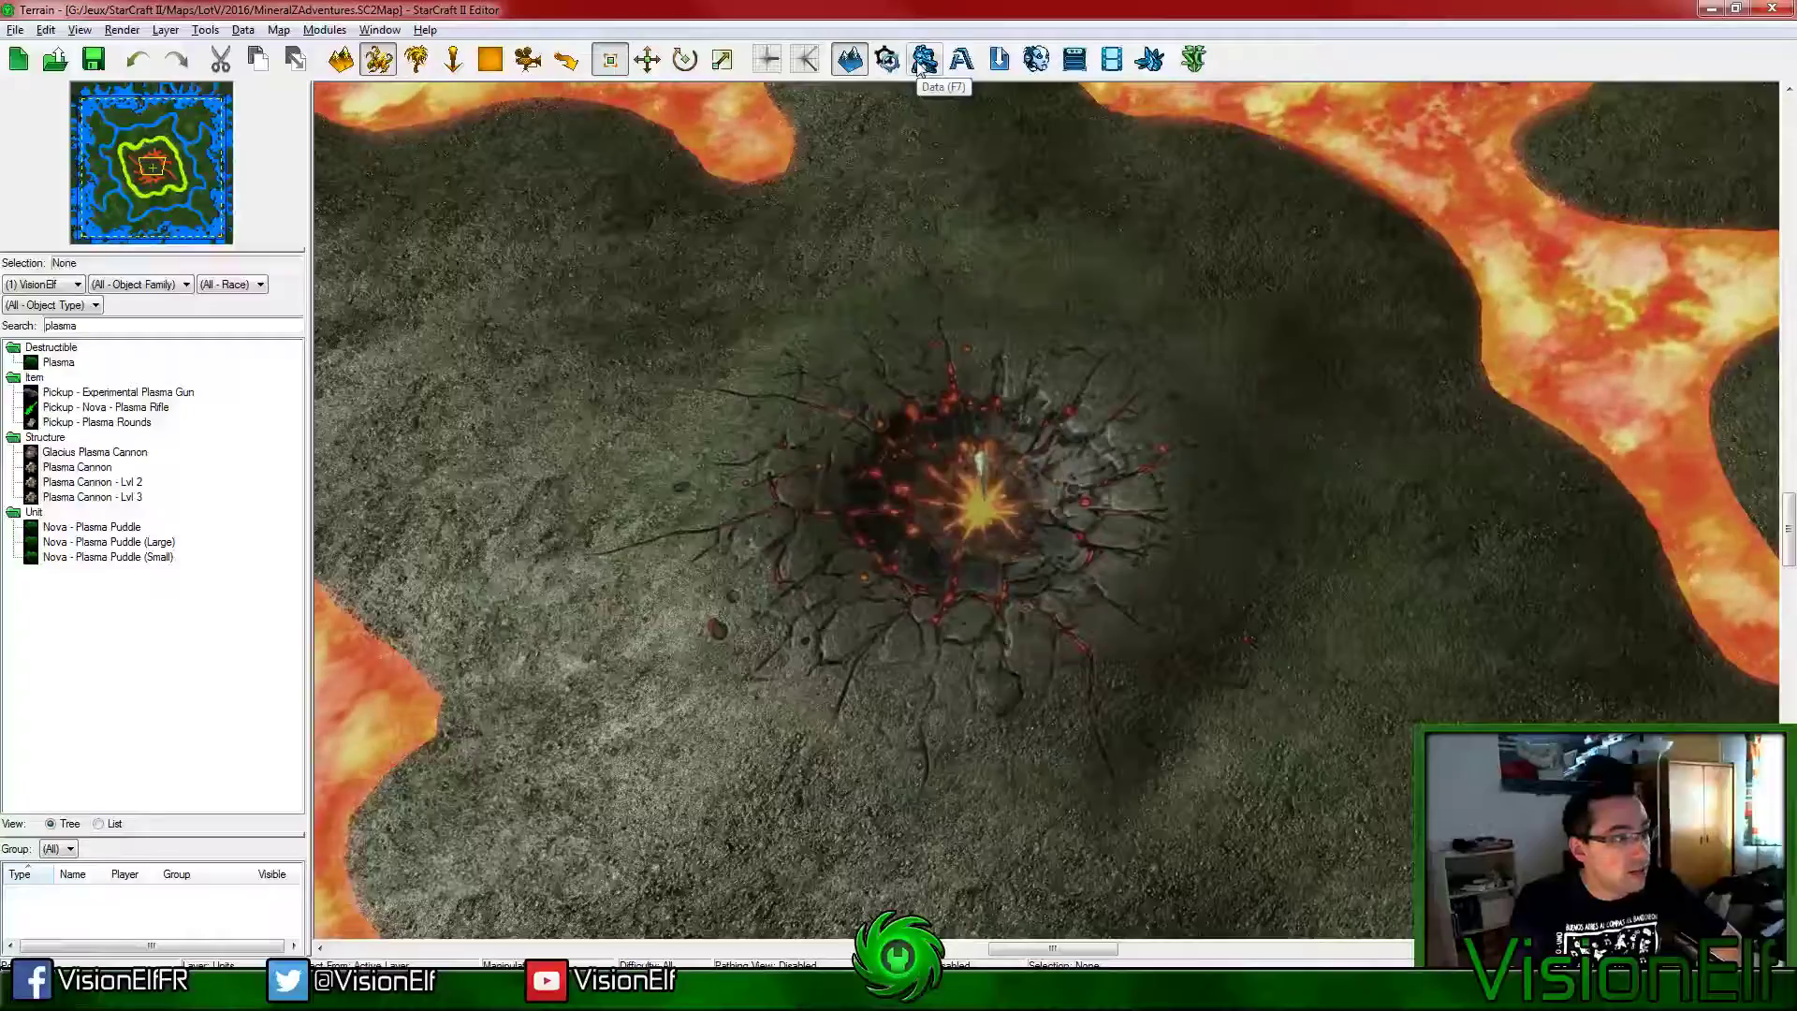
# Step: Open the Data Editor over the terrain view
pyautogui.click(923, 60)
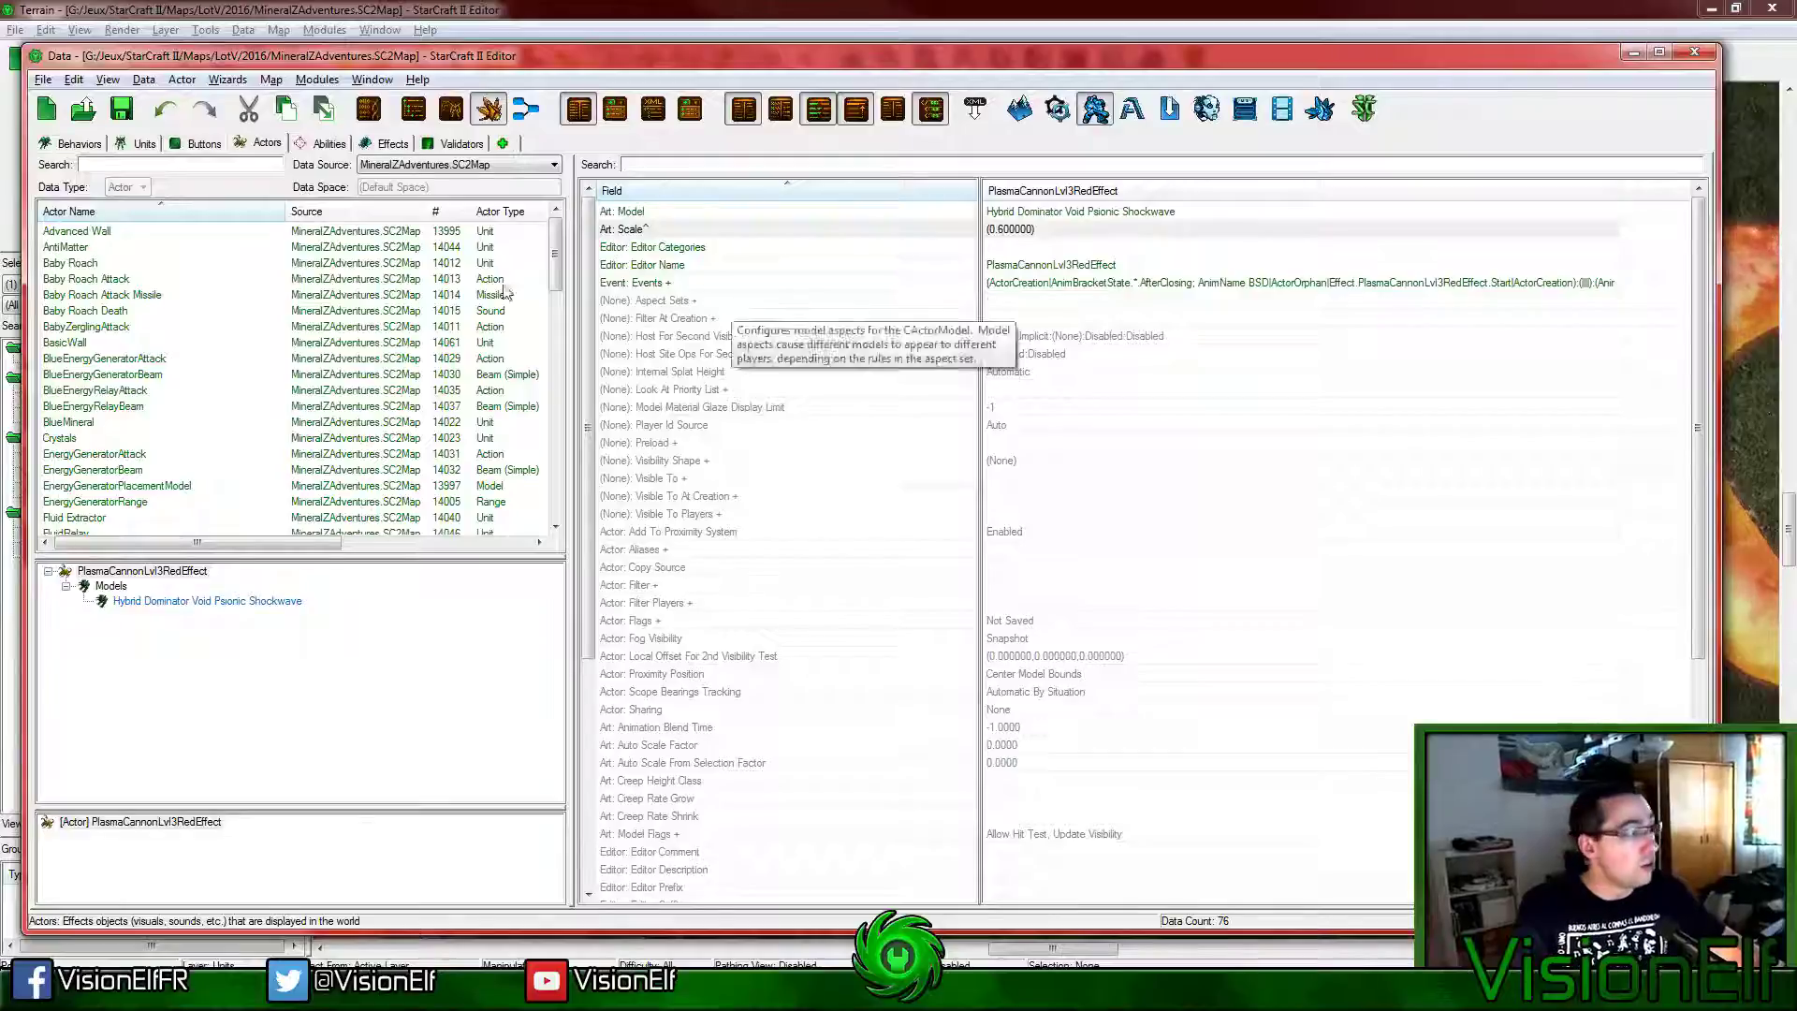
# Step: Show the map's unit data, save the map, and focus the unit search box
pyautogui.click(141, 143)
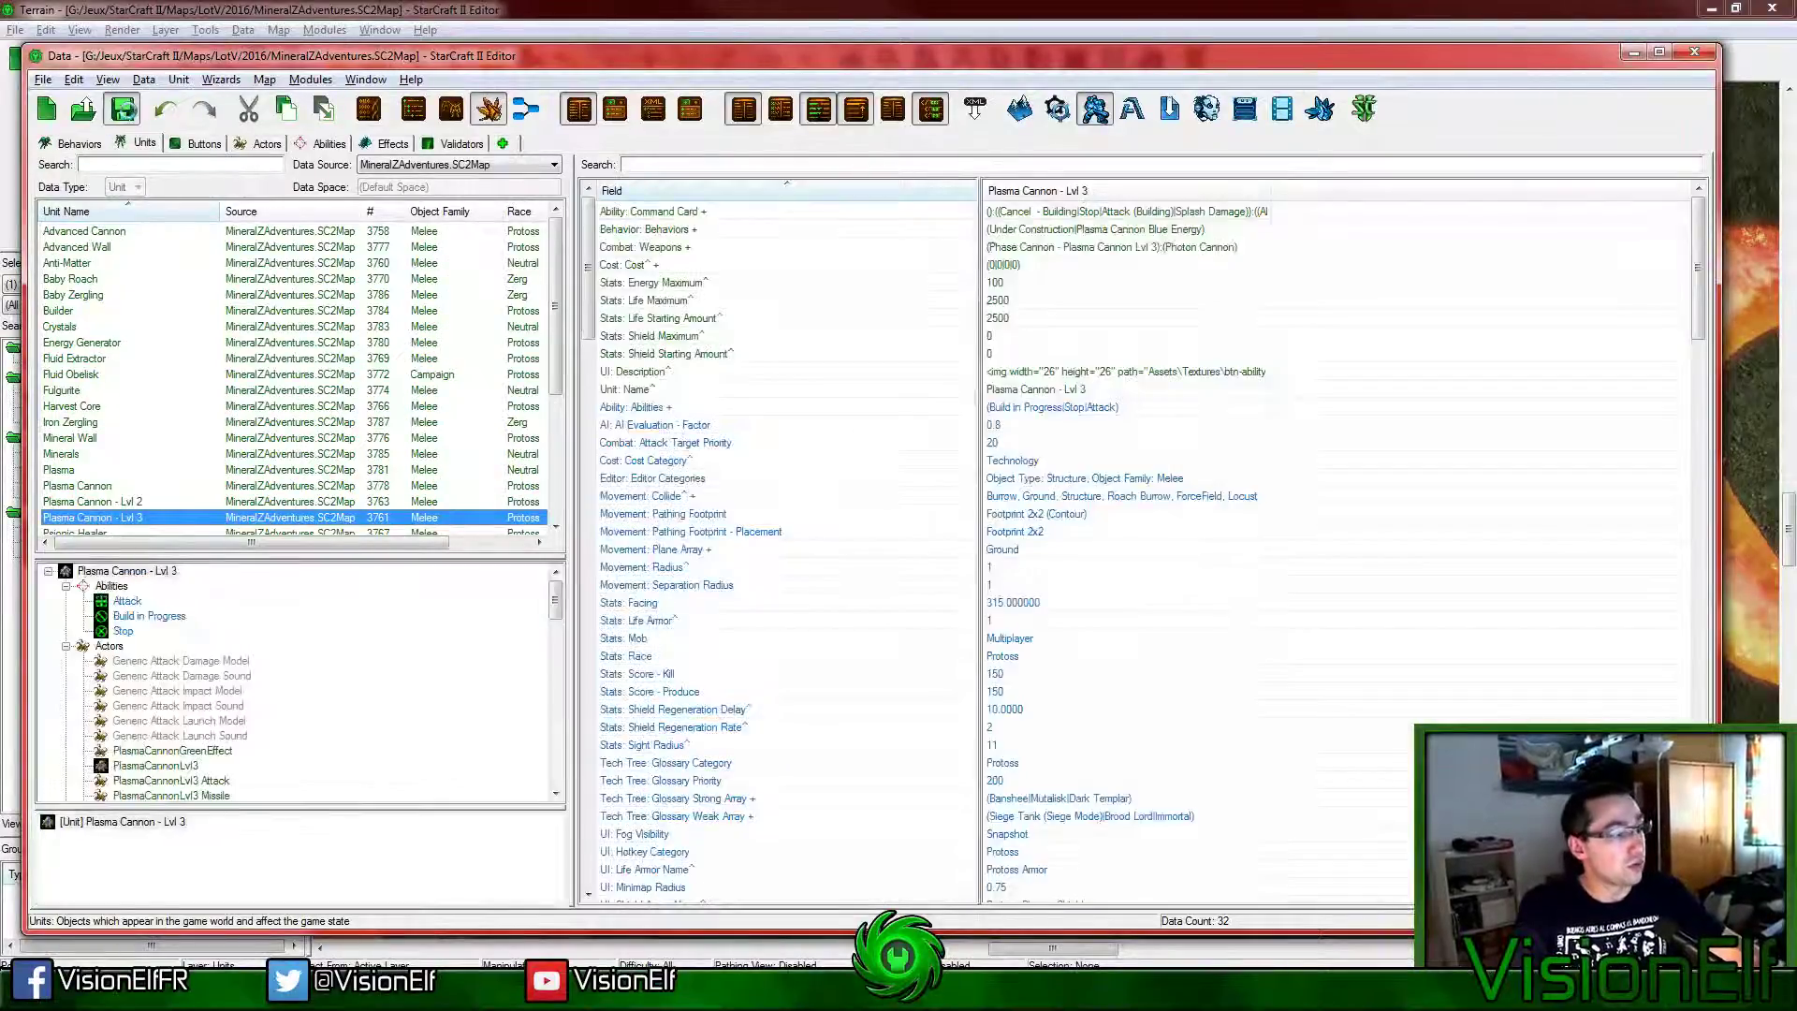
pyautogui.click(122, 109)
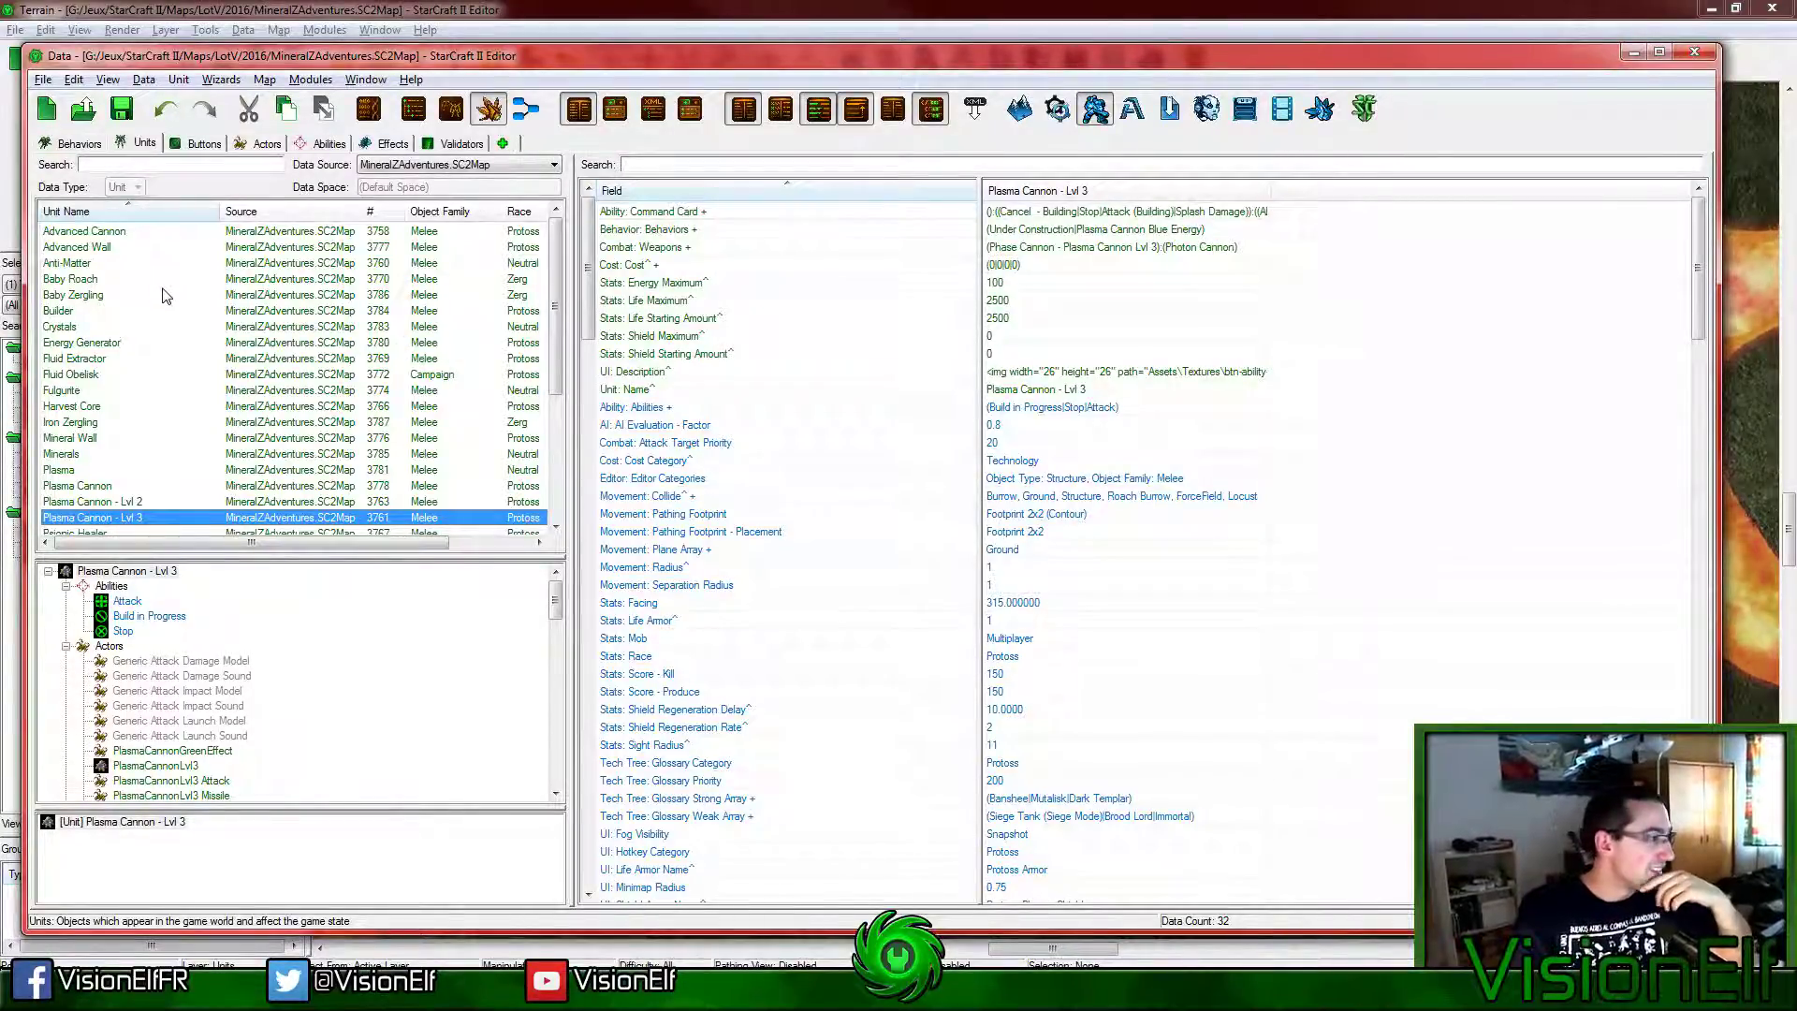
pyautogui.click(110, 162)
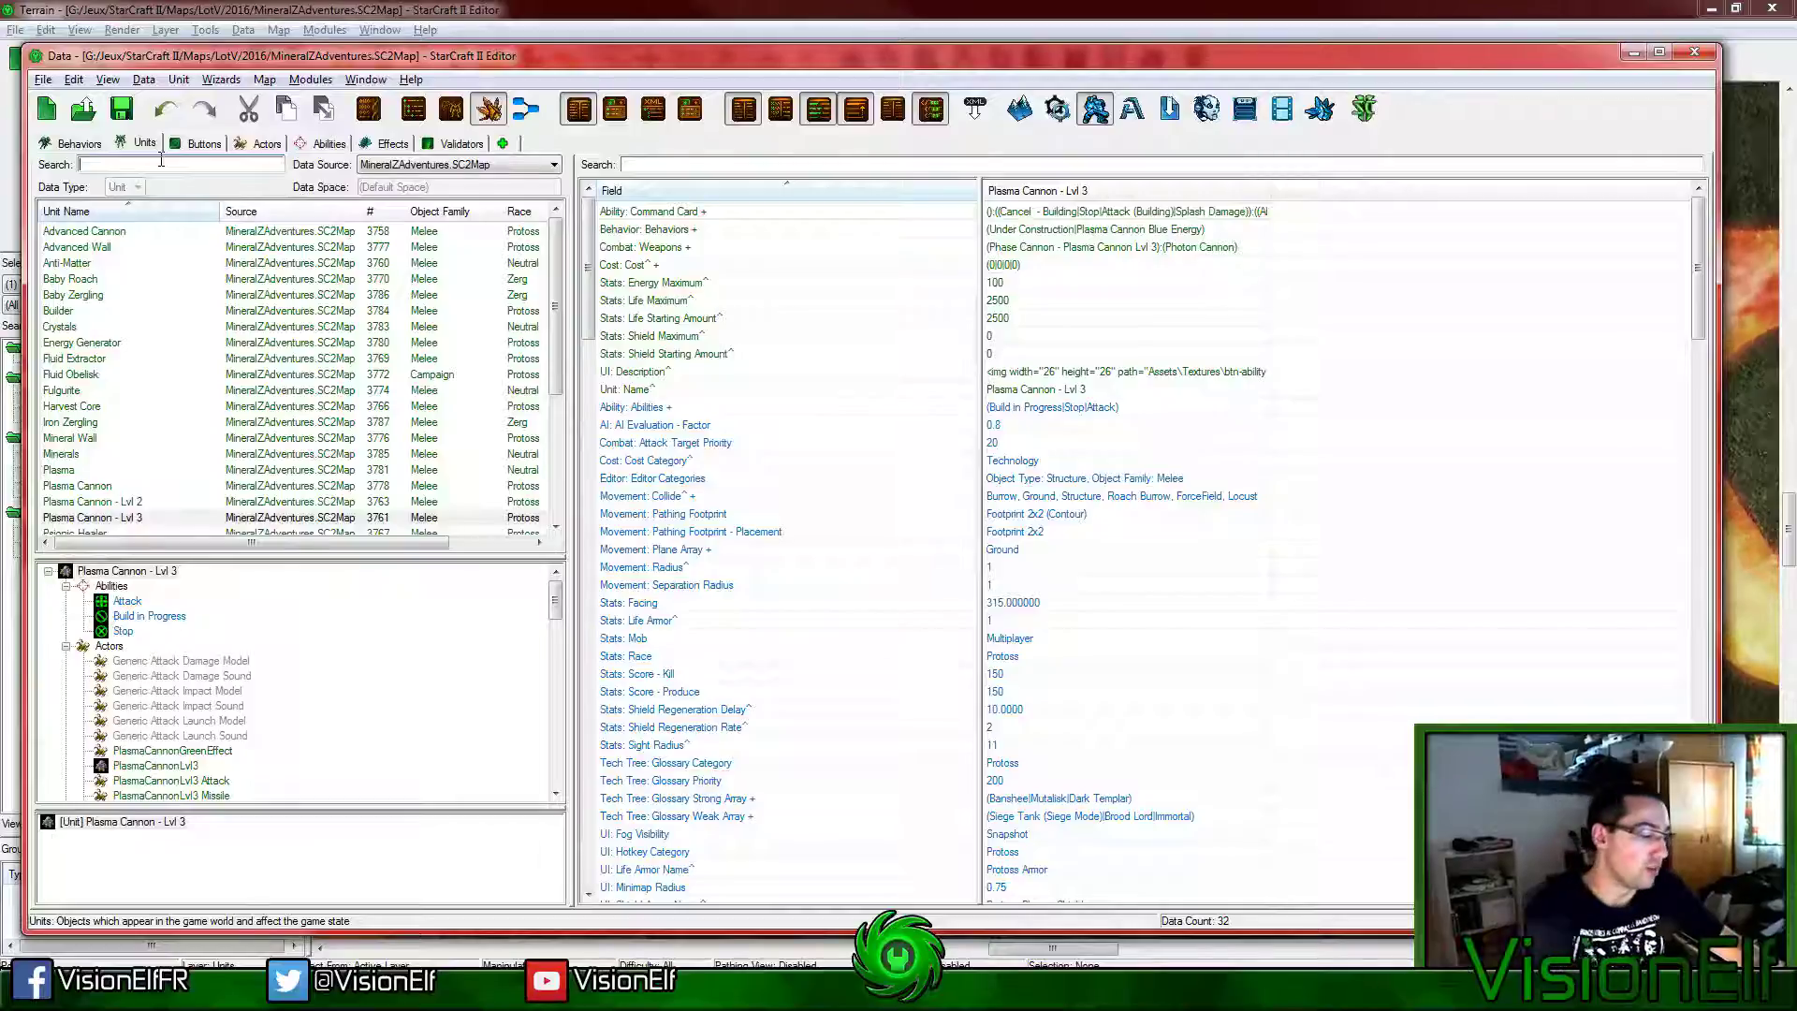
# Step: Search 'warpgate' with Data Source set to All Data and select the Warp Gate unit
pyautogui.write('warpgate')
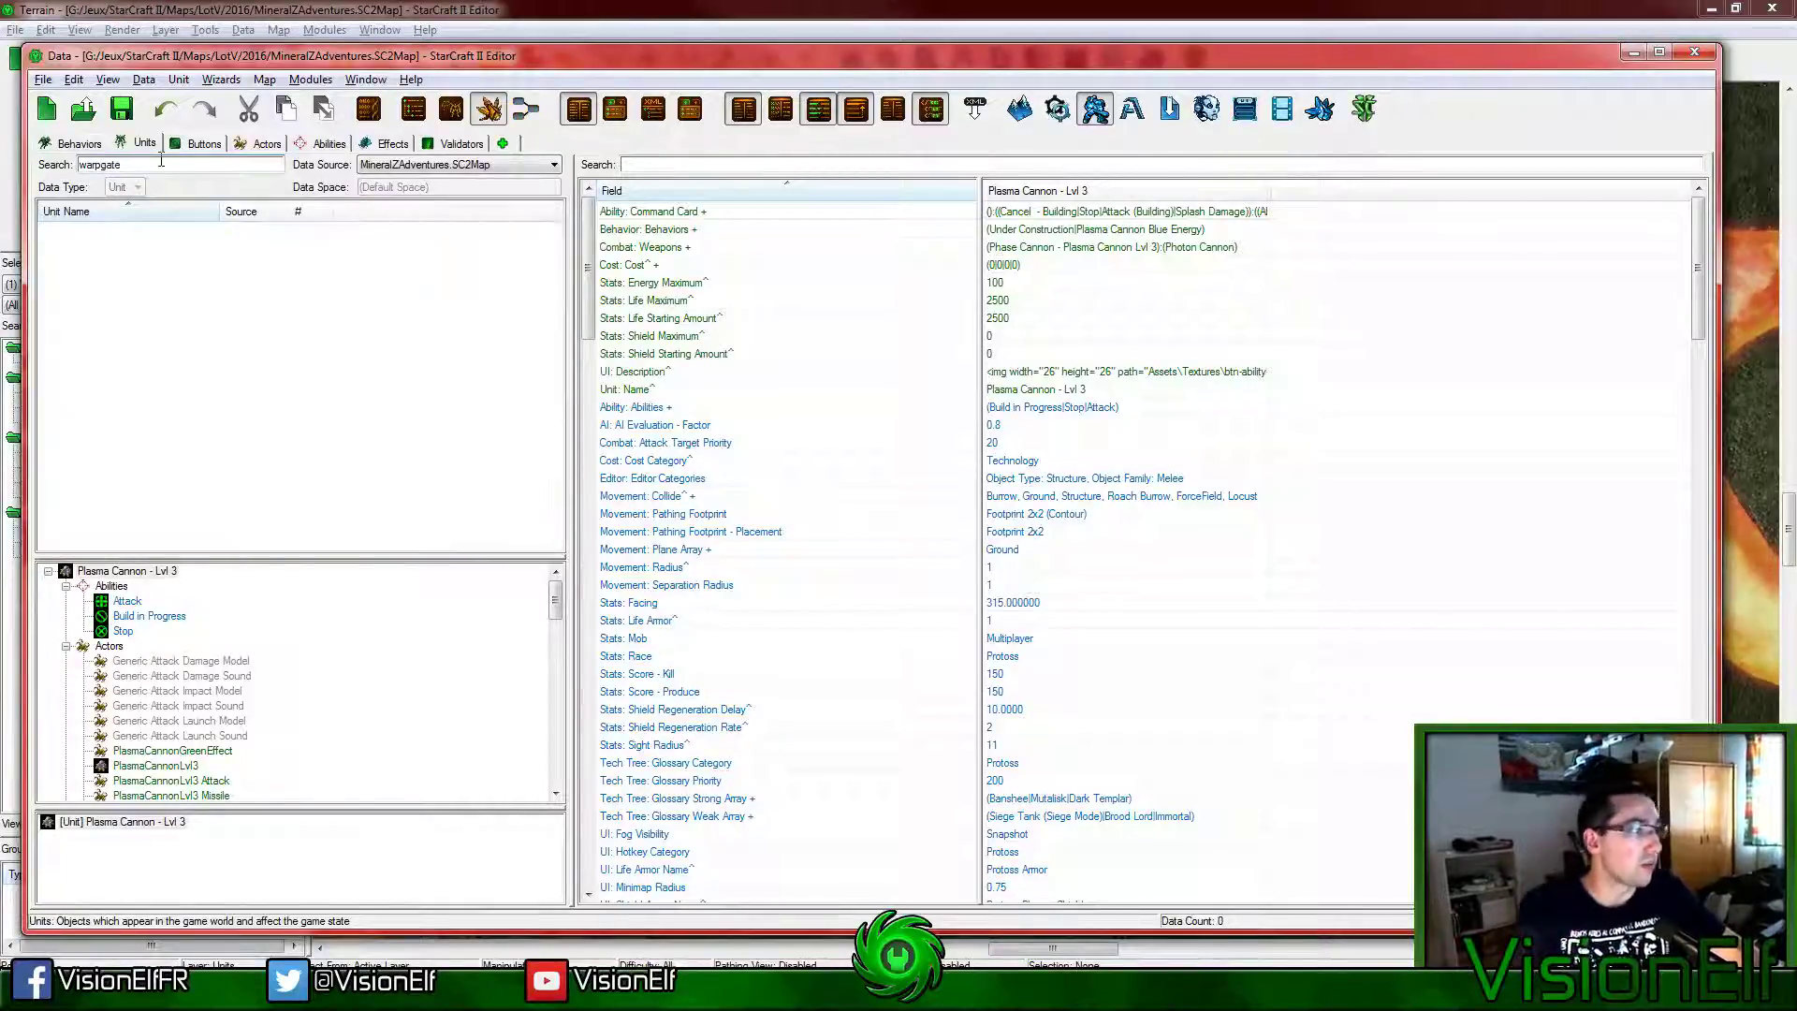
pyautogui.click(403, 165)
pyautogui.click(402, 178)
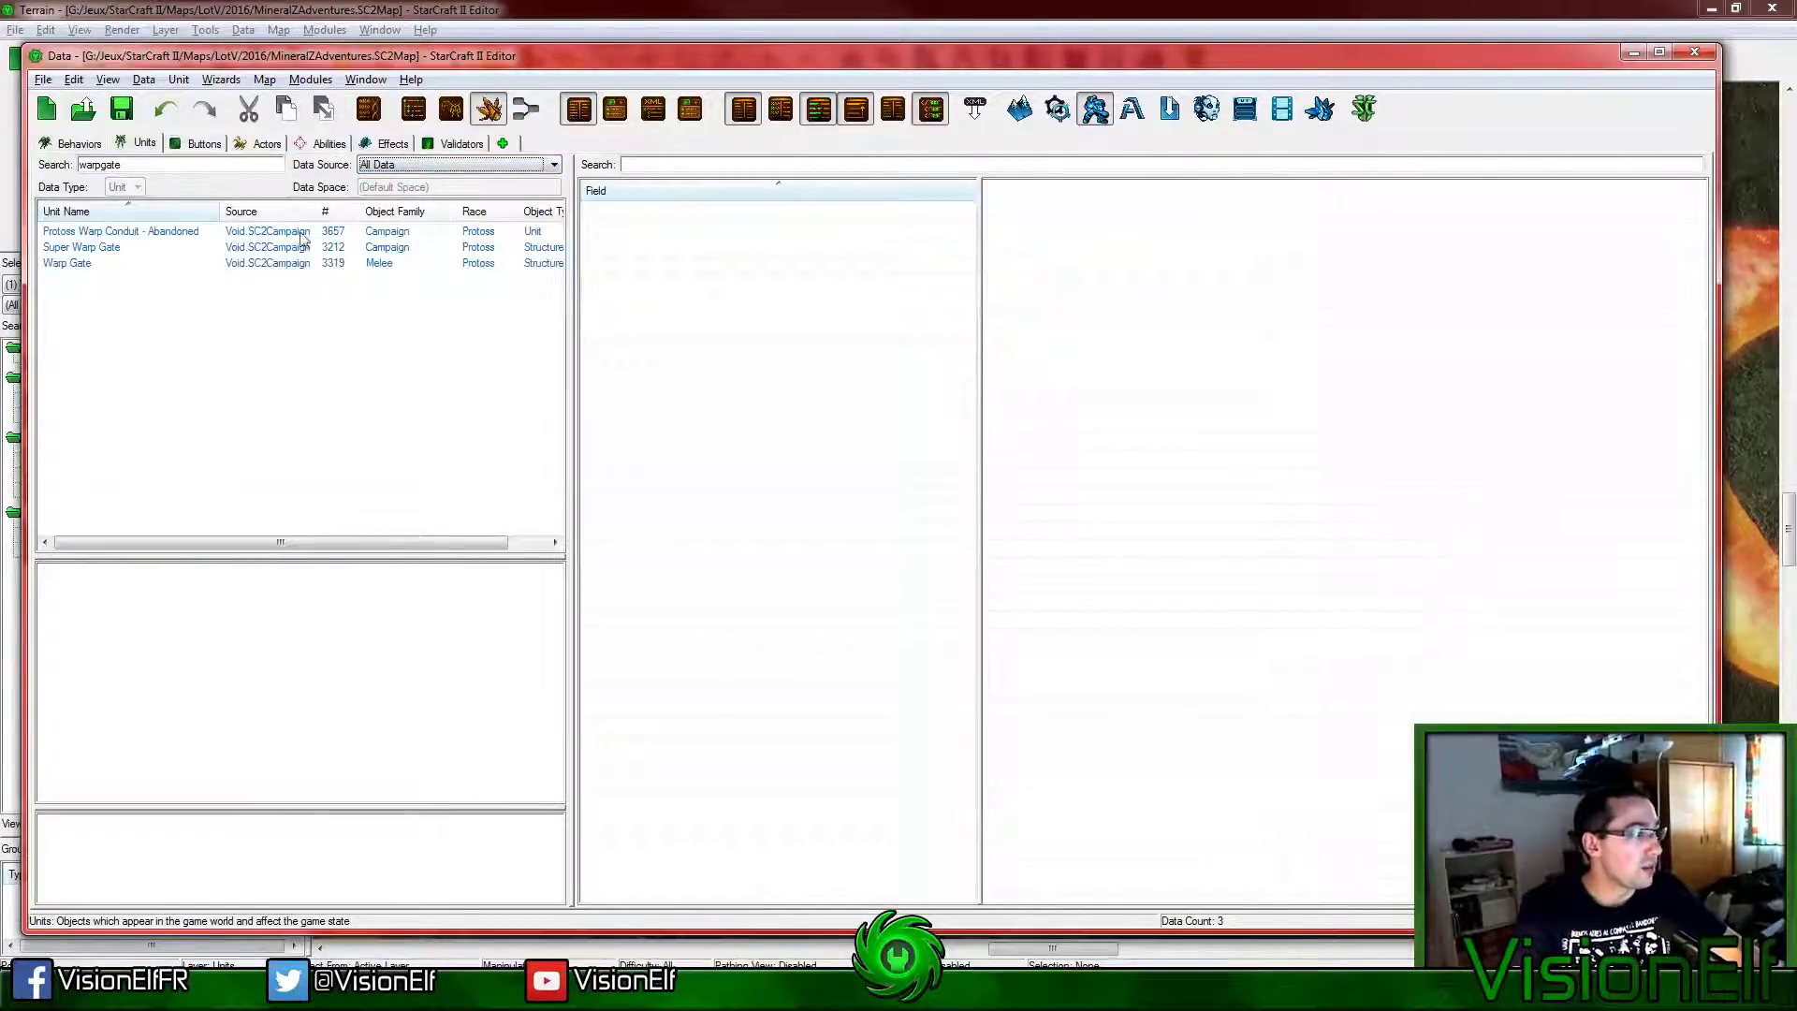
pyautogui.click(114, 265)
# Step: Duplicate the Warp Gate unit together with its Warp Gate actor
pyautogui.rightClick(114, 267)
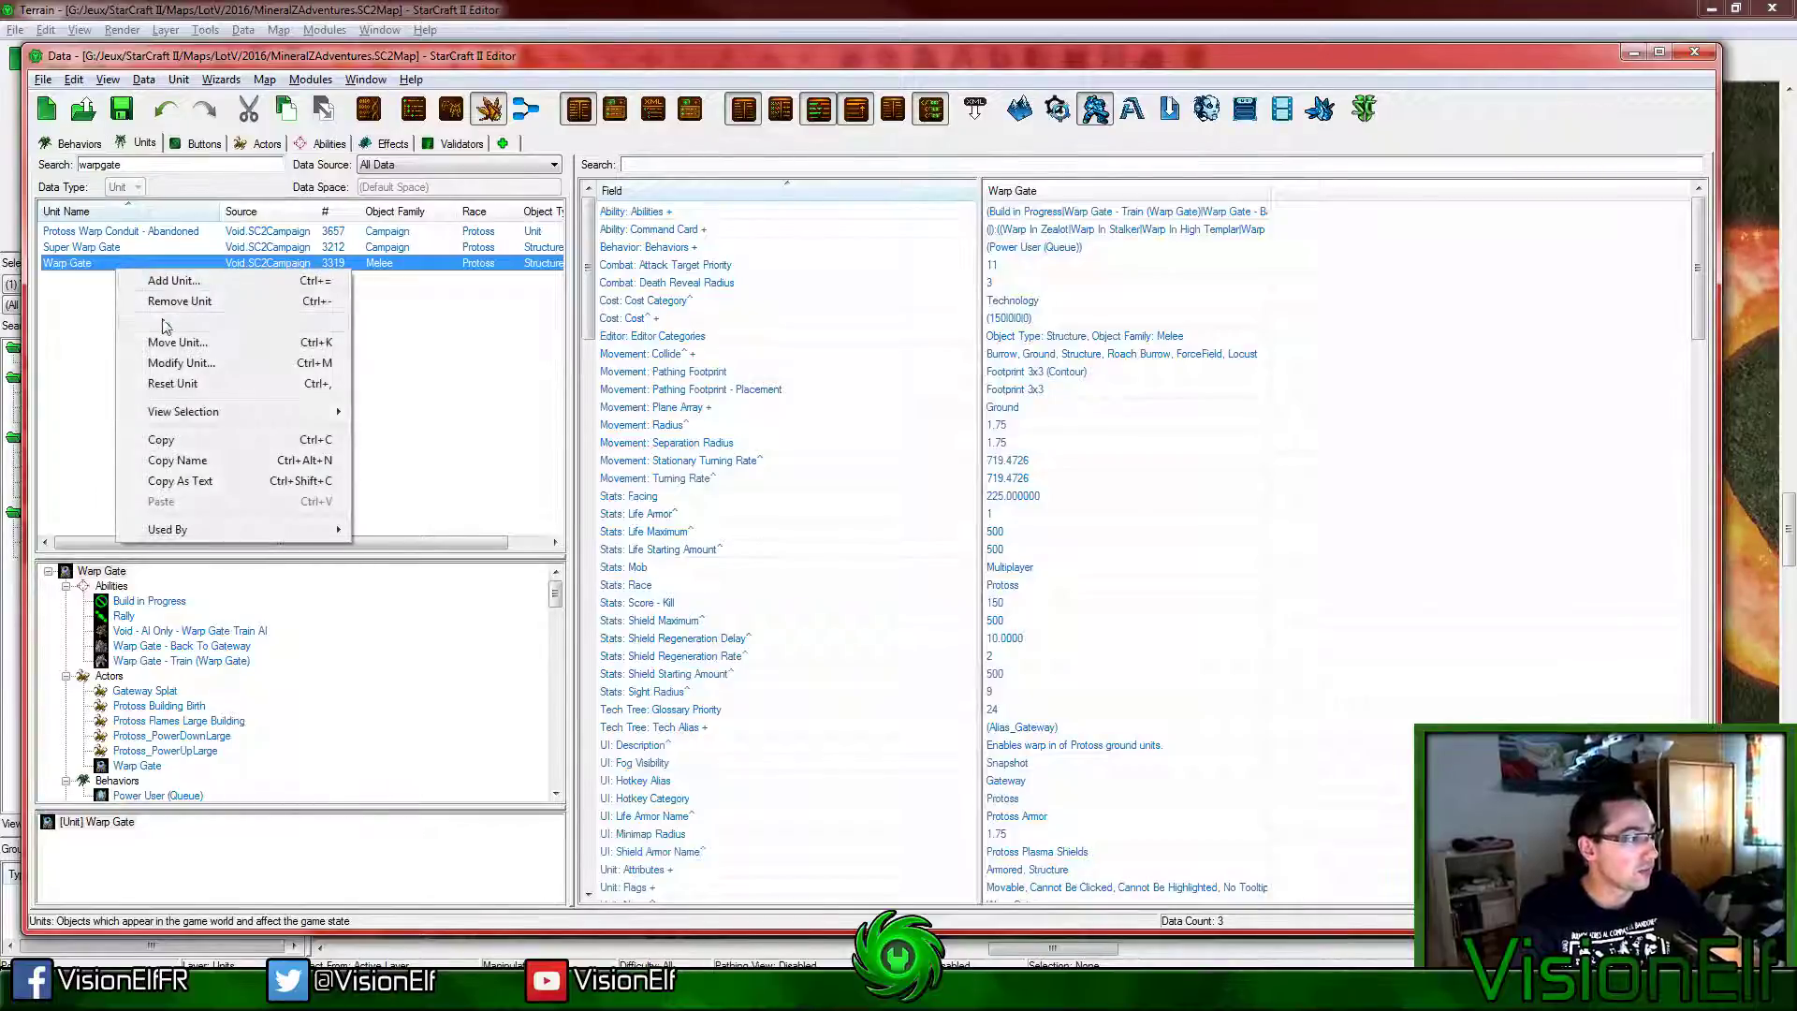
pyautogui.click(163, 321)
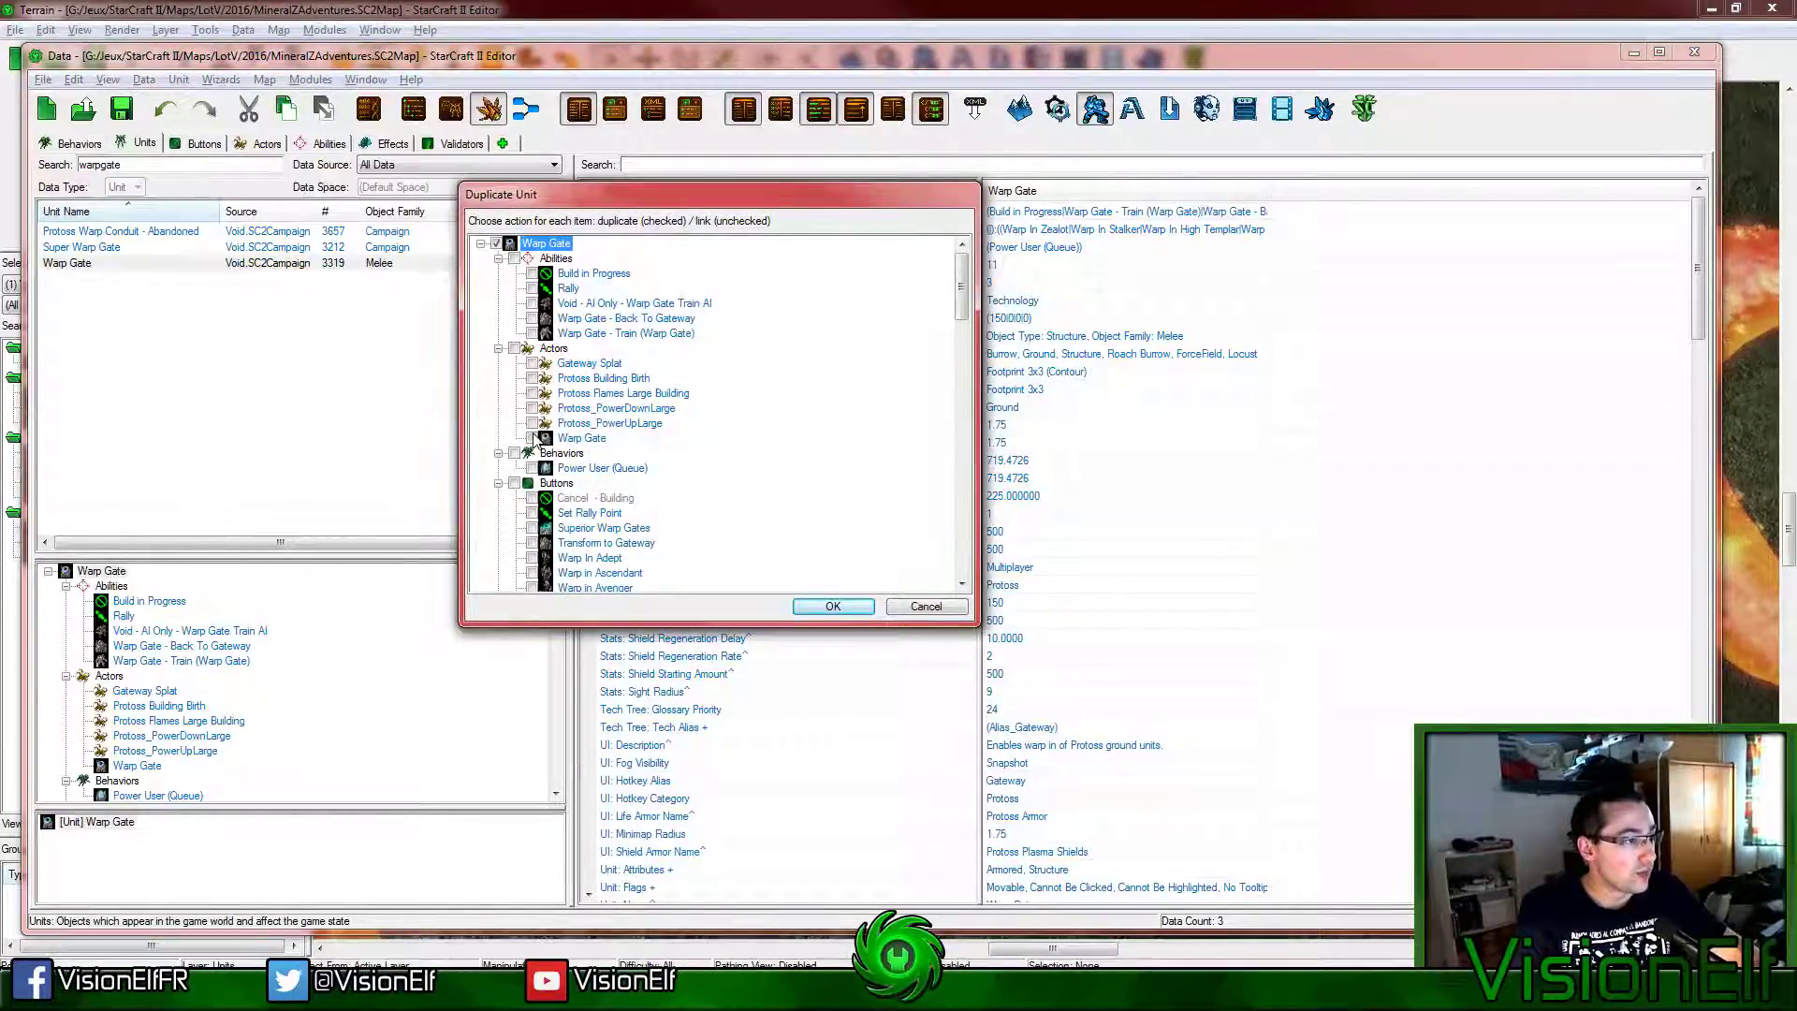
pyautogui.click(585, 438)
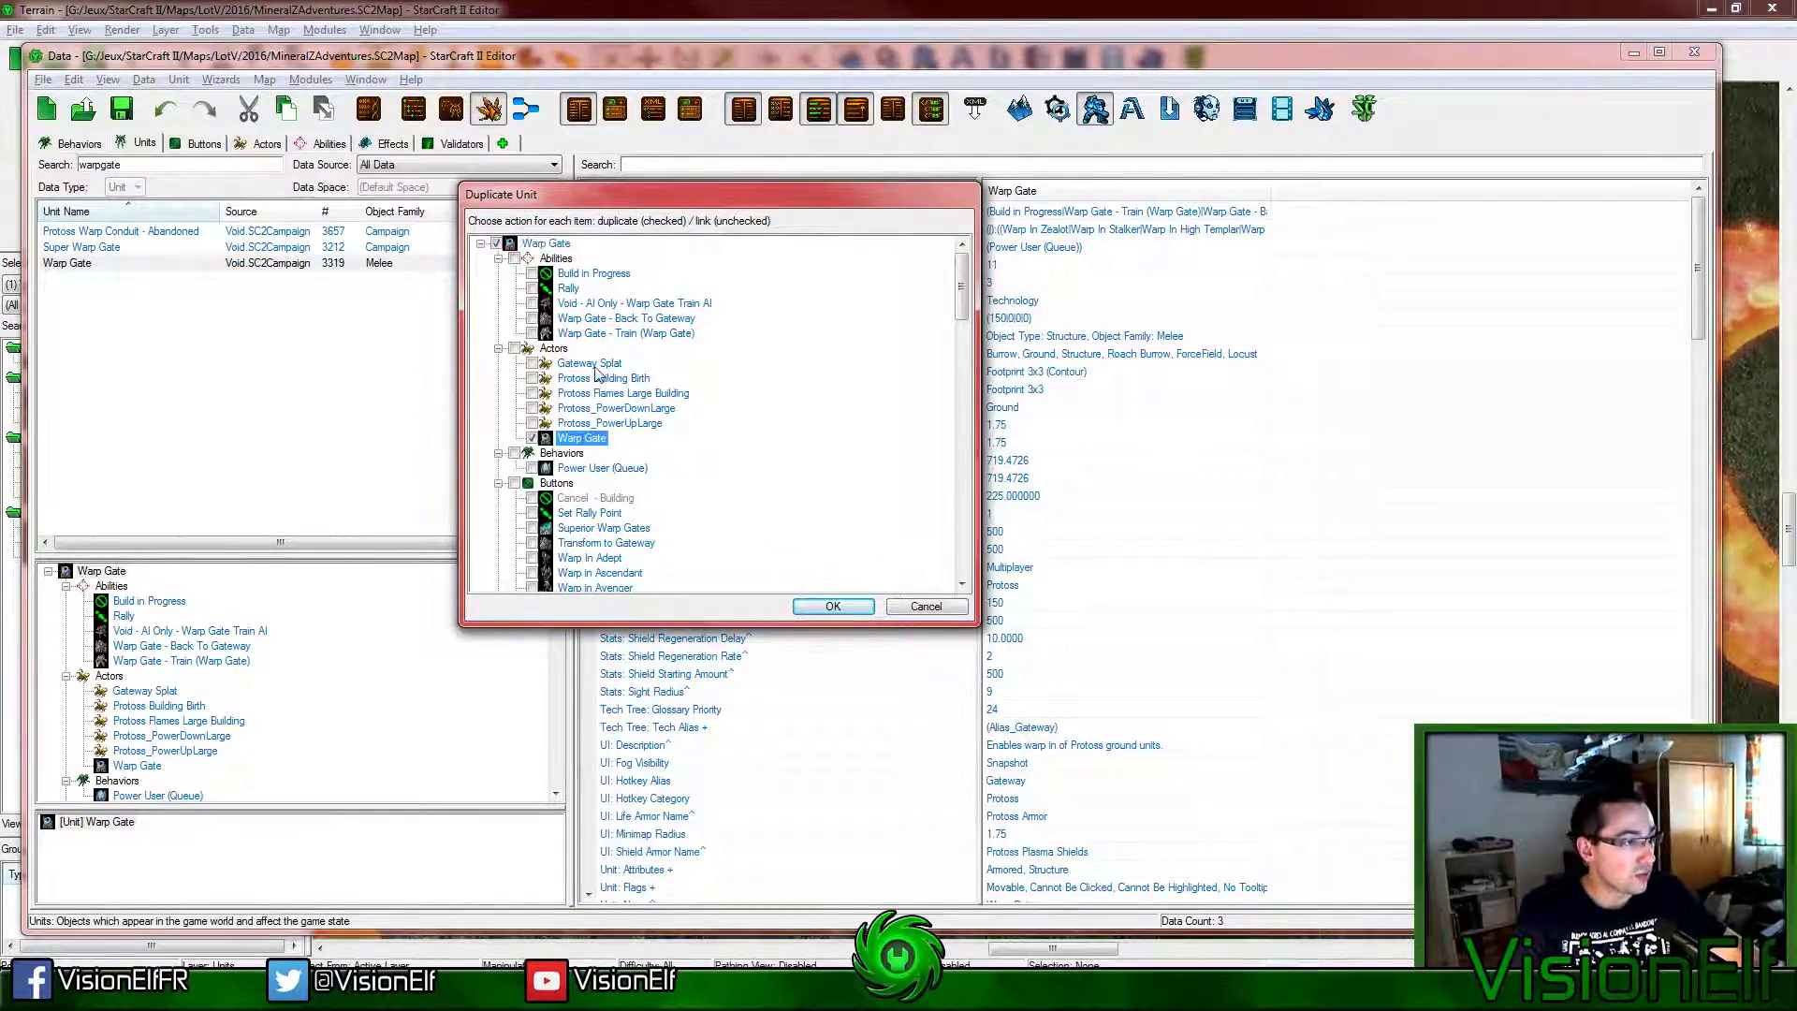
pyautogui.scroll(-2, 584, 472)
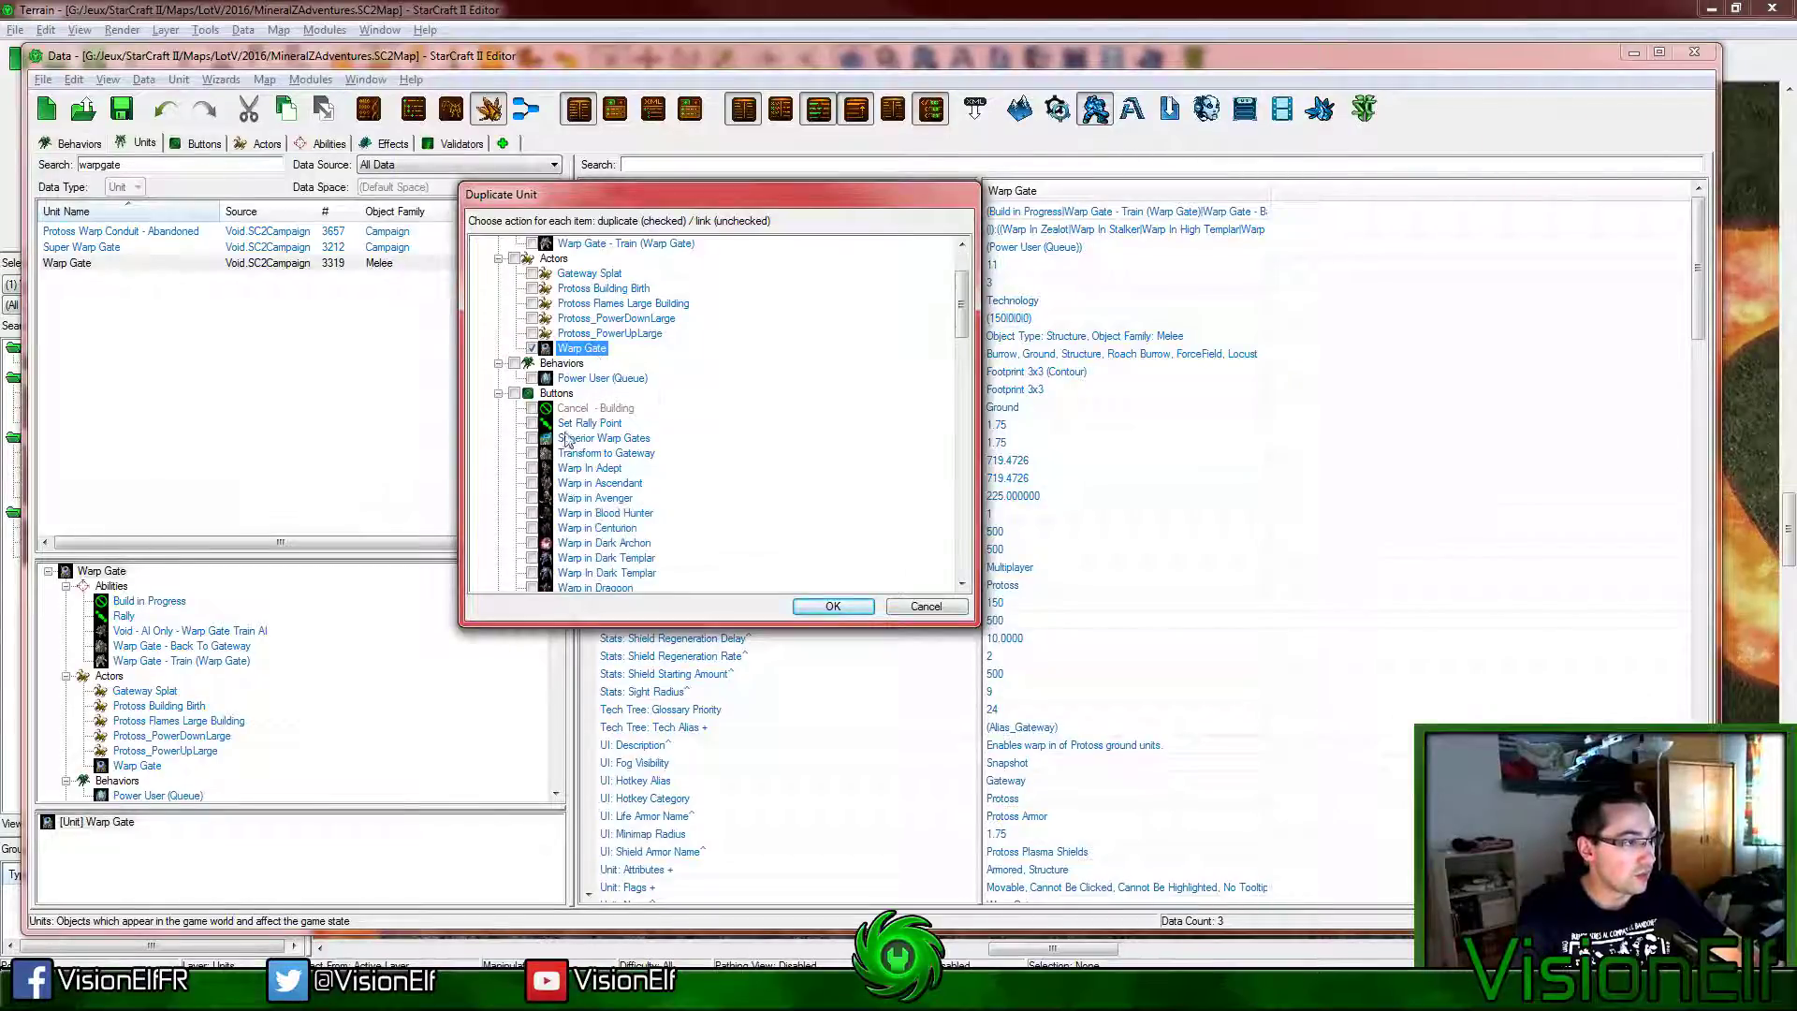
pyautogui.scroll(-12, 521, 424)
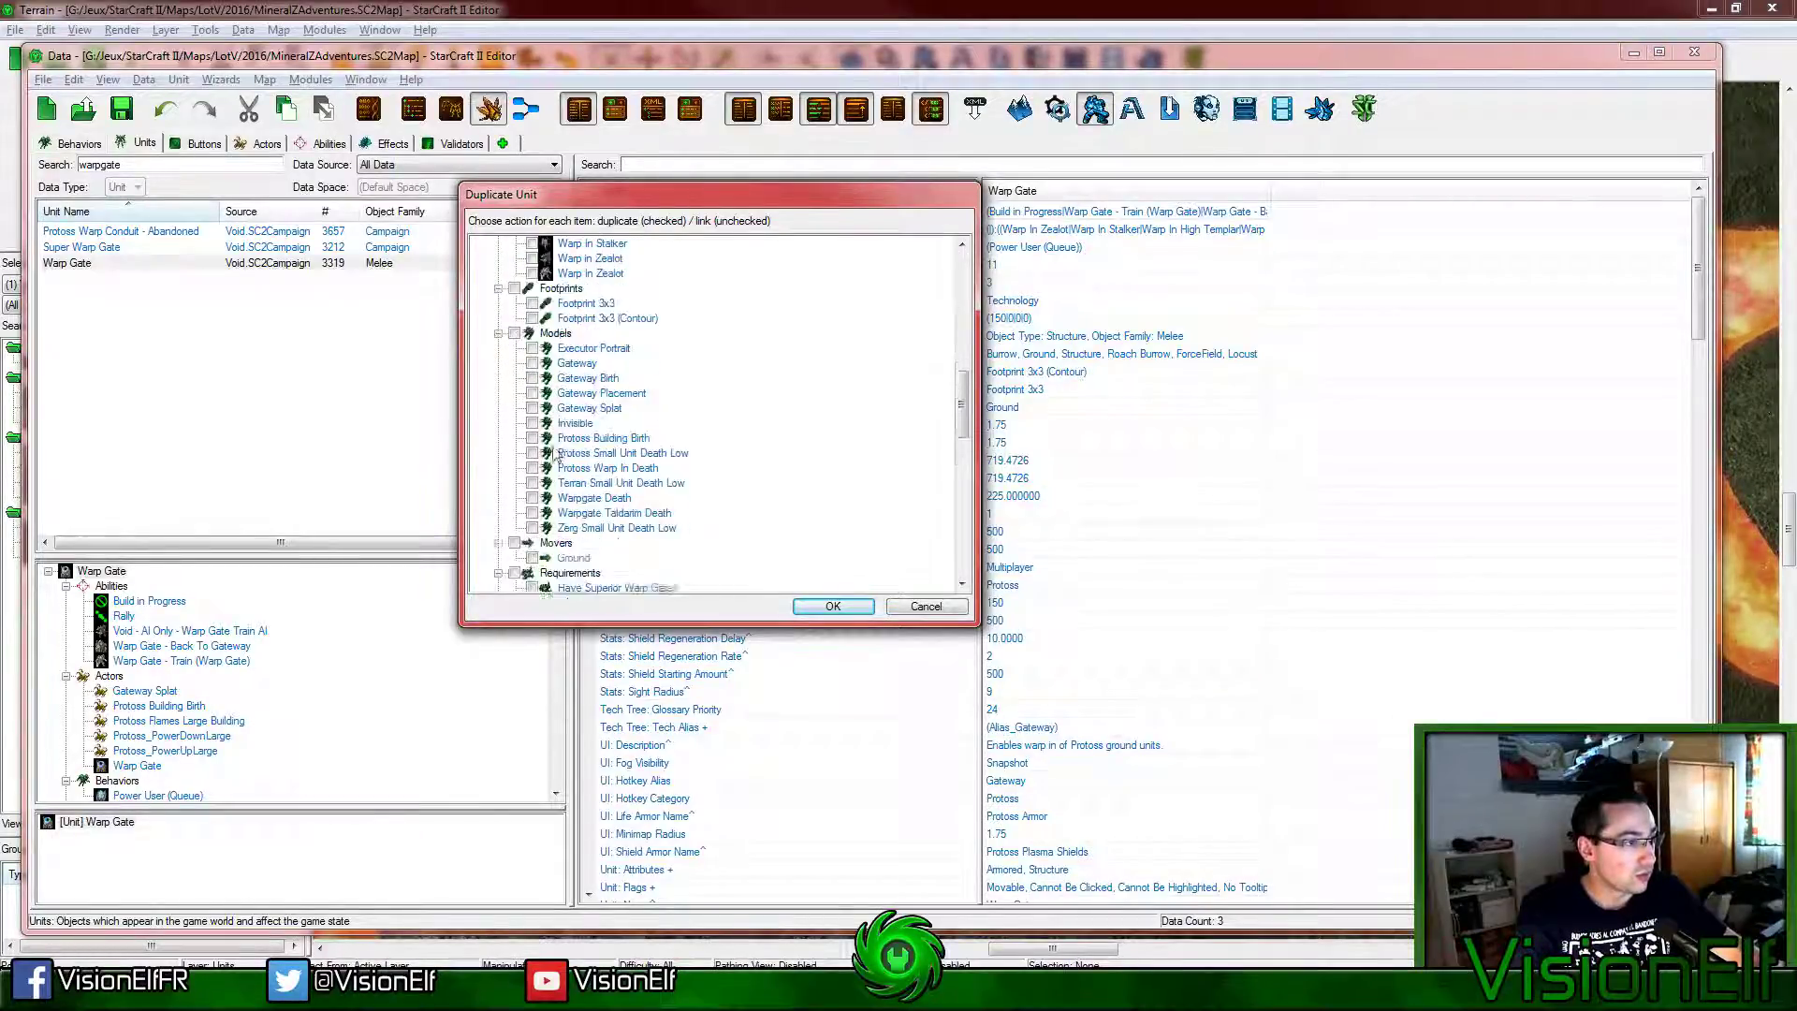
pyautogui.scroll(-5, 575, 402)
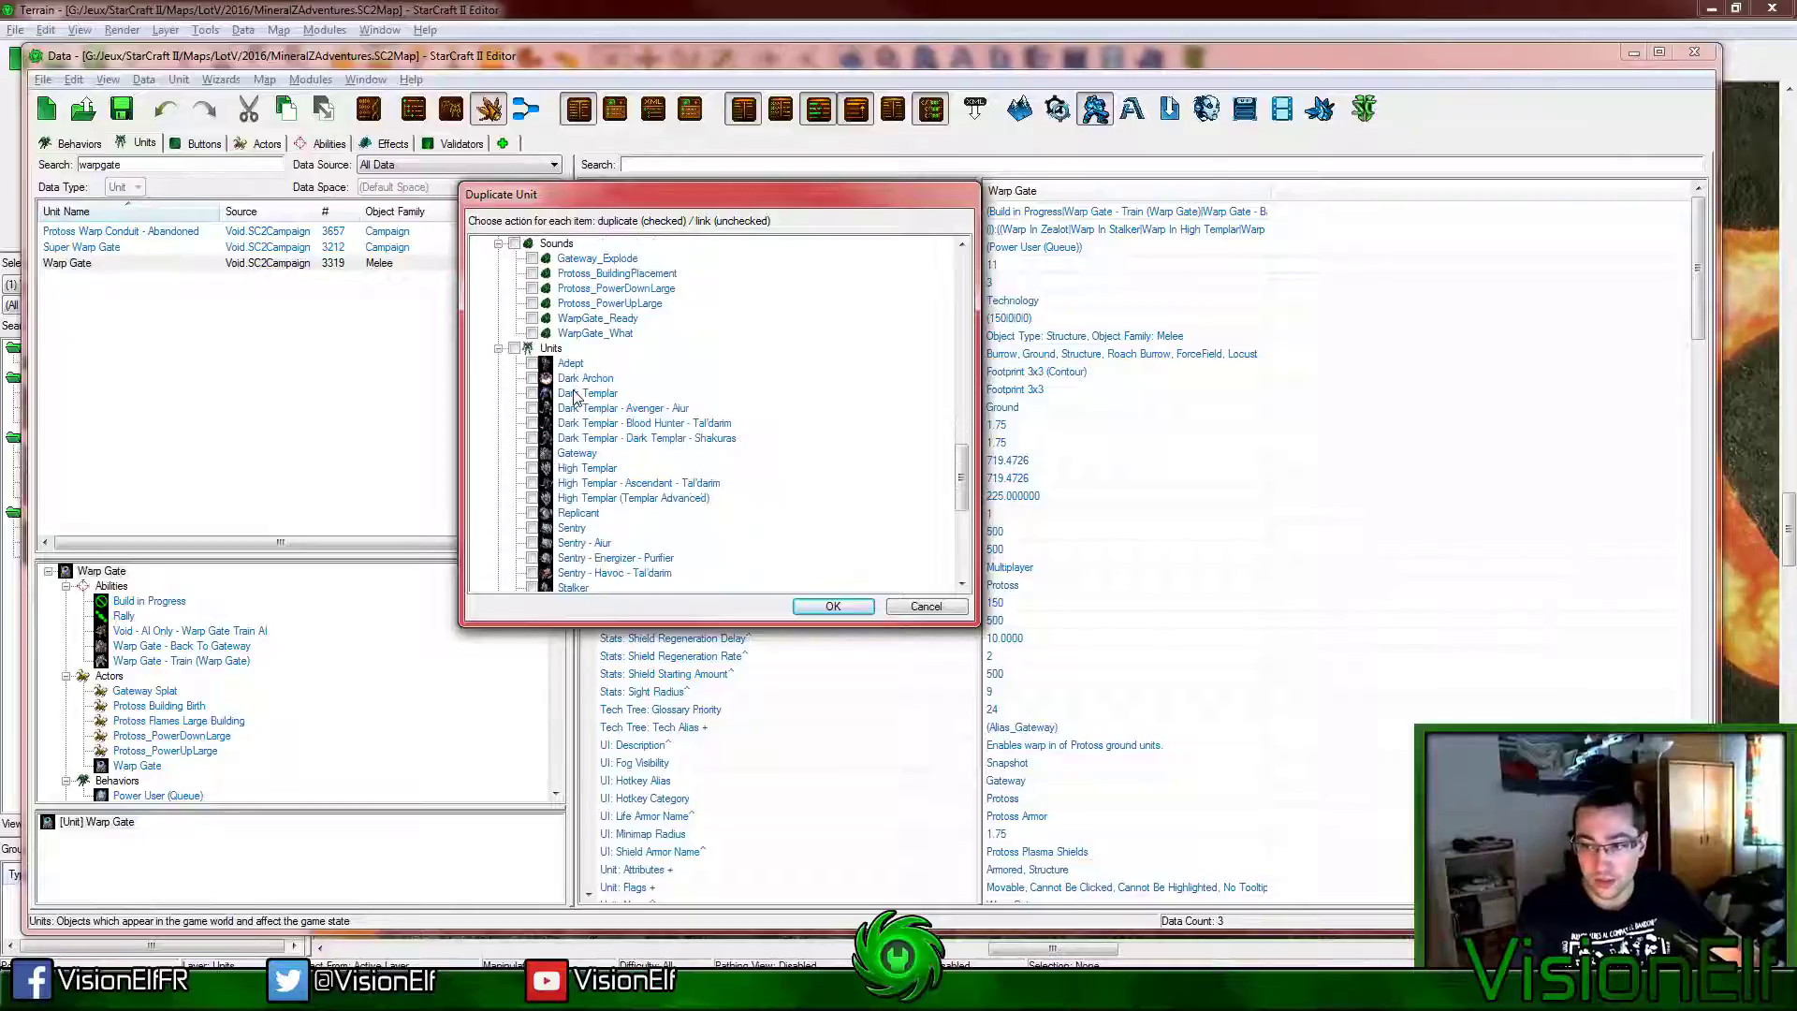
pyautogui.scroll(-2, 546, 350)
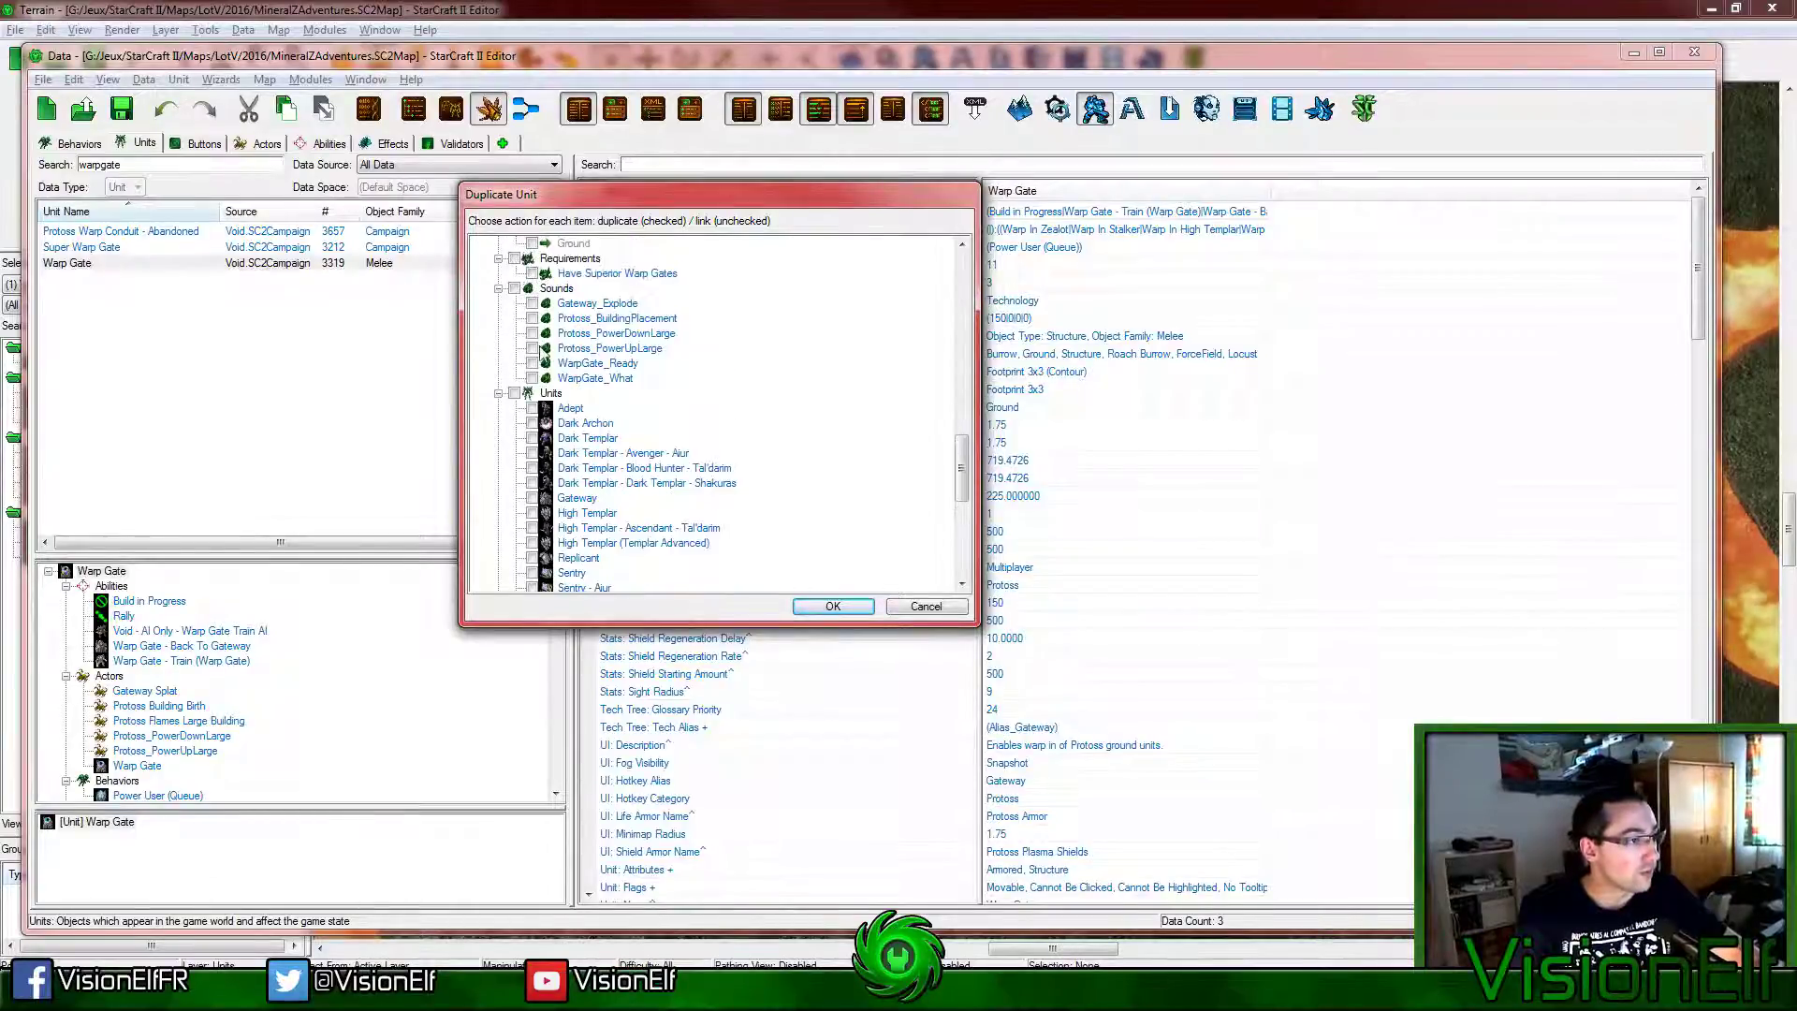
pyautogui.scroll(3, 561, 412)
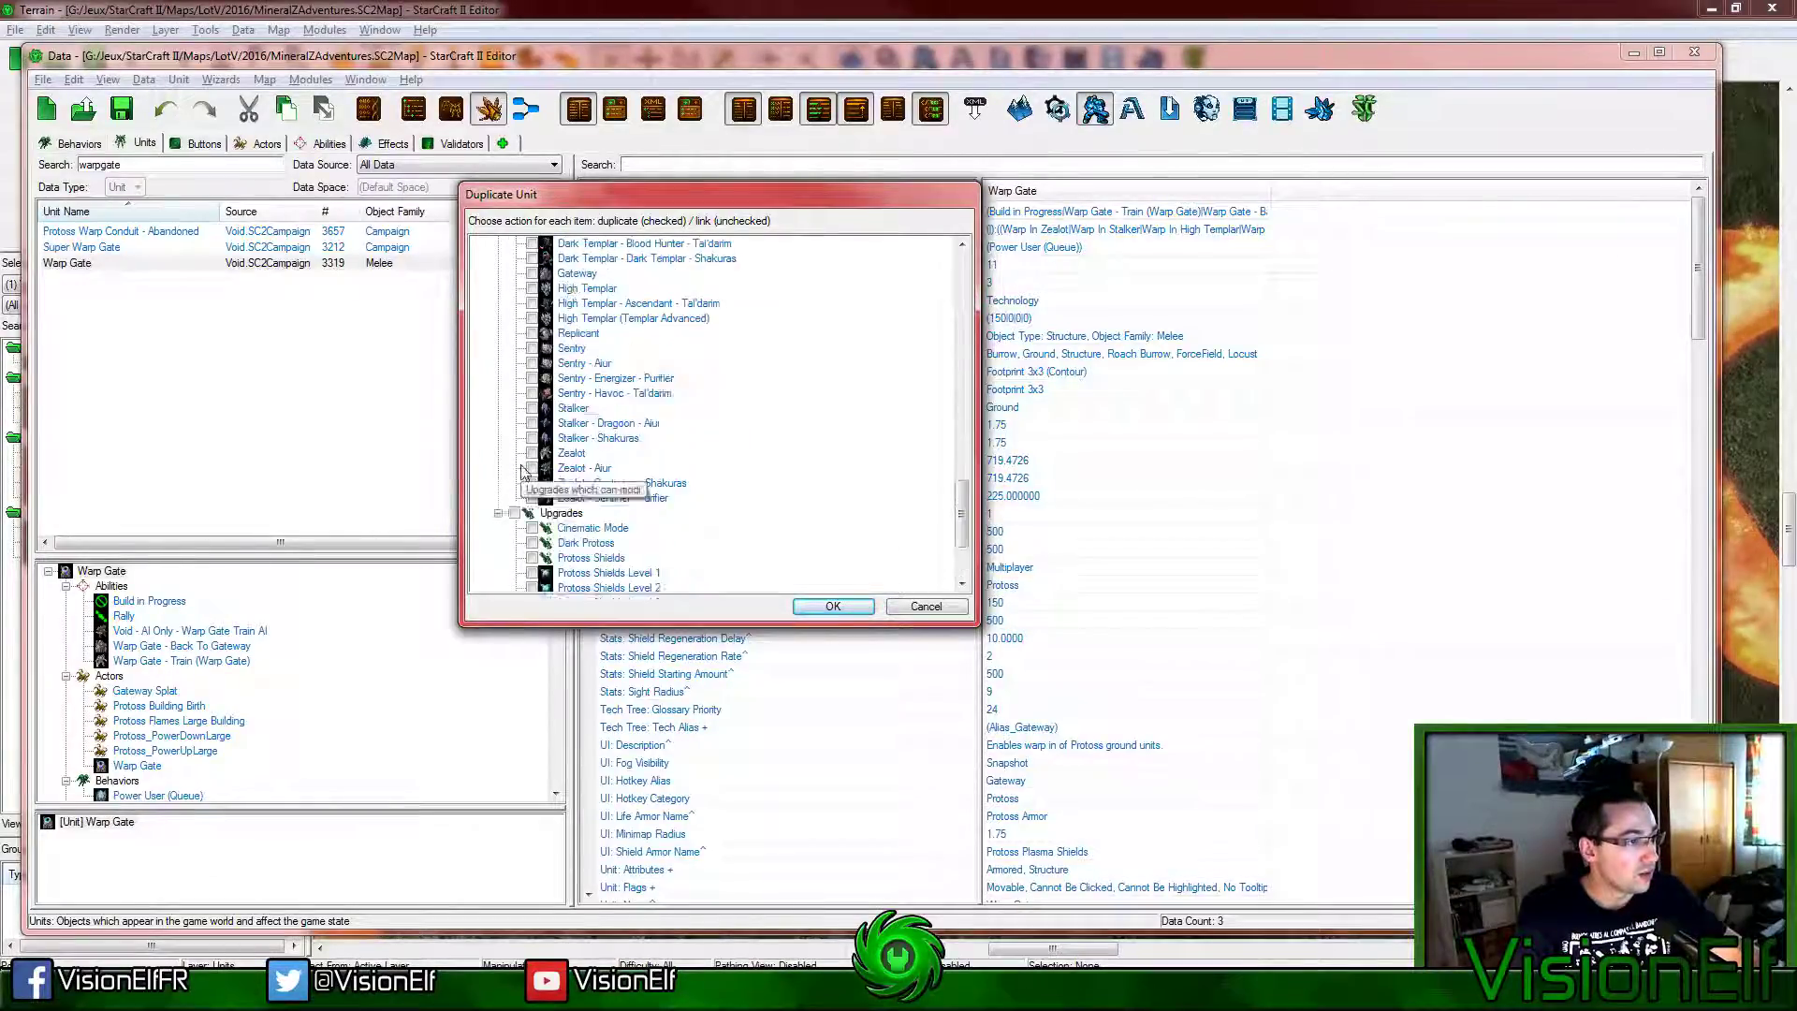
pyautogui.scroll(-8, 588, 469)
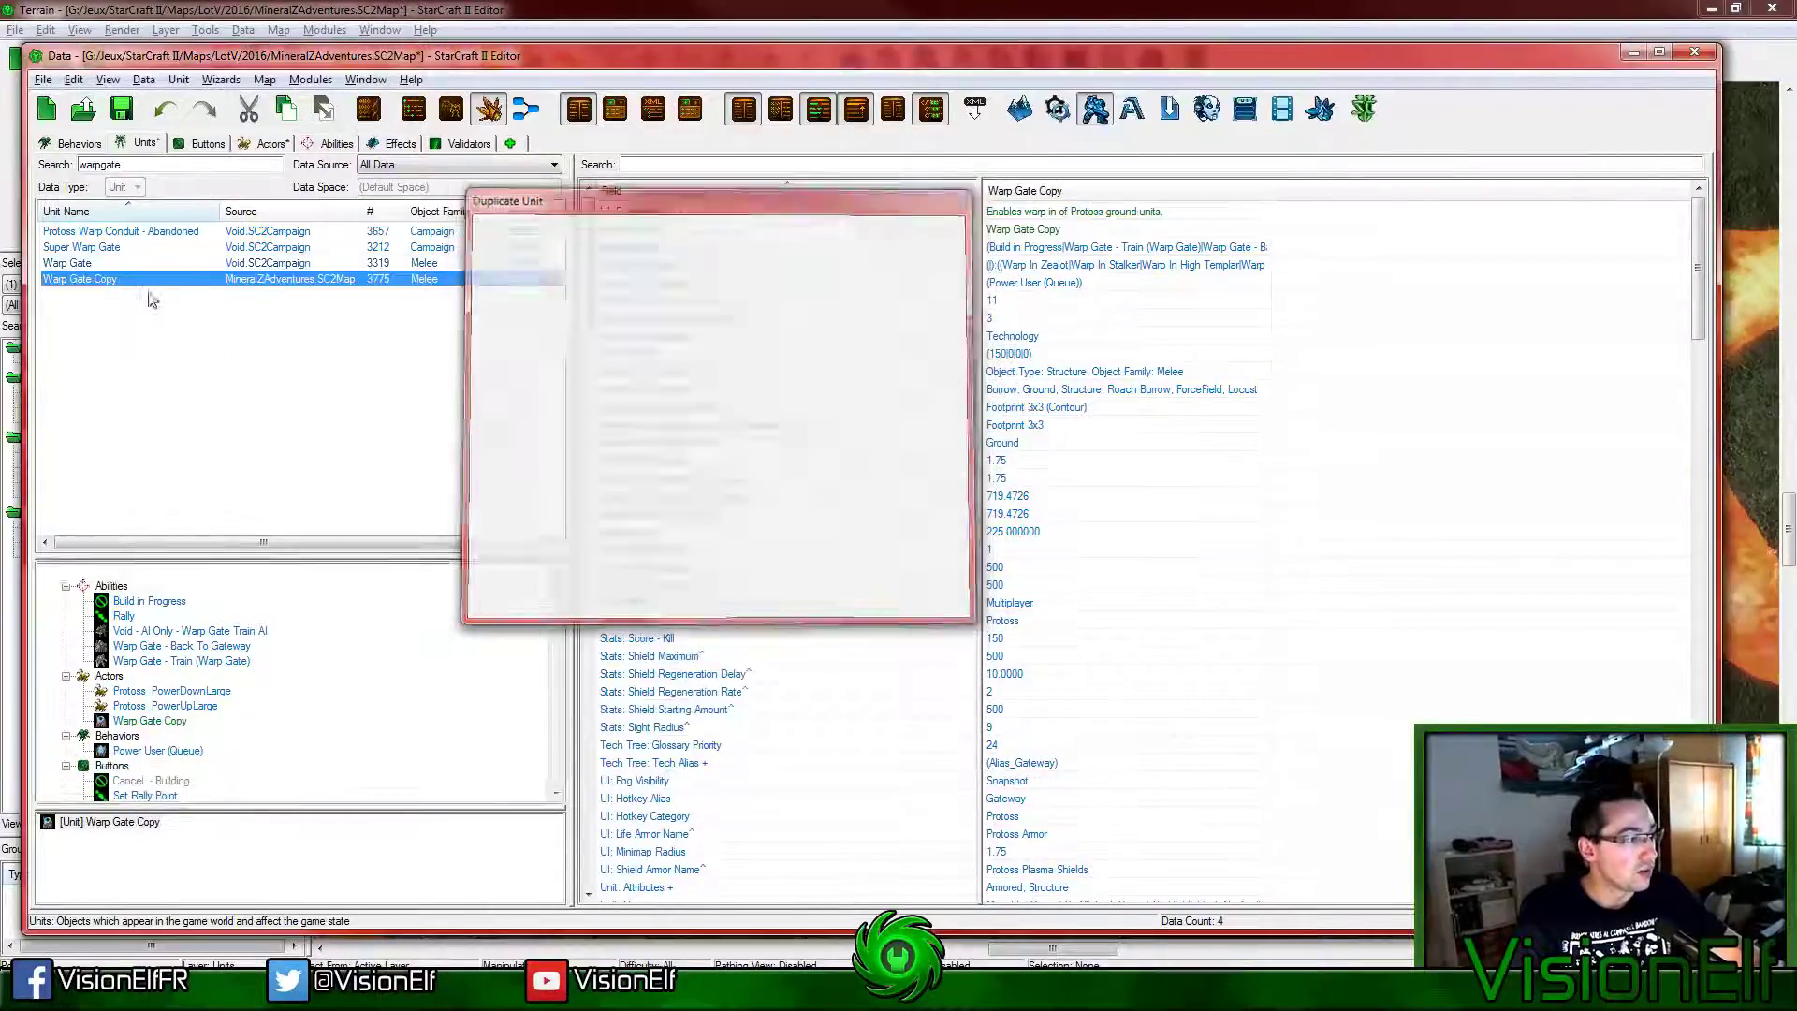
# Step: Open Warp Gate Copy's properties and replace its name with the placeholder 'Void'
pyautogui.doubleClick(129, 281)
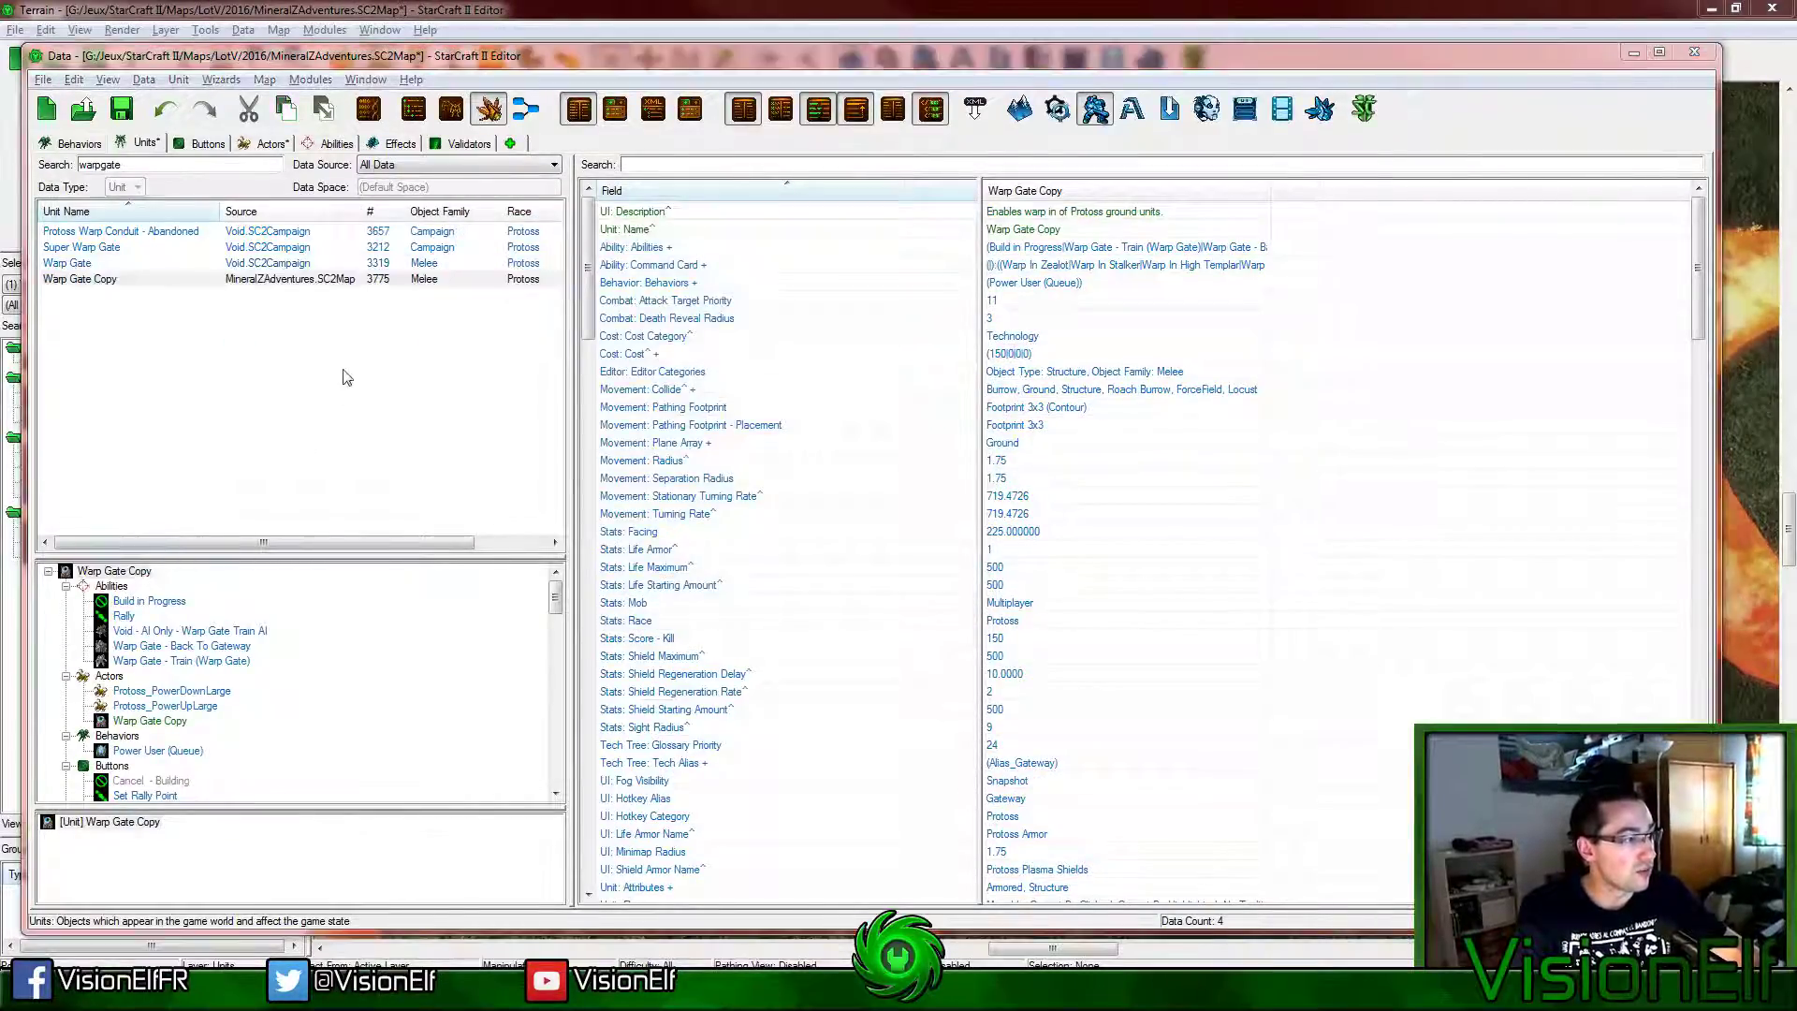
pyautogui.click(359, 247)
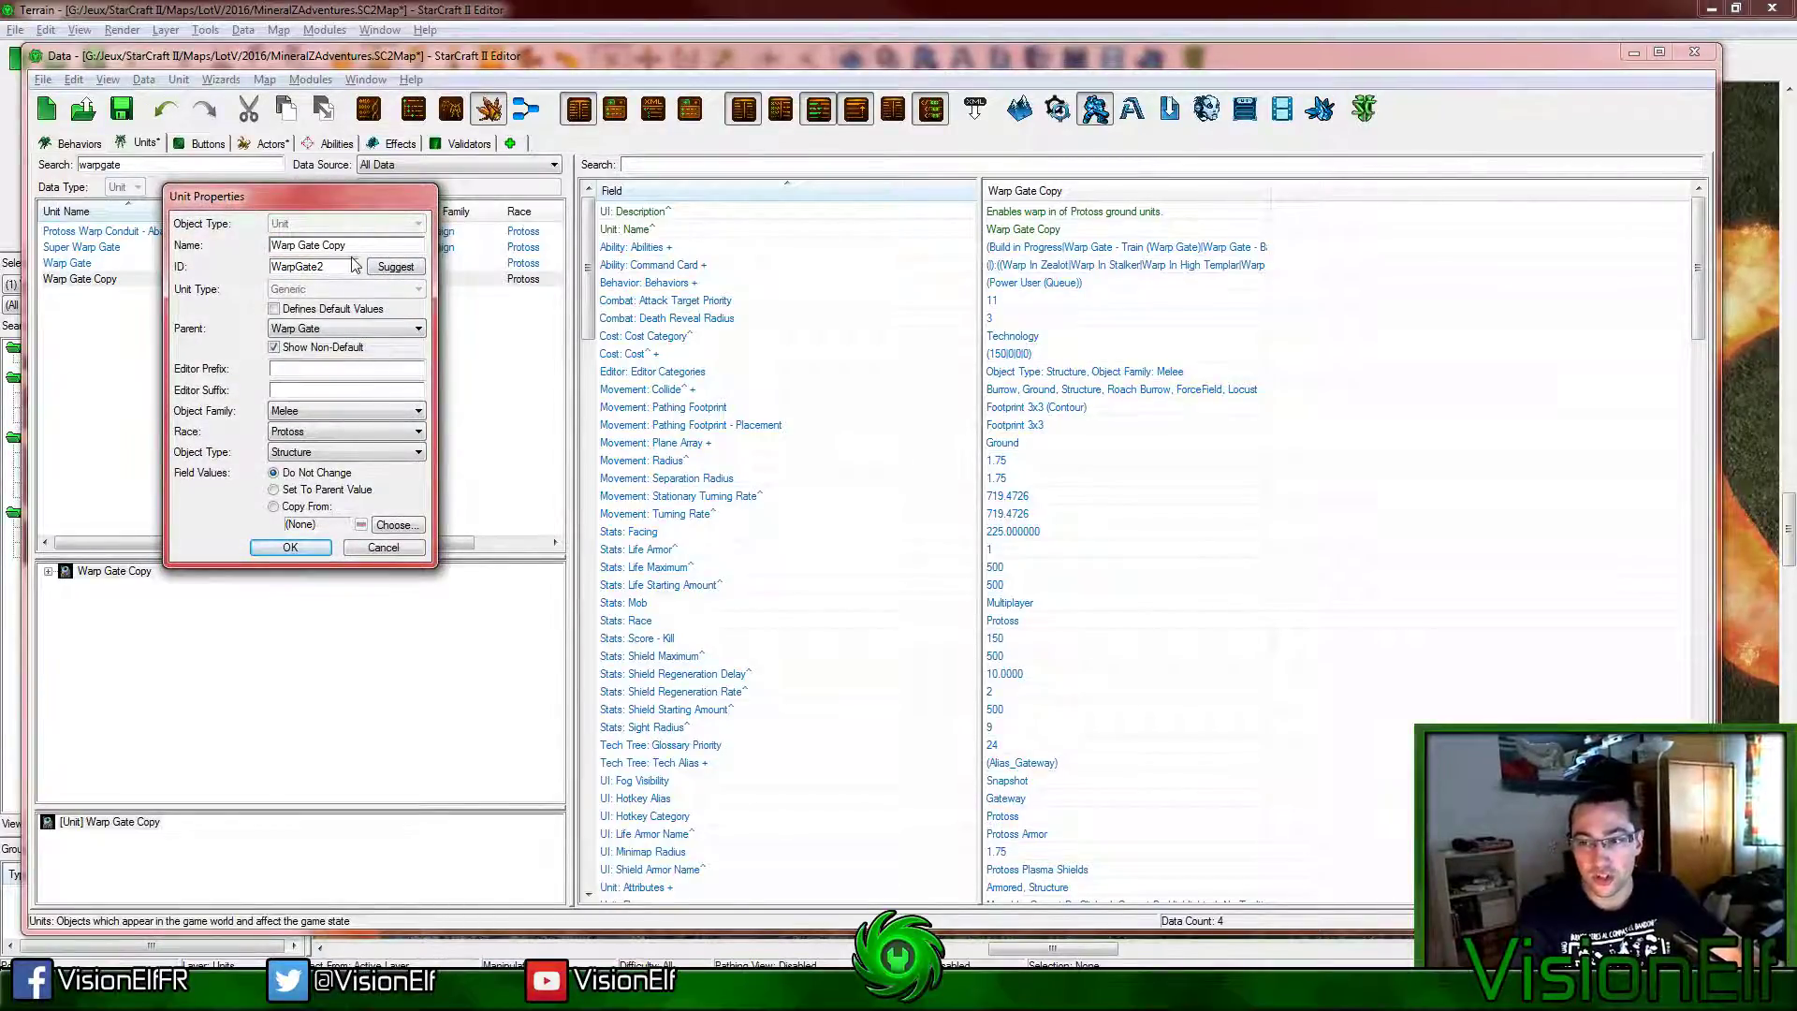
pyautogui.moveTo(365, 246); pyautogui.dragTo(180, 248)
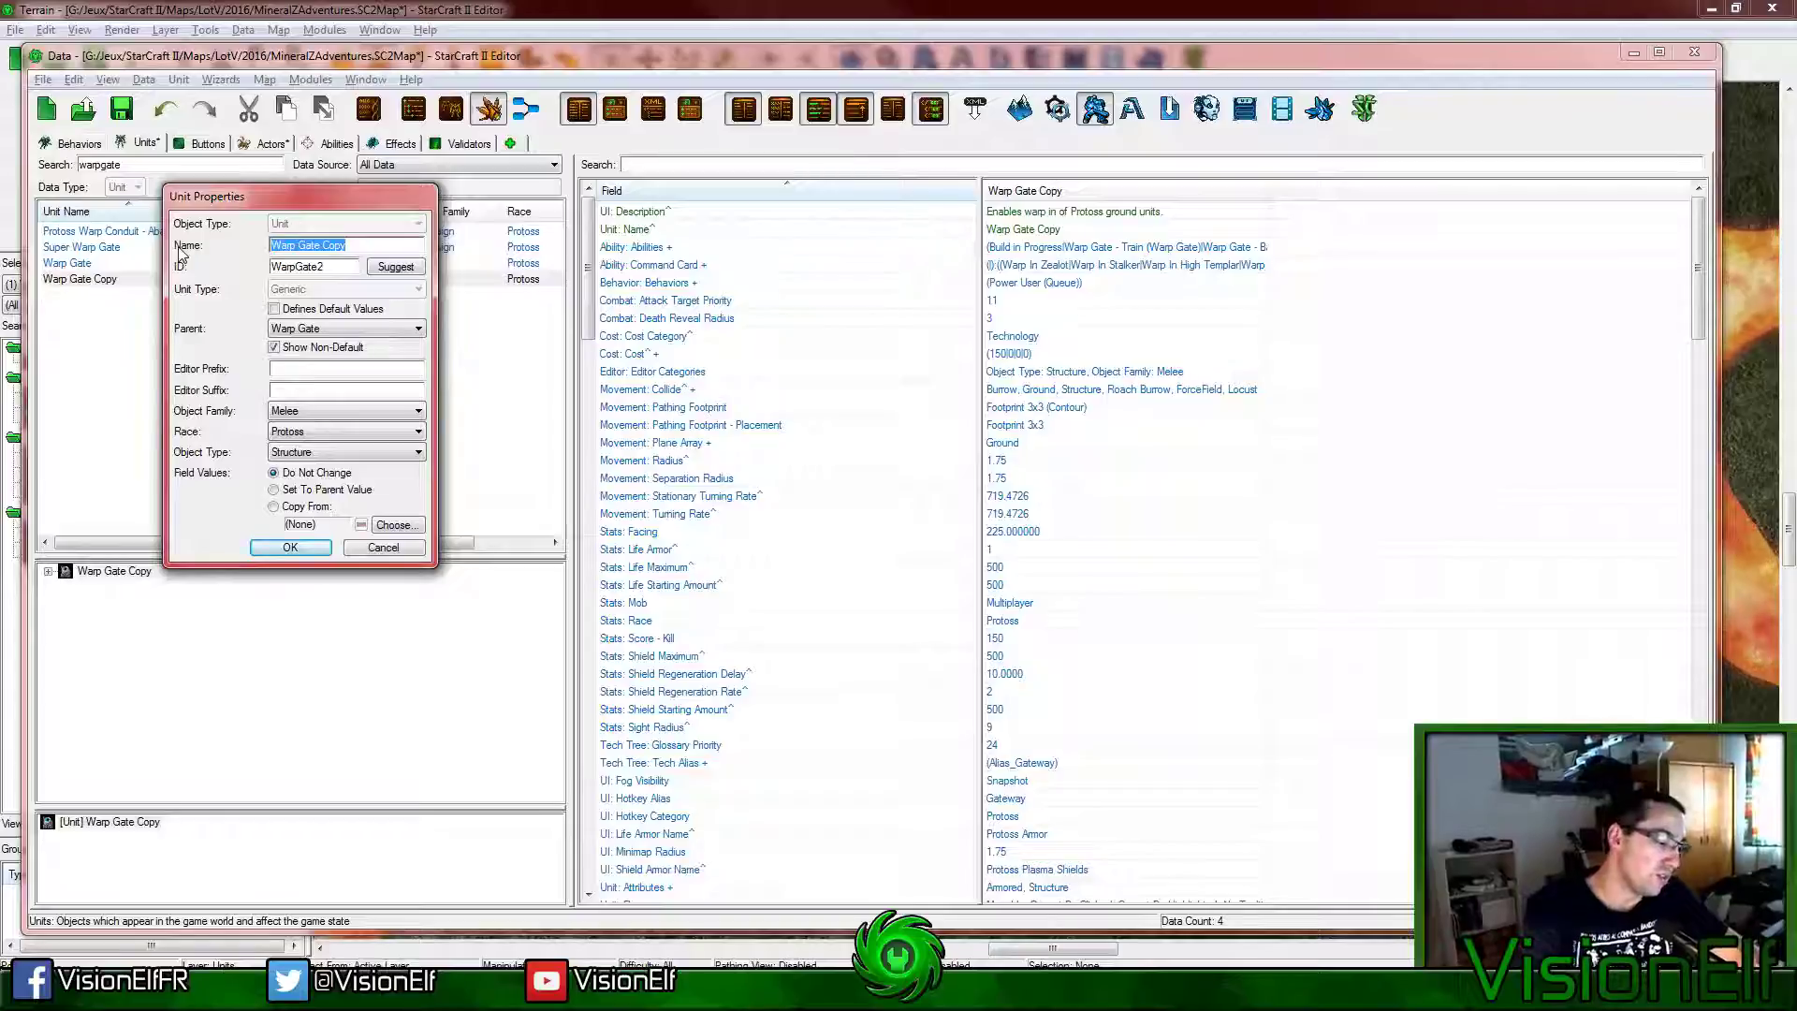
pyautogui.write('Void')
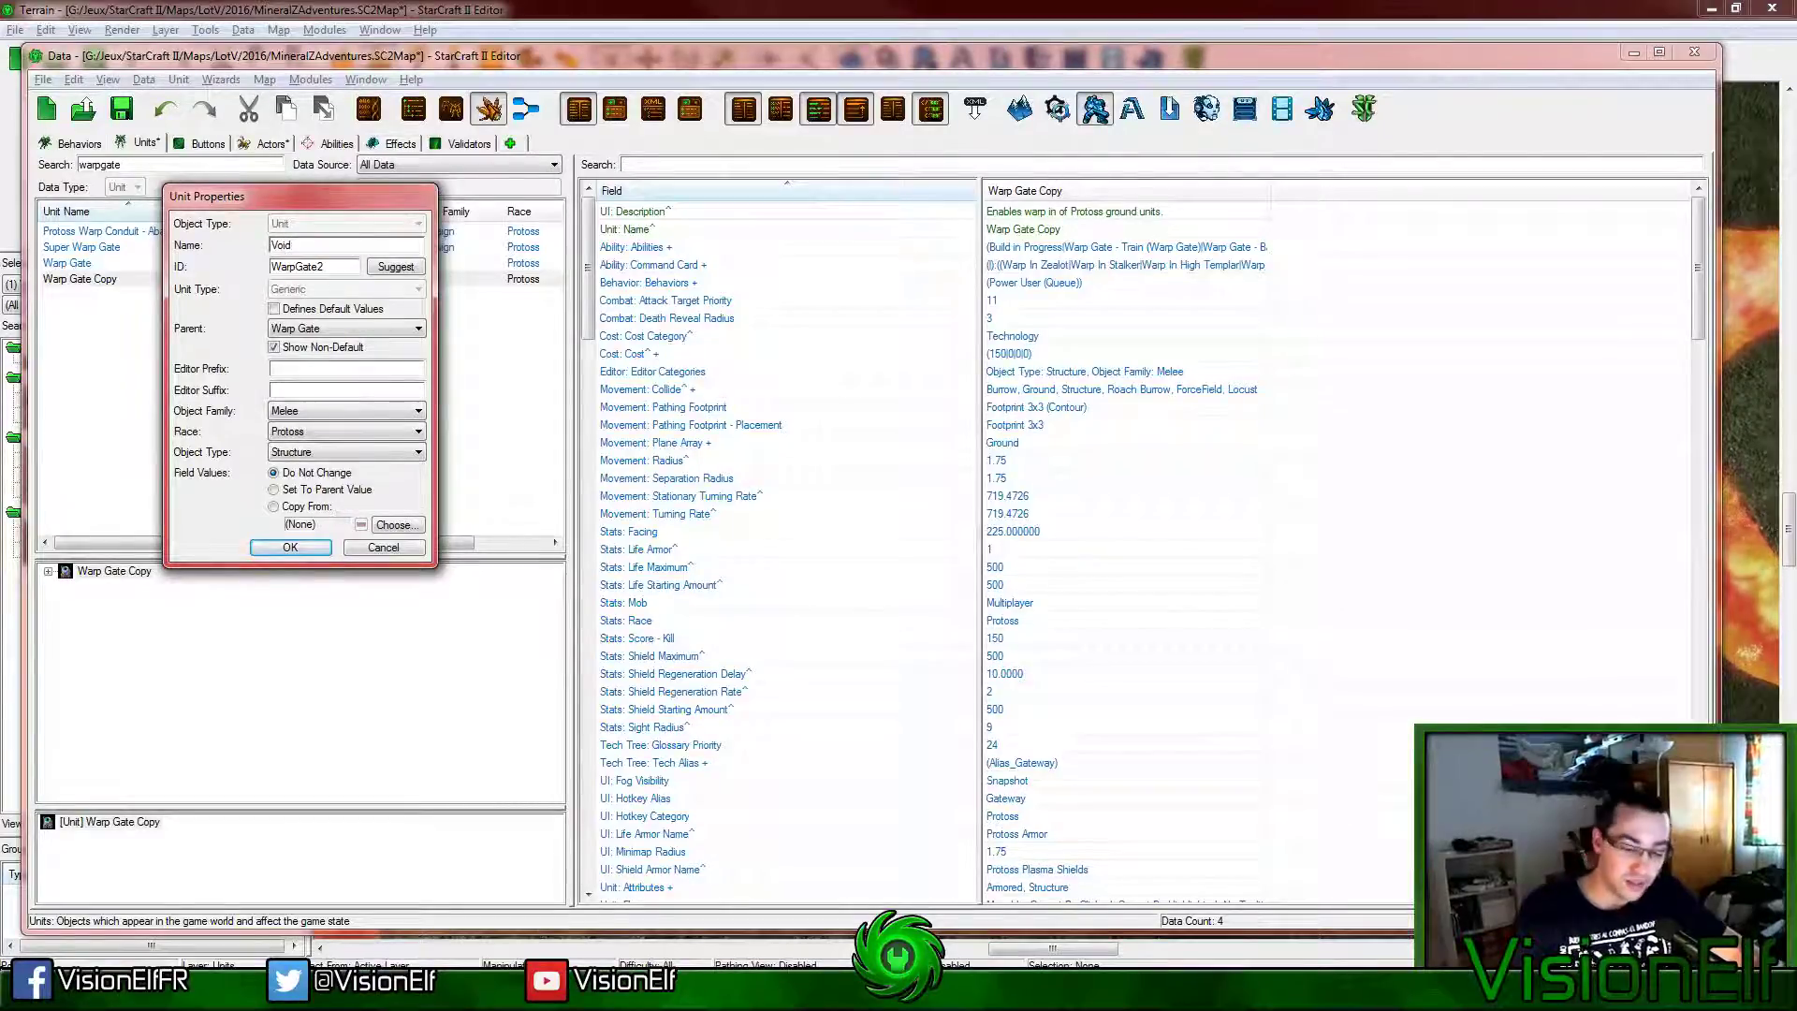
pyautogui.hotkey('alt', 'Tab')
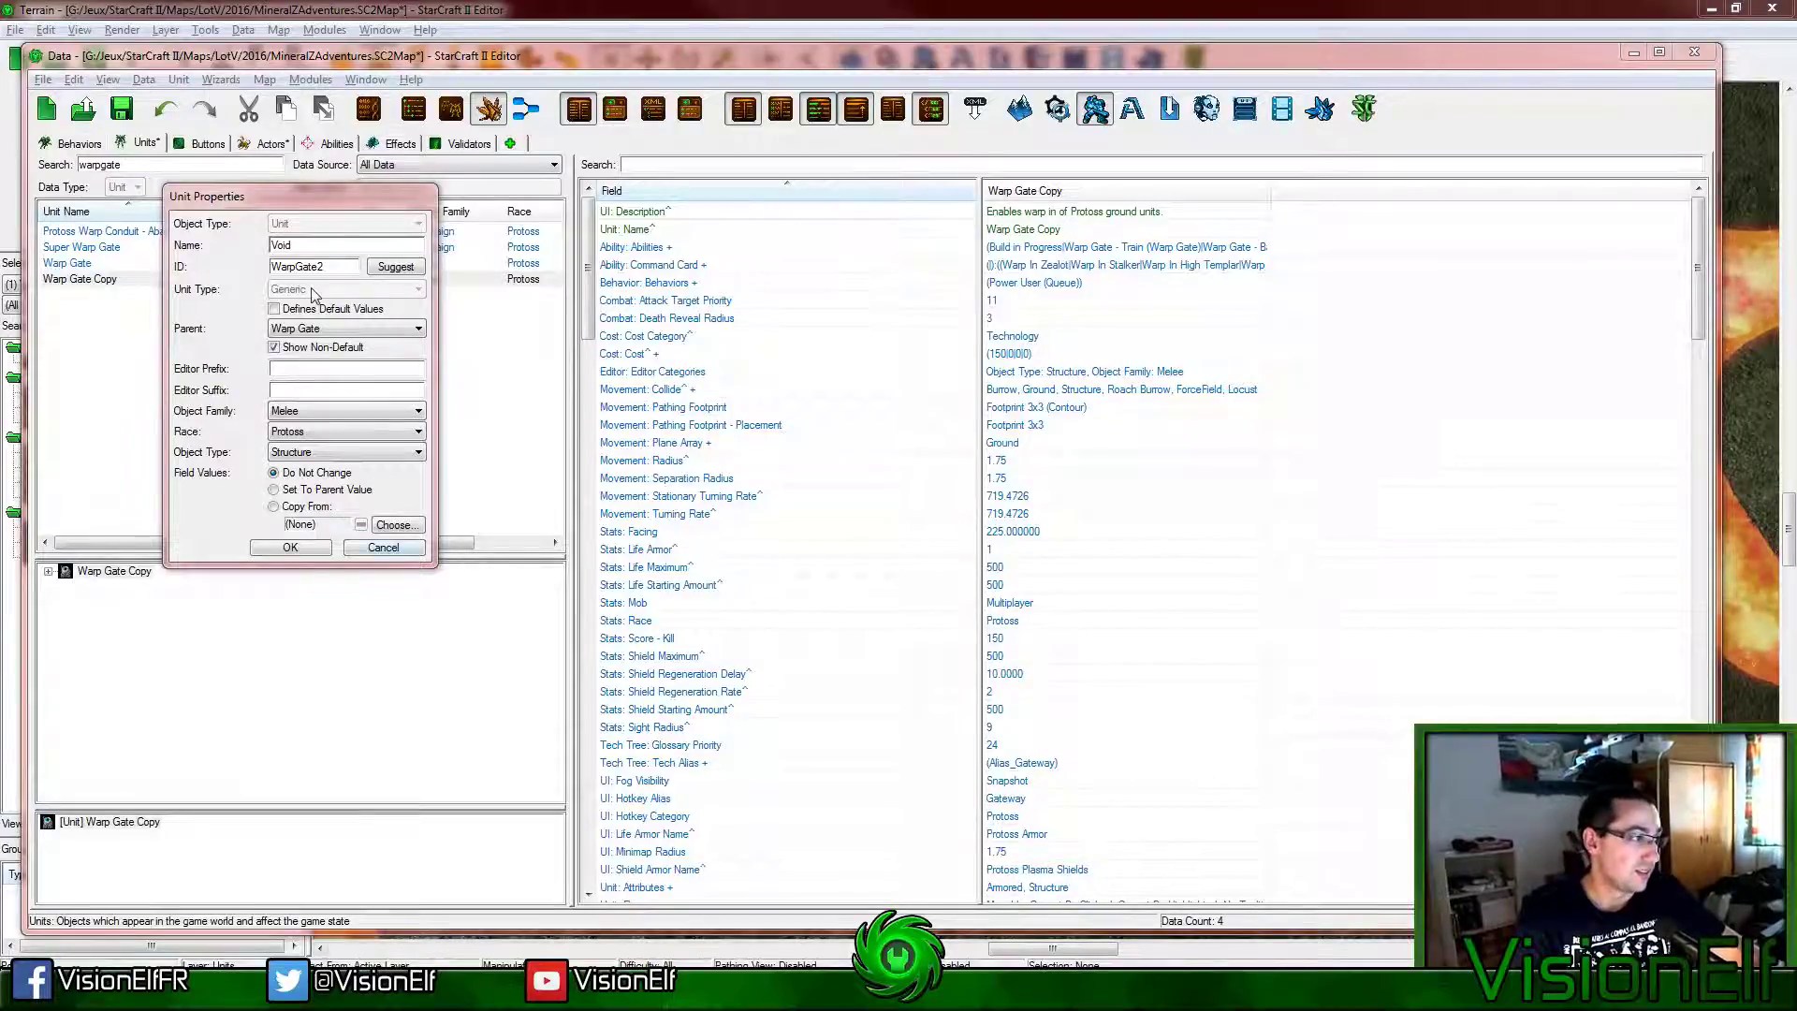
# Step: Name the unit 'Psionic Void Battery' with the suggested ID PsionicVoidBattery
pyautogui.click(181, 262)
pyautogui.press('BackSpace')
pyautogui.press('BackSpace')
pyautogui.press('BackSpace')
pyautogui.press('BackSpace')
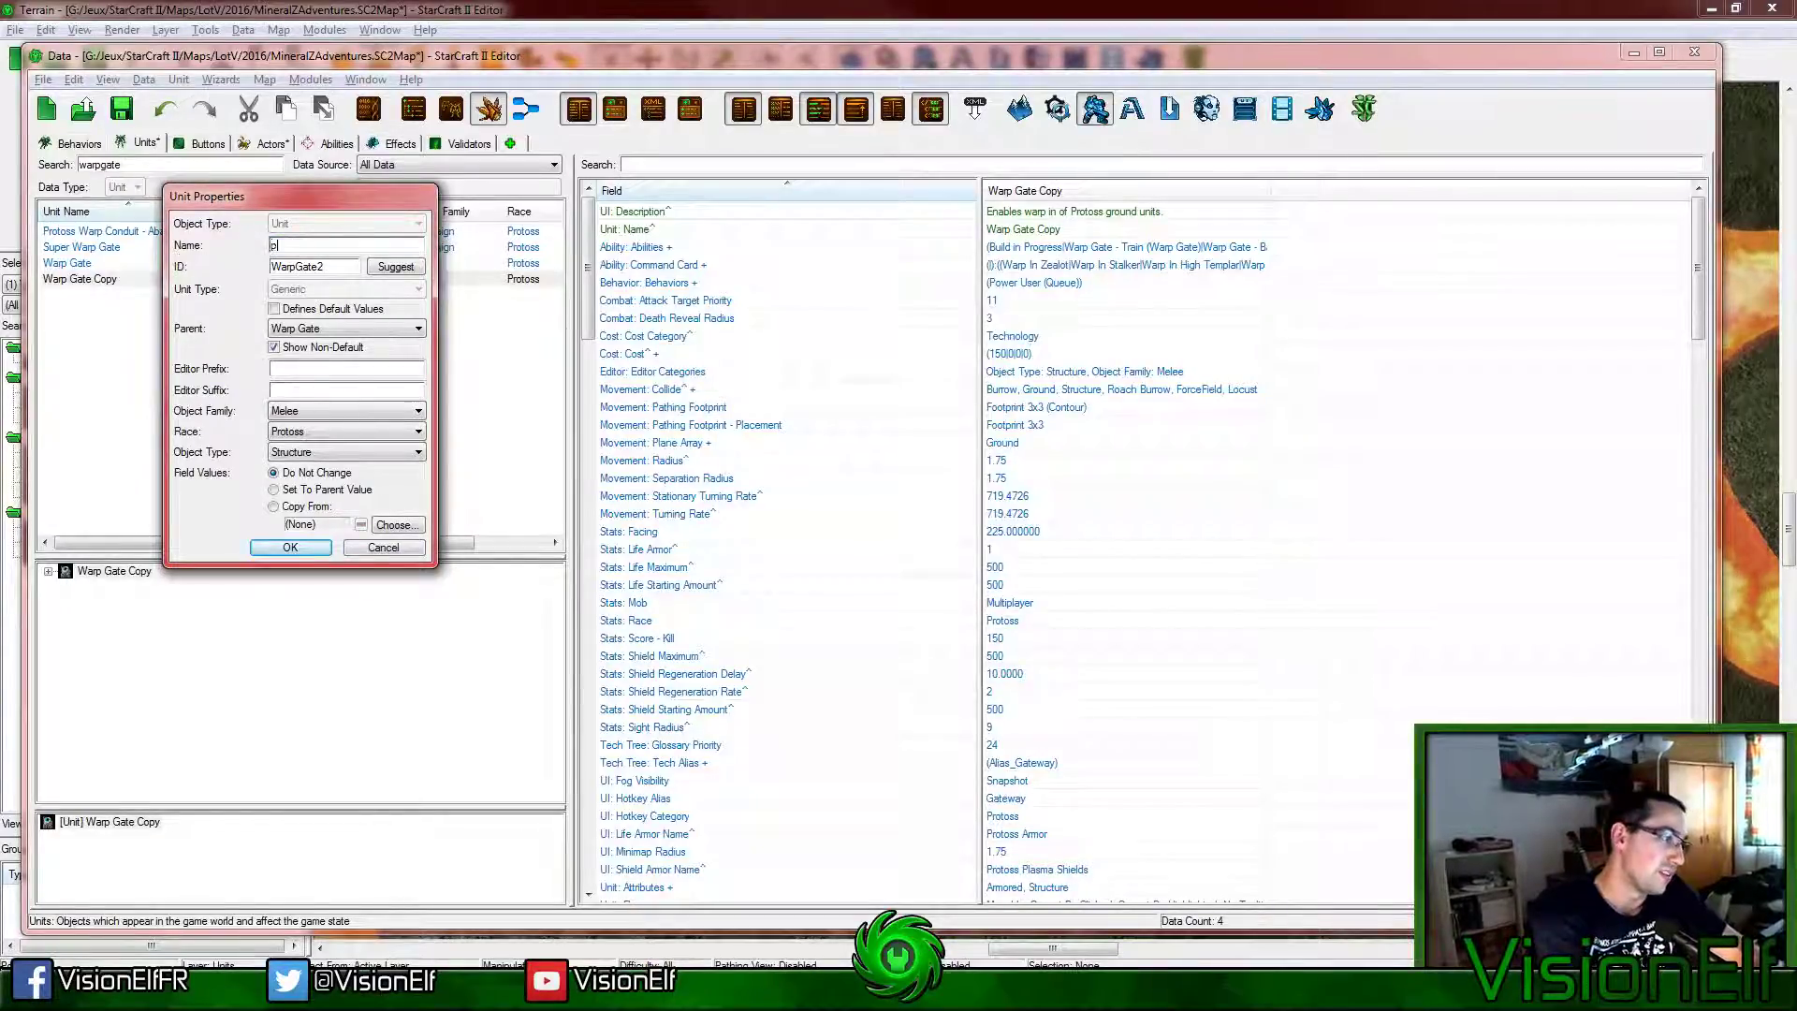
pyautogui.write('PsionicVoidBattery')
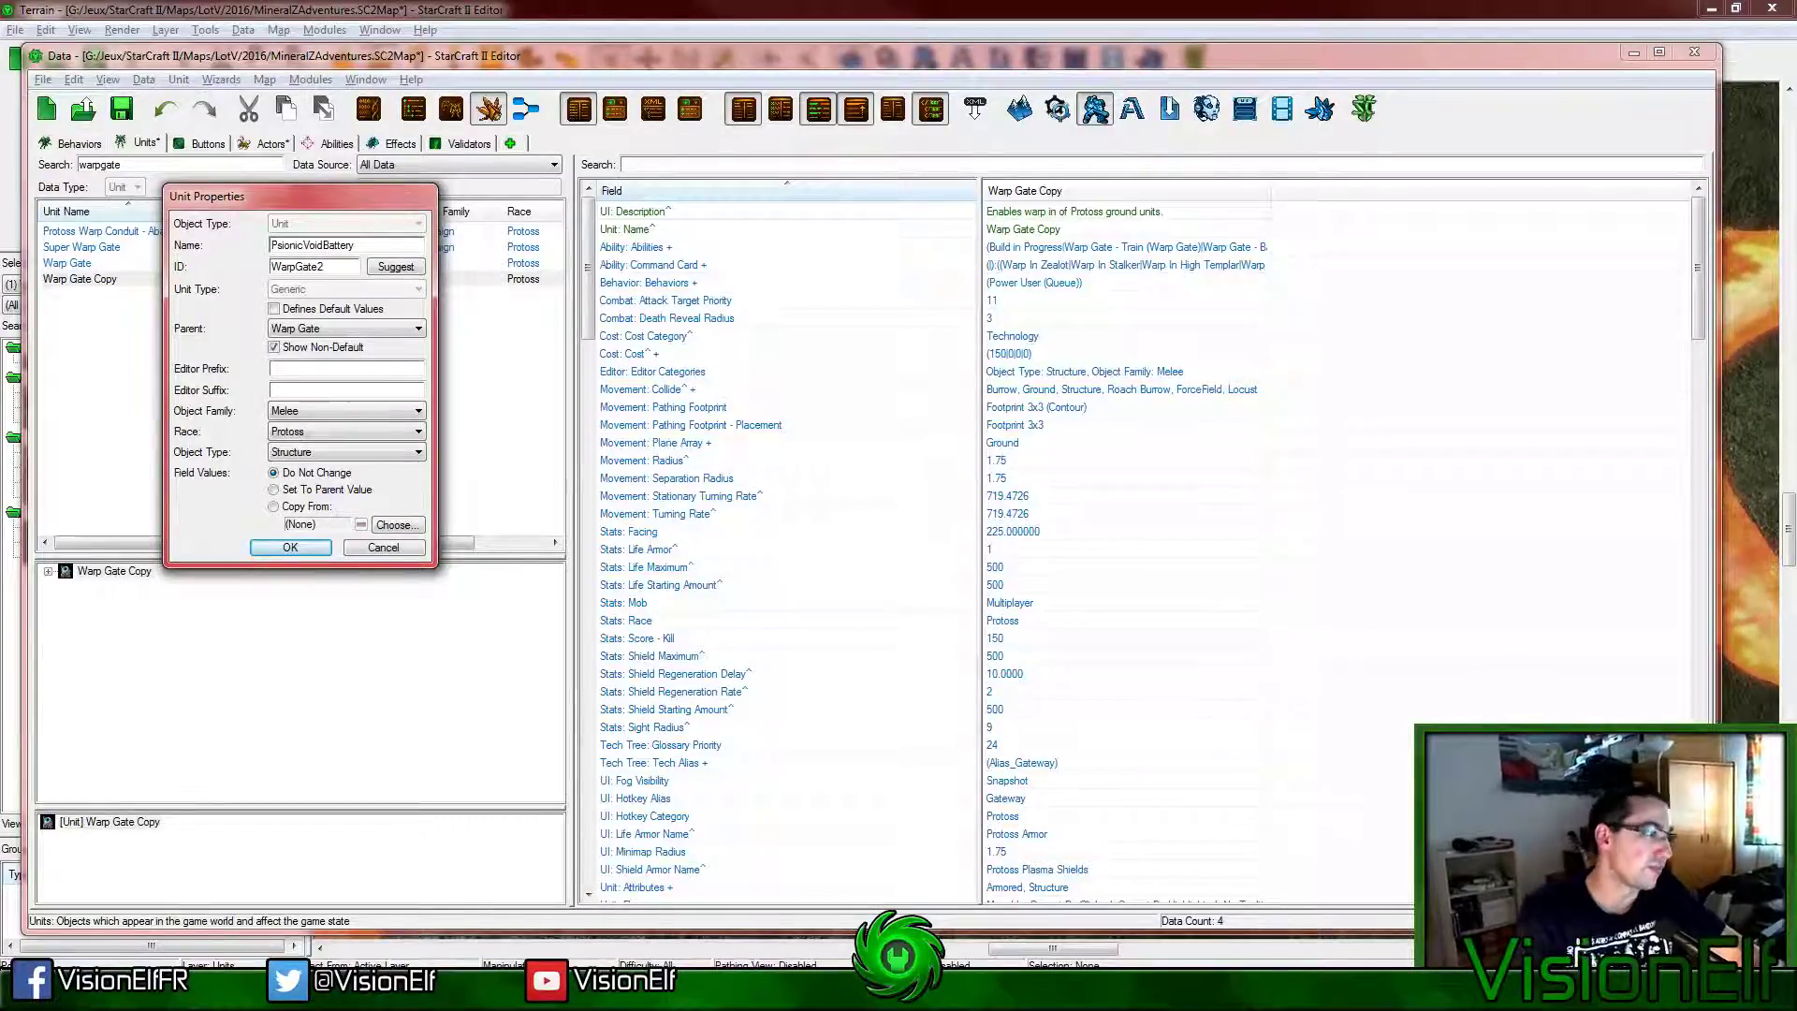
pyautogui.click(394, 267)
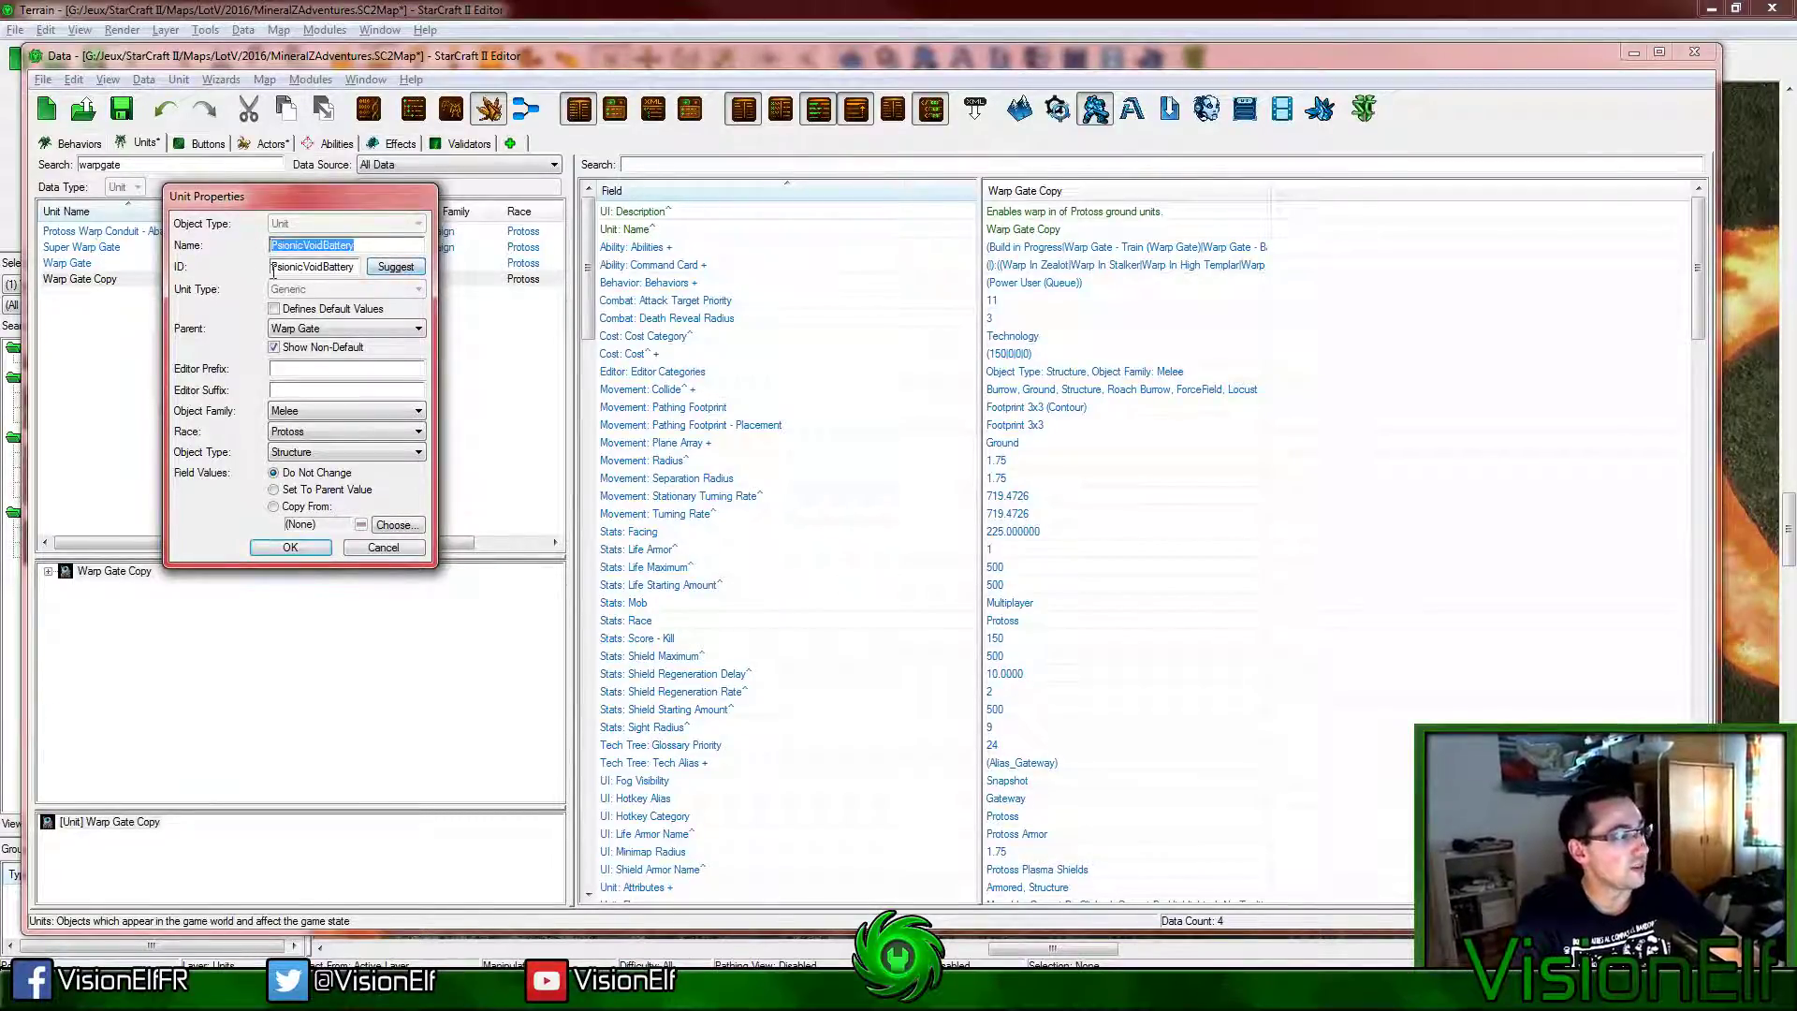
pyautogui.click(304, 246)
pyautogui.click(329, 245)
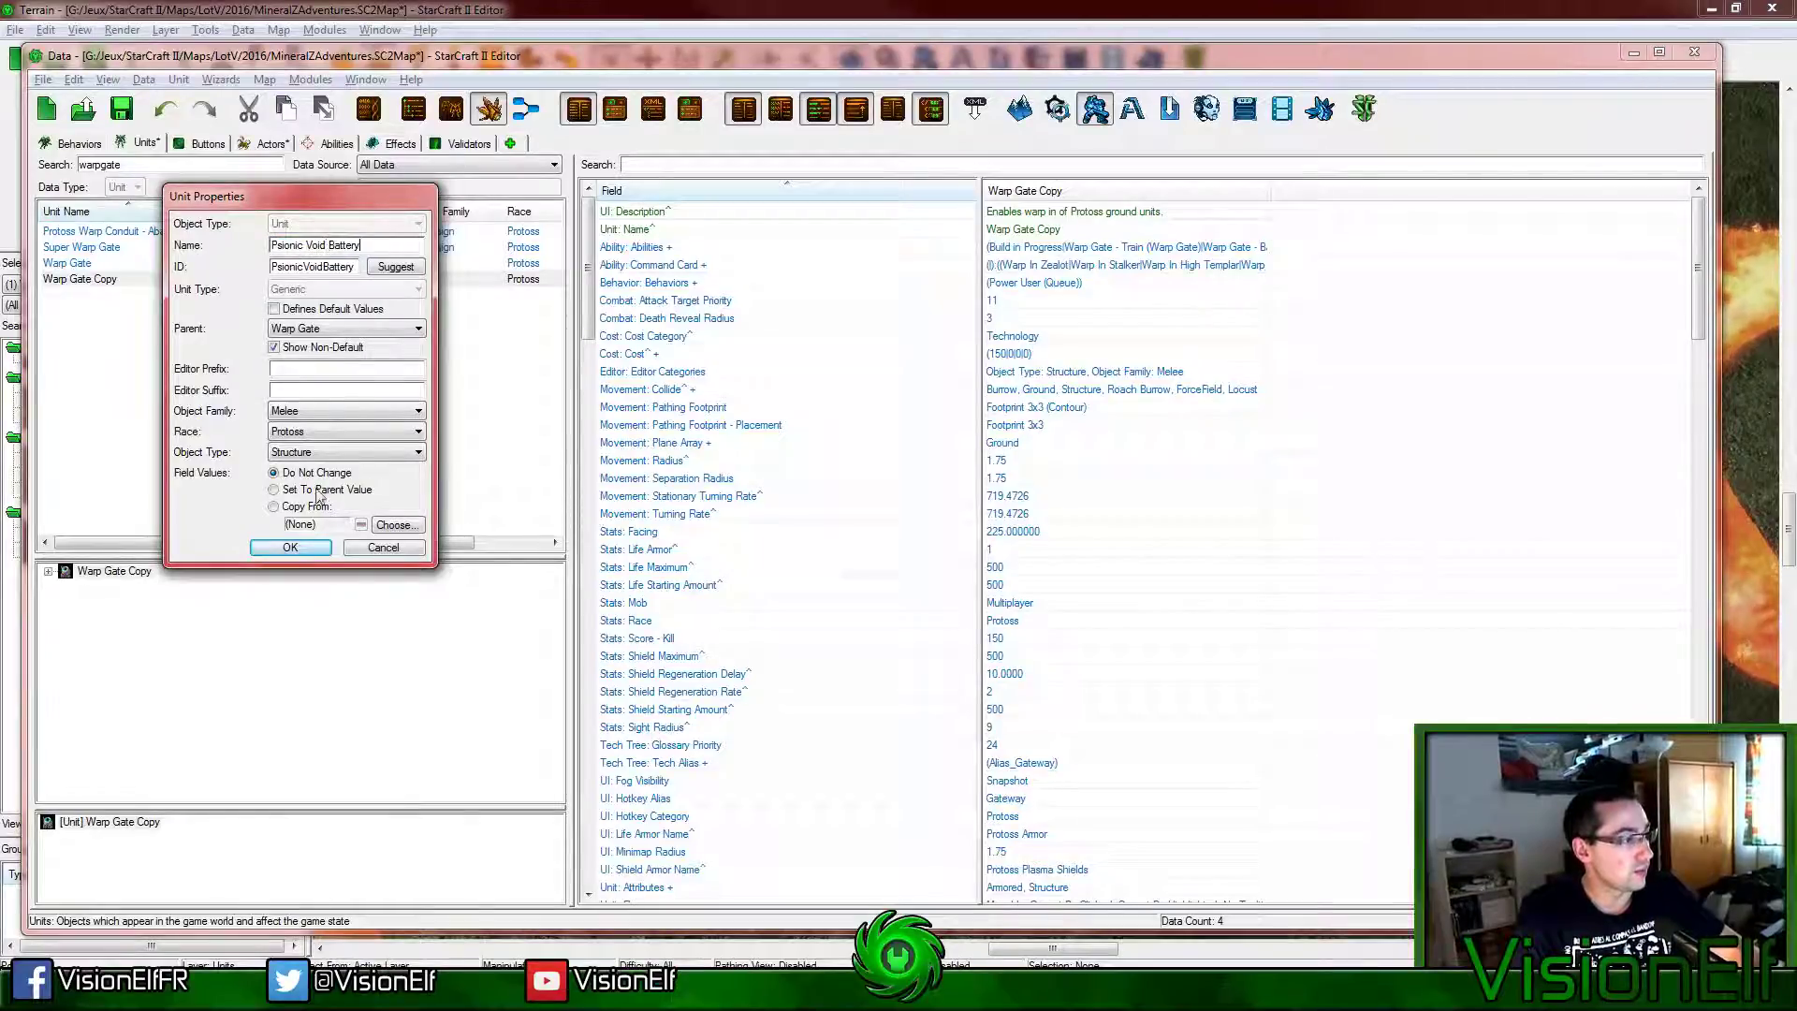
pyautogui.click(290, 548)
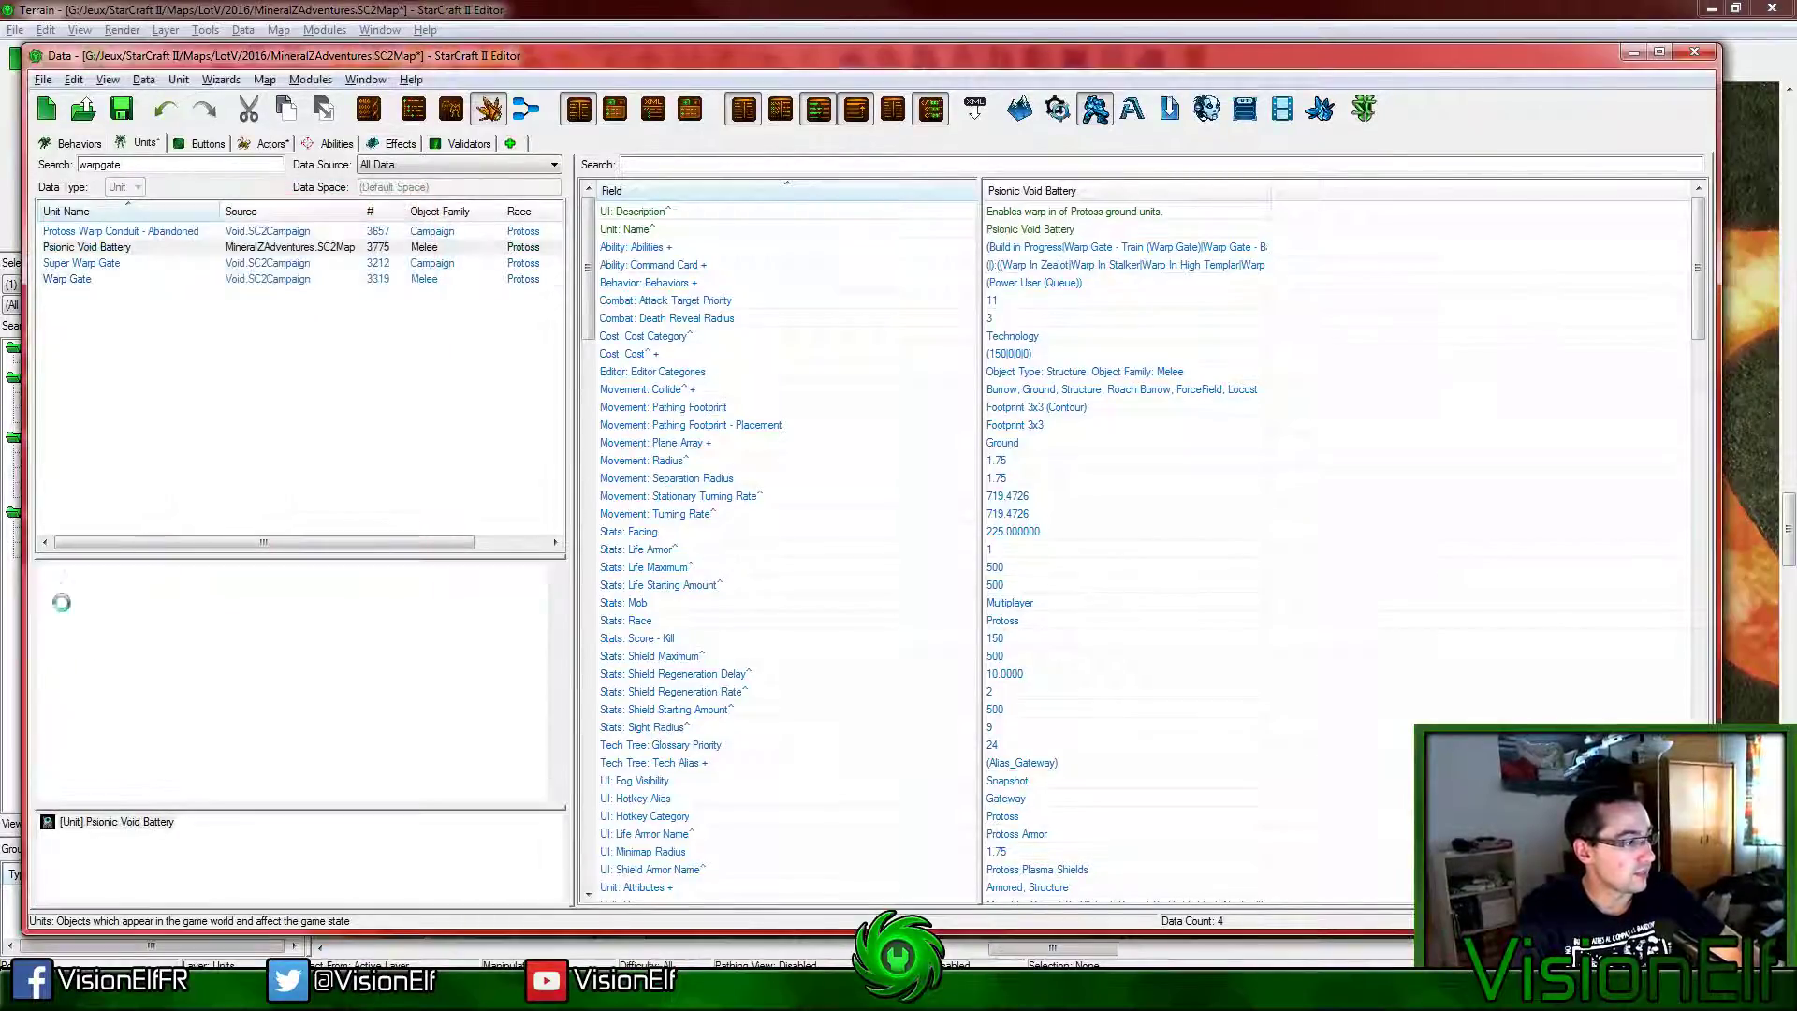
# Step: Rename the copied Warp Gate actor to PsionicVoidBattery using the suggested ID
pyautogui.click(131, 721)
pyautogui.hotkey('ctrl', 'shift', 'm')
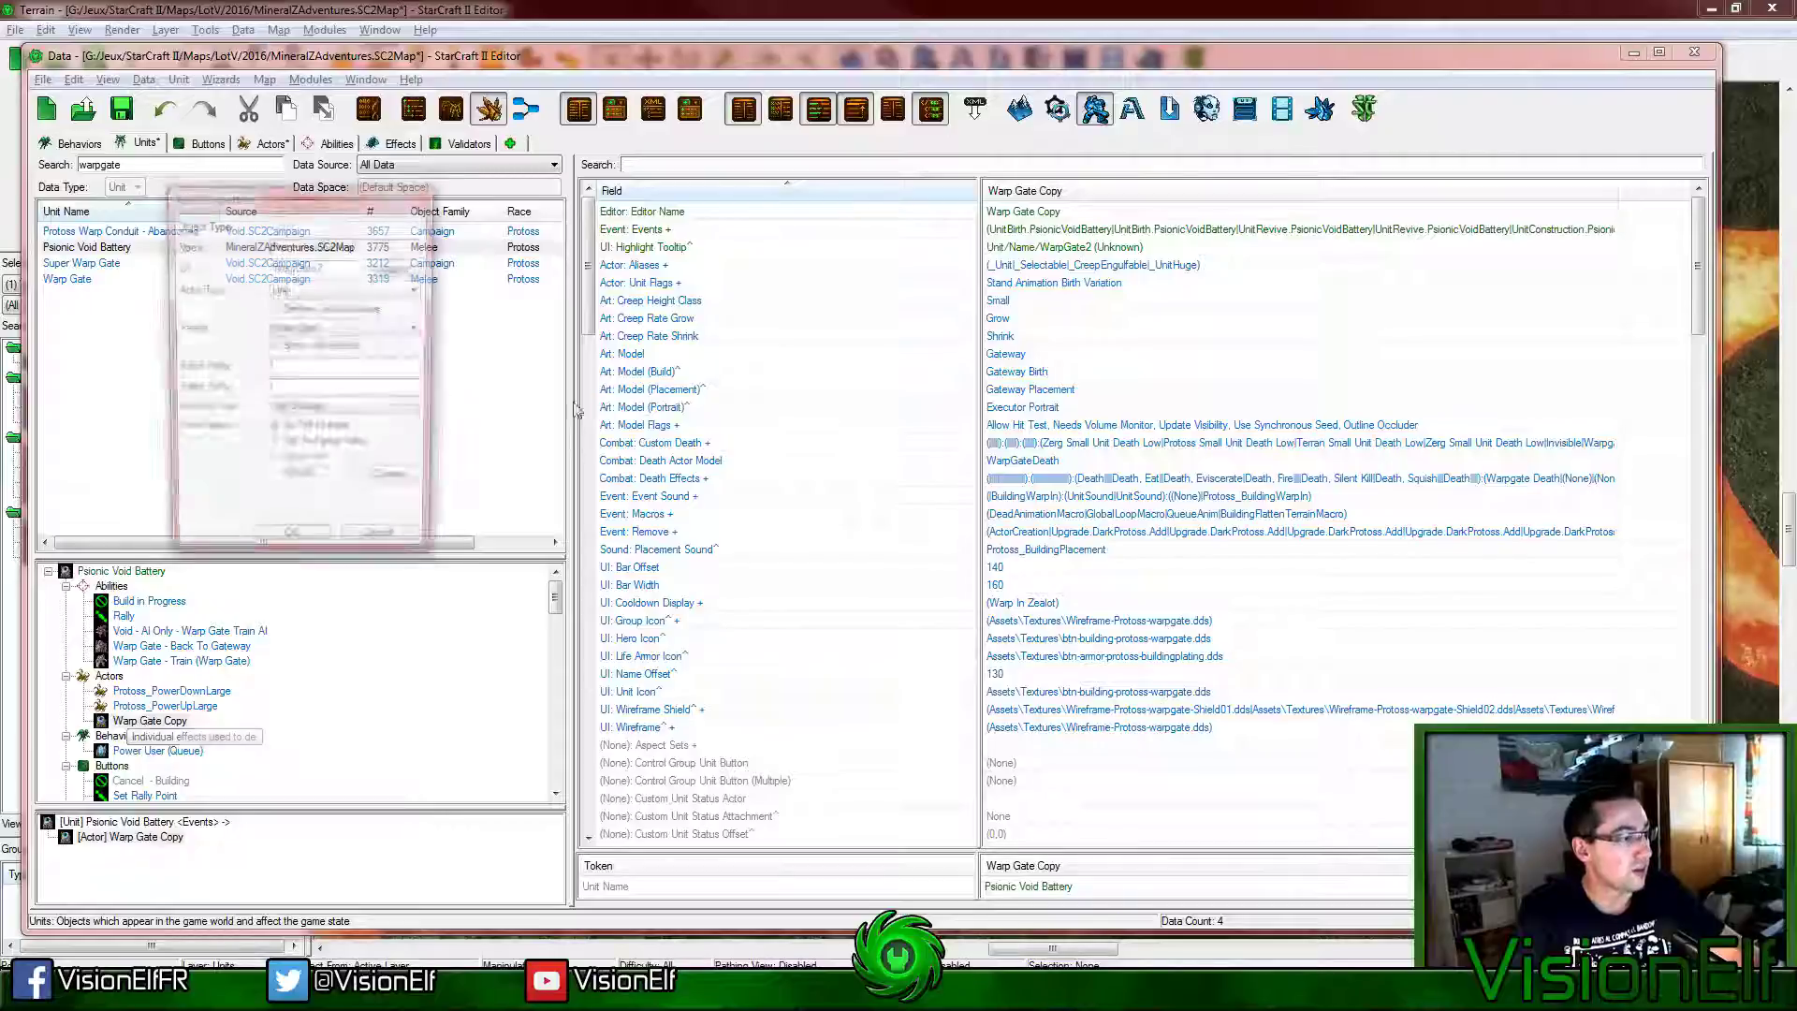
pyautogui.click(395, 266)
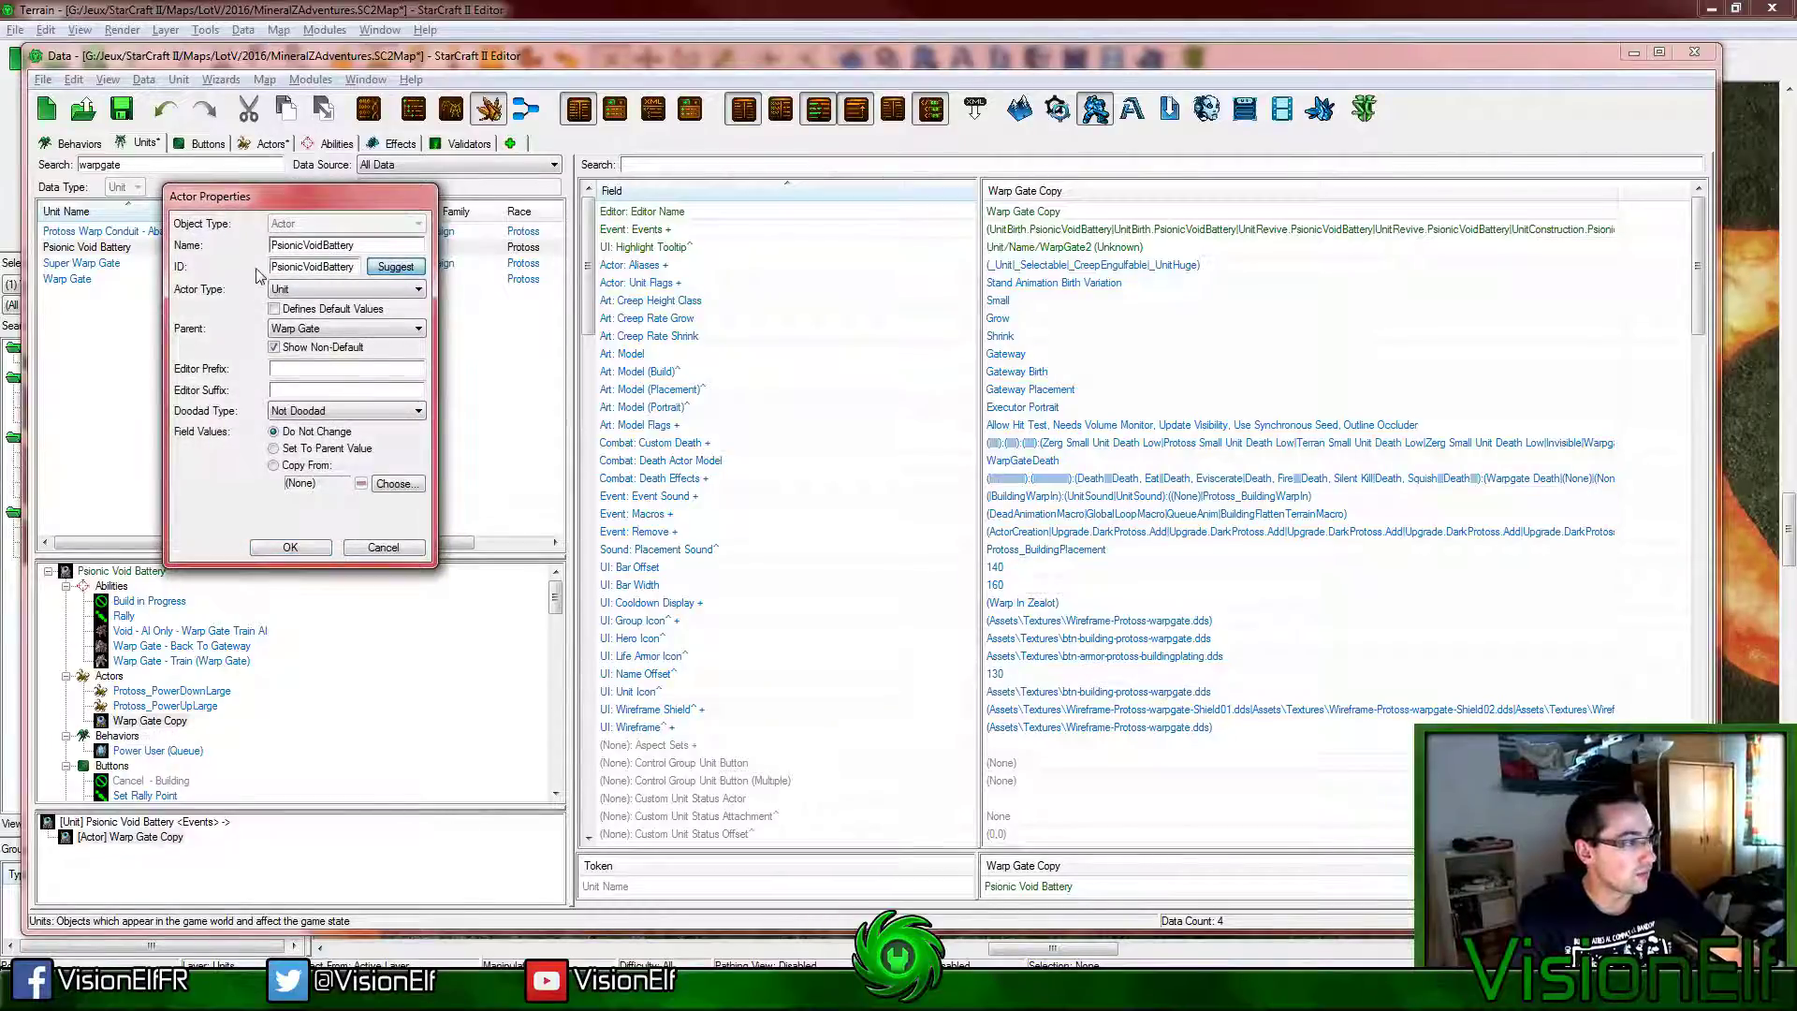
pyautogui.click(290, 548)
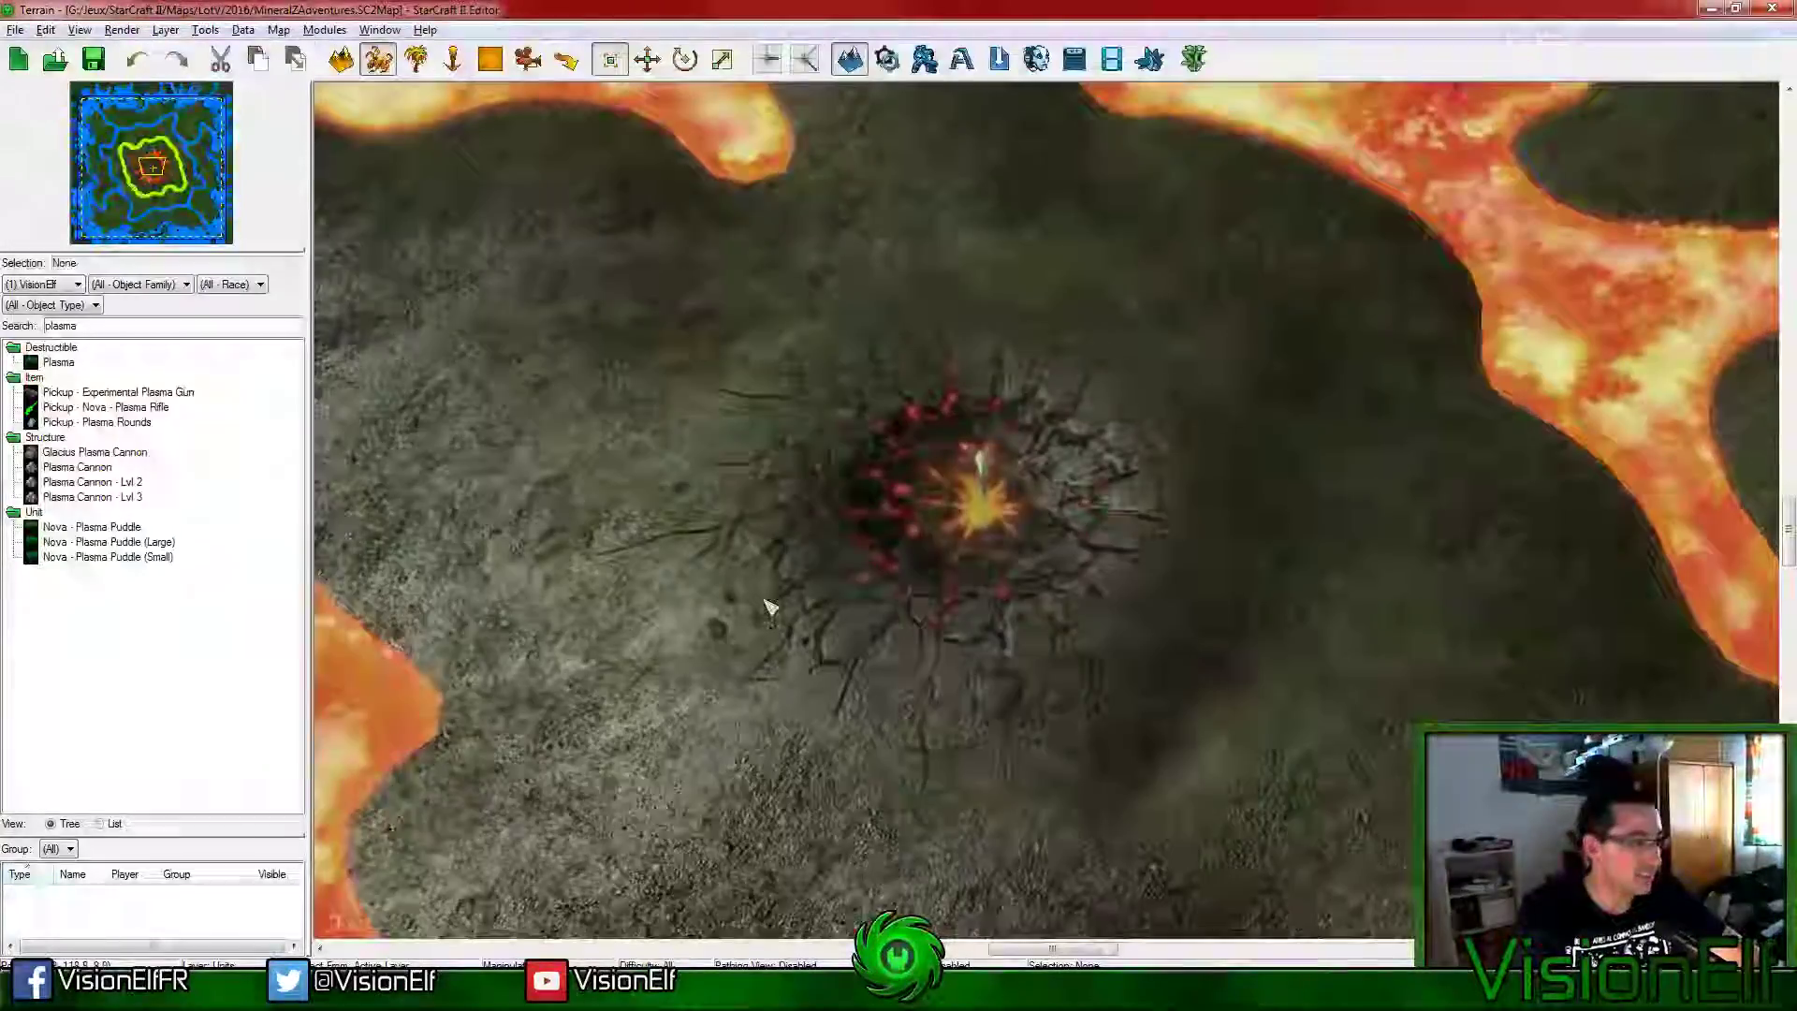
# Step: Find 'psionic' in the unit palette and place a Psionic Void Battery between the lava flows
pyautogui.moveTo(762, 601); pyautogui.dragTo(1087, 746, button='middle')
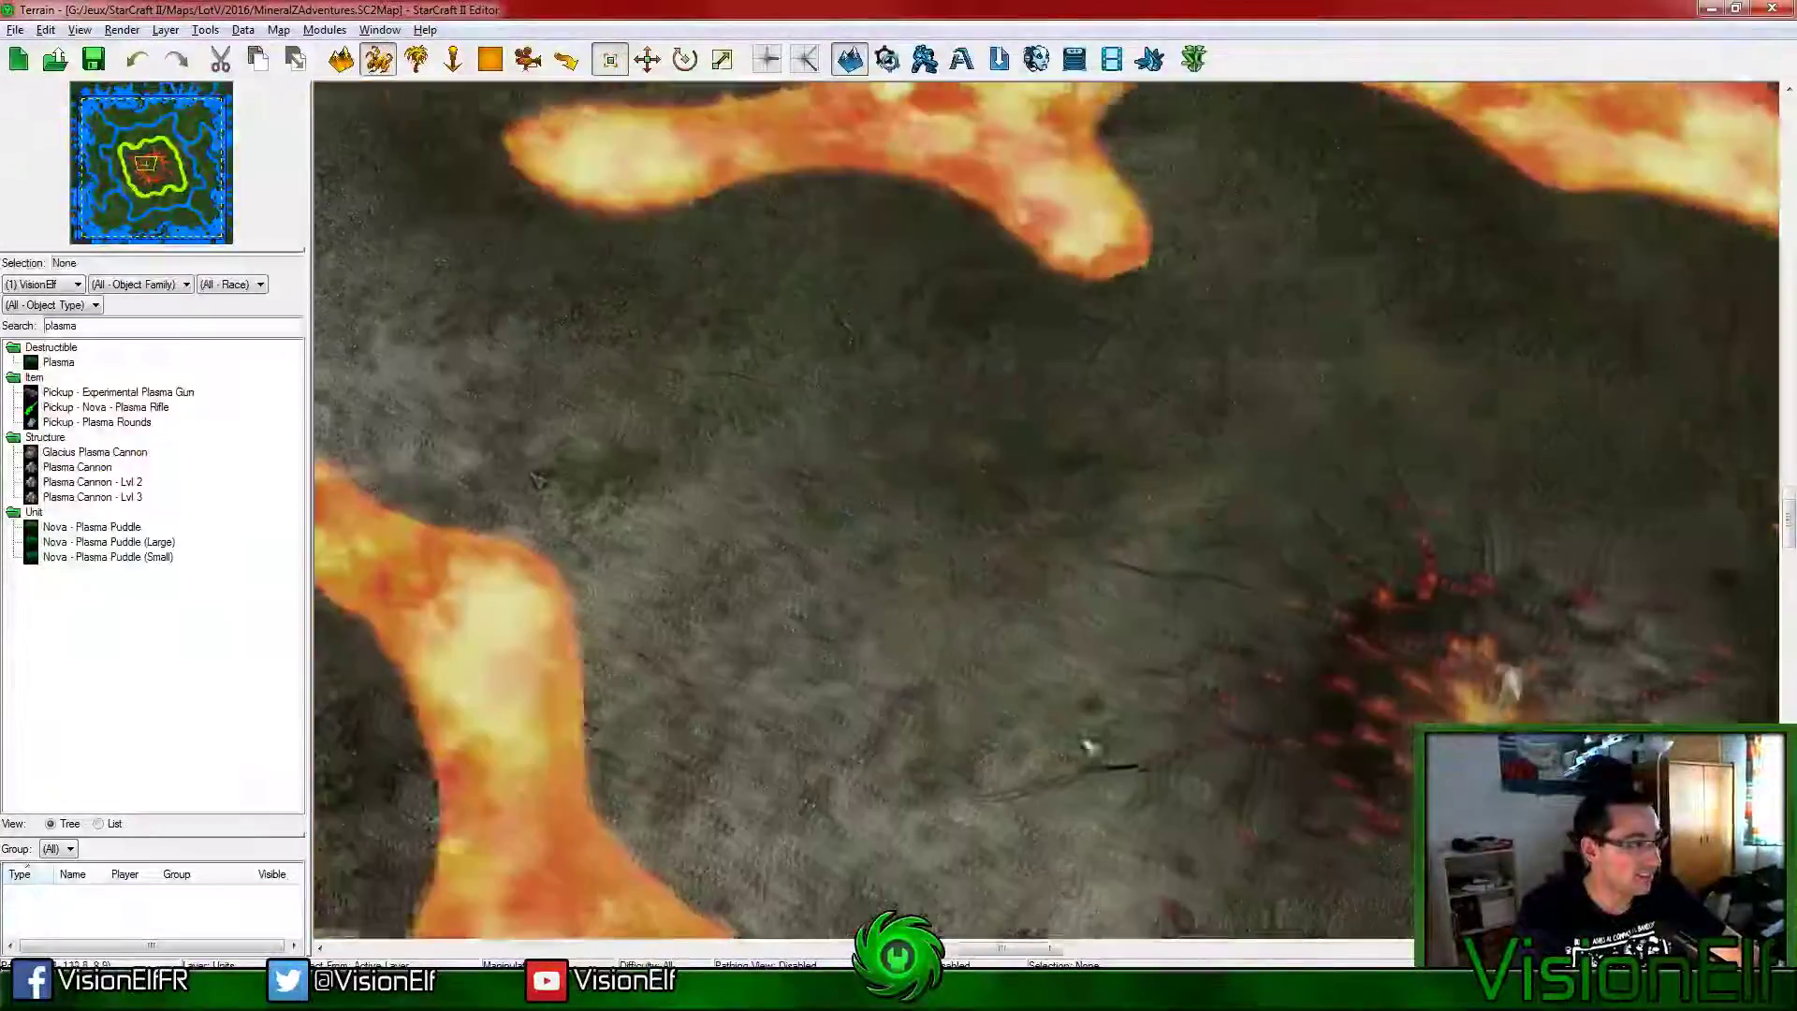
pyautogui.doubleClick(229, 327)
pyautogui.write('ps')
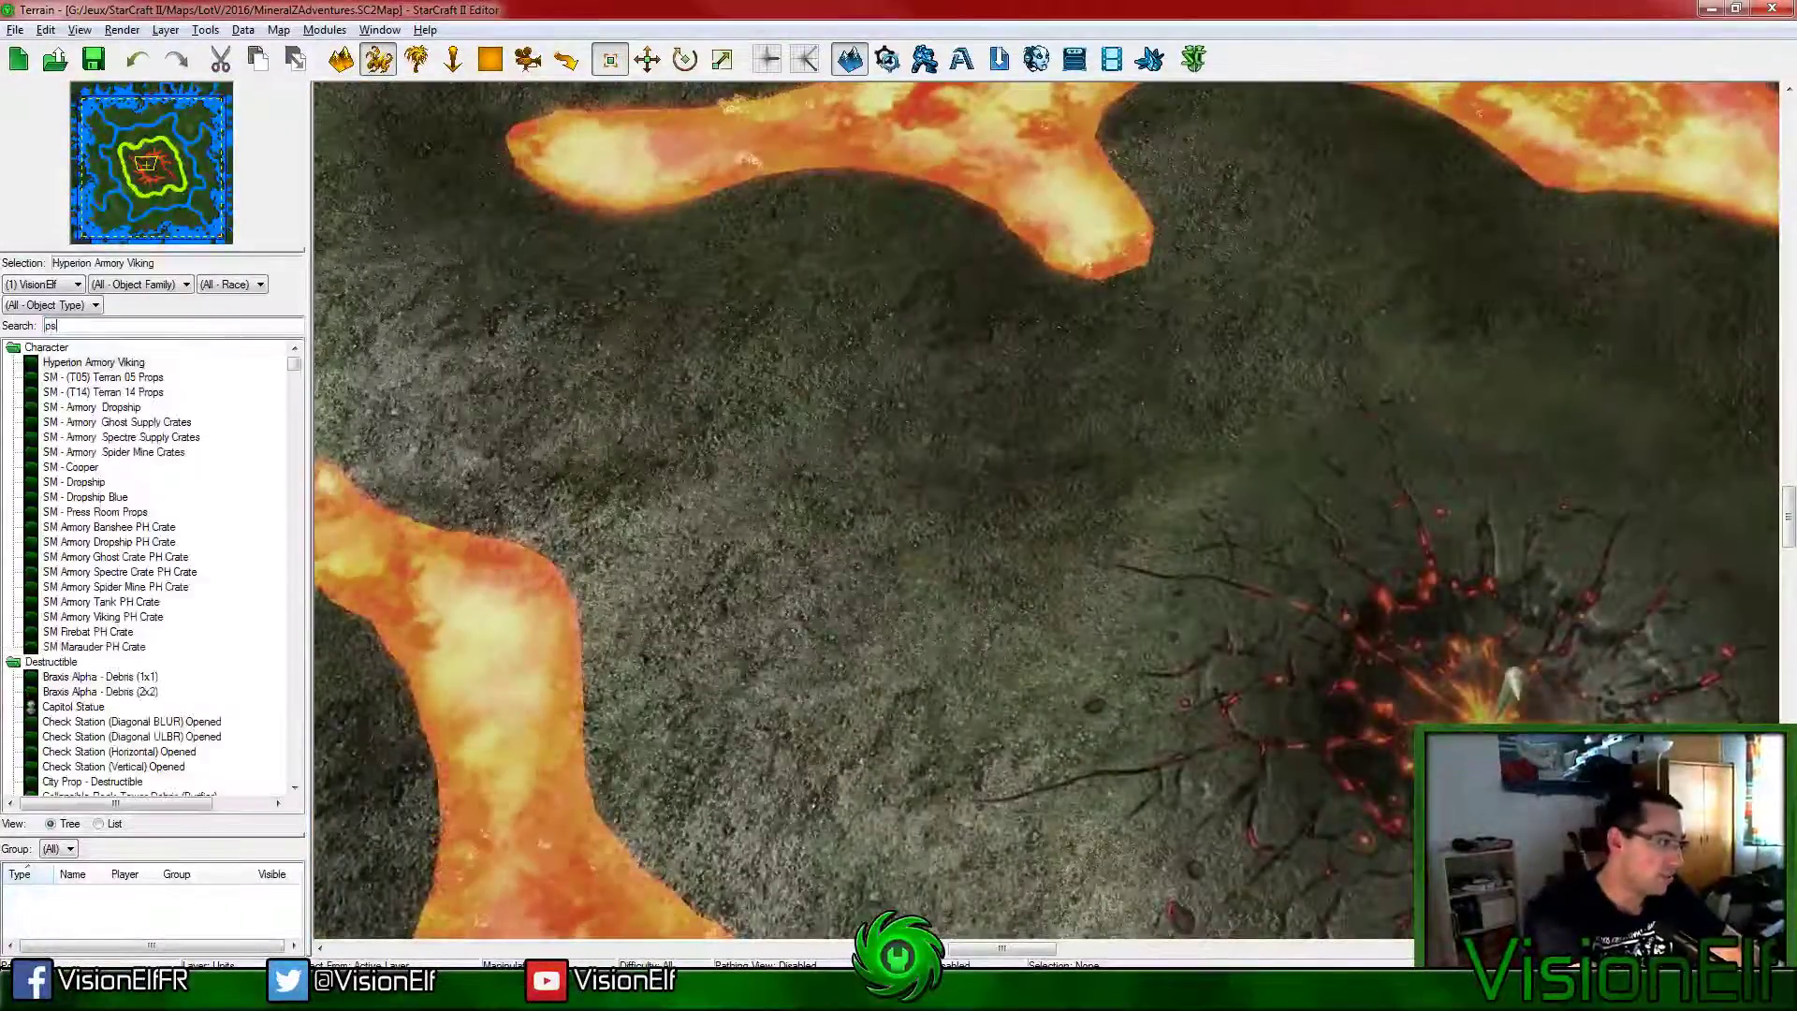
pyautogui.write('ionic')
pyautogui.click(86, 378)
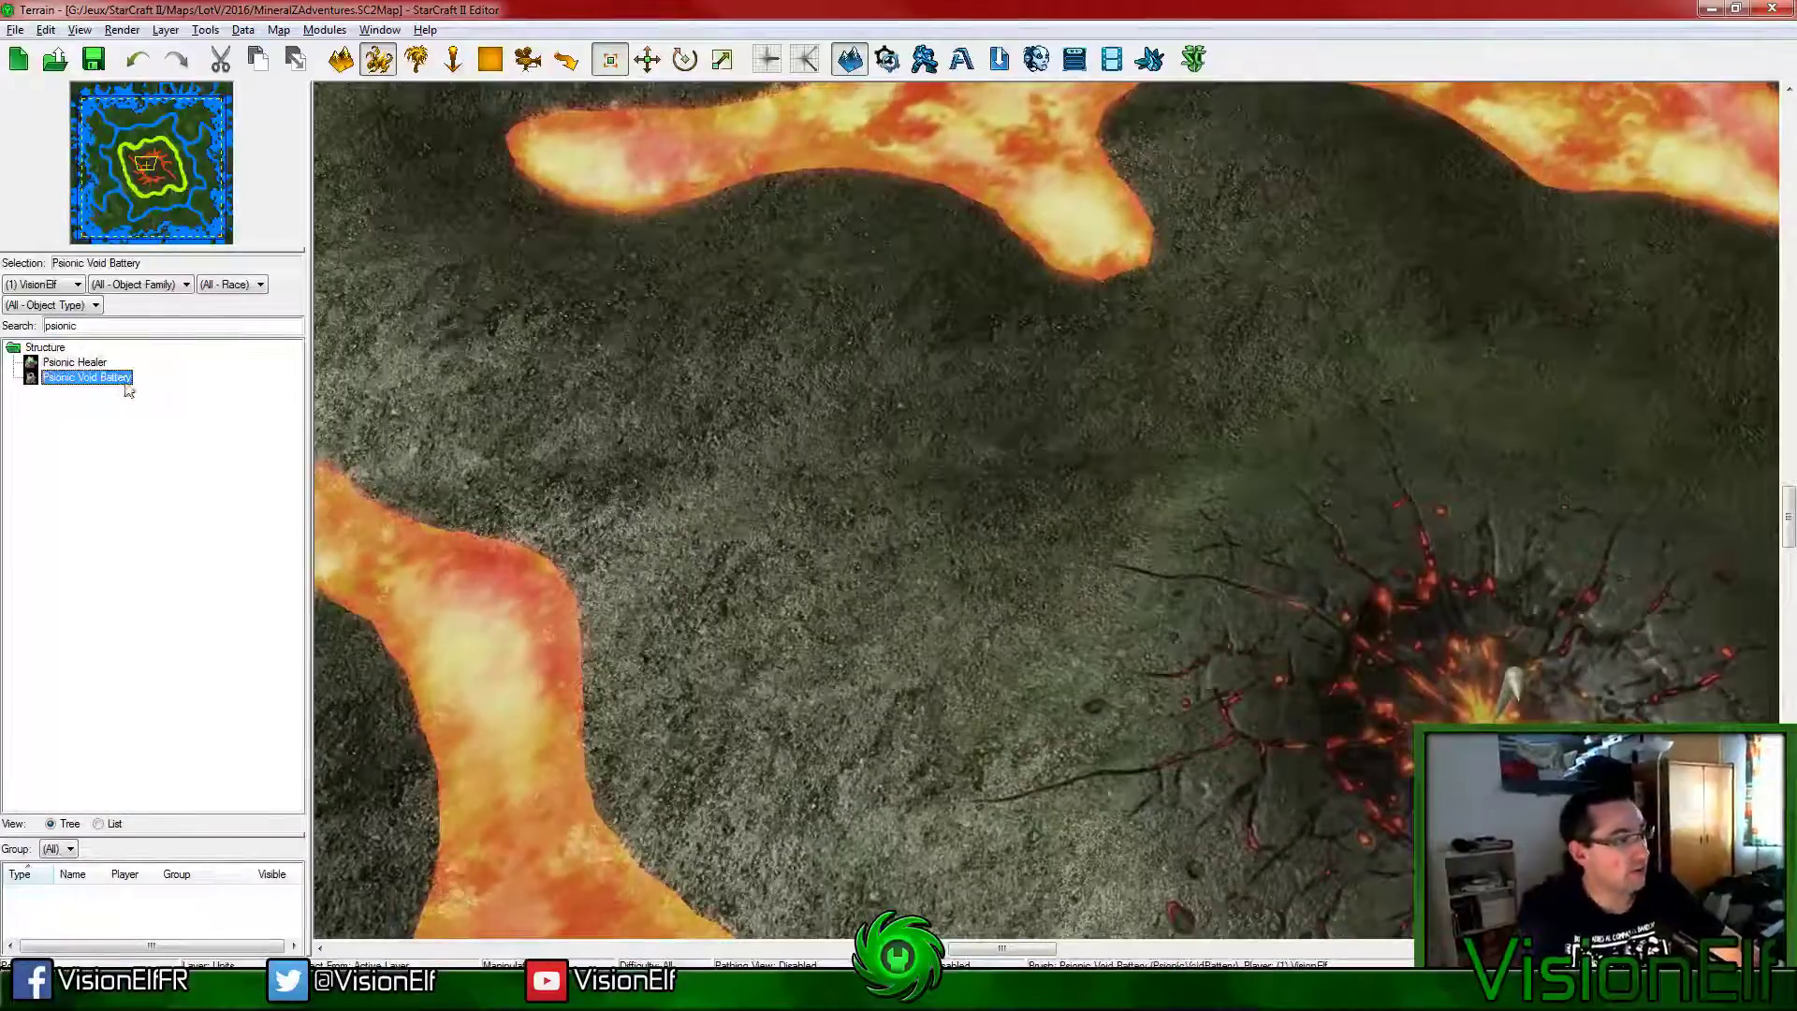
pyautogui.click(786, 536)
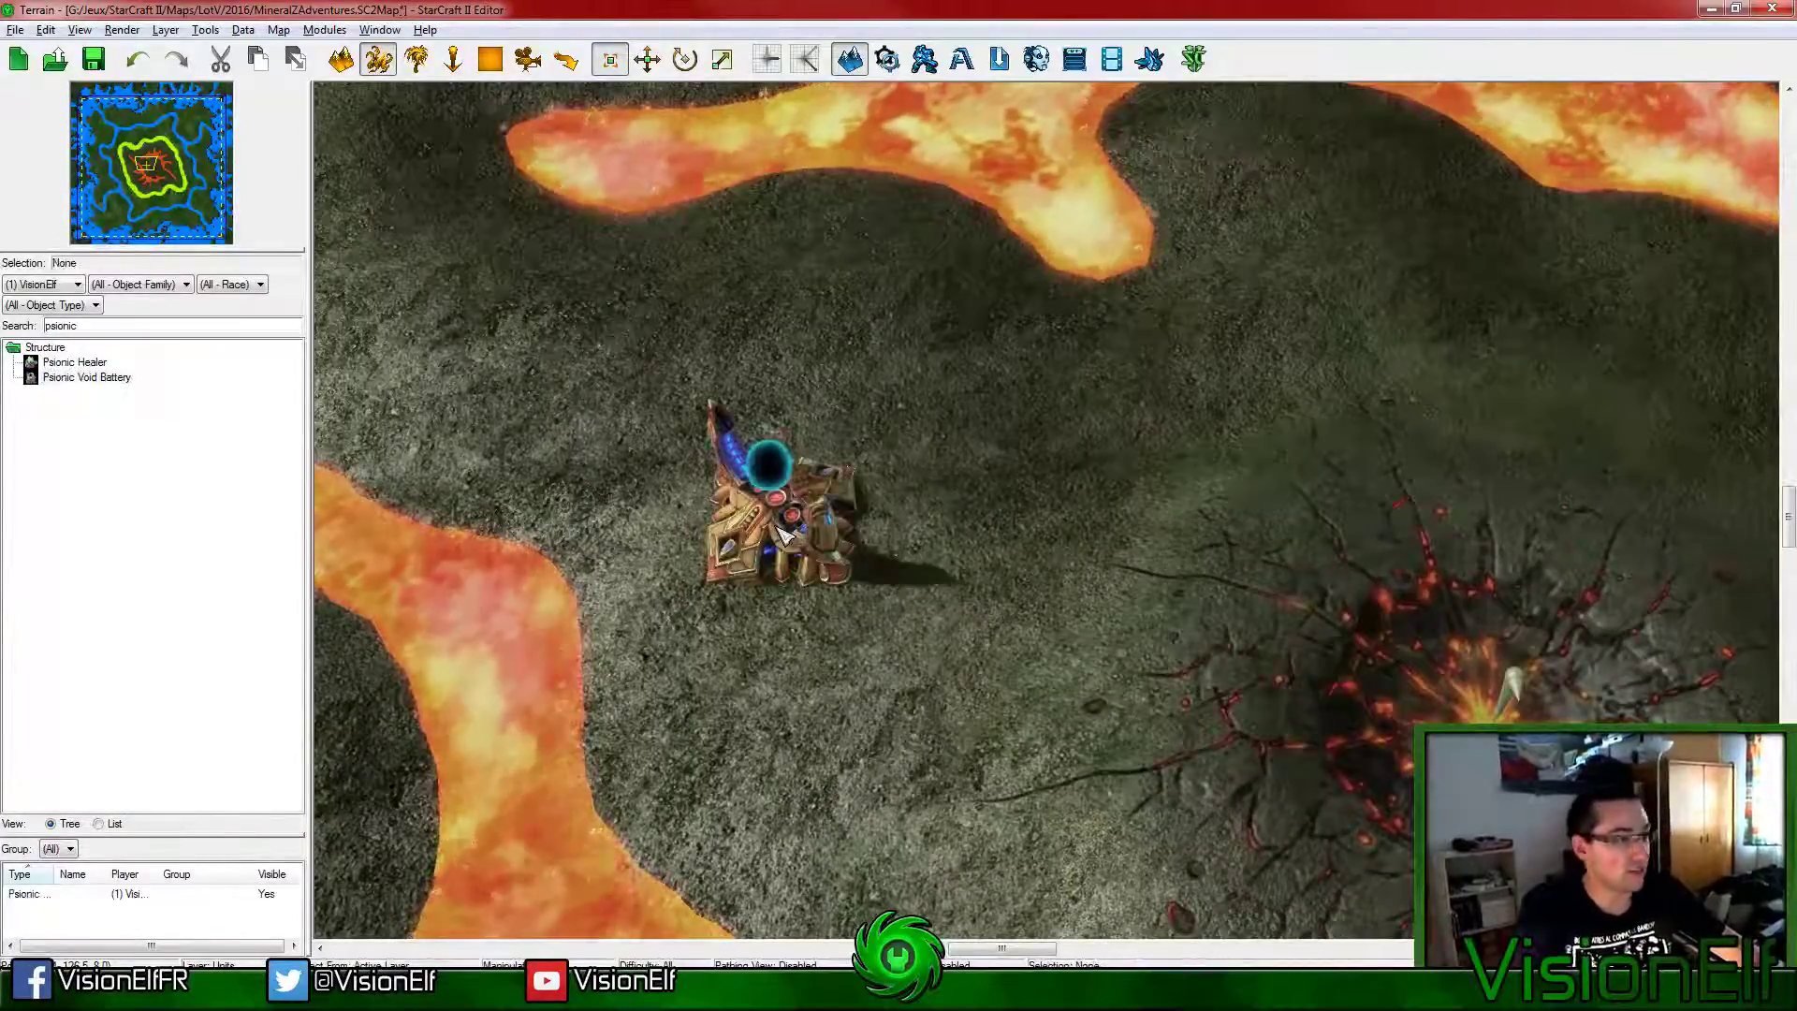
# Step: Look around the new battery, then reopen its unit data with F7
pyautogui.moveTo(920, 660); pyautogui.dragTo(859, 627, button='right')
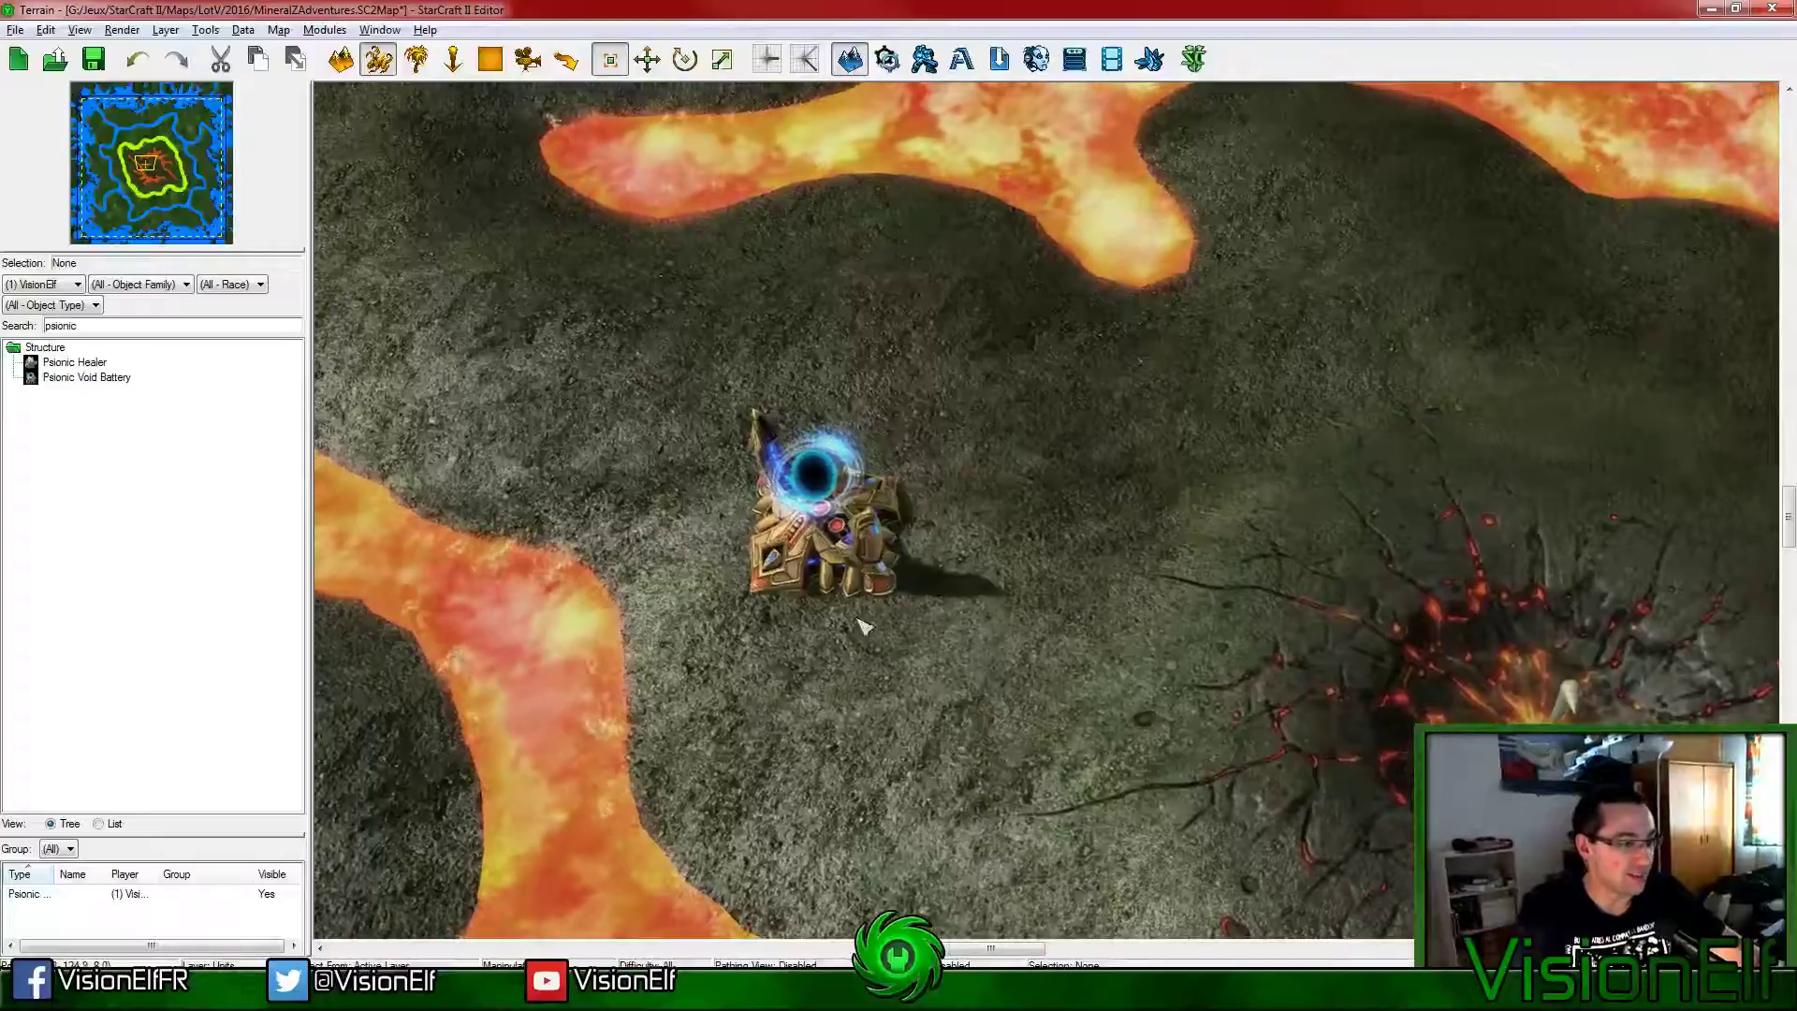
pyautogui.press('space')
pyautogui.press('space')
pyautogui.scroll(3, 883, 778)
pyautogui.moveTo(850, 827); pyautogui.dragTo(922, 775, button='right')
pyautogui.scroll(-3, 927, 779)
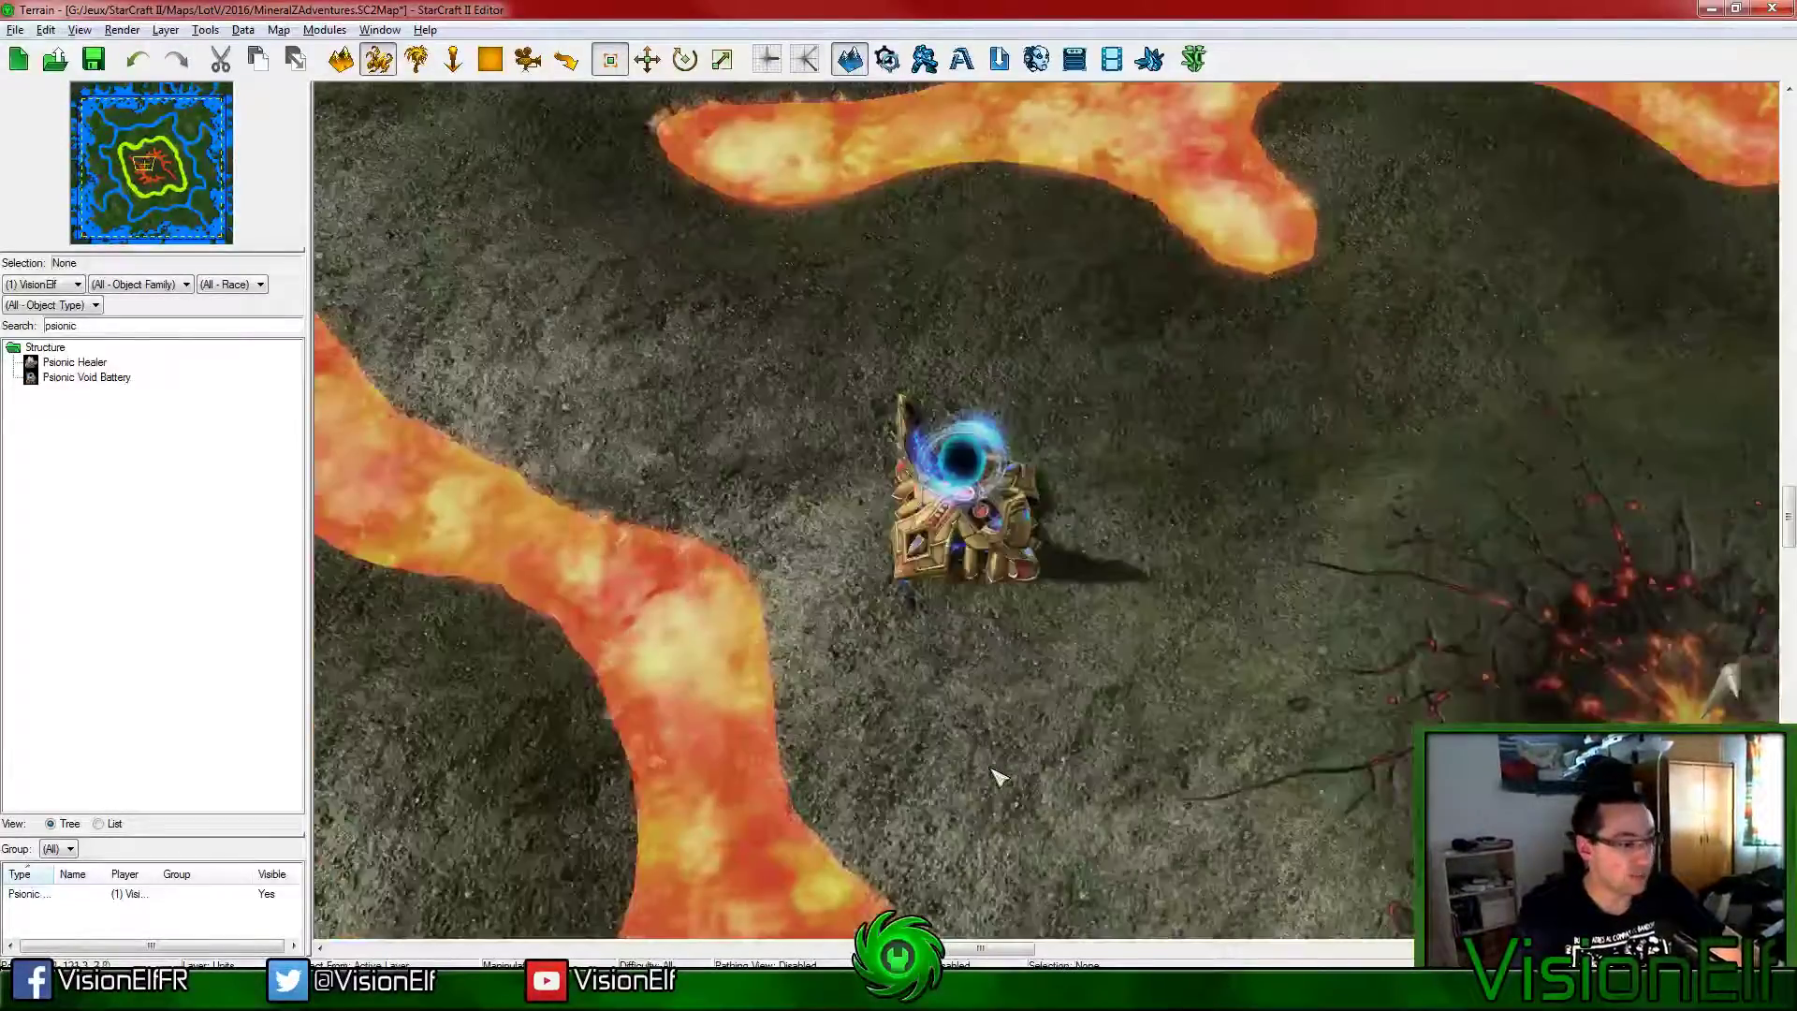
pyautogui.press('F7')
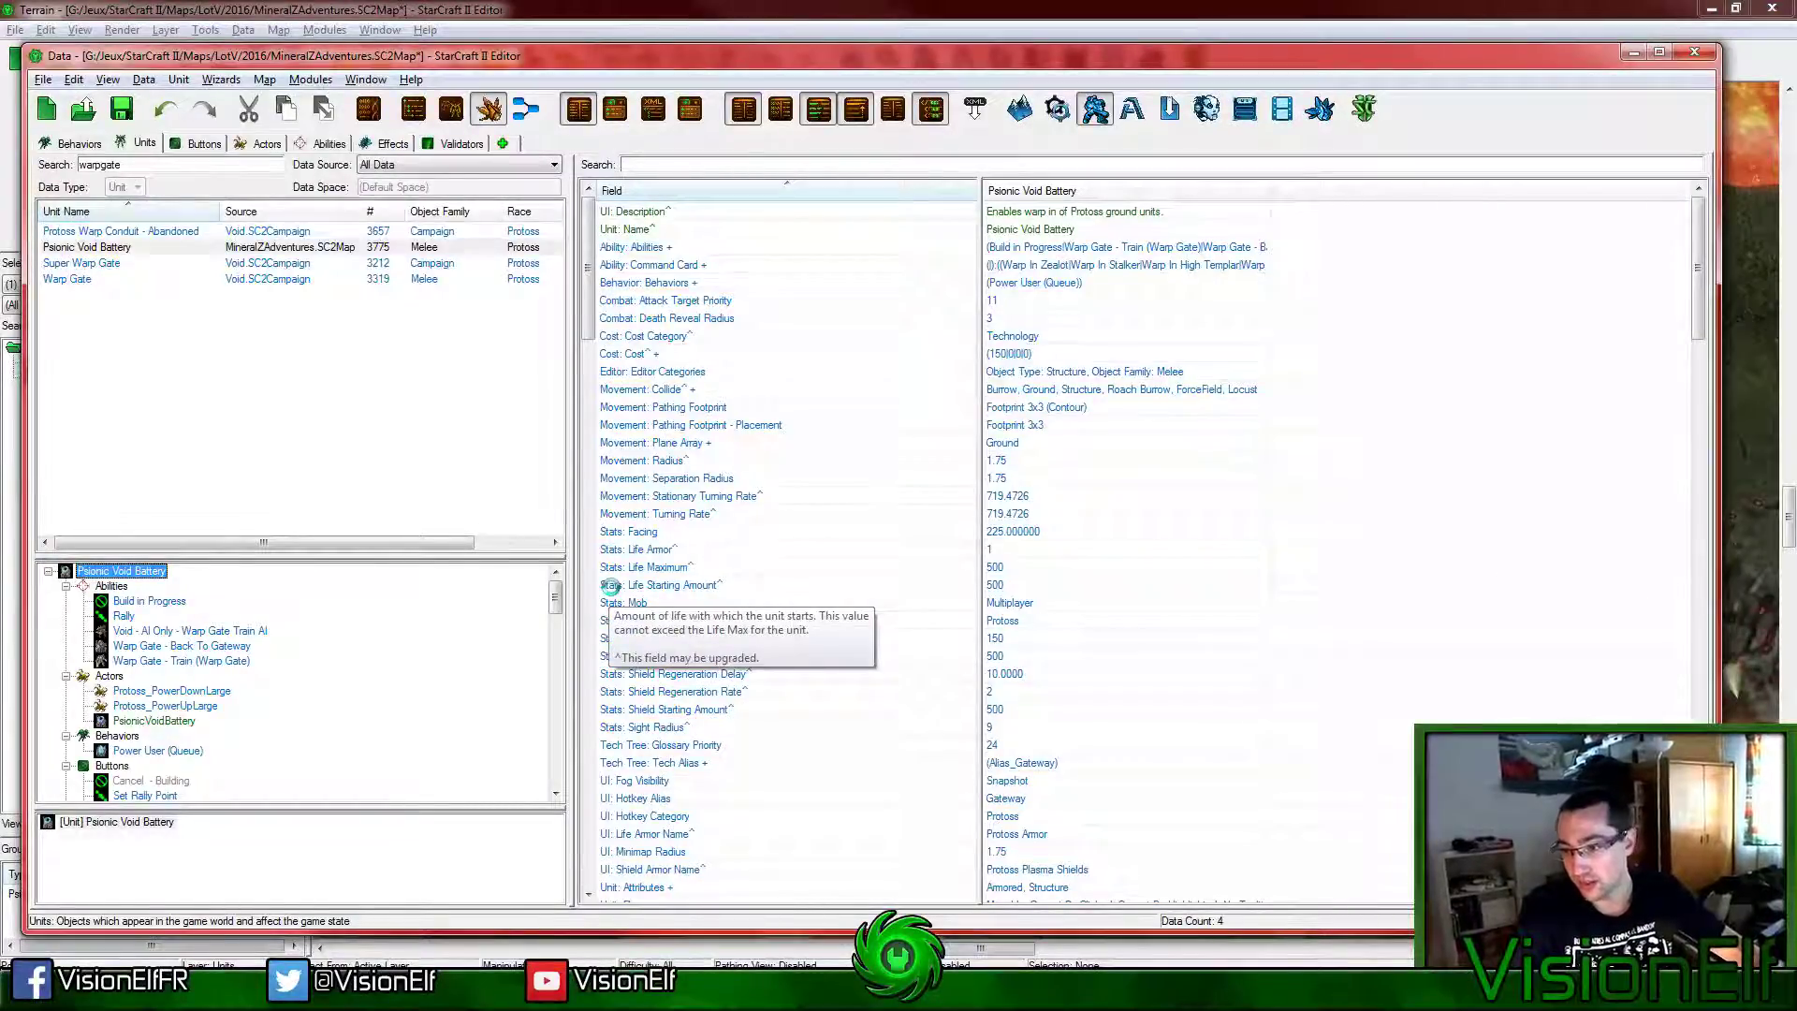
# Step: Save the map and reload the Psionic Void Battery's field listing
pyautogui.hotkey('ctrl', 's')
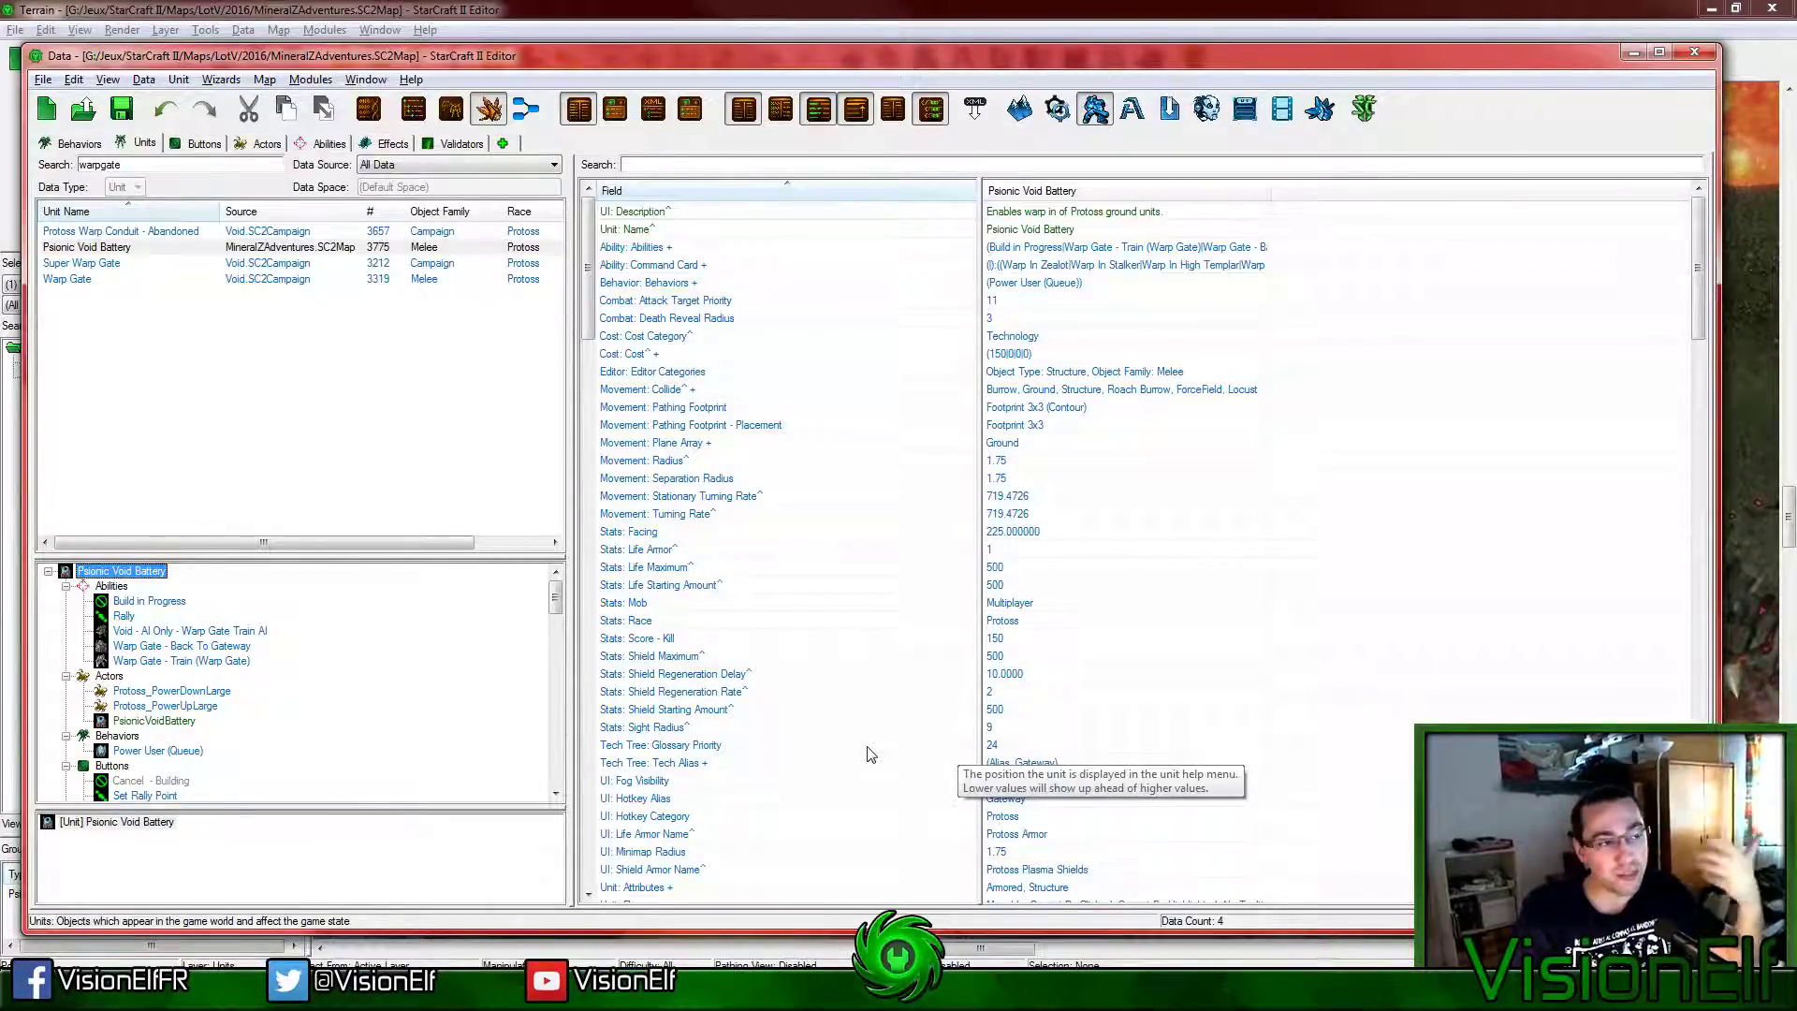
pyautogui.click(228, 341)
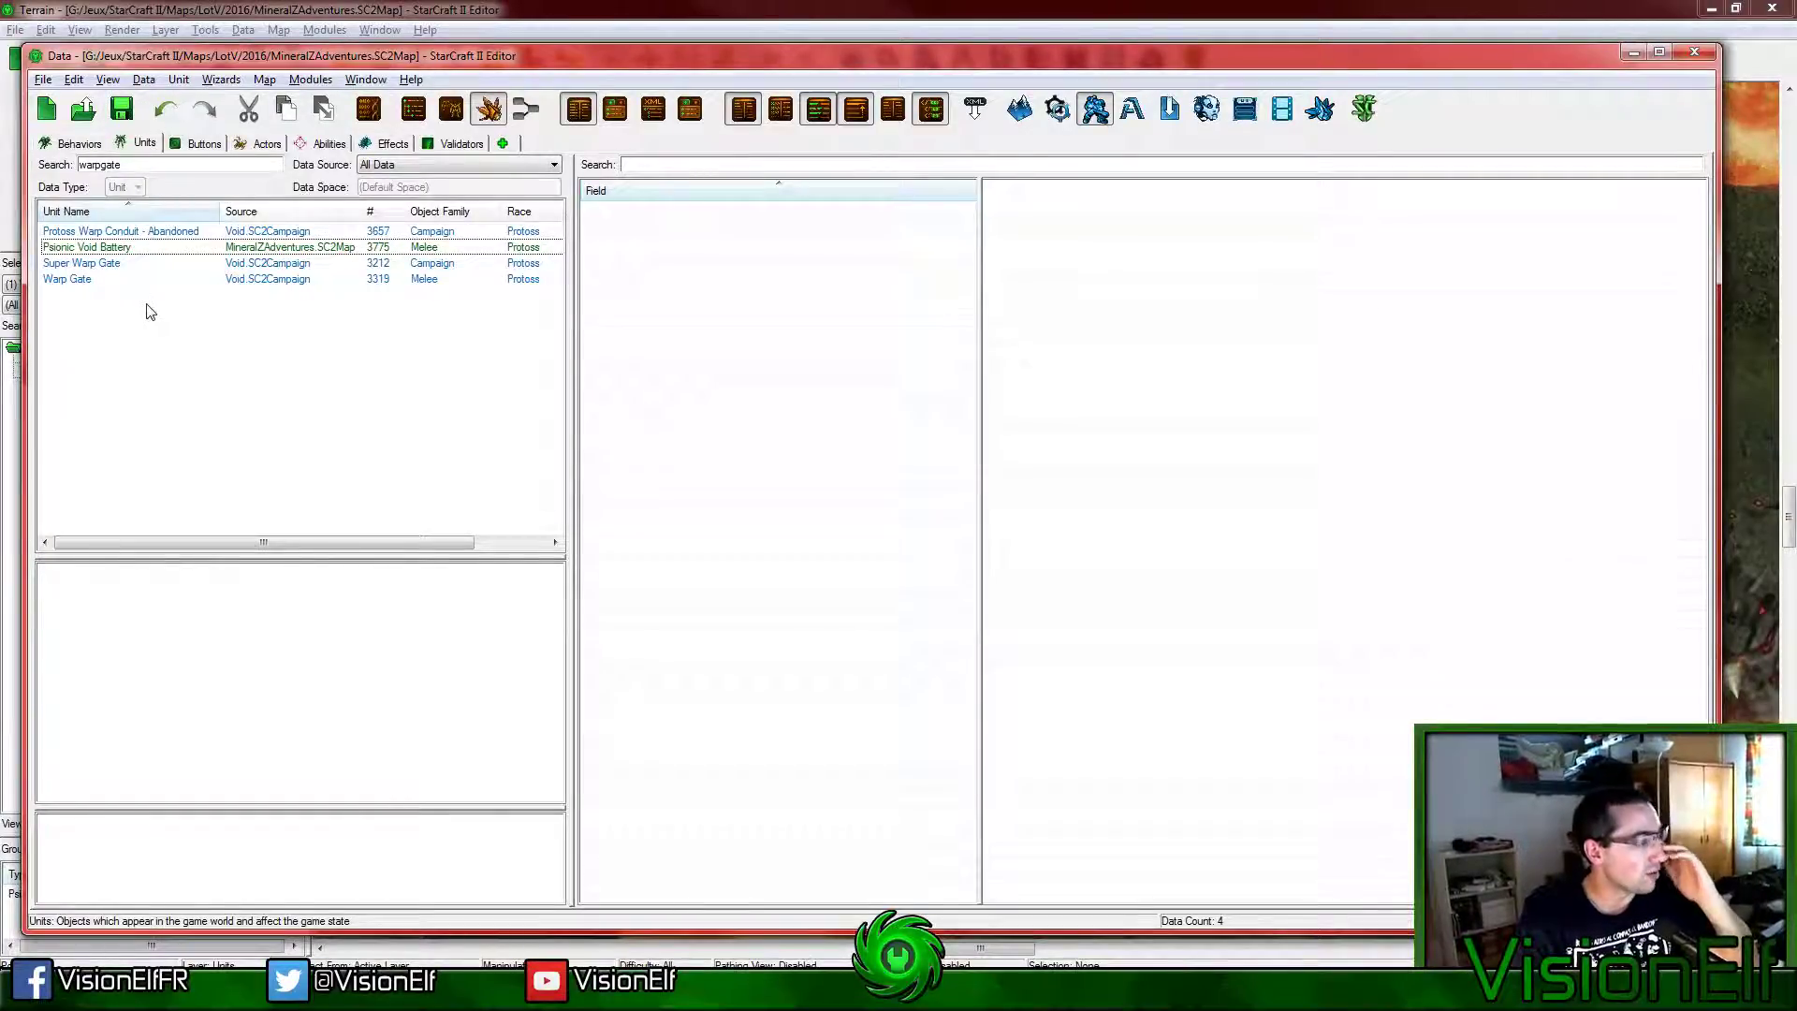
pyautogui.click(165, 249)
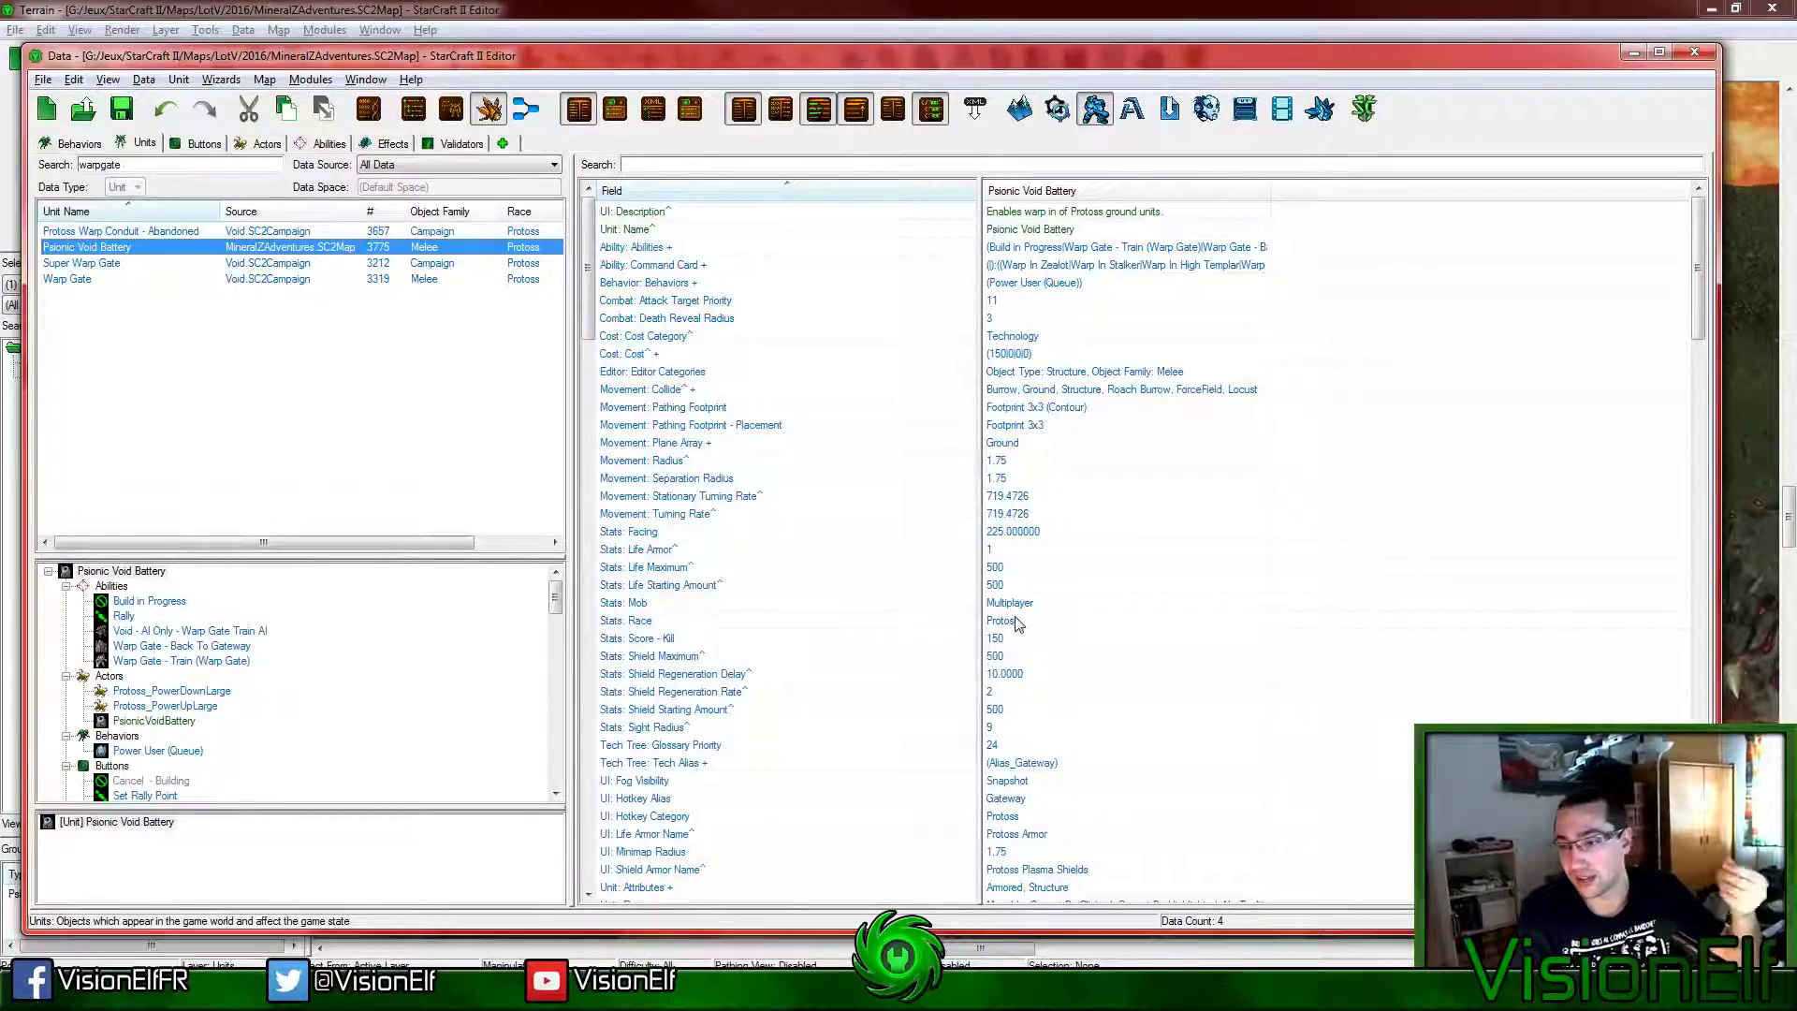
pyautogui.click(665, 990)
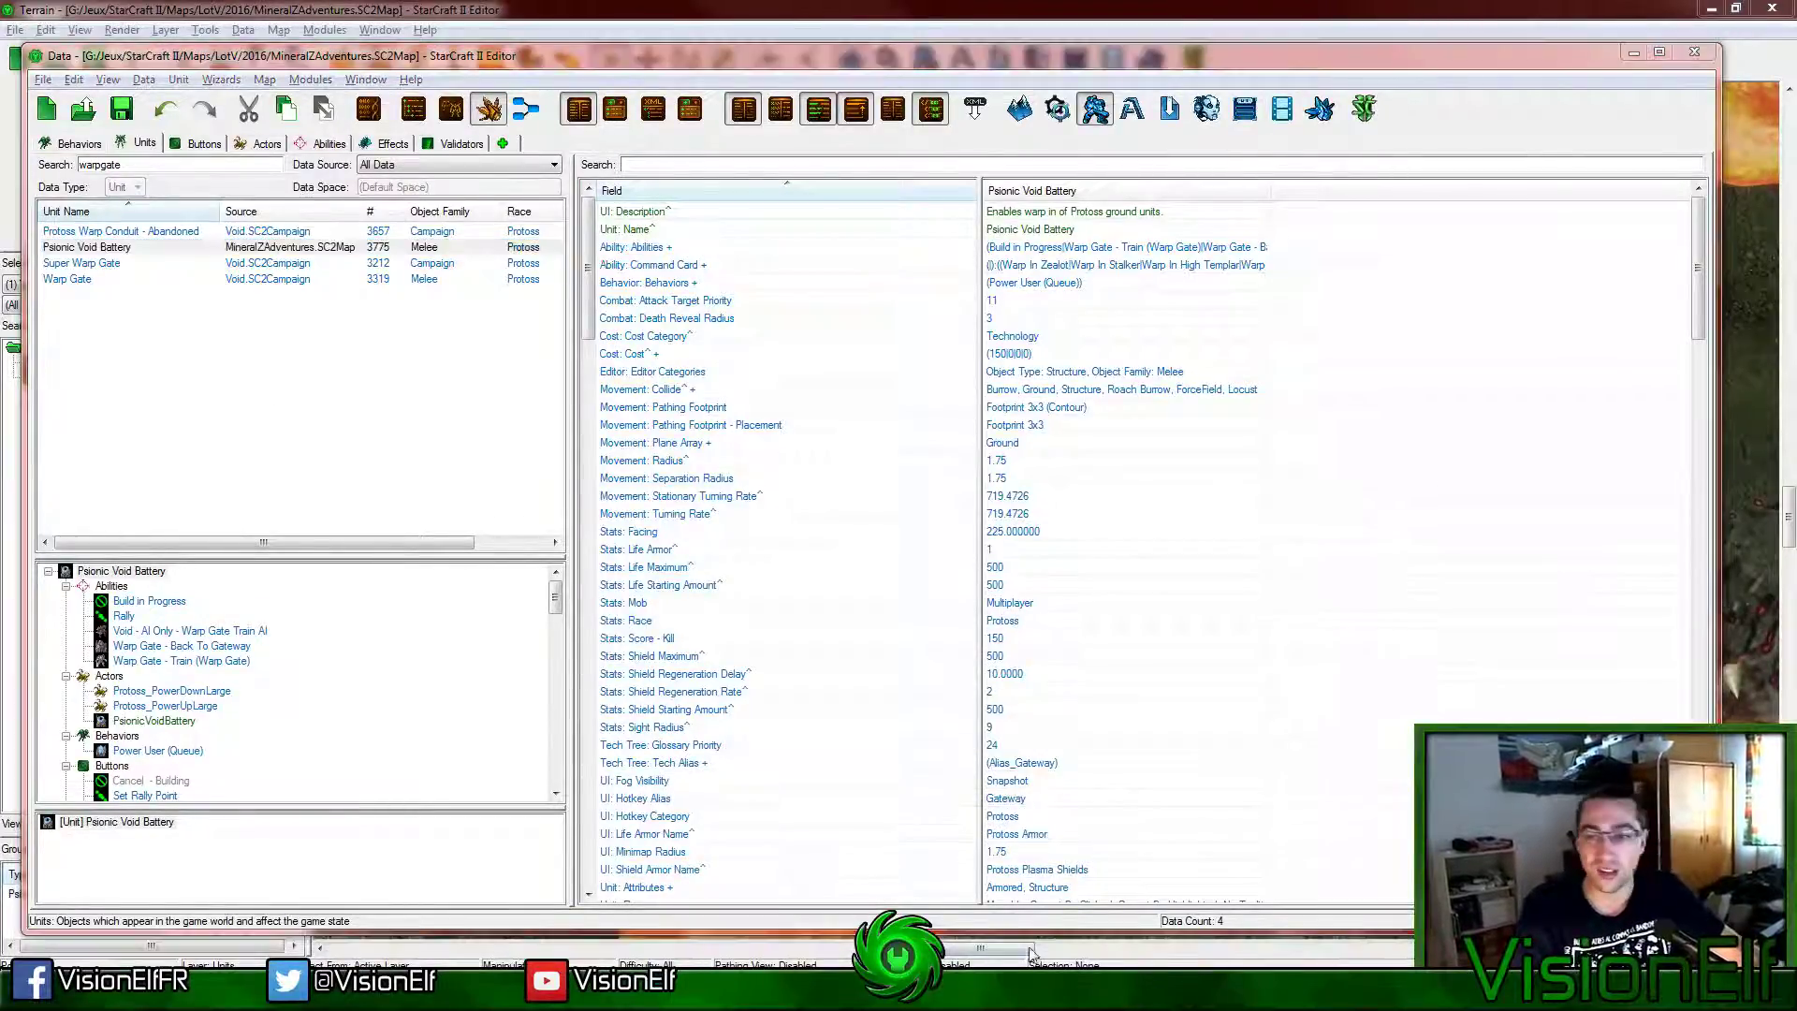
pyautogui.click(646, 532)
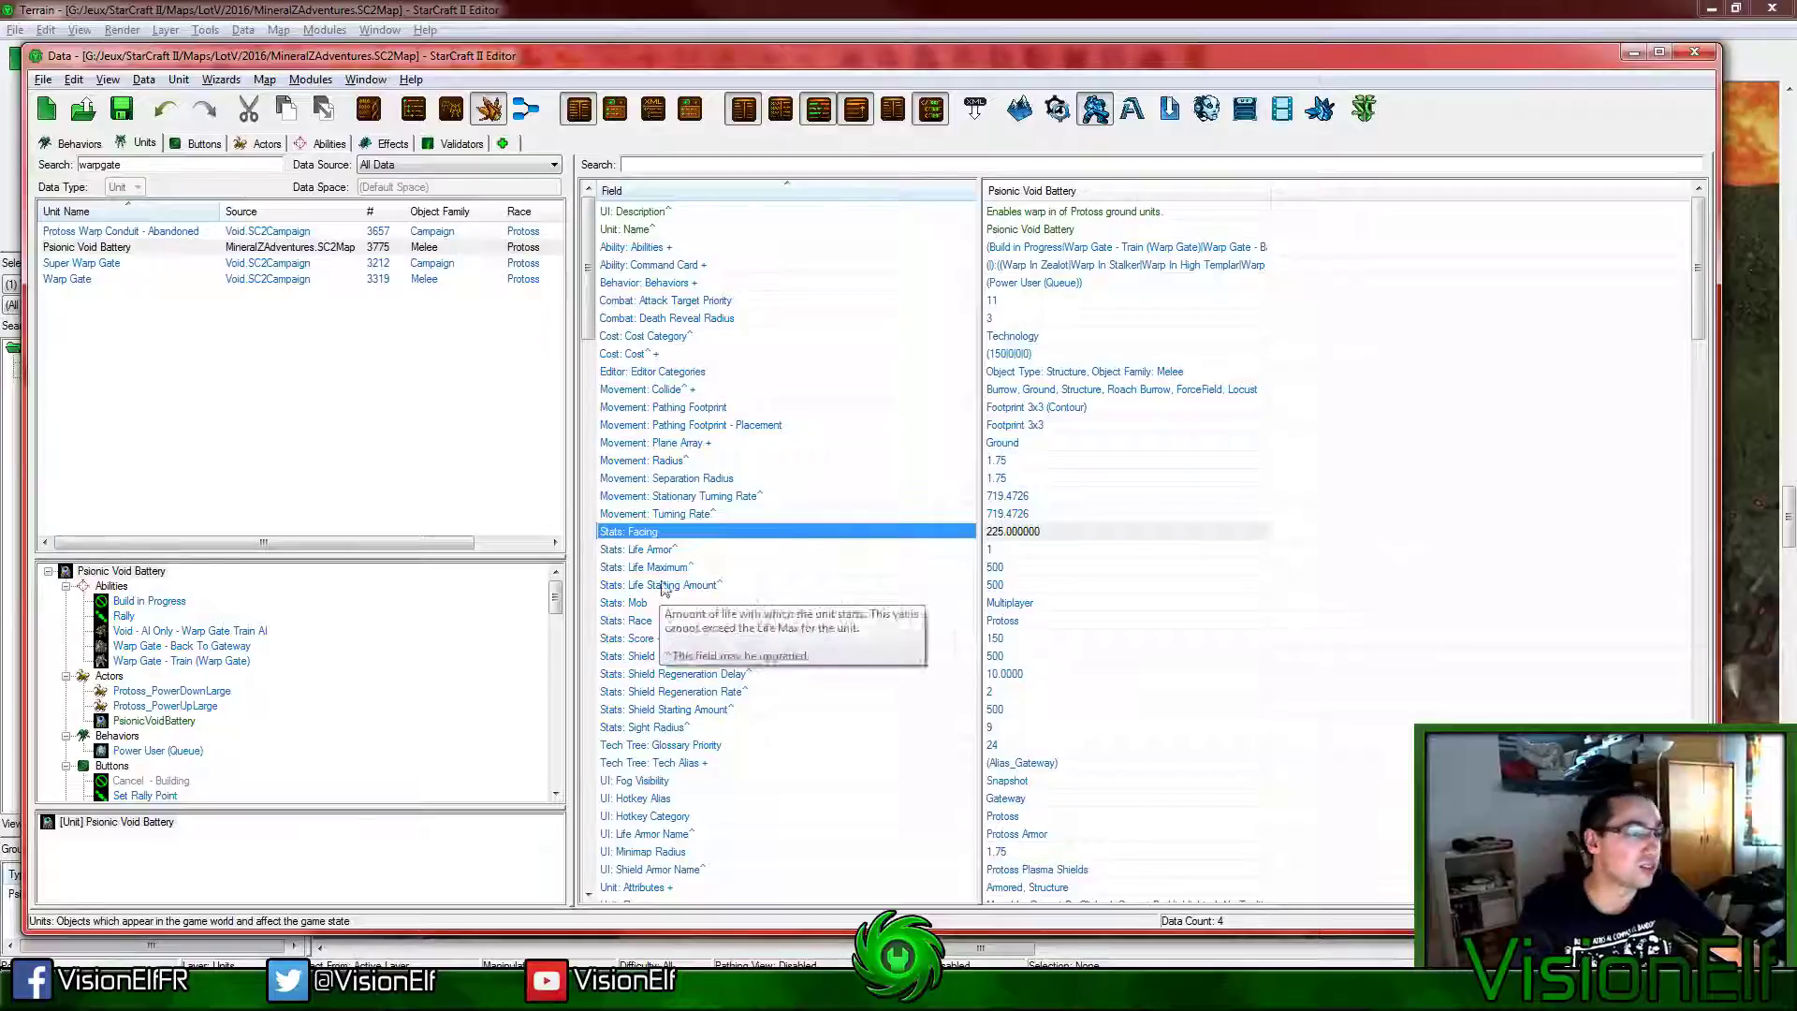
# Step: Set the battery's mineral cost to 0 and its separation radius to 1
pyautogui.click(1053, 356)
pyautogui.doubleClick(1053, 359)
pyautogui.write('0')
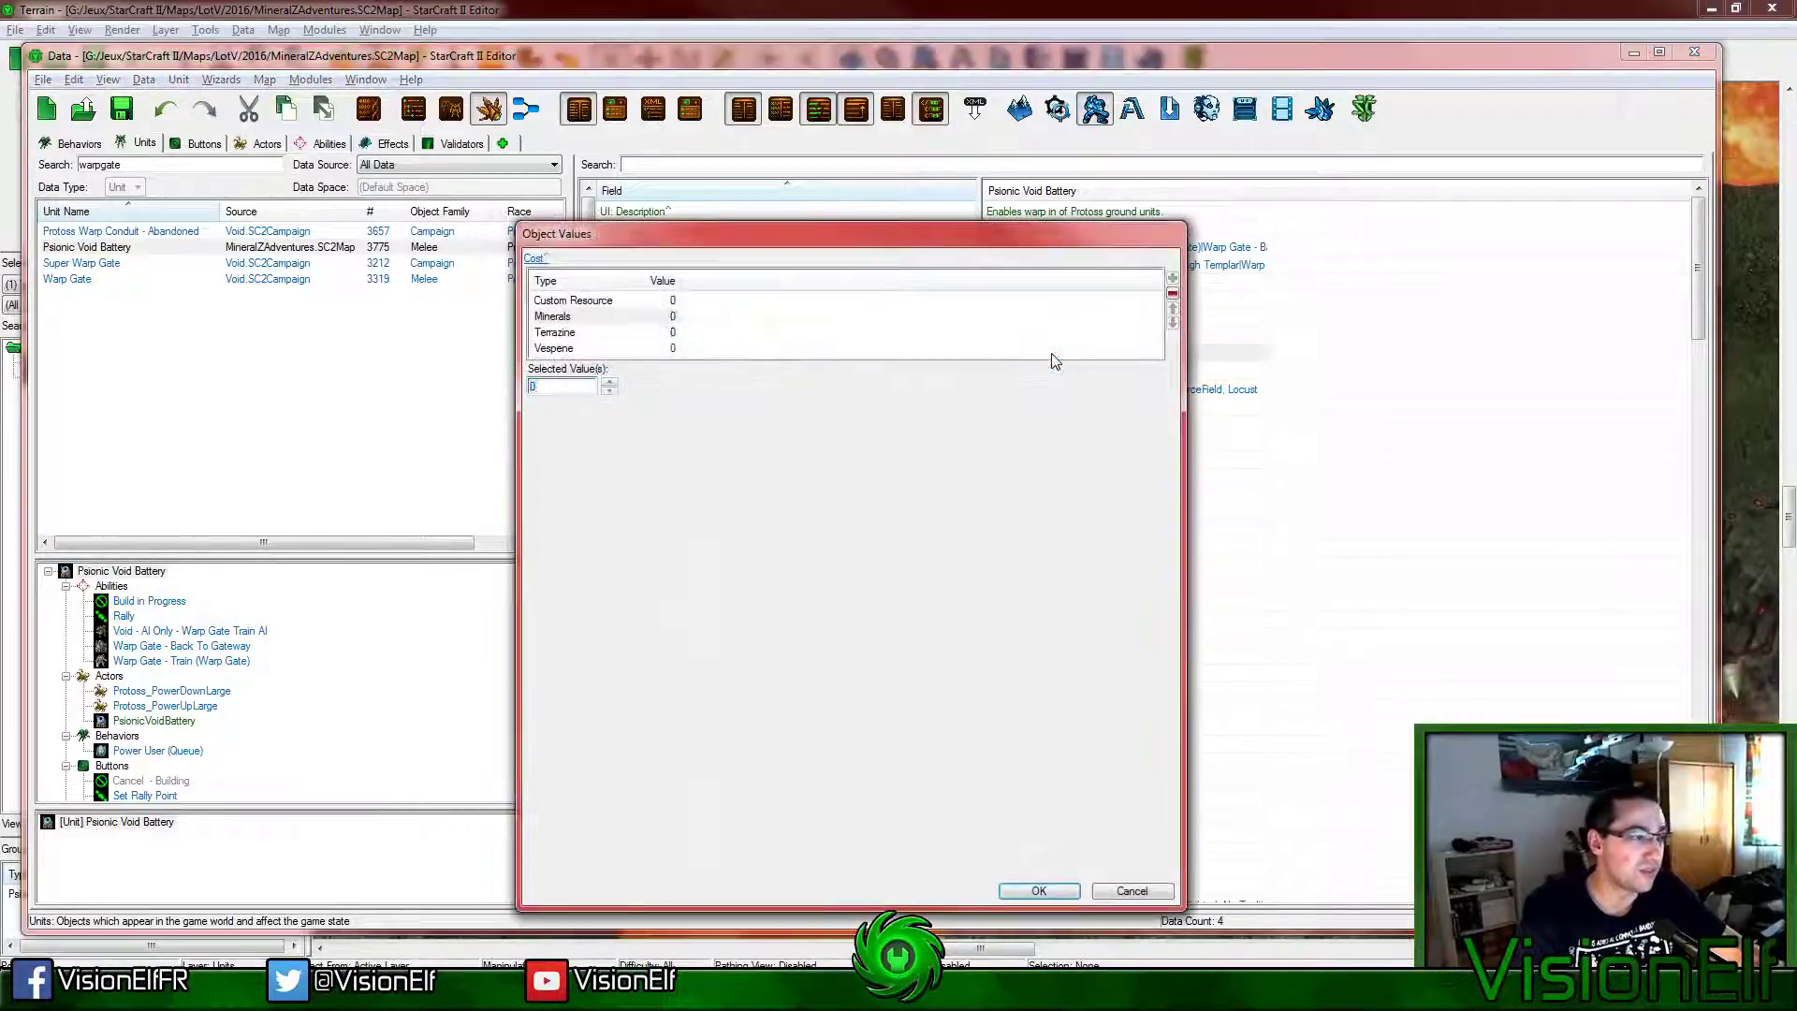
pyautogui.press('Return')
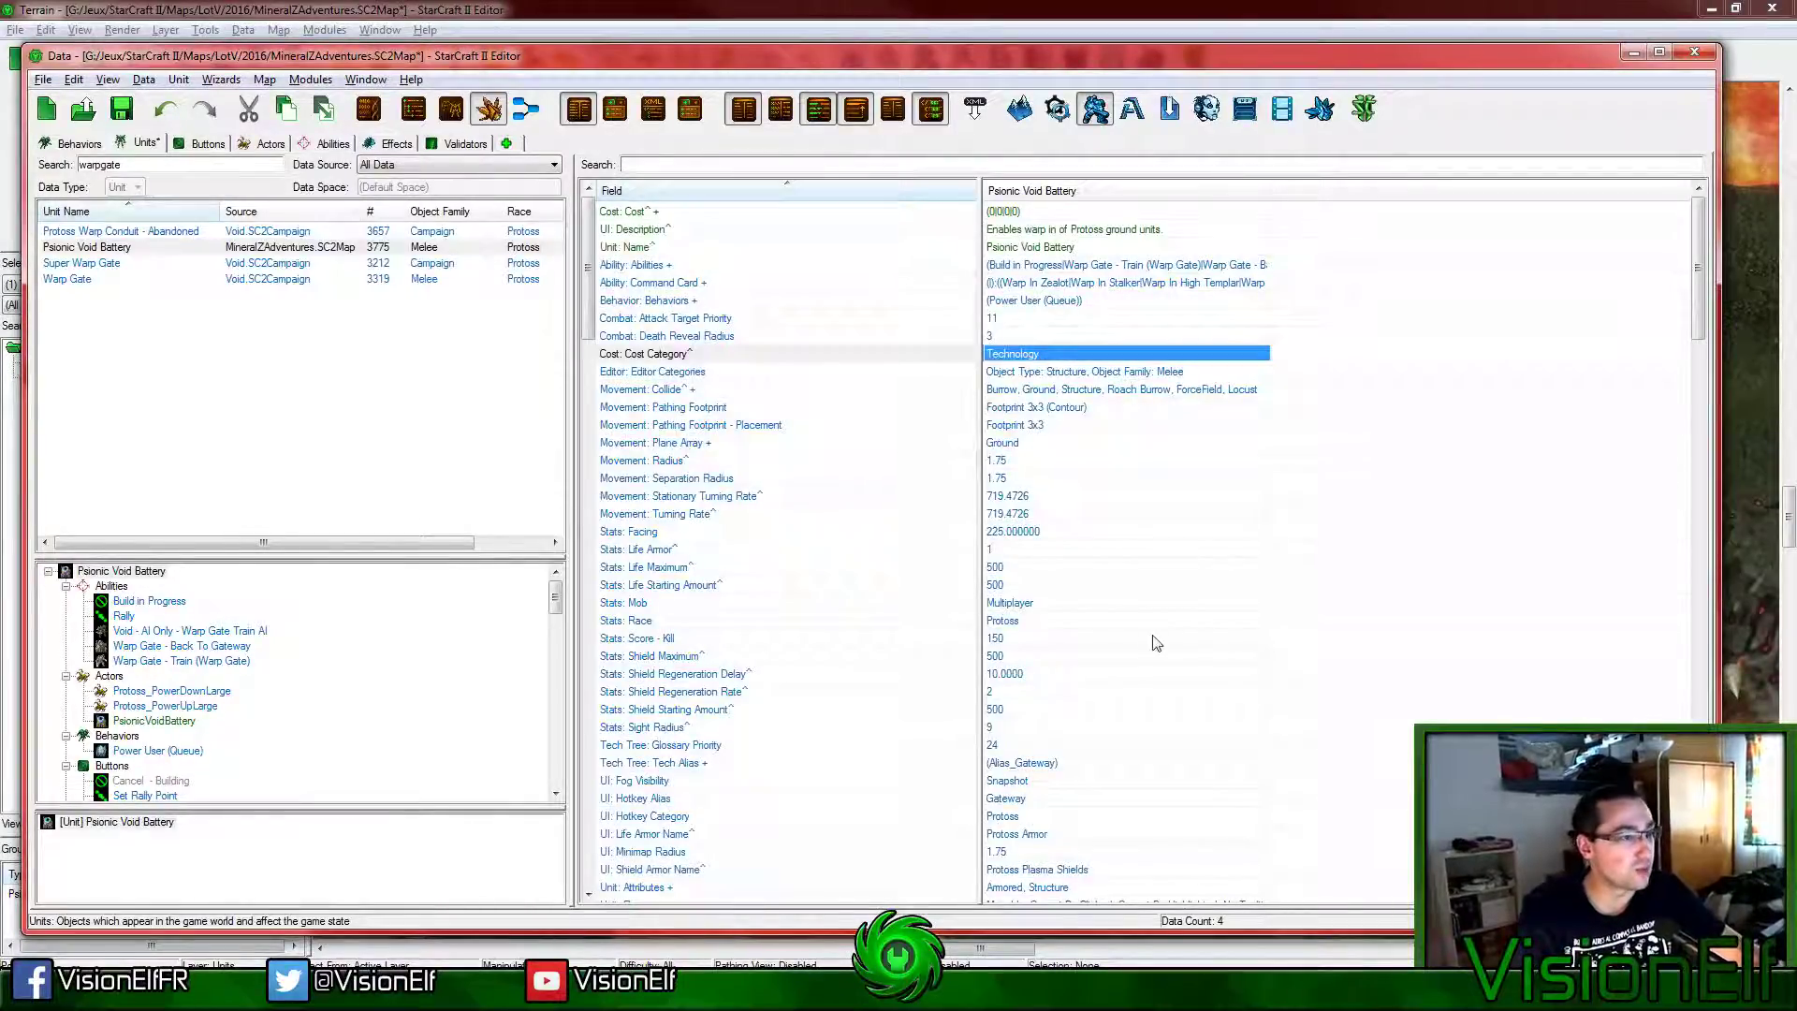
pyautogui.doubleClick(1054, 457)
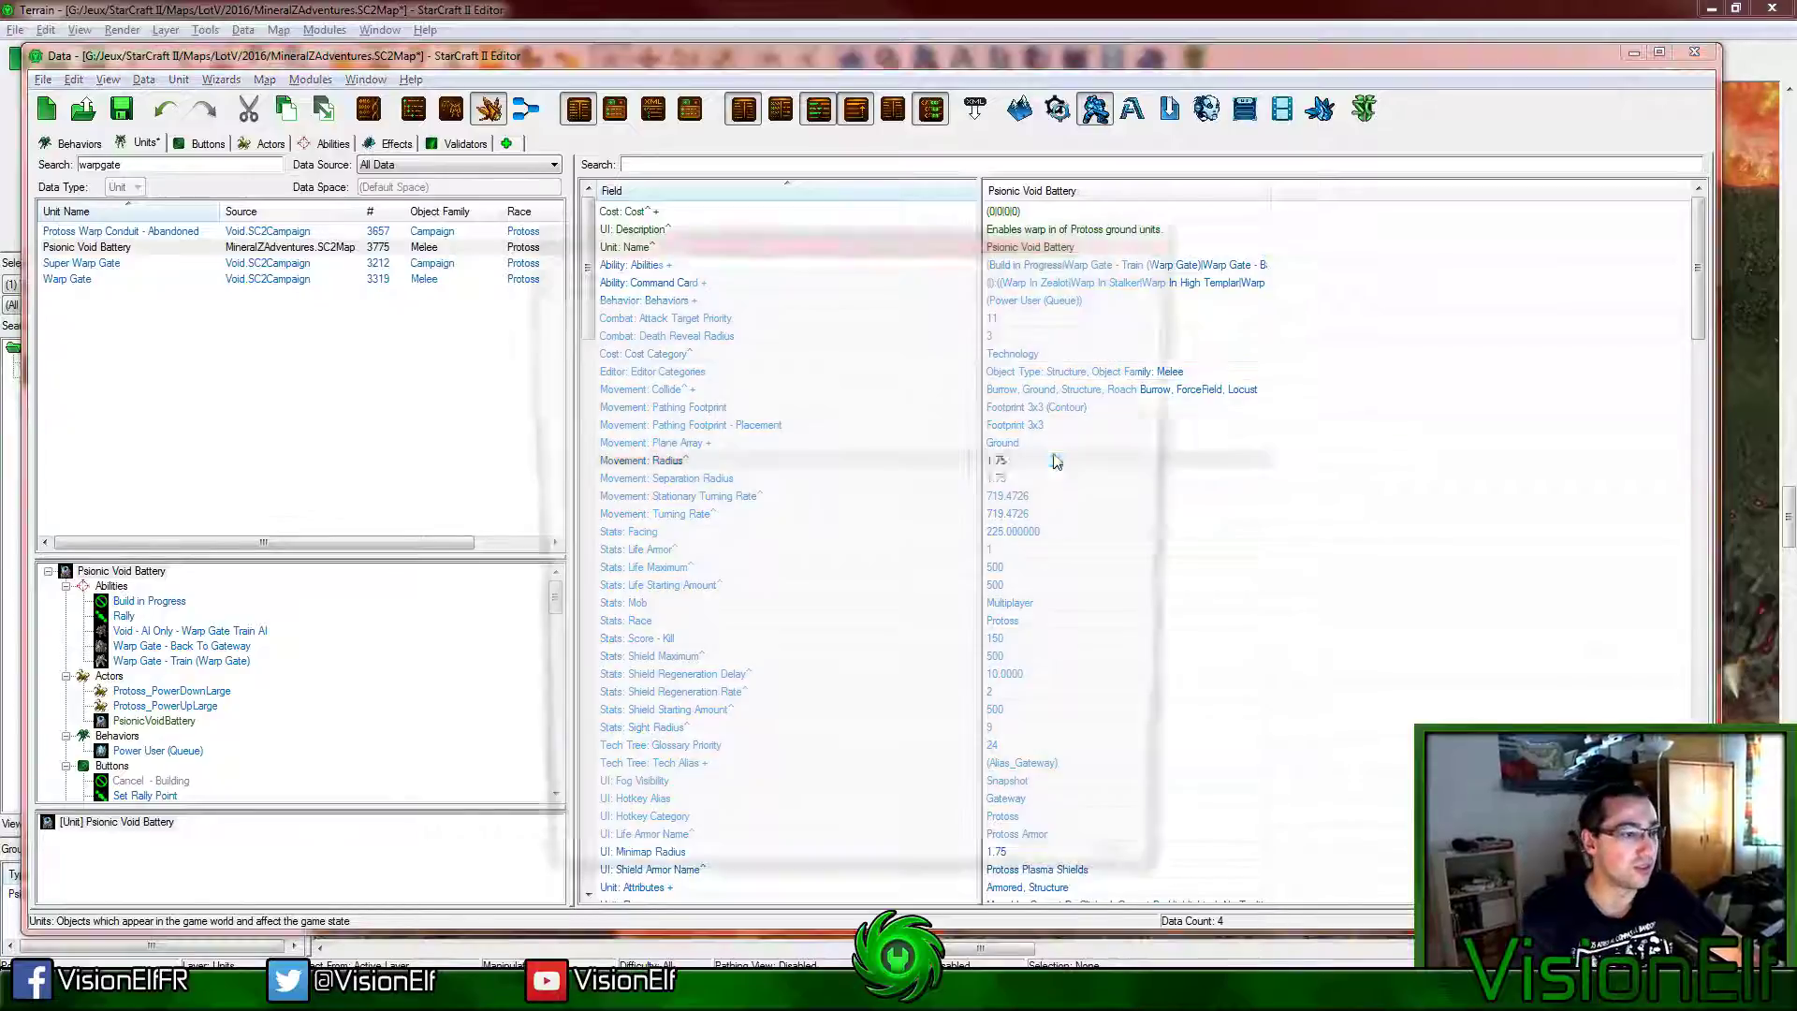
pyautogui.doubleClick(1054, 472)
pyautogui.write('1')
pyautogui.press('Return')
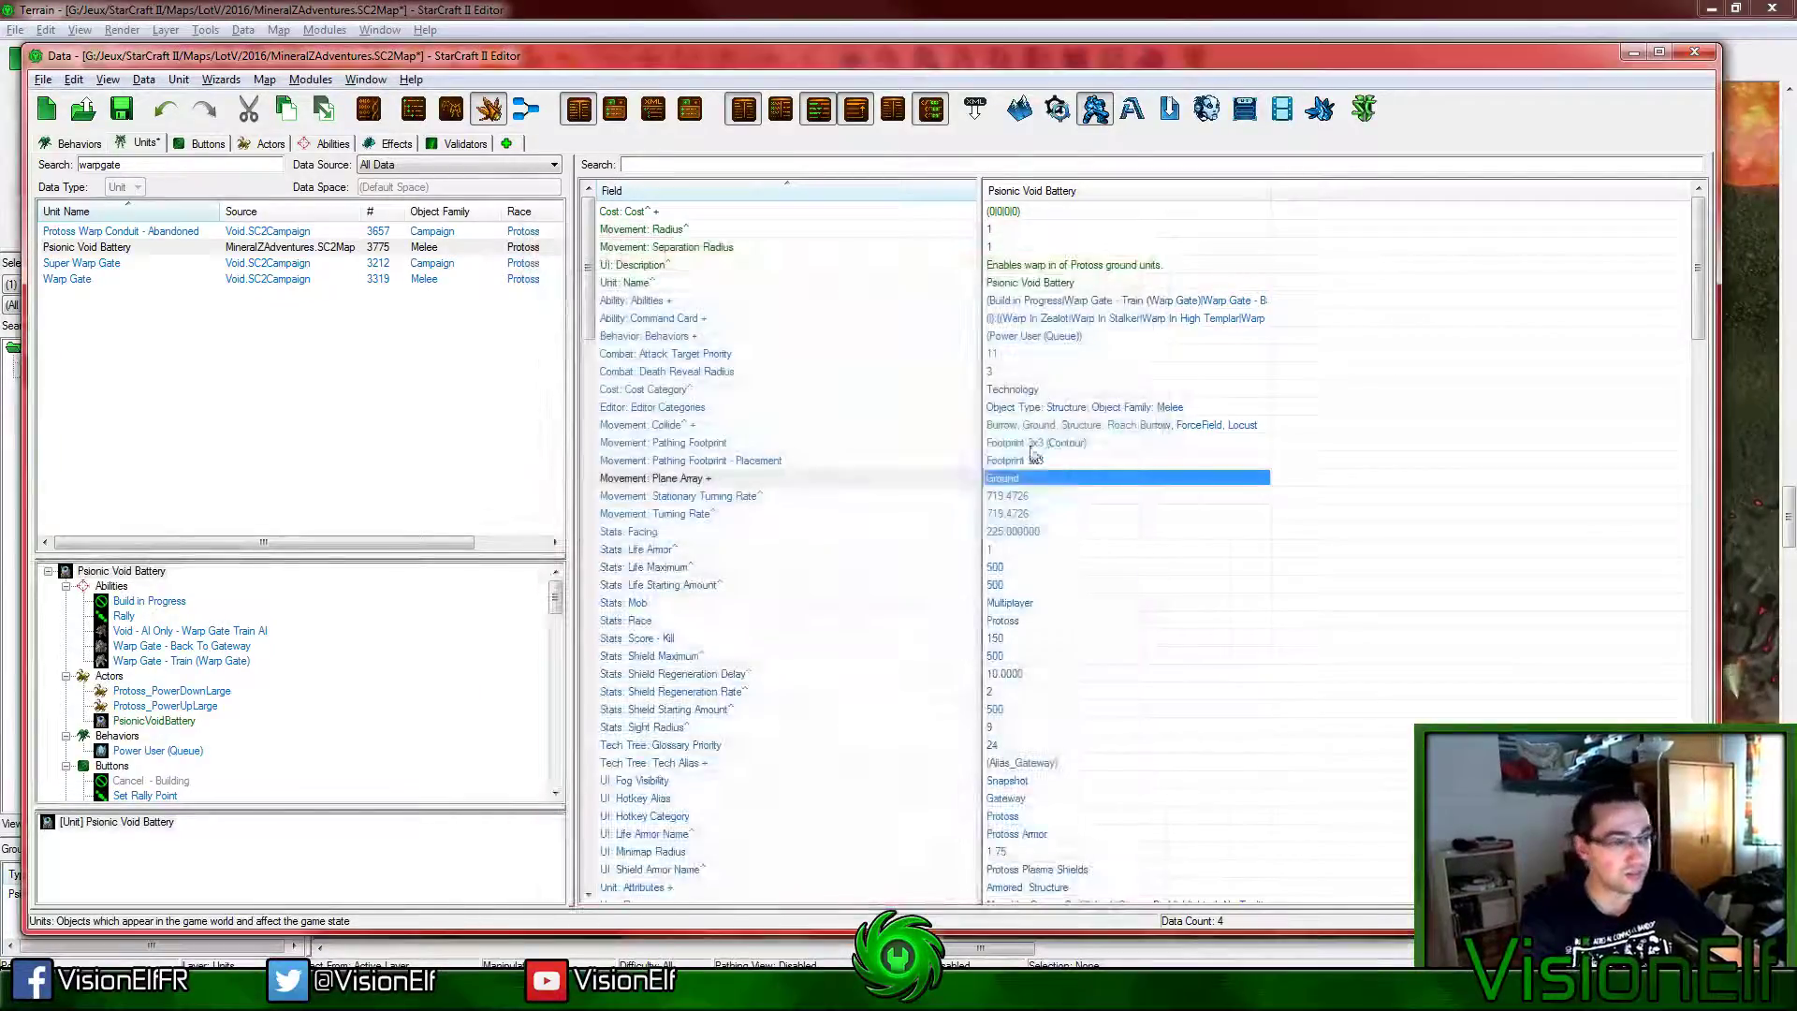
# Step: Set the pathing and placement footprints to Footprint 2x2
pyautogui.doubleClick(1031, 441)
pyautogui.write('2x2')
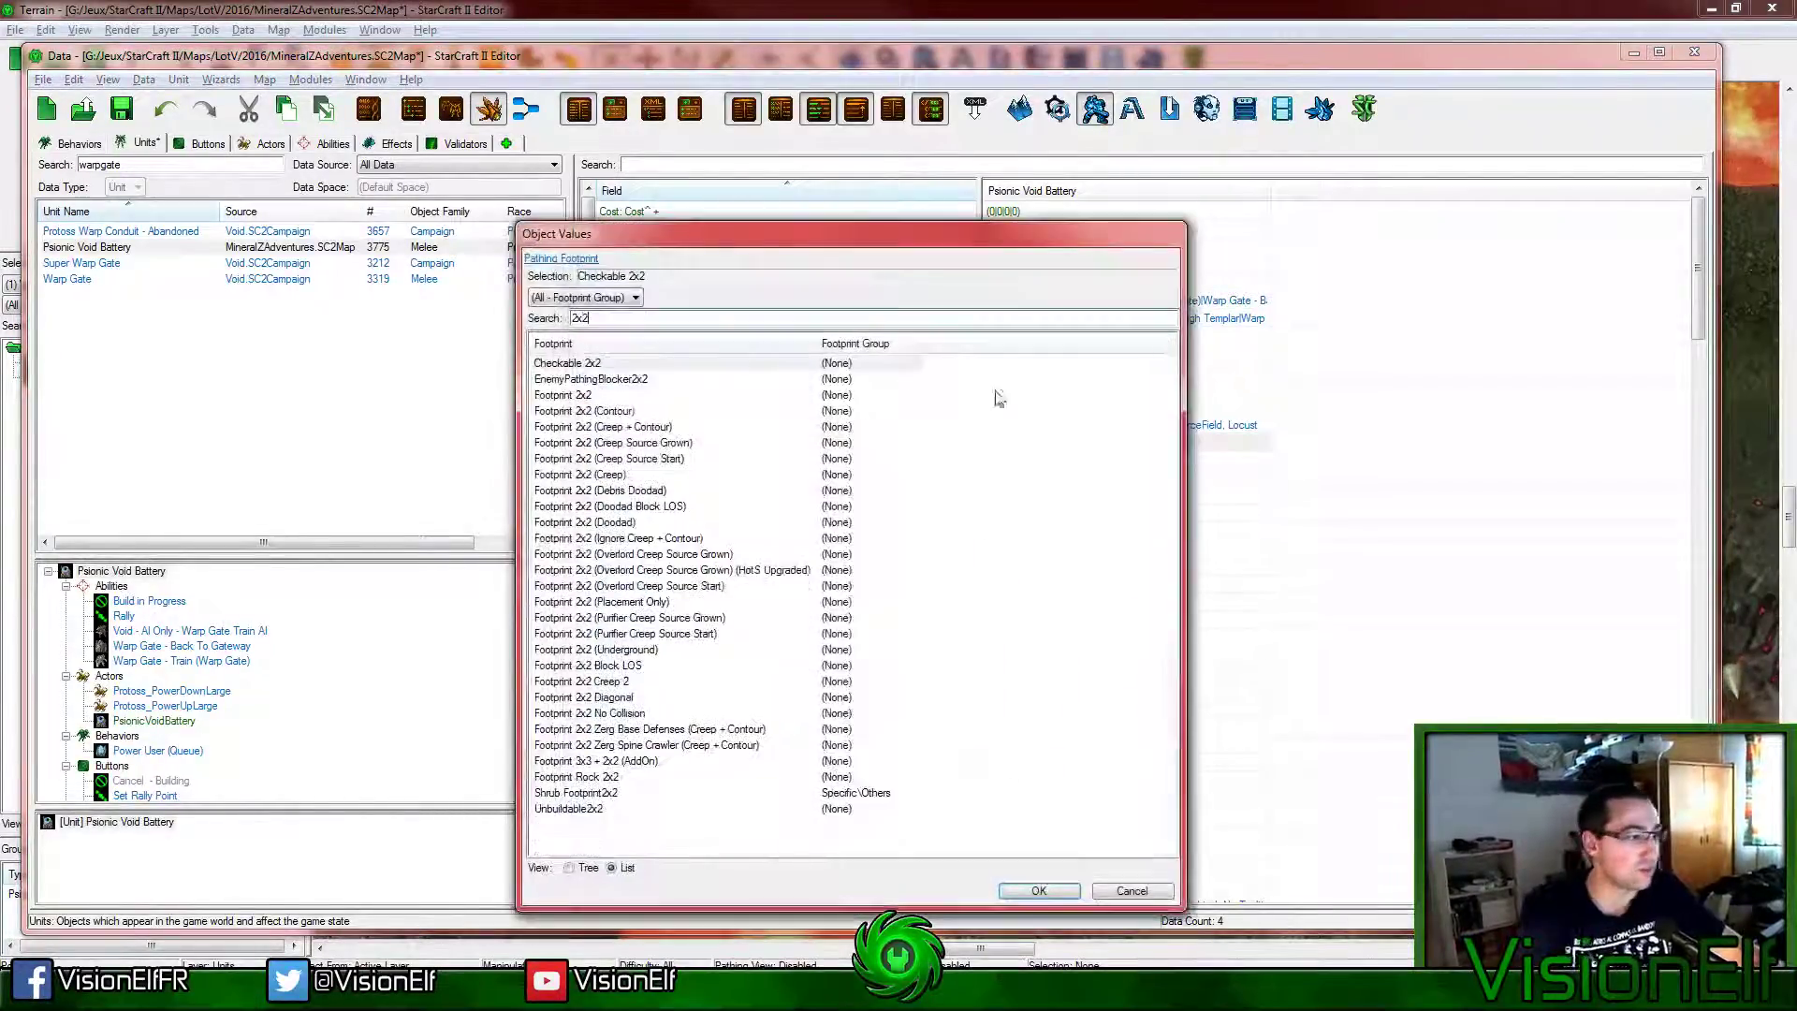
pyautogui.doubleClick(873, 397)
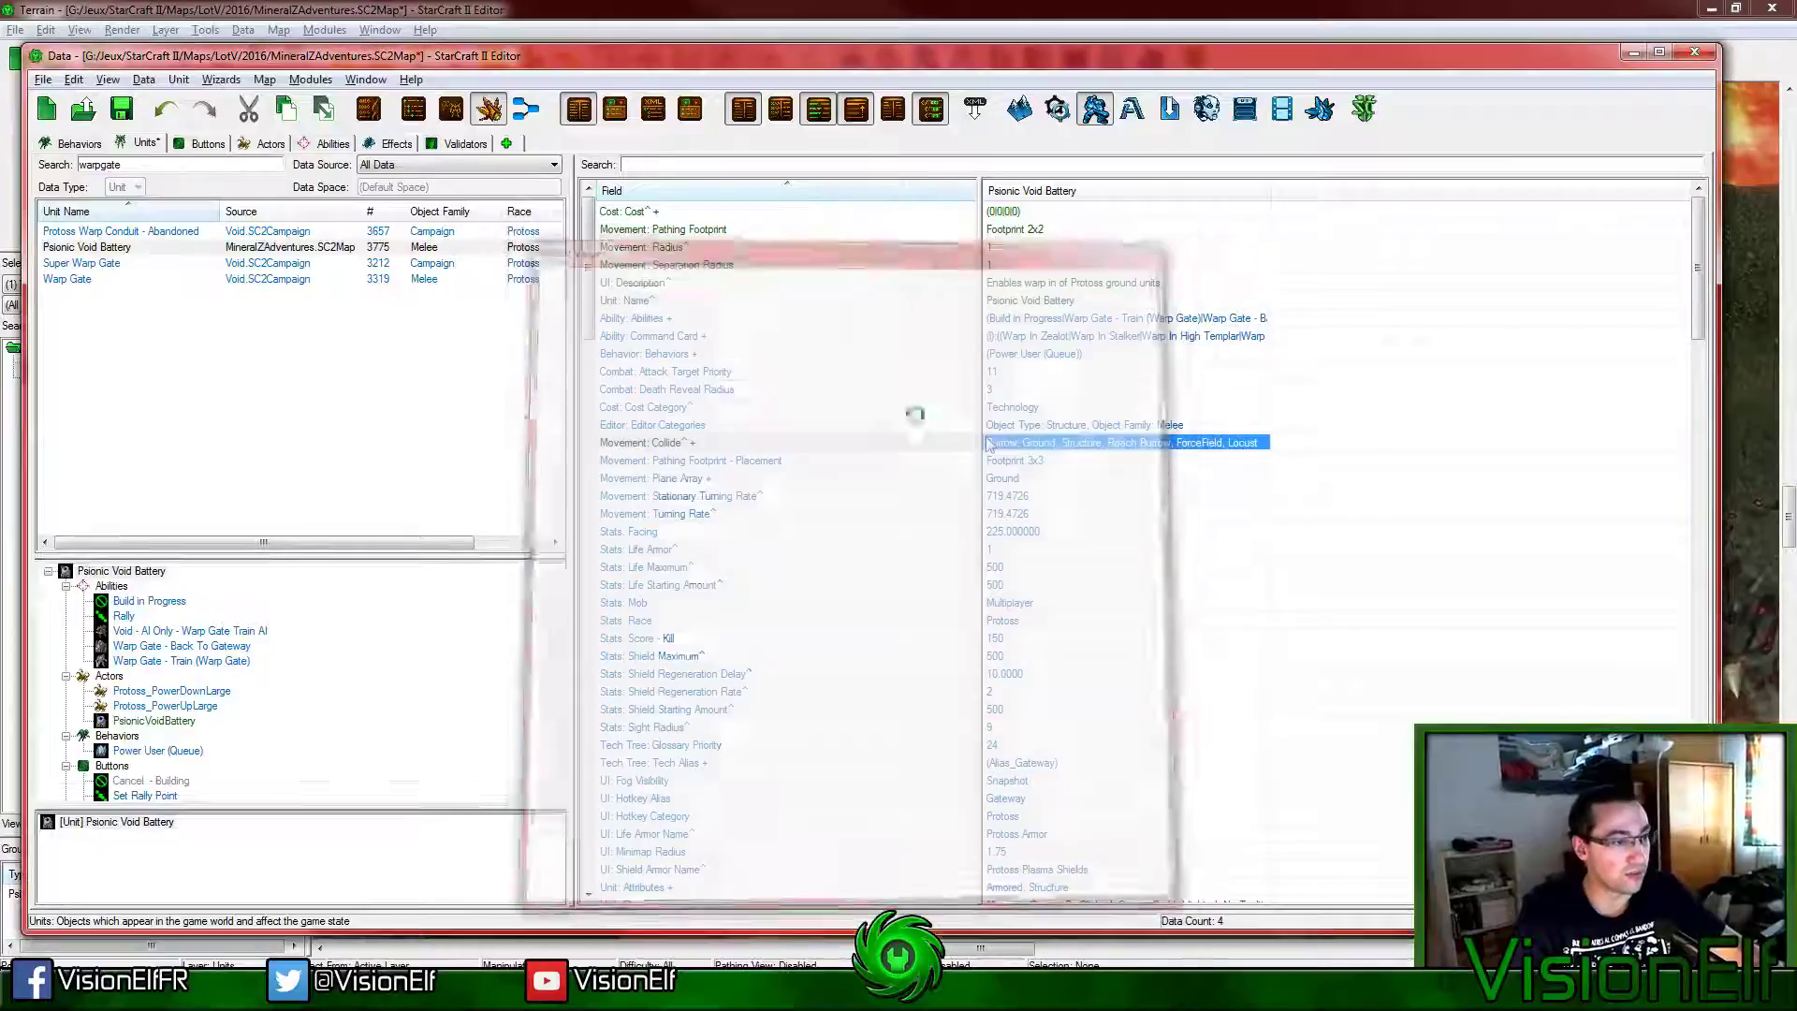
pyautogui.click(1039, 458)
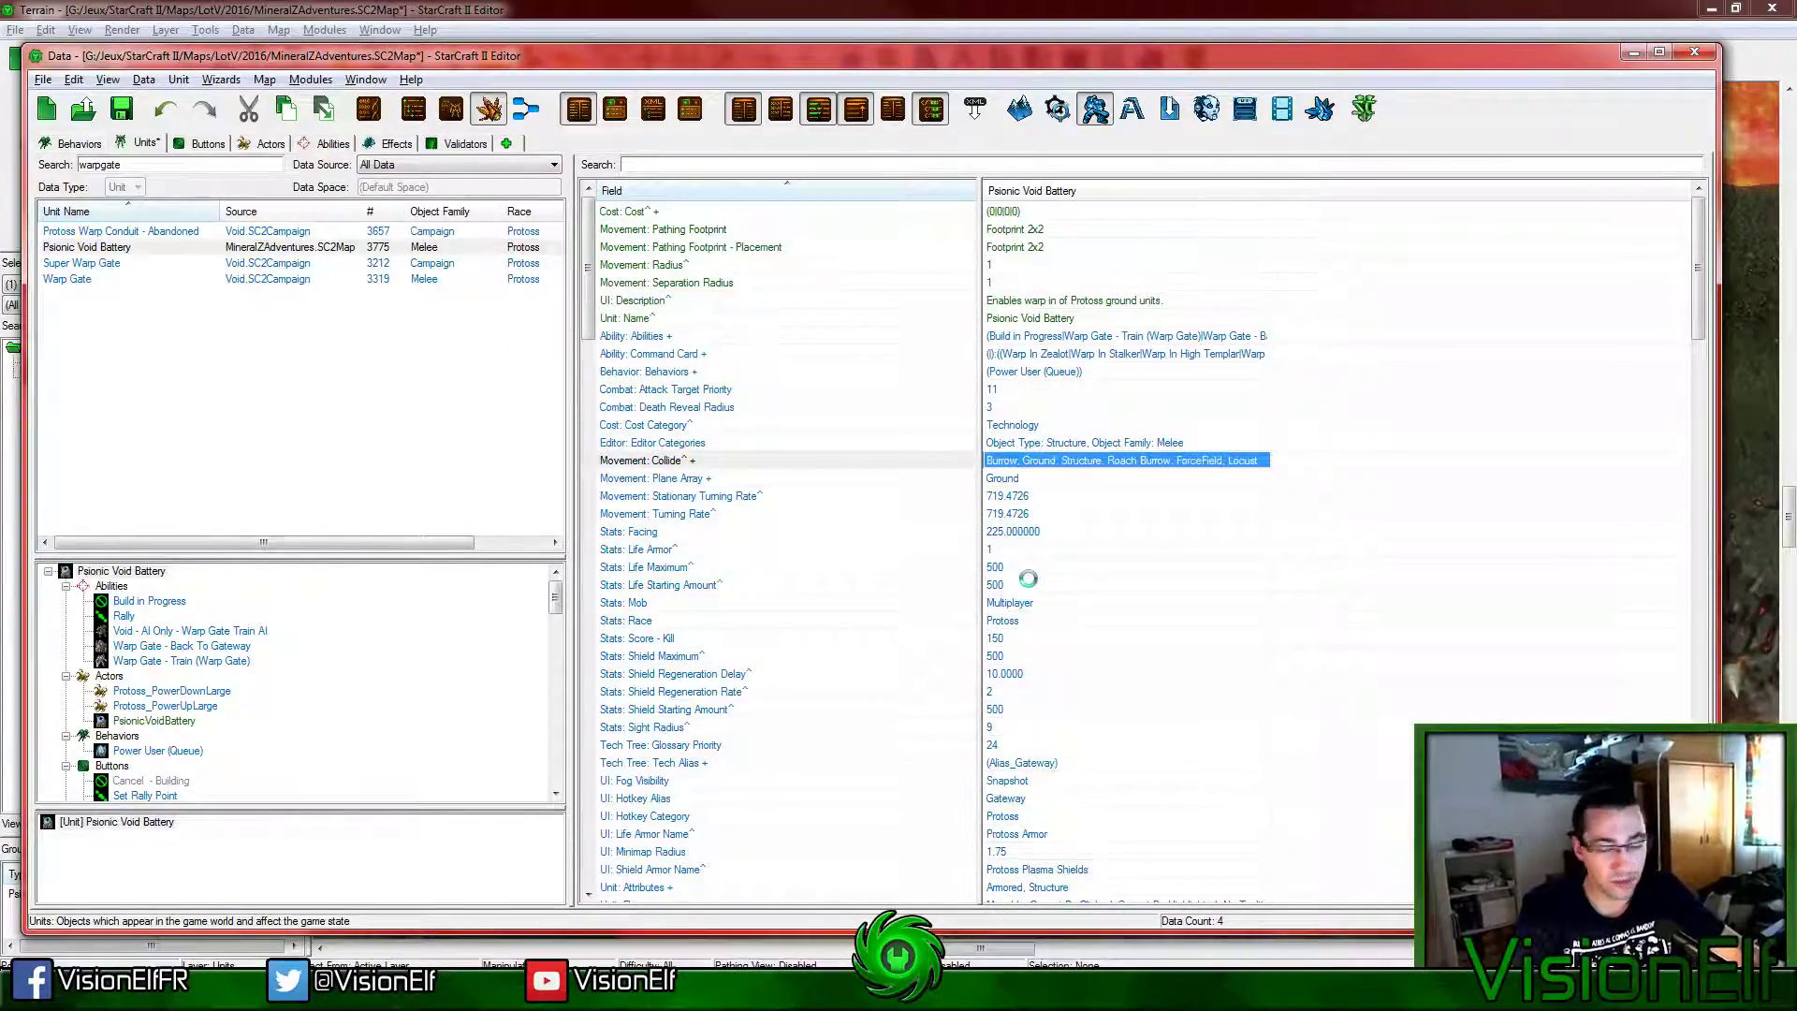
pyautogui.moveTo(1031, 568); pyautogui.dragTo(1033, 582)
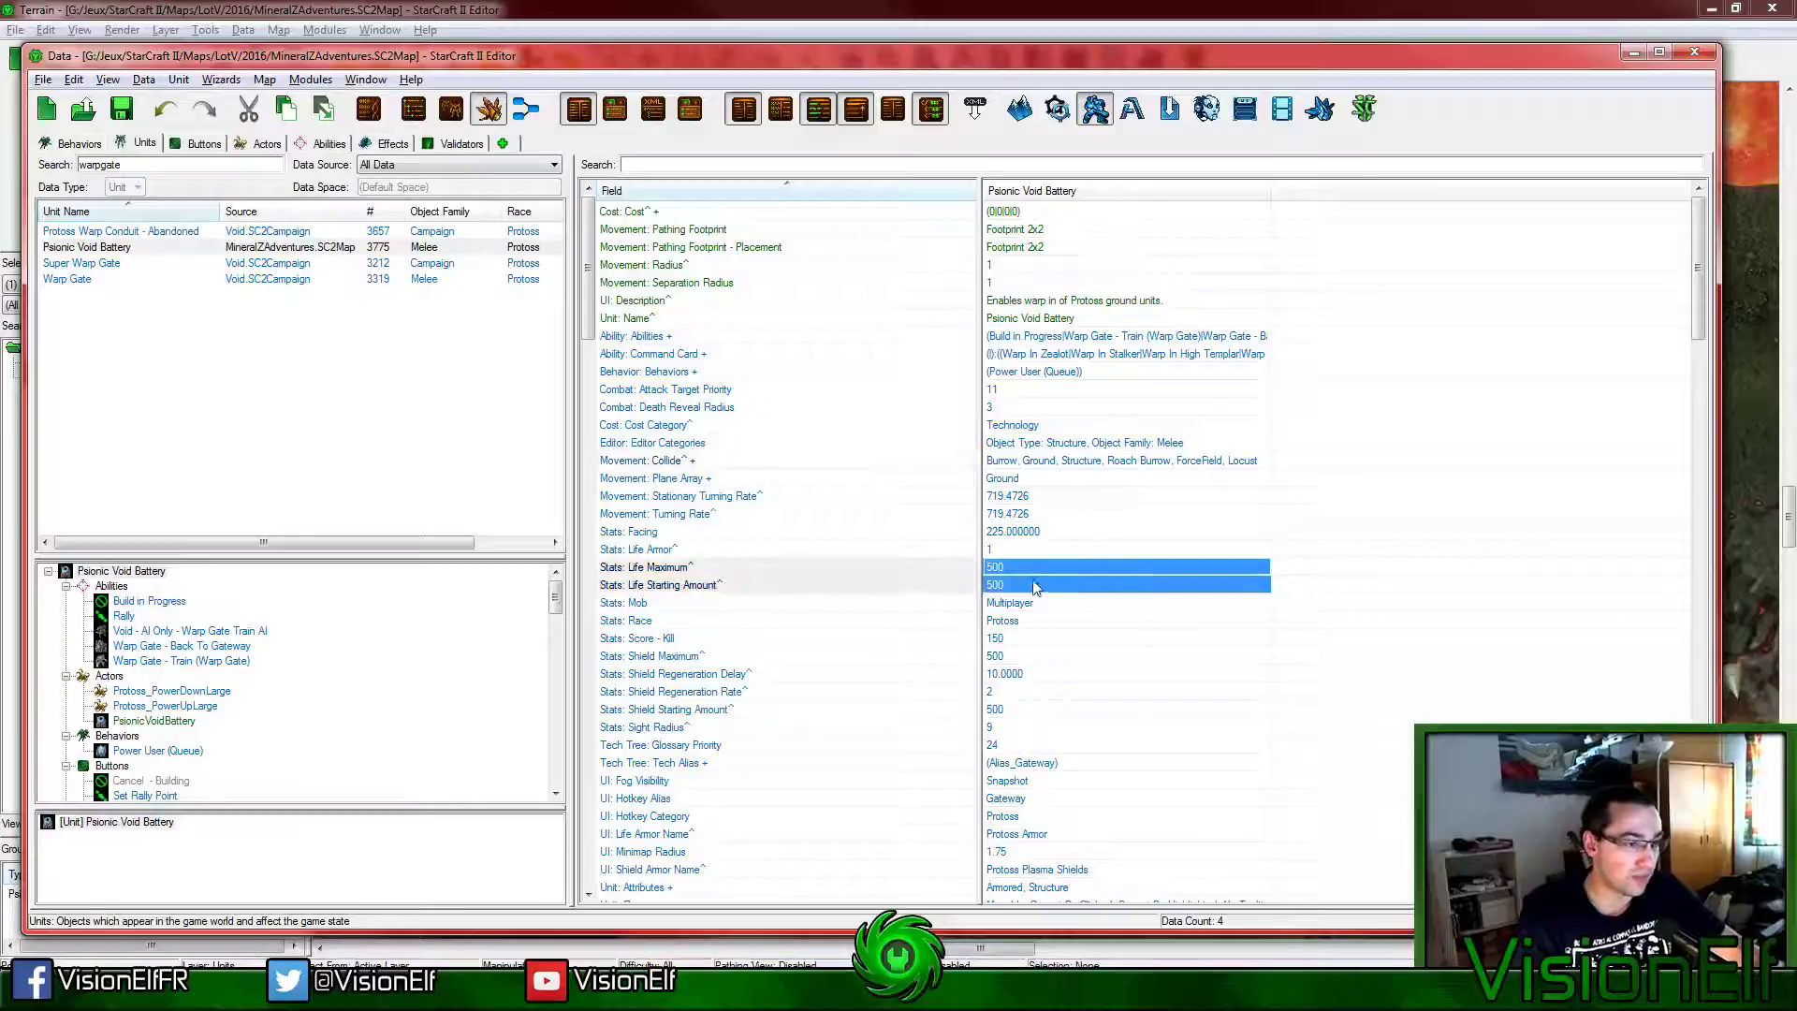
# Step: Set both life values to 150 and all four shield values to 0, then save
pyautogui.doubleClick(1036, 586)
pyautogui.write('150')
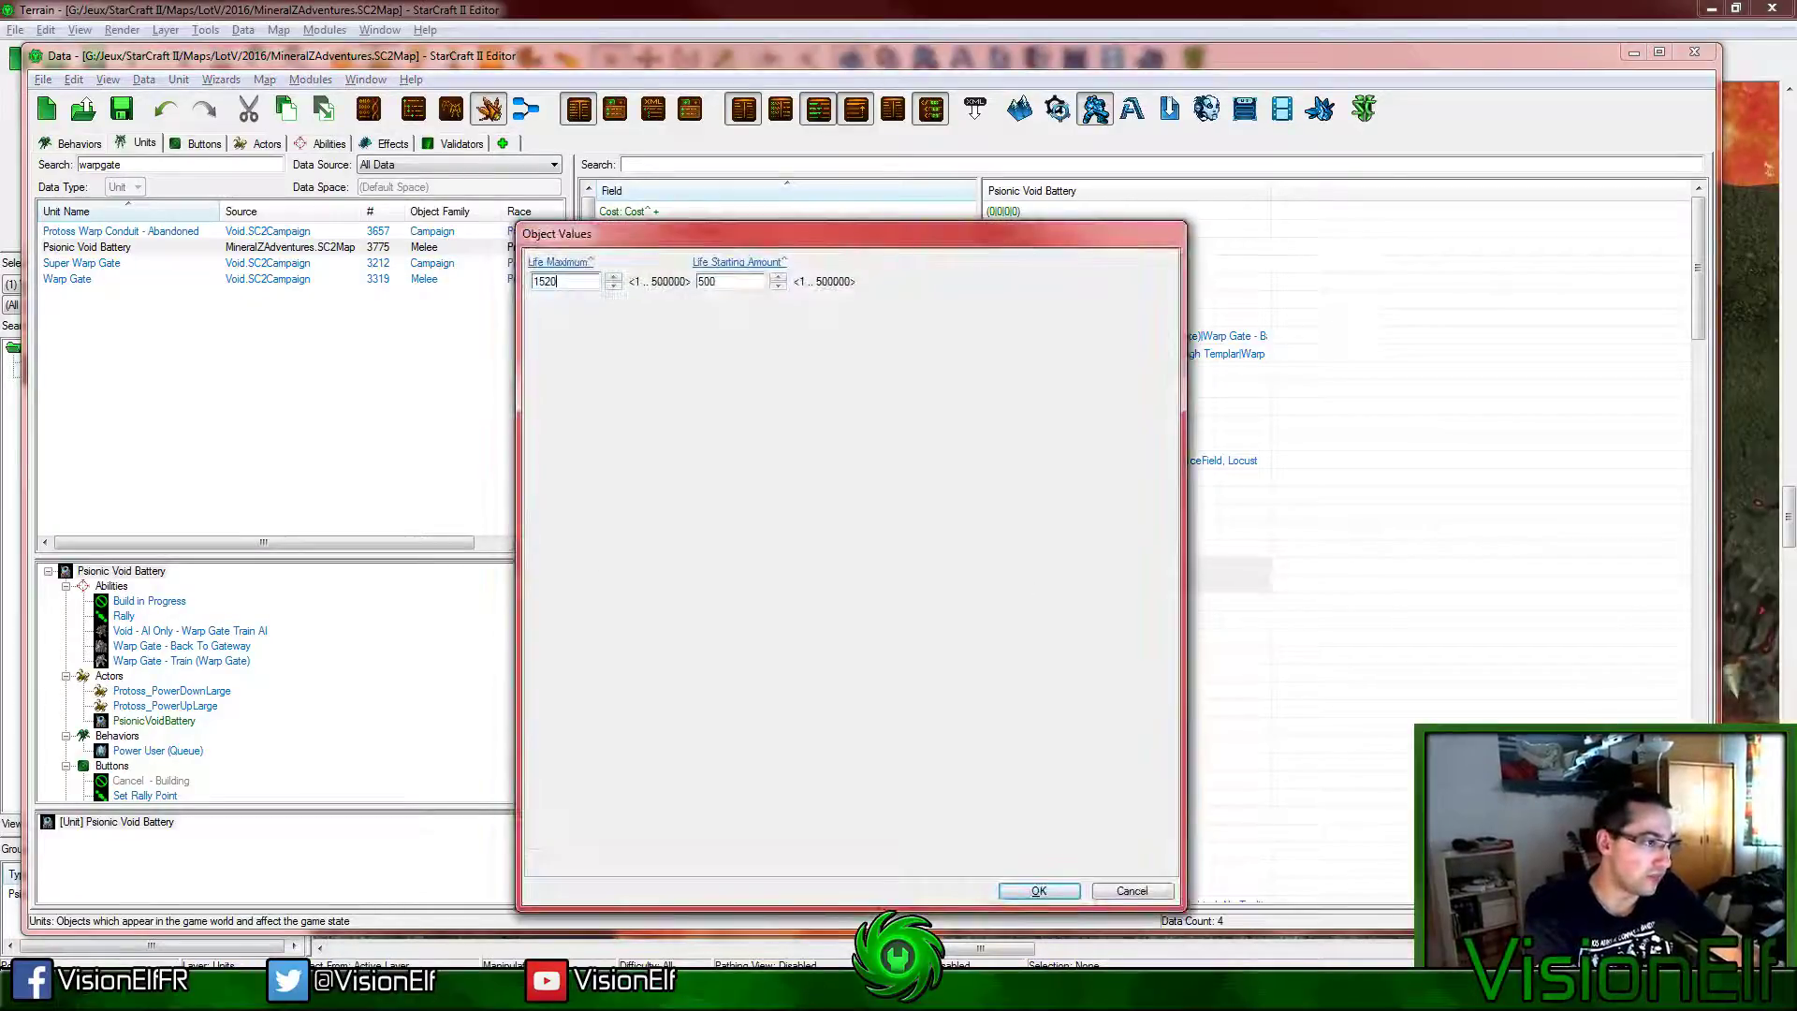
pyautogui.press('Return')
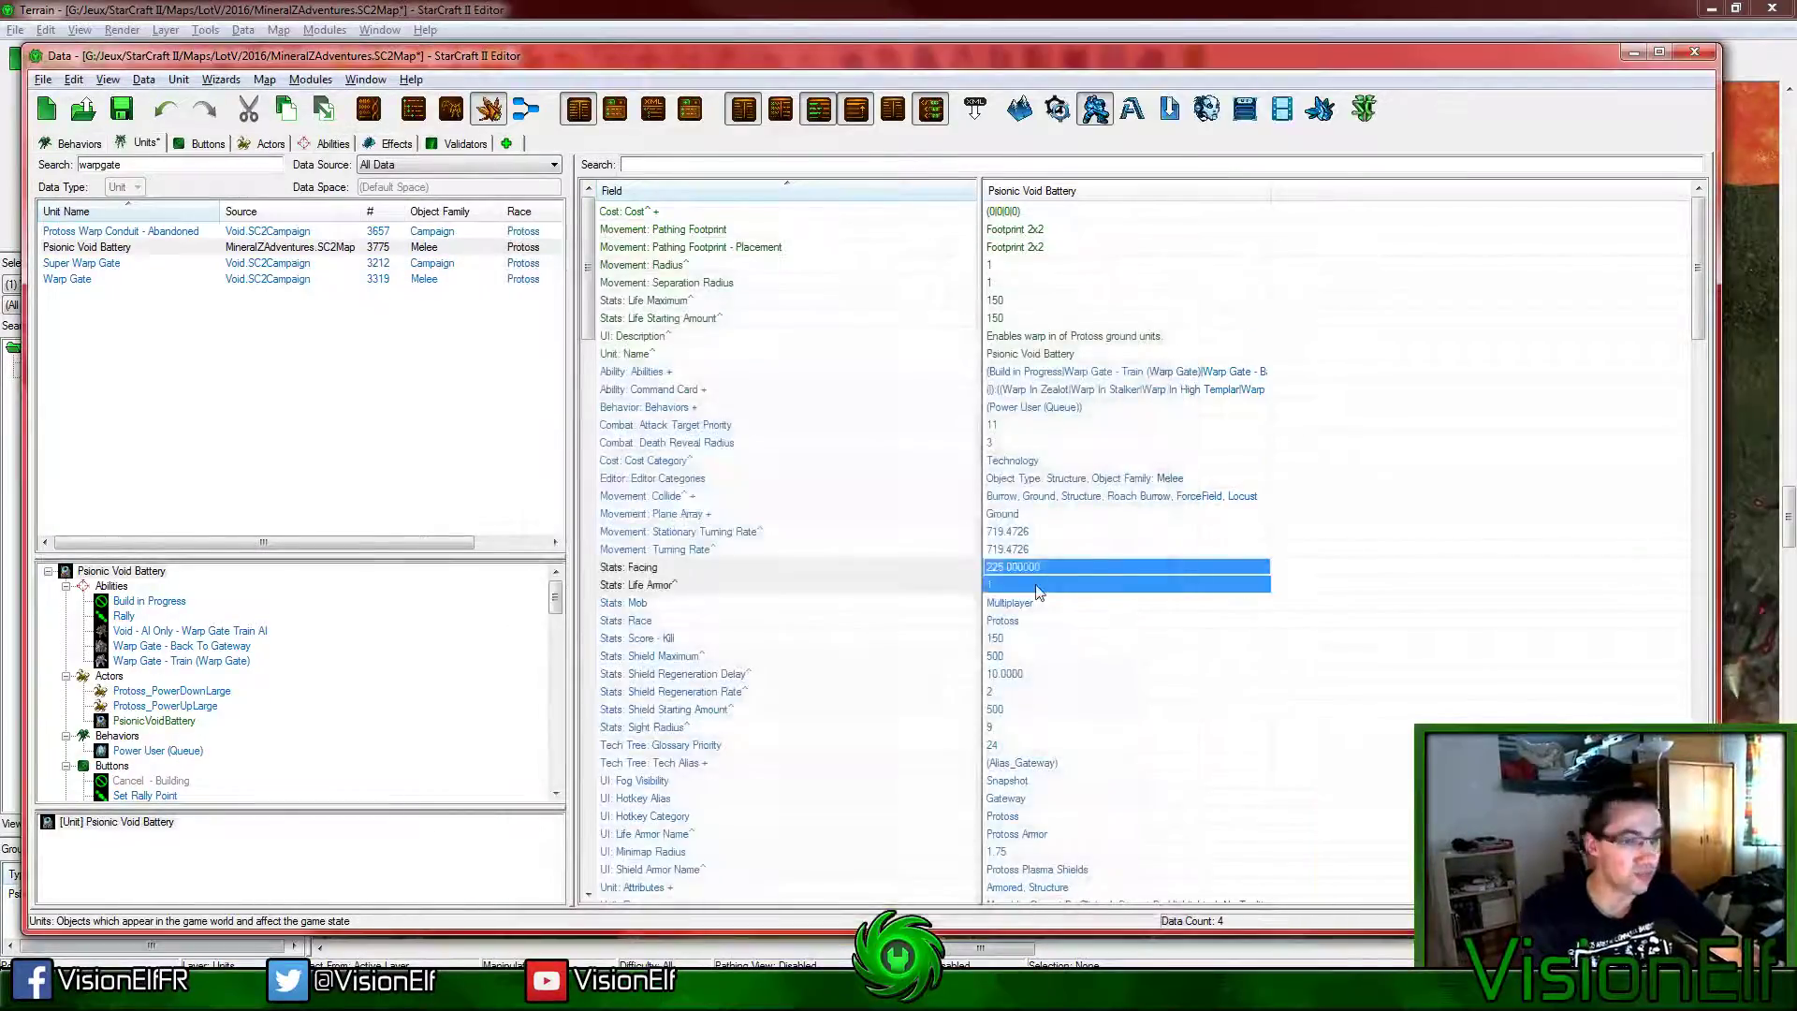
pyautogui.click(1035, 652)
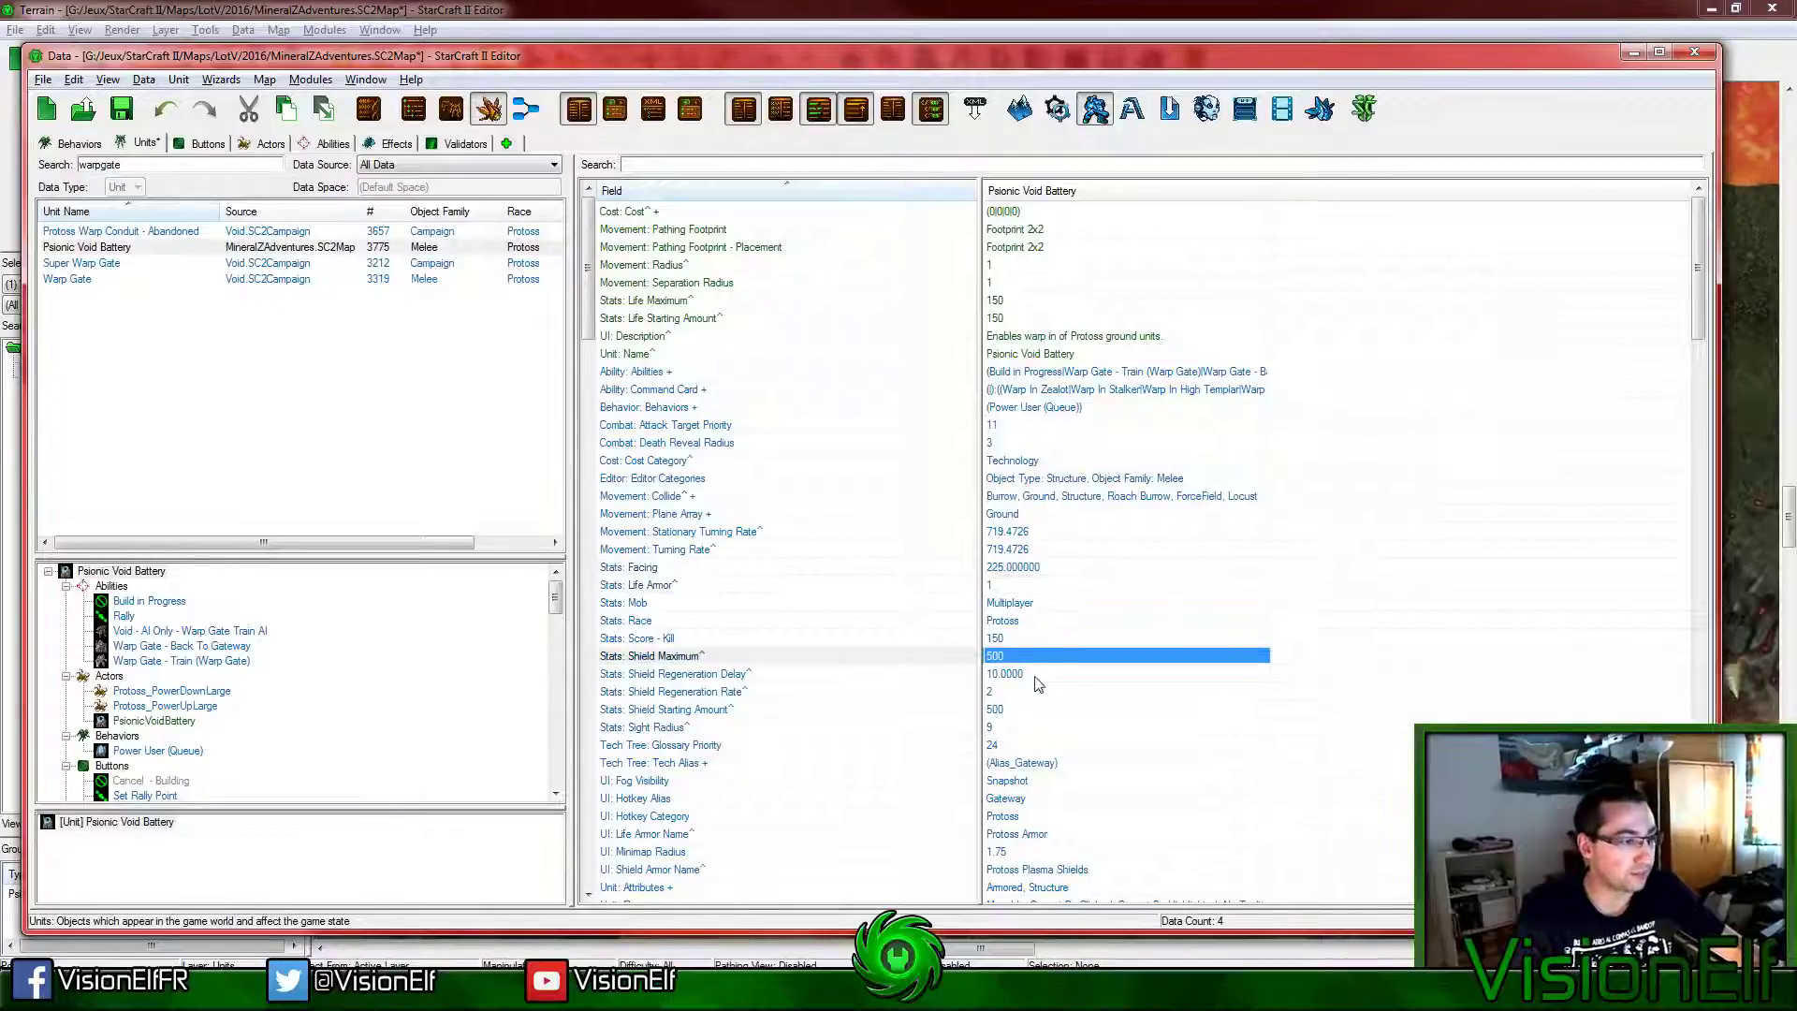
pyautogui.click(1015, 711)
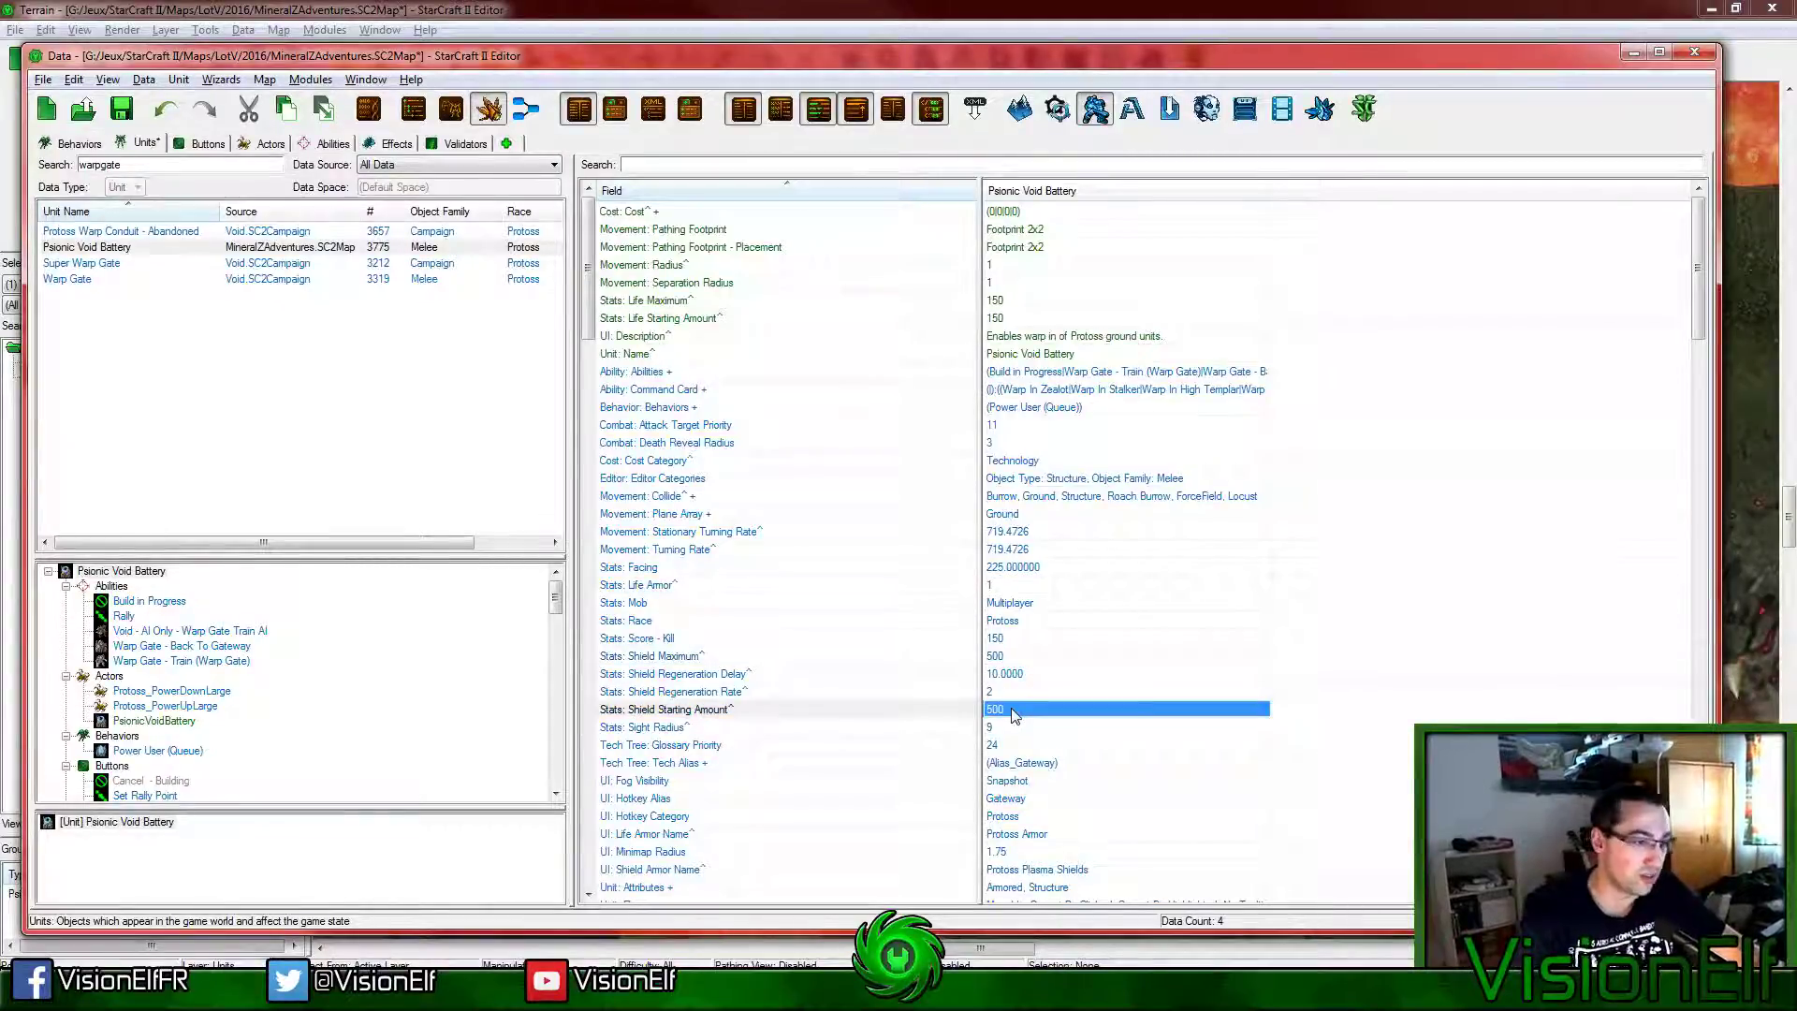
pyautogui.keyDown('shift'); pyautogui.click(1058, 654); pyautogui.keyUp('shift')
pyautogui.press('Return')
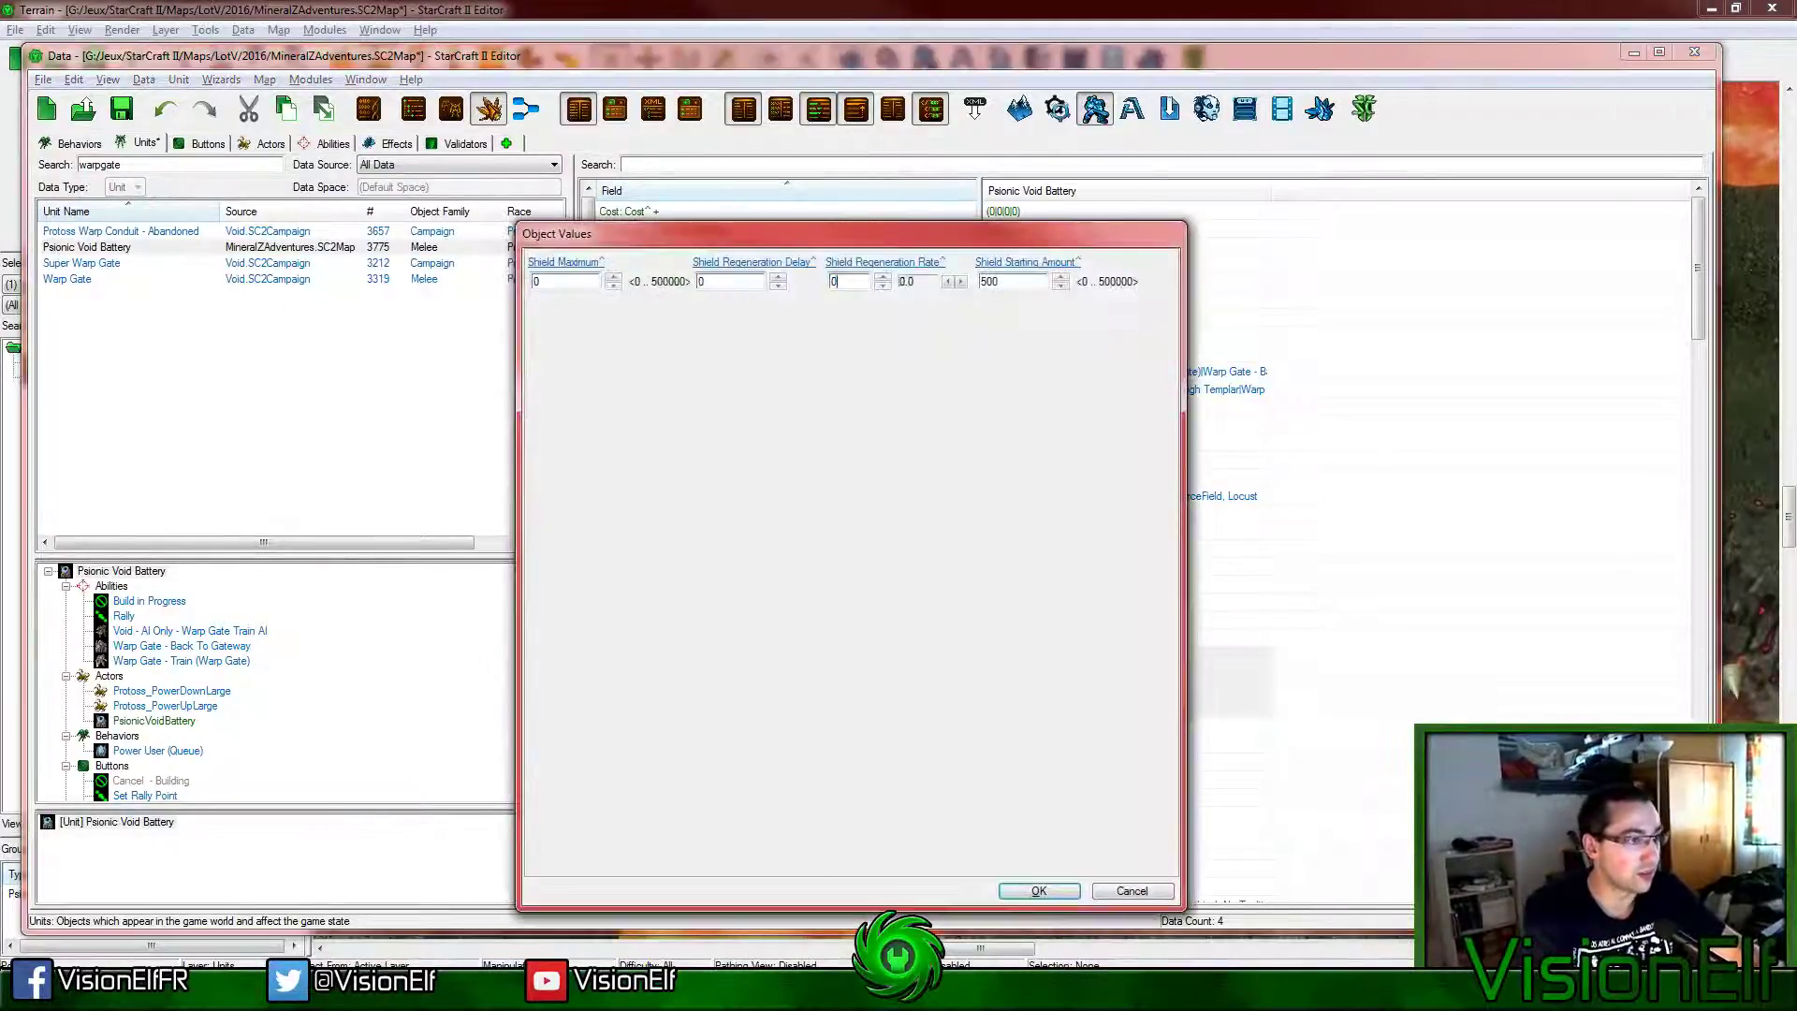
pyautogui.press('Return')
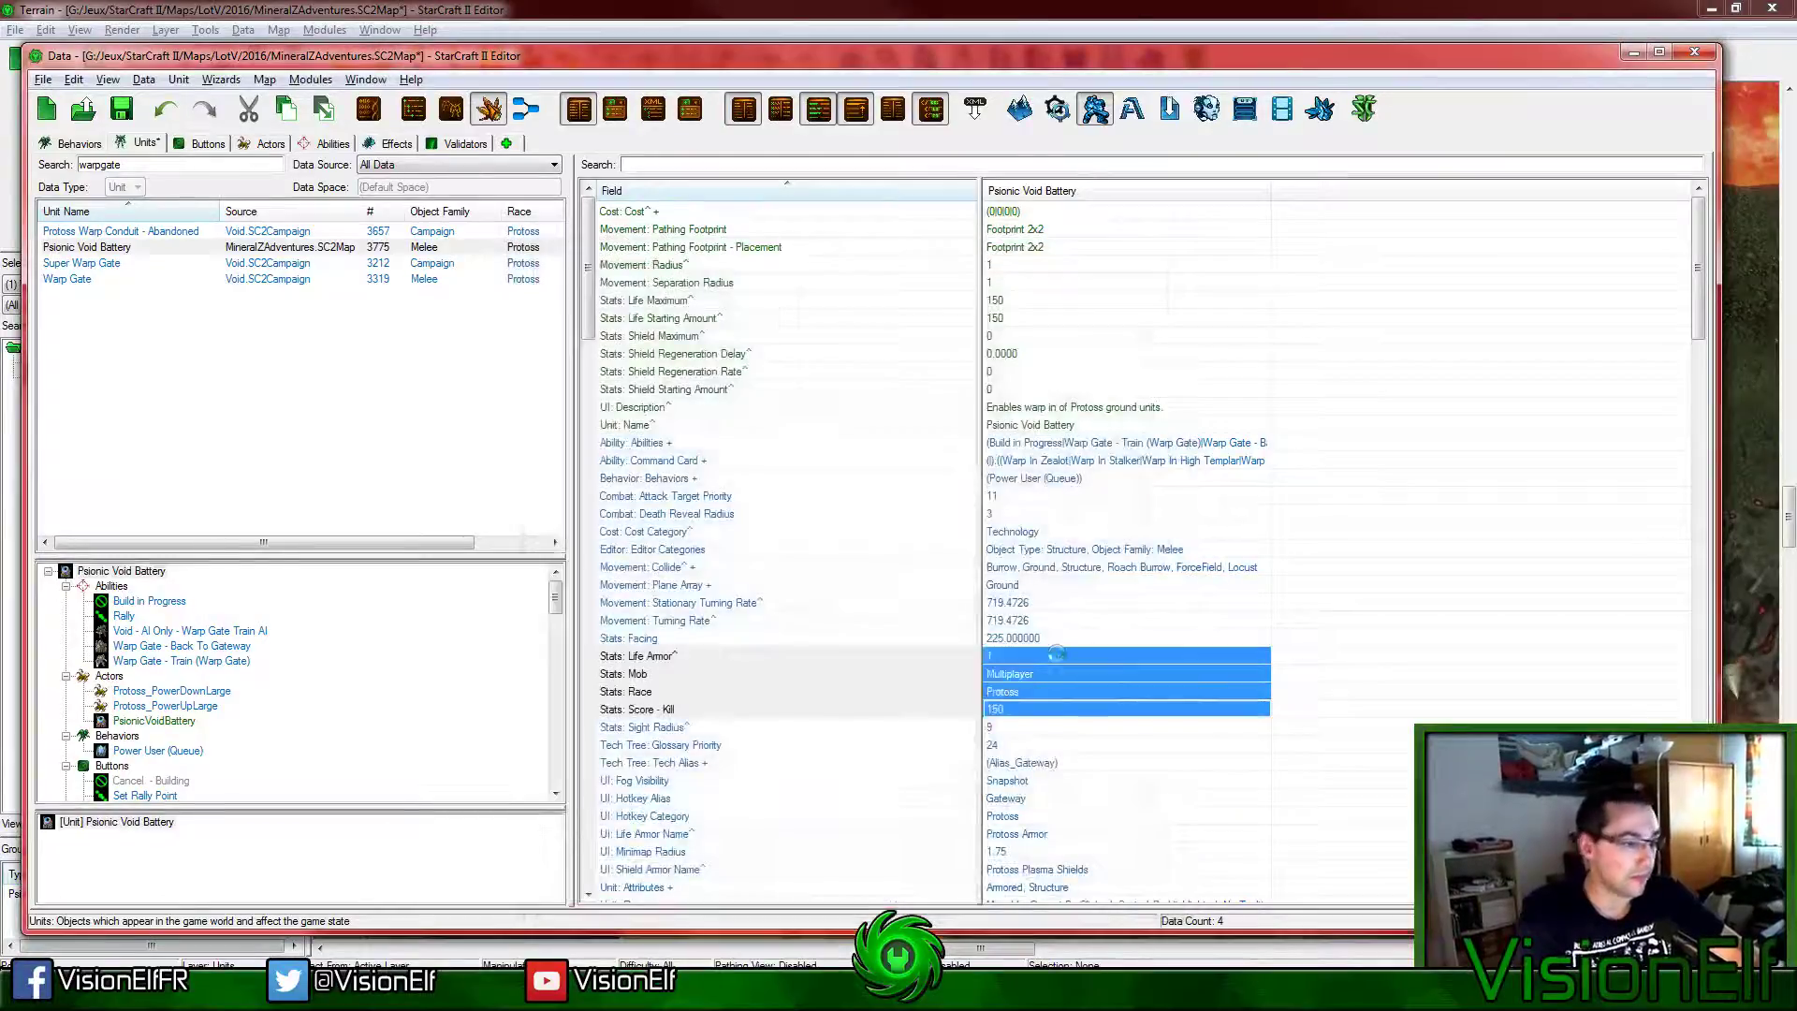
pyautogui.hotkey('ctrl', 's')
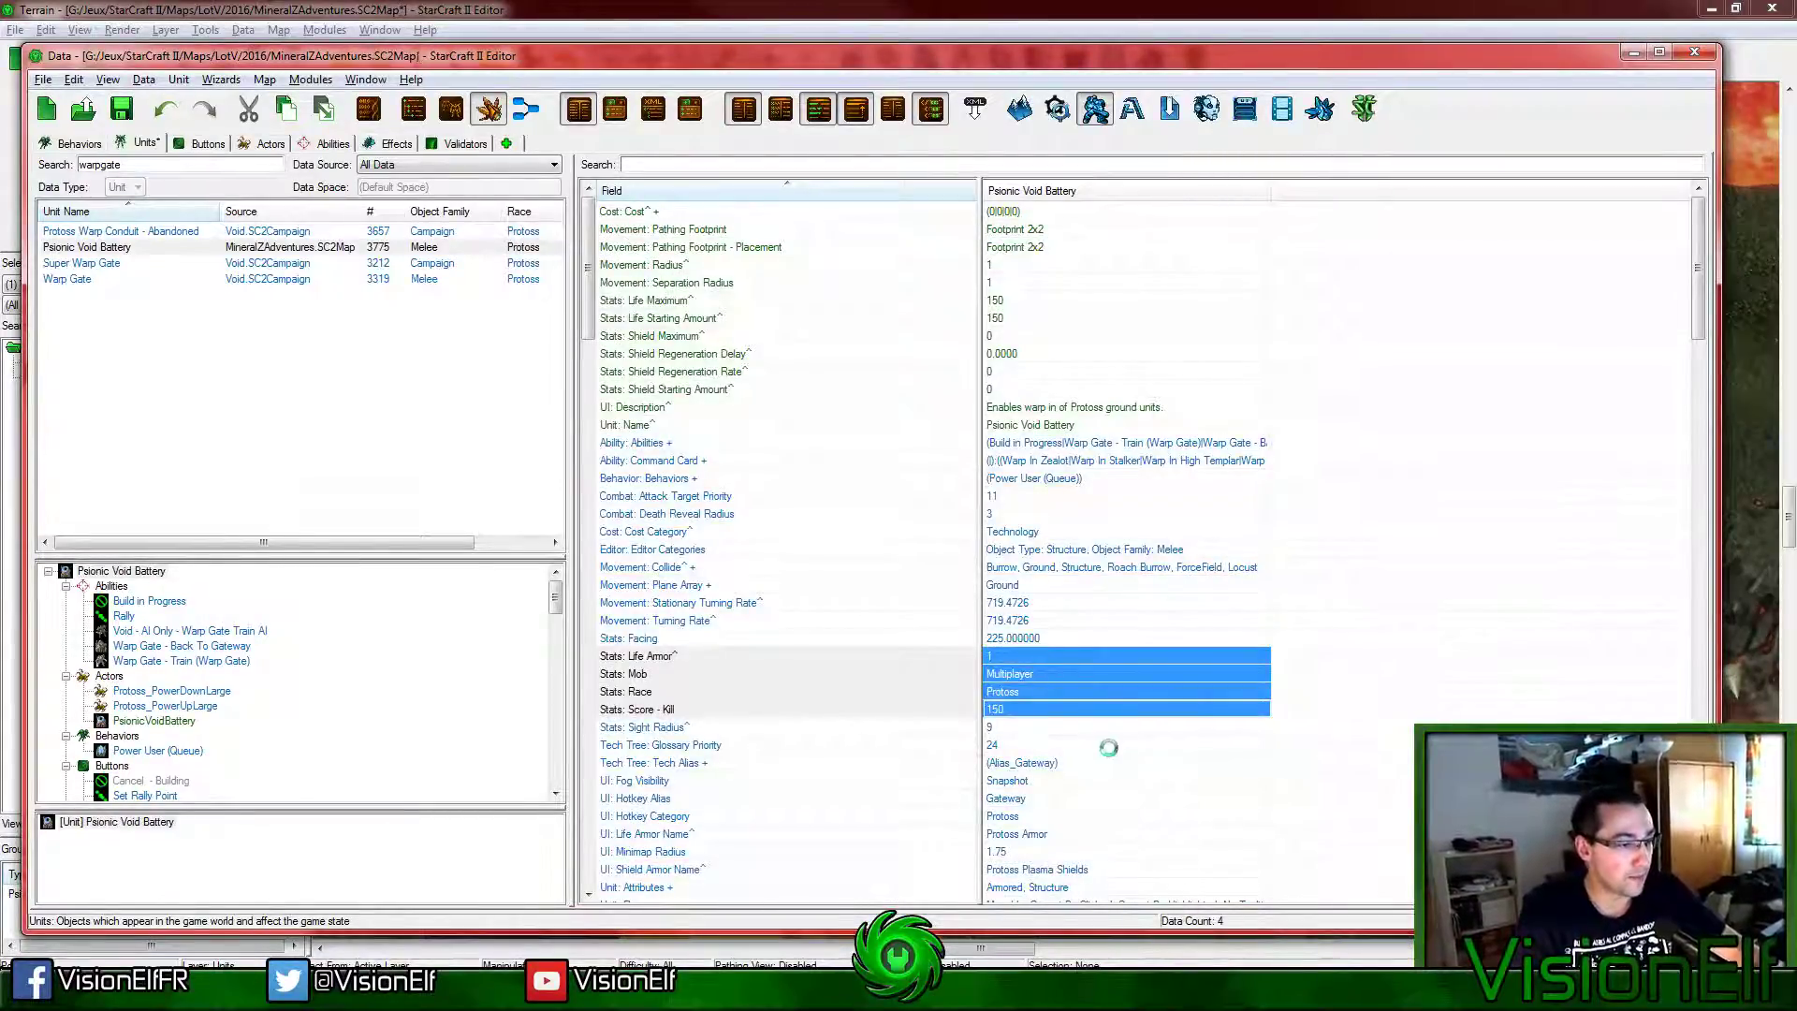
# Step: Set UI: Minimap Radius to 1 and save the map
pyautogui.click(1104, 728)
pyautogui.scroll(-4, 1109, 725)
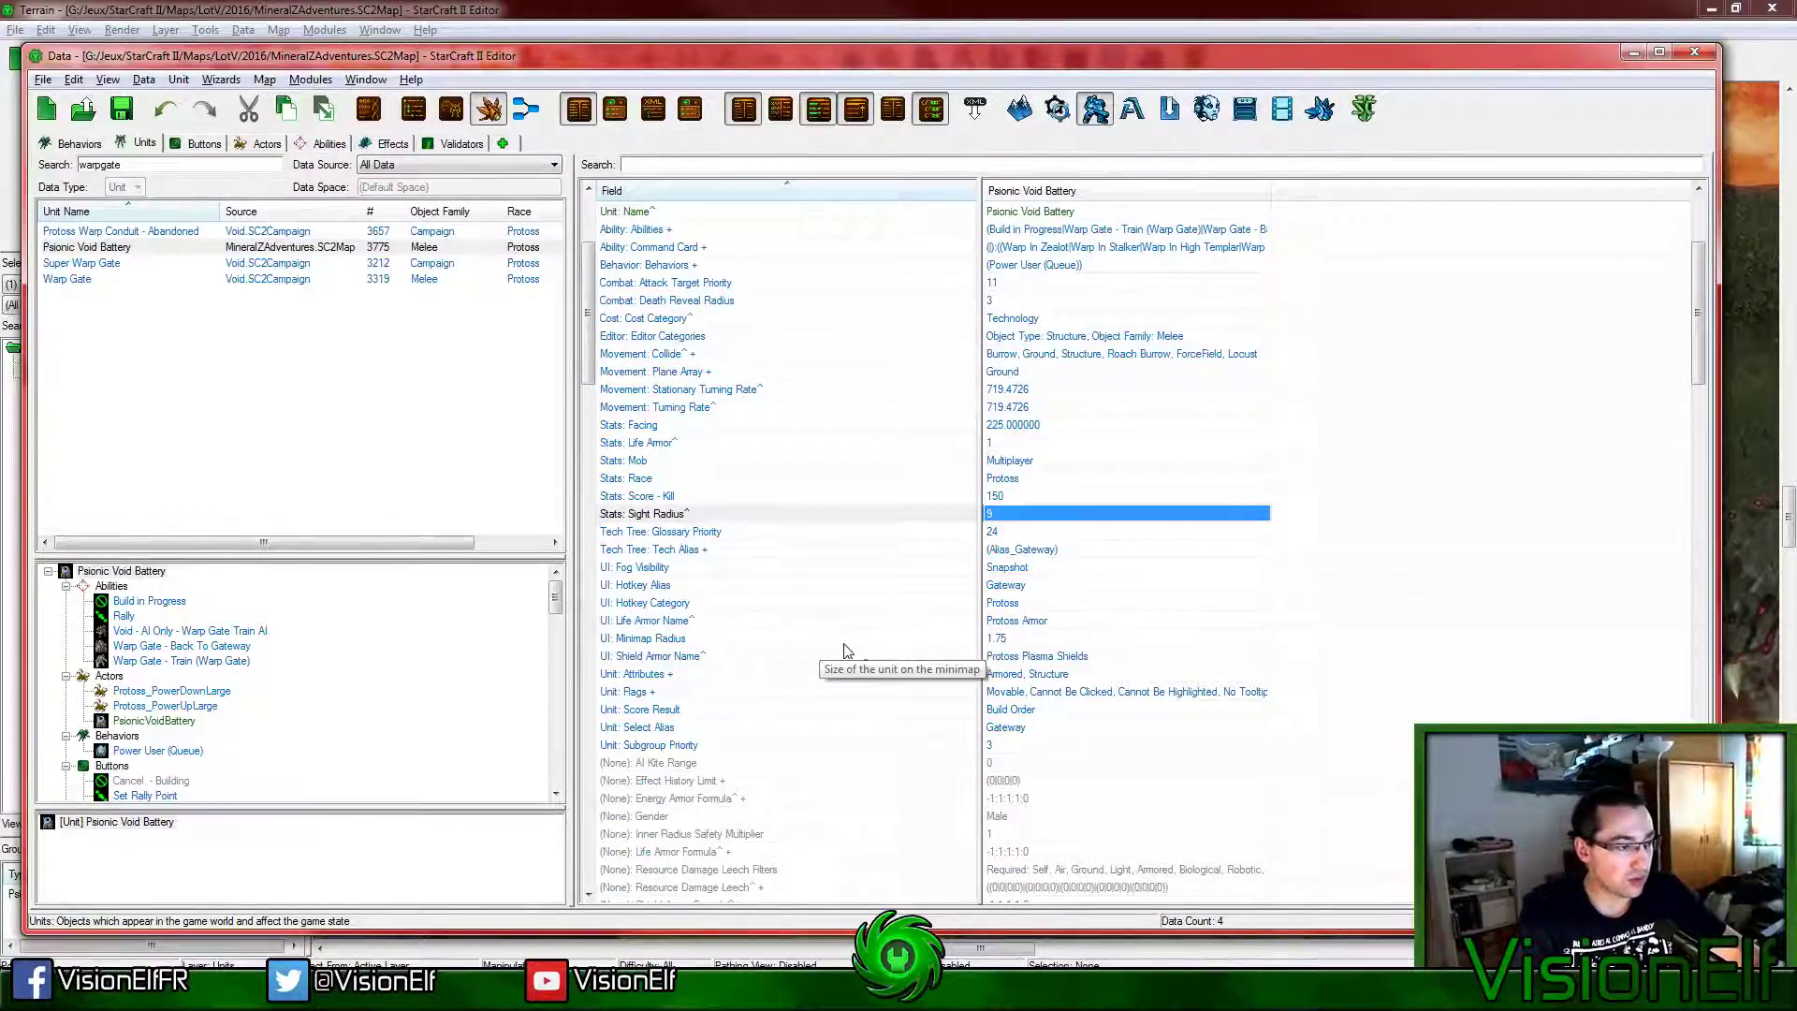
pyautogui.click(1037, 640)
pyautogui.write('1')
pyautogui.press('Return')
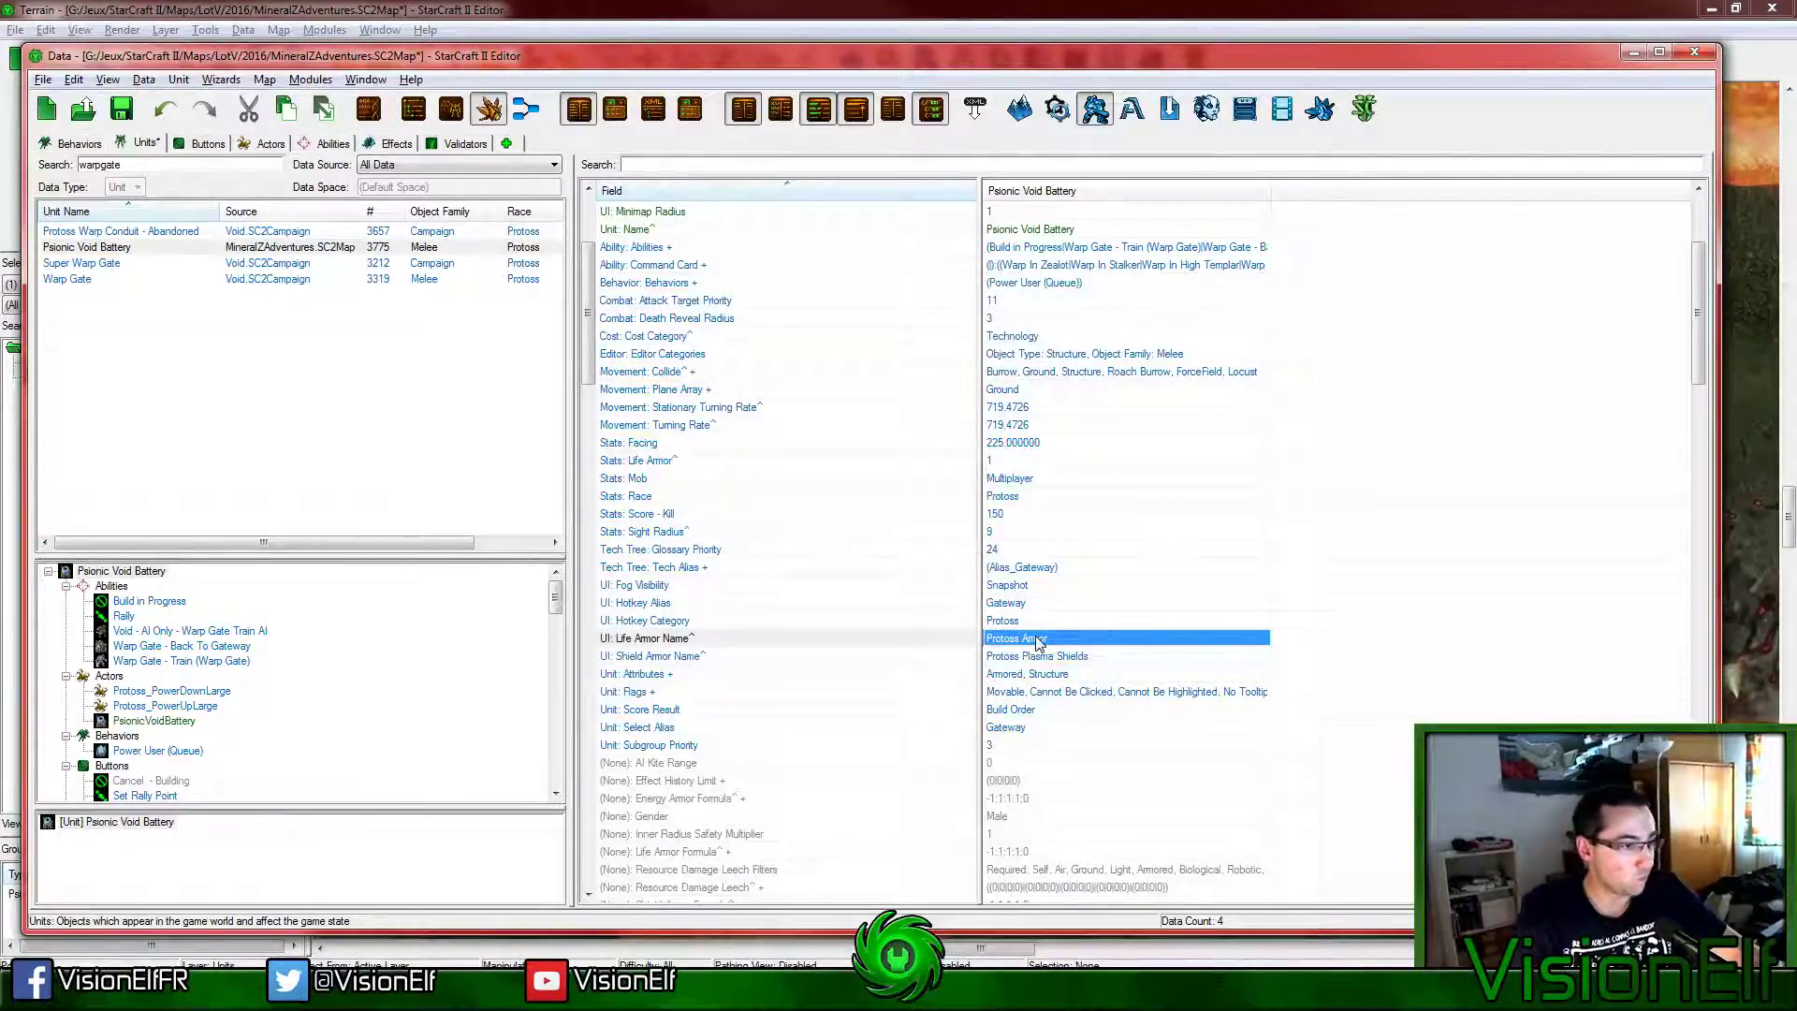
pyautogui.click(122, 109)
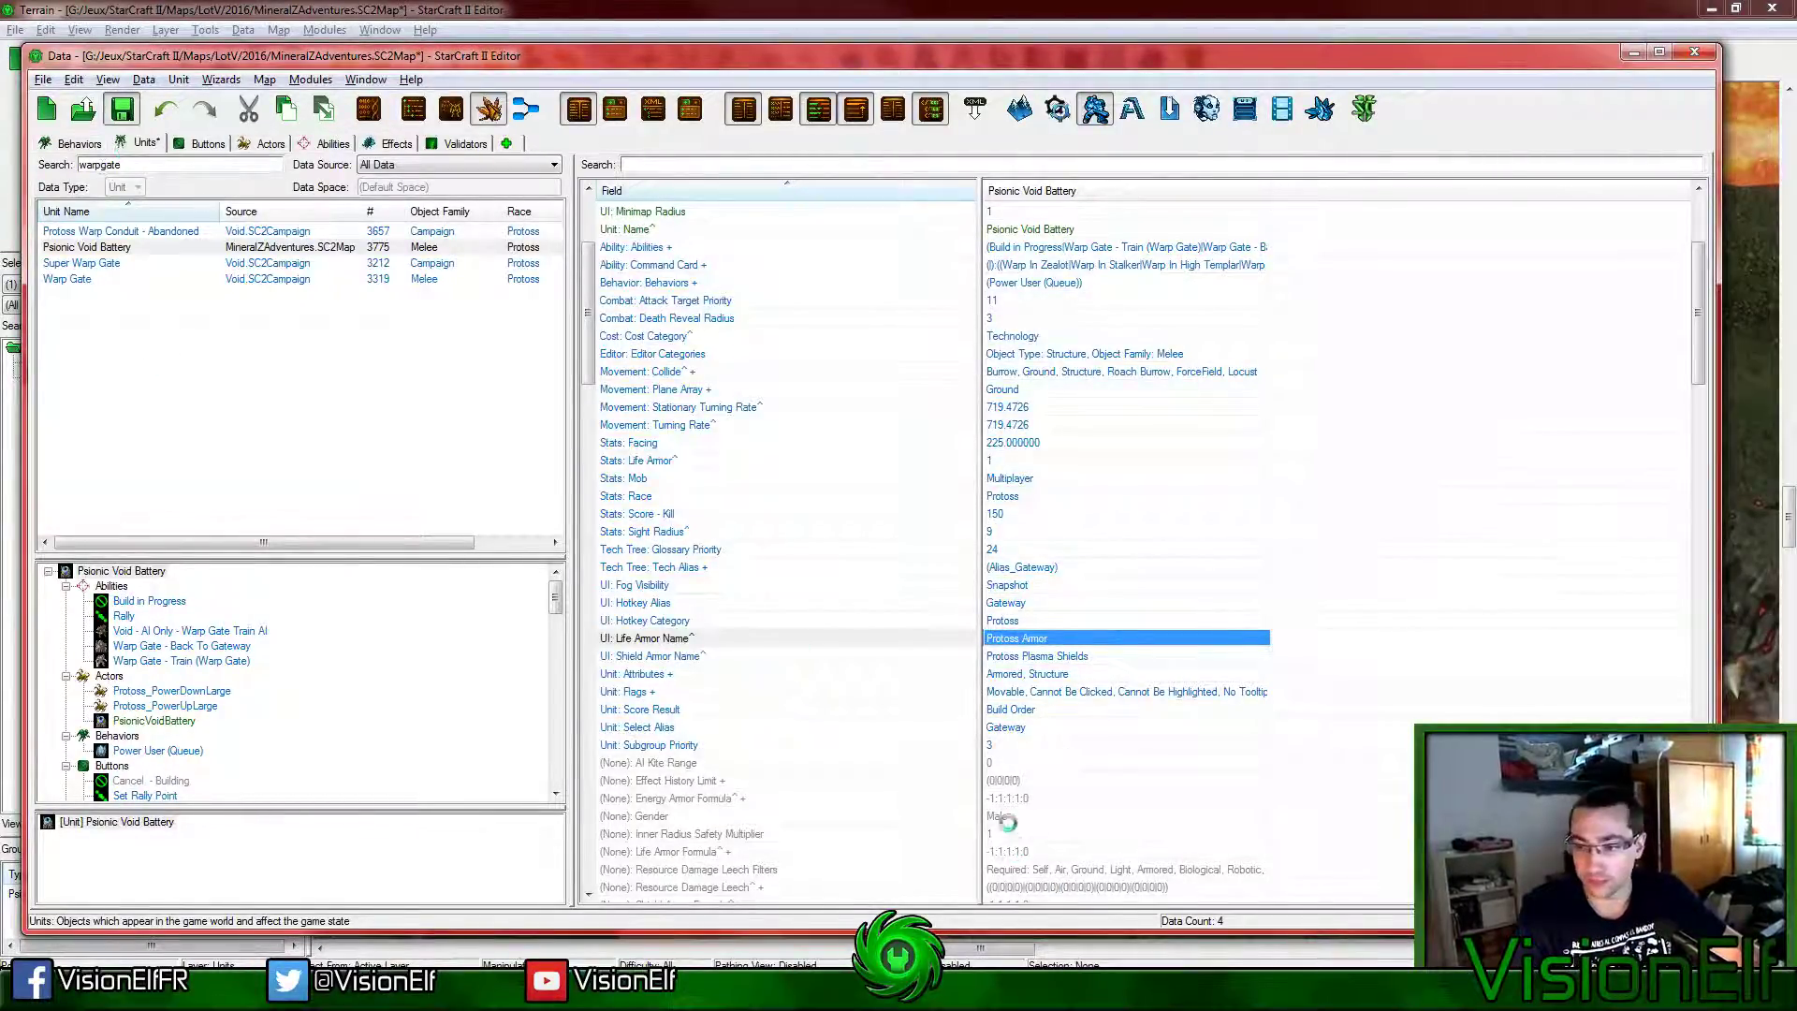
pyautogui.scroll(4, 1055, 753)
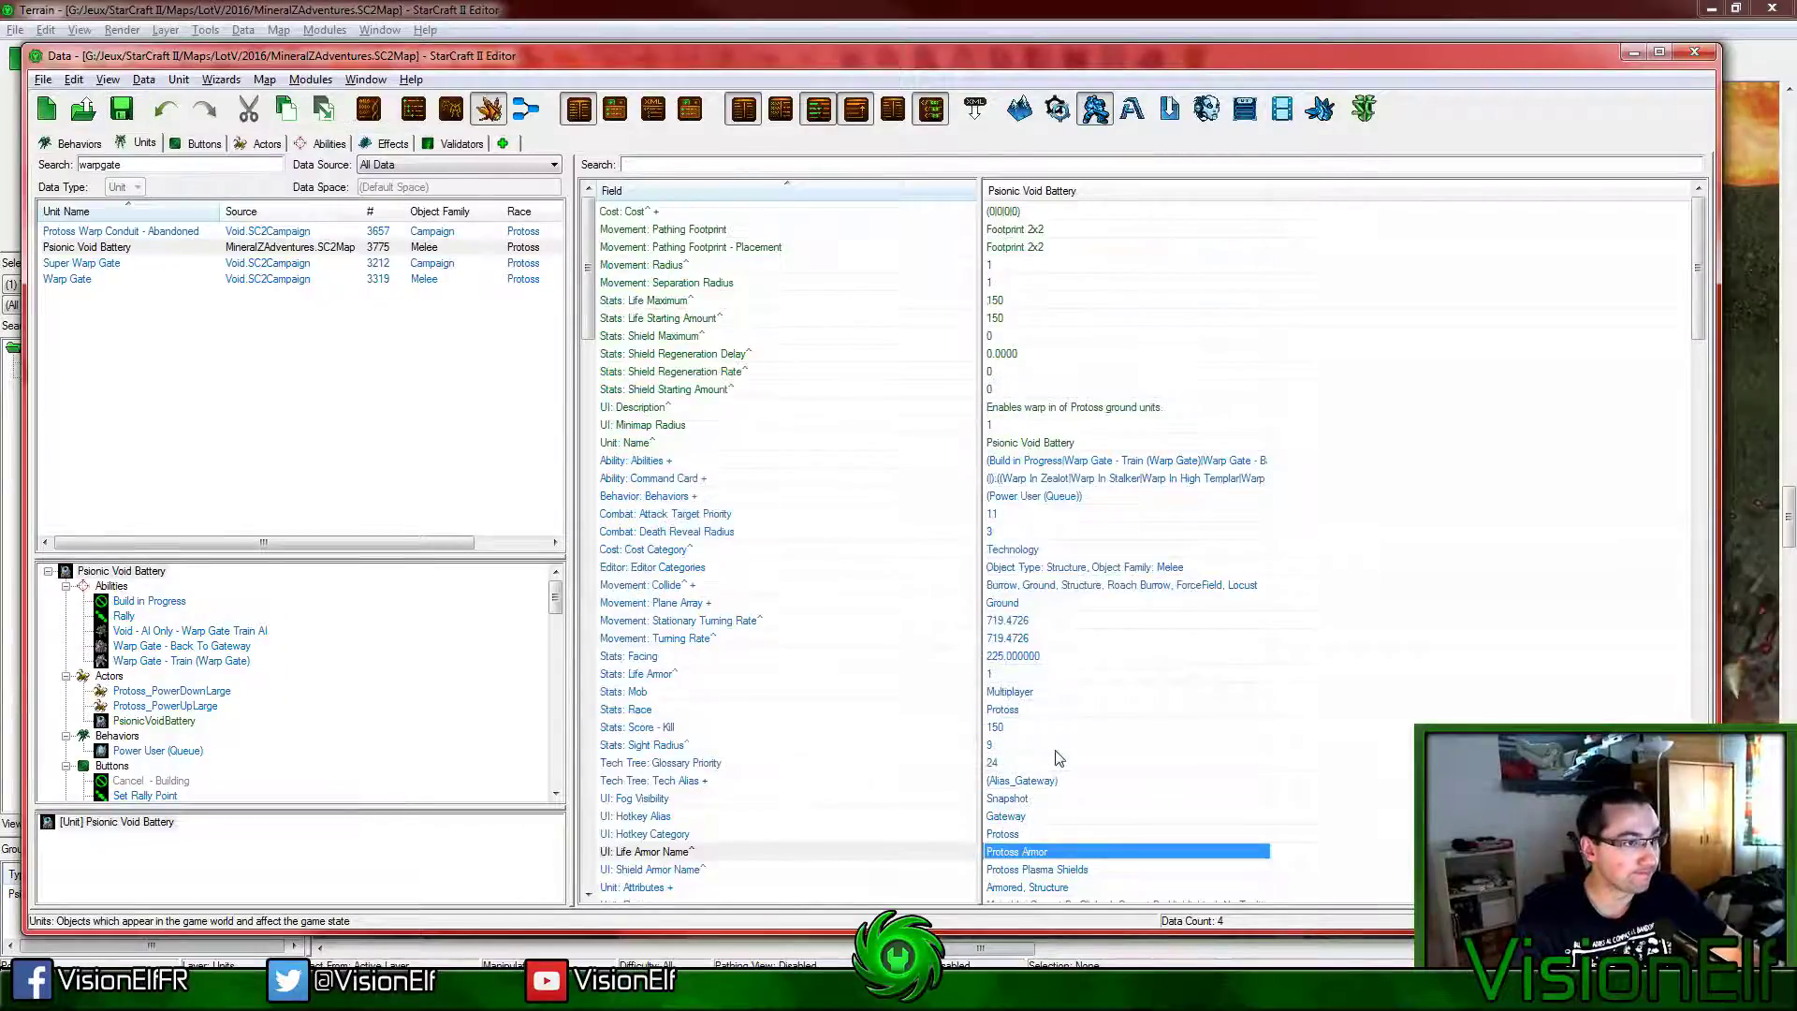
# Step: Shift the first battery left and place three more to form a two-by-two block
pyautogui.click(159, 720)
pyautogui.click(1019, 108)
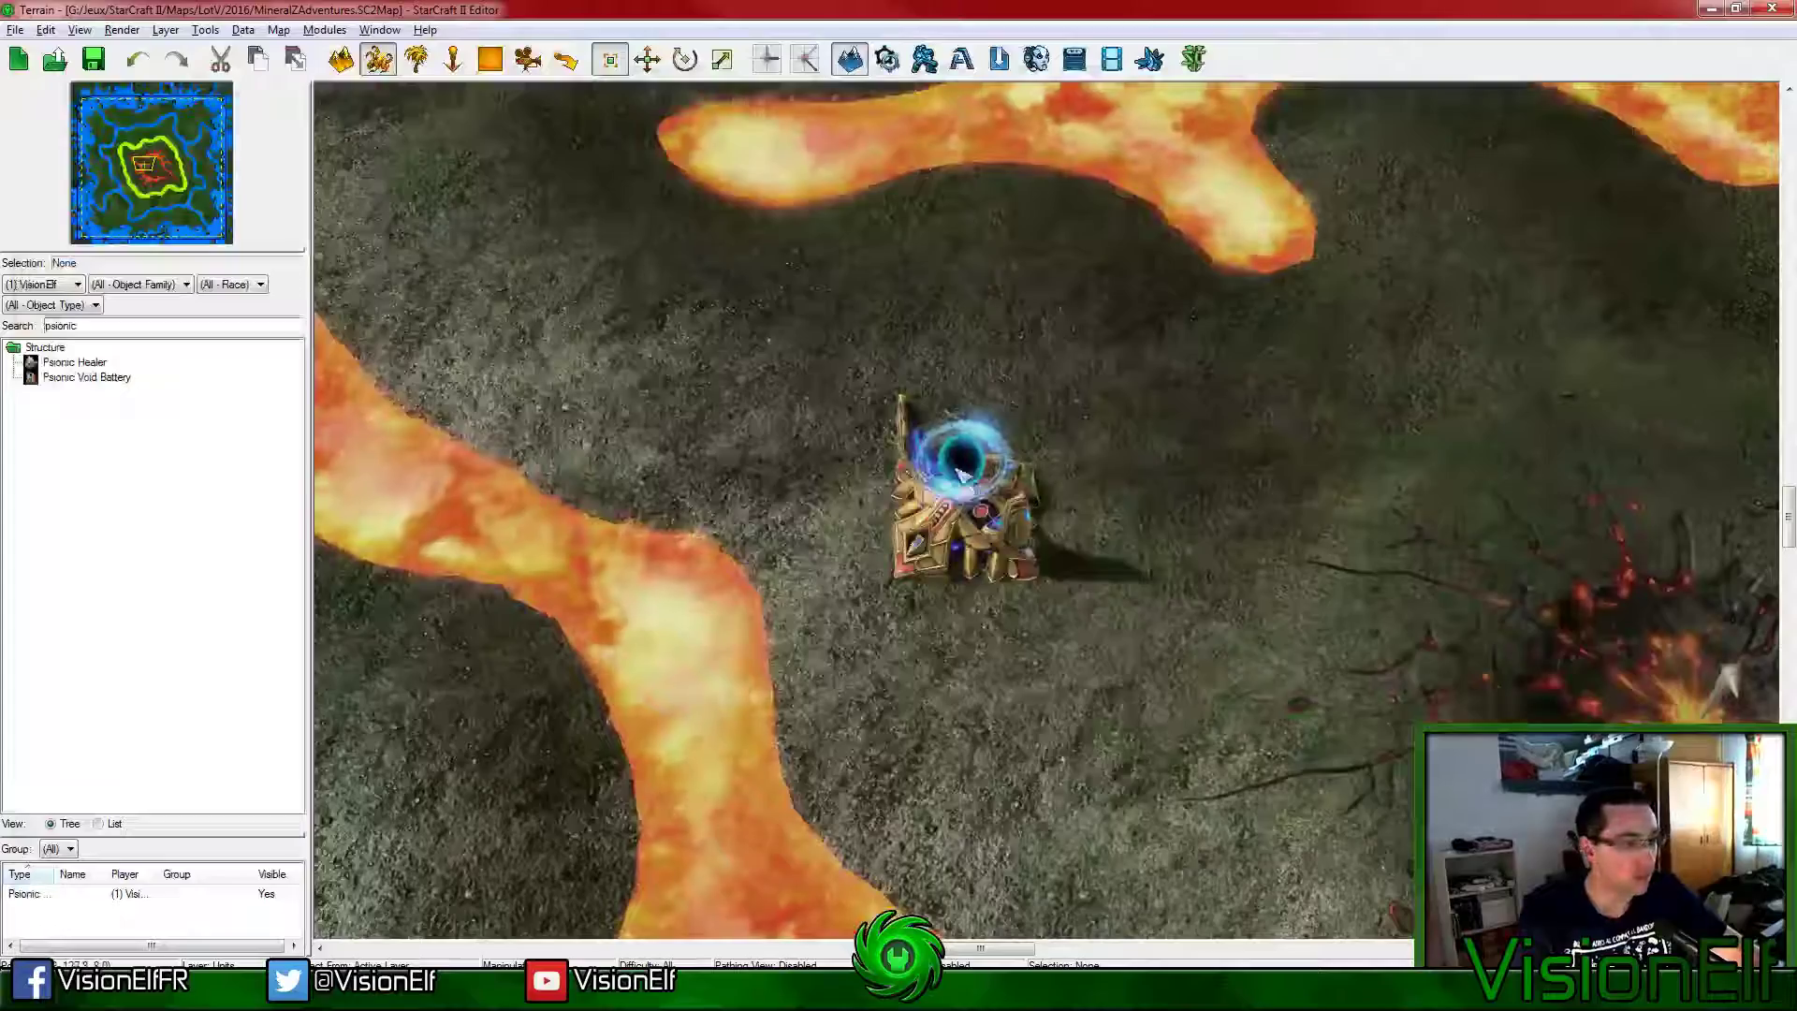
pyautogui.moveTo(980, 484); pyautogui.dragTo(928, 484)
pyautogui.press('space')
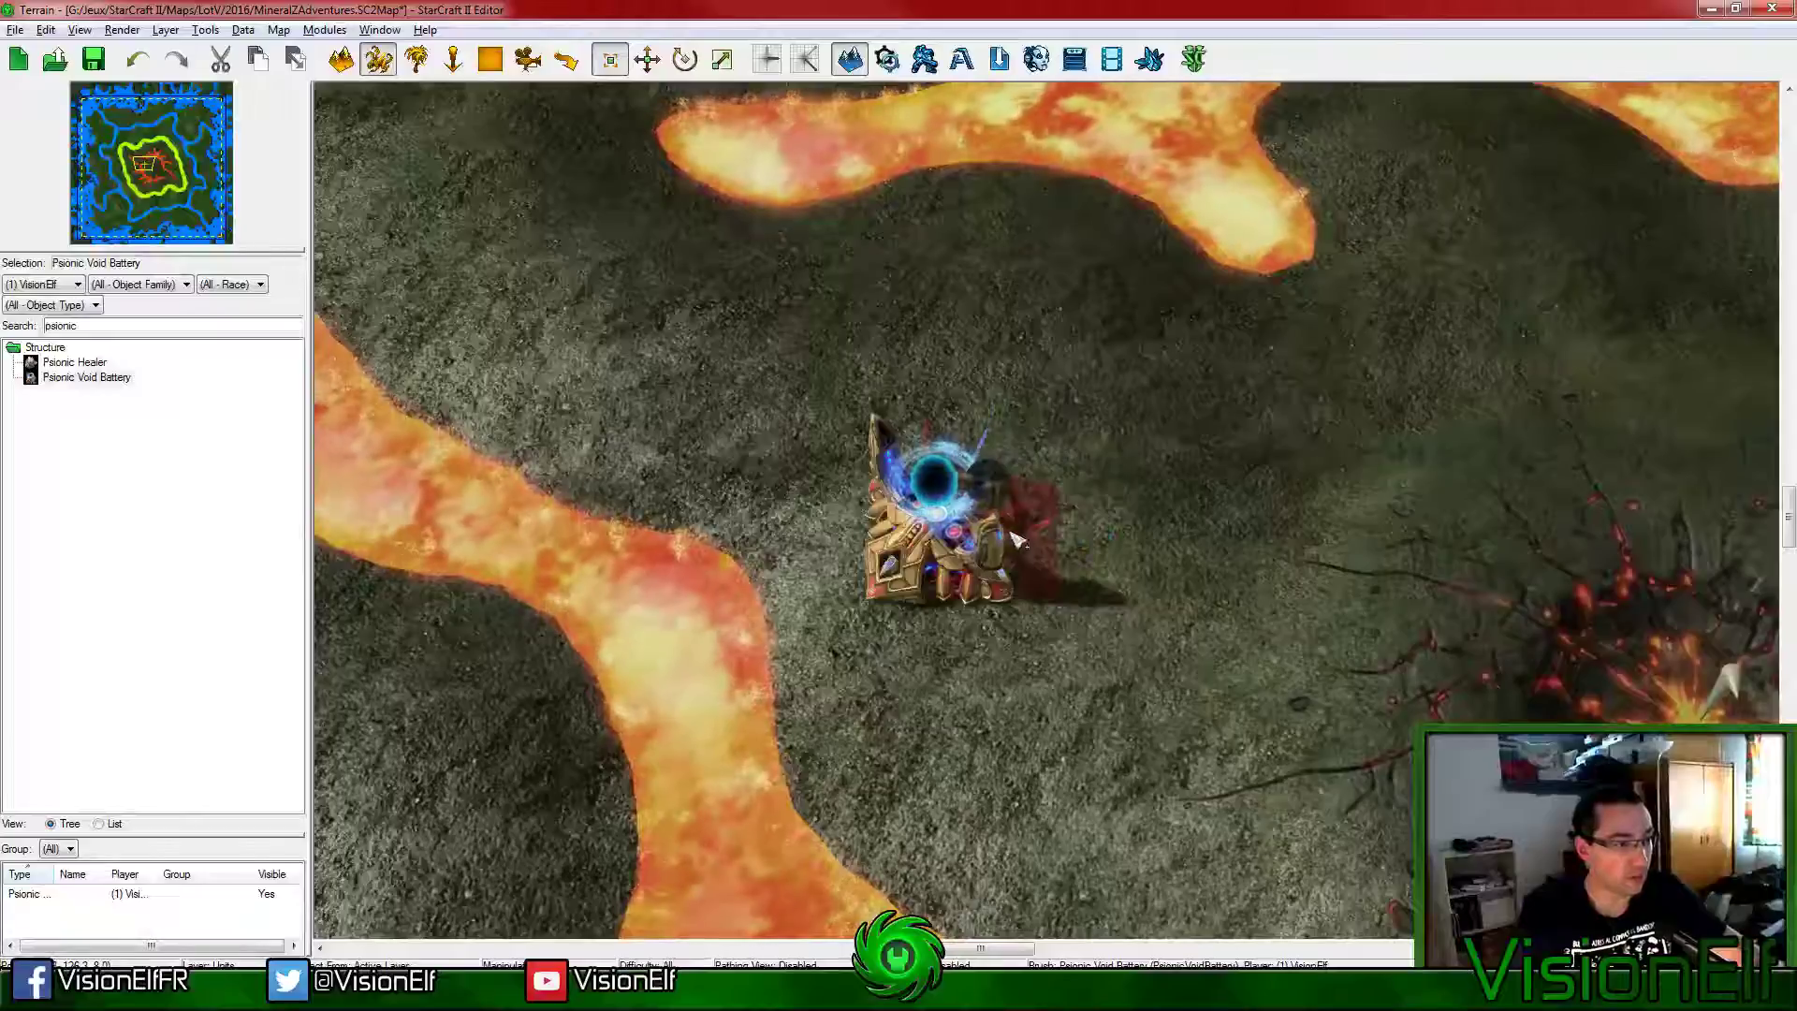
pyautogui.click(1033, 521)
pyautogui.click(1035, 437)
pyautogui.click(937, 437)
pyautogui.press('Escape')
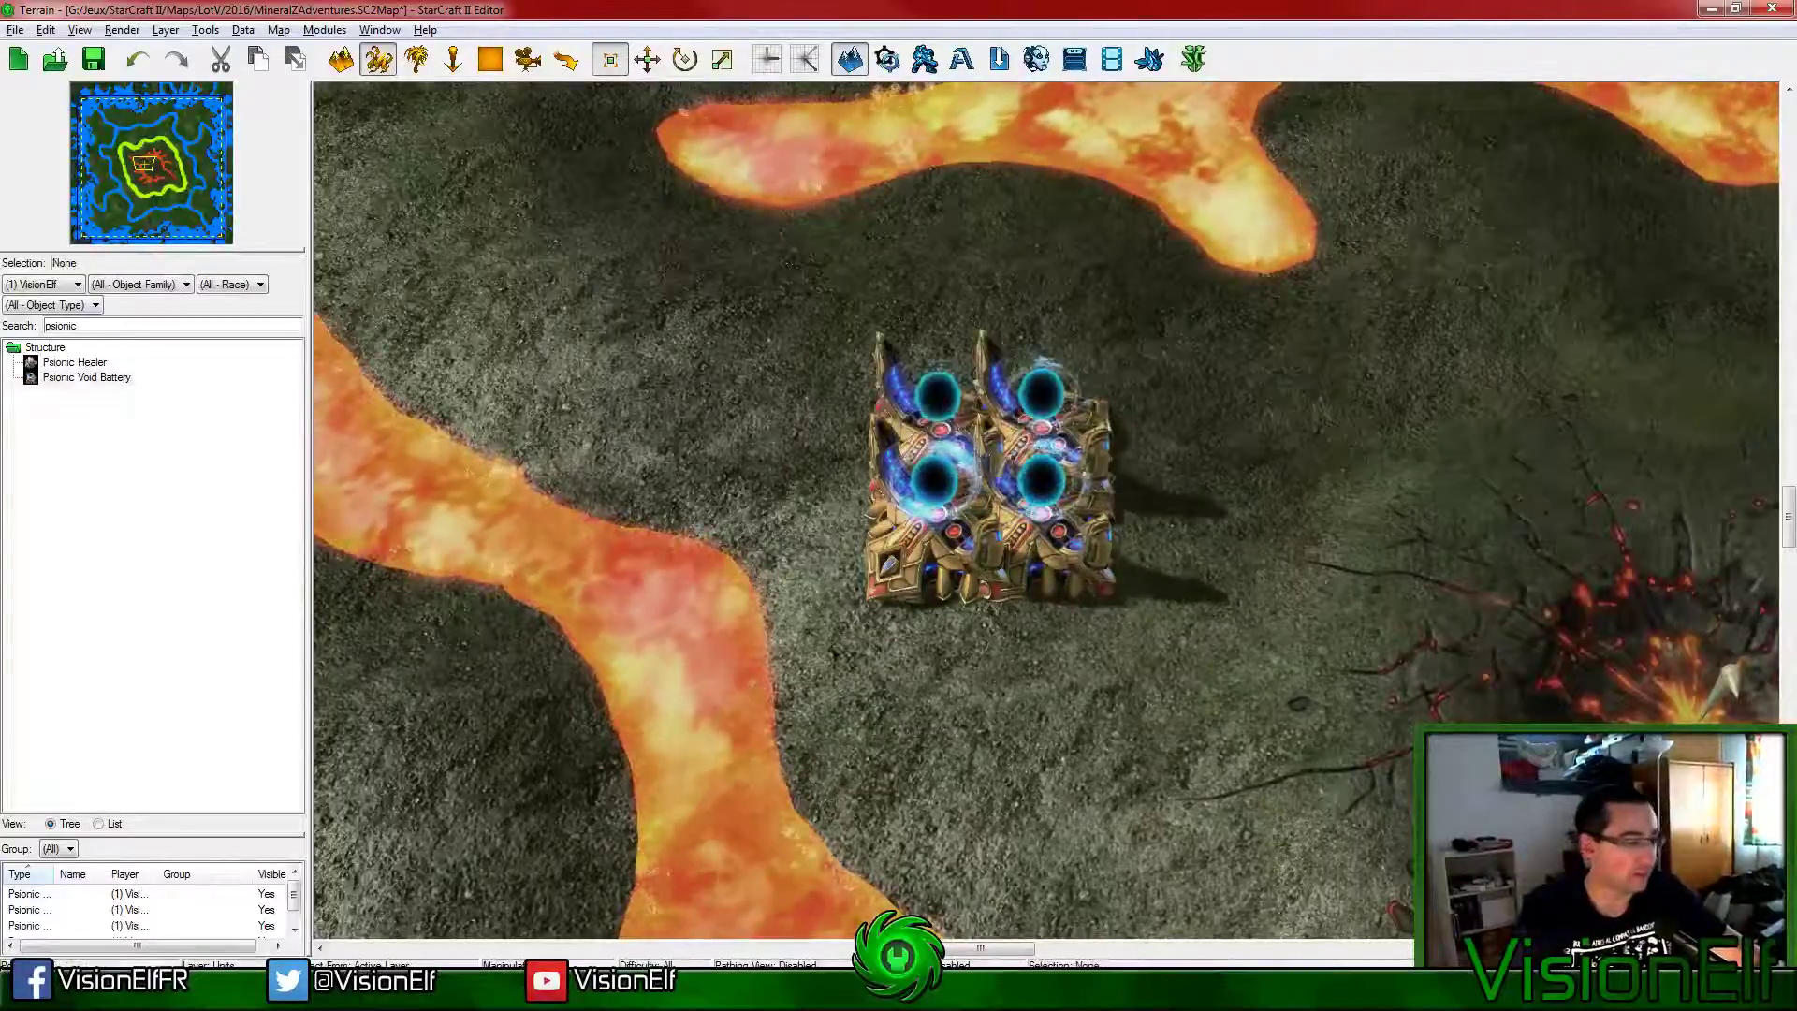
# Step: Set the battery's Art: Scale Z value to .6
pyautogui.press('F7')
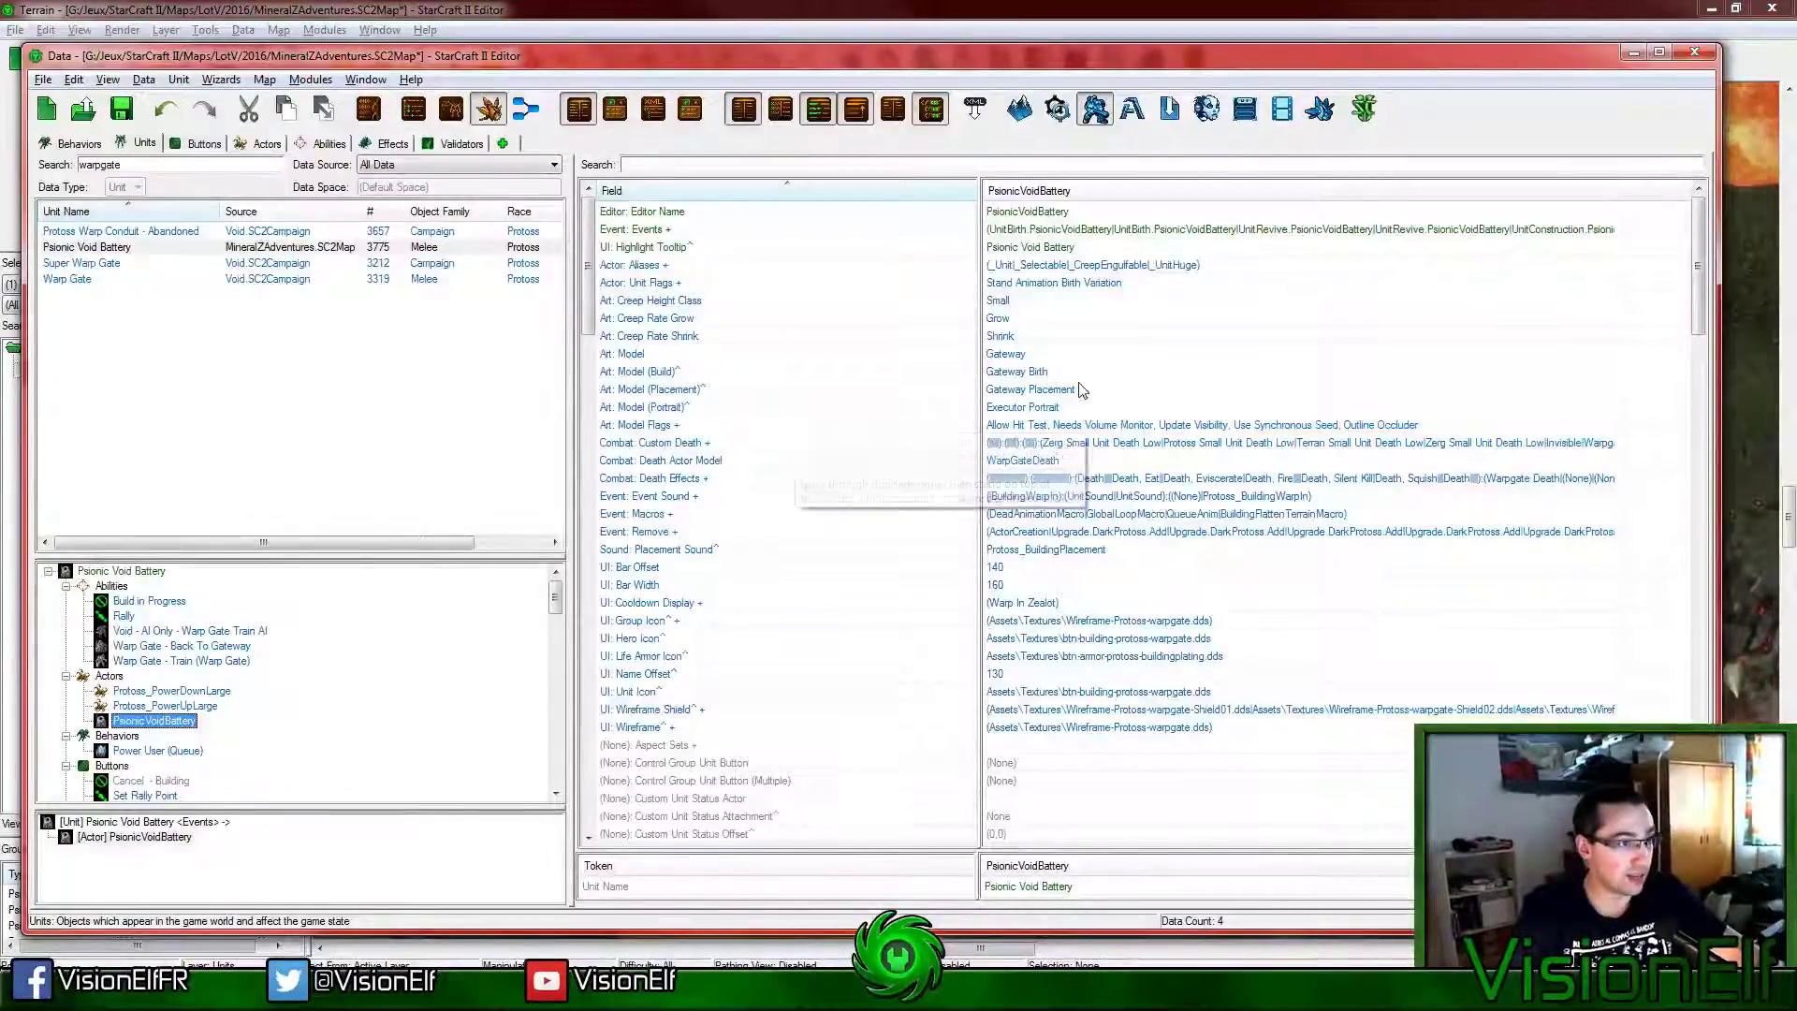
pyautogui.scroll(-15, 1086, 607)
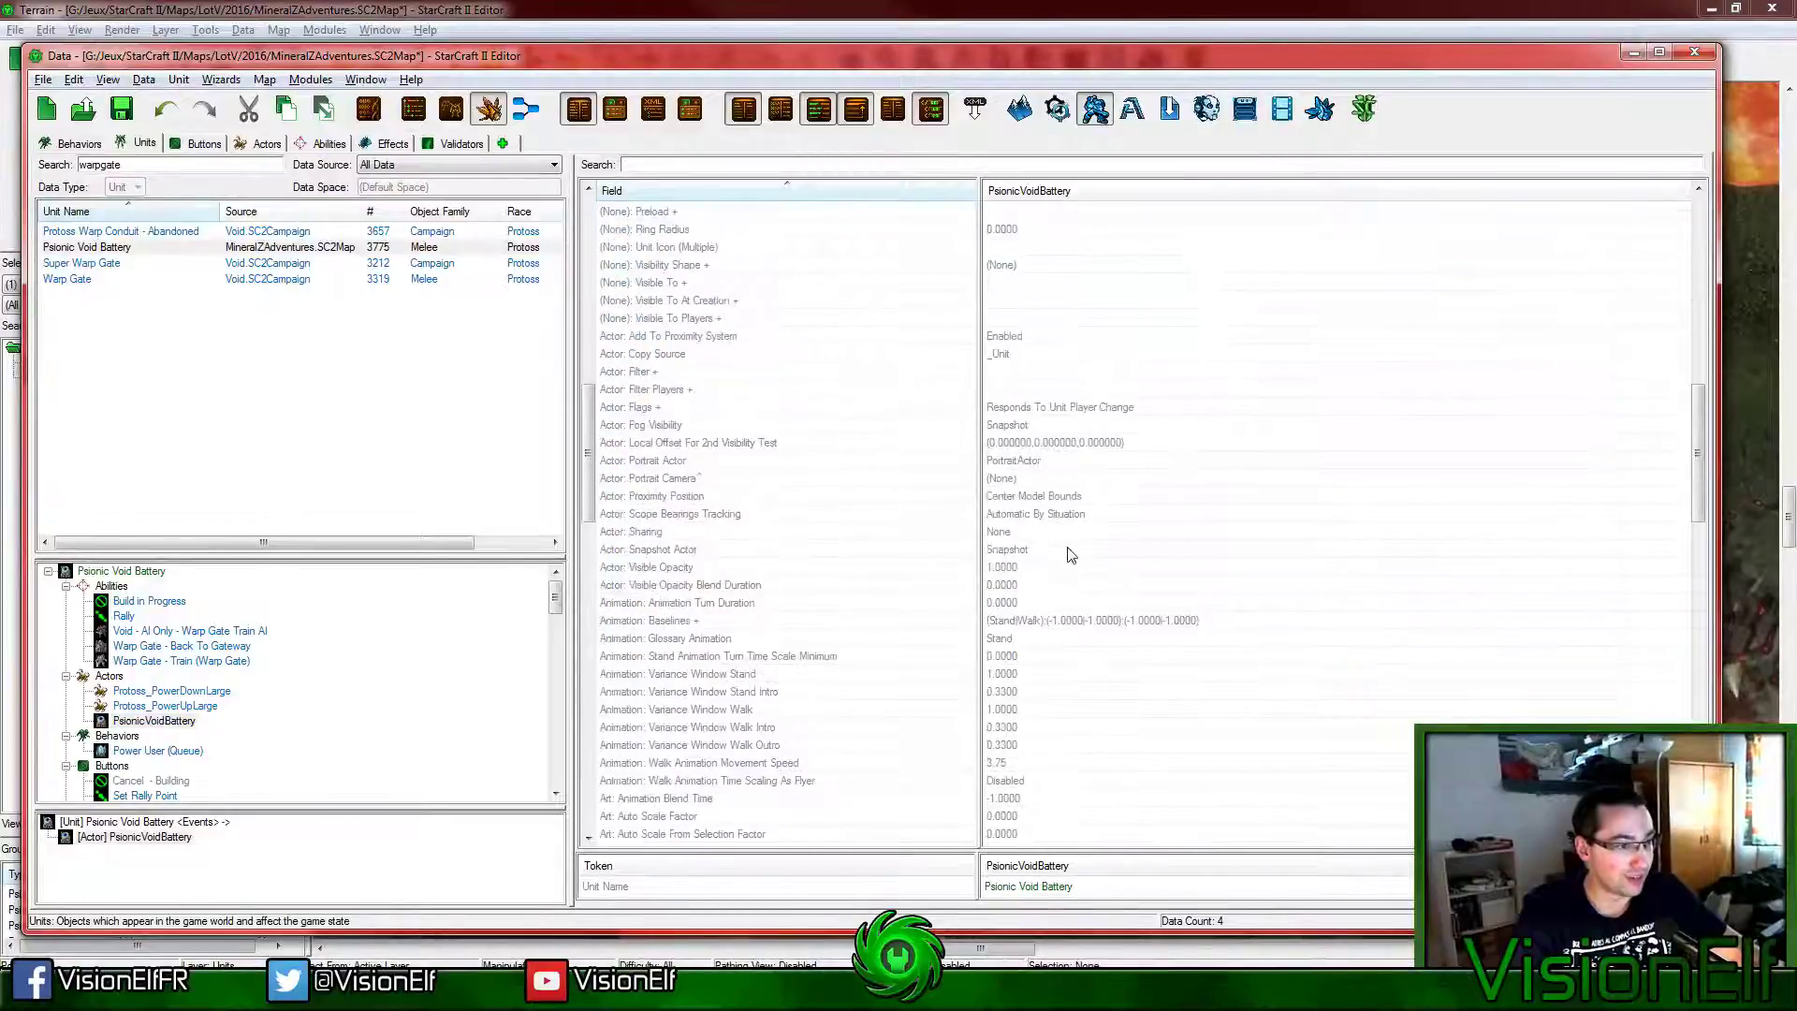
pyautogui.scroll(-4, 1070, 562)
pyautogui.doubleClick(1052, 496)
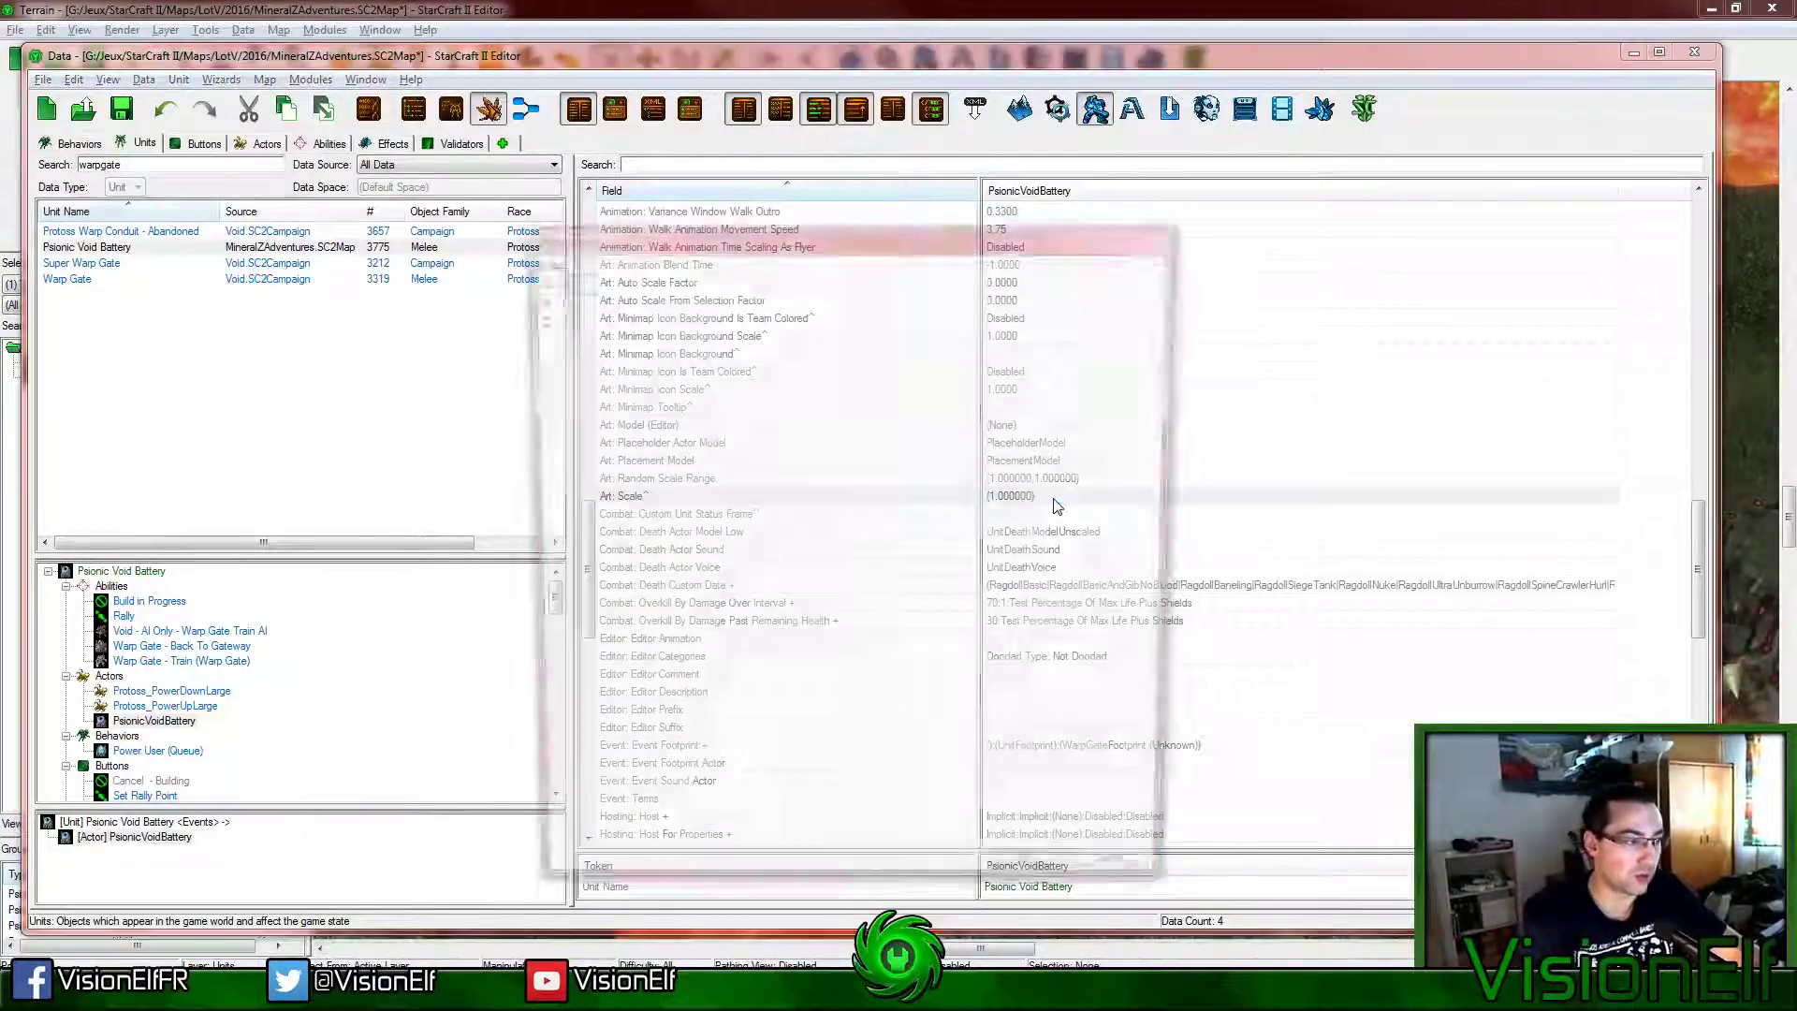
pyautogui.press('Tab')
pyautogui.write('.6')
pyautogui.press('Return')
# Step: Check the resized batteries, then delete the two extra batteries placed below the block
pyautogui.click(1089, 7)
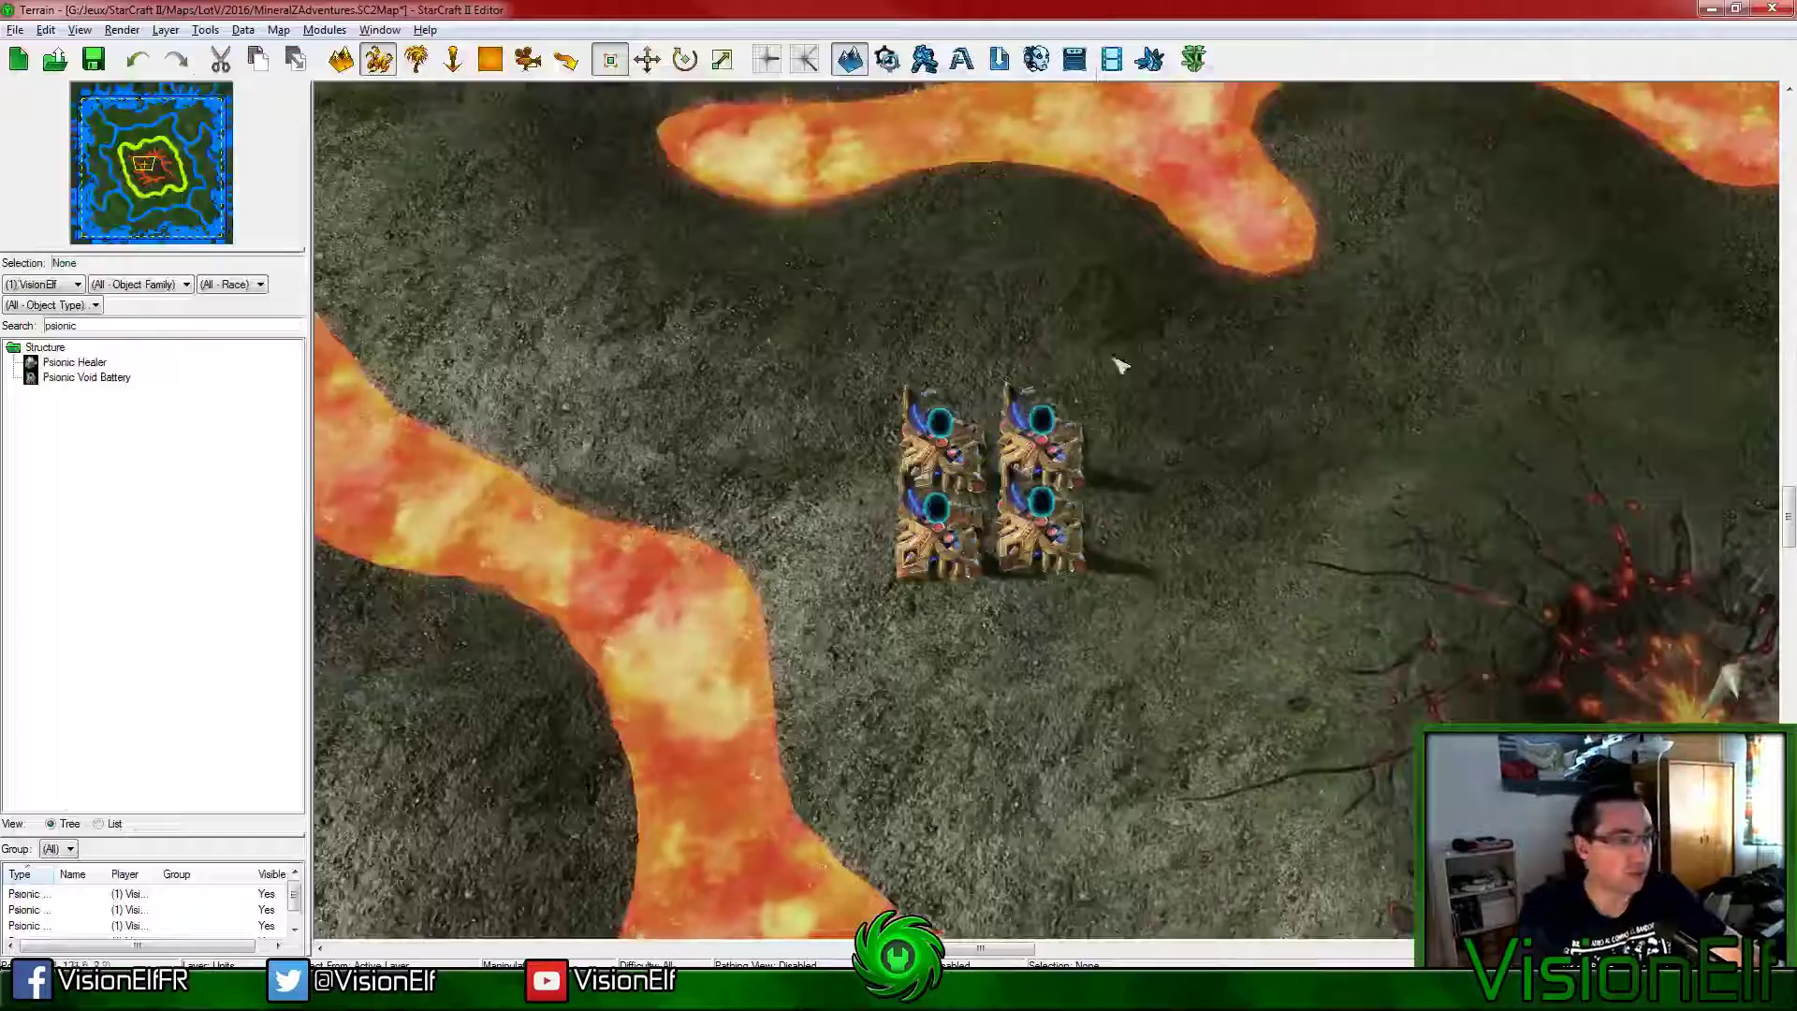
pyautogui.moveTo(740, 353); pyautogui.dragTo(1269, 807)
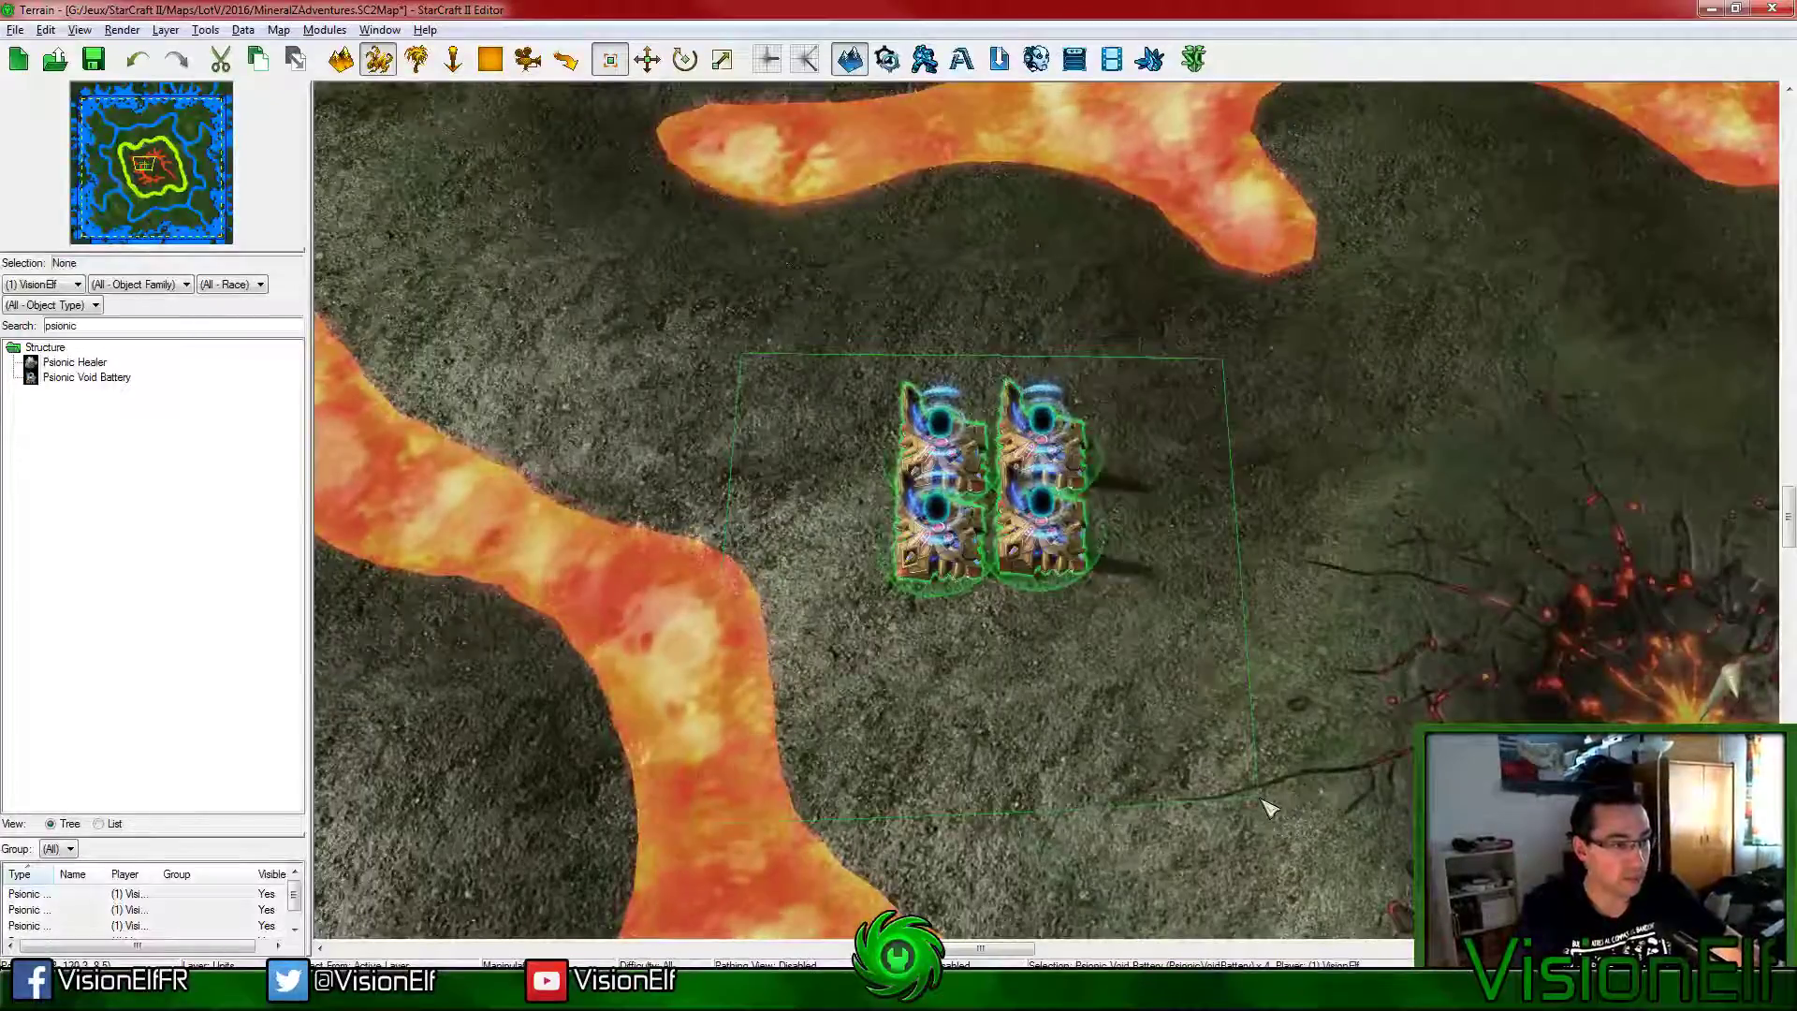
pyautogui.press('space')
pyautogui.click(1042, 625)
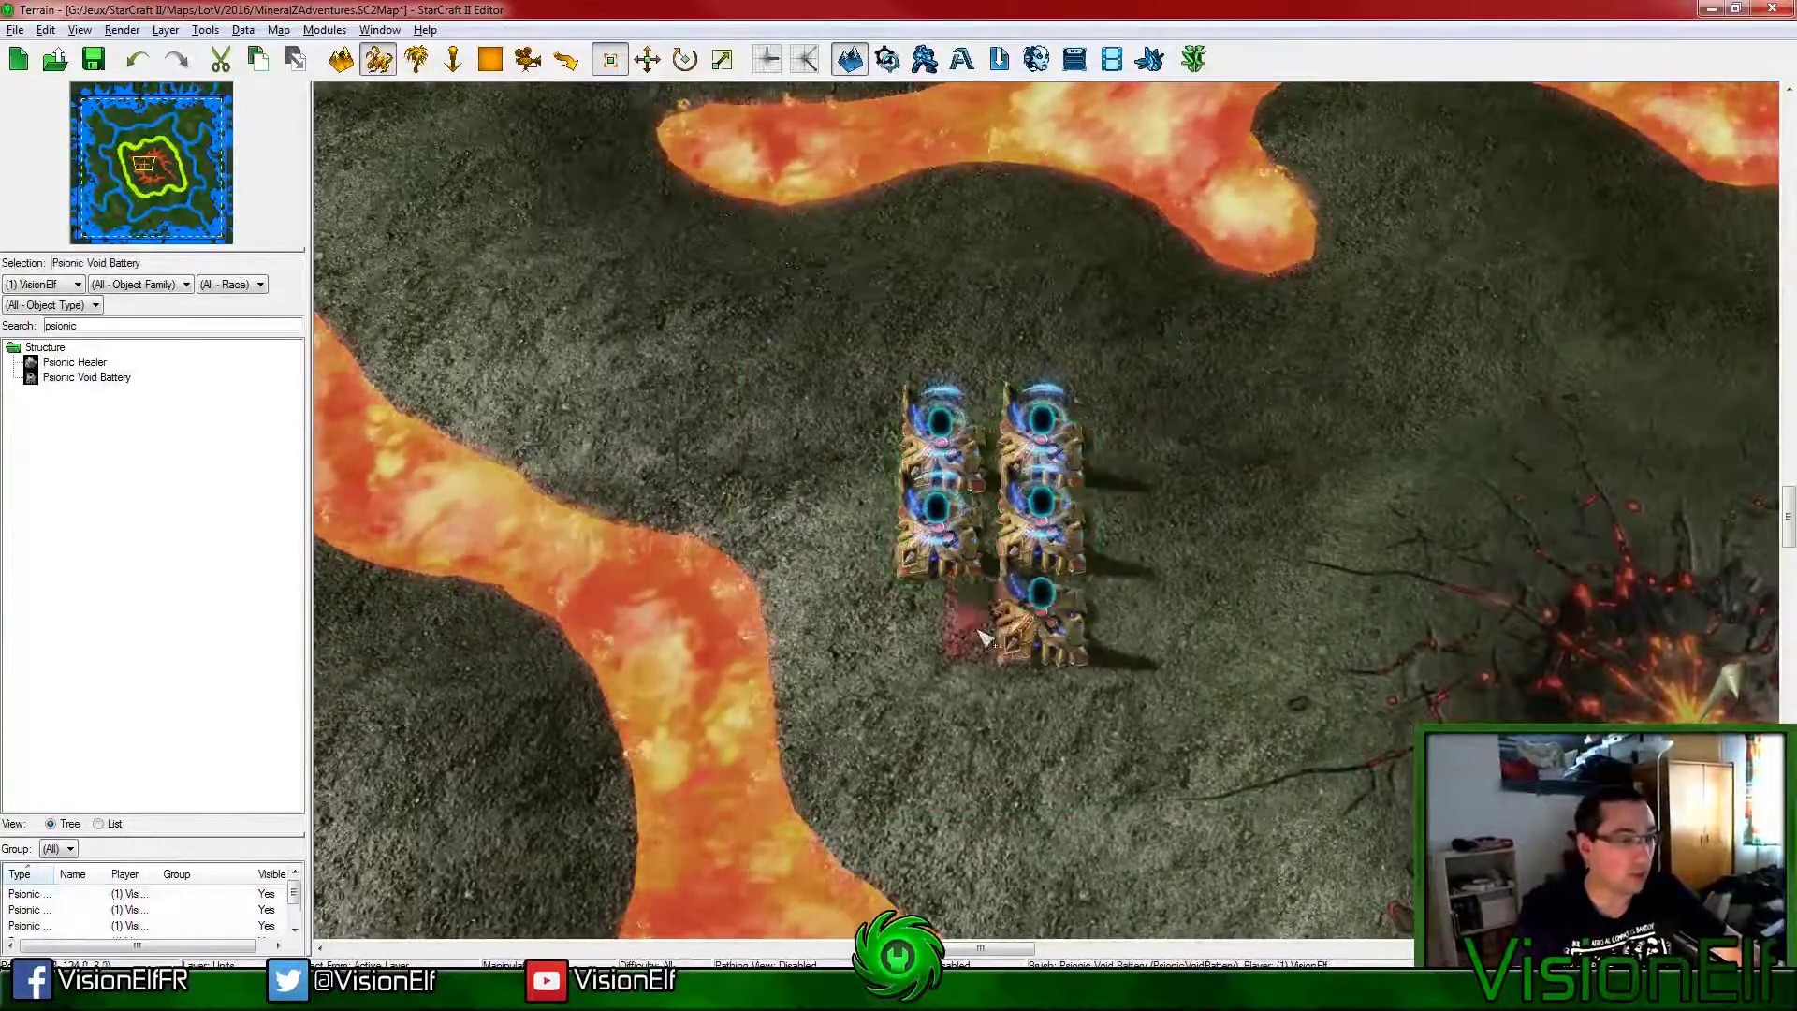
pyautogui.click(940, 627)
pyautogui.press('space')
pyautogui.moveTo(1142, 730); pyautogui.dragTo(900, 597)
pyautogui.press('Delete')
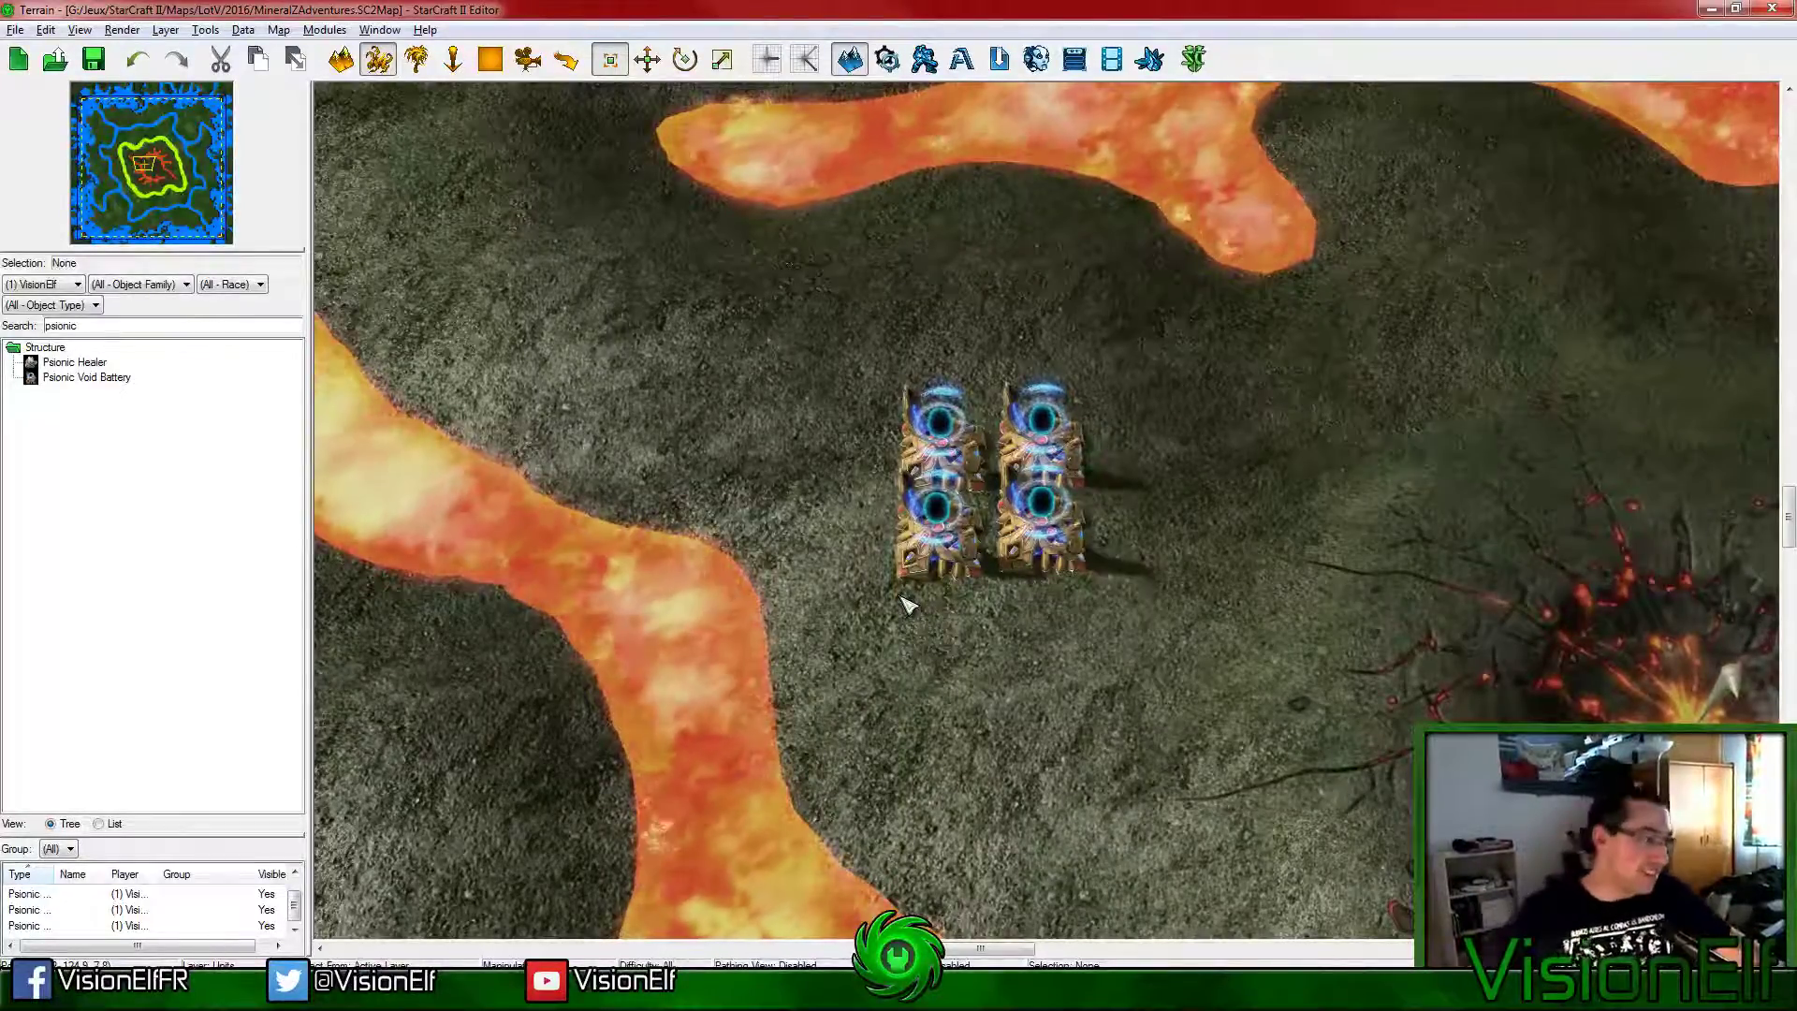
pyautogui.press('F7')
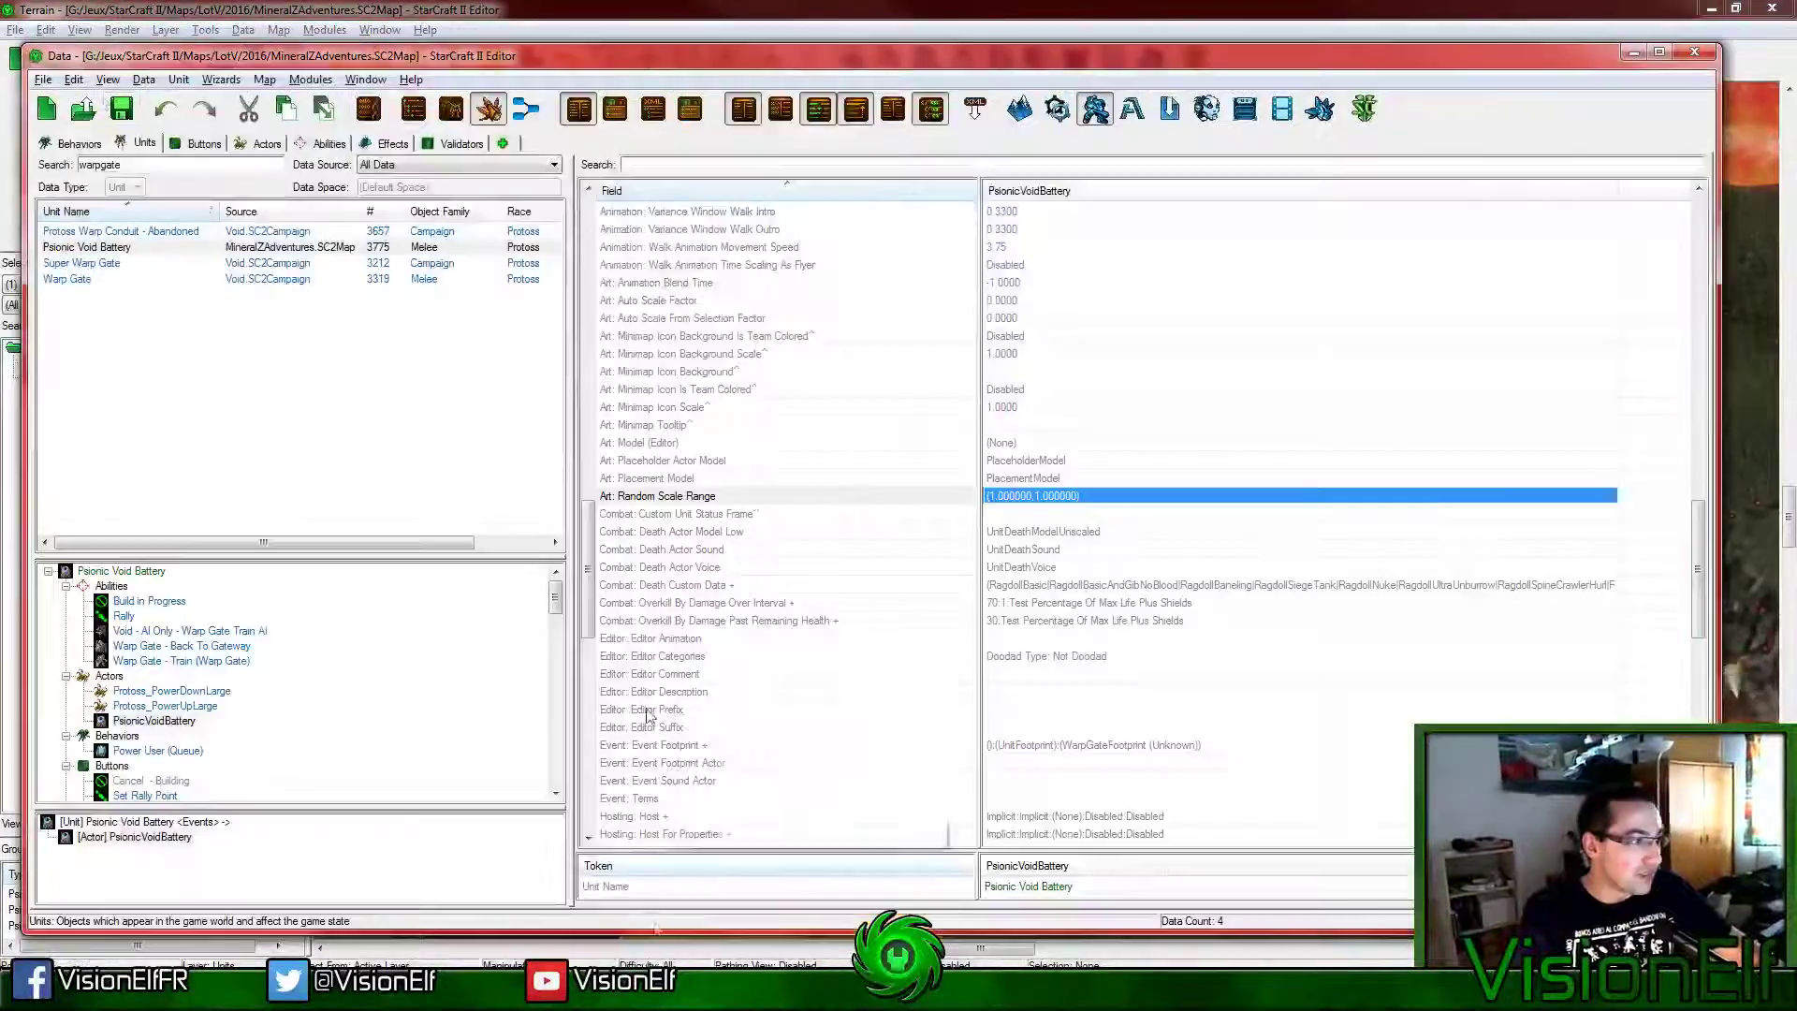
# Step: Save the map and check the terrain before returning to the Data Editor
pyautogui.click(122, 109)
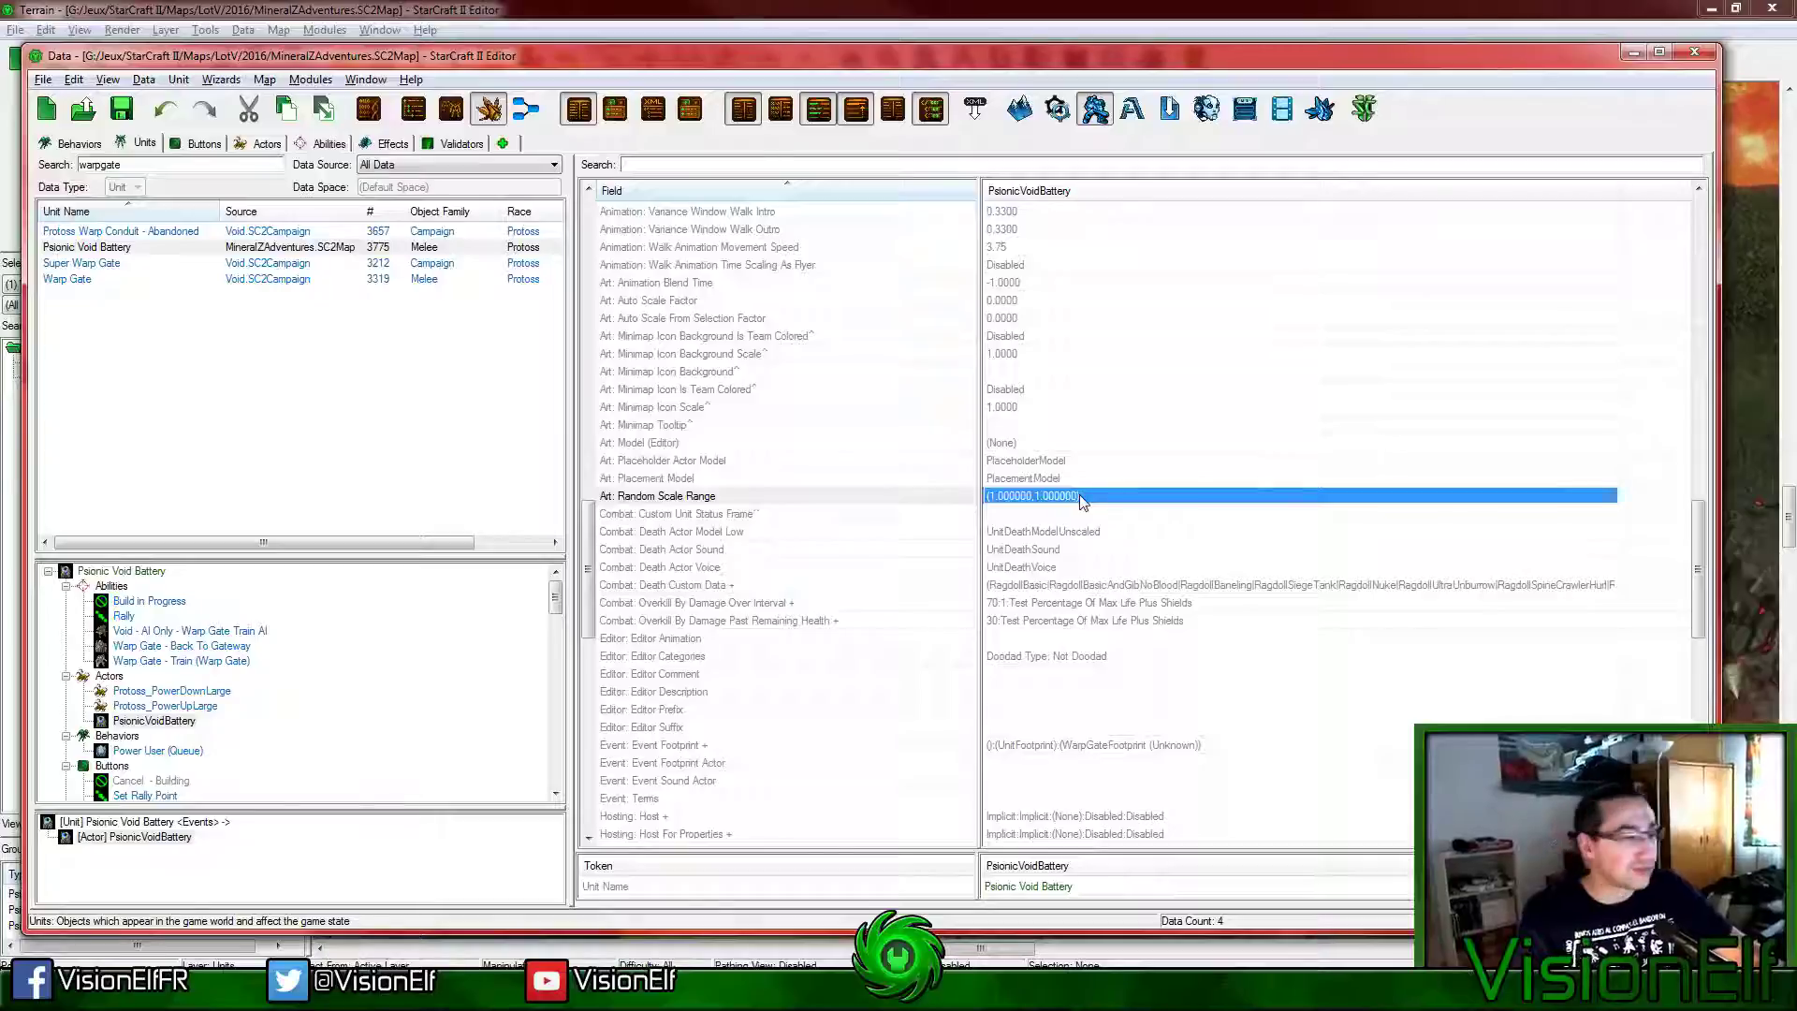
pyautogui.scroll(-9, 1083, 655)
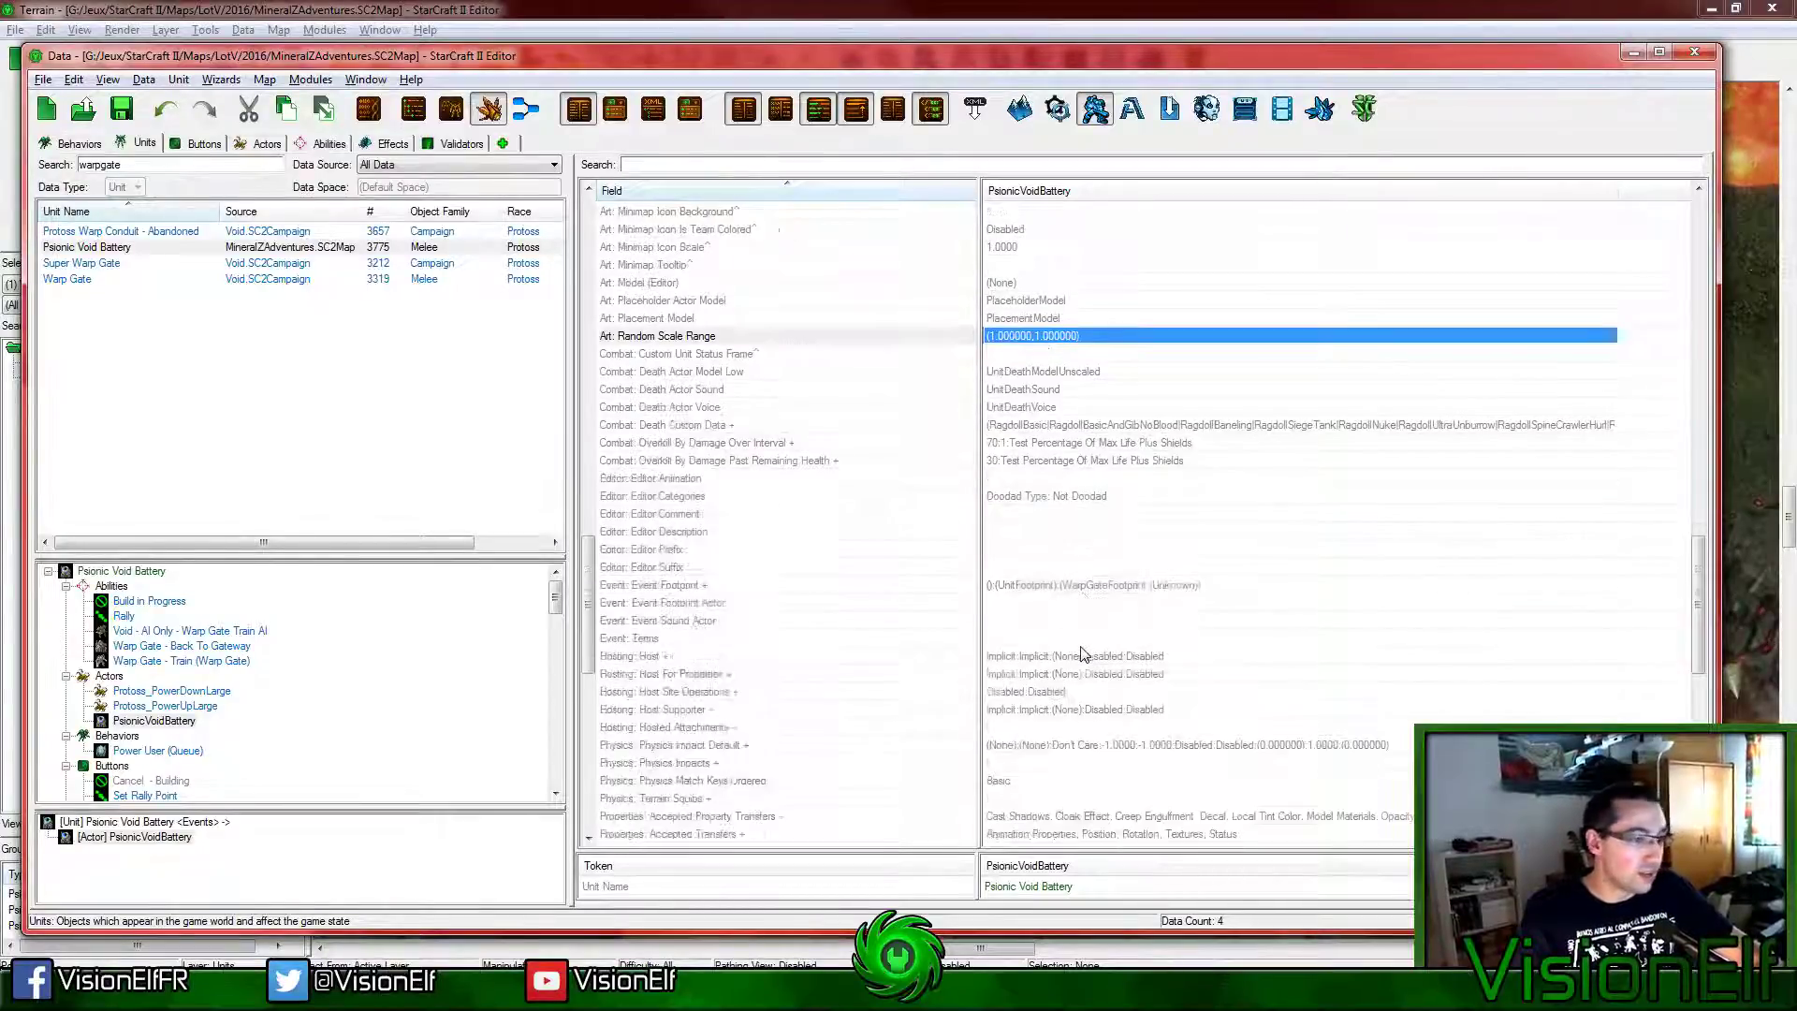
pyautogui.scroll(10, 1076, 663)
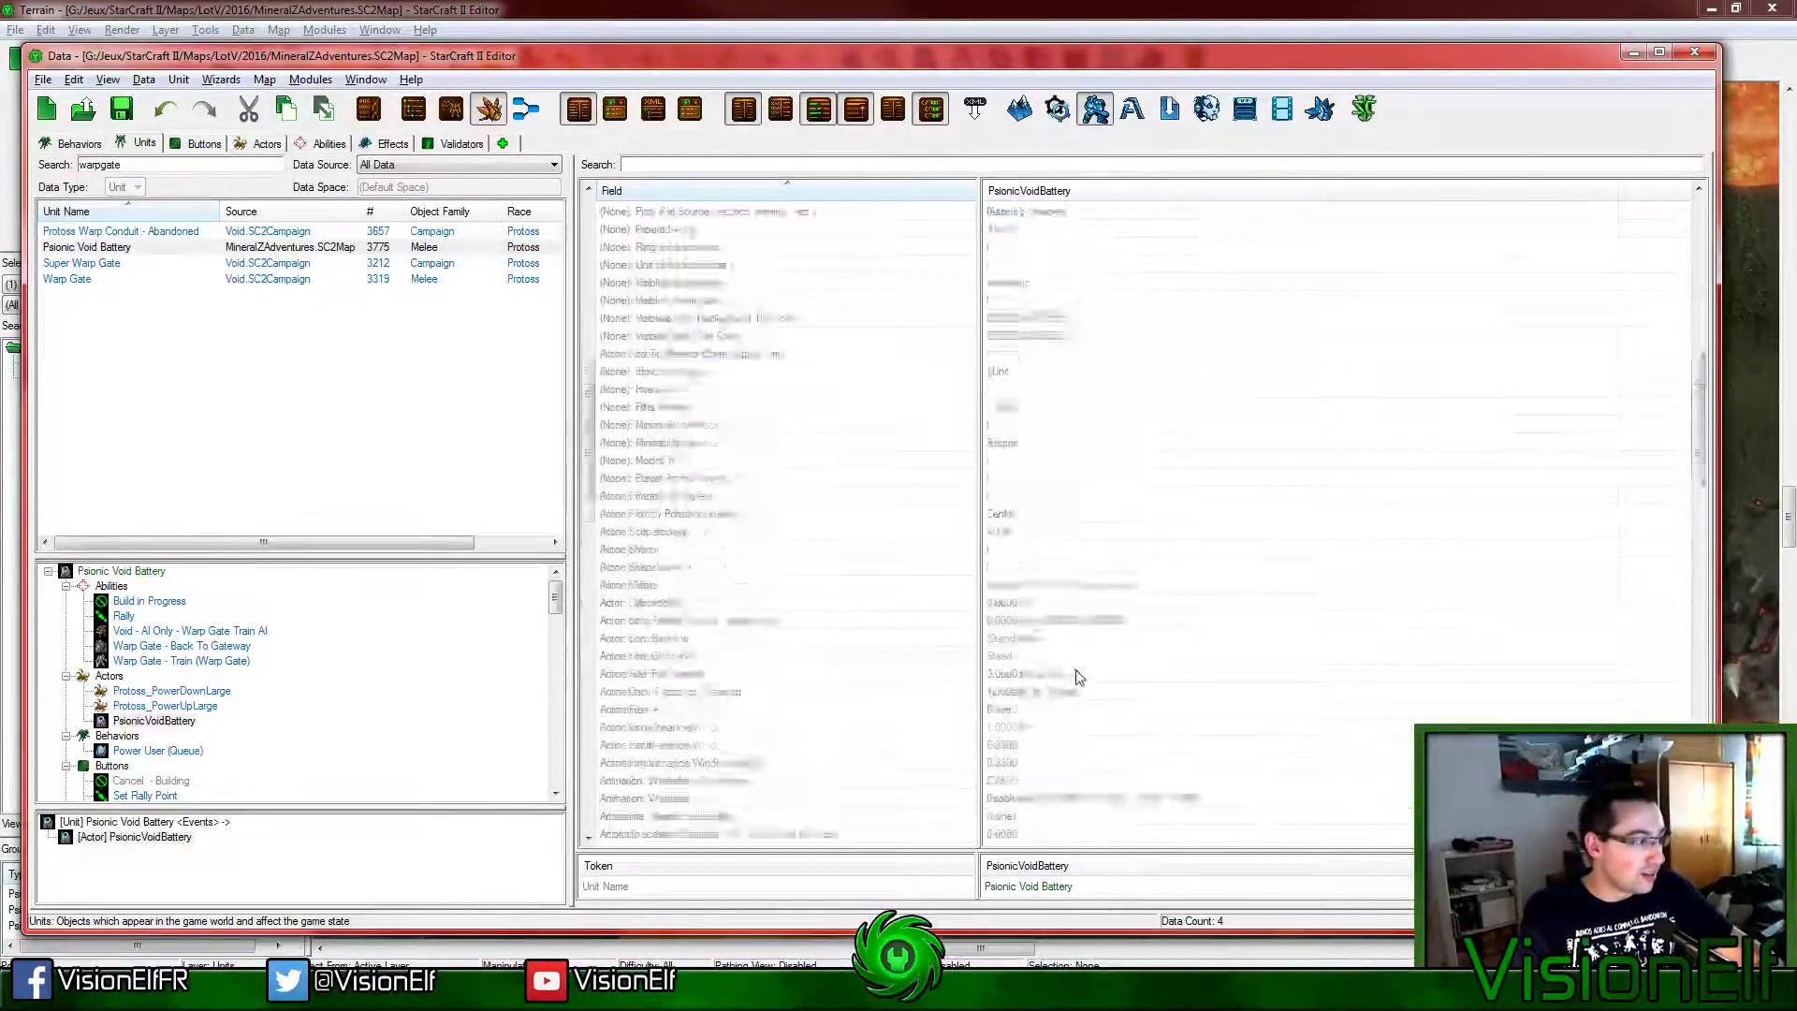
pyautogui.scroll(-10, 1060, 661)
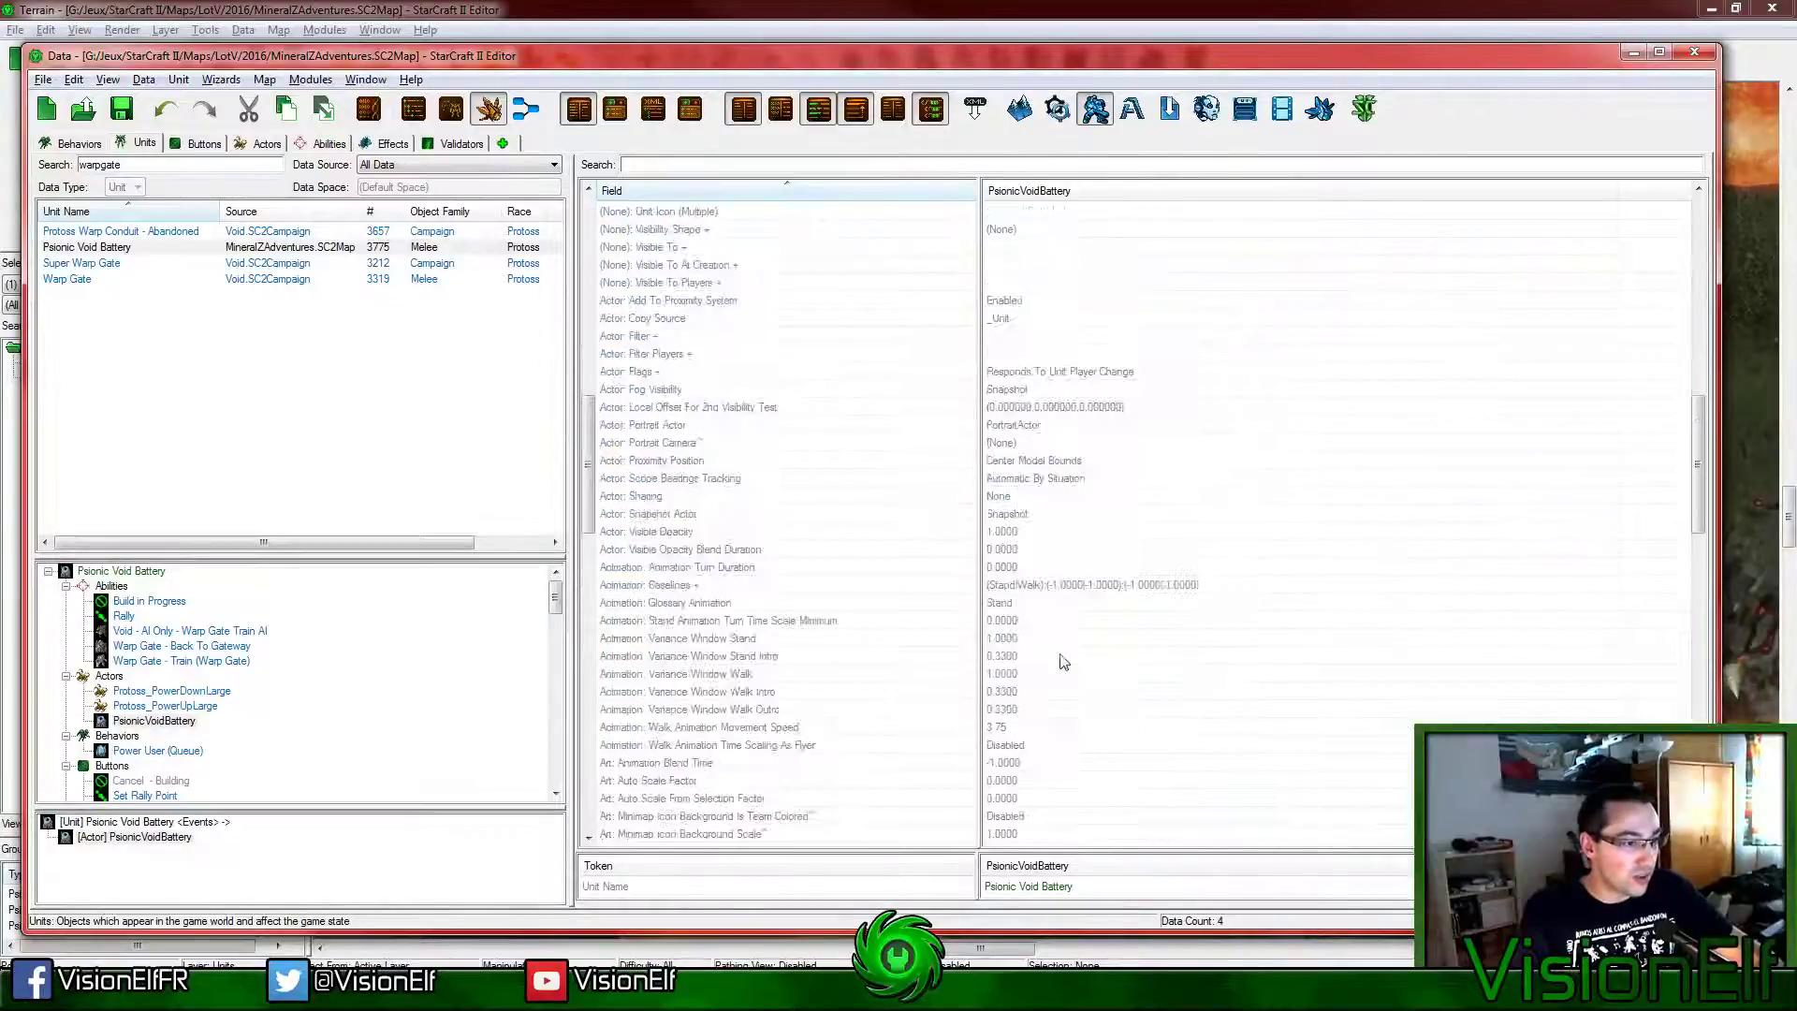
pyautogui.click(1016, 8)
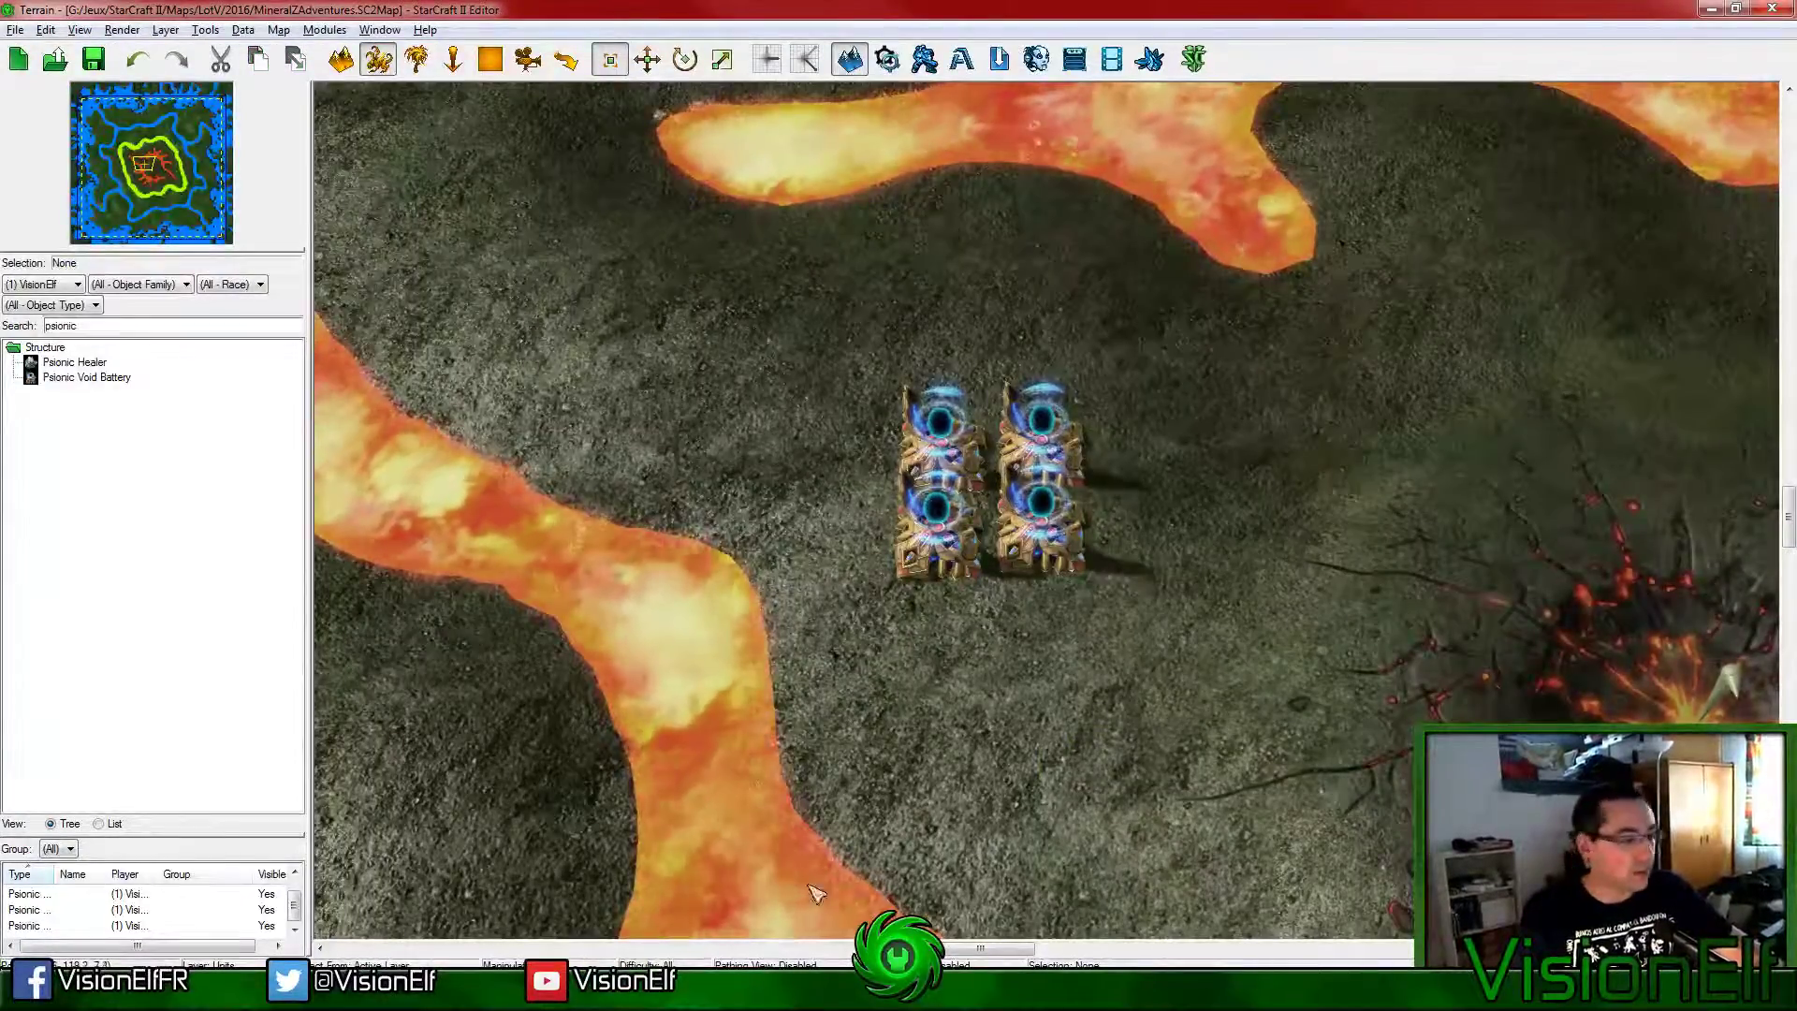
pyautogui.press('F7')
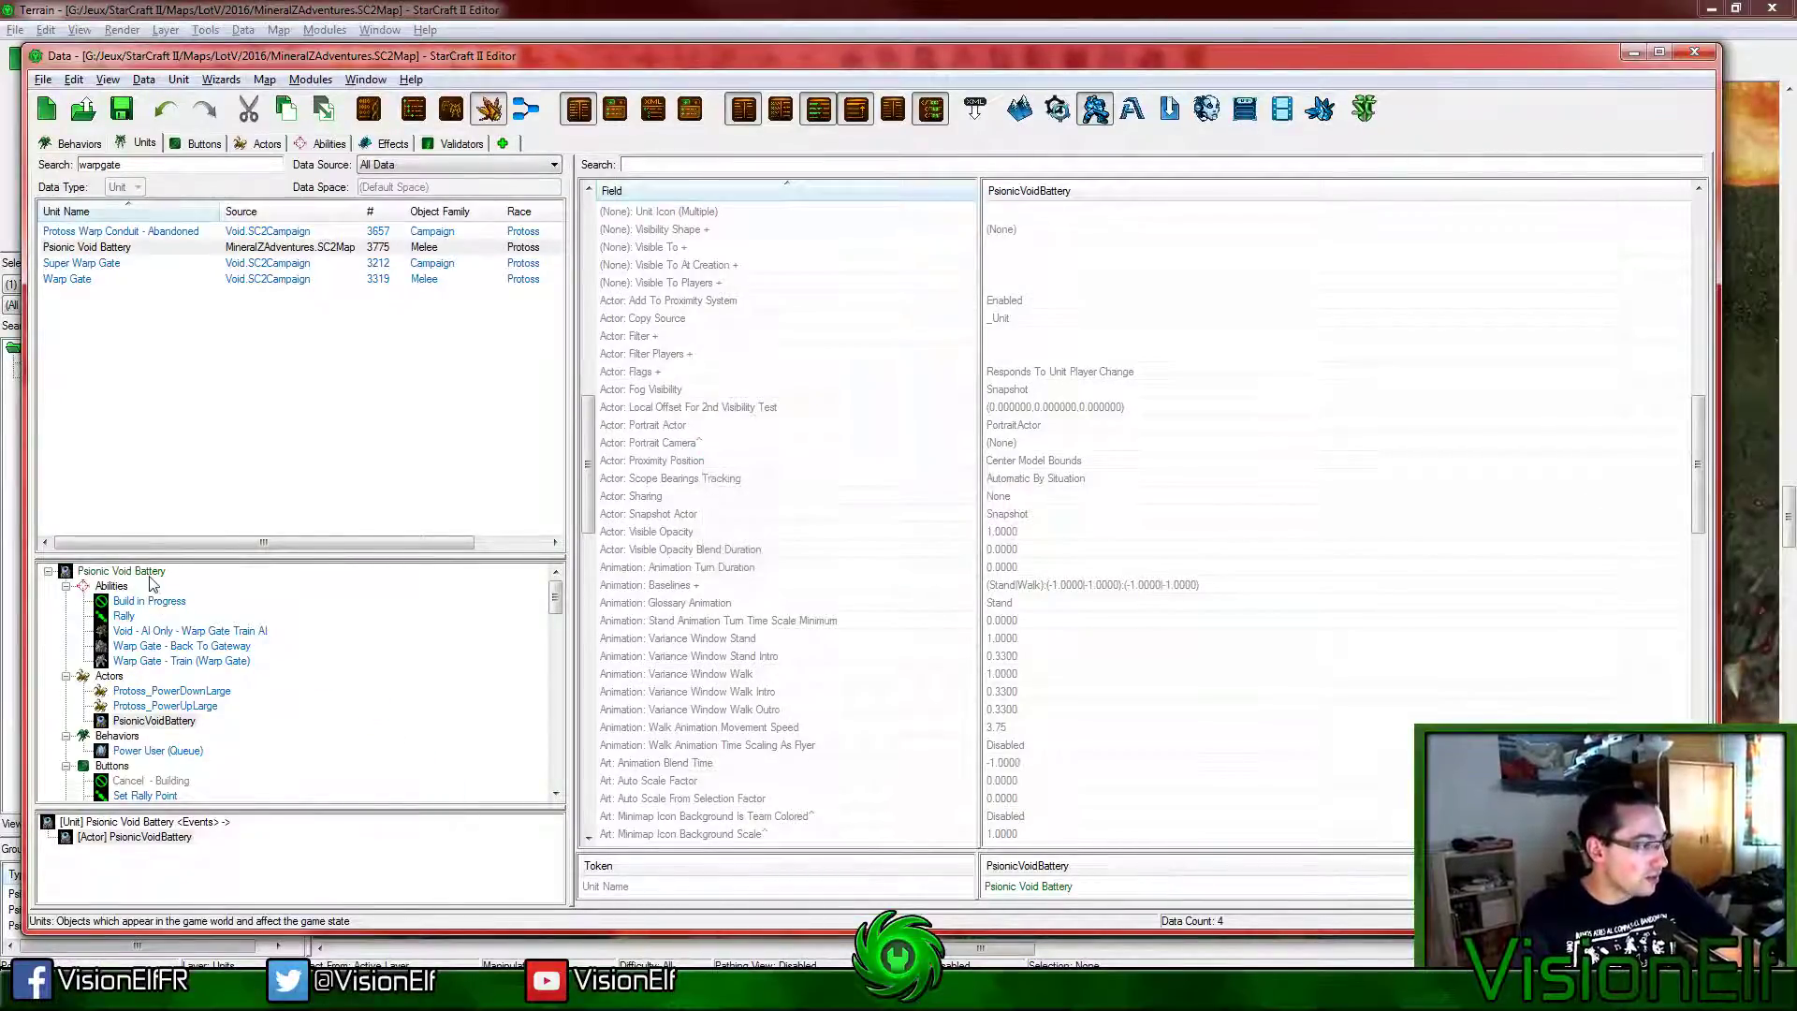
# Step: Clear the search, show only MineralZAdventures.SC2Map data, and duplicate the Plasma Cannon button
pyautogui.click(150, 722)
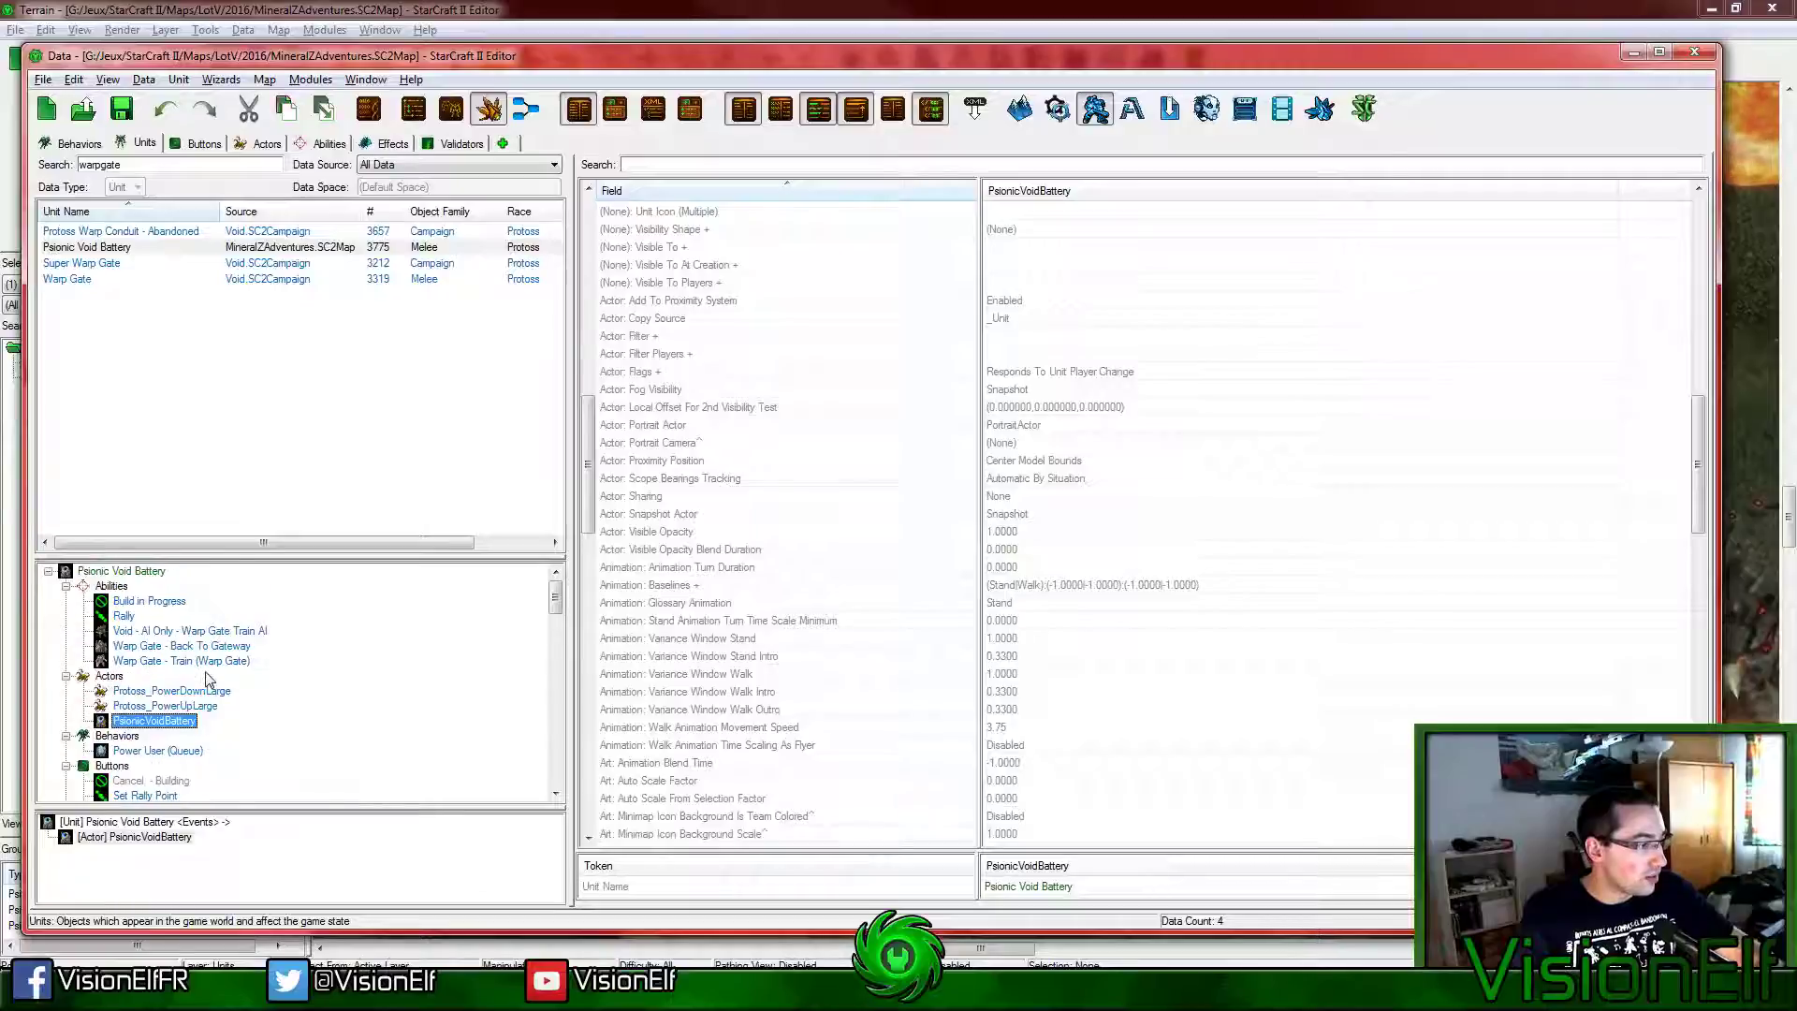
pyautogui.doubleClick(152, 165)
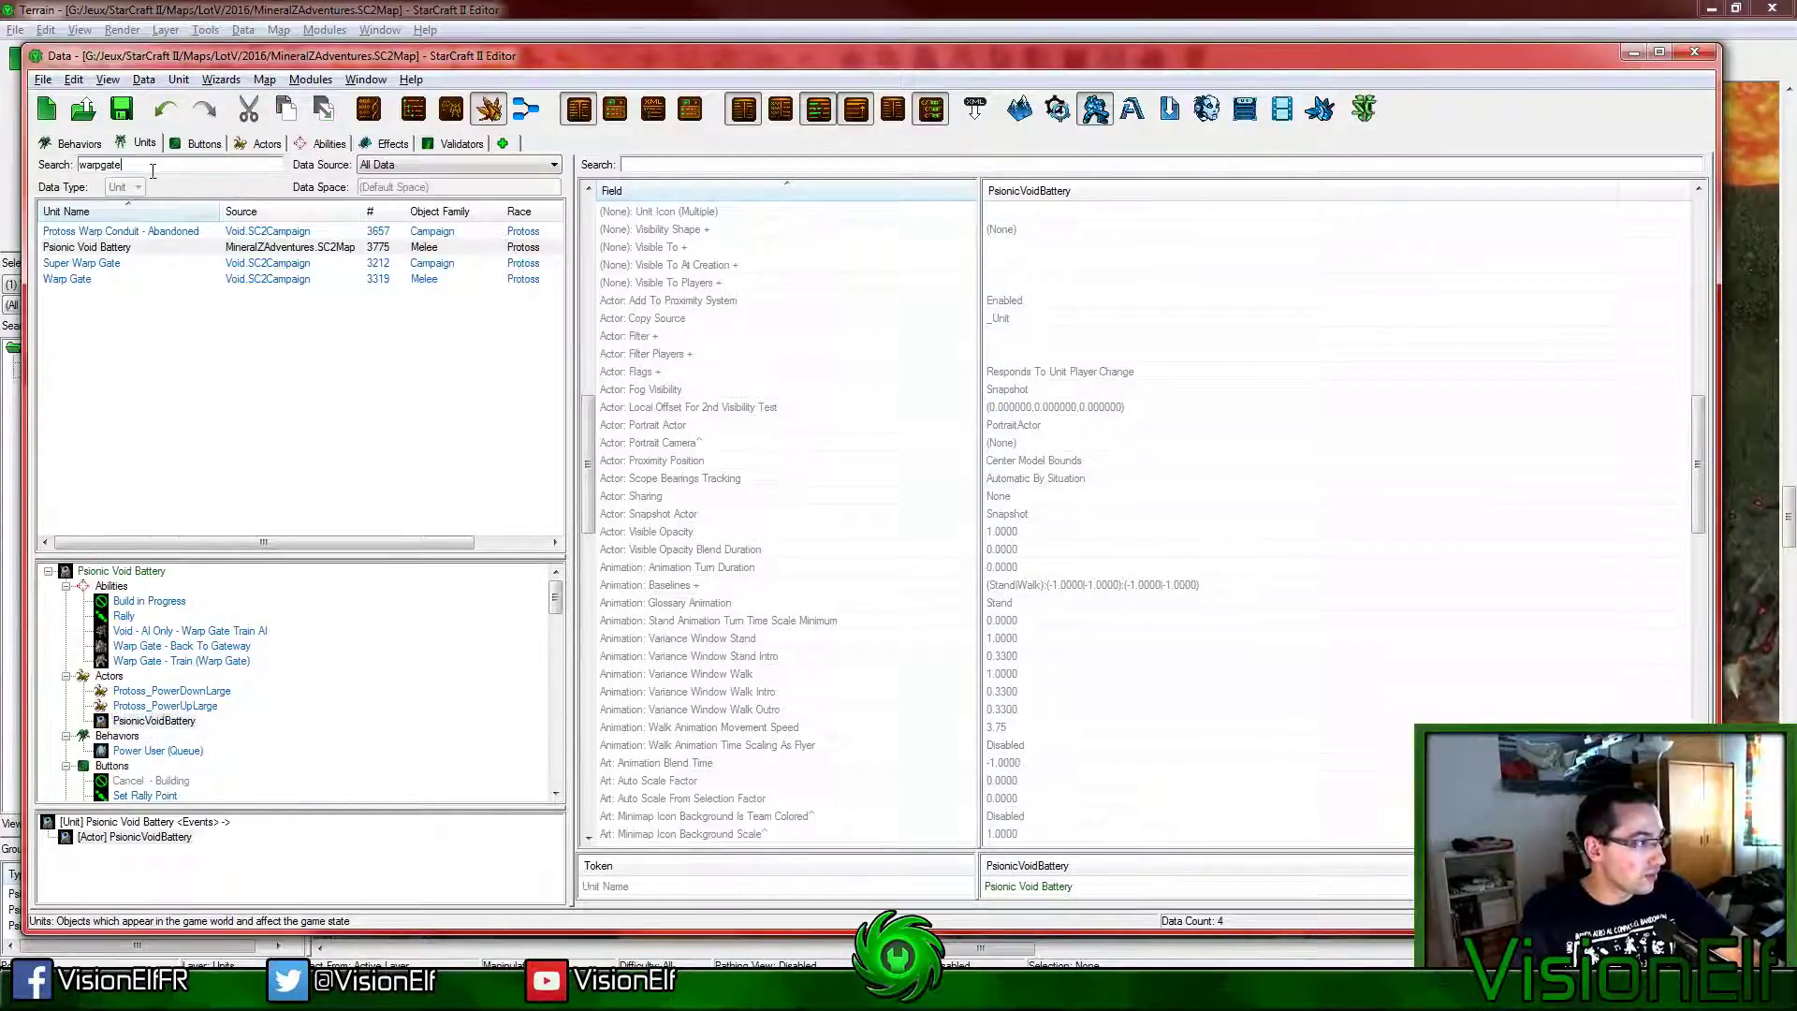
pyautogui.press('BackSpace')
pyautogui.click(412, 165)
pyautogui.click(401, 290)
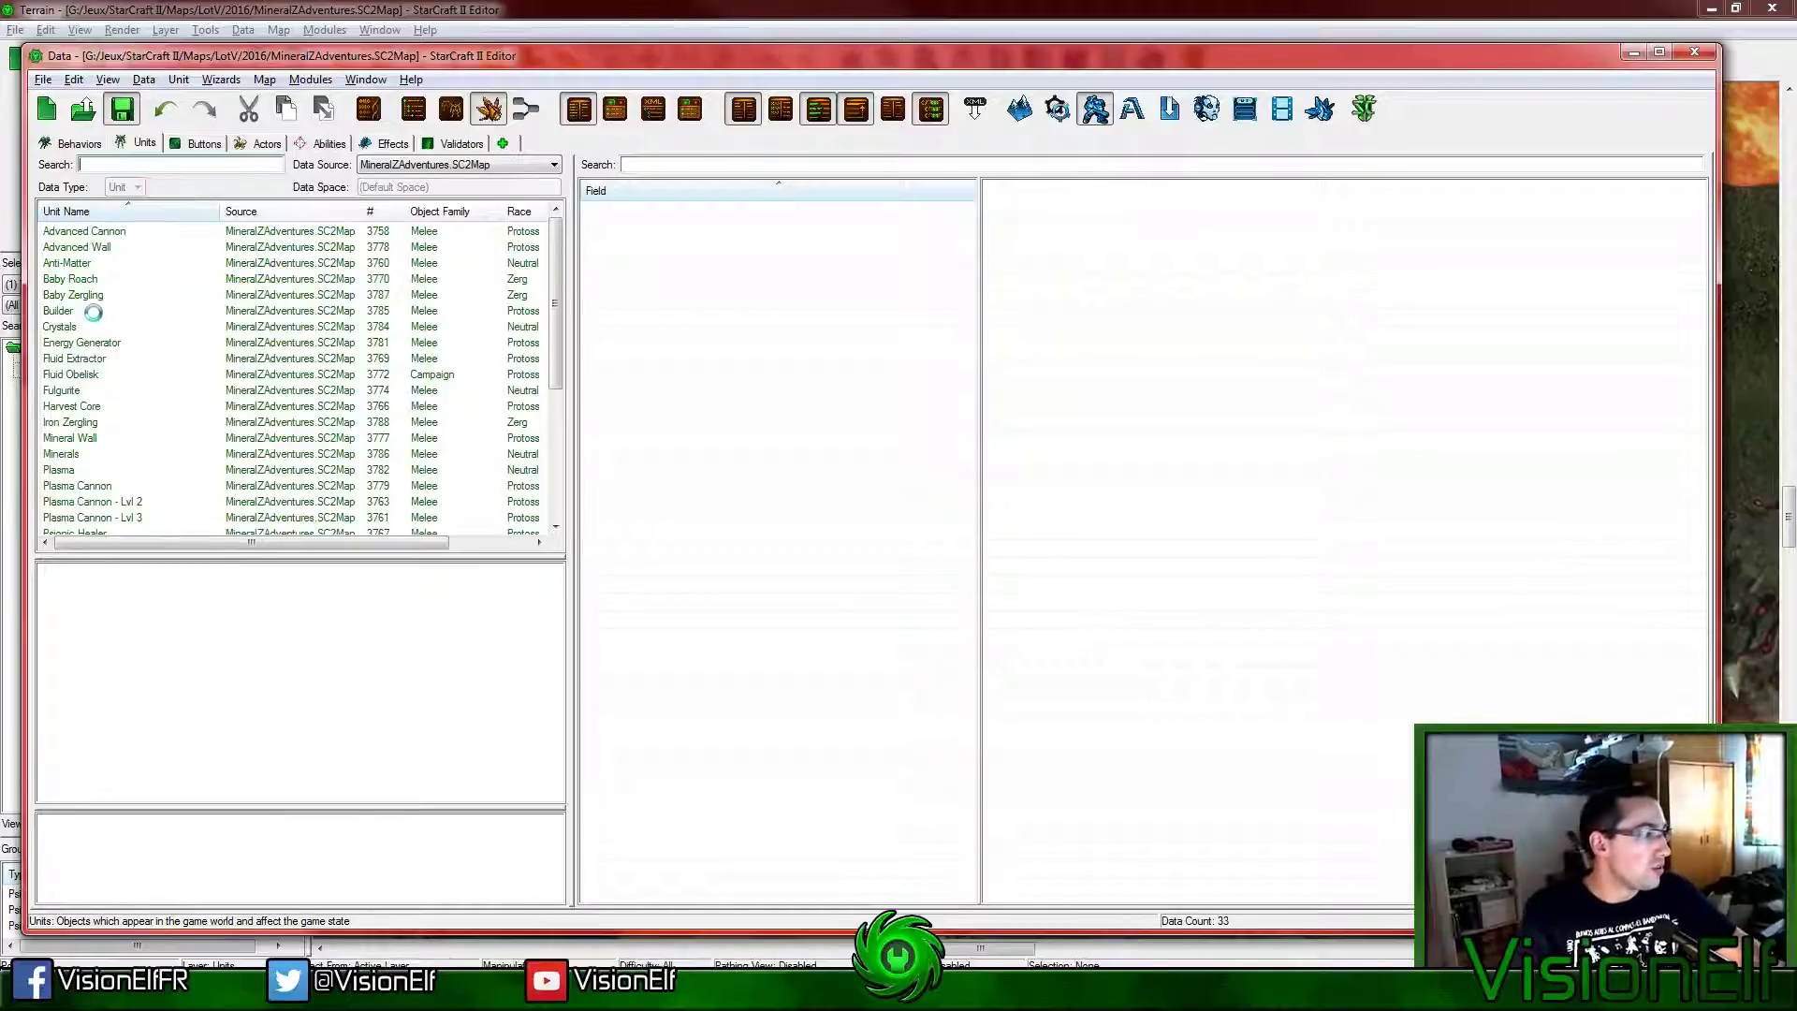
pyautogui.click(93, 311)
pyautogui.click(202, 143)
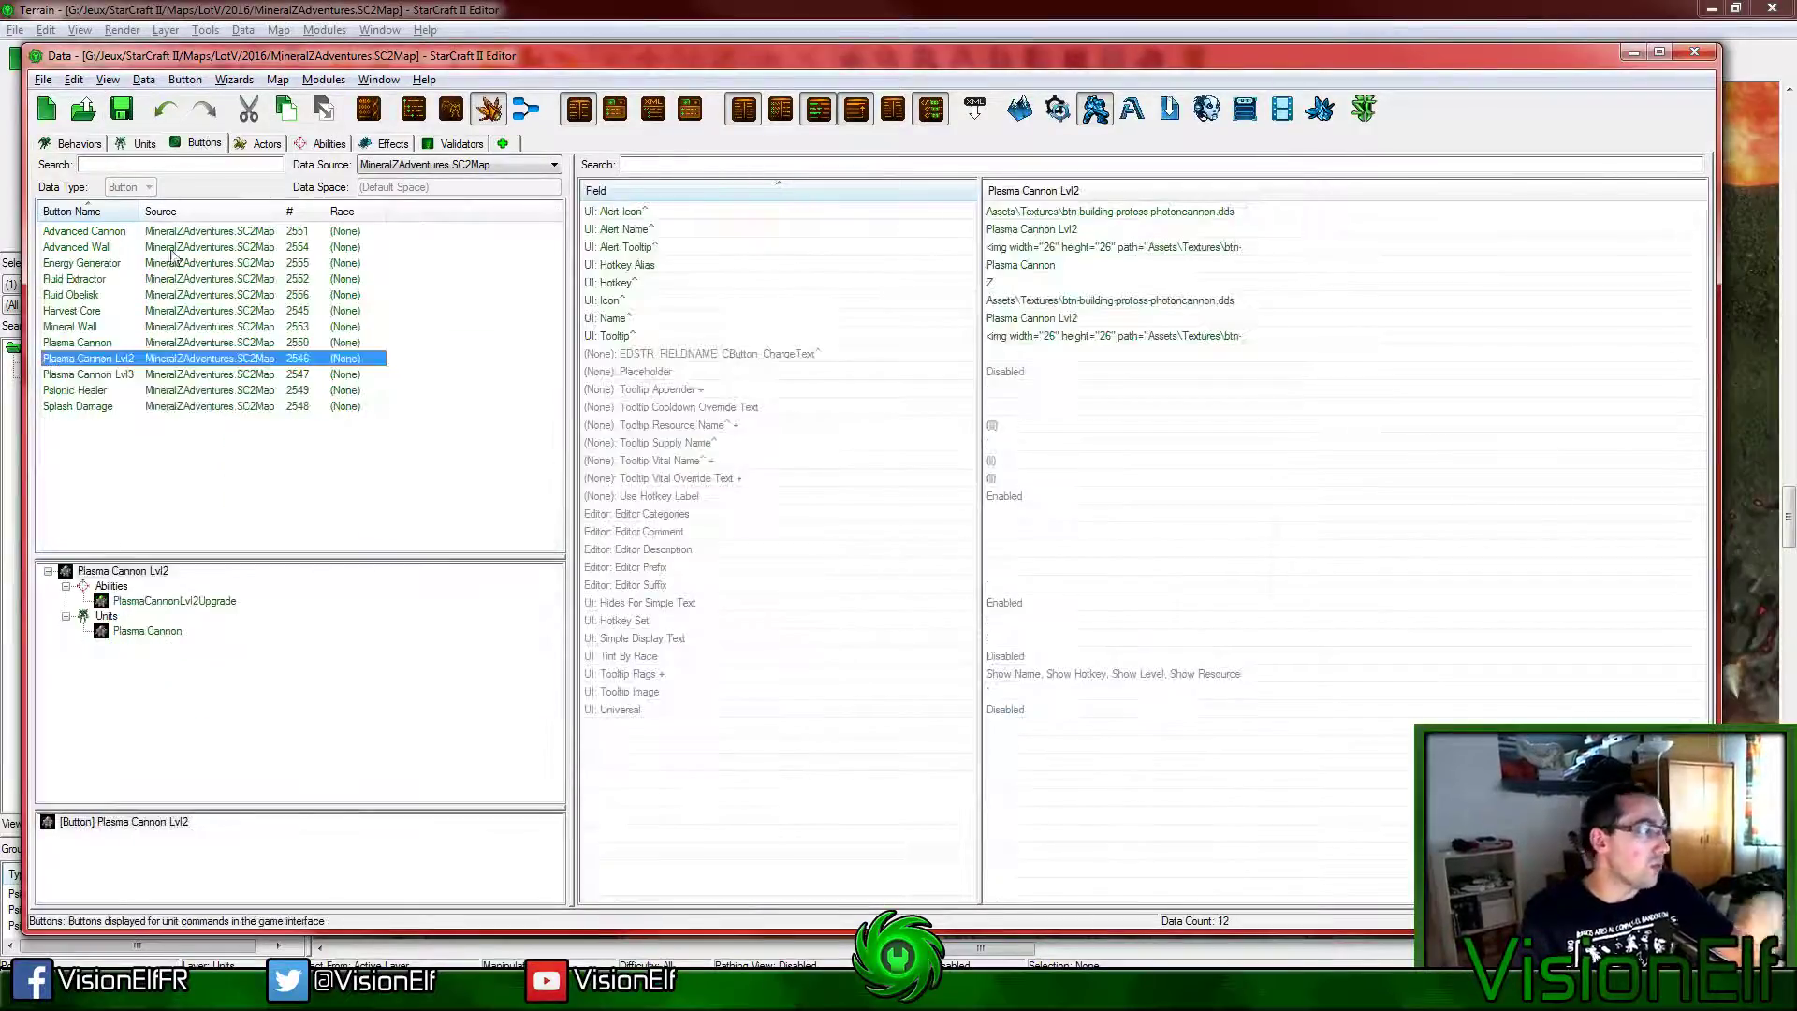
pyautogui.click(153, 343)
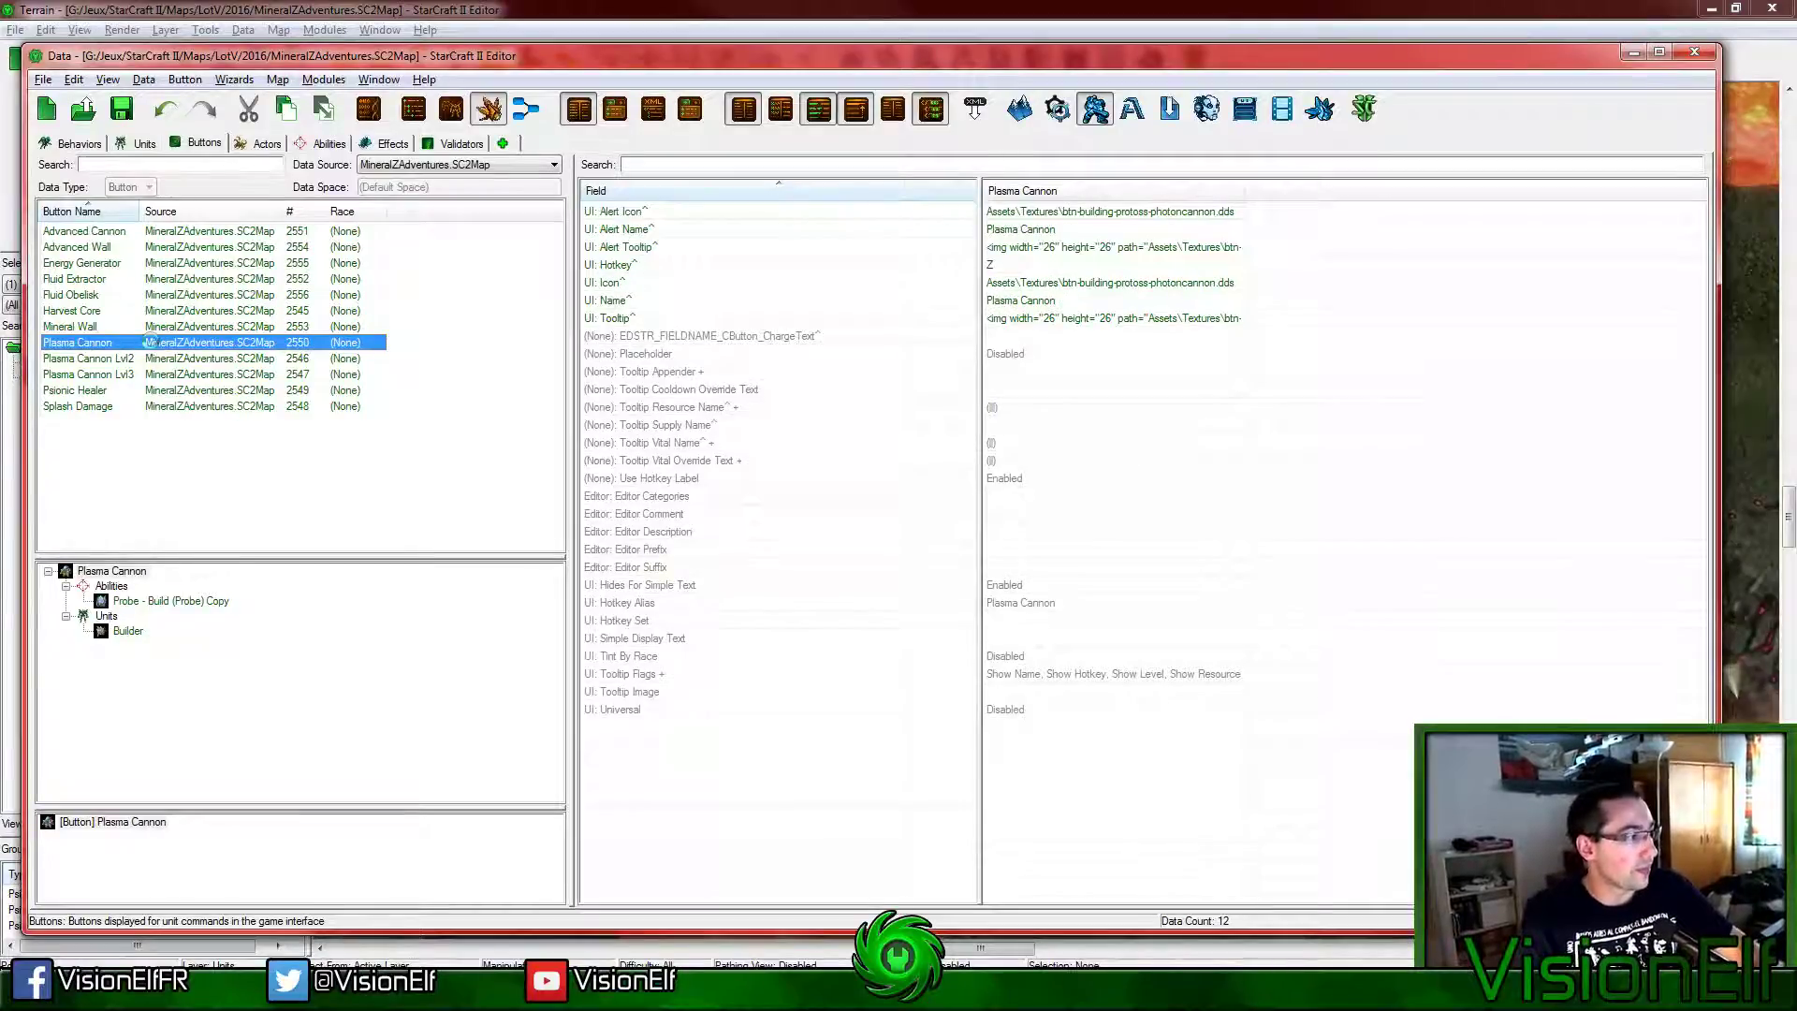
pyautogui.hotkey('ctrl', 'v')
# Step: Create the copied button as 'Psionic Void Battery' with the suggested ID PsionicVoidBattery
pyautogui.doubleClick(143, 362)
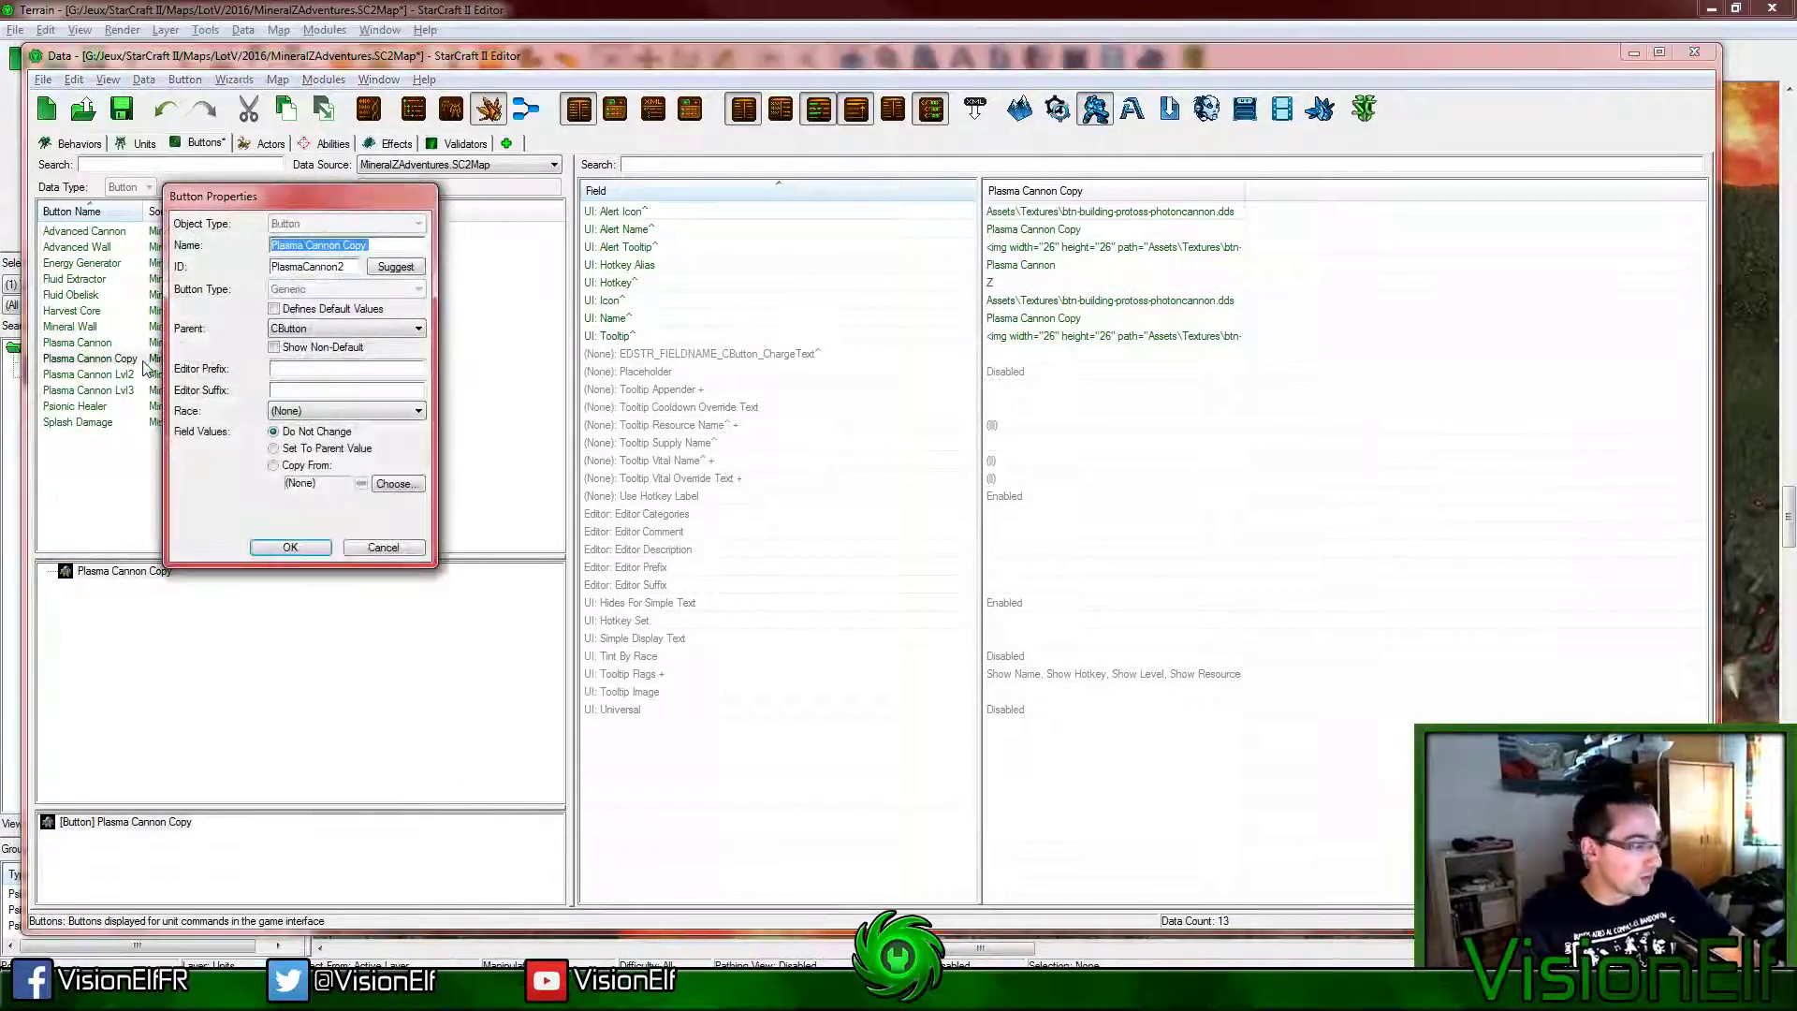
pyautogui.write('PsionicVoidBattery')
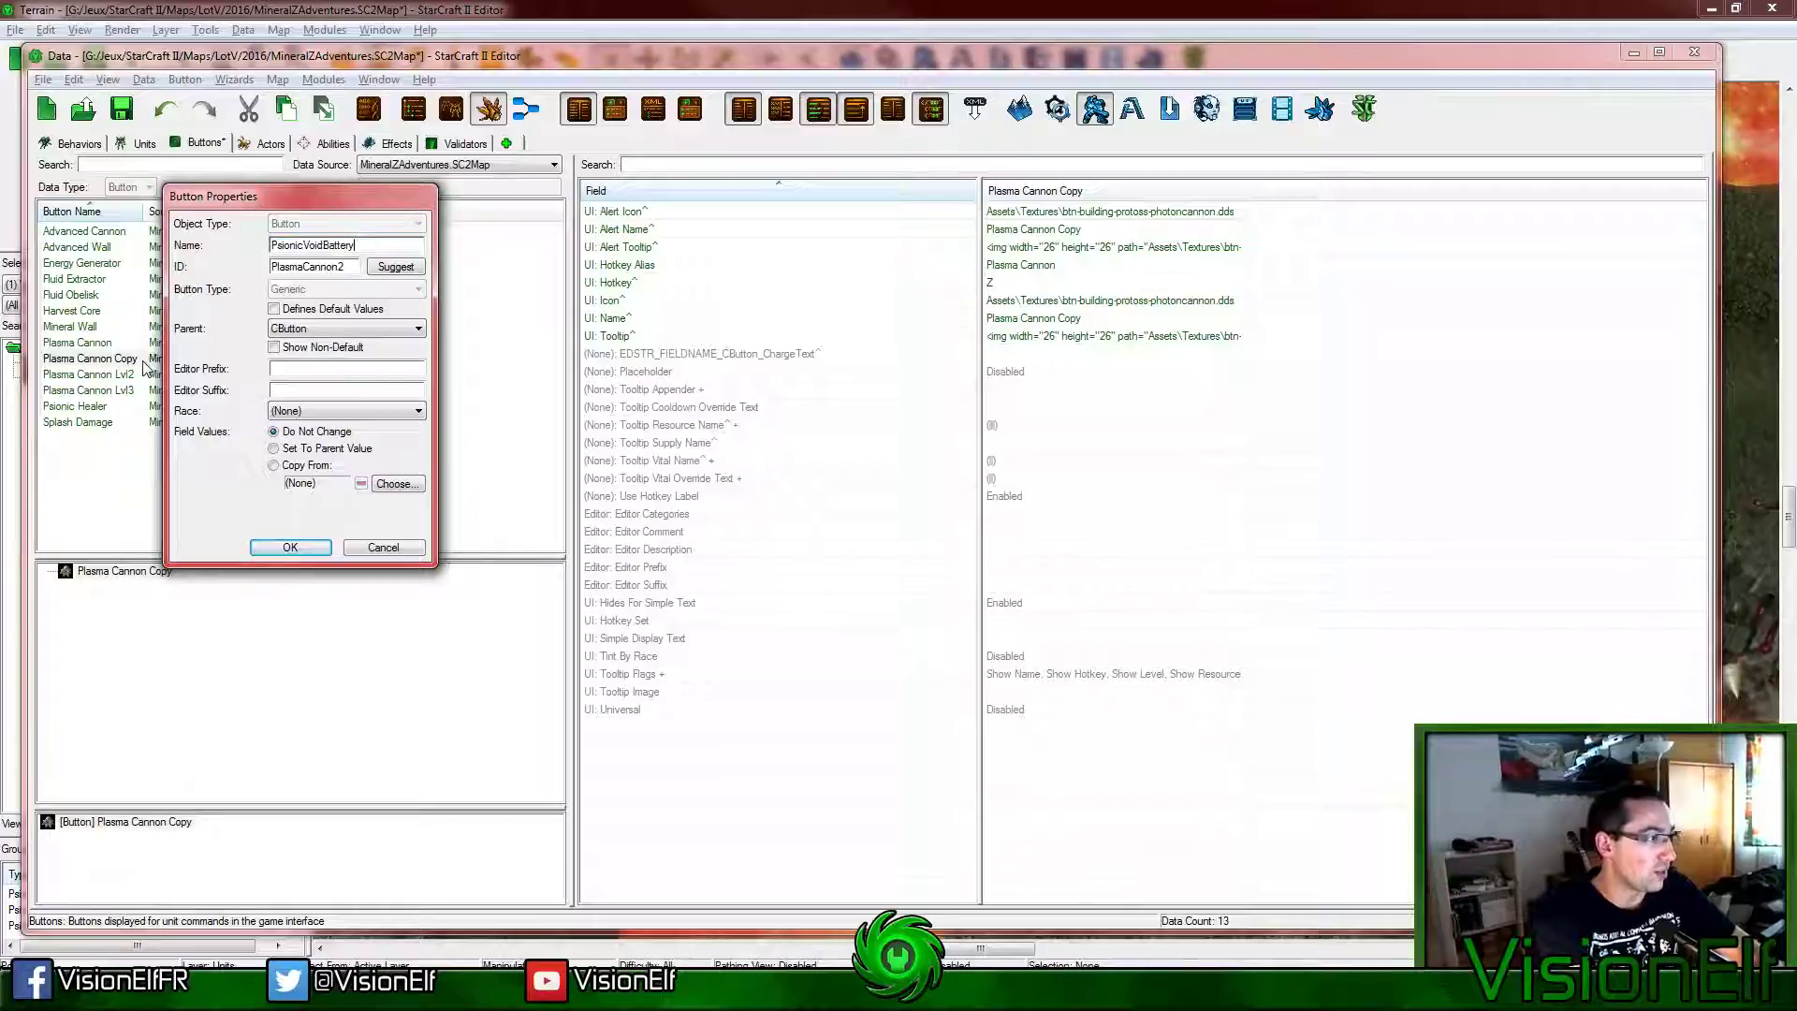
pyautogui.click(395, 267)
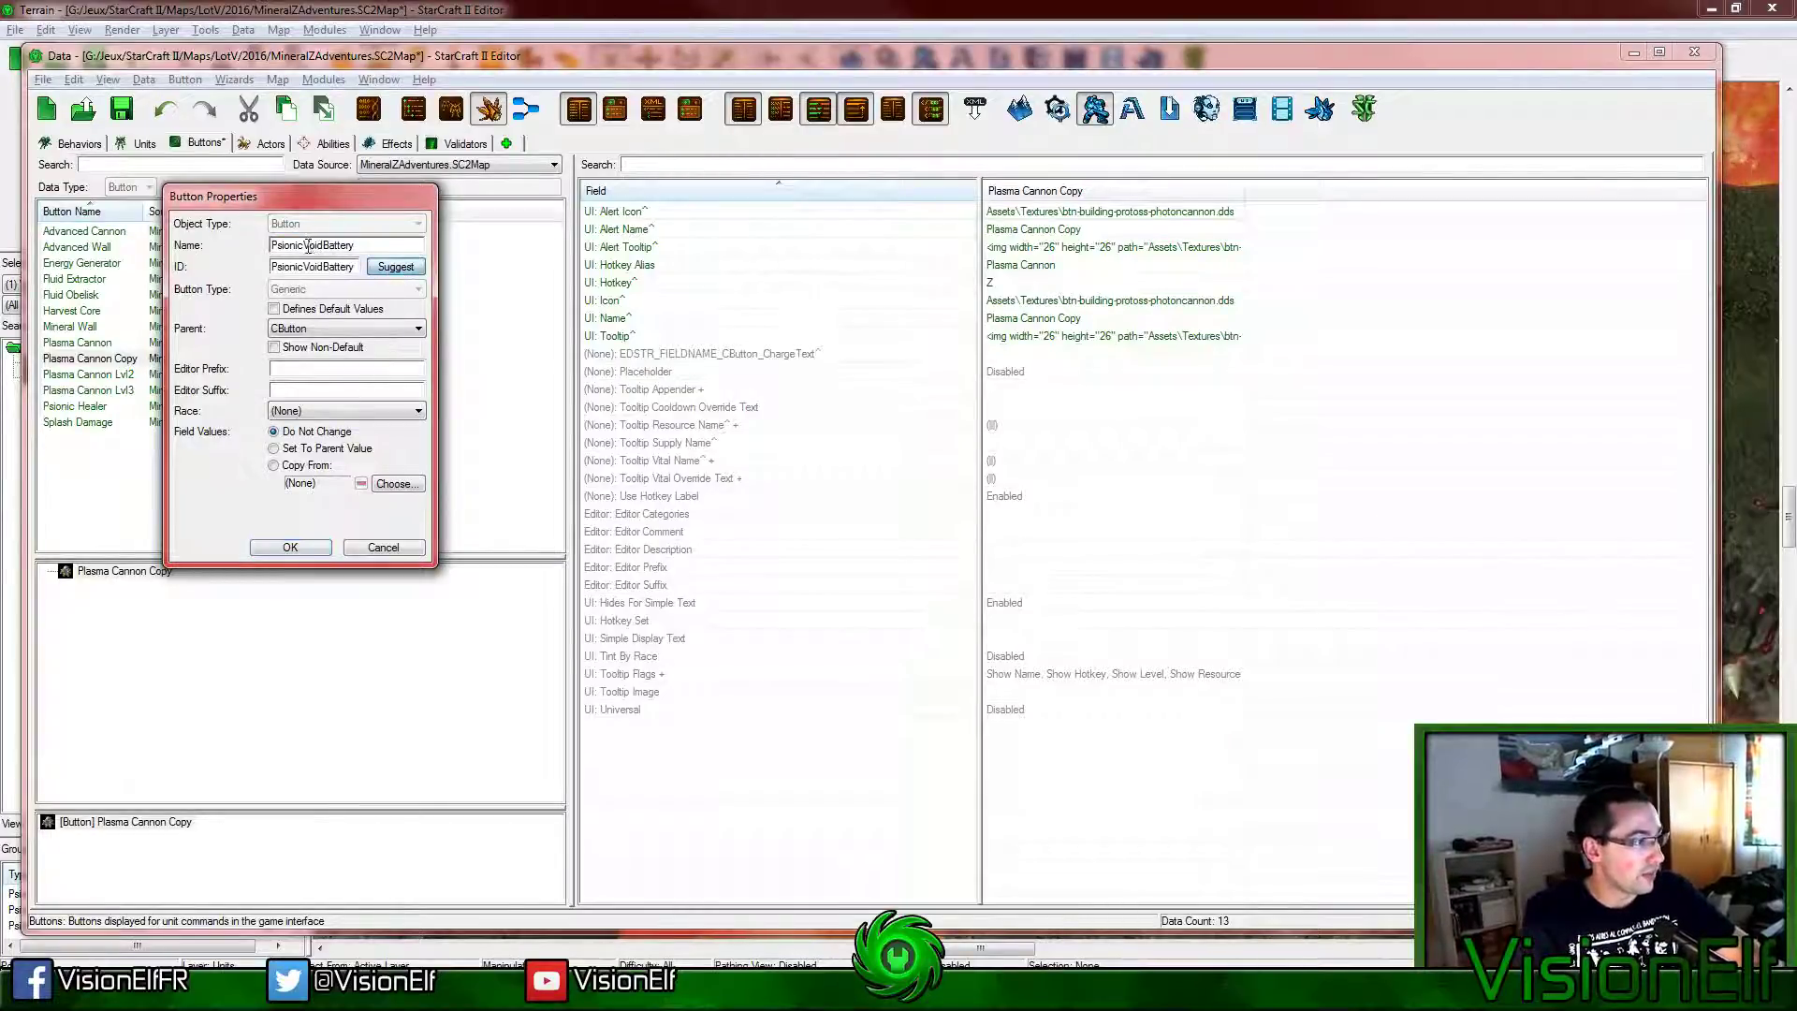
pyautogui.click(309, 246)
pyautogui.click(324, 245)
pyautogui.click(305, 245)
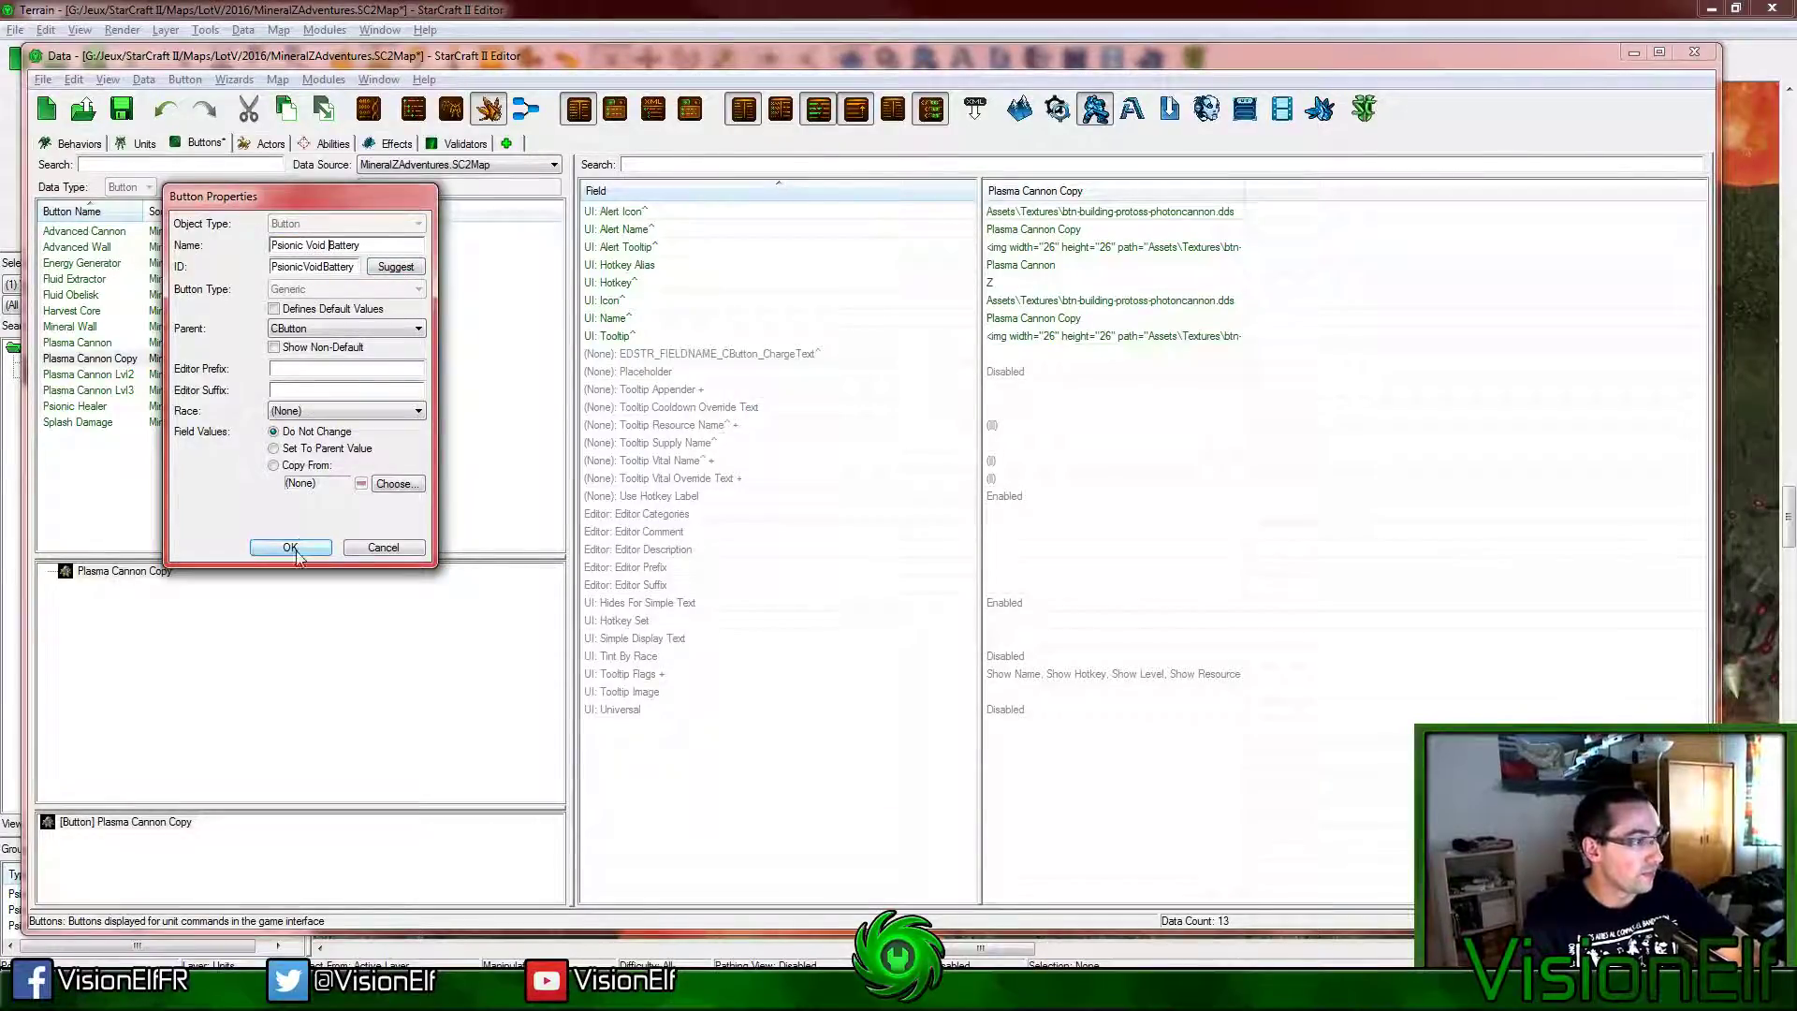
pyautogui.click(290, 547)
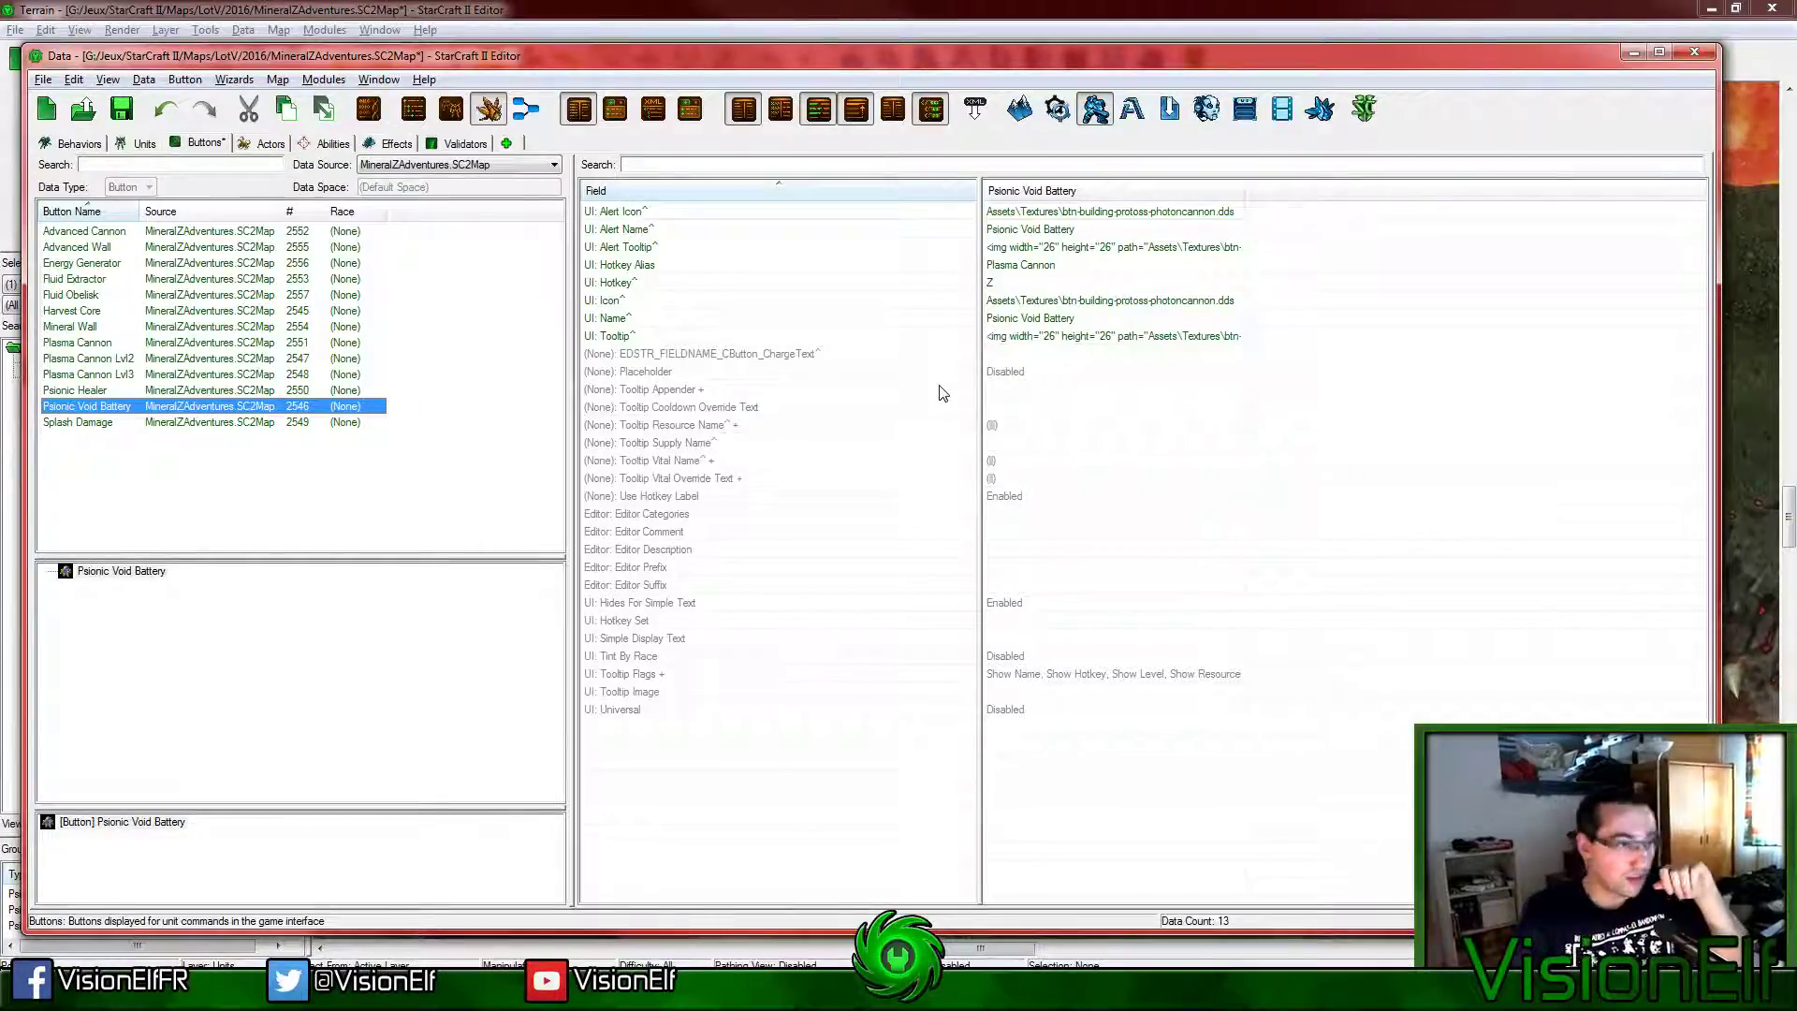
# Step: Select the Psionic Void Battery button's UI: Alert Tooltip value for editing
pyautogui.click(1083, 249)
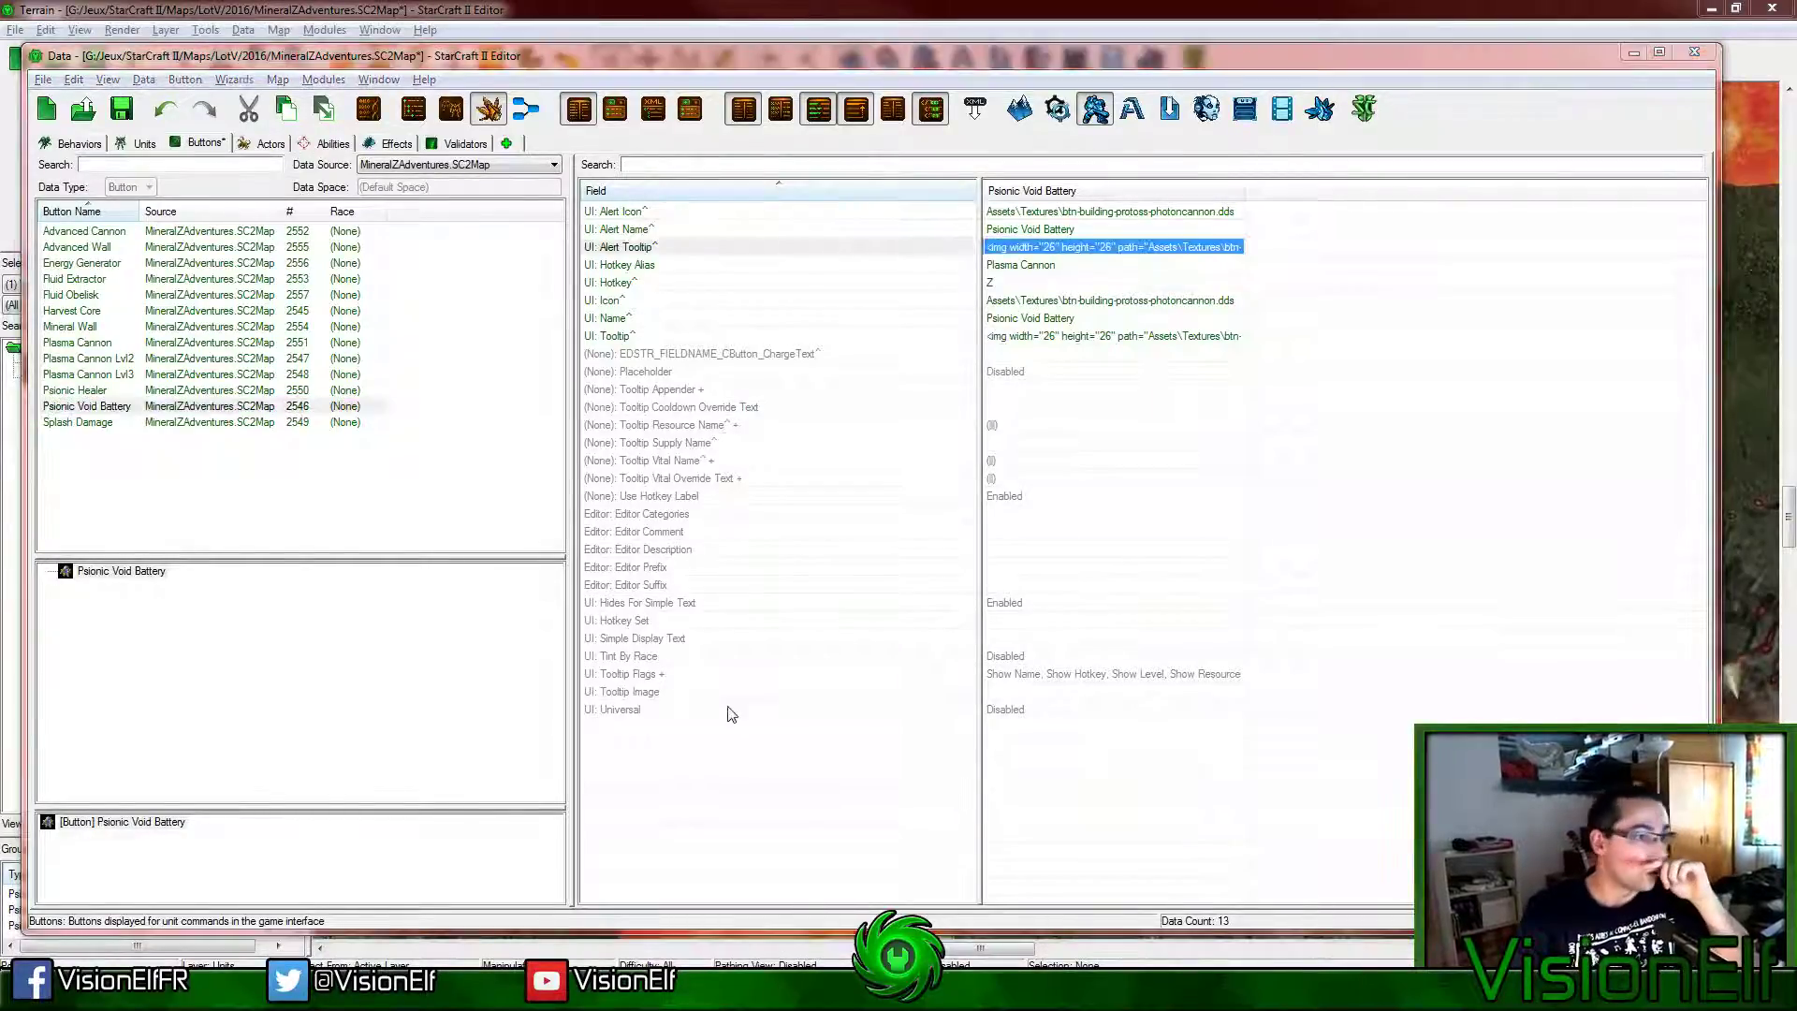
# Step: In the Alert Tooltip text, change the cost 10 to 200
pyautogui.press('Return')
pyautogui.click(940, 312)
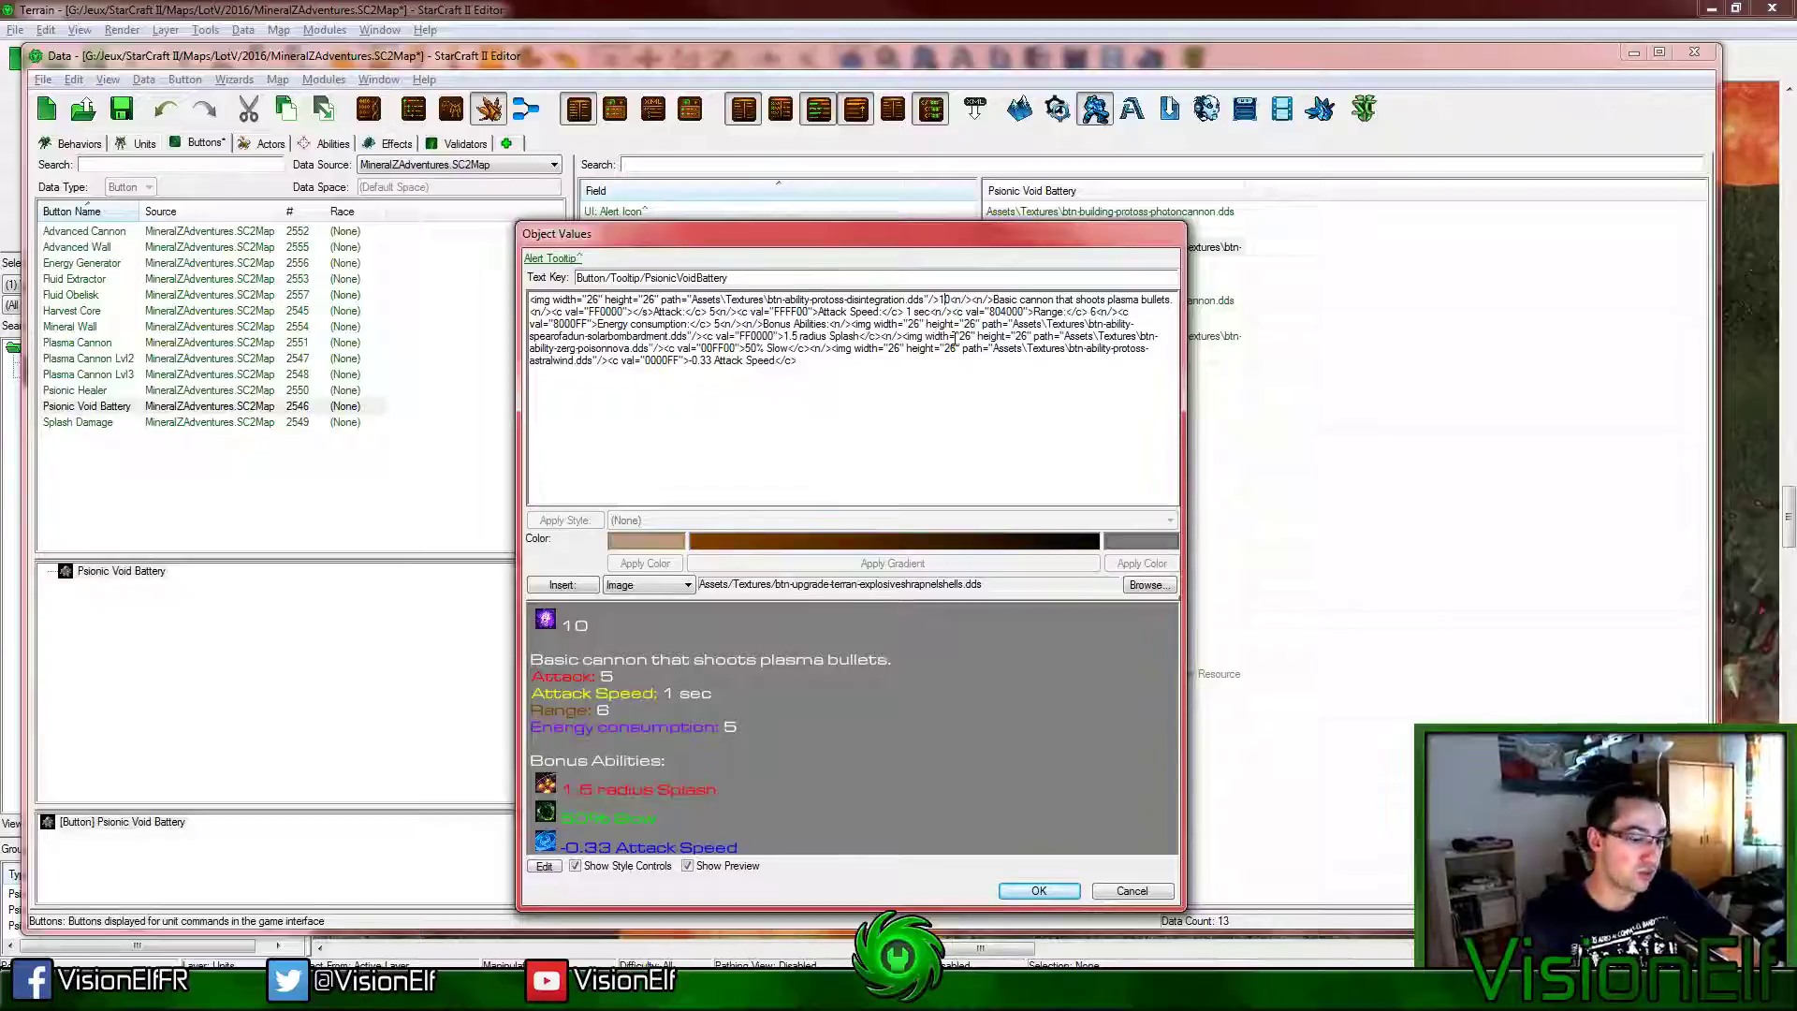
pyautogui.press('BackSpace')
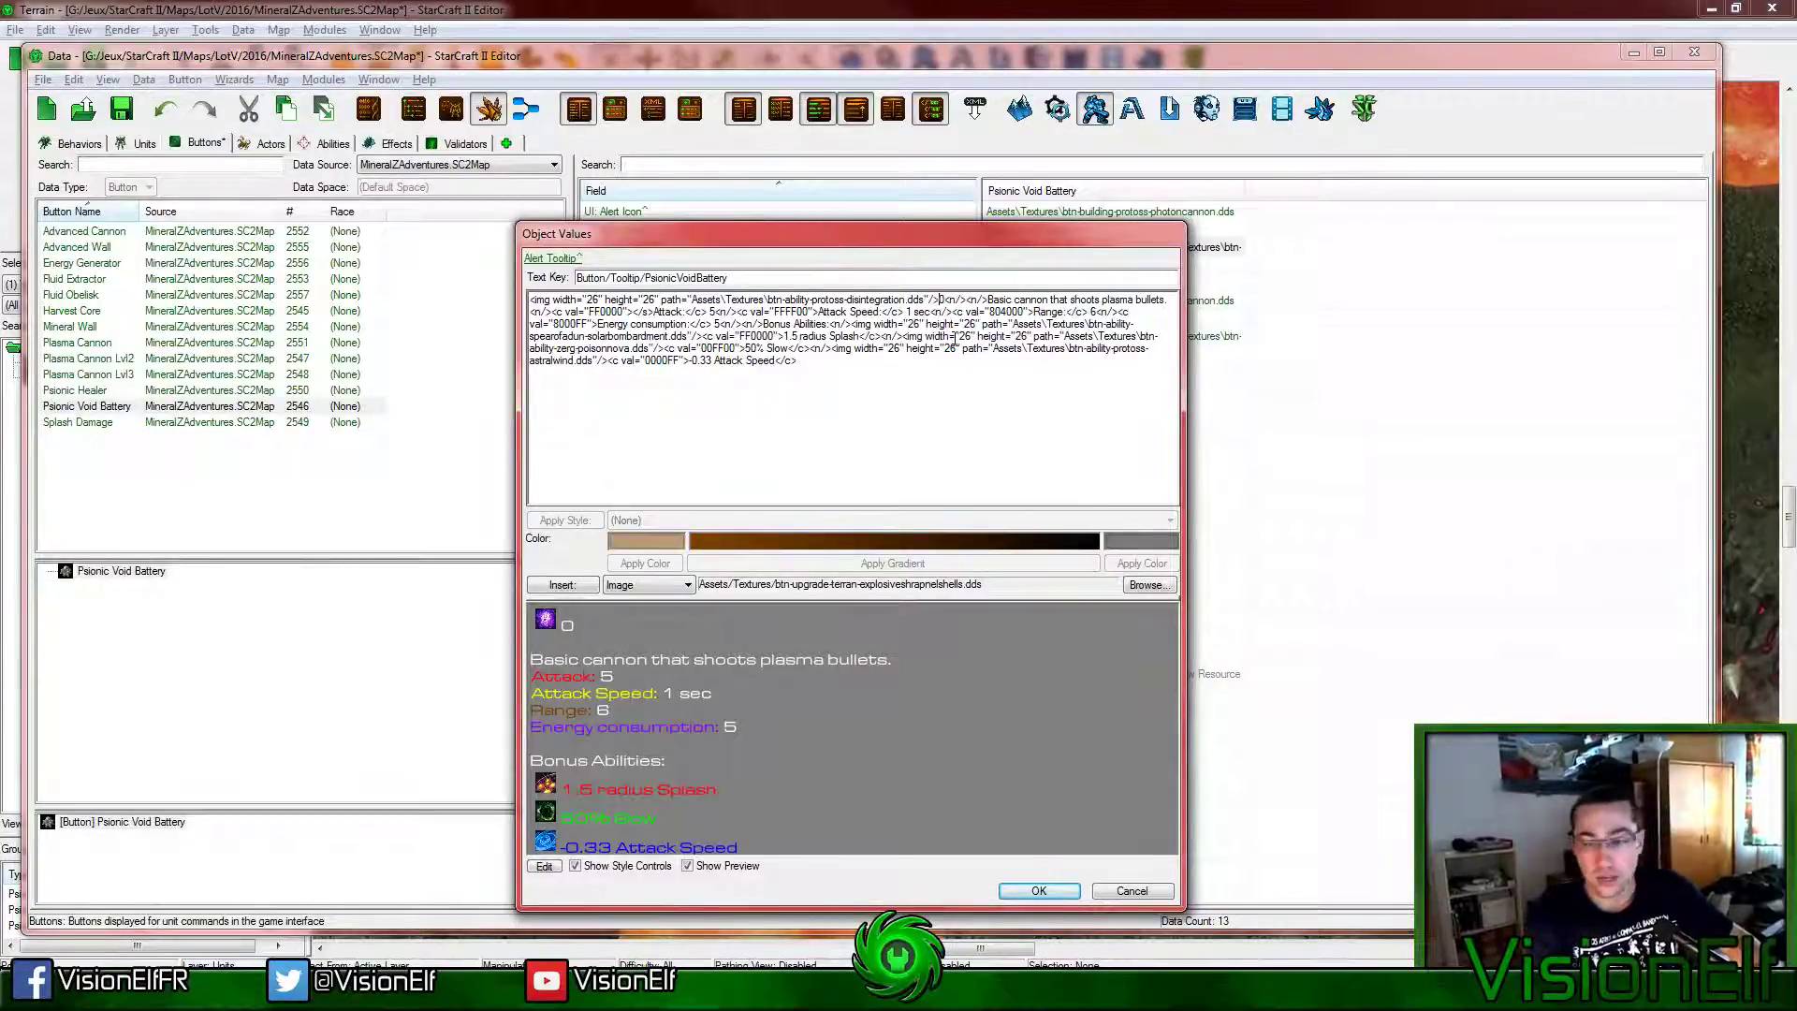
pyautogui.write('20')
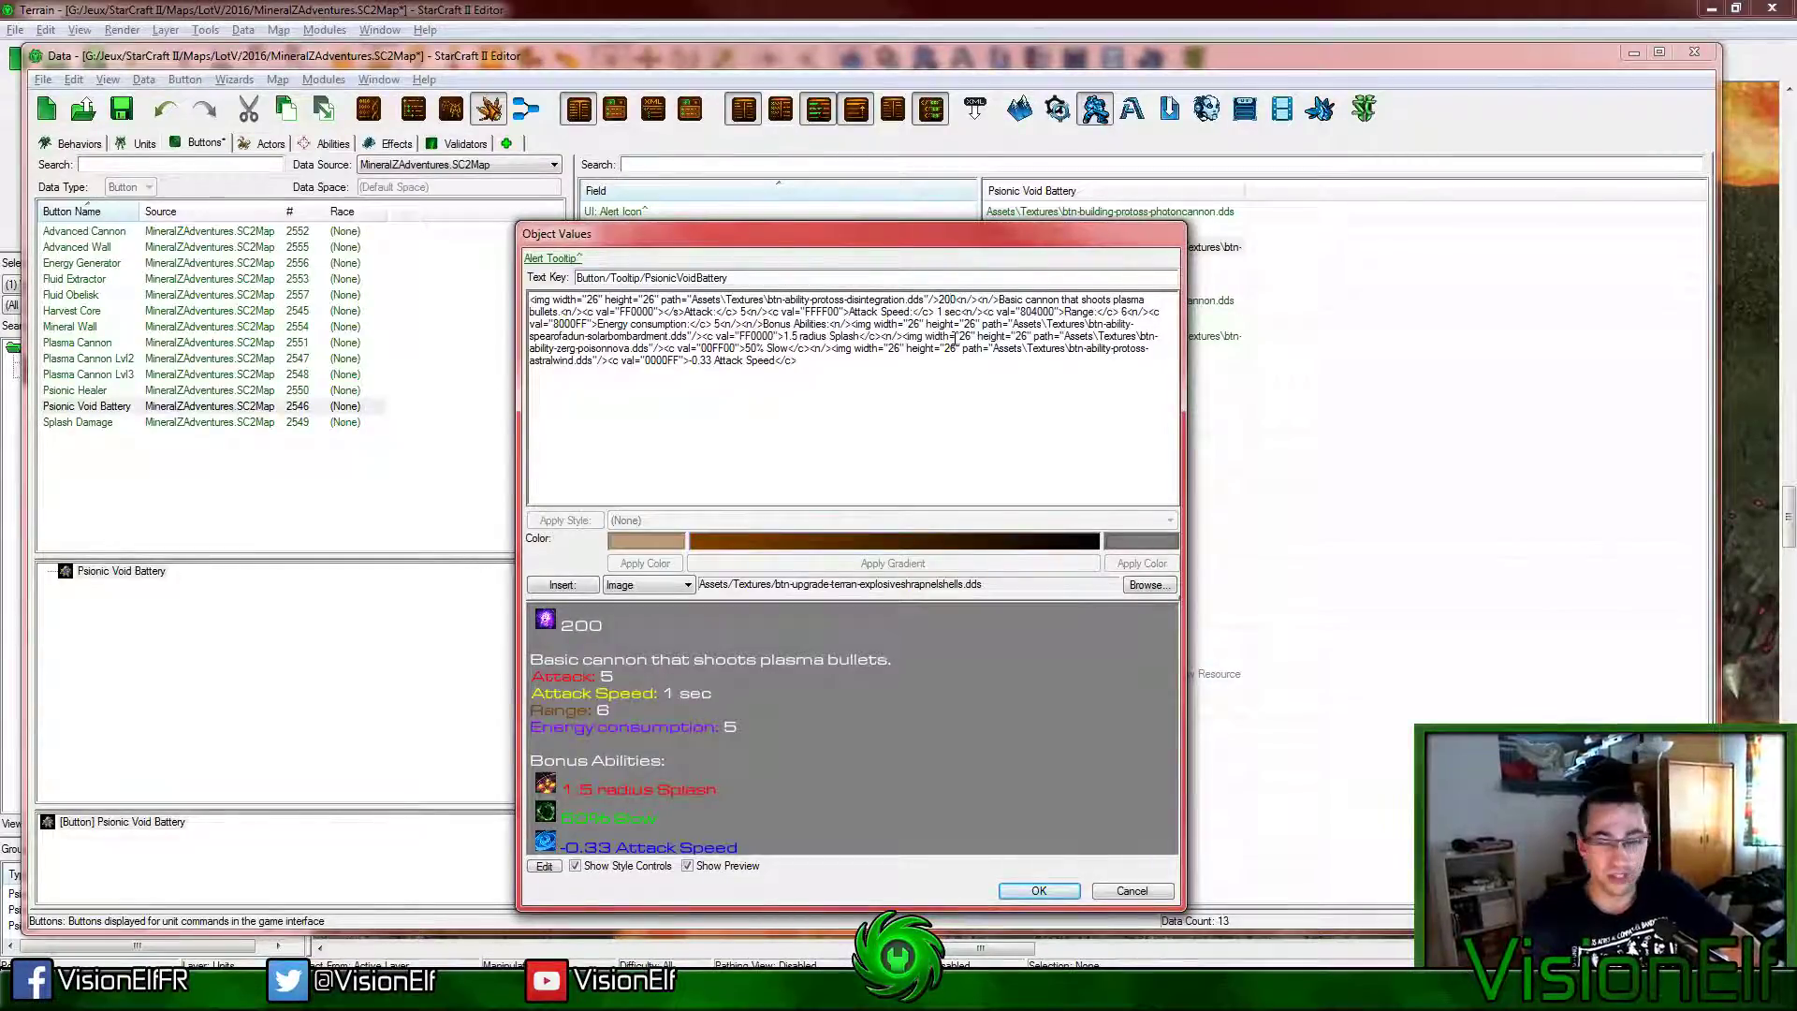
# Step: Duplicate the cost icon tag with 200 and select 'disintegration' in the second icon's path
pyautogui.click(834, 417)
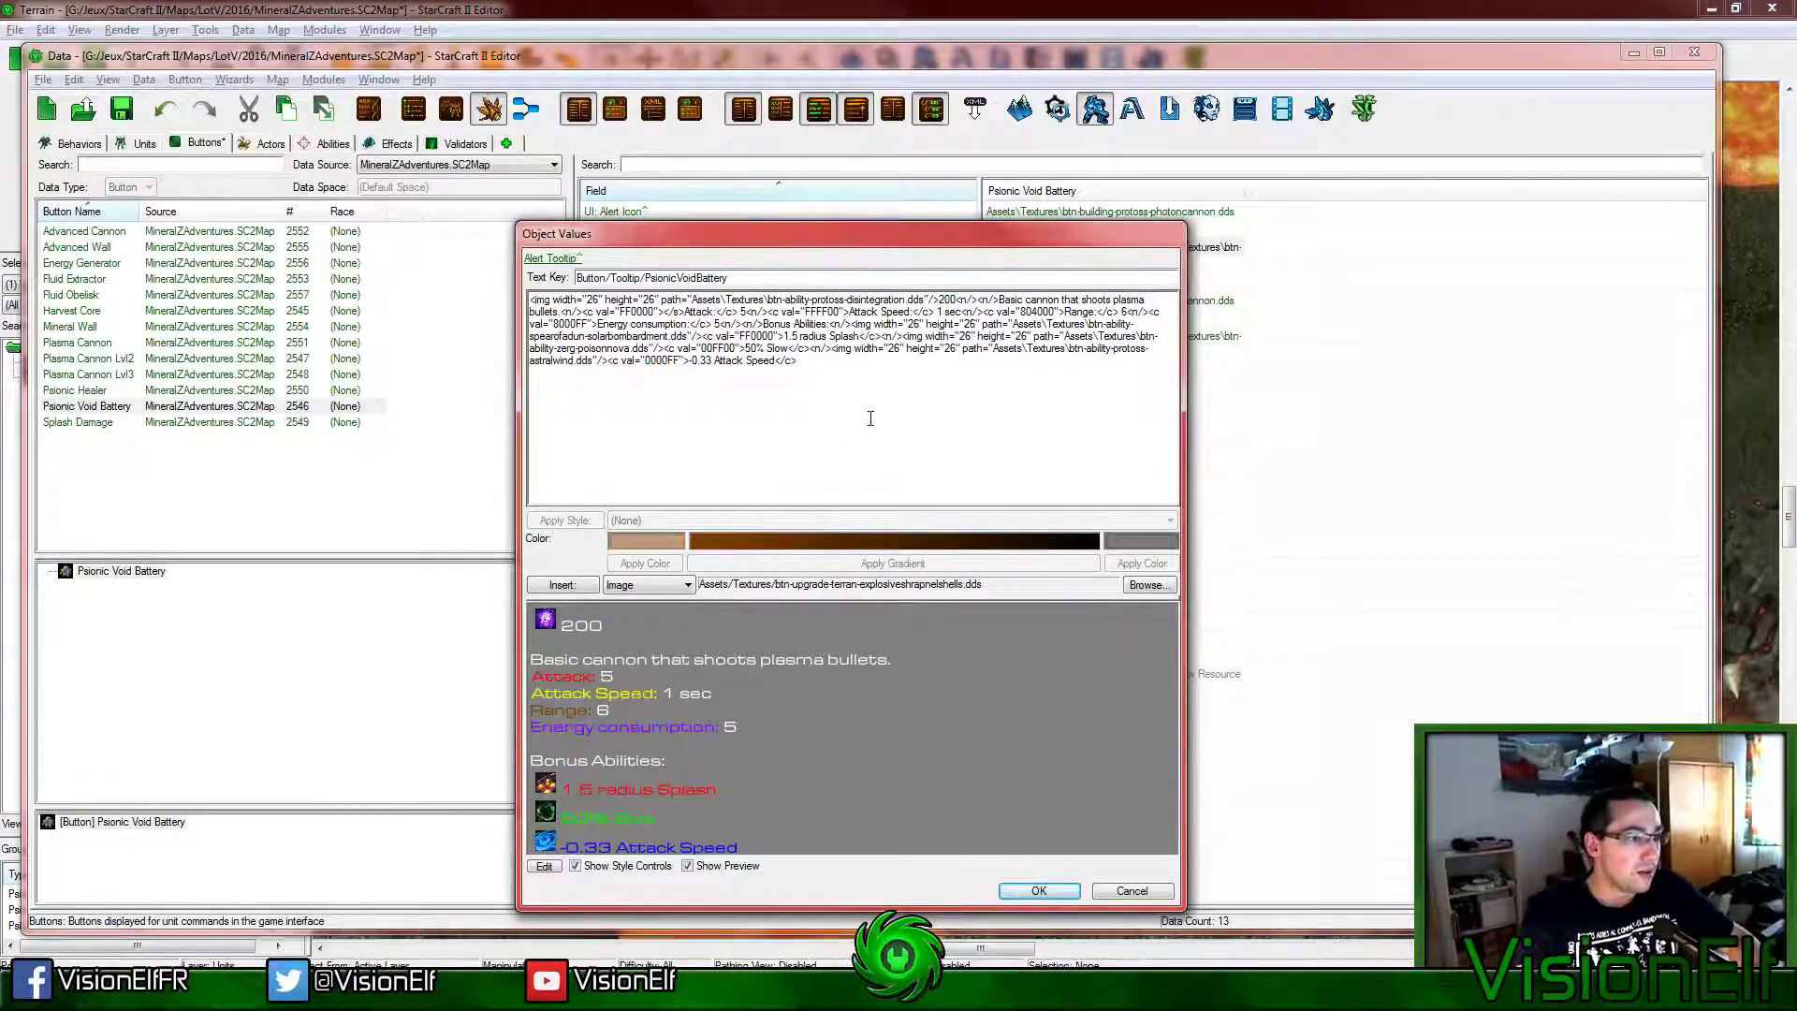
pyautogui.moveTo(958, 300); pyautogui.dragTo(531, 301)
pyautogui.hotkey('ctrl', 'c')
pyautogui.click(959, 305)
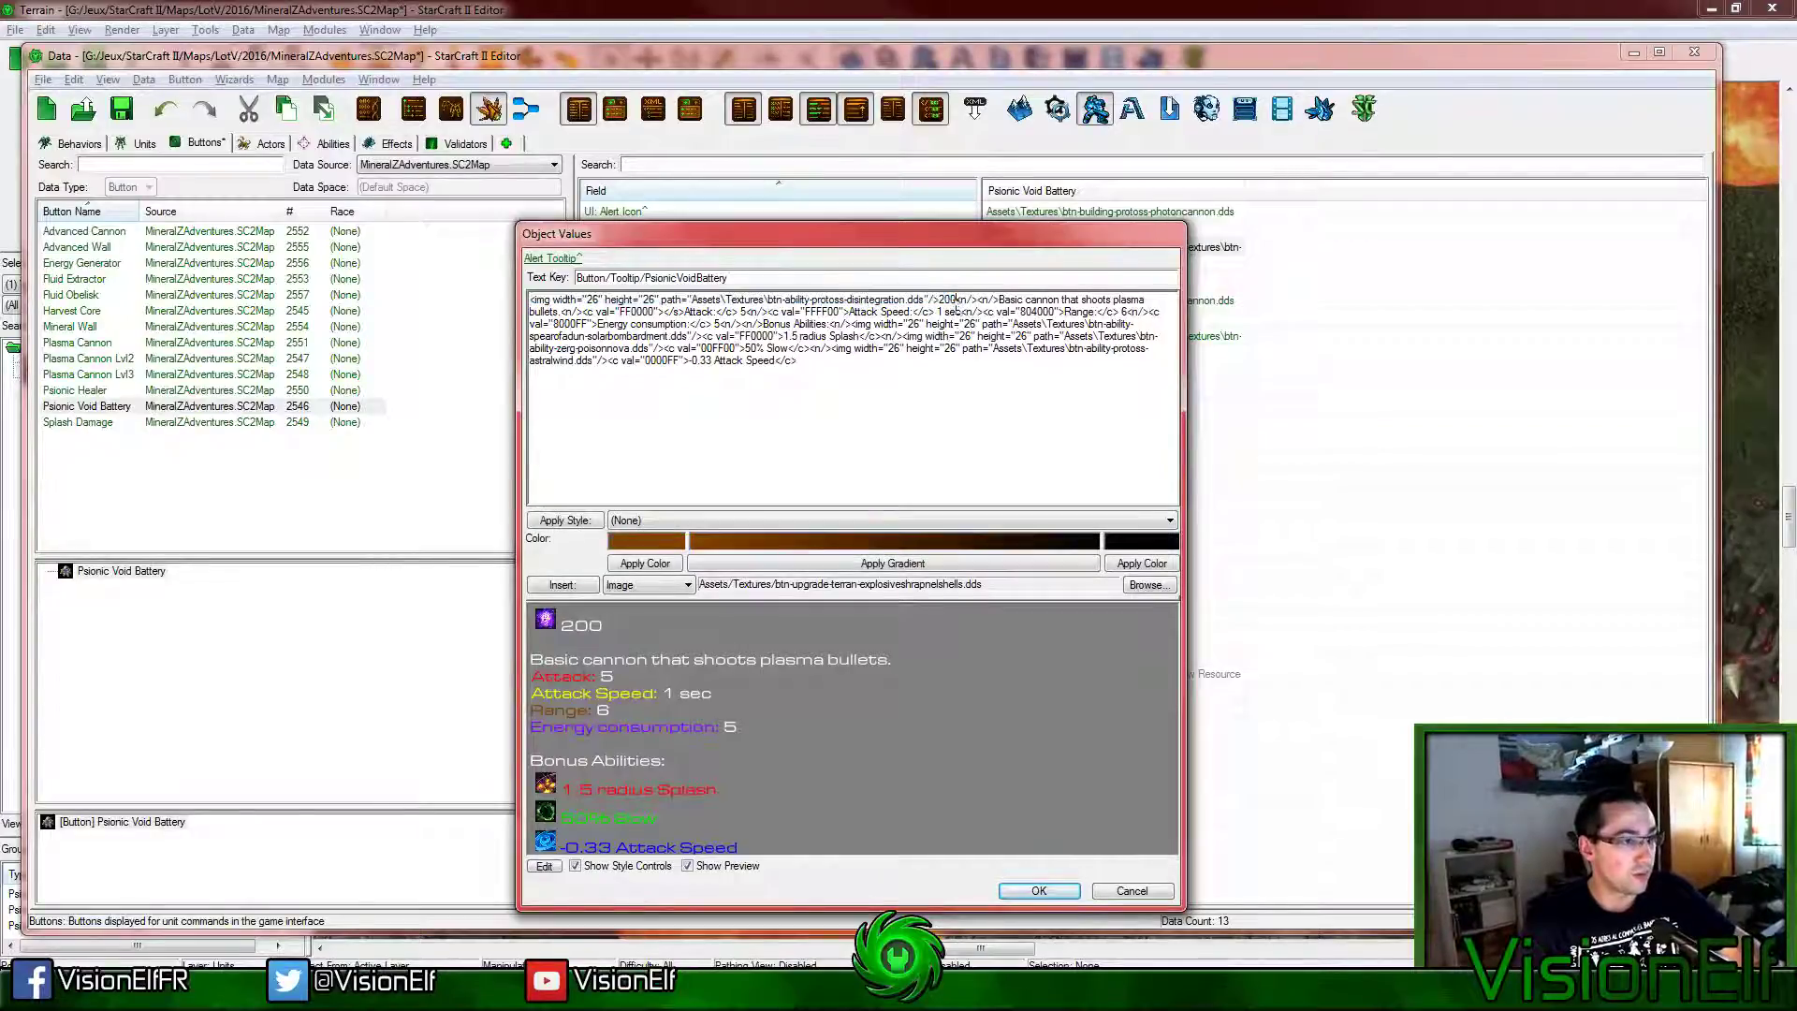
pyautogui.hotkey('ctrl', 'v')
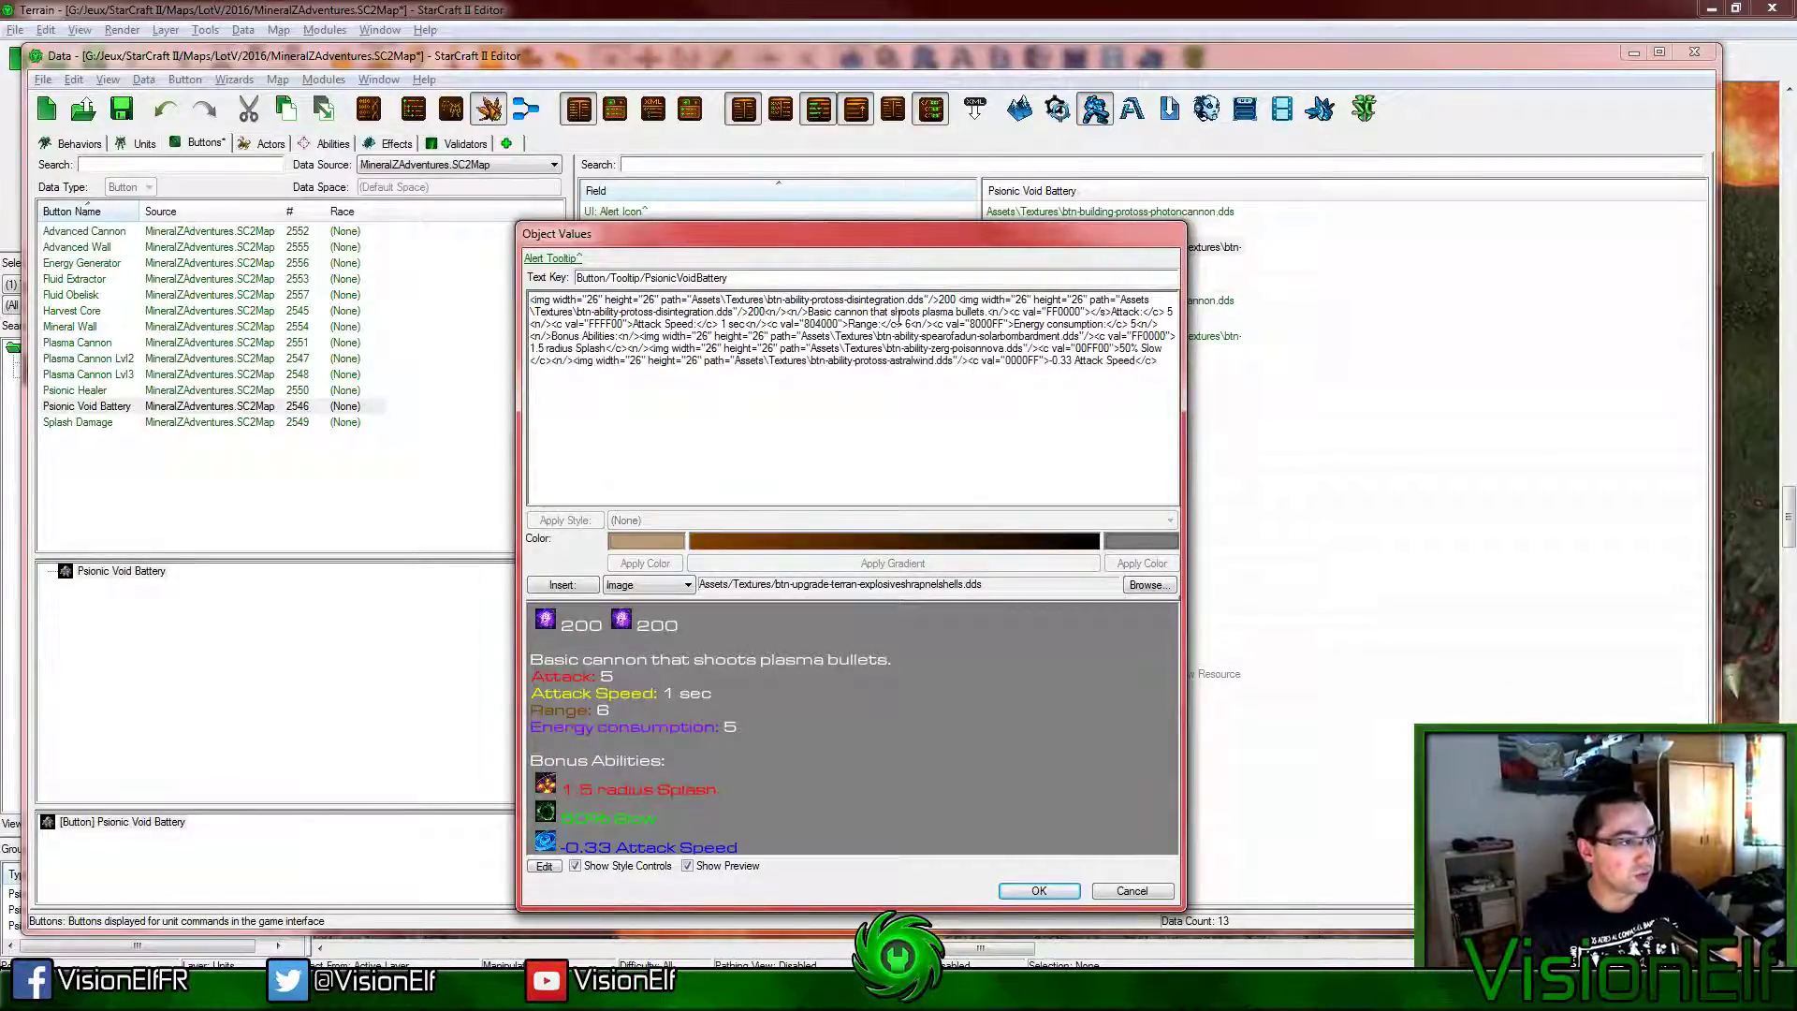
pyautogui.click(752, 311)
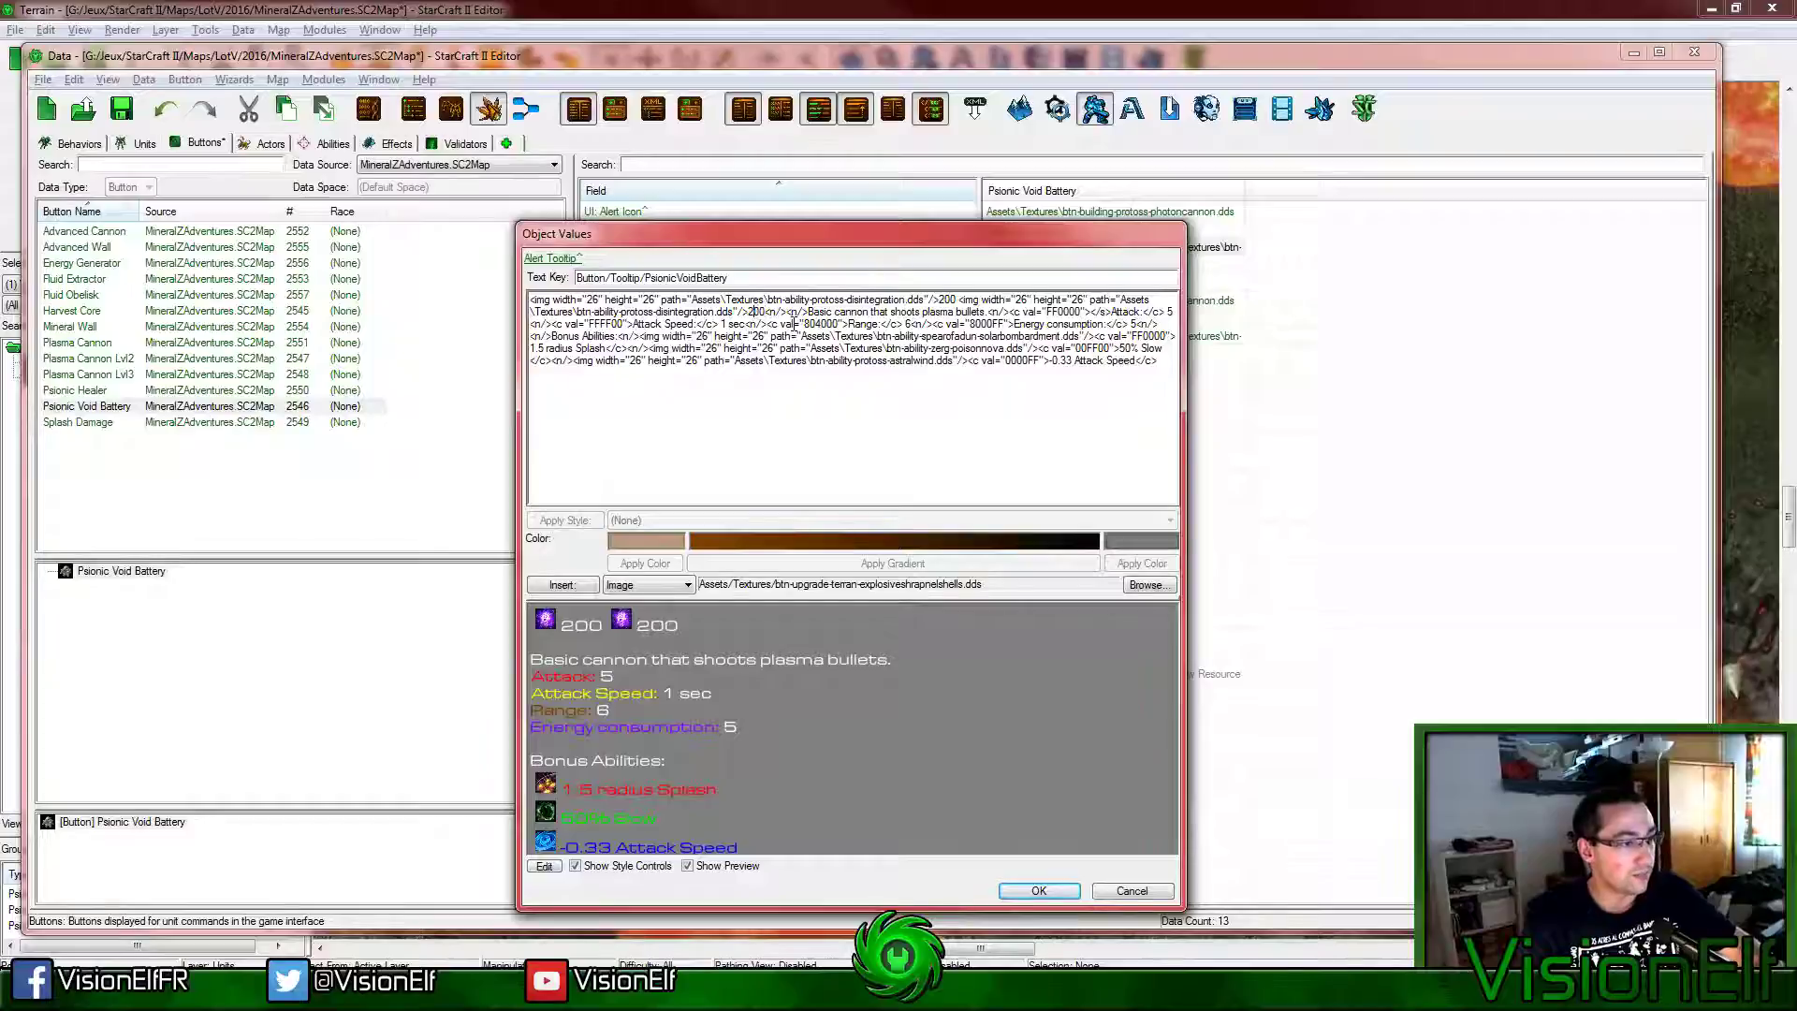
pyautogui.doubleClick(674, 313)
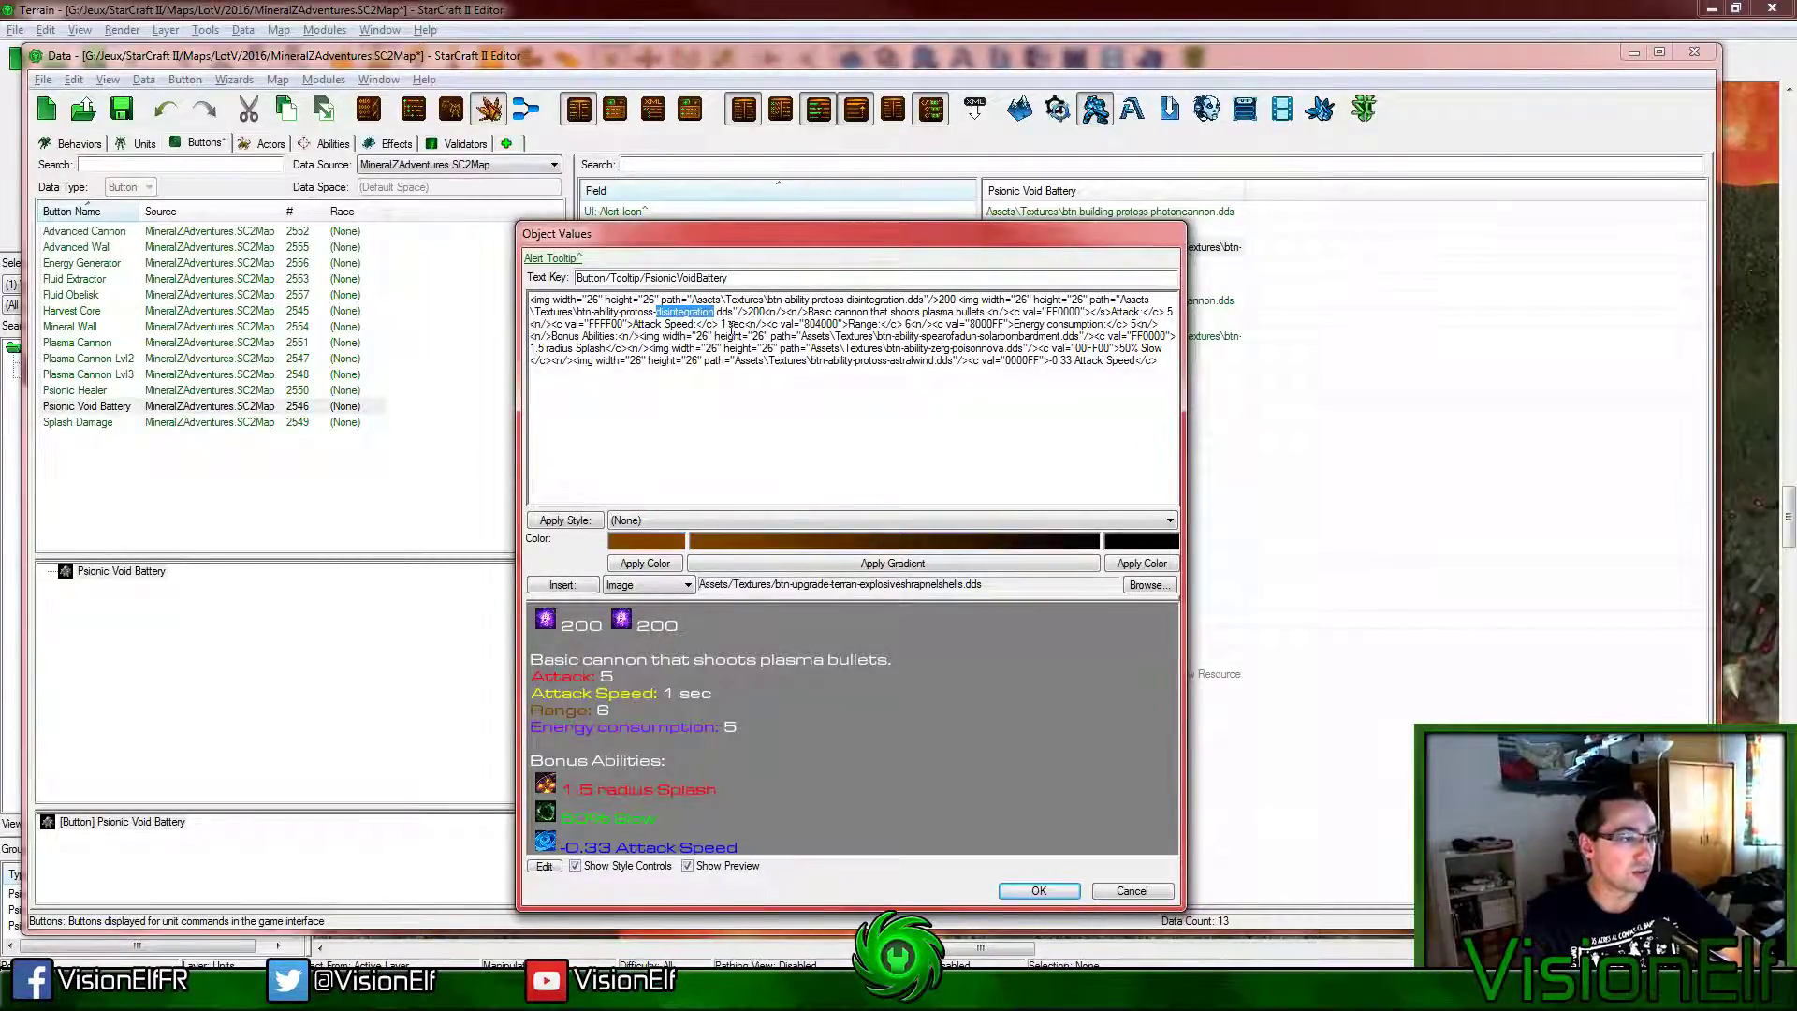
# Step: Open the image file browser to pick a replacement icon
pyautogui.click(1155, 585)
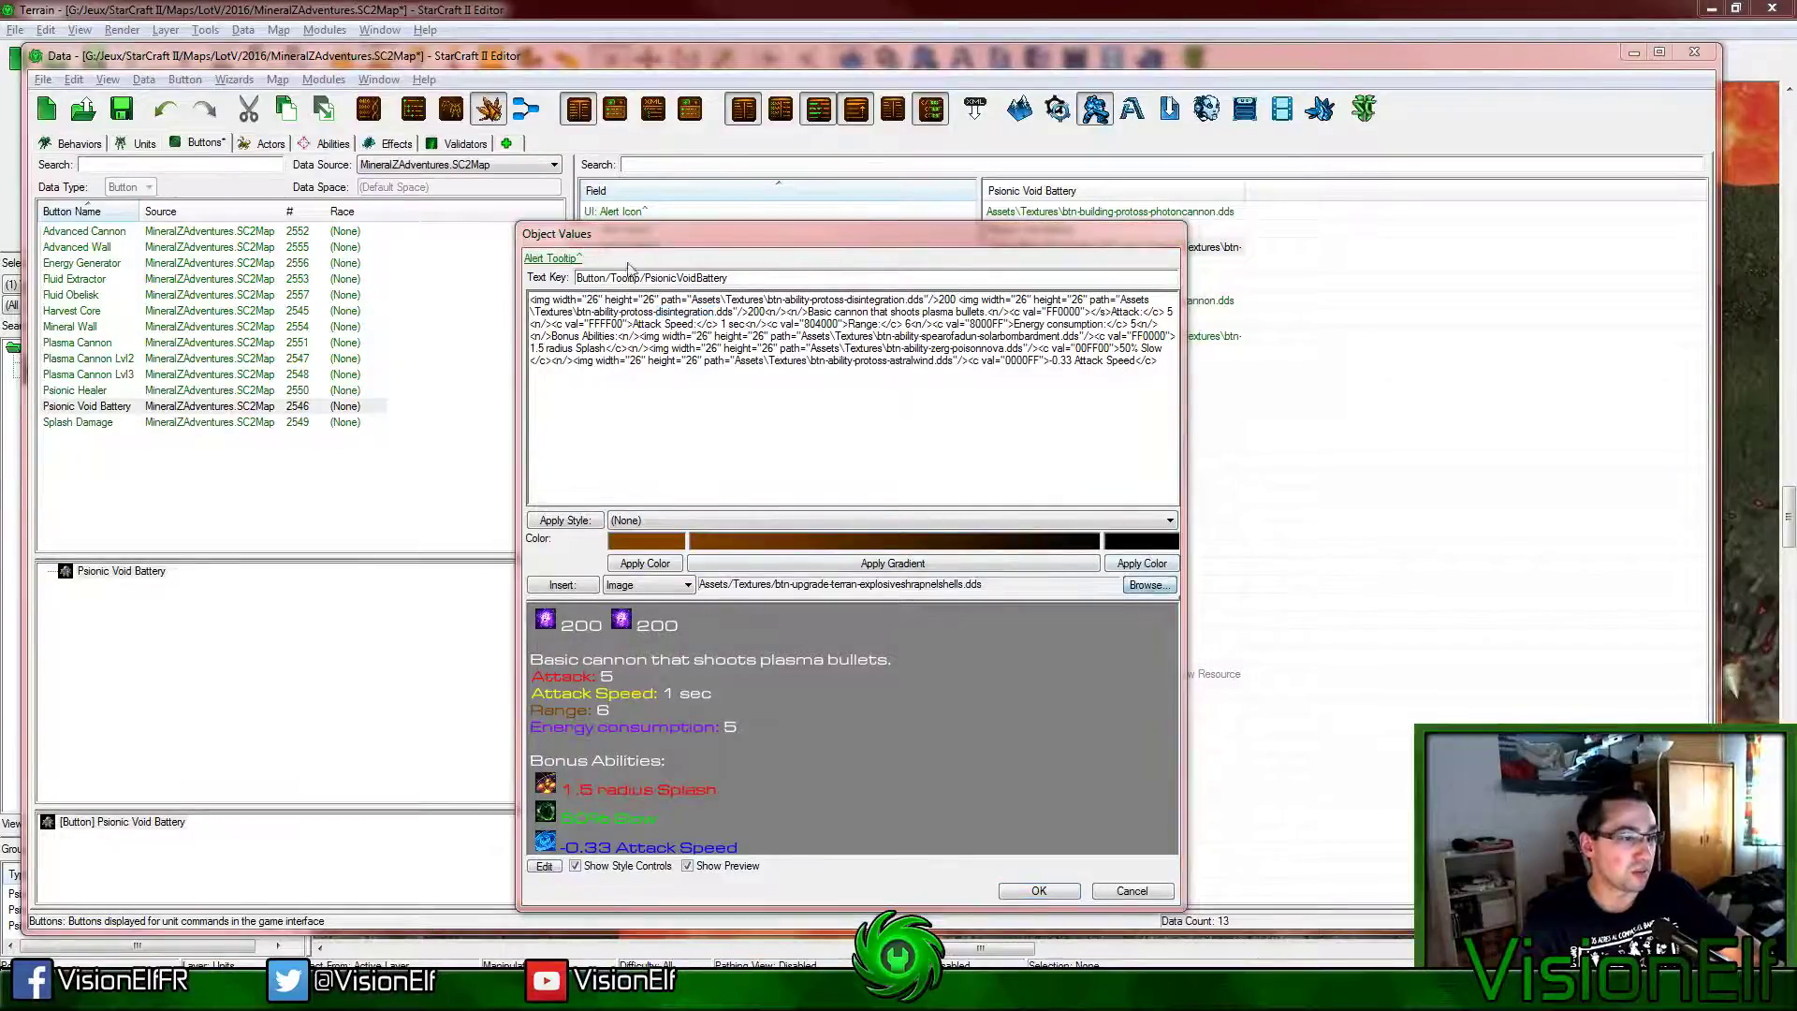
pyautogui.click(1148, 584)
pyautogui.click(429, 169)
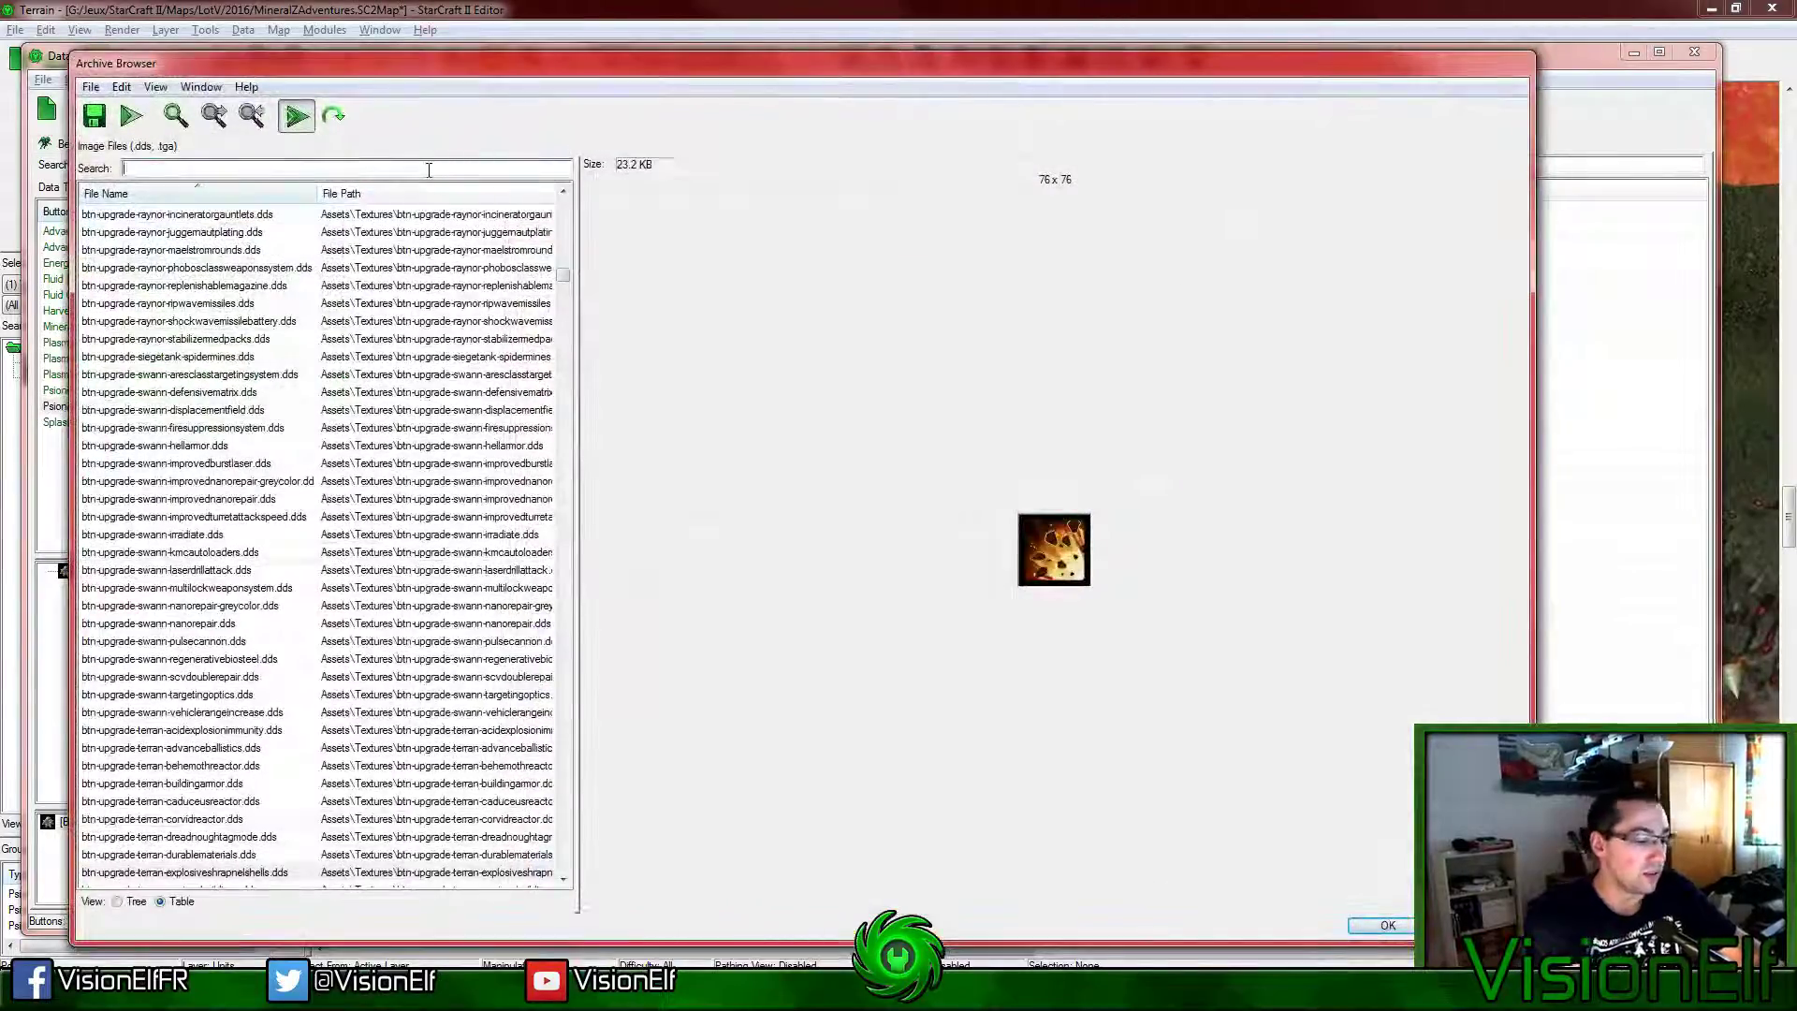
# Step: Search the archive for 'mole', 'anti' and 'cell', previewing candidate icons
pyautogui.write('mole')
pyautogui.click(309, 233)
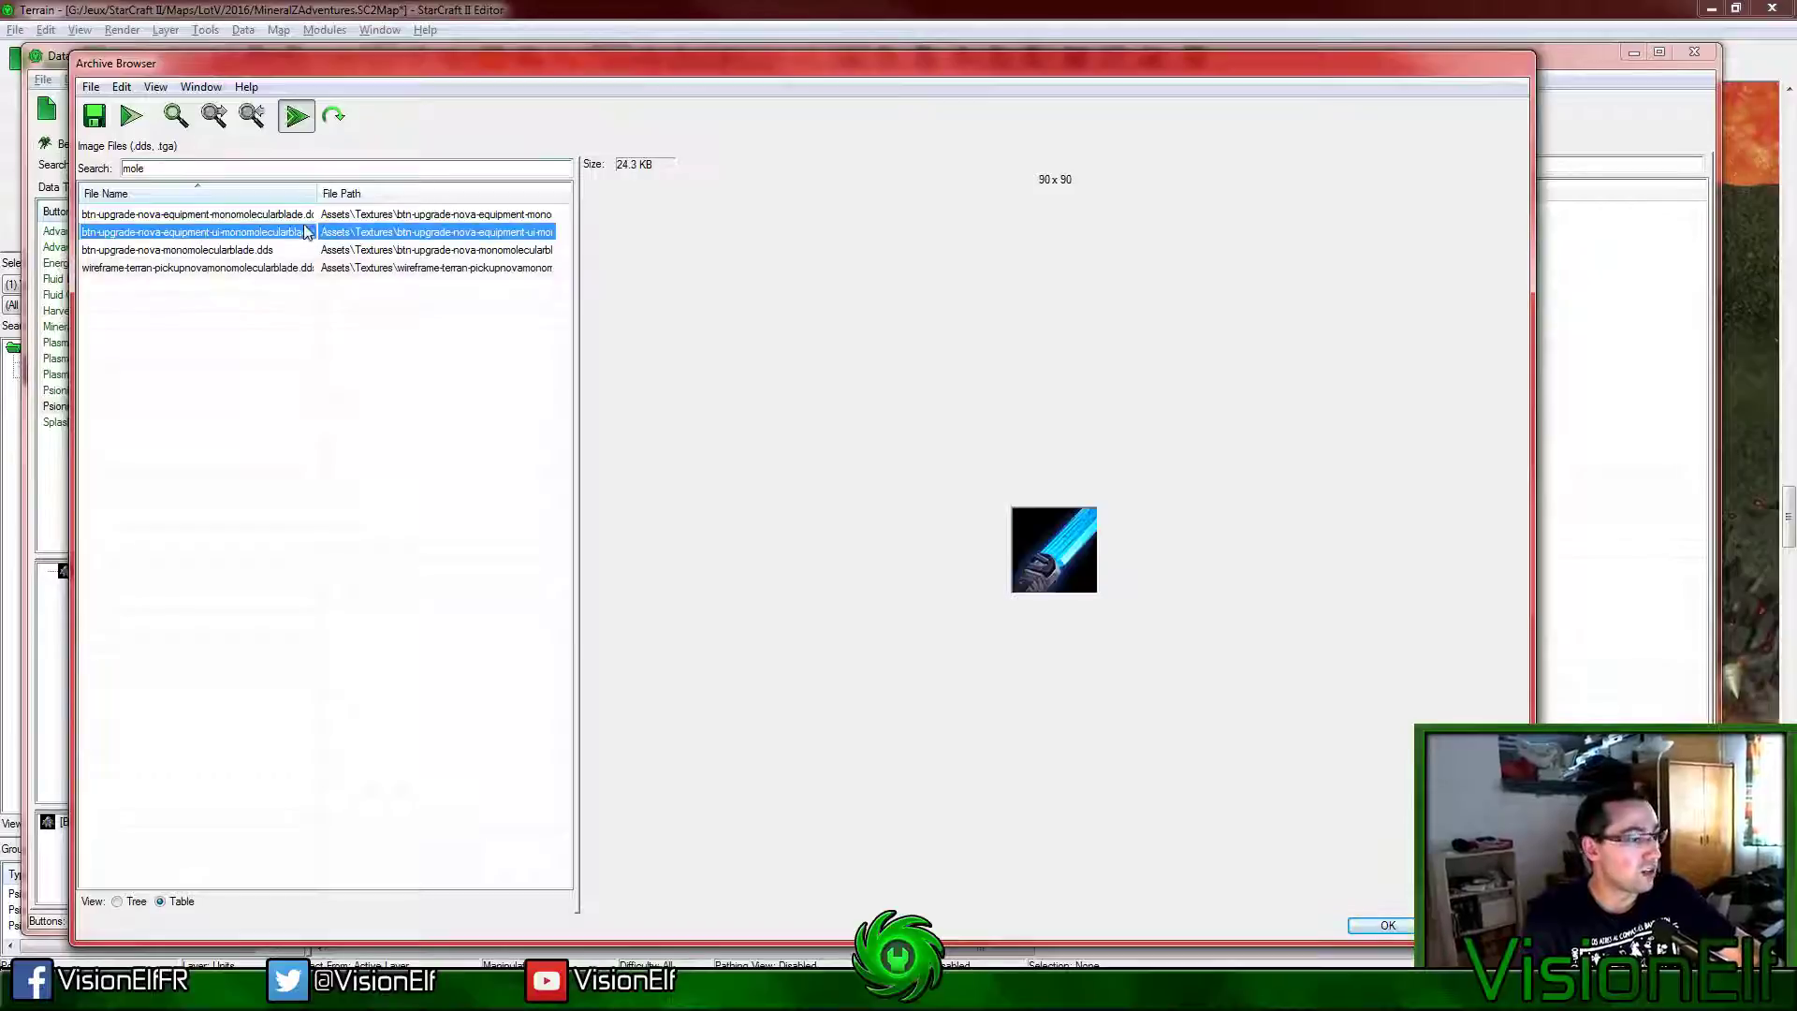
pyautogui.click(301, 216)
pyautogui.click(288, 269)
pyautogui.click(290, 250)
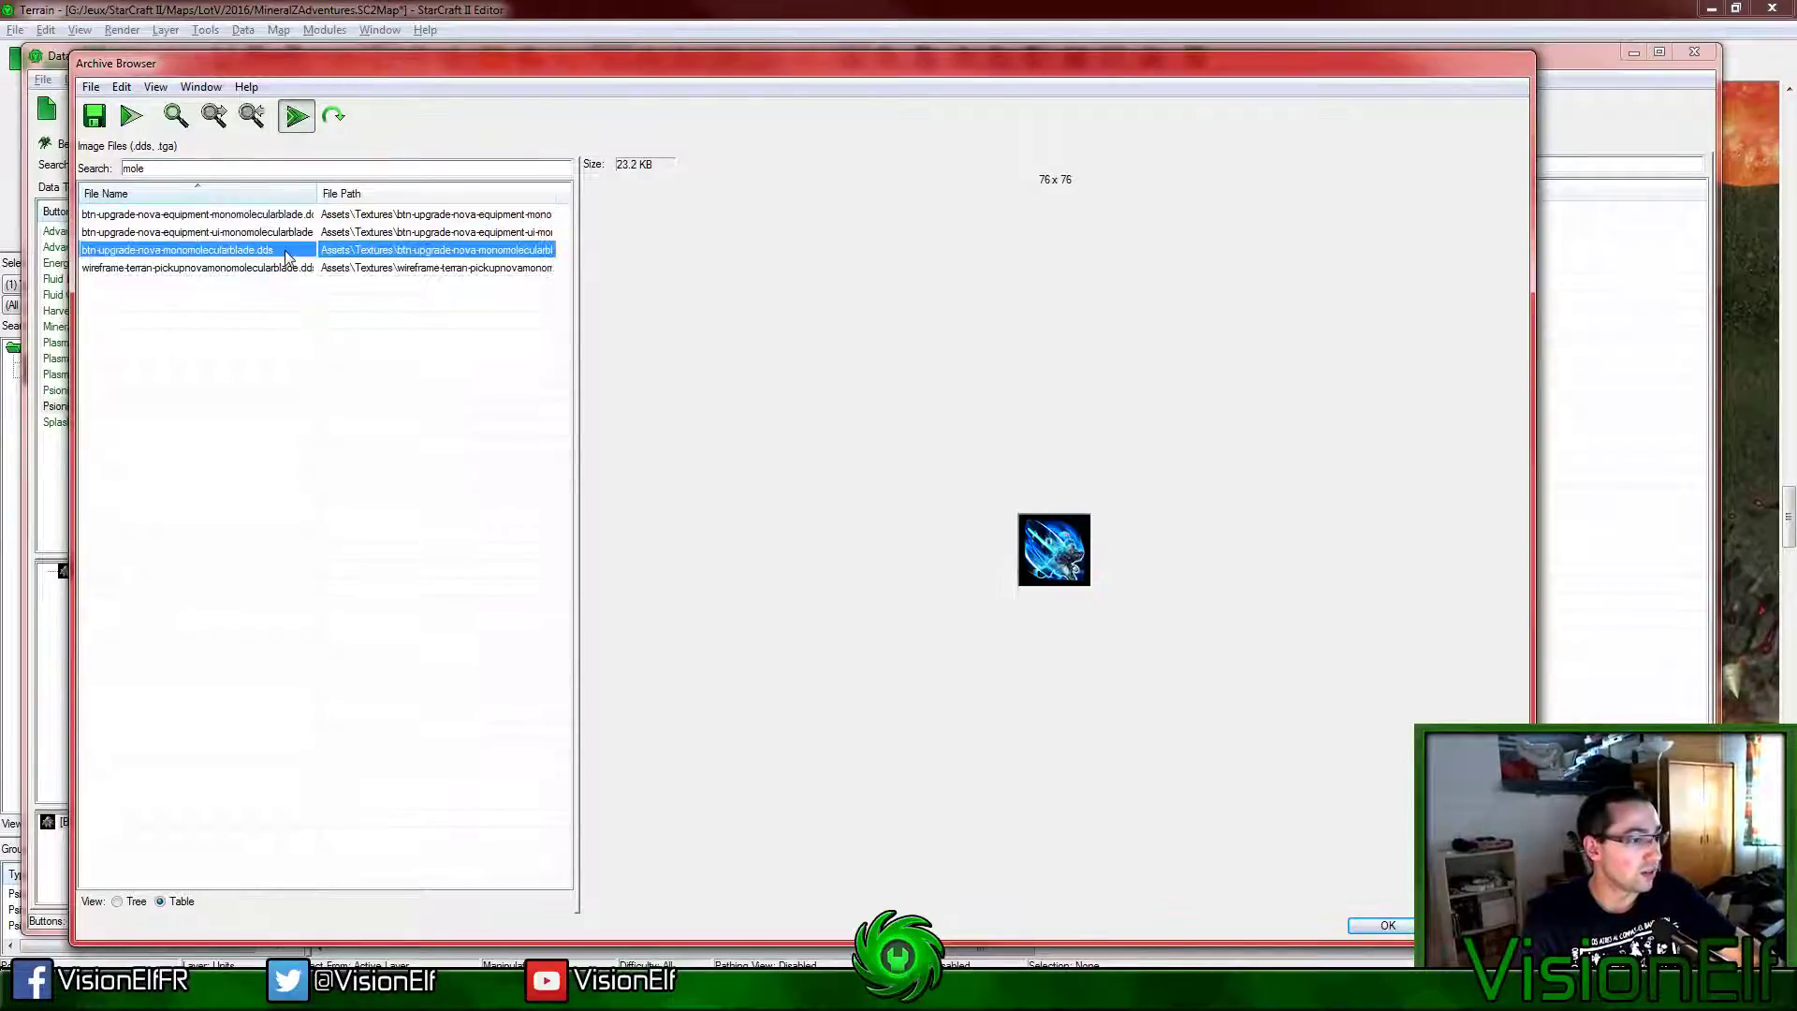
pyautogui.doubleClick(243, 168)
pyautogui.write('anti')
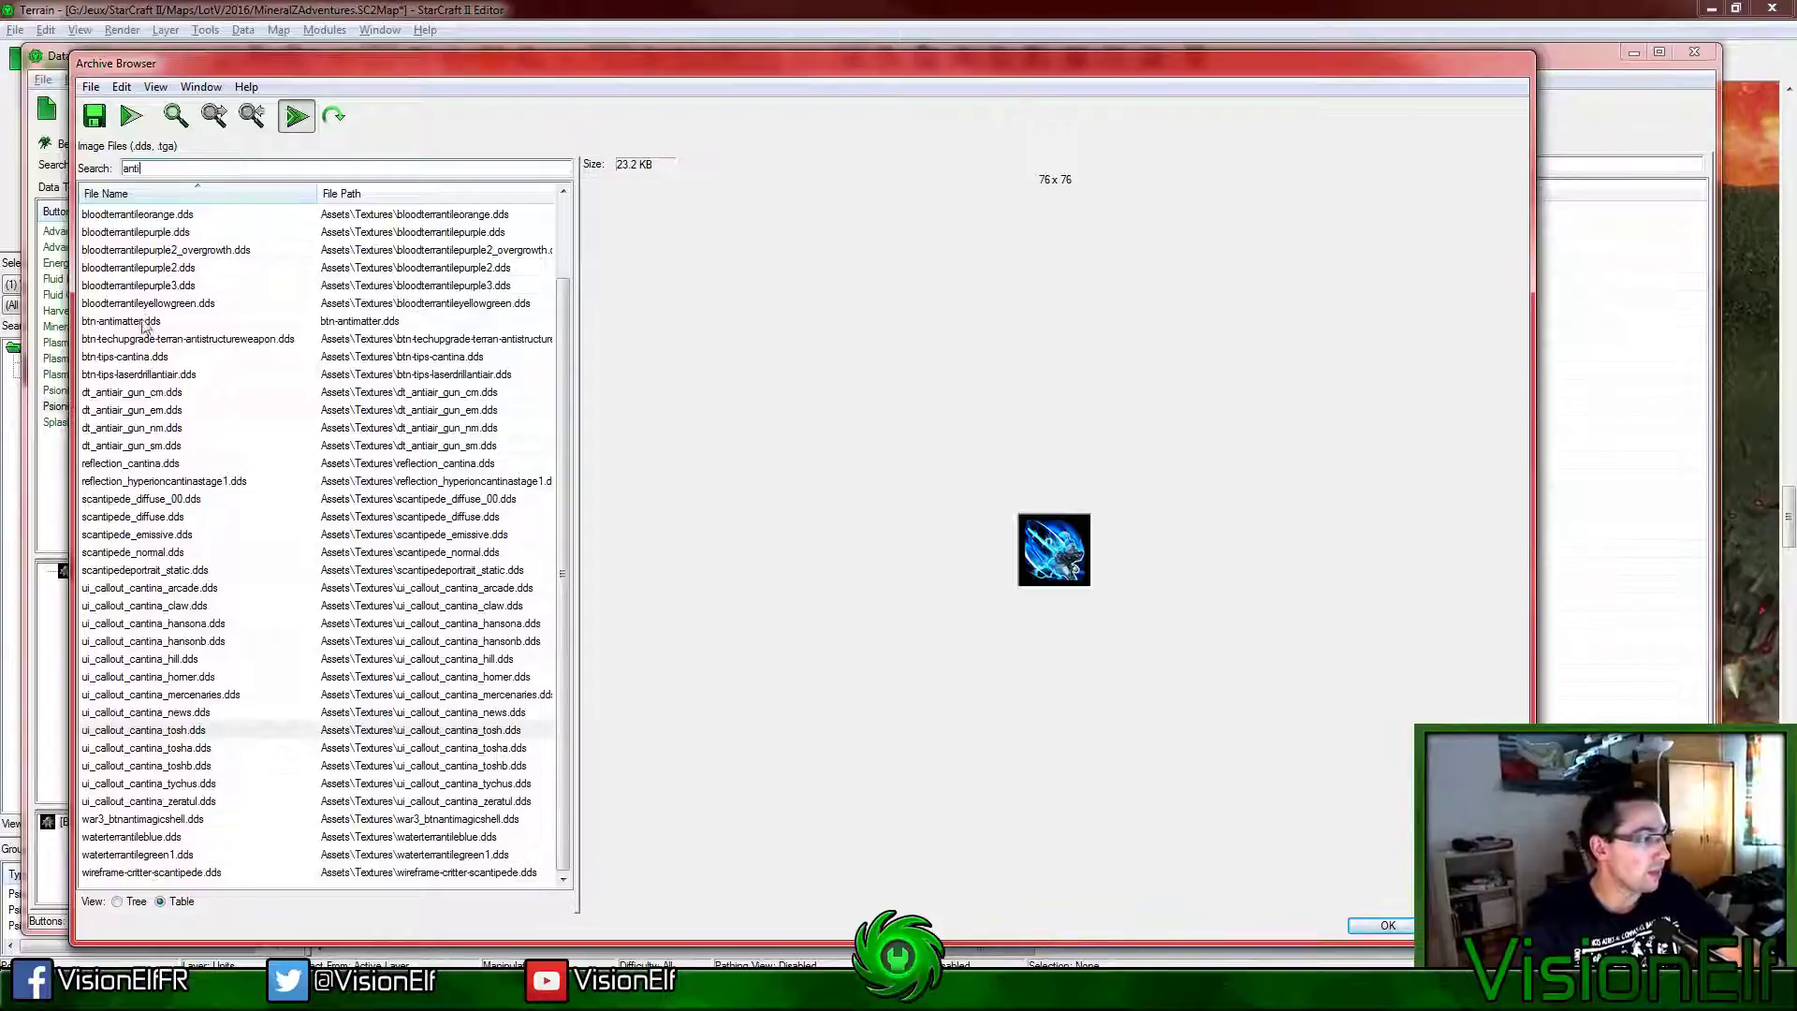
pyautogui.click(143, 323)
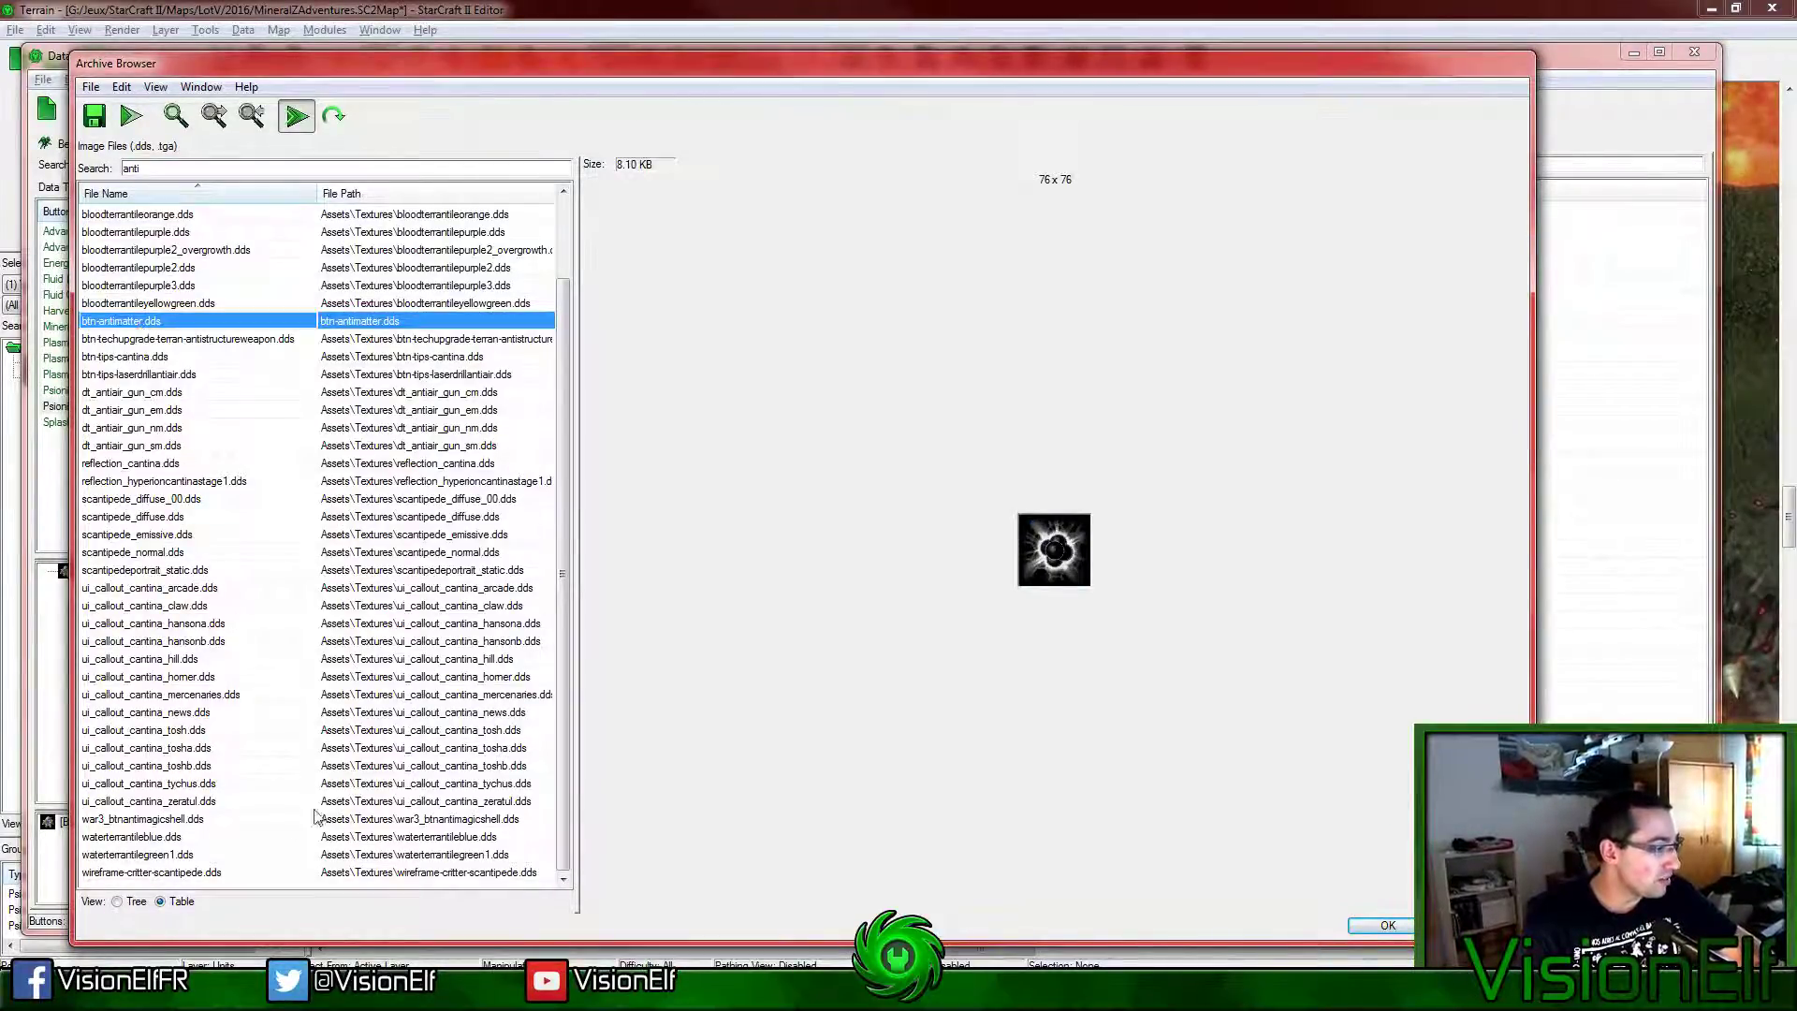
pyautogui.doubleClick(188, 170)
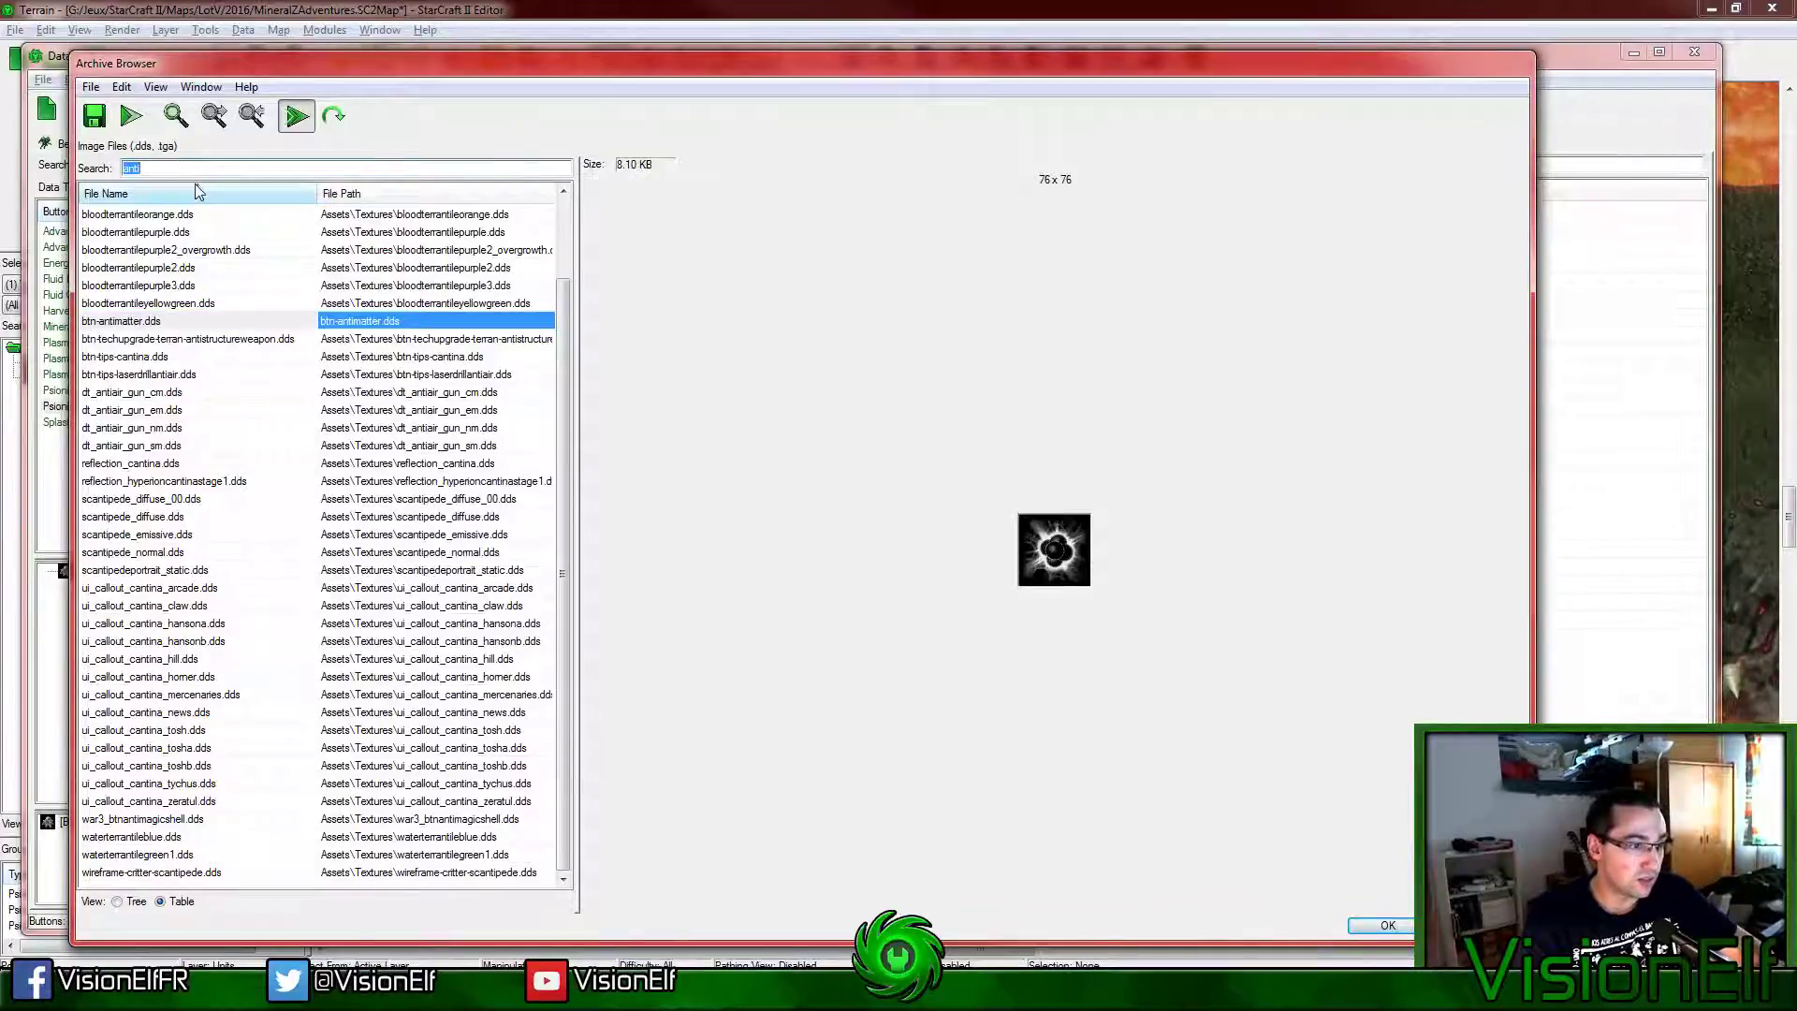
pyautogui.write('cell')
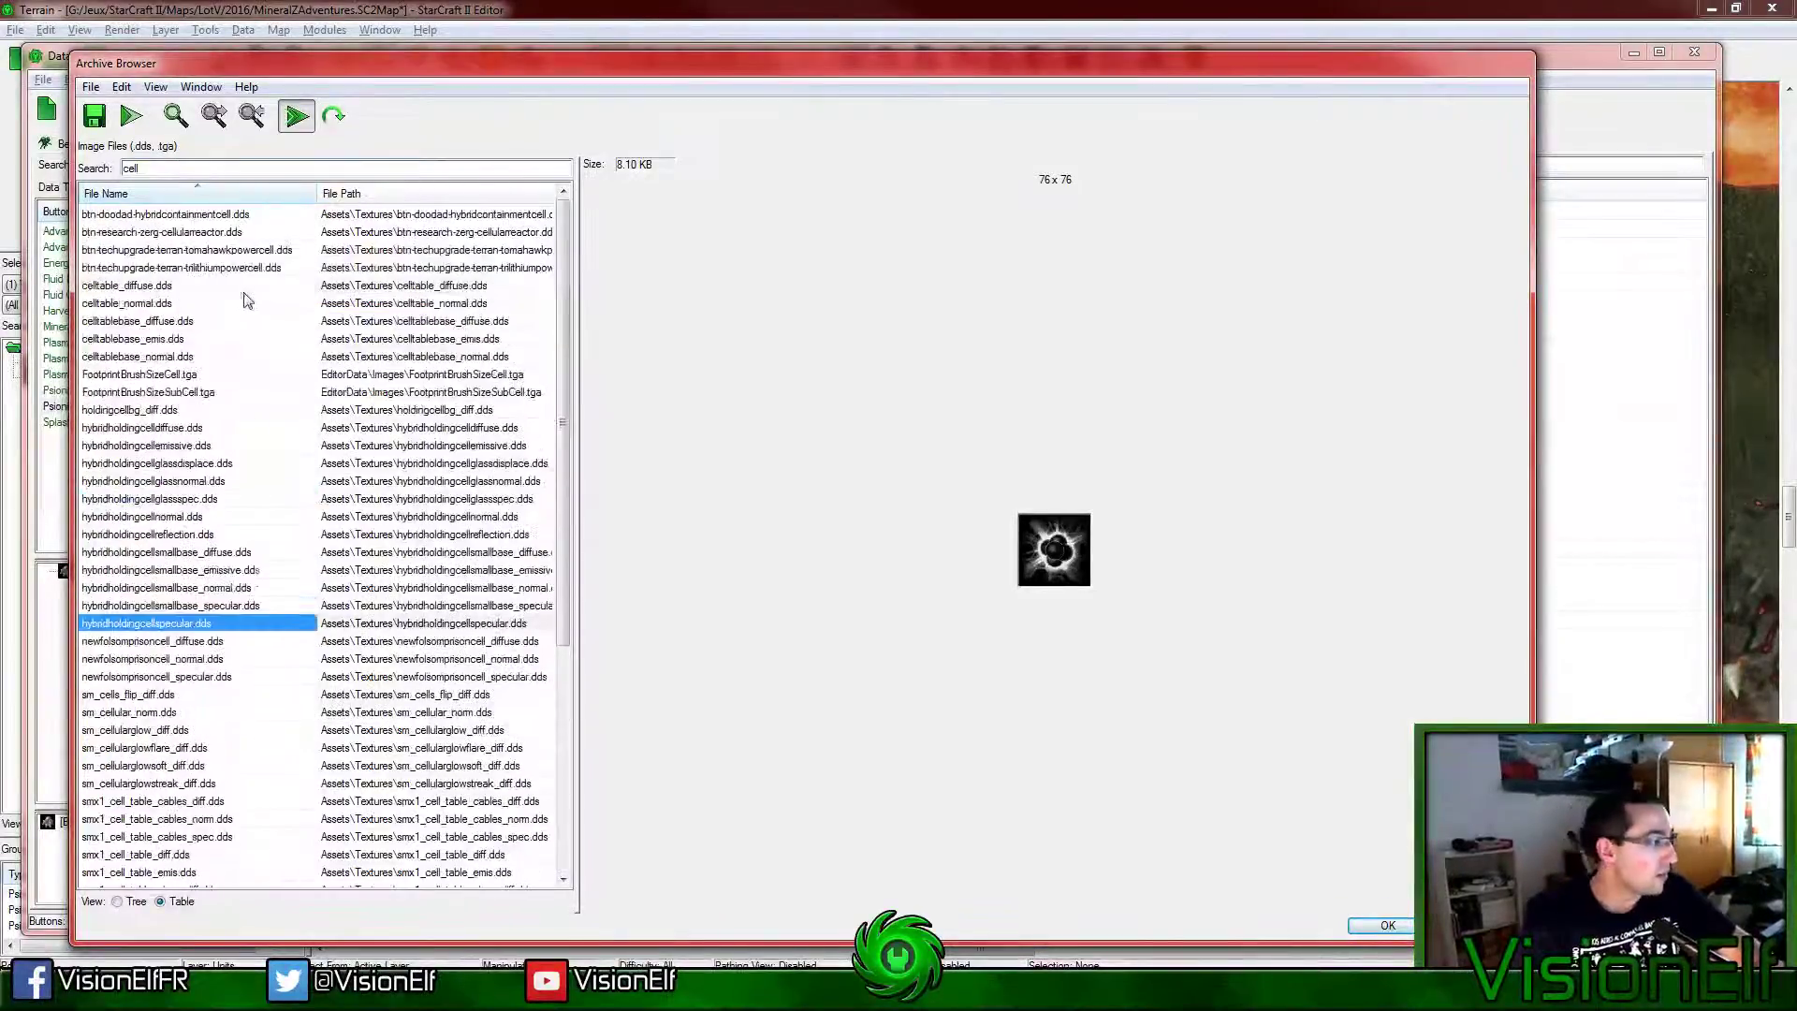
pyautogui.click(264, 269)
pyautogui.click(273, 250)
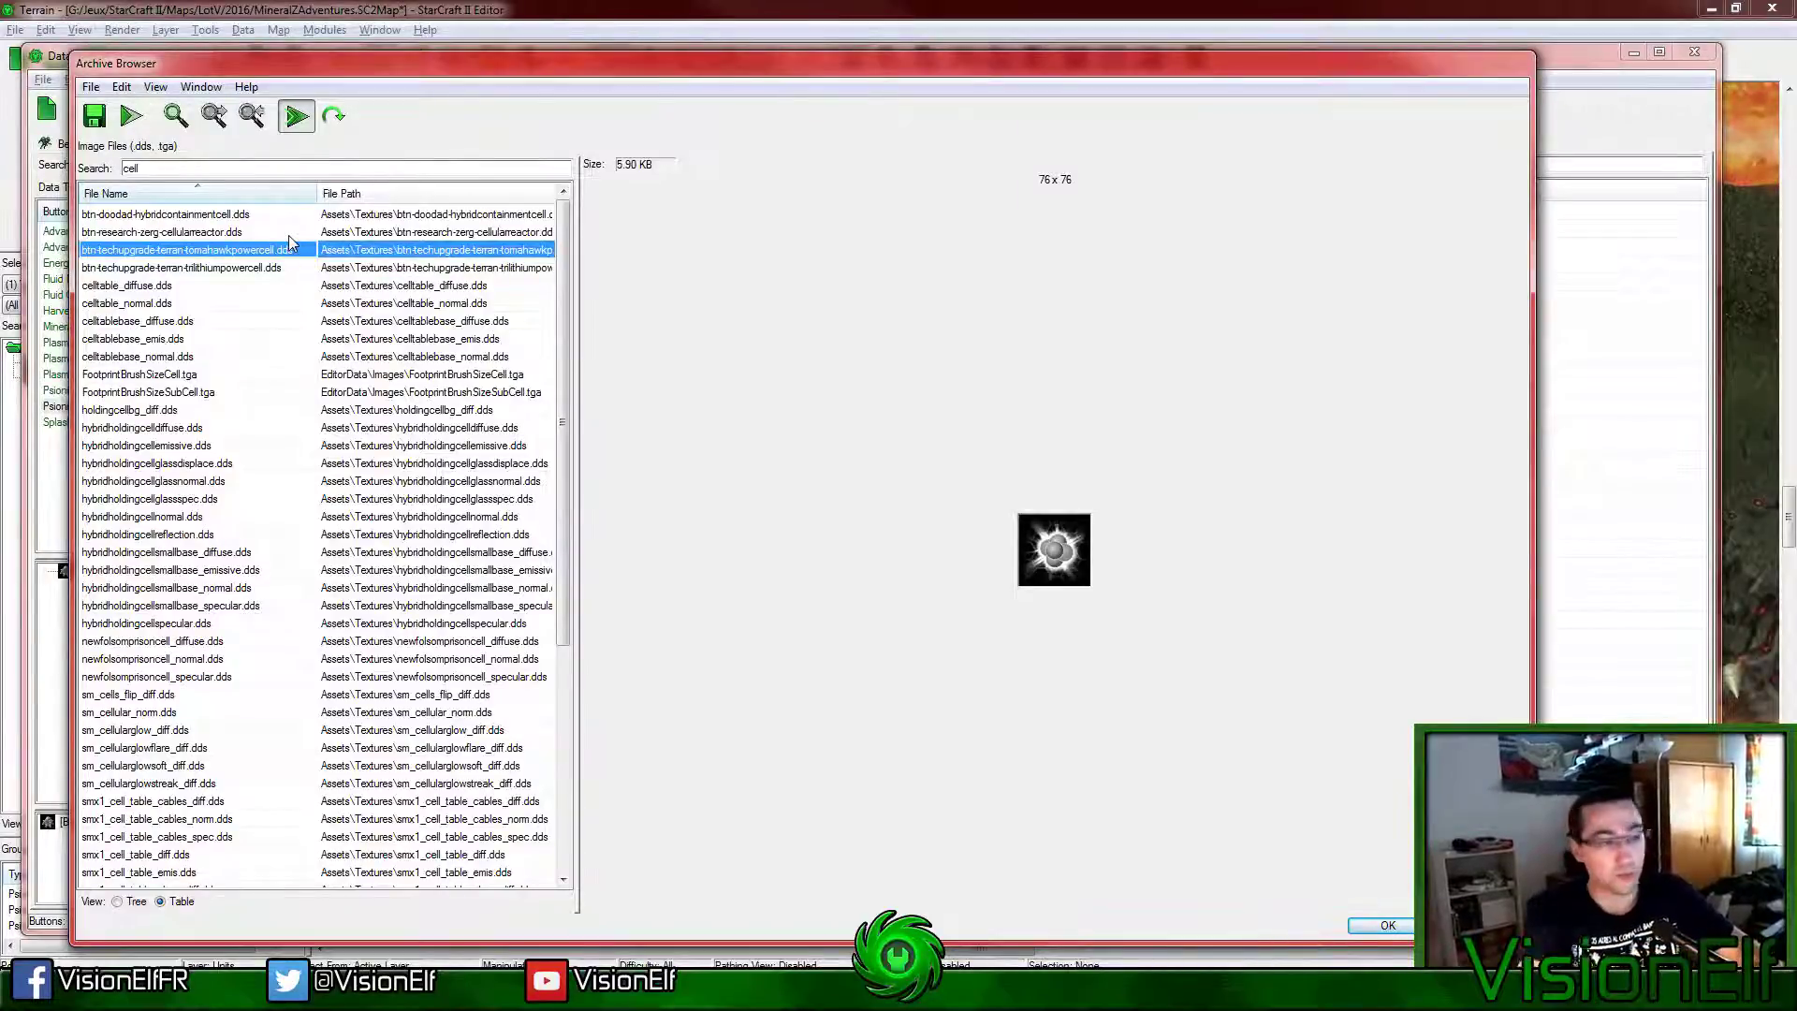
# Step: Search 'antimatter', pick btn-antimatter.dds and confirm it
pyautogui.doubleClick(341, 169)
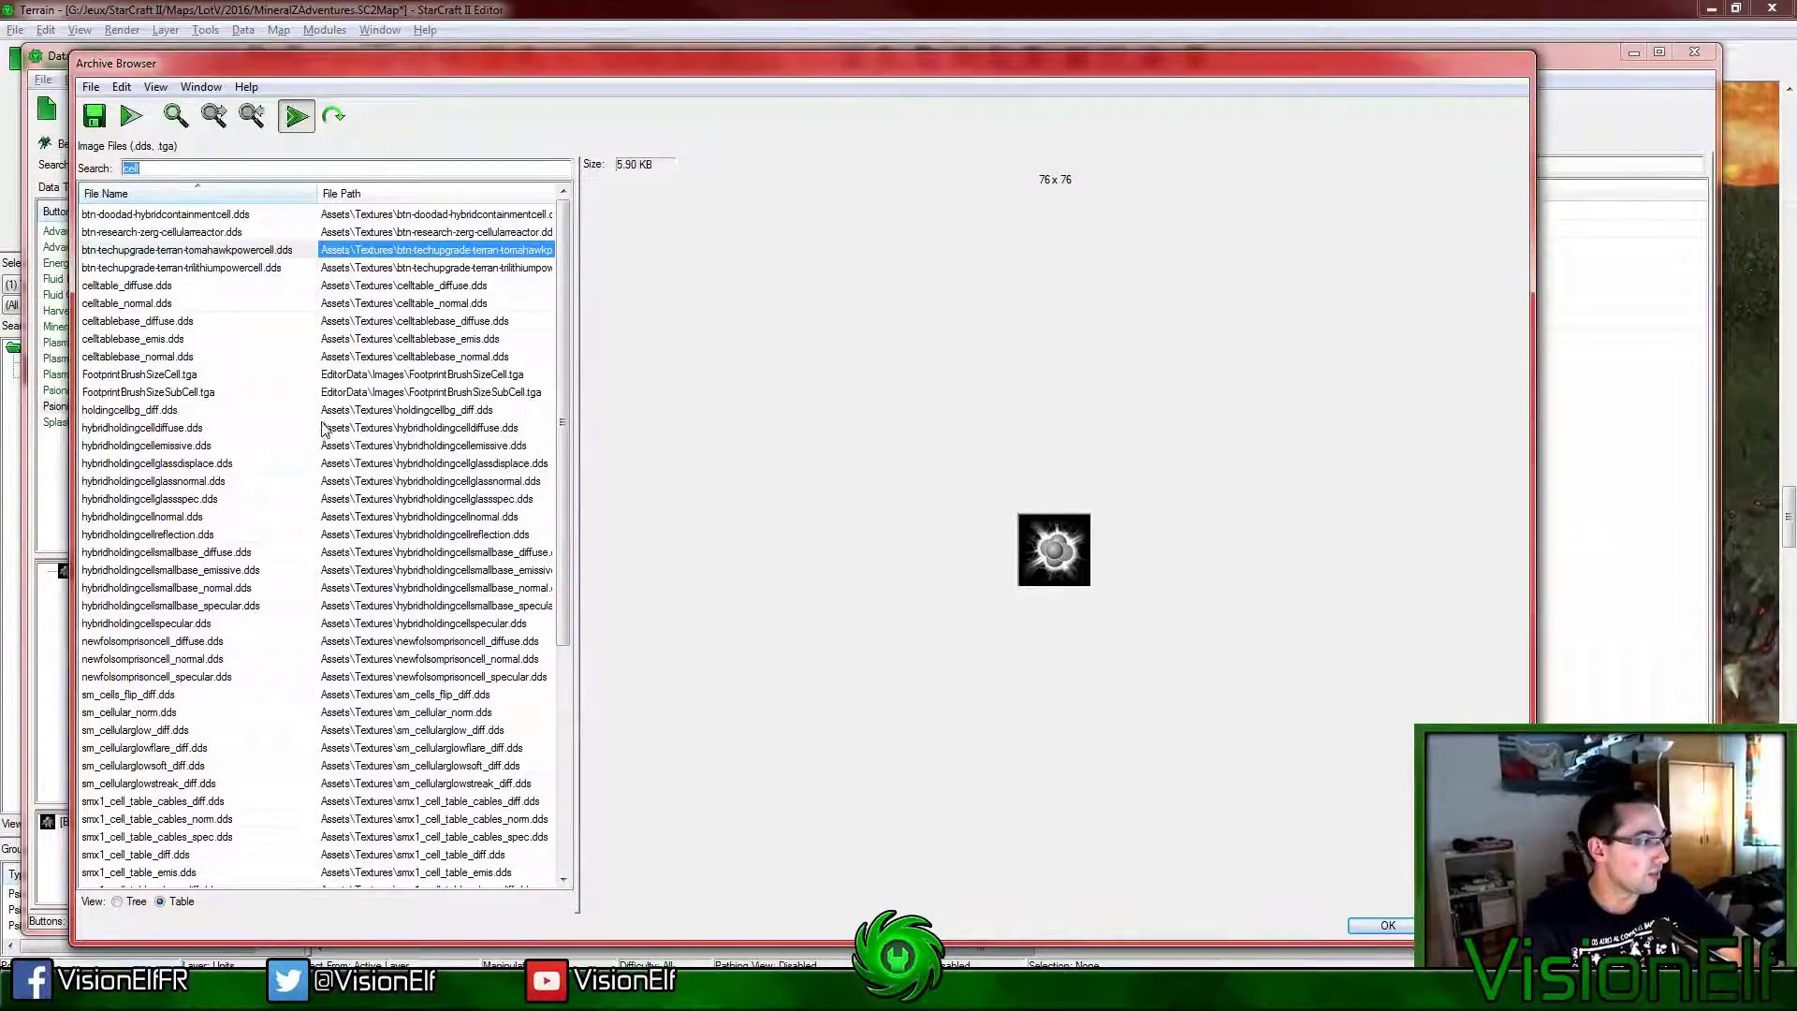
pyautogui.write('antimater')
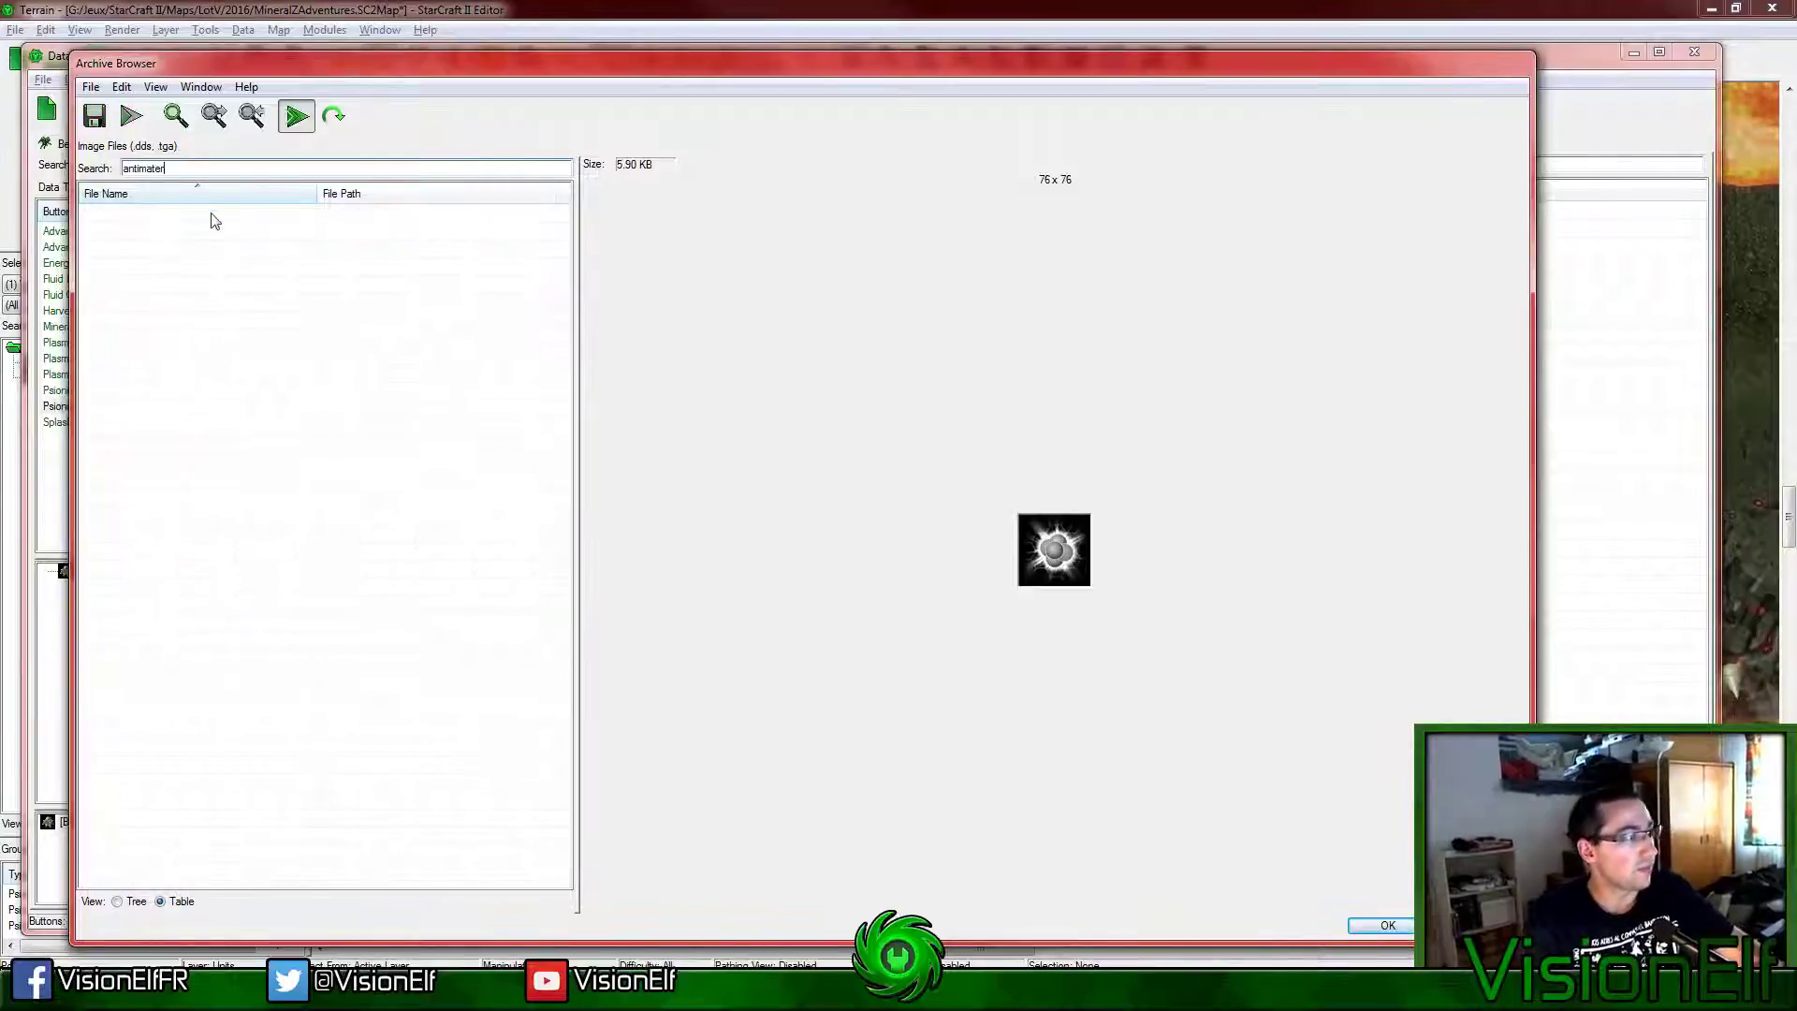
pyautogui.click(155, 169)
pyautogui.write('t')
pyautogui.click(172, 215)
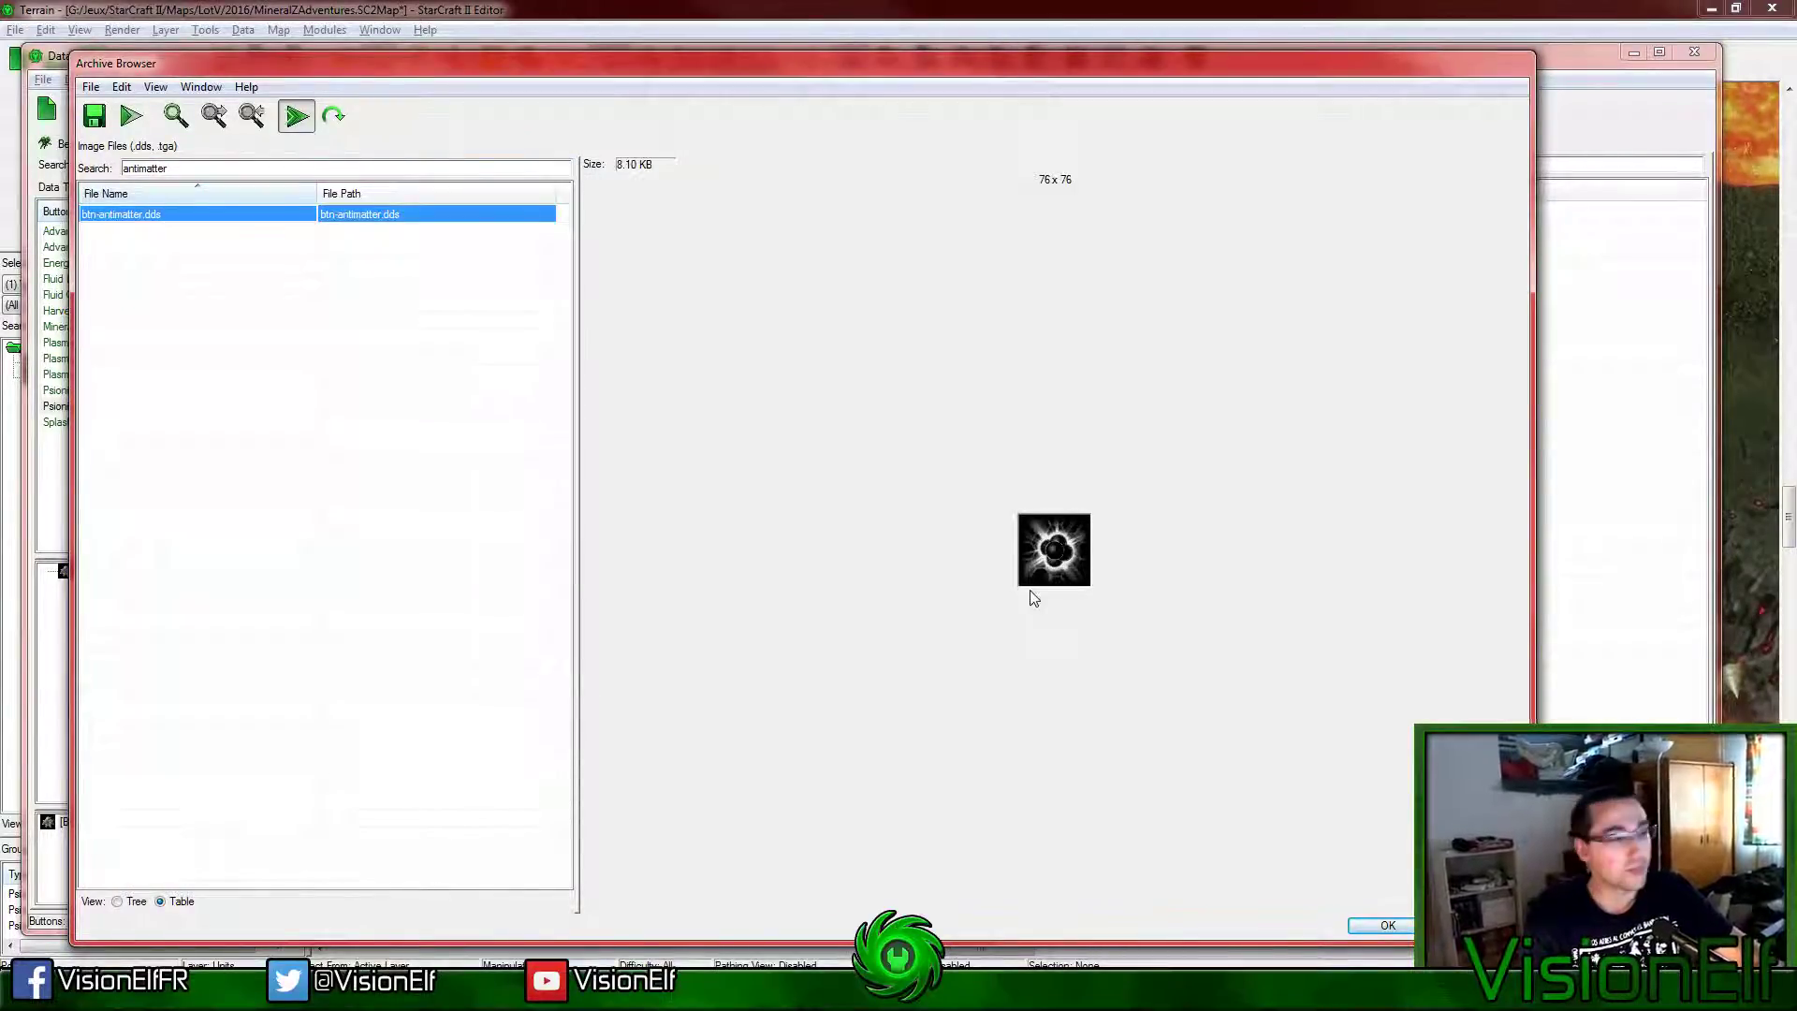
pyautogui.click(1376, 926)
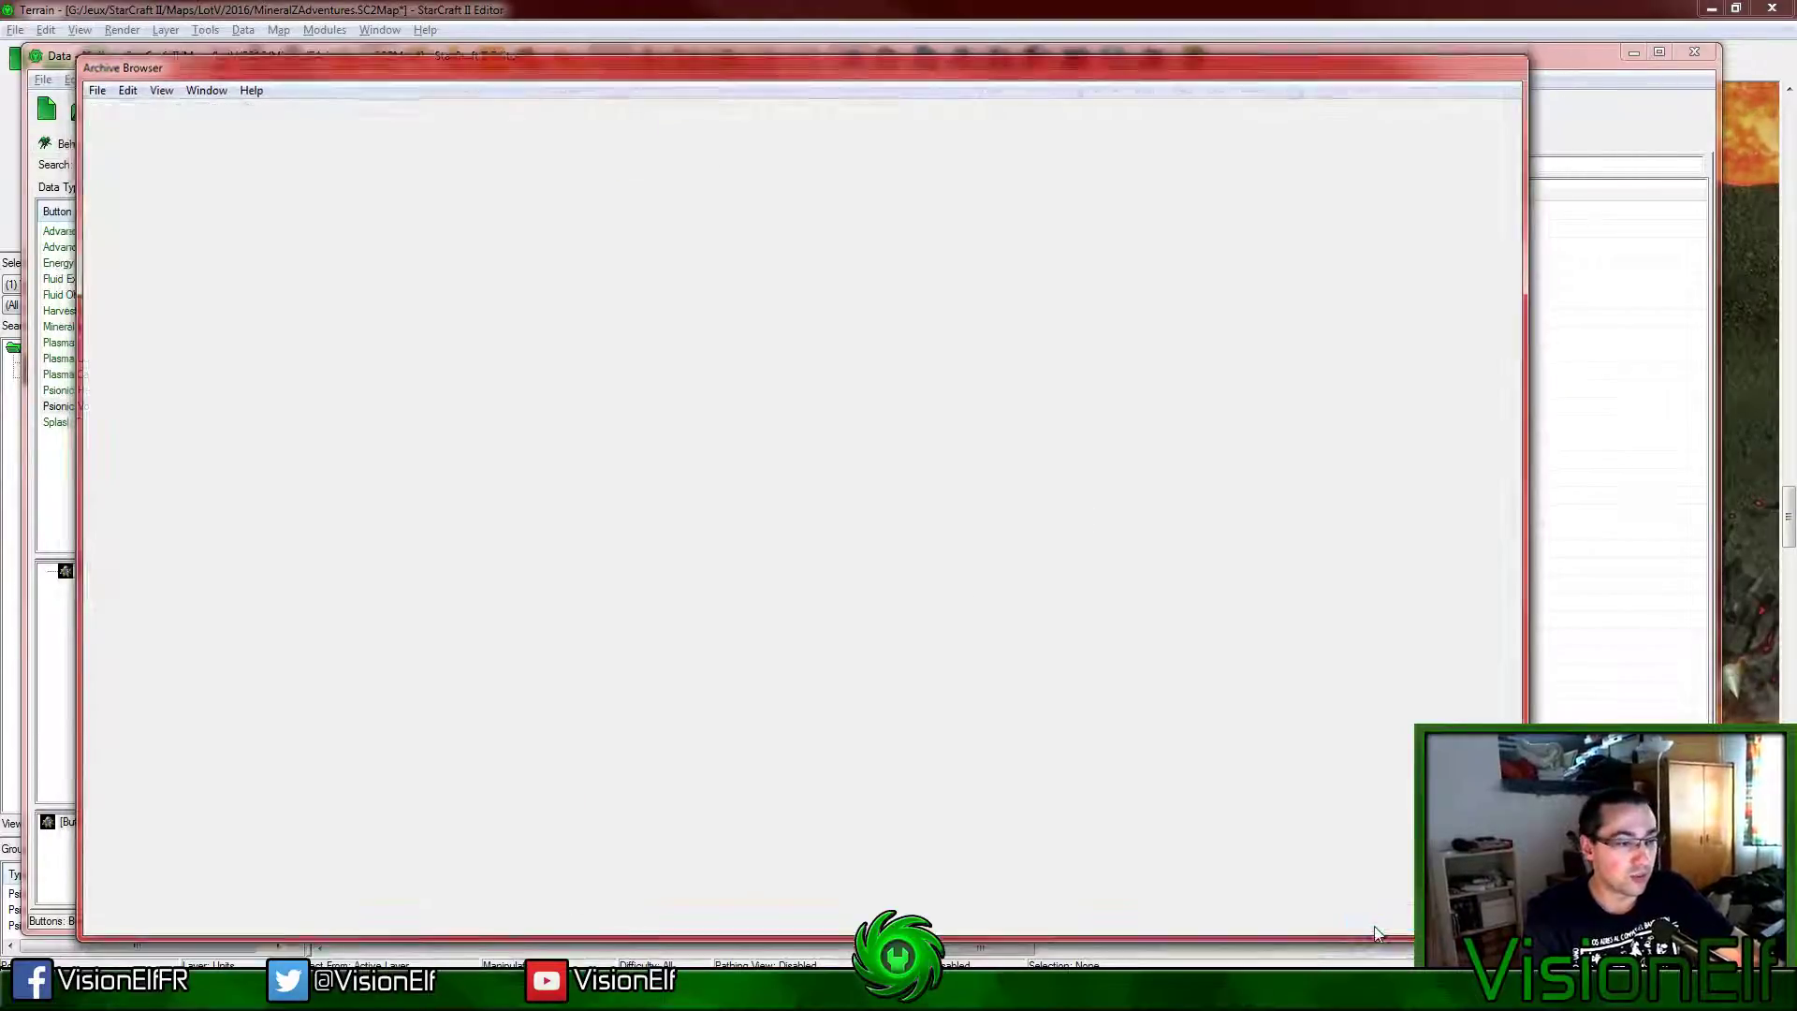
# Step: Swap the second cost icon's disintegration path for btn-antimatter.dds, then select the old cannon description
pyautogui.rightClick(872, 587)
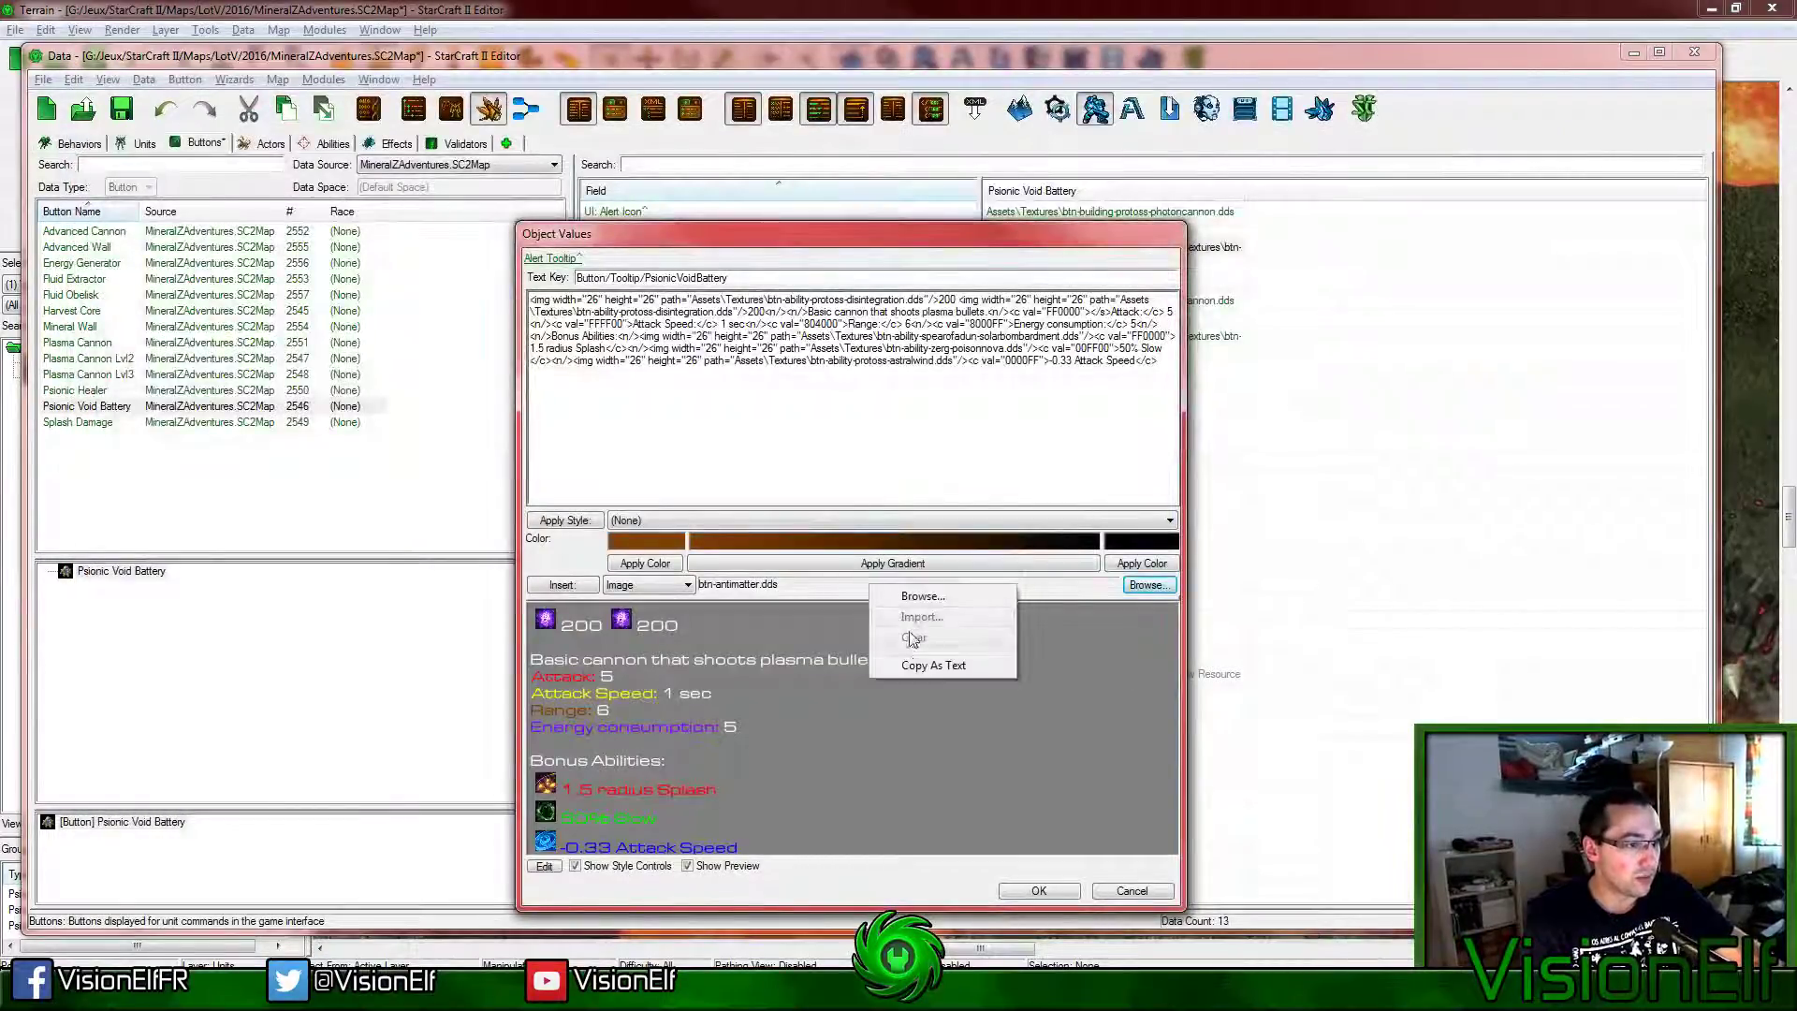
pyautogui.click(920, 665)
pyautogui.moveTo(692, 300); pyautogui.dragTo(1018, 302)
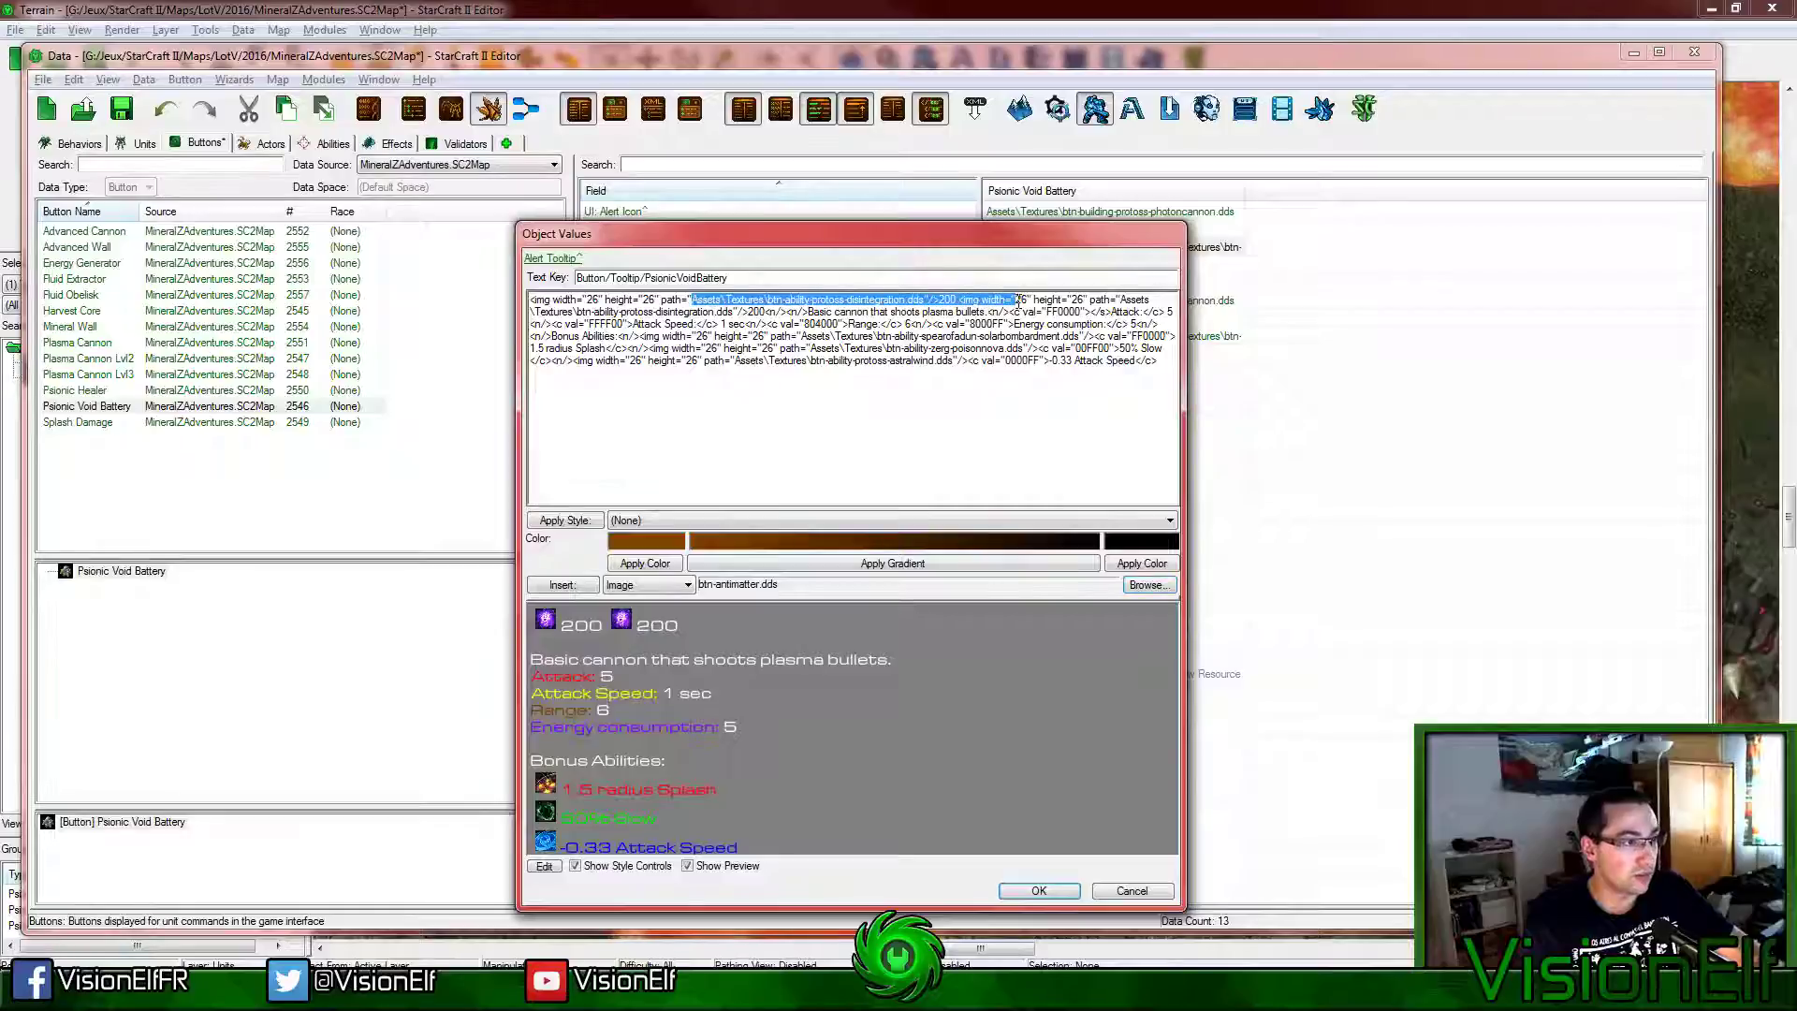
pyautogui.click(1072, 312)
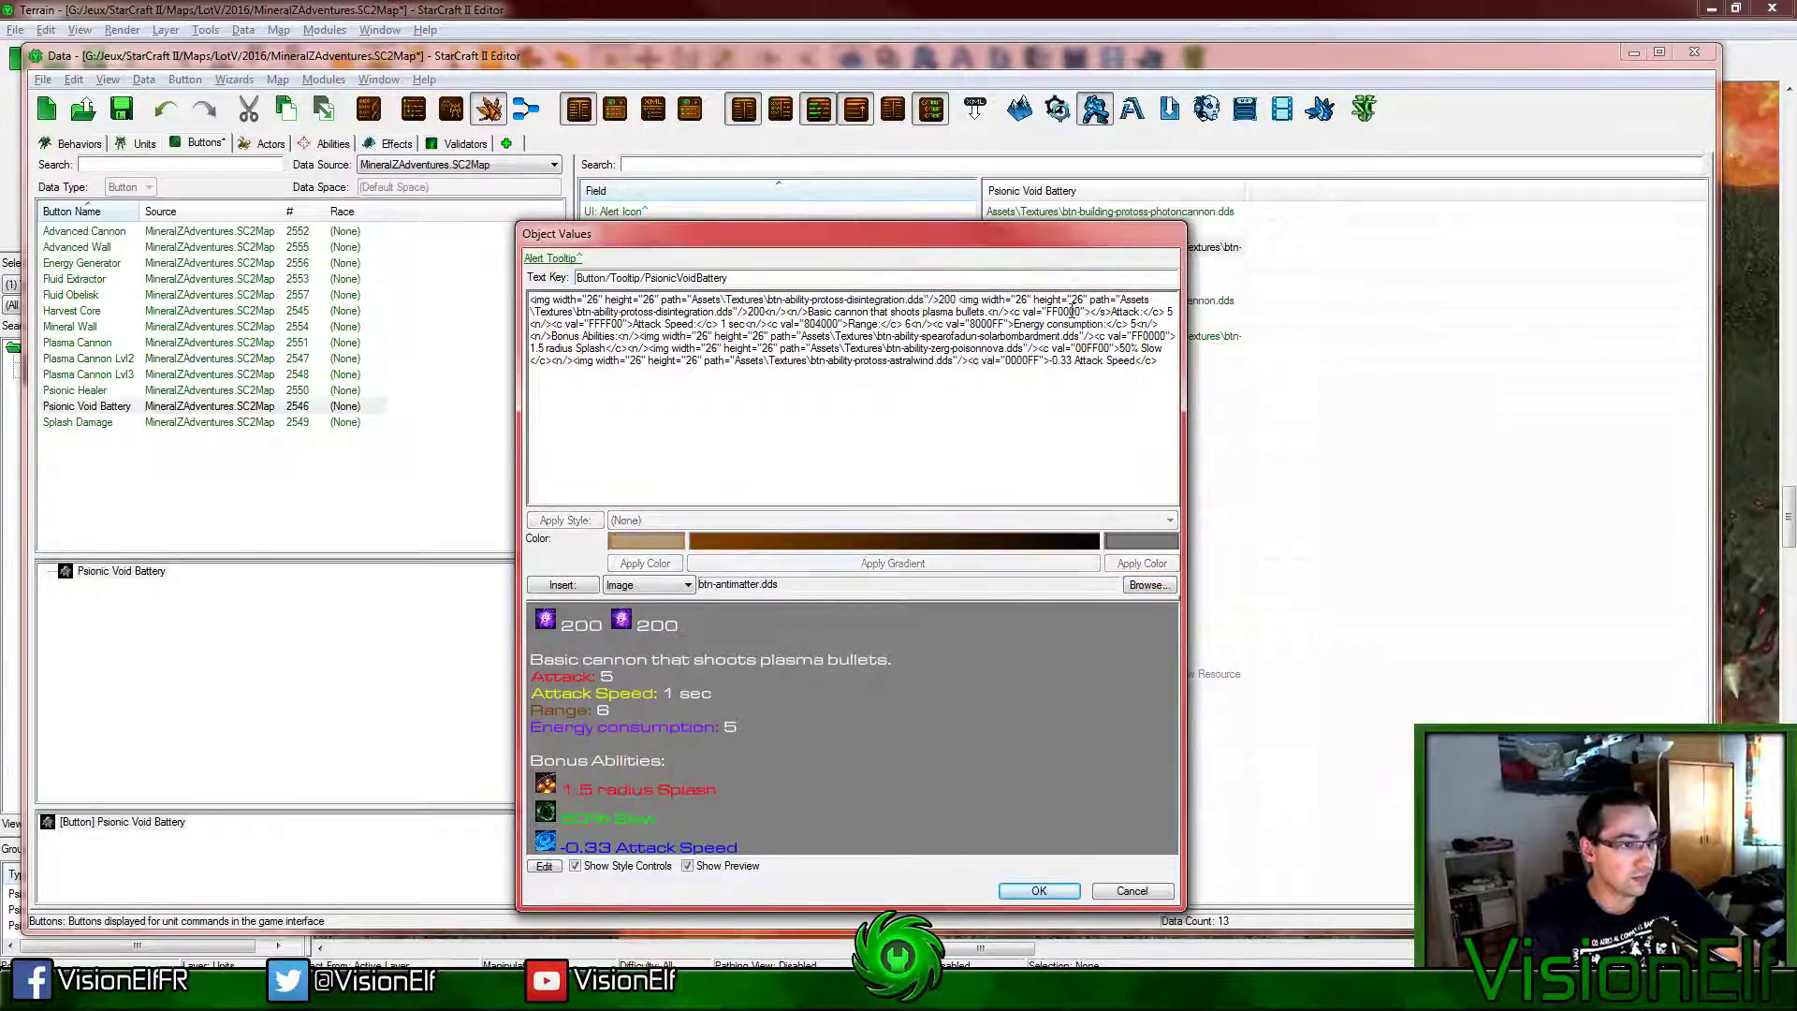
pyautogui.moveTo(1121, 300); pyautogui.dragTo(733, 312)
pyautogui.hotkey('ctrl', 'v')
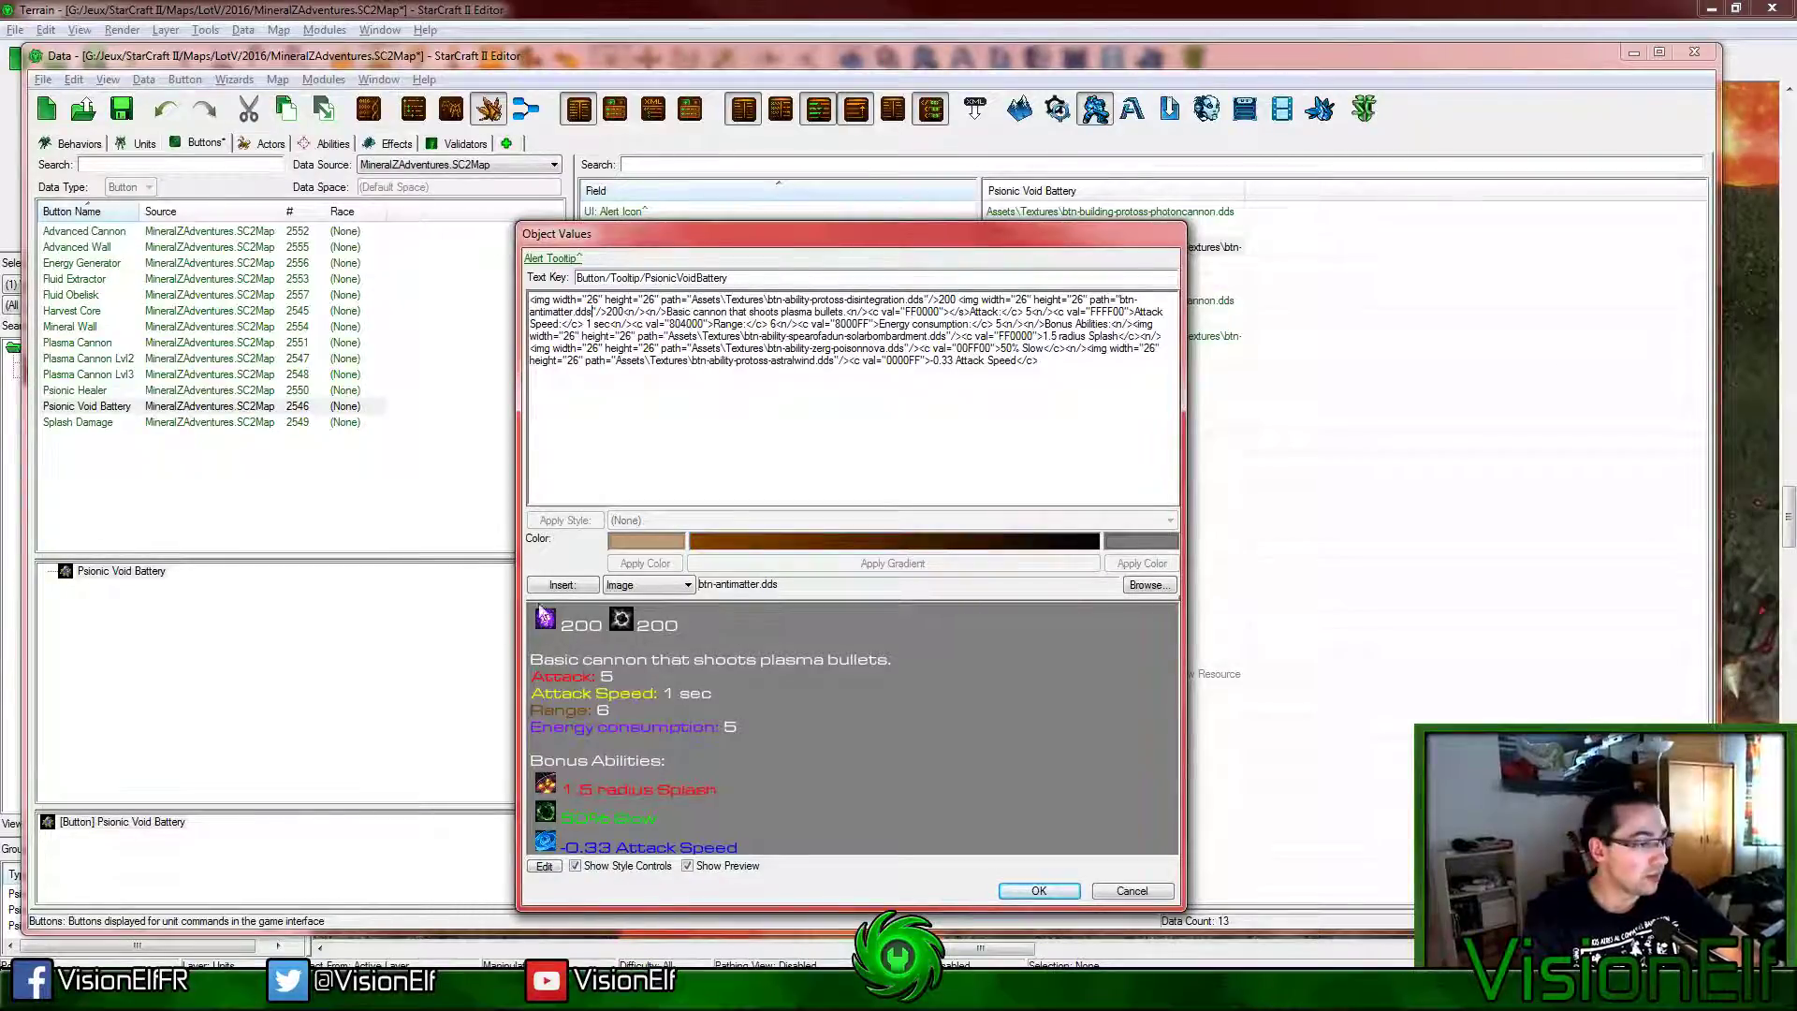
pyautogui.moveTo(666, 311); pyautogui.dragTo(845, 313)
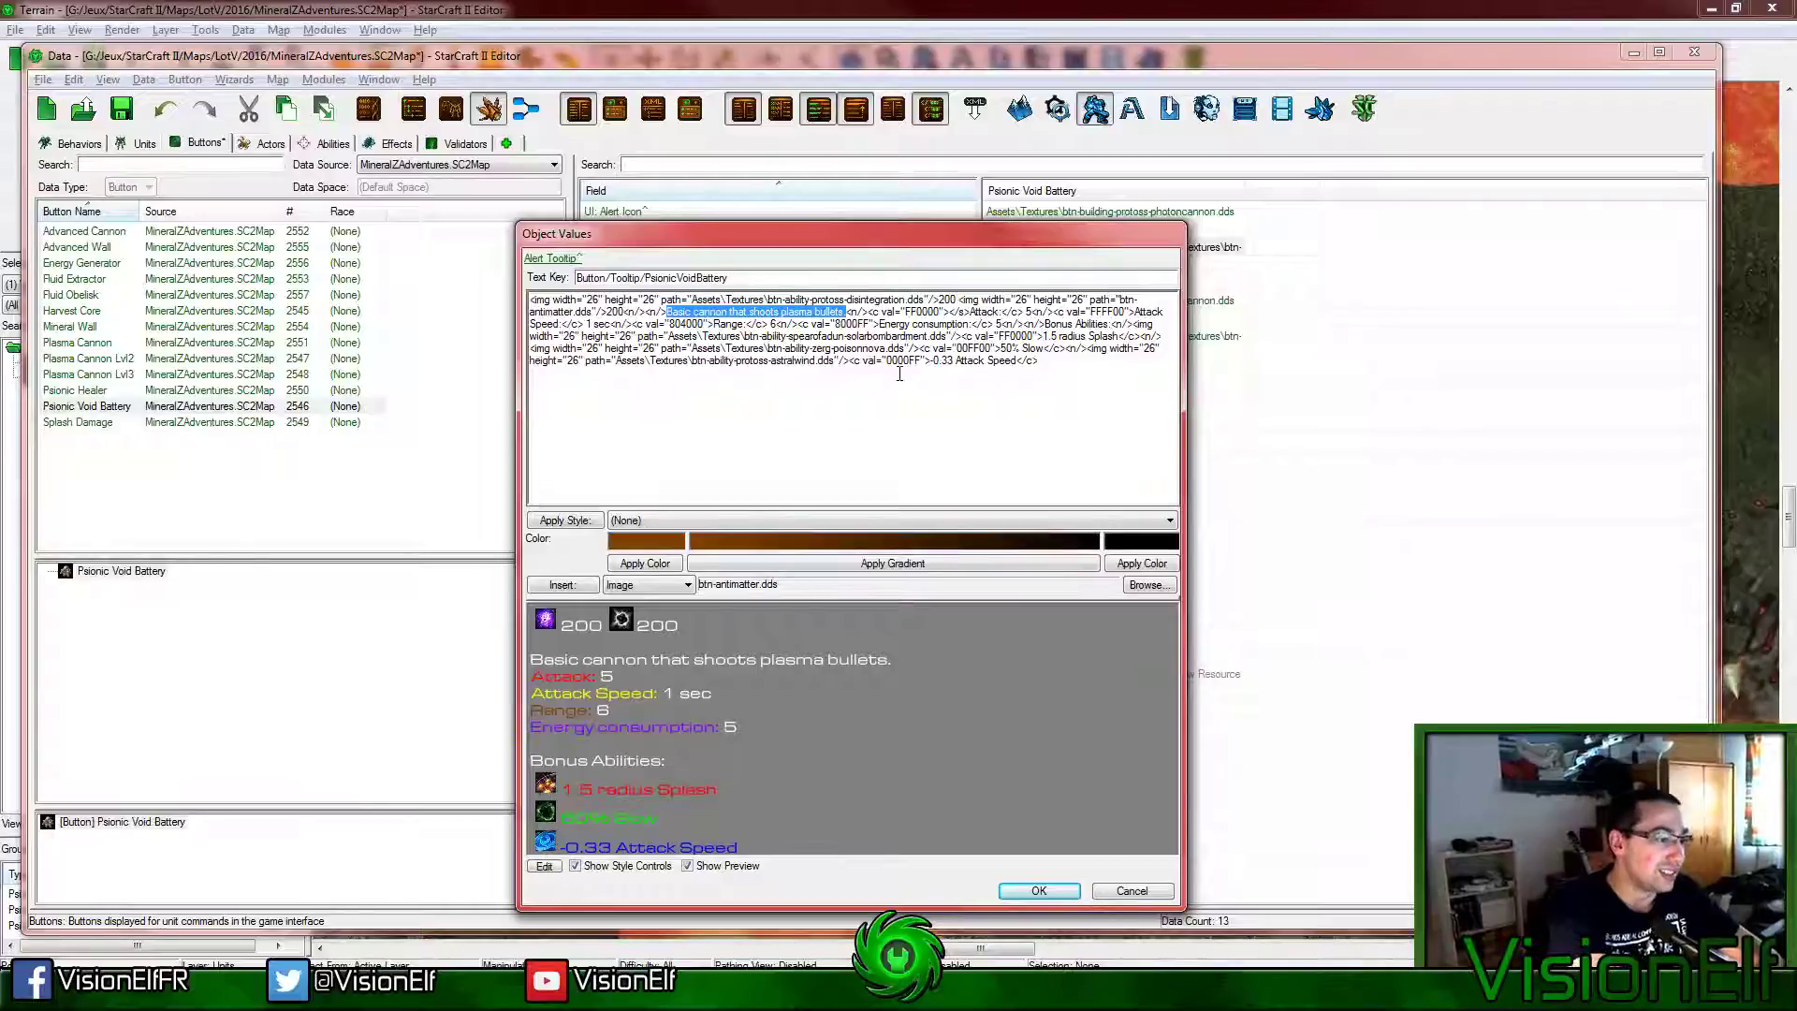
# Step: Replace the description with 'Ultimate defense building that create black holes on enemies, slowing and damaging them.'
pyautogui.press('BackSpace')
pyautogui.write('U')
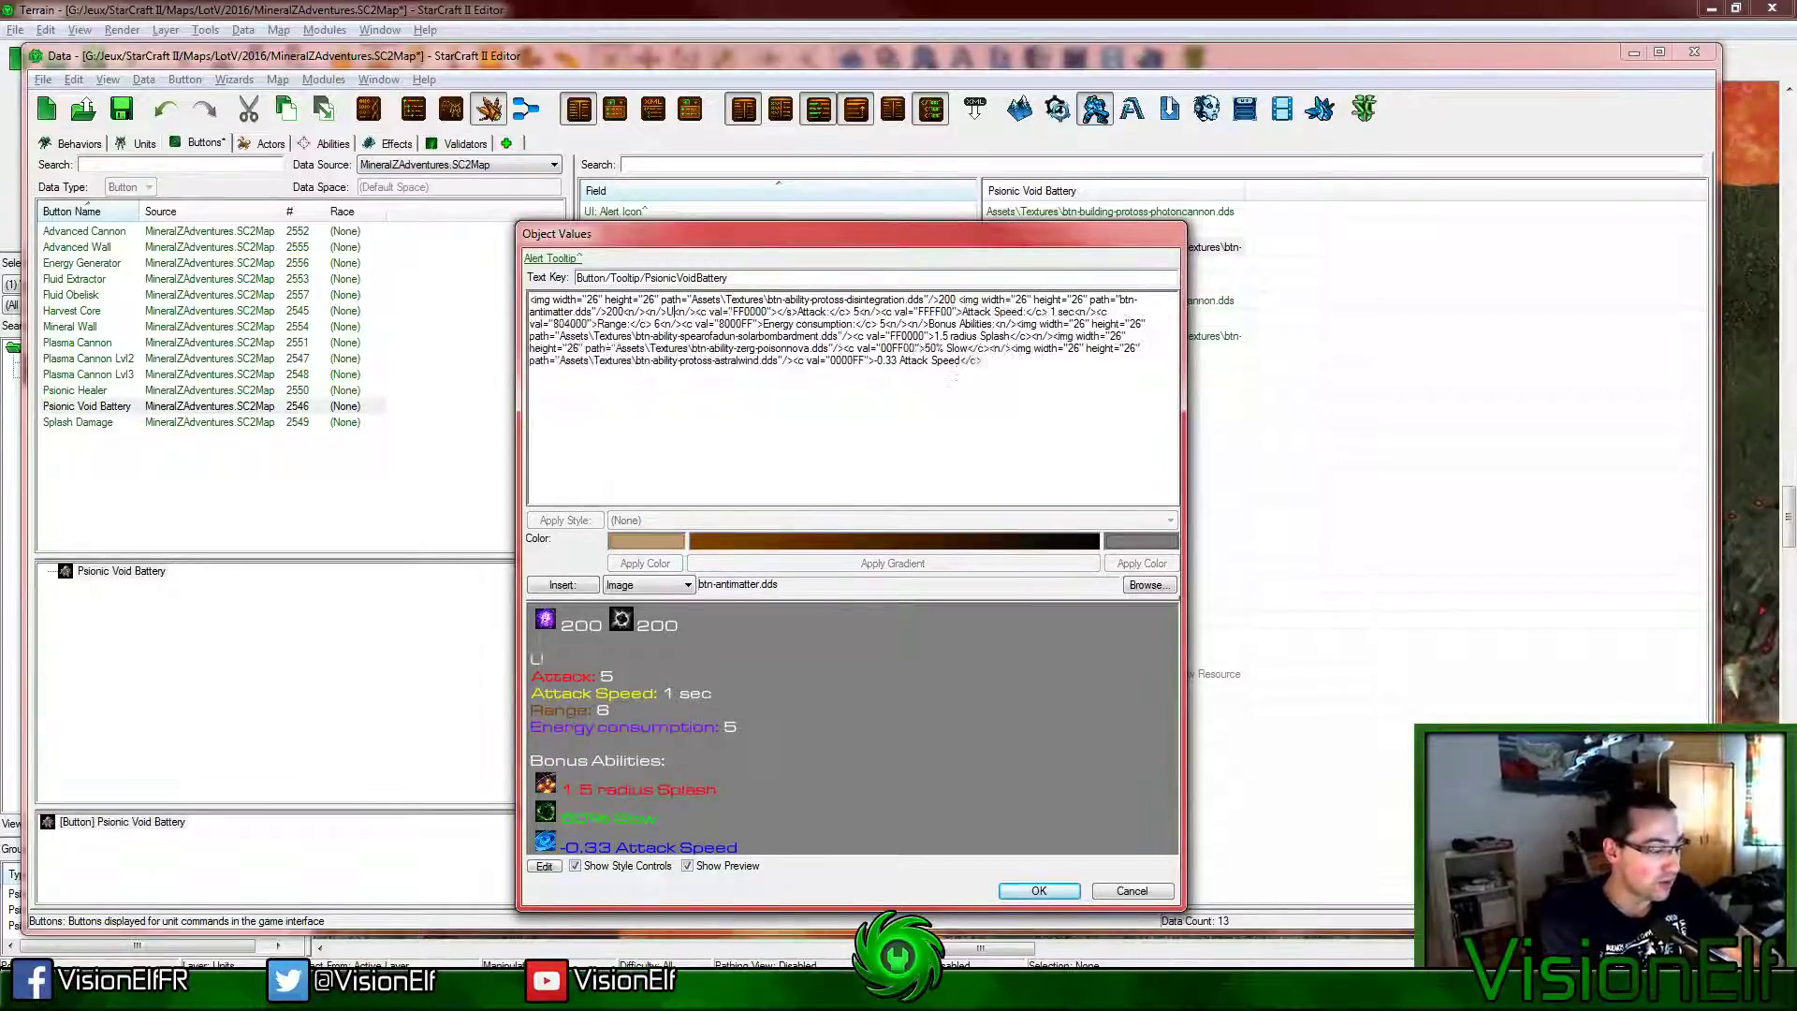
pyautogui.write('ltimate defense bui')
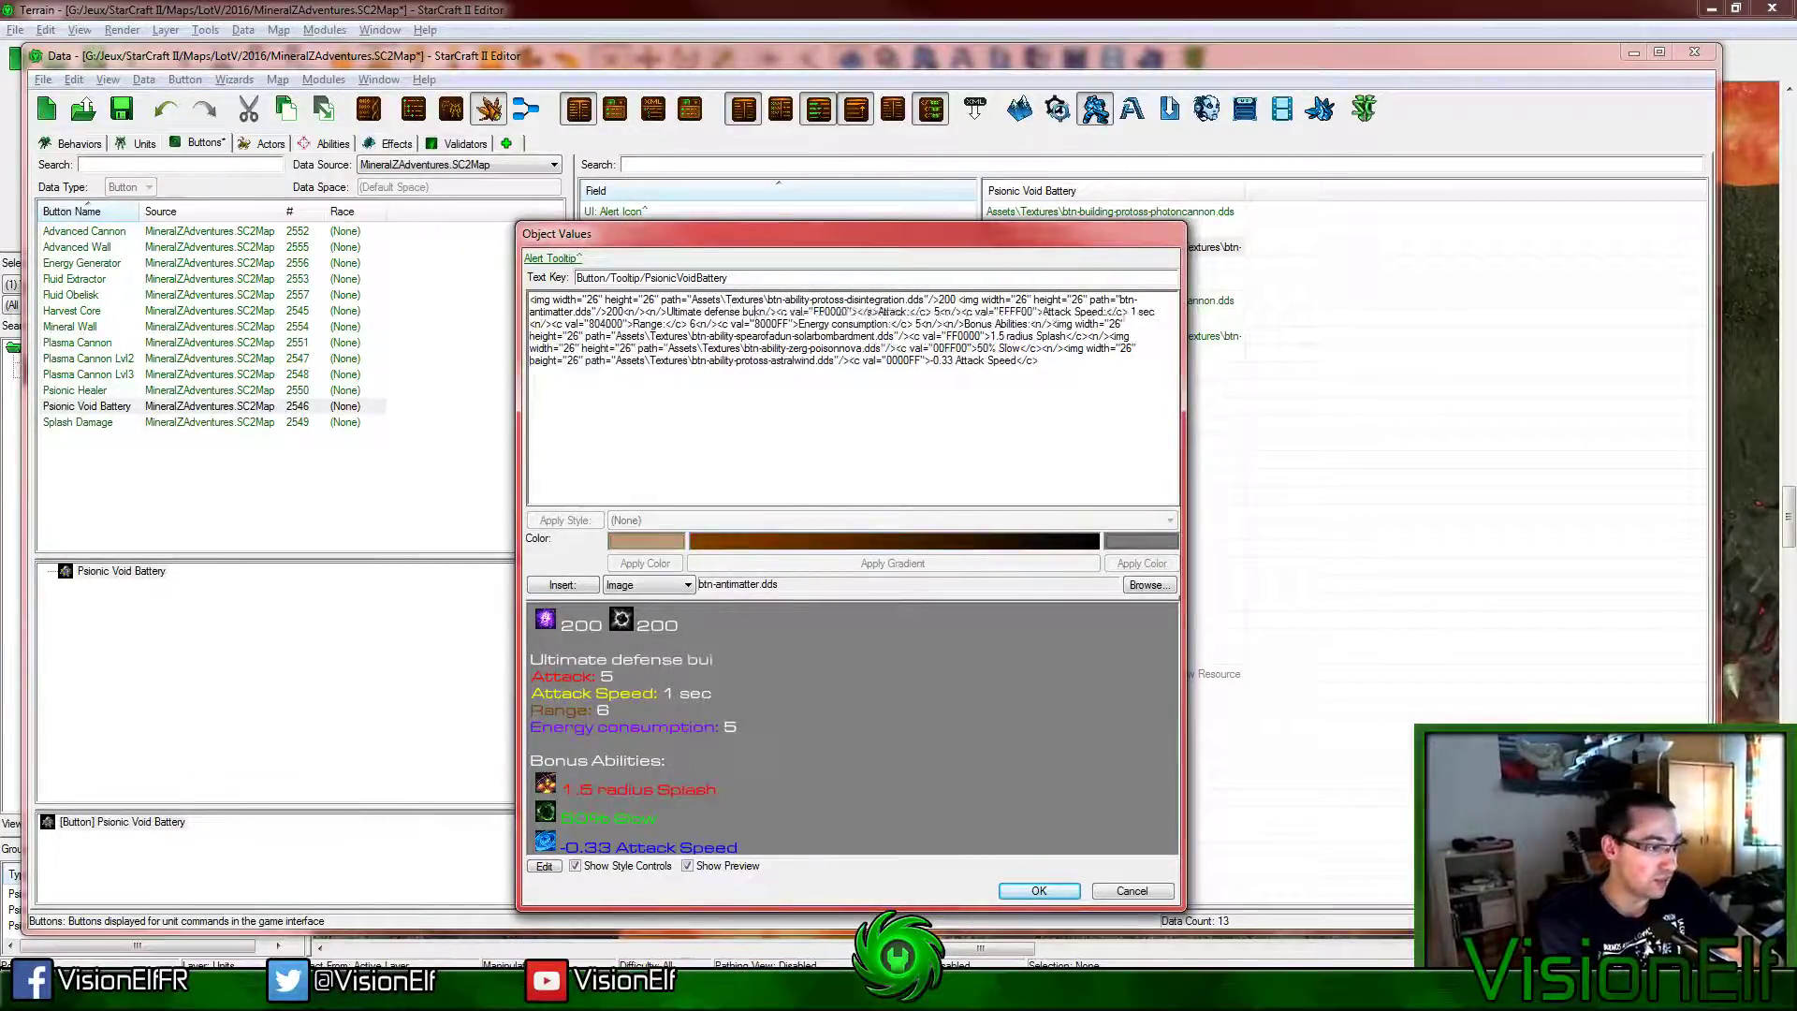
pyautogui.write('lding that cr')
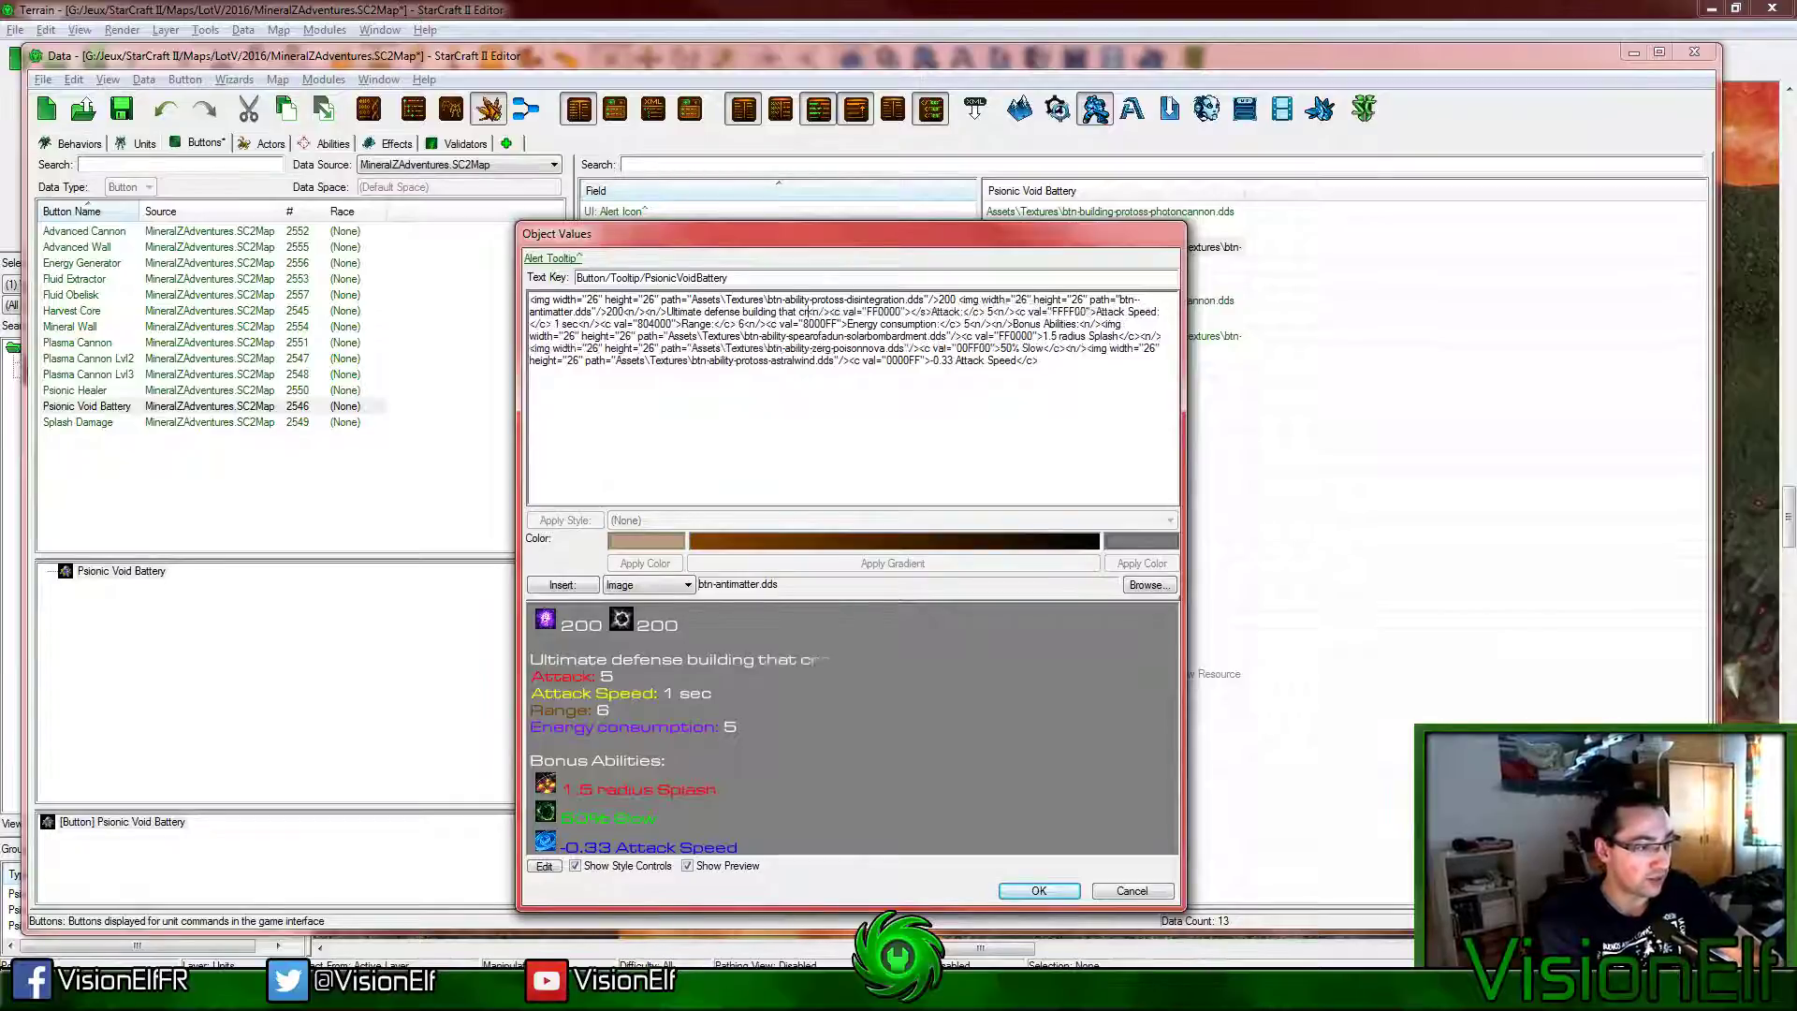
pyautogui.write('eate black ')
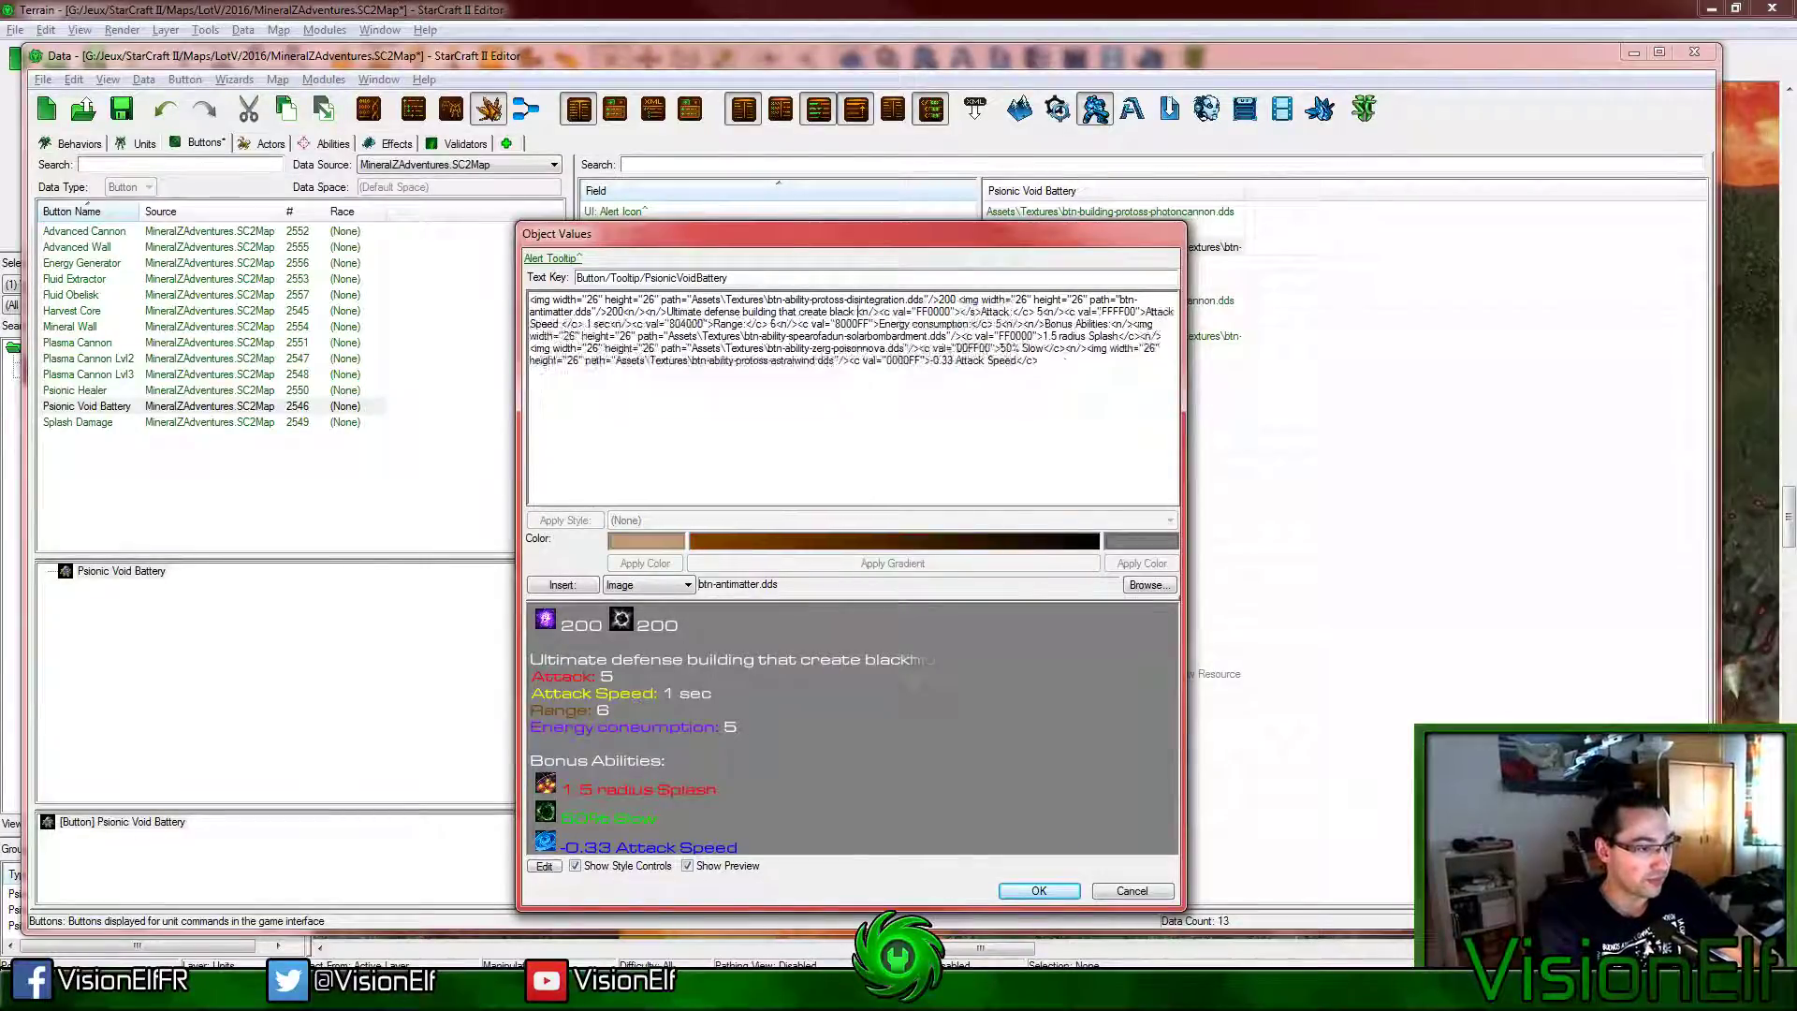
pyautogui.write('holes on impac')
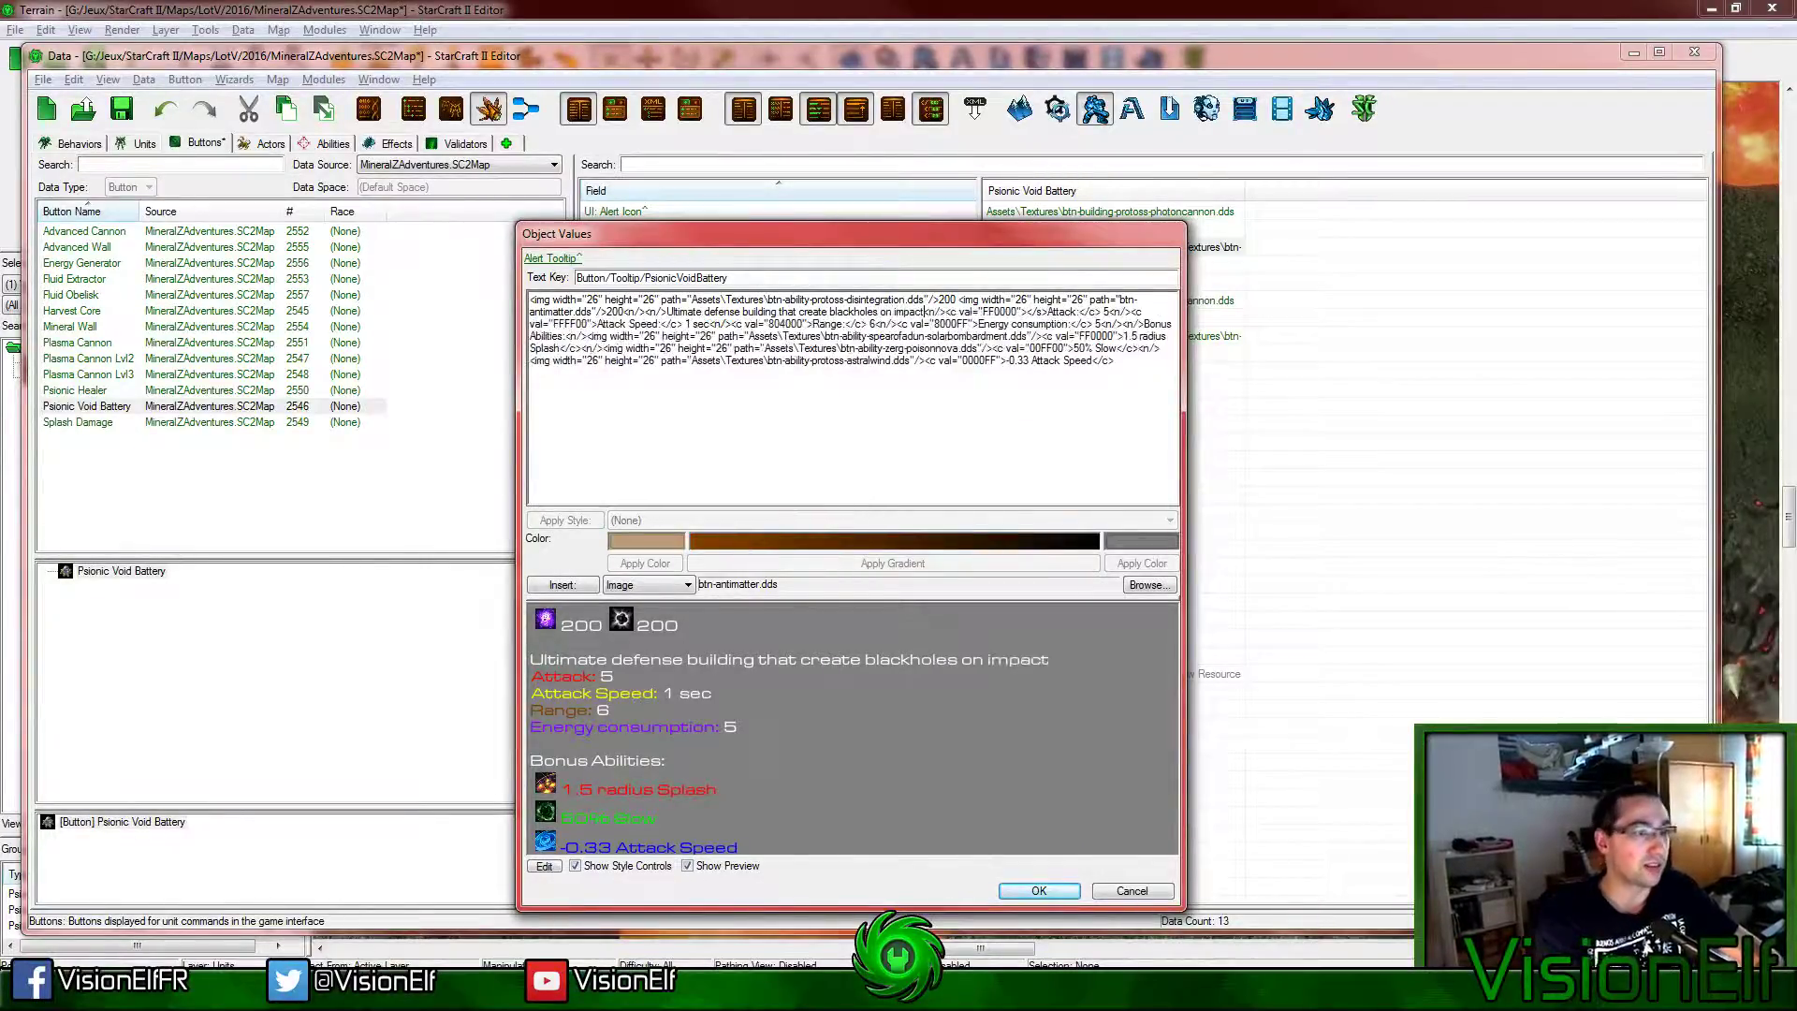
pyautogui.write('t')
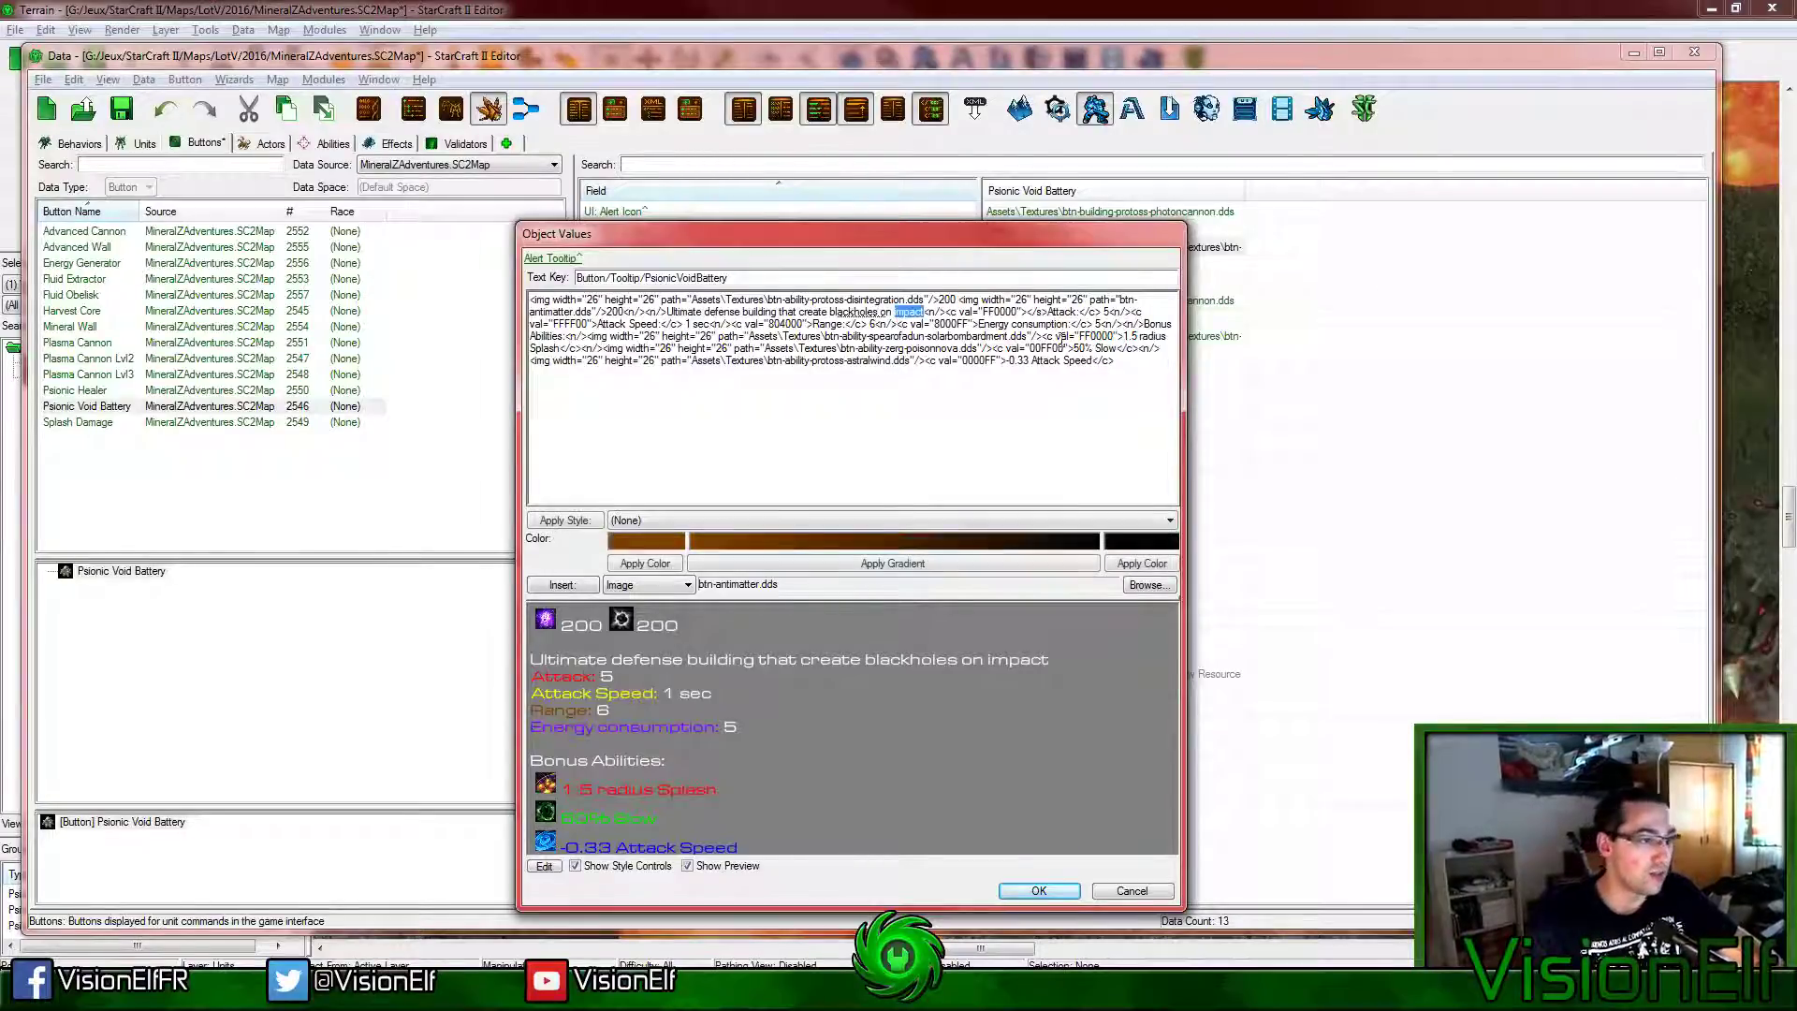
pyautogui.press('BackSpace')
pyautogui.press('BackSpace')
pyautogui.press('BackSpace')
pyautogui.press('BackSpace')
pyautogui.press('BackSpace')
pyautogui.press('BackSpace')
pyautogui.write('enemies')
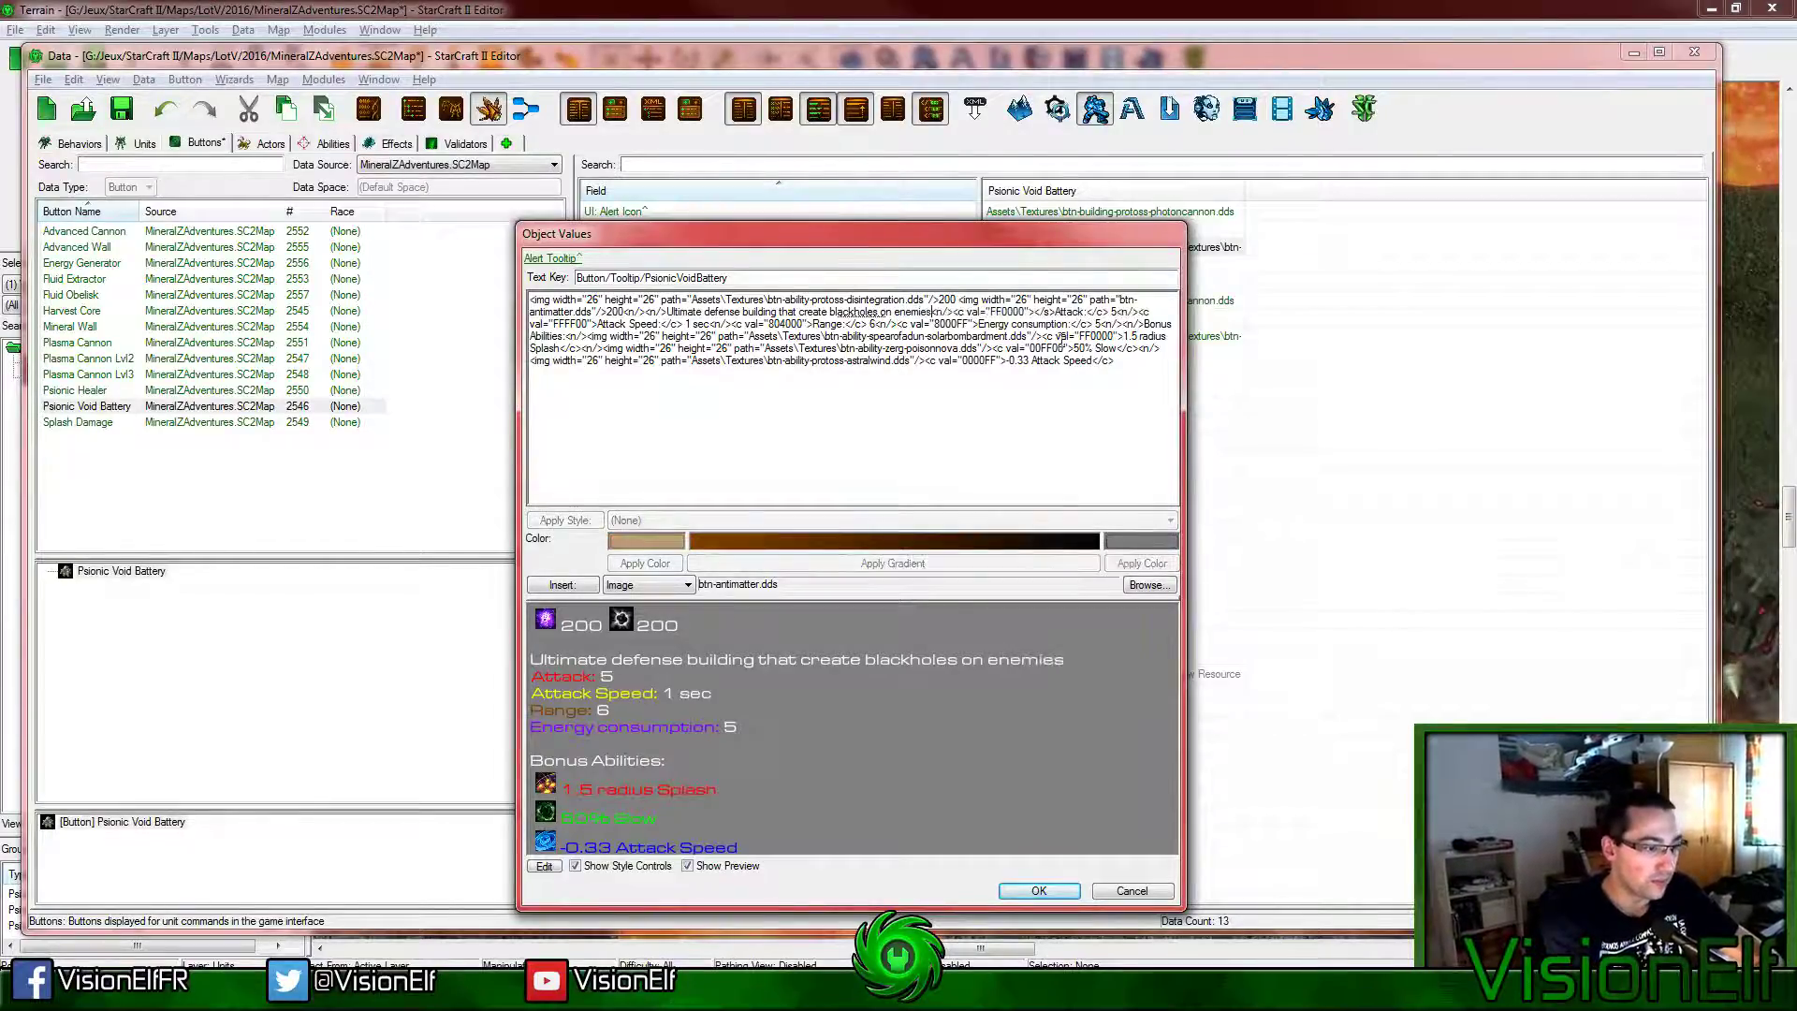
pyautogui.write(', slowi')
pyautogui.write('ng an')
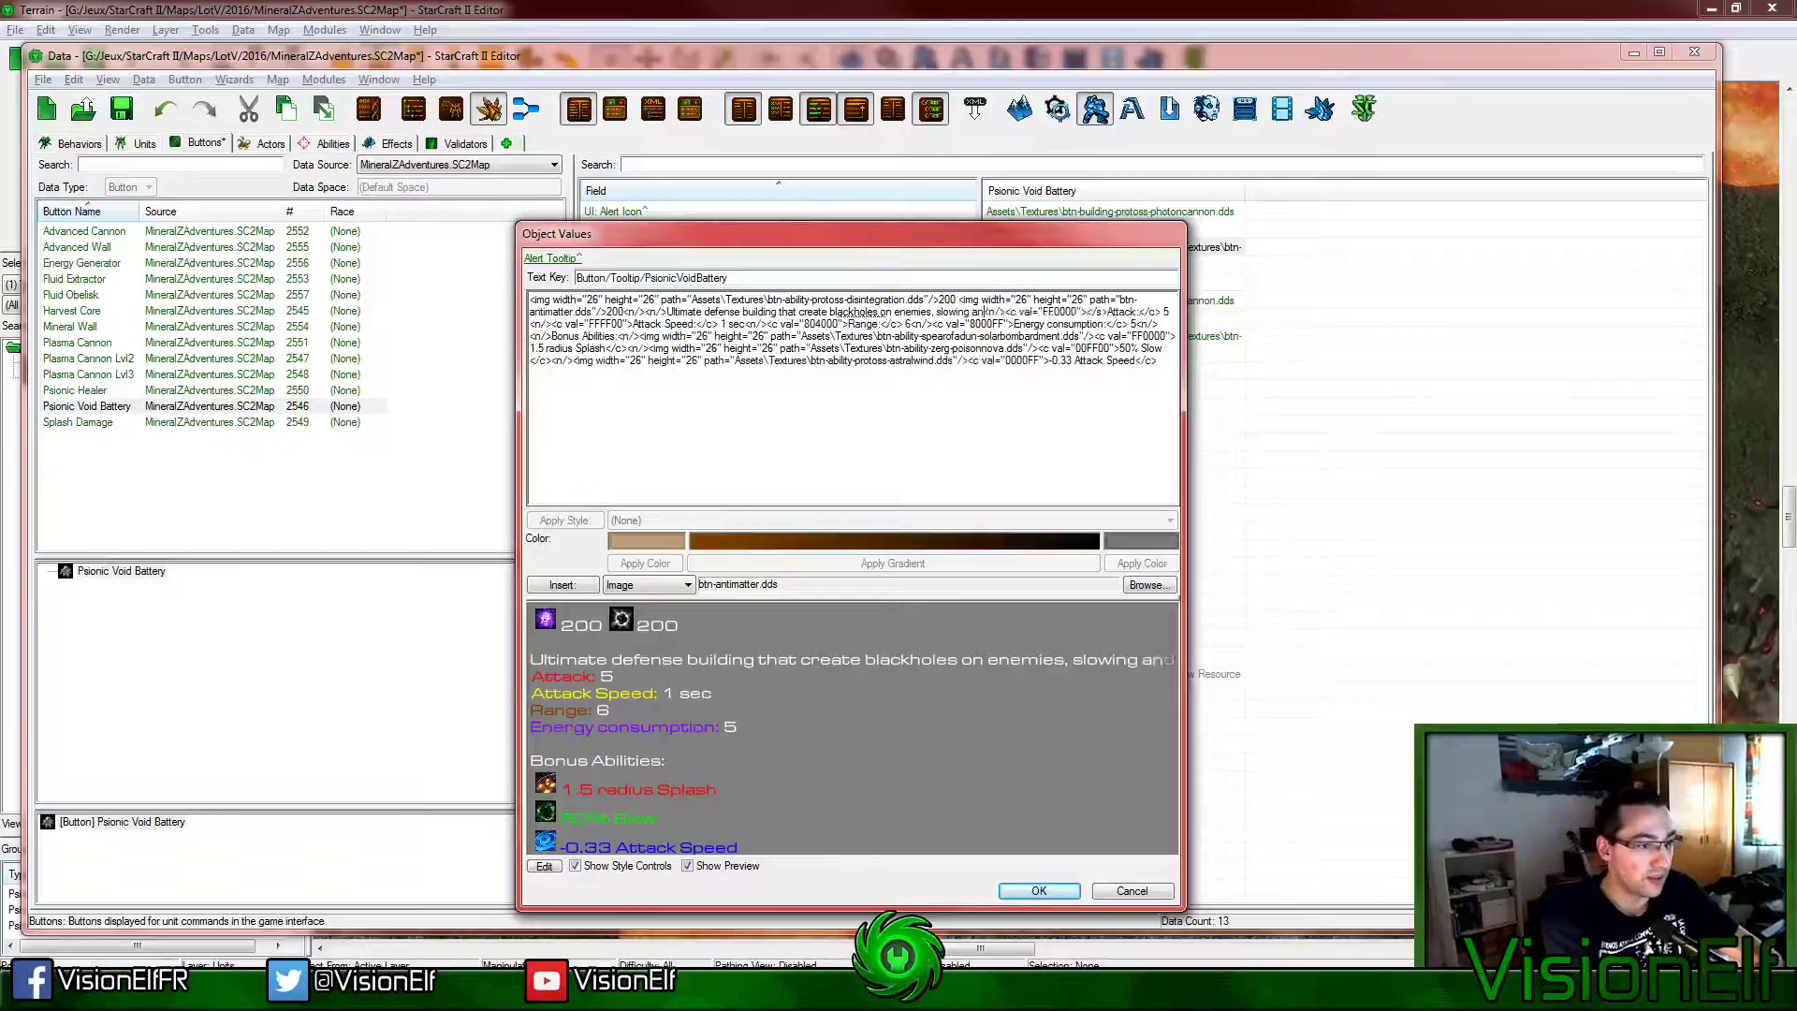
pyautogui.write('d dama')
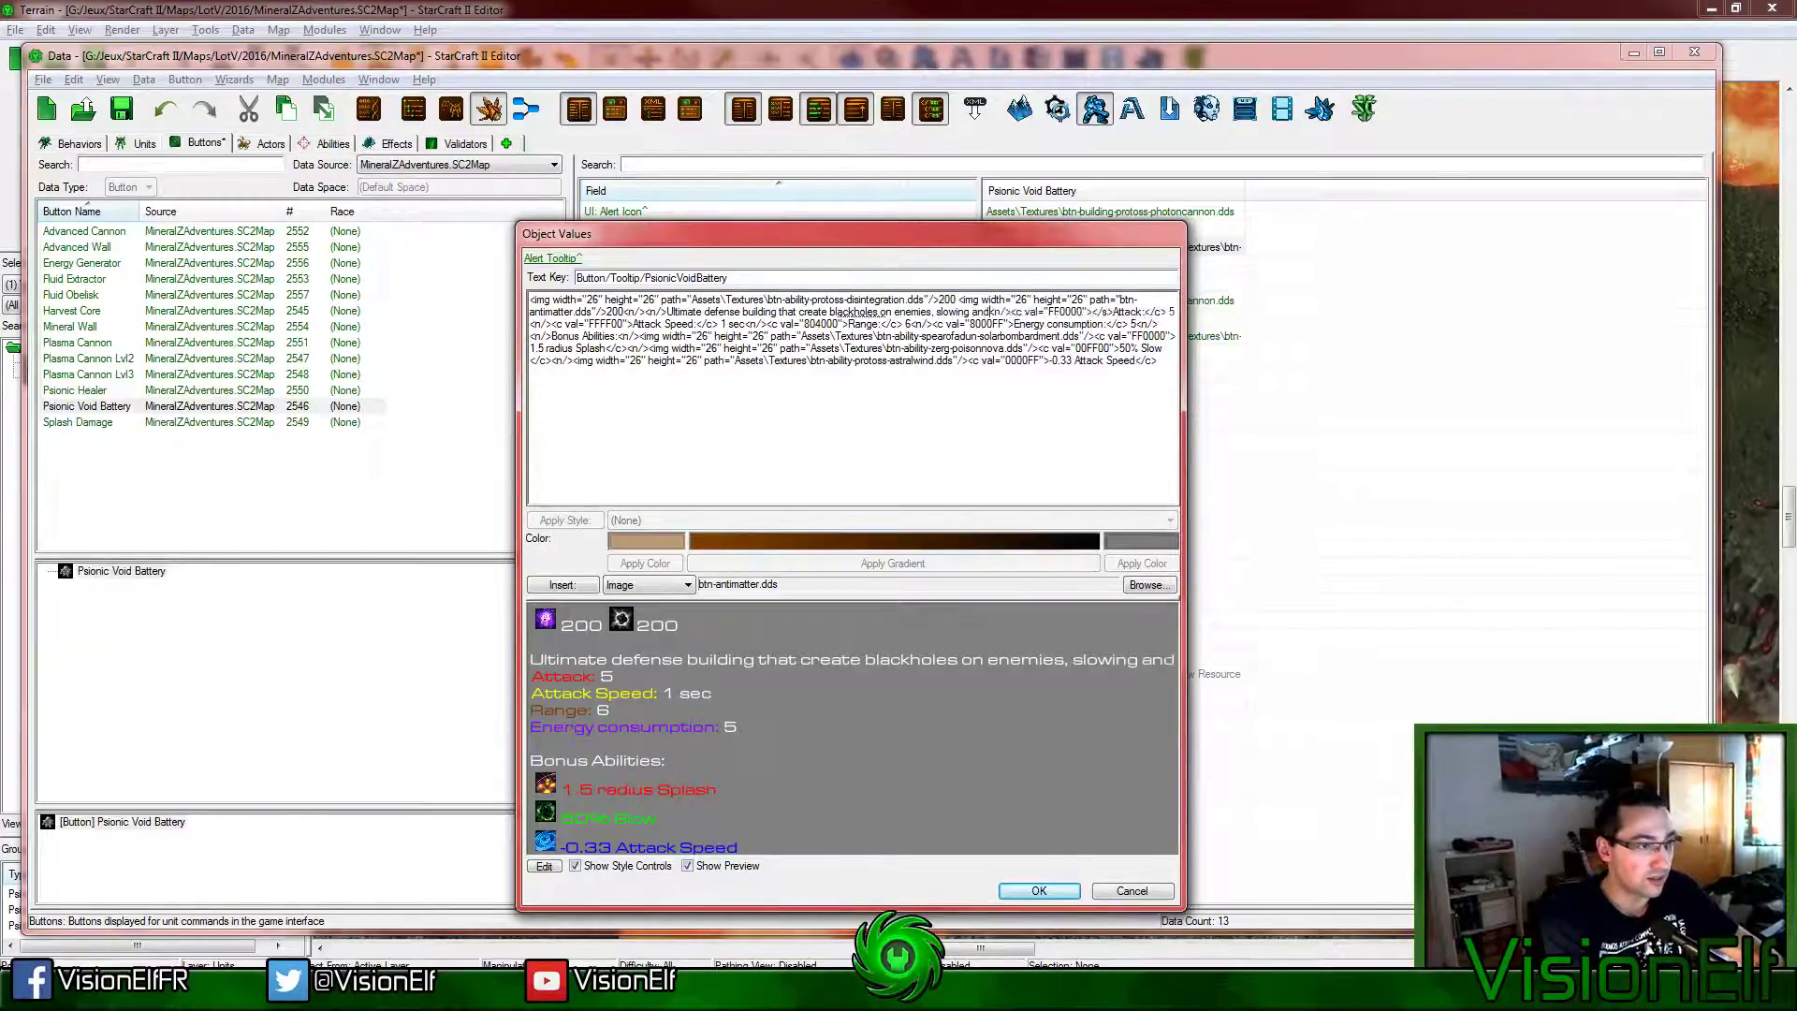
pyautogui.write('ging them.')
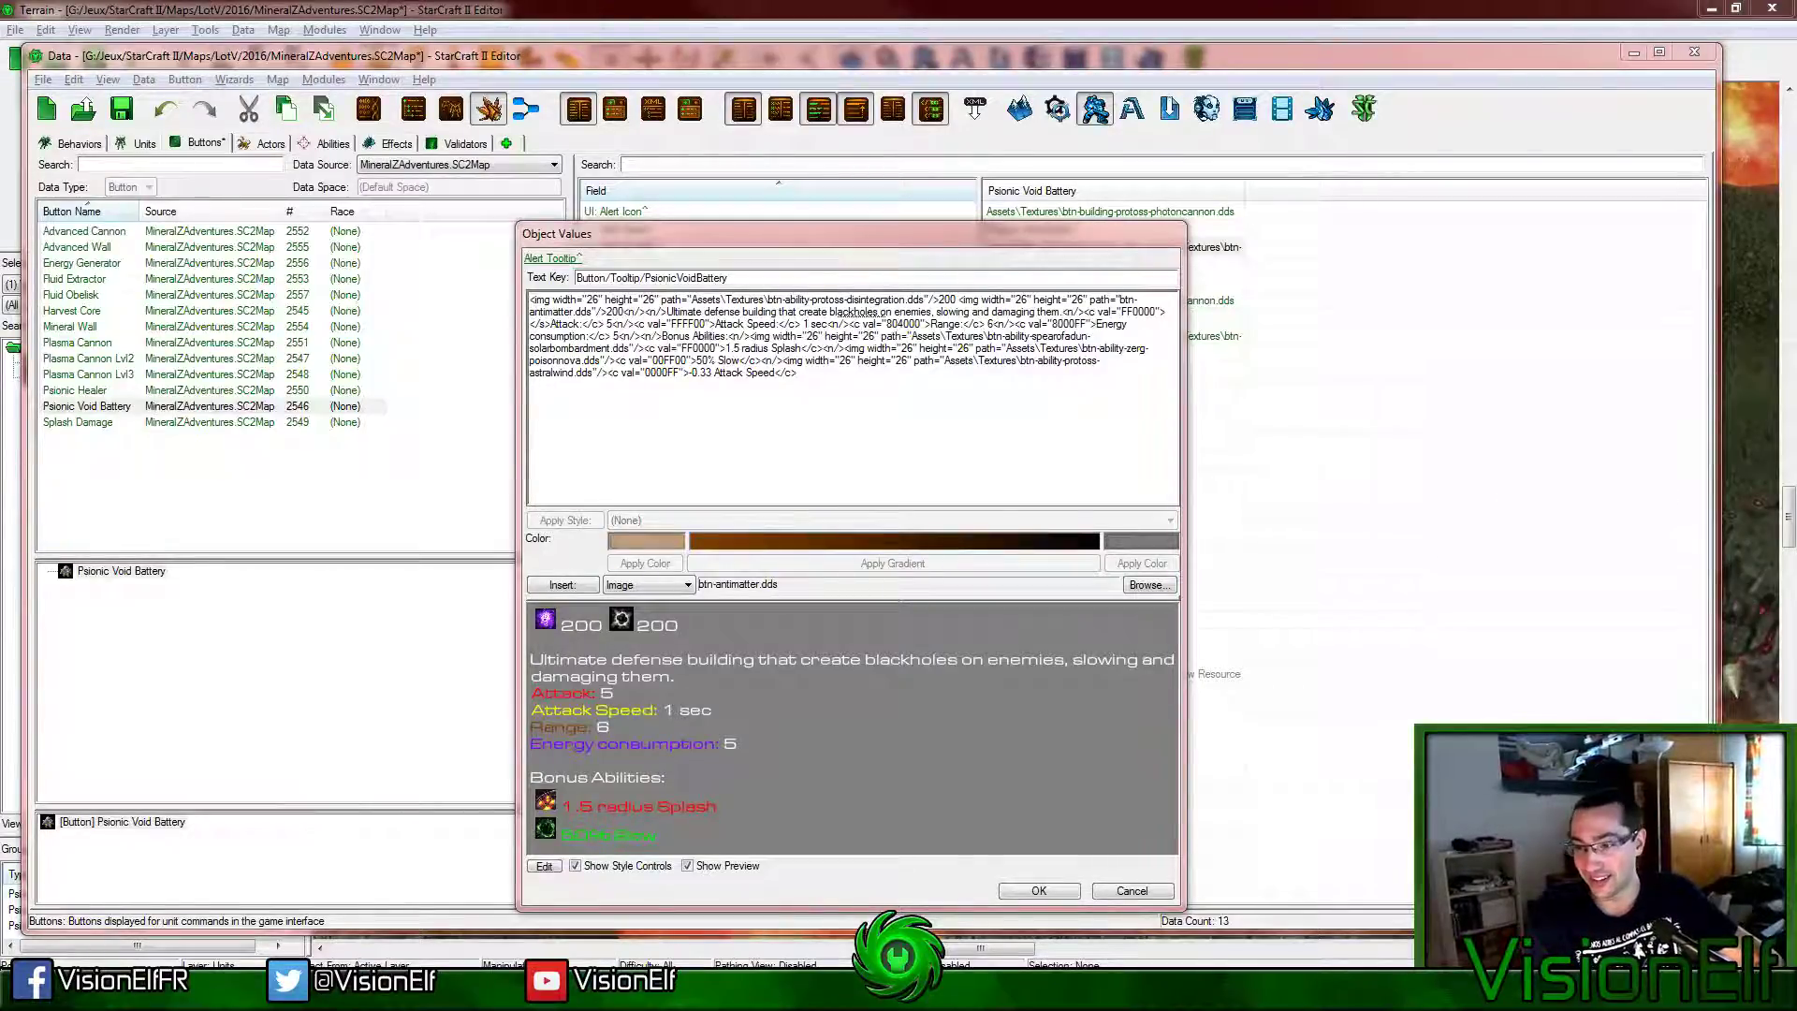
# Step: Check the new description text and select the Attack value 5
pyautogui.click(865, 405)
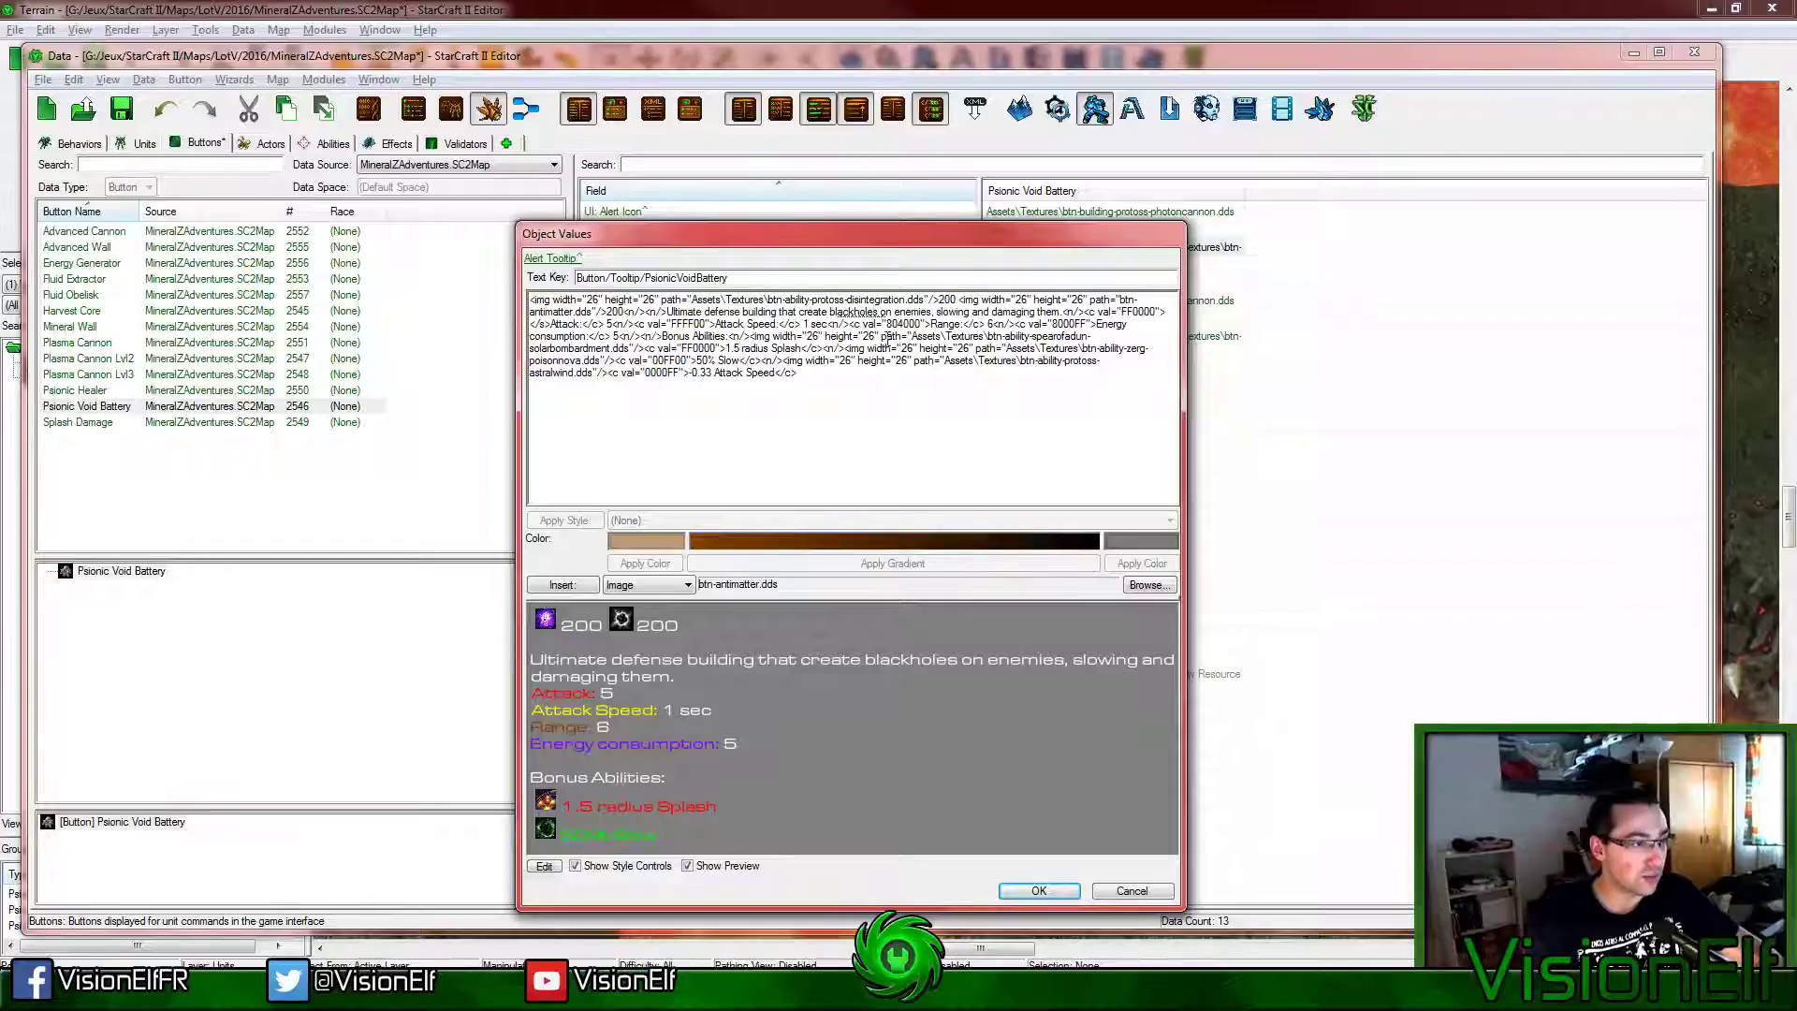
pyautogui.rightClick(865, 307)
pyautogui.click(893, 348)
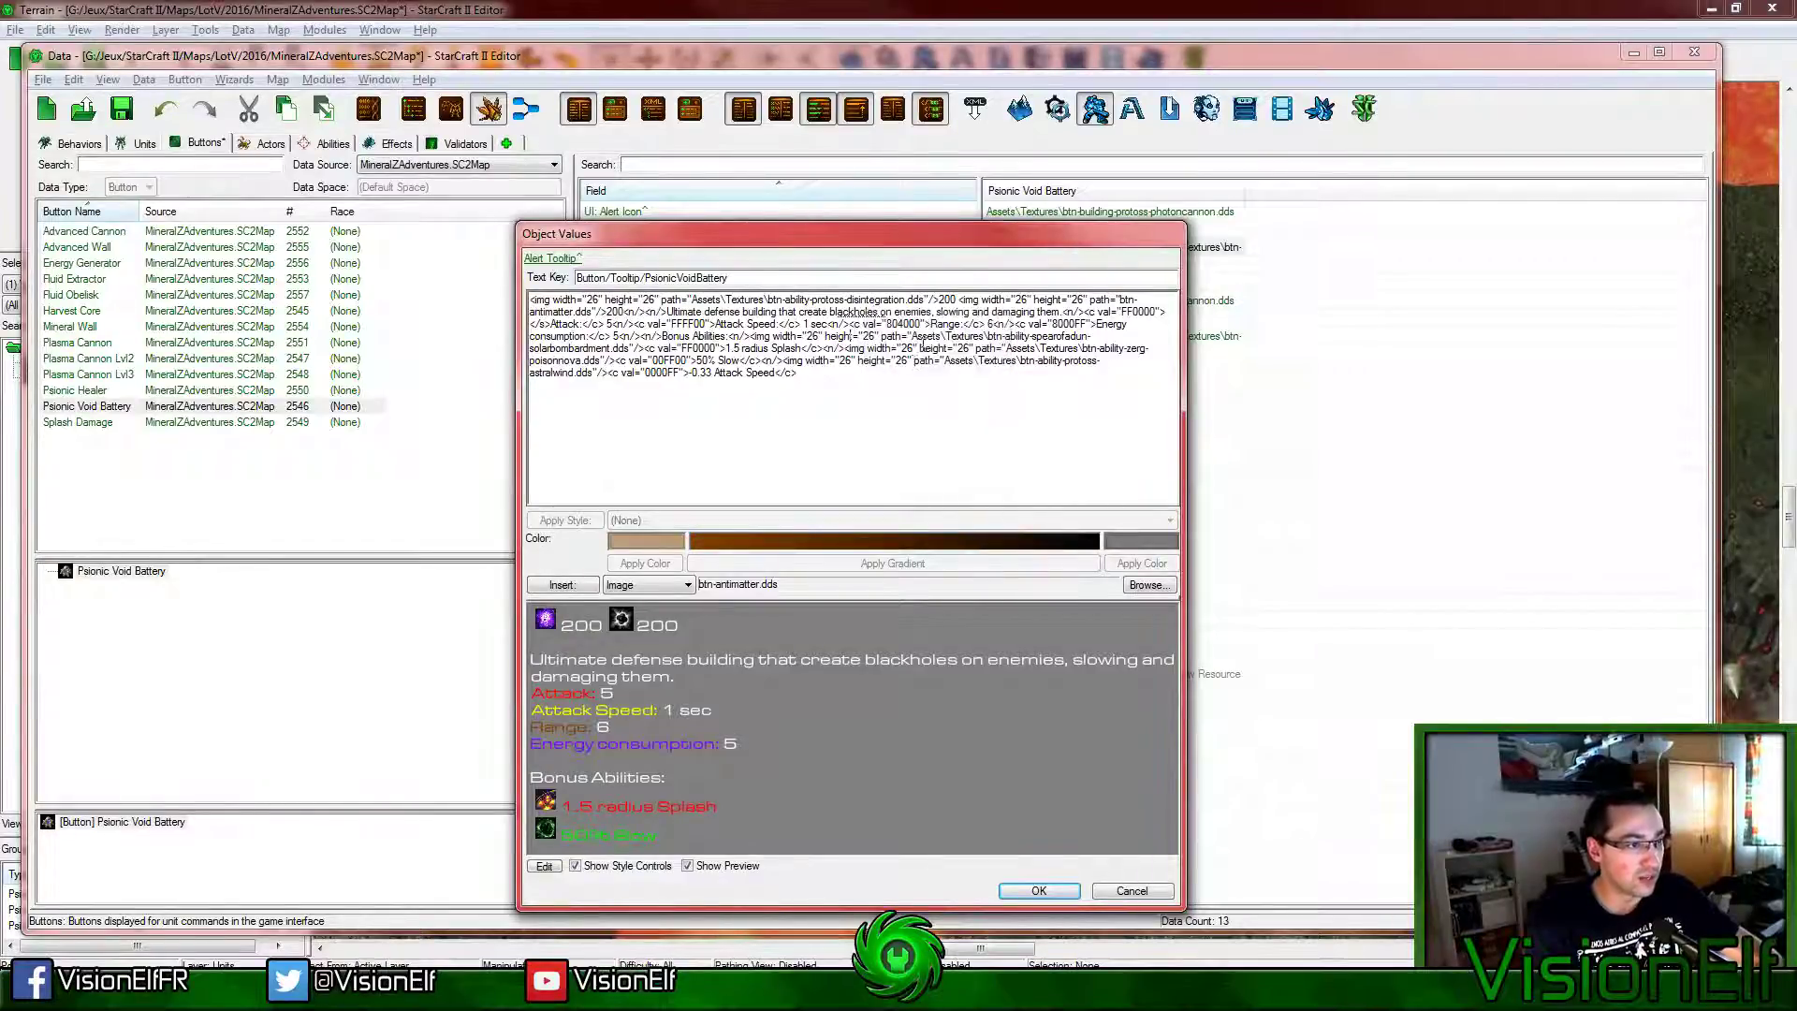
pyautogui.doubleClick(1014, 313)
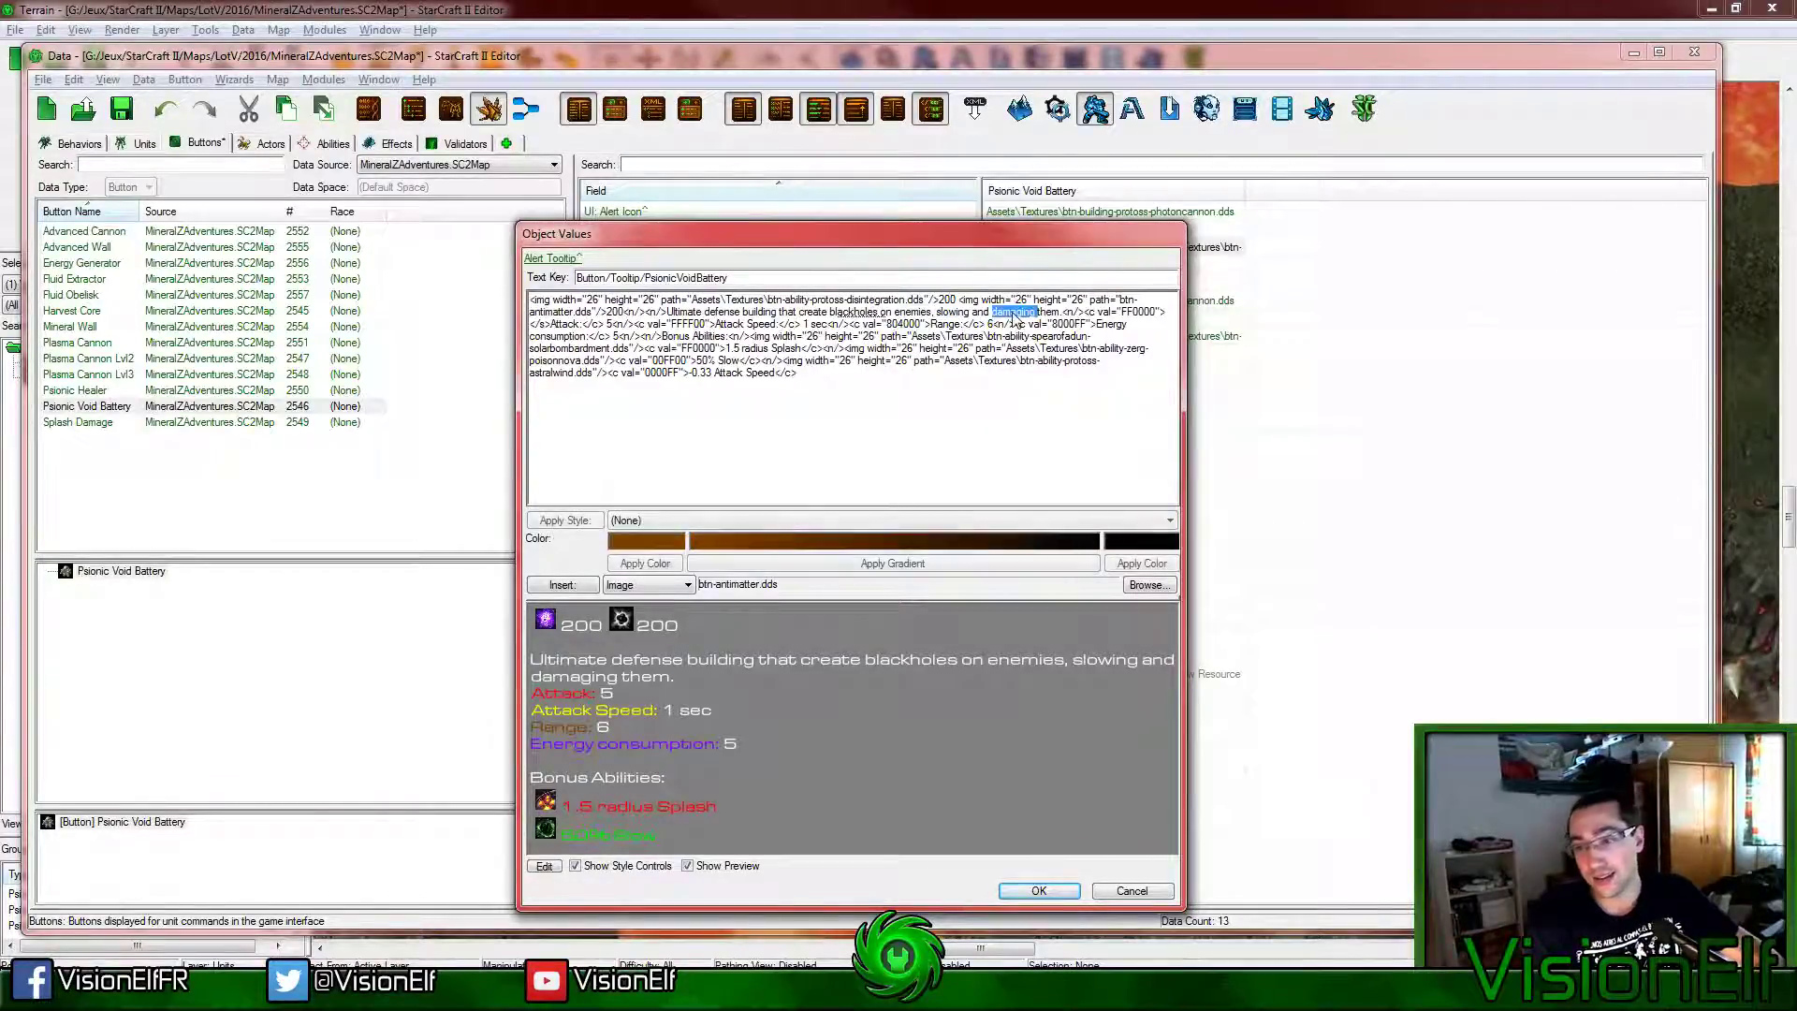
pyautogui.click(996, 428)
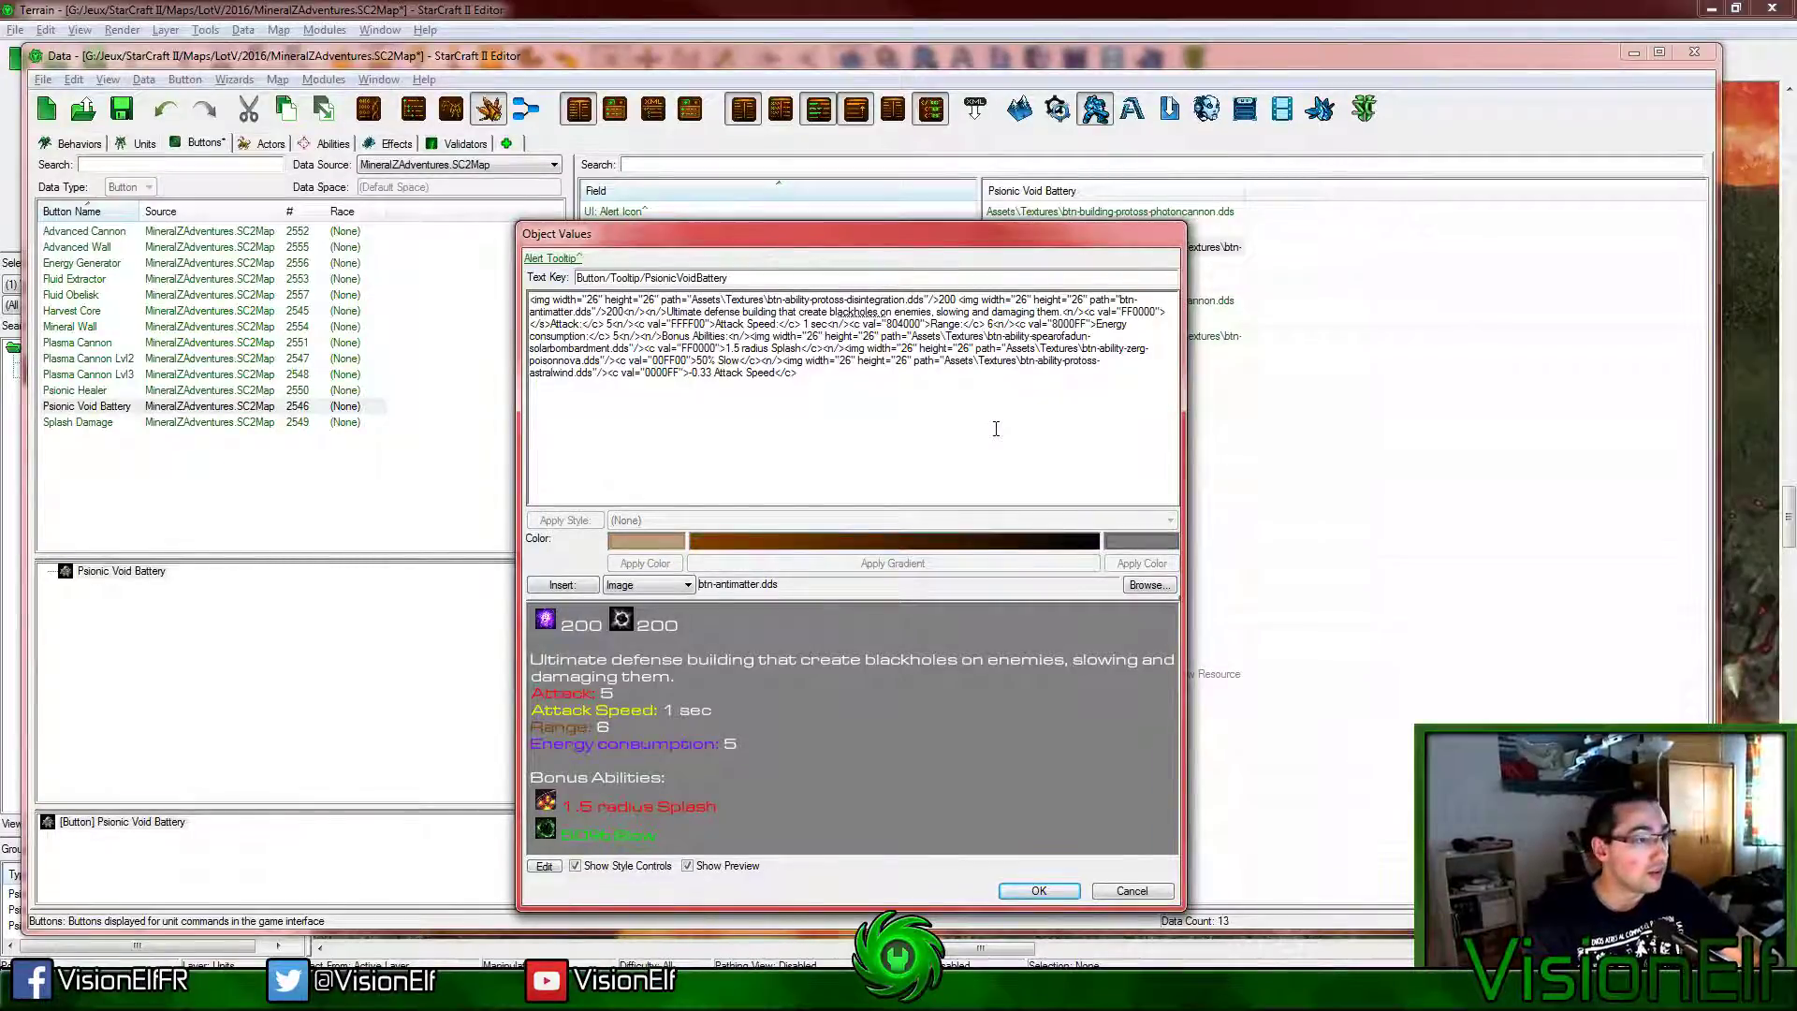
pyautogui.moveTo(614, 325); pyautogui.dragTo(609, 325)
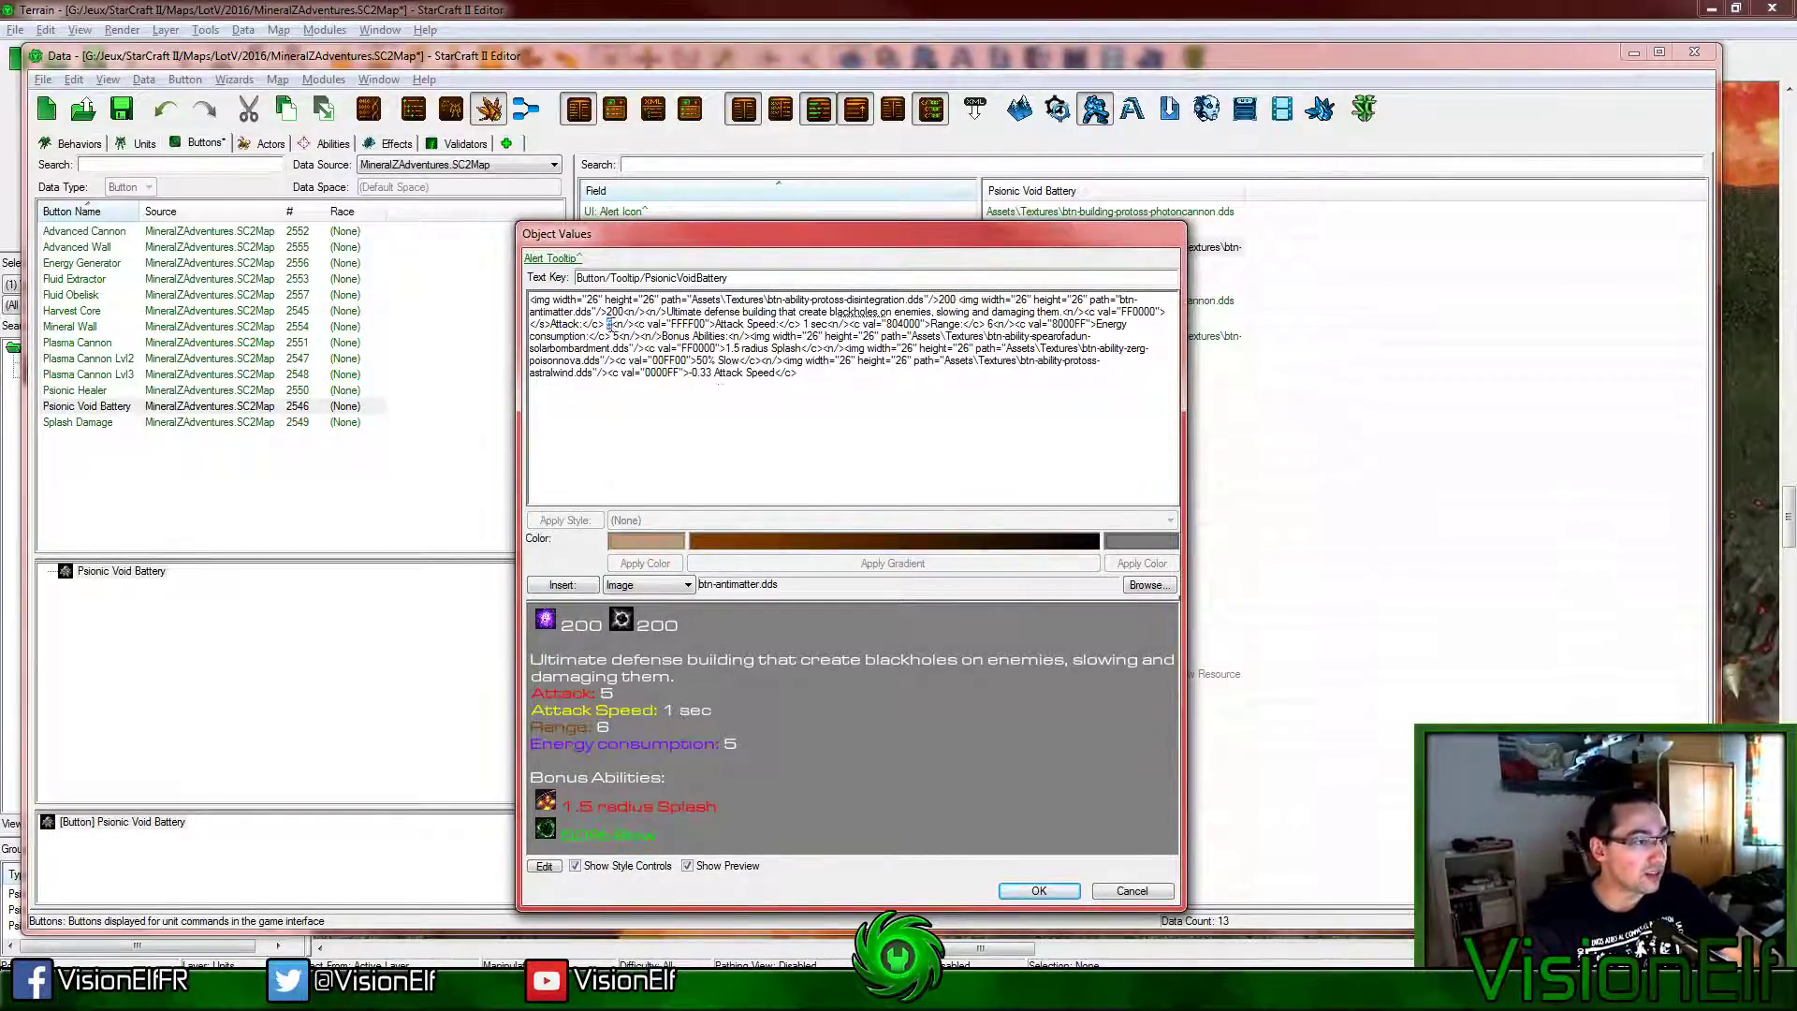
# Step: Set the Attack value to 50 and Attack Speed to 5 sec
pyautogui.click(610, 324)
pyautogui.press('BackSpace')
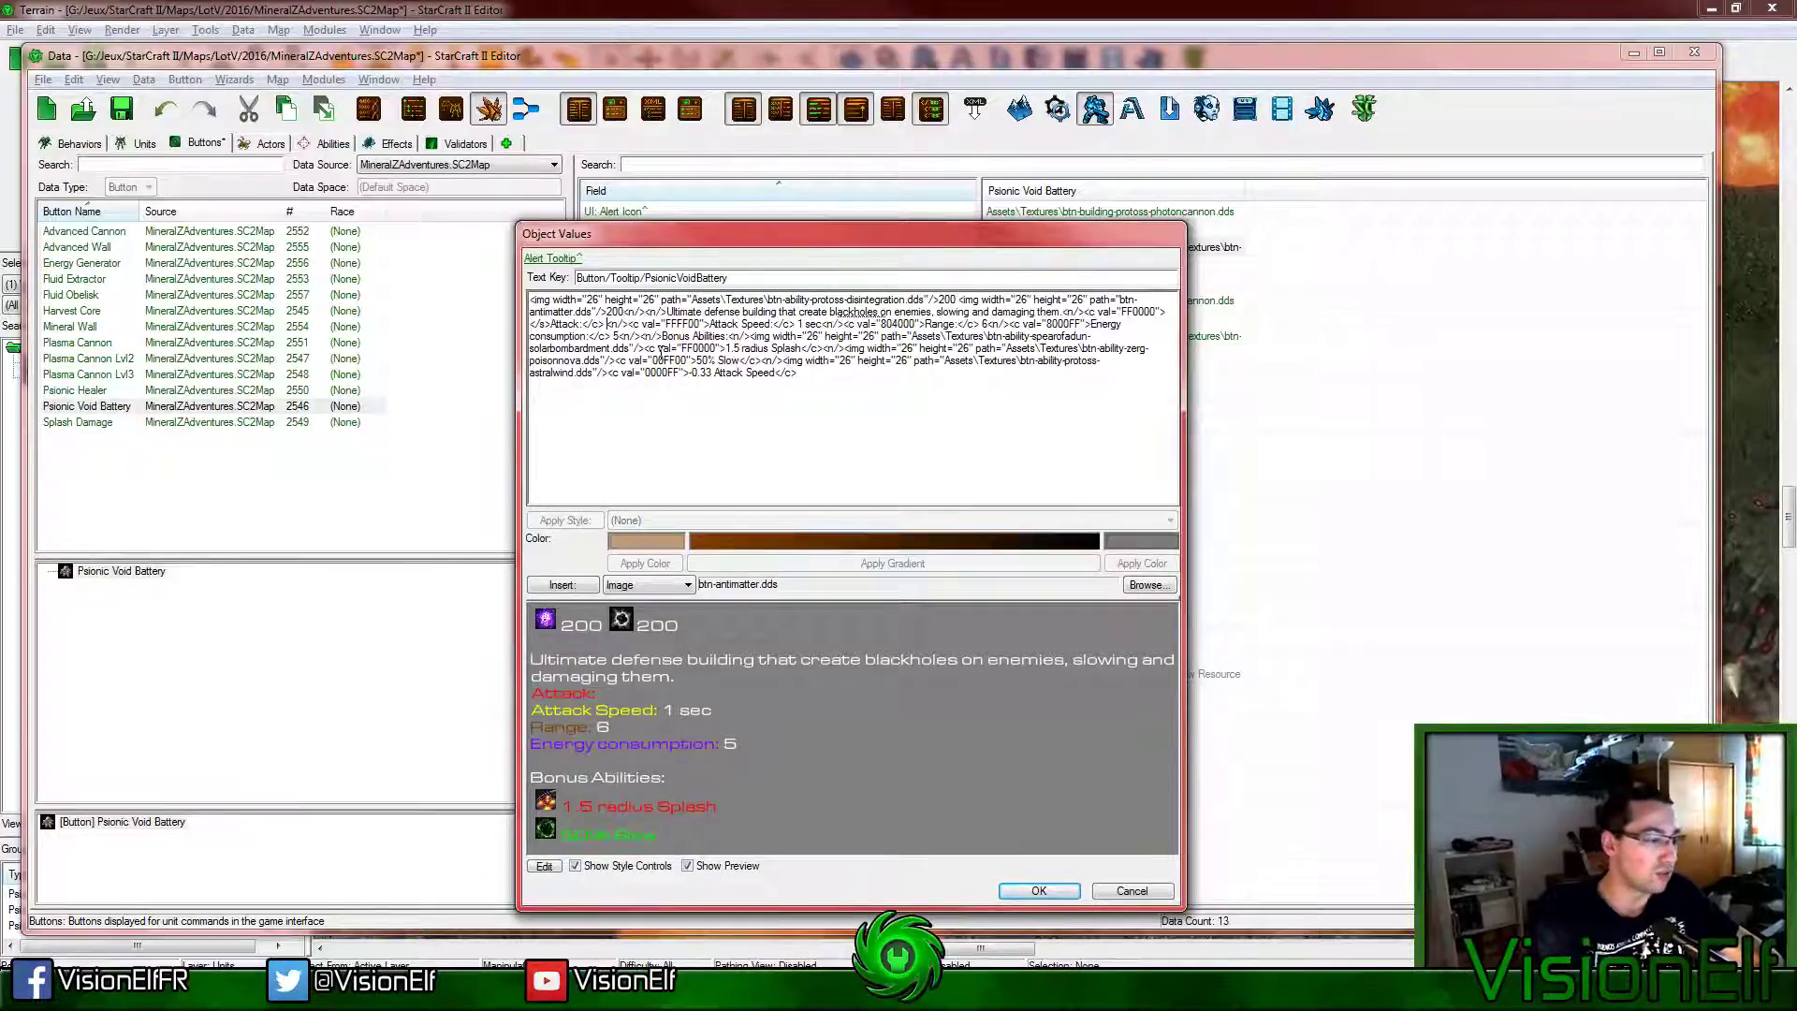
pyautogui.write('100')
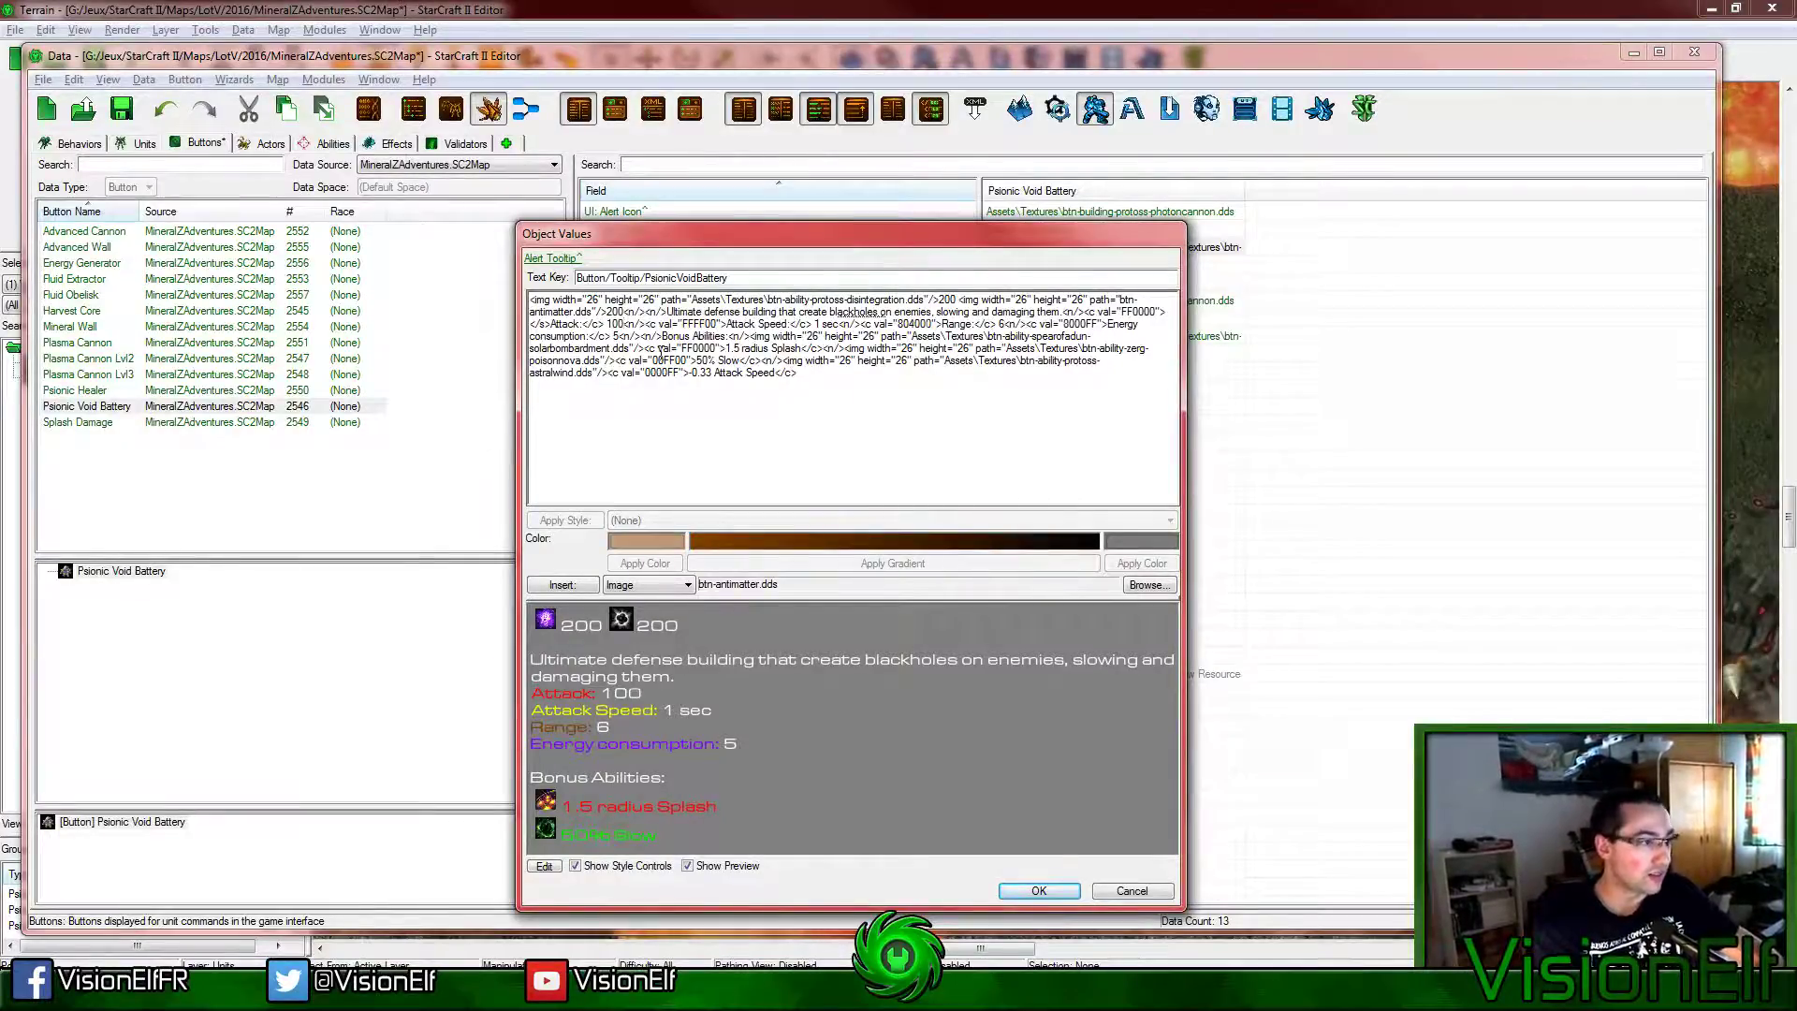
pyautogui.press('BackSpace')
pyautogui.press('BackSpace')
pyautogui.write('50')
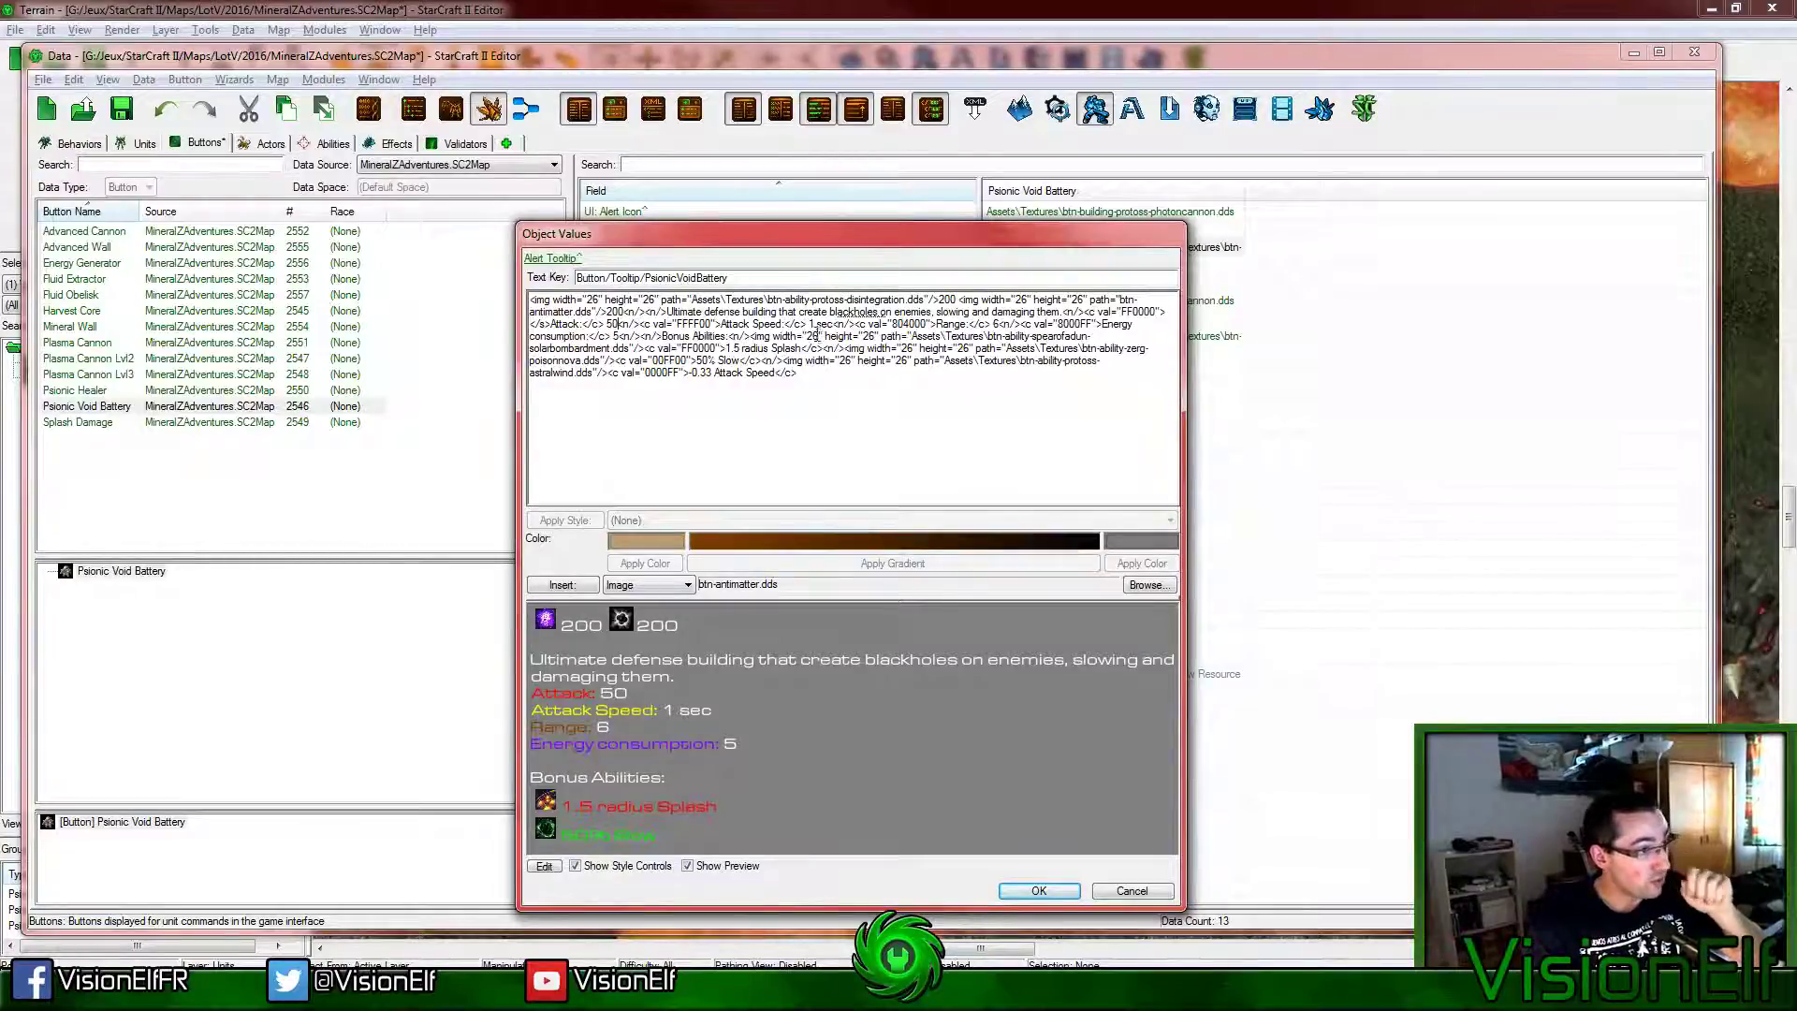
pyautogui.press('BackSpace')
pyautogui.write('5')
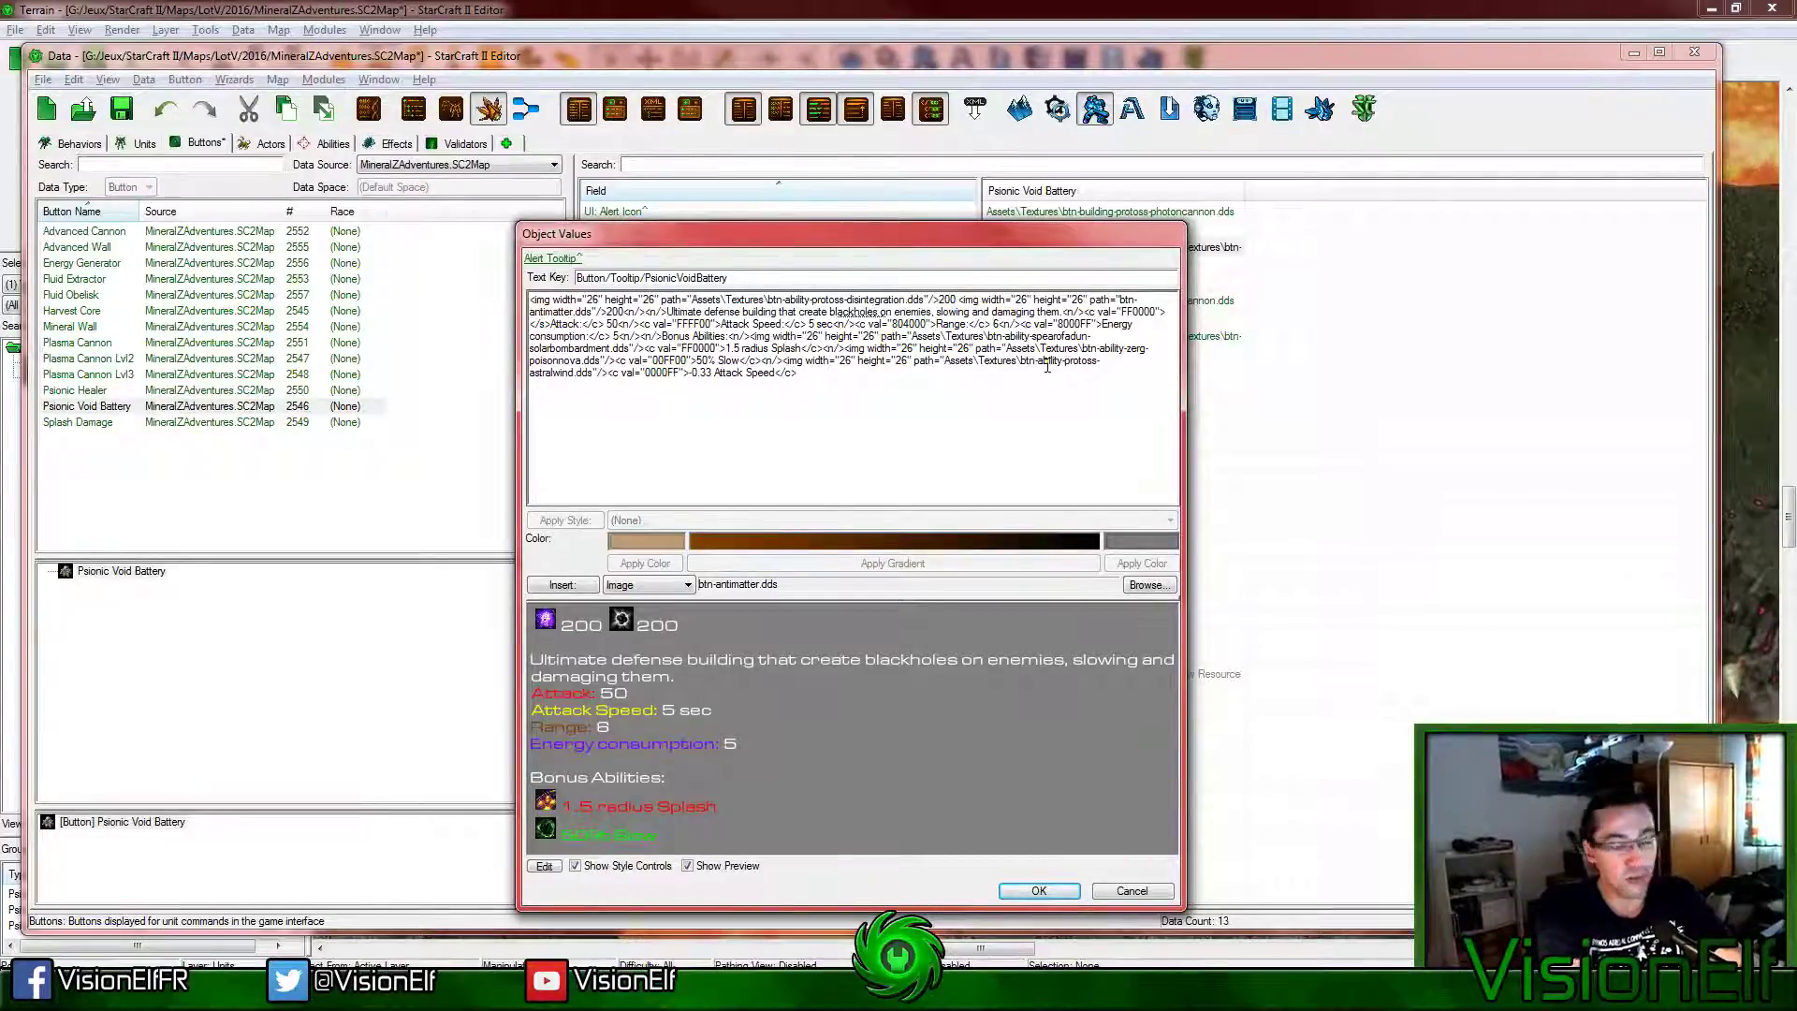
# Step: Set Range to 10 and Energy consumption to 100/500
pyautogui.doubleClick(995, 324)
pyautogui.write('10')
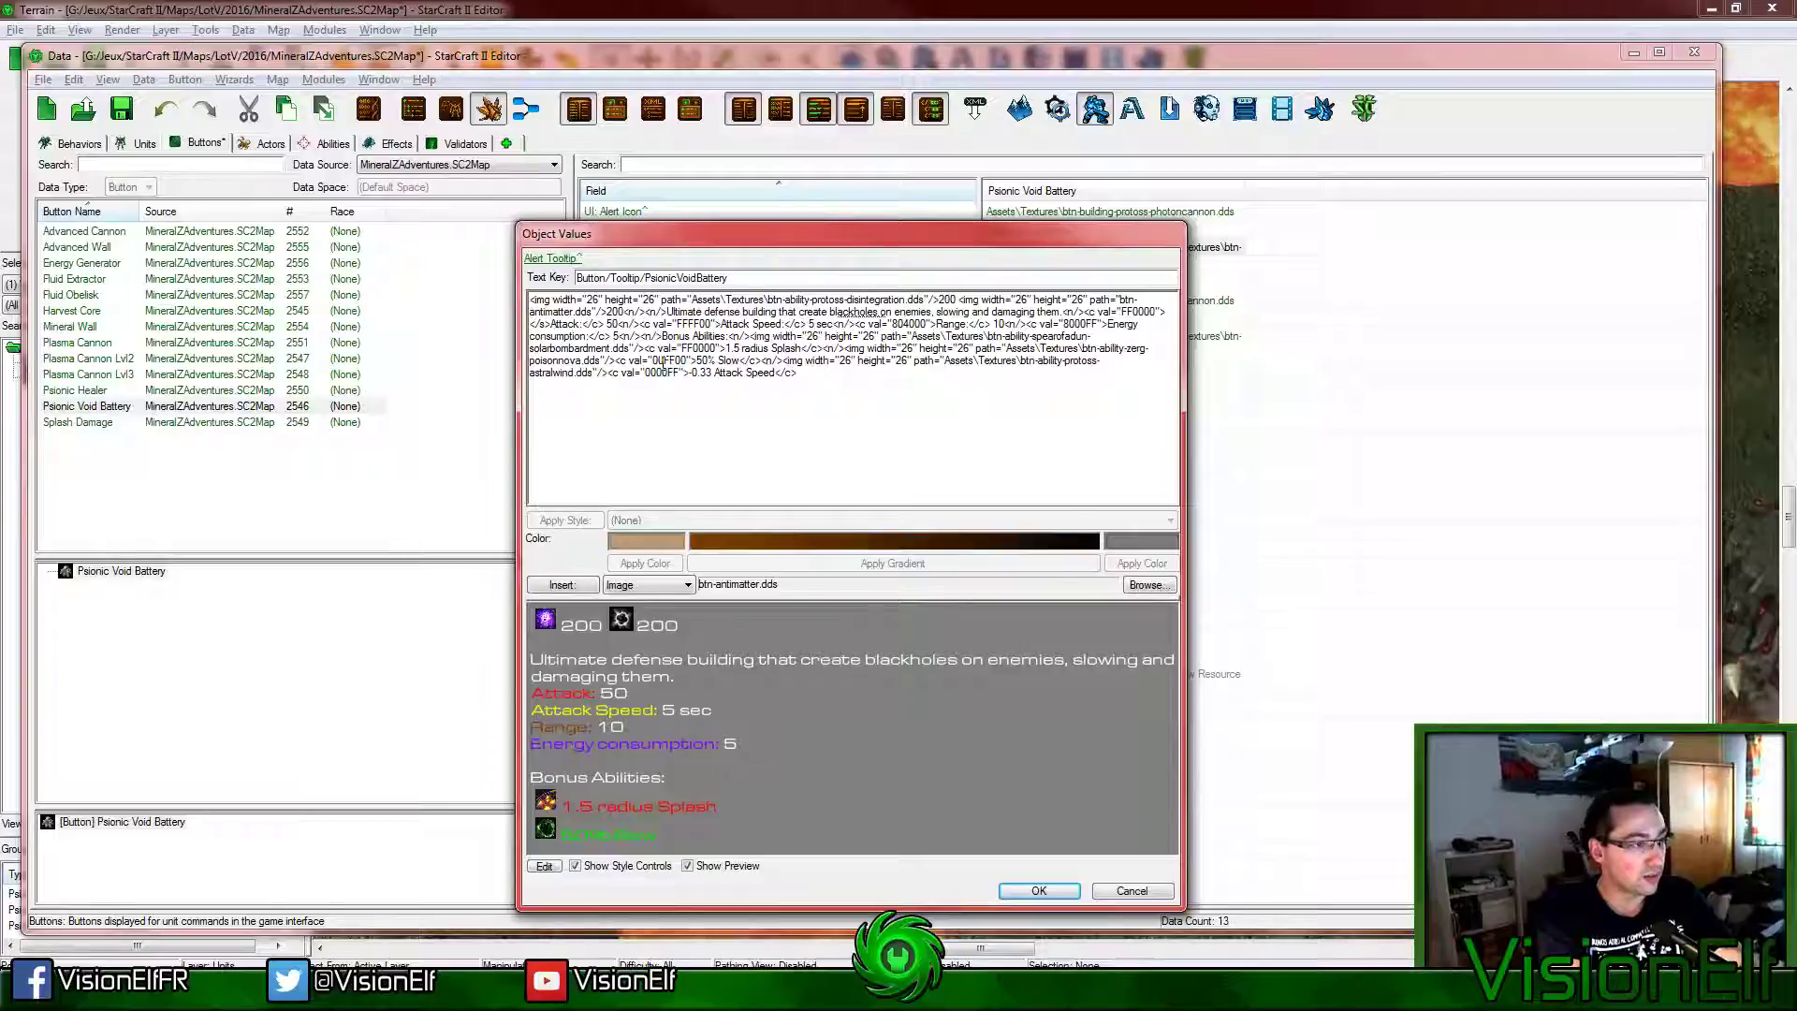
pyautogui.press('Delete')
pyautogui.write('100')
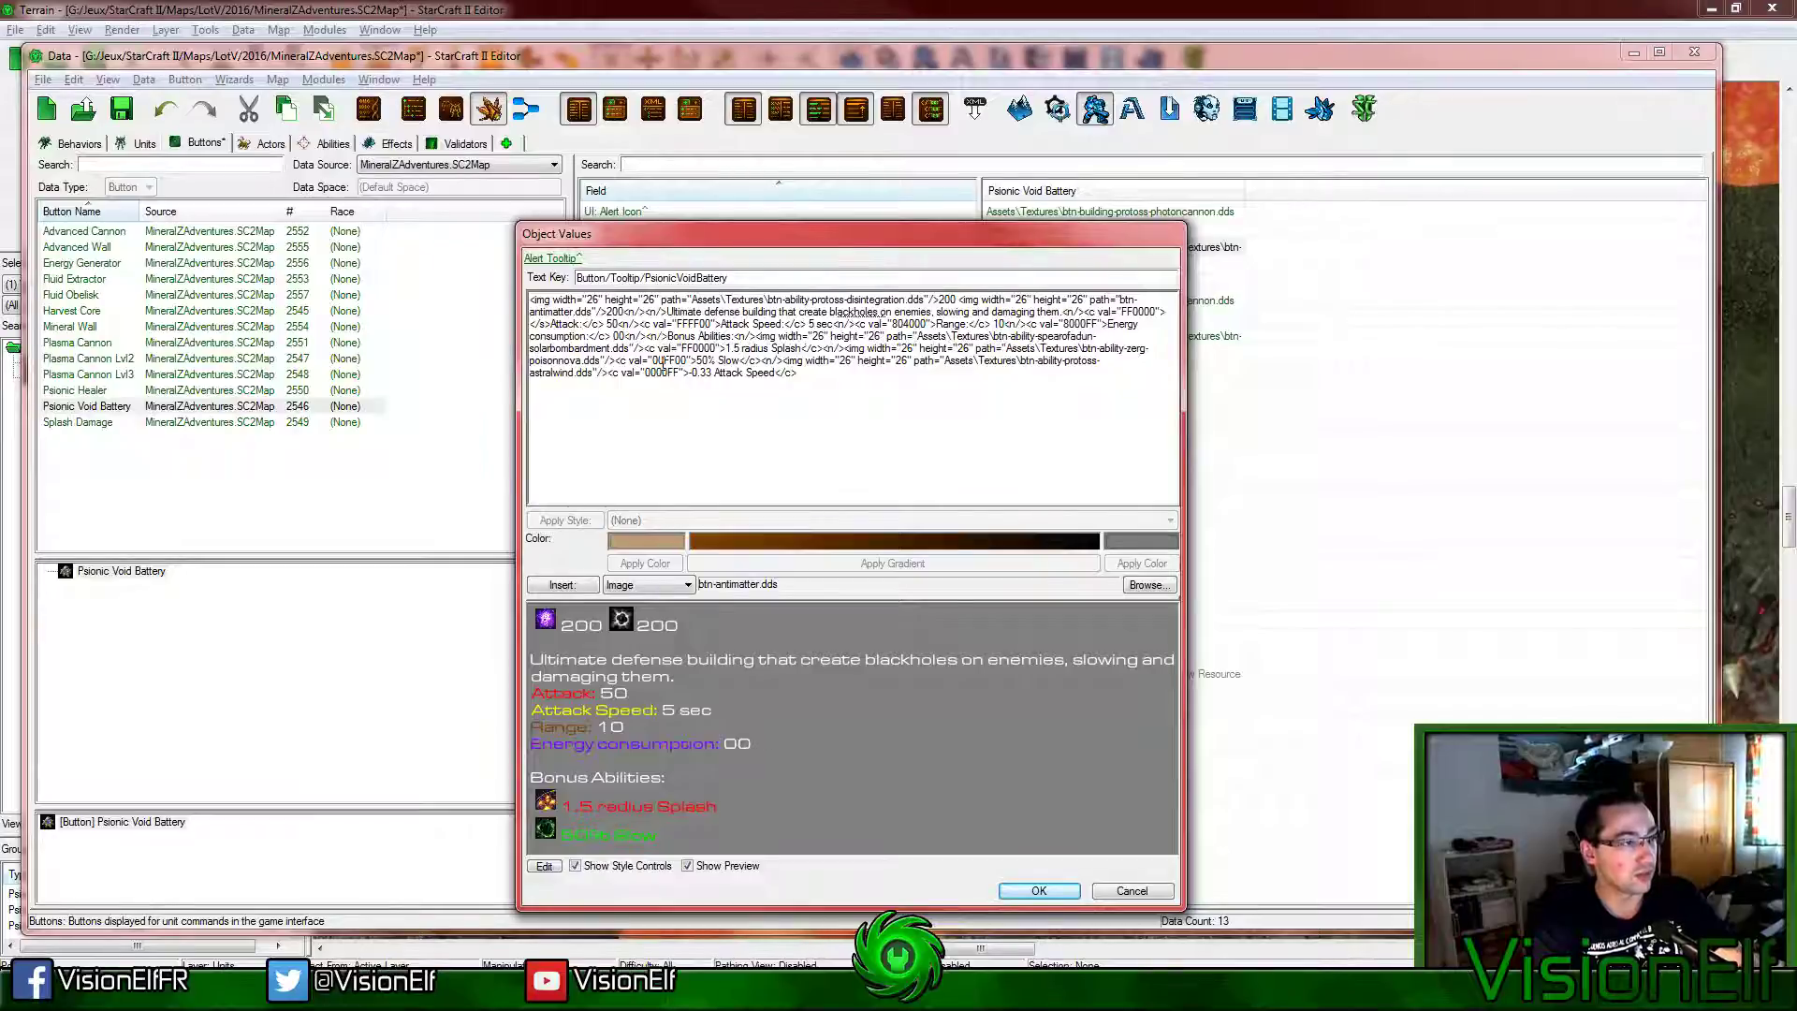
pyautogui.press('BackSpace')
pyautogui.write('0')
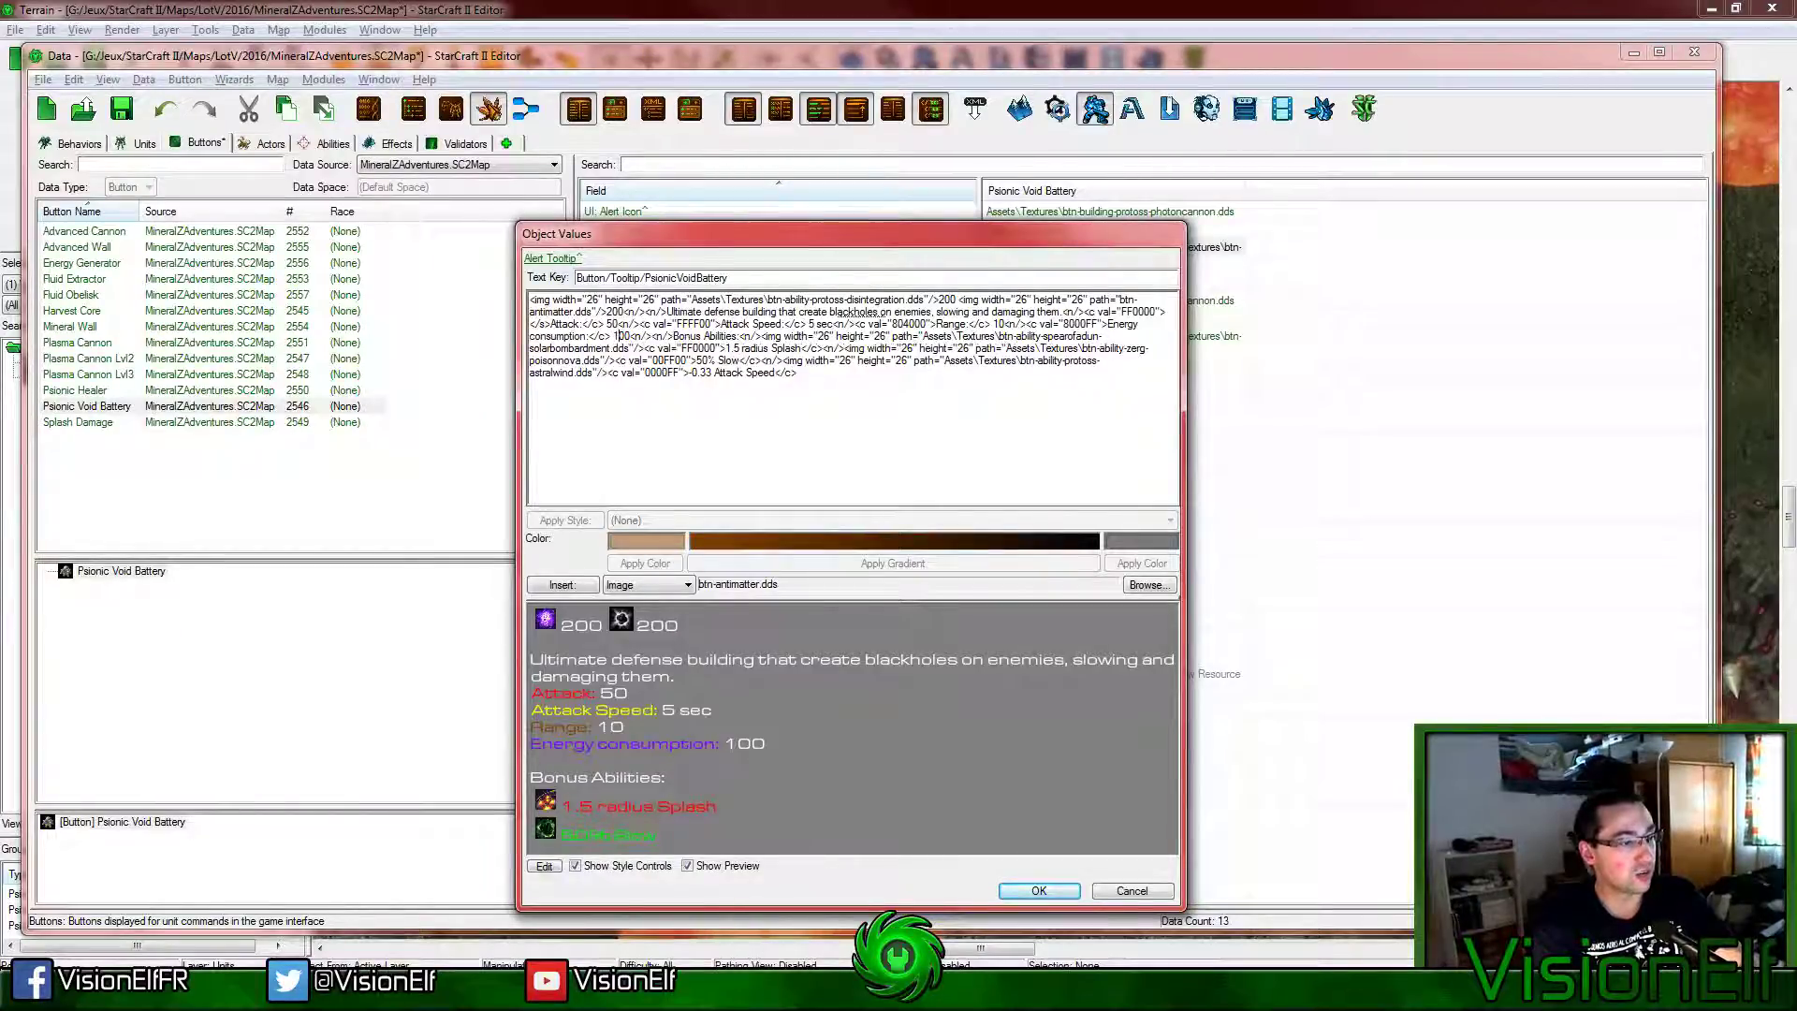
pyautogui.write('/500')
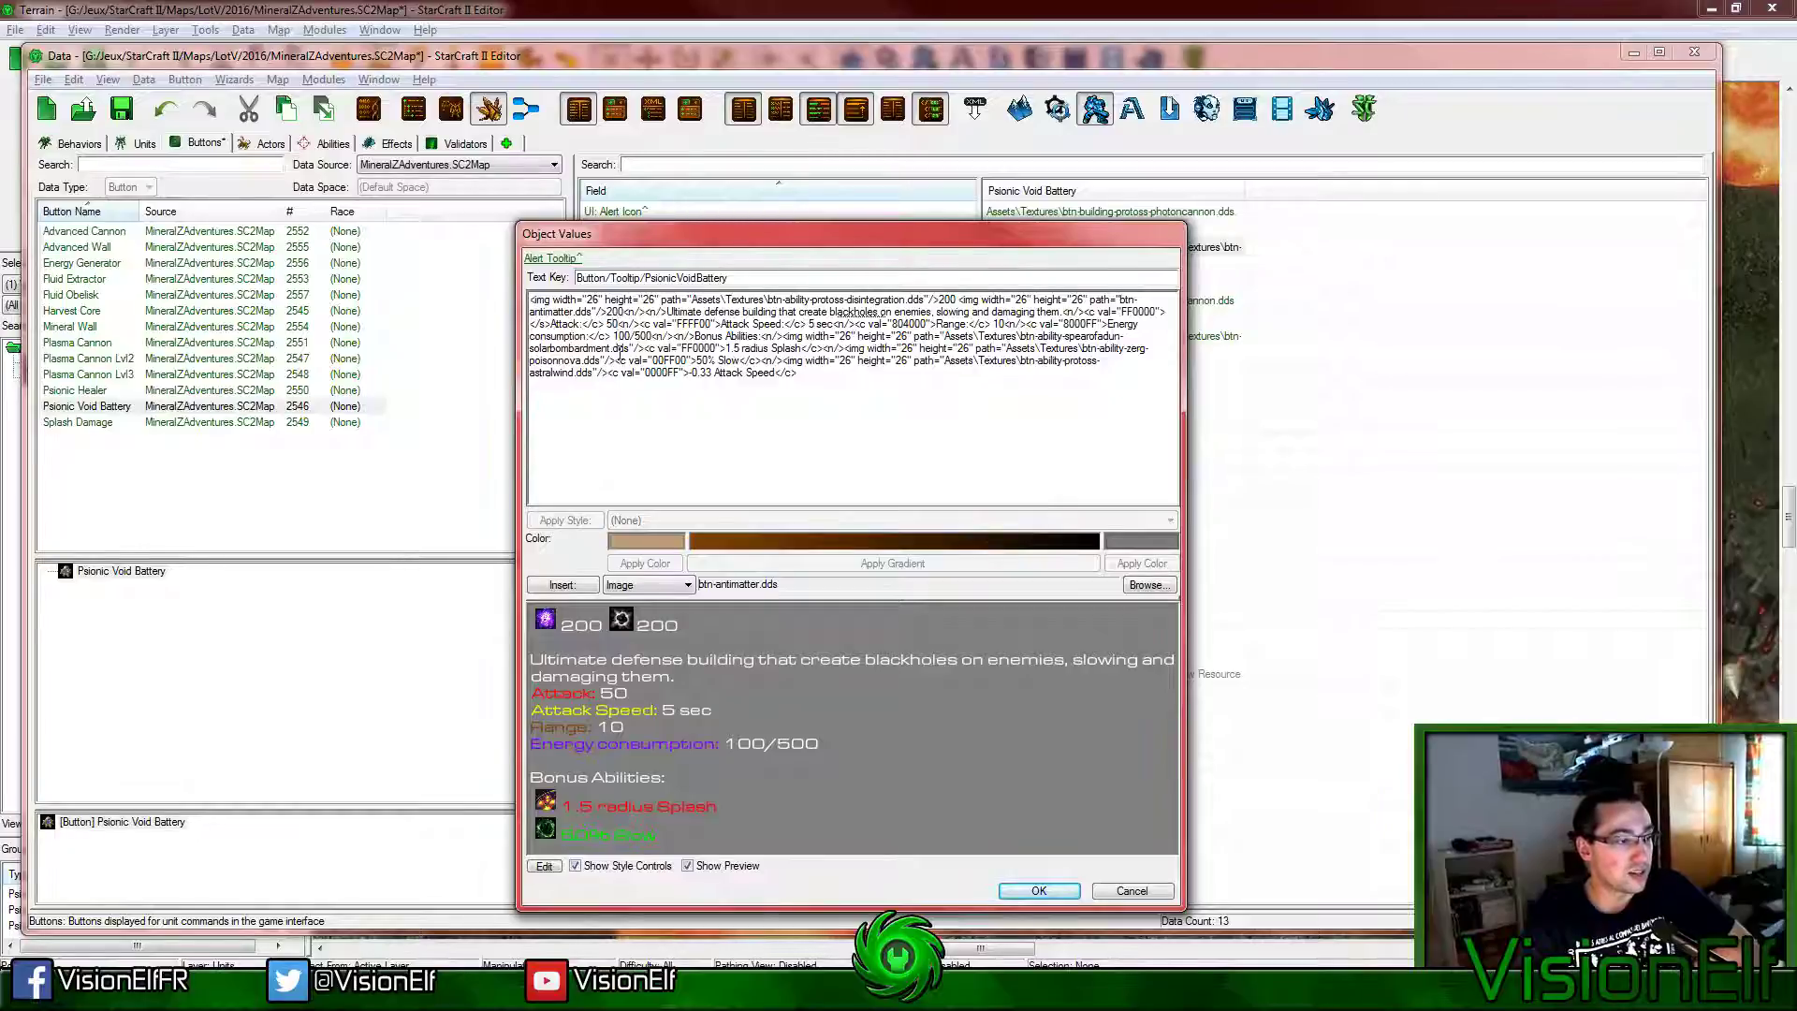
# Step: Rename the Attack label to Damages, keeping its value a plain 50 without '/s'
pyautogui.doubleClick(561, 324)
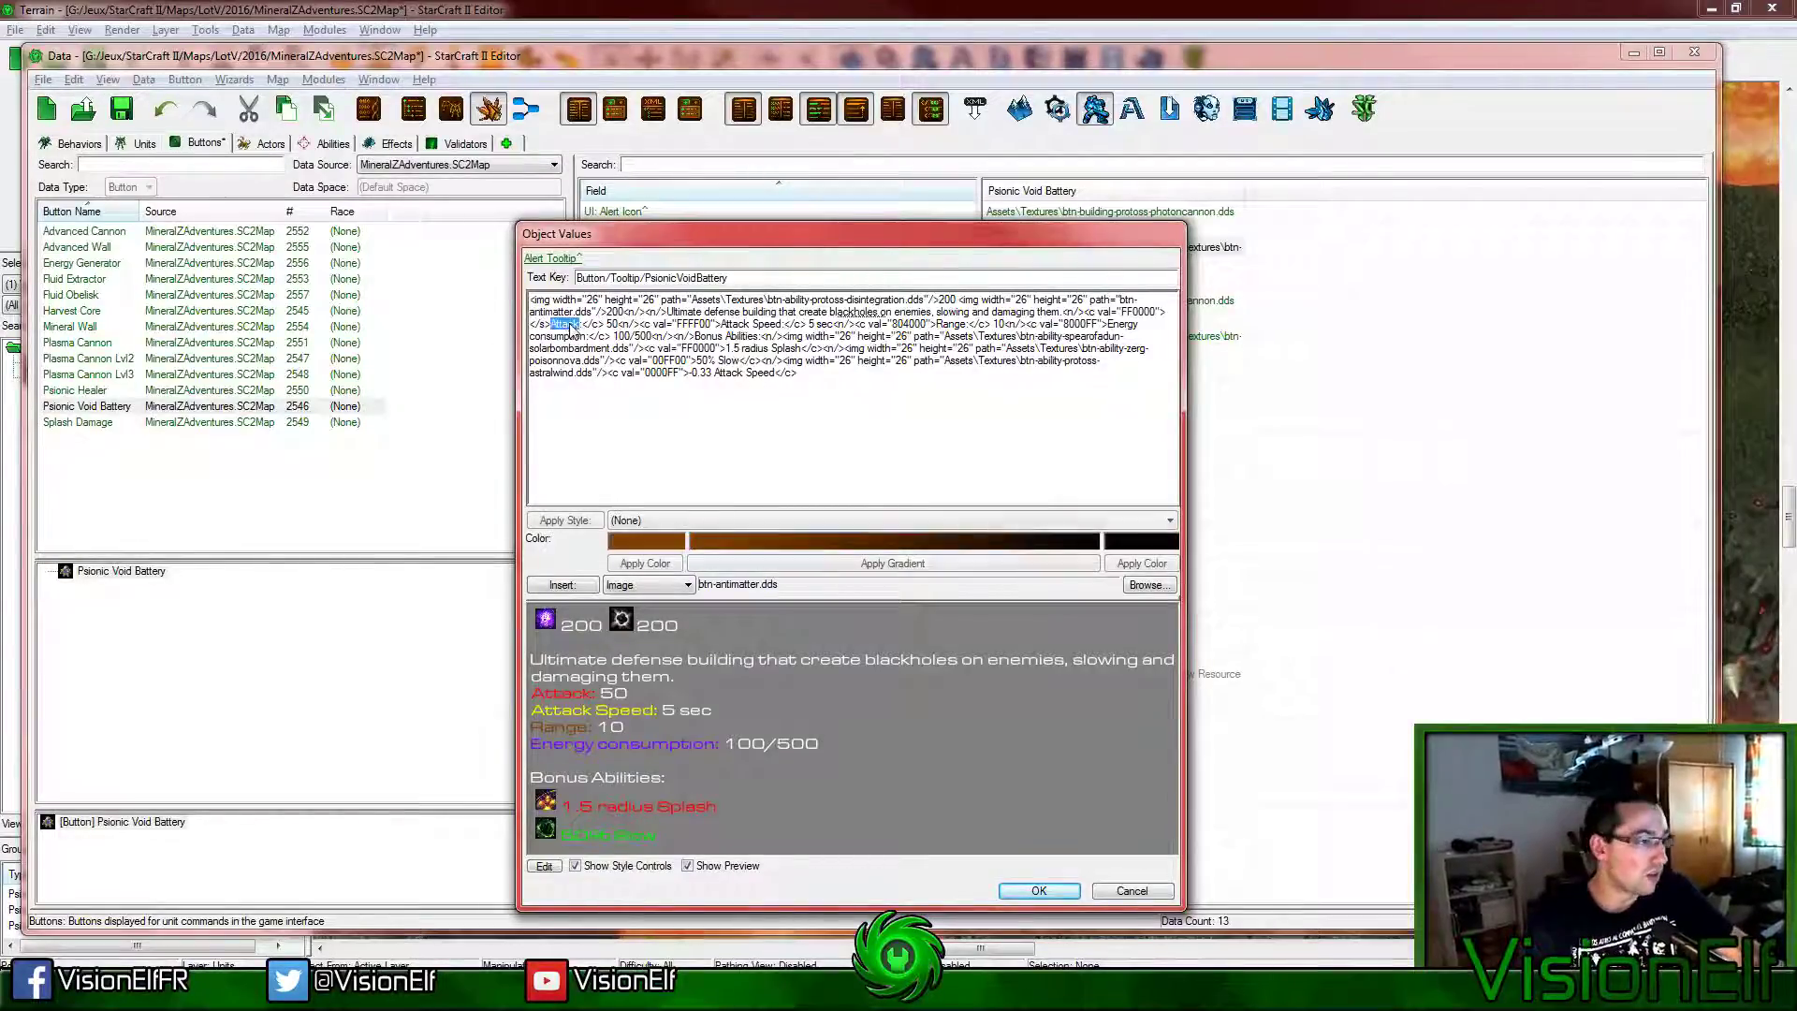
pyautogui.write('Damages')
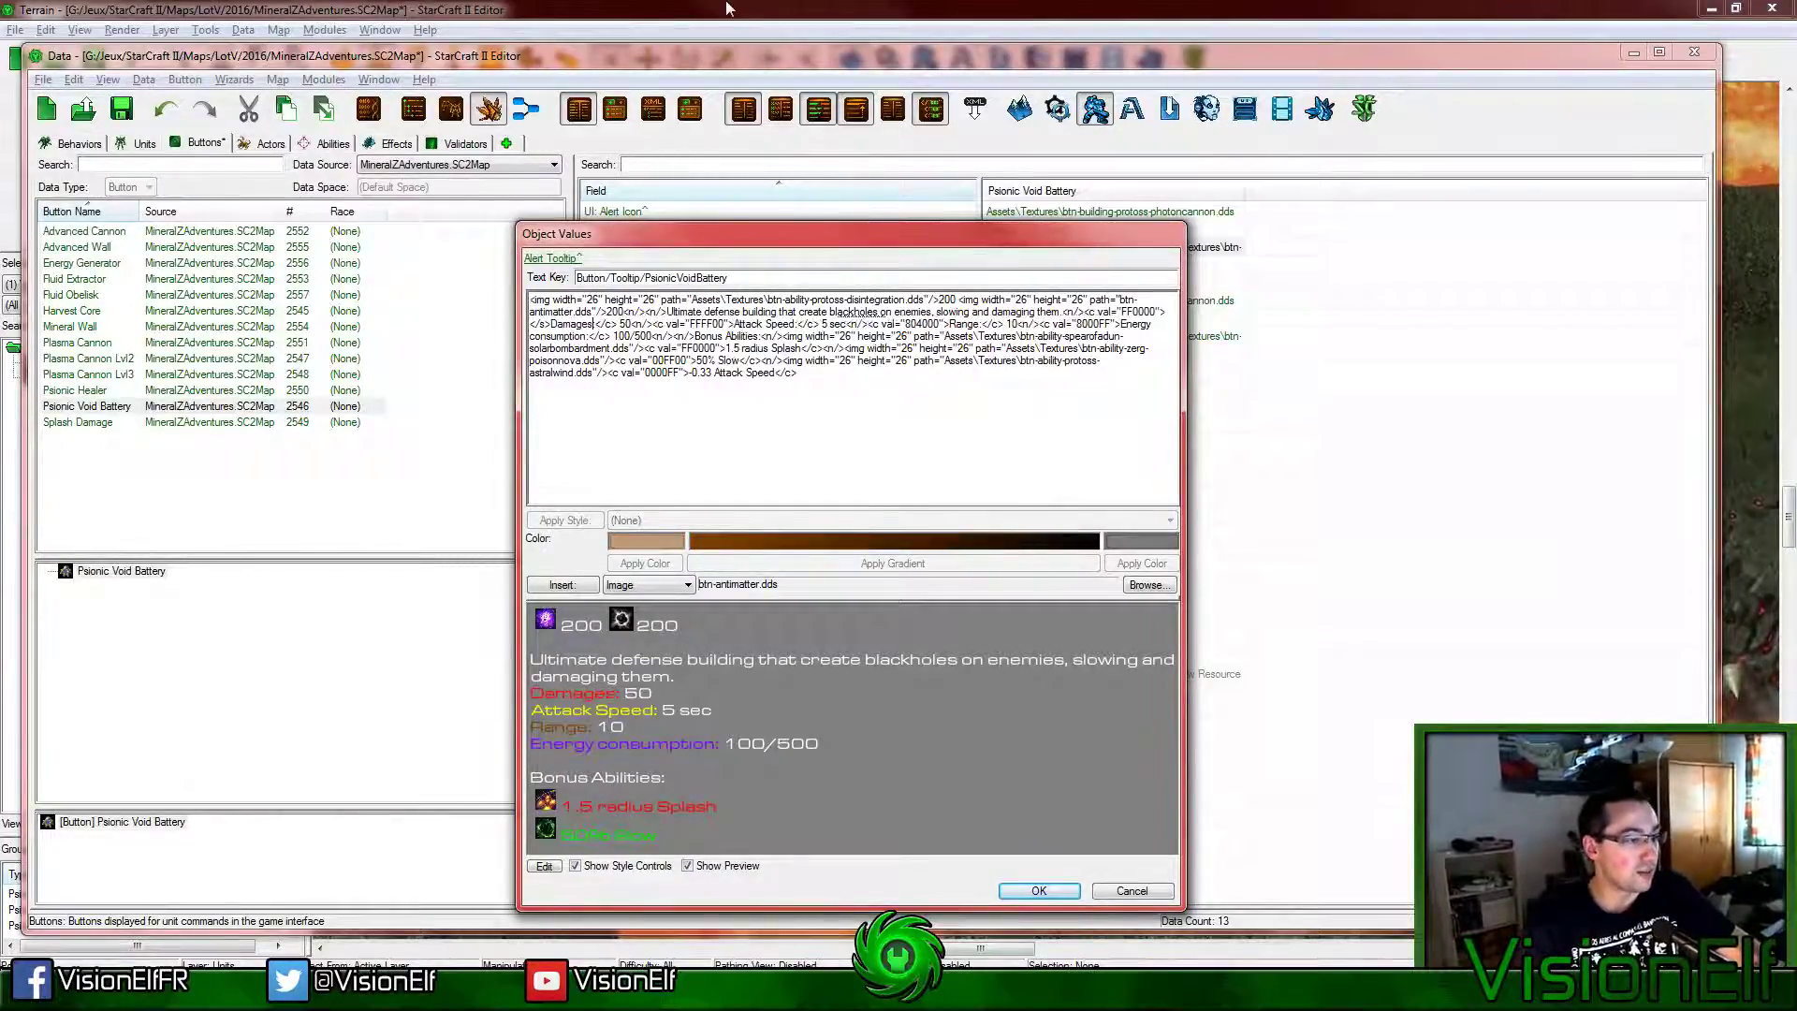
pyautogui.click(633, 324)
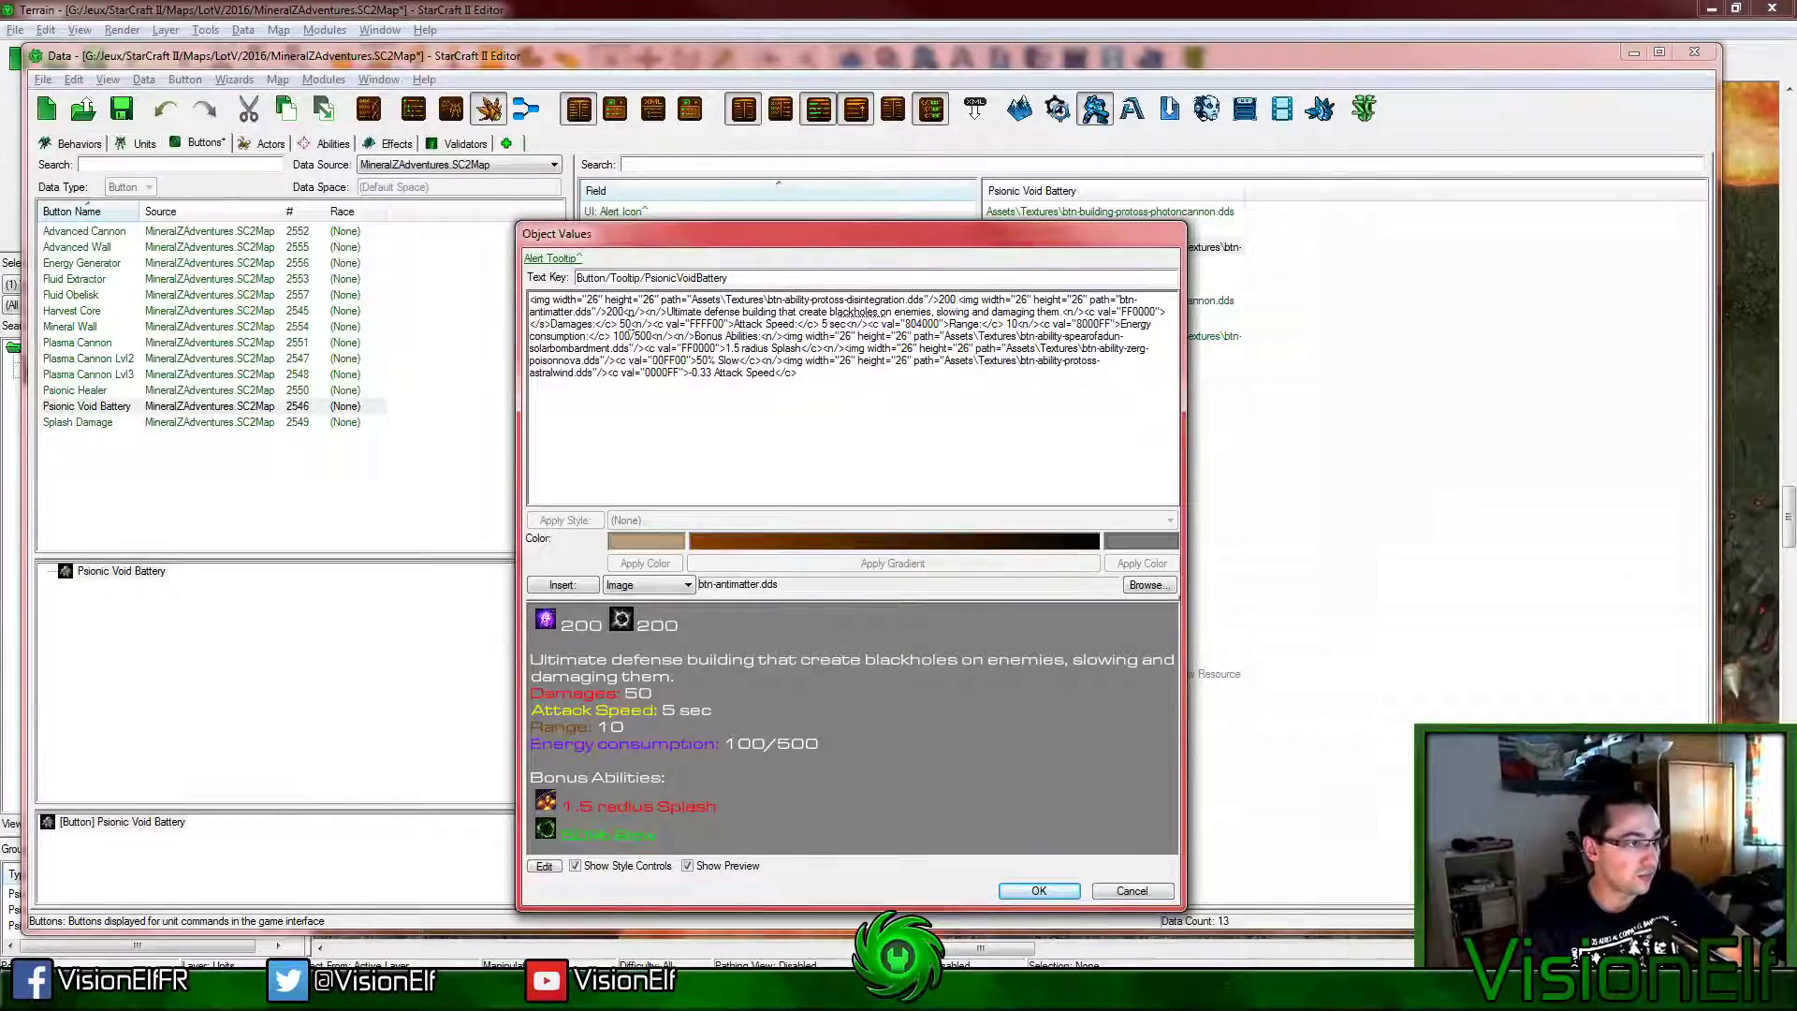
pyautogui.write('/s')
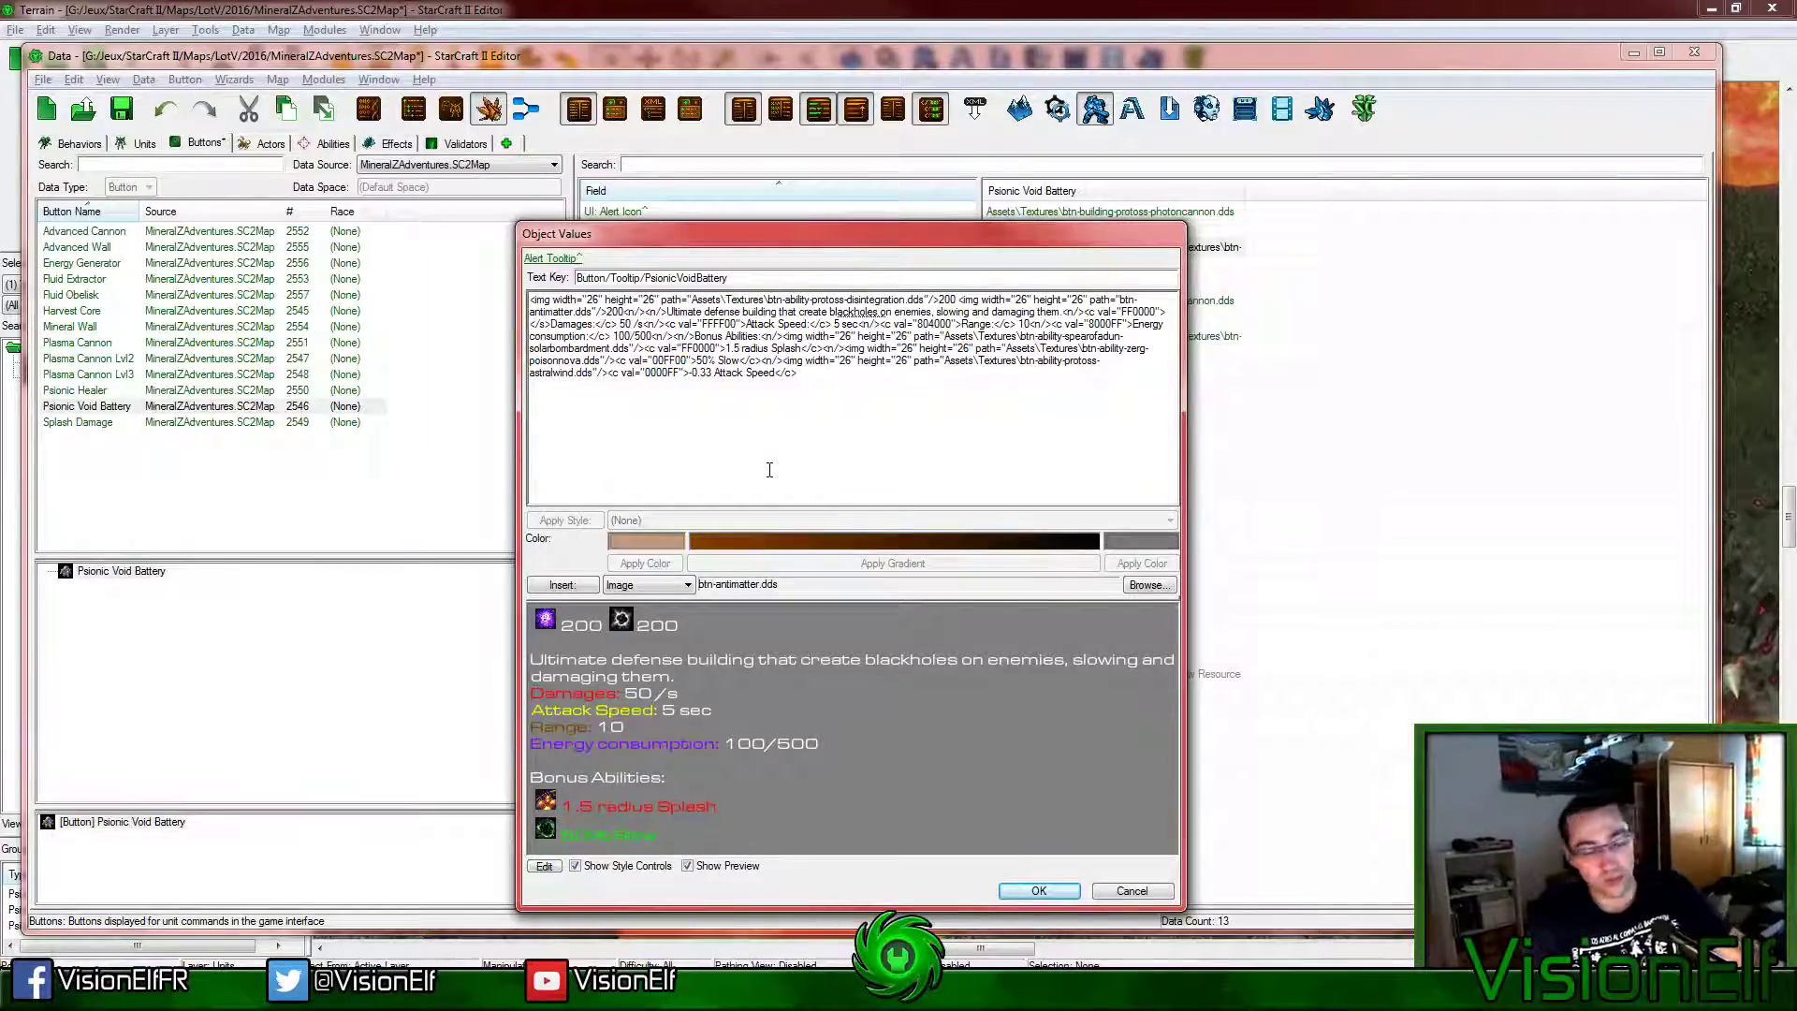
pyautogui.press('BackSpace')
pyautogui.press('BackSpace')
pyautogui.press('BackSpace')
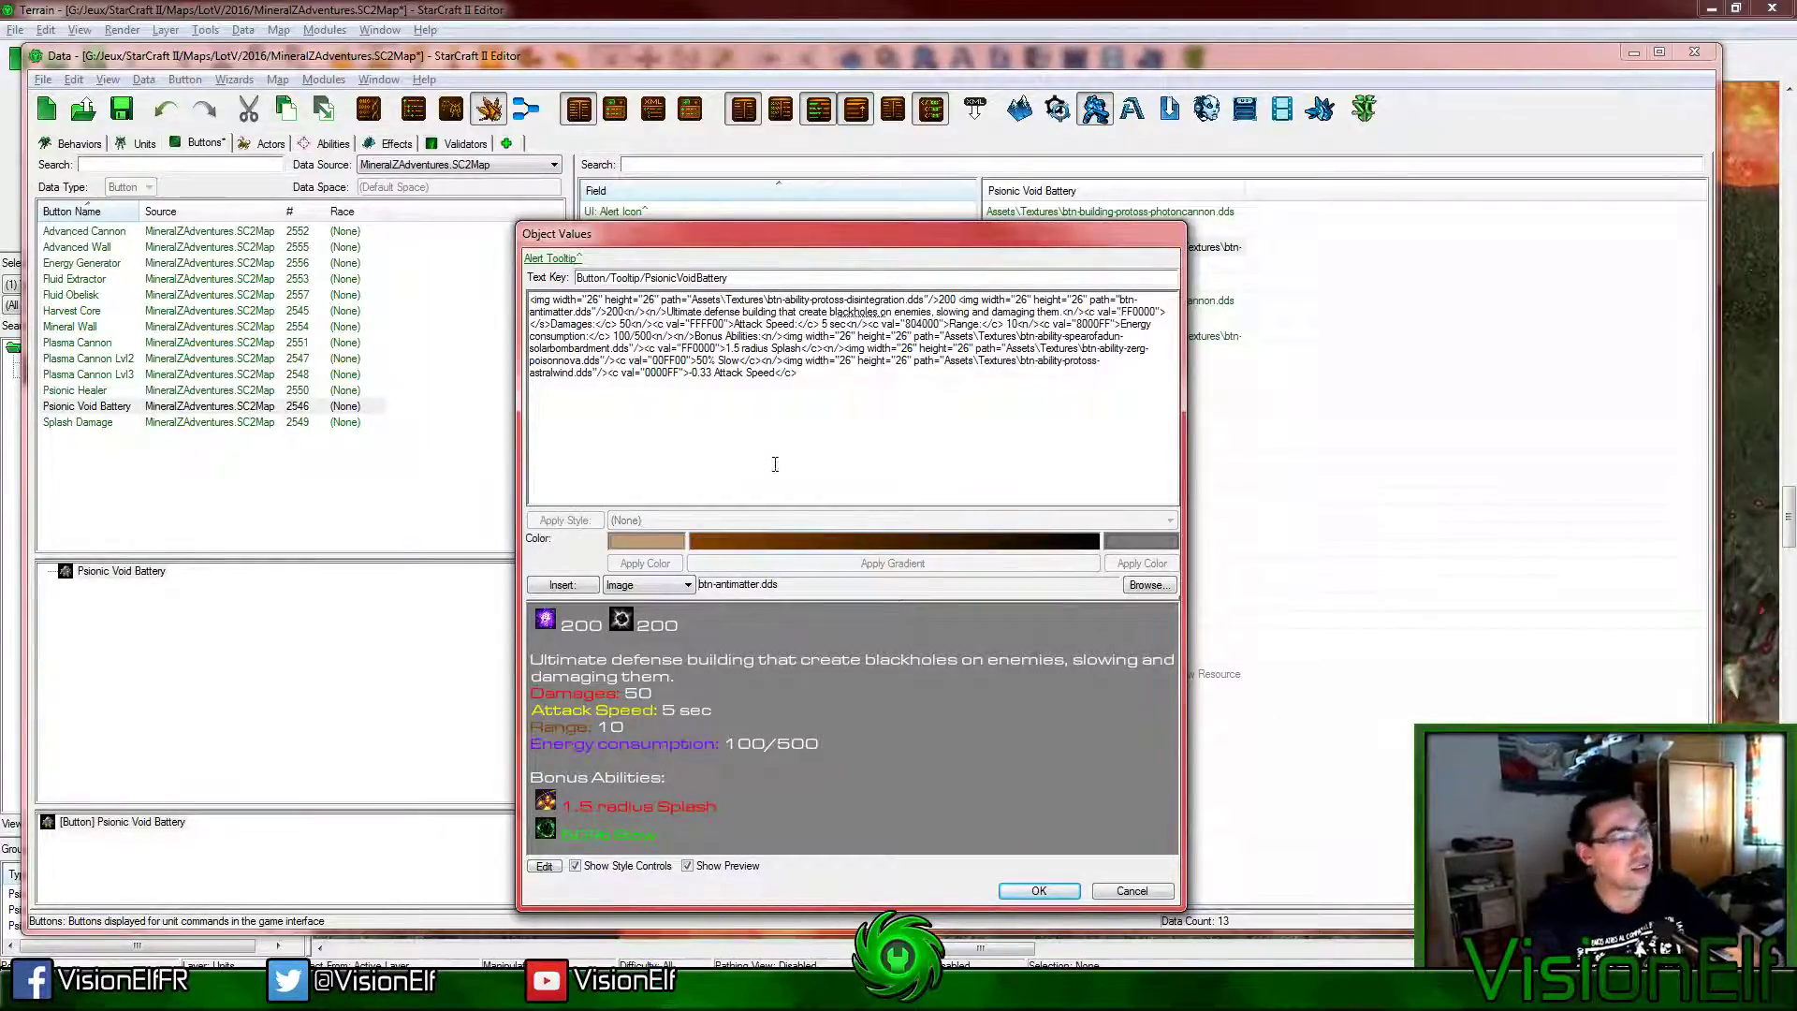
pyautogui.click(869, 428)
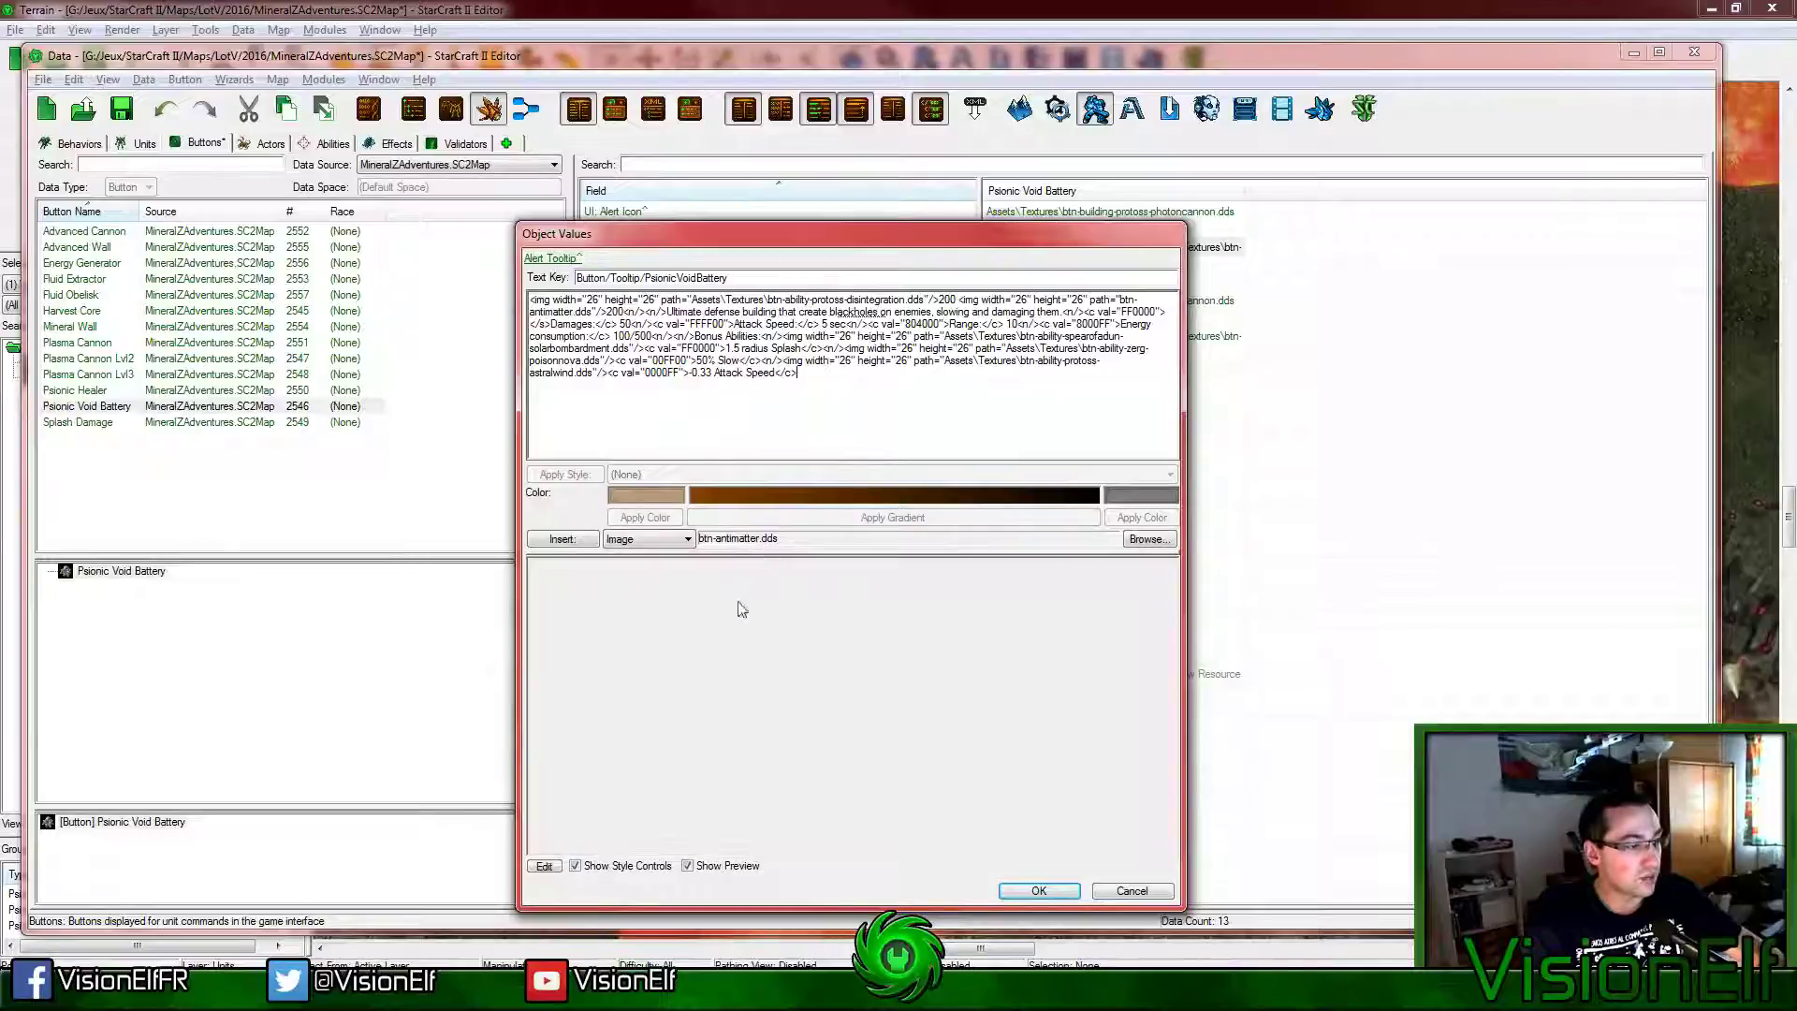
# Step: Replace the 1.5 radius Splash bonus with a Meteor ability burning the target area for 5 seconds
pyautogui.moveTo(726, 348); pyautogui.dragTo(801, 349)
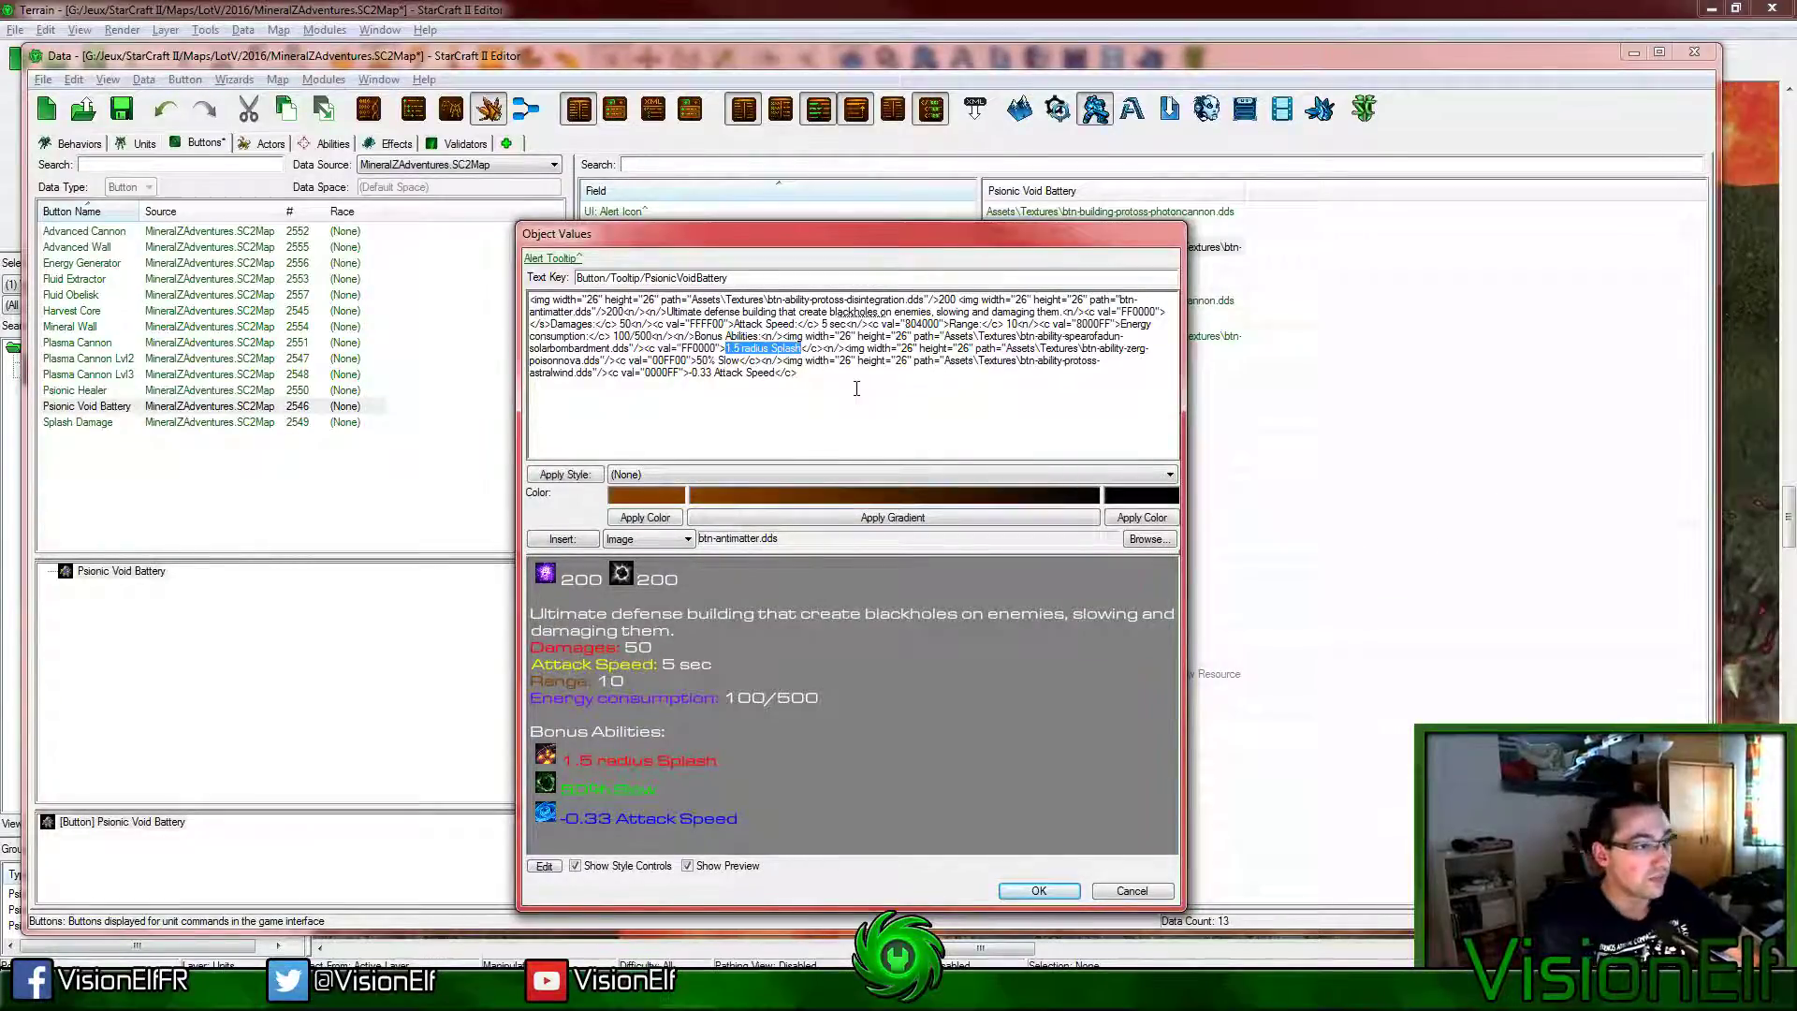
pyautogui.press('Delete')
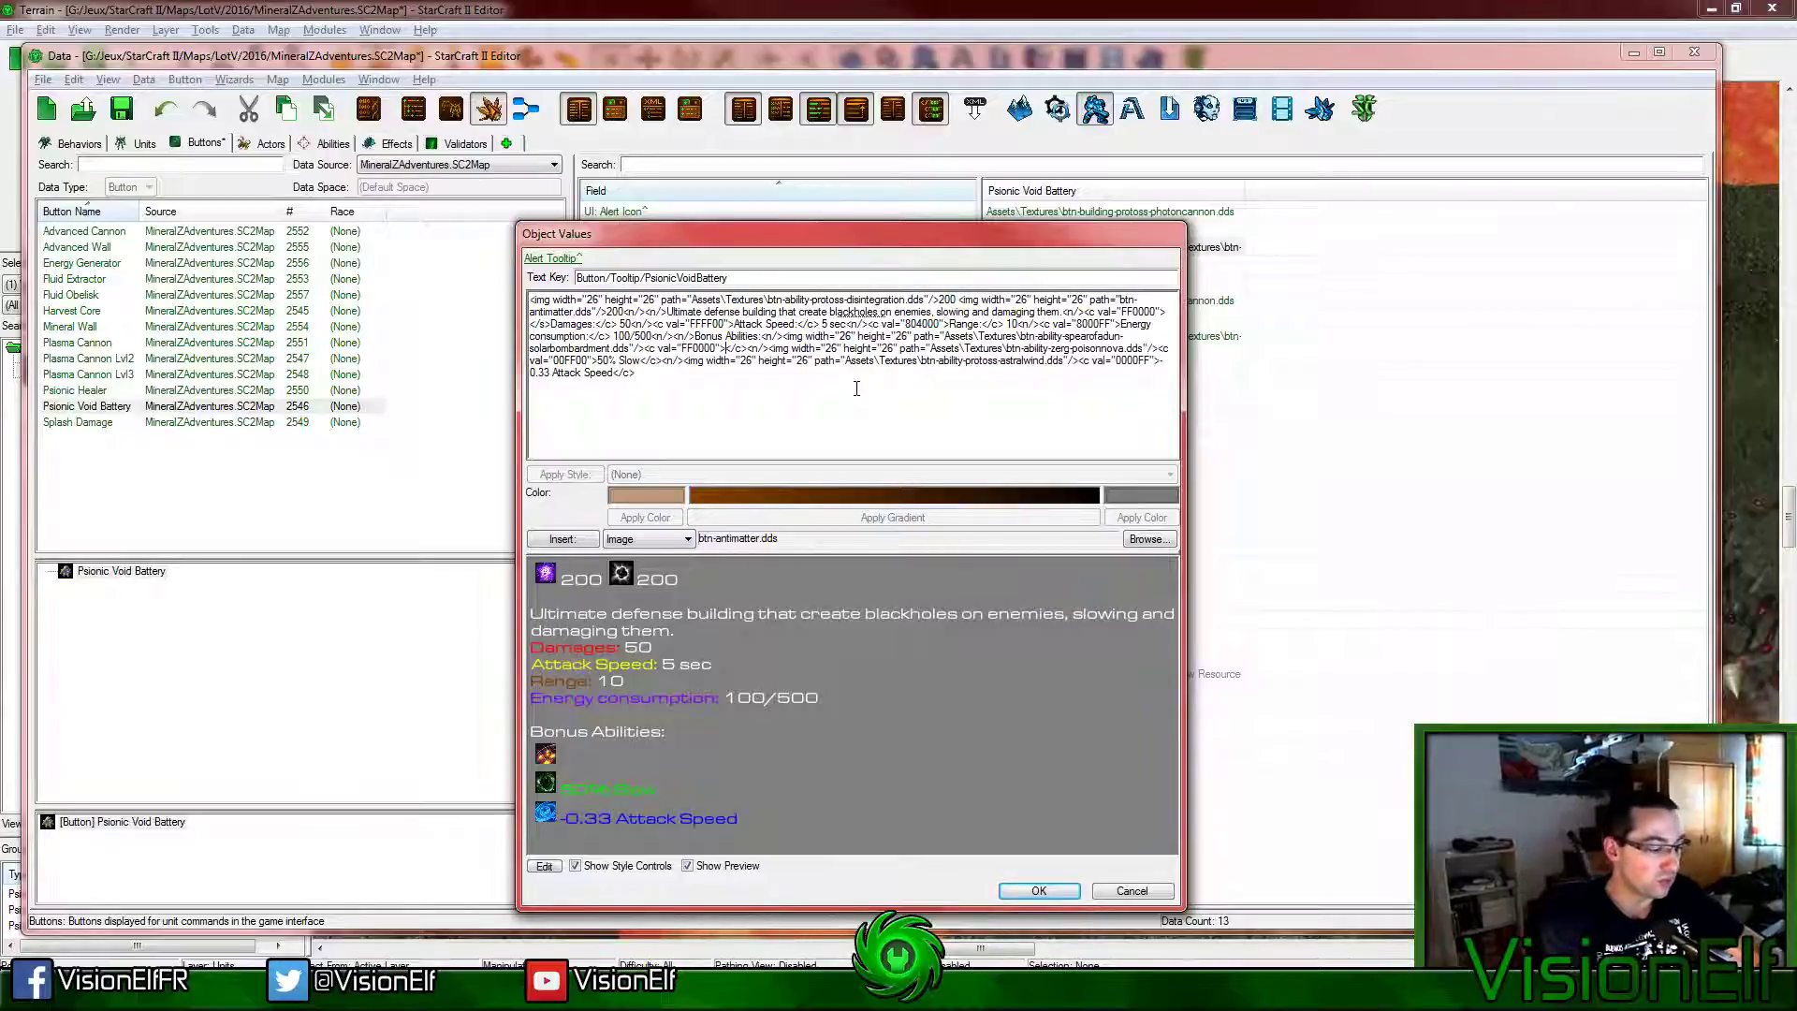
pyautogui.write('Adds a new ab')
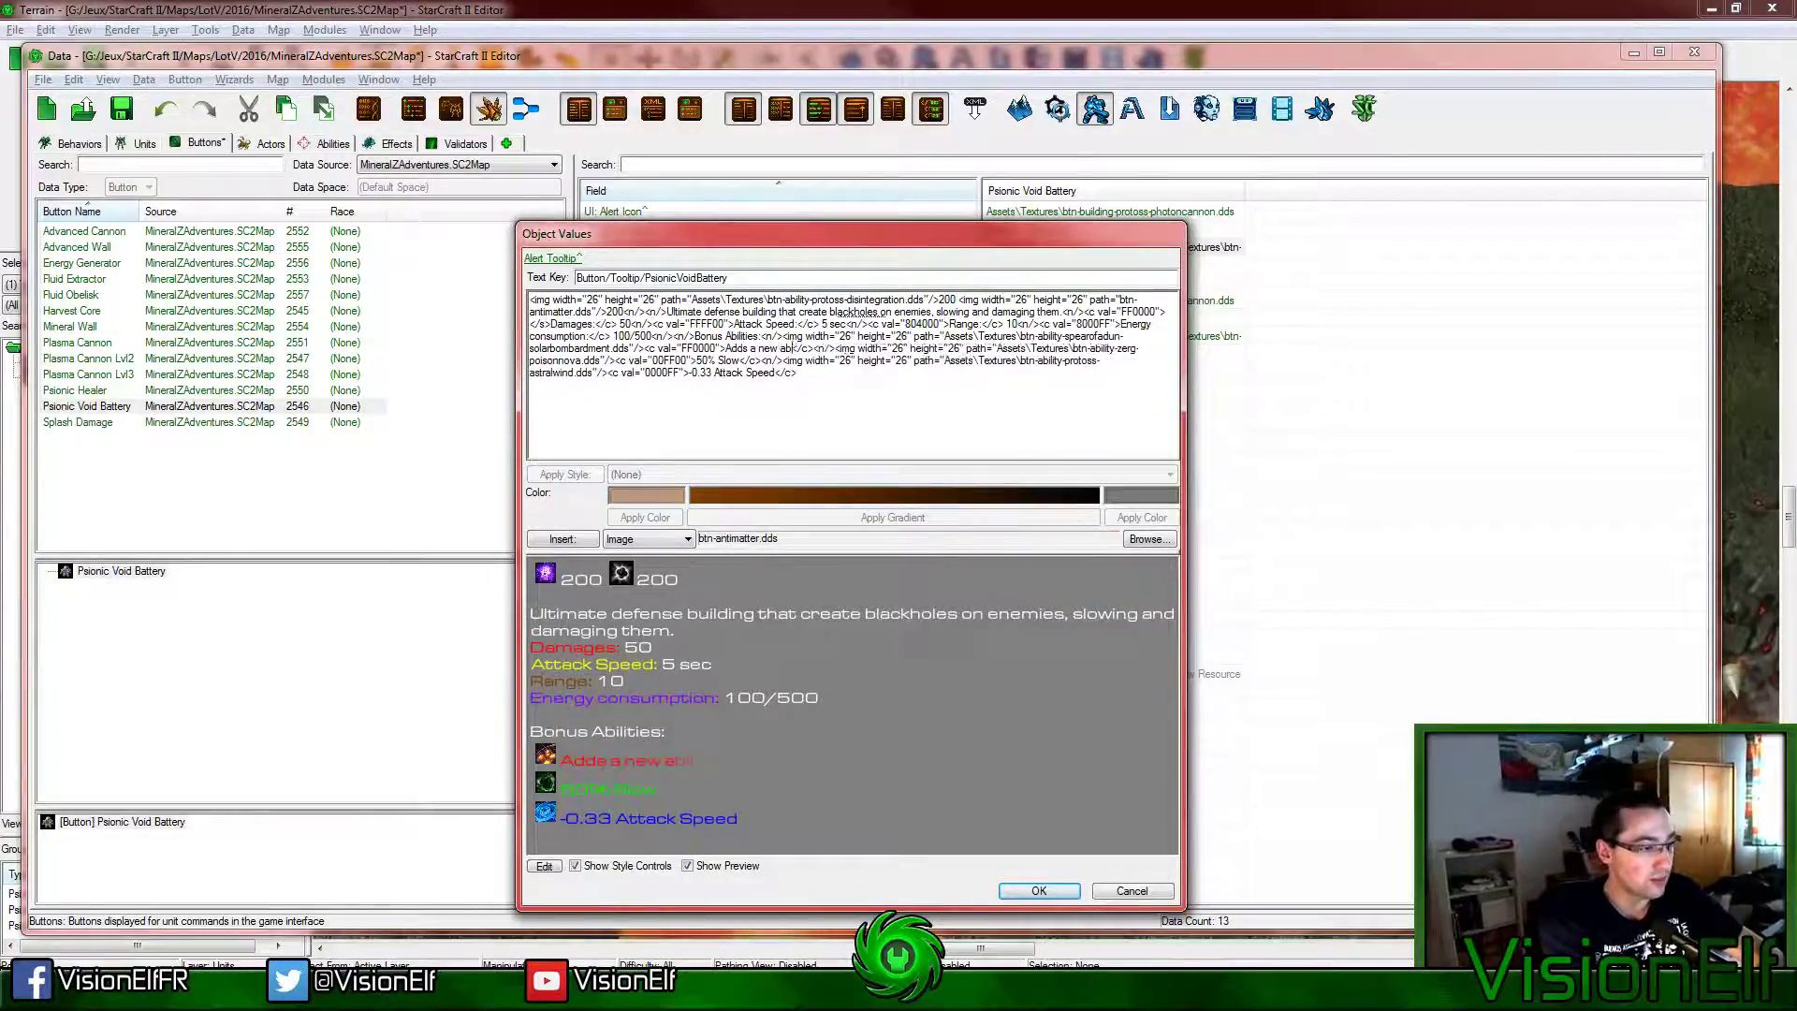
pyautogui.write('ility: Metero')
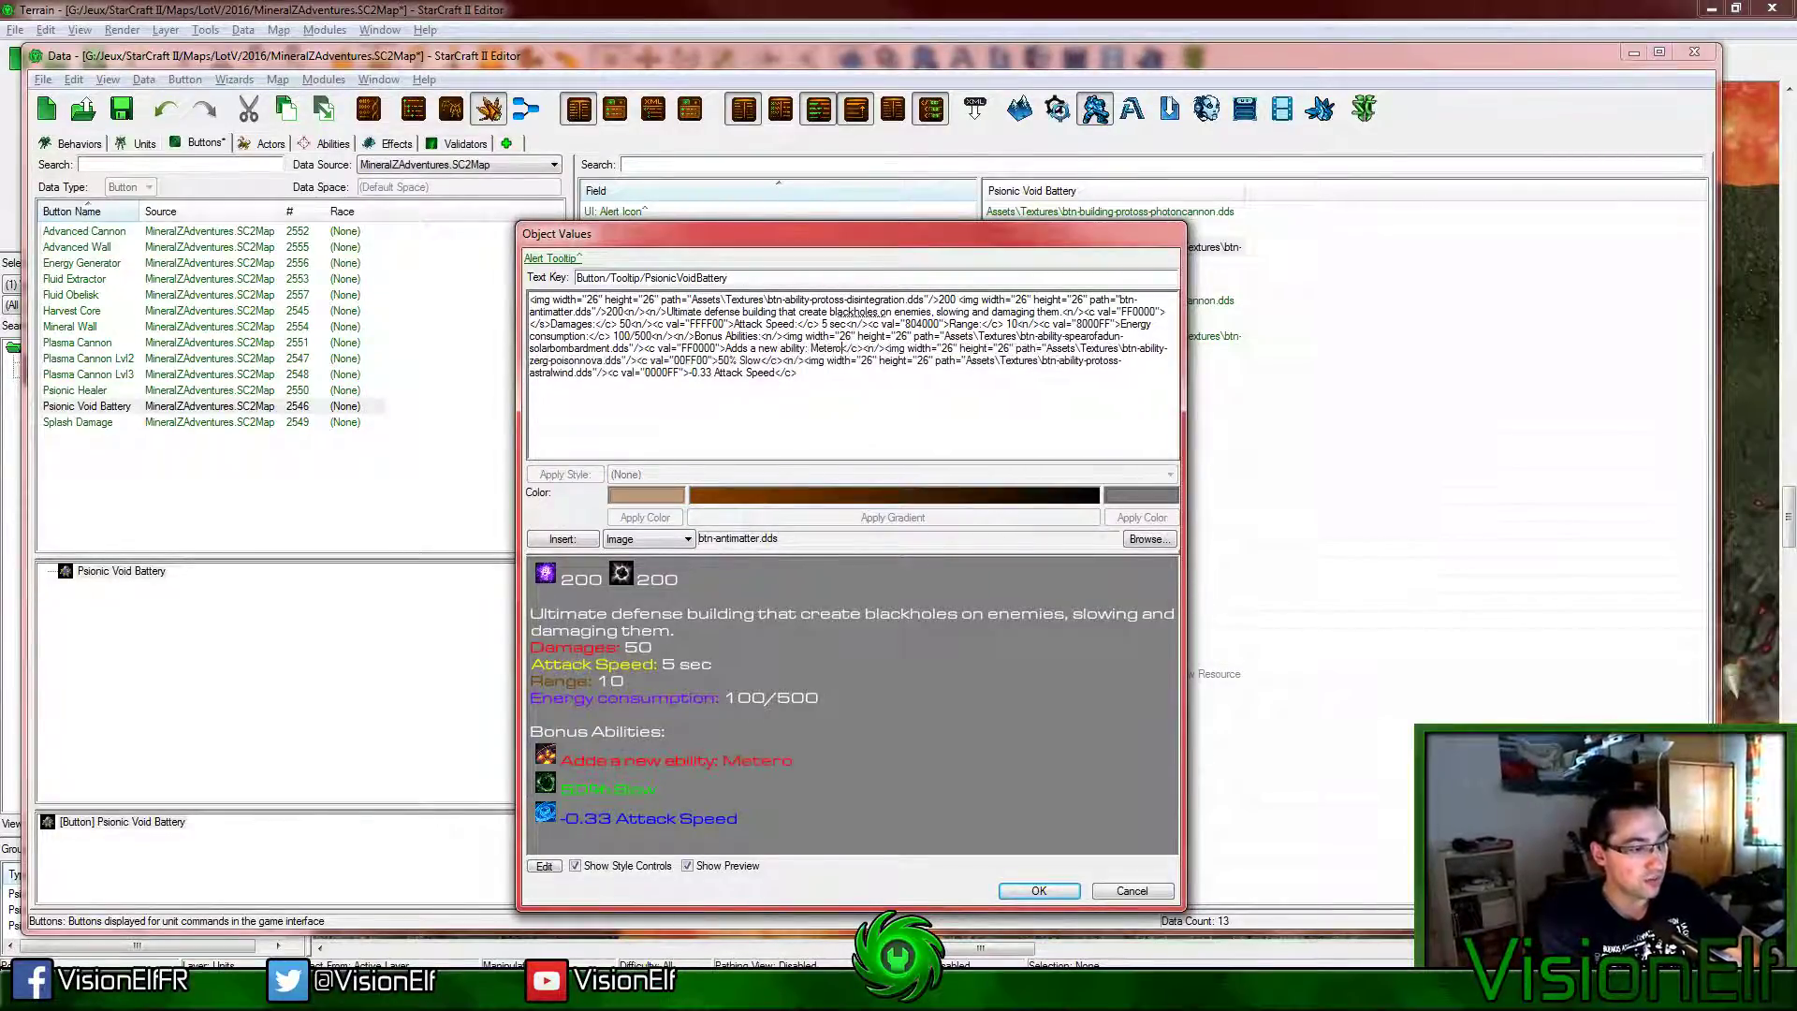
pyautogui.press('BackSpace')
pyautogui.press('BackSpace')
pyautogui.write('or')
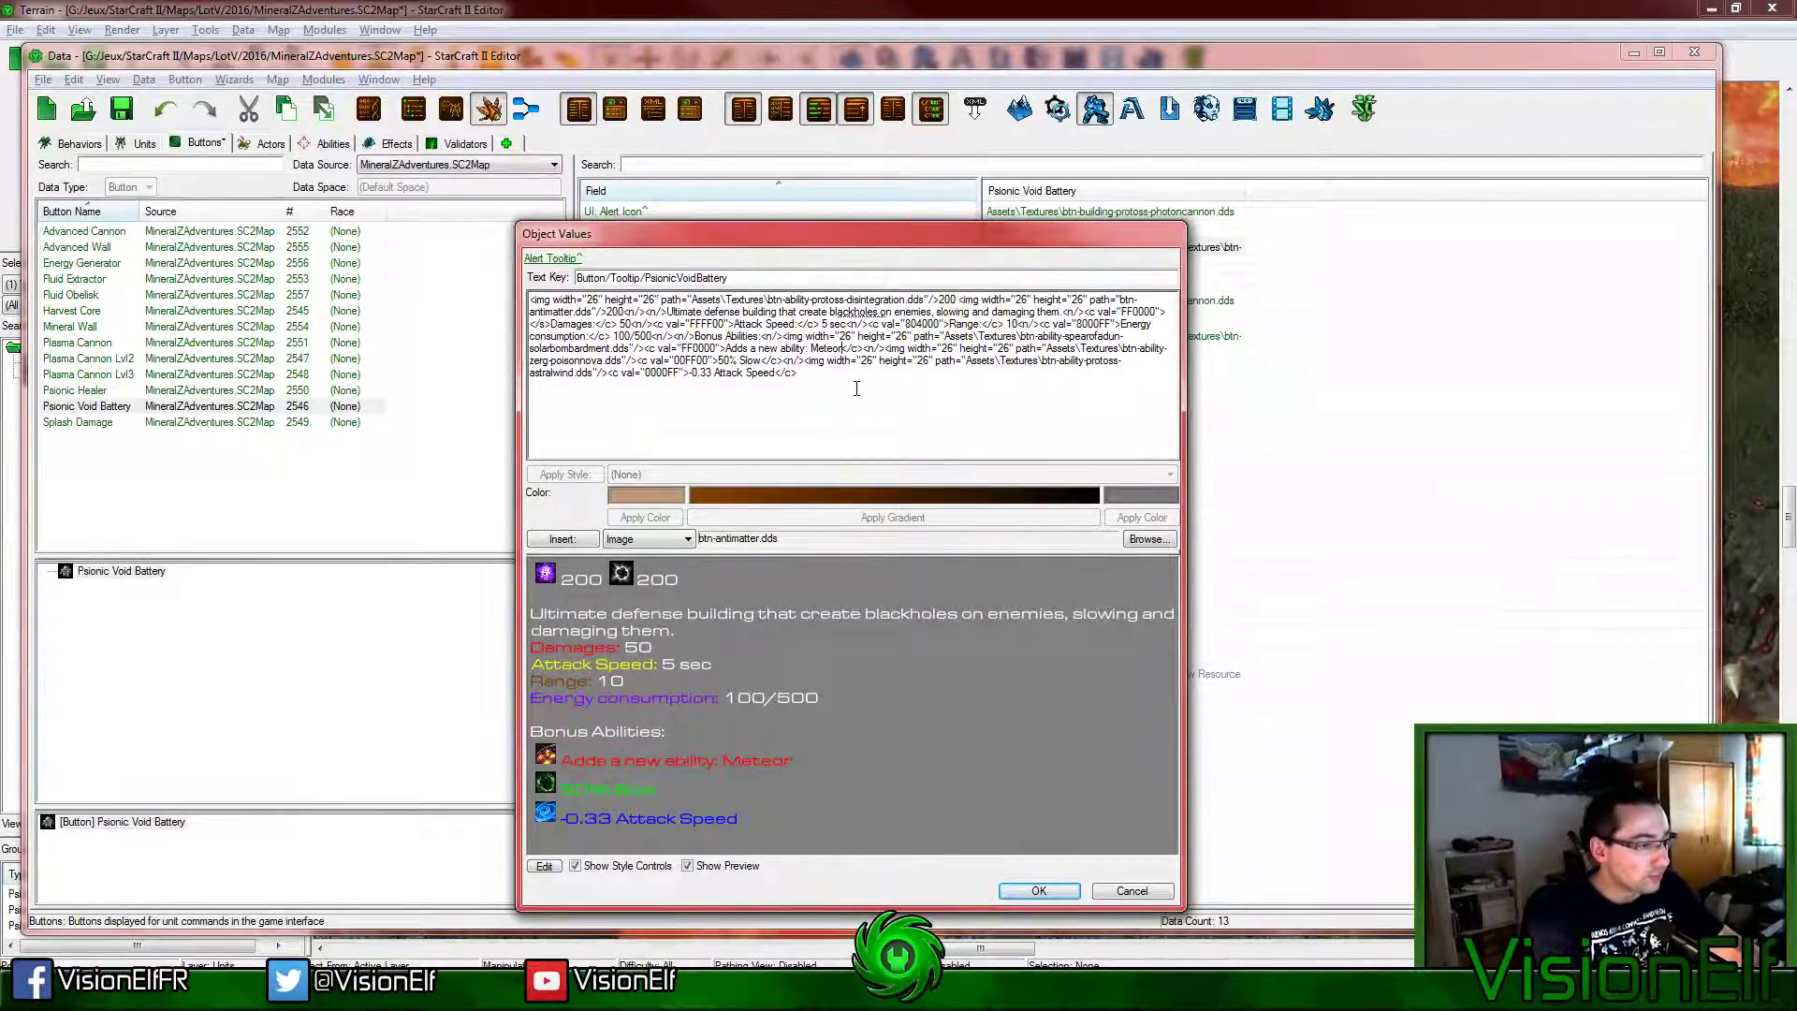
pyautogui.write('.')
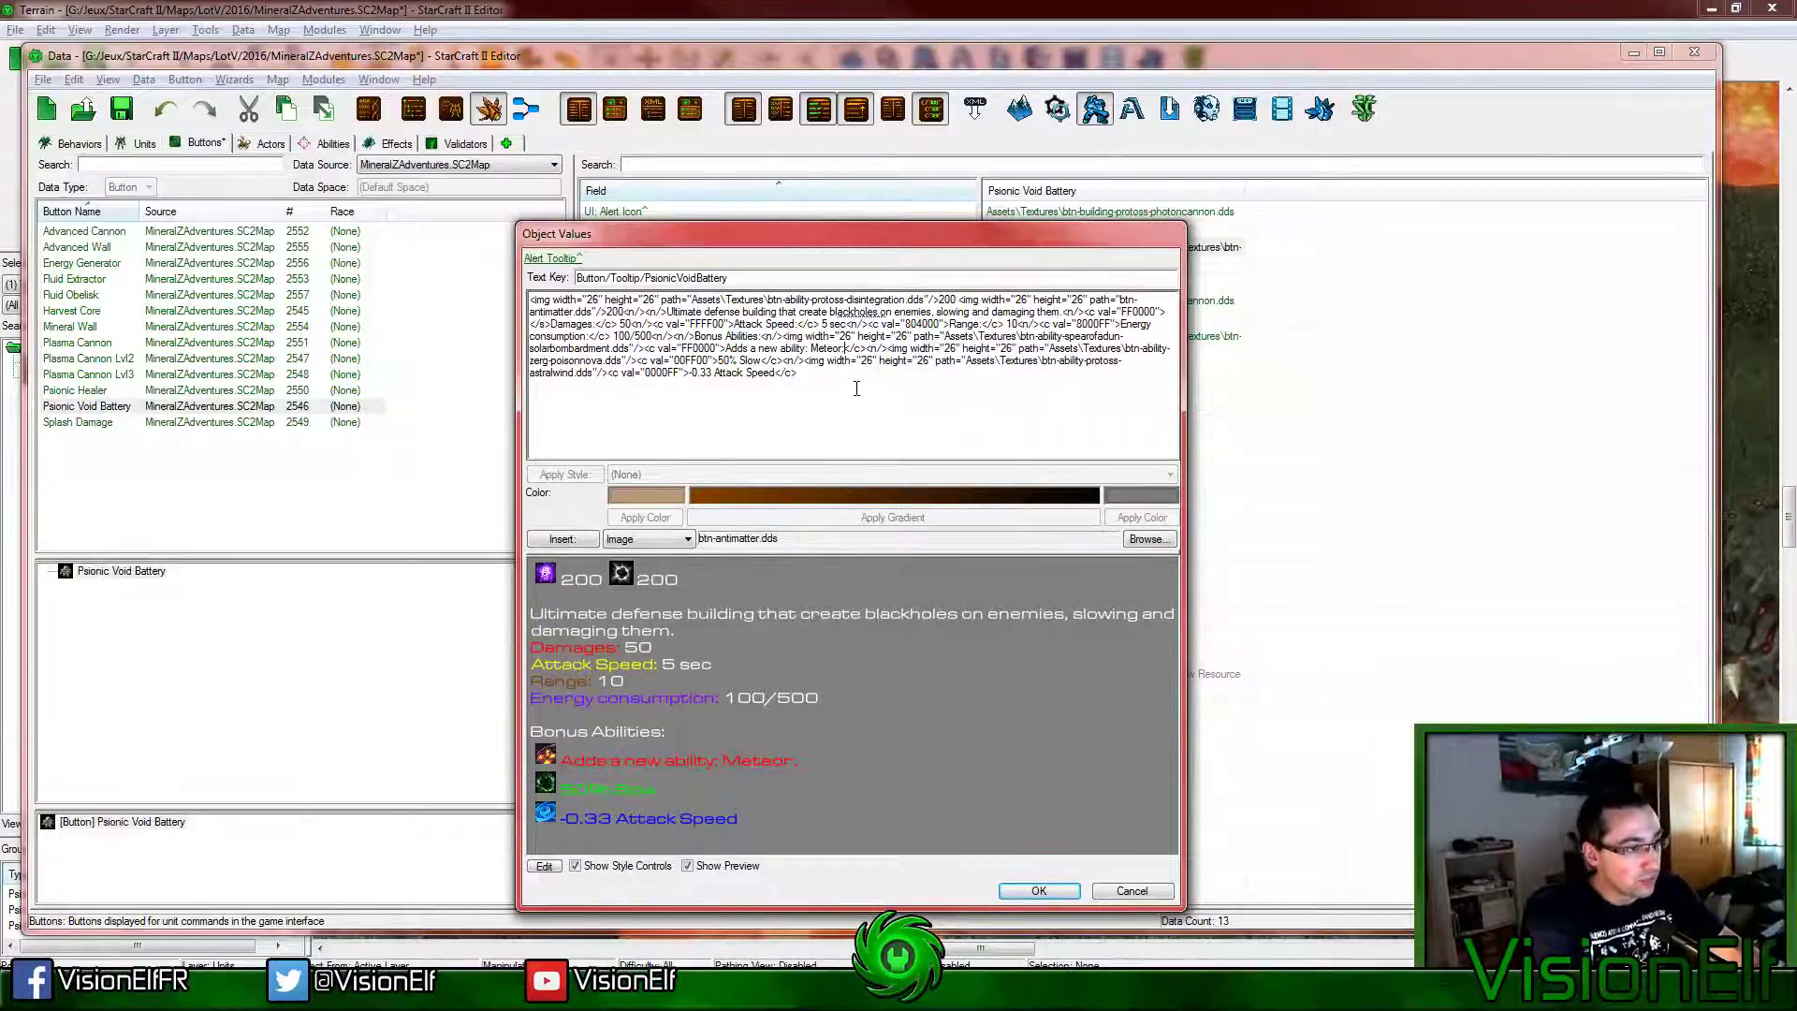
pyautogui.press('BackSpace')
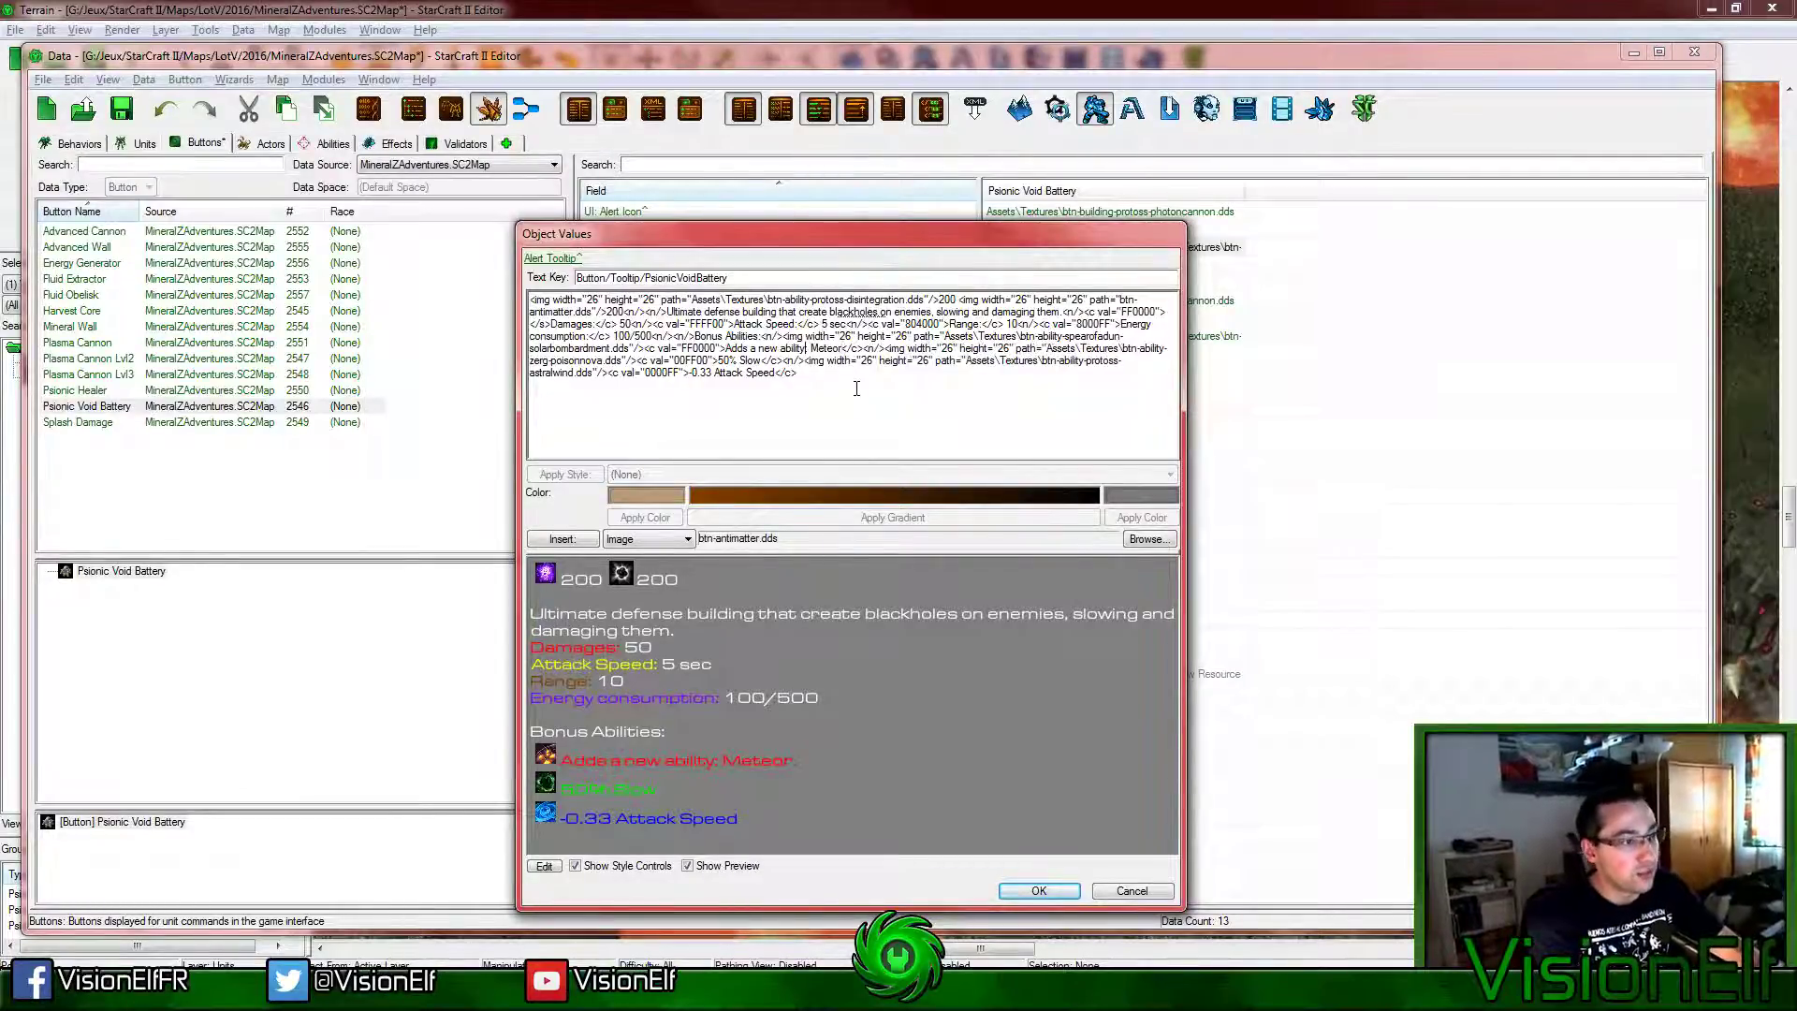
pyautogui.press('BackSpace')
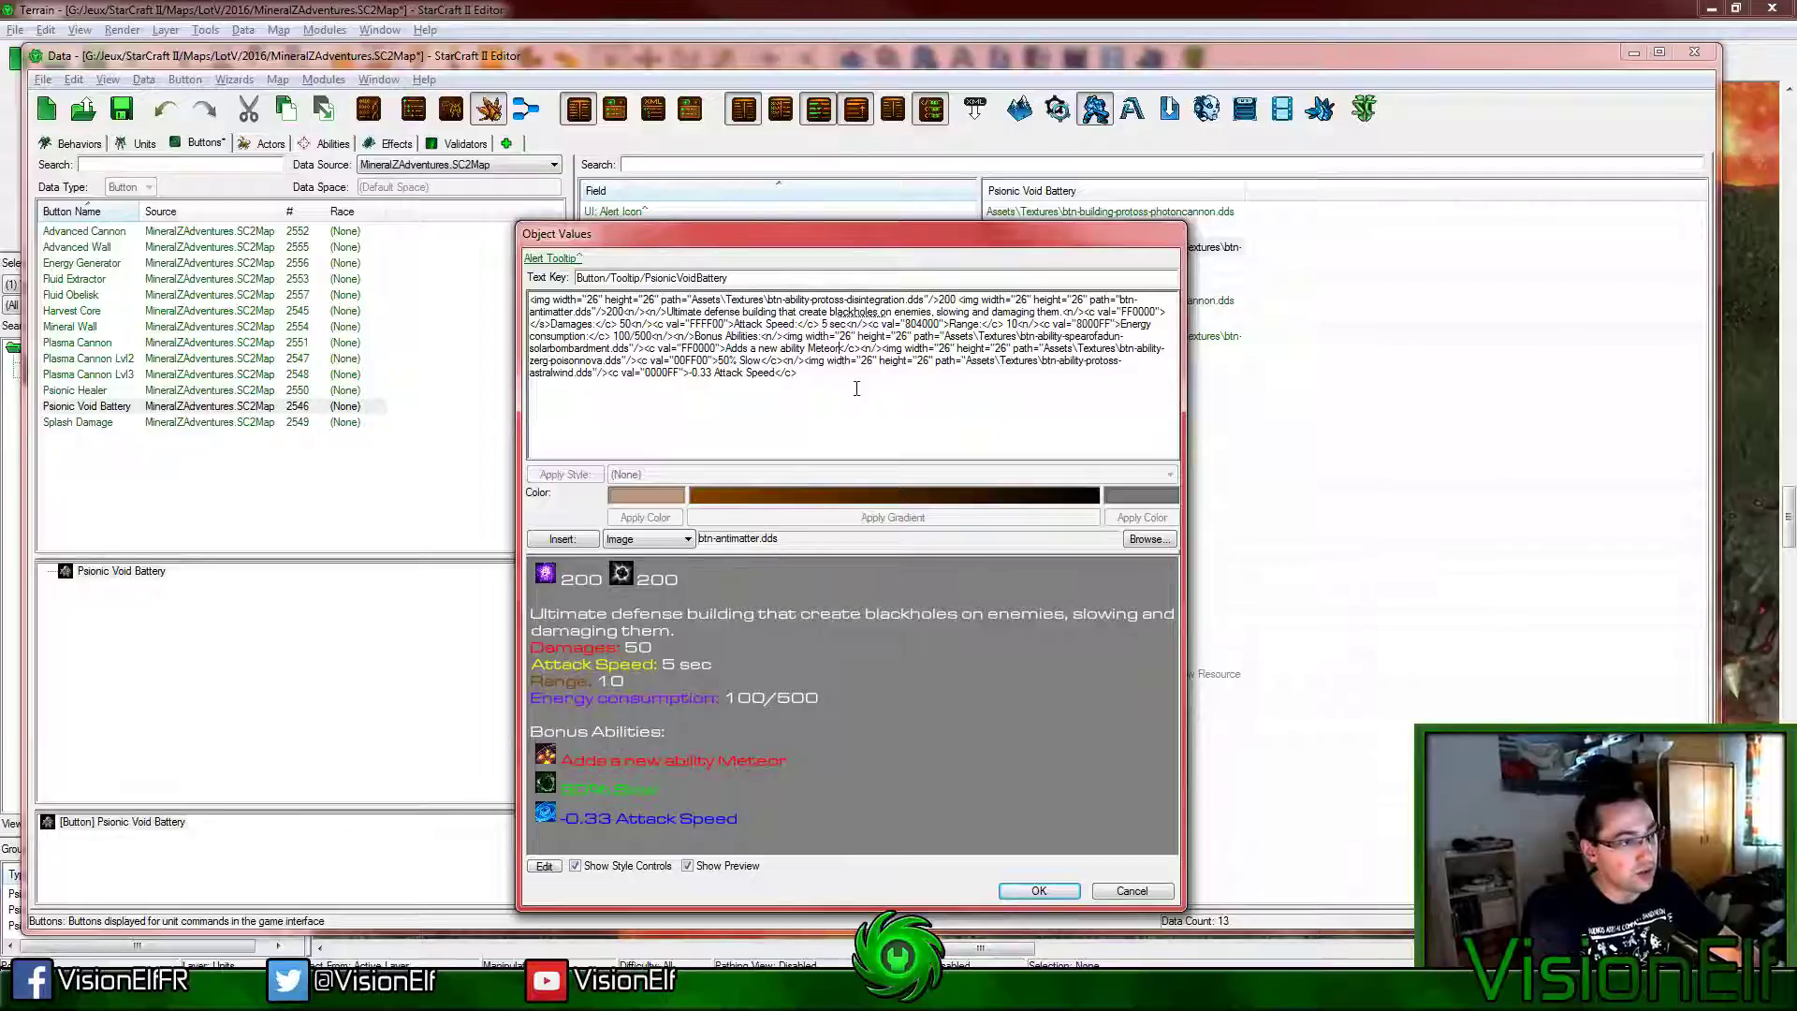
pyautogui.write(': ')
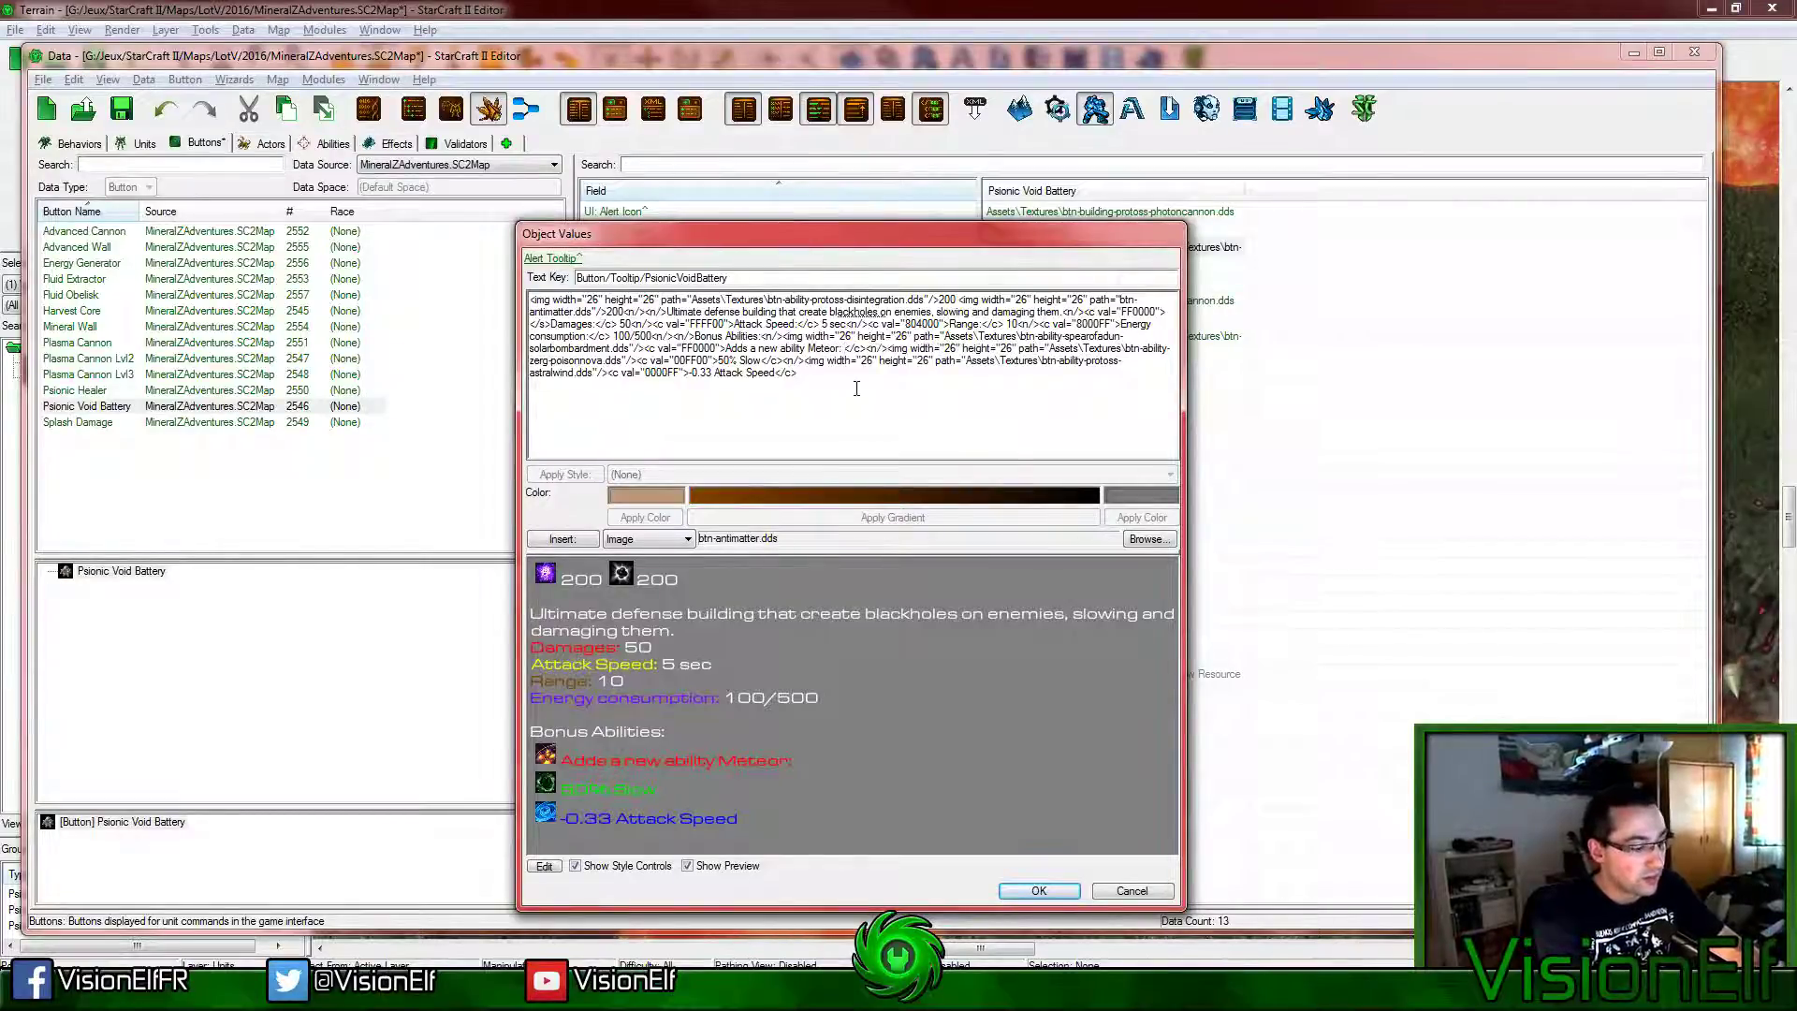
pyautogui.write('Cas')
pyautogui.press('BackSpace')
pyautogui.write('ll down')
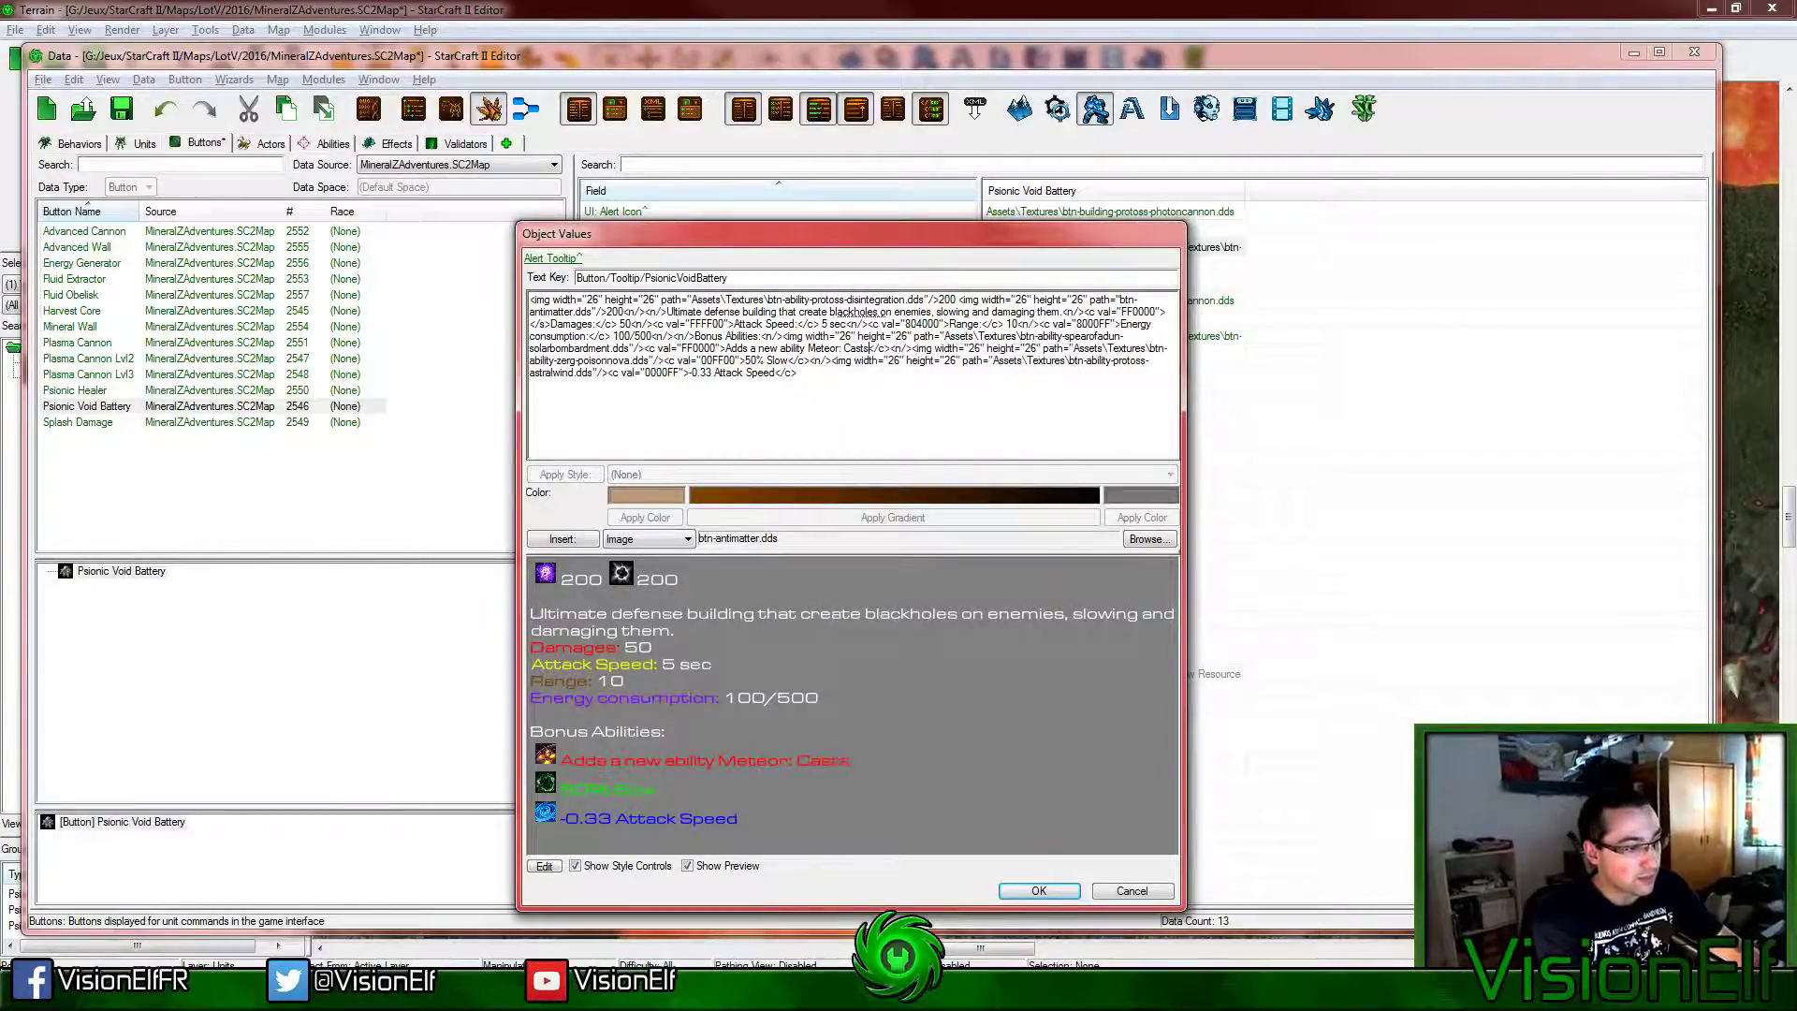
pyautogui.write(' a meteor tha')
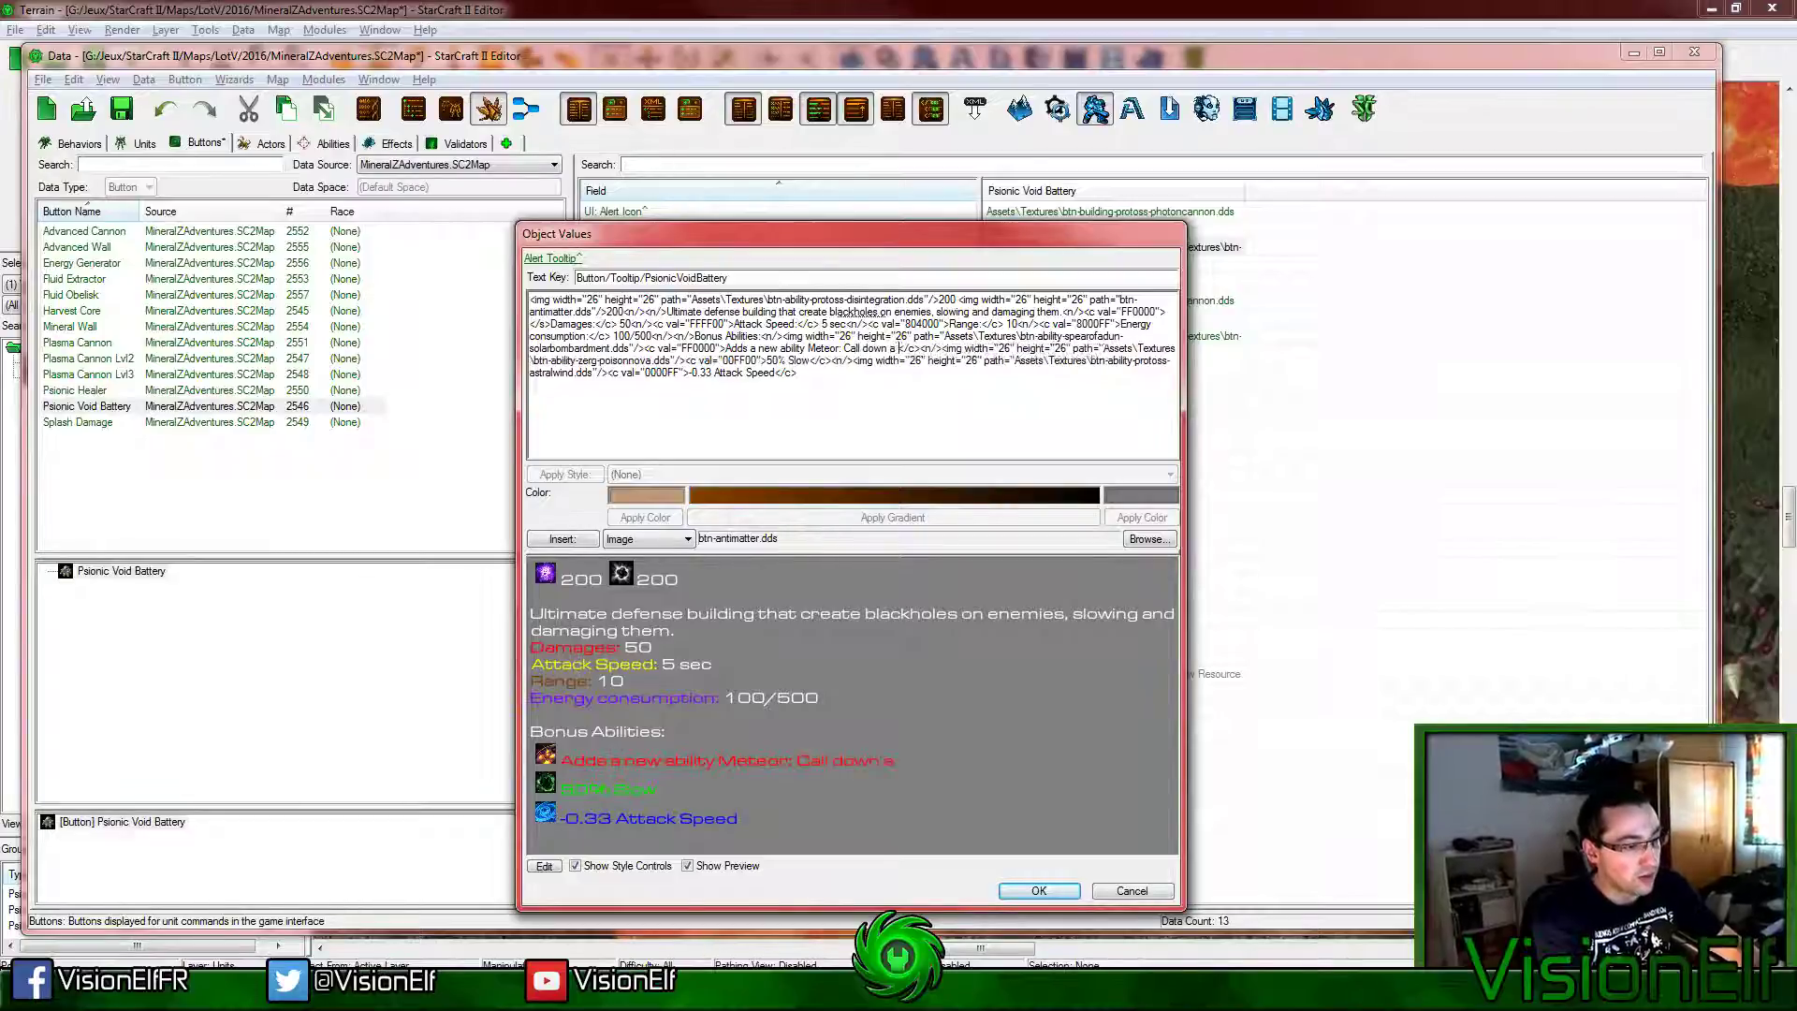
pyautogui.write('t will')
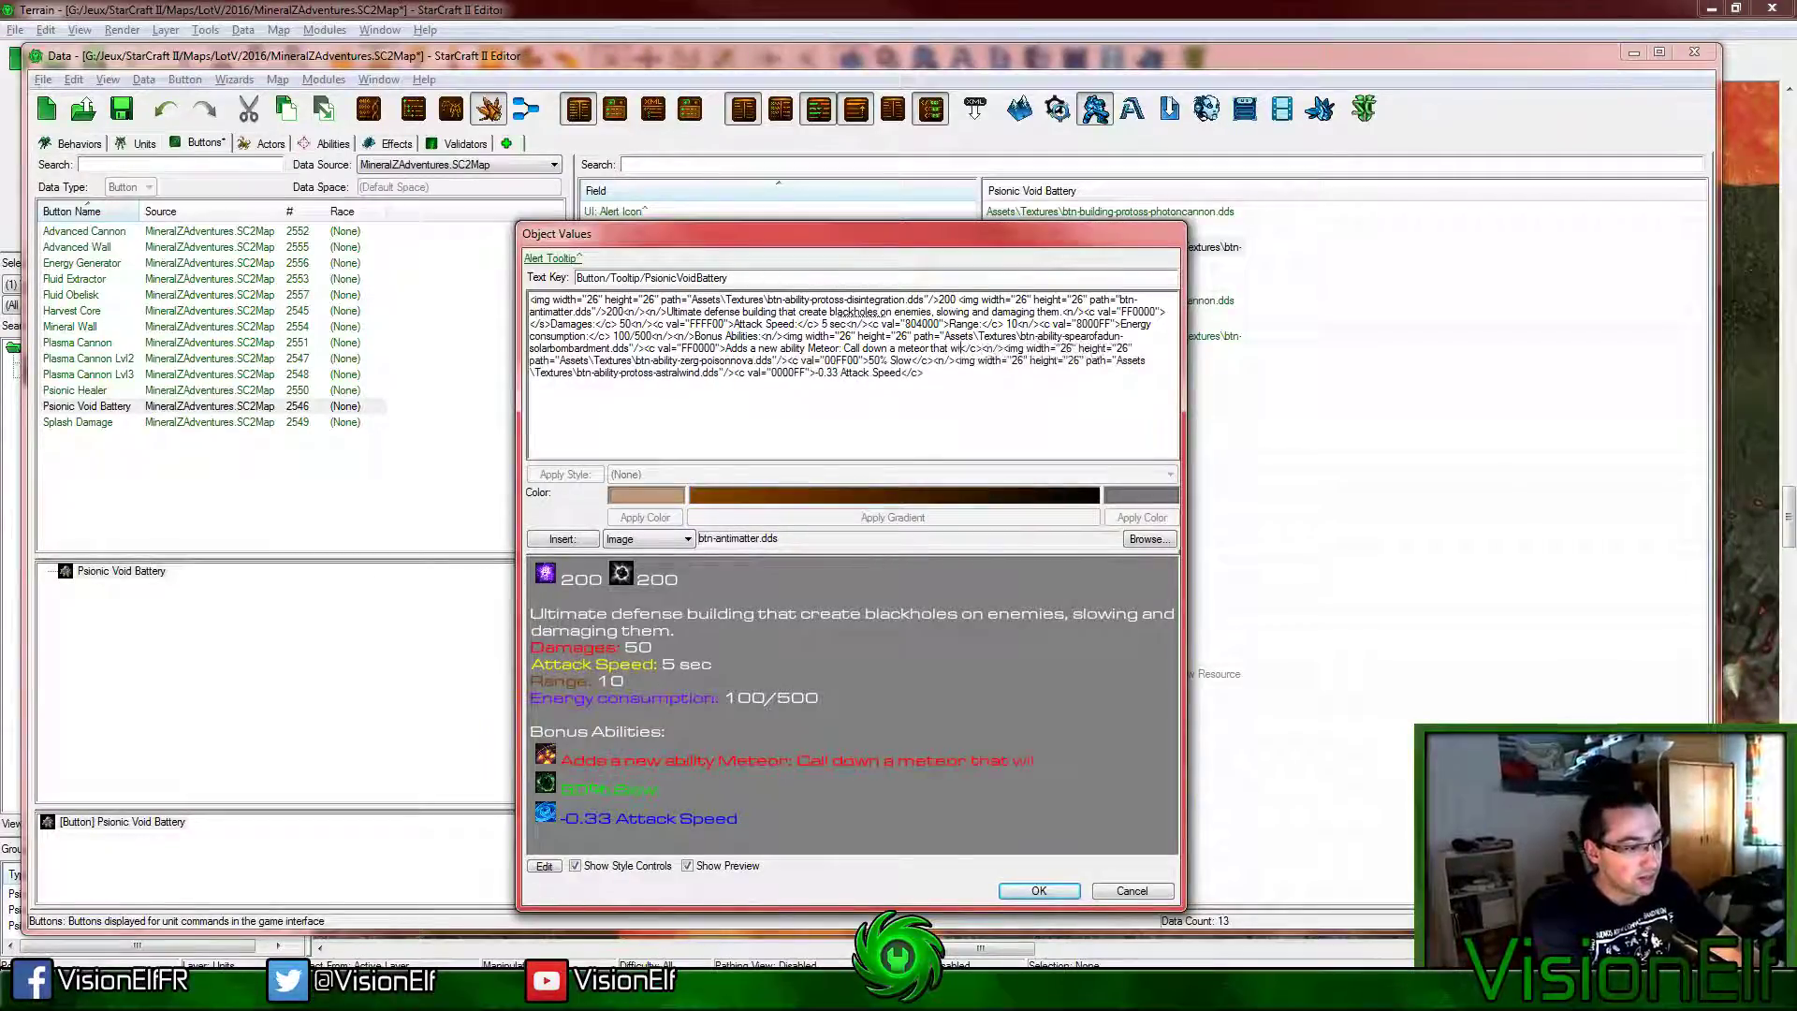
pyautogui.write(' burn the ar')
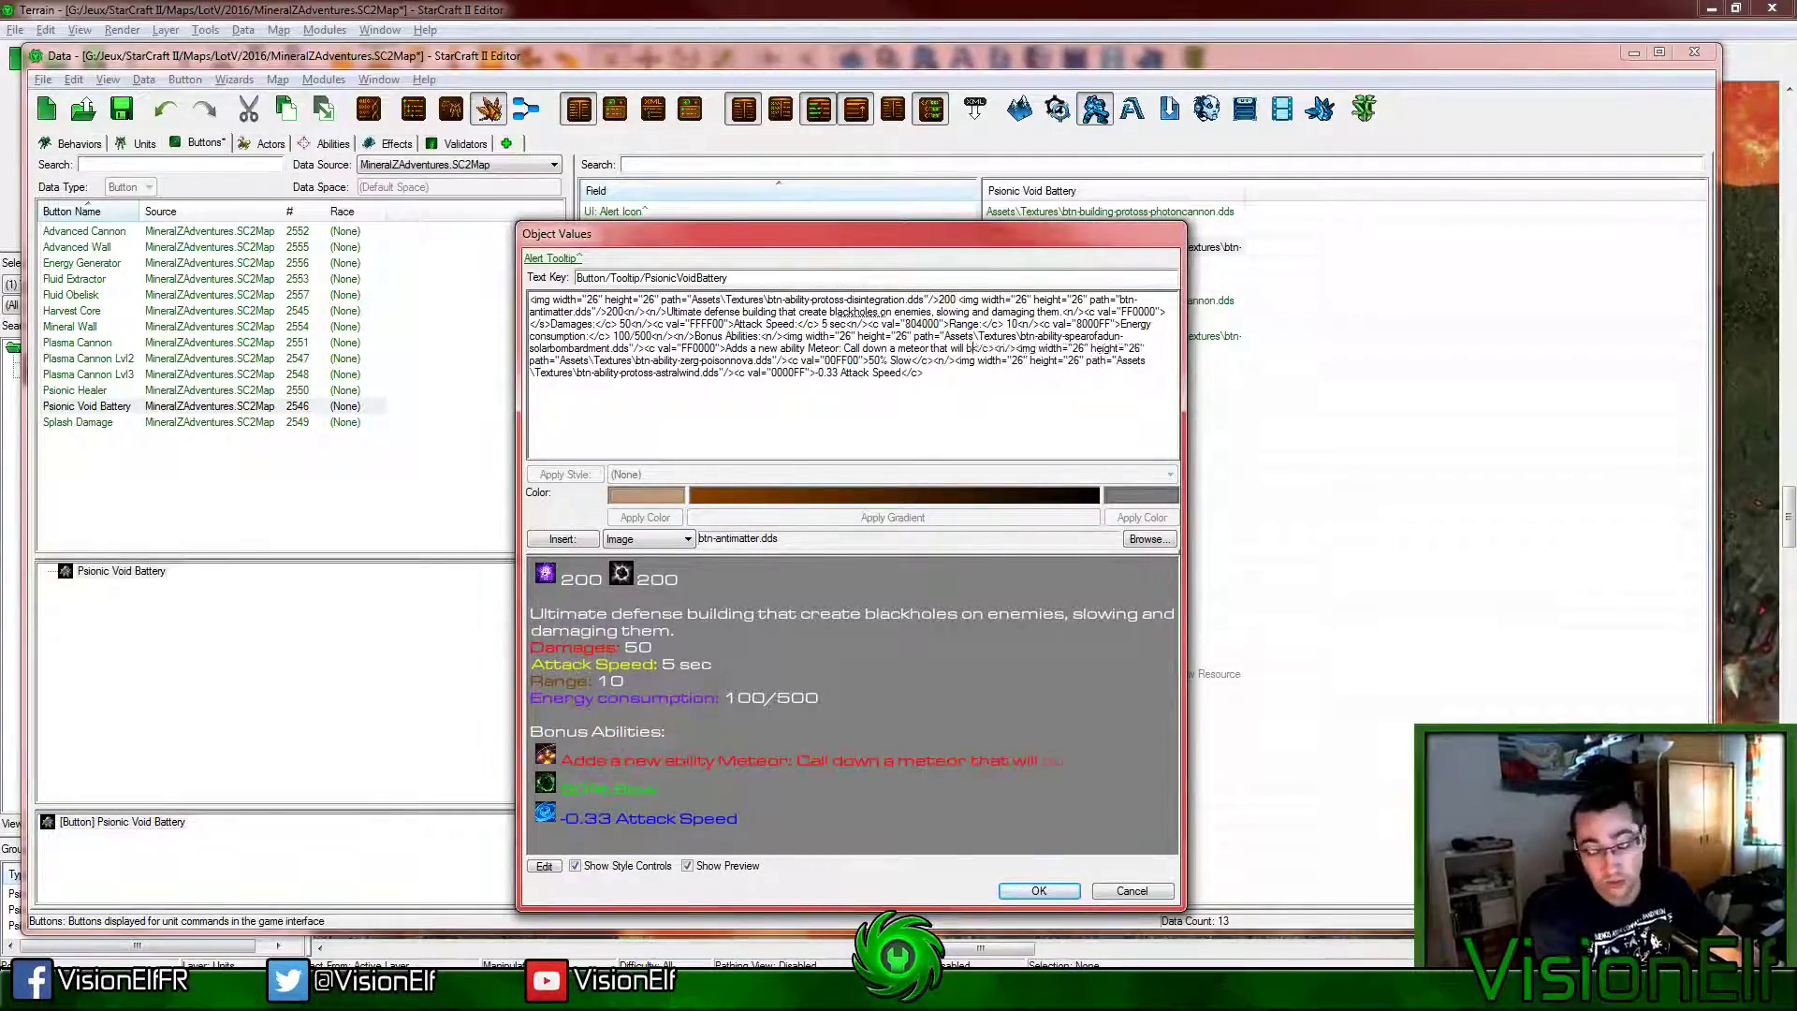
pyautogui.write('ea around th')
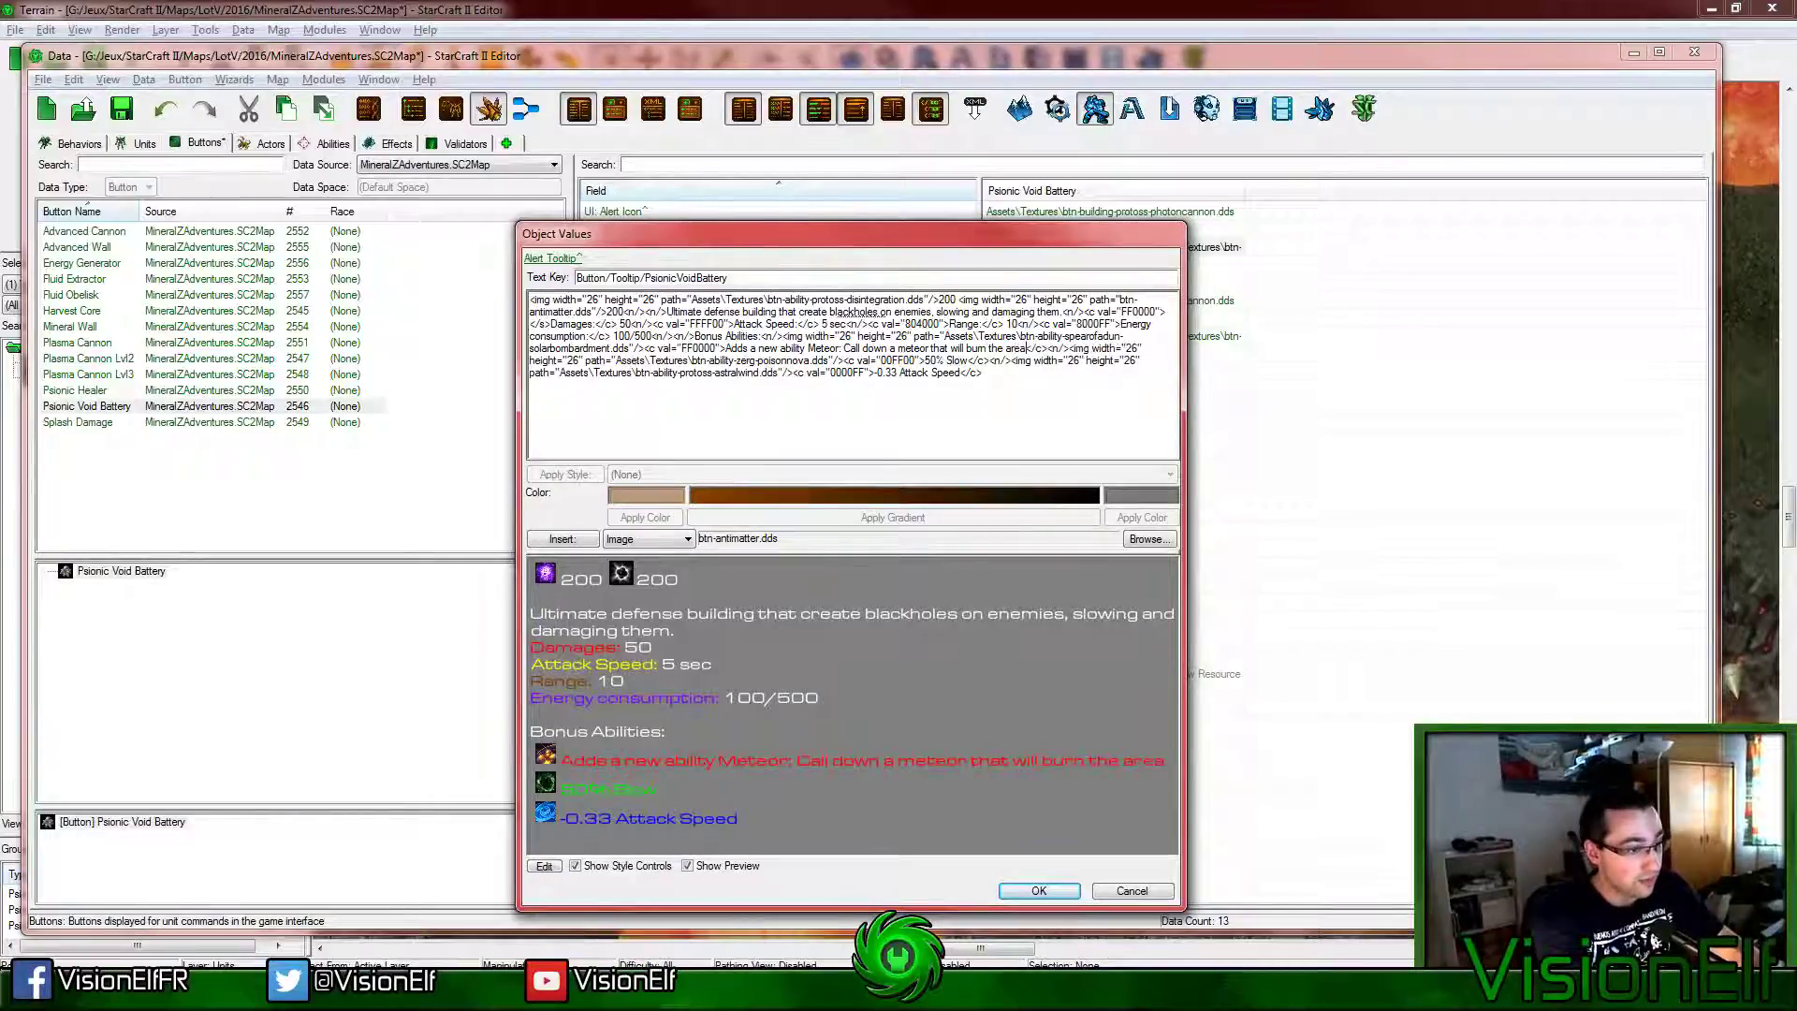
pyautogui.write('e target for ')
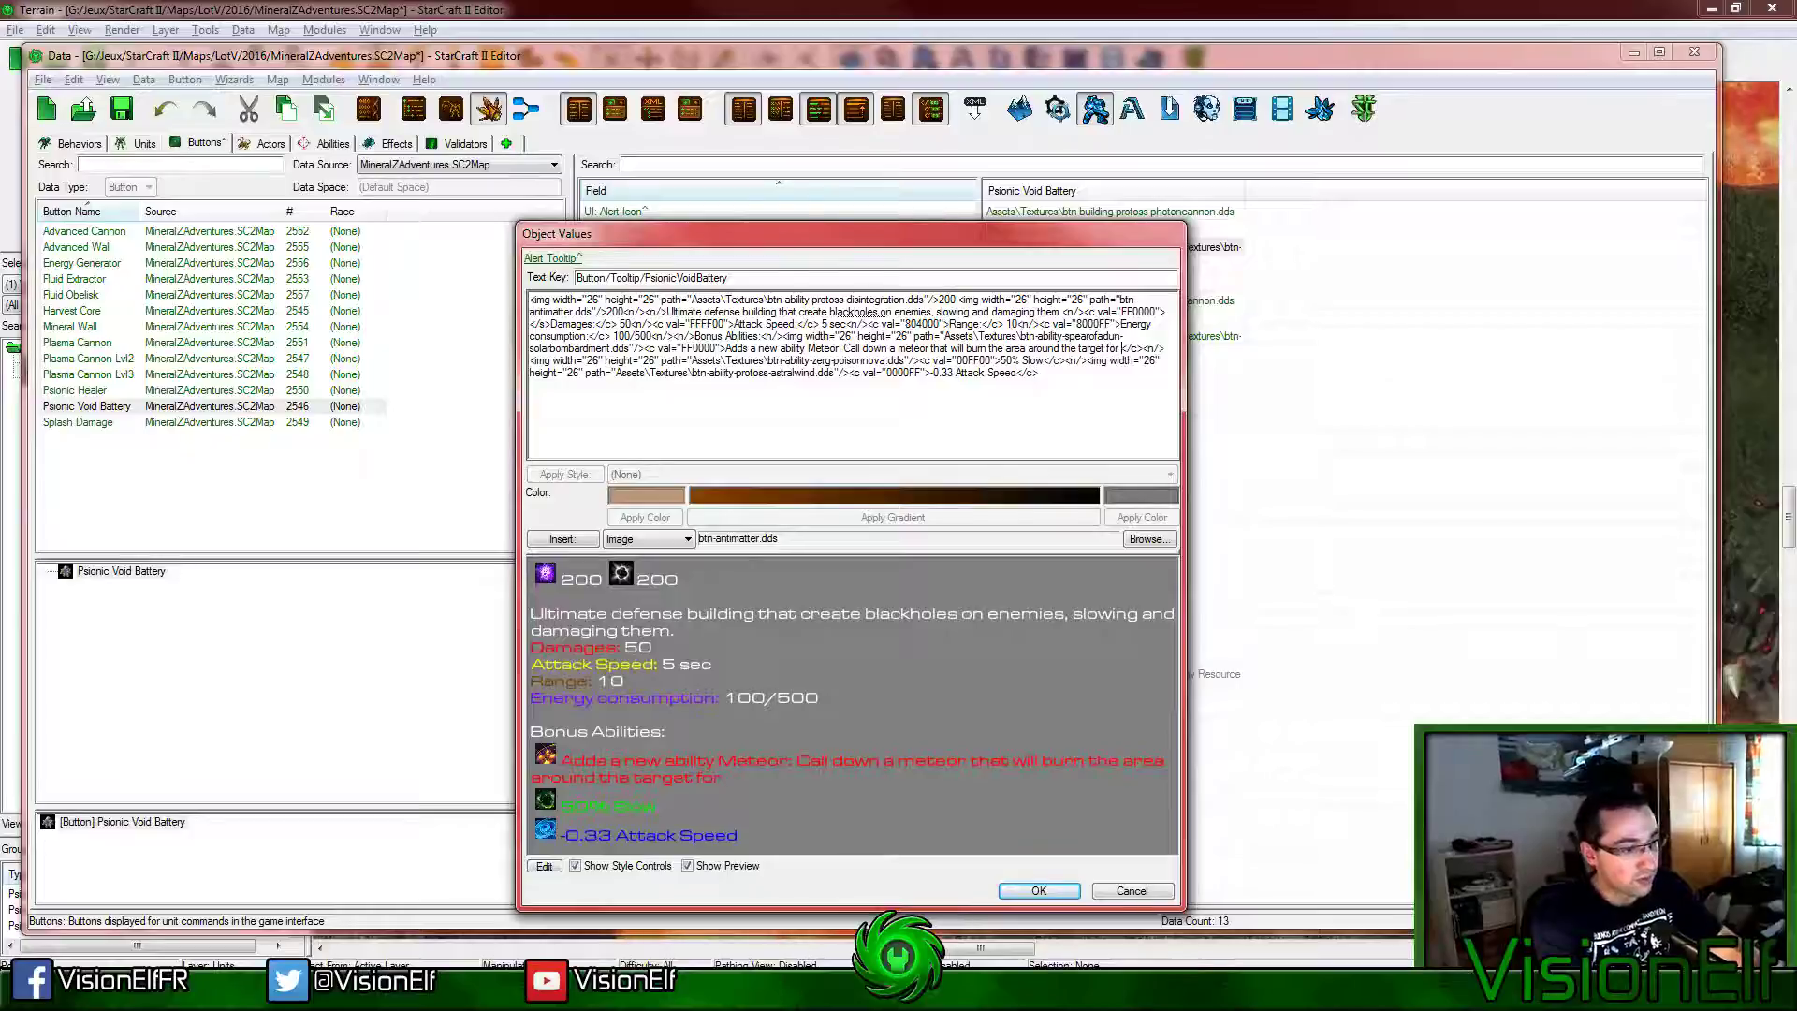
pyautogui.write('5 secon')
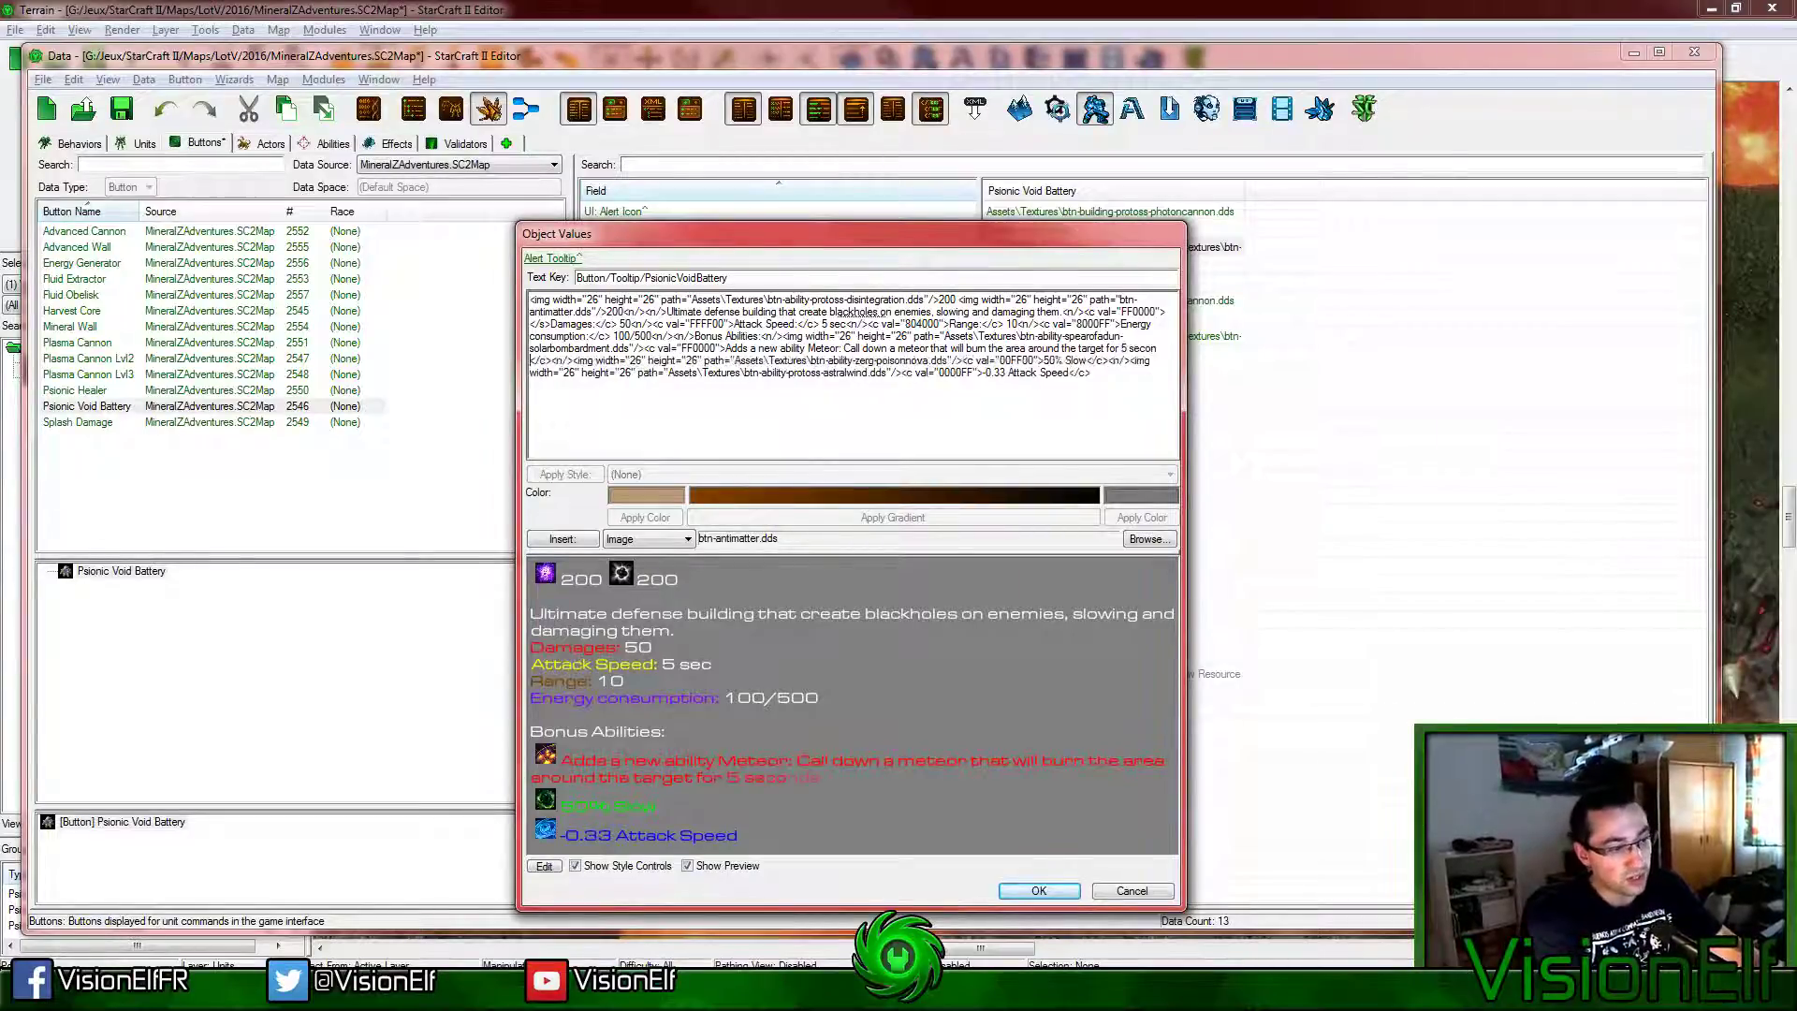
pyautogui.write('ds, ')
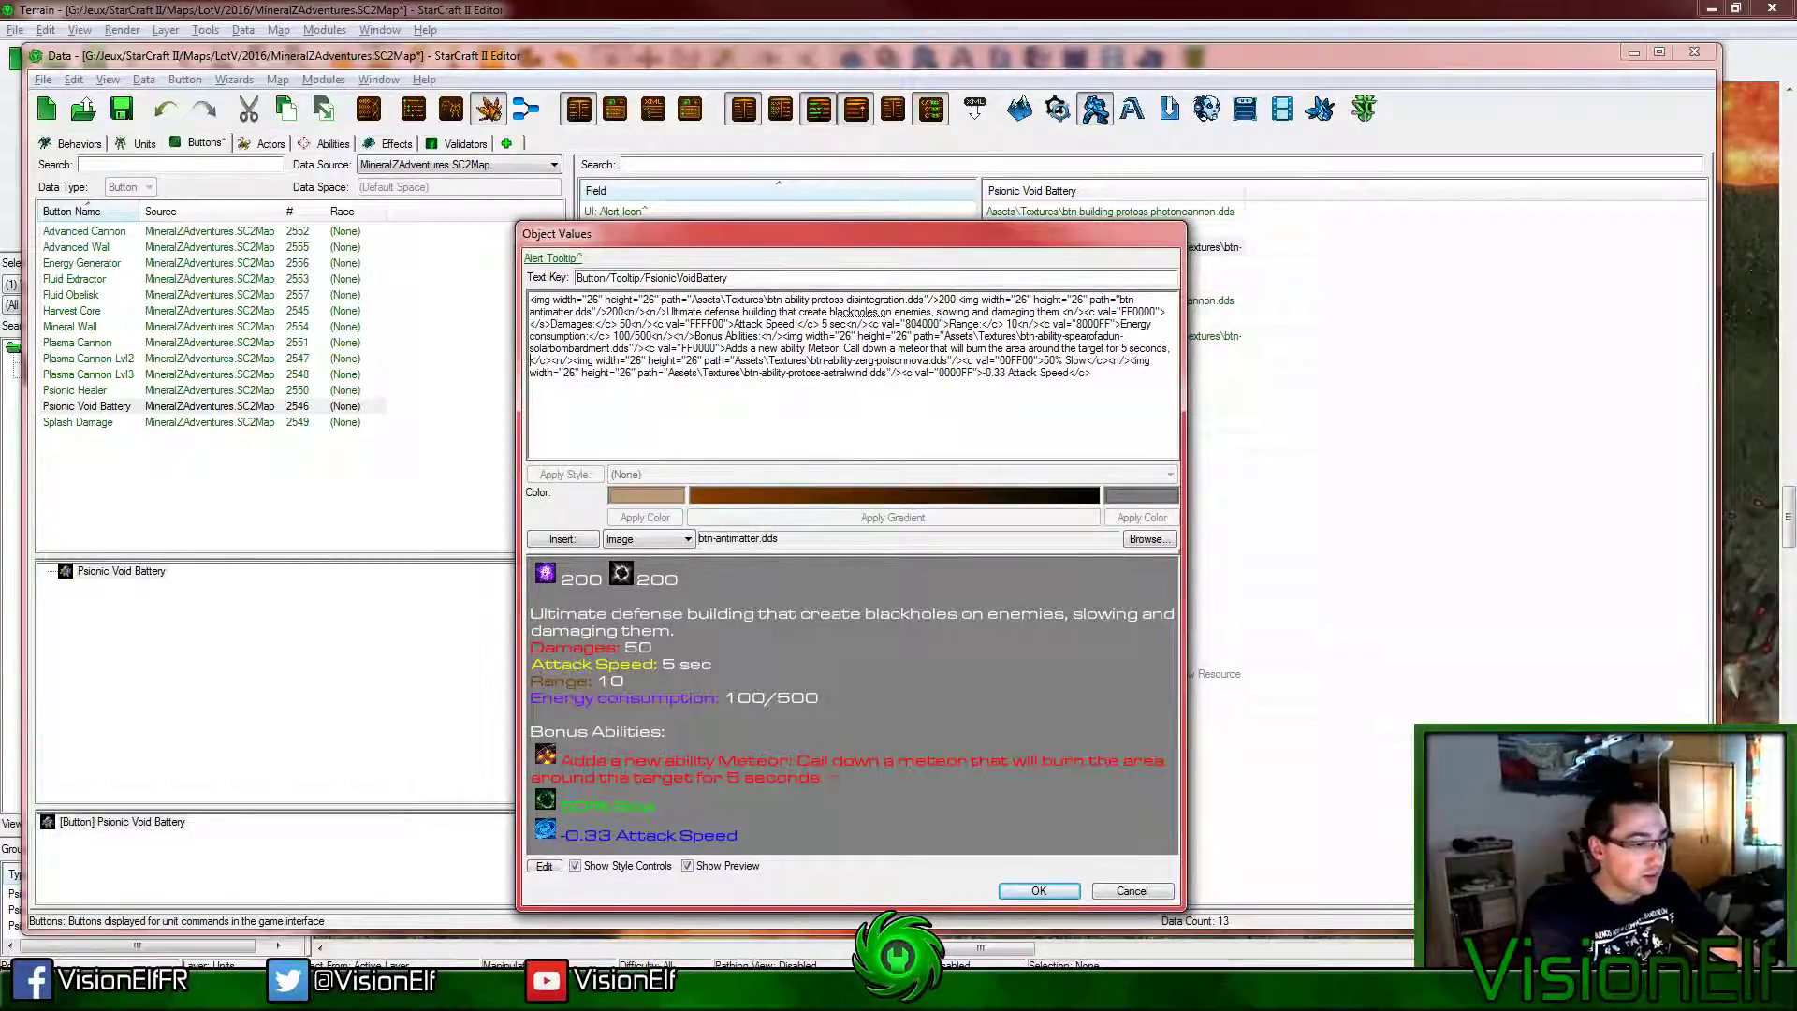
pyautogui.write('damaging')
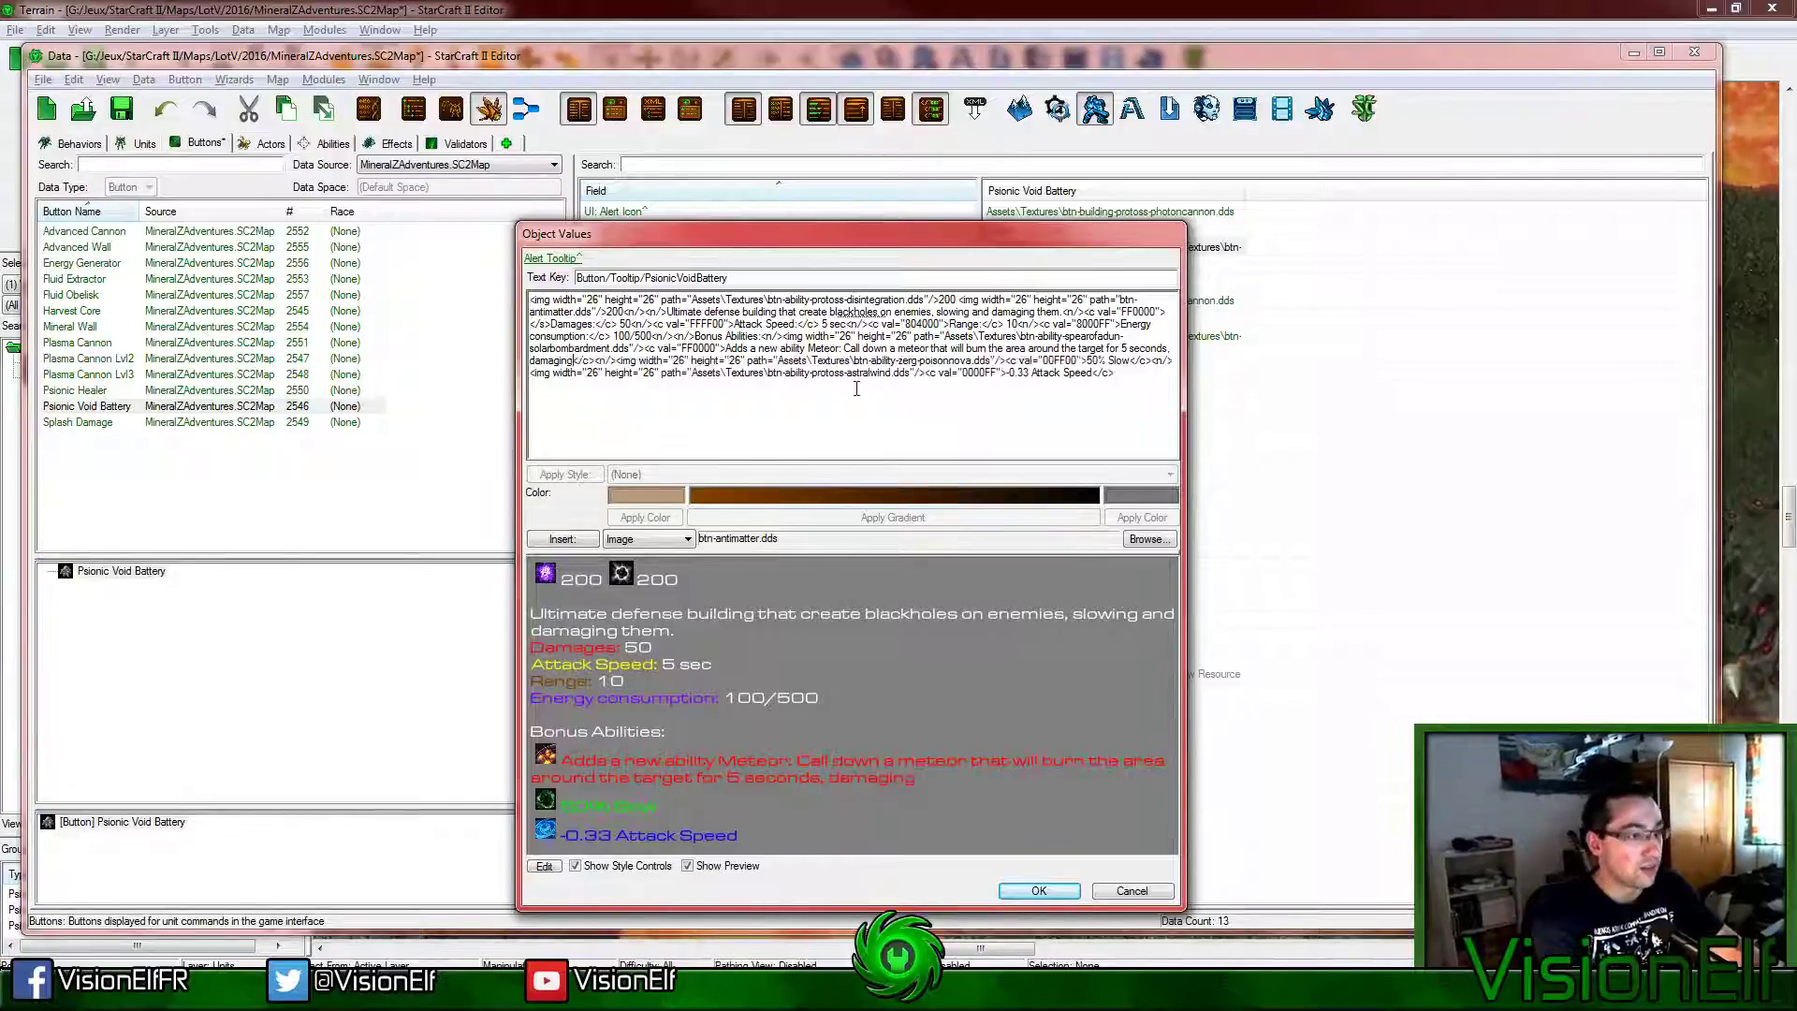
pyautogui.write(' them')
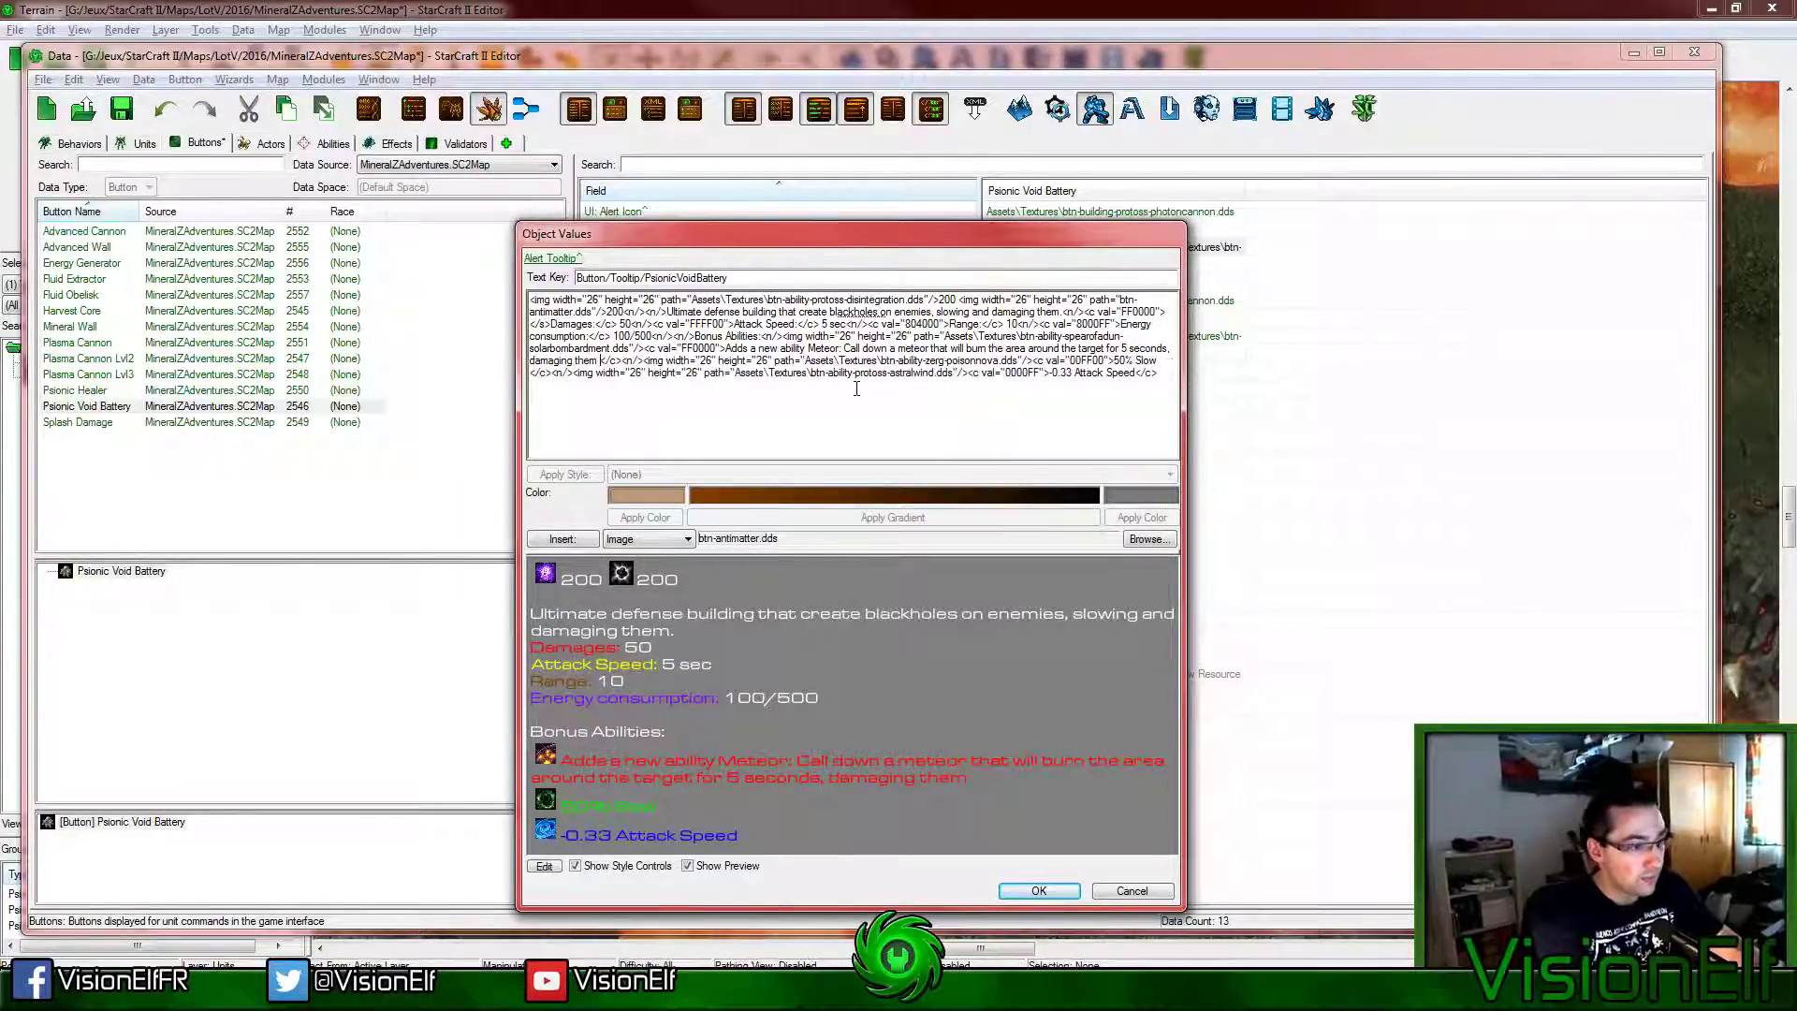
pyautogui.write('every second')
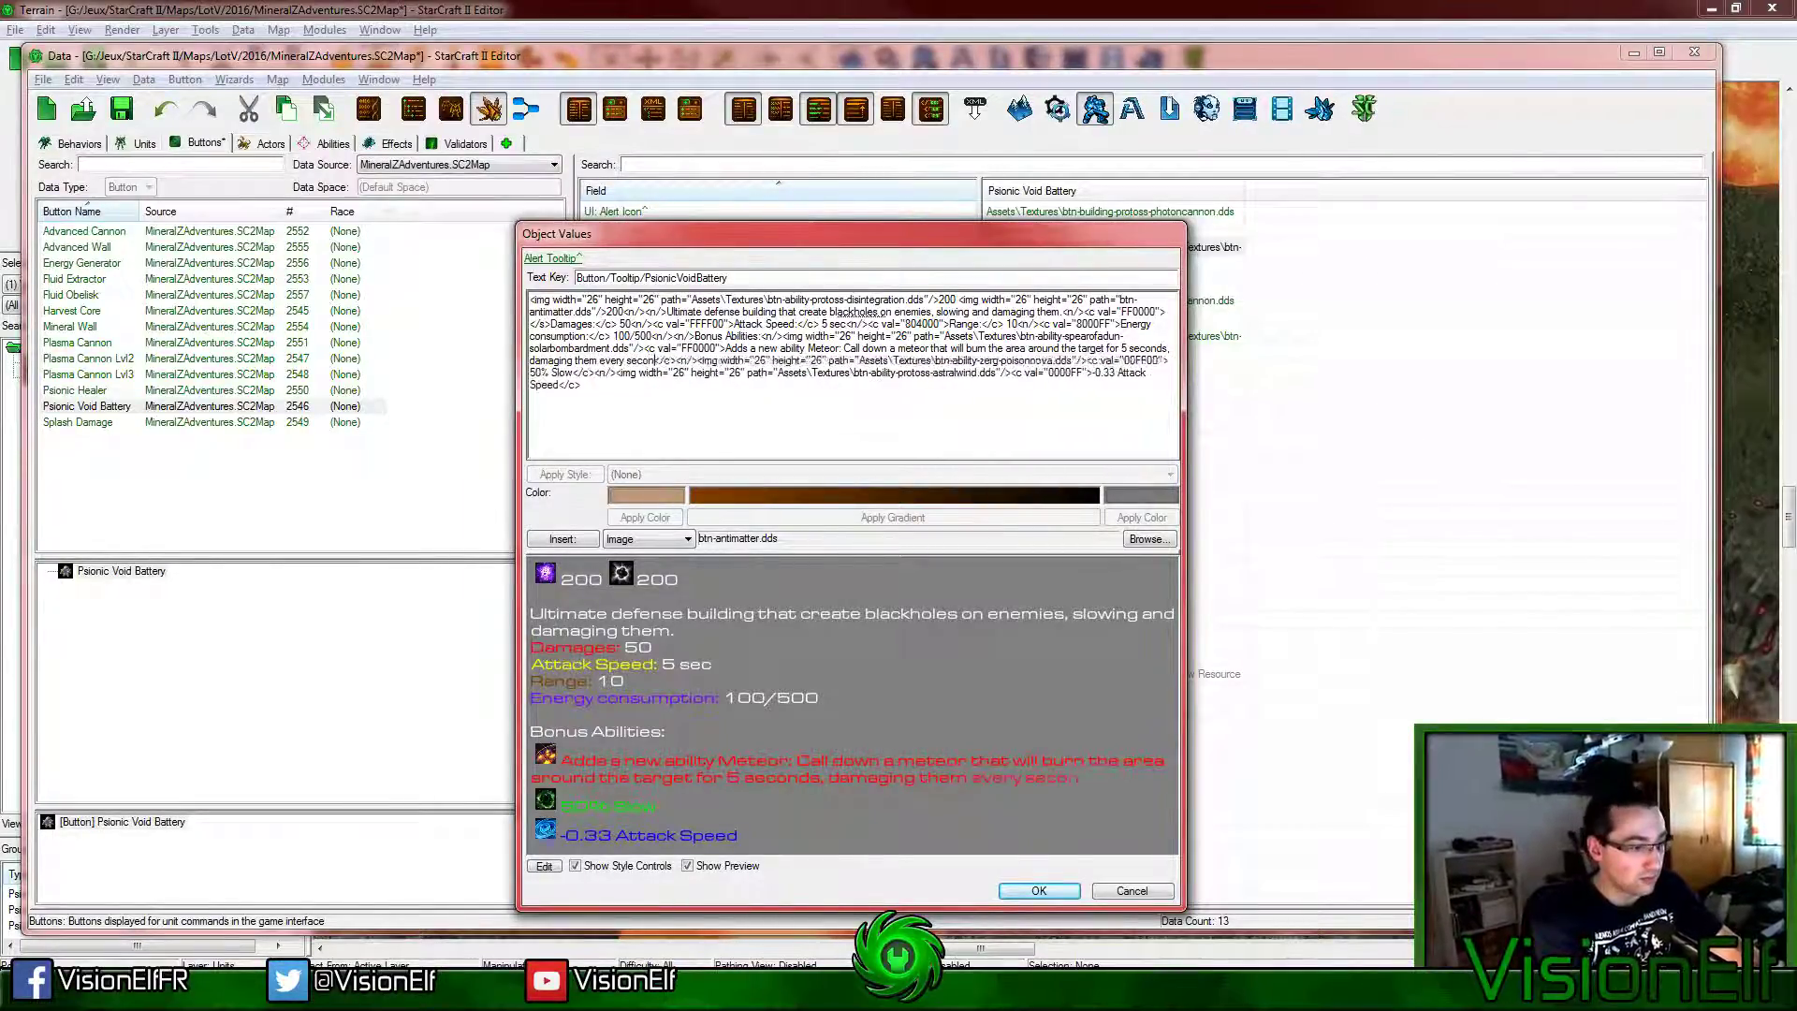
# Step: Make Meteor damage all enemies inside every second and delete the 'Adds a new ability' prefix
pyautogui.doubleClick(588, 359)
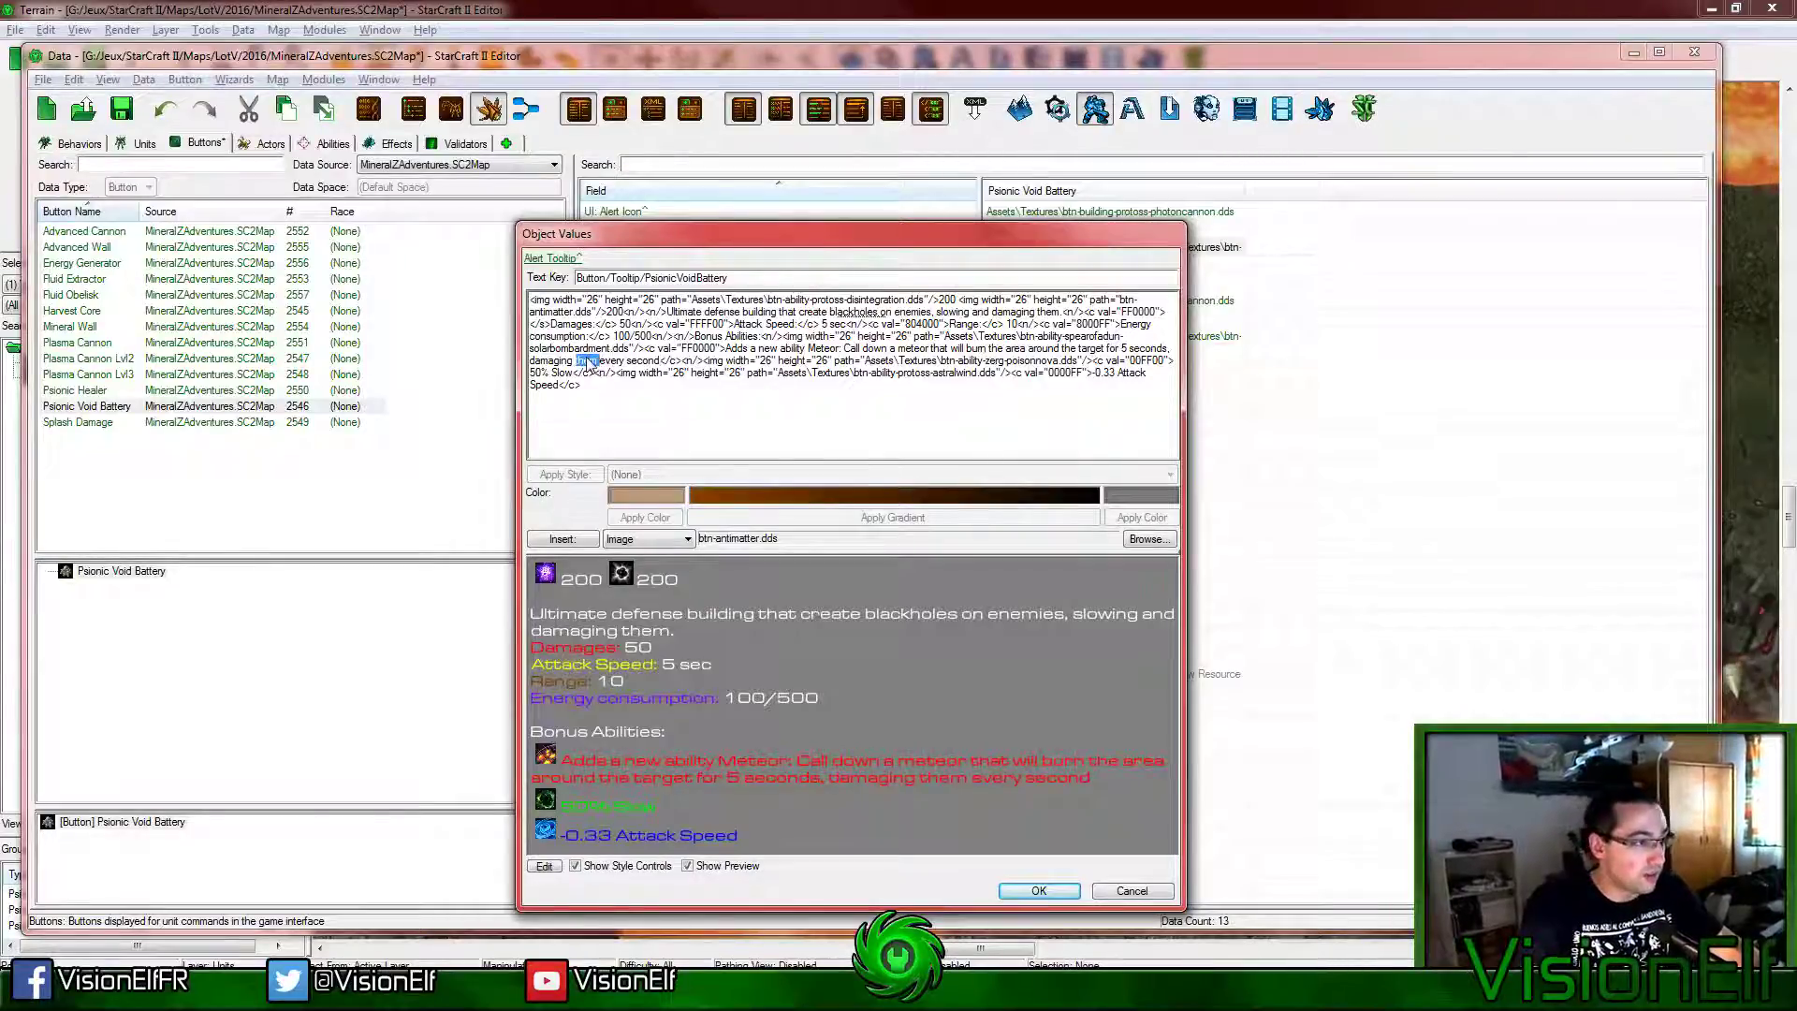
pyautogui.write('all enemies ')
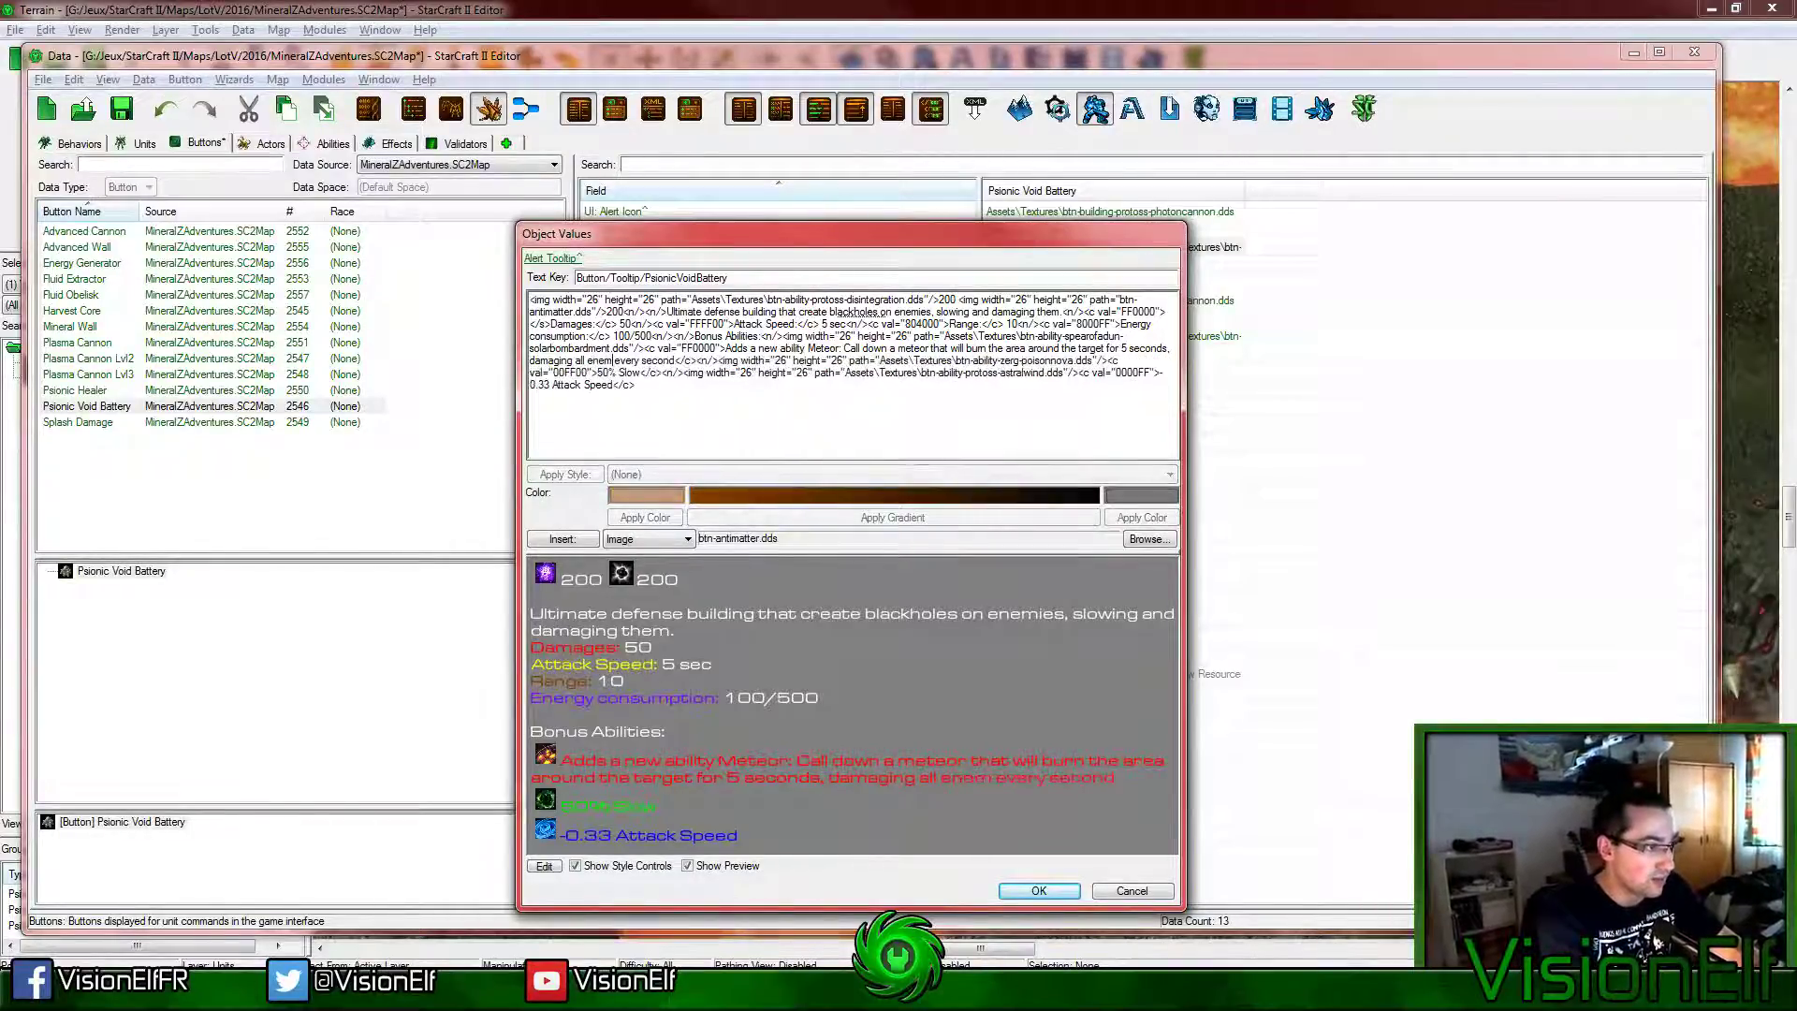
pyautogui.write('inside')
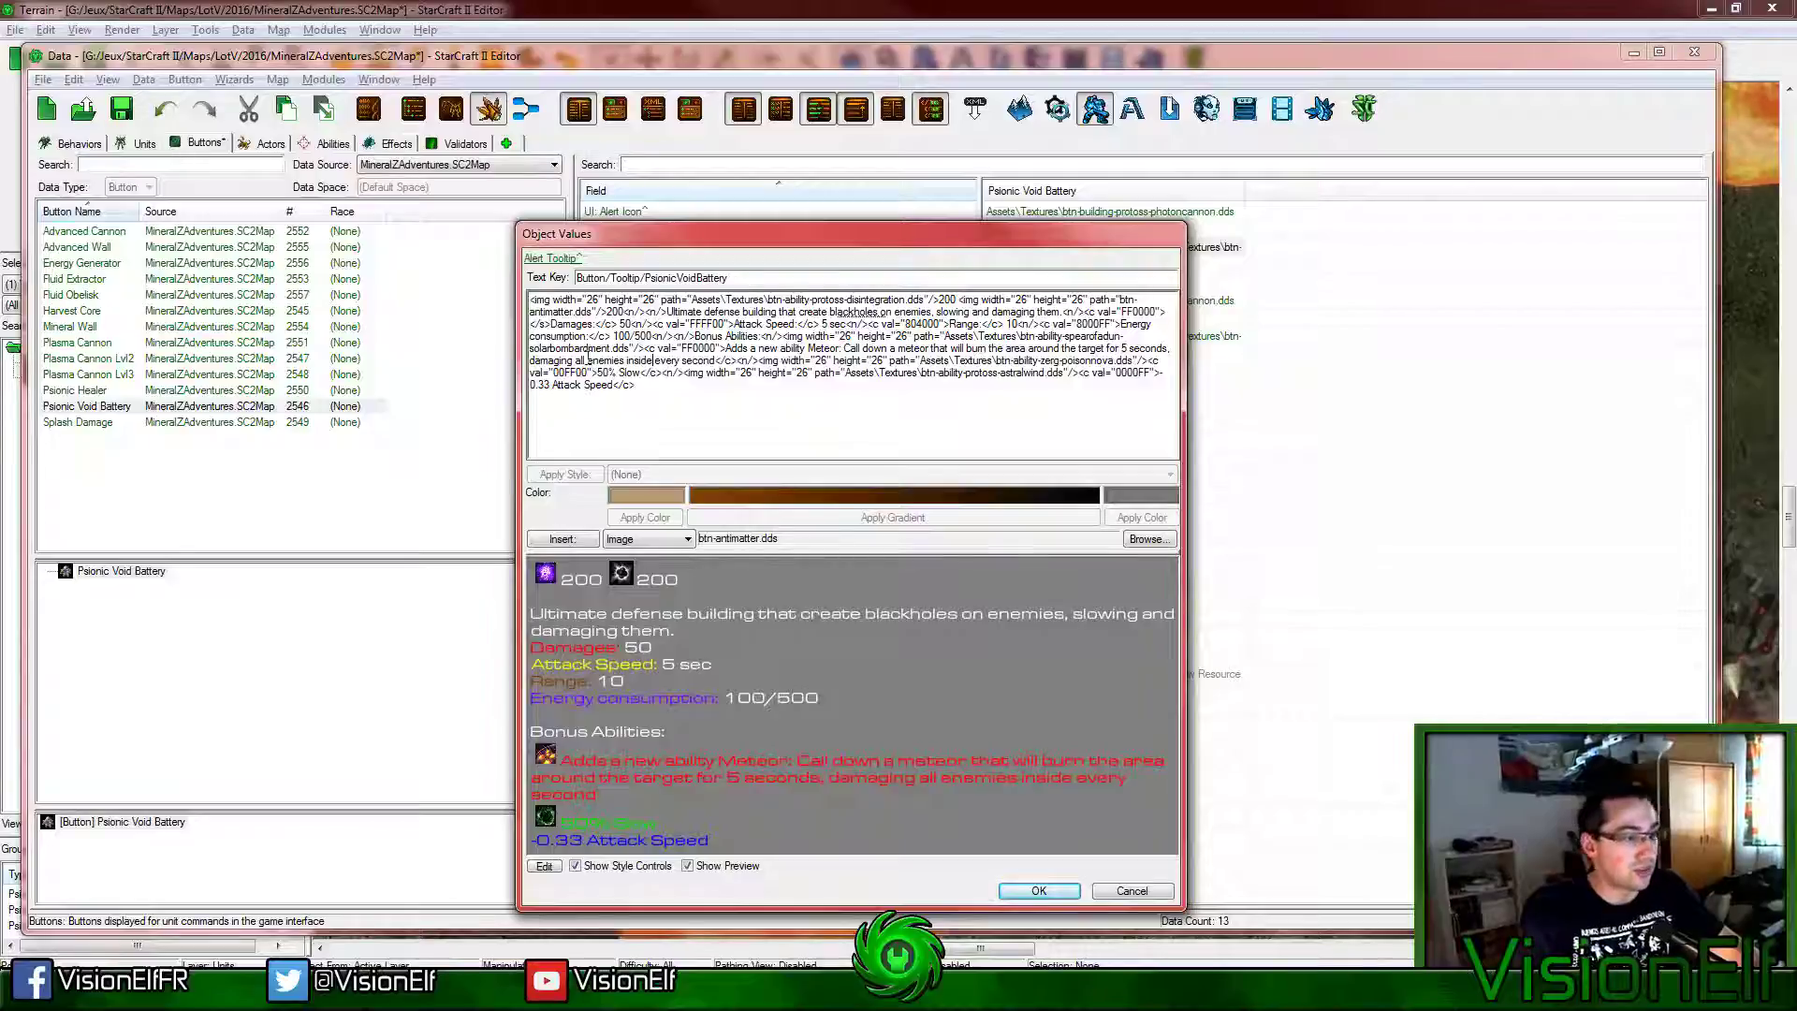
pyautogui.click(716, 361)
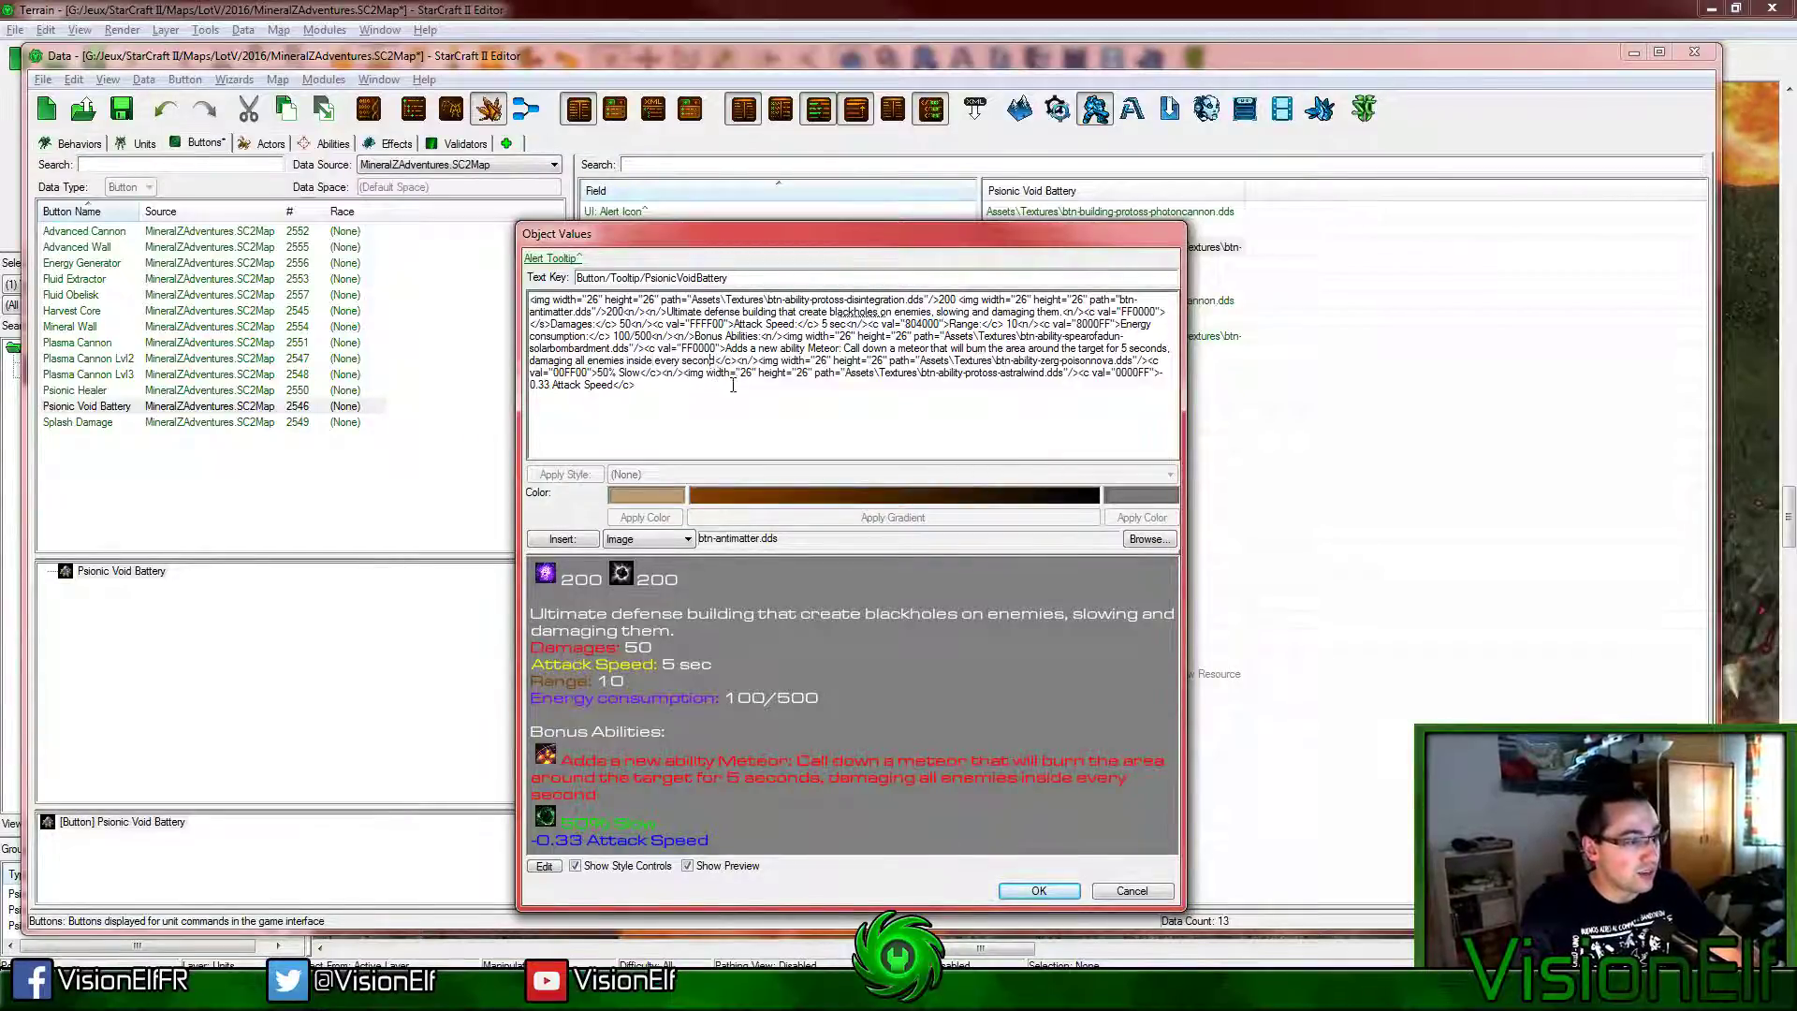
pyautogui.write('s')
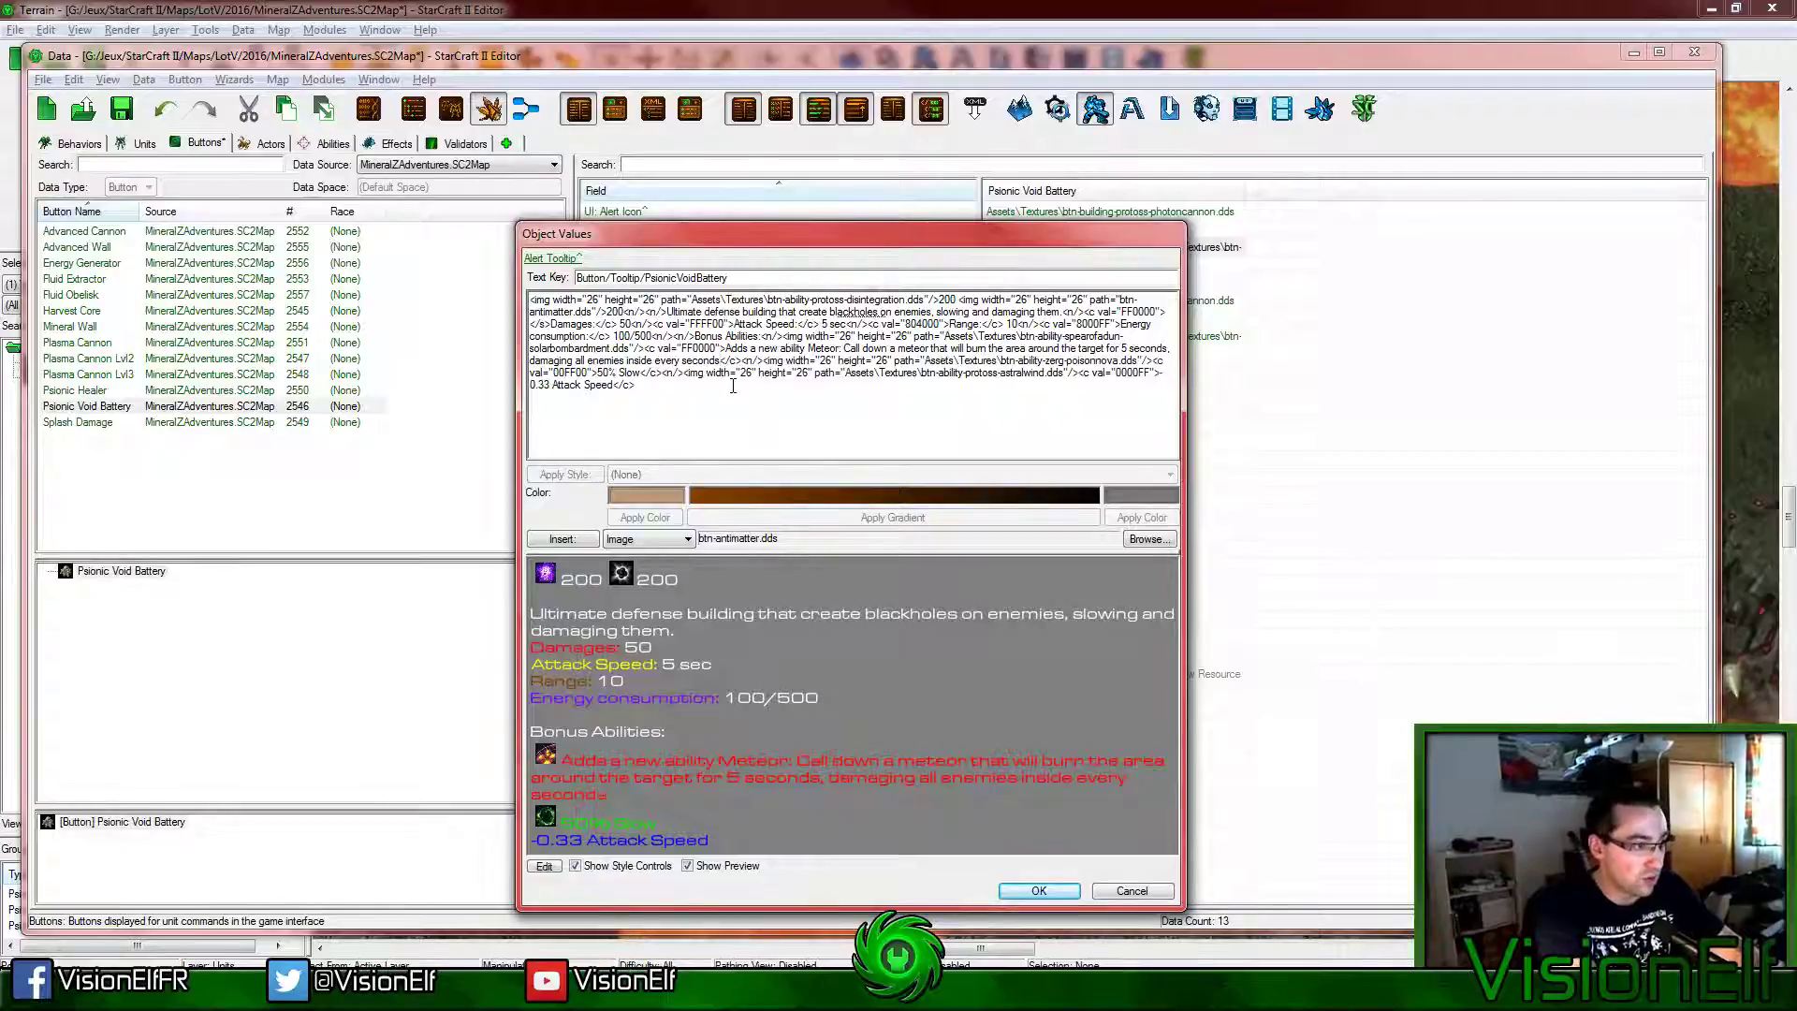
pyautogui.click(733, 386)
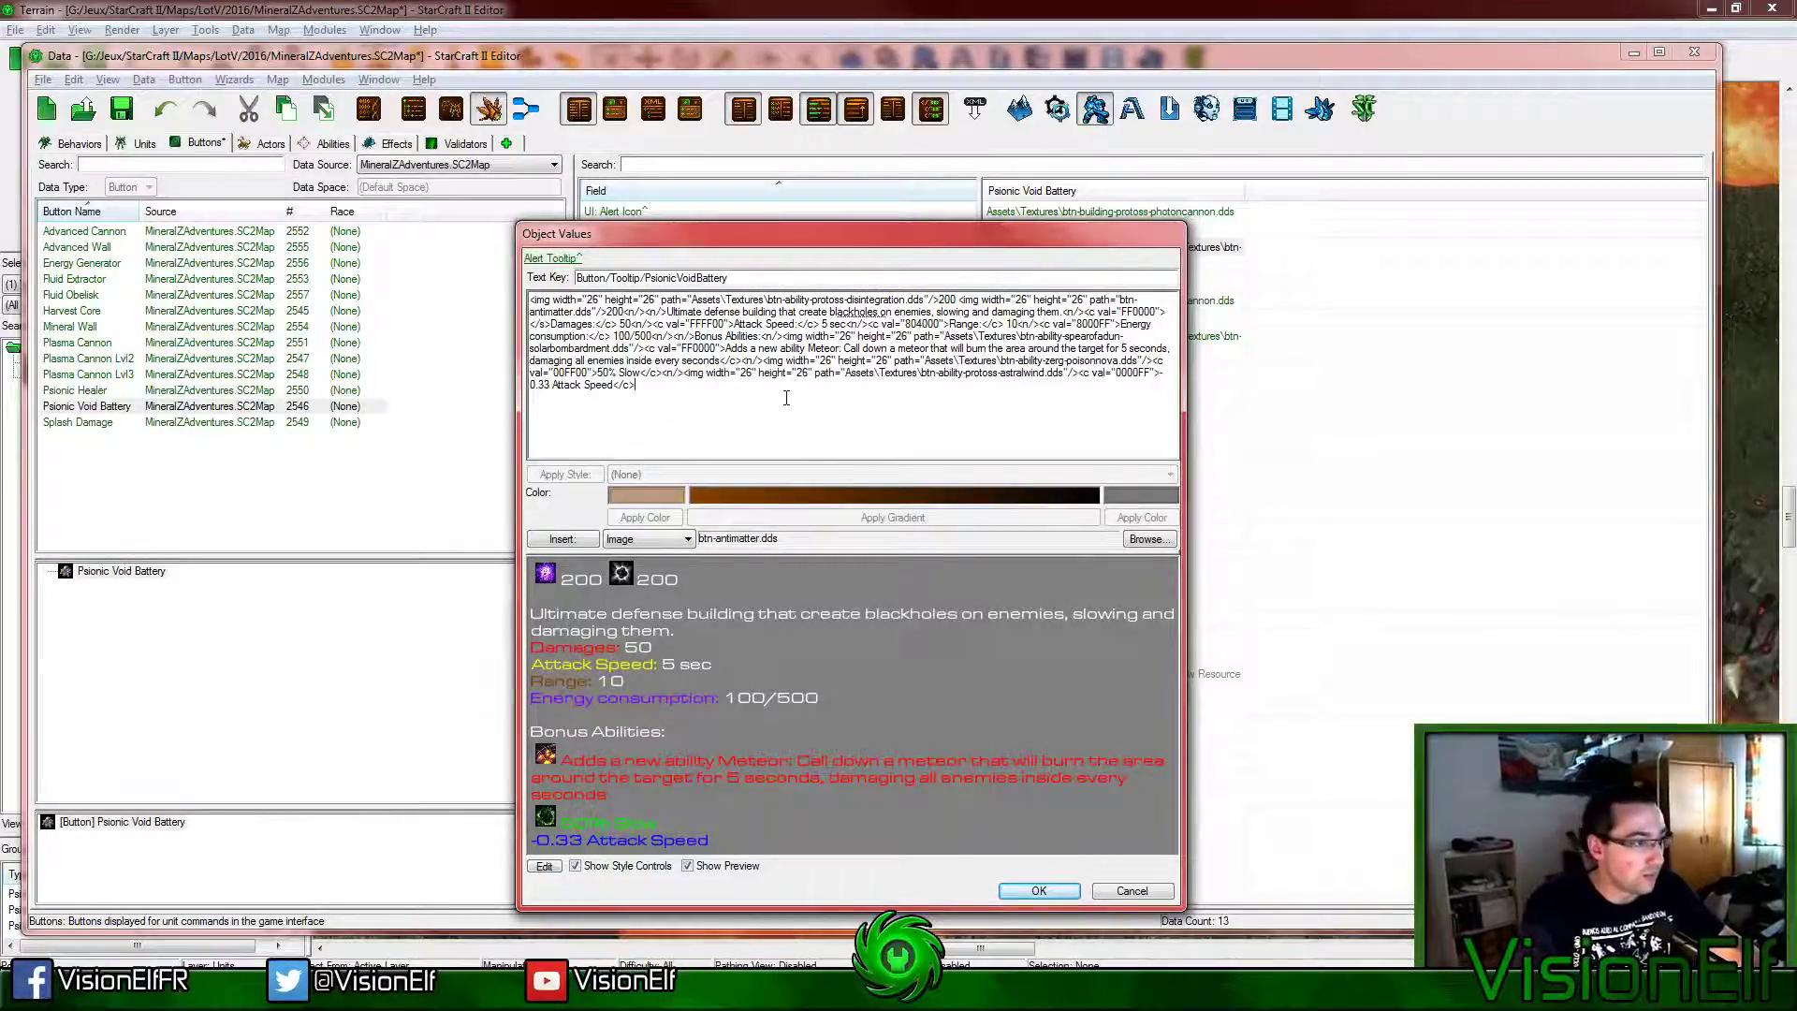
pyautogui.moveTo(597, 372); pyautogui.dragTo(639, 372)
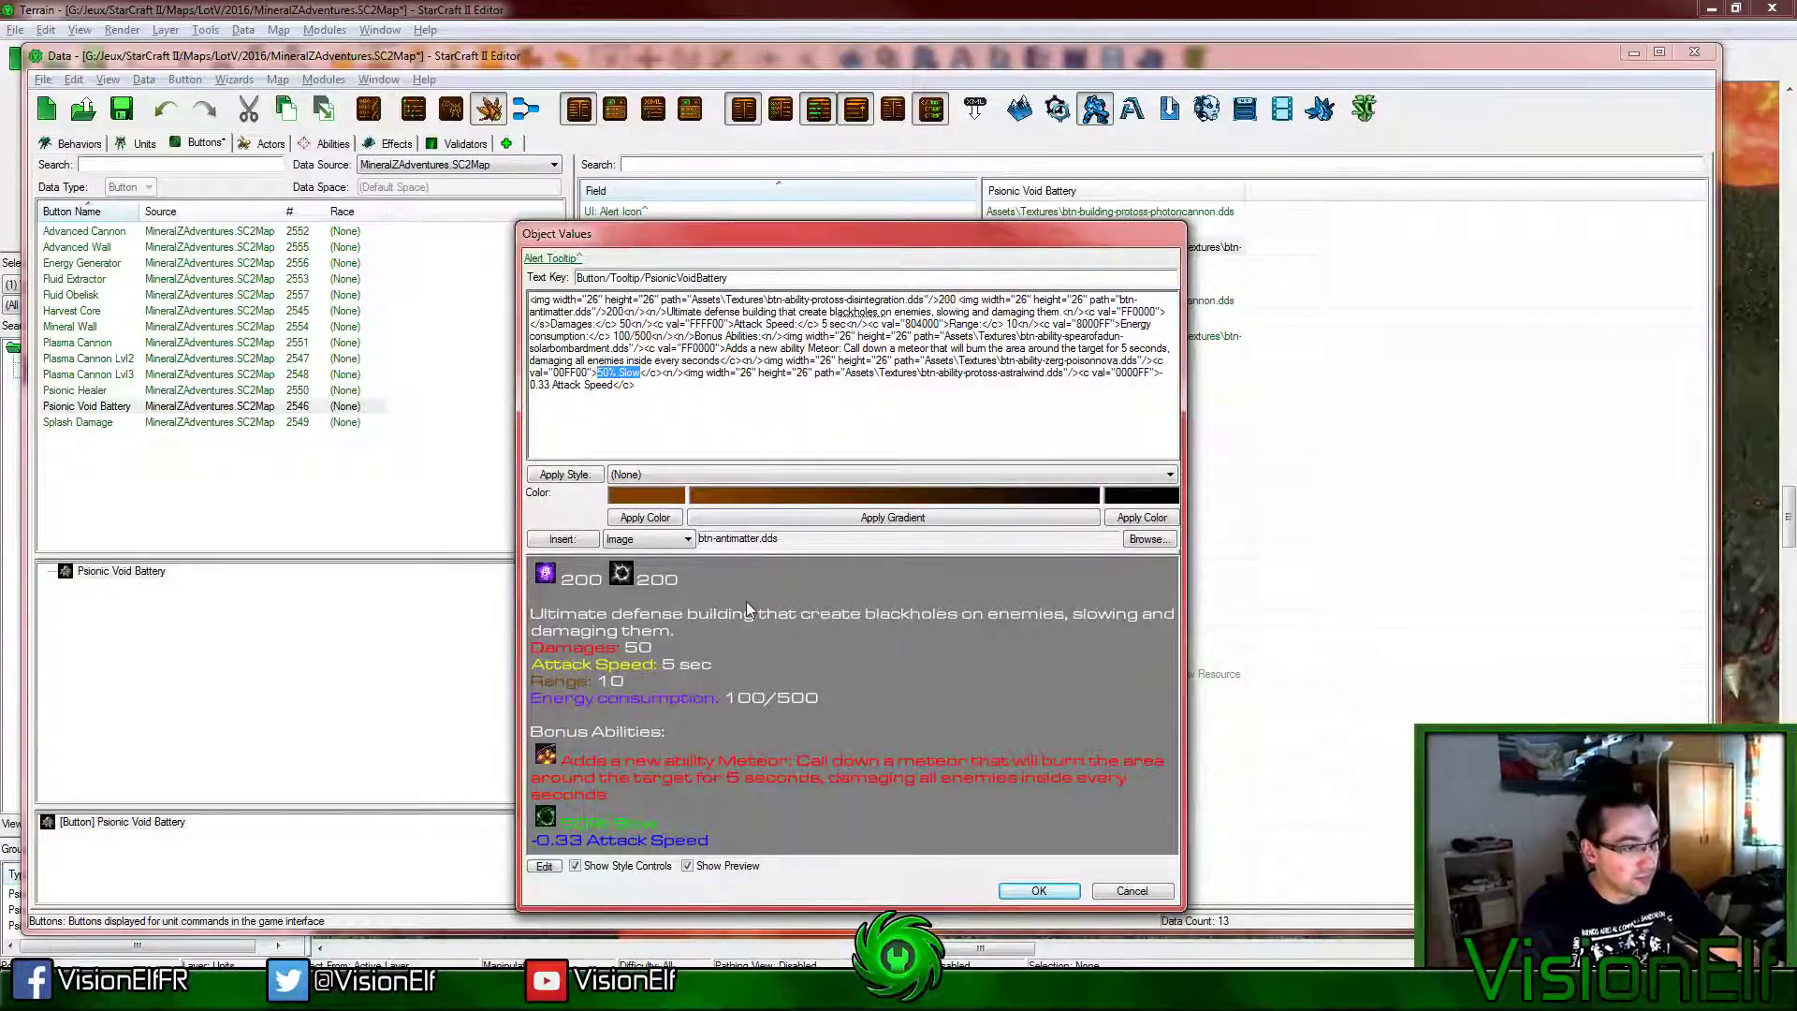
pyautogui.click(727, 348)
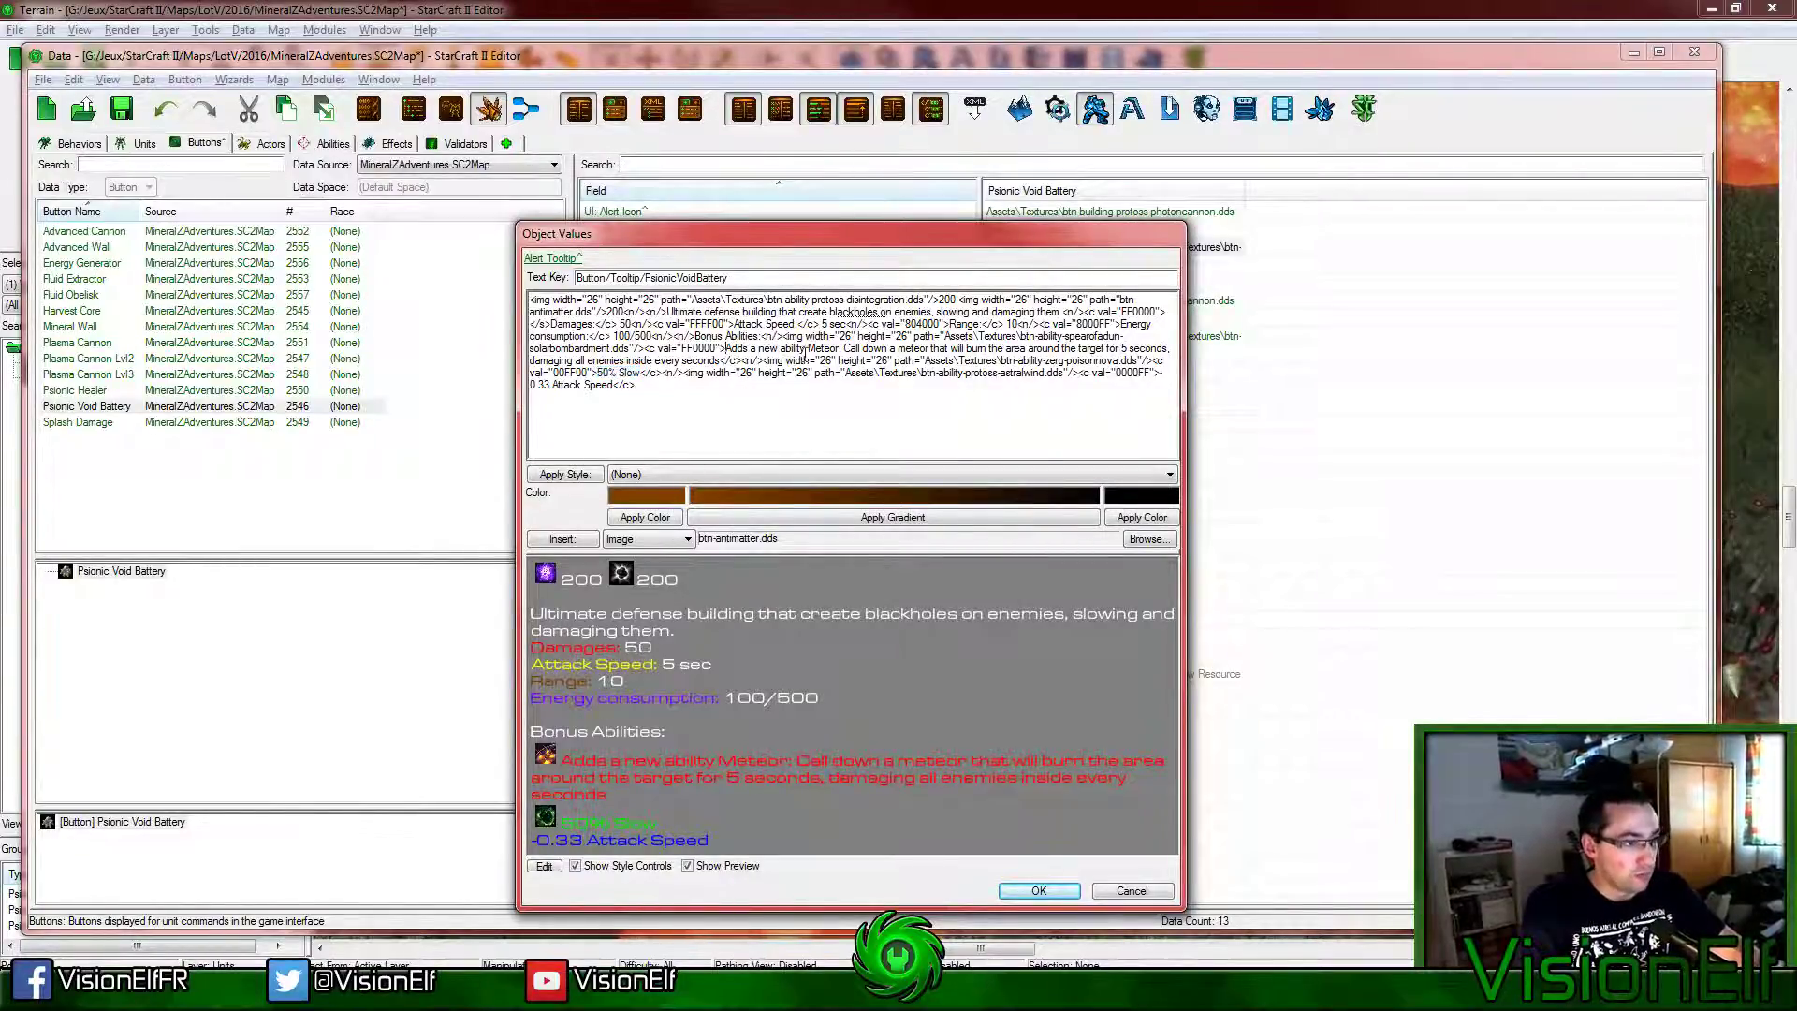
pyautogui.keyDown('shift'); pyautogui.click(805, 348); pyautogui.keyUp('shift')
pyautogui.press('Delete')
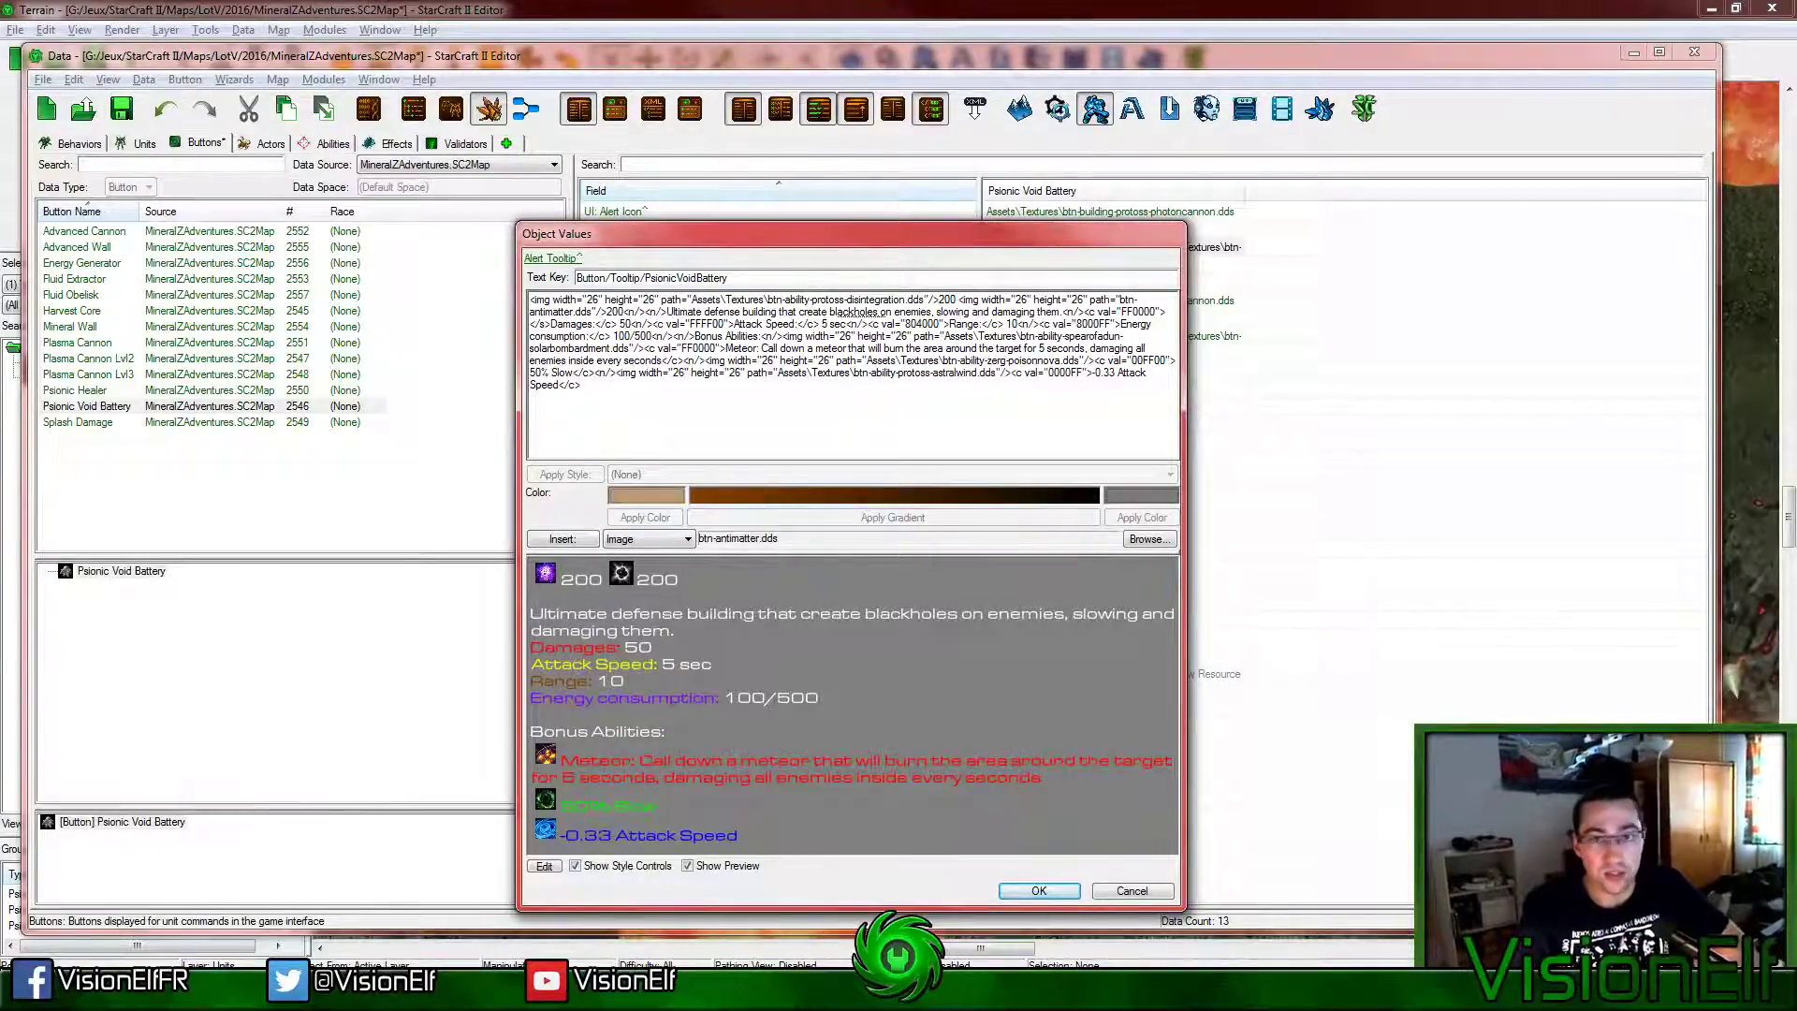
pyautogui.press('Return')
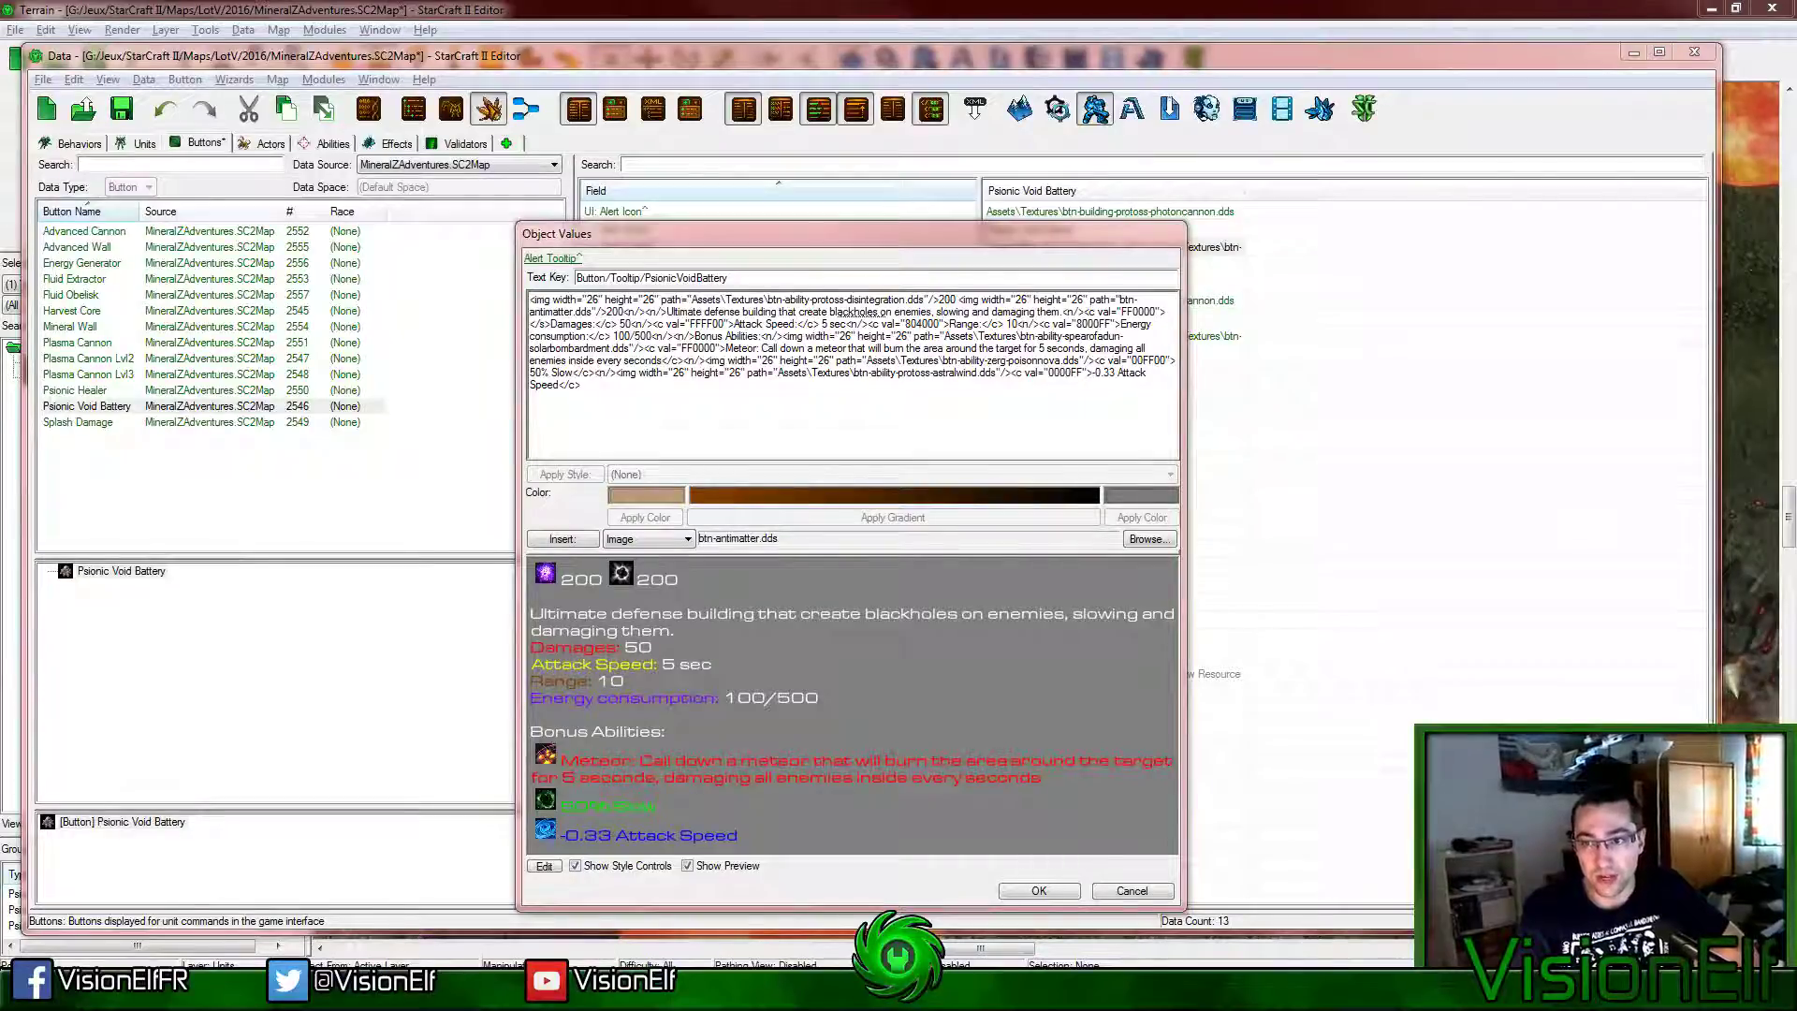
# Step: Overwrite the 50% Slow label with 'Radioactivity: Create a small puddle that will slow enemies'
pyautogui.click(882, 426)
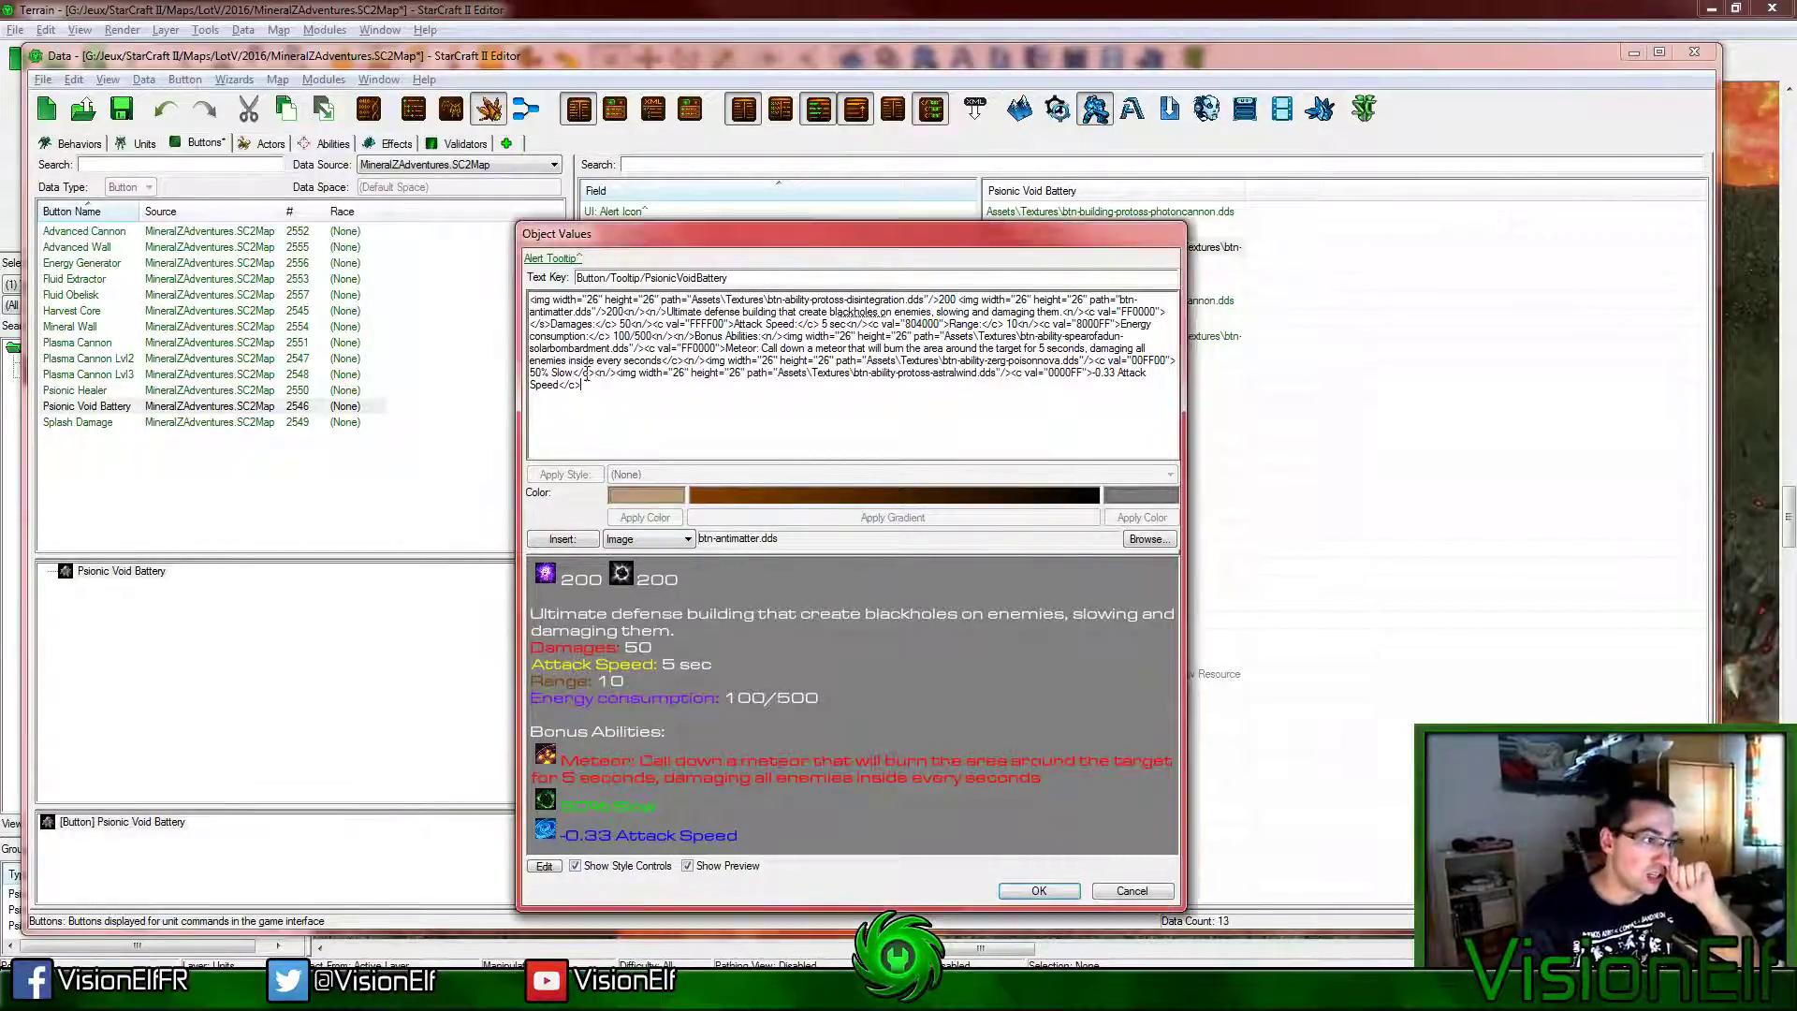
pyautogui.moveTo(572, 373); pyautogui.dragTo(529, 373)
pyautogui.click(573, 372)
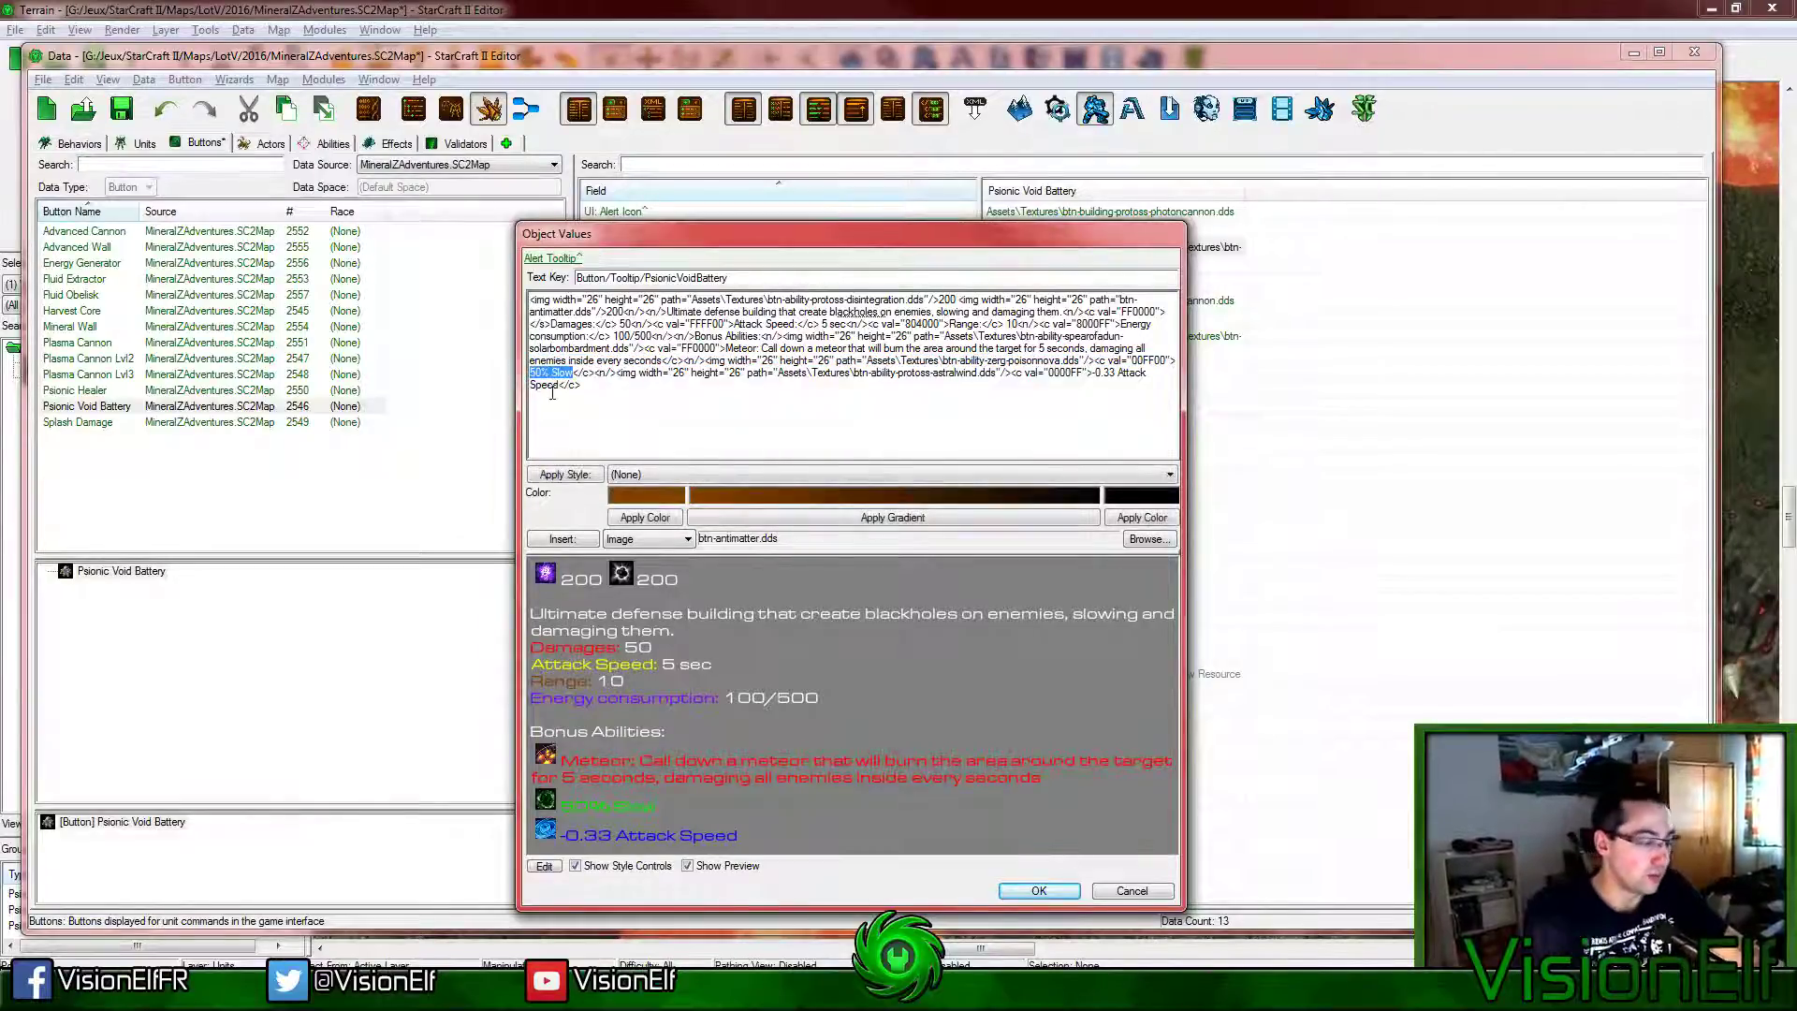
pyautogui.press('BackSpace')
pyautogui.write('Toxic')
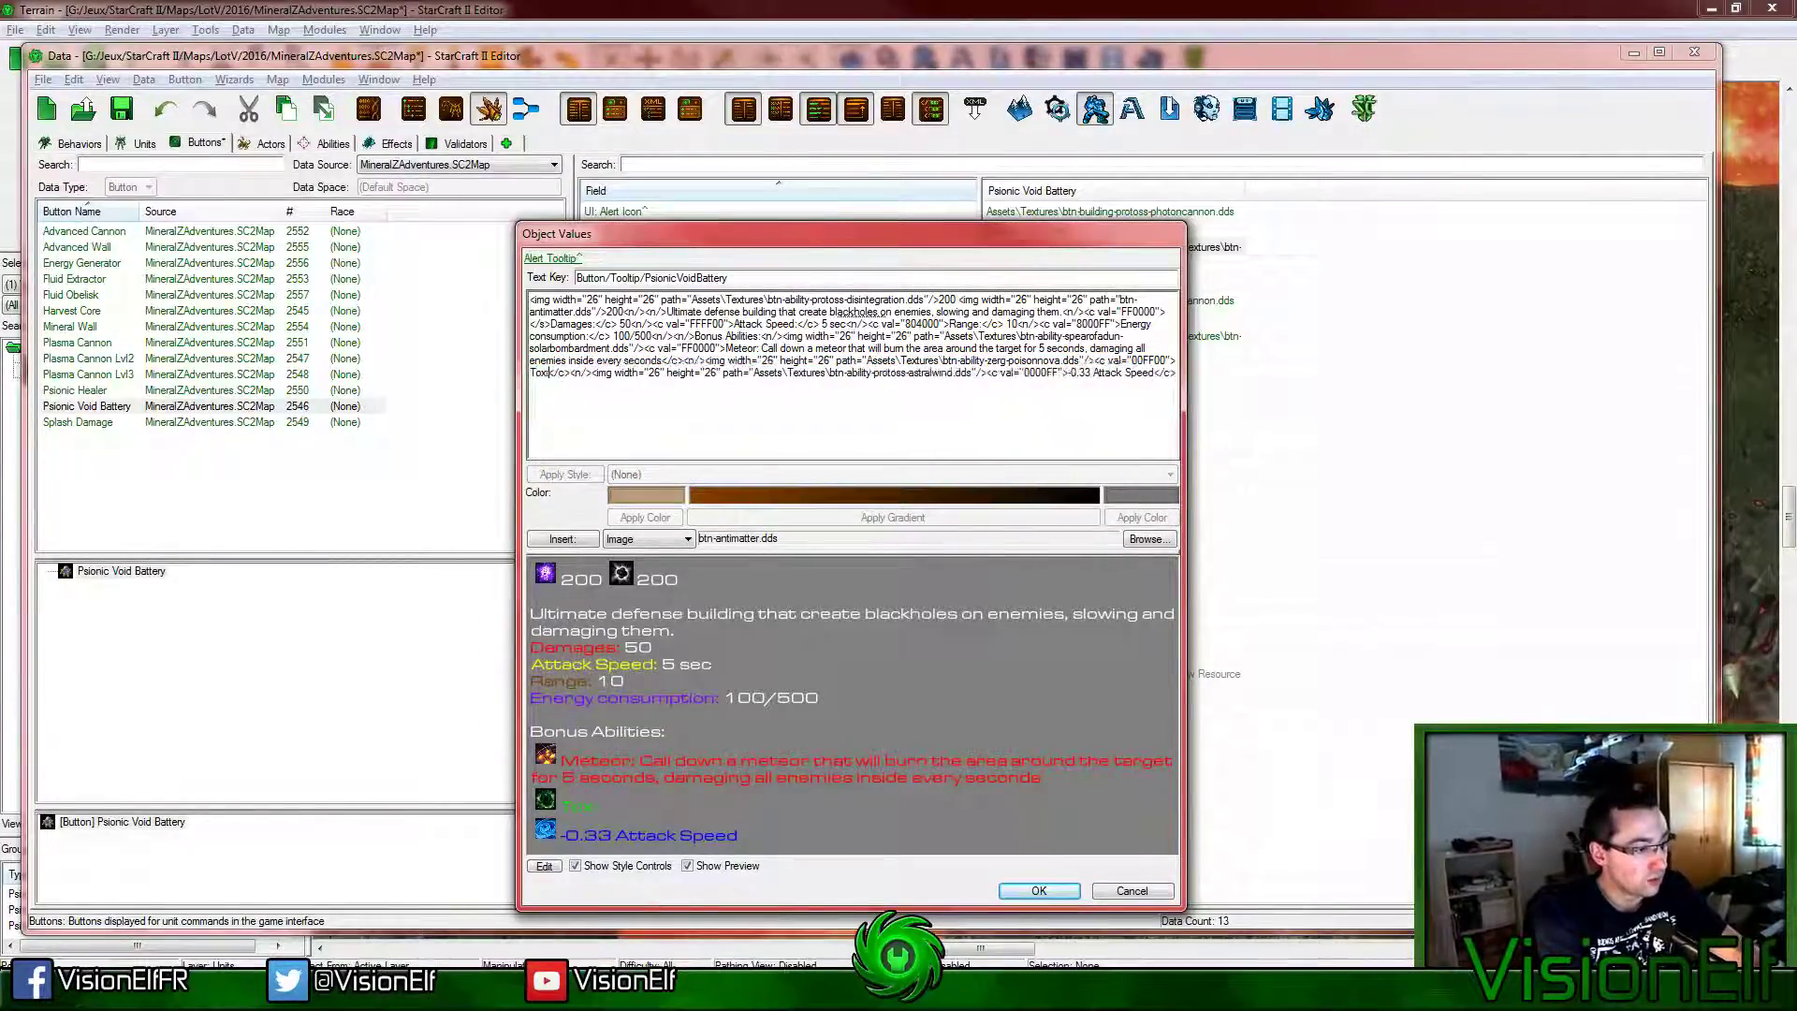
pyautogui.doubleClick(542, 372)
pyautogui.write('Radio')
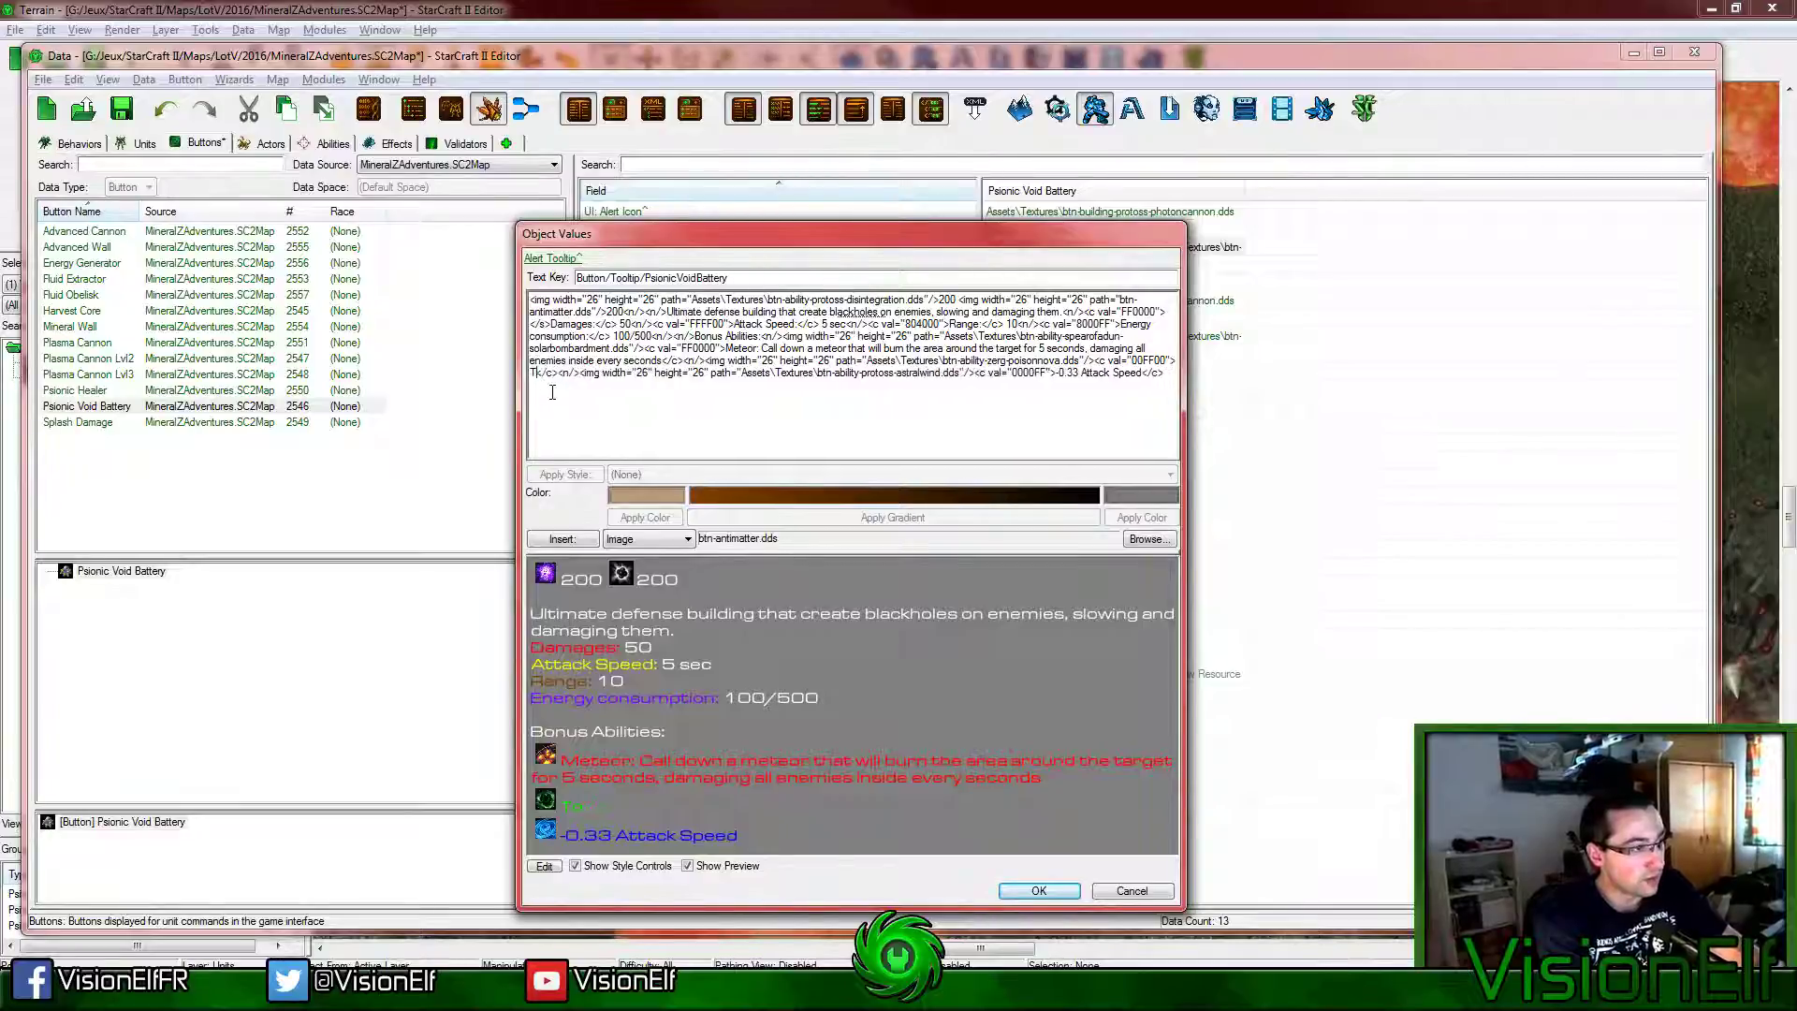
pyautogui.write('activity: ')
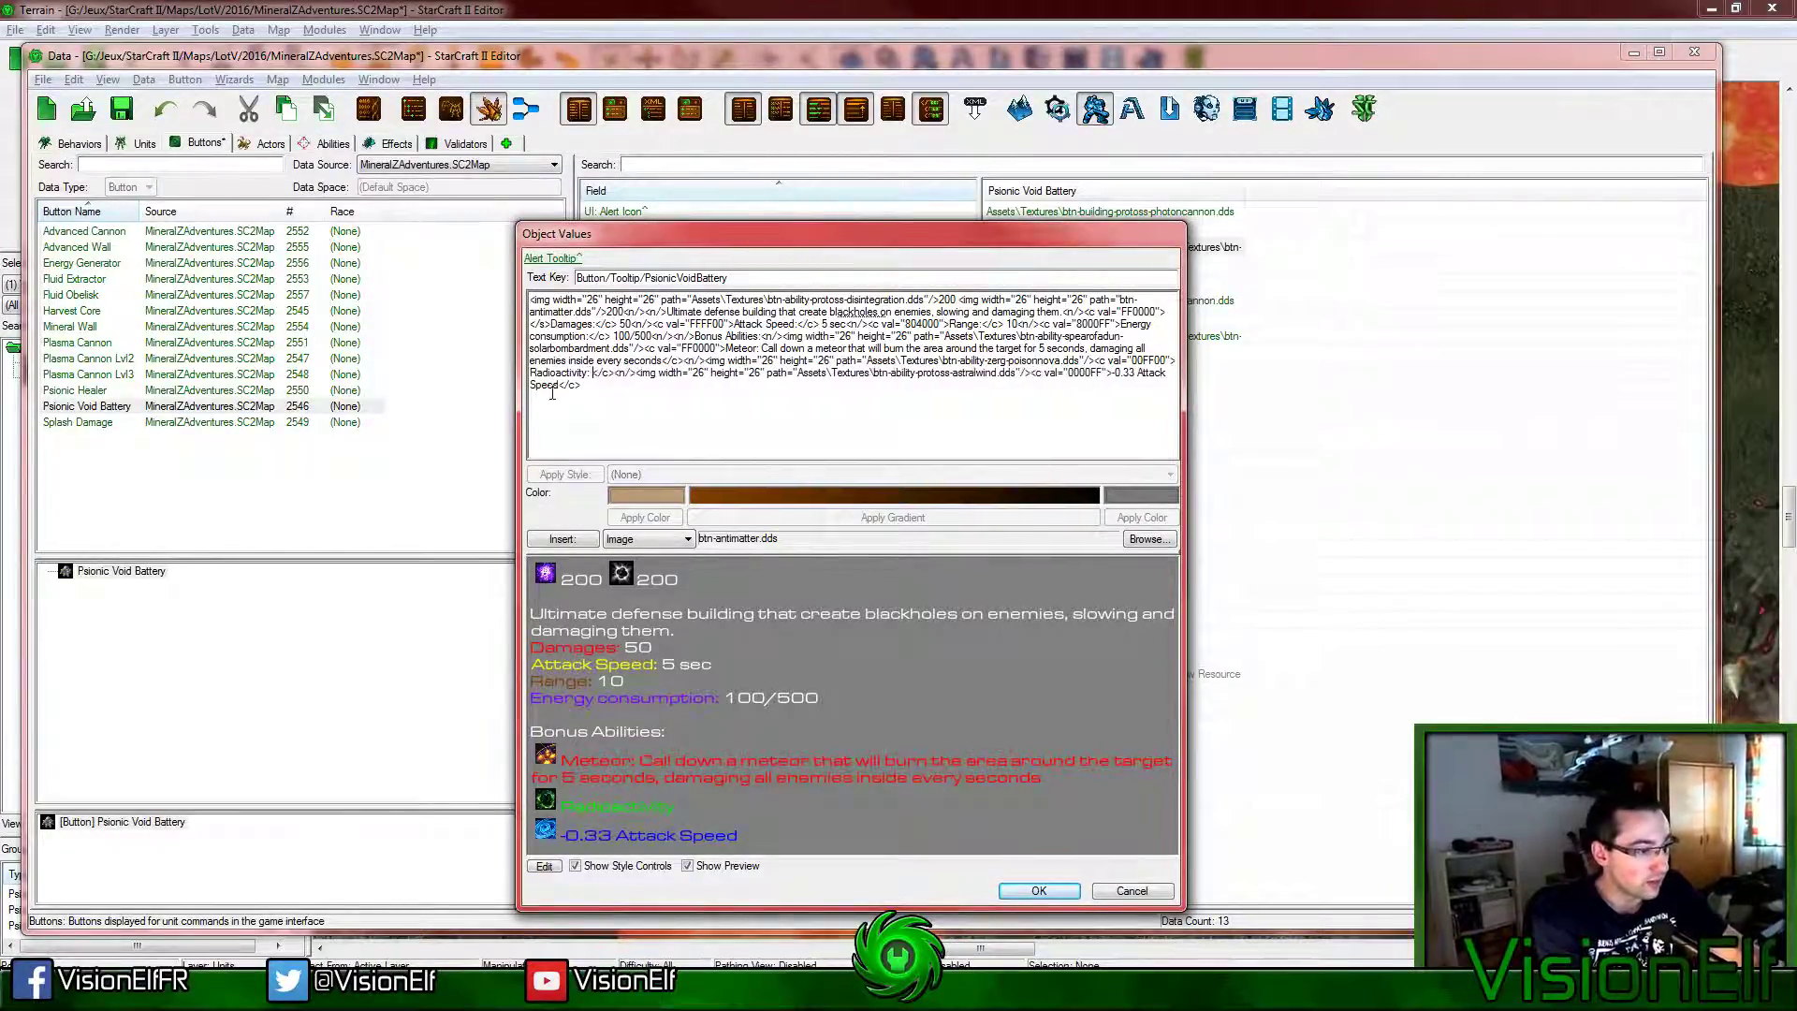
pyautogui.write('Create a')
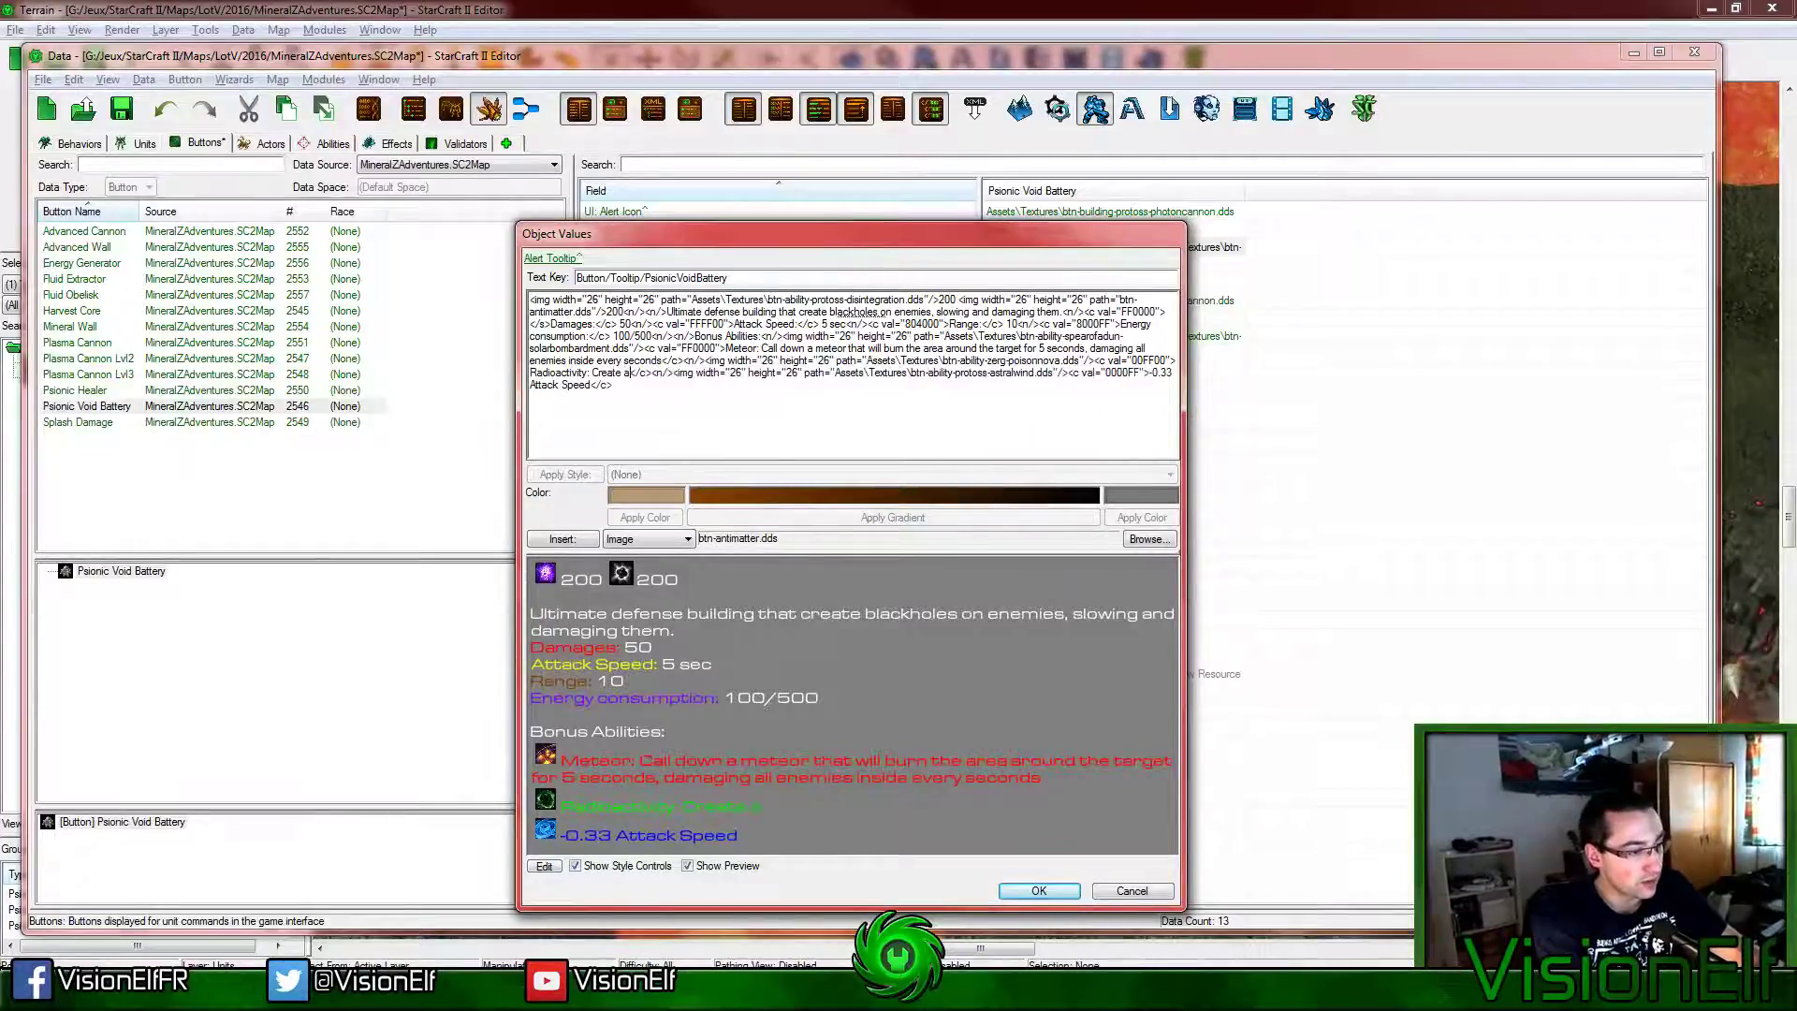
pyautogui.write(' small fla')
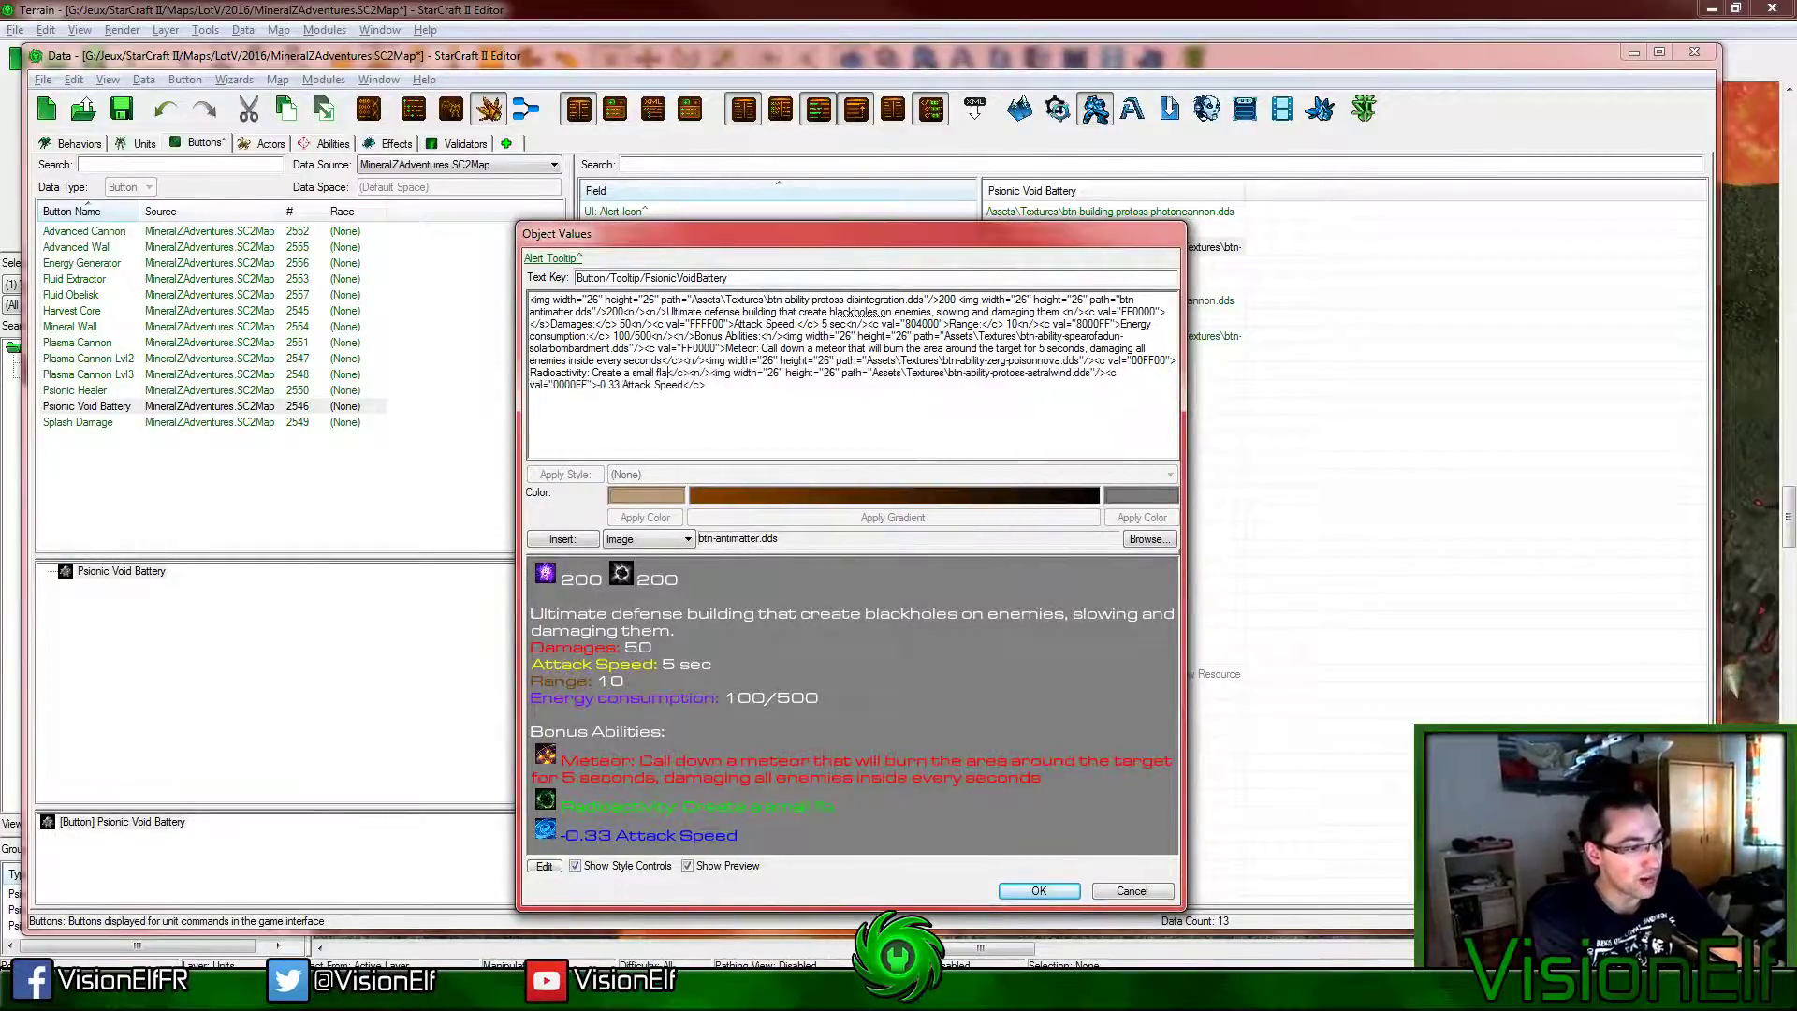
pyautogui.write('que')
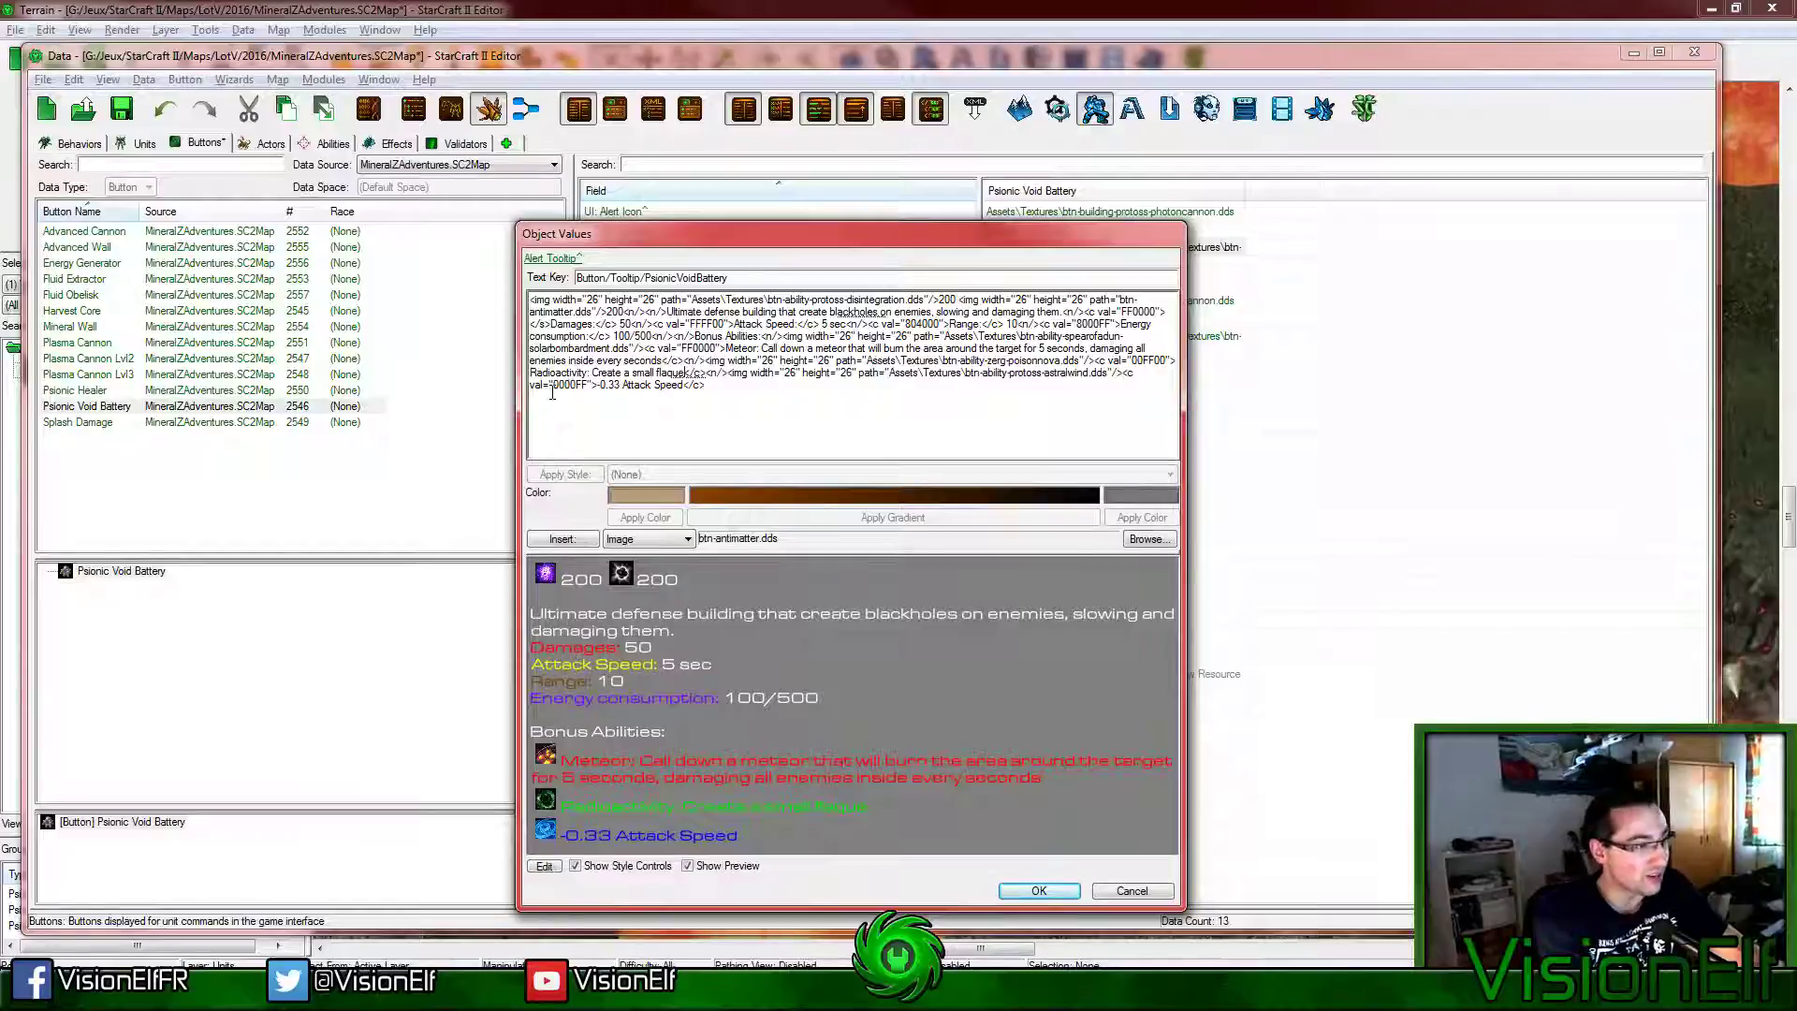
pyautogui.write('s')
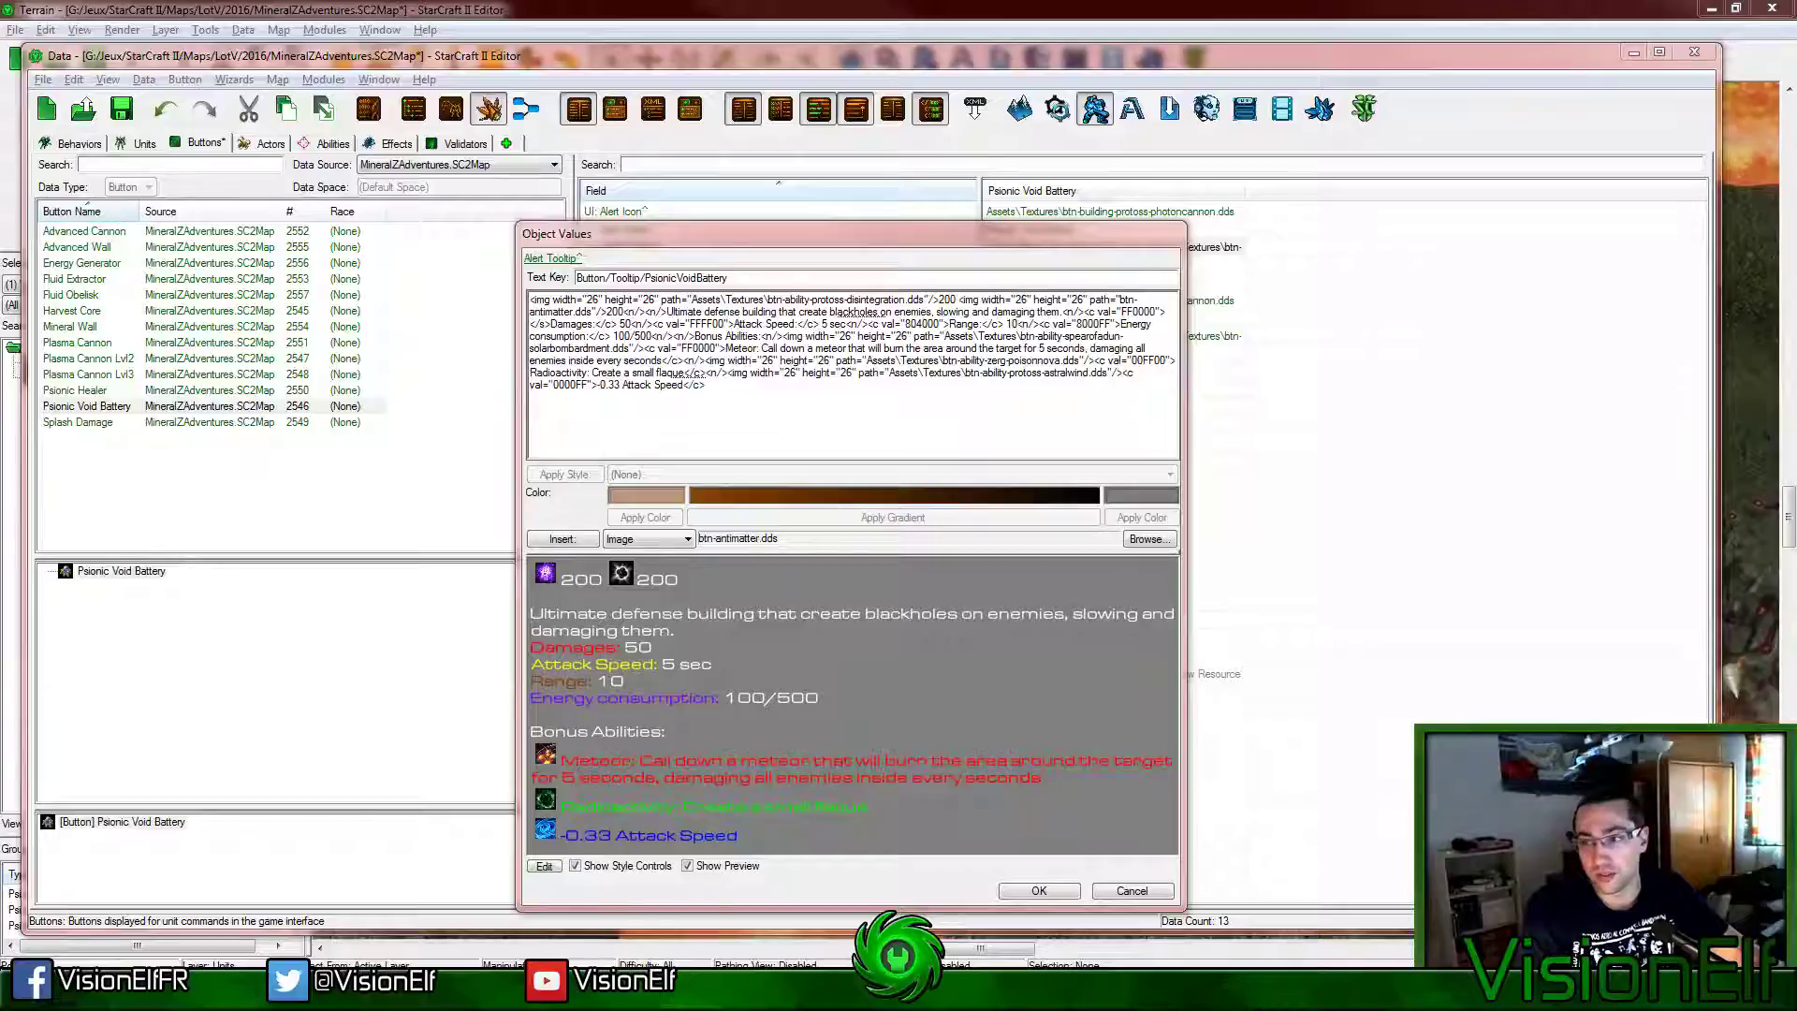
pyautogui.doubleClick(663, 373)
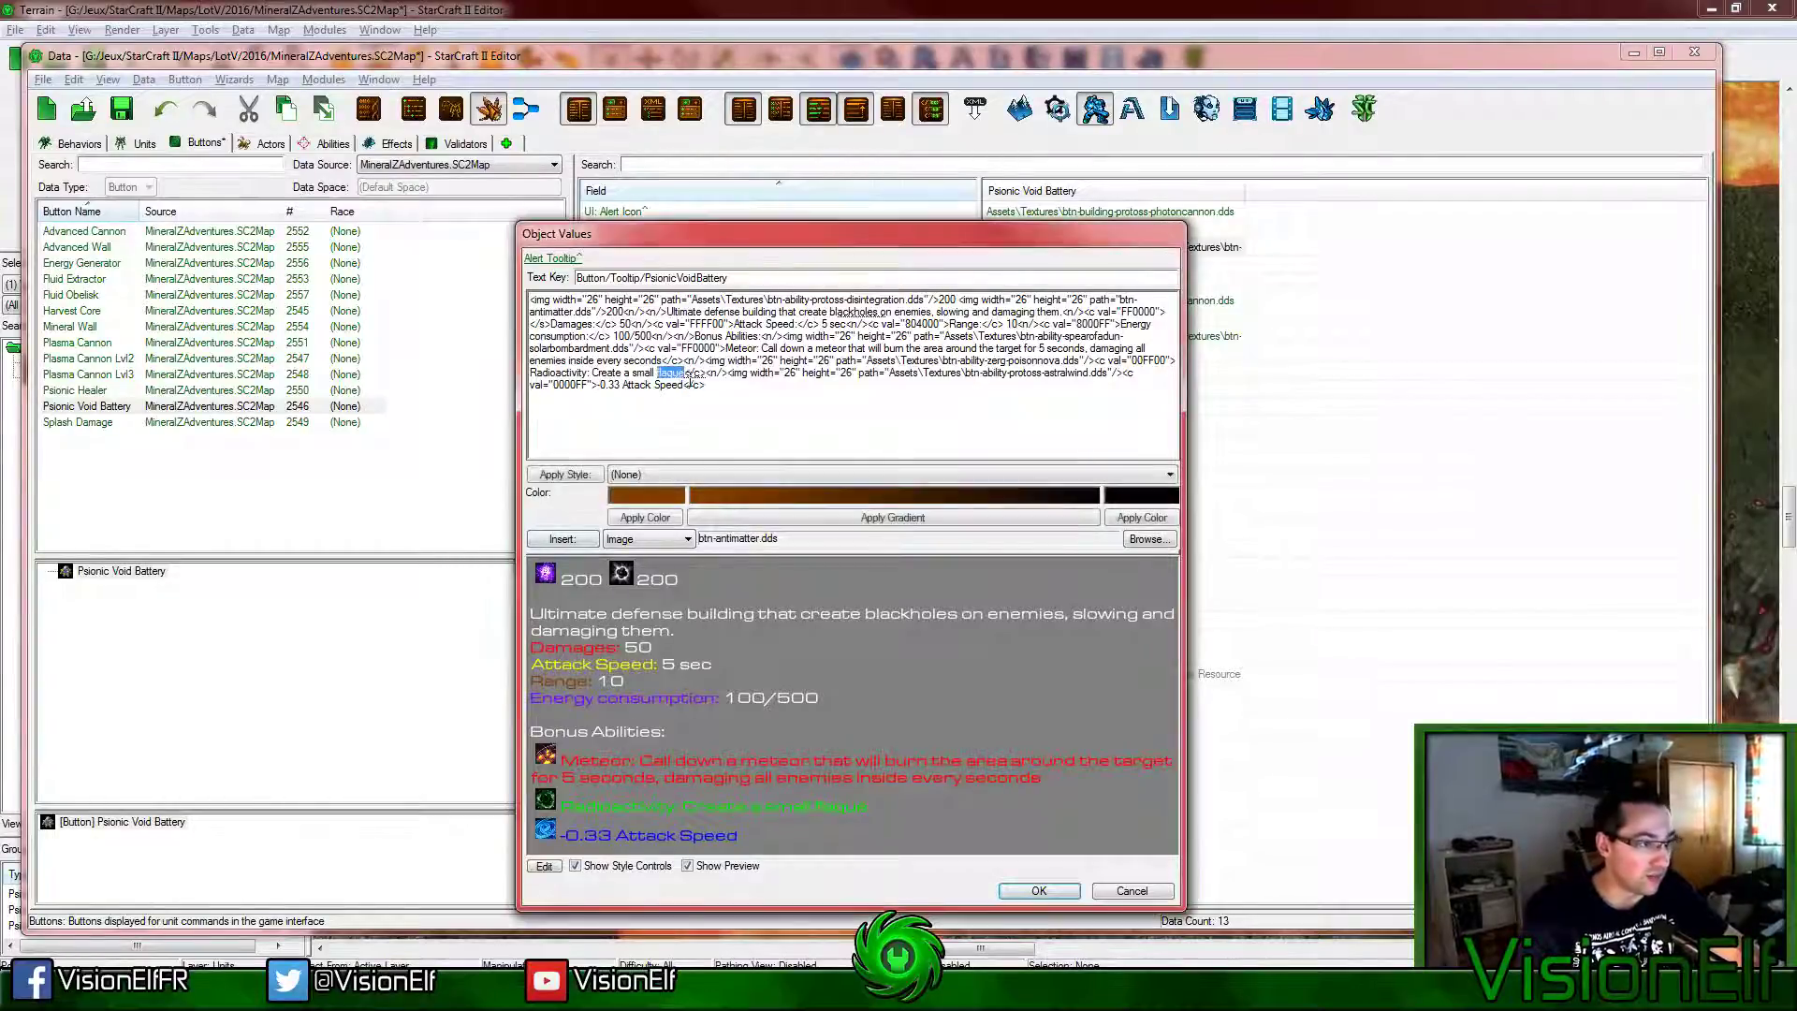
pyautogui.write('puddle ')
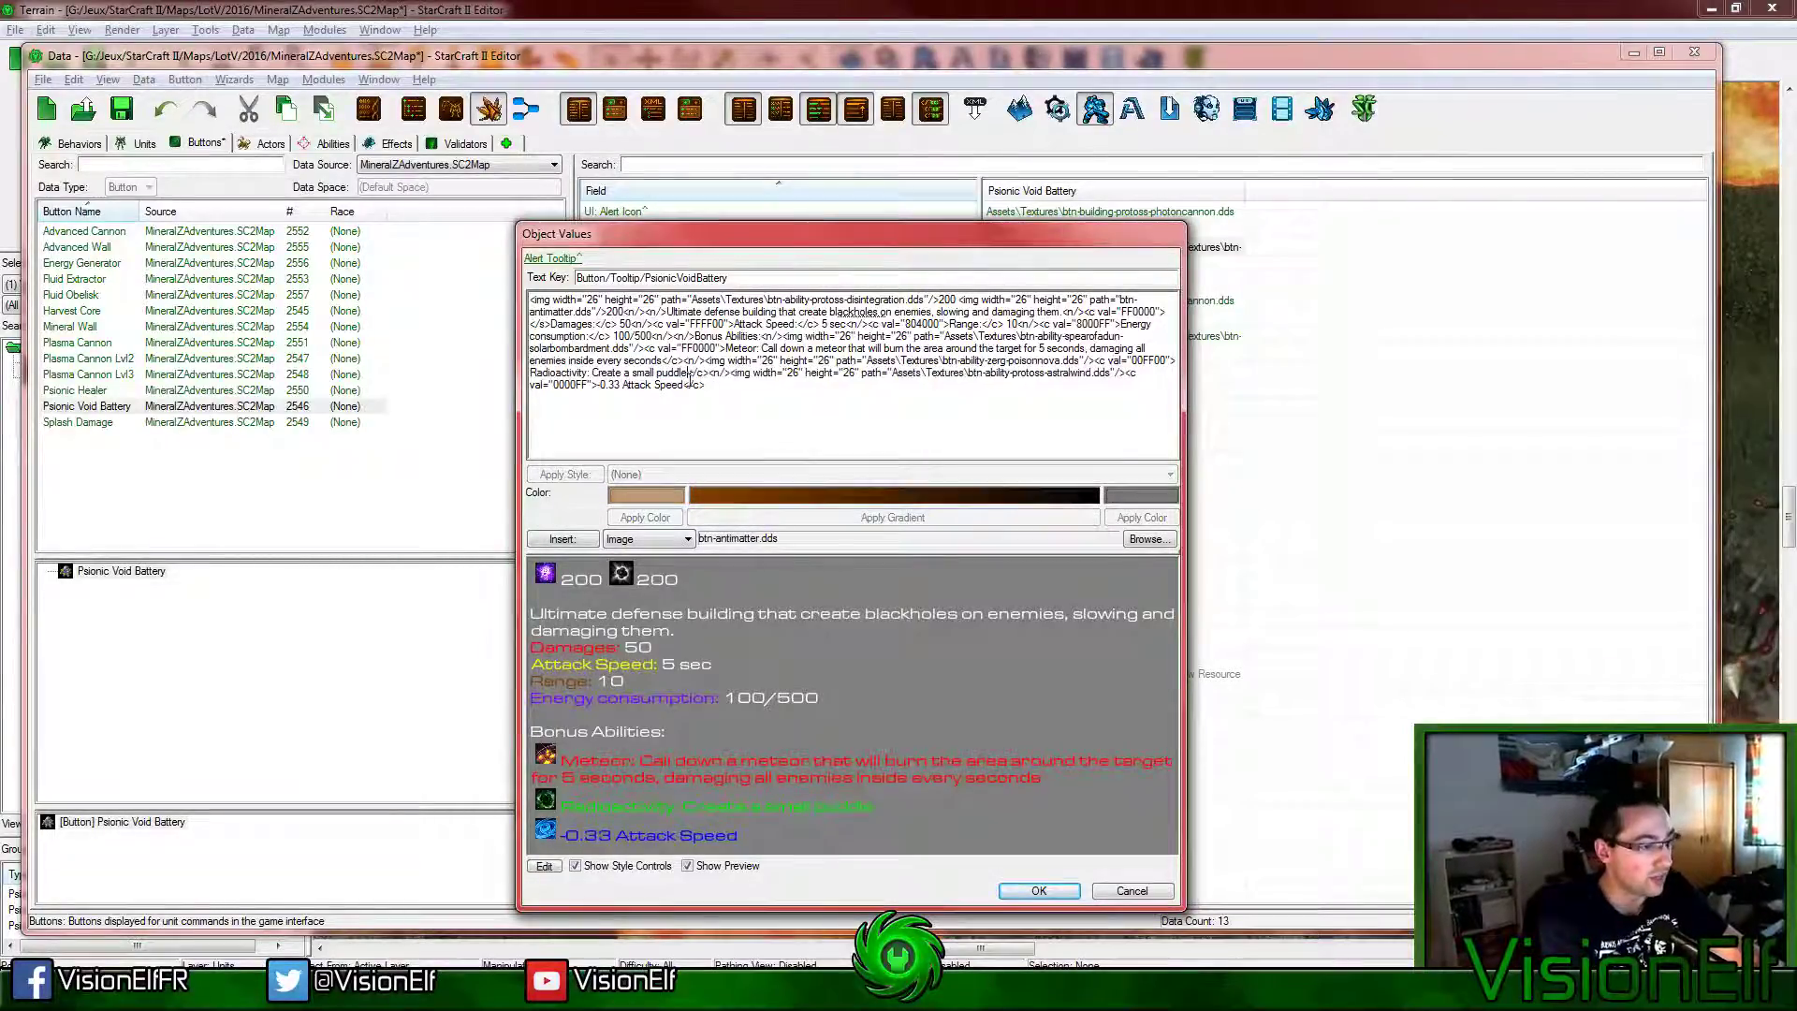
pyautogui.write('that will slo')
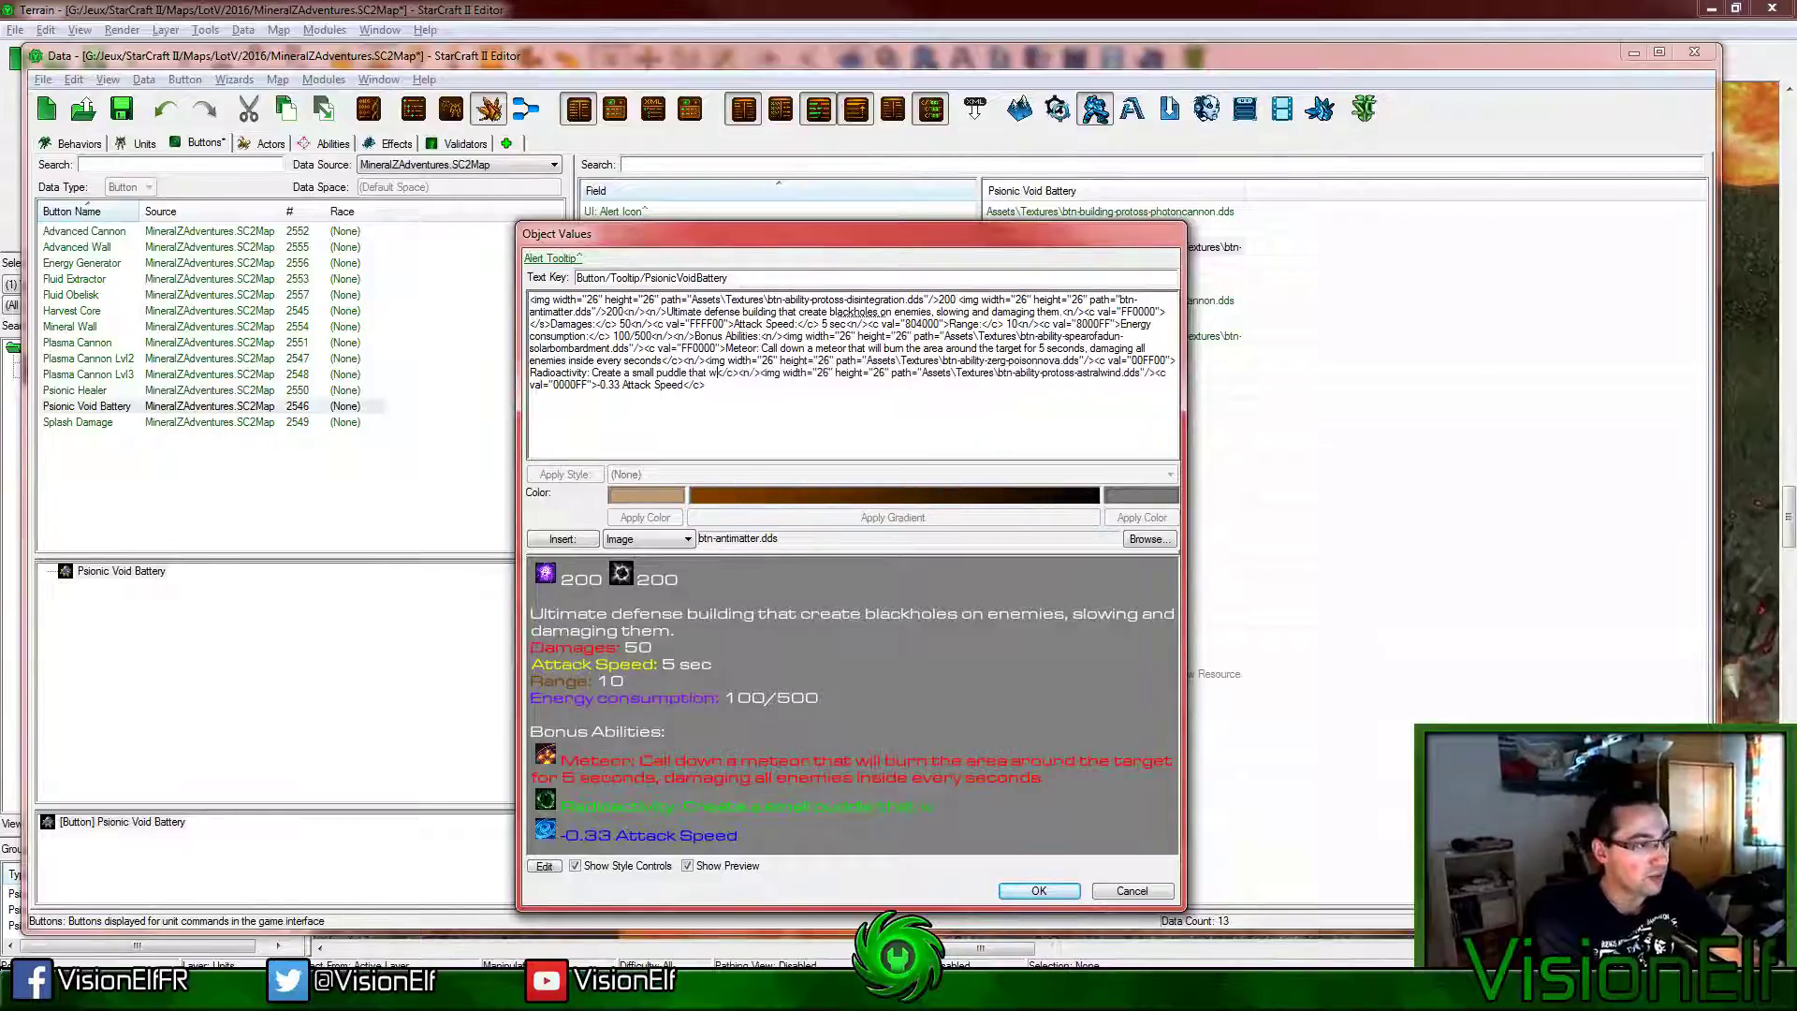
pyautogui.write('w enemies')
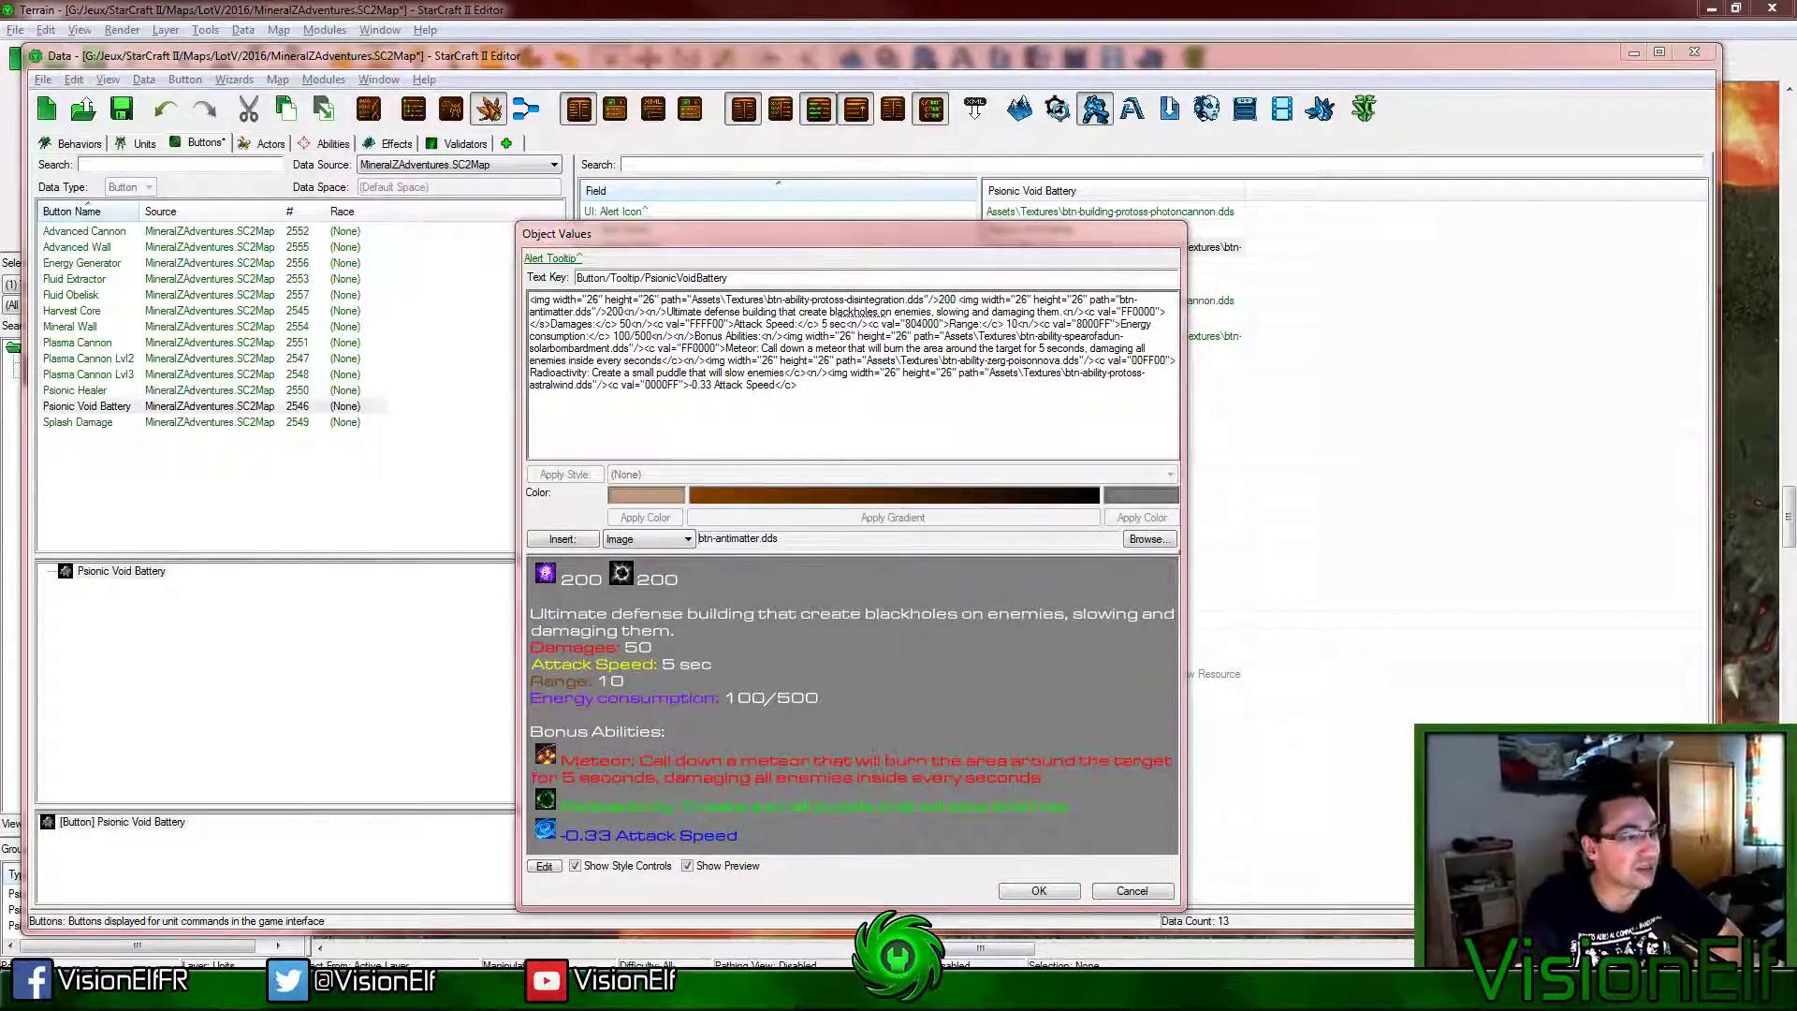
pyautogui.click(656, 391)
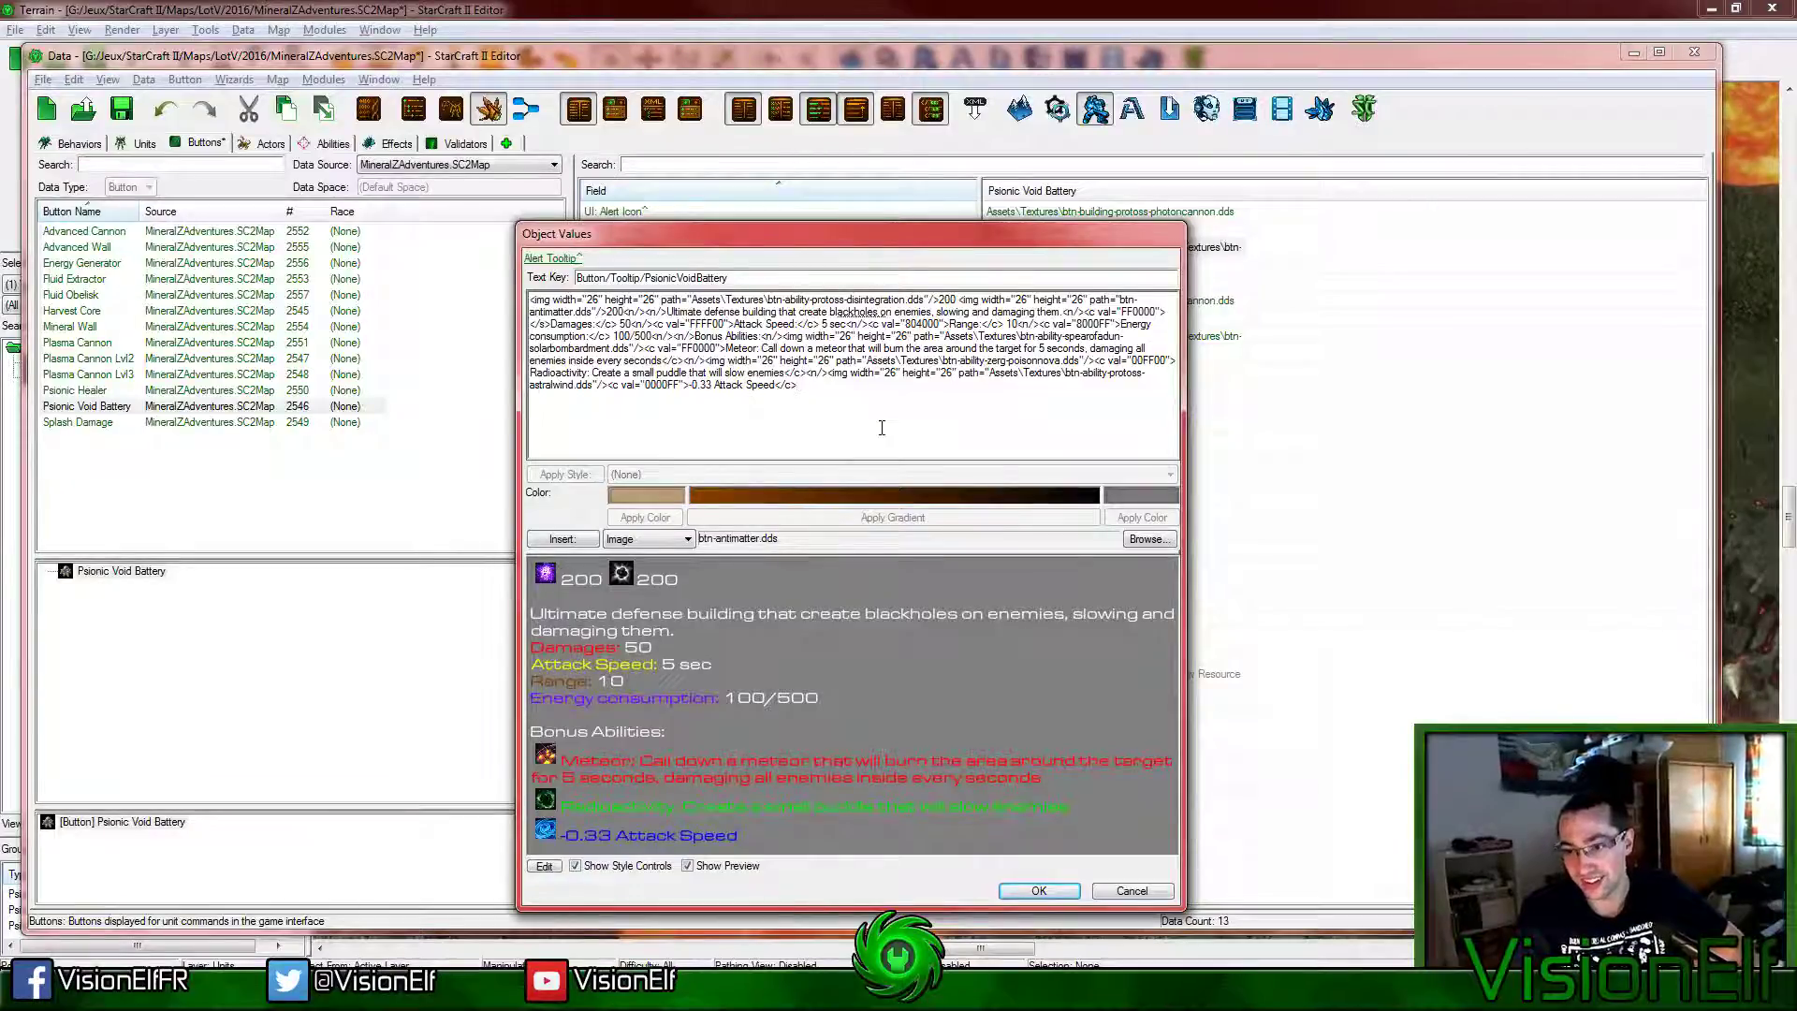
# Step: Save the tooltip changes, reset Hotkey Alias to Psionic Void Battery, and set hotkey T
pyautogui.click(1036, 891)
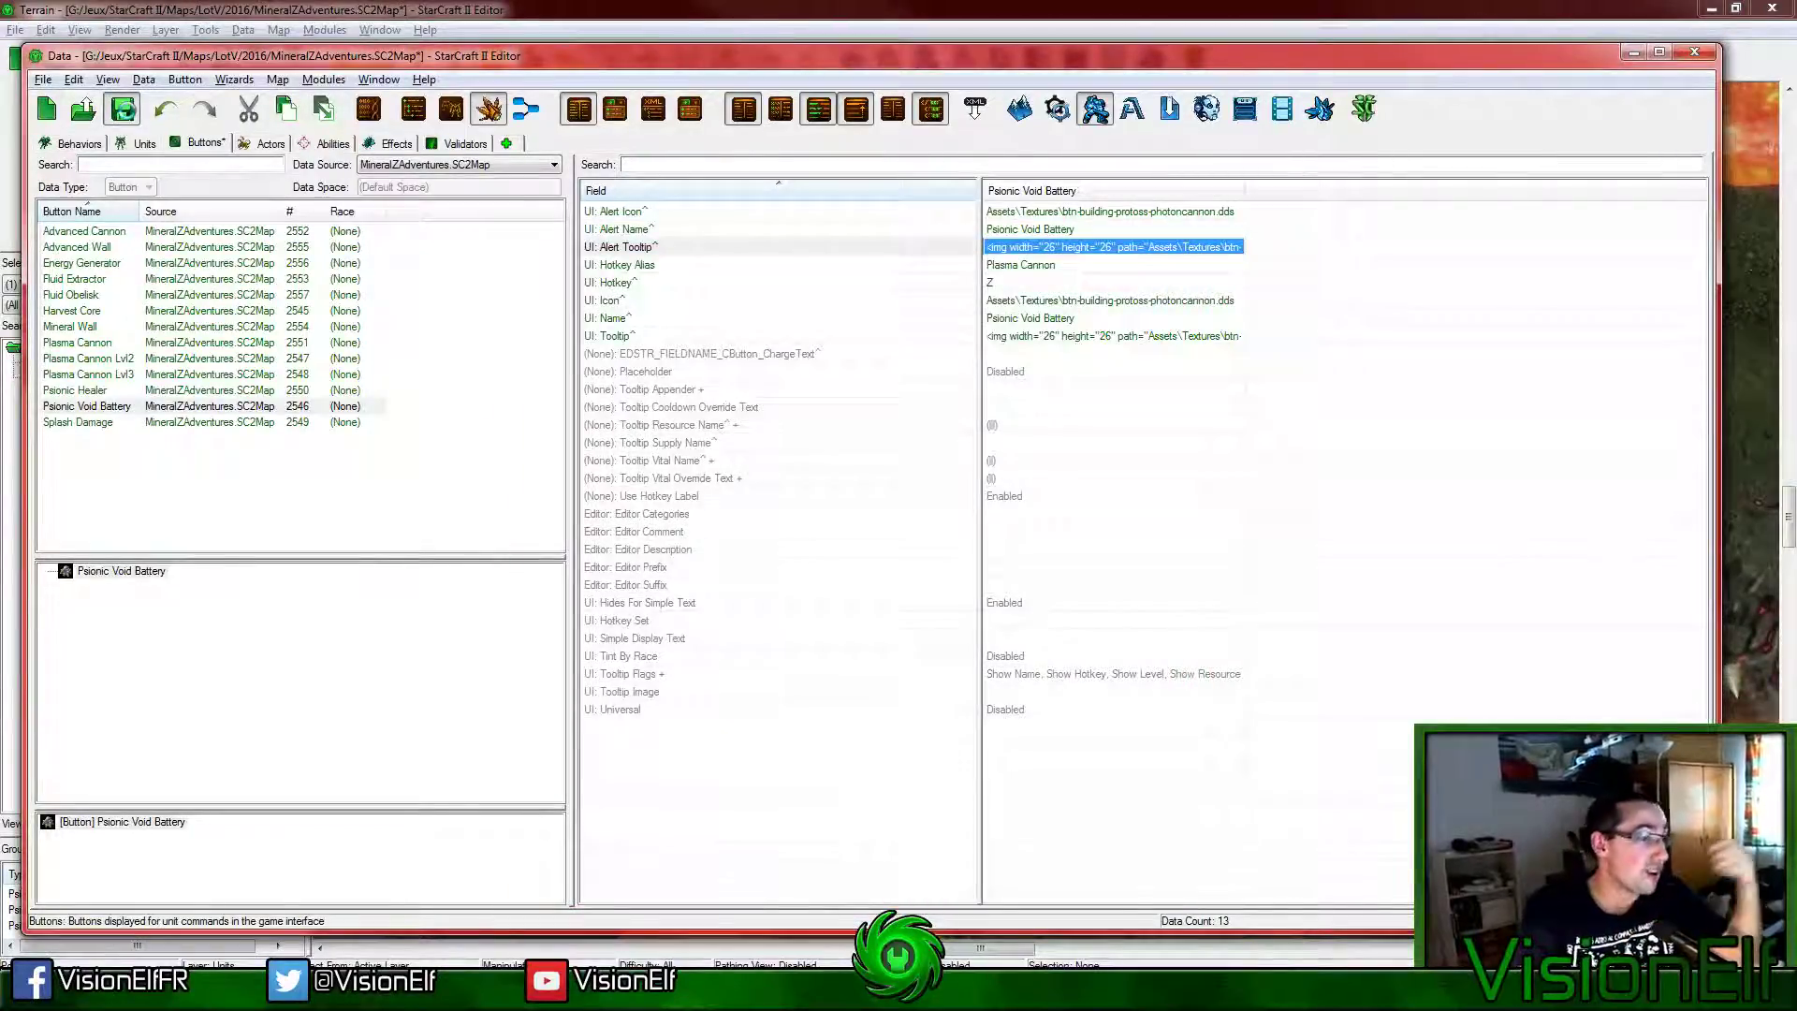
pyautogui.click(127, 118)
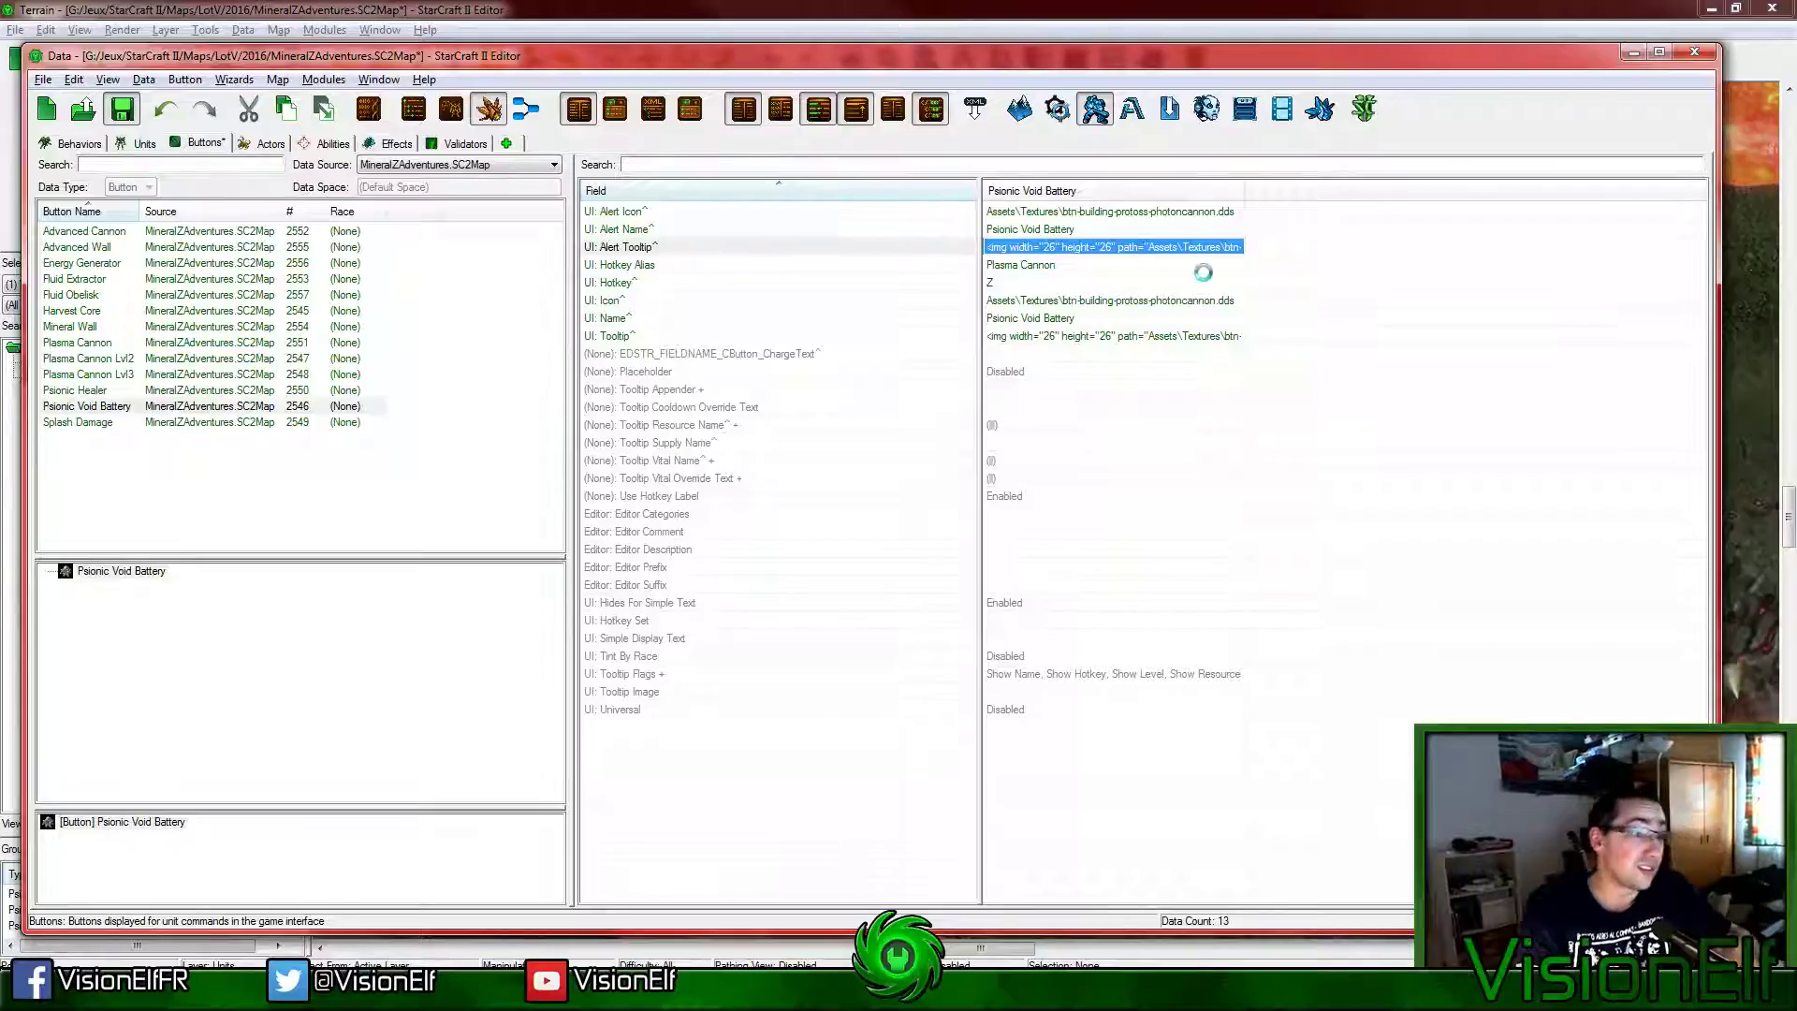
pyautogui.rightClick(1110, 265)
pyautogui.moveTo(1207, 338)
pyautogui.click(1507, 338)
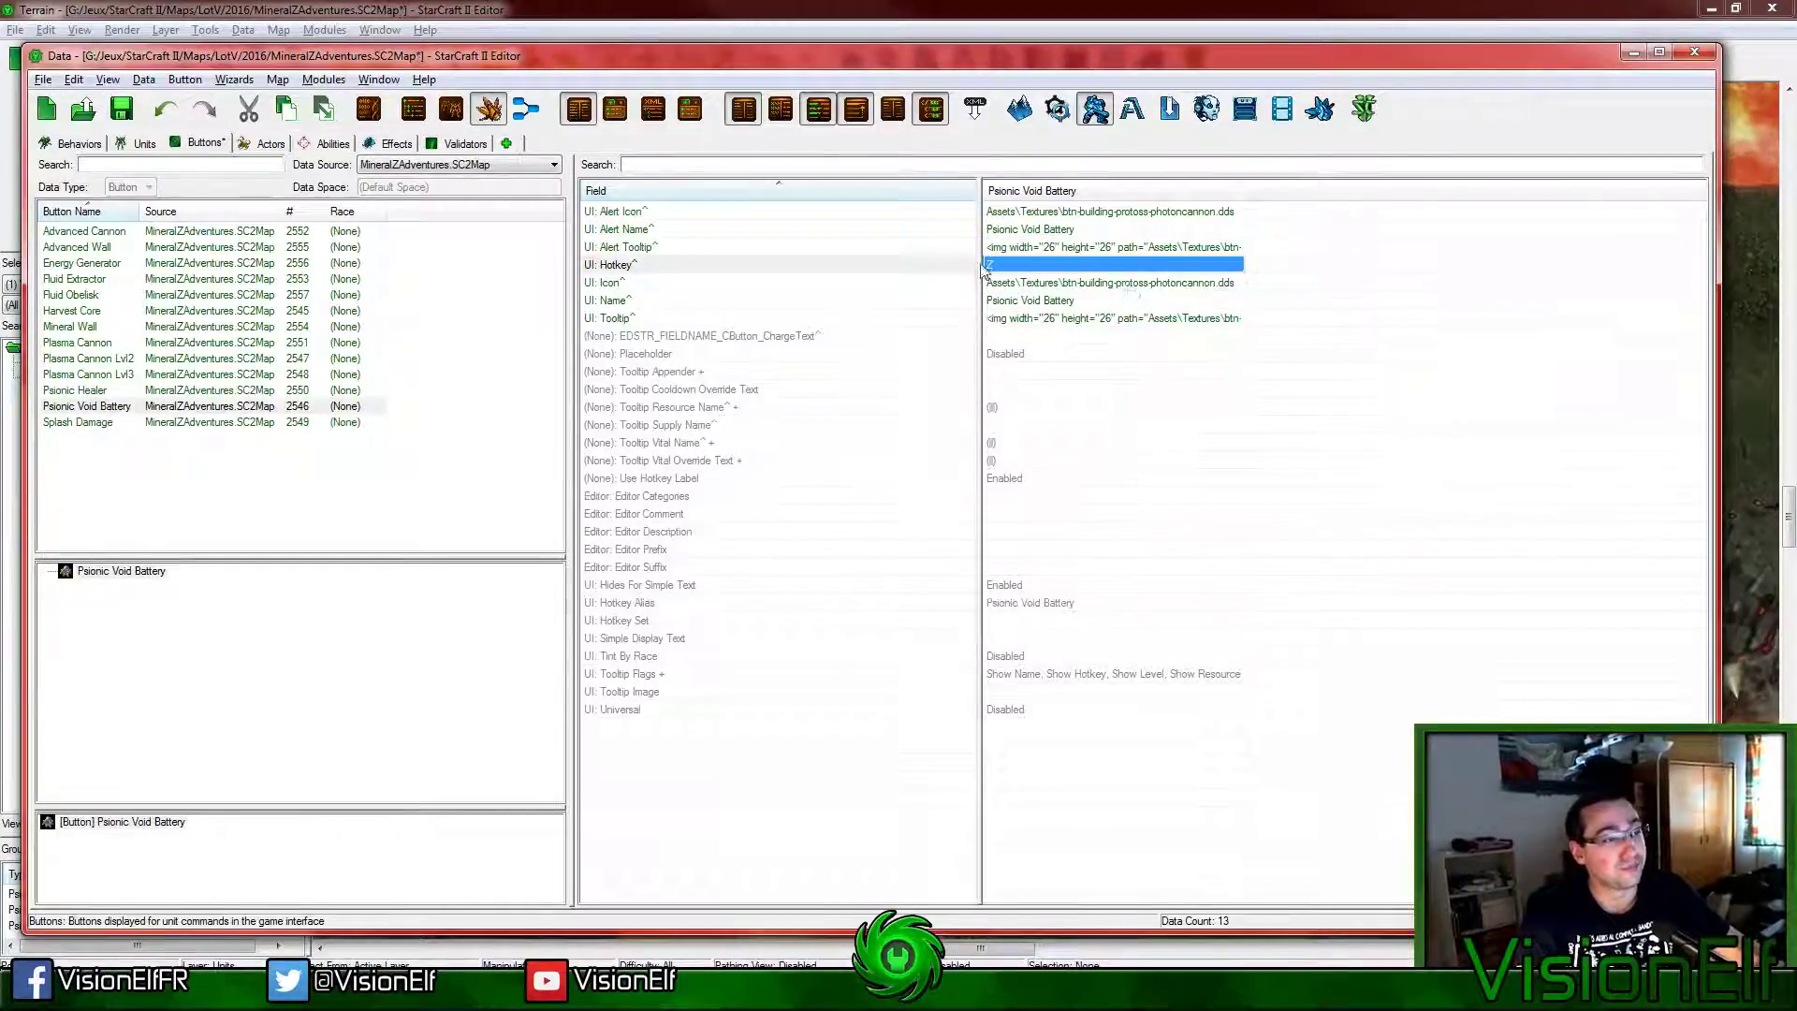
pyautogui.doubleClick(1020, 267)
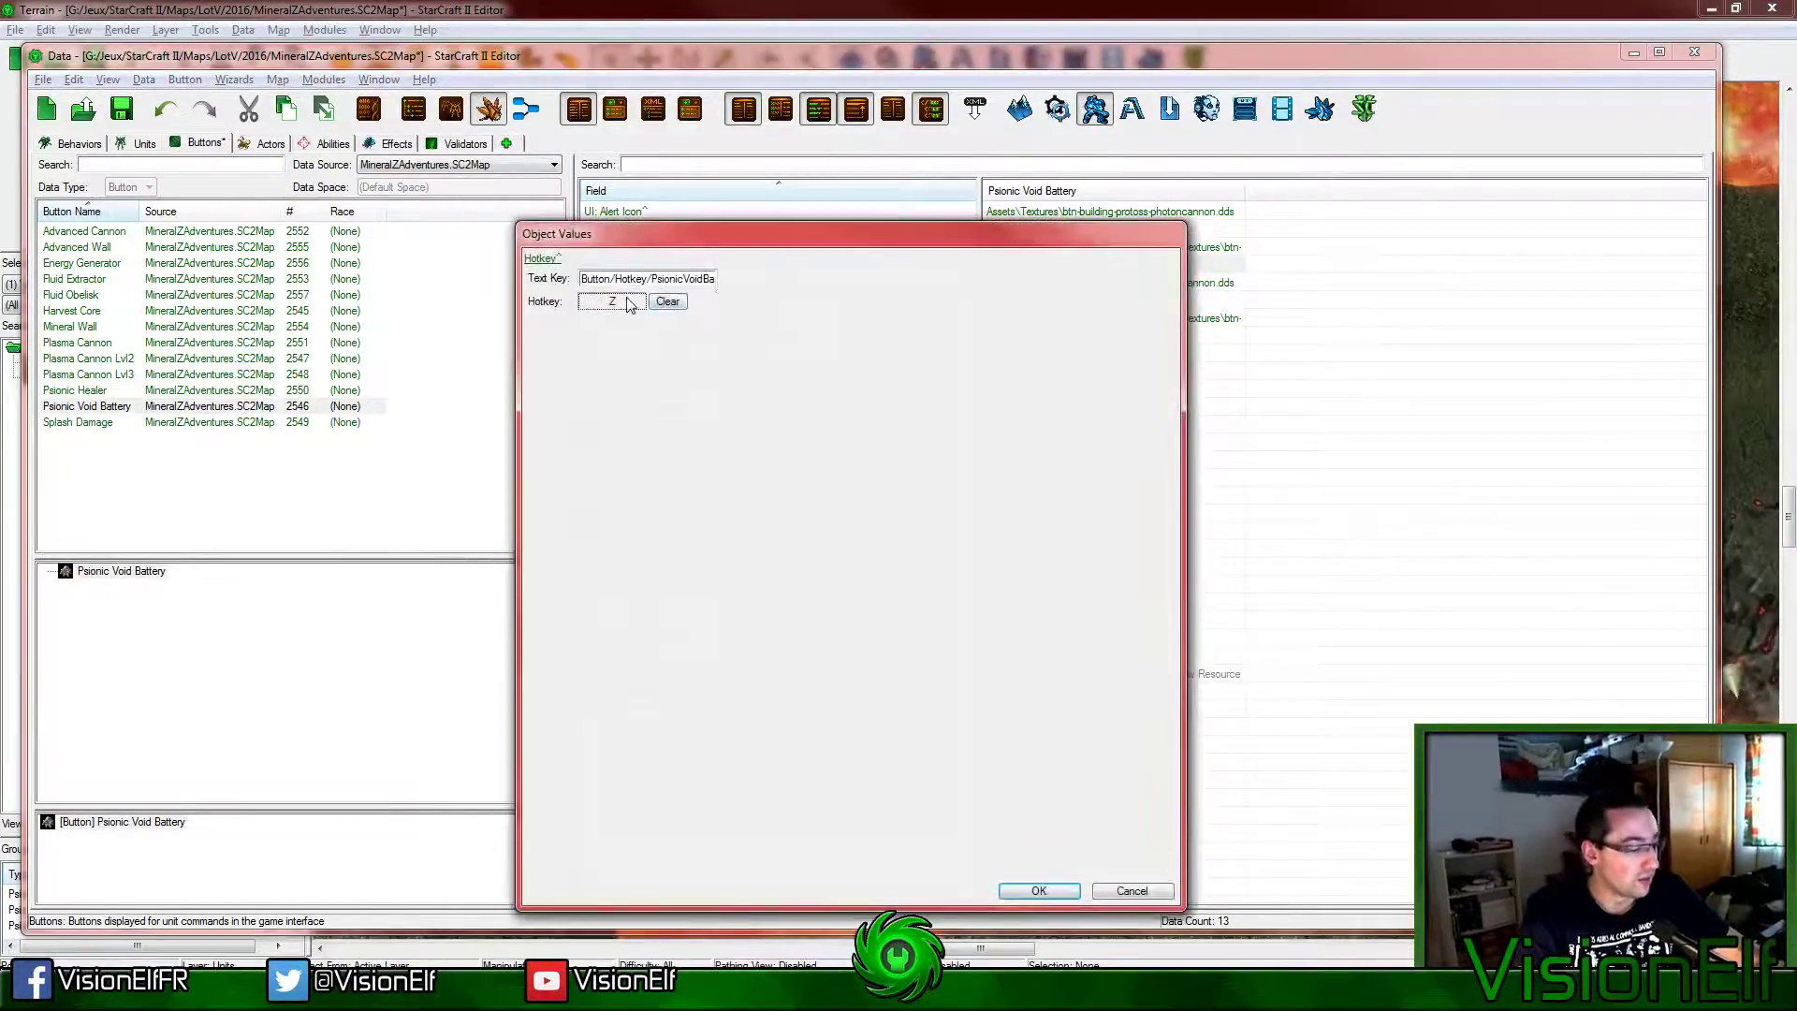
pyautogui.click(1074, 893)
pyautogui.click(1082, 371)
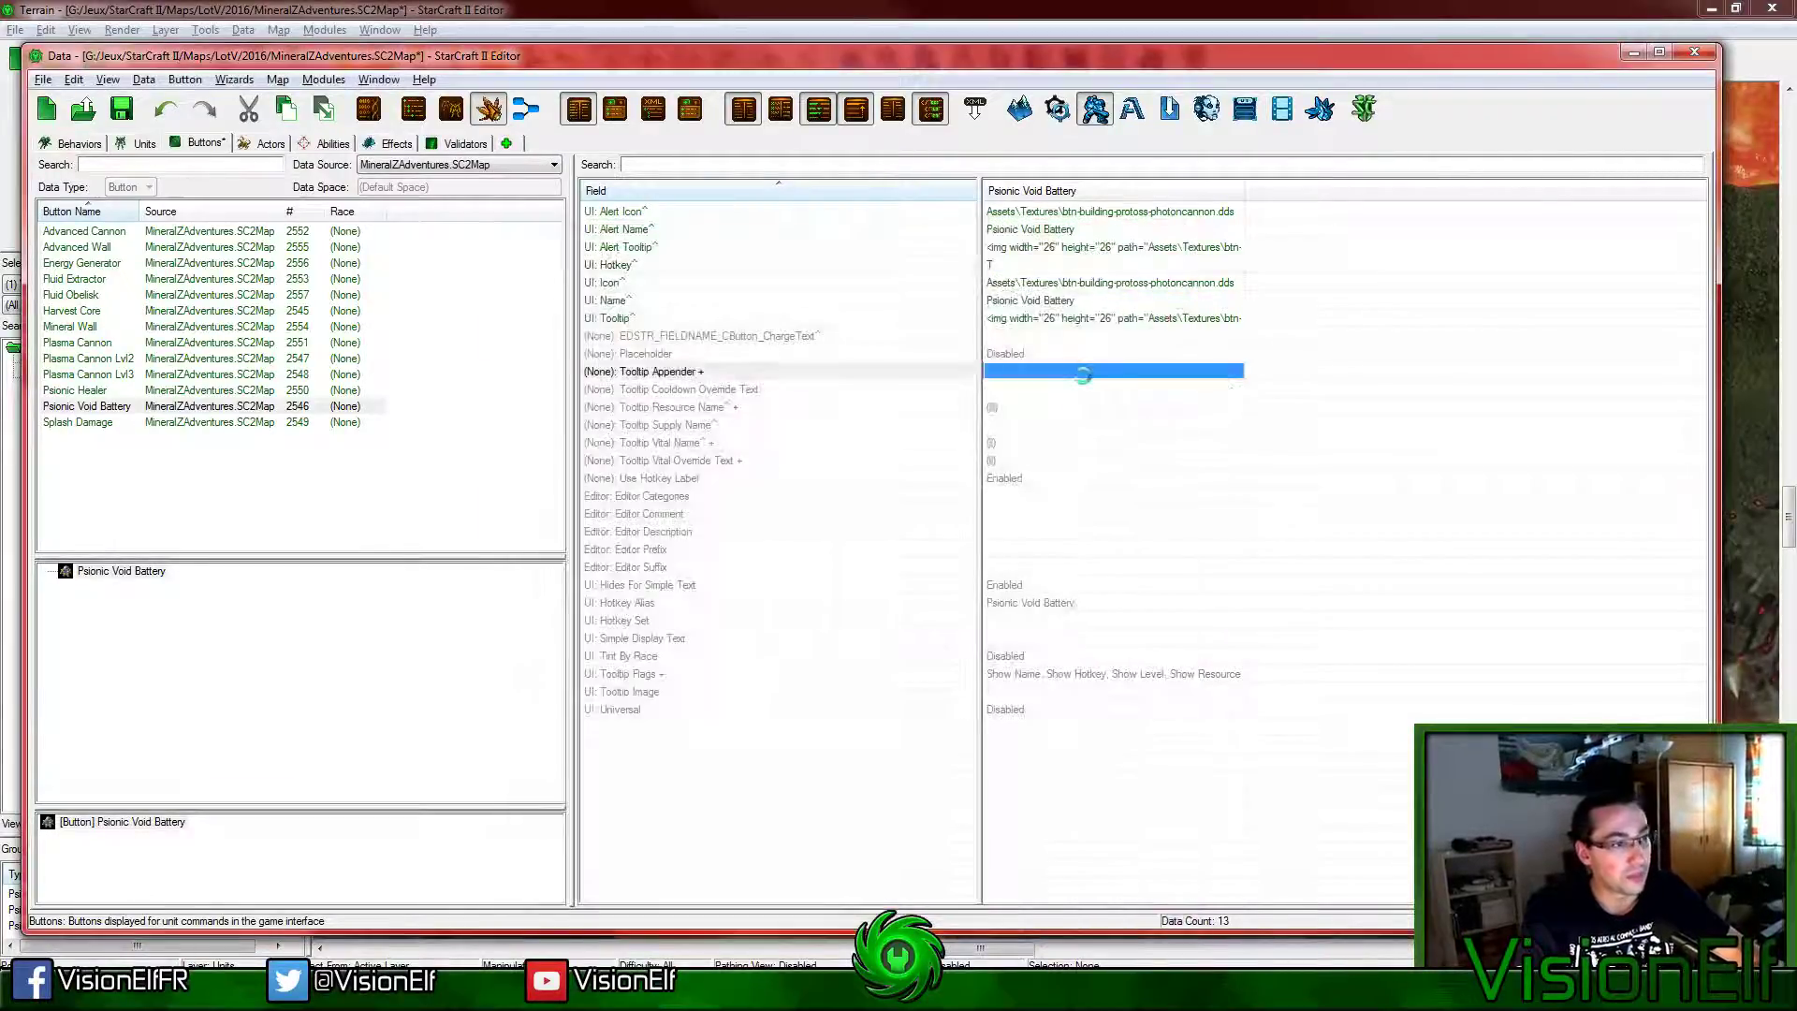
# Step: Set the battery button's Alert Icon to btn-building-protoss-warpgate.dds from the game archive
pyautogui.doubleClick(1093, 213)
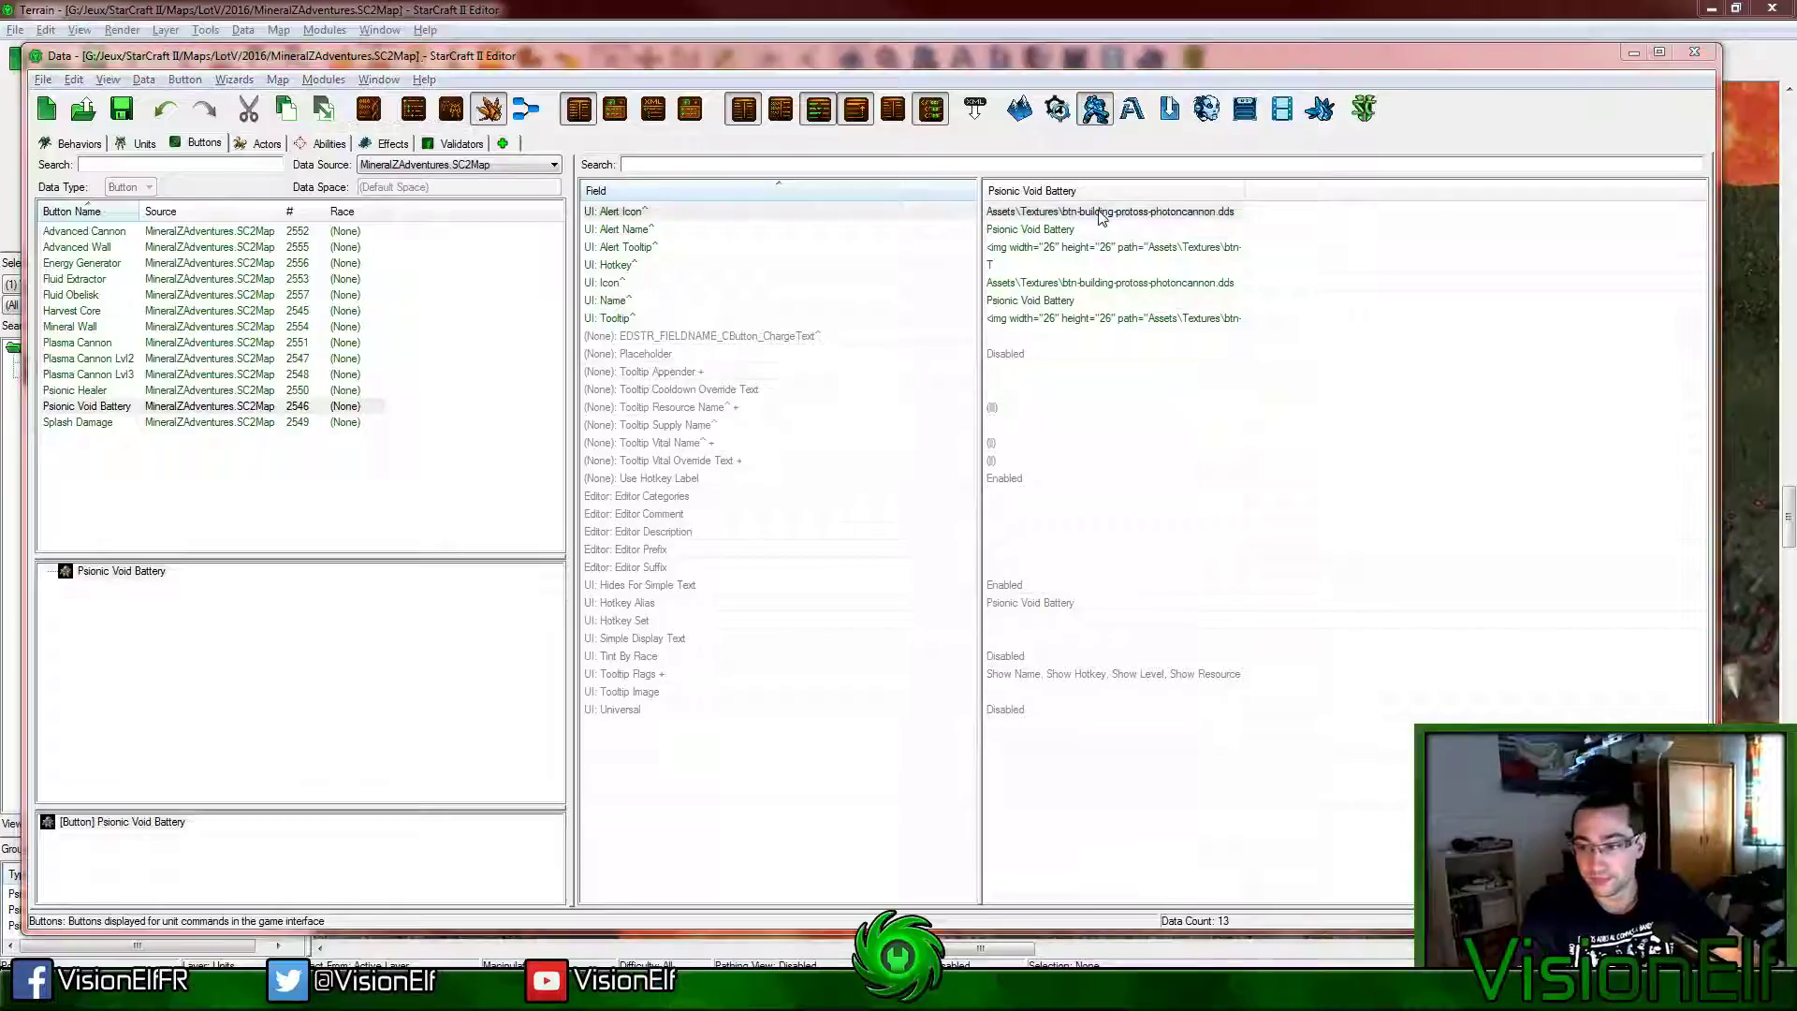
pyautogui.click(1148, 278)
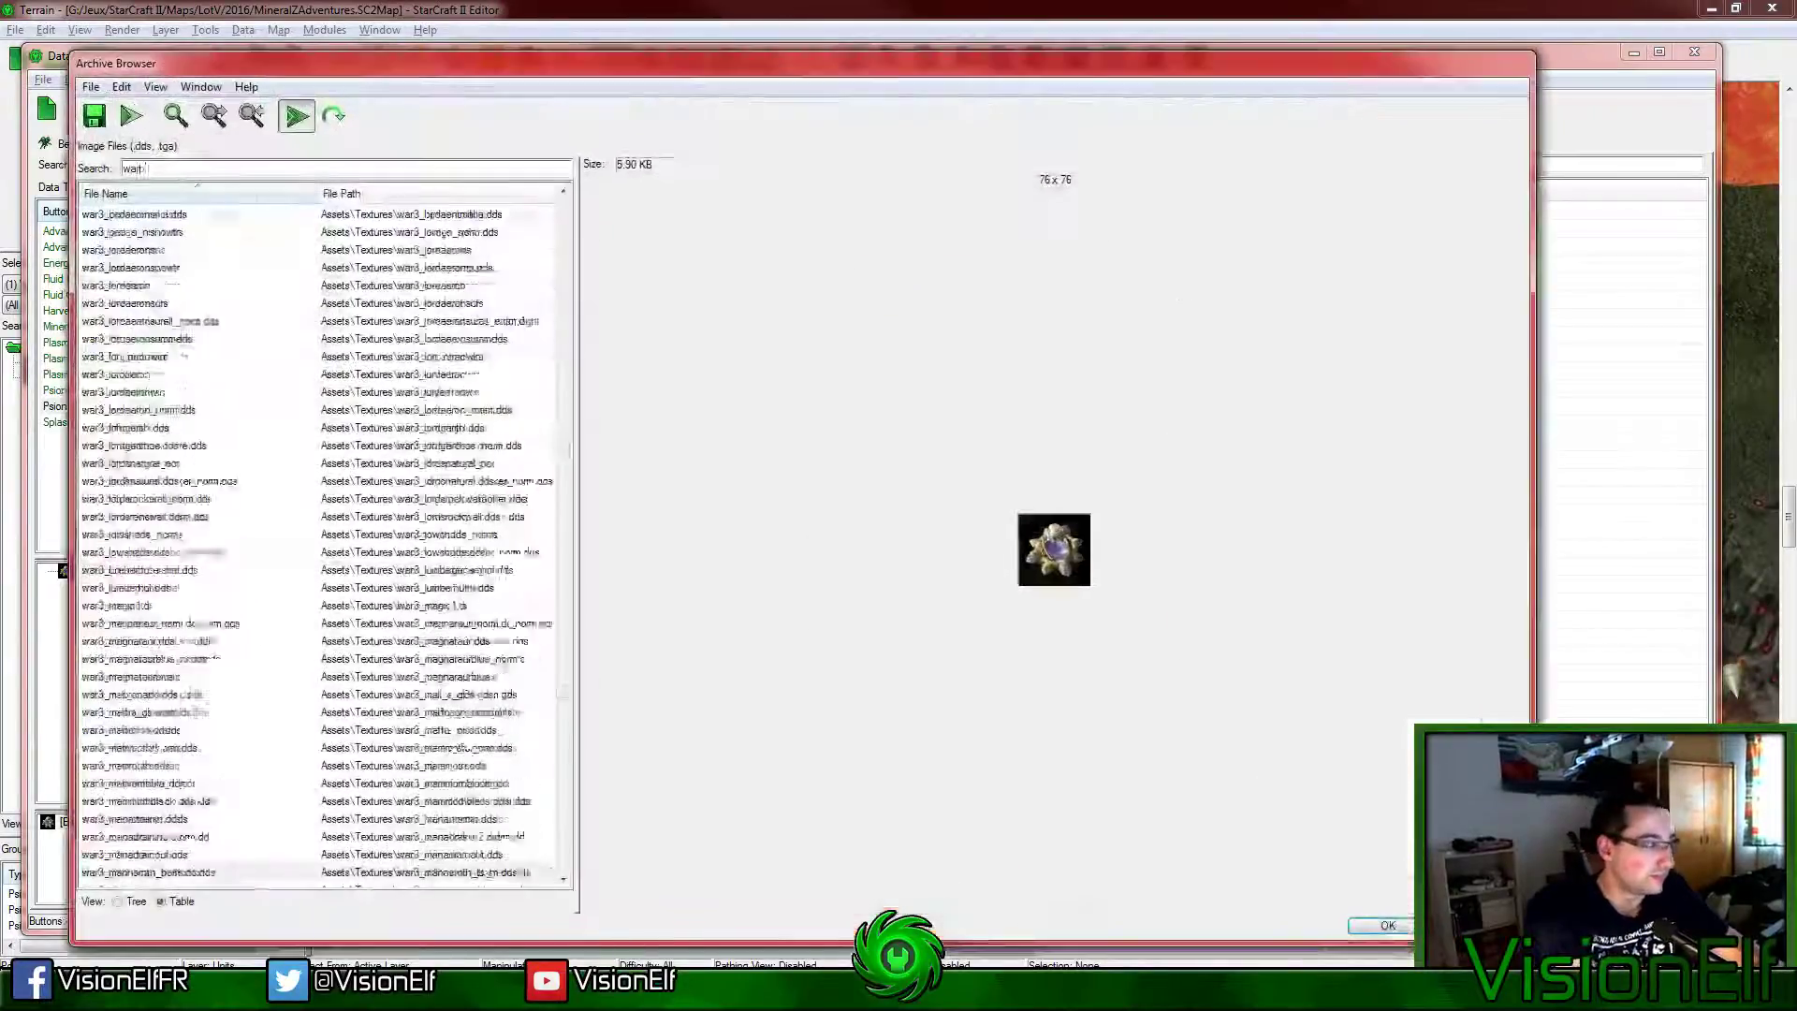
pyautogui.write('warpgate')
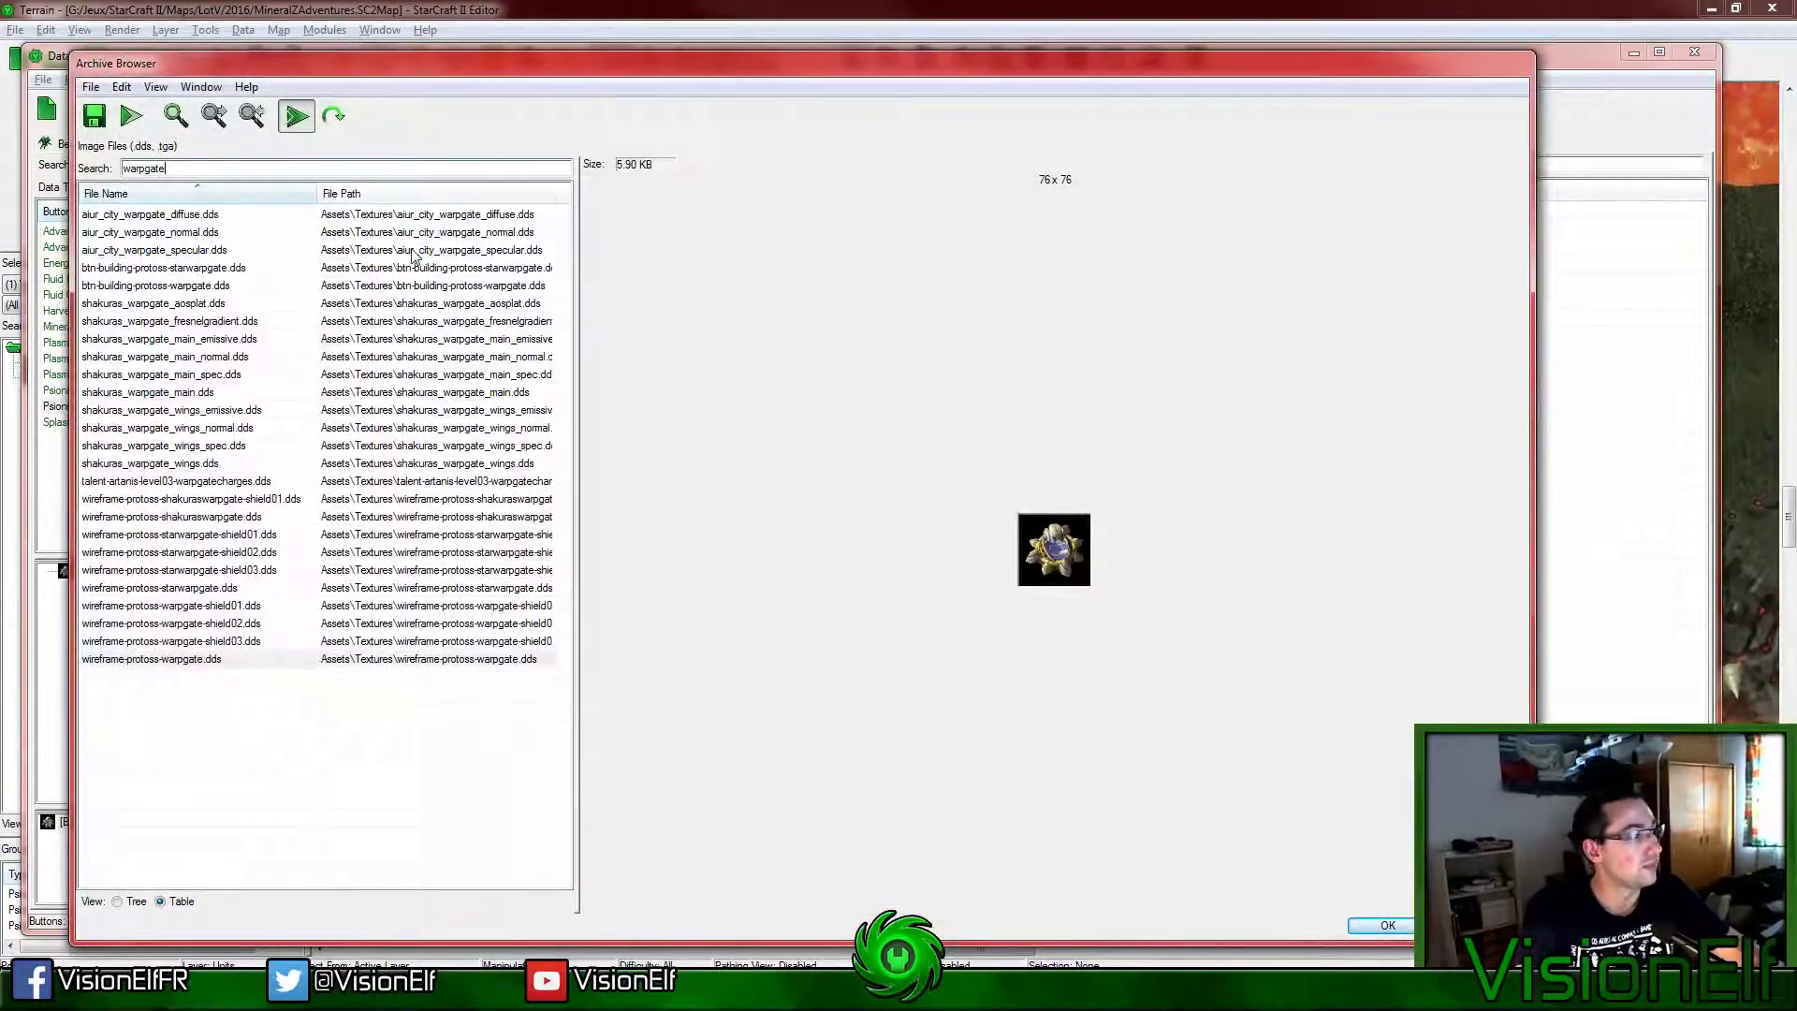
pyautogui.click(219, 271)
pyautogui.click(217, 286)
pyautogui.click(219, 305)
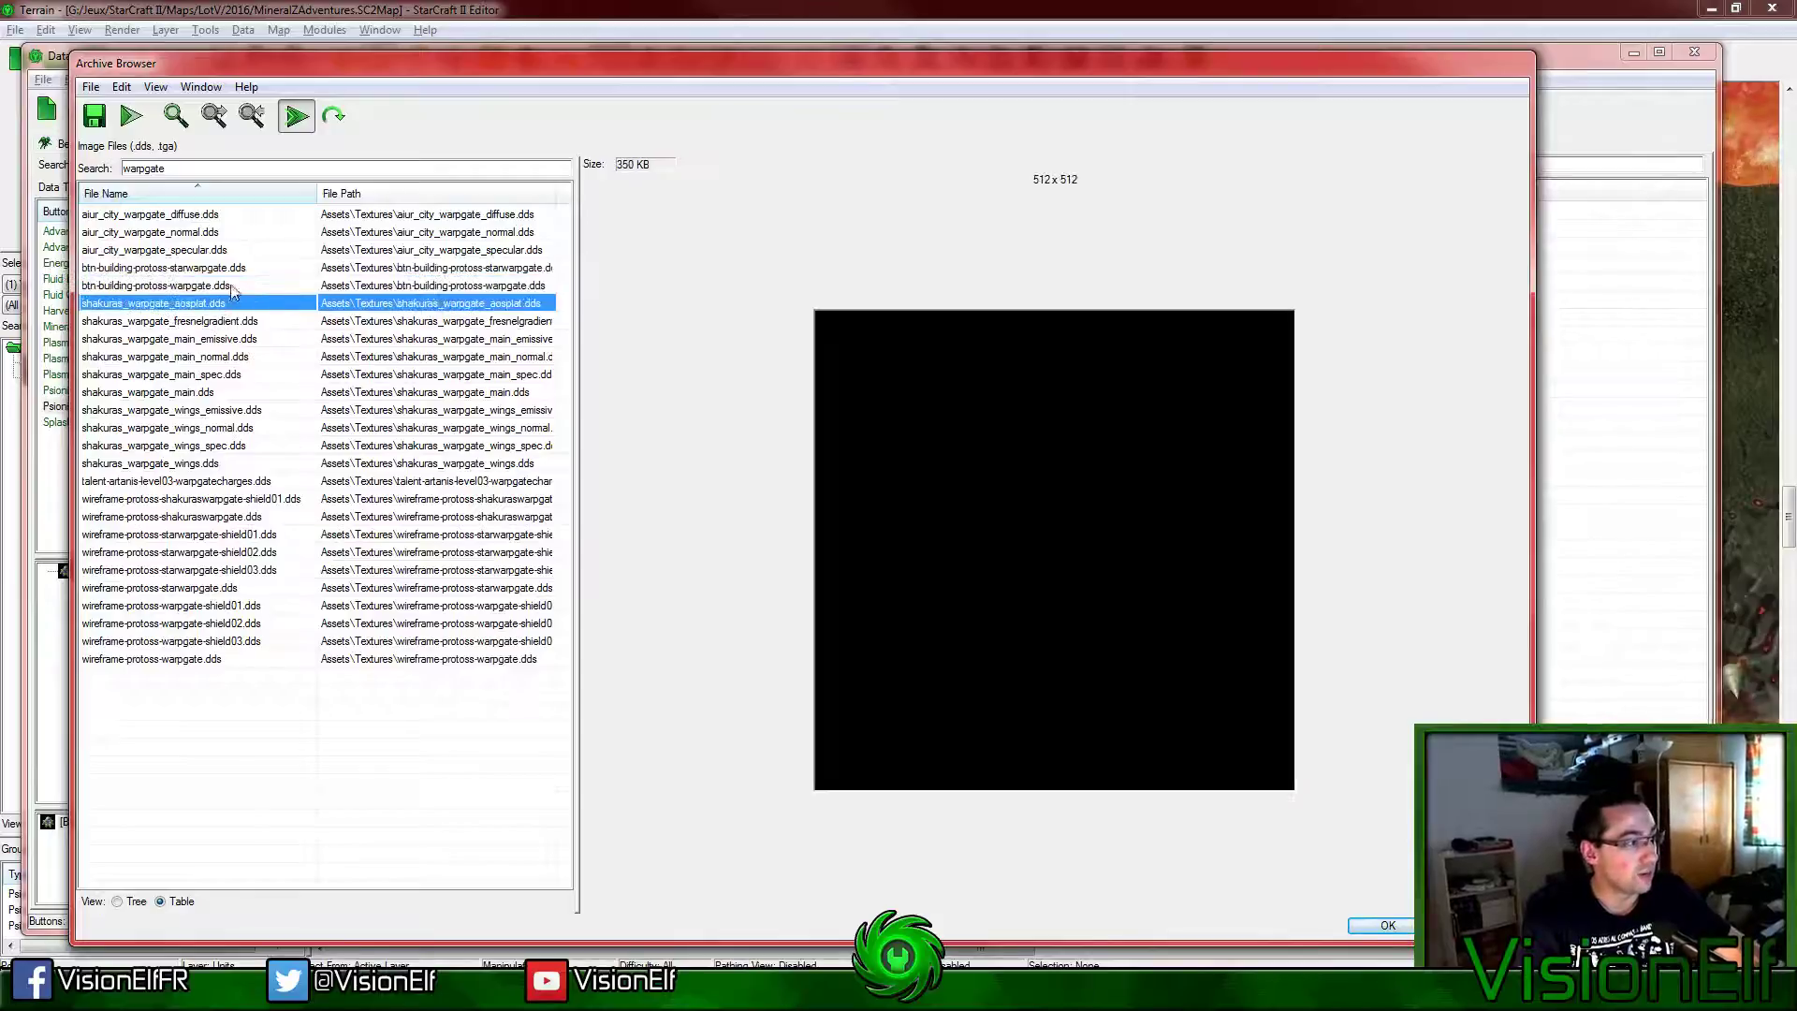
pyautogui.click(228, 286)
pyautogui.click(238, 271)
pyautogui.doubleClick(238, 285)
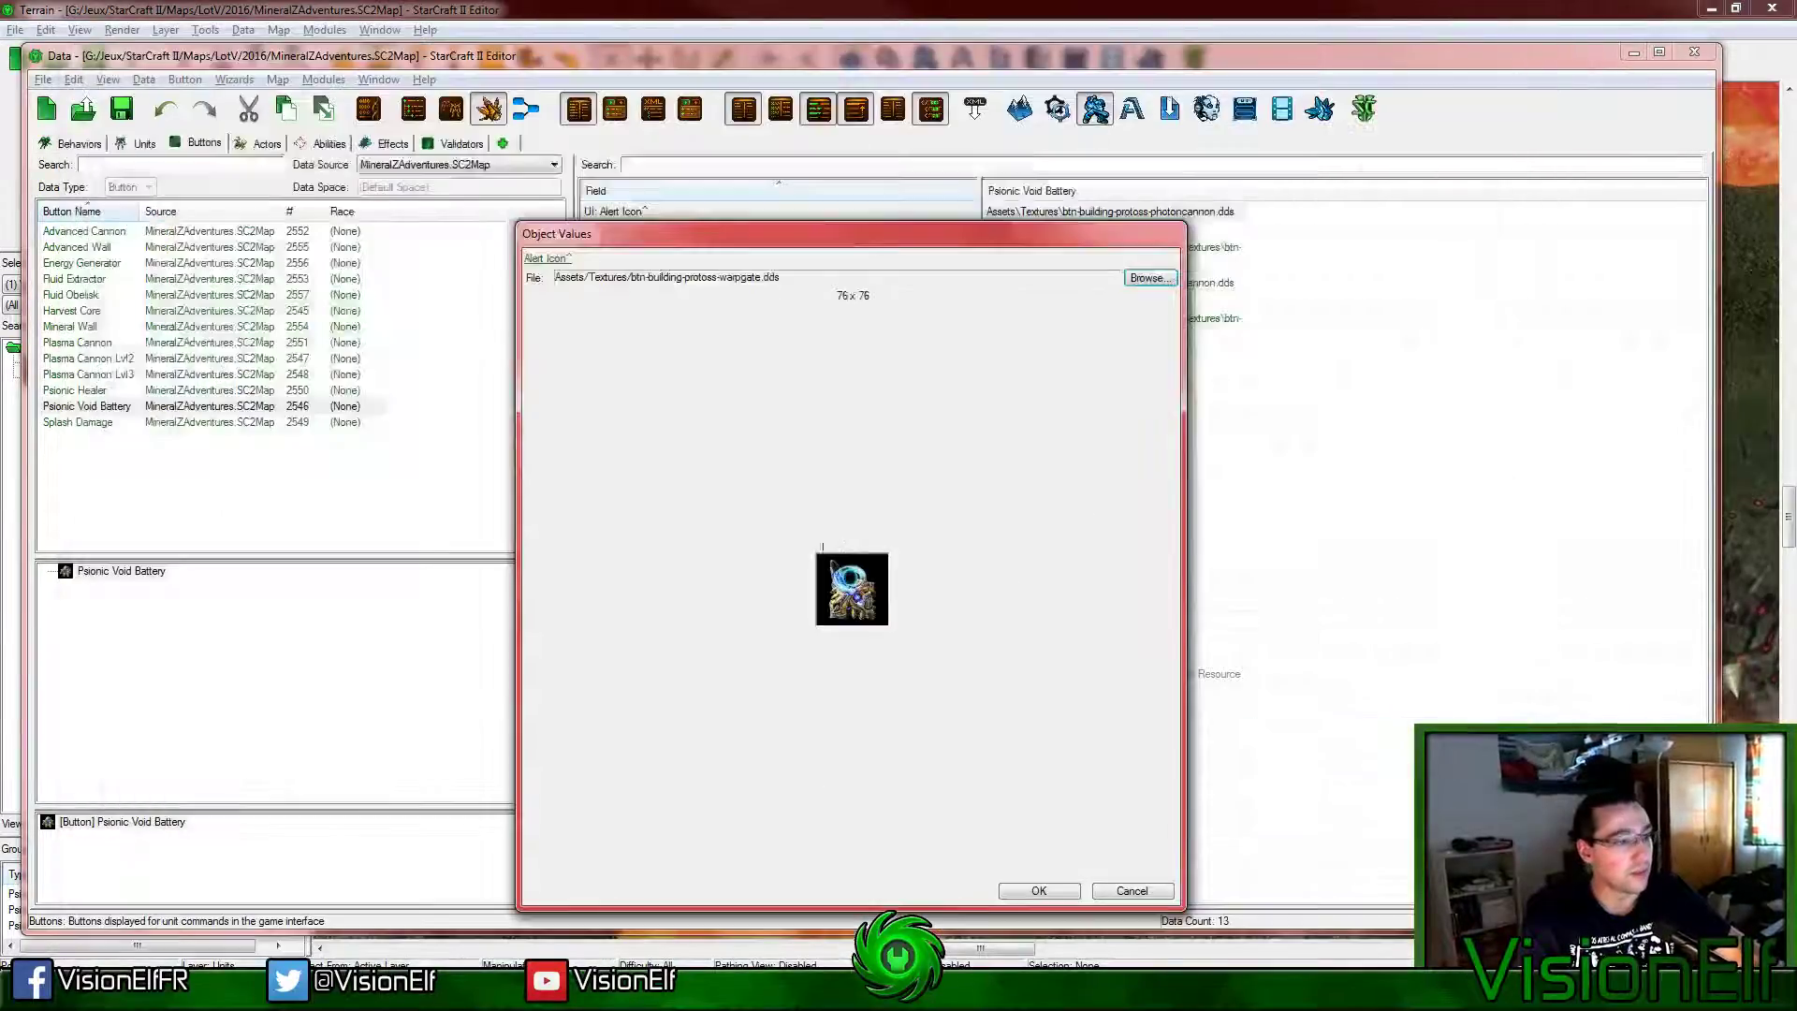
pyautogui.click(1037, 891)
pyautogui.click(1172, 531)
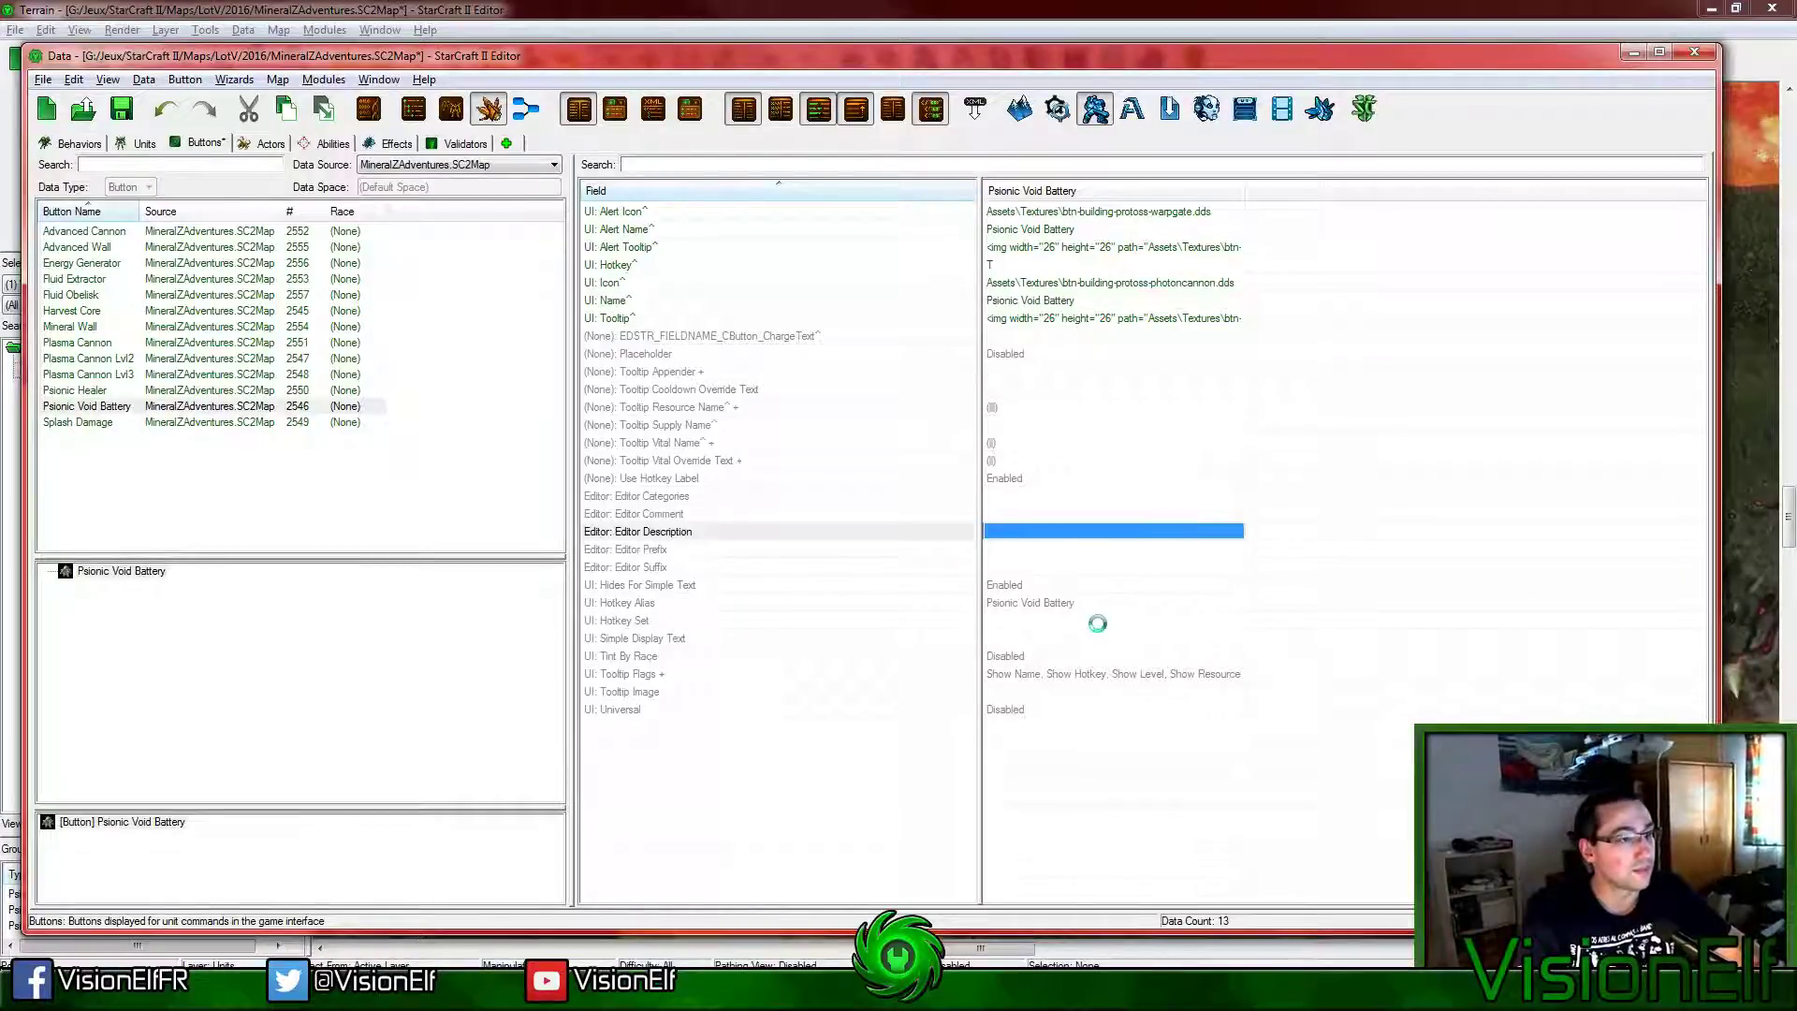
# Step: Copy the warpgate image path into the Icon field and save the map
pyautogui.hotkey('ctrl', 's')
pyautogui.click(1103, 214)
pyautogui.click(1097, 284)
pyautogui.write('Assets\\Textures\\btn-building-protoss-warpgate.dds')
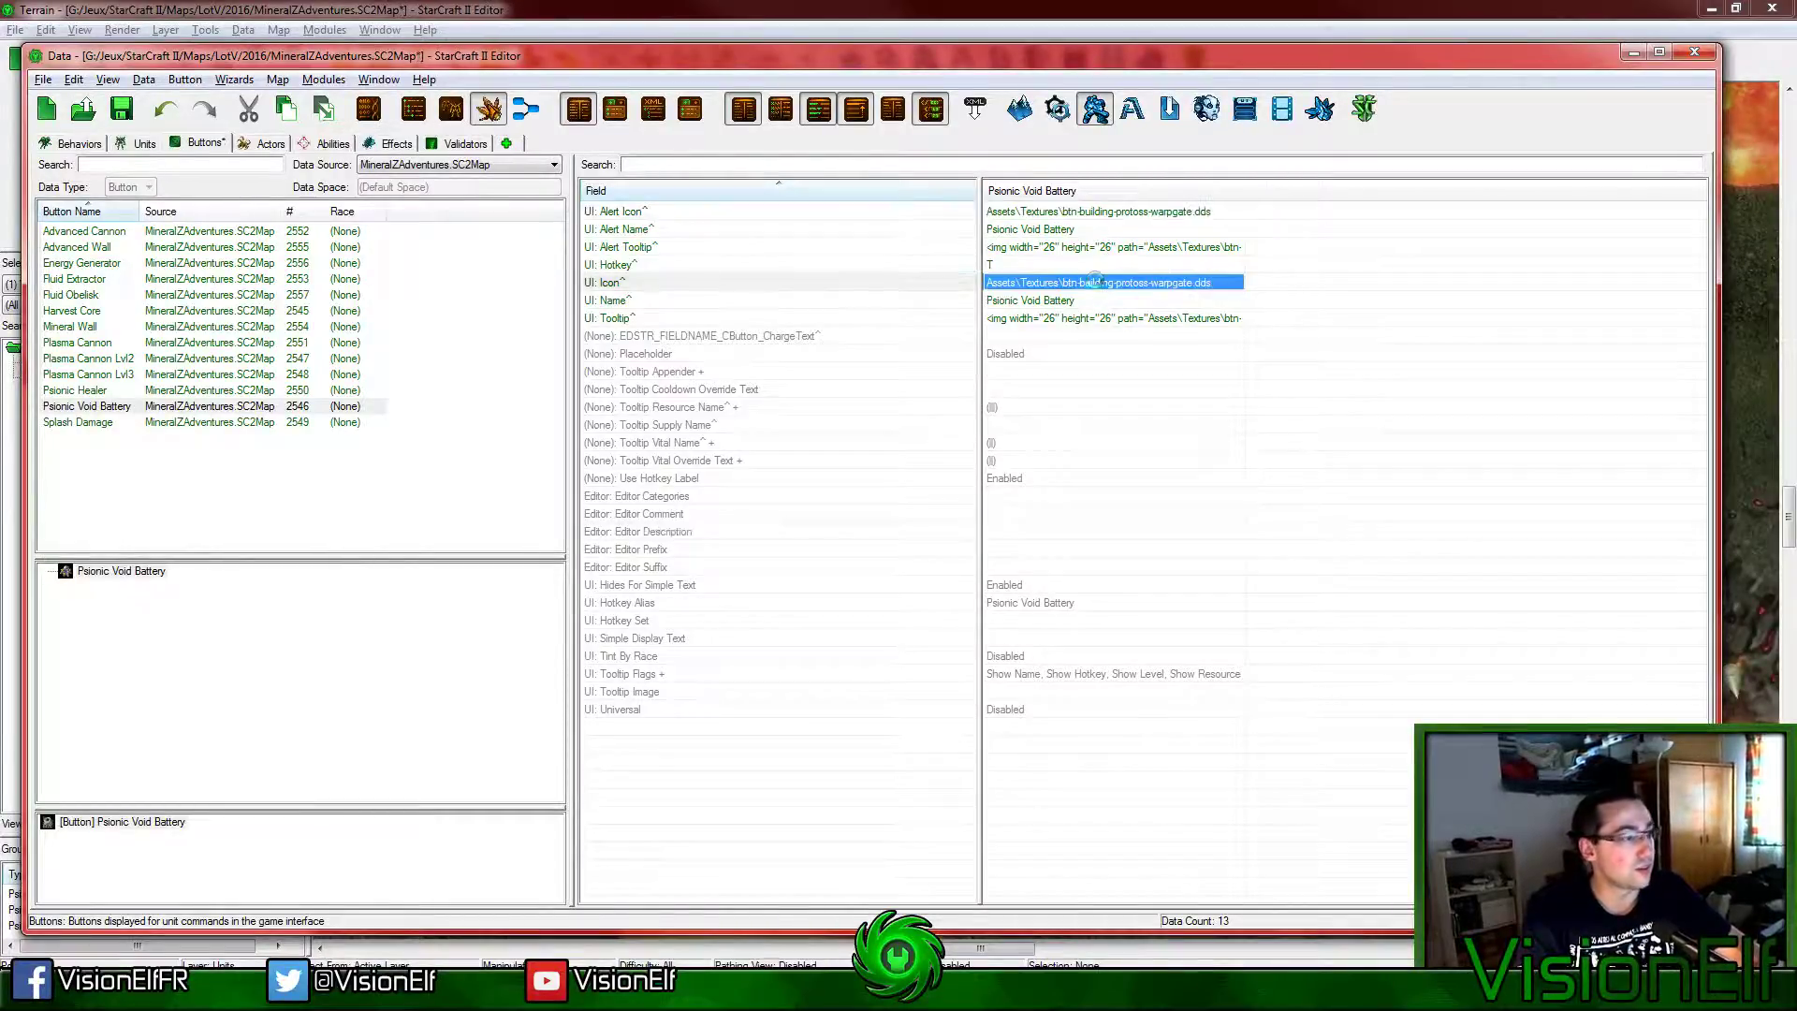
pyautogui.hotkey('ctrl', 's')
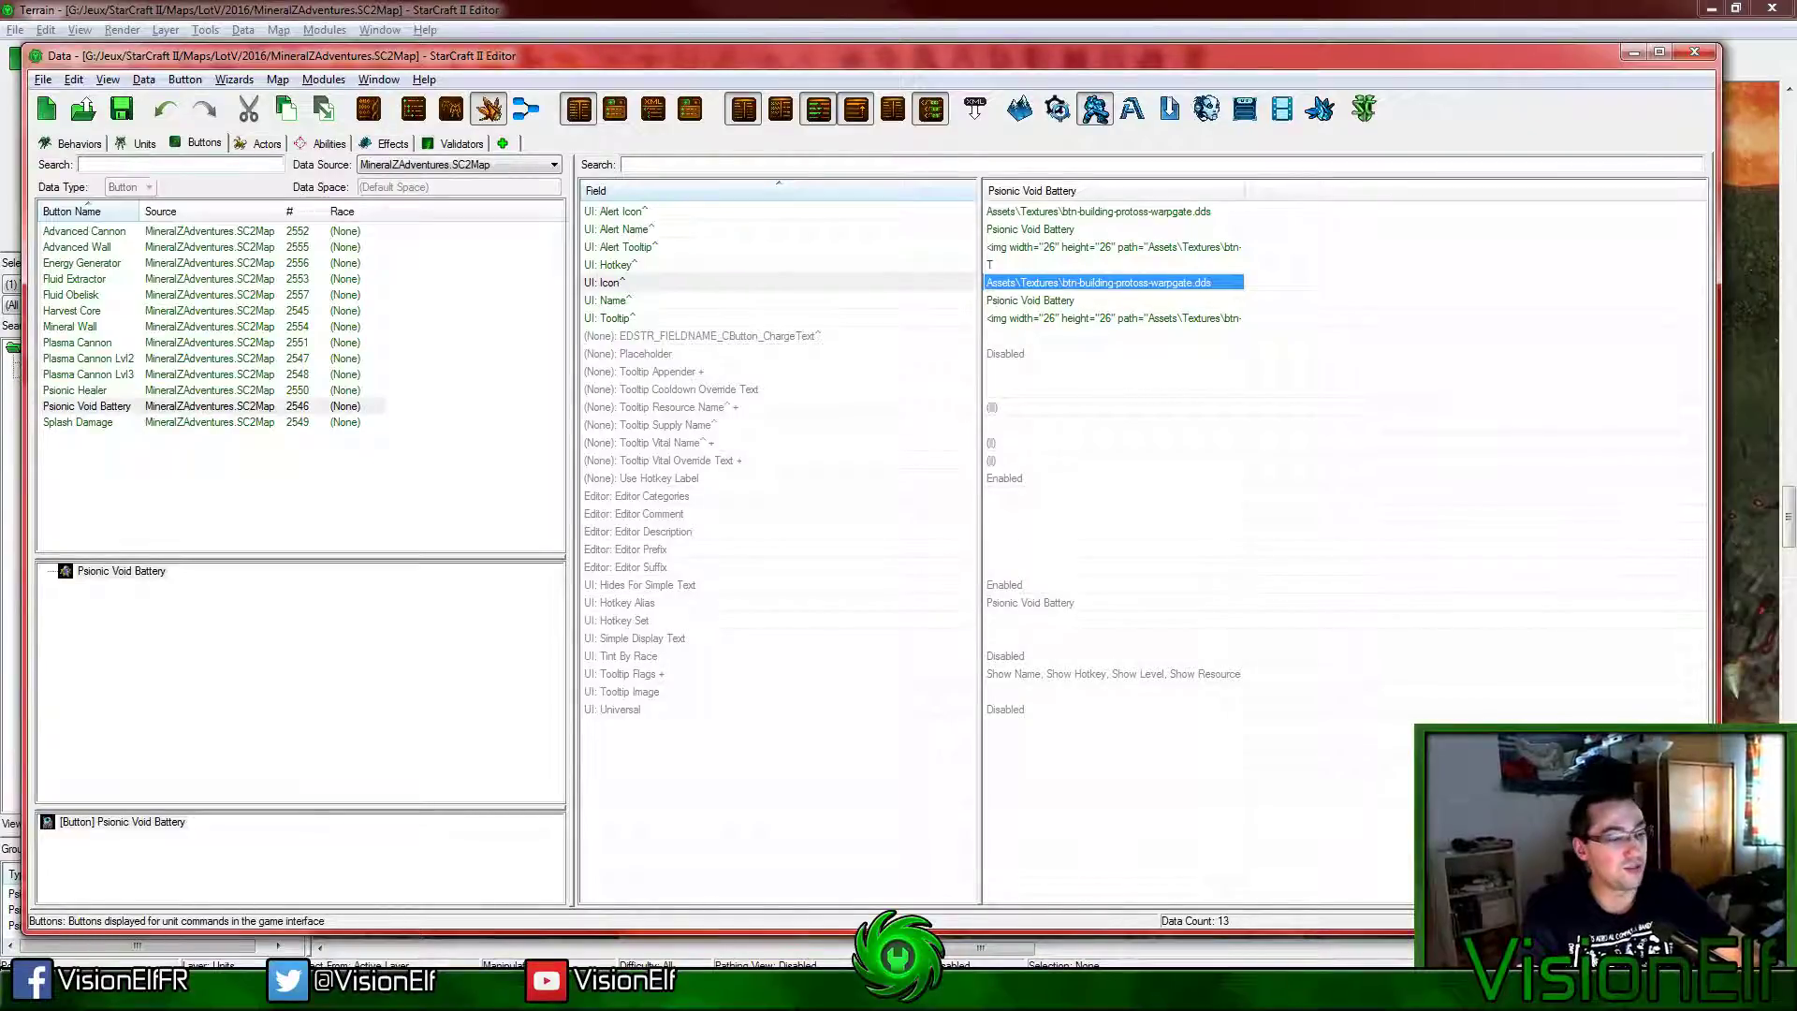
# Step: Change the last AddBuilding action's unit type from Hatchery to Psionic Void Battery
pyautogui.moveTo(680, 992)
pyautogui.click(784, 889)
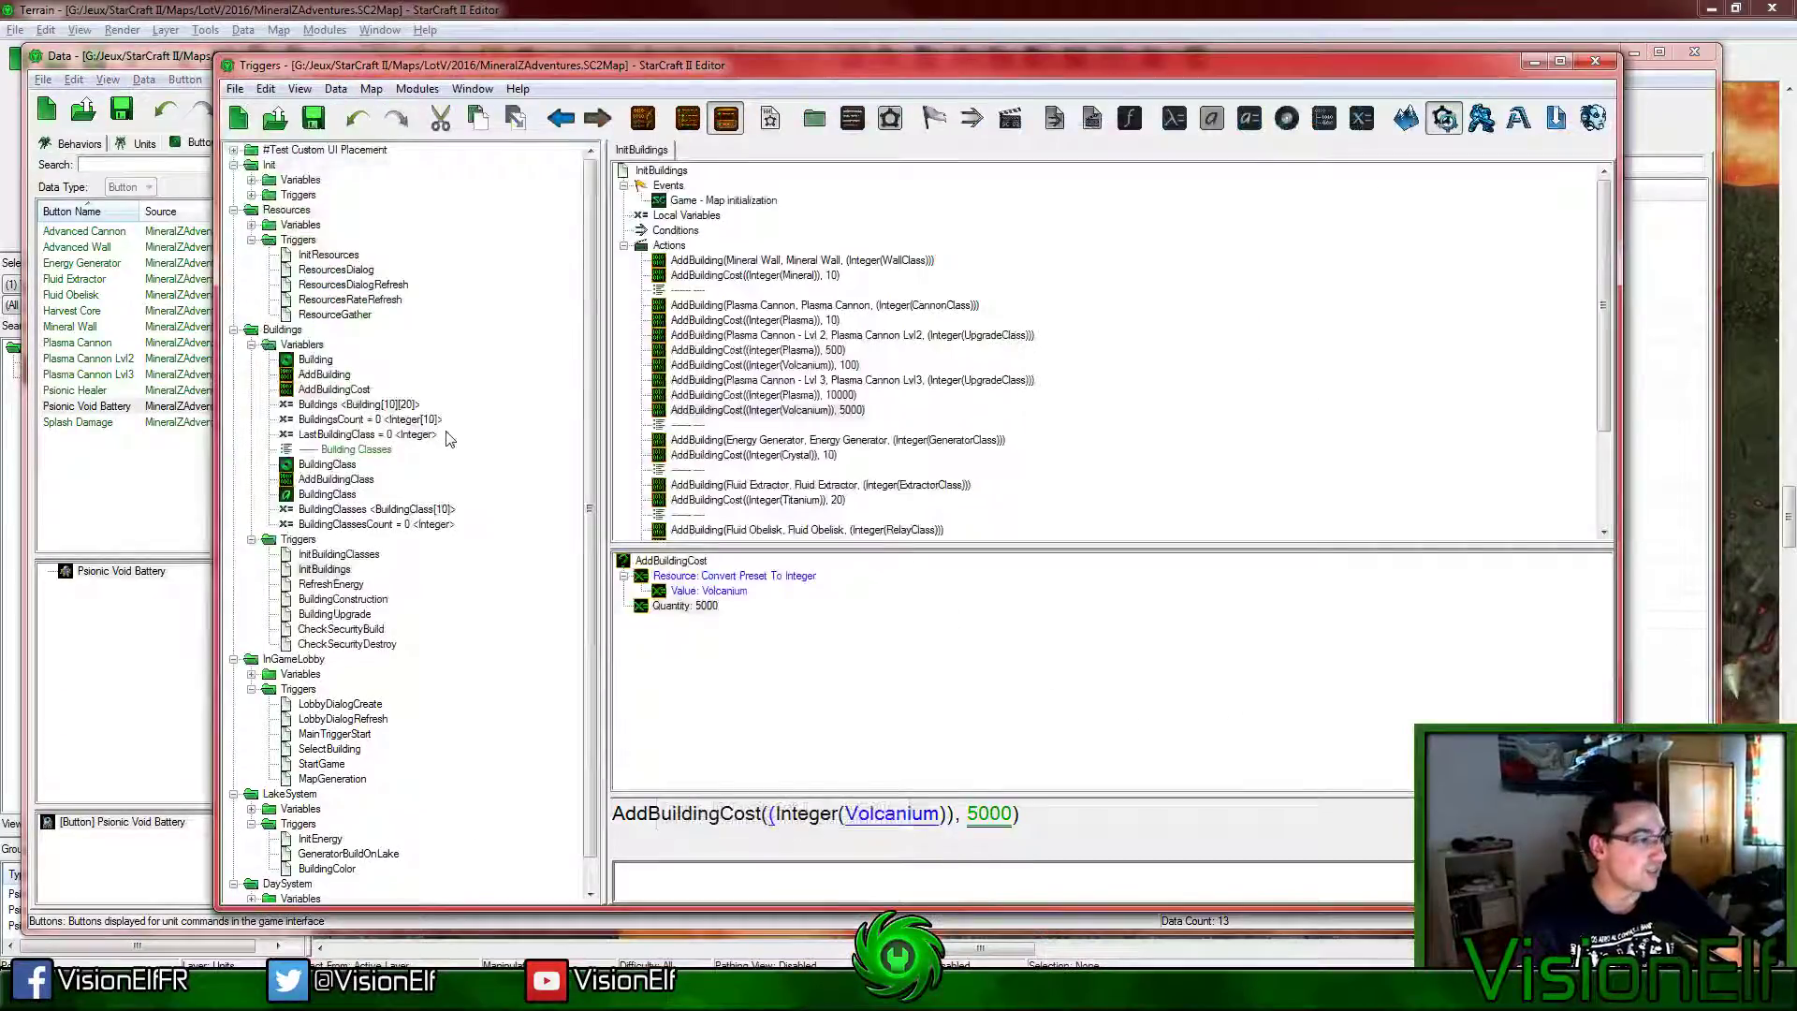
pyautogui.scroll(-1, 489, 477)
pyautogui.scroll(-3, 917, 473)
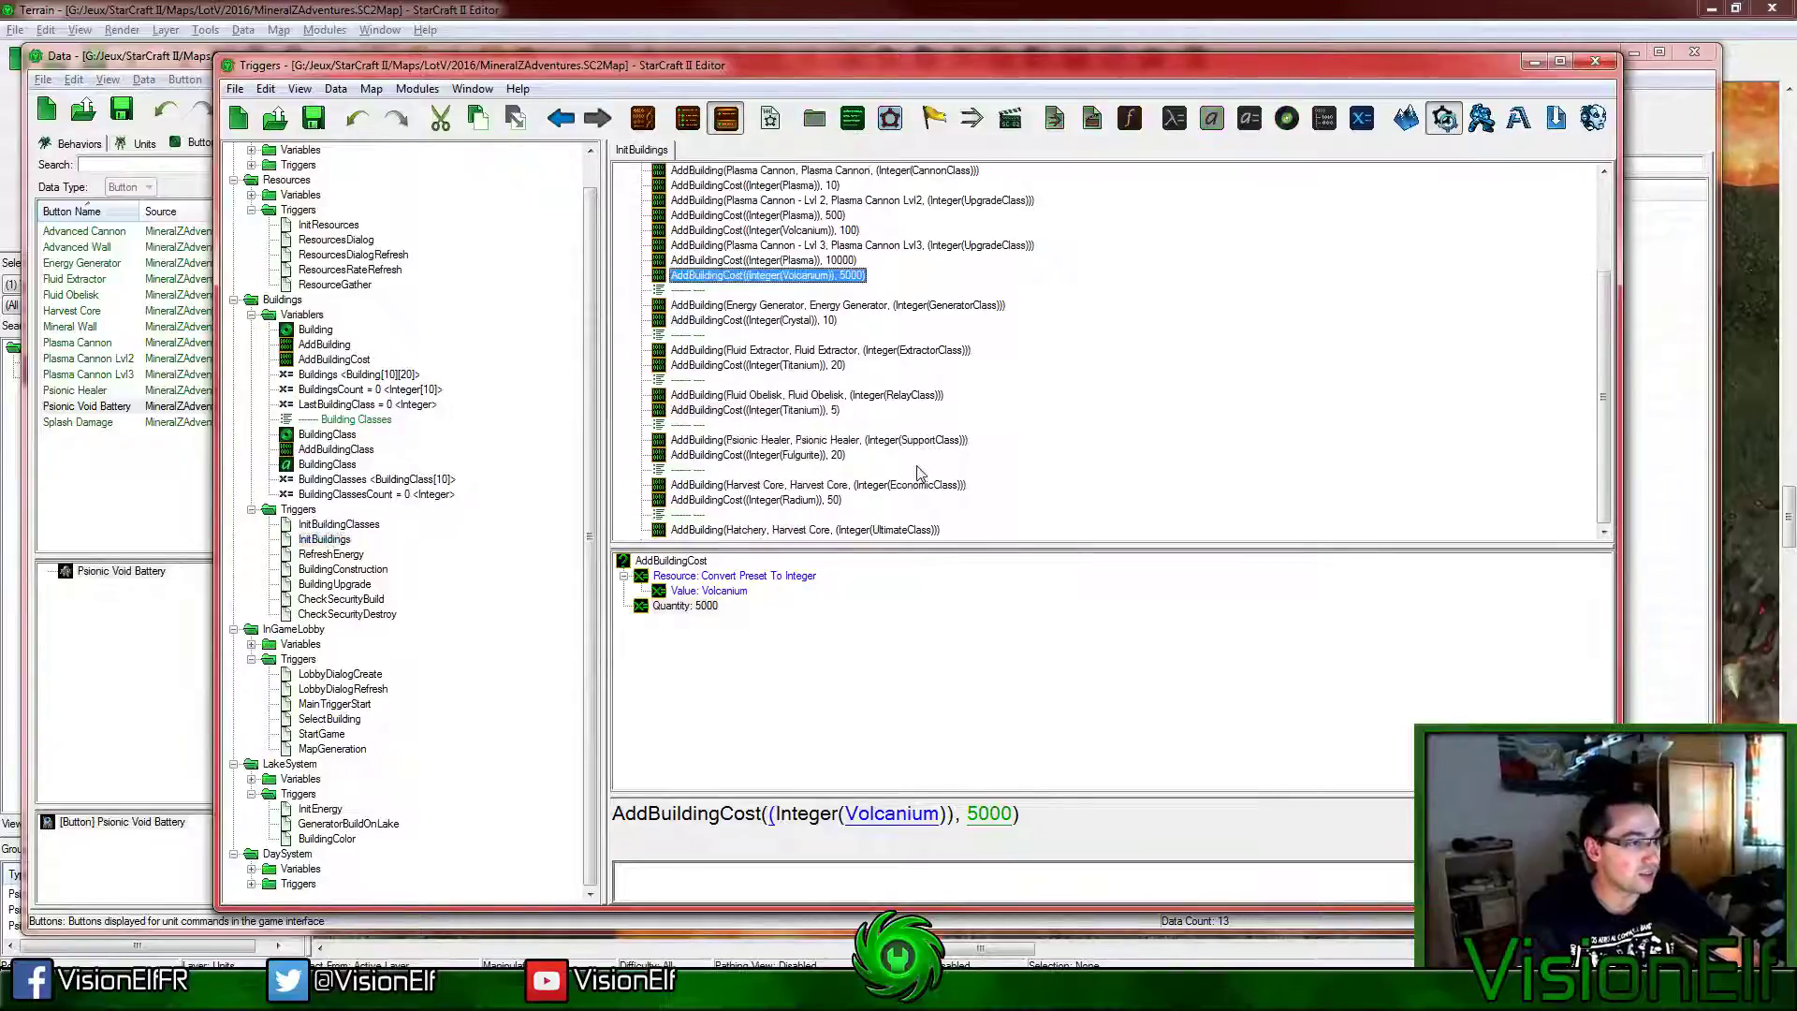
pyautogui.click(770, 531)
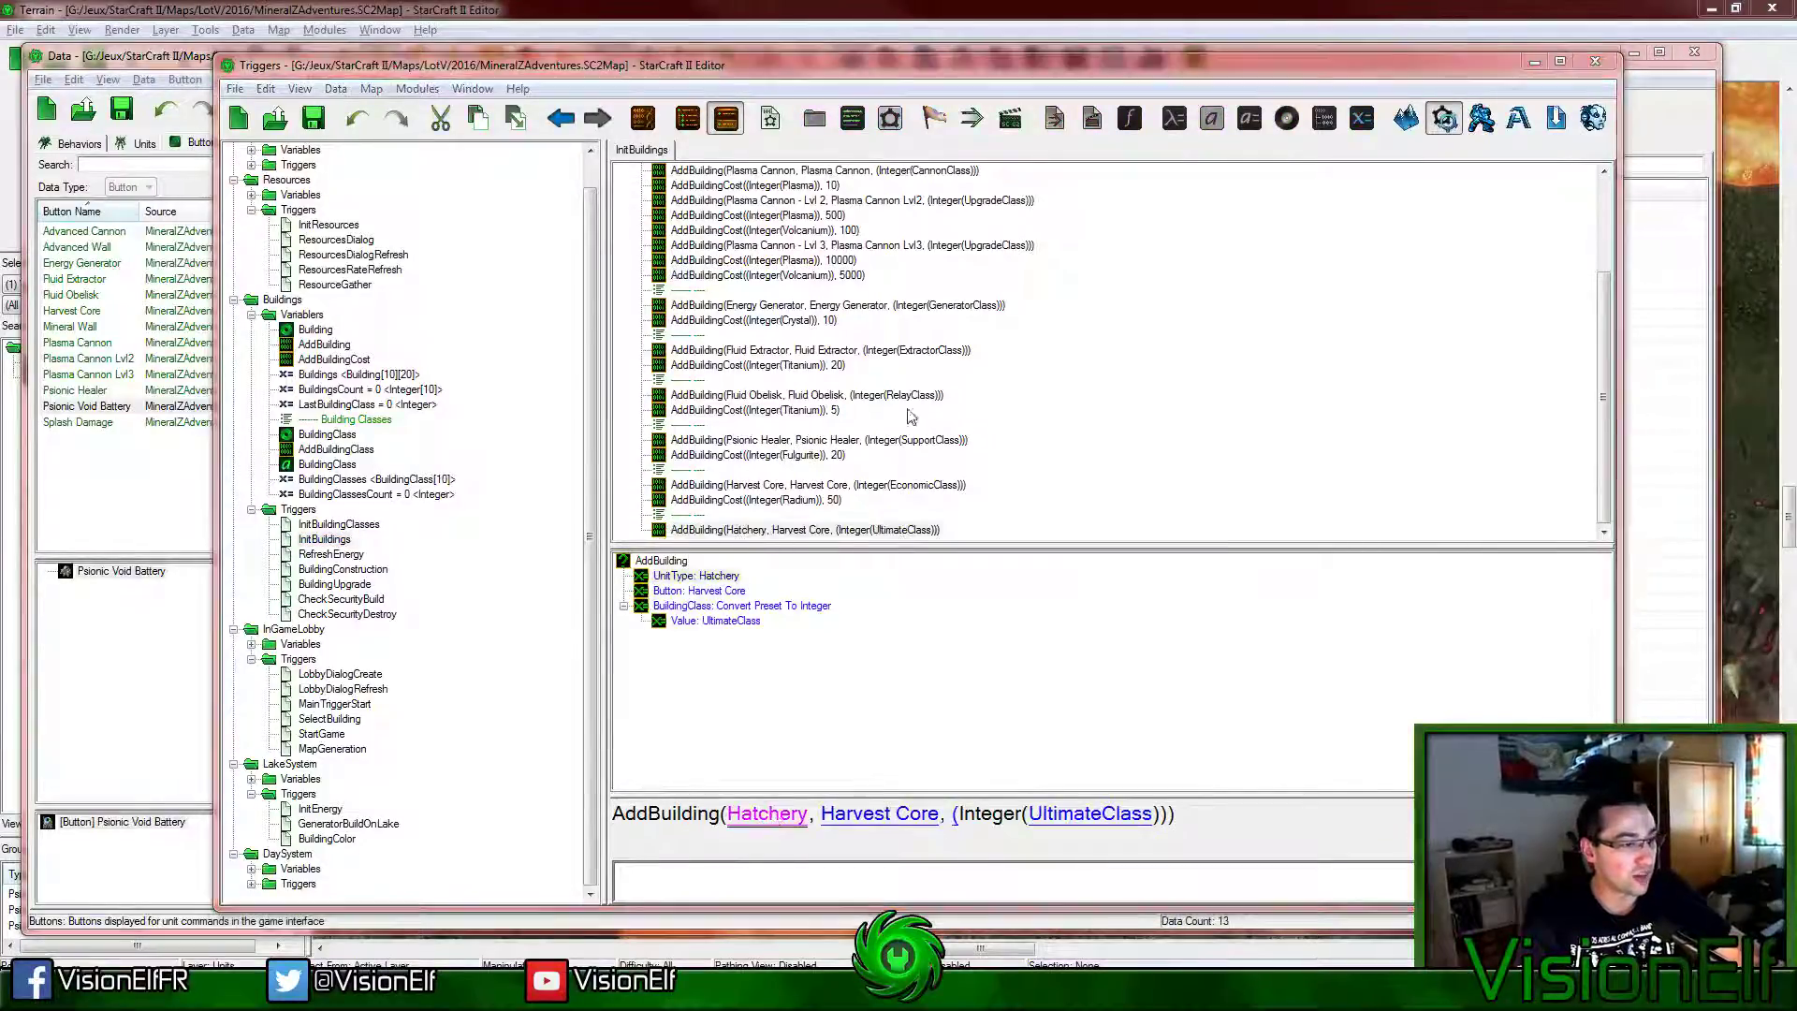
pyautogui.doubleClick(695, 576)
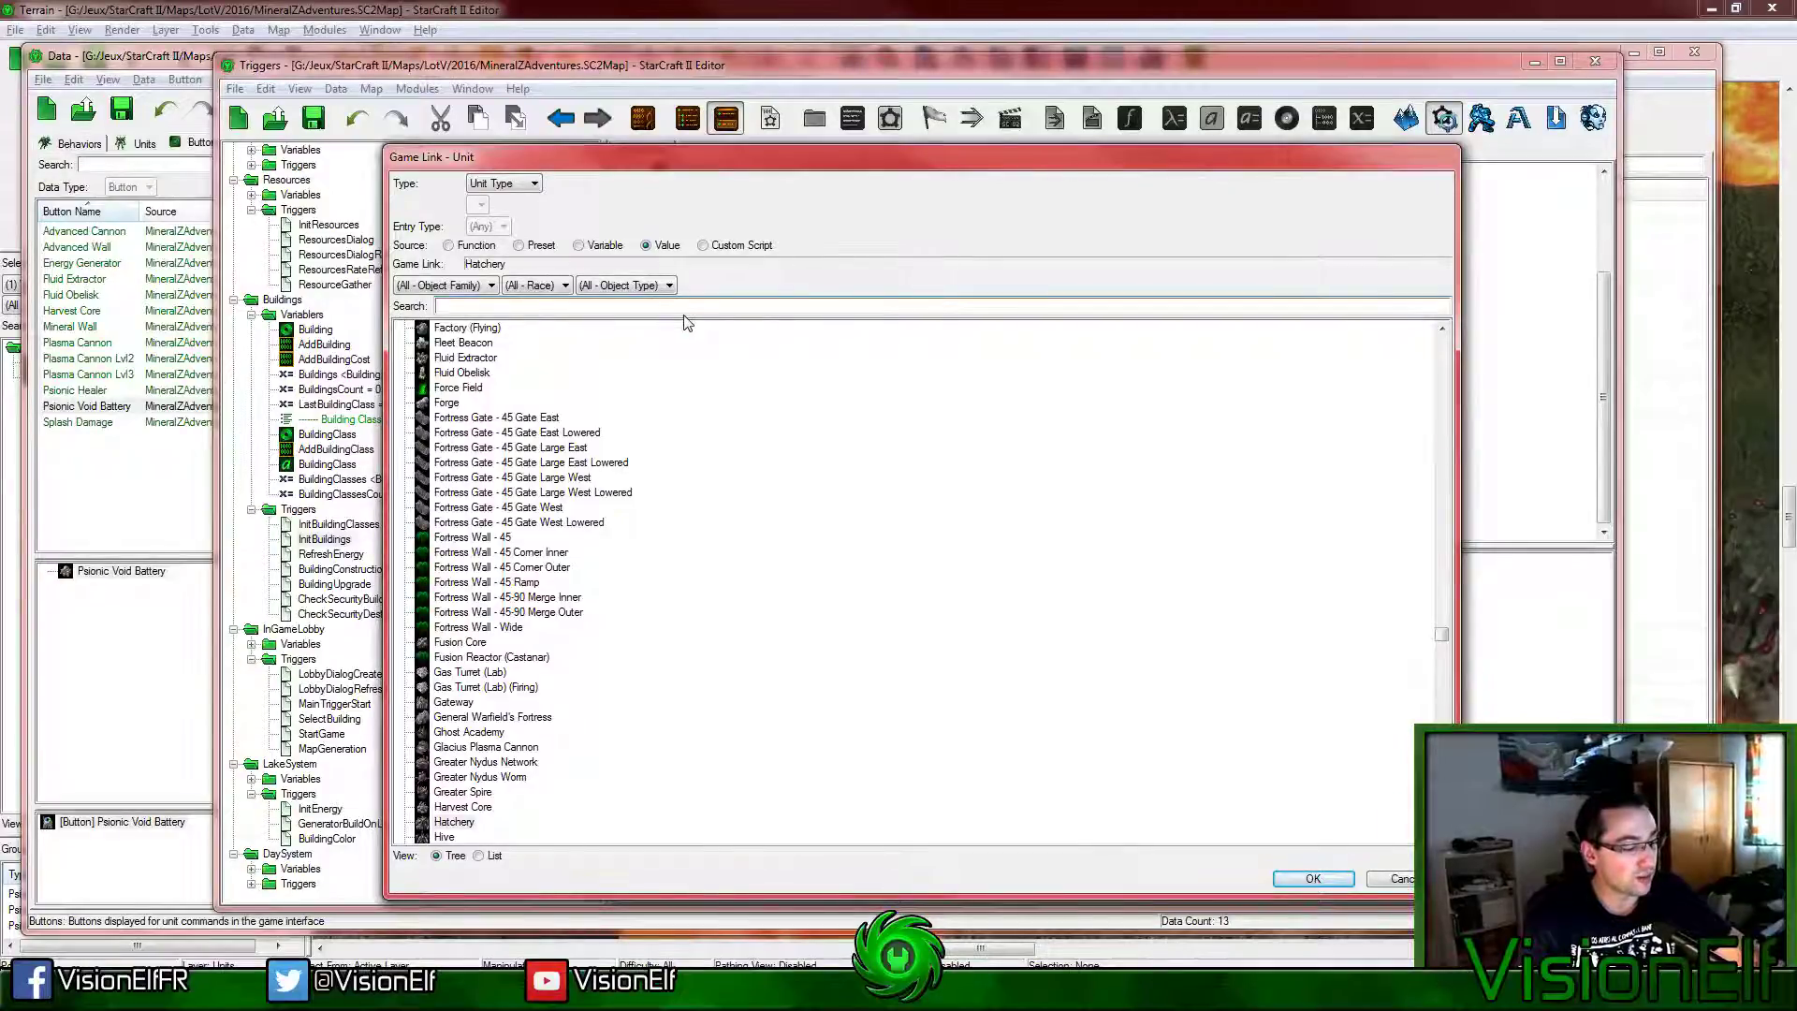
pyautogui.write('v')
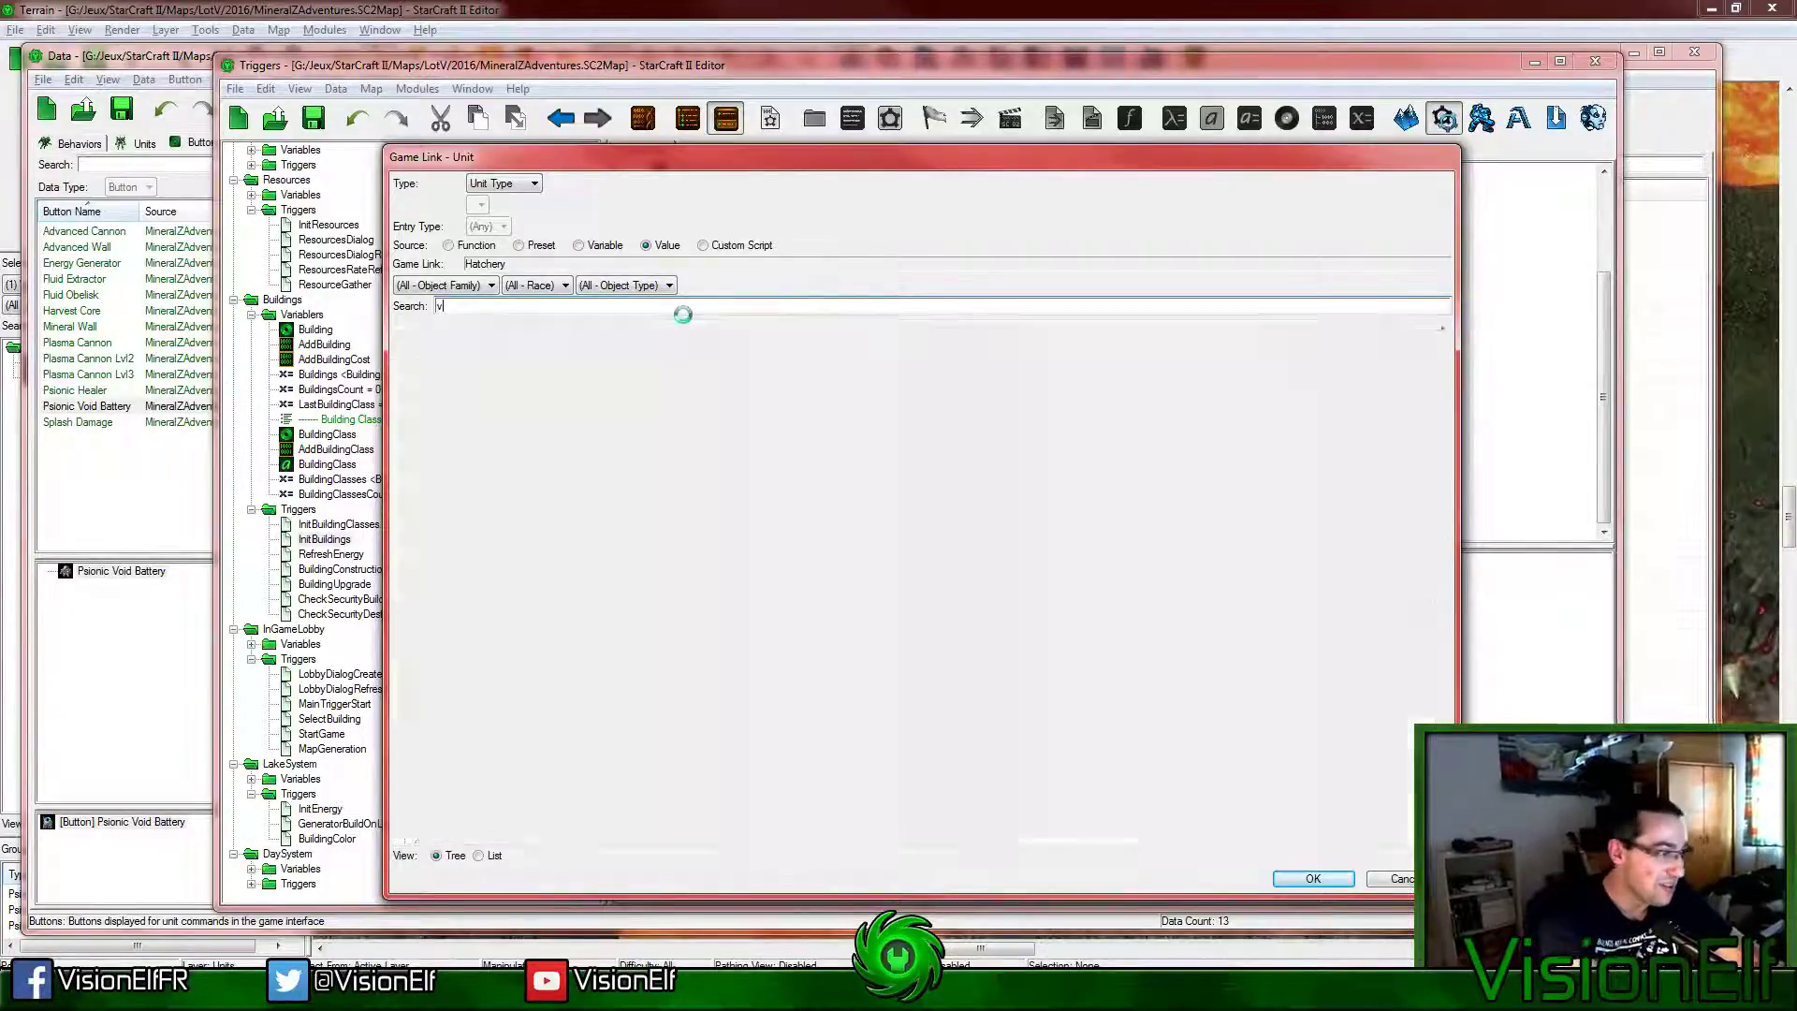
pyautogui.write('oid')
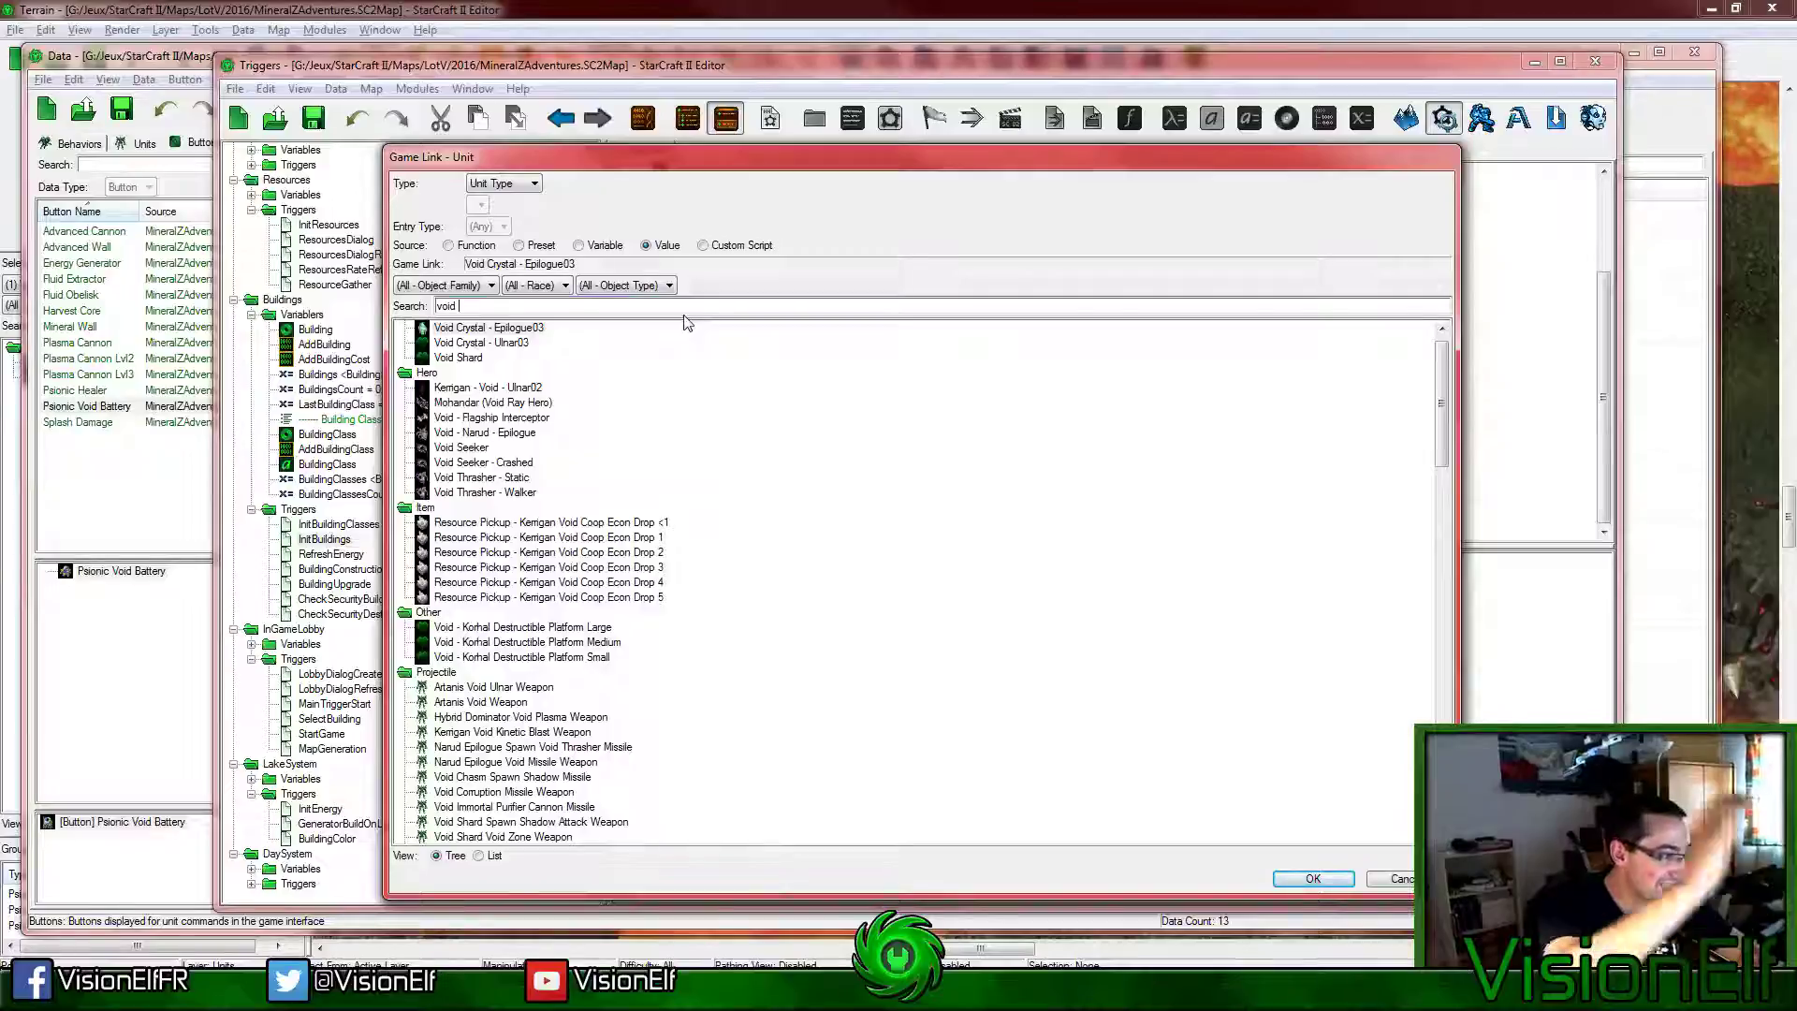
pyautogui.scroll(-10, 655, 422)
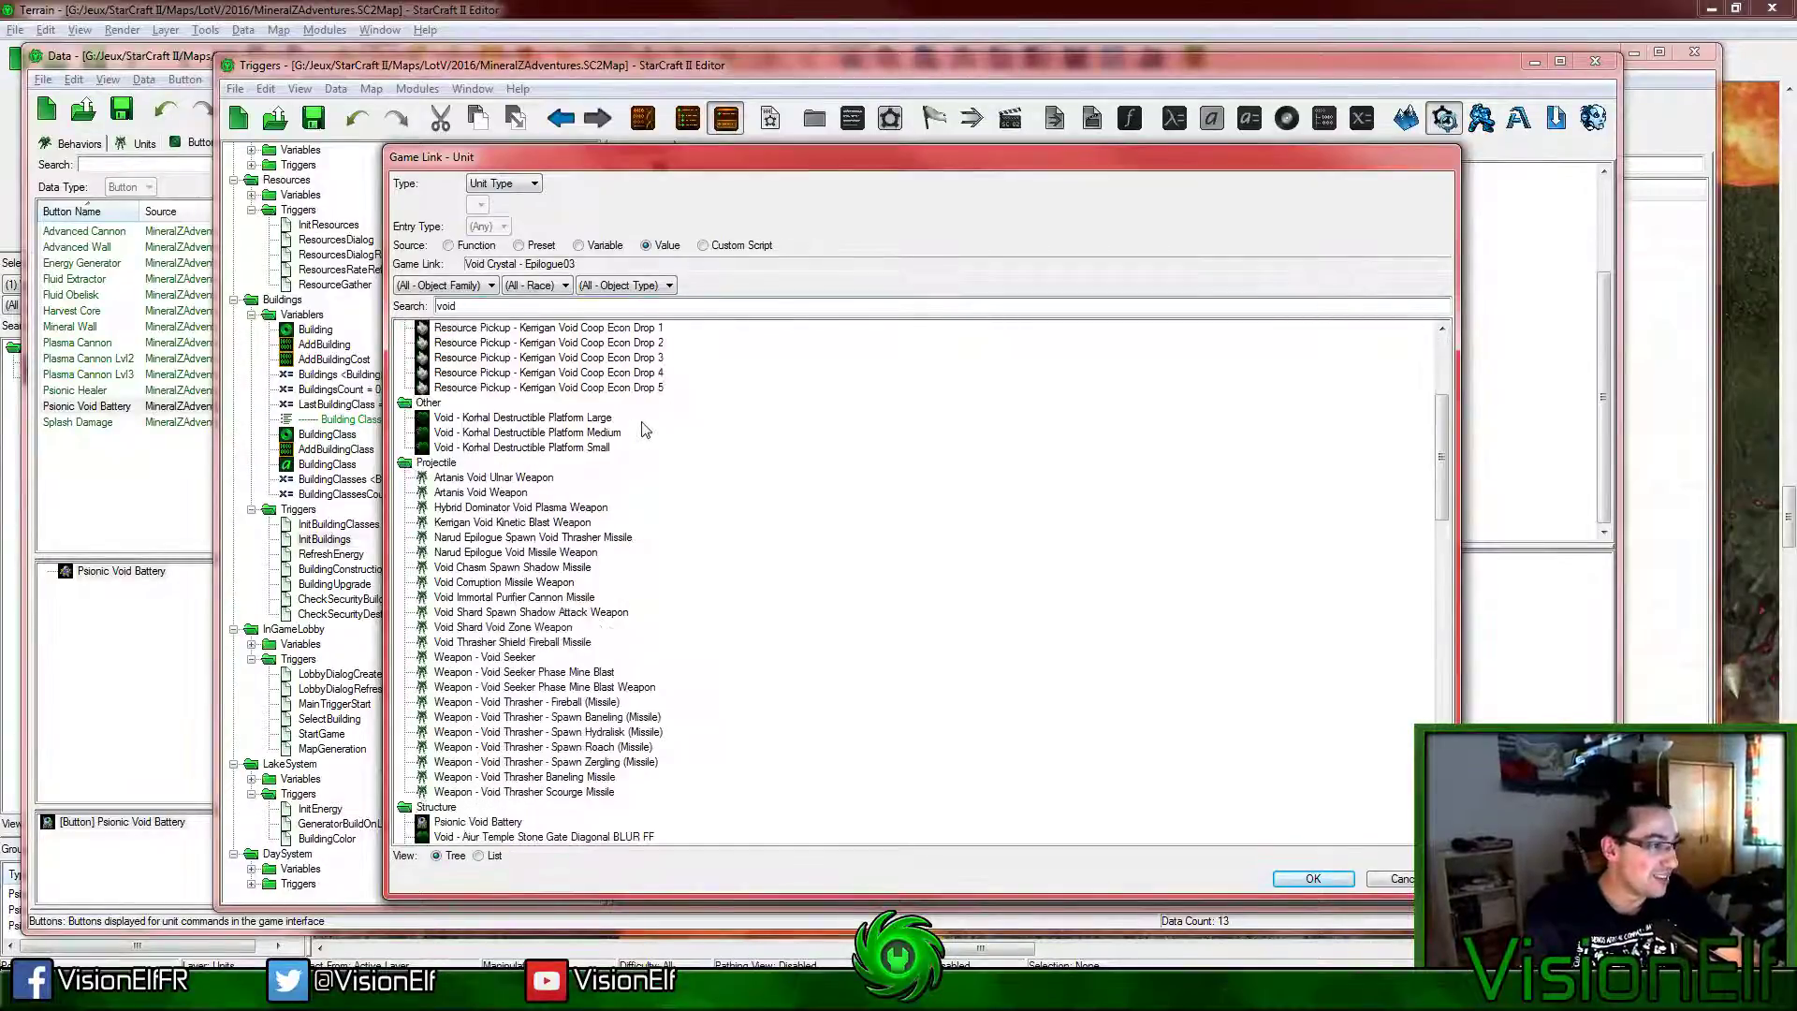
pyautogui.doubleClick(477, 596)
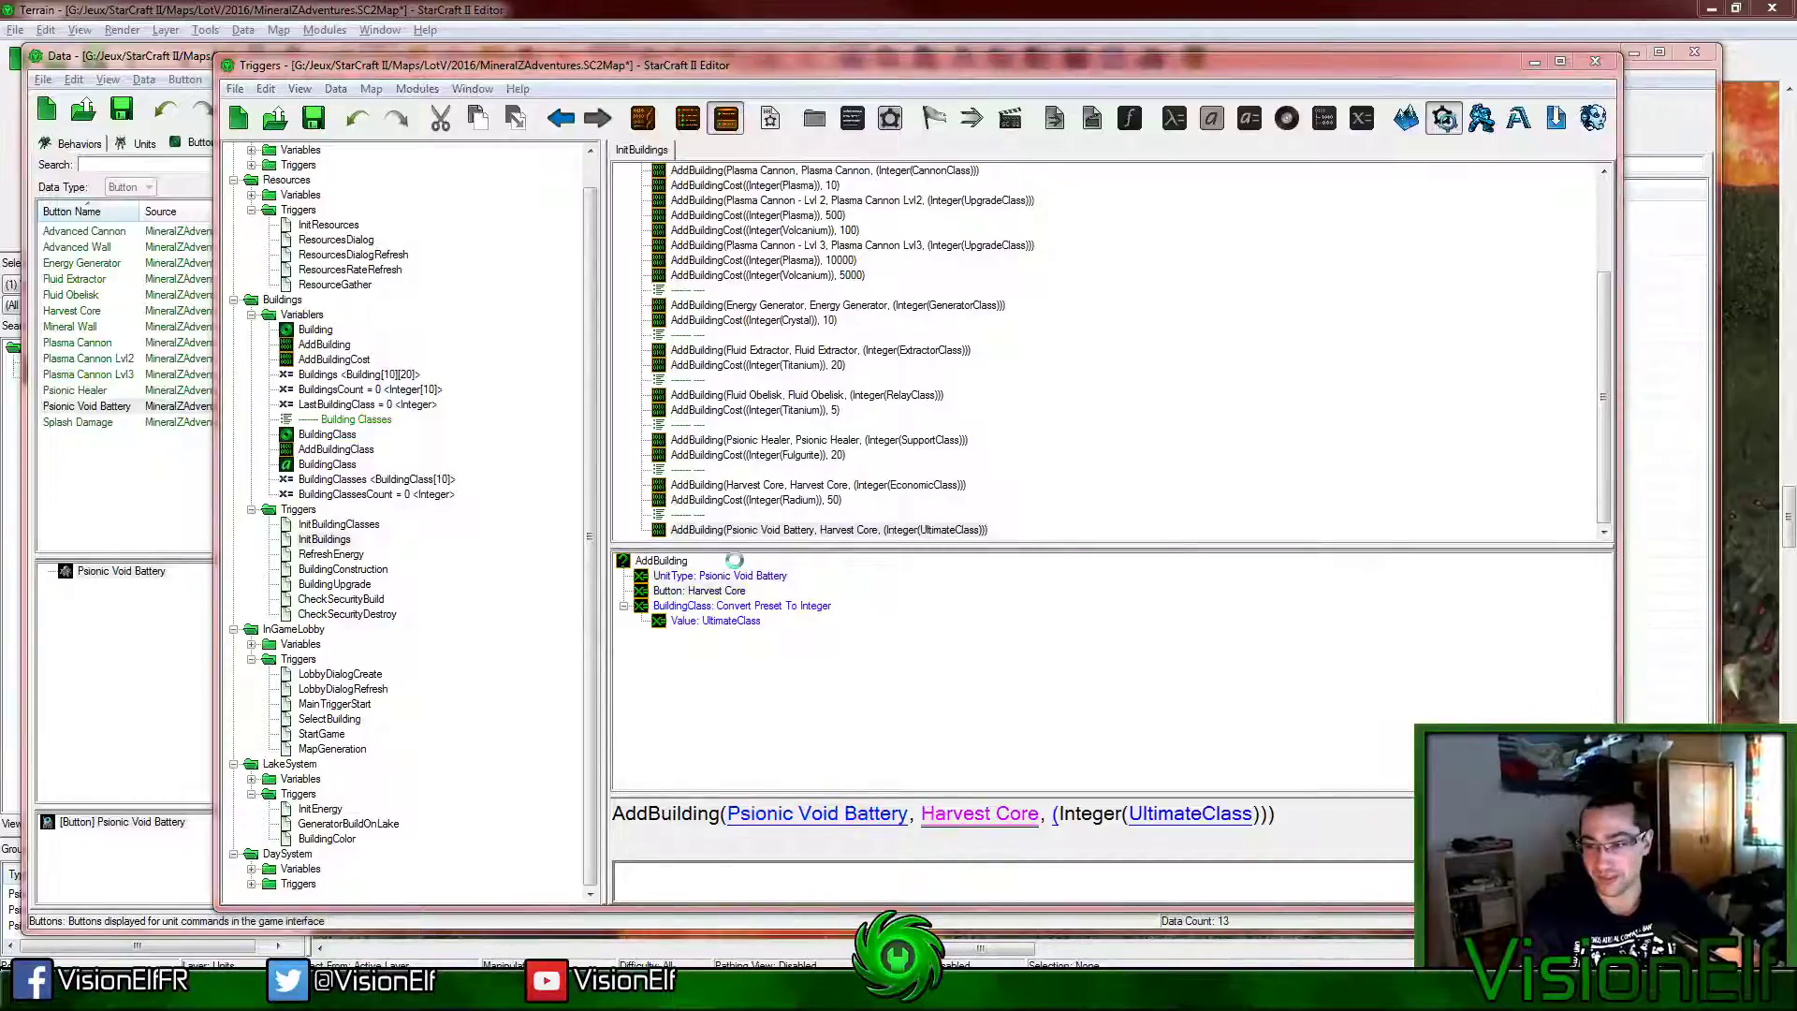
# Step: Set that AddBuilding action's button to Psionic Void Battery
pyautogui.doubleClick(721, 591)
pyautogui.write('battery')
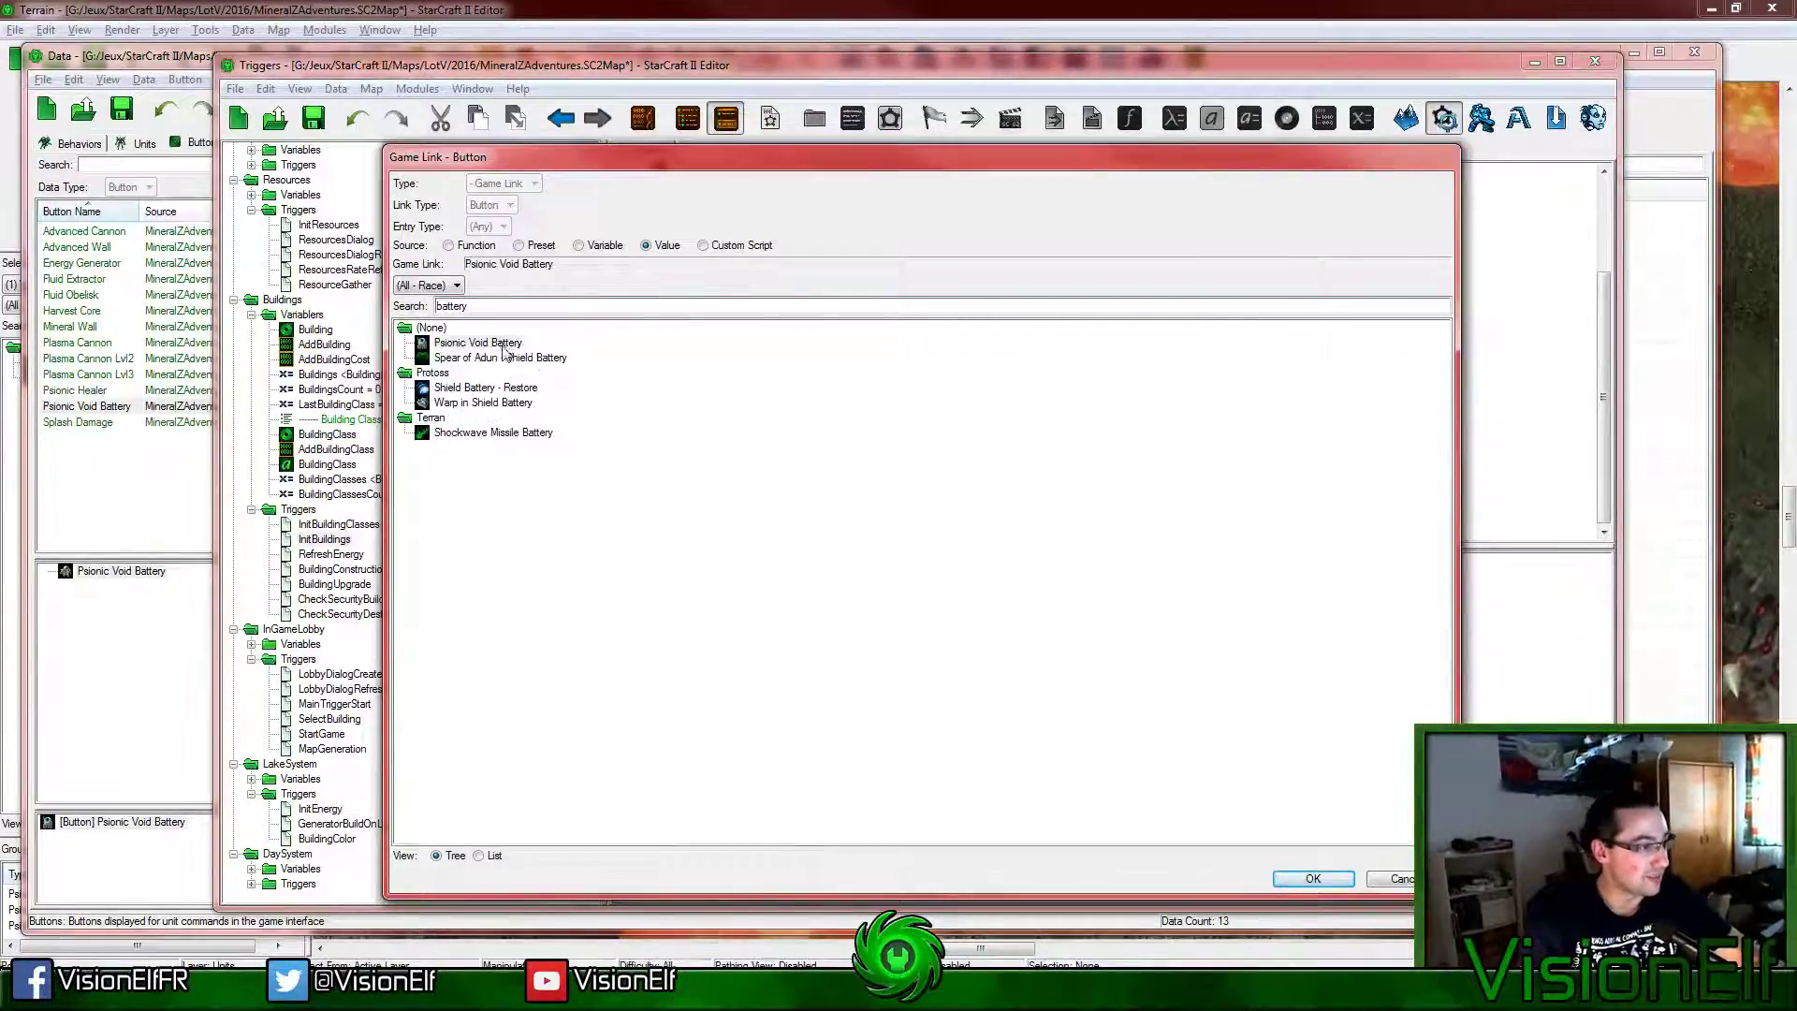
pyautogui.doubleClick(496, 343)
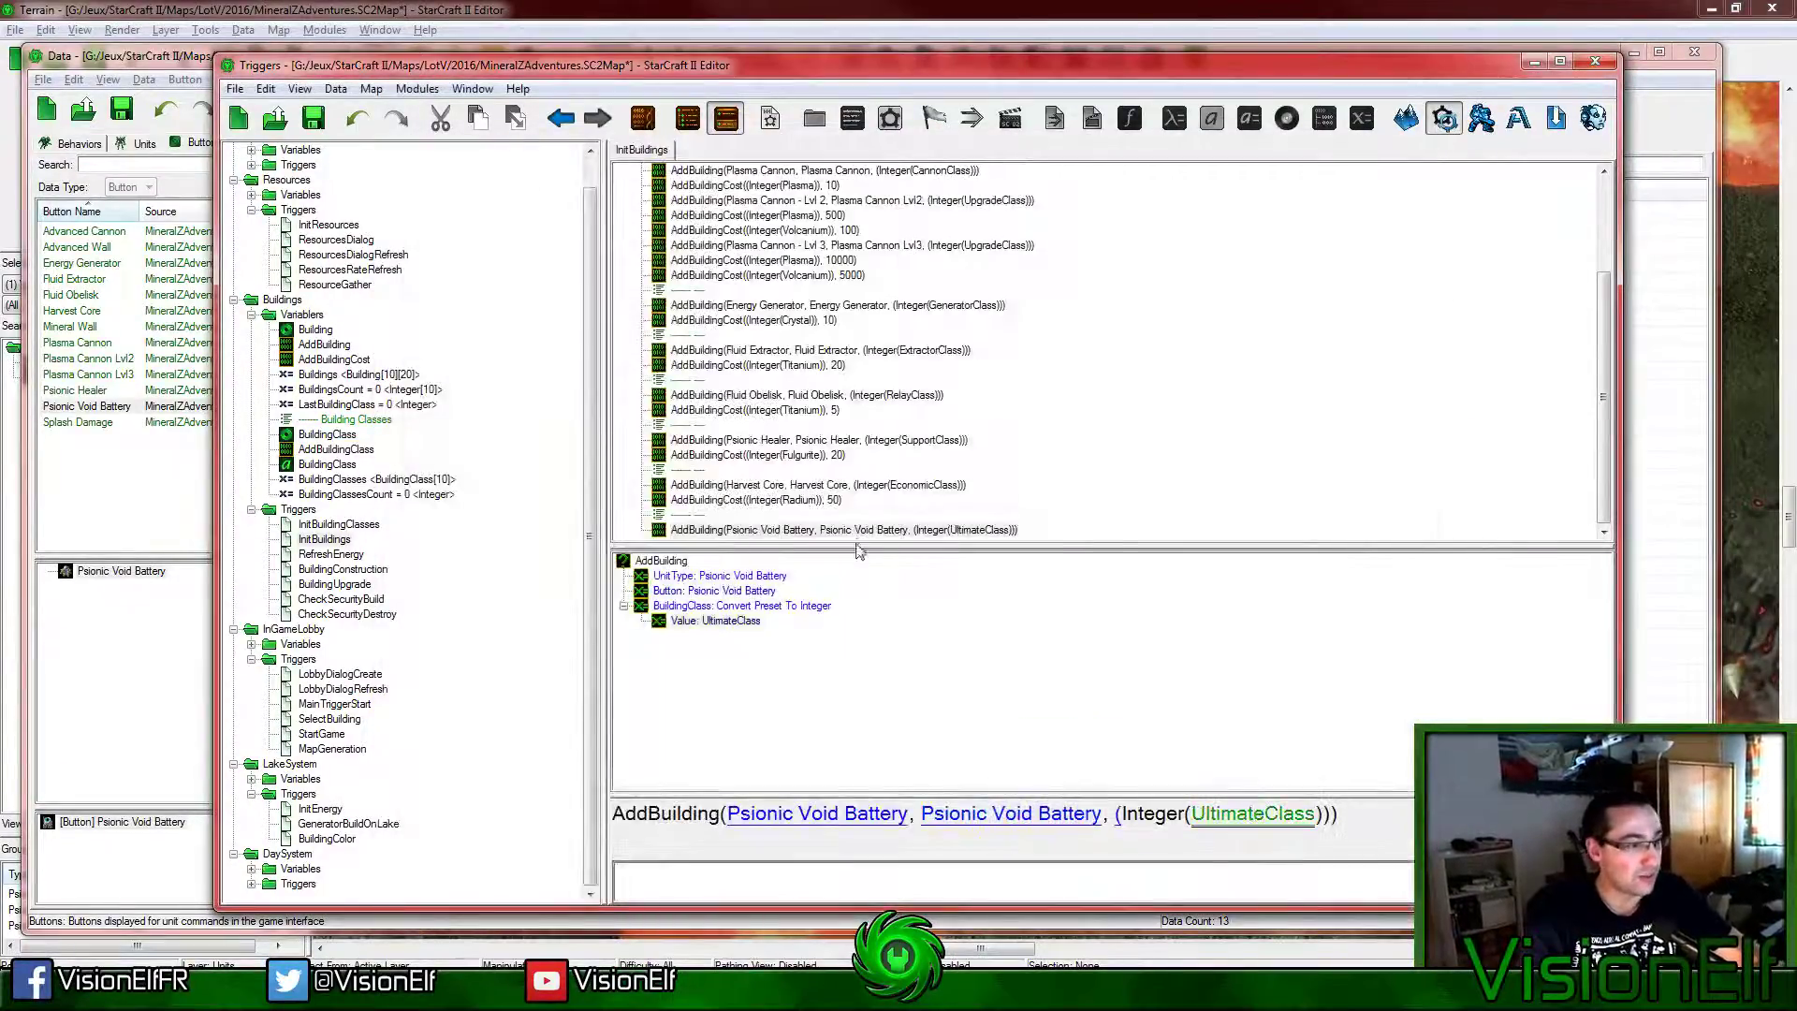
pyautogui.click(828, 500)
# Step: Copy the Plasma and Volcanium cost actions under the battery's AddBuilding and set Plasma to 200
pyautogui.click(824, 275)
pyautogui.keyDown('shift'); pyautogui.click(824, 260); pyautogui.keyUp('shift')
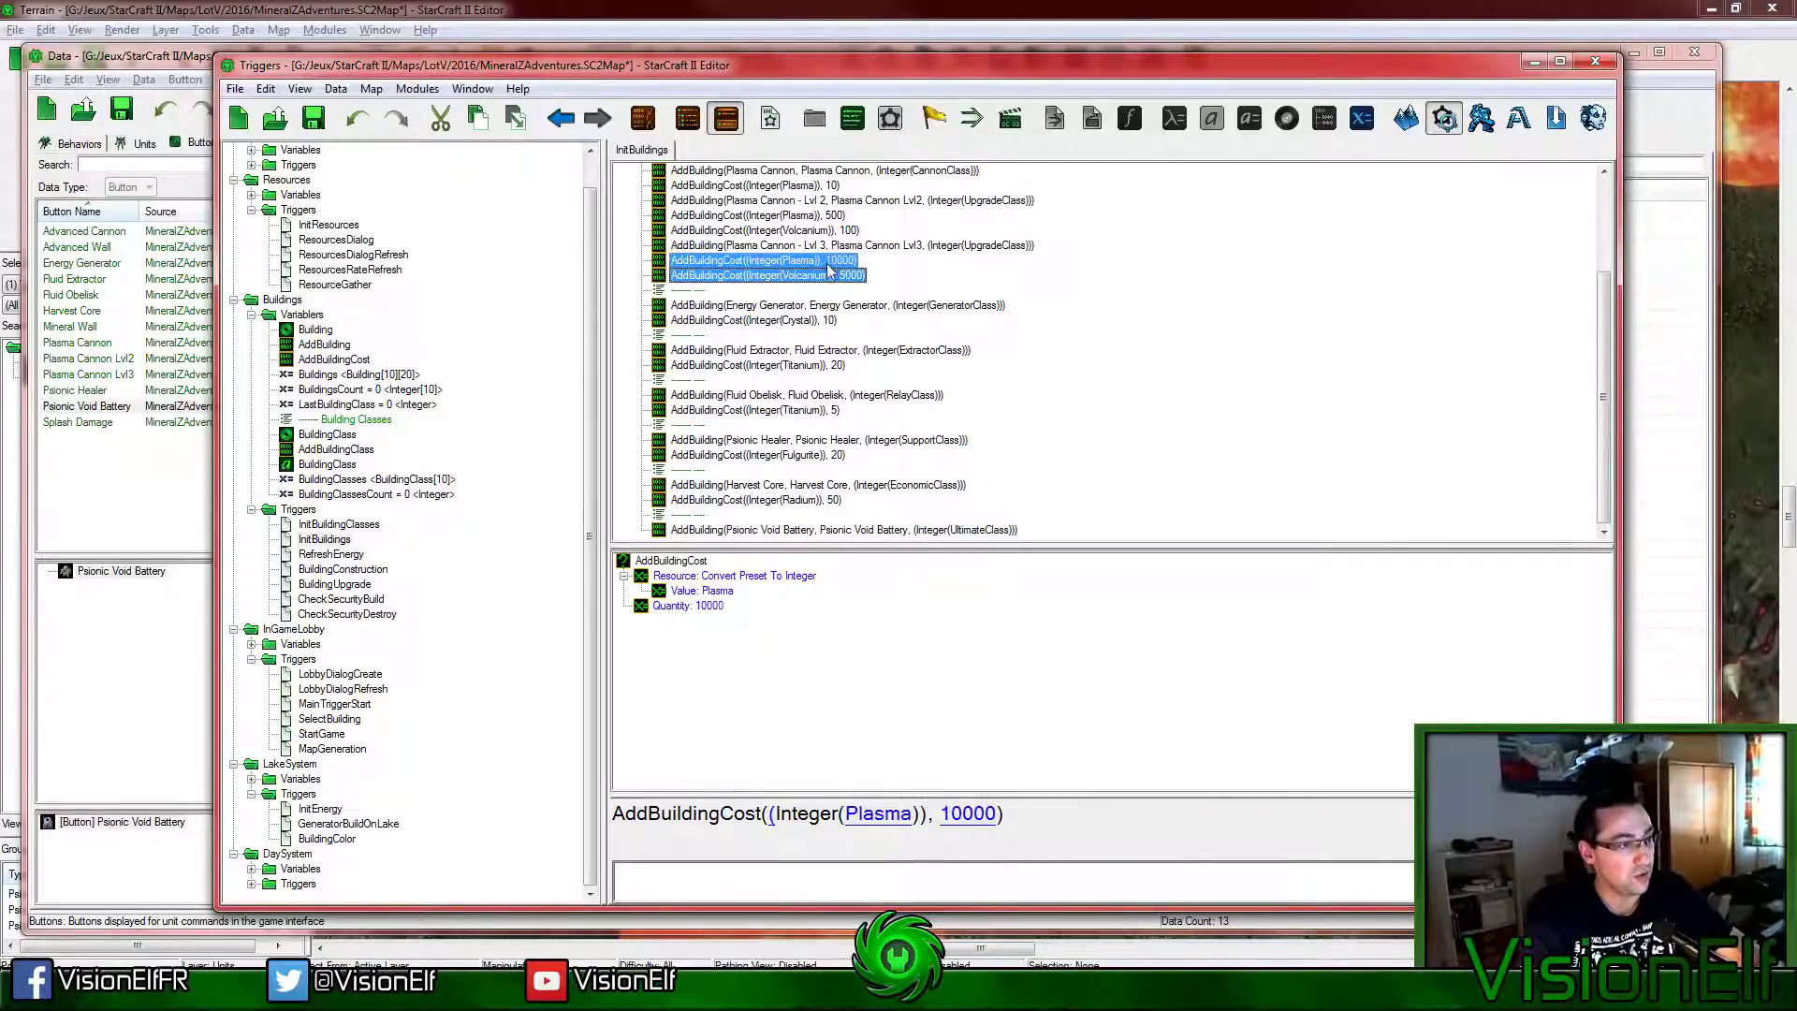
pyautogui.hotkey('ctrl', 'c')
pyautogui.click(803, 530)
pyautogui.hotkey('ctrl', 'v')
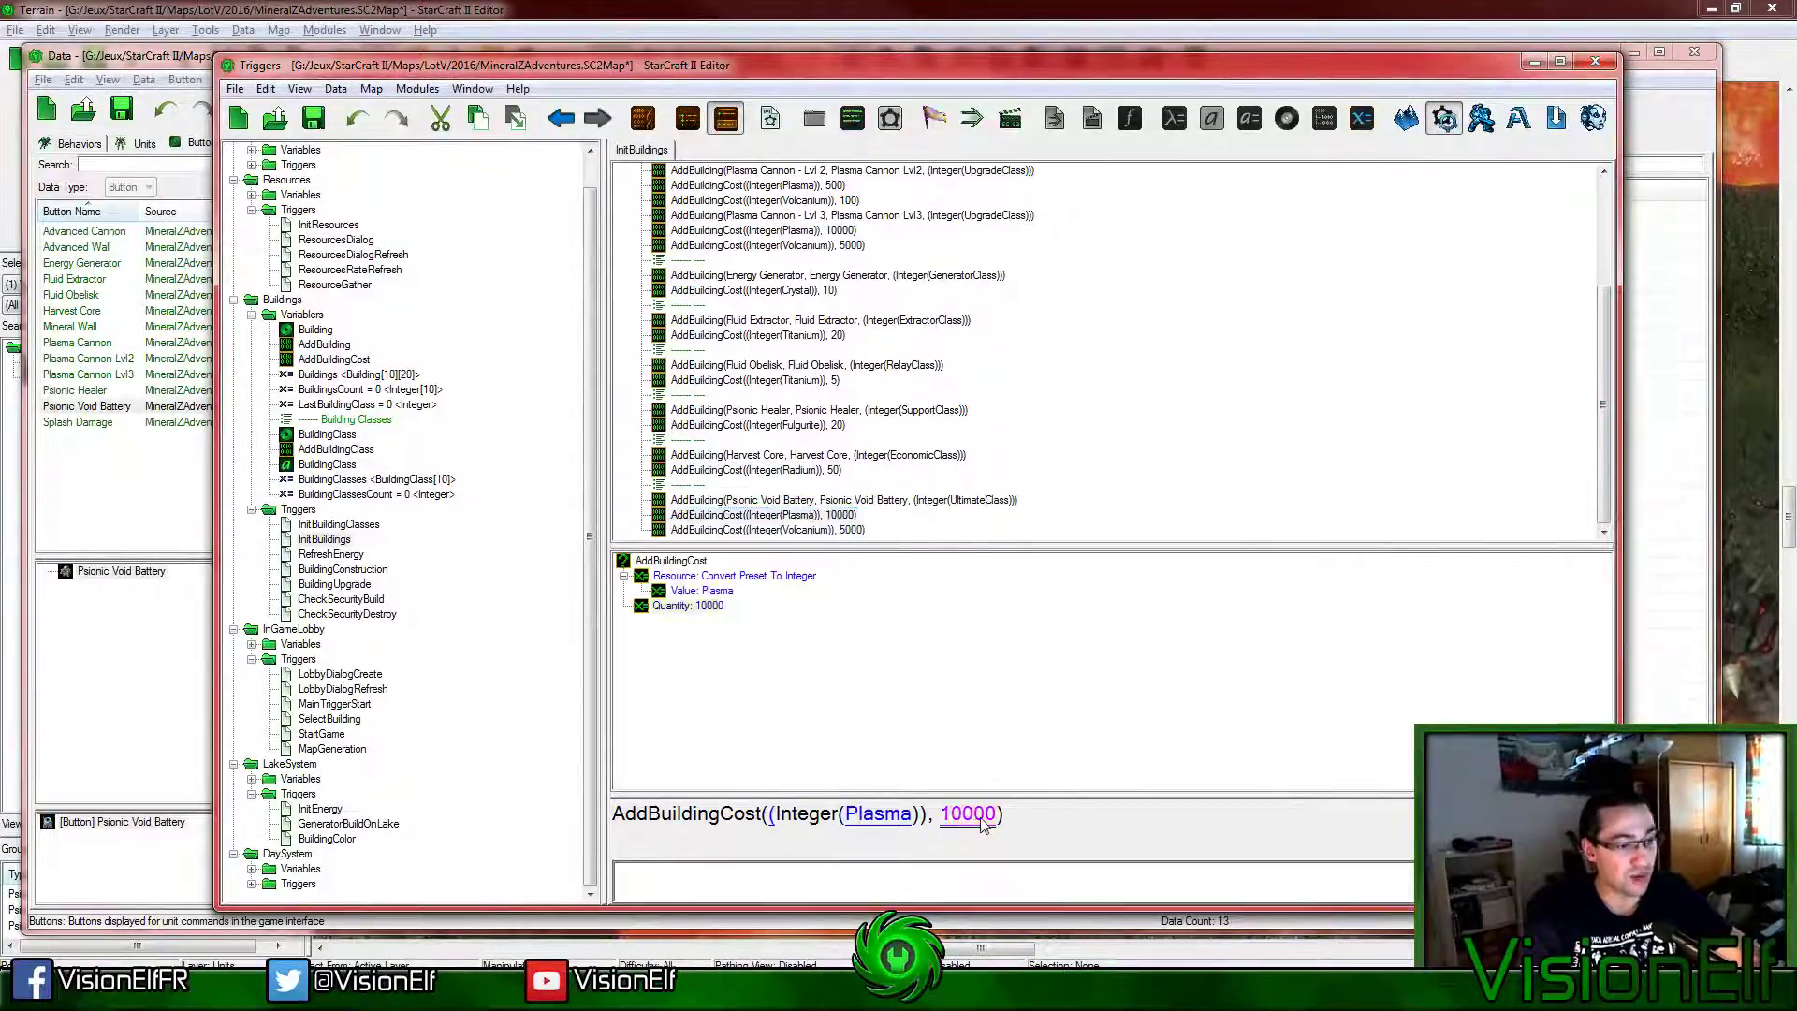
pyautogui.click(968, 814)
pyautogui.write('200')
pyautogui.press('Return')
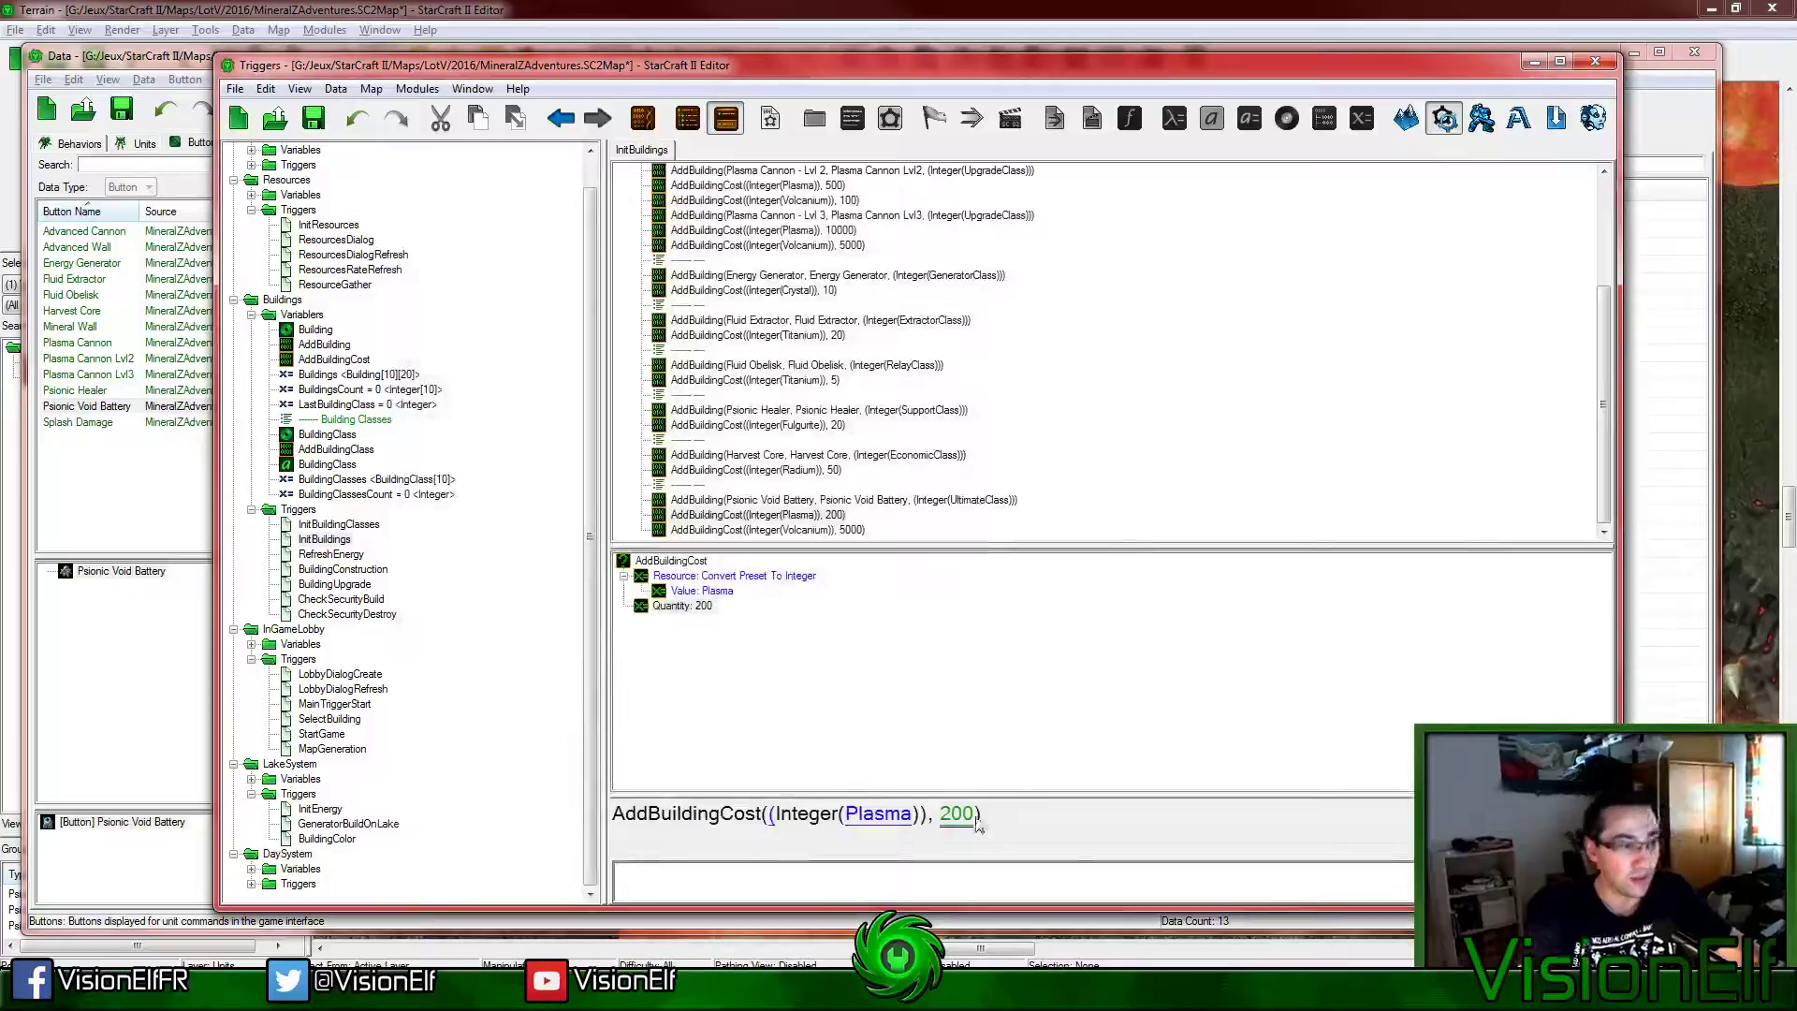
# Step: Change the second cost to 200 AntiMatter and save the map
pyautogui.click(803, 515)
pyautogui.click(805, 530)
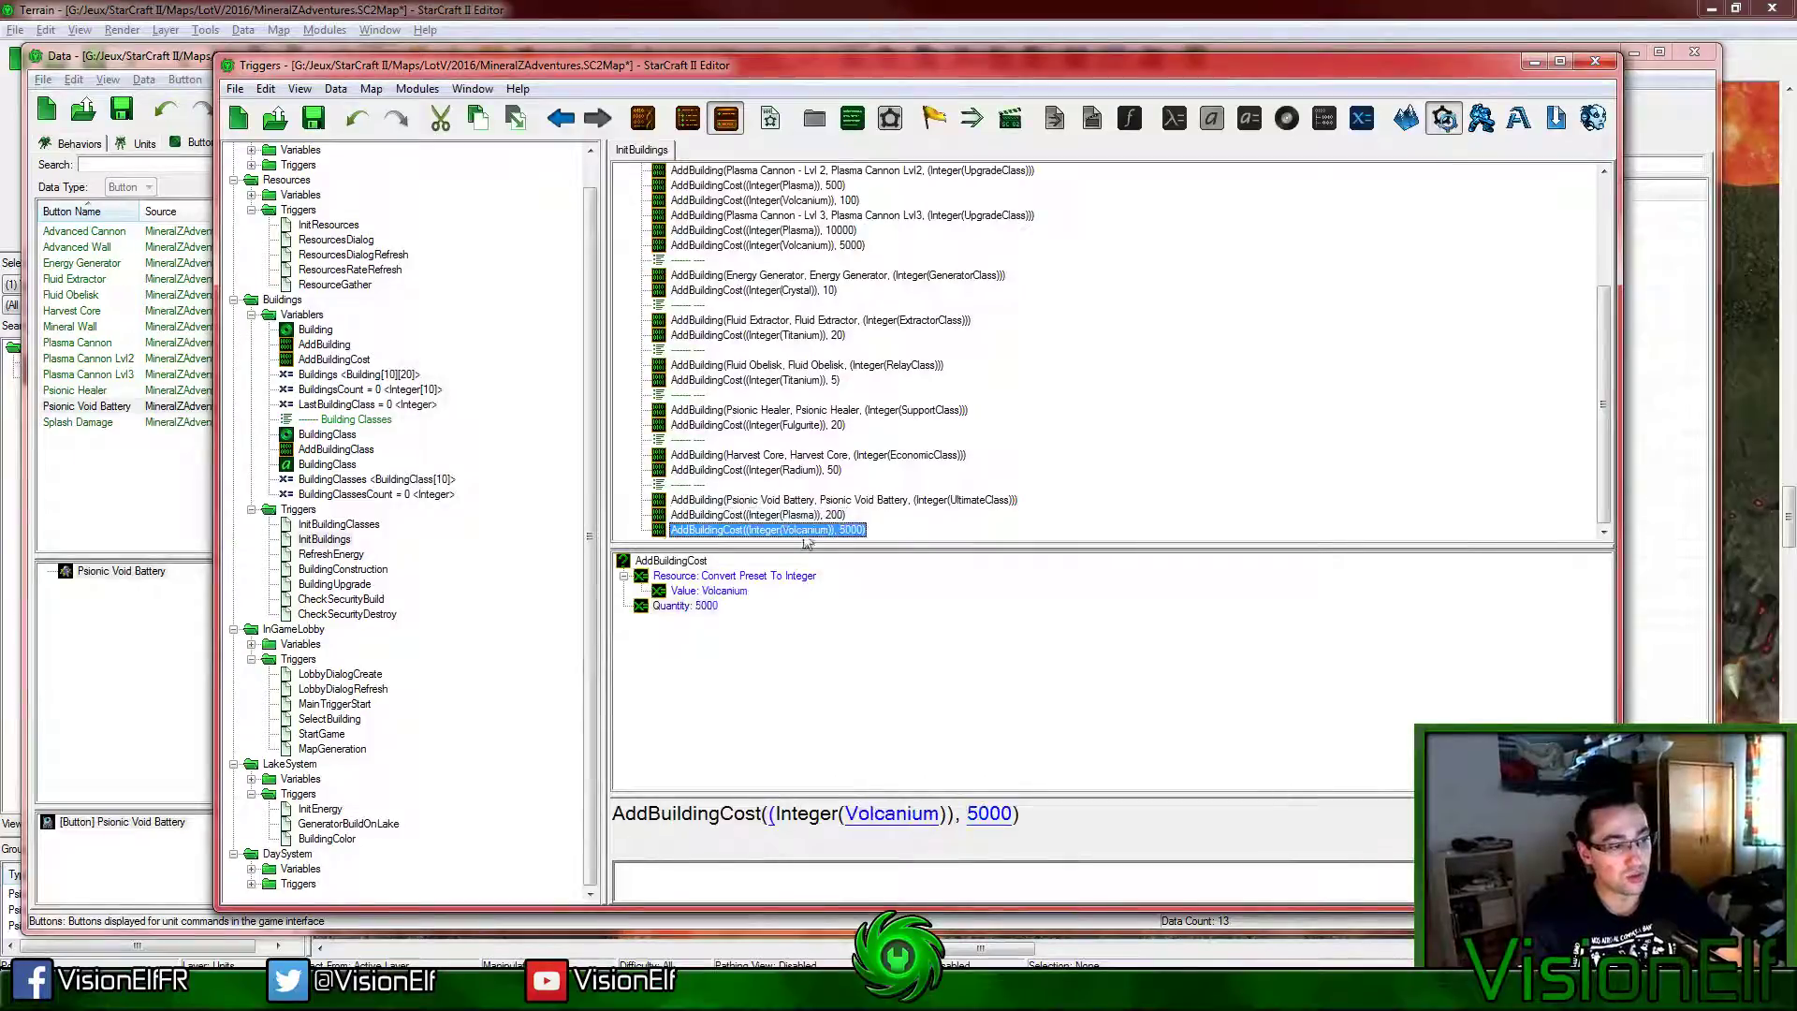
pyautogui.click(899, 814)
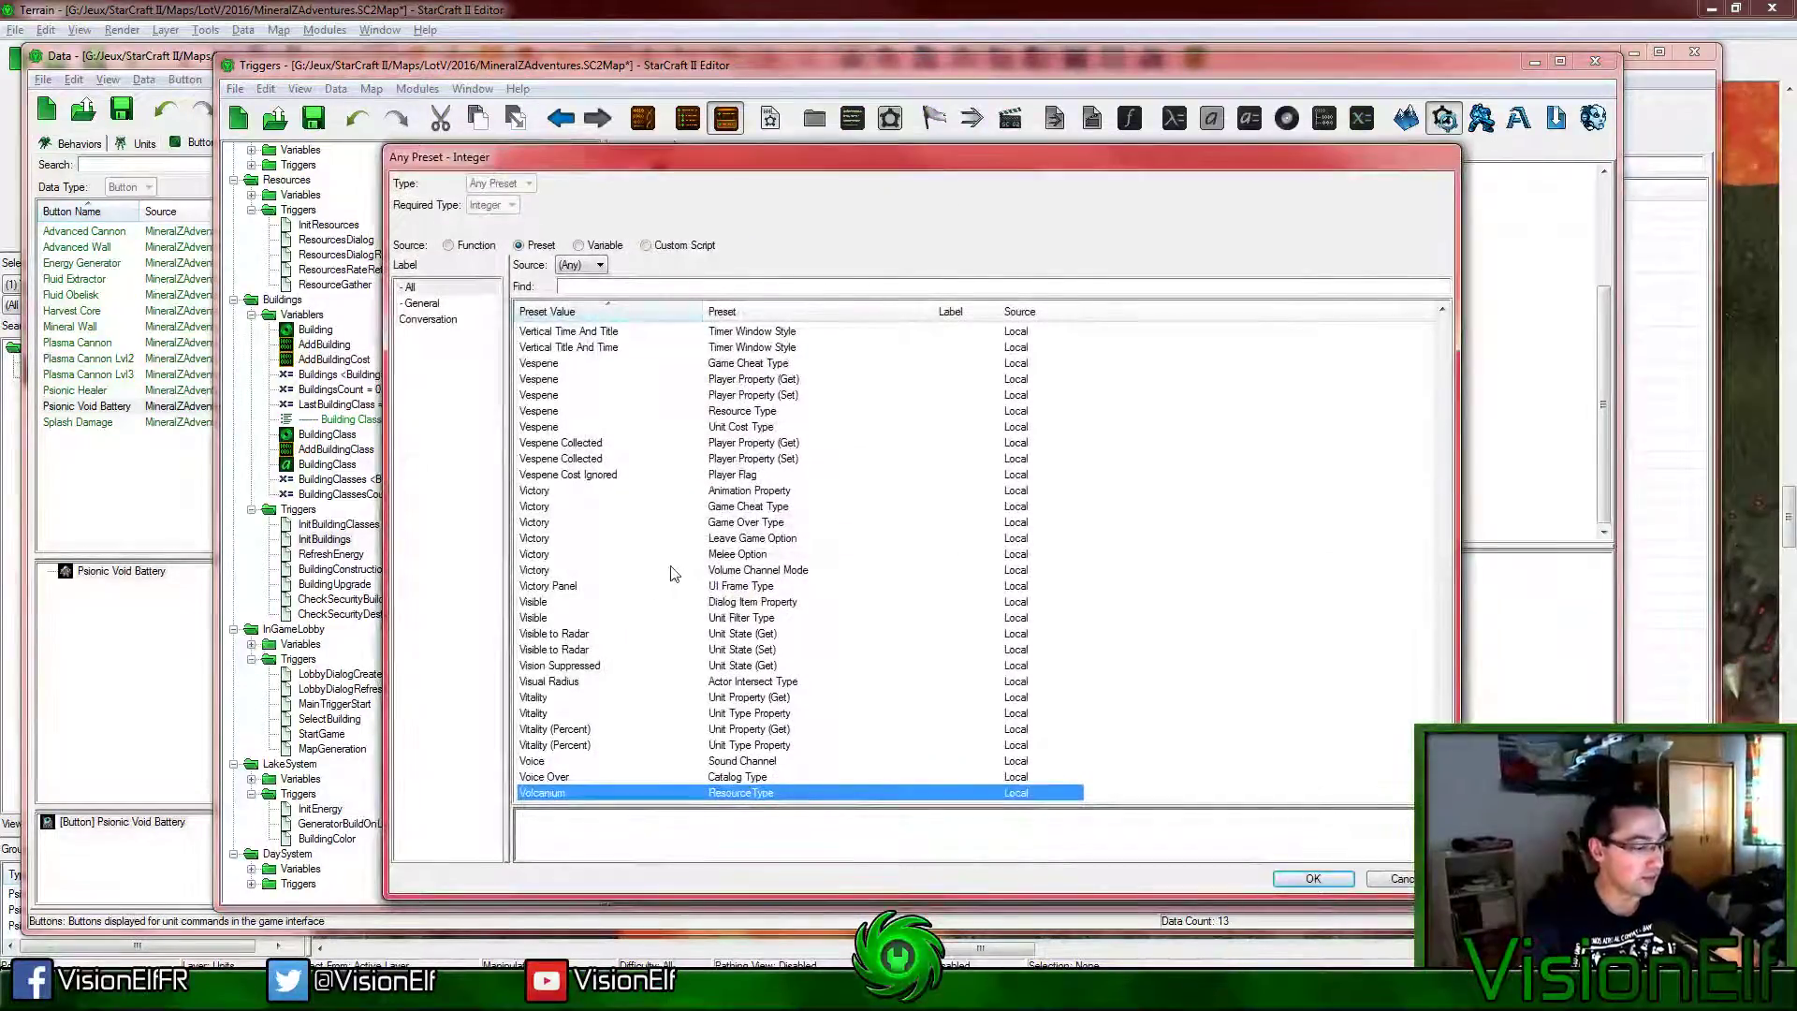
pyautogui.write('anti')
pyautogui.doubleClick(580, 479)
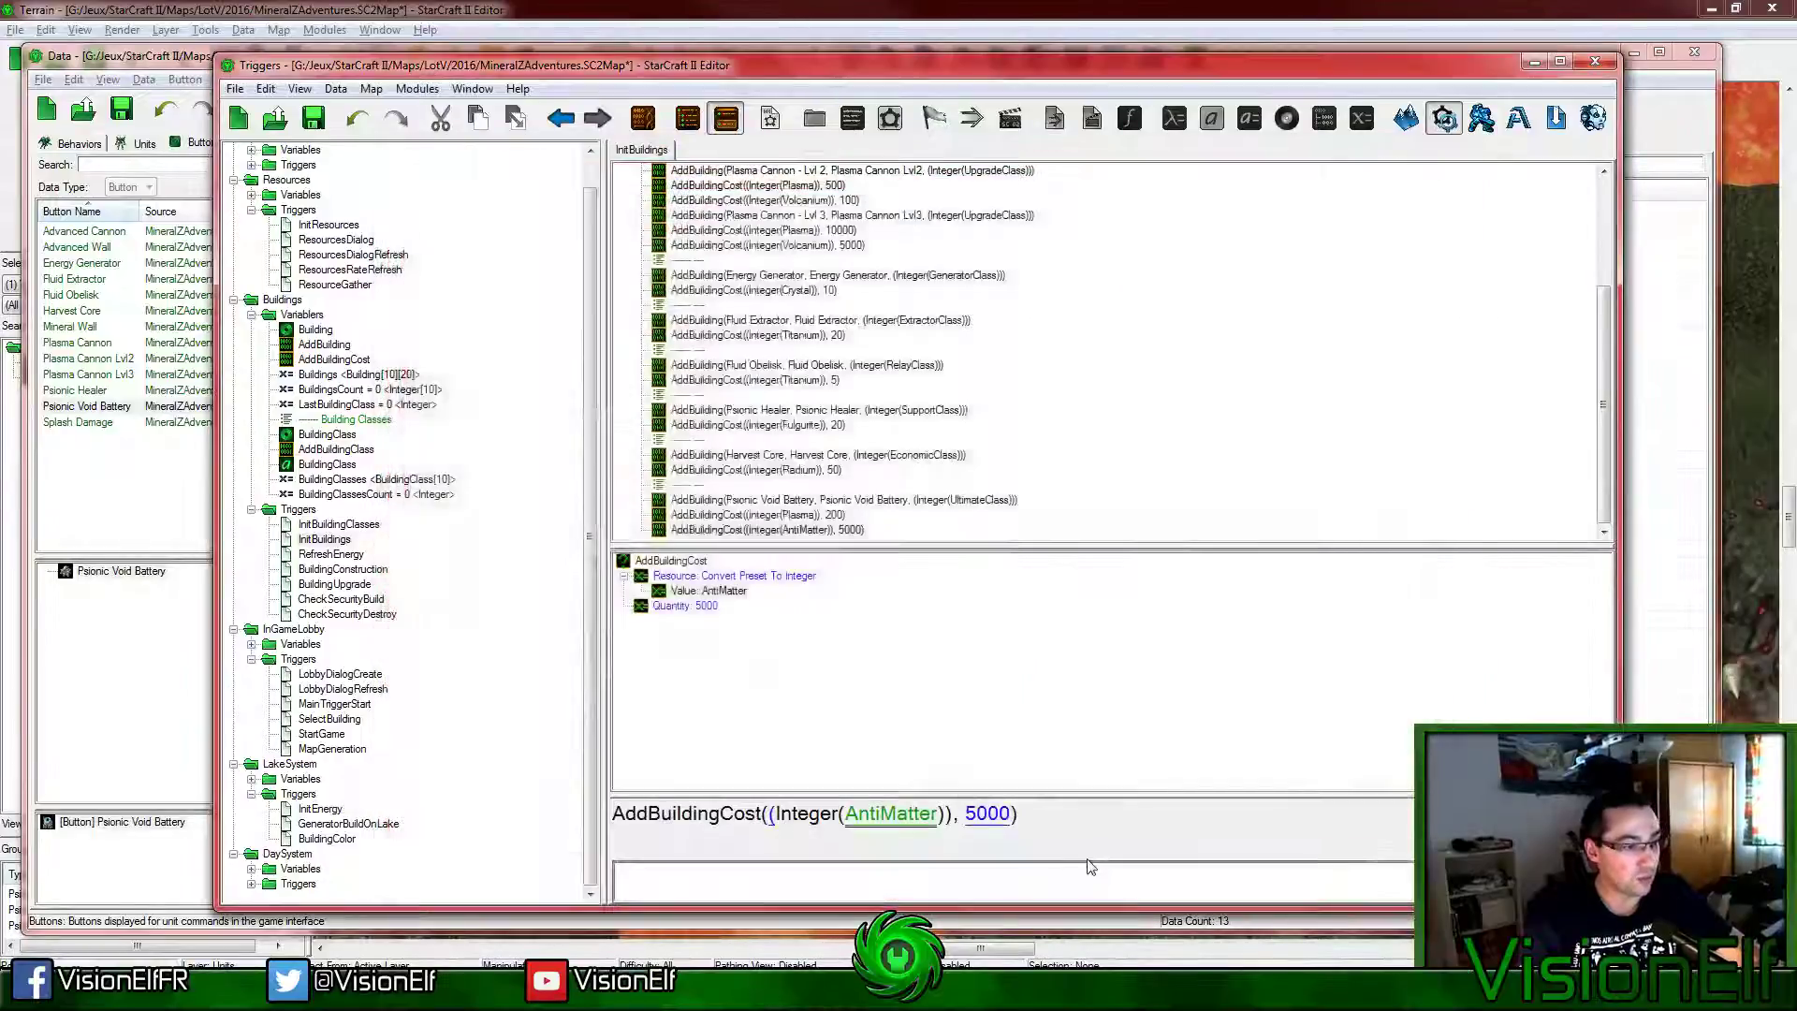
pyautogui.click(978, 814)
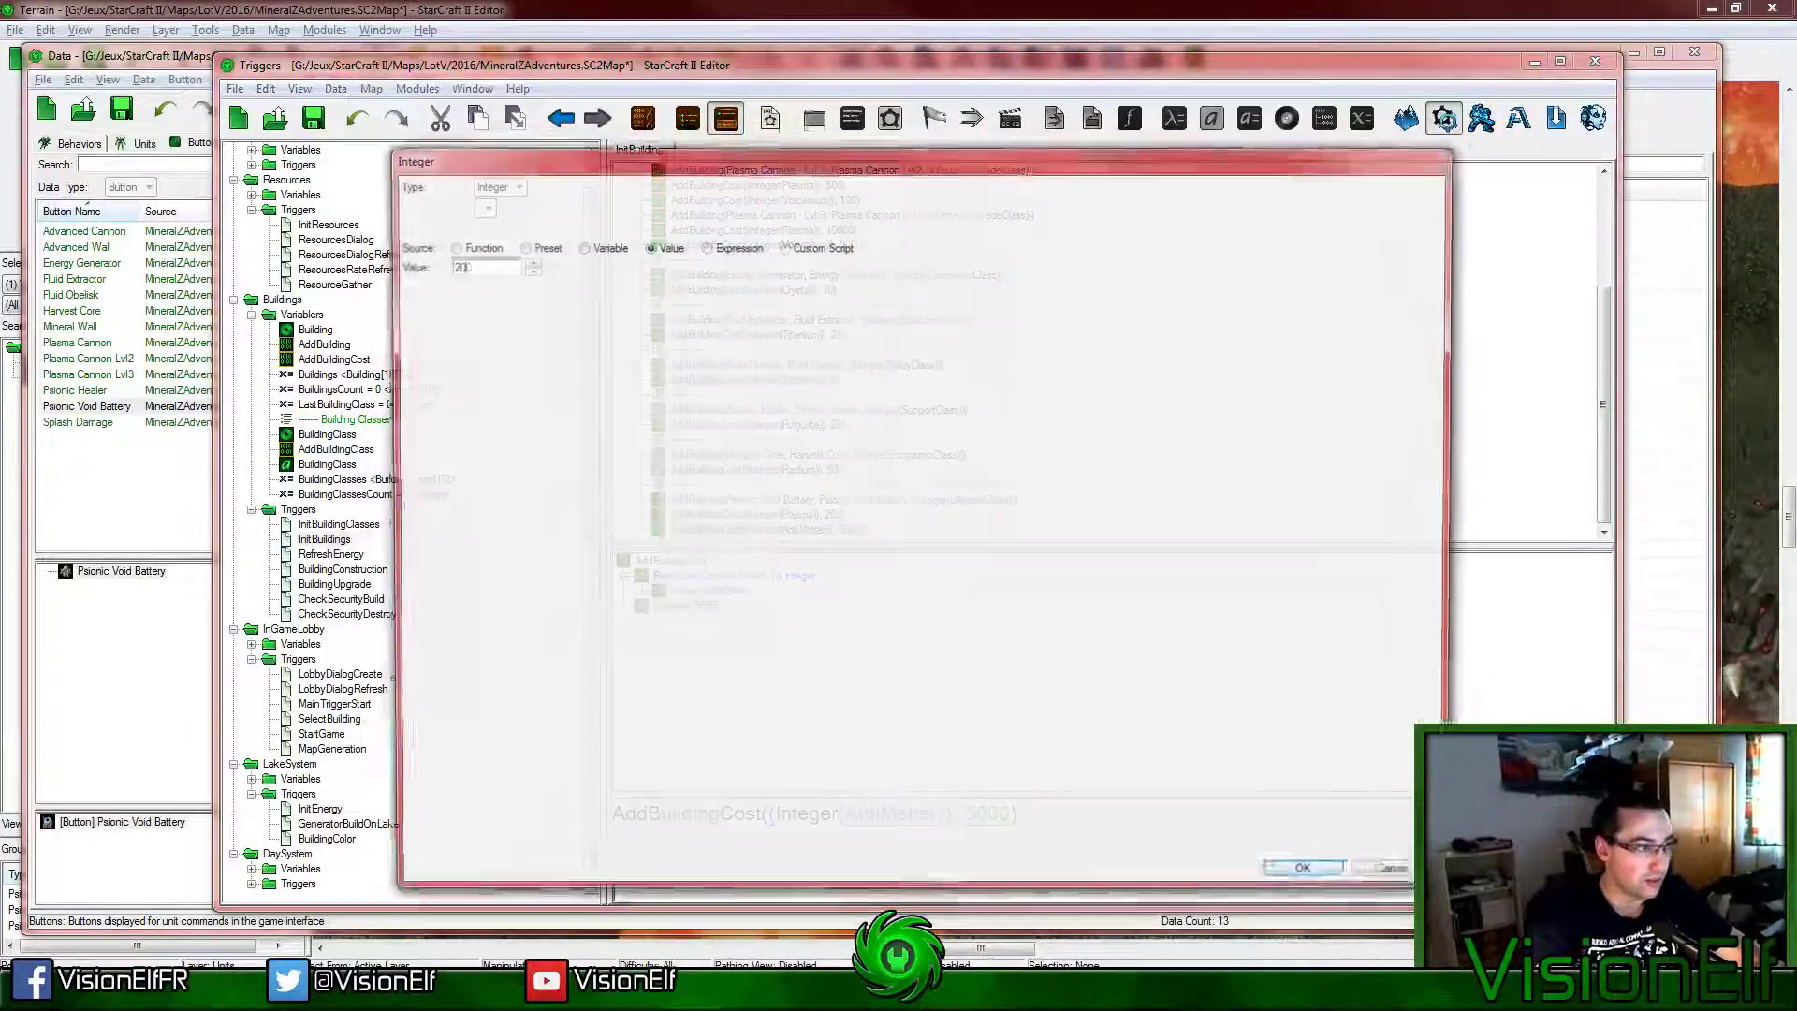
pyautogui.write('200')
pyautogui.press('Return')
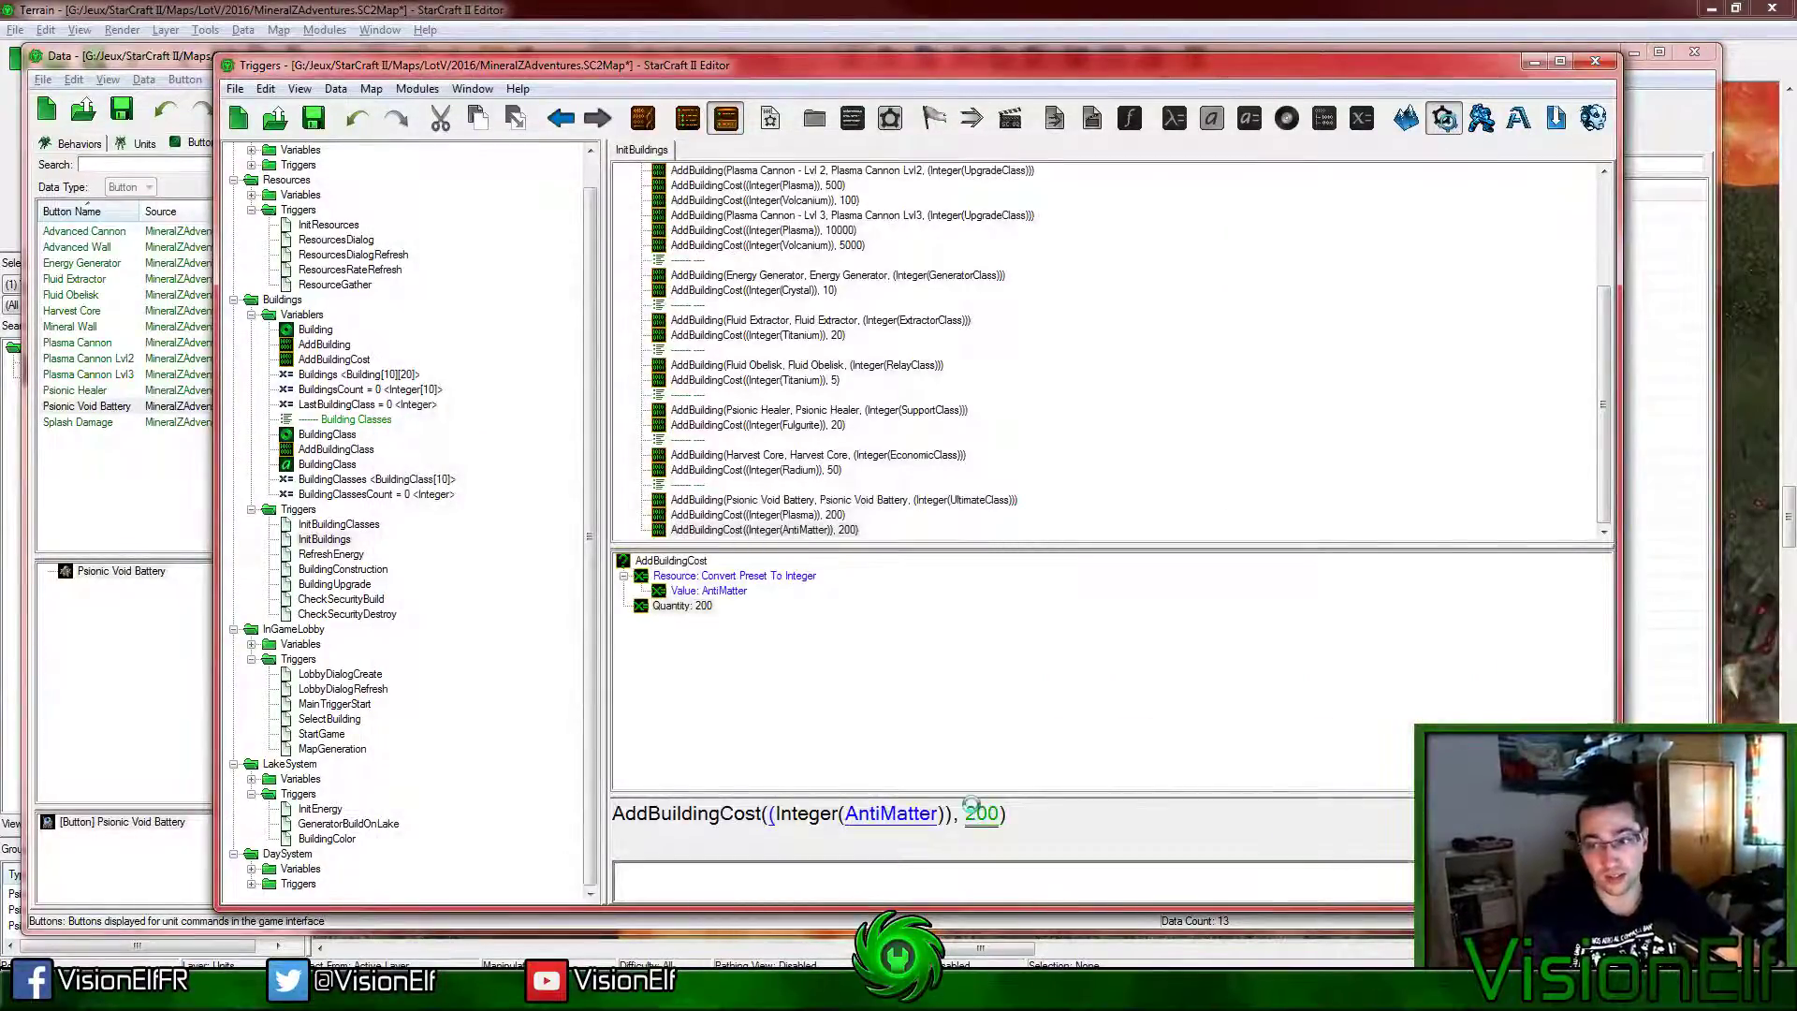
pyautogui.hotkey('ctrl', 's')
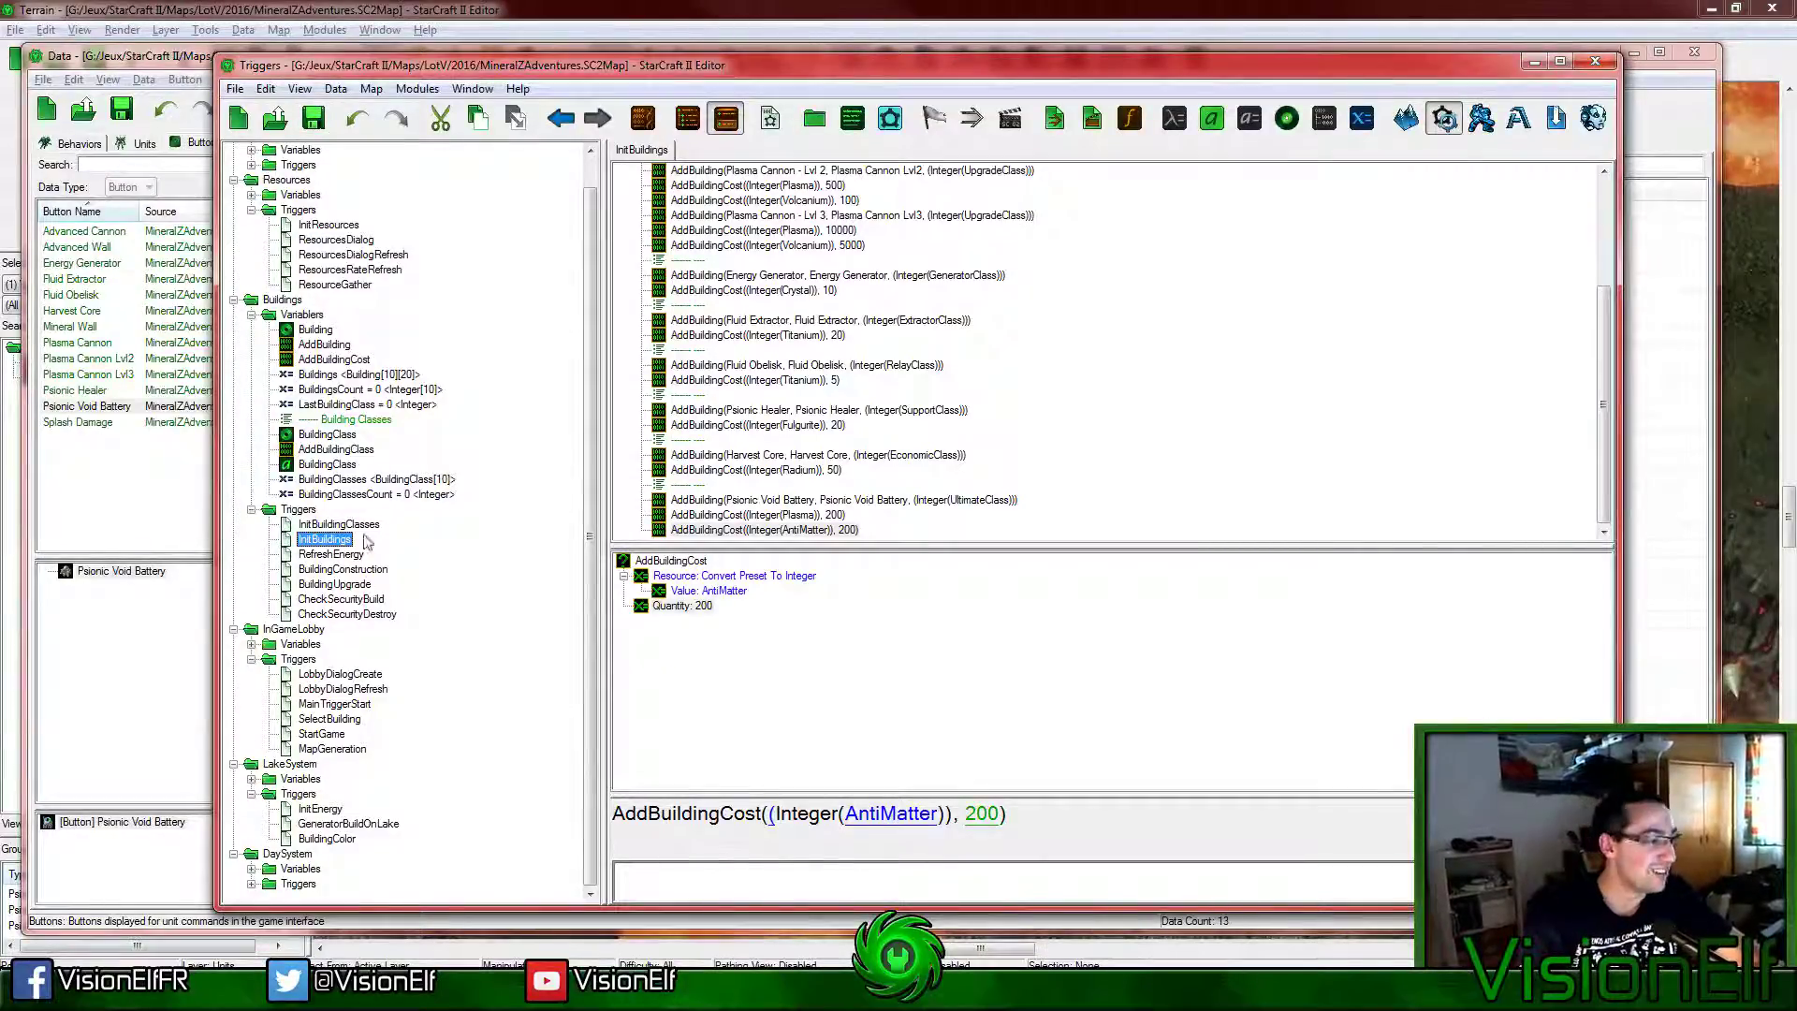
# Step: Save the map and collapse the Init and Resources trigger groups in the tree
pyautogui.click(314, 120)
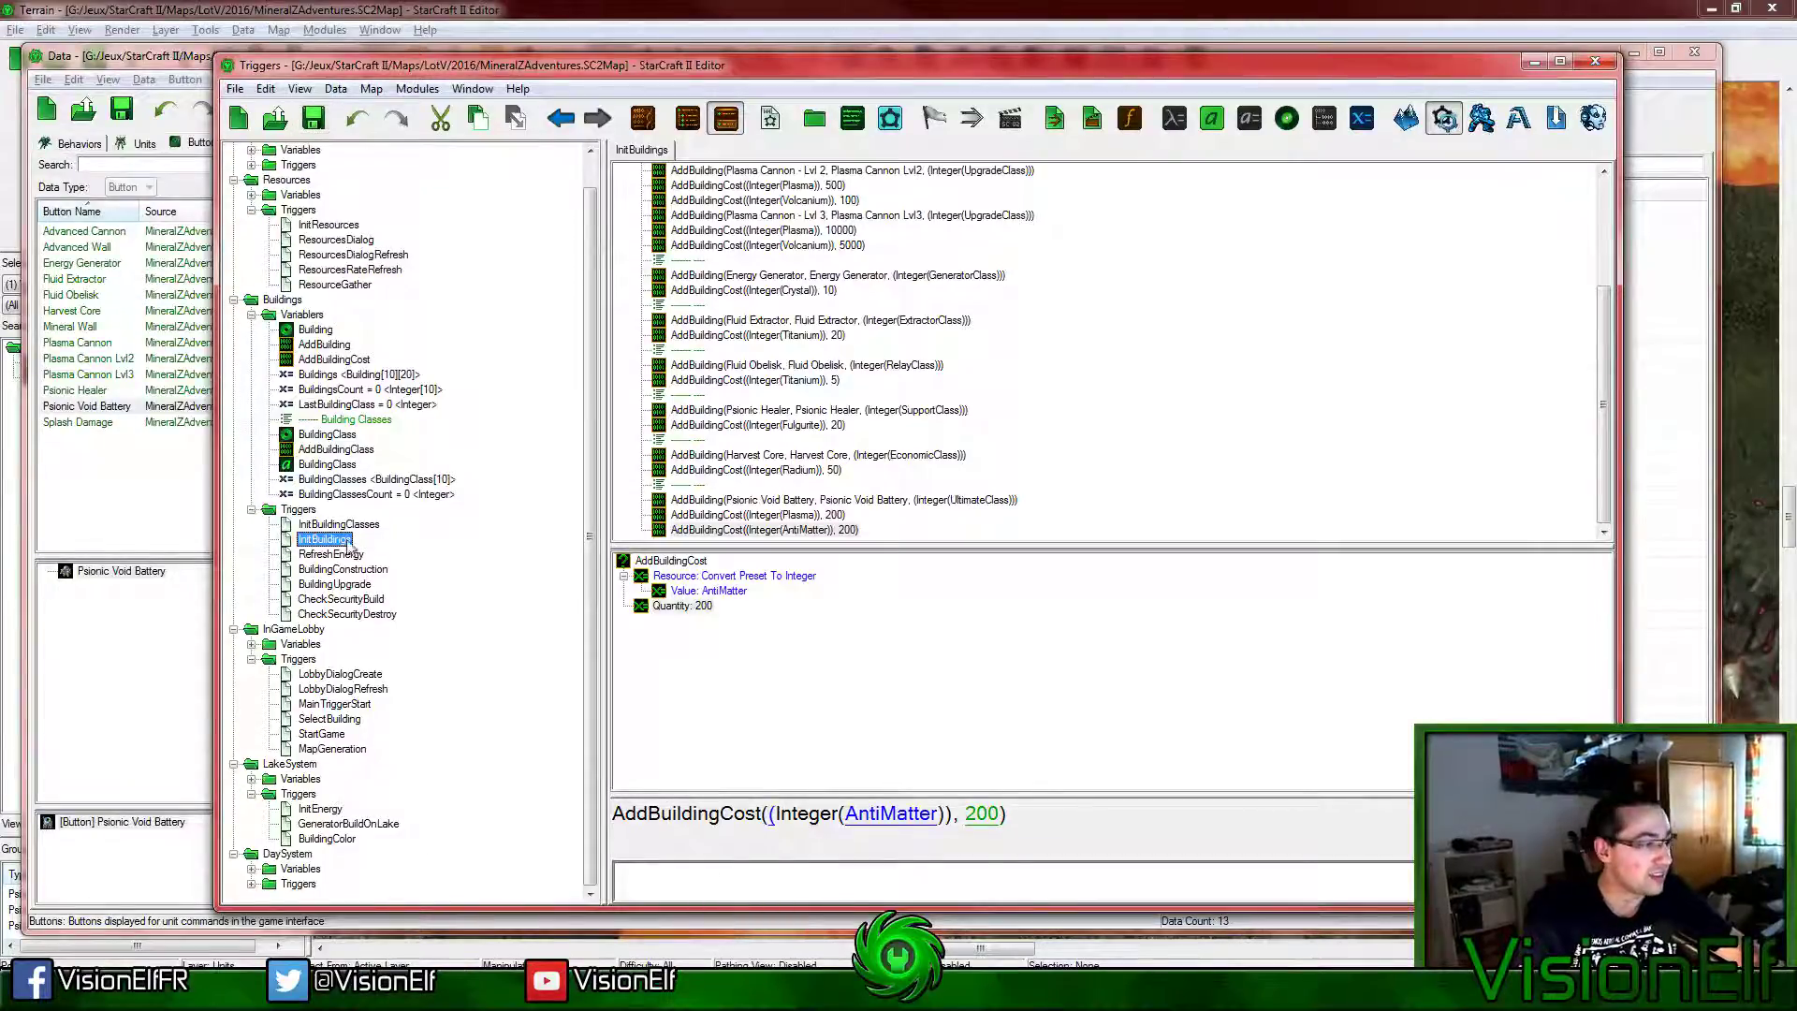
pyautogui.click(313, 117)
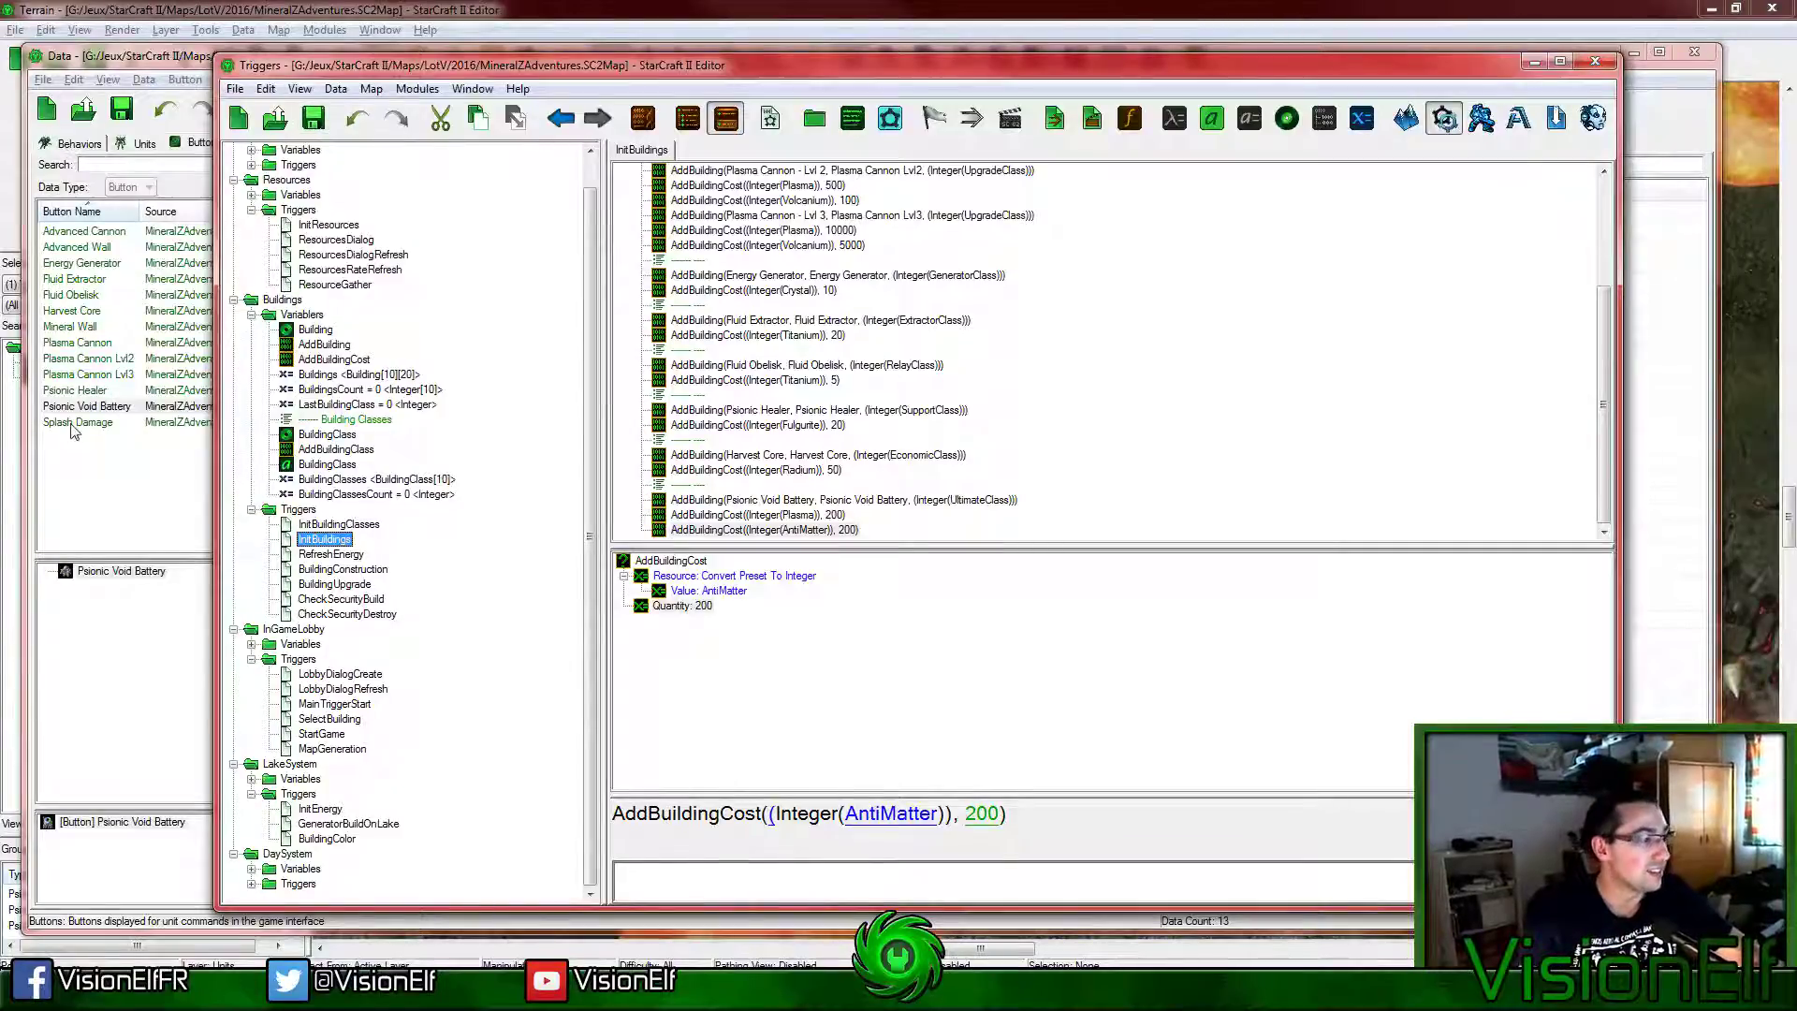
pyautogui.scroll(1, 491, 570)
pyautogui.click(234, 165)
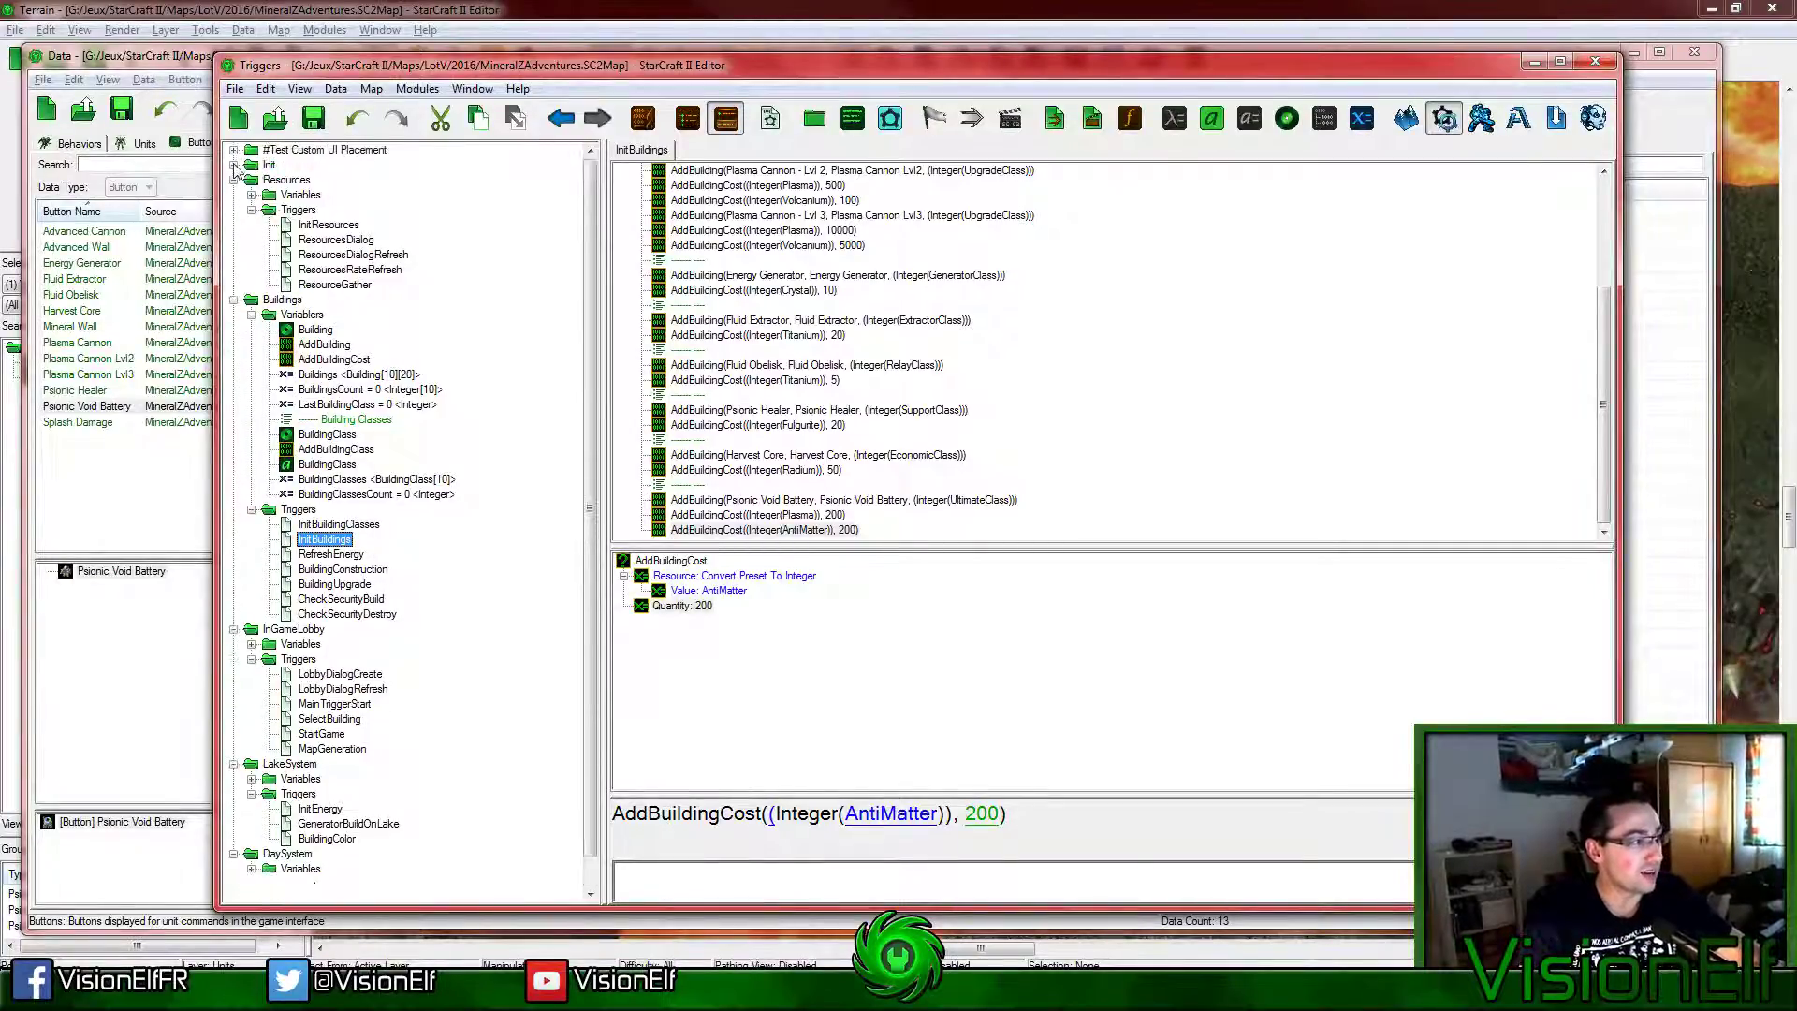
pyautogui.click(234, 180)
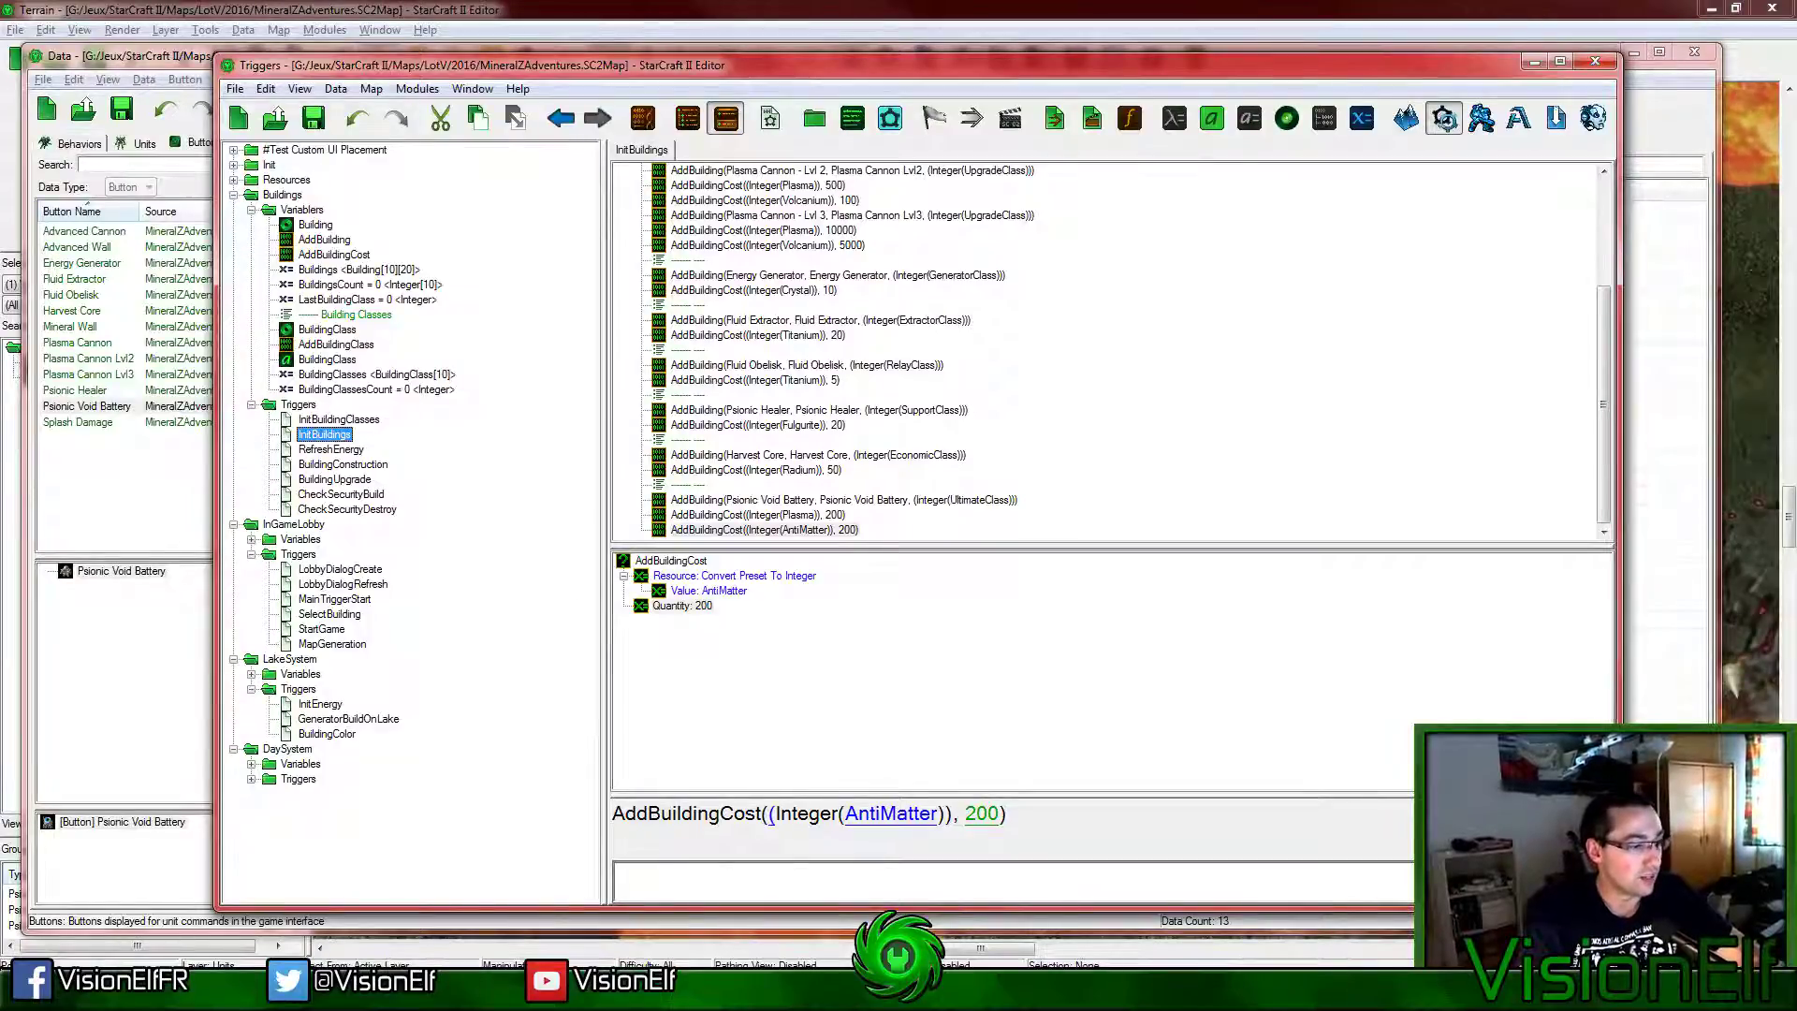
pyautogui.click(165, 105)
# Step: Open the Builder's copied Probe build ability Info list and select the Build 10 Stargate slot
pyautogui.click(137, 145)
pyautogui.click(112, 308)
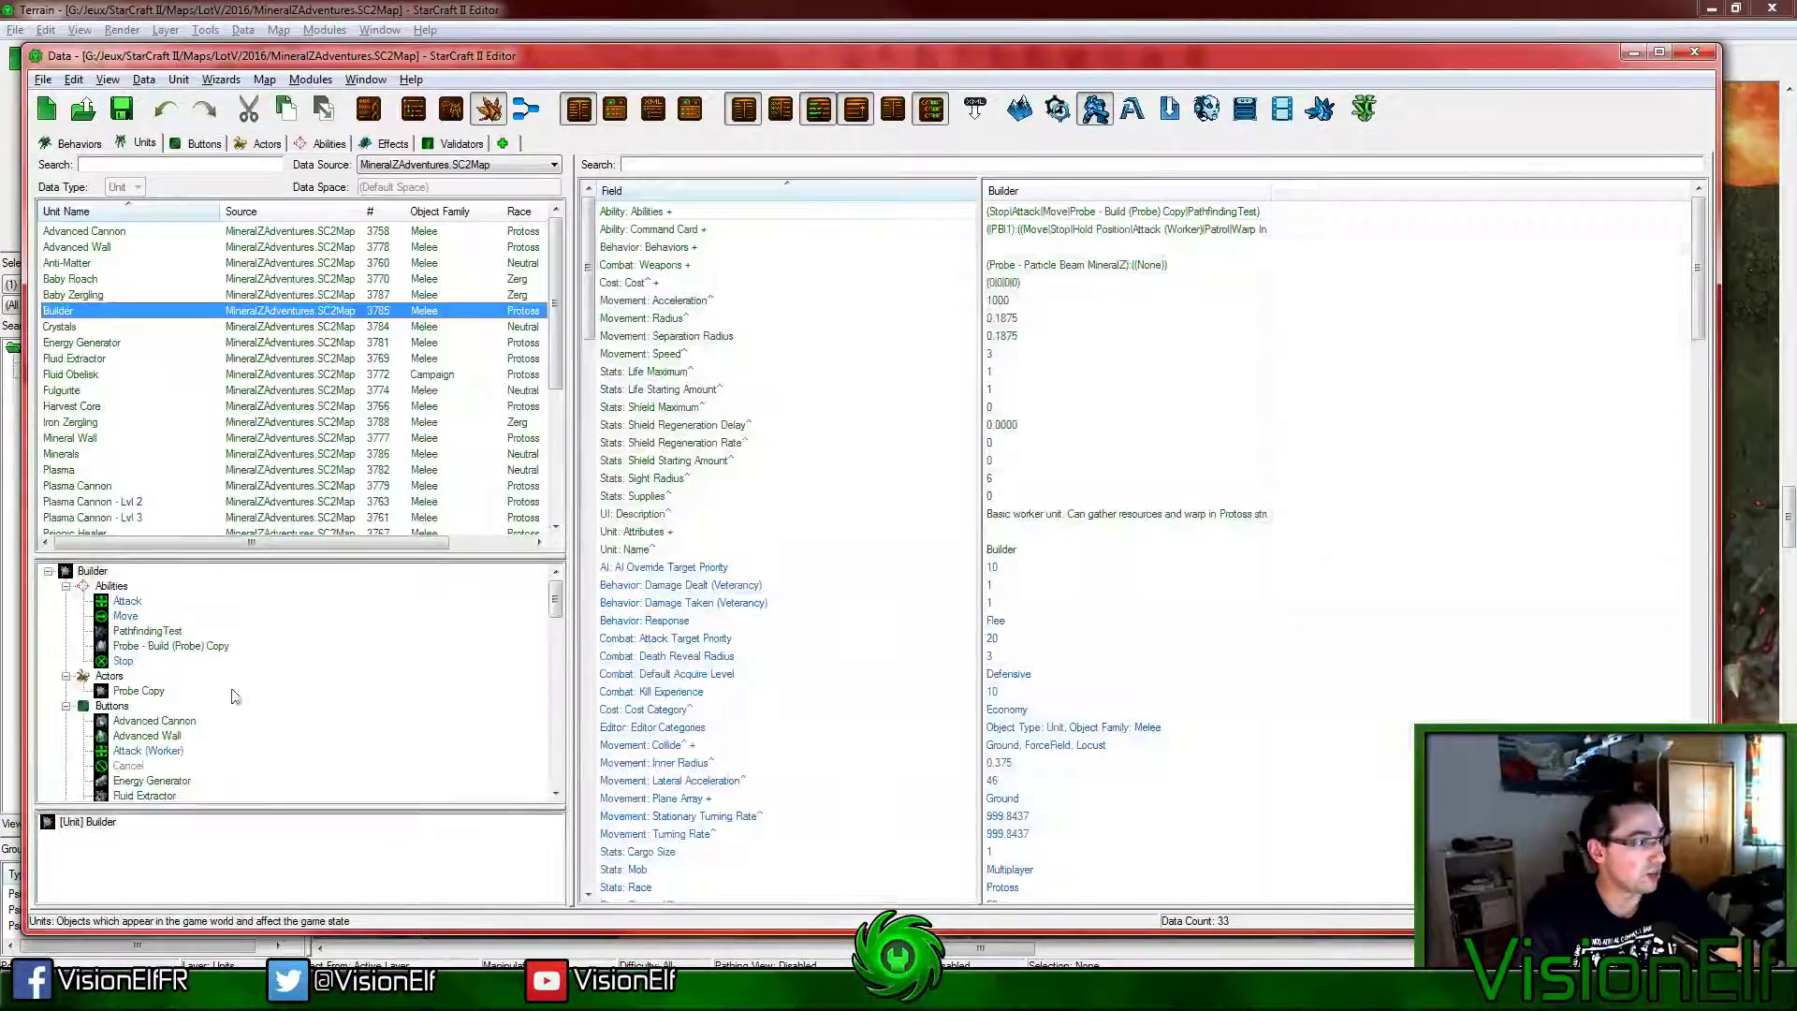
pyautogui.click(170, 646)
pyautogui.click(1075, 212)
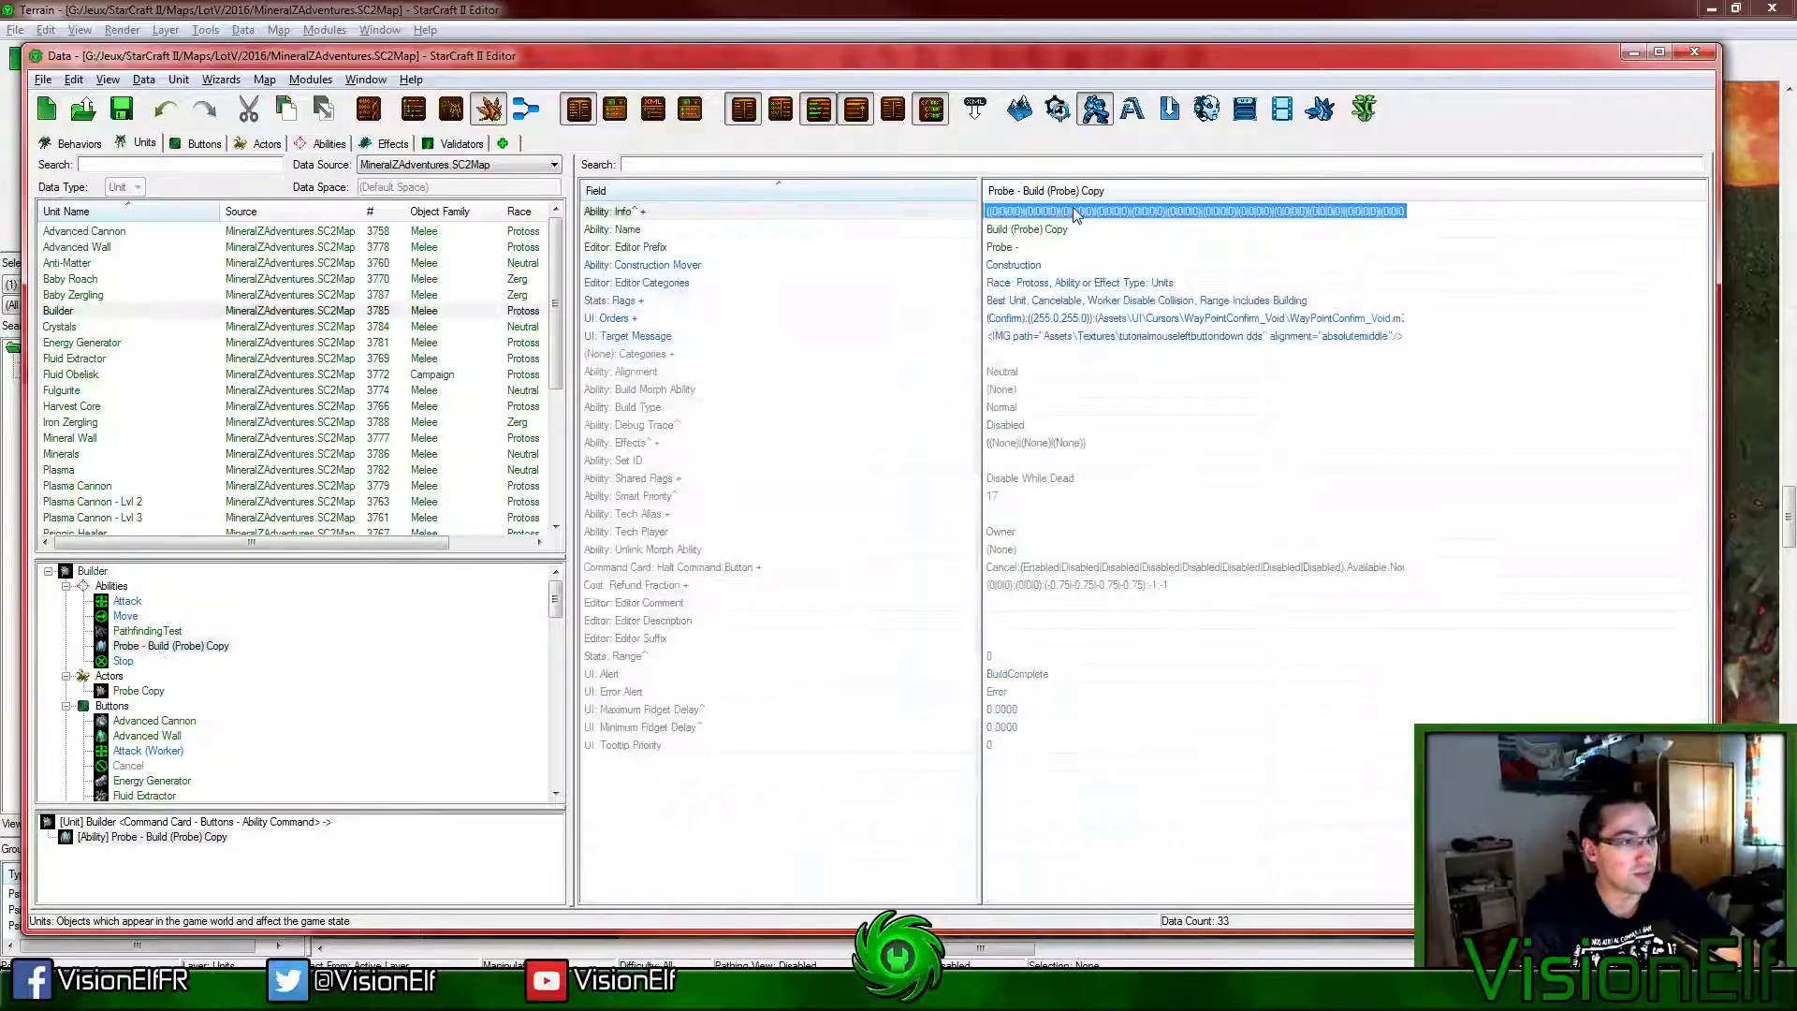
pyautogui.doubleClick(1076, 211)
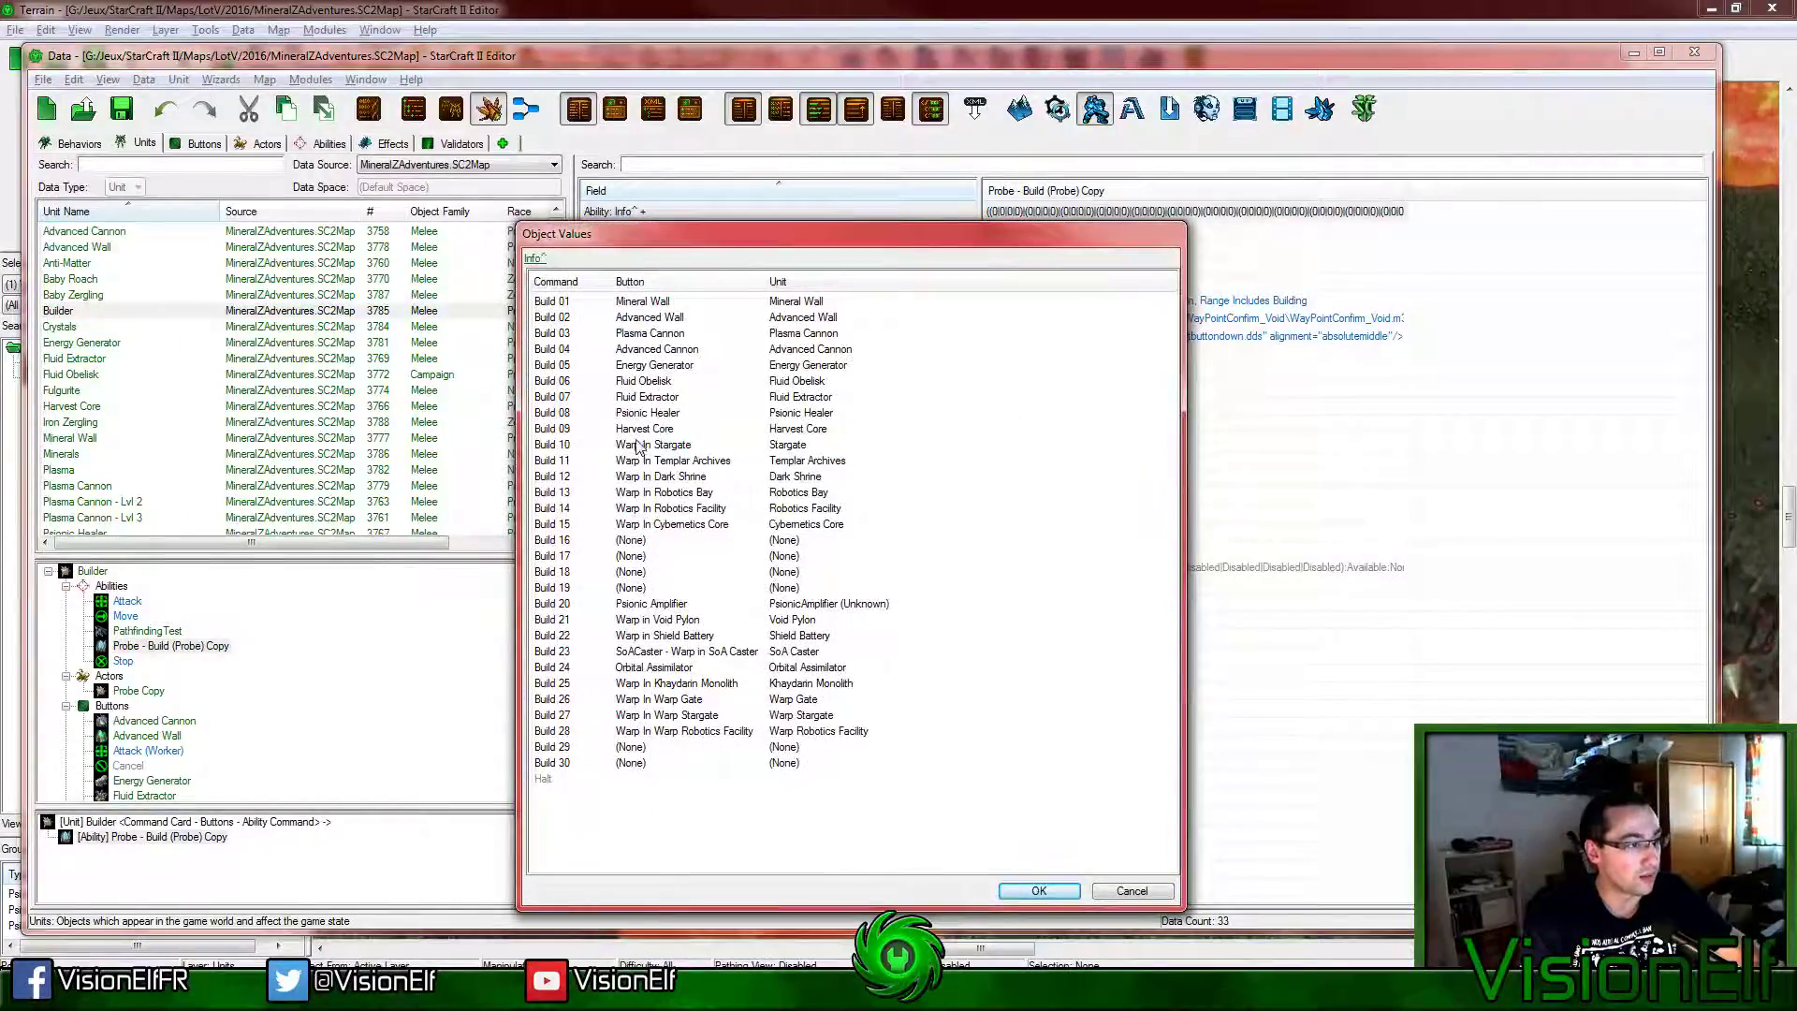
pyautogui.click(637, 446)
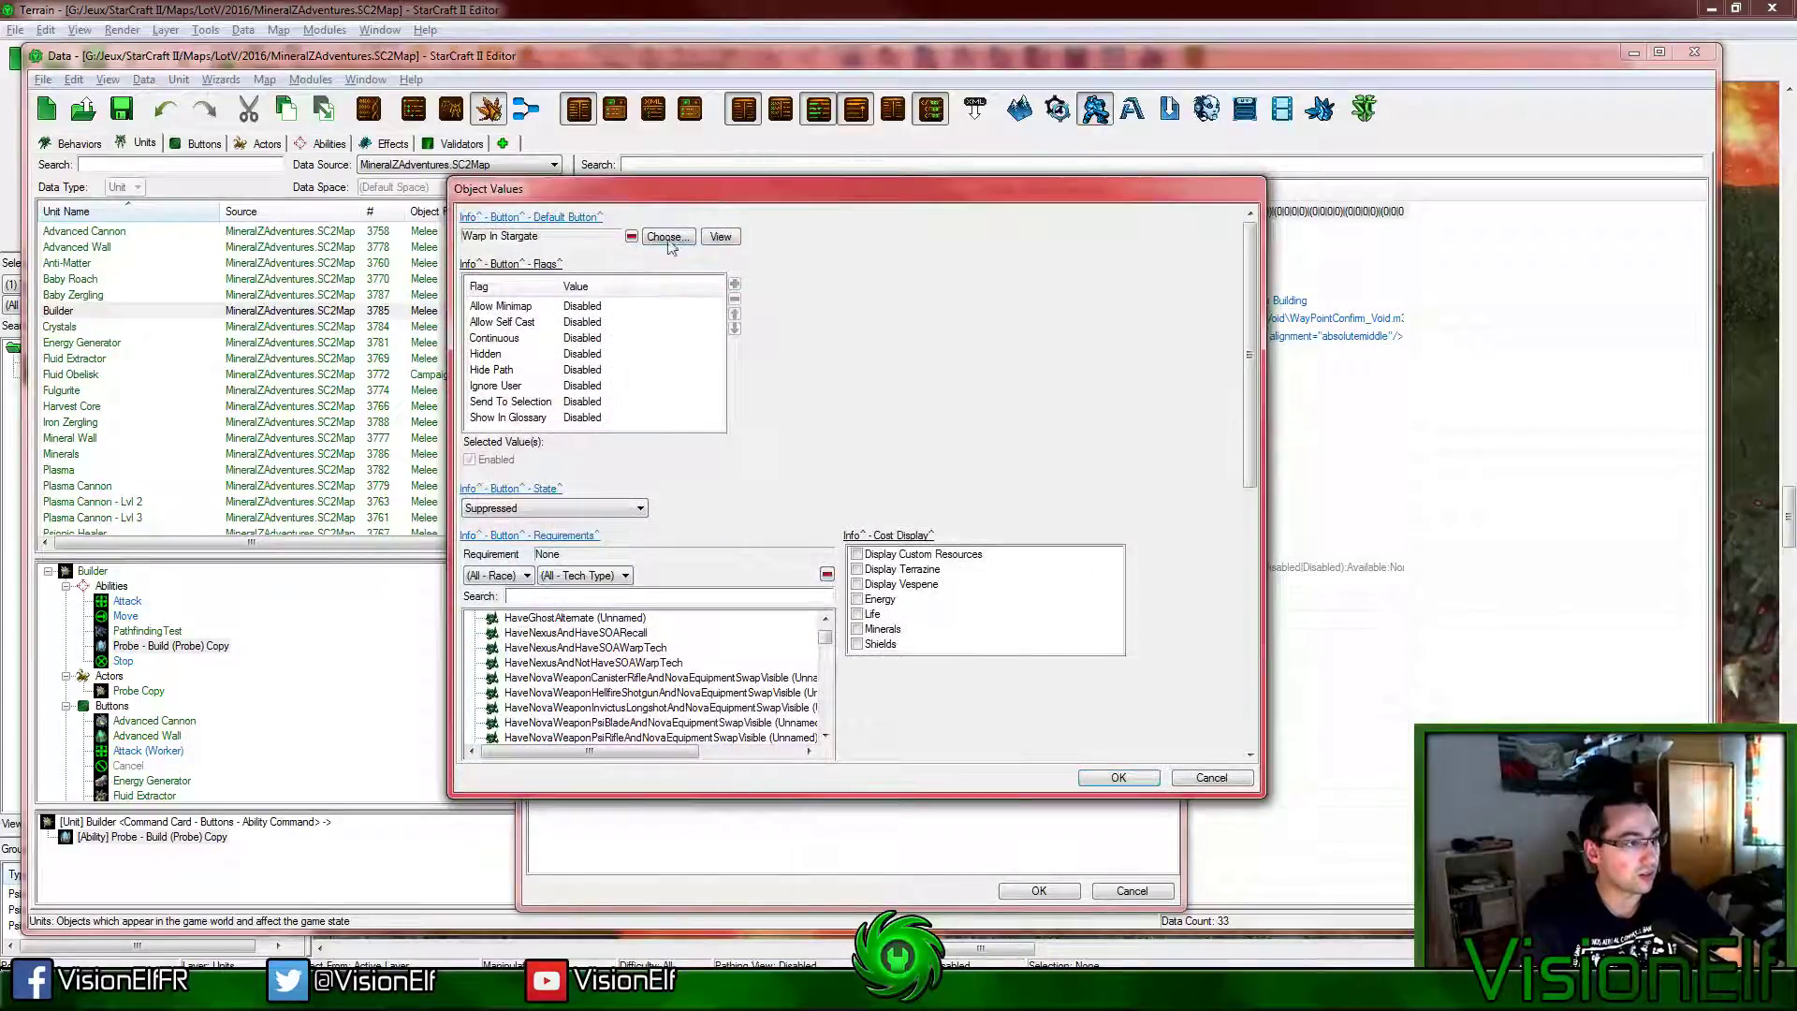
# Step: Give the Build 10 slot the Psionic Void Battery button with Available state
pyautogui.click(668, 236)
pyautogui.write('b')
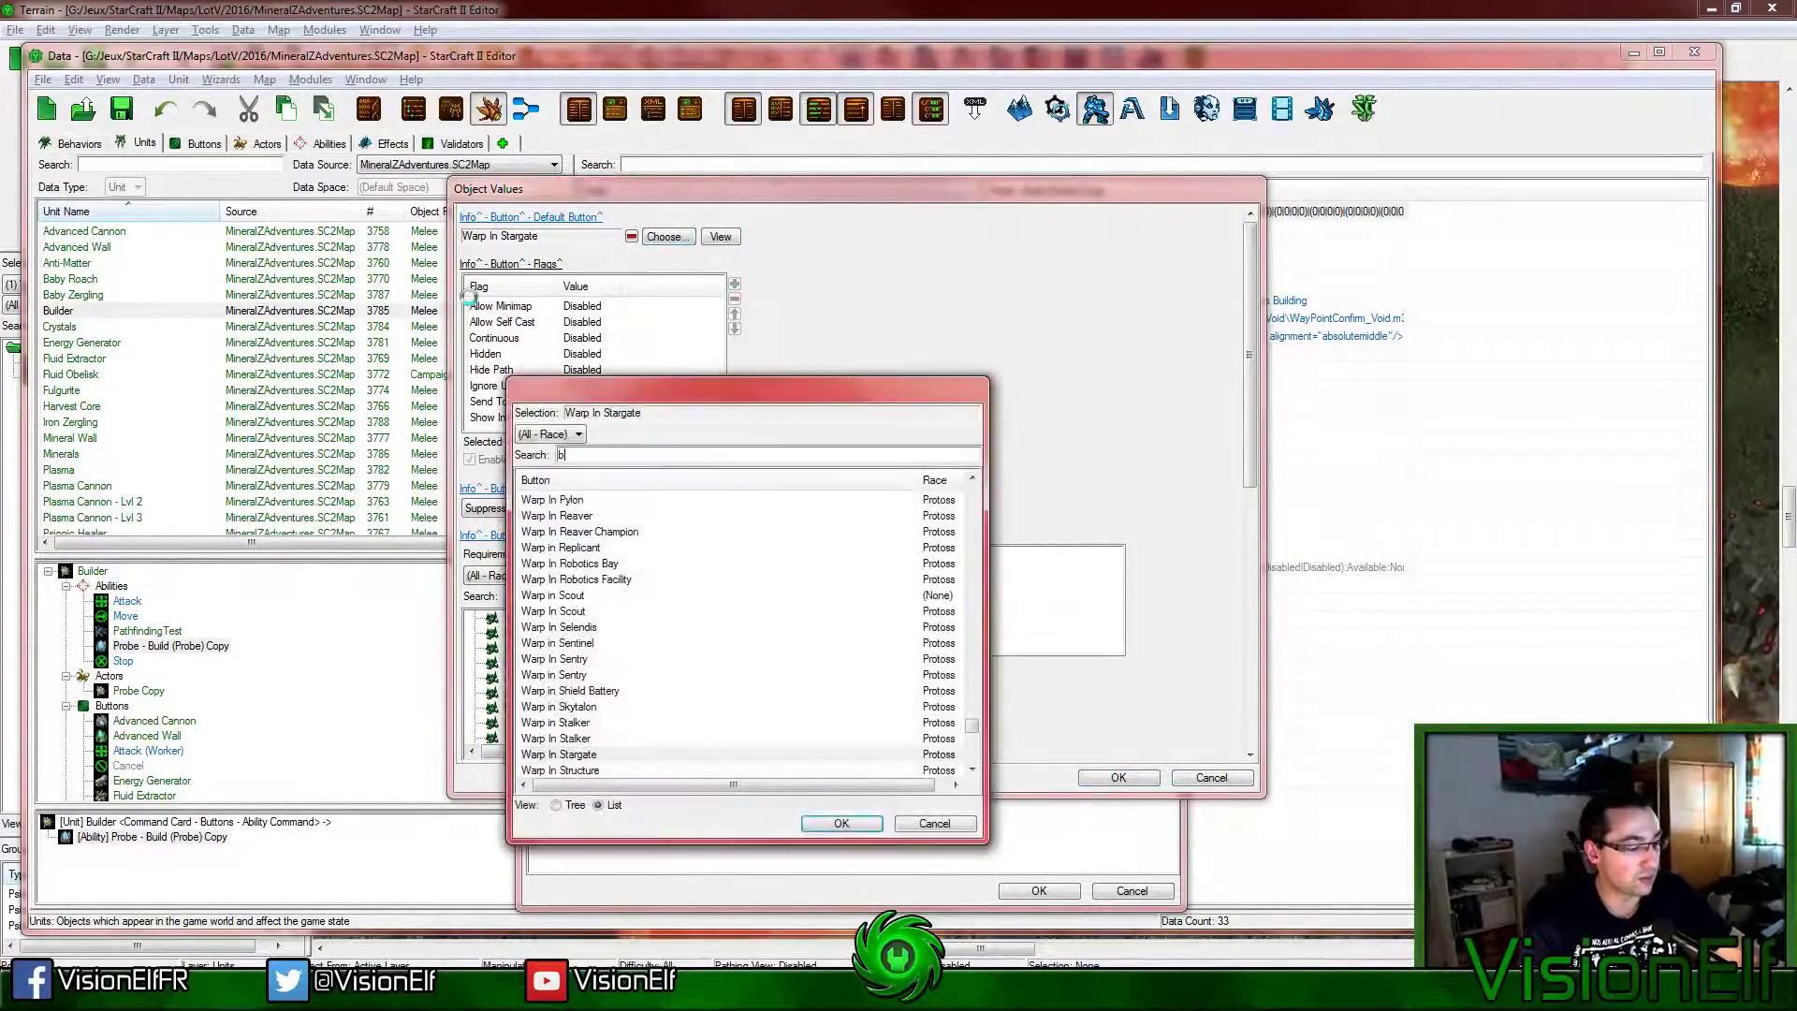
pyautogui.write('attery')
pyautogui.doubleClick(645, 502)
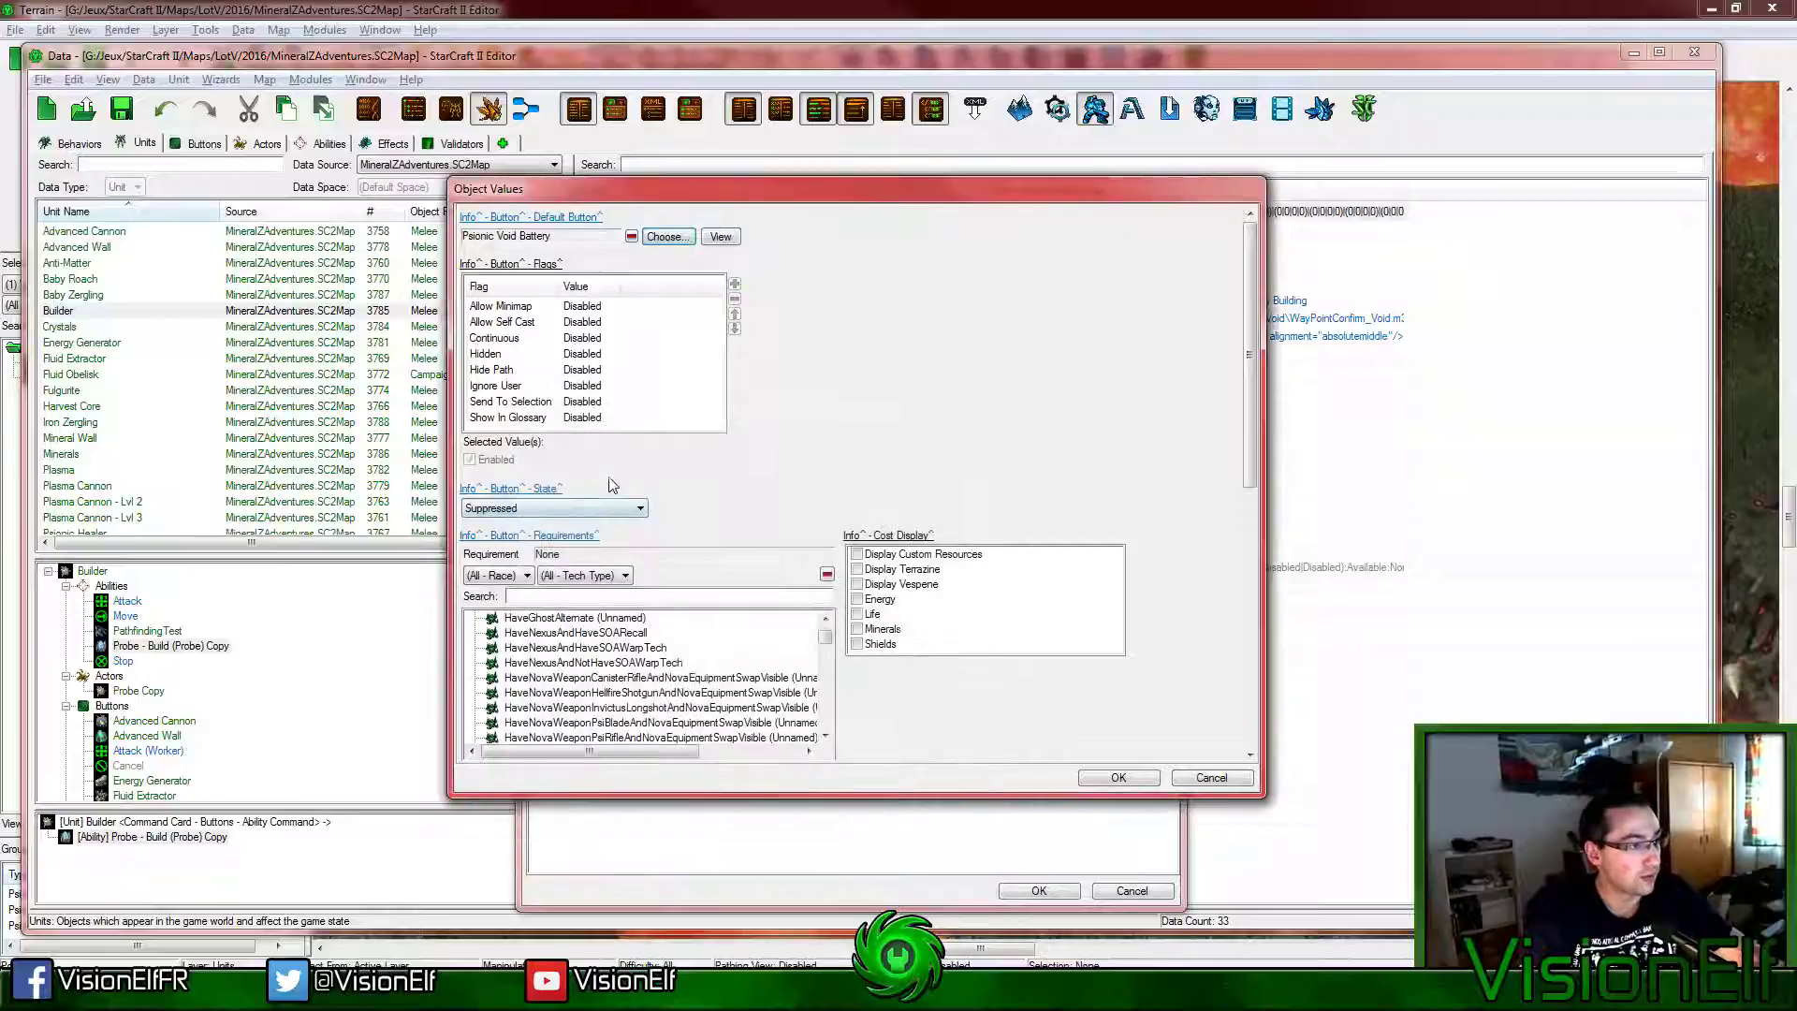
pyautogui.click(610, 509)
pyautogui.click(609, 523)
# Step: Set the slot's build time to 0.1 and its built unit to Psionic Void Battery
pyautogui.moveTo(1247, 432); pyautogui.dragTo(1246, 697)
pyautogui.moveTo(524, 574); pyautogui.dragTo(389, 580)
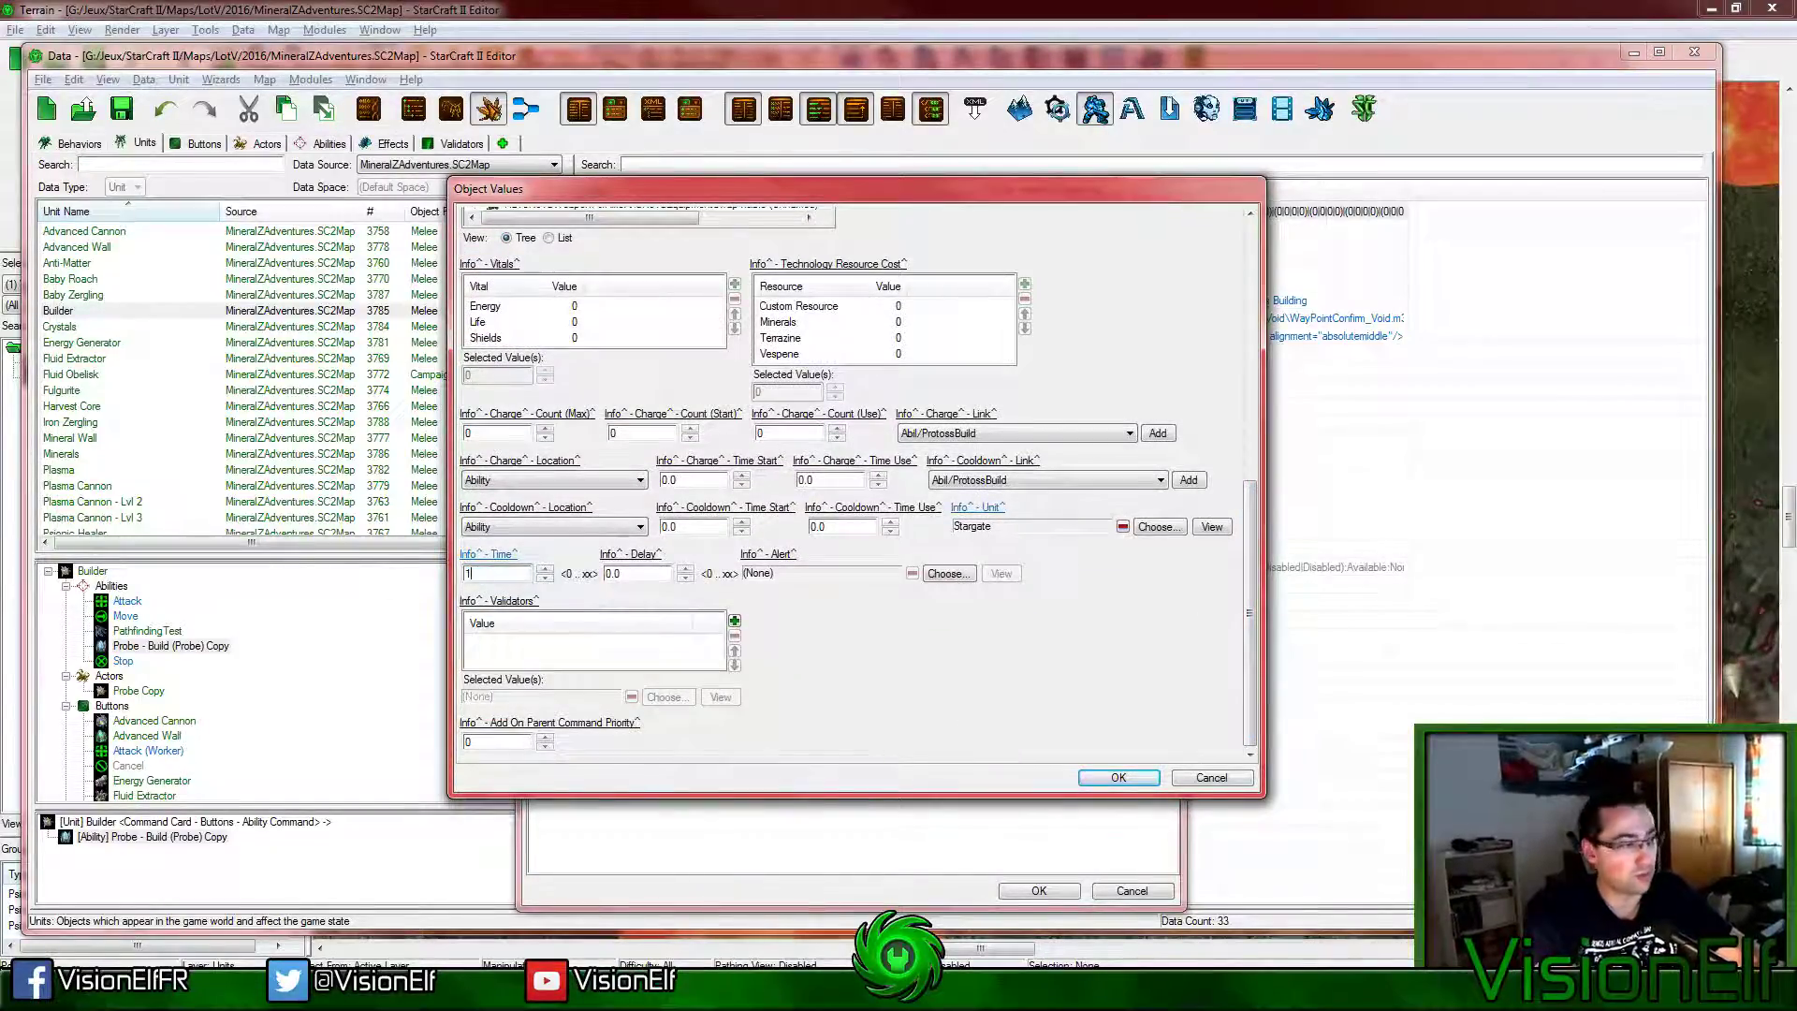
pyautogui.press('BackSpace')
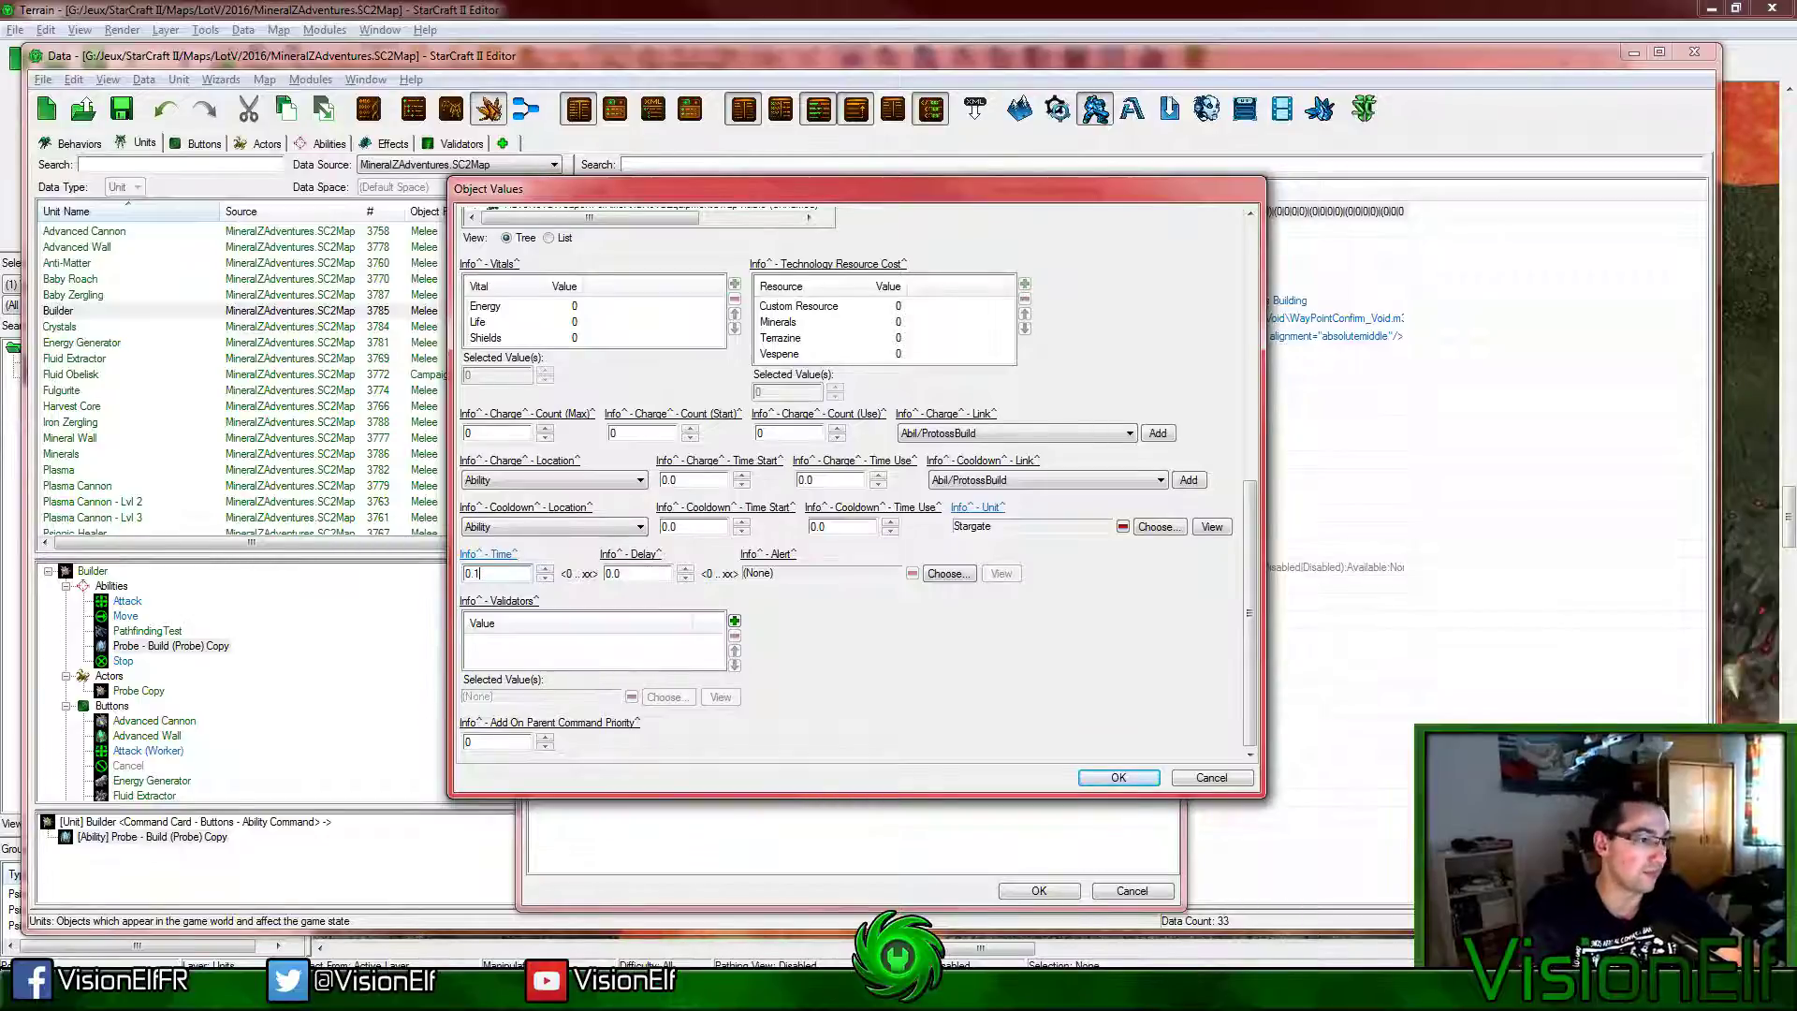
pyautogui.click(1159, 528)
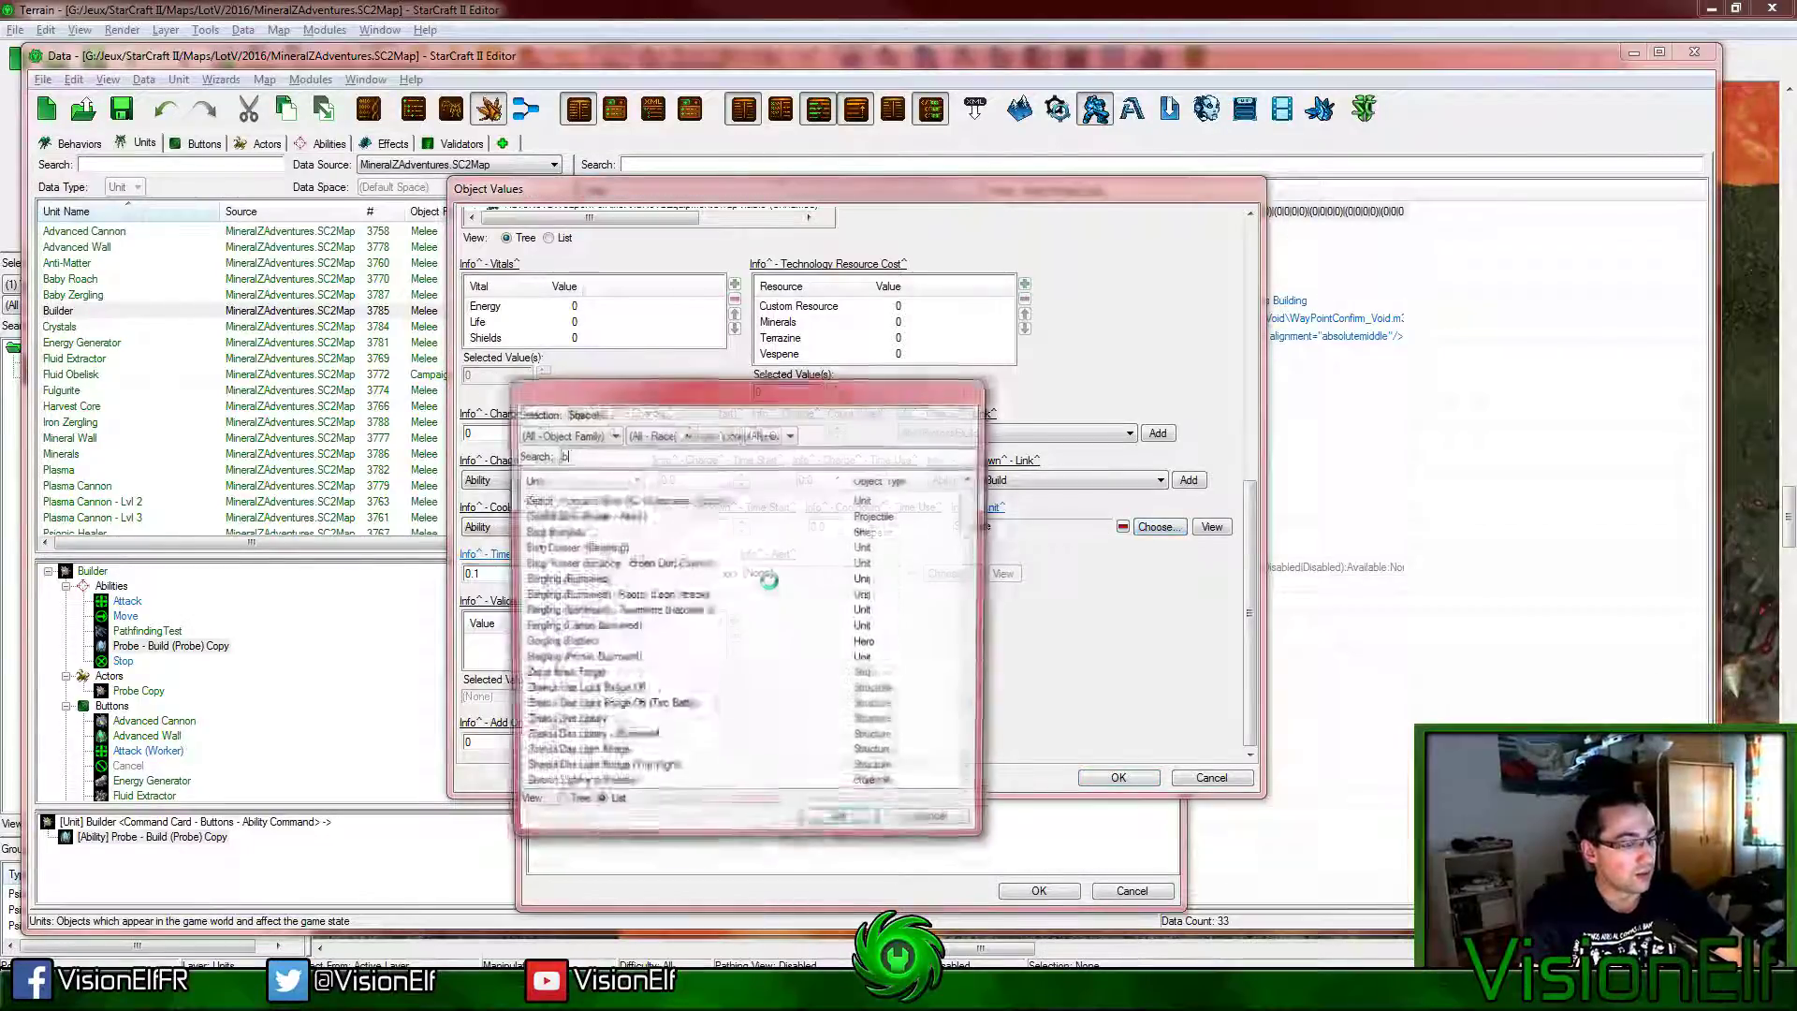
pyautogui.click(841, 824)
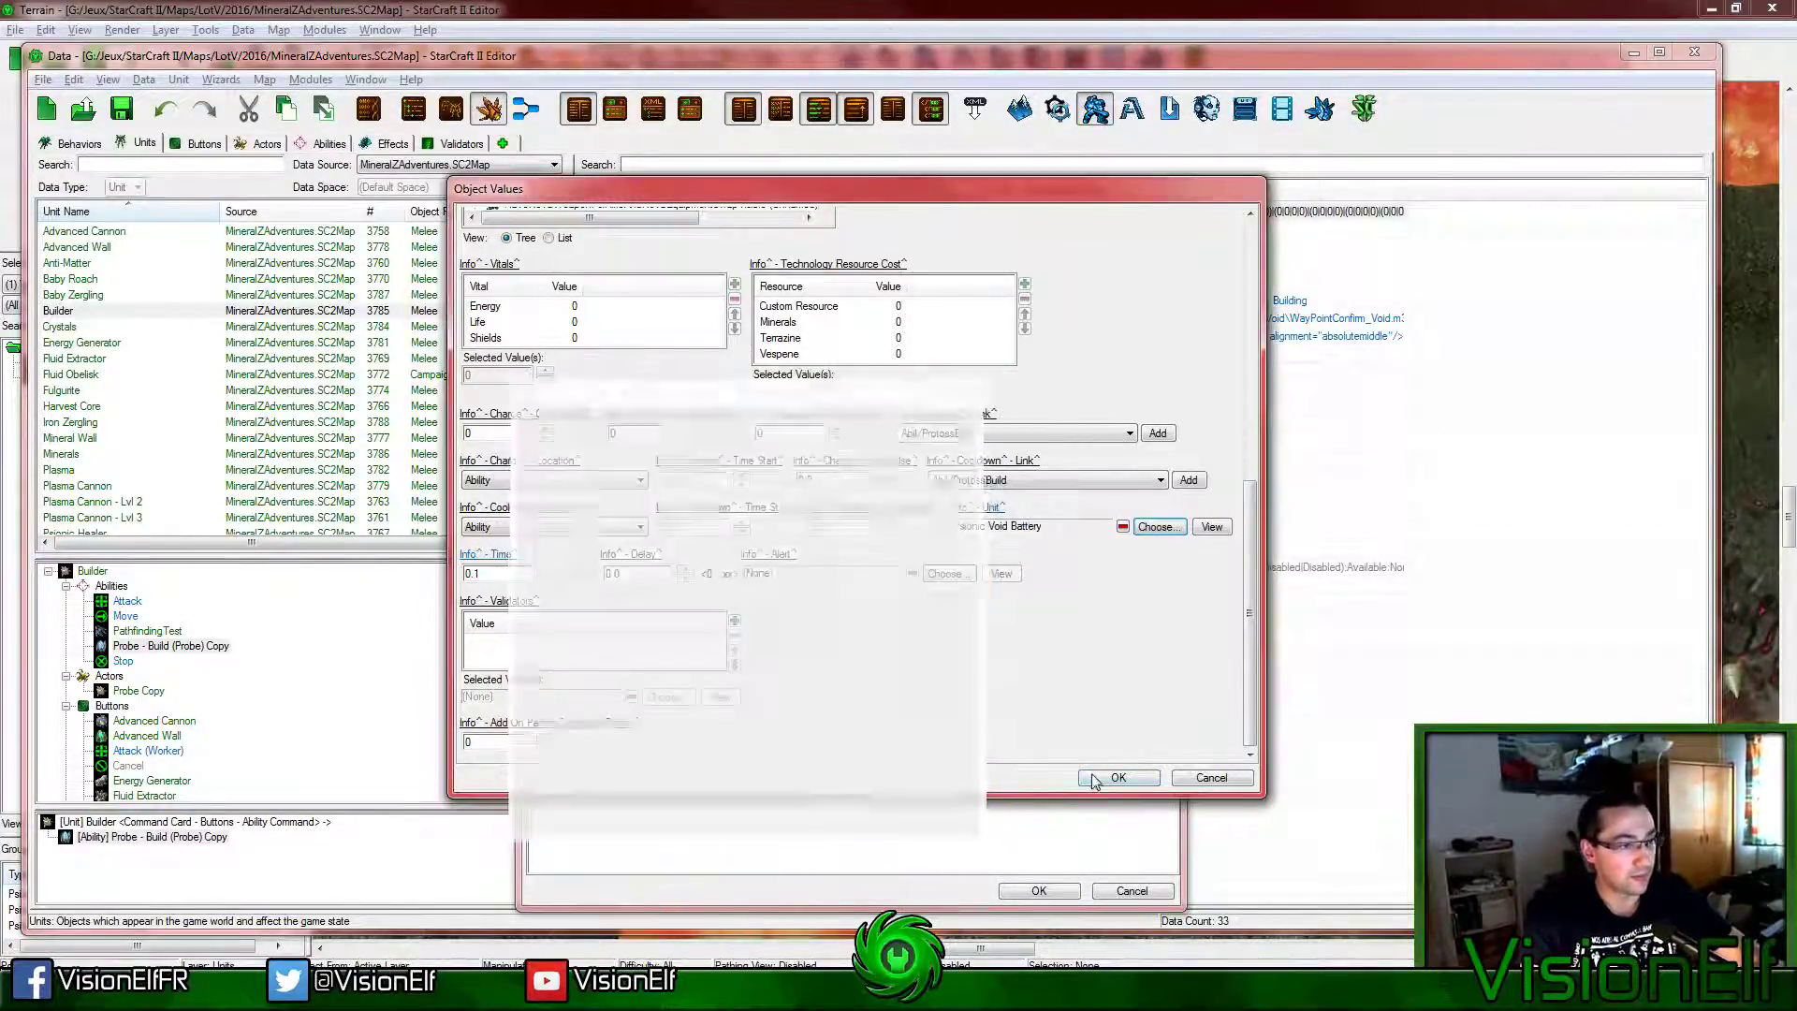
pyautogui.click(1119, 777)
pyautogui.click(1039, 890)
pyautogui.click(83, 573)
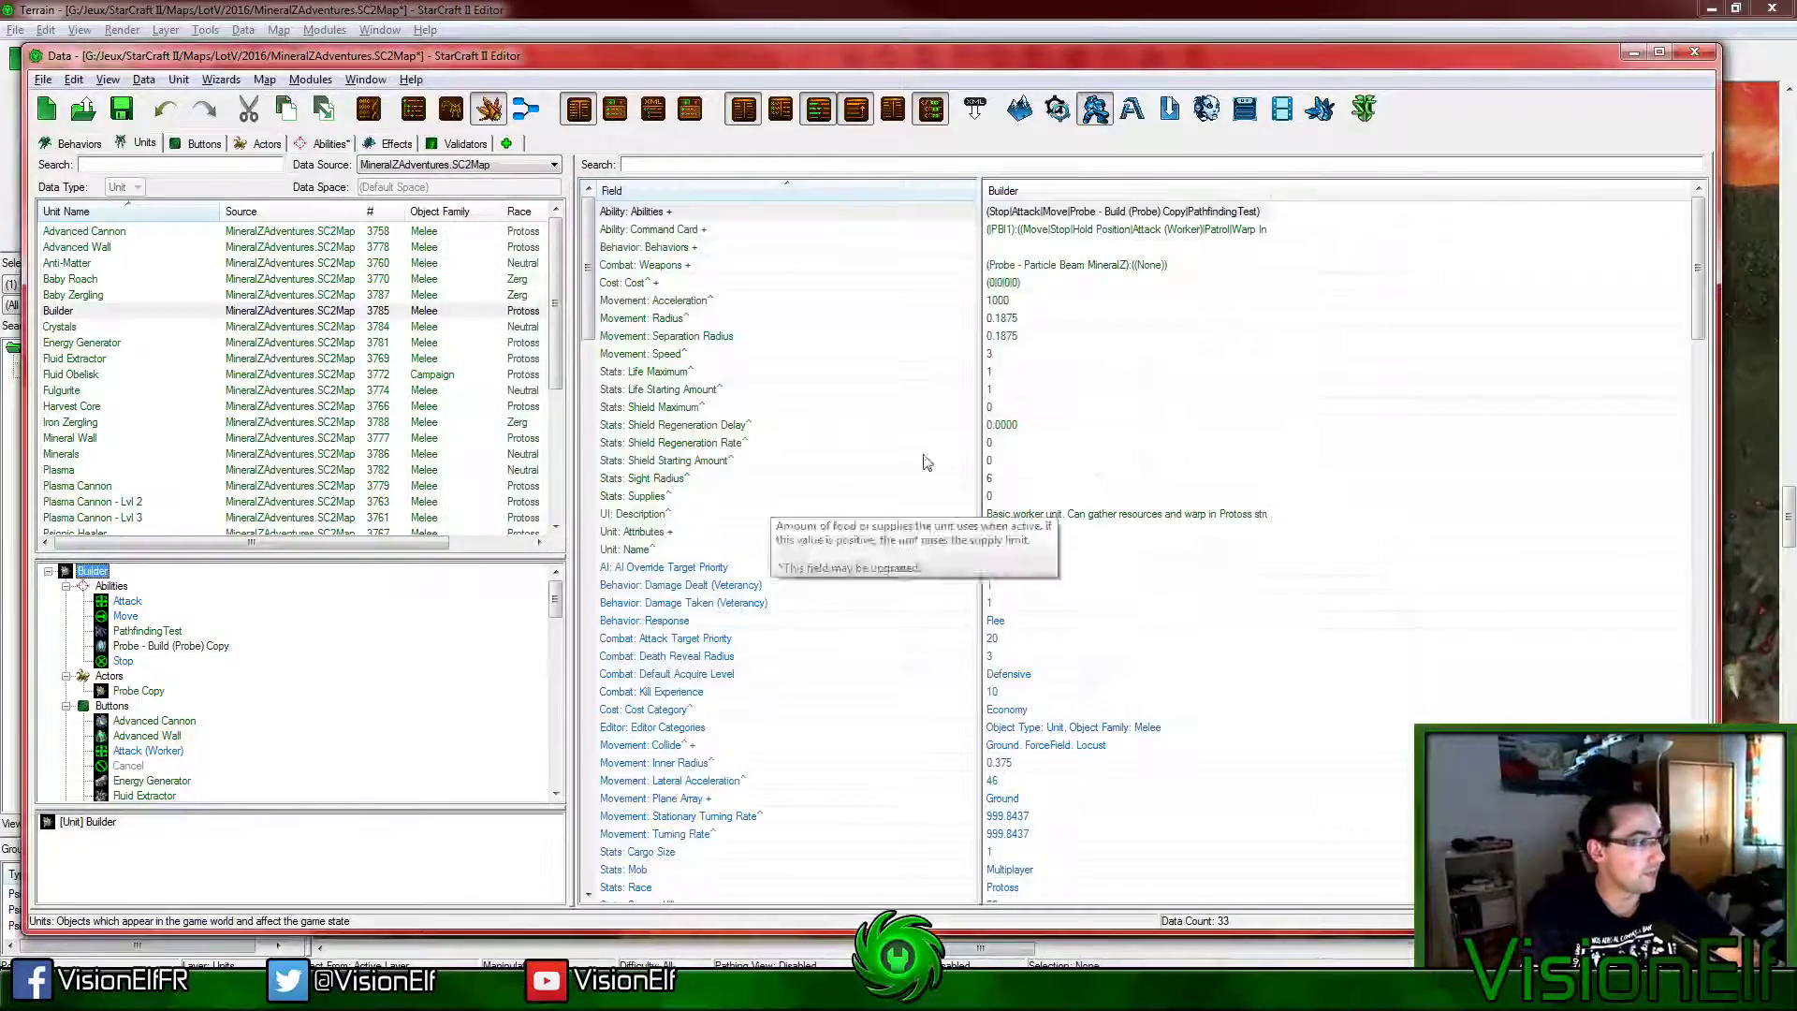
# Step: Add a Psionic Void Battery button to the Builder's command card
pyautogui.click(1052, 230)
pyautogui.doubleClick(648, 230)
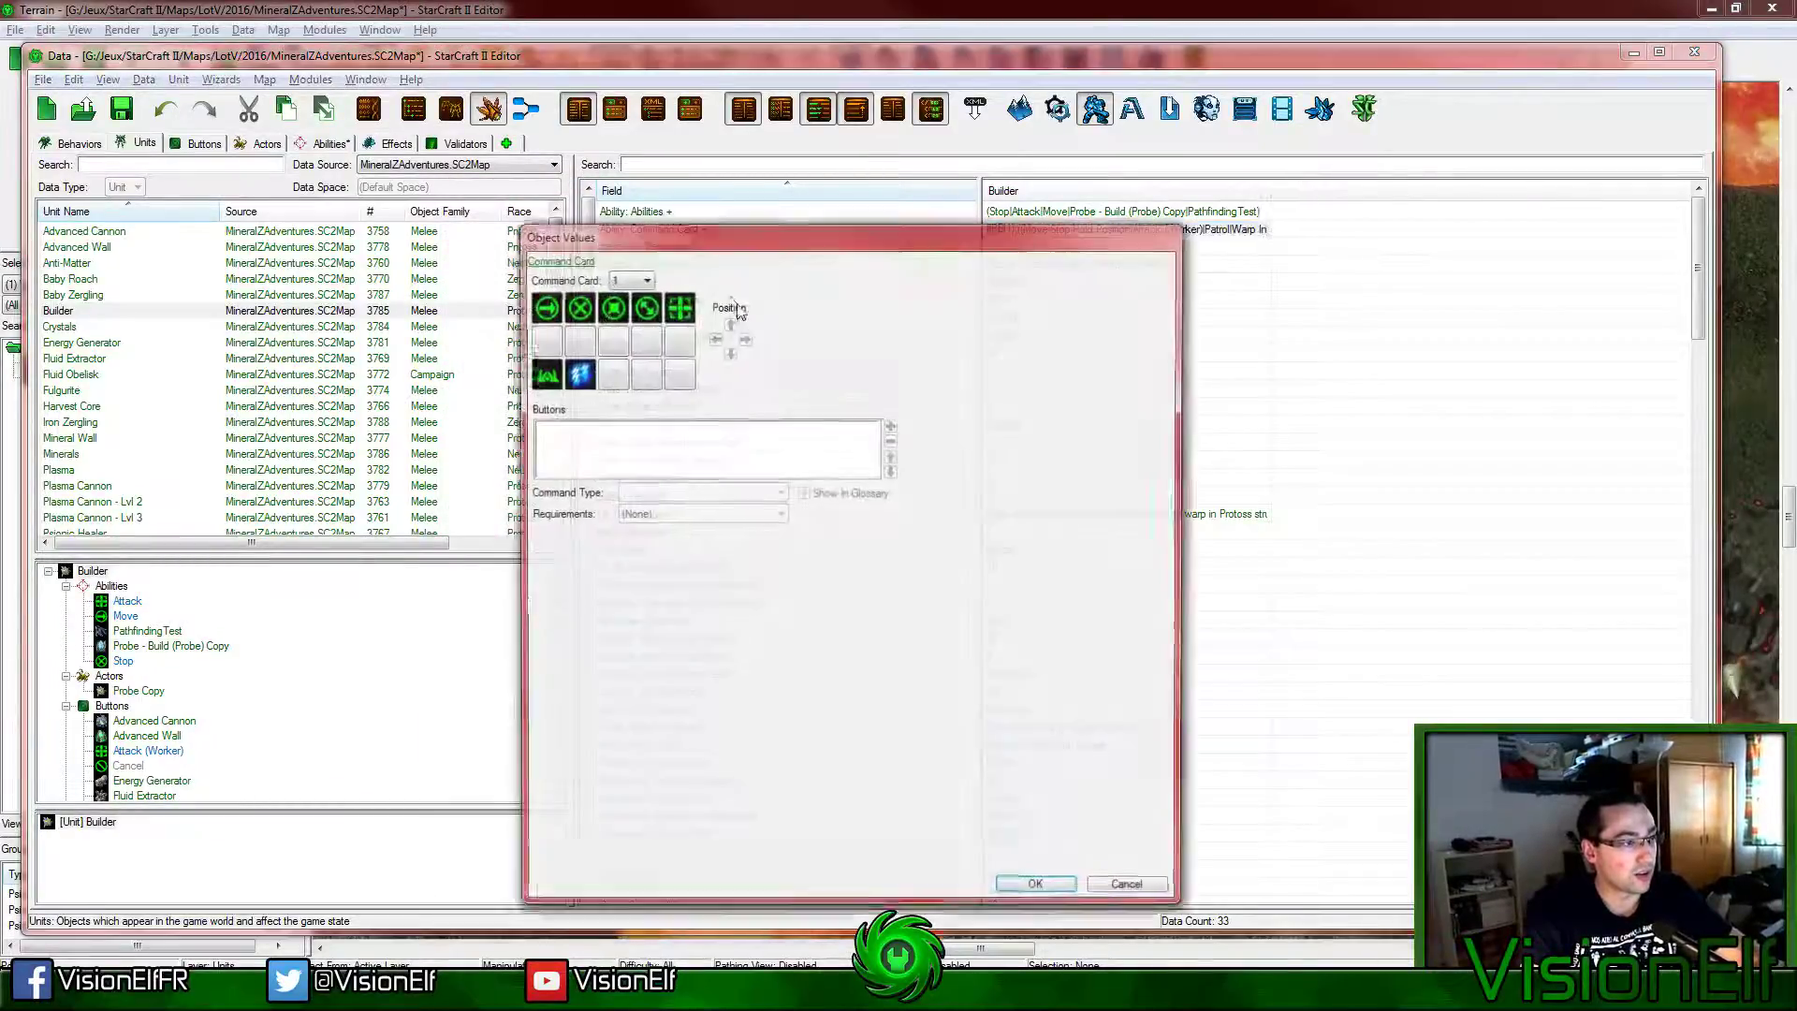
pyautogui.click(890, 426)
pyautogui.write('battery')
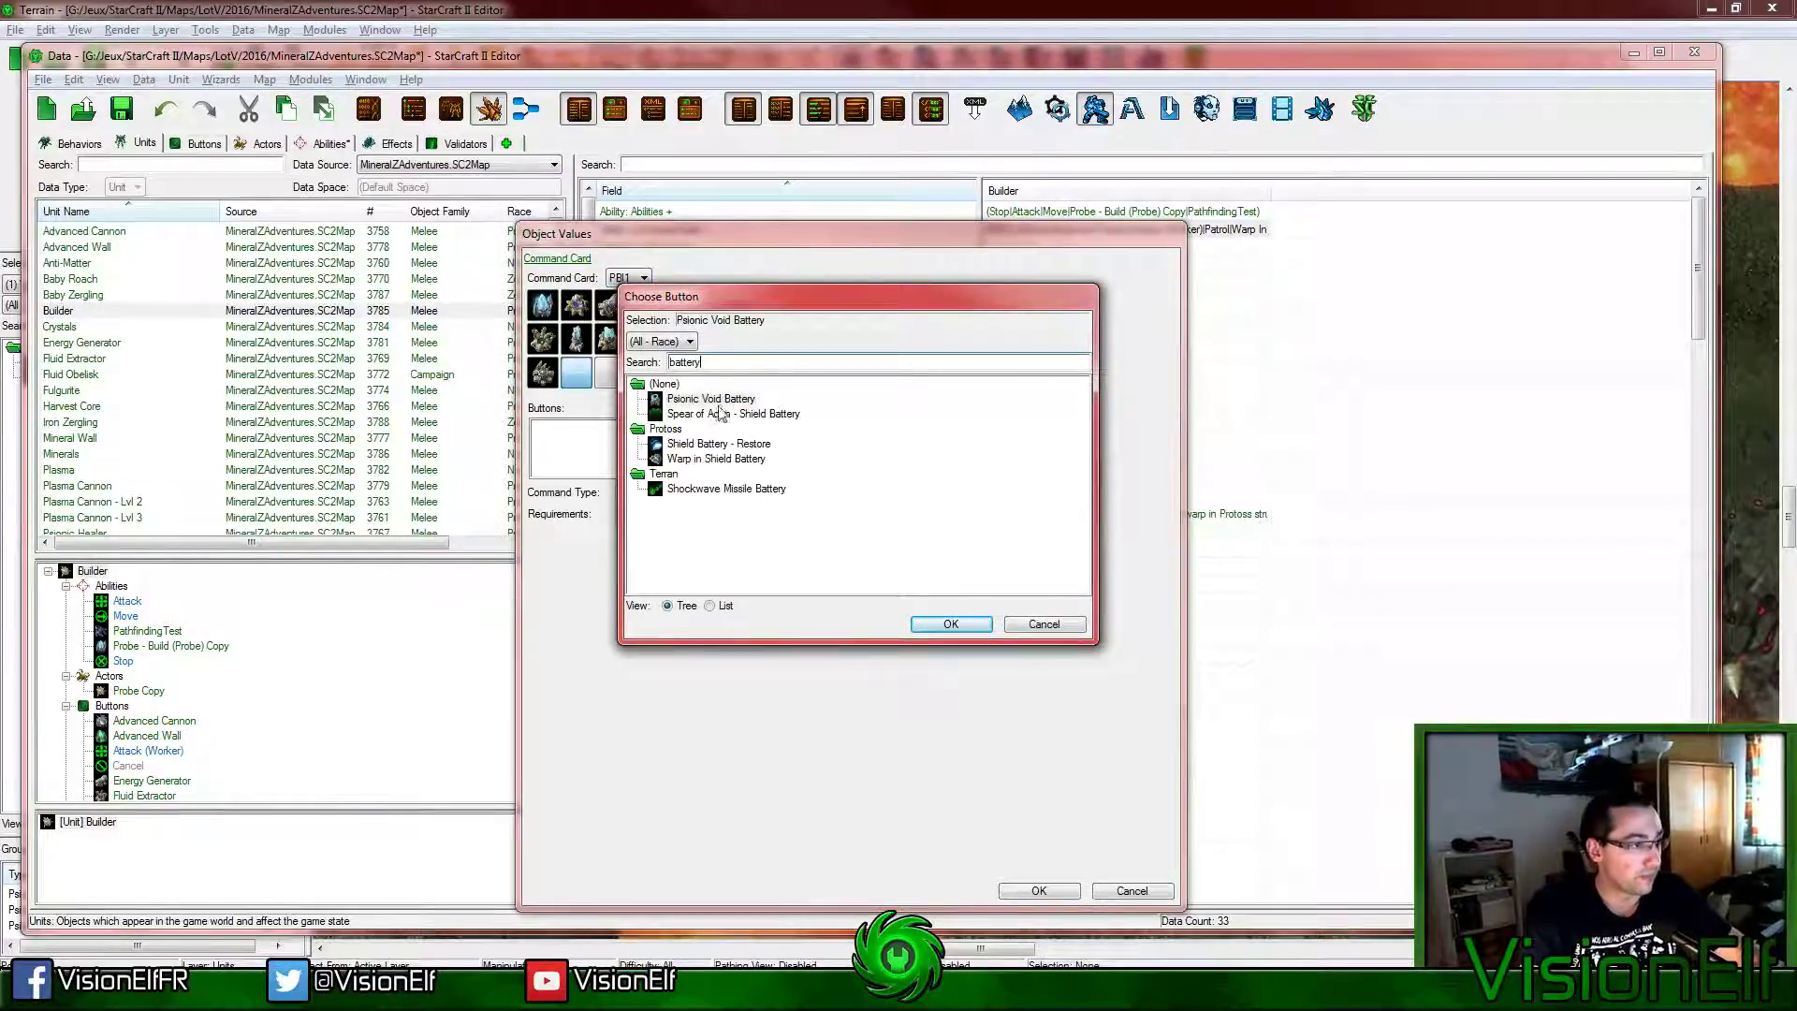
pyautogui.doubleClick(708, 400)
# Step: Make the button an ability command of Probe - Build (Probe) Copy that builds Psionic Void Battery
pyautogui.click(658, 491)
pyautogui.click(657, 530)
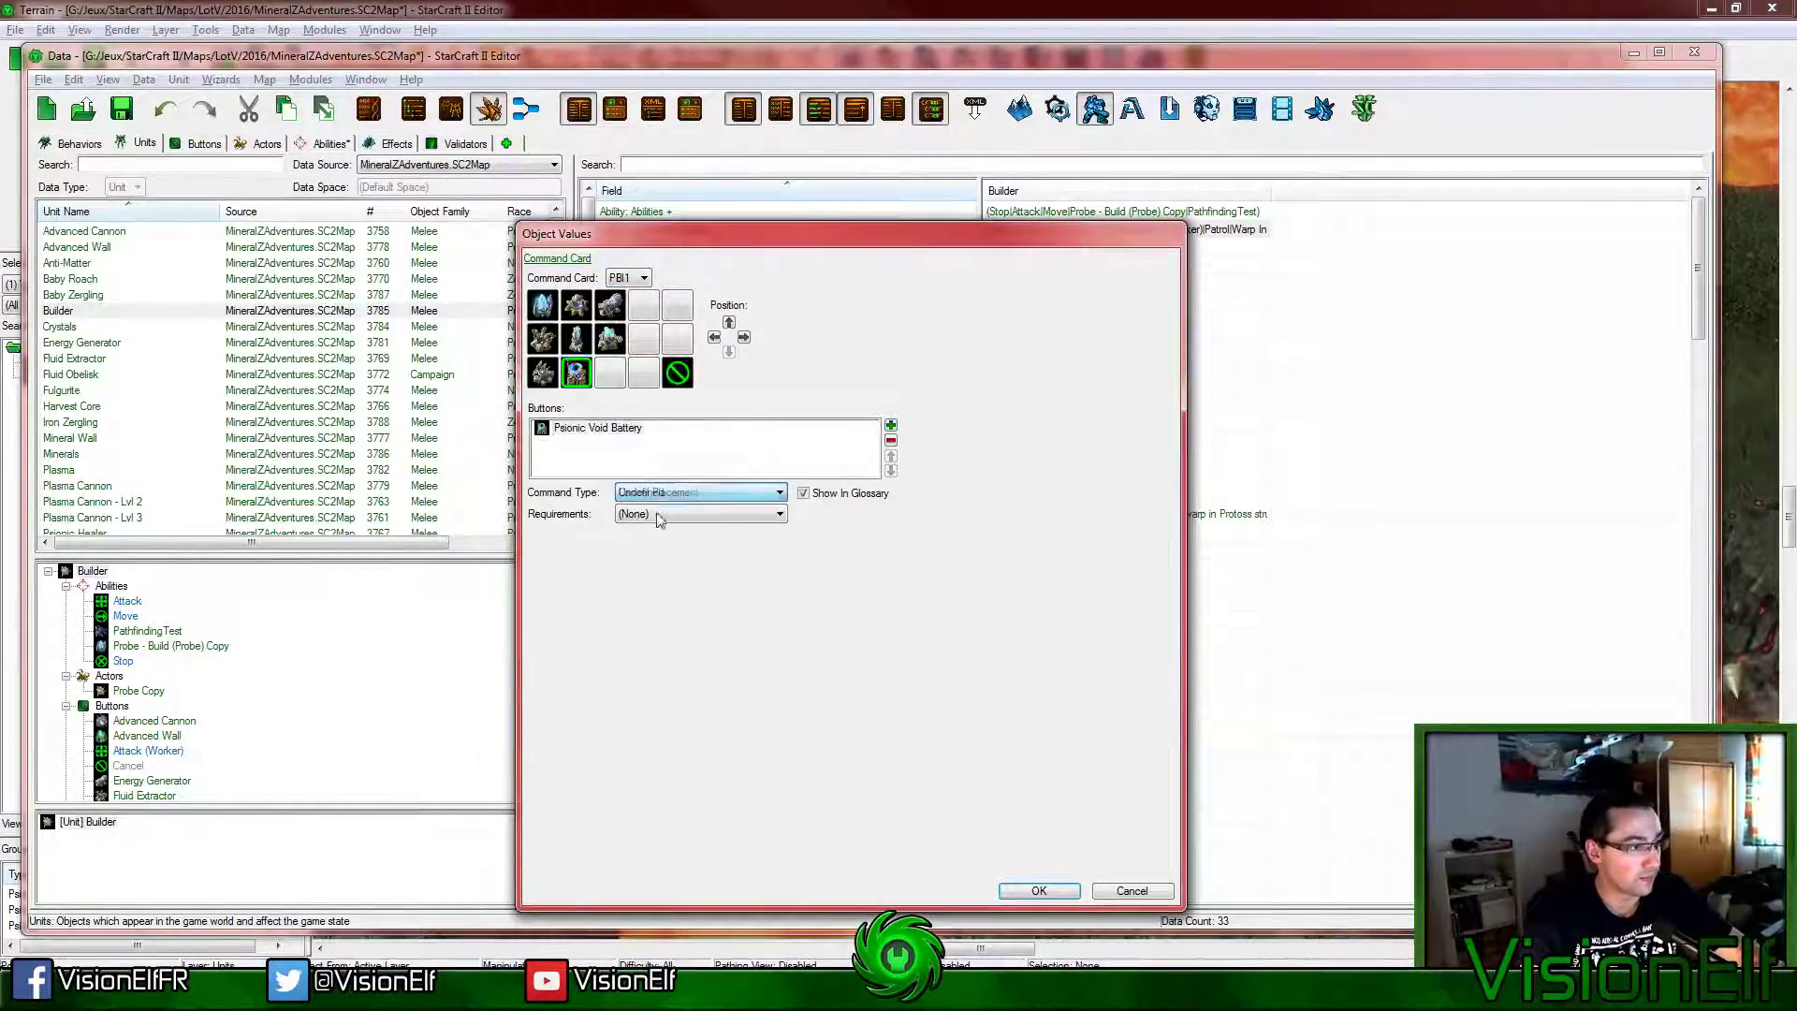
pyautogui.click(657, 515)
pyautogui.click(681, 499)
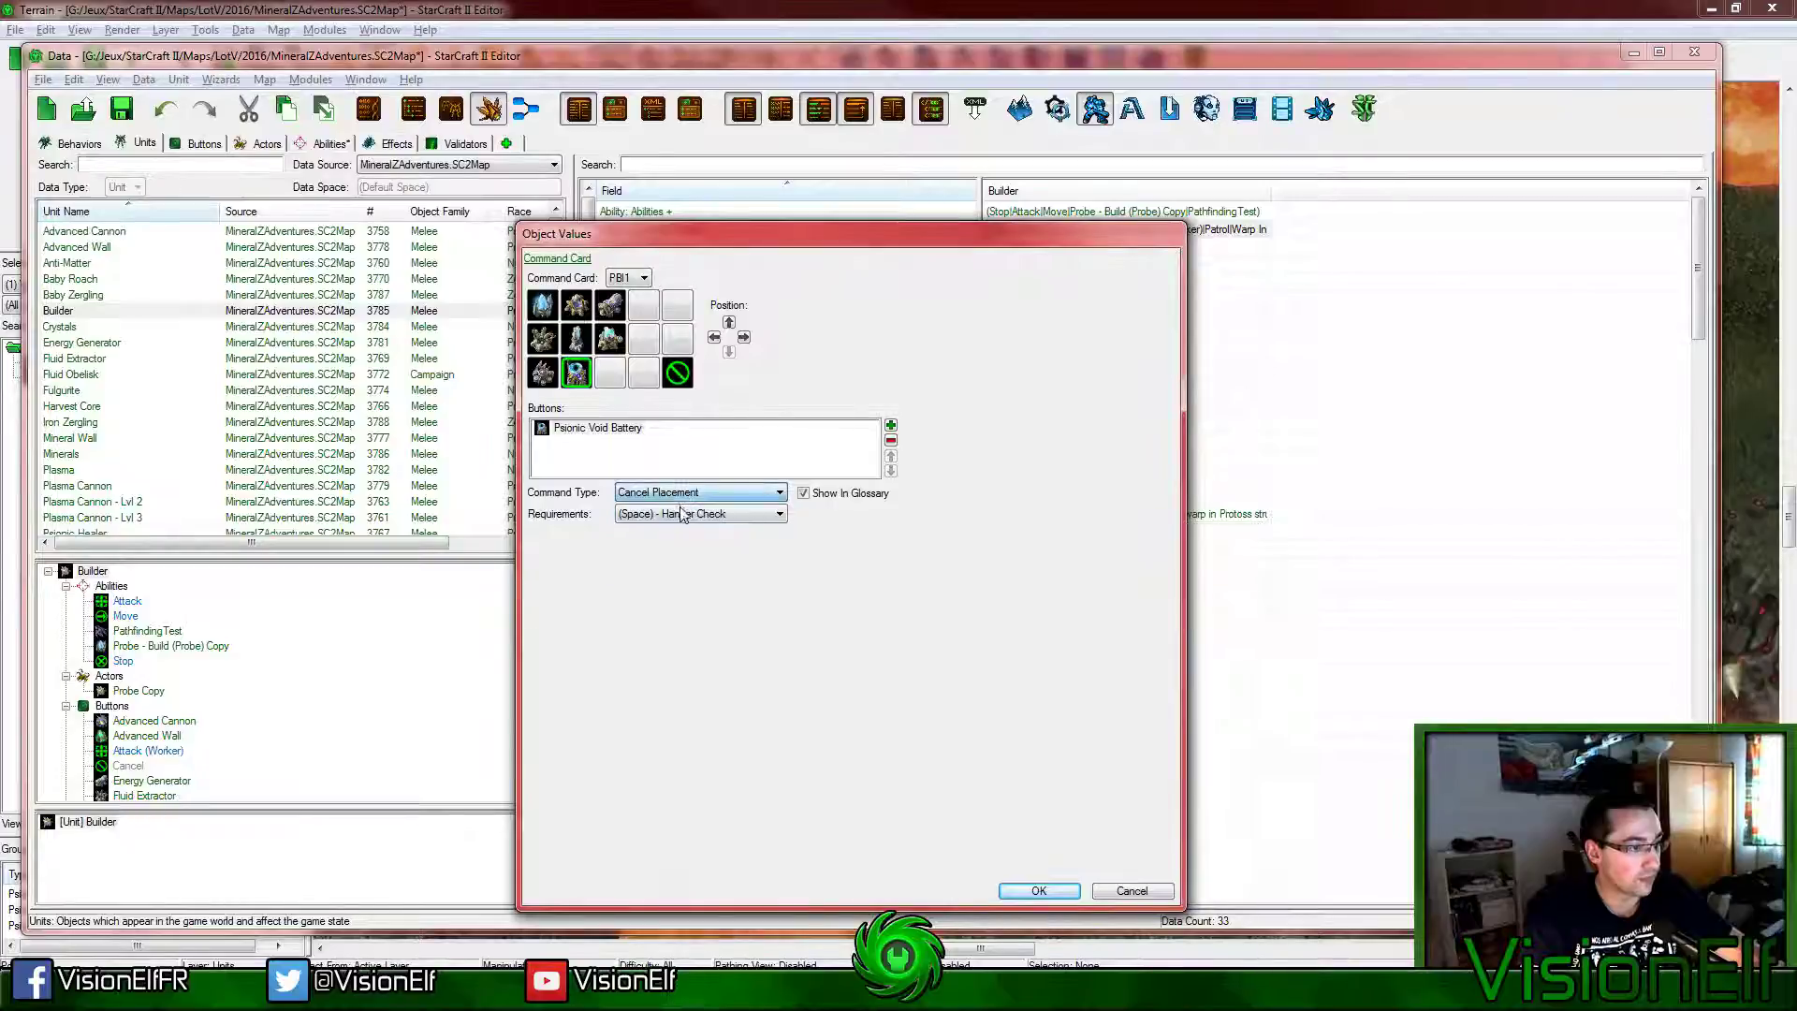
pyautogui.click(693, 491)
pyautogui.click(658, 520)
pyautogui.click(680, 514)
pyautogui.click(684, 566)
pyautogui.click(695, 536)
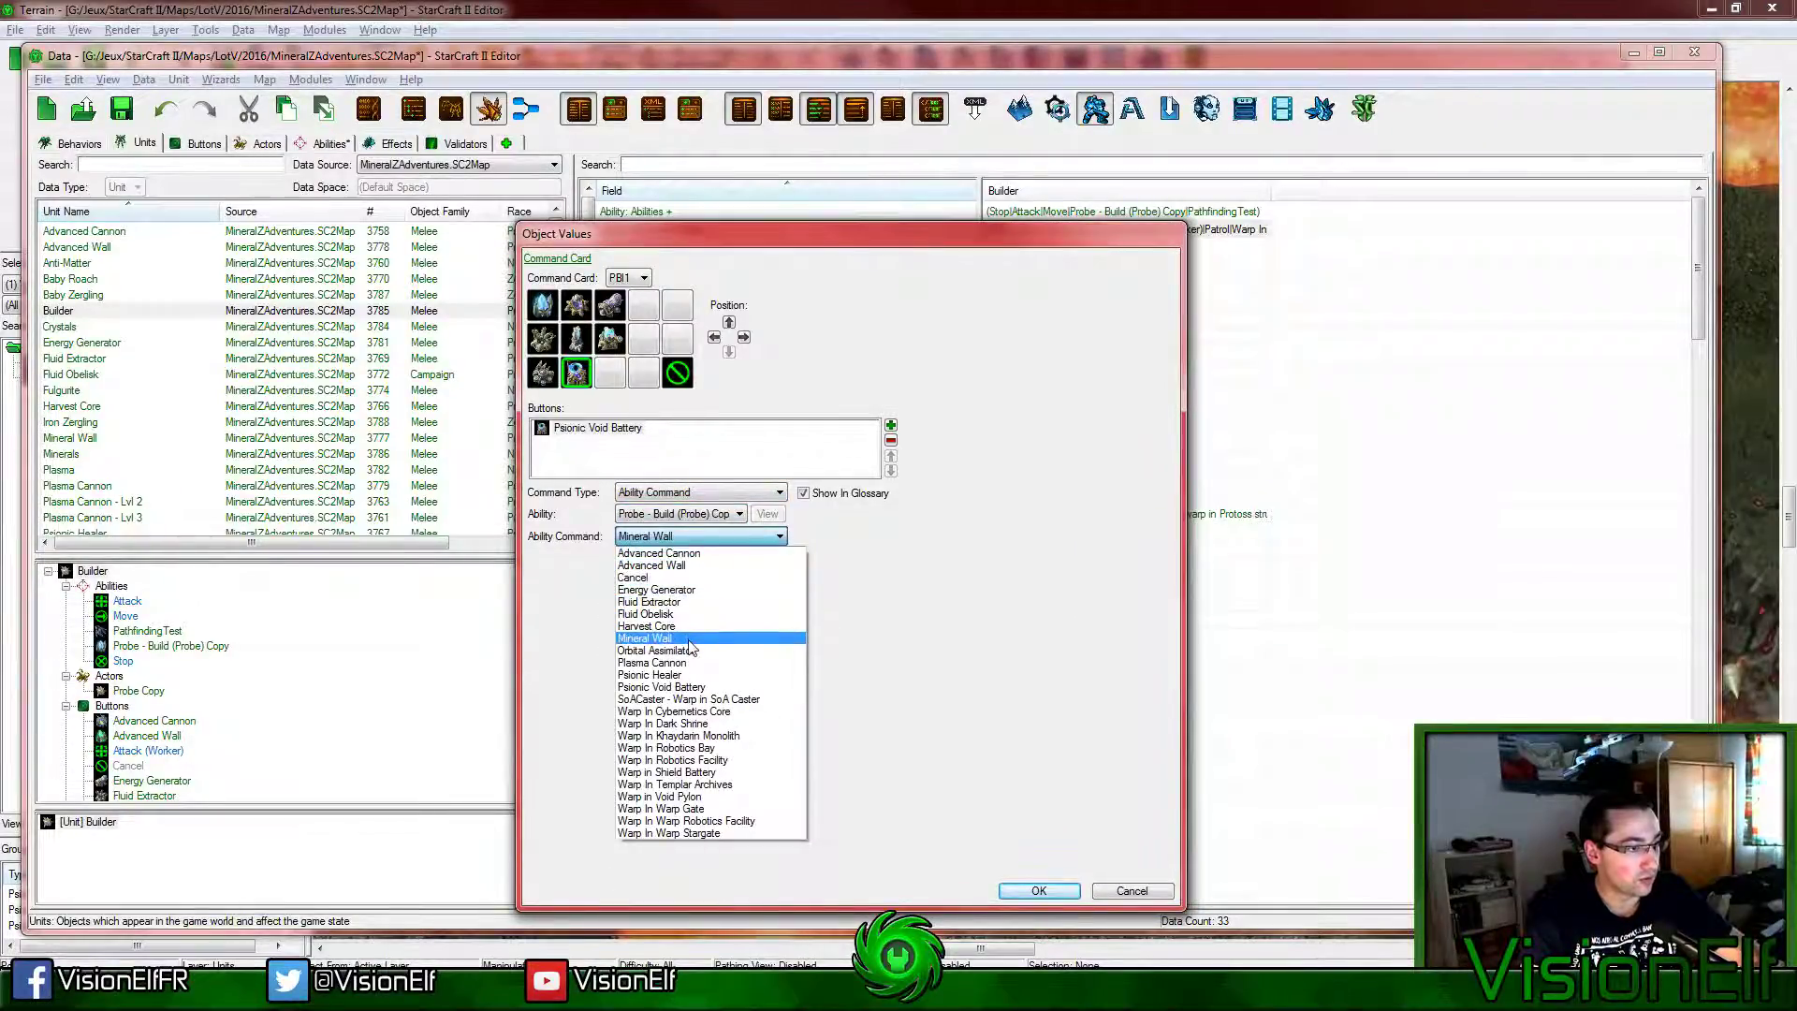
pyautogui.click(697, 687)
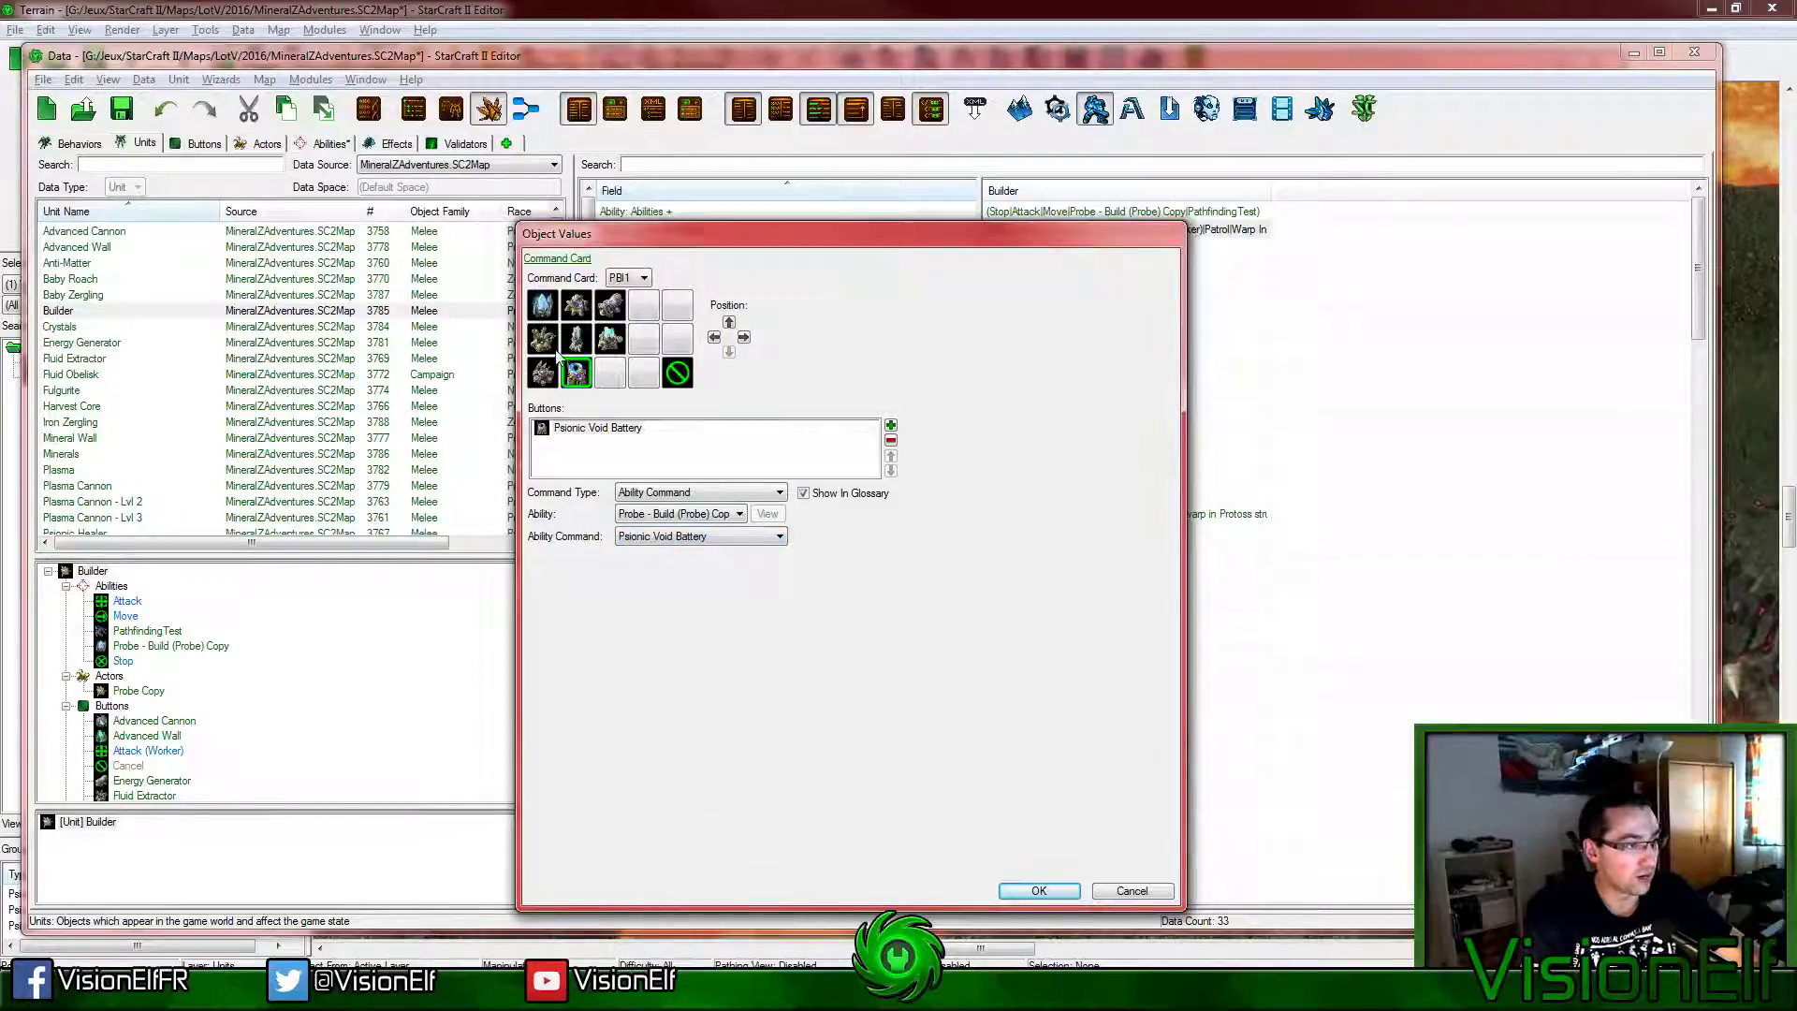
pyautogui.click(691, 492)
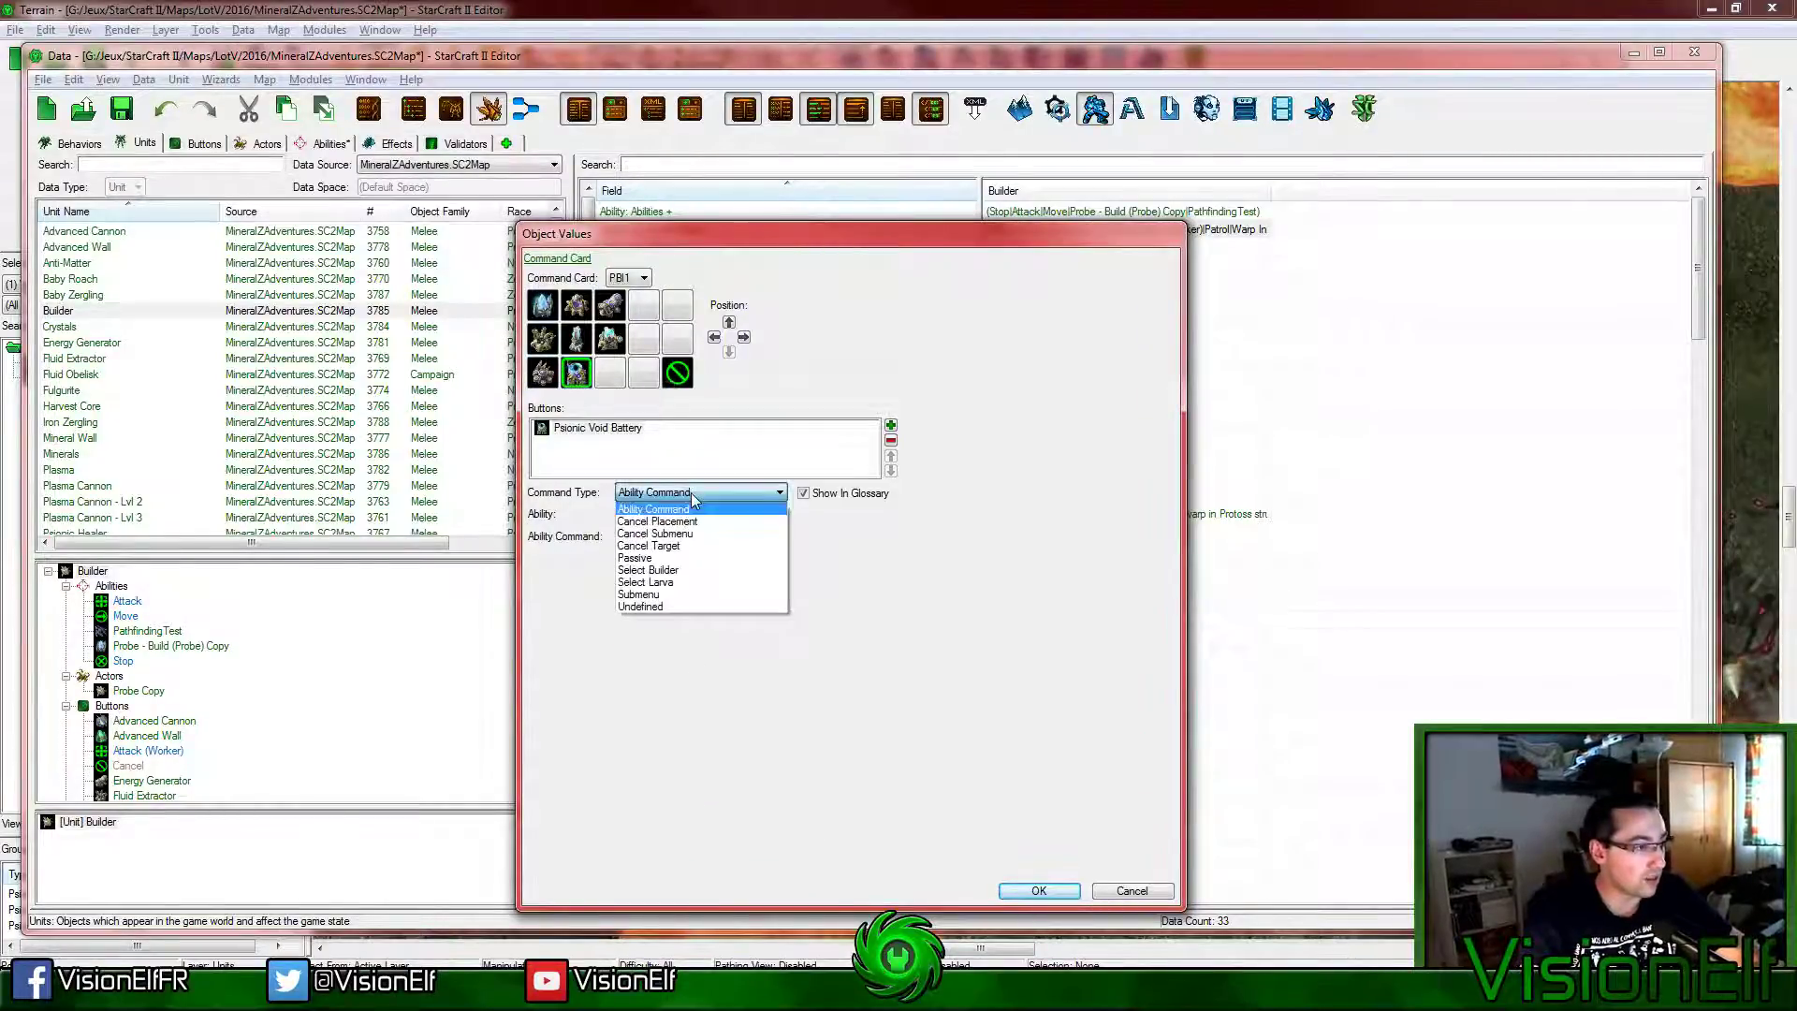
pyautogui.click(665, 504)
pyautogui.click(1039, 890)
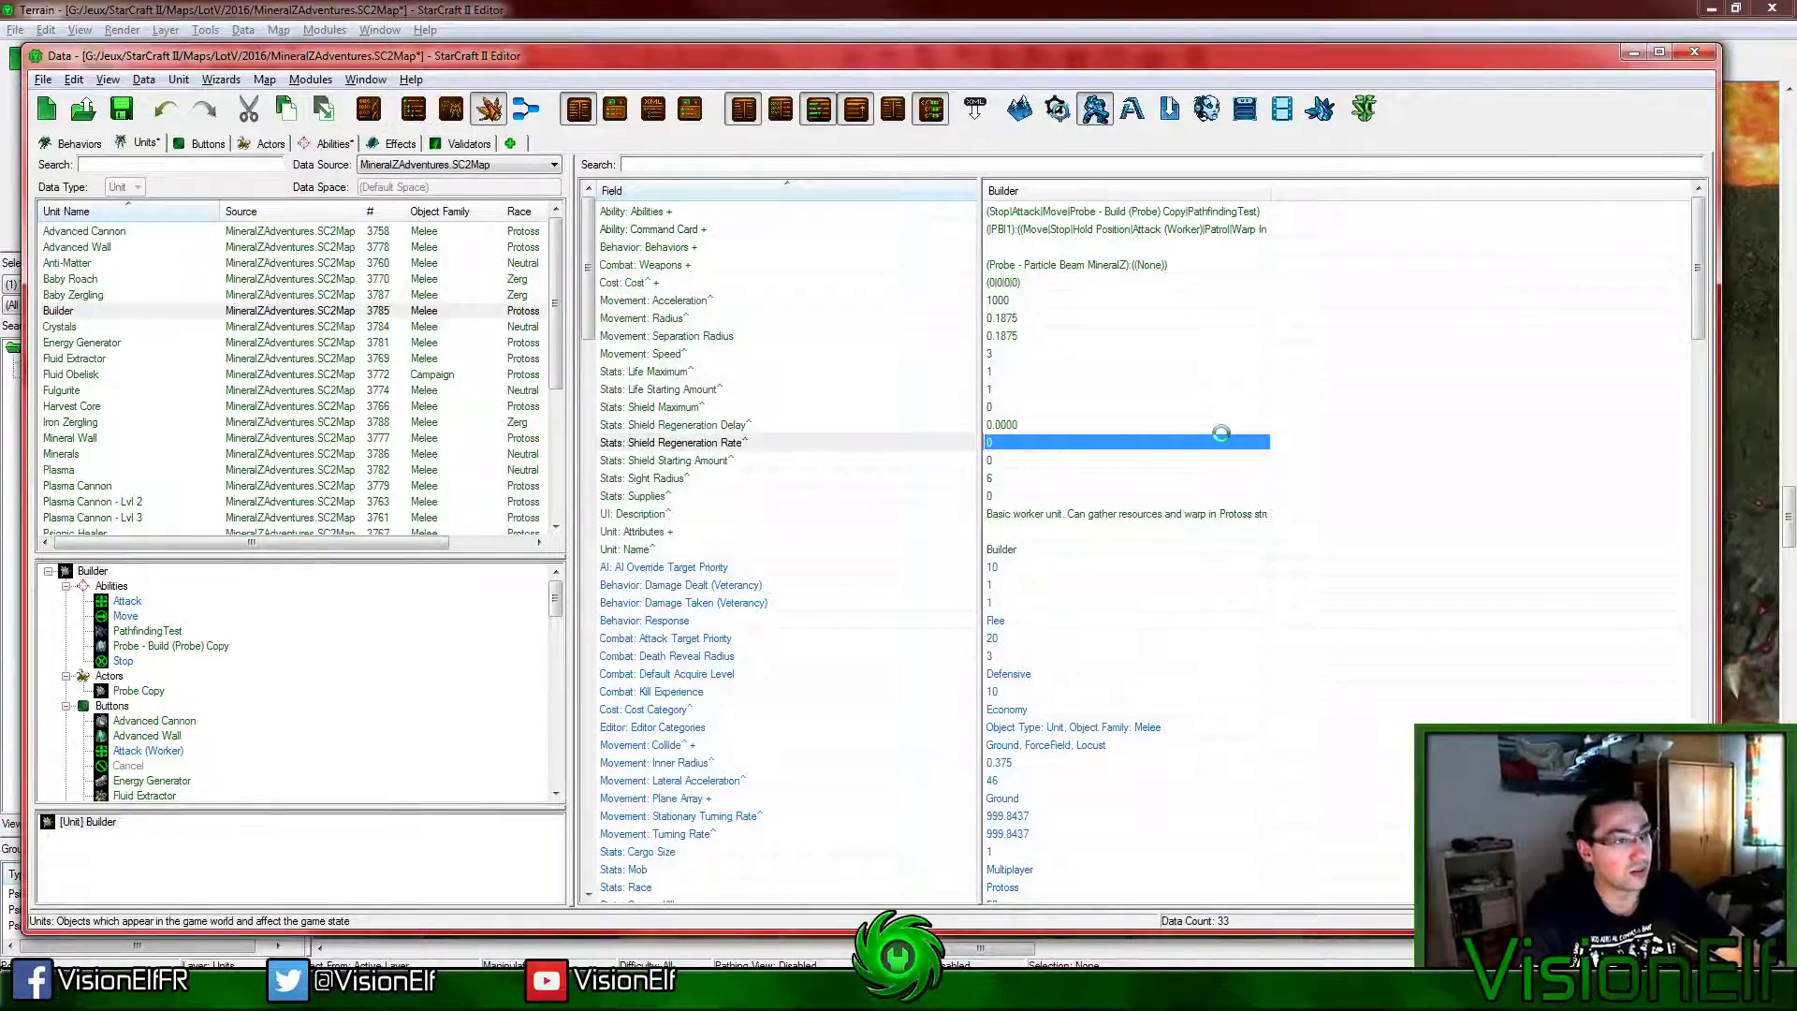
# Step: Save the map and delete the four placed Psionic Void Batteries from the terrain
pyautogui.hotkey('ctrl', 's')
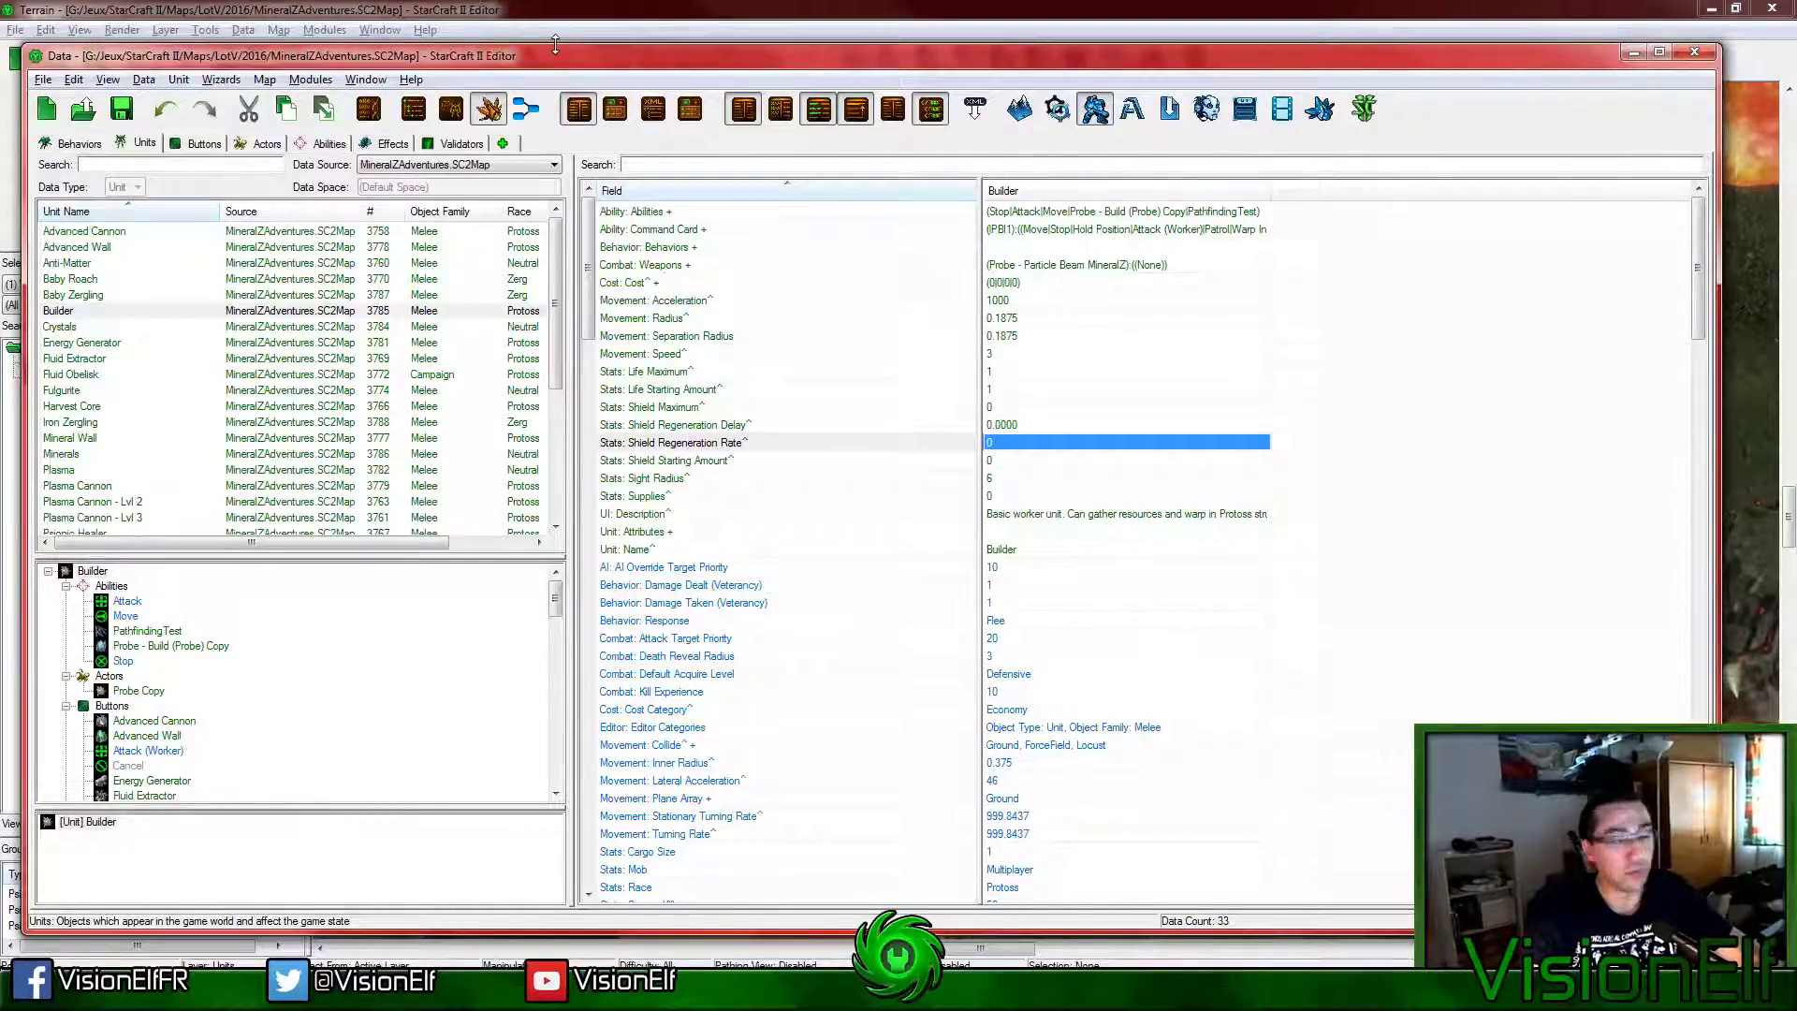
pyautogui.click(592, 33)
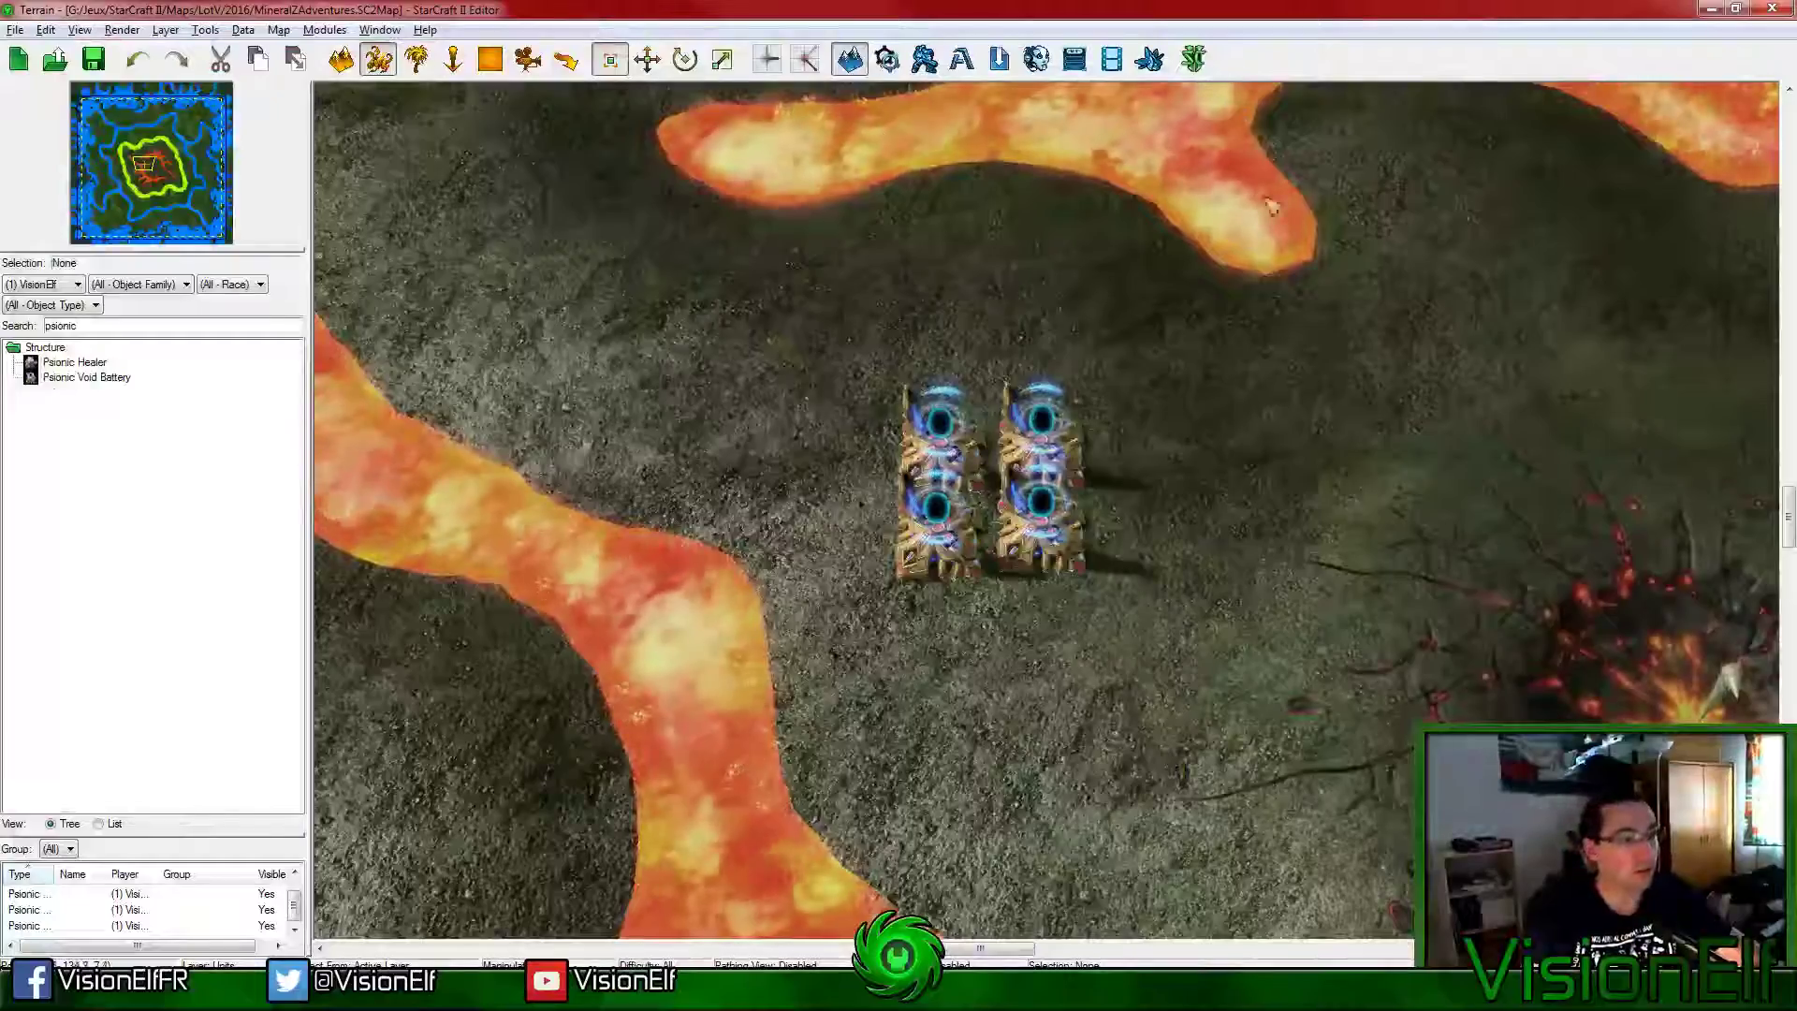
pyautogui.press('Delete')
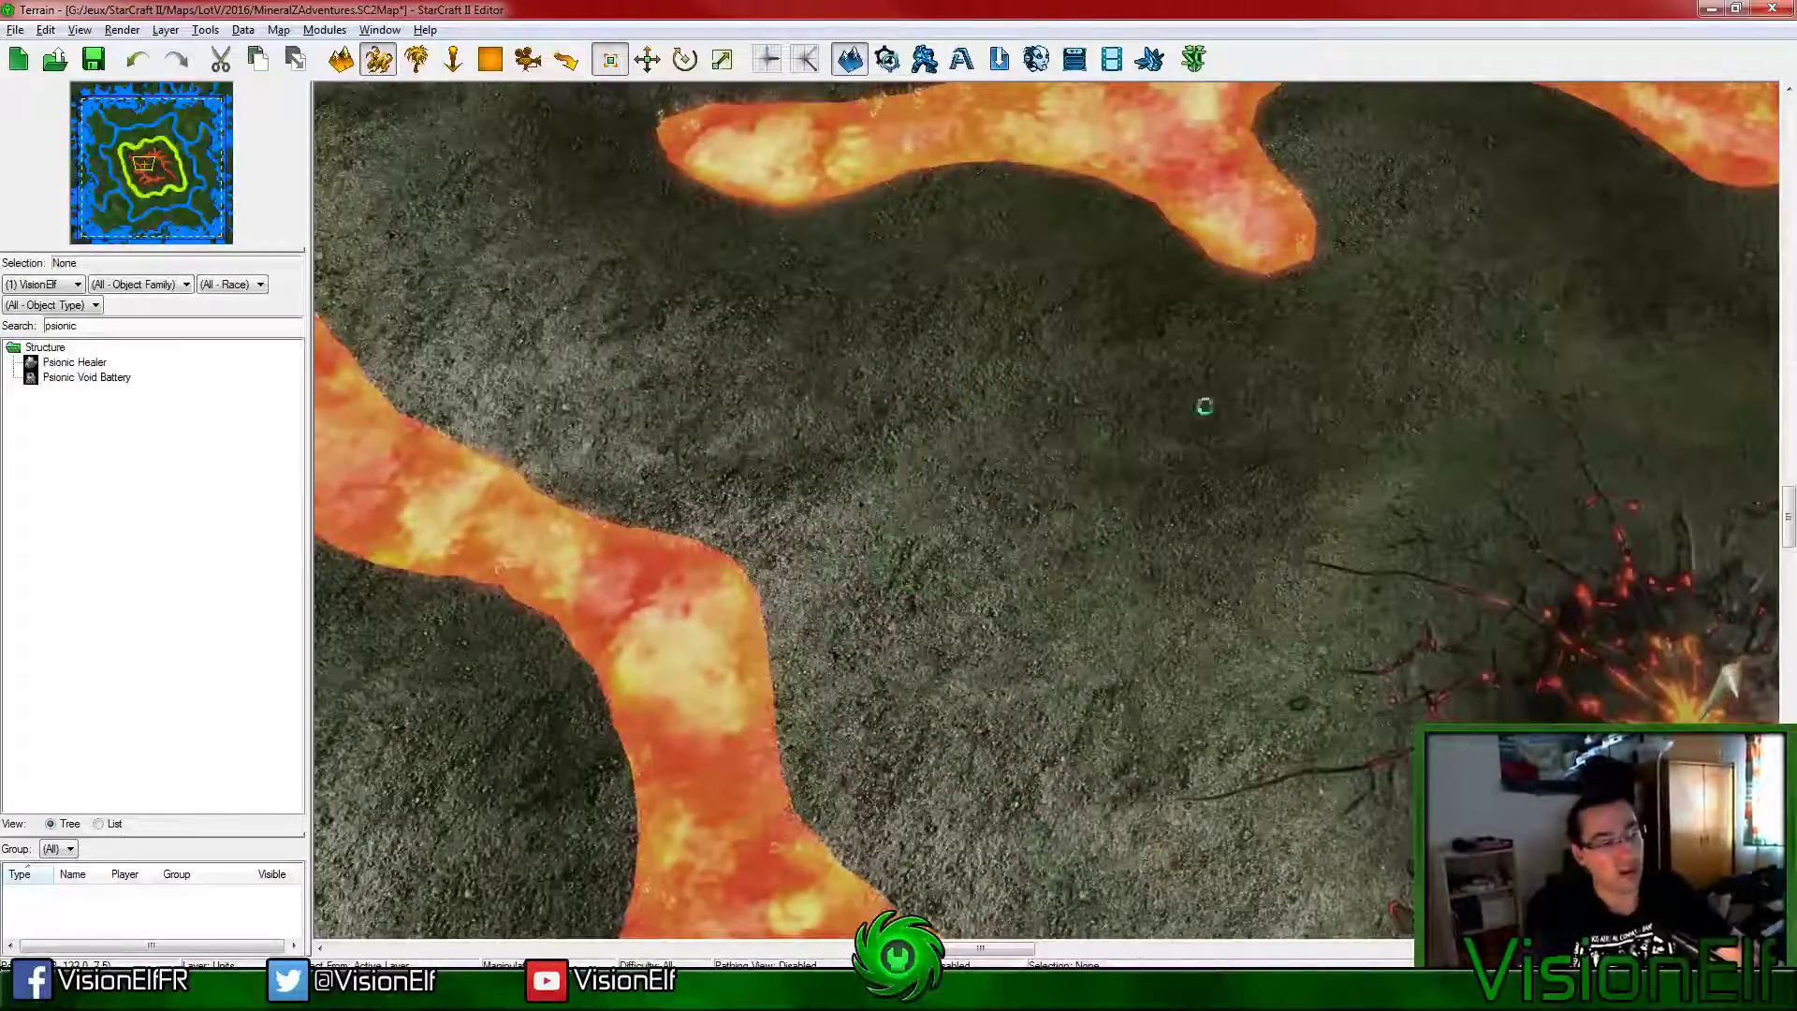
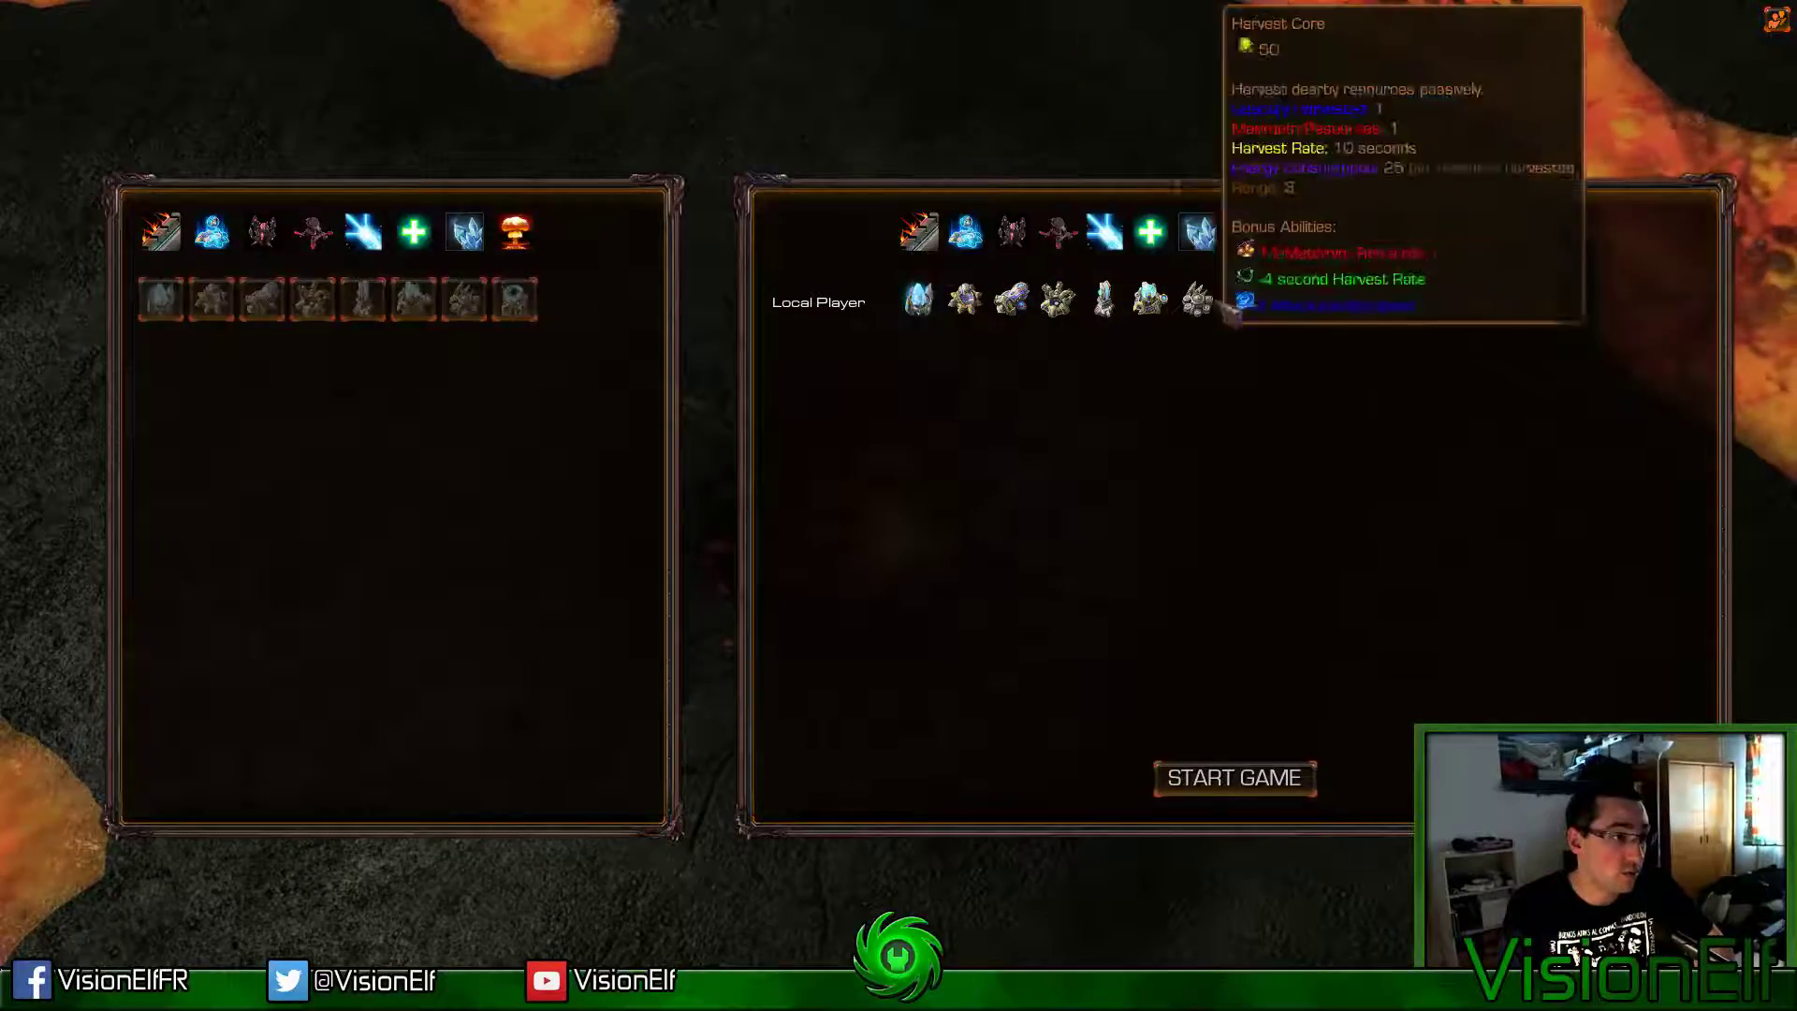
# Step: Move the Builder, try placing a Psionic Void Battery on open ground, then cancel the refused placement
pyautogui.moveTo(1231, 285)
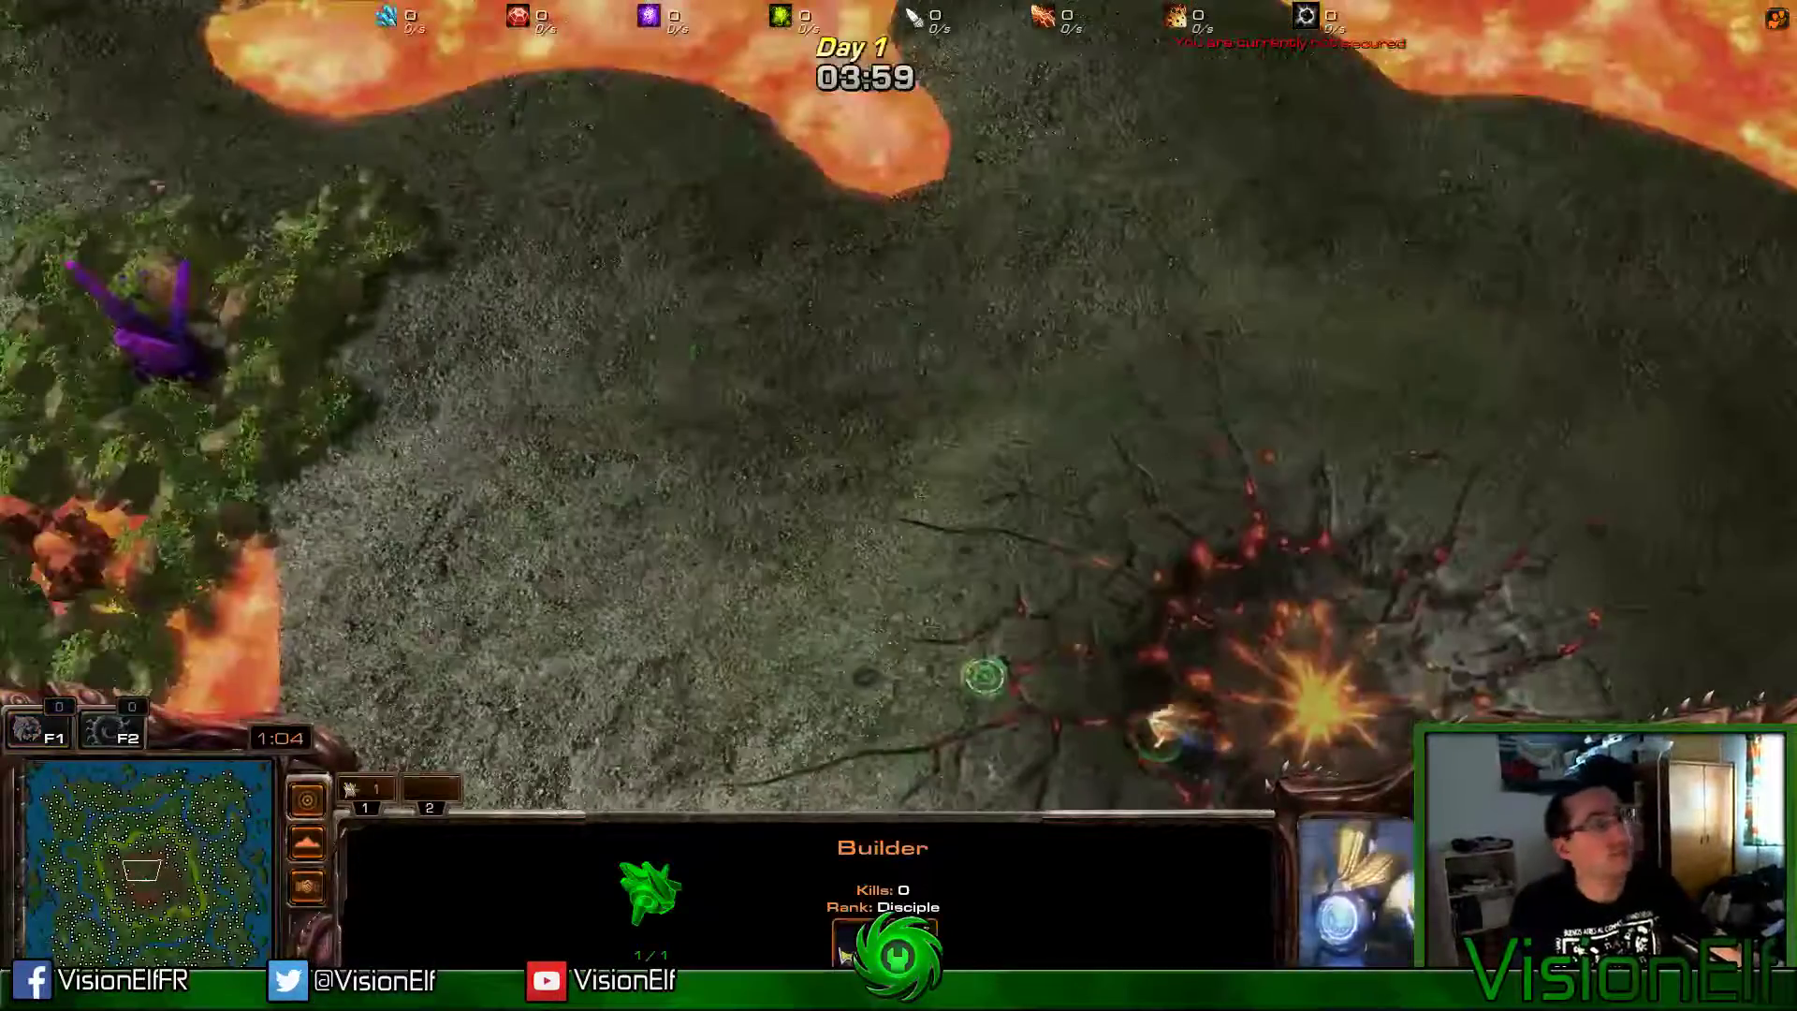
pyautogui.rightClick(686, 374)
pyautogui.click(1468, 795)
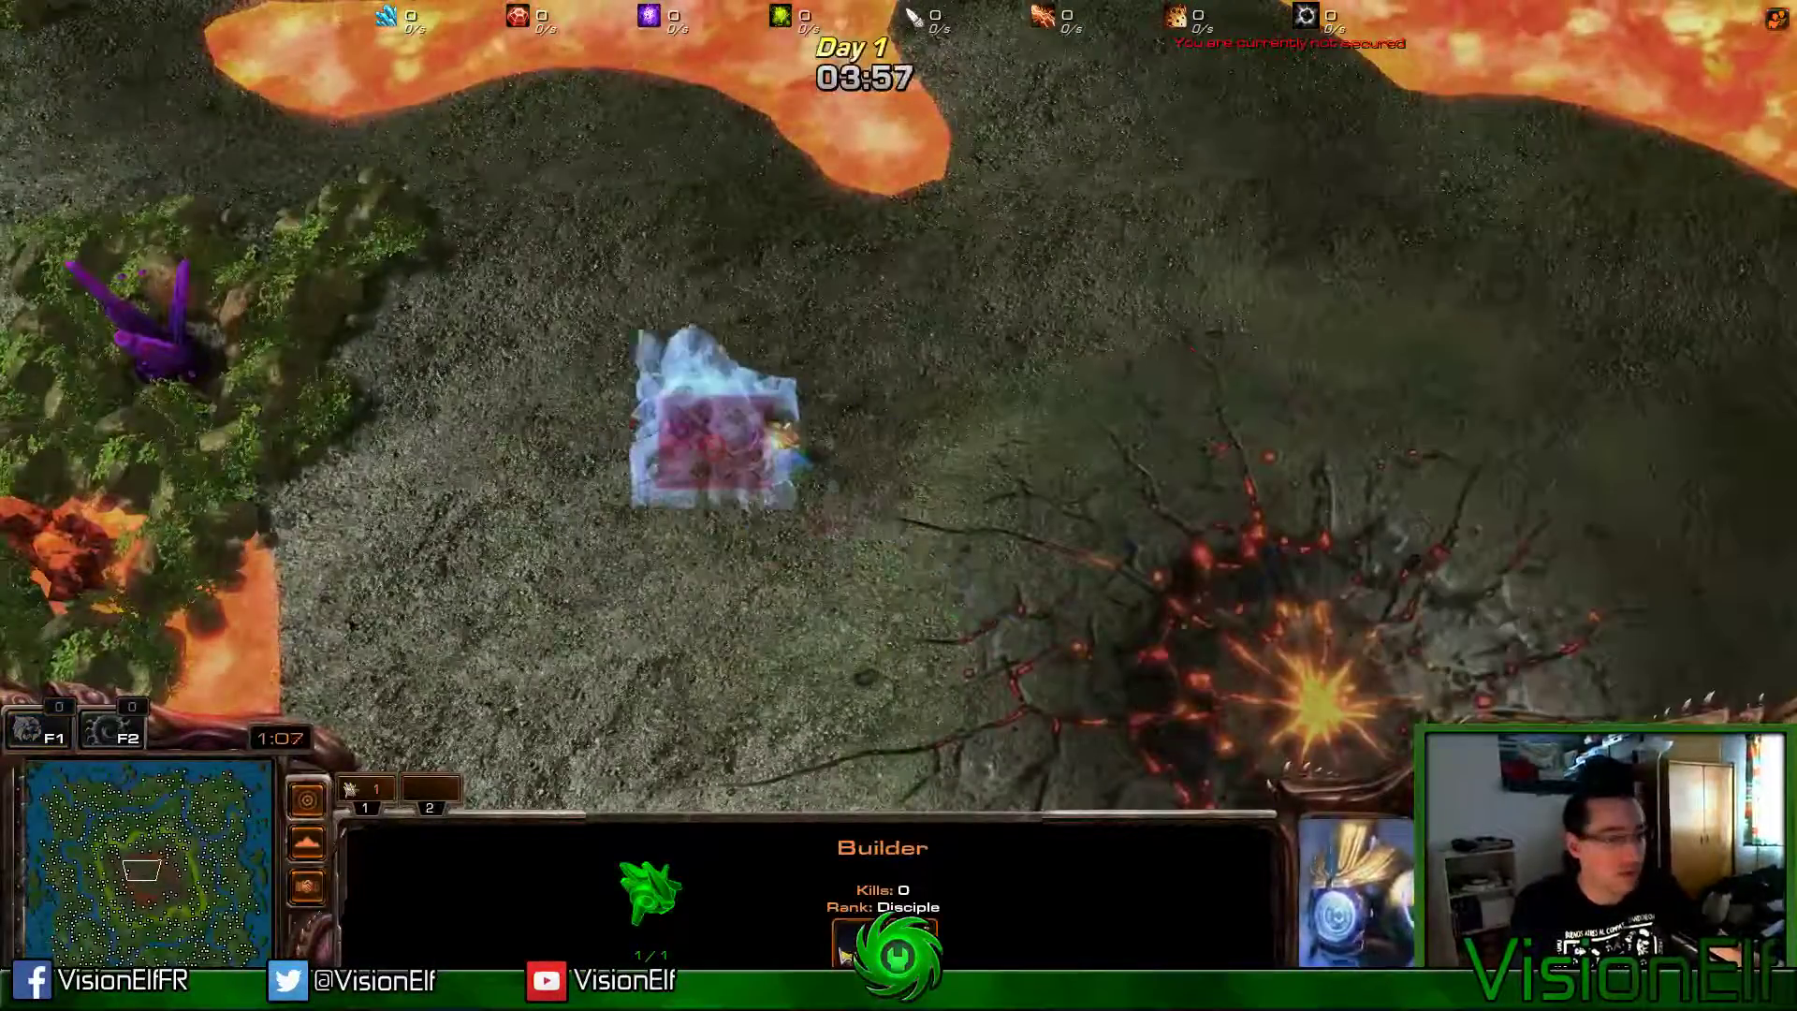
pyautogui.click(667, 393)
pyautogui.click(667, 393)
pyautogui.click(667, 393)
pyautogui.rightClick(666, 393)
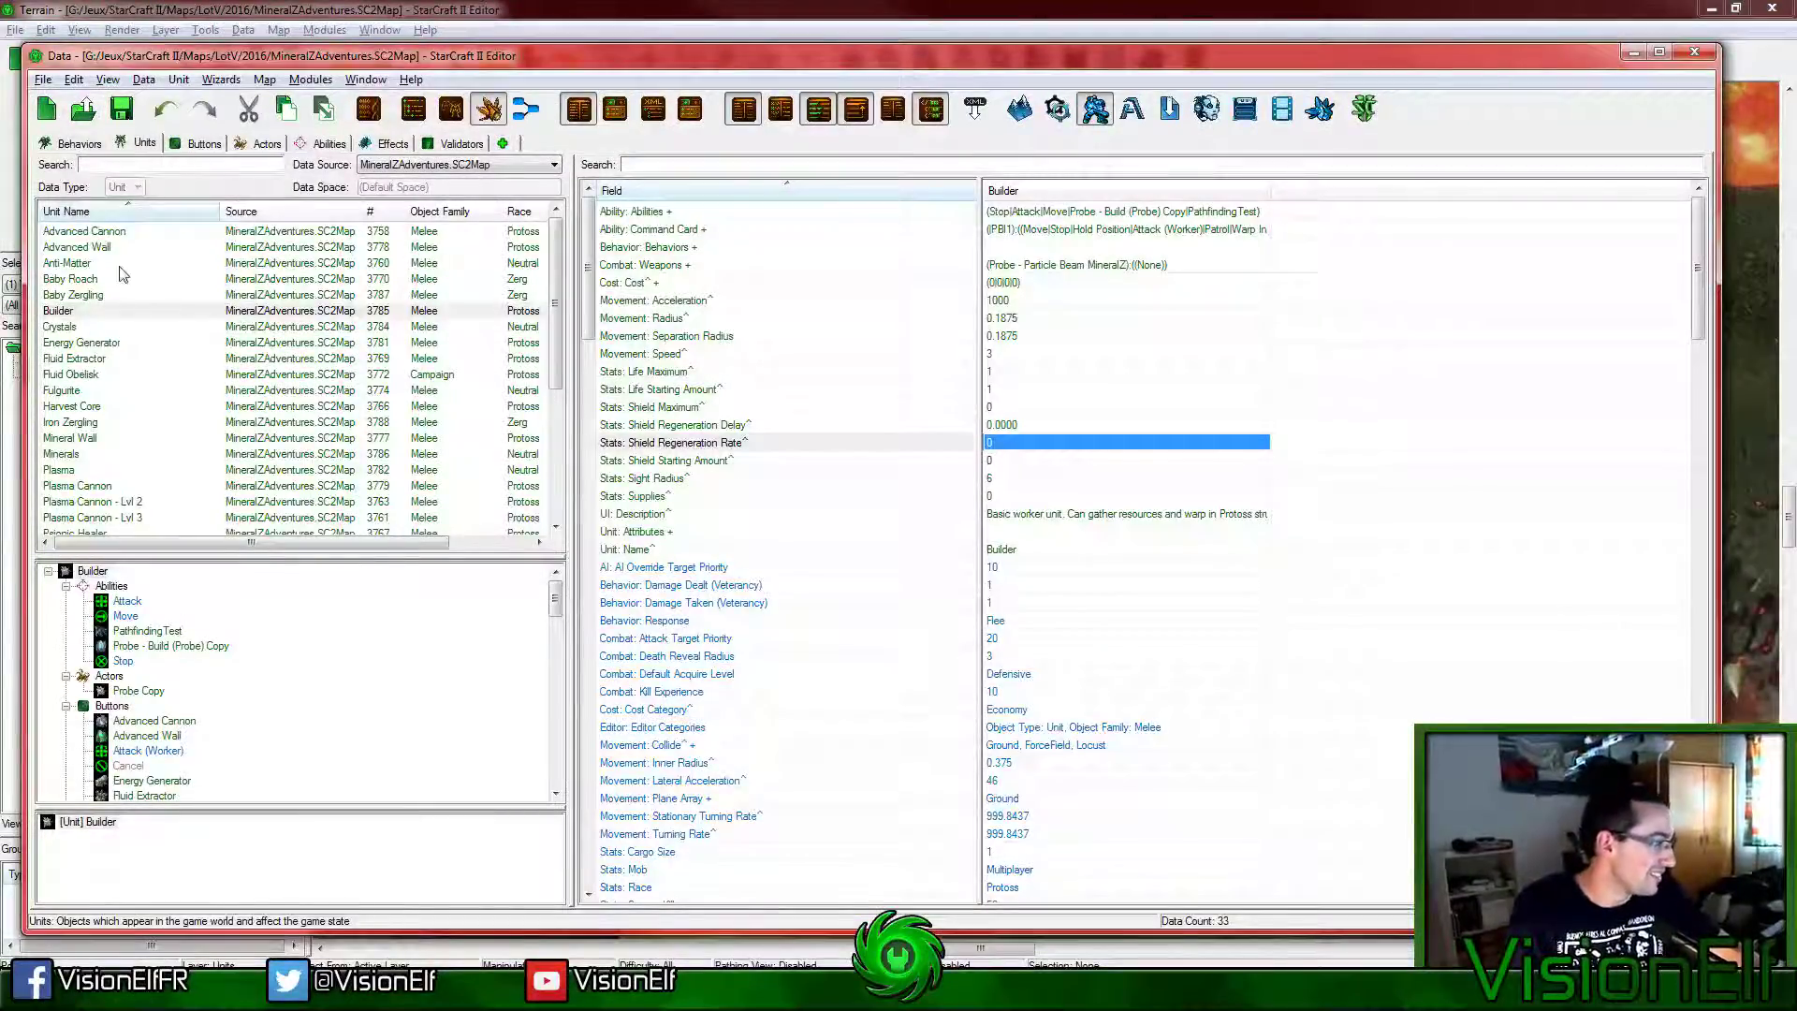
# Step: Delete the Power User (Queue) behavior from the Psionic Void Battery's Behaviors
pyautogui.scroll(-4, 126, 380)
pyautogui.click(126, 360)
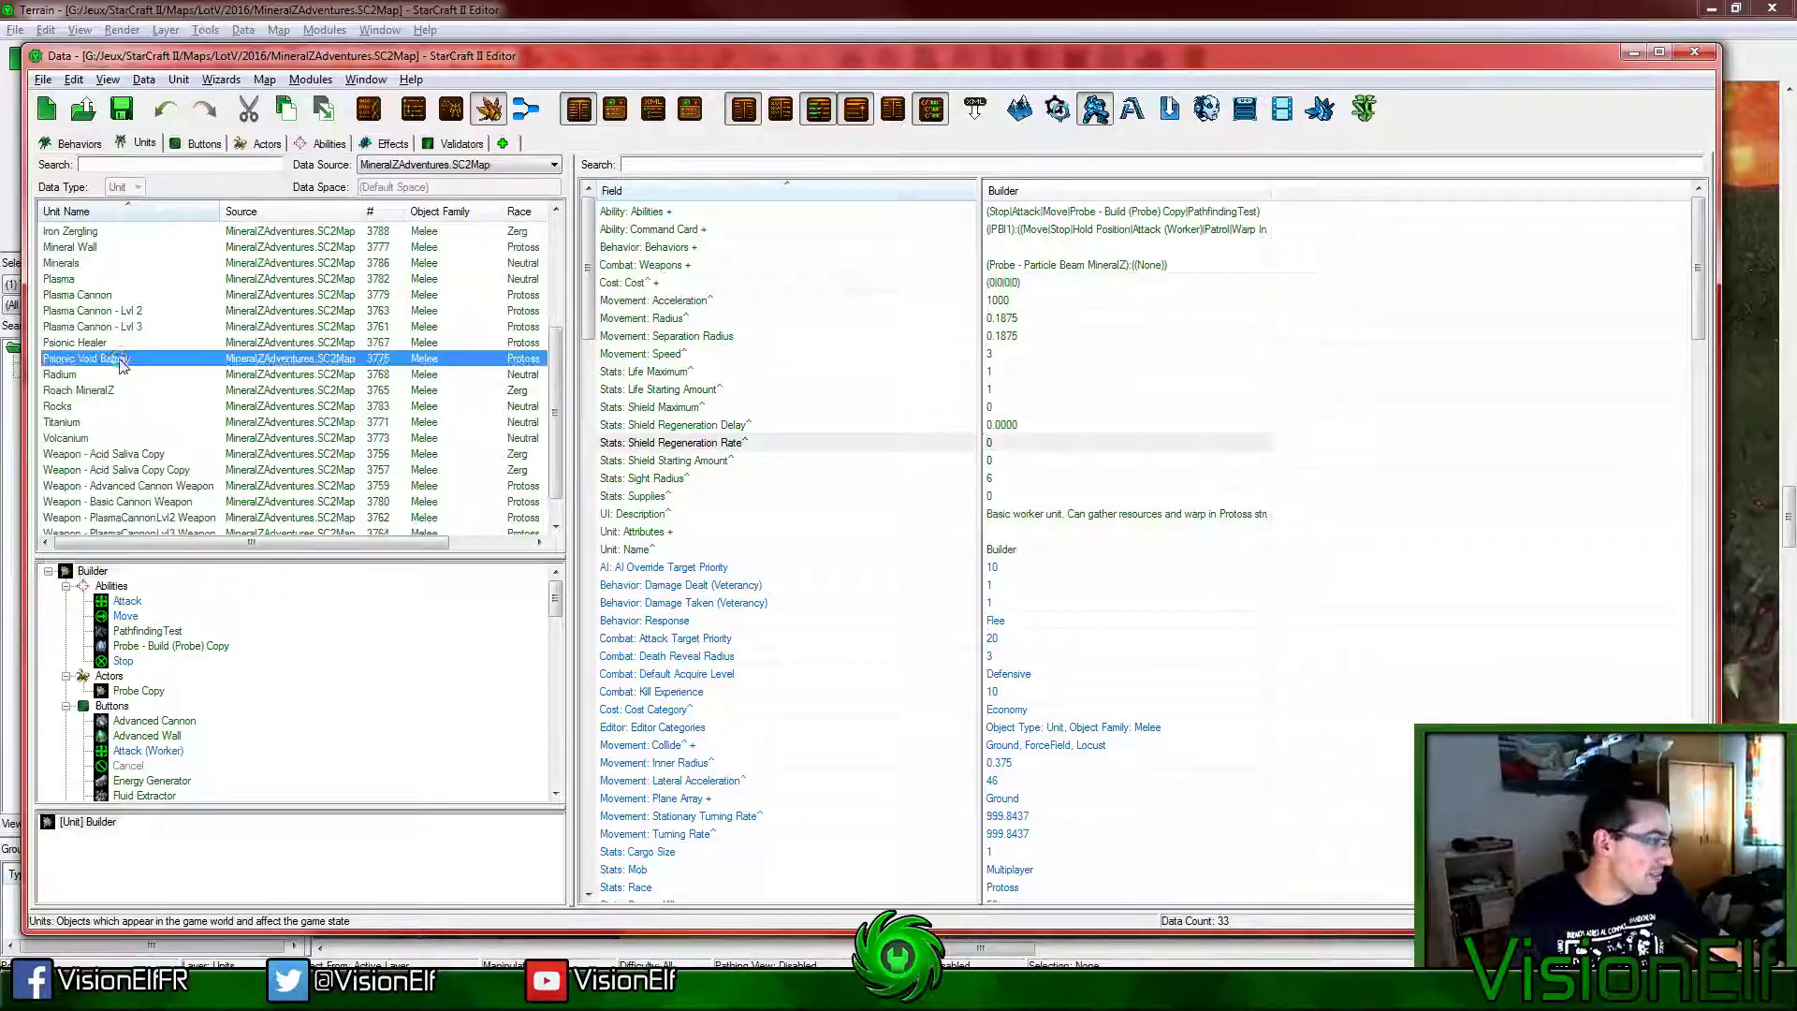
pyautogui.click(1107, 372)
pyautogui.doubleClick(1131, 496)
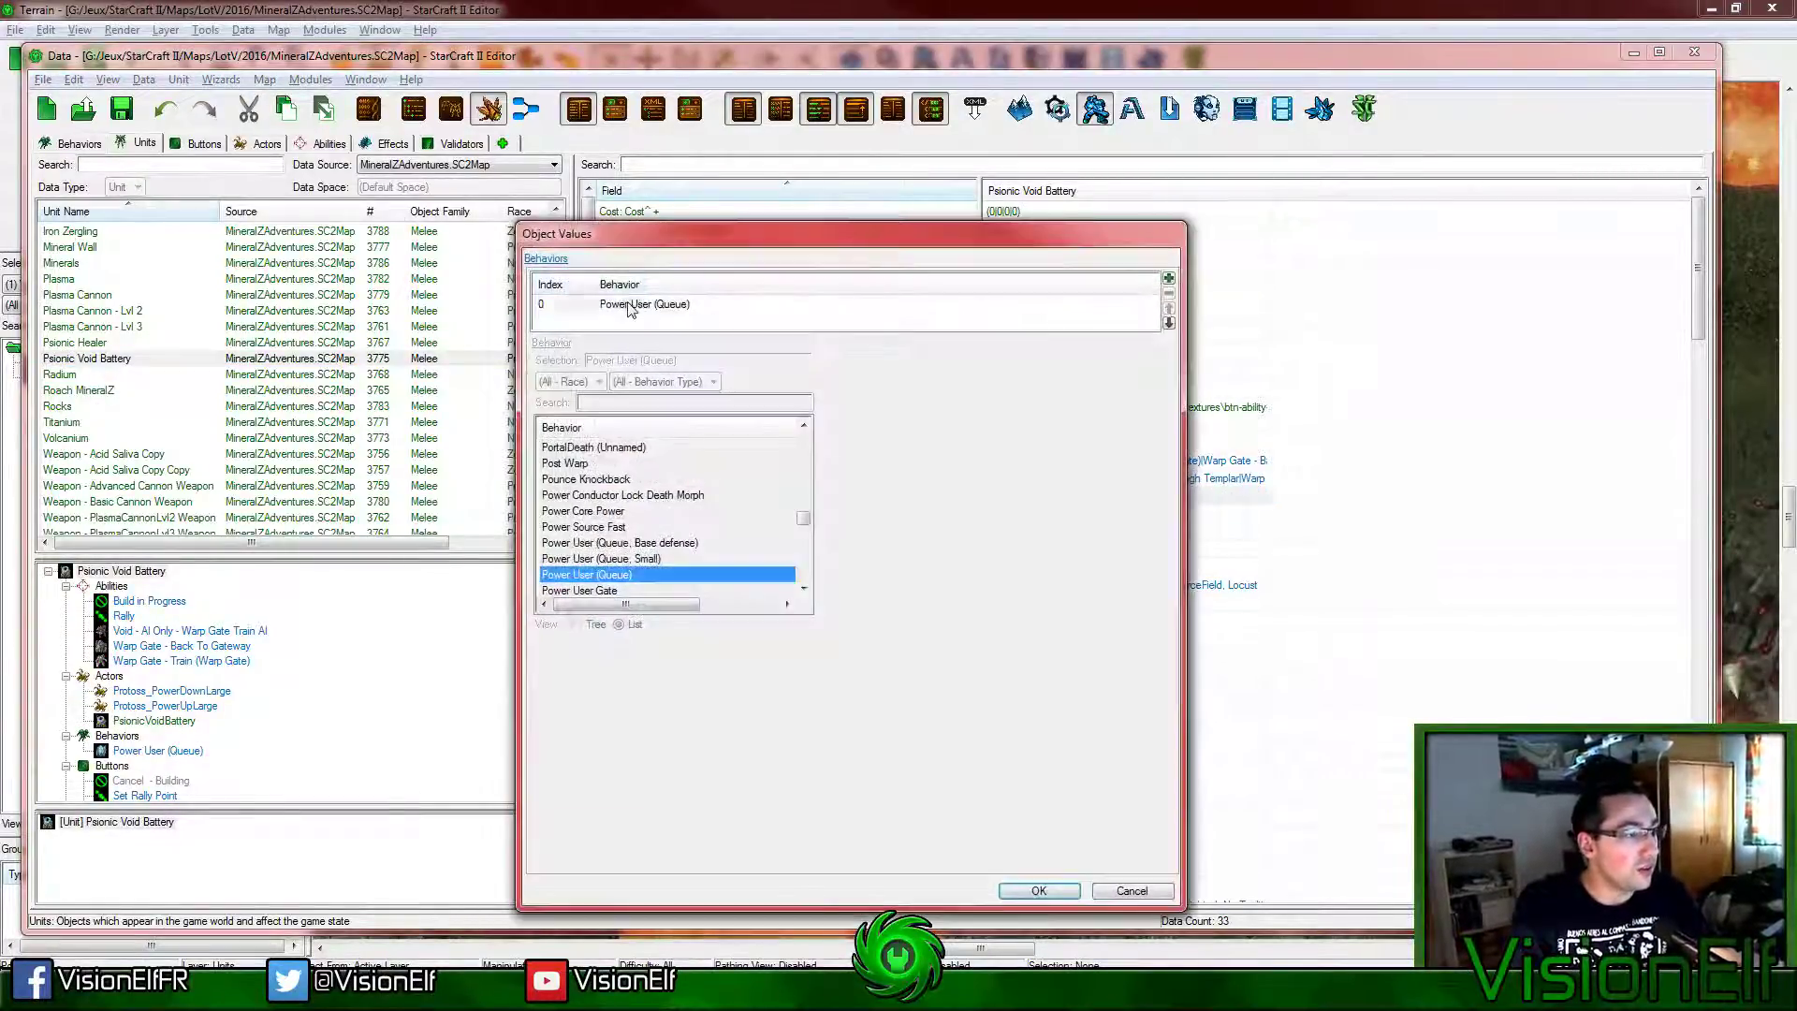
pyautogui.click(630, 310)
pyautogui.press('Delete')
pyautogui.click(1053, 887)
# Step: Remove the warp-gate abilities from the battery's Abilities list
pyautogui.doubleClick(1067, 478)
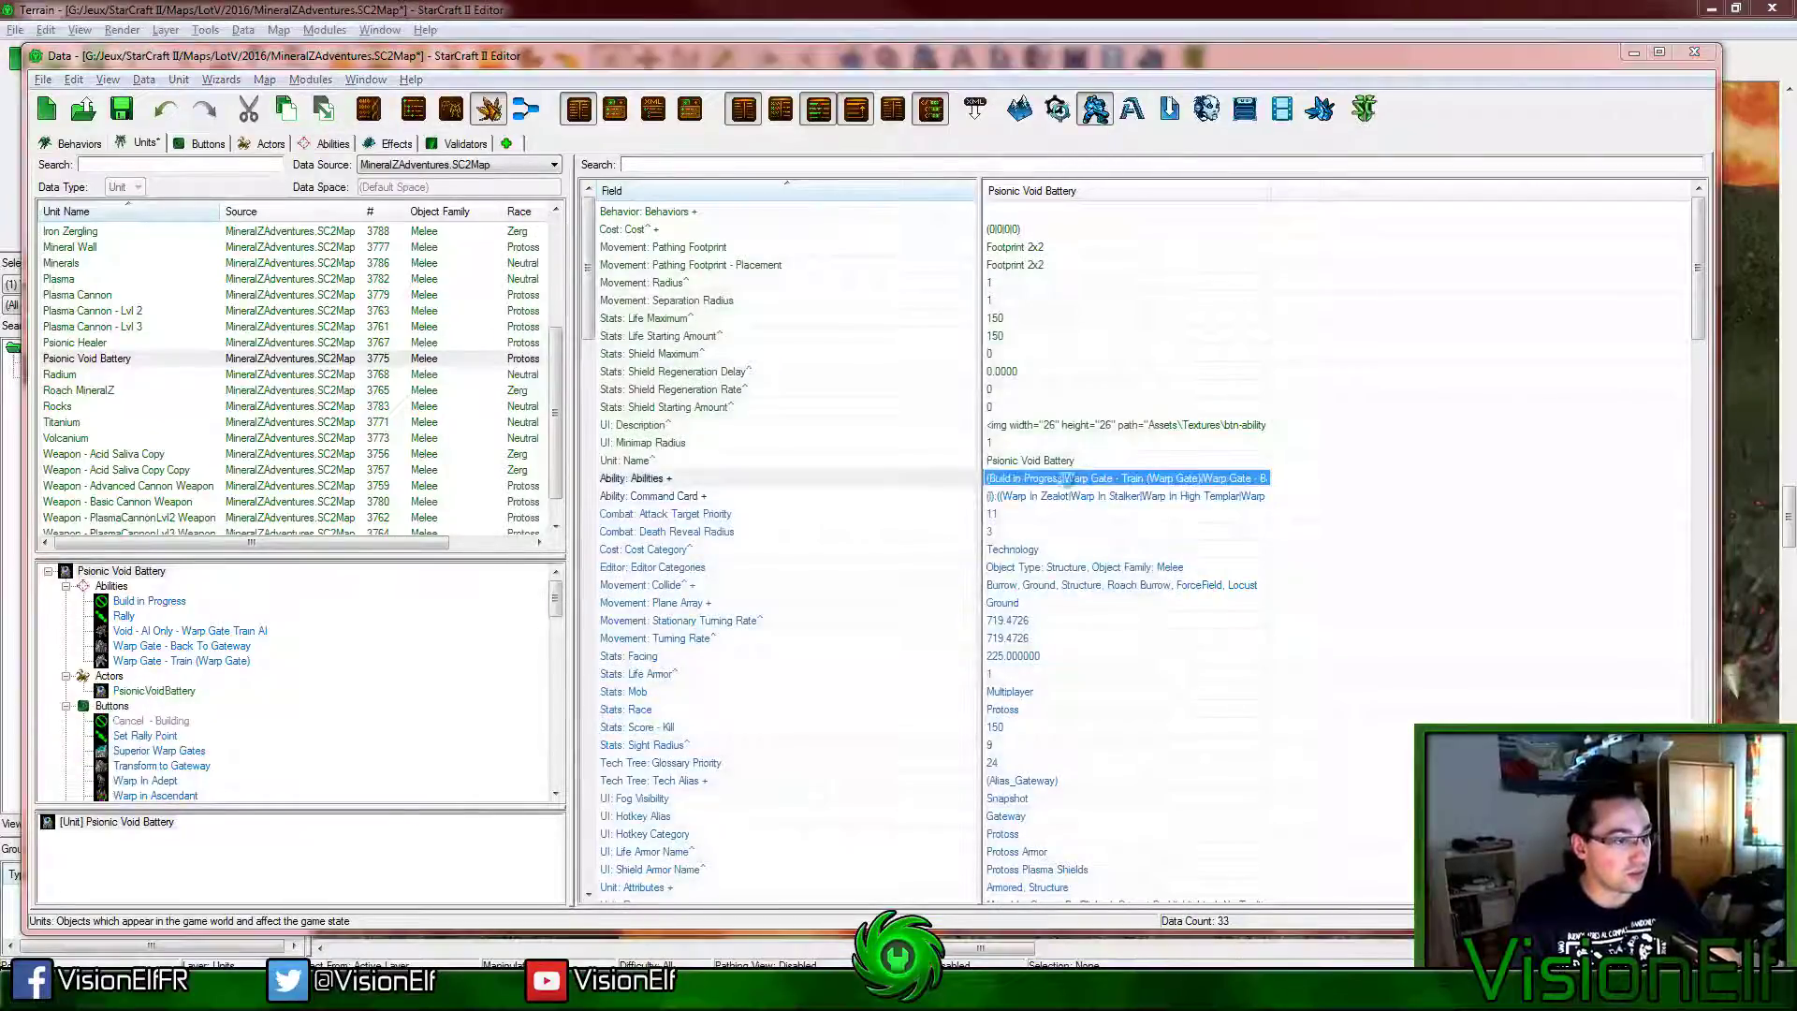
pyautogui.click(658, 338)
pyautogui.press('Delete')
pyautogui.press('Delete')
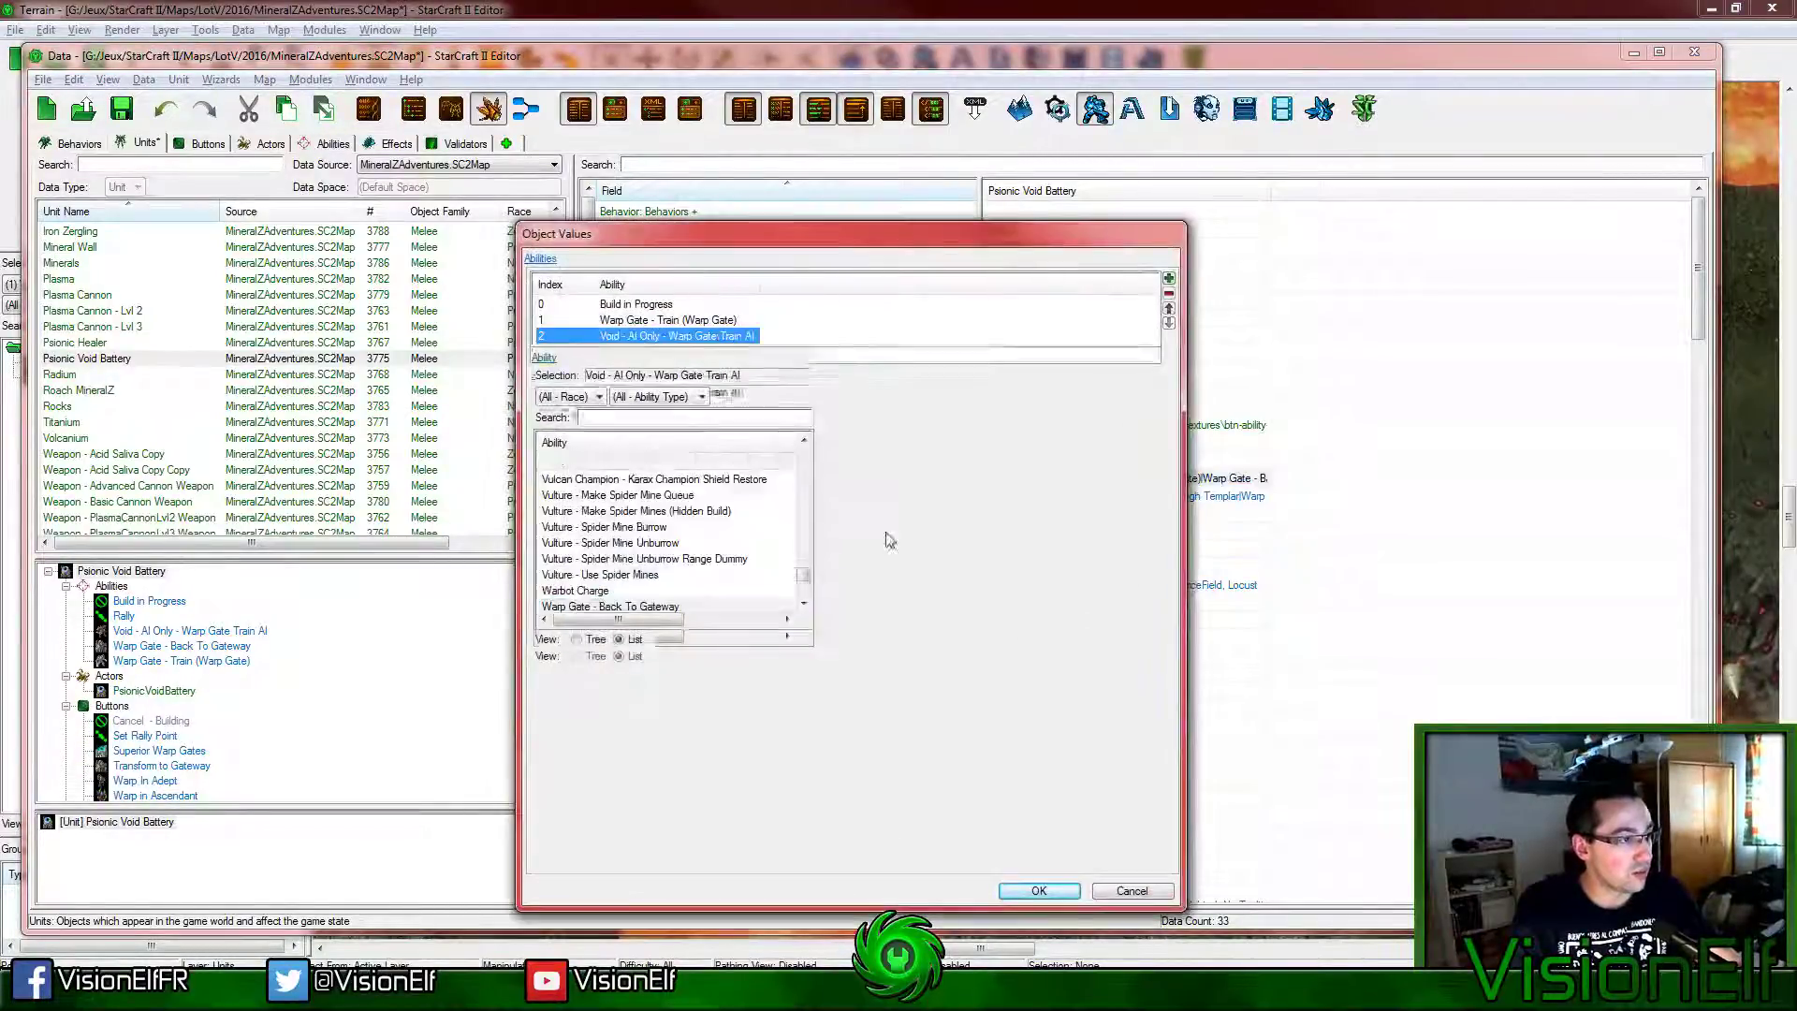
pyautogui.click(1039, 890)
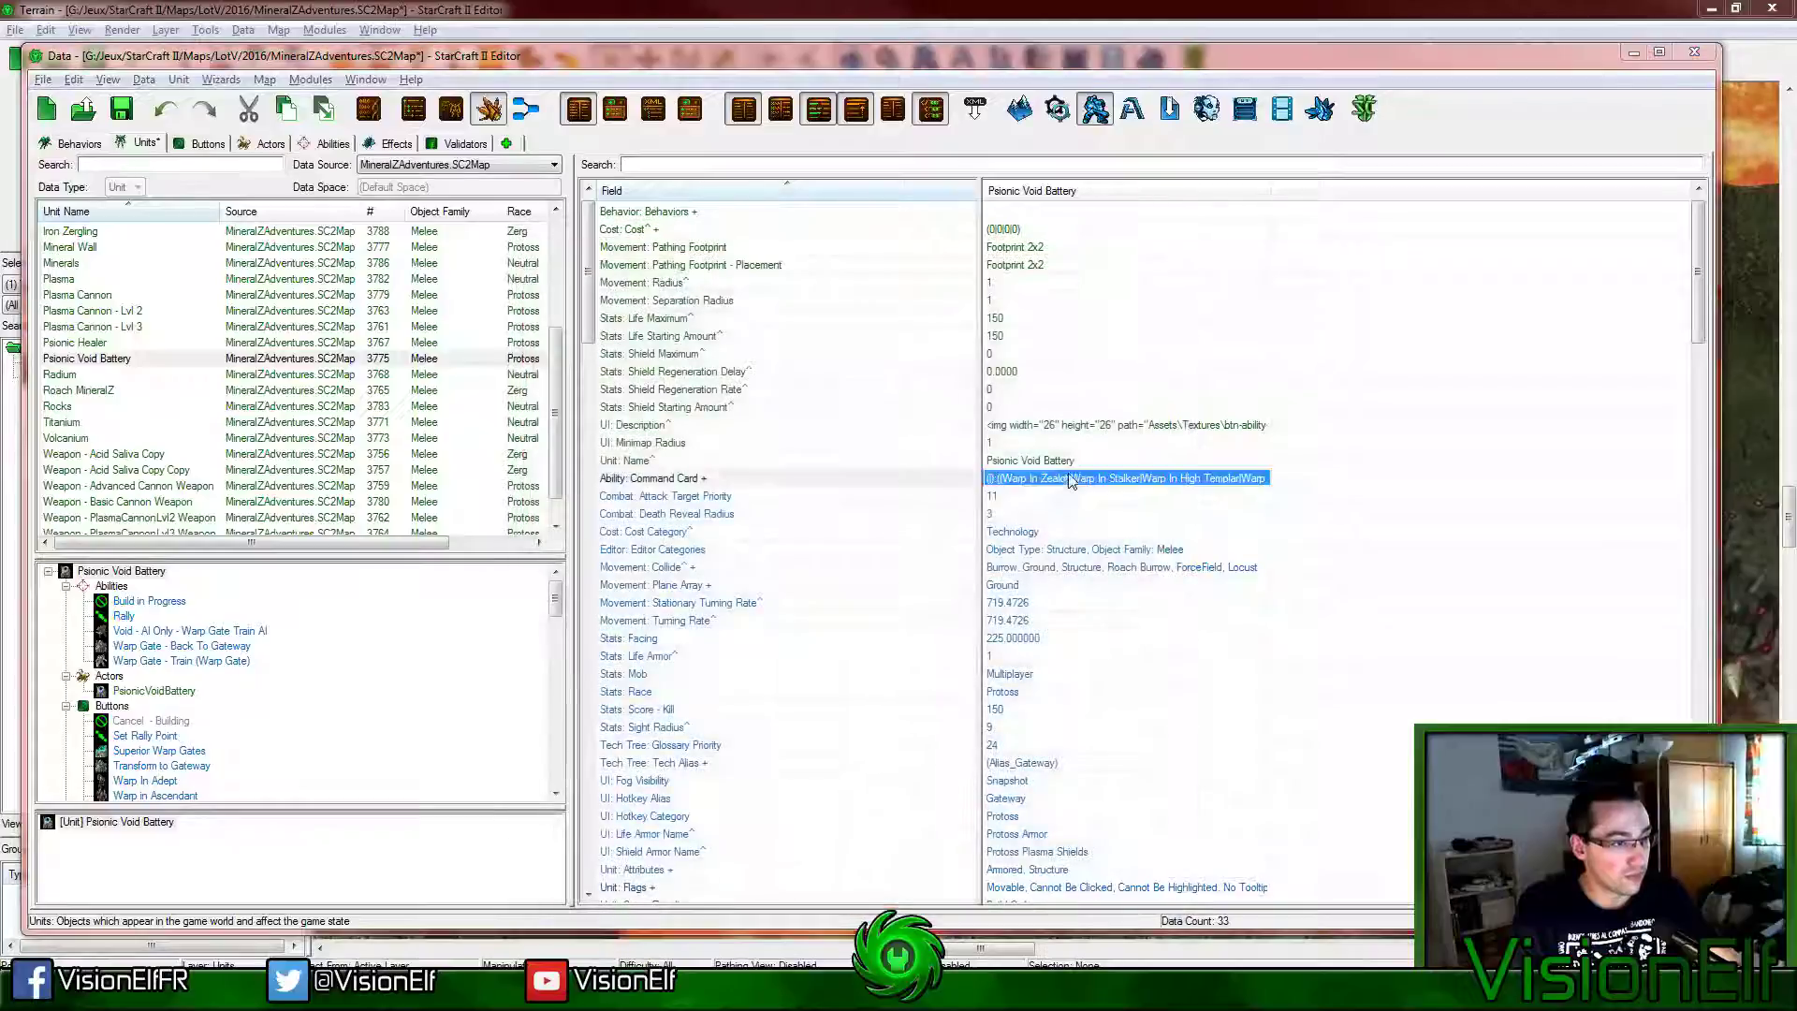
# Step: Delete the Transform to Gateway, Warp In Zealot and Warp In High Templar command card buttons
pyautogui.click(575, 372)
pyautogui.click(569, 430)
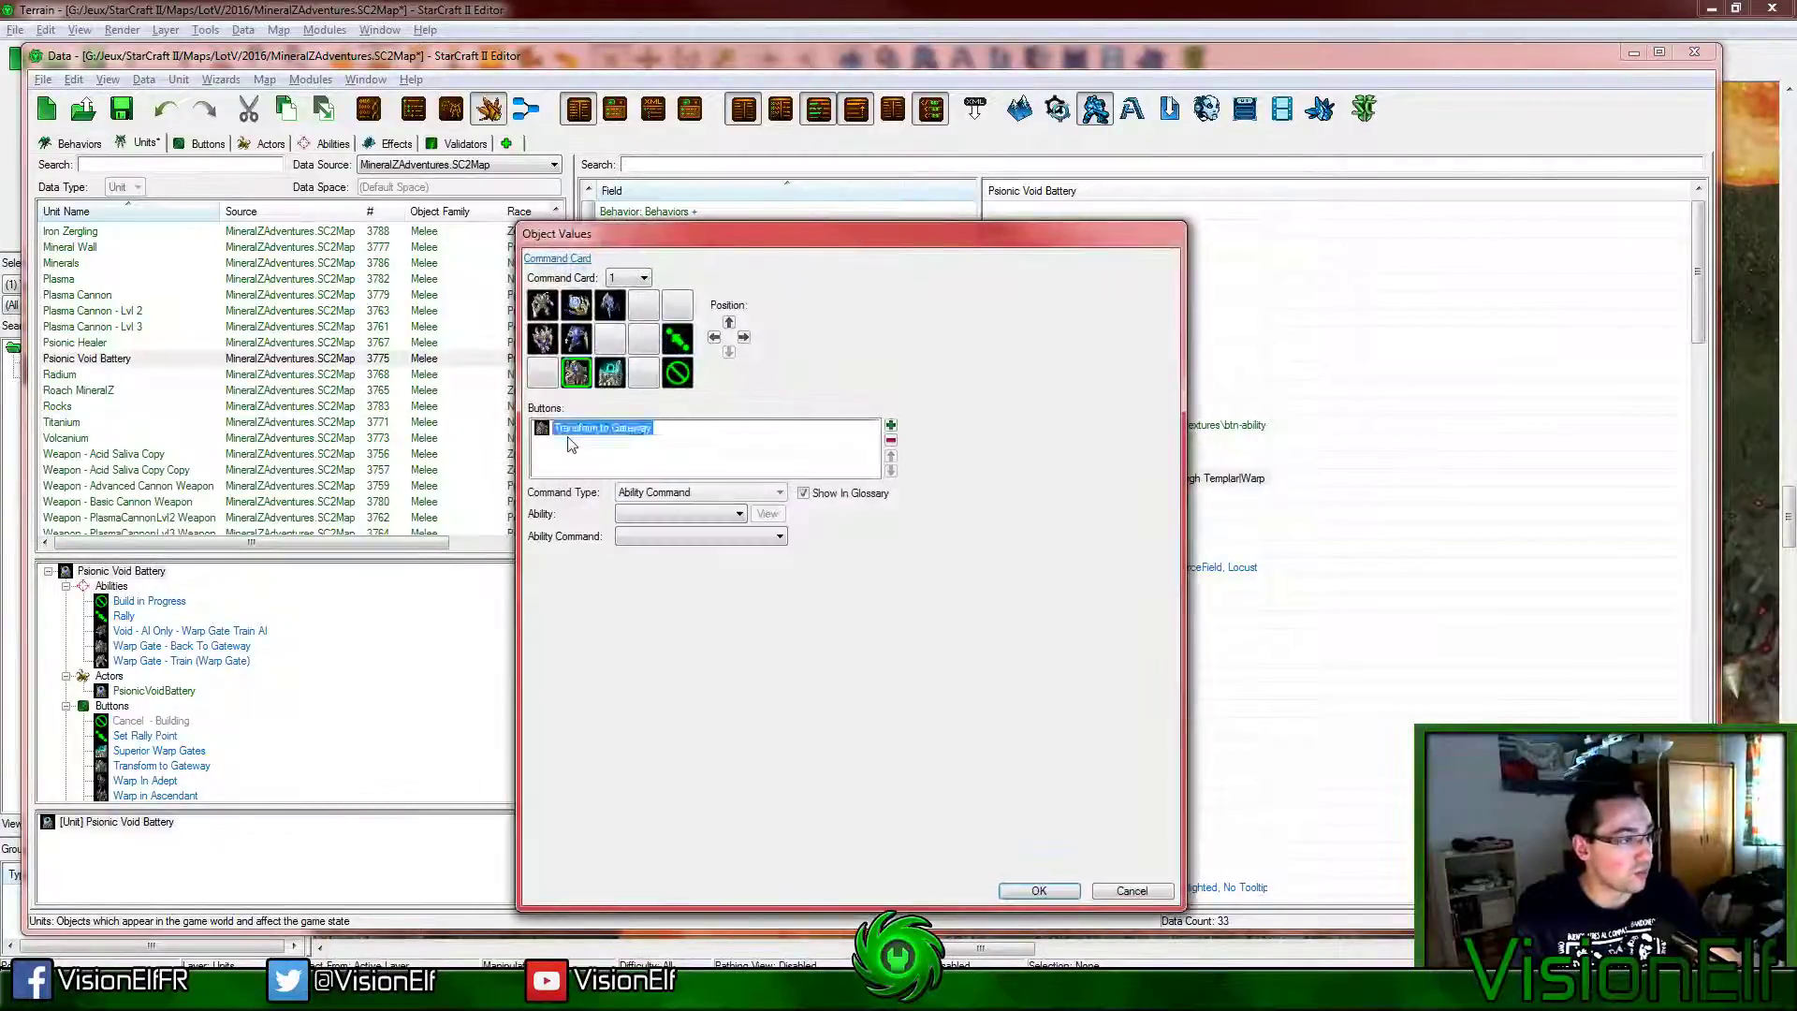
pyautogui.press('Delete')
pyautogui.click(543, 307)
pyautogui.click(567, 429)
pyautogui.press('Delete')
pyautogui.click(576, 309)
pyautogui.click(573, 429)
pyautogui.press('Delete')
# Step: Clear the remaining warp-in, Superior Warp Gates and rally buttons from the command card
pyautogui.click(544, 340)
pyautogui.click(575, 442)
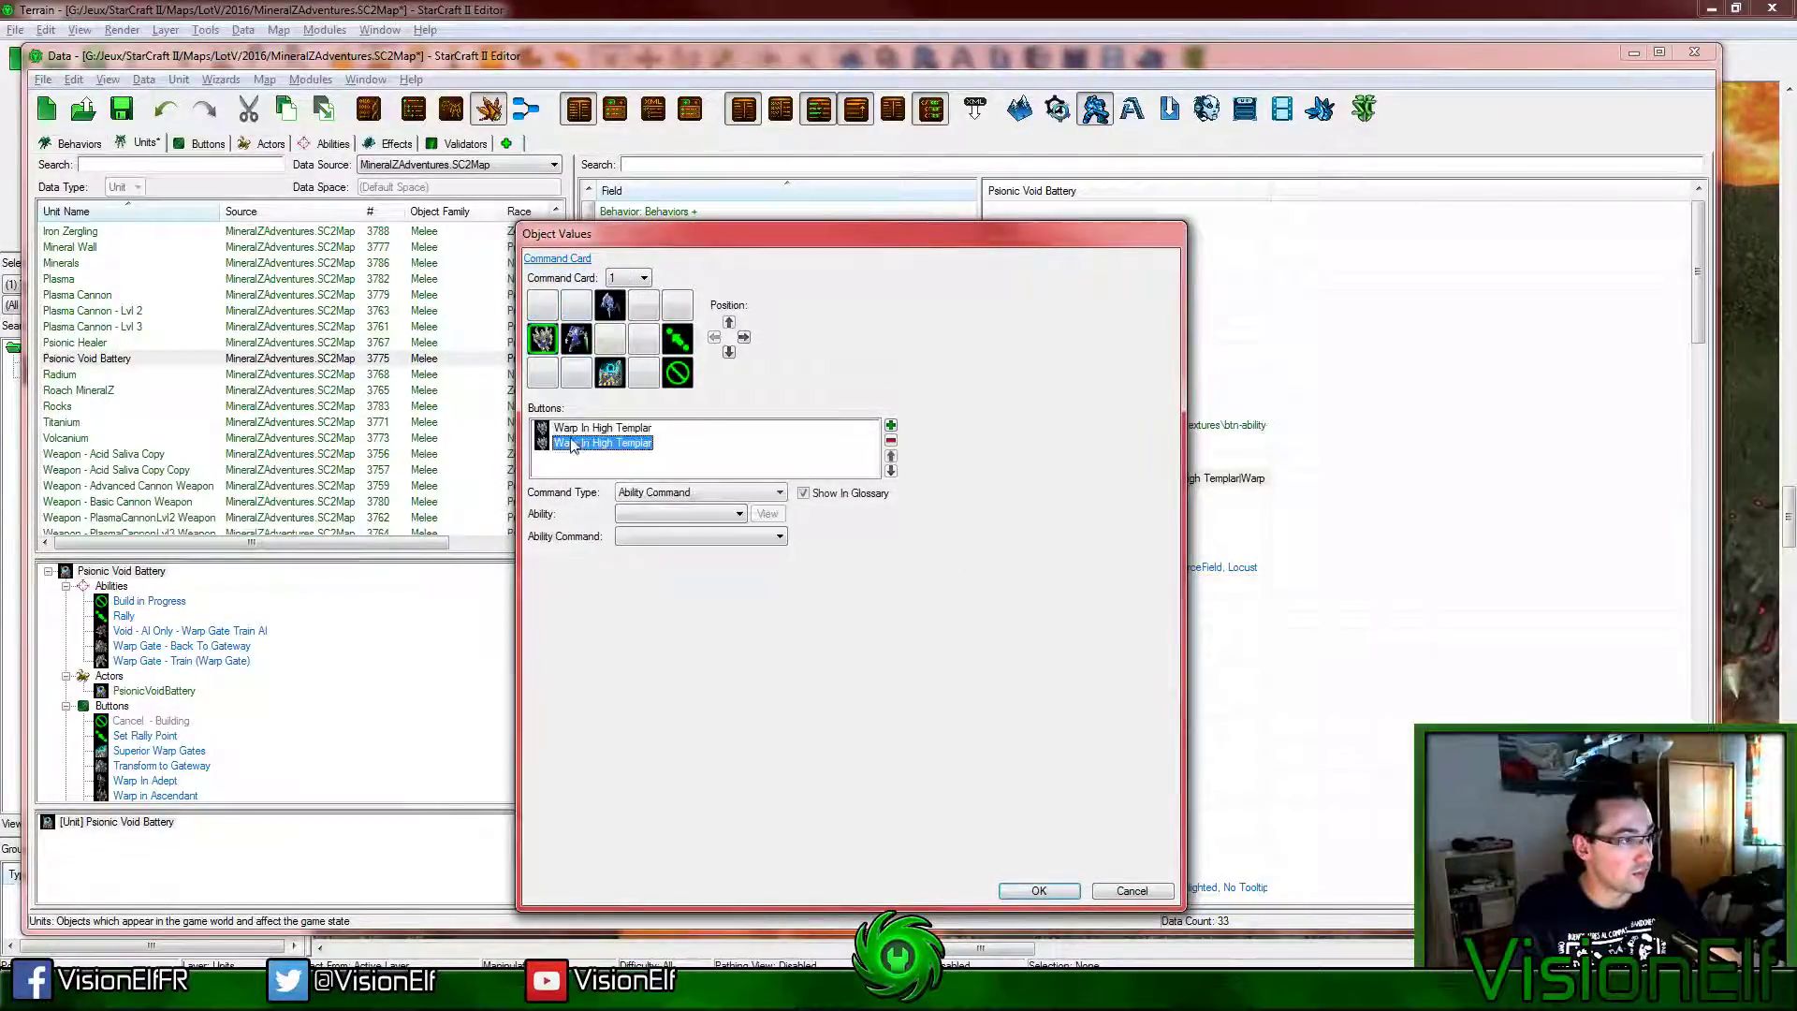
pyautogui.press('Delete')
pyautogui.press('Delete')
pyautogui.click(609, 304)
pyautogui.press('Delete')
pyautogui.click(576, 338)
pyautogui.press('Delete')
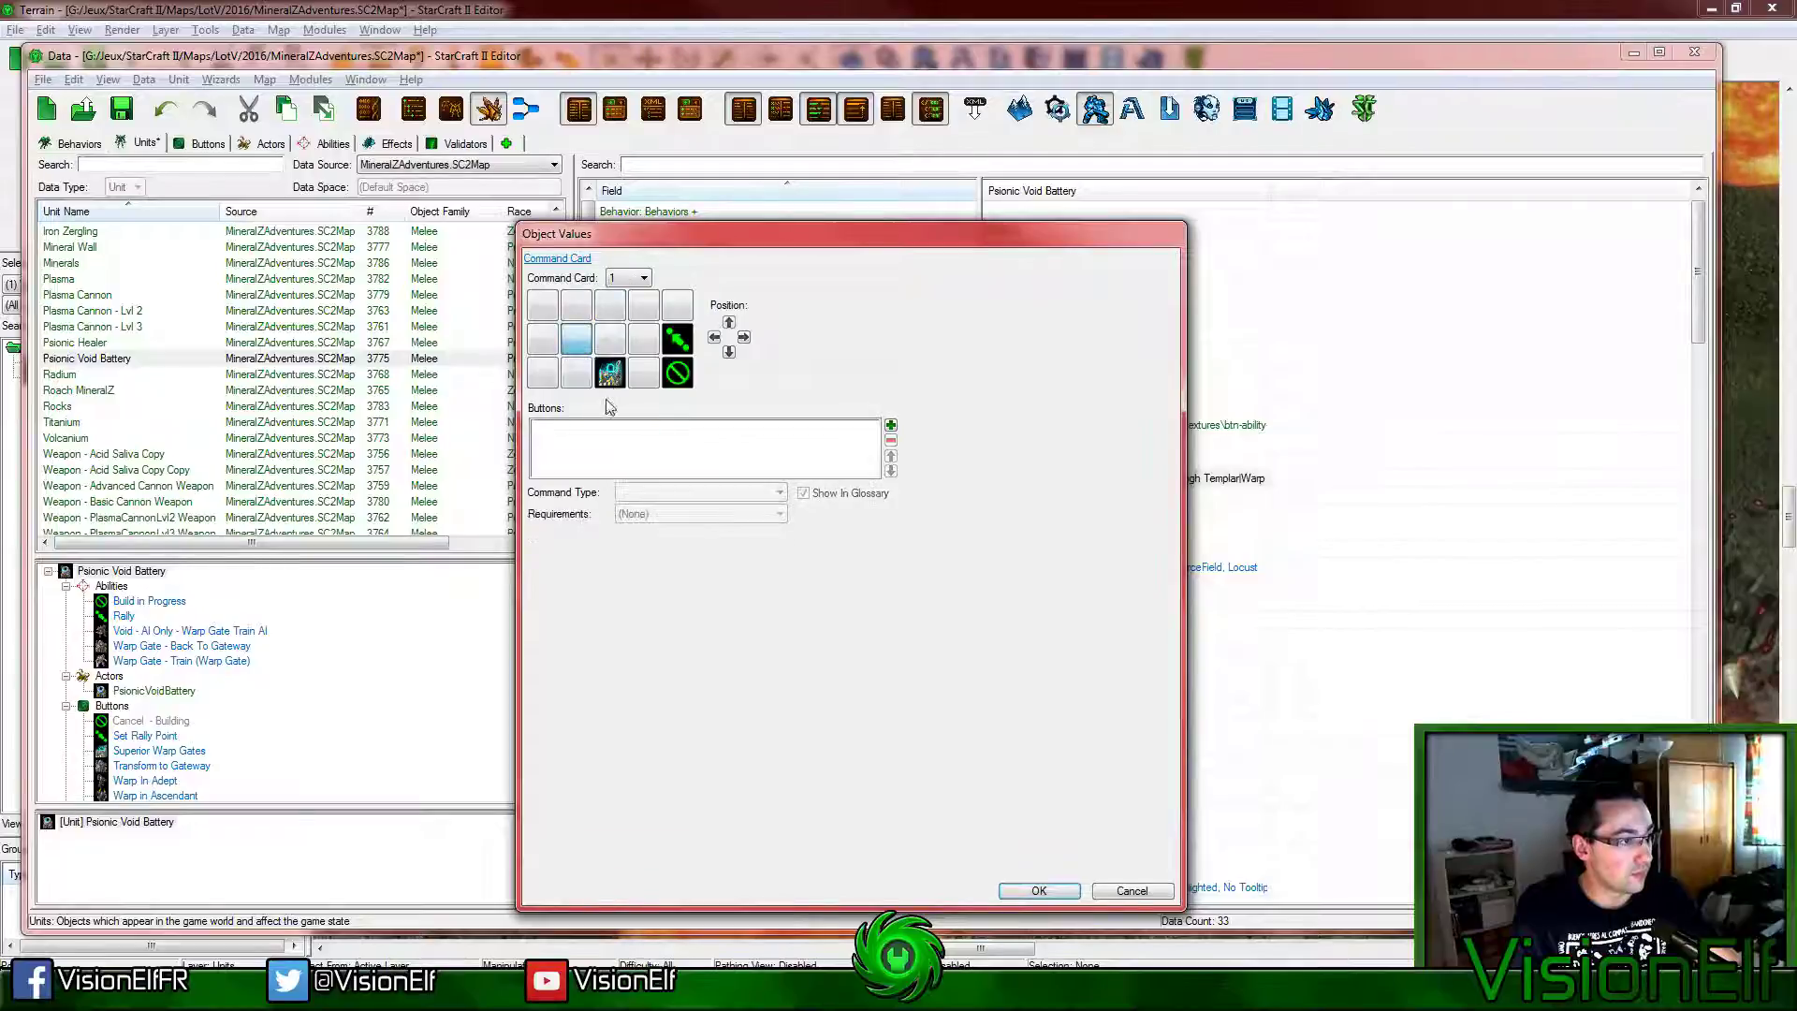
pyautogui.click(609, 372)
pyautogui.click(677, 338)
pyautogui.press('Delete')
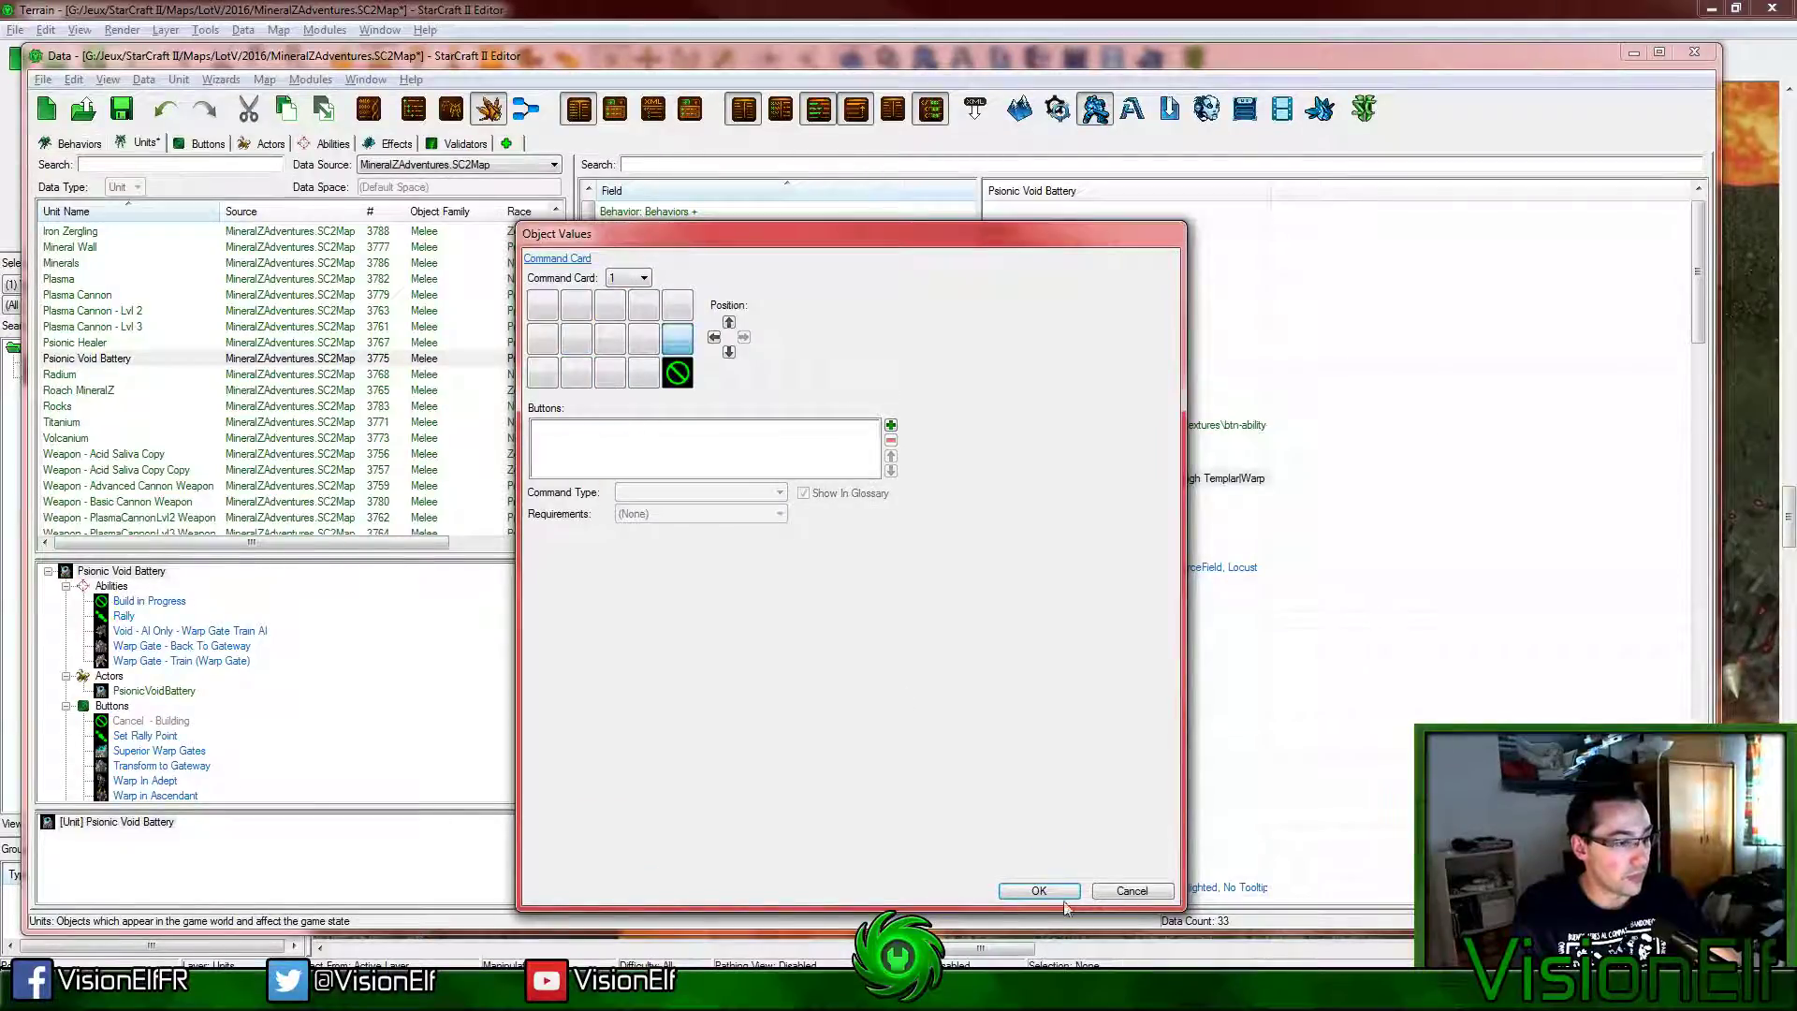
pyautogui.click(1063, 896)
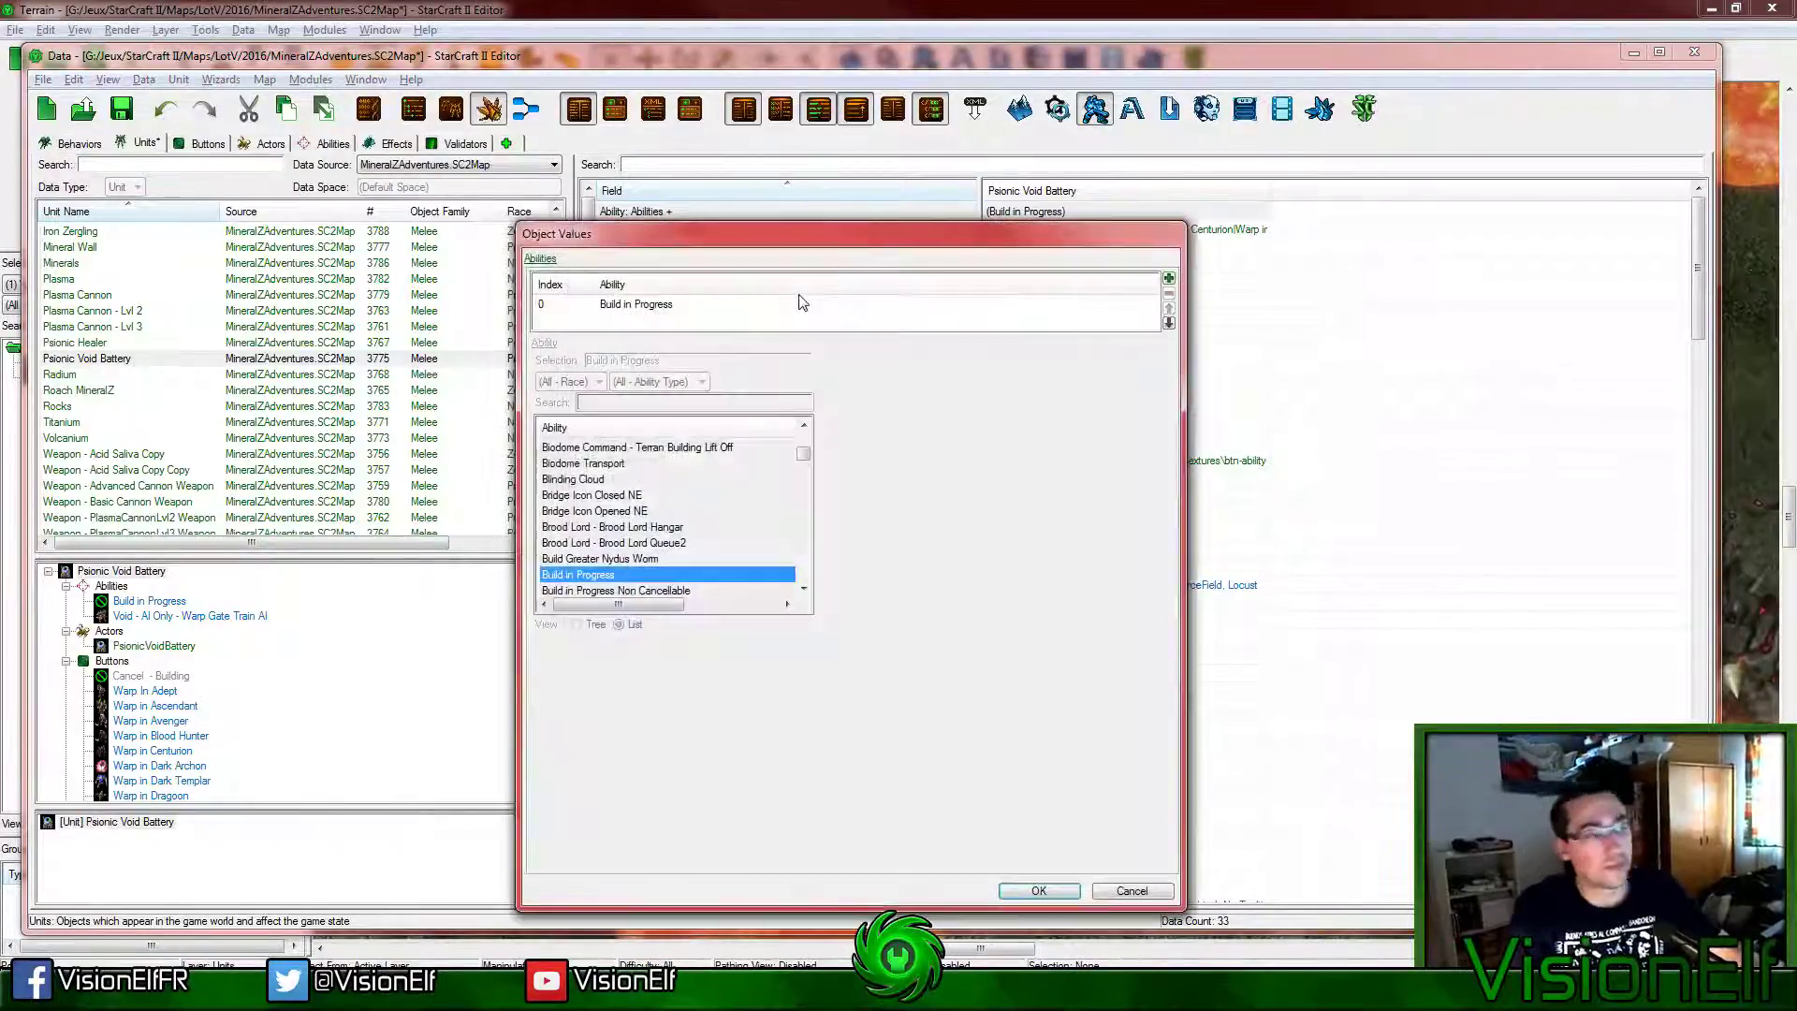
# Step: Add the Attack ability to the battery's Abilities by searching 'attack'
pyautogui.rightClick(813, 309)
pyautogui.click(852, 328)
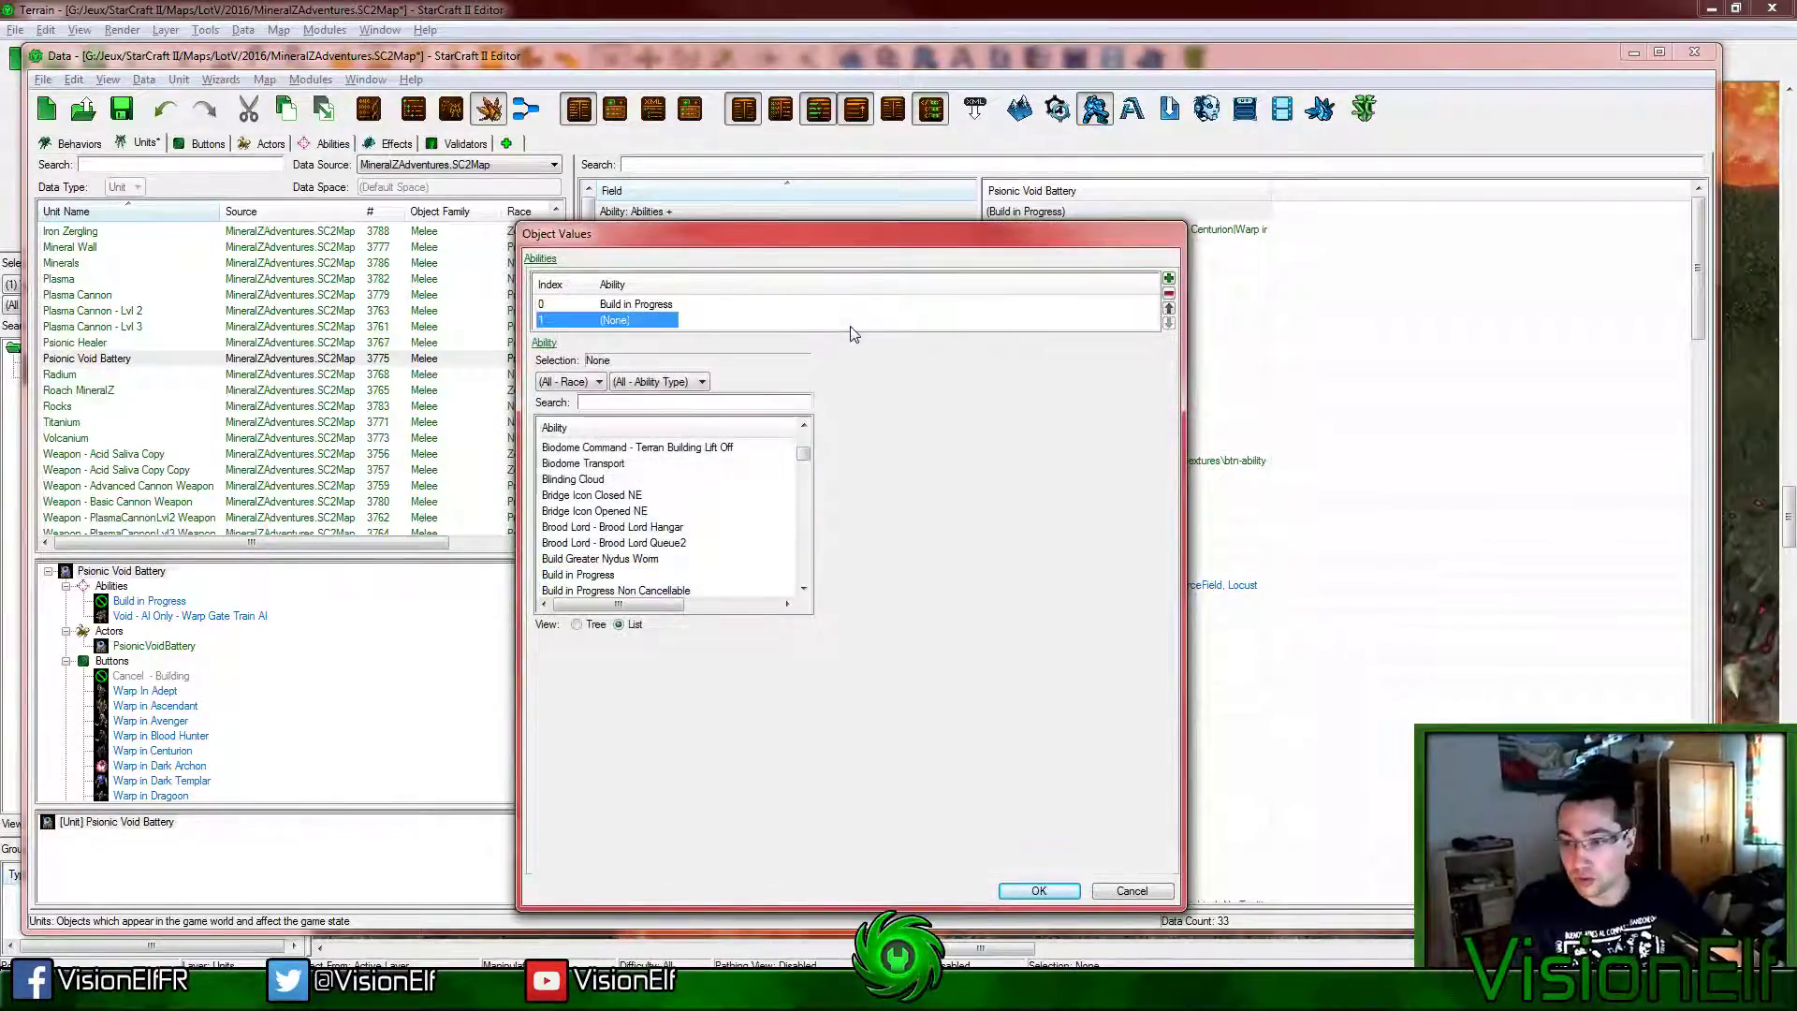
pyautogui.click(734, 402)
pyautogui.write('attacj')
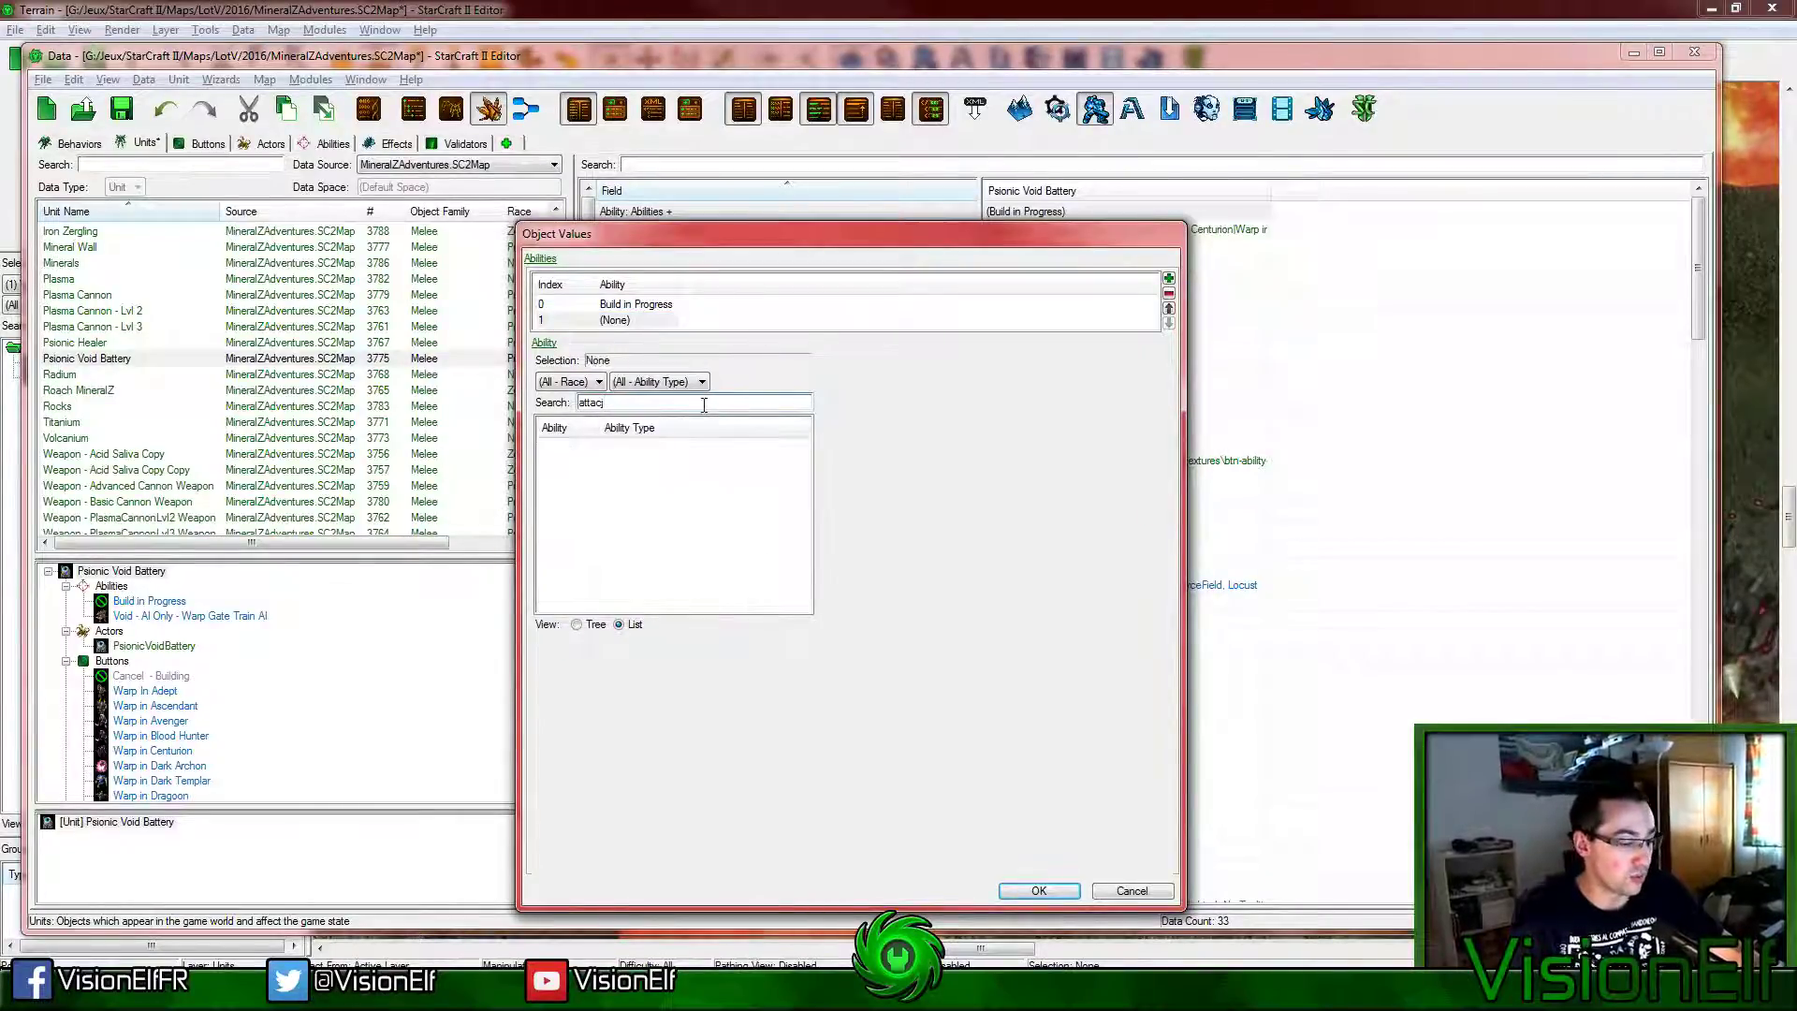
pyautogui.press('BackSpace')
pyautogui.write('k')
pyautogui.click(674, 446)
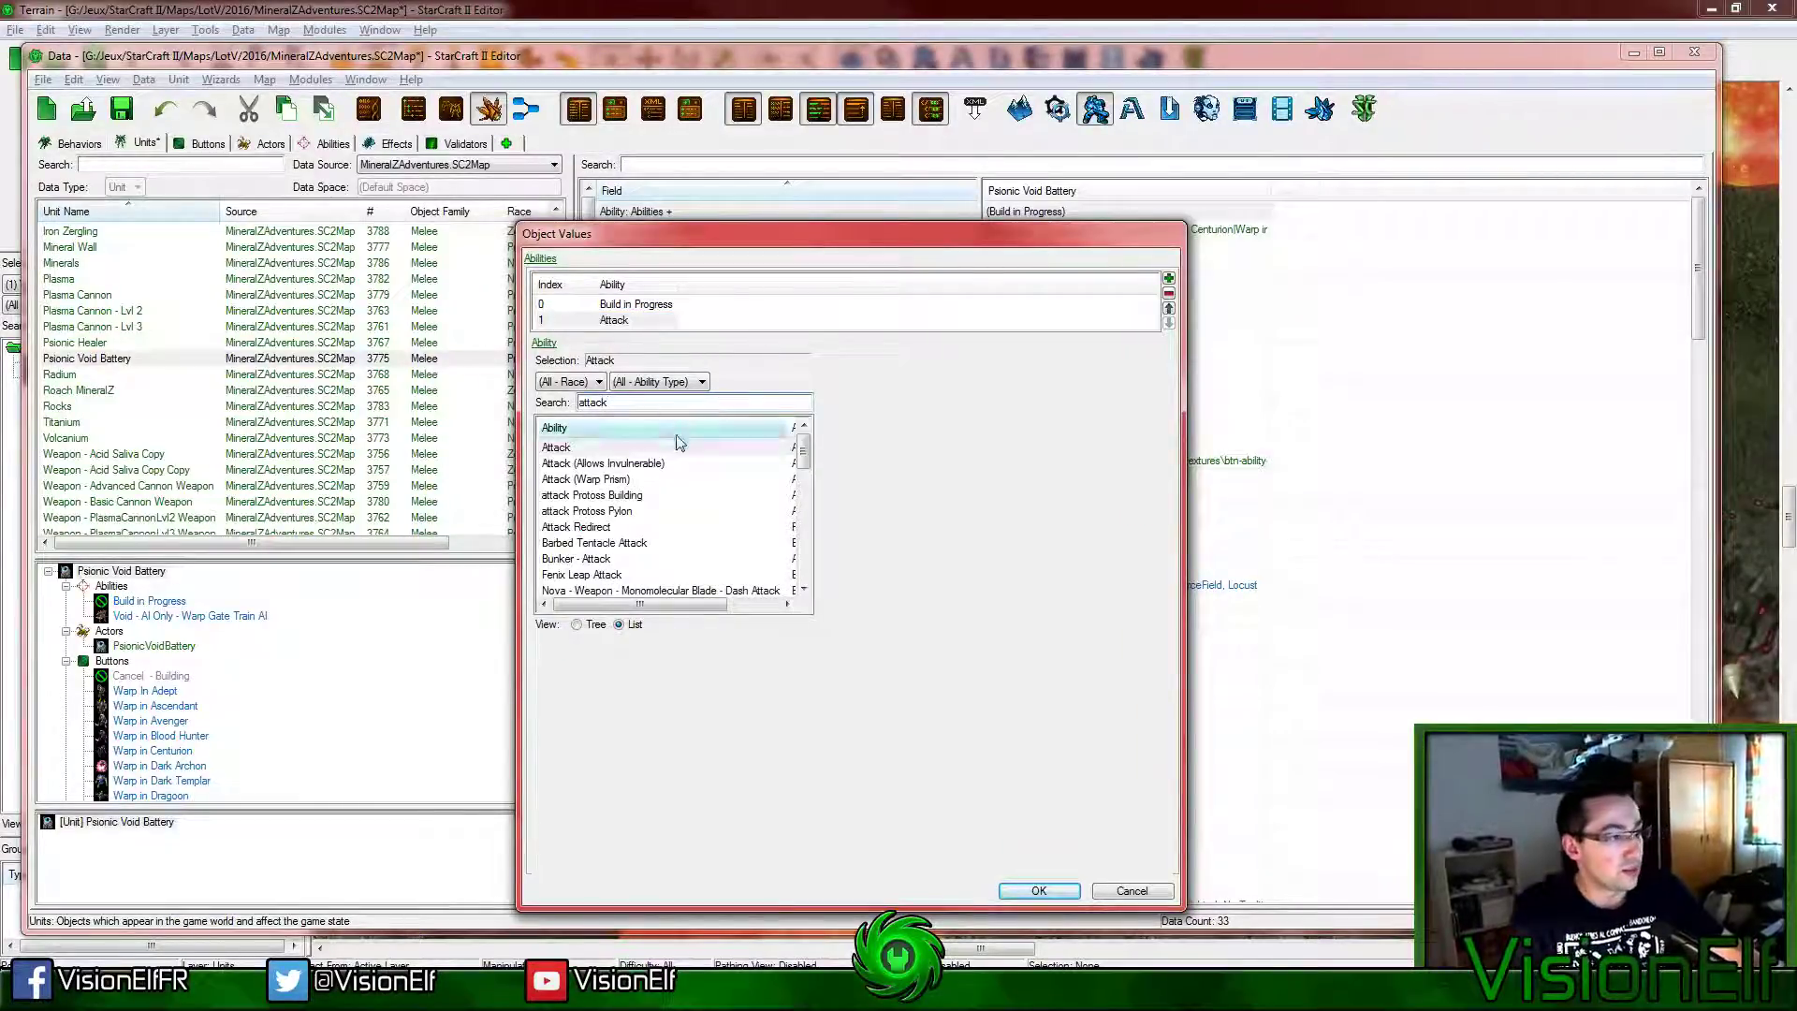
pyautogui.click(1073, 890)
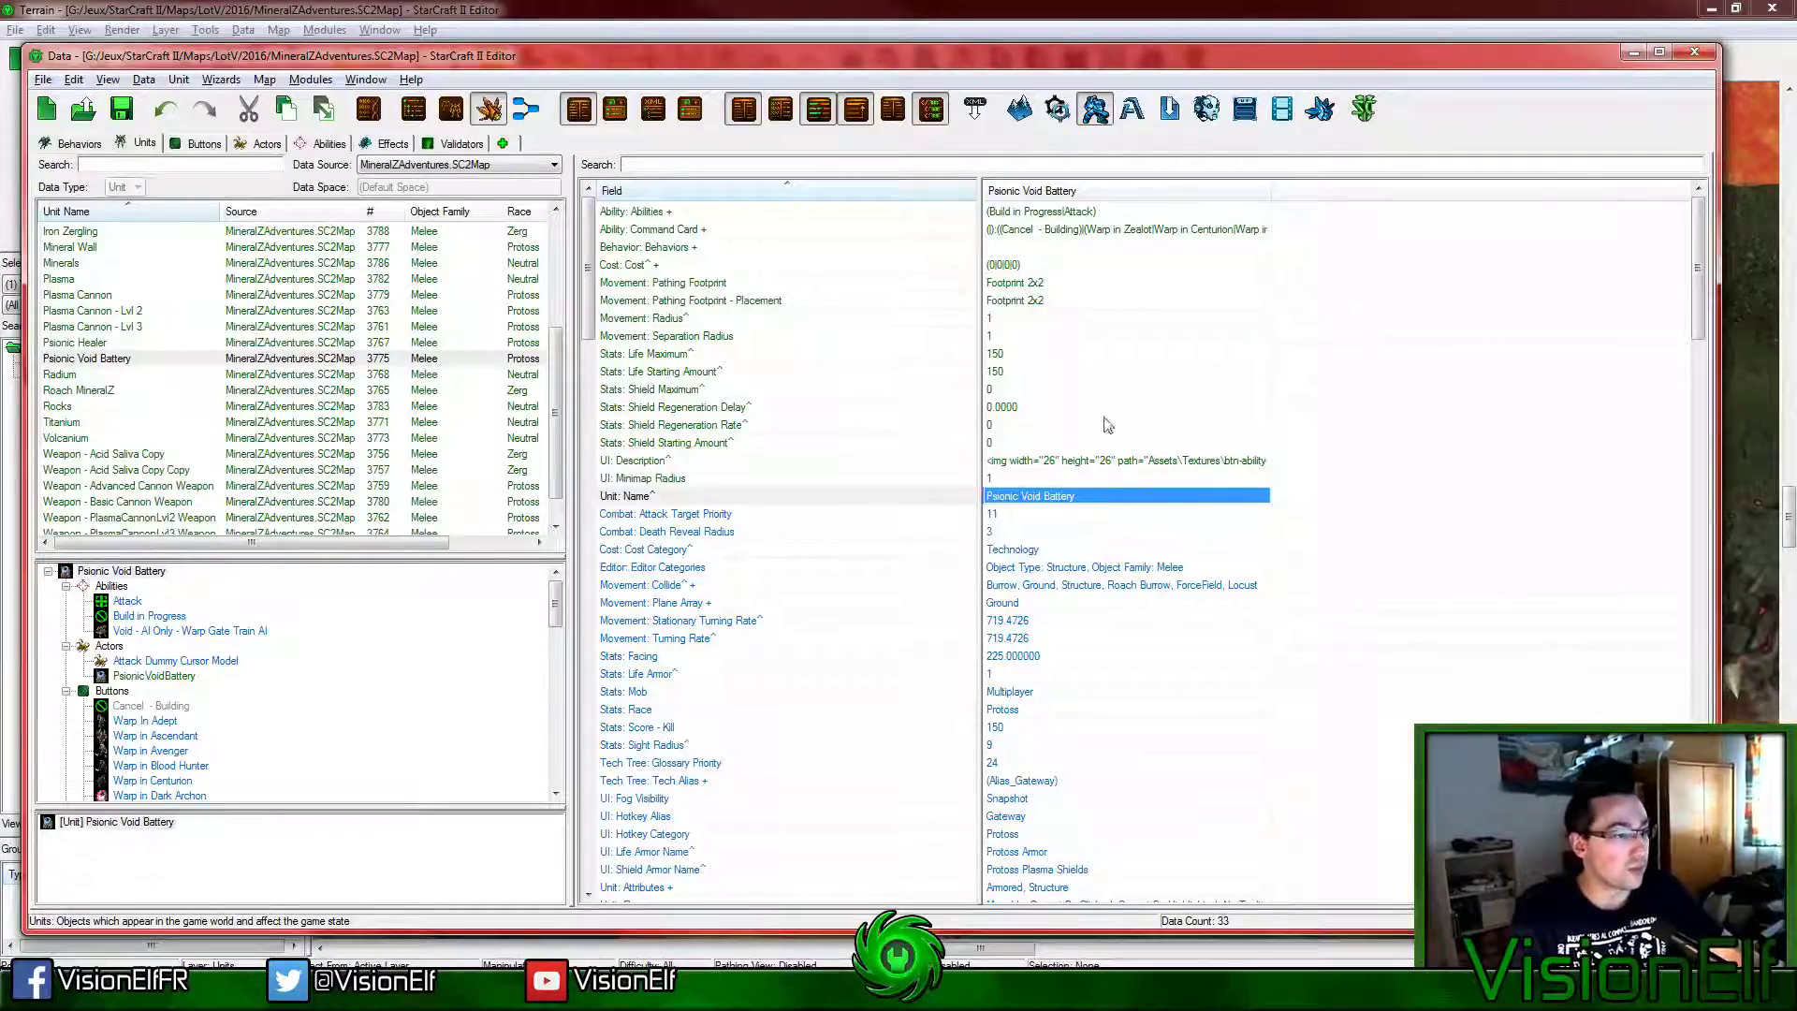
# Step: Save the map and select the battery's Score - Kill field
pyautogui.click(1083, 372)
pyautogui.click(1072, 356)
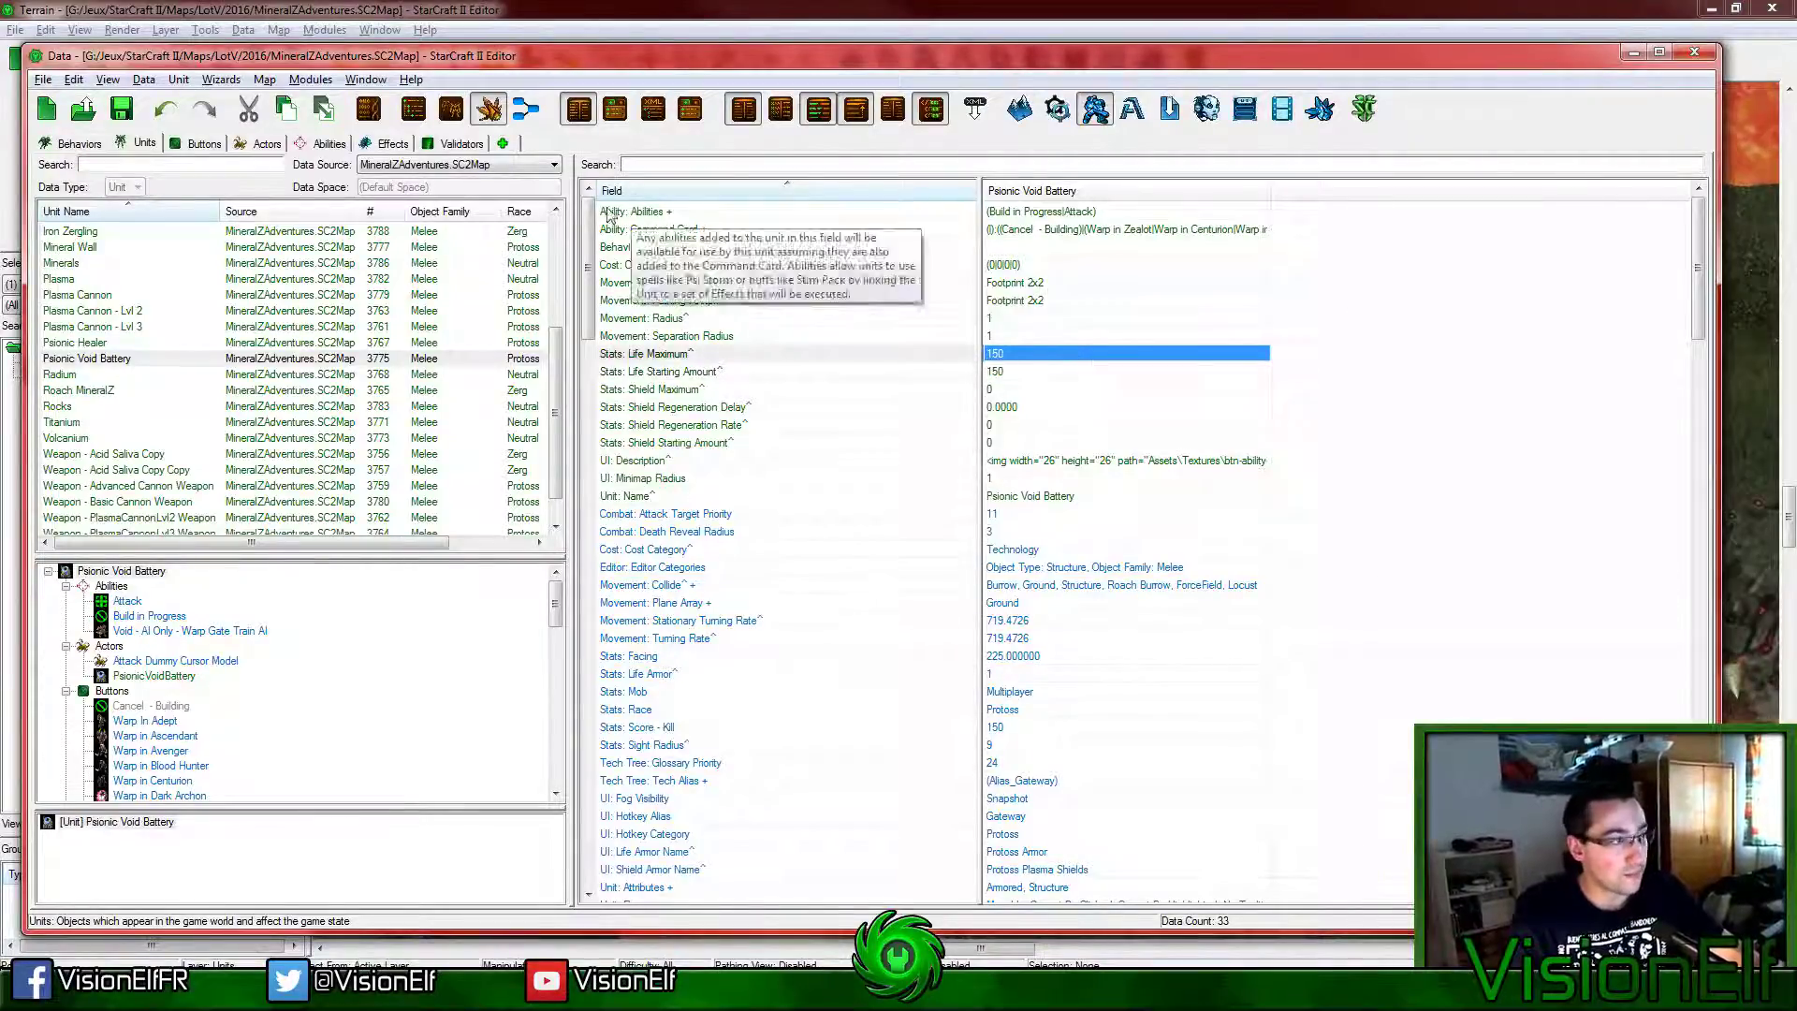
pyautogui.click(122, 109)
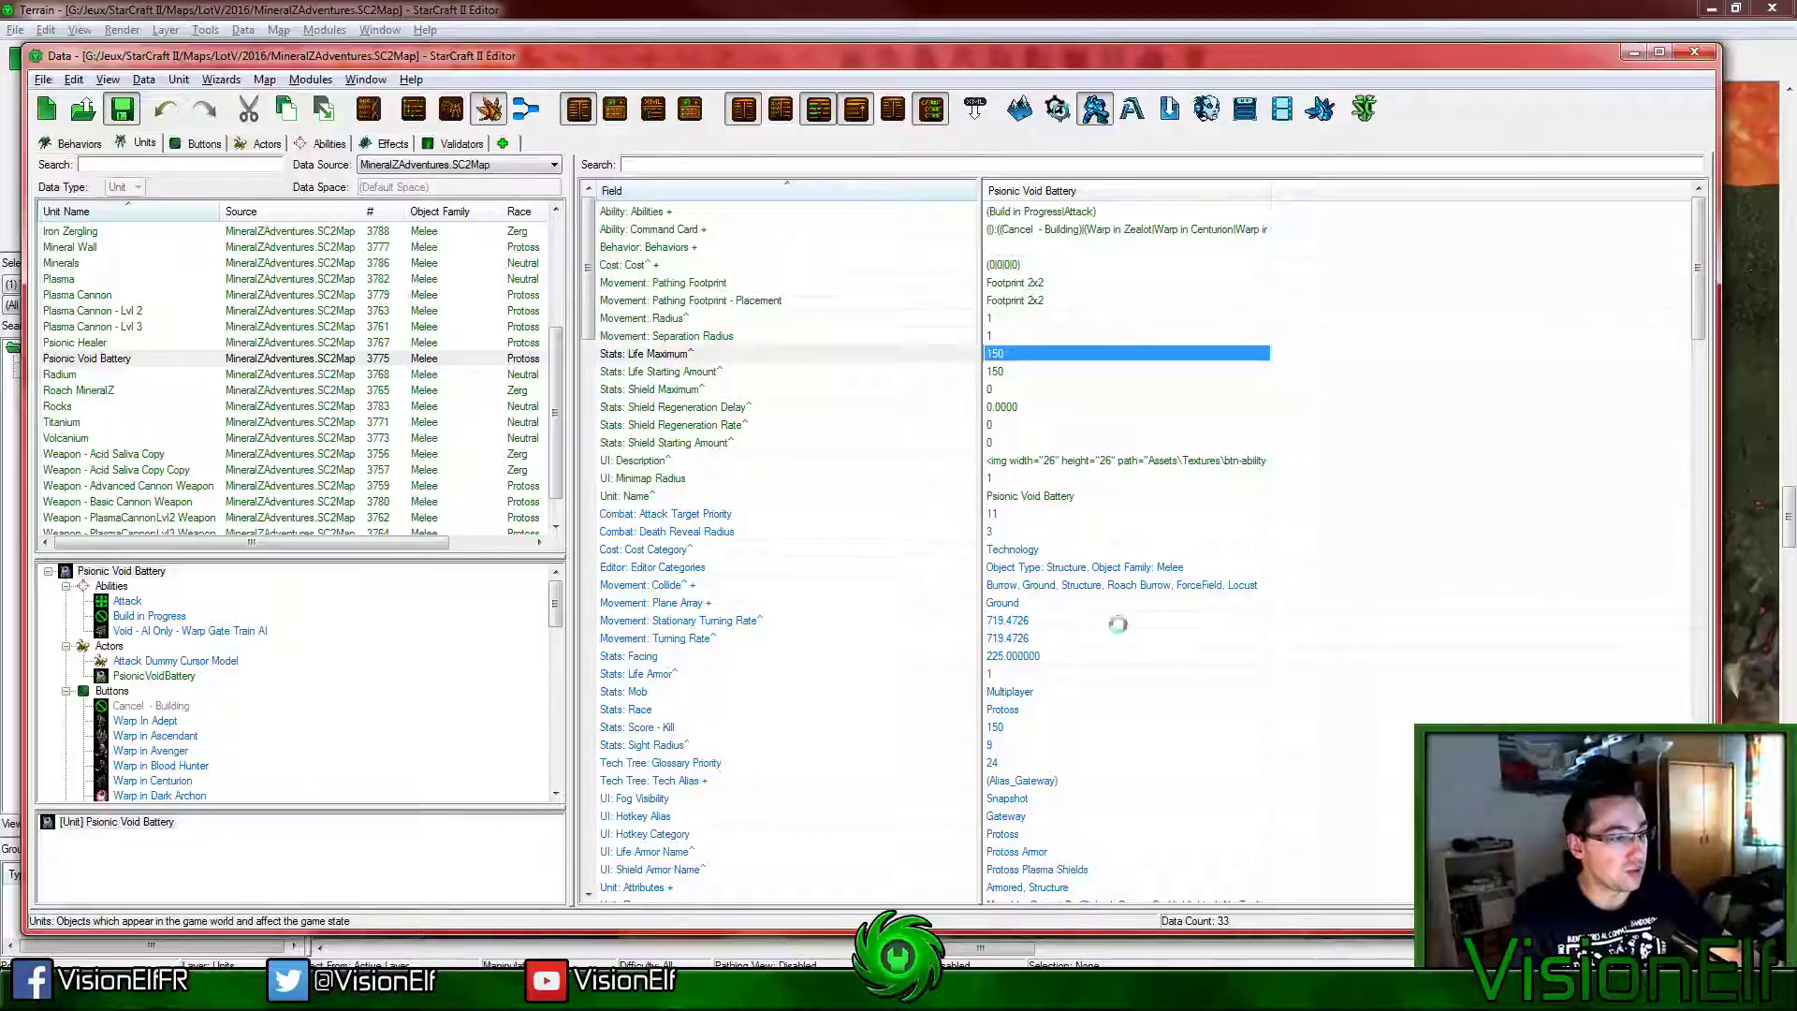
pyautogui.click(1089, 549)
pyautogui.scroll(-5, 1091, 555)
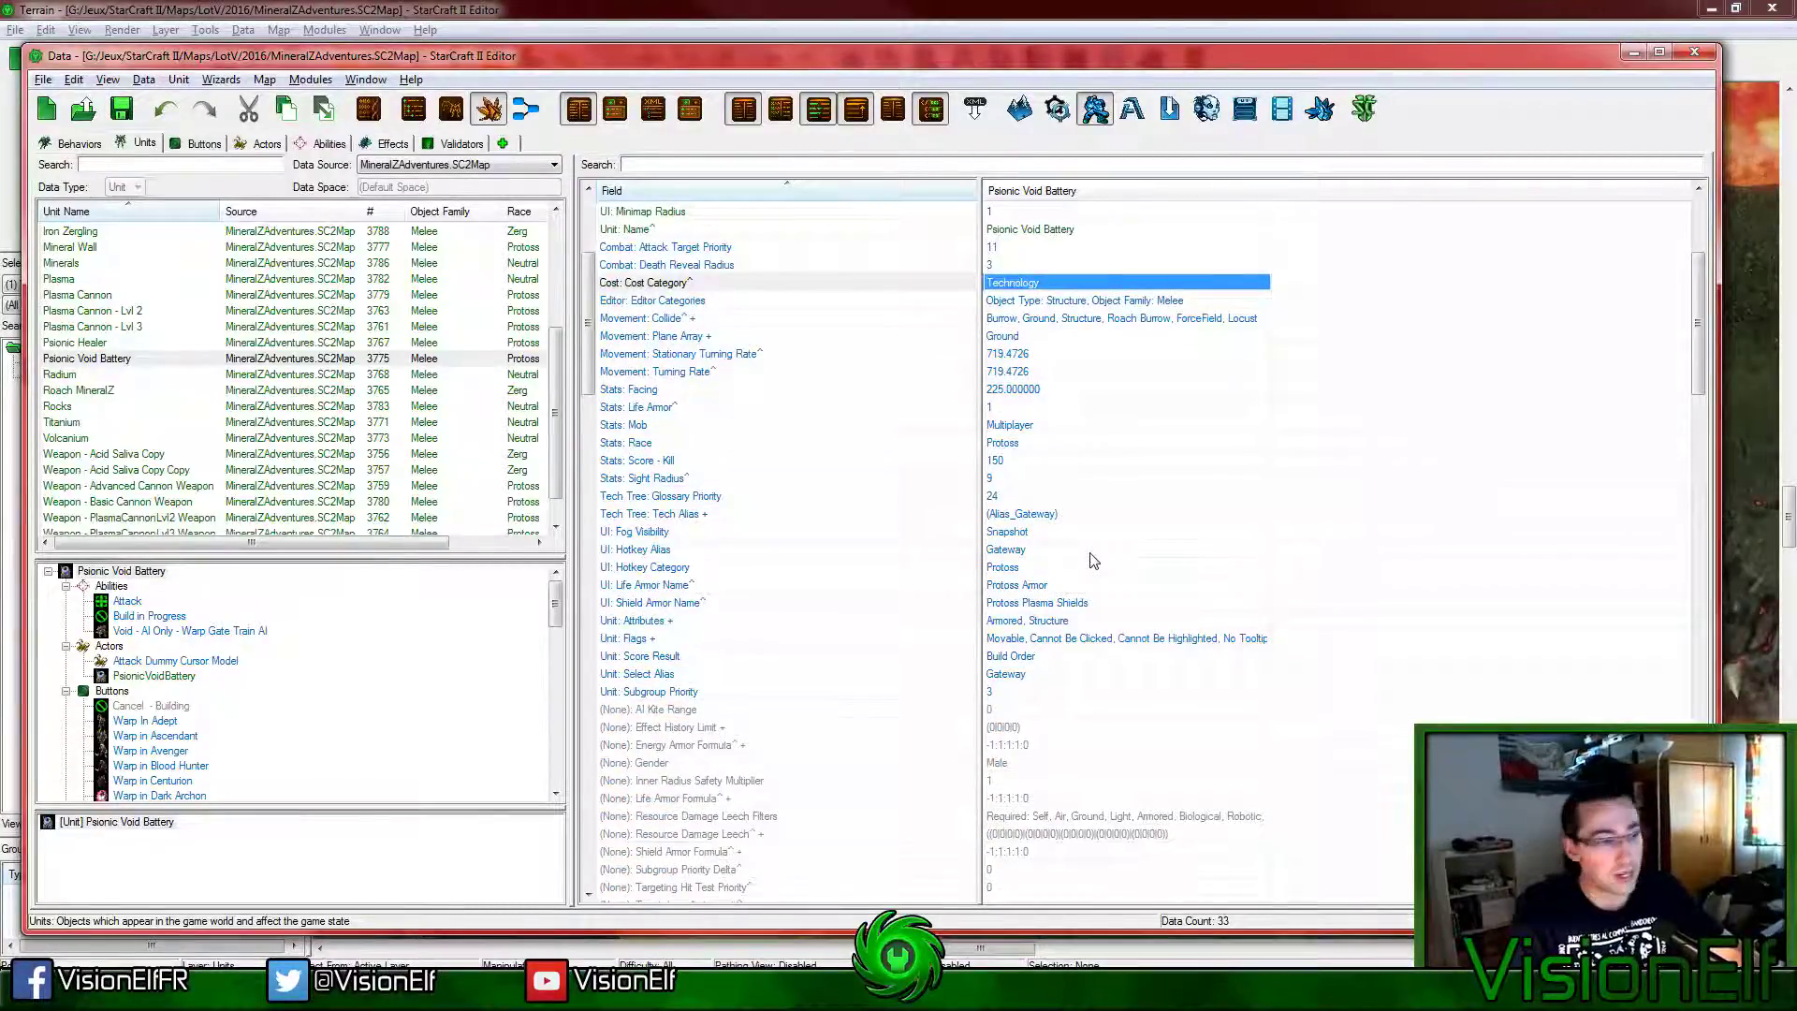
pyautogui.click(1030, 532)
pyautogui.click(1030, 463)
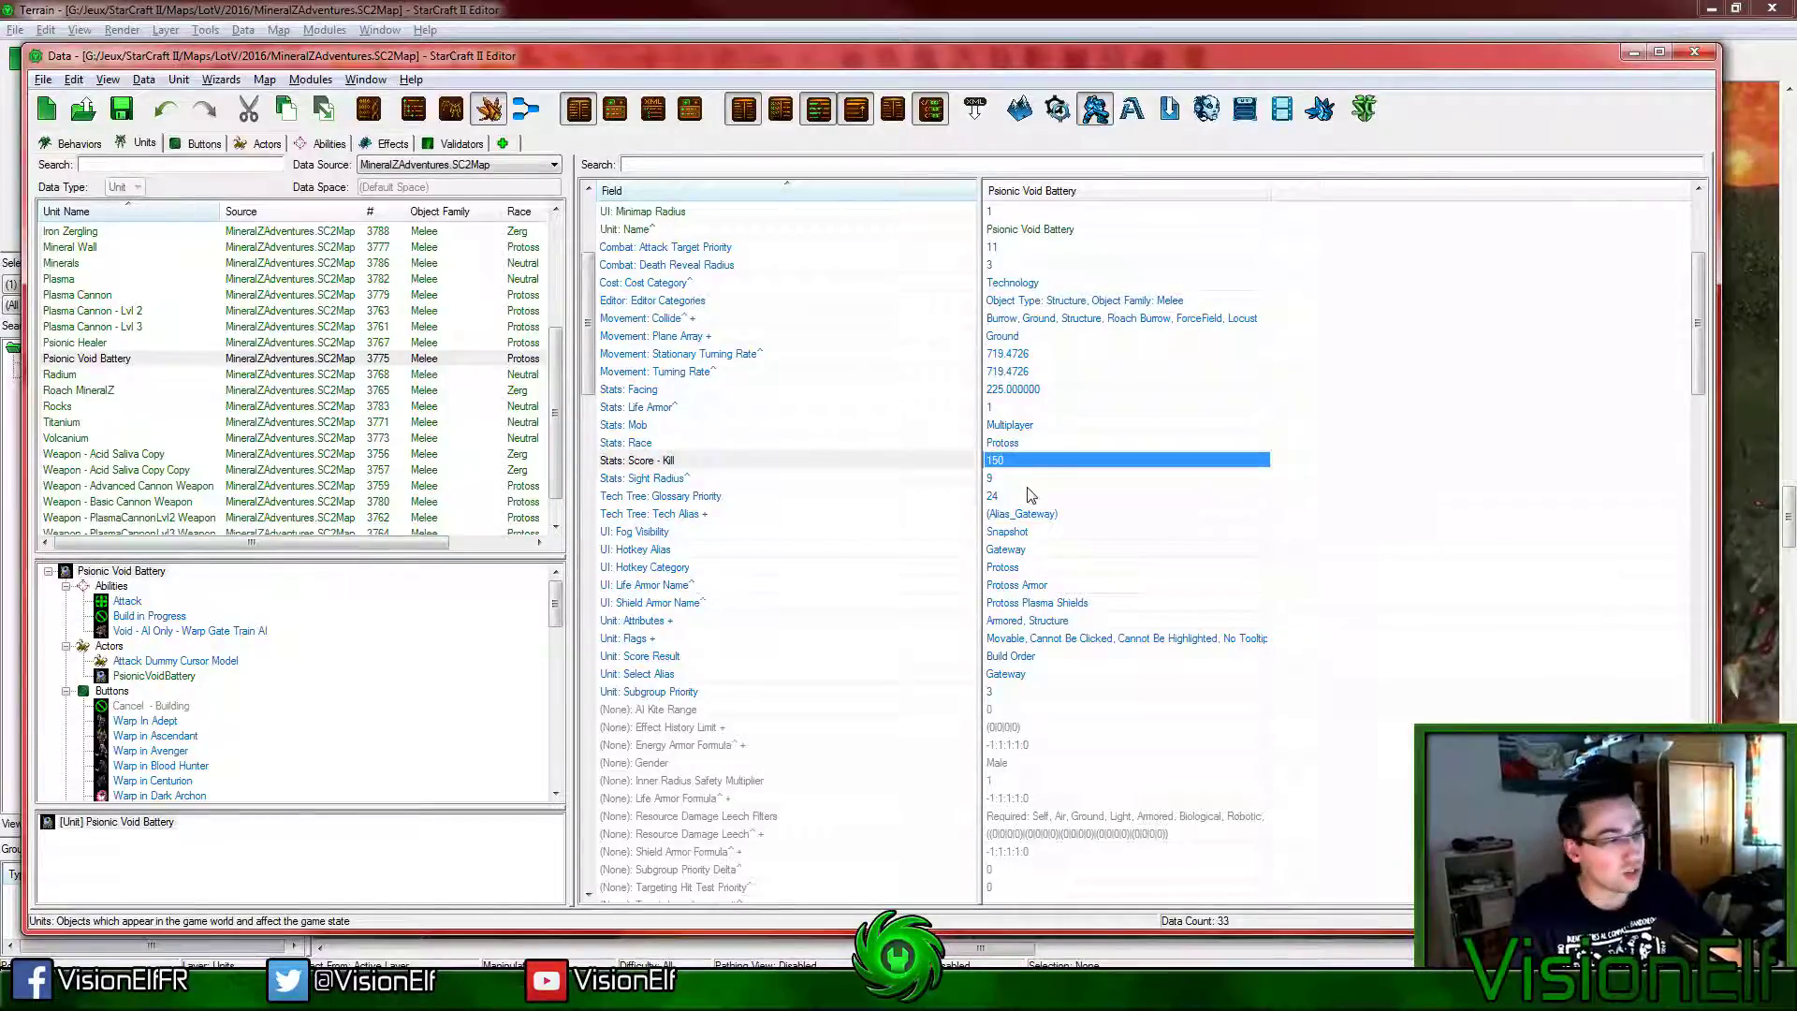
# Step: Enter a sight radius of 6 and a kill score of 8
pyautogui.scroll(1, 1029, 495)
pyautogui.doubleClick(1009, 531)
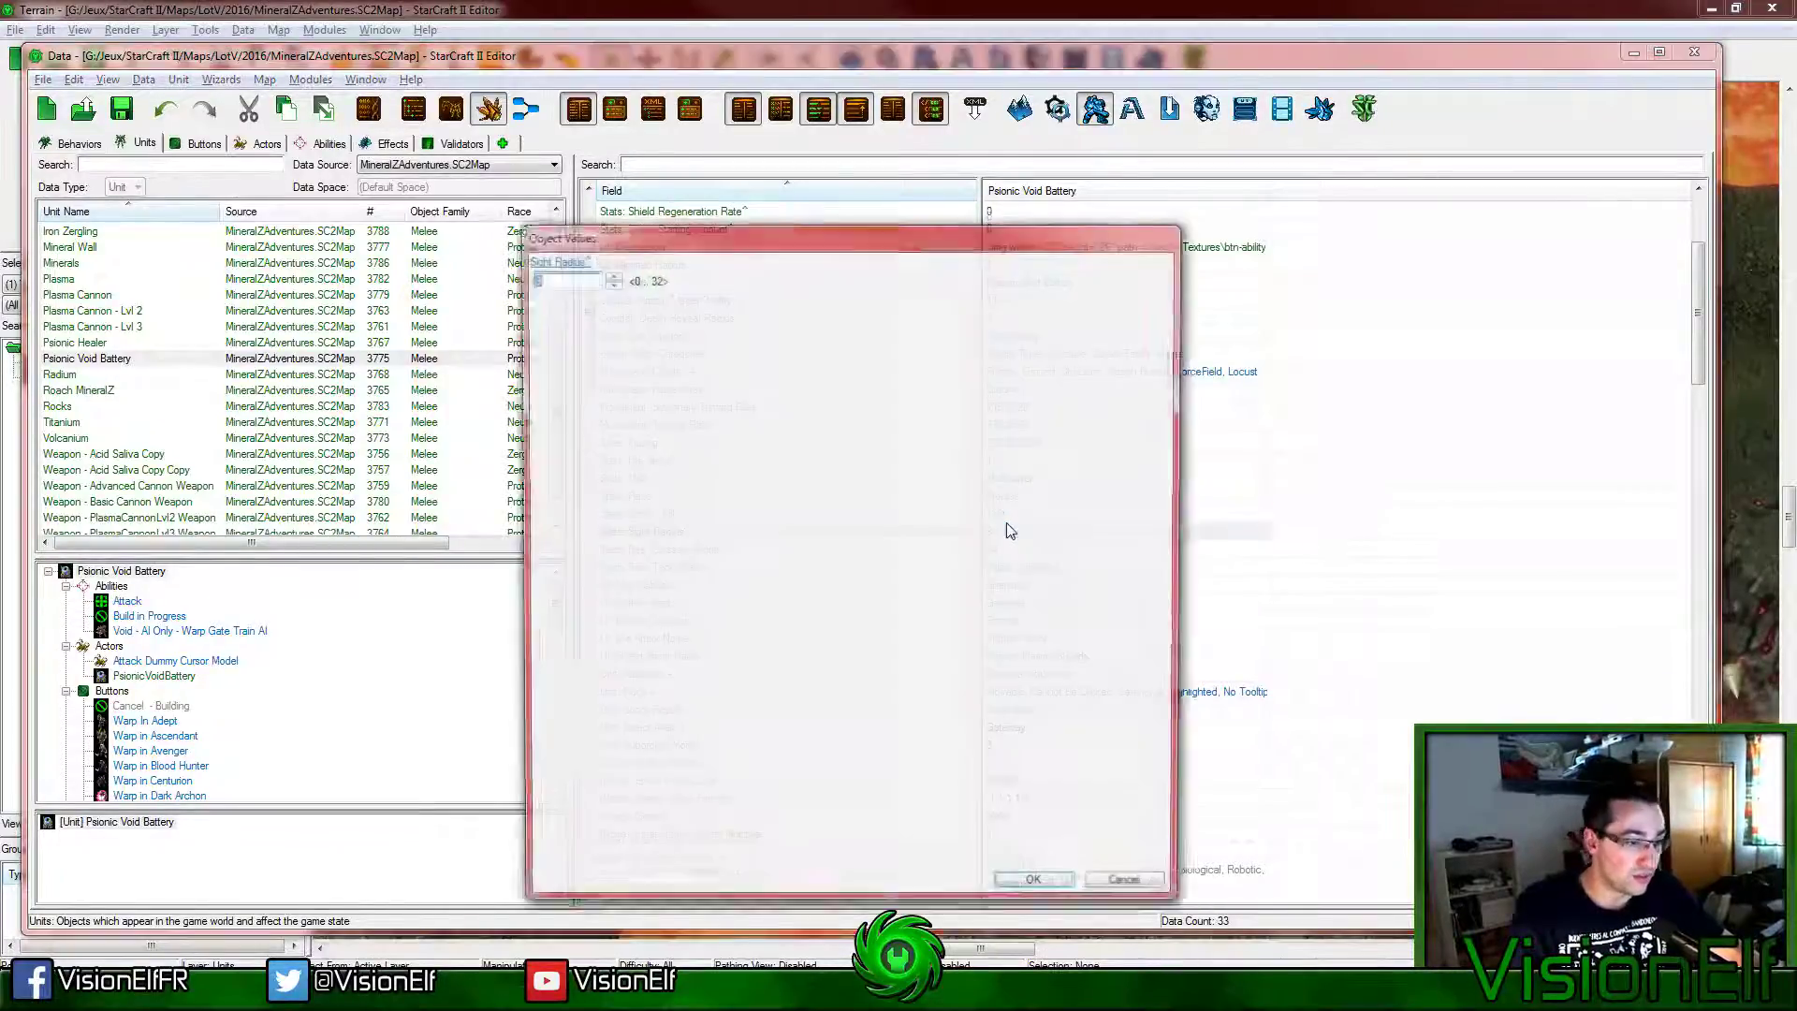
pyautogui.write('6')
pyautogui.press('Return')
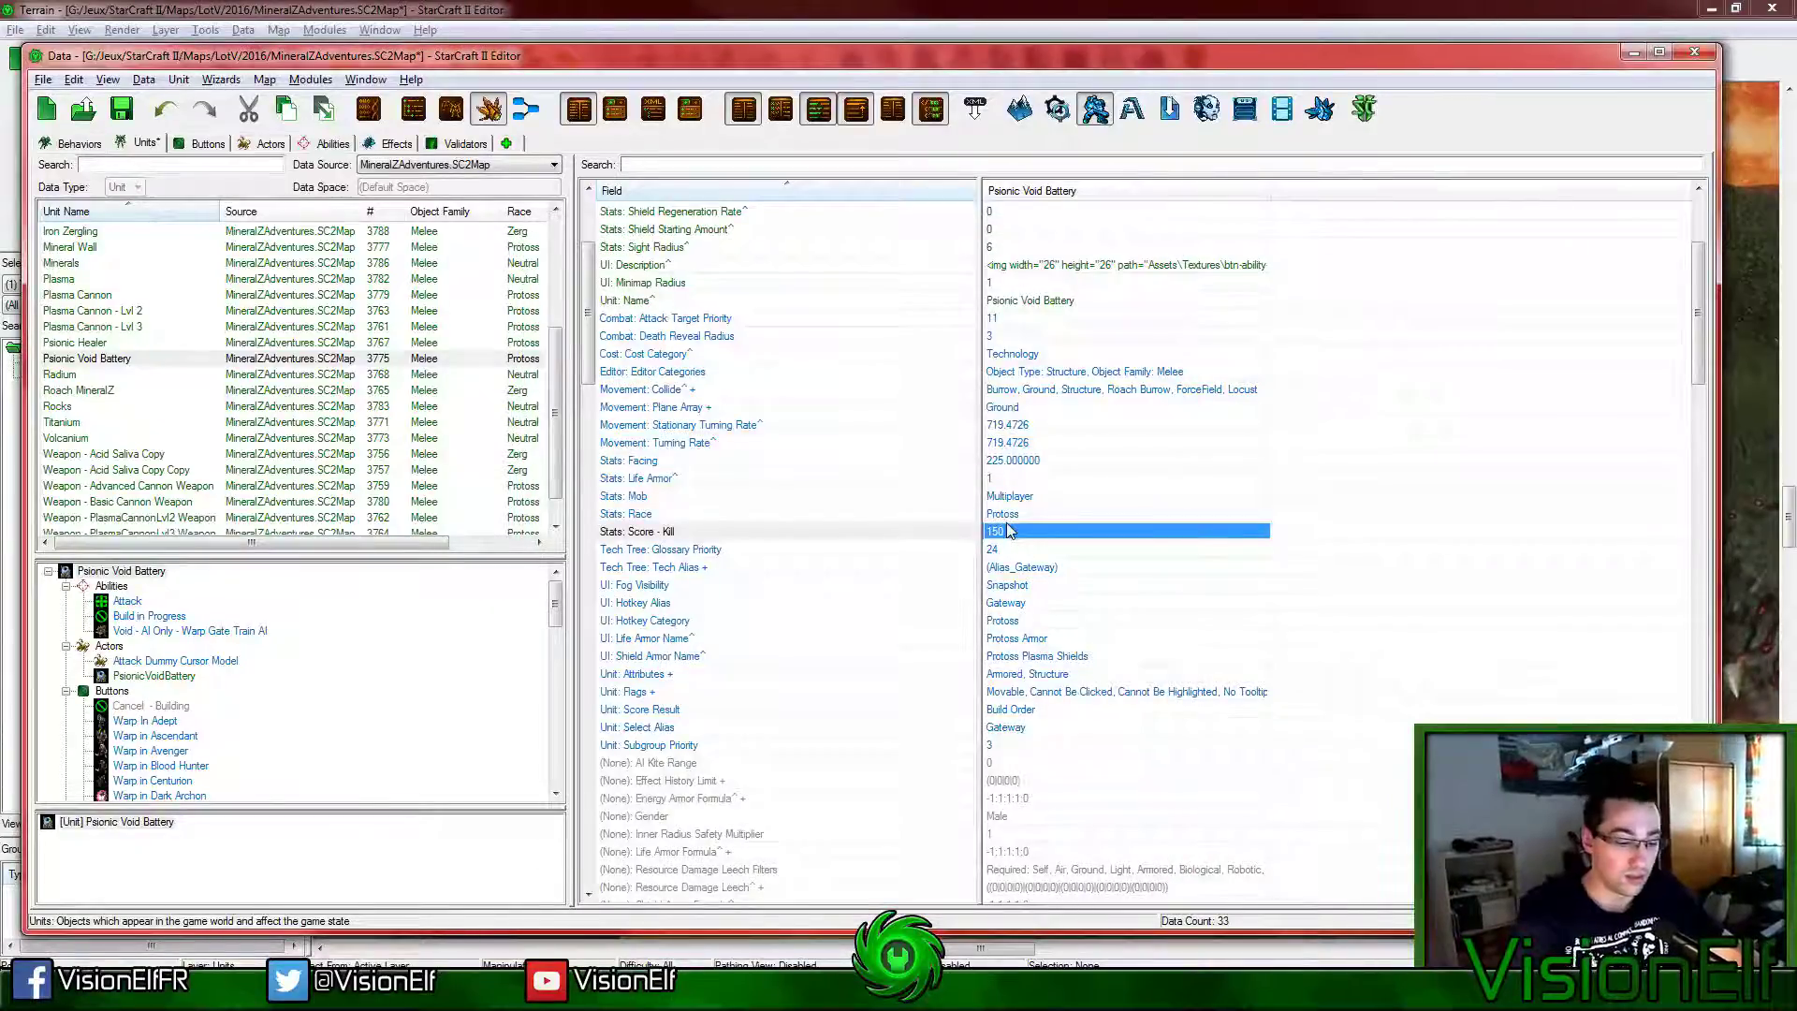
pyautogui.doubleClick(1009, 531)
pyautogui.write('8')
pyautogui.press('Return')
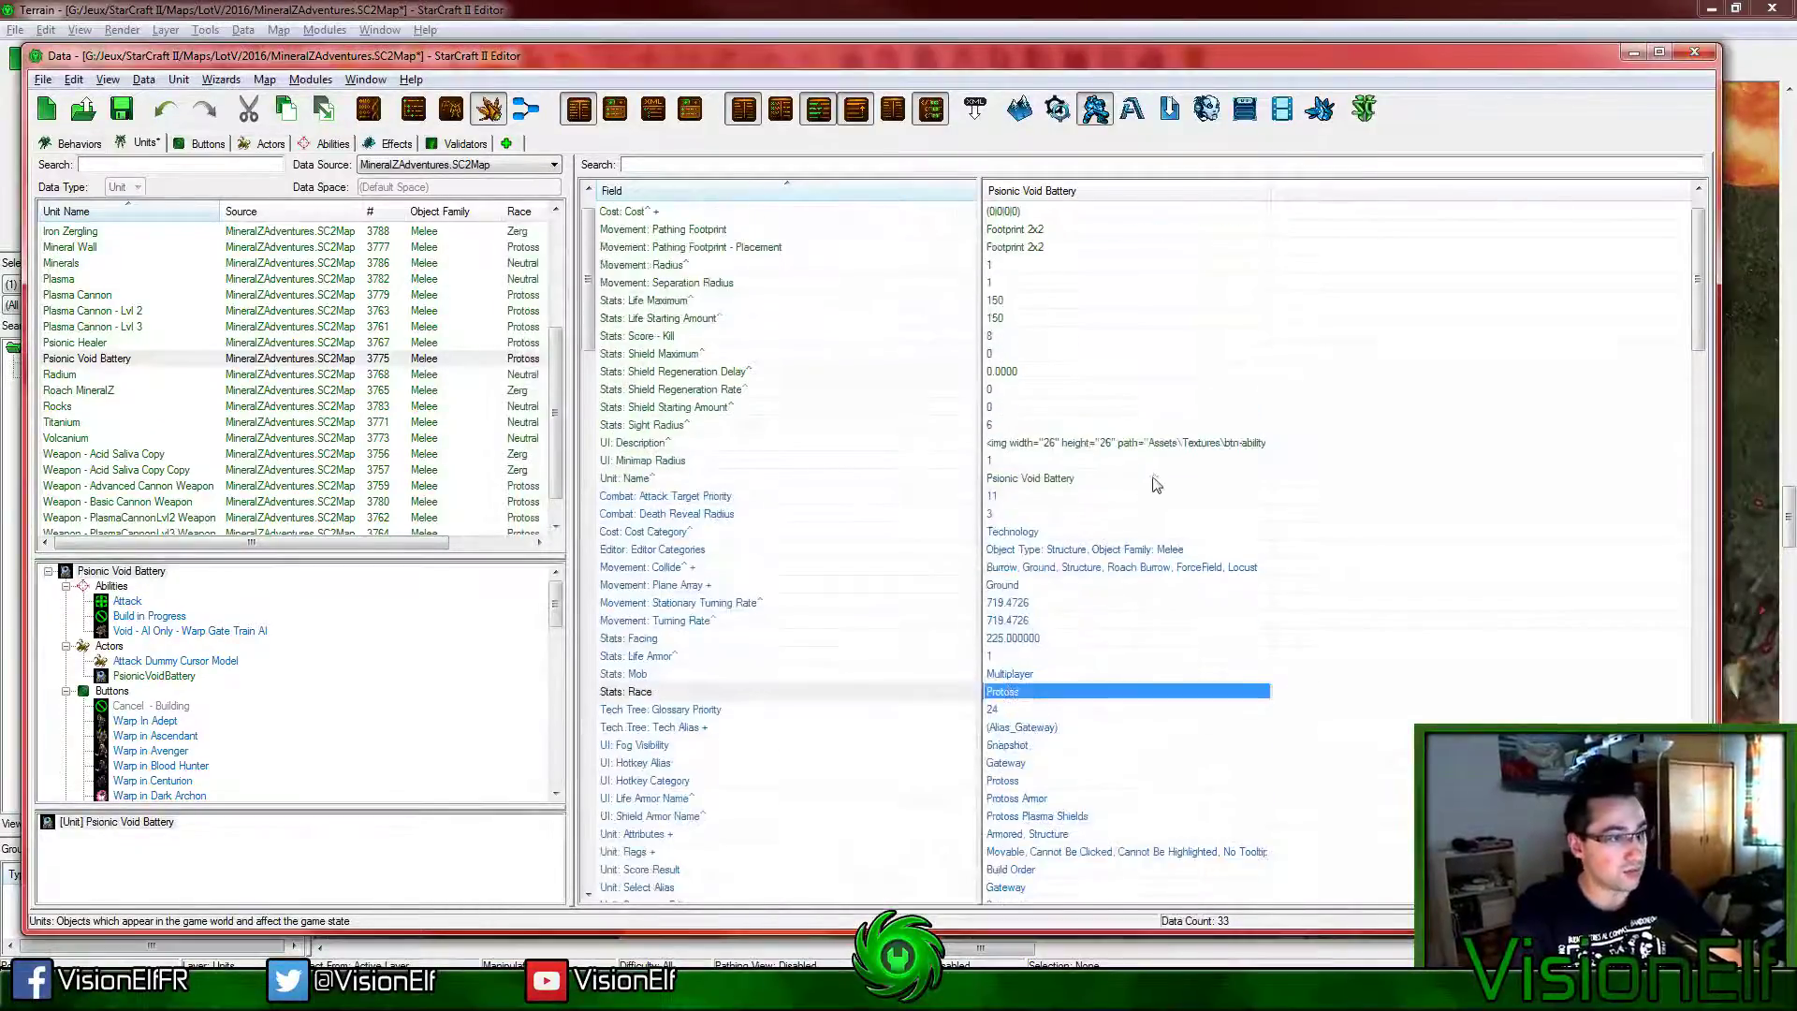
# Step: Reset the kill score to its parent value of 150 and set Sight Radius to 8
pyautogui.scroll(1, 1077, 457)
pyautogui.rightClick(1033, 389)
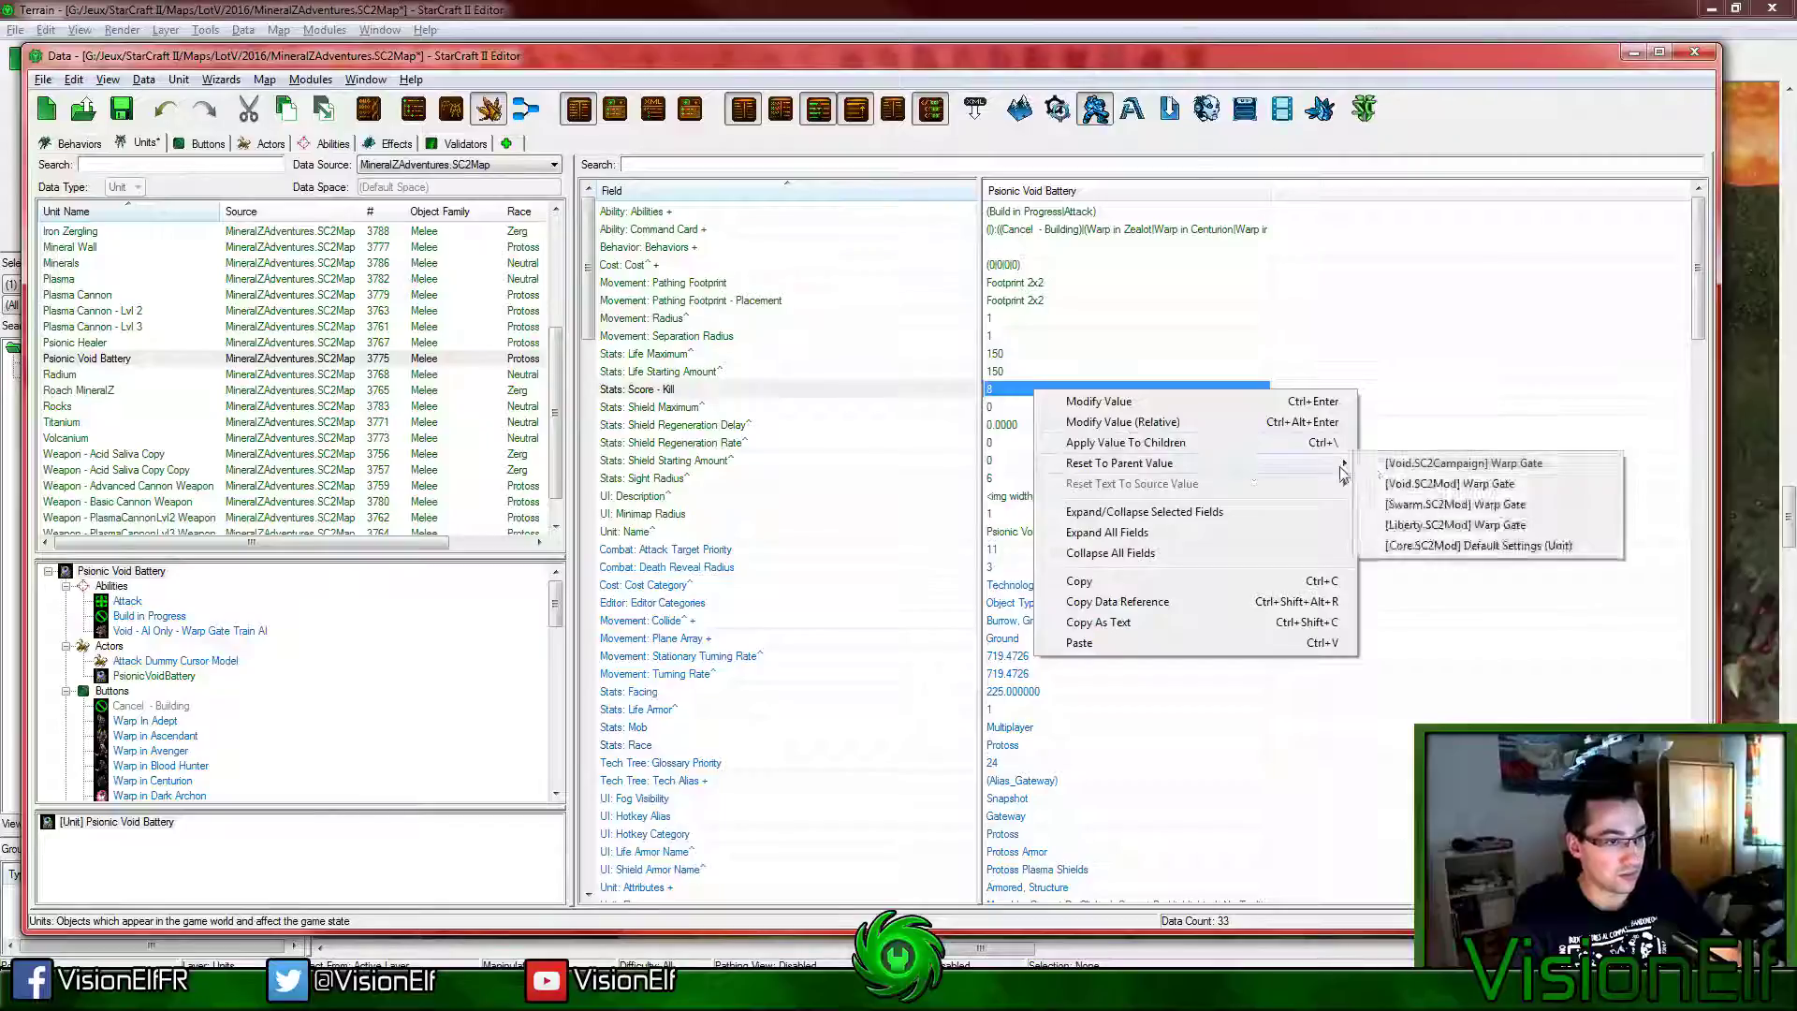
pyautogui.click(1380, 464)
pyautogui.click(1090, 444)
pyautogui.doubleClick(1036, 456)
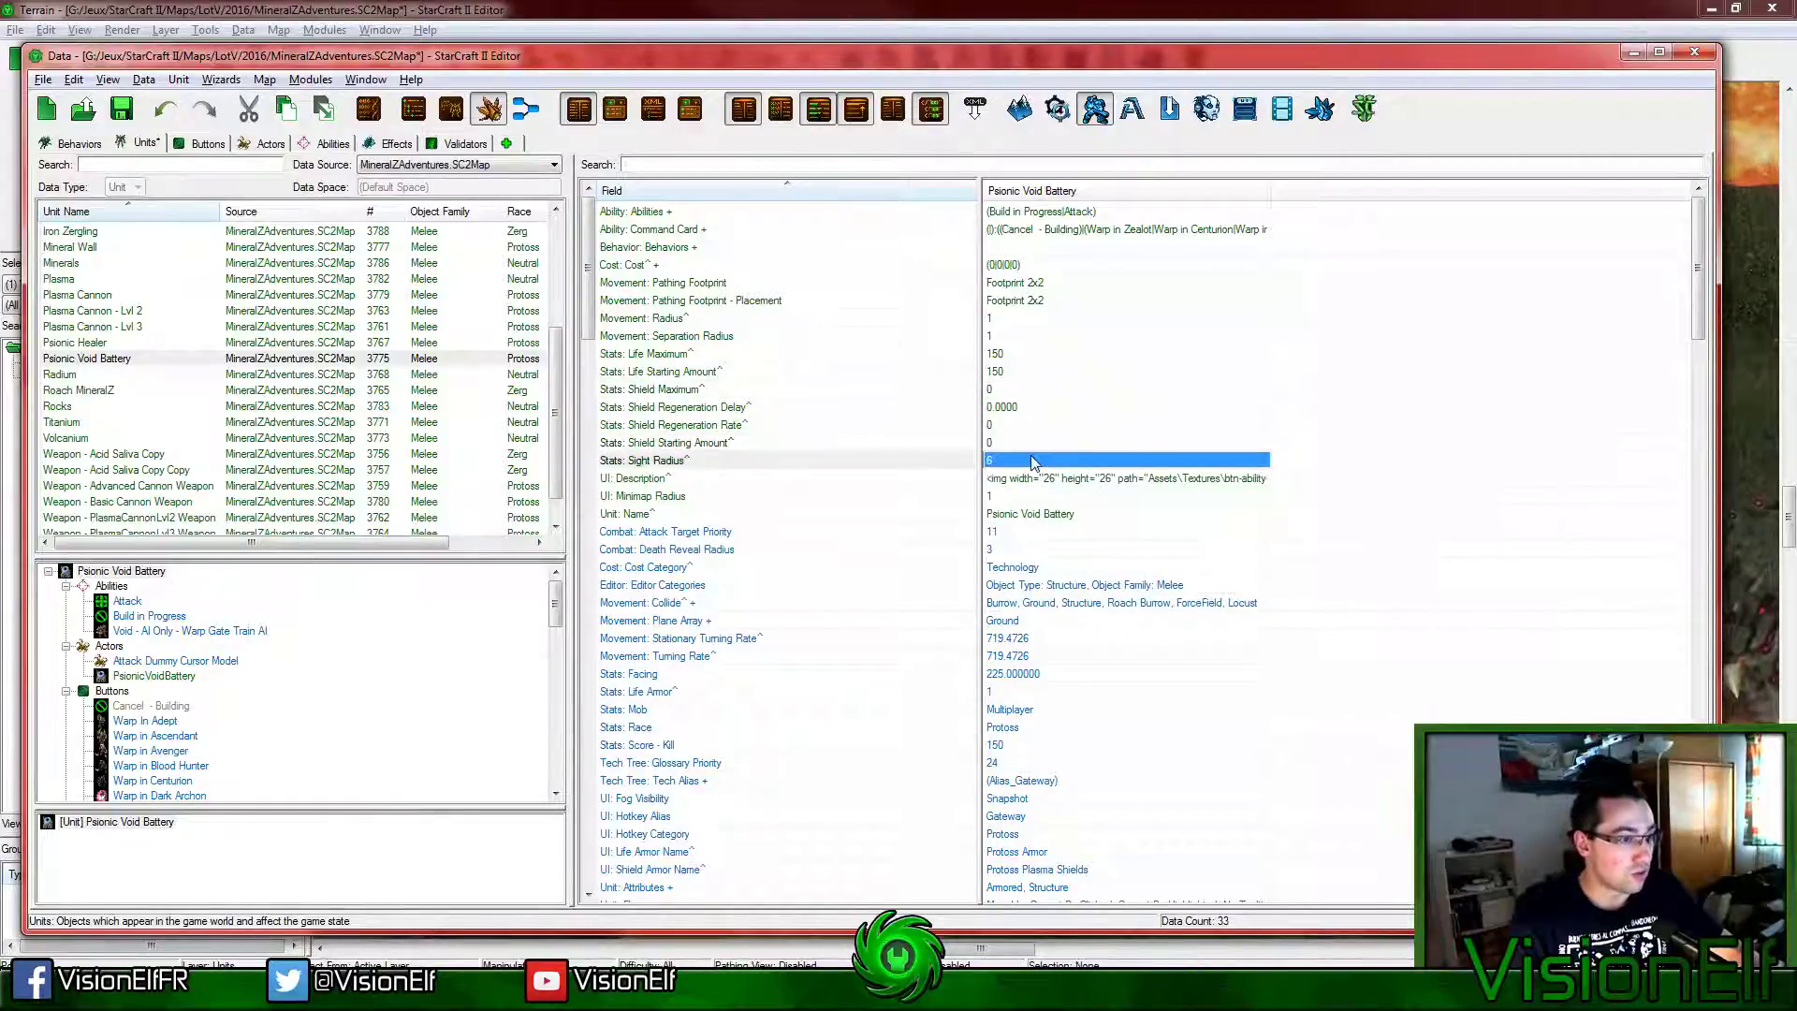
pyautogui.write('8')
pyautogui.press('Return')
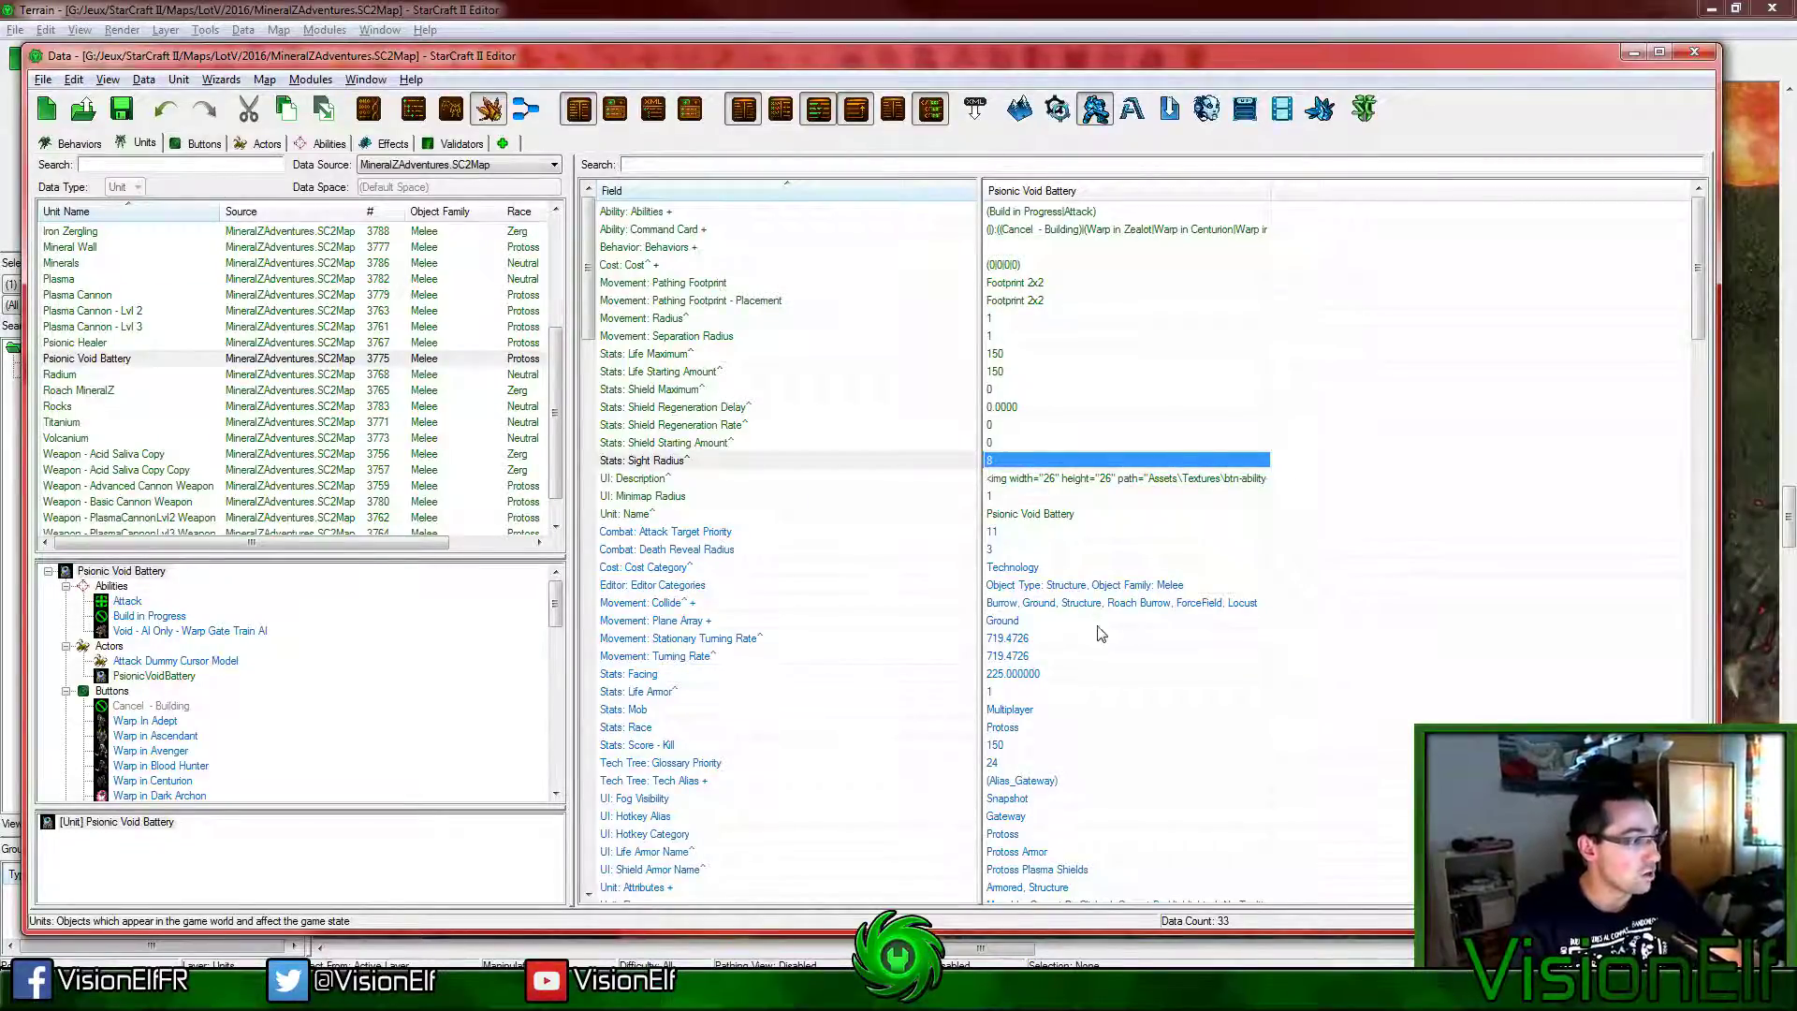
pyautogui.scroll(-7, 1091, 646)
pyautogui.scroll(7, 1086, 655)
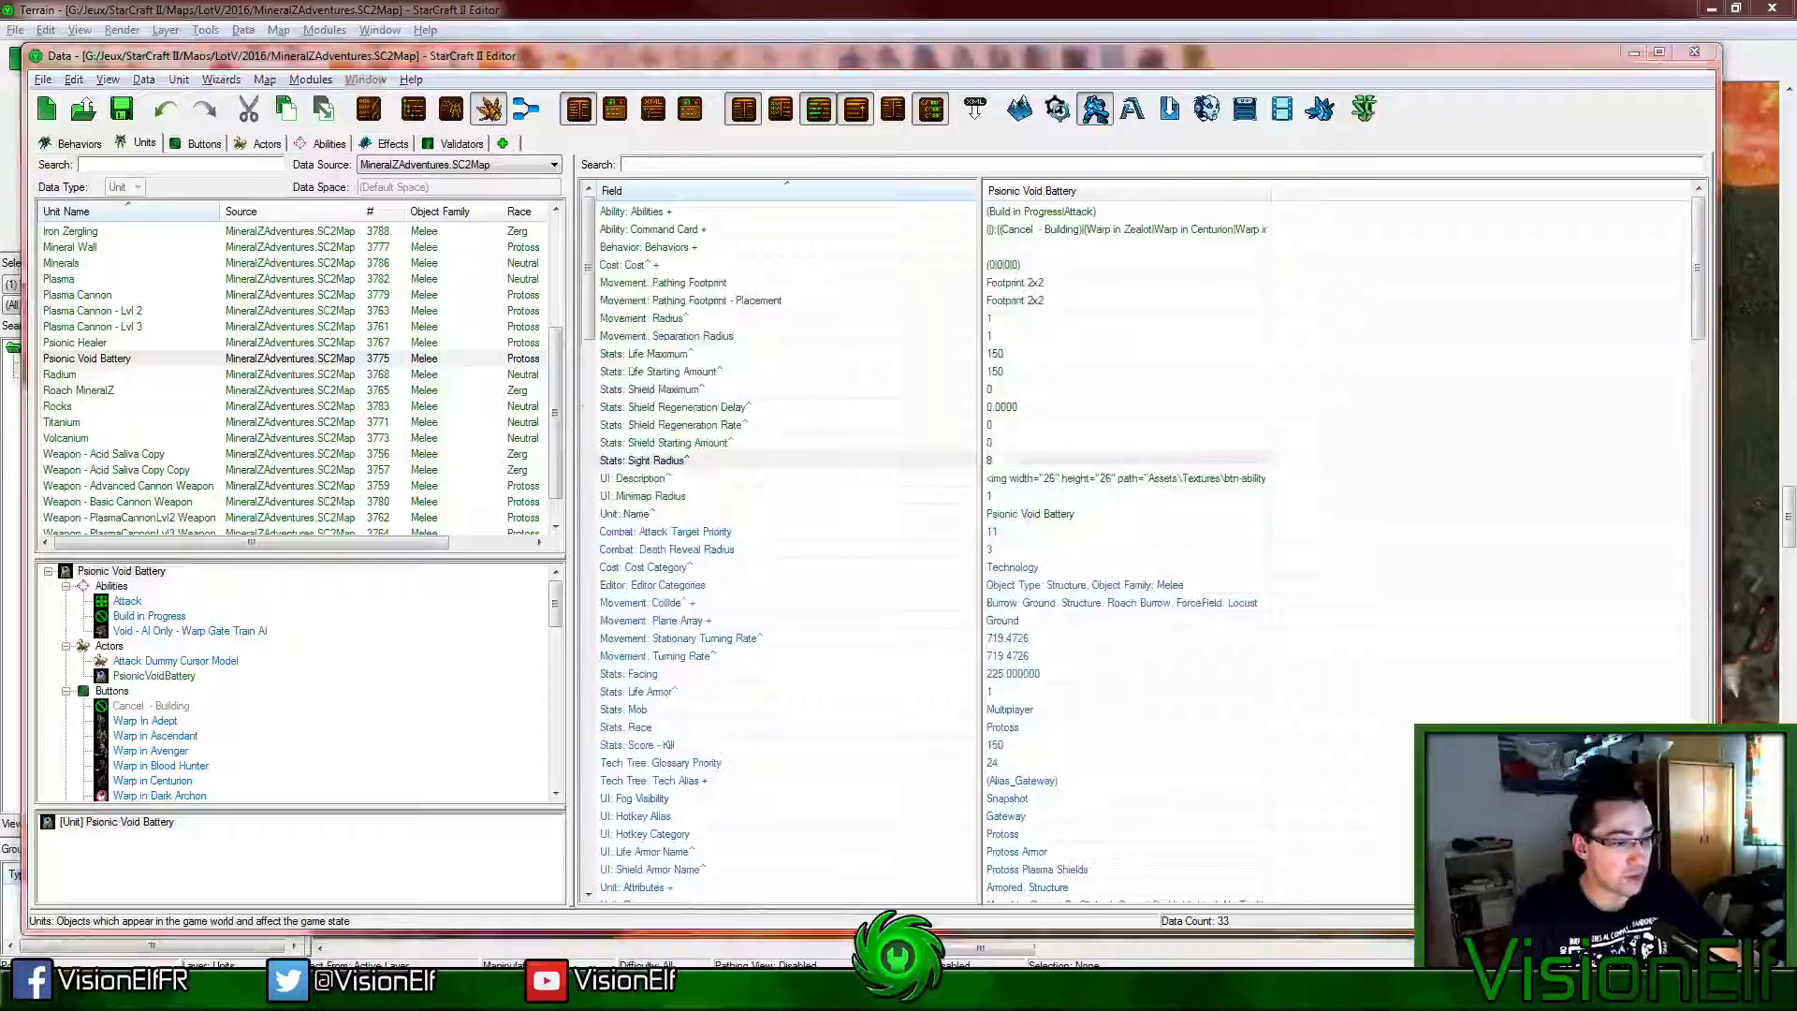
pyautogui.hotkey('alt', 'Tab')
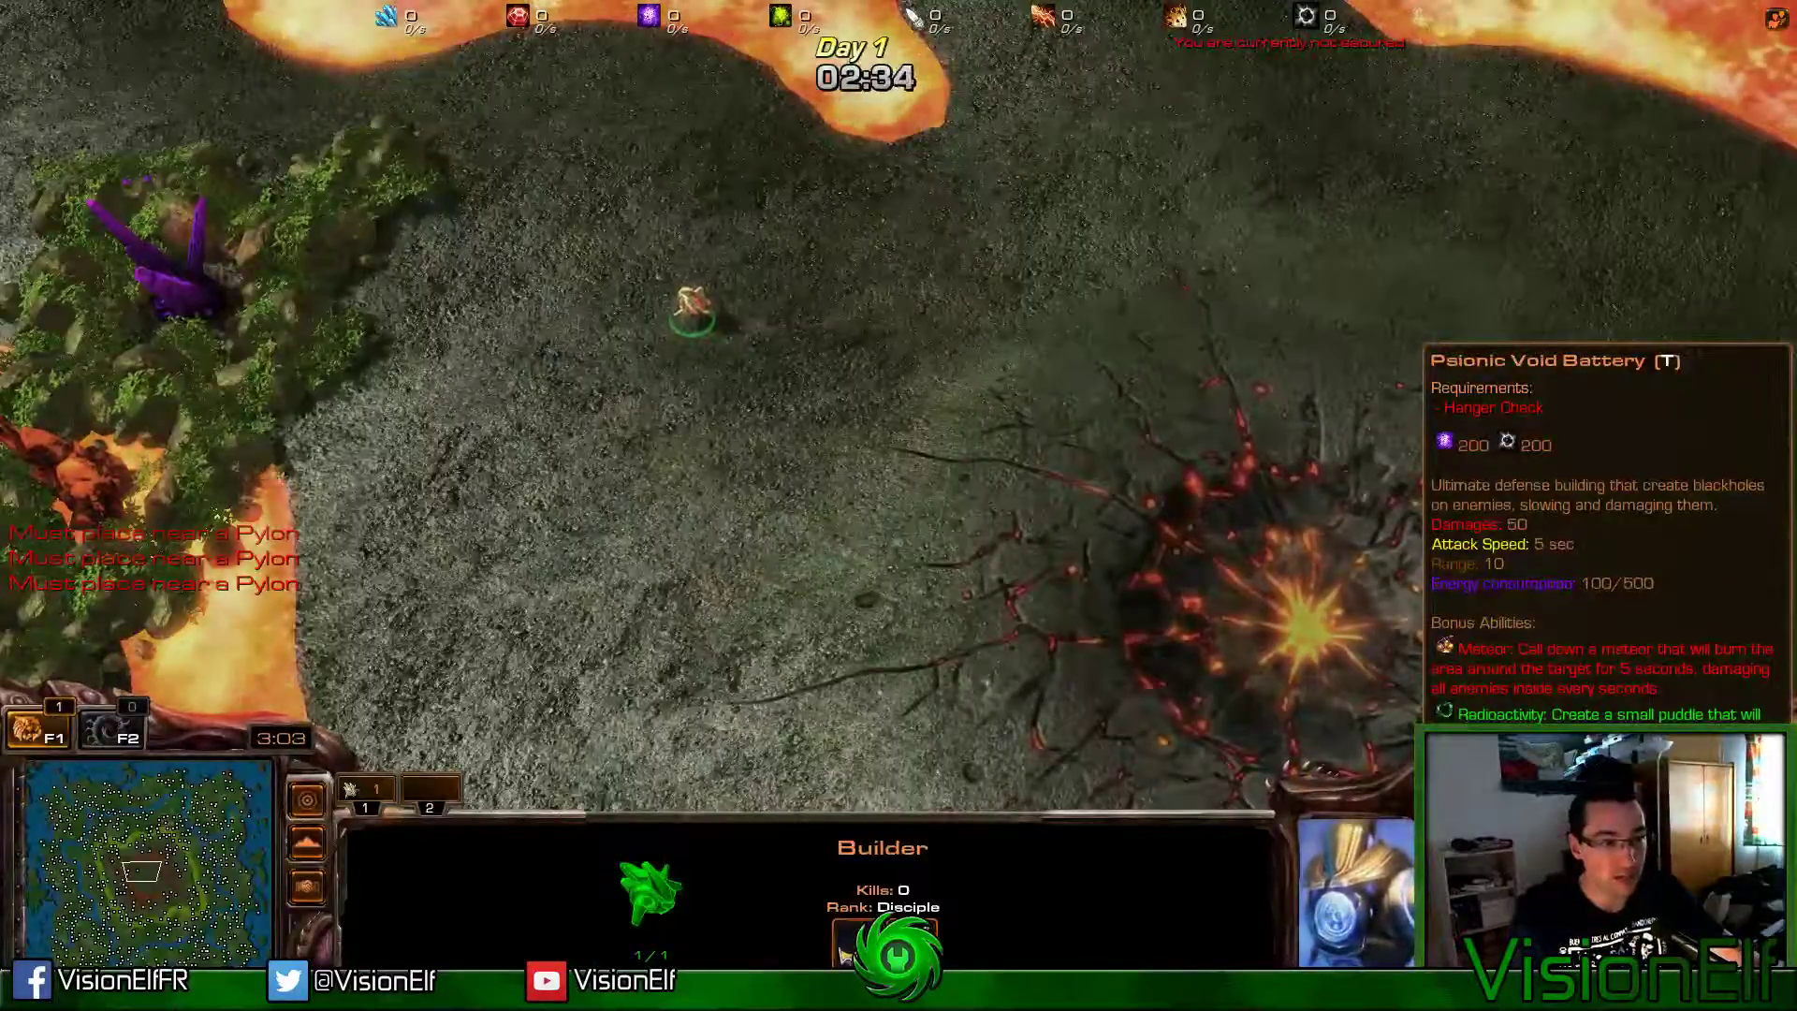
# Step: Start the test game with the last Local Player builder
pyautogui.hotkey('alt', 'Tab')
pyautogui.click(1209, 562)
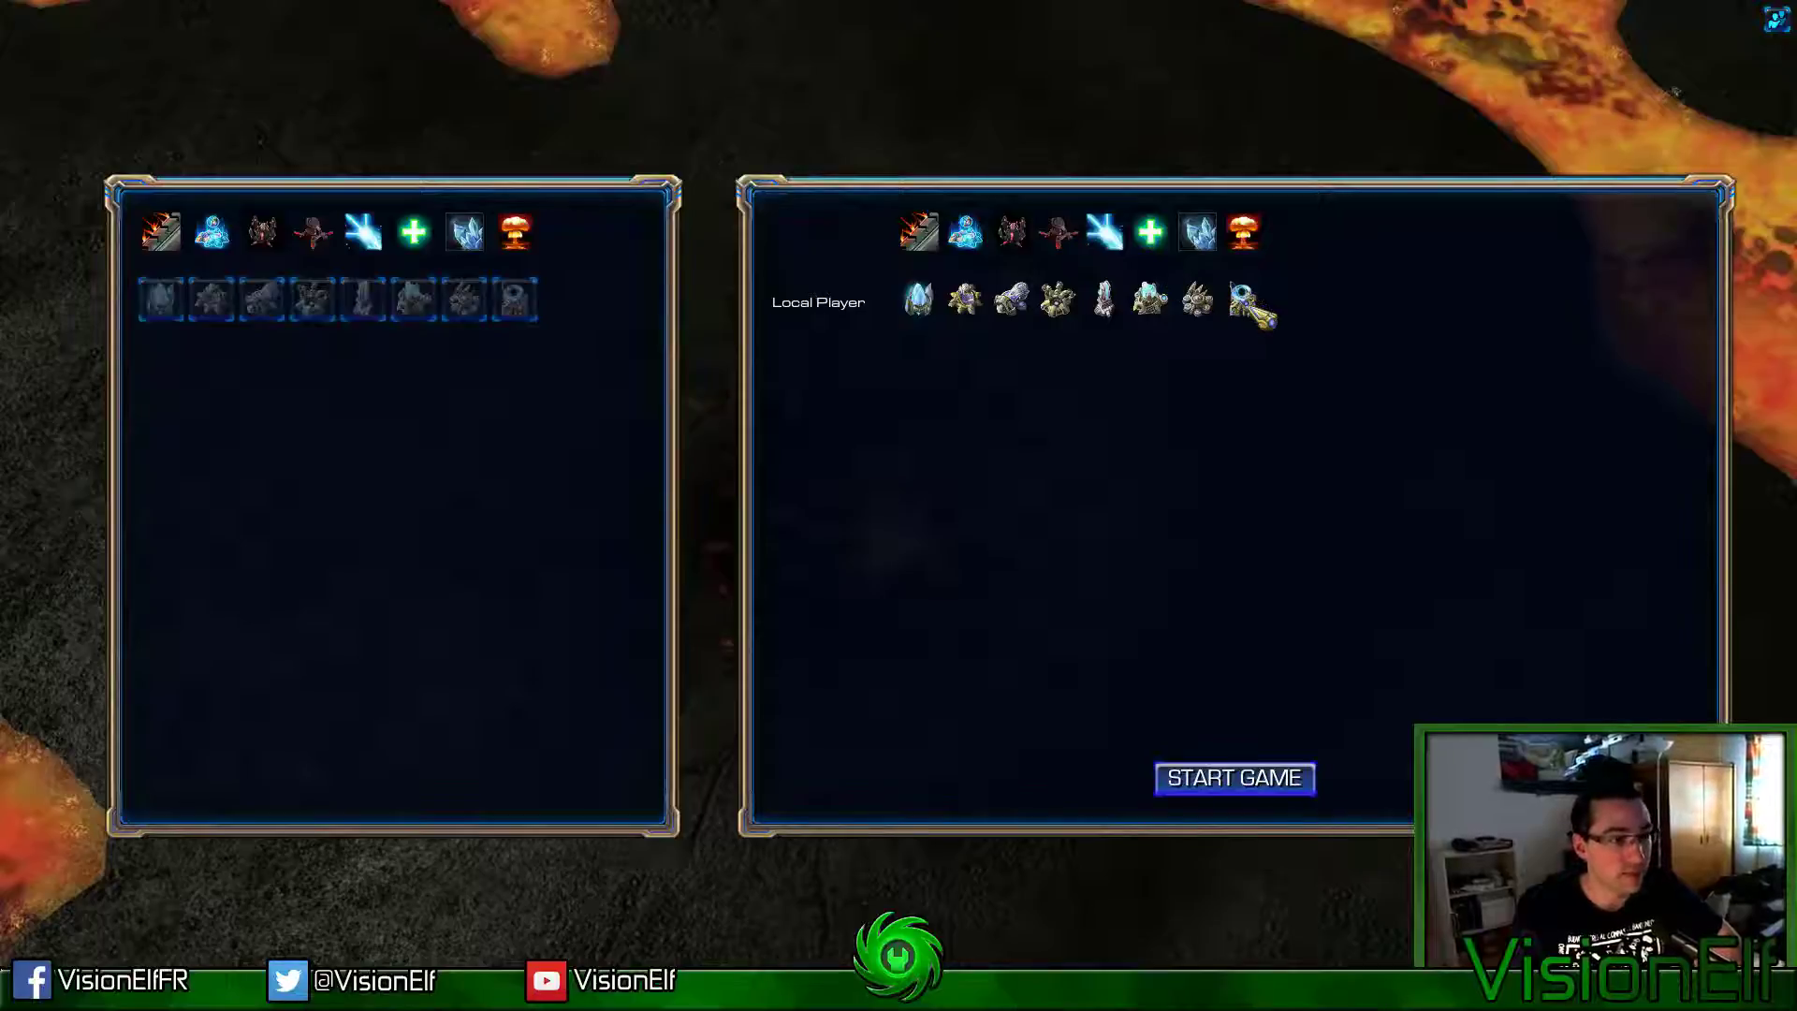
pyautogui.click(1232, 286)
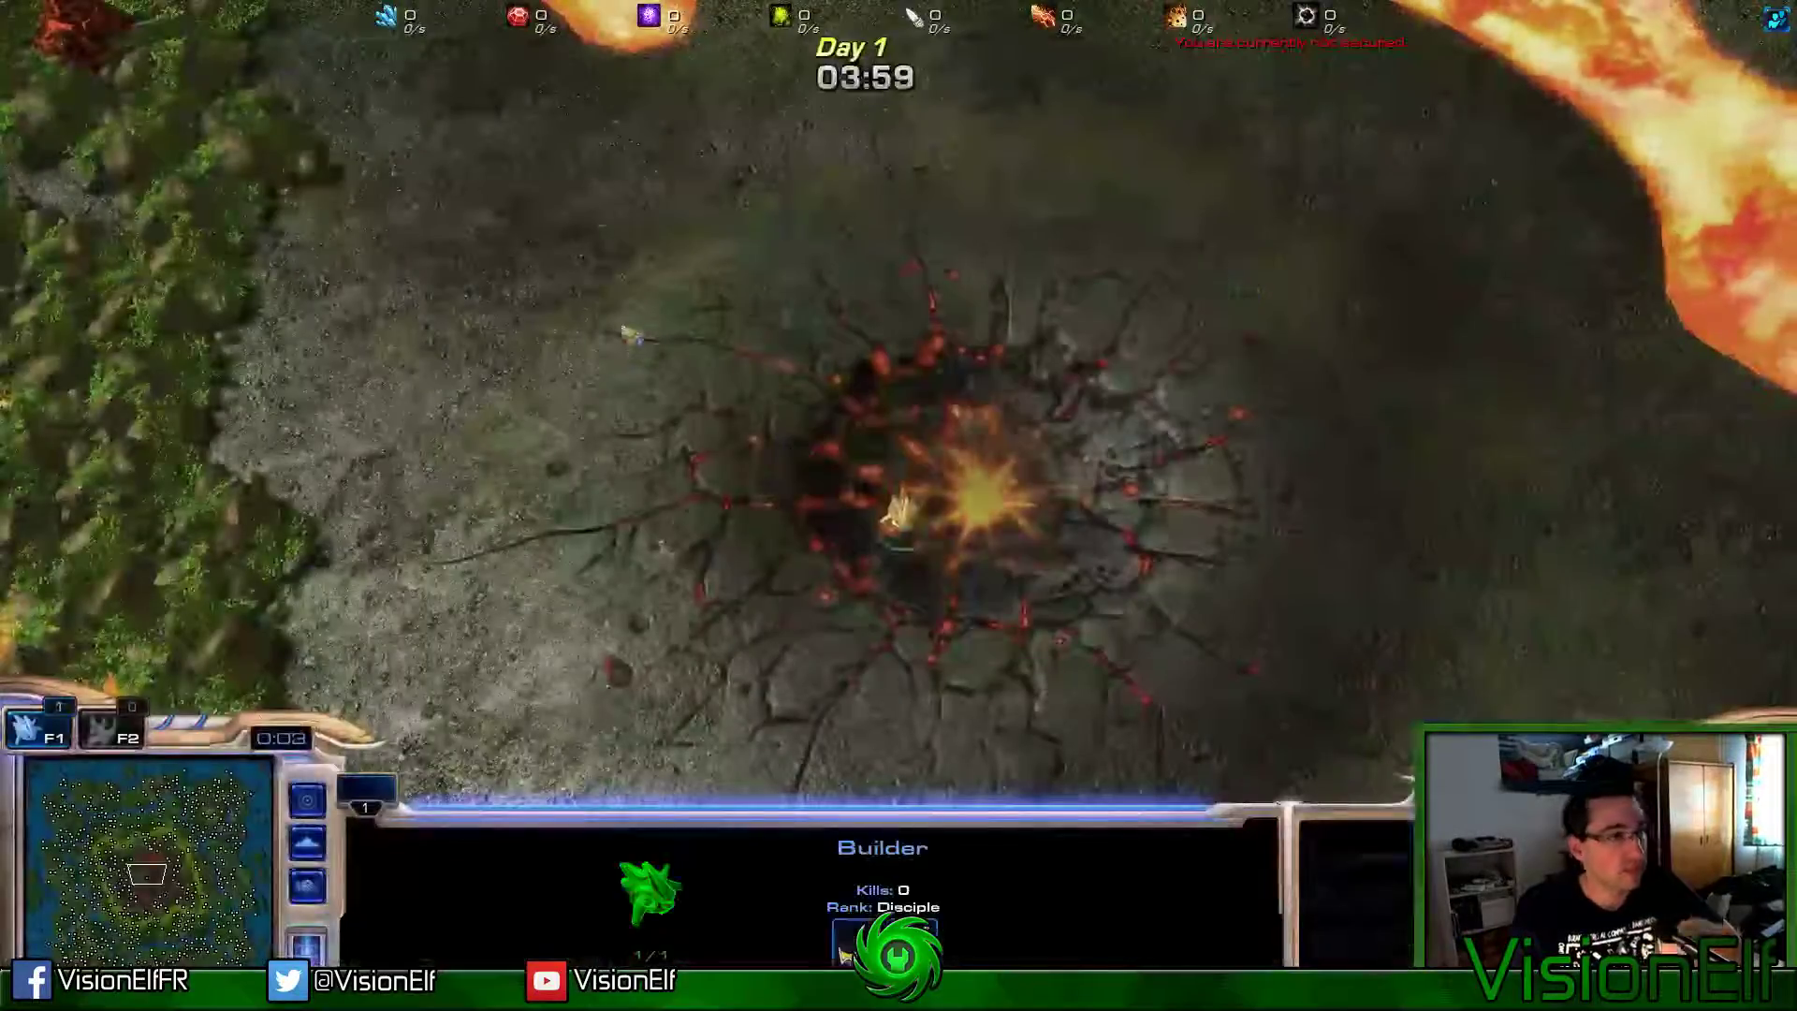
# Step: Send the Builder up-left, bind it to control group 1 and pan the camera around the crater
pyautogui.rightClick(608, 261)
pyautogui.hotkey('ctrl', '1')
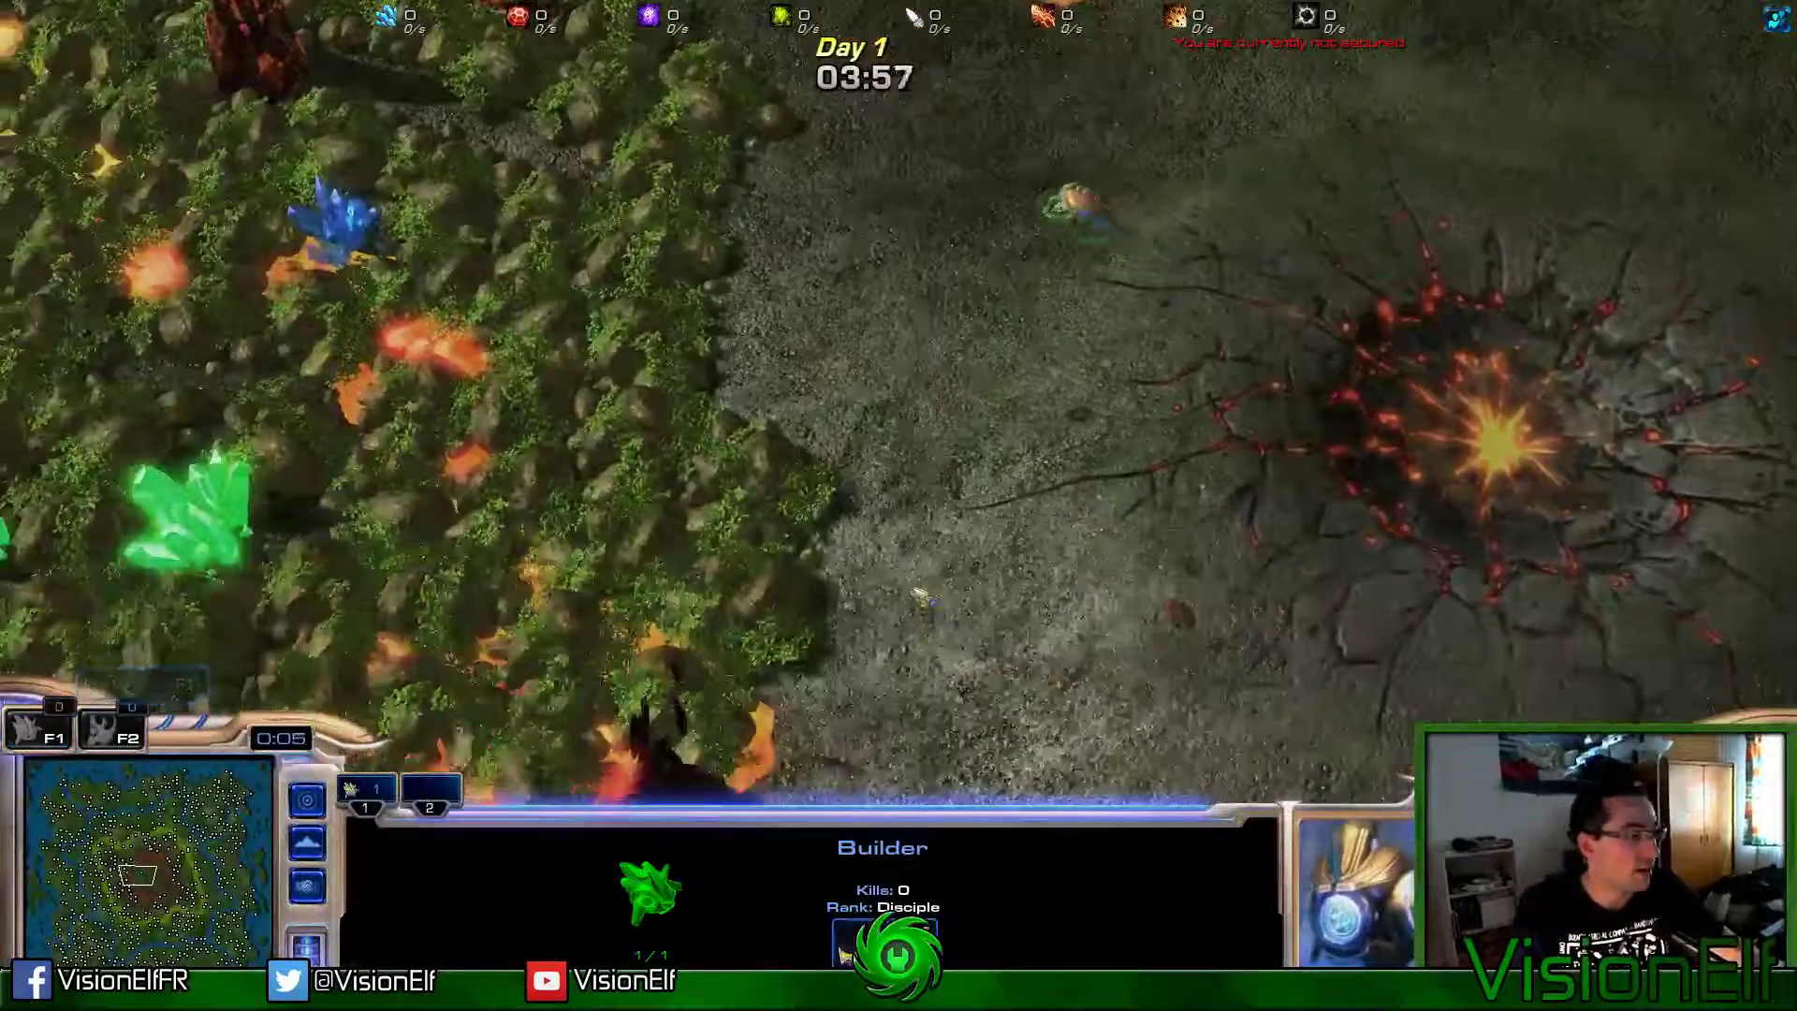
pyautogui.press('Up')
pyautogui.press('Left')
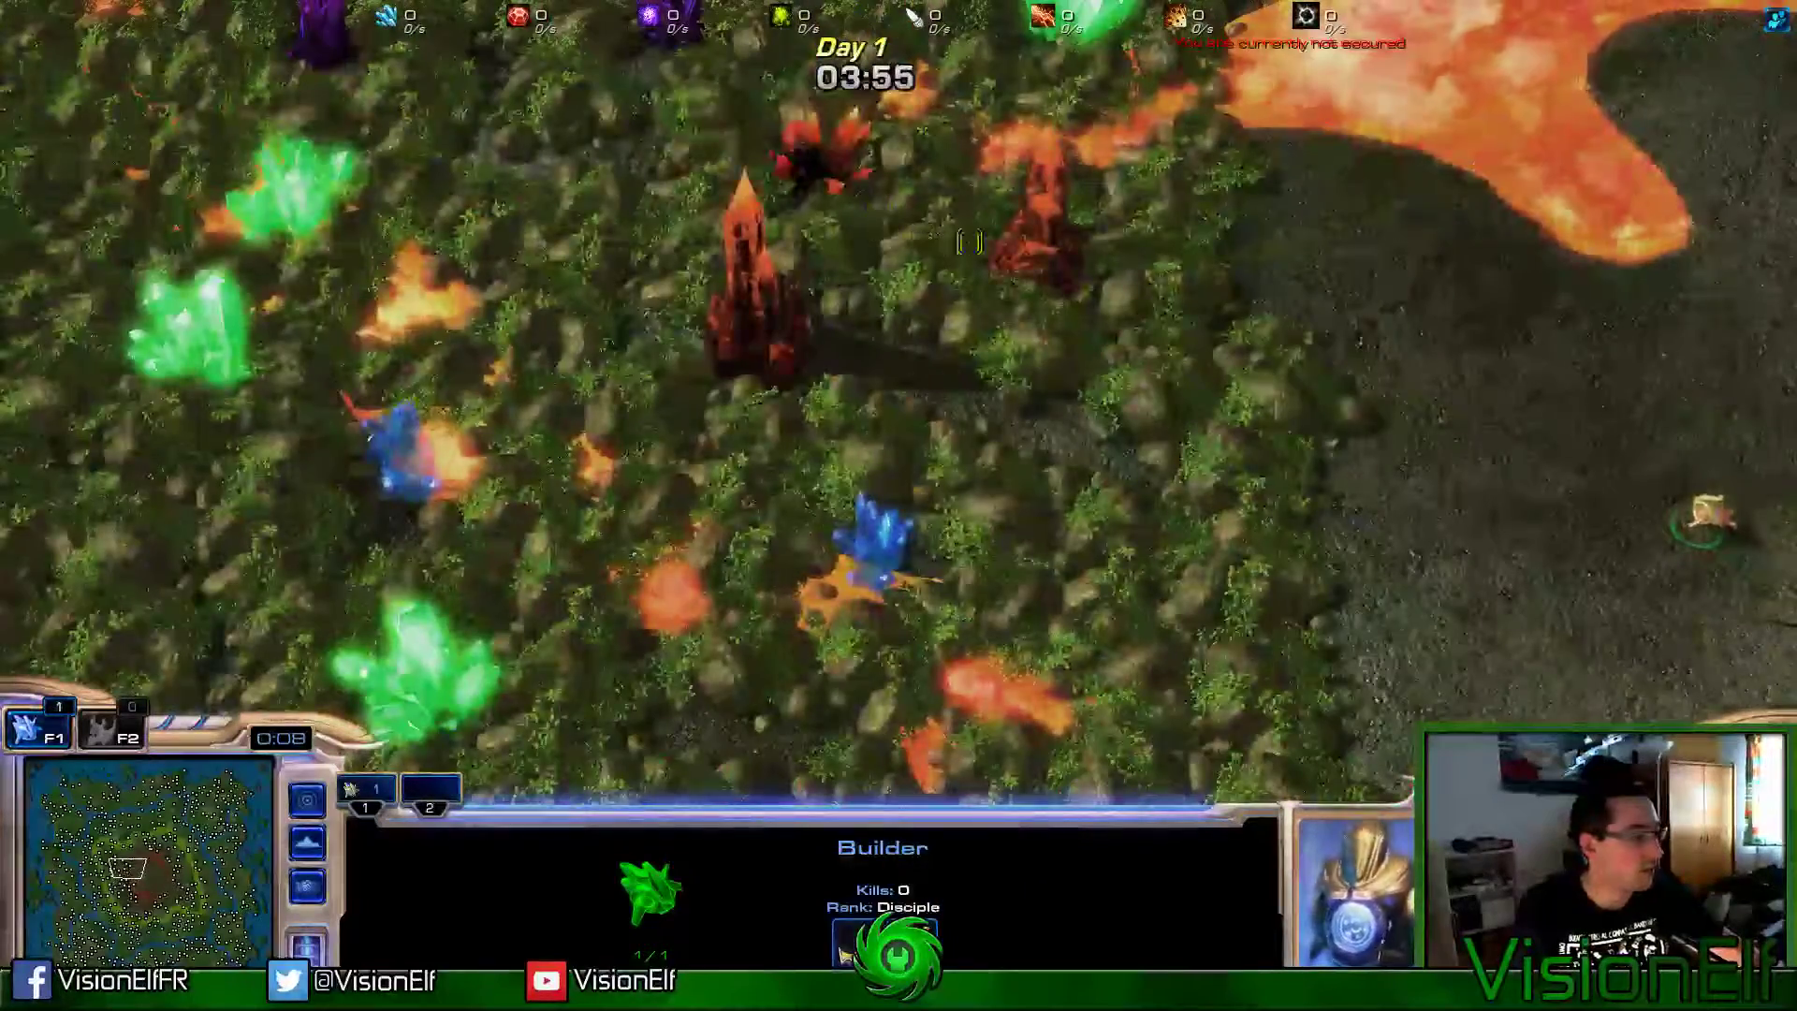
pyautogui.moveTo(1125, 7)
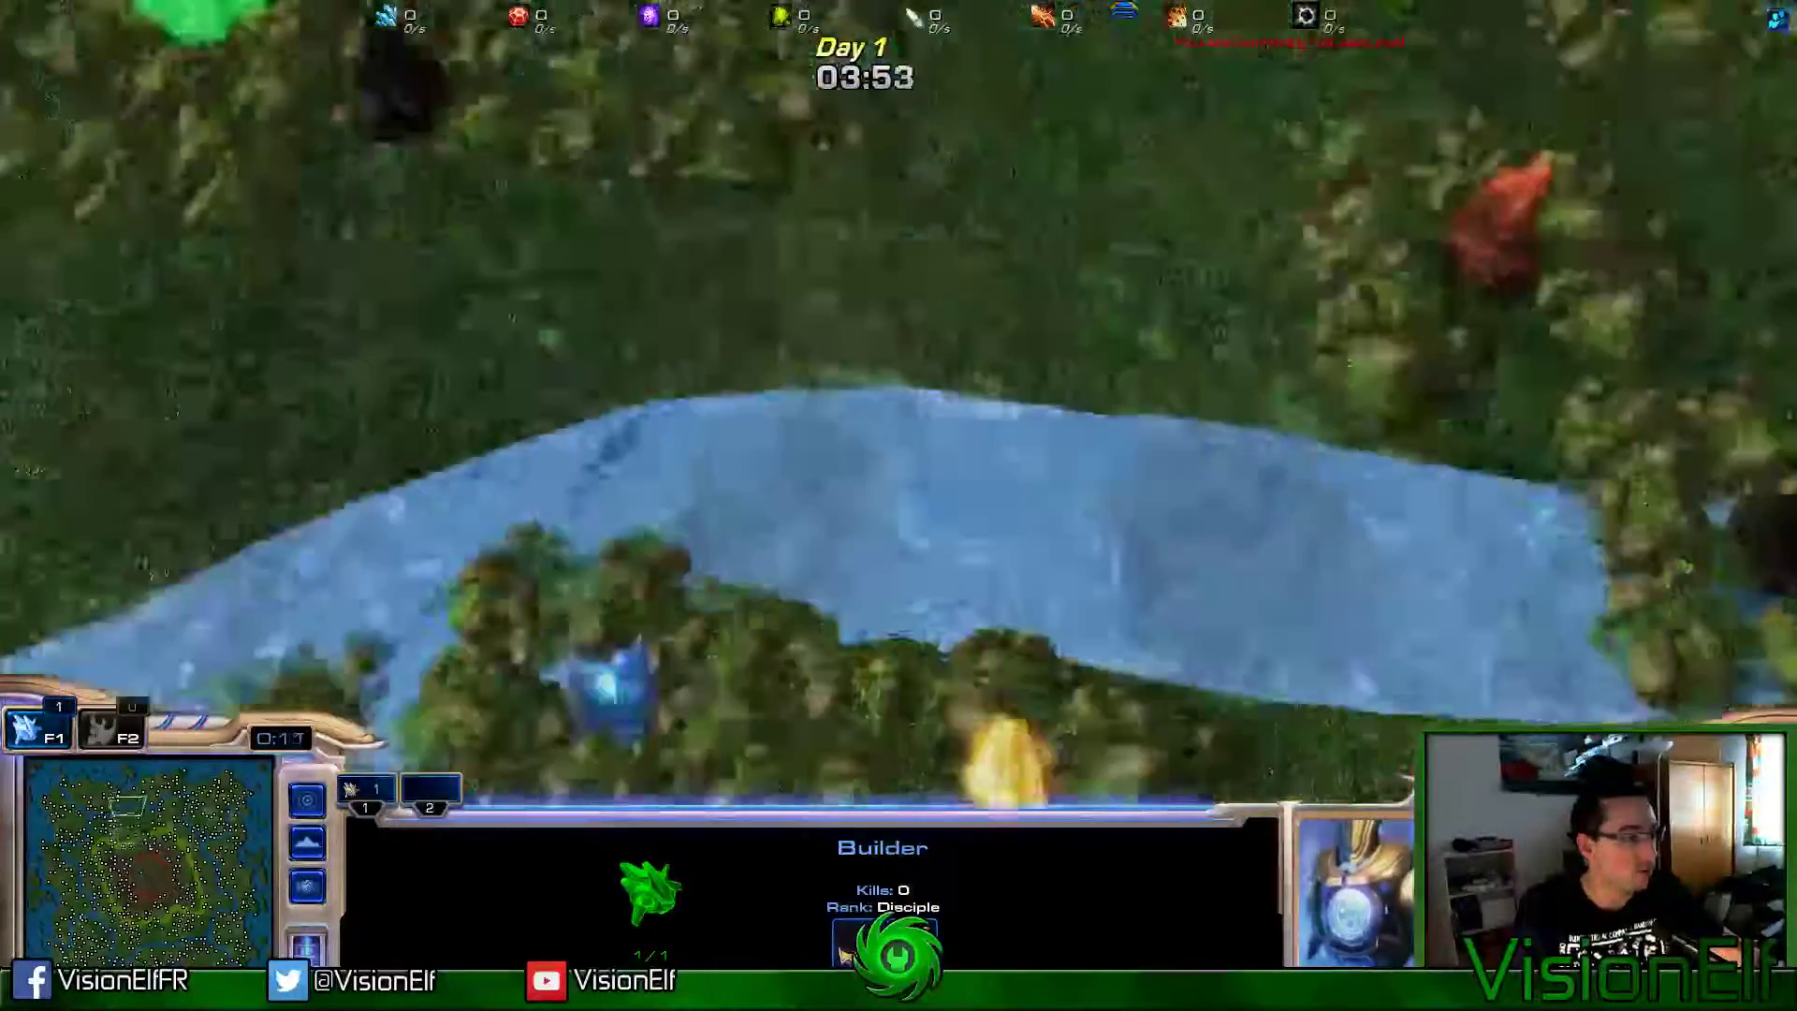
pyautogui.moveTo(1126, 1009)
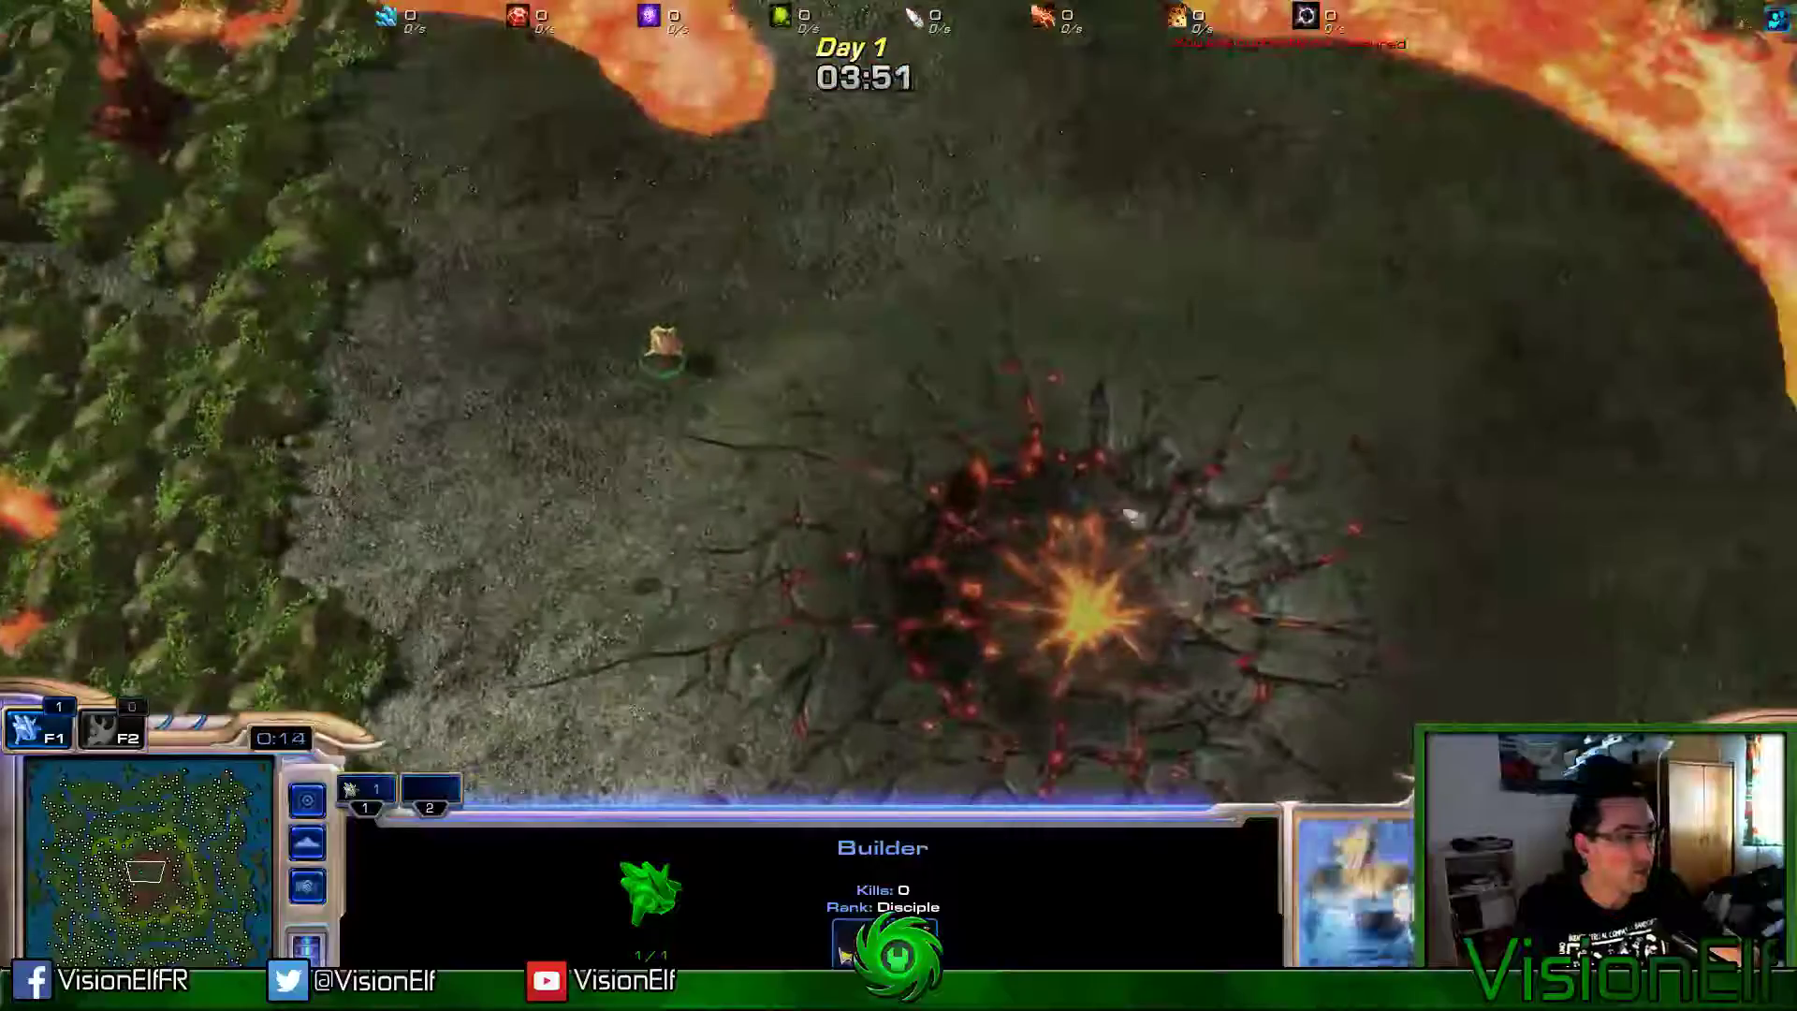
pyautogui.hotkey('alt', 'Tab')
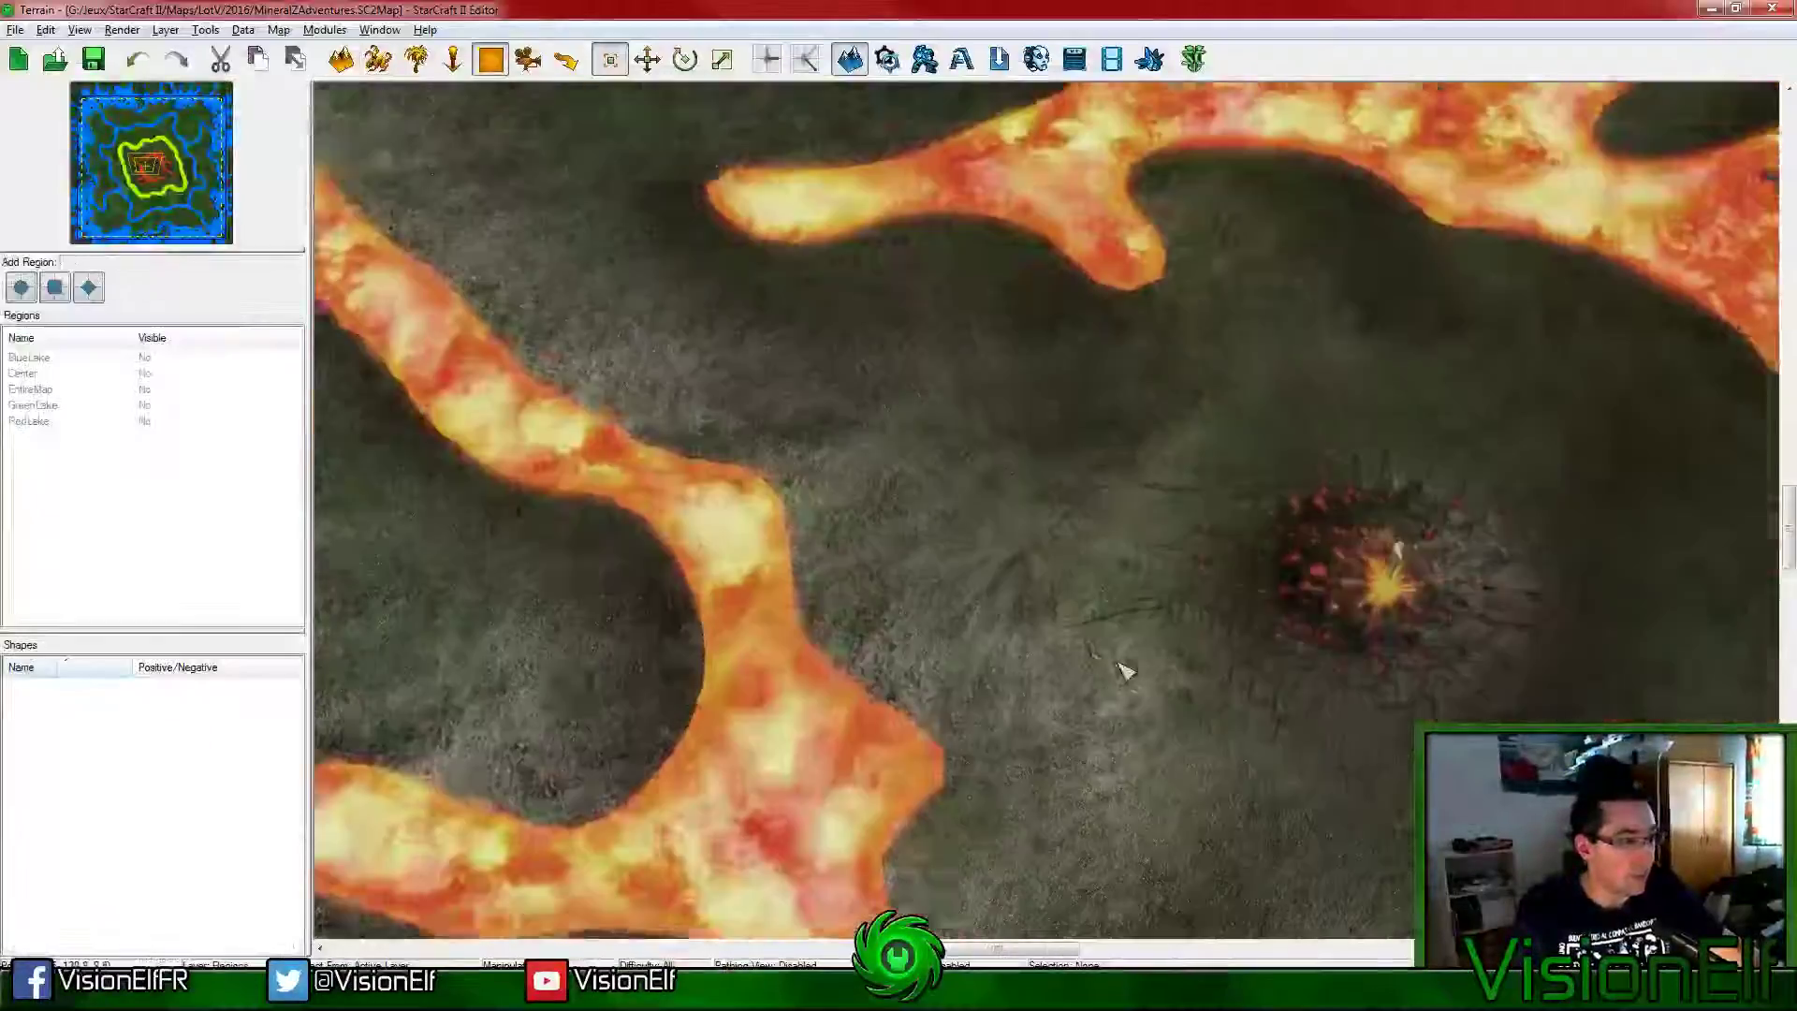
# Step: Make the EntireMap region visible, undo an accidental drag of it, and save with Ctrl+S
pyautogui.rightClick(145, 389)
pyautogui.click(187, 426)
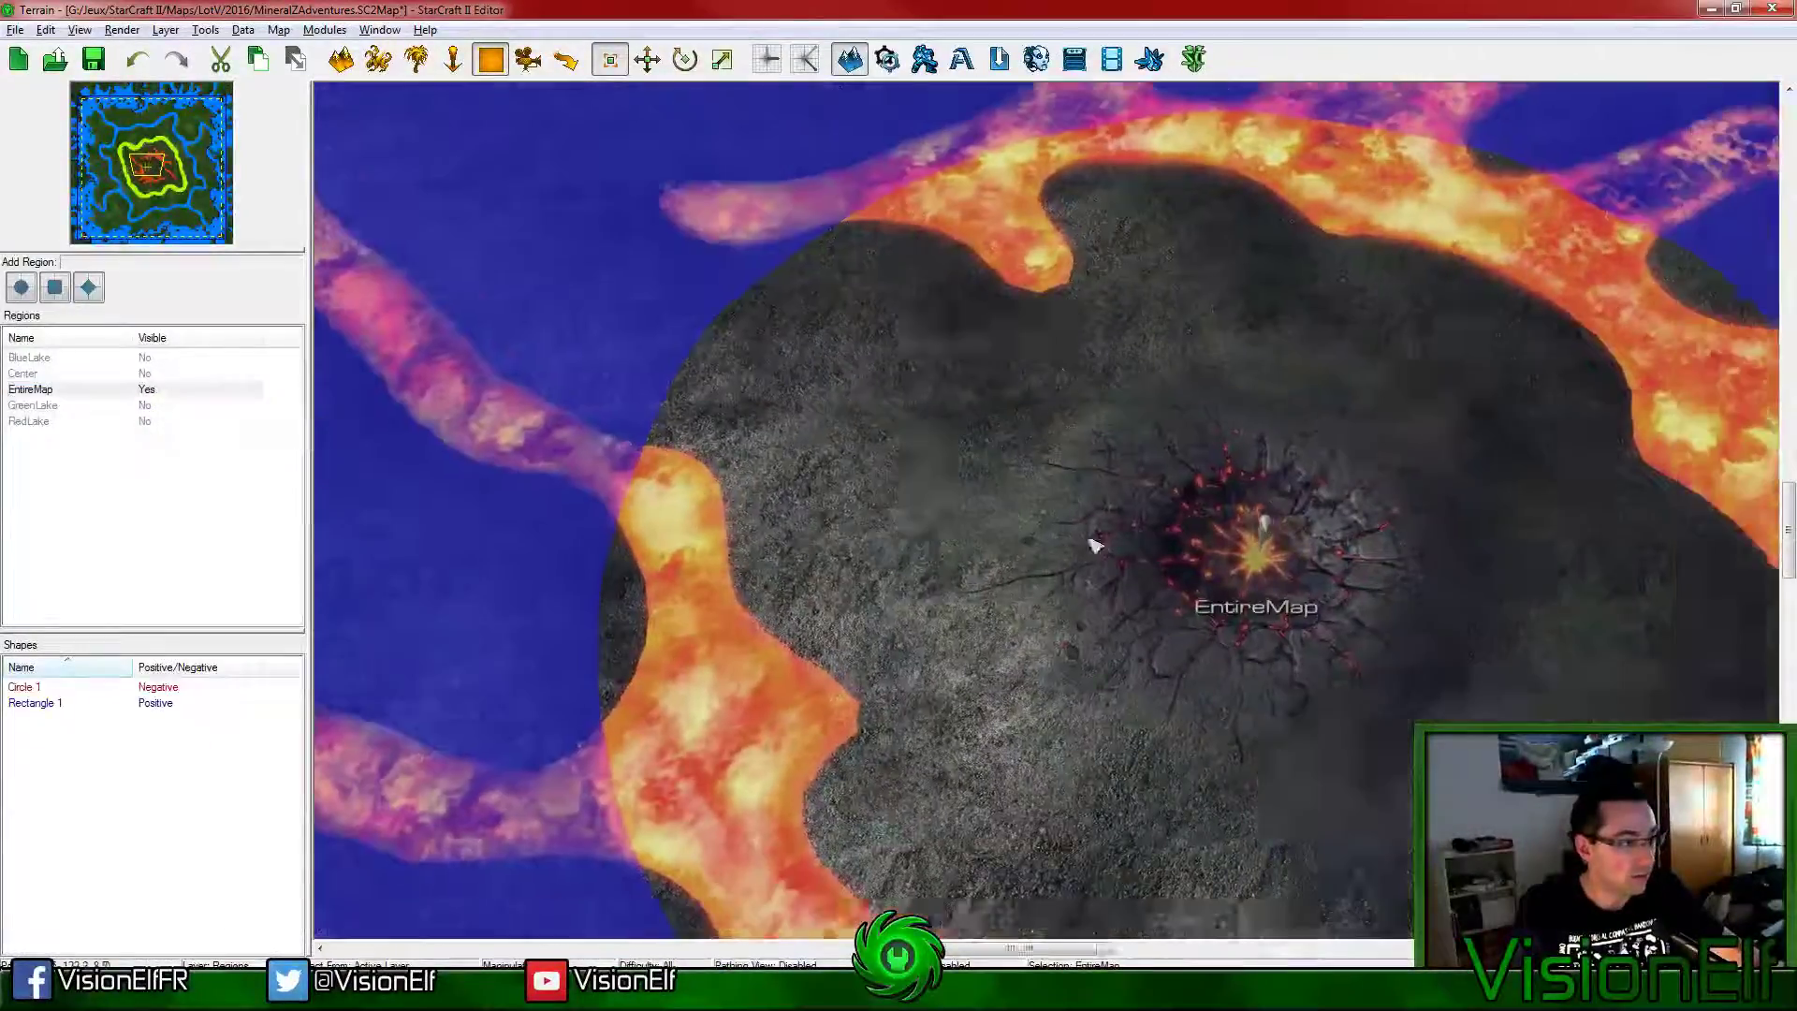
pyautogui.scroll(-5, 1095, 546)
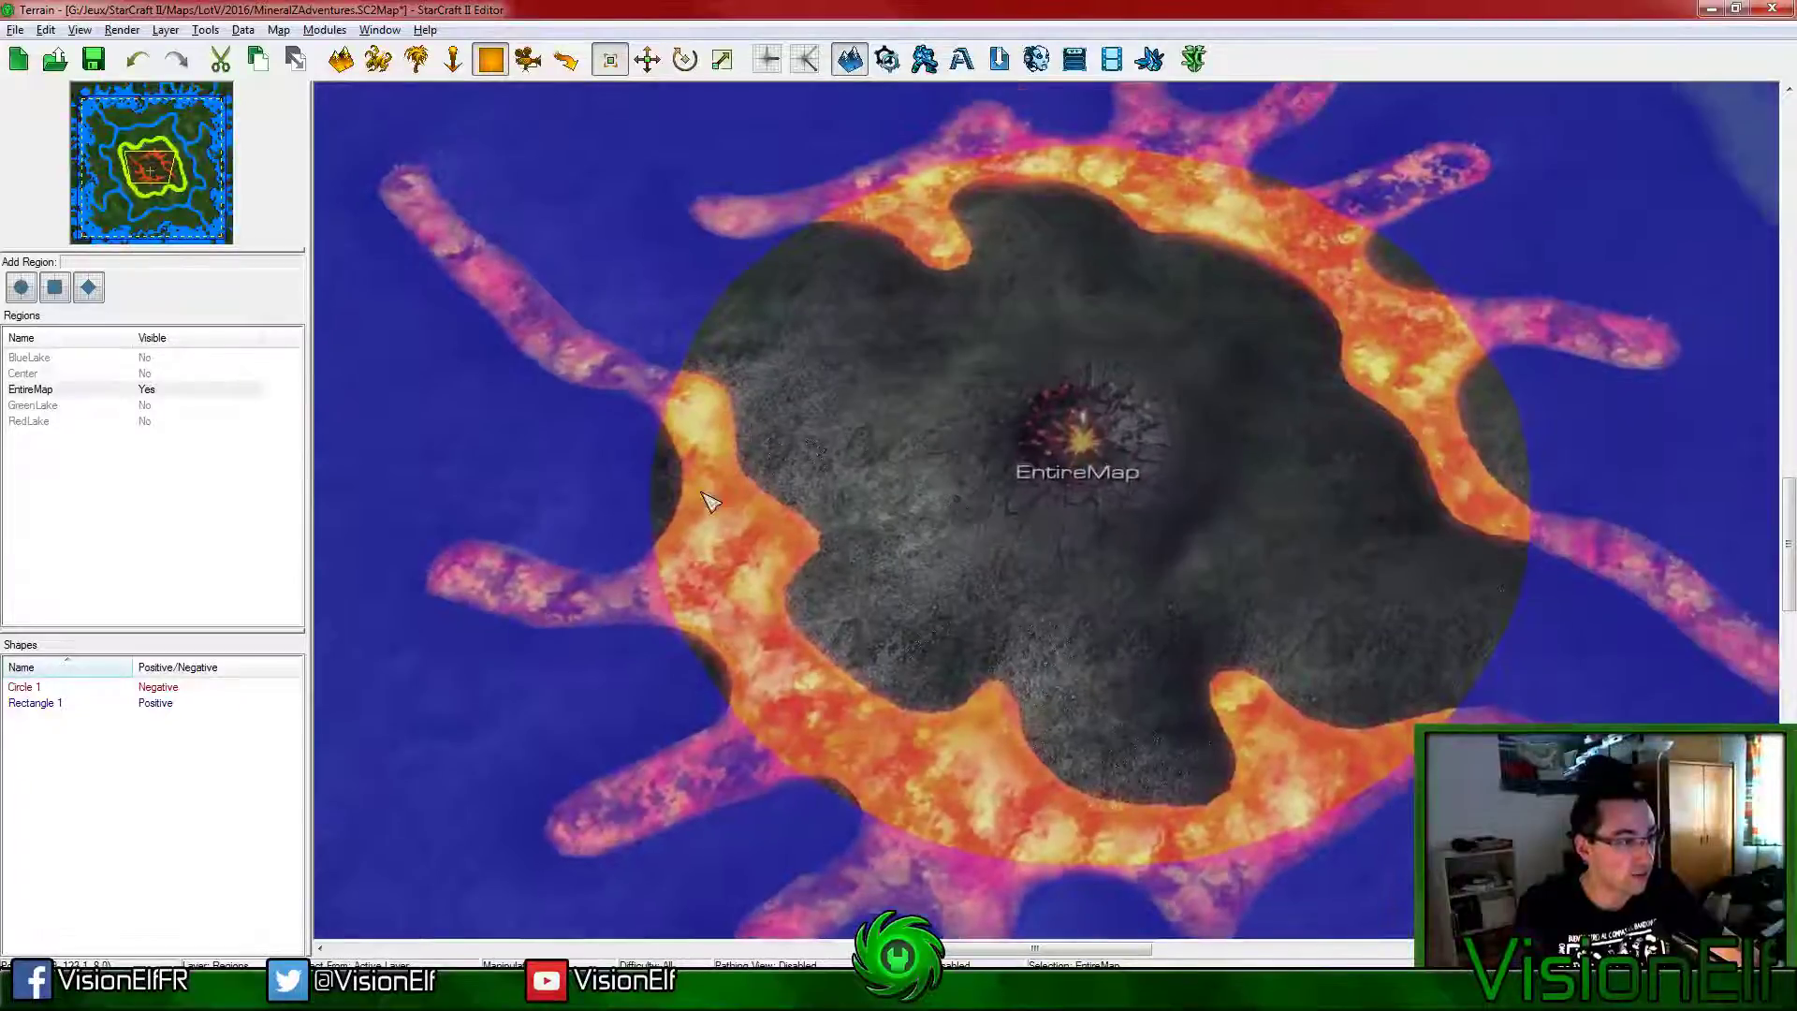
pyautogui.moveTo(833, 432); pyautogui.dragTo(715, 484)
pyautogui.hotkey('ctrl', 'z')
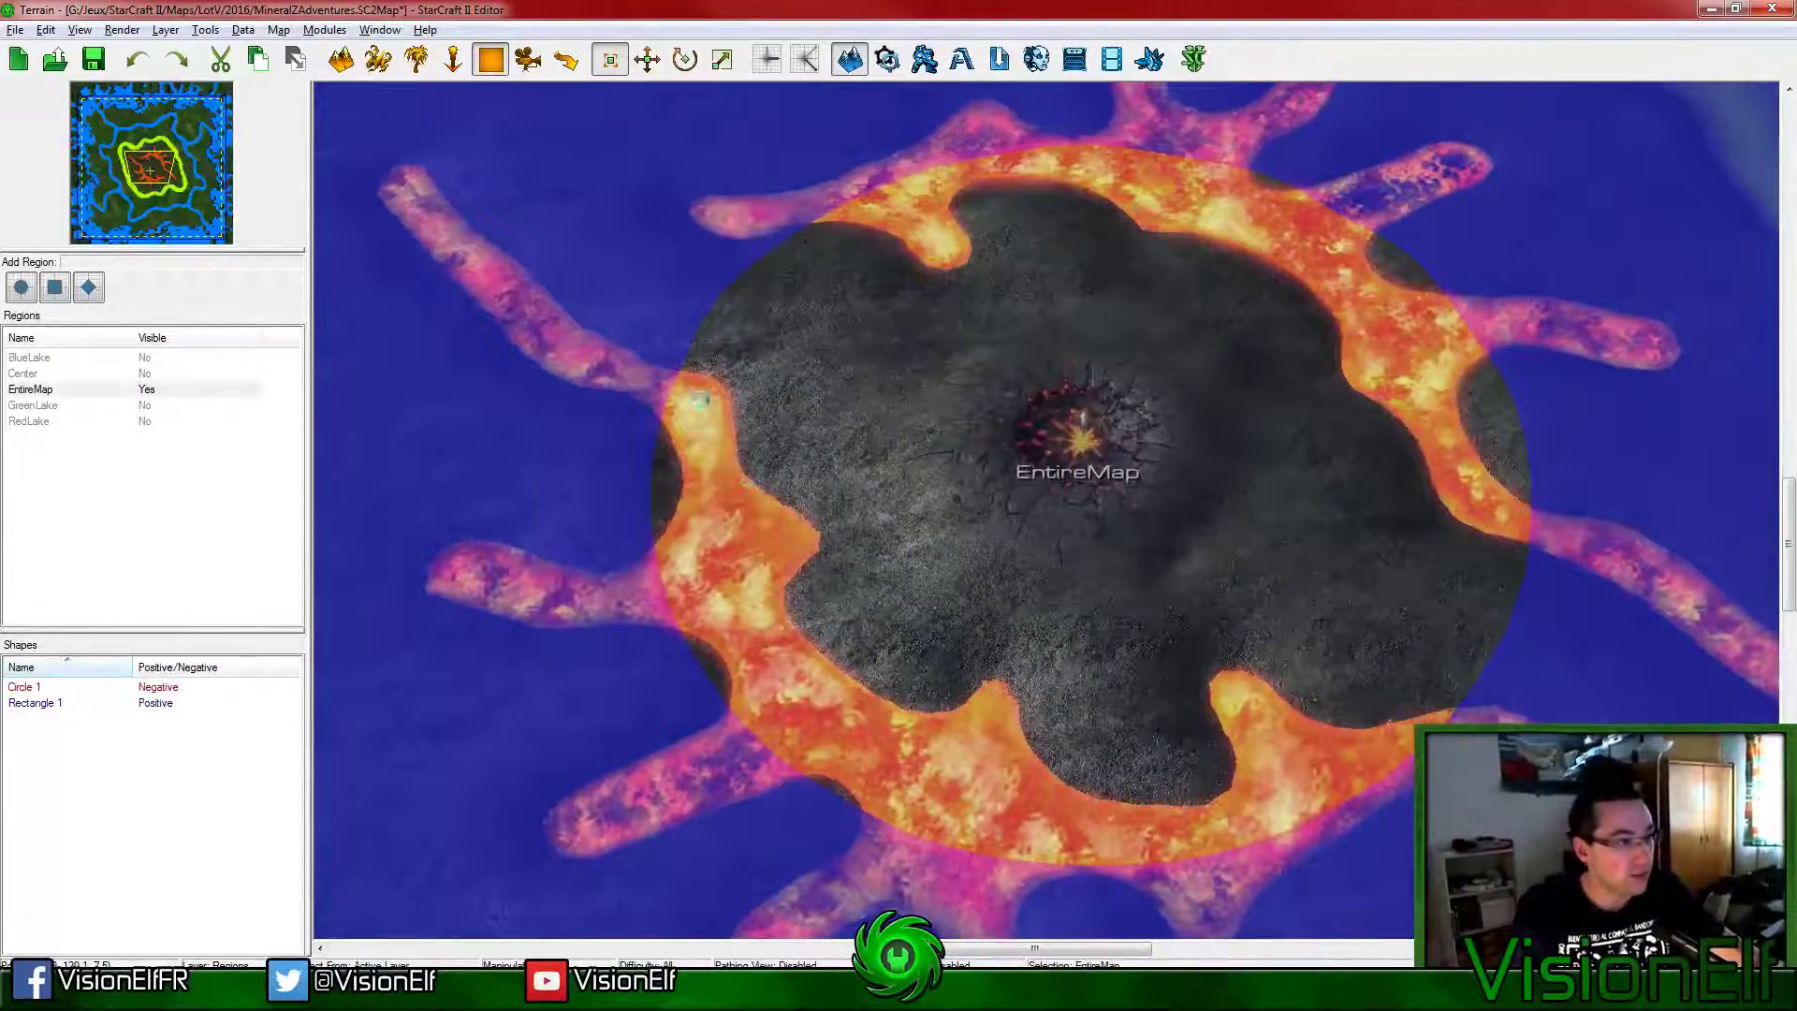
pyautogui.hotkey('ctrl', 's')
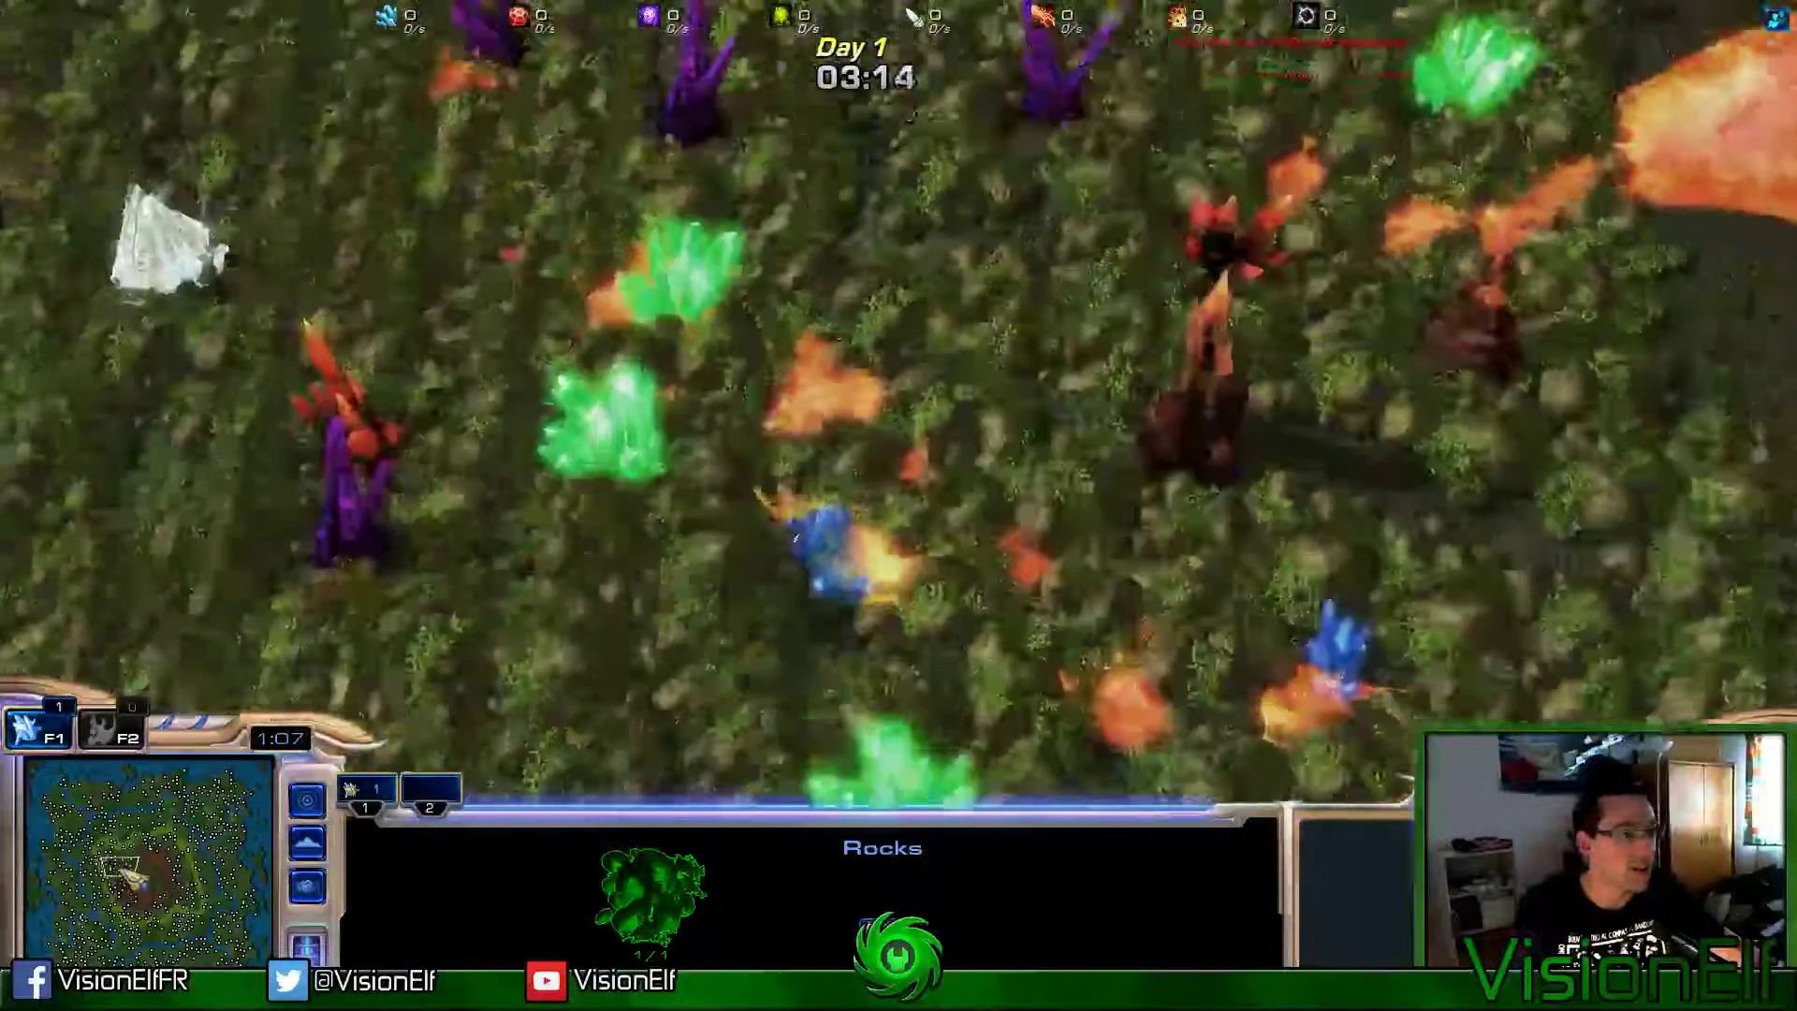
# Step: Walk the Builder into the open clearing and place a Psionic Void Battery there
pyautogui.press('1')
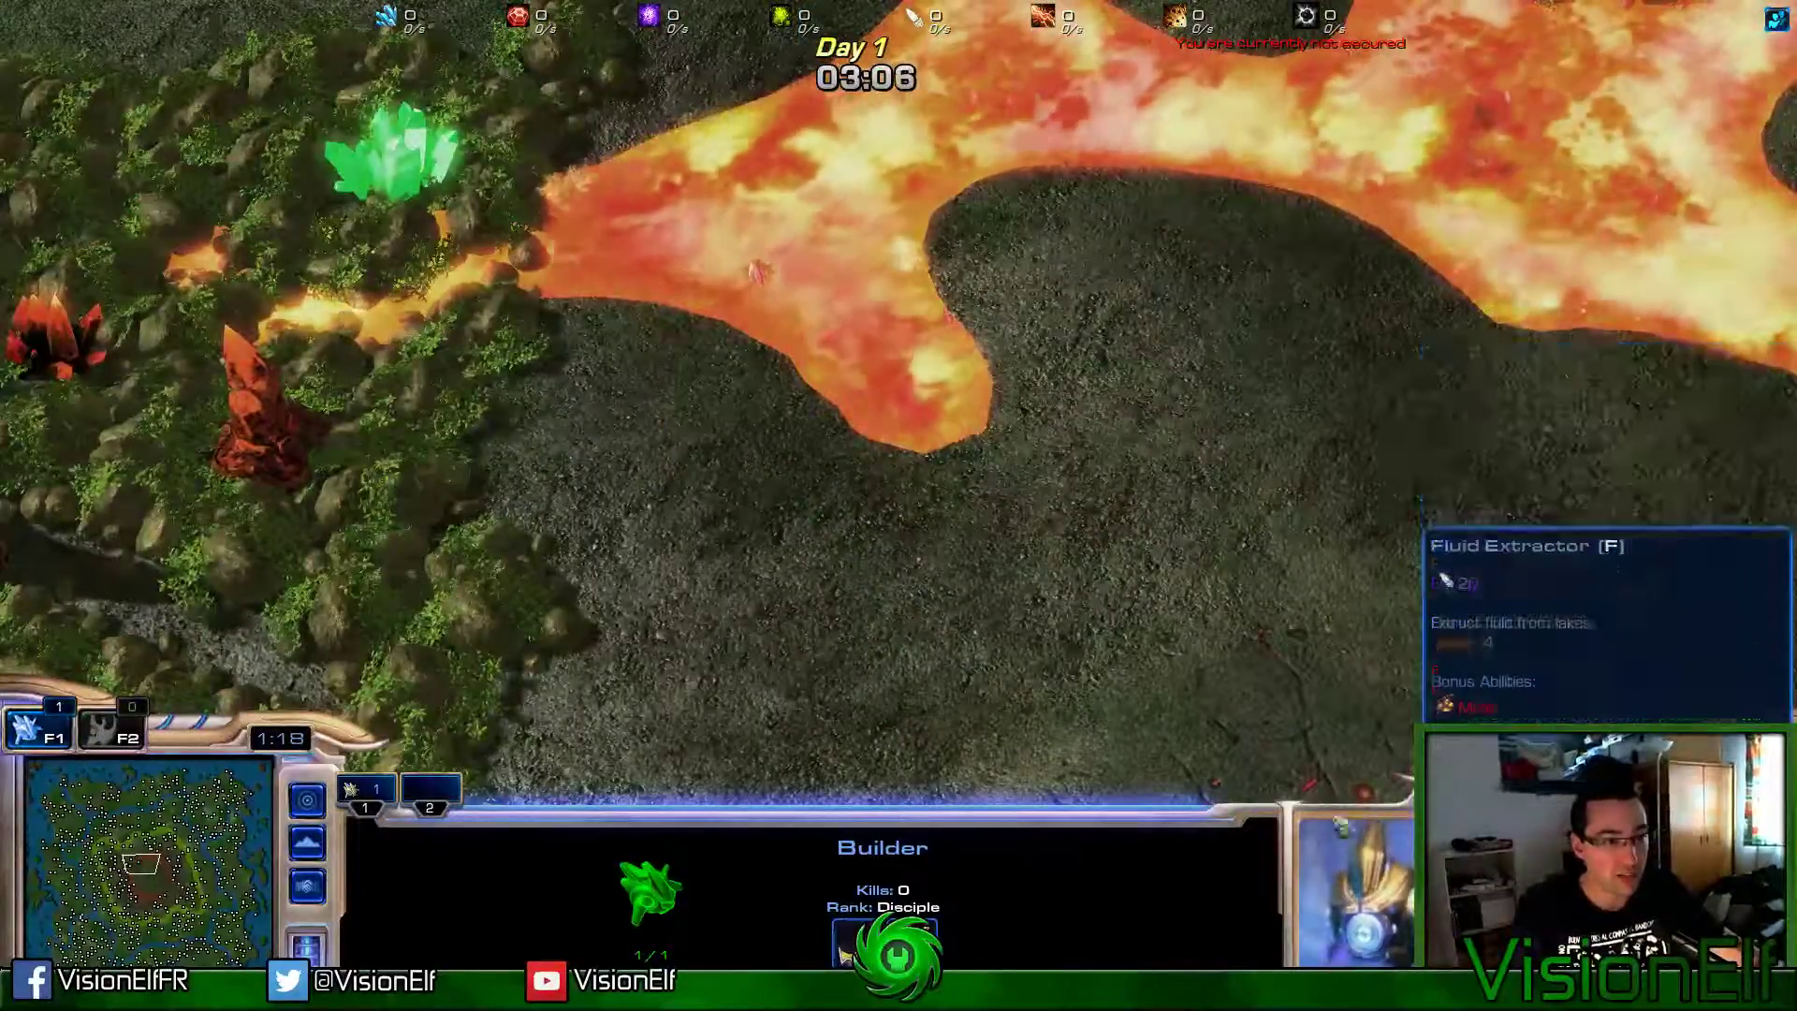
pyautogui.rightClick(707, 245)
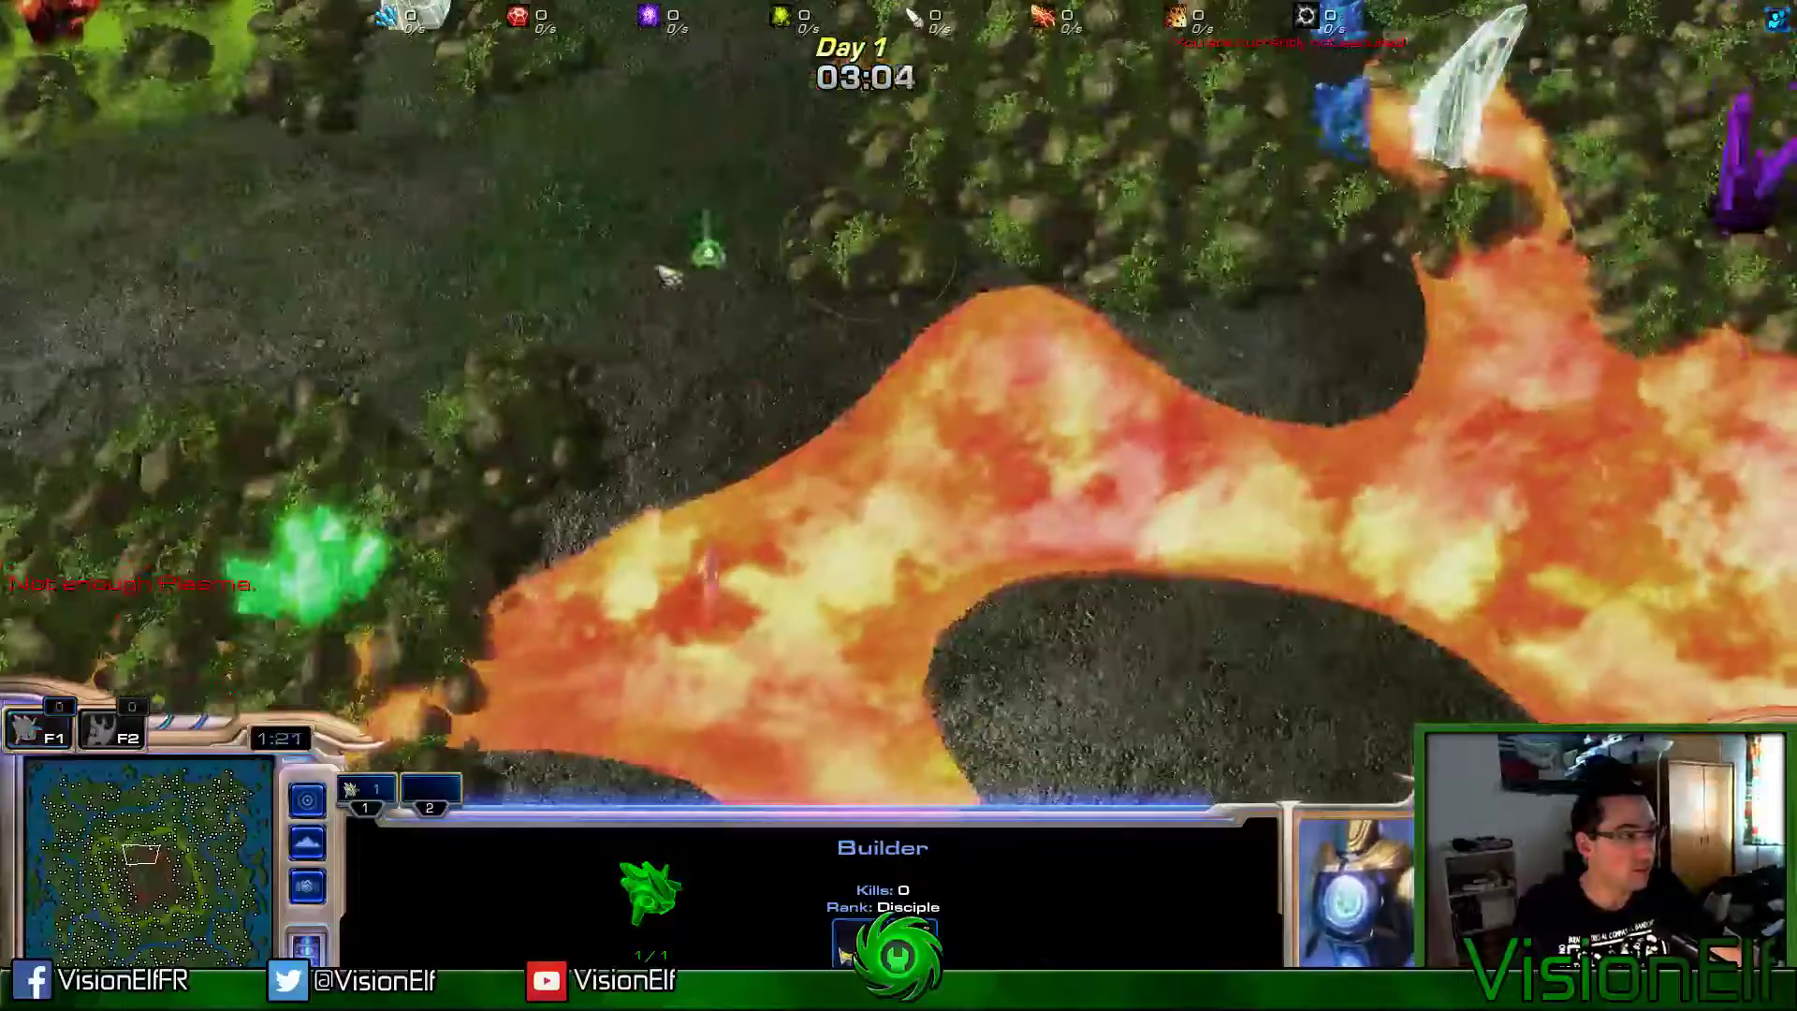
pyautogui.rightClick(655, 261)
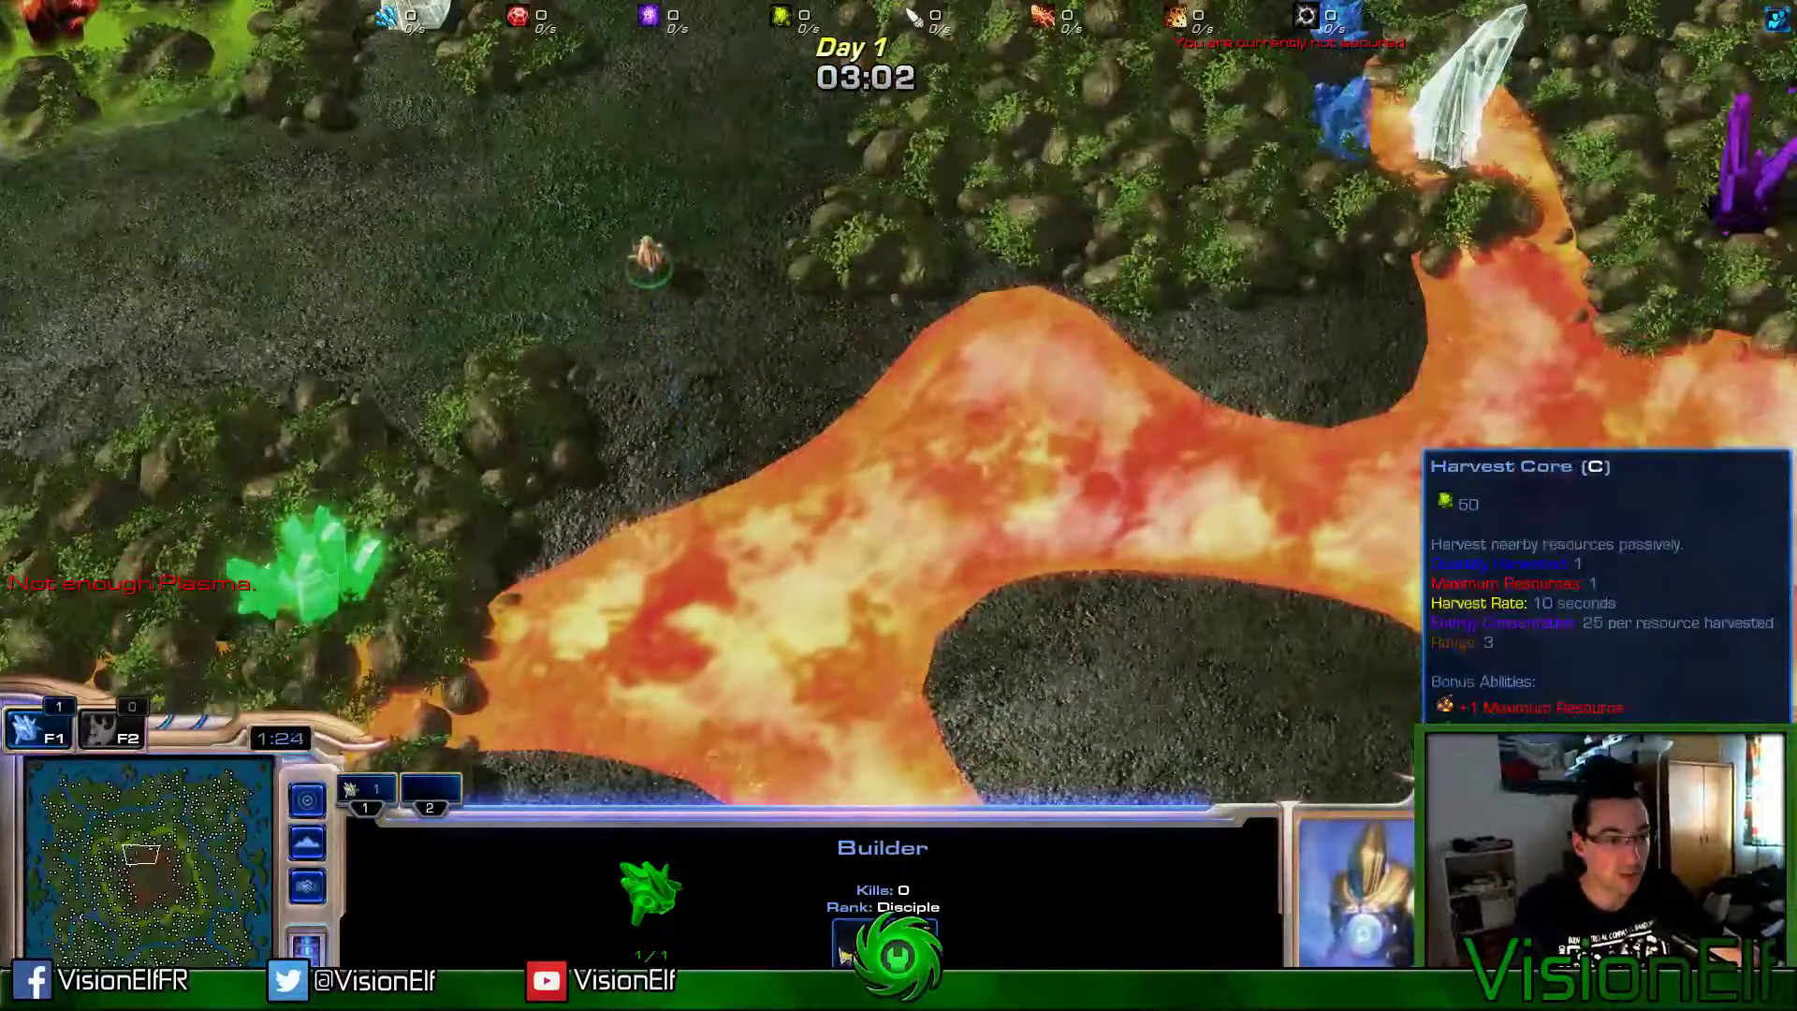
pyautogui.rightClick(698, 402)
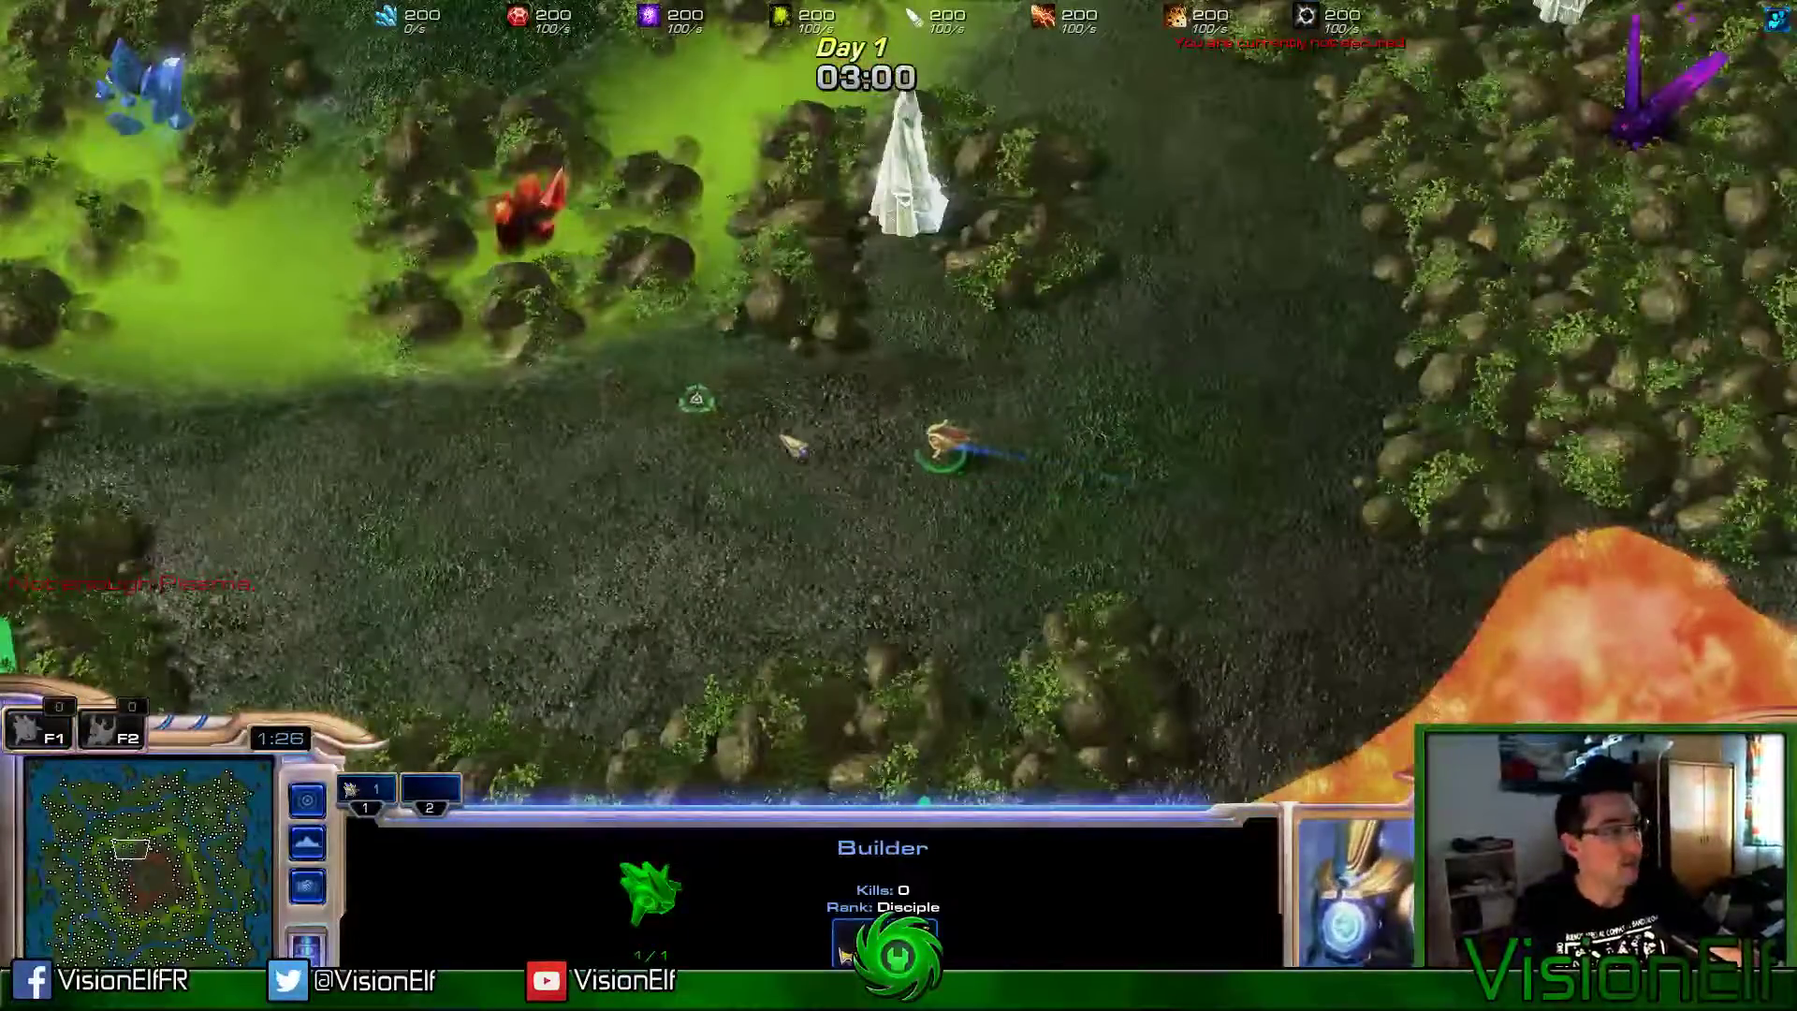
pyautogui.press('w')
pyautogui.click(912, 524)
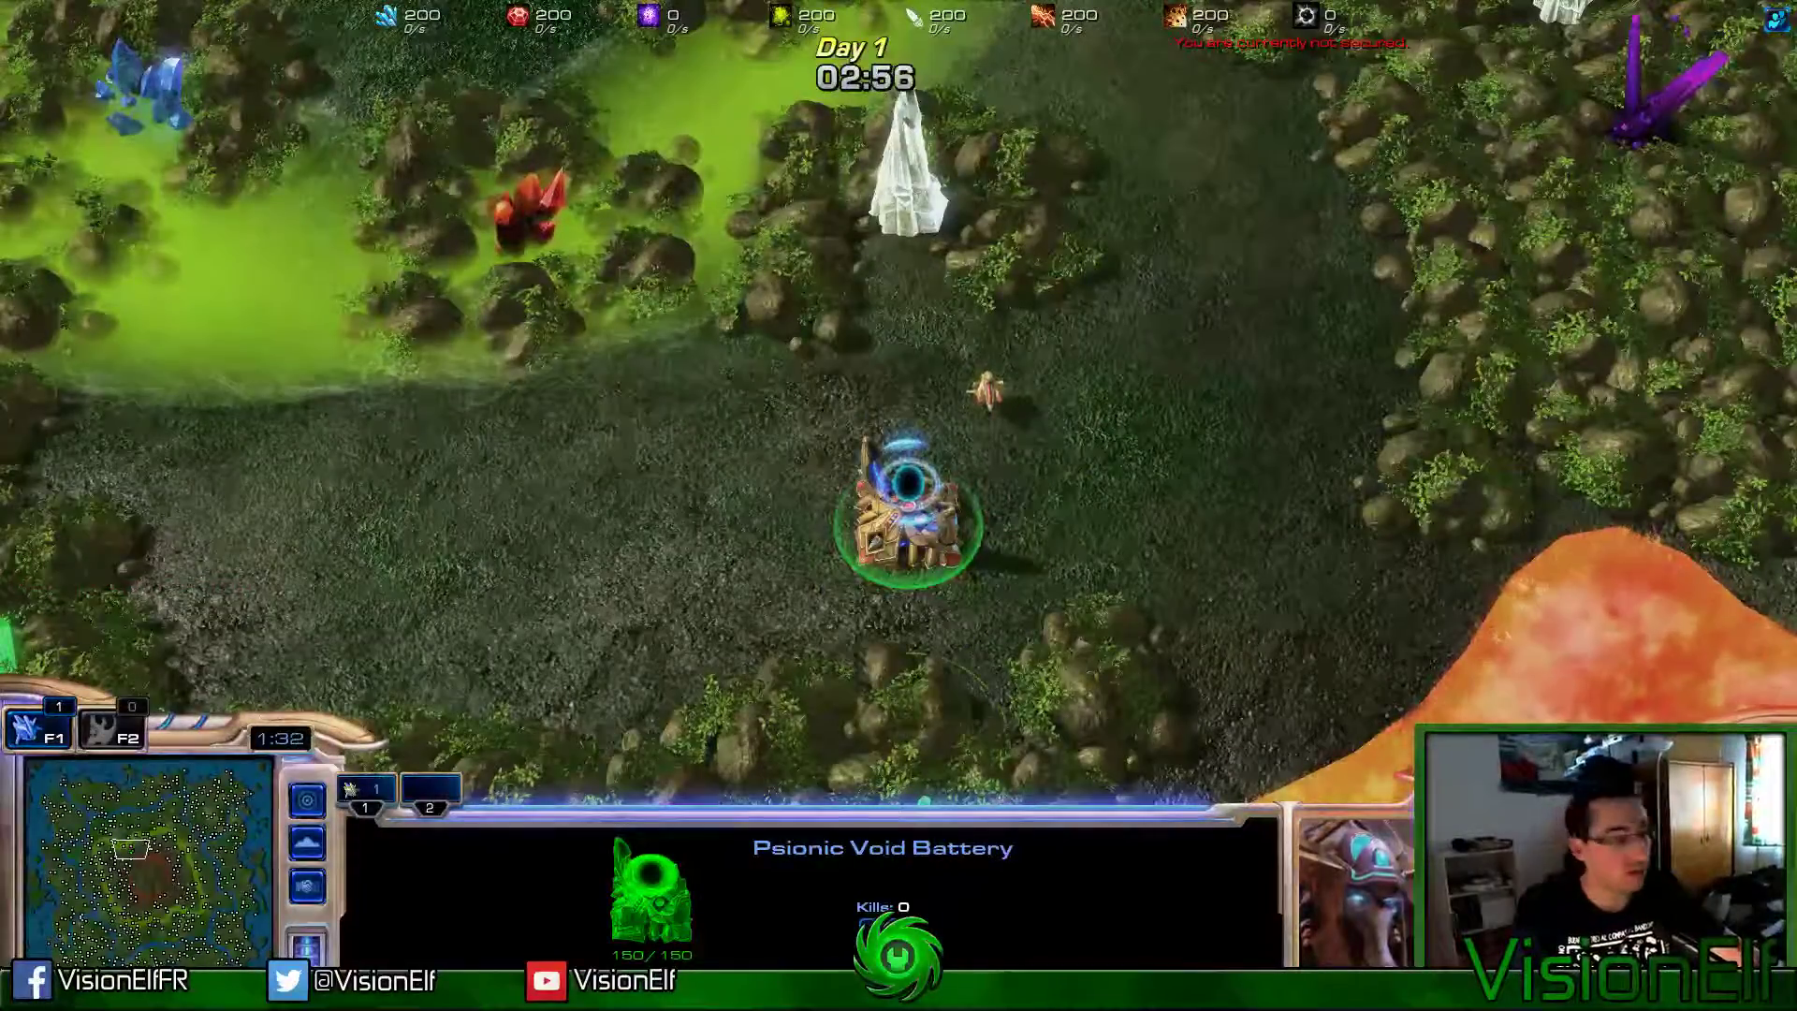
# Step: Pan around the map, inspect a Radium deposit, and select the new battery
pyautogui.press('F1')
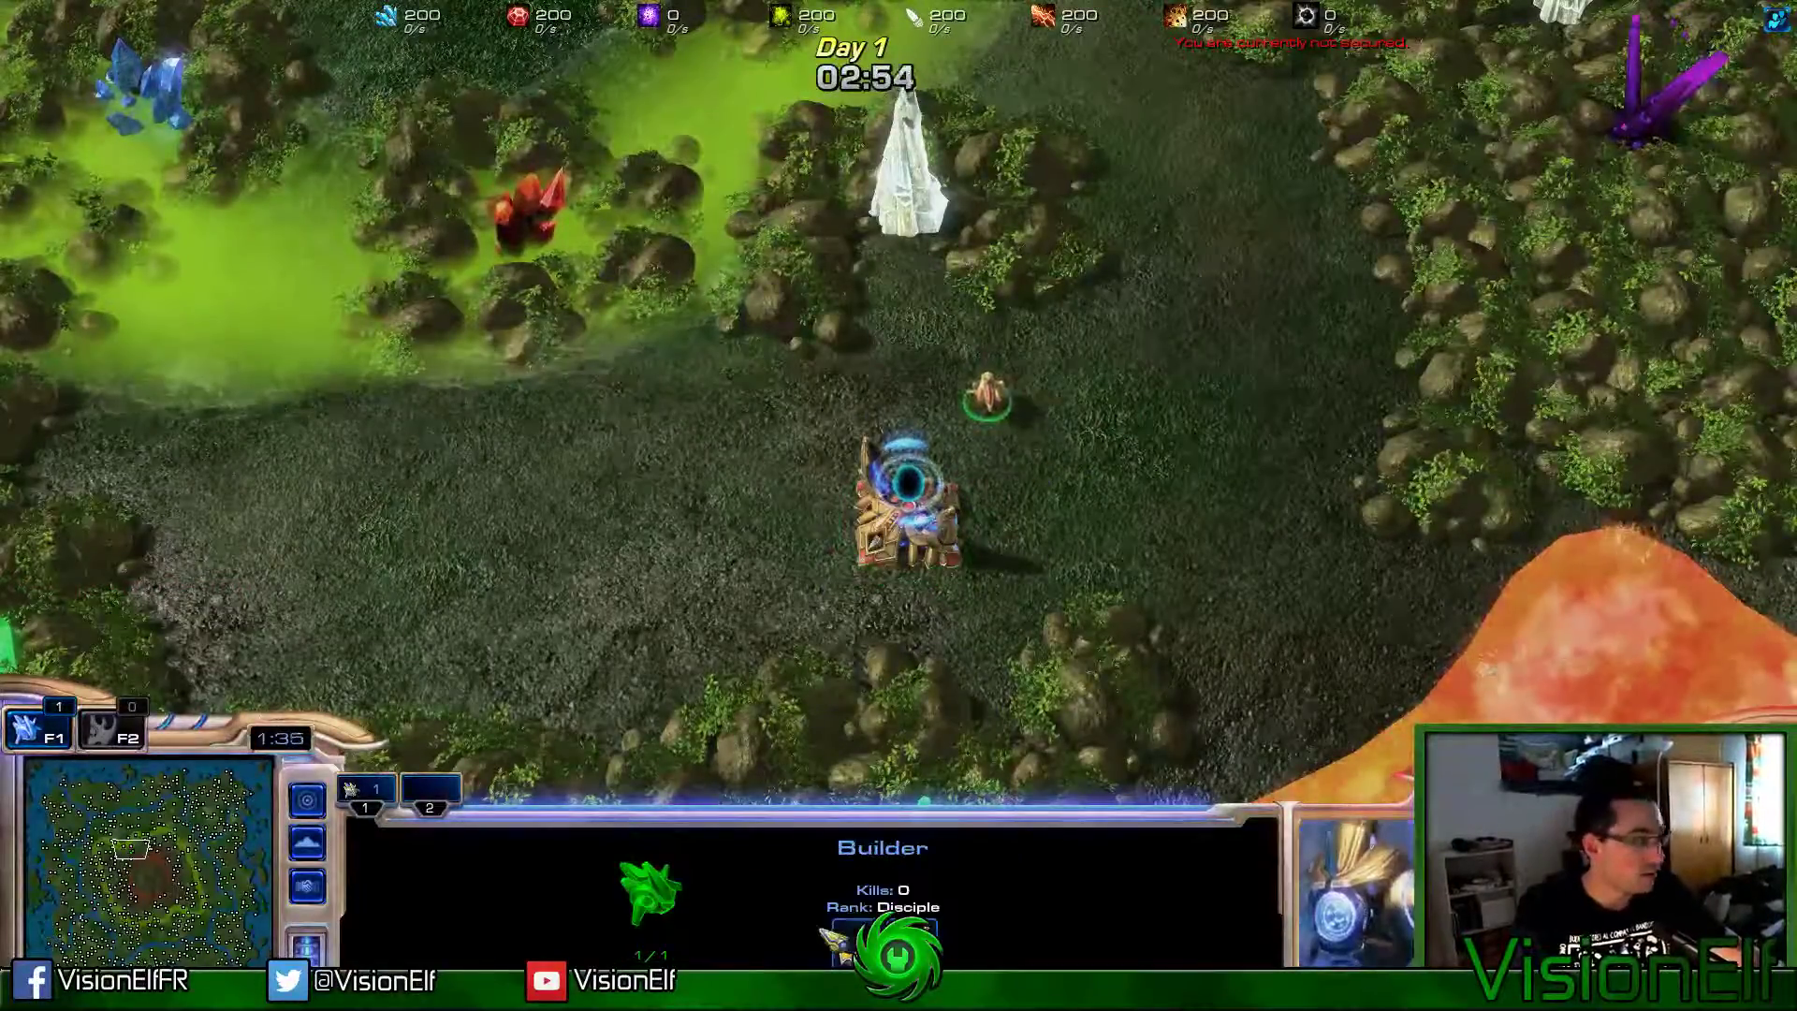
pyautogui.moveTo(1041, 451); pyautogui.dragTo(1016, 334, button='middle')
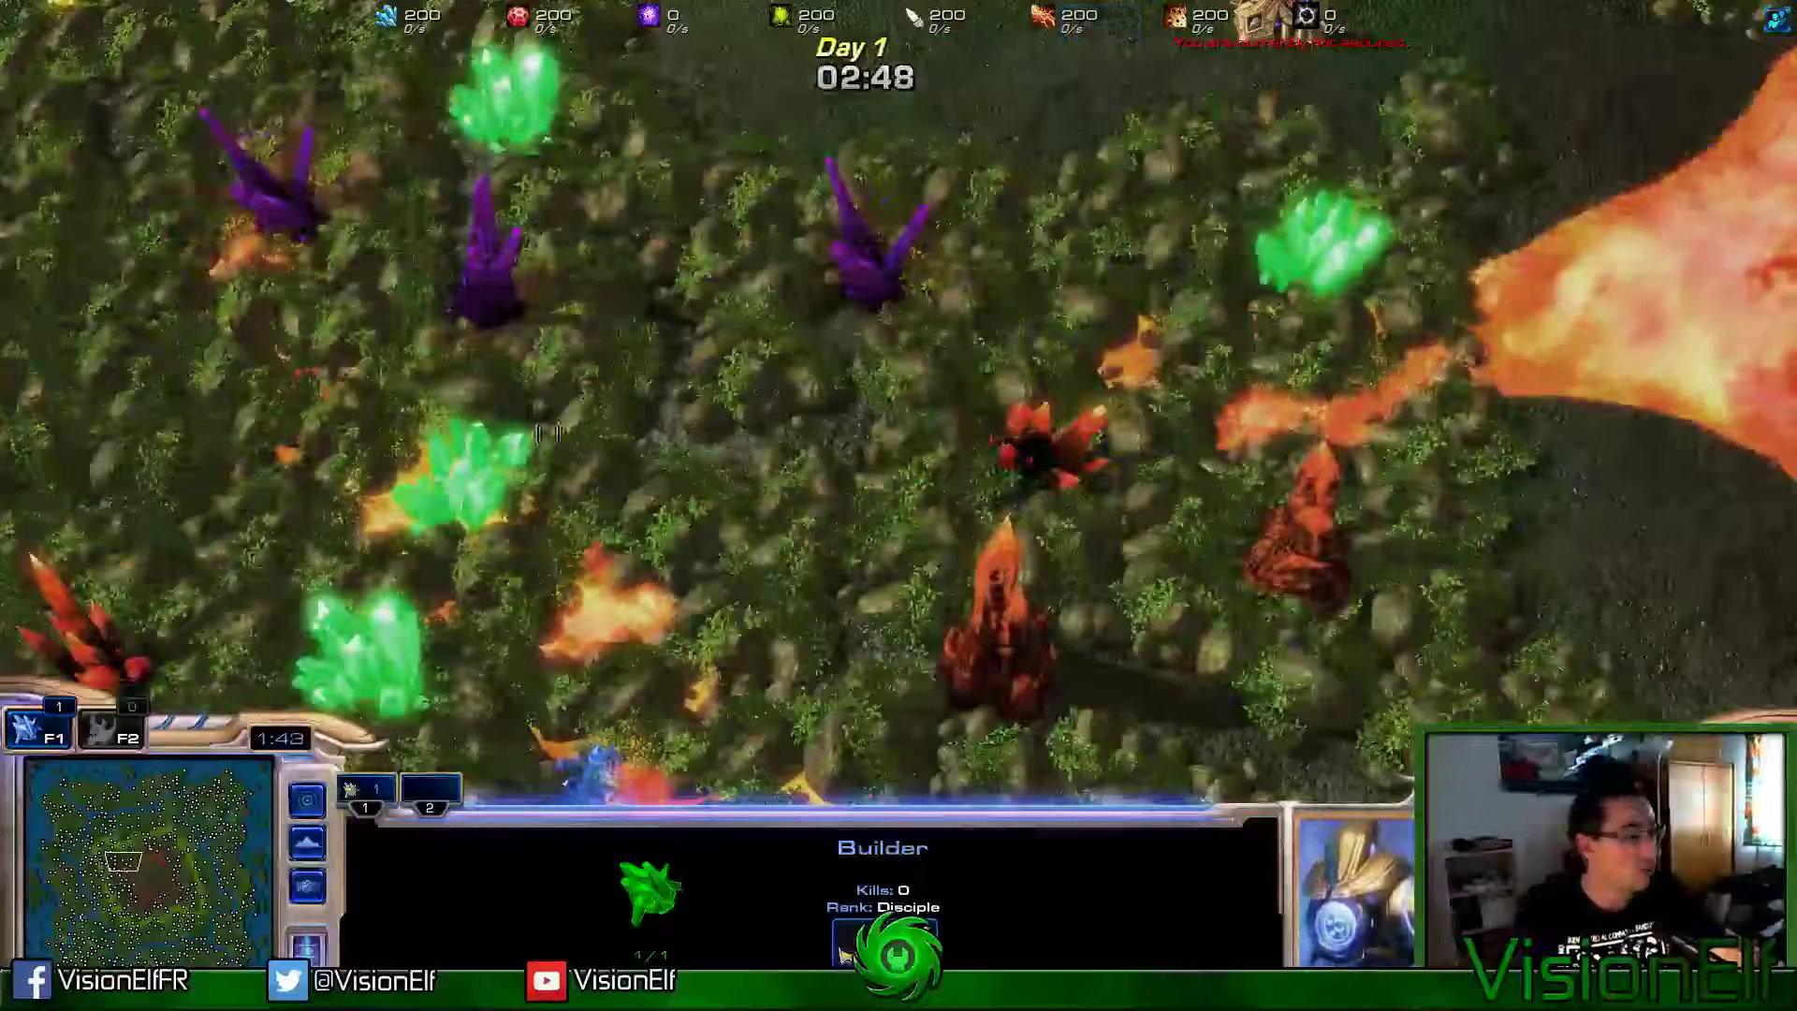
pyautogui.click(1322, 247)
pyautogui.moveTo(781, 323); pyautogui.dragTo(769, 236, button='middle')
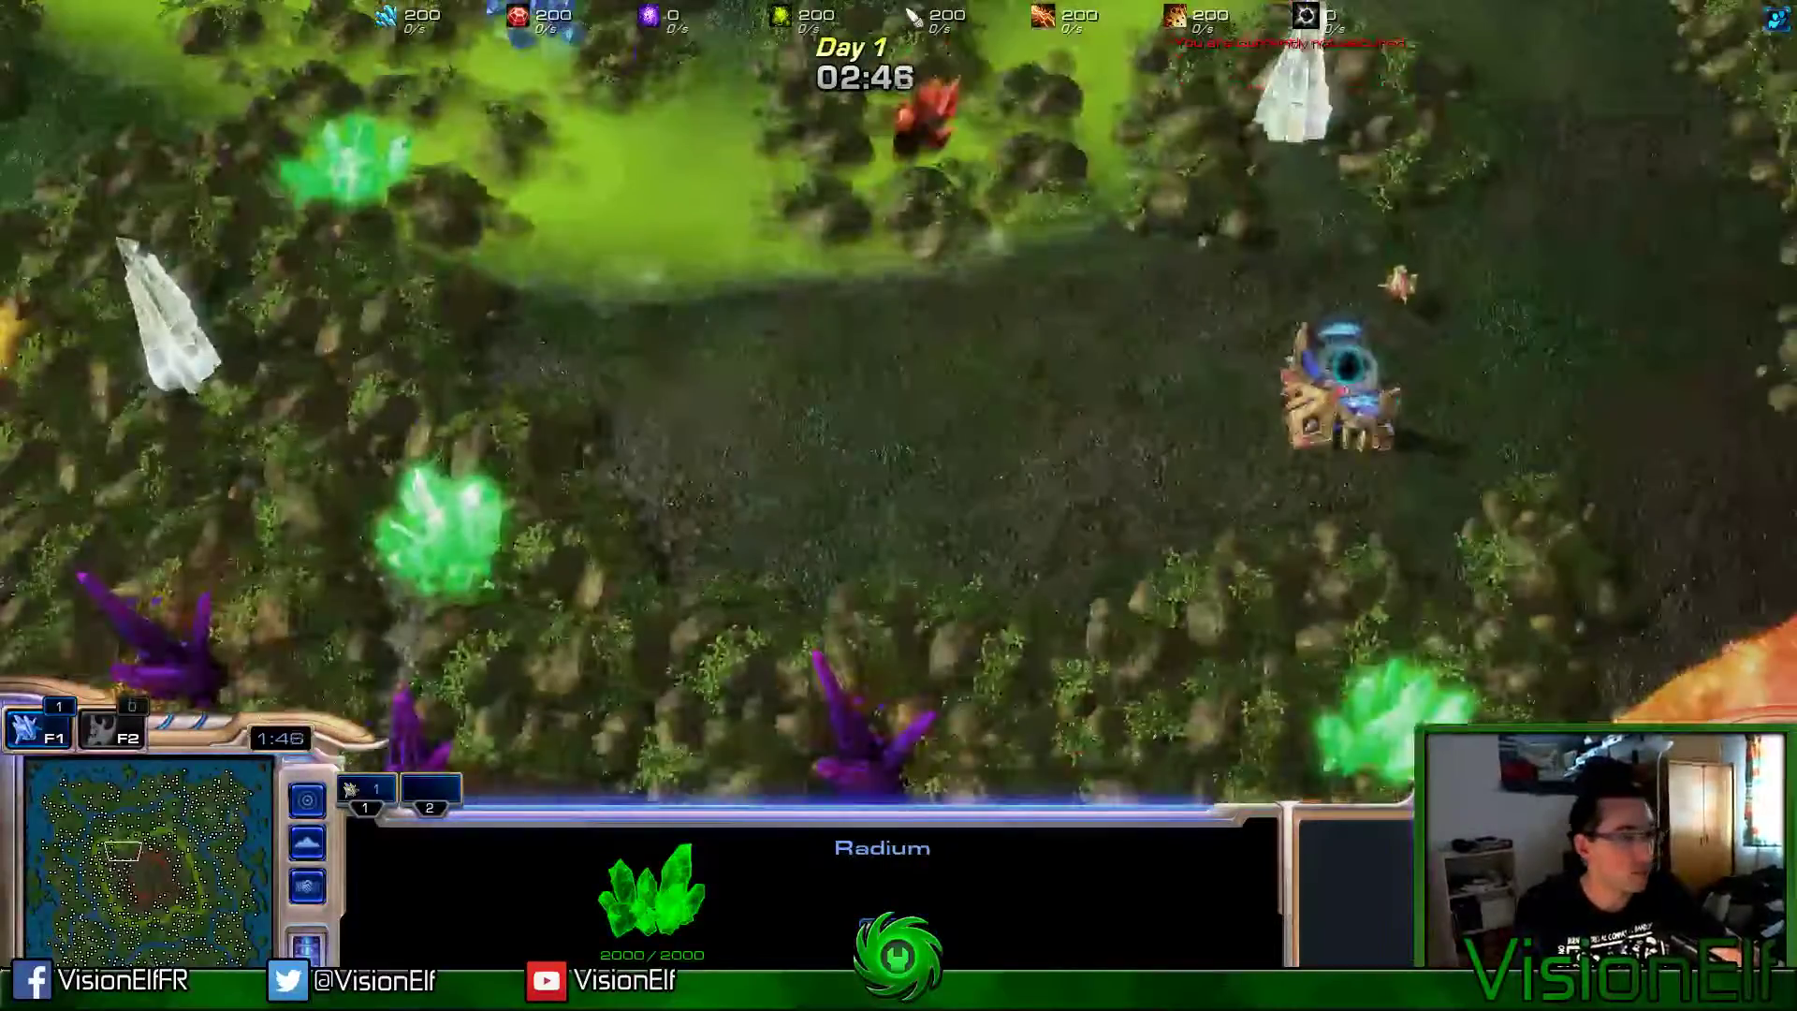
pyautogui.moveTo(1425, 175); pyautogui.dragTo(1137, 386)
pyautogui.moveTo(1137, 386); pyautogui.dragTo(1245, 330, button='middle')
pyautogui.moveTo(854, 599); pyautogui.dragTo(854, 393, button='middle')
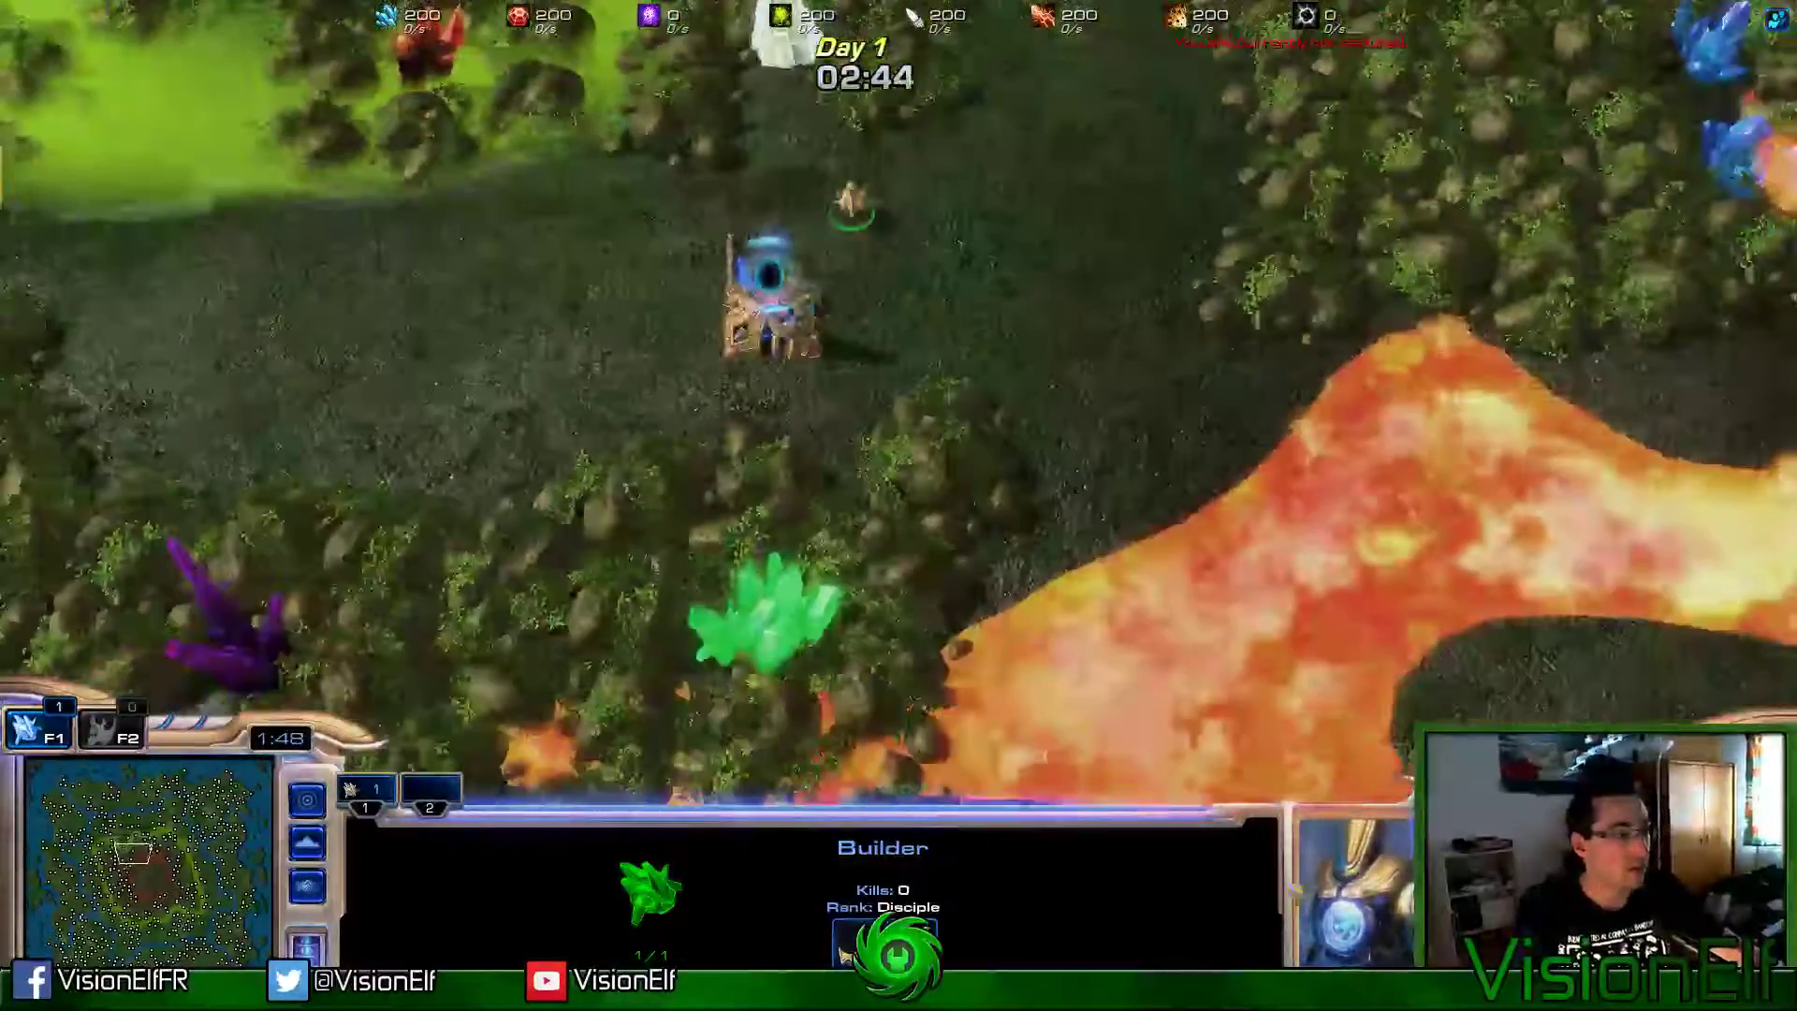
pyautogui.rightClick(946, 262)
pyautogui.click(771, 302)
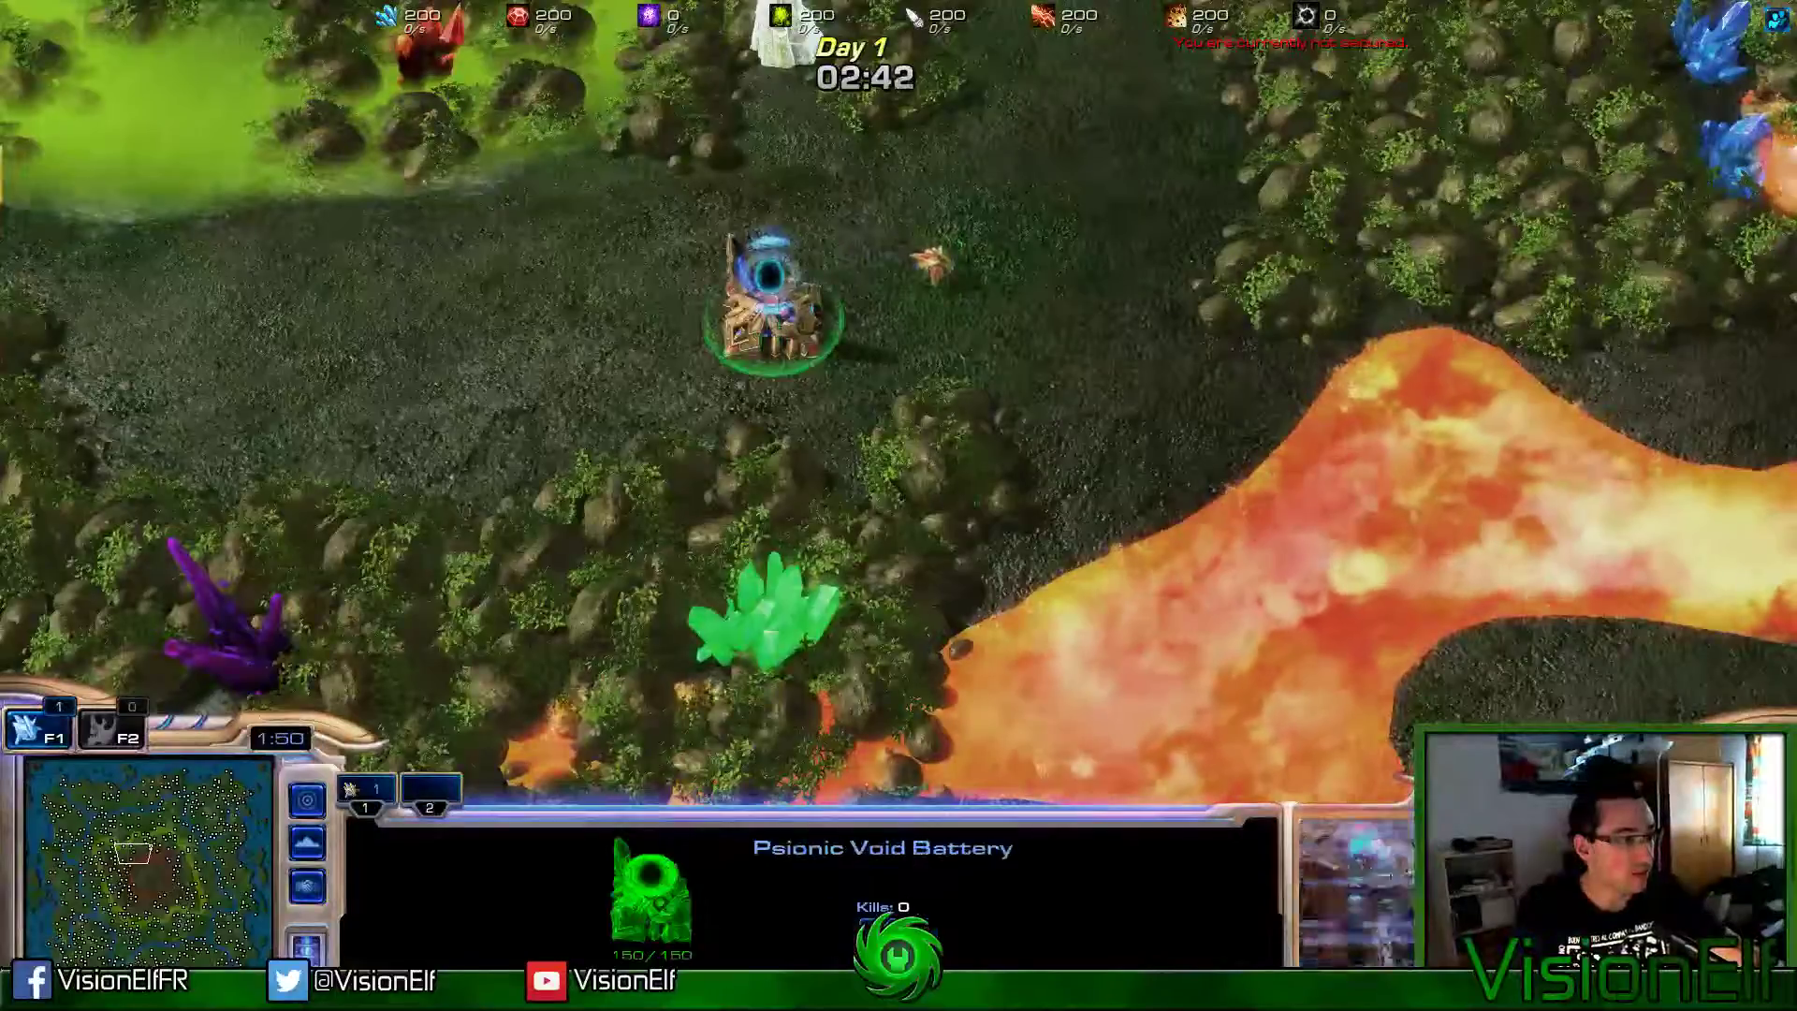
pyautogui.moveTo(771, 302); pyautogui.dragTo(770, 599, button='middle')
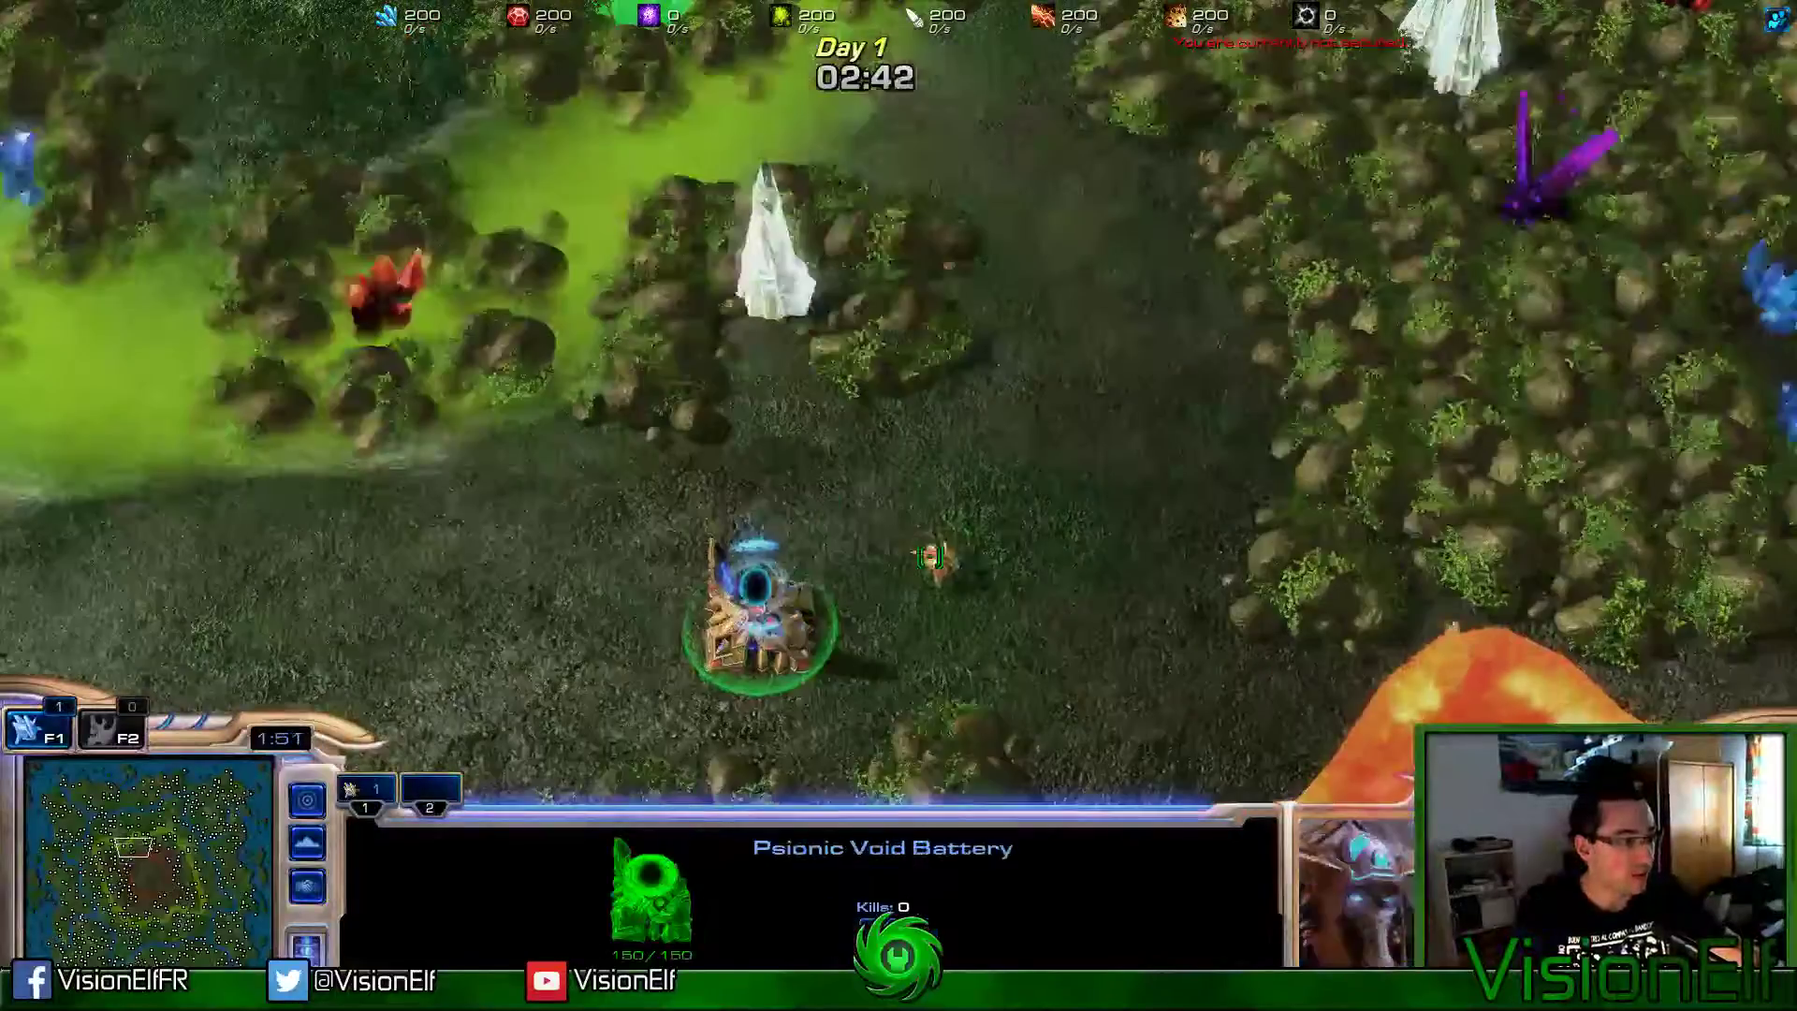
# Step: Try another building without enough Plasma, move the Builder around, and view the battery's stats
pyautogui.press('1')
pyautogui.press('b')
pyautogui.click(883, 616)
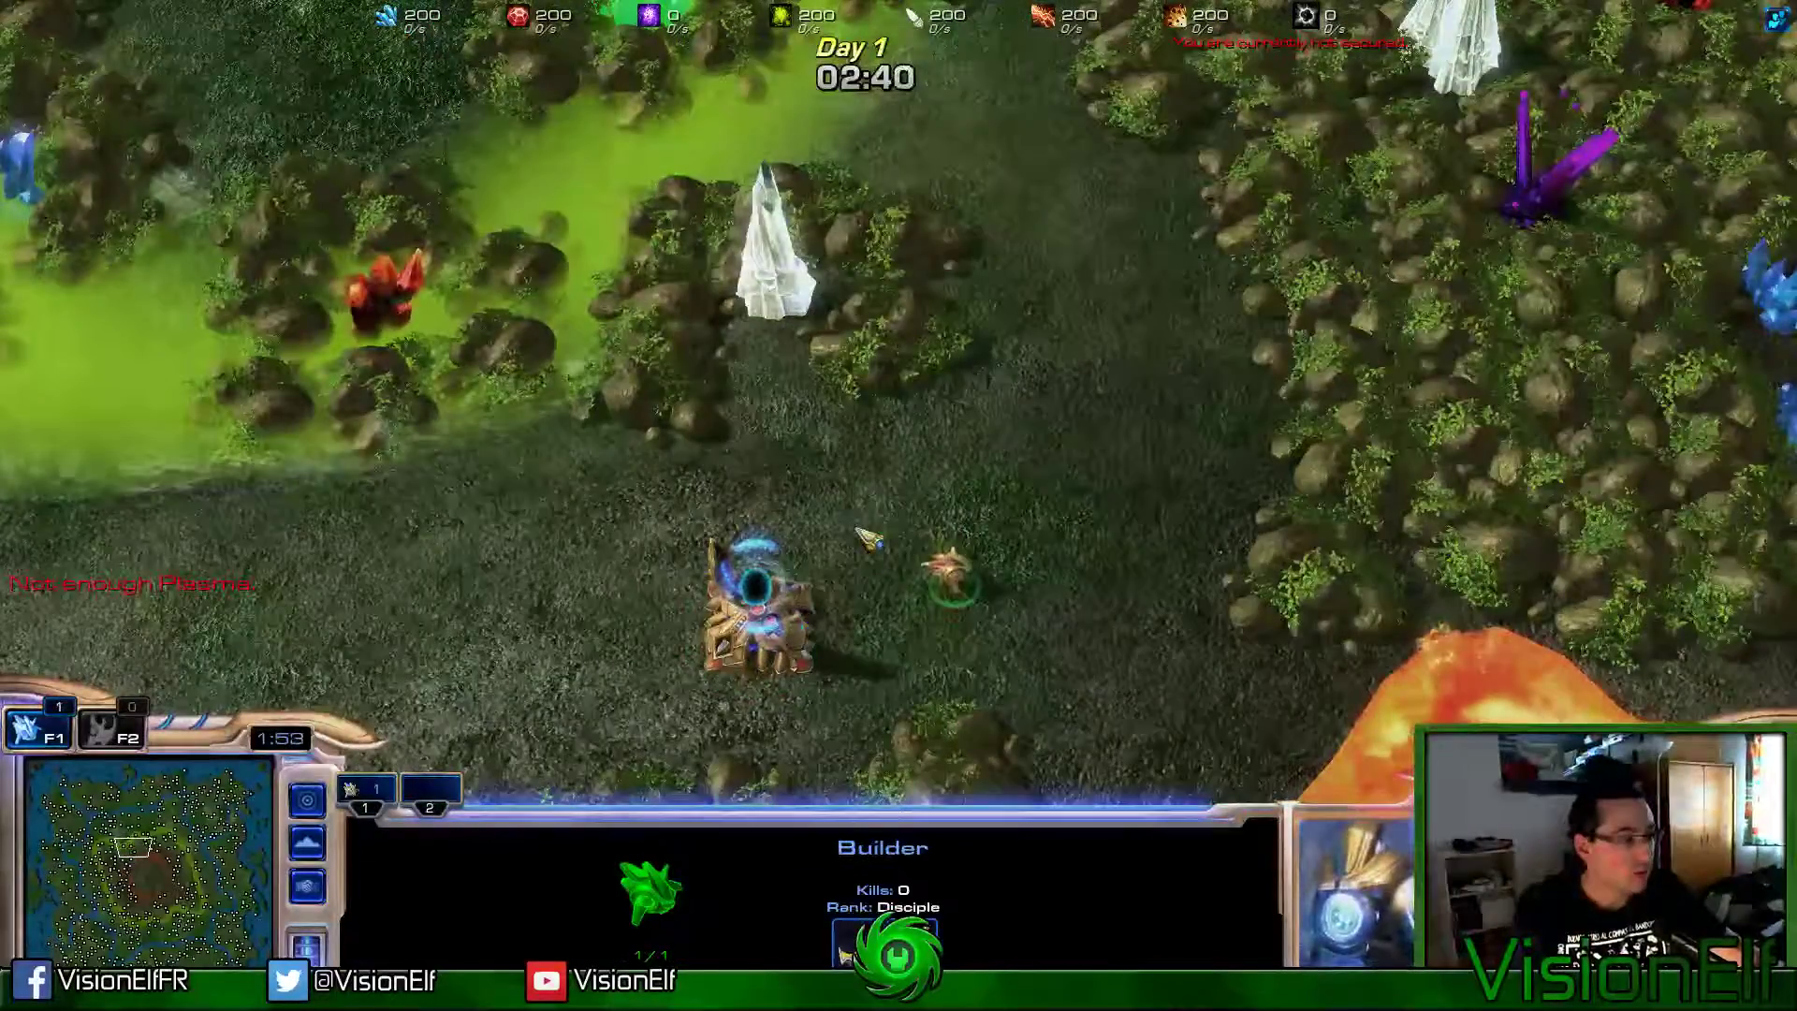
pyautogui.rightClick(856, 530)
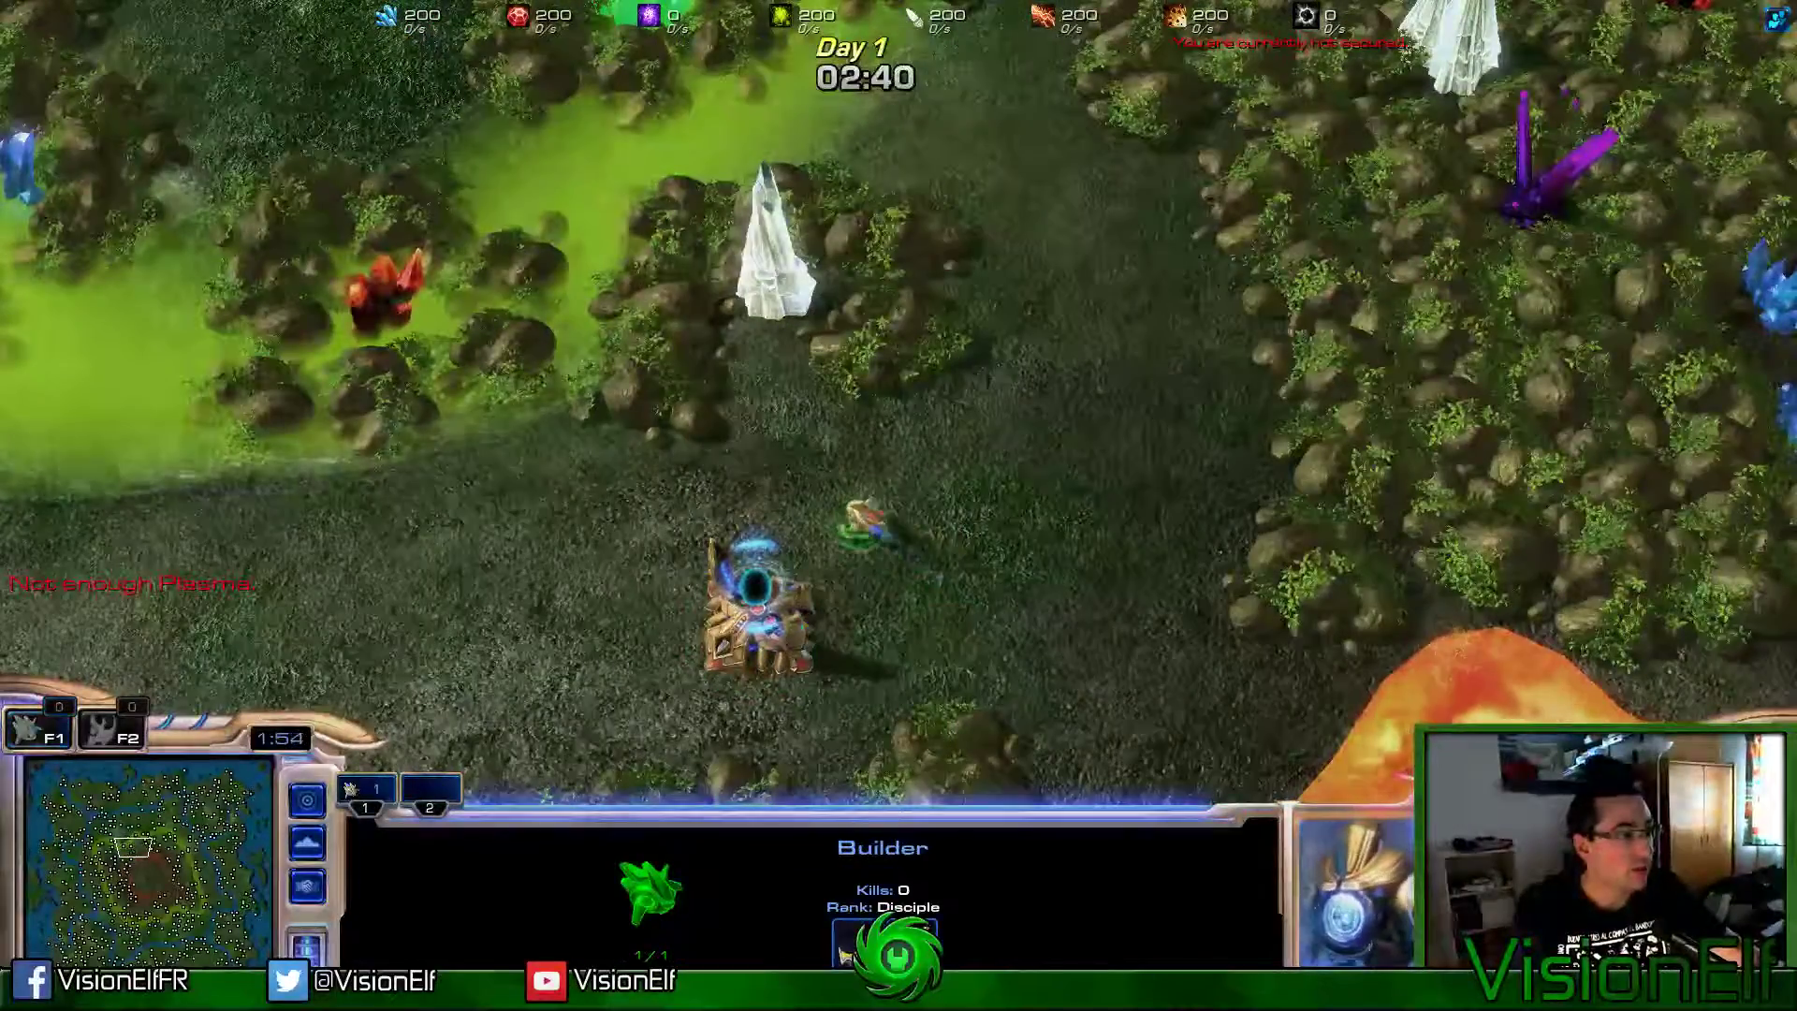
pyautogui.rightClick(1051, 613)
pyautogui.rightClick(856, 491)
pyautogui.rightClick(1013, 532)
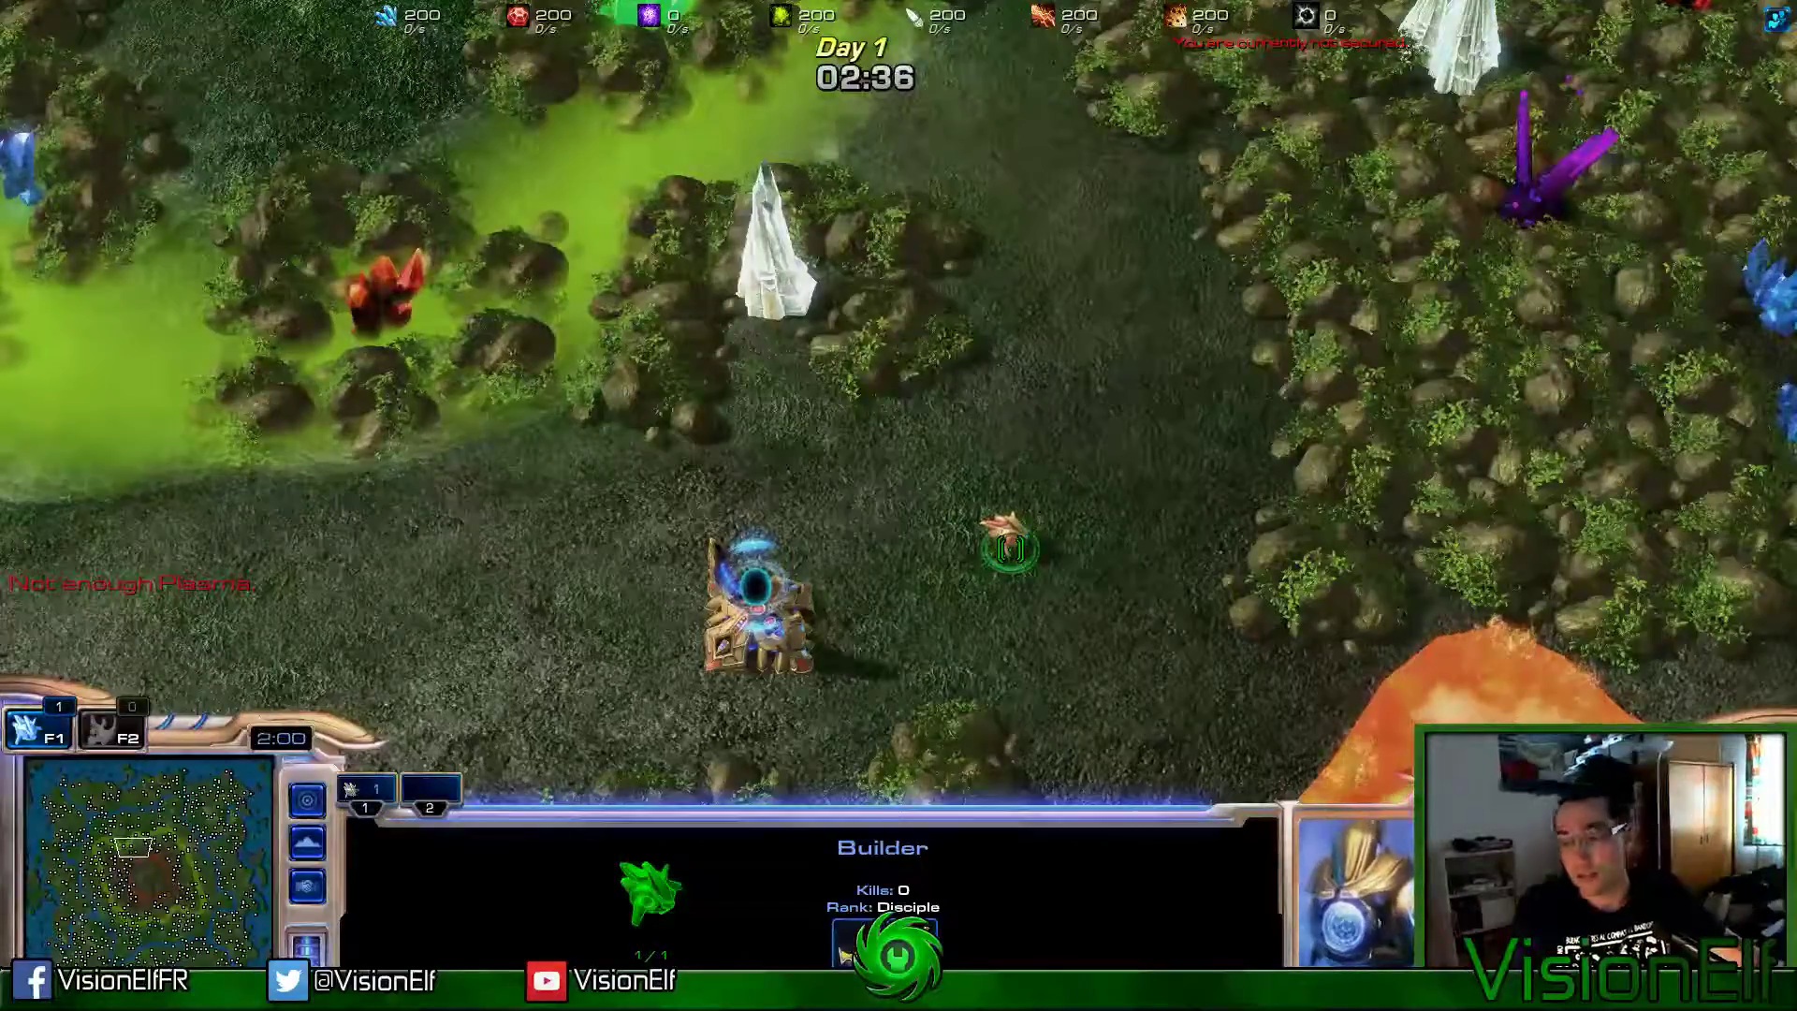
pyautogui.rightClick(875, 503)
pyautogui.click(775, 599)
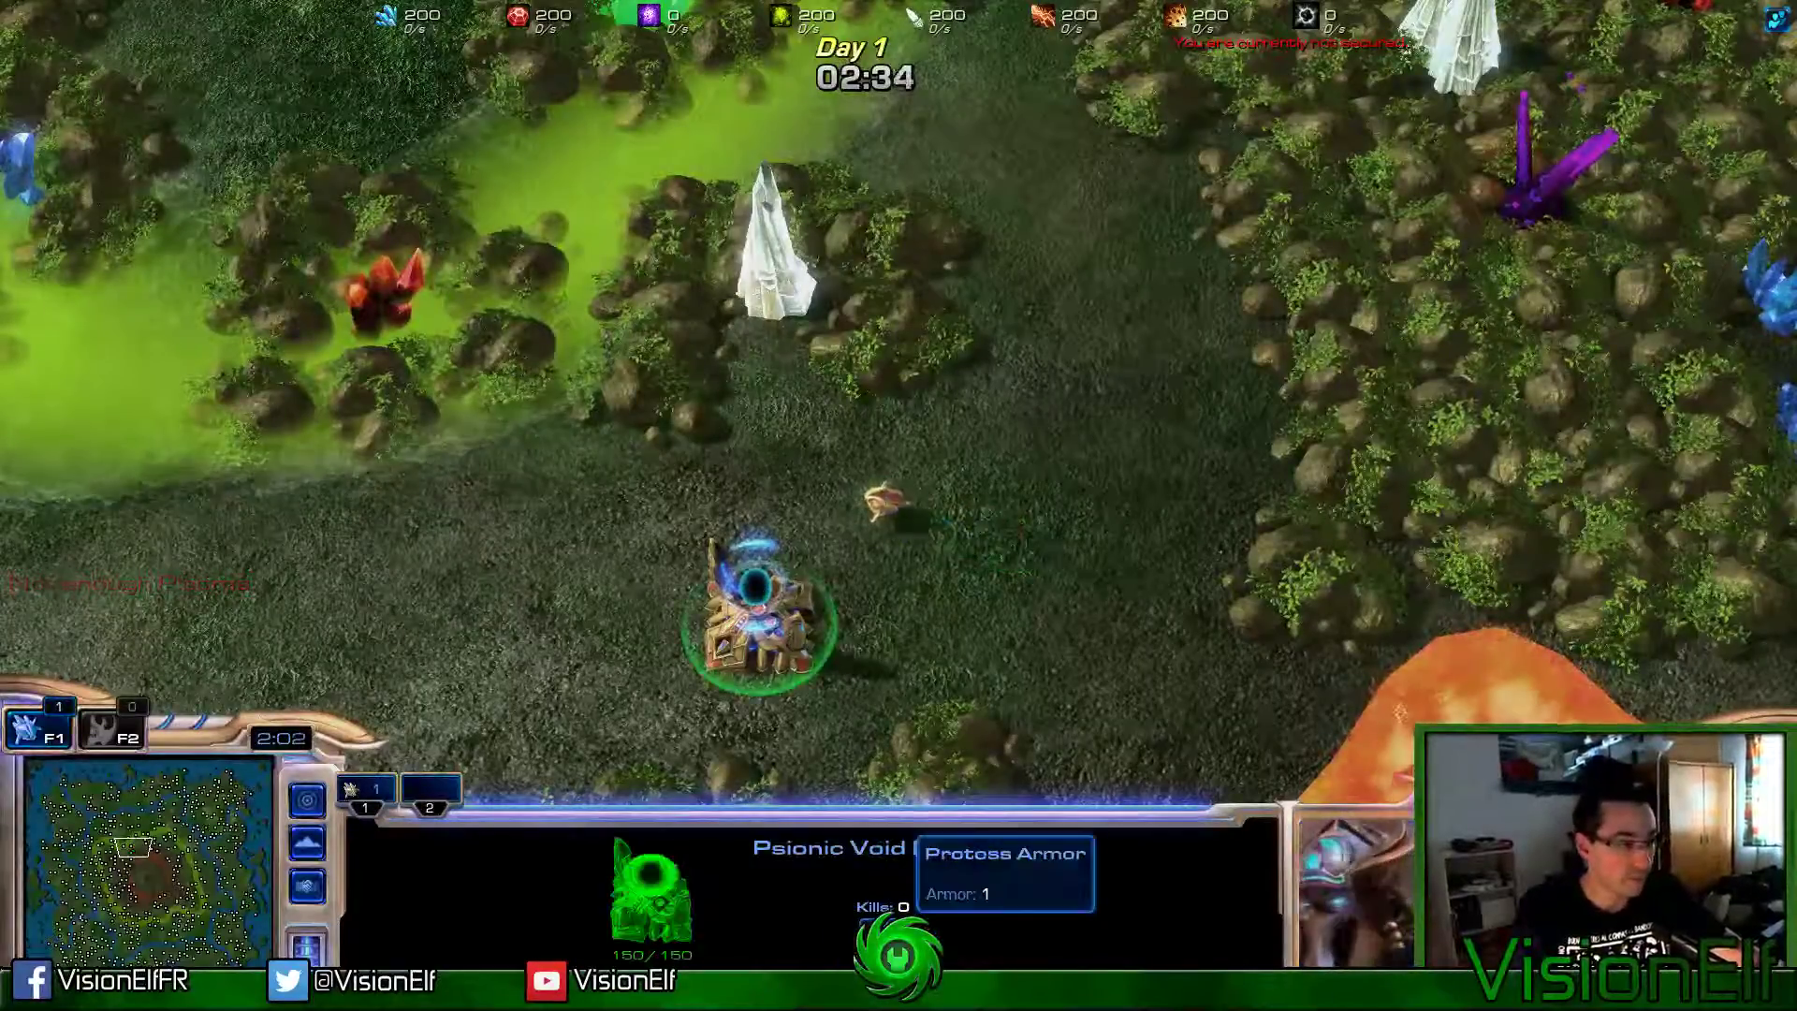
pyautogui.hotkey('alt', 'Tab')
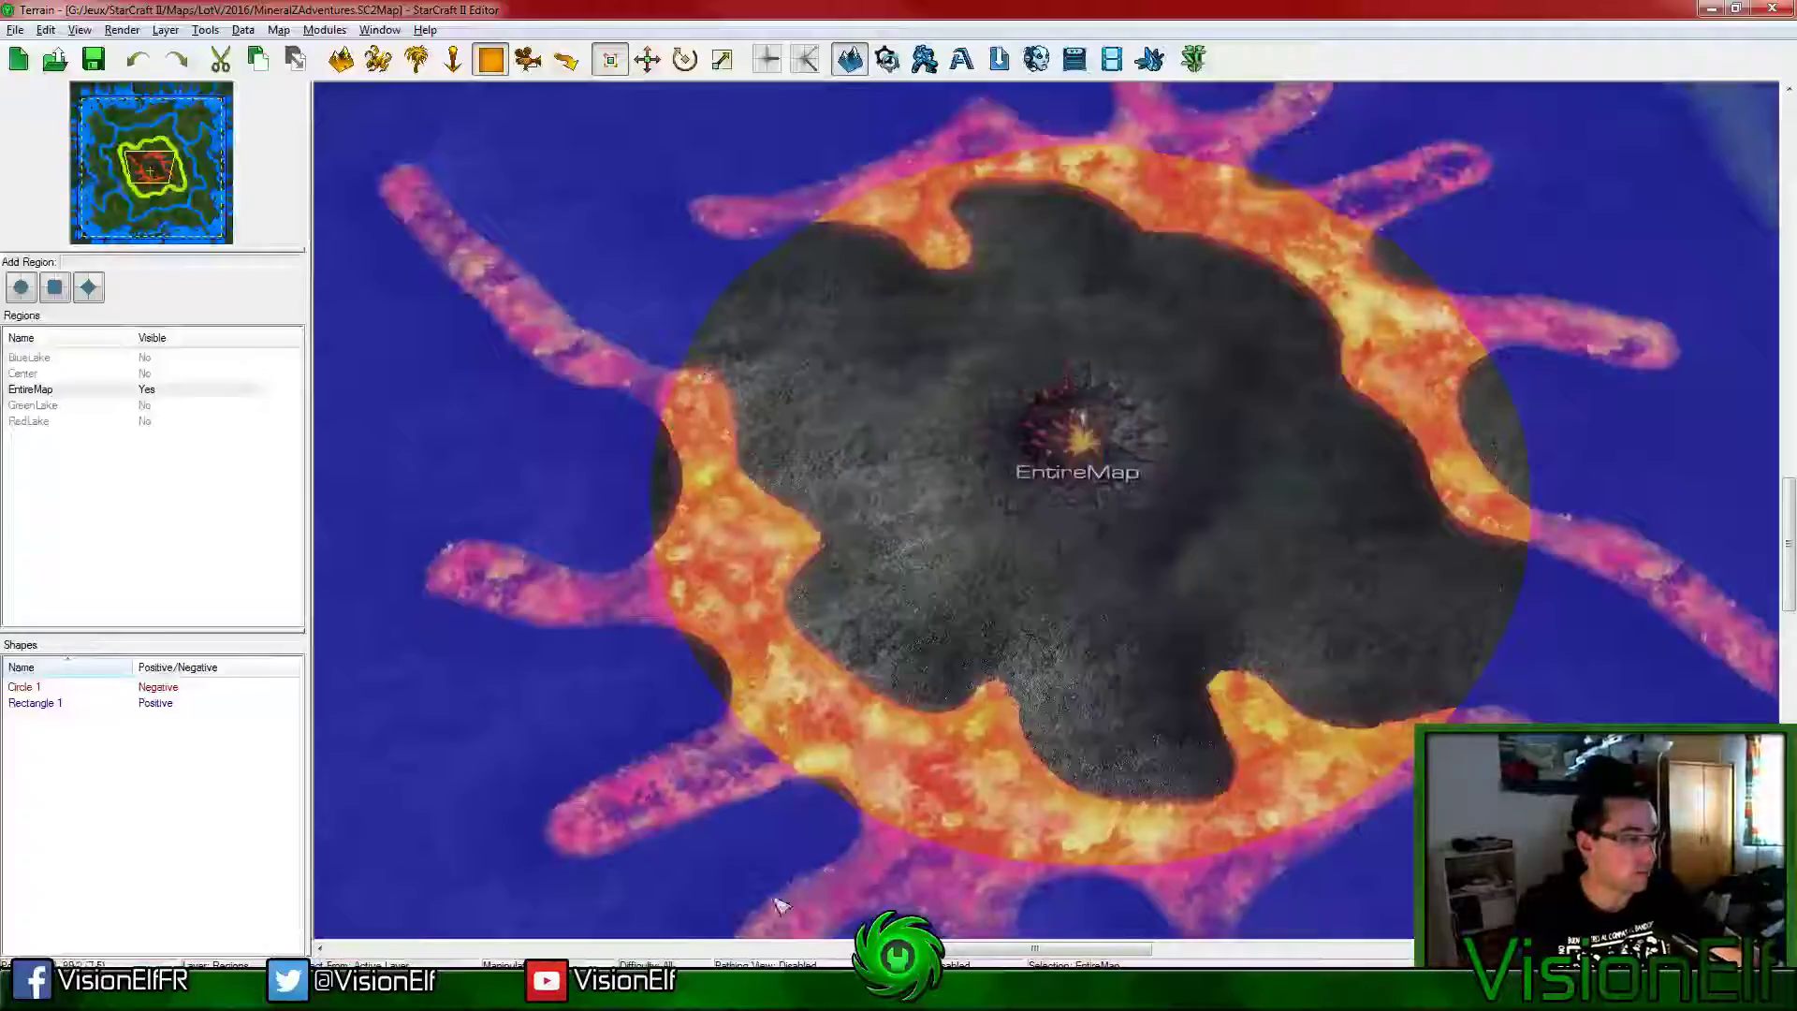
# Step: In the Data editor, check the Psionic Void Battery's attributes are Structure only
pyautogui.press('F6')
pyautogui.press('F7')
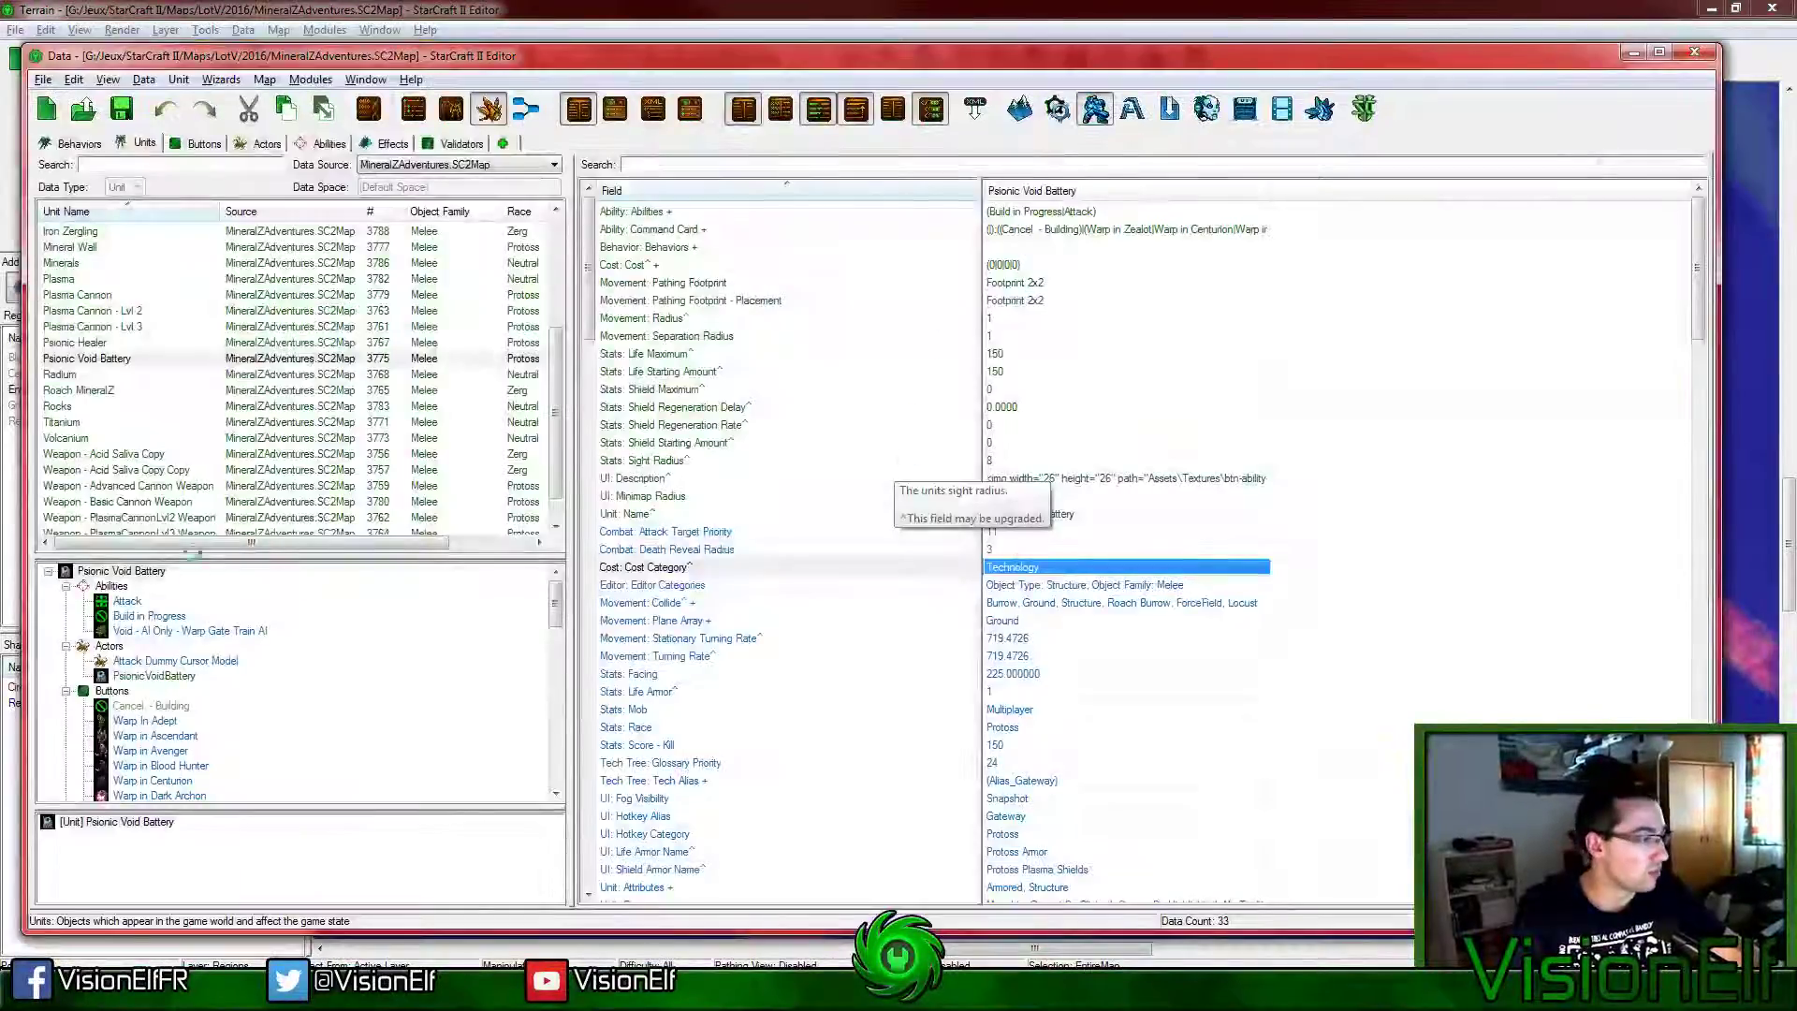
pyautogui.click(92, 359)
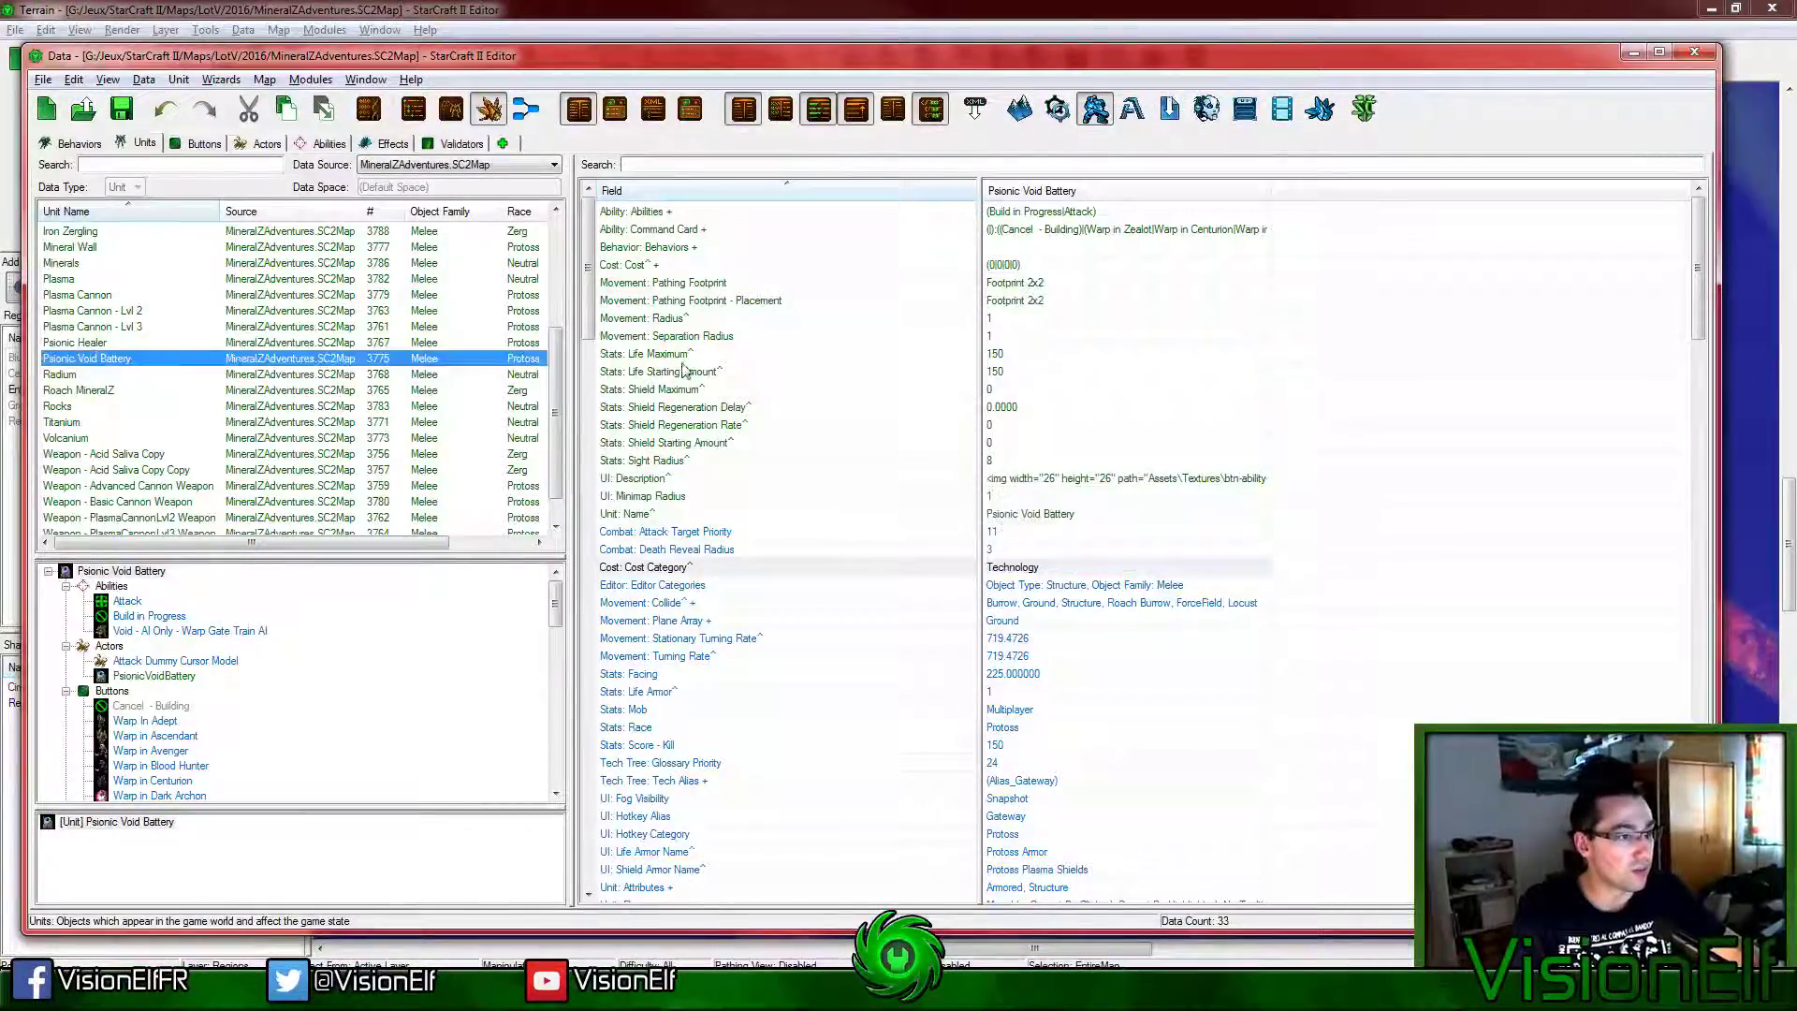
pyautogui.click(1044, 424)
pyautogui.scroll(-7, 1052, 541)
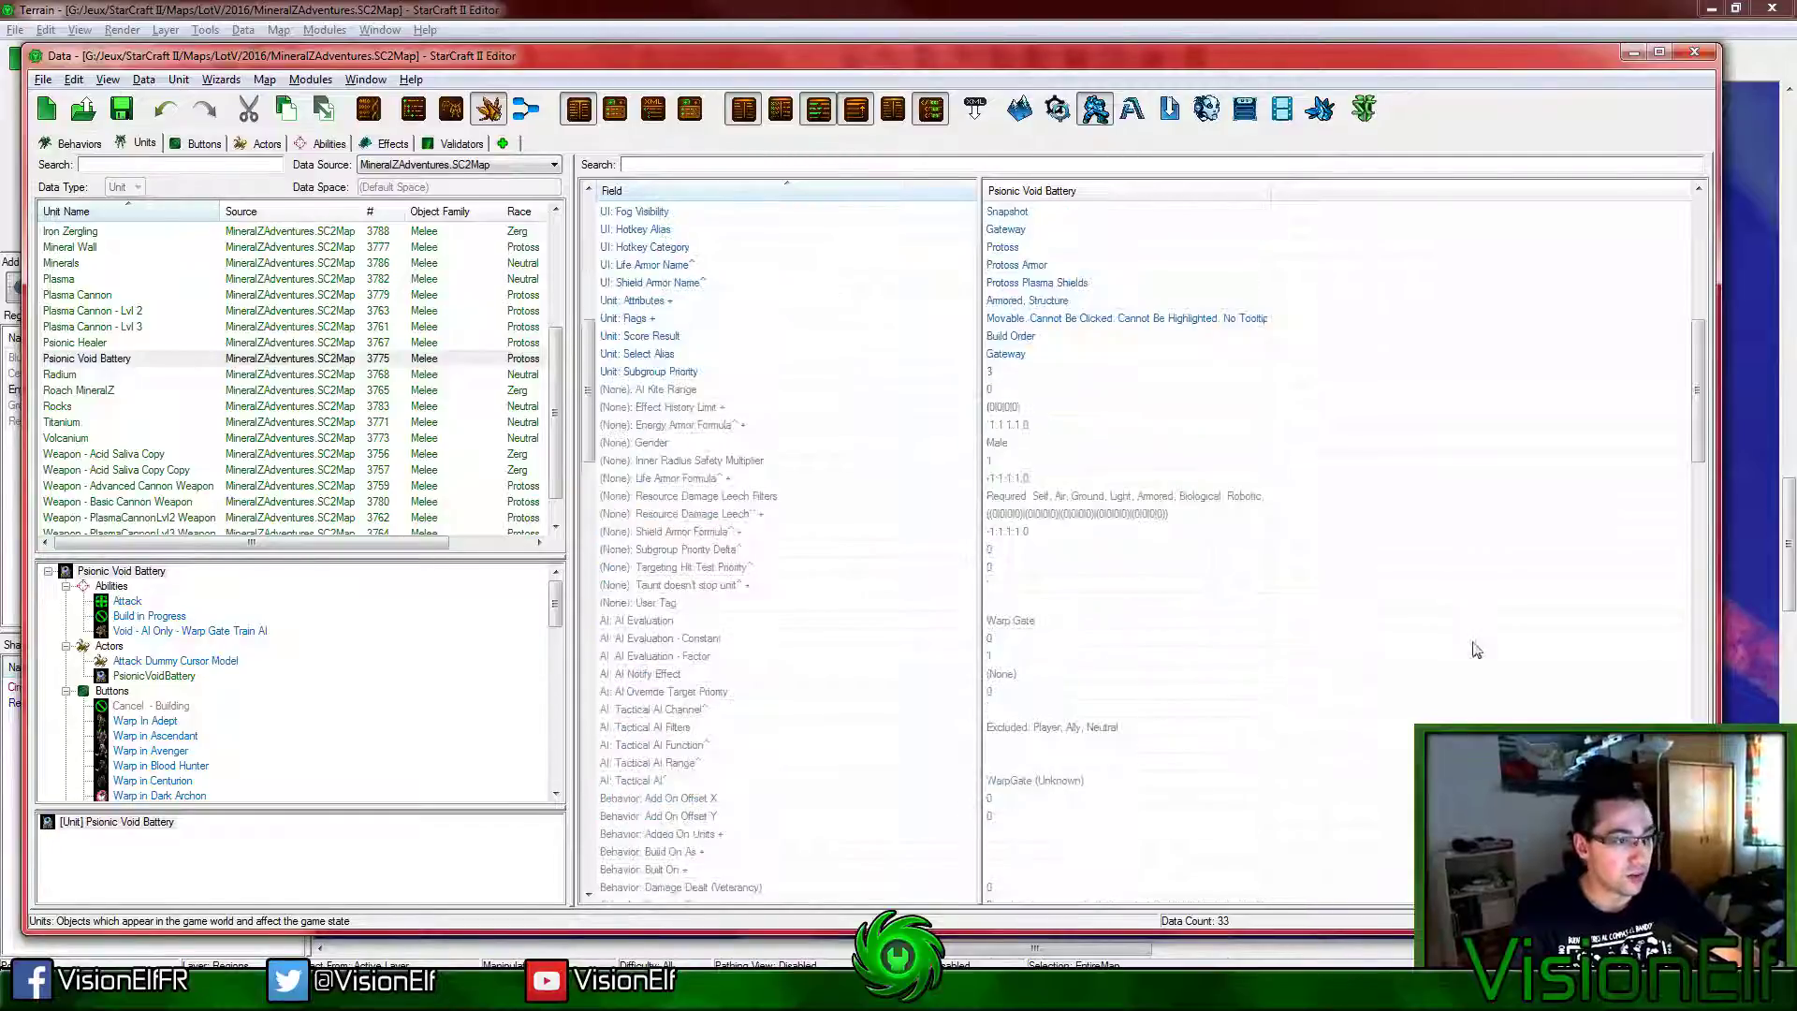
pyautogui.doubleClick(1030, 513)
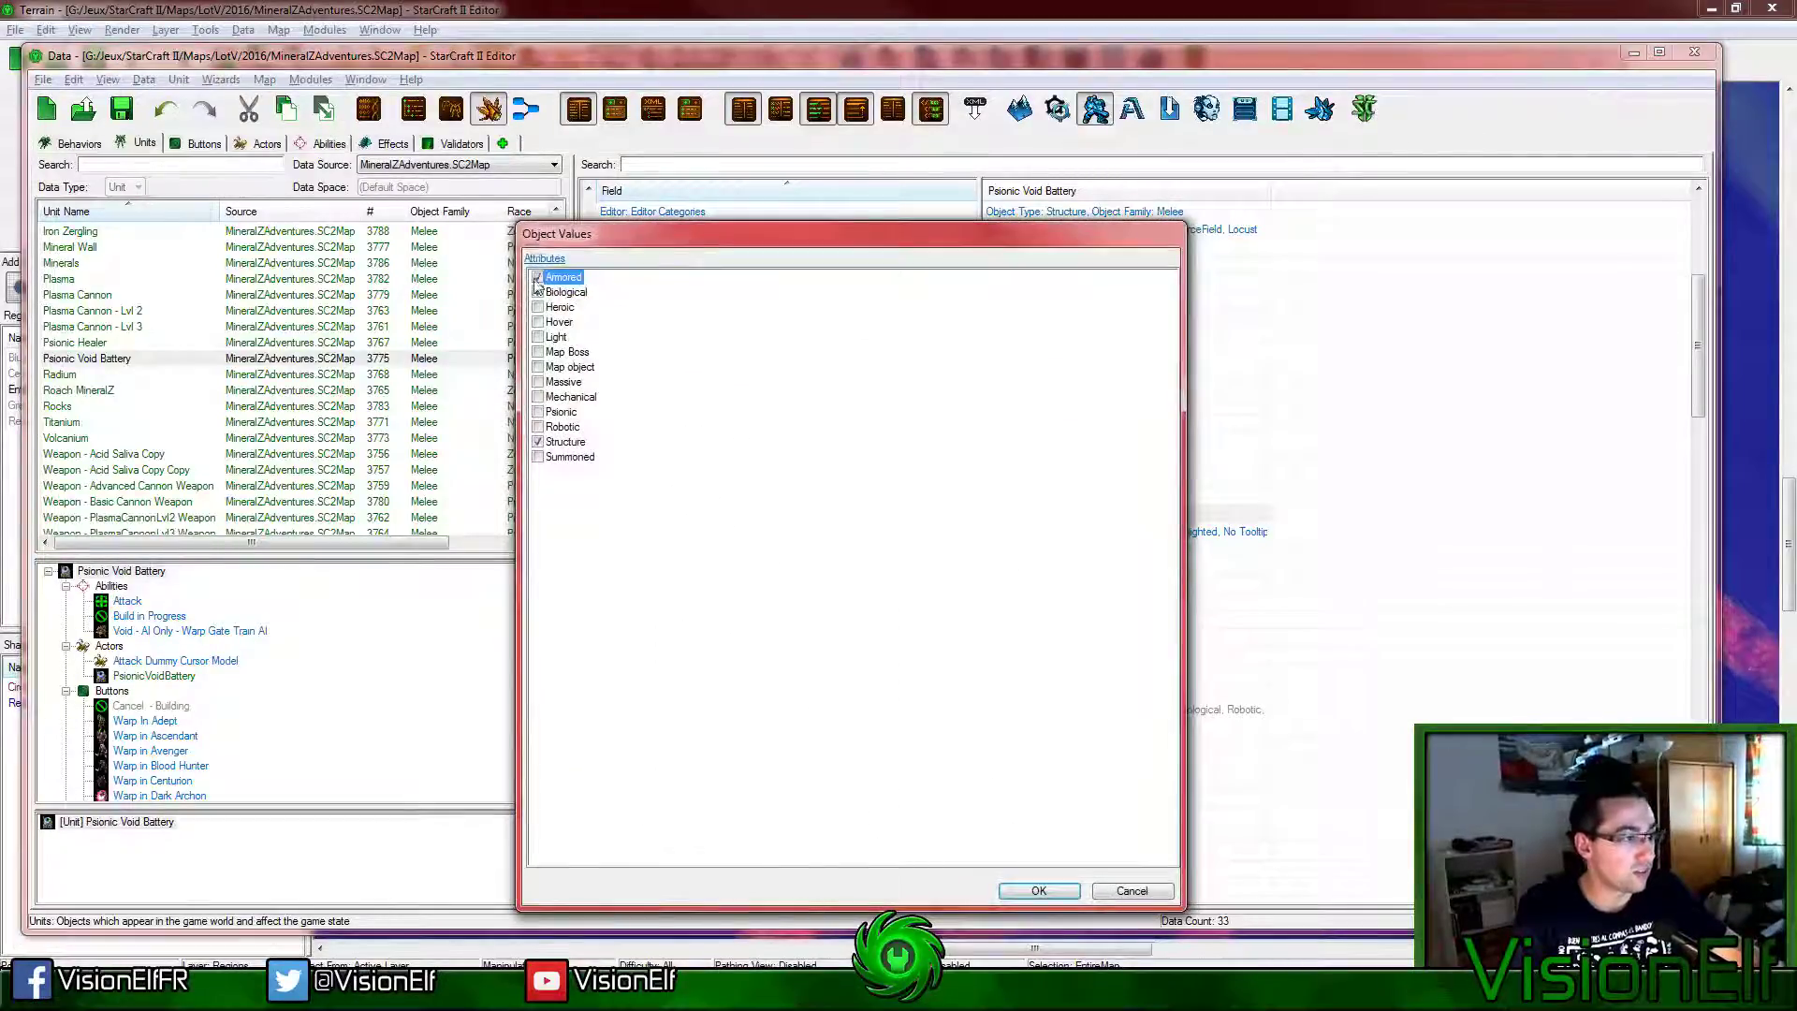
pyautogui.click(1039, 890)
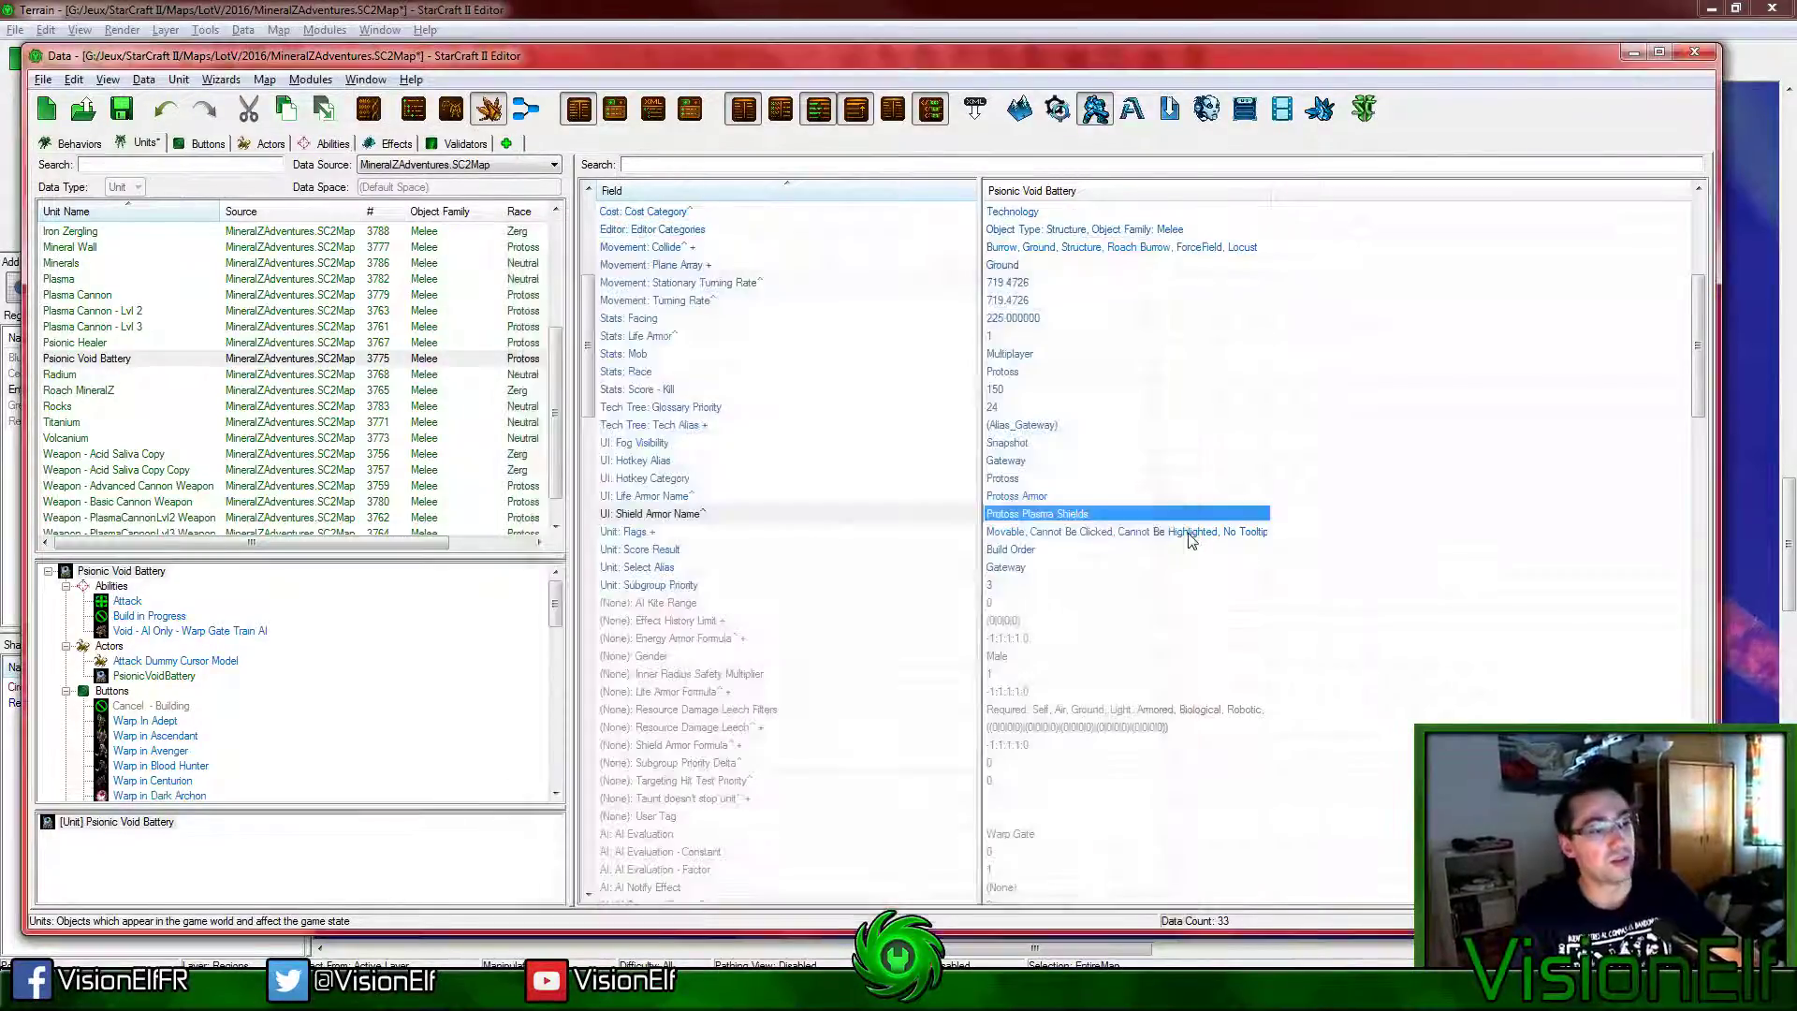
# Step: Select the Unit: Flags field and save the map with Ctrl+S
pyautogui.click(1186, 531)
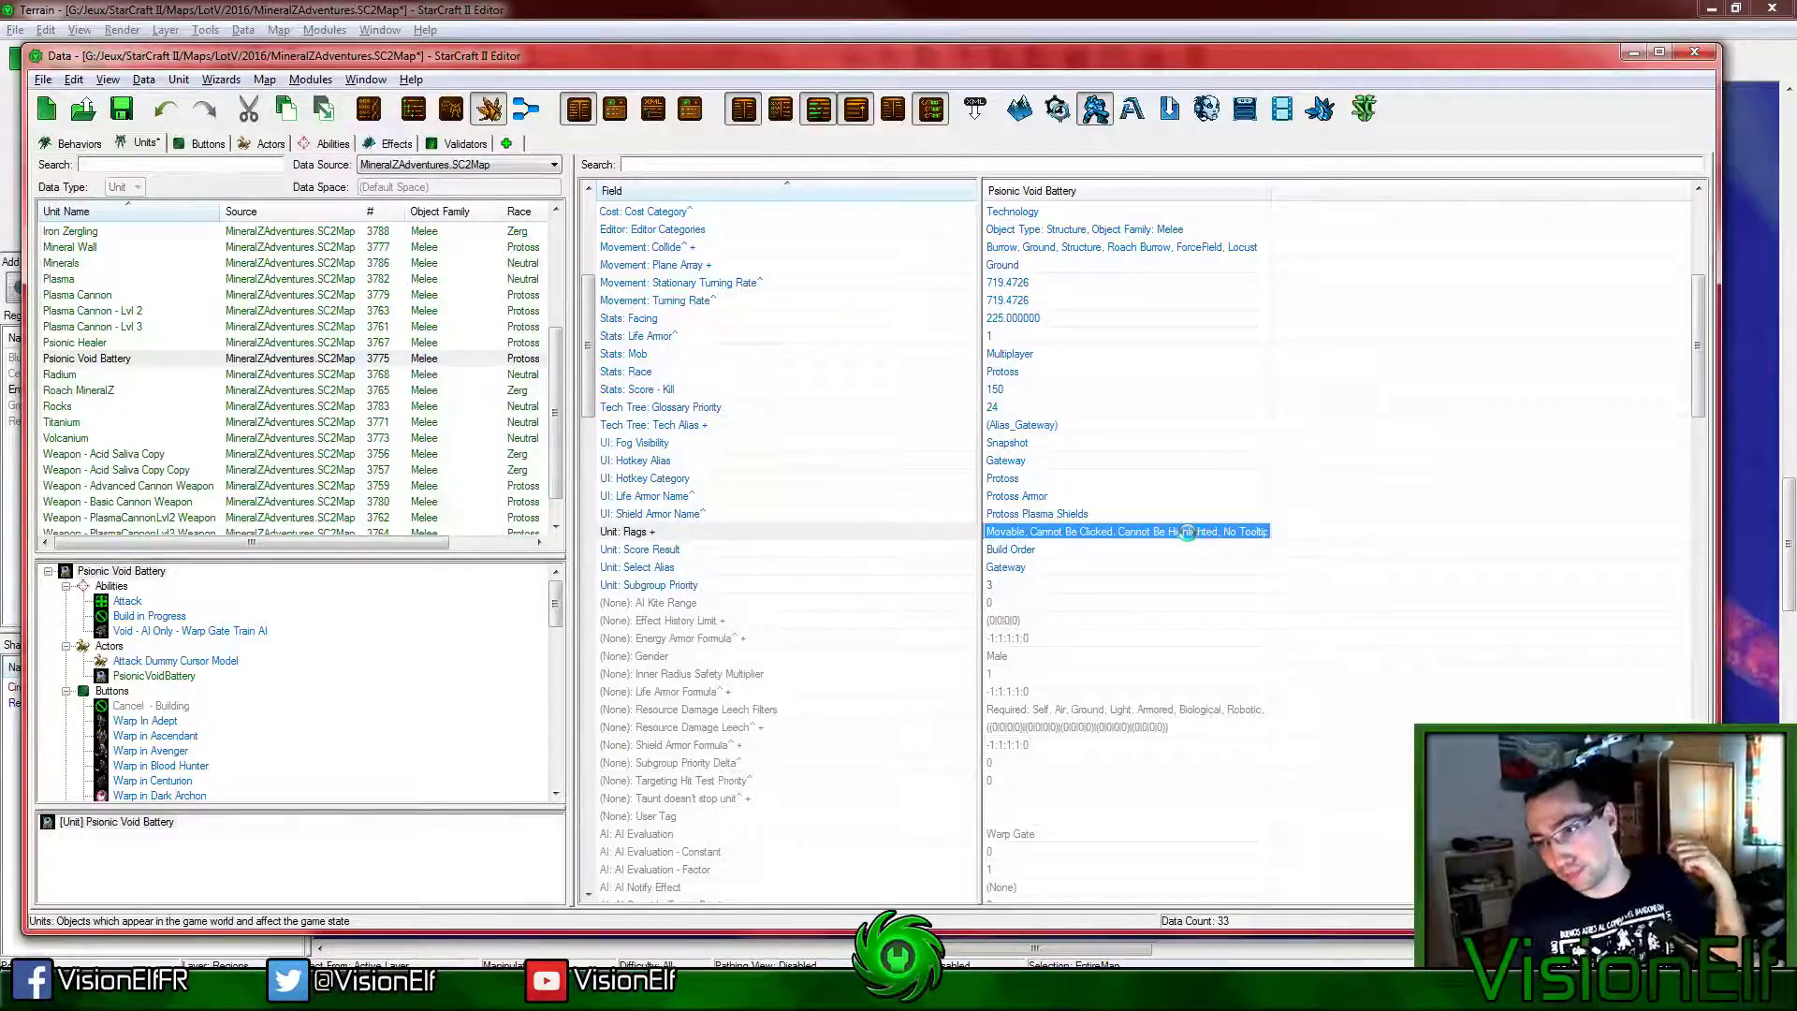
pyautogui.hotkey('ctrl', 's')
pyautogui.scroll(7, 1233, 822)
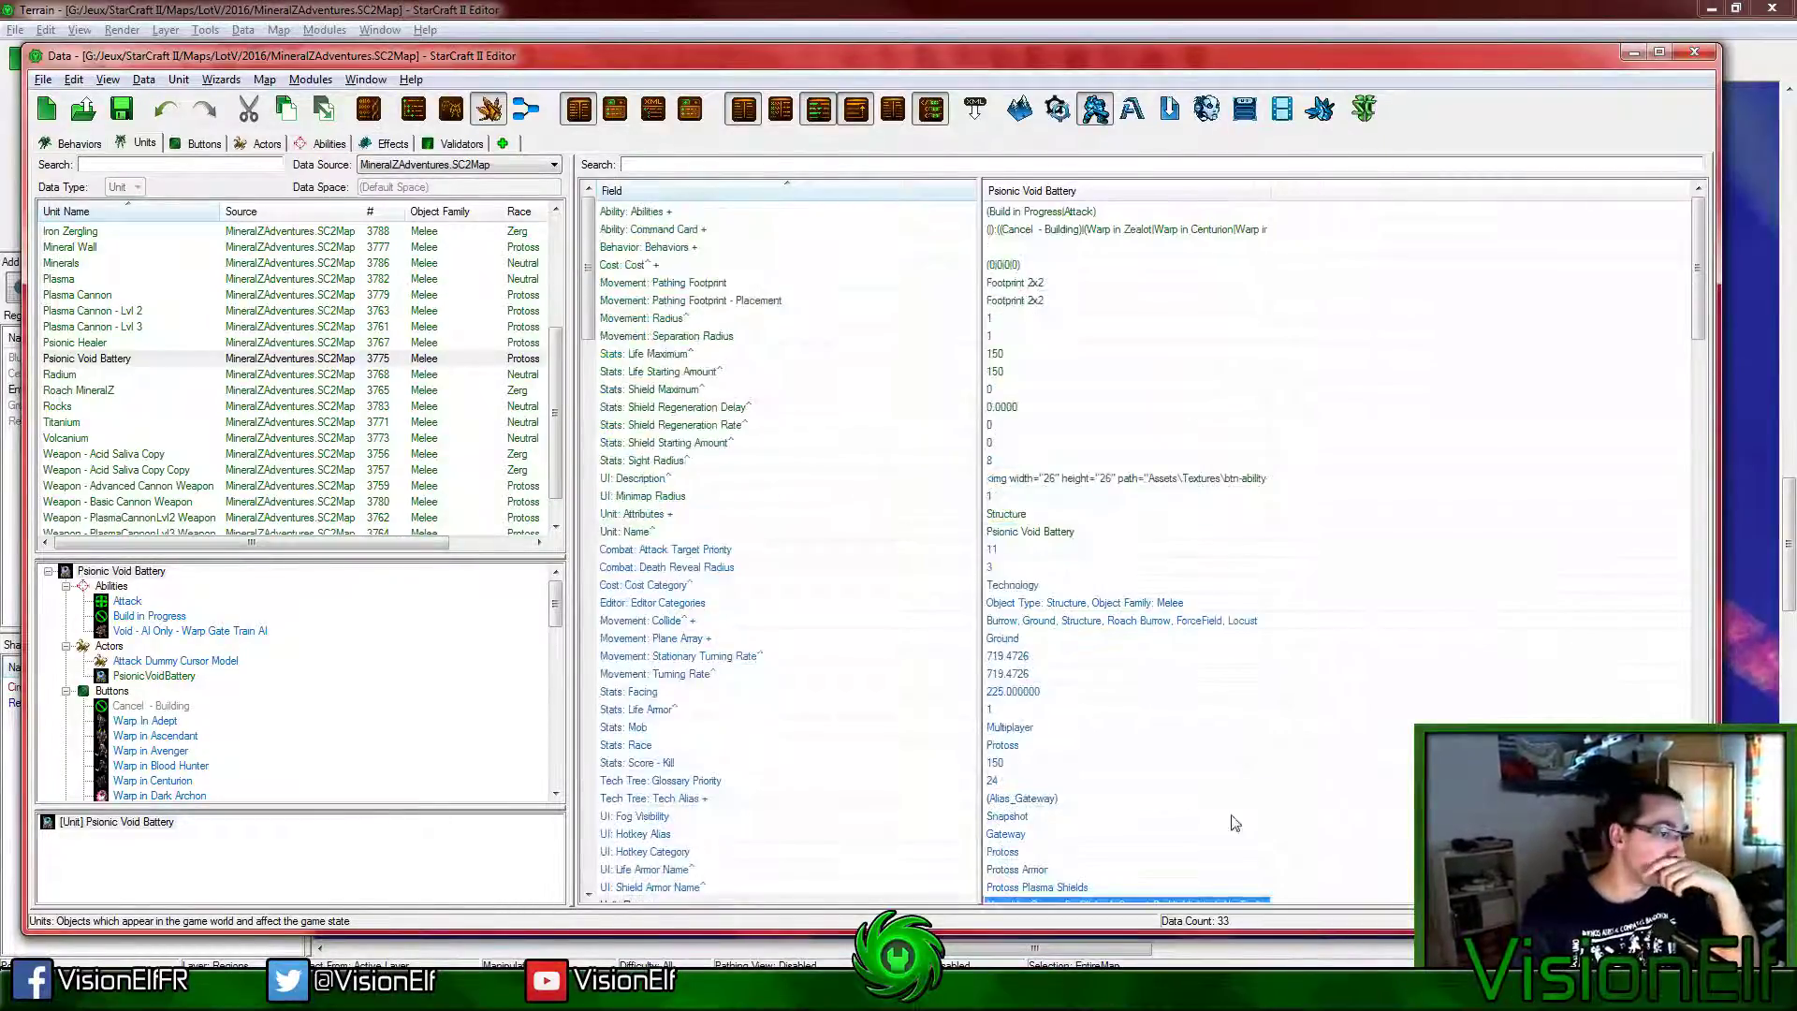
pyautogui.scroll(-4, 1070, 629)
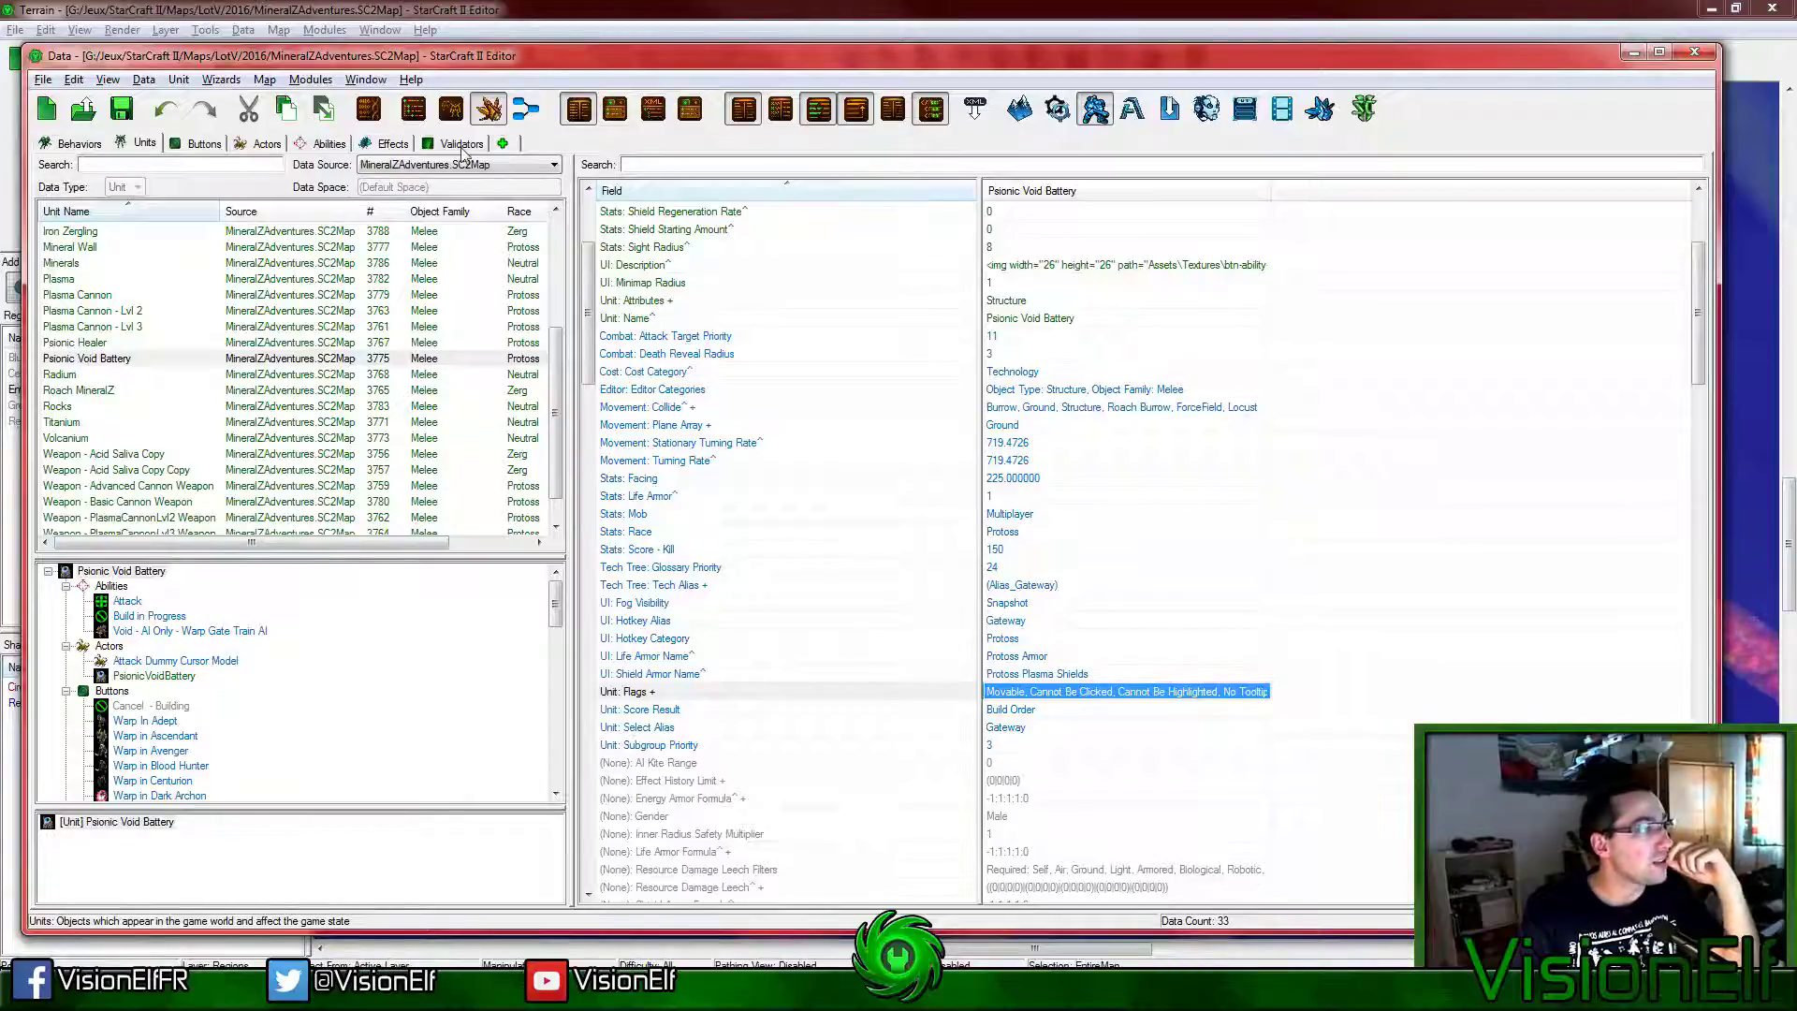
# Step: Switch the data editor to the Weapons data type
pyautogui.rightClick(497, 141)
pyautogui.moveTo(579, 237)
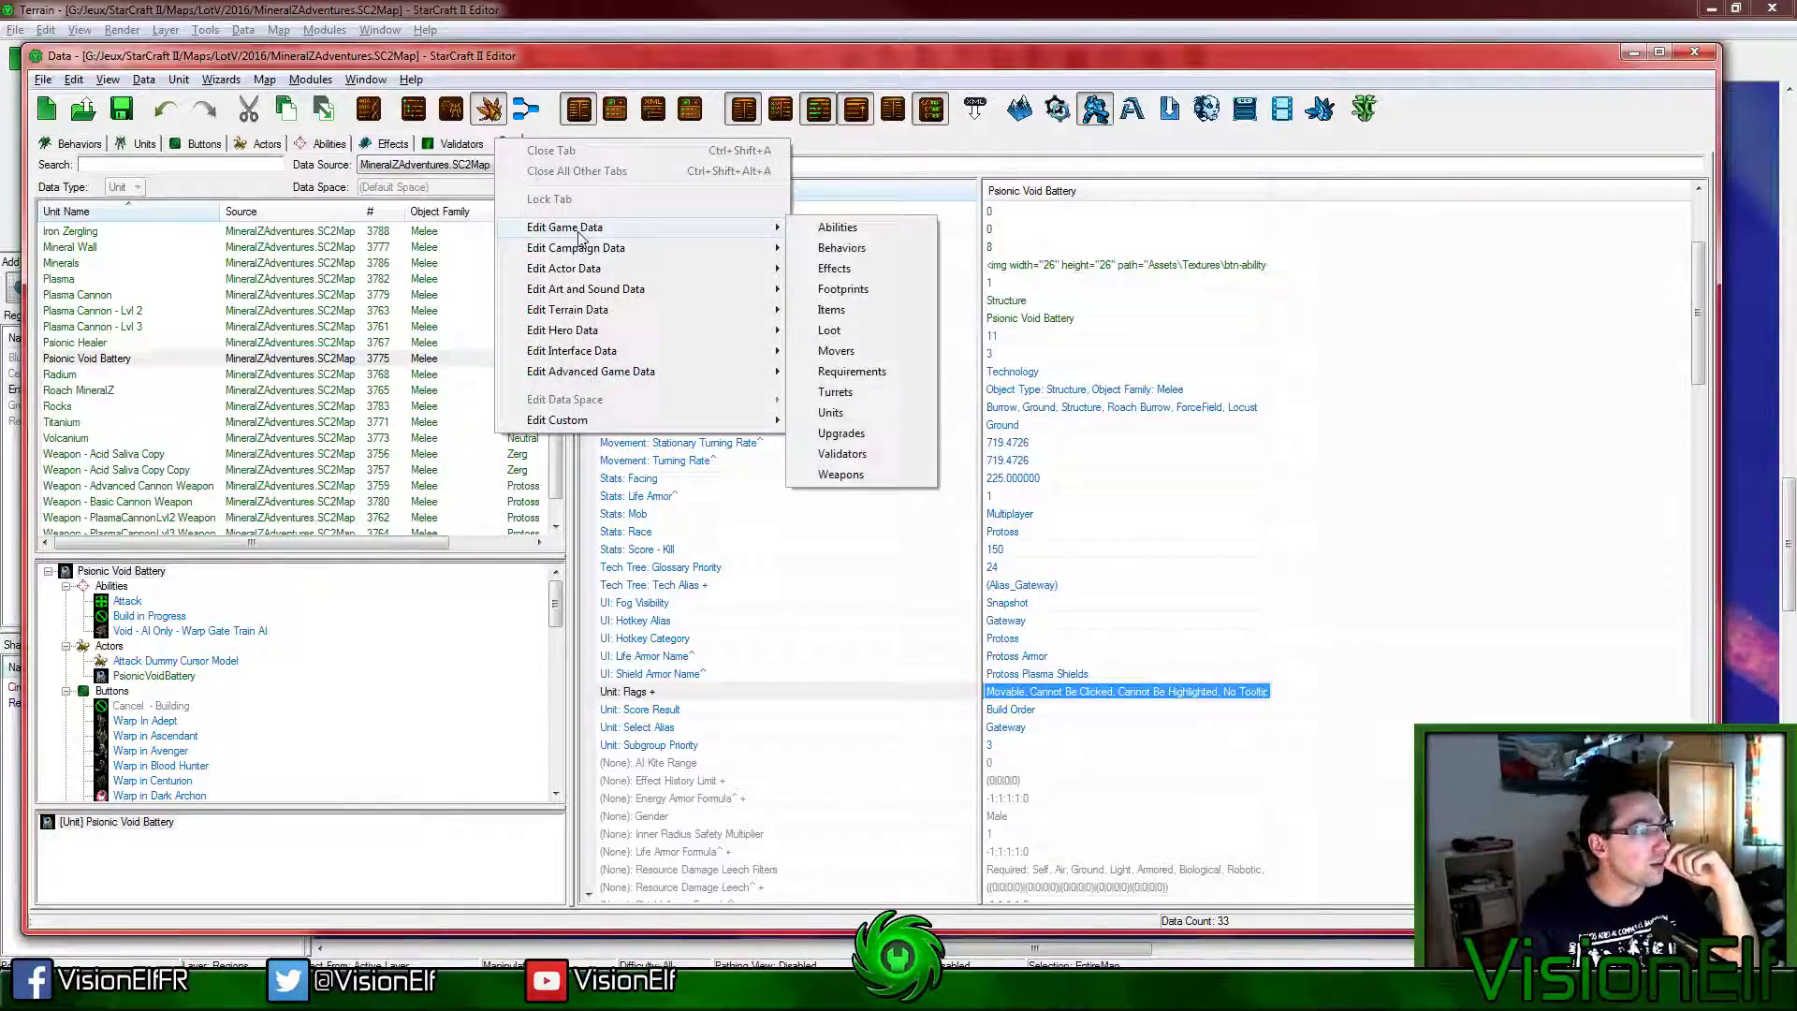
pyautogui.click(840, 475)
# Step: Add a weapon named PsionicVoidBatteryWeapon with a suggested ID, keeping the legacy type
pyautogui.rightClick(398, 445)
pyautogui.click(472, 458)
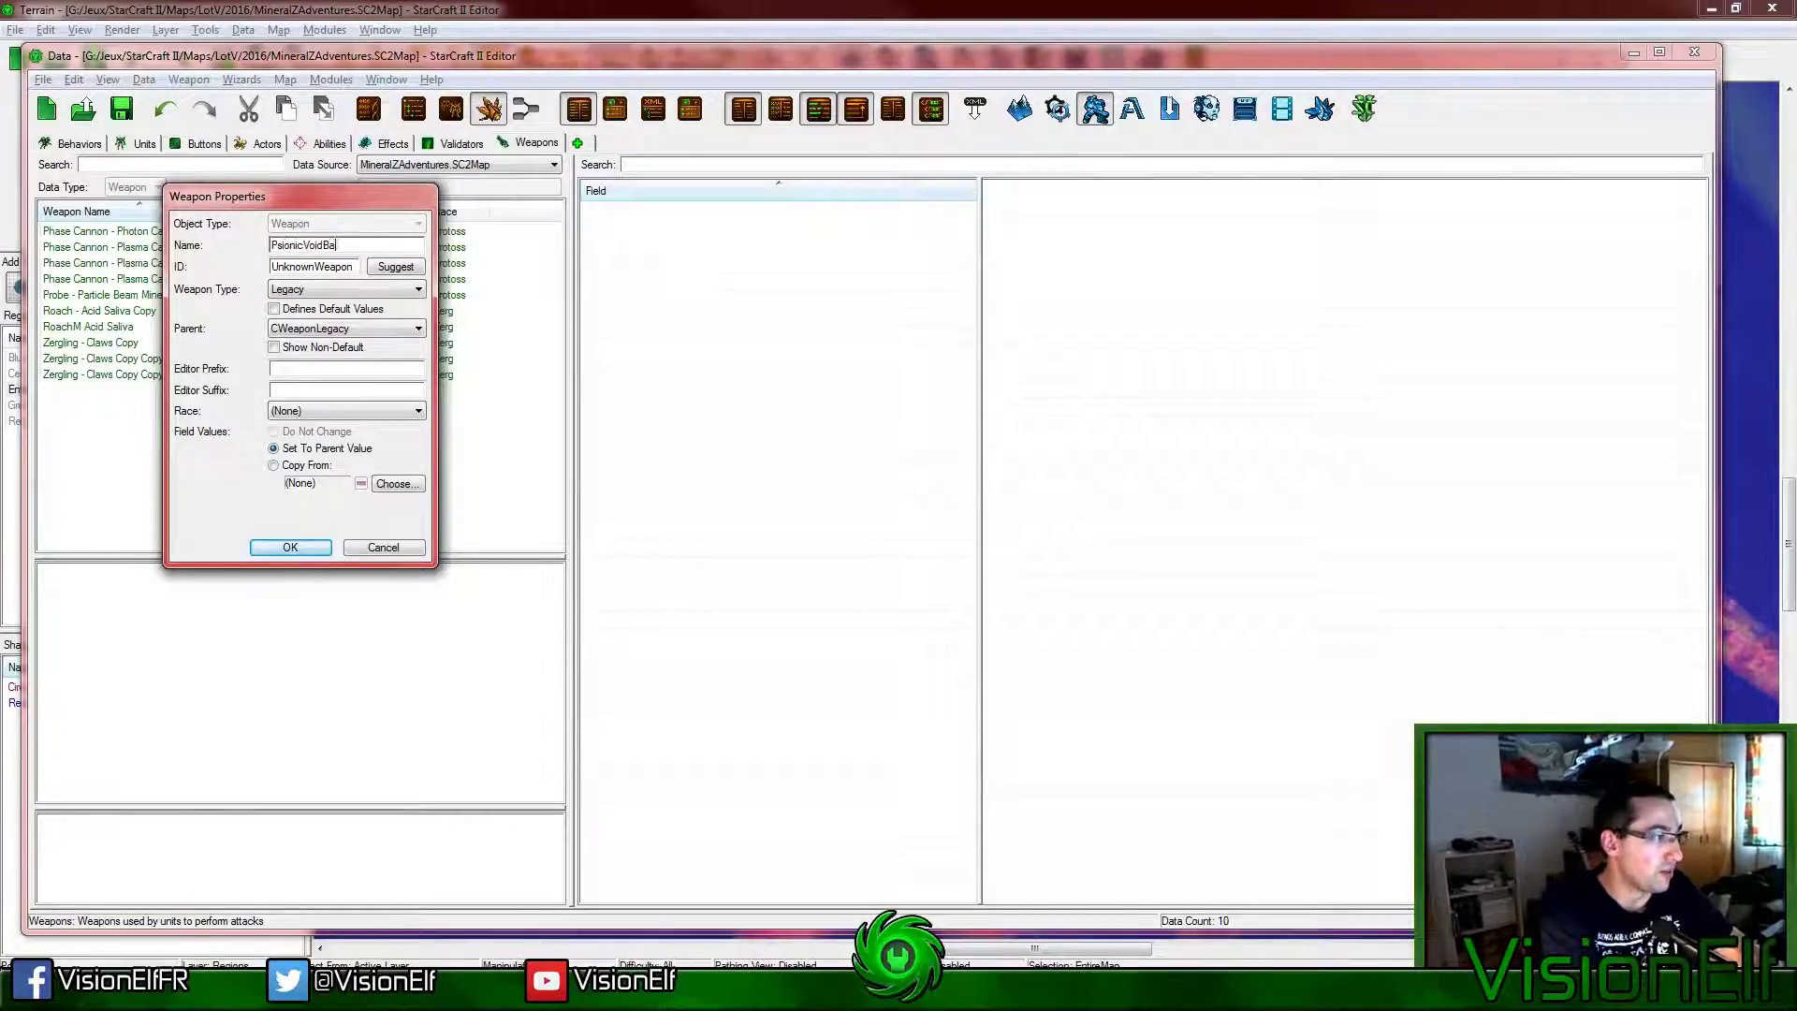
pyautogui.write('PsionicVoidBatteryWeapon')
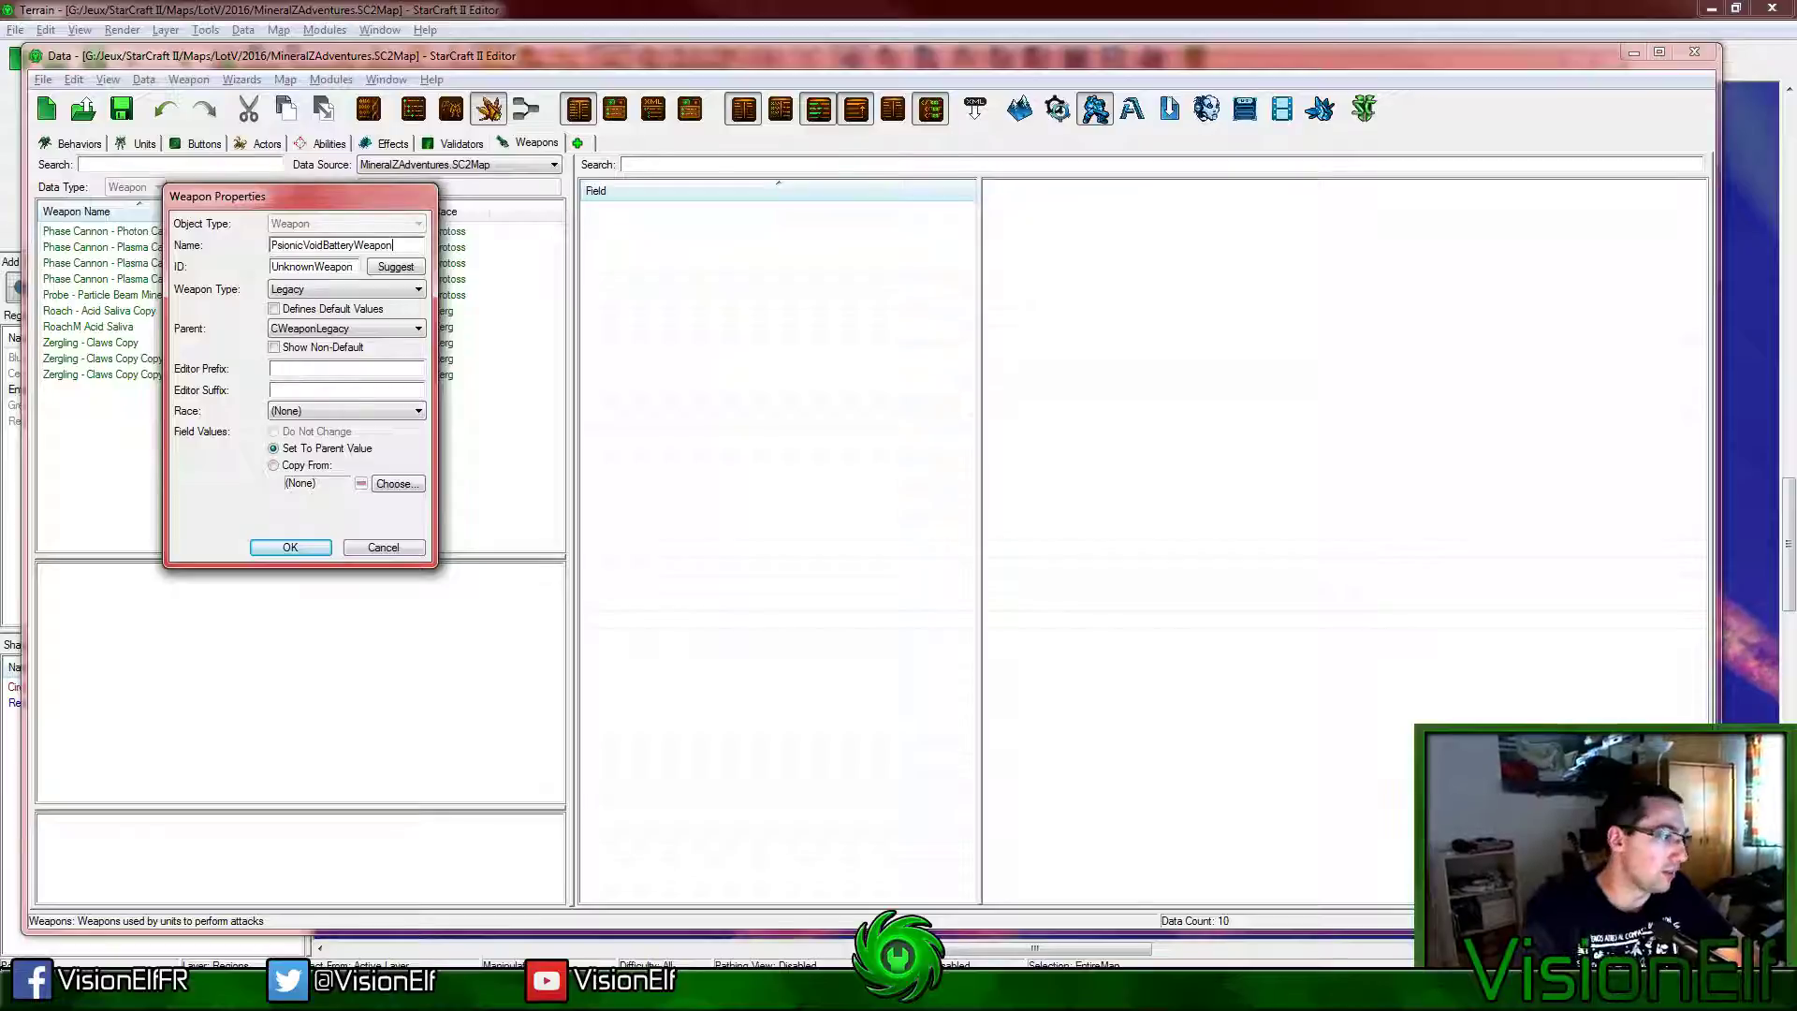
pyautogui.click(396, 267)
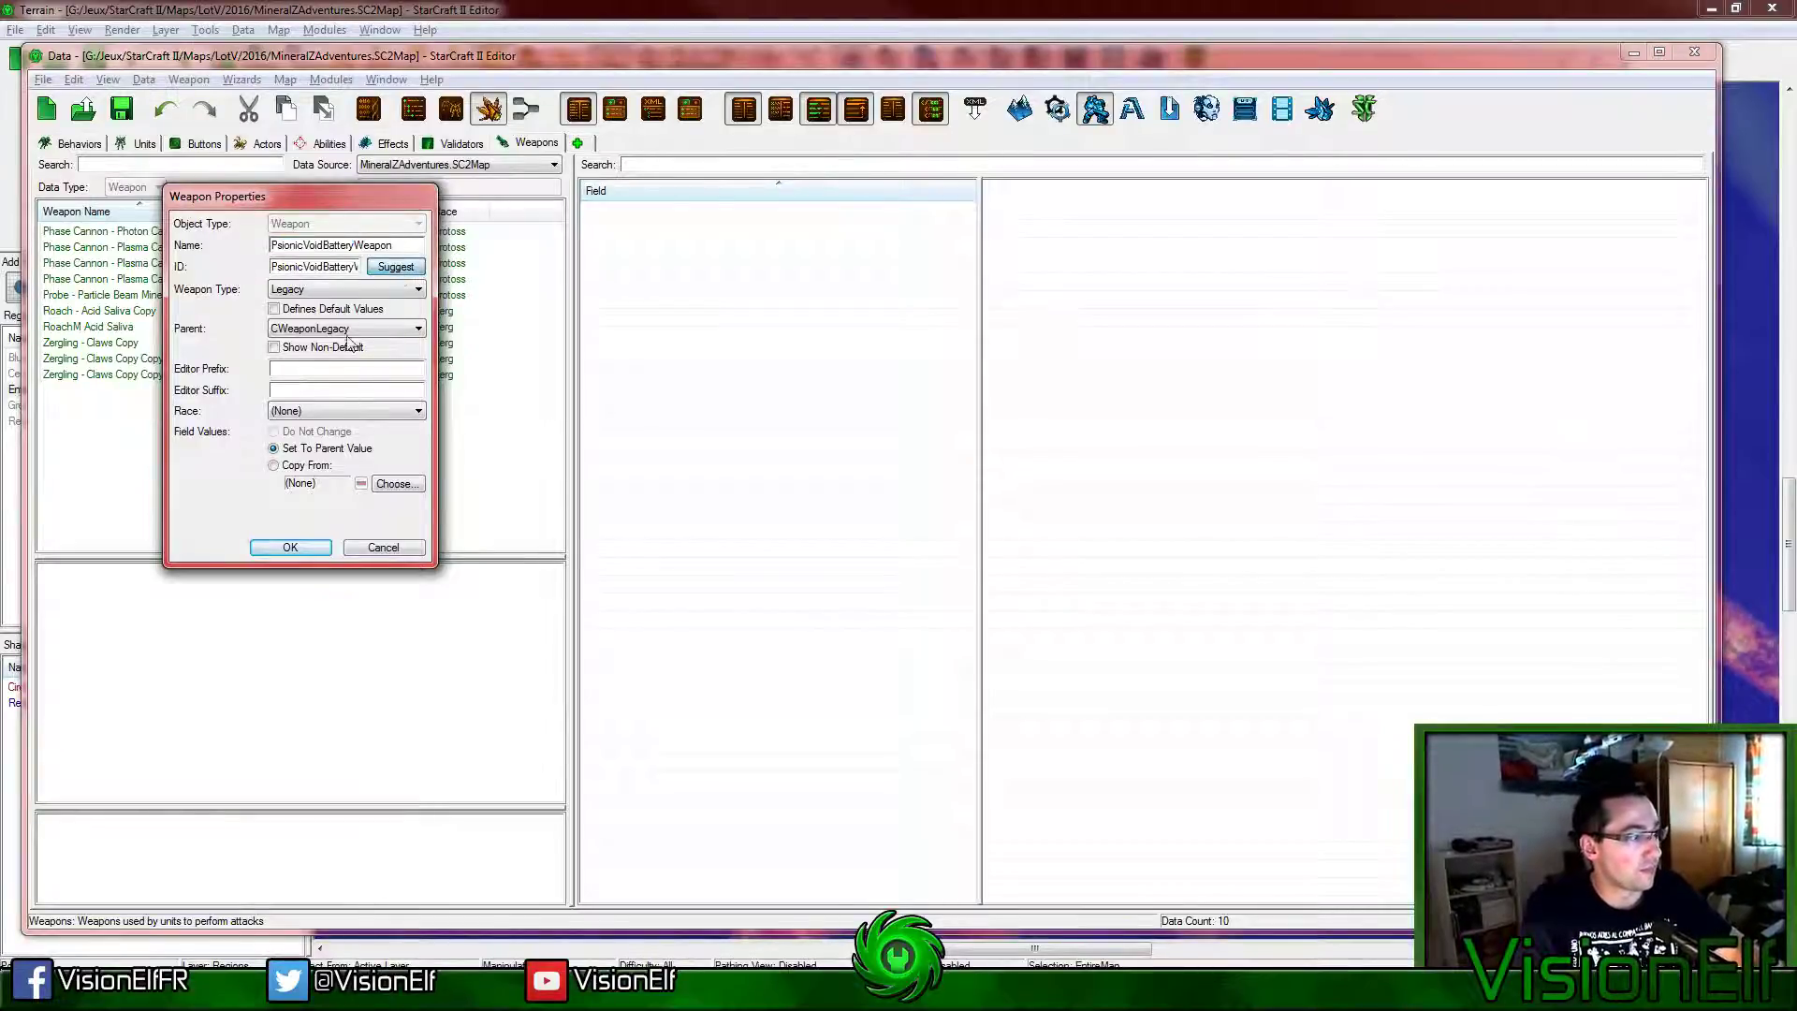
pyautogui.click(333, 288)
pyautogui.click(333, 288)
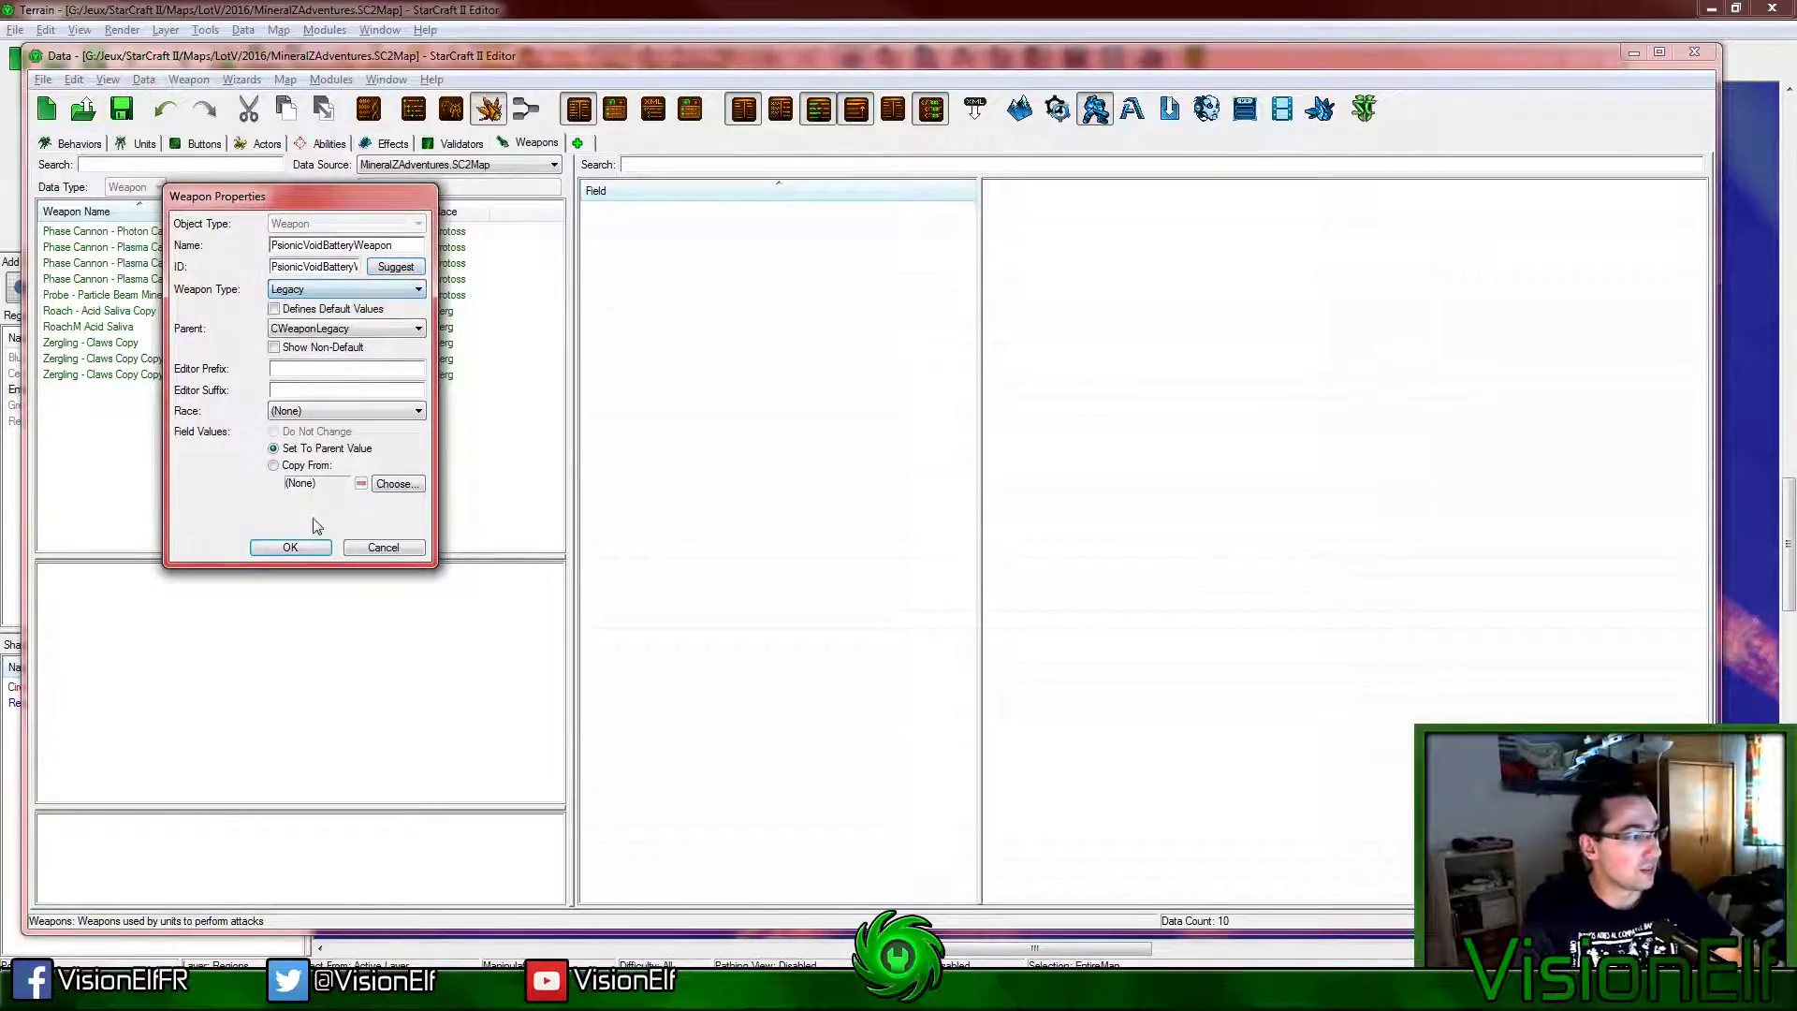
pyautogui.click(290, 547)
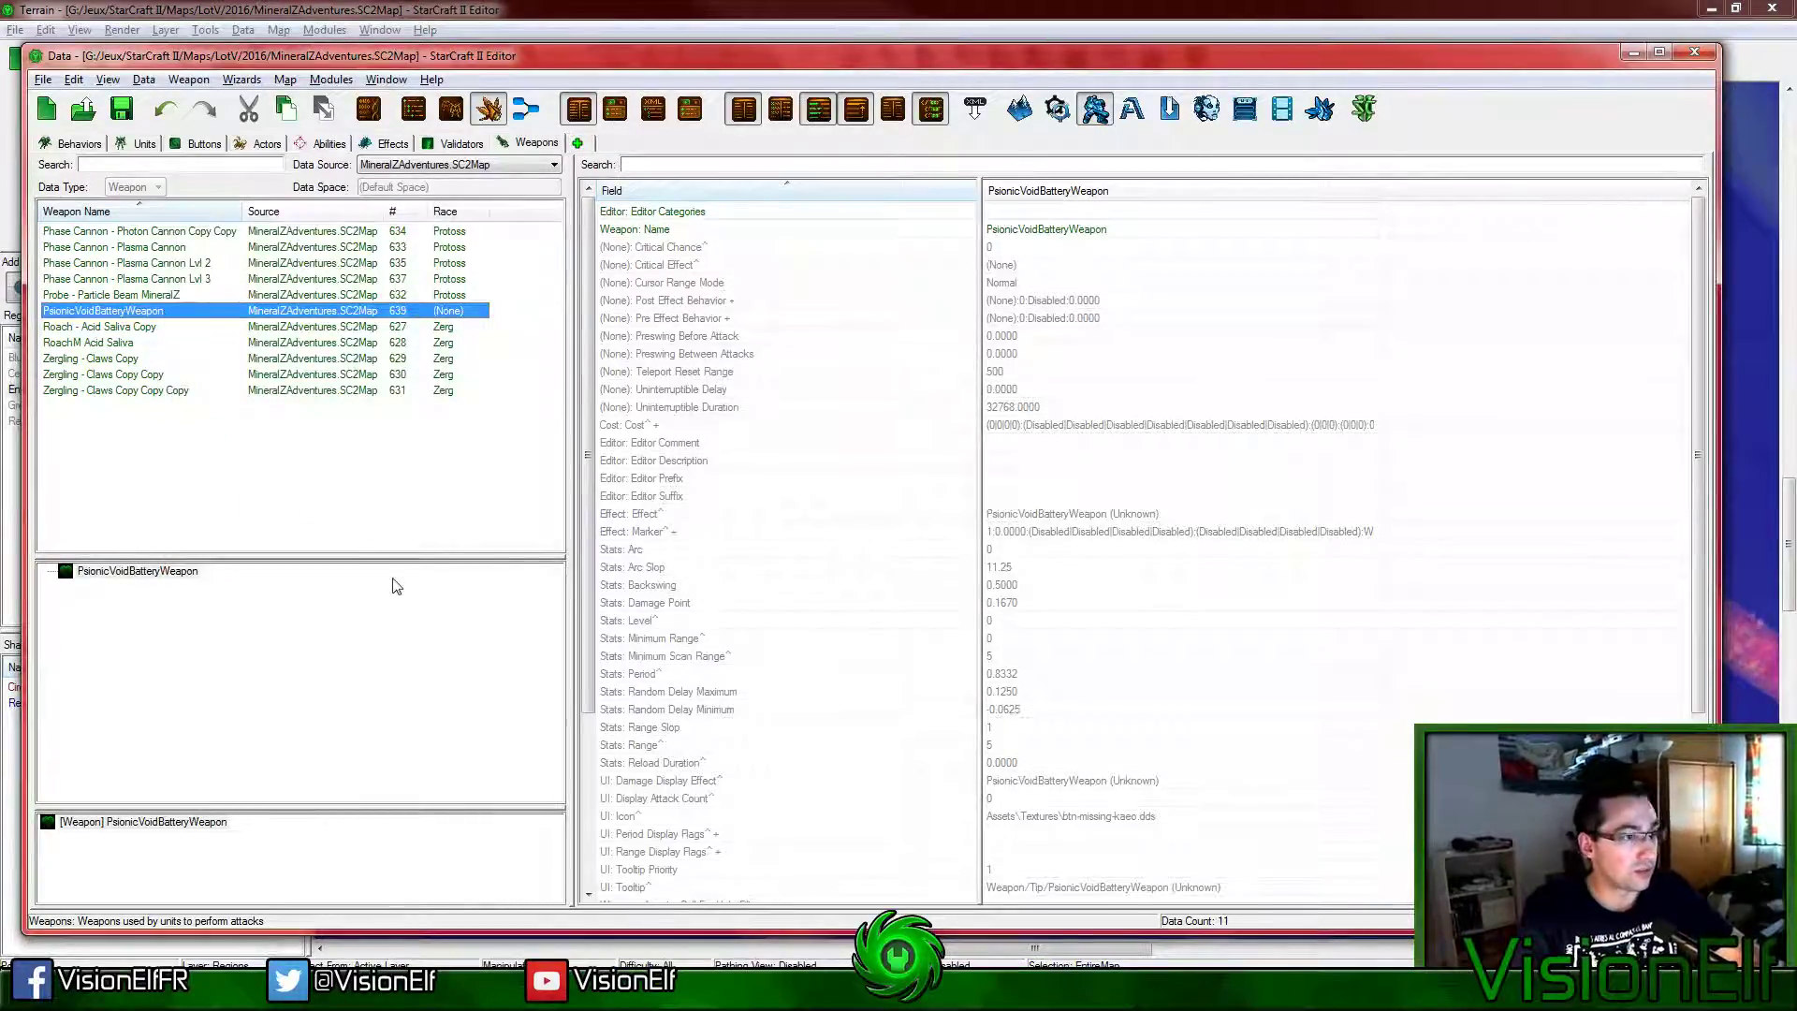
# Step: Set PsionicVoidBatteryWeapon's Stats: Period to 5 and change its Stats: Range value
pyautogui.click(1232, 370)
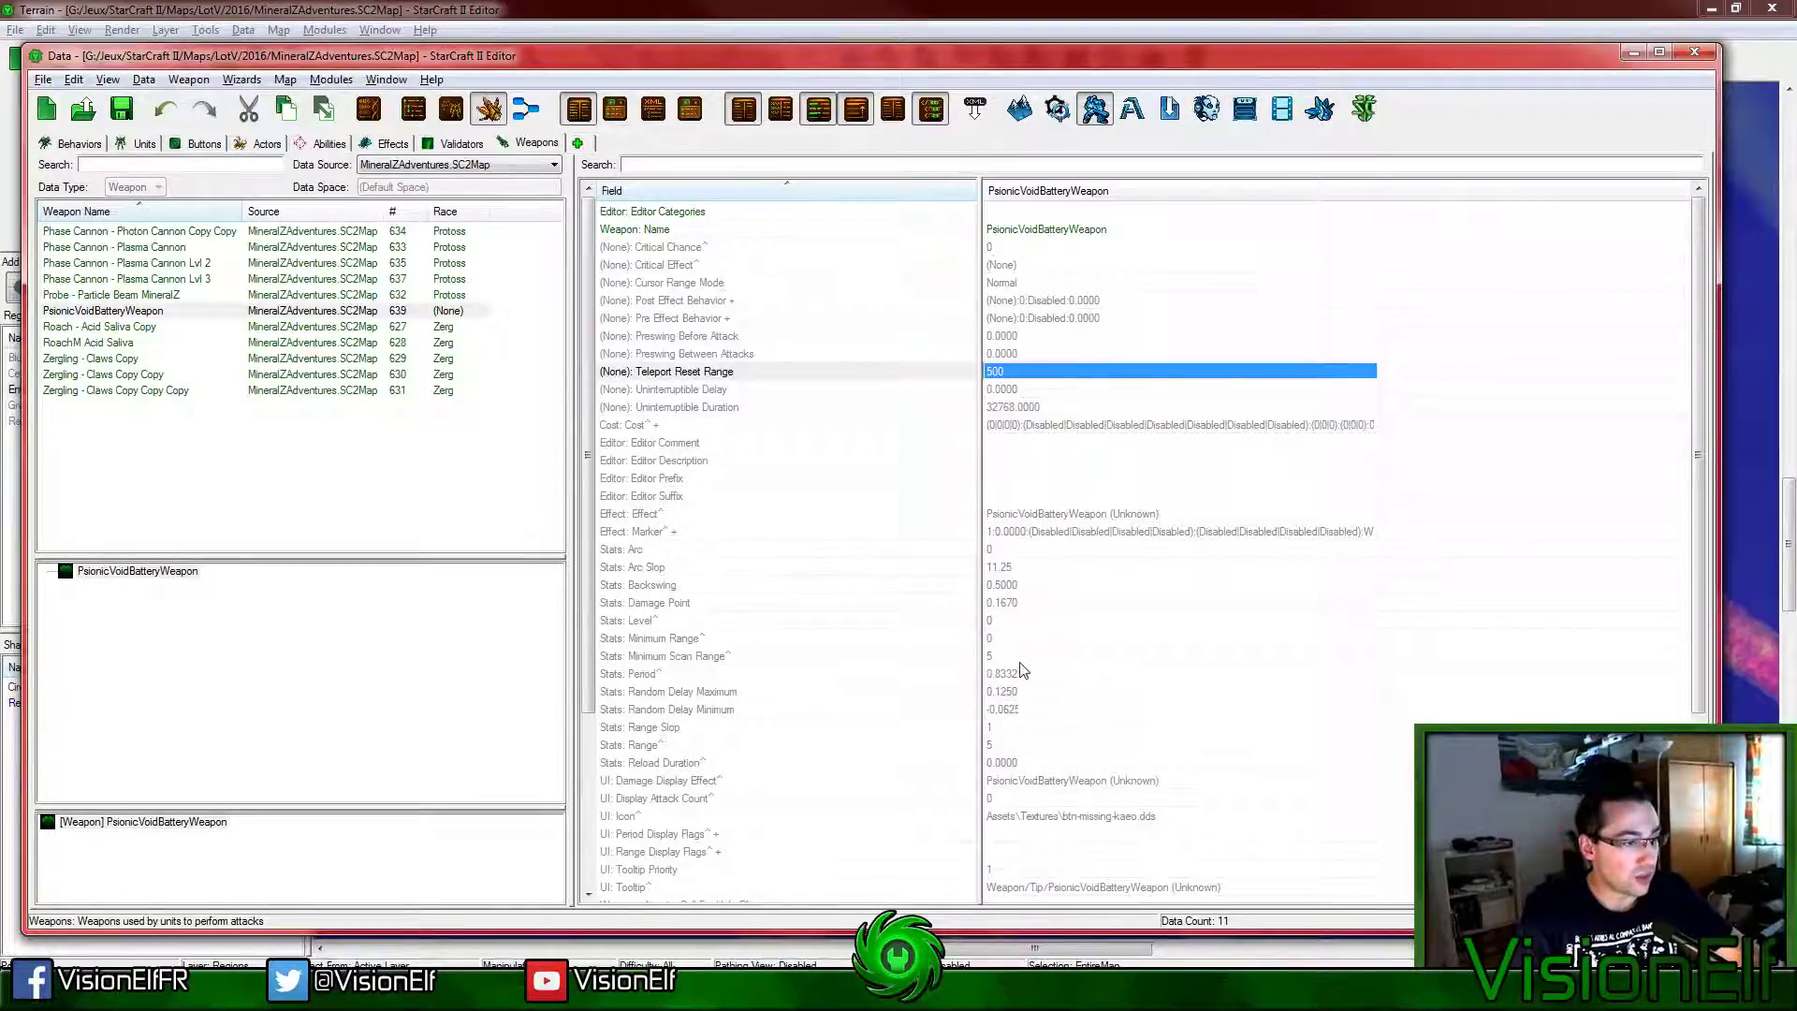
pyautogui.click(1039, 679)
pyautogui.press('Return')
pyautogui.write('1')
pyautogui.press('Return')
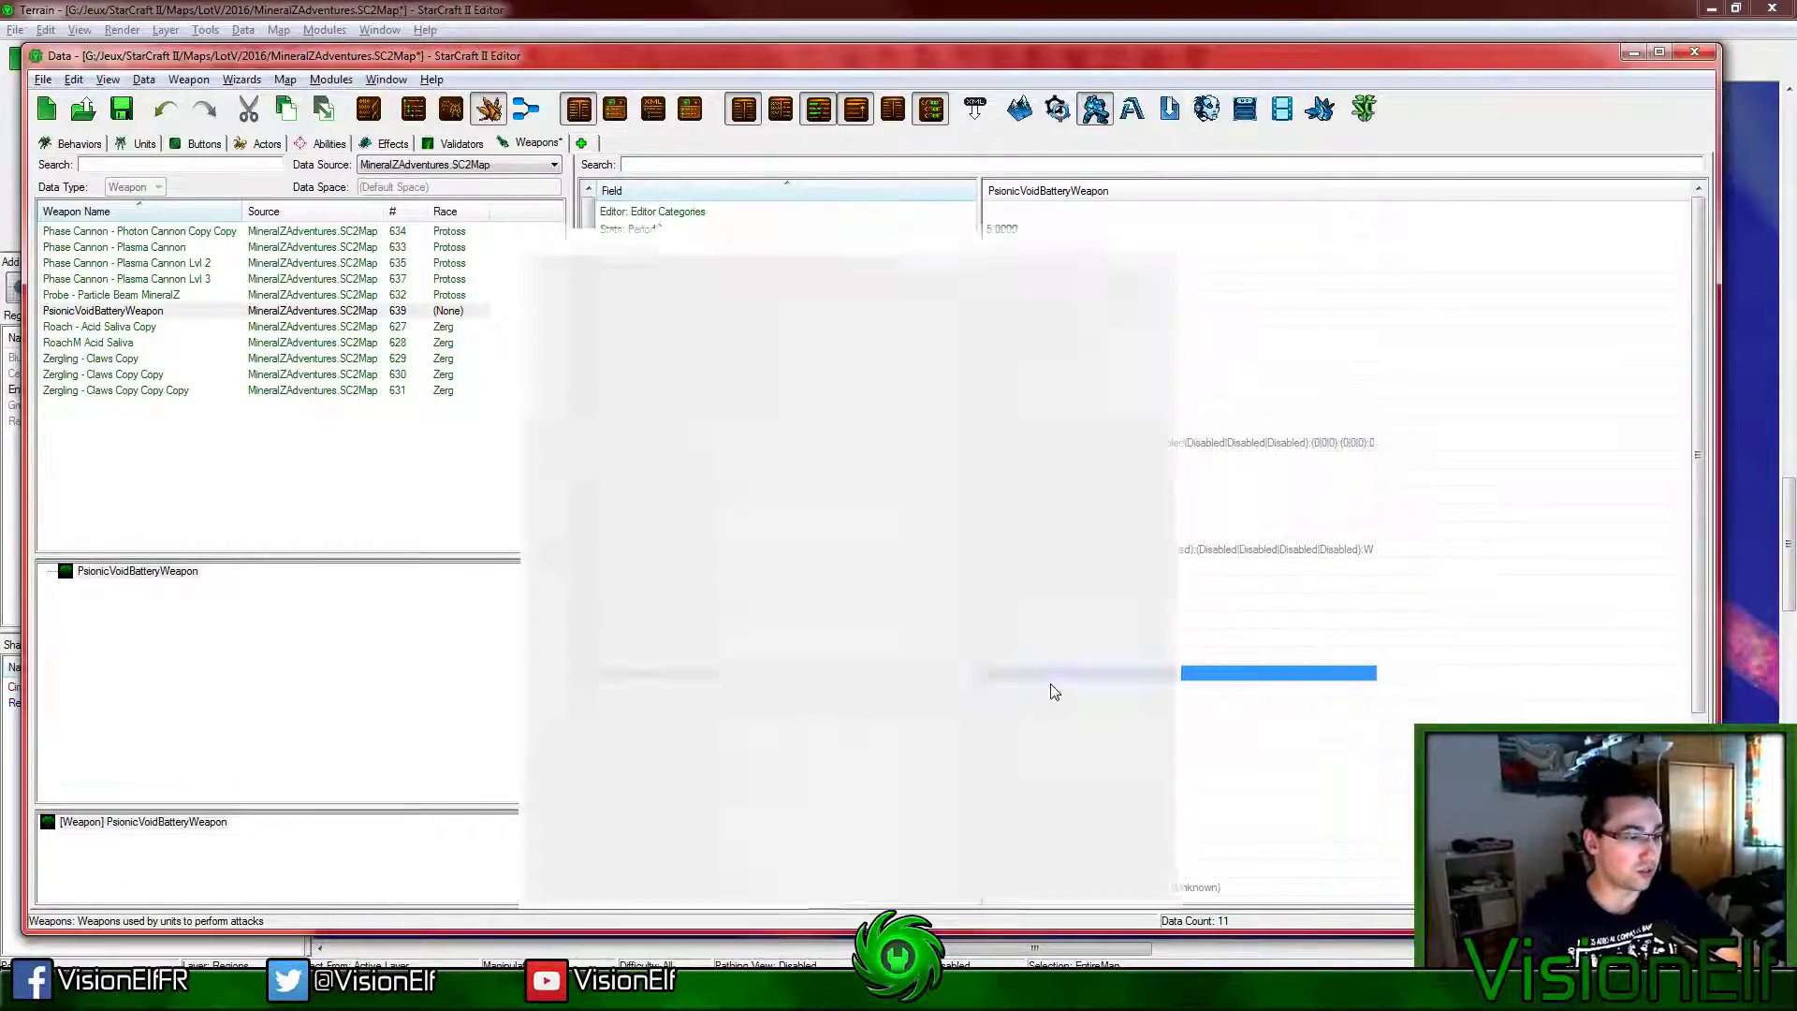
pyautogui.scroll(-2, 1052, 688)
pyautogui.click(1042, 634)
pyautogui.doubleClick(1044, 635)
pyautogui.write('7')
pyautogui.press('Return')
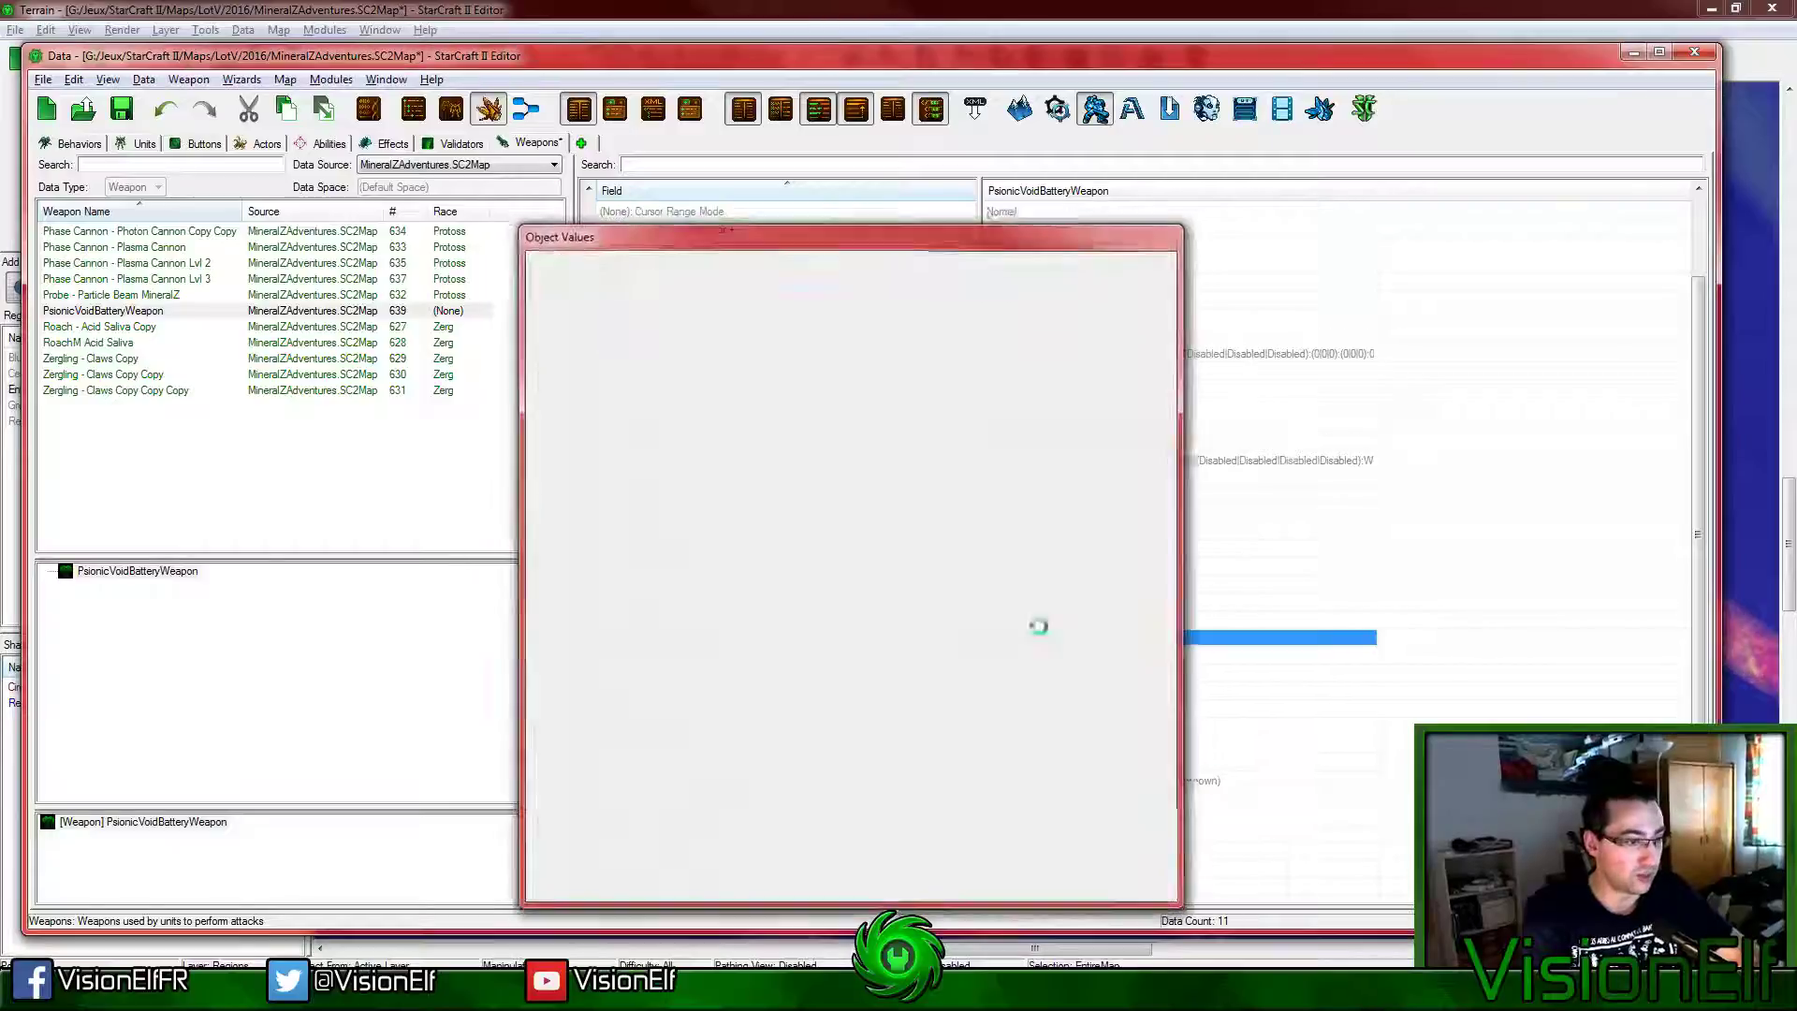
# Step: Review the weapon's Target Filters without changes, then show Phase Cannon - Plasma Cannon
pyautogui.scroll(-2, 1042, 634)
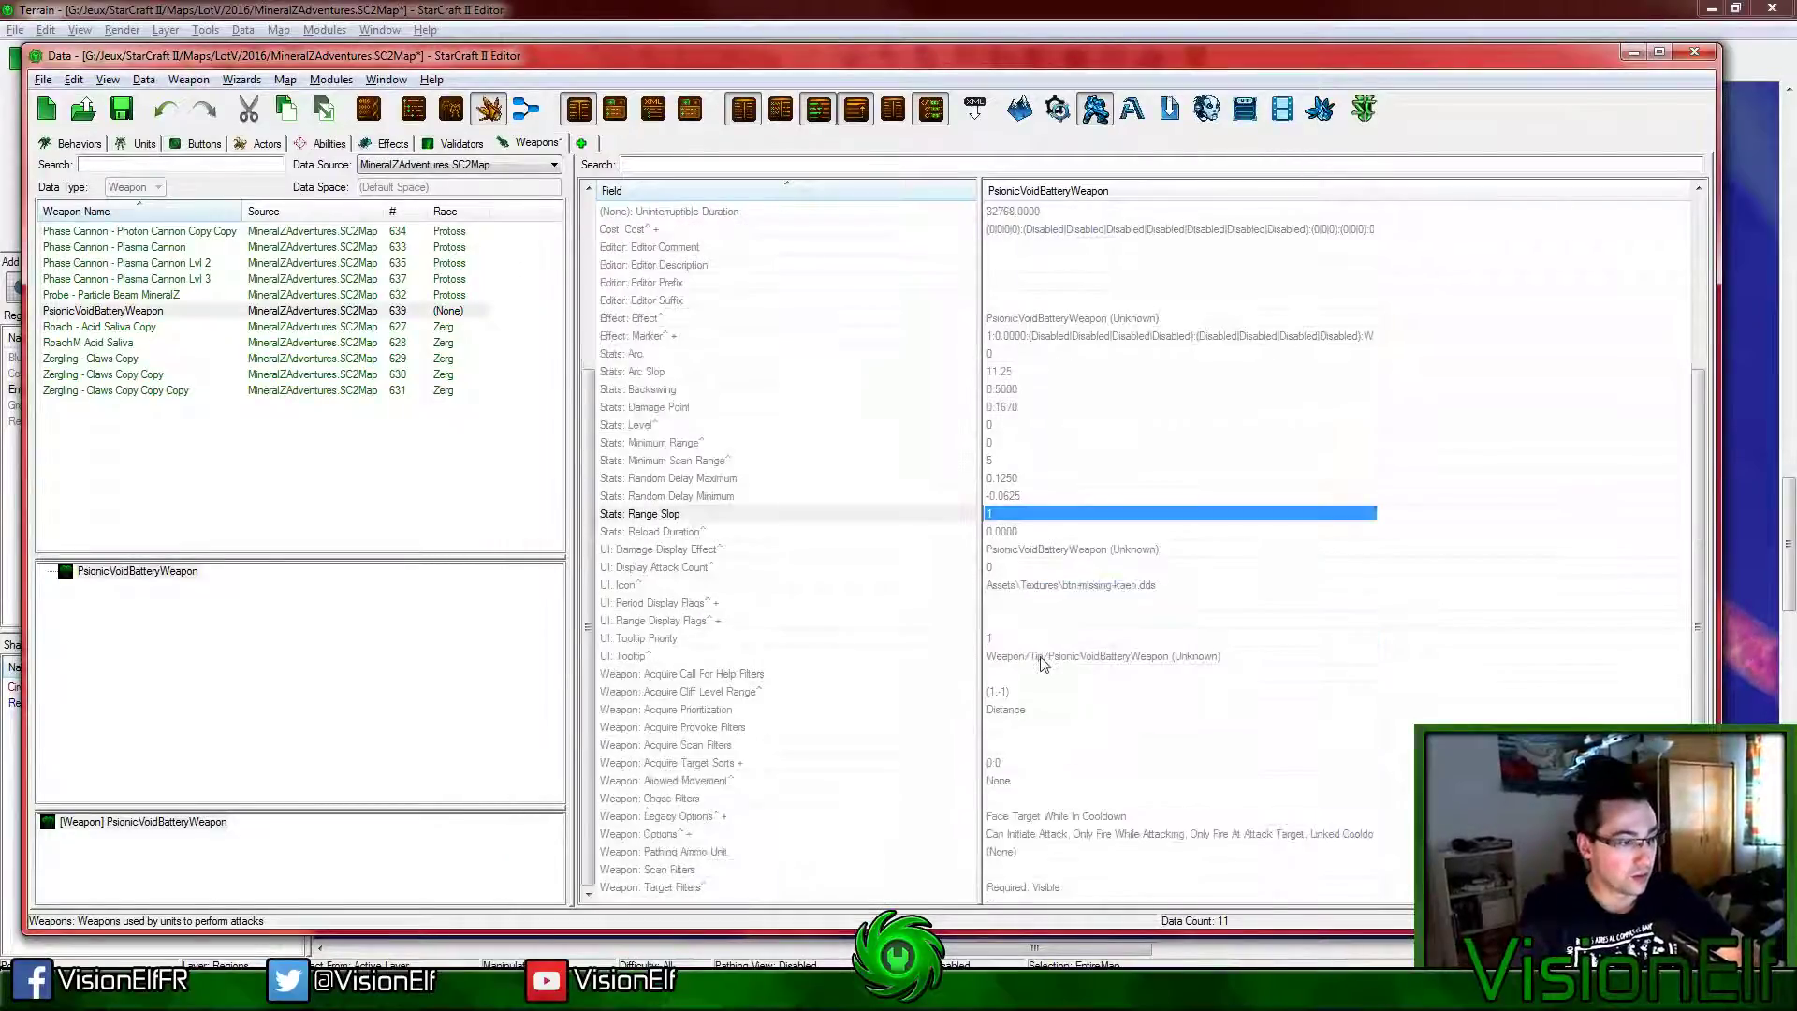
pyautogui.click(1075, 552)
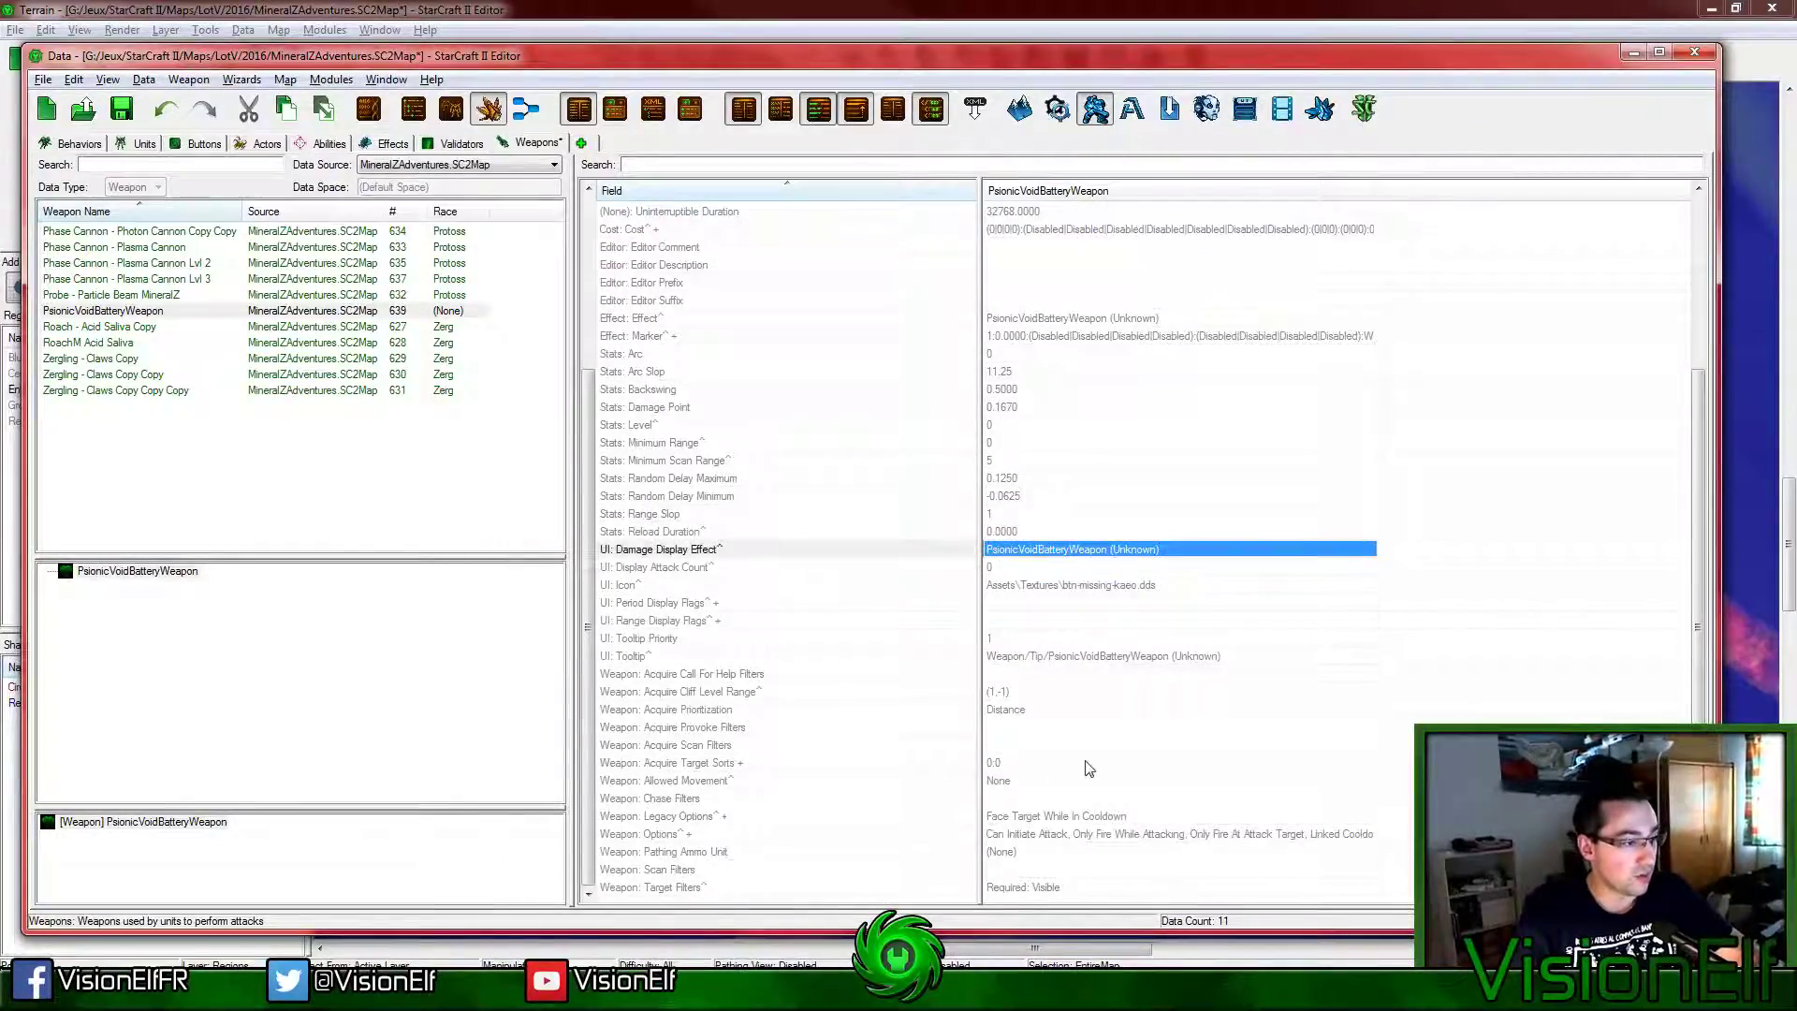
pyautogui.click(1042, 888)
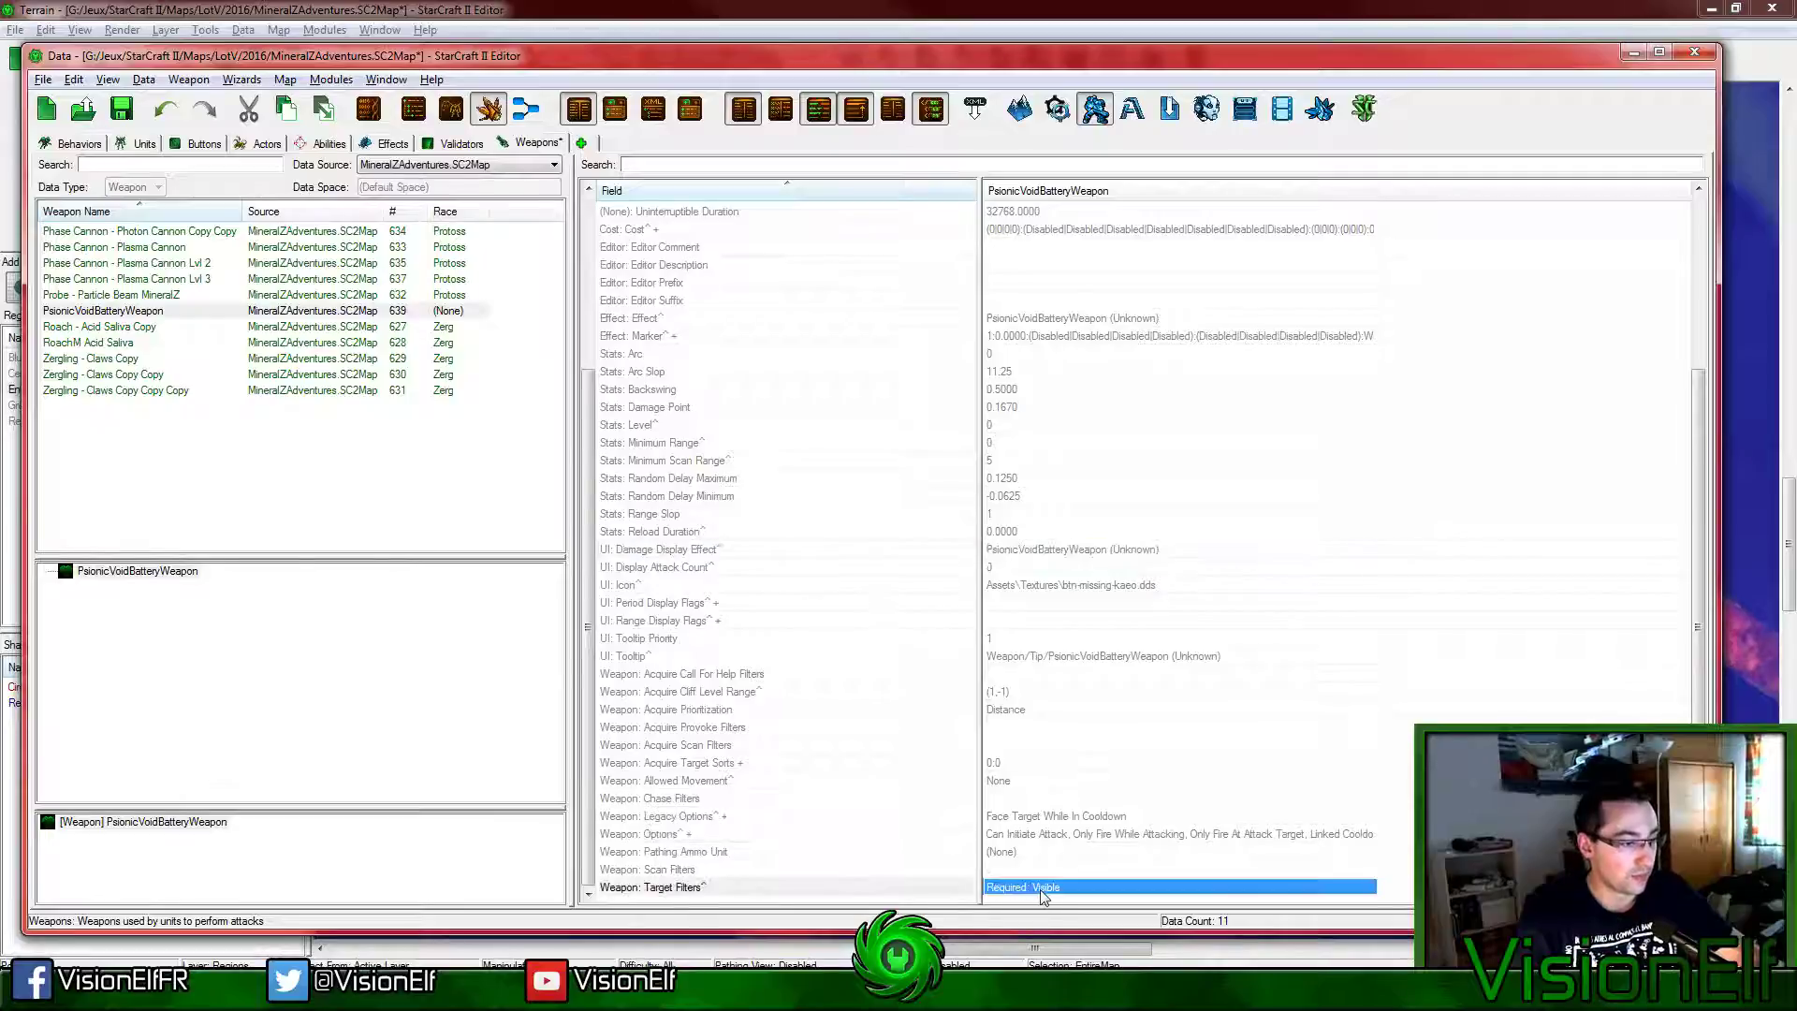
pyautogui.doubleClick(1042, 889)
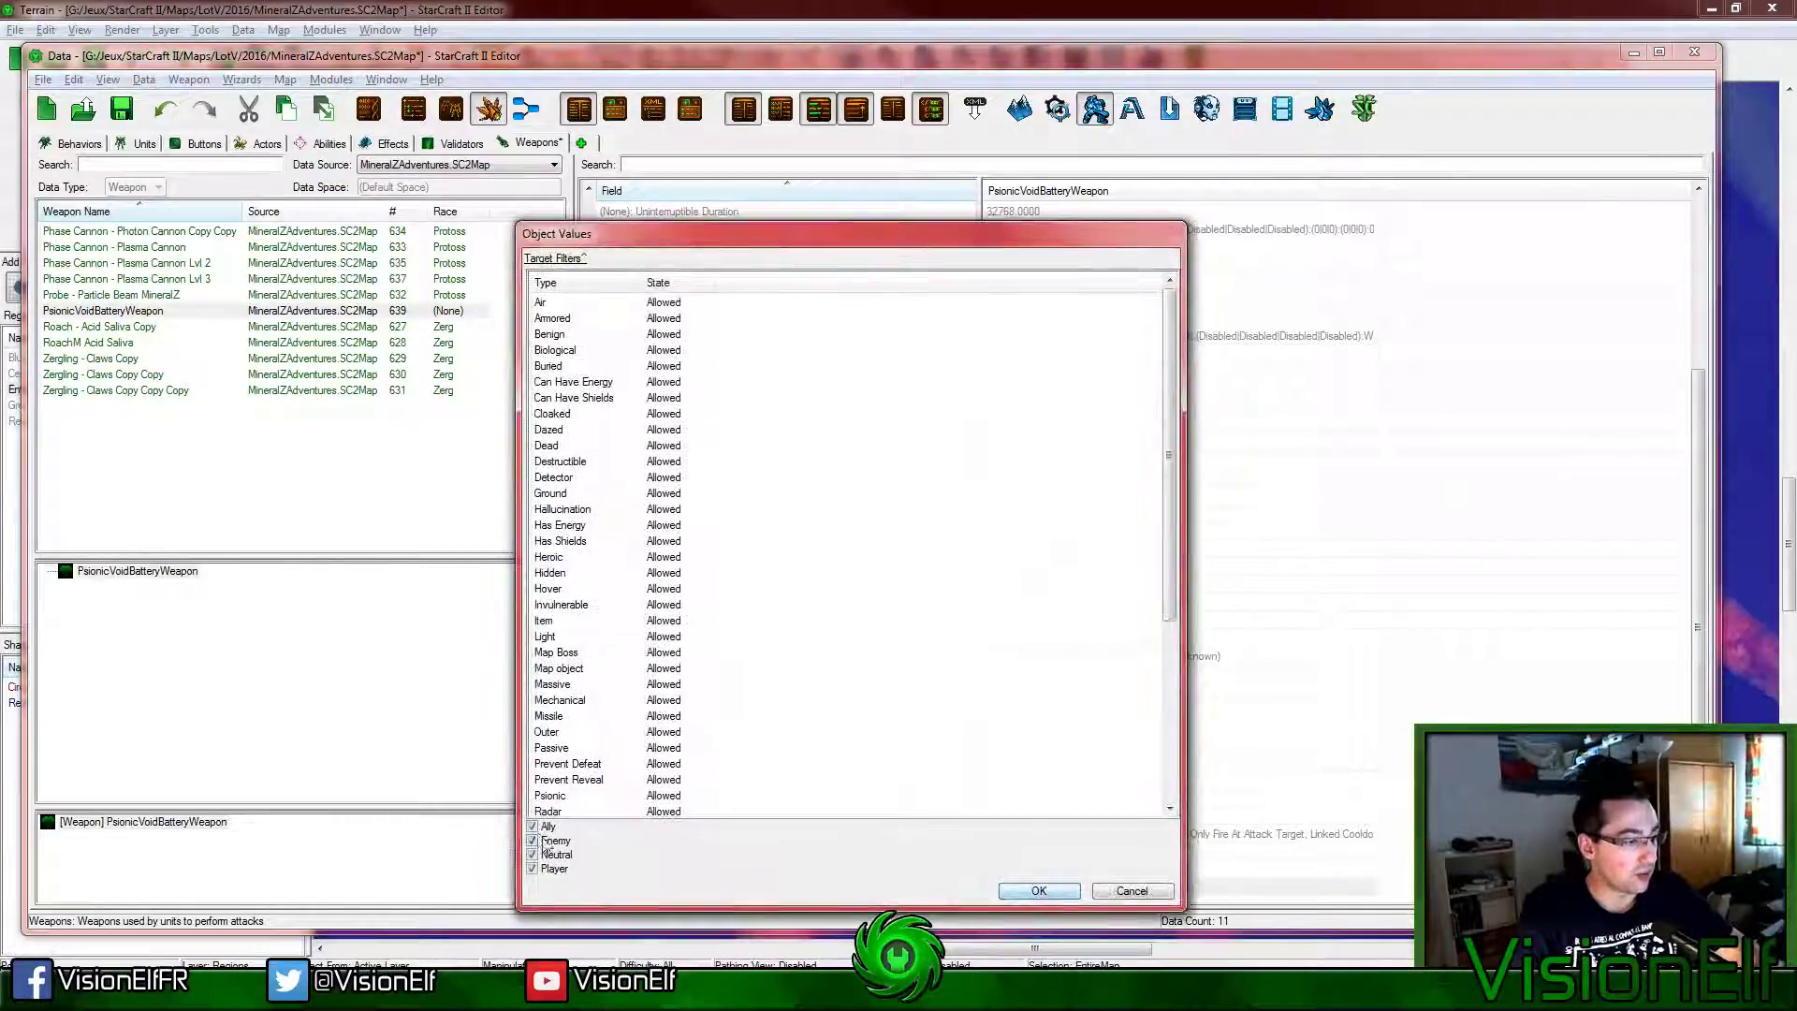
pyautogui.click(1038, 890)
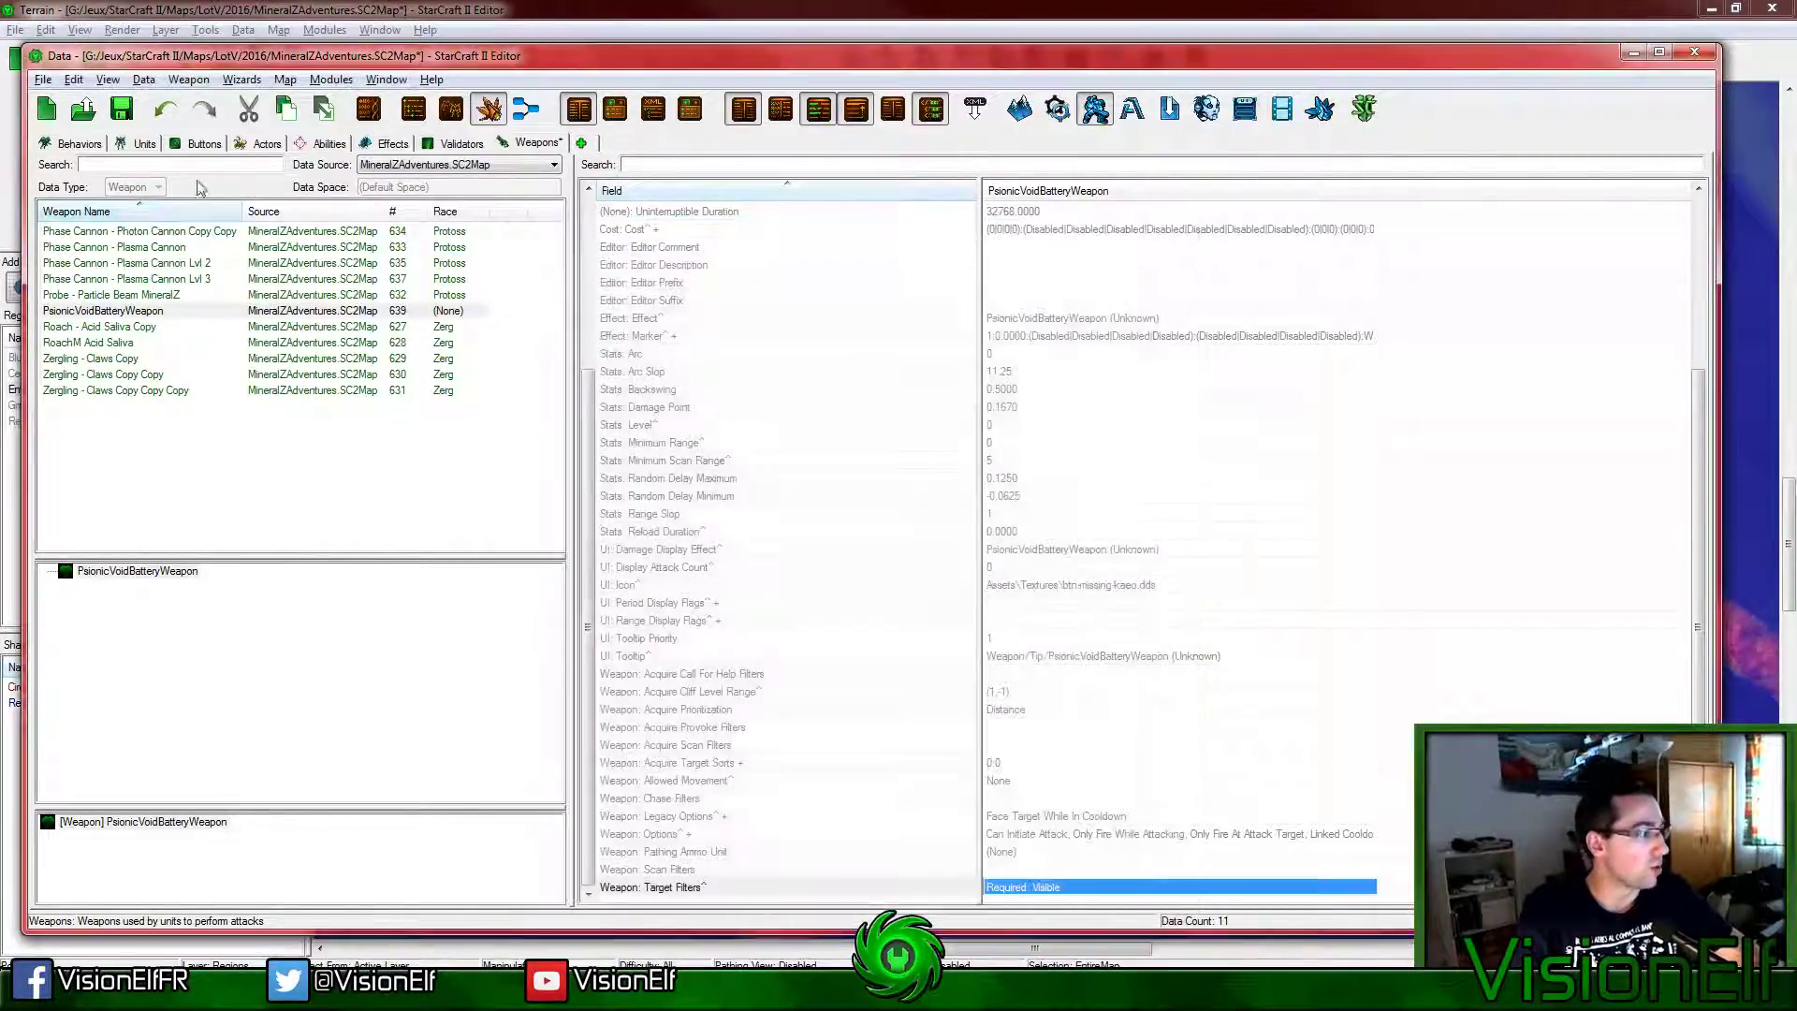
pyautogui.click(160, 250)
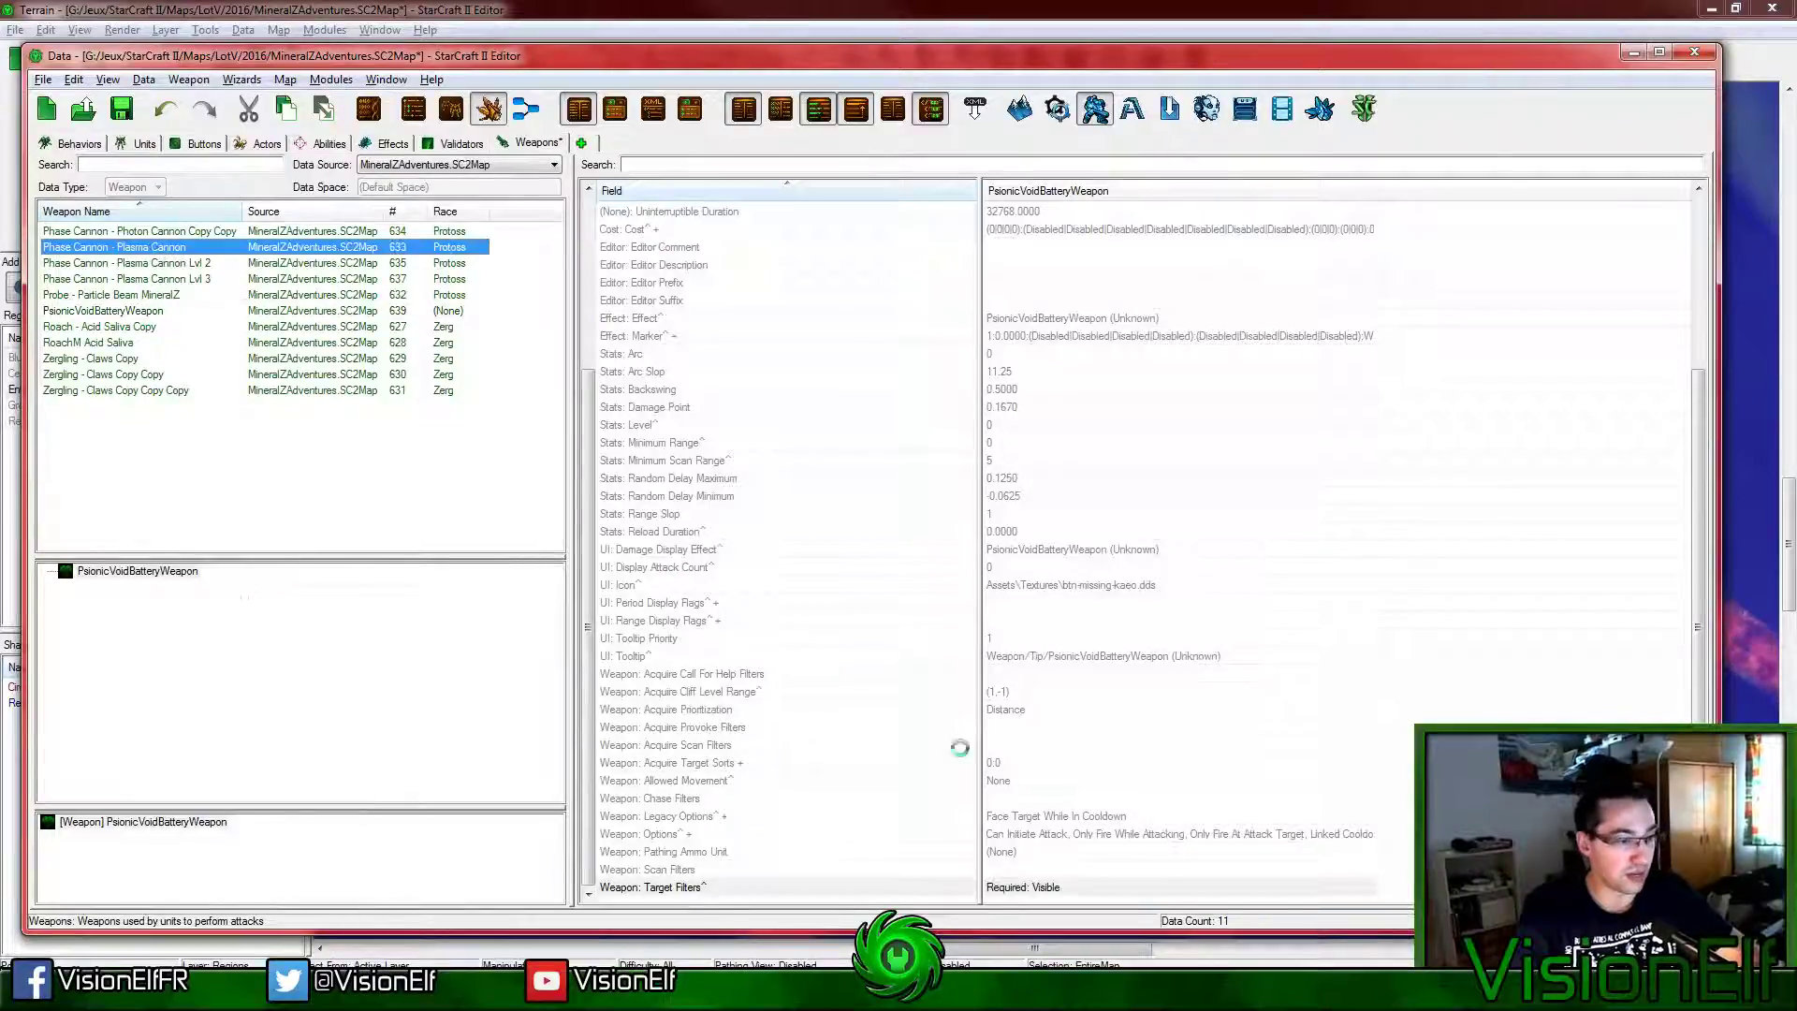
# Step: Copy the Plasma Cannon's Target Filters into PsionicVoidBatteryWeapon
pyautogui.click(1029, 393)
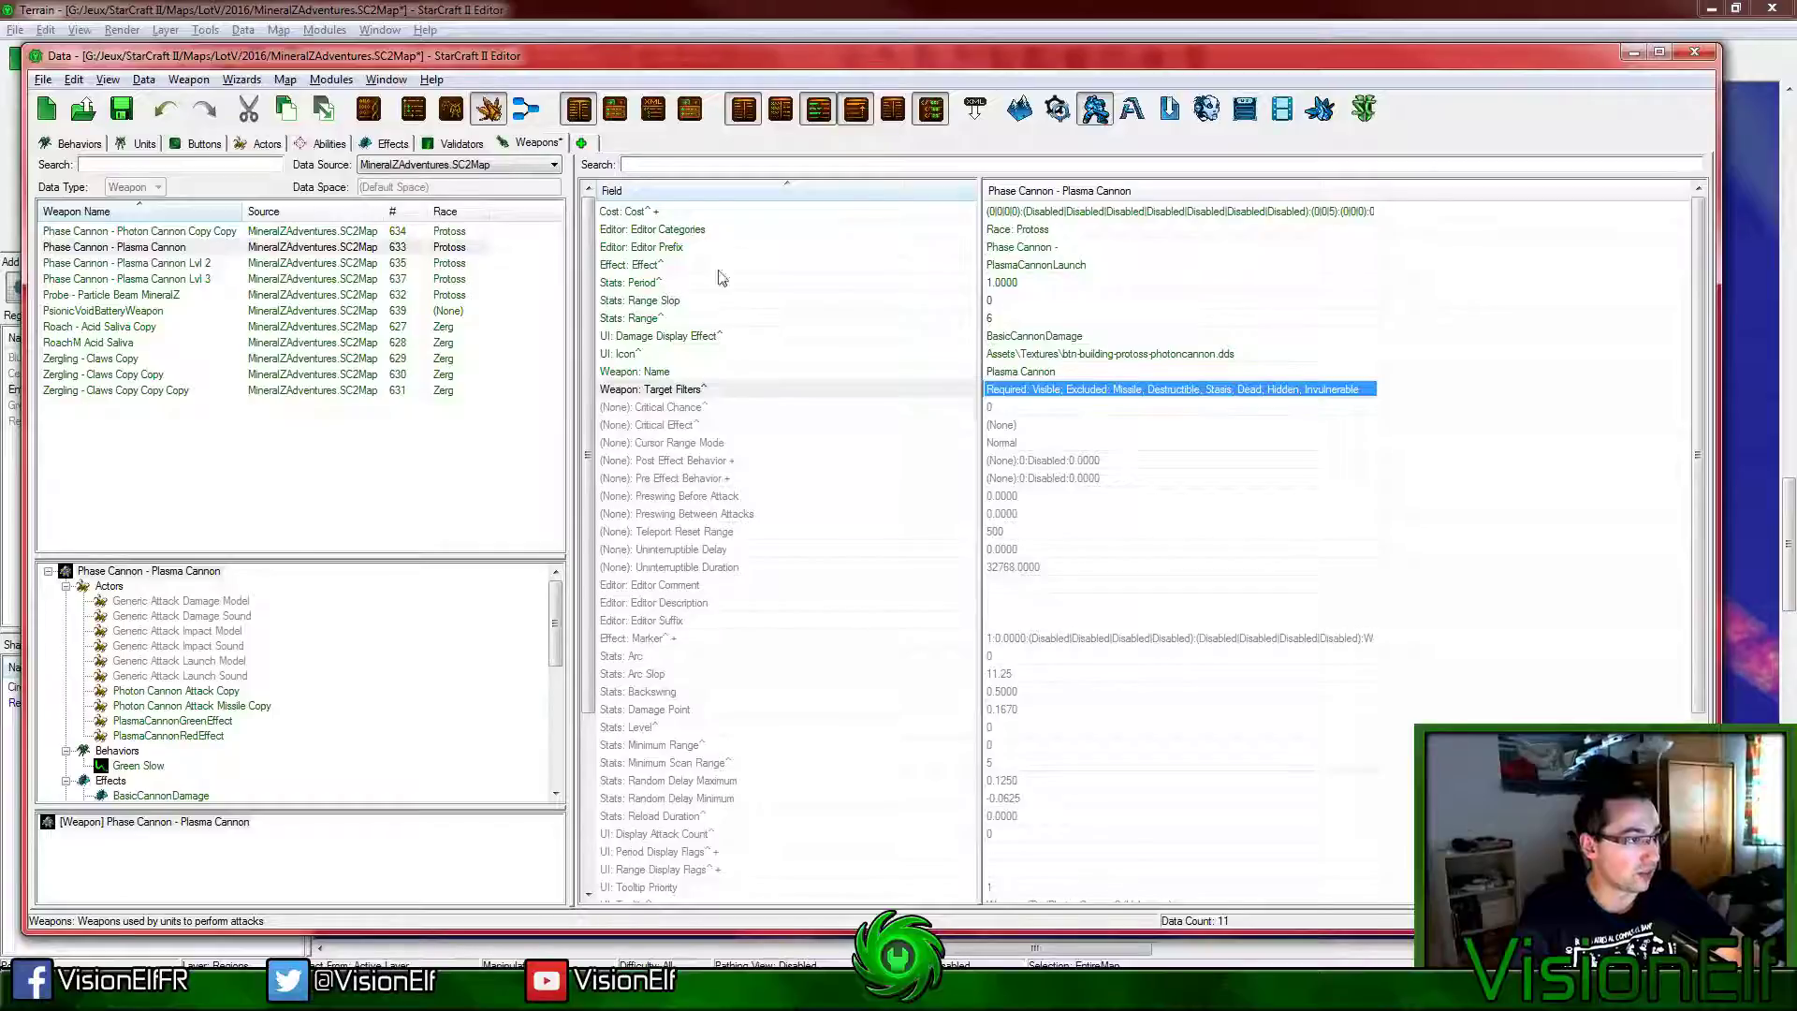
pyautogui.keyDown('ctrl'); pyautogui.click(150, 310); pyautogui.keyUp('ctrl')
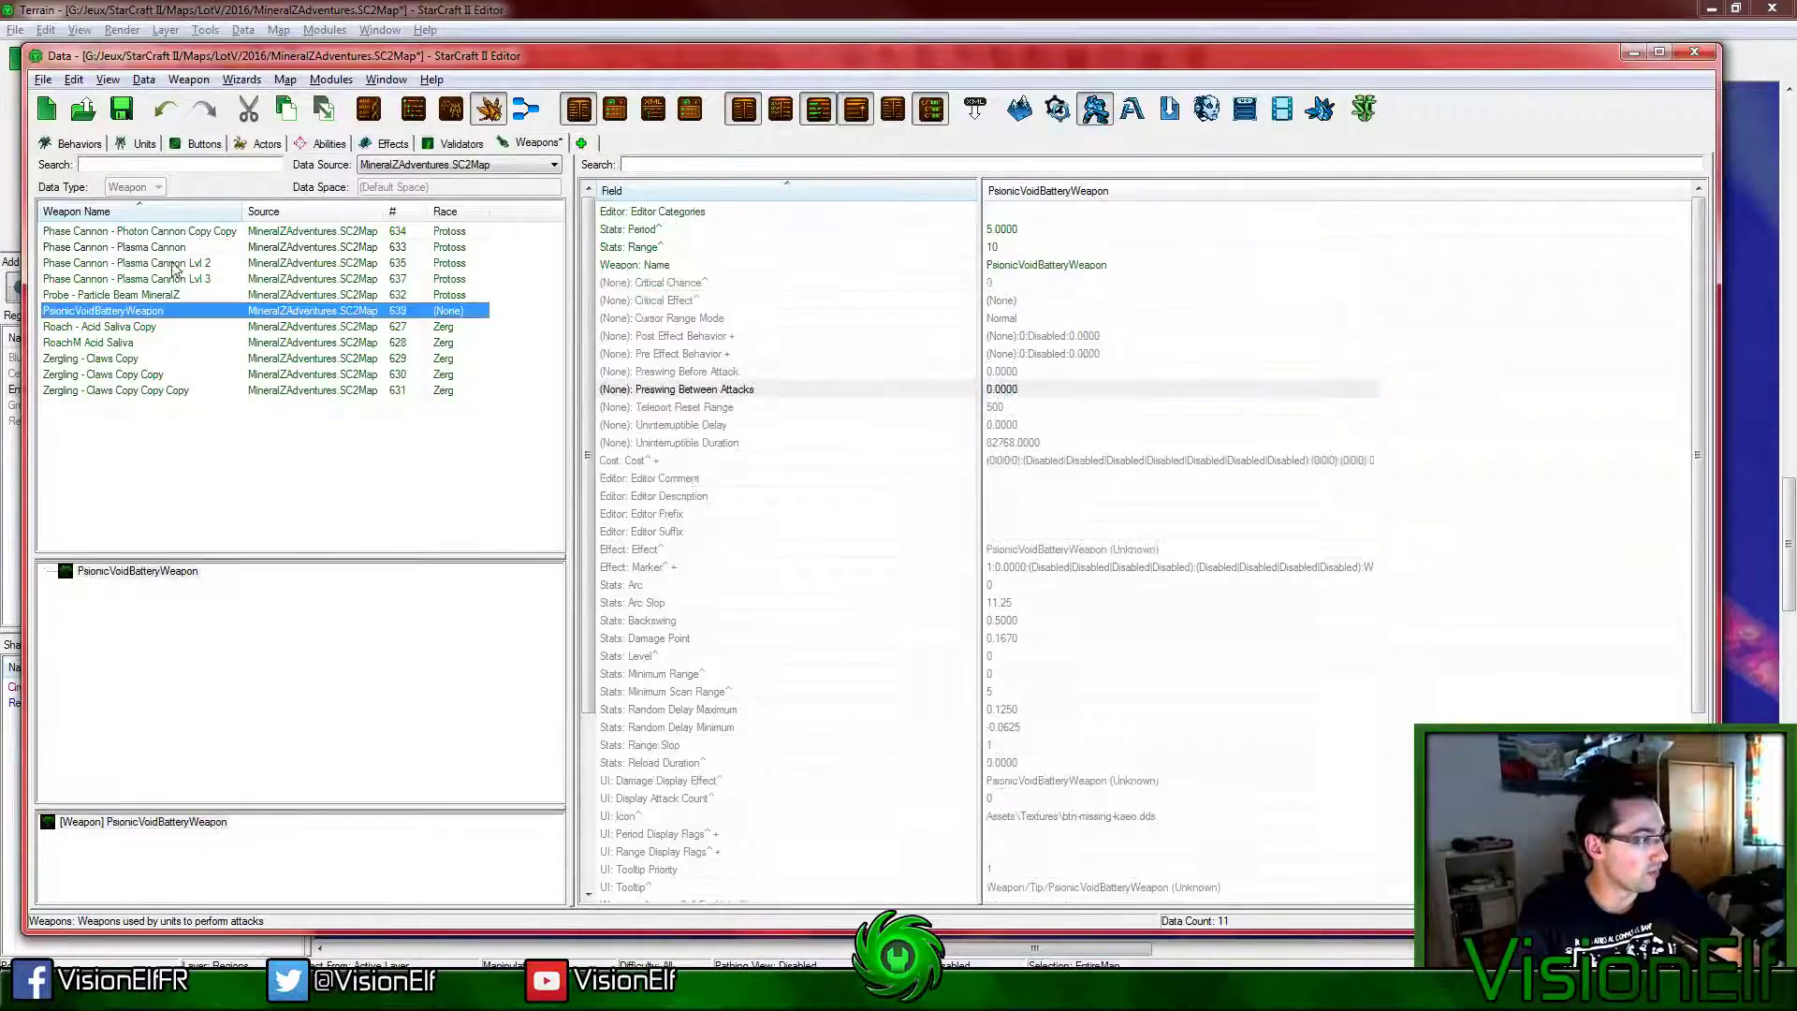
pyautogui.click(1079, 393)
pyautogui.hotkey('ctrl', 'c')
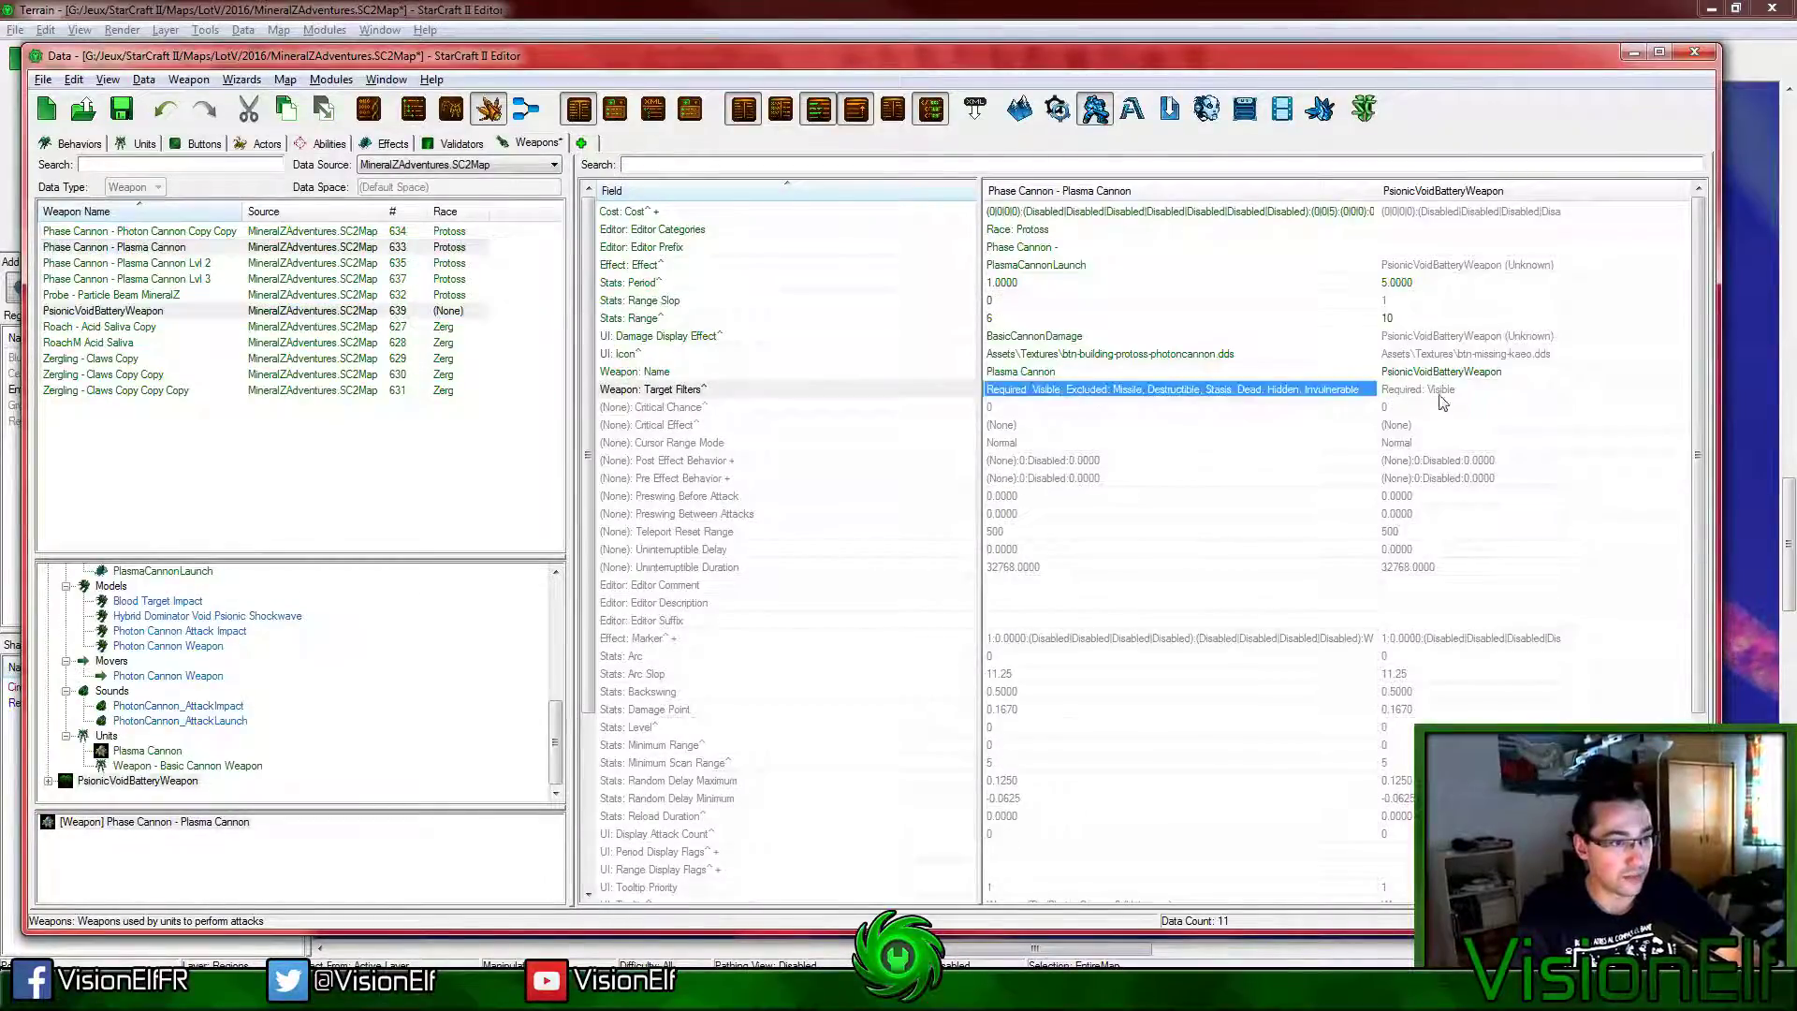
pyautogui.click(1432, 393)
pyautogui.hotkey('ctrl', 'v')
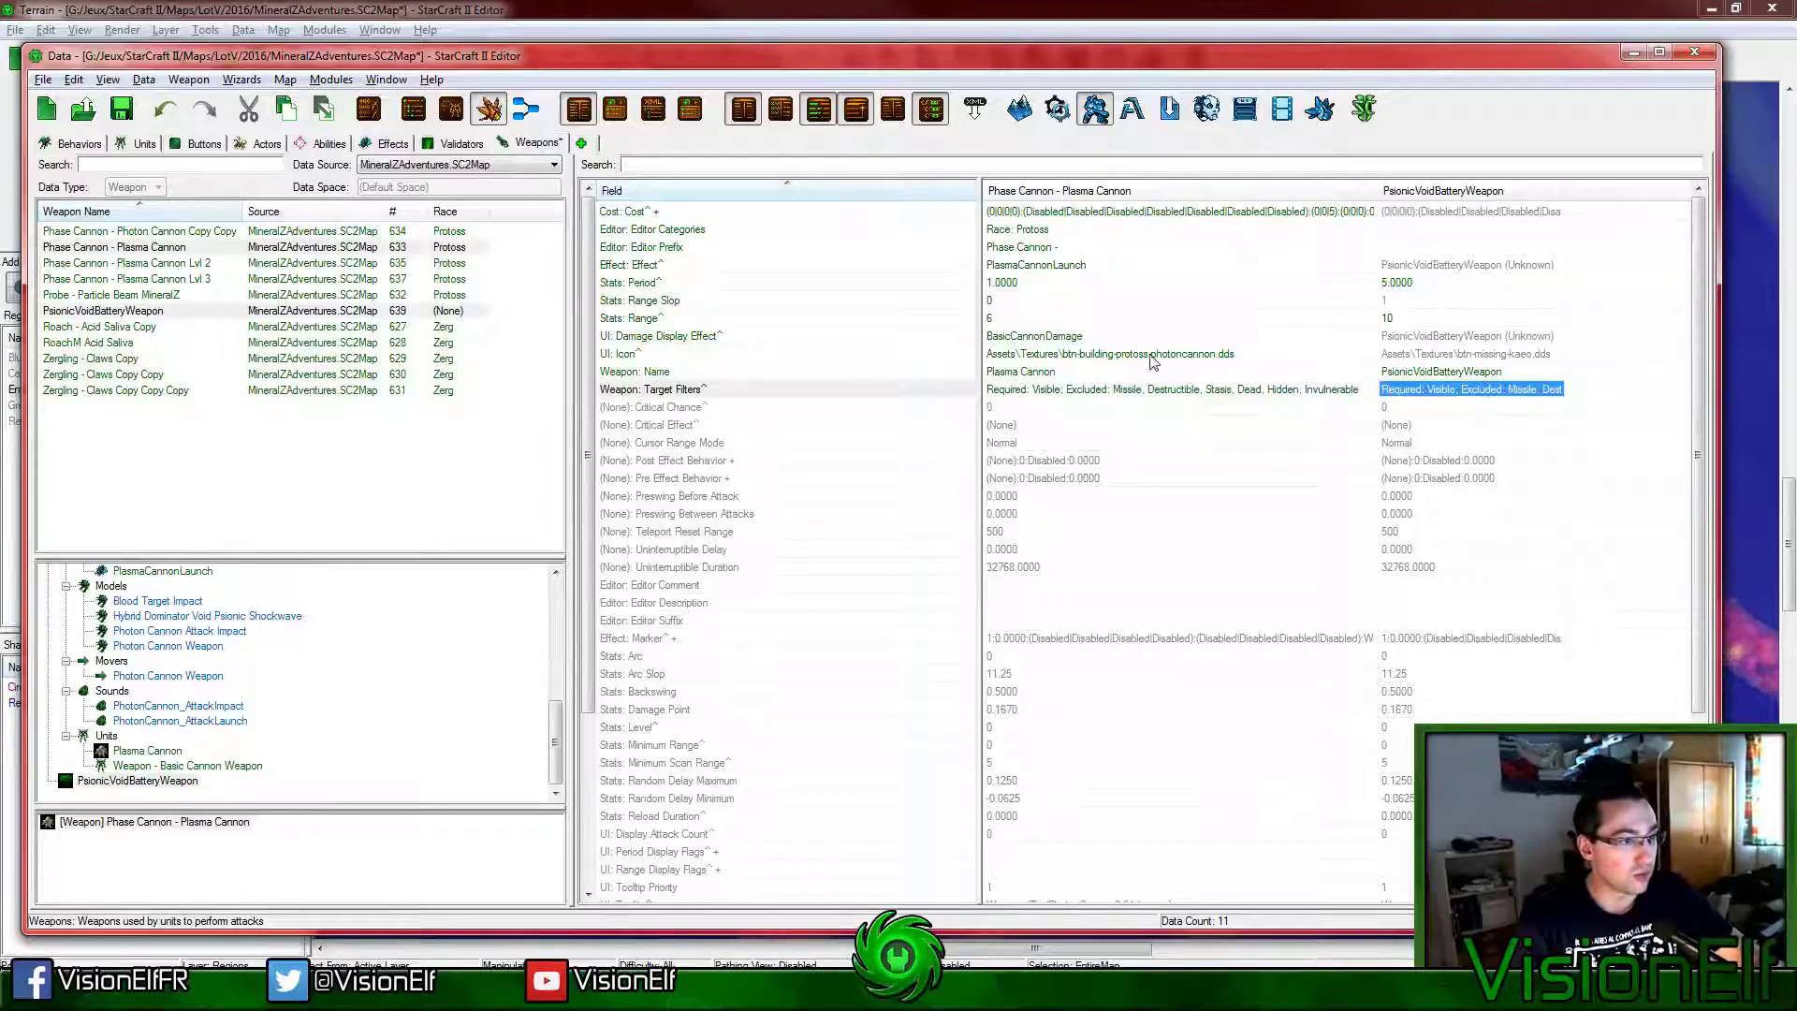
# Step: Give PsionicVoidBatteryWeapon a protoss warp gate texture as its icon
pyautogui.click(1149, 357)
pyautogui.doubleClick(1462, 356)
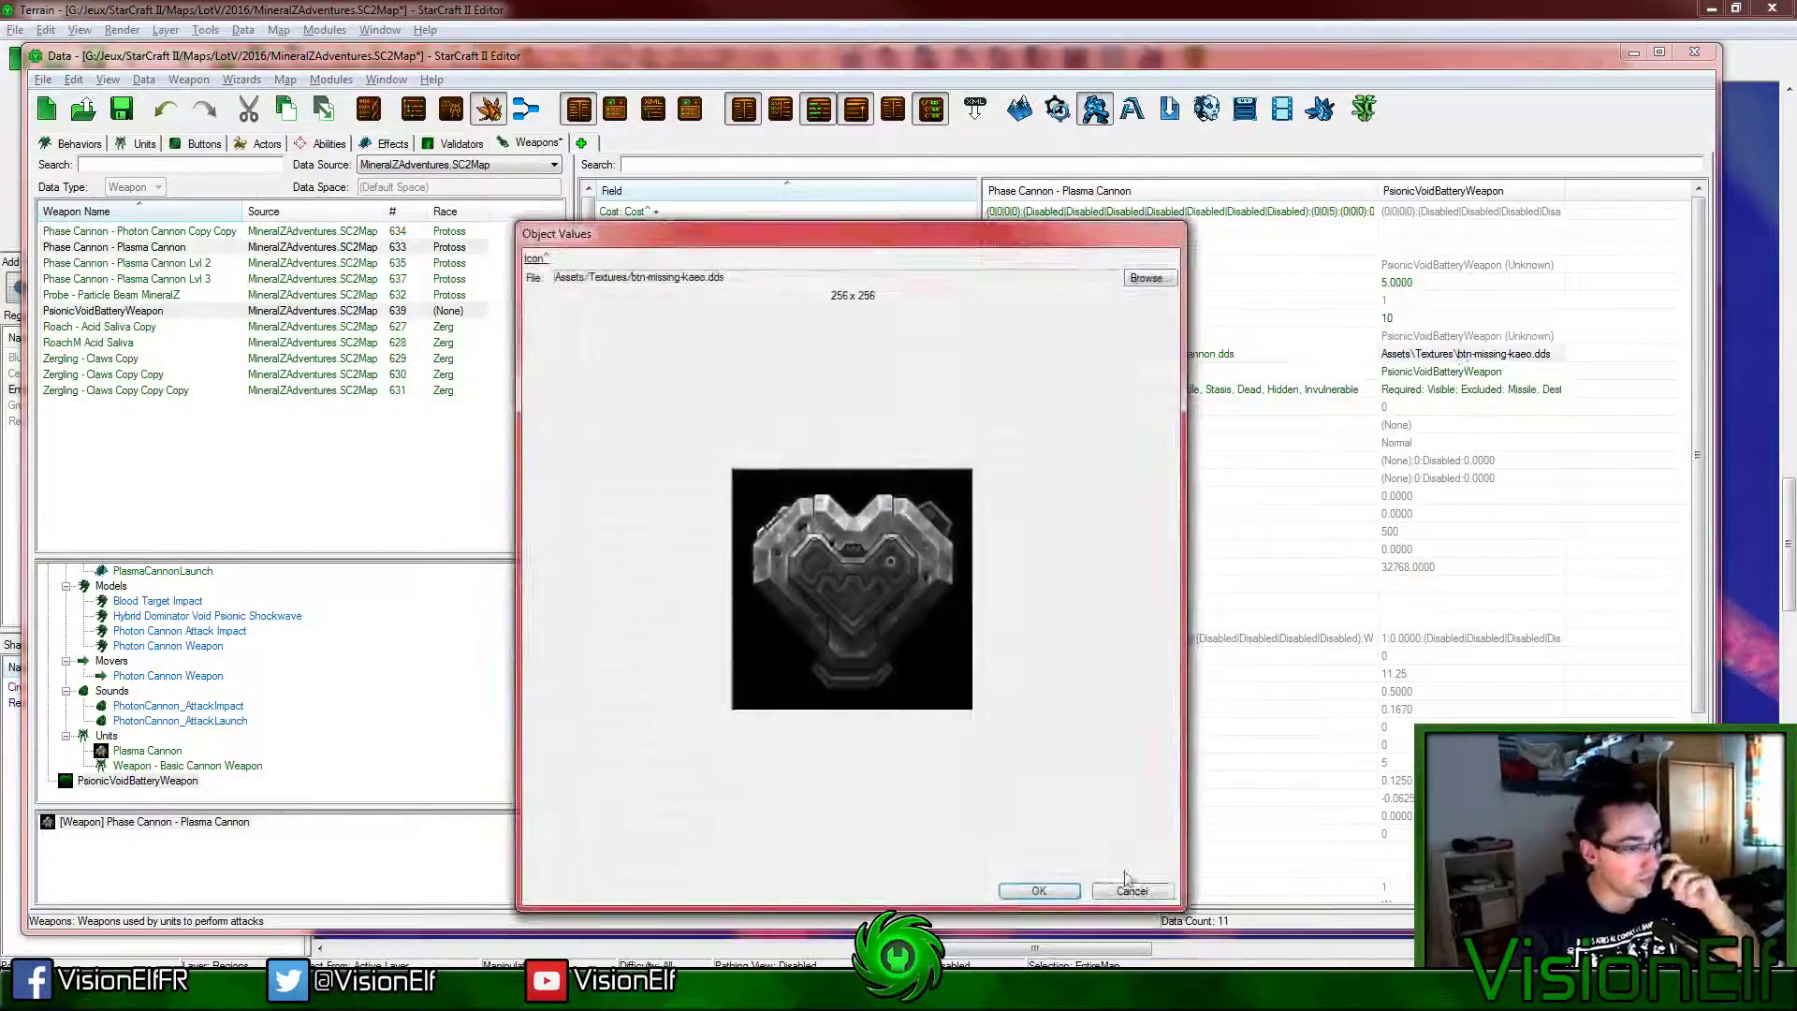
pyautogui.click(1129, 884)
pyautogui.click(1223, 358)
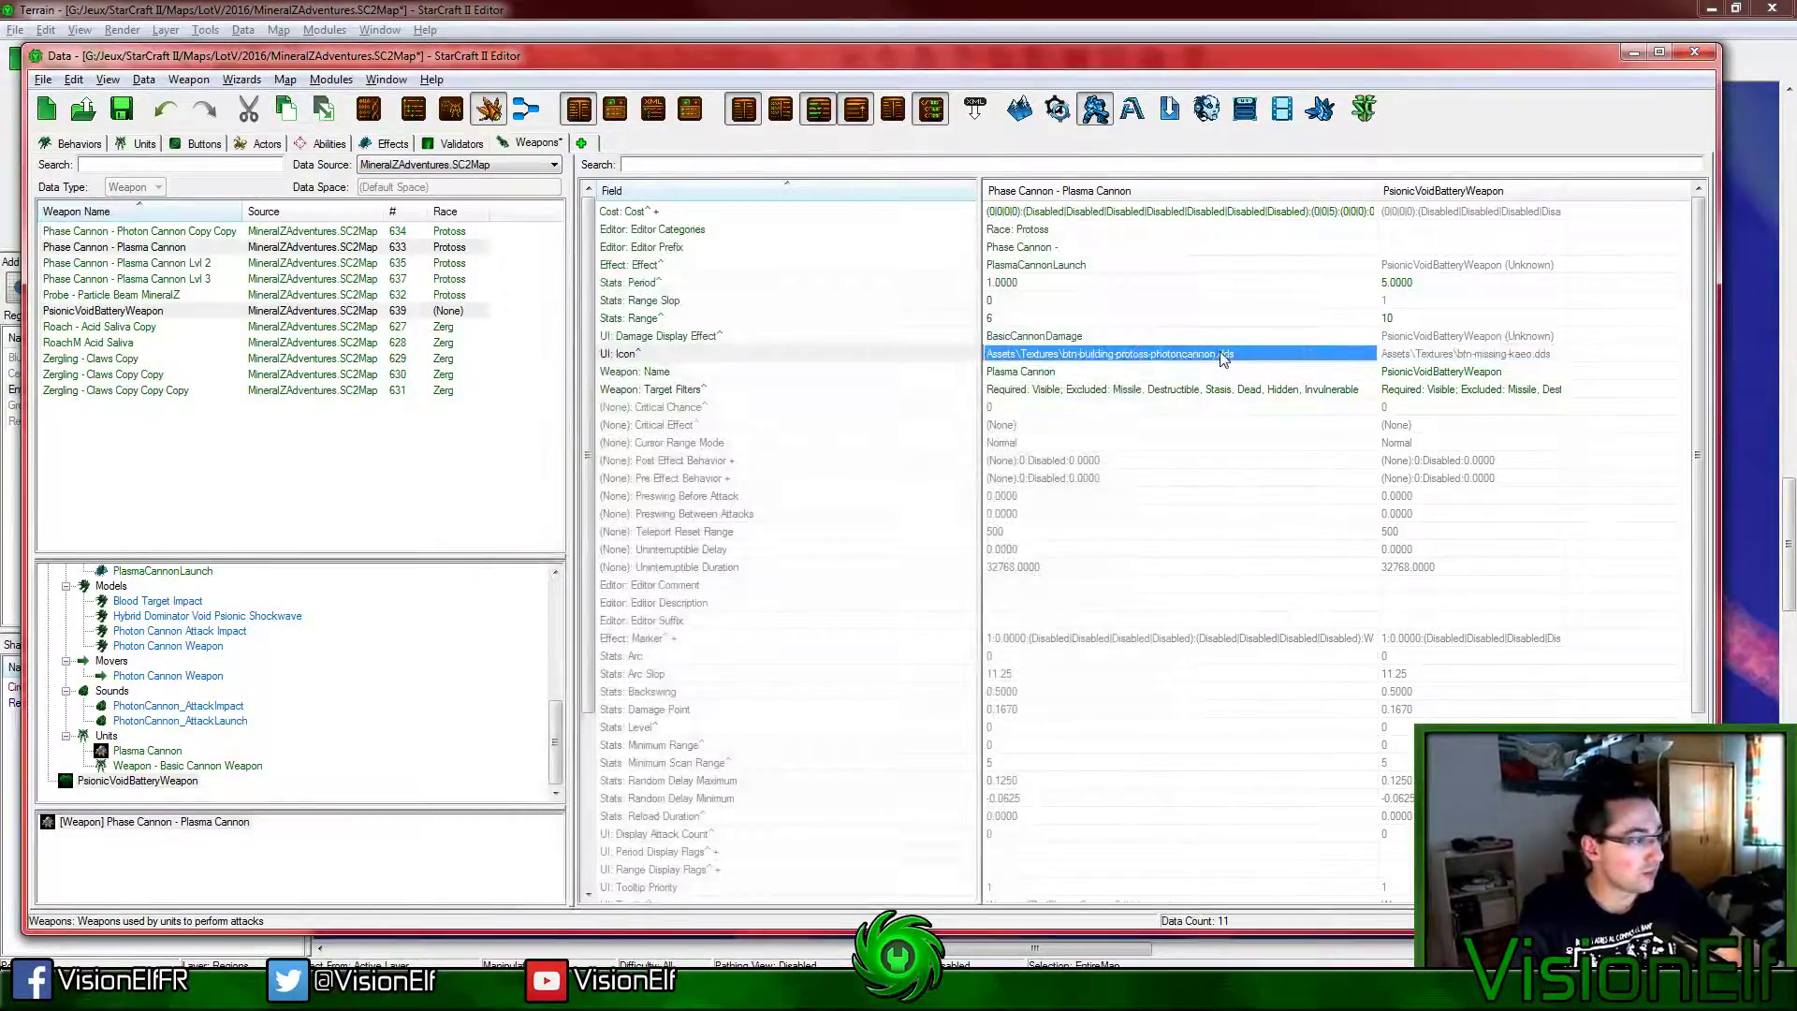
pyautogui.doubleClick(1465, 356)
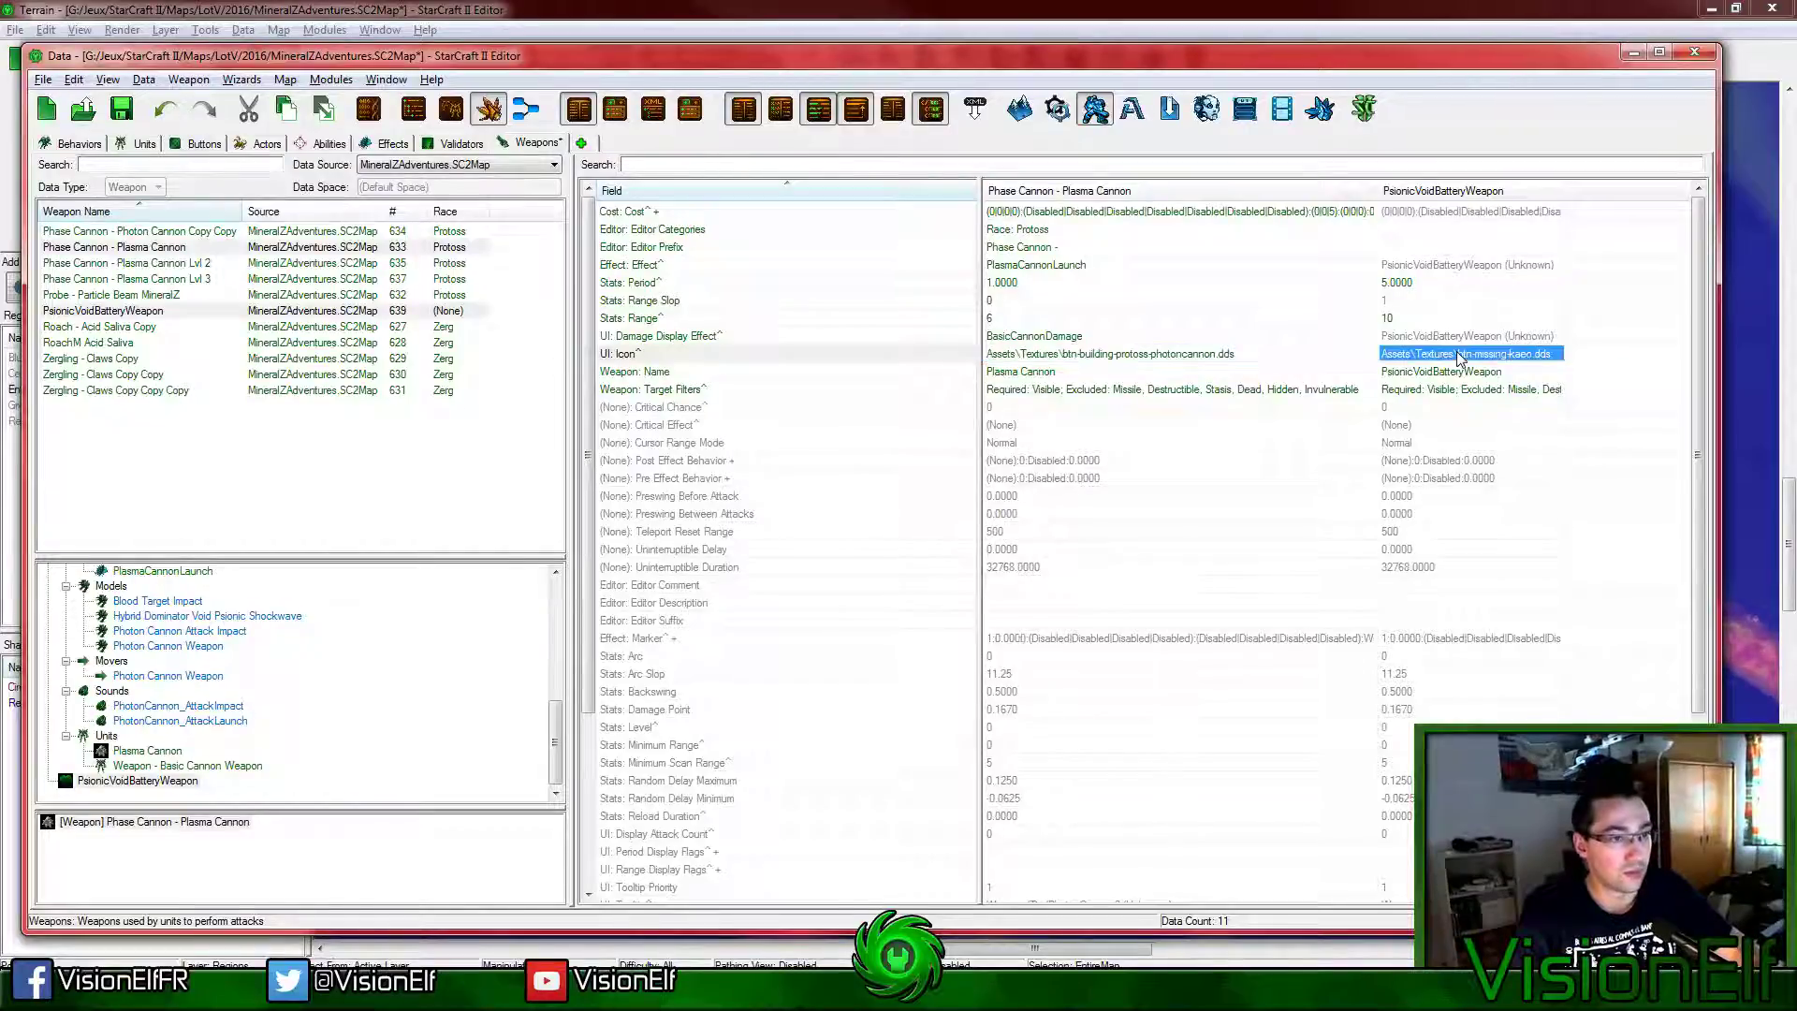
pyautogui.click(1150, 278)
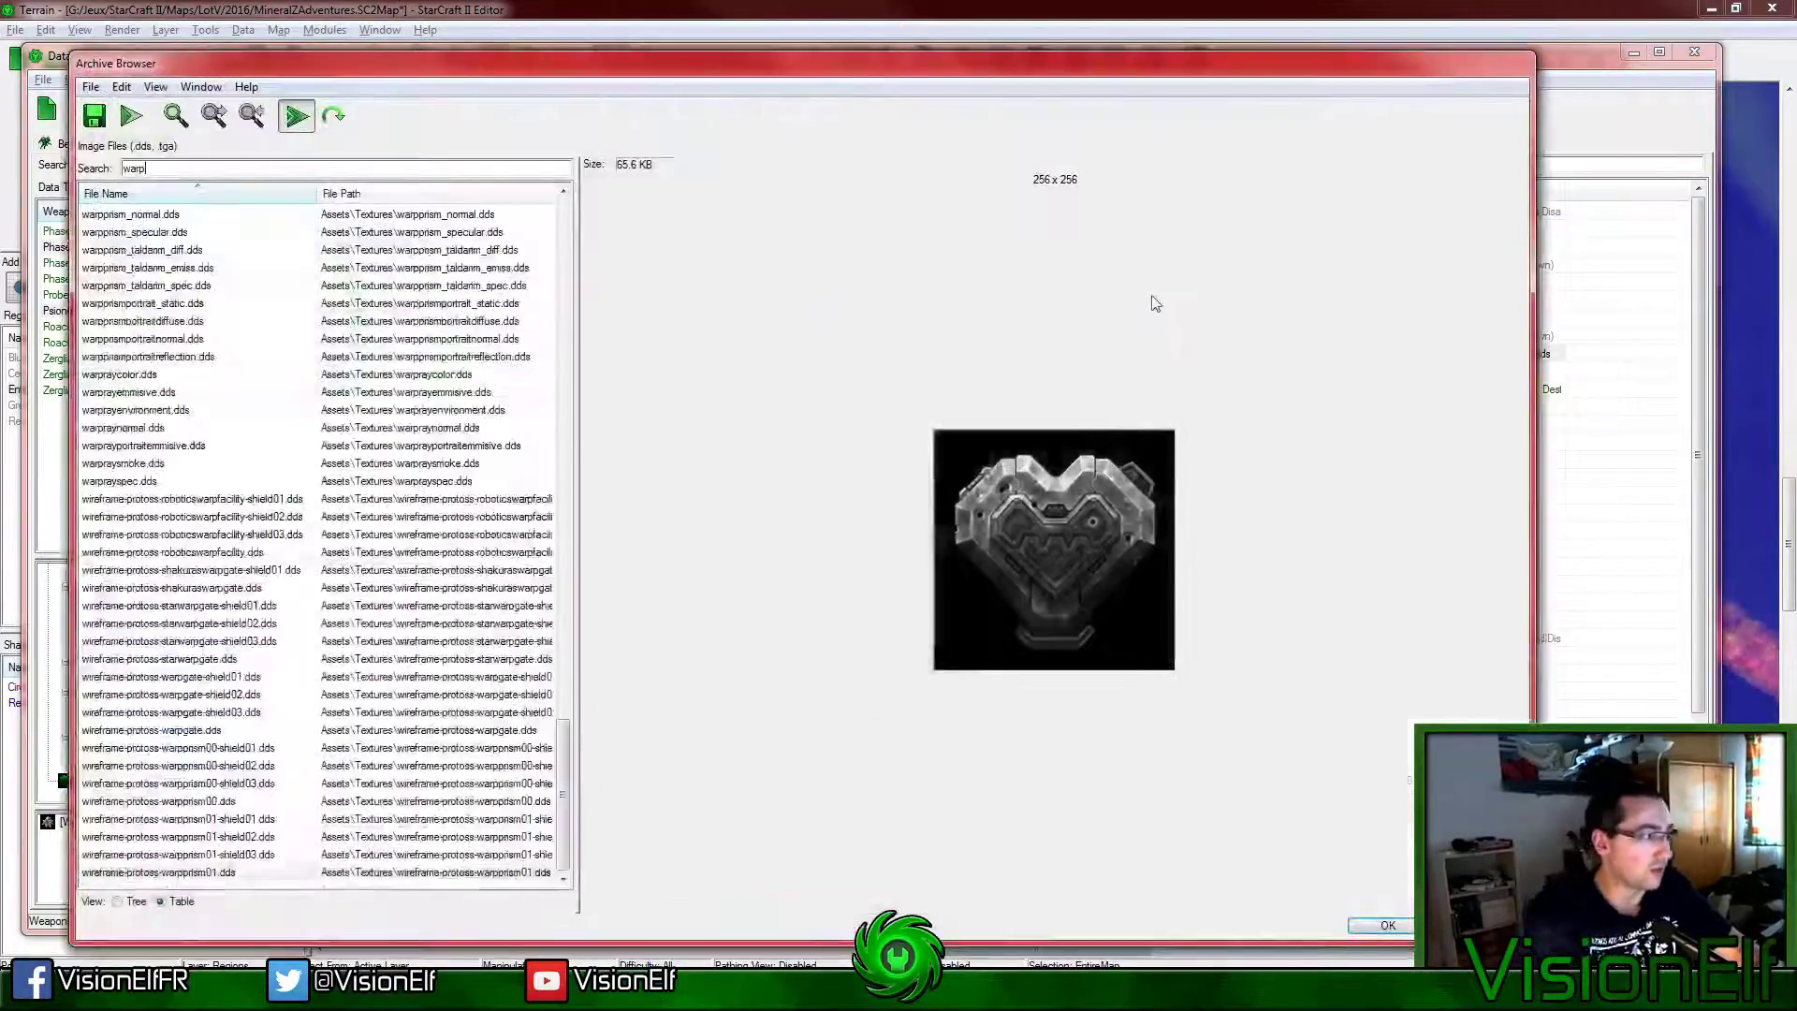
pyautogui.click(243, 267)
pyautogui.doubleClick(241, 285)
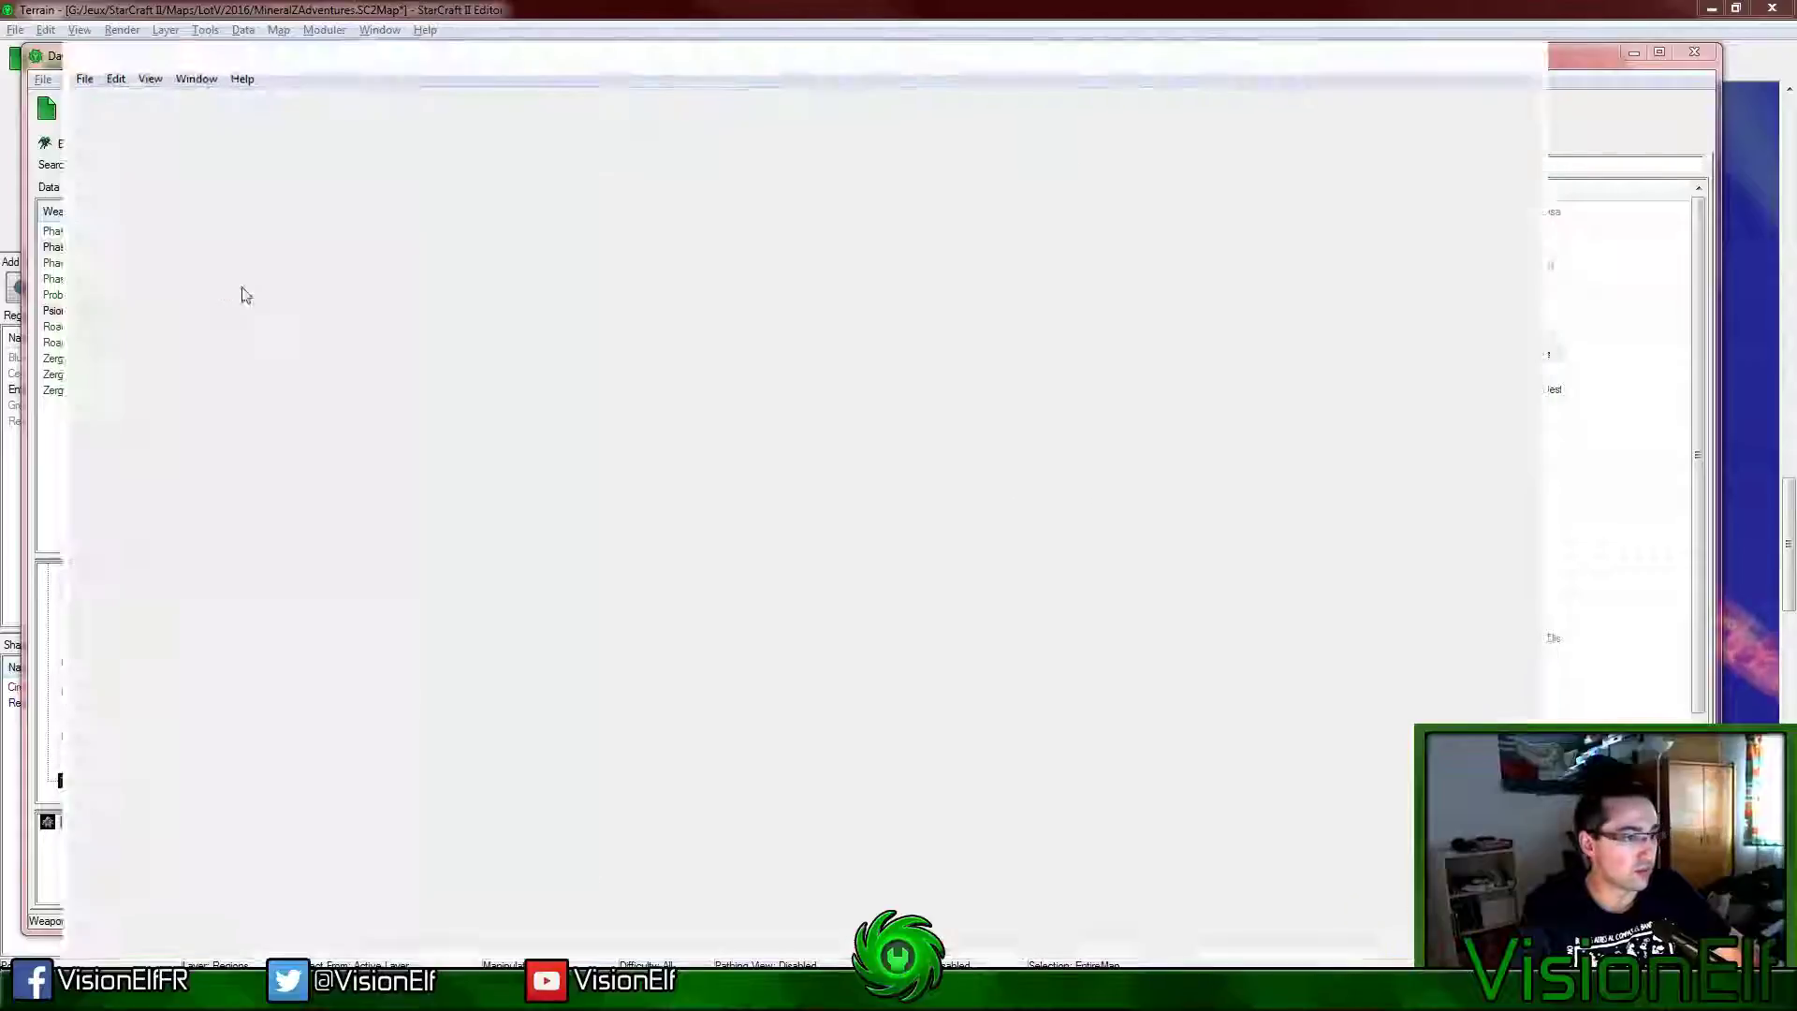
pyautogui.click(1039, 890)
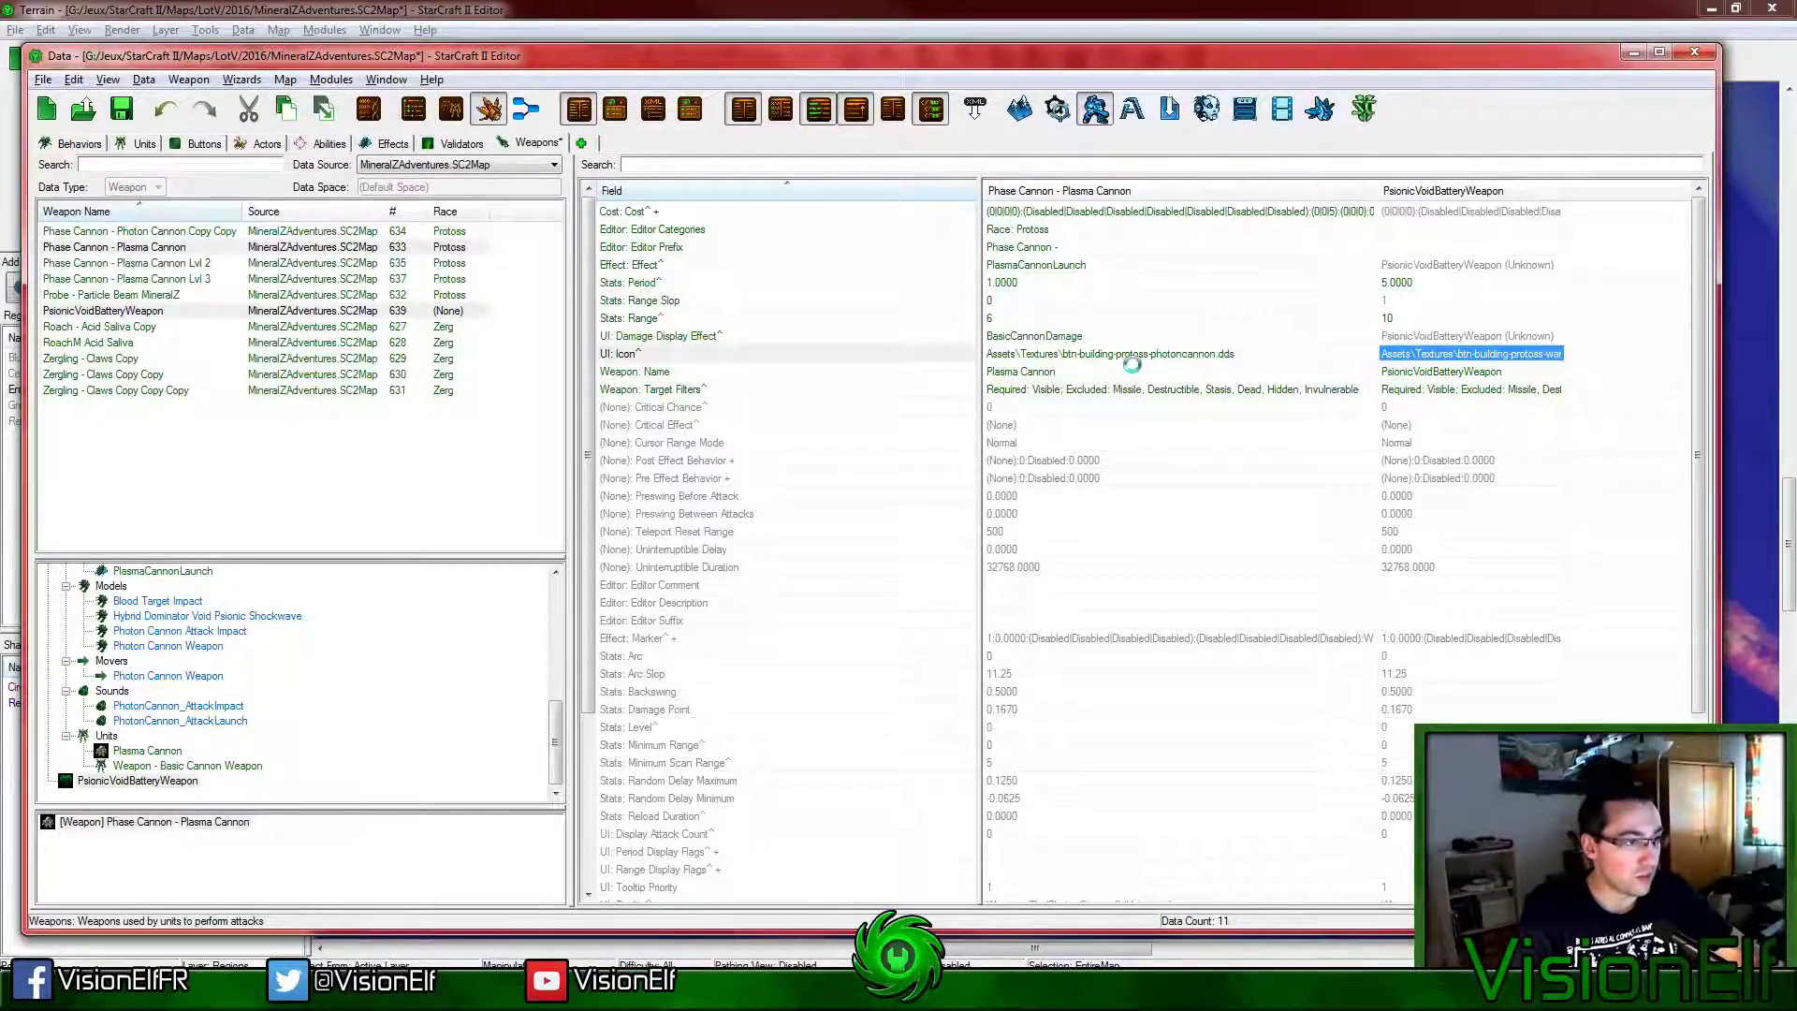
# Step: Reset the Plasma Cannon's icon to its parent default value
pyautogui.click(1133, 355)
pyautogui.rightClick(1134, 354)
pyautogui.moveTo(1310, 427)
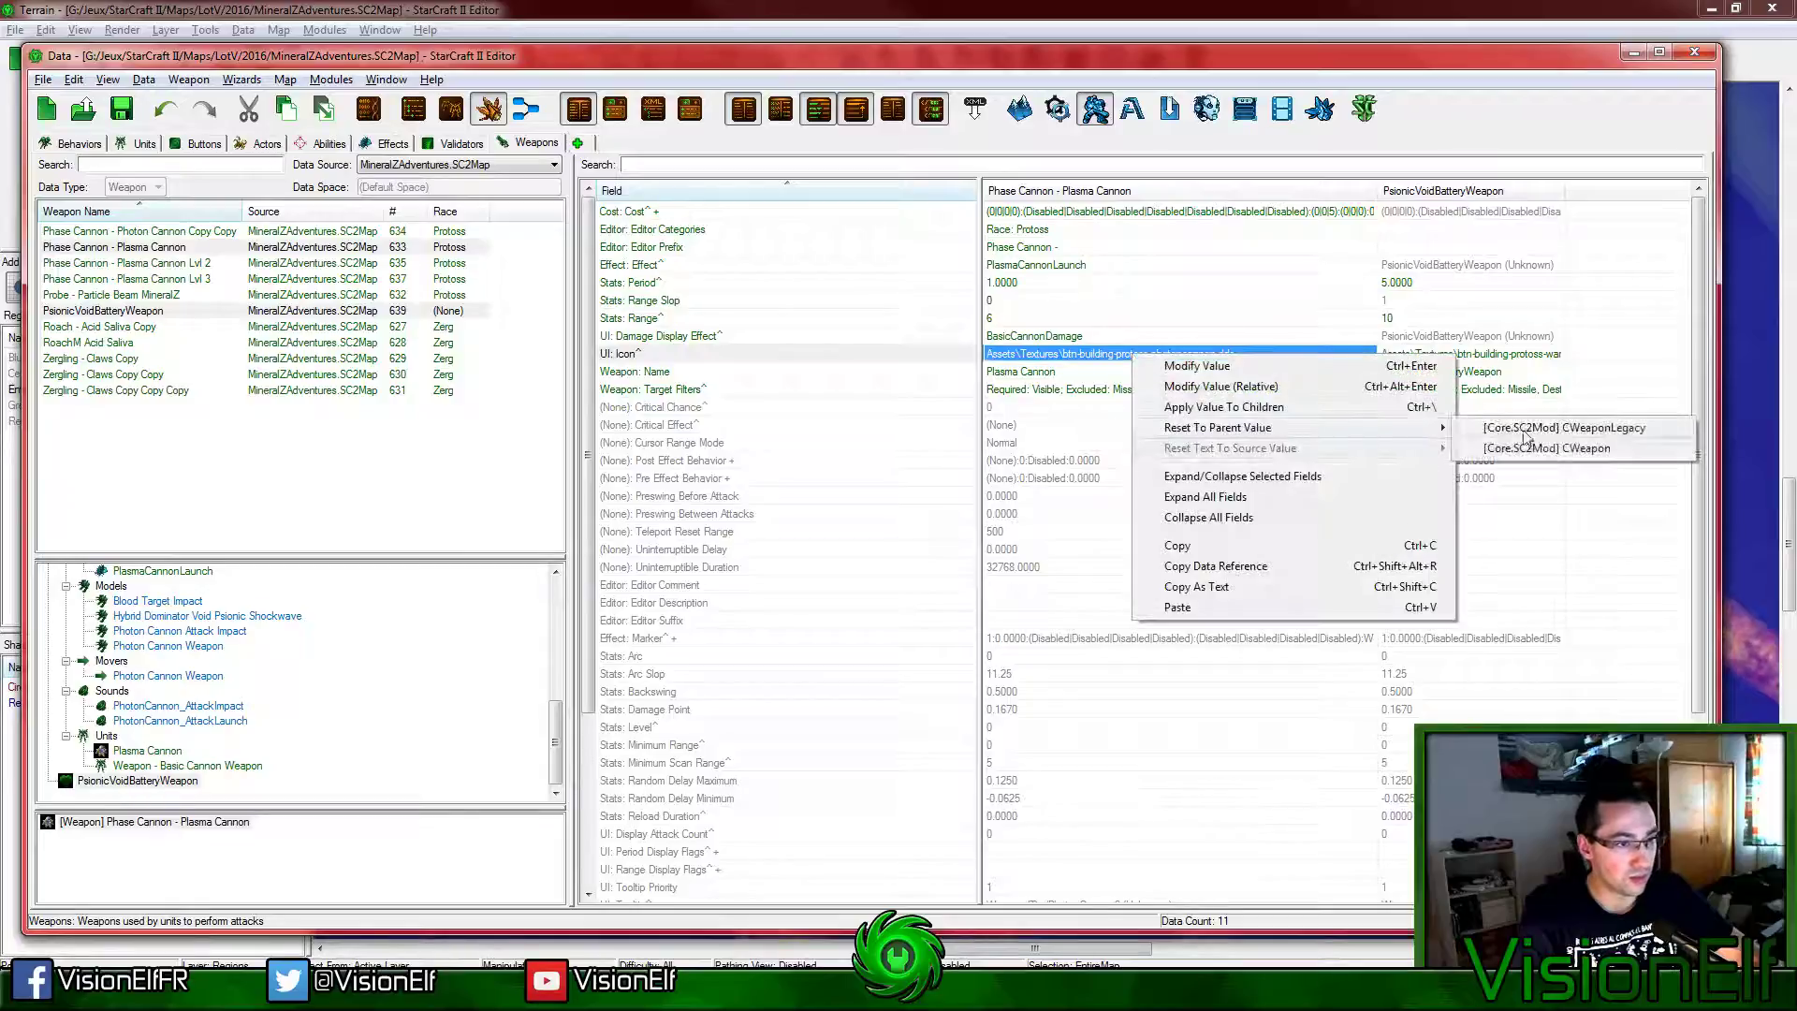
pyautogui.click(1523, 430)
# Step: Open the Plasma Cannon's UI: Icon value to browse for a new image
pyautogui.click(1089, 620)
pyautogui.scroll(-4, 1093, 619)
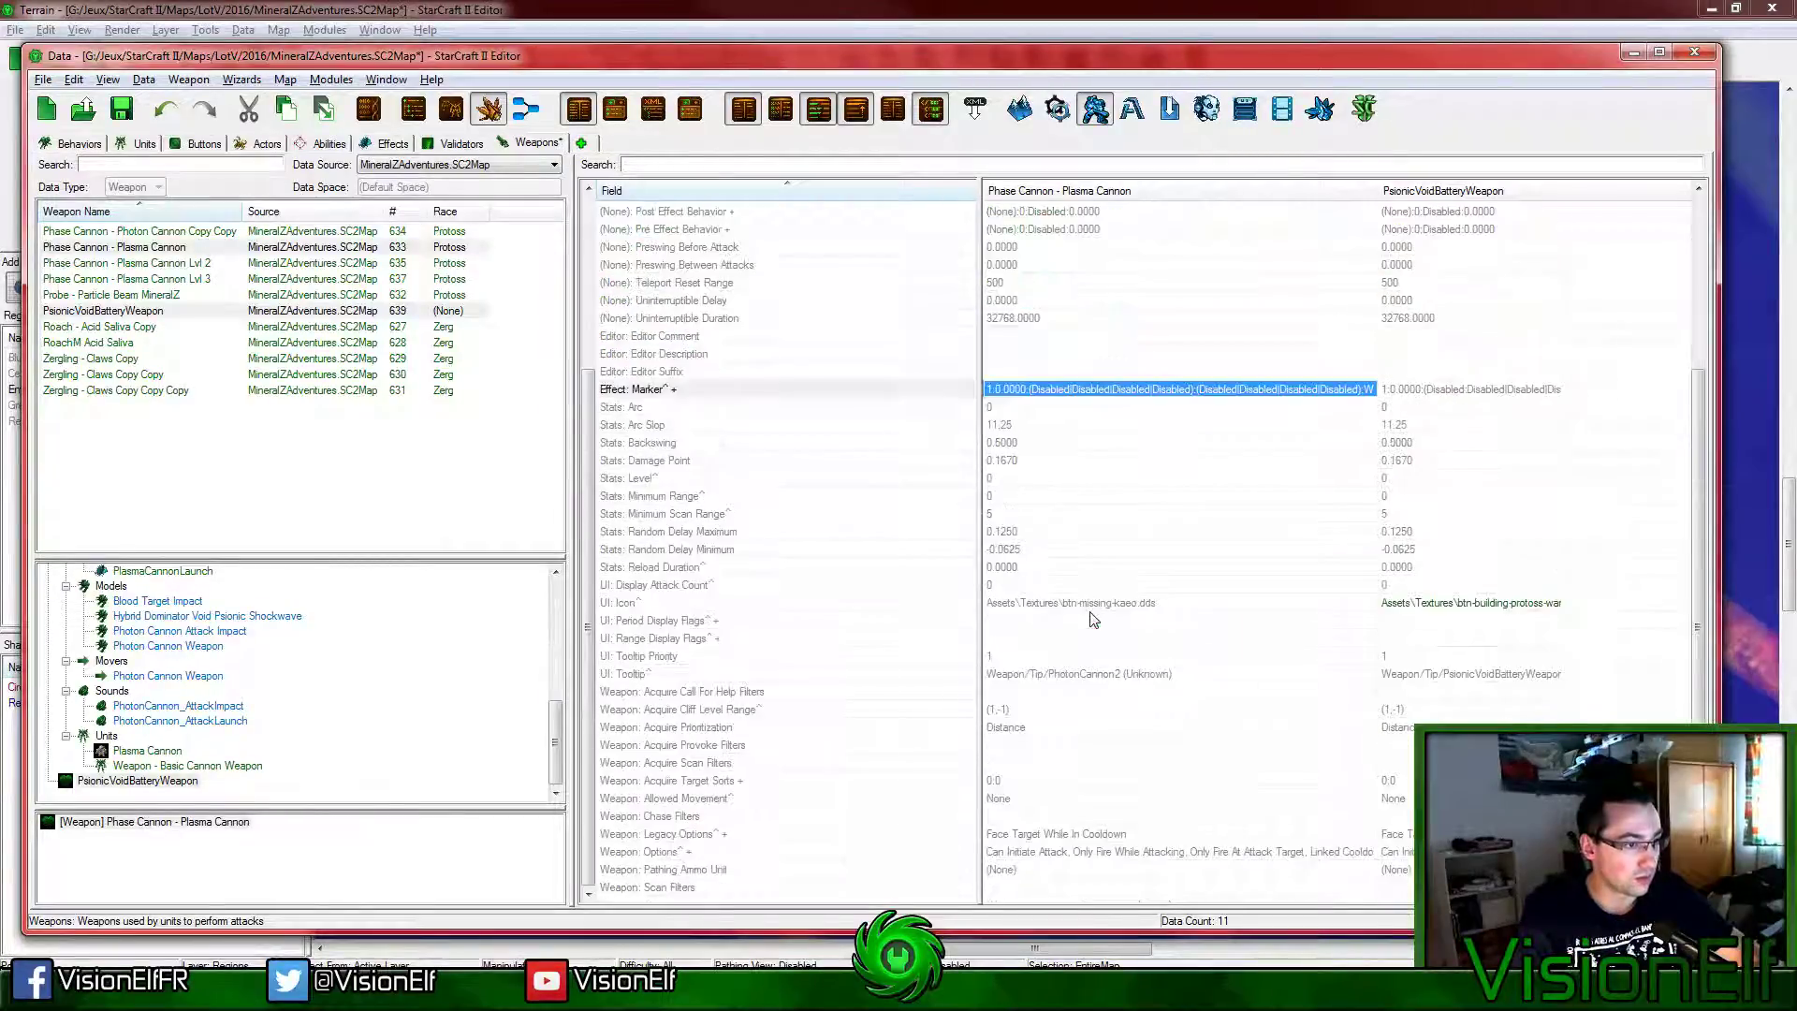
pyautogui.click(1086, 674)
pyautogui.click(1092, 604)
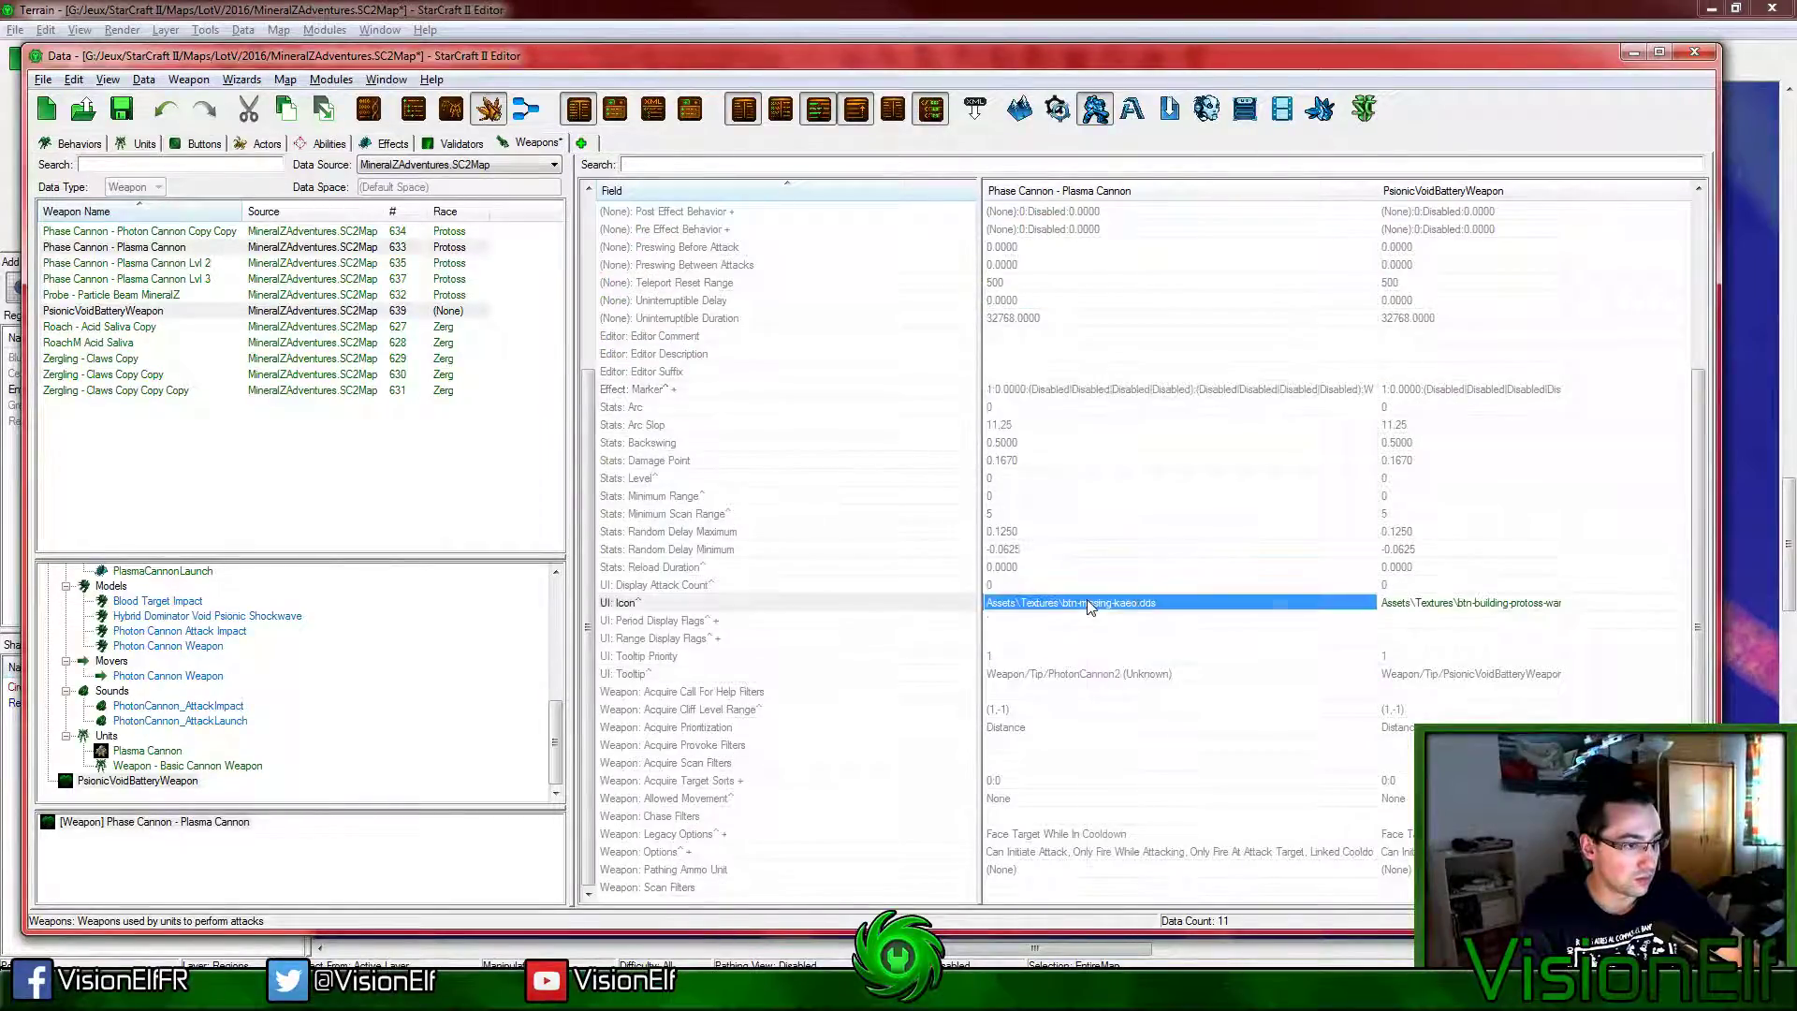
pyautogui.rightClick(1091, 604)
pyautogui.moveTo(1170, 676)
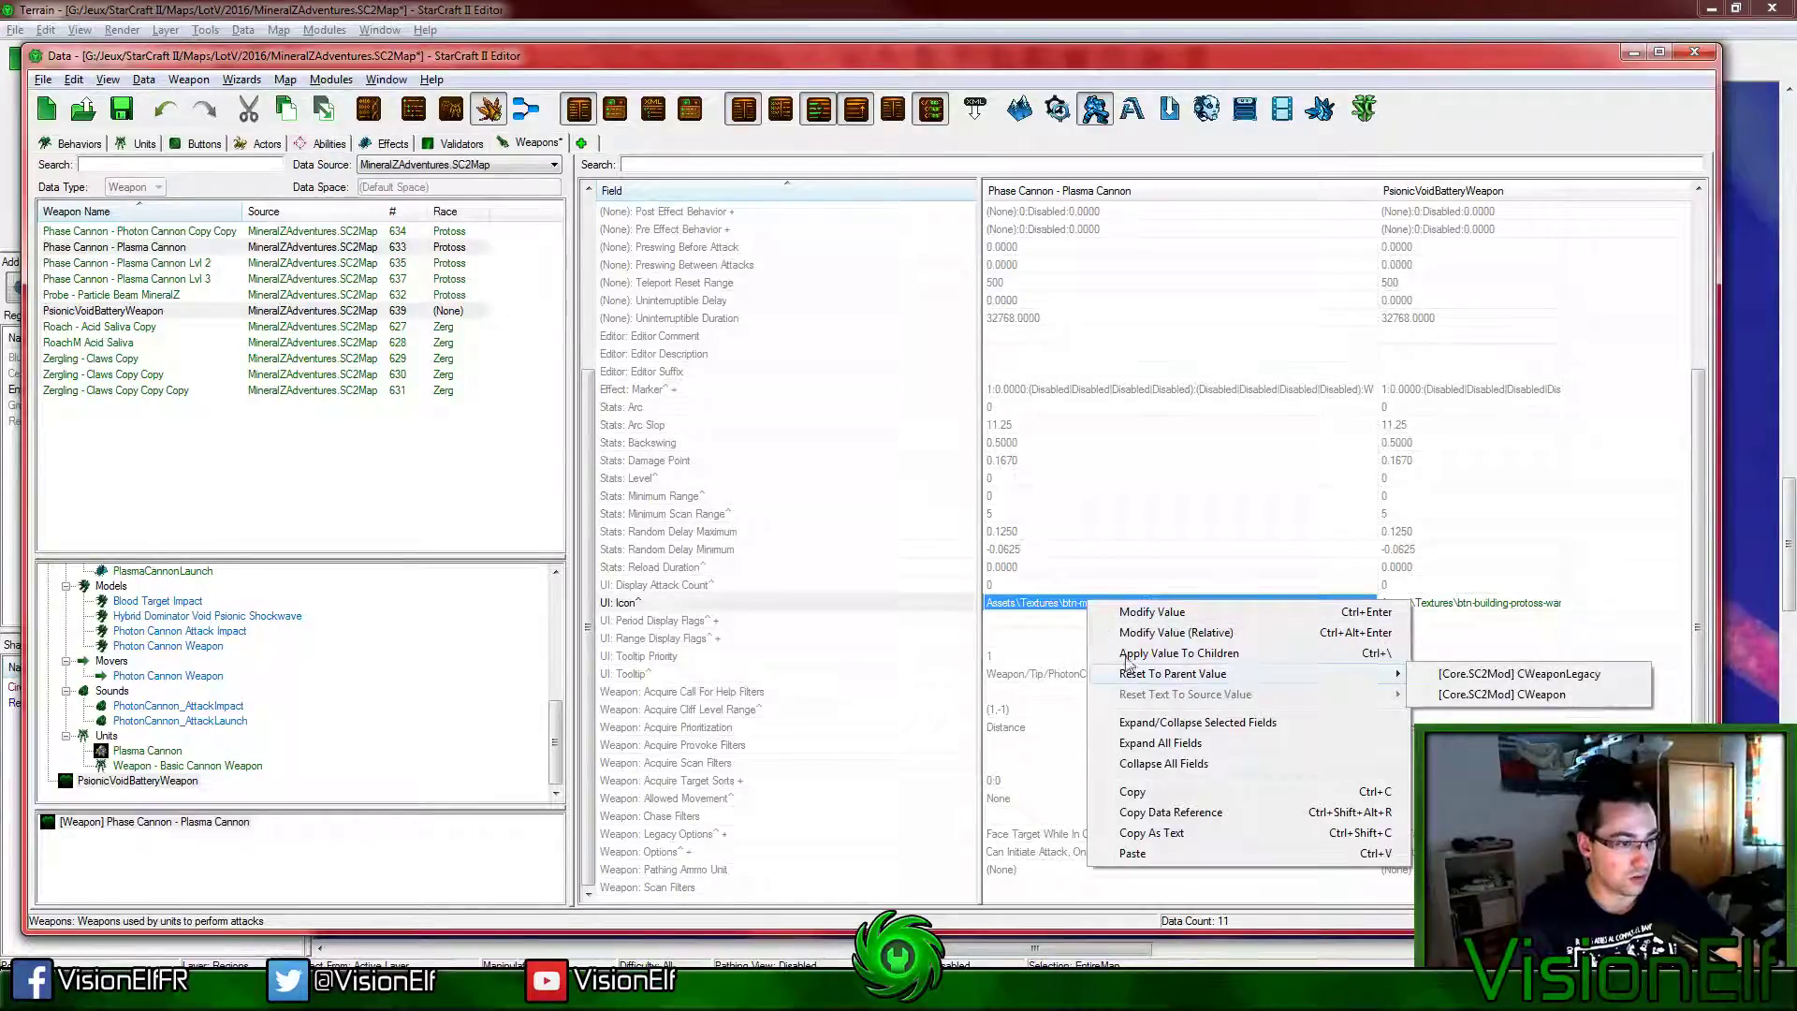
pyautogui.click(1151, 612)
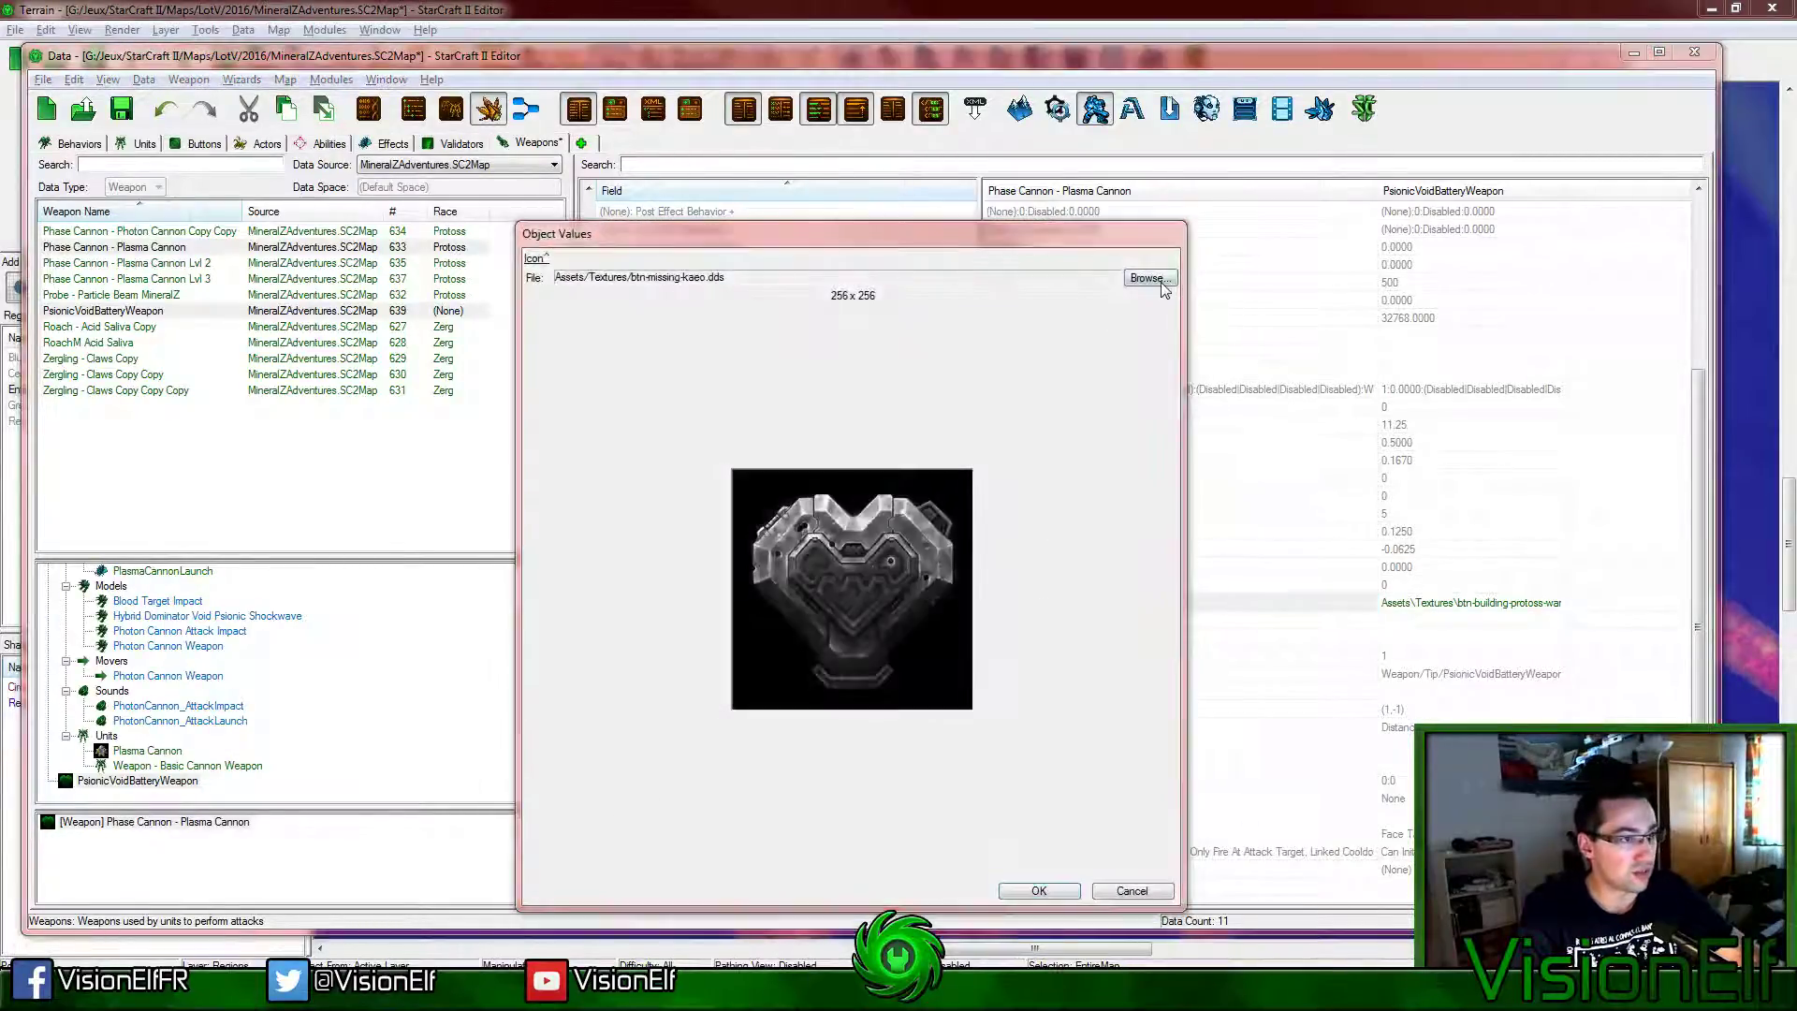
pyautogui.click(1148, 278)
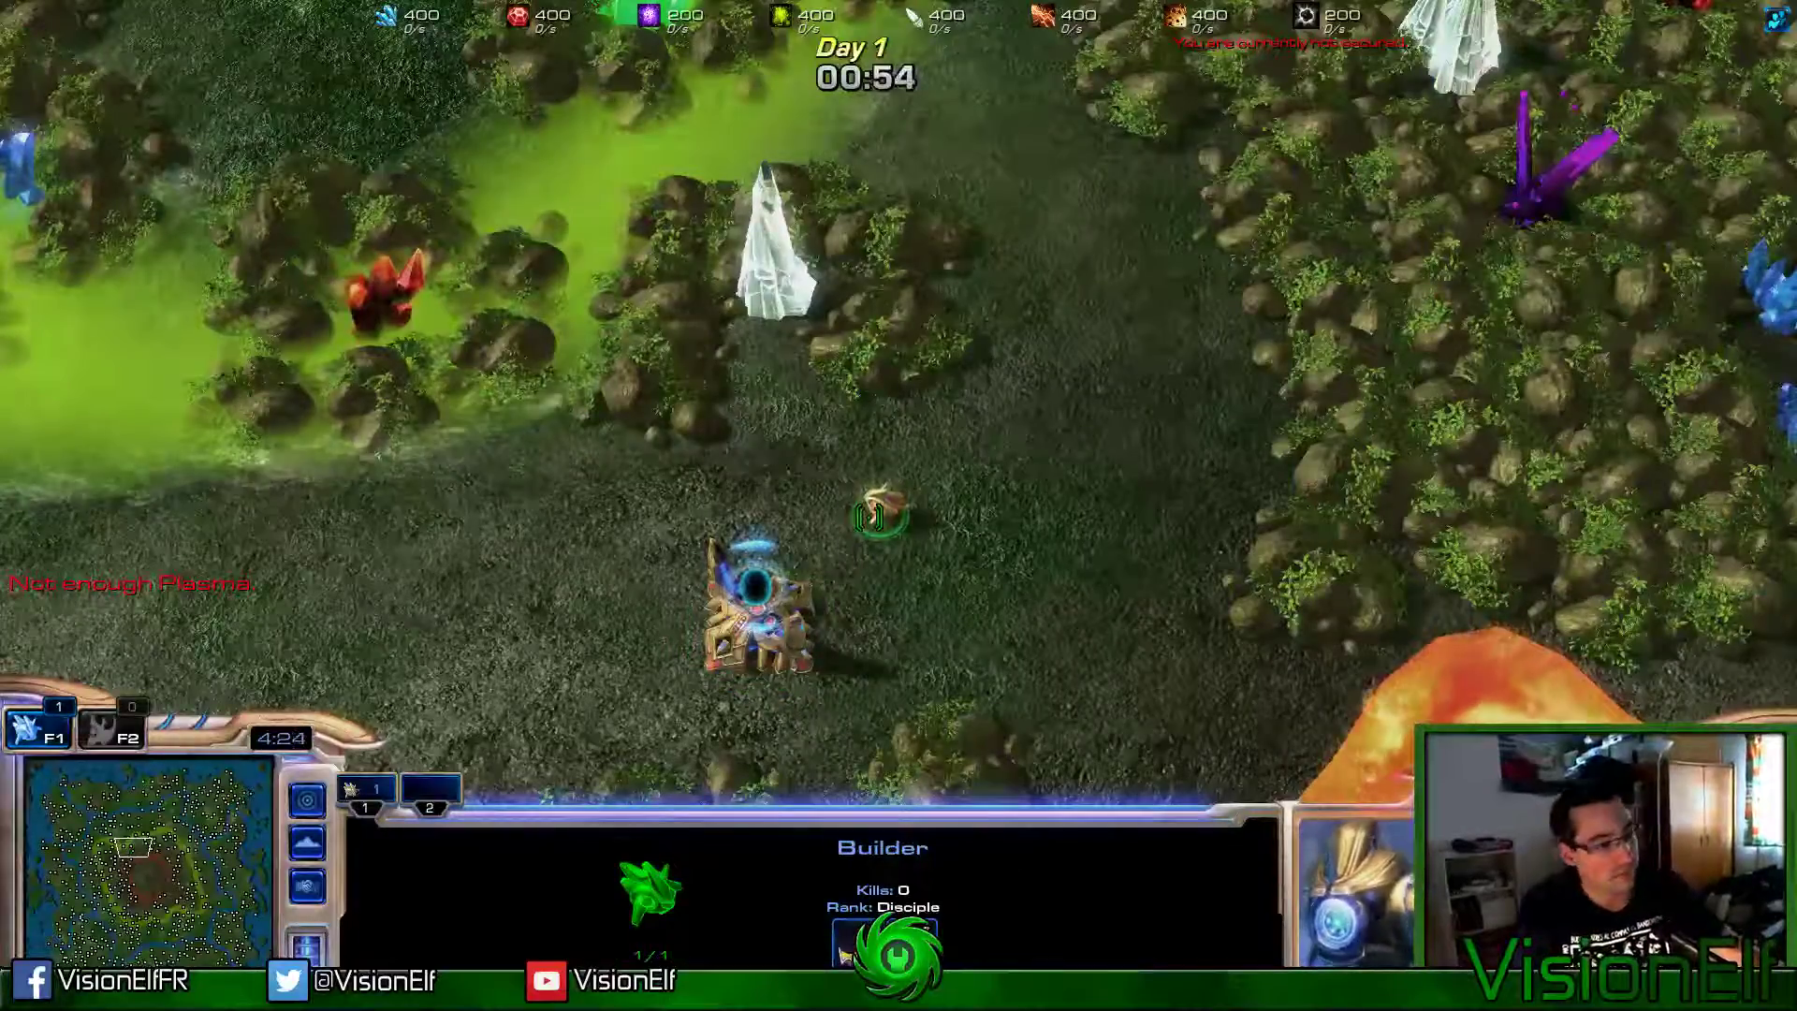
# Step: Search 'shield' and set the icon to btn-ability-spearofadun-shieldovercharge.dds
pyautogui.click(881, 517)
pyautogui.click(881, 517)
pyautogui.moveTo(922, 939)
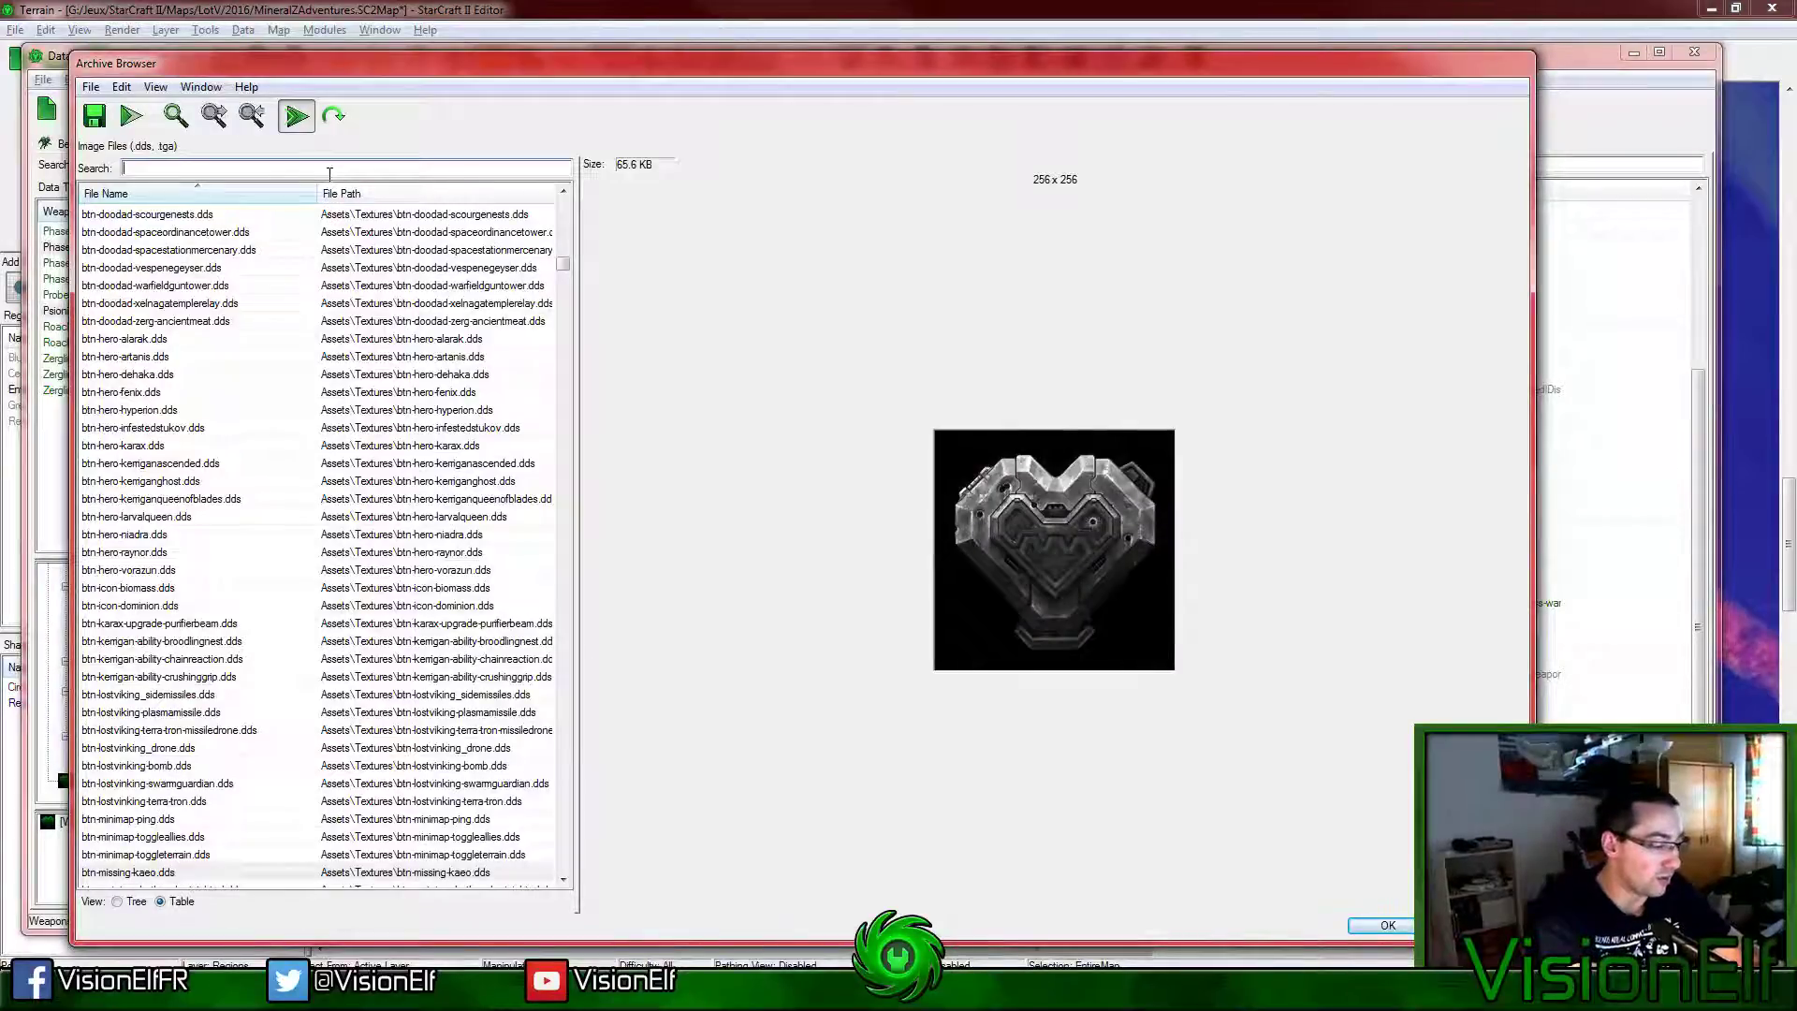
pyautogui.write('hield')
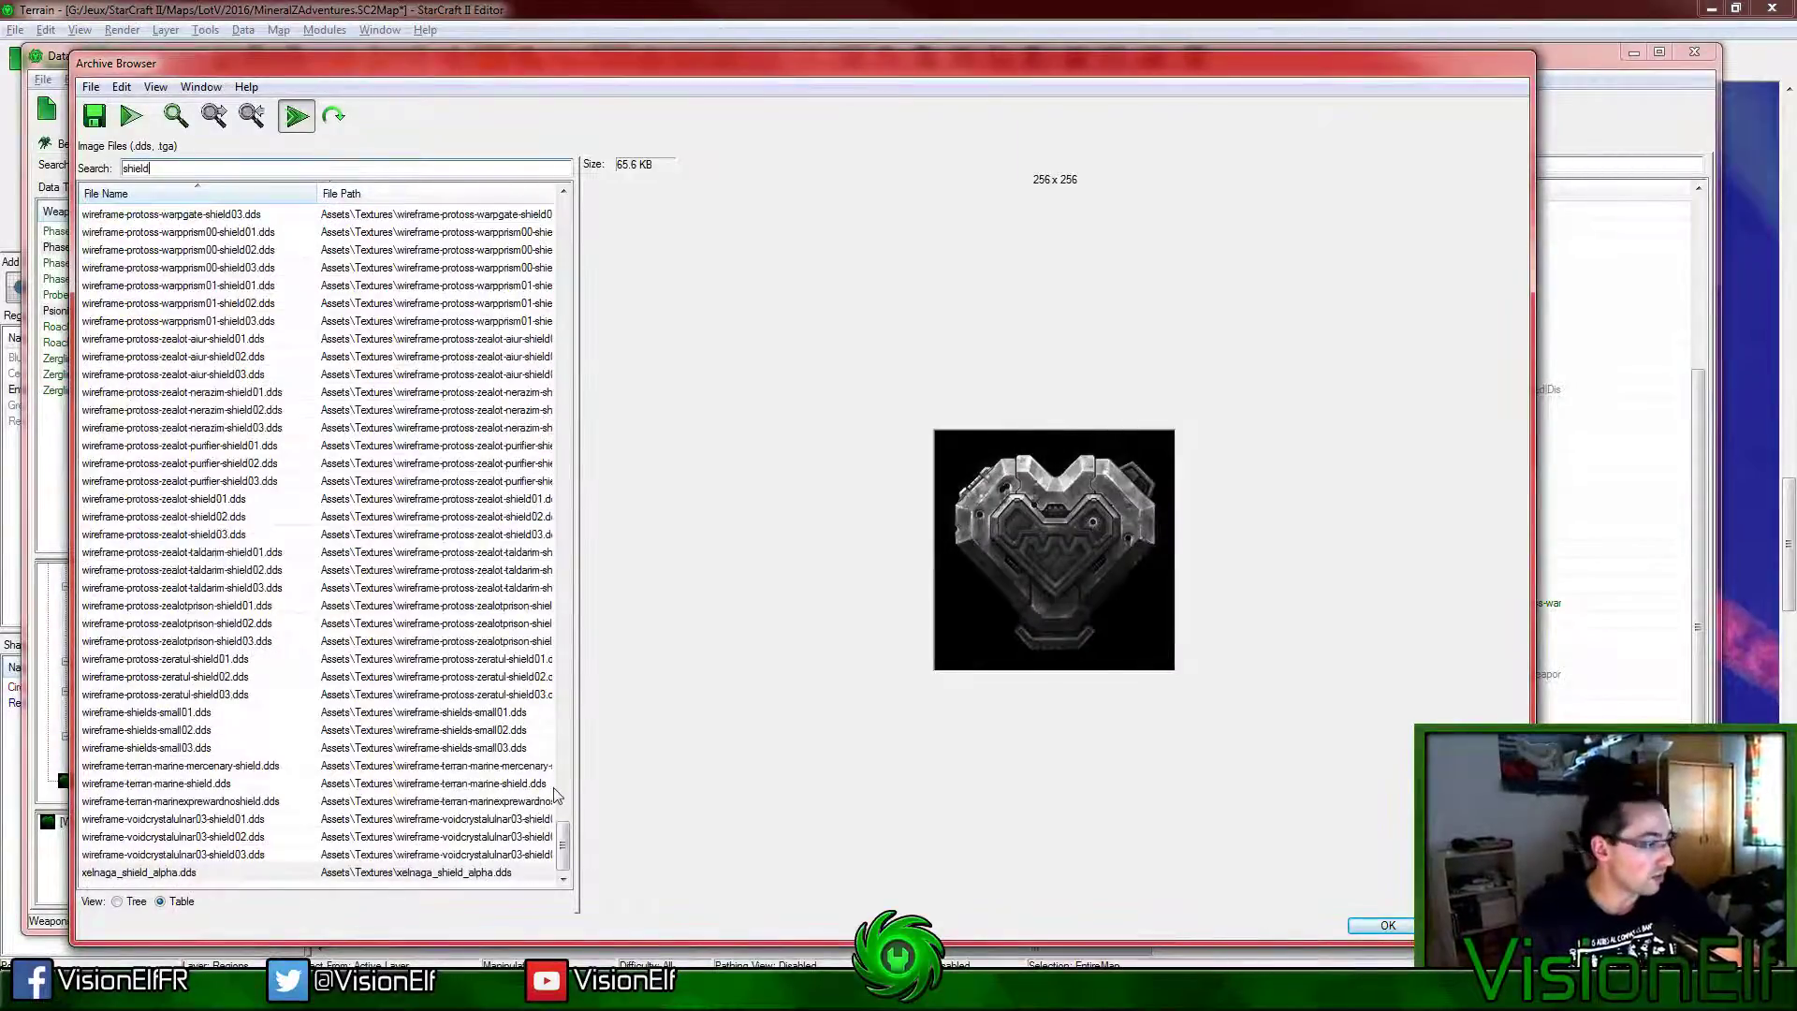
pyautogui.moveTo(563, 847); pyautogui.dragTo(580, 227)
pyautogui.moveTo(245, 336); pyautogui.dragTo(248, 205)
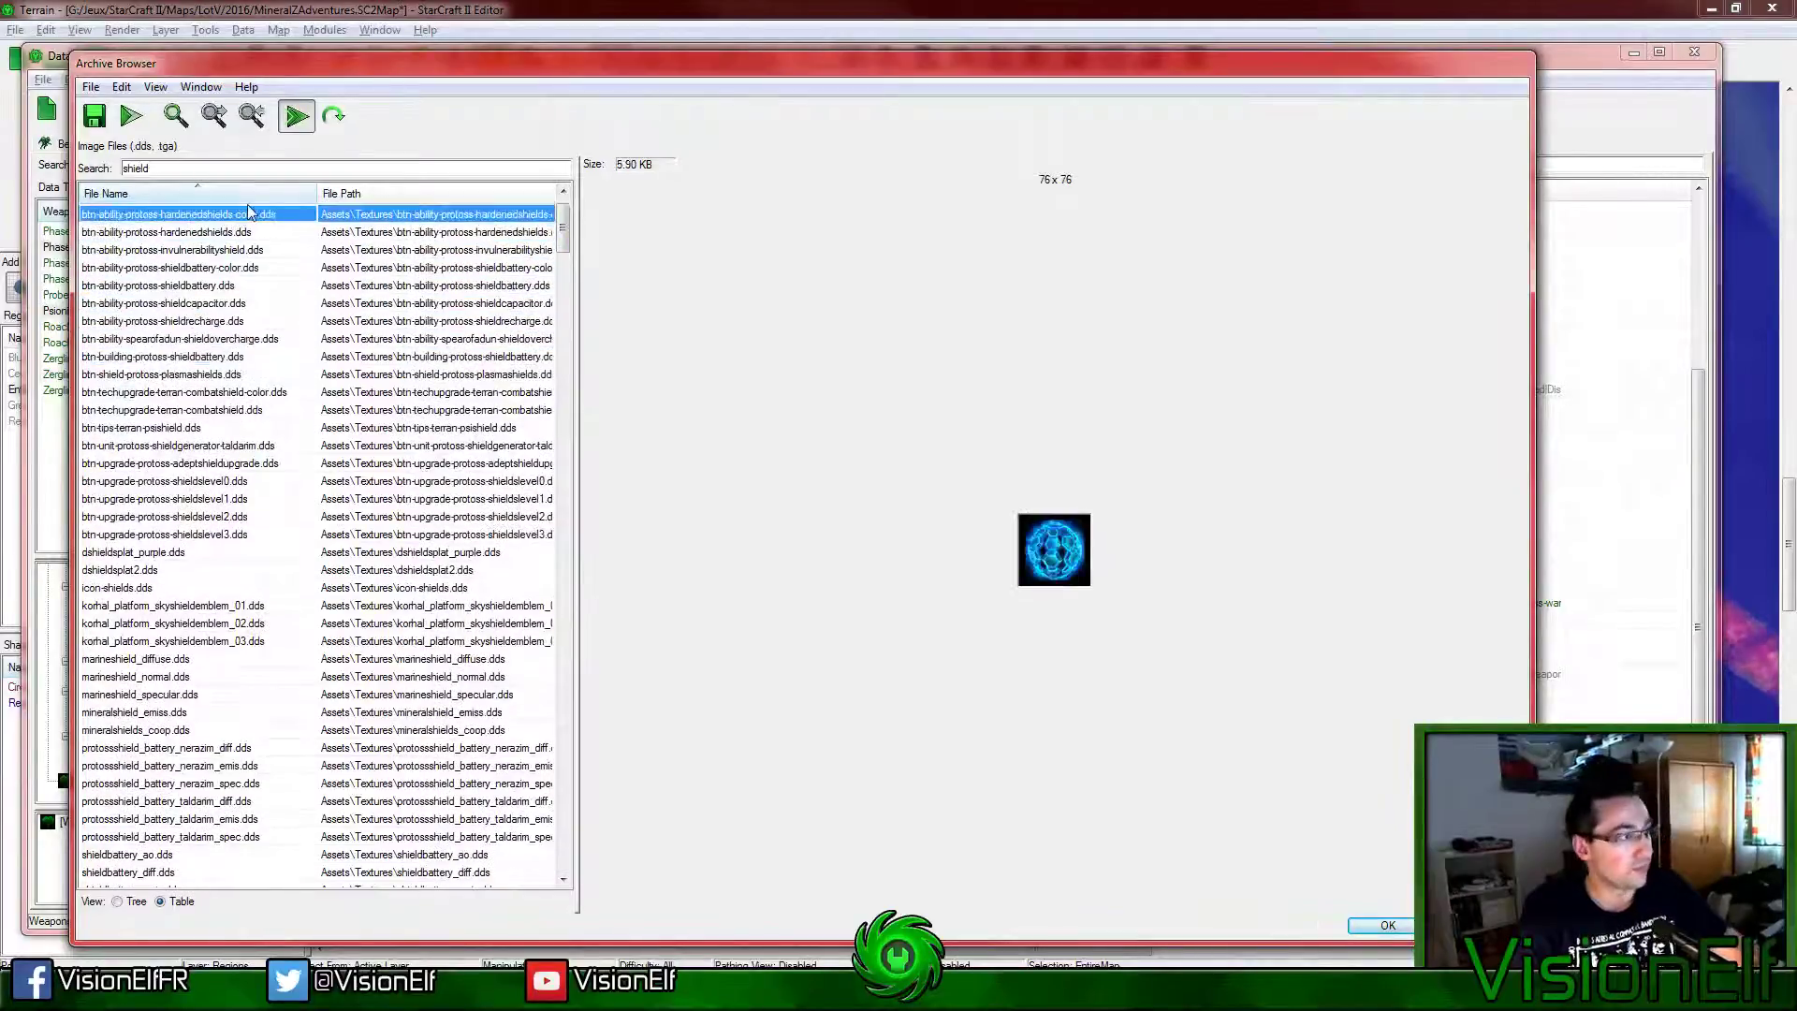
pyautogui.press('Up')
pyautogui.press('Up')
pyautogui.press('Up')
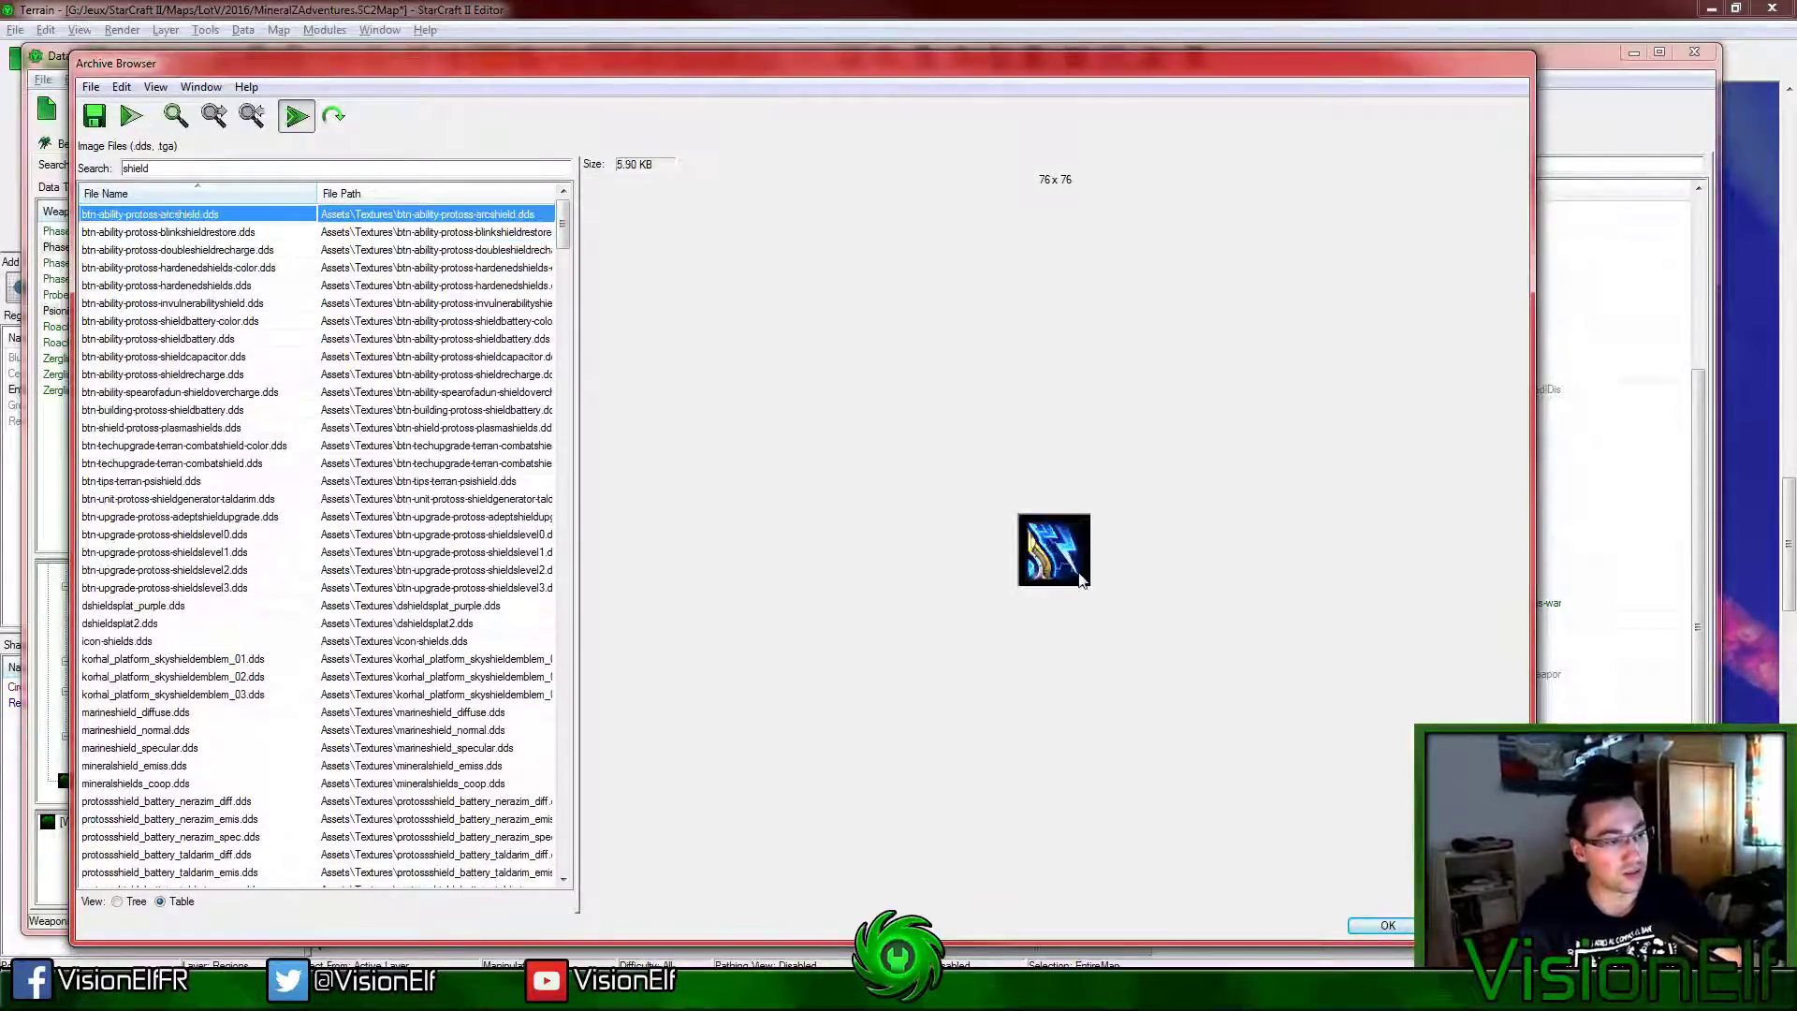
pyautogui.press('Down')
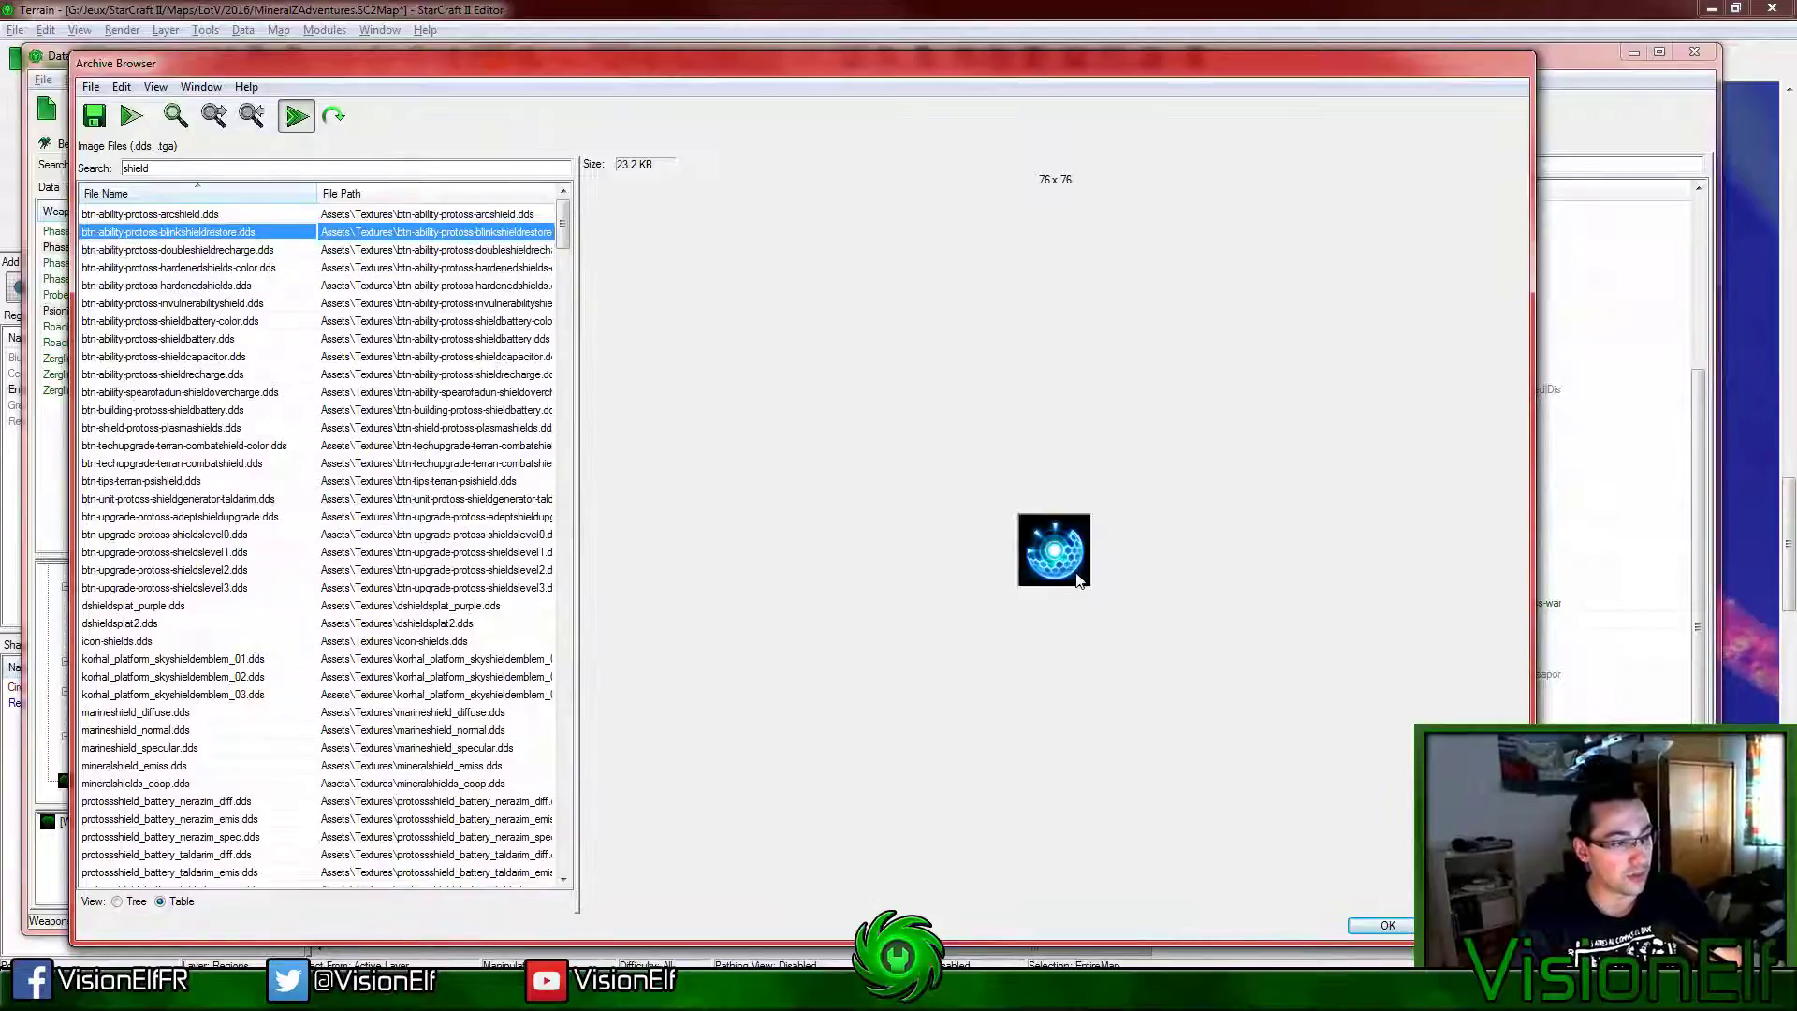
pyautogui.press('Down')
pyautogui.press('Down')
pyautogui.press('Up')
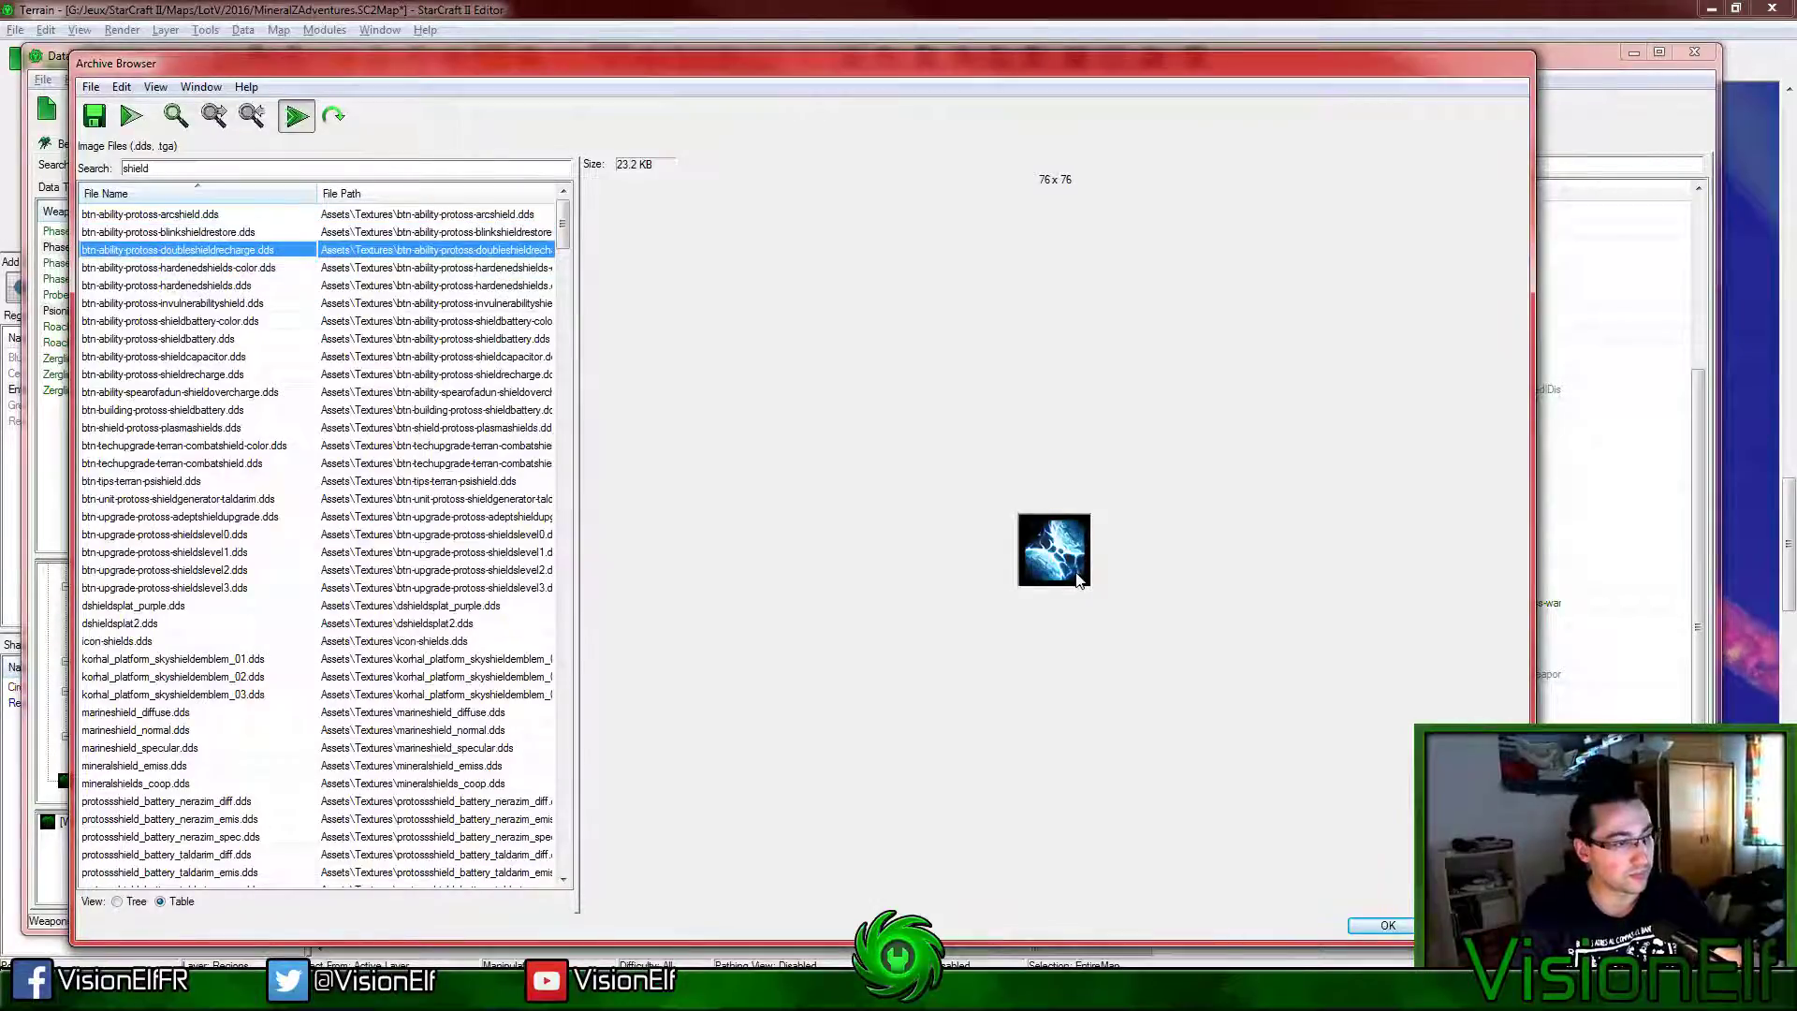
pyautogui.press('Down')
pyautogui.press('Down')
pyautogui.press('Down')
pyautogui.press('Down')
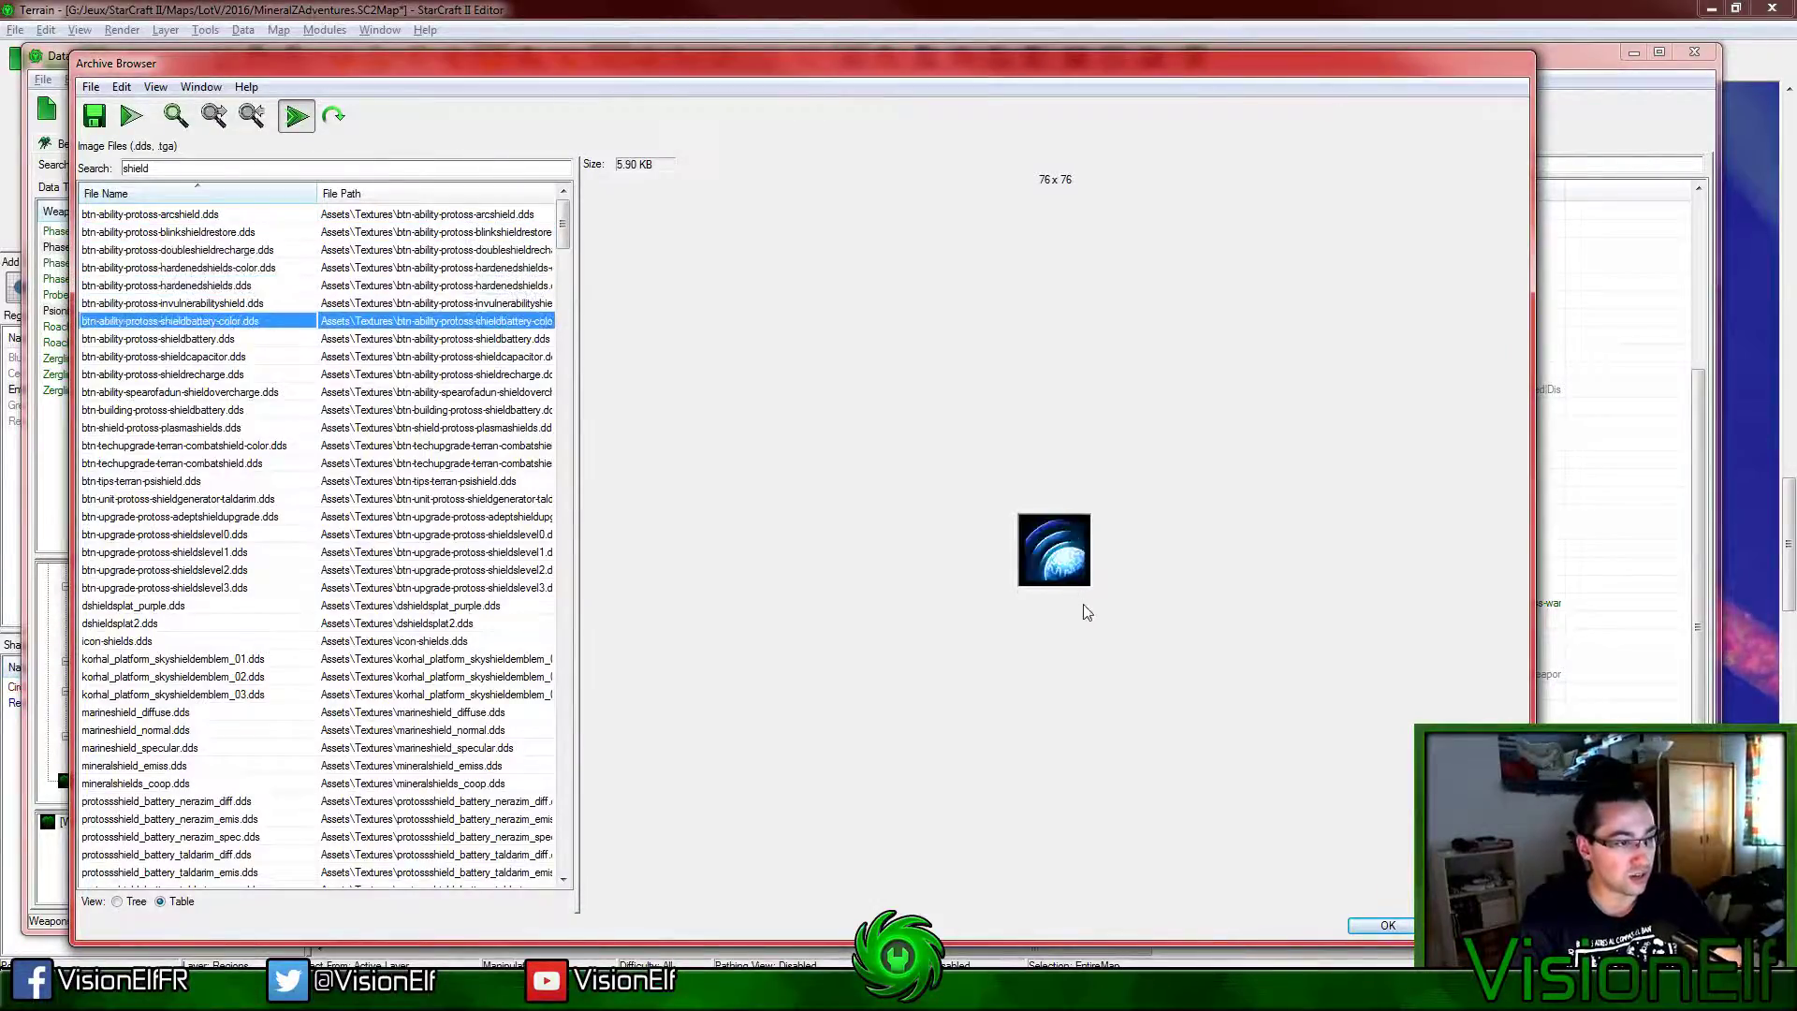
pyautogui.press('Up')
pyautogui.press('Down')
pyautogui.press('Down')
pyautogui.press('Down')
pyautogui.press('Down')
pyautogui.press('Down')
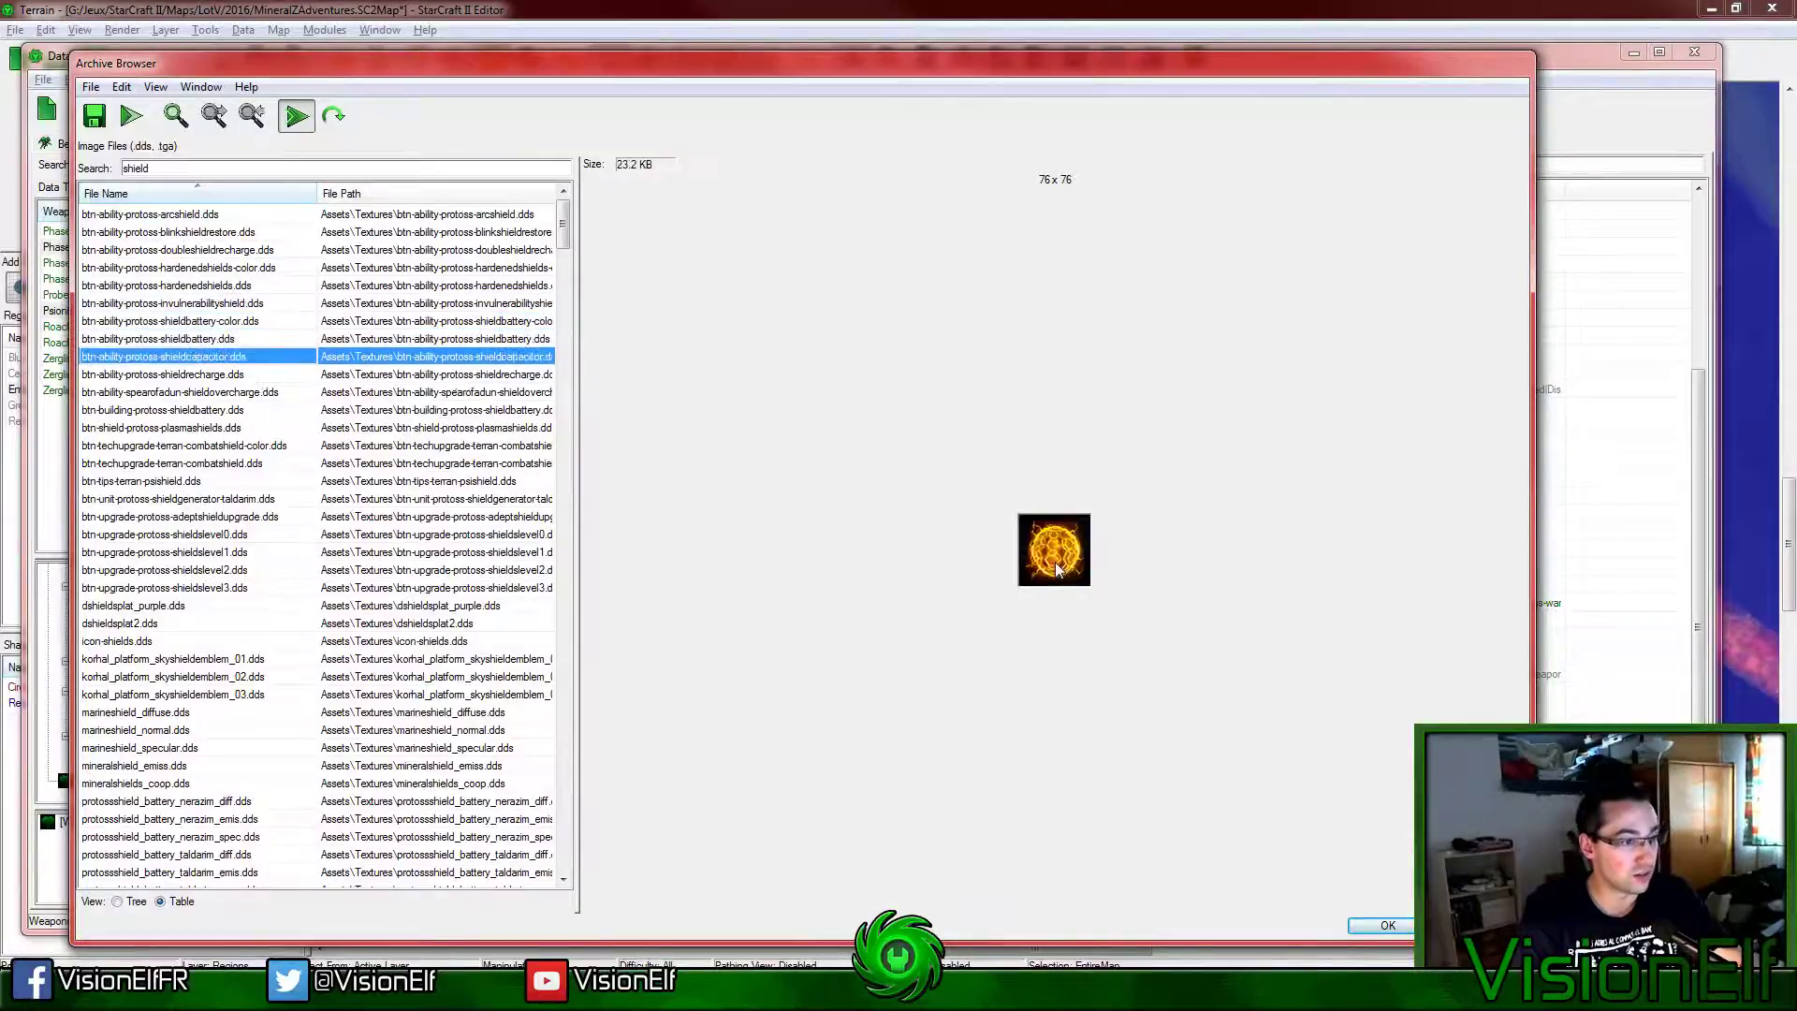
pyautogui.press('Down')
pyautogui.press('Down')
pyautogui.press('Down')
pyautogui.press('Down')
pyautogui.press('Down')
pyautogui.press('Down')
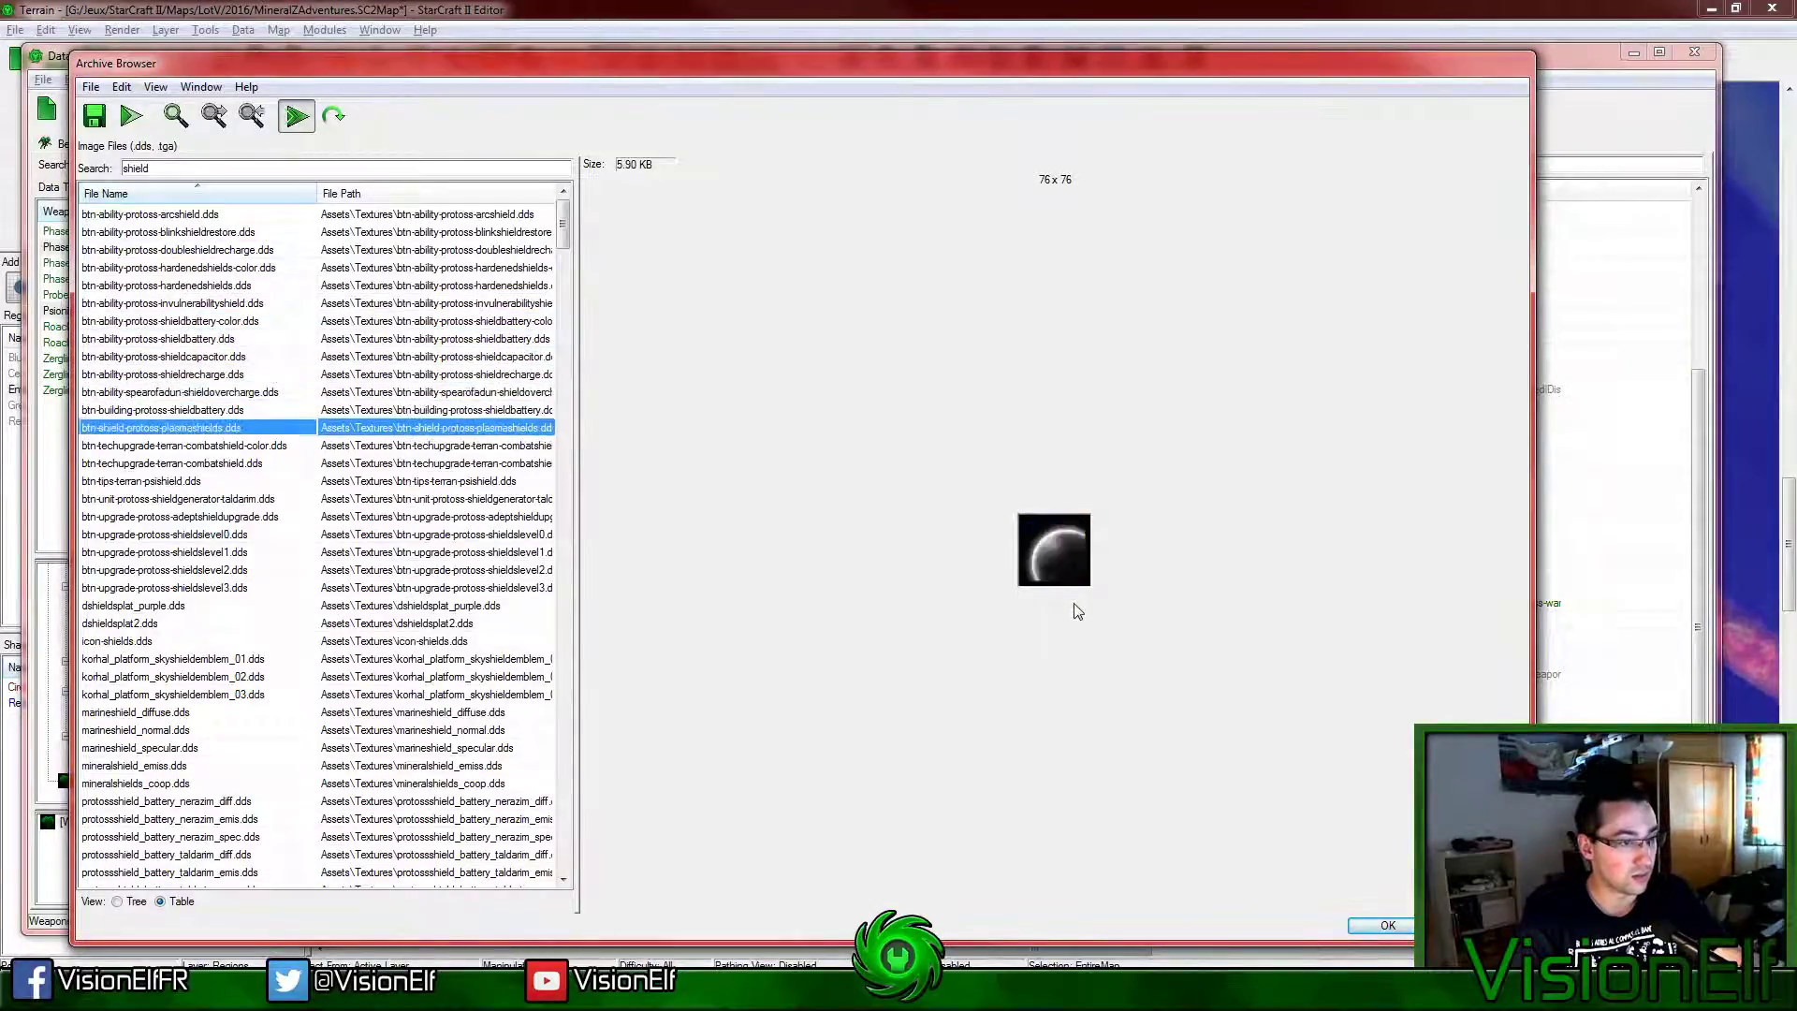
pyautogui.press('Down')
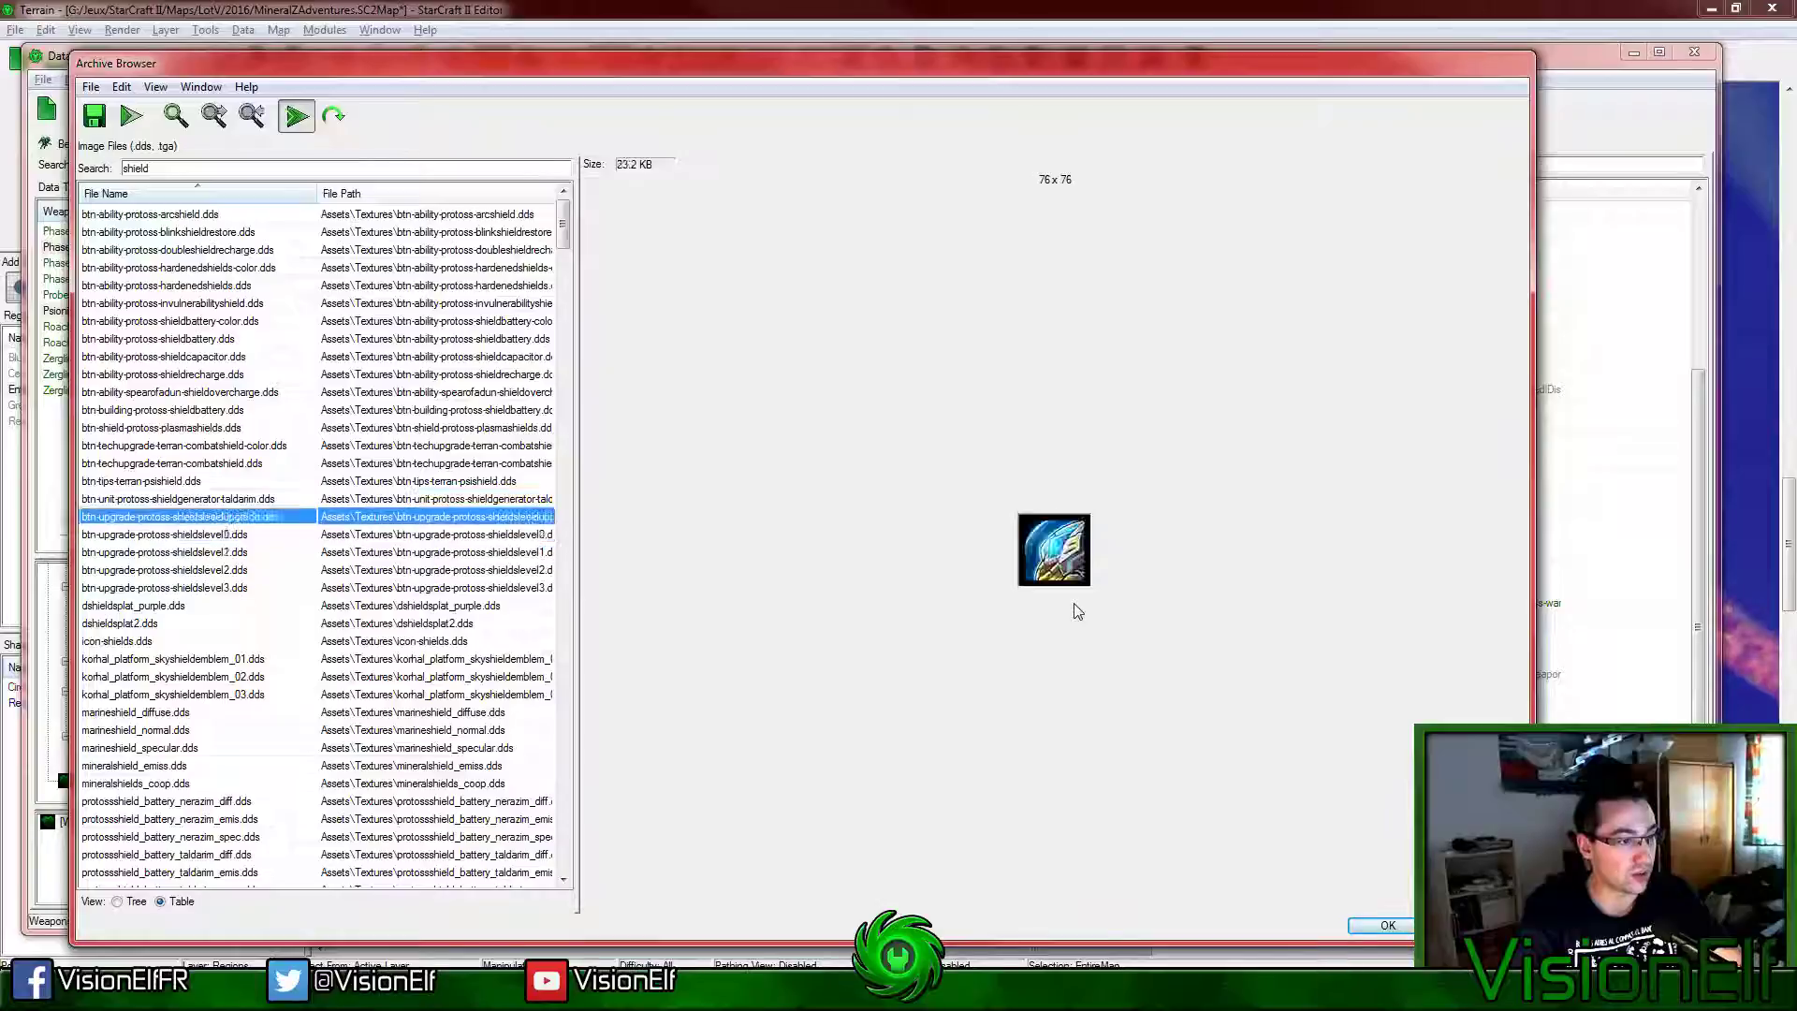
pyautogui.press('Down')
pyautogui.press('Down')
pyautogui.press('Down')
pyautogui.press('Down')
pyautogui.press('Down')
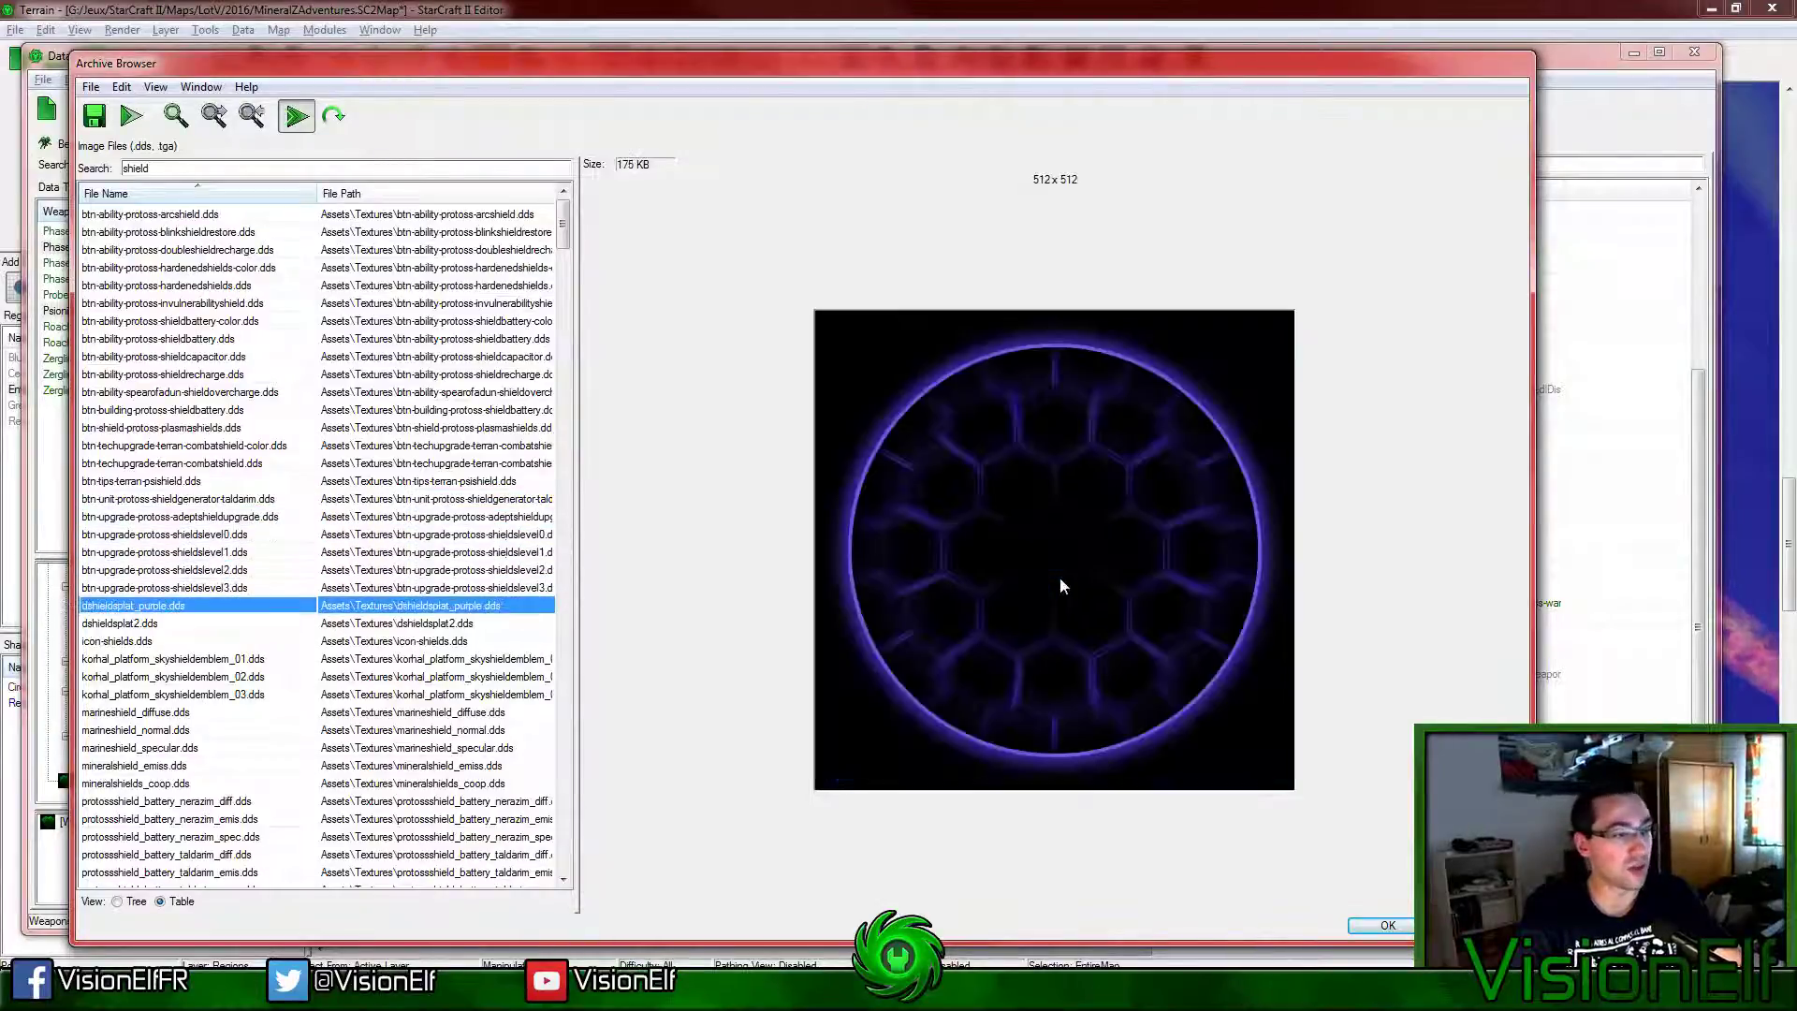
pyautogui.press('Down')
pyautogui.press('Up')
pyautogui.press('Up')
pyautogui.press('Up')
pyautogui.press('Up')
pyautogui.press('Down')
pyautogui.press('Down')
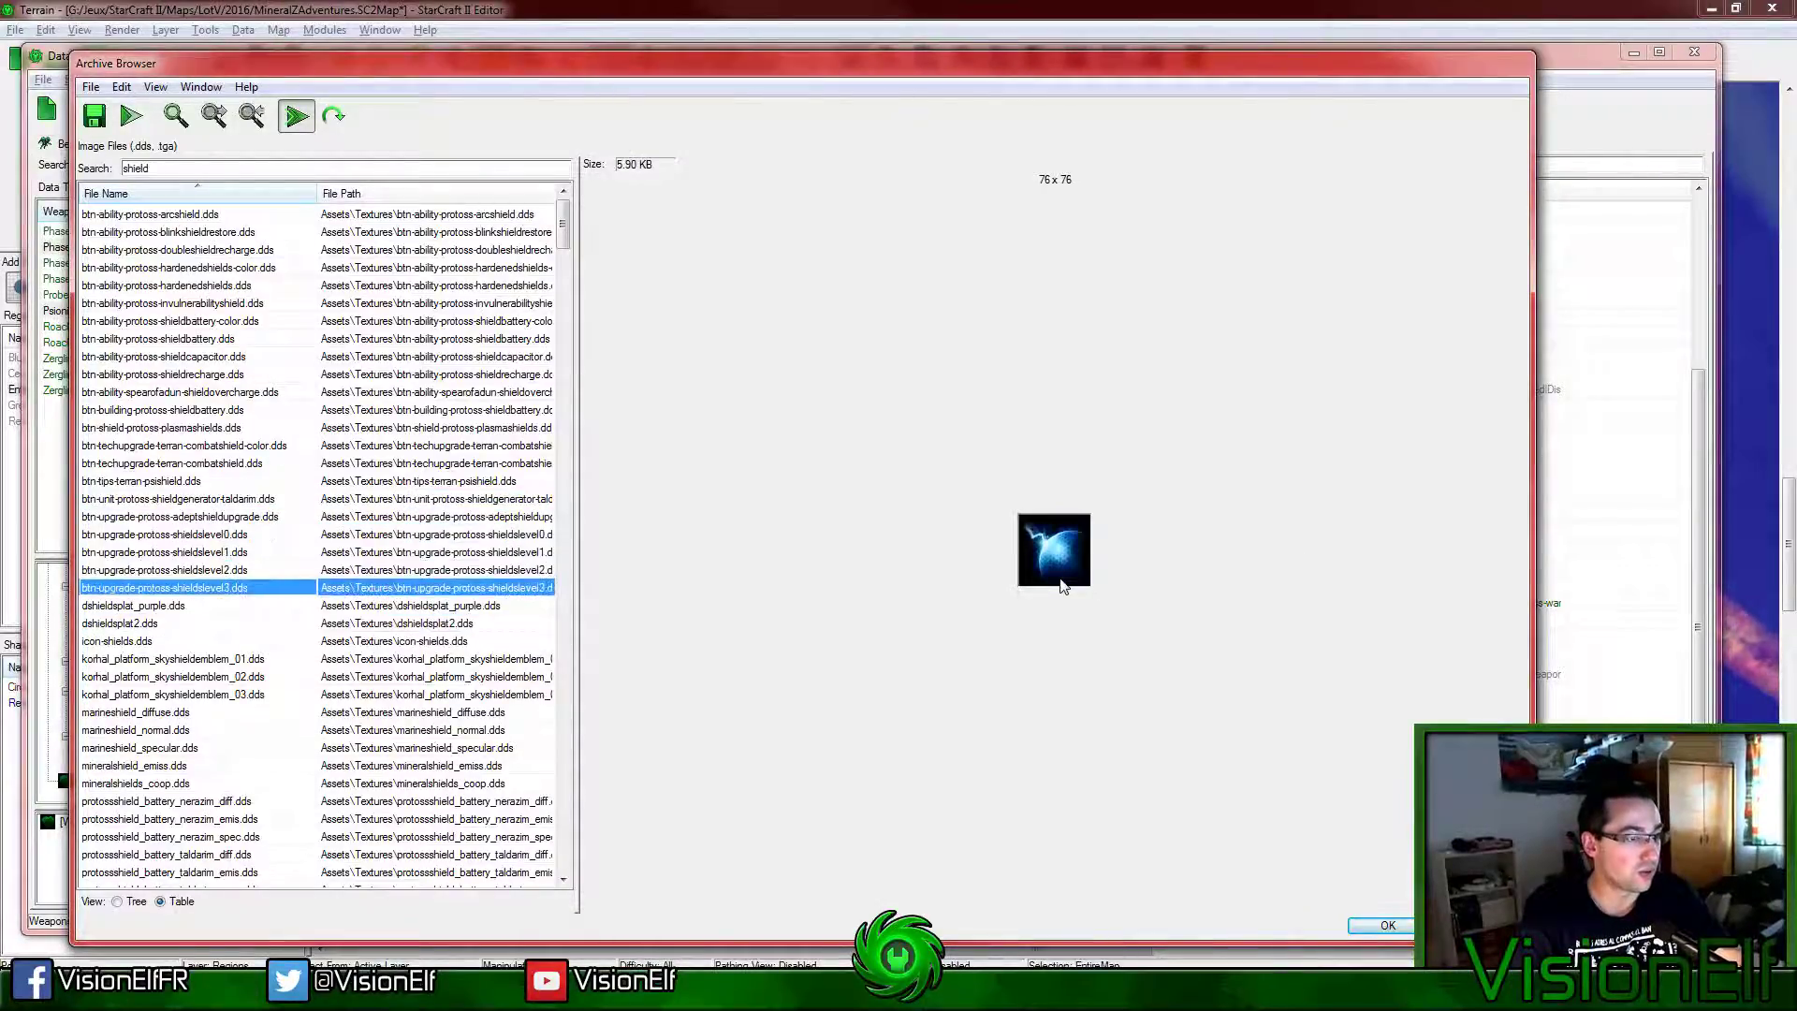
pyautogui.click(234, 286)
pyautogui.press('Up')
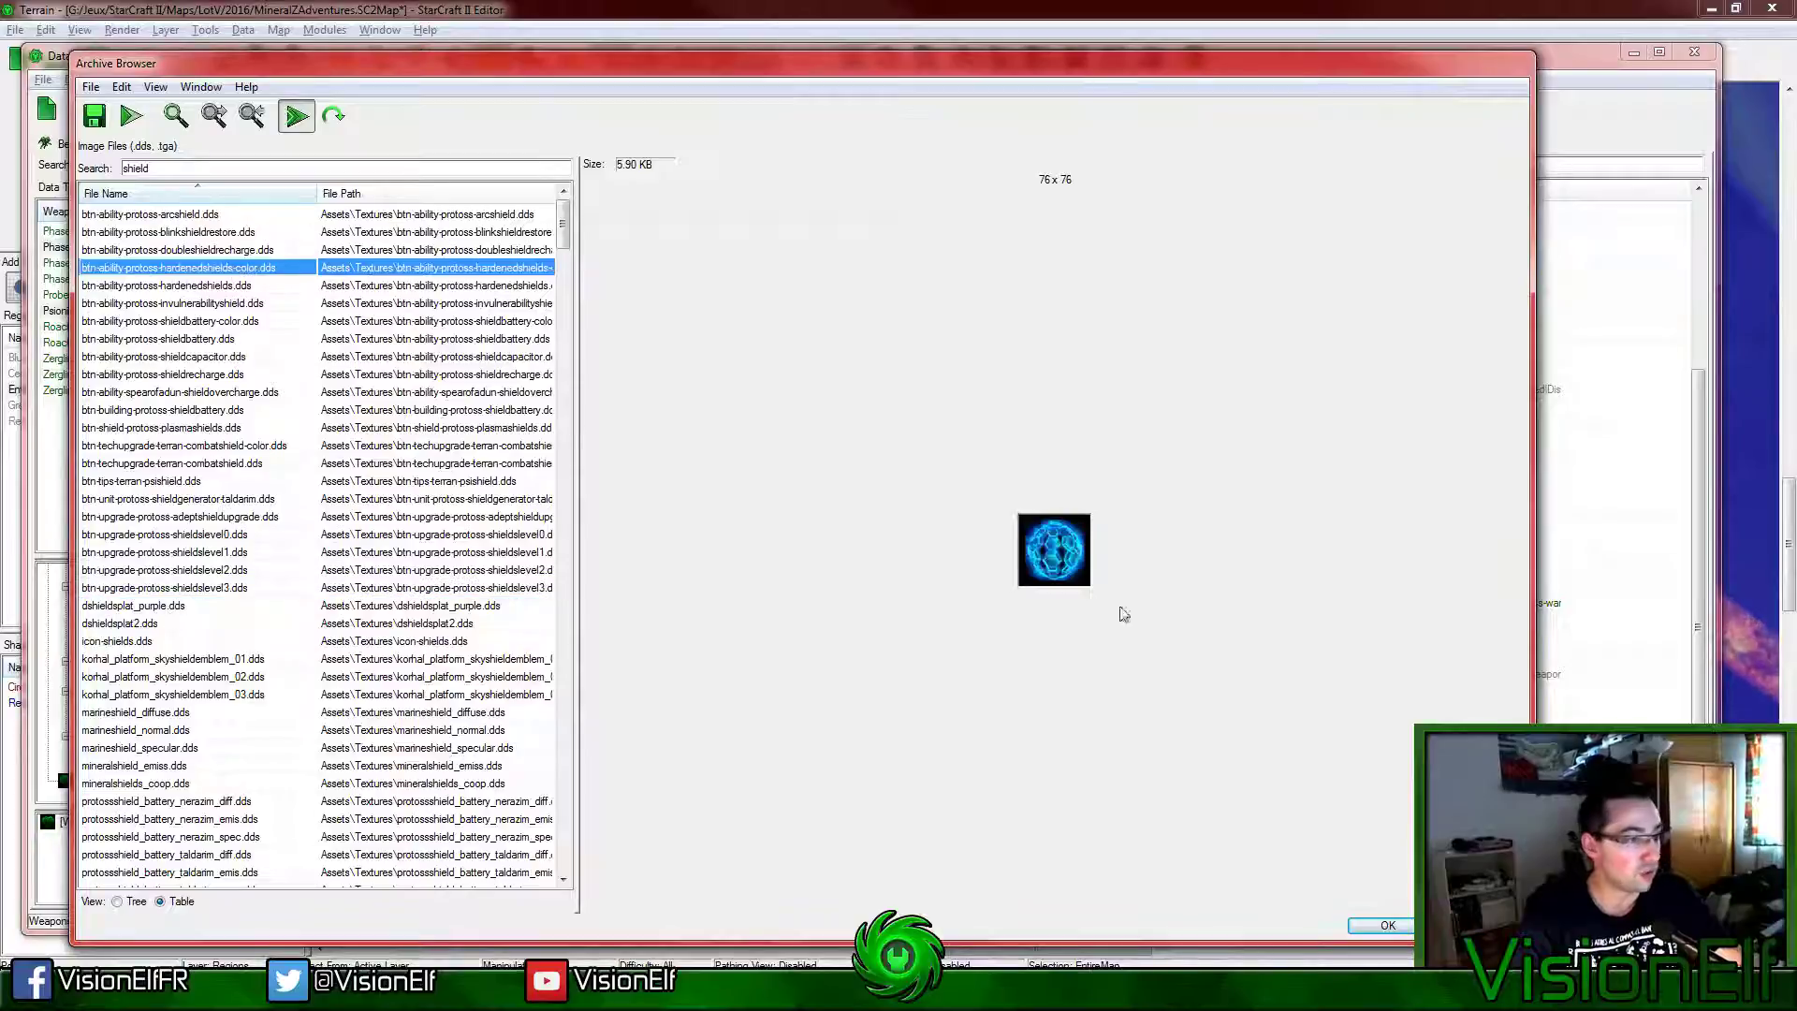
pyautogui.press('Up')
pyautogui.press('Up')
pyautogui.press('Down')
pyautogui.press('Down')
pyautogui.press('Down')
pyautogui.press('Down')
pyautogui.press('Down')
pyautogui.press('Down')
pyautogui.press('Down')
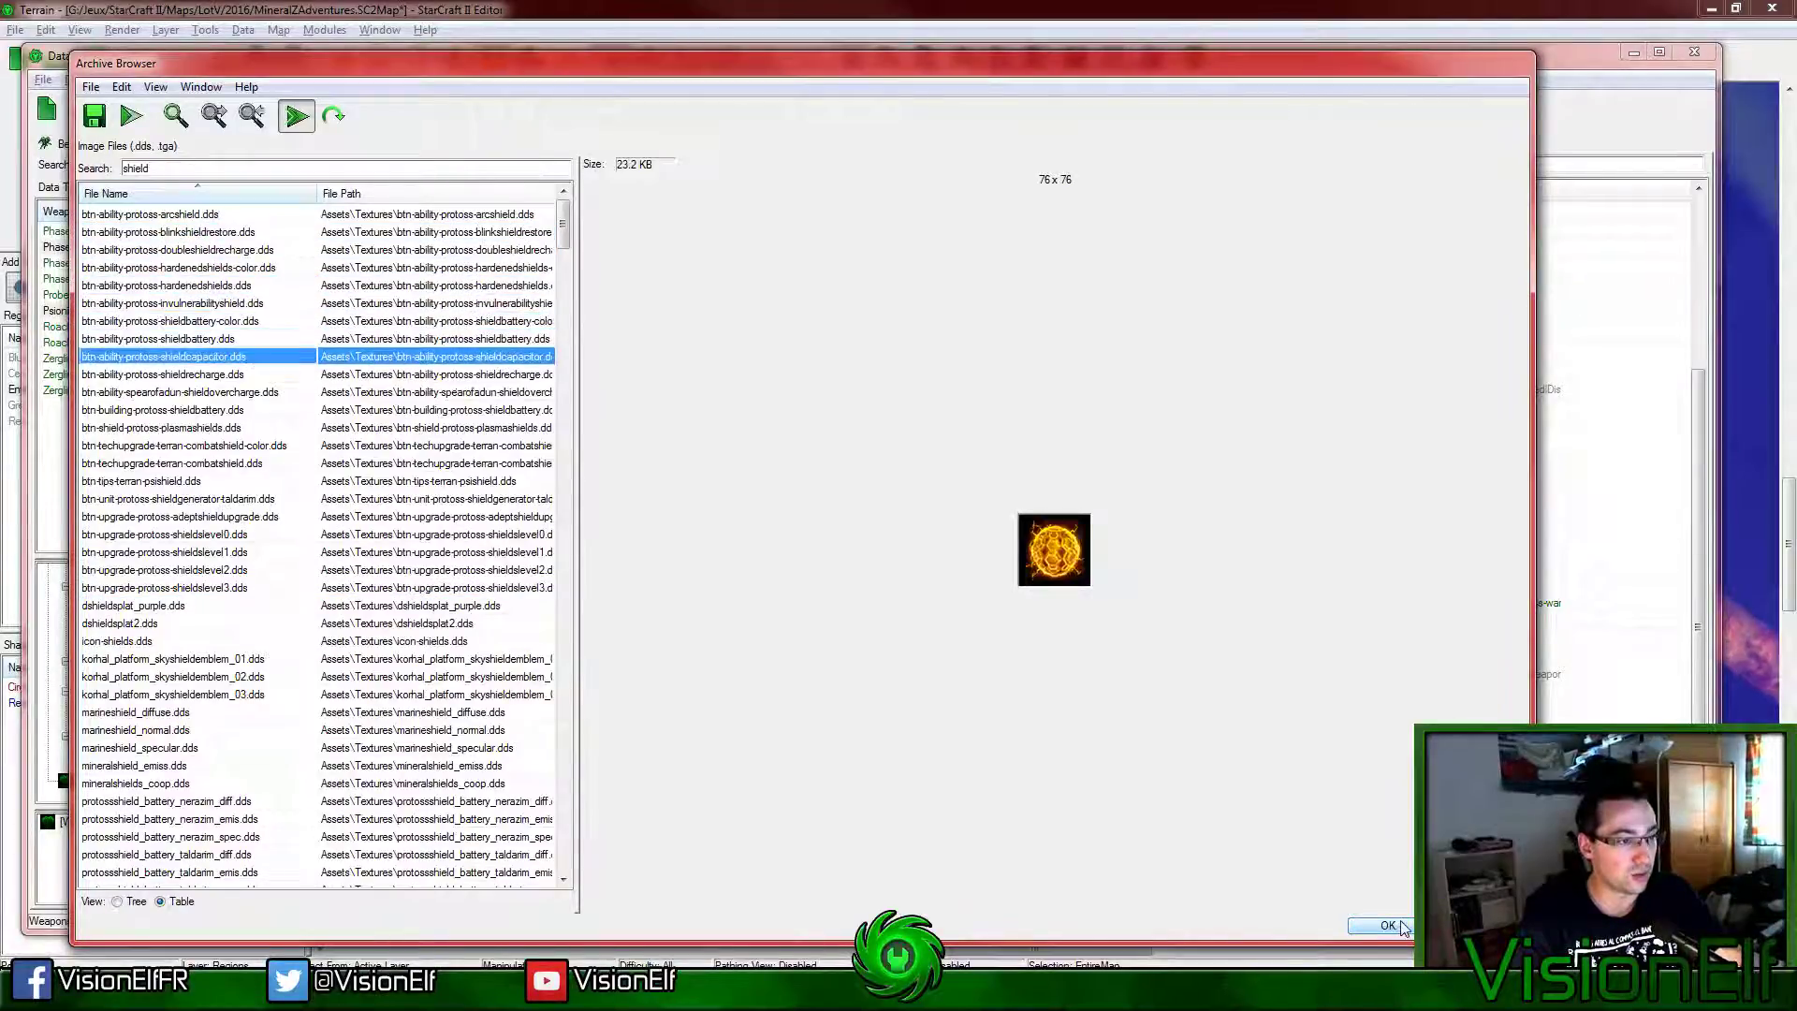
pyautogui.press('Down')
pyautogui.press('Down')
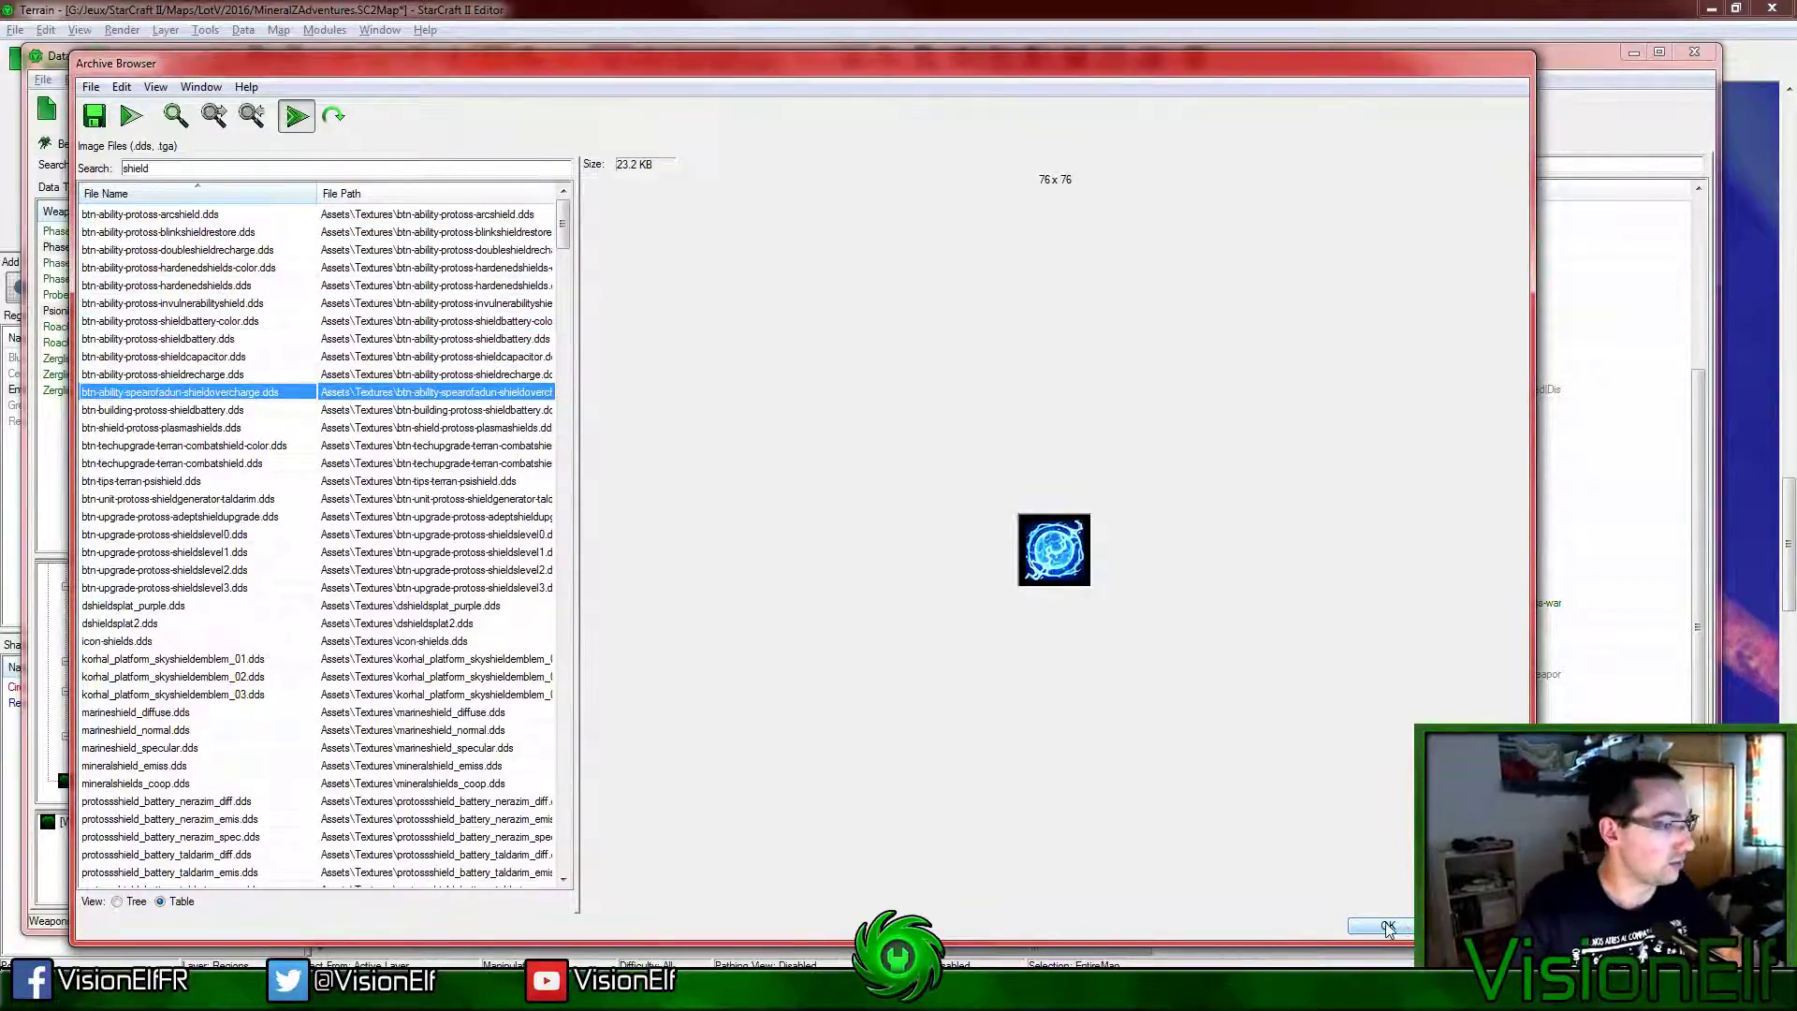
pyautogui.click(1388, 925)
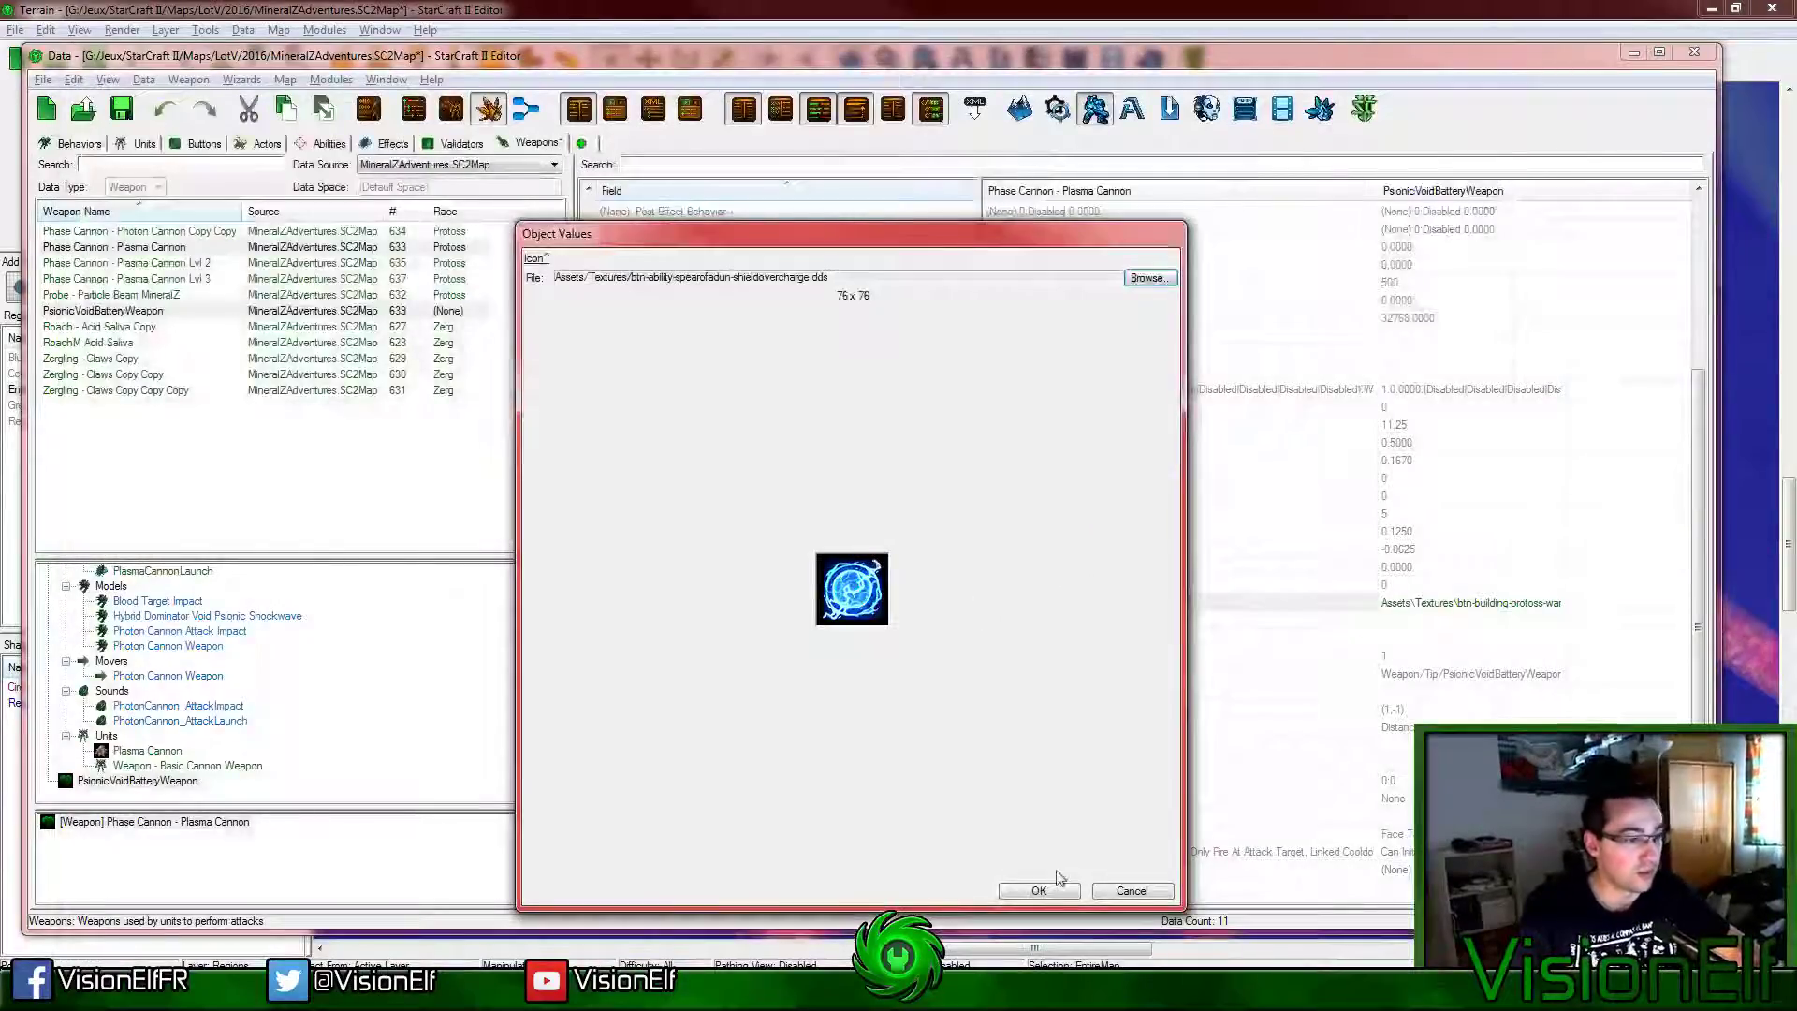
pyautogui.click(1056, 887)
pyautogui.scroll(1, 1087, 655)
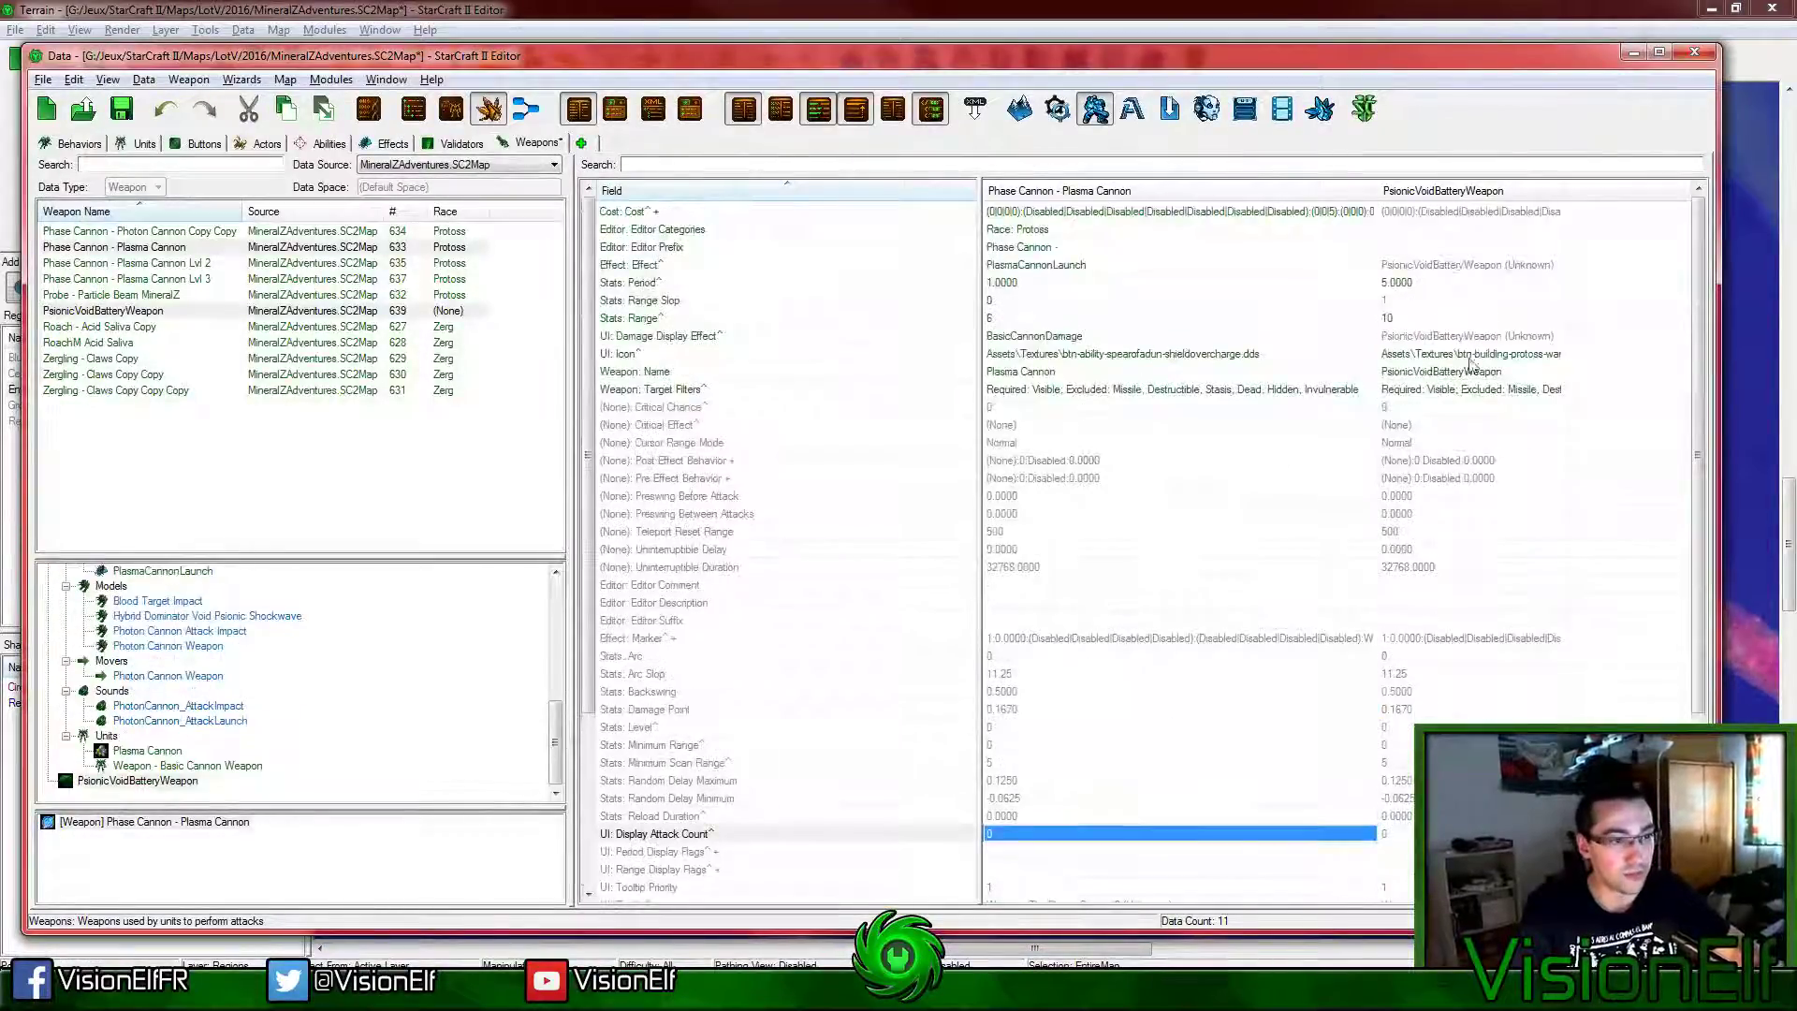
# Step: Give PsionicVoidBatteryWeapon the blackhole-color icon, found by searching 'blackhol'
pyautogui.doubleClick(1473, 356)
pyautogui.click(1144, 279)
pyautogui.write('bl')
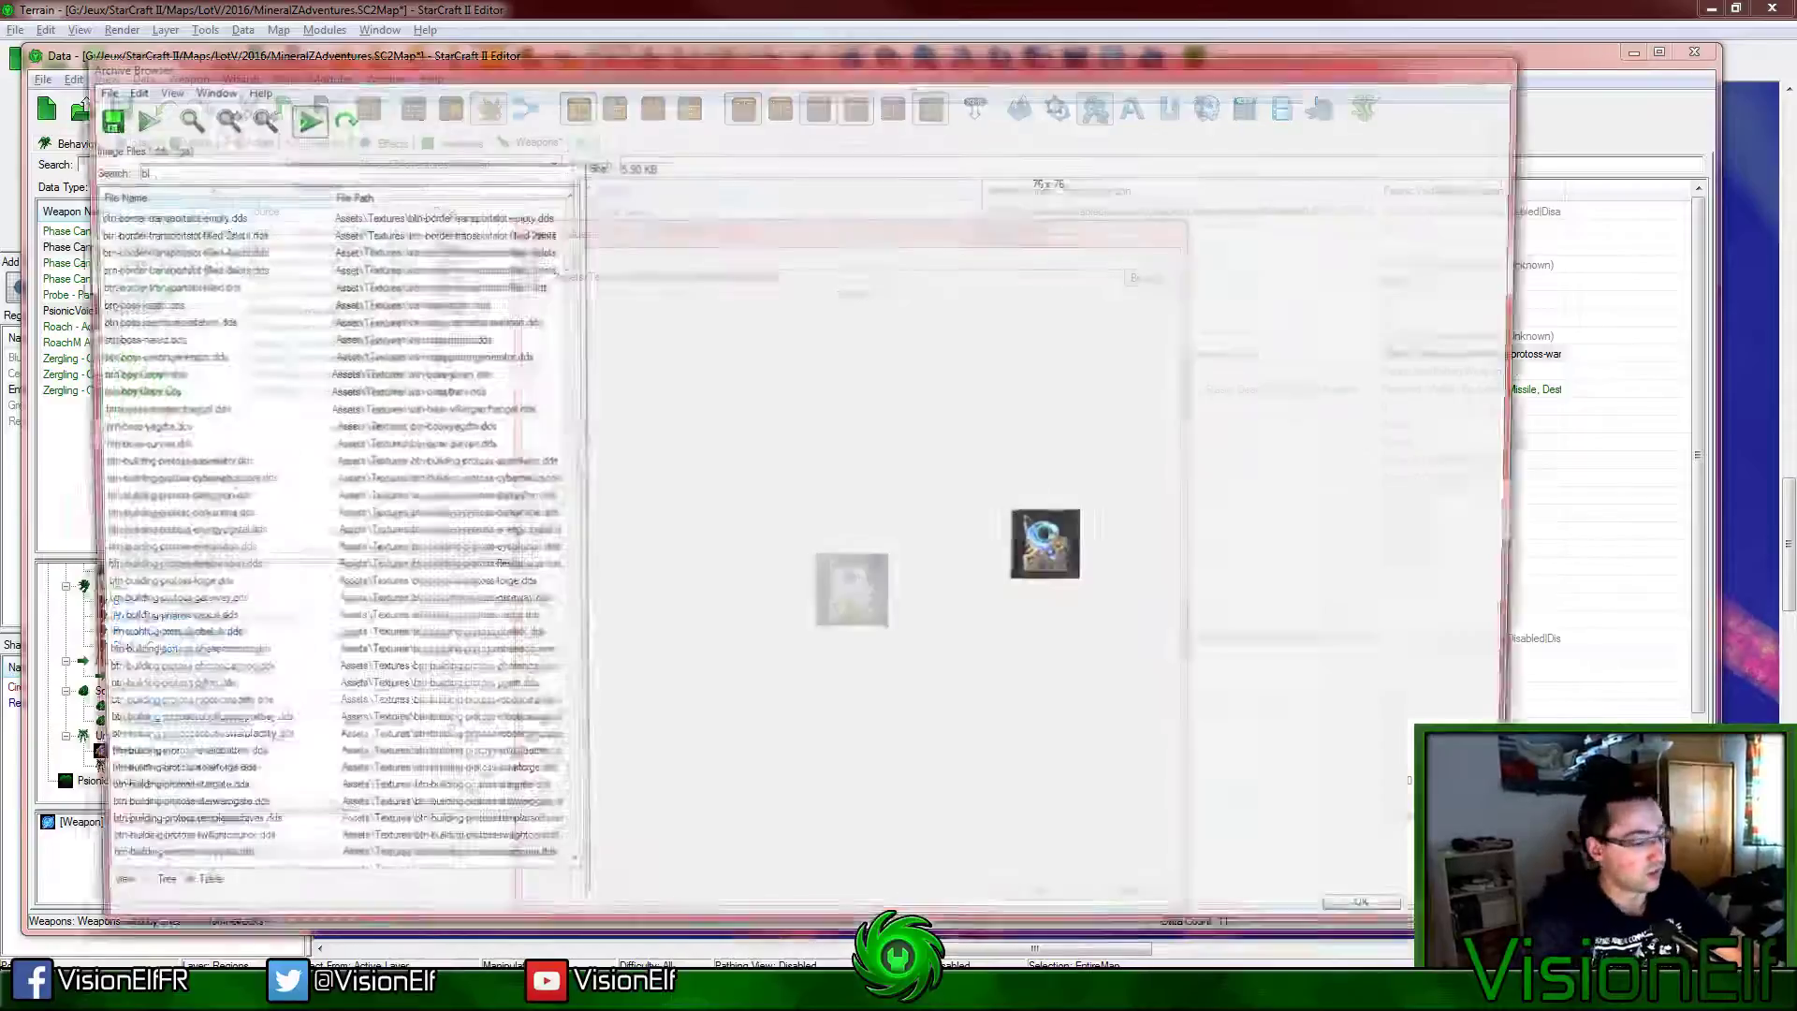
pyautogui.write('ackhole')
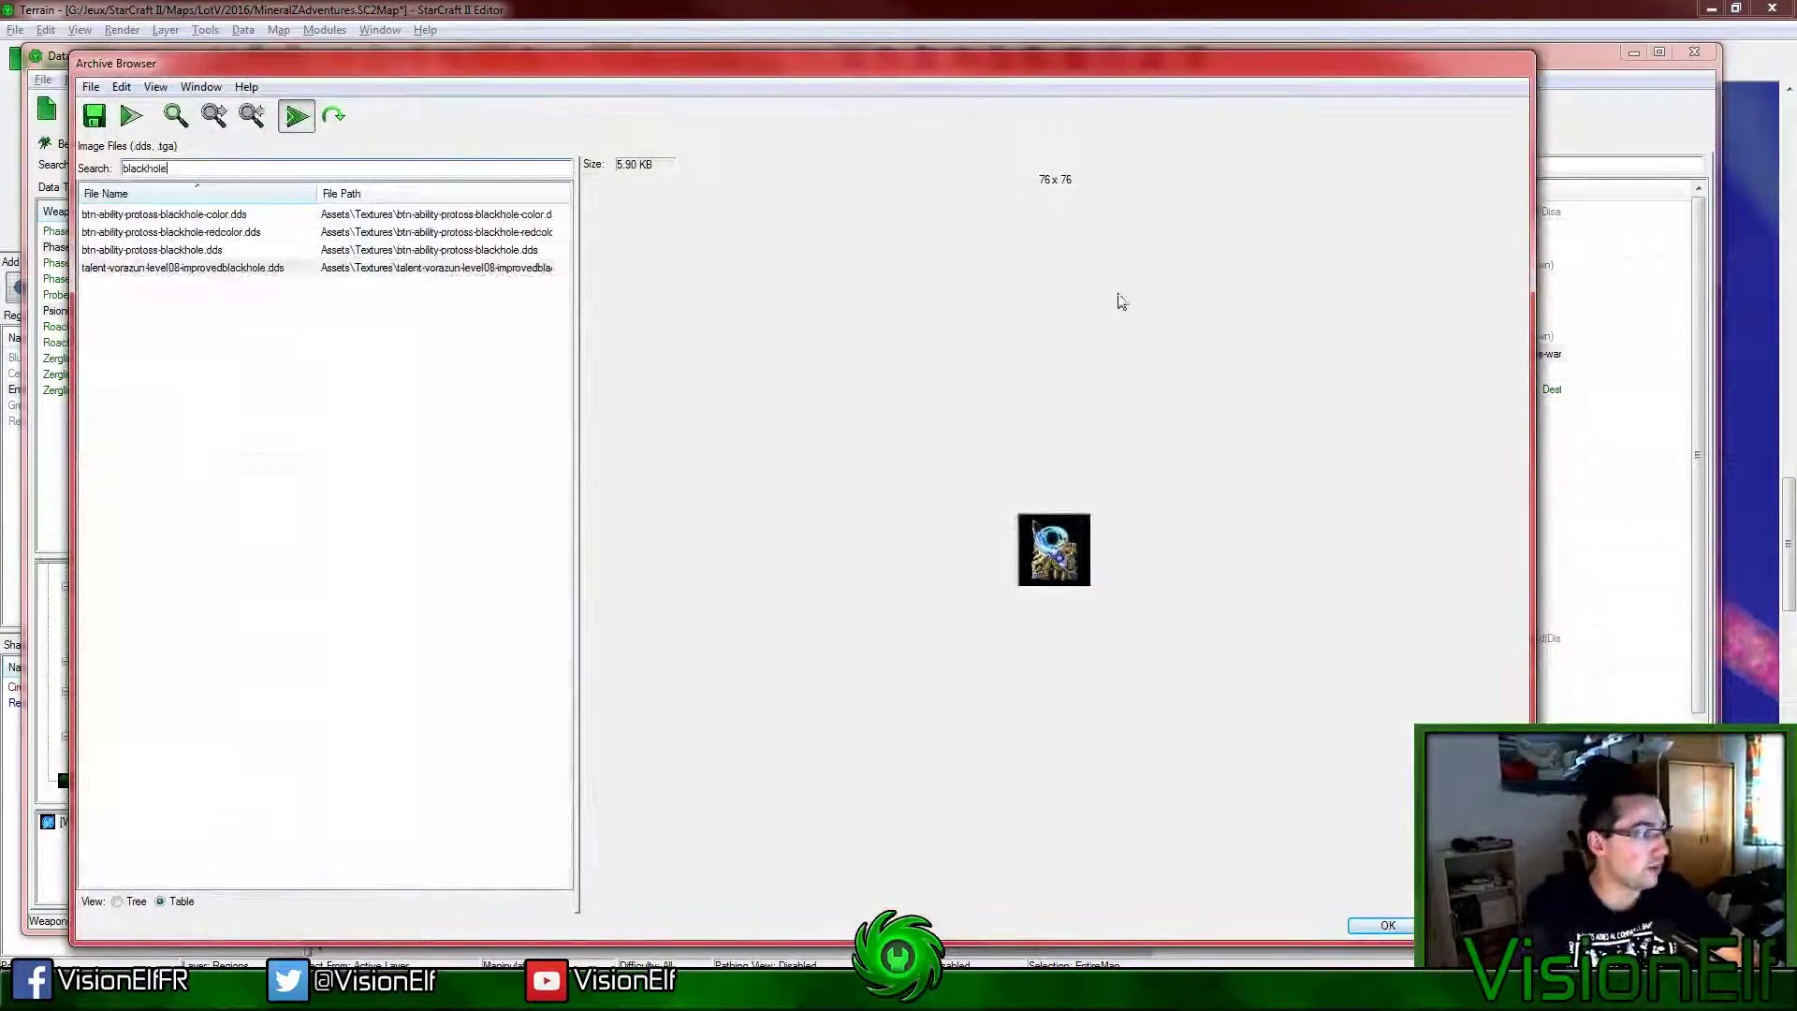
pyautogui.click(246, 230)
pyautogui.click(249, 217)
pyautogui.click(247, 245)
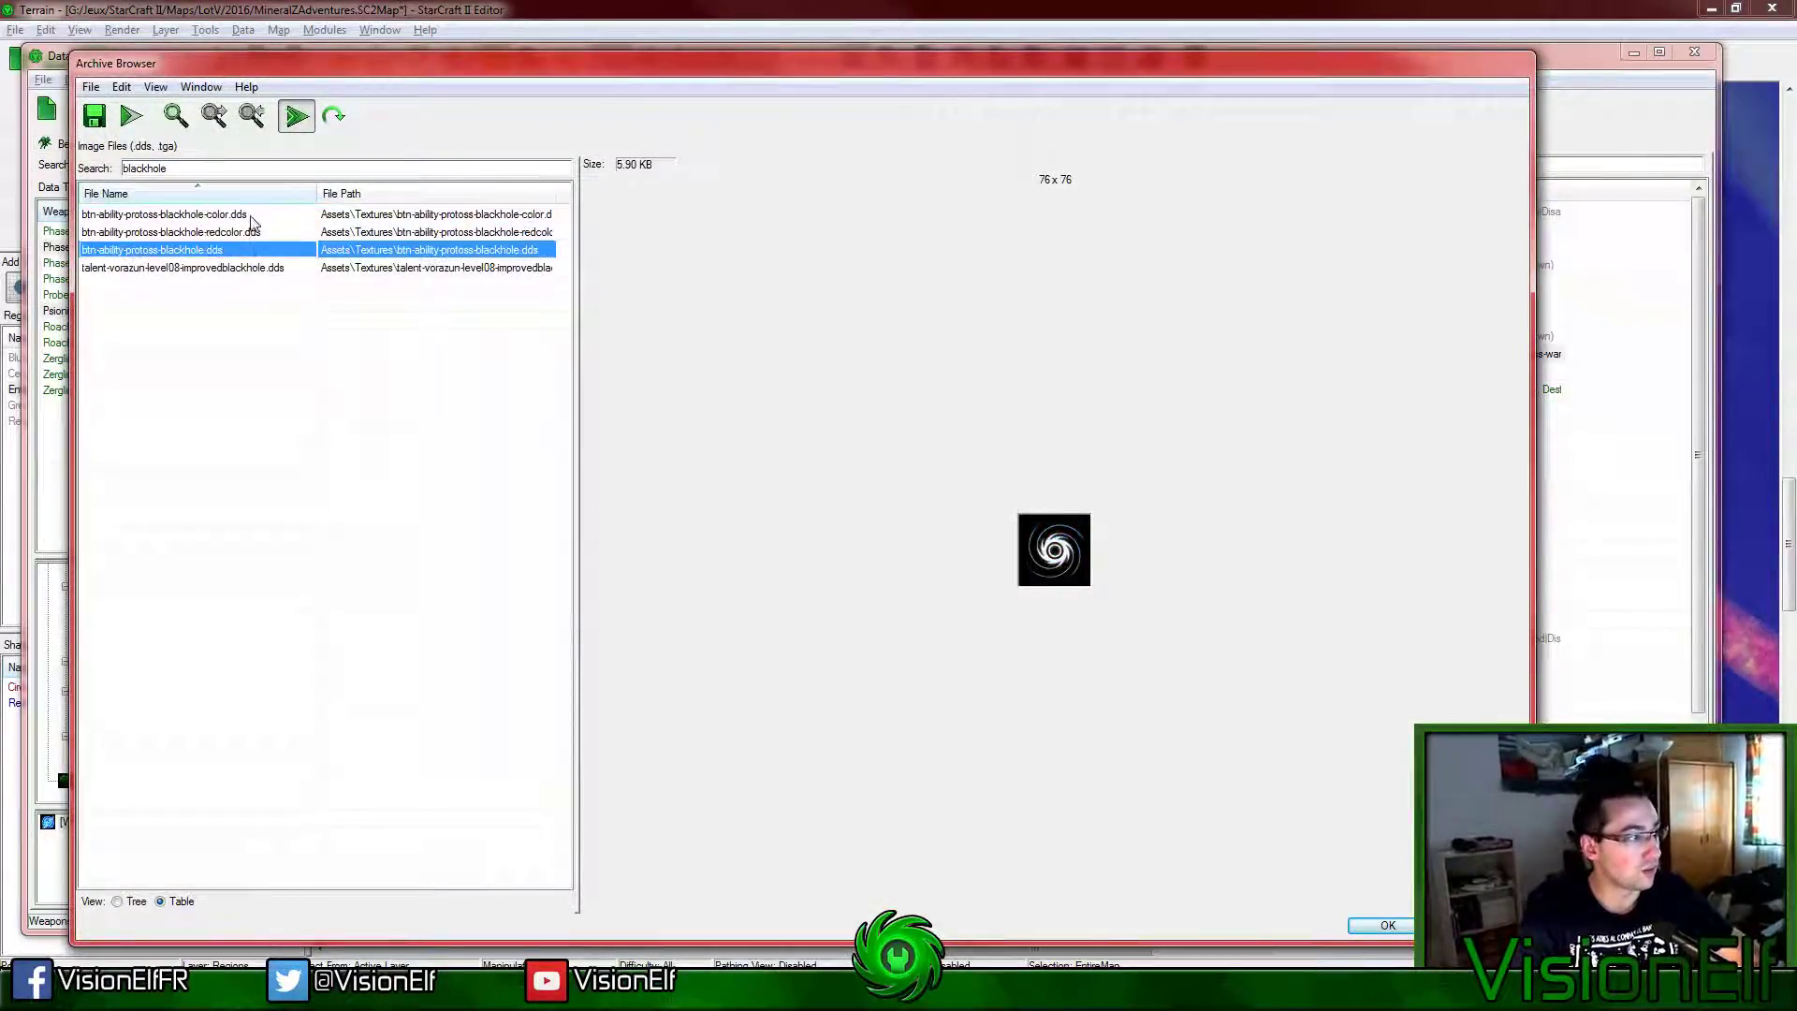
pyautogui.click(250, 215)
pyautogui.click(1388, 925)
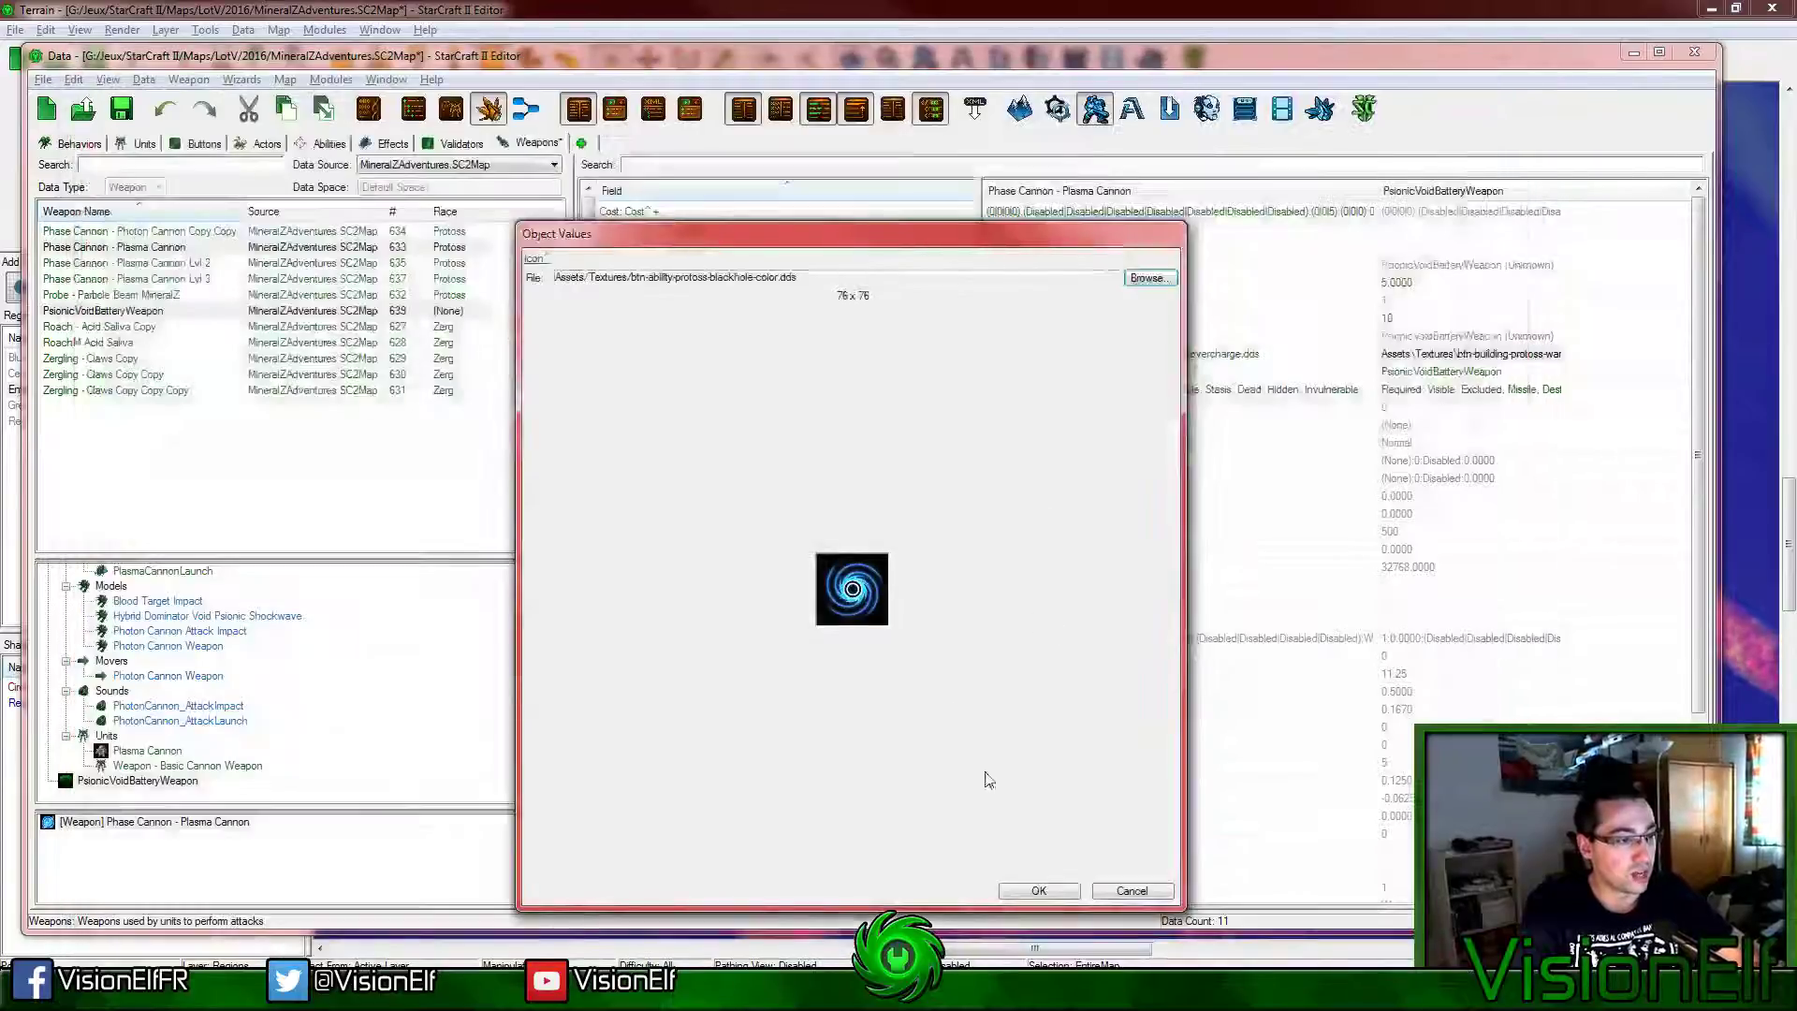
pyautogui.click(1035, 890)
# Step: Set the battery weapon's Range Slop to 0
pyautogui.click(1423, 478)
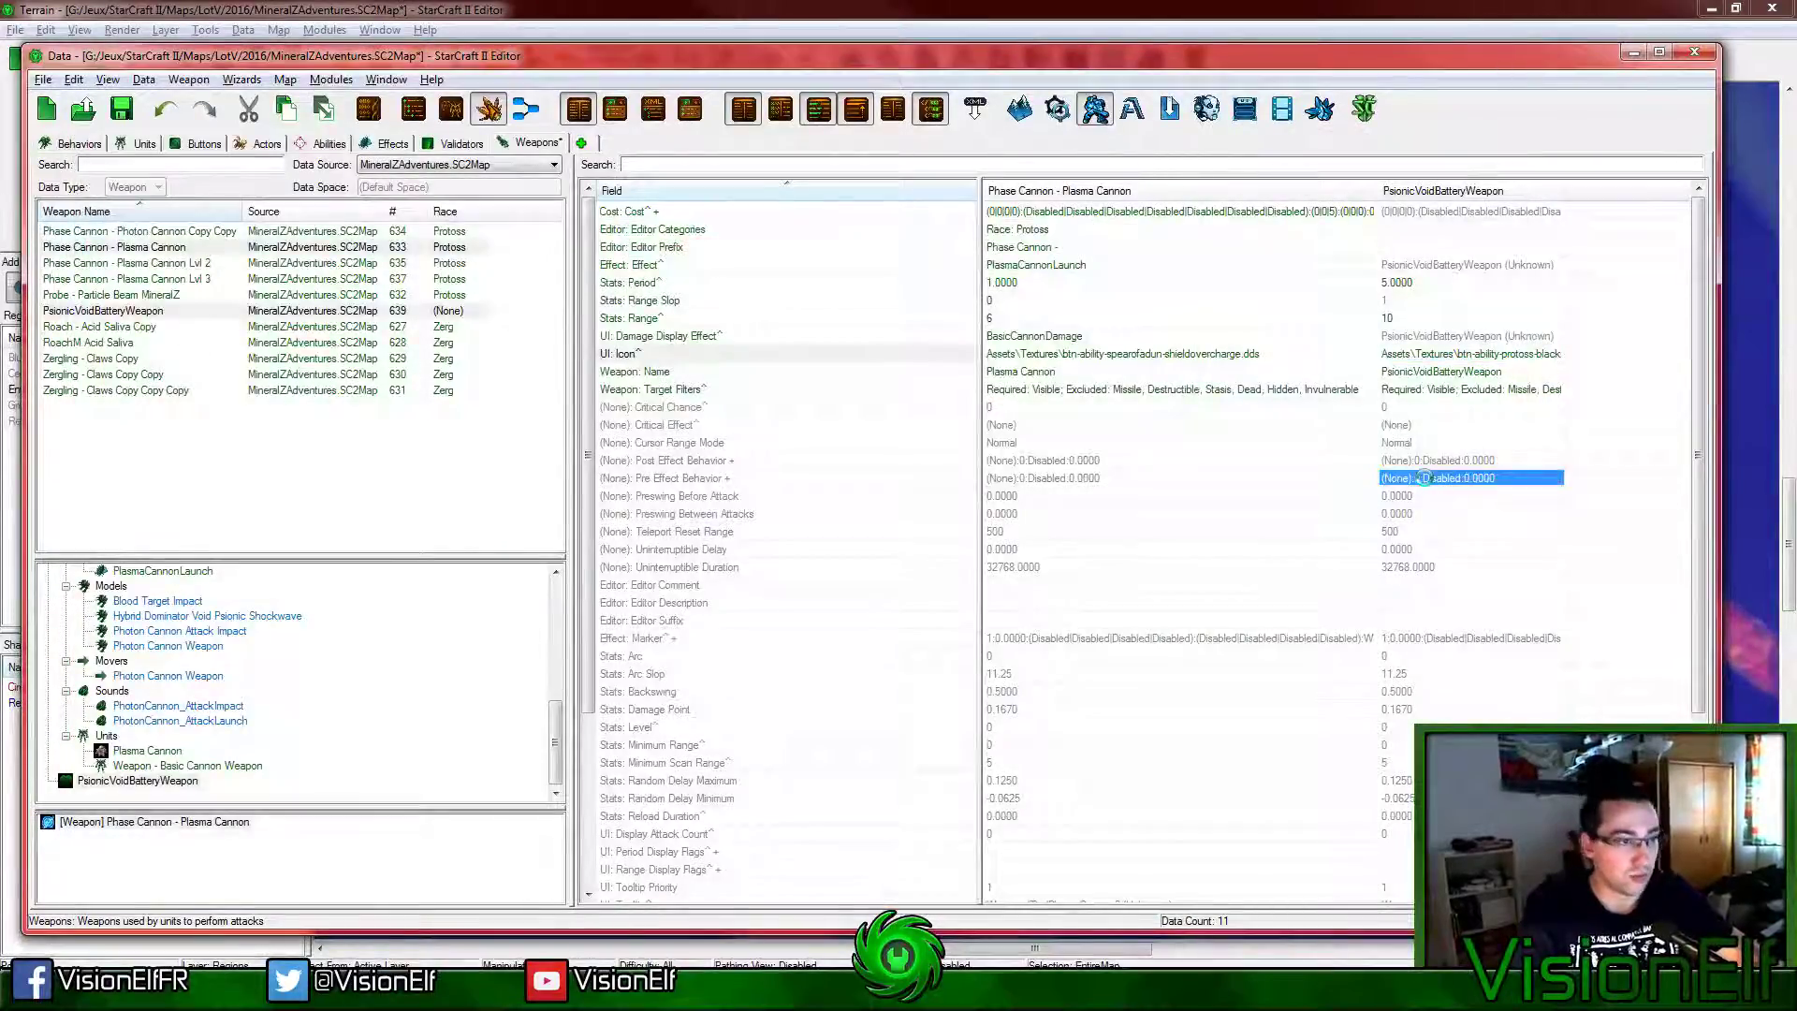
pyautogui.click(1429, 302)
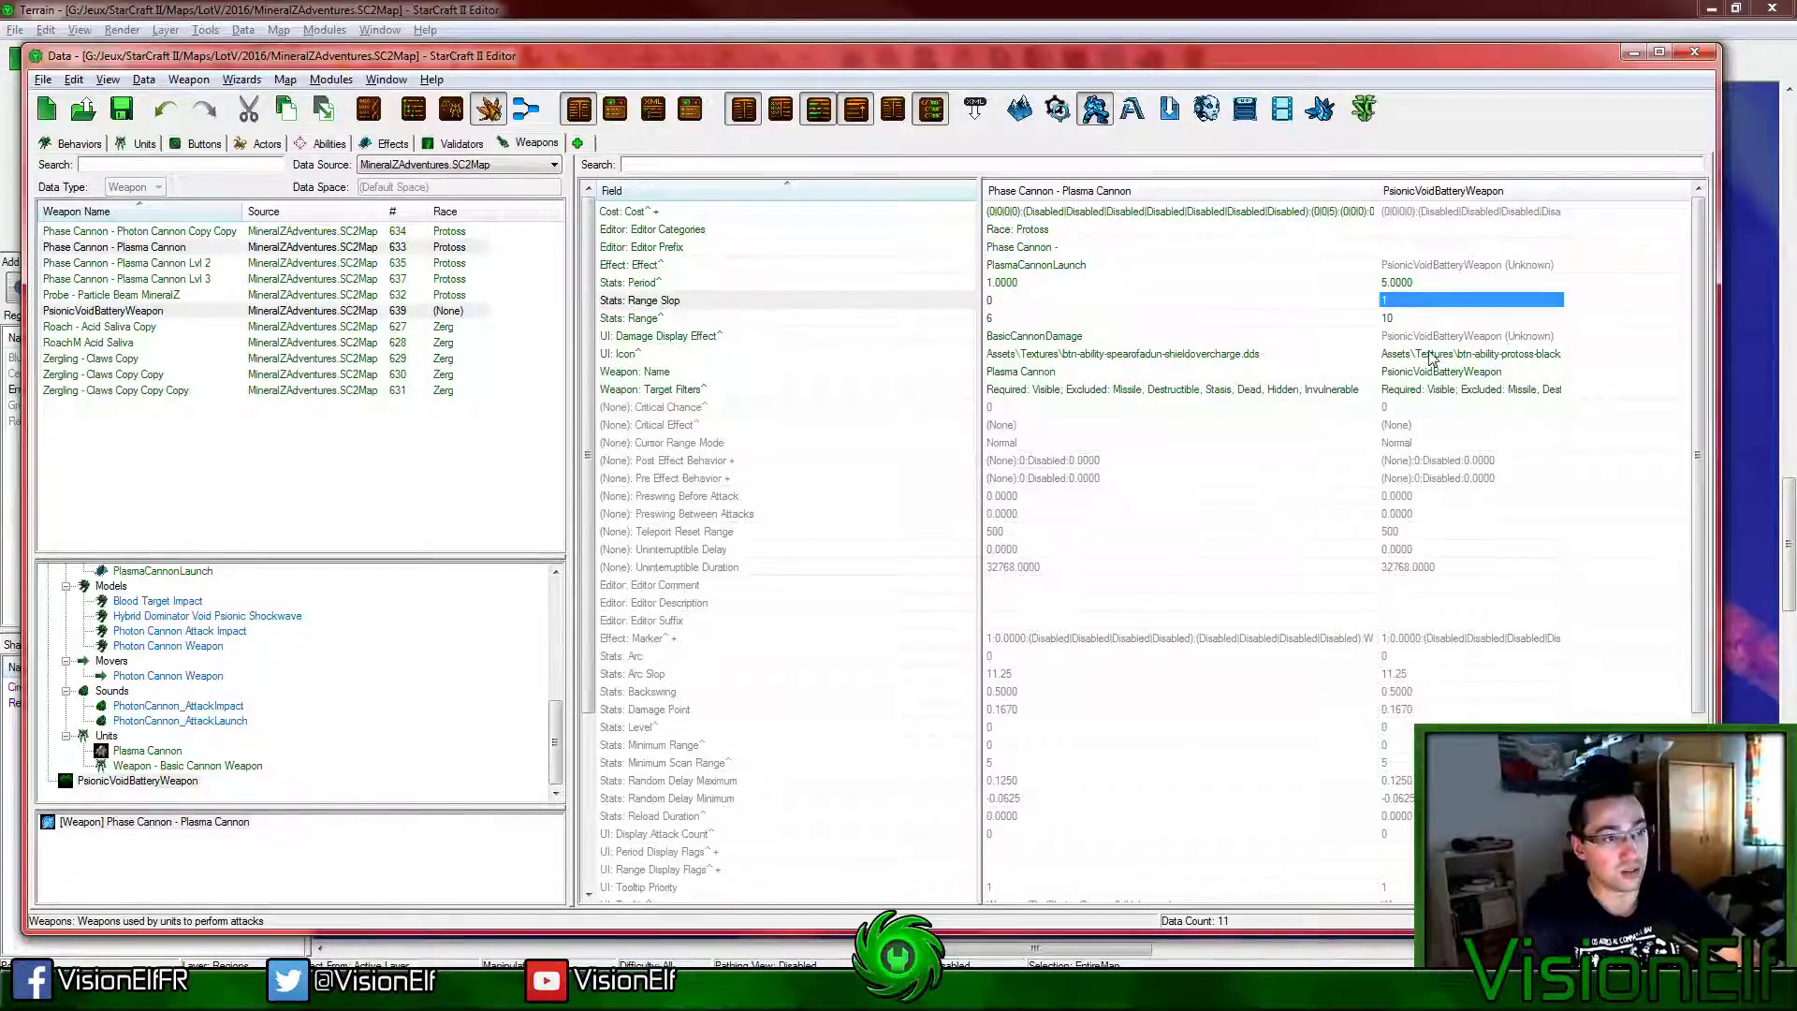
pyautogui.press('Return')
pyautogui.write('0')
pyautogui.press('Return')
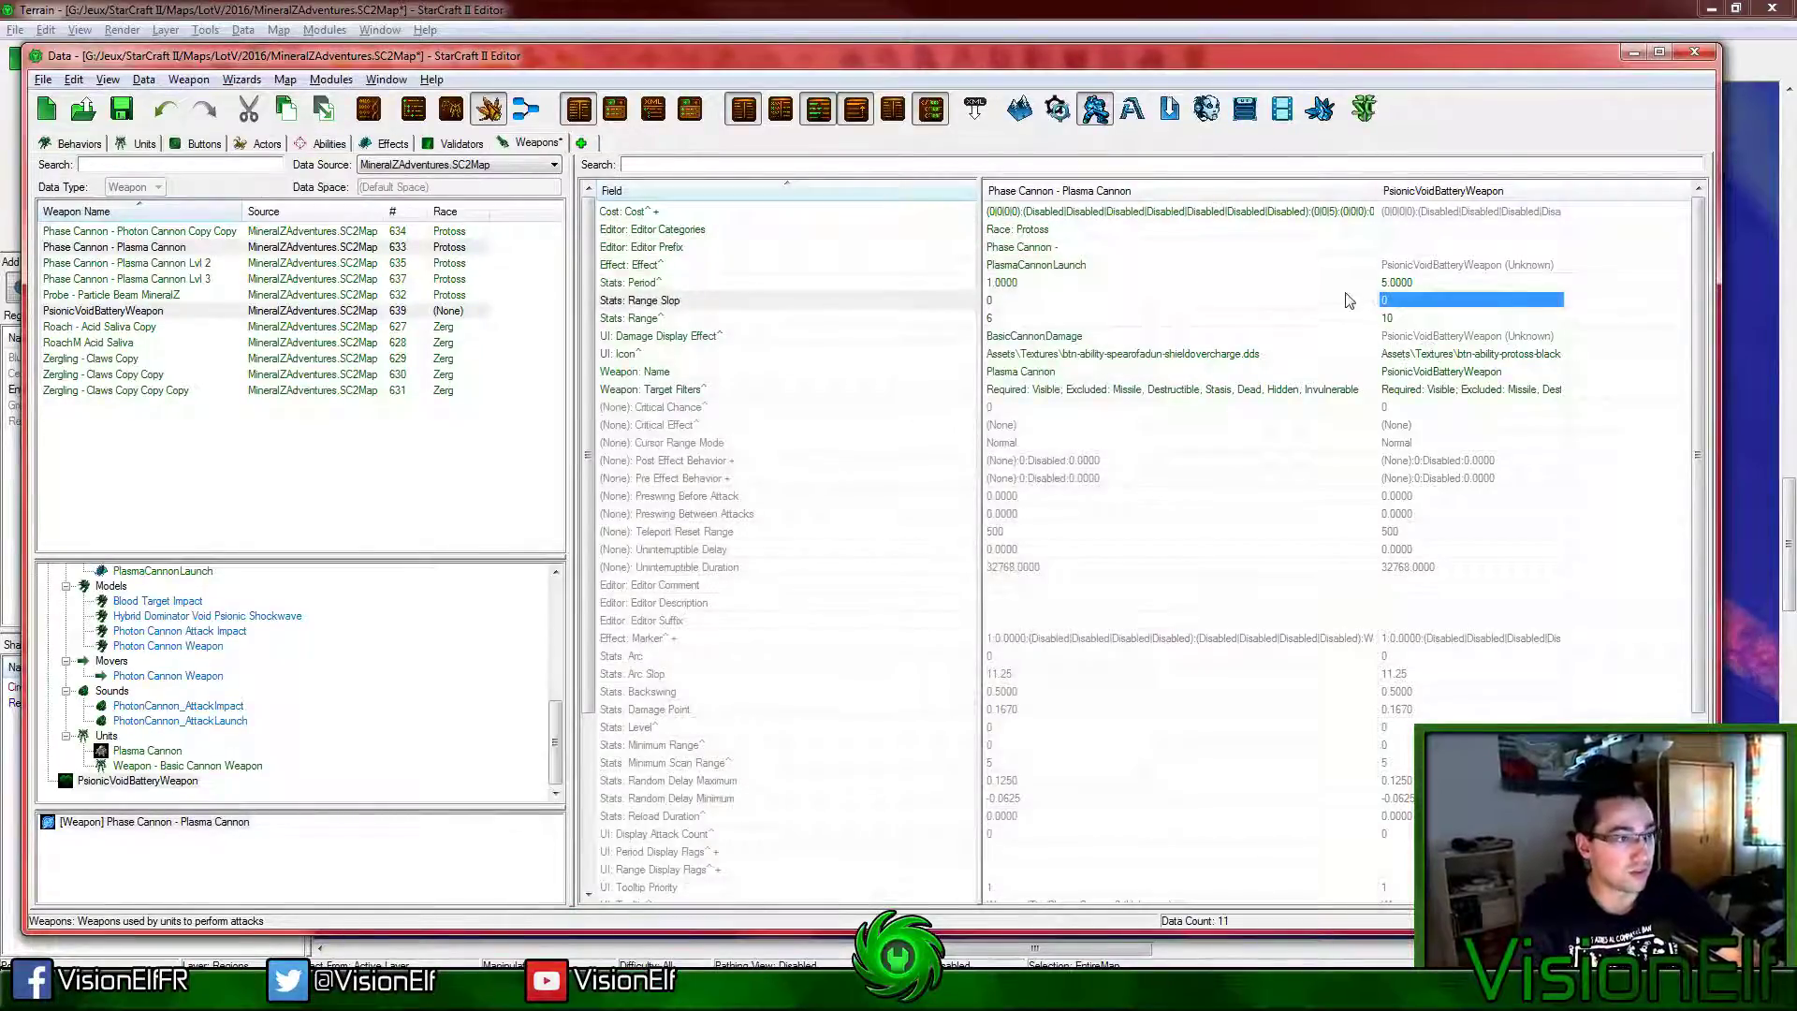
# Step: Review the weapon's Cost settings, including the Energy vital cost and cooldown
pyautogui.click(1460, 266)
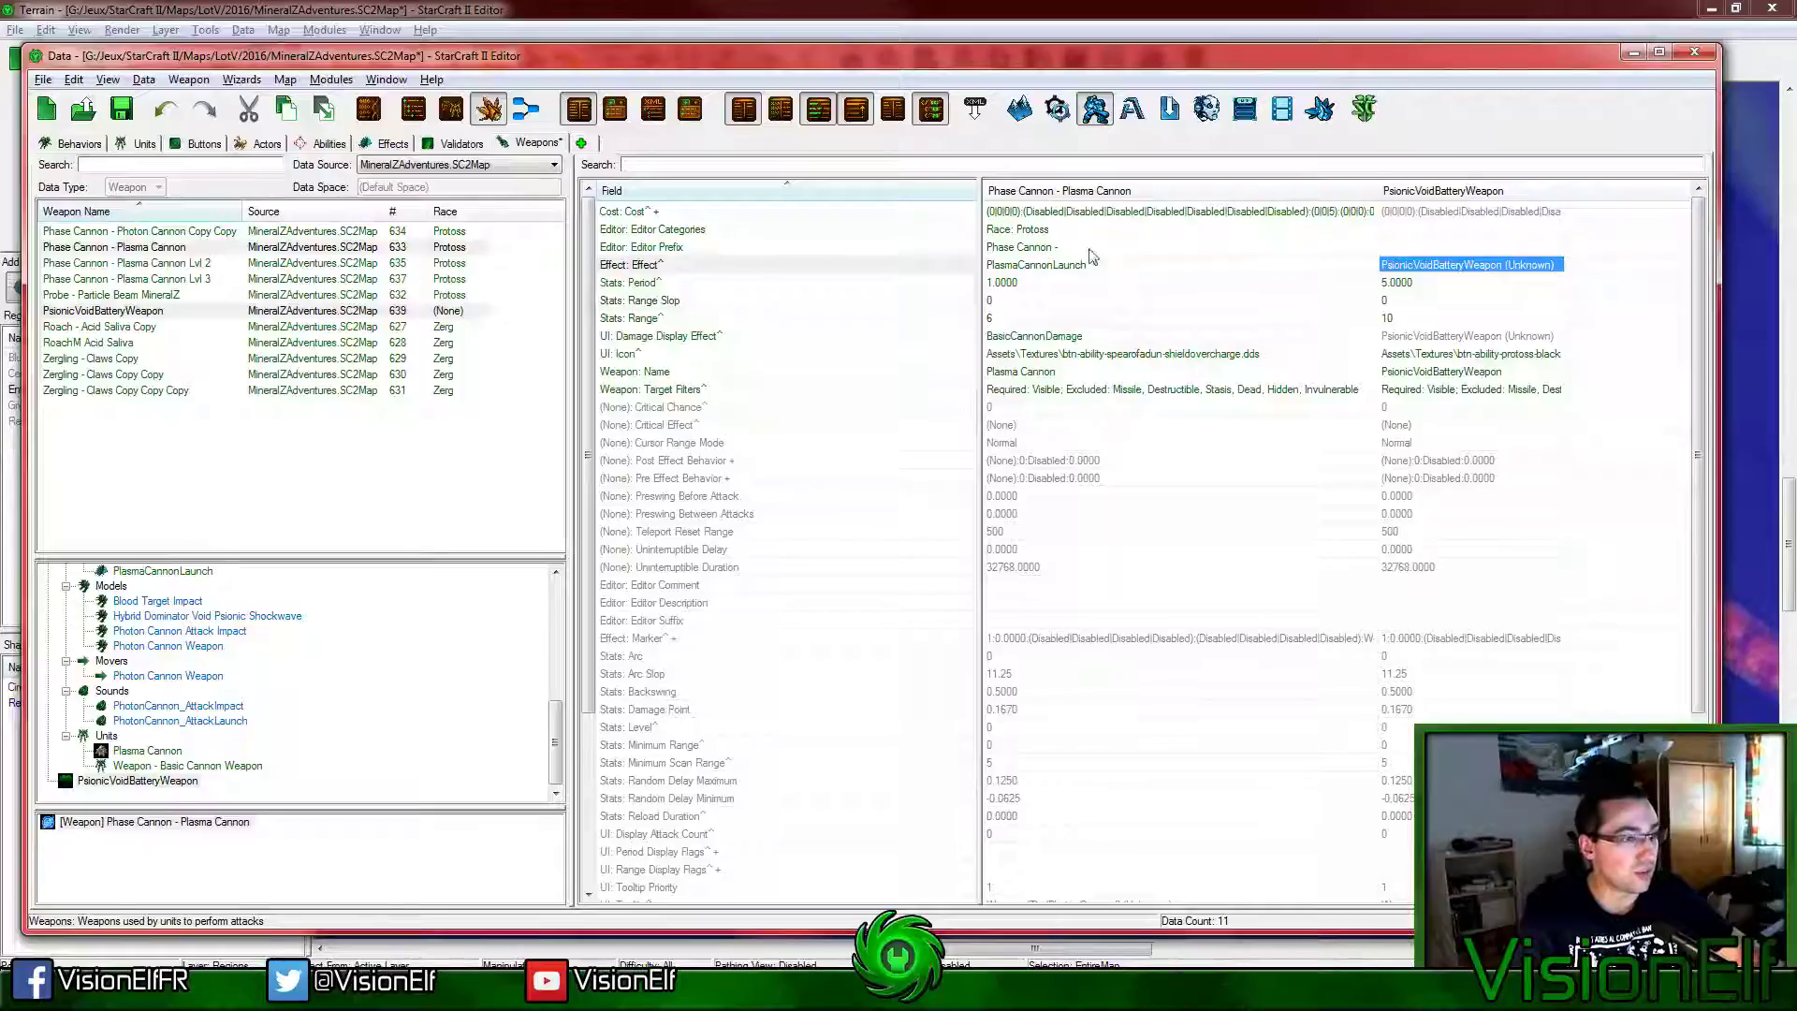
pyautogui.click(1441, 249)
pyautogui.click(1439, 233)
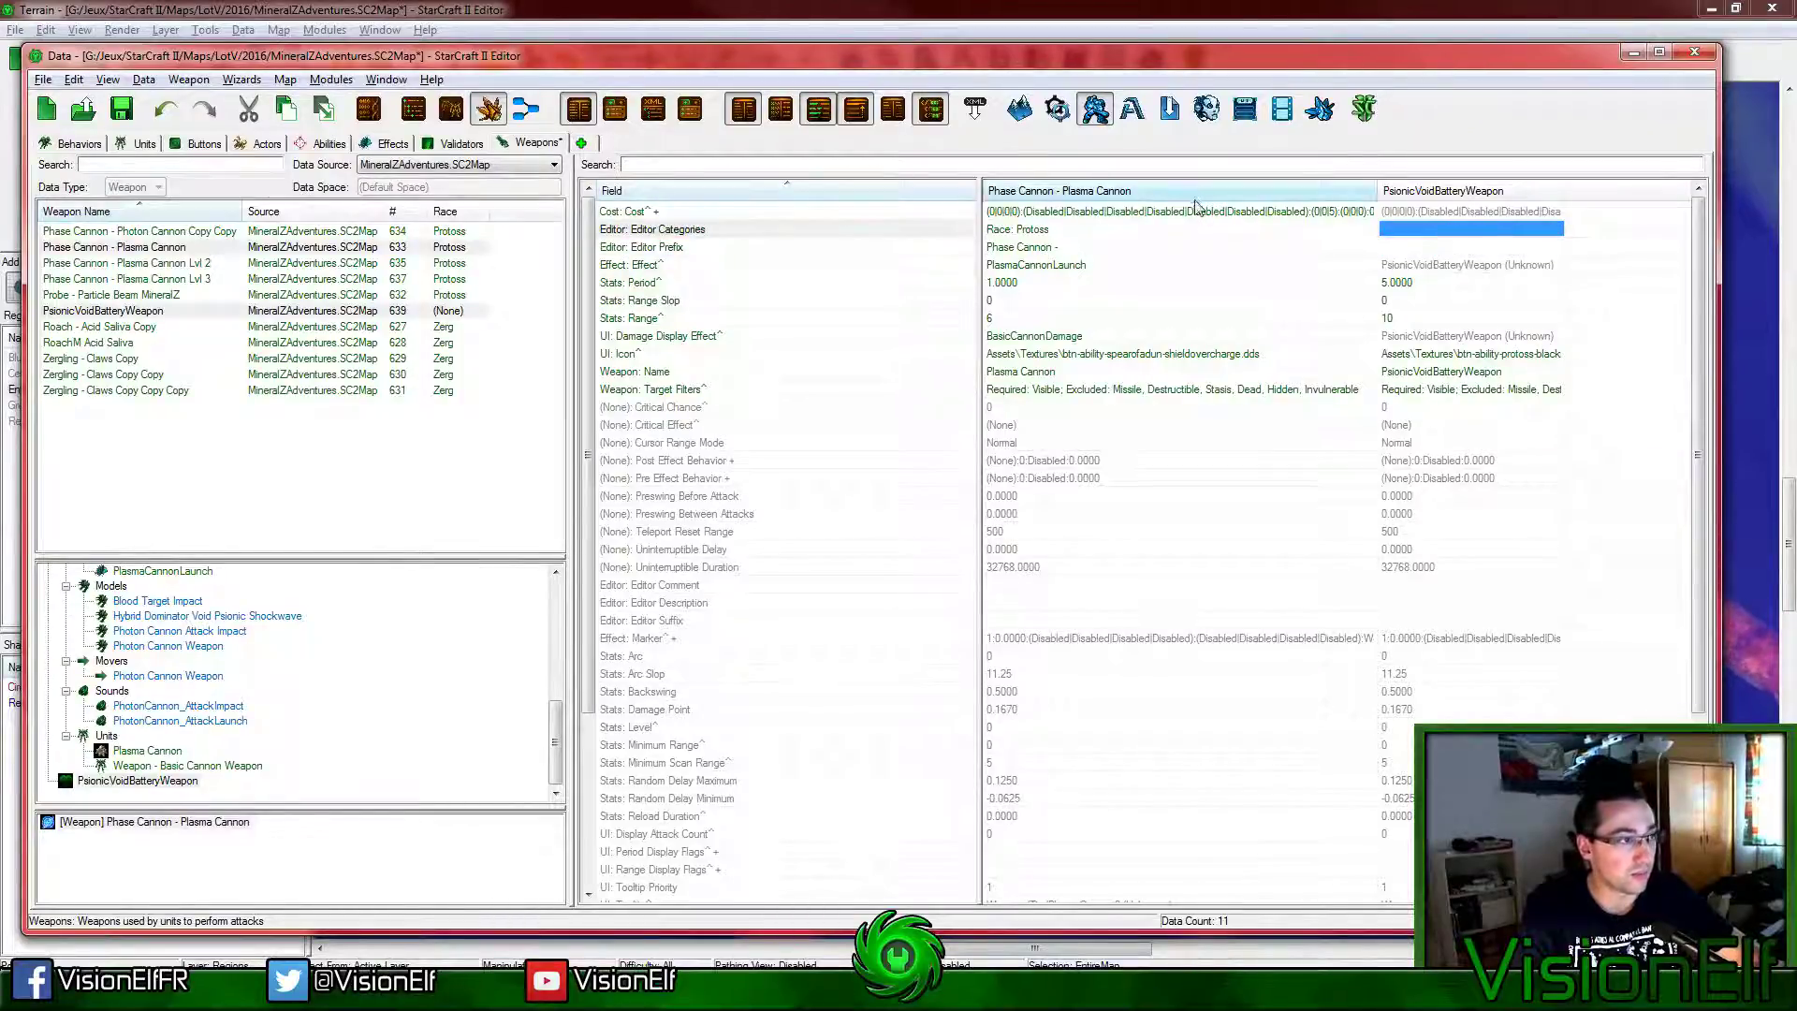
pyautogui.click(1434, 214)
pyautogui.doubleClick(1432, 215)
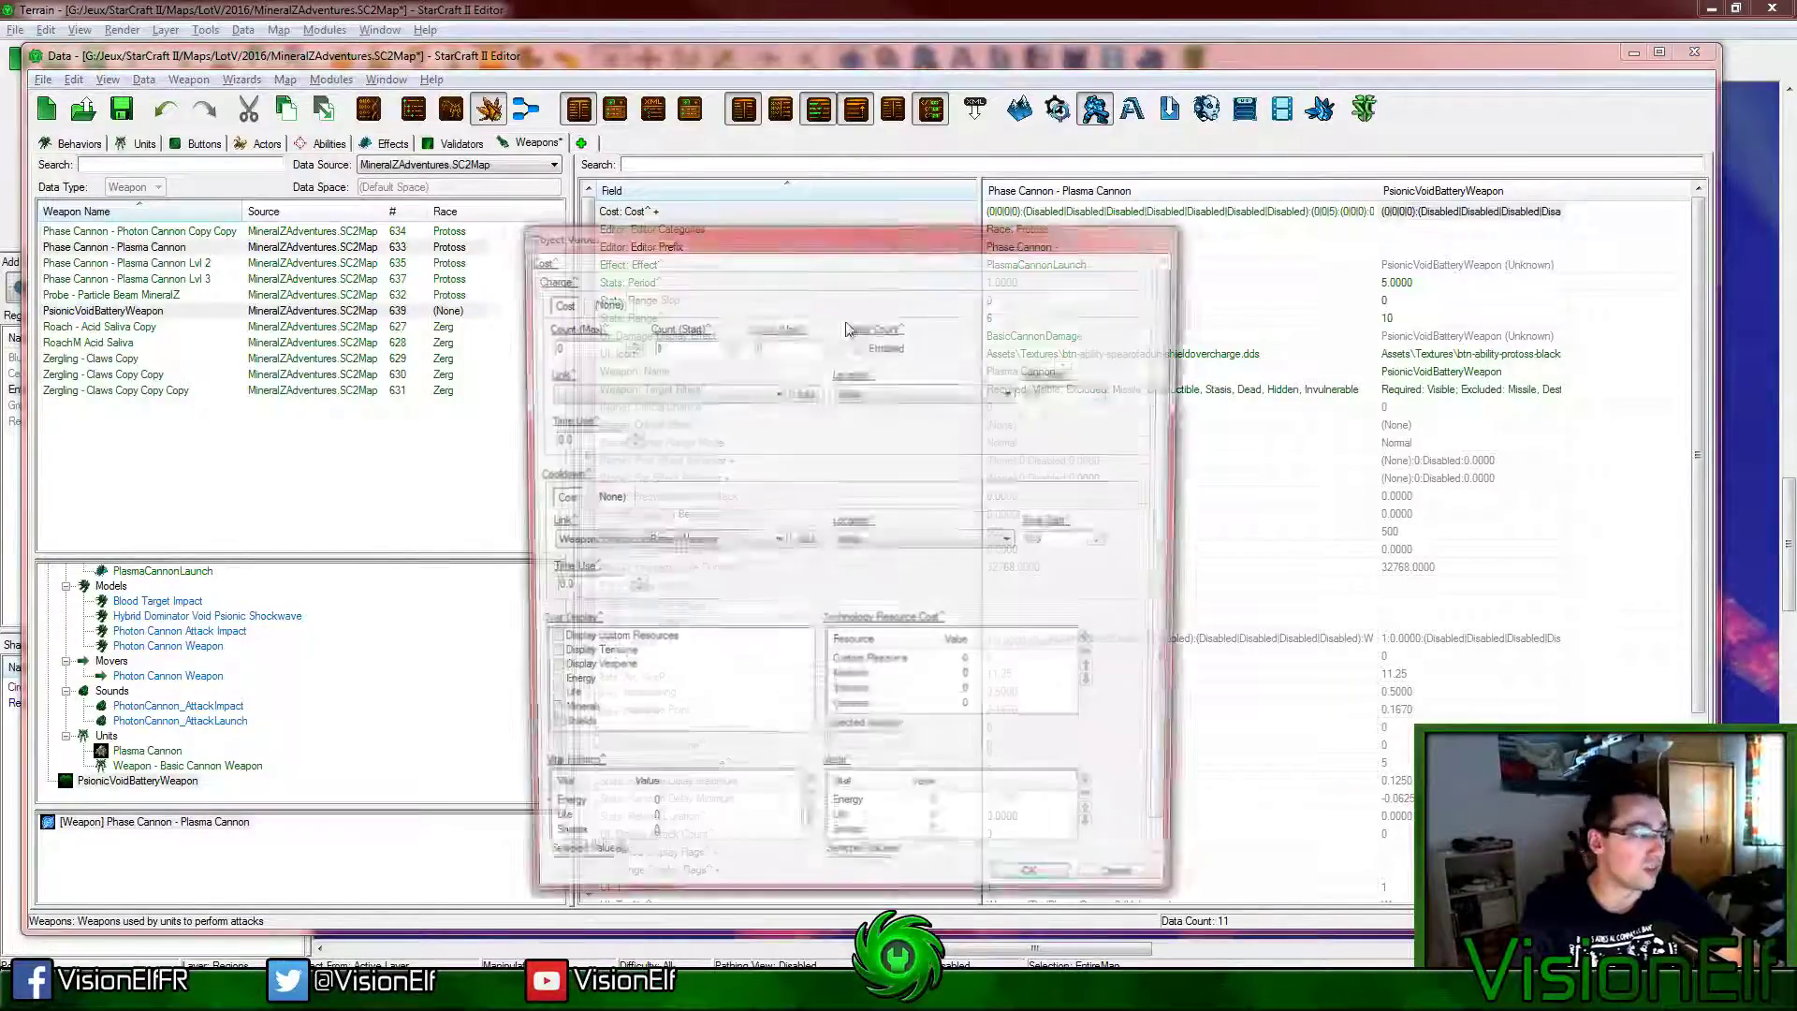
pyautogui.scroll(-1, 905, 844)
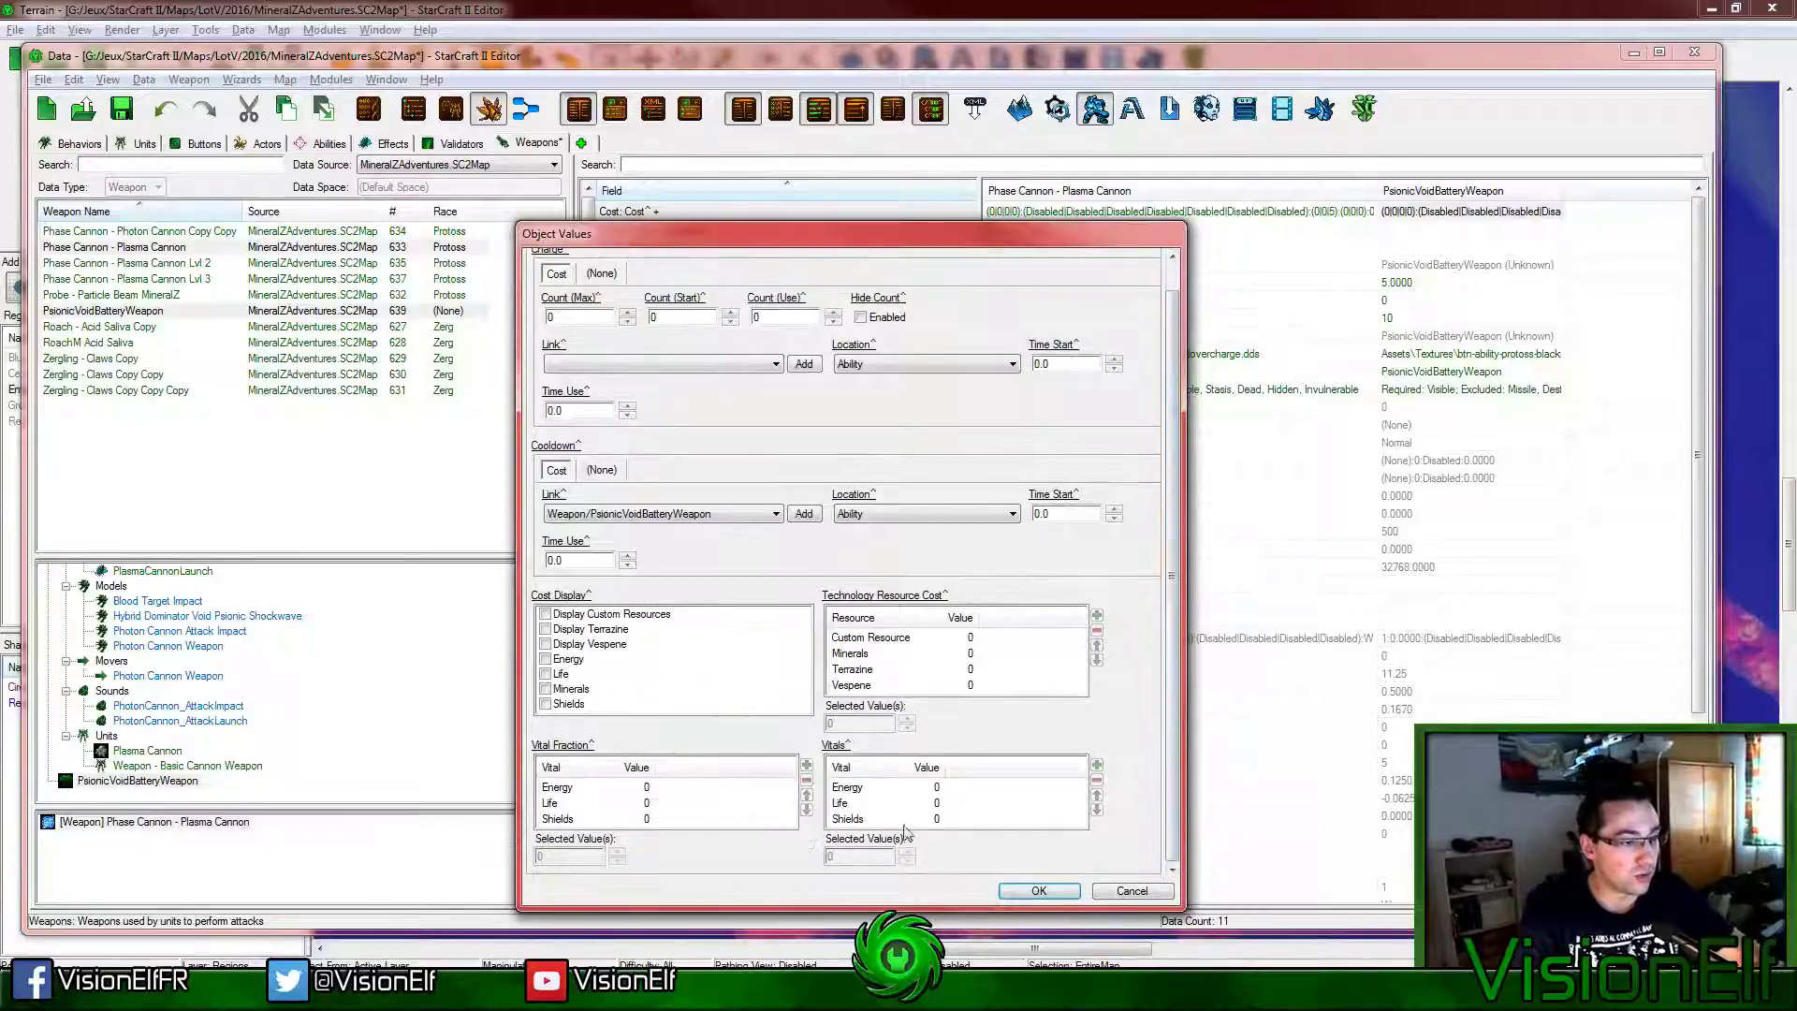
pyautogui.click(905, 805)
pyautogui.click(847, 789)
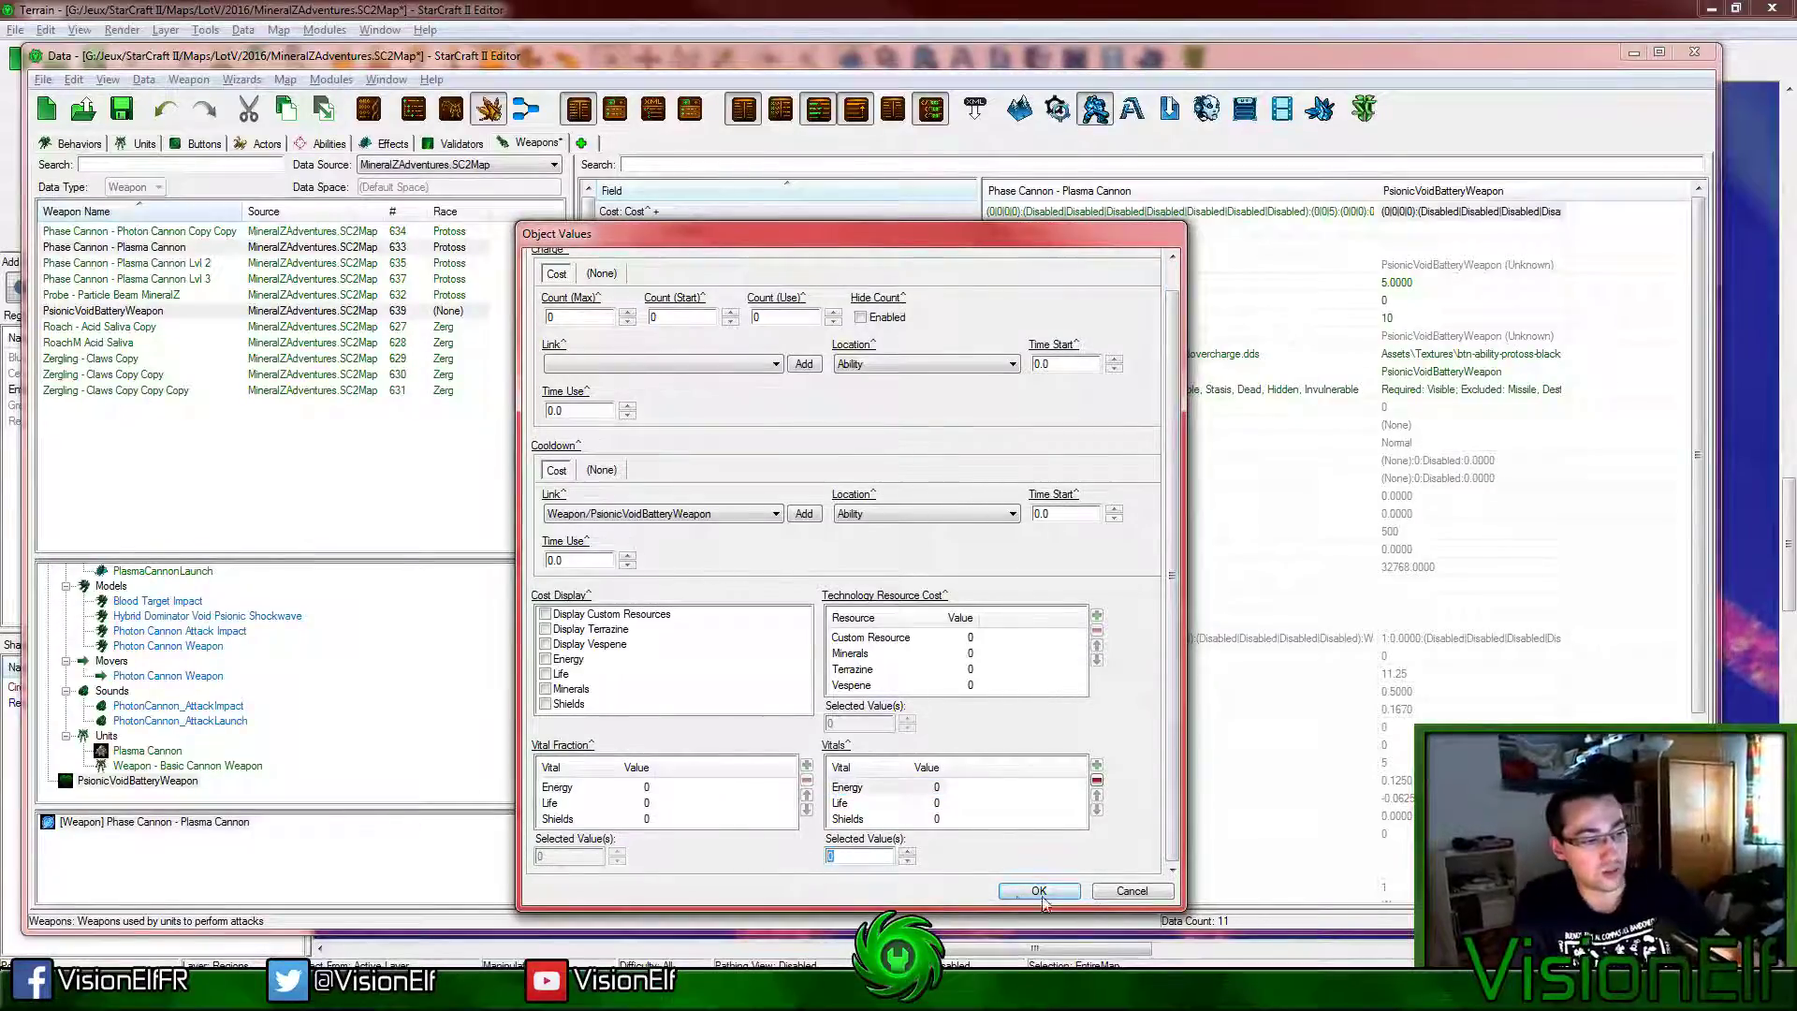
pyautogui.click(1039, 890)
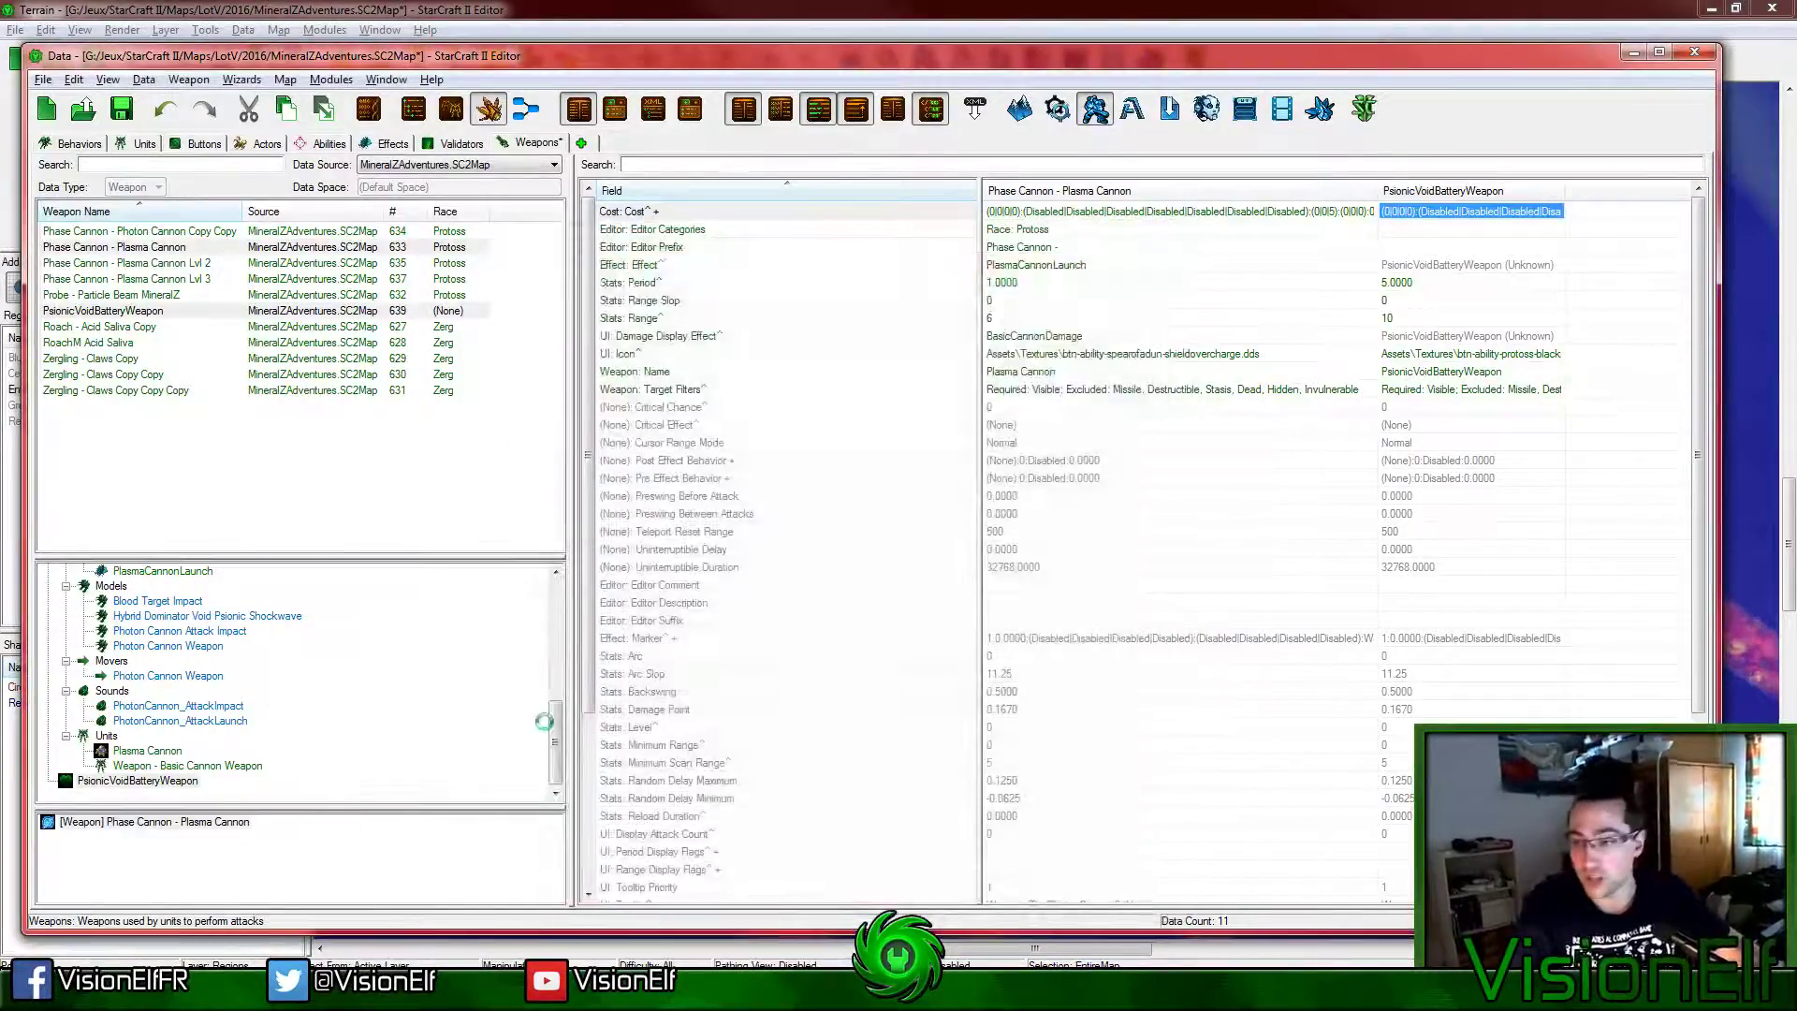
# Step: Reselect PsionicVoidBatteryWeapon, recheck its cost settings, and switch to unit data
pyautogui.moveTo(555, 723); pyautogui.dragTo(558, 586)
pyautogui.click(175, 575)
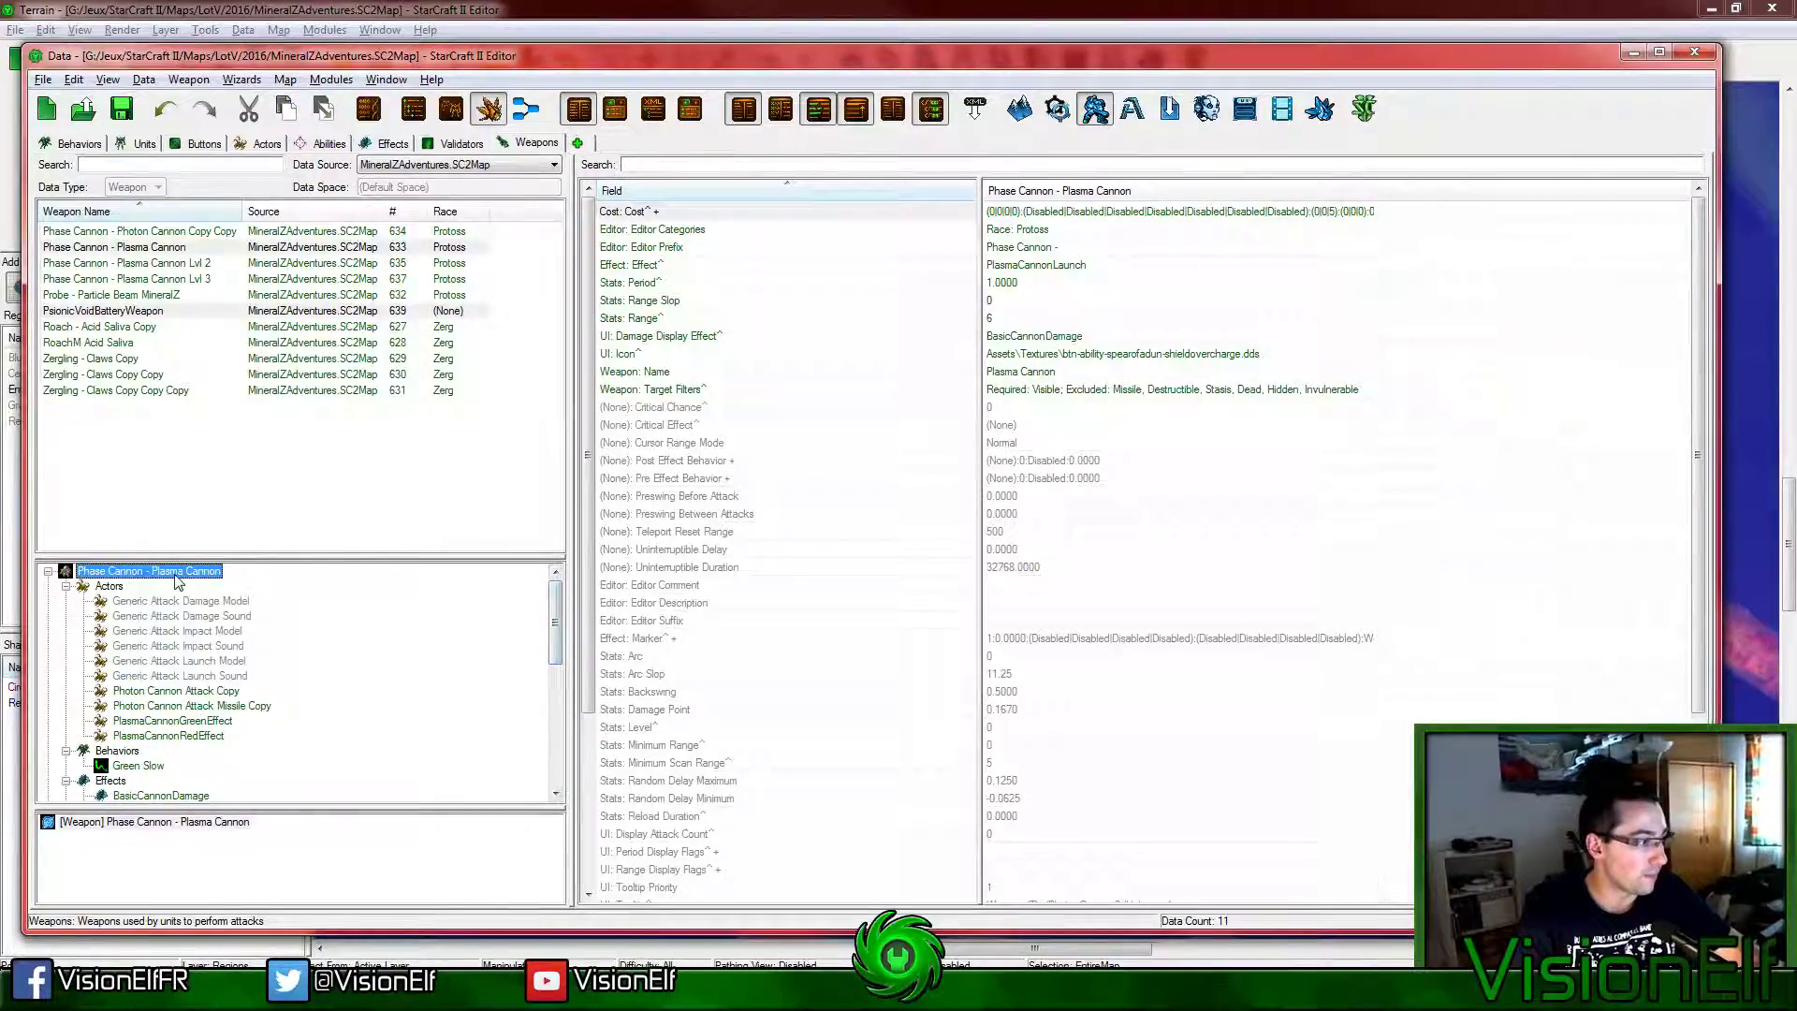
pyautogui.click(156, 313)
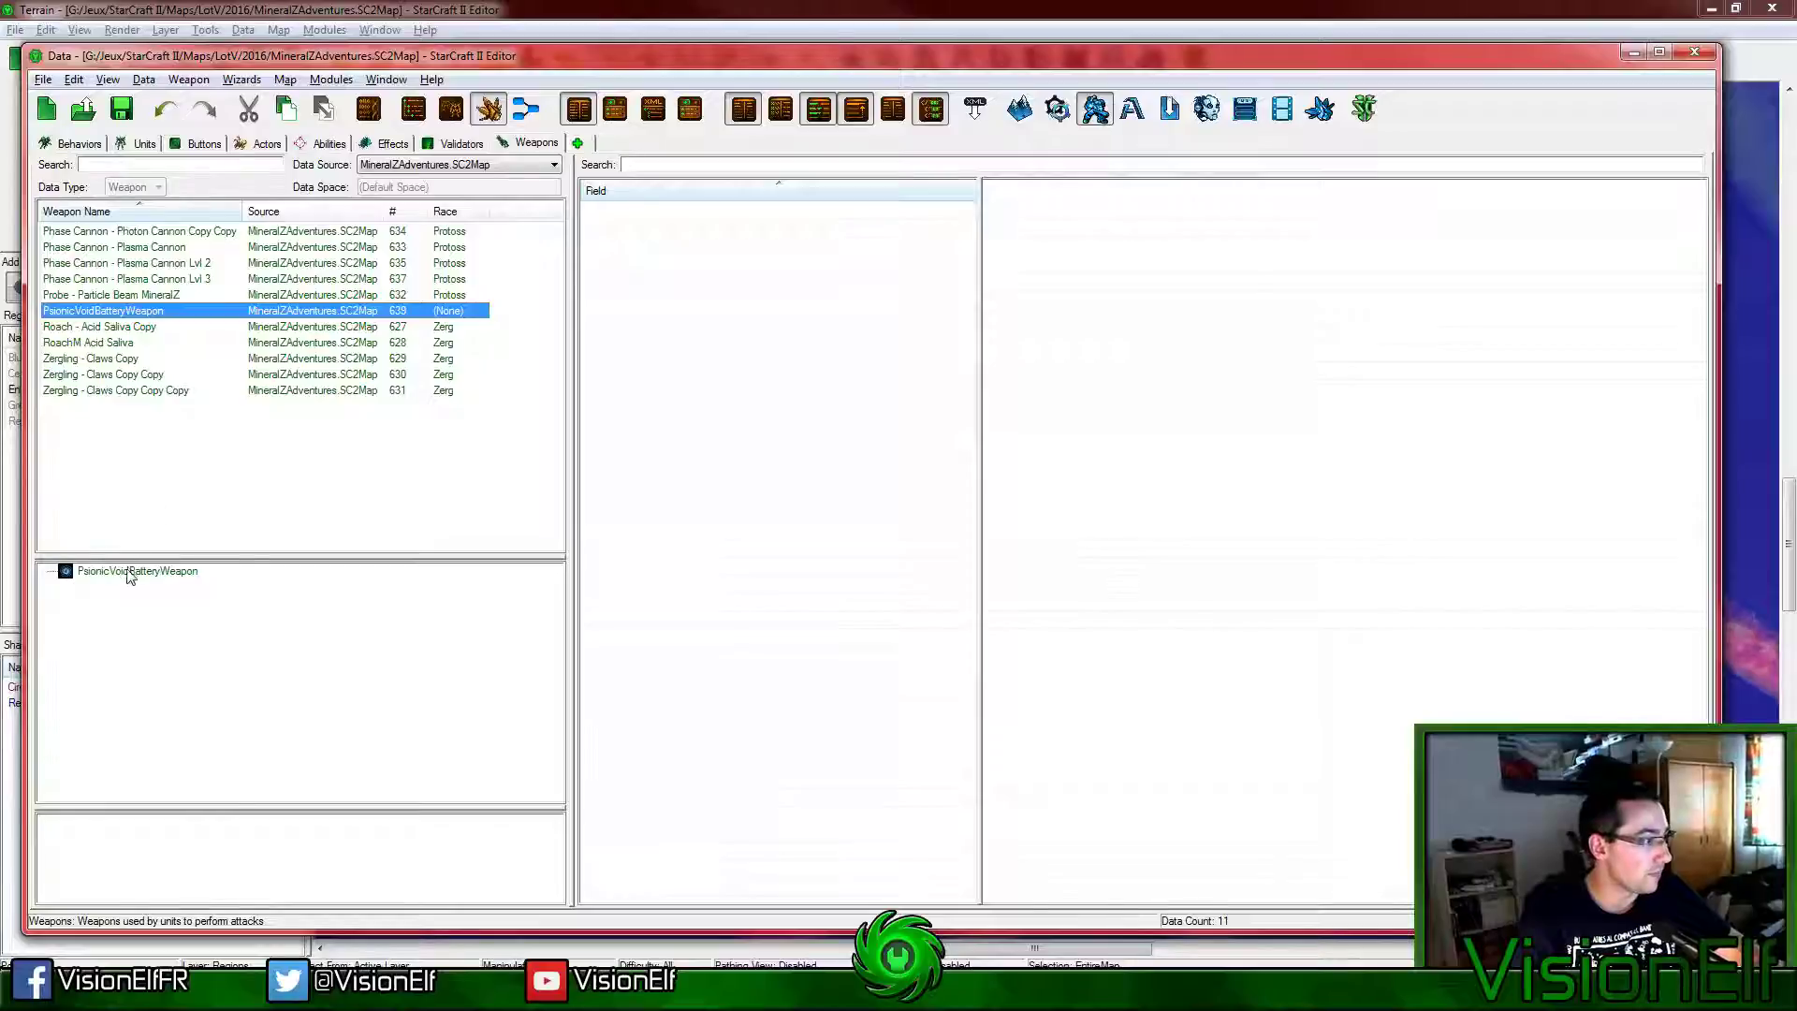
pyautogui.click(1075, 392)
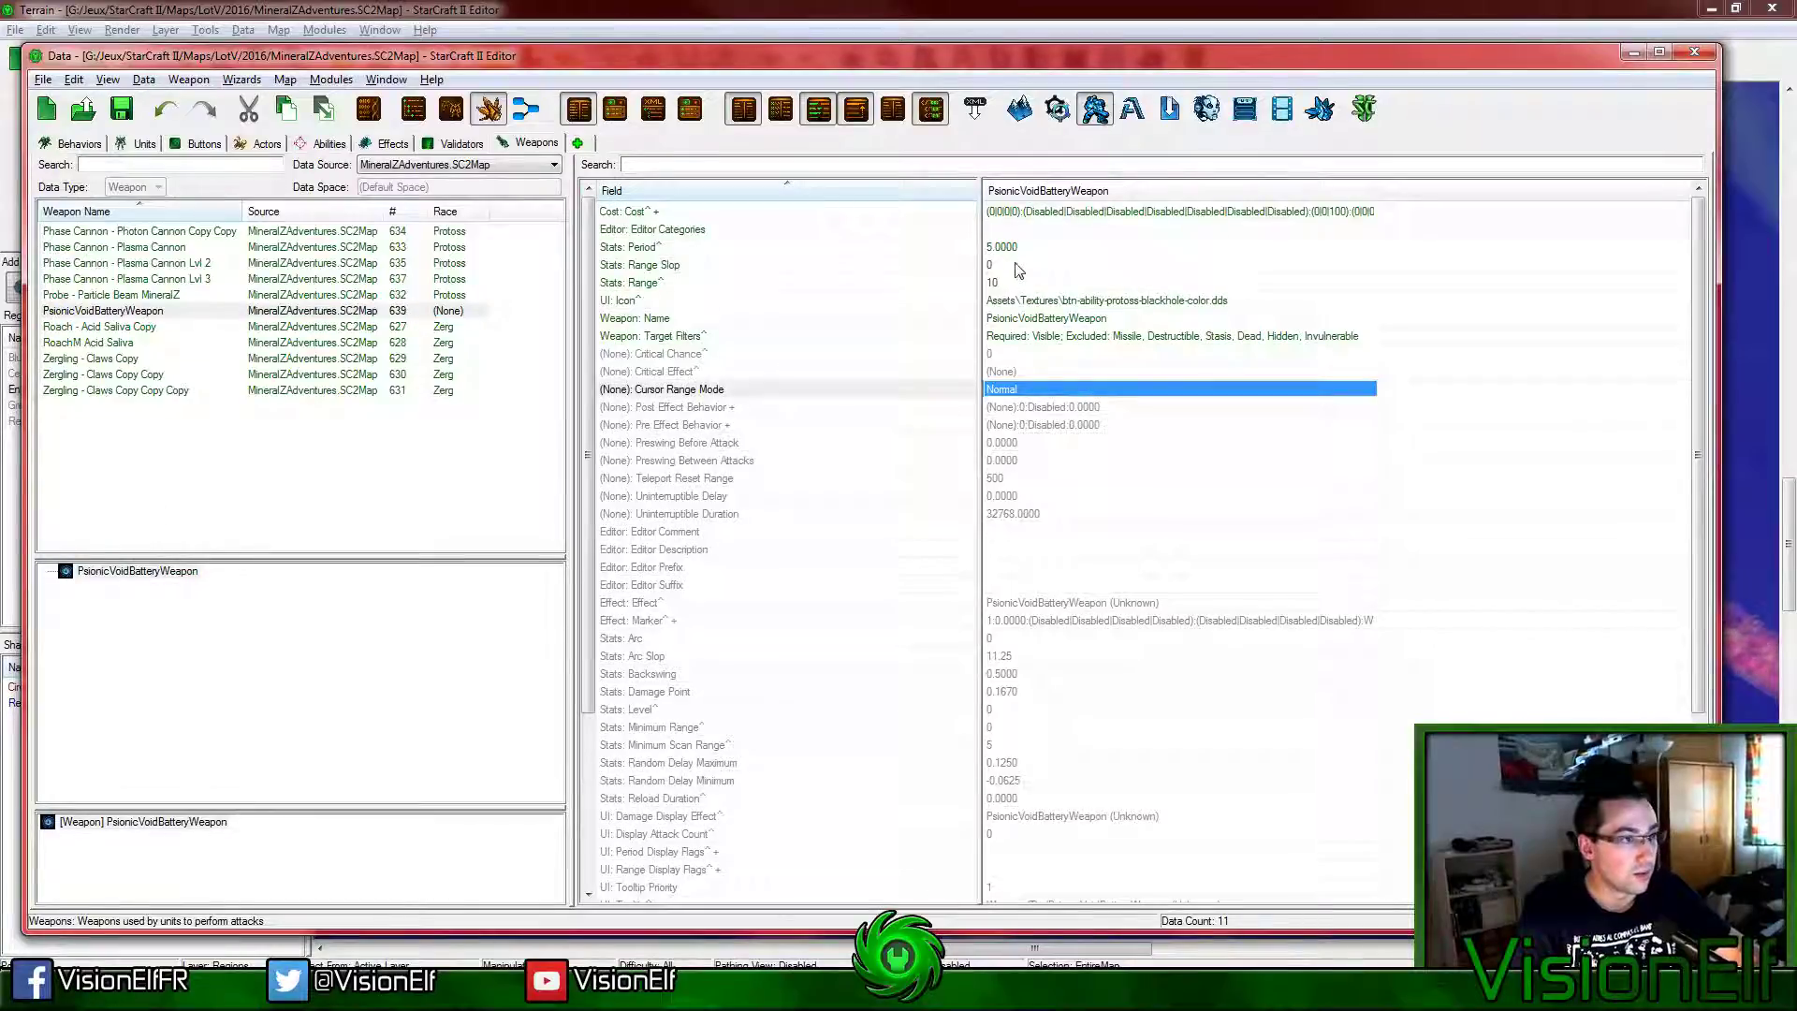
pyautogui.doubleClick(1048, 213)
pyautogui.press('Escape')
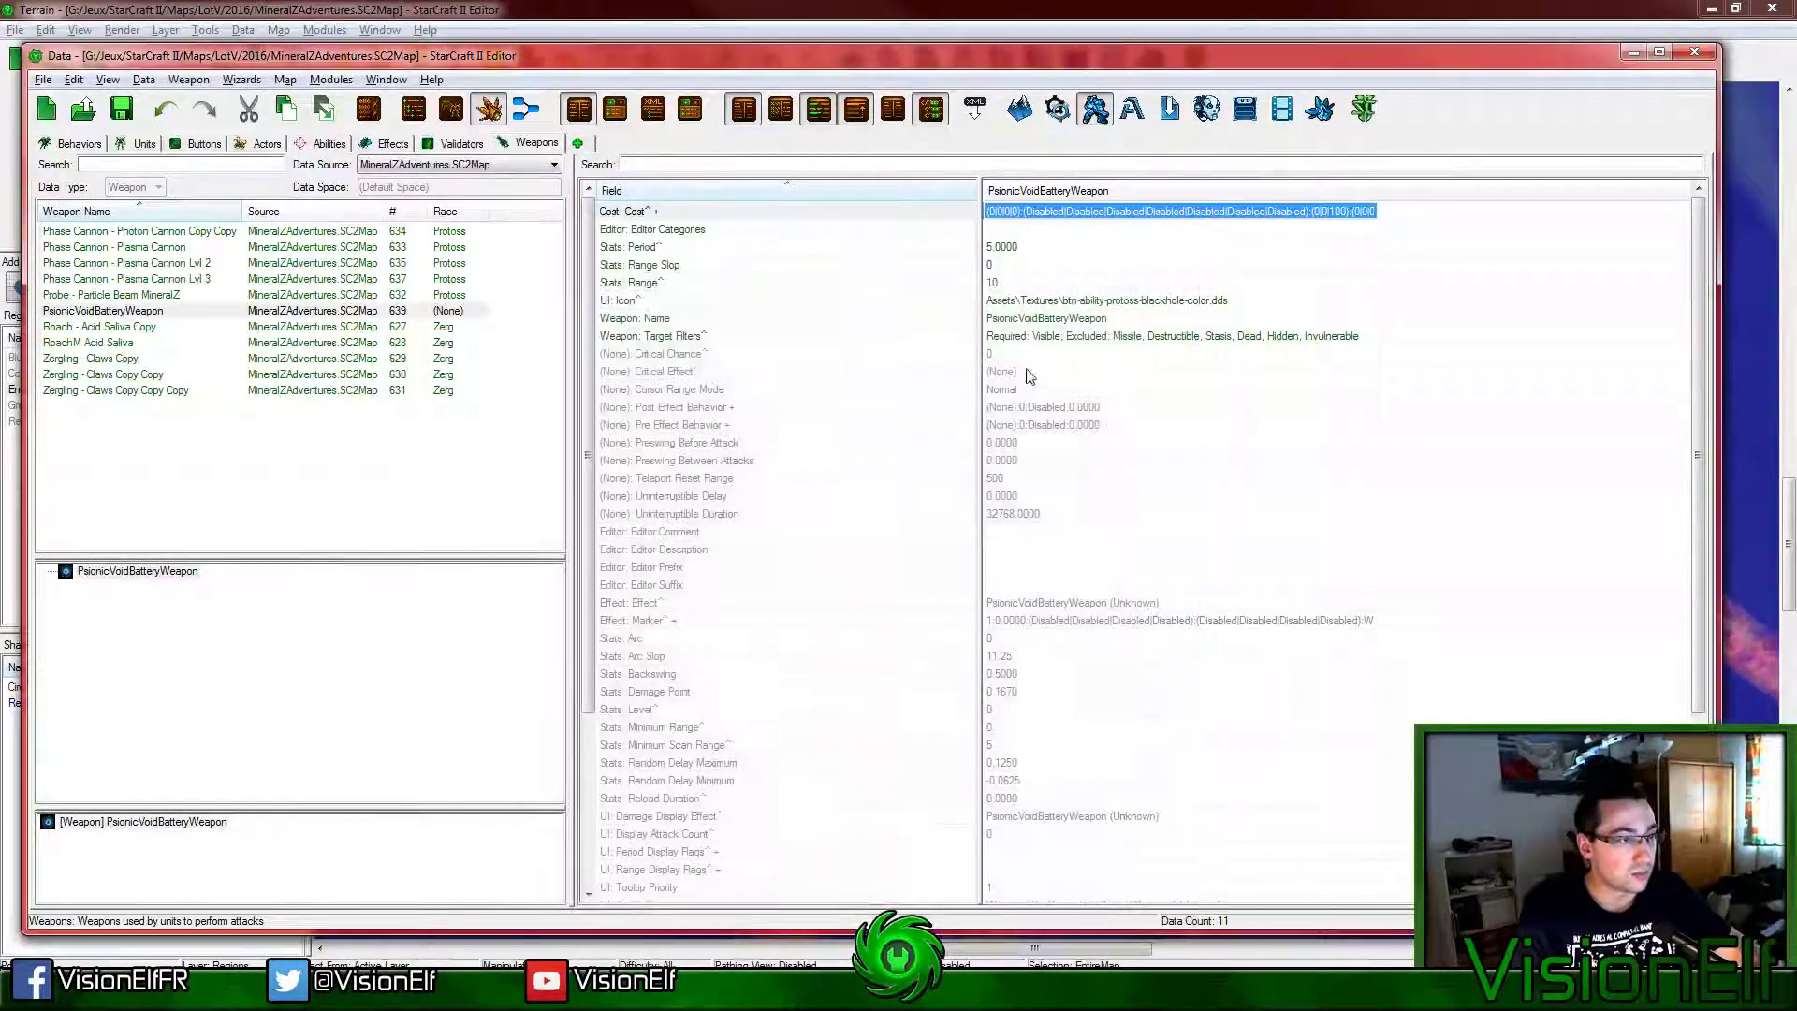
pyautogui.click(131, 146)
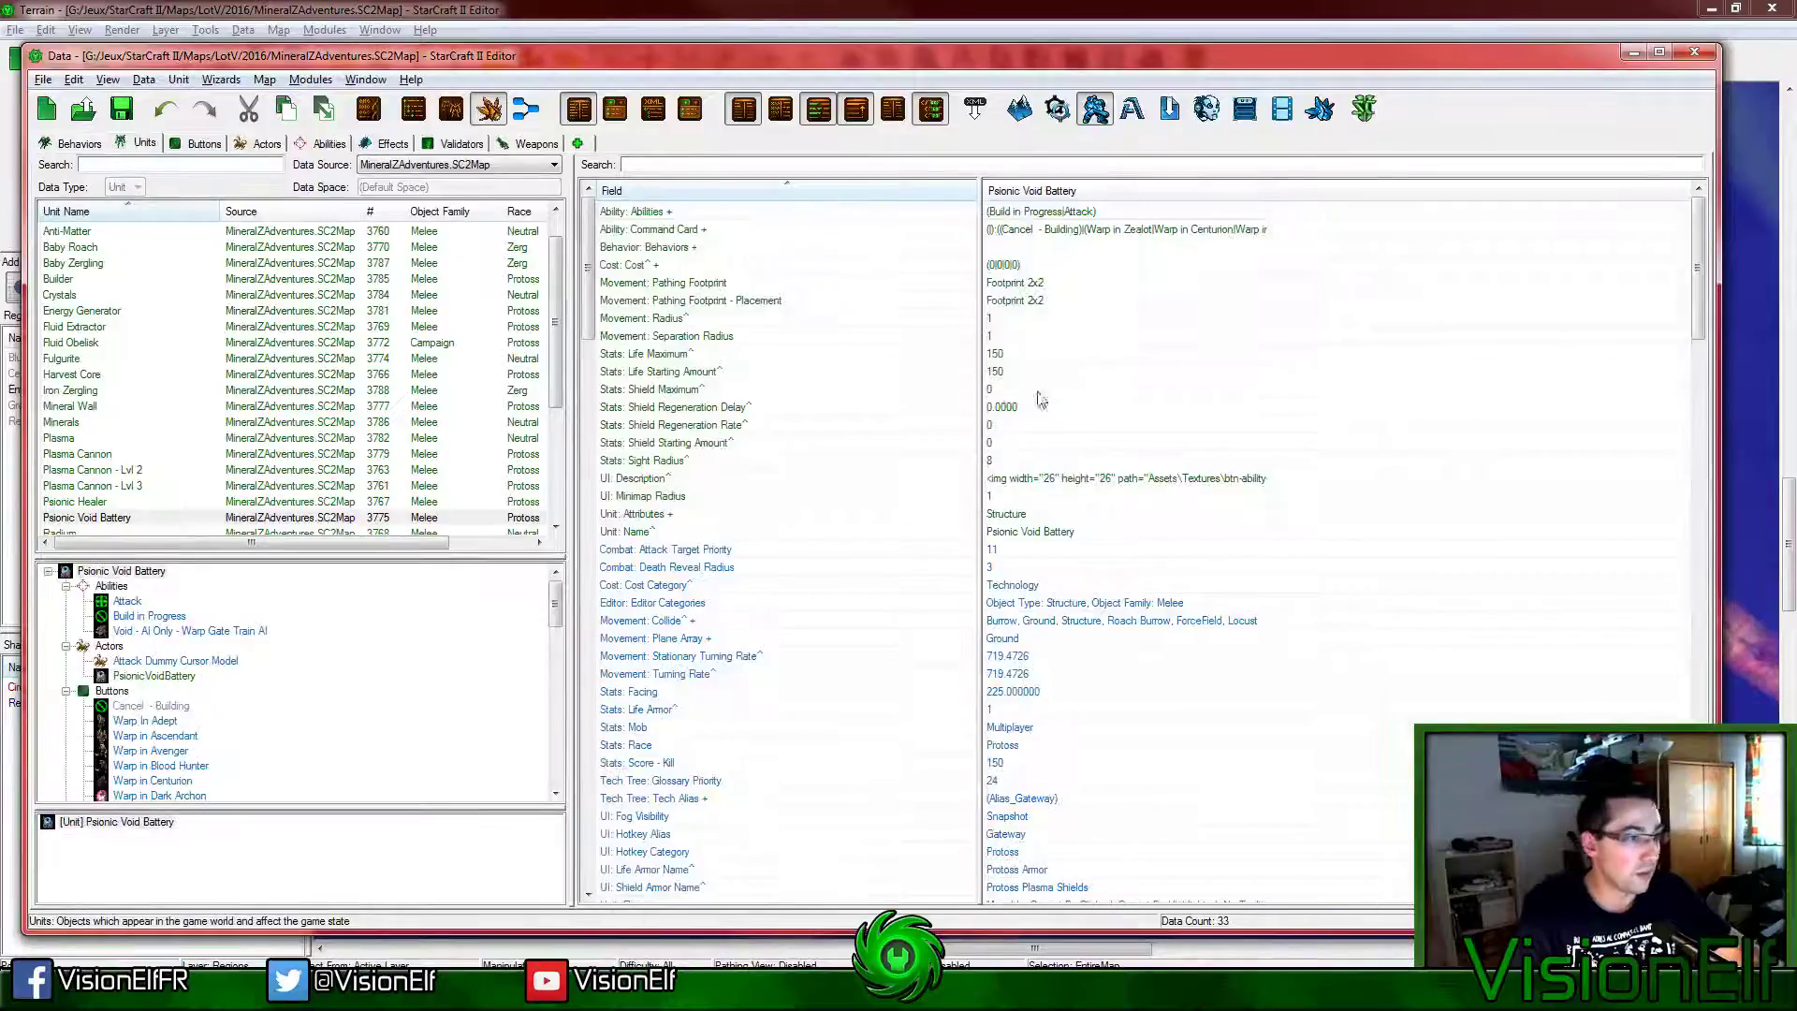
# Step: Add PsionicVoidBatteryWeapon to the Psionic Void Battery's Combat: Weapons list
pyautogui.click(1037, 391)
pyautogui.scroll(-10, 1047, 627)
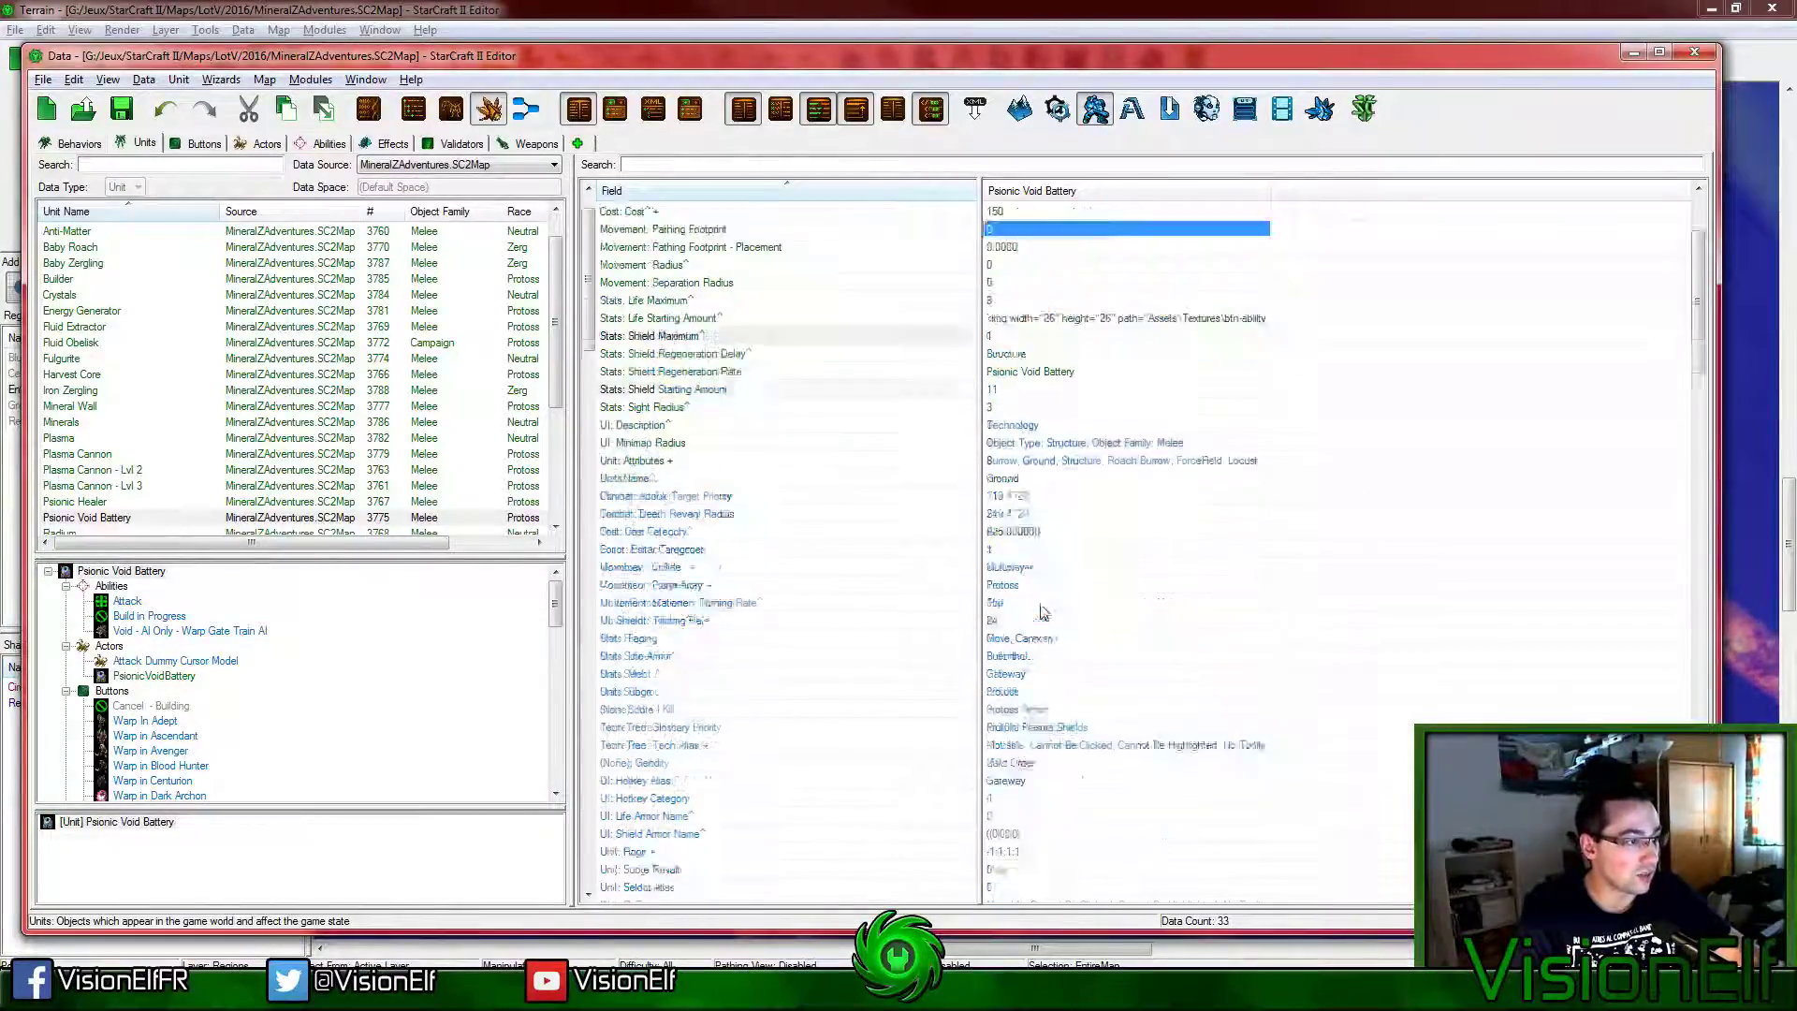
pyautogui.scroll(-20, 1044, 630)
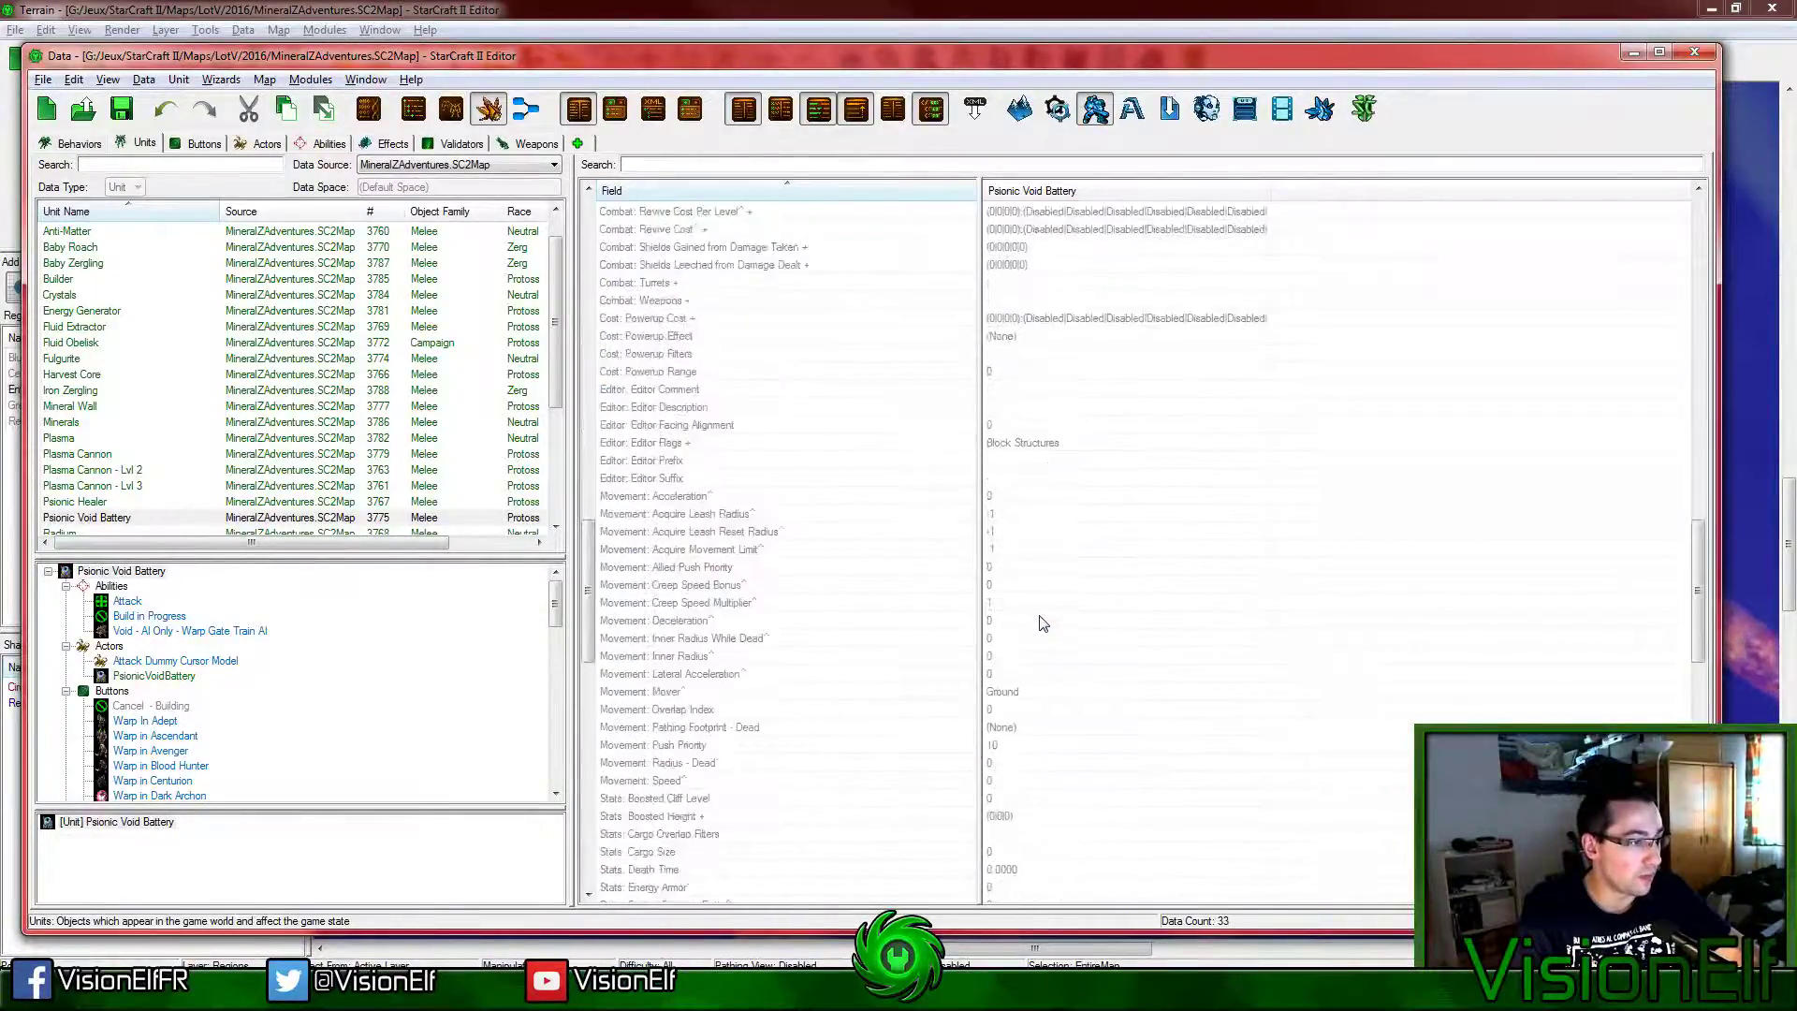
pyautogui.doubleClick(711, 300)
pyautogui.rightClick(666, 309)
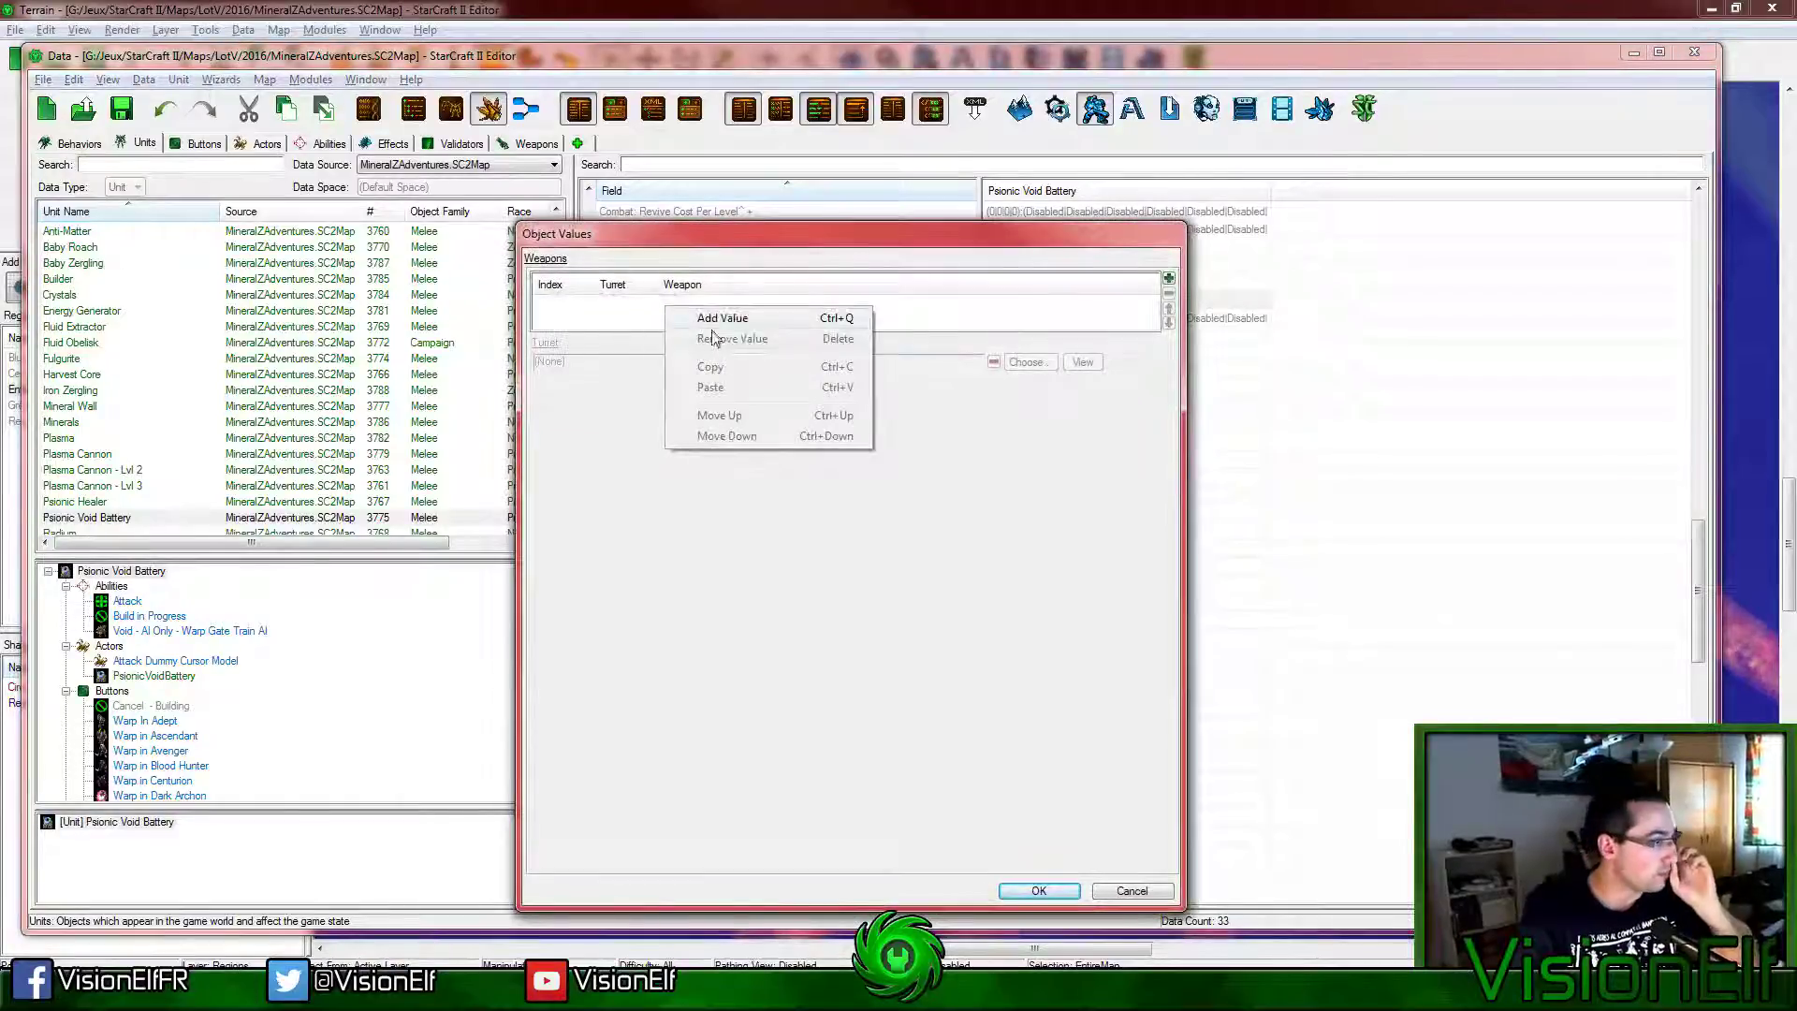
pyautogui.click(722, 320)
pyautogui.click(1028, 363)
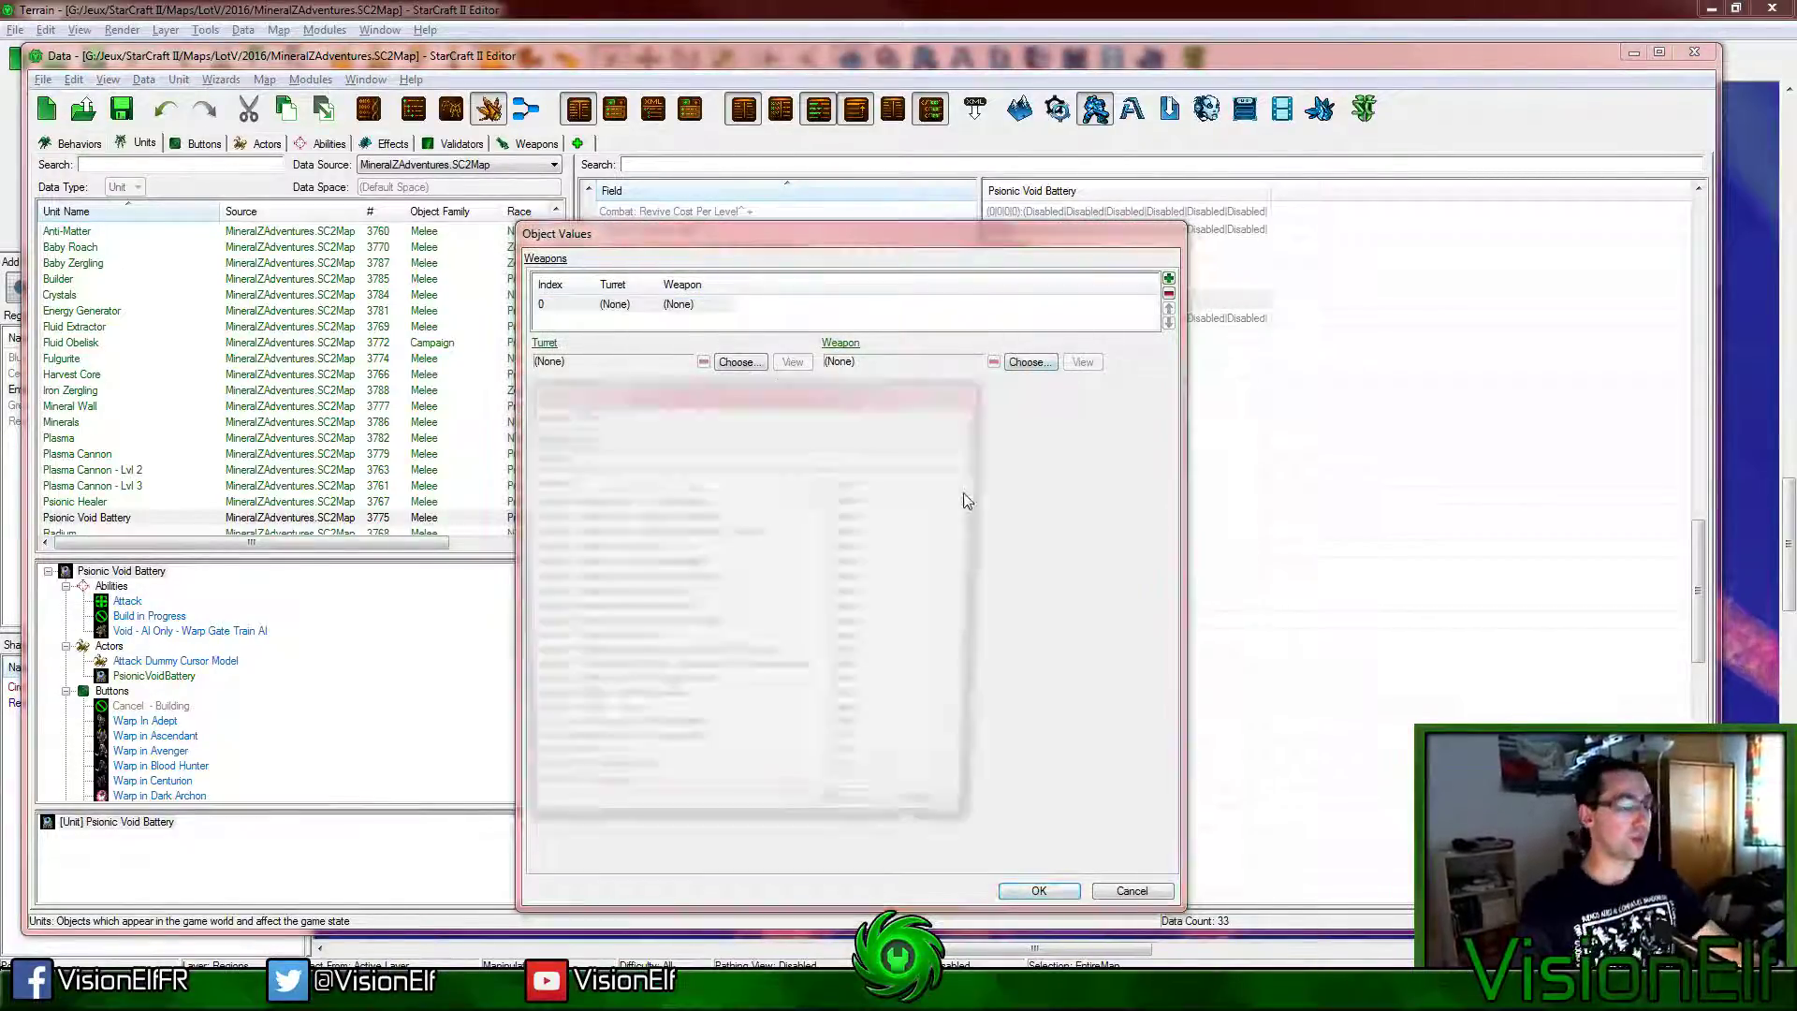
pyautogui.write('weapon')
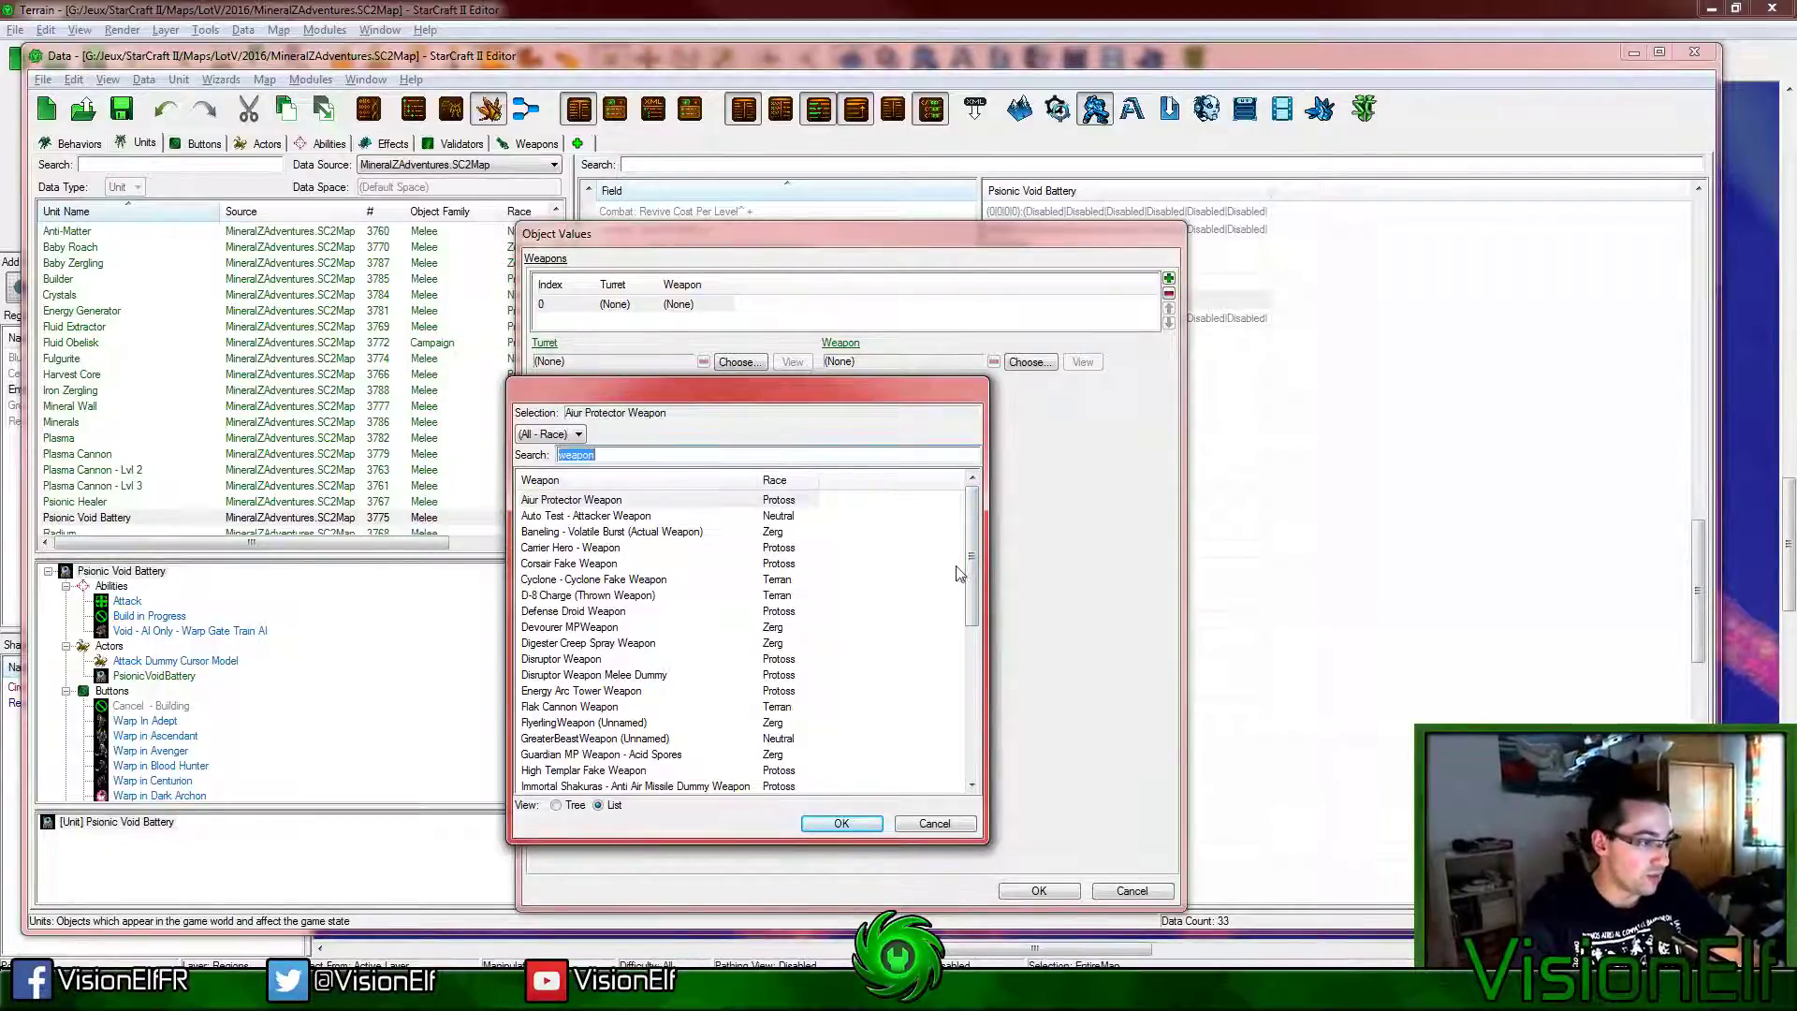
pyautogui.moveTo(971, 573); pyautogui.dragTo(987, 714)
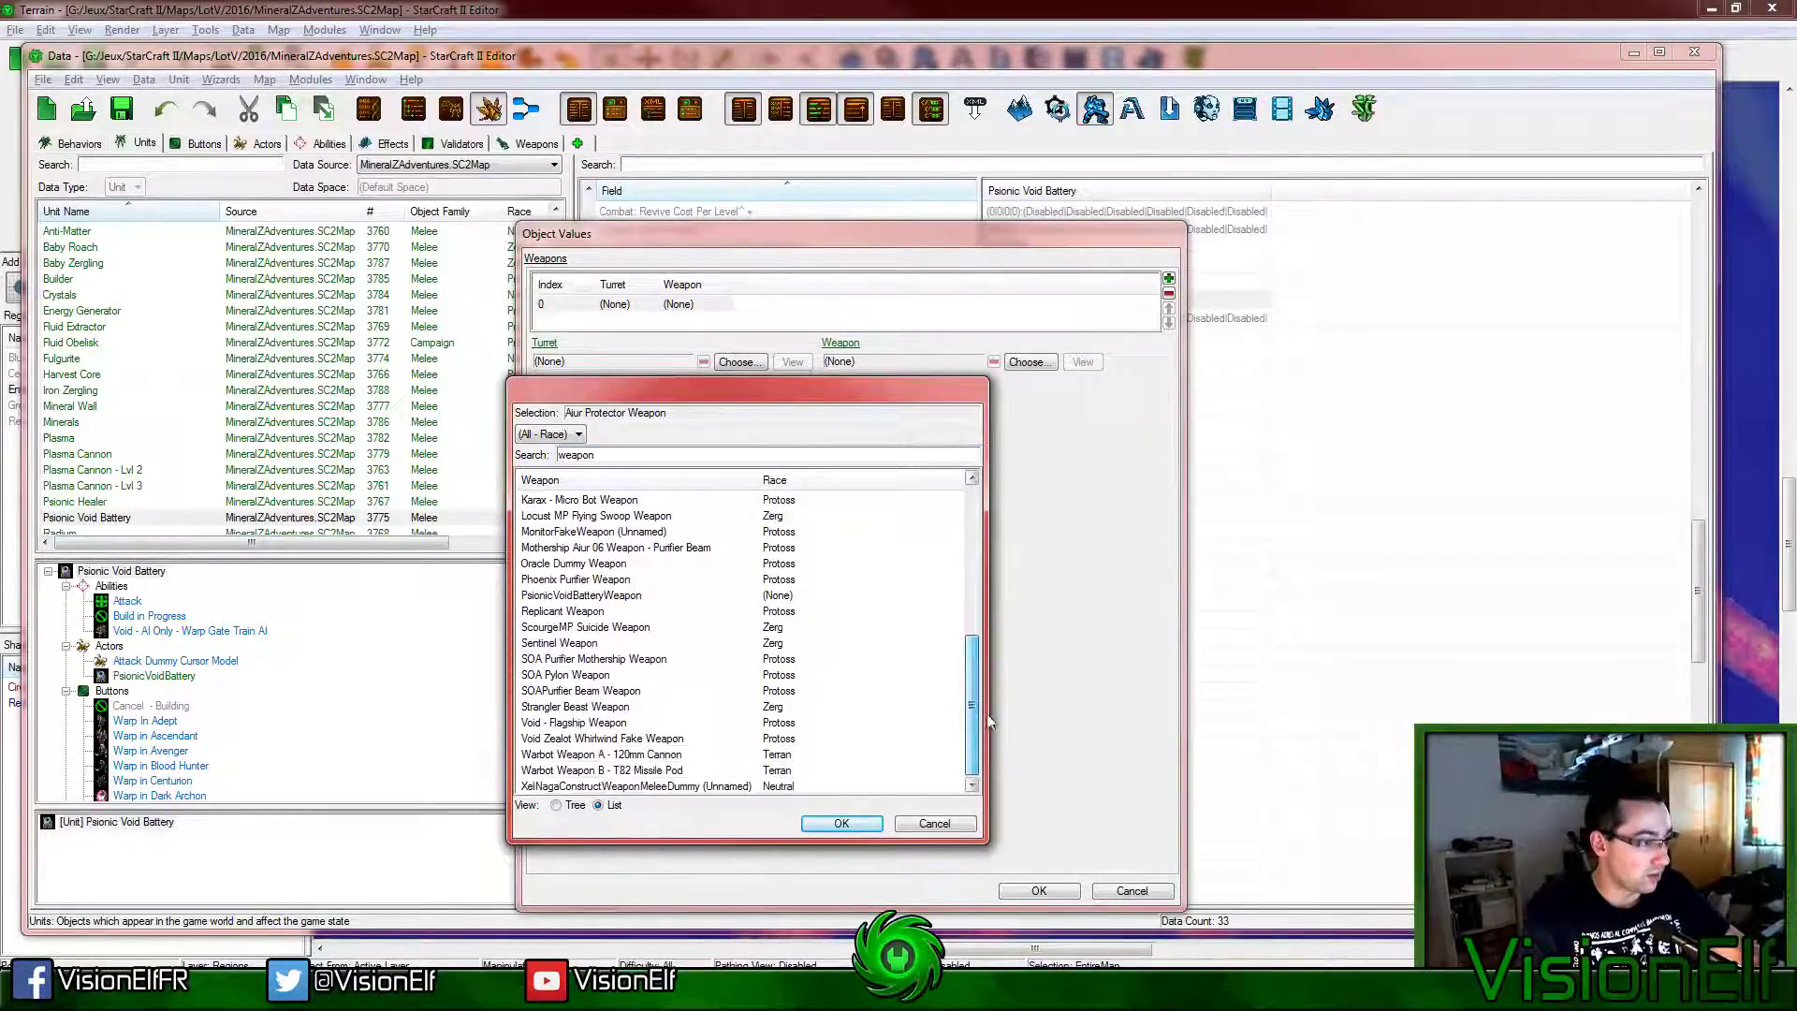
pyautogui.click(687, 596)
pyautogui.click(842, 823)
pyautogui.click(1039, 890)
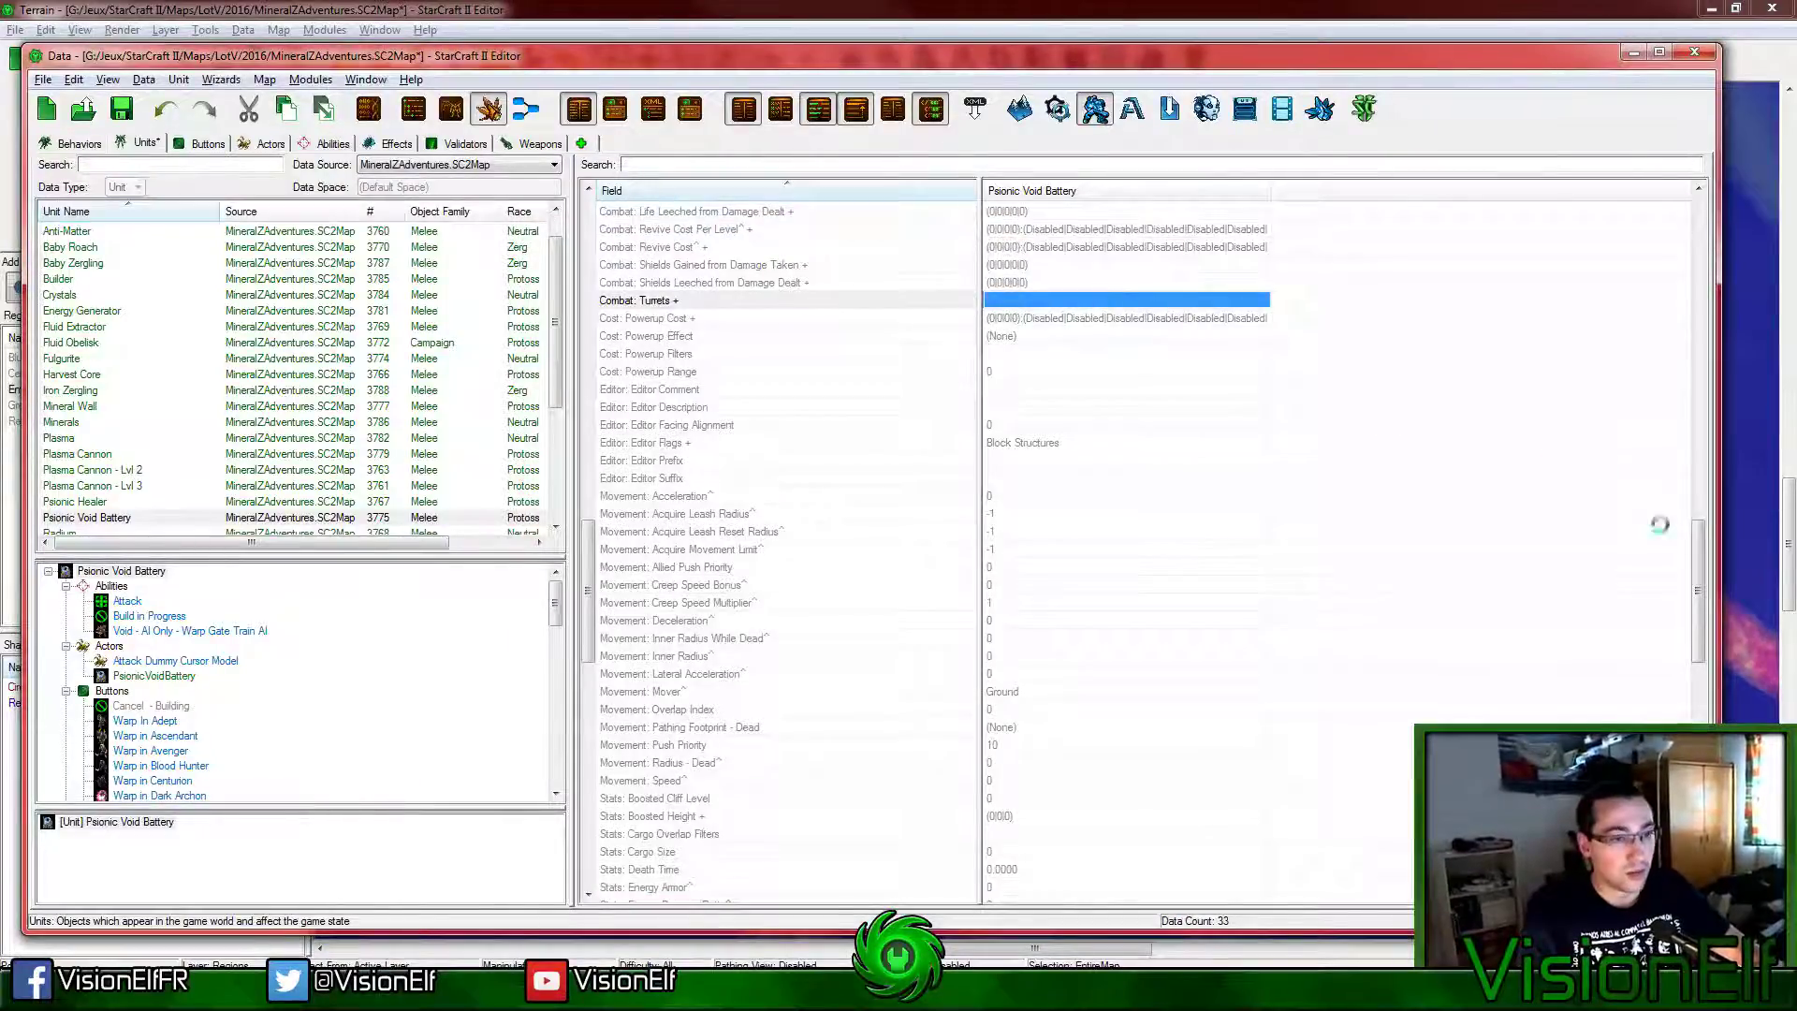
# Step: Verify the assigned weapon, then show the Plasma Cannon unit's data
pyautogui.moveTo(1698, 547); pyautogui.dragTo(1708, 185)
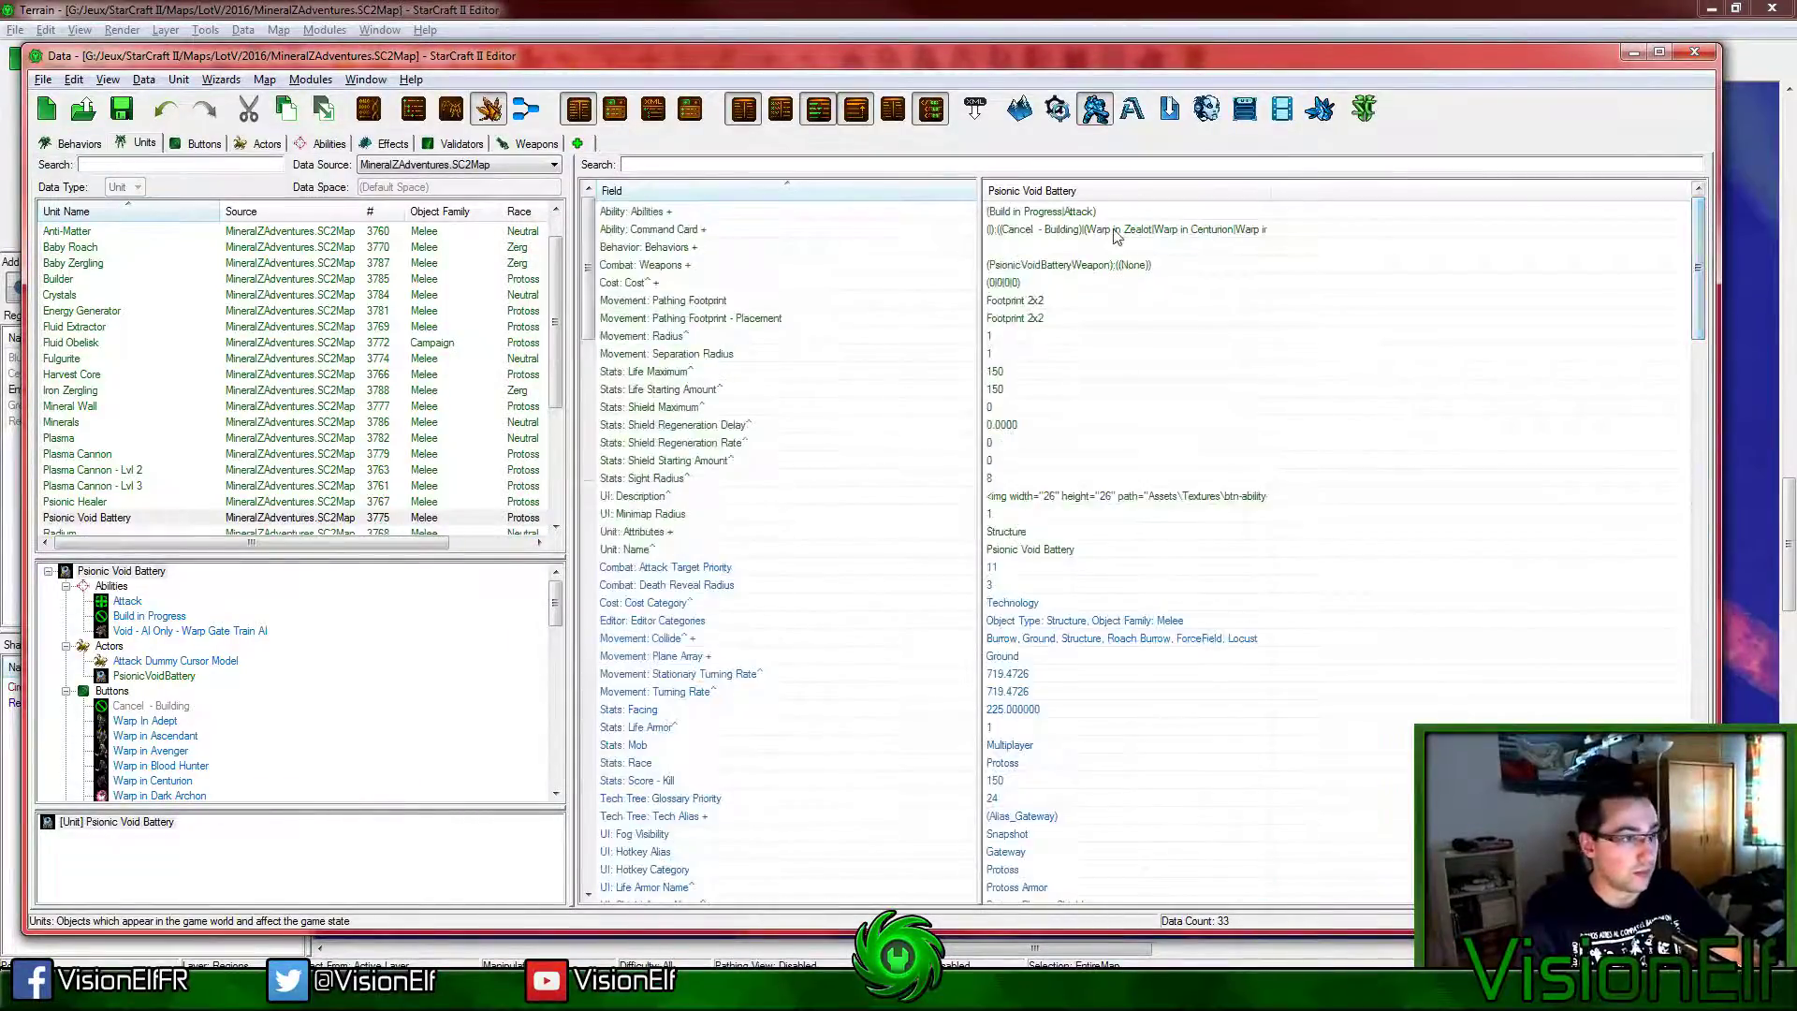
pyautogui.click(1123, 229)
pyautogui.click(1104, 265)
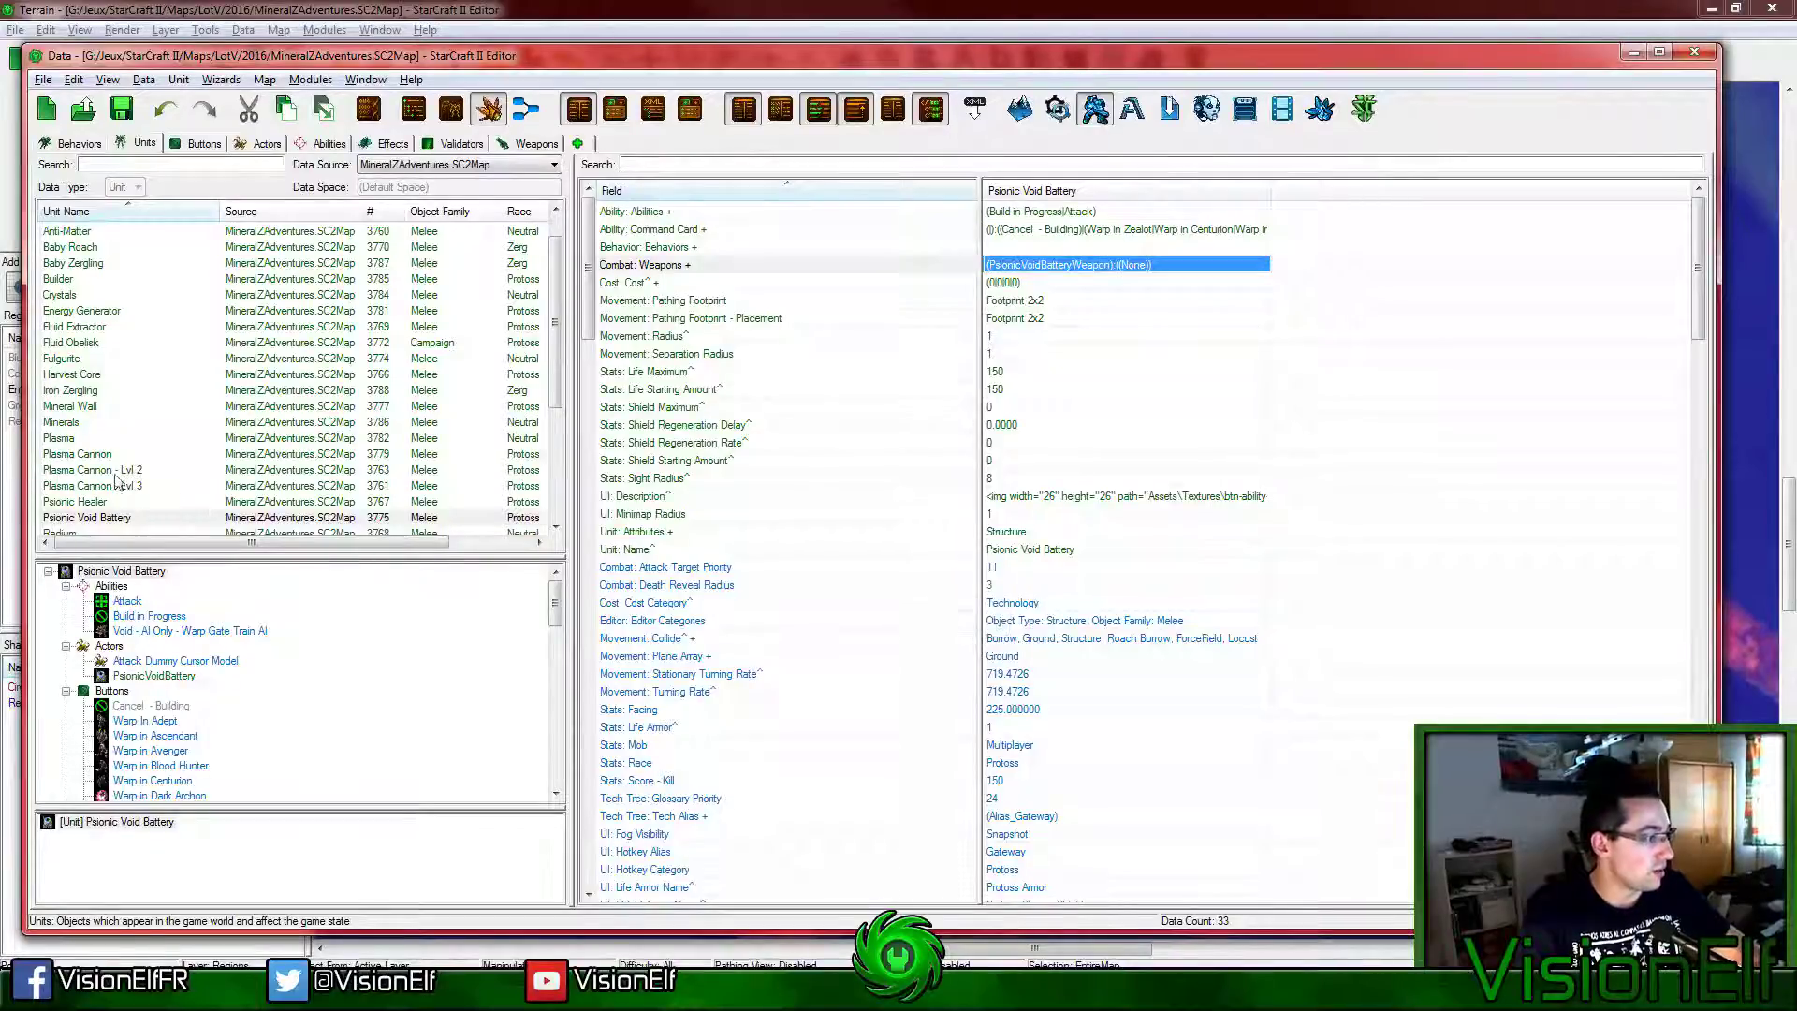
pyautogui.click(94, 454)
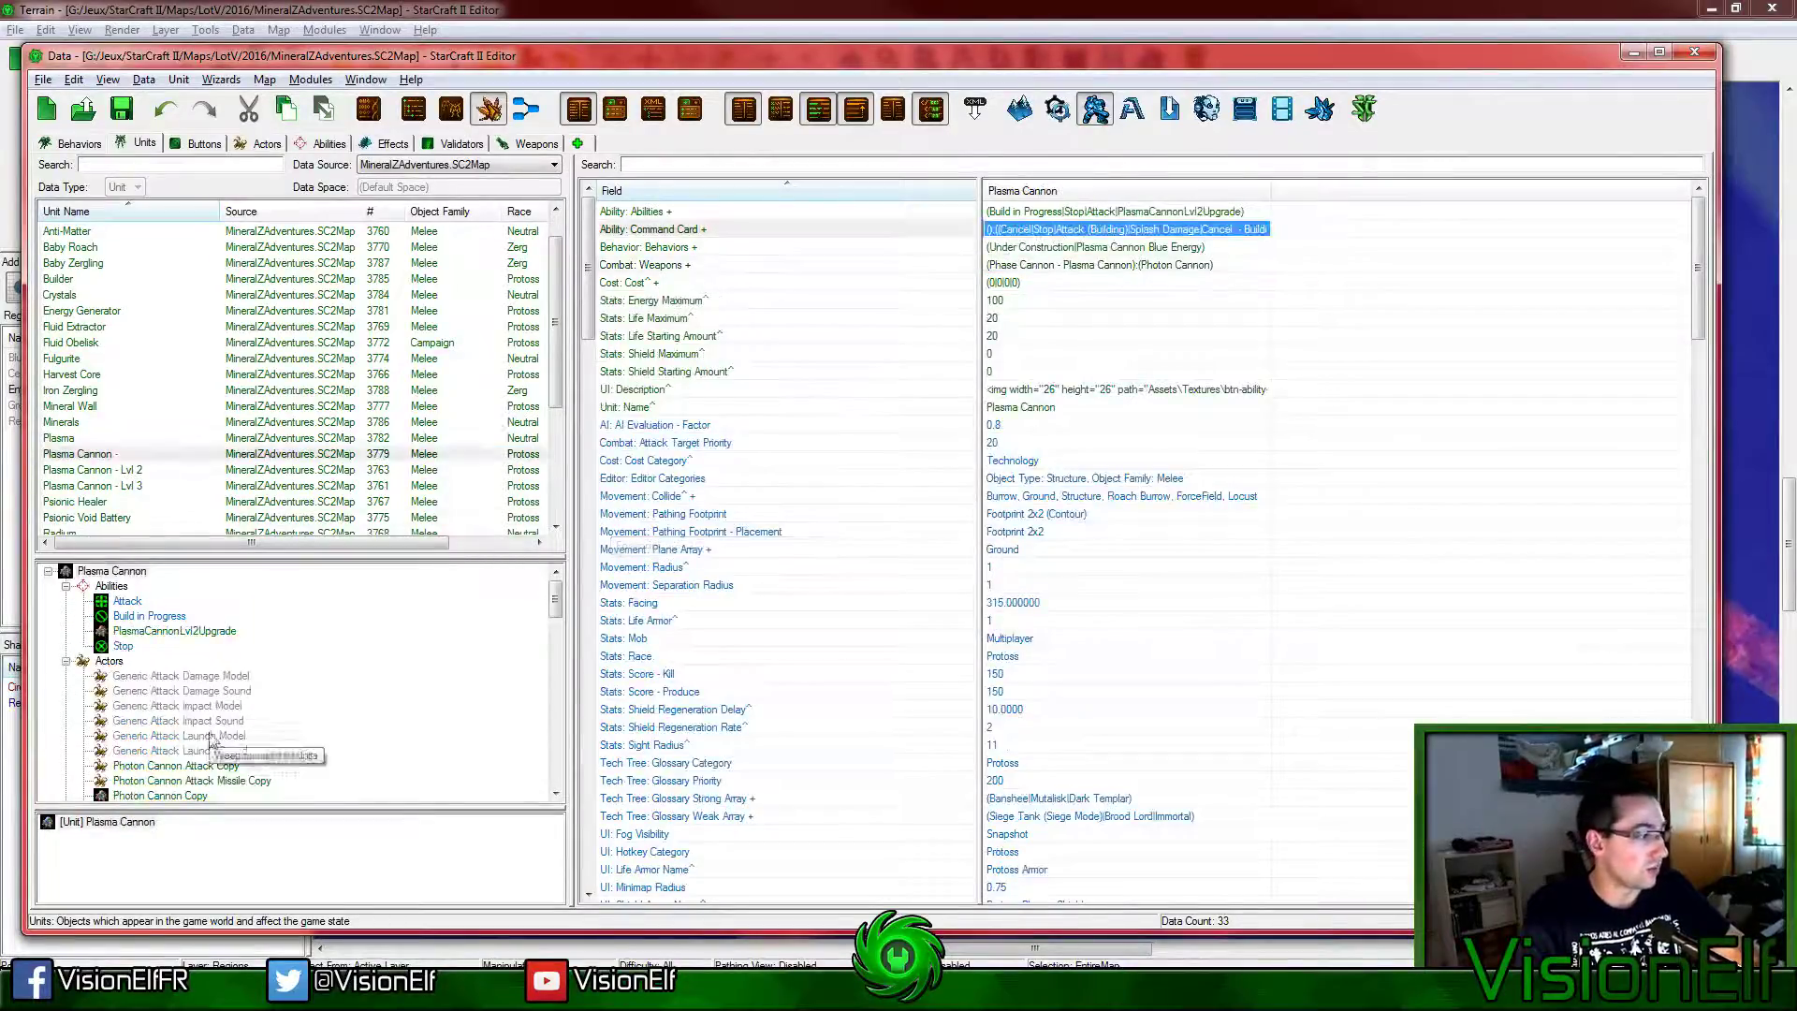
# Step: Paste the Plasma Cannon's command card and delete its Plasma Cannon Lvl2 and Splash Damage buttons
pyautogui.click(126, 517)
pyautogui.hotkey('ctrl', 'v')
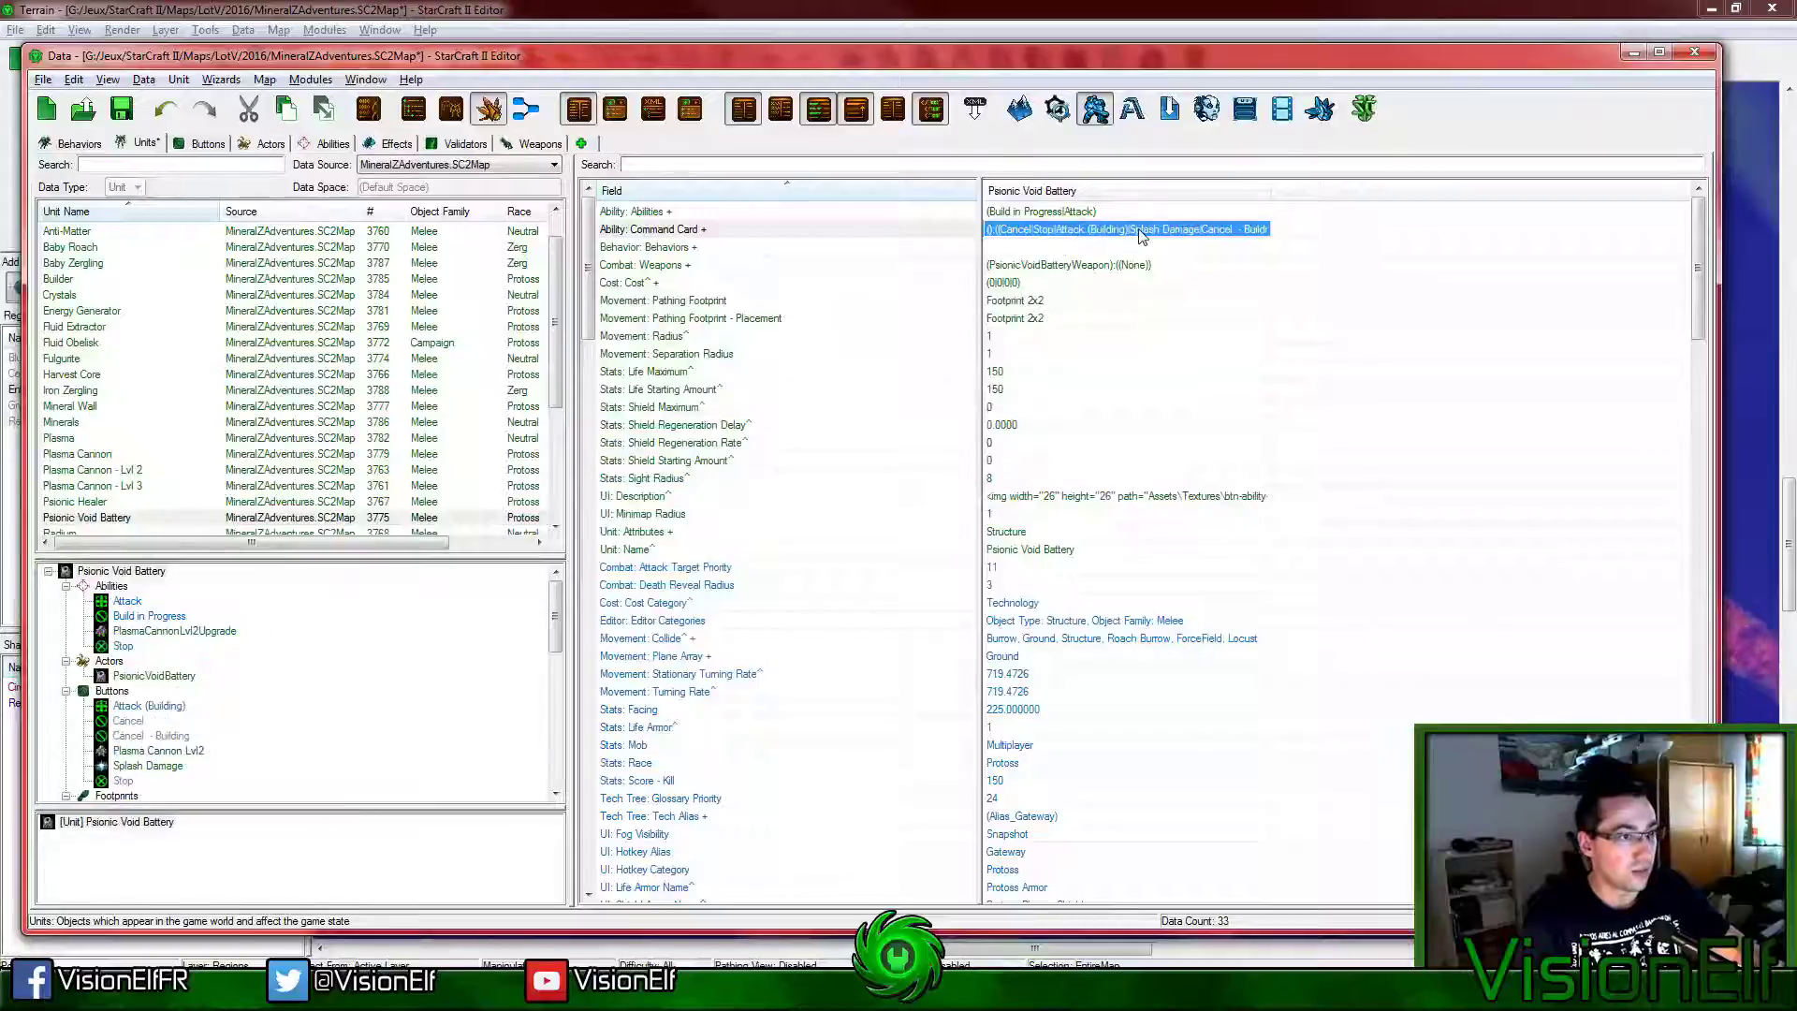
pyautogui.doubleClick(1136, 232)
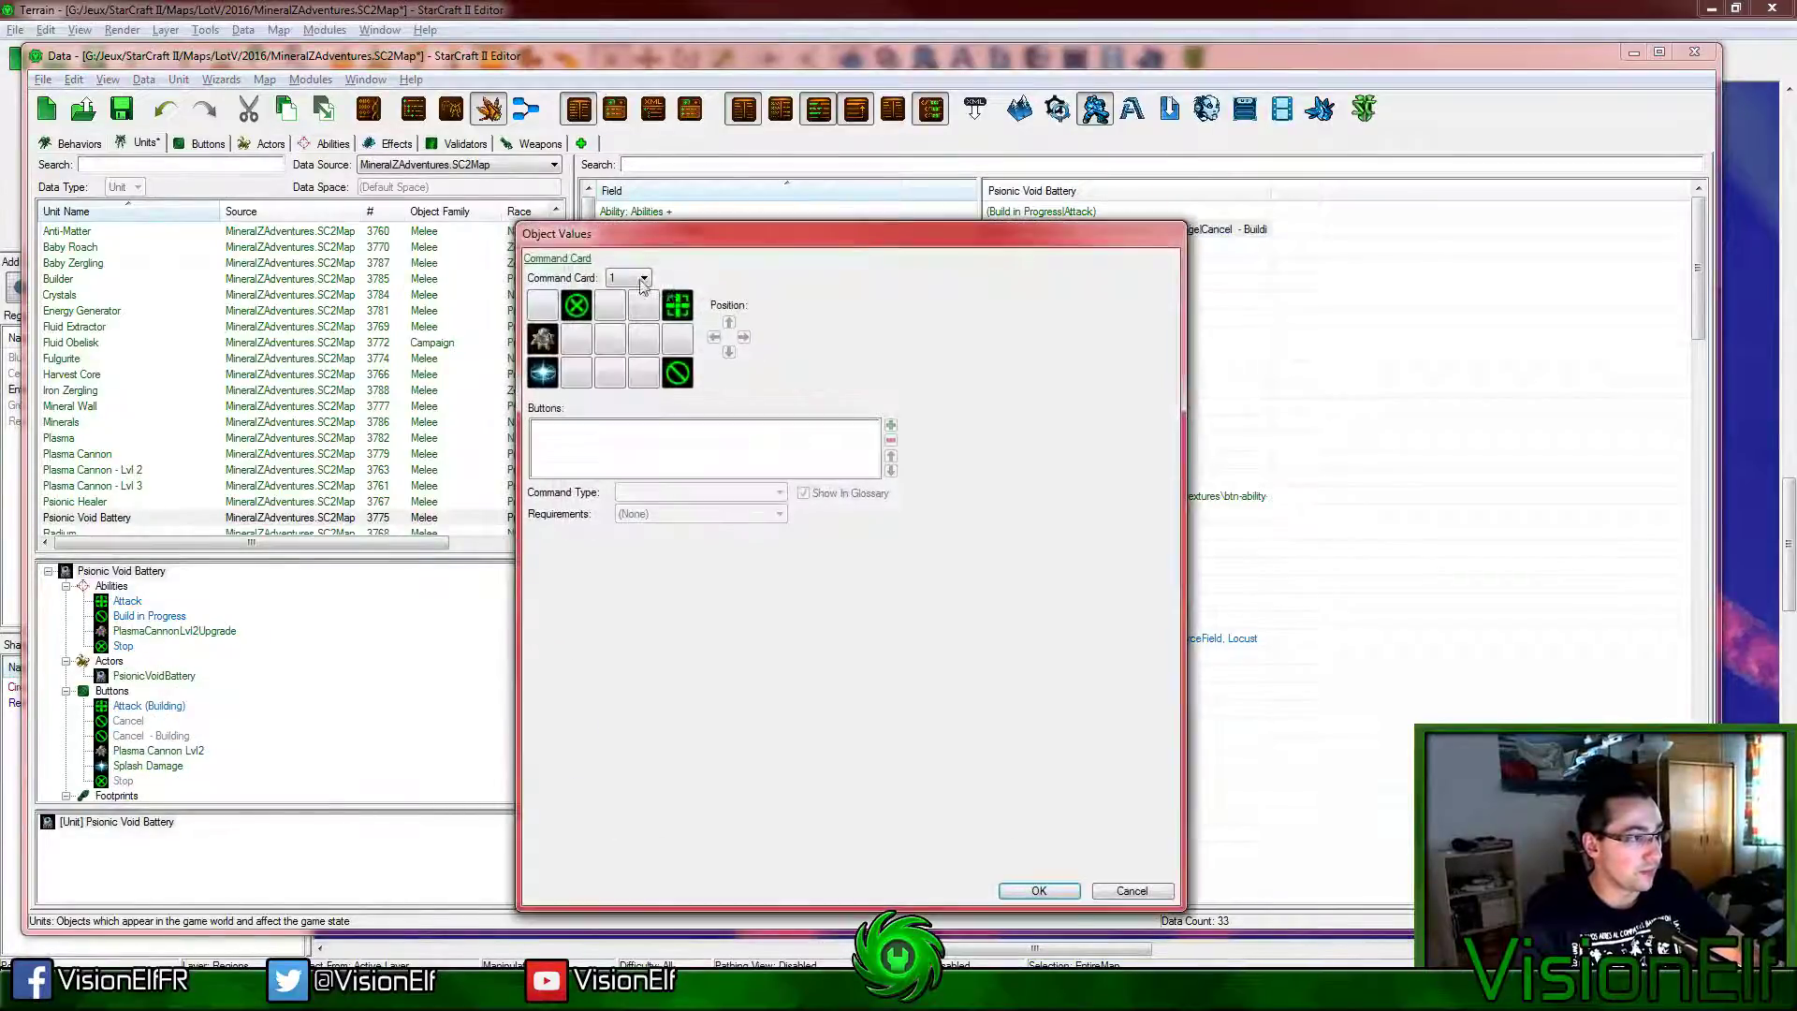
pyautogui.click(539, 344)
pyautogui.click(543, 371)
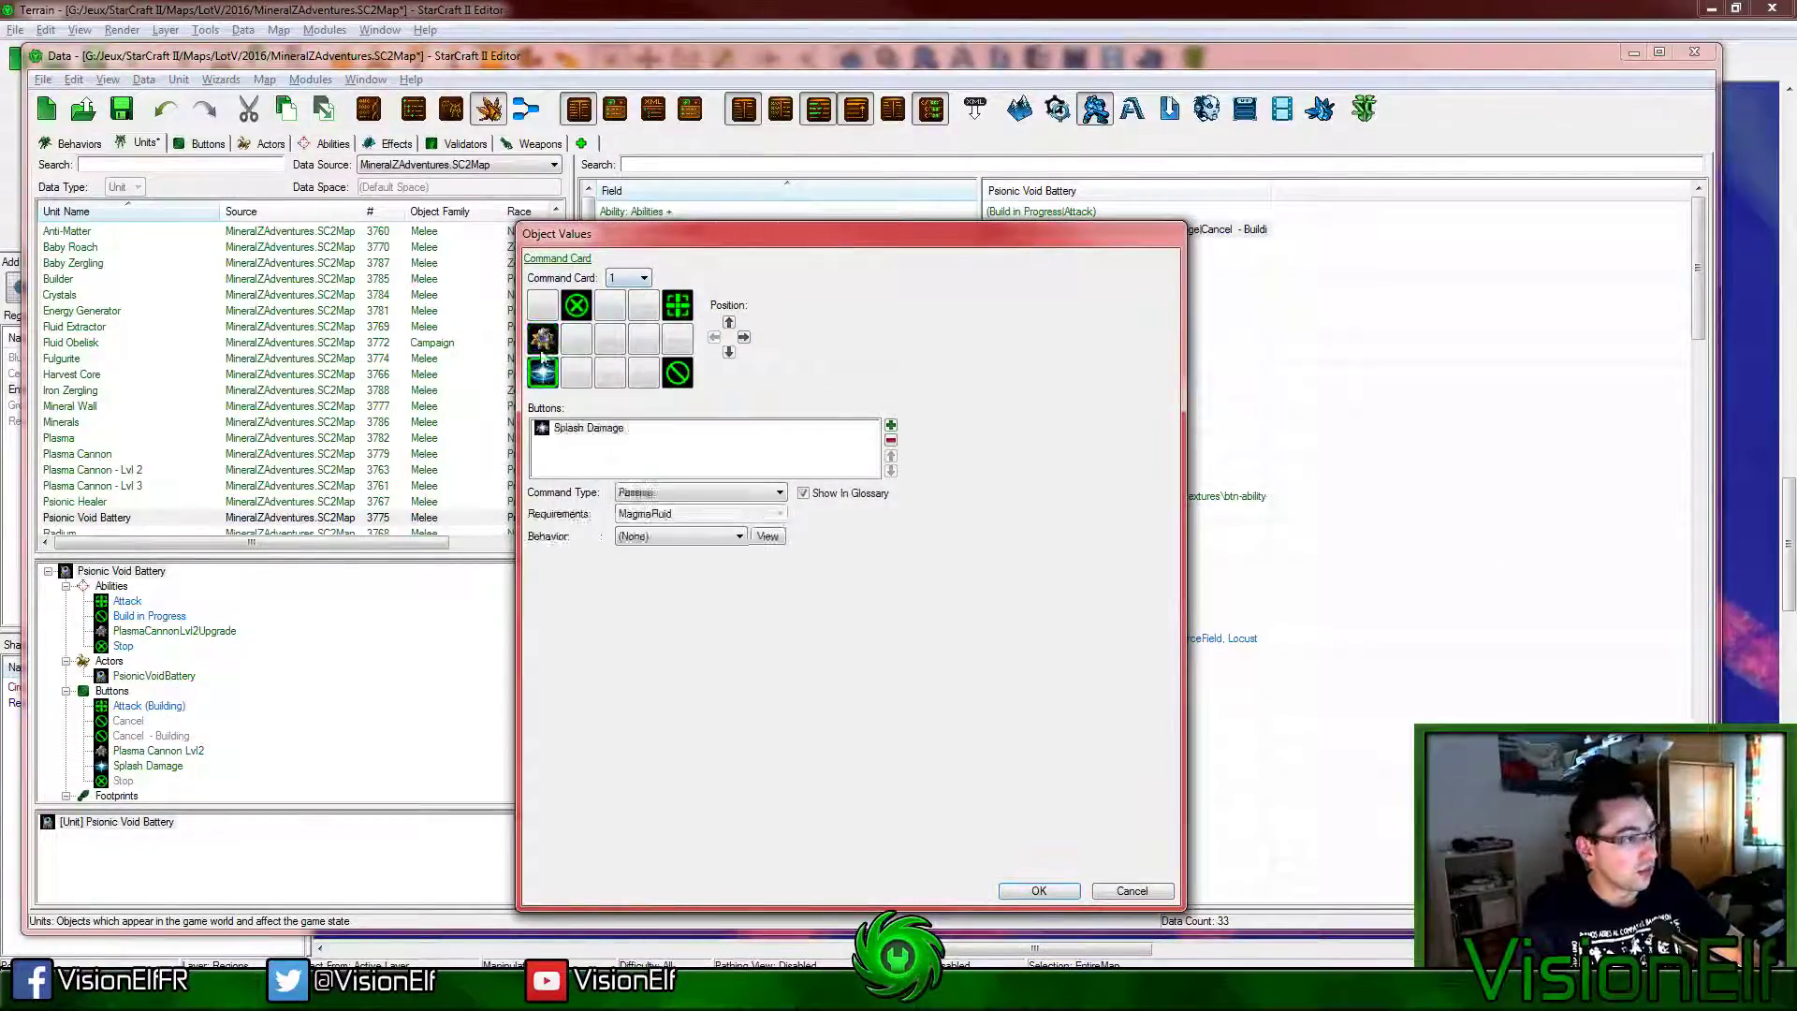
pyautogui.click(543, 340)
pyautogui.click(558, 428)
pyautogui.press('Delete')
pyautogui.click(544, 372)
pyautogui.press('Delete')
# Step: Check the remaining Stop, Attack (Building) and Cancel buttons and accept the command card
pyautogui.click(575, 311)
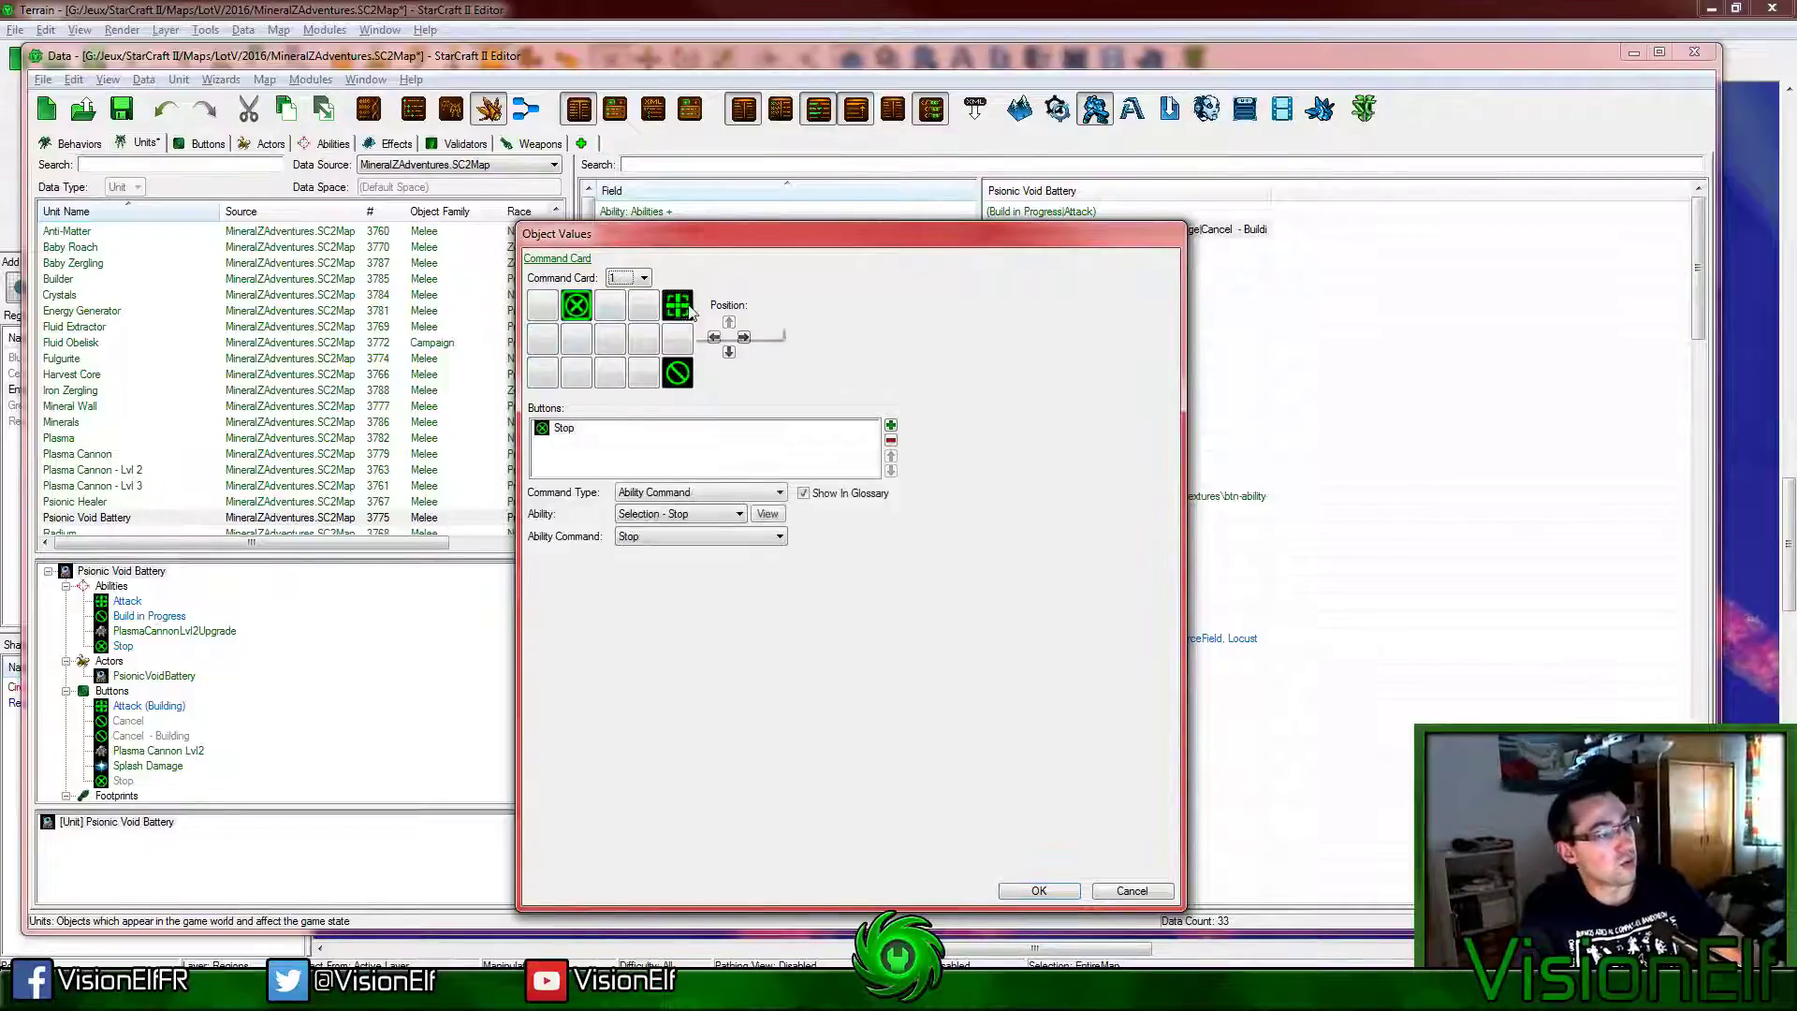
pyautogui.click(683, 305)
pyautogui.click(681, 373)
pyautogui.click(568, 427)
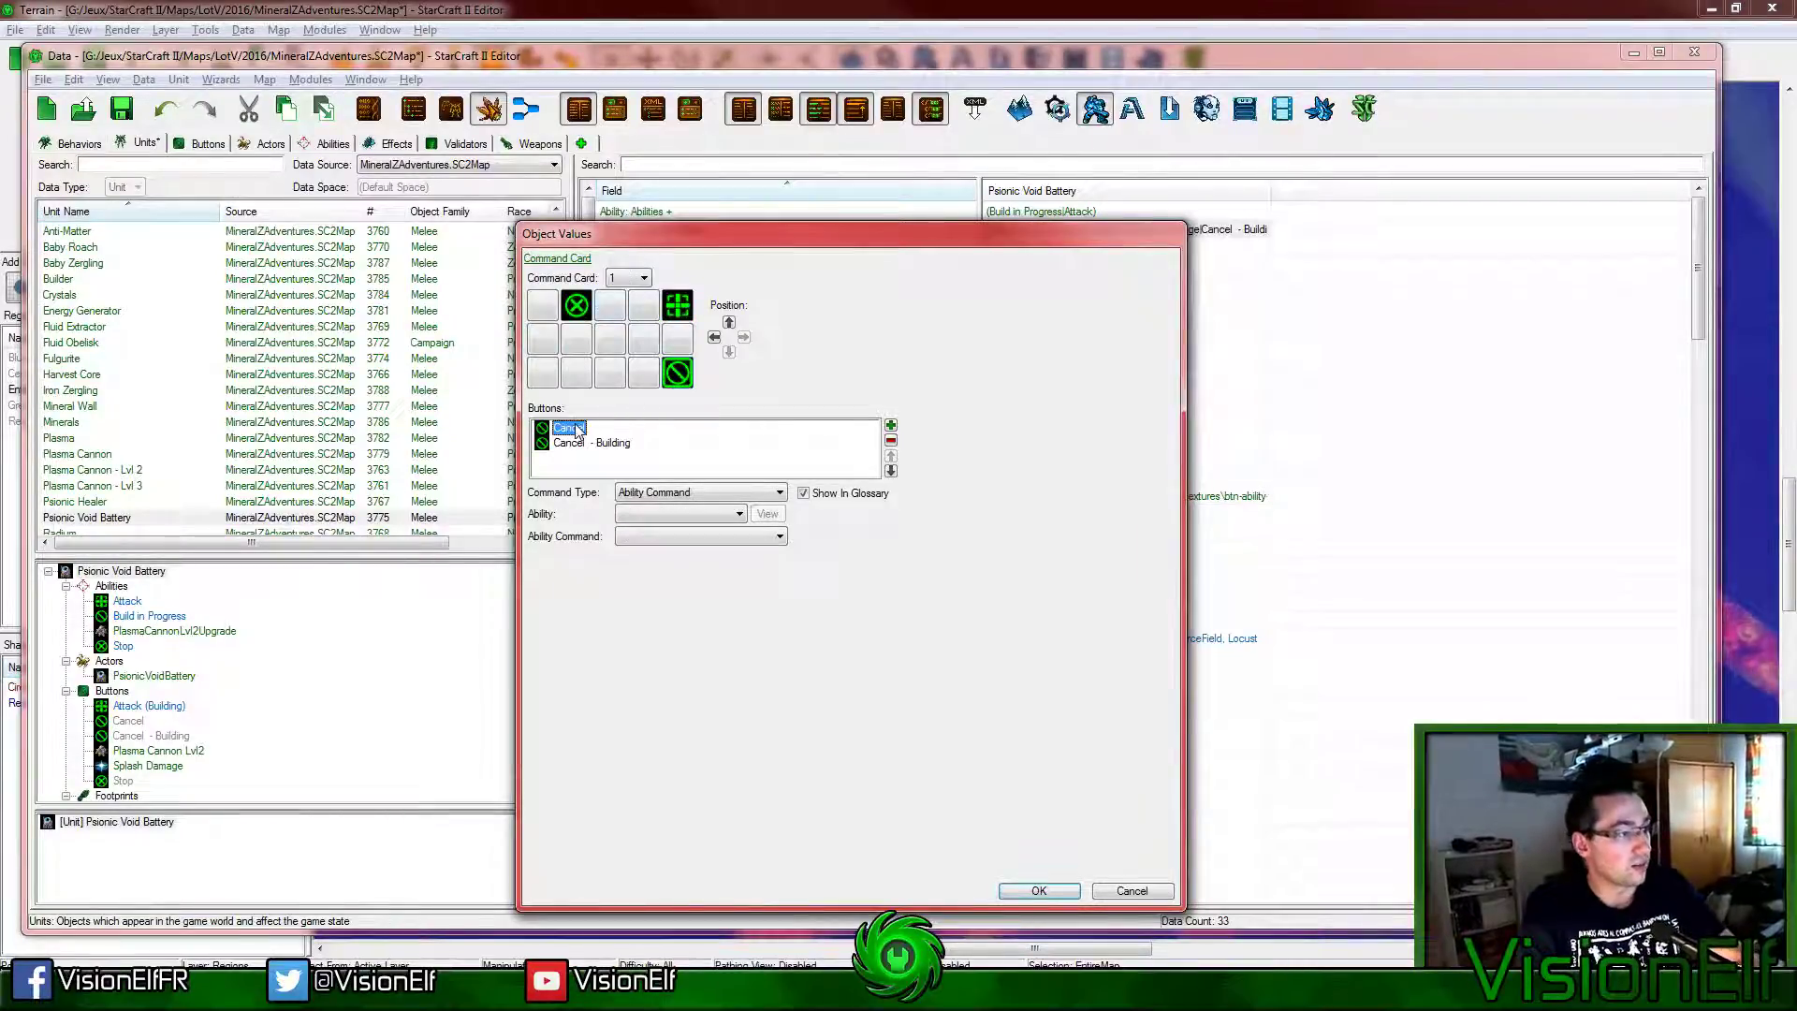
pyautogui.click(577, 305)
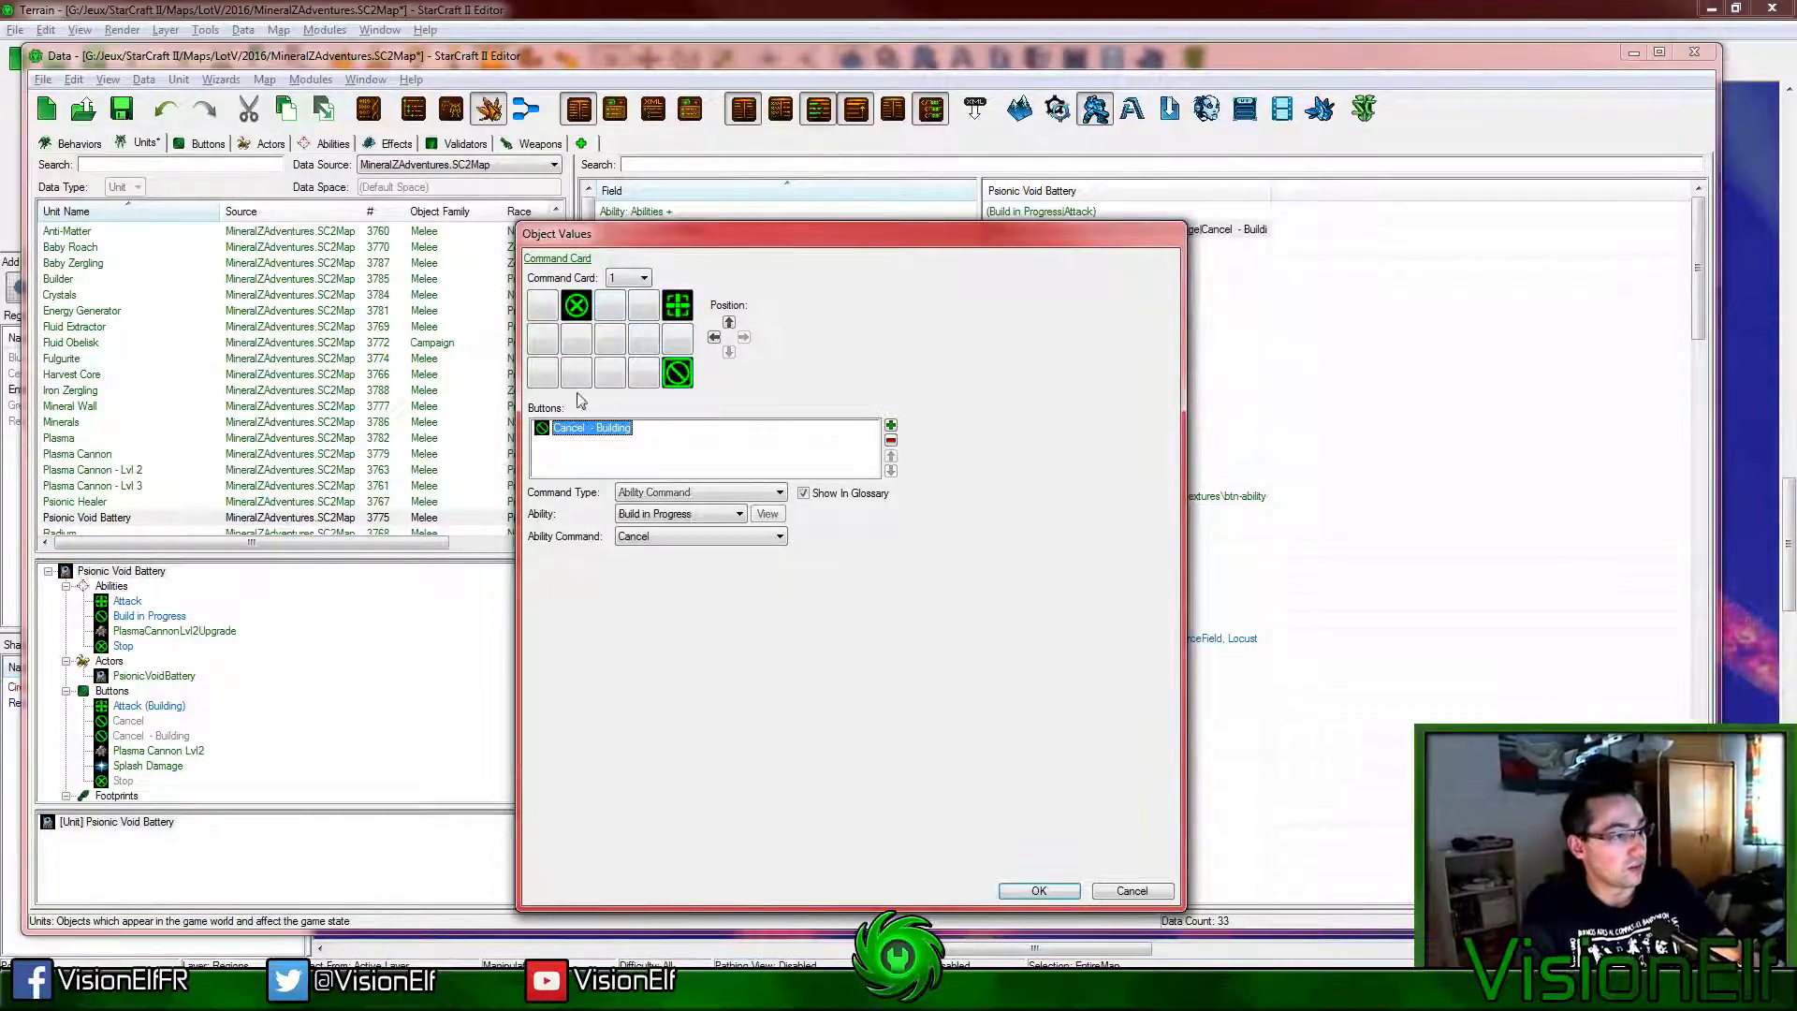
pyautogui.click(1029, 890)
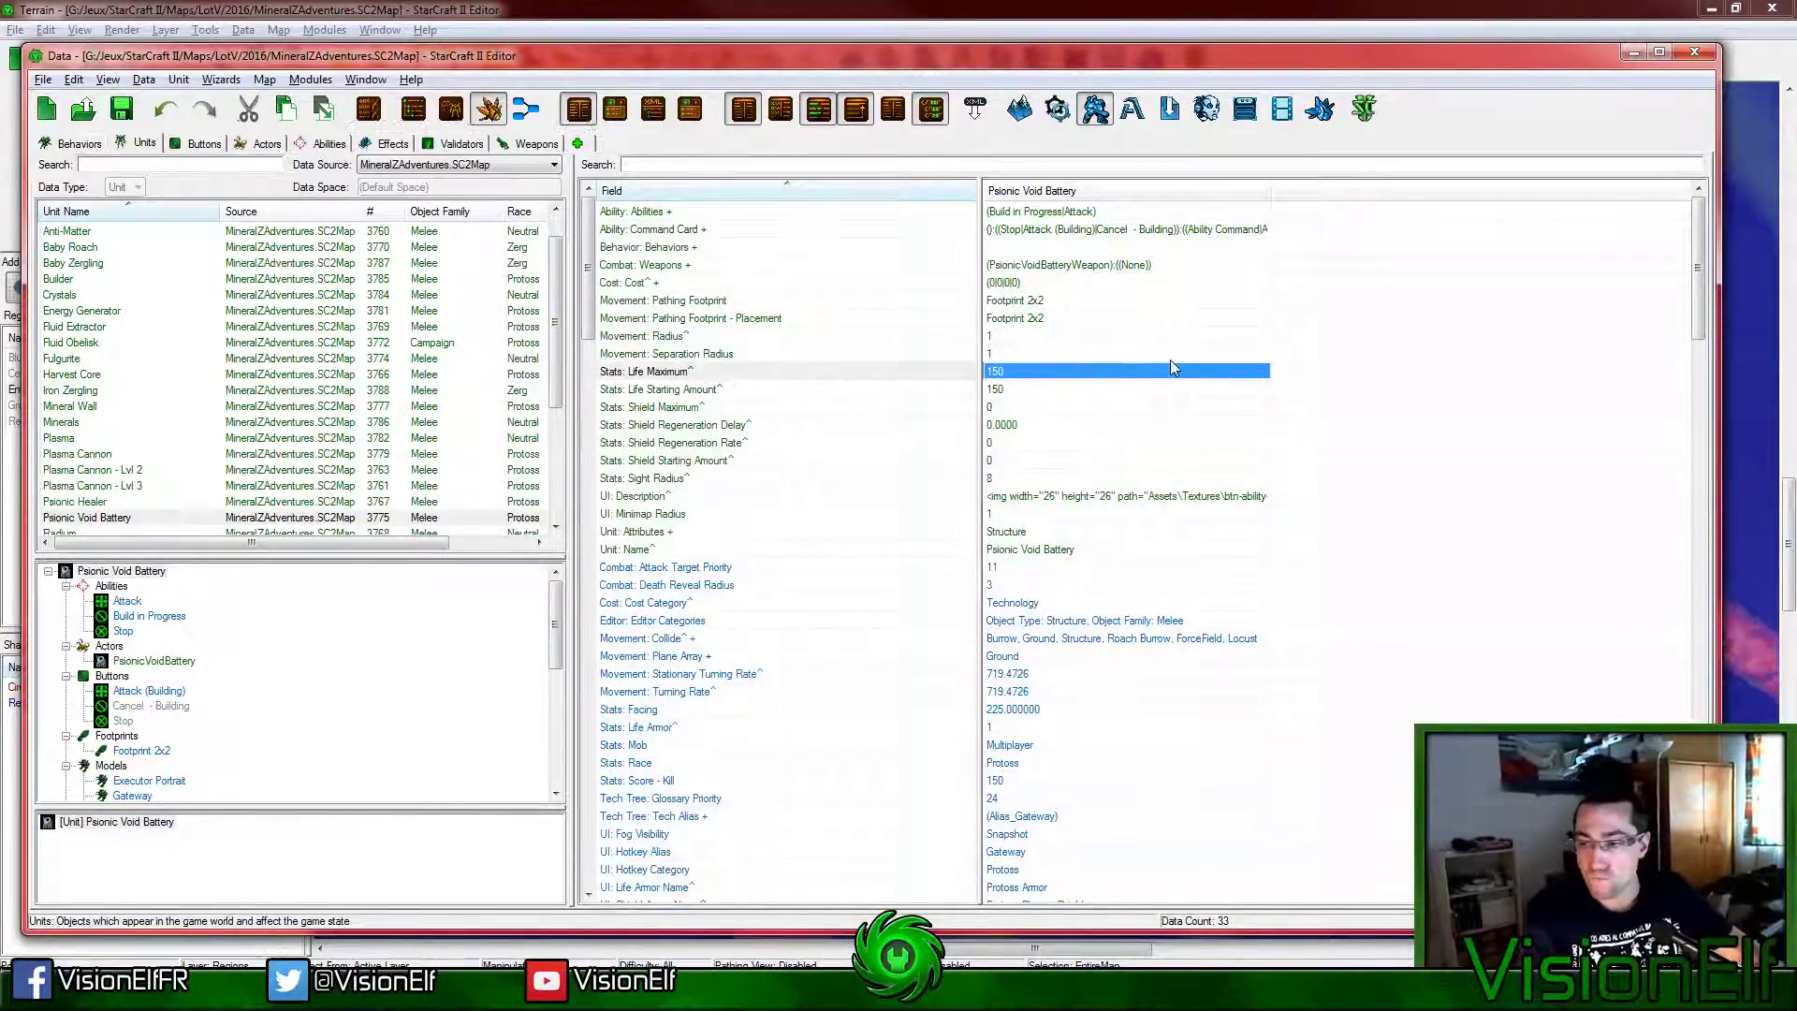
# Step: Open PsionicVoidBatteryWeapon's Weapon: Target Filters, then save the map
pyautogui.click(1074, 269)
pyautogui.scroll(-10, 281, 739)
pyautogui.click(173, 781)
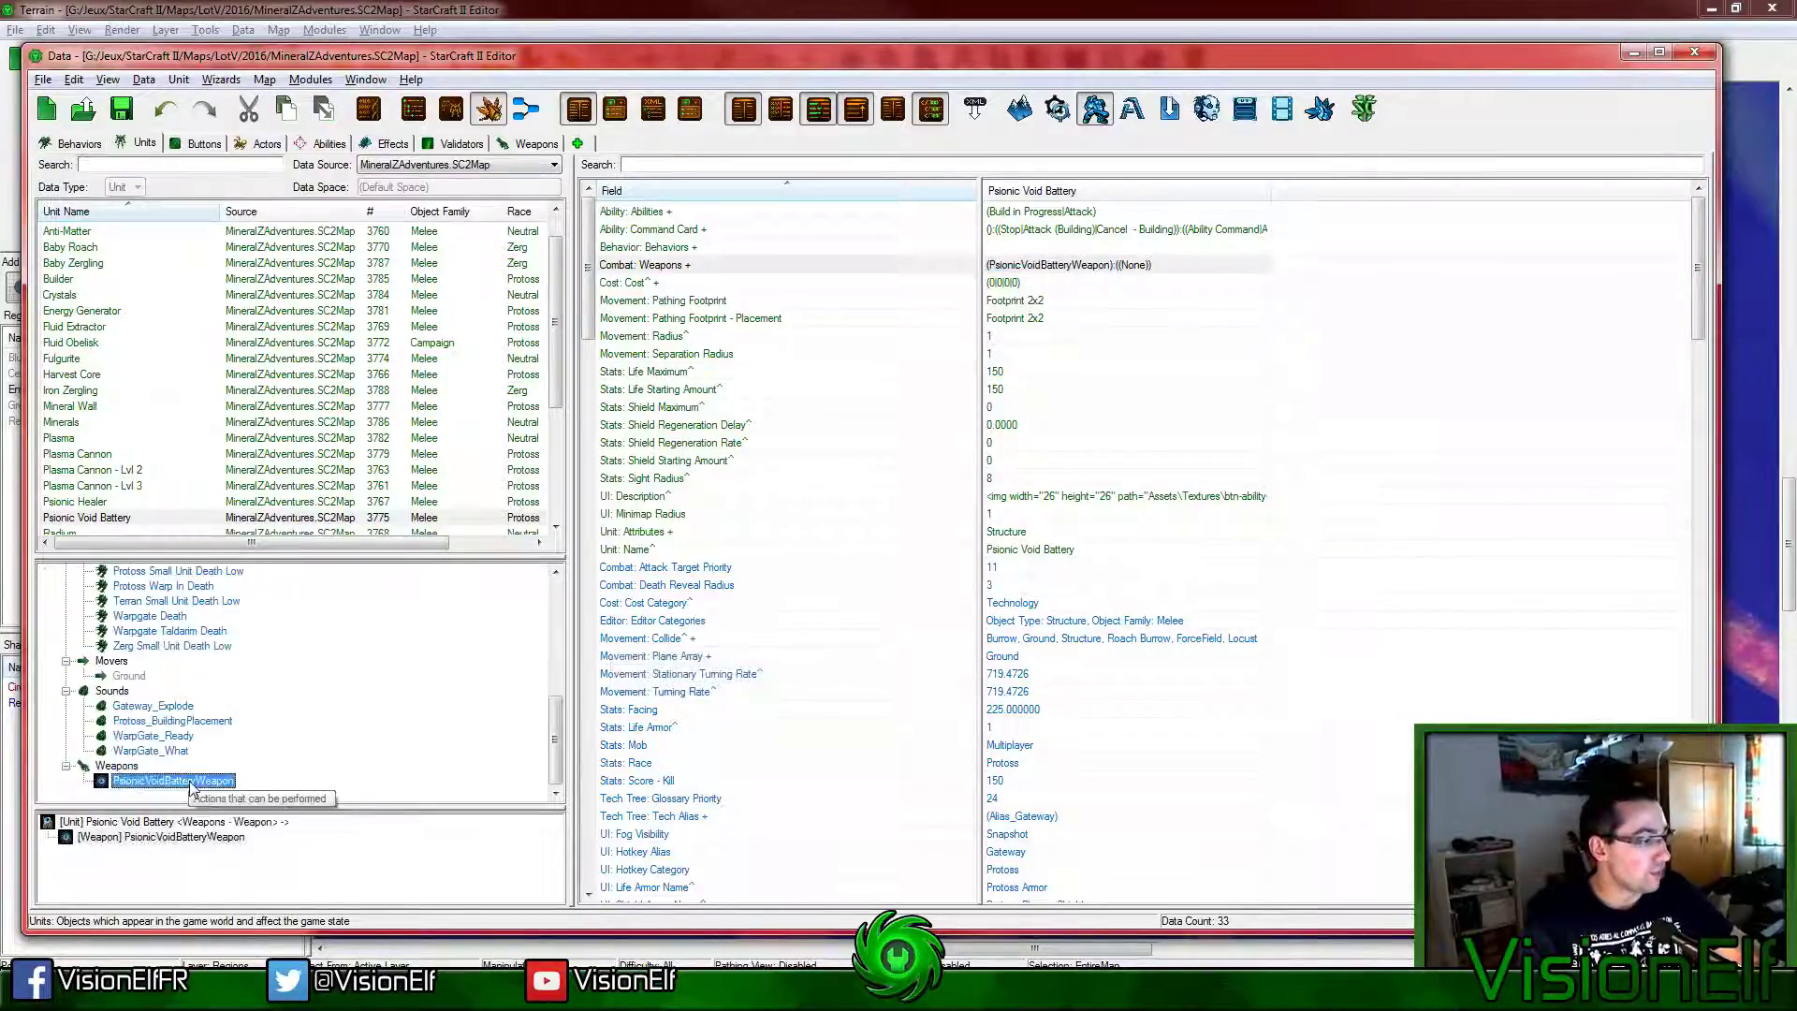
pyautogui.click(1103, 335)
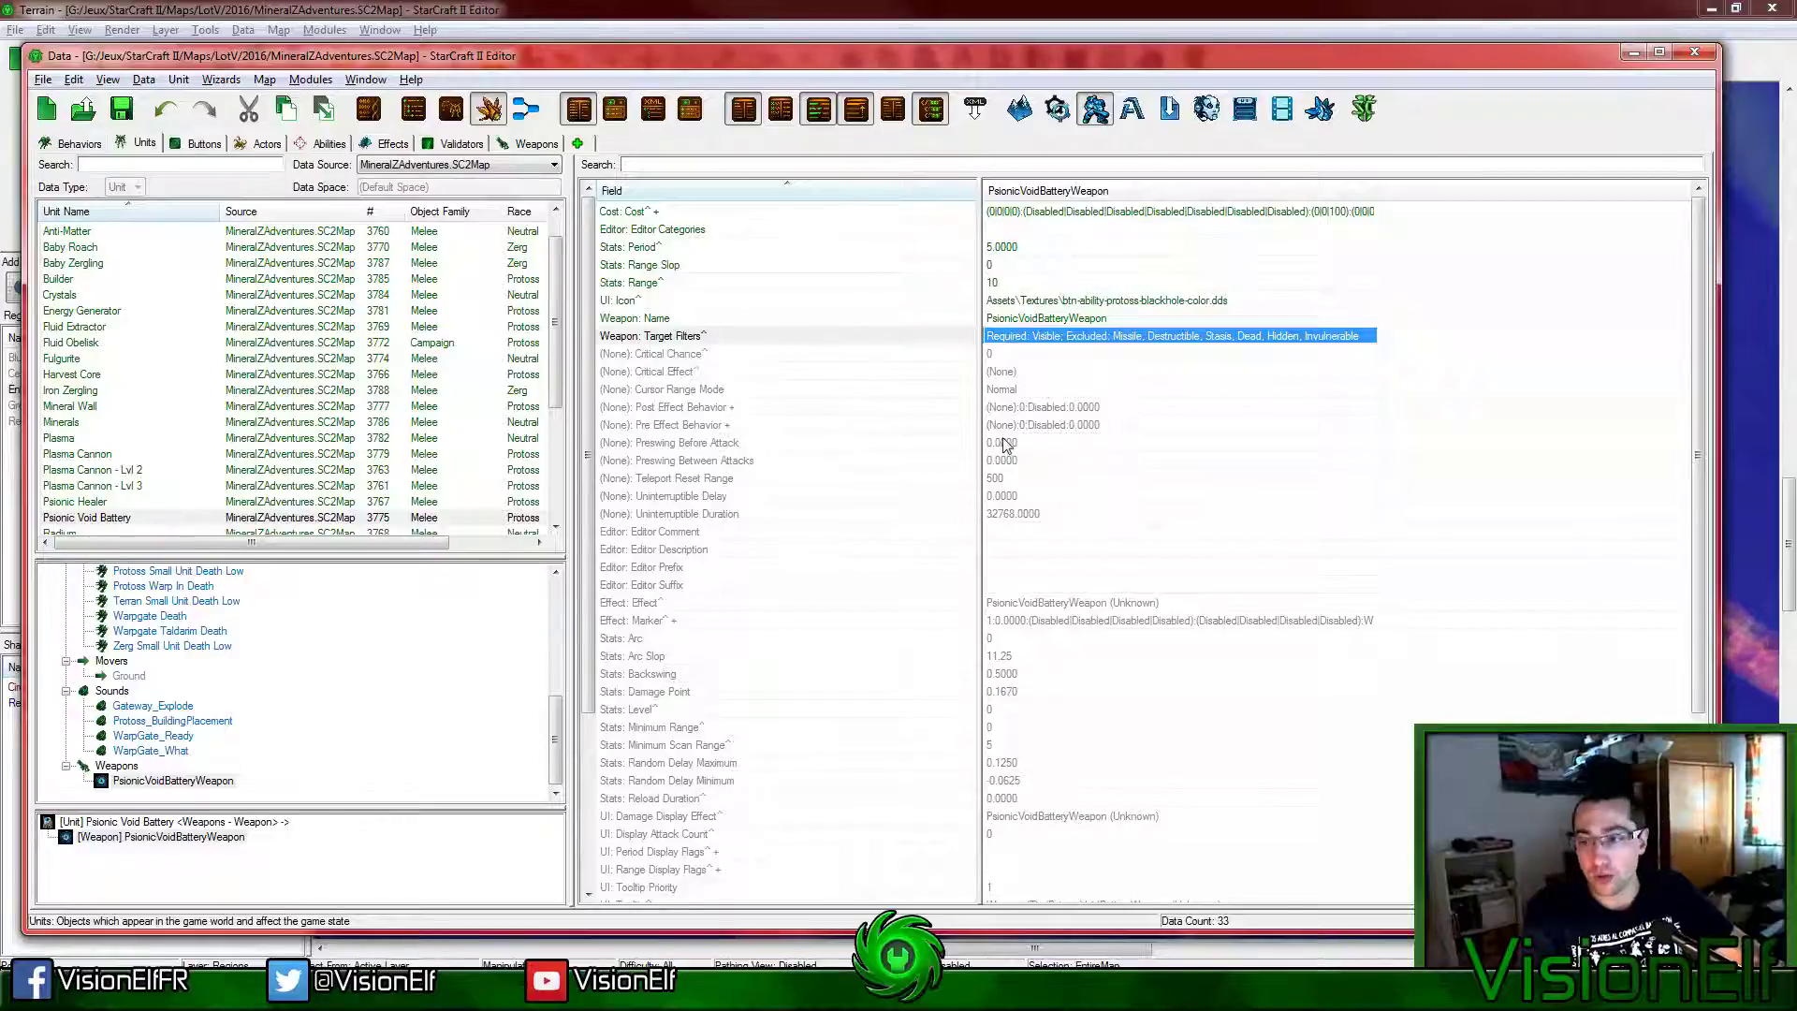
pyautogui.click(125, 110)
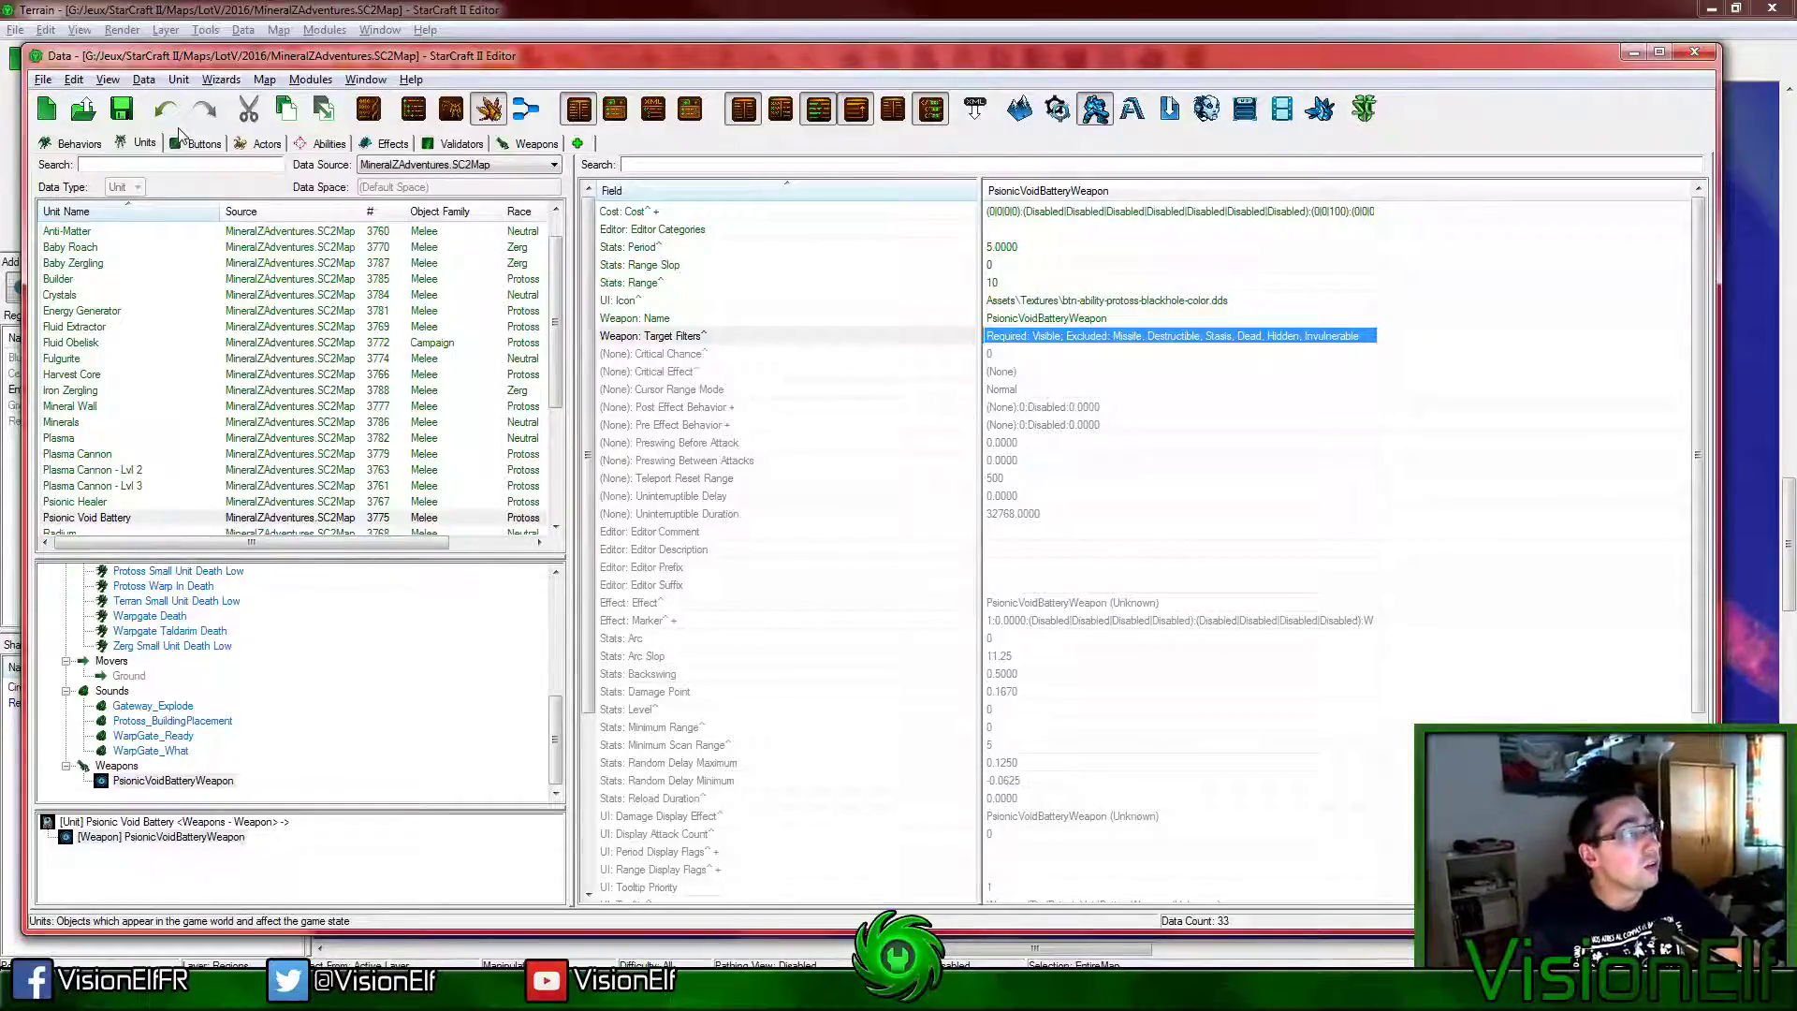
pyautogui.click(121, 109)
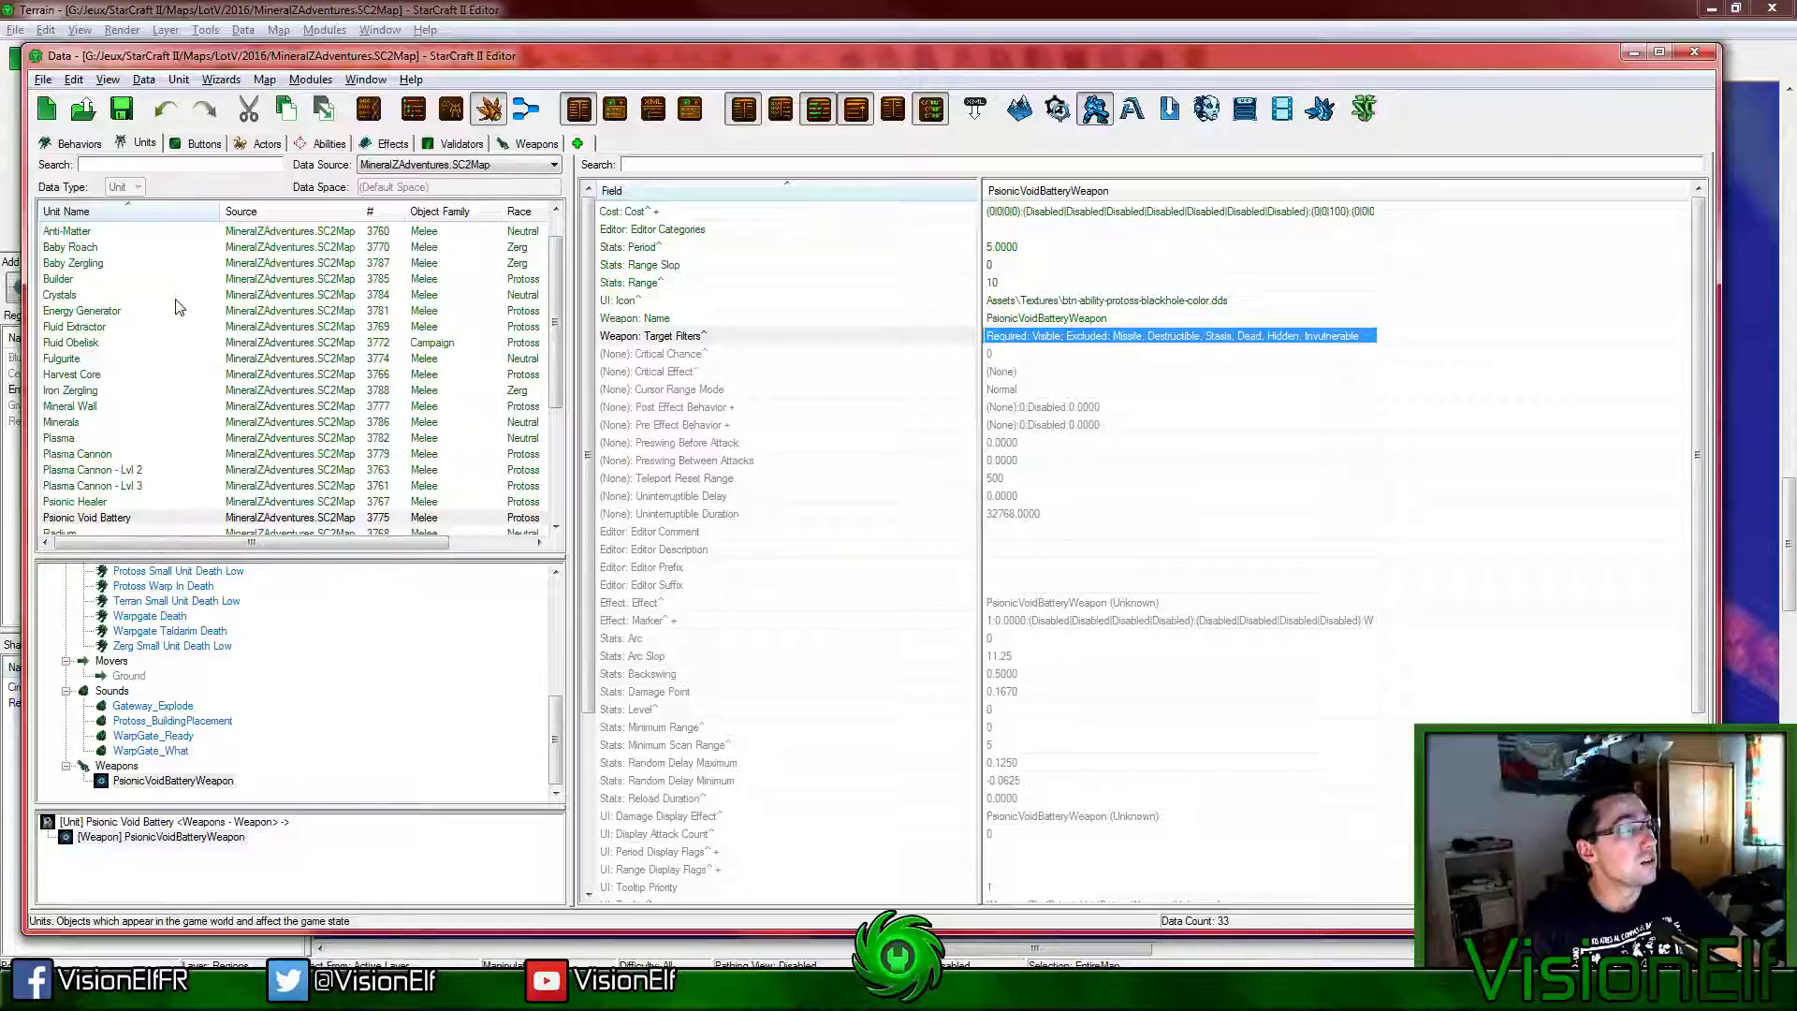
# Step: Create a Create Persistent effect named PsionicVoidBatteryPersistent in the map's Effects data
pyautogui.click(388, 143)
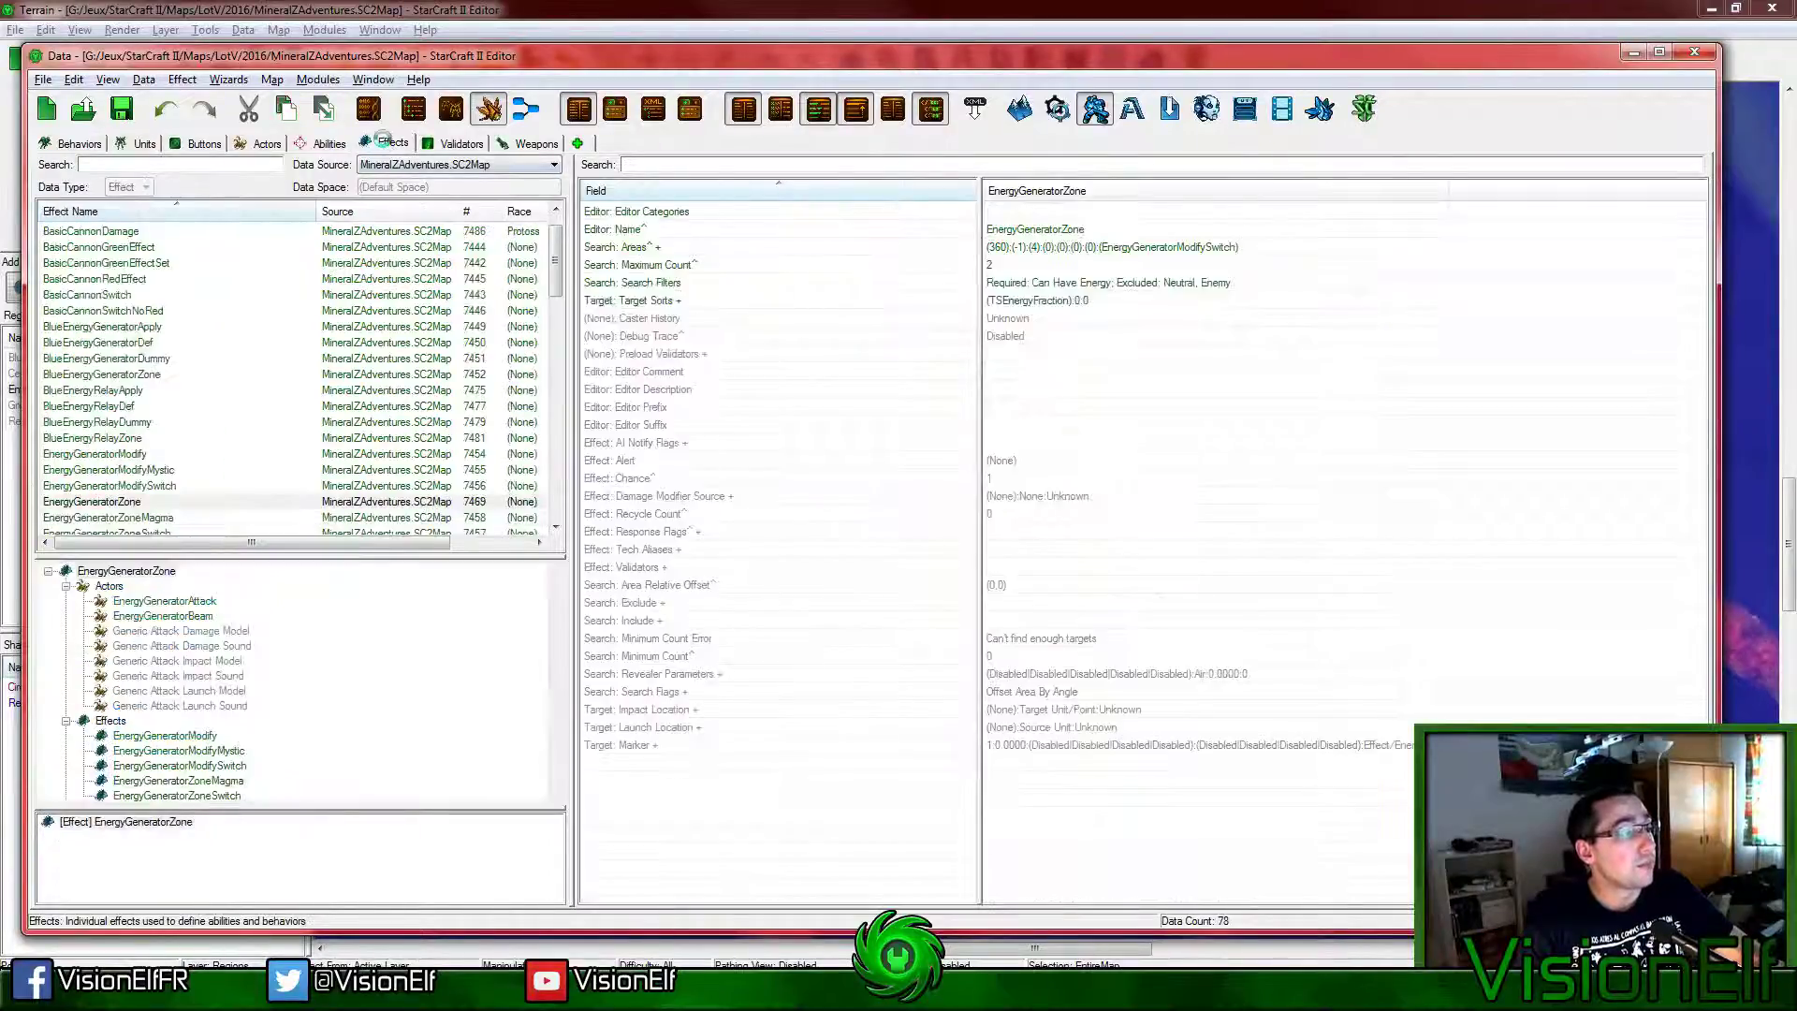
pyautogui.rightClick(204, 509)
pyautogui.click(234, 508)
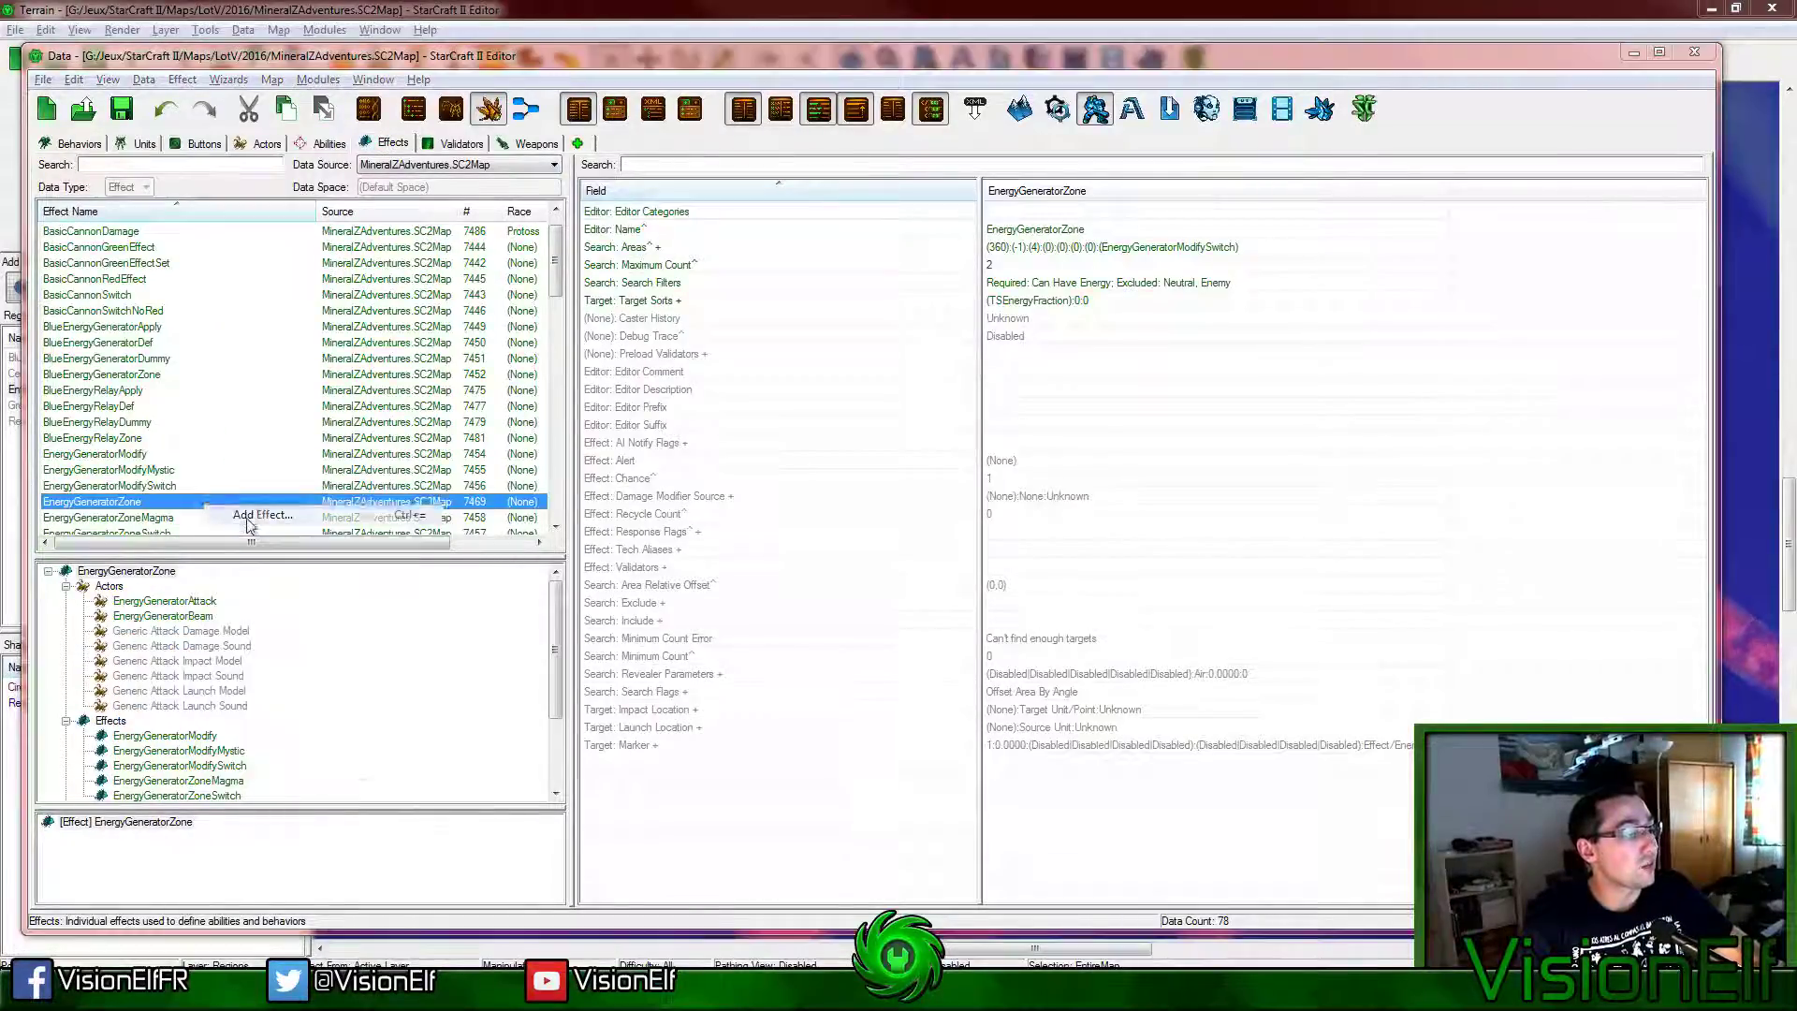
pyautogui.hotkey('ctrl', 'a')
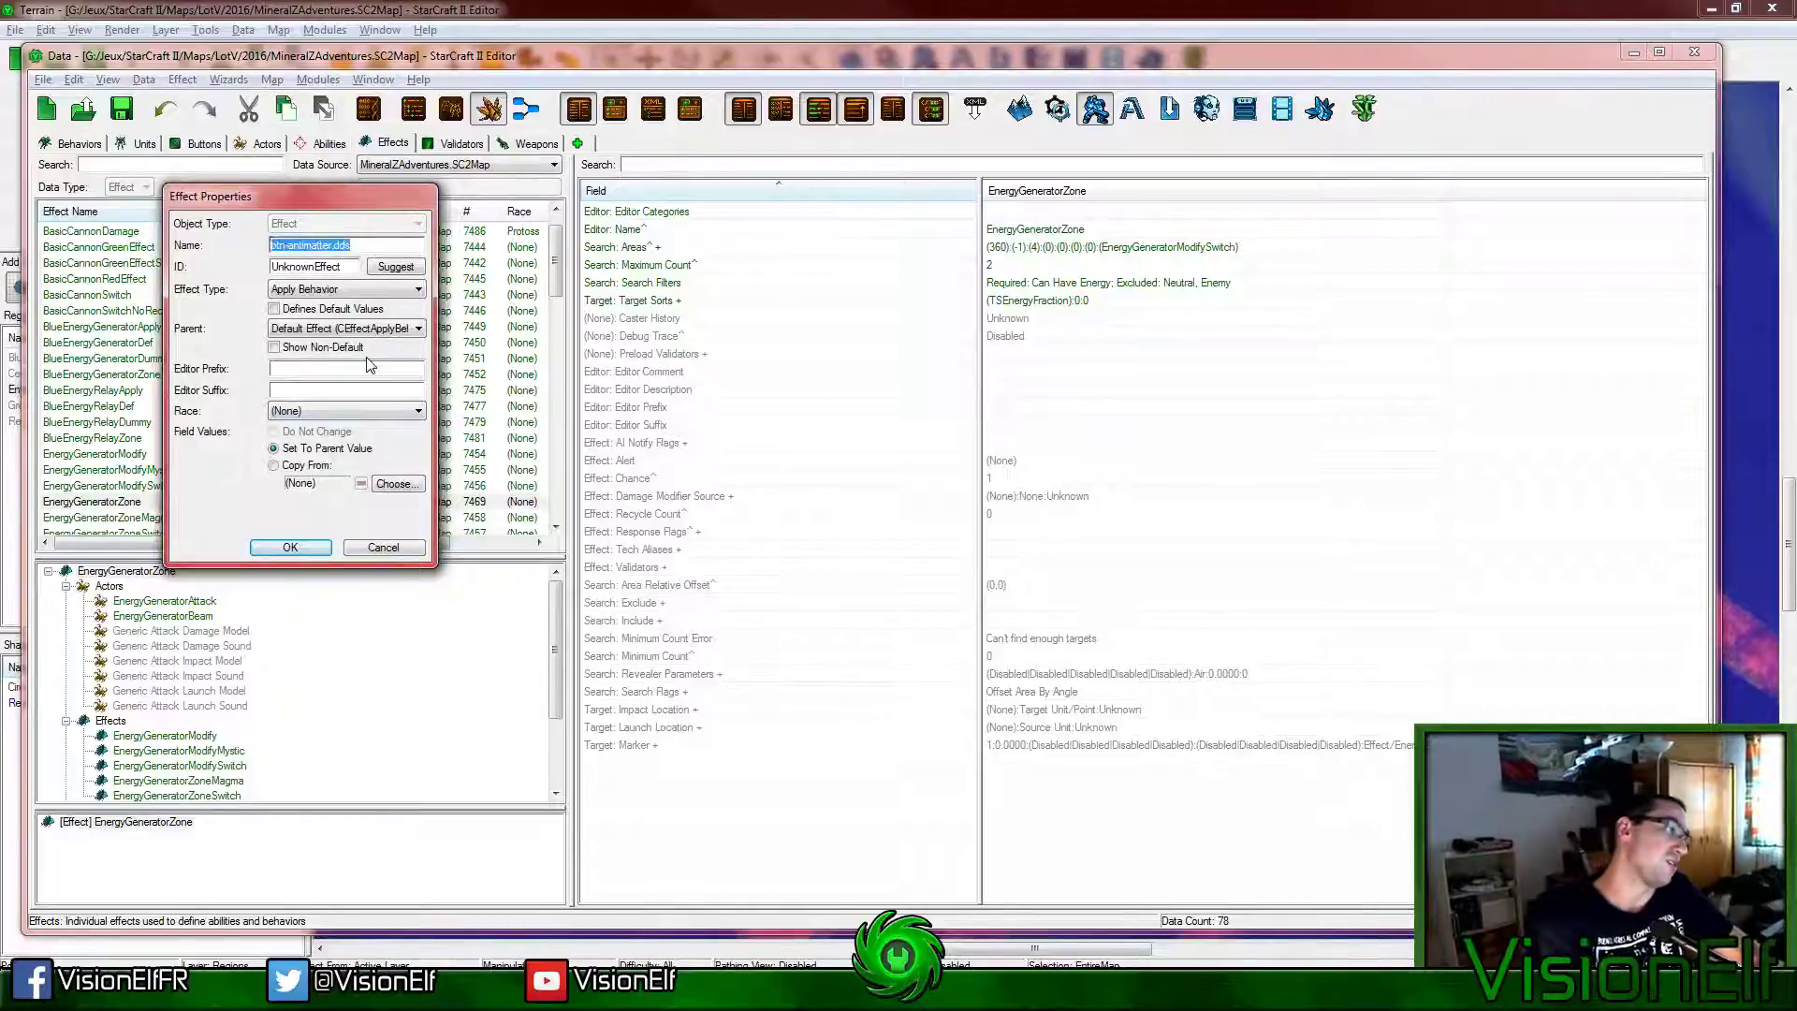
pyautogui.write('Psionic')
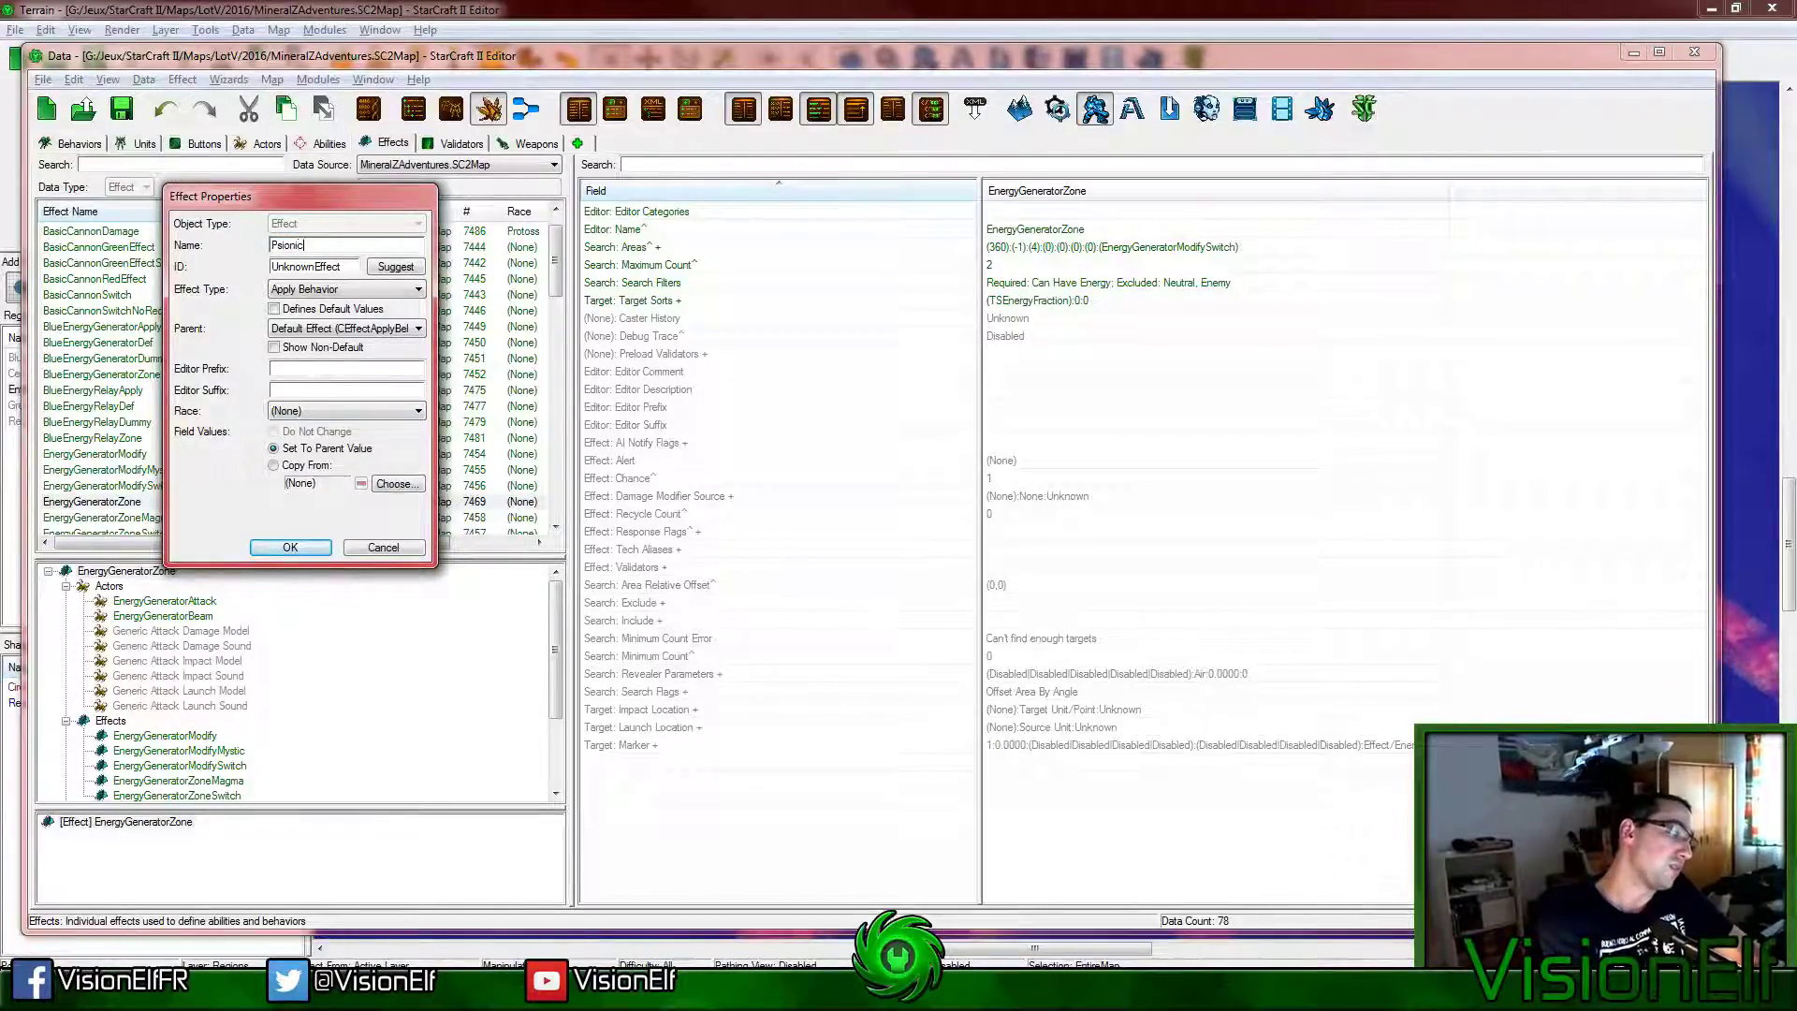
pyautogui.write('VoidBatte')
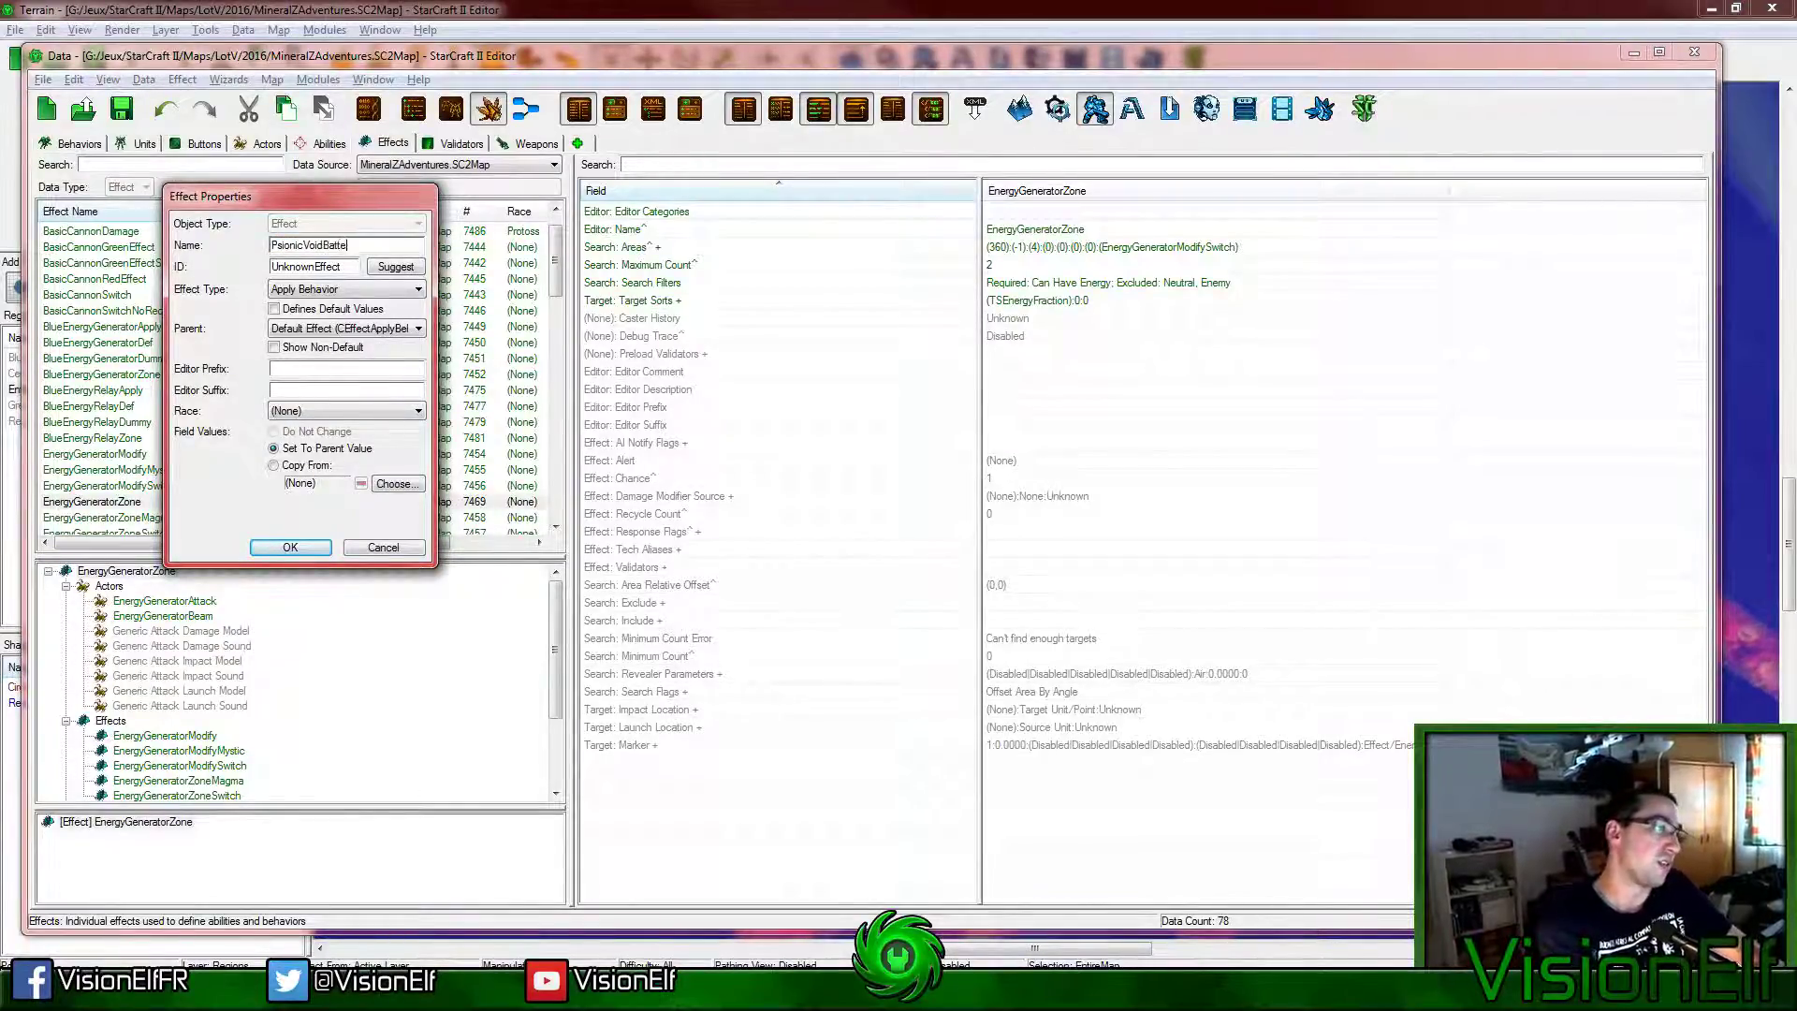
pyautogui.write('ry')
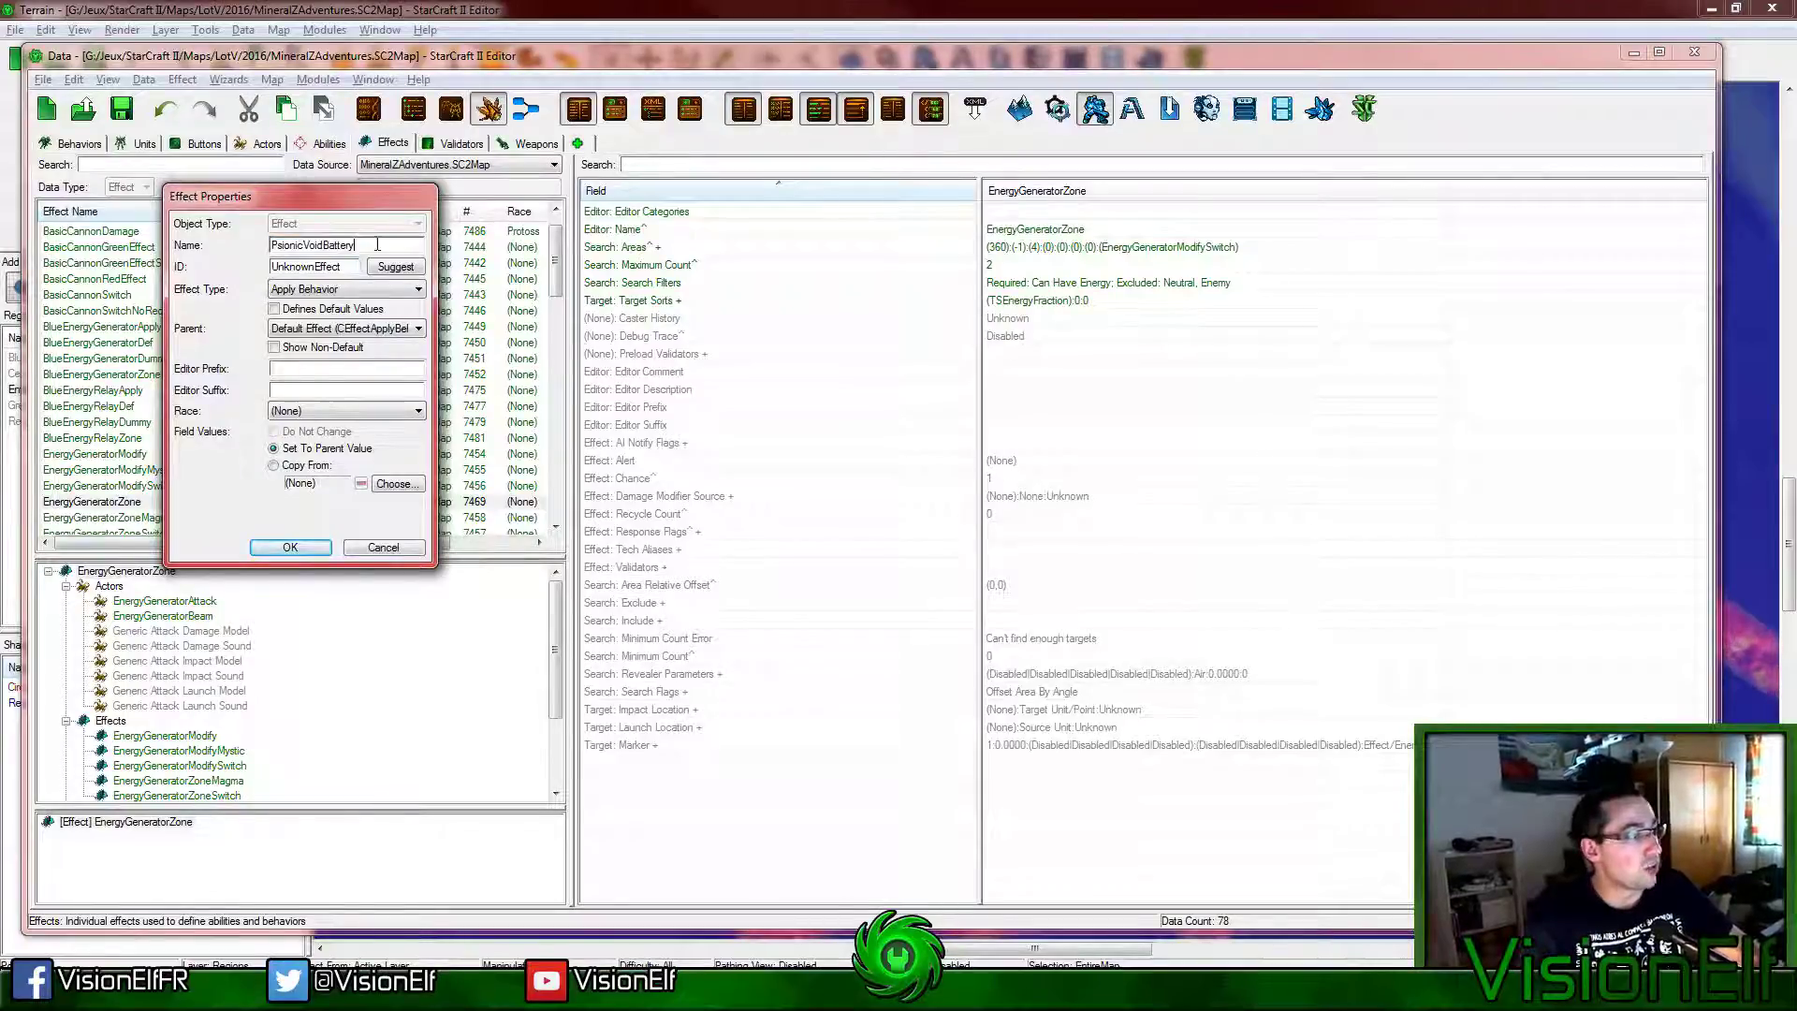
pyautogui.write('Persistent')
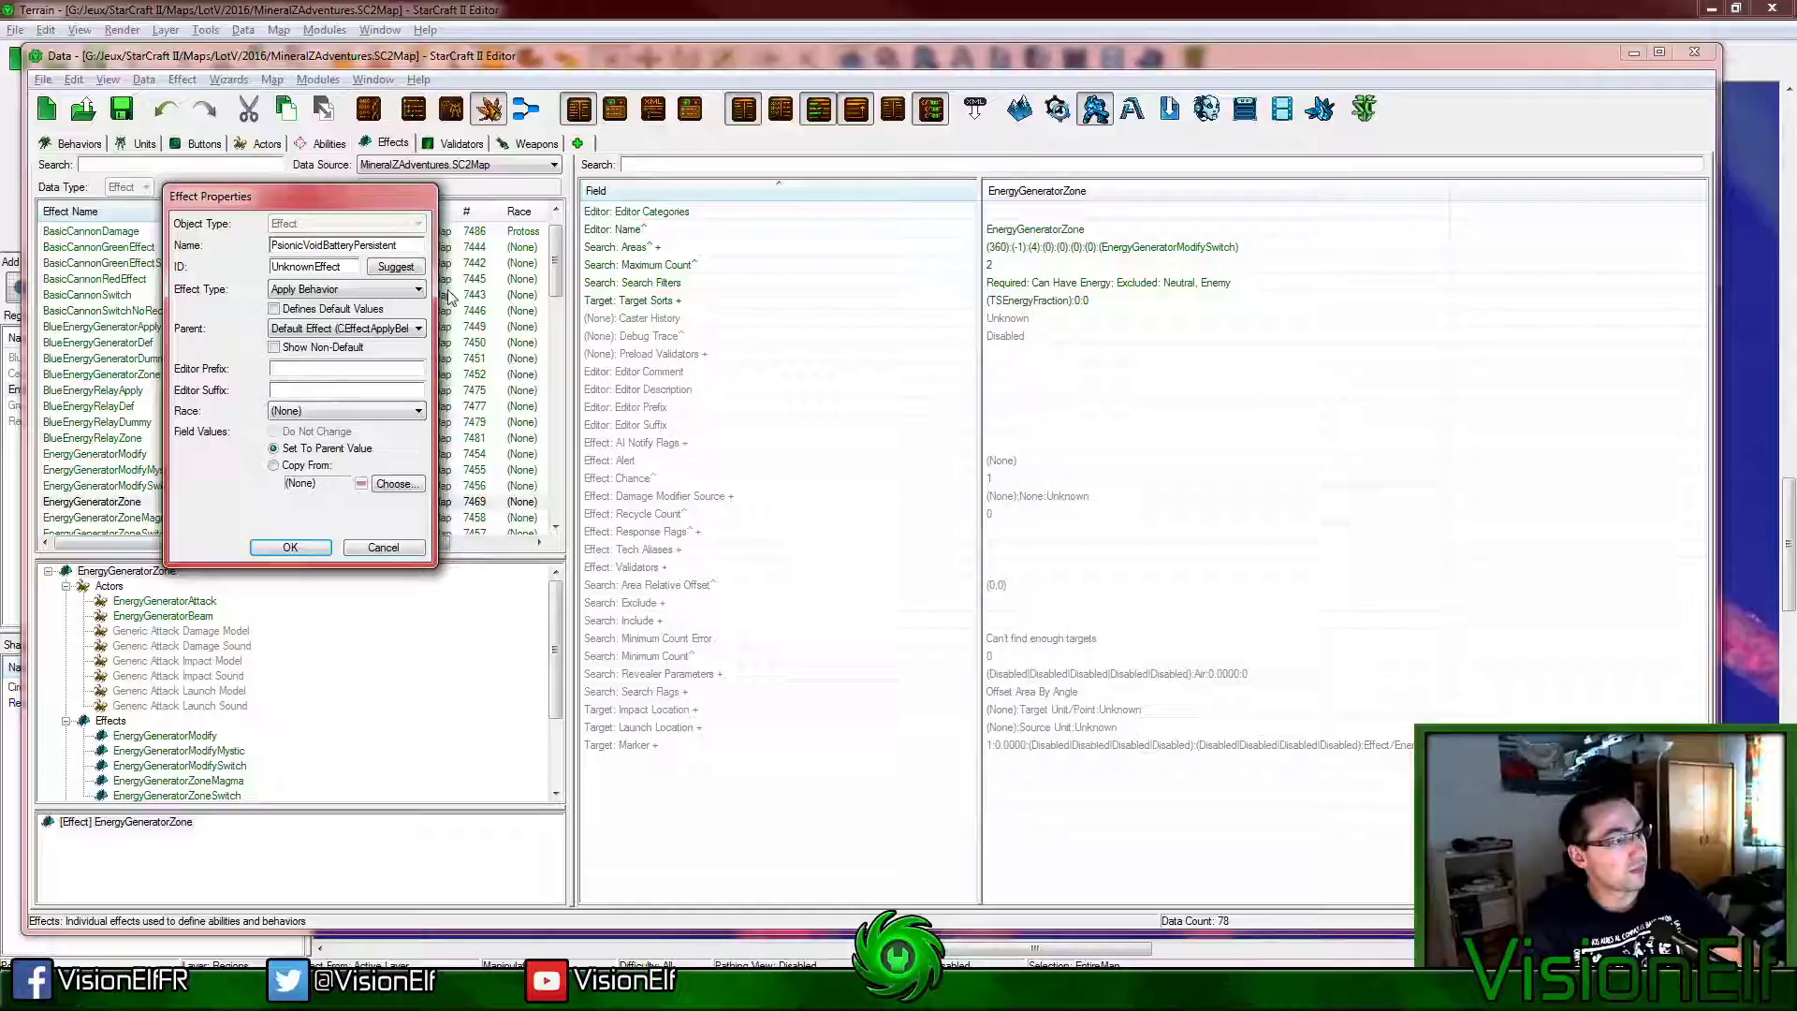
pyautogui.click(395, 267)
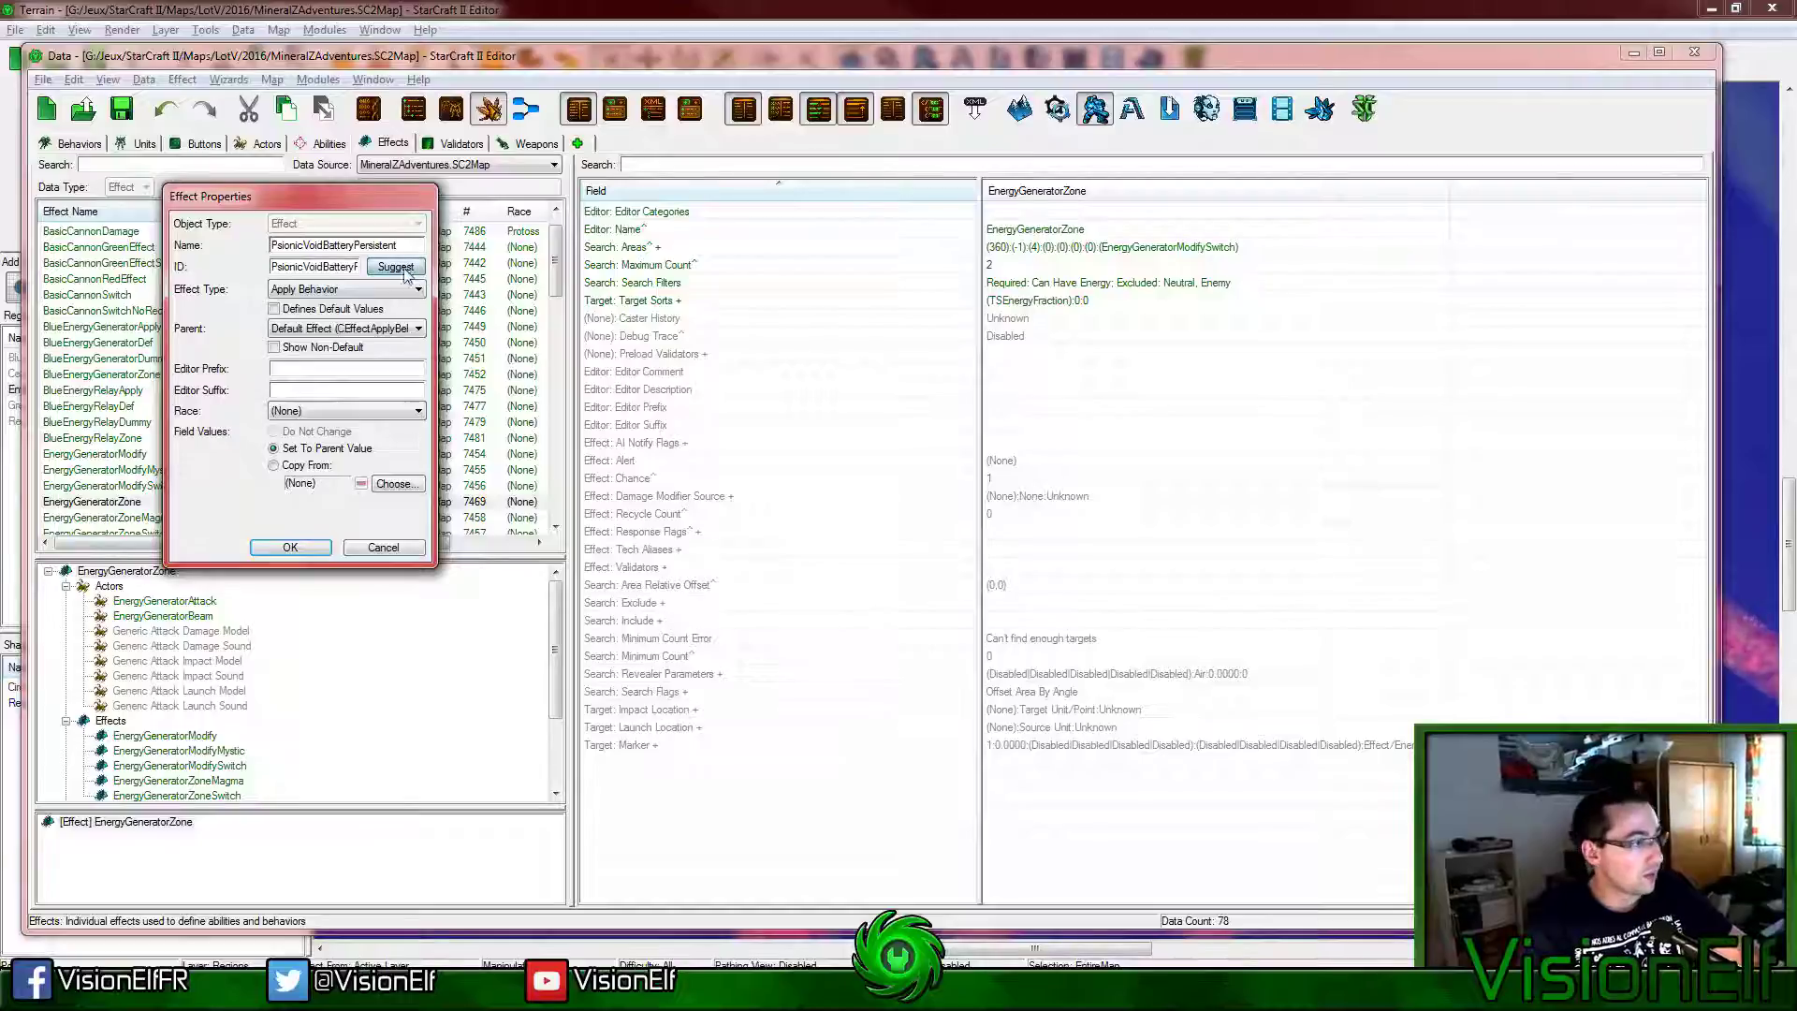
pyautogui.click(383, 289)
pyautogui.click(318, 367)
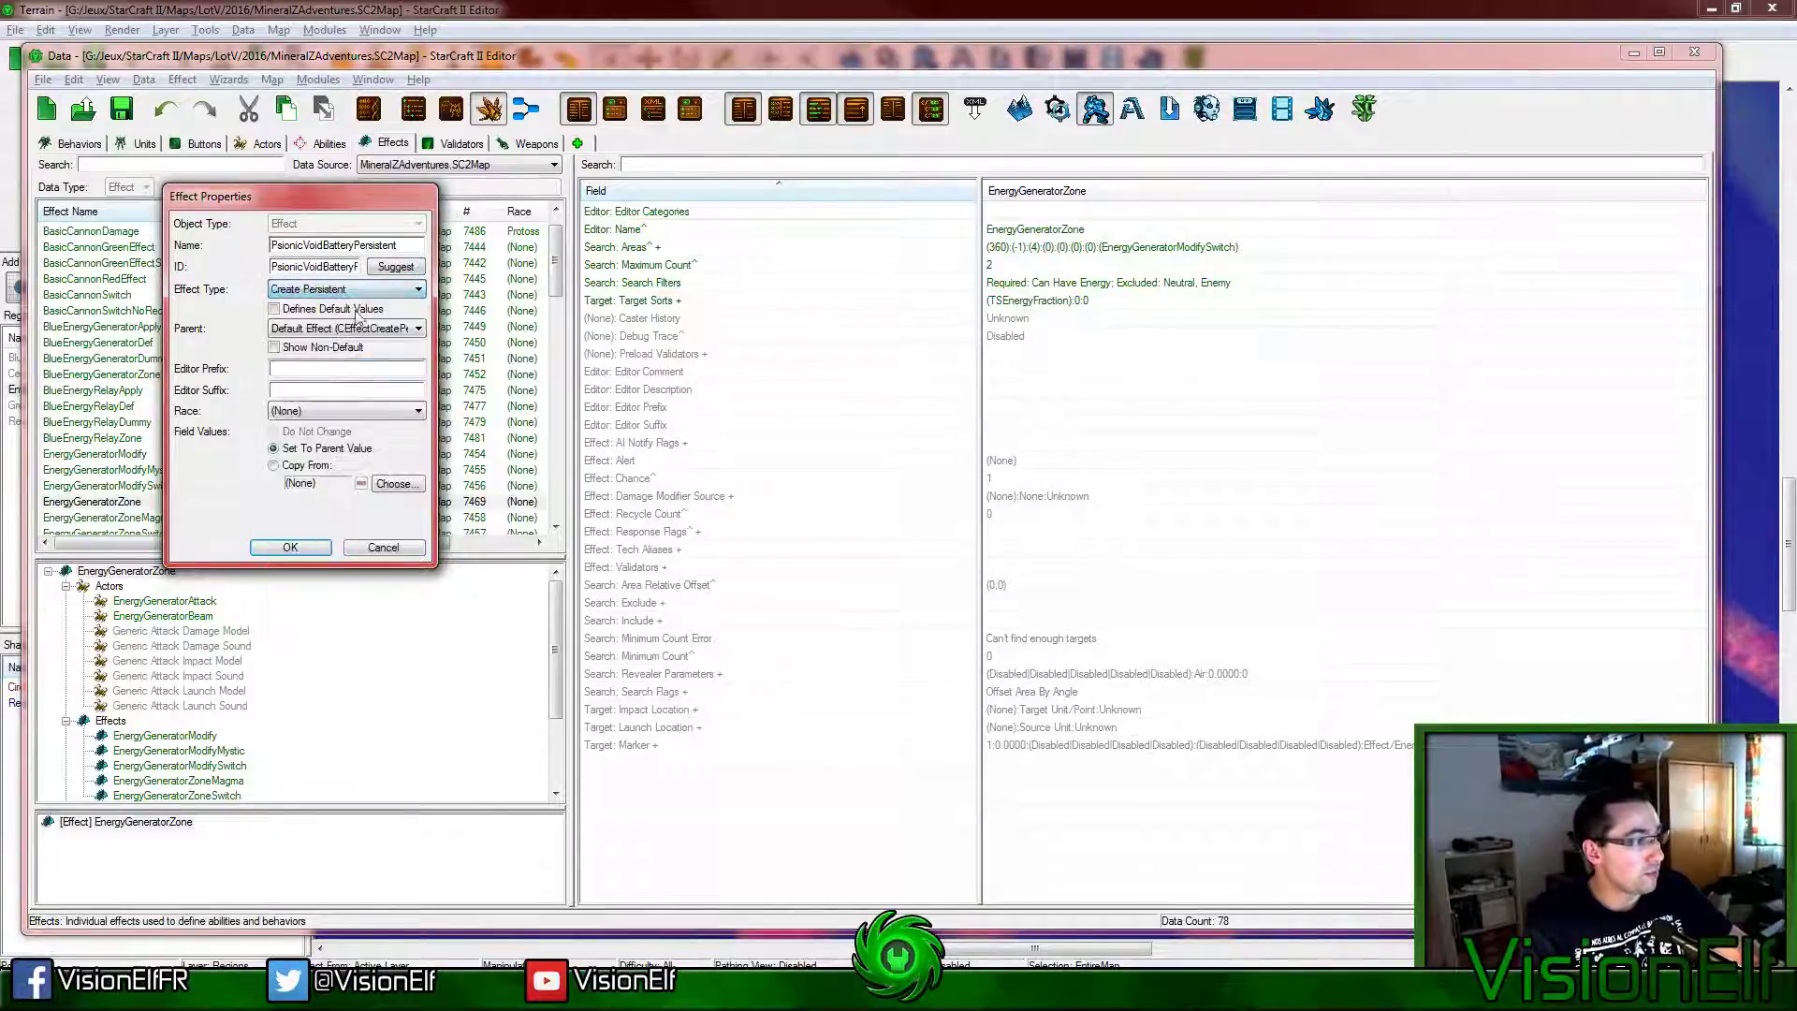
pyautogui.click(290, 547)
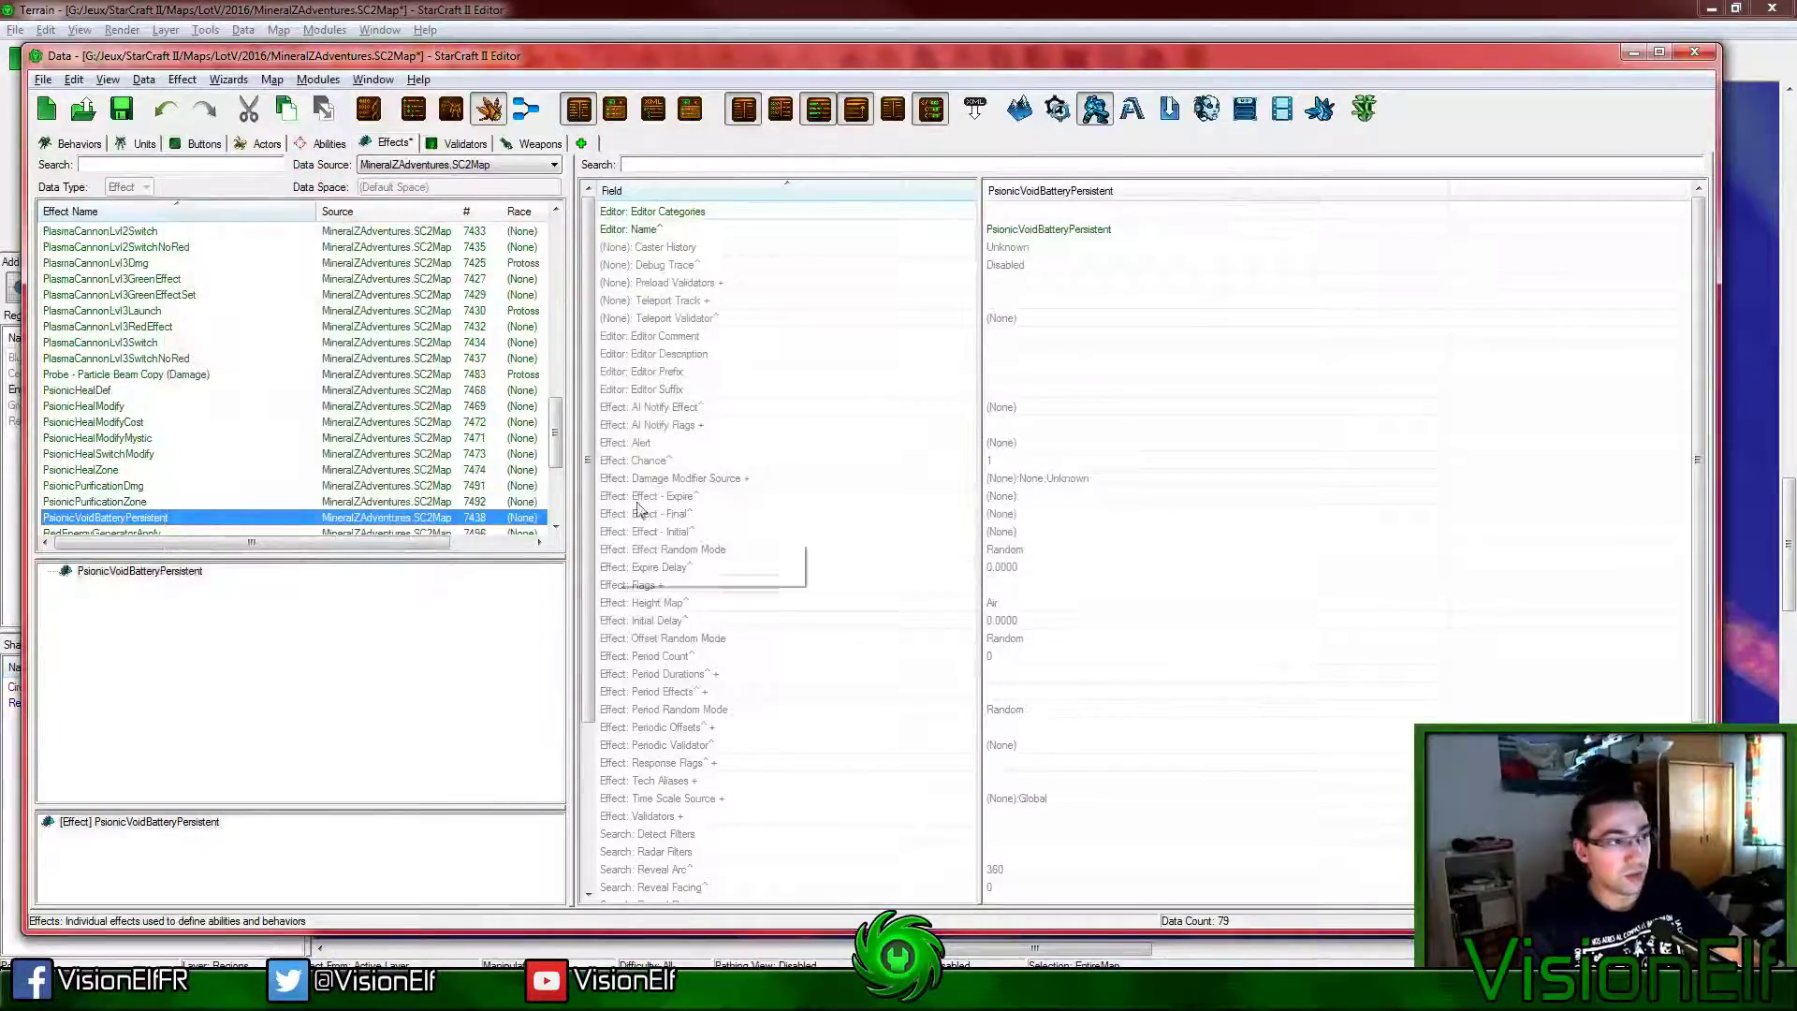
# Step: Check the new effect's Chance field and reselect PsionicVoidBatteryPersistent in the effect list
pyautogui.click(1325, 485)
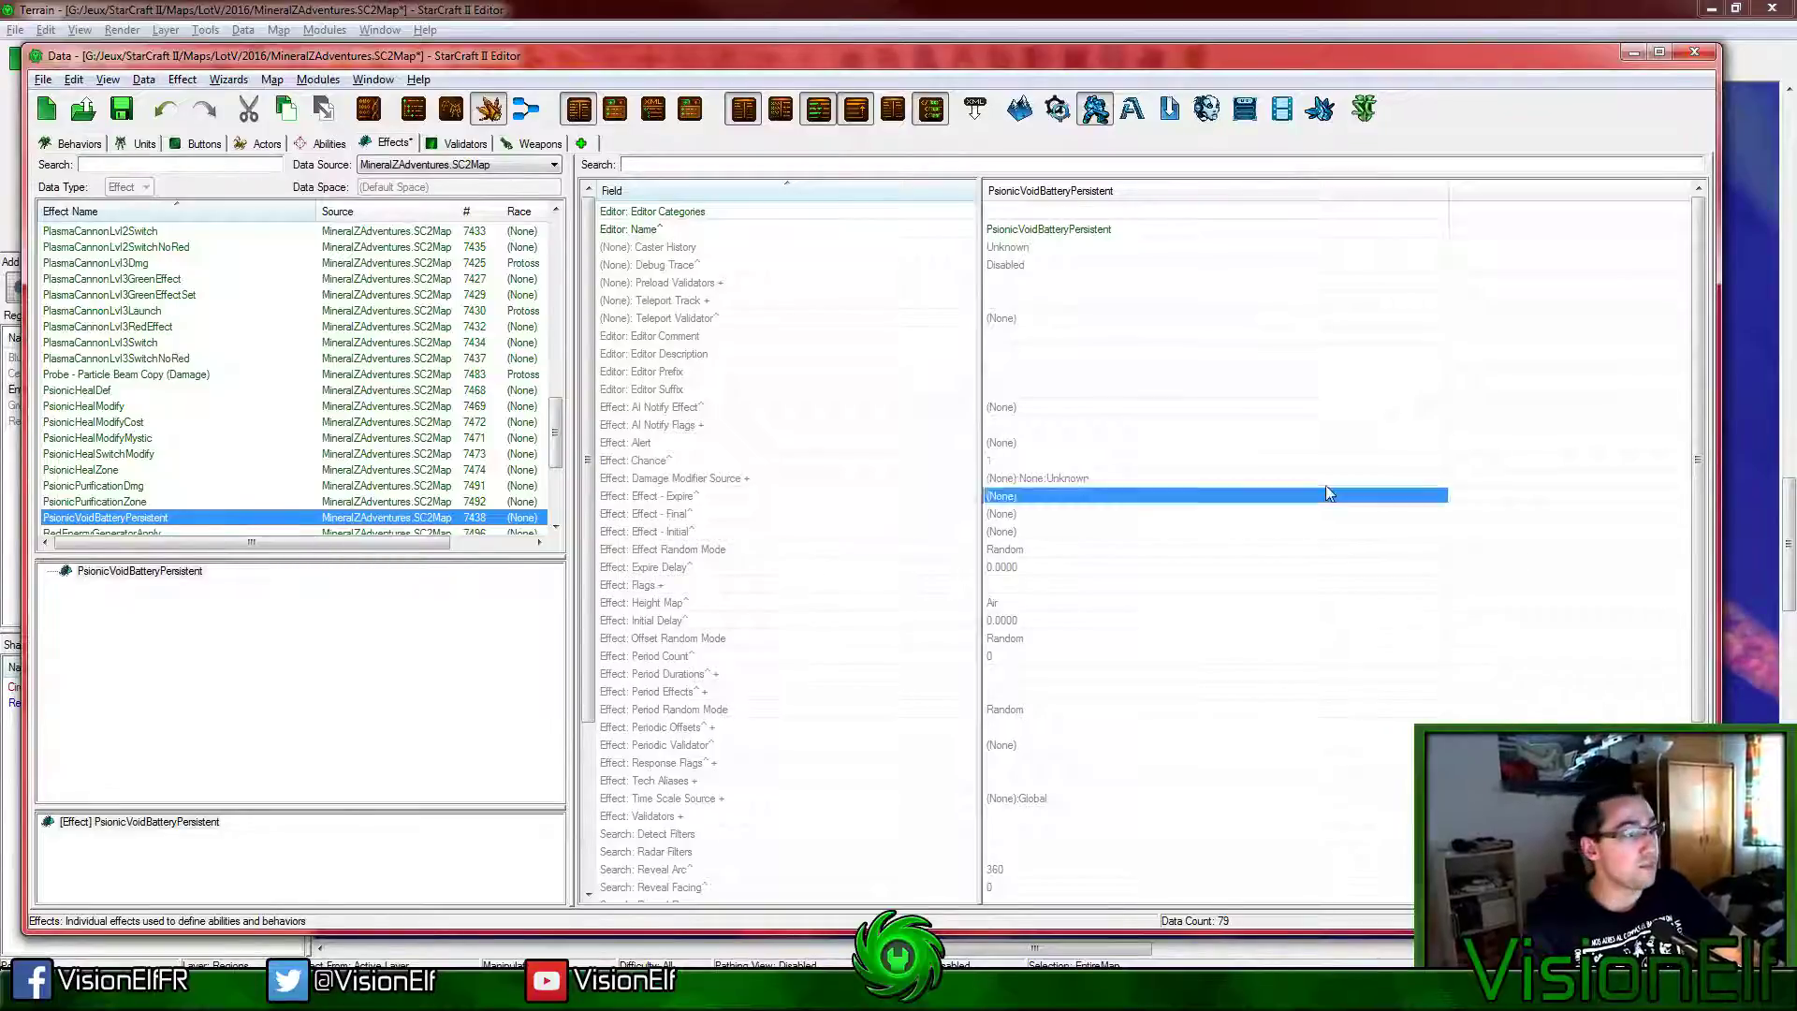
pyautogui.doubleClick(1091, 460)
pyautogui.scroll(-4, 1091, 510)
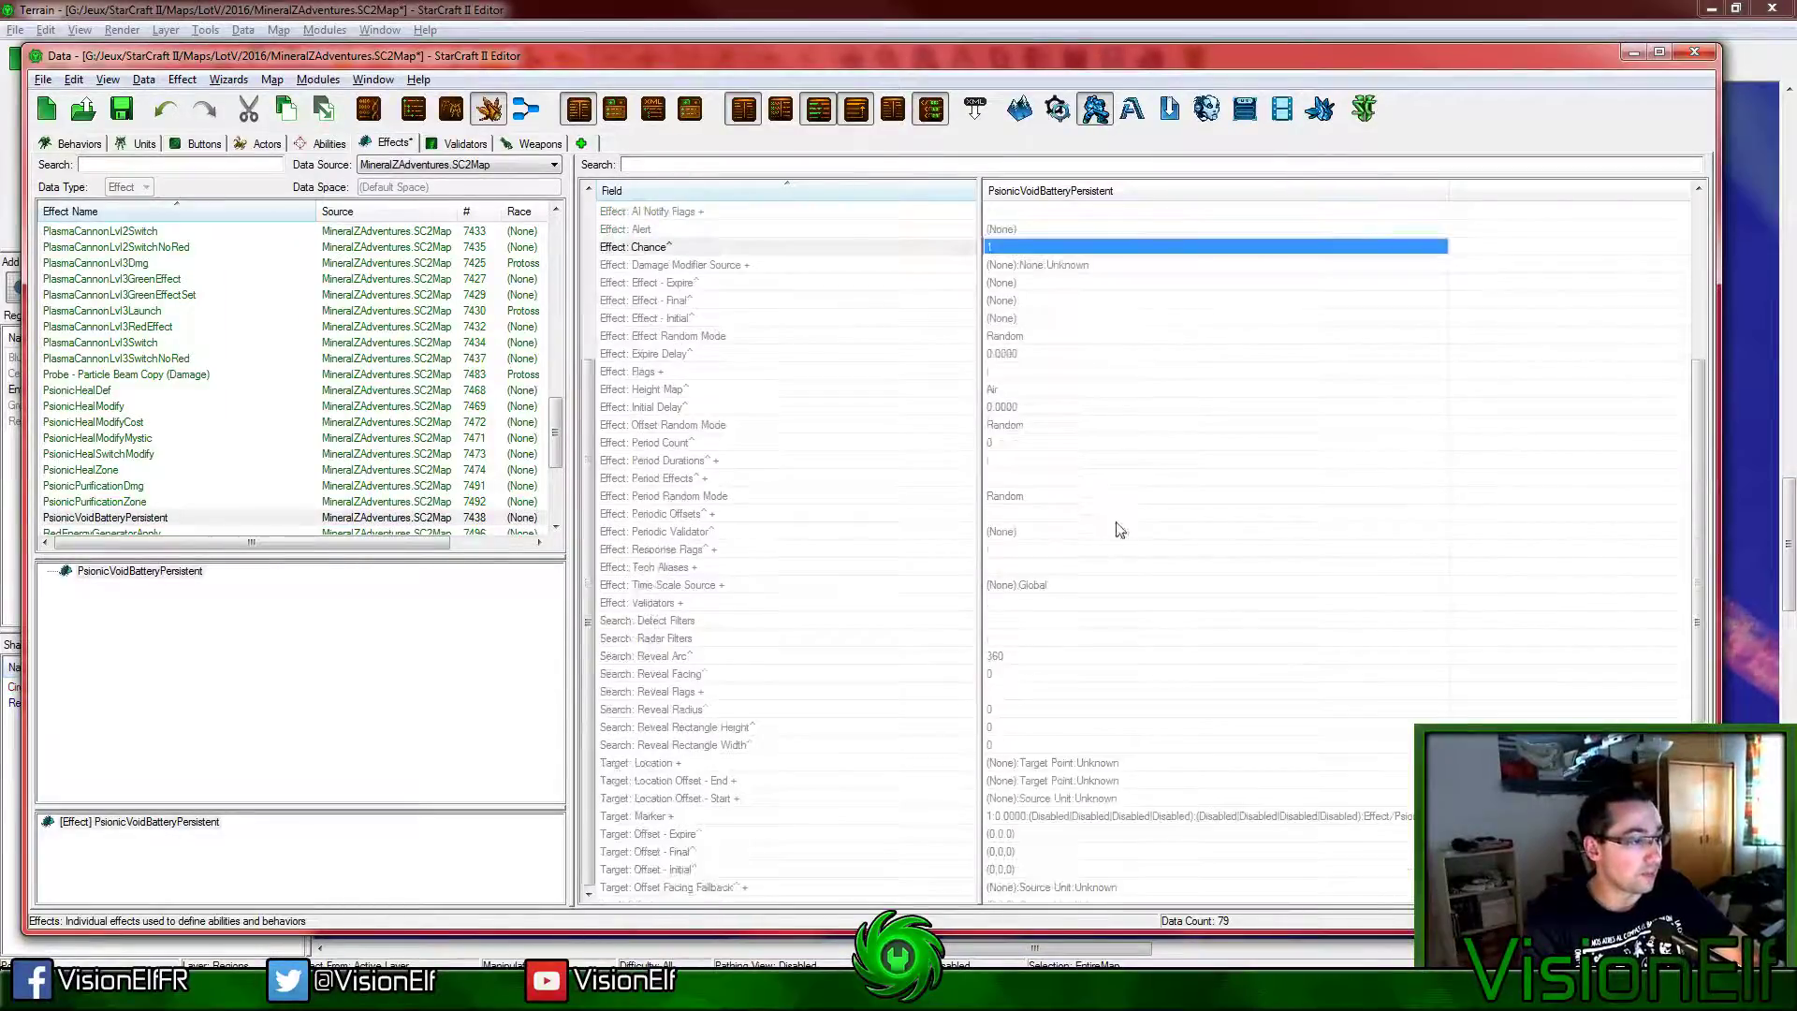
pyautogui.scroll(-3, 225, 521)
pyautogui.click(186, 375)
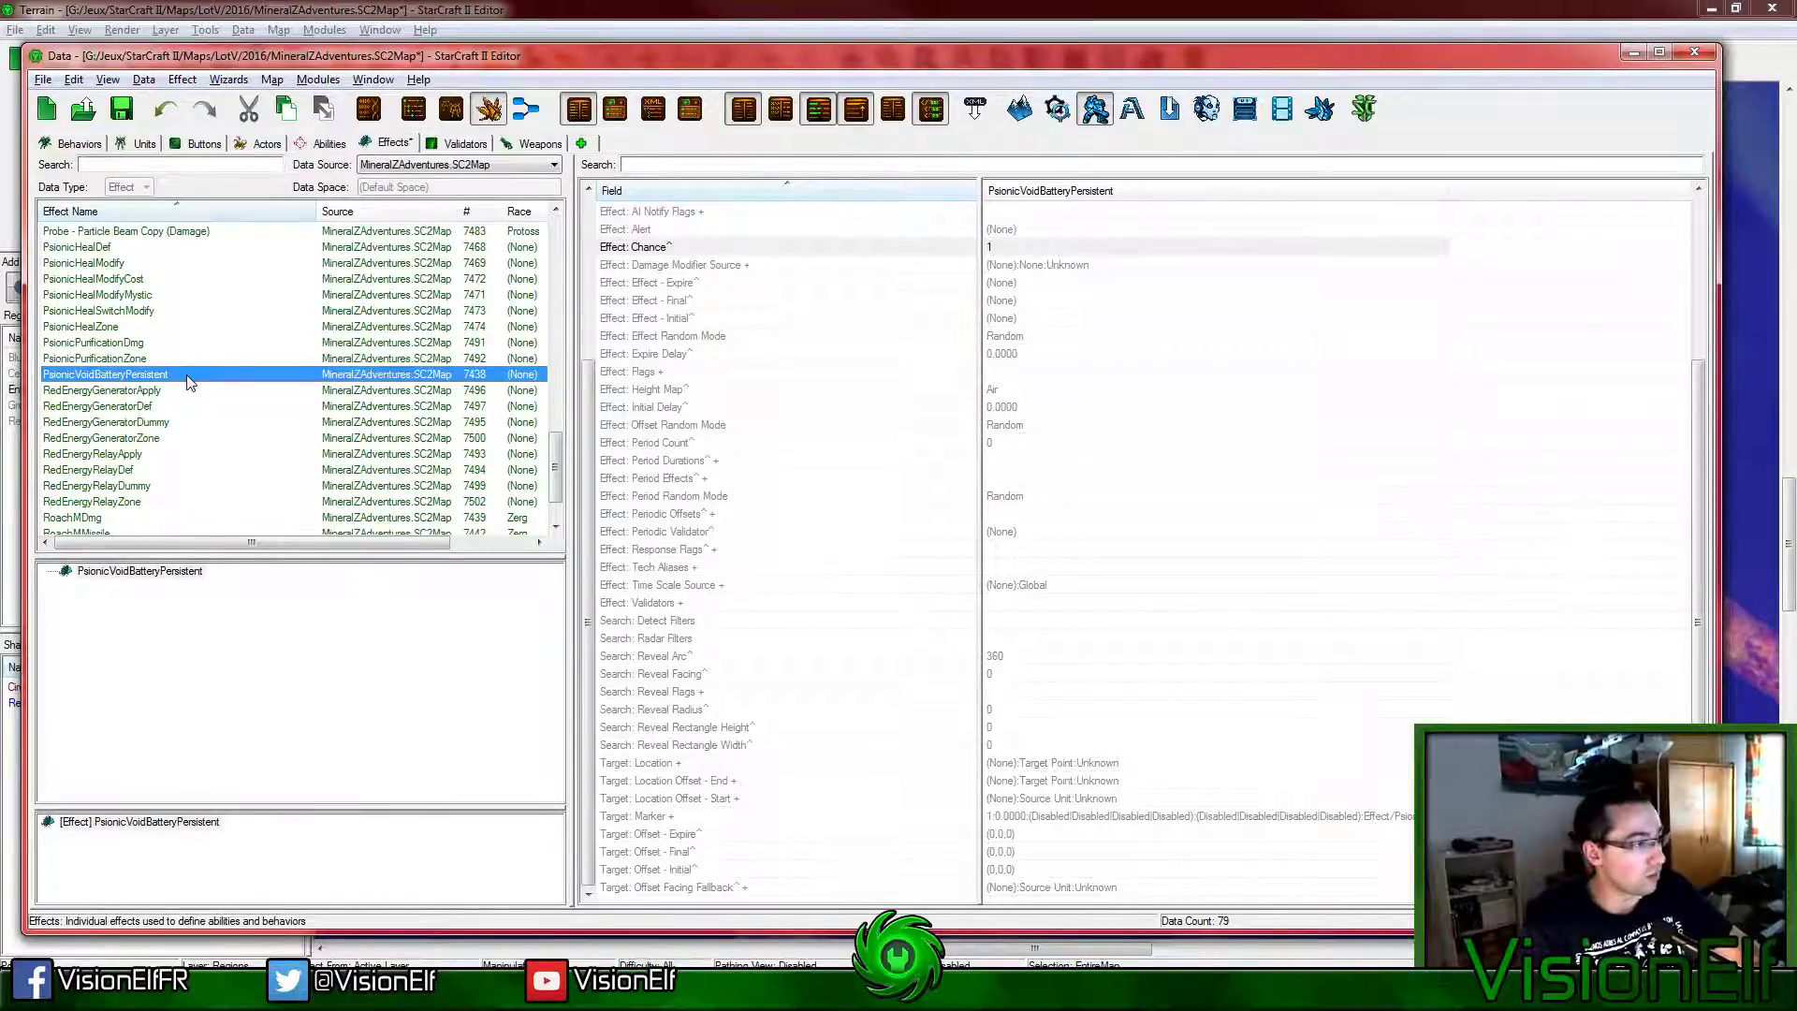
pyautogui.rightClick(187, 378)
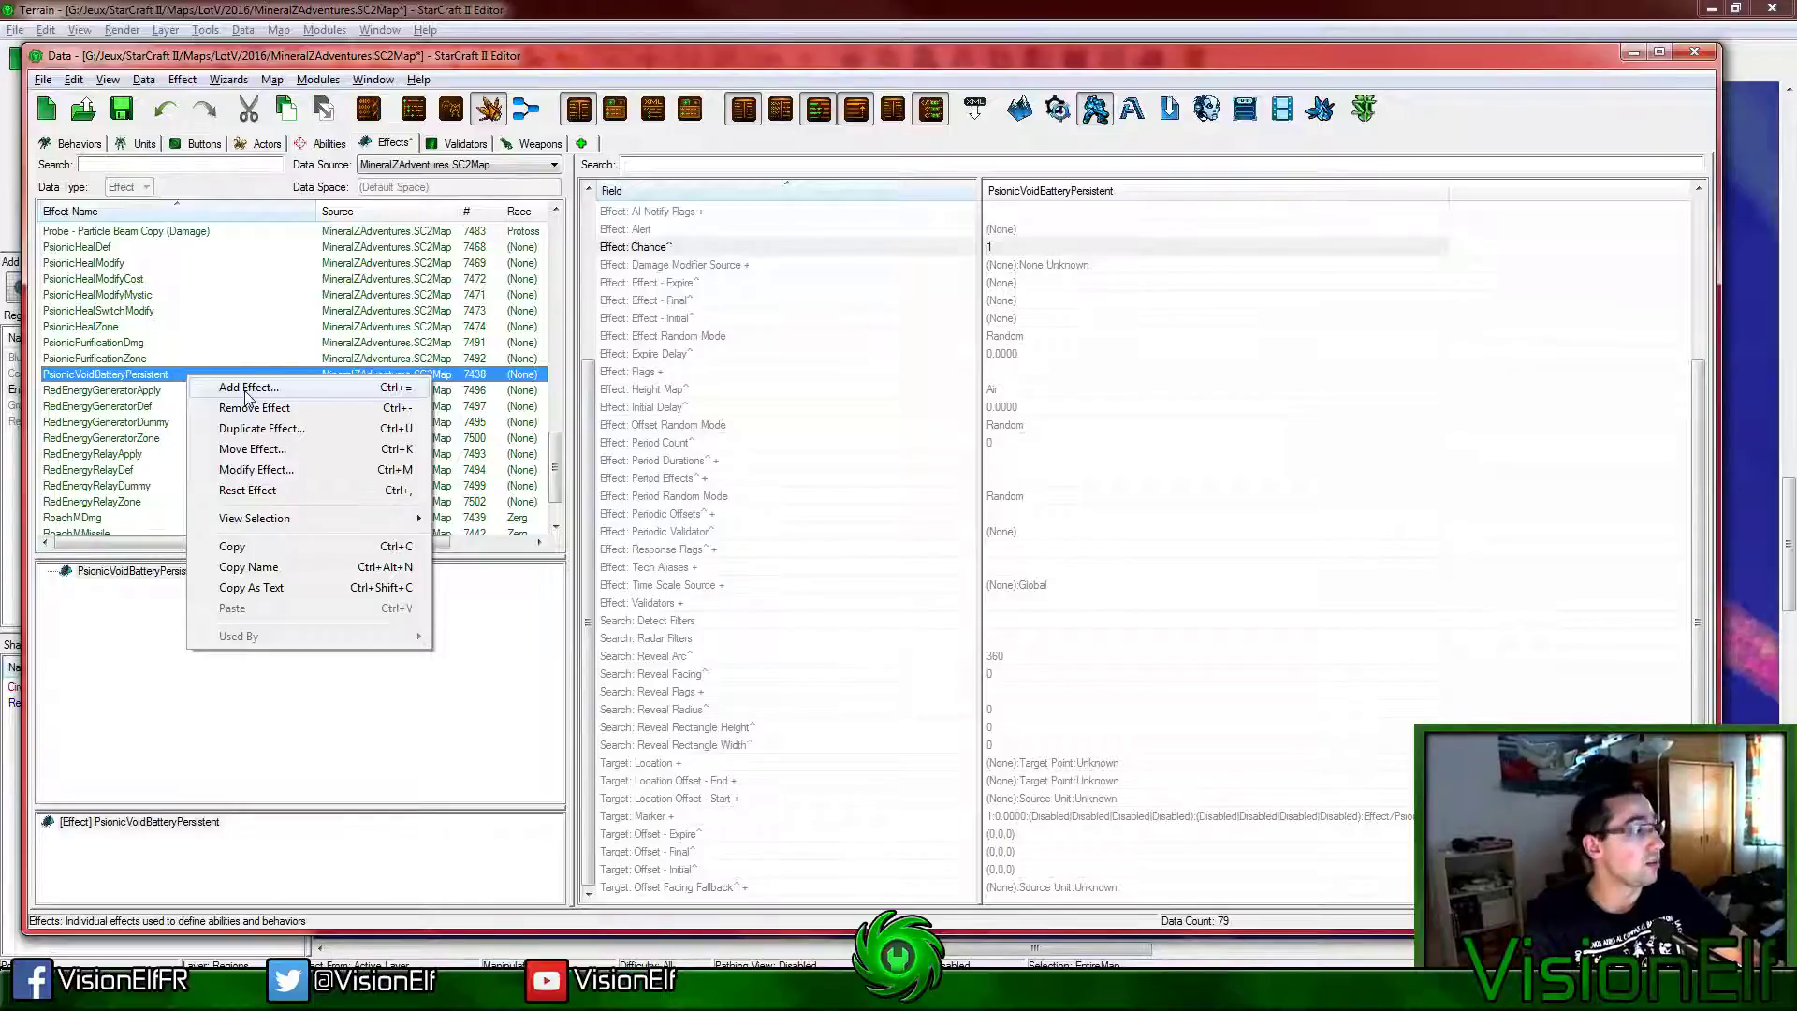
# Step: Add a Search Area effect named PsionicVoidBatteryArea
pyautogui.click(245, 391)
pyautogui.write('PsionicVoidBattery')
pyautogui.write('Area')
pyautogui.click(412, 268)
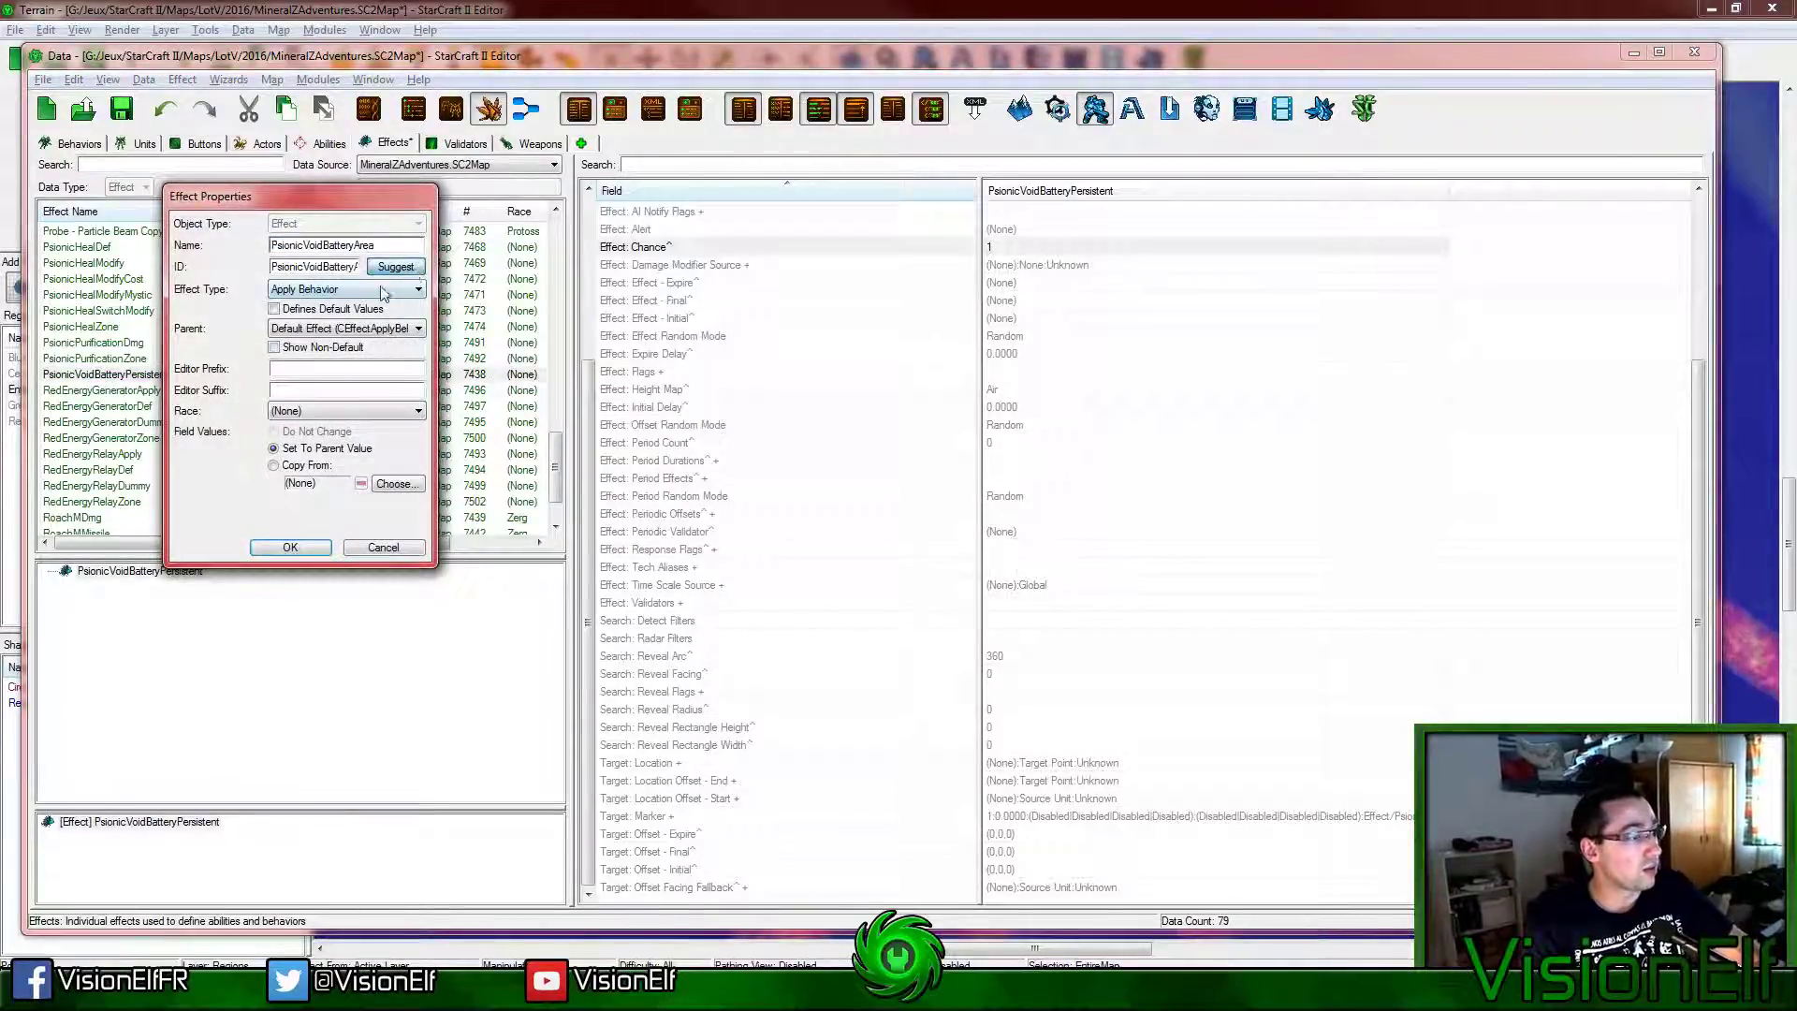
pyautogui.click(384, 292)
pyautogui.click(309, 574)
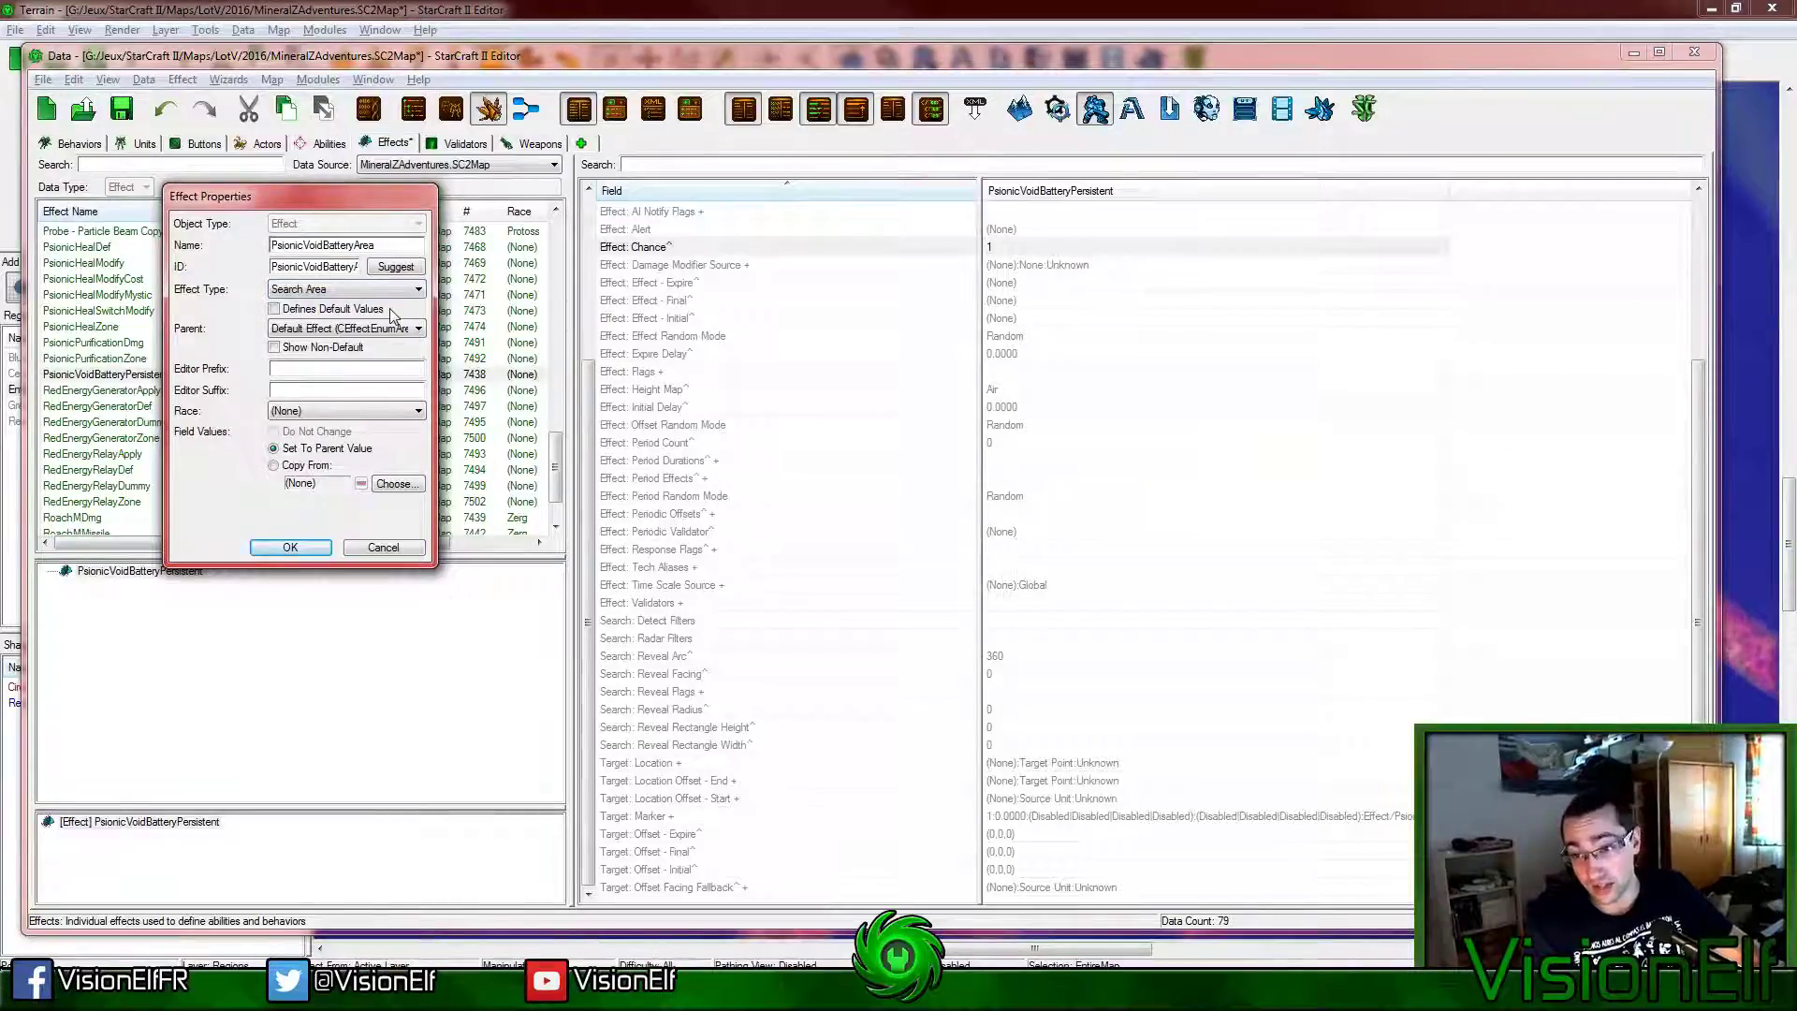
pyautogui.click(291, 546)
# Step: Add a Damage effect named PsionicVoidBatteryDmg
pyautogui.rightClick(184, 377)
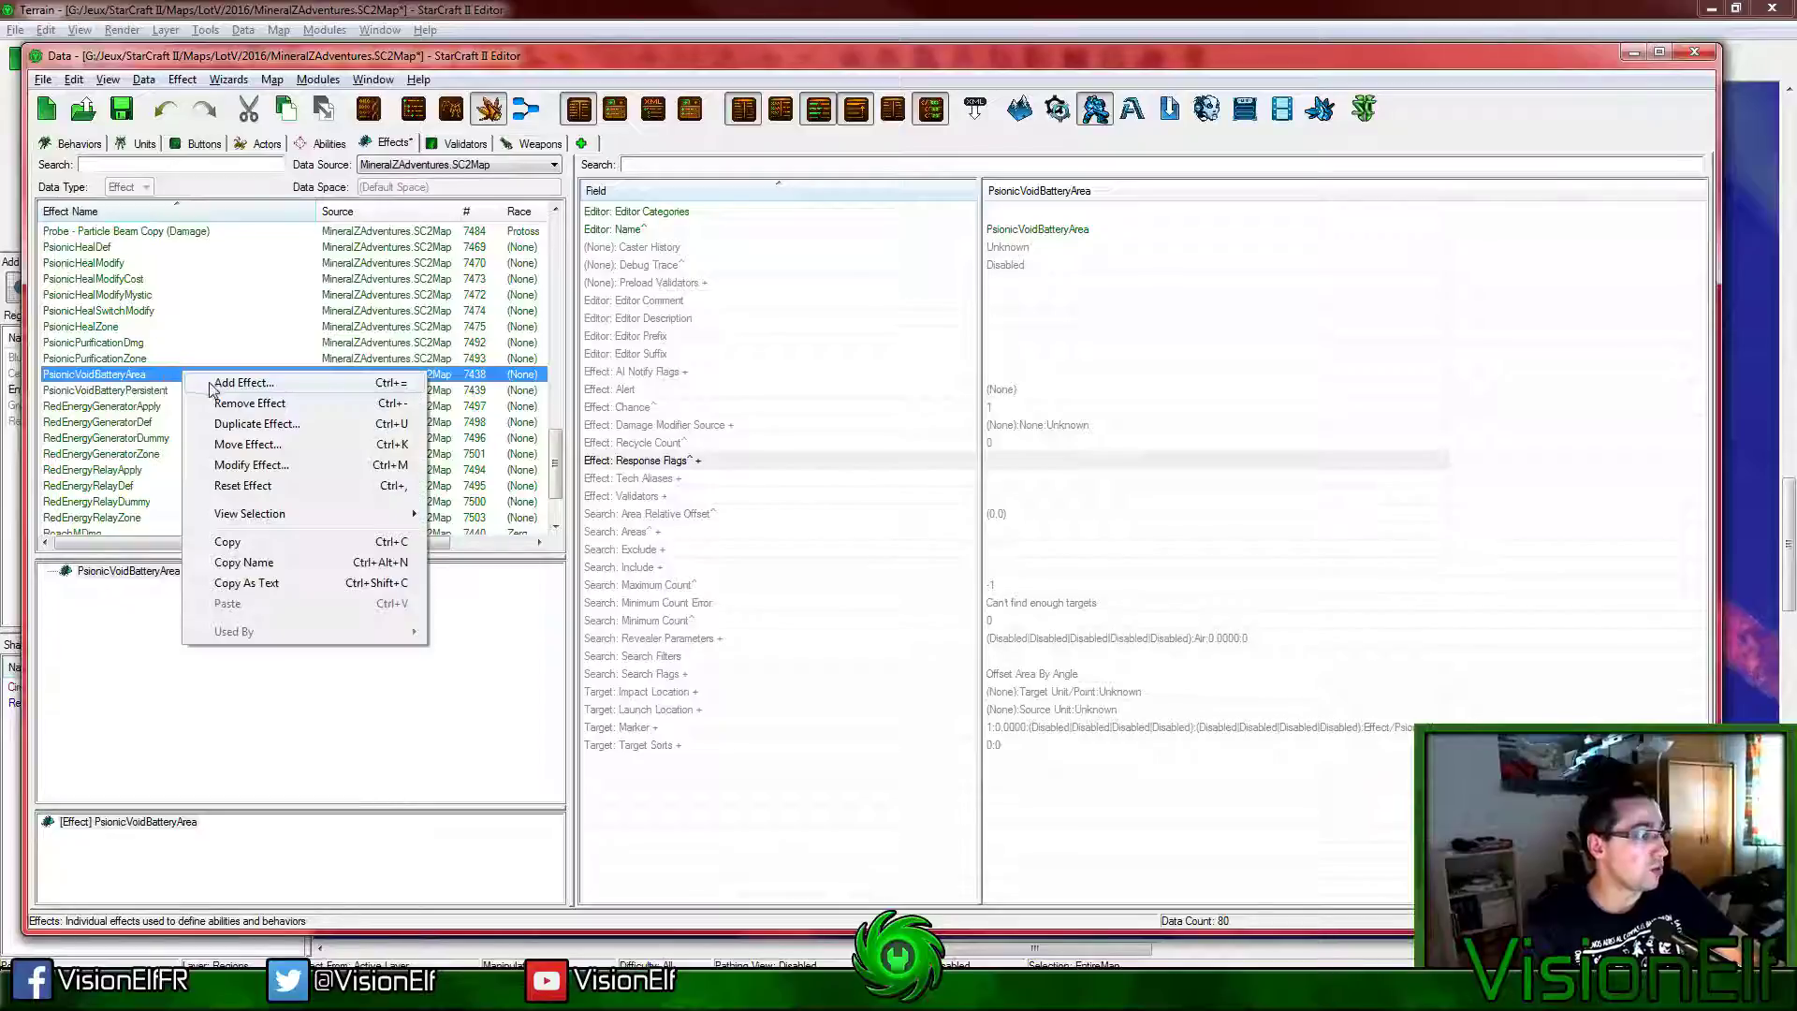
pyautogui.click(225, 386)
pyautogui.press('Tab')
pyautogui.press('space')
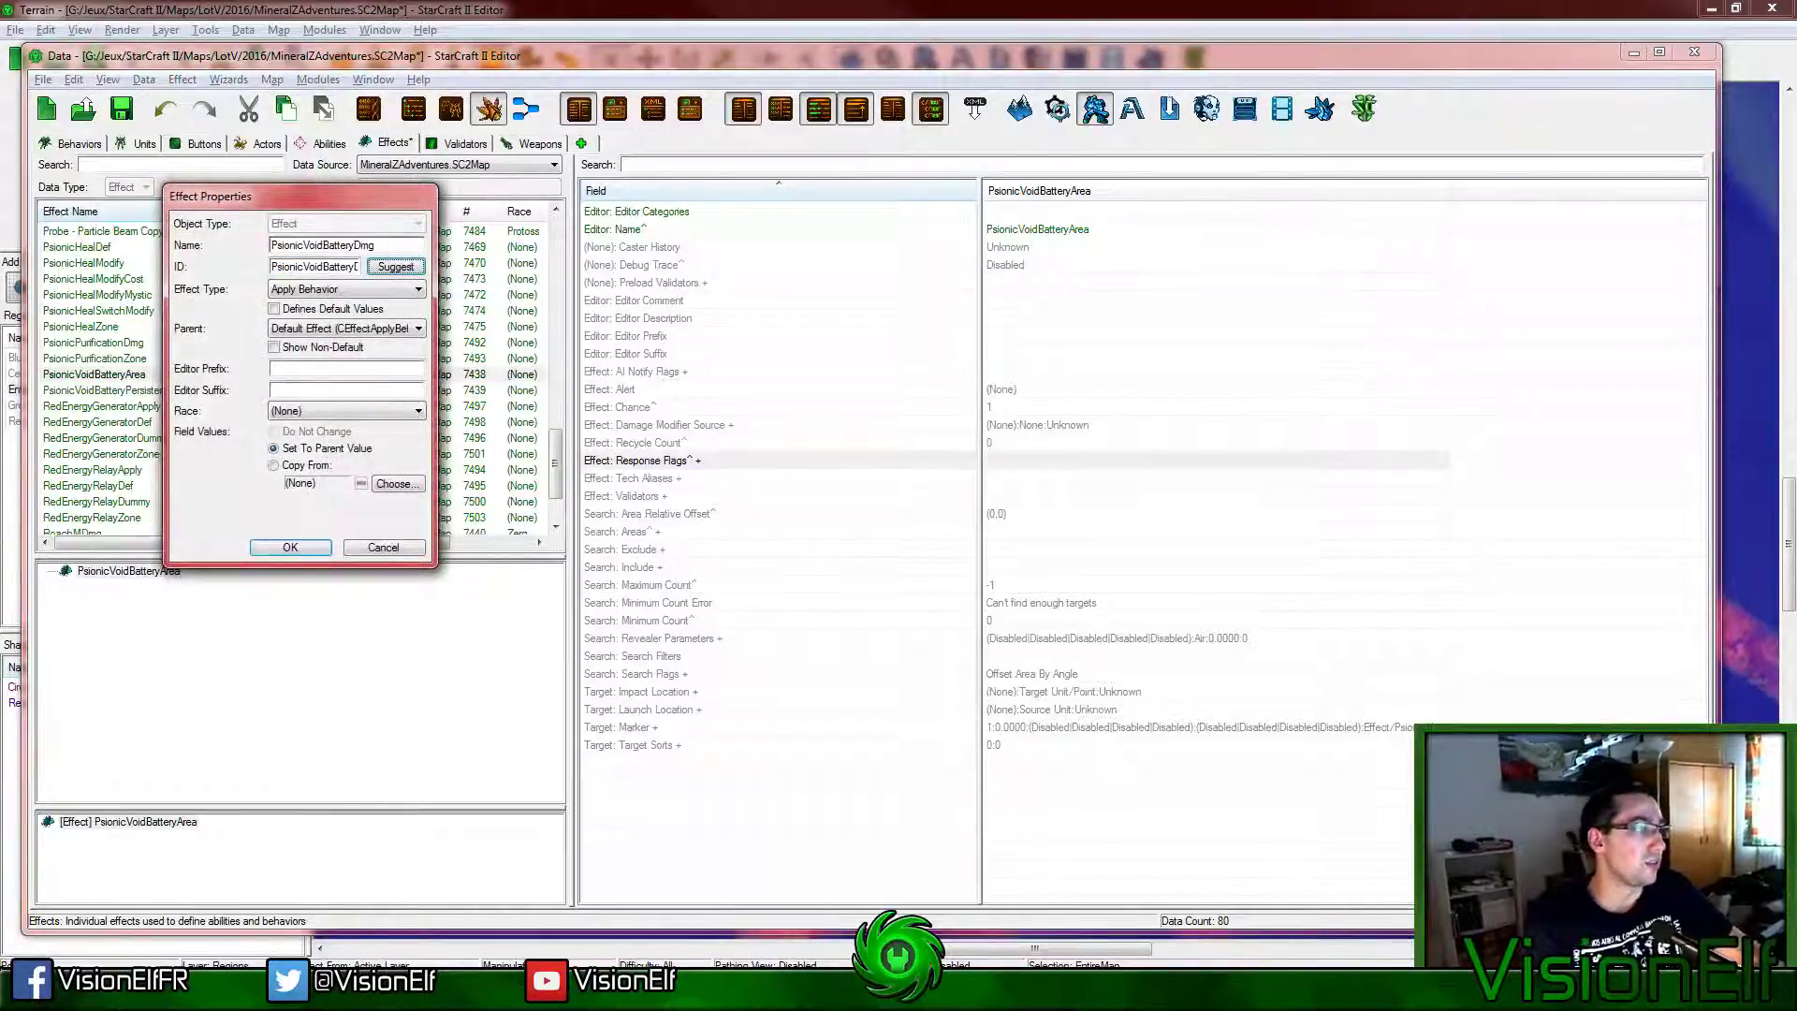
pyautogui.click(335, 289)
pyautogui.click(335, 290)
pyautogui.press('d')
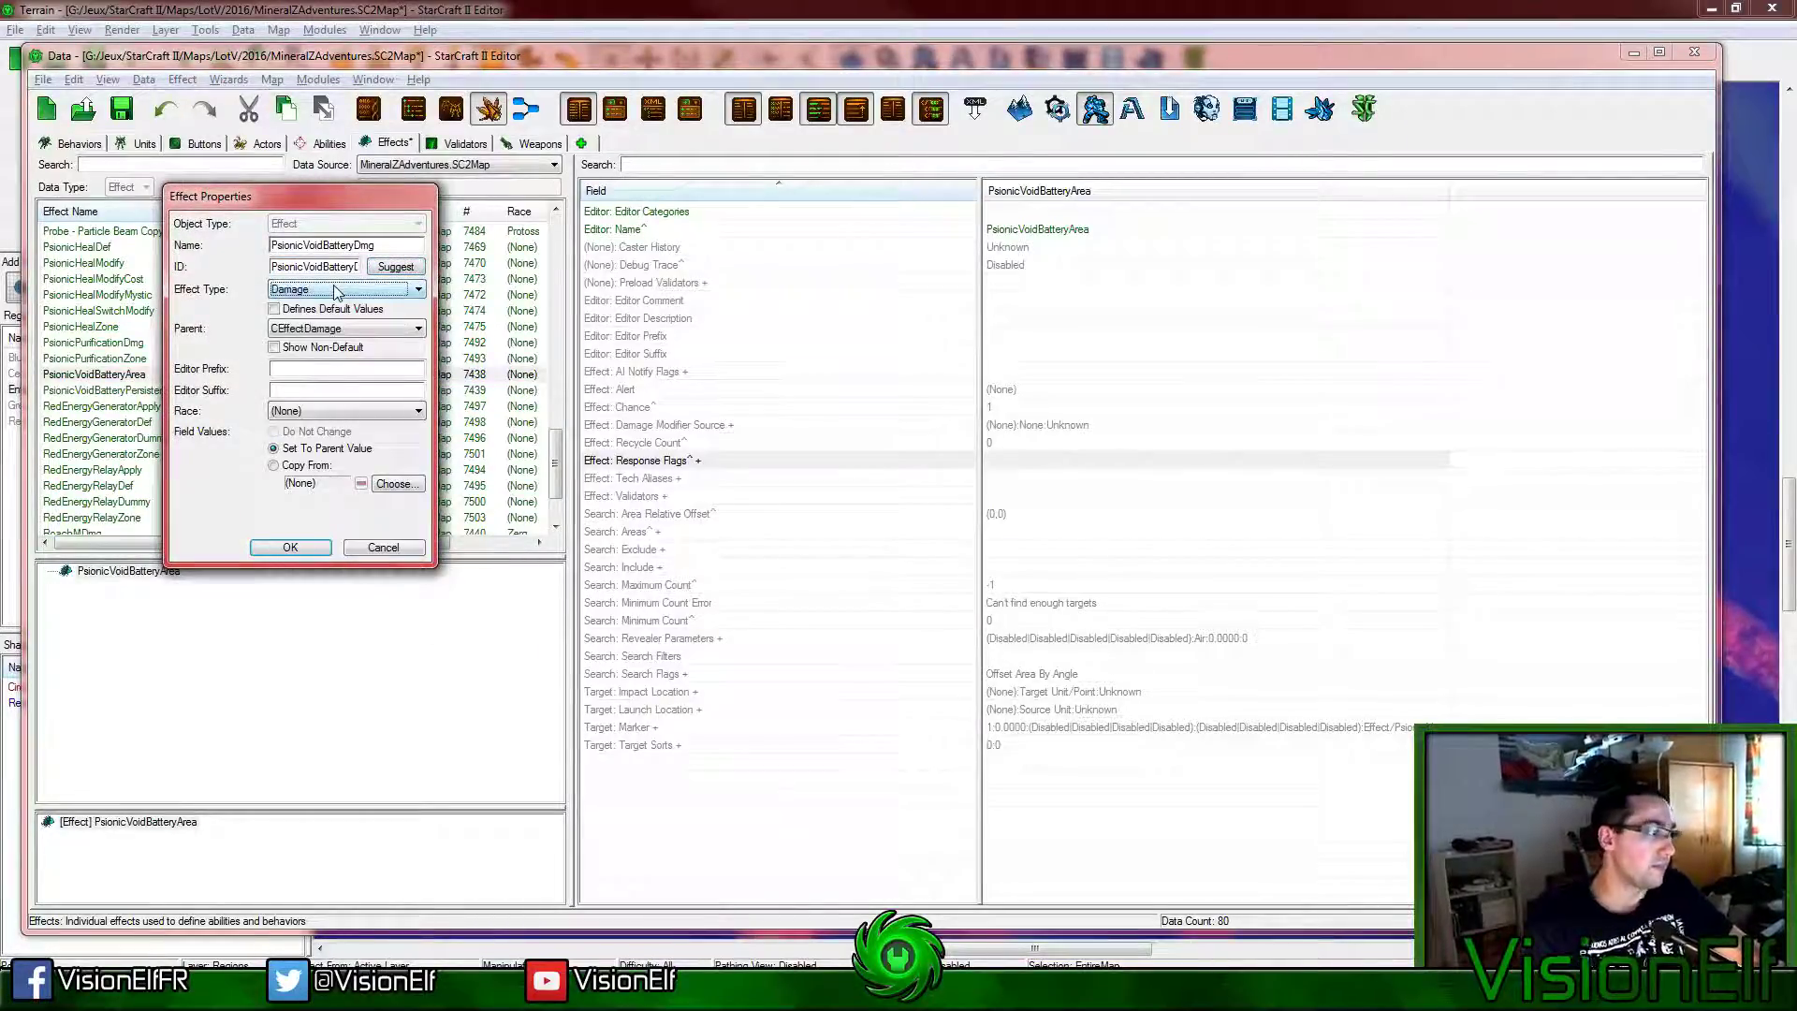
pyautogui.click(290, 547)
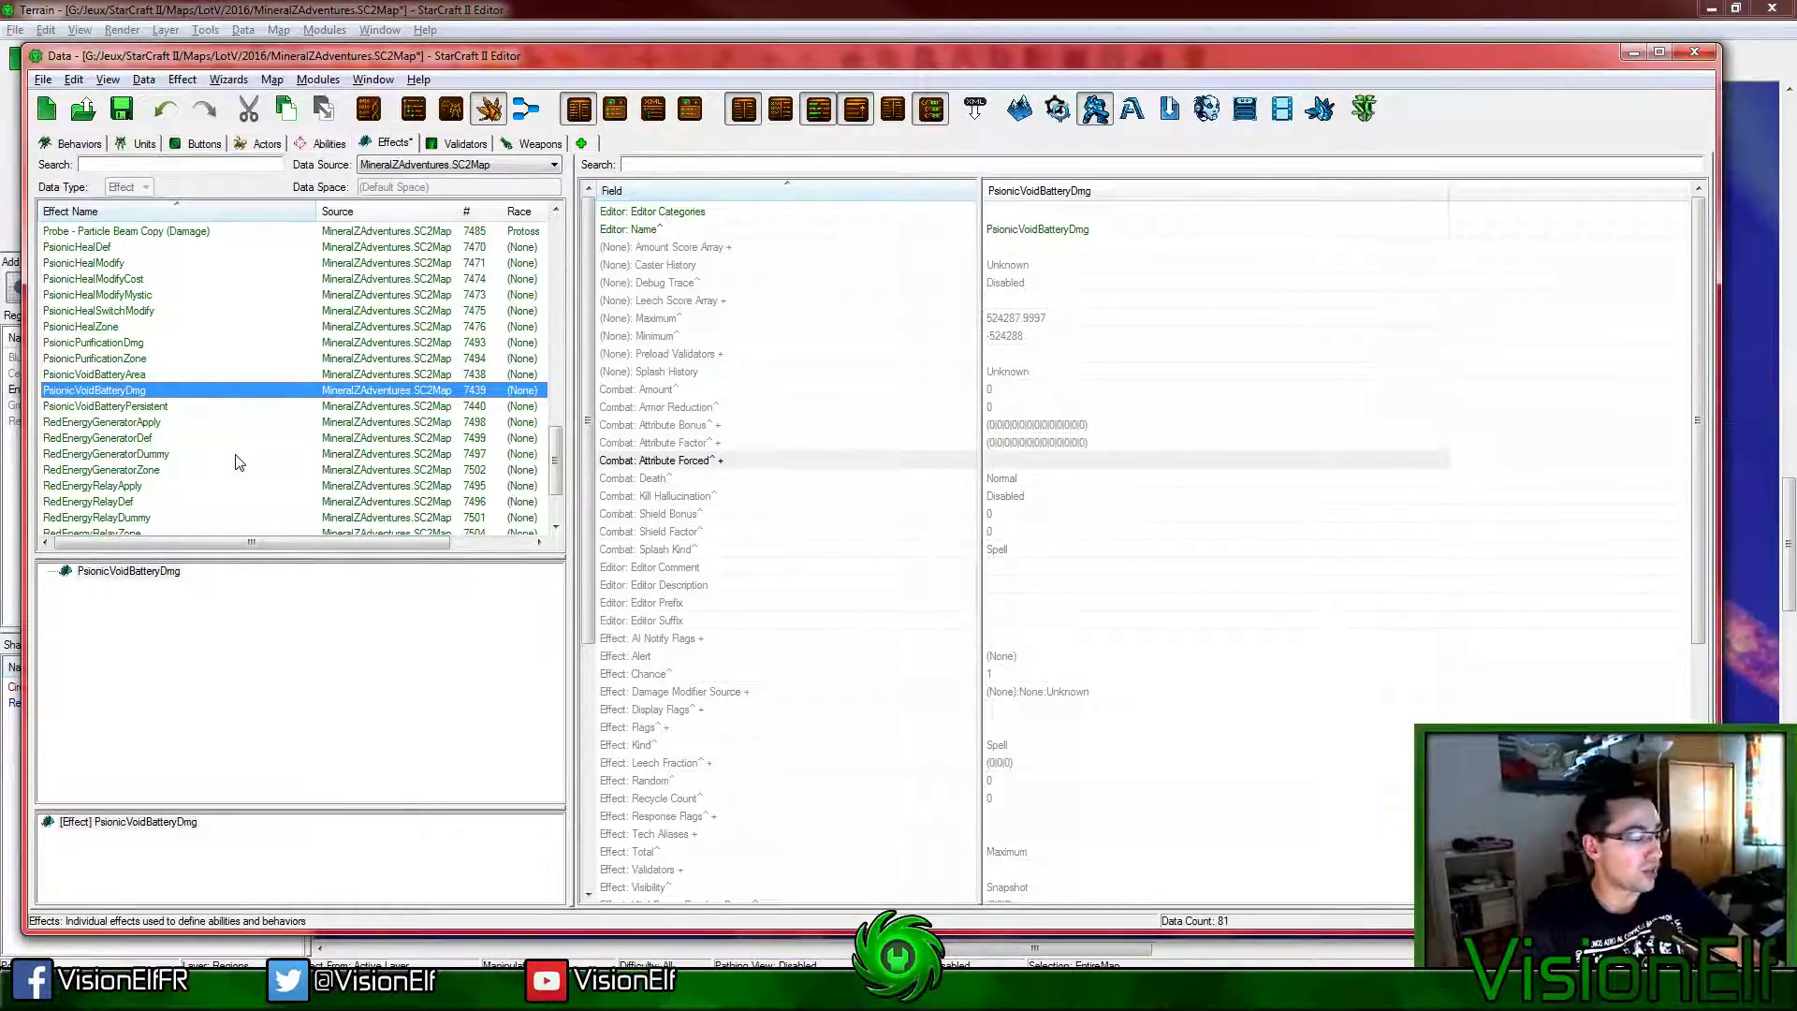
# Step: Add an Apply Behavior effect named PsionicVoidBatteryApply
pyautogui.rightClick(236, 391)
pyautogui.click(261, 399)
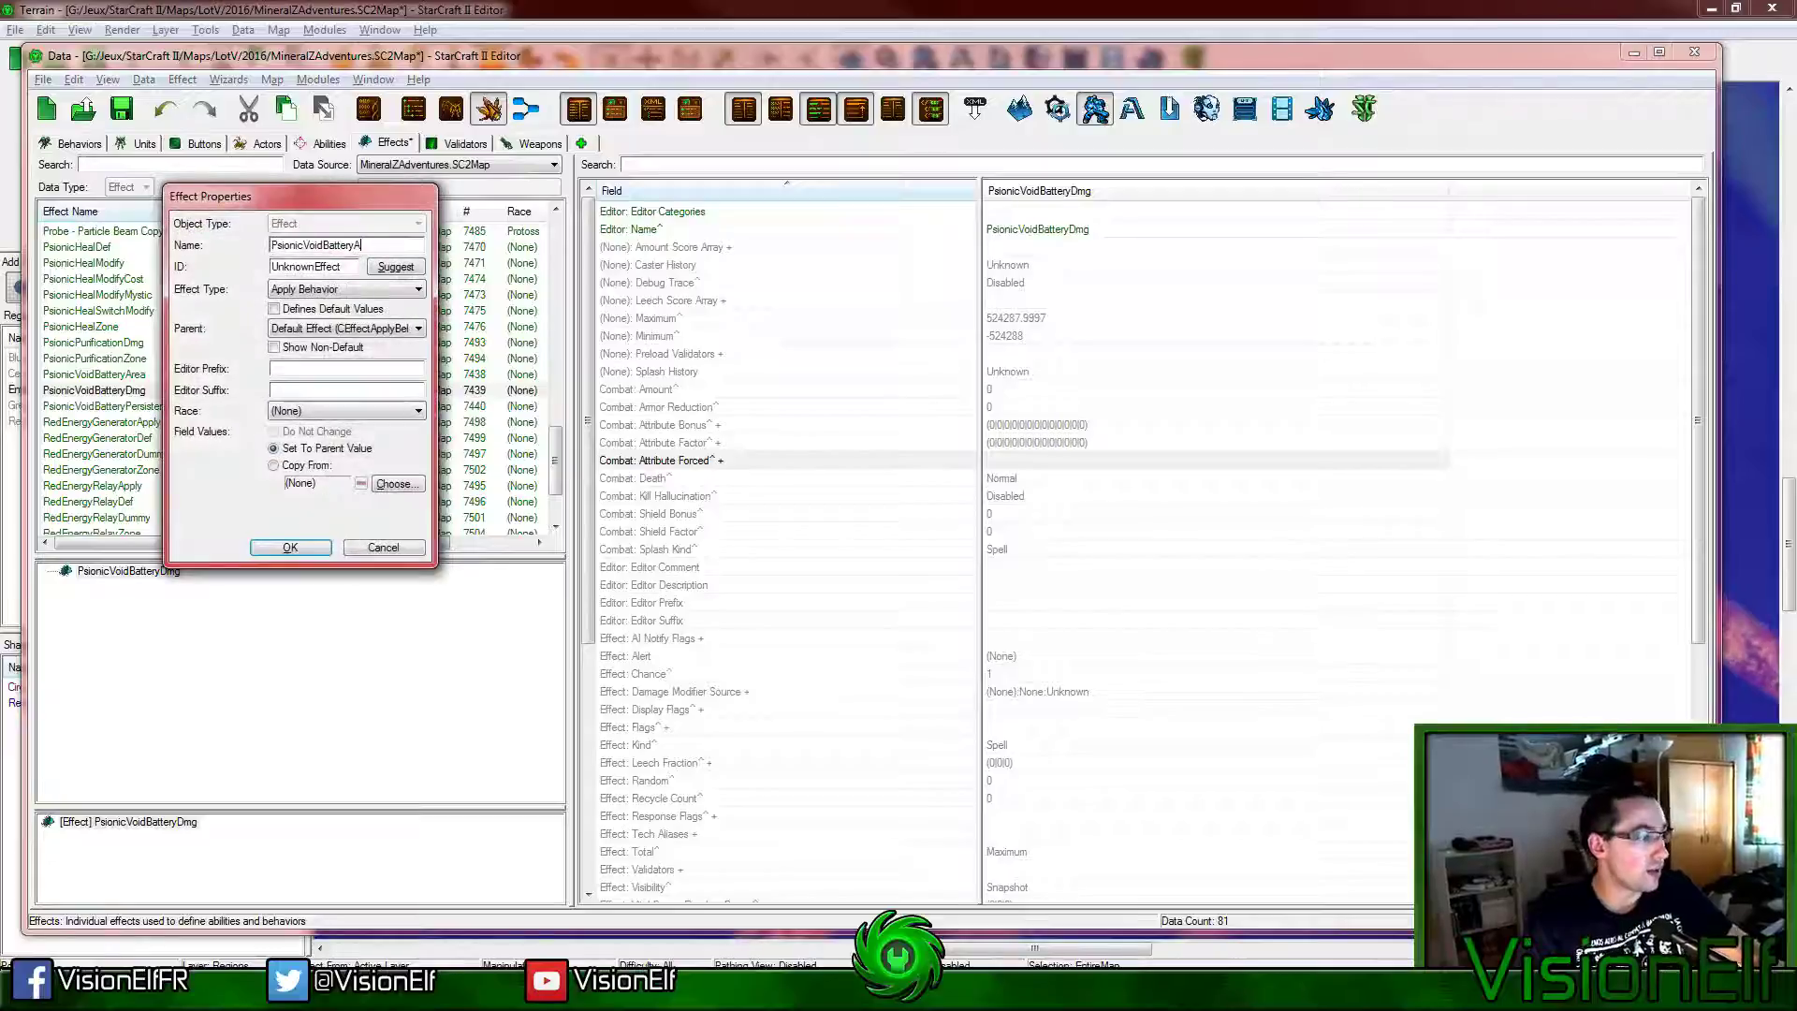
pyautogui.write('pply')
pyautogui.click(395, 268)
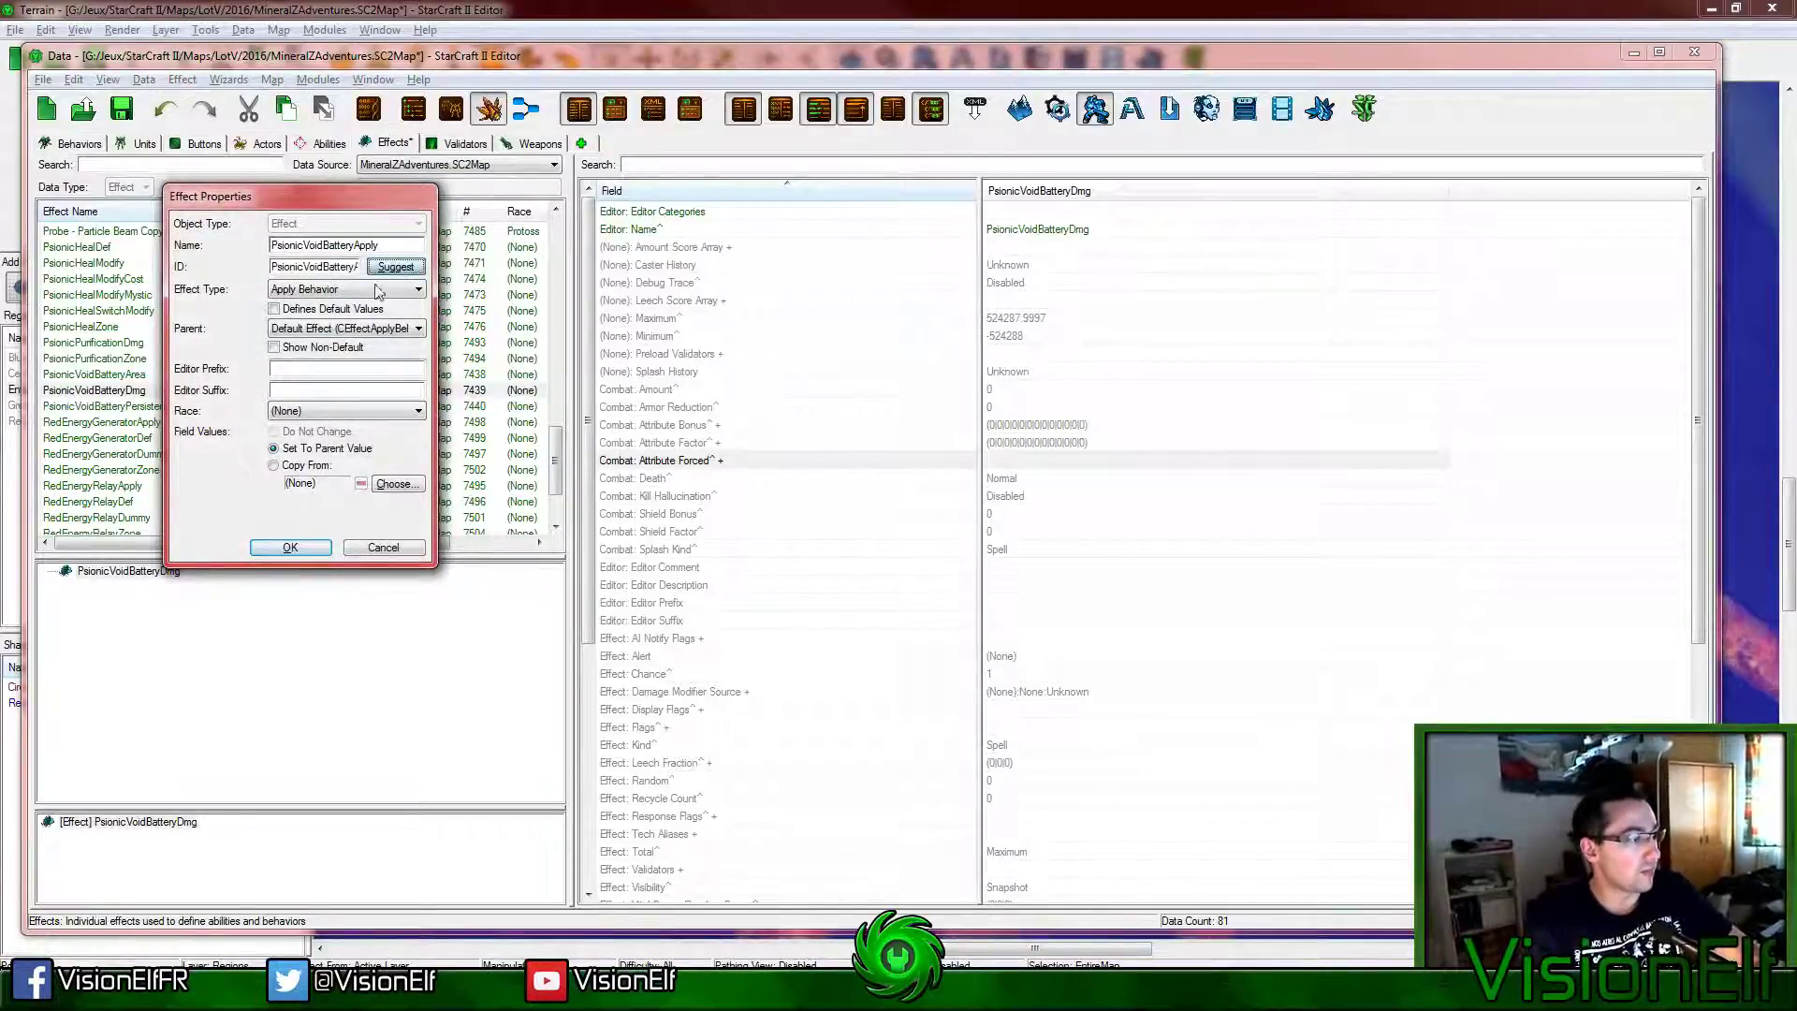
pyautogui.click(290, 548)
# Step: Add a Set effect named PsionicVoidBatterySed and save the map
pyautogui.rightClick(173, 384)
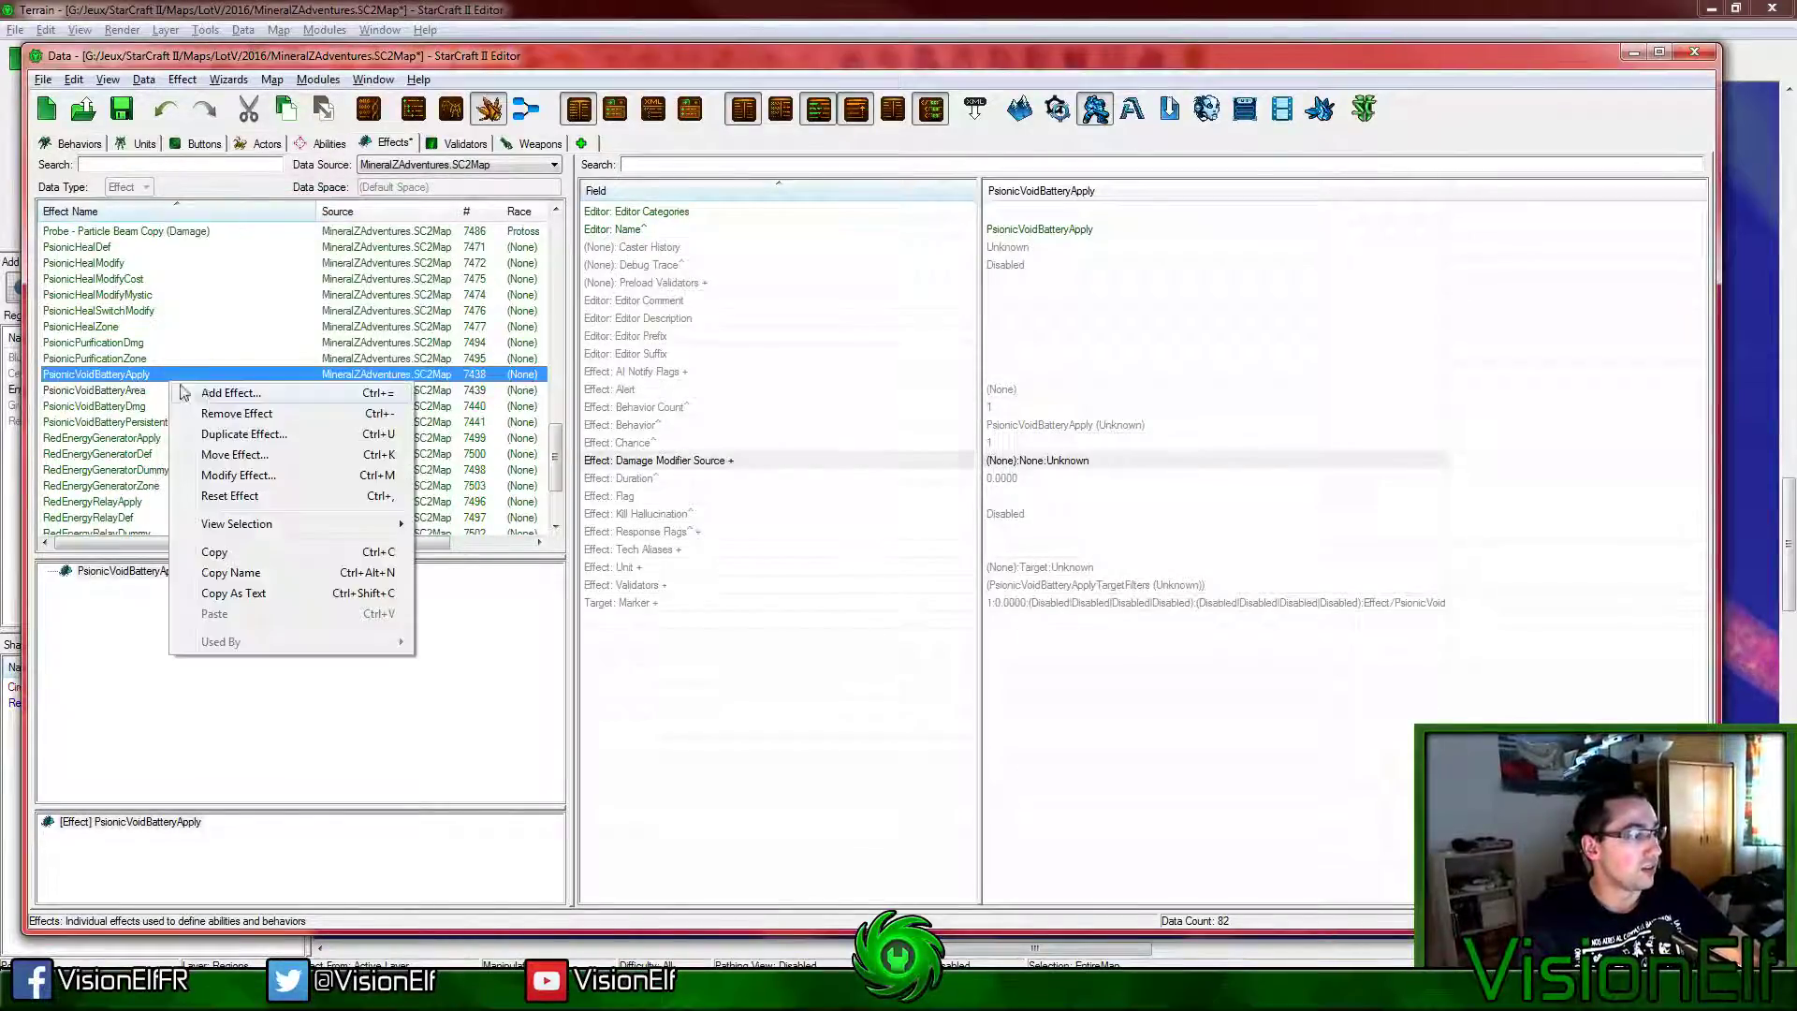
pyautogui.click(230, 393)
pyautogui.press('End')
pyautogui.press('BackSpace')
pyautogui.press('BackSpace')
pyautogui.press('BackSpace')
pyautogui.press('BackSpace')
pyautogui.press('BackSpace')
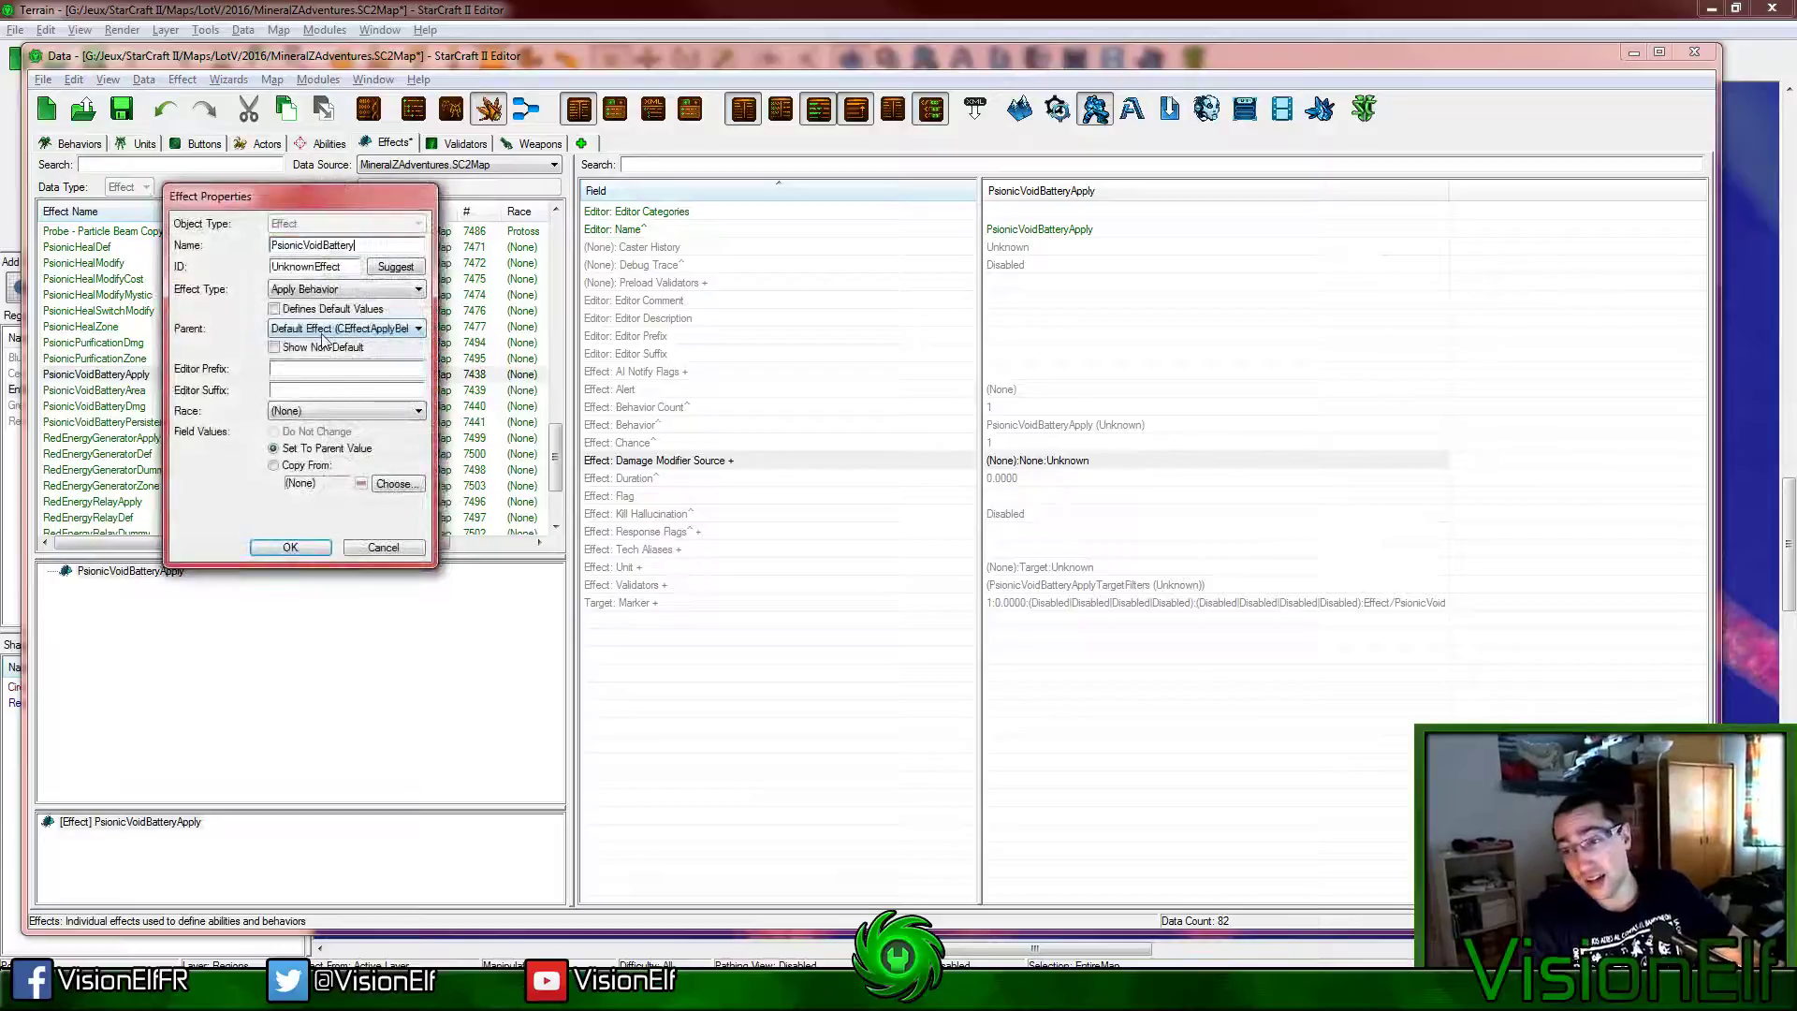
pyautogui.write('Sed')
pyautogui.click(395, 267)
pyautogui.click(346, 290)
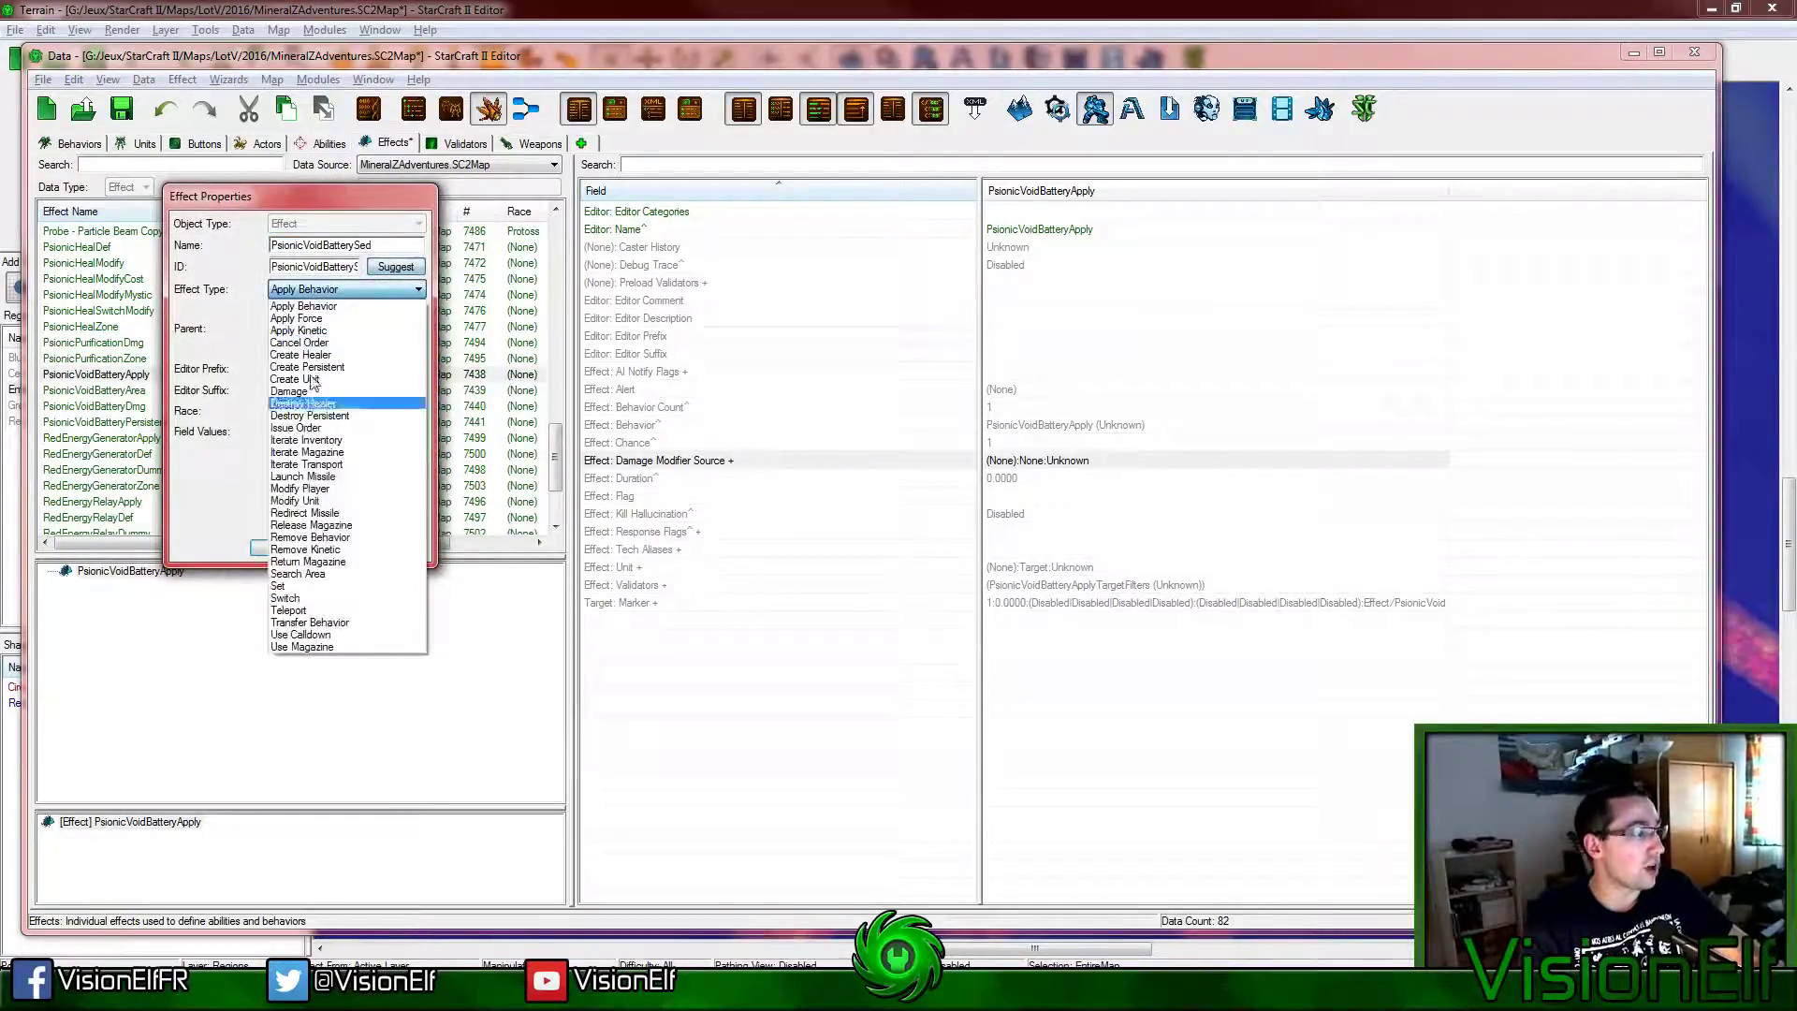
pyautogui.click(308, 587)
pyautogui.click(318, 547)
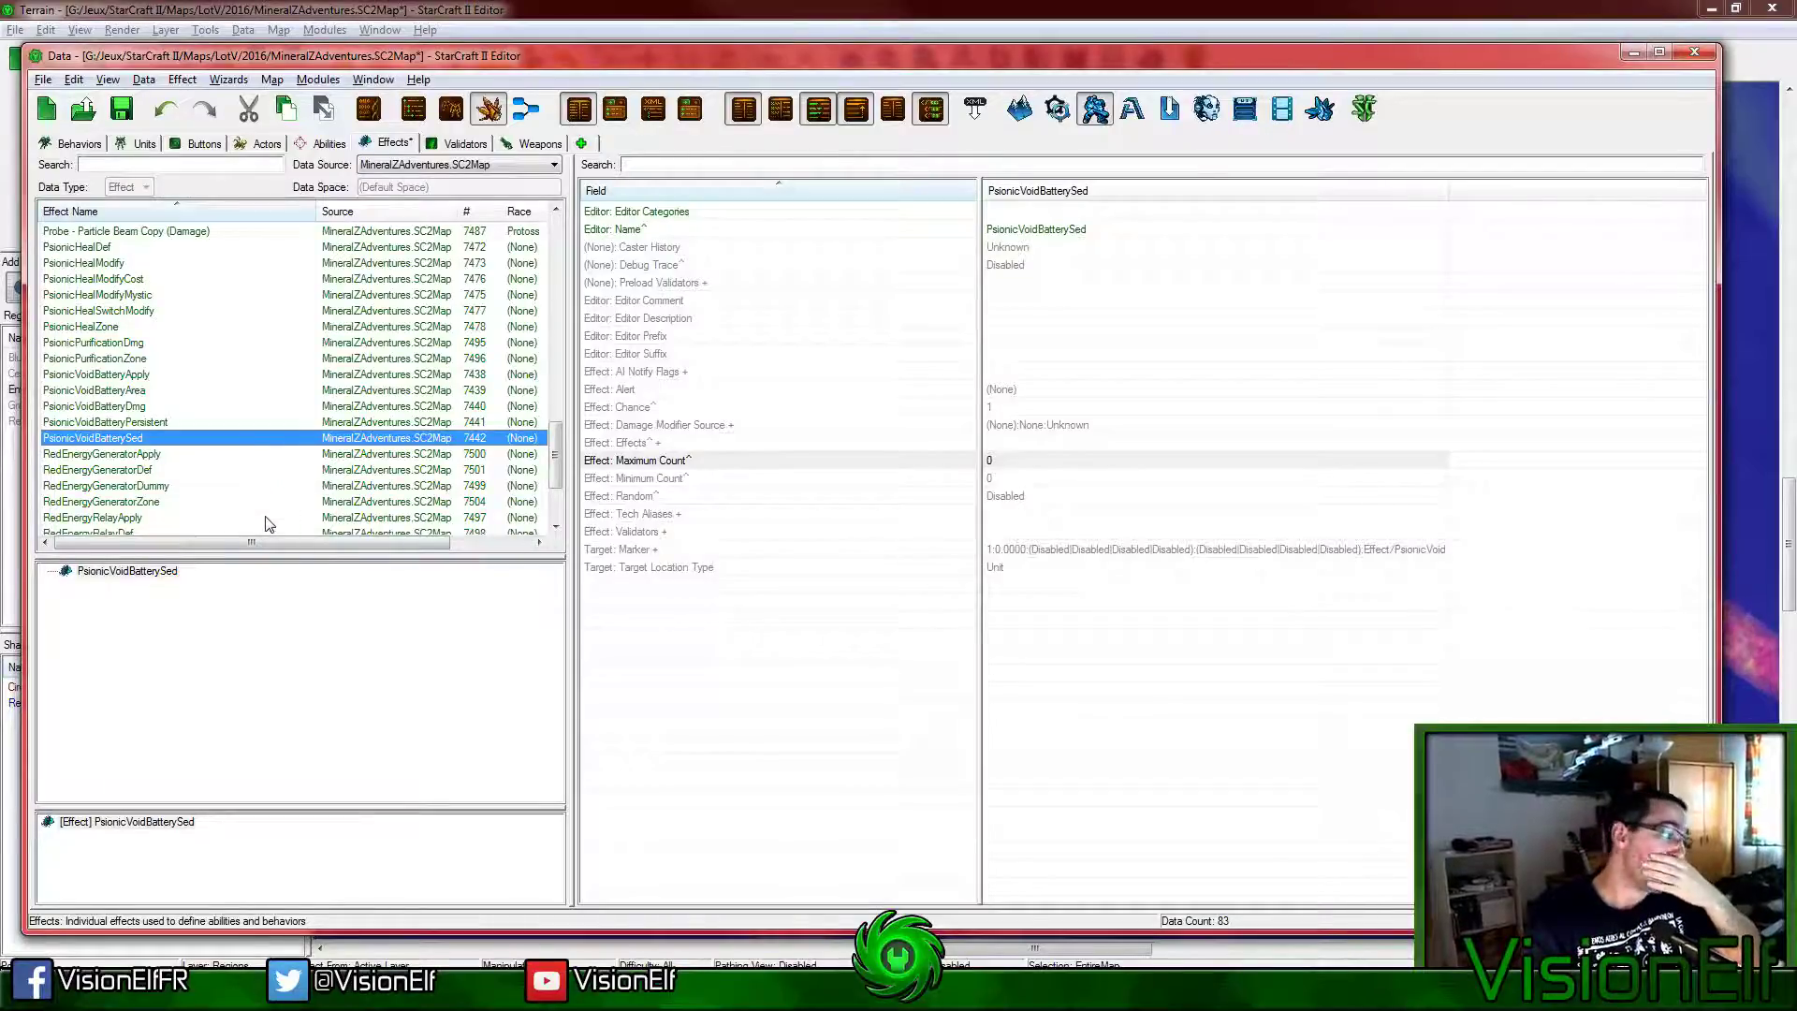
pyautogui.click(121, 108)
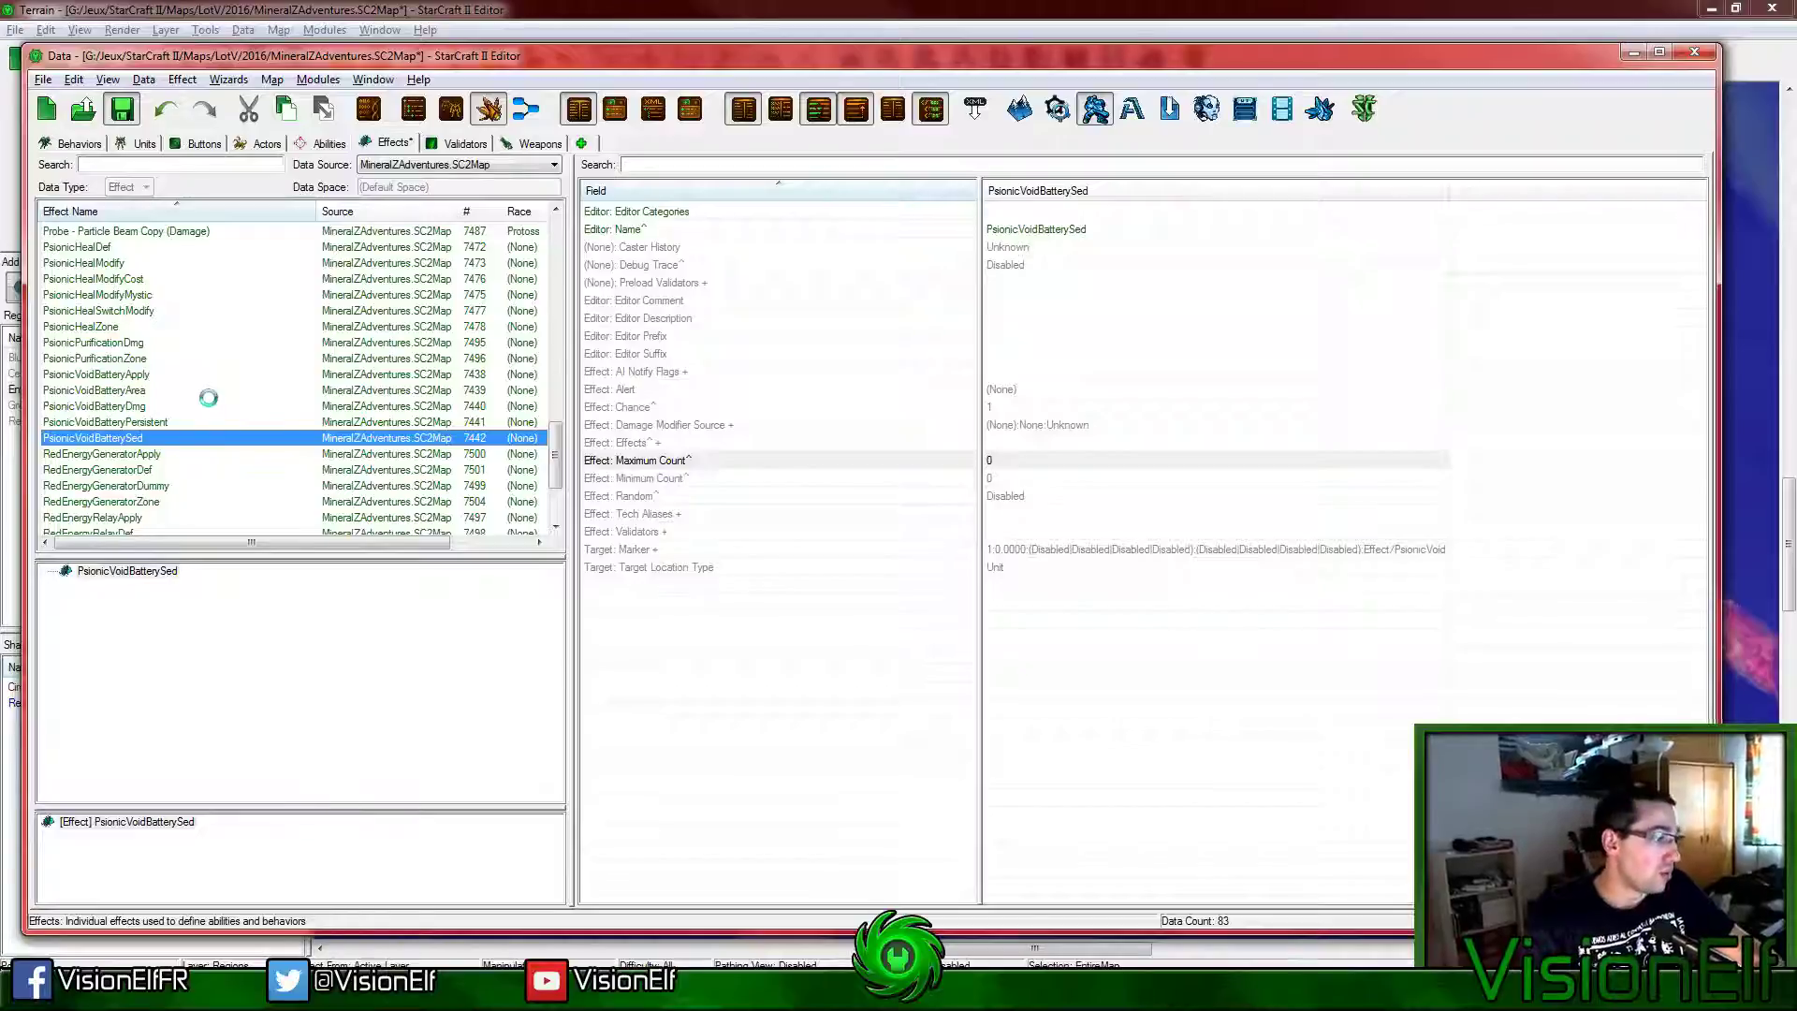
# Step: Give PsionicVoidBatteryPersistent a single Period Durations value of 1
pyautogui.click(122, 421)
pyautogui.click(1068, 514)
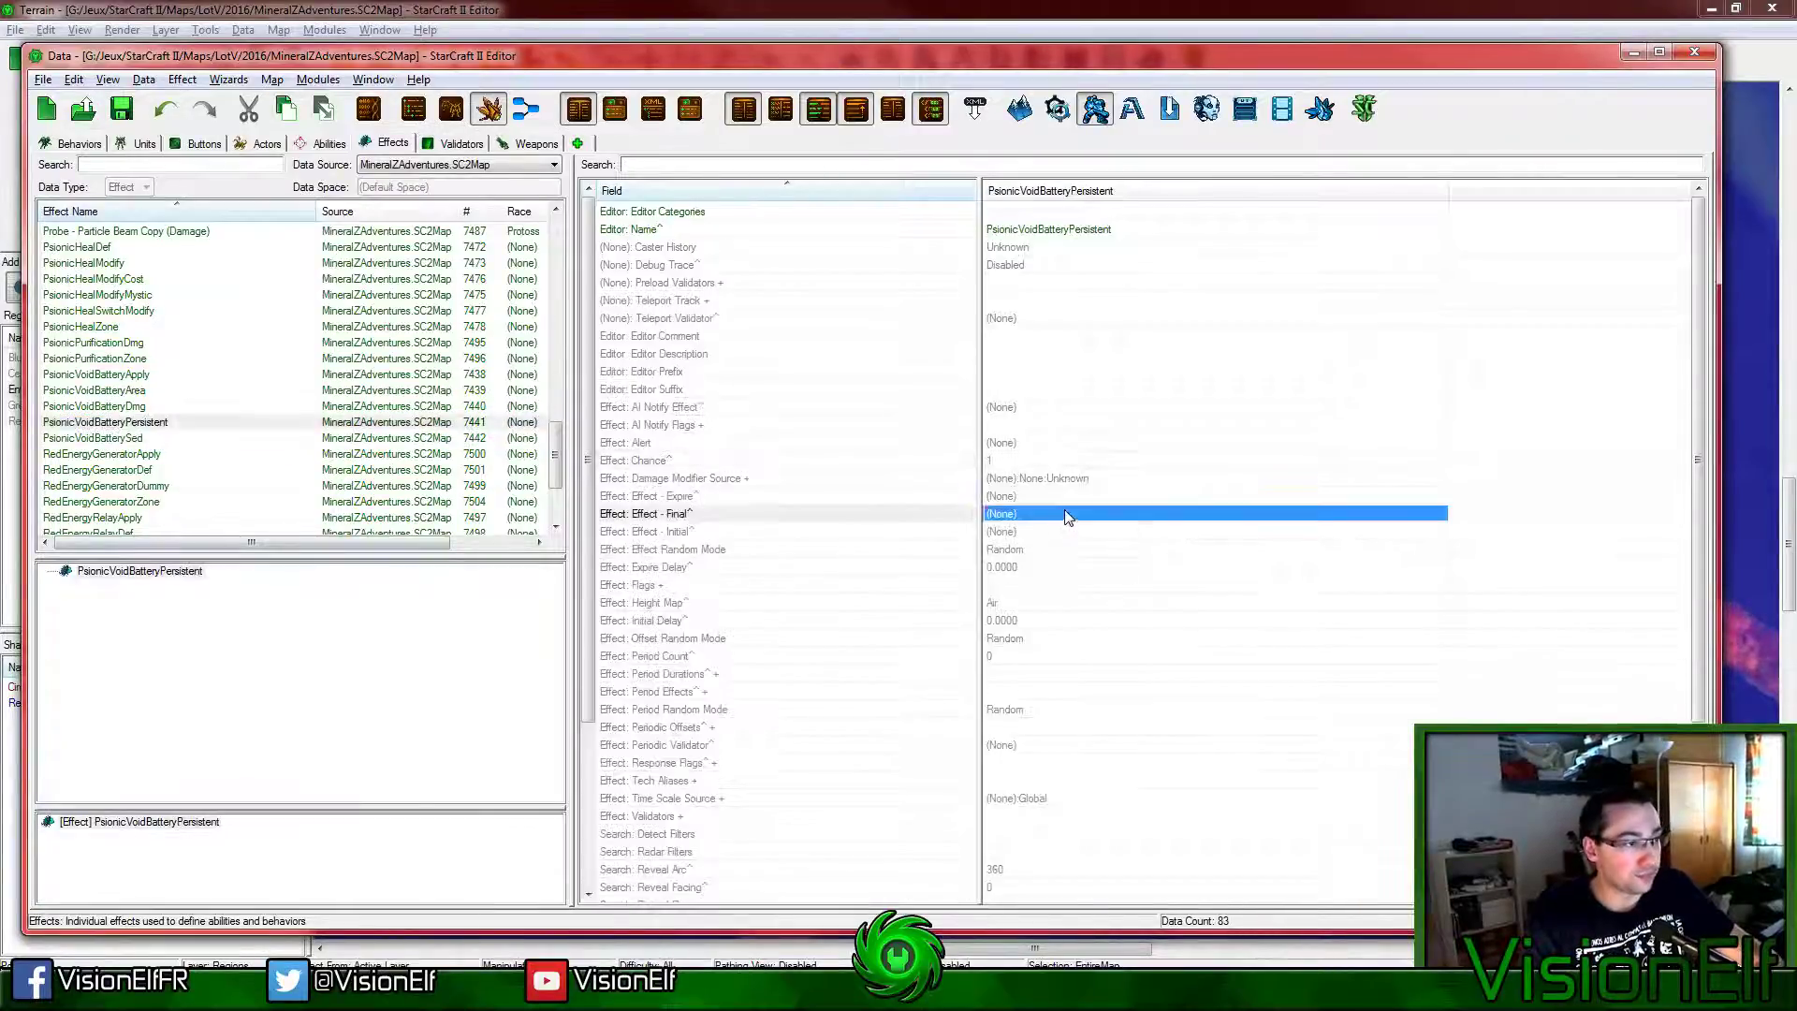
pyautogui.scroll(-4, 1076, 559)
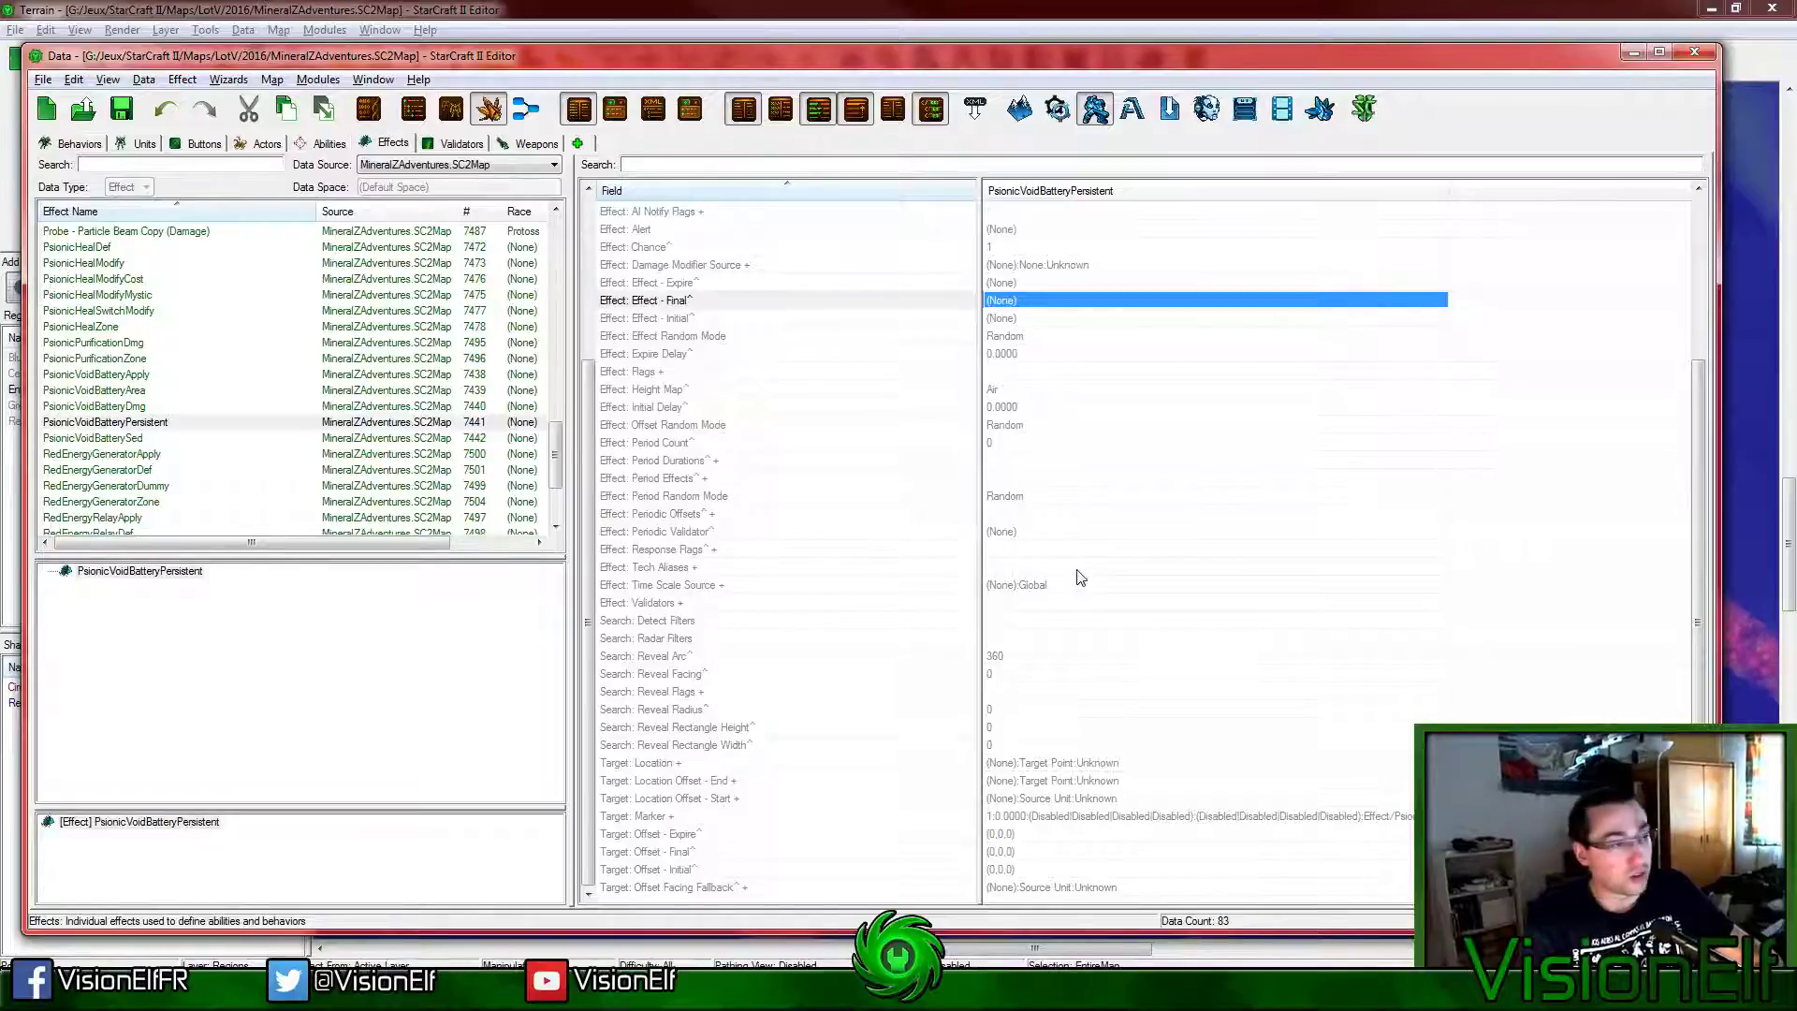
pyautogui.click(1022, 516)
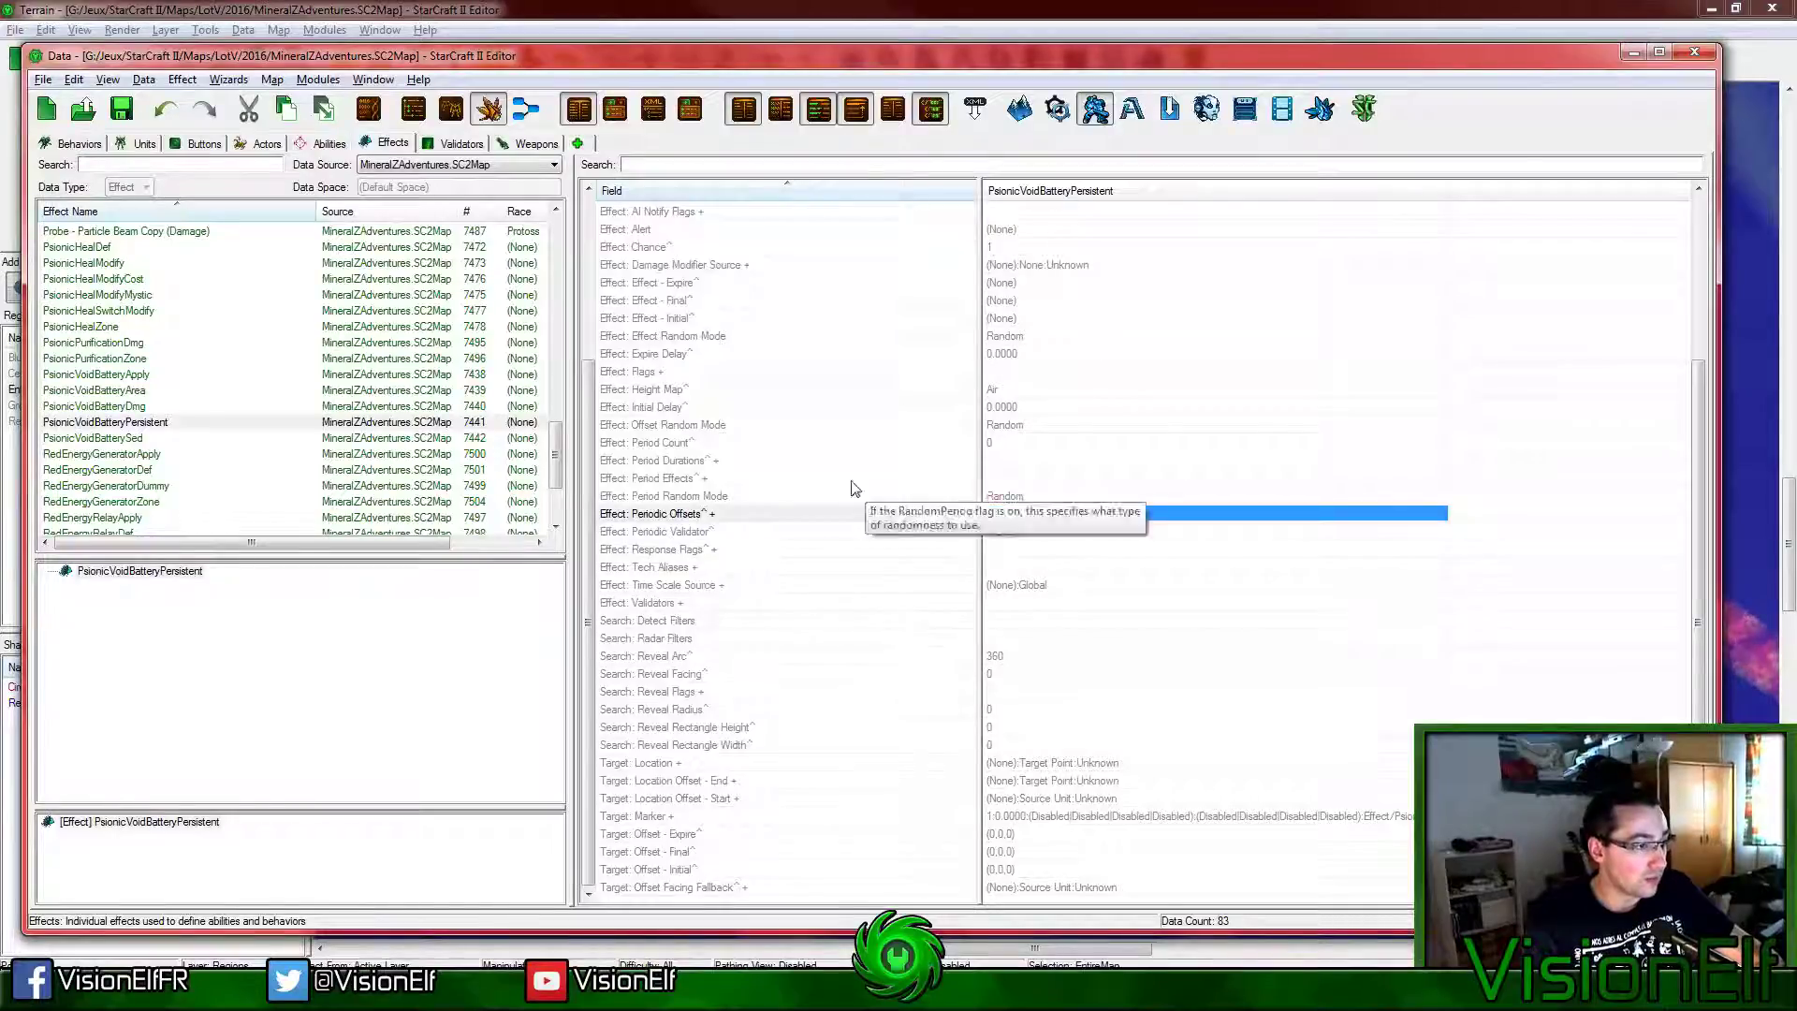
pyautogui.click(833, 462)
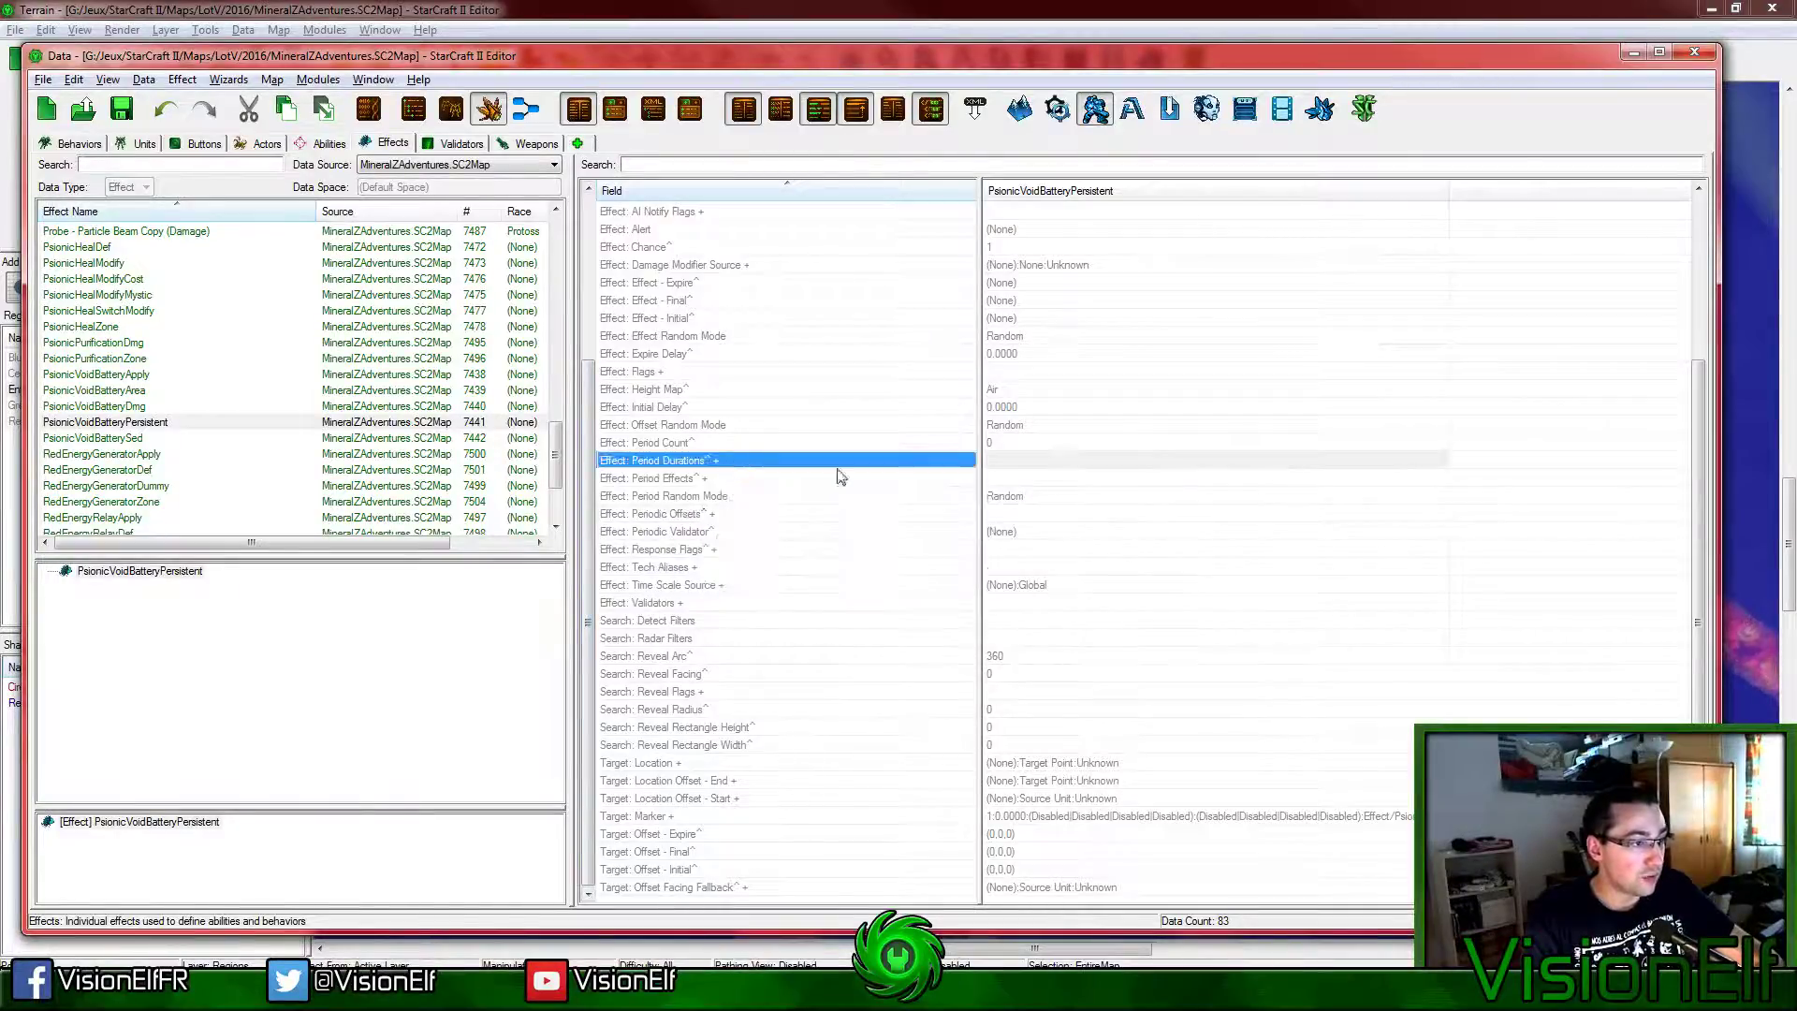
pyautogui.doubleClick(1081, 464)
pyautogui.click(704, 342)
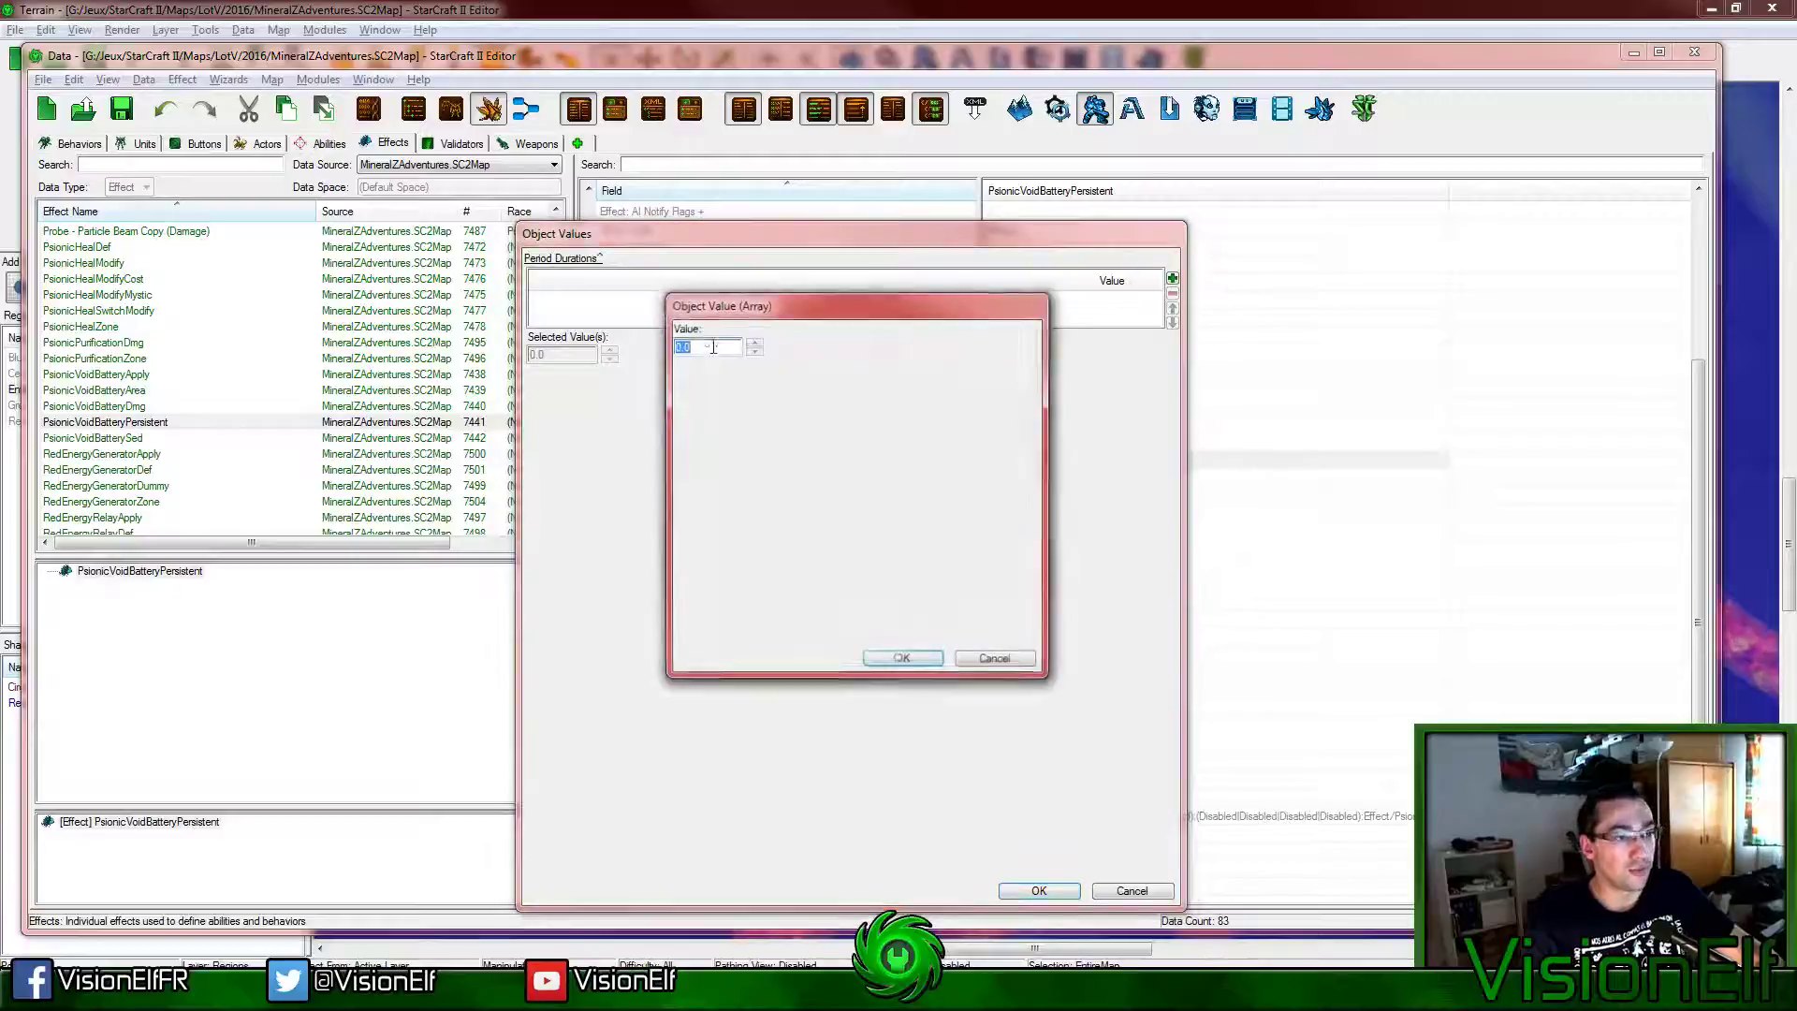
pyautogui.write('1')
pyautogui.press('Return')
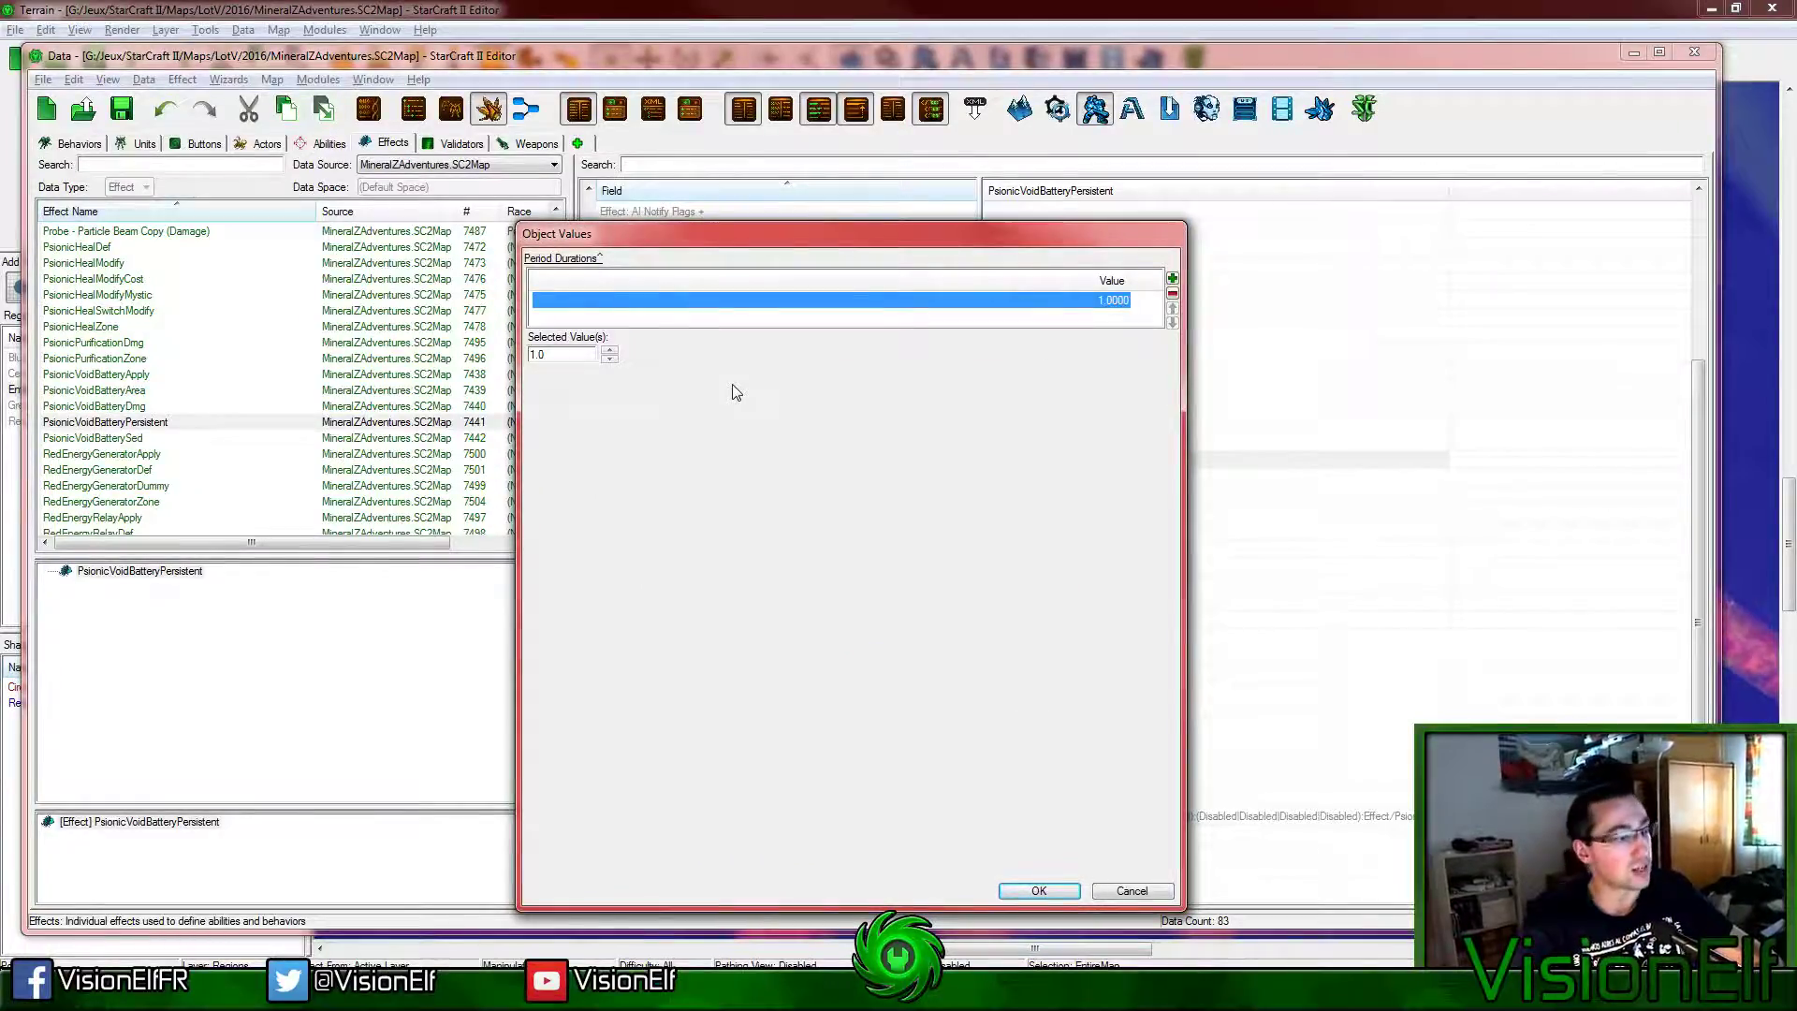
pyautogui.click(1039, 890)
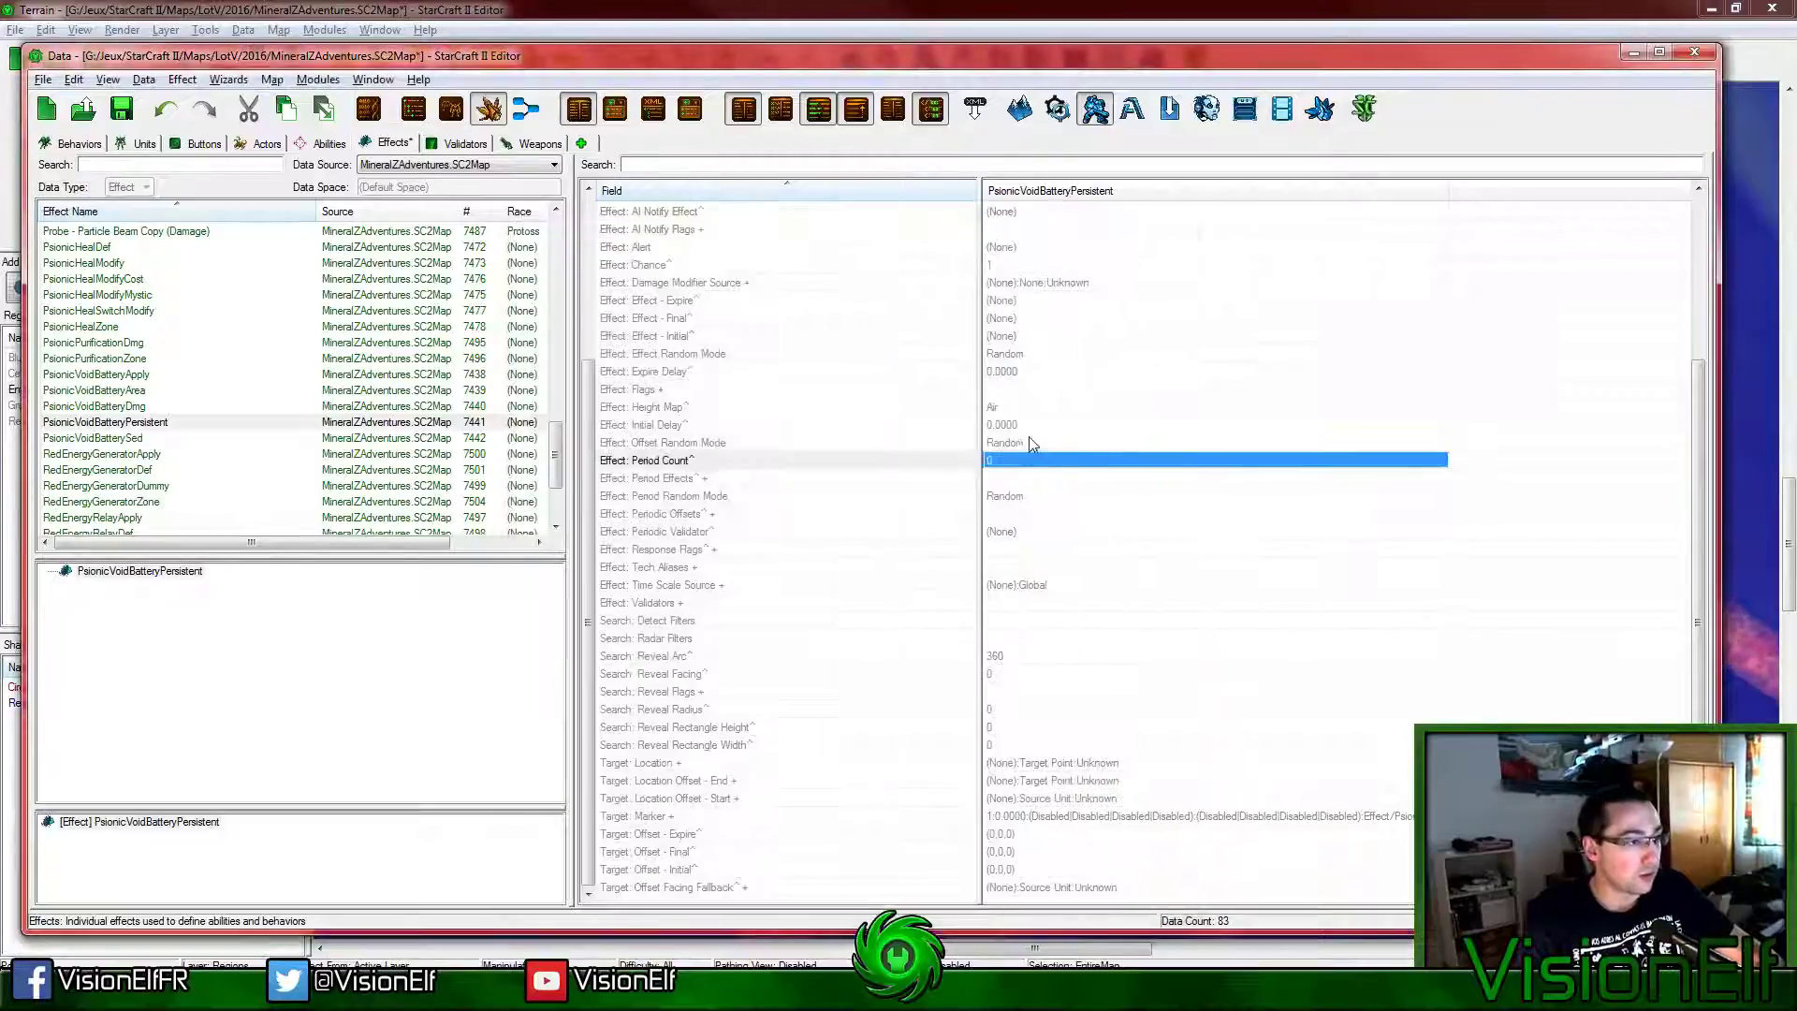
# Step: Revisit the Period Count value of PsionicVoidBatteryPersistent
pyautogui.doubleClick(1013, 459)
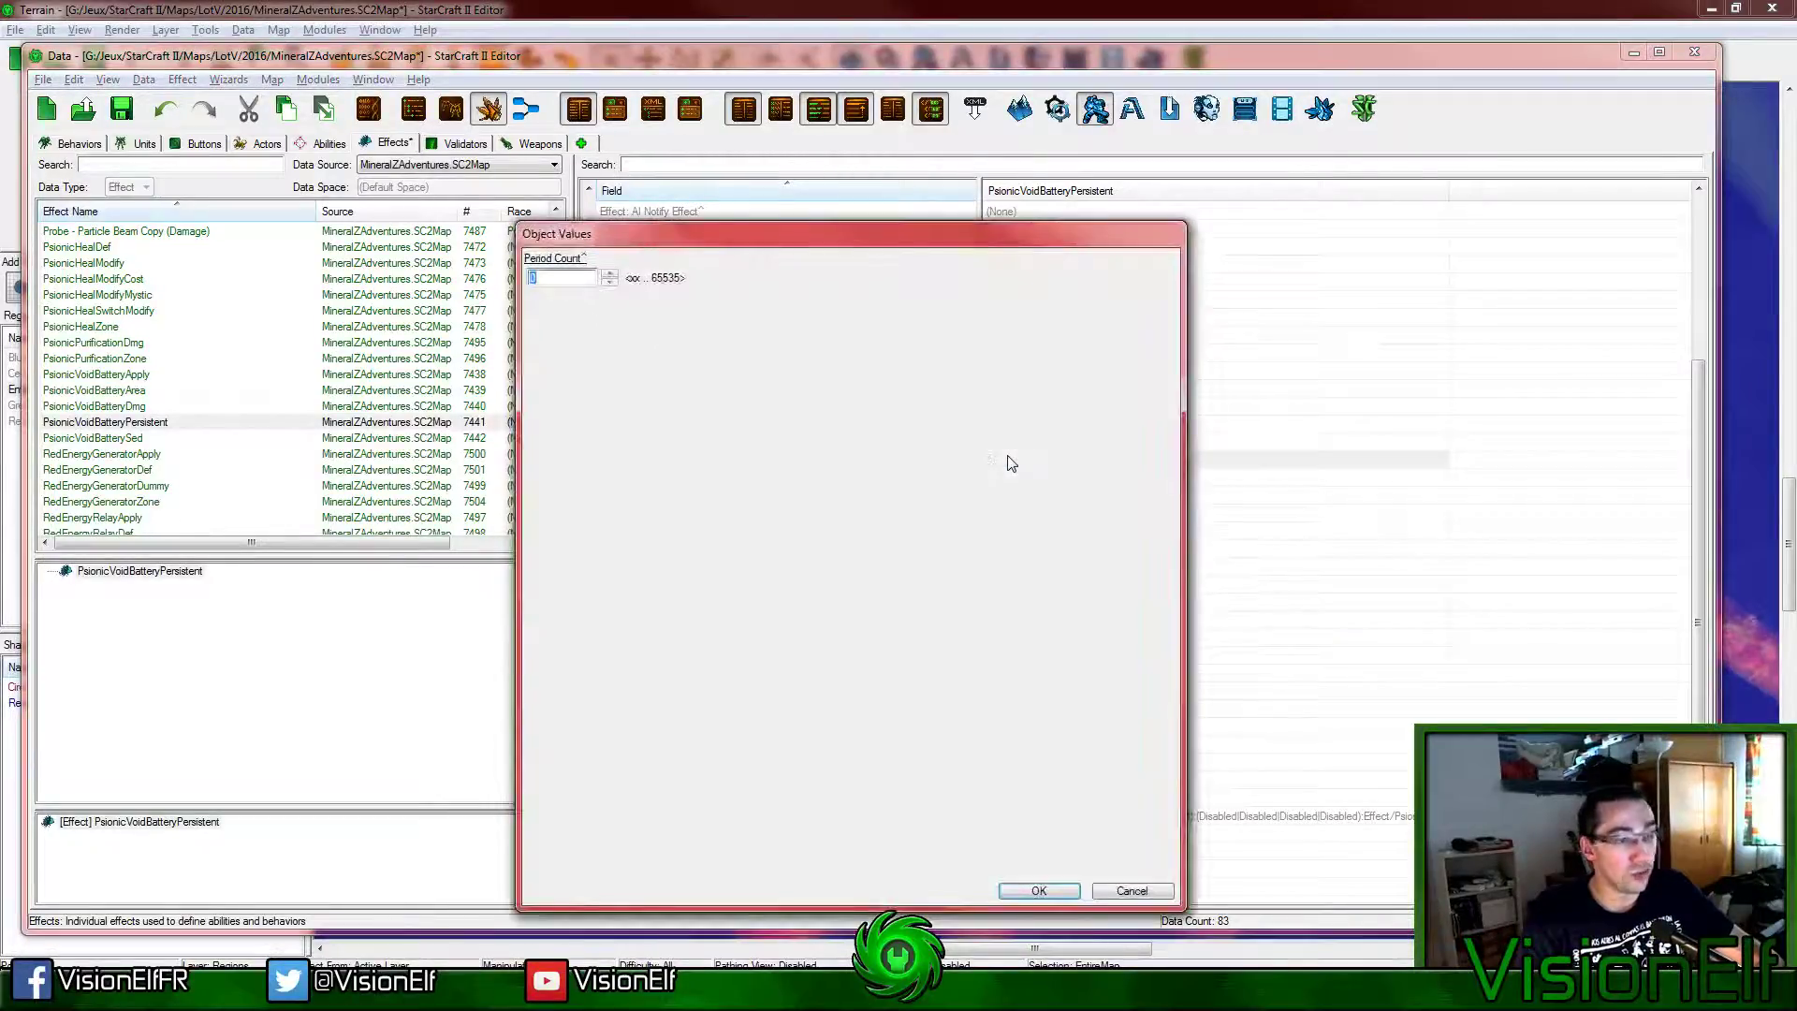
pyautogui.press('Escape')
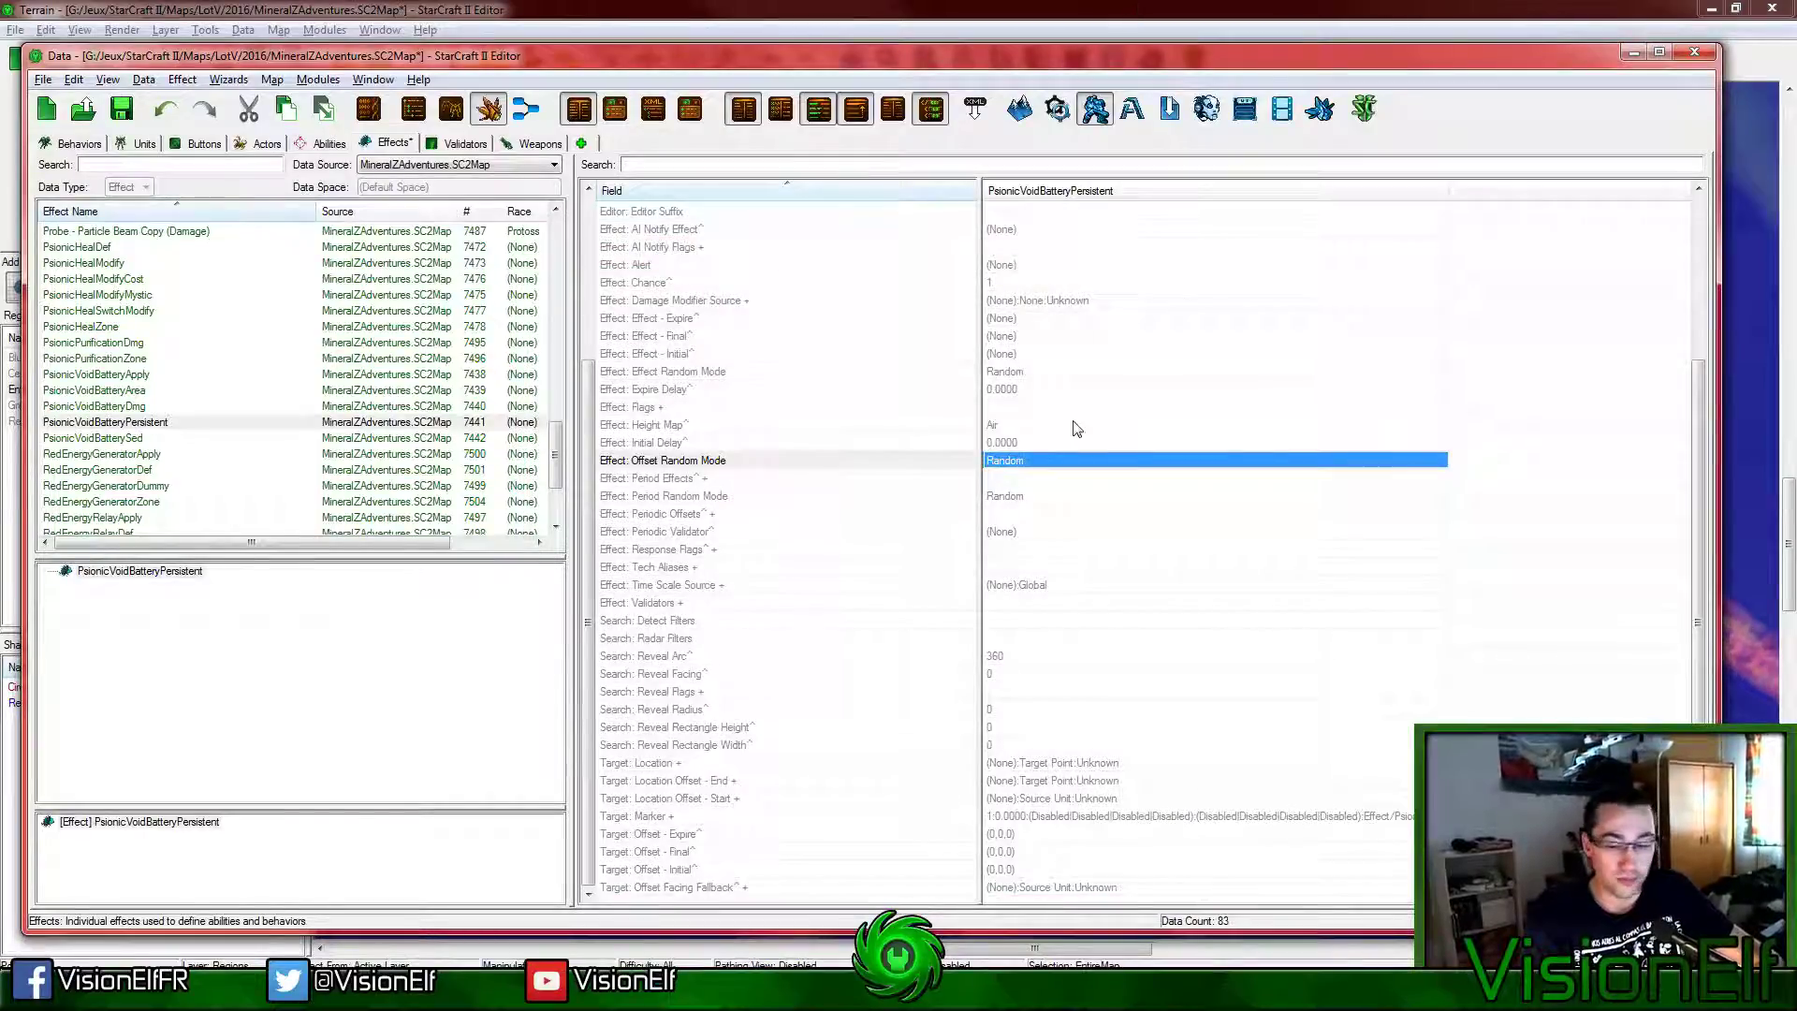
pyautogui.scroll(4, 1077, 426)
pyautogui.scroll(-2, 1103, 594)
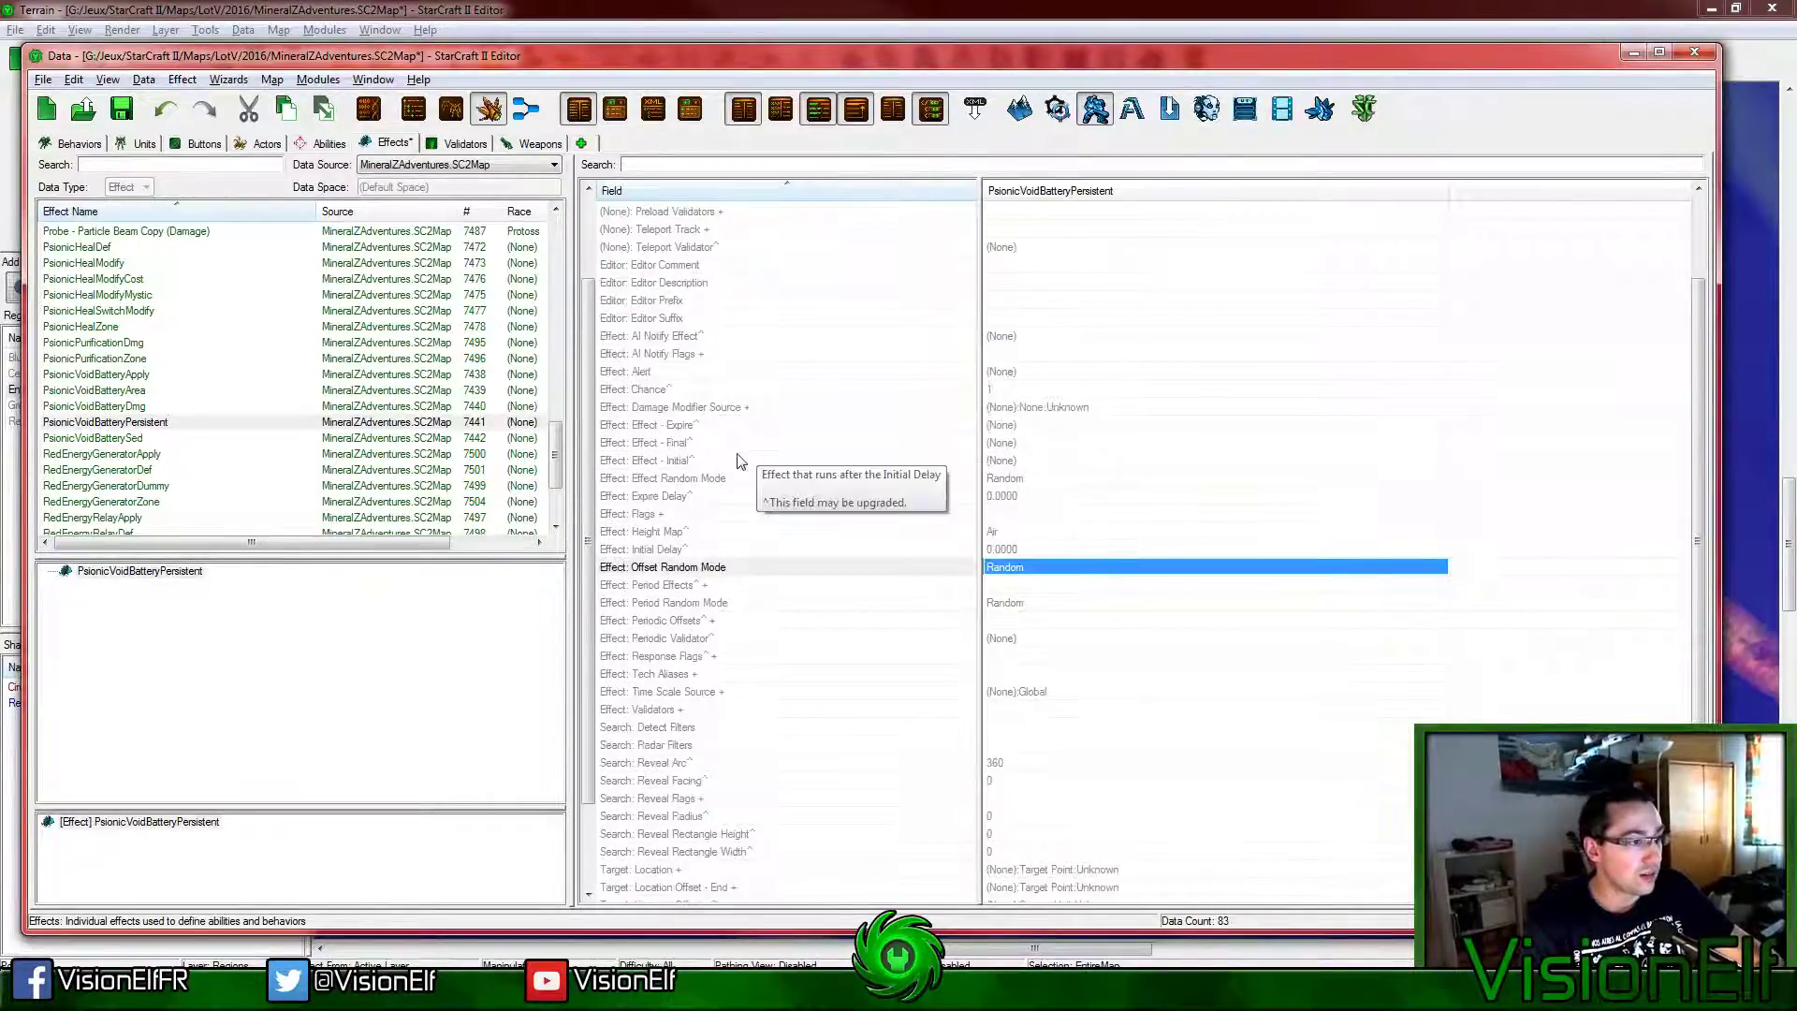
# Step: Set PsionicVoidBatteryPersistent's Period Effects entry to PsionicVoidBatteryArea
pyautogui.doubleClick(1061, 584)
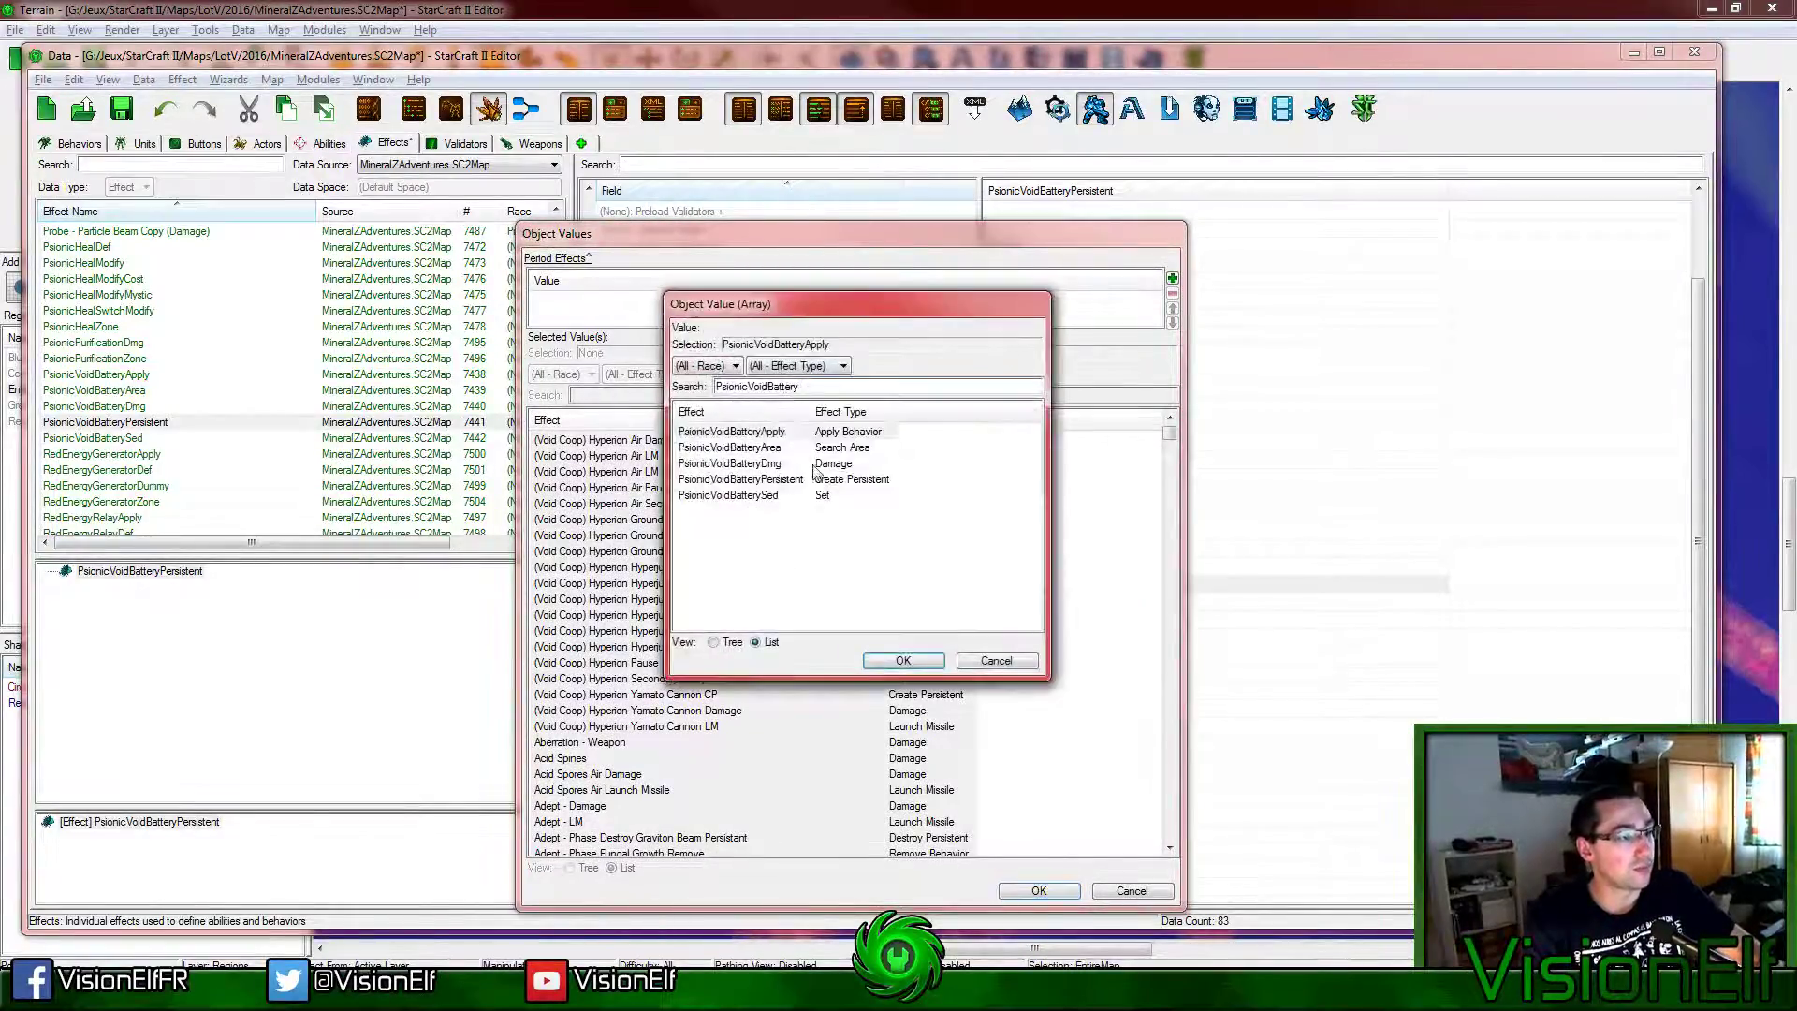
pyautogui.click(730, 447)
pyautogui.click(894, 659)
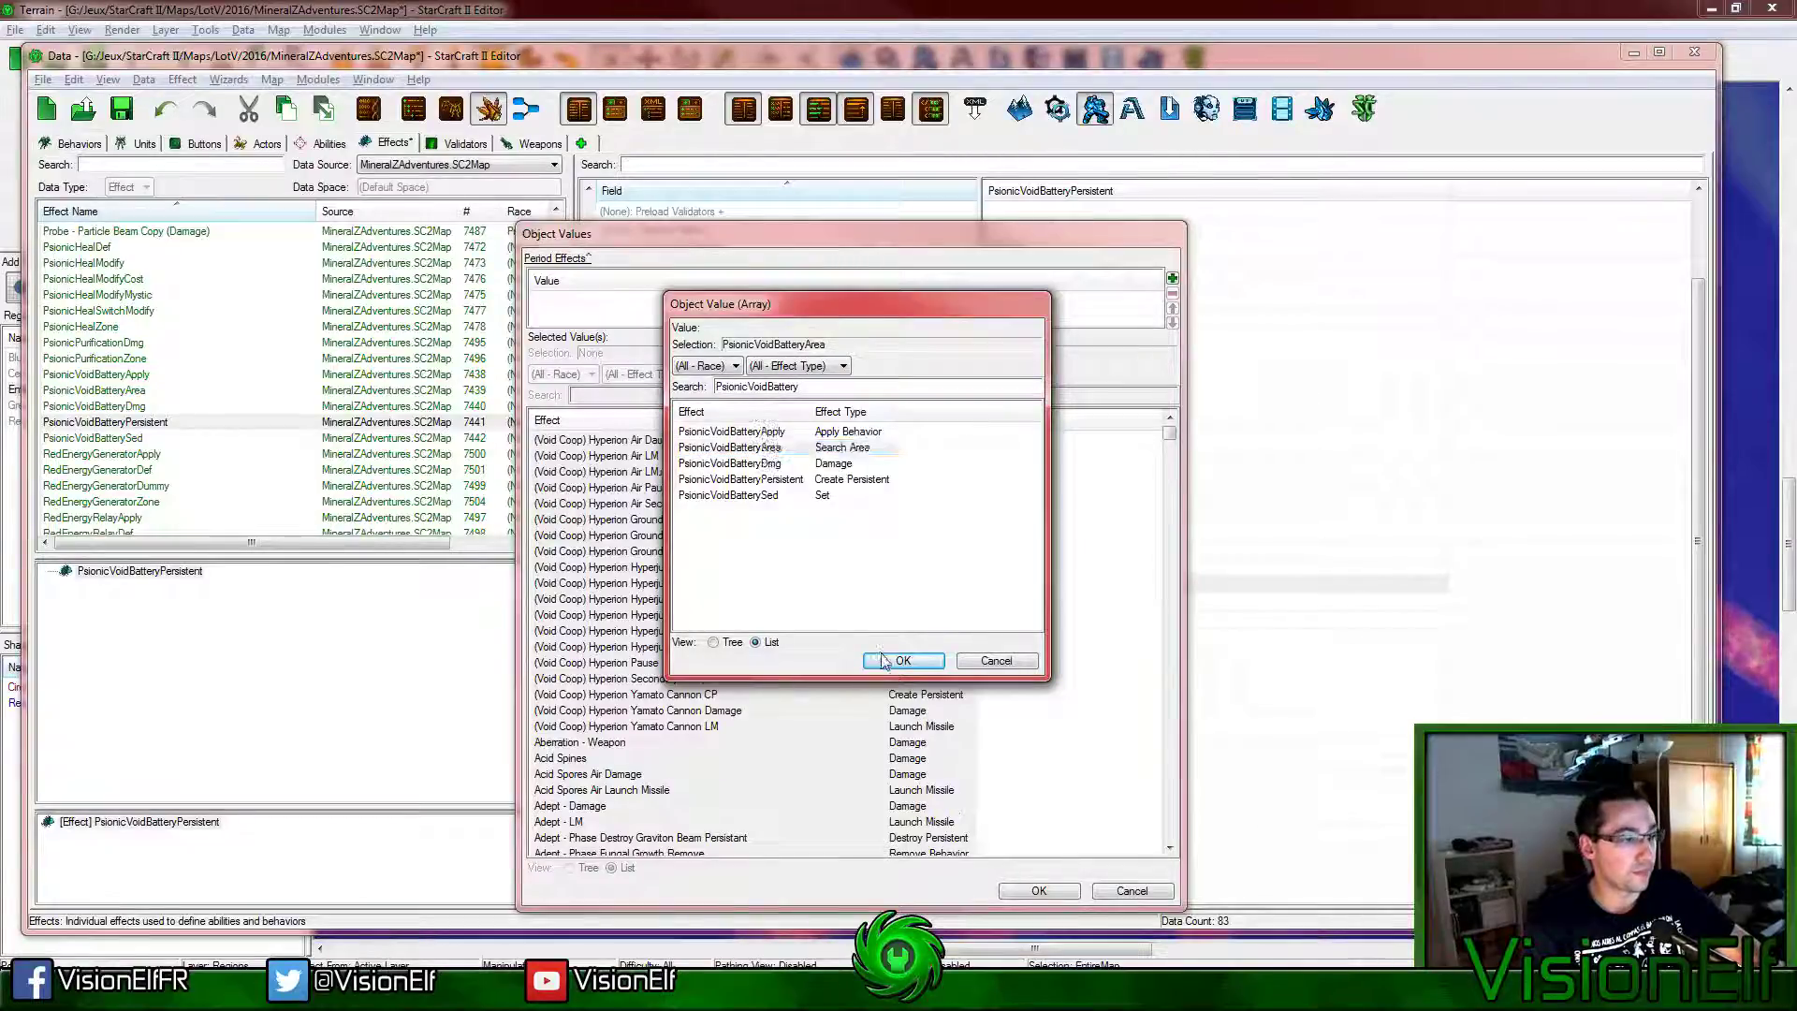
pyautogui.click(1030, 893)
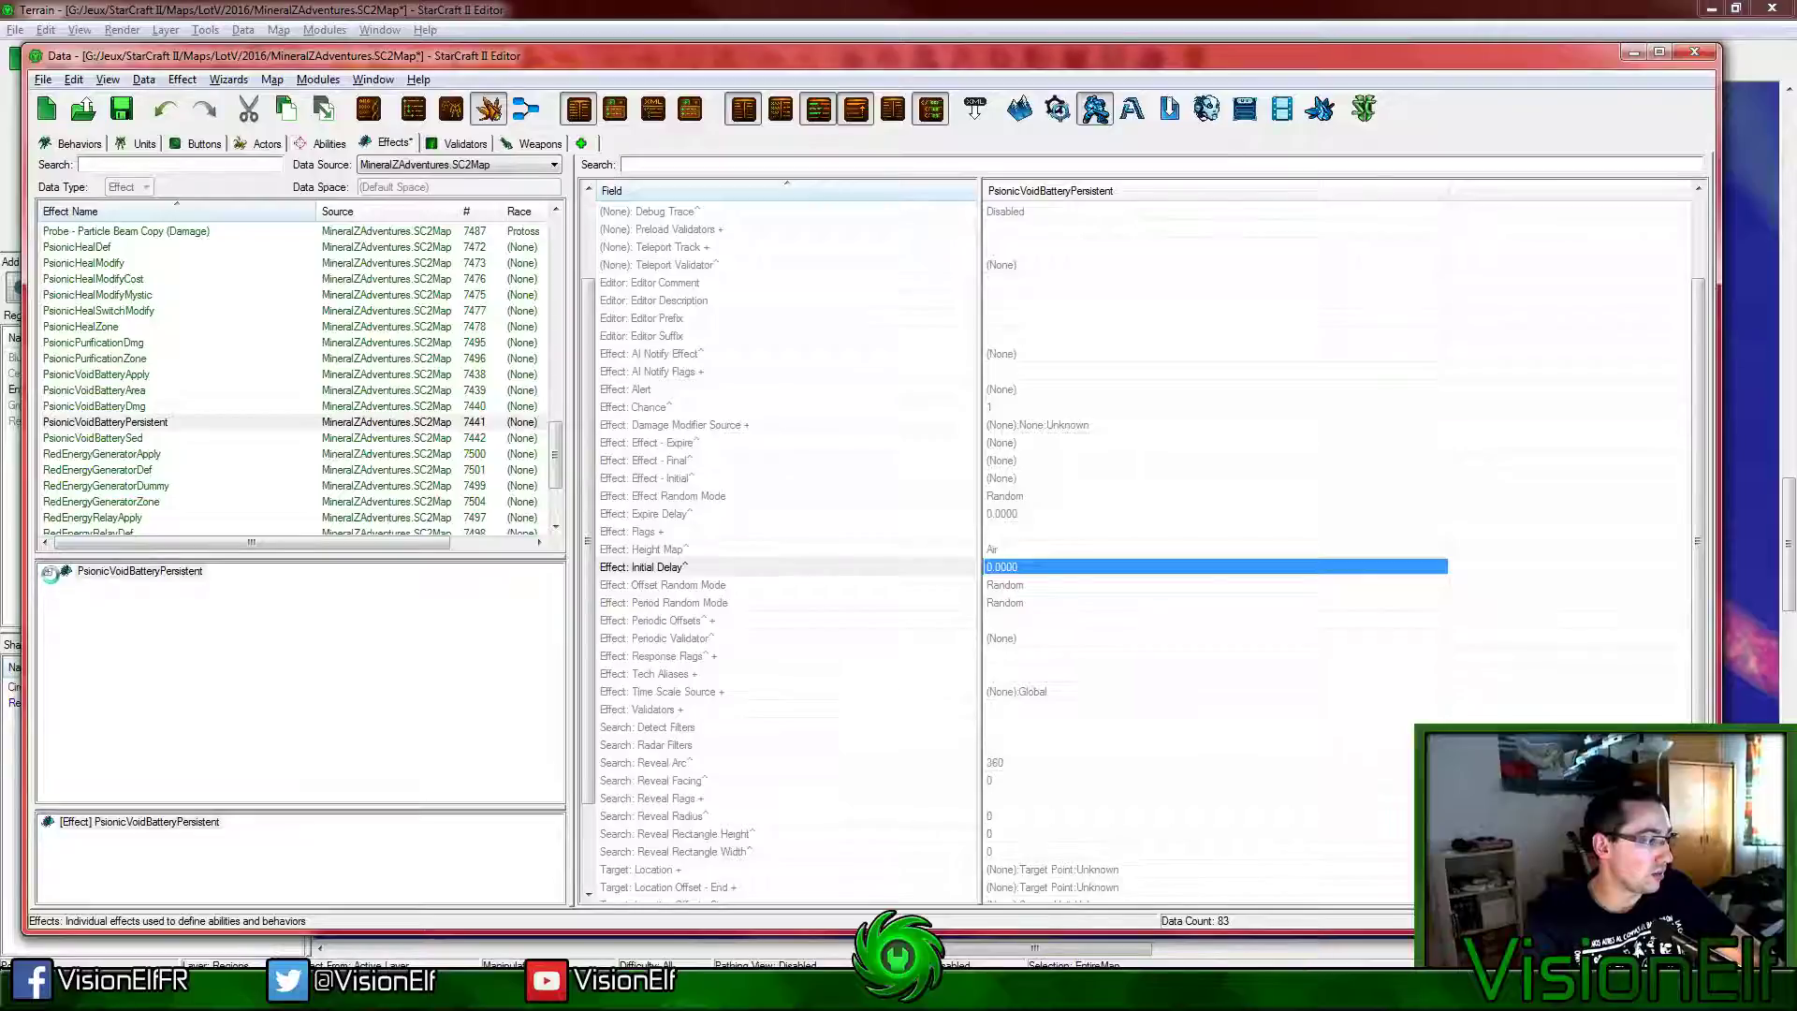
# Step: Review the Period Random Mode, Initial Delay, Target: Location and Validators fields
pyautogui.click(1322, 601)
pyautogui.click(1140, 568)
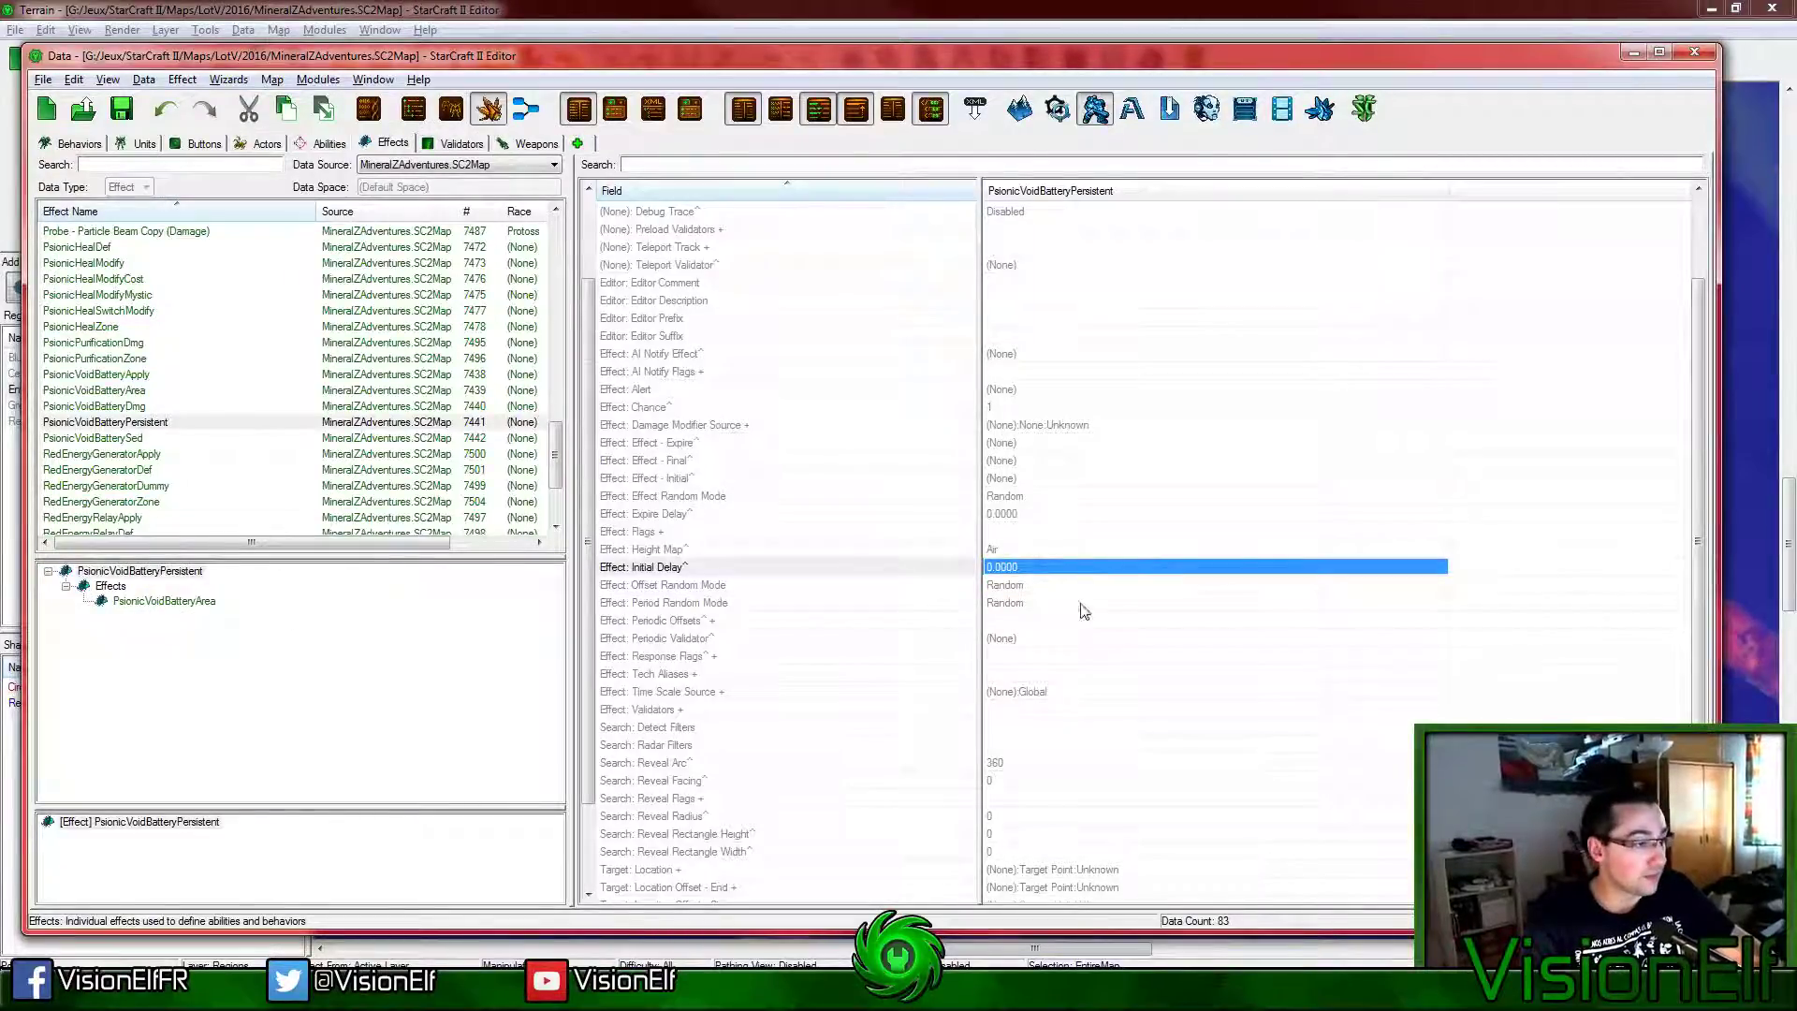
pyautogui.scroll(-2, 1084, 610)
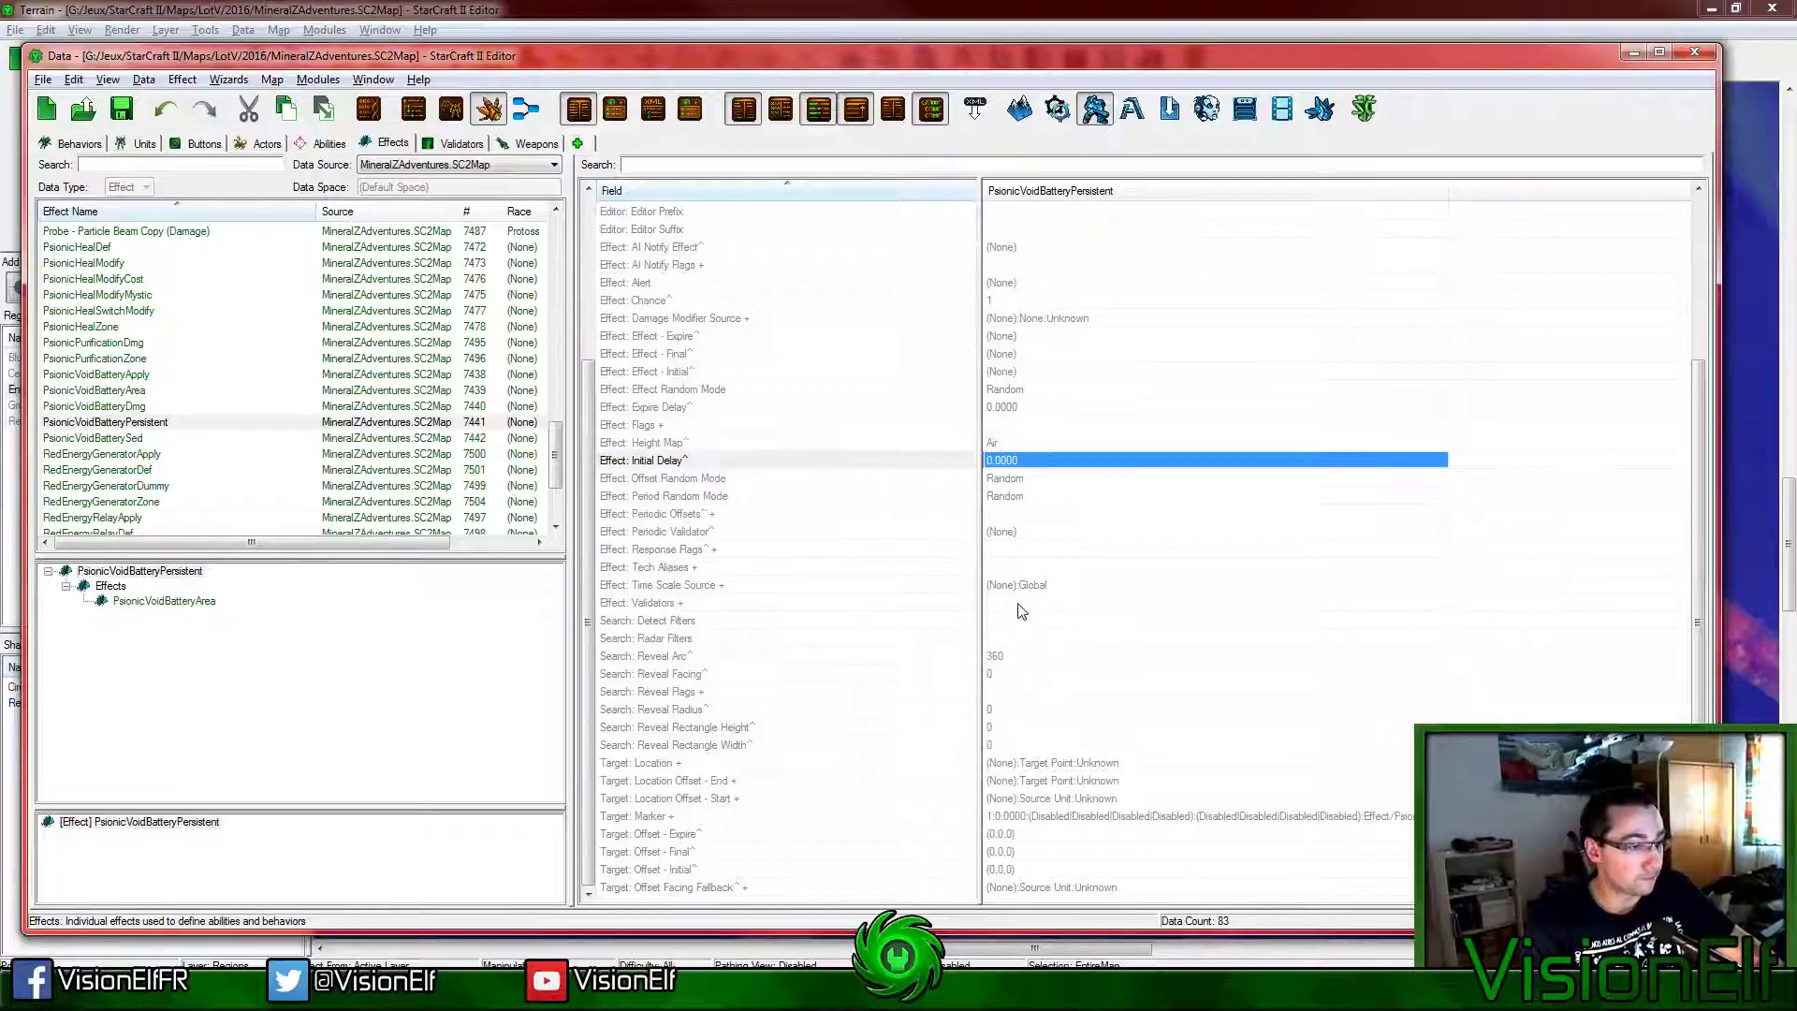
pyautogui.click(1041, 764)
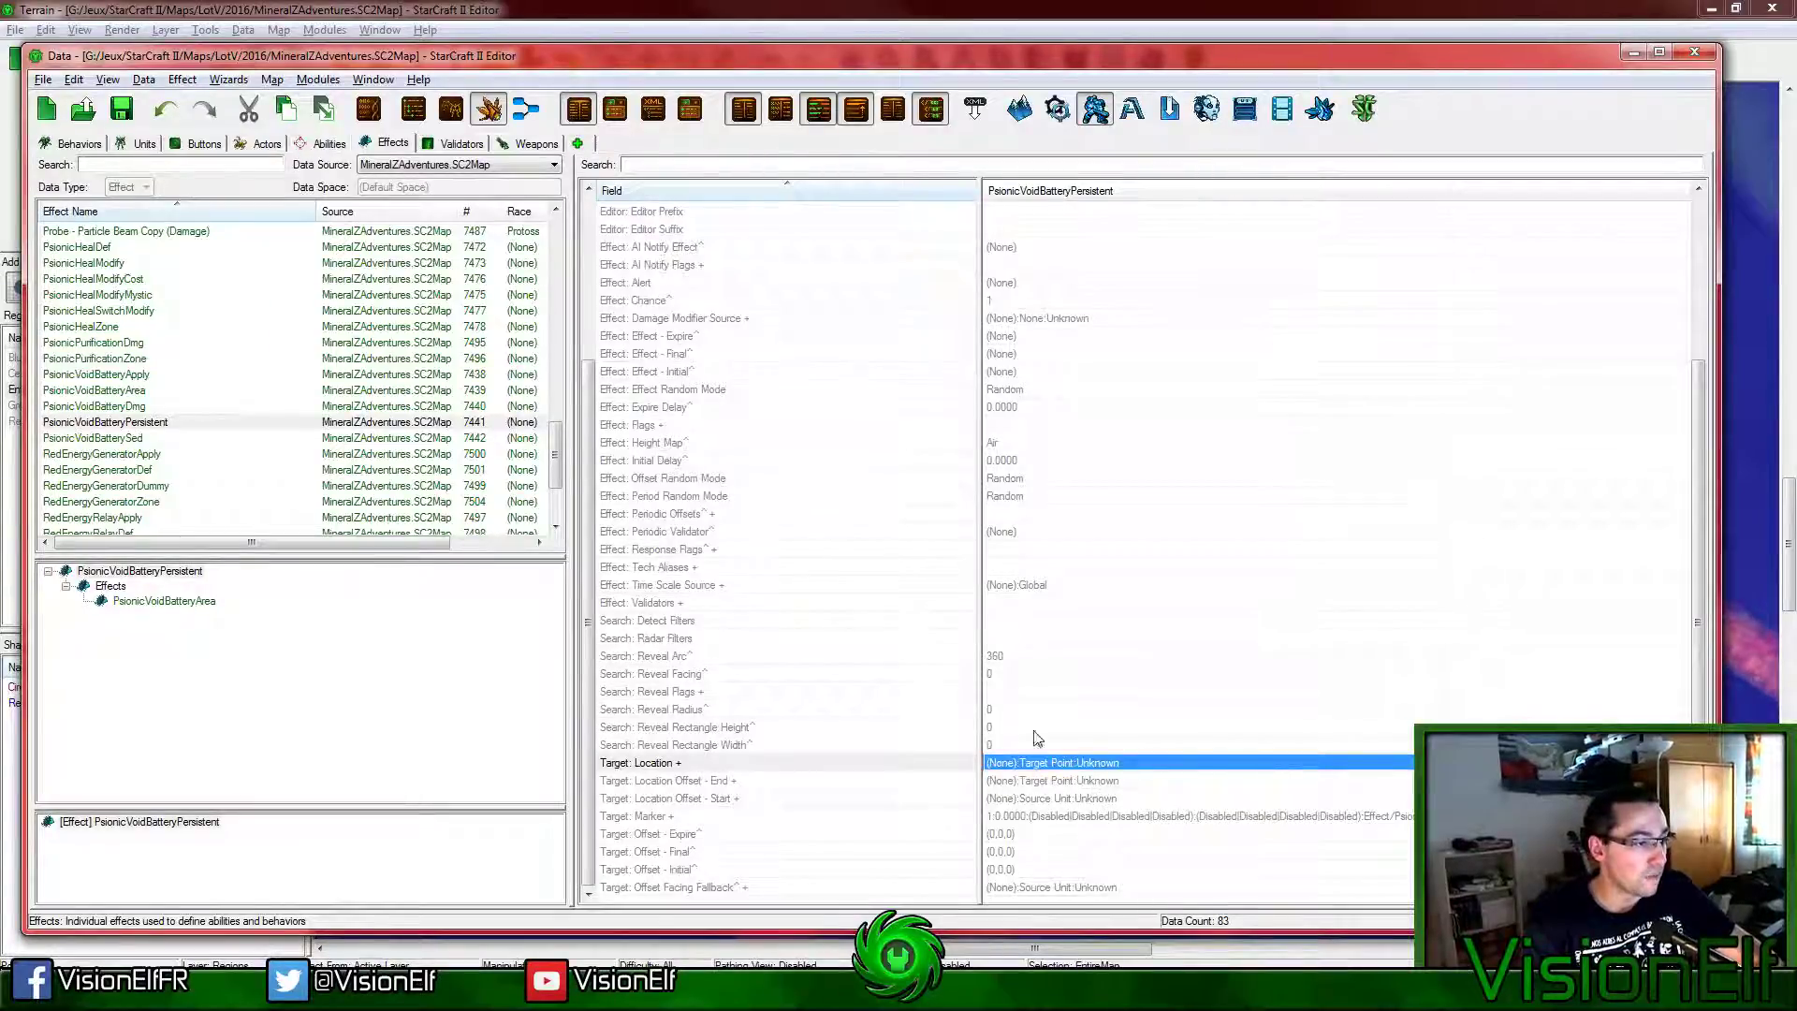
pyautogui.click(990, 603)
pyautogui.scroll(2, 1027, 604)
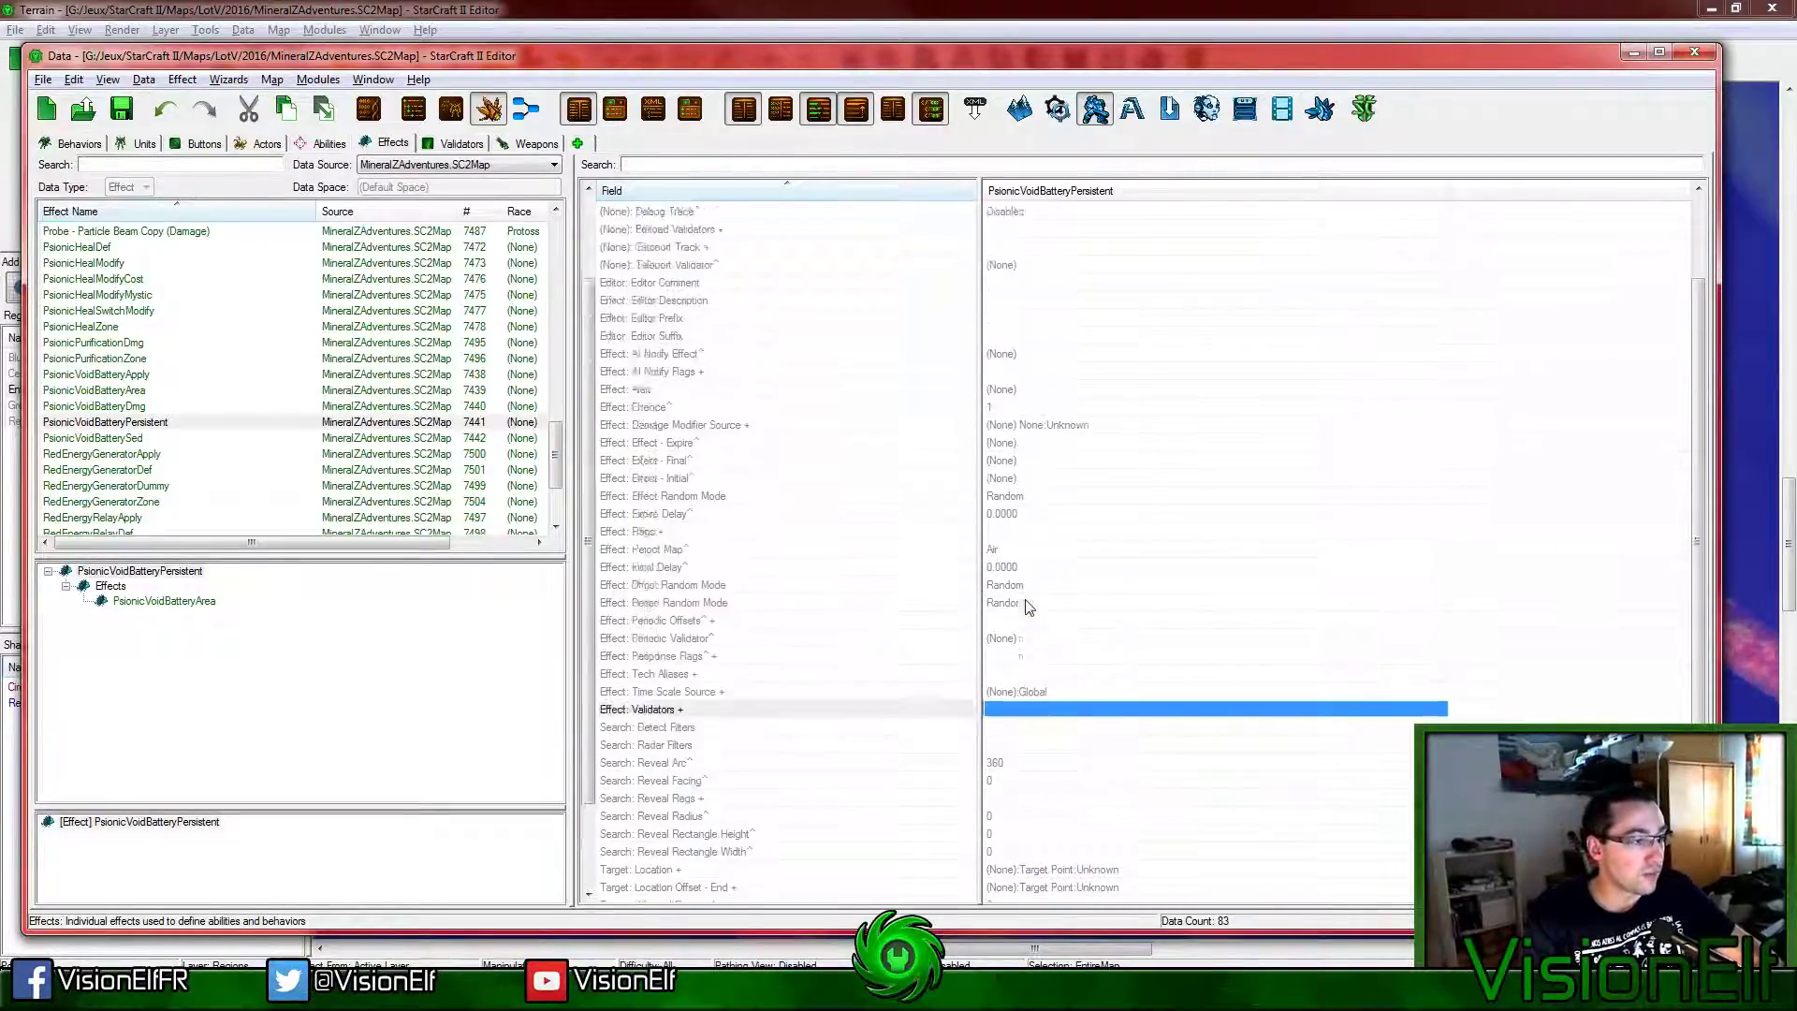
pyautogui.scroll(2, 1027, 606)
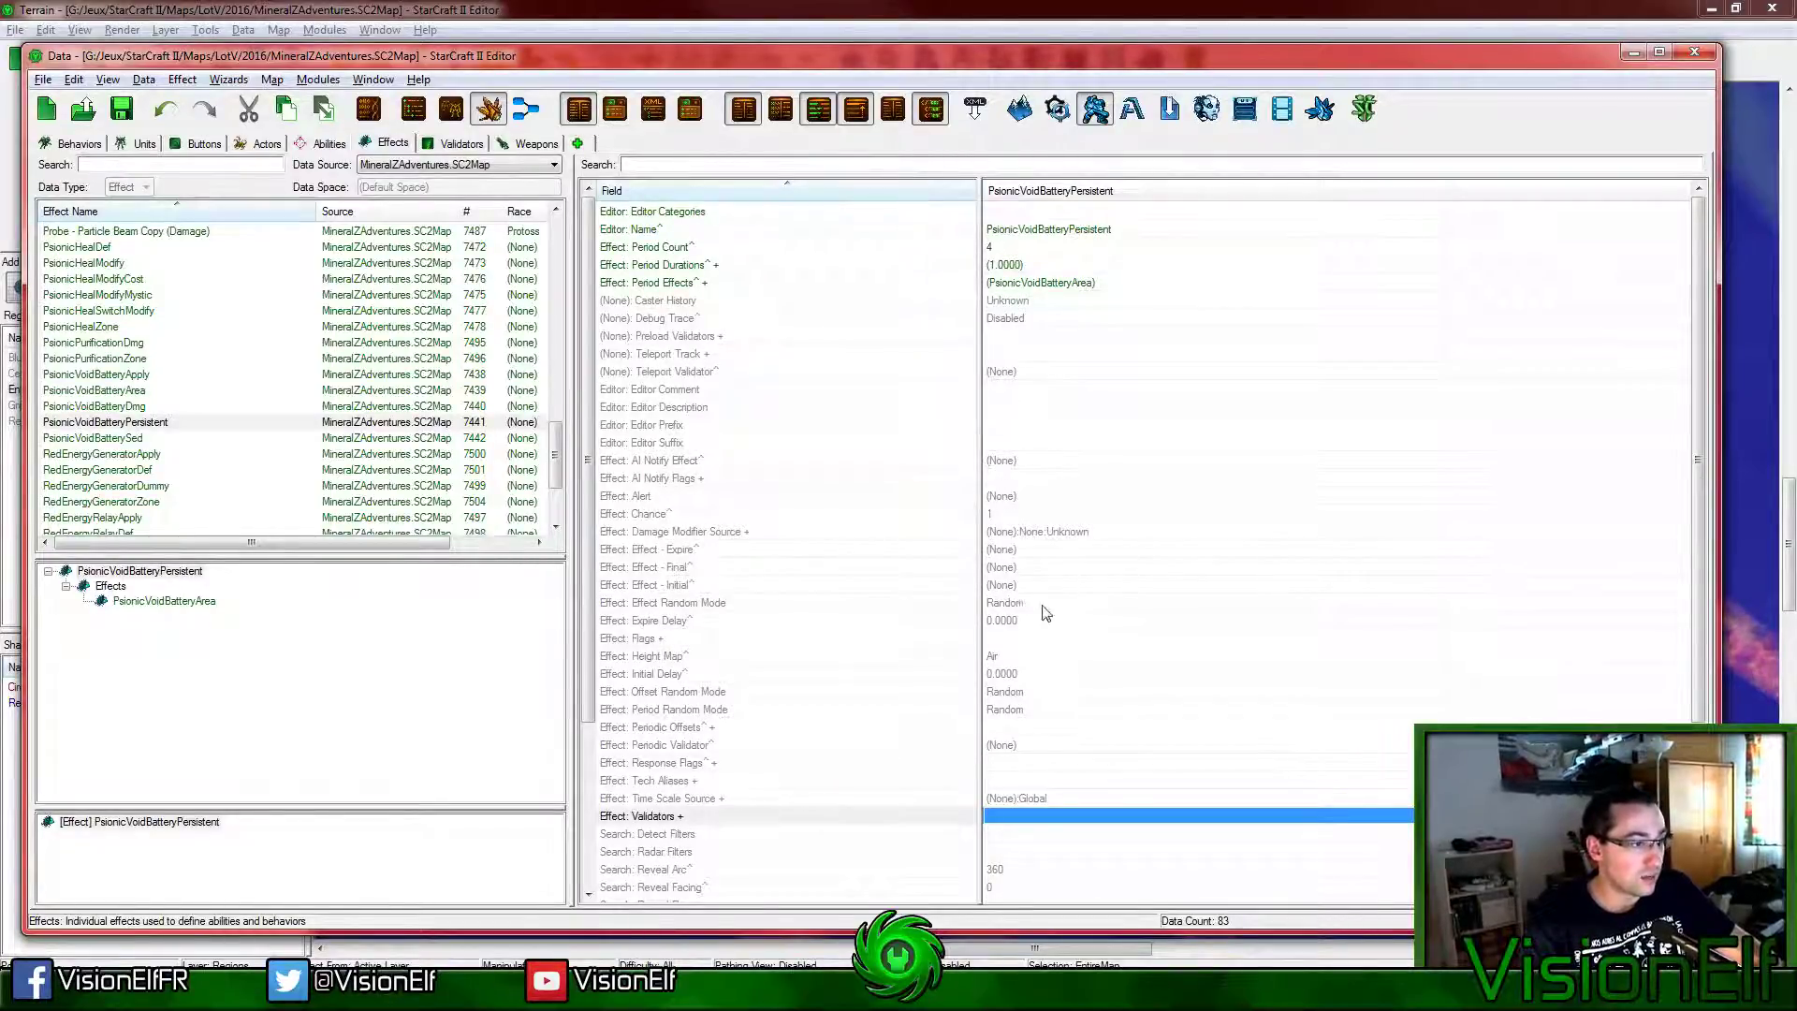
# Step: Look over the Effect: Flags options and close them unchanged
pyautogui.doubleClick(1045, 639)
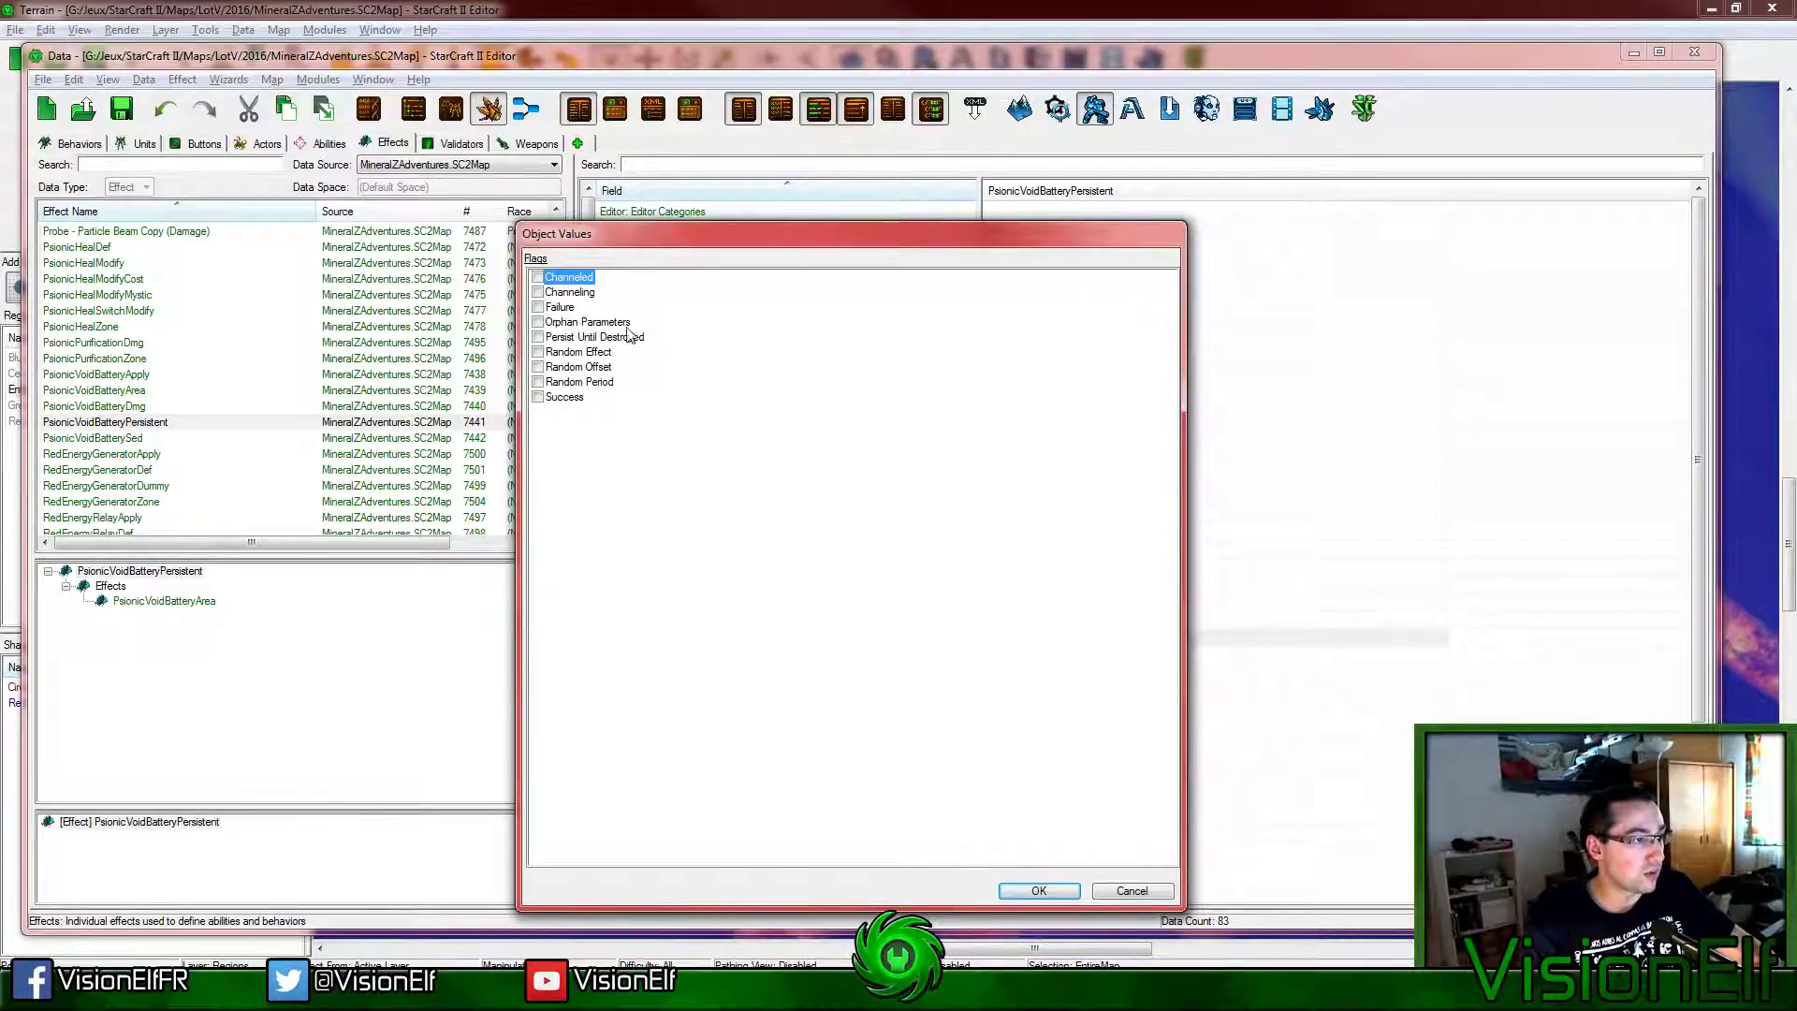
pyautogui.moveTo(612, 339)
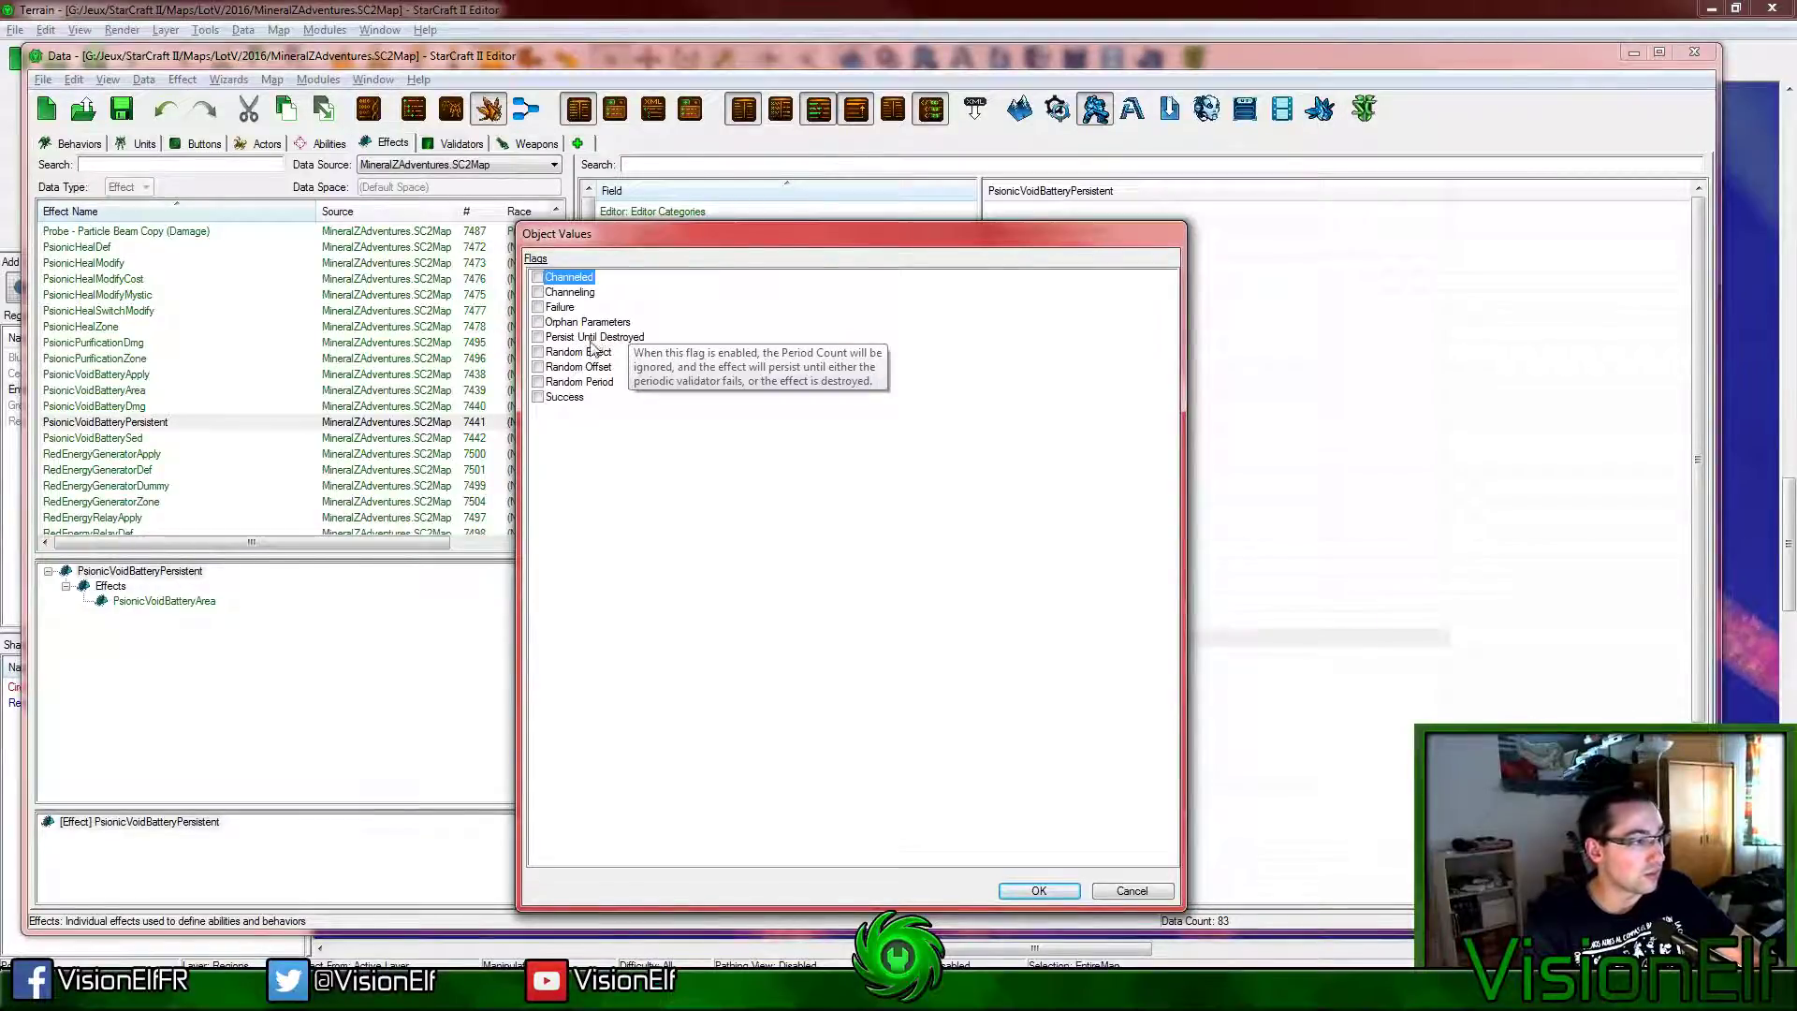
pyautogui.click(583, 352)
pyautogui.click(584, 368)
pyautogui.click(580, 383)
pyautogui.click(564, 399)
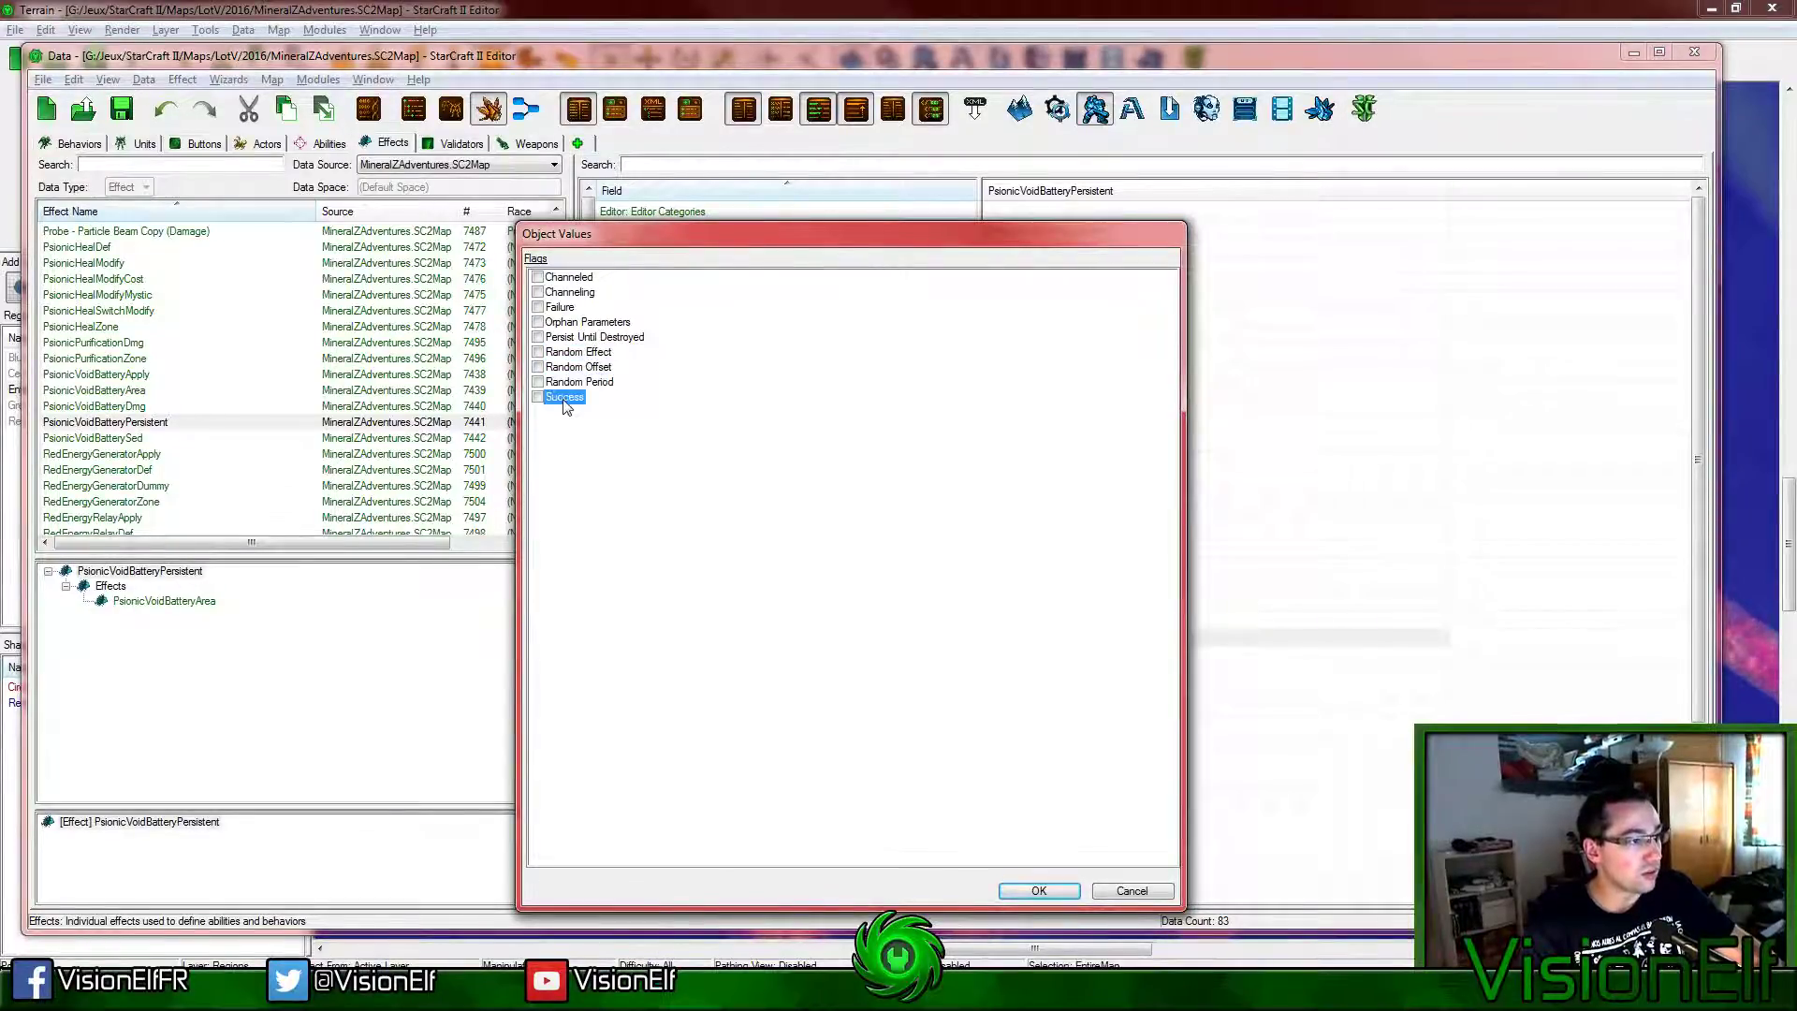
pyautogui.click(1039, 890)
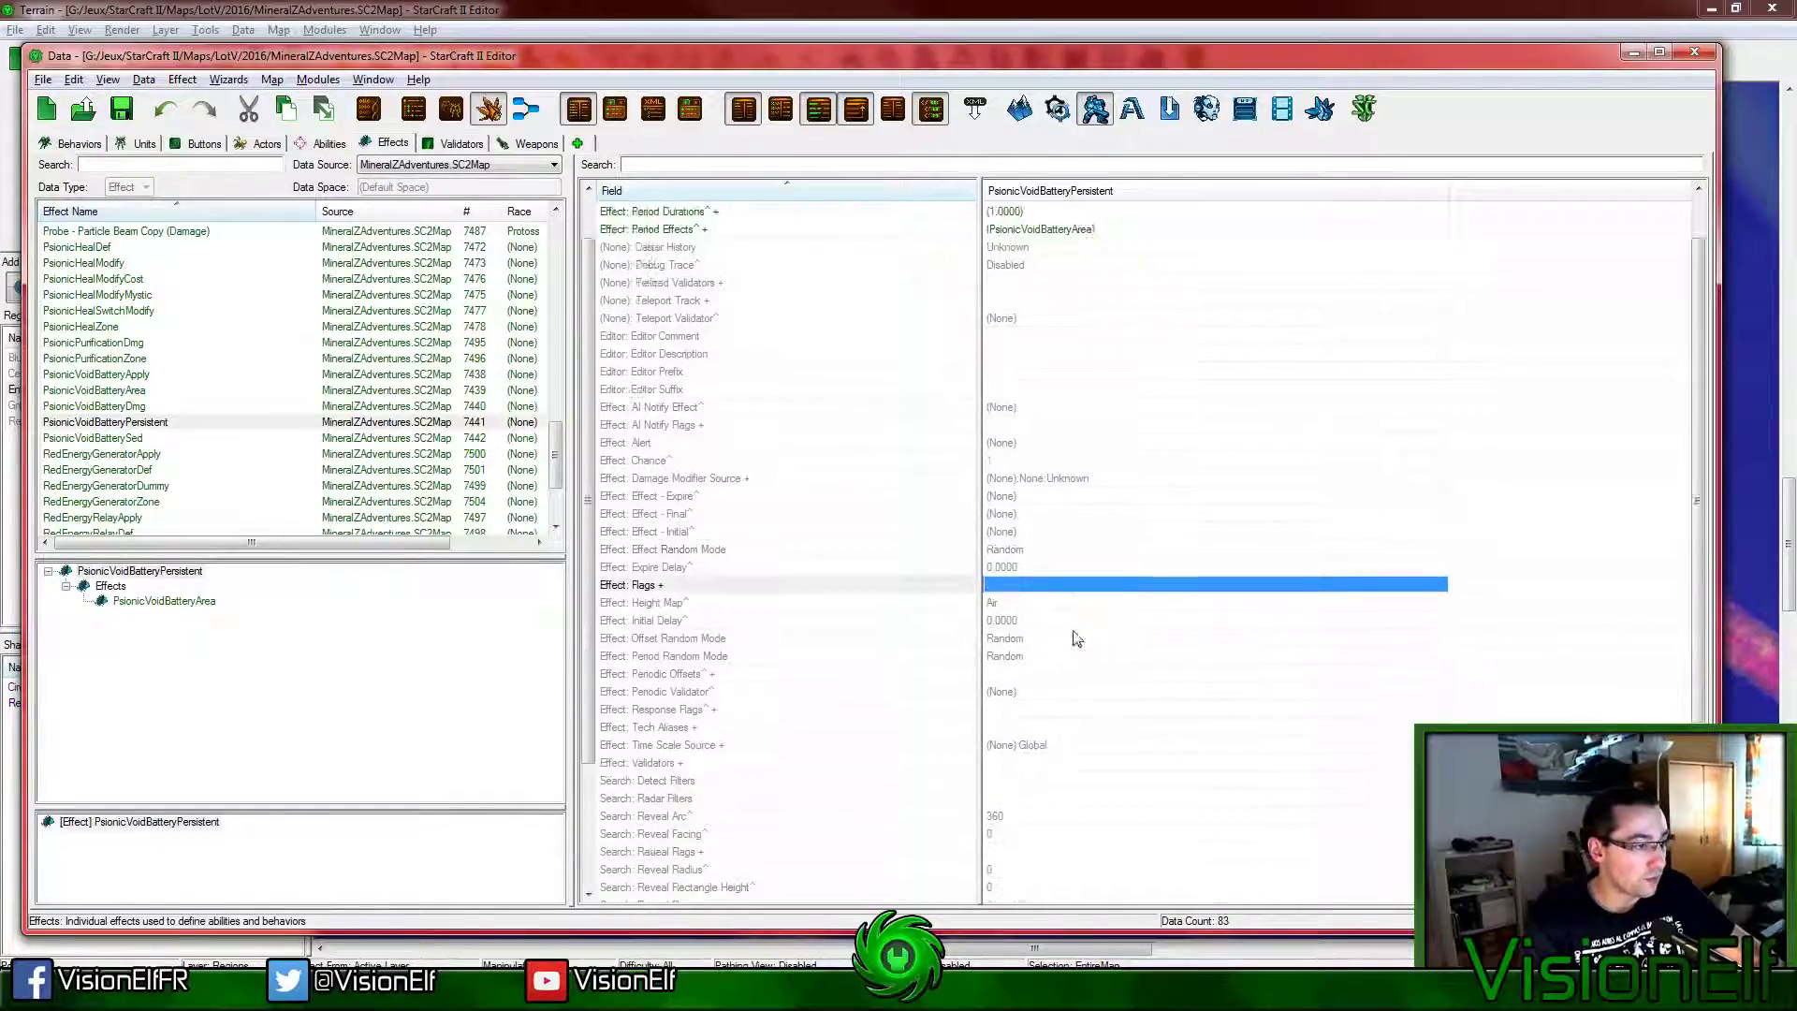
# Step: Check the Initial Delay and Effect - Initial fields, then save the map
pyautogui.scroll(-1, 1075, 639)
pyautogui.click(1007, 568)
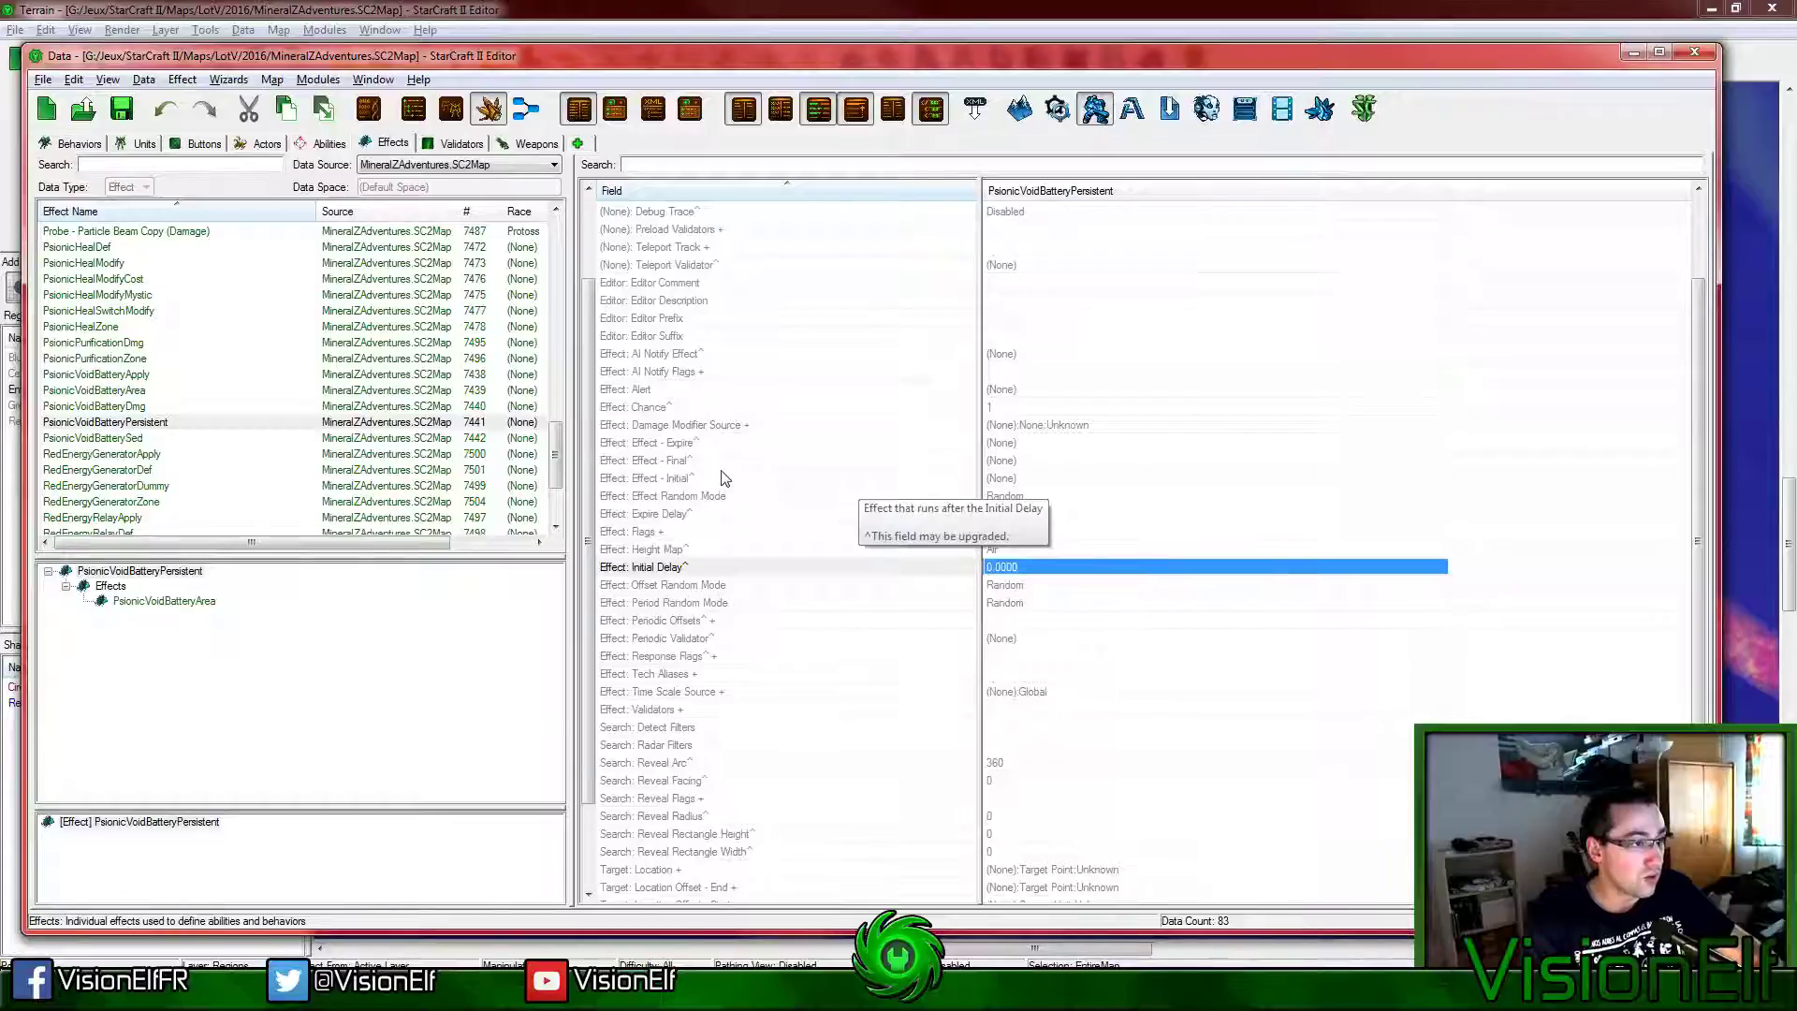
pyautogui.click(1073, 481)
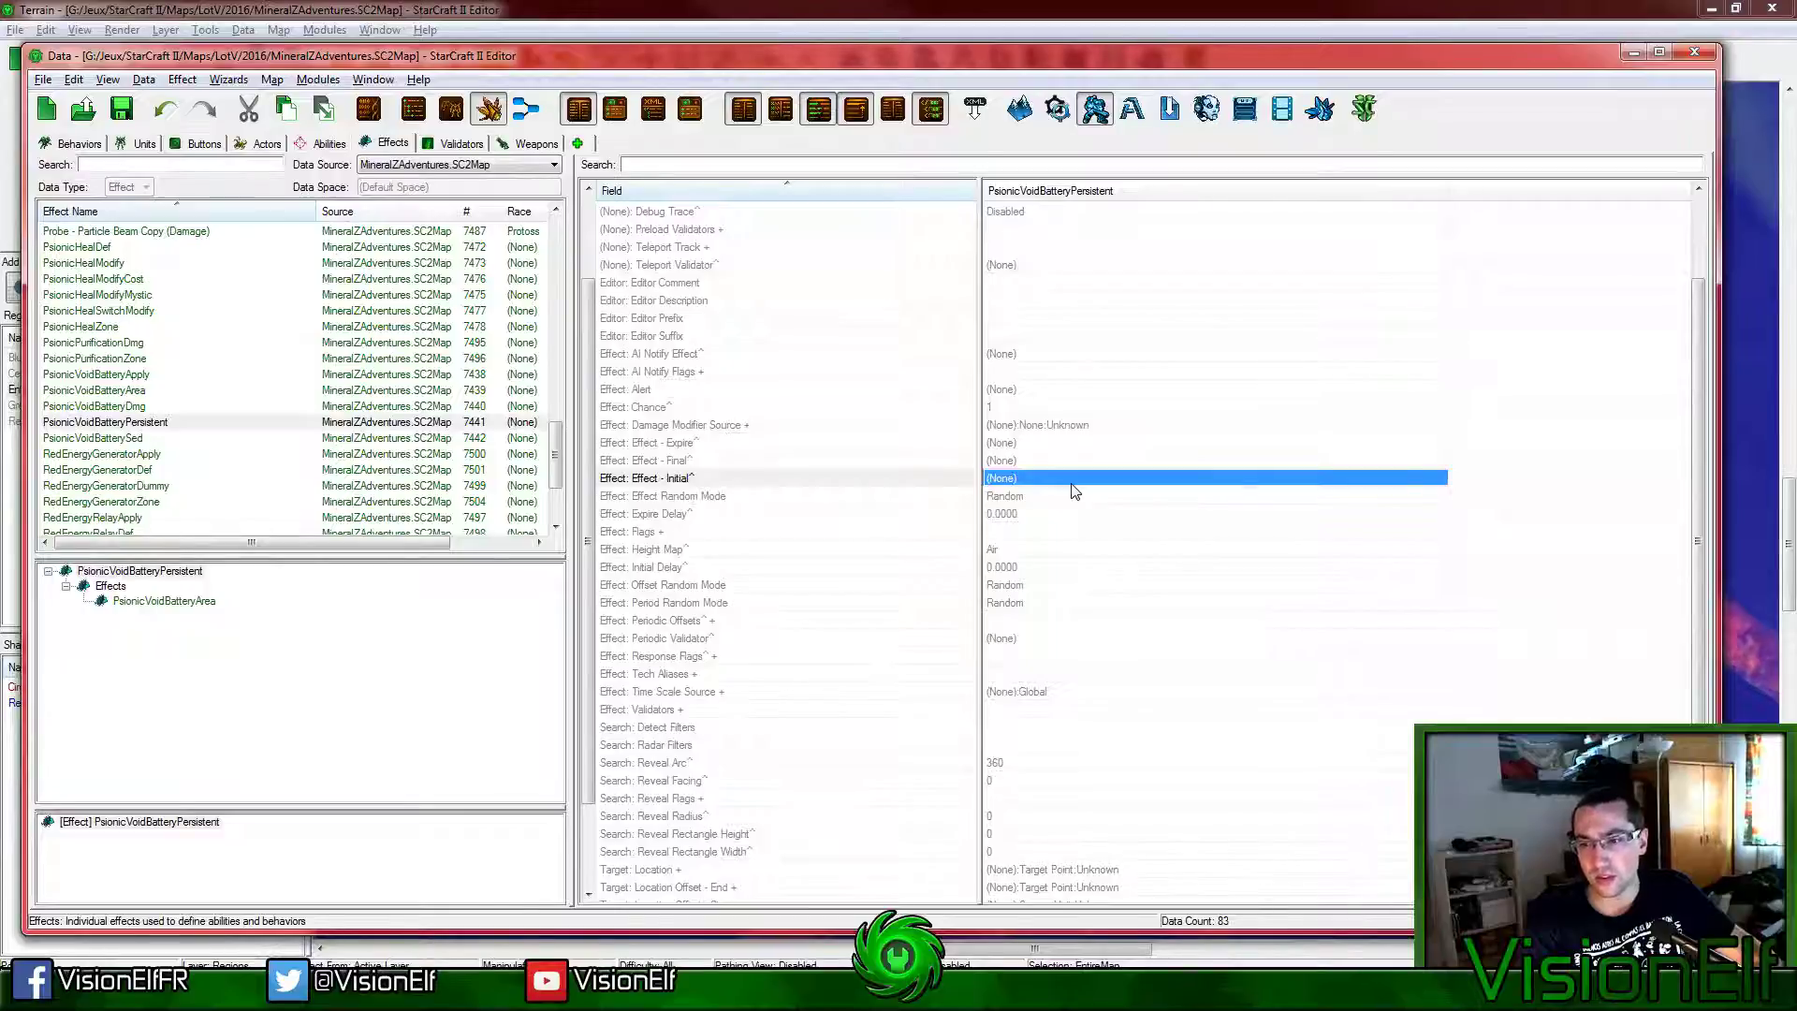
pyautogui.scroll(2, 819, 481)
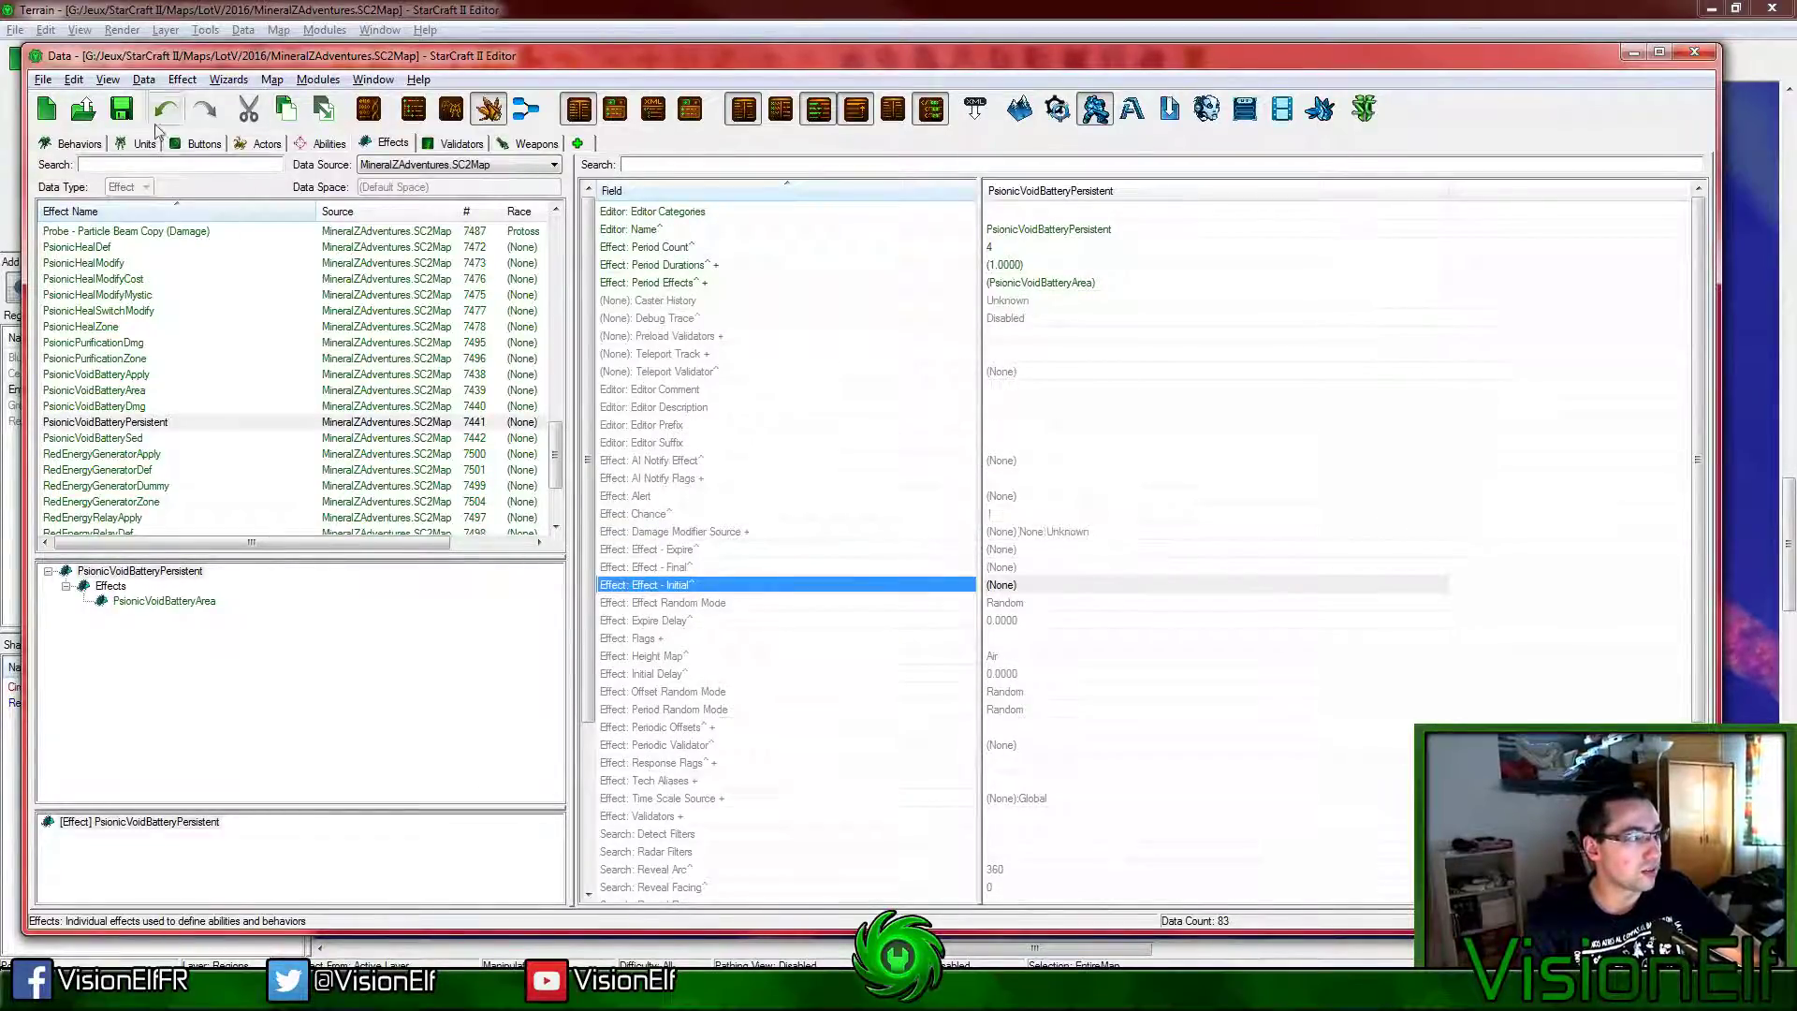
pyautogui.click(122, 109)
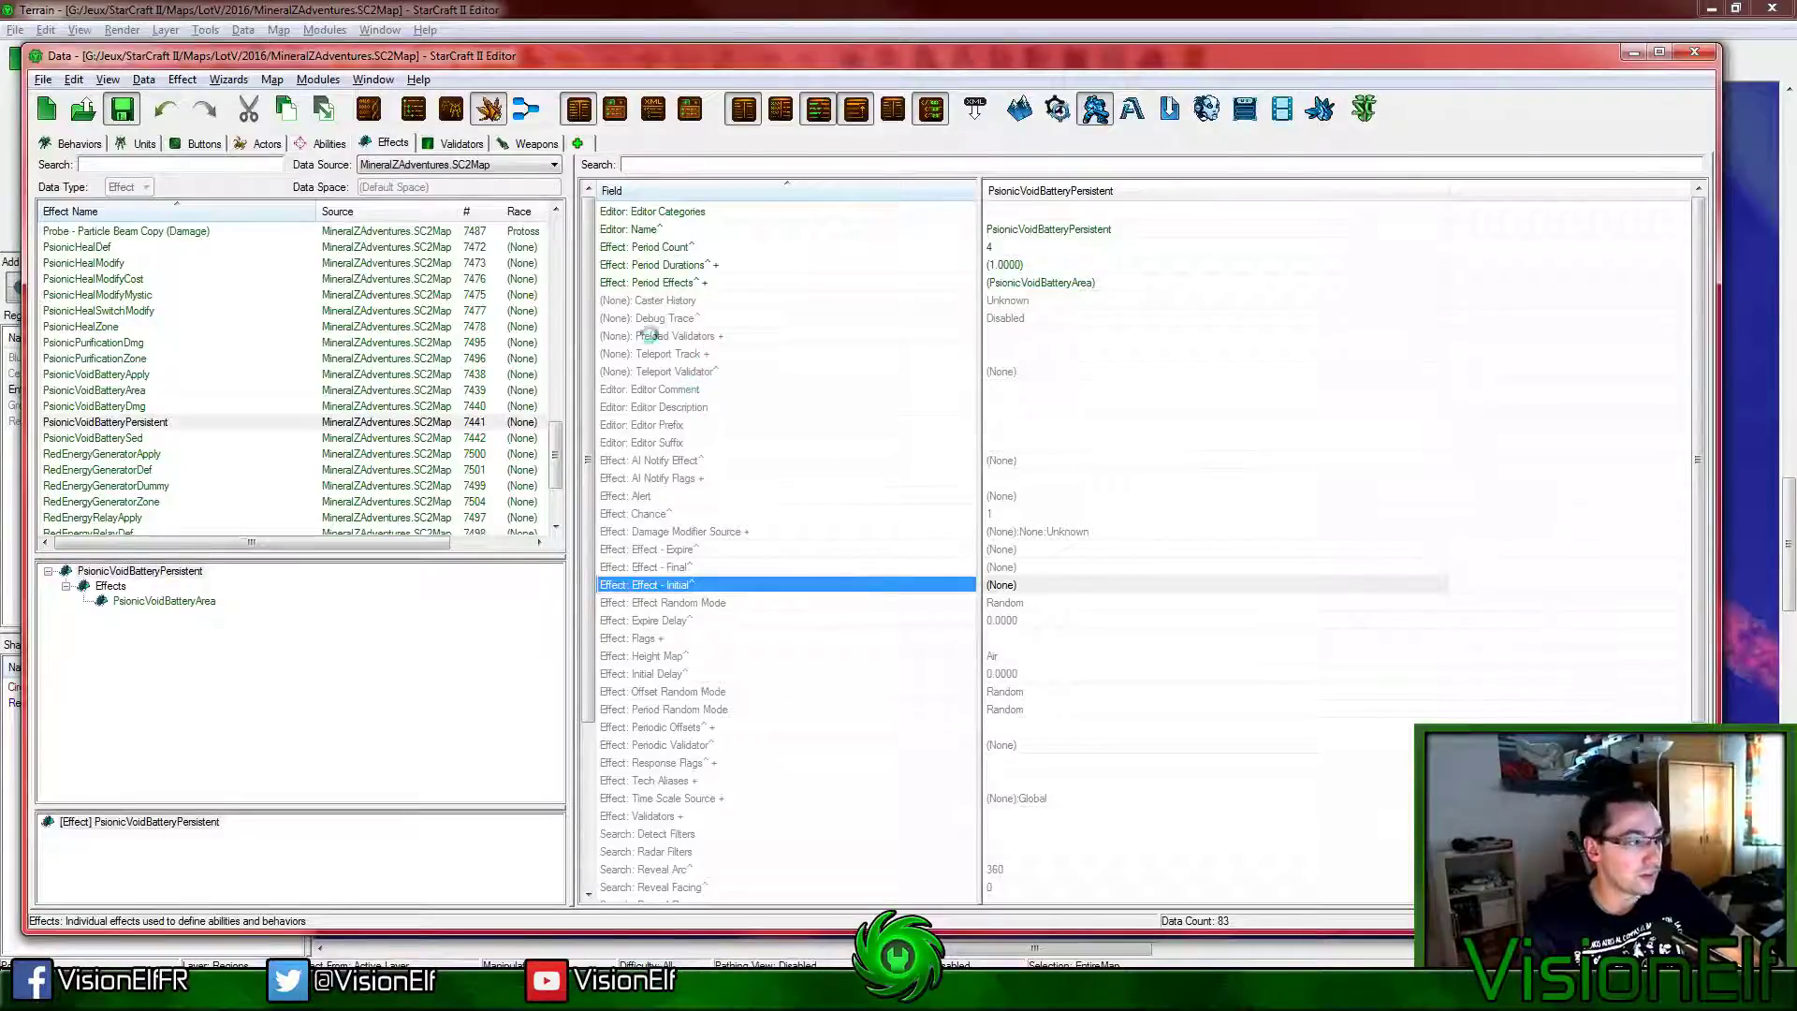
# Step: Add a 360°, radius 4 search area to PsionicVoidBatteryArea that applies PsionicVoidBatterySed
pyautogui.click(169, 601)
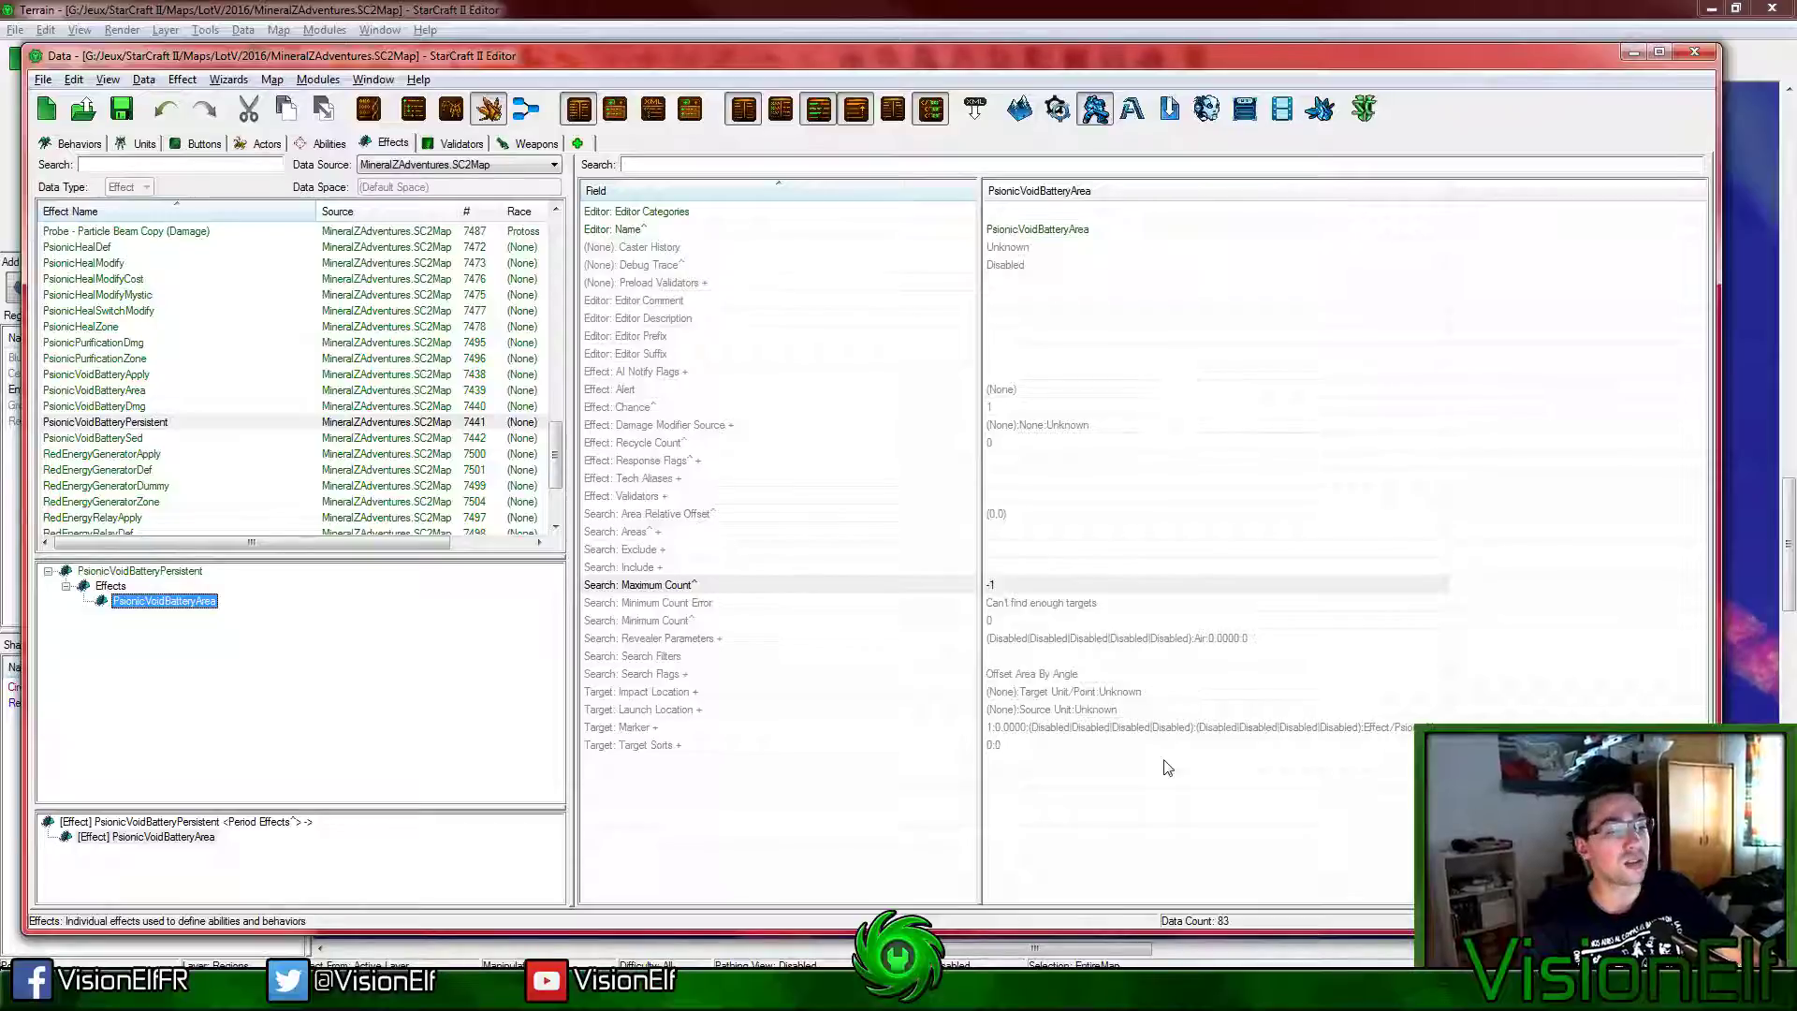
pyautogui.doubleClick(1008, 536)
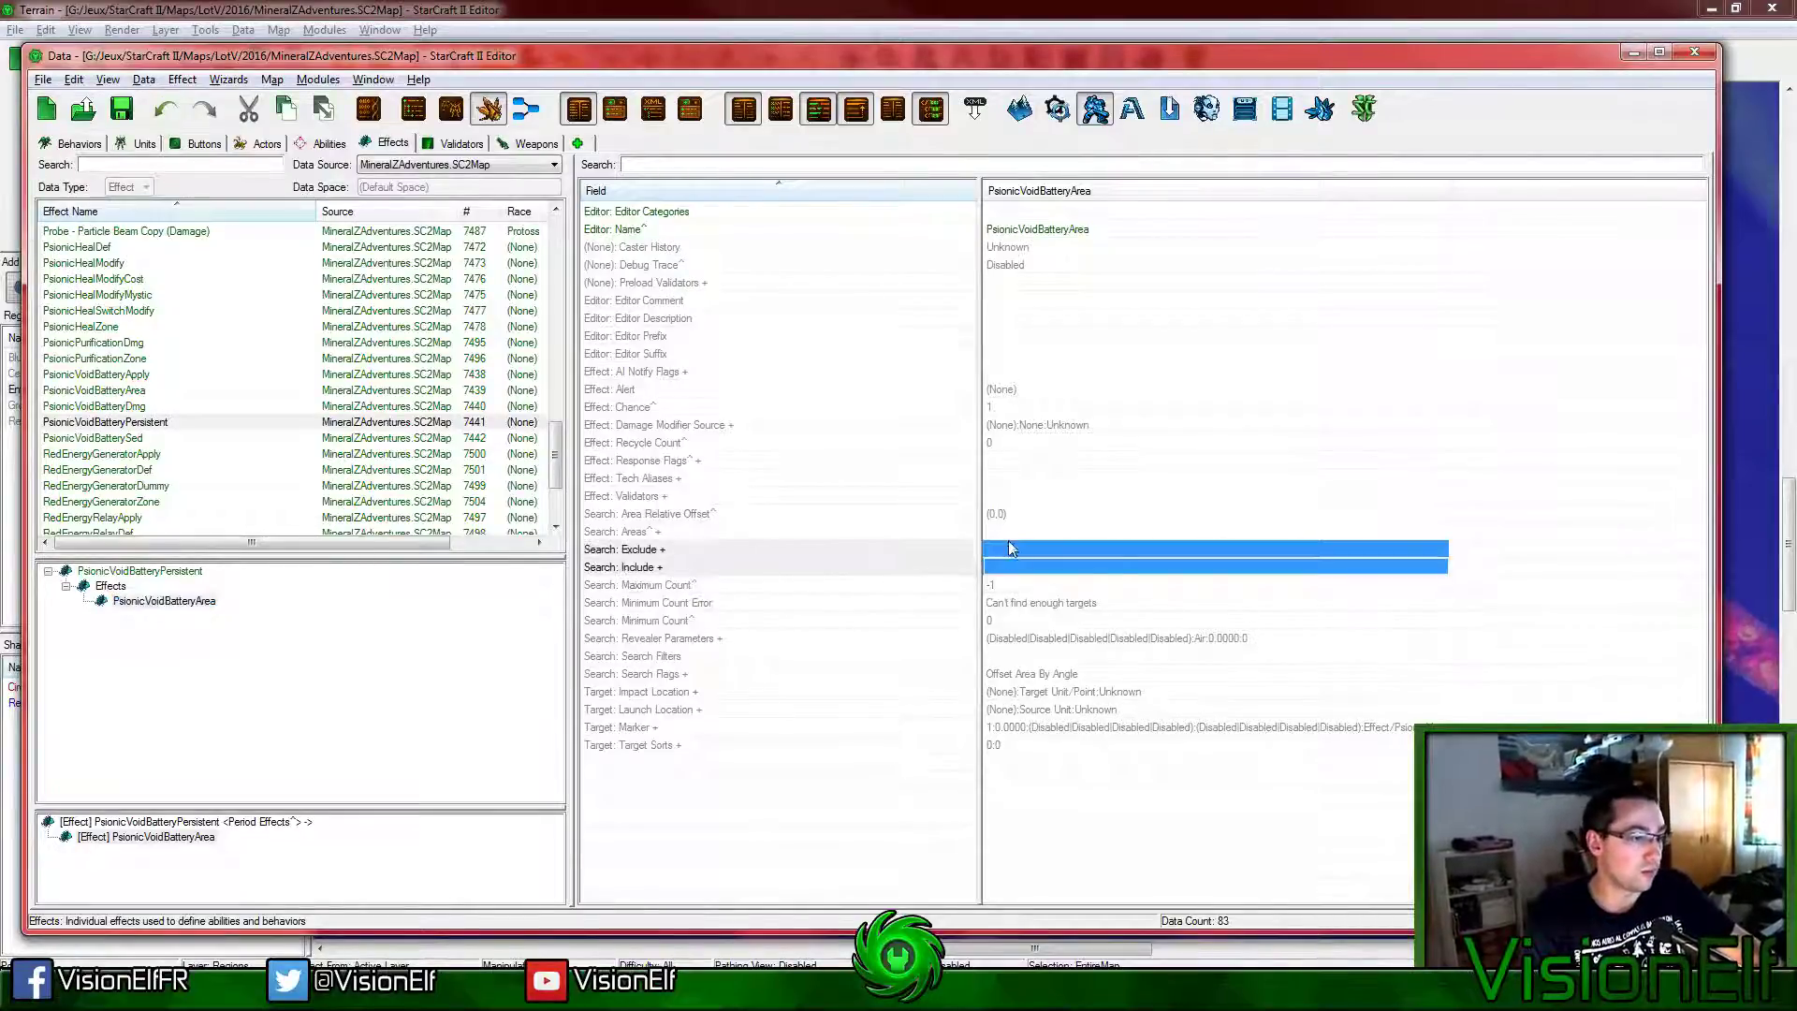
pyautogui.rightClick(723, 318)
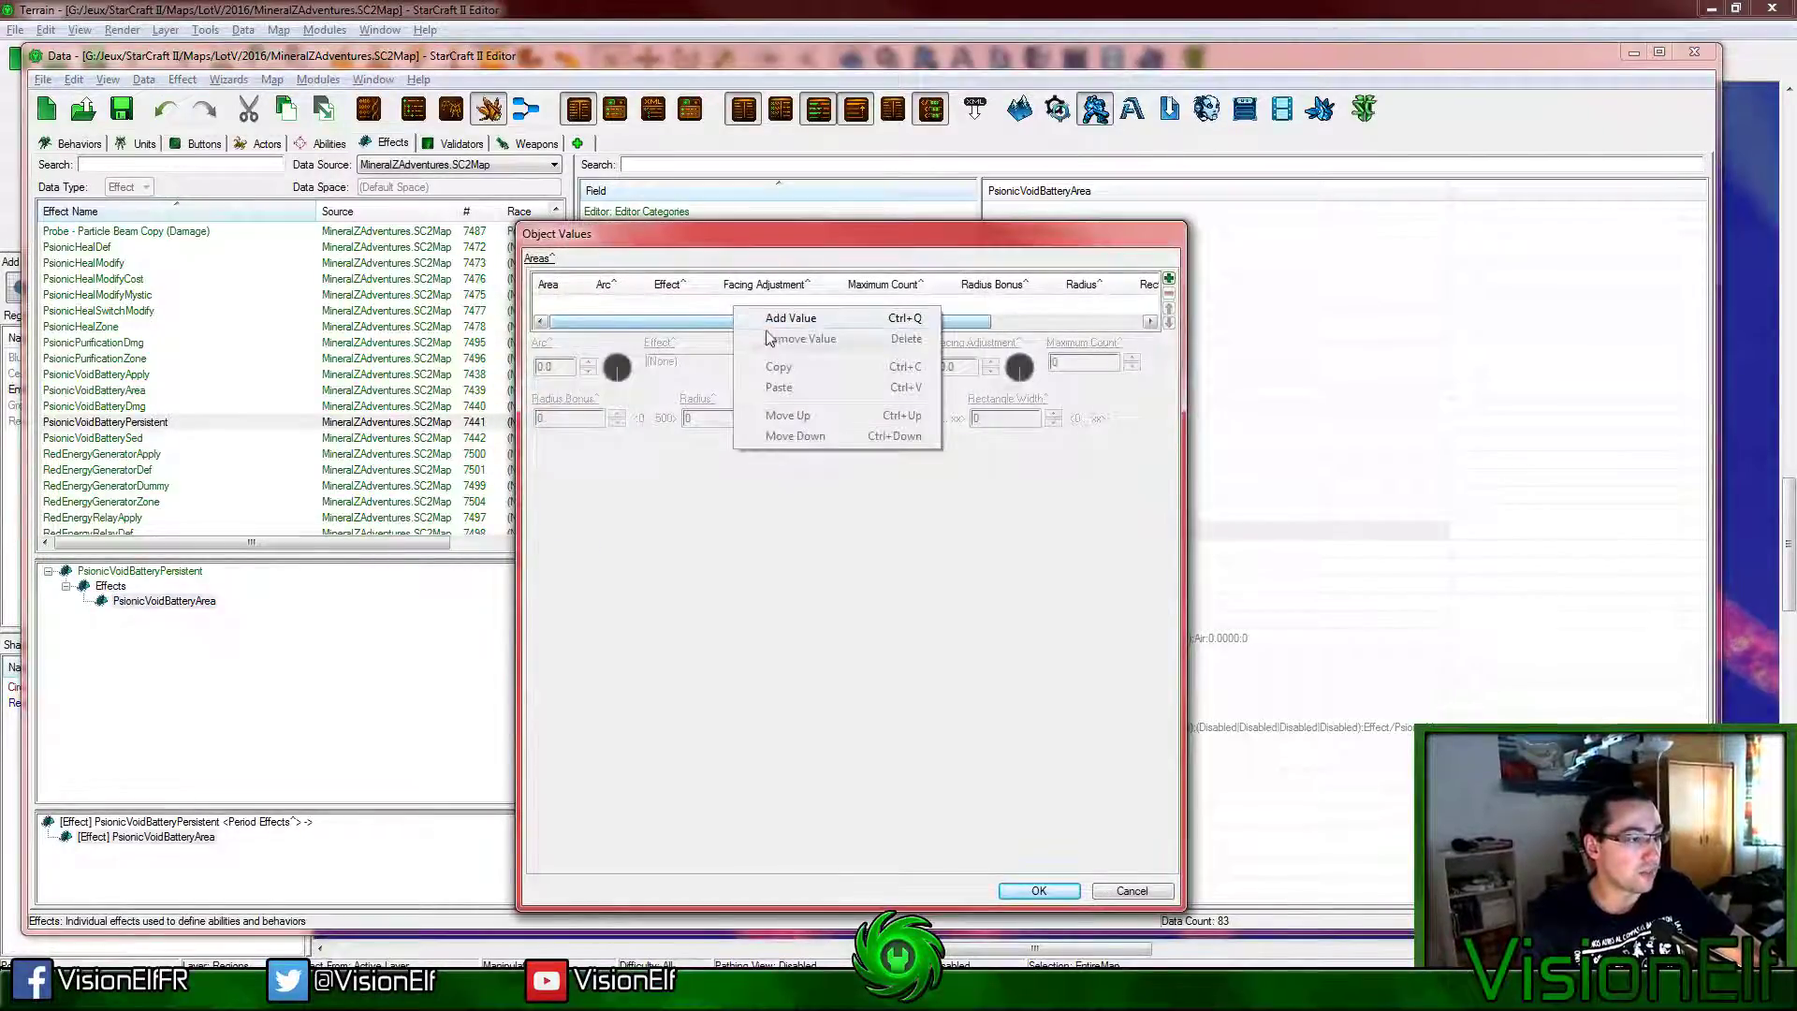
pyautogui.click(760, 324)
pyautogui.click(705, 422)
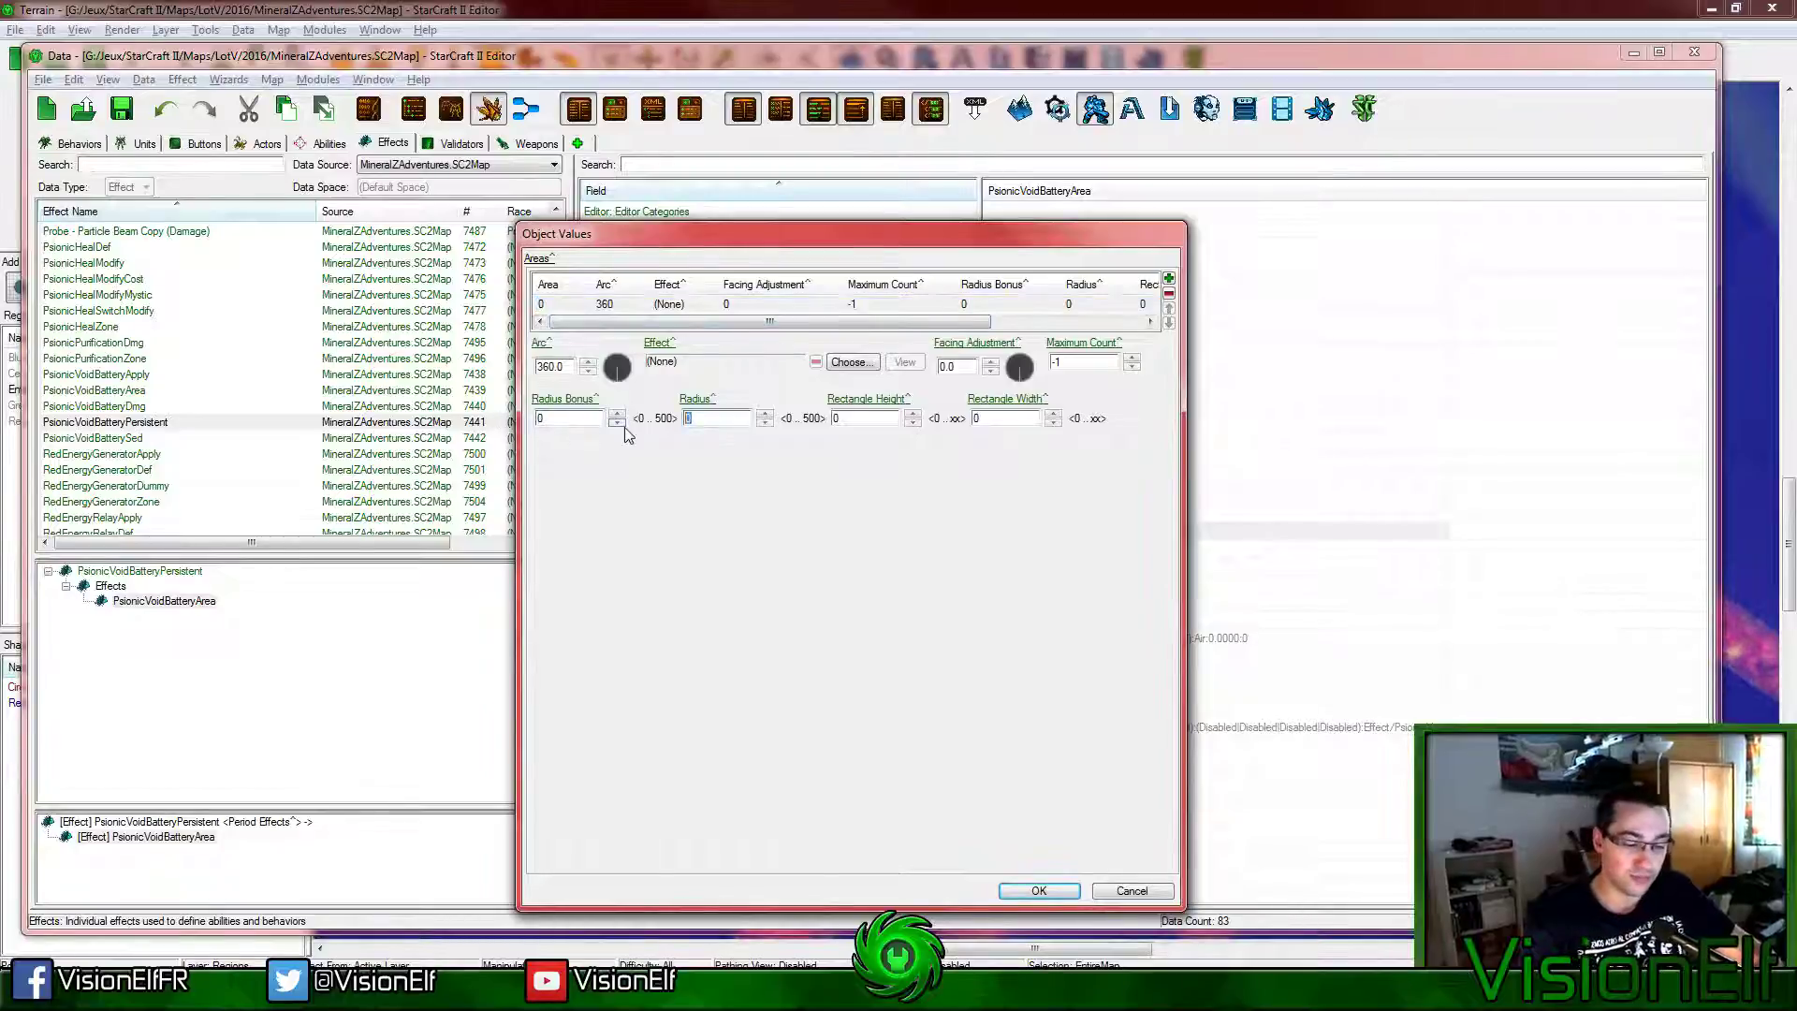
pyautogui.write('10')
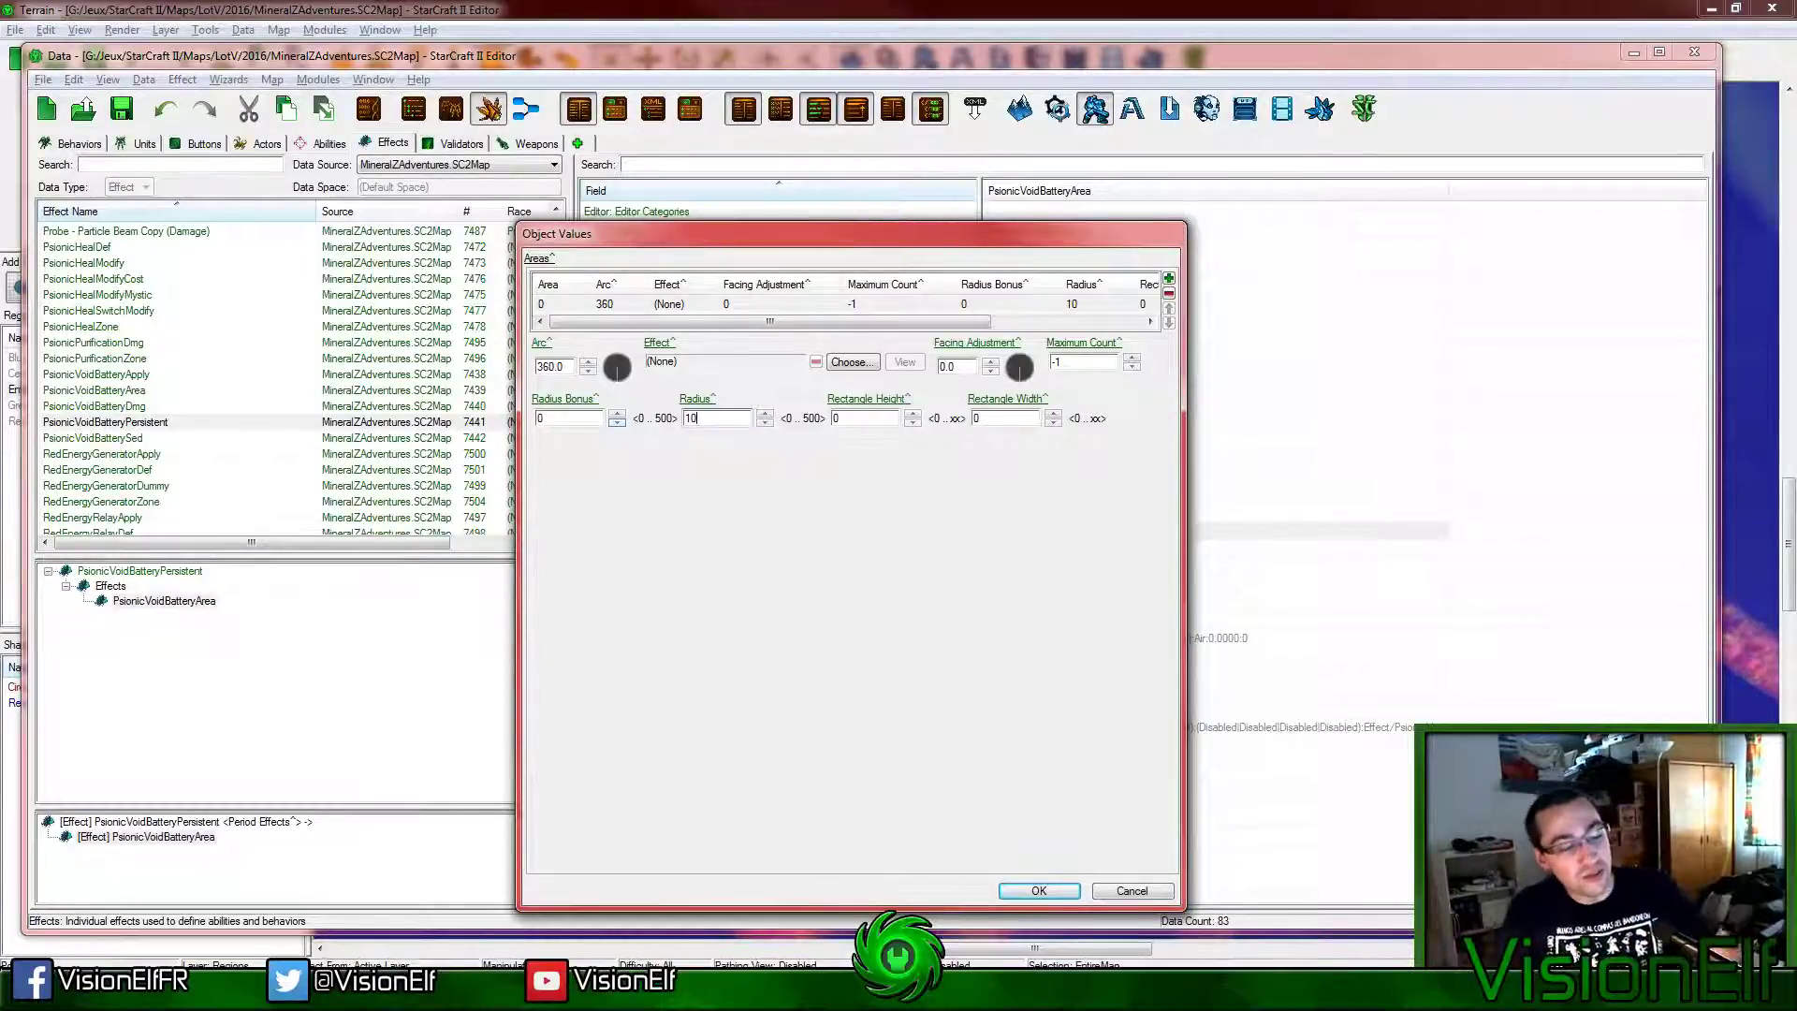
pyautogui.moveTo(735, 418); pyautogui.dragTo(627, 429)
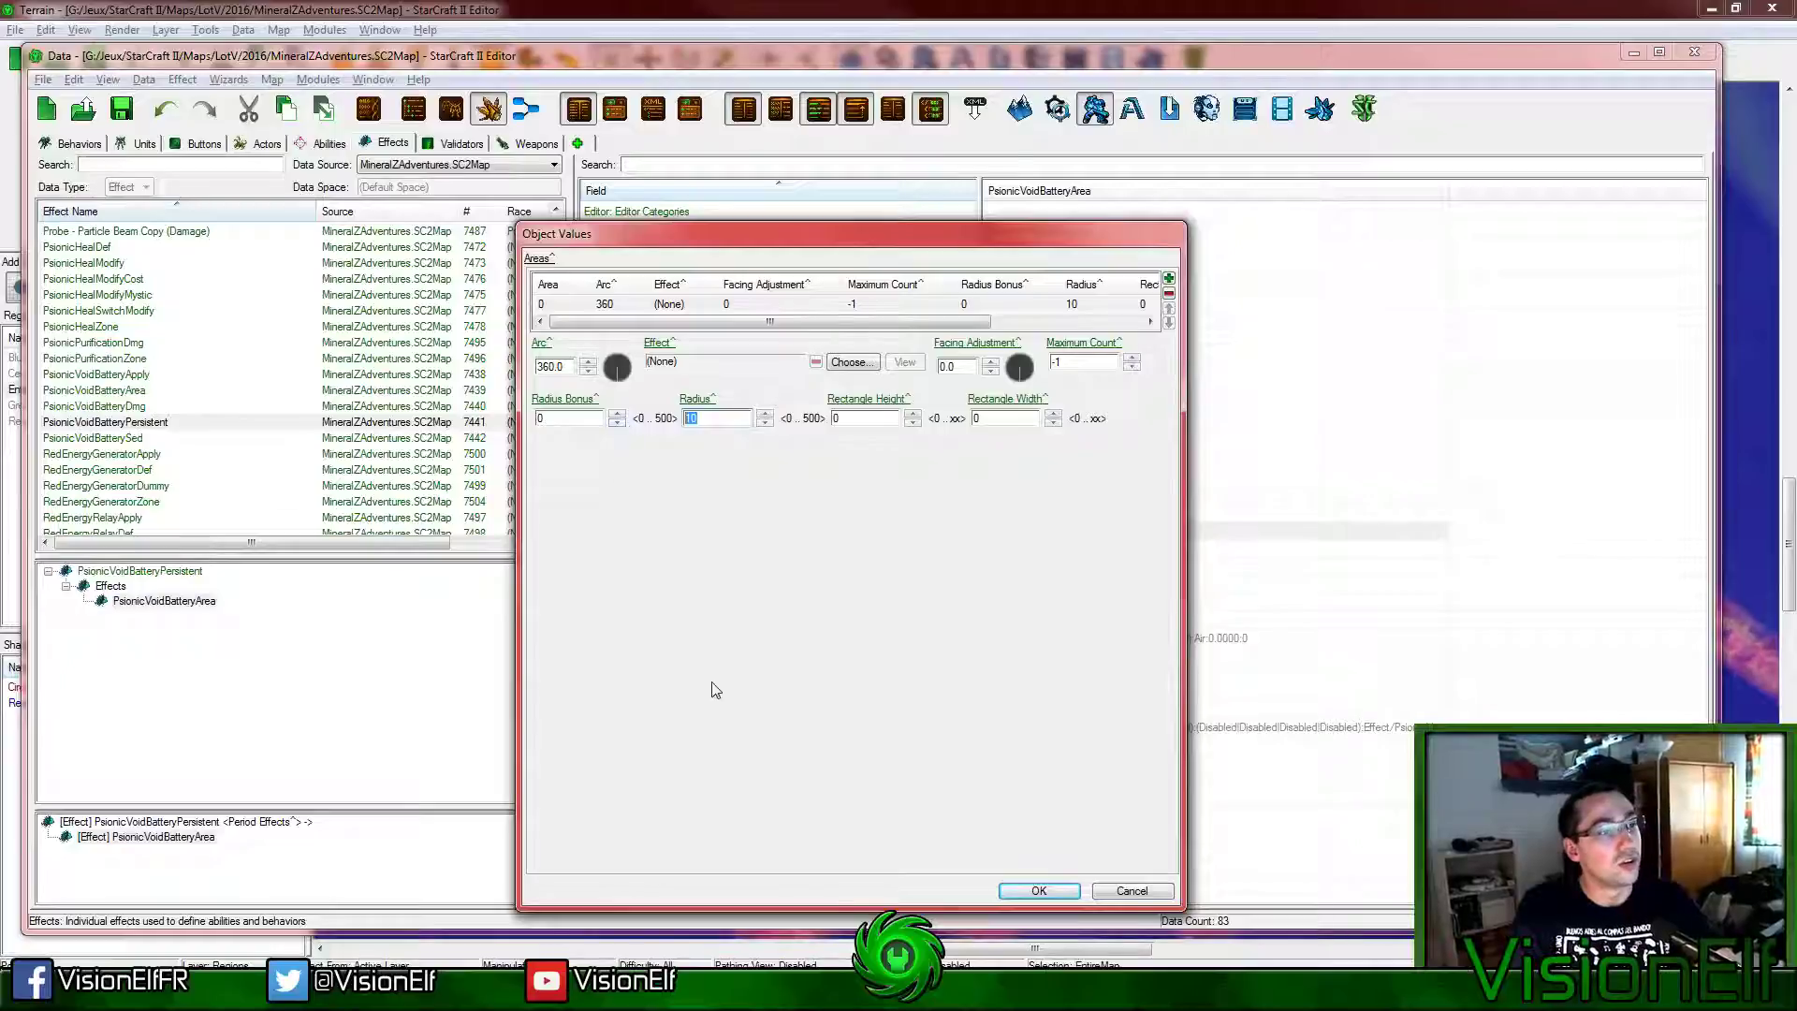
pyautogui.write('4')
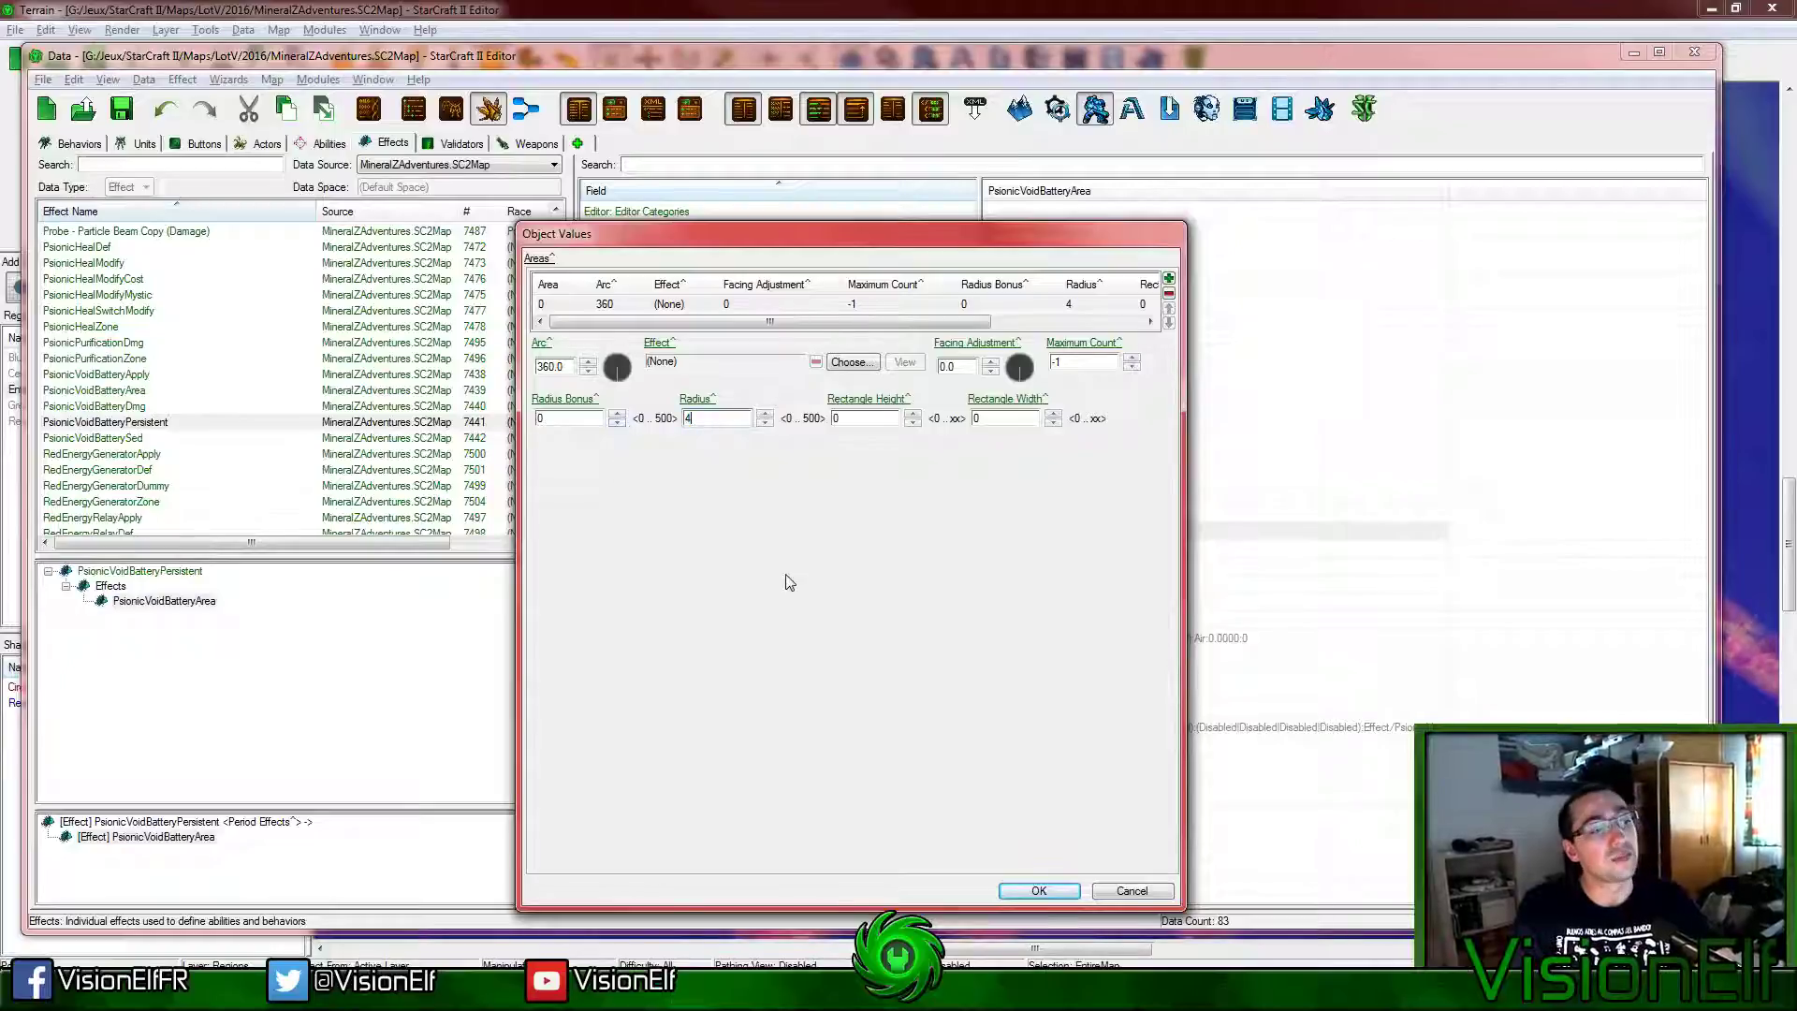
pyautogui.click(840, 364)
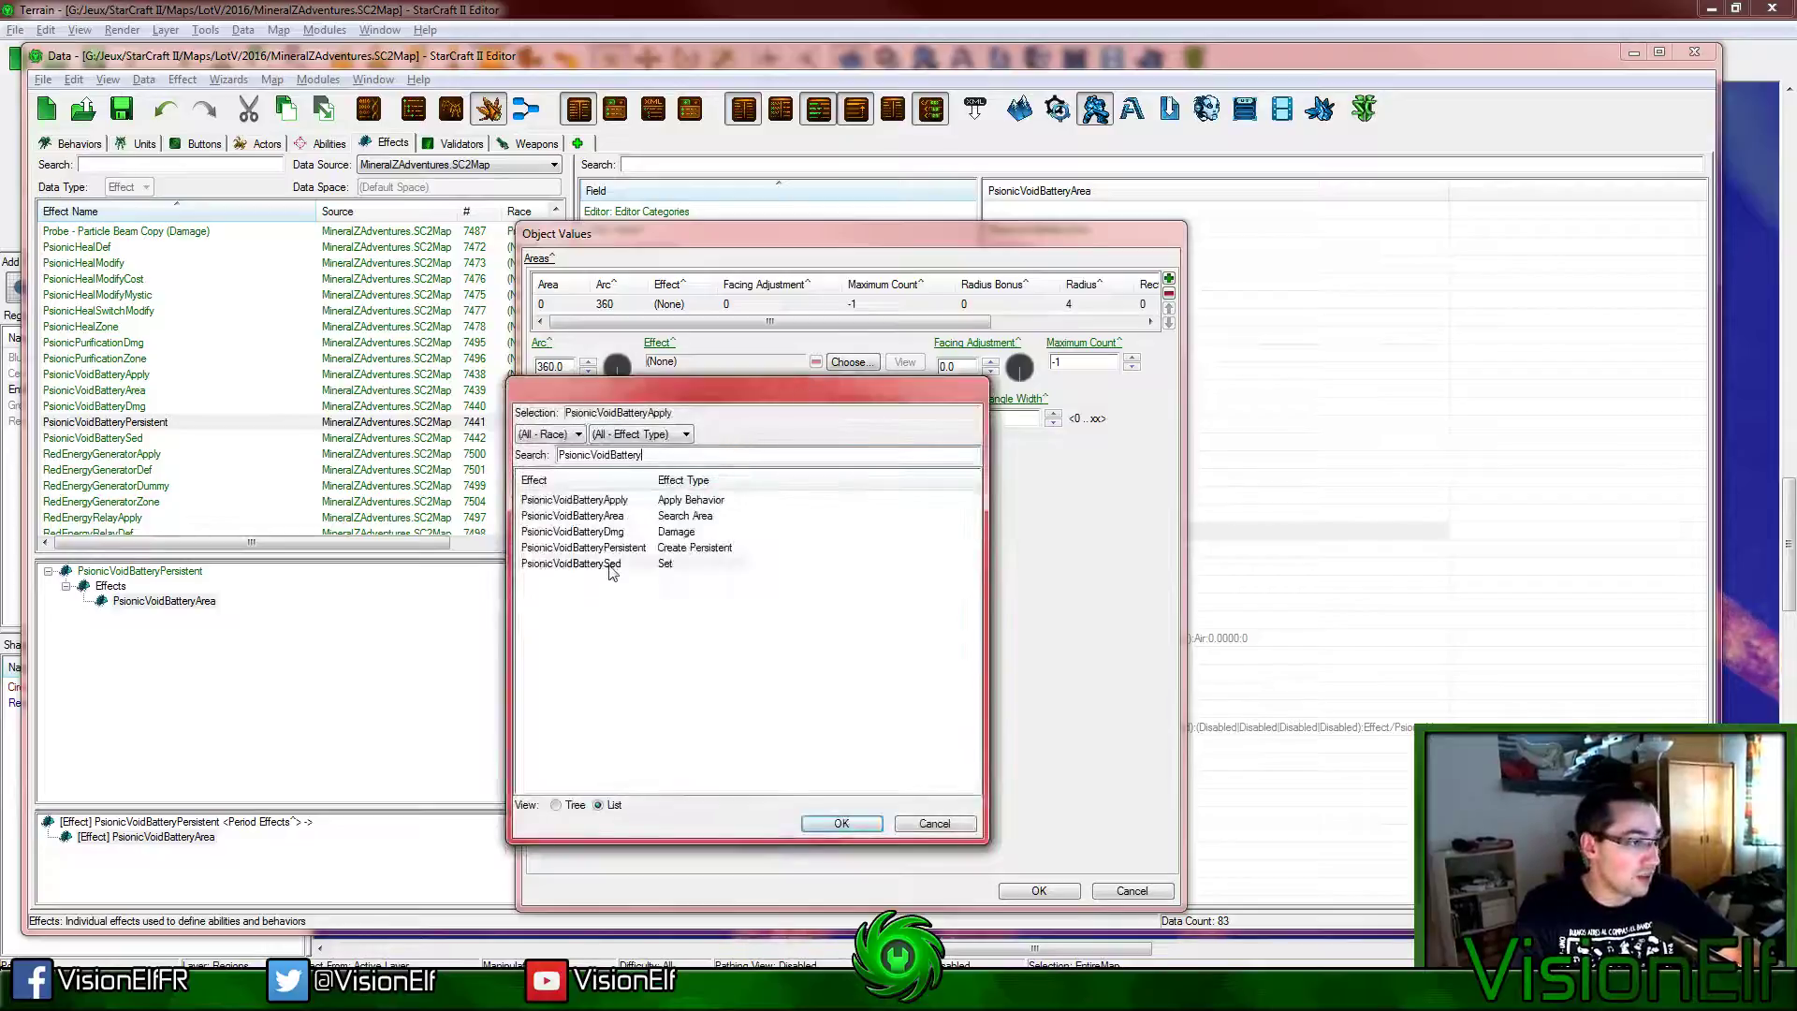
pyautogui.click(672, 563)
pyautogui.click(826, 821)
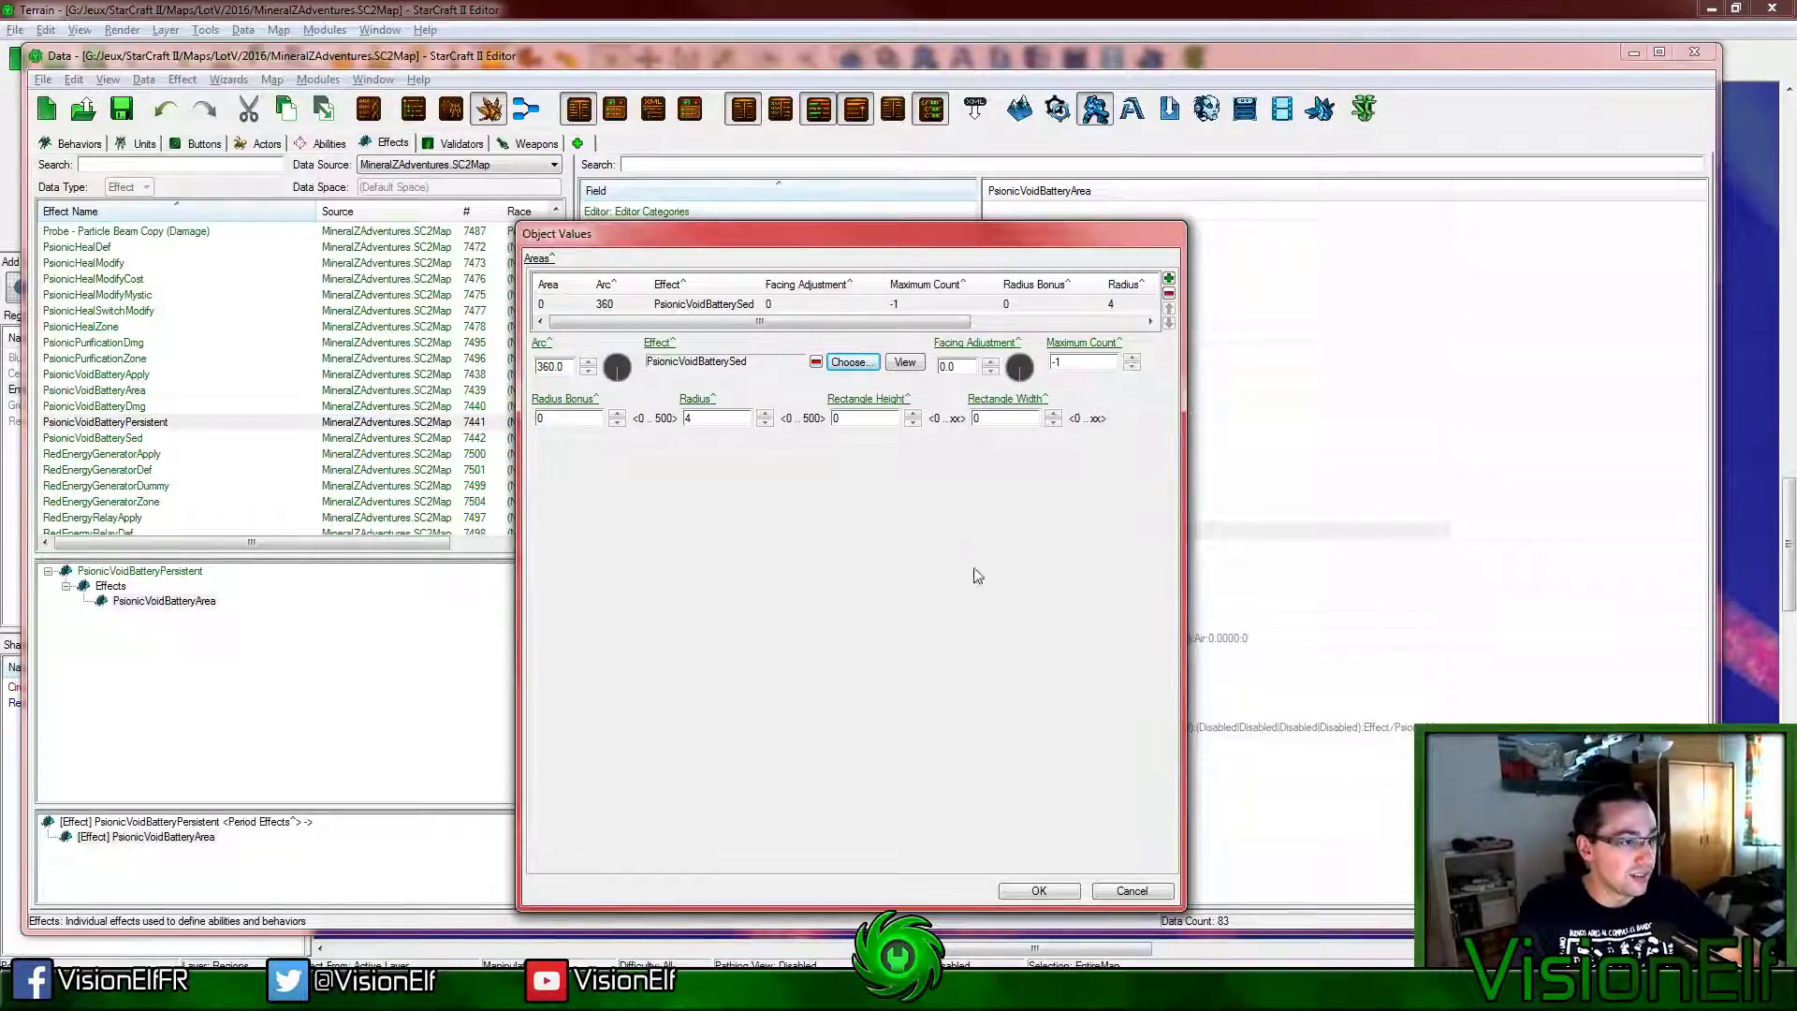
pyautogui.click(1044, 893)
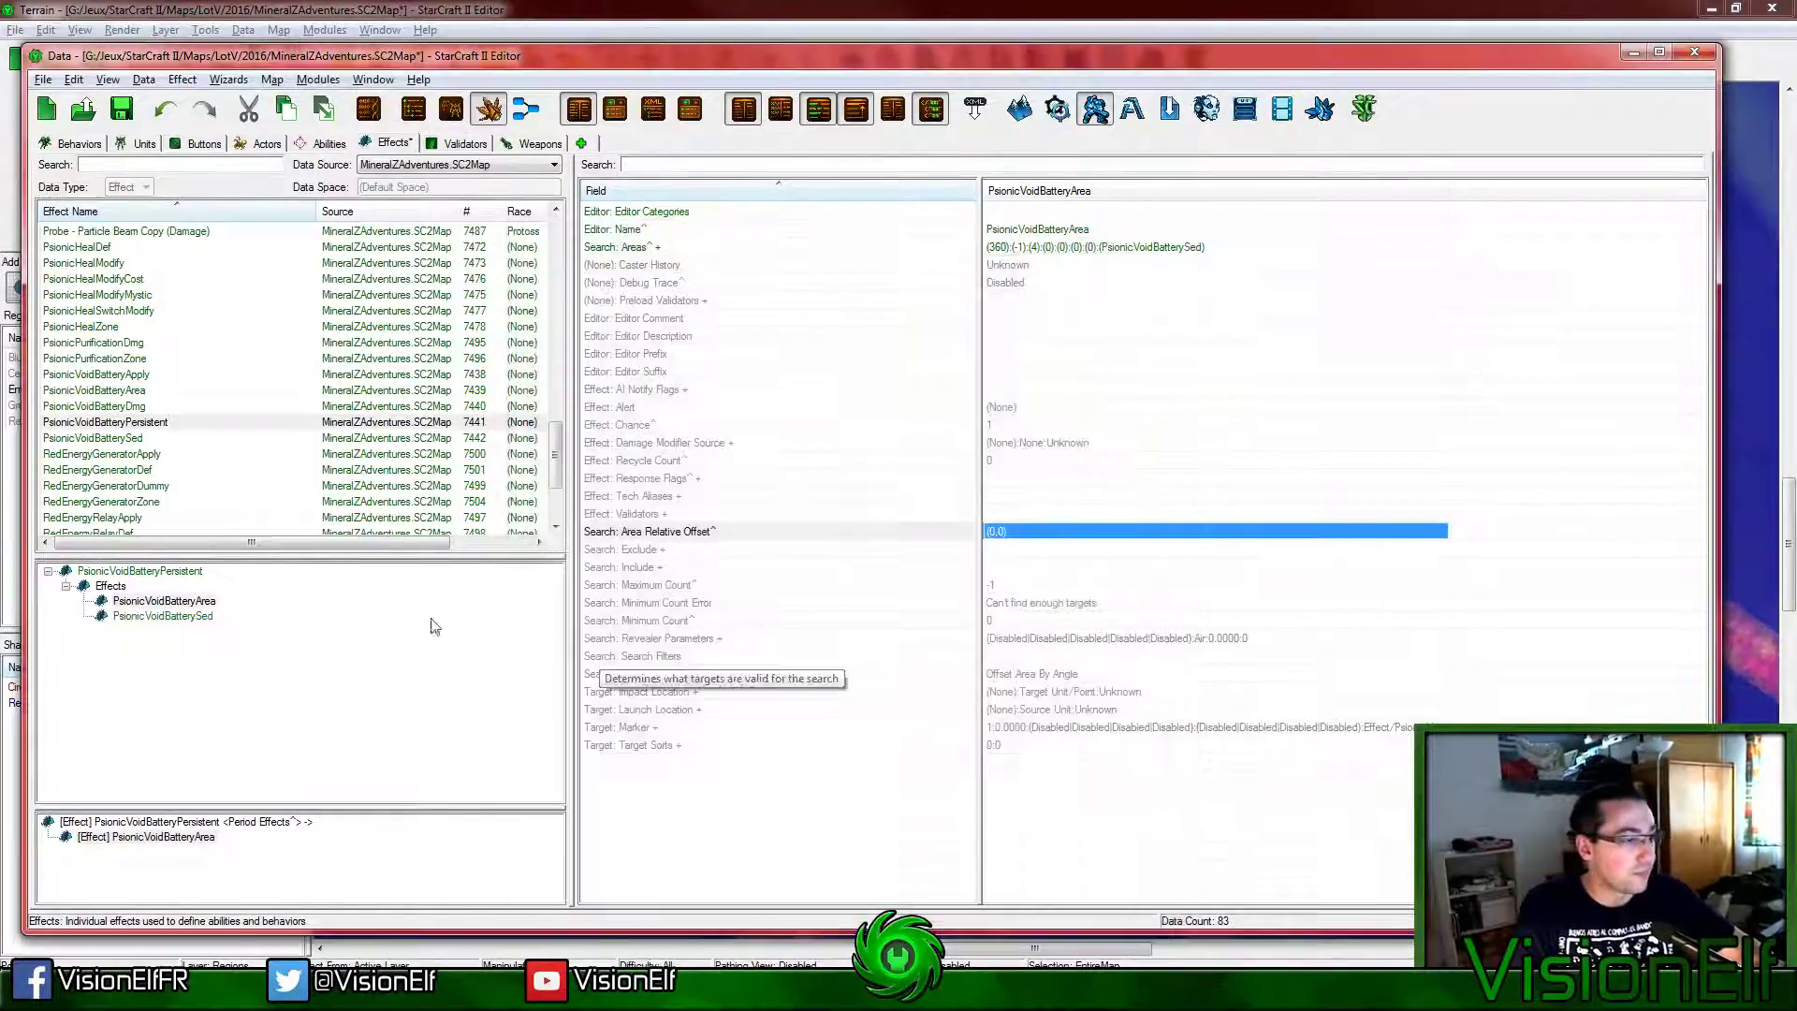
# Step: Rename the PsionicVoidBatterySed effect to PsionicVoidBatterySet, regenerating its ID
pyautogui.doubleClick(206, 616)
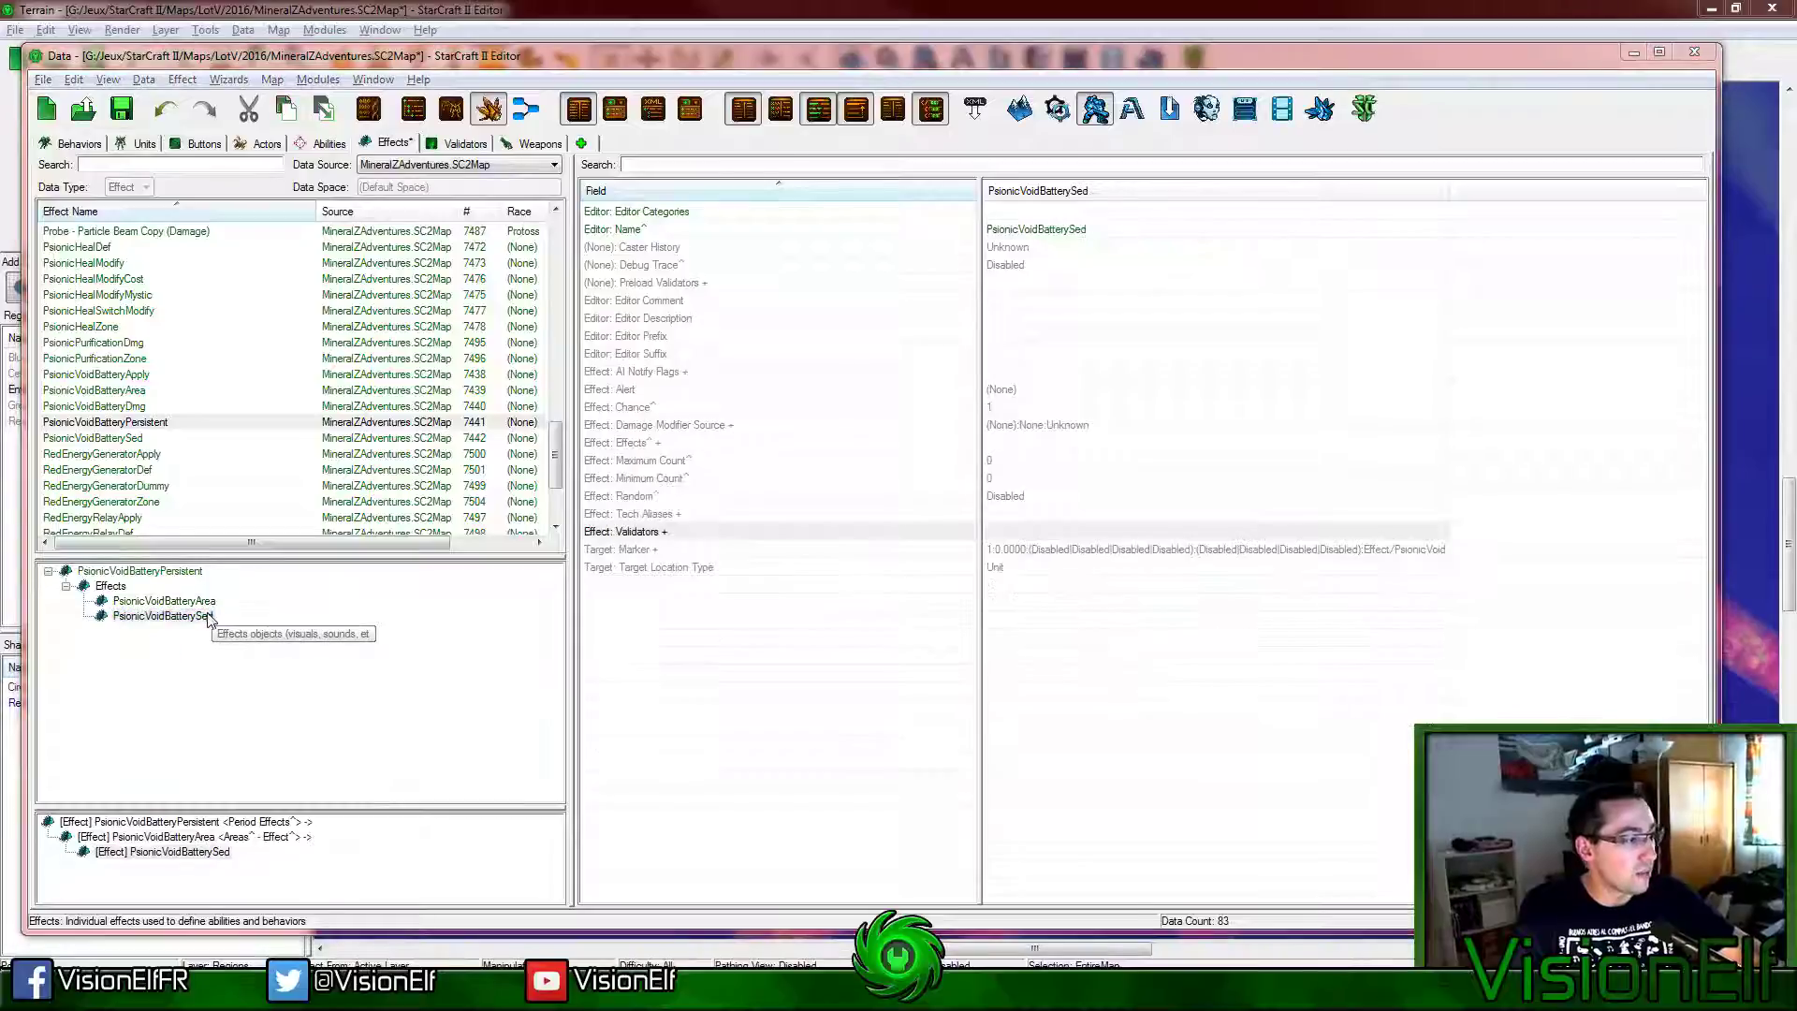
pyautogui.click(383, 247)
pyautogui.press('BackSpace')
pyautogui.write('tterySe')
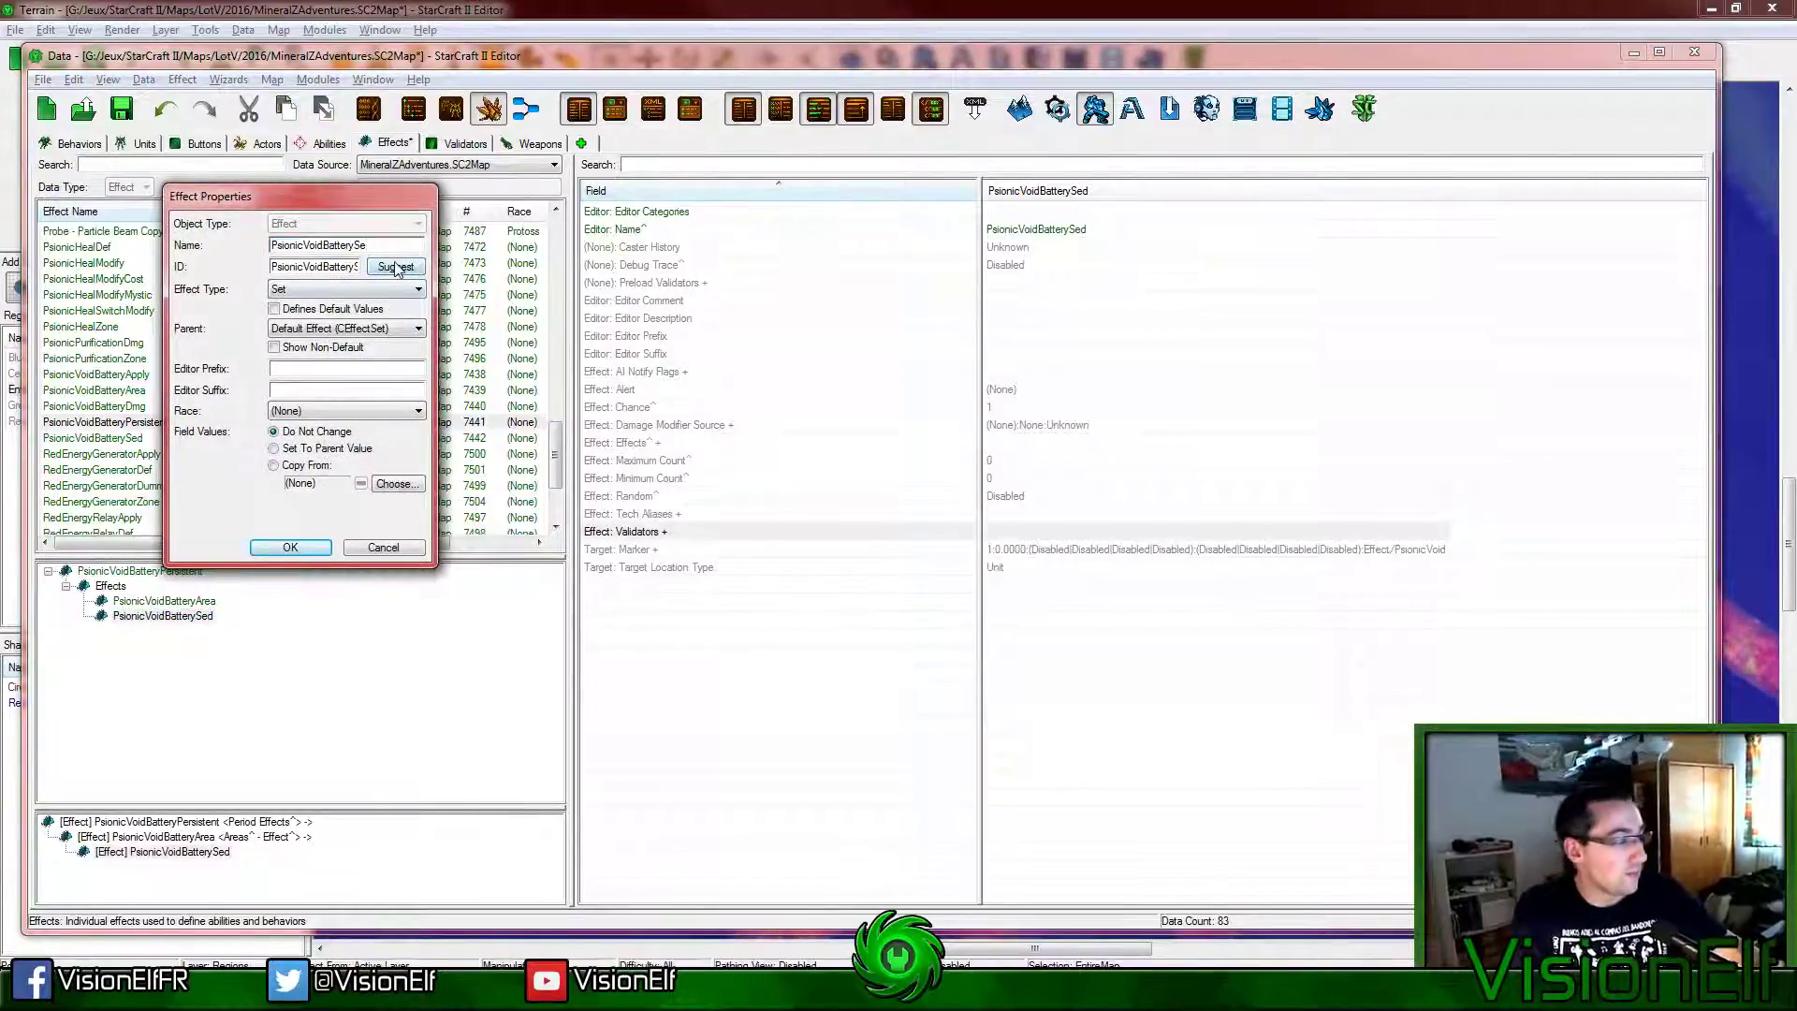
pyautogui.click(393, 265)
pyautogui.click(292, 547)
pyautogui.press('Return')
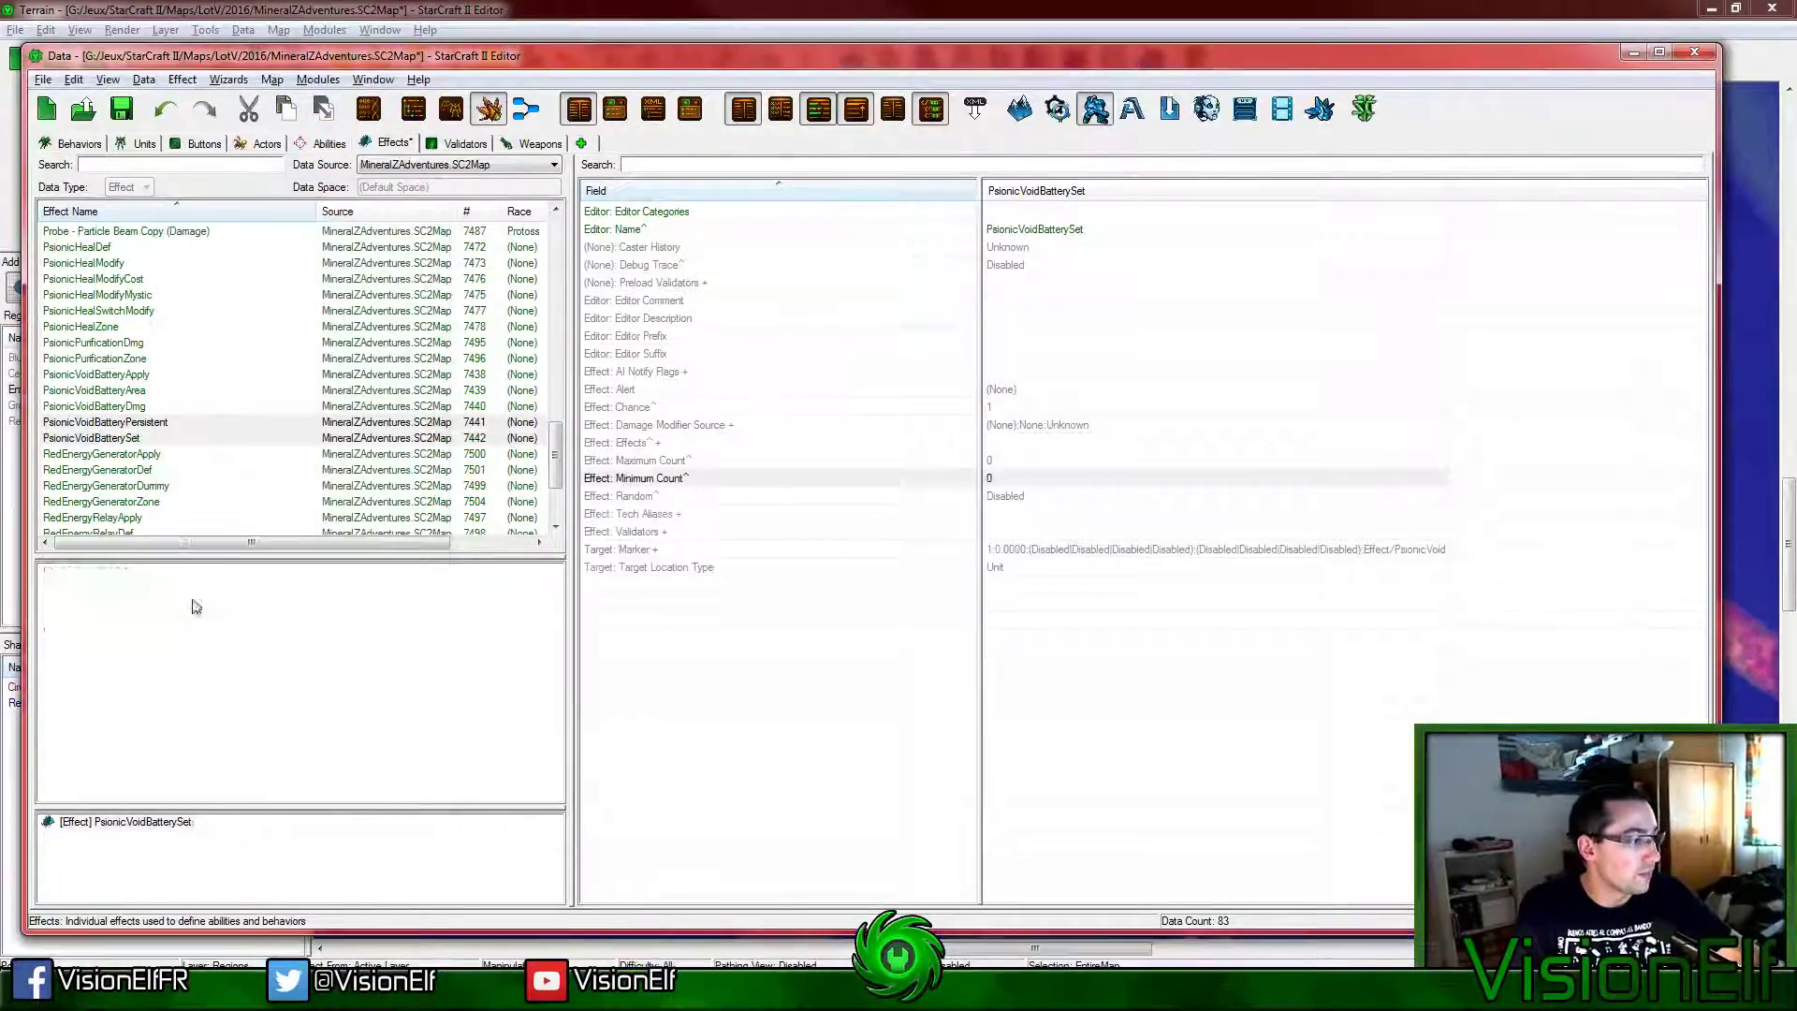
# Step: Stop PsionicVoidBatteryArea's search from hitting allied and neutral units
pyautogui.click(161, 422)
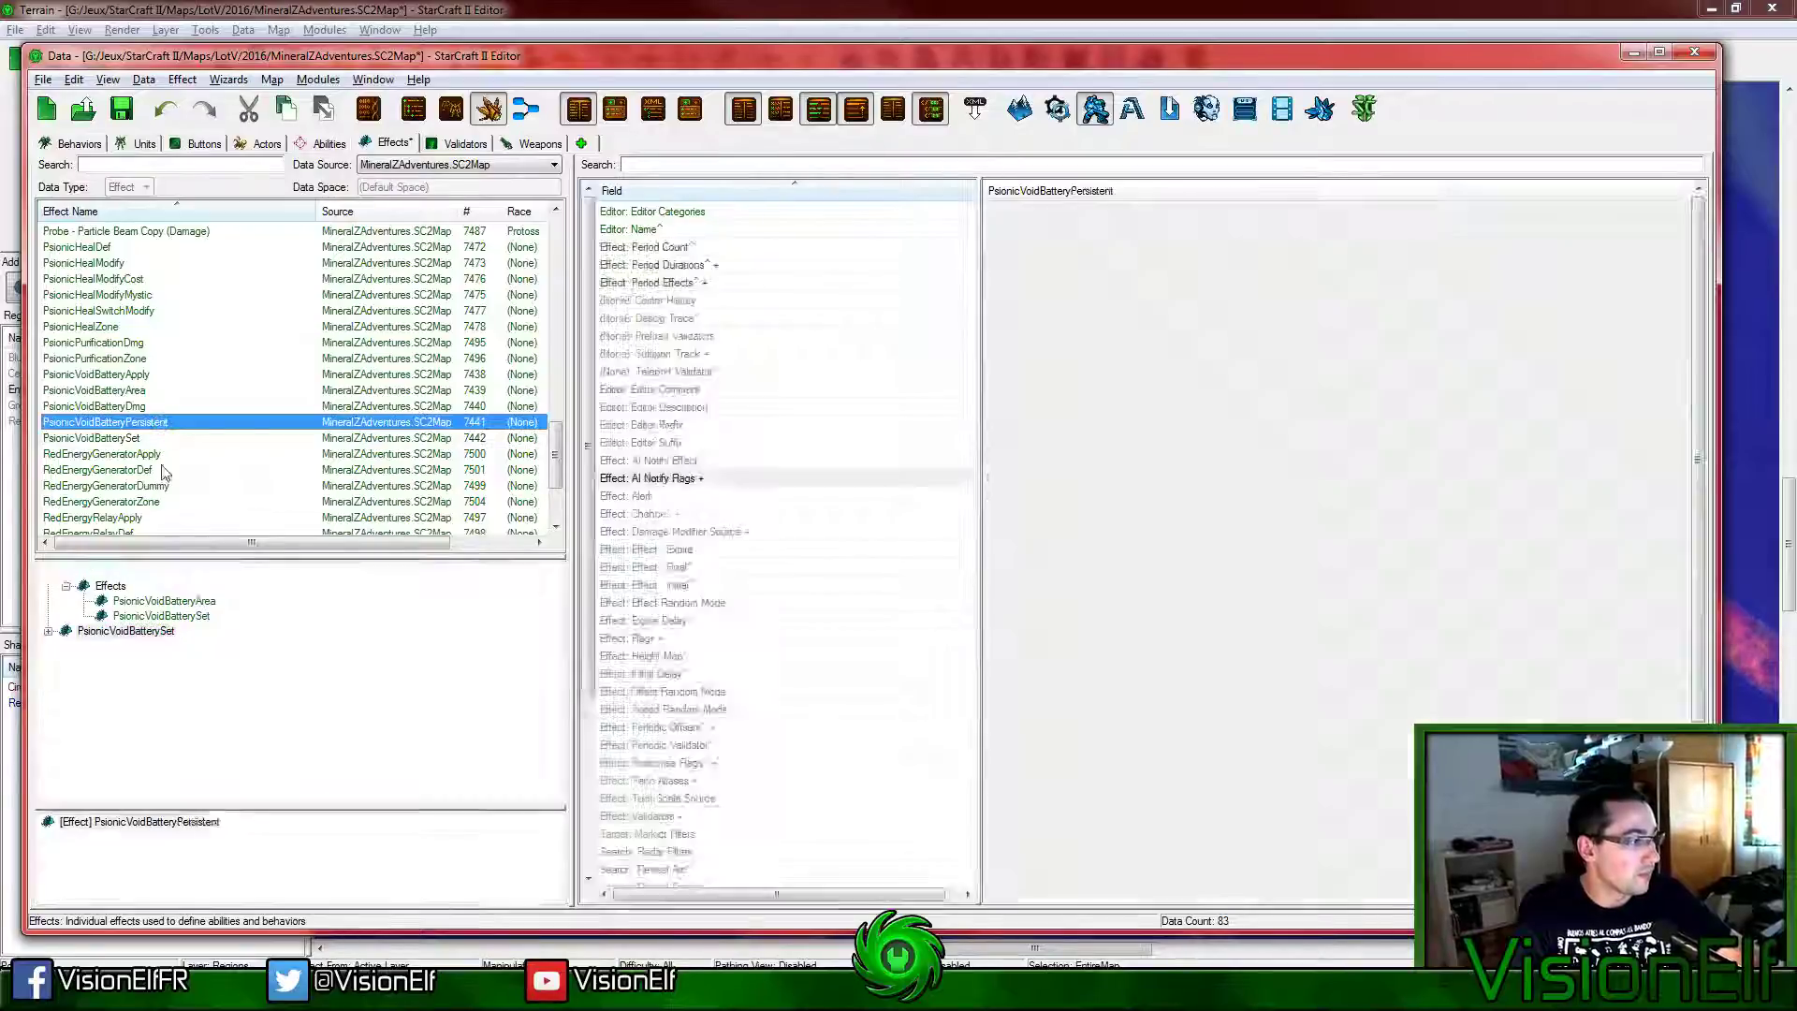
pyautogui.click(163, 600)
pyautogui.click(1194, 569)
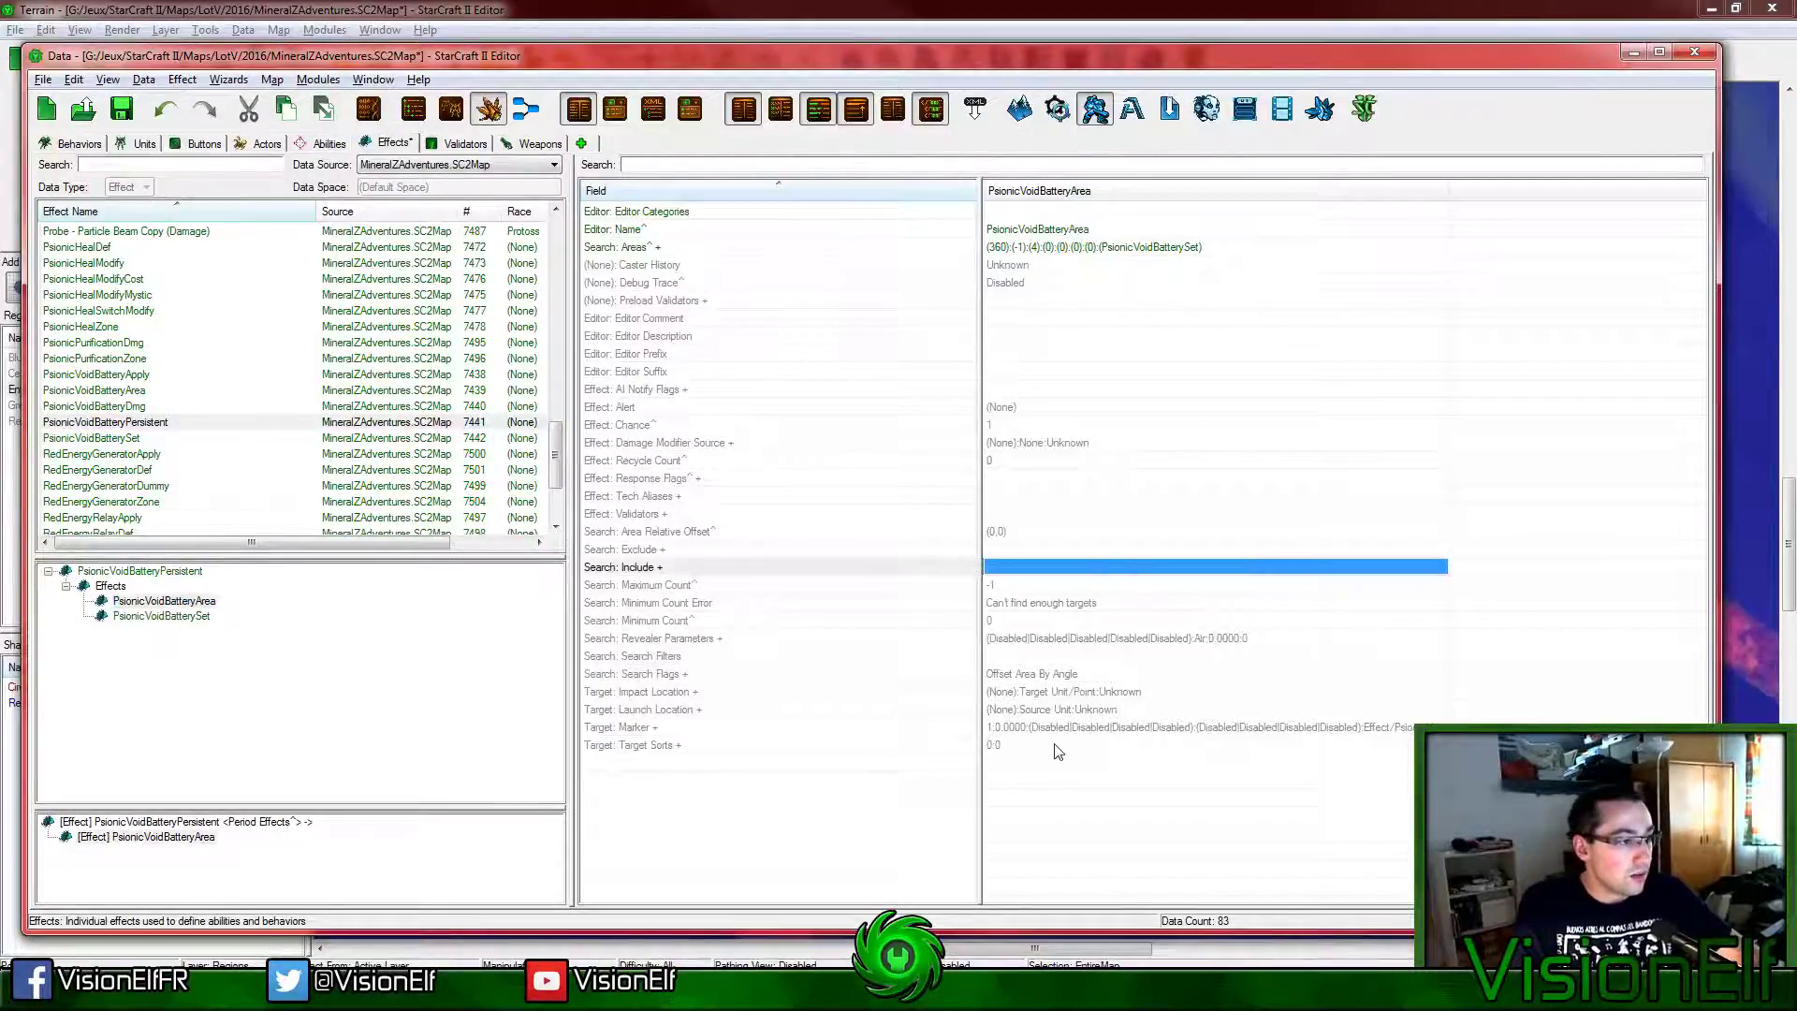
pyautogui.doubleClick(1027, 654)
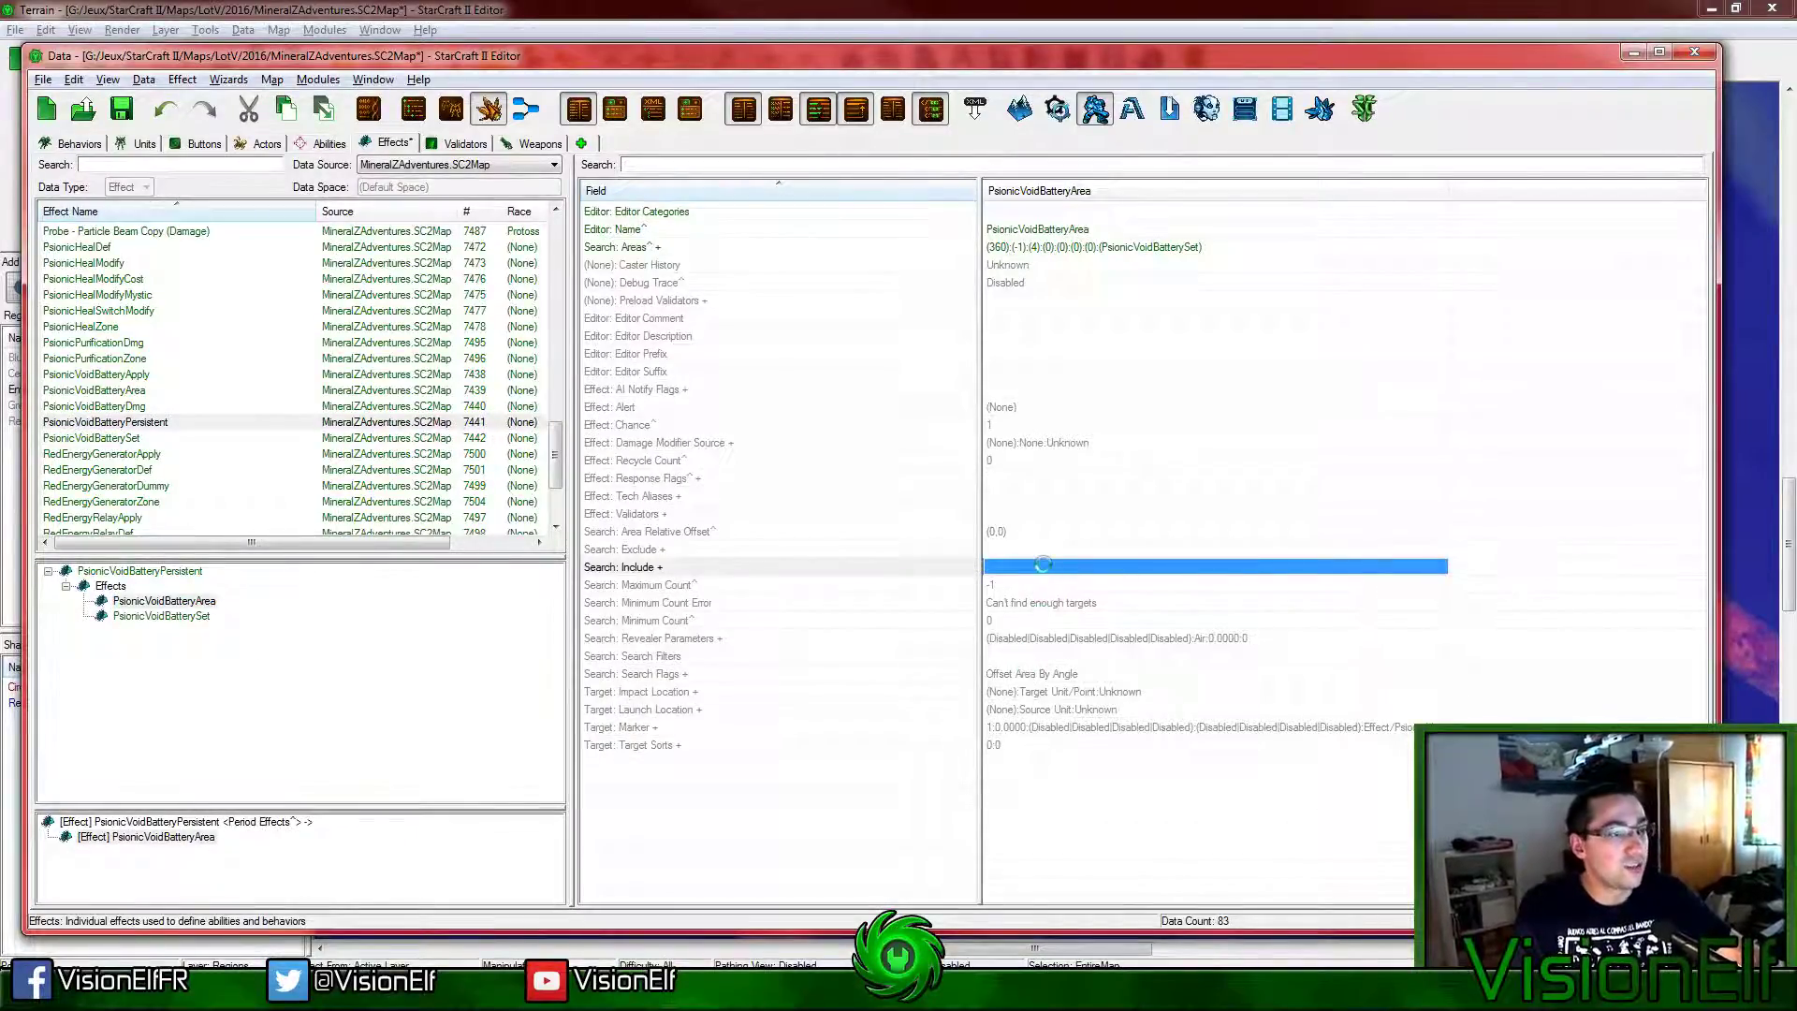
pyautogui.doubleClick(1039, 657)
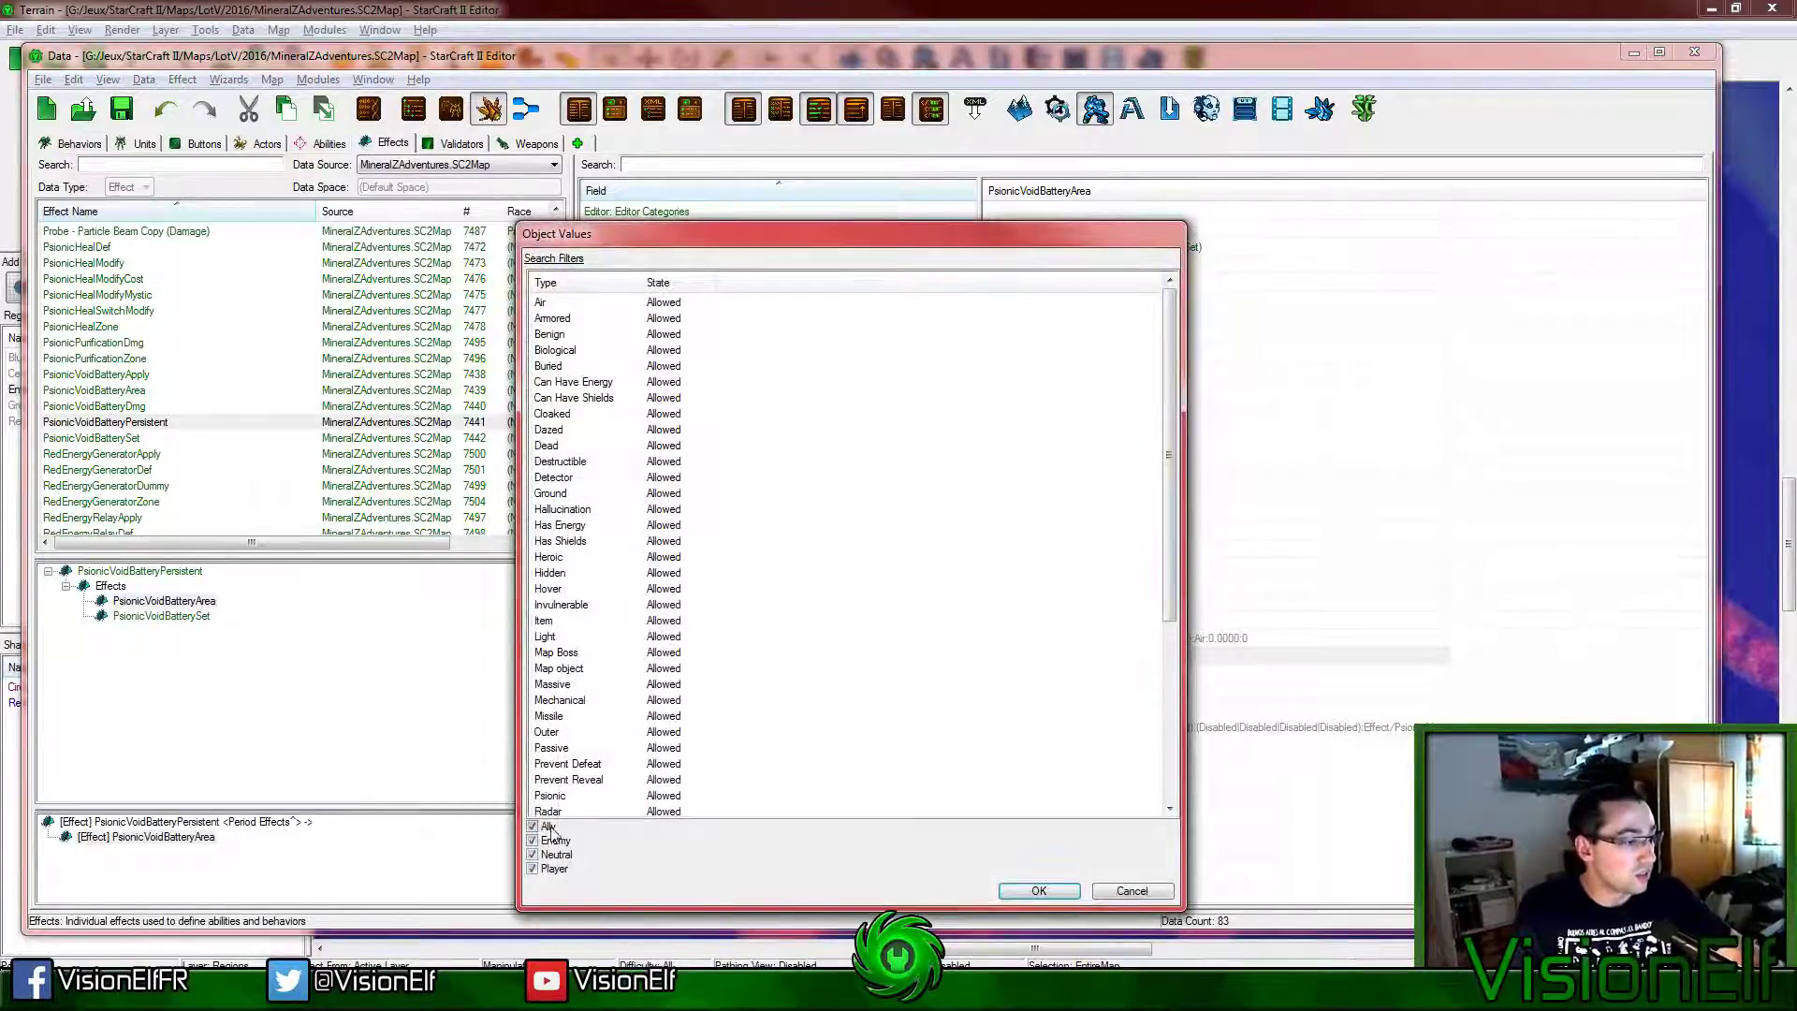
pyautogui.click(552, 828)
pyautogui.click(554, 854)
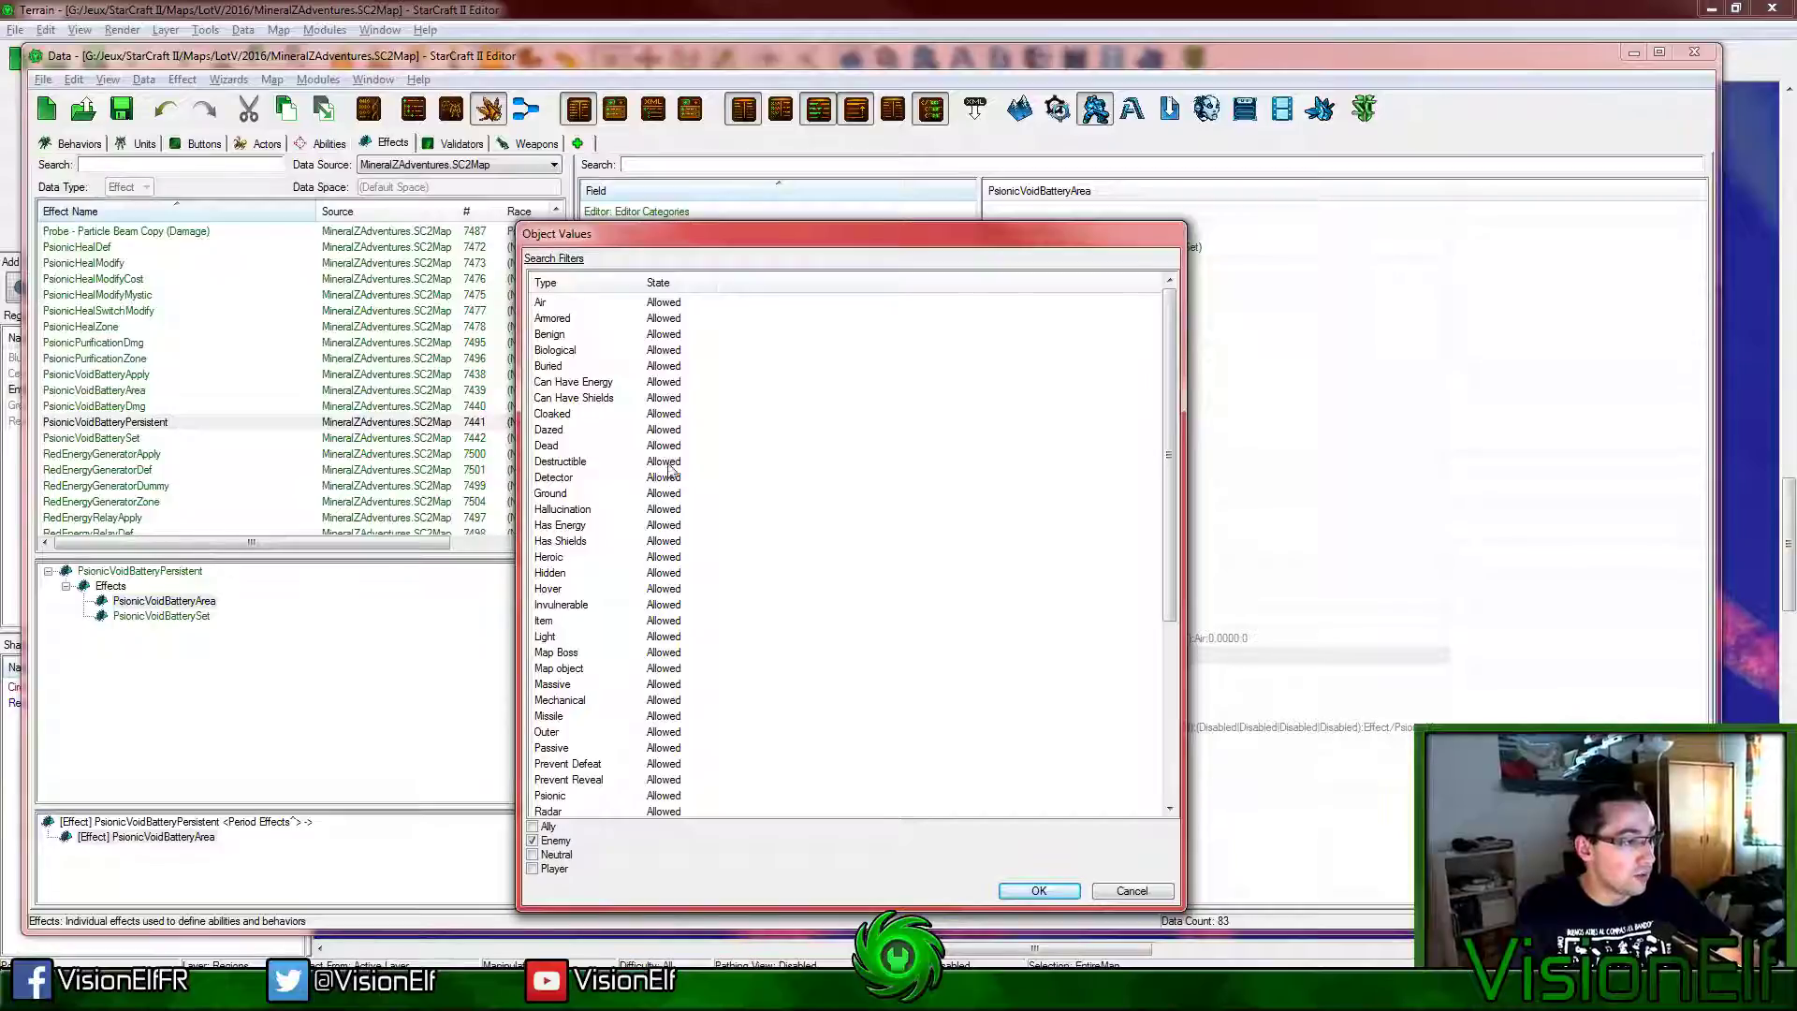
# Step: Exclude Dead, Hidden and Invulnerable units from the area search
pyautogui.rightClick(670, 463)
pyautogui.rightClick(648, 452)
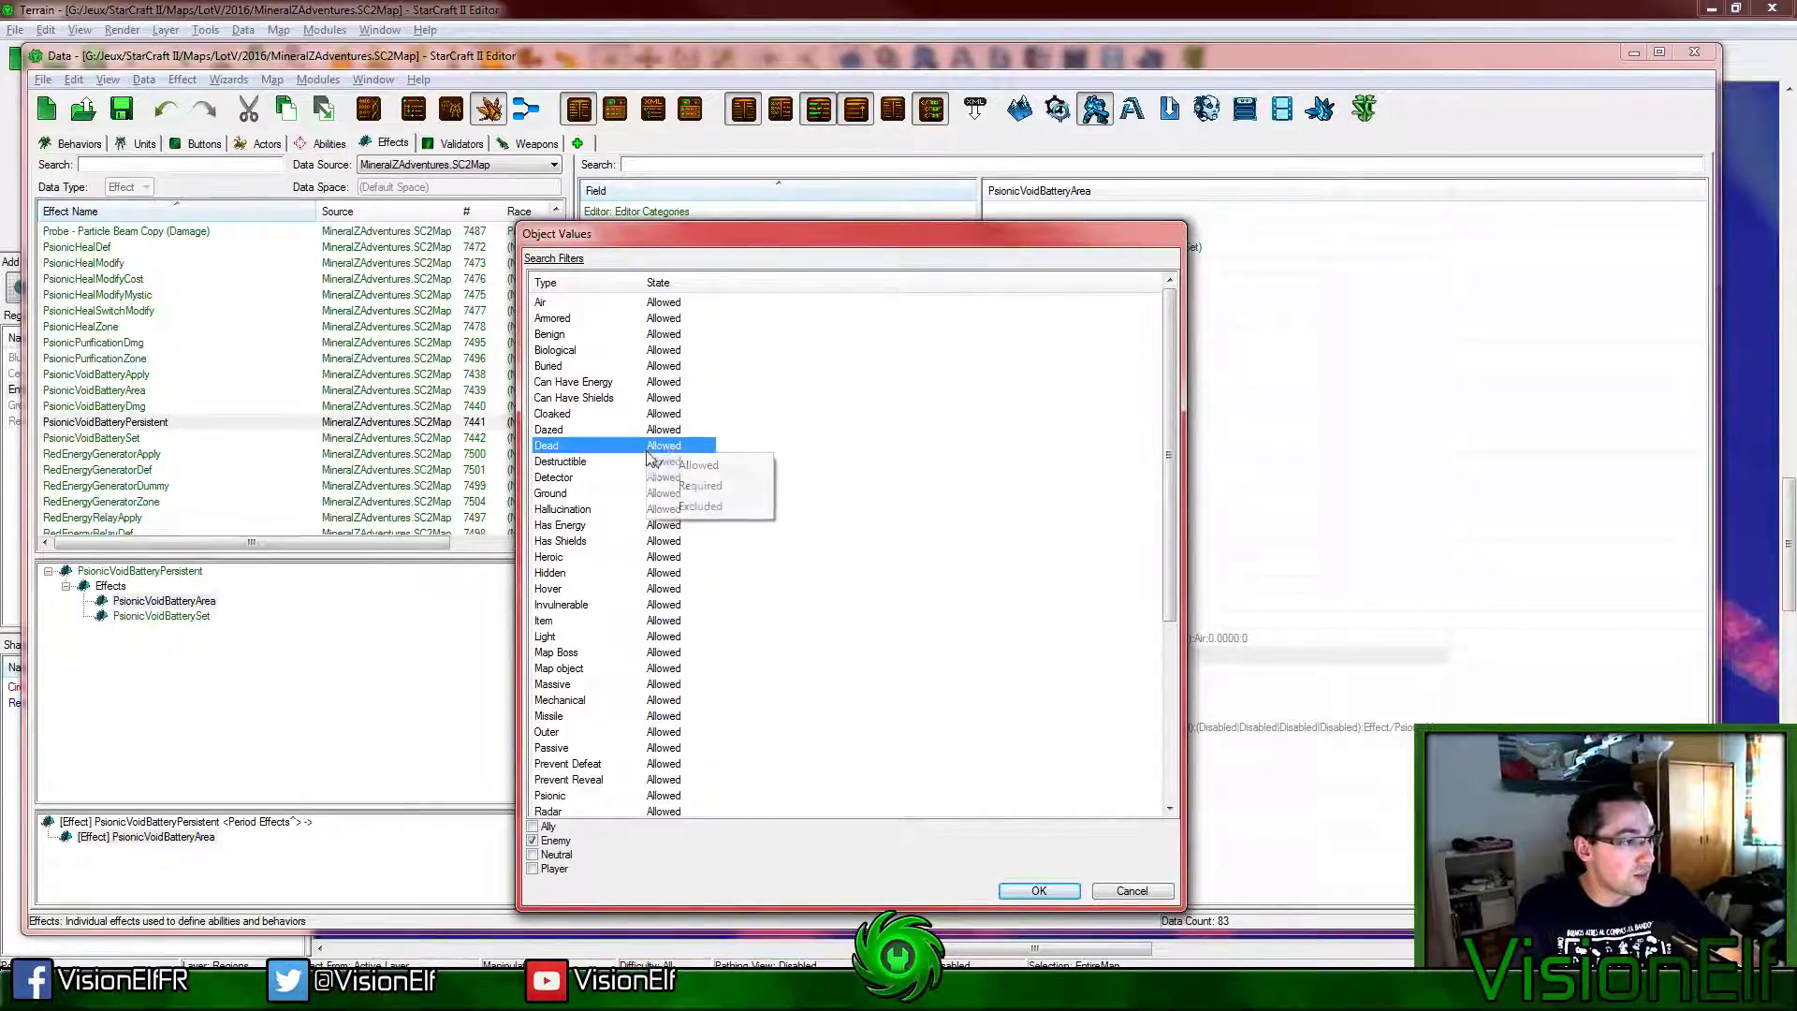
pyautogui.click(700, 507)
pyautogui.click(681, 509)
pyautogui.click(643, 575)
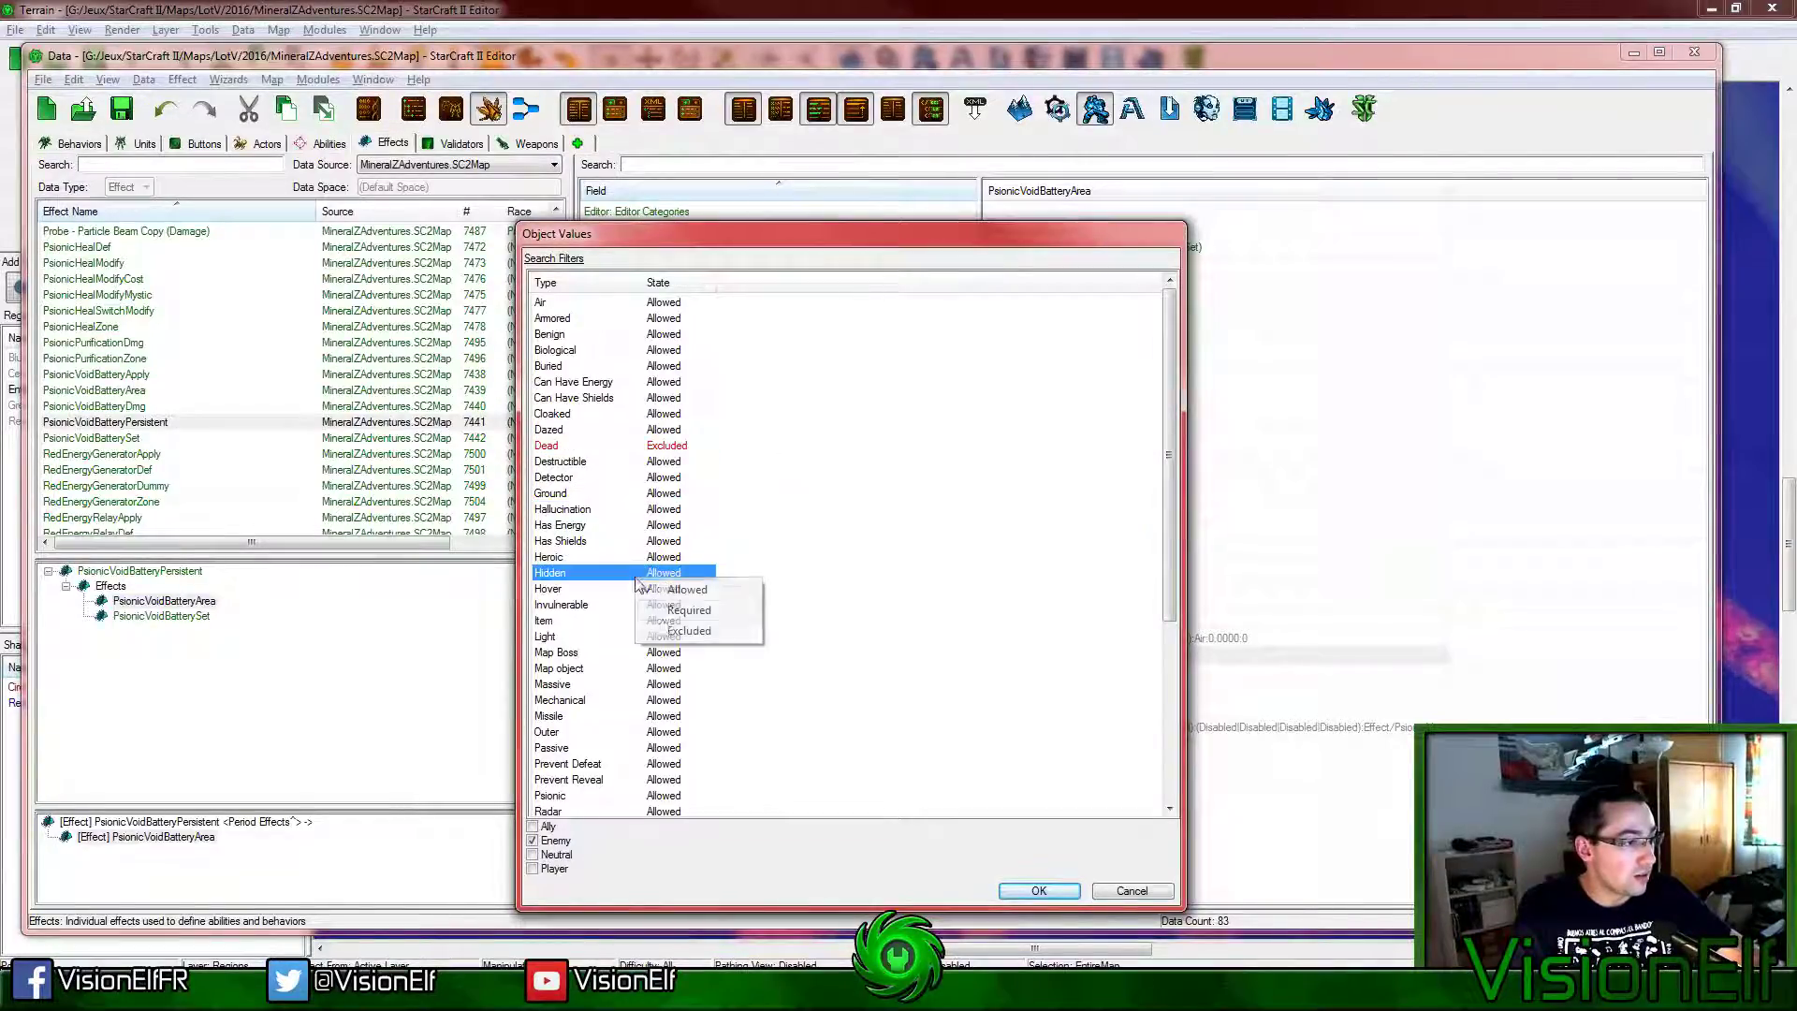
pyautogui.click(689, 630)
pyautogui.click(664, 605)
pyautogui.click(689, 651)
# Step: Exclude missiles and the caster itself, then confirm the search filters
pyautogui.scroll(-2, 683, 644)
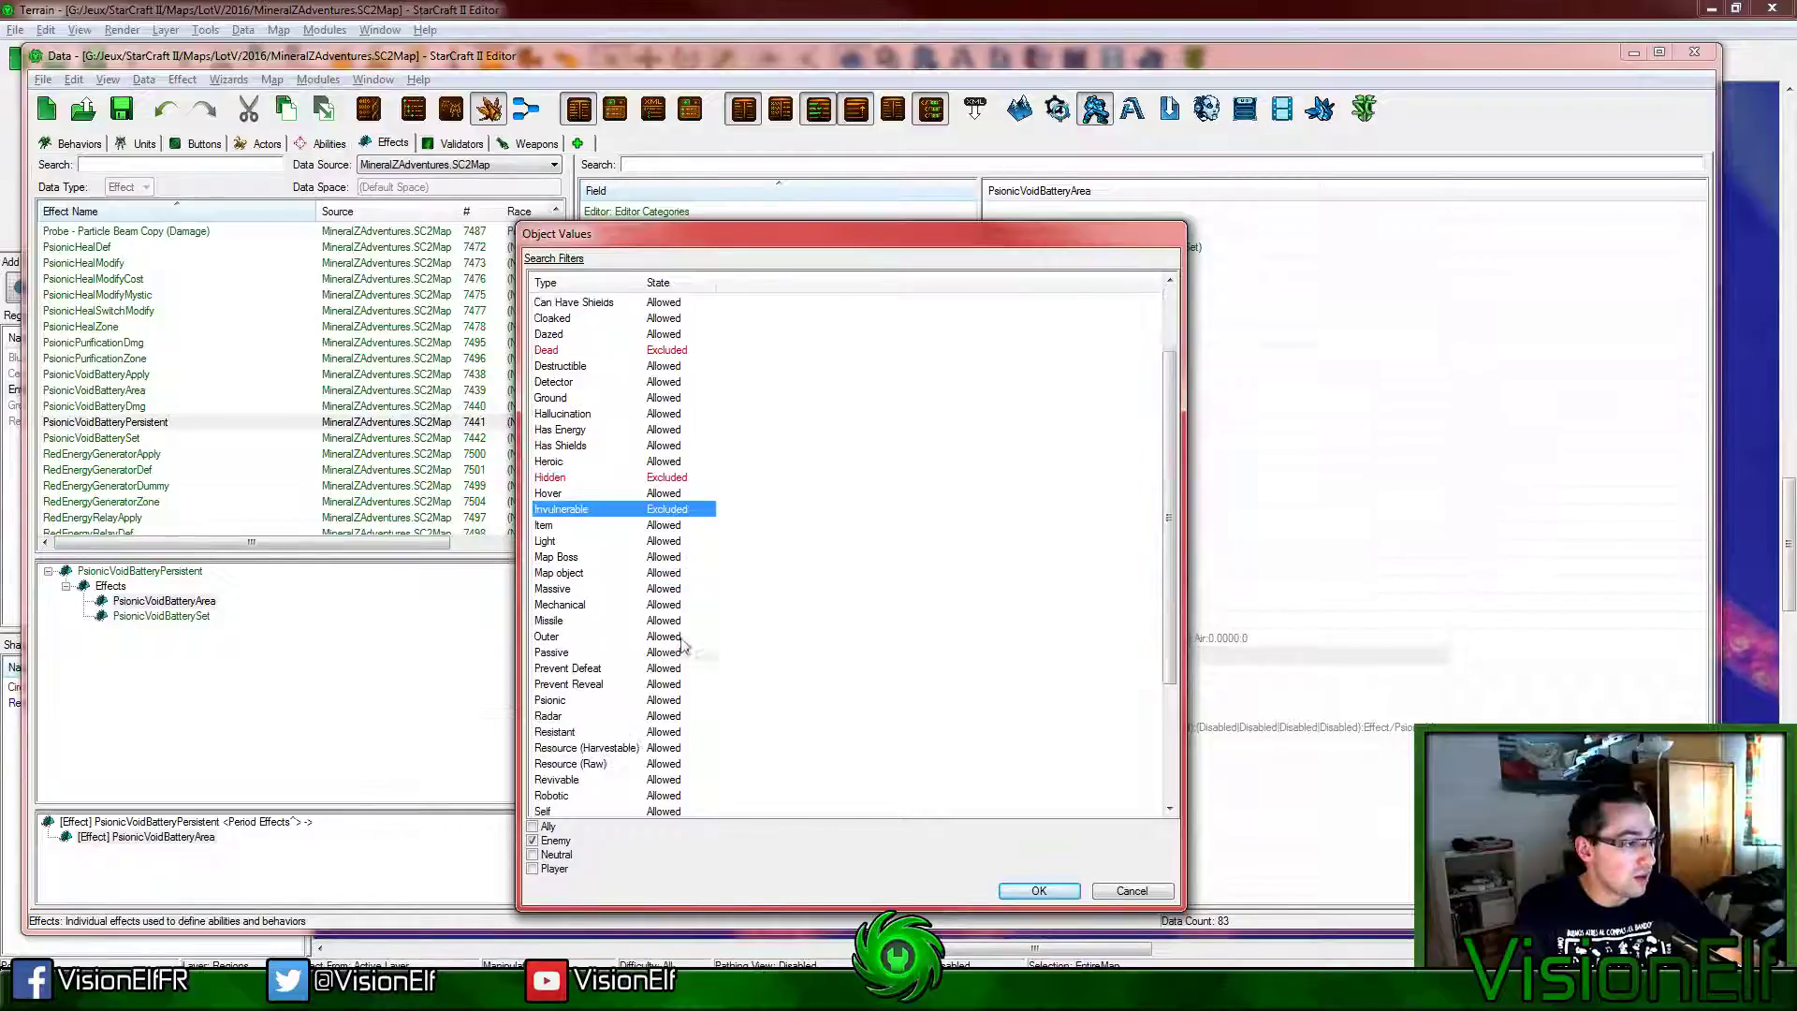
pyautogui.scroll(-1, 642, 559)
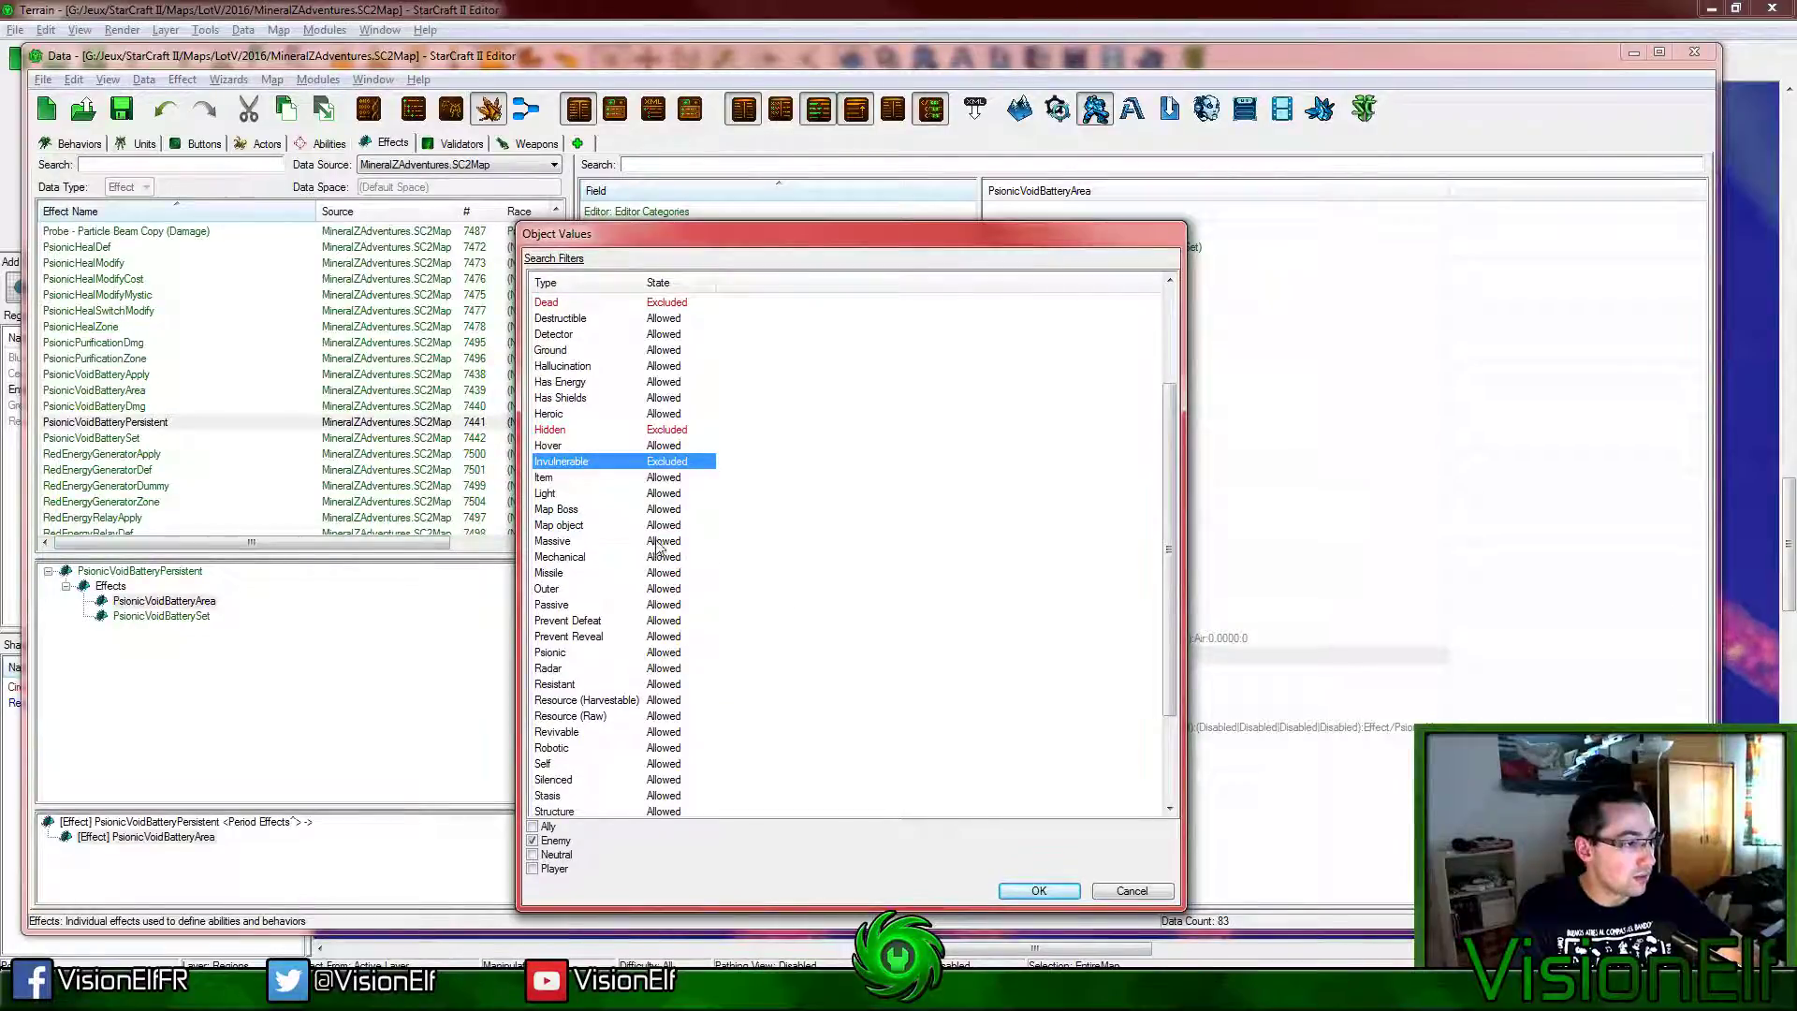
pyautogui.click(661, 574)
pyautogui.click(691, 636)
pyautogui.scroll(-2, 680, 625)
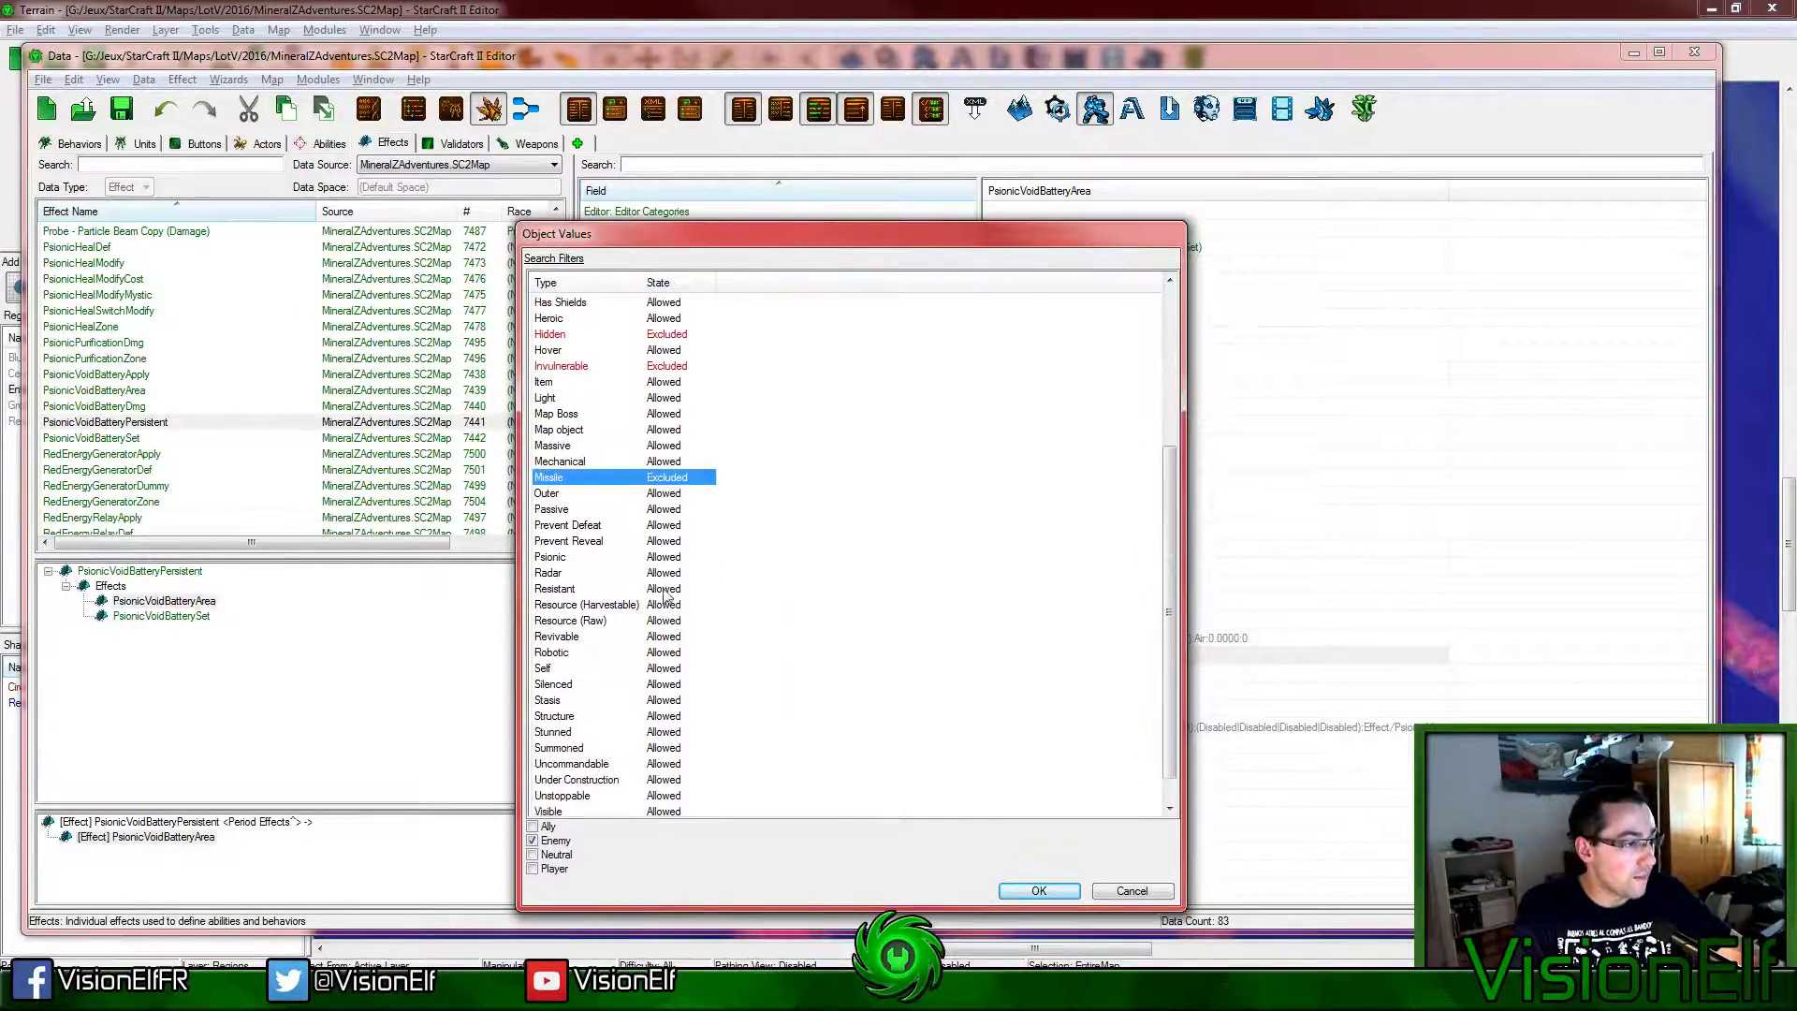
pyautogui.scroll(-1, 665, 596)
pyautogui.click(663, 636)
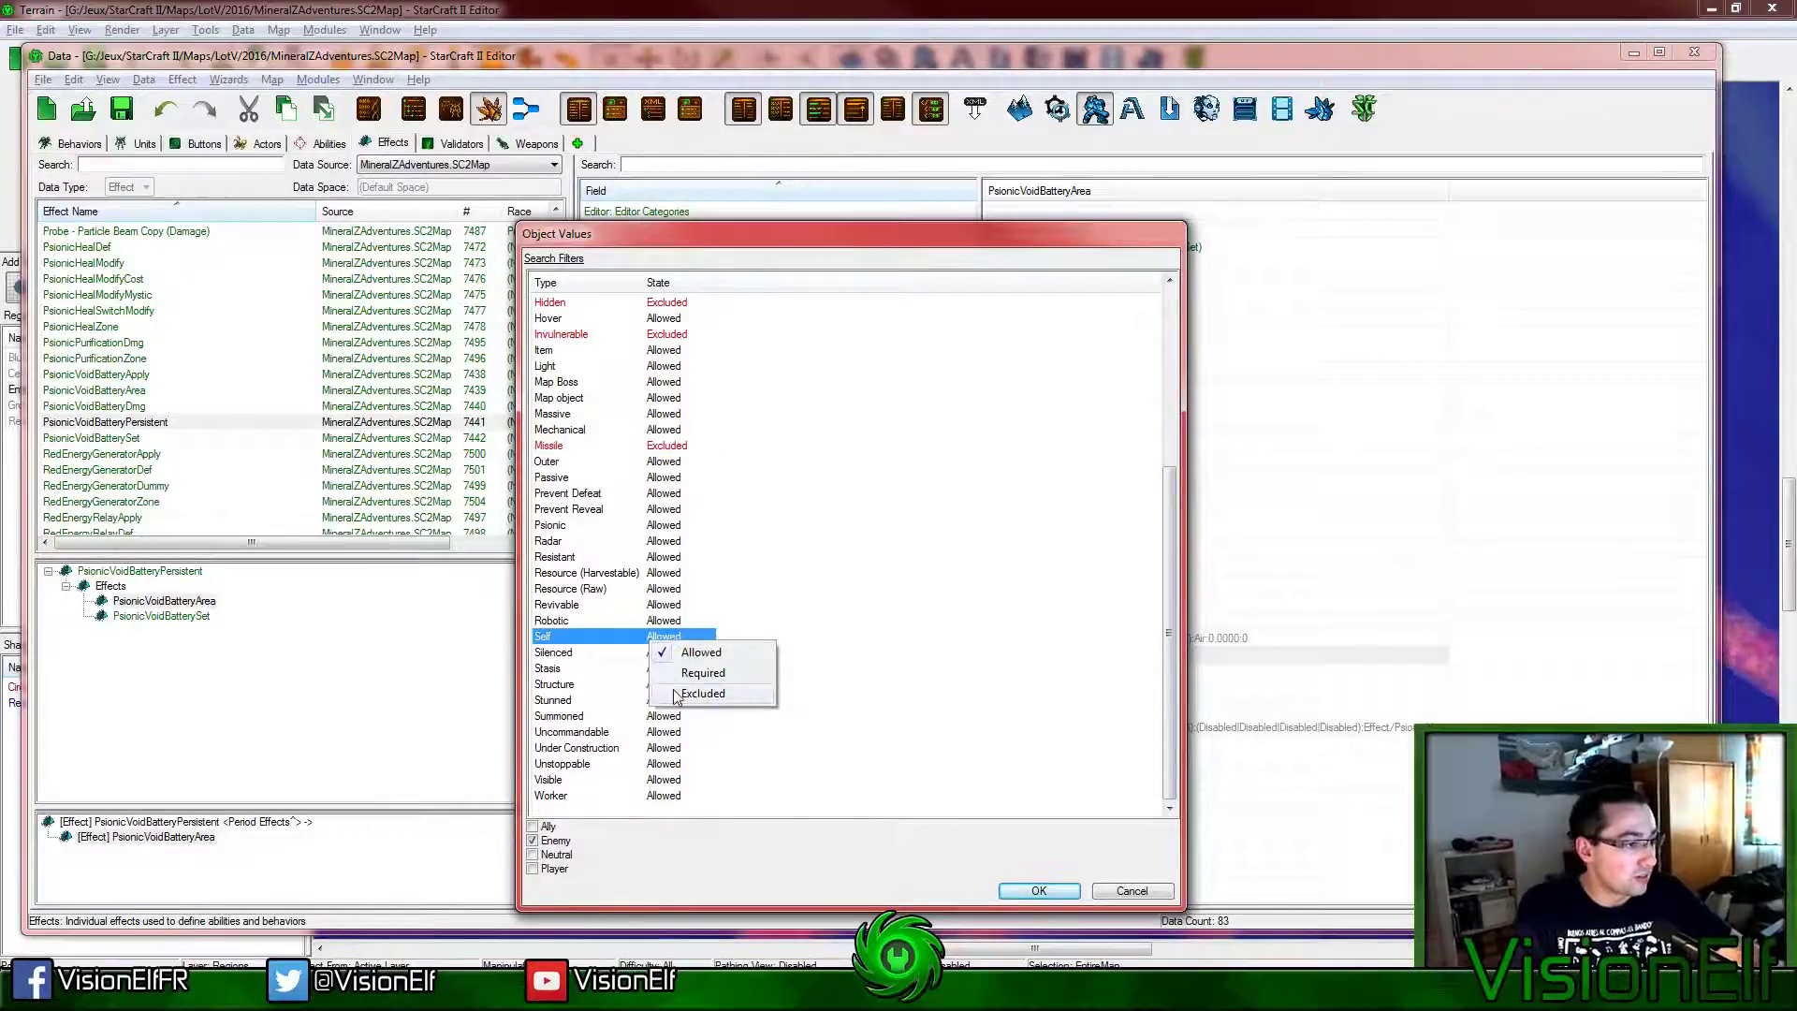
pyautogui.click(676, 694)
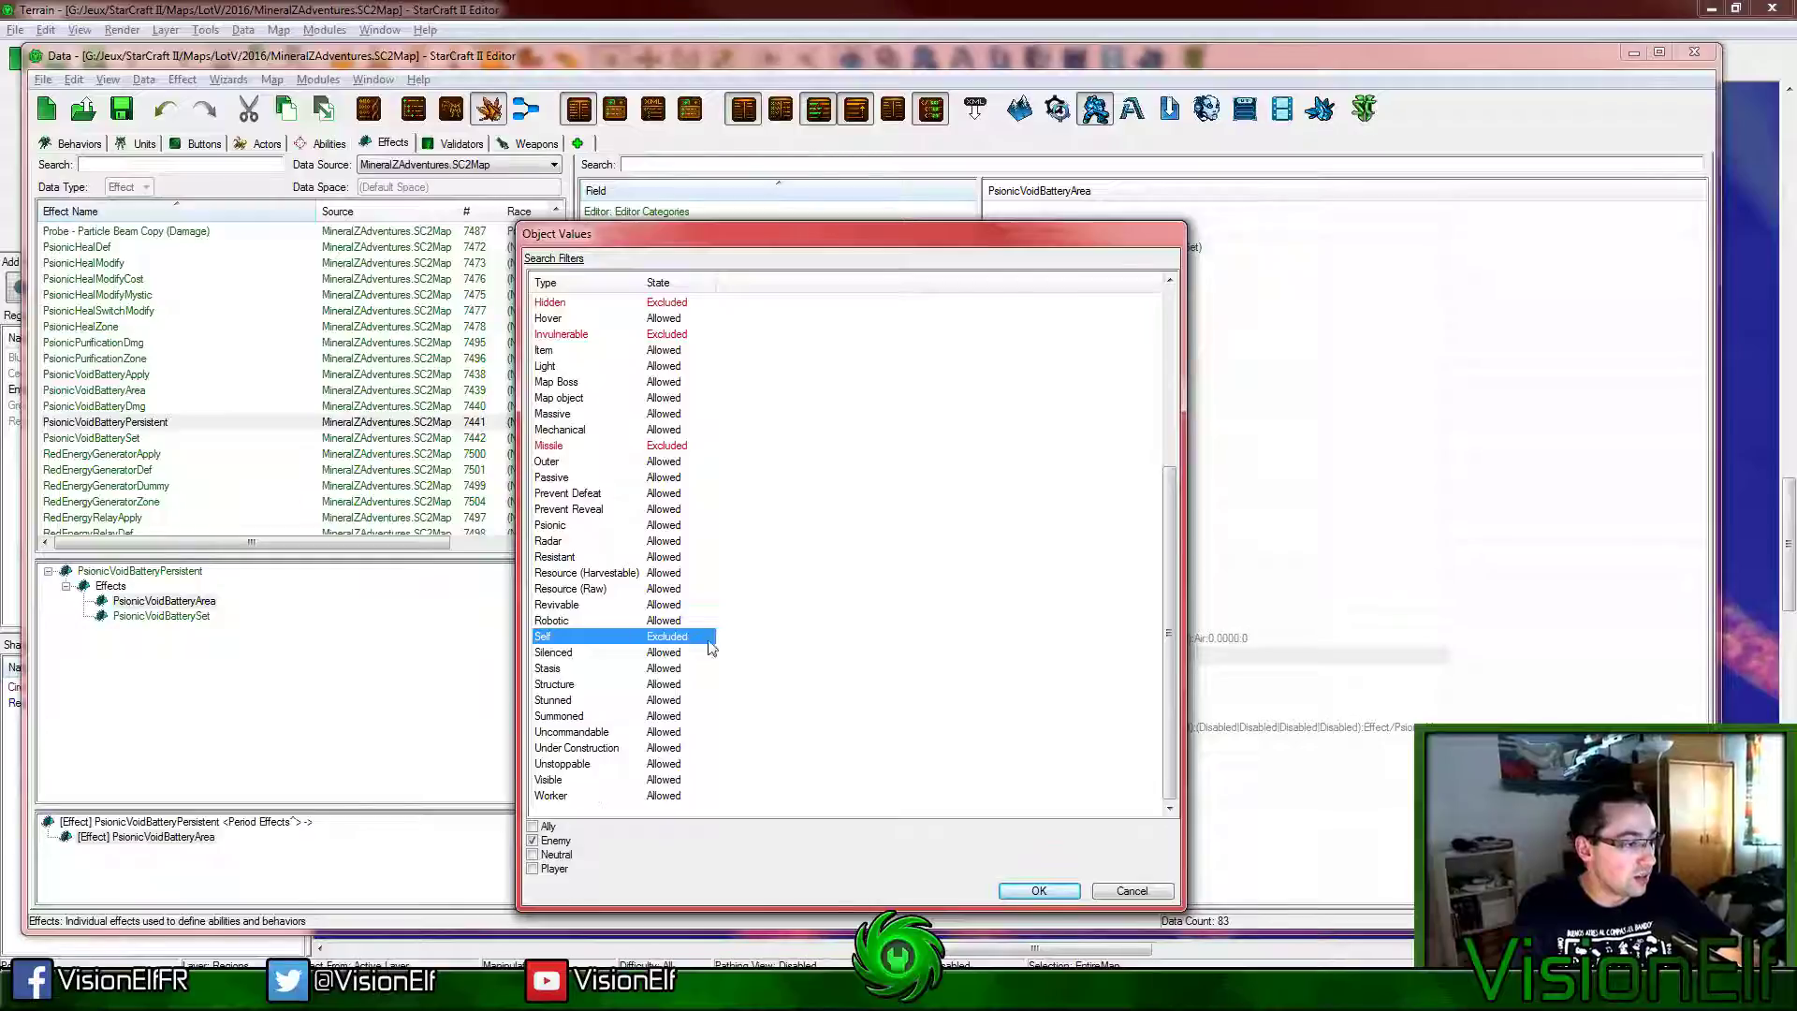
pyautogui.click(652, 732)
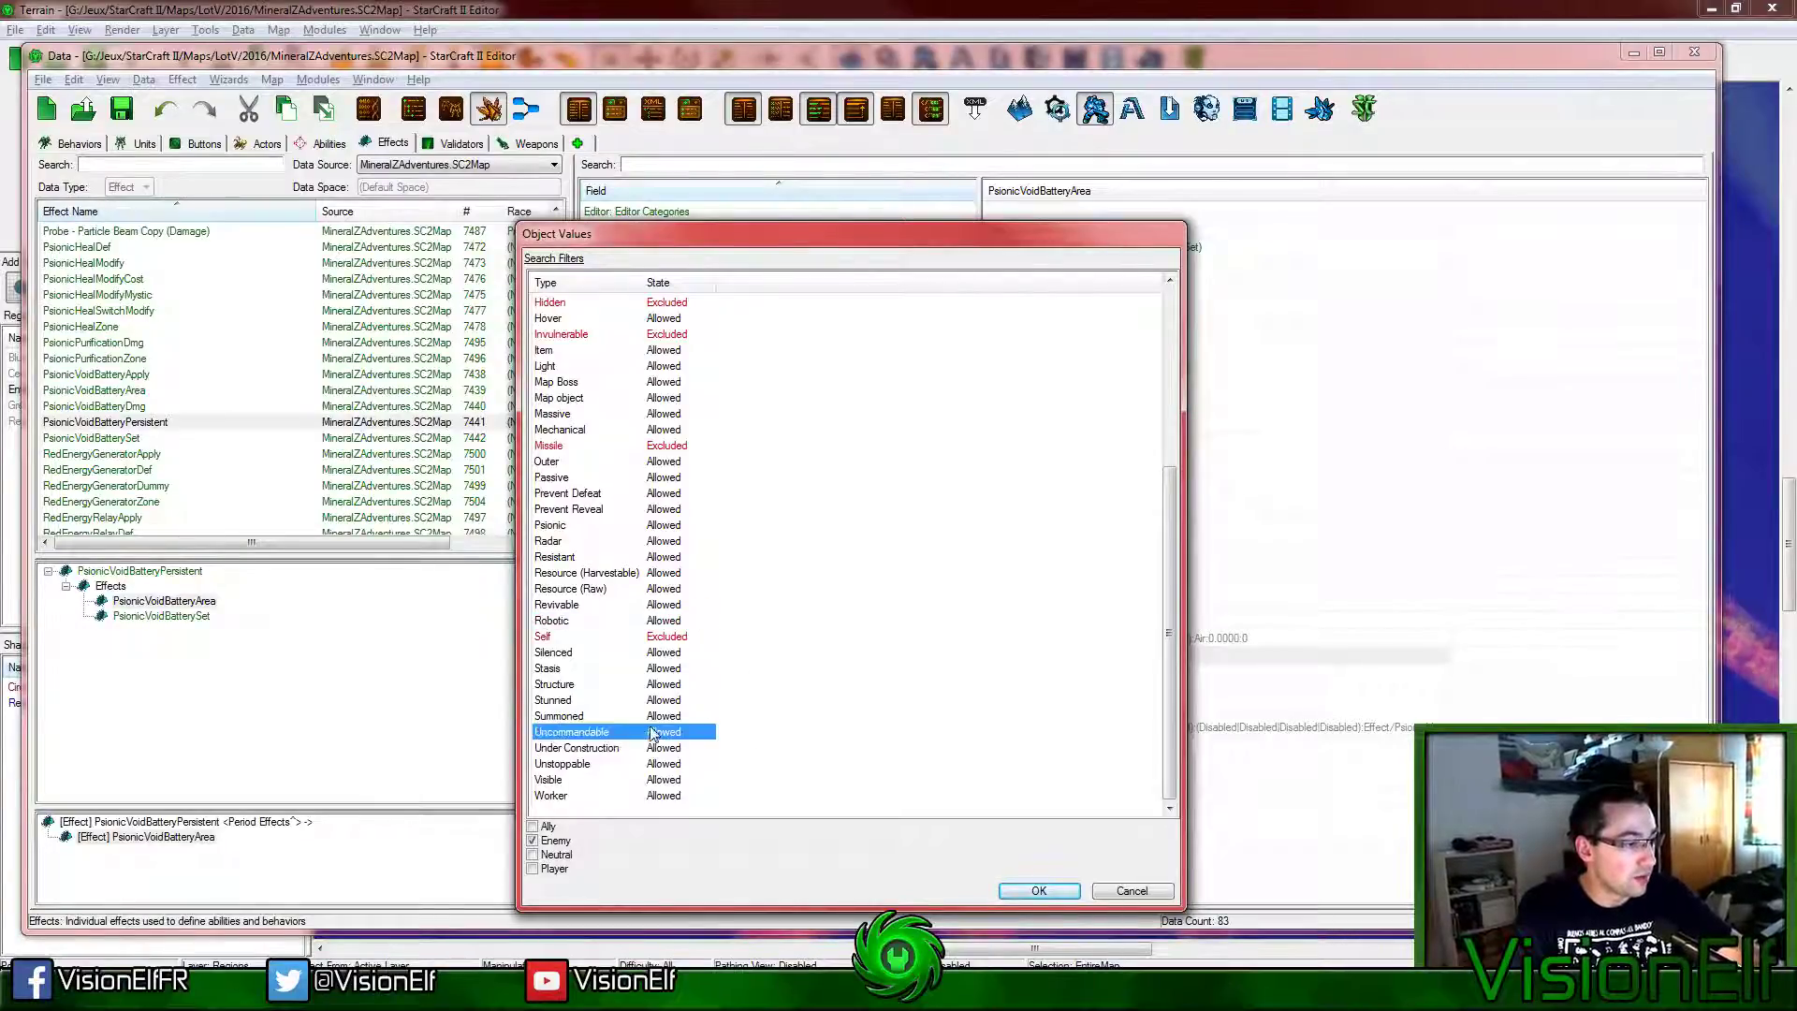
pyautogui.click(595, 765)
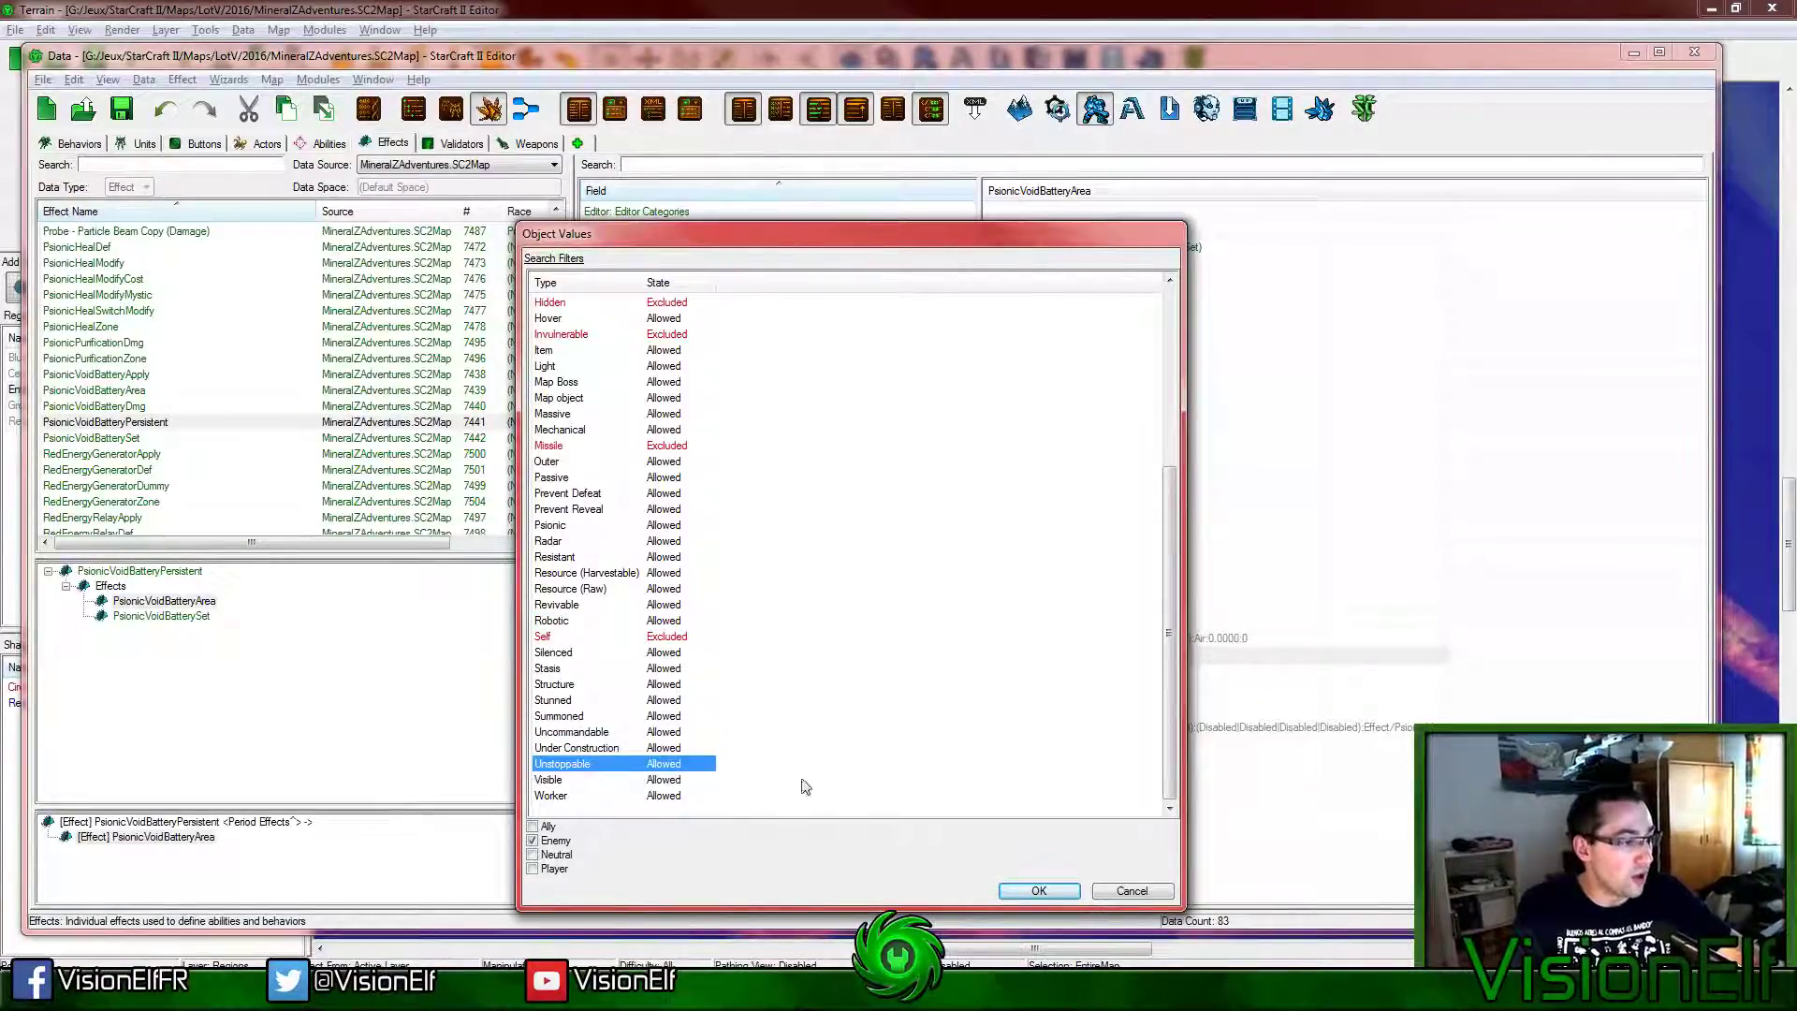
pyautogui.click(1039, 890)
pyautogui.click(1177, 692)
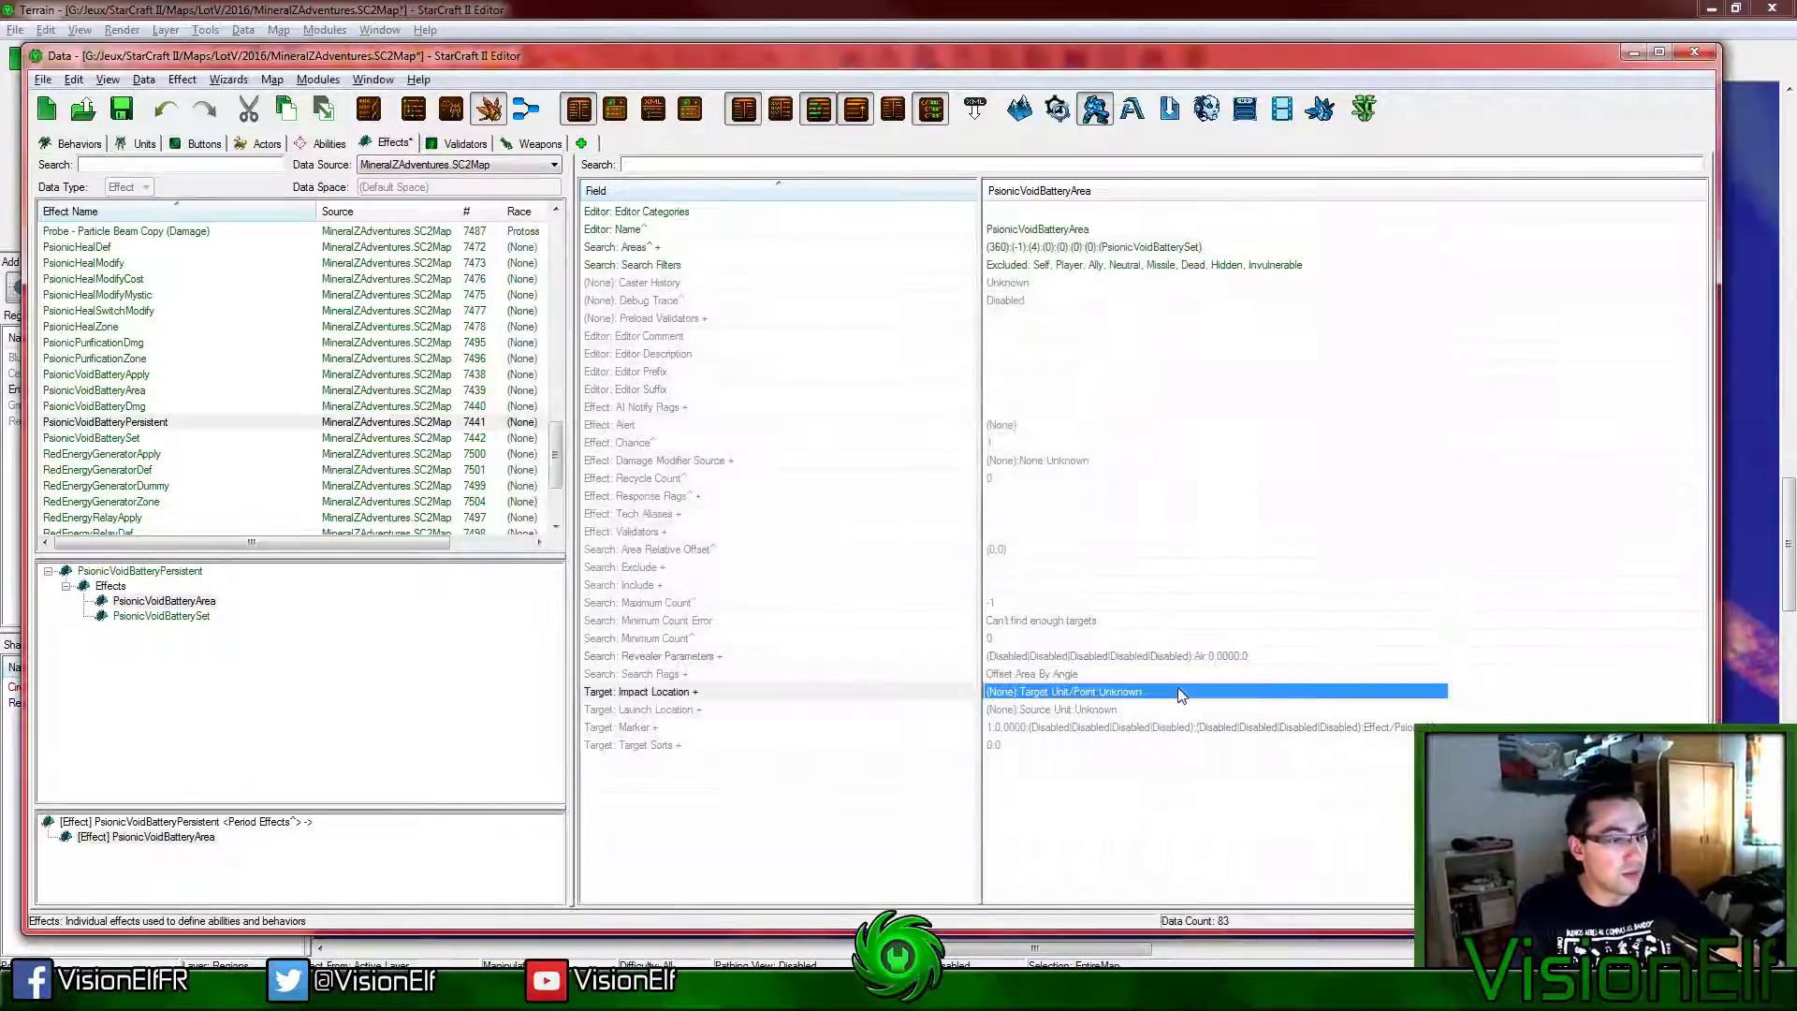
# Step: Save the map, then list PsionicVoidBatteryApply and PsionicVoidBatteryDmg under PsionicVoidBatterySet's effects
pyautogui.doubleClick(1177, 689)
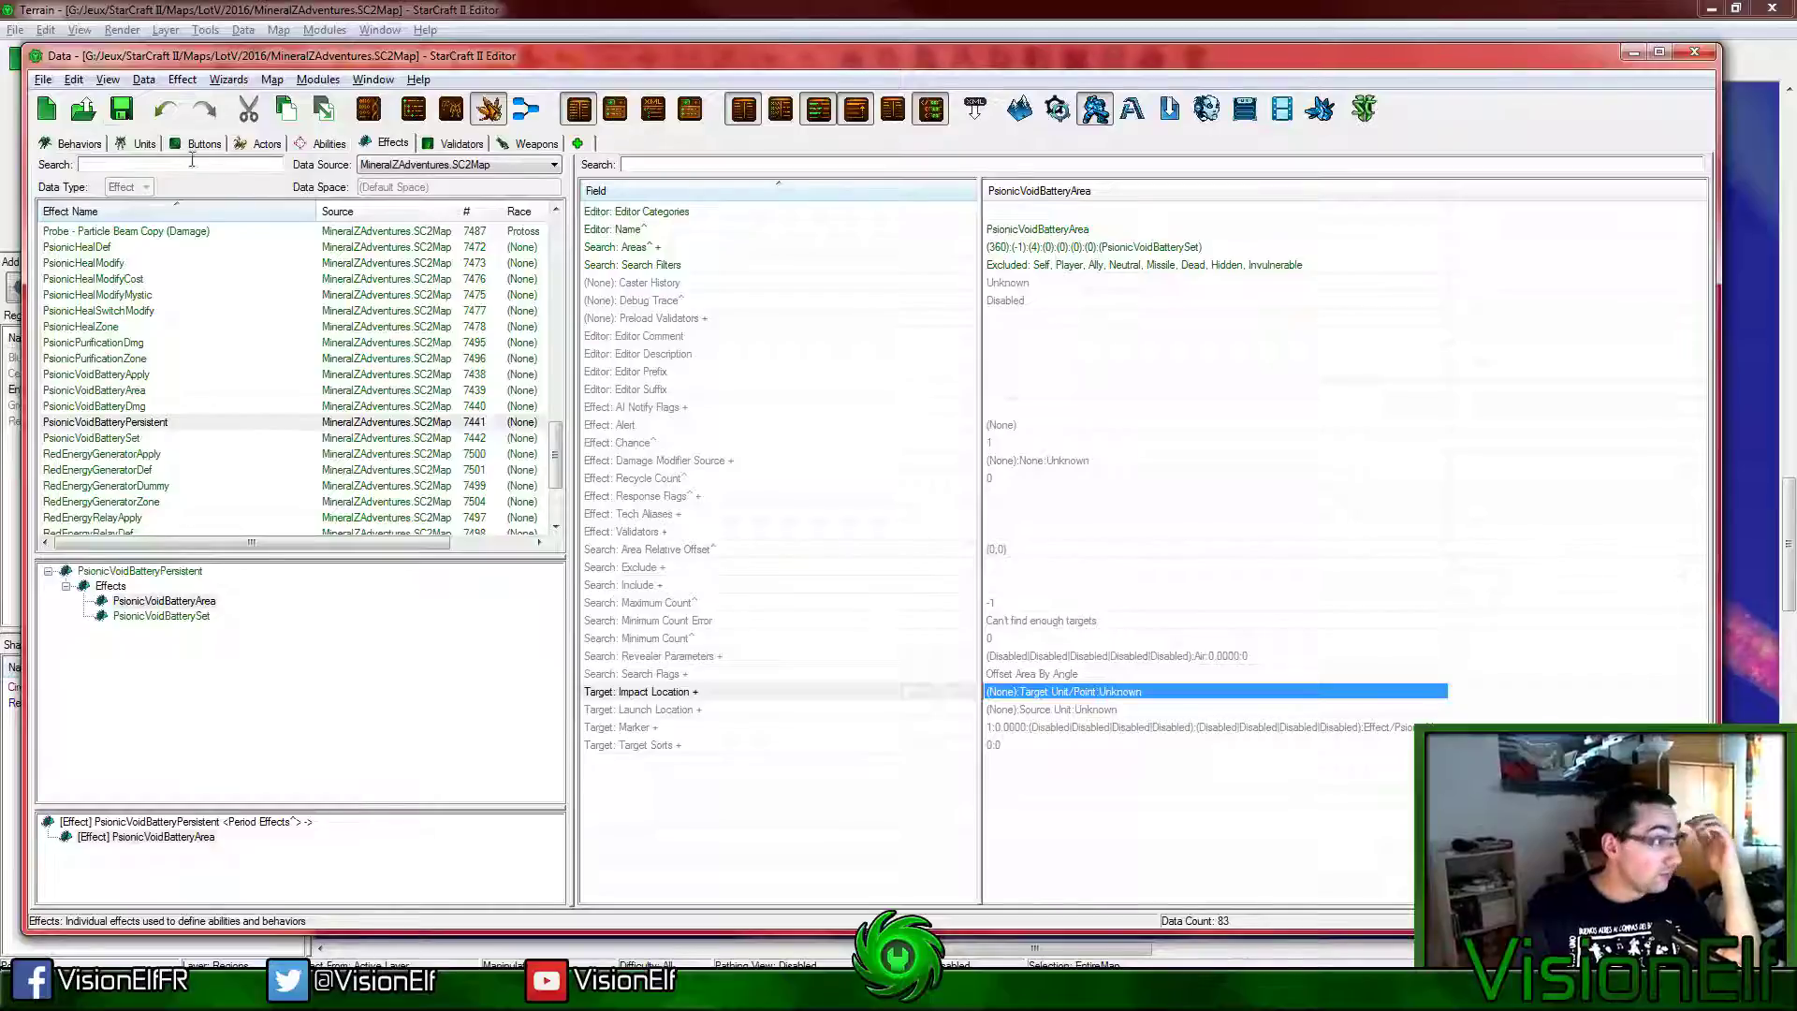
pyautogui.click(123, 112)
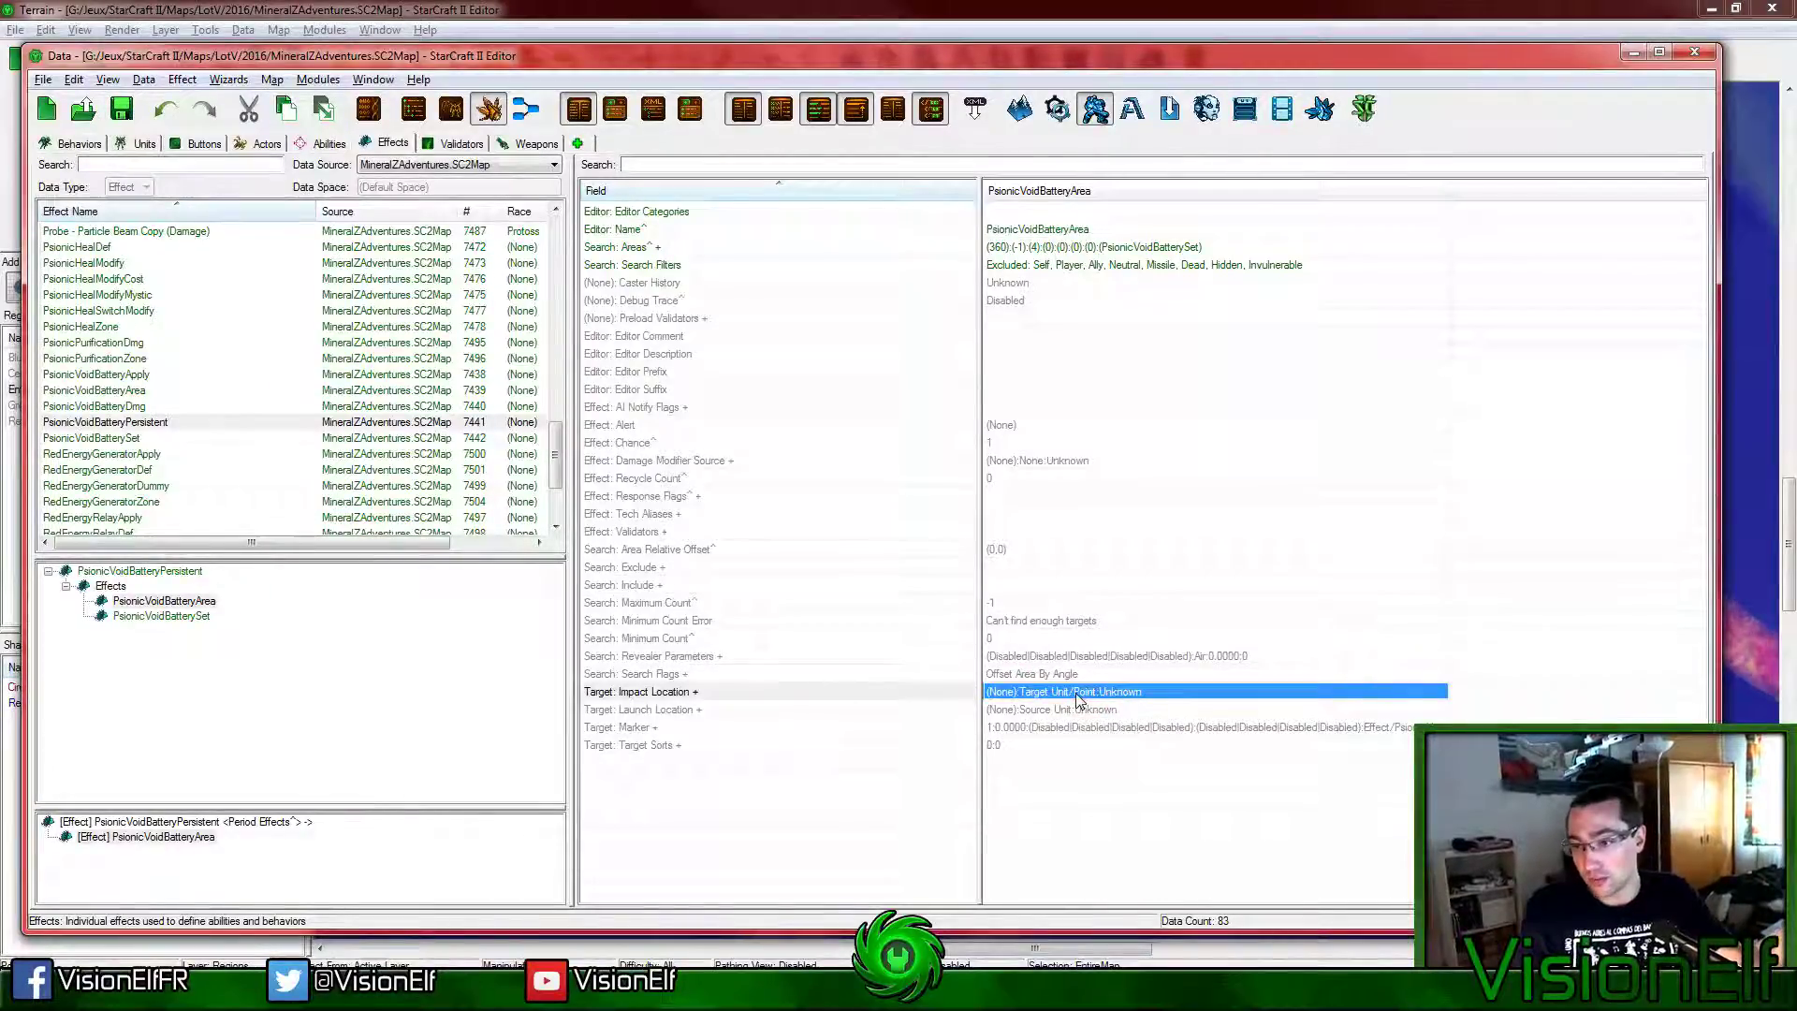
pyautogui.click(161, 616)
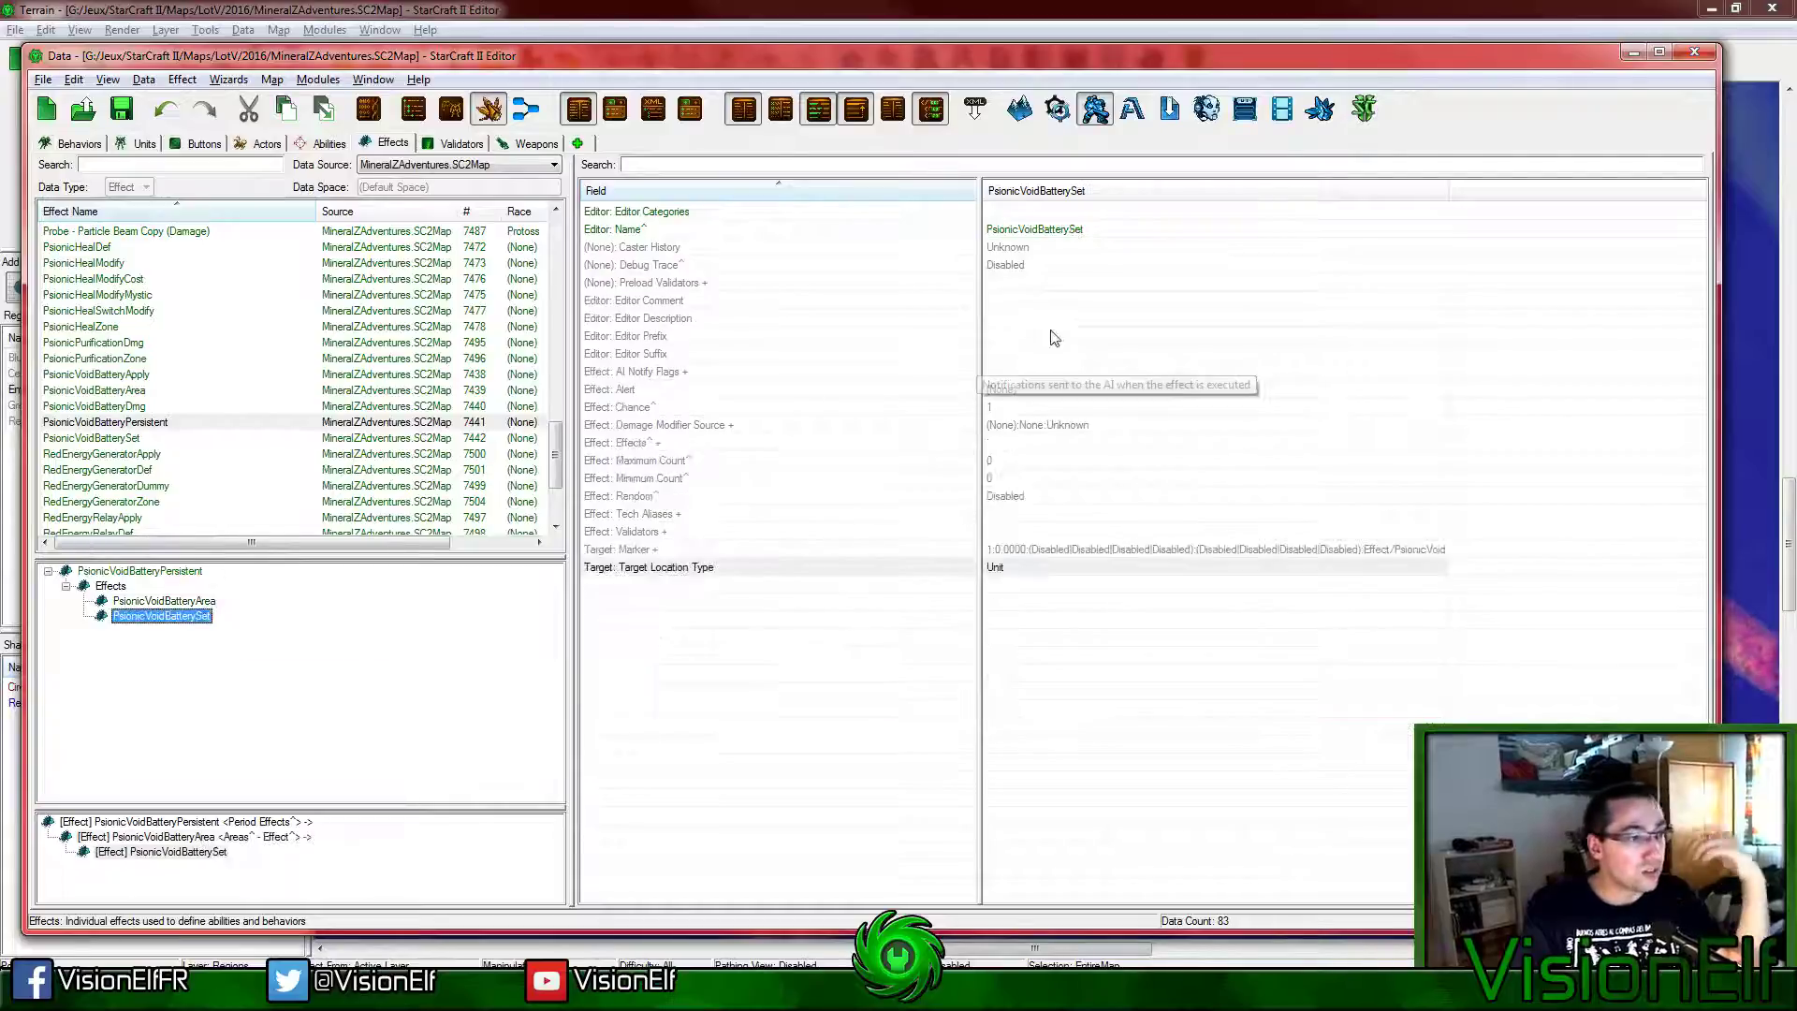
pyautogui.doubleClick(1030, 442)
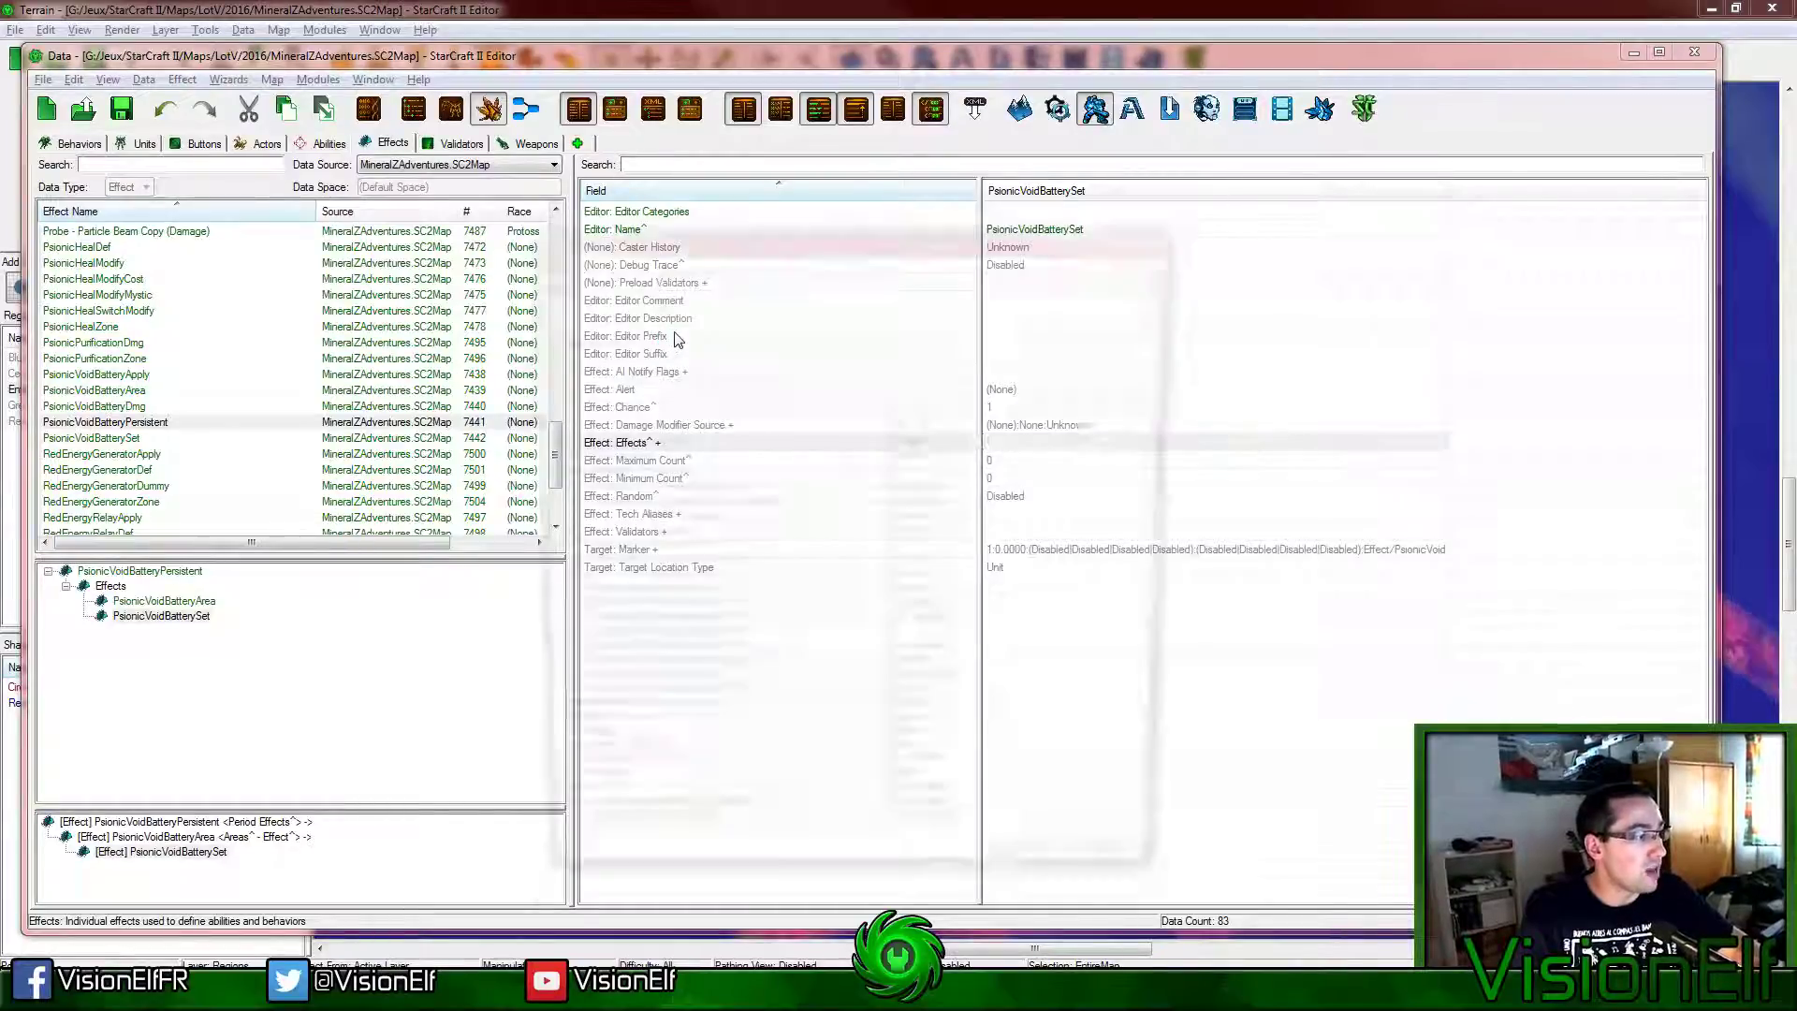
pyautogui.rightClick(712, 320)
pyautogui.click(756, 351)
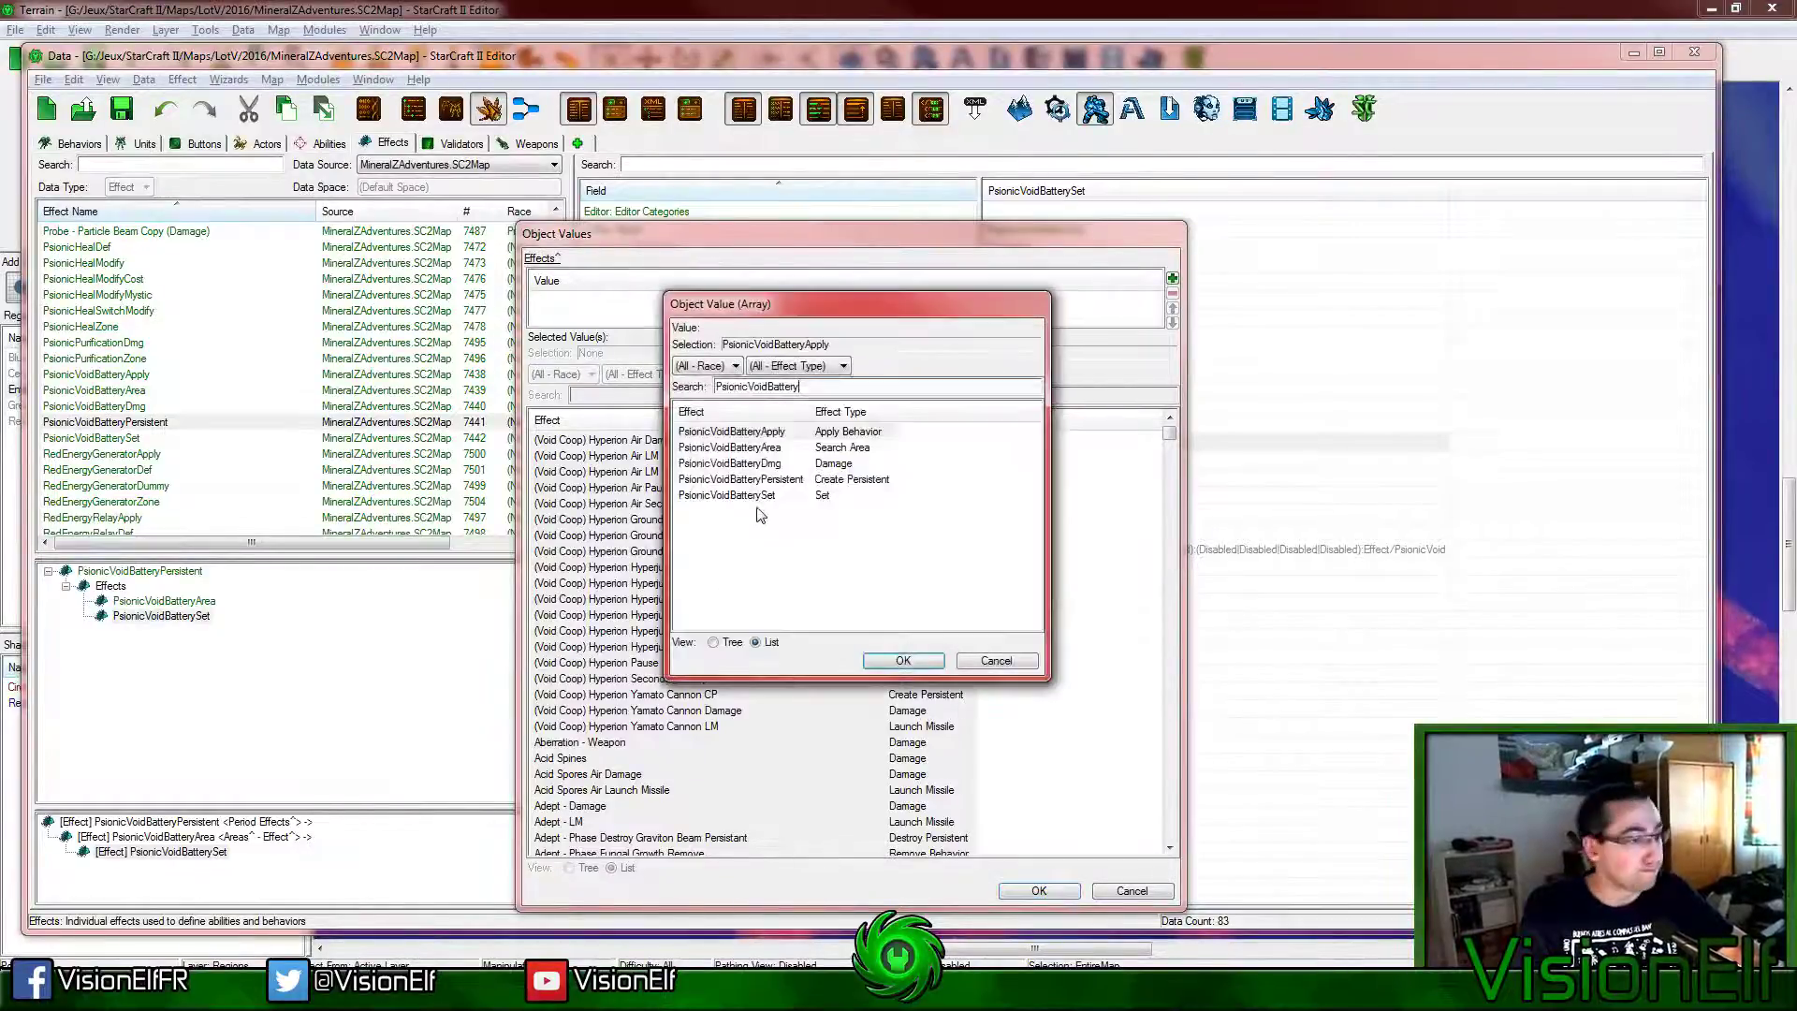
pyautogui.click(802, 434)
pyautogui.click(929, 663)
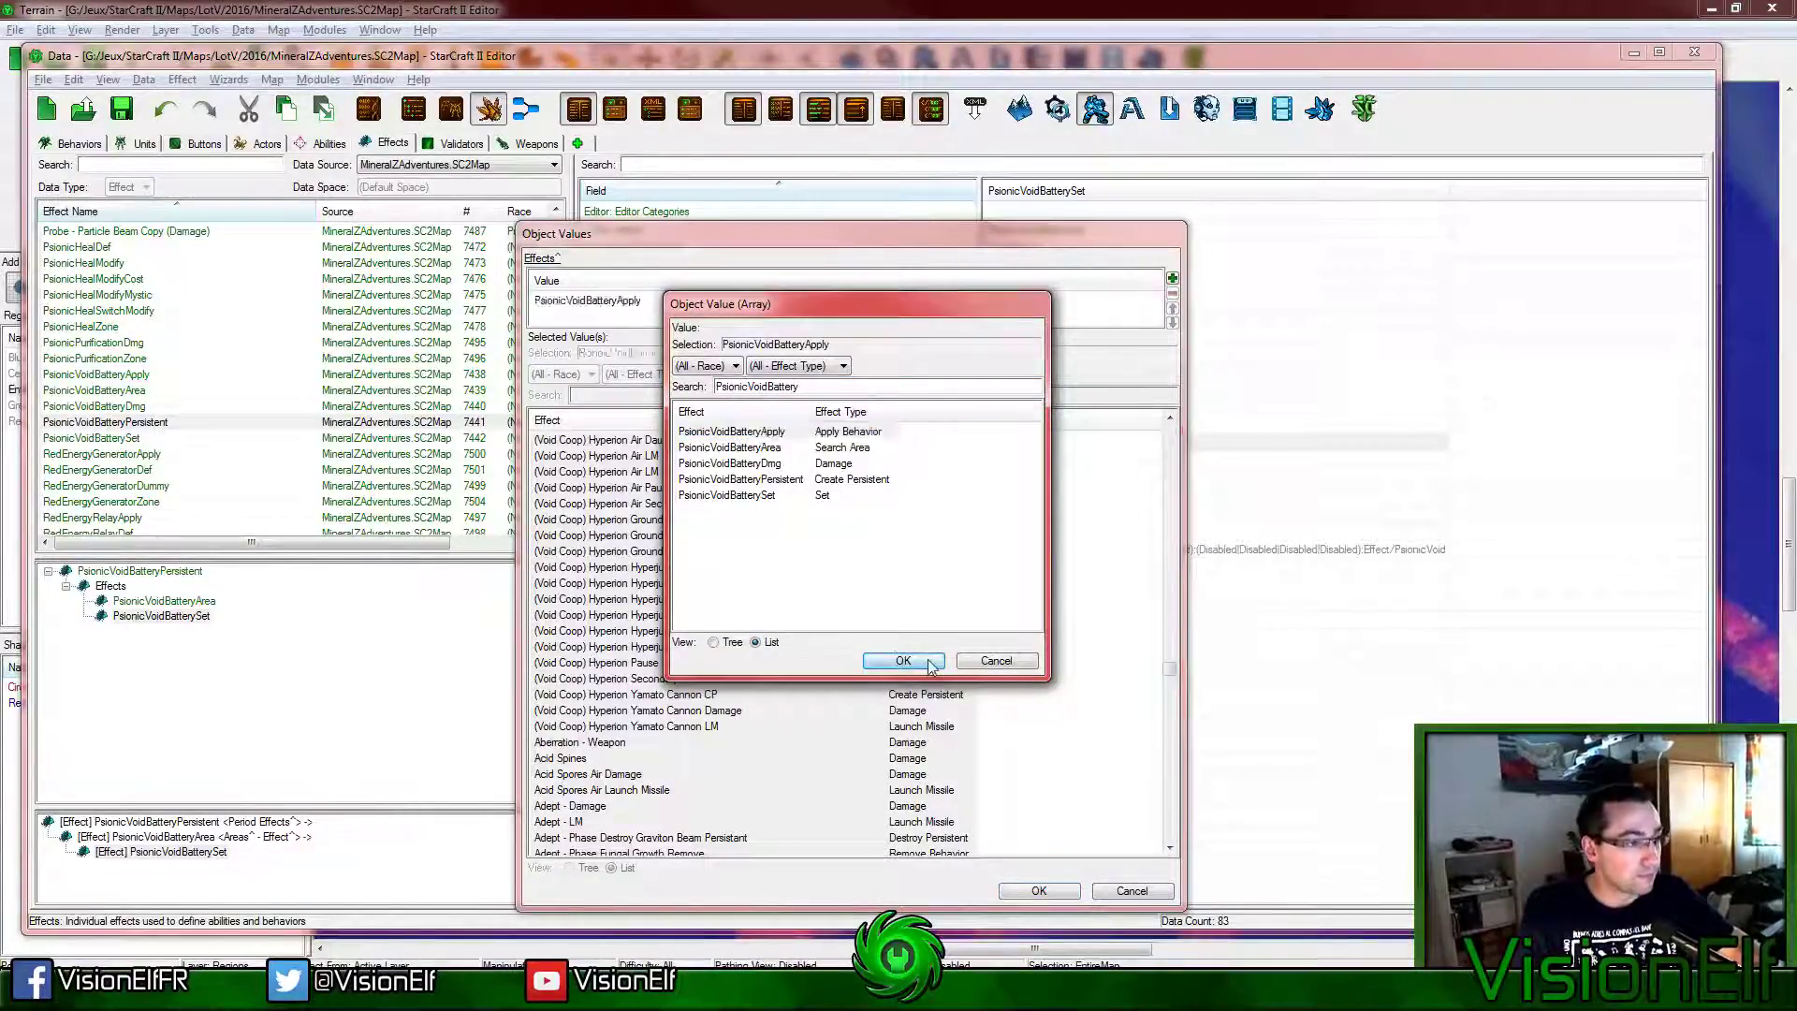
pyautogui.keyDown('ctrl'); pyautogui.click(789, 465); pyautogui.keyUp('ctrl')
pyautogui.click(904, 661)
pyautogui.click(1039, 890)
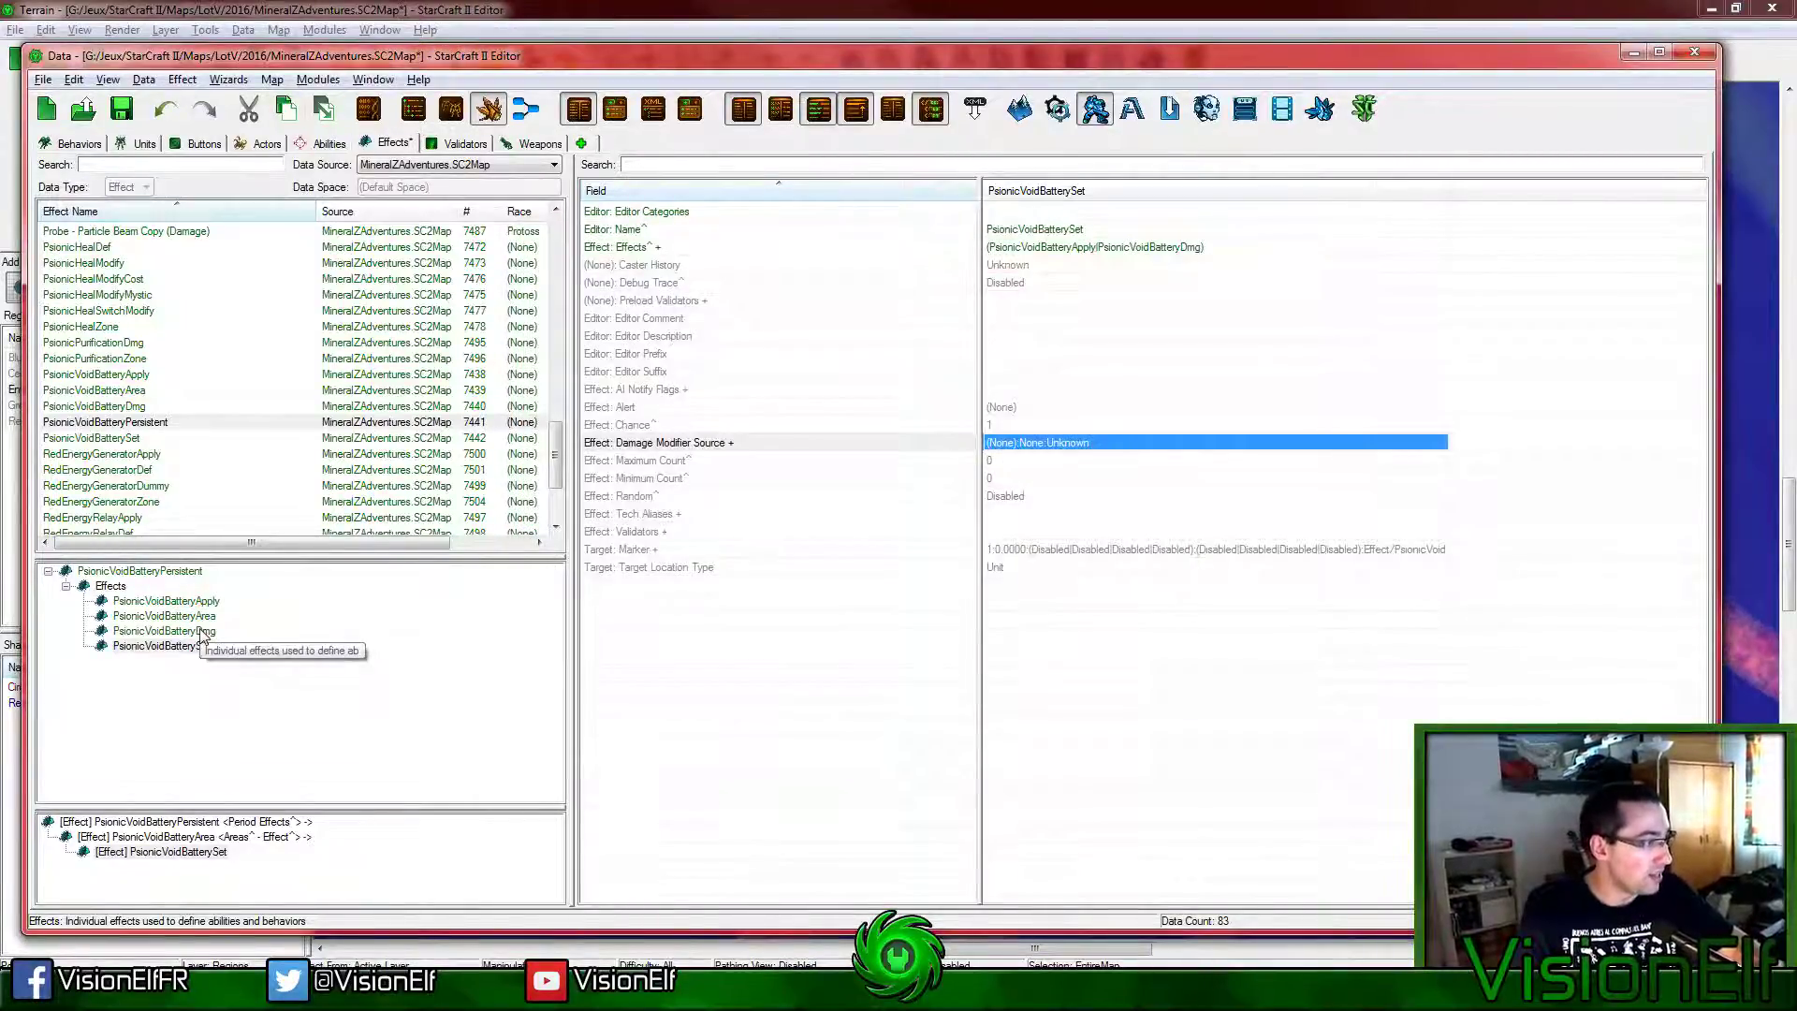
pyautogui.click(164, 631)
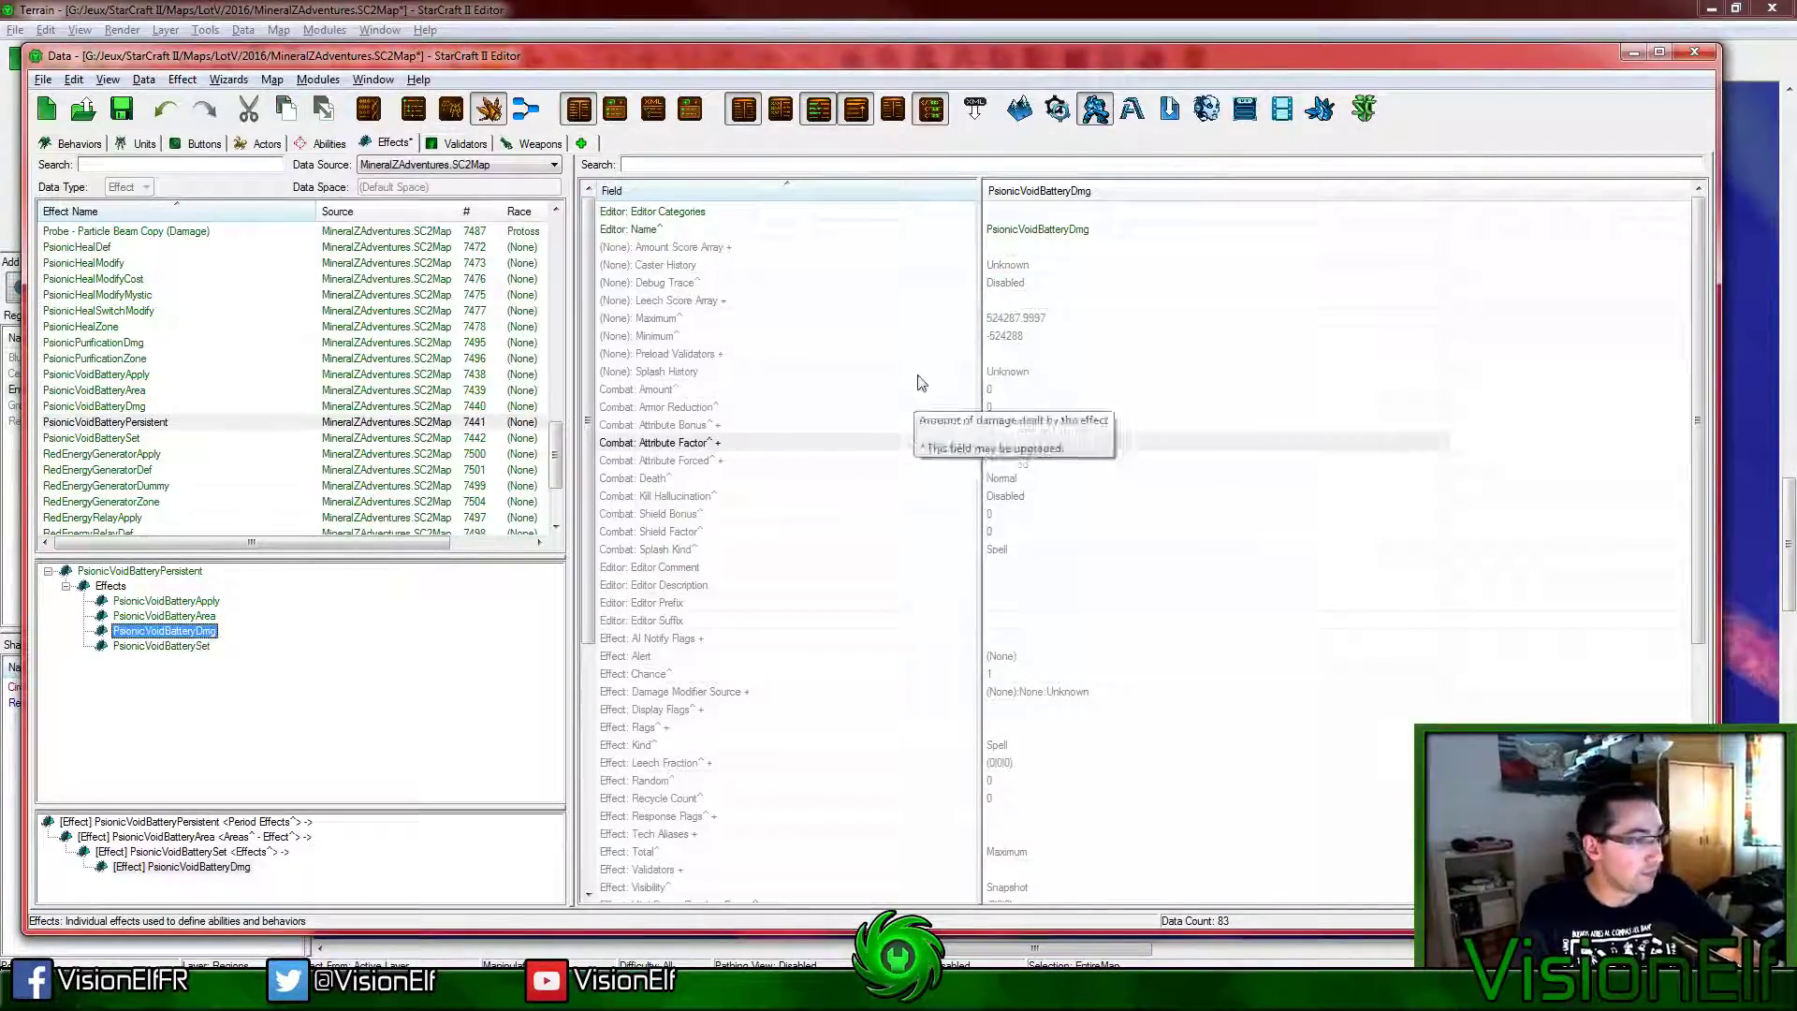
# Step: Set PsionicVoidBatteryDmg's damage amount to 50
pyautogui.doubleClick(1026, 389)
pyautogui.write('50')
pyautogui.press('Return')
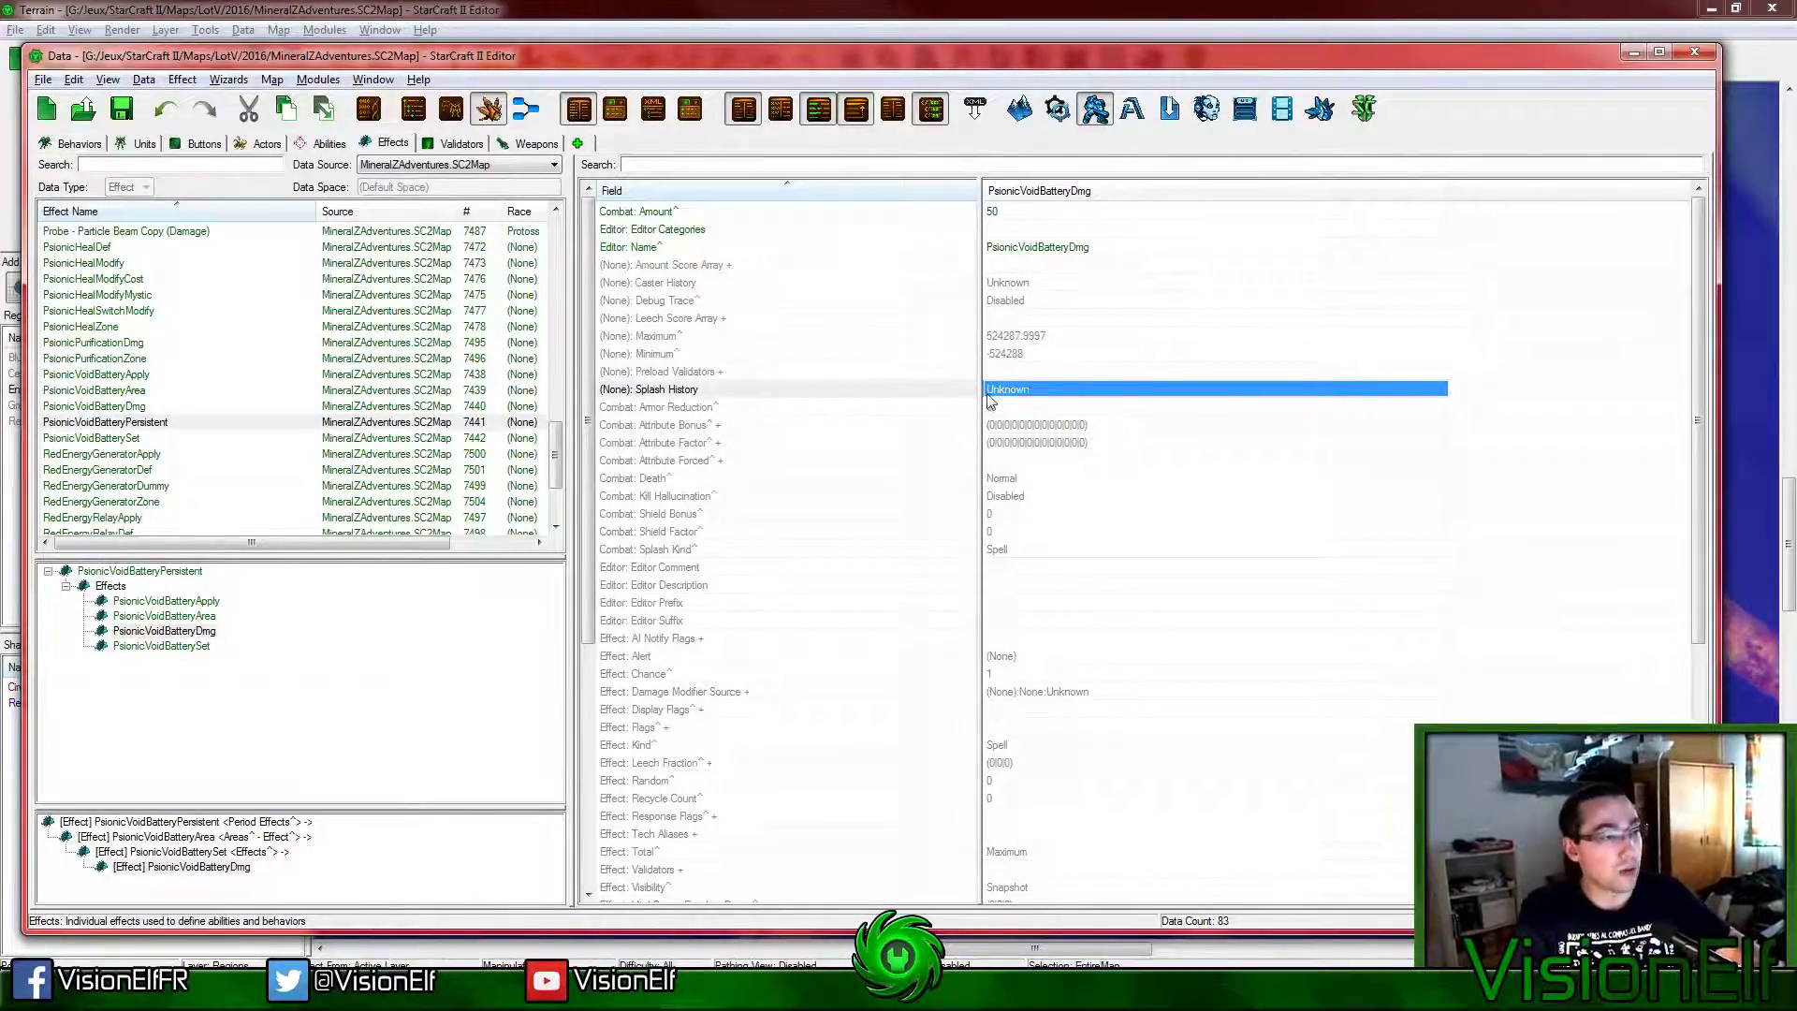
pyautogui.click(1017, 412)
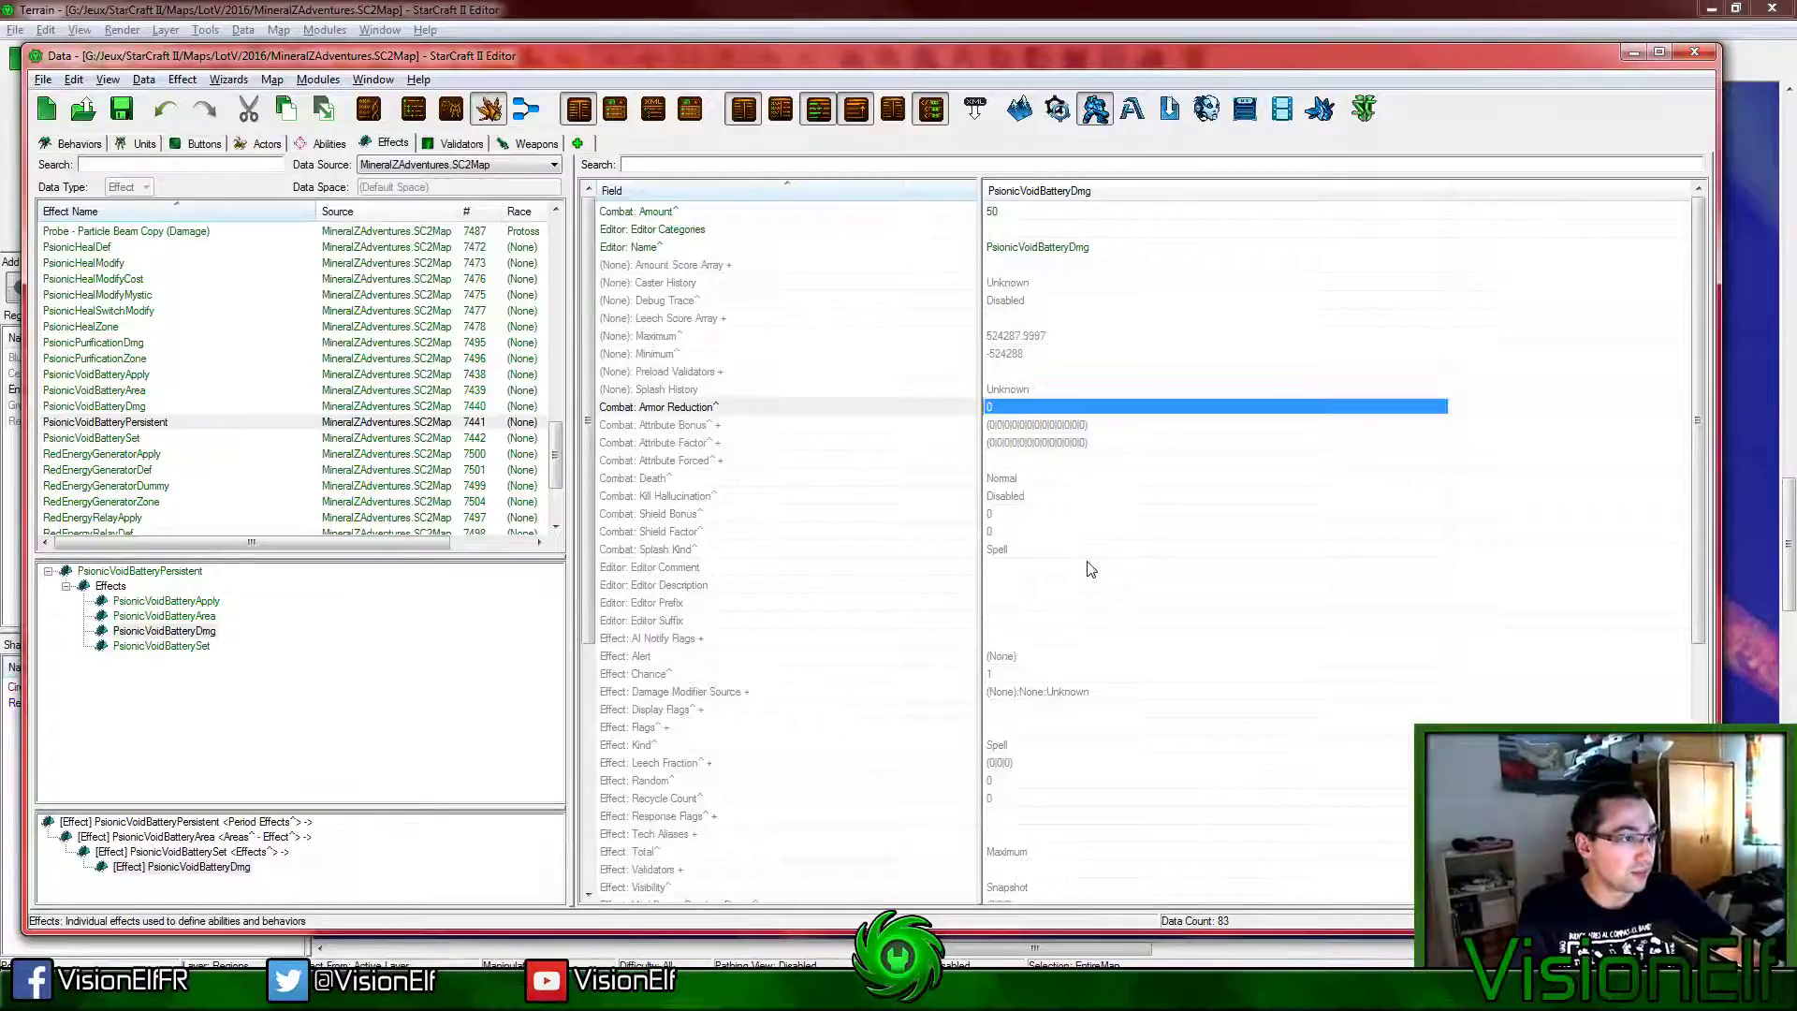
# Step: Change the damage effect's Death type to Blast
pyautogui.scroll(-7, 1090, 569)
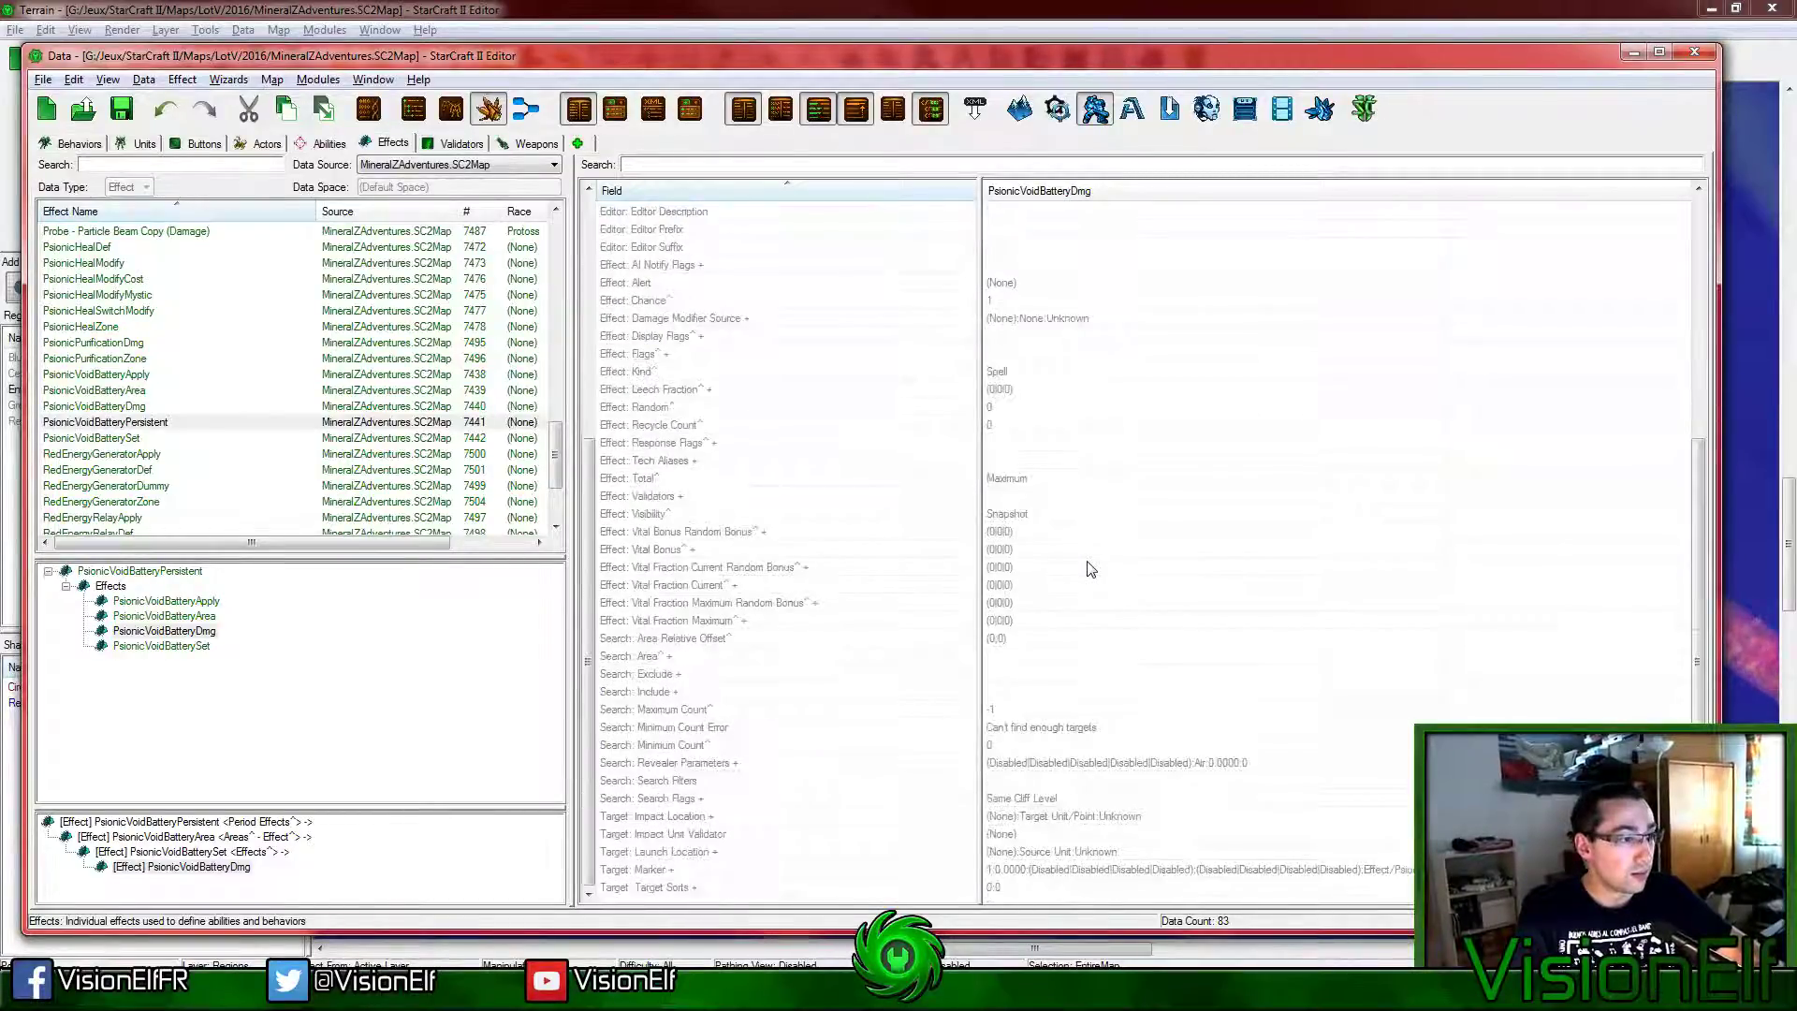
pyautogui.scroll(7, 1114, 690)
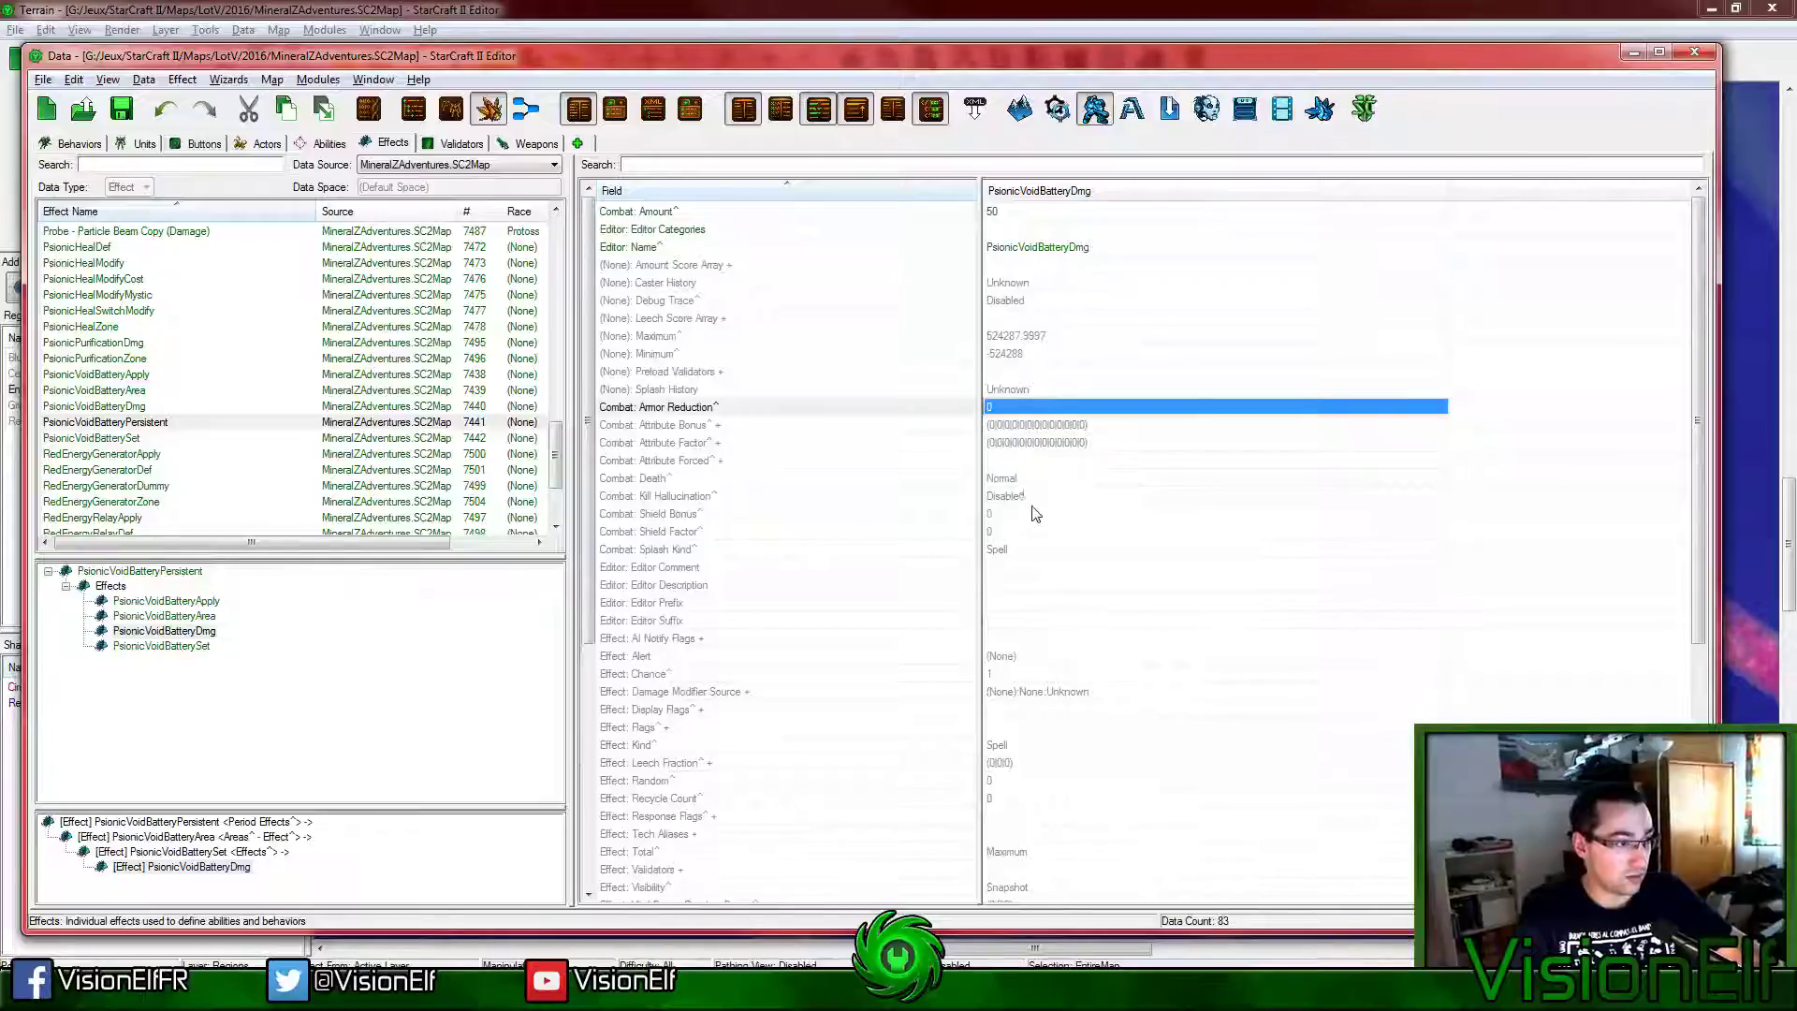
pyautogui.doubleClick(1006, 478)
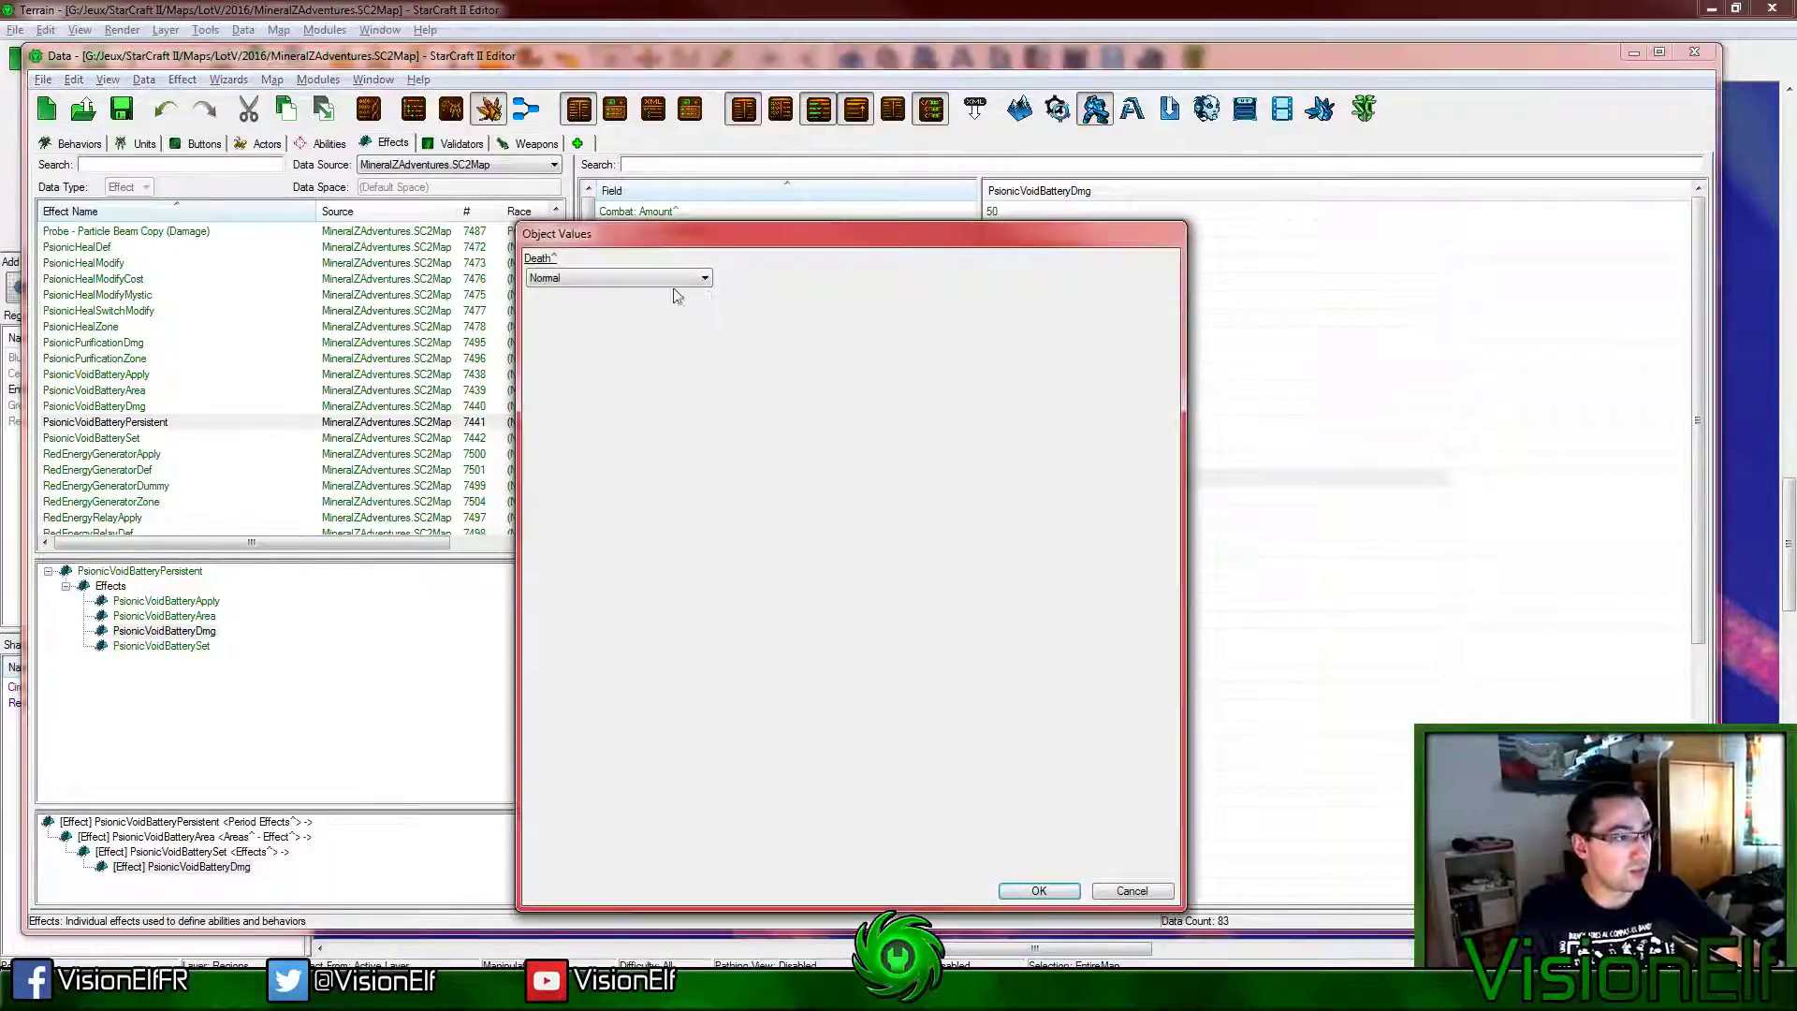
pyautogui.click(669, 278)
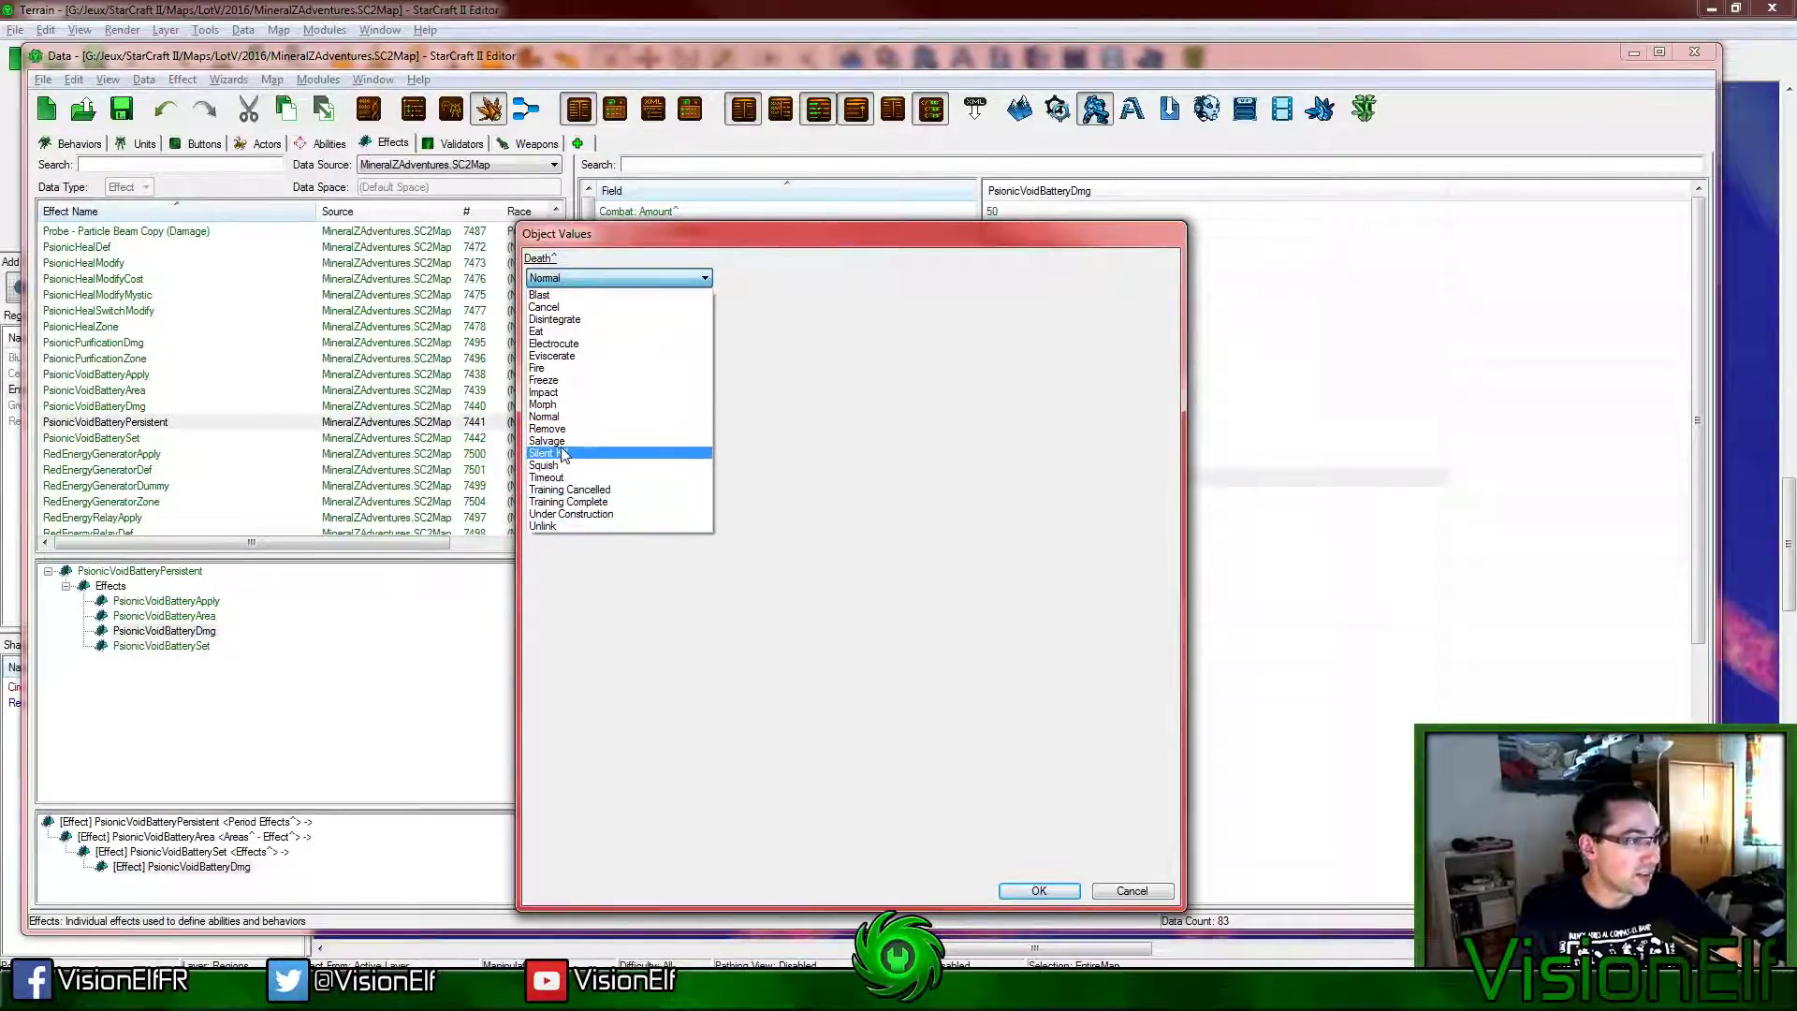
pyautogui.click(574, 357)
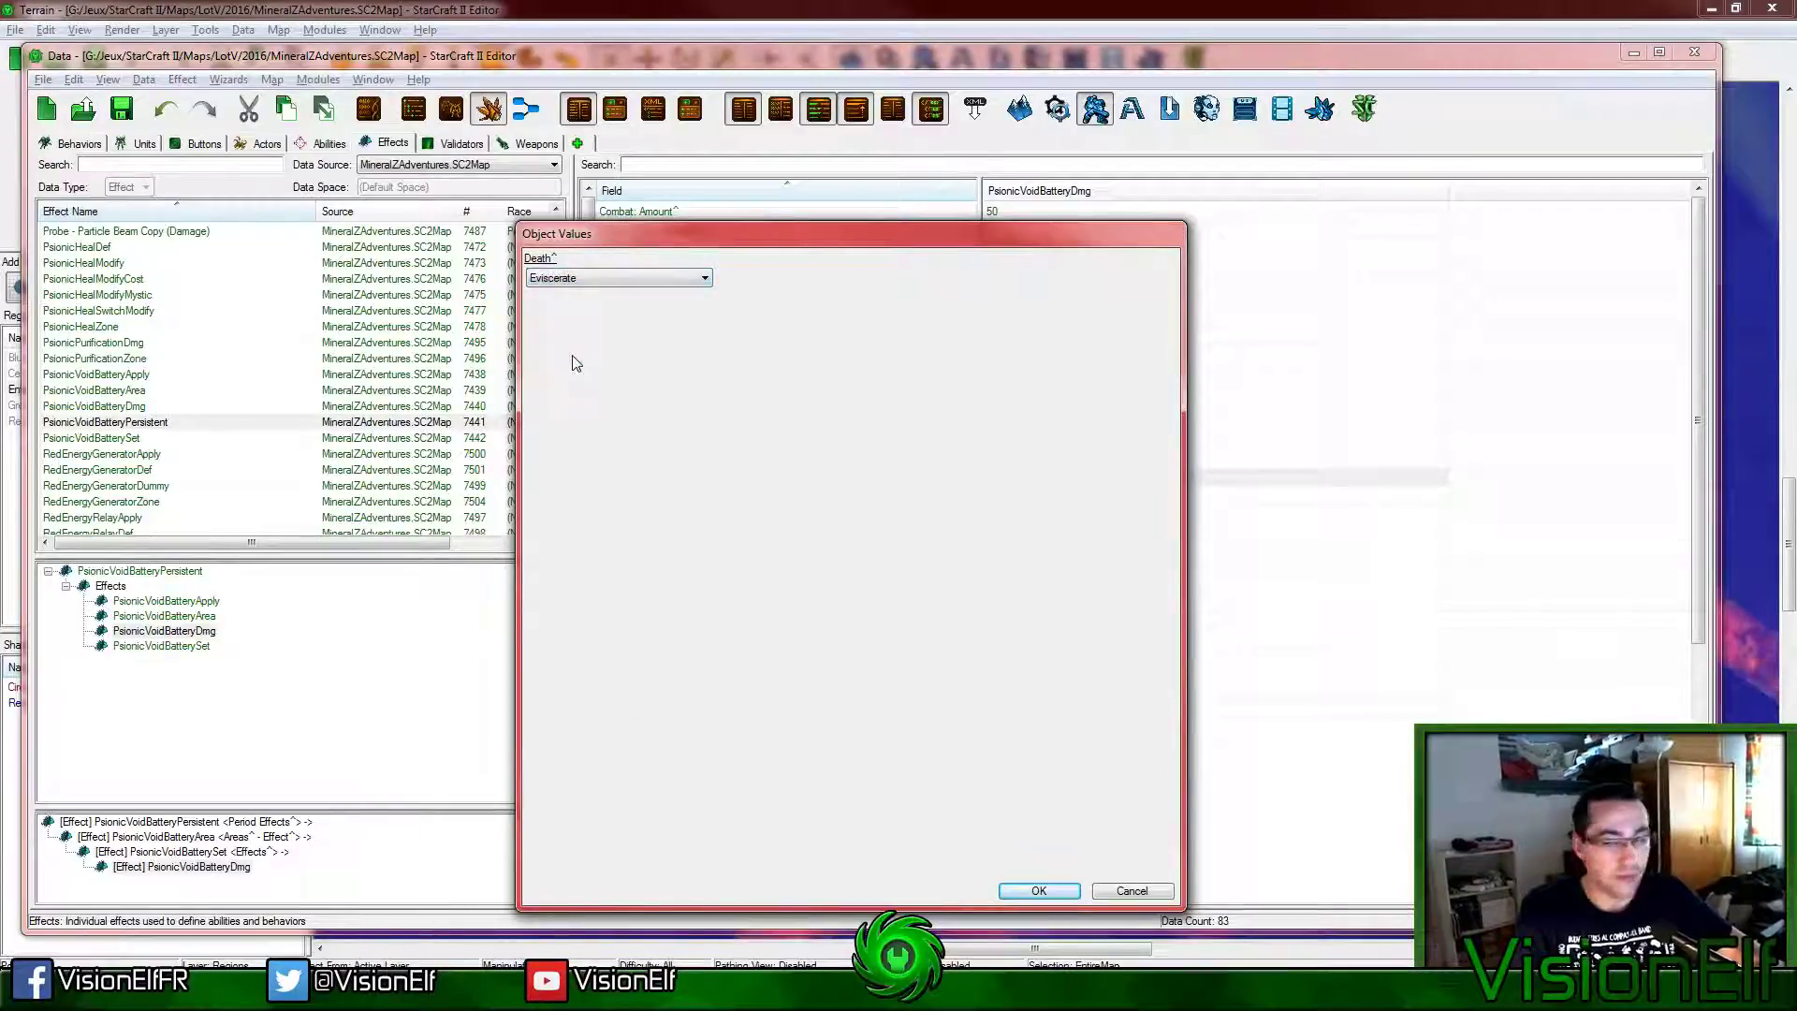
pyautogui.click(650, 279)
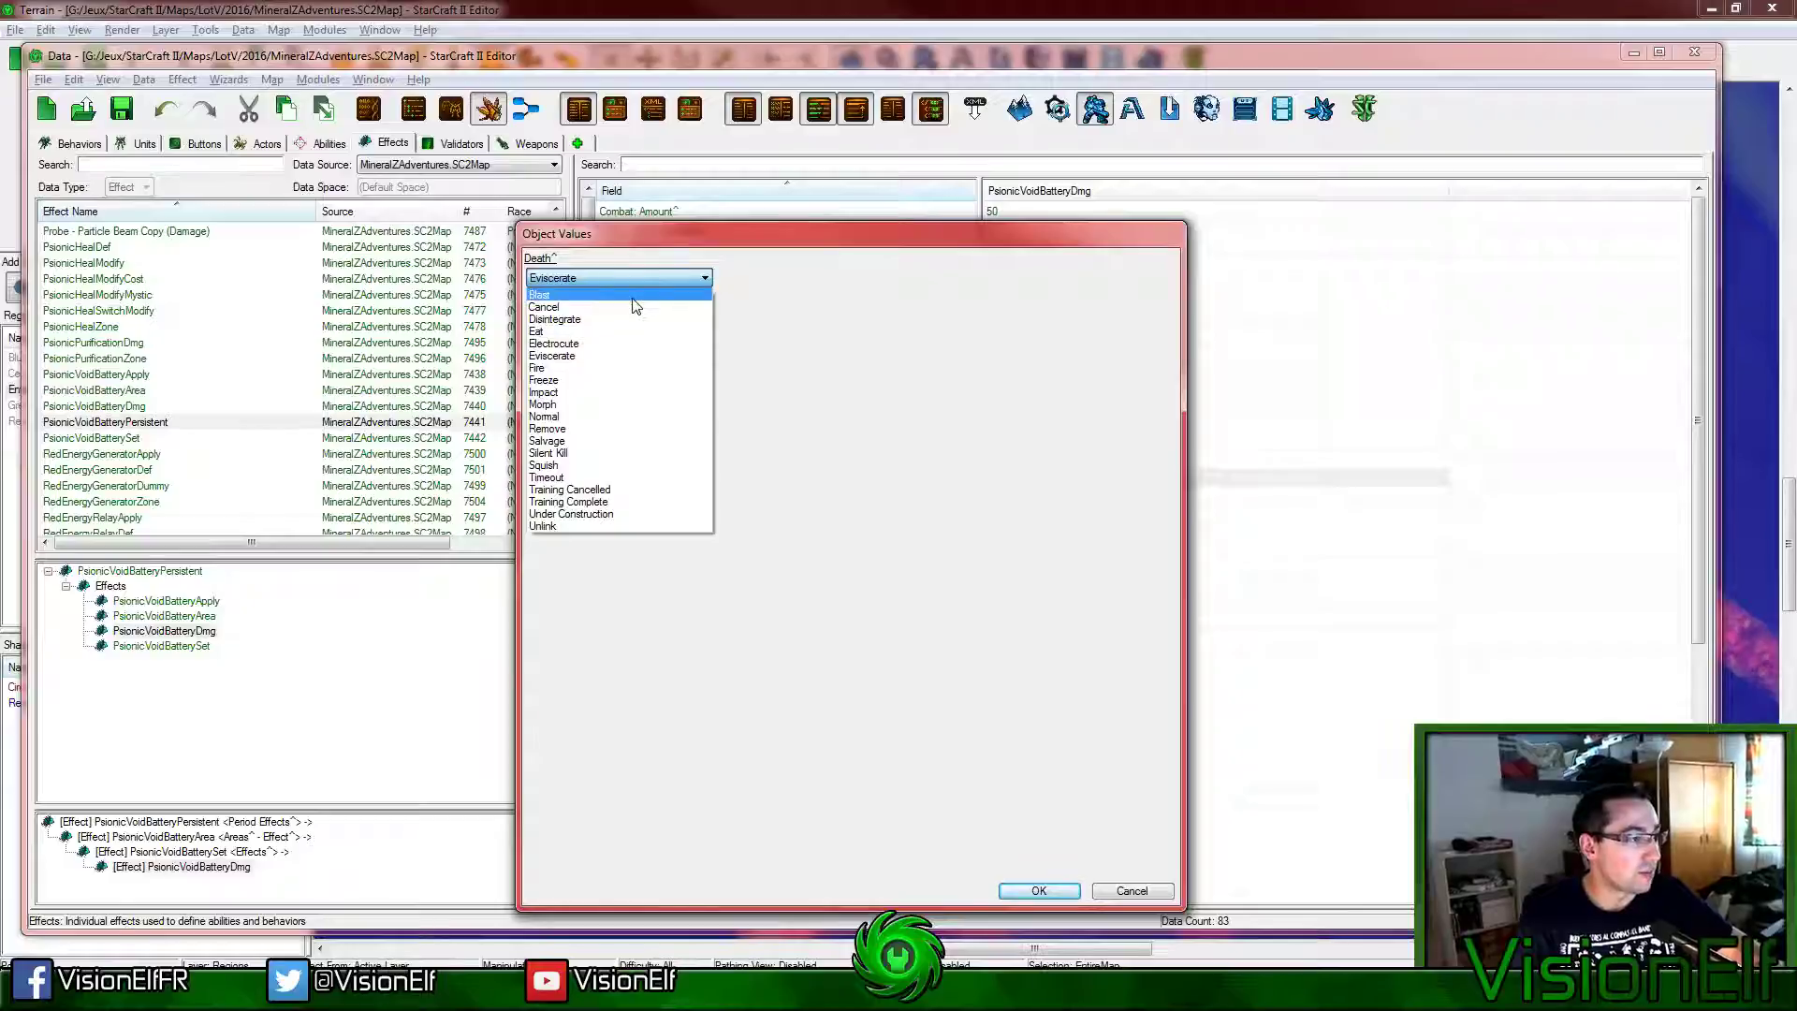
pyautogui.click(635, 298)
pyautogui.click(1039, 890)
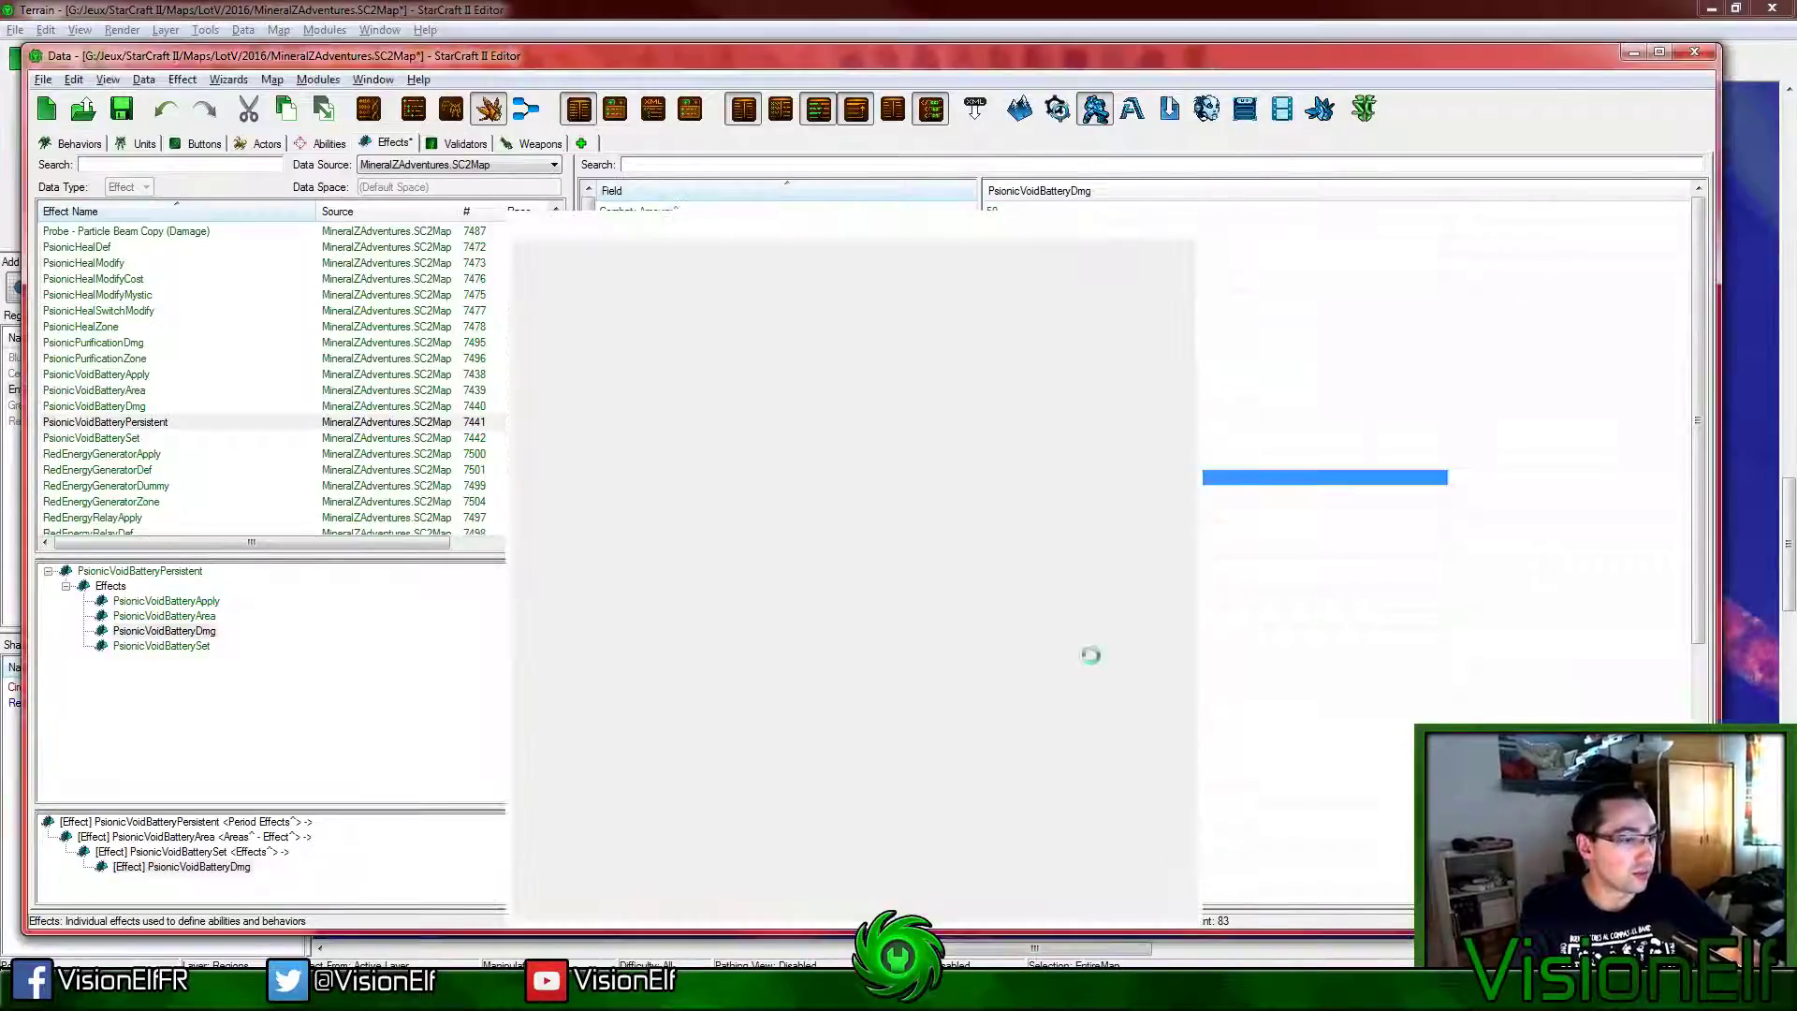
pyautogui.click(1110, 552)
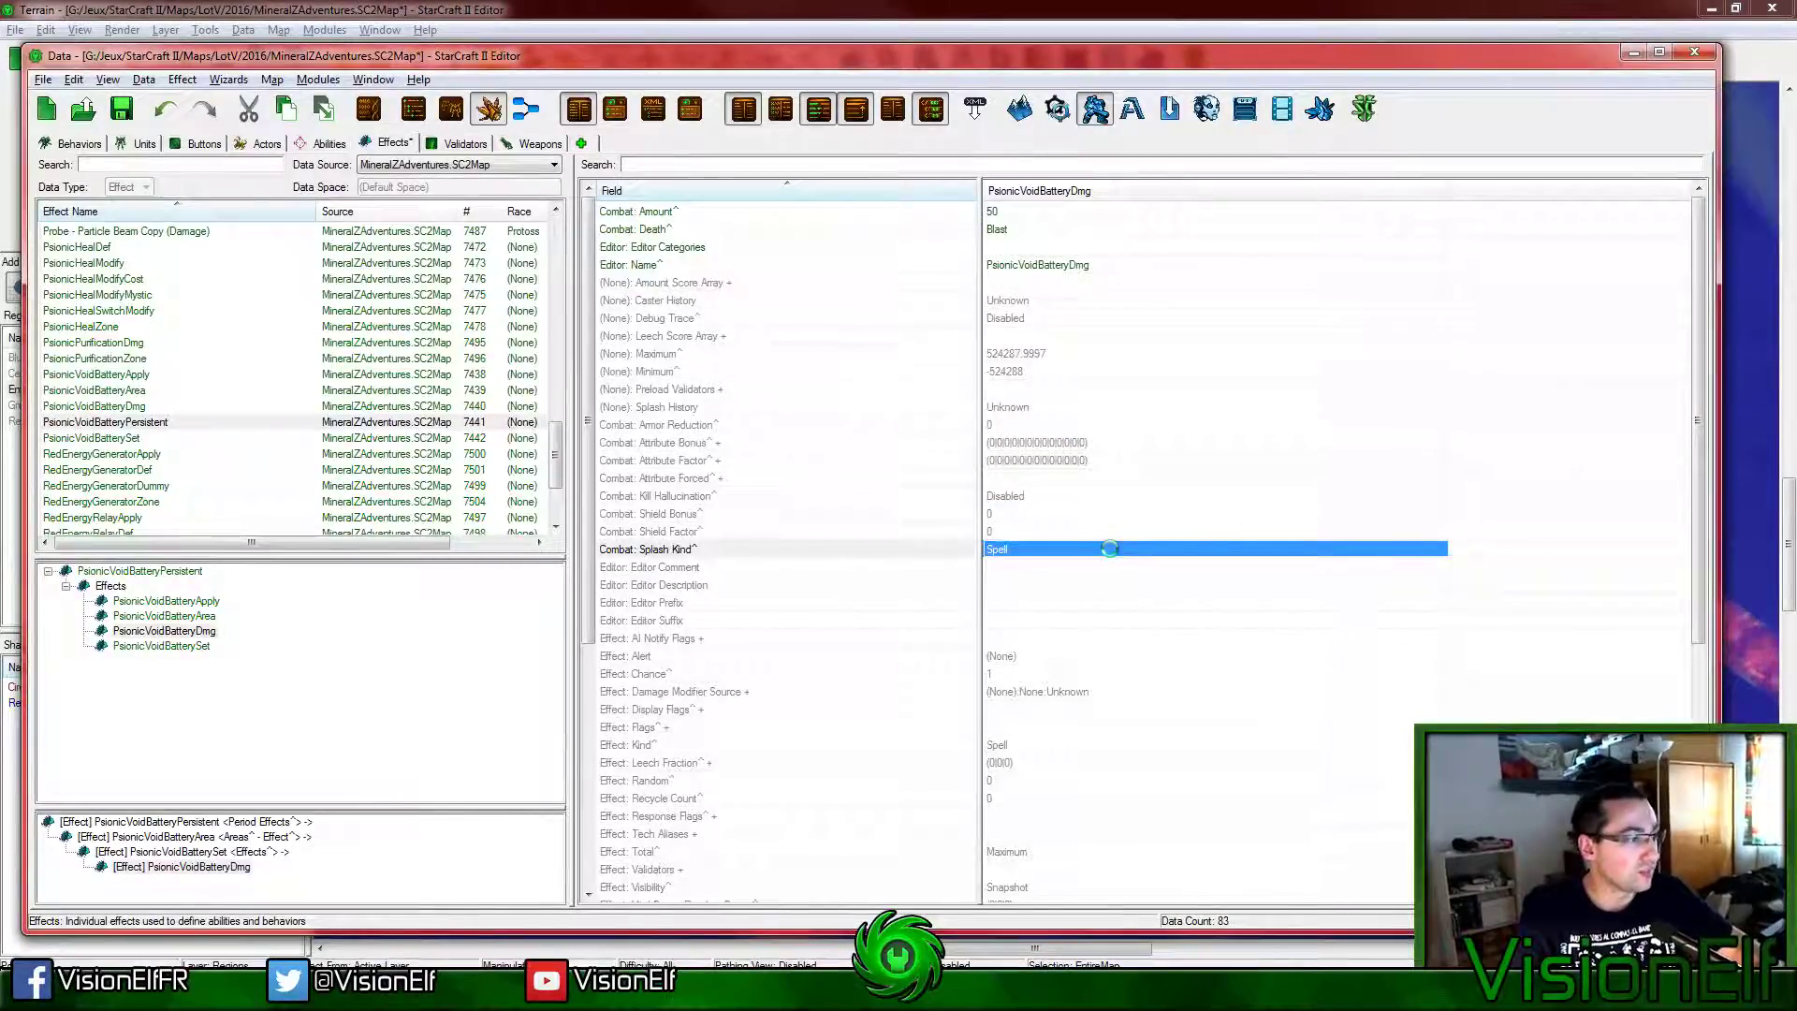
# Step: Check which behavior PsionicVoidBatteryApply uses, then start adding a new behavior
pyautogui.click(166, 601)
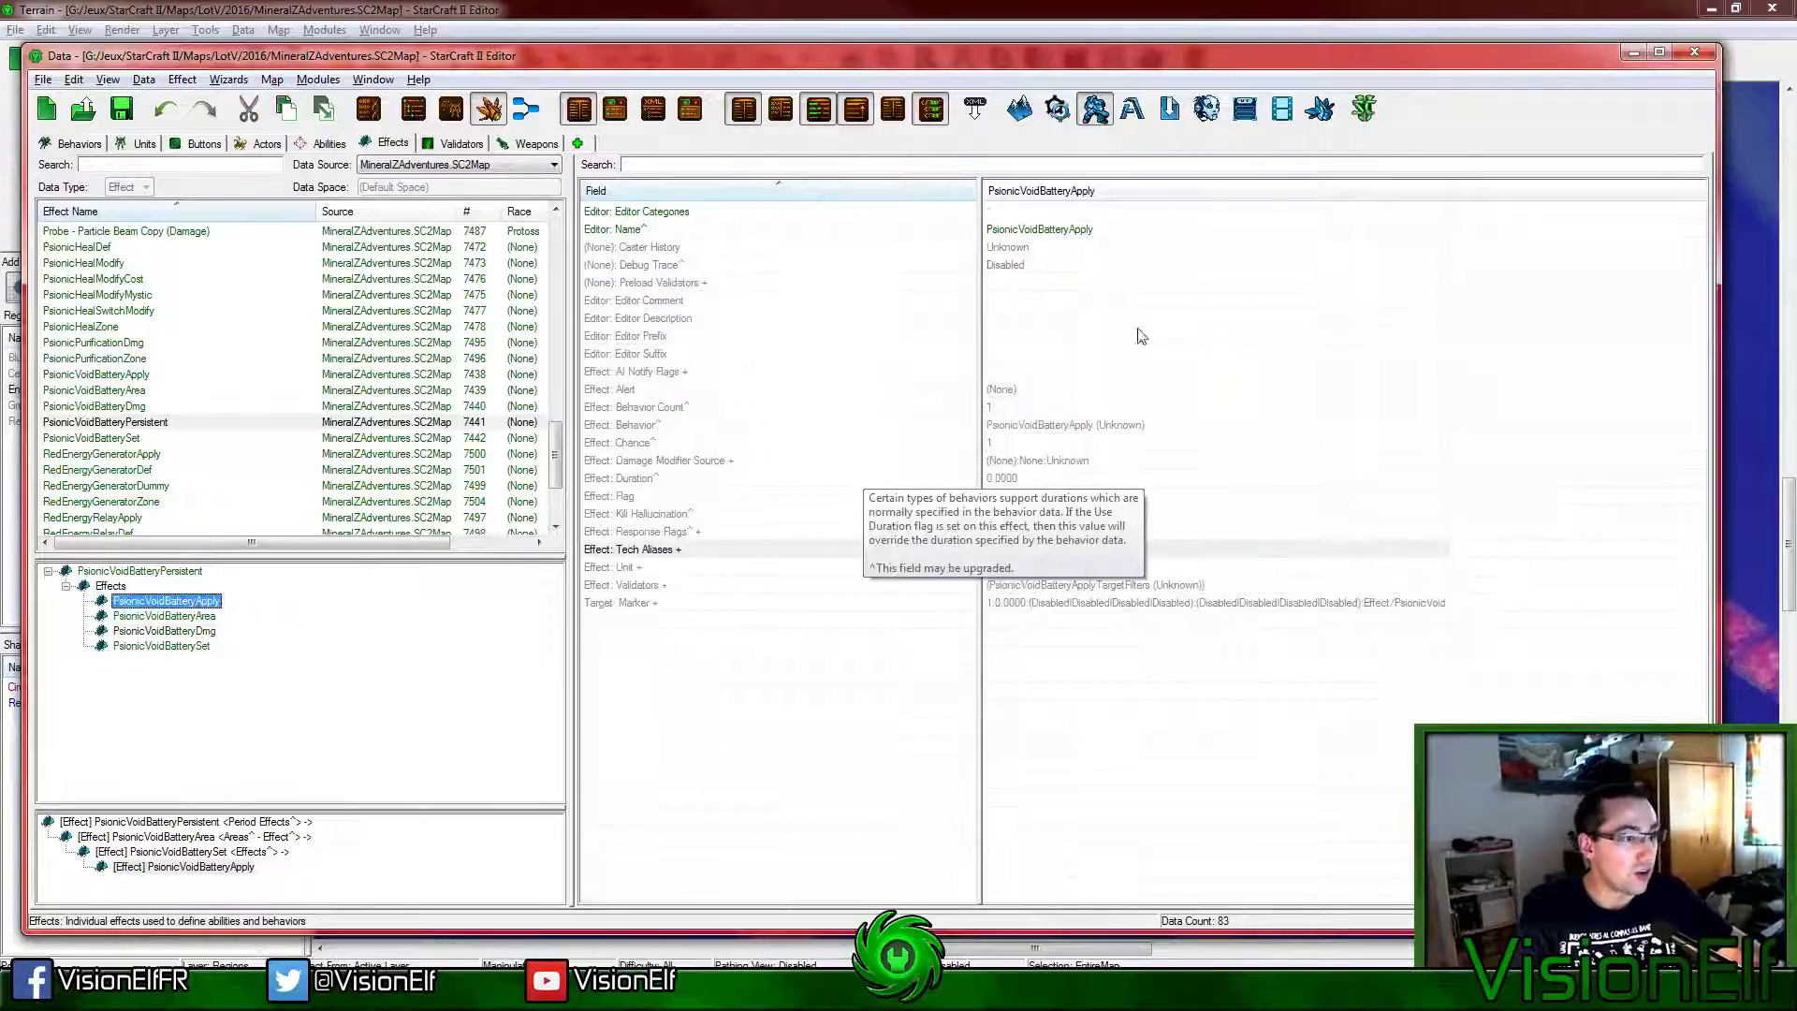
pyautogui.click(1065, 426)
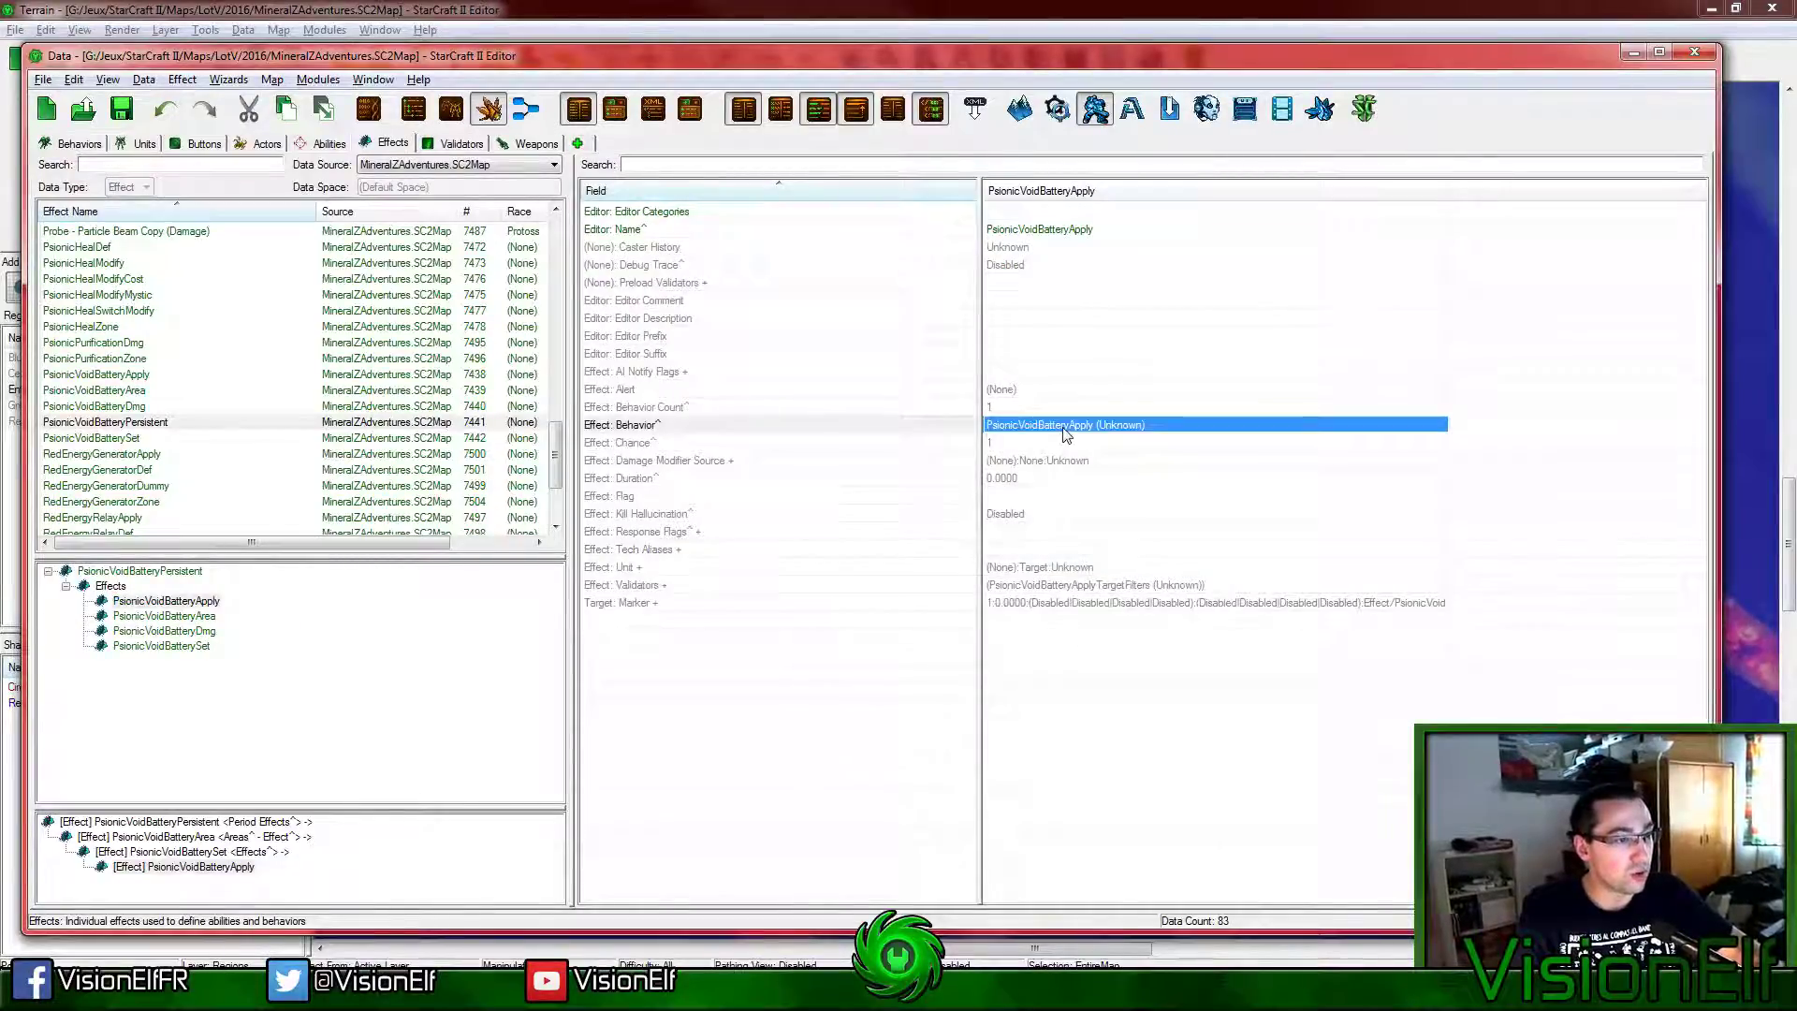
pyautogui.click(75, 143)
pyautogui.click(231, 374)
pyautogui.rightClick(230, 374)
pyautogui.click(260, 391)
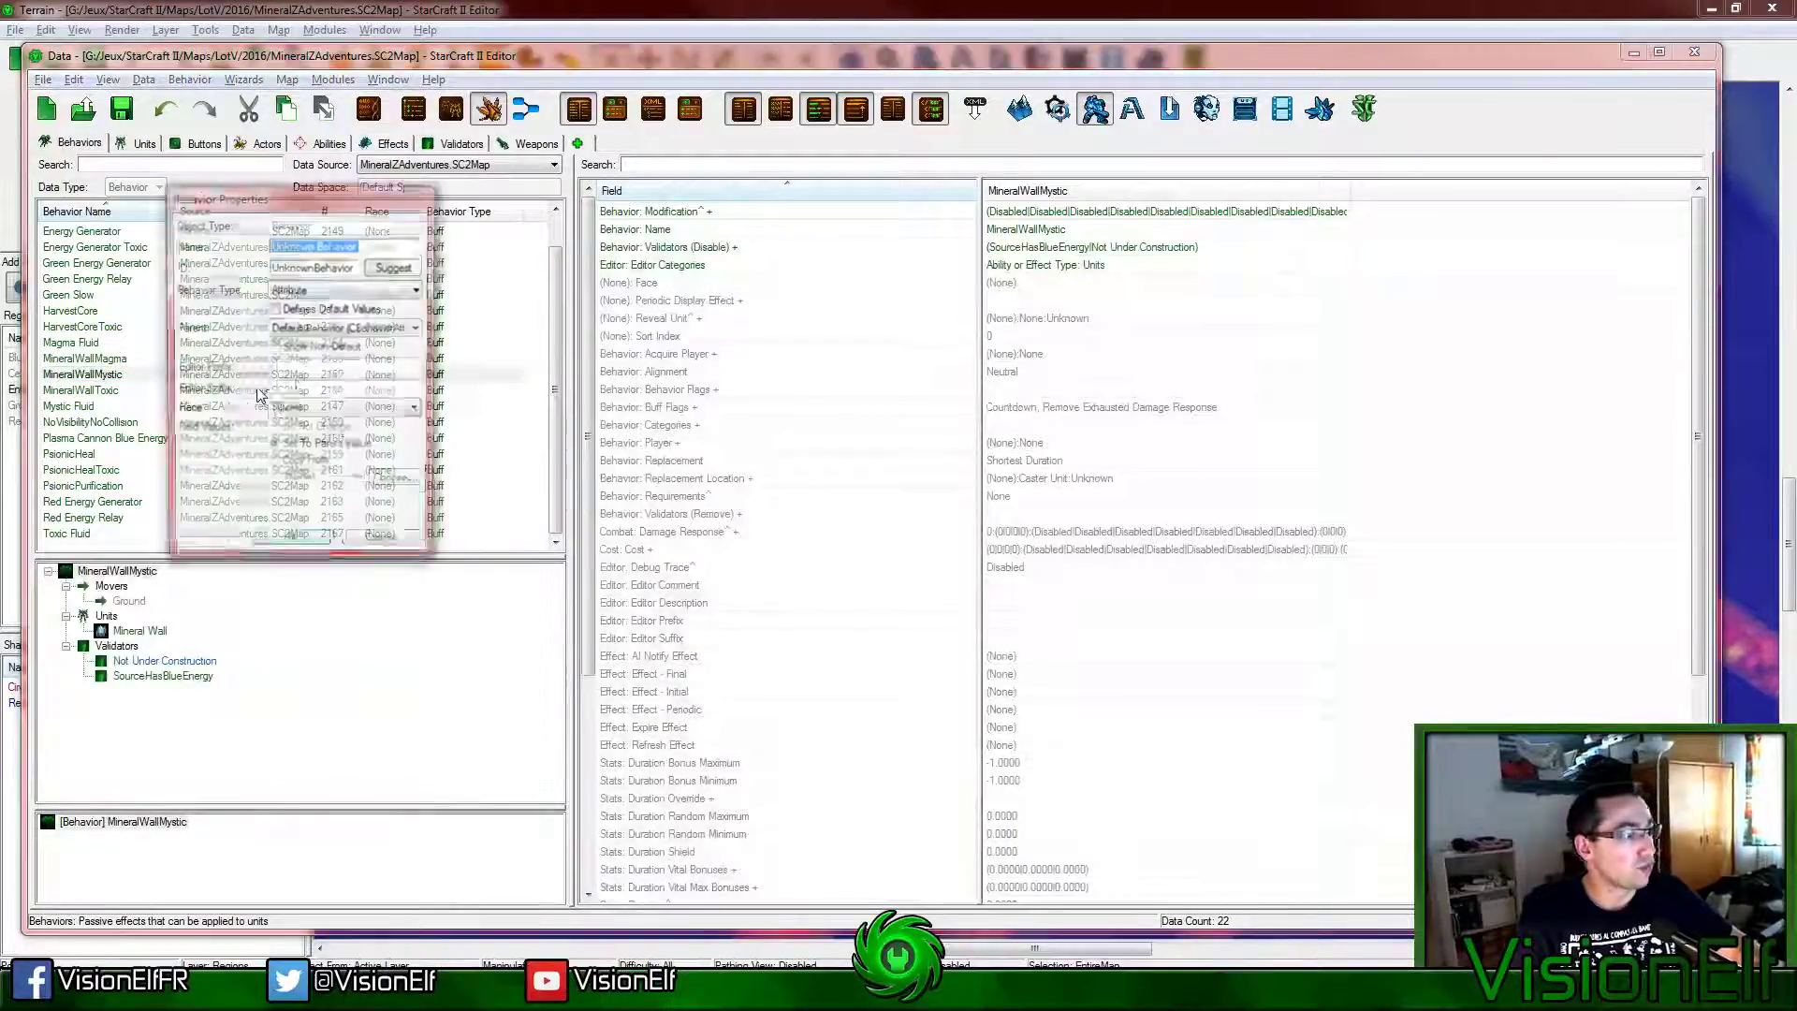
# Step: Create a new Buff behavior named PsionicVoidBatterySlow with a suggested ID
pyautogui.write('PsionicVoidBattery')
pyautogui.write('Si')
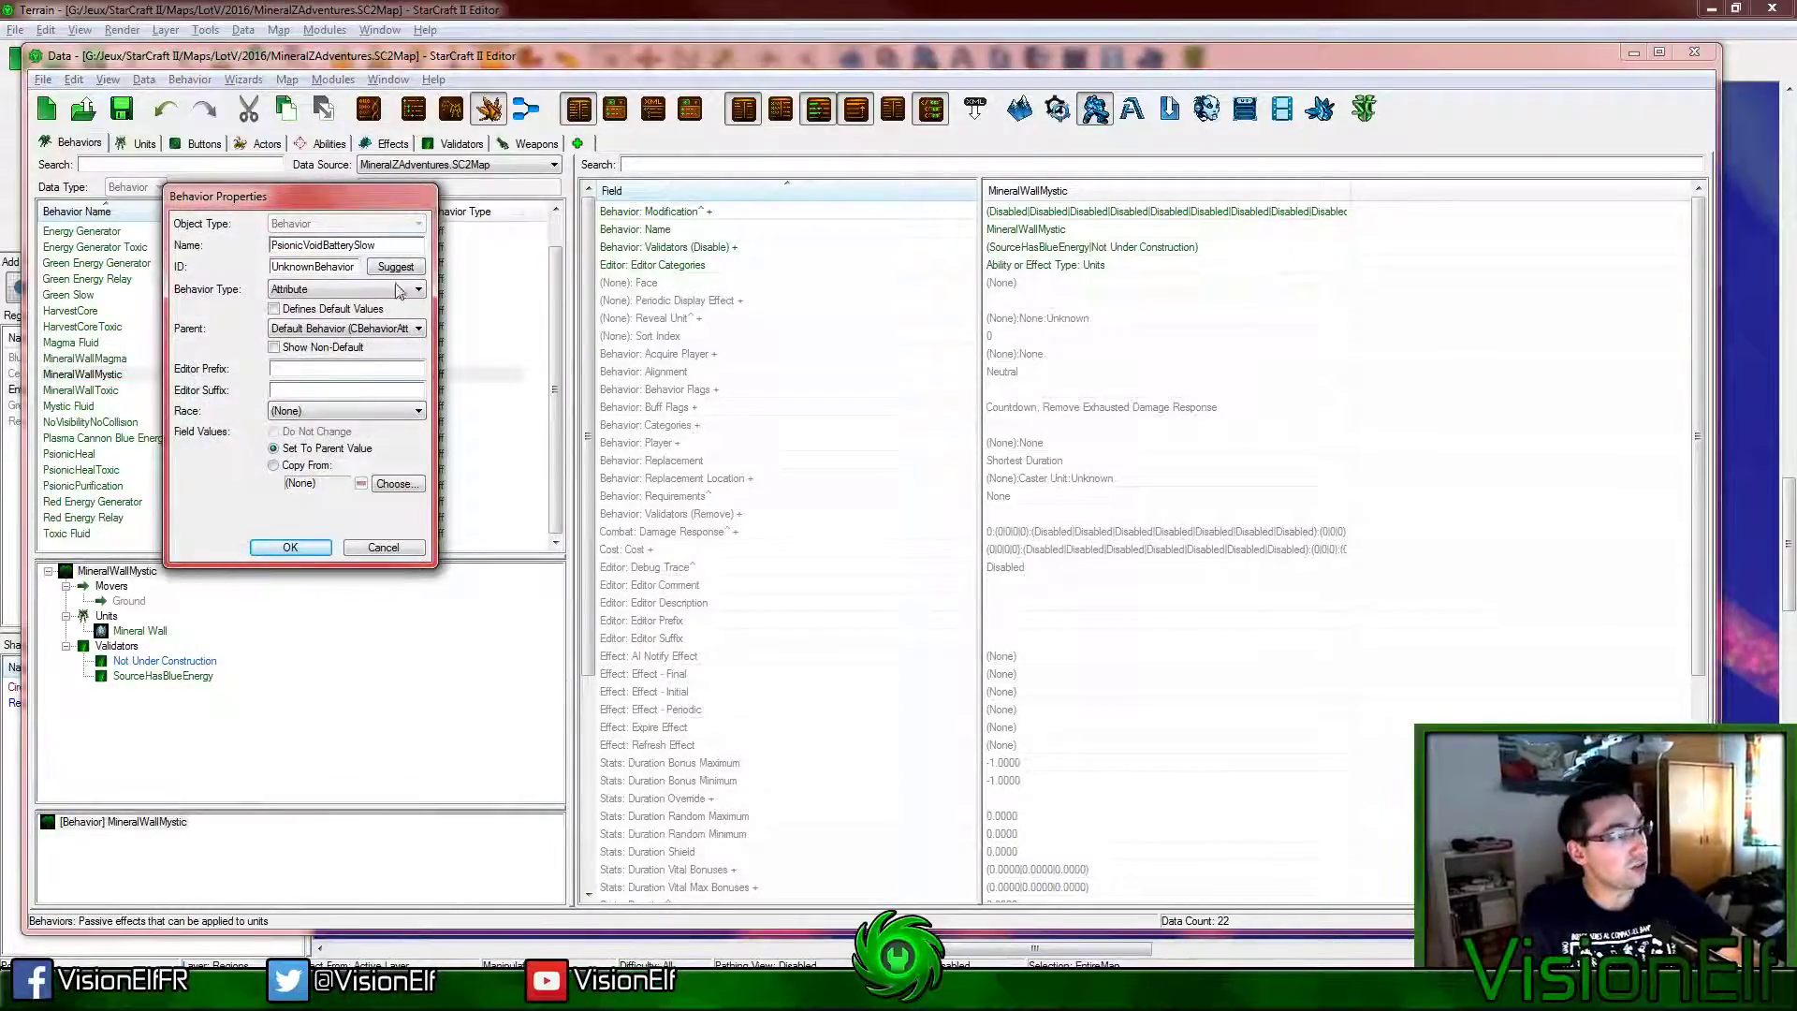
pyautogui.click(395, 267)
pyautogui.click(379, 289)
pyautogui.click(375, 314)
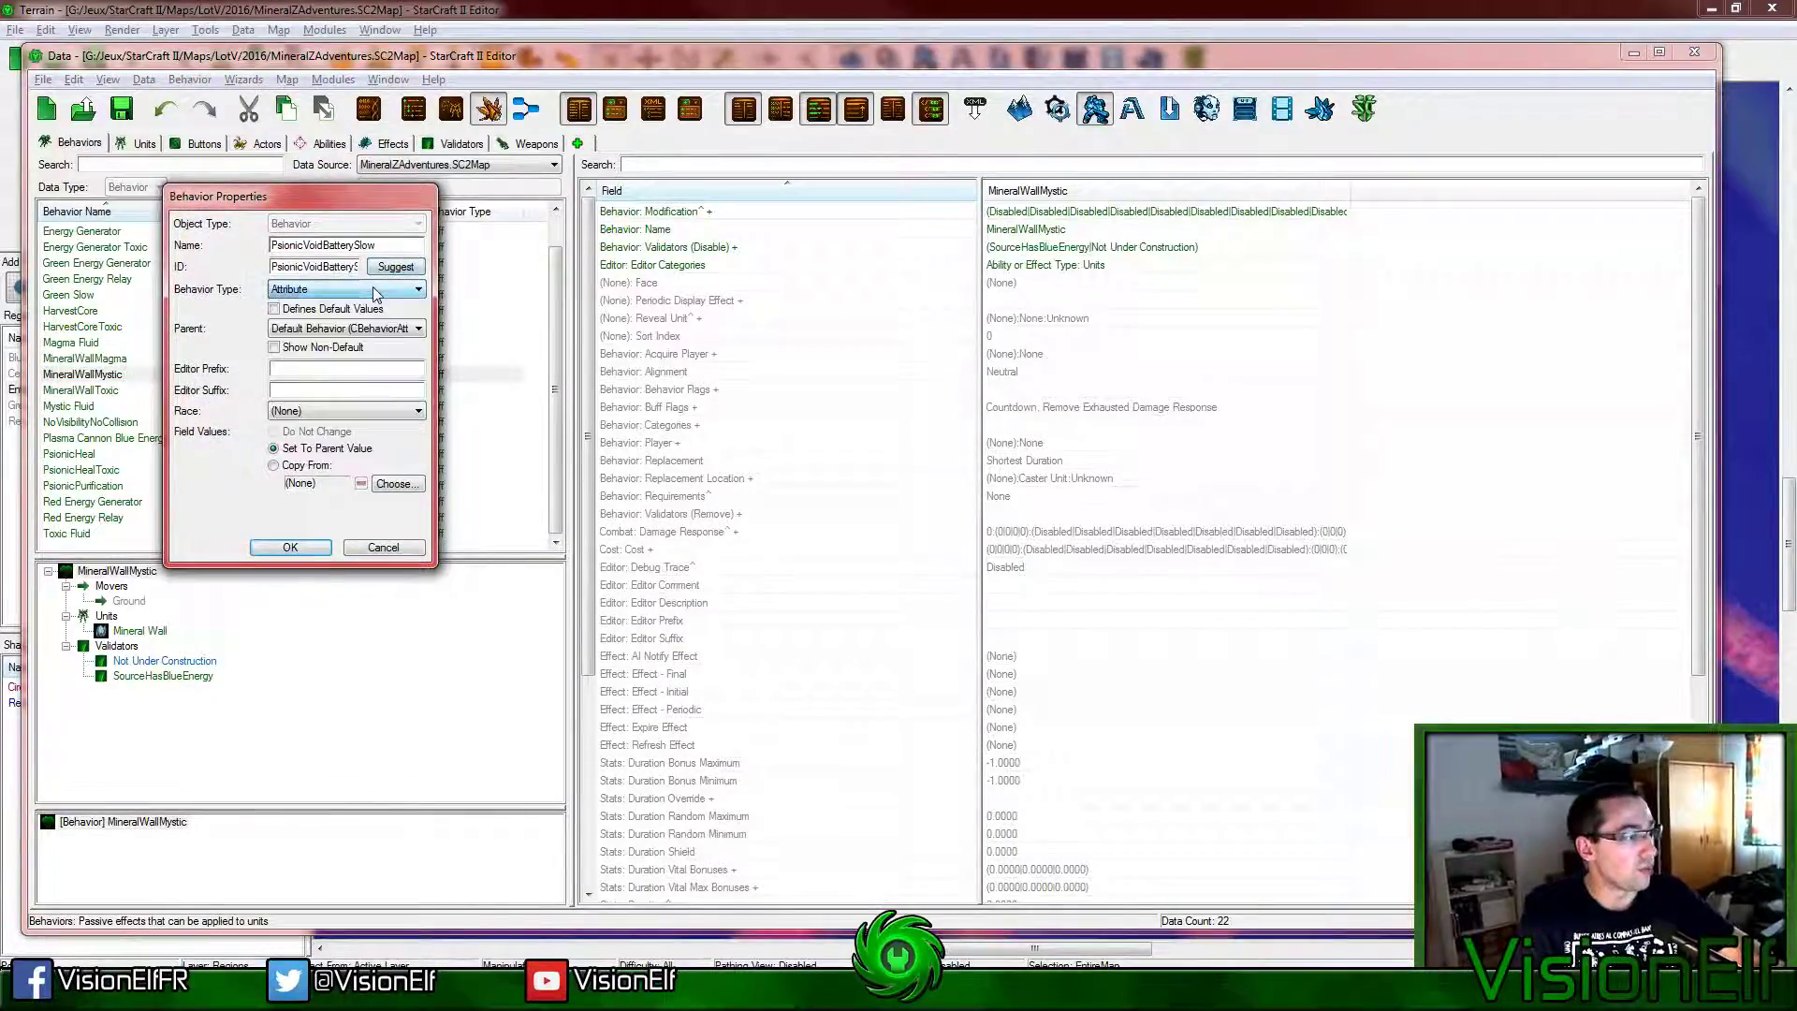
pyautogui.click(323, 548)
# Step: Set the buff's Alignment to Negative and open its Modification values
pyautogui.click(1086, 248)
pyautogui.doubleClick(1044, 335)
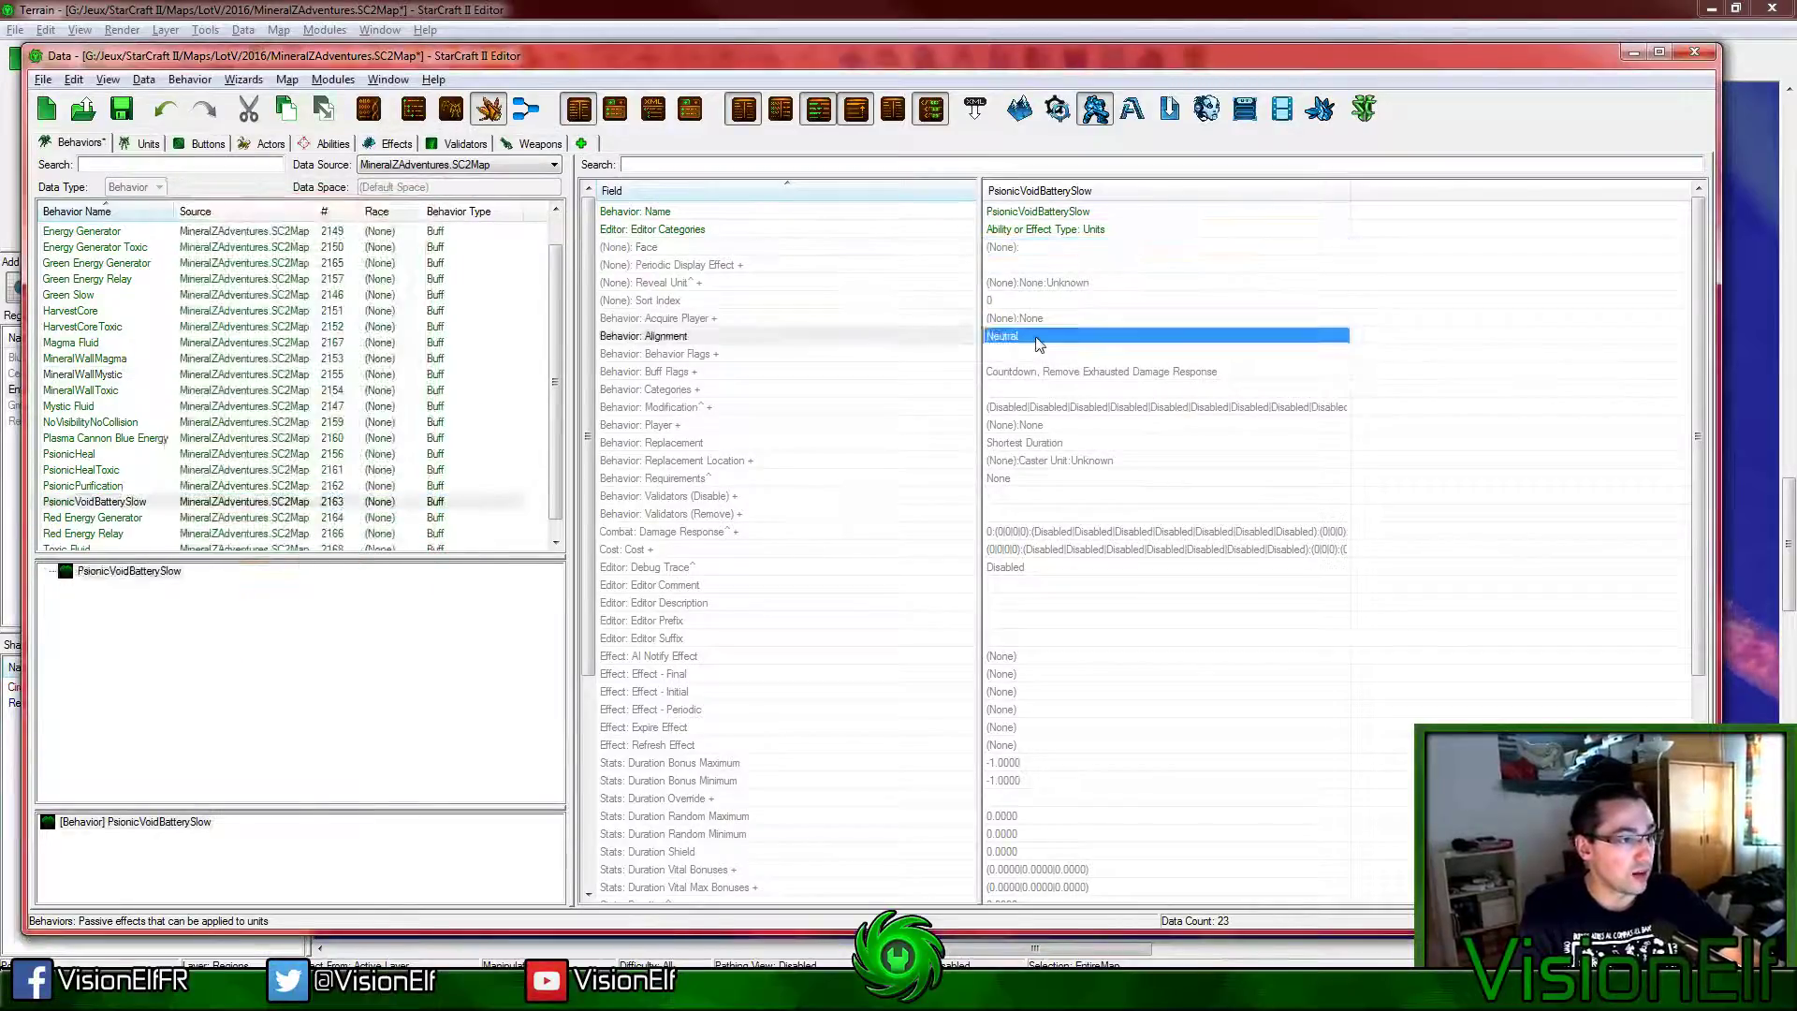
pyautogui.press('Up')
pyautogui.click(1033, 896)
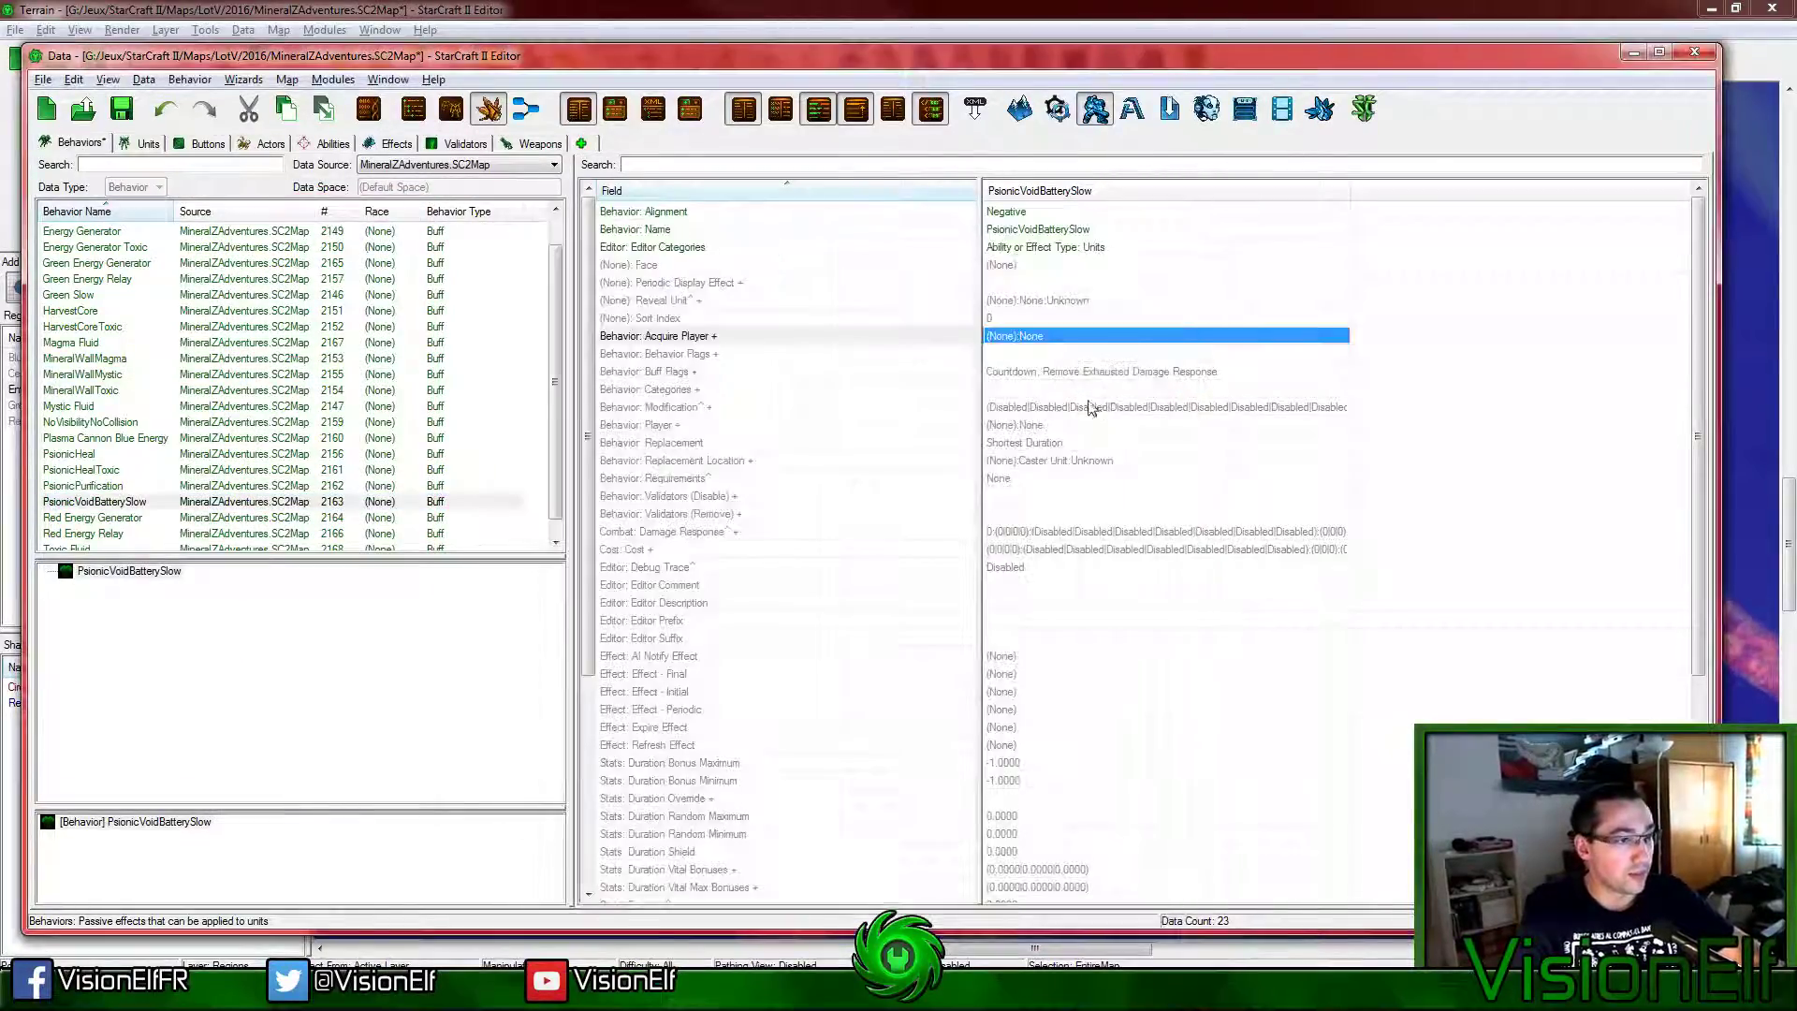
pyautogui.click(1088, 407)
pyautogui.doubleClick(1089, 408)
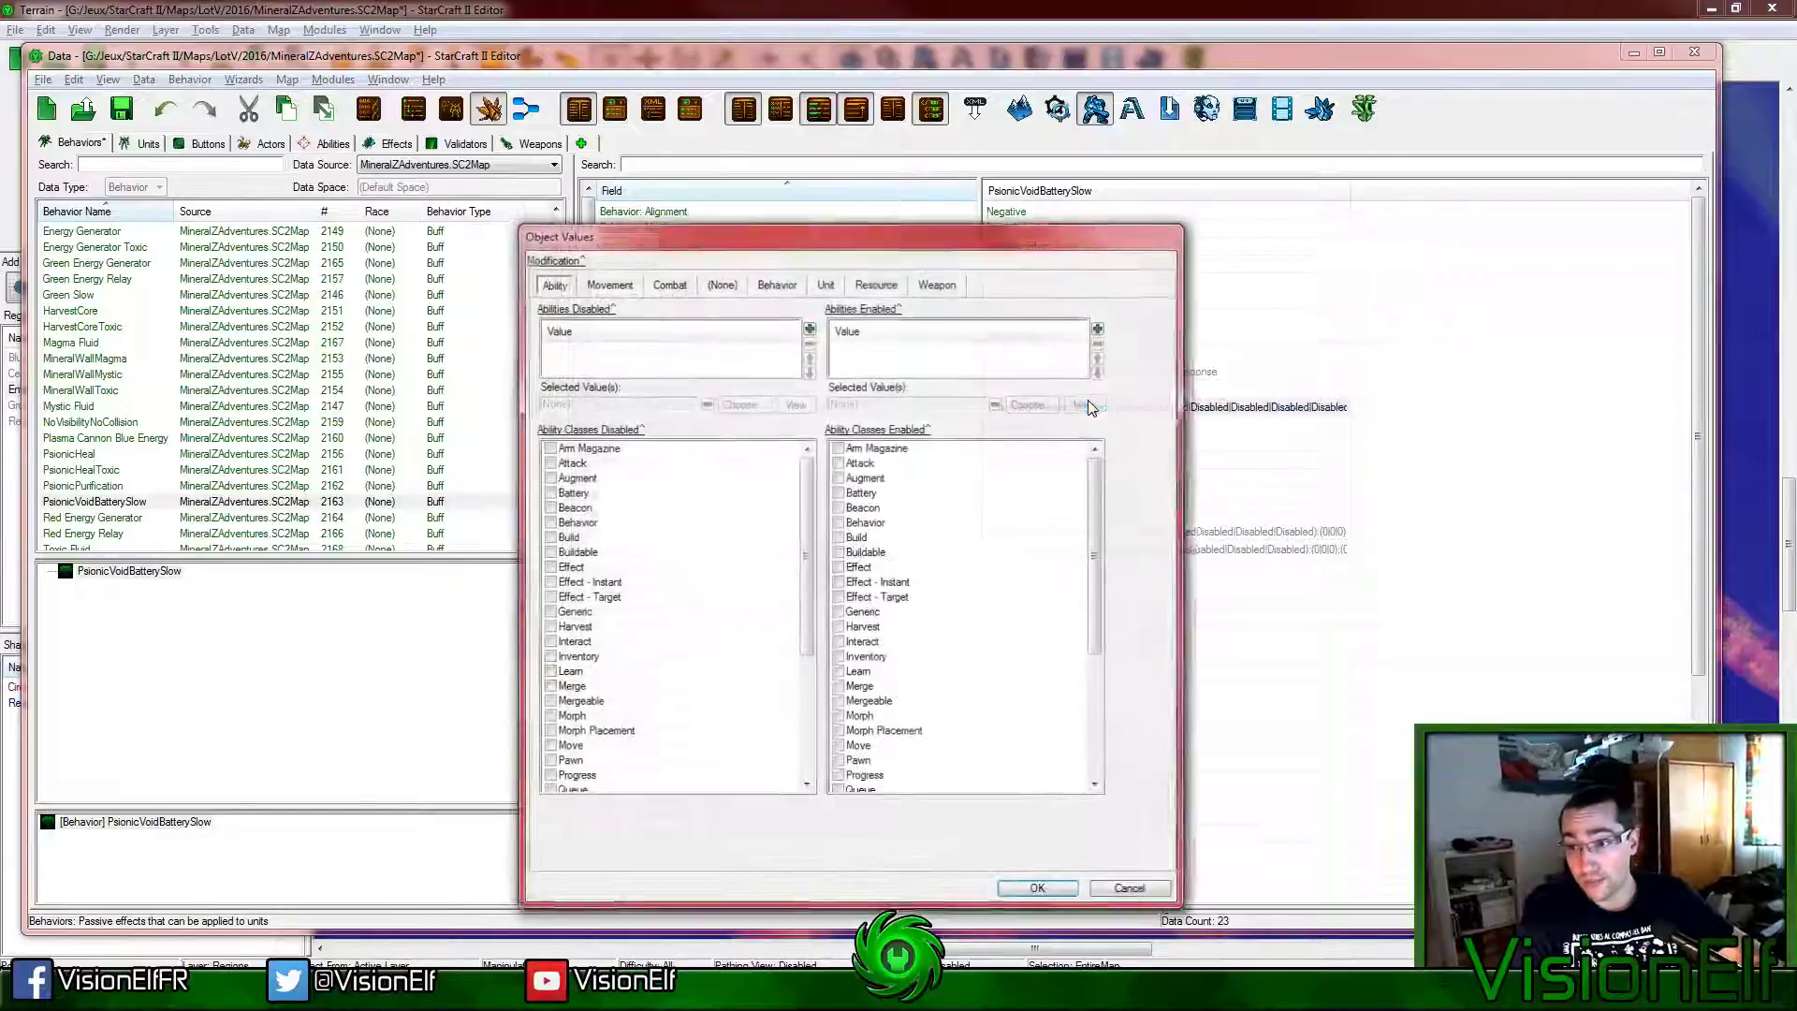
# Step: Show the buff's Unit modifications and scroll to the Time Scale field, still at 1
pyautogui.click(835, 286)
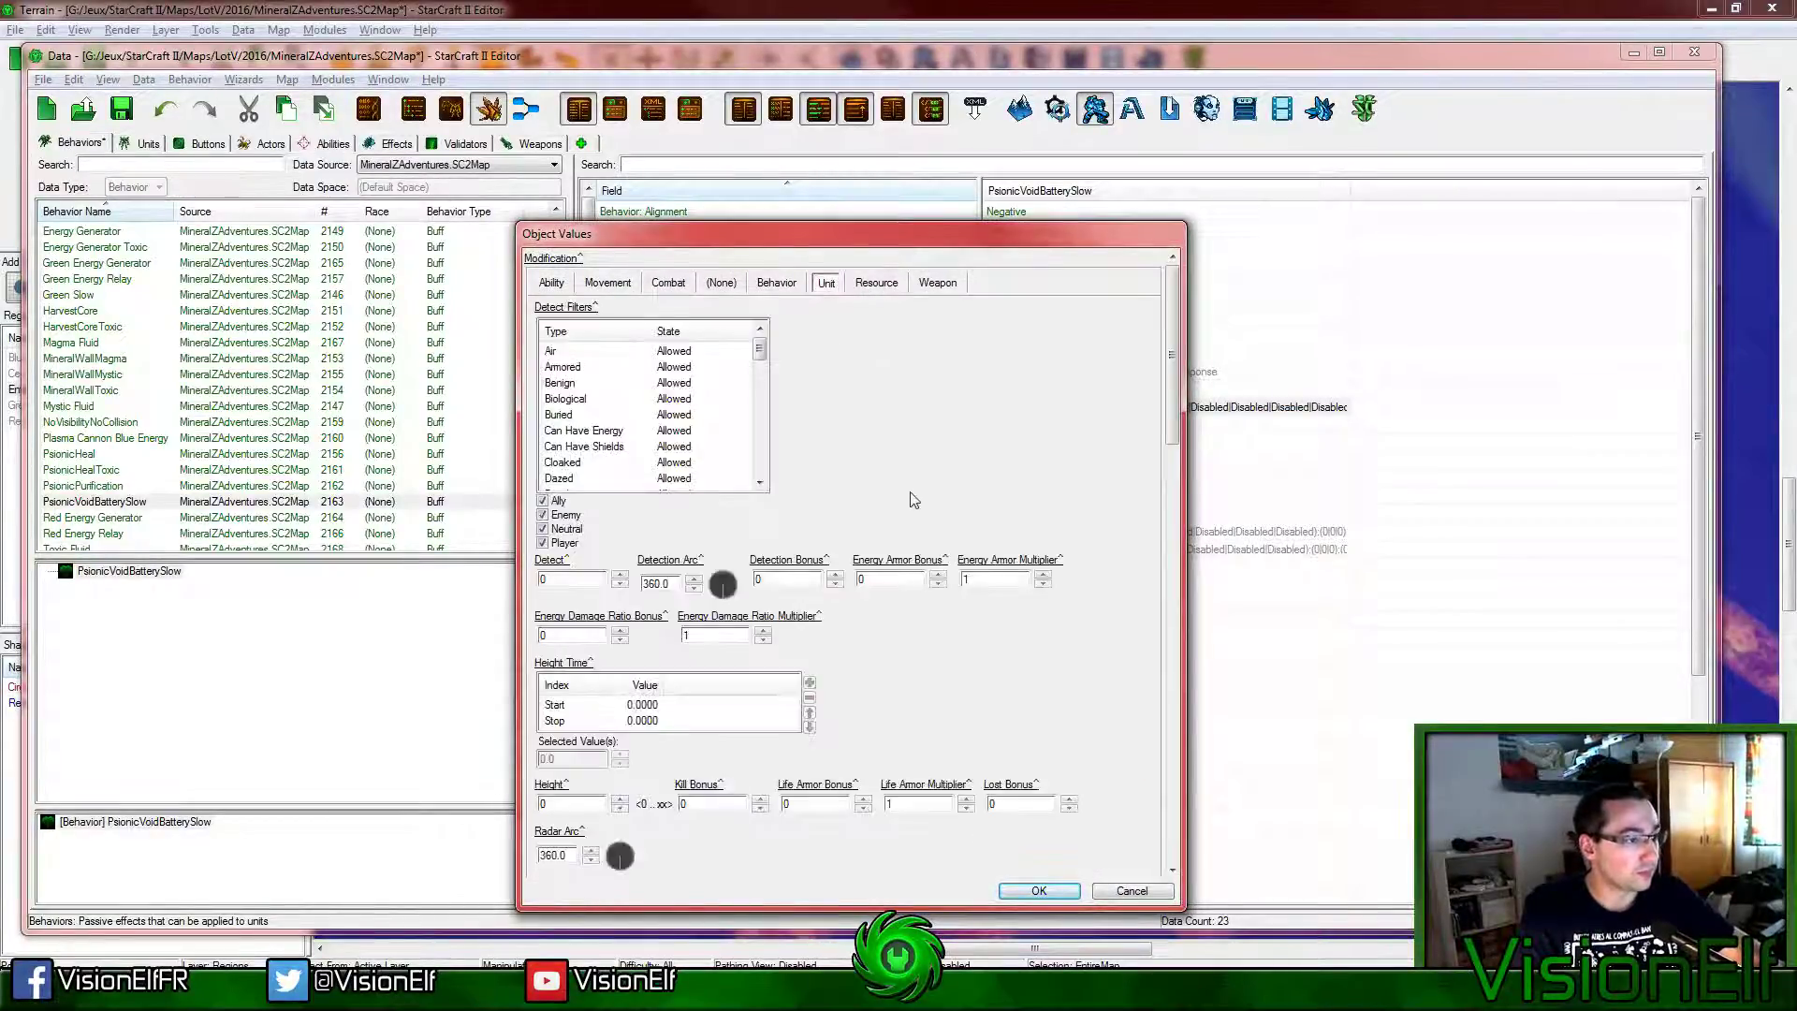
pyautogui.moveTo(1172, 425); pyautogui.dragTo(948, 328)
pyautogui.click(670, 283)
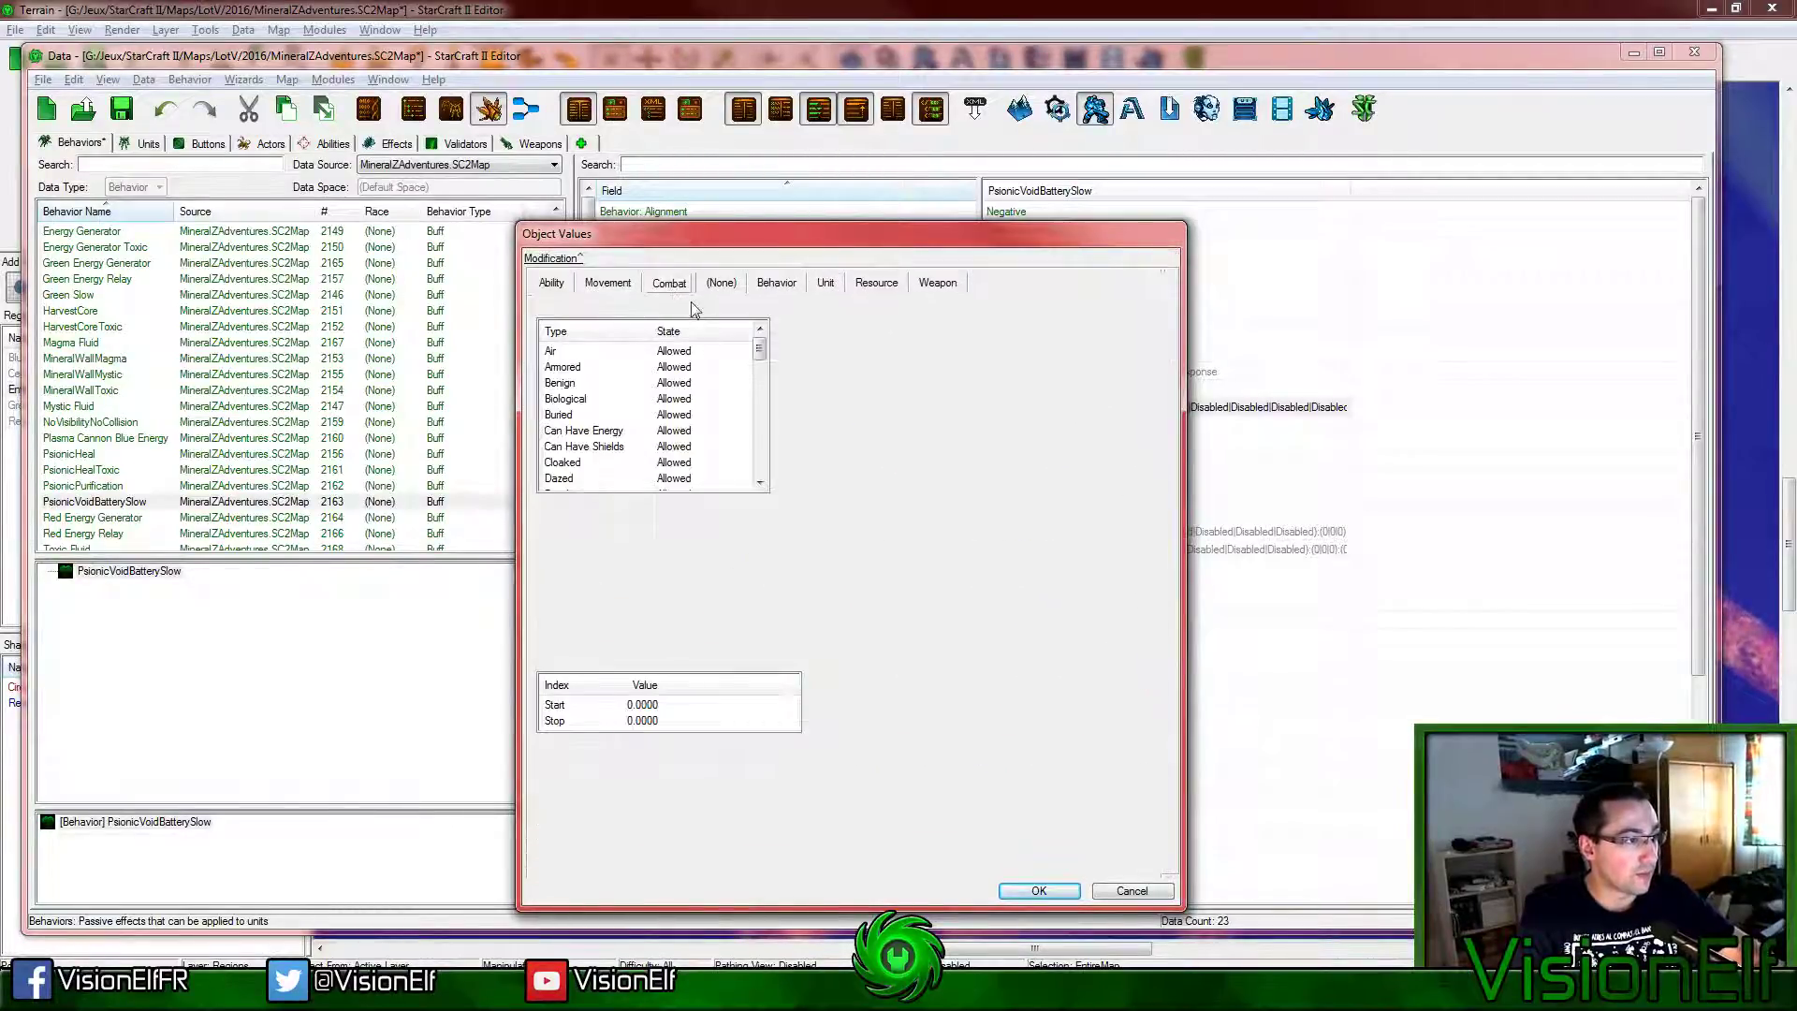
pyautogui.click(824, 286)
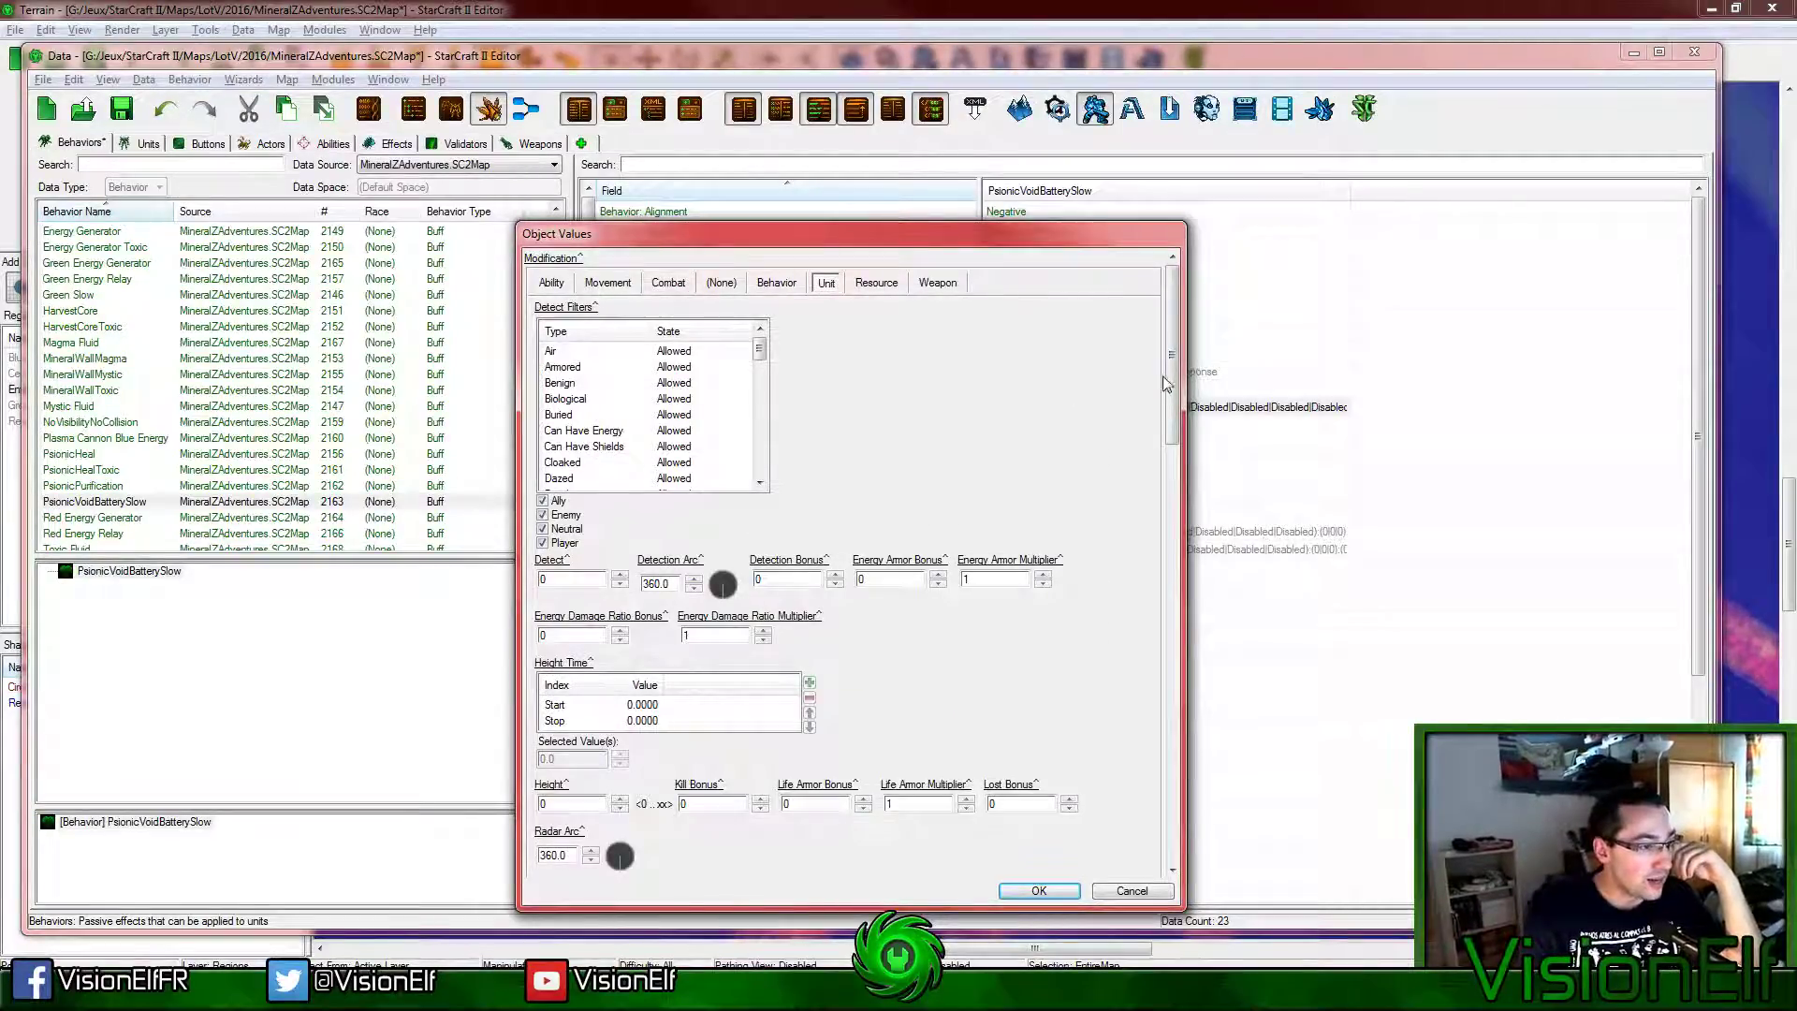
pyautogui.moveTo(1171, 381); pyautogui.dragTo(1161, 724)
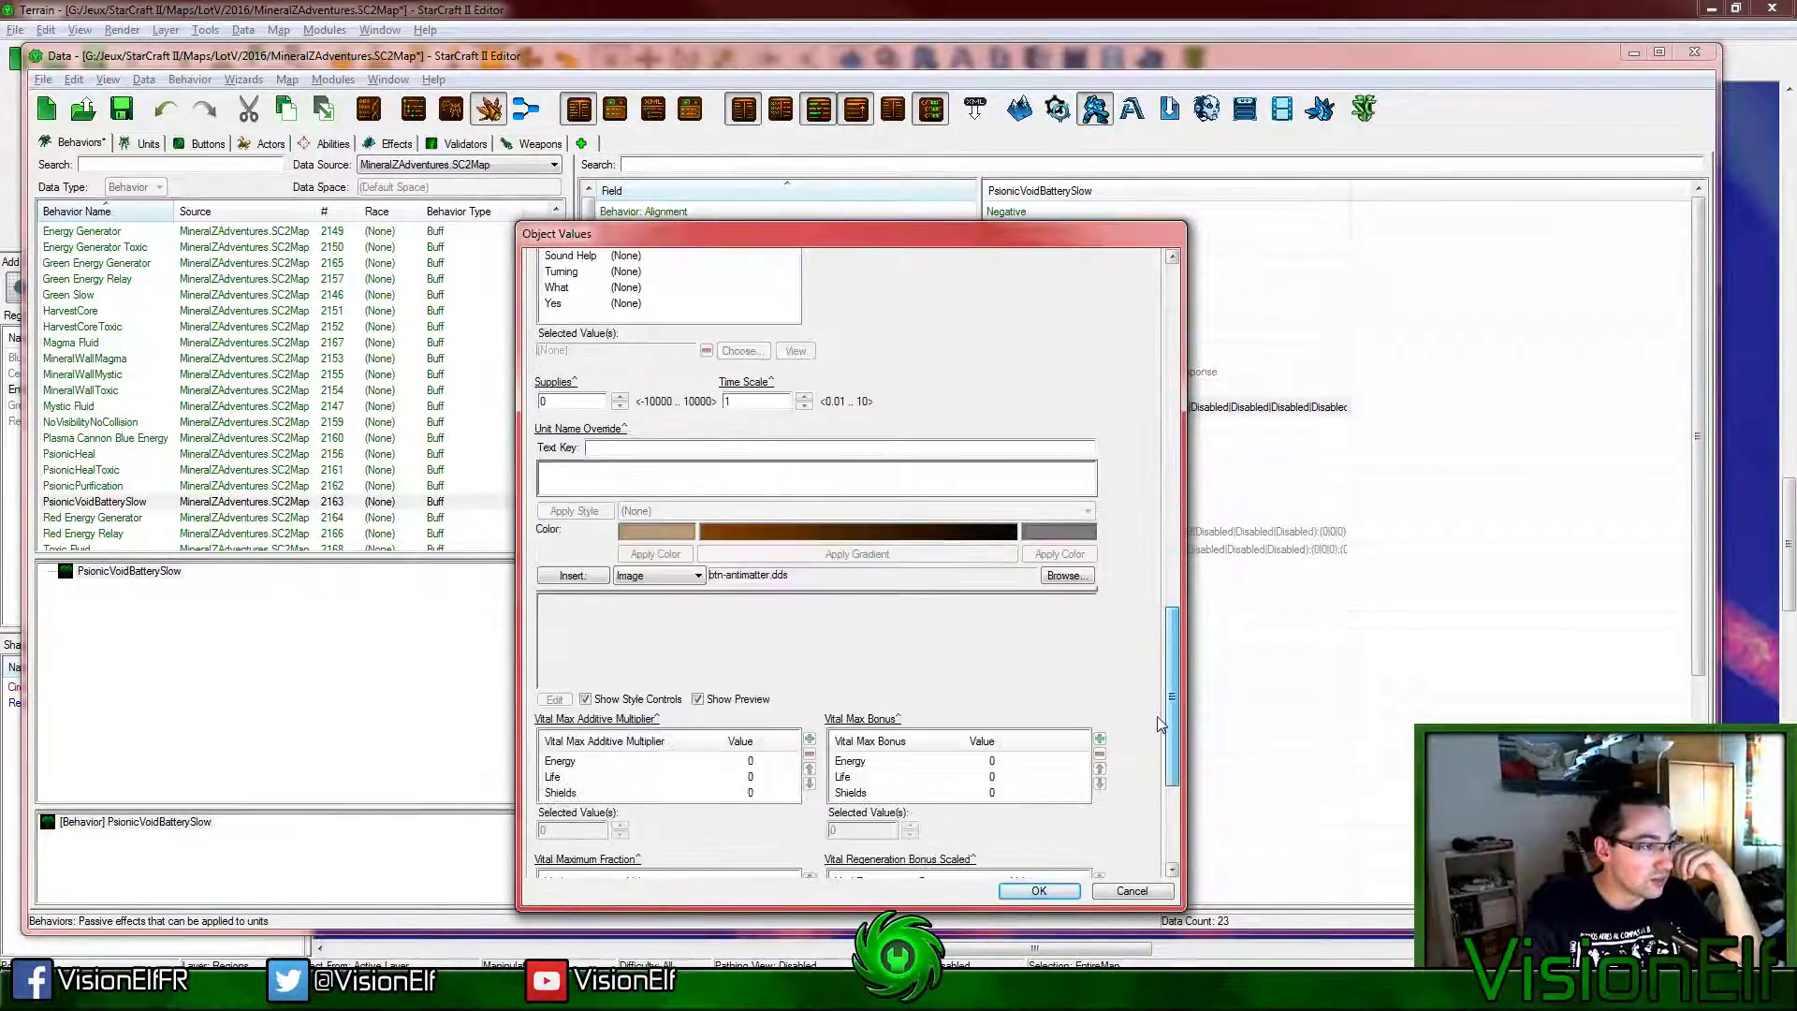
pyautogui.moveTo(754, 387)
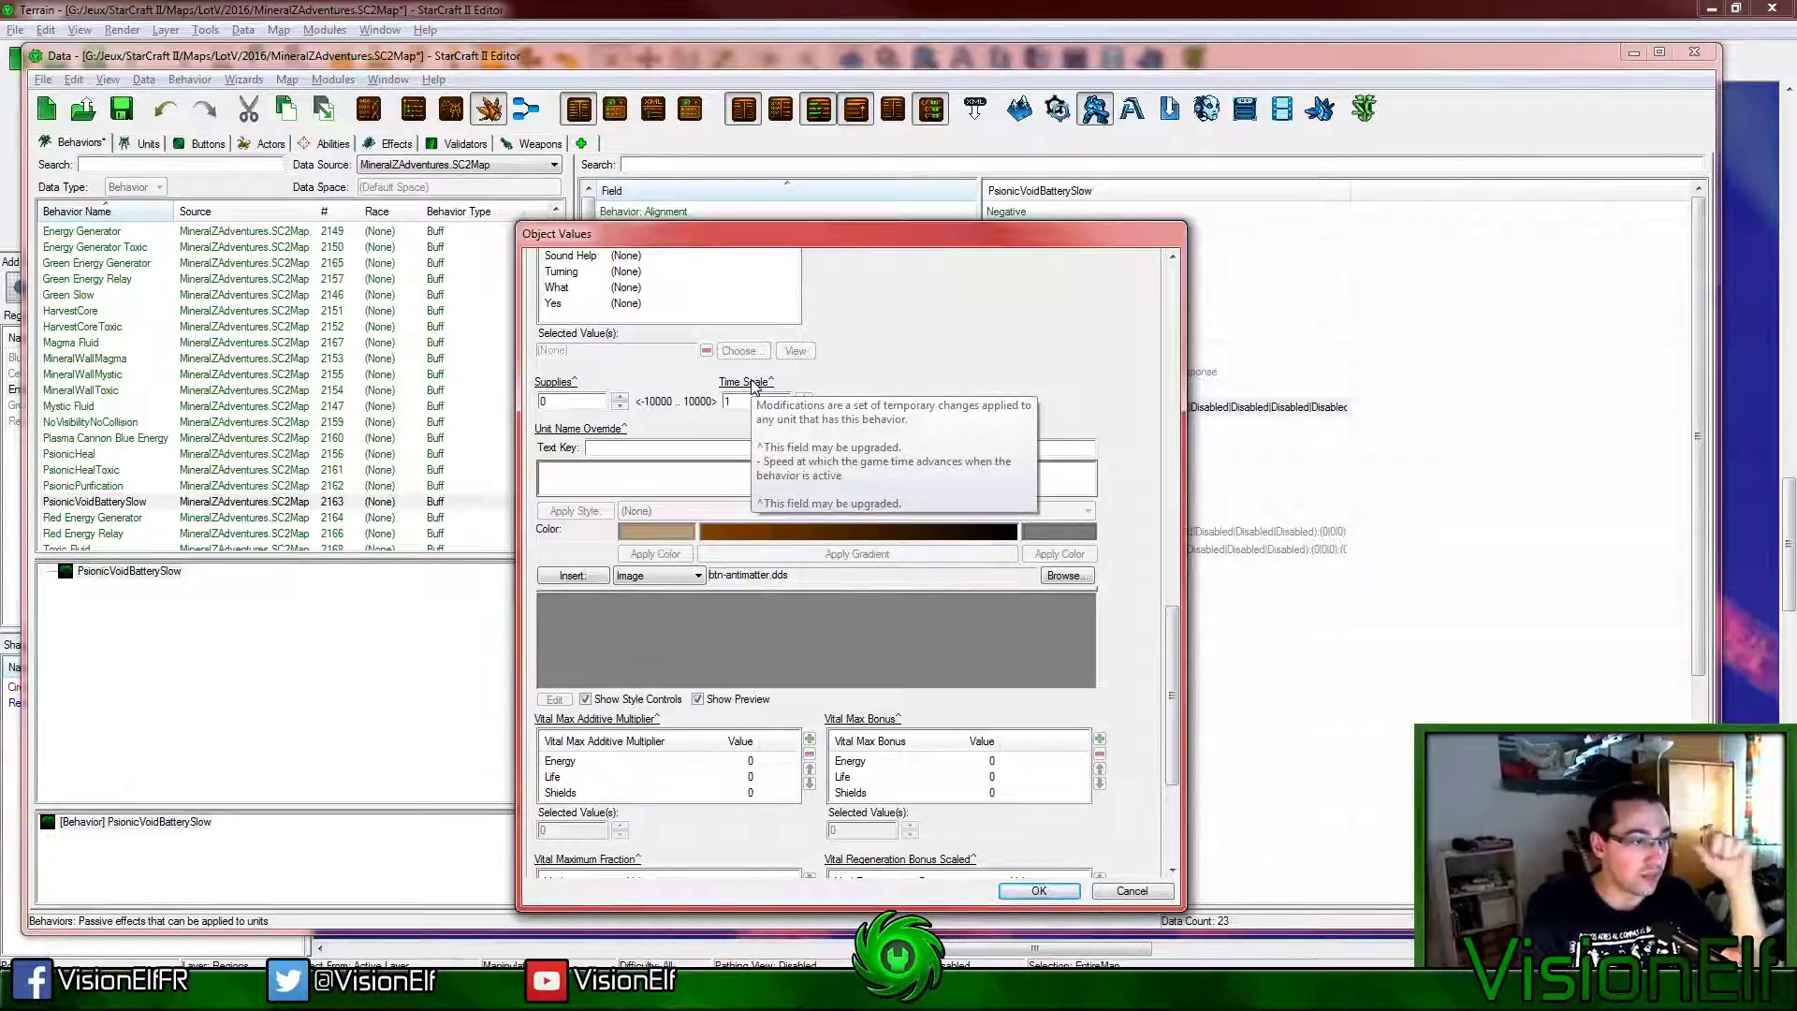
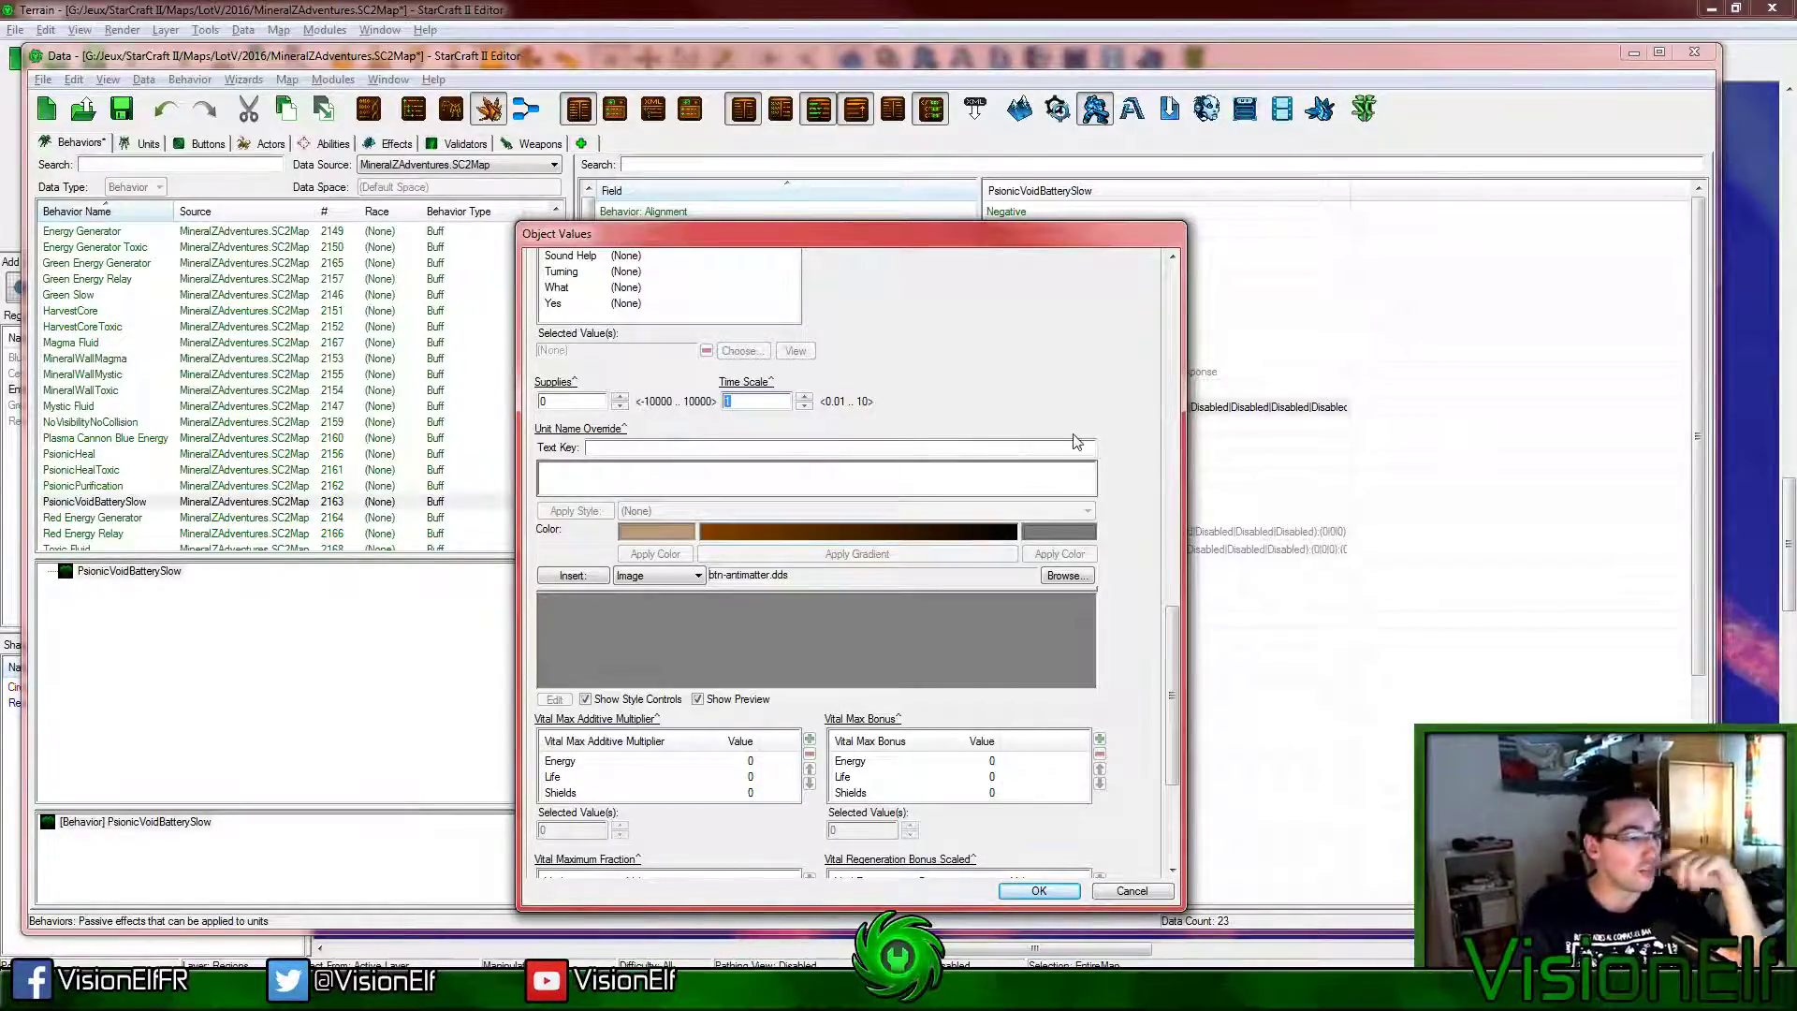
# Step: Set the buff's Movement Speed Multiplier to 0.2 and apply the modification values
pyautogui.scroll(-5, 1126, 791)
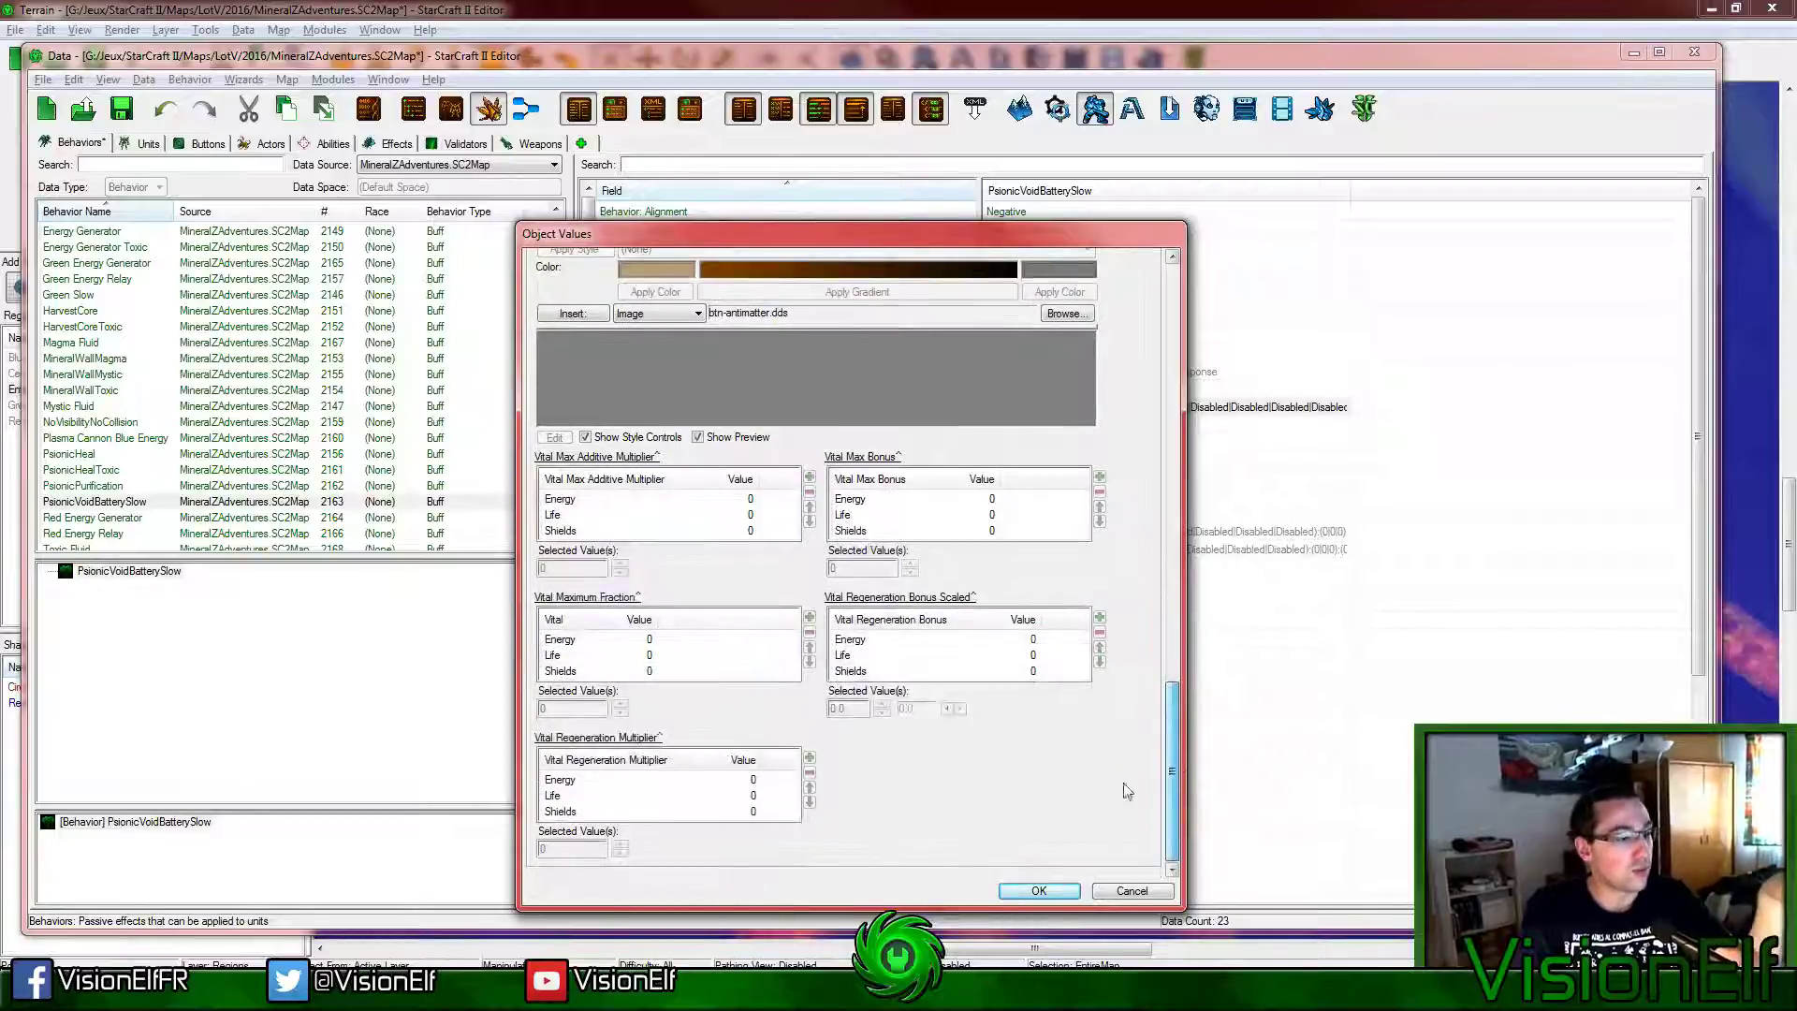
pyautogui.moveTo(1172, 772); pyautogui.dragTo(1165, 344)
pyautogui.click(608, 282)
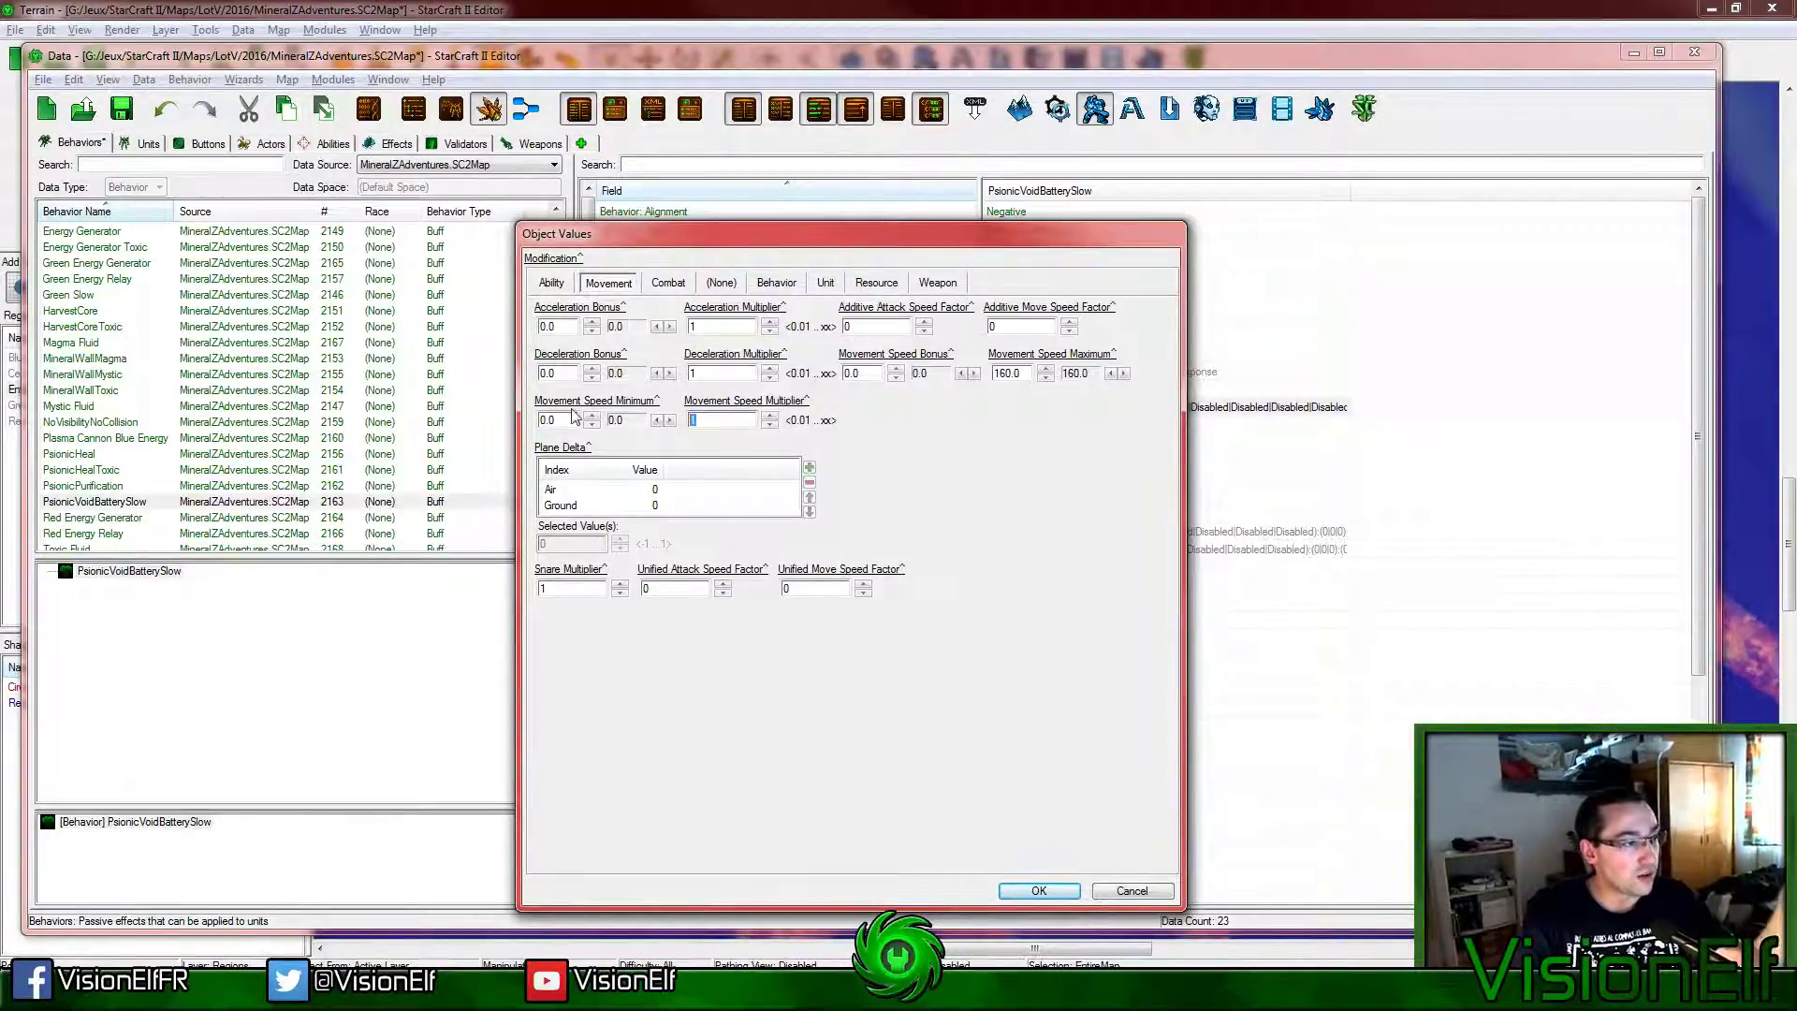
pyautogui.write('0.')
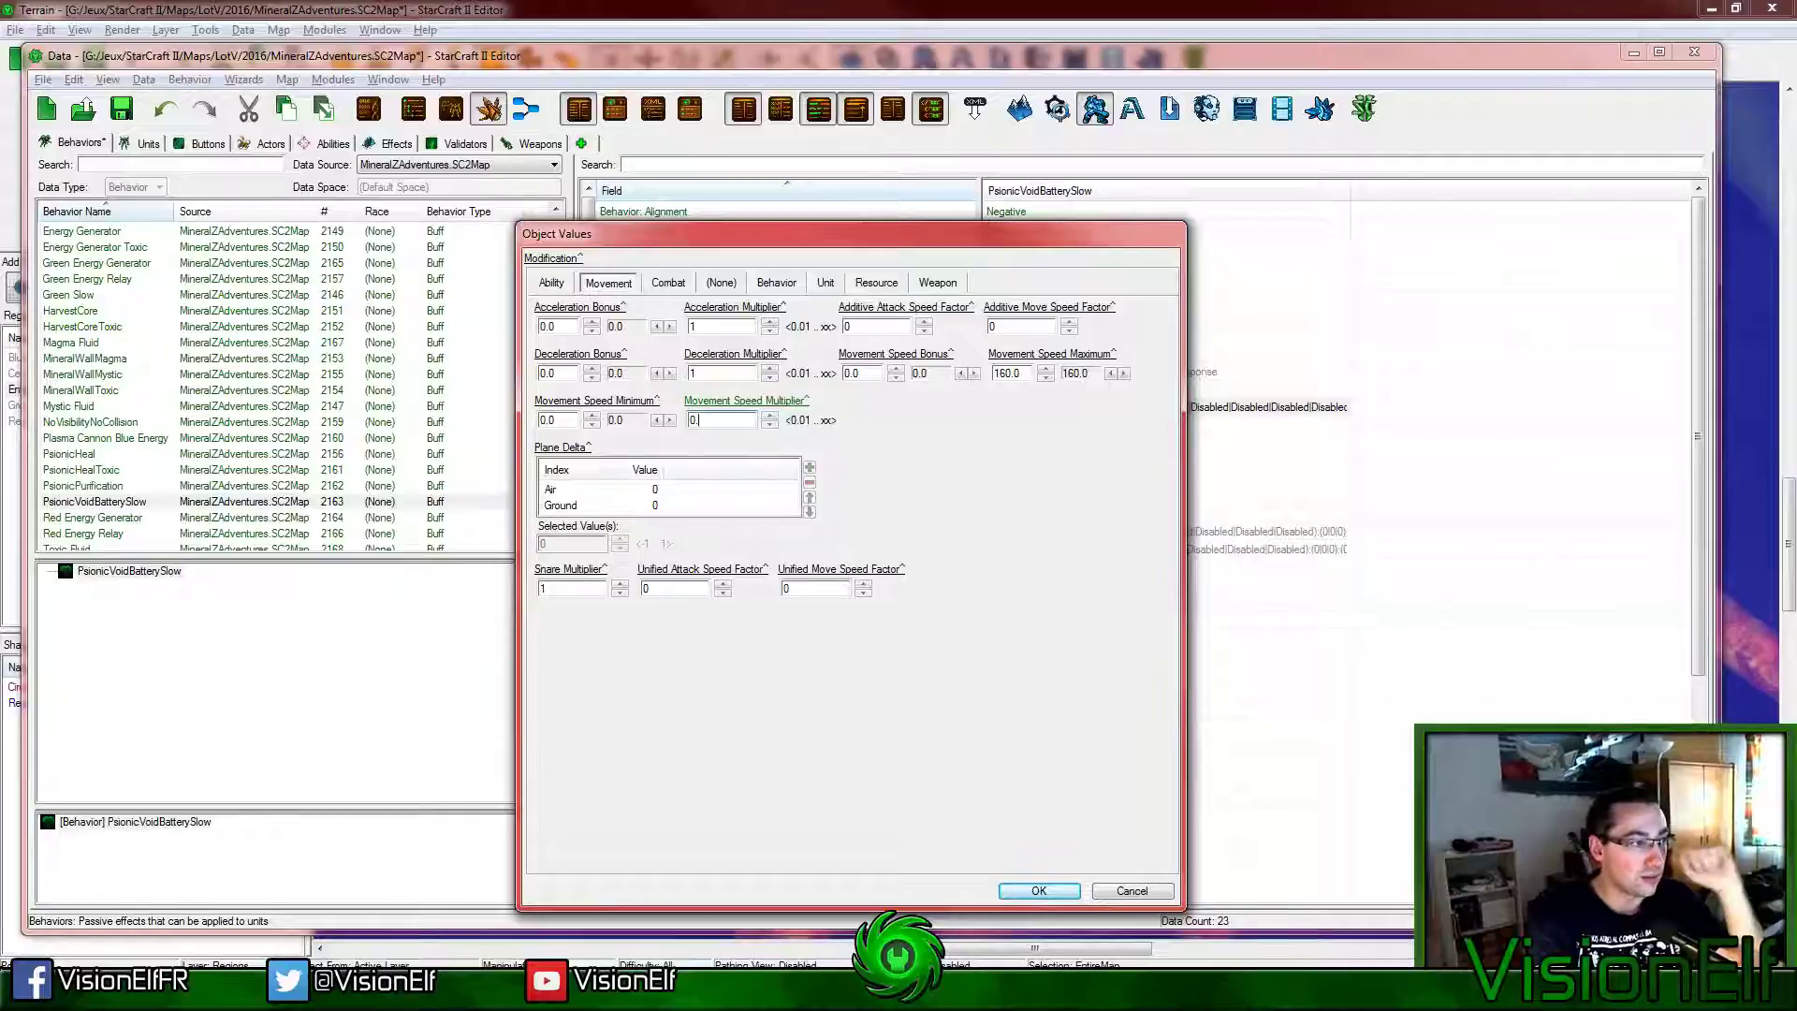
pyautogui.write('2')
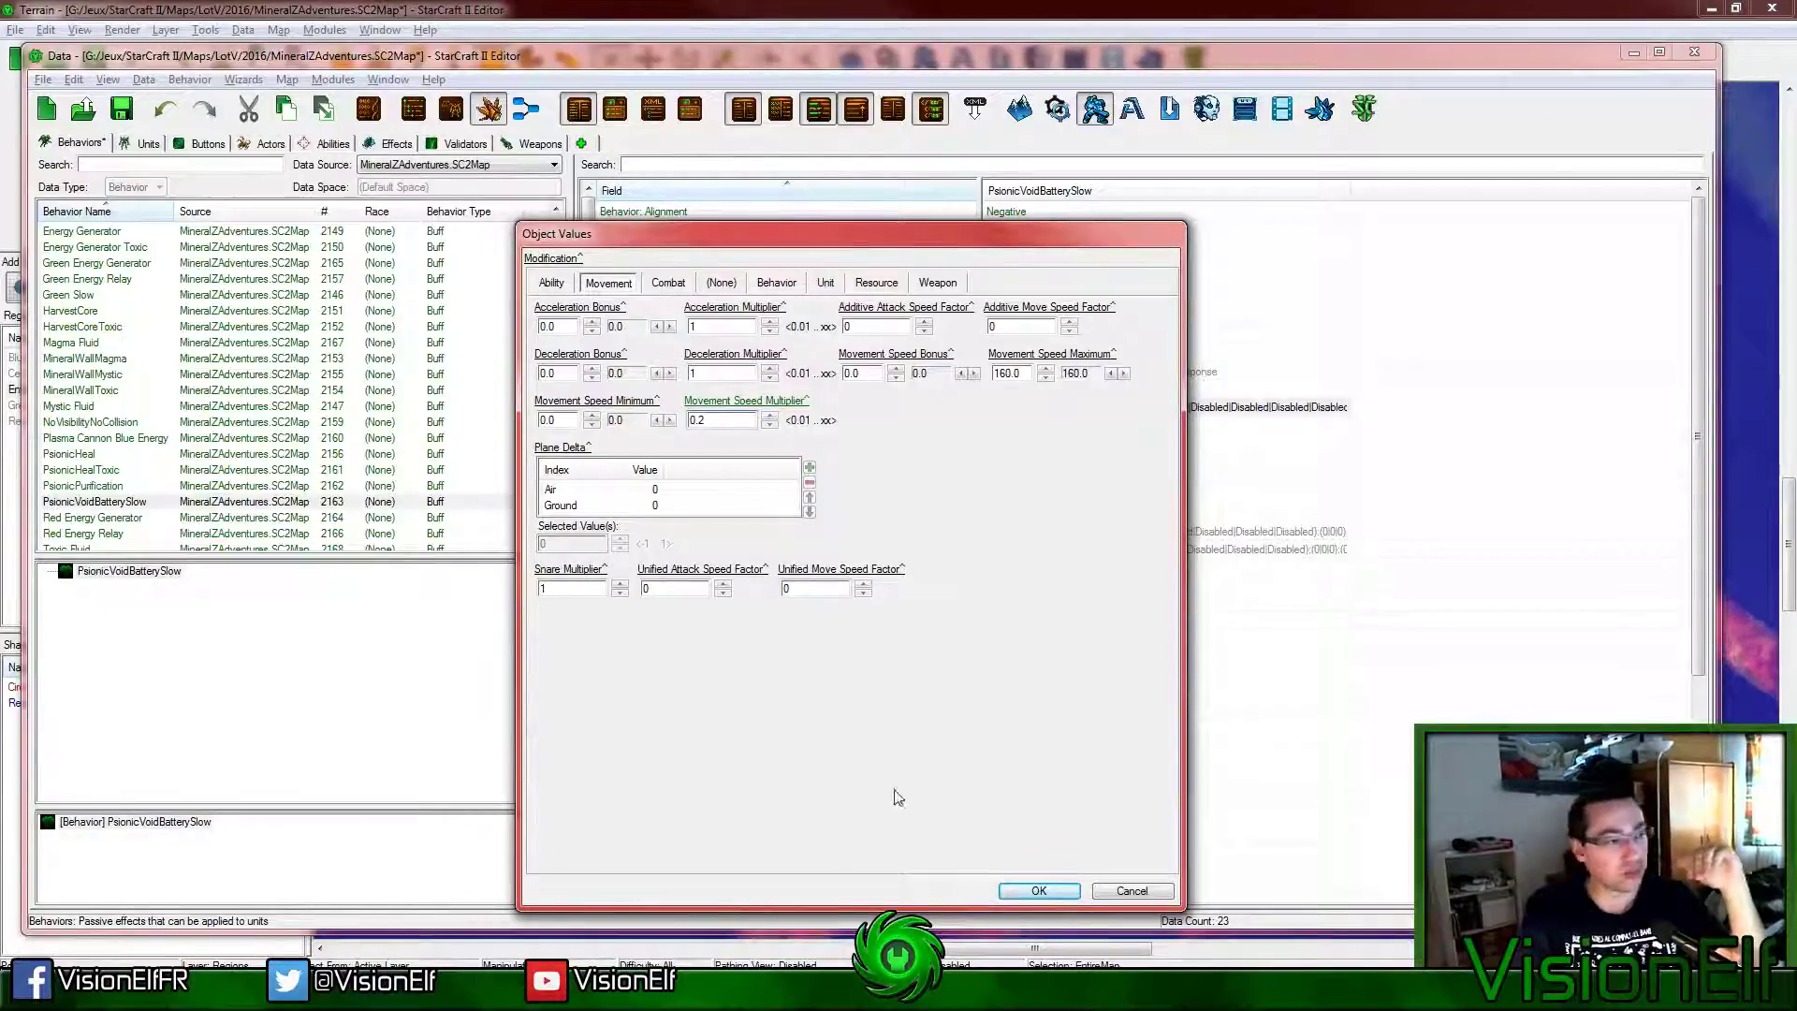
pyautogui.click(1039, 890)
pyautogui.click(1111, 552)
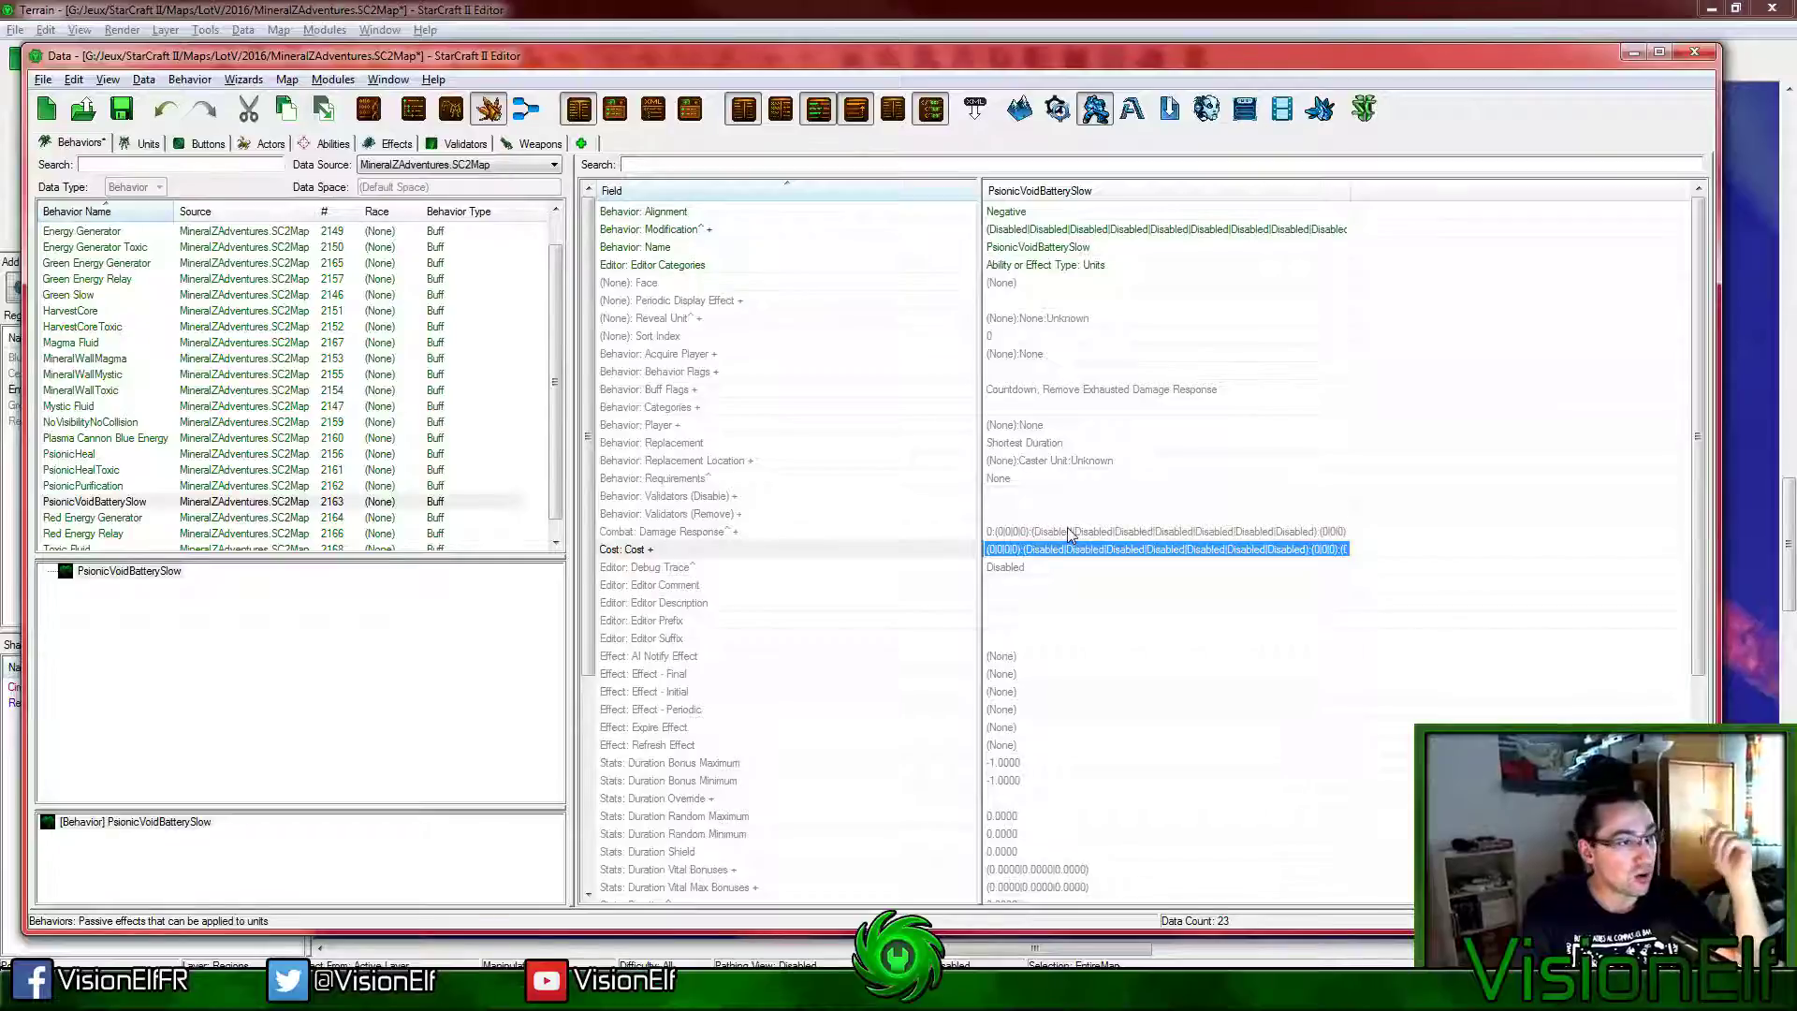
# Step: Set the slow behavior's Stats: Duration to 1
pyautogui.scroll(-6, 1069, 533)
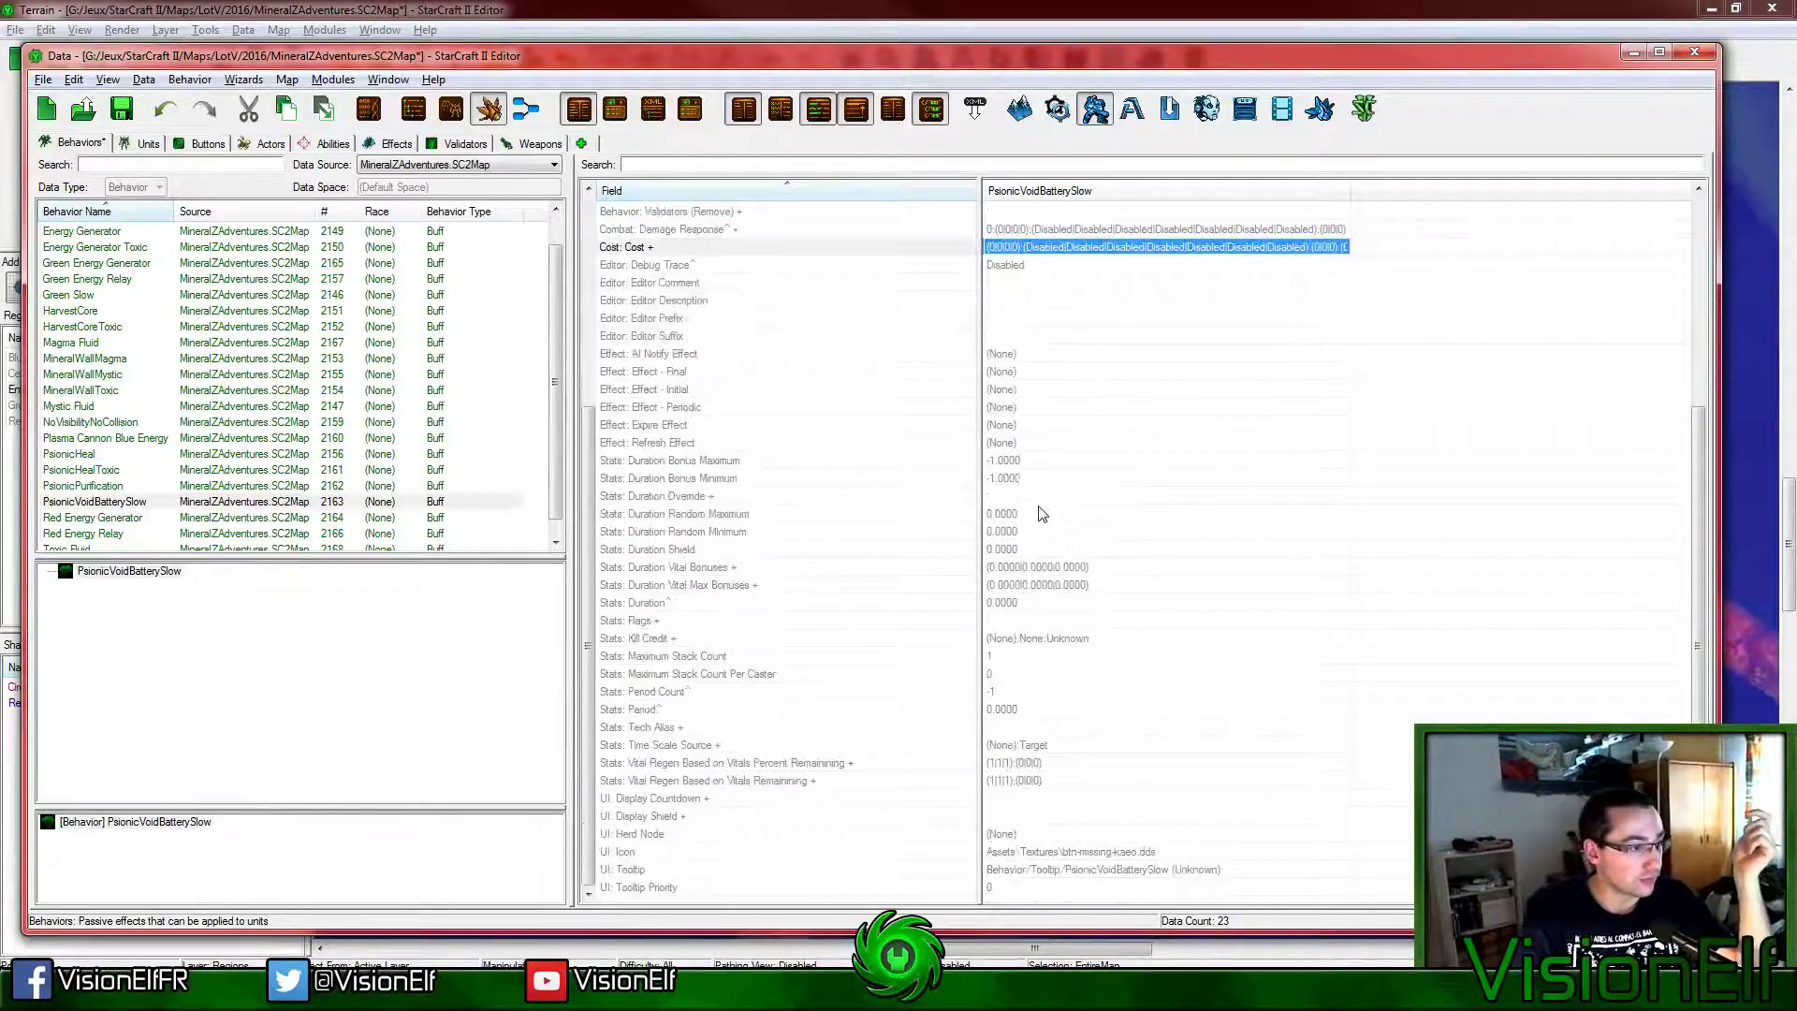
pyautogui.click(1029, 590)
pyautogui.doubleClick(1031, 607)
pyautogui.press('Return')
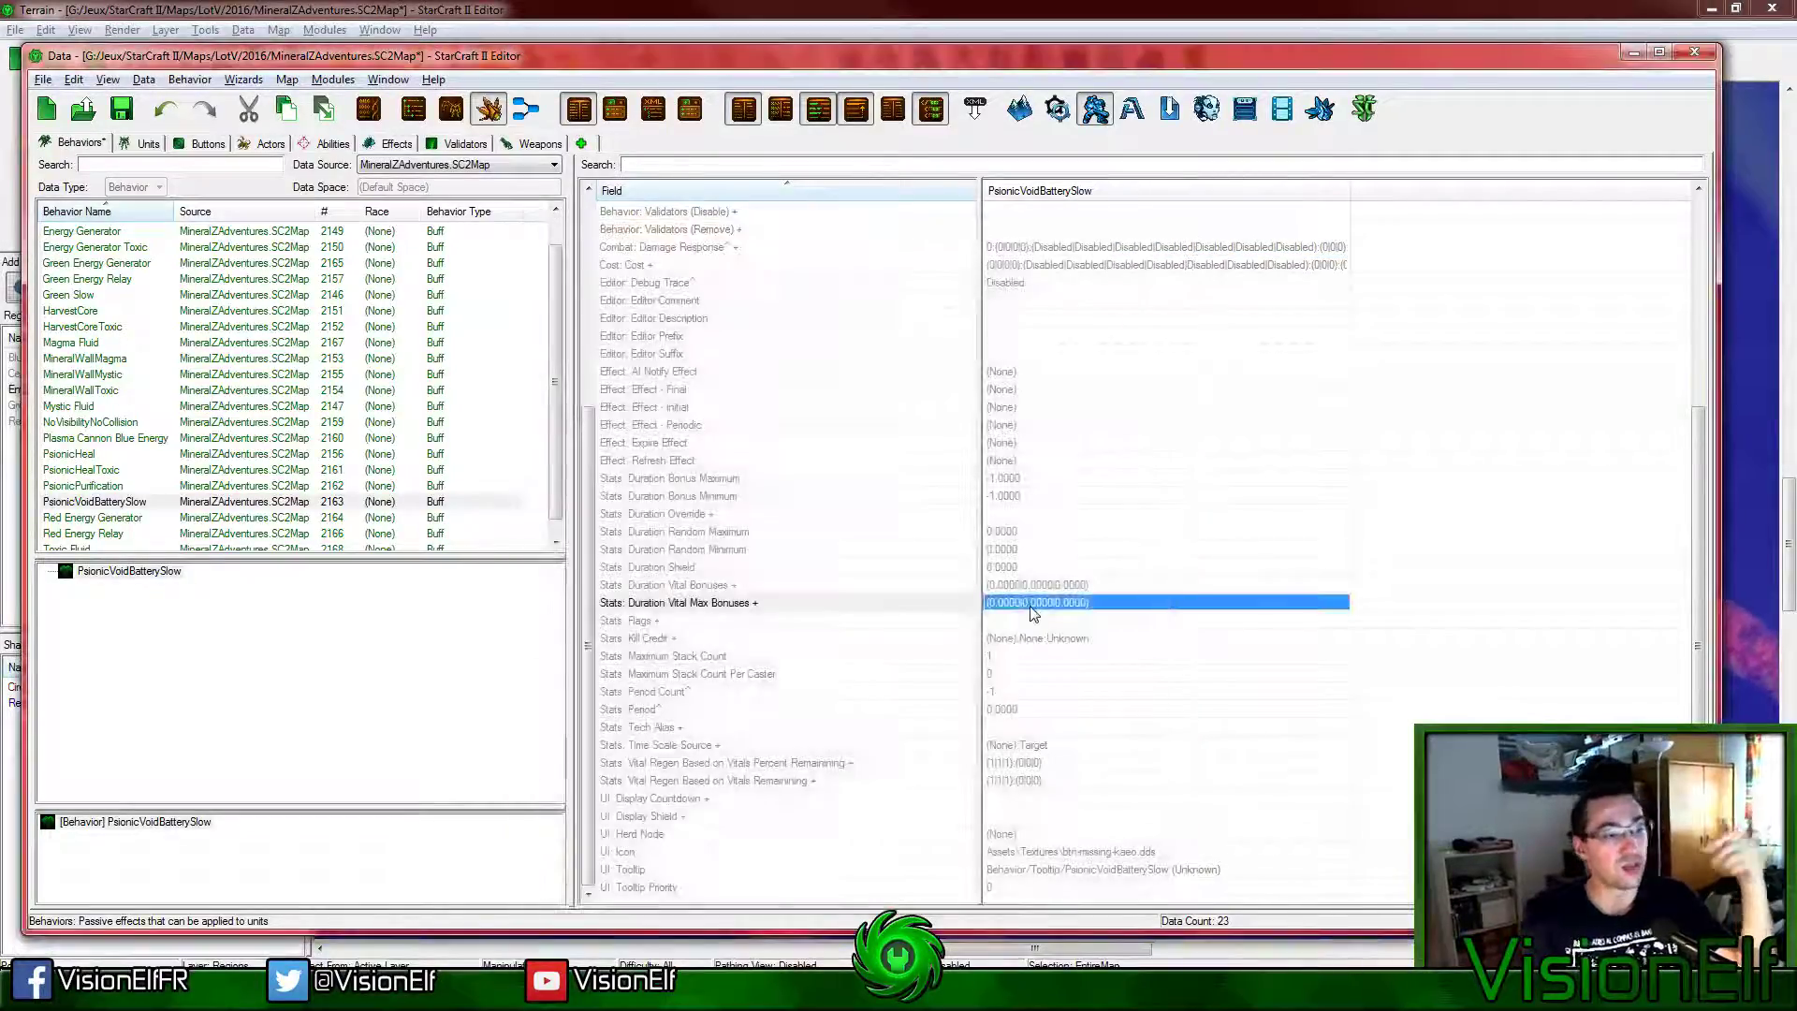
# Step: Switch the Data editor to the Units list
pyautogui.scroll(6, 1025, 599)
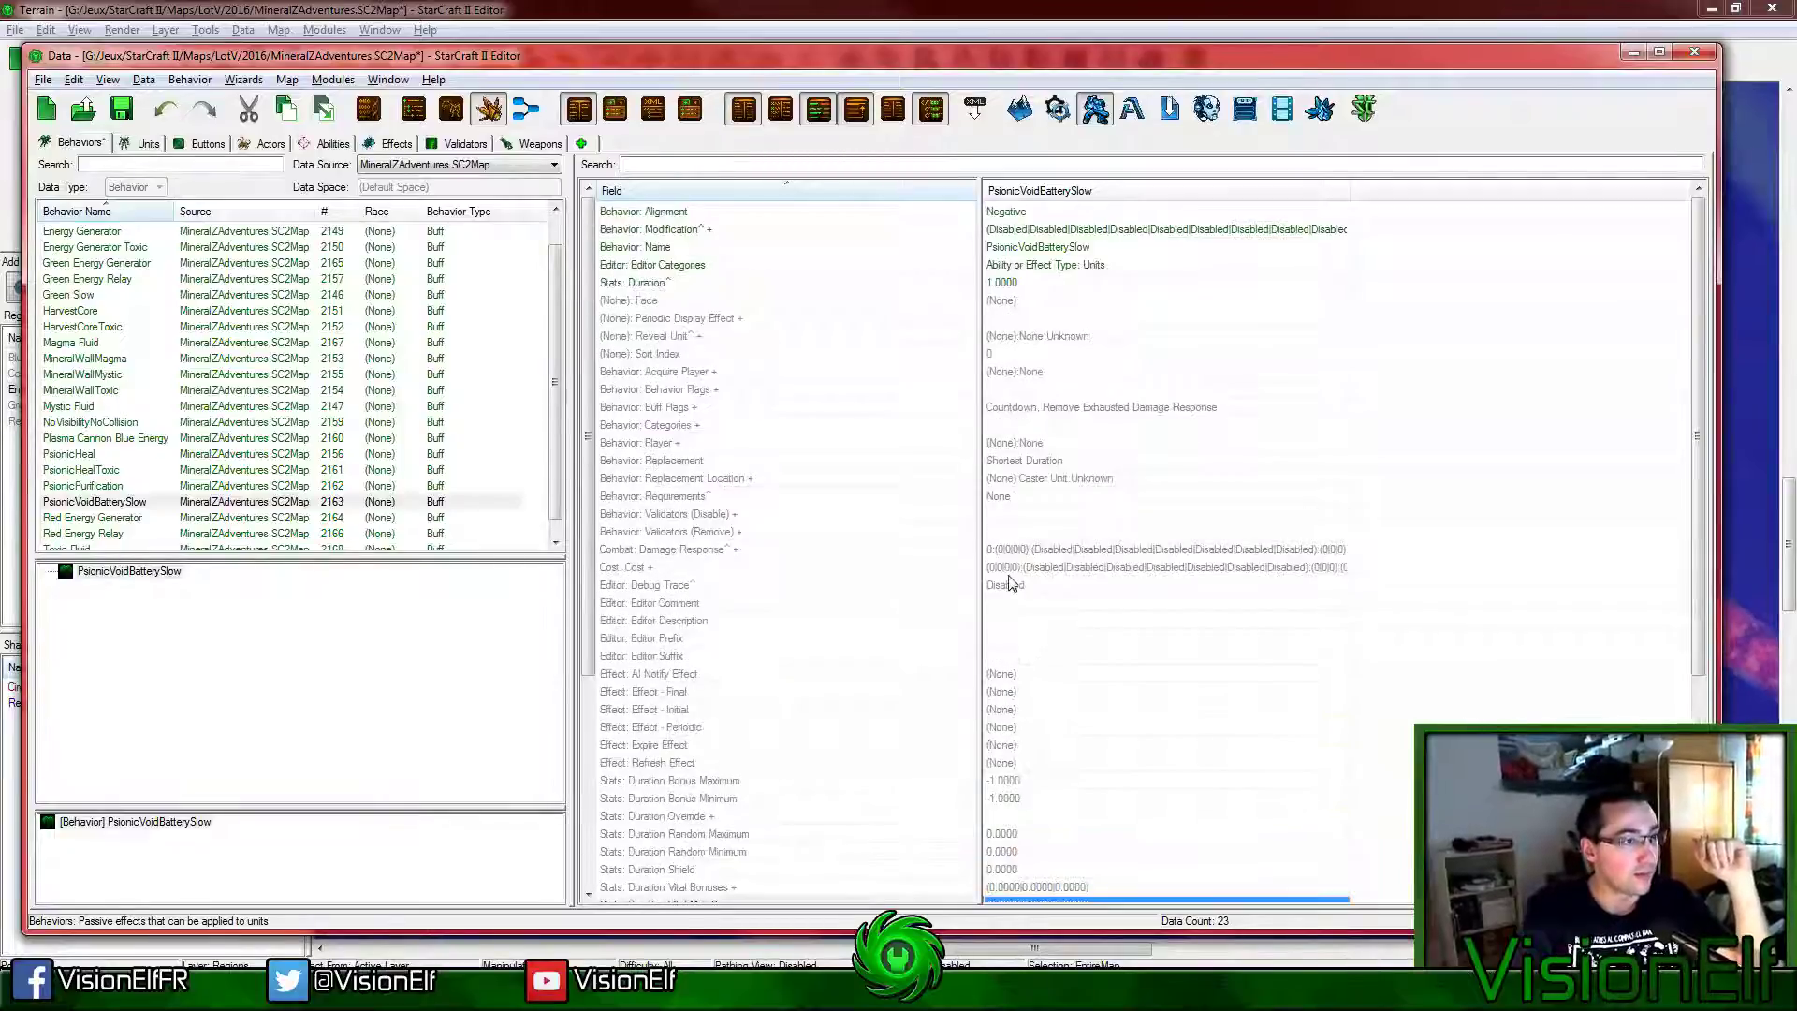
pyautogui.scroll(-6, 1010, 584)
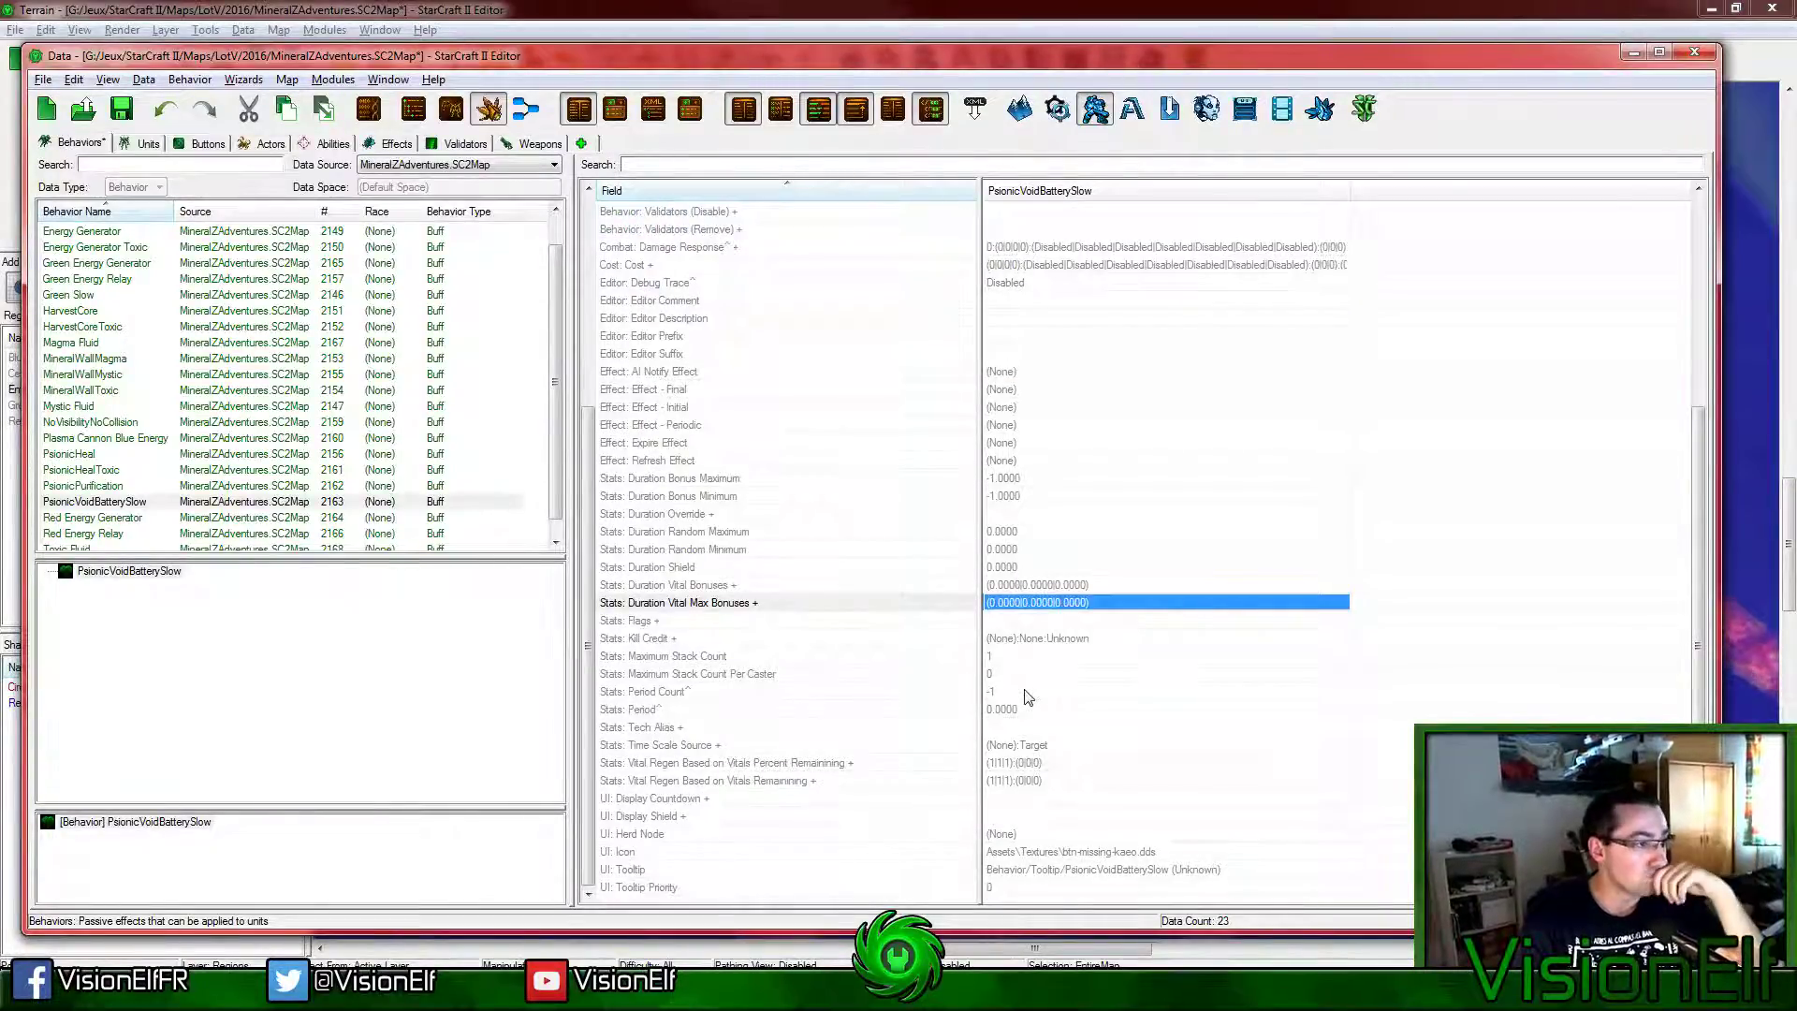
pyautogui.scroll(6, 1026, 697)
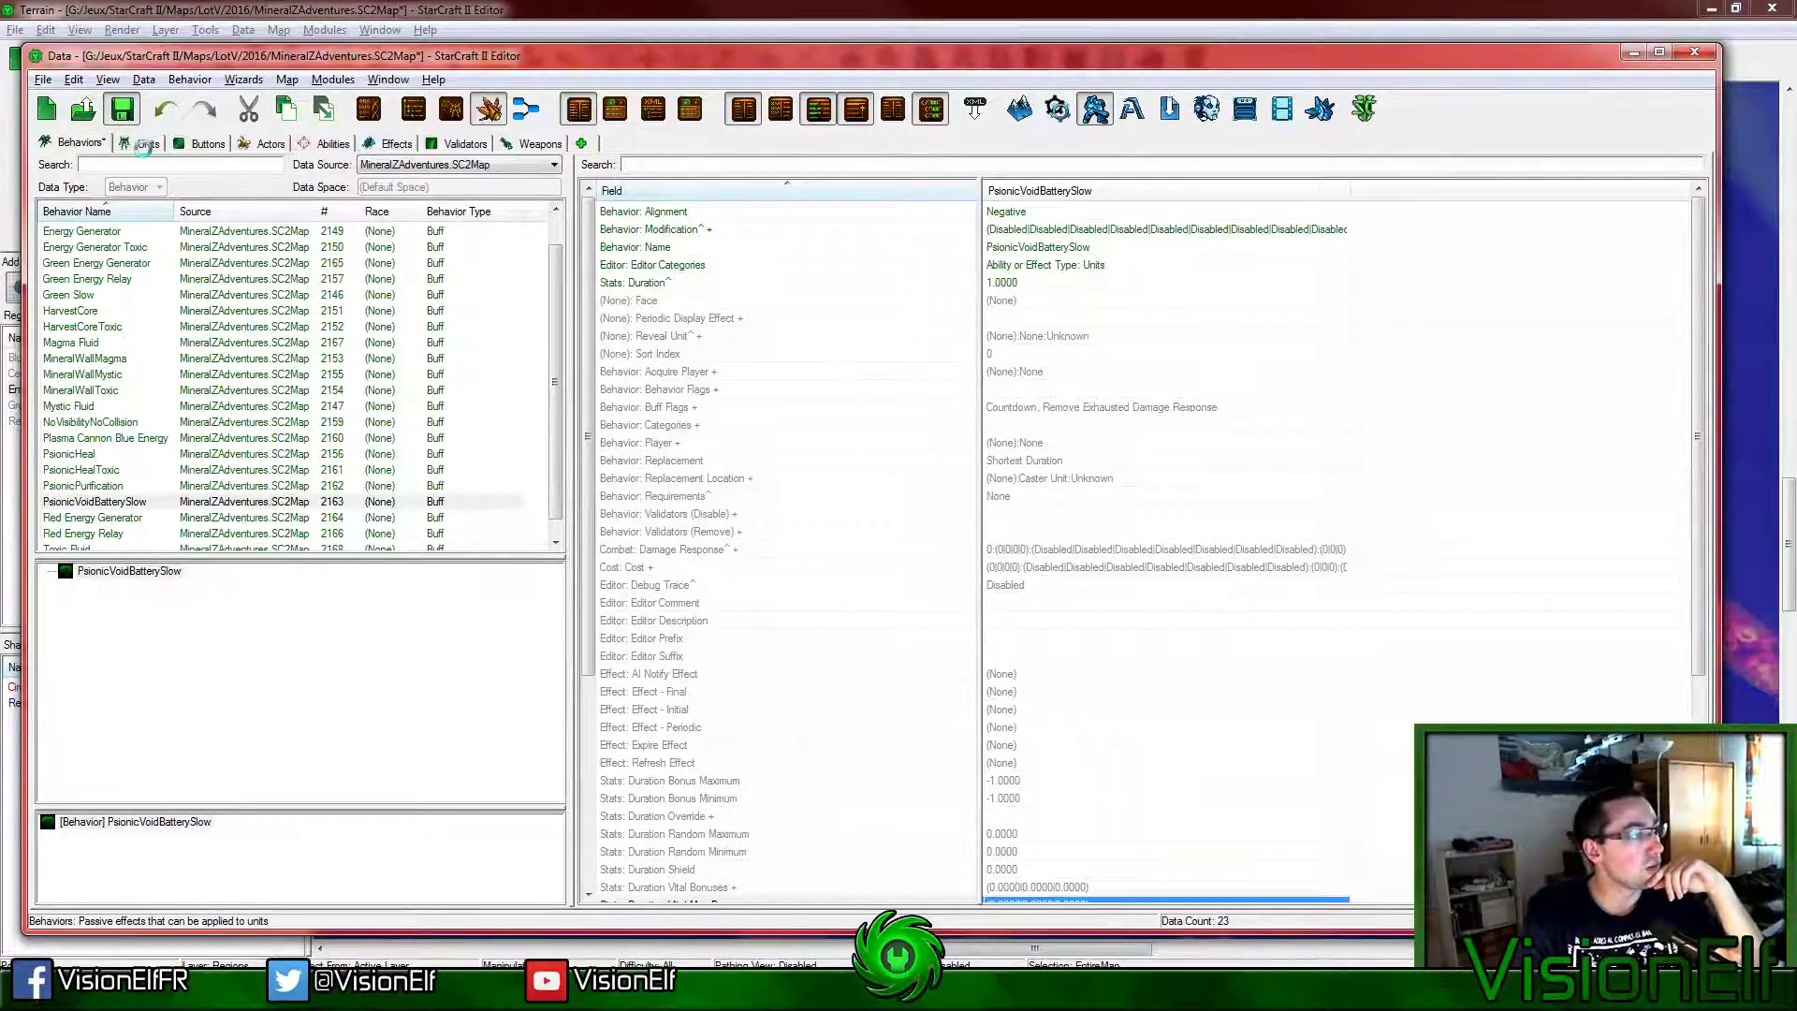
pyautogui.click(134, 144)
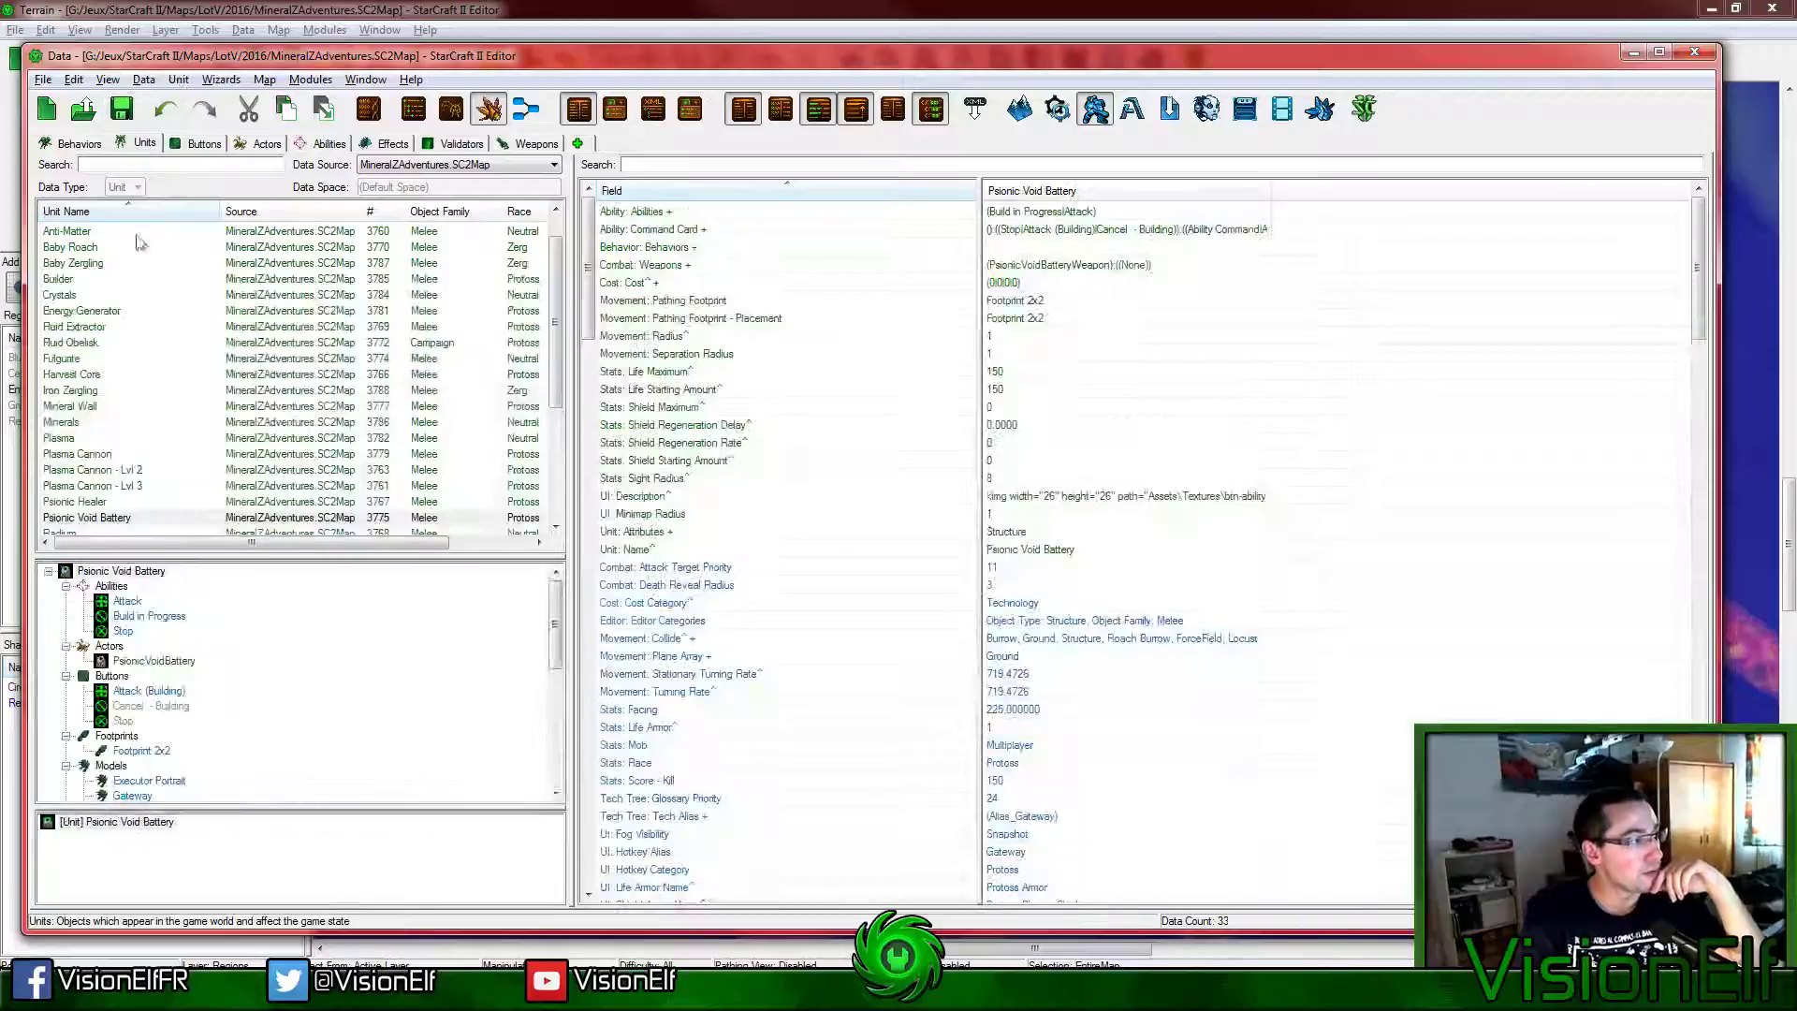
# Step: Set PsionicVoidBatteryWeapon's UI: Damage Display Effect to PsionicVoidBatteryDmg
pyautogui.click(134, 518)
pyautogui.scroll(-8, 262, 727)
pyautogui.click(201, 780)
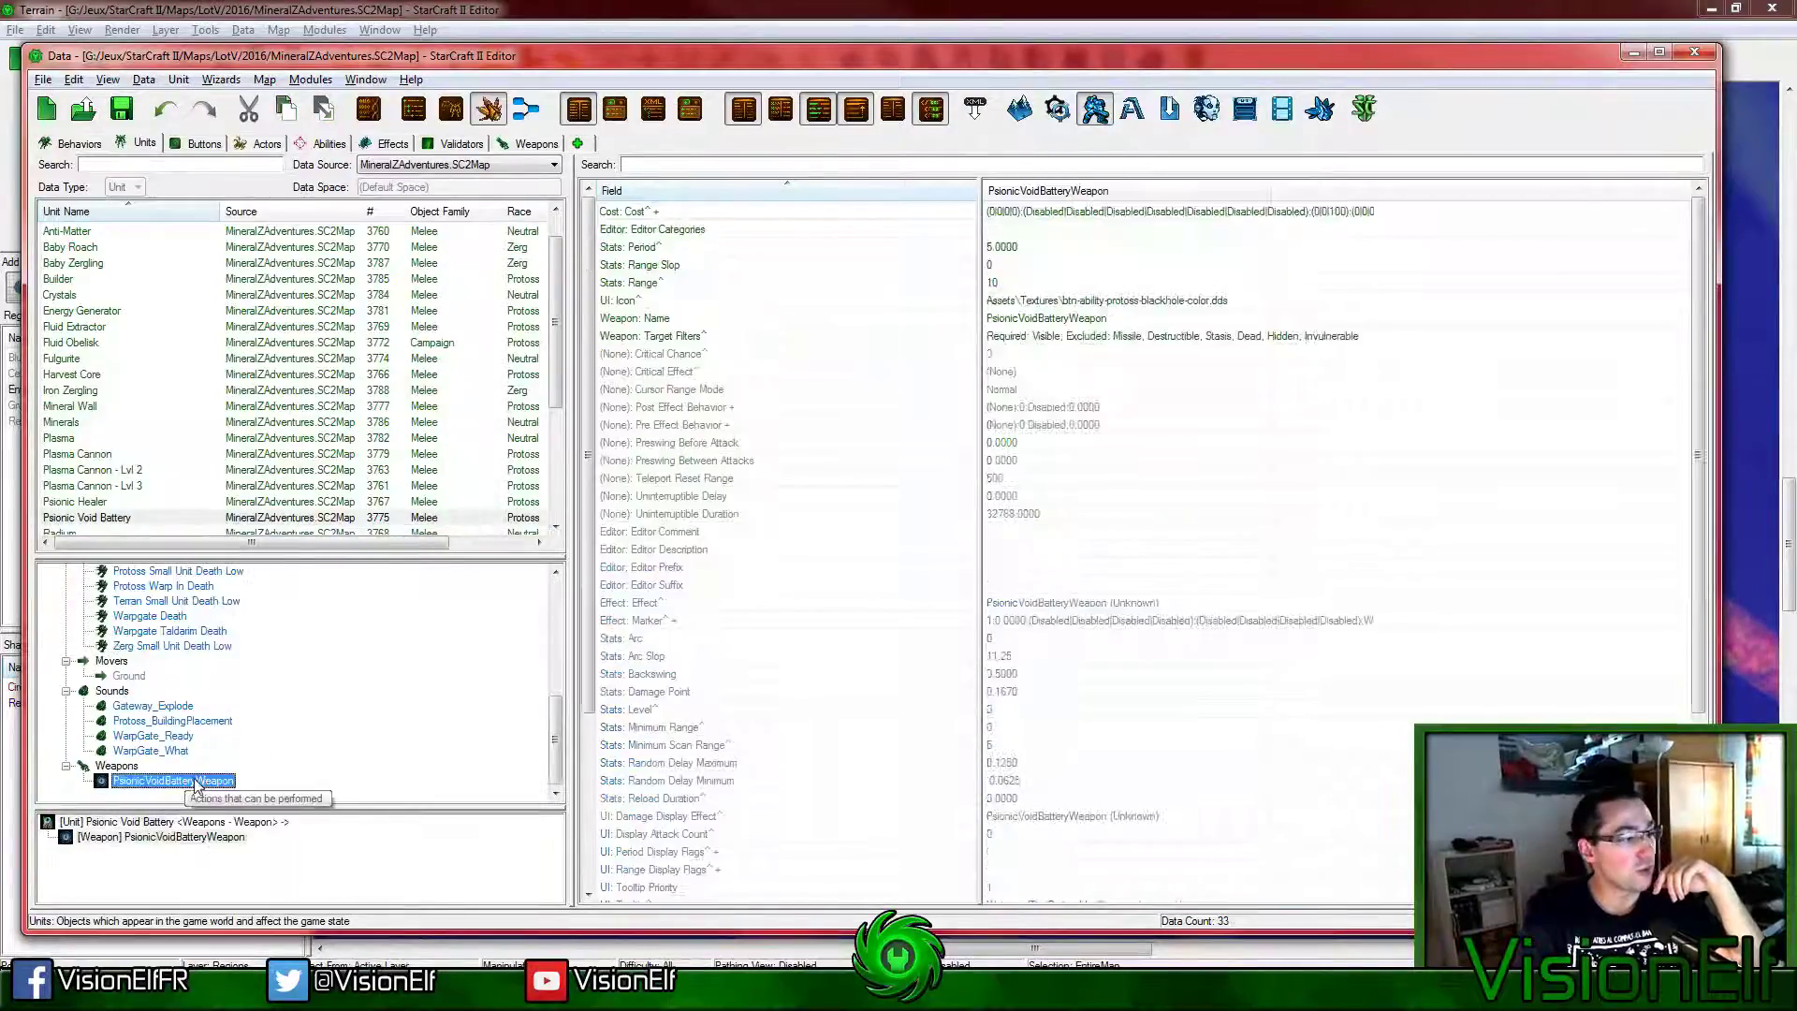
pyautogui.click(1149, 390)
pyautogui.scroll(-4, 1036, 666)
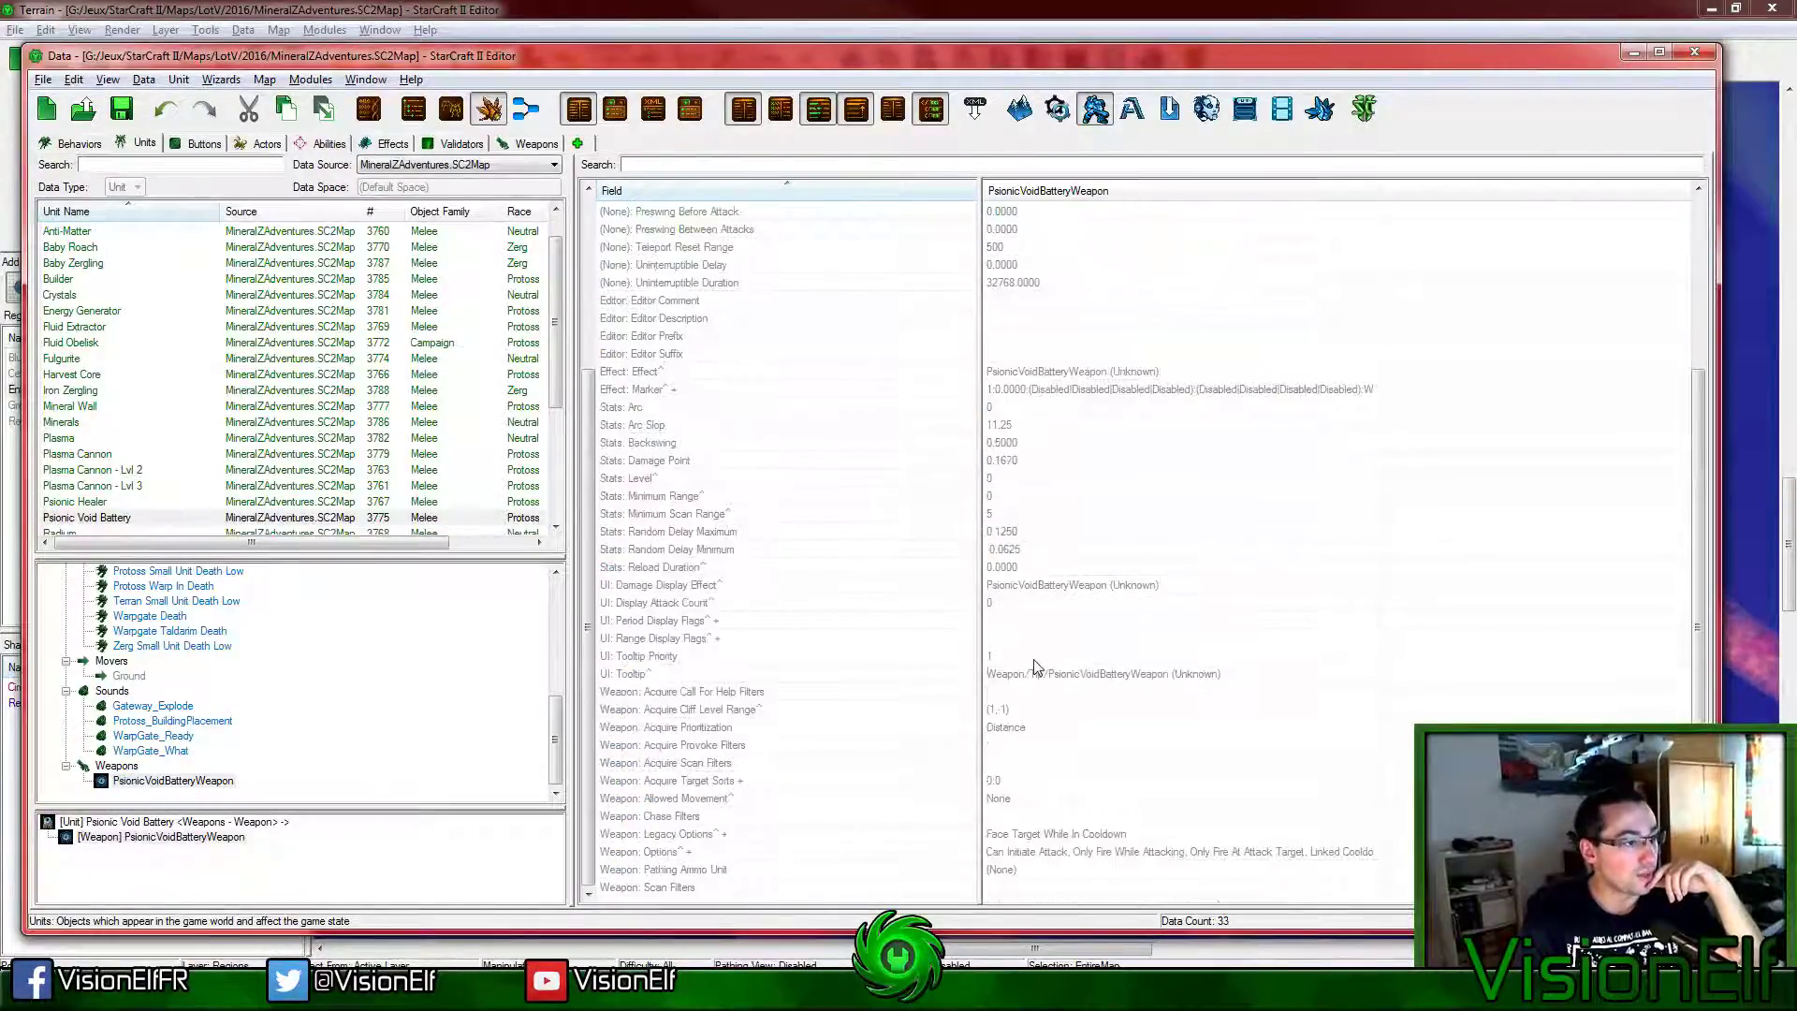
pyautogui.click(1039, 586)
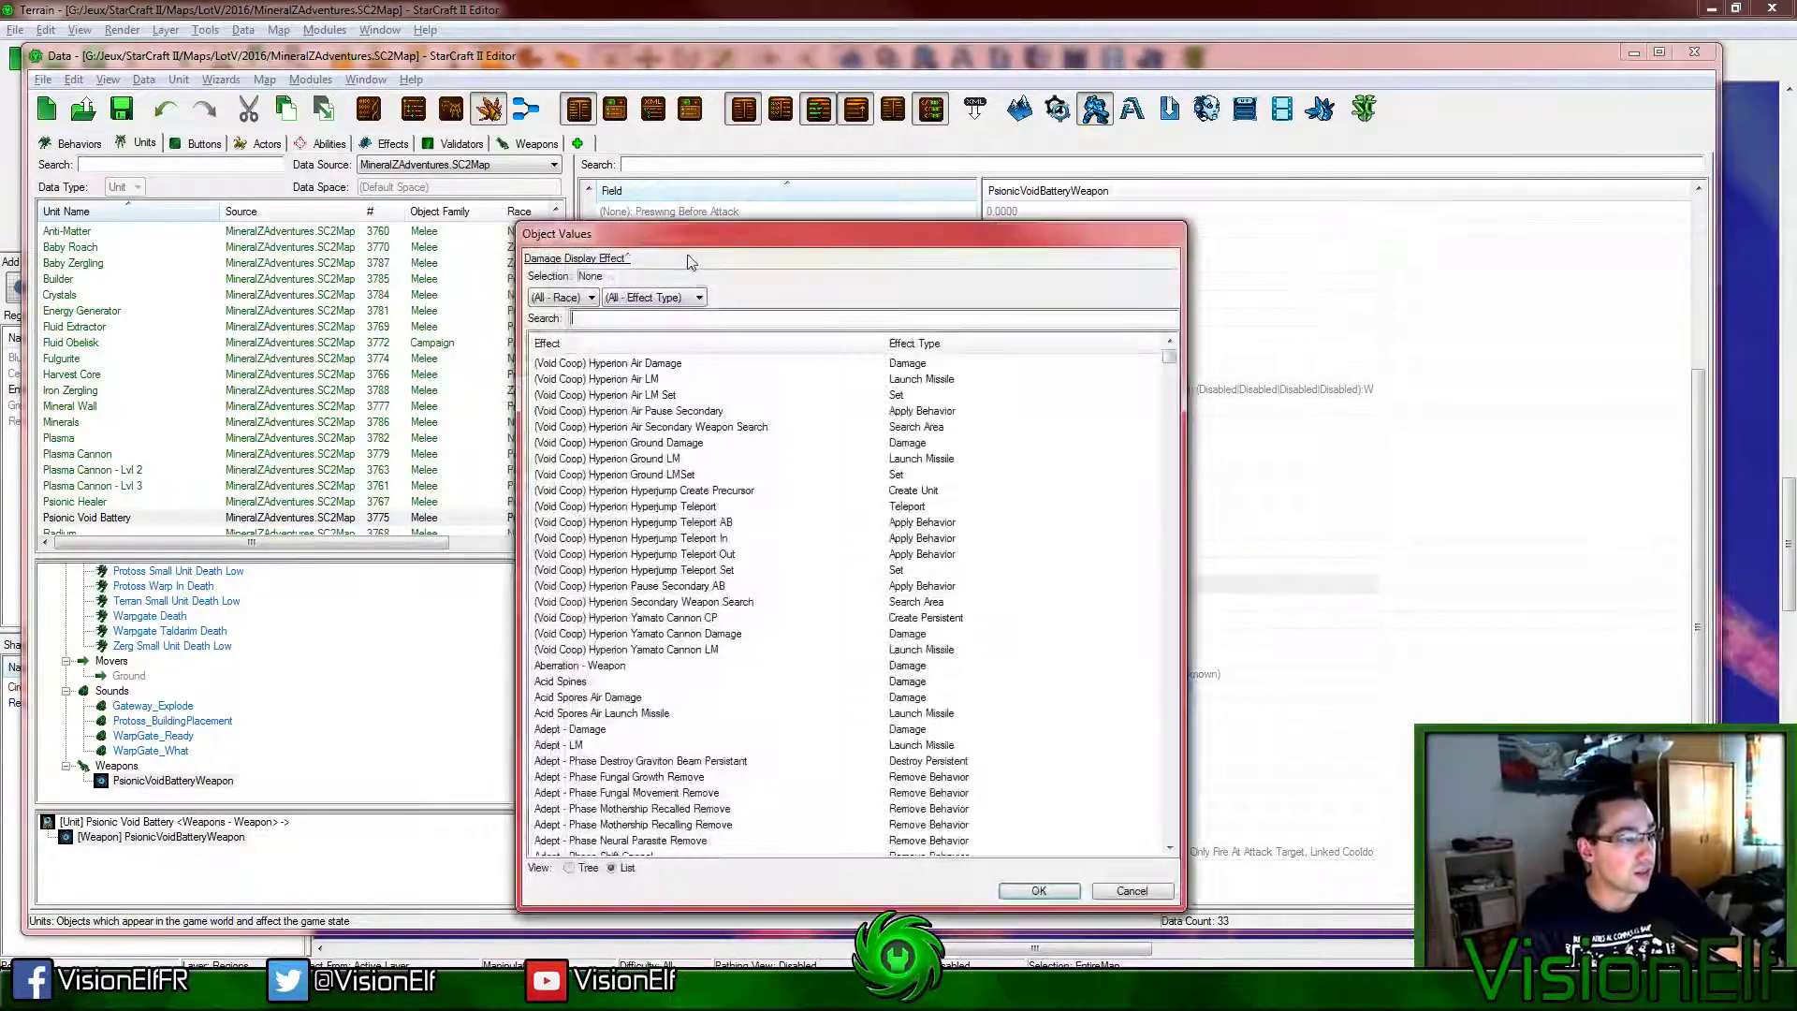
pyautogui.click(700, 300)
pyautogui.click(737, 318)
pyautogui.write('PsionicVoidBattery')
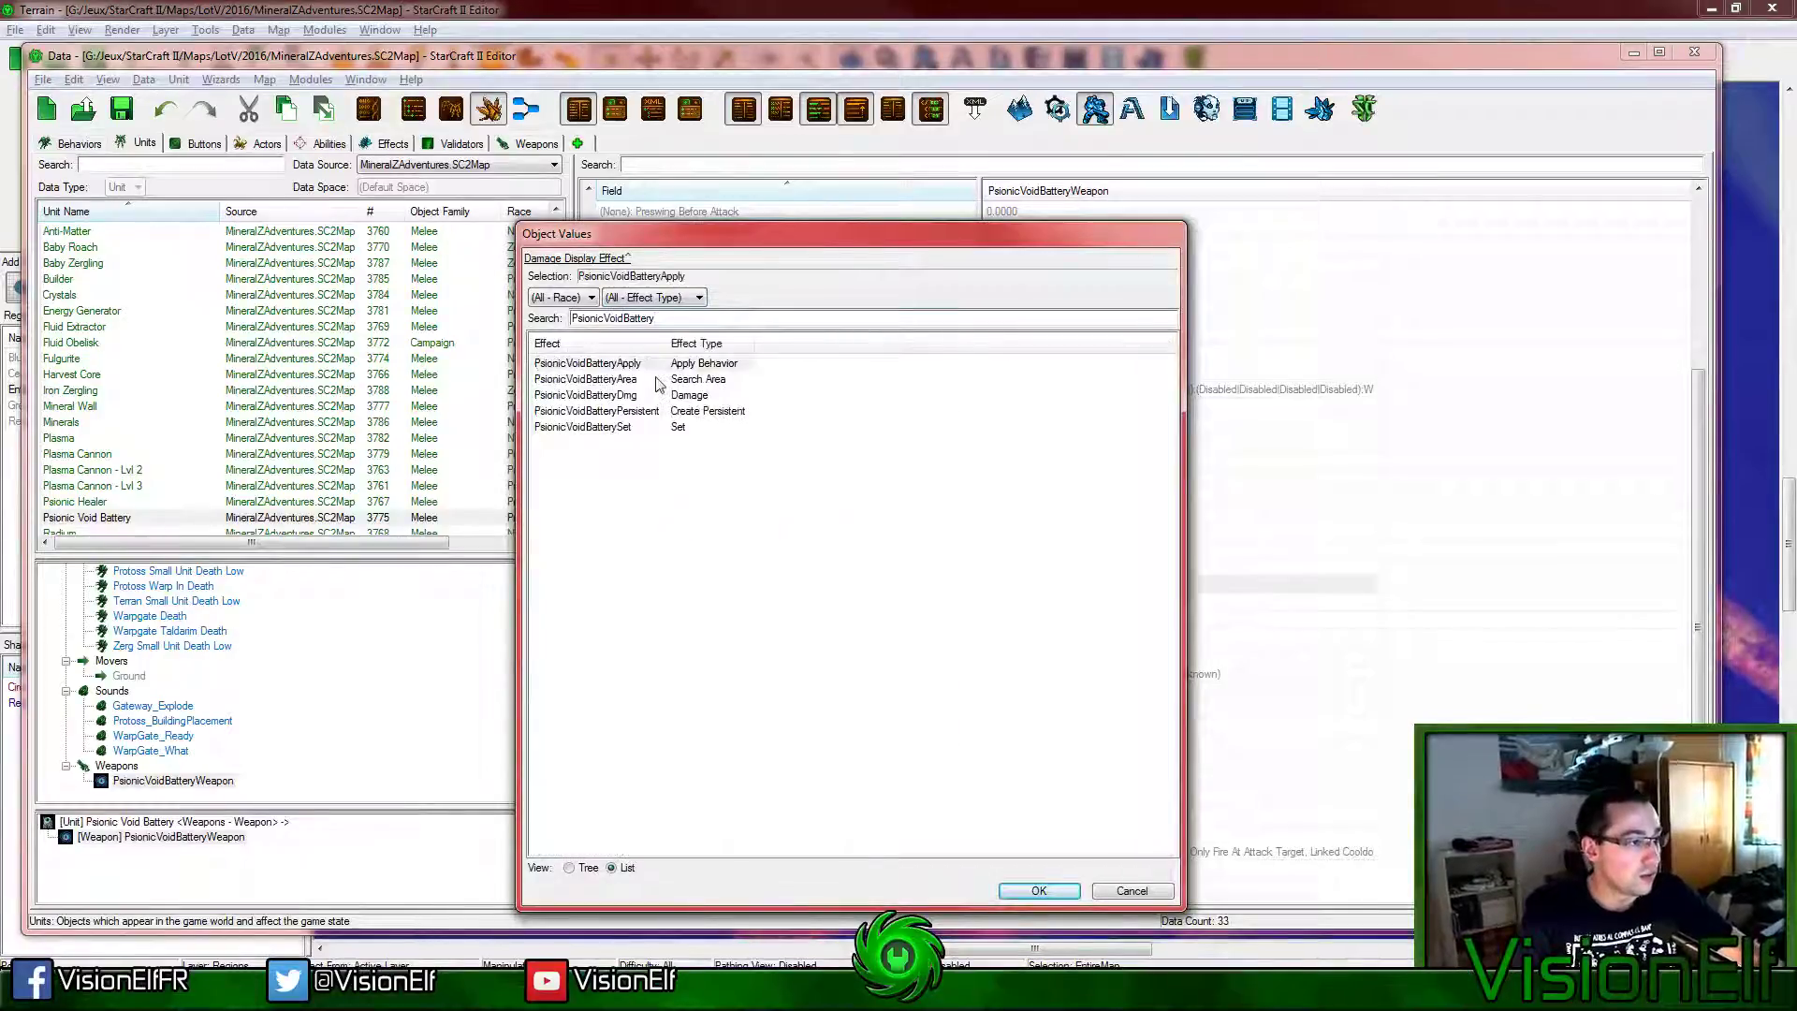
pyautogui.doubleClick(658, 395)
# Step: Set the weapon's Effect to PsionicVoidBatteryPersistent
pyautogui.click(1053, 675)
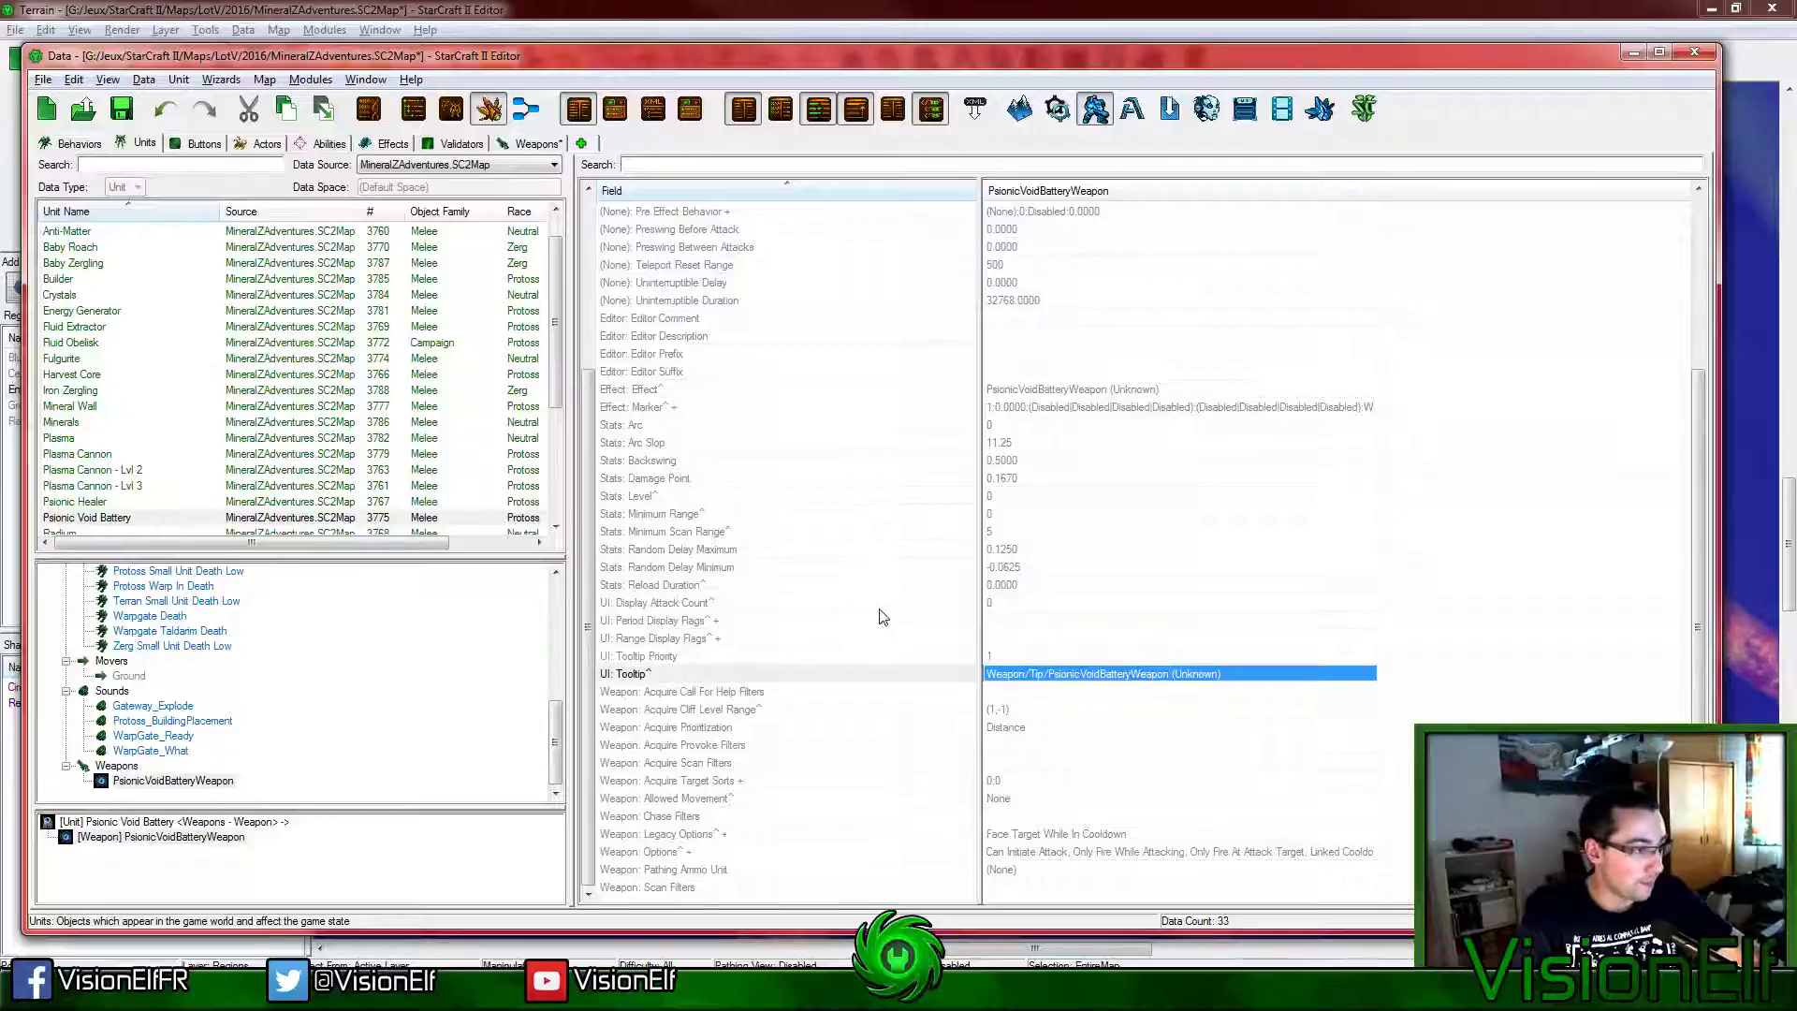
pyautogui.doubleClick(1002, 391)
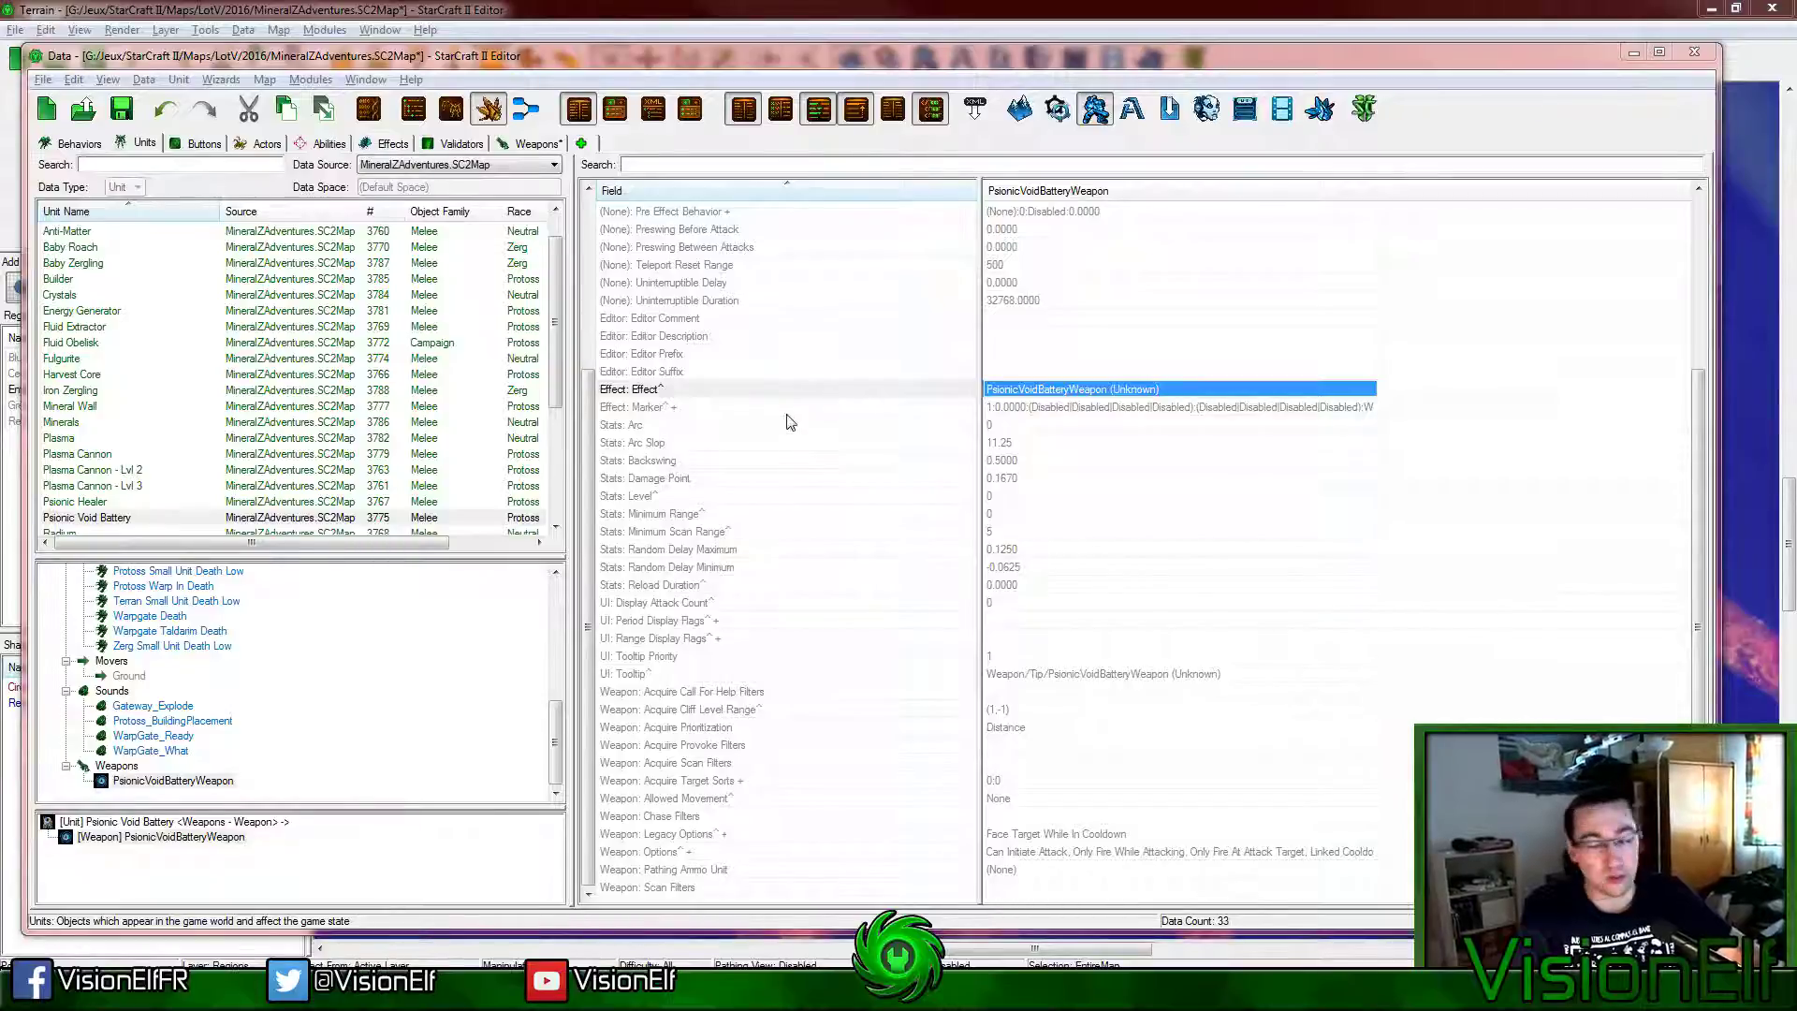
pyautogui.write('PsionicVoidBattery')
pyautogui.click(637, 413)
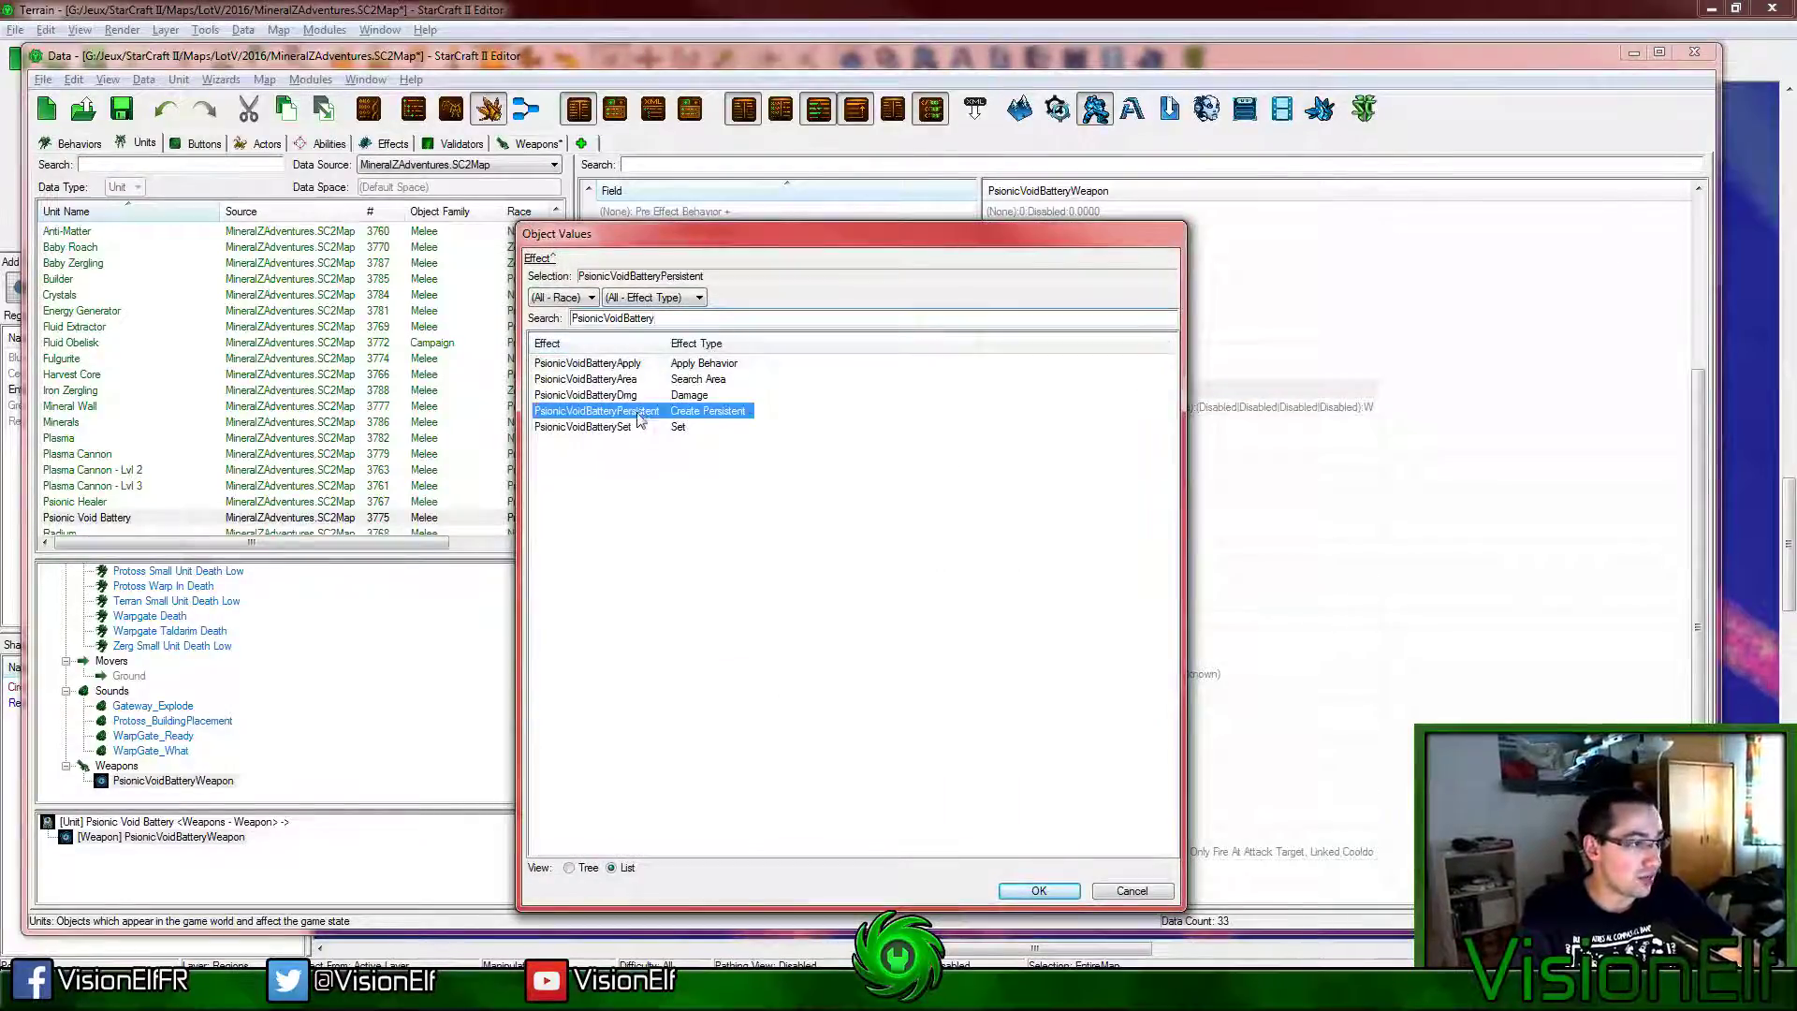
pyautogui.doubleClick(637, 413)
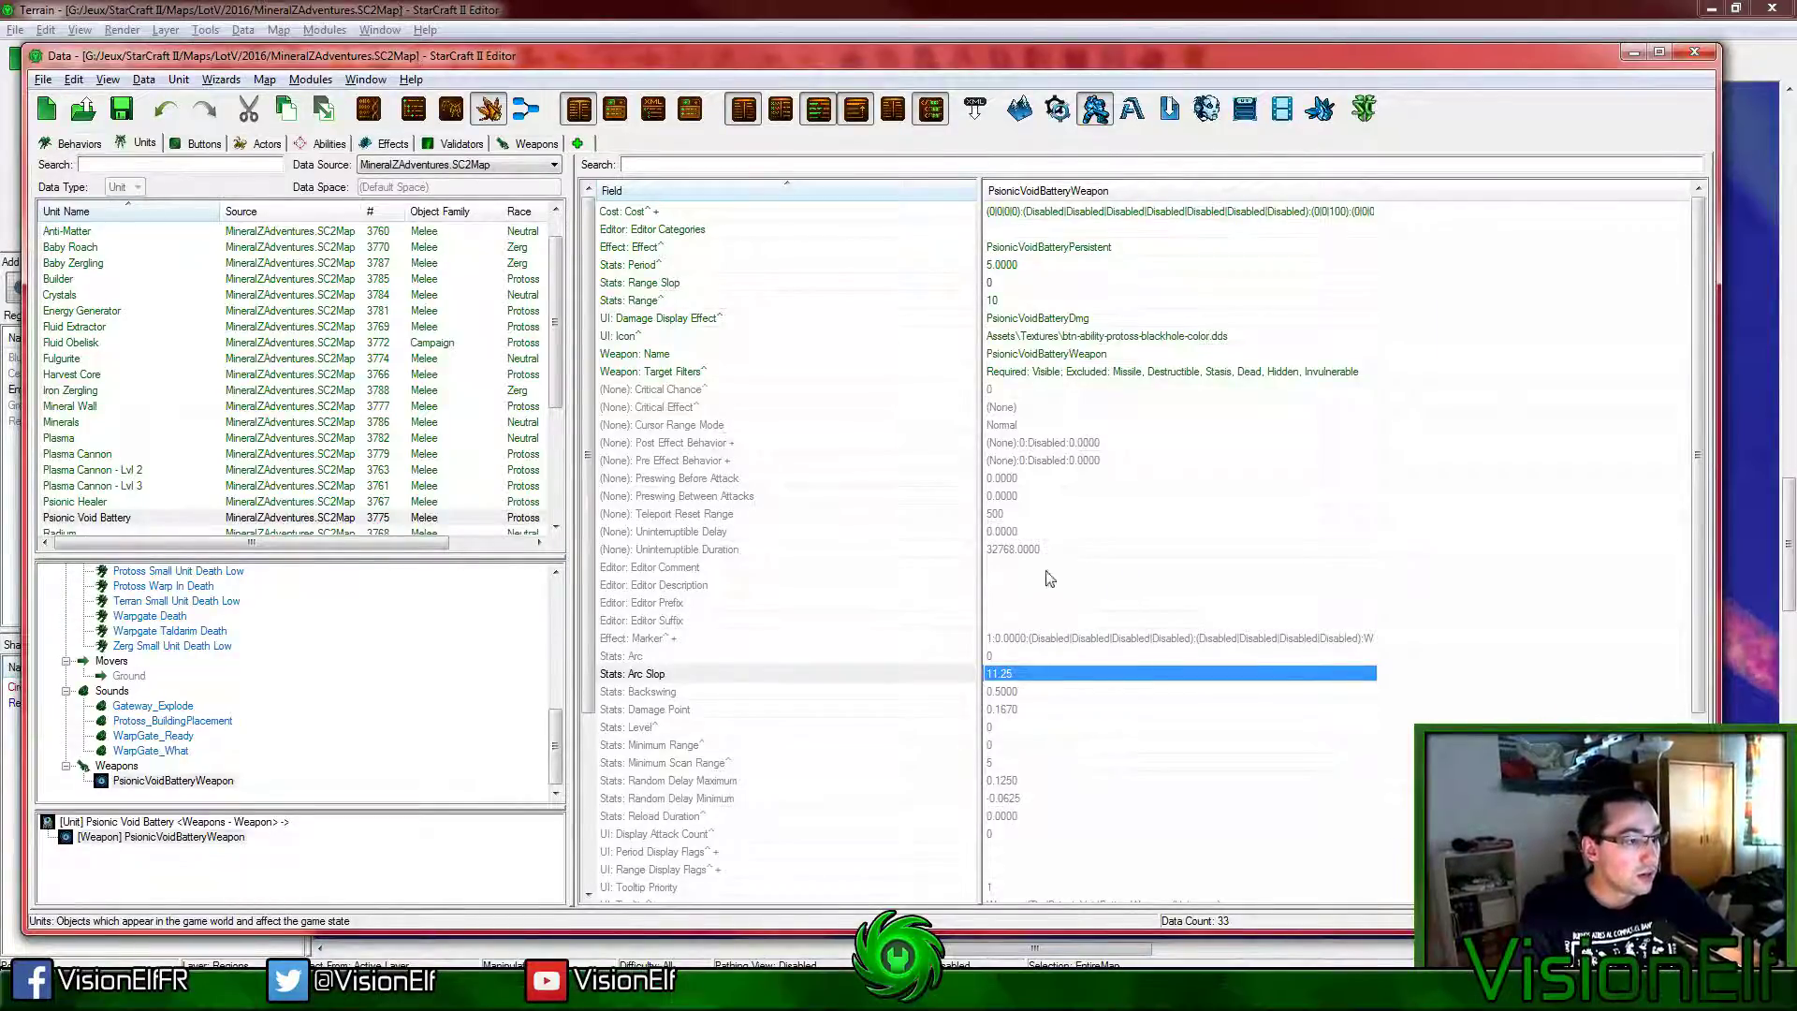
pyautogui.click(964, 513)
# Step: Open the PsionicVoidBatteryApply effect and select its Effect: Behavior field
pyautogui.scroll(4, 290, 727)
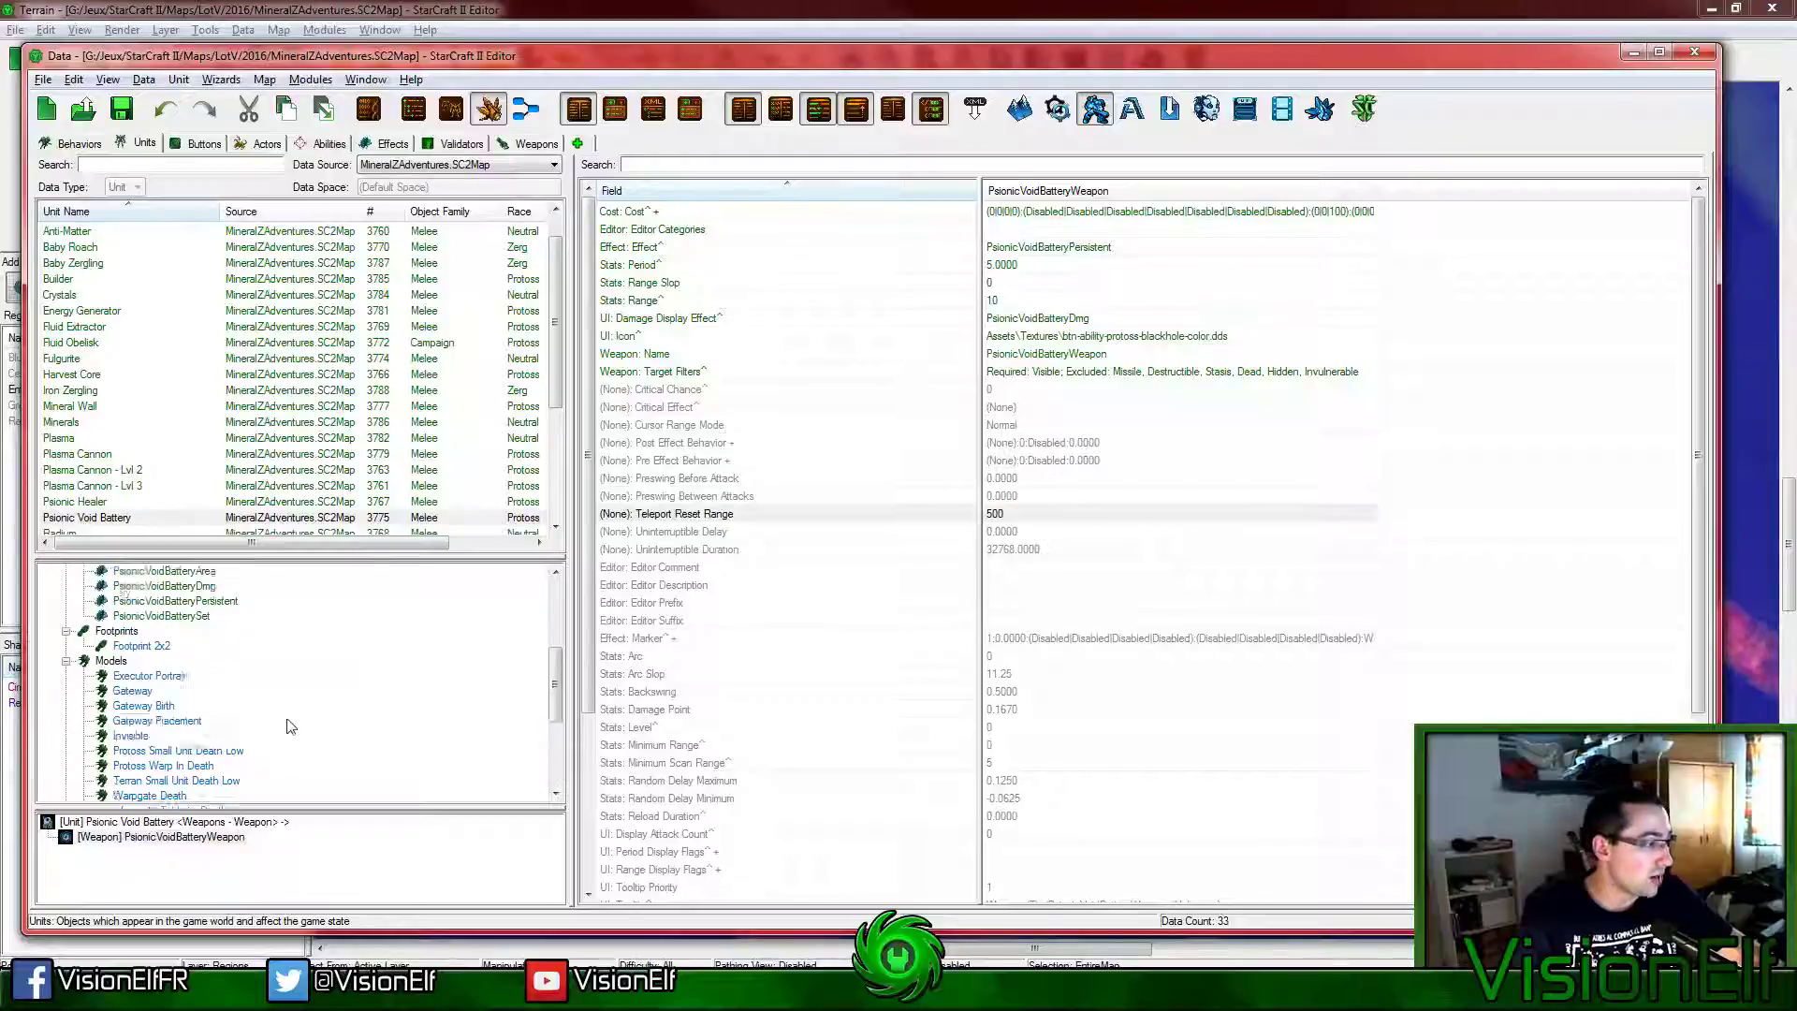
pyautogui.scroll(2, 290, 720)
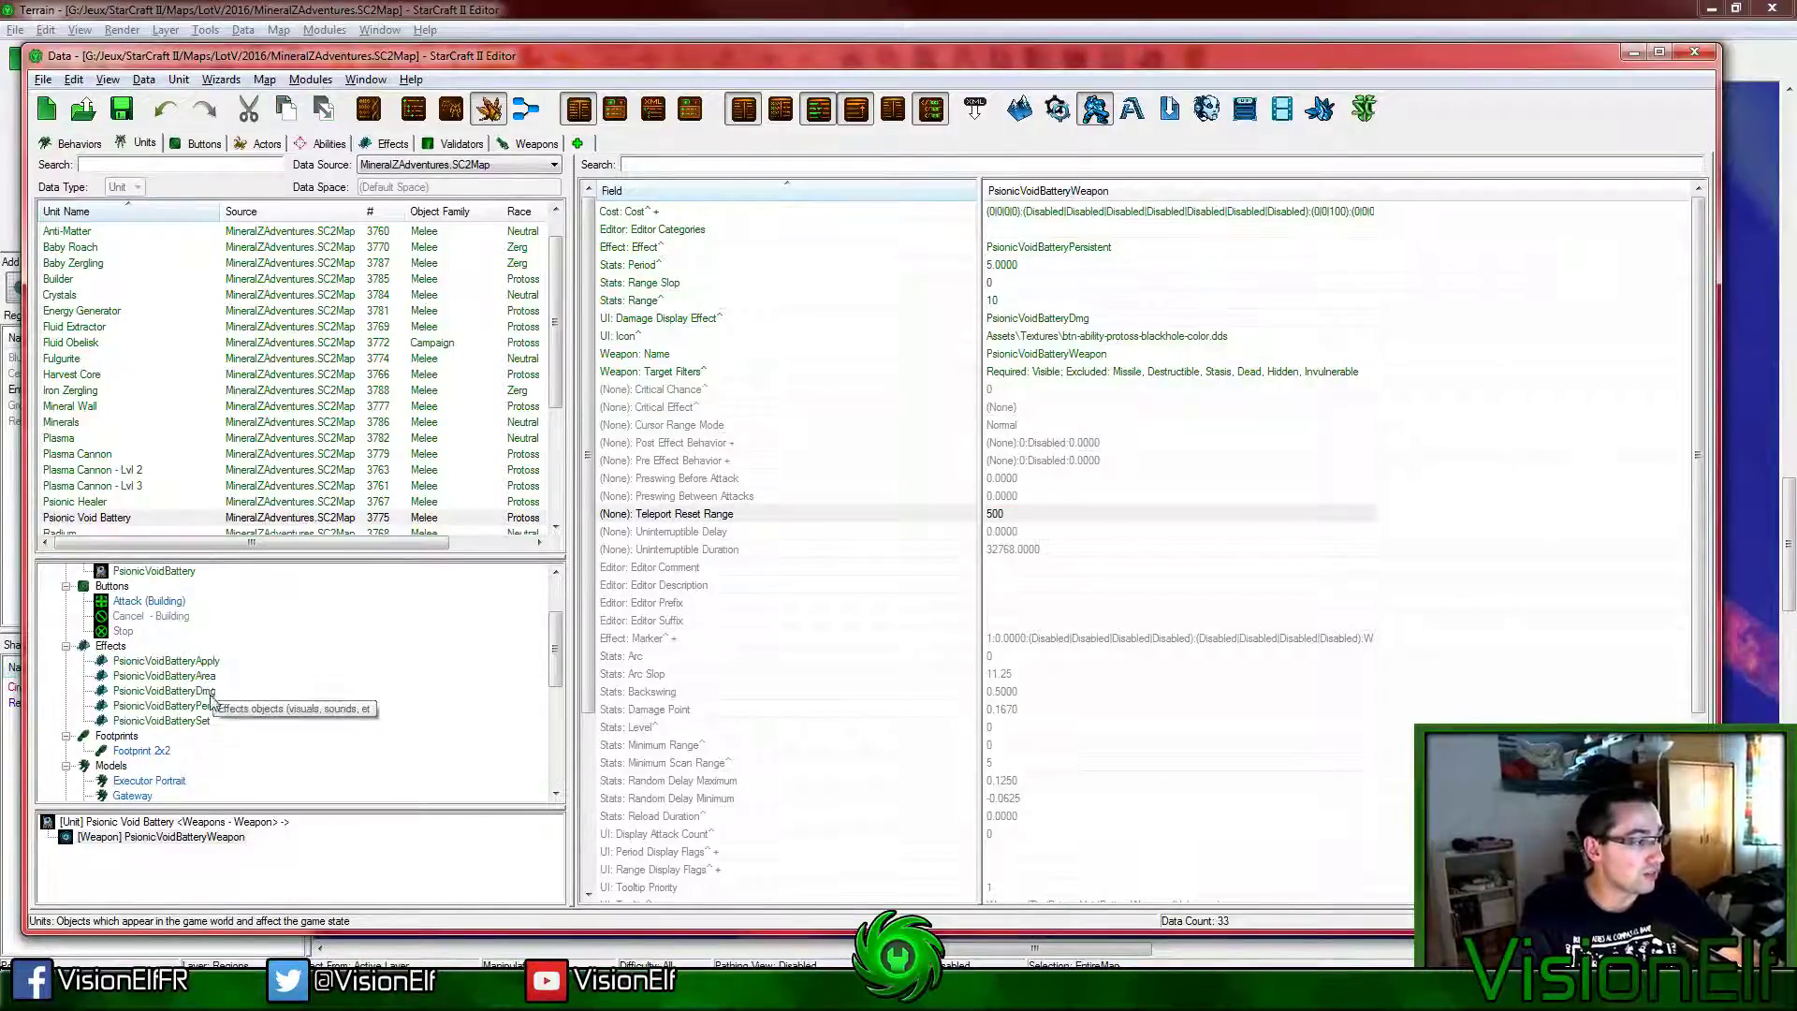
pyautogui.click(166, 661)
pyautogui.click(1065, 426)
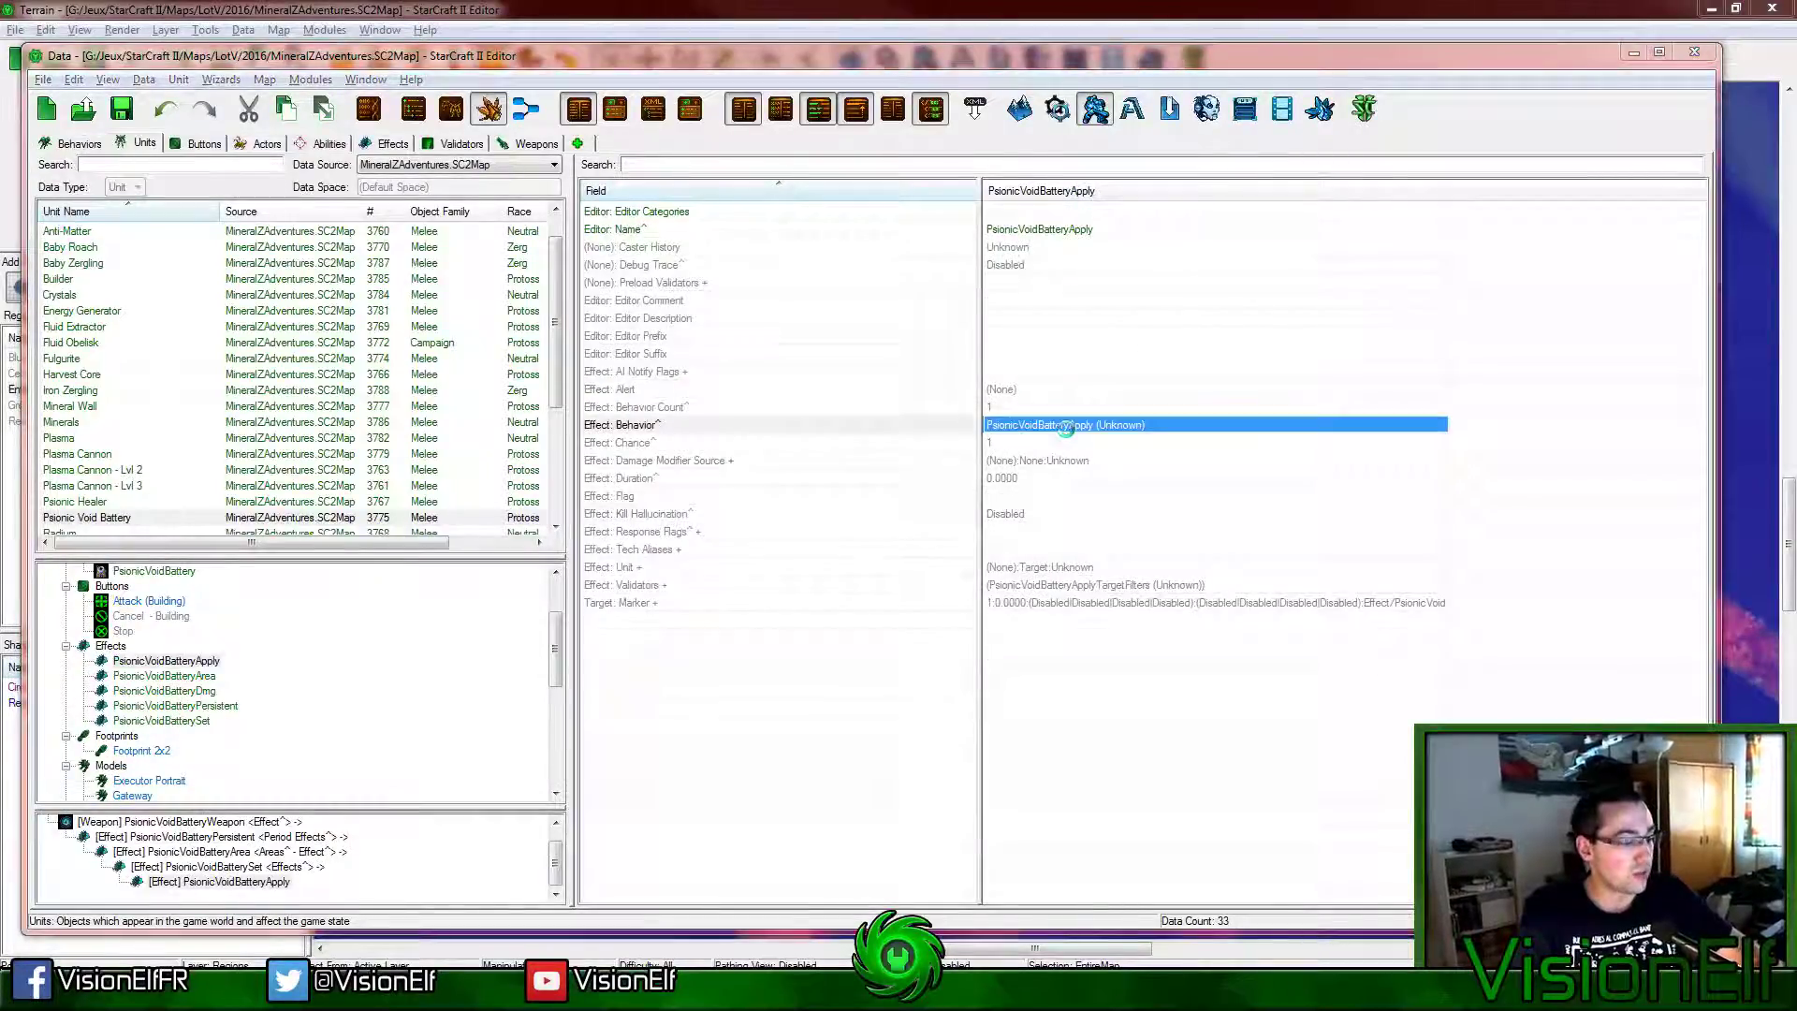
# Step: Make PsionicVoidBatterySlow the applied behavior and save the map
pyautogui.doubleClick(1067, 430)
pyautogui.doubleClick(587, 362)
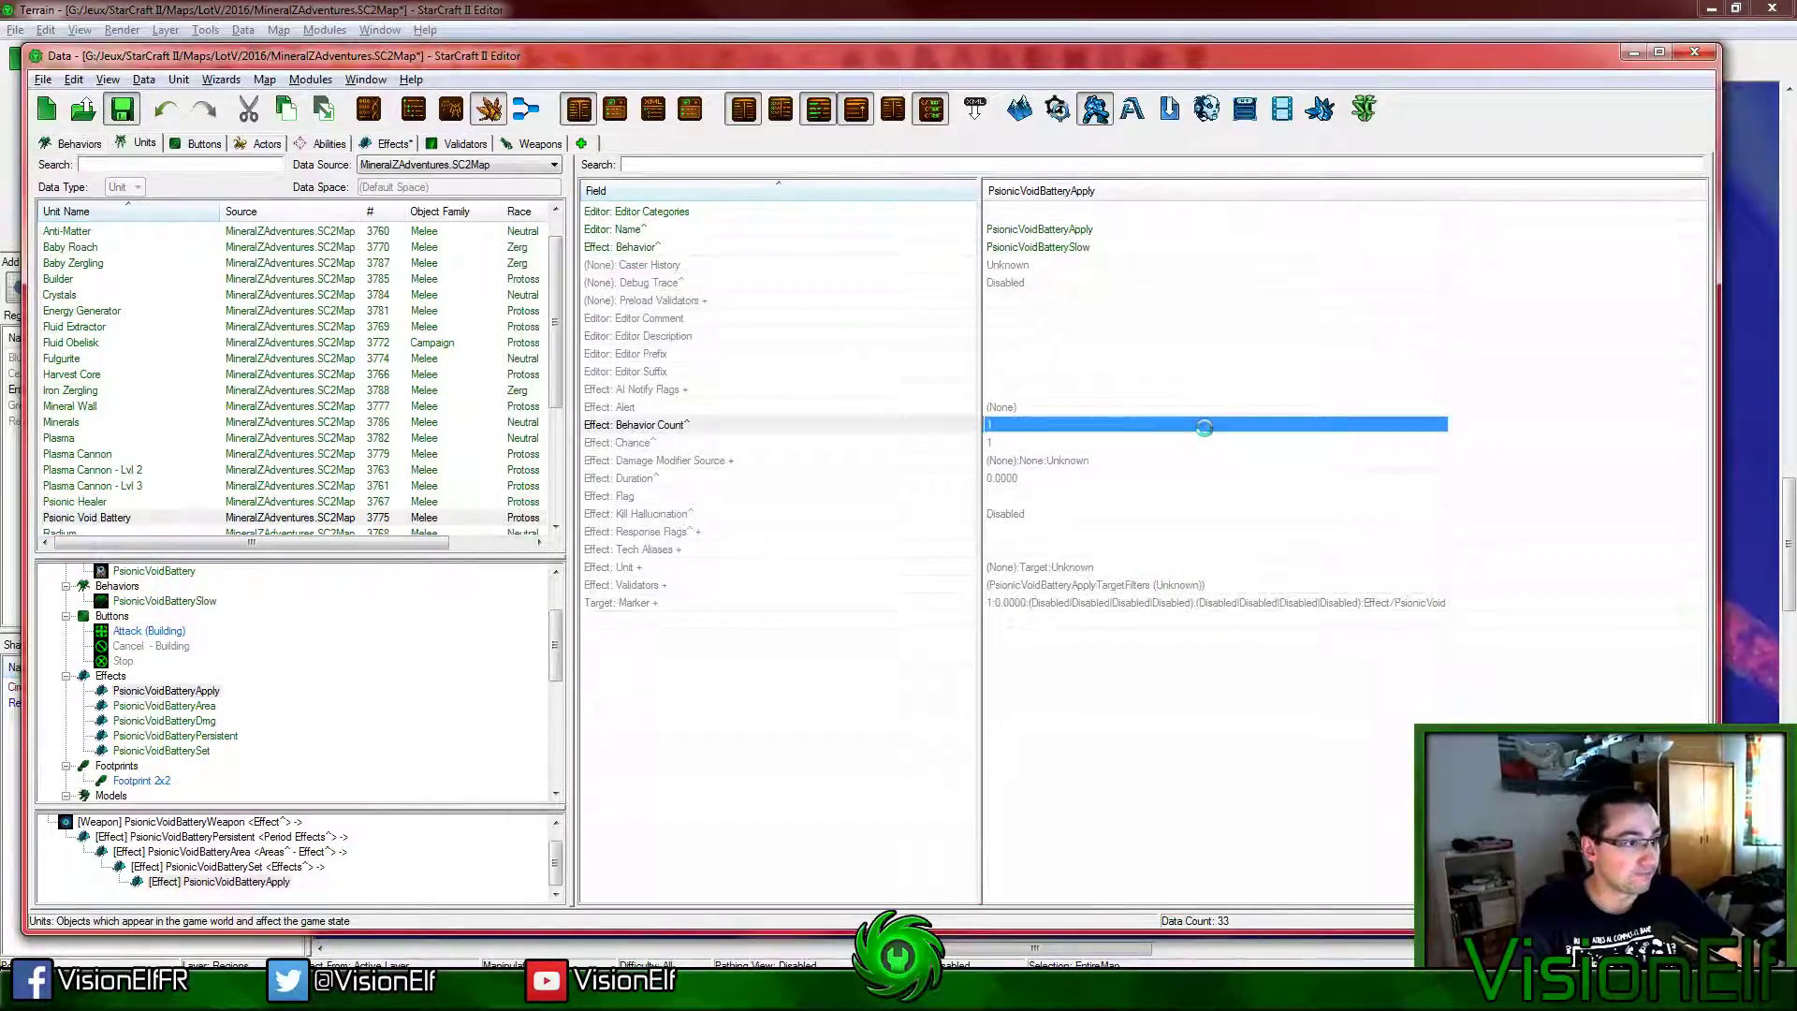
pyautogui.hotkey('ctrl', 's')
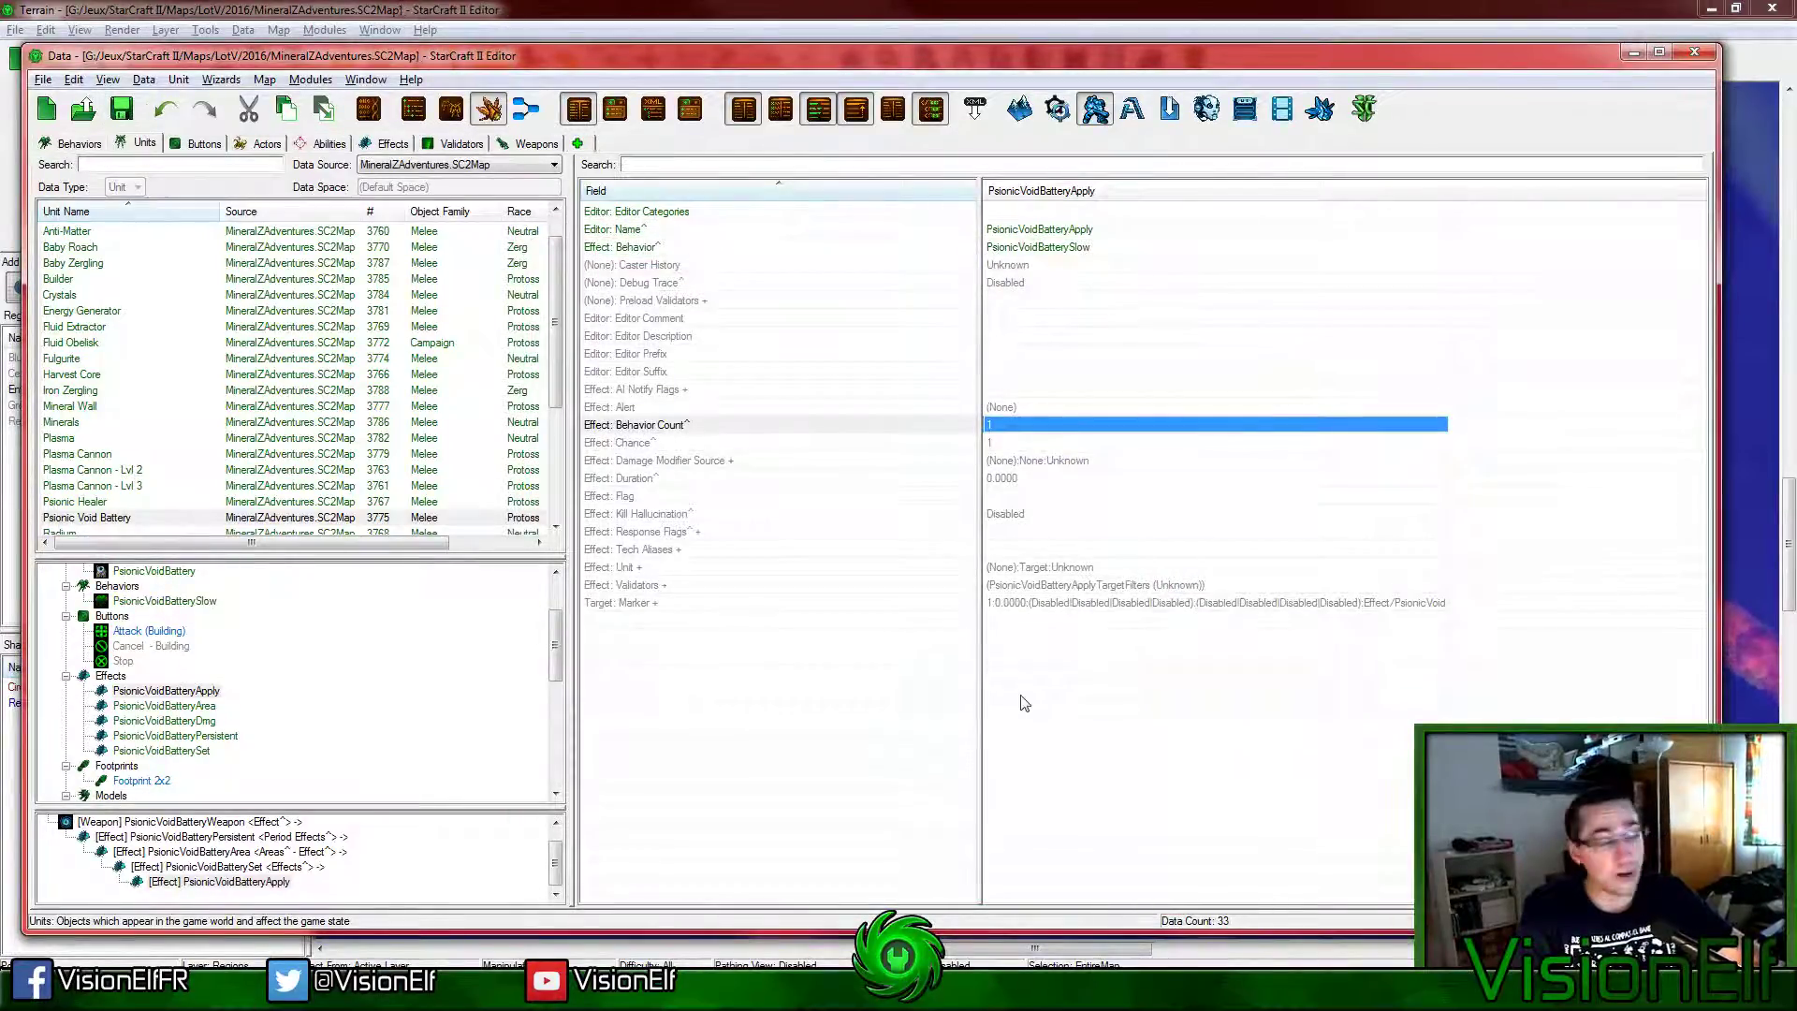
# Step: Look over the PsionicVoidBattery actor's Event: Events list without changing it
pyautogui.click(371, 671)
pyautogui.scroll(2, 372, 671)
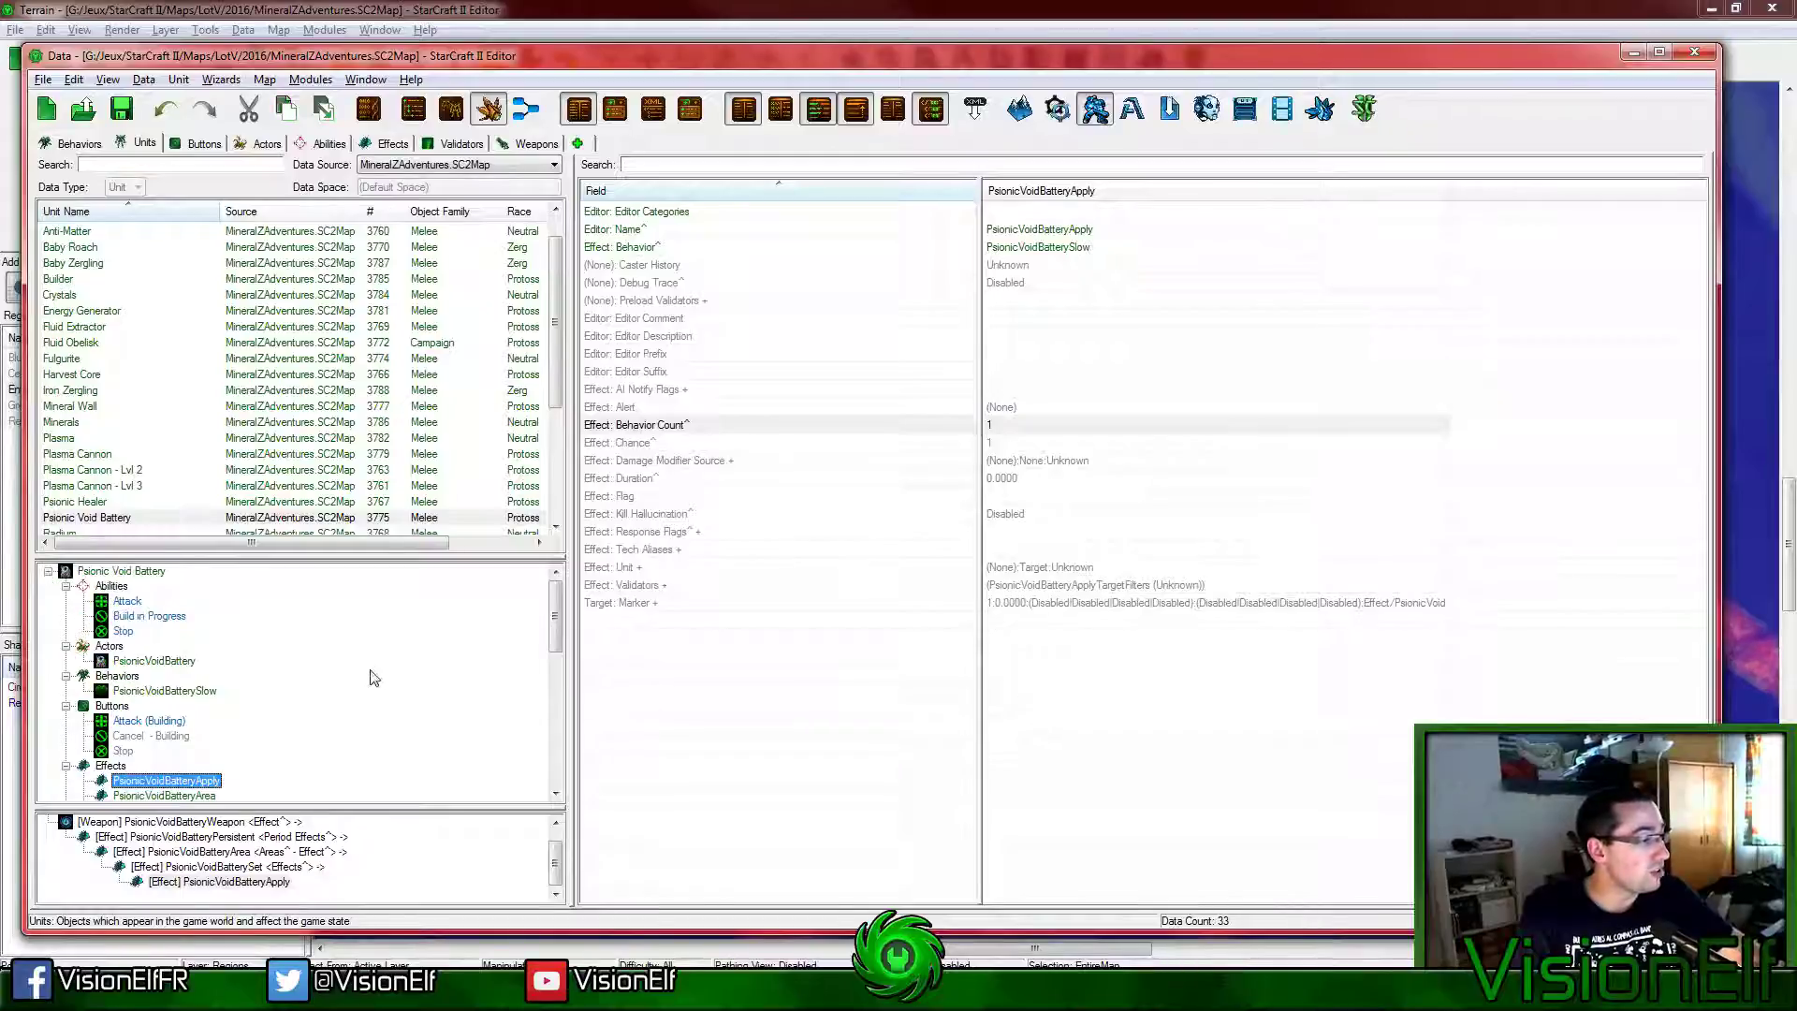
pyautogui.click(153, 660)
pyautogui.click(1221, 496)
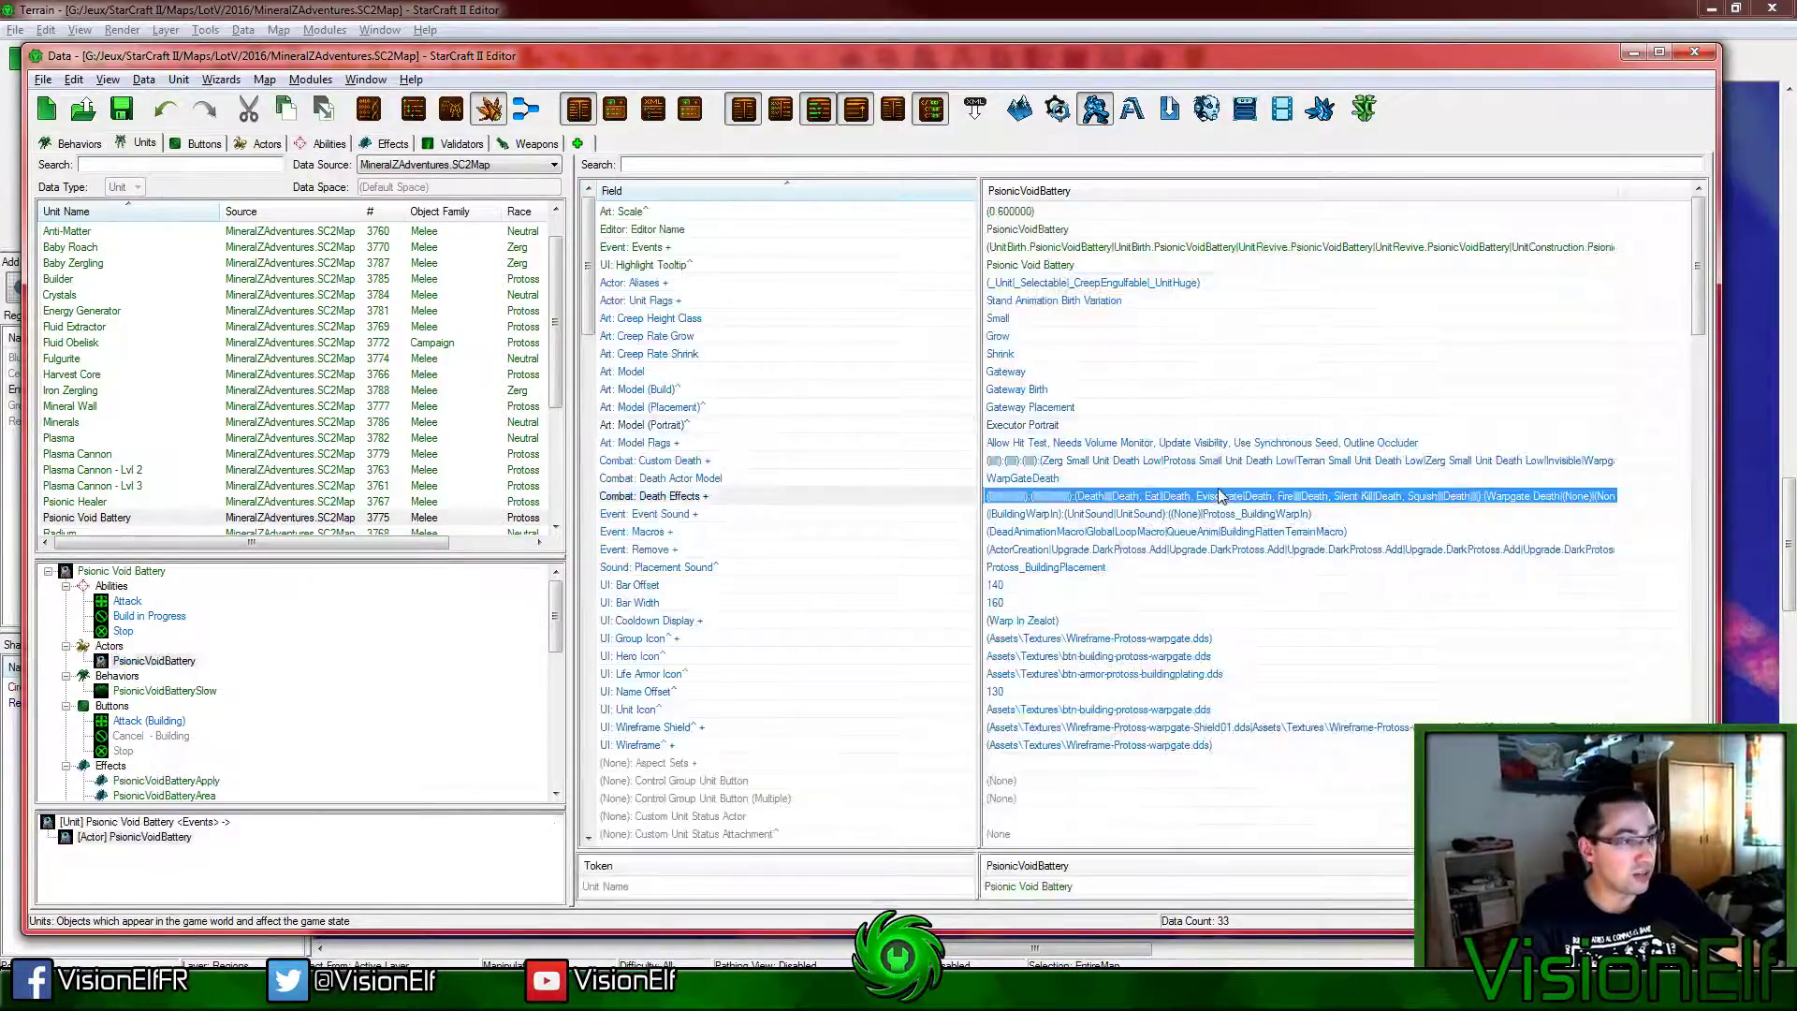
pyautogui.click(1081, 249)
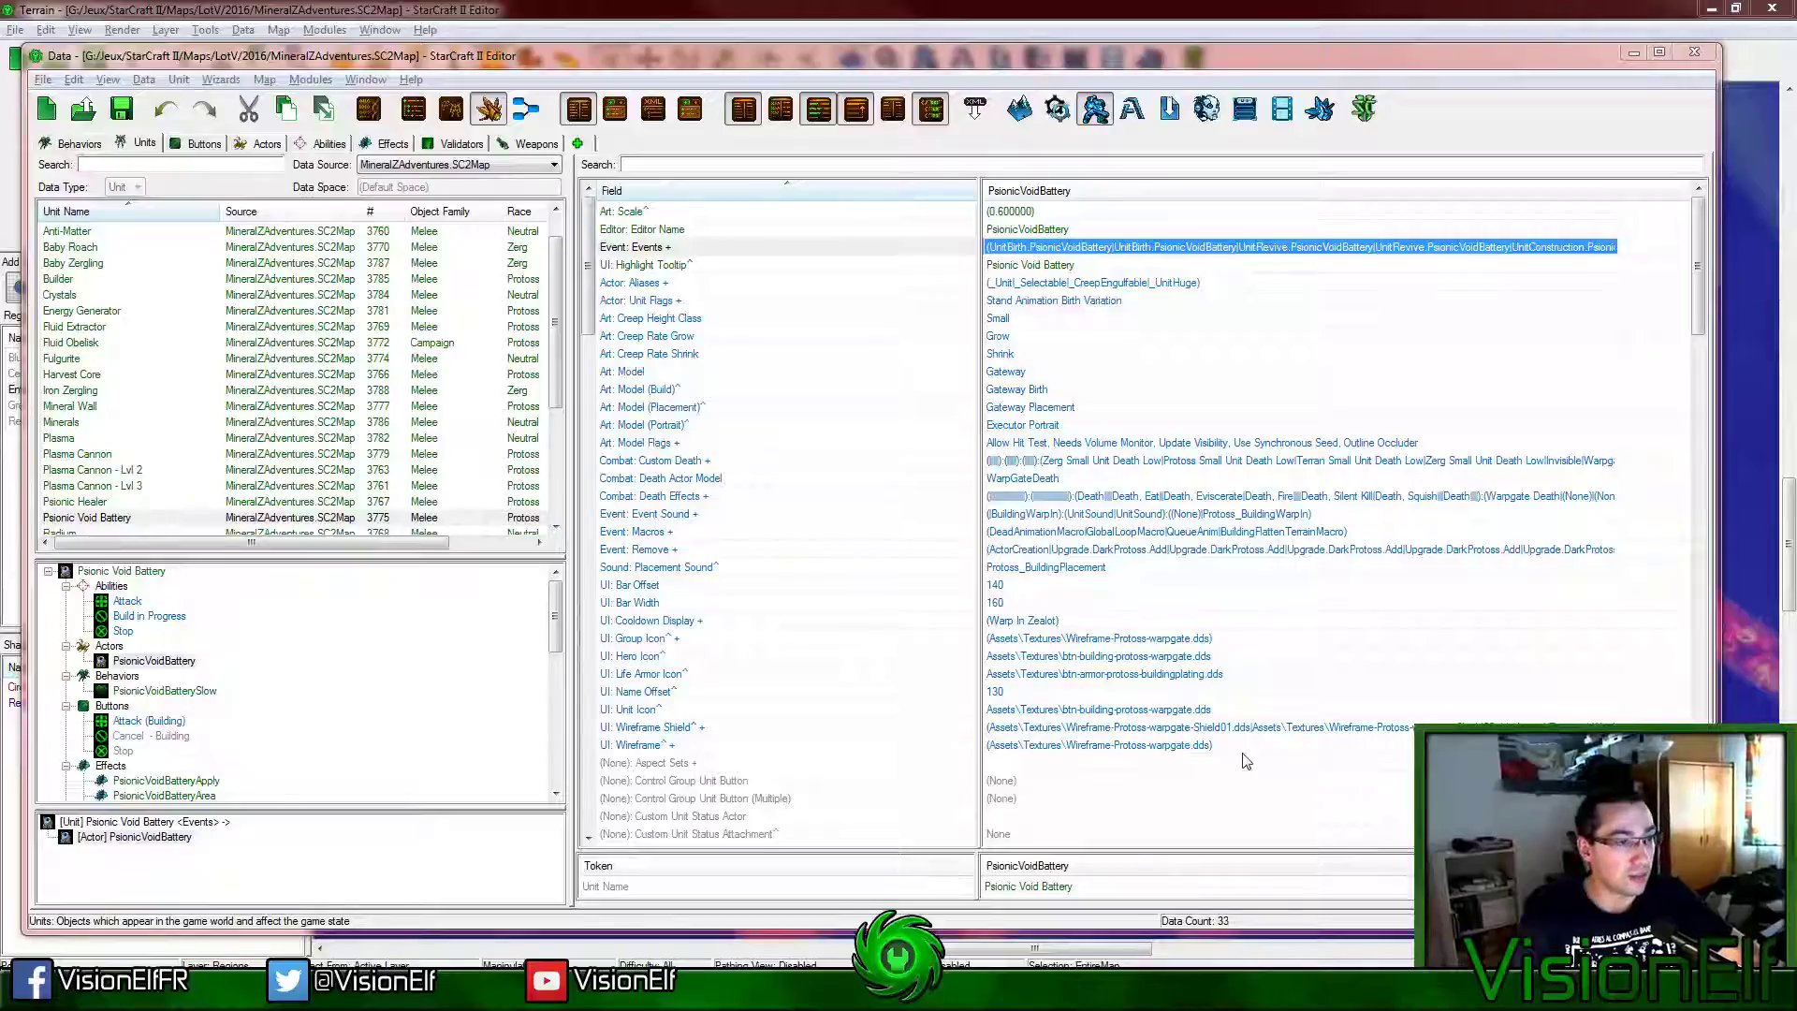
pyautogui.press('Return')
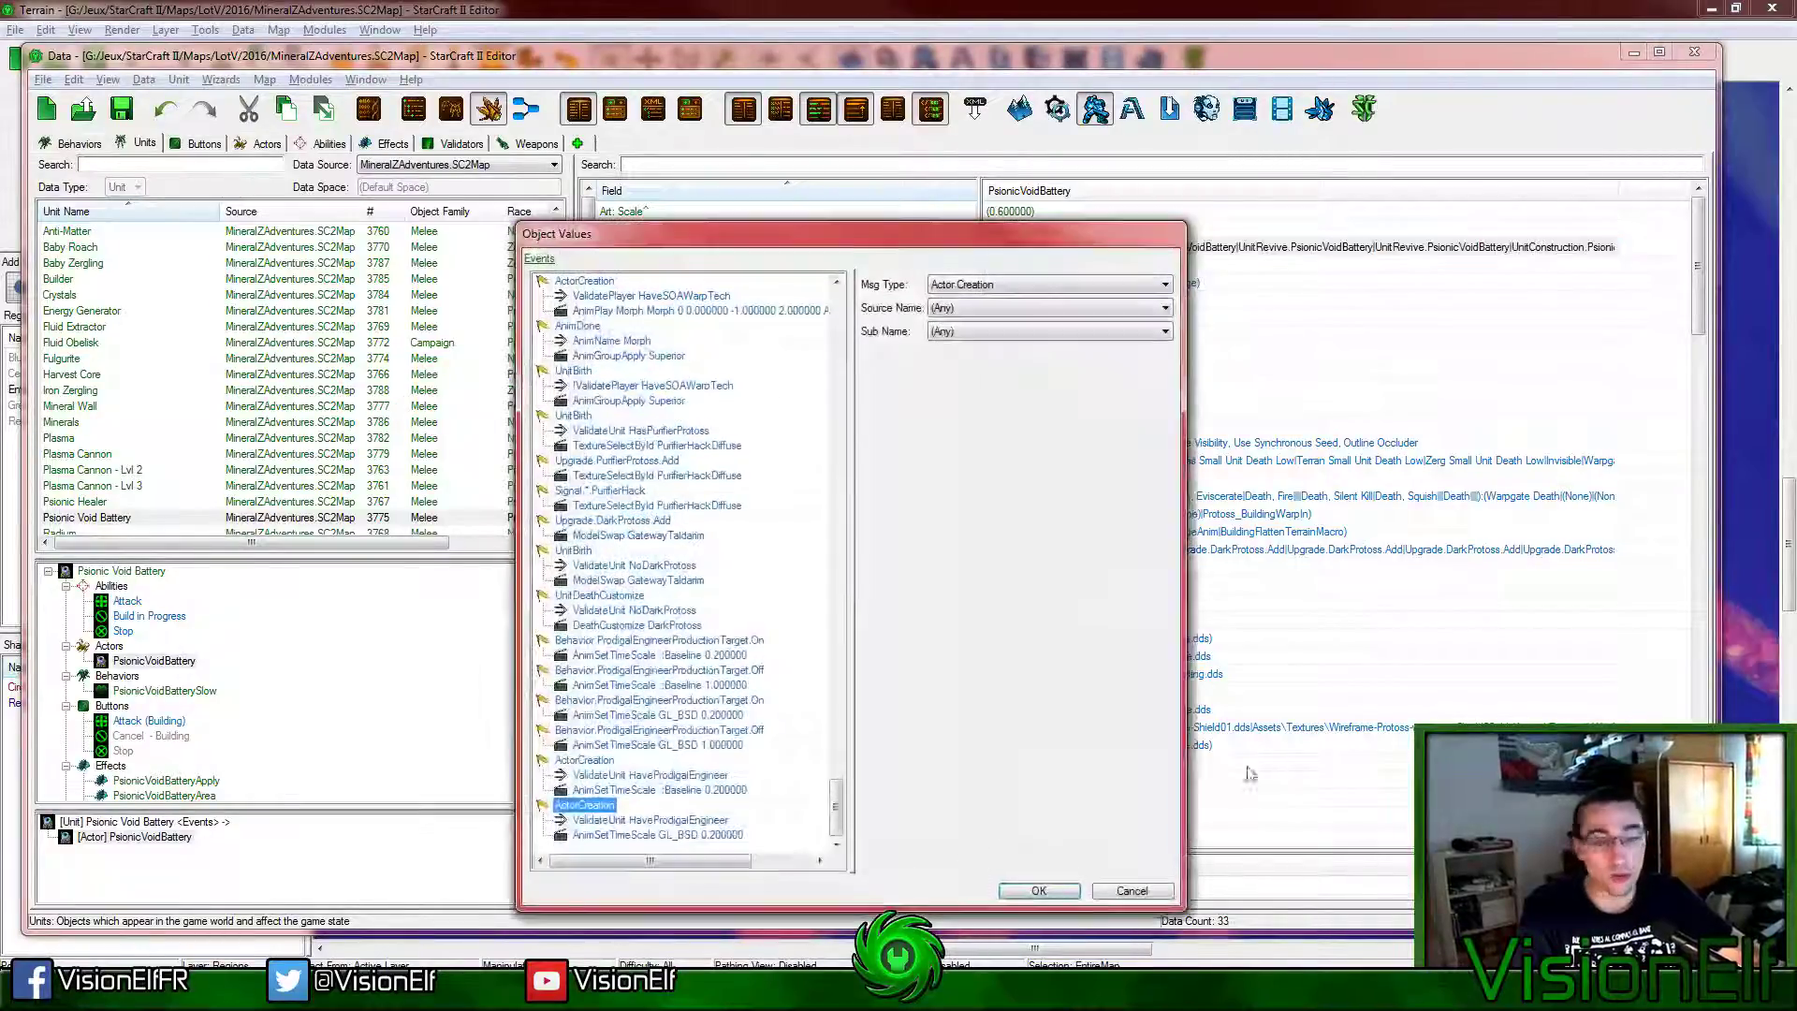
pyautogui.click(1123, 894)
# Step: Preview the Gateway model's Art: Model file in the Cutscene Editor
pyautogui.scroll(-3, 183, 728)
pyautogui.scroll(-2, 183, 727)
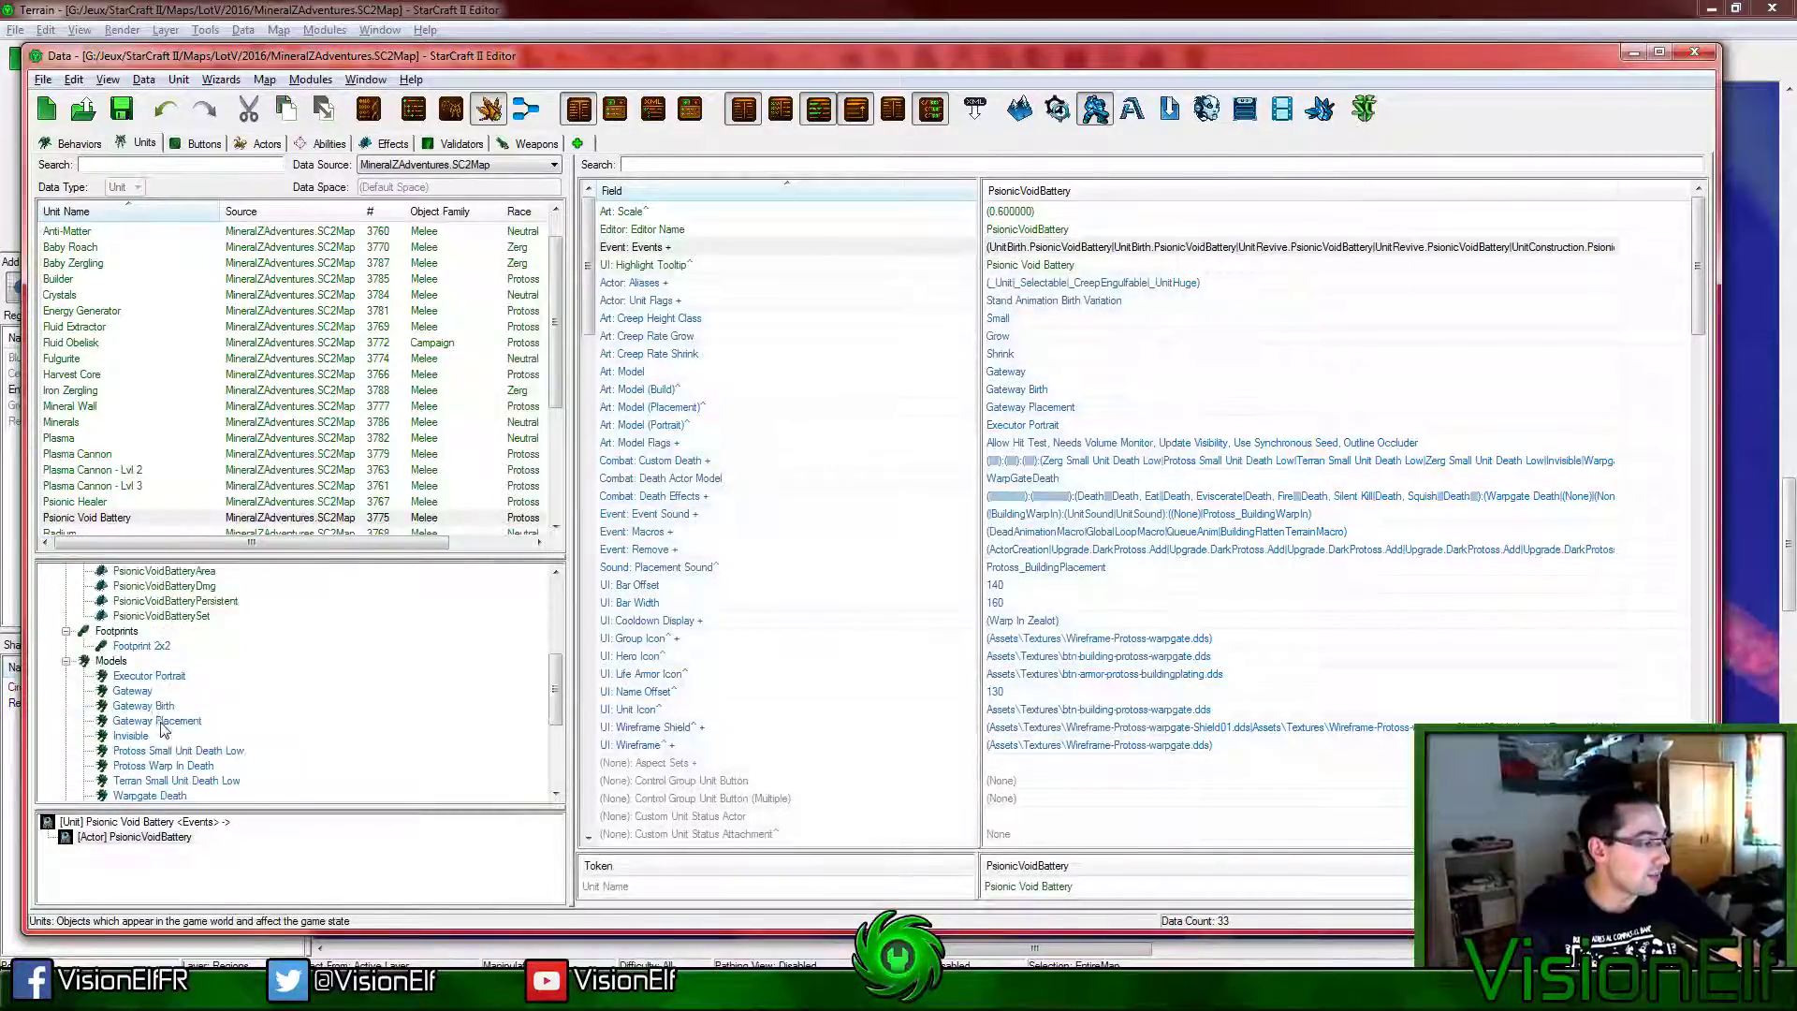
pyautogui.click(132, 690)
pyautogui.click(1203, 424)
pyautogui.click(1176, 372)
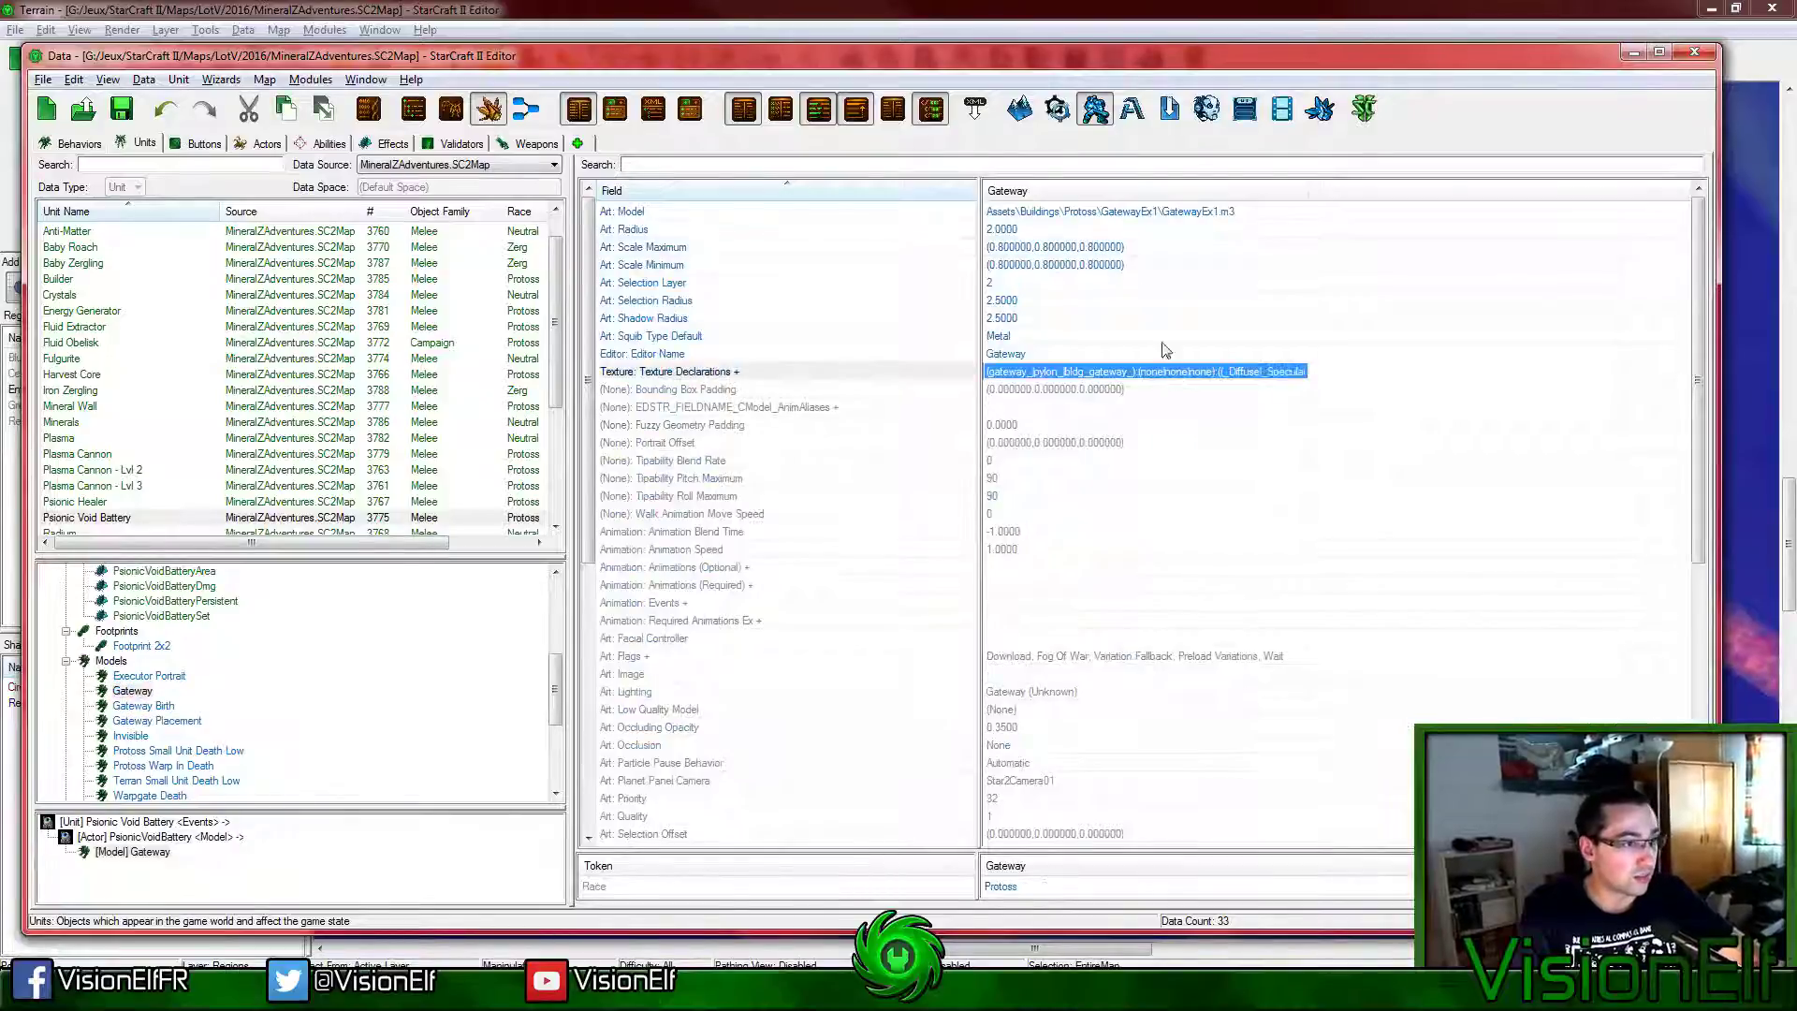
pyautogui.click(1113, 225)
pyautogui.click(417, 688)
pyautogui.scroll(-1, 417, 688)
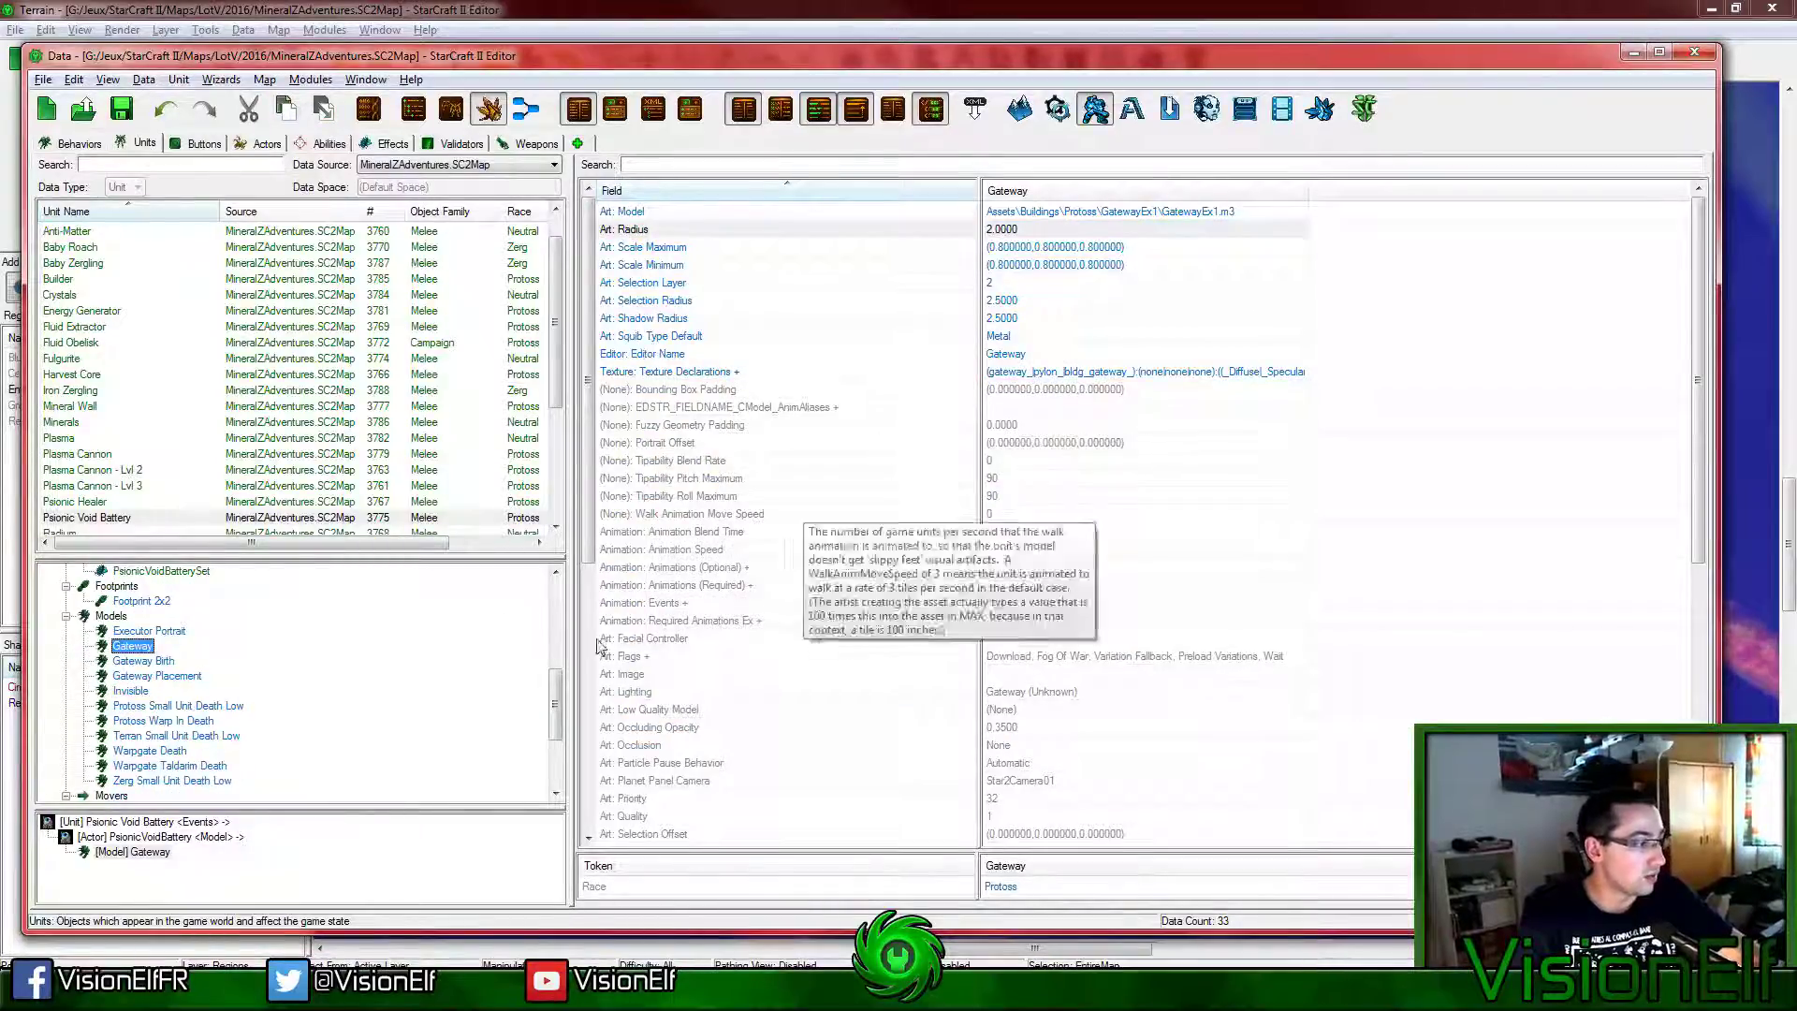
pyautogui.doubleClick(1123, 211)
pyautogui.click(842, 865)
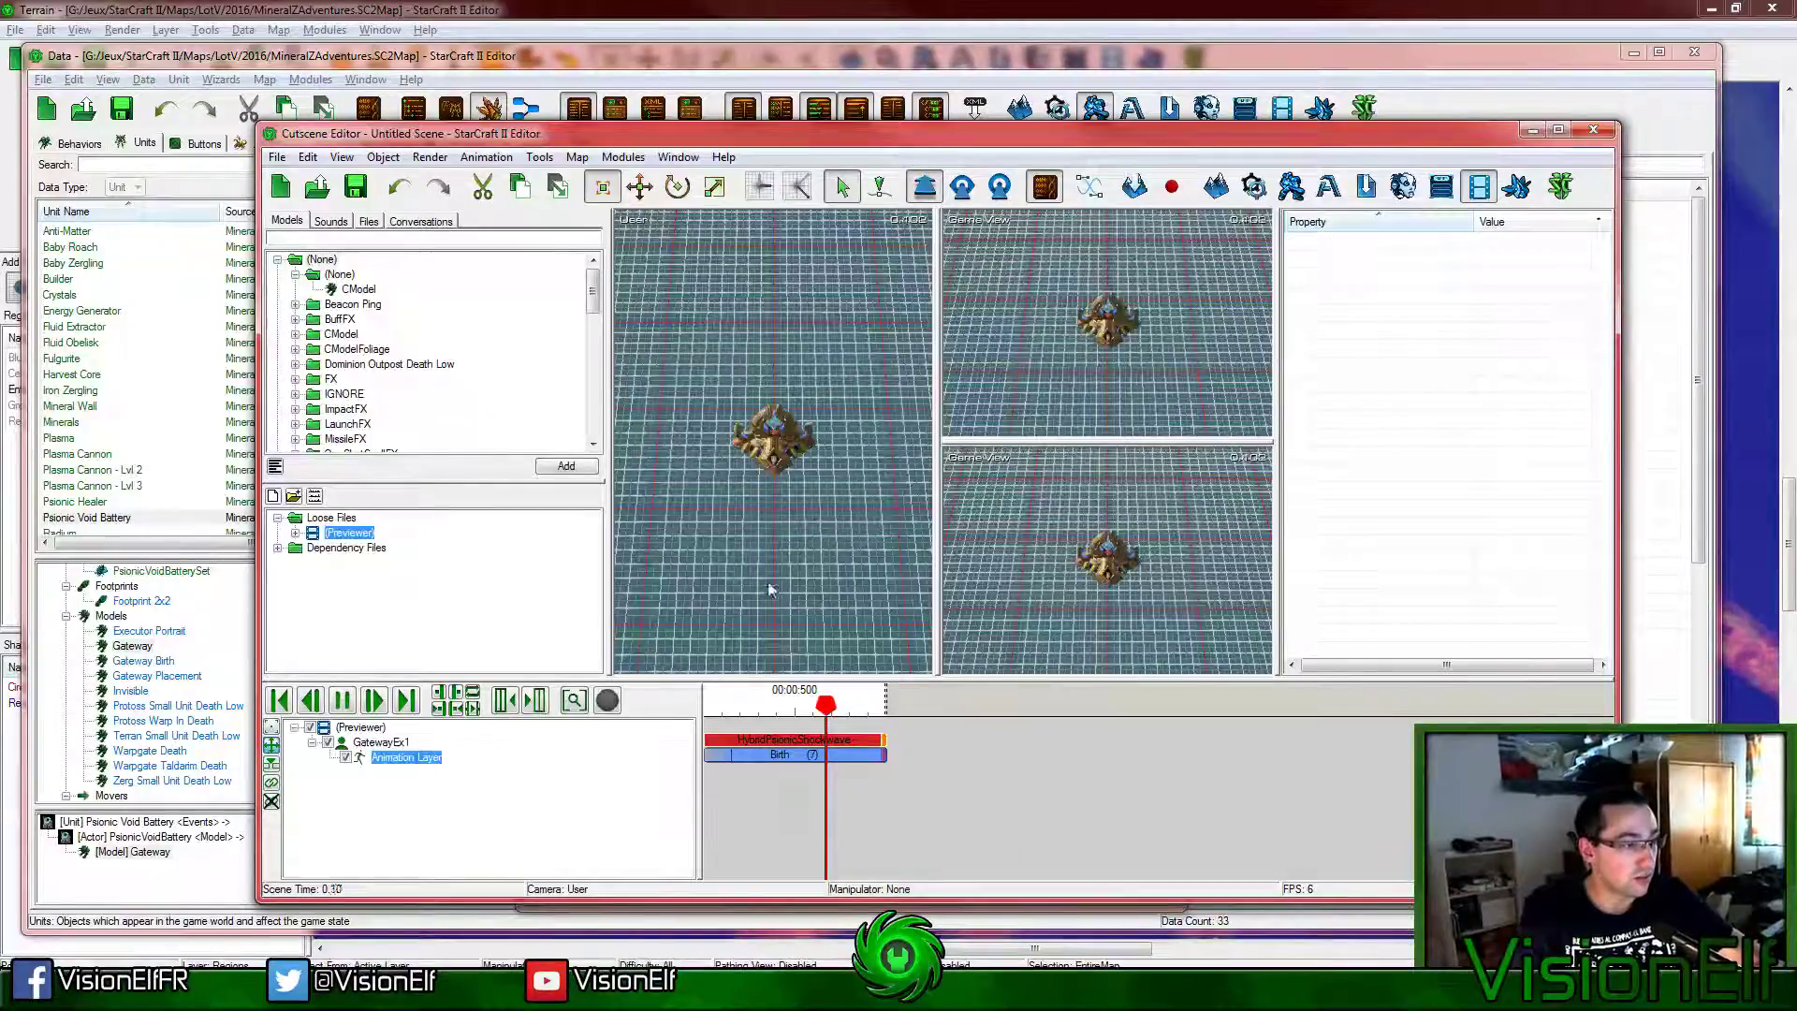
# Step: Inspect the Stand animation's properties and step to the next animation
pyautogui.scroll(4, 895, 529)
pyautogui.moveTo(896, 529); pyautogui.dragTo(842, 564, button='middle')
pyautogui.click(877, 758)
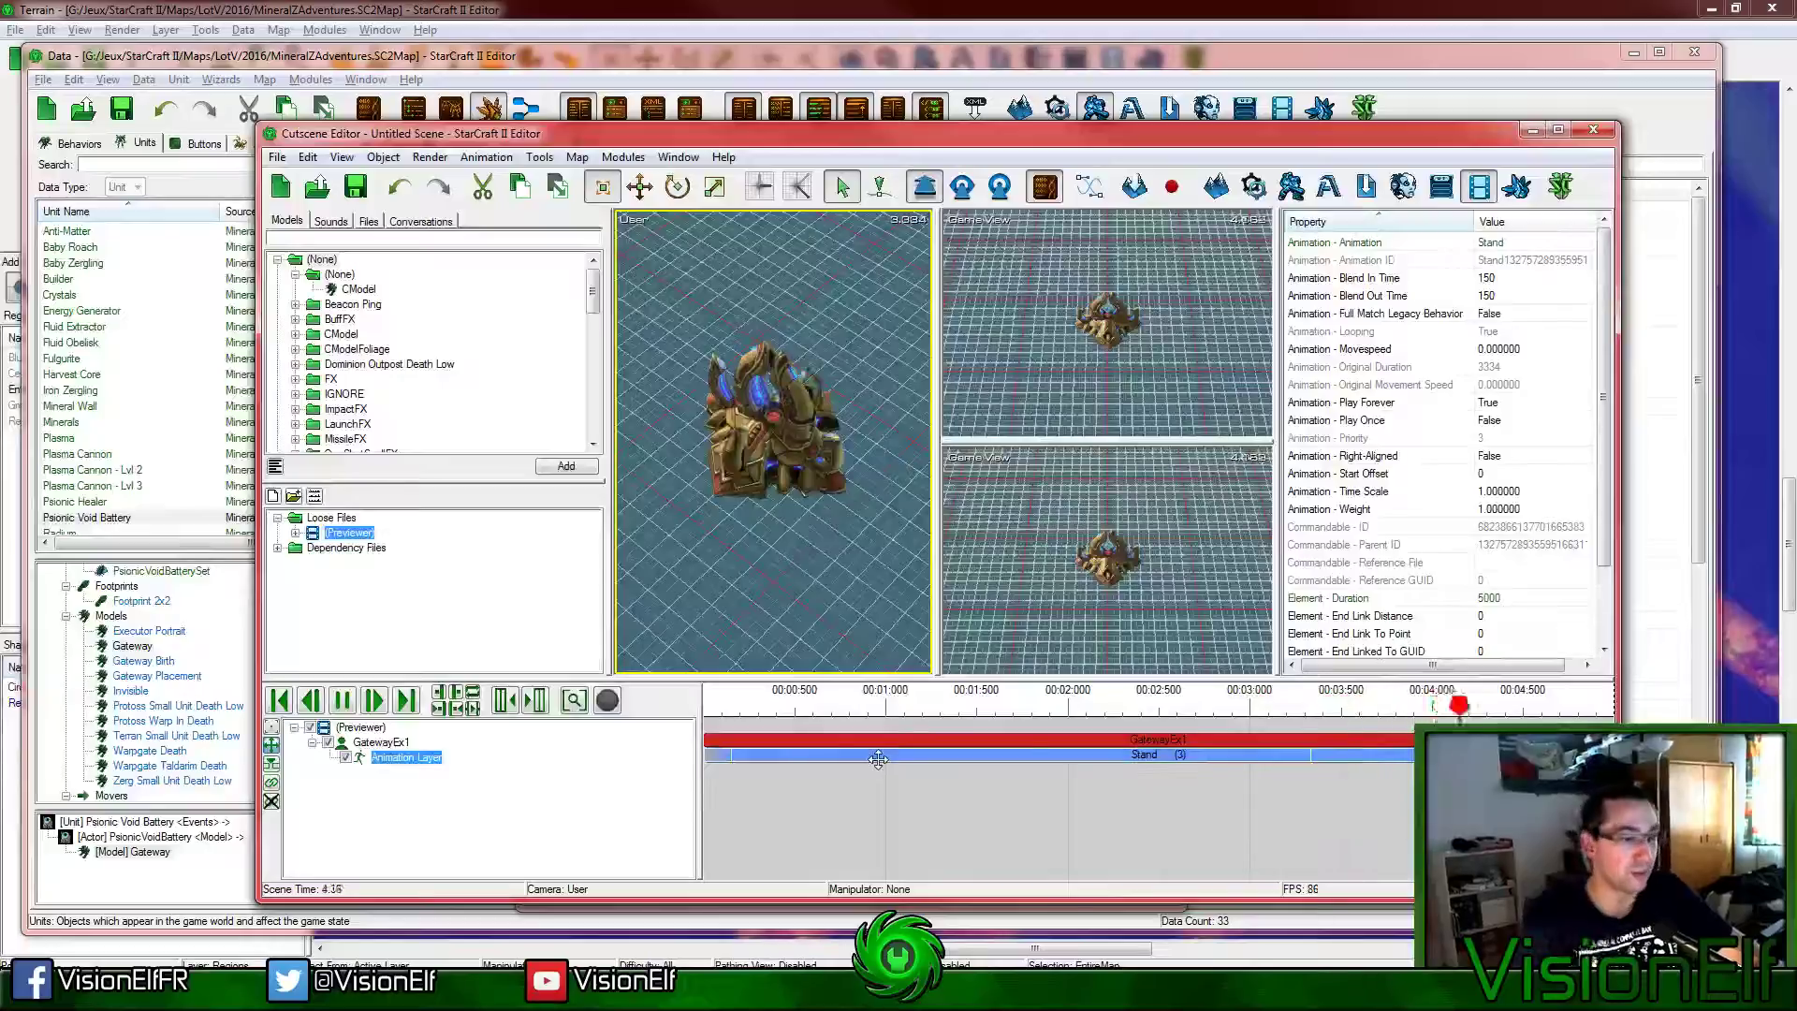
pyautogui.press('Down')
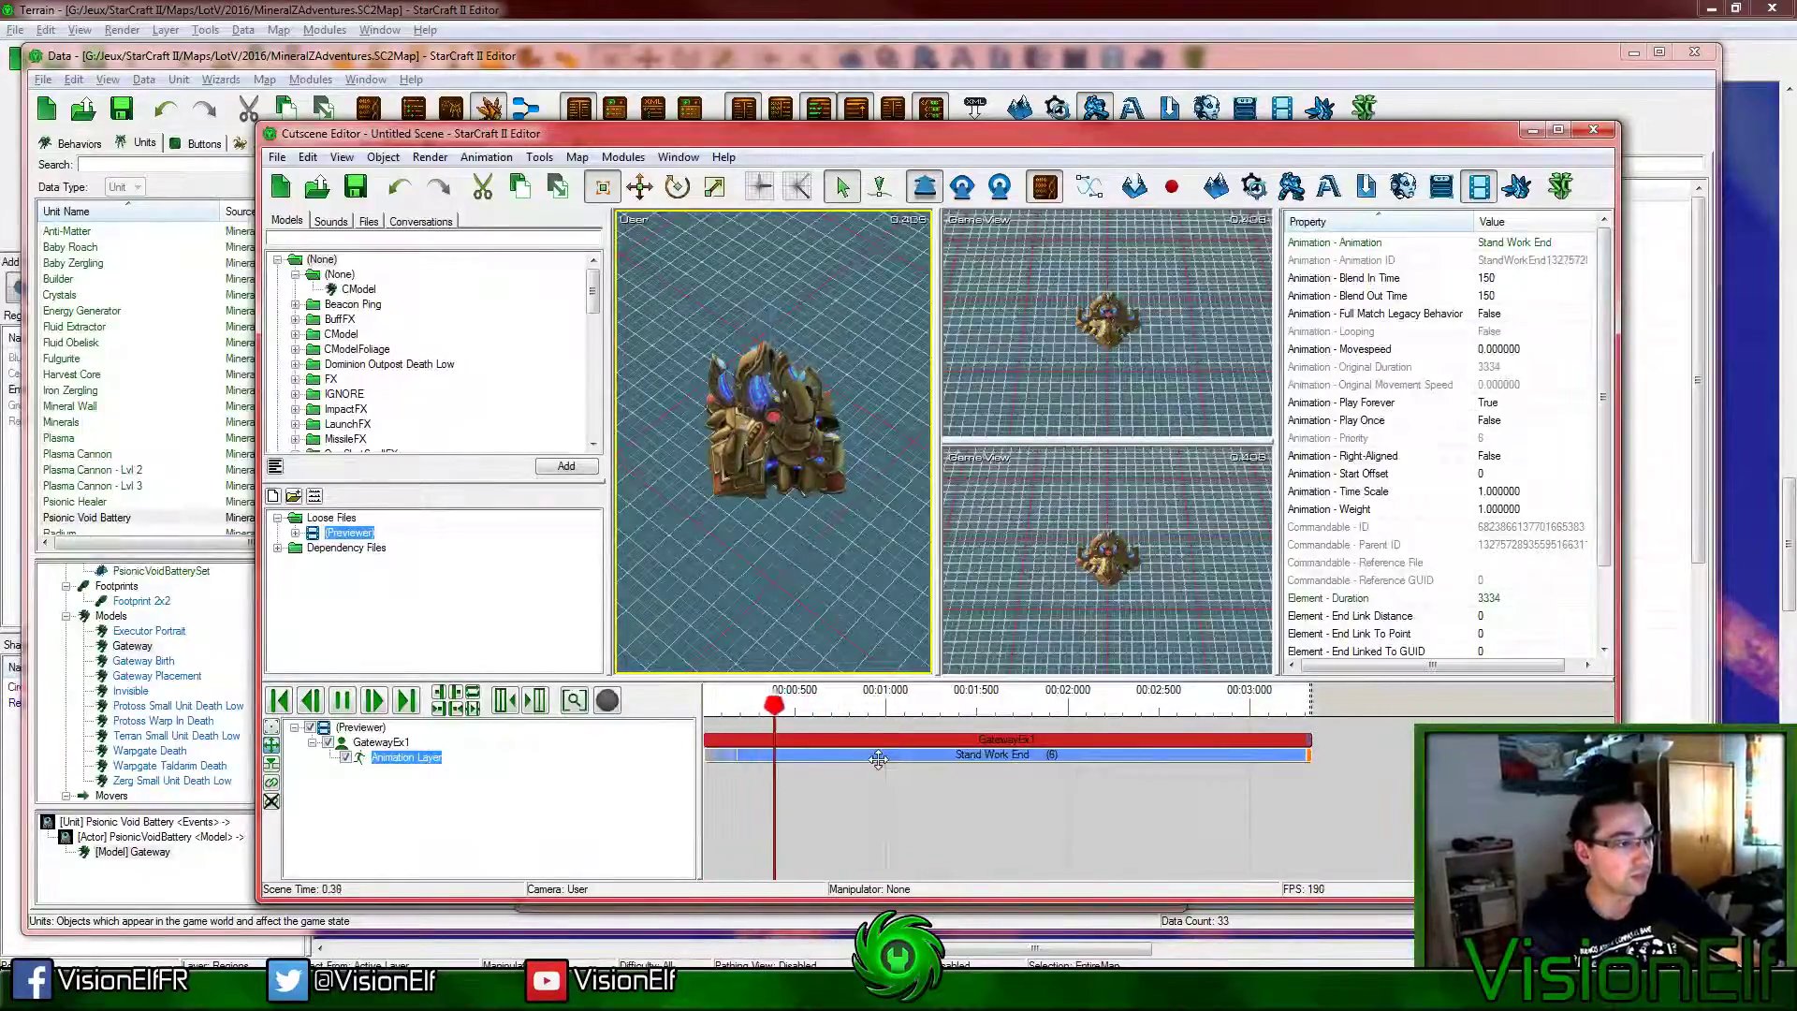
pyautogui.scroll(-2, 878, 758)
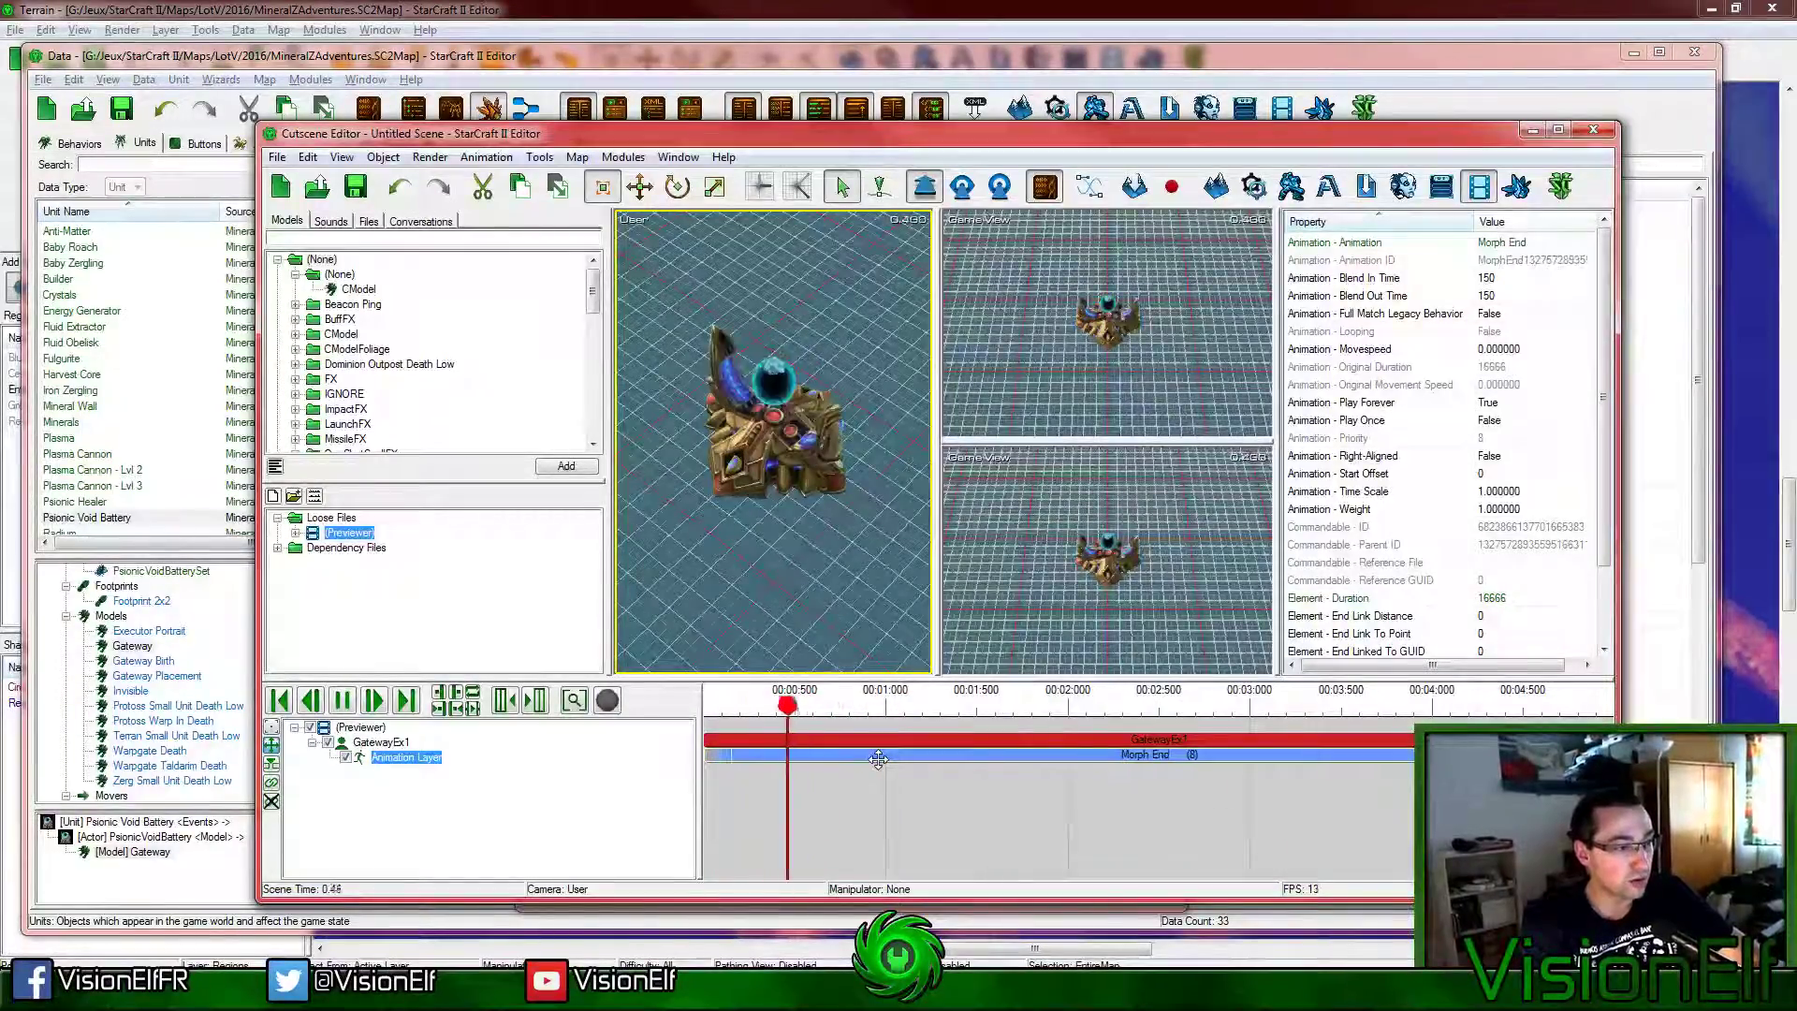
pyautogui.scroll(-1, 878, 758)
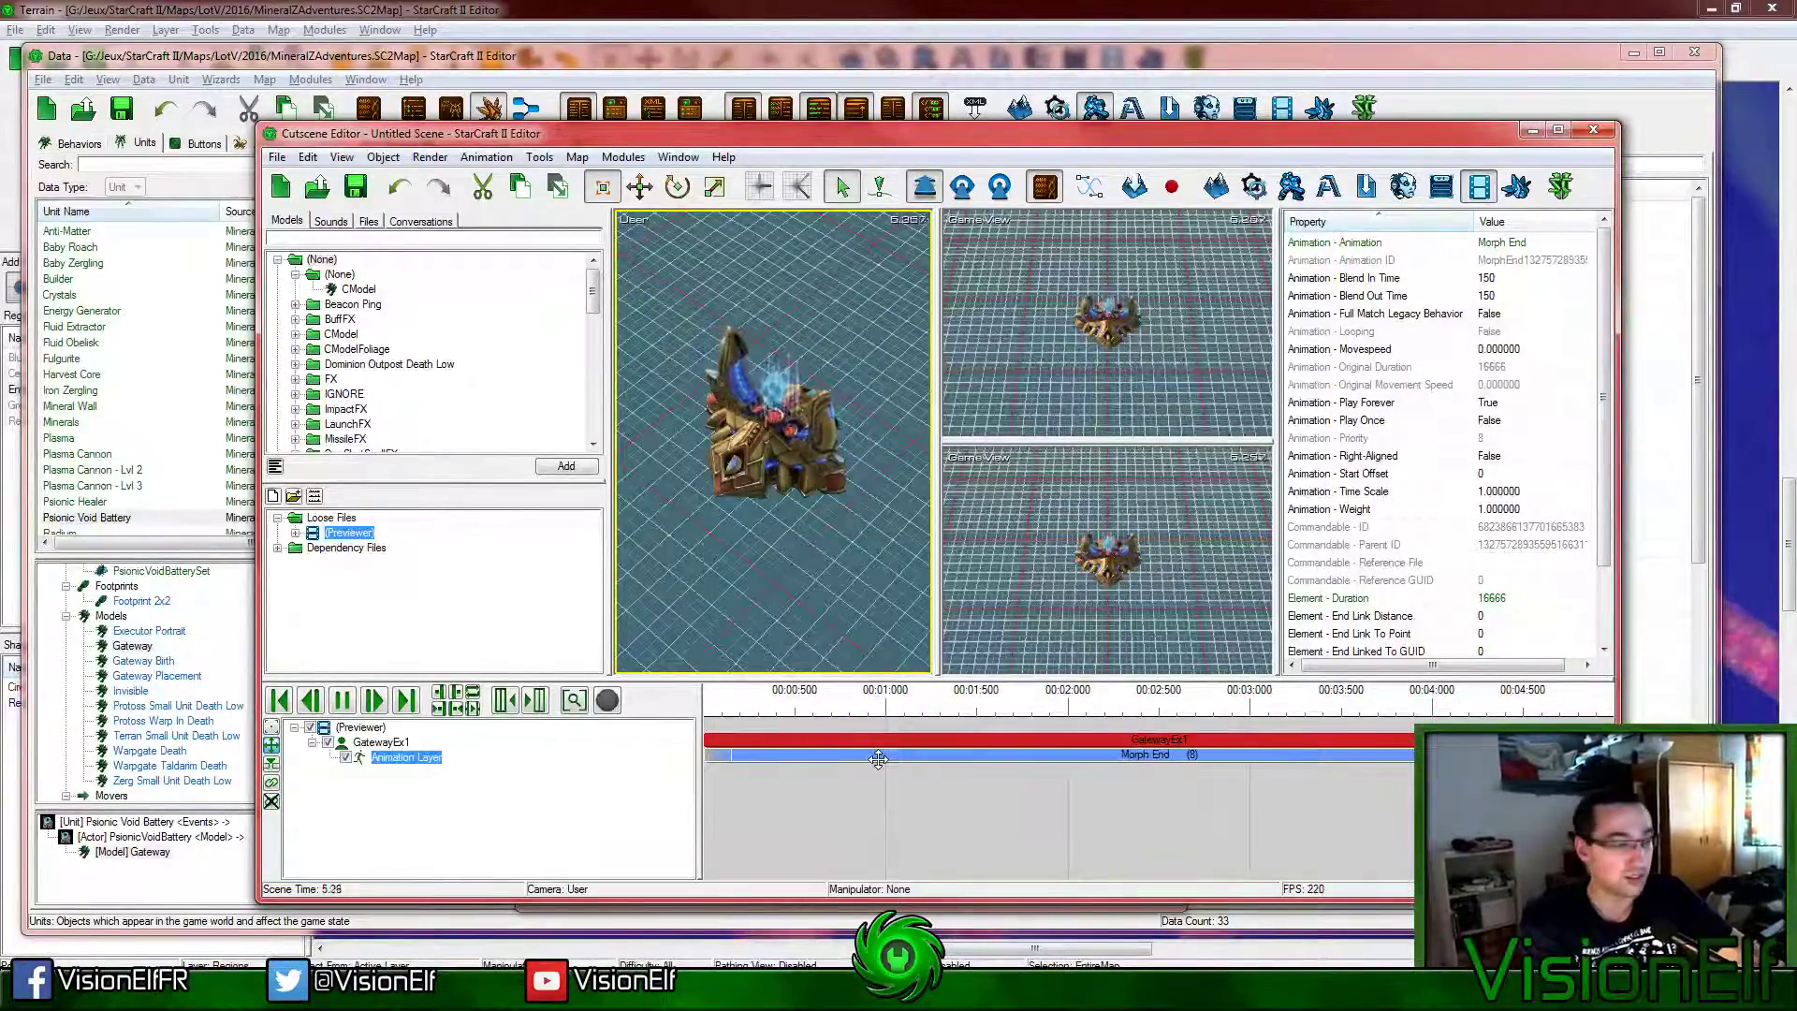
pyautogui.scroll(1, 878, 758)
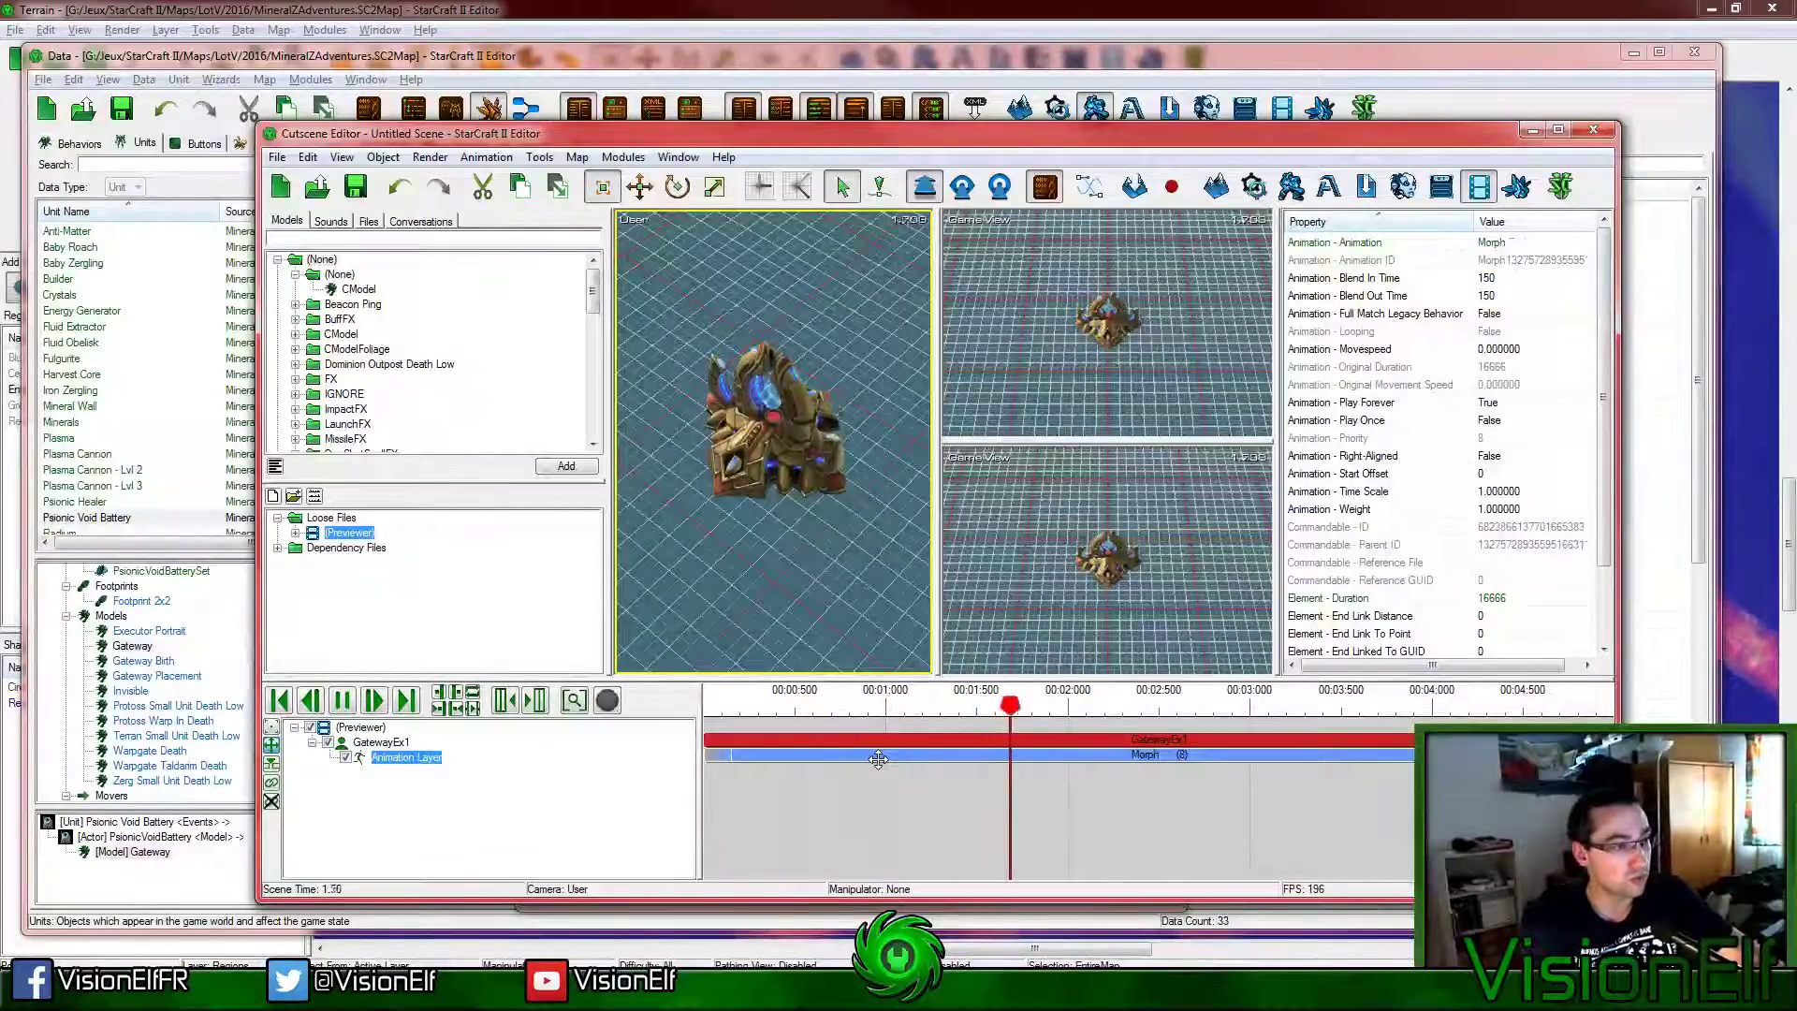
pyautogui.scroll(-1, 878, 758)
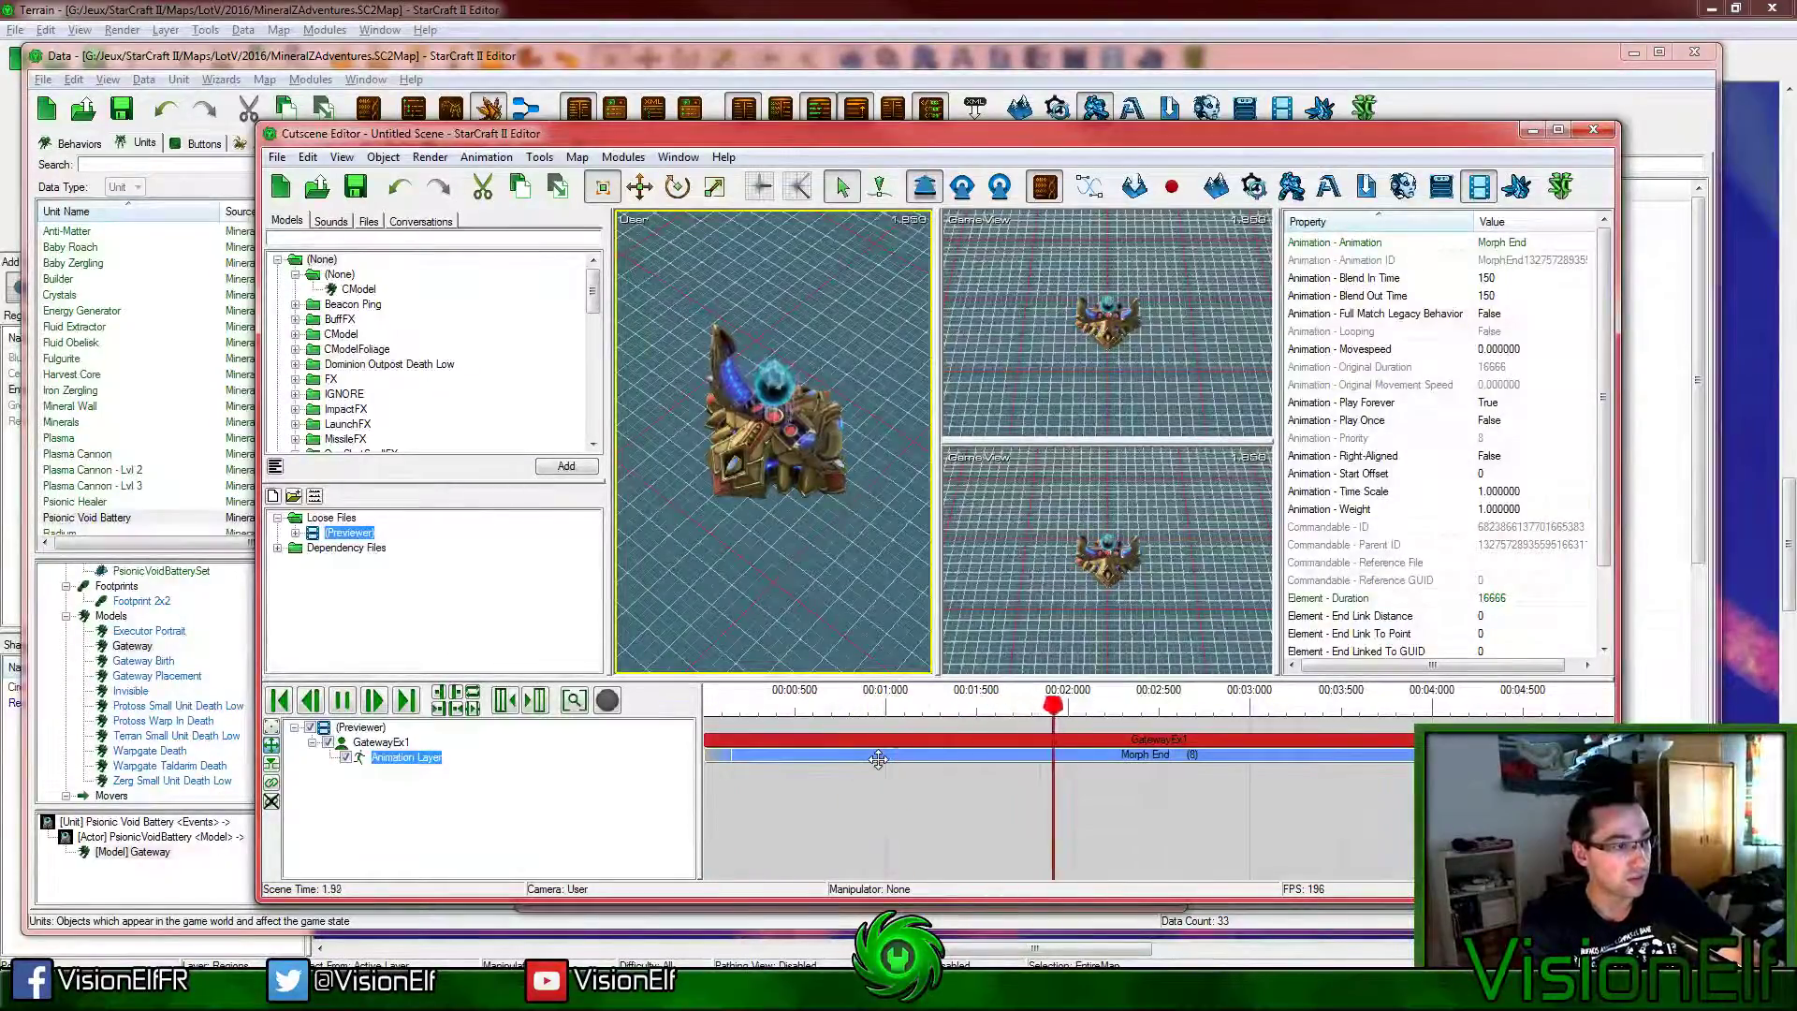
pyautogui.scroll(-1, 878, 758)
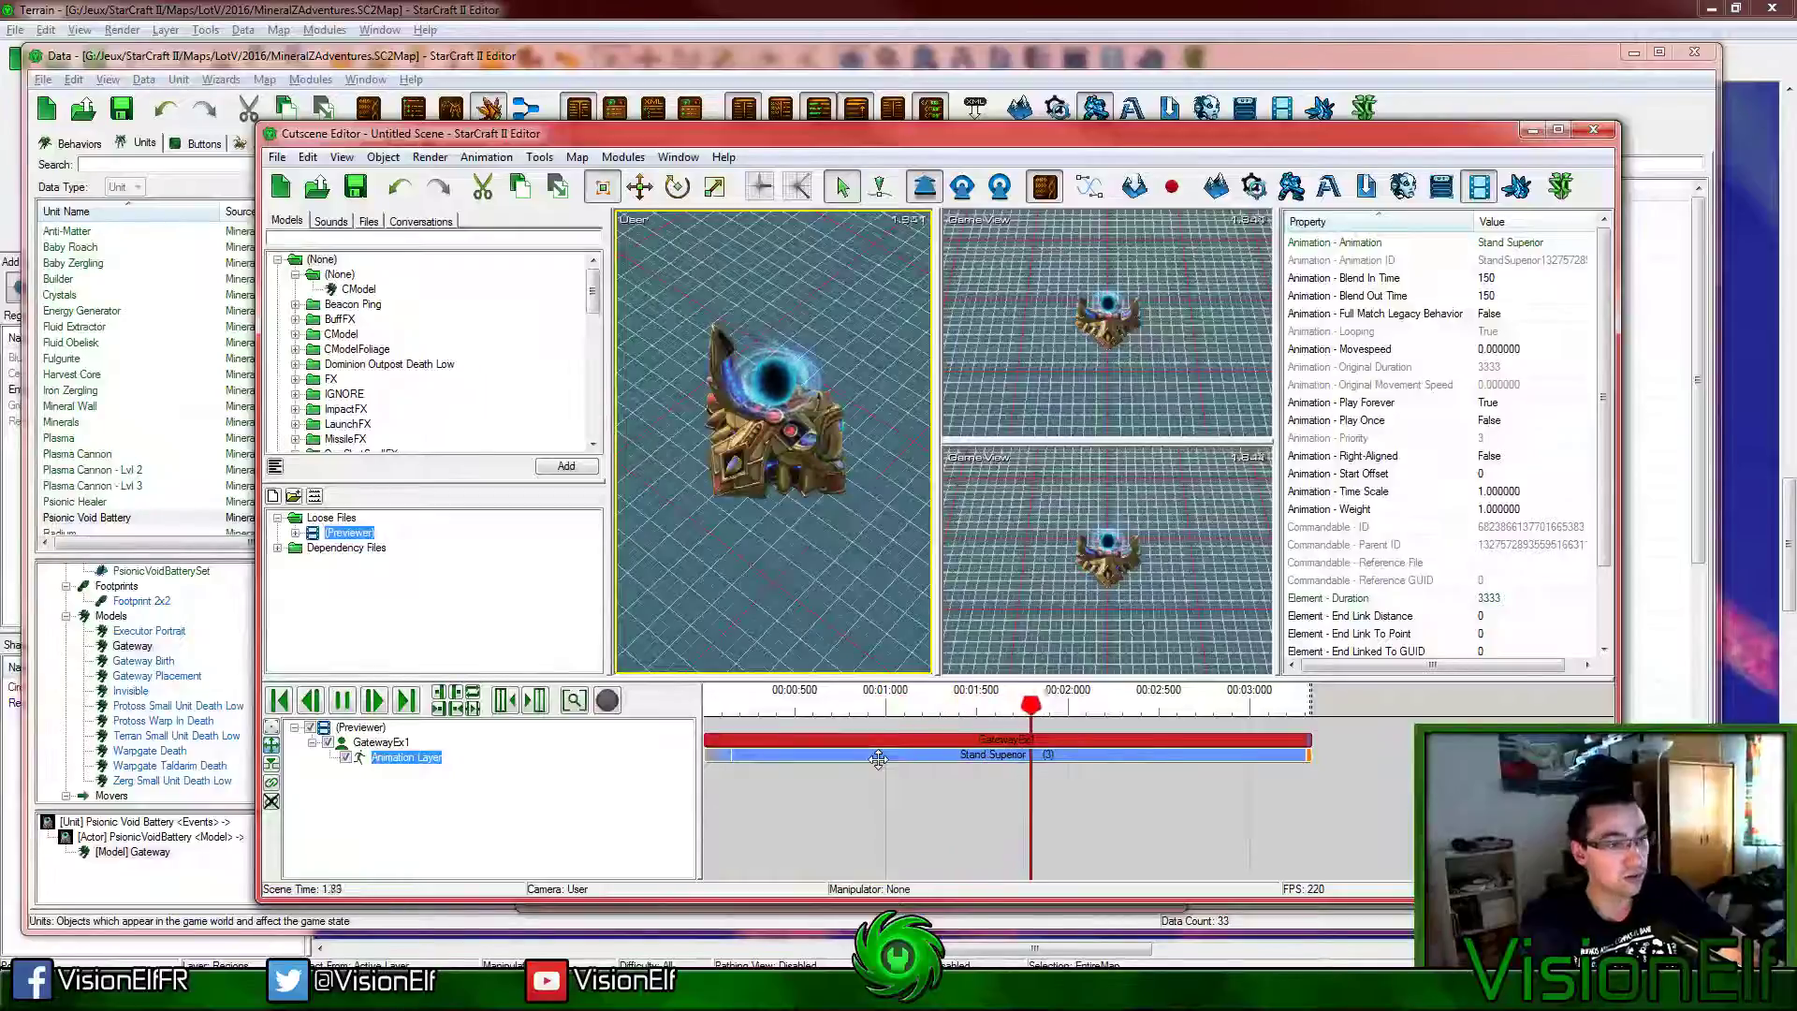
pyautogui.scroll(-1, 878, 759)
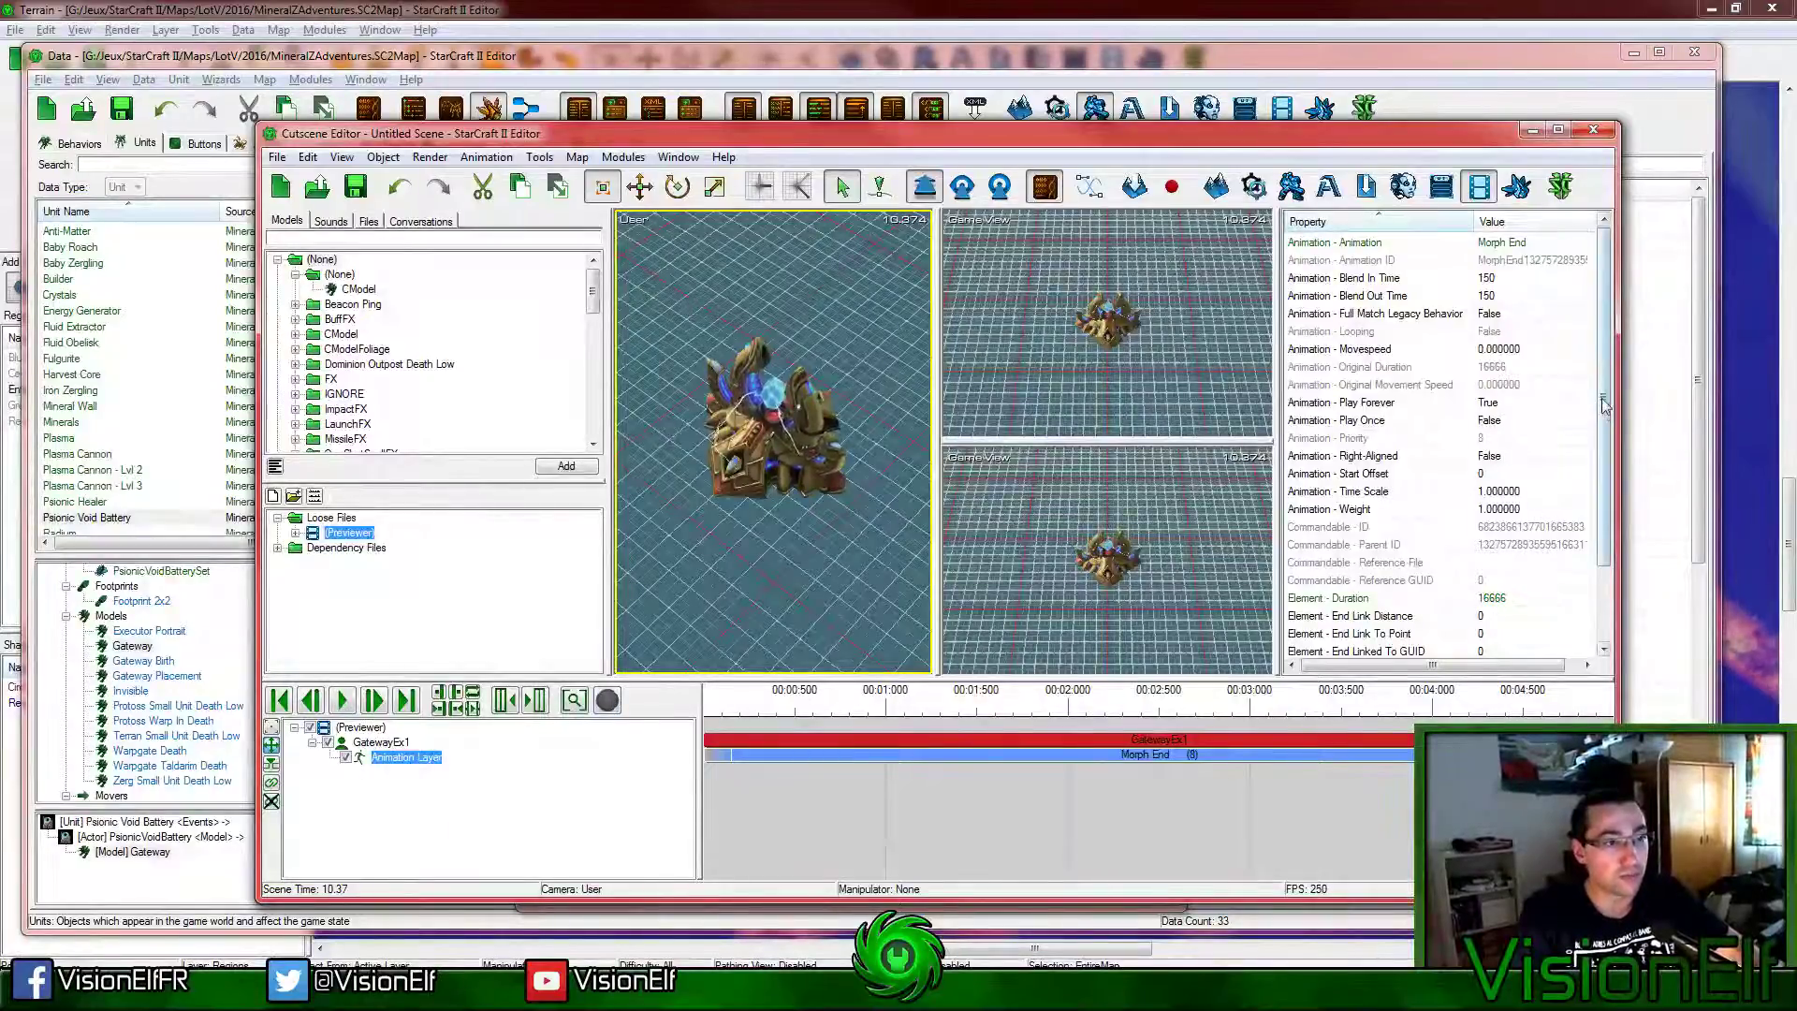
# Step: Check the animation's looping setting, leaving blend out time at 150
pyautogui.click(1541, 333)
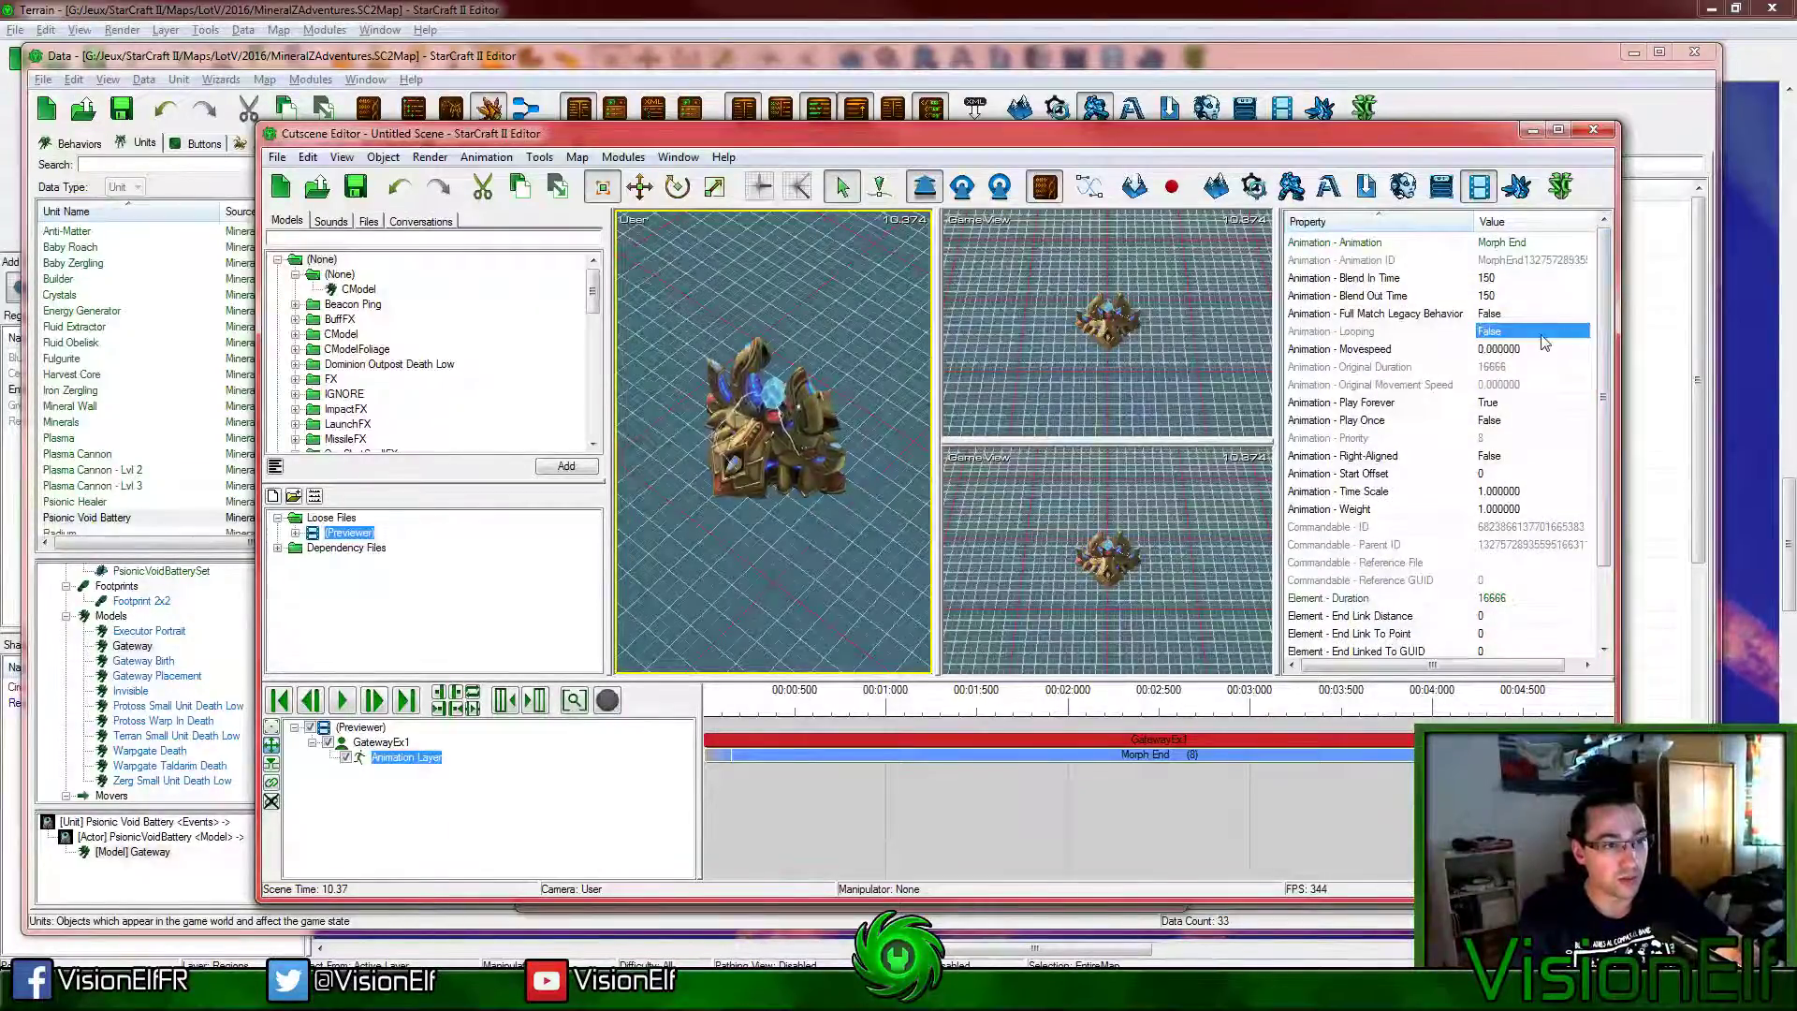
pyautogui.click(1518, 294)
pyautogui.click(1518, 294)
pyautogui.click(1421, 298)
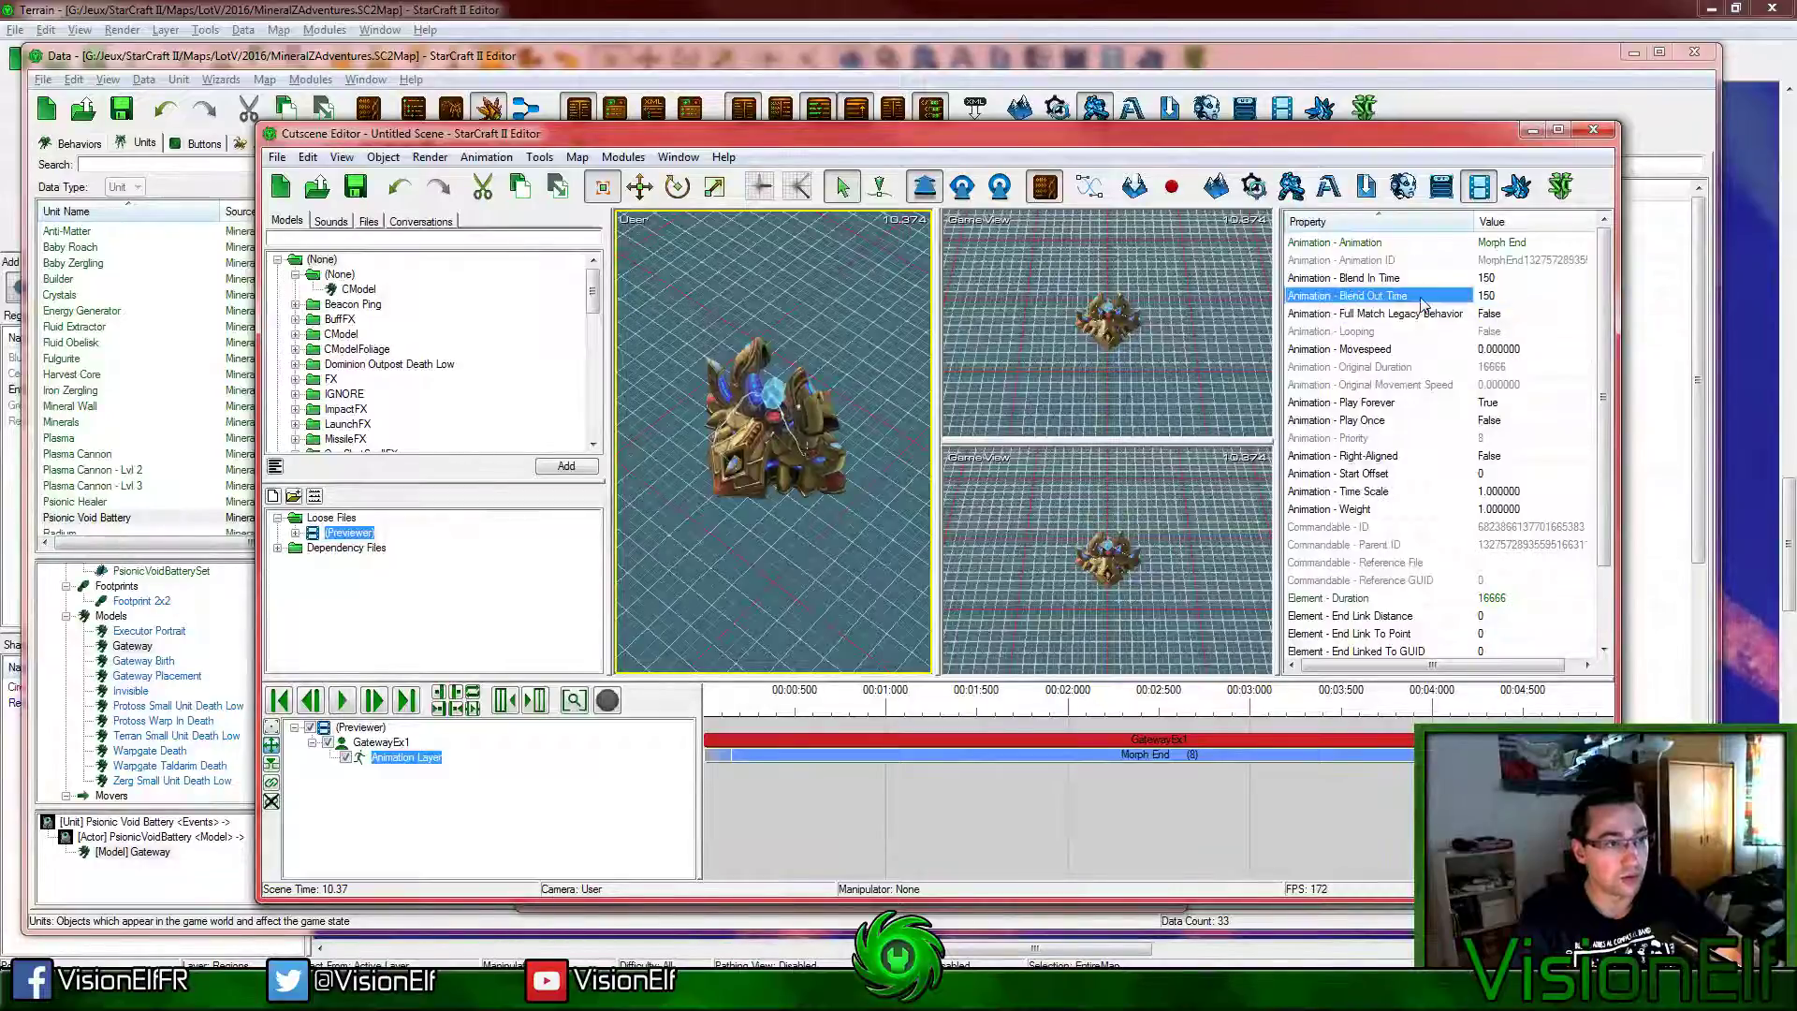
pyautogui.scroll(-2, 1588, 337)
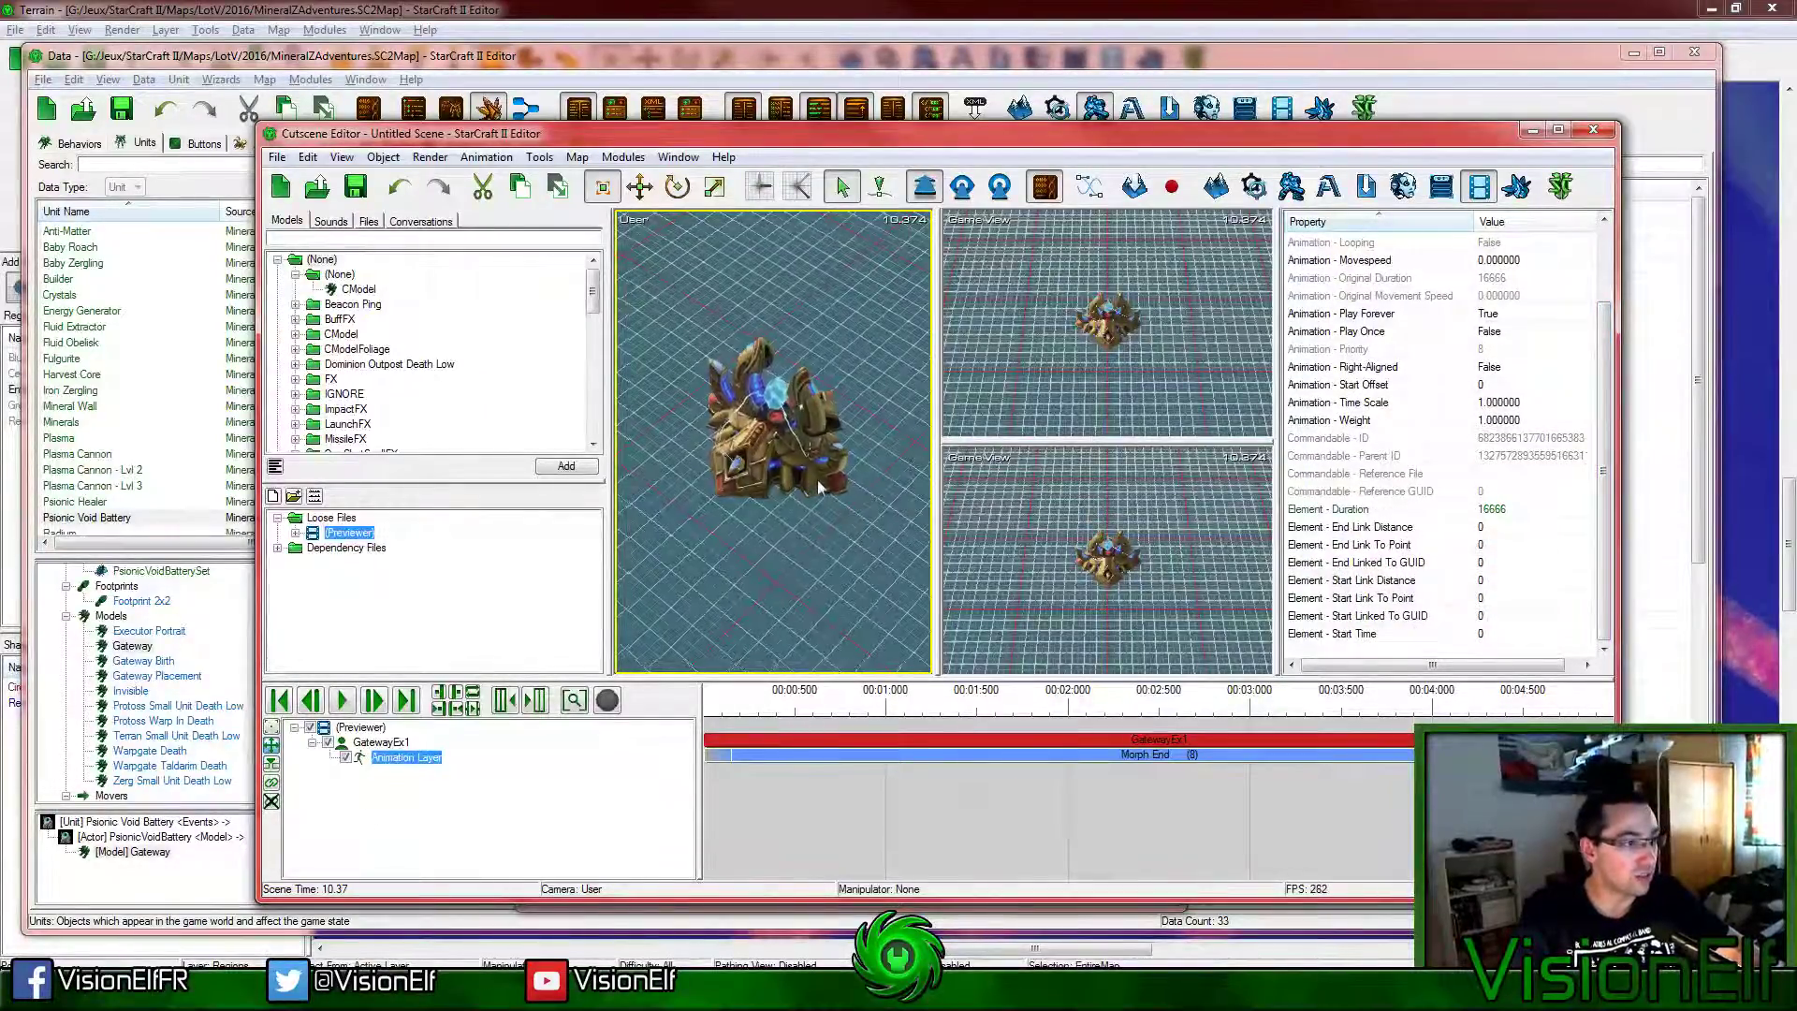
# Step: Select the GatewayEx1 model and scrub through the Morph End animation
pyautogui.rightClick(378, 760)
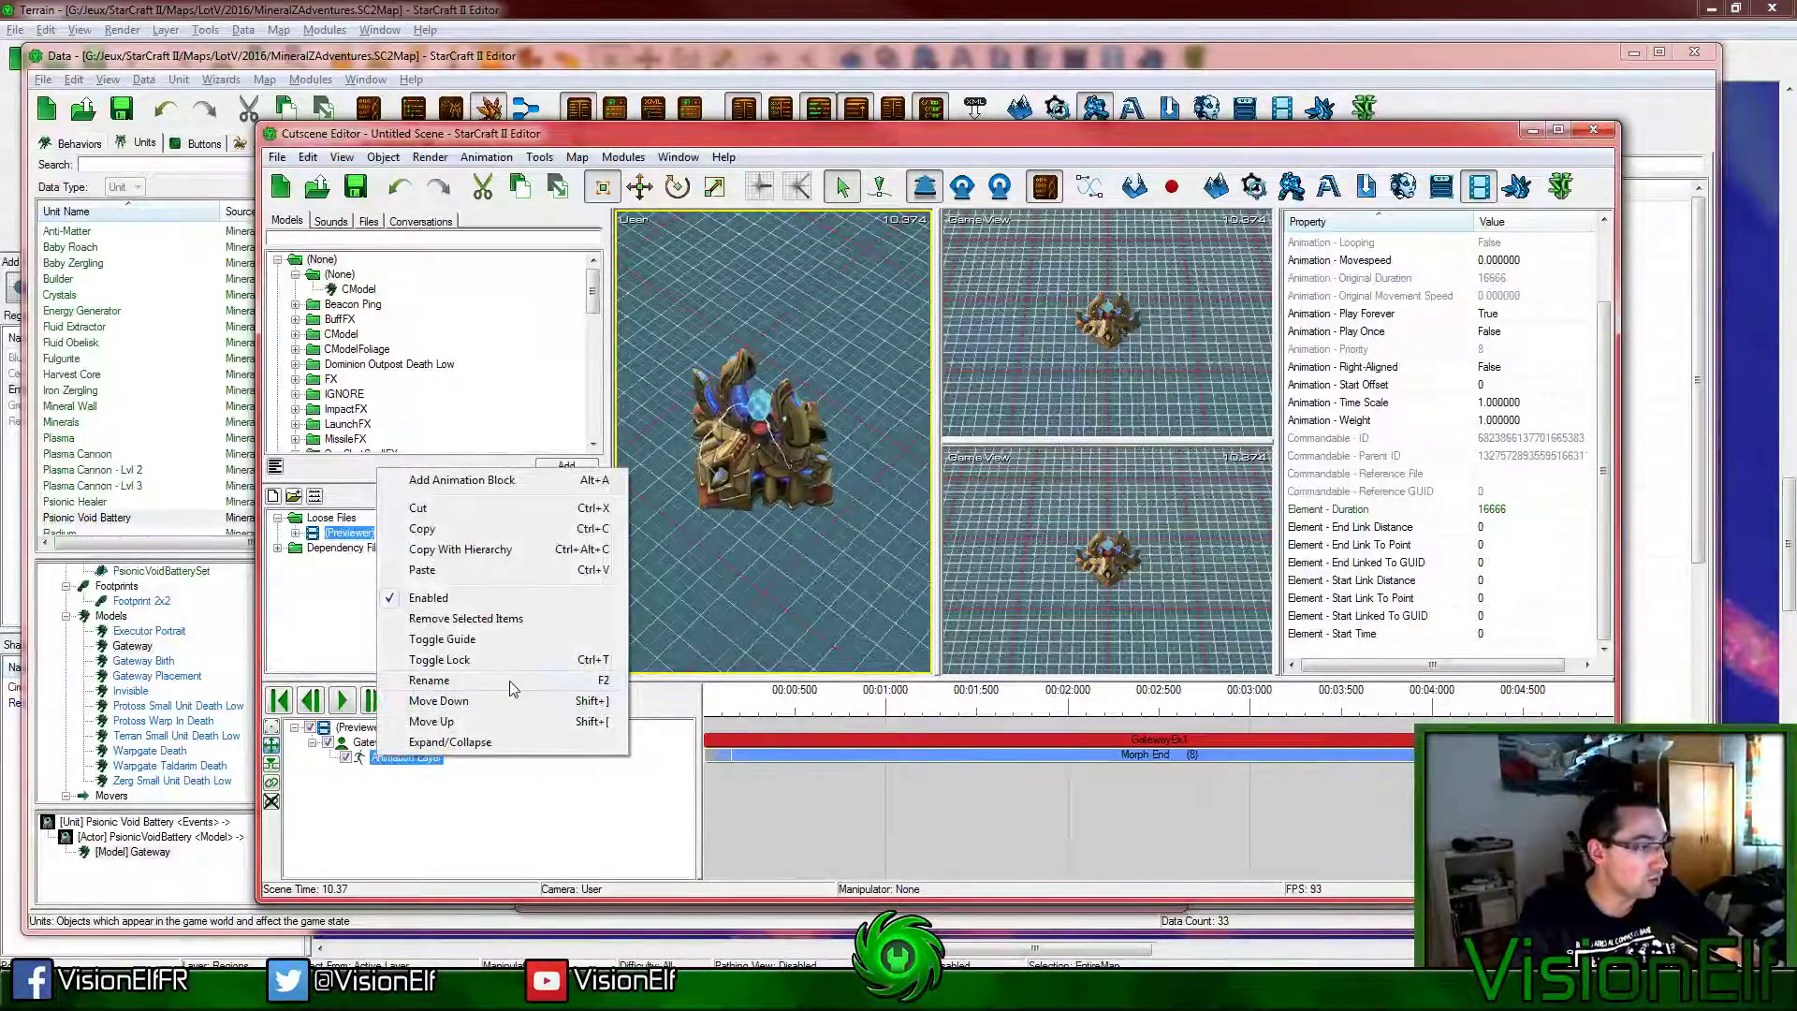
pyautogui.click(765, 442)
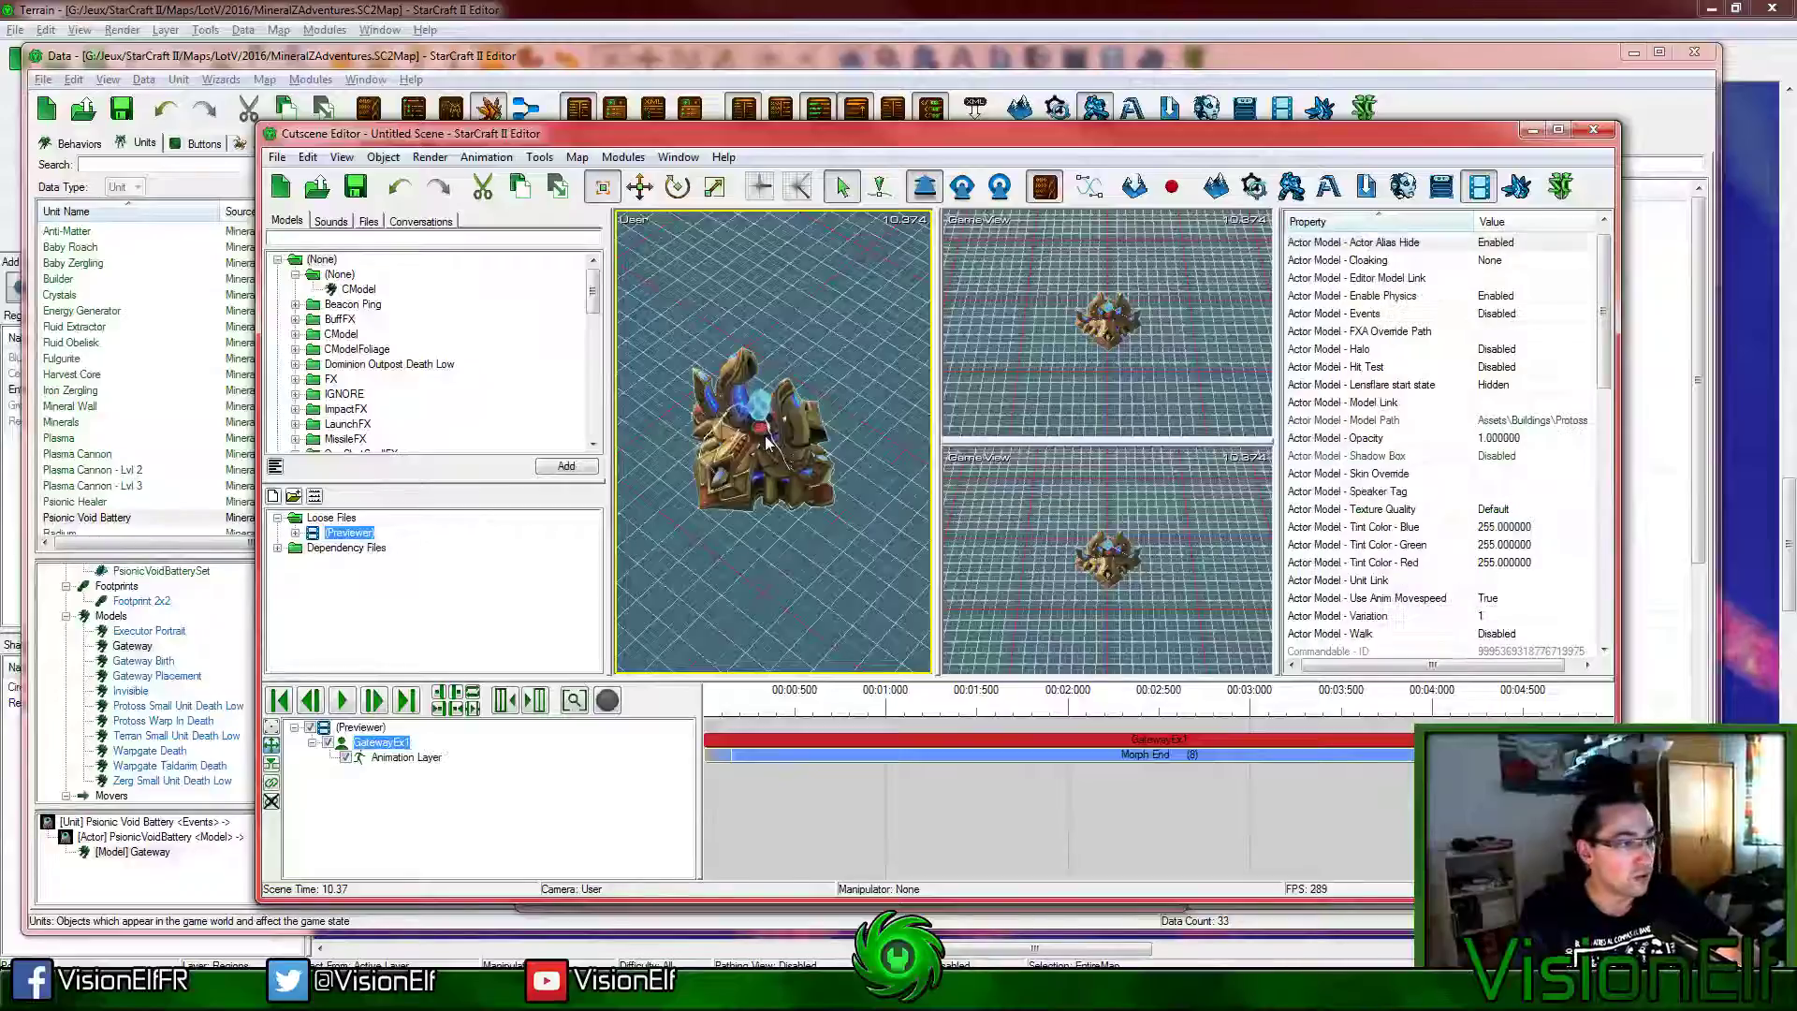
pyautogui.moveTo(741, 716); pyautogui.dragTo(1055, 704)
pyautogui.moveTo(1168, 682); pyautogui.dragTo(1398, 656)
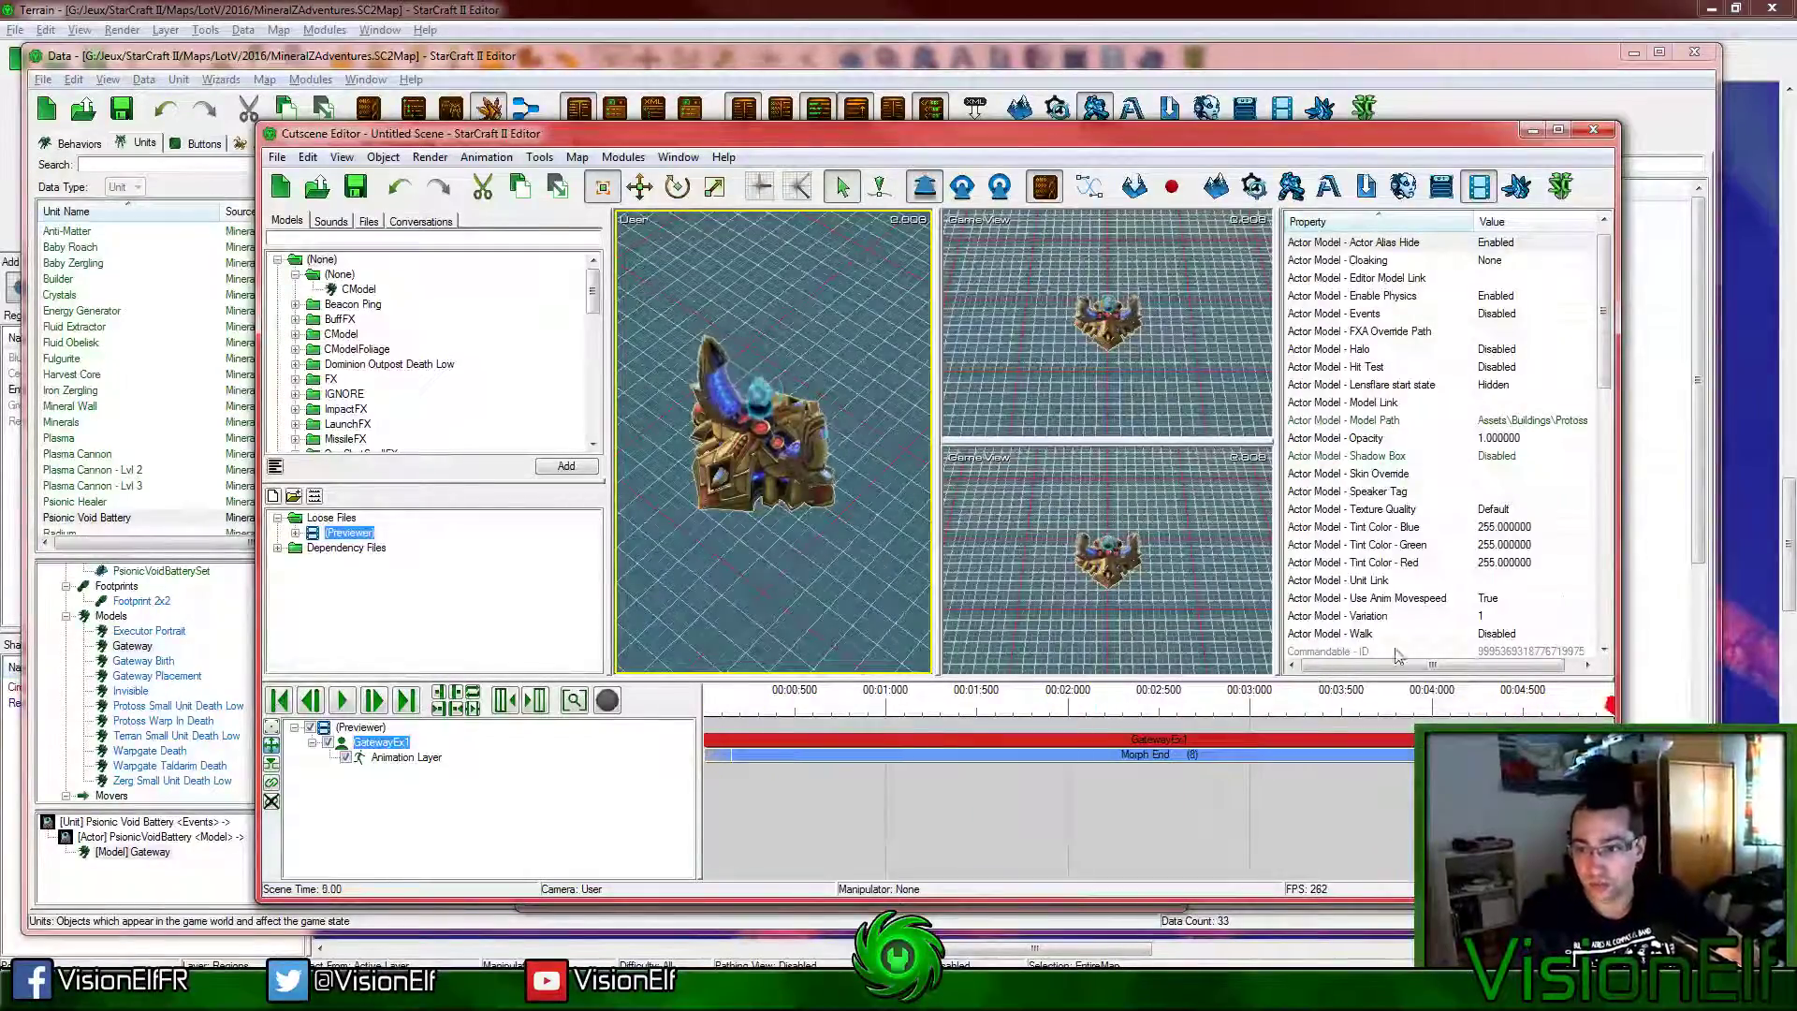
# Step: Close the model preview and return to the PsionicVoidBattery actor's fields
pyautogui.click(1528, 131)
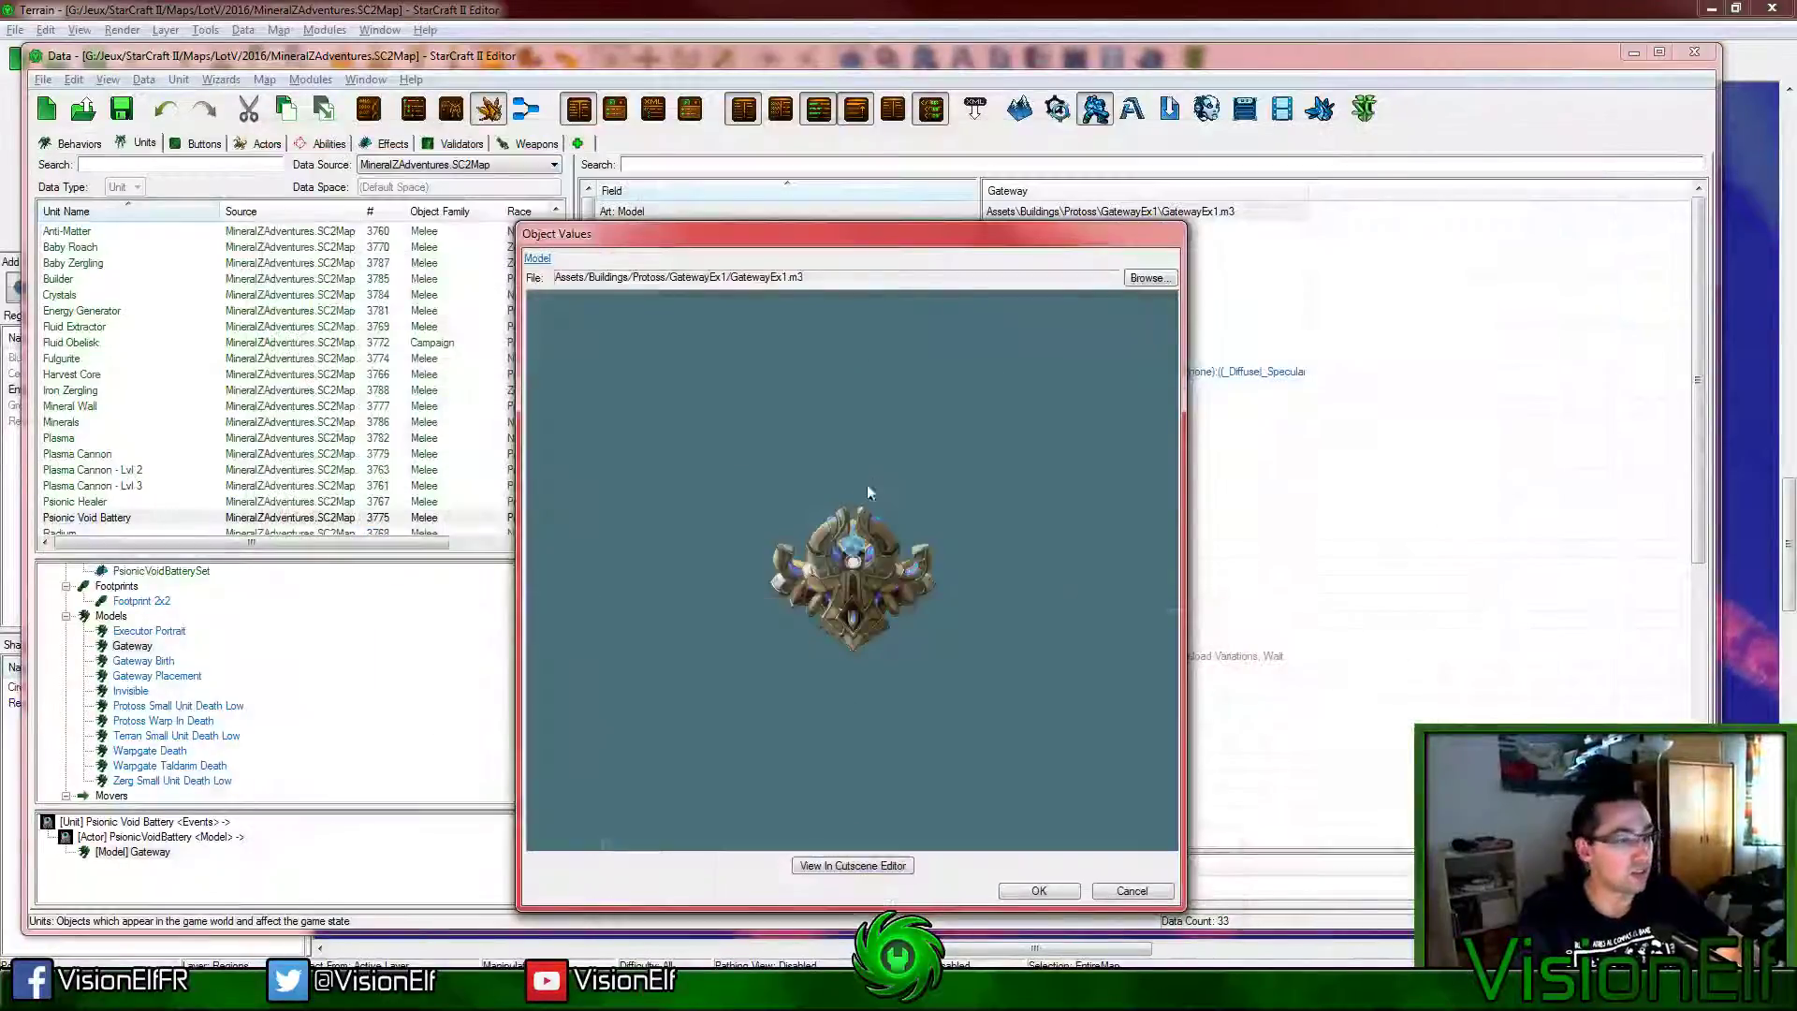
pyautogui.click(852, 866)
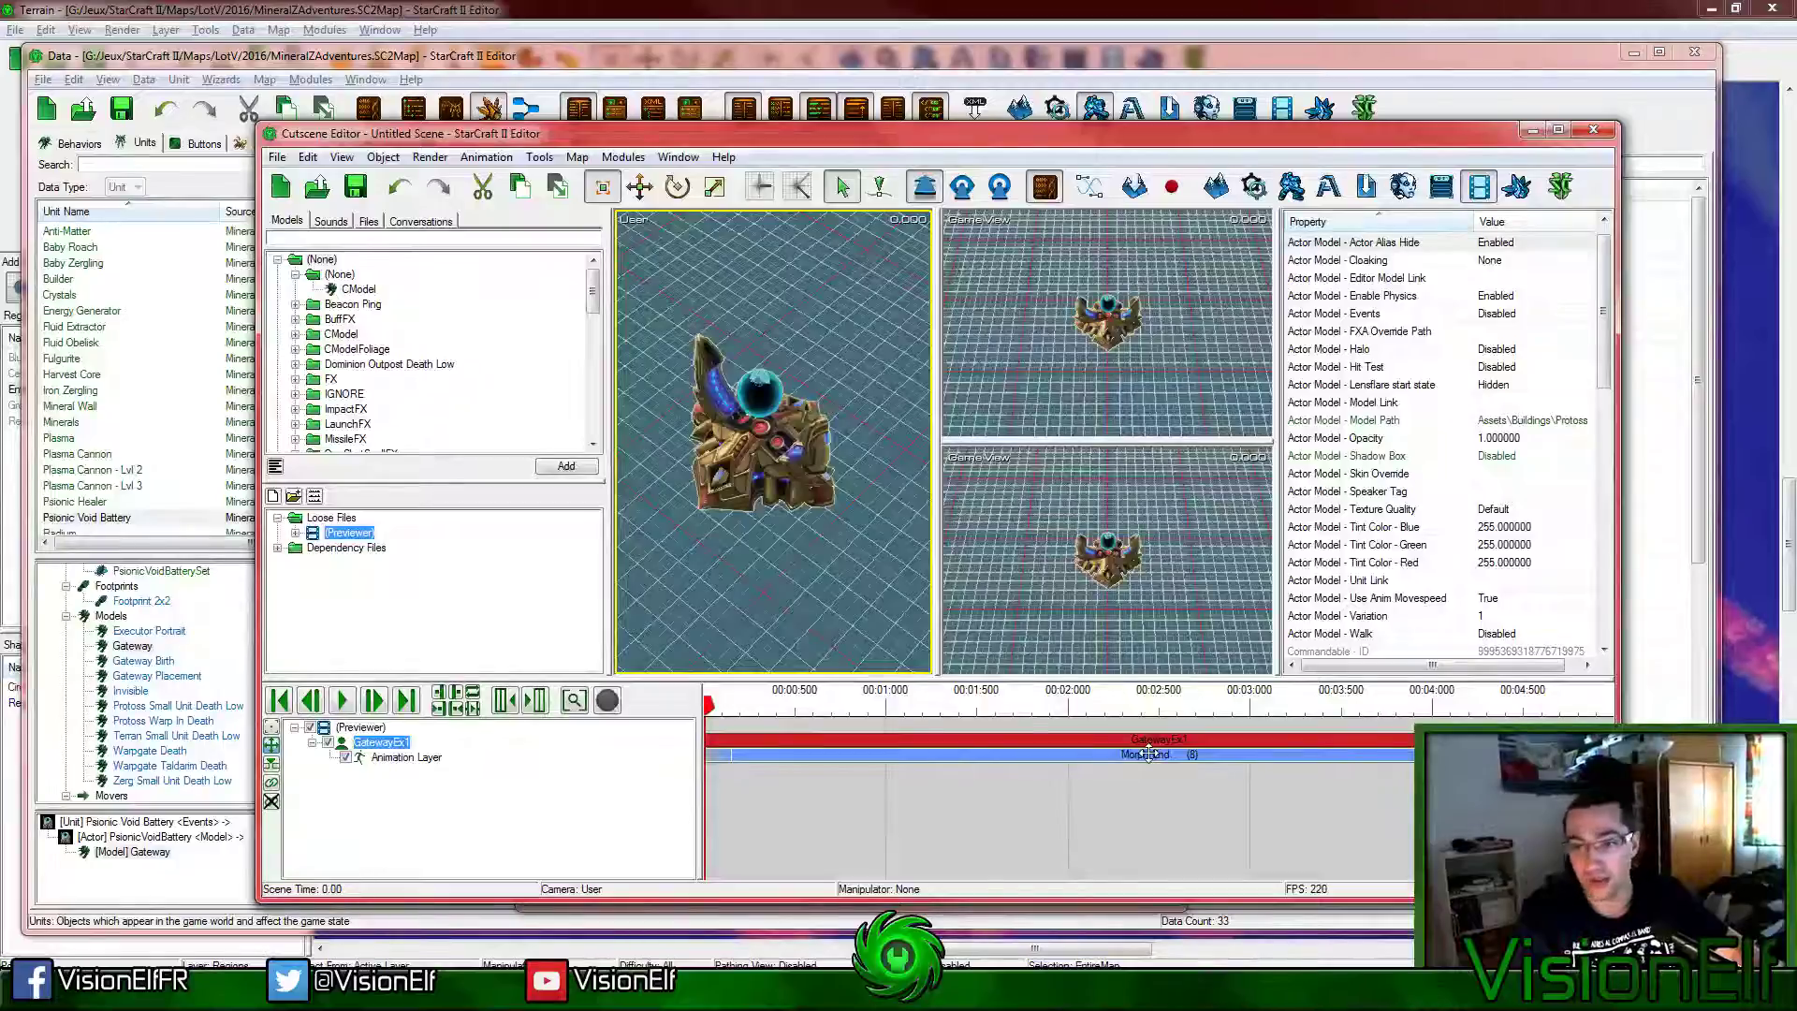
pyautogui.click(138, 648)
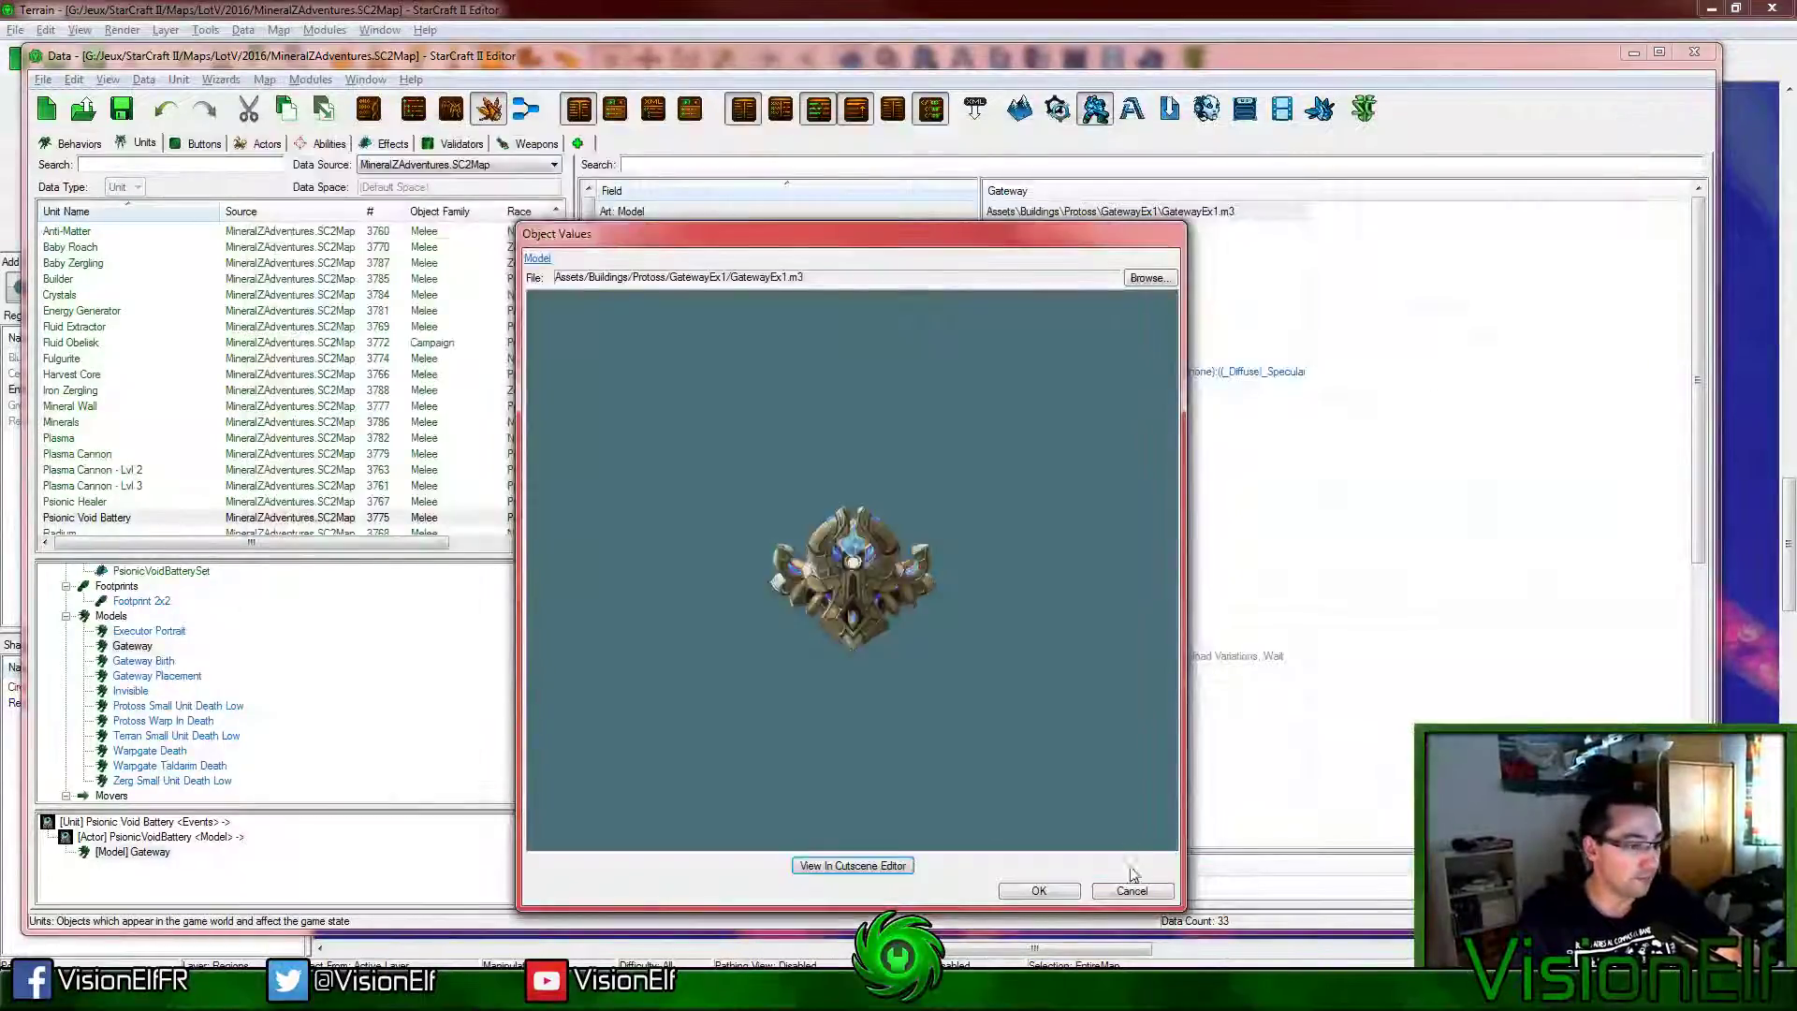
pyautogui.click(1131, 890)
pyautogui.click(155, 660)
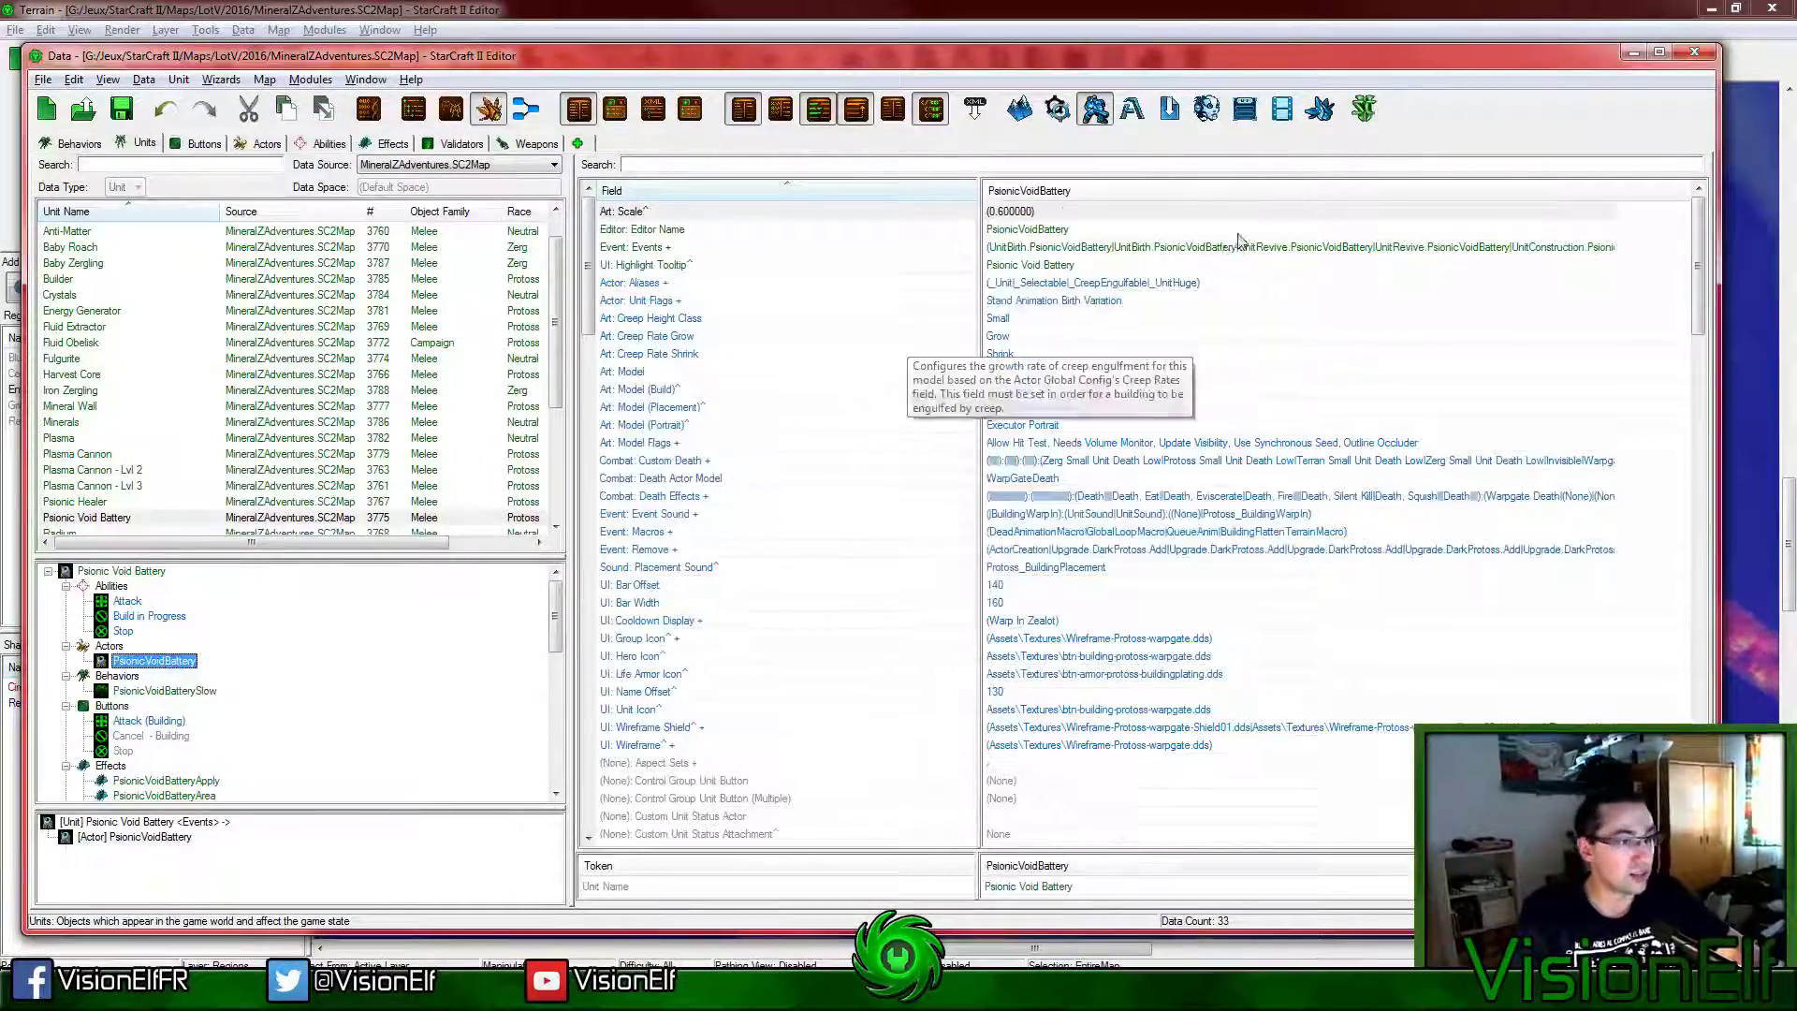
# Step: Inspect the AnimGroupApply Superior event, keeping its second animation property at (None)
pyautogui.click(1236, 245)
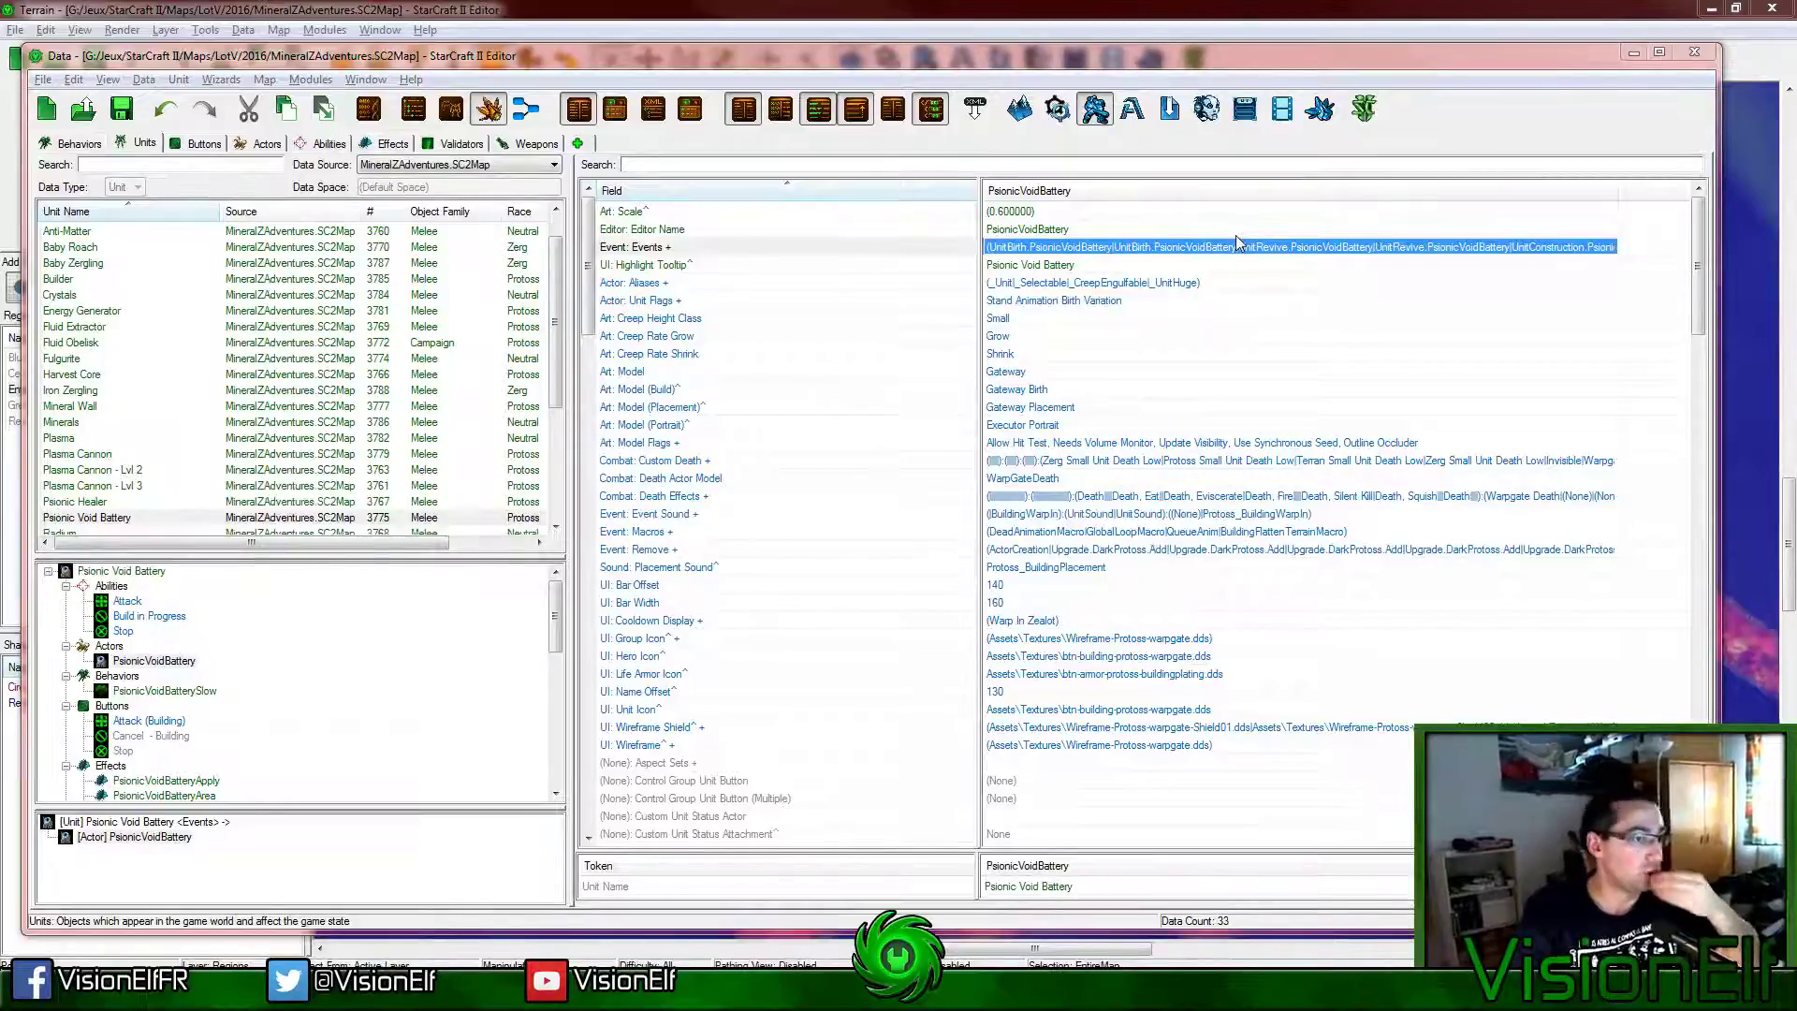
pyautogui.doubleClick(1237, 245)
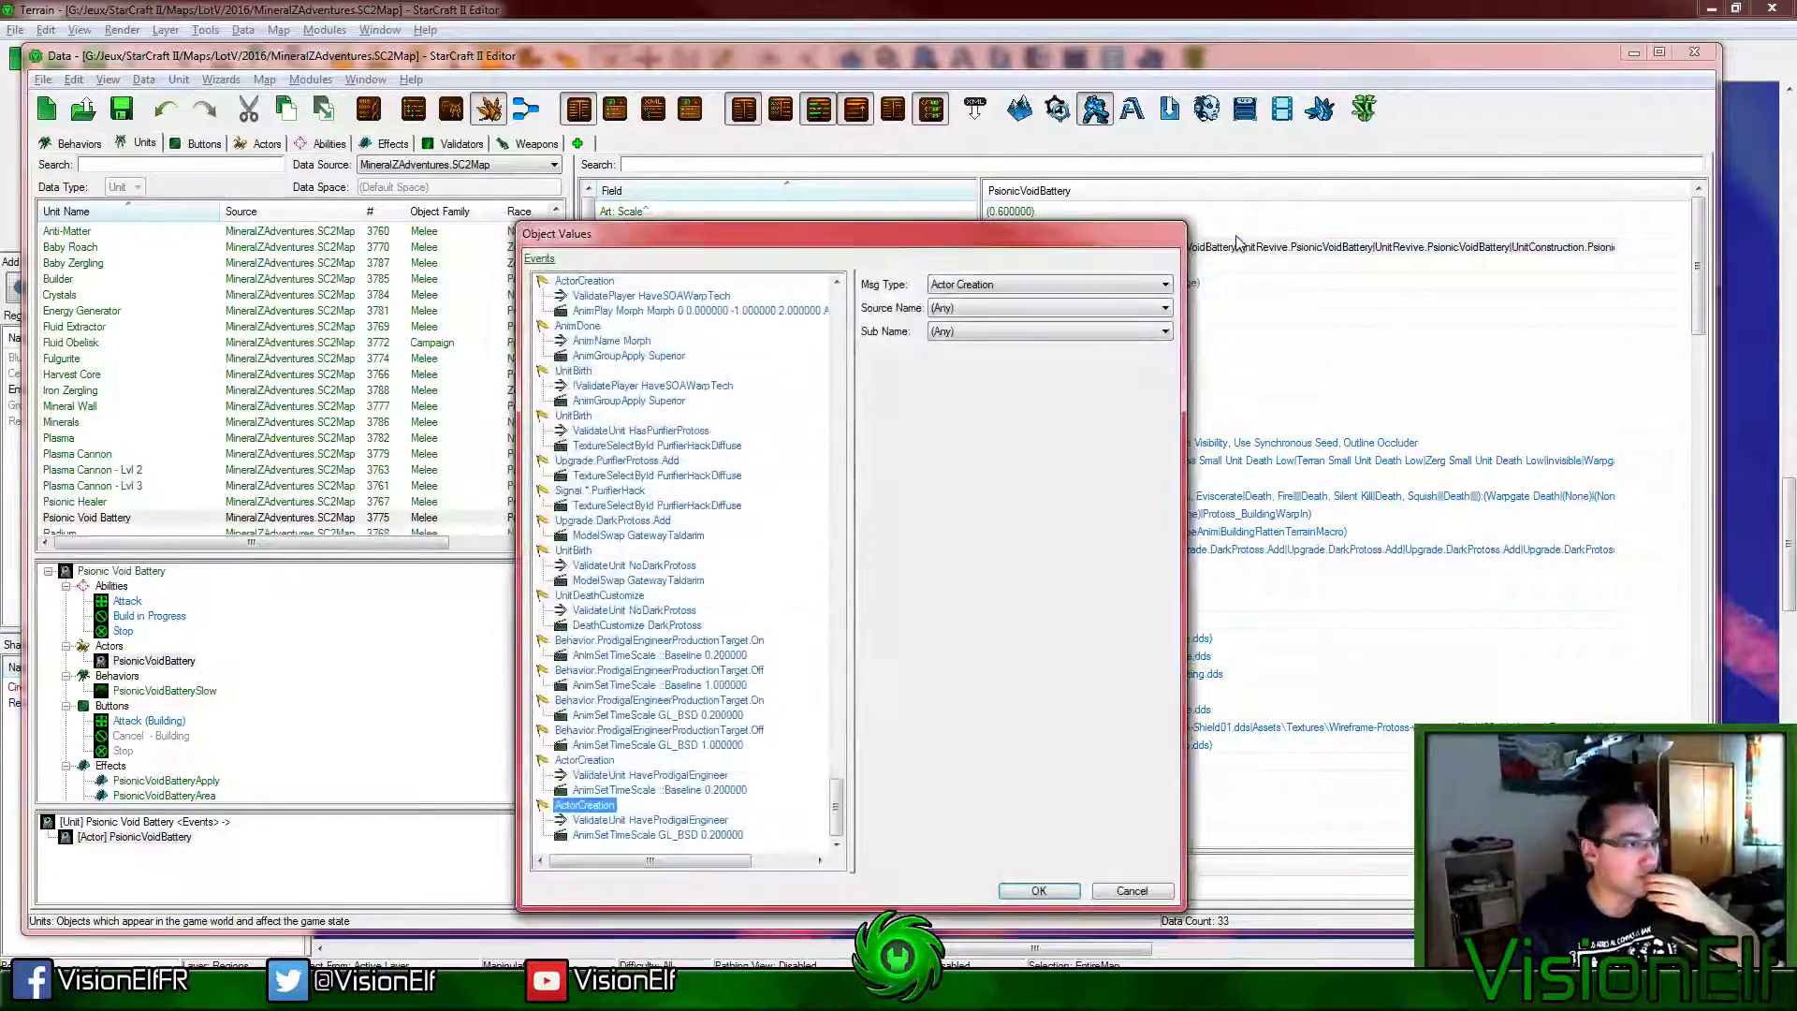
pyautogui.scroll(7, 755, 816)
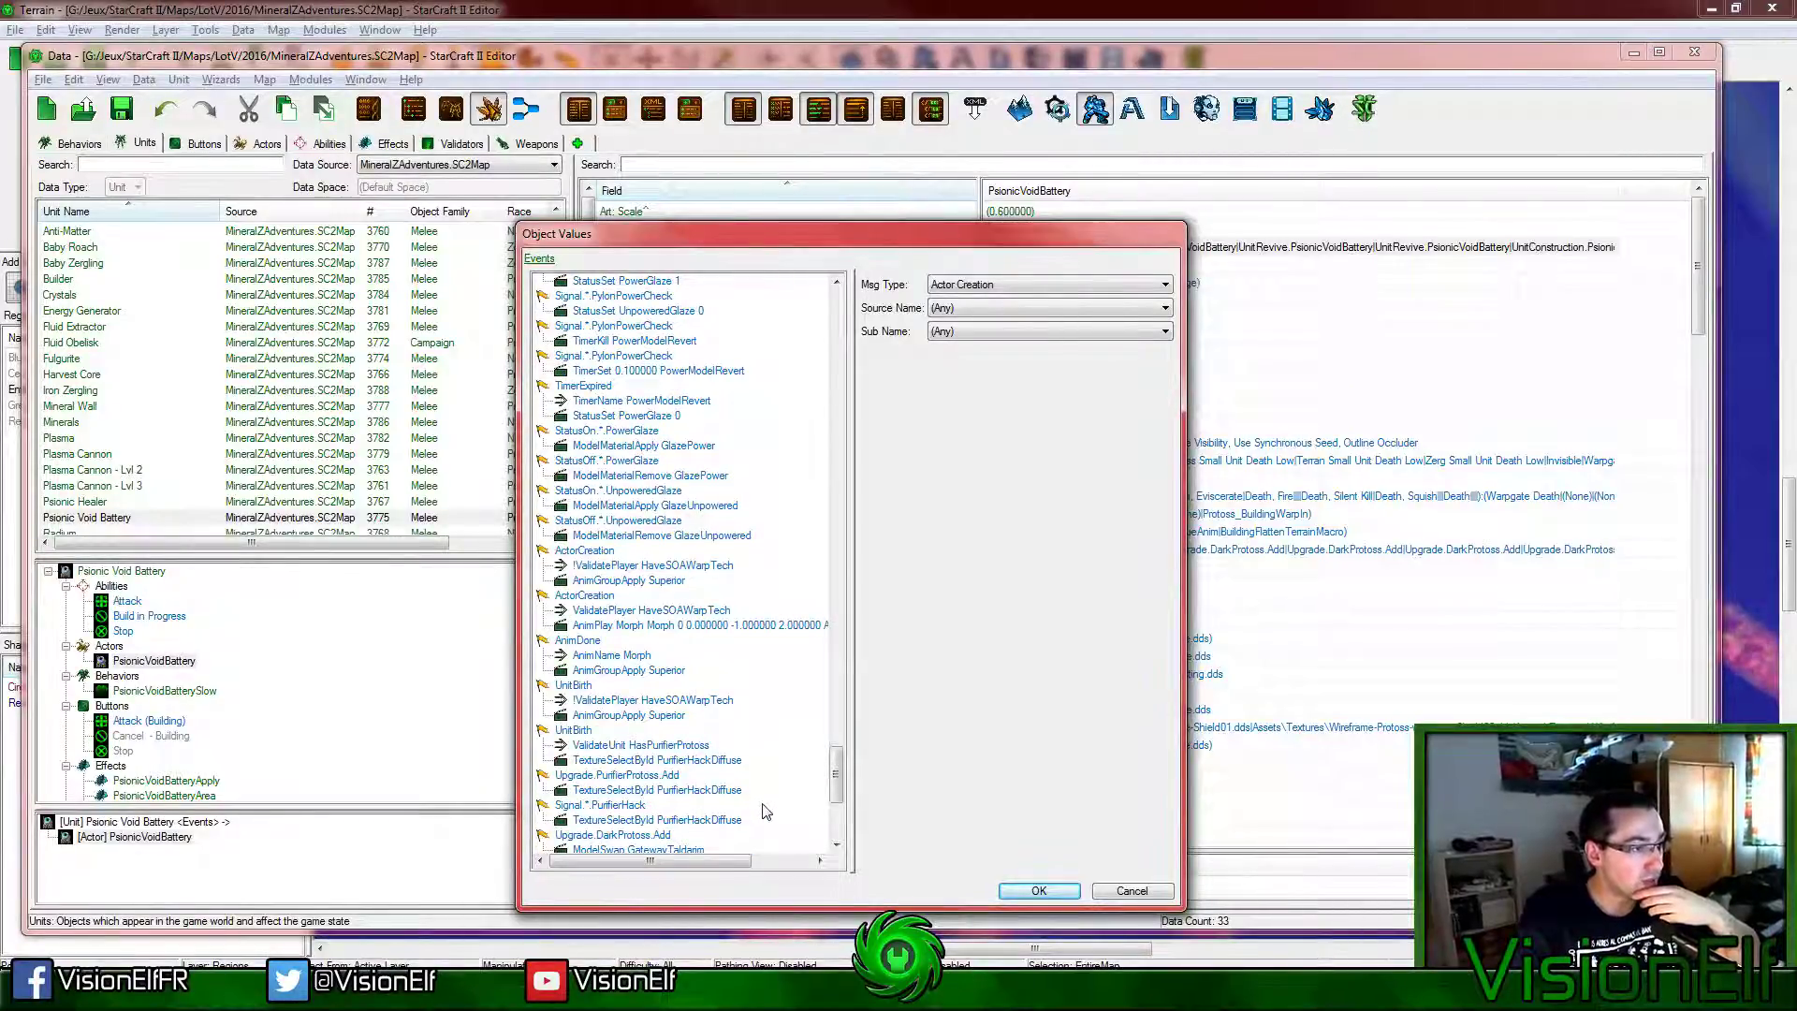
pyautogui.click(613, 580)
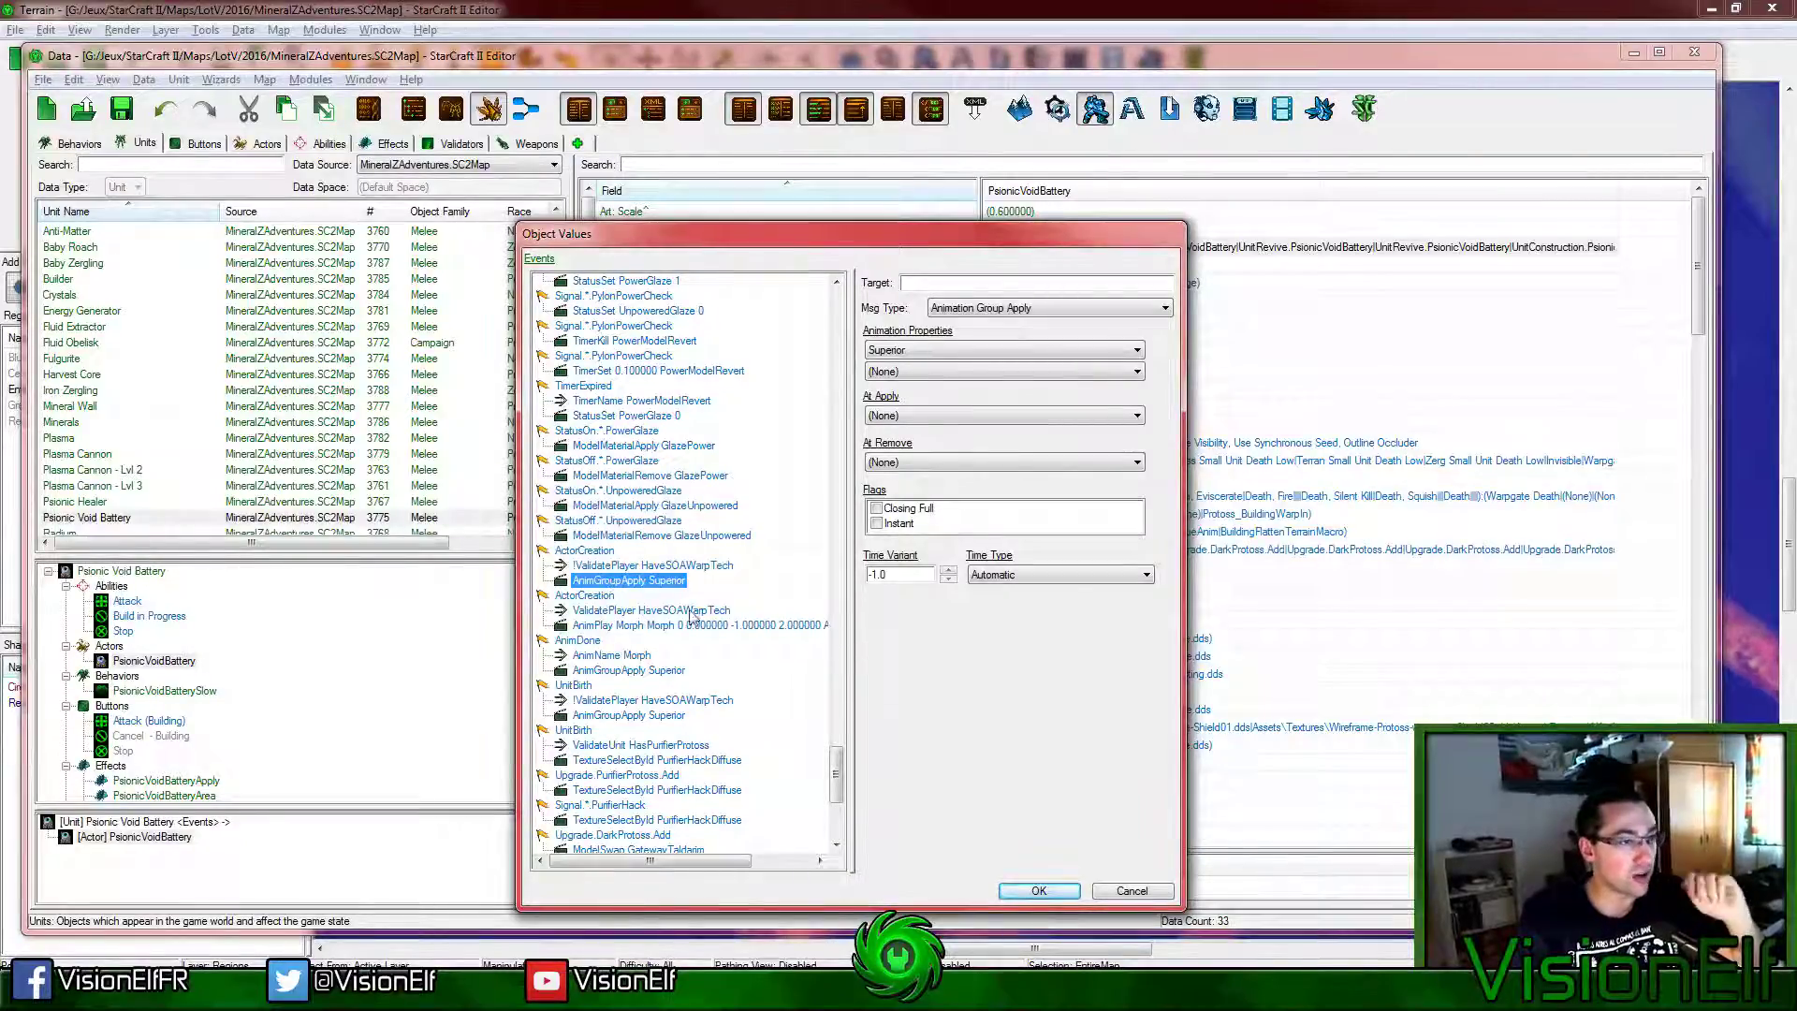
pyautogui.click(890, 372)
pyautogui.click(749, 522)
# Step: Scroll up the event tree to the BehaviorLevel.PowerUserQueue.Start event
pyautogui.scroll(11, 763, 561)
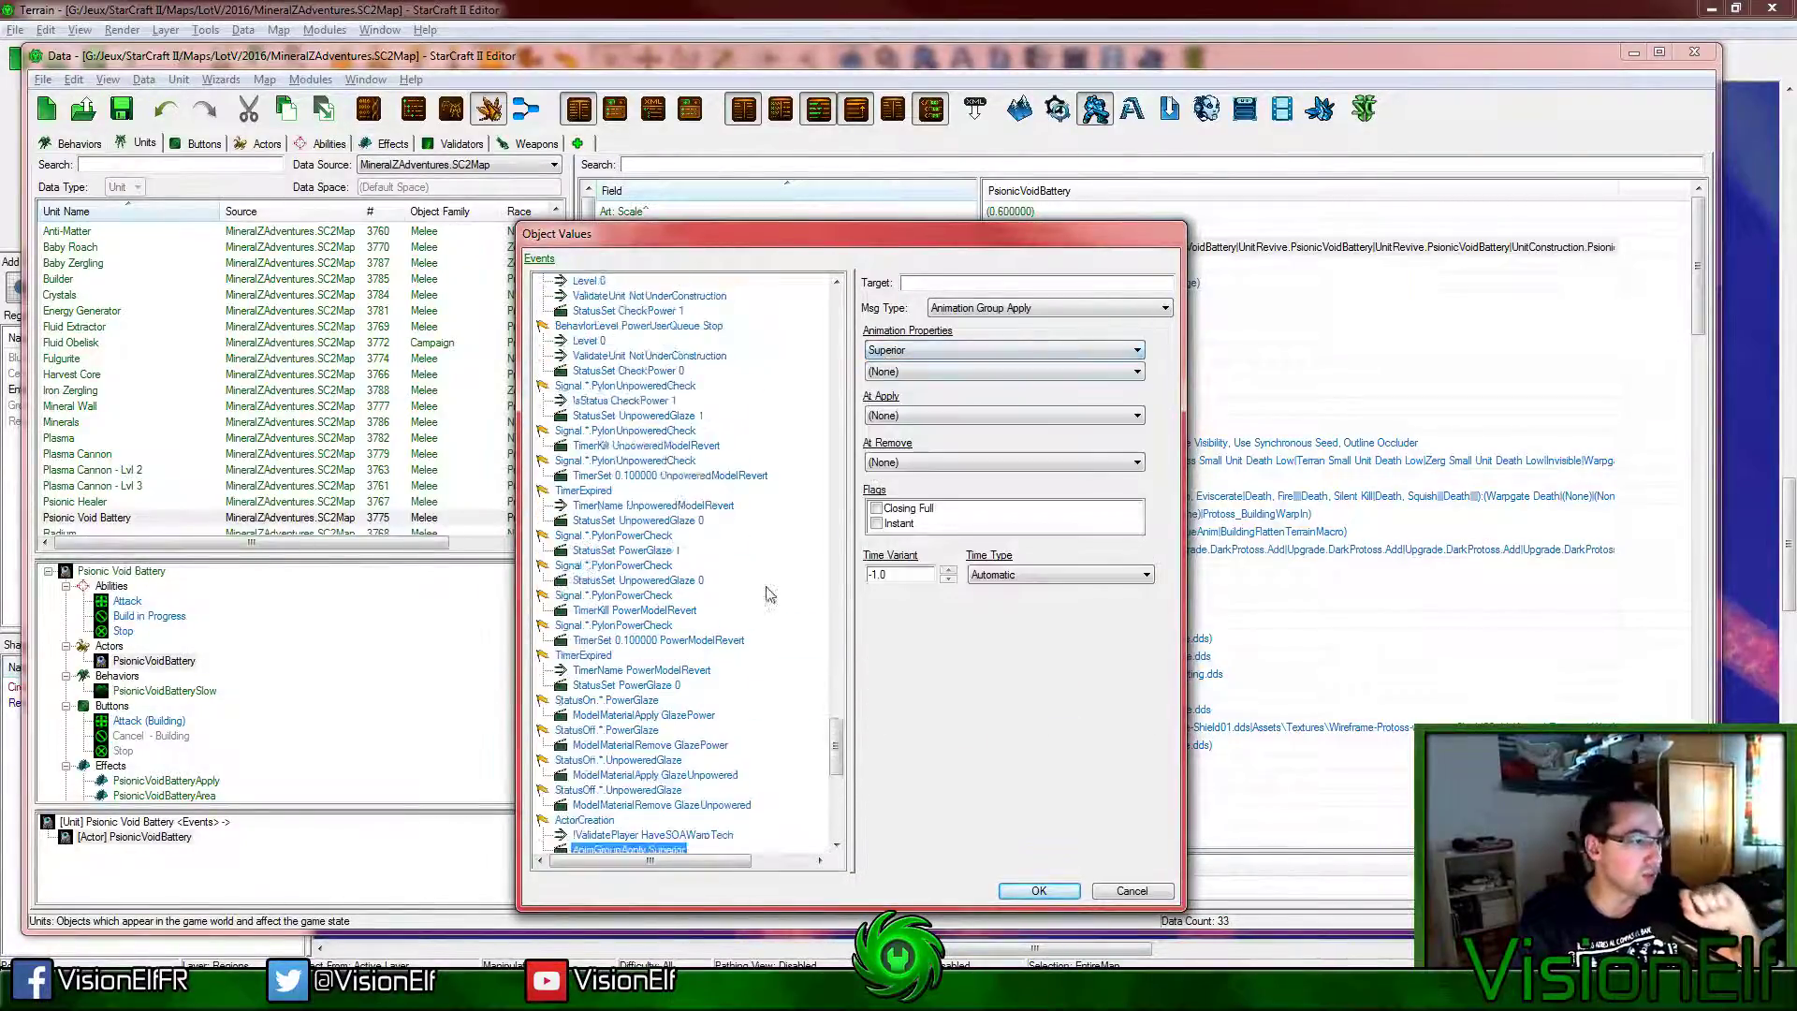
pyautogui.scroll(5, 773, 598)
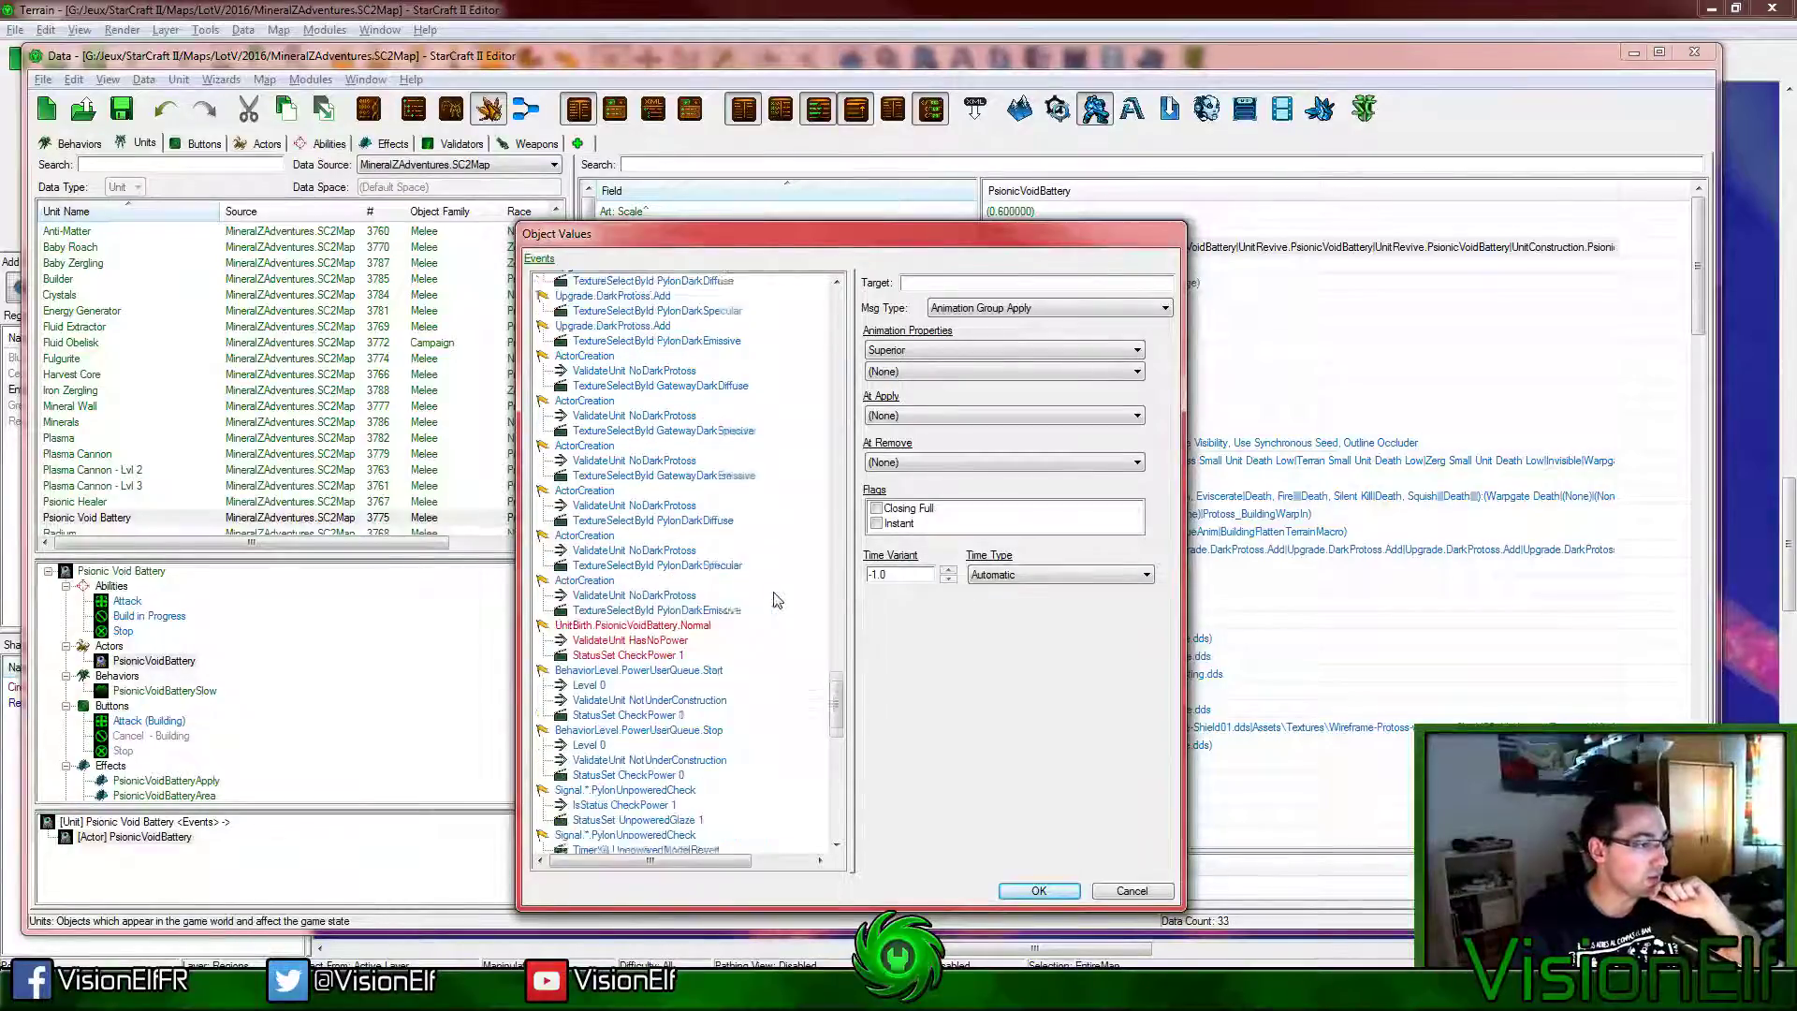
pyautogui.scroll(3, 769, 598)
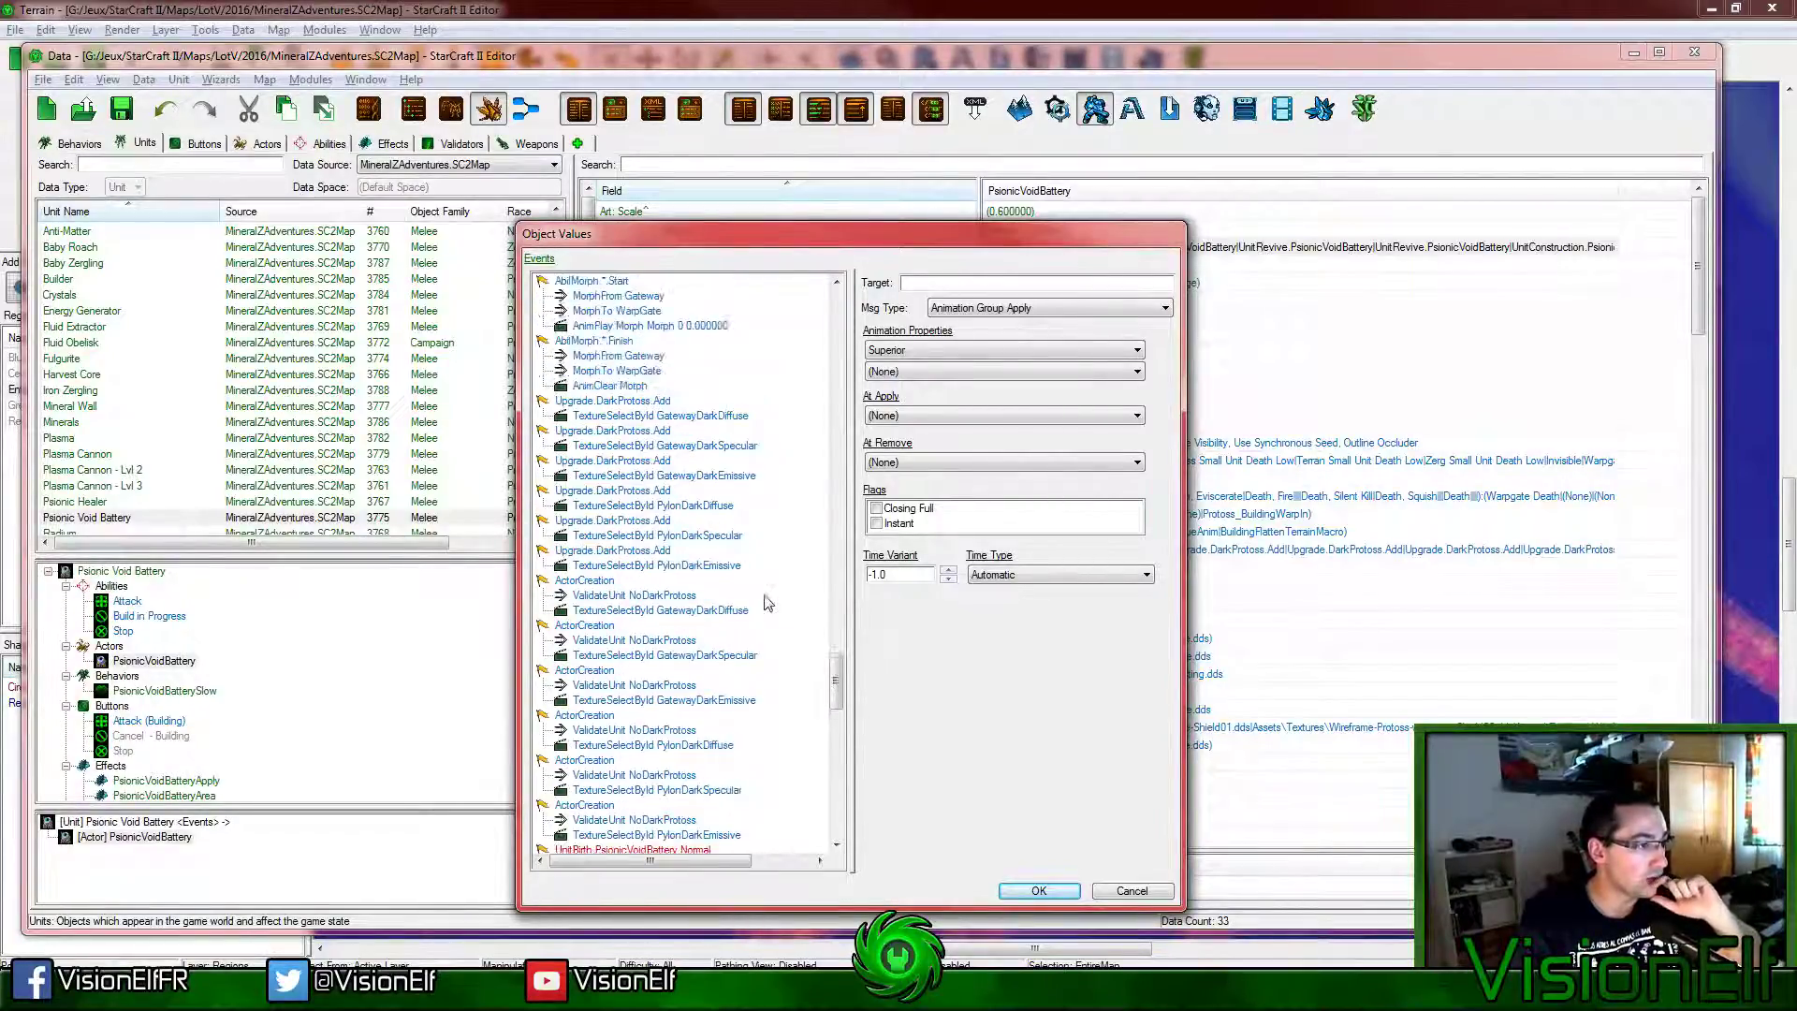
pyautogui.scroll(7, 660, 560)
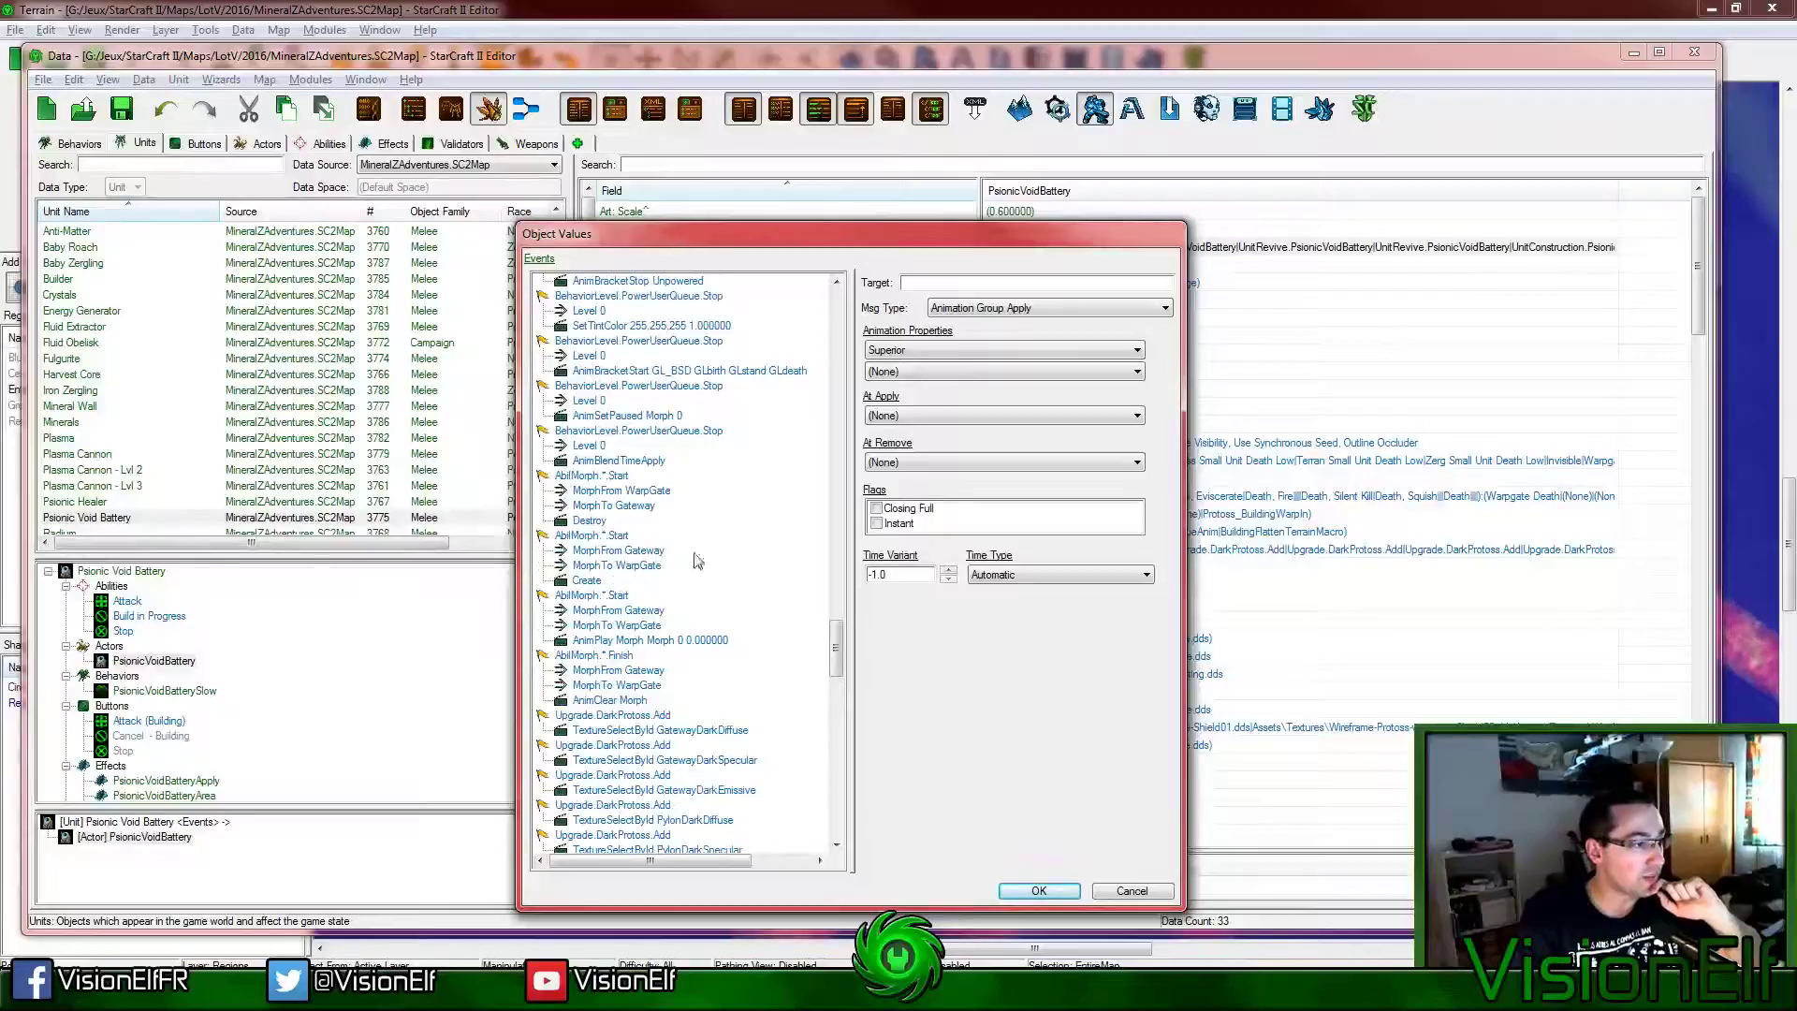
pyautogui.moveTo(837, 666); pyautogui.dragTo(836, 604)
pyautogui.click(692, 417)
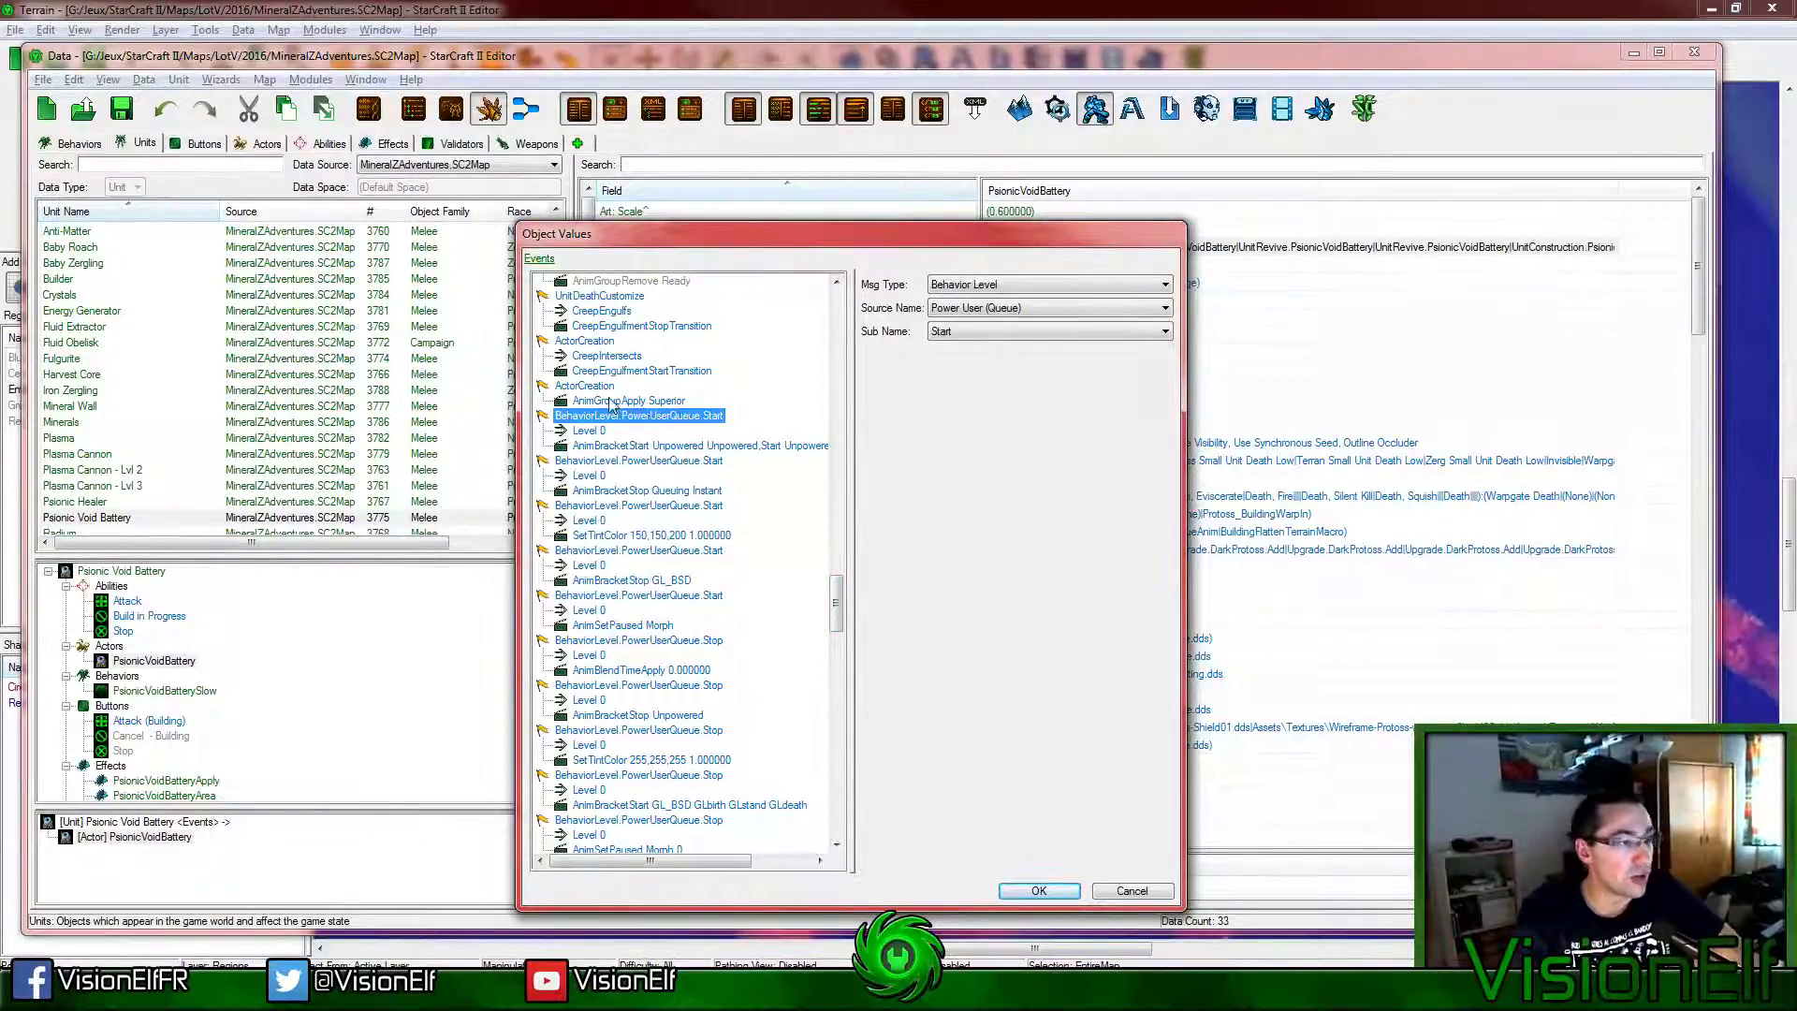
# Step: Remove the BehaviorLevel.PowerUserQueue.Start event groups from the actor's events
pyautogui.click(585, 386)
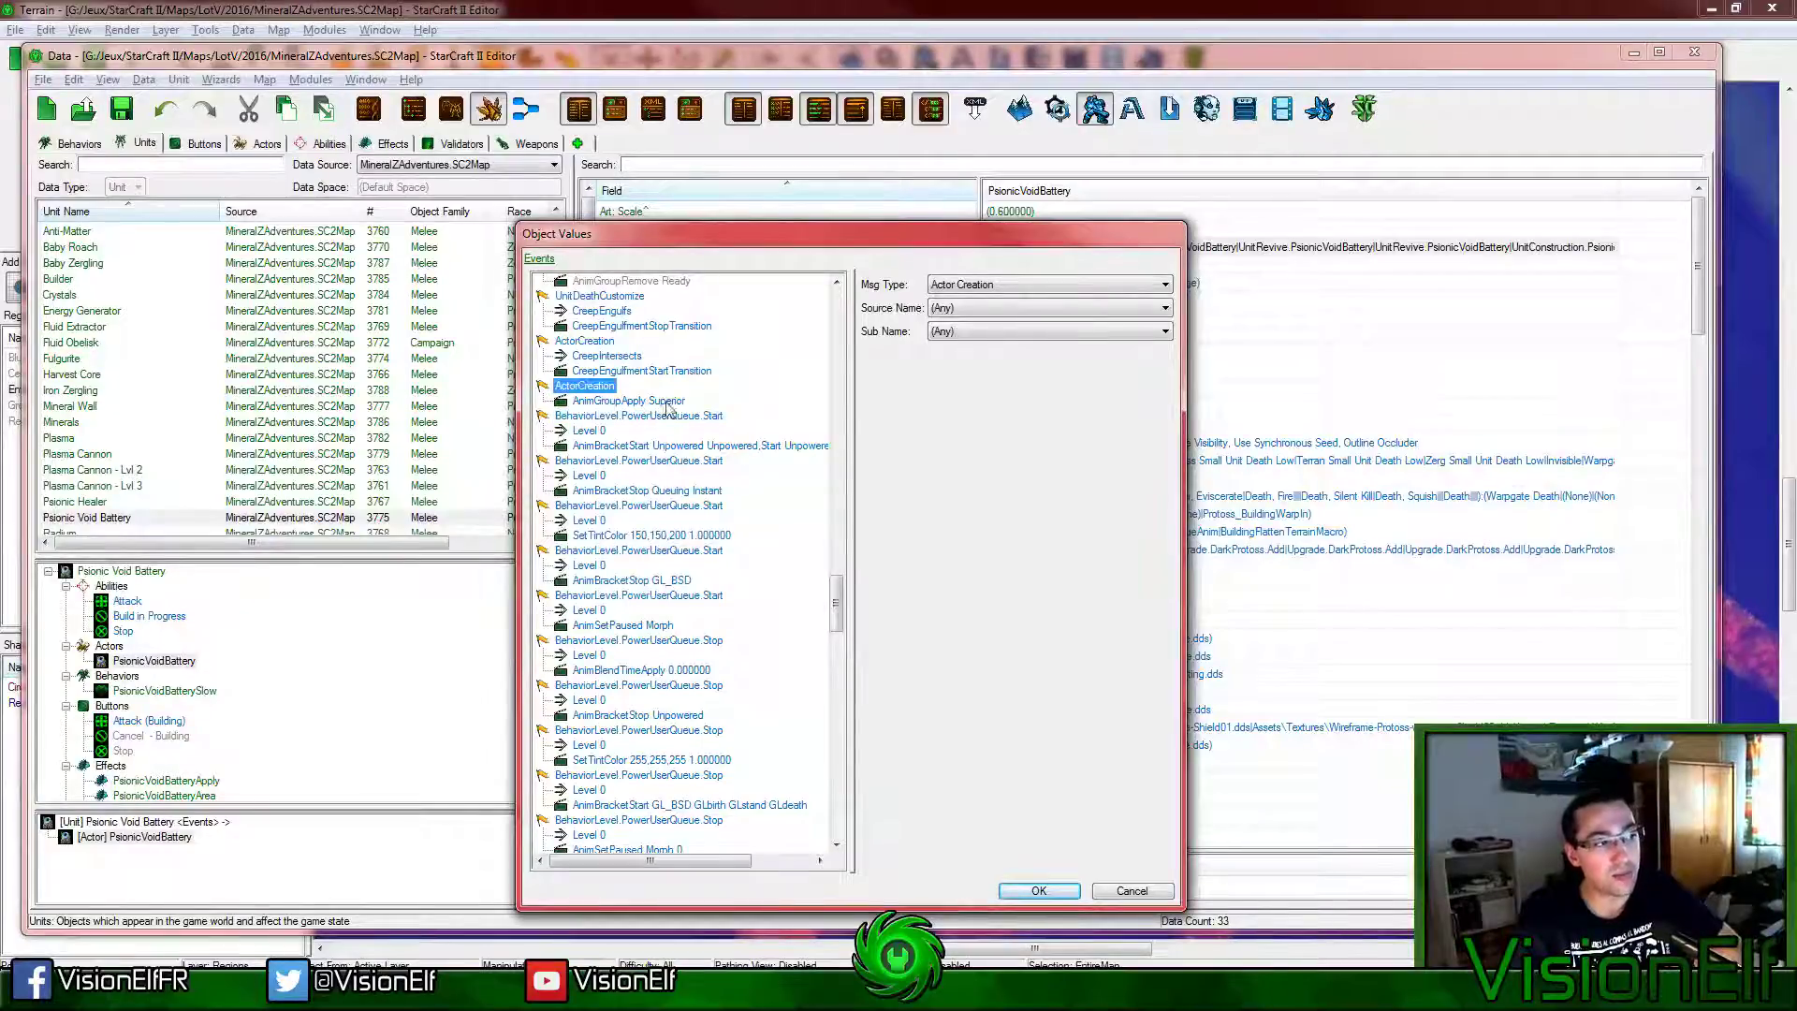
pyautogui.rightClick(682, 419)
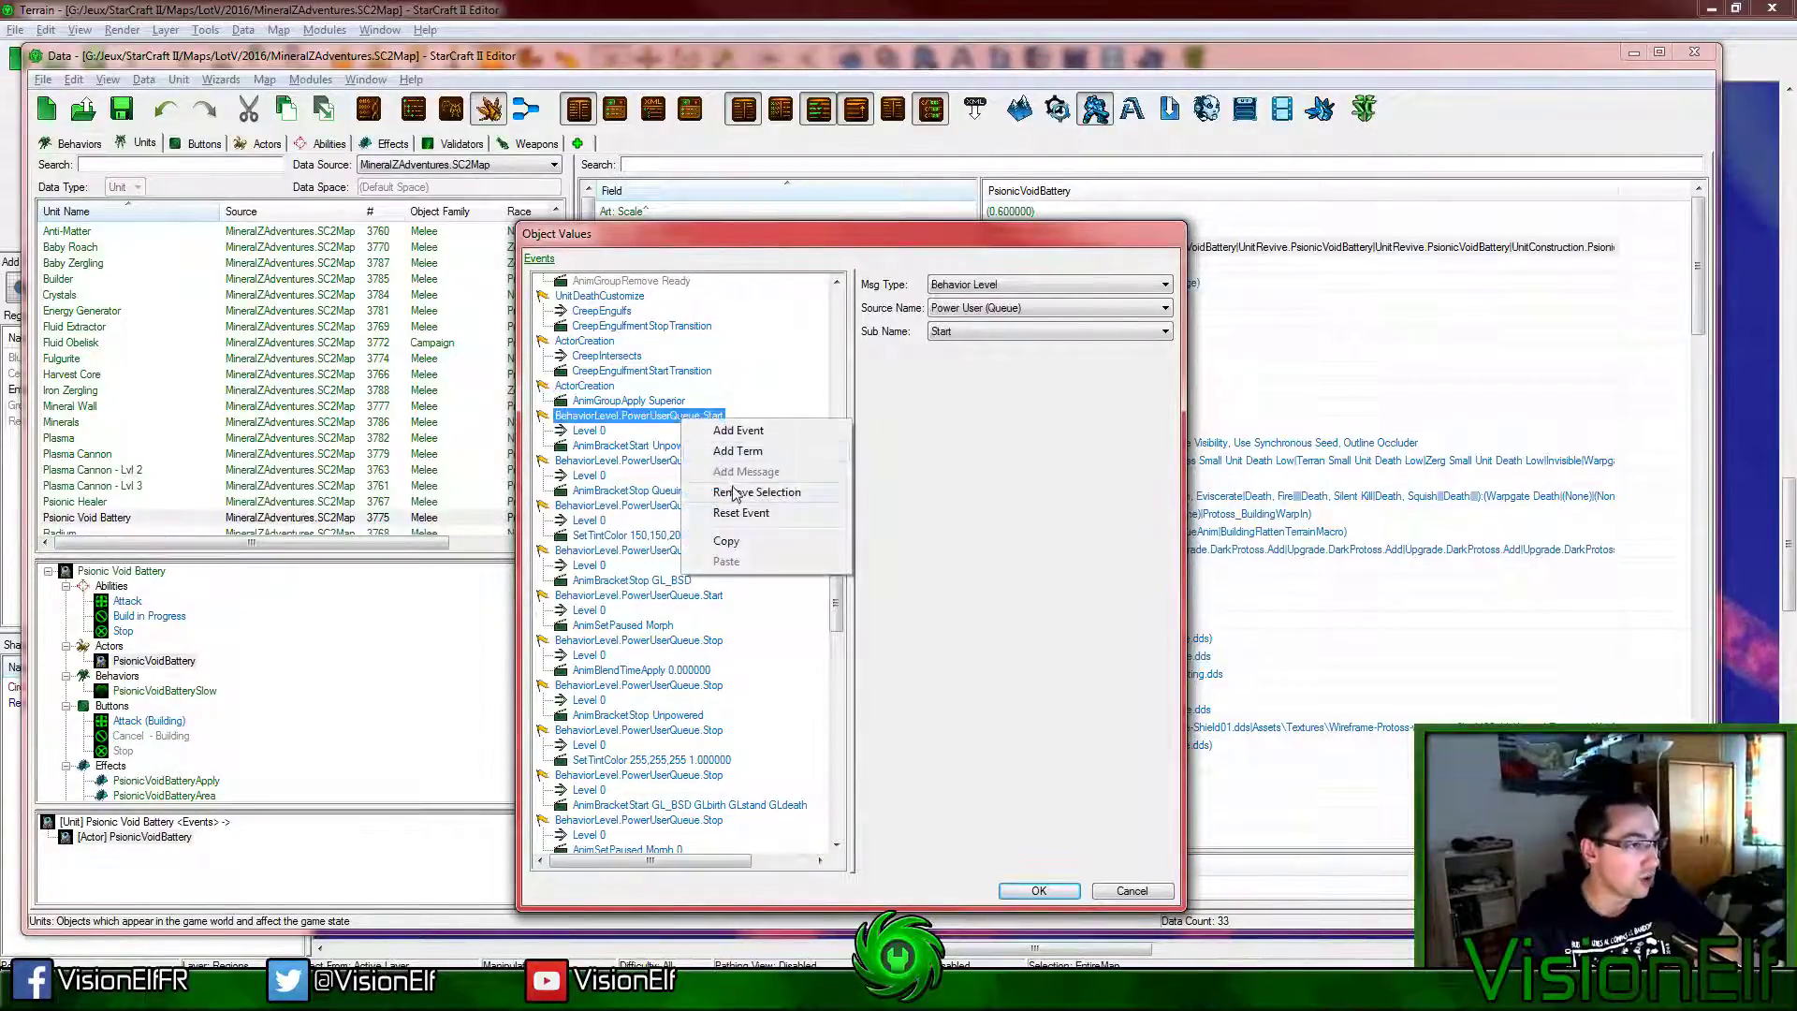
pyautogui.click(734, 489)
pyautogui.rightClick(688, 418)
pyautogui.click(734, 490)
pyautogui.rightClick(691, 420)
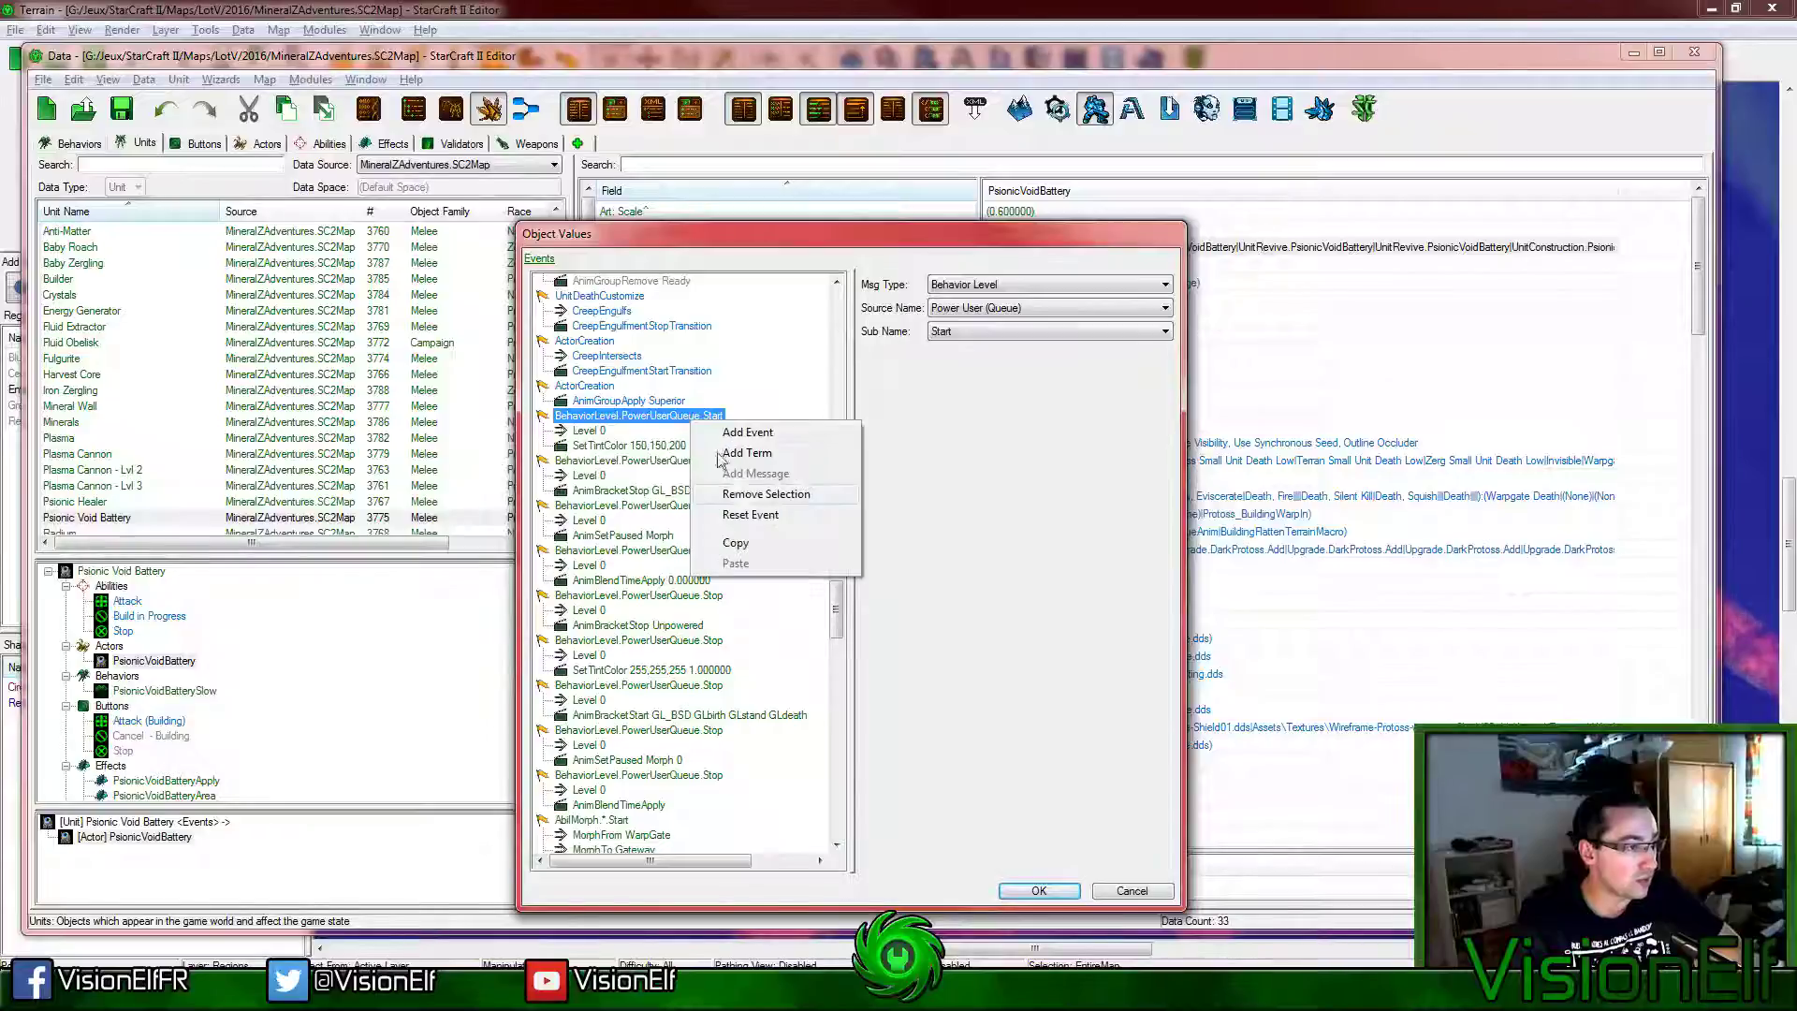
pyautogui.click(739, 493)
pyautogui.rightClick(692, 419)
pyautogui.click(741, 493)
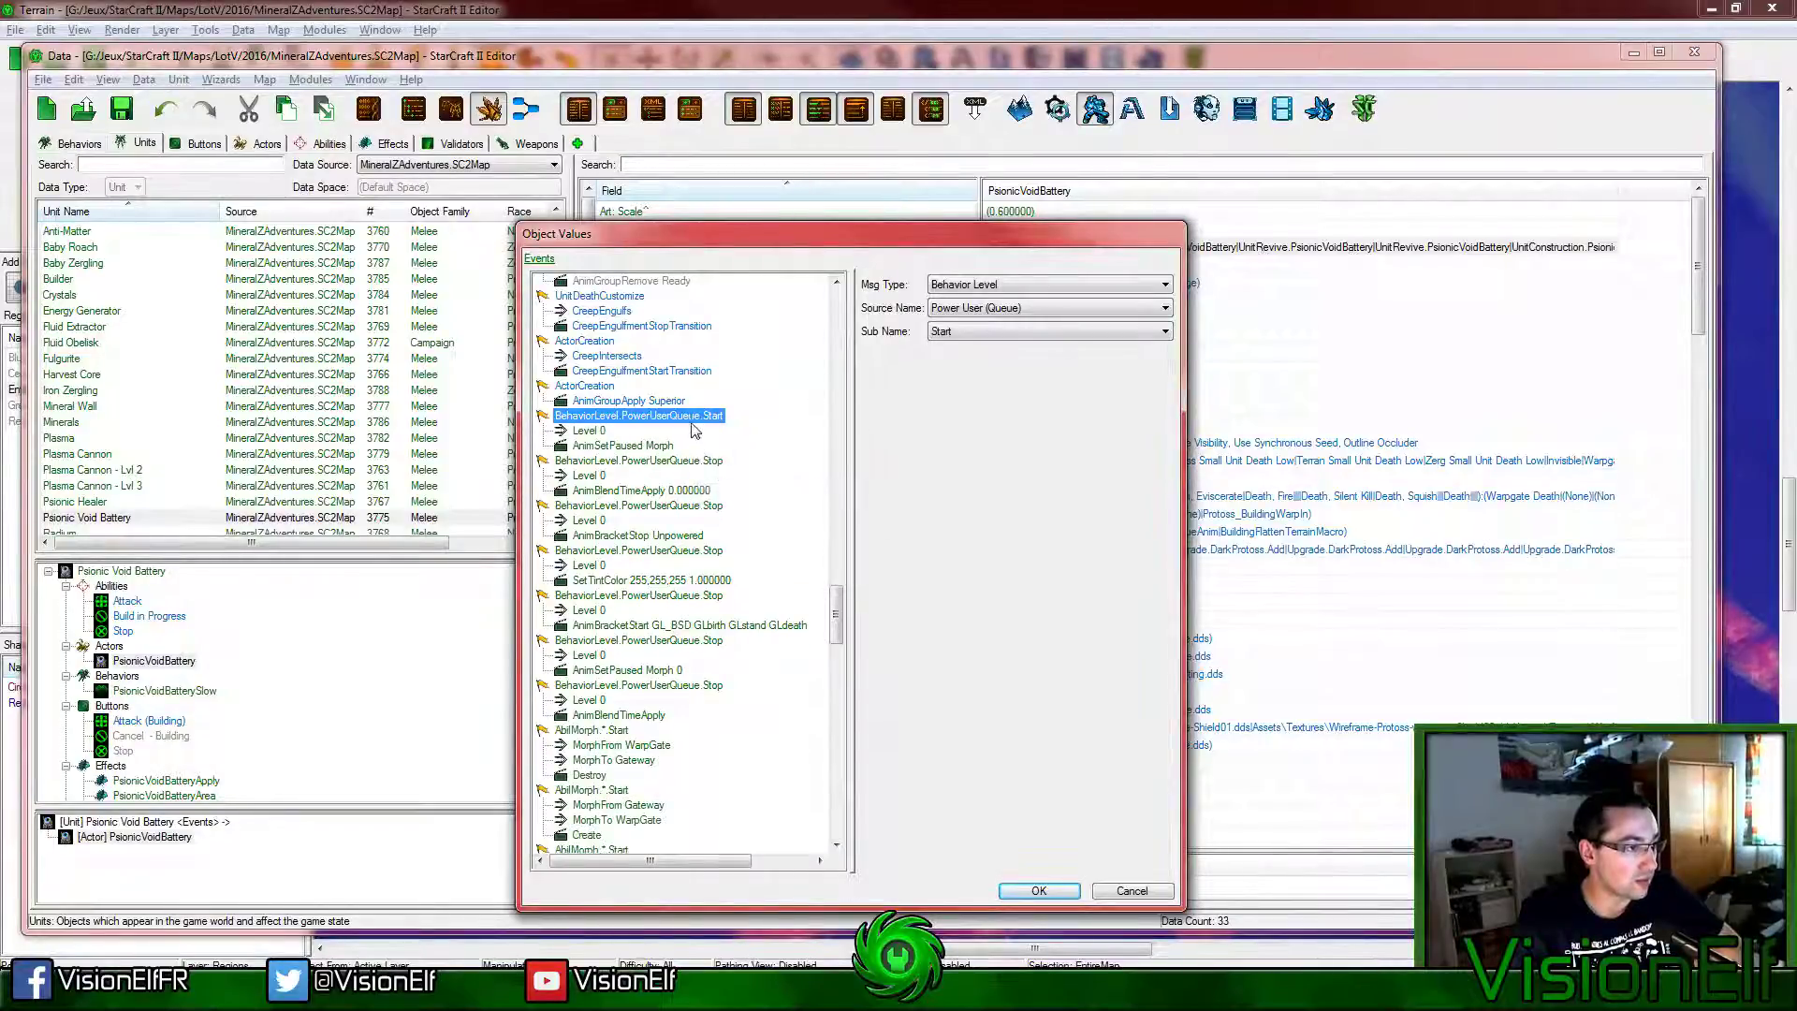
pyautogui.rightClick(693, 423)
pyautogui.click(740, 493)
# Step: Remove the BehaviorLevel.PowerUserQueue.Stop event groups, including AnimSetPaused
pyautogui.rightClick(652, 421)
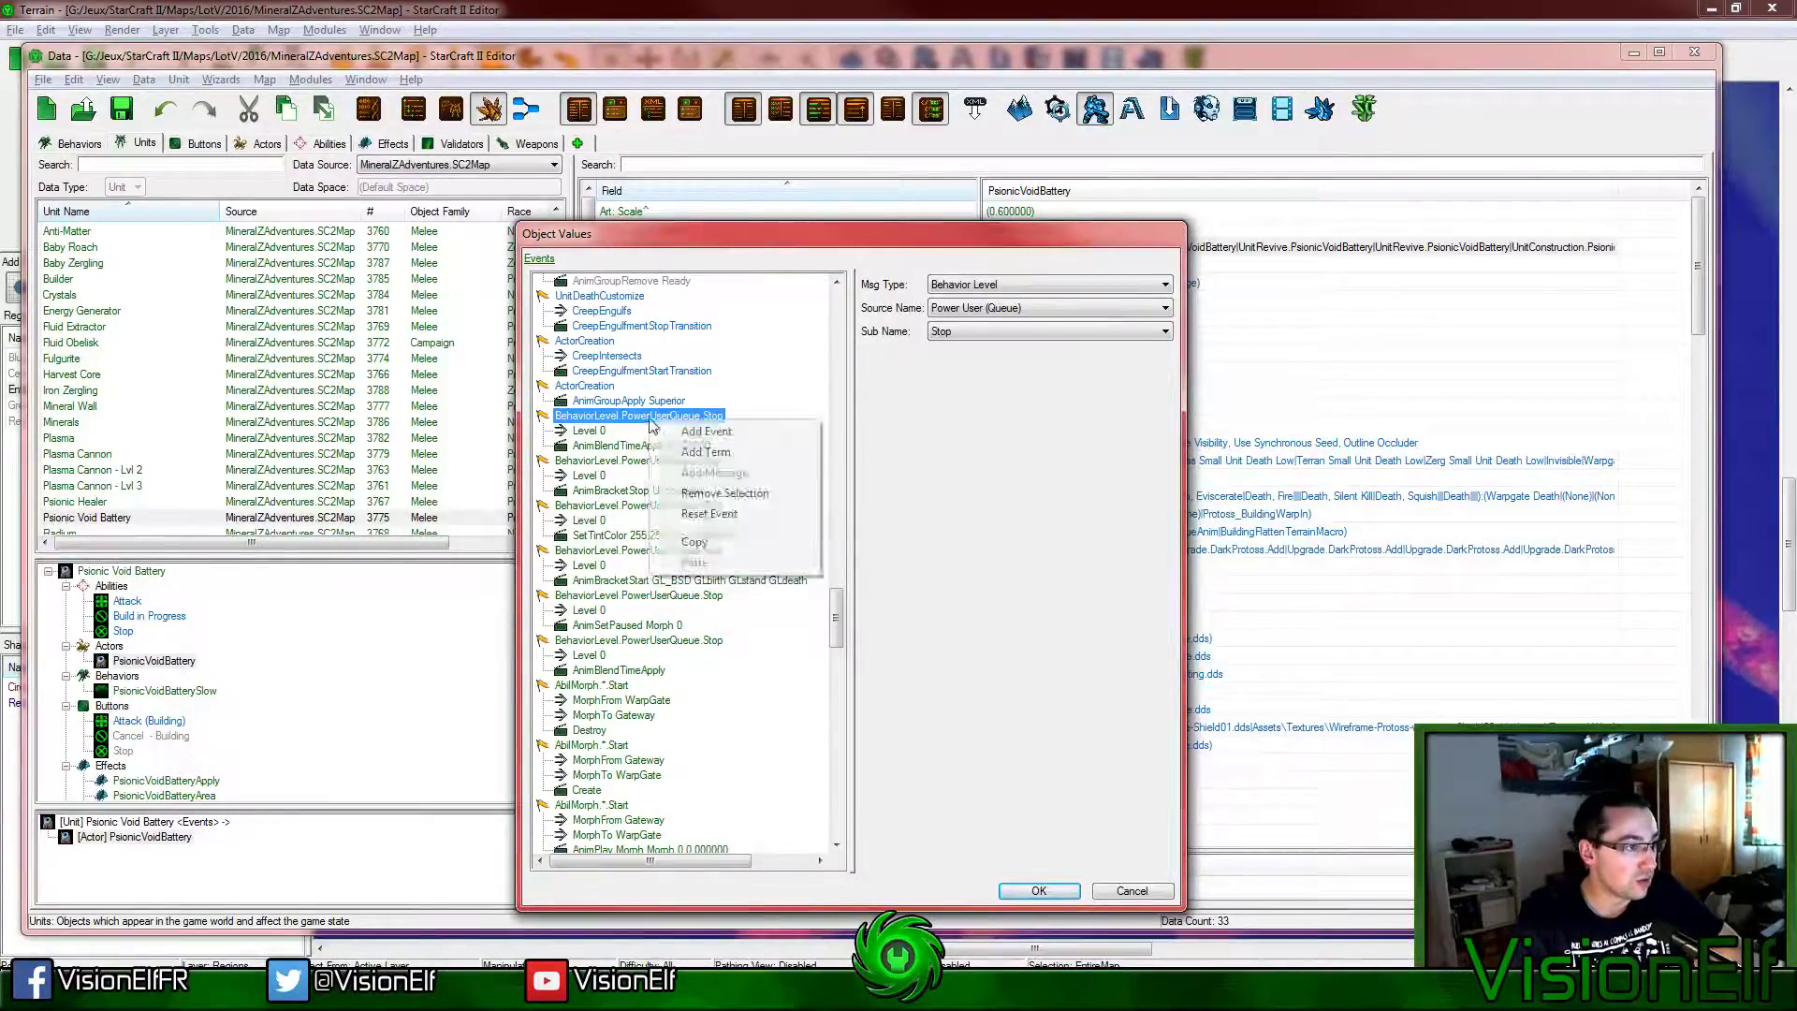
pyautogui.click(723, 493)
pyautogui.rightClick(689, 420)
pyautogui.click(713, 493)
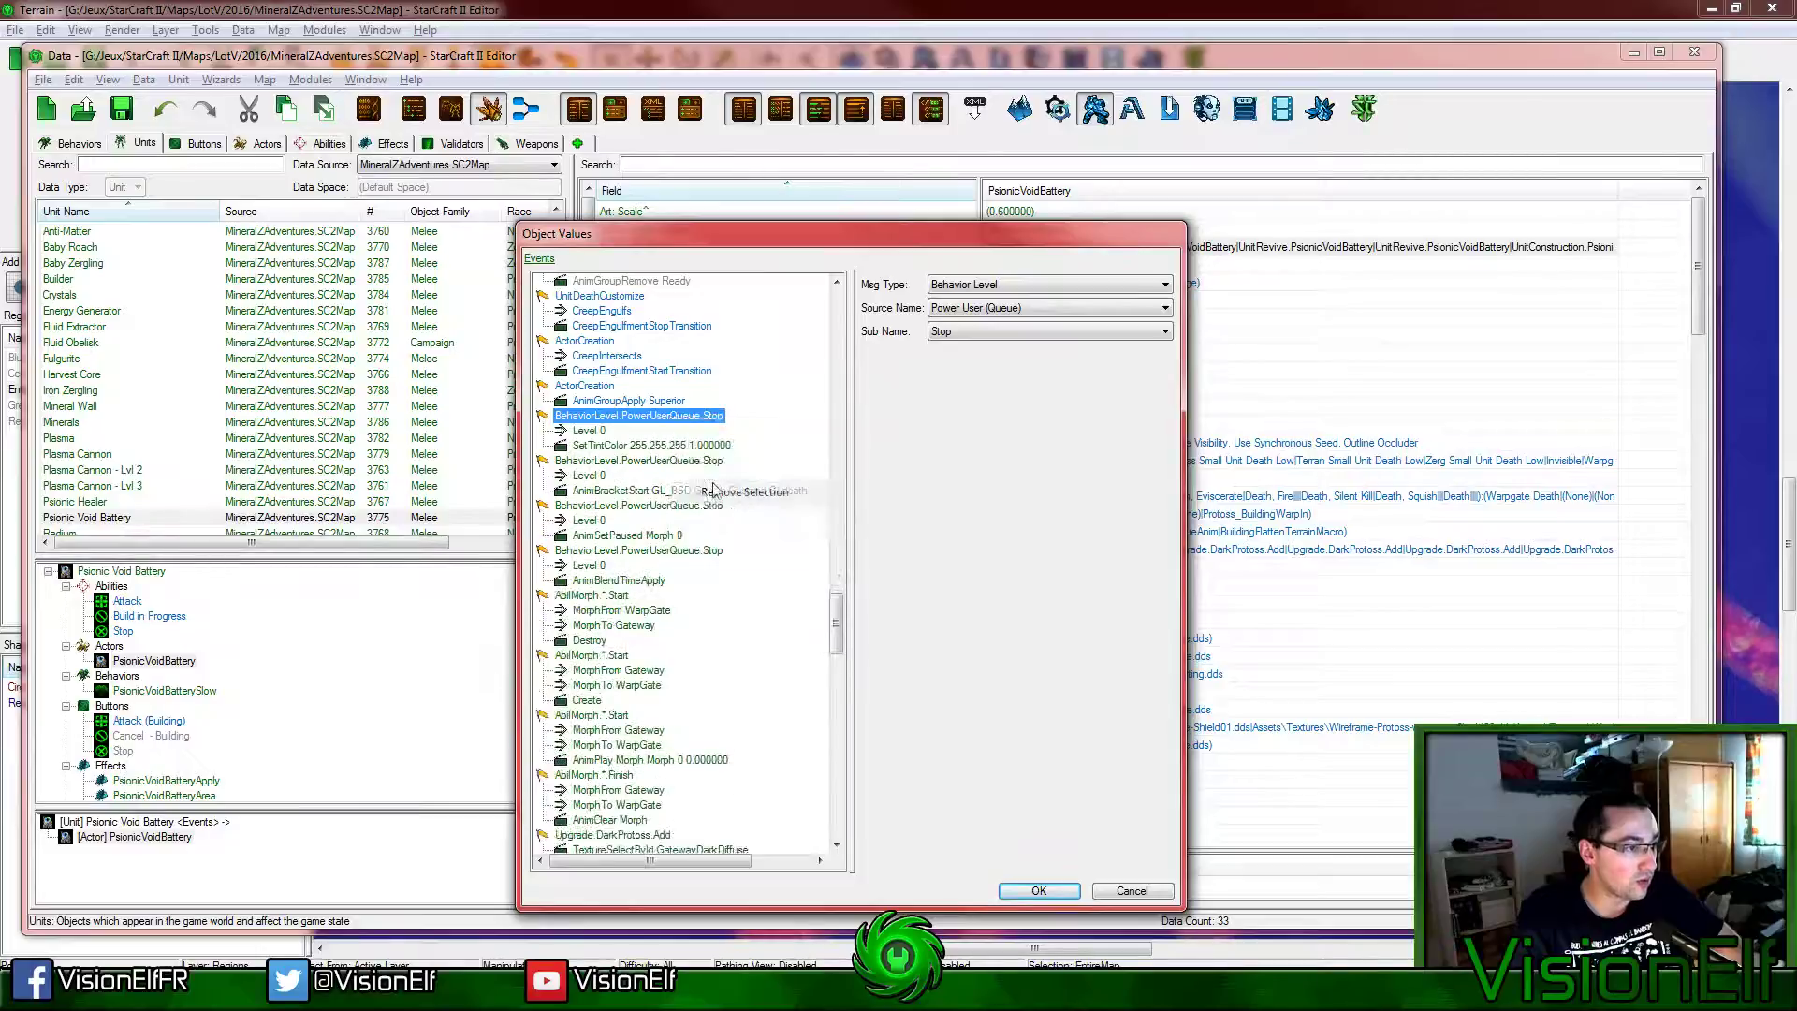
pyautogui.rightClick(693, 420)
pyautogui.click(740, 494)
pyautogui.rightClick(693, 420)
pyautogui.click(721, 493)
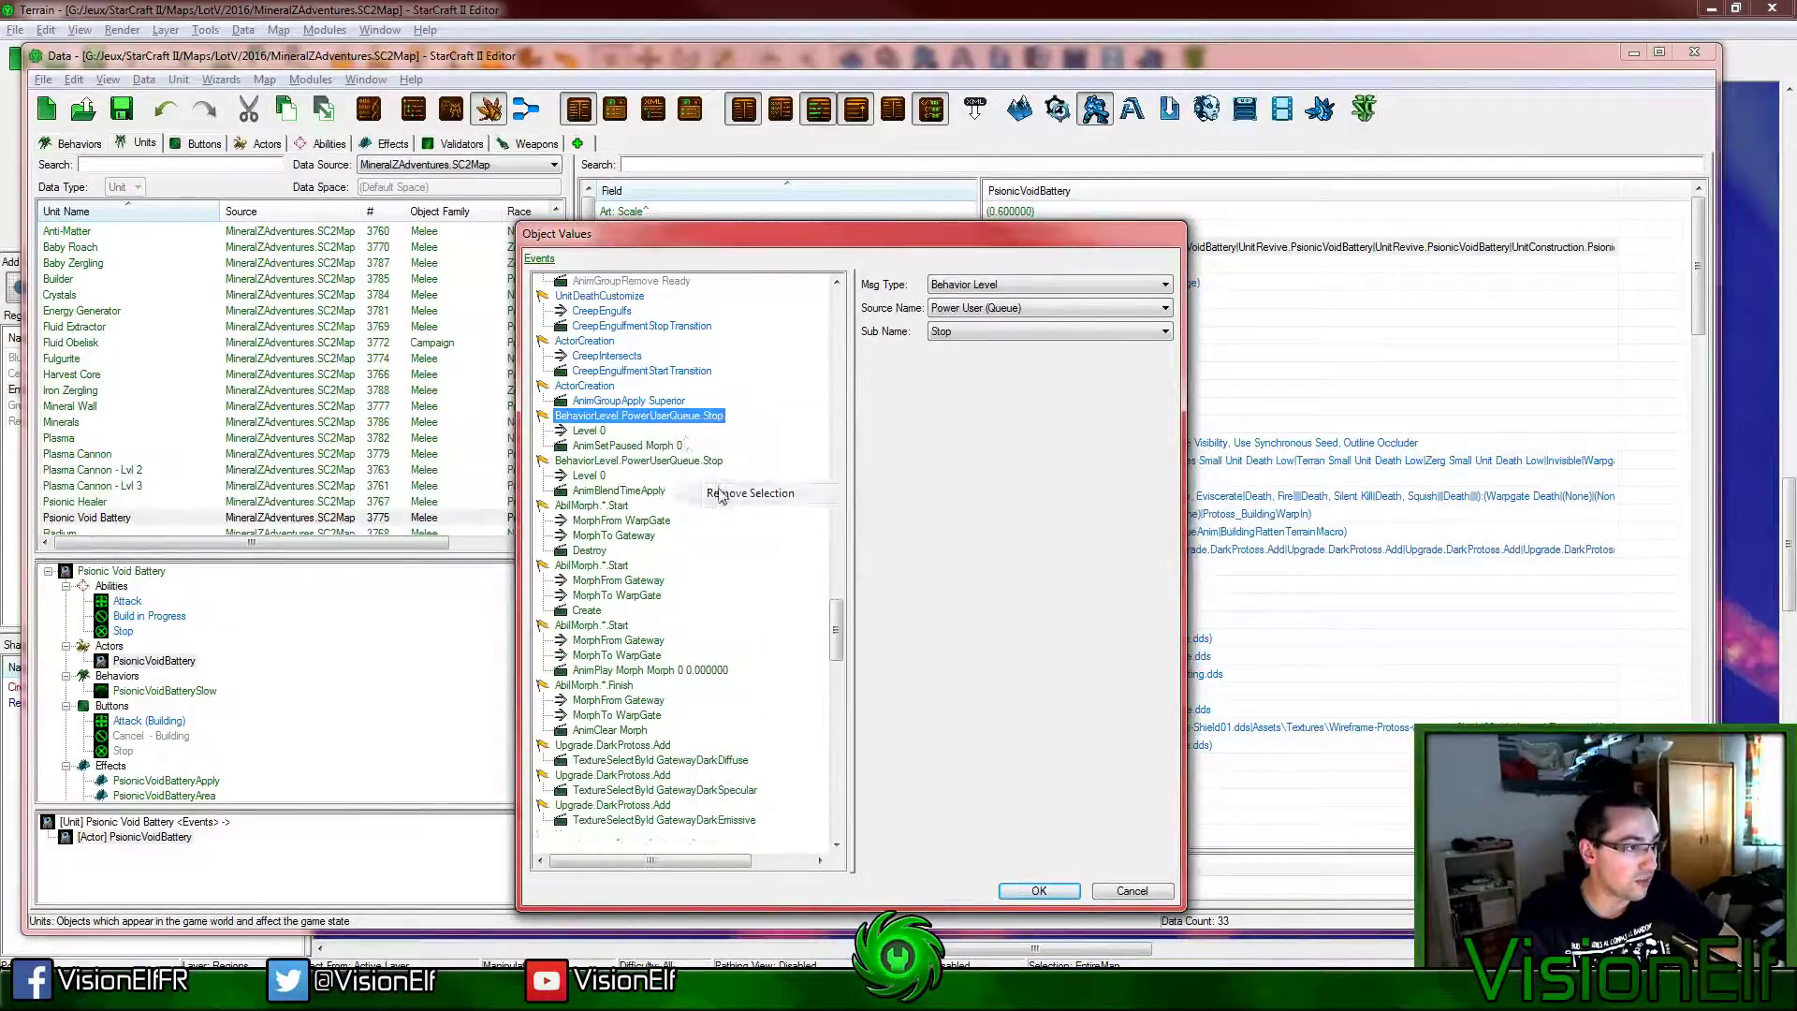
pyautogui.rightClick(676, 420)
pyautogui.click(730, 494)
pyautogui.rightClick(670, 419)
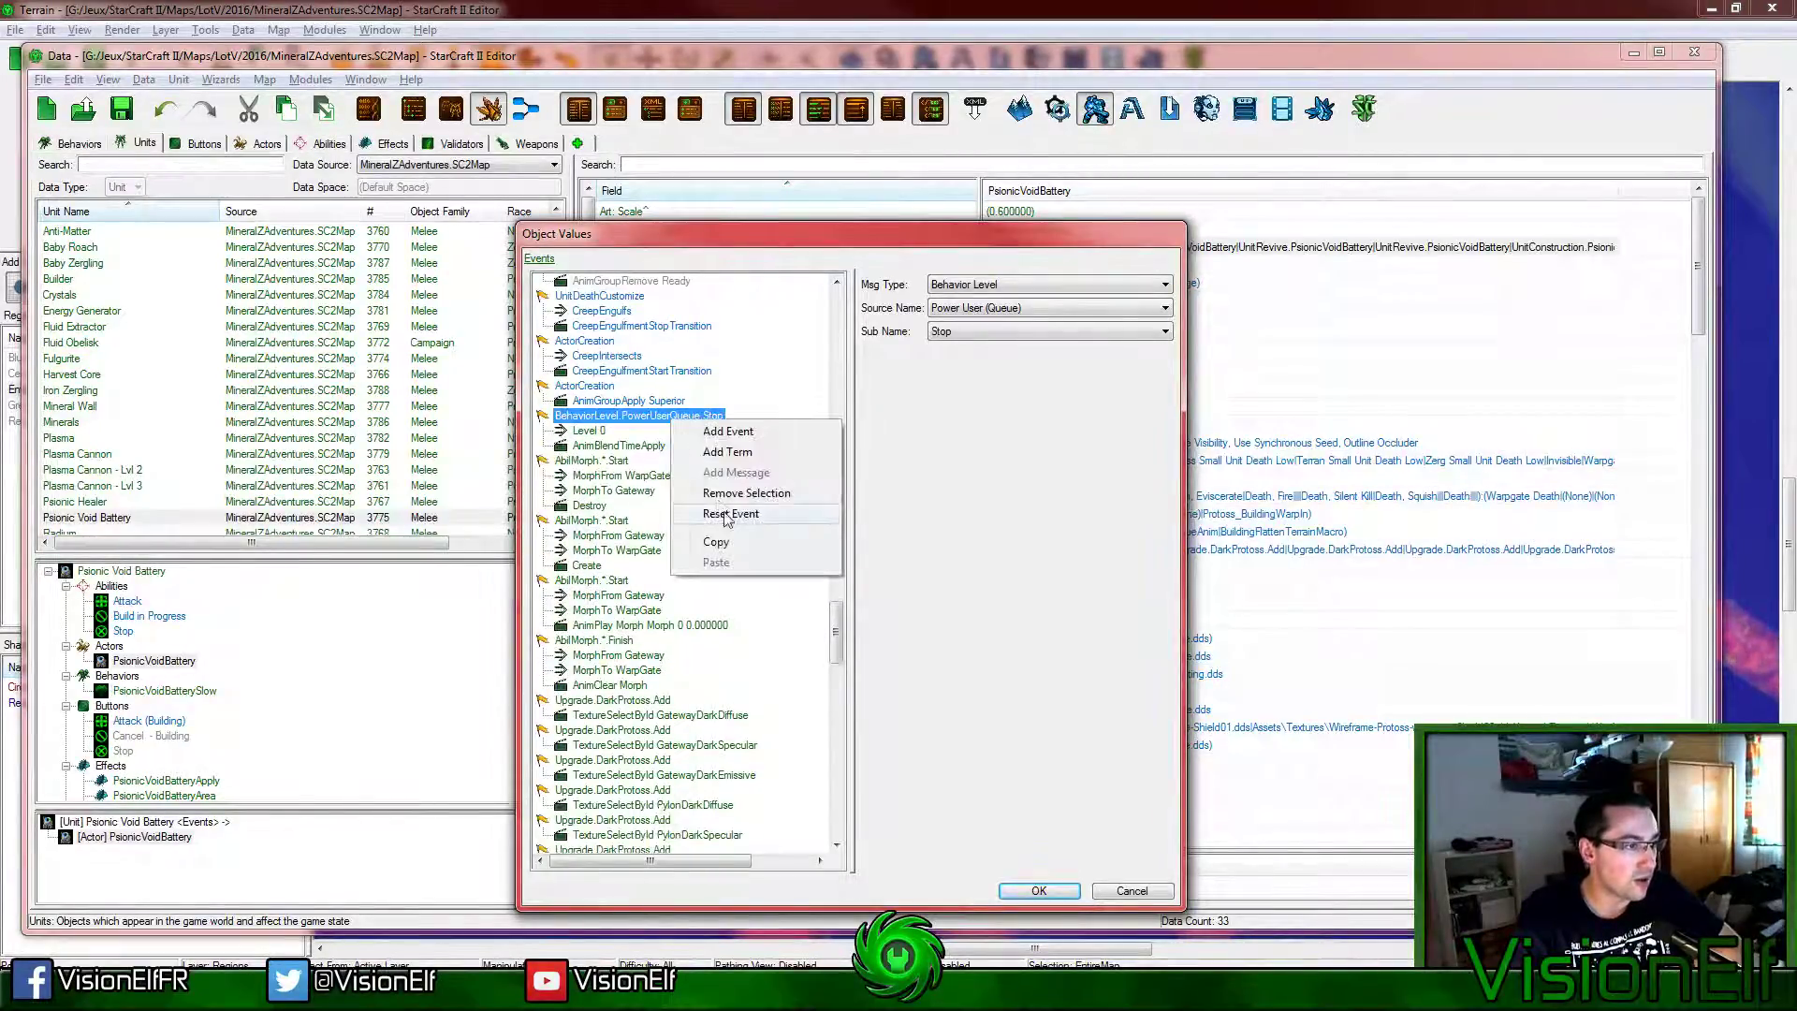
pyautogui.click(734, 493)
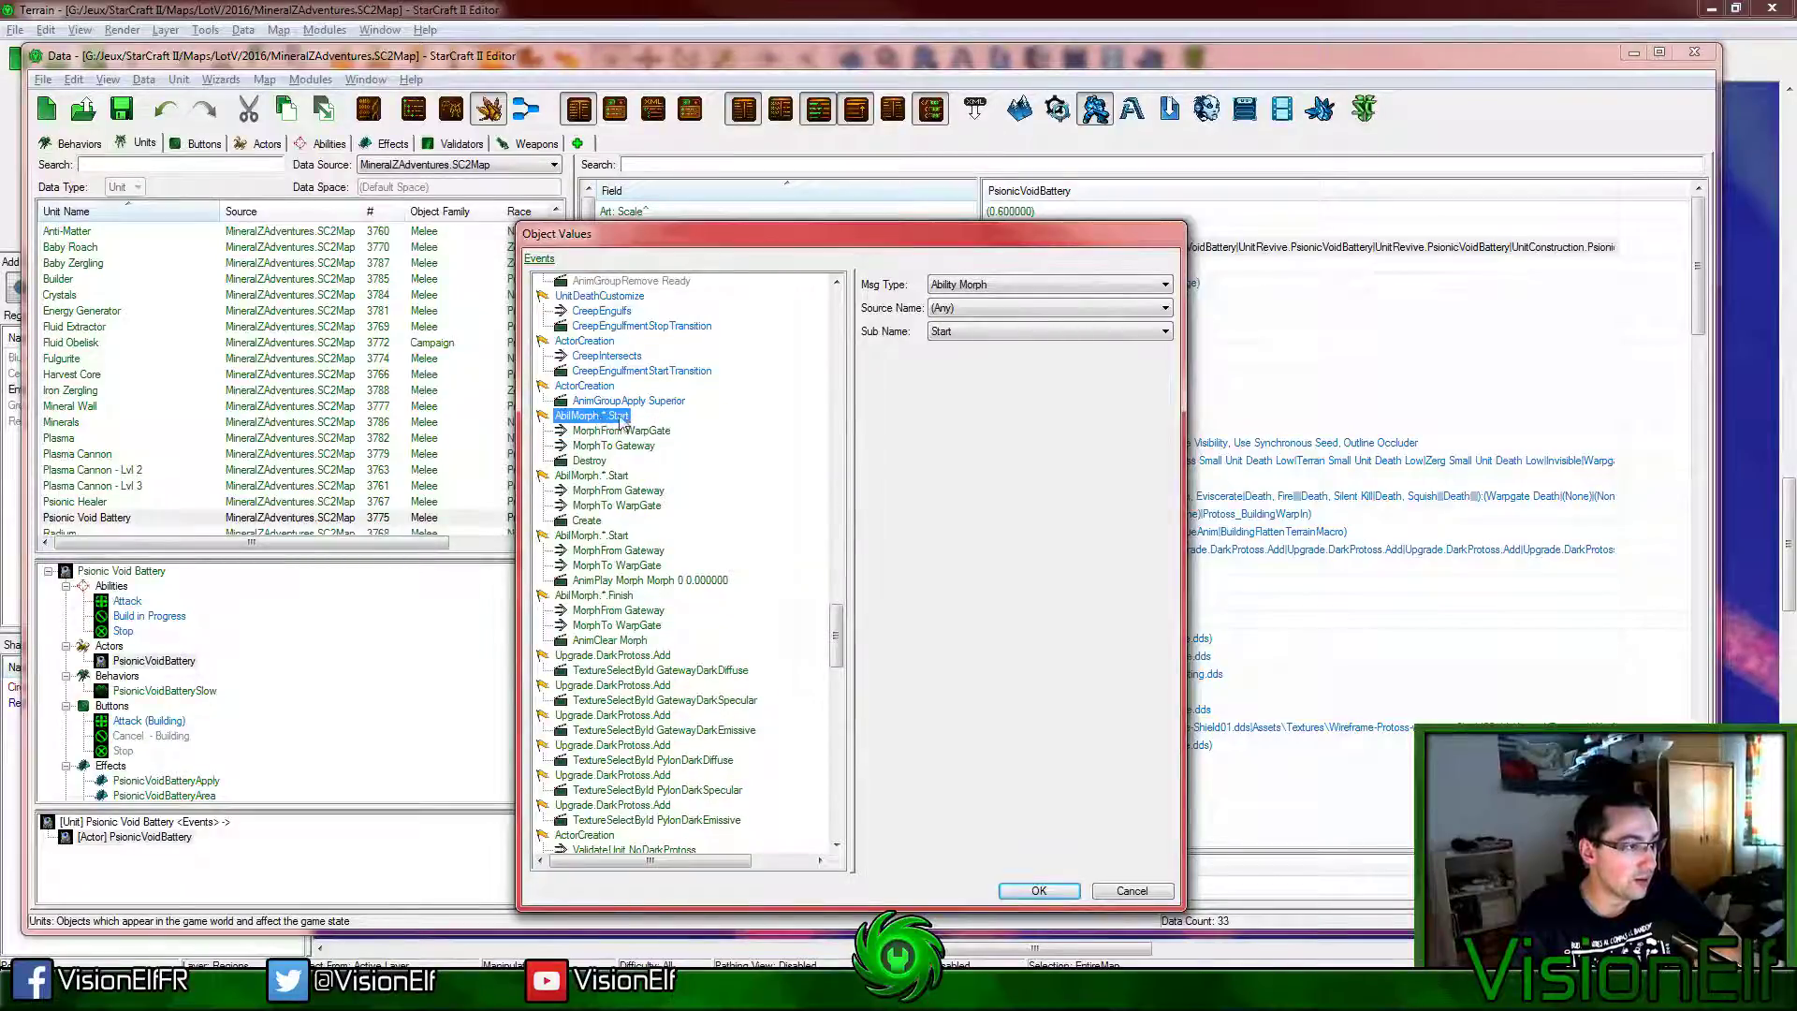
# Step: Remove two extra AbilMorph.*.Start events, keeping the last one
pyautogui.rightClick(613, 418)
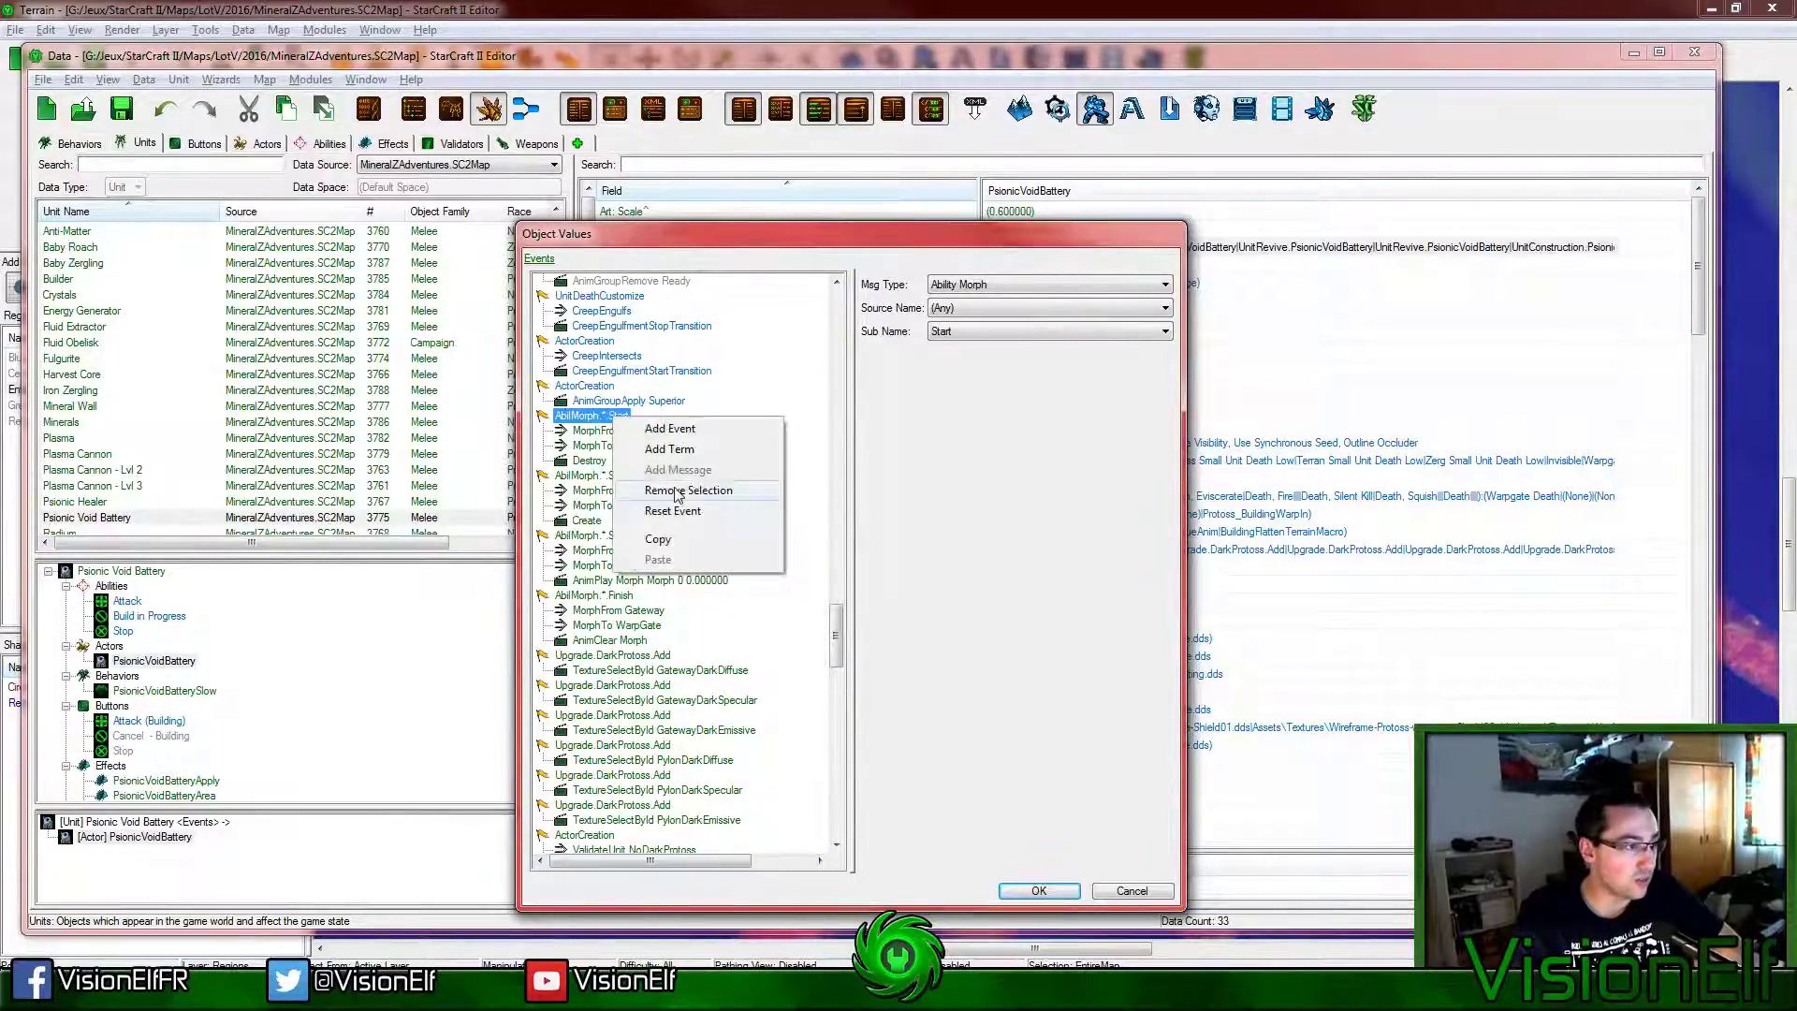
pyautogui.click(711, 490)
pyautogui.rightClick(608, 414)
pyautogui.click(707, 488)
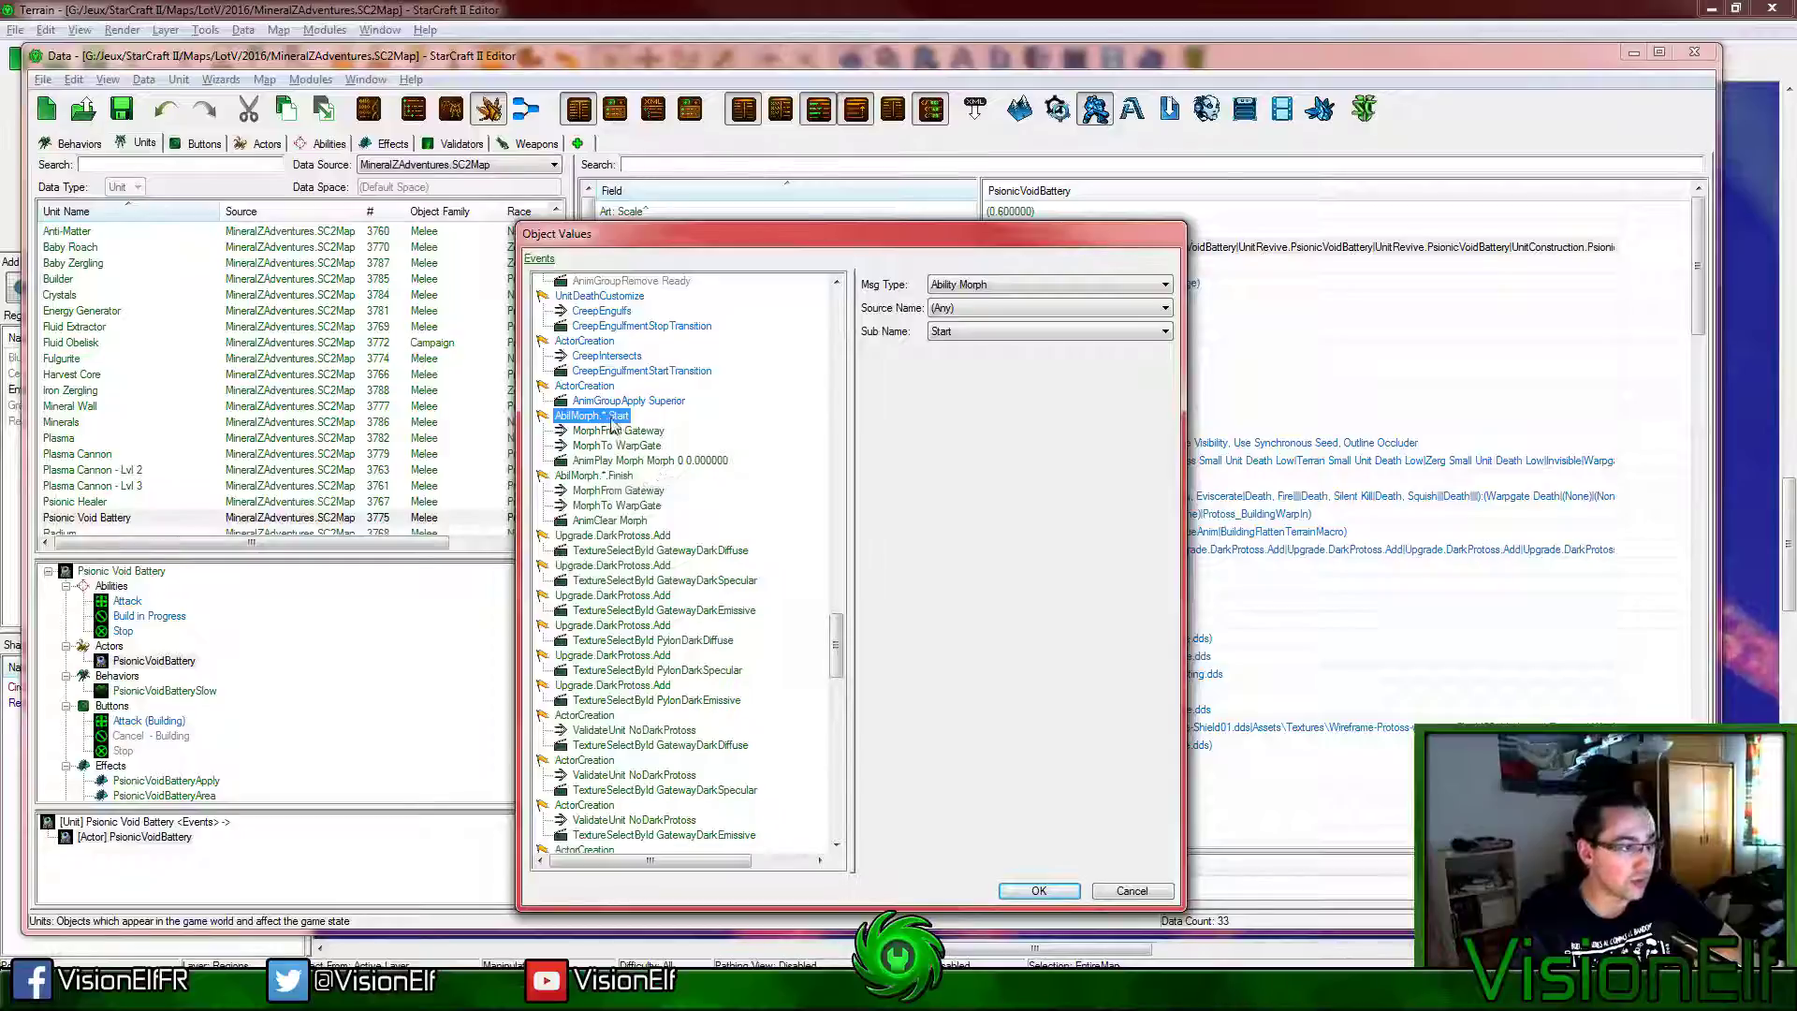
pyautogui.rightClick(613, 423)
pyautogui.click(590, 418)
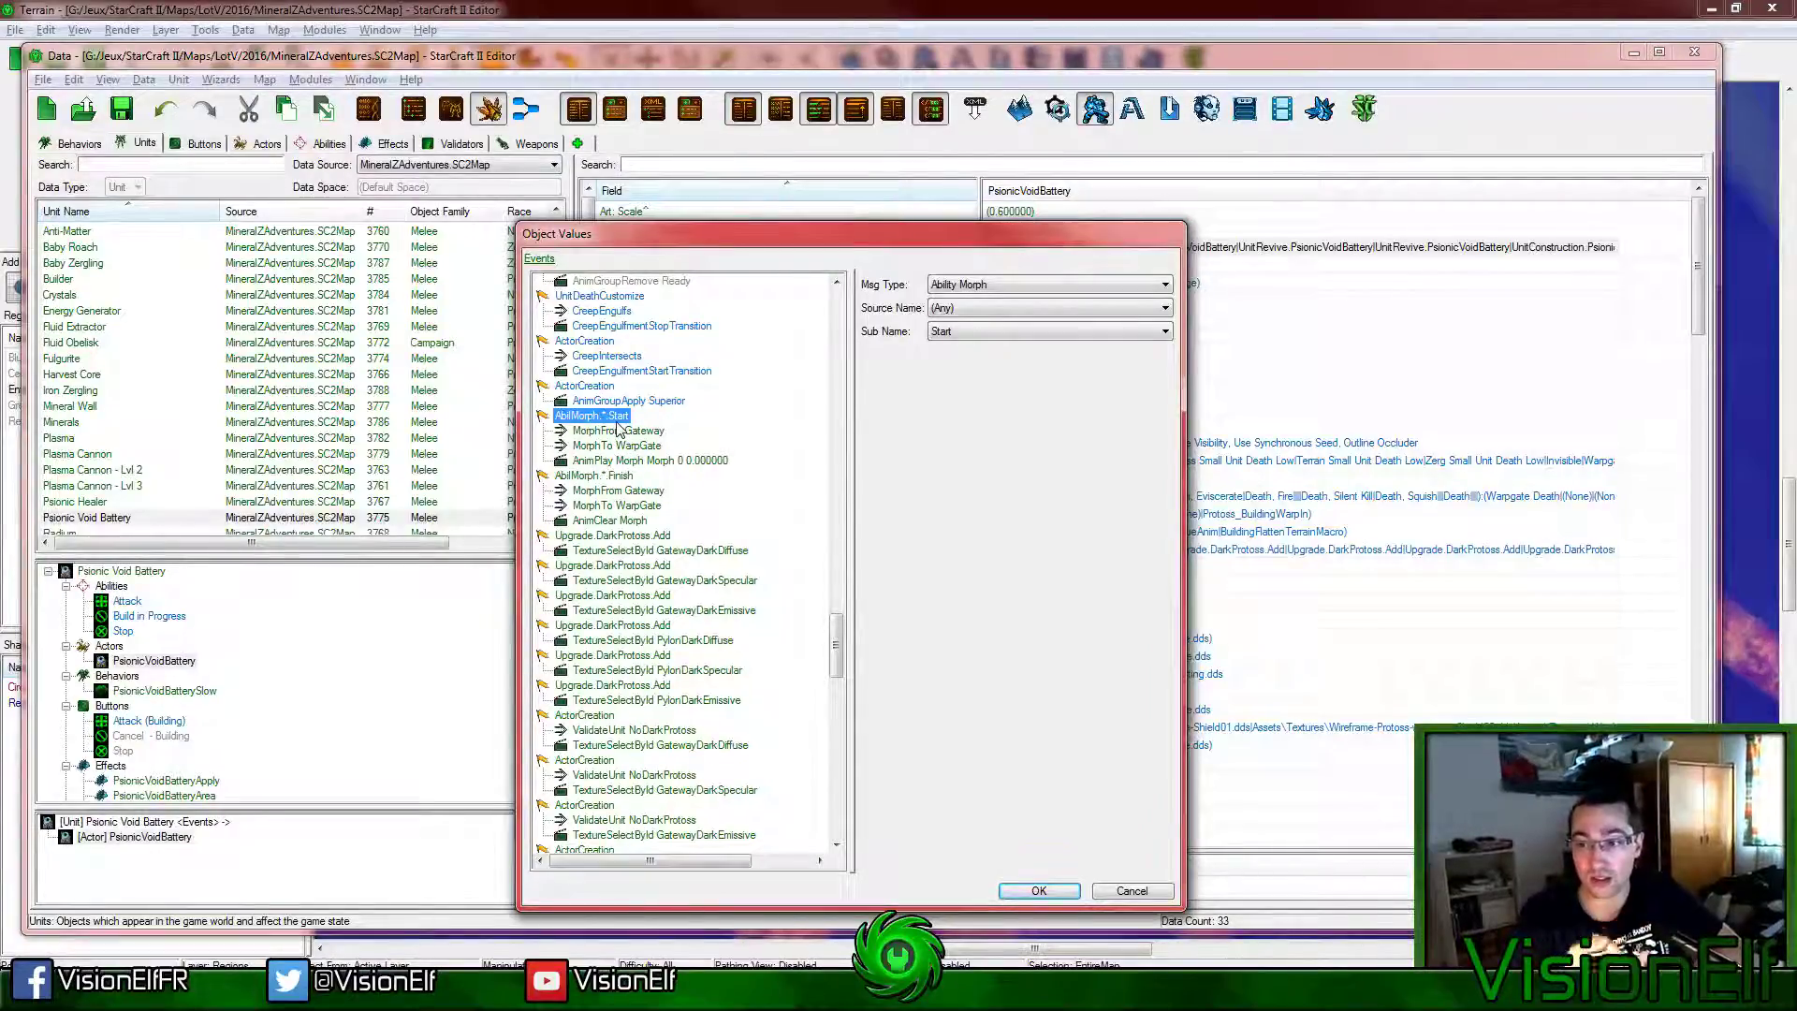
# Step: Remove the AbilMorph.*.Start and AbilMorph.*.Finish event groups from the actor's events
pyautogui.click(646, 460)
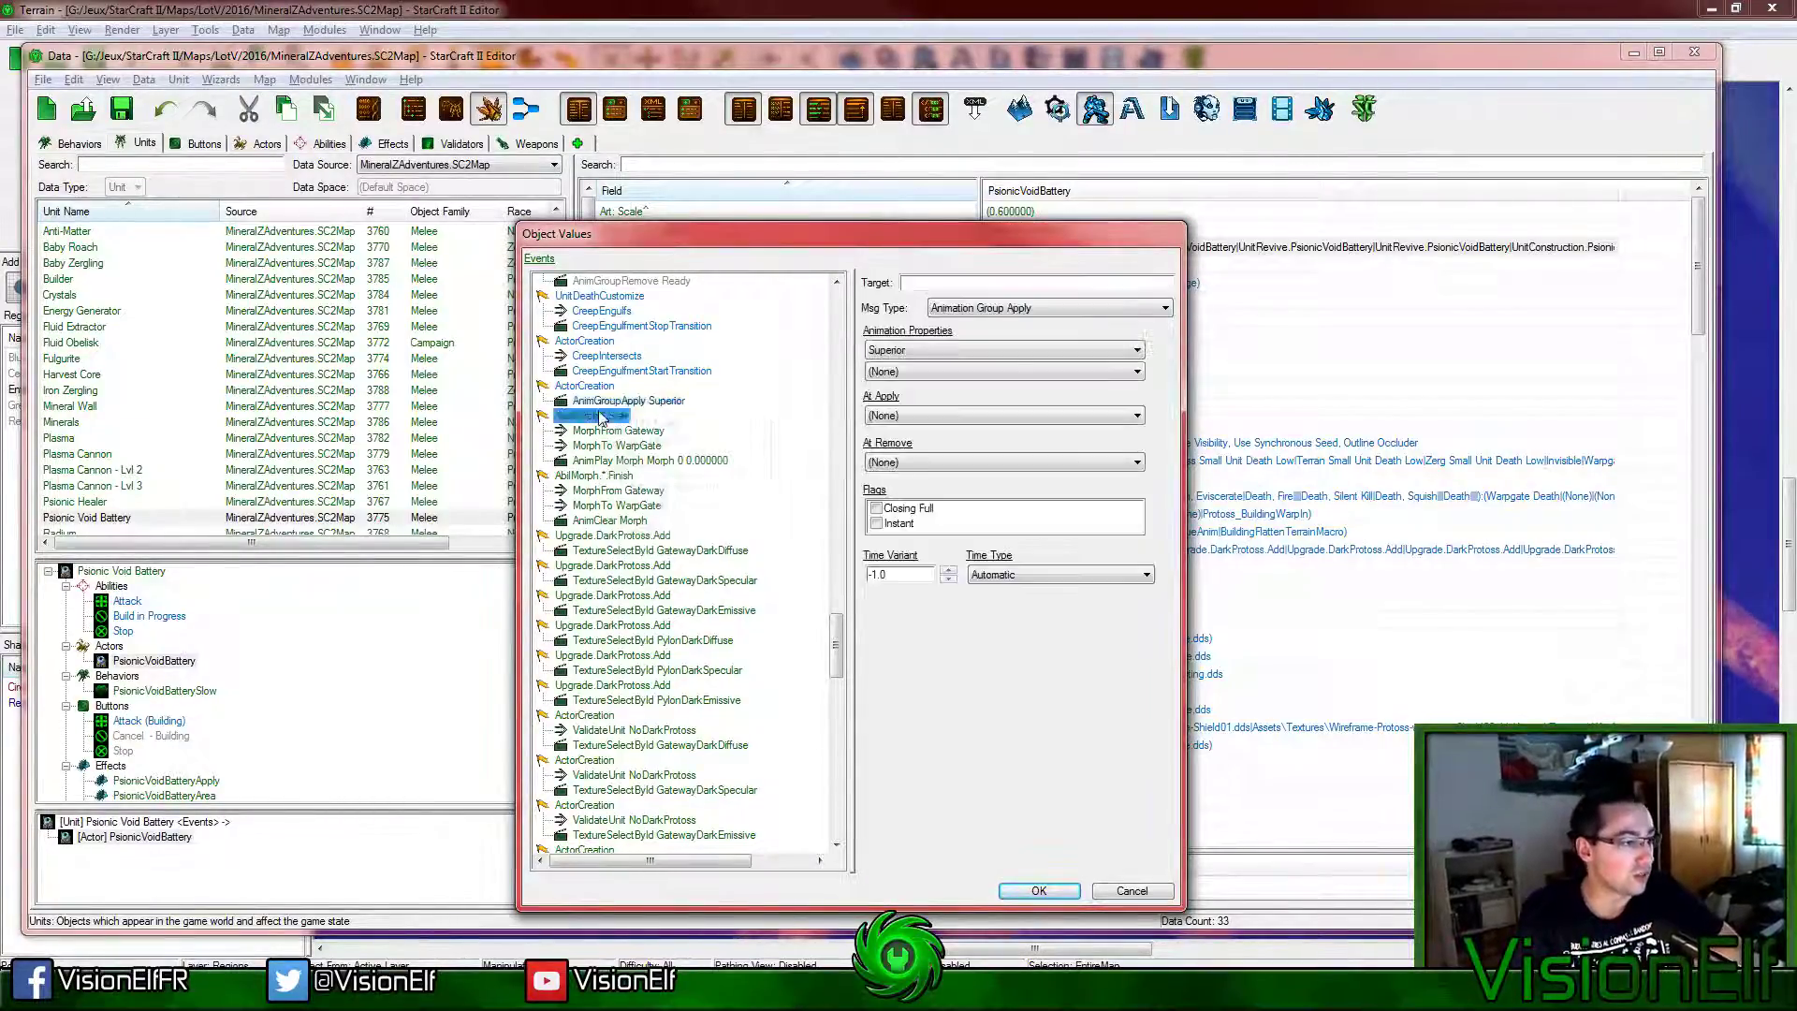
pyautogui.rightClick(564, 416)
pyautogui.click(672, 488)
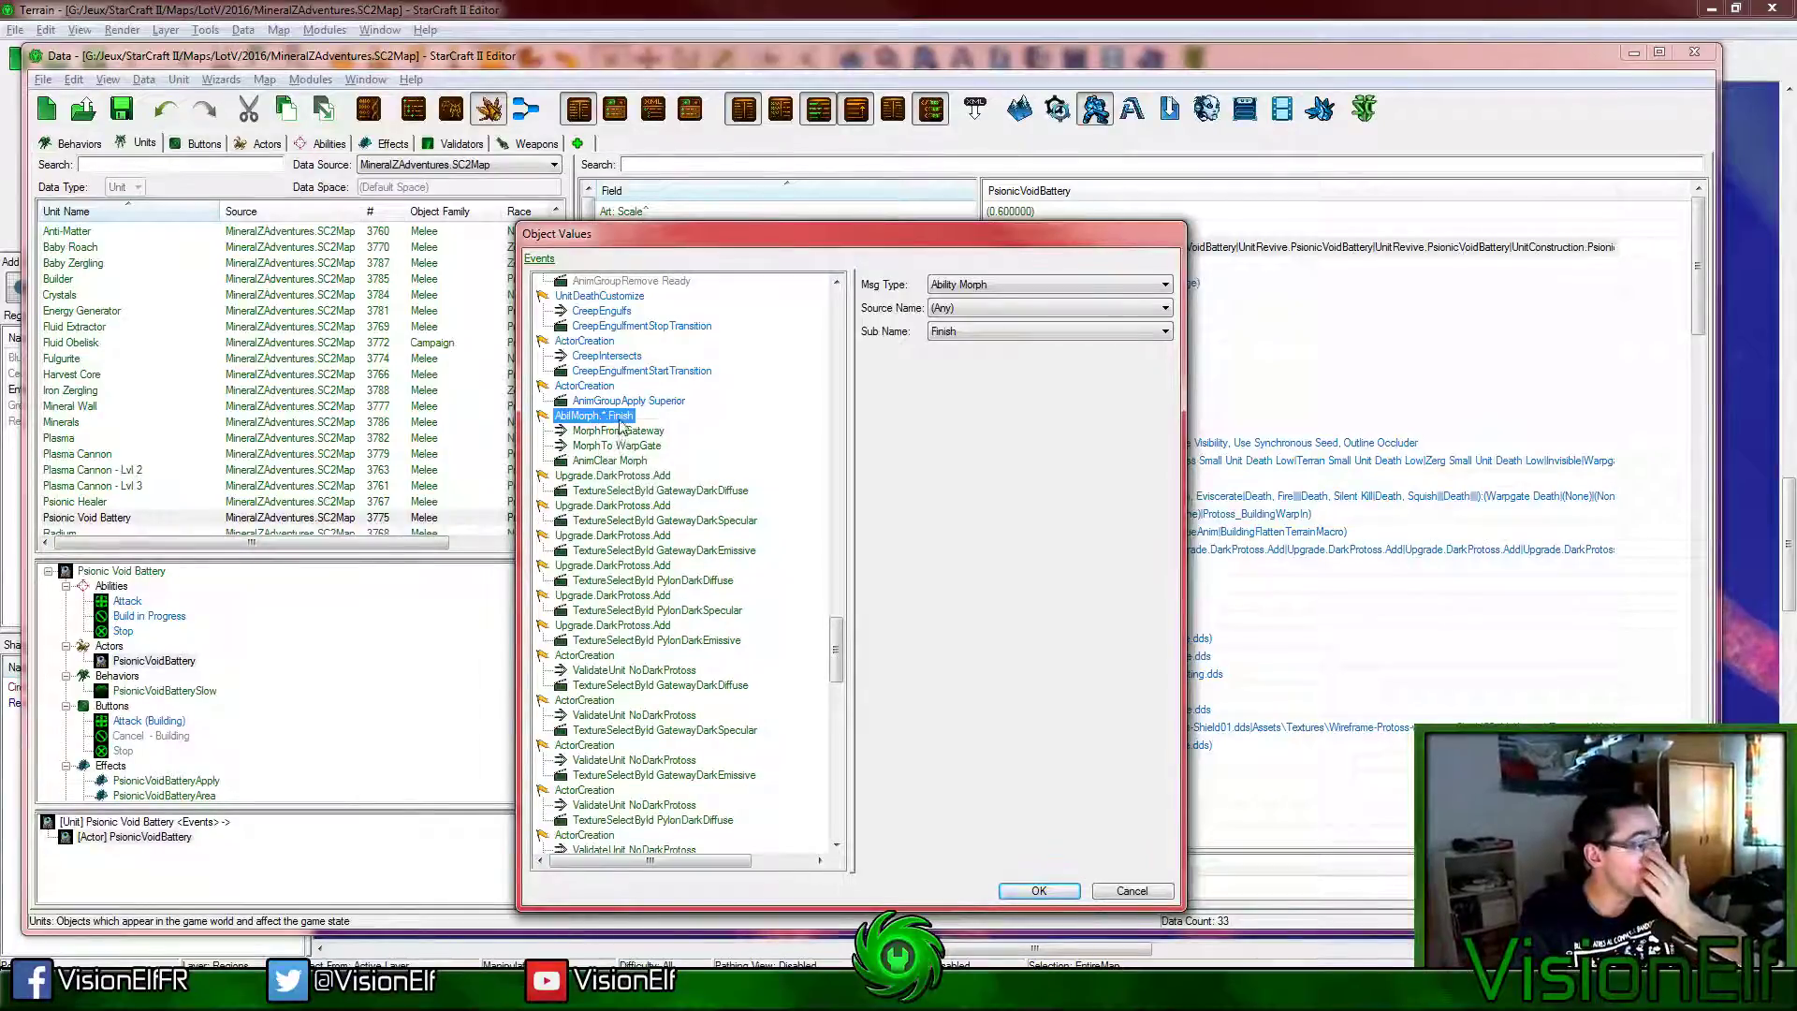
pyautogui.rightClick(619, 423)
pyautogui.click(674, 486)
# Step: Remove the Upgrade.DarkProtoss.Add event groups, including the GatewayDarkSpecular one
pyautogui.rightClick(618, 417)
pyautogui.click(674, 487)
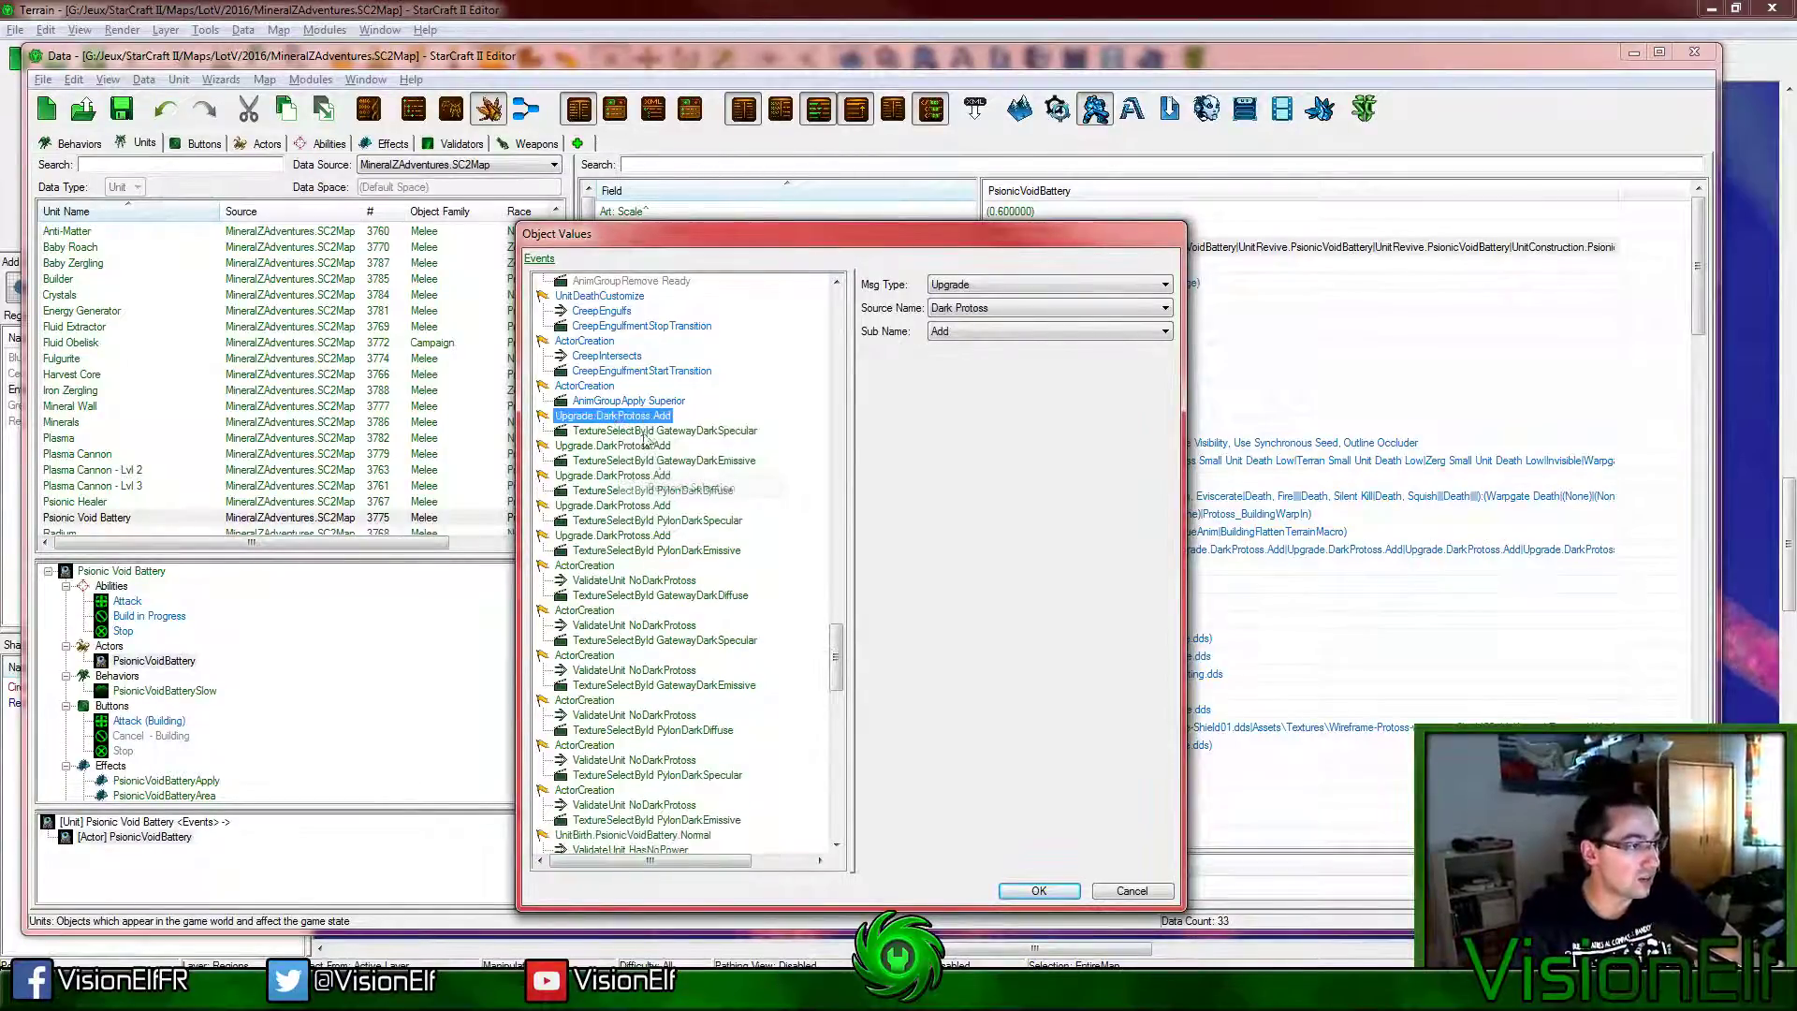
pyautogui.click(644, 432)
pyautogui.rightClick(646, 415)
pyautogui.click(721, 486)
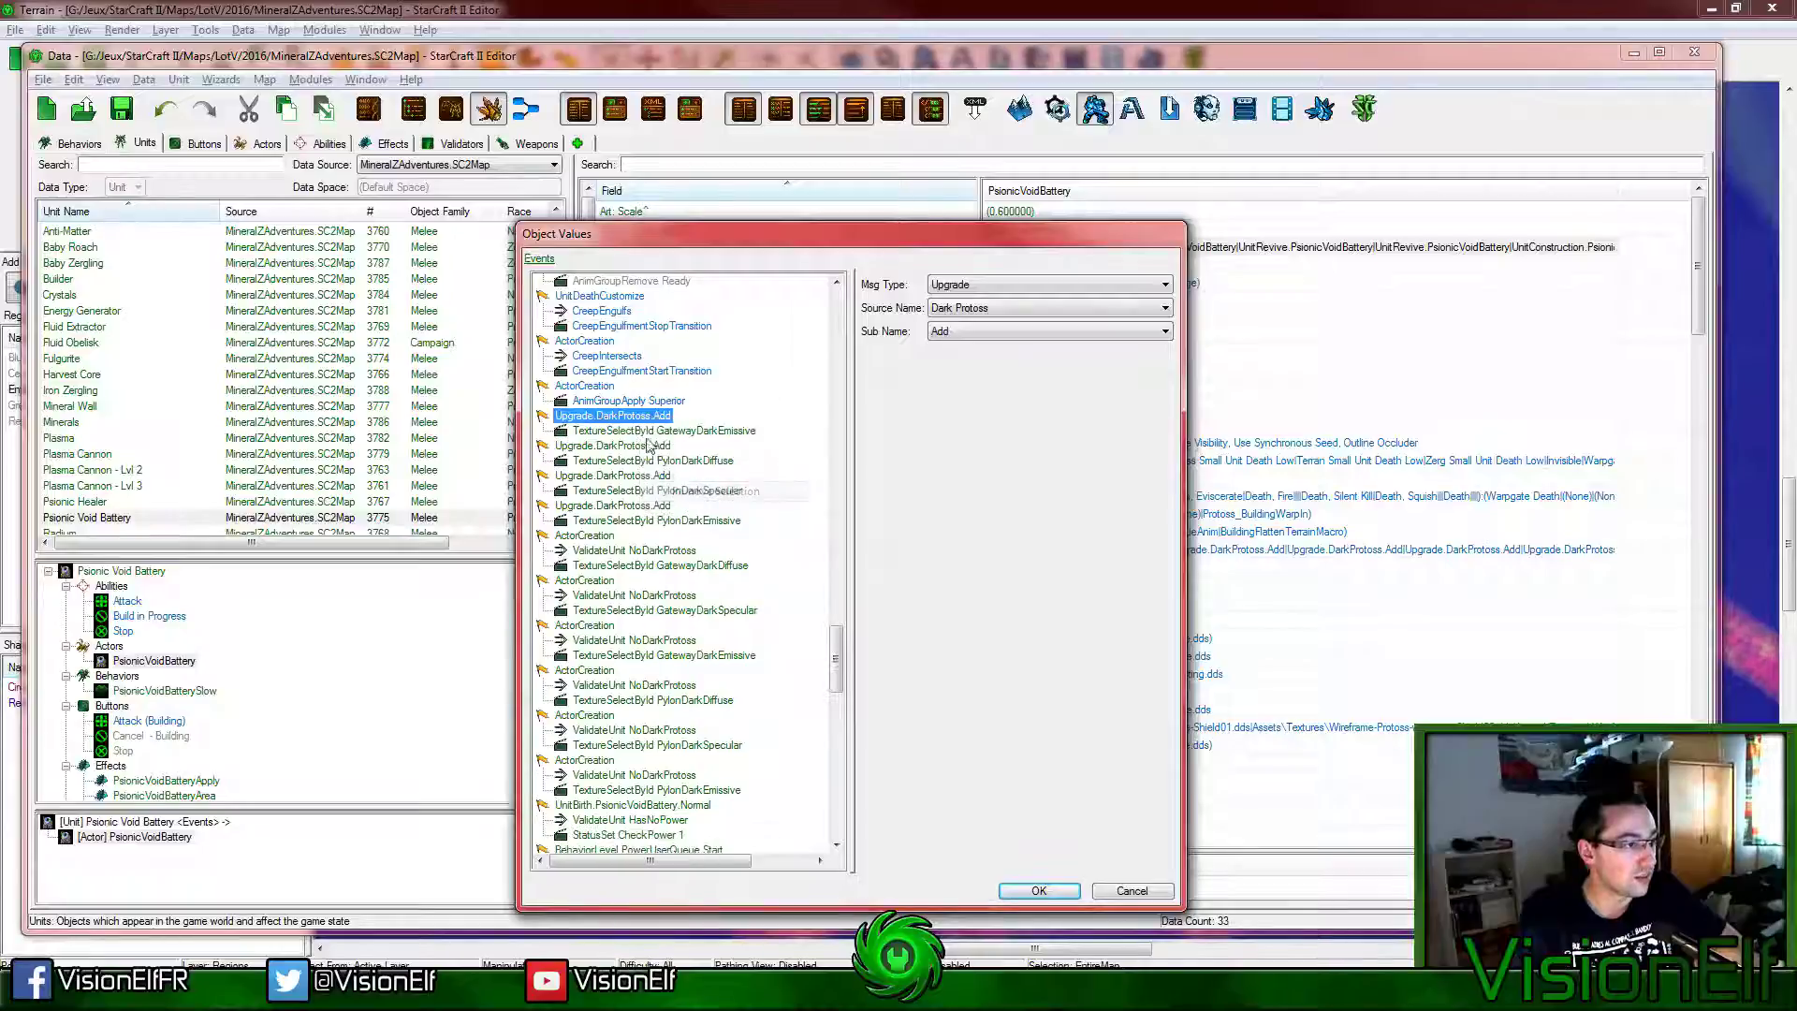
pyautogui.rightClick(643, 418)
pyautogui.click(716, 490)
pyautogui.rightClick(644, 418)
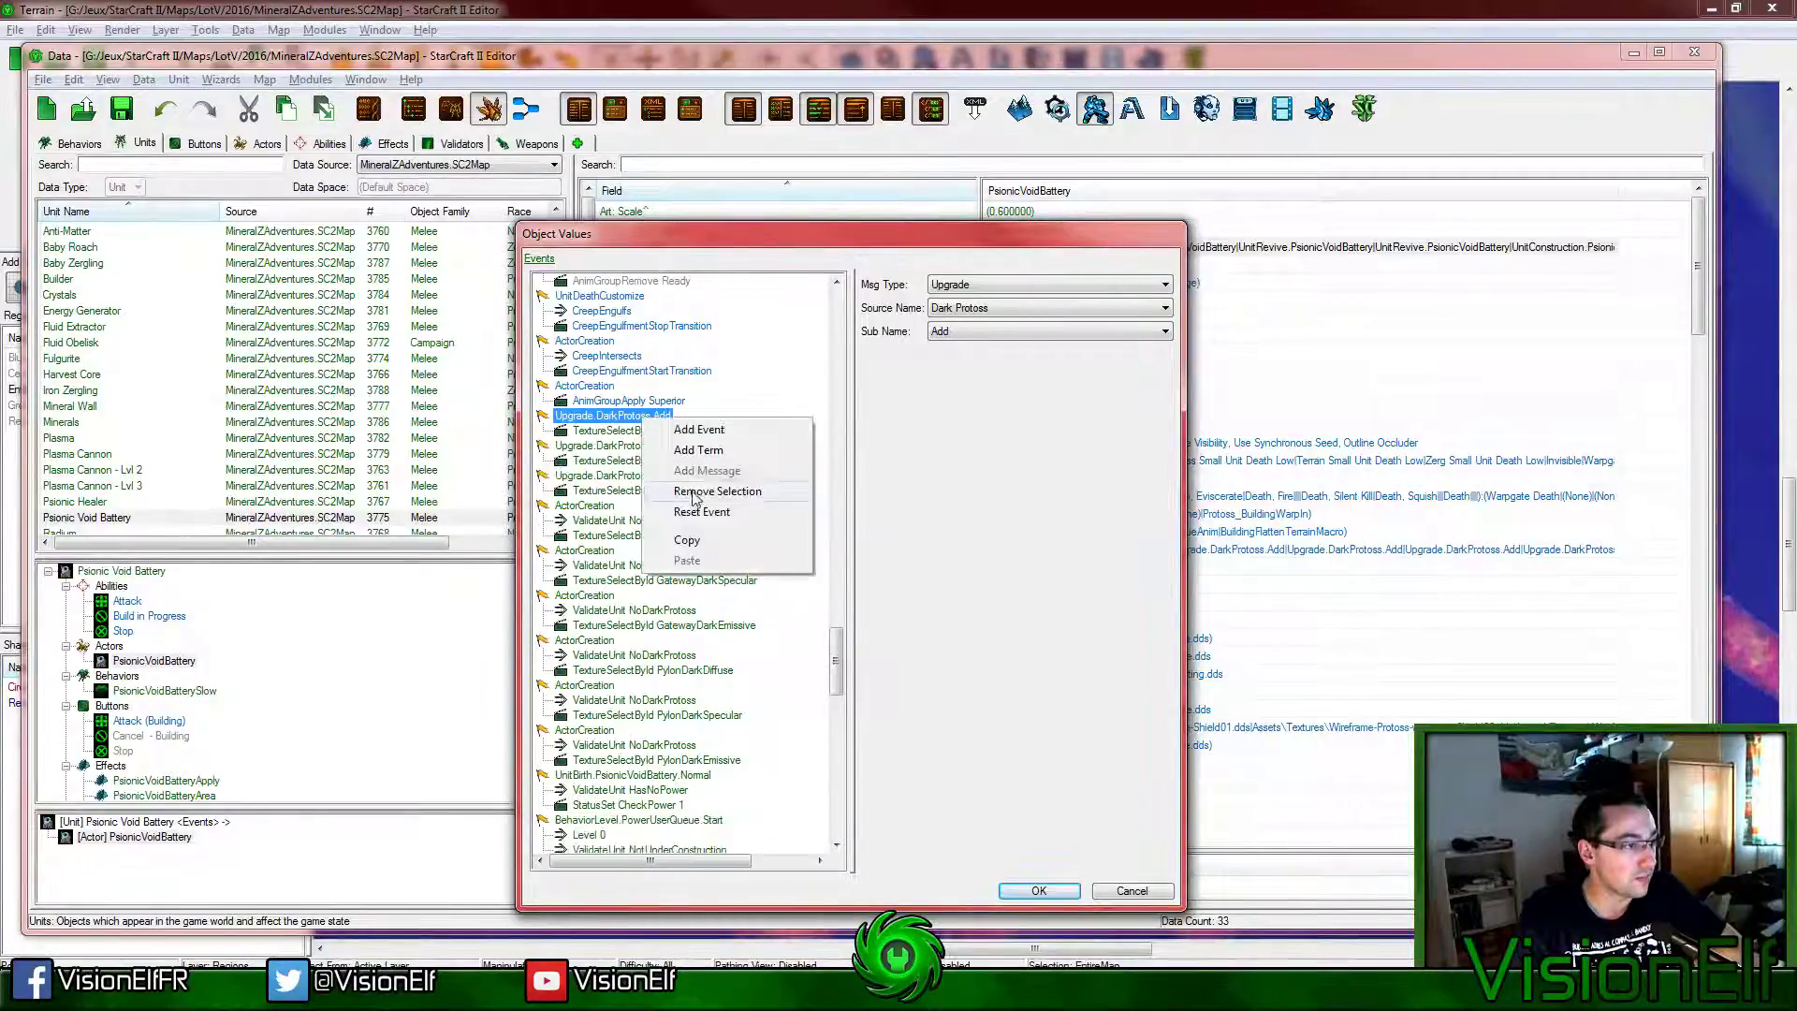
pyautogui.click(694, 493)
pyautogui.rightClick(644, 417)
pyautogui.click(716, 491)
# Step: Delete the TextureSelectById child and the last remaining Upgrade.DarkProtoss.Add event
pyautogui.rightClick(641, 427)
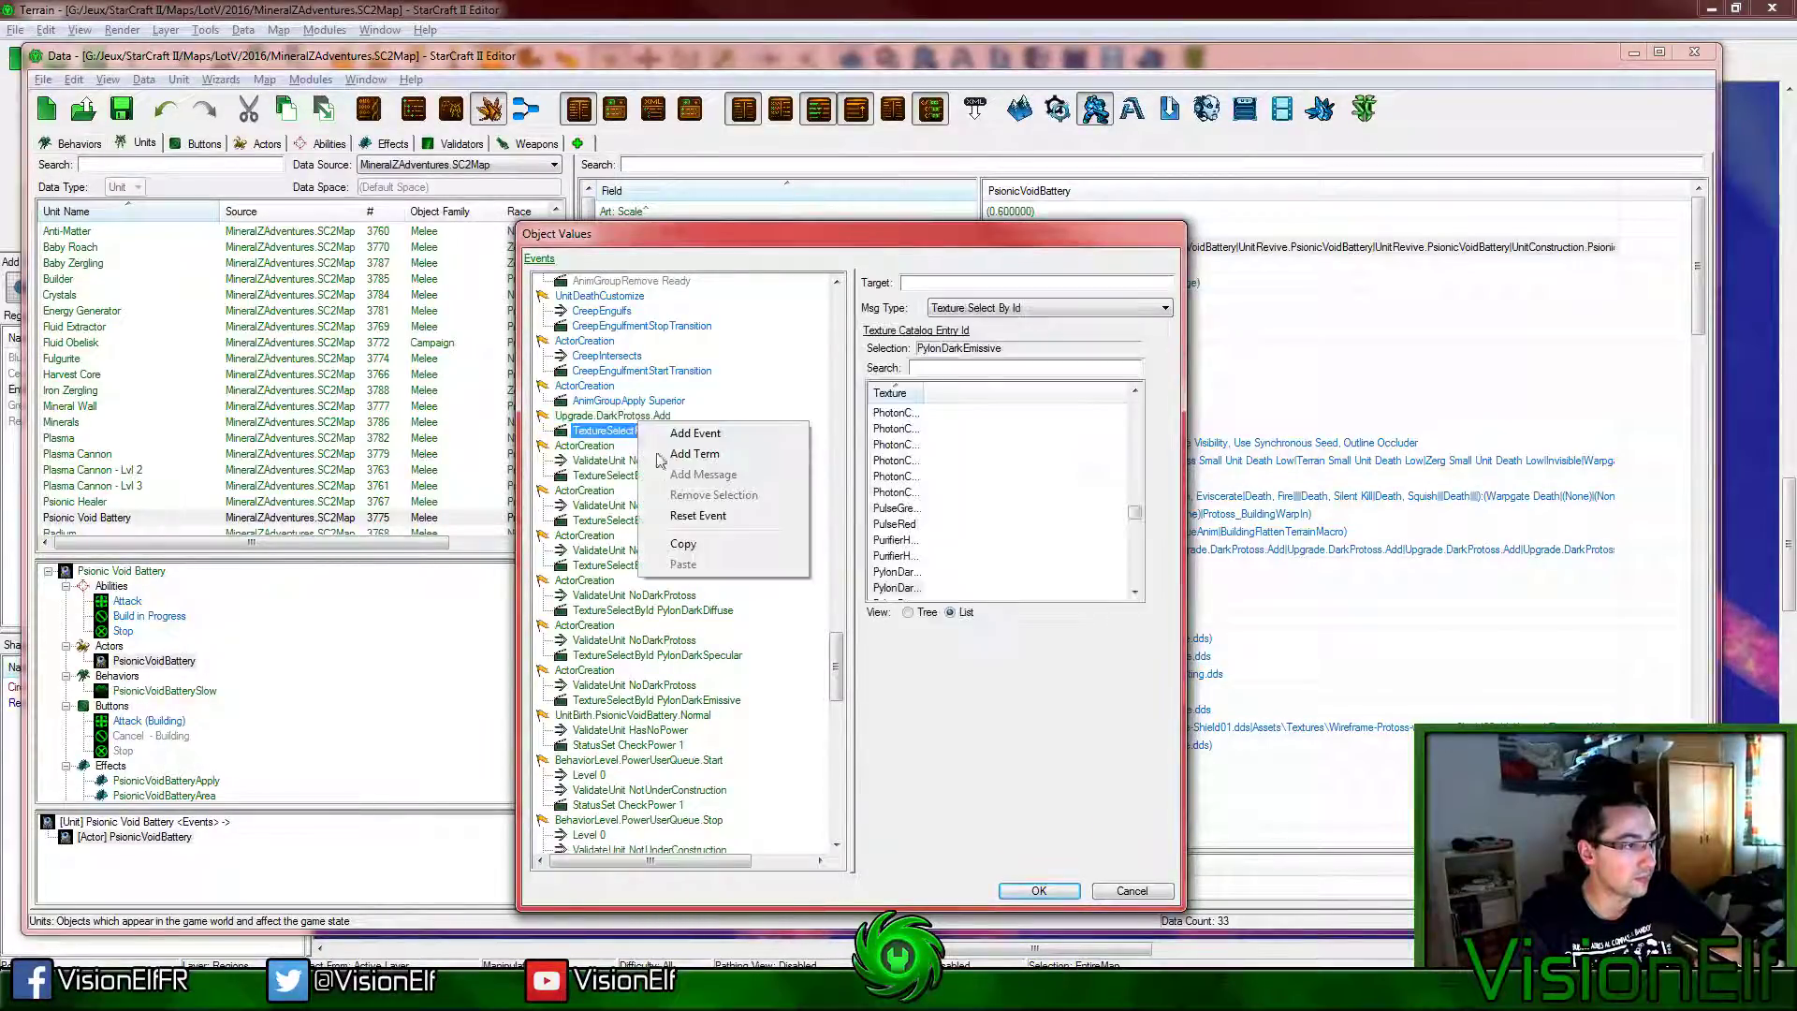
pyautogui.click(613, 416)
pyautogui.rightClick(616, 418)
pyautogui.click(677, 488)
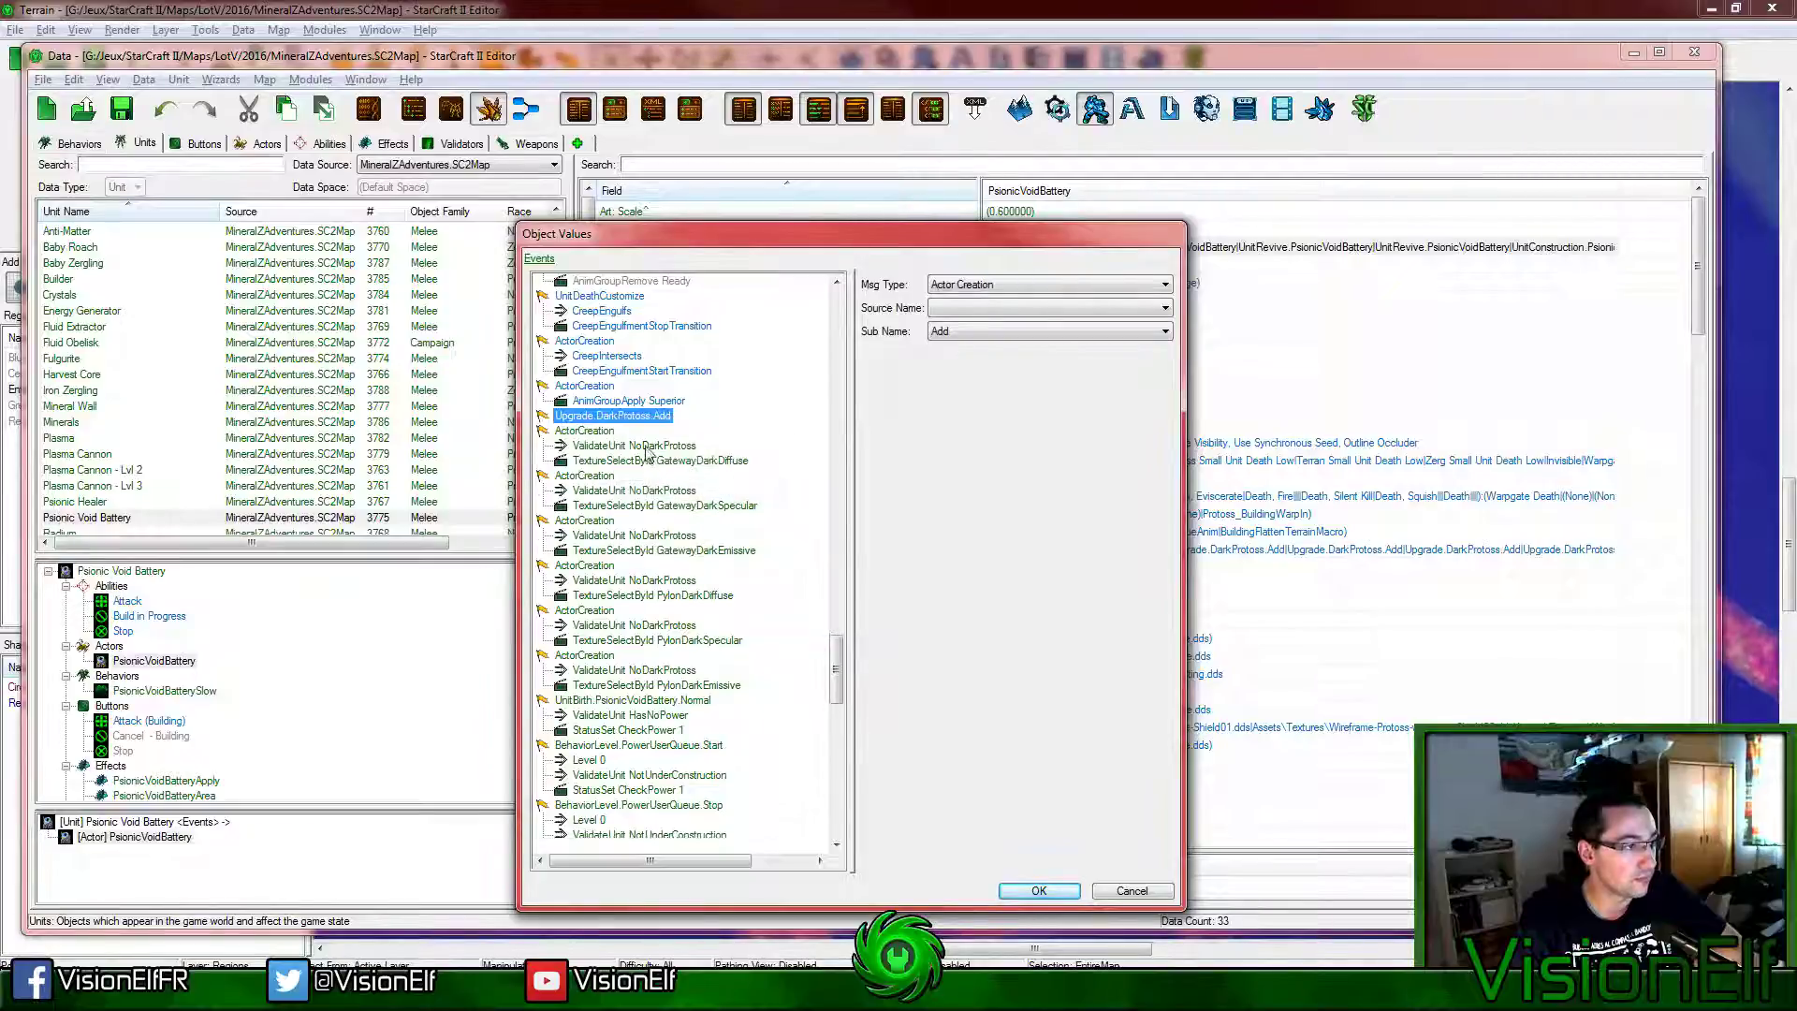
pyautogui.press('Delete')
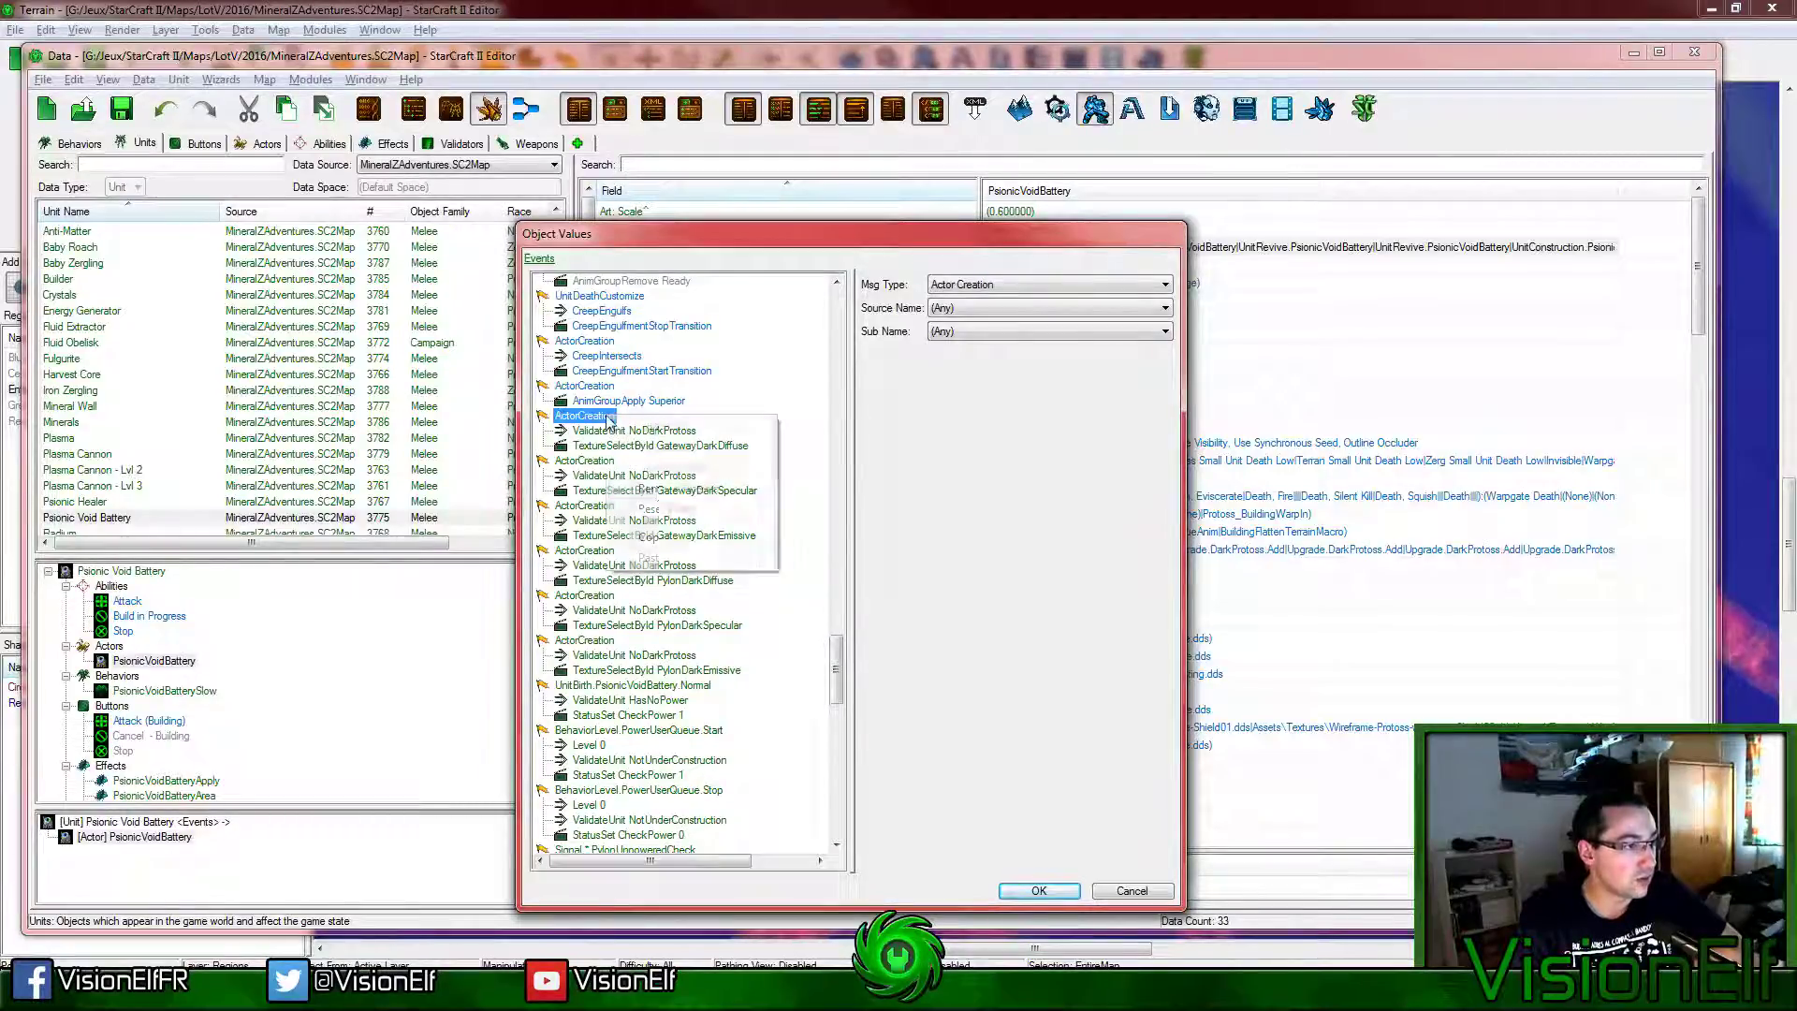
# Step: Remove the ActorCreation texture event groups, such as GatewayDarkDiffuse
pyautogui.click(655, 488)
pyautogui.click(644, 501)
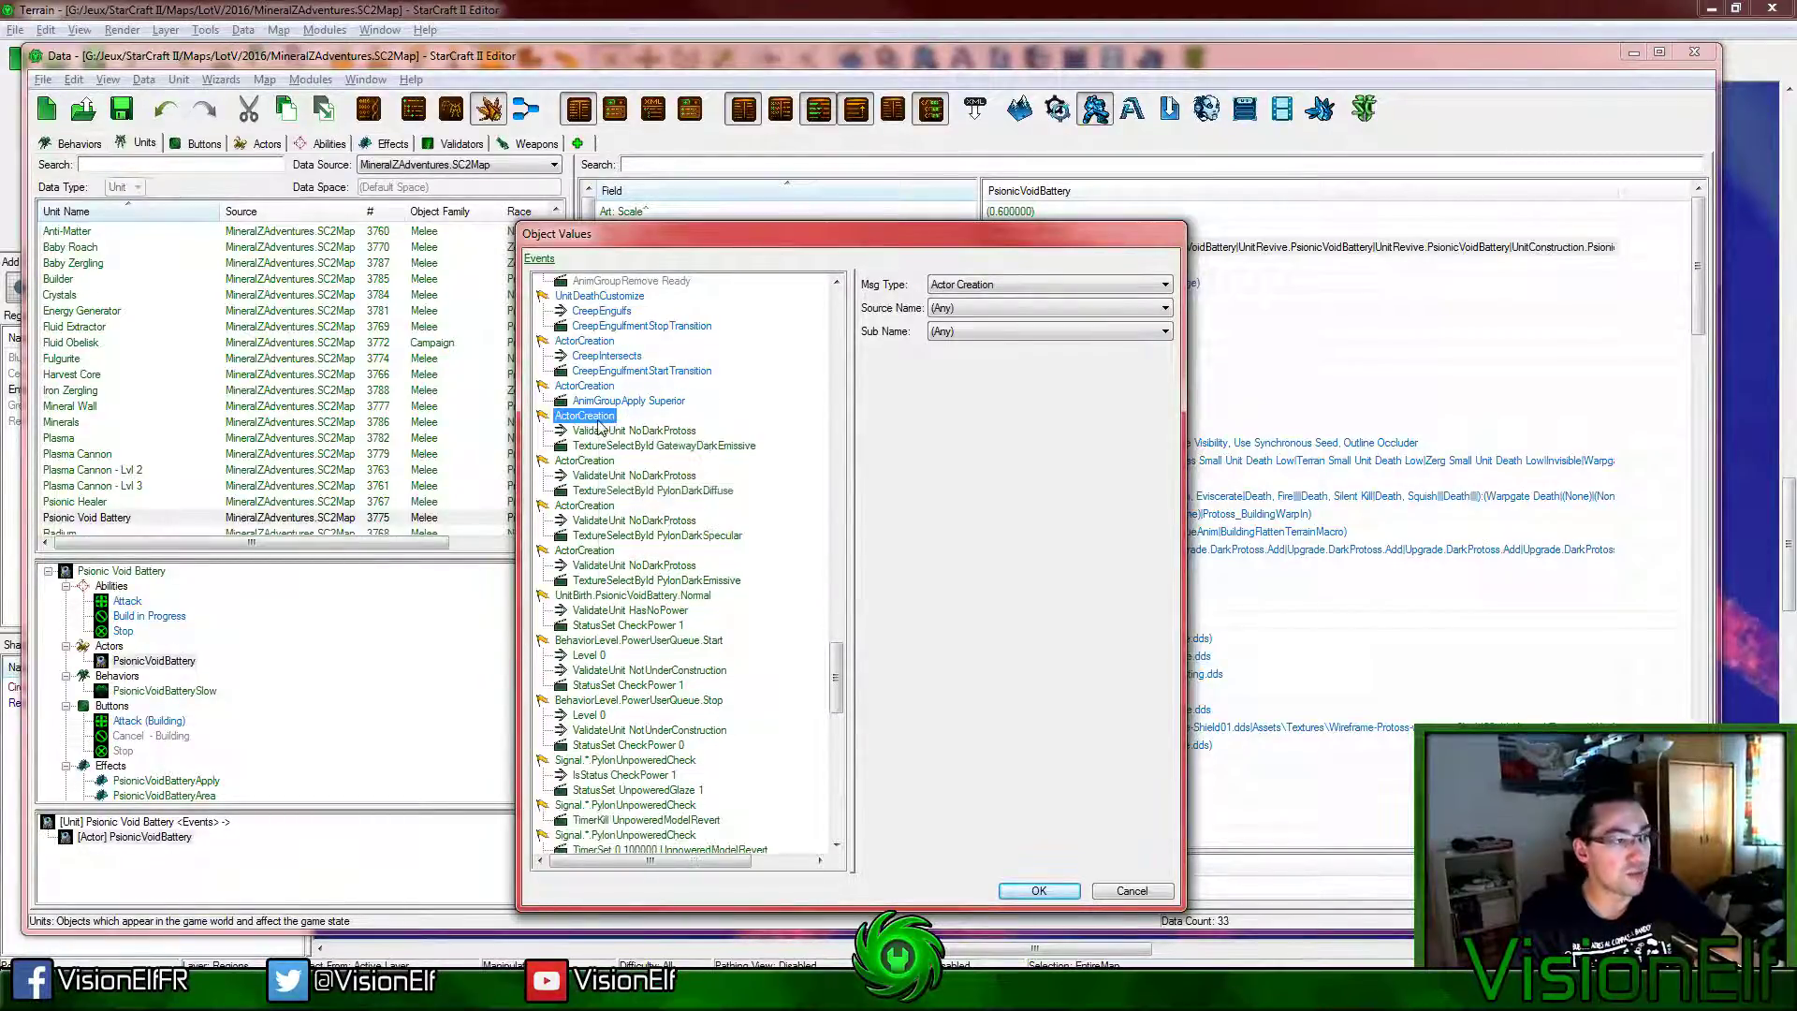
pyautogui.rightClick(599, 417)
pyautogui.click(672, 493)
pyautogui.click(637, 488)
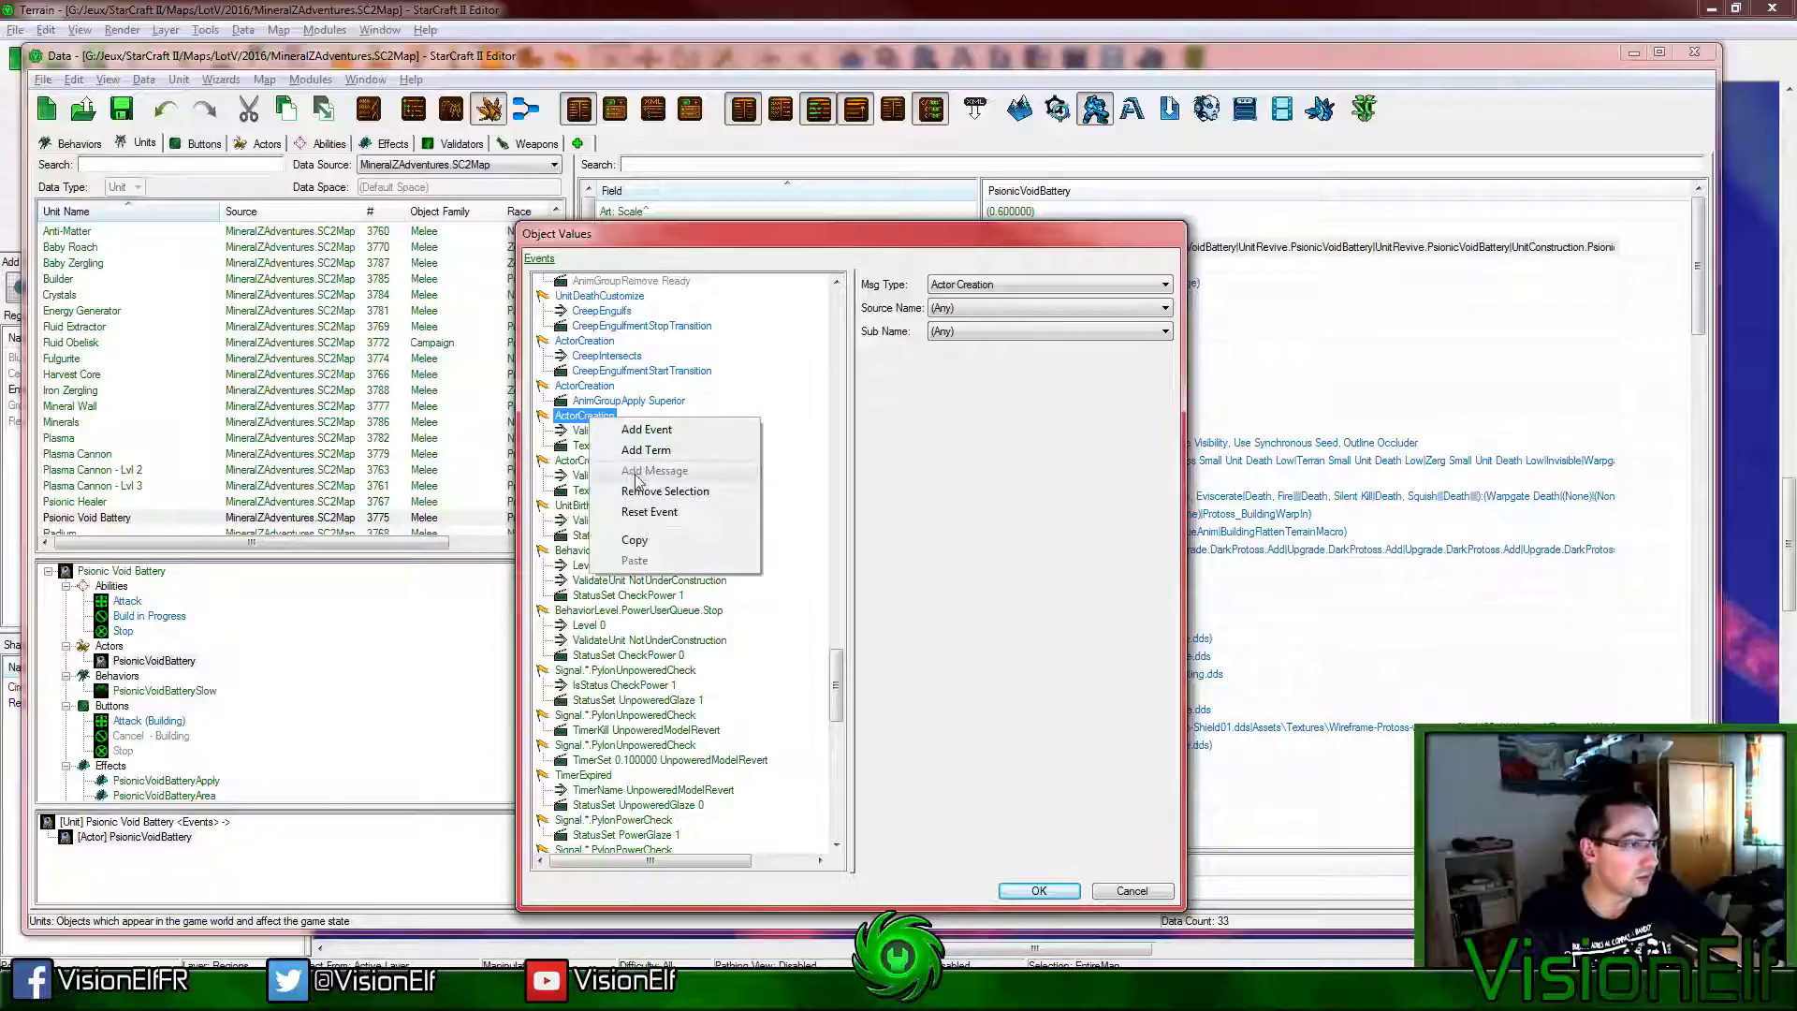
pyautogui.click(665, 490)
pyautogui.rightClick(599, 418)
pyautogui.click(588, 416)
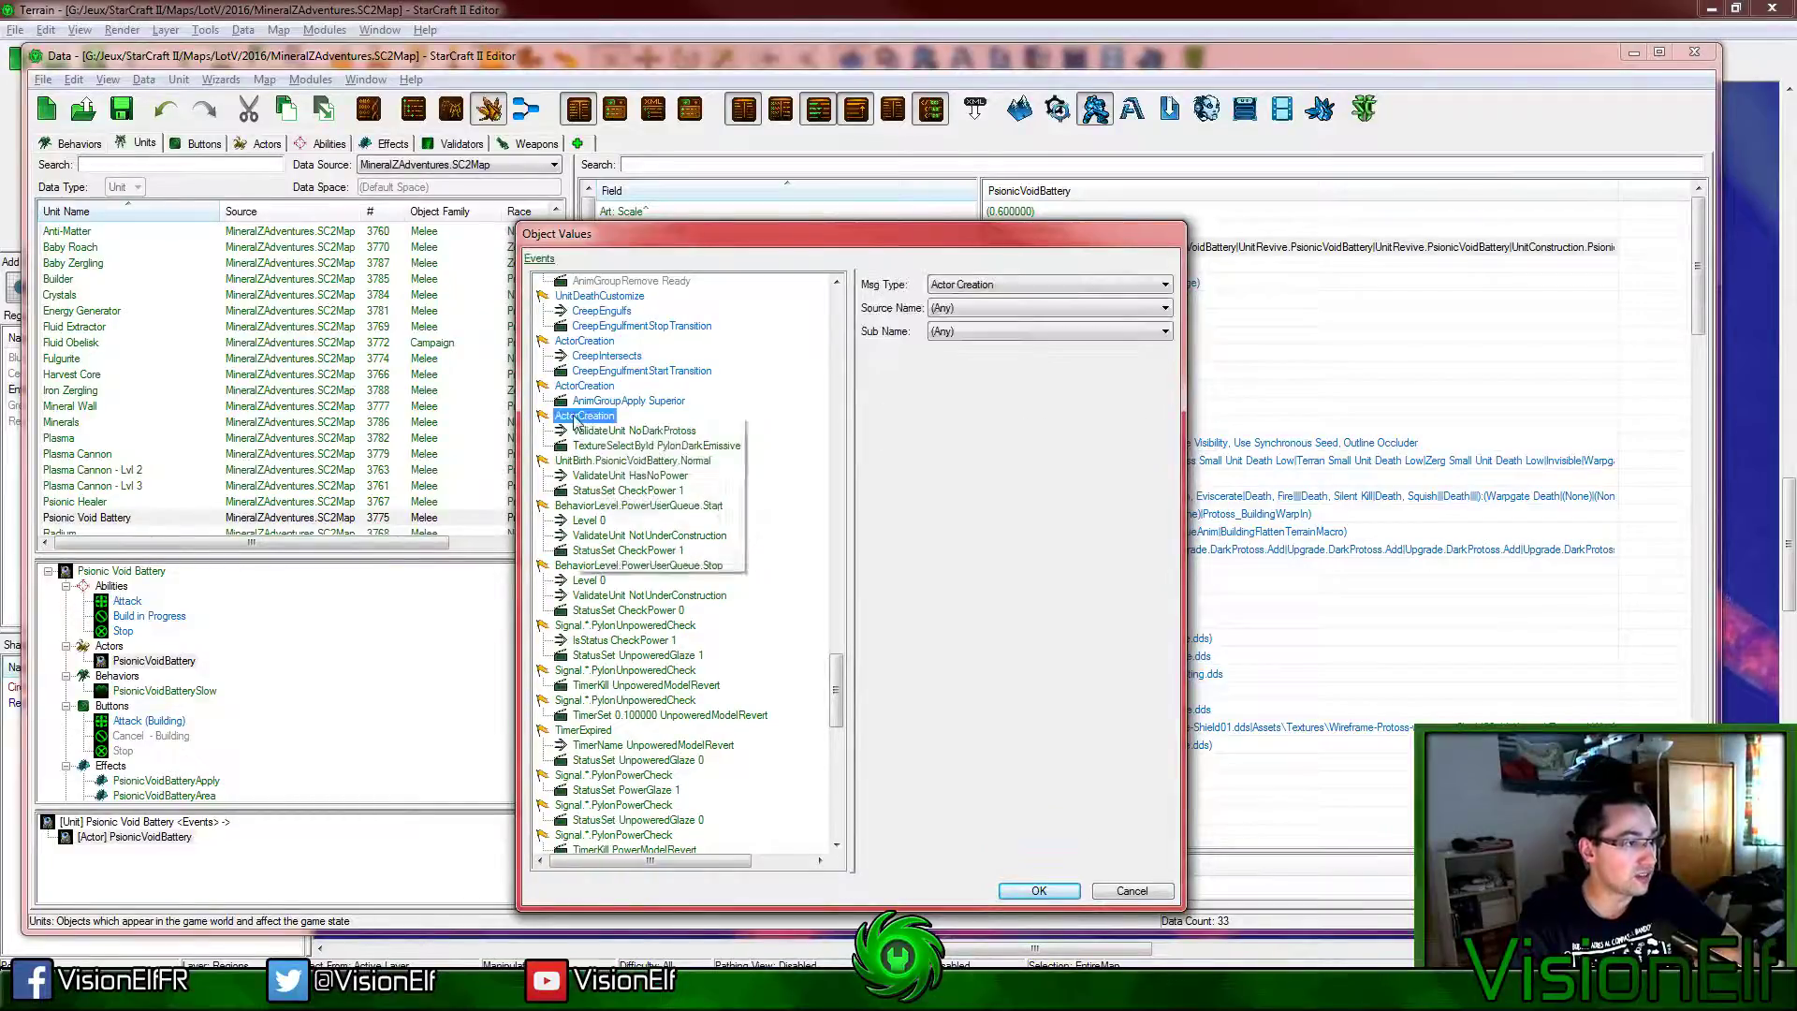
pyautogui.press('Delete')
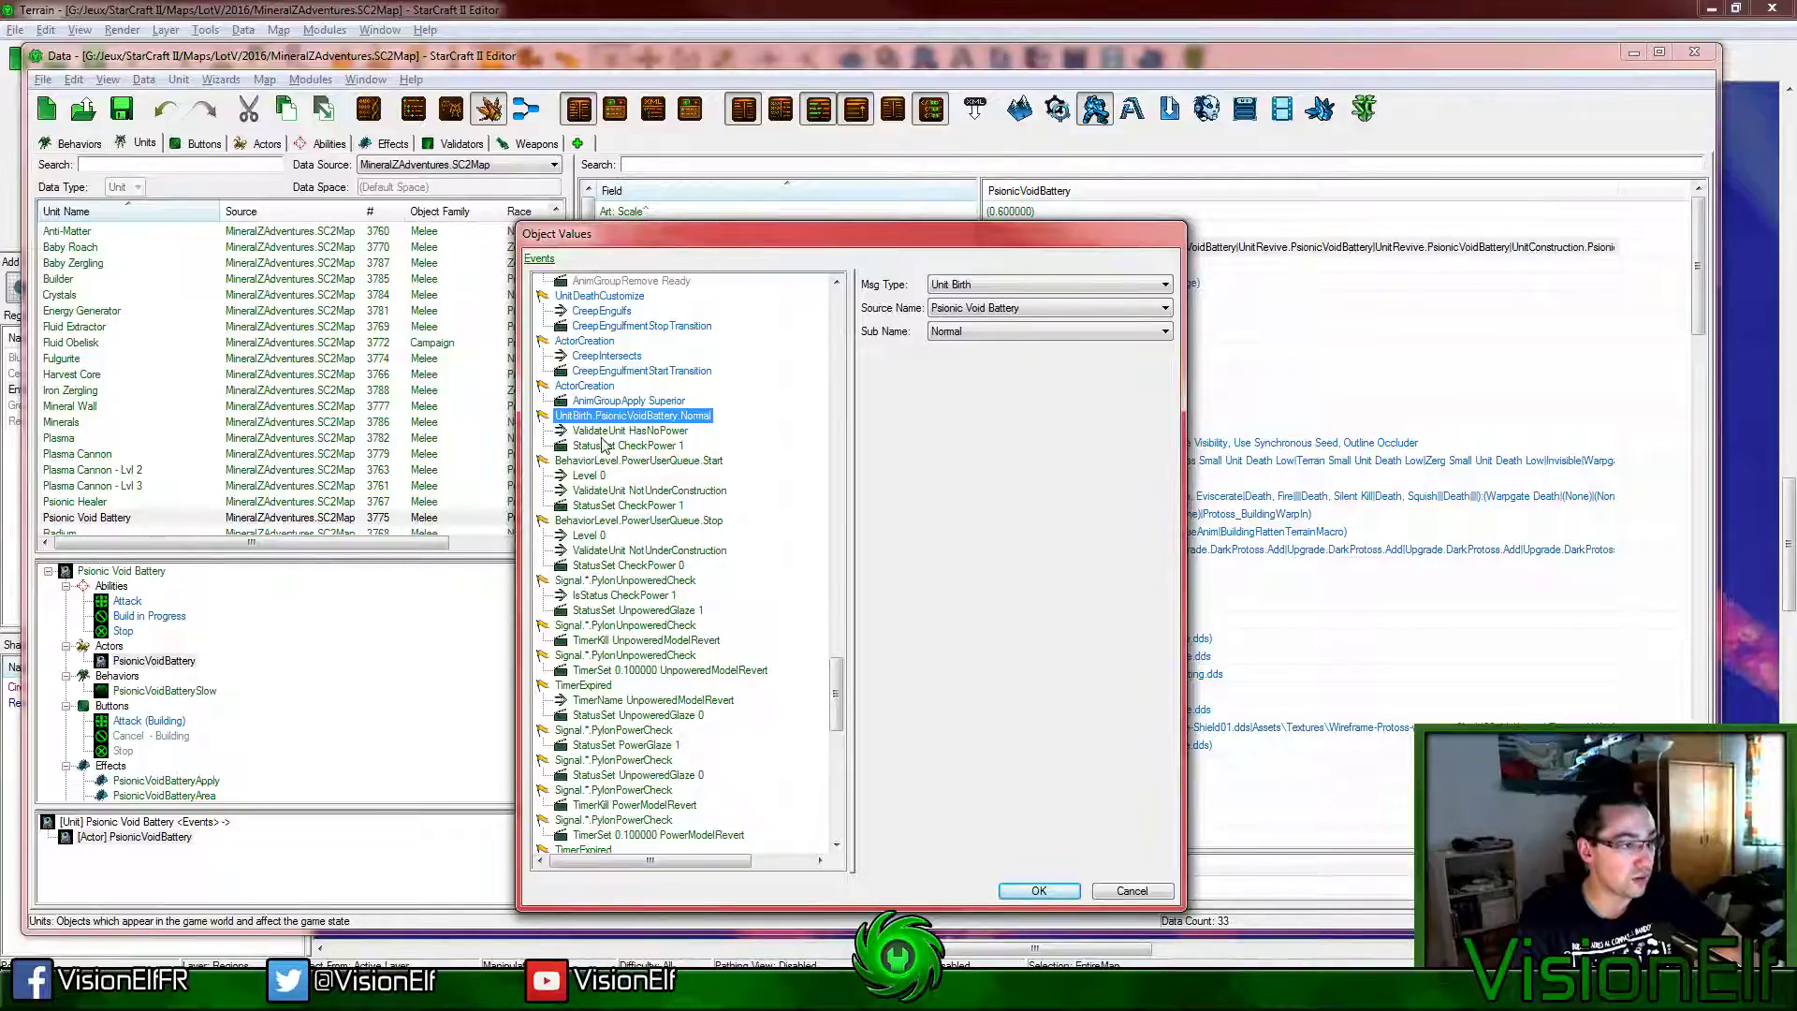
# Step: Delete the UnitBirth PsionicVoidBattery Normal event and both BehaviorLevel.PowerUserQueue Start and Stop events
pyautogui.rightClick(666, 421)
pyautogui.click(694, 480)
pyautogui.rightClick(678, 429)
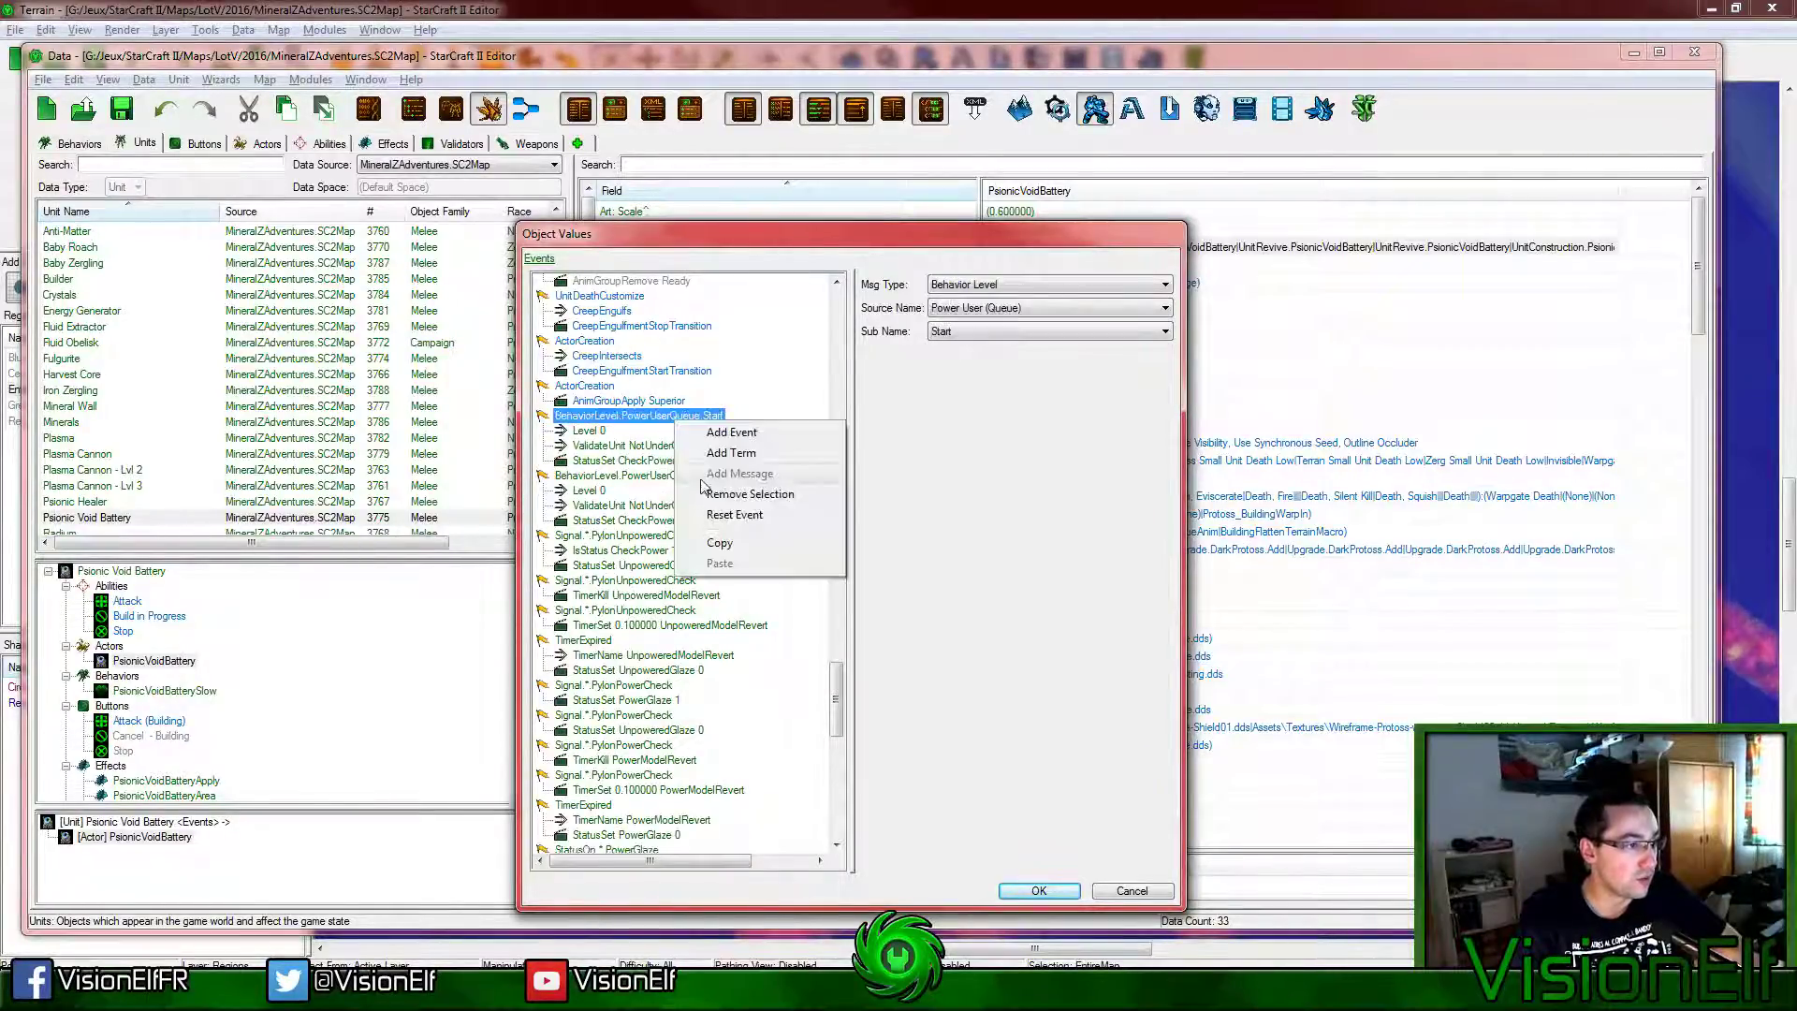
pyautogui.click(700, 491)
pyautogui.click(739, 490)
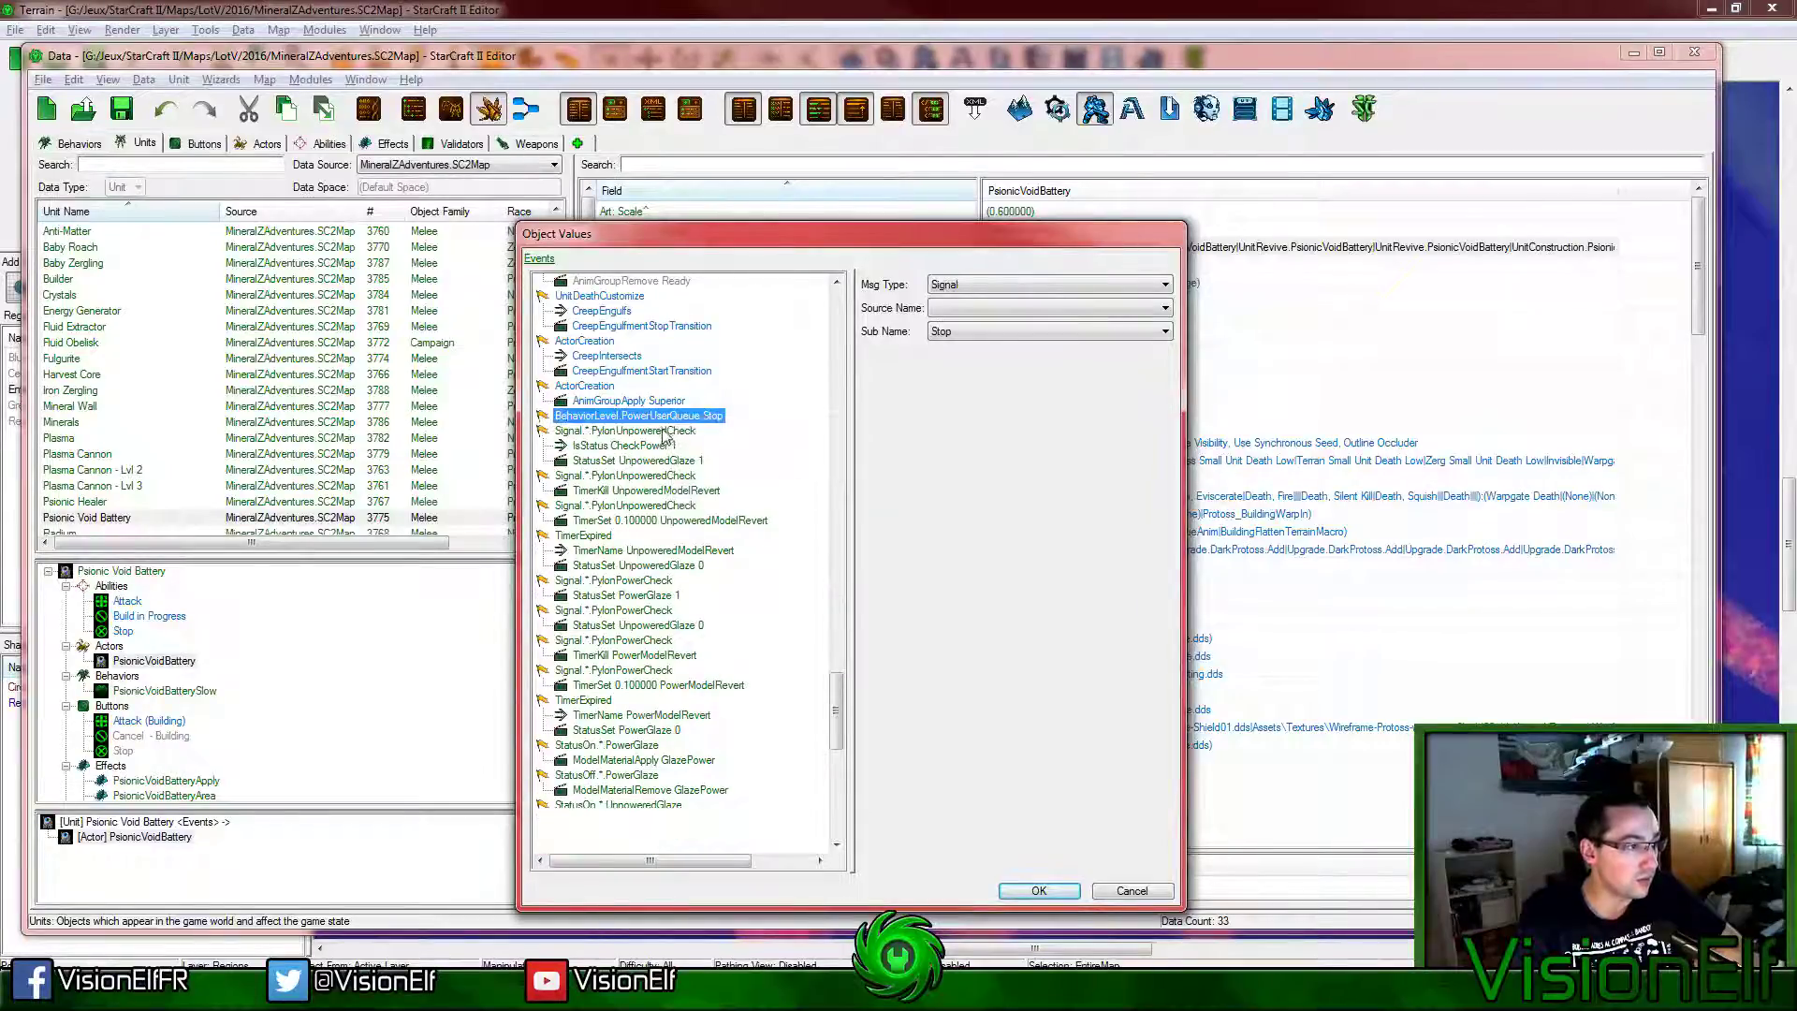
pyautogui.press('Delete')
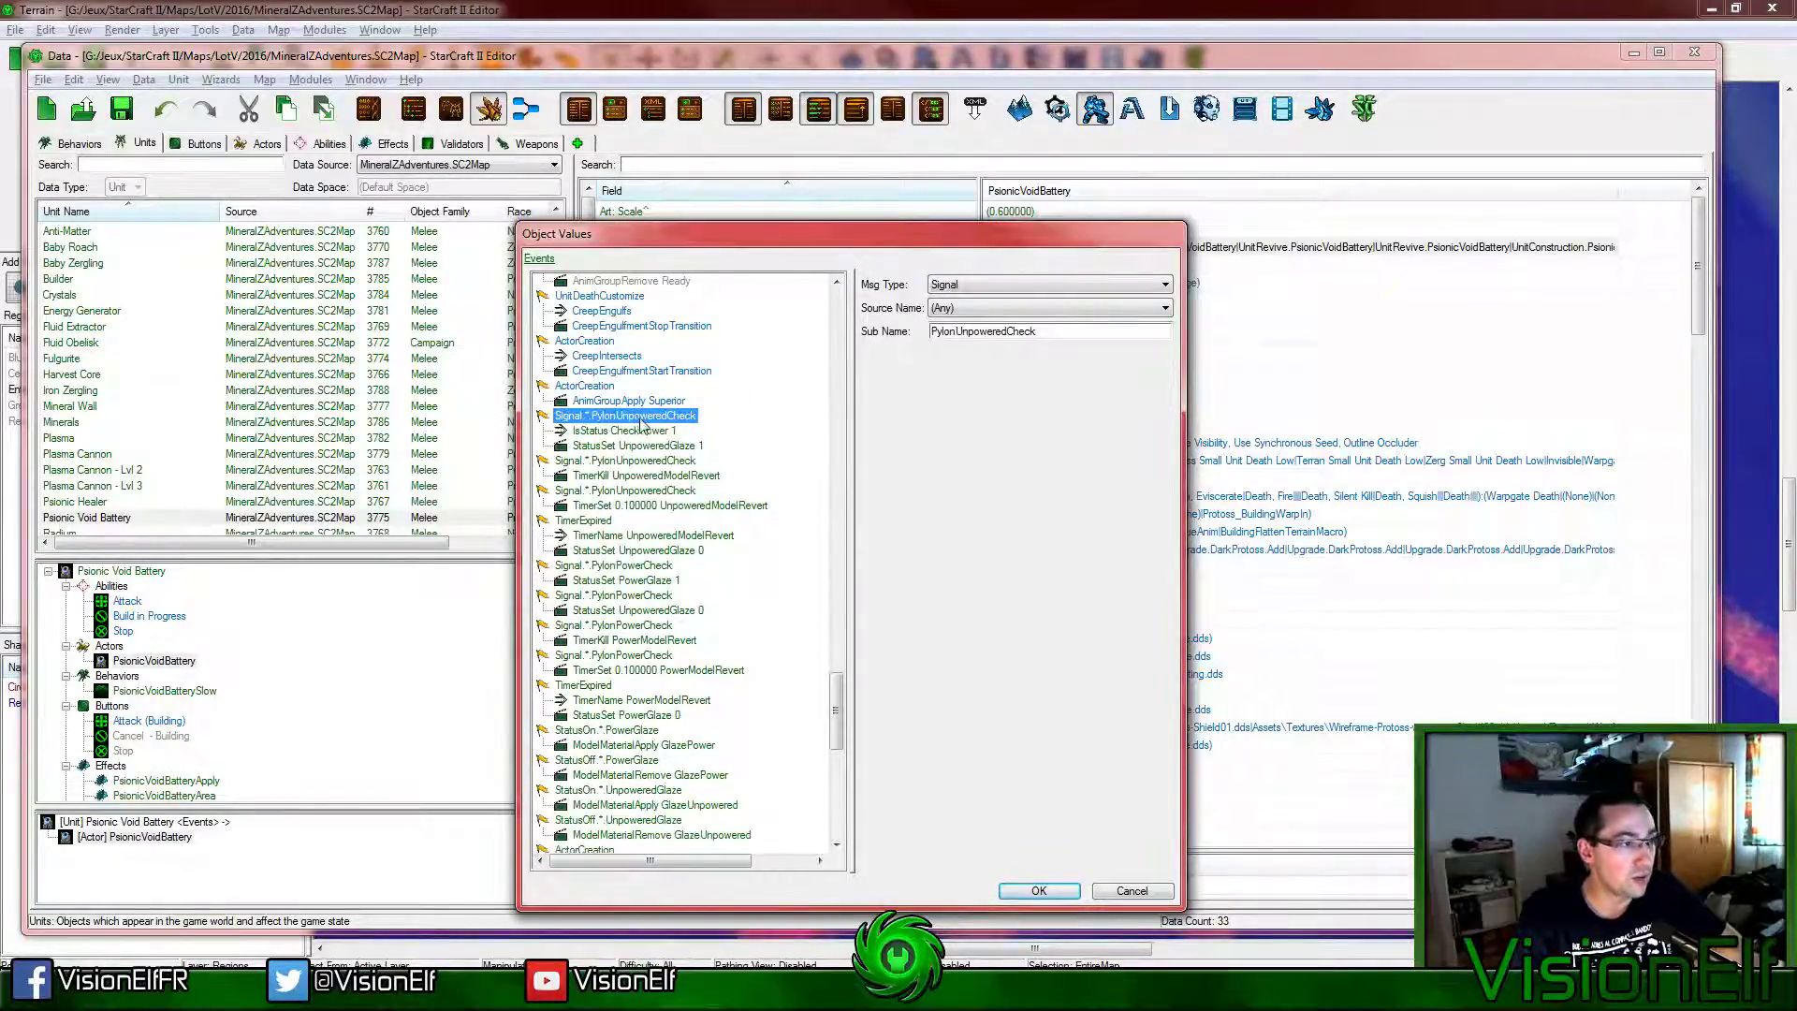
# Step: Remove the PylonUnpoweredCheck signal, TimerKill and TimerSet events
pyautogui.rightClick(642, 424)
pyautogui.click(666, 485)
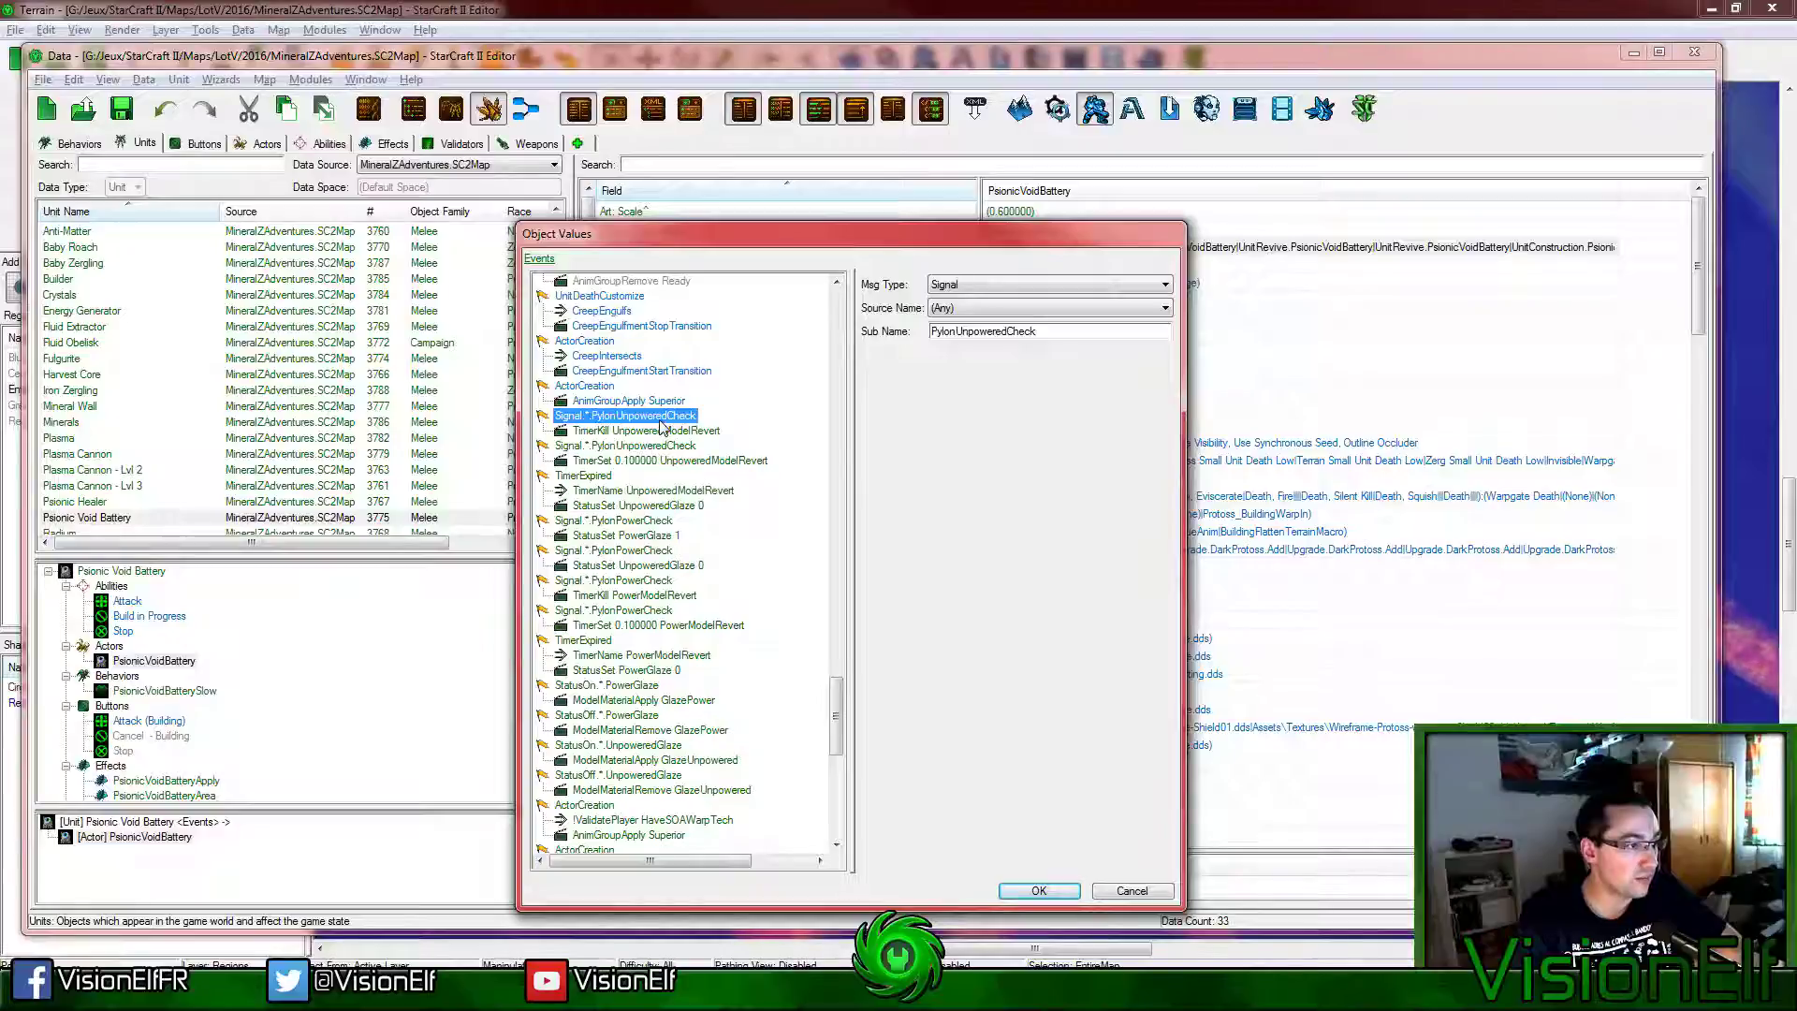
pyautogui.rightClick(661, 421)
pyautogui.click(700, 491)
pyautogui.rightClick(661, 421)
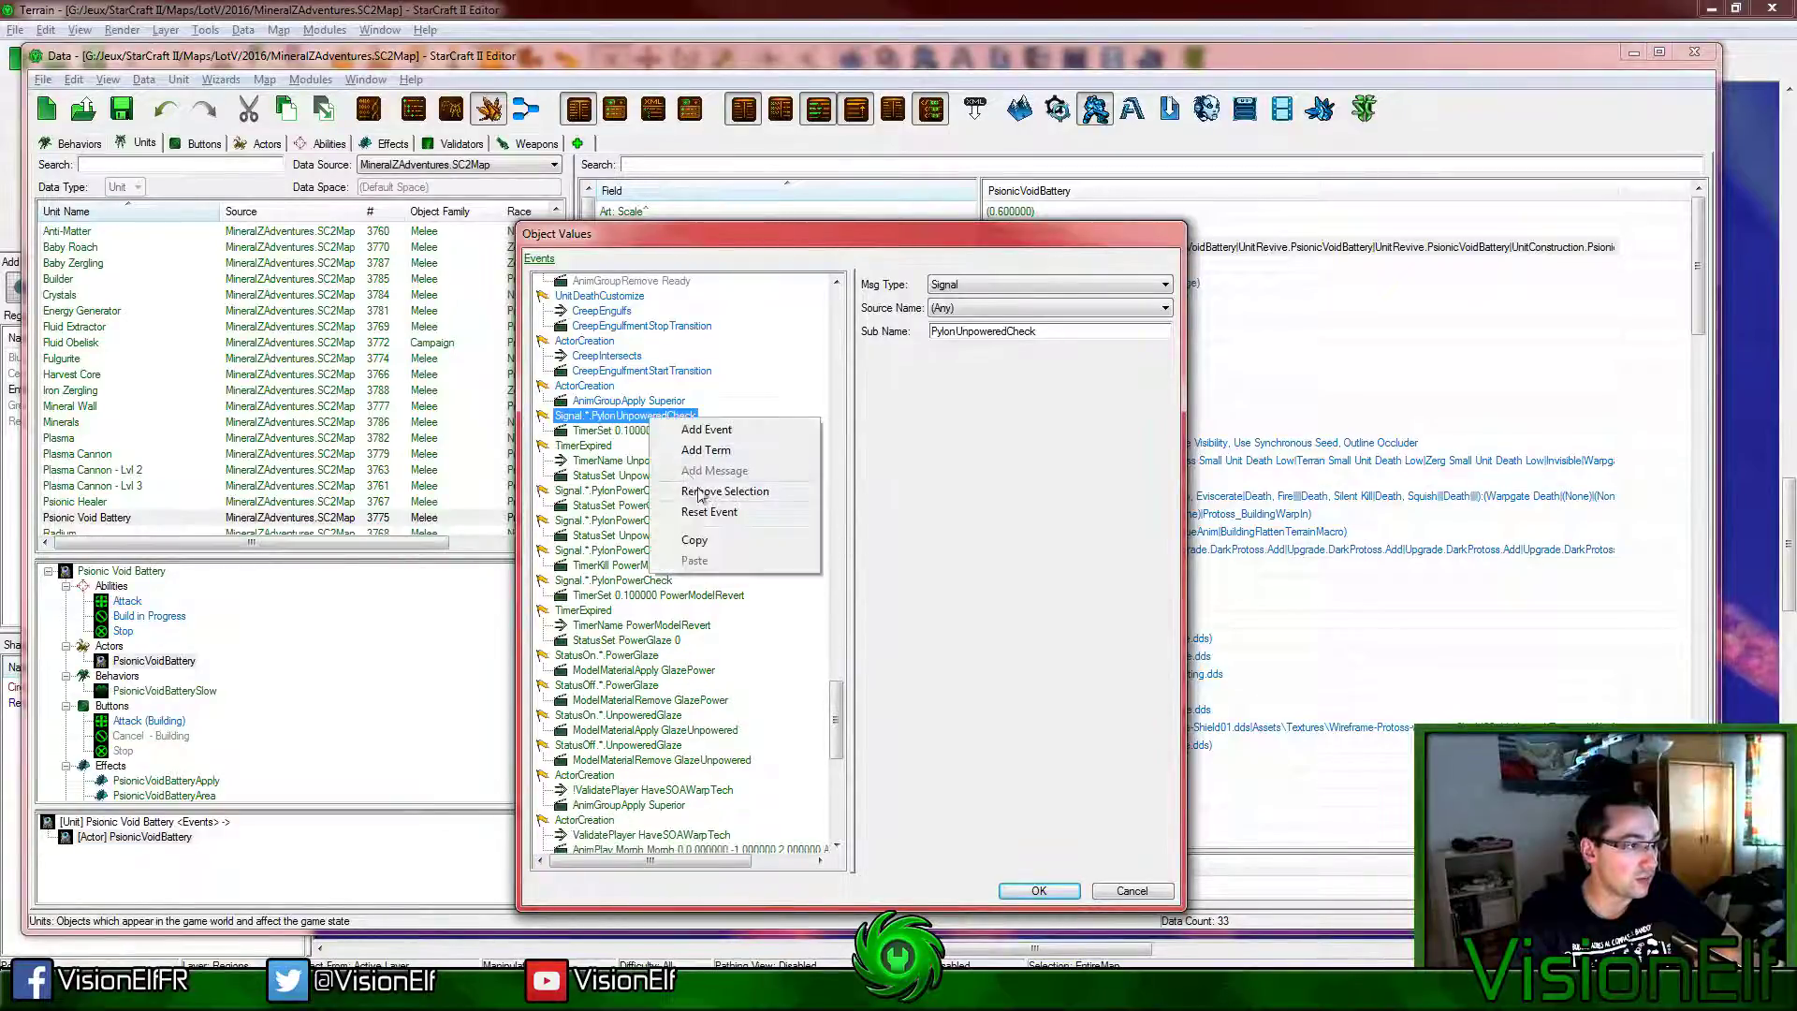
pyautogui.click(700, 491)
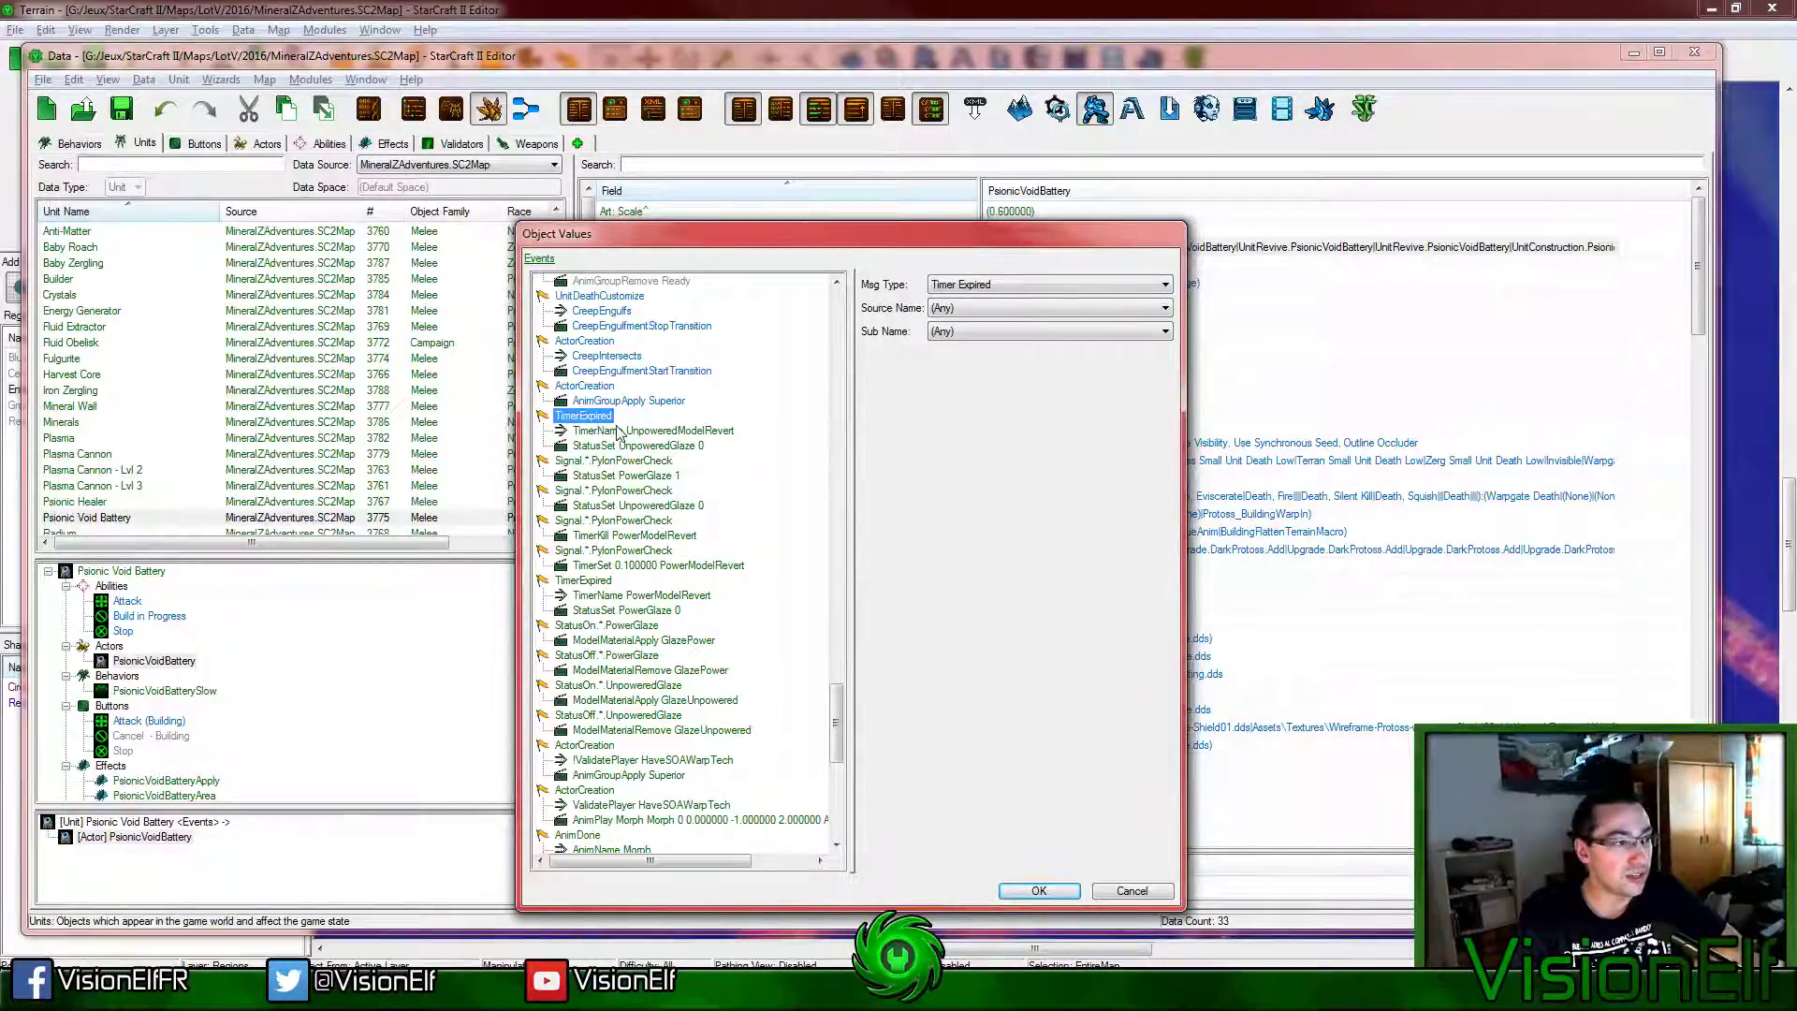
# Step: Delete both TimerExpired events and the four PylonPowerCheck signal events
pyautogui.rightClick(599, 418)
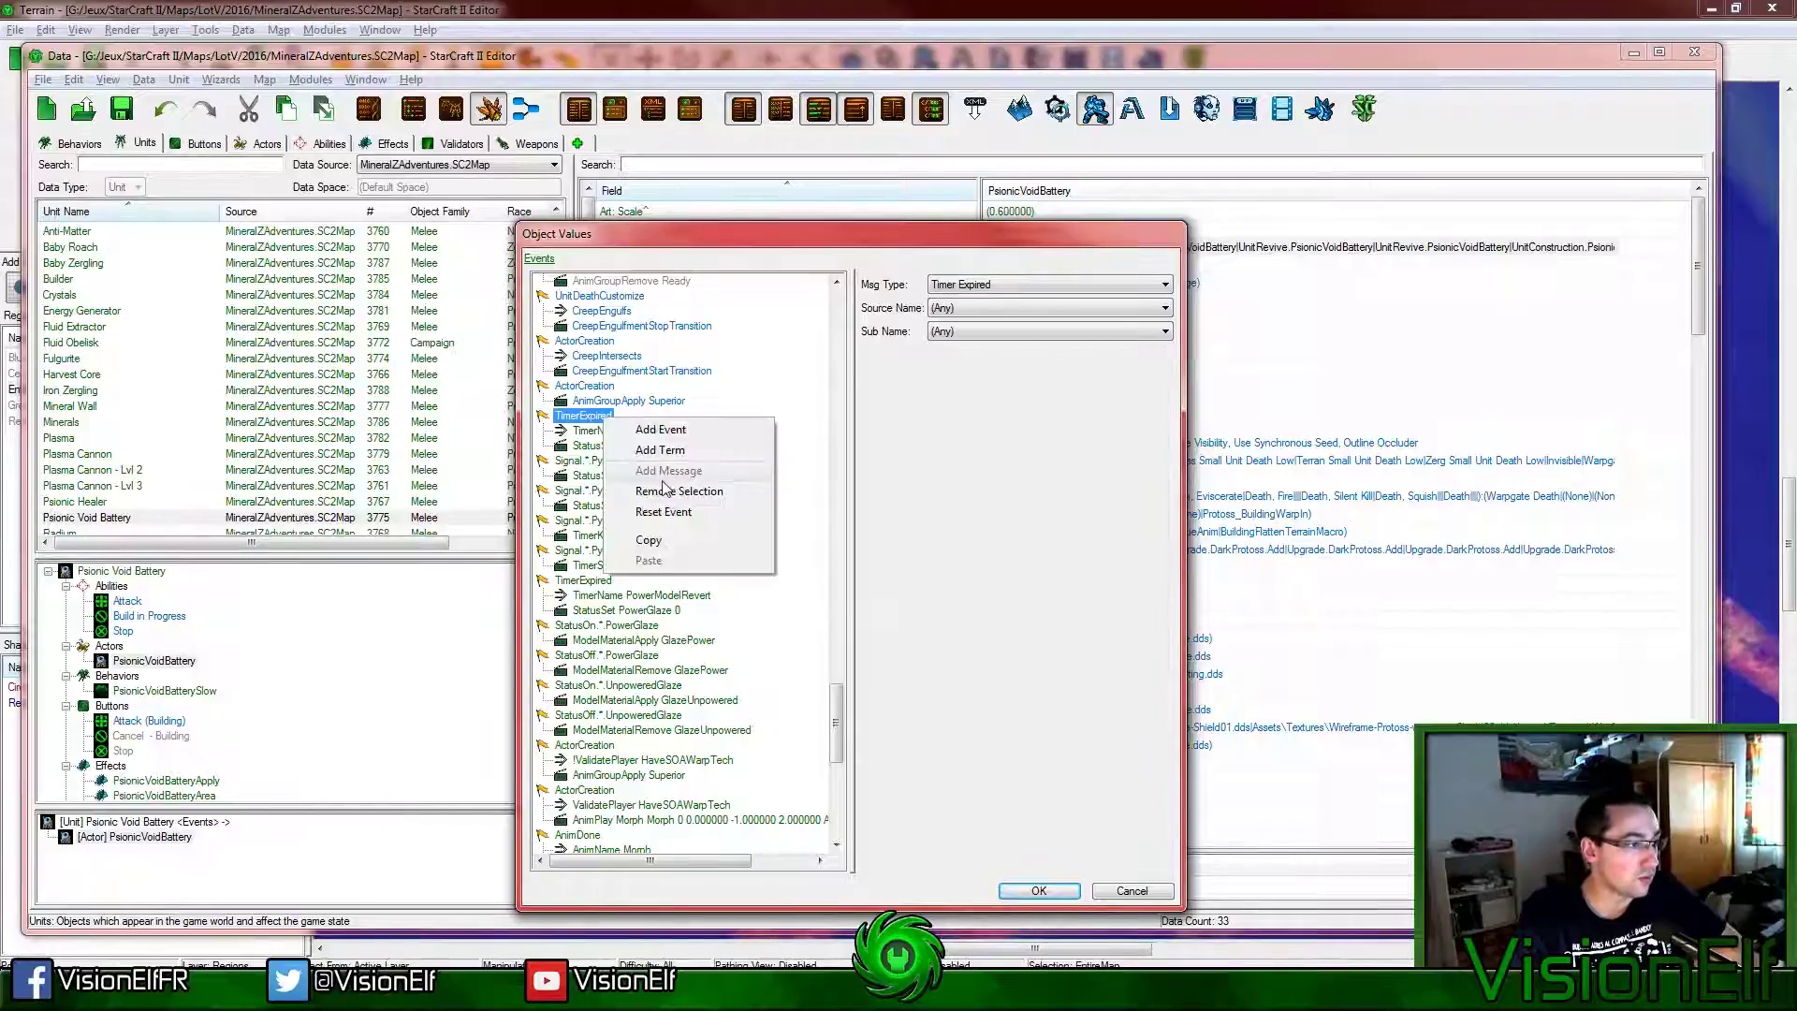
pyautogui.click(638, 488)
pyautogui.rightClick(619, 419)
pyautogui.click(655, 488)
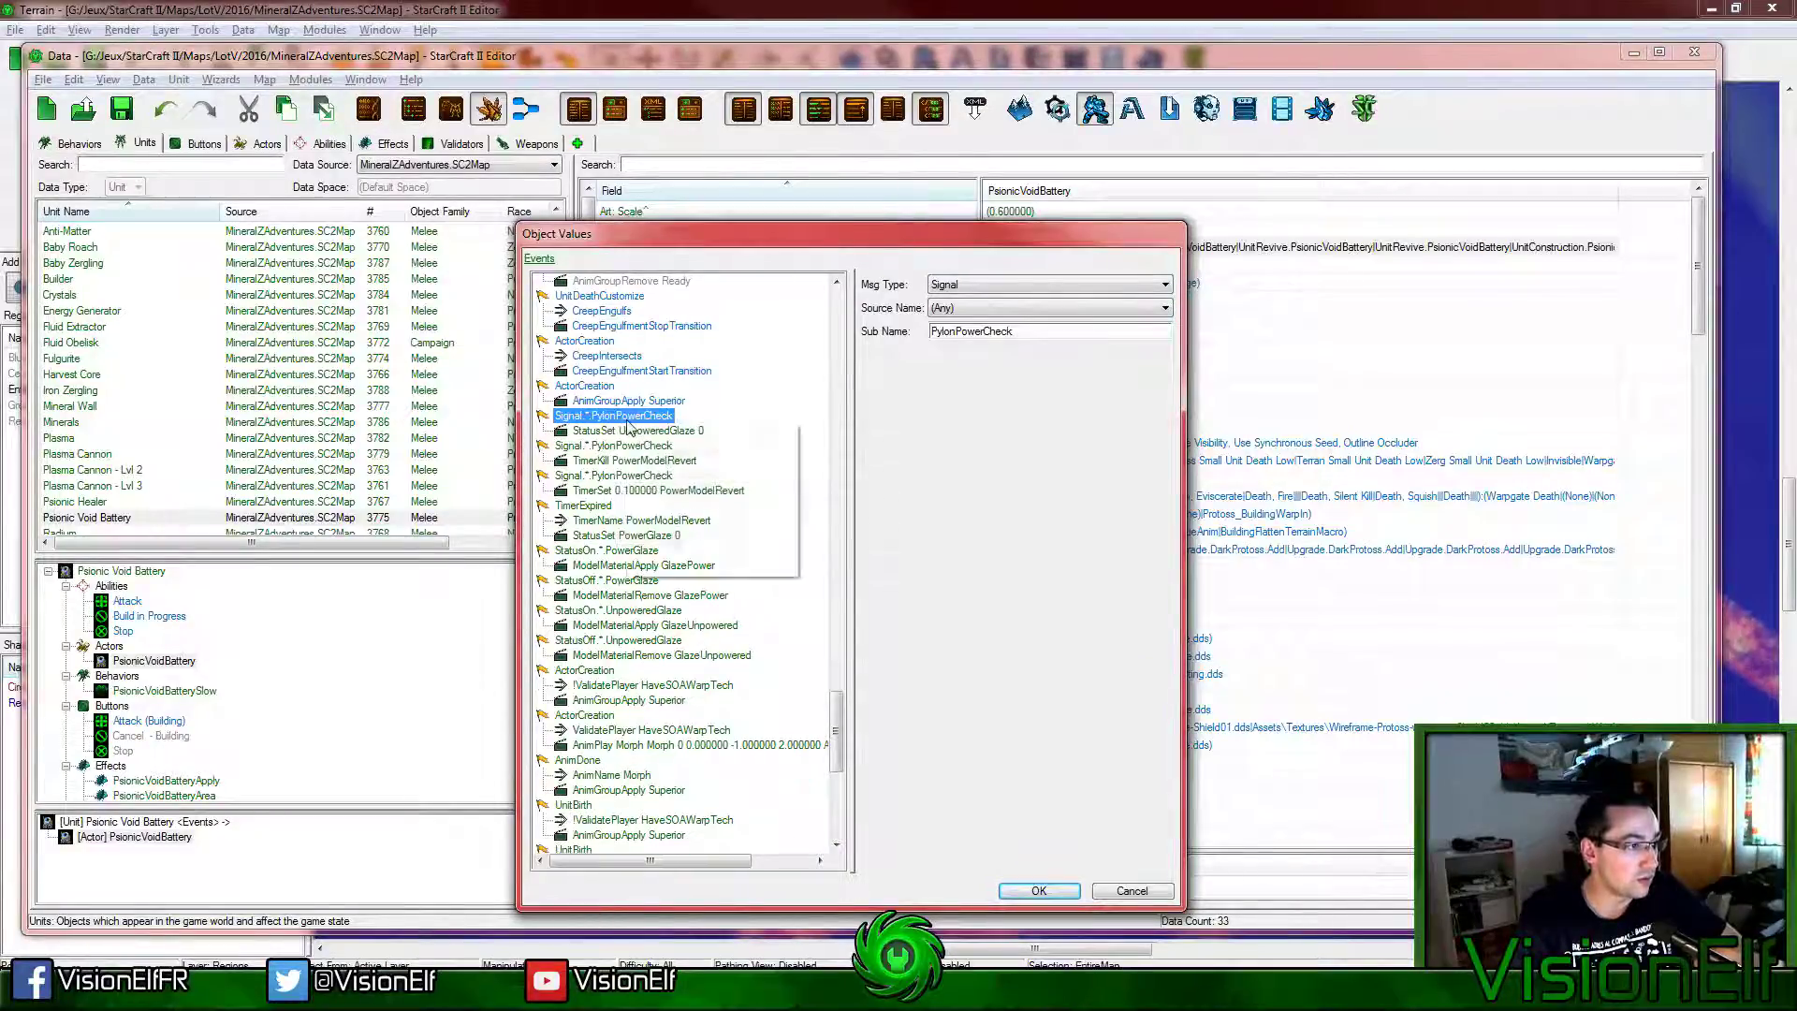
pyautogui.rightClick(627, 419)
pyautogui.click(659, 488)
pyautogui.rightClick(631, 421)
pyautogui.click(660, 489)
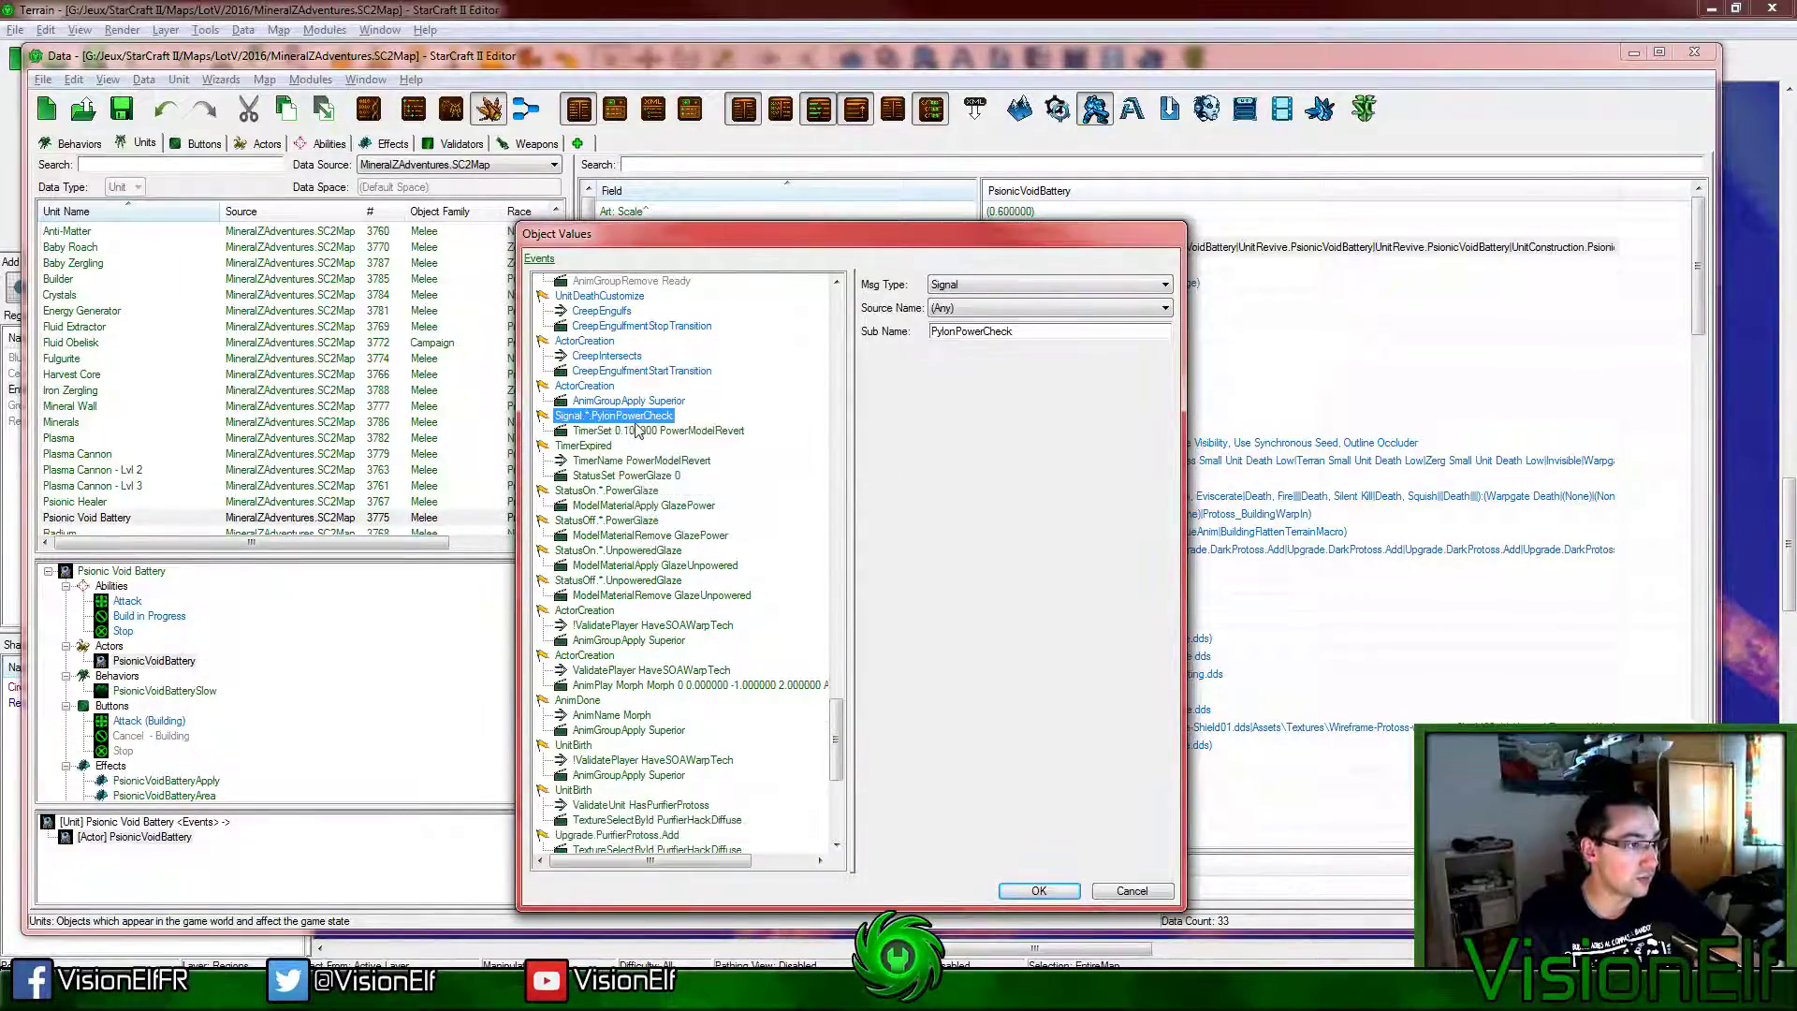
pyautogui.rightClick(627, 419)
pyautogui.click(667, 490)
pyautogui.rightClick(605, 419)
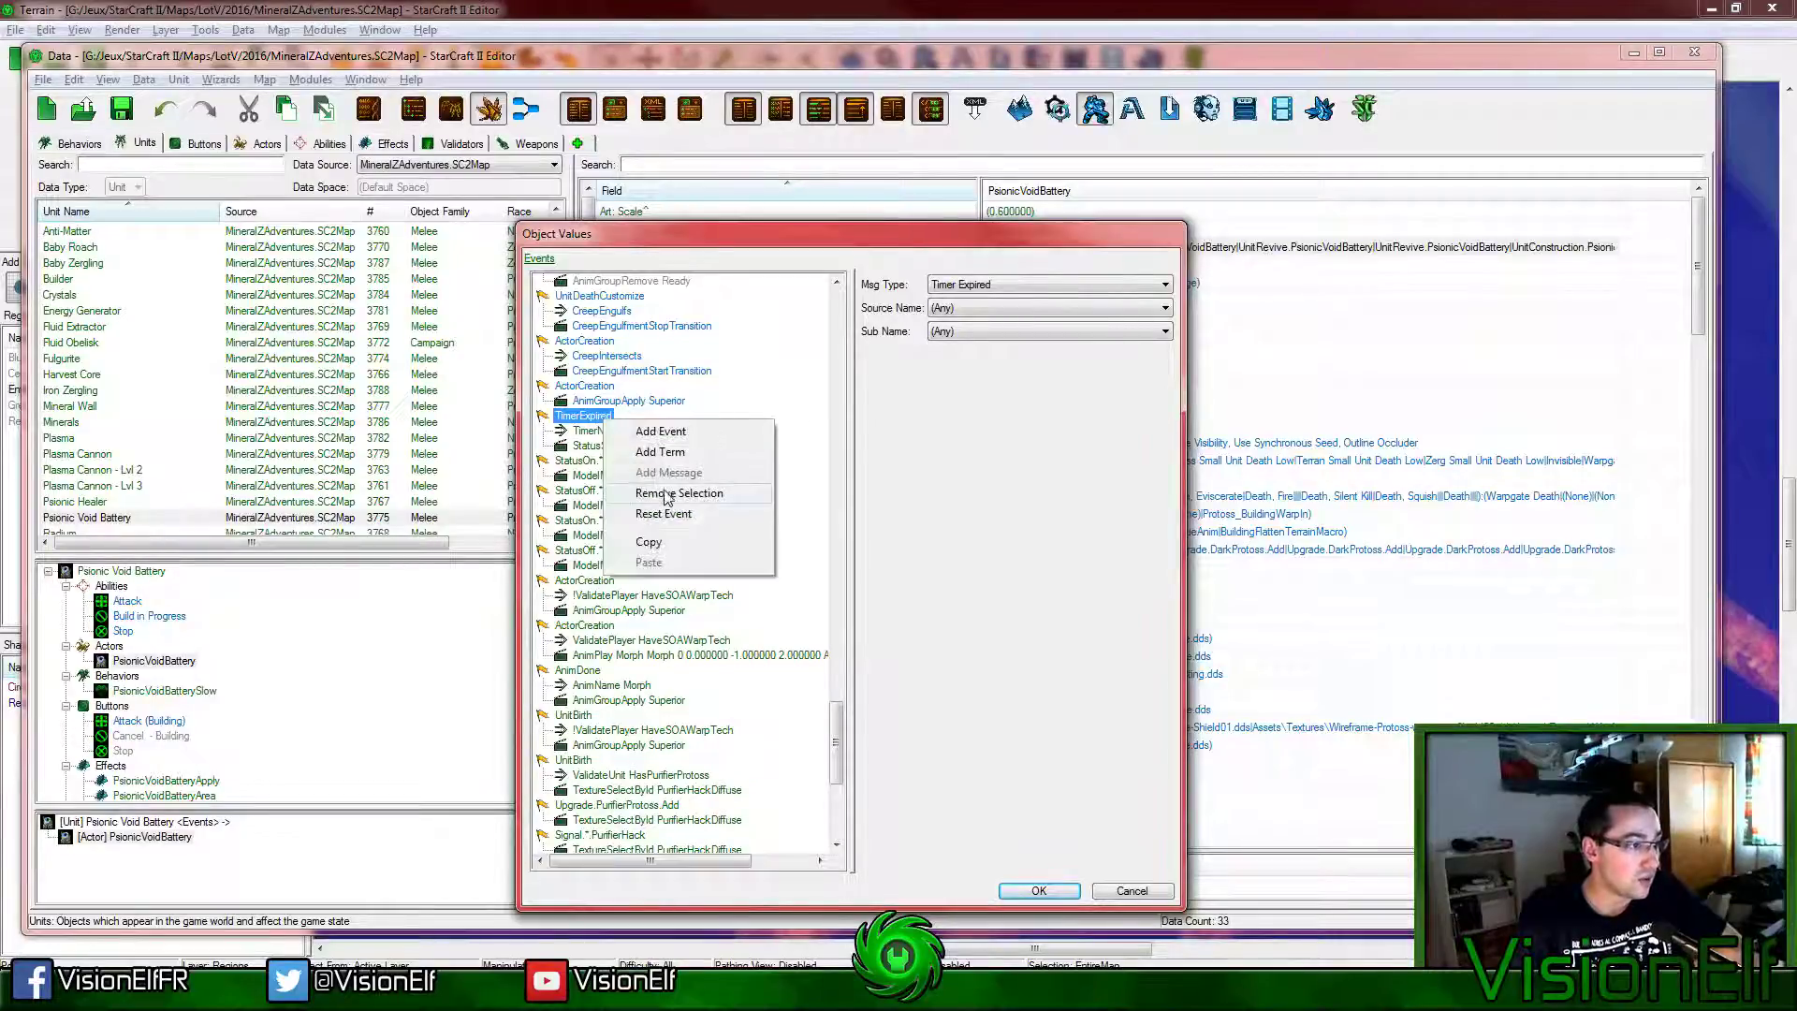
pyautogui.click(668, 494)
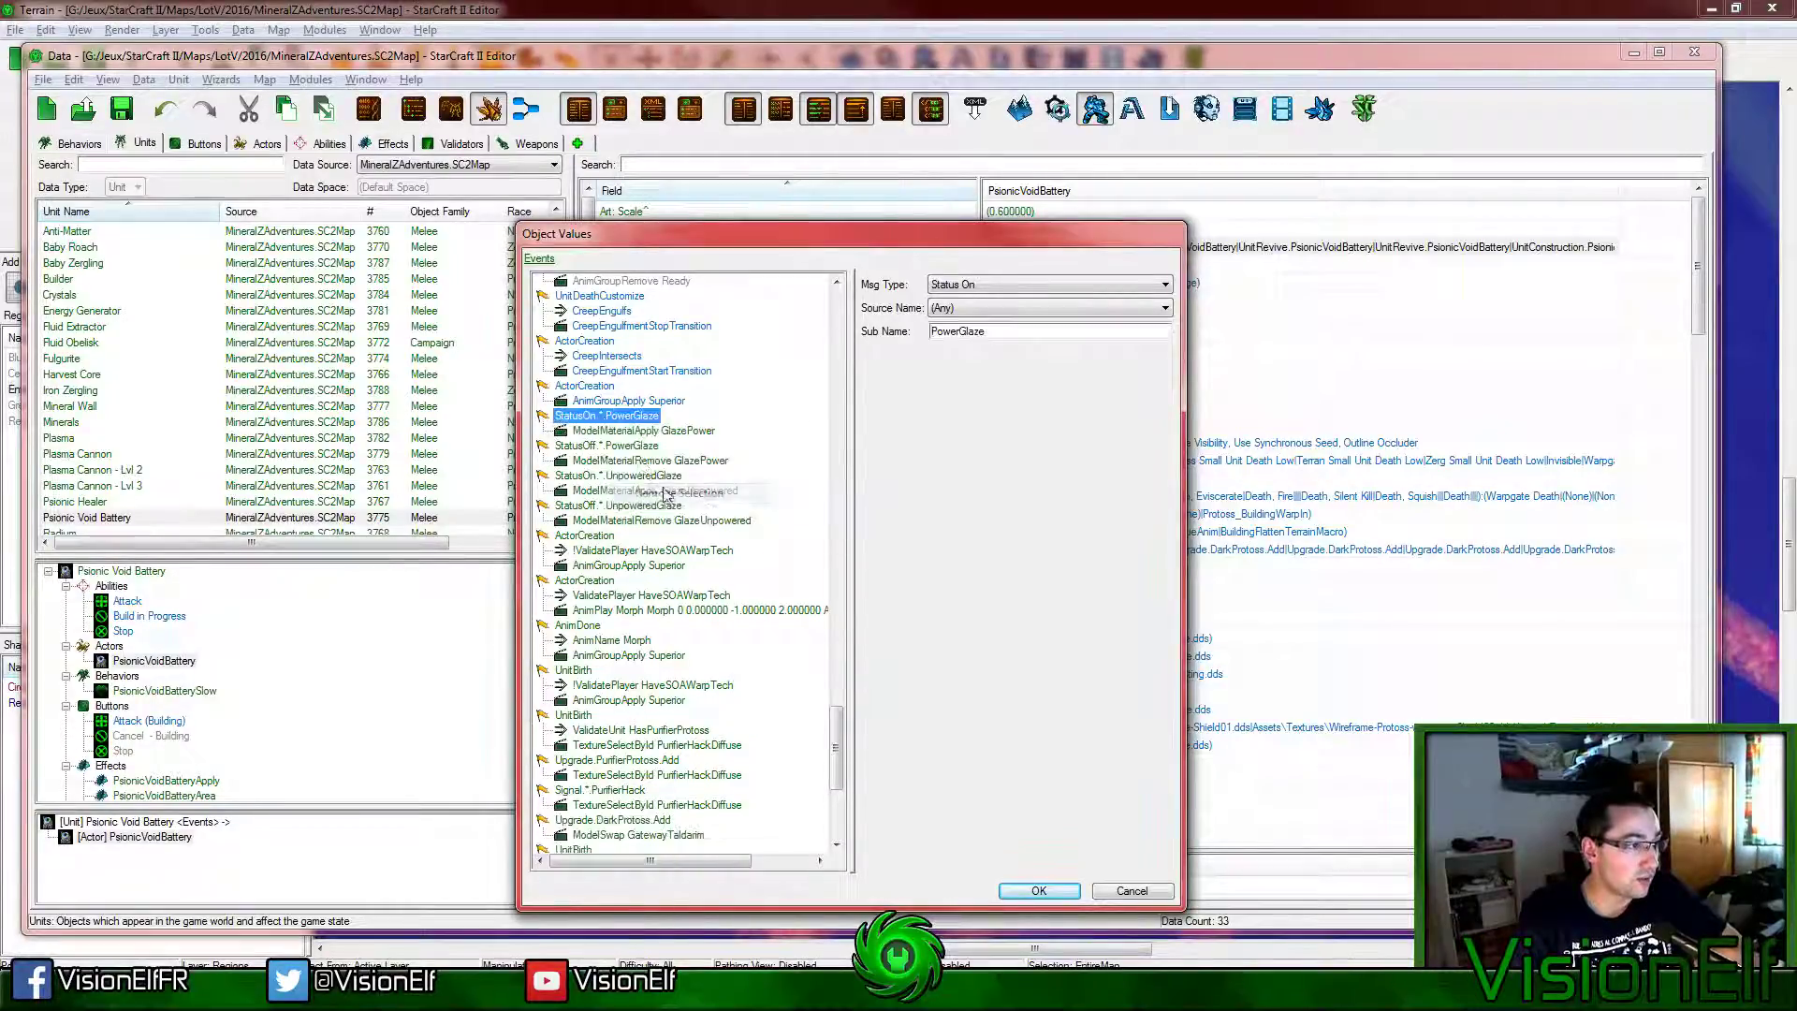
# Step: Remove the StatusOn/StatusOff PowerGlaze and UnpoweredGlaze events
pyautogui.rightClick(642, 423)
pyautogui.click(666, 491)
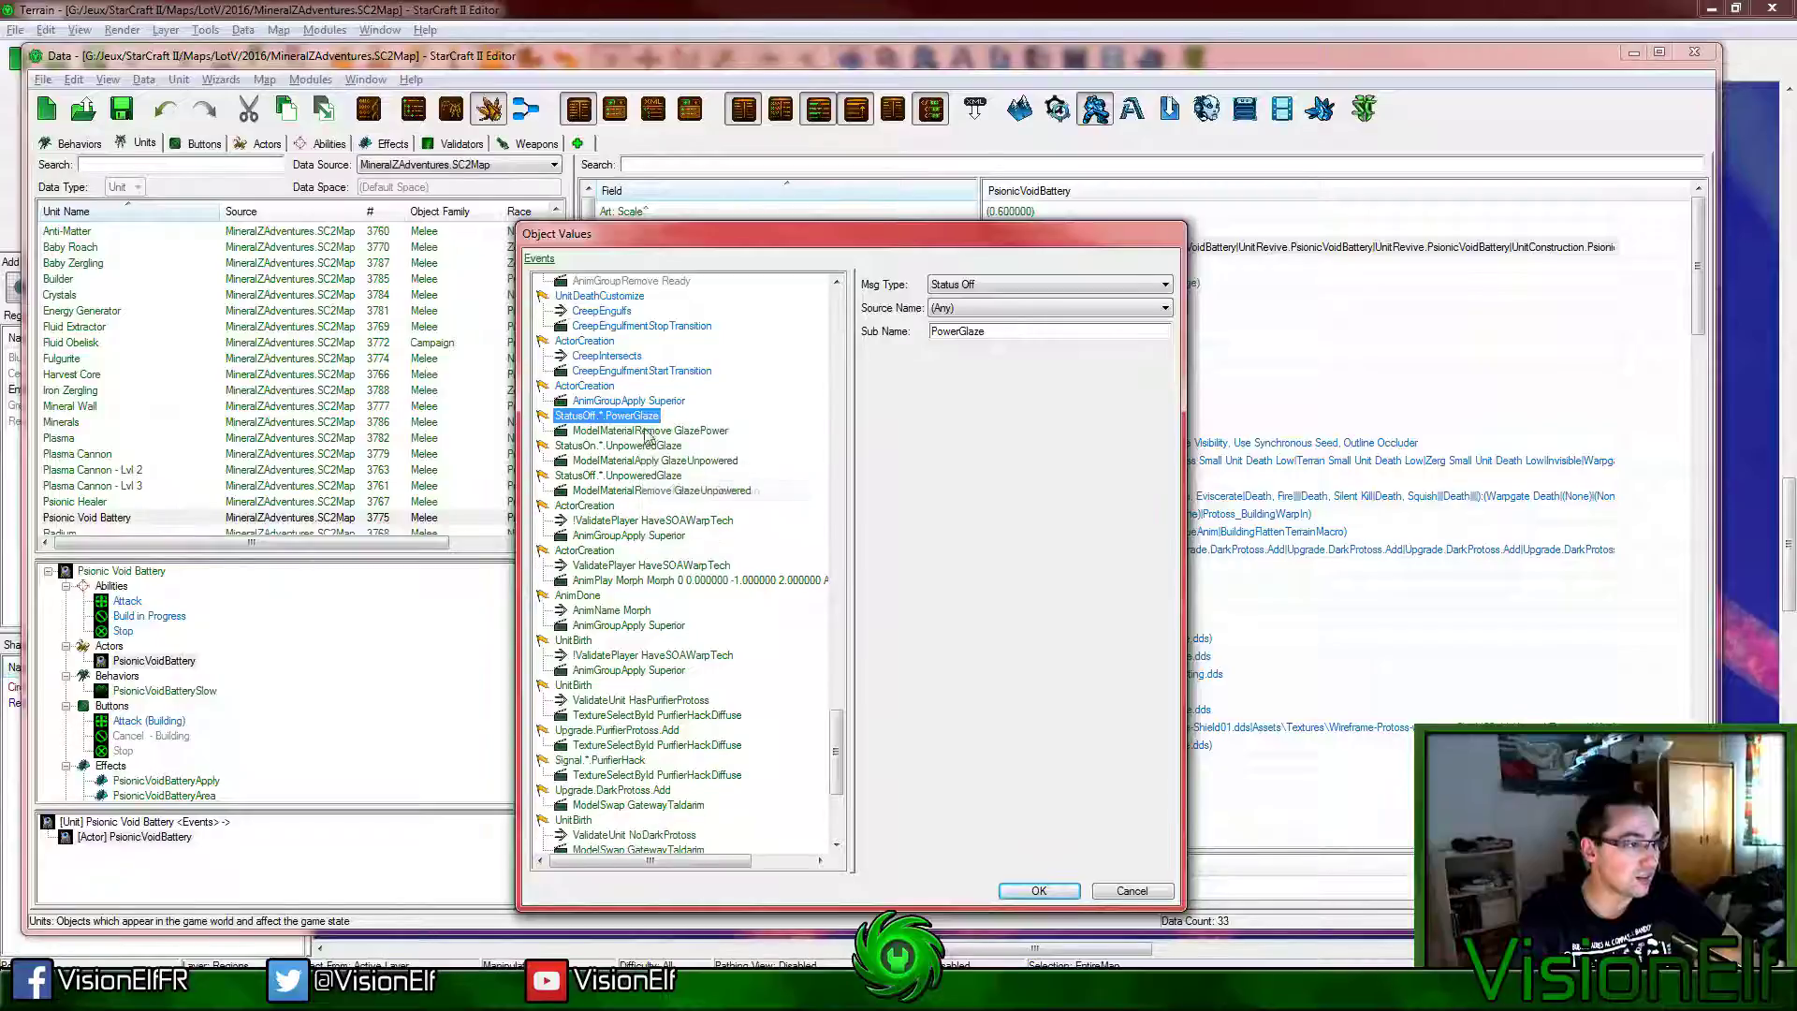
pyautogui.rightClick(642, 420)
pyautogui.click(666, 491)
pyautogui.rightClick(642, 420)
pyautogui.click(666, 491)
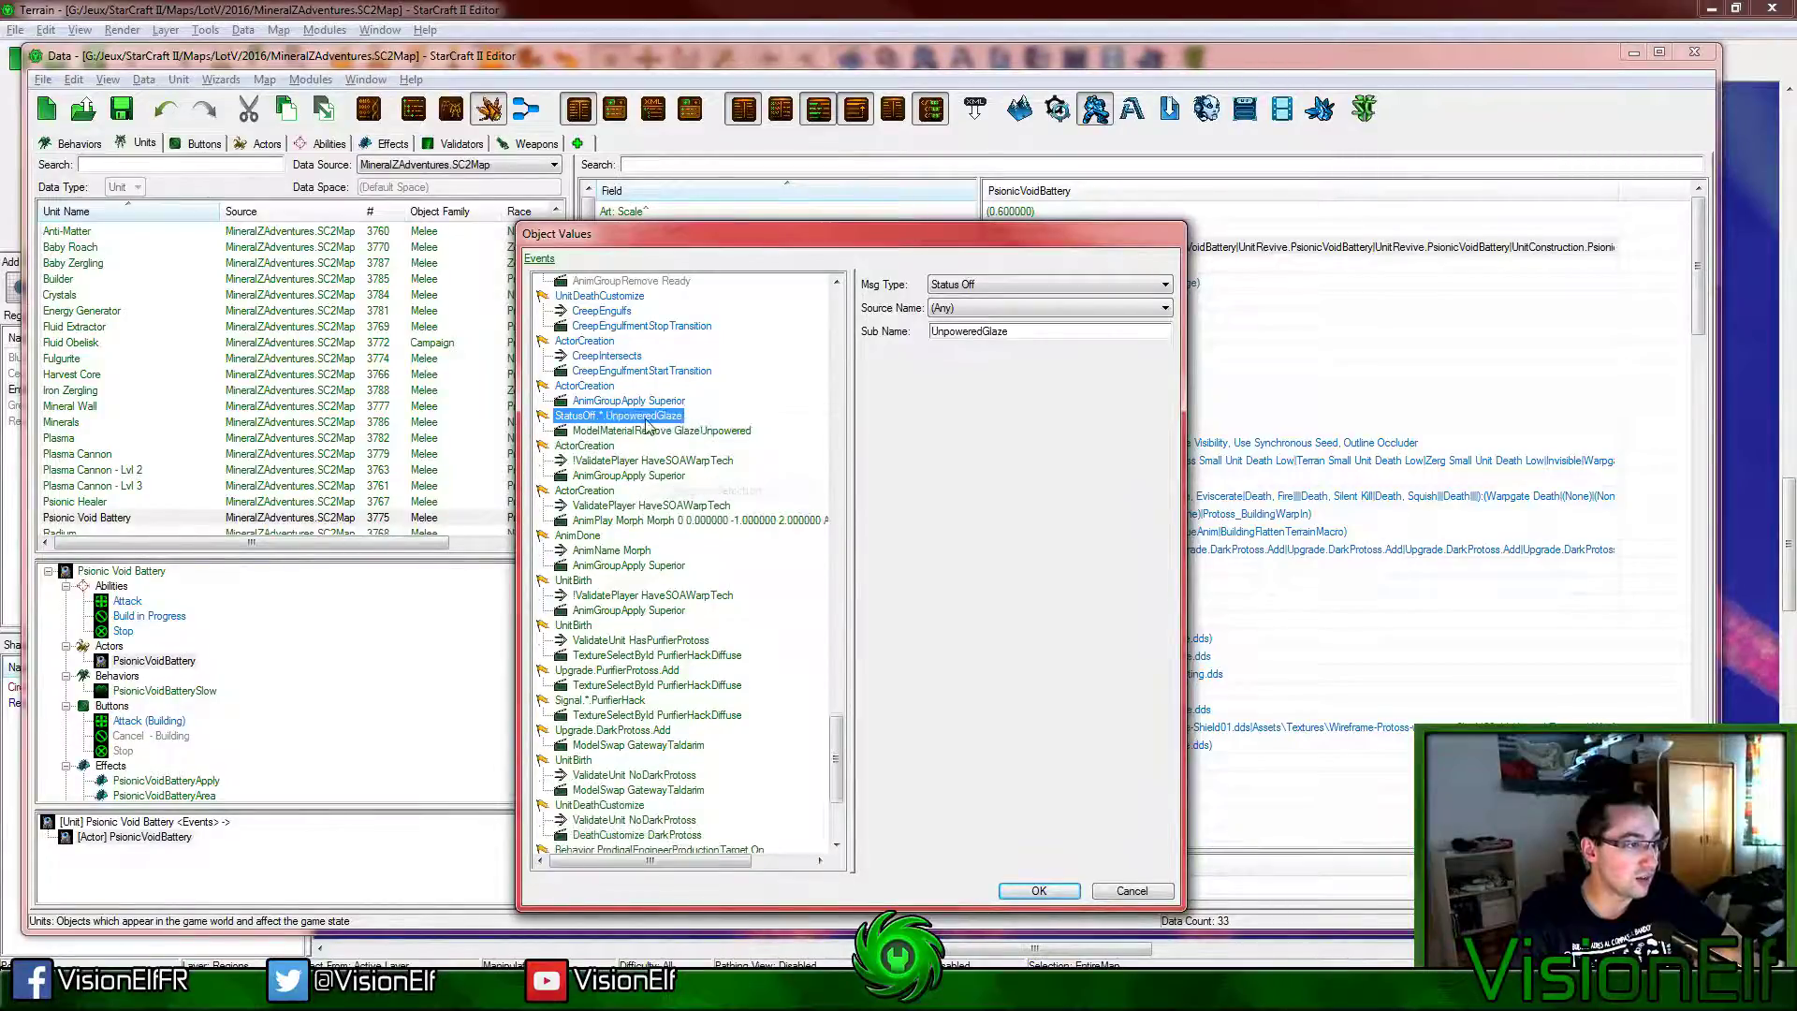
pyautogui.rightClick(642, 421)
pyautogui.click(667, 491)
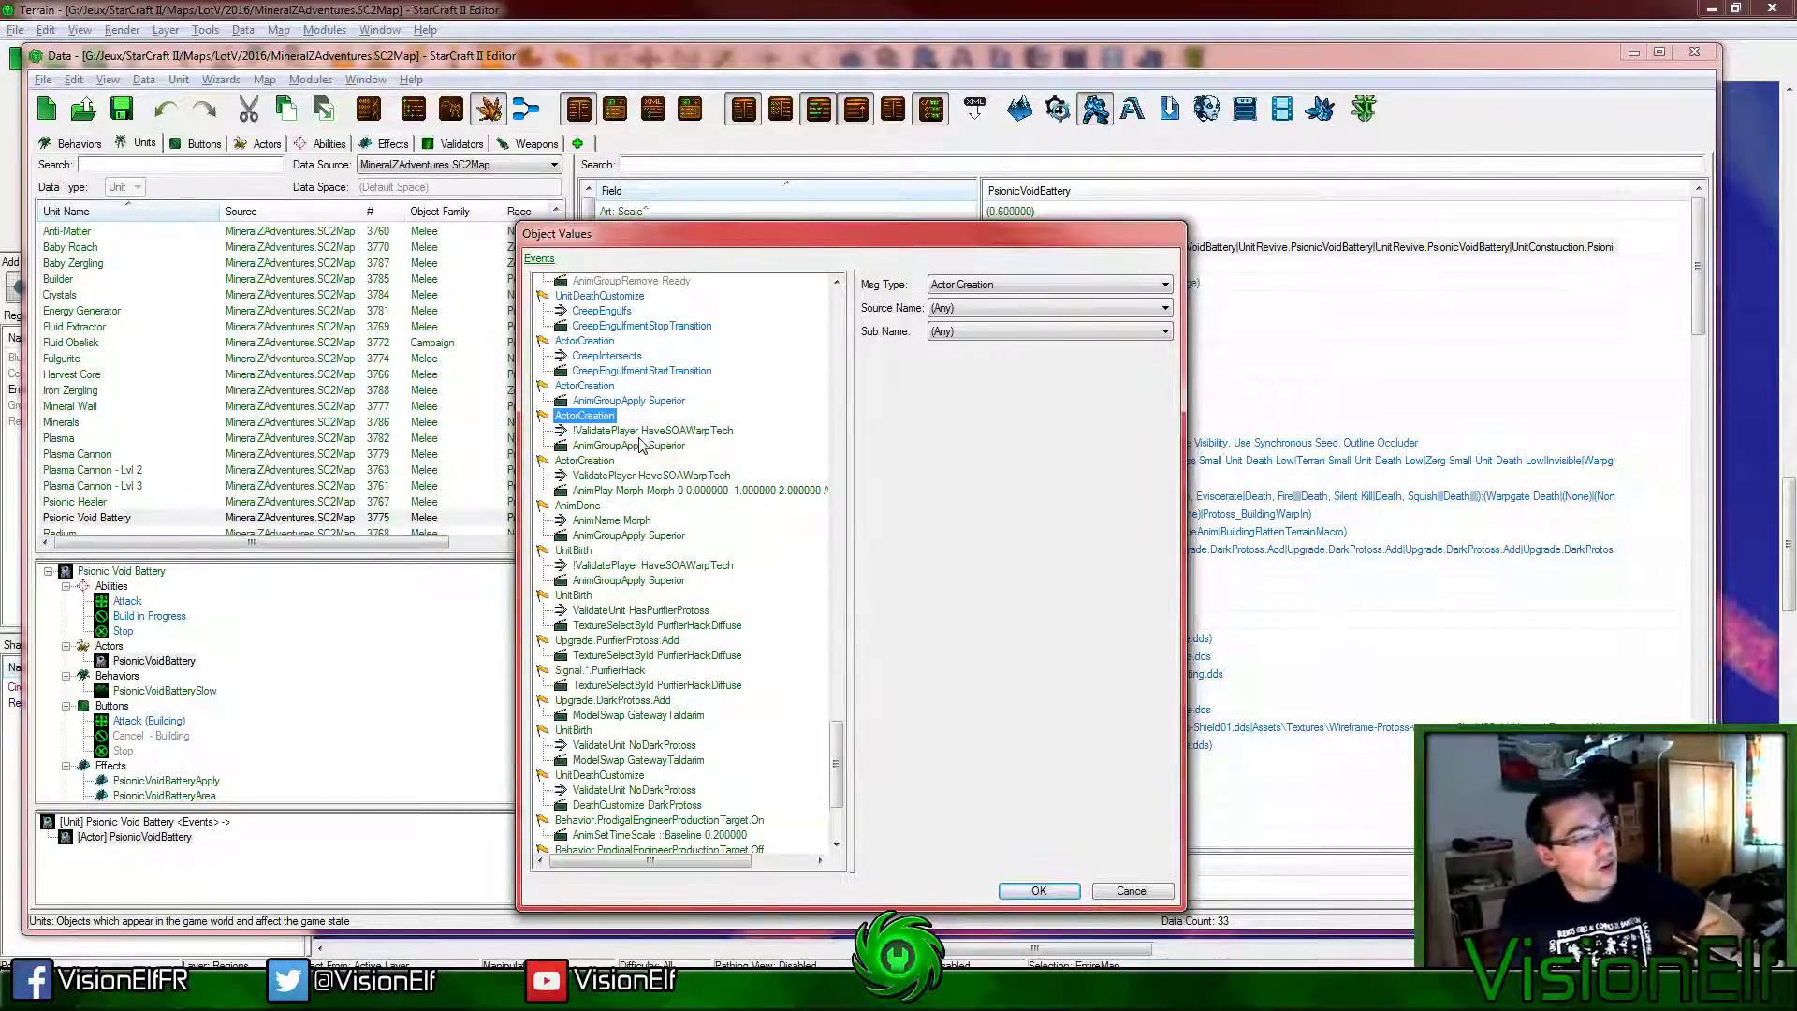
# Step: Delete the HaveSOAWarpTech ActorCreation event and the ActorCreation event that plays Morph
pyautogui.click(664, 431)
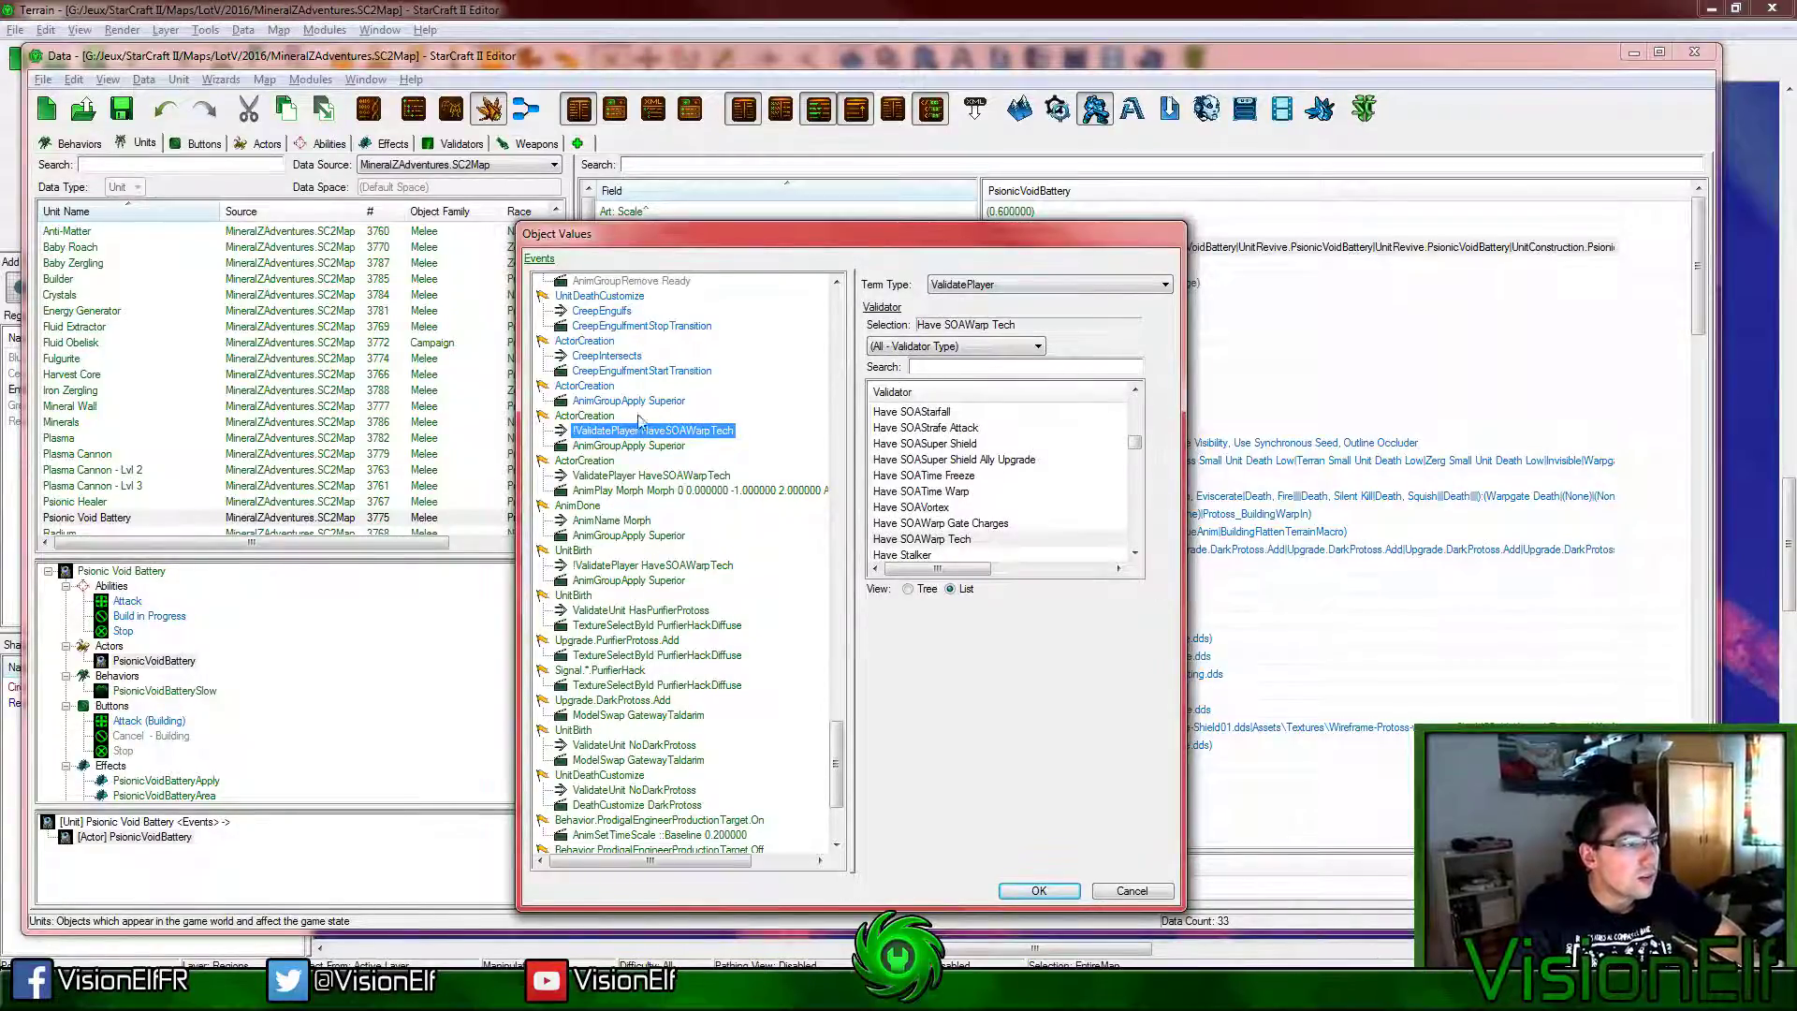
pyautogui.click(599, 418)
pyautogui.rightClick(597, 418)
pyautogui.click(658, 484)
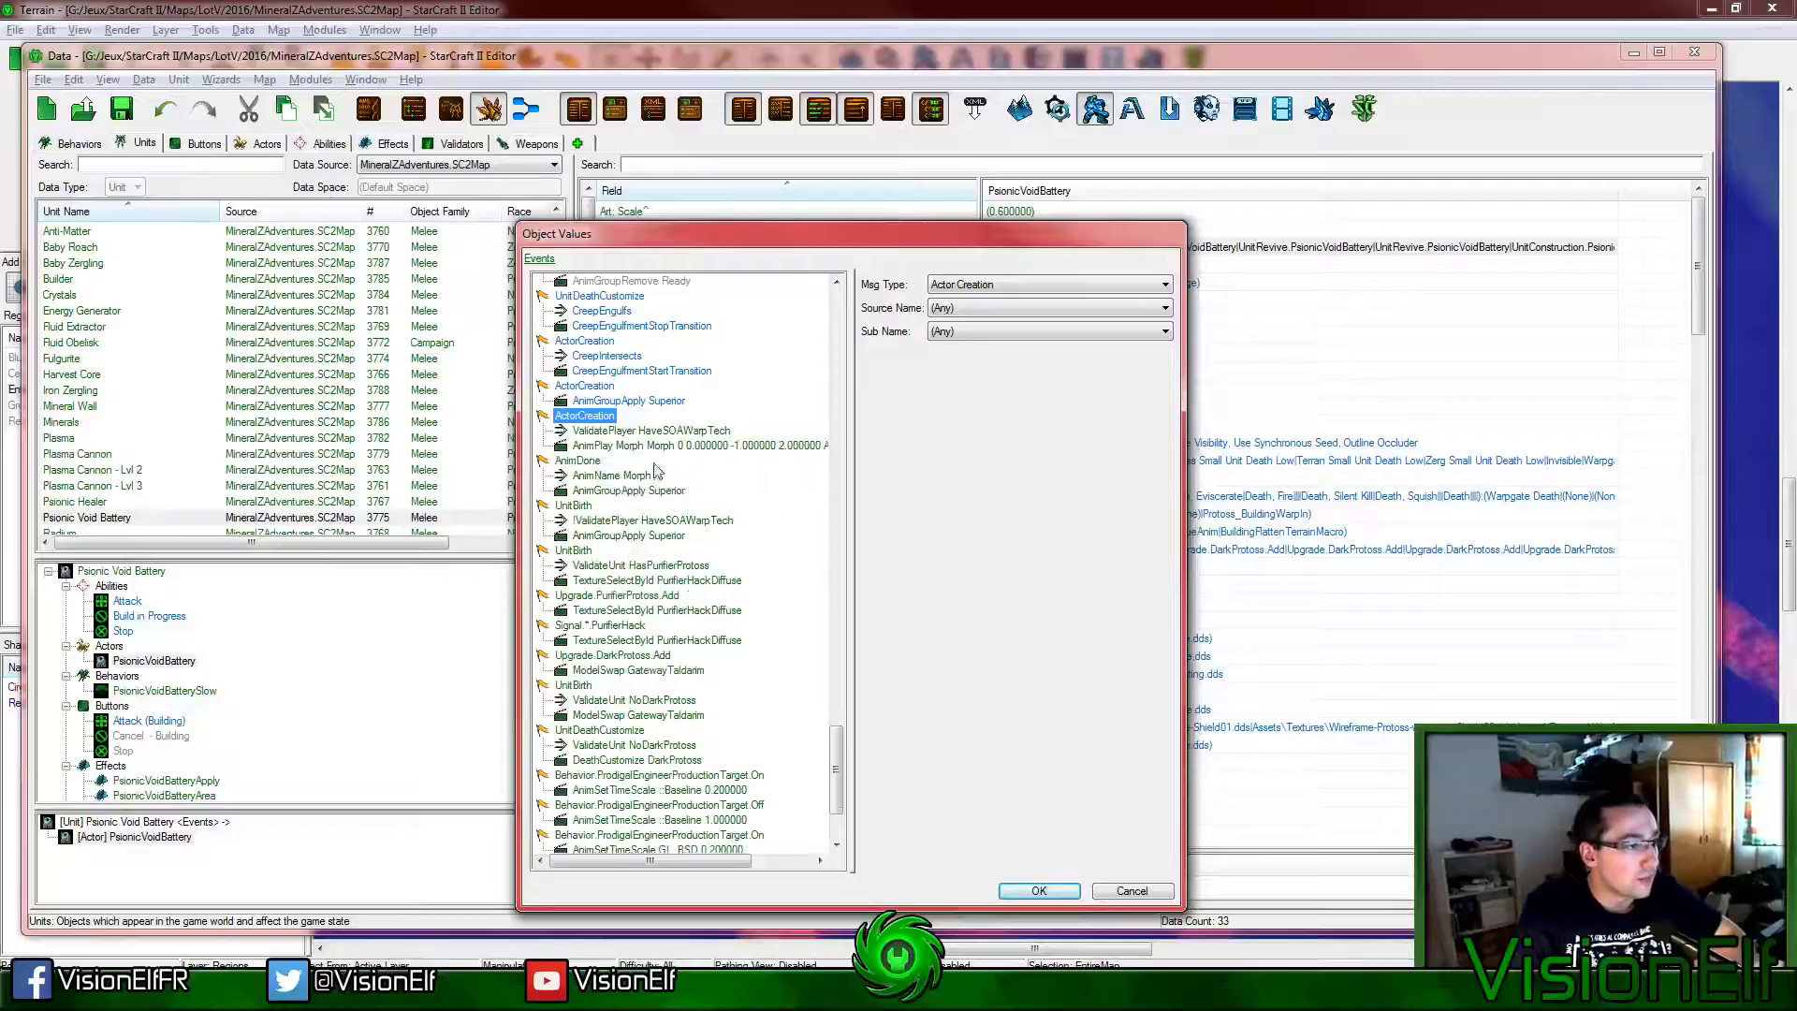
pyautogui.rightClick(610, 417)
pyautogui.click(634, 473)
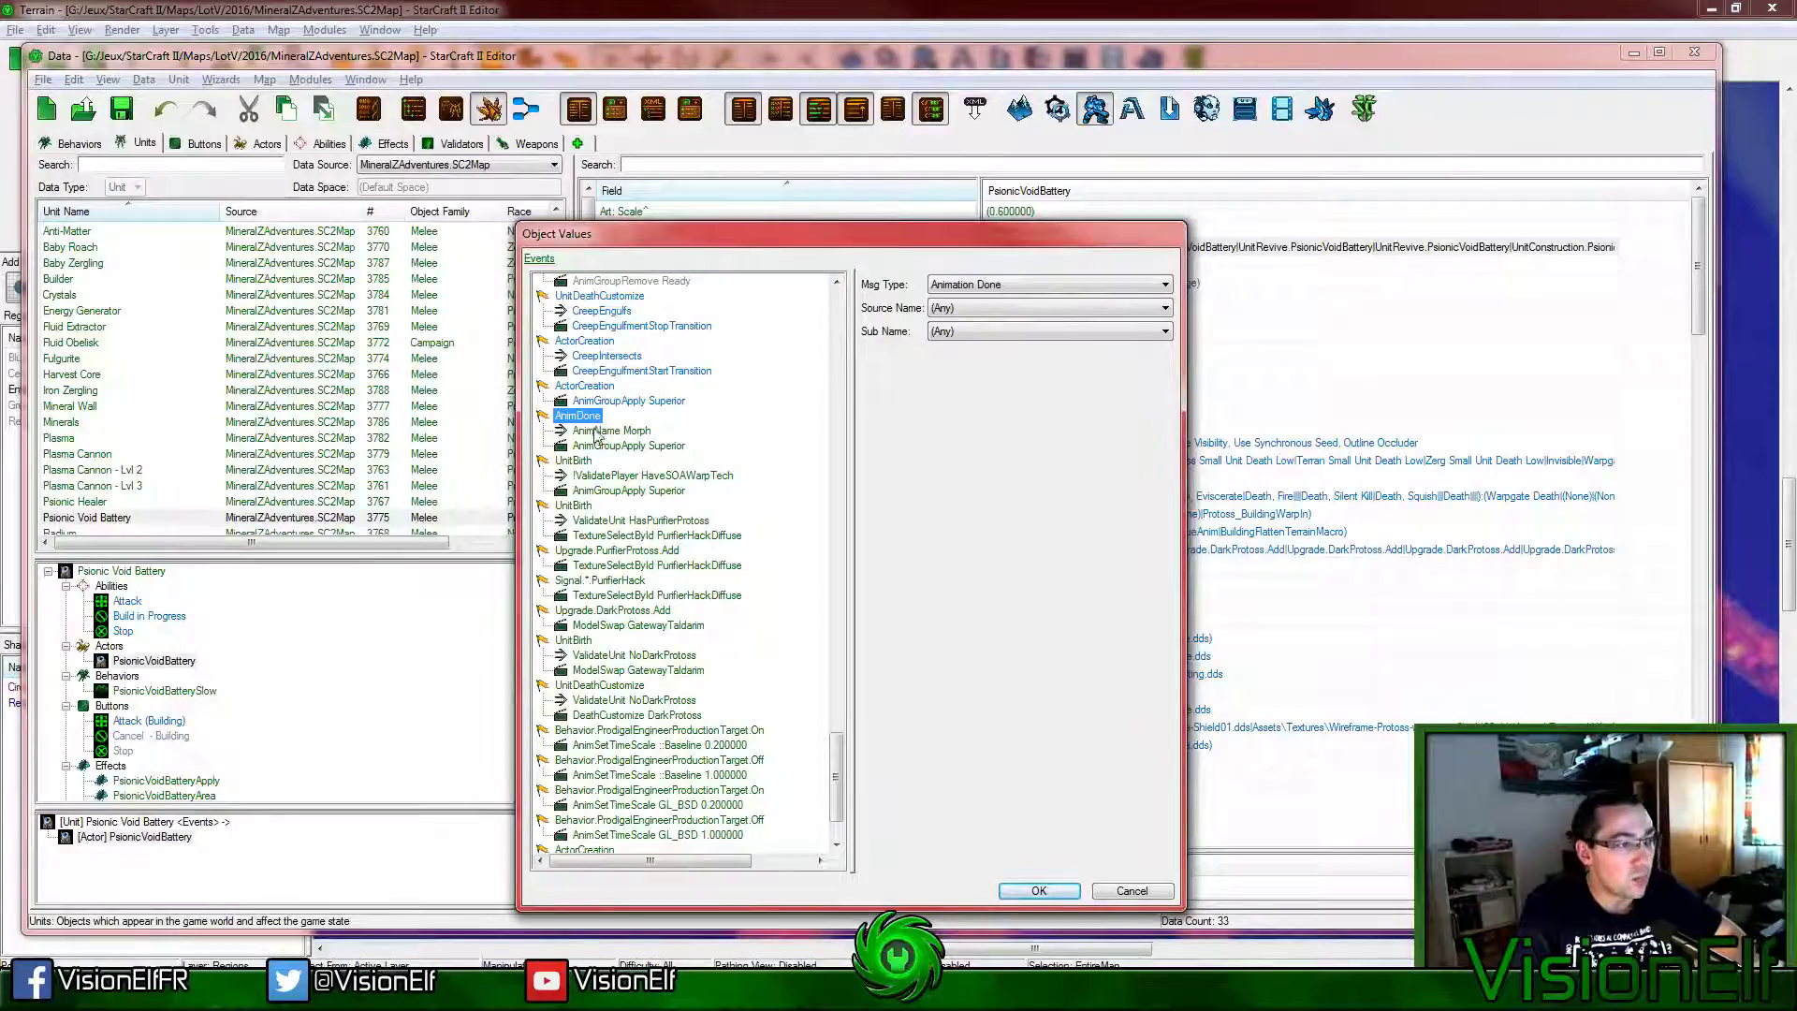
# Step: Delete the two UnitBirth events, including the PurifierProtoss-checked one, and the Upgrade PurifierProtoss Add event
pyautogui.click(575, 461)
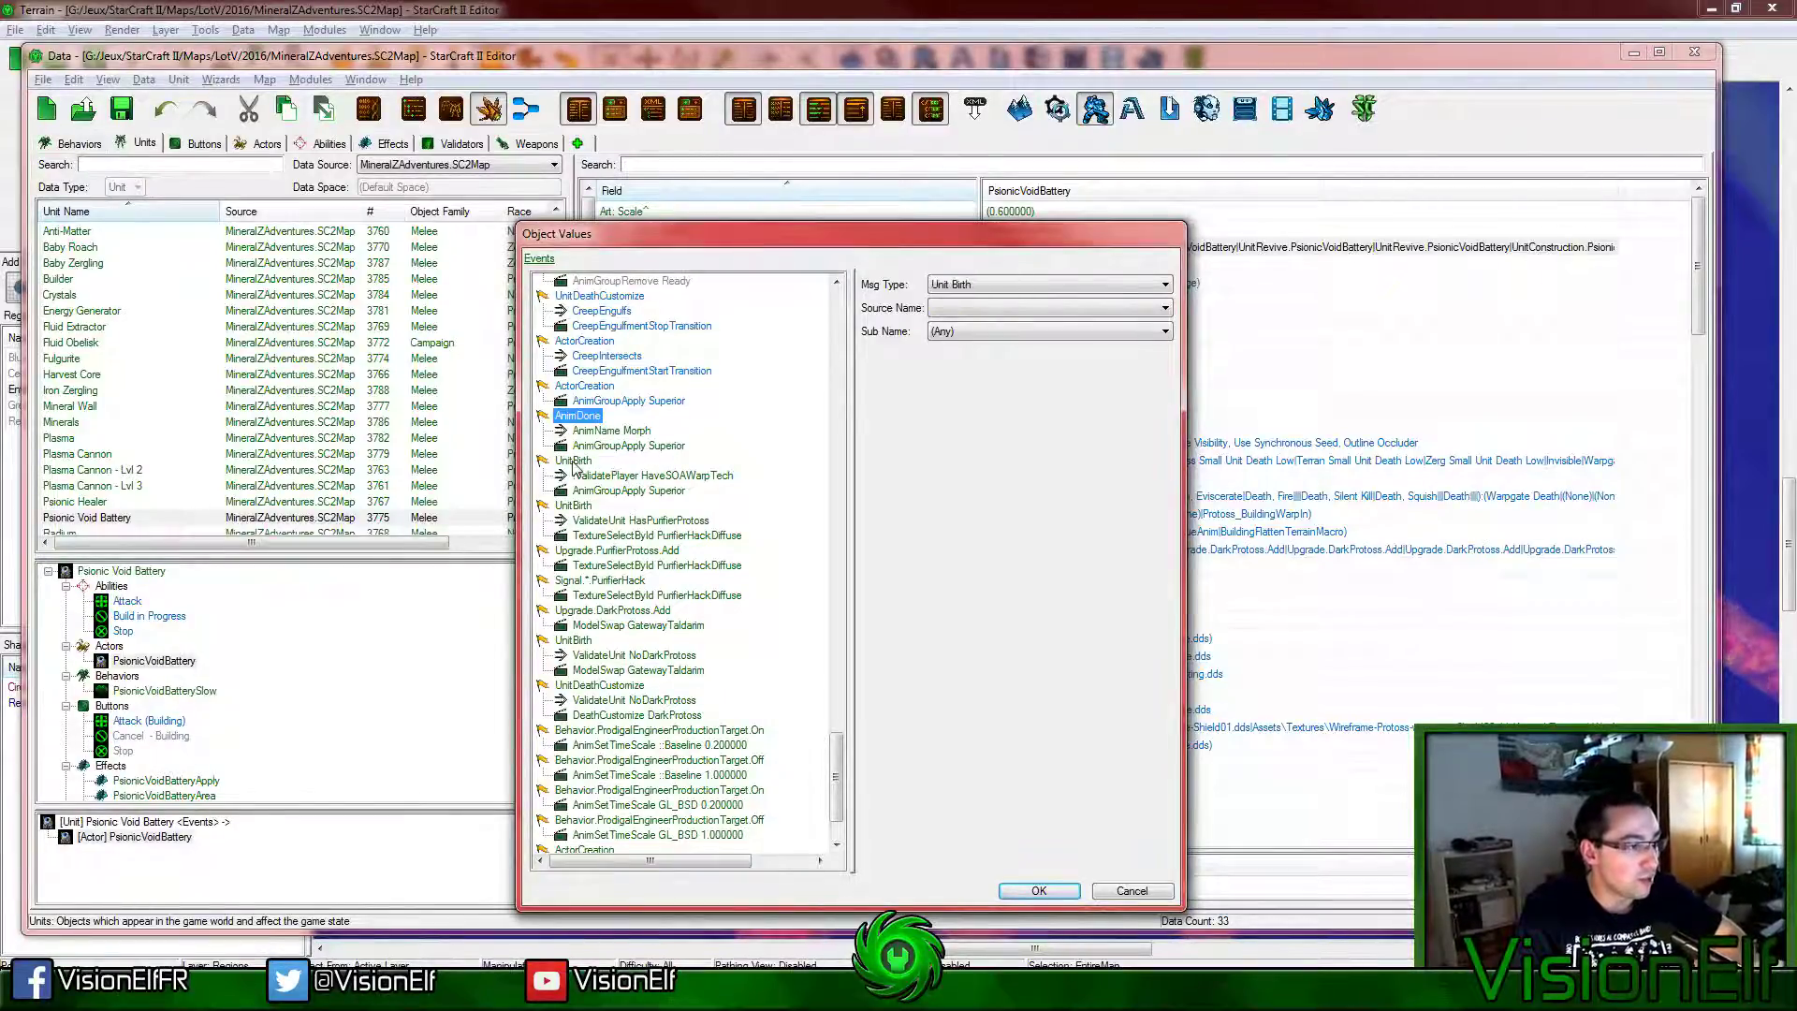
pyautogui.rightClick(575, 460)
pyautogui.click(637, 517)
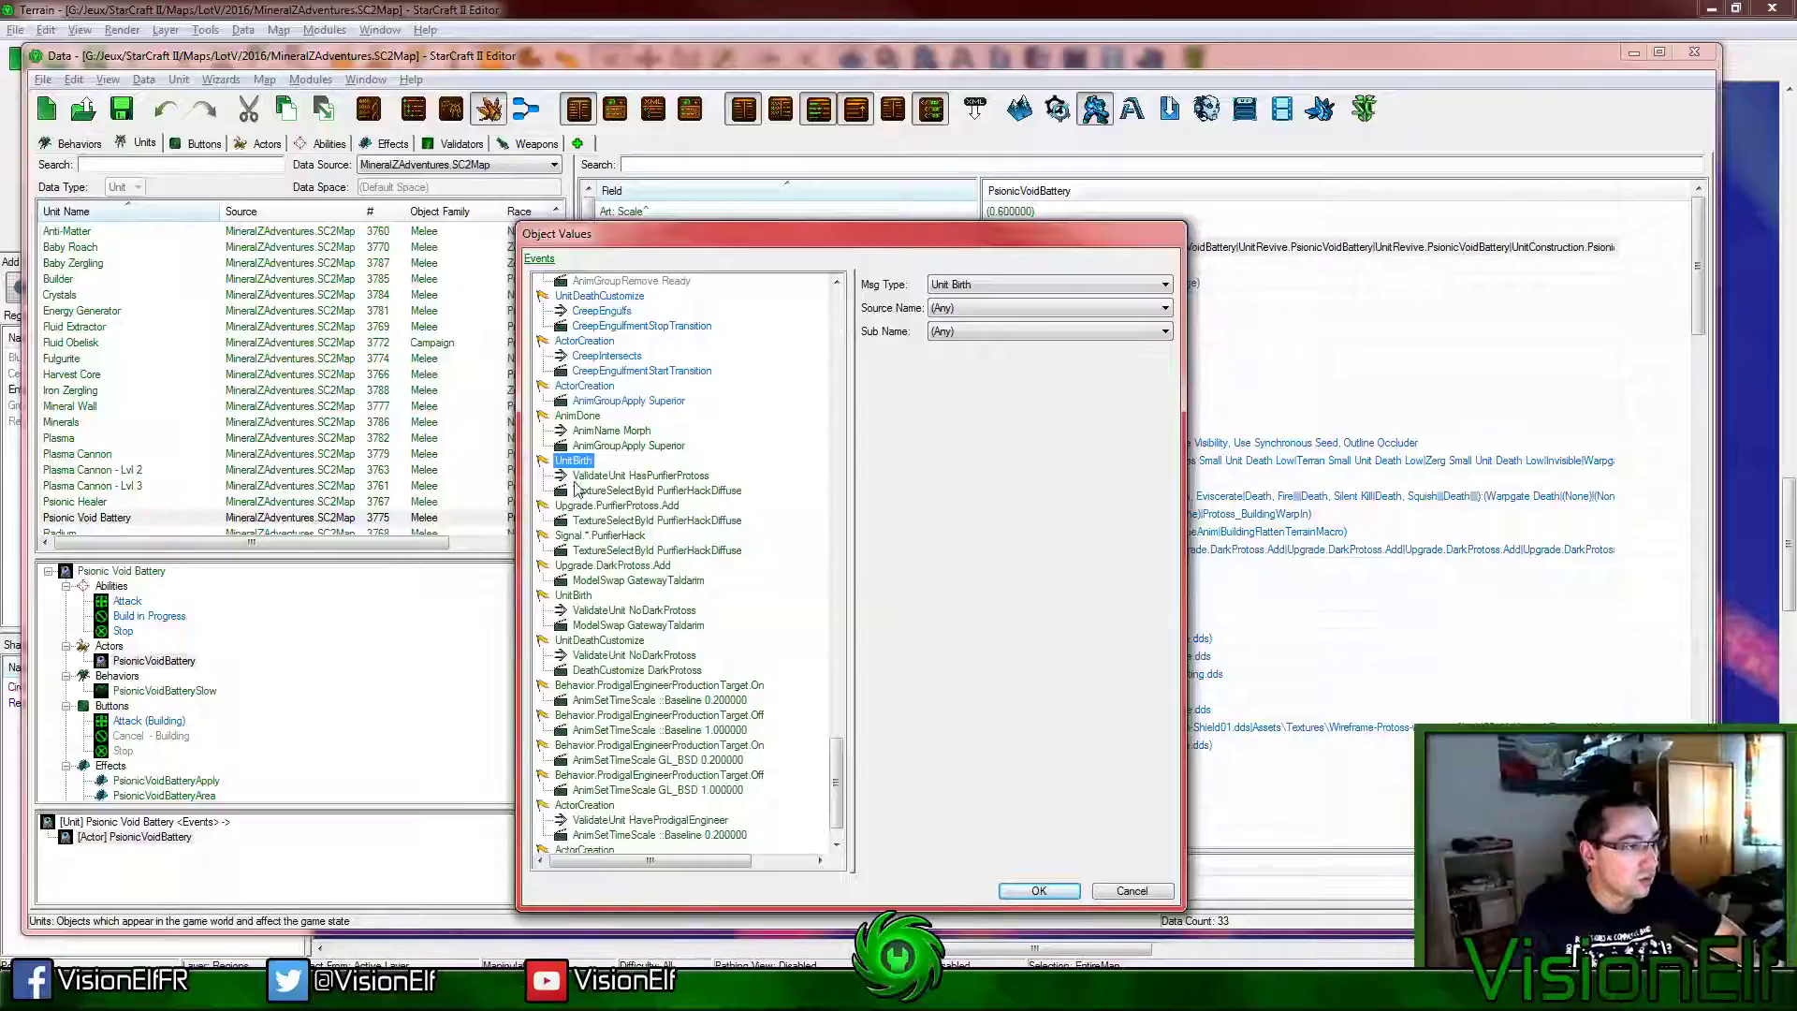
pyautogui.rightClick(602, 463)
pyautogui.click(655, 534)
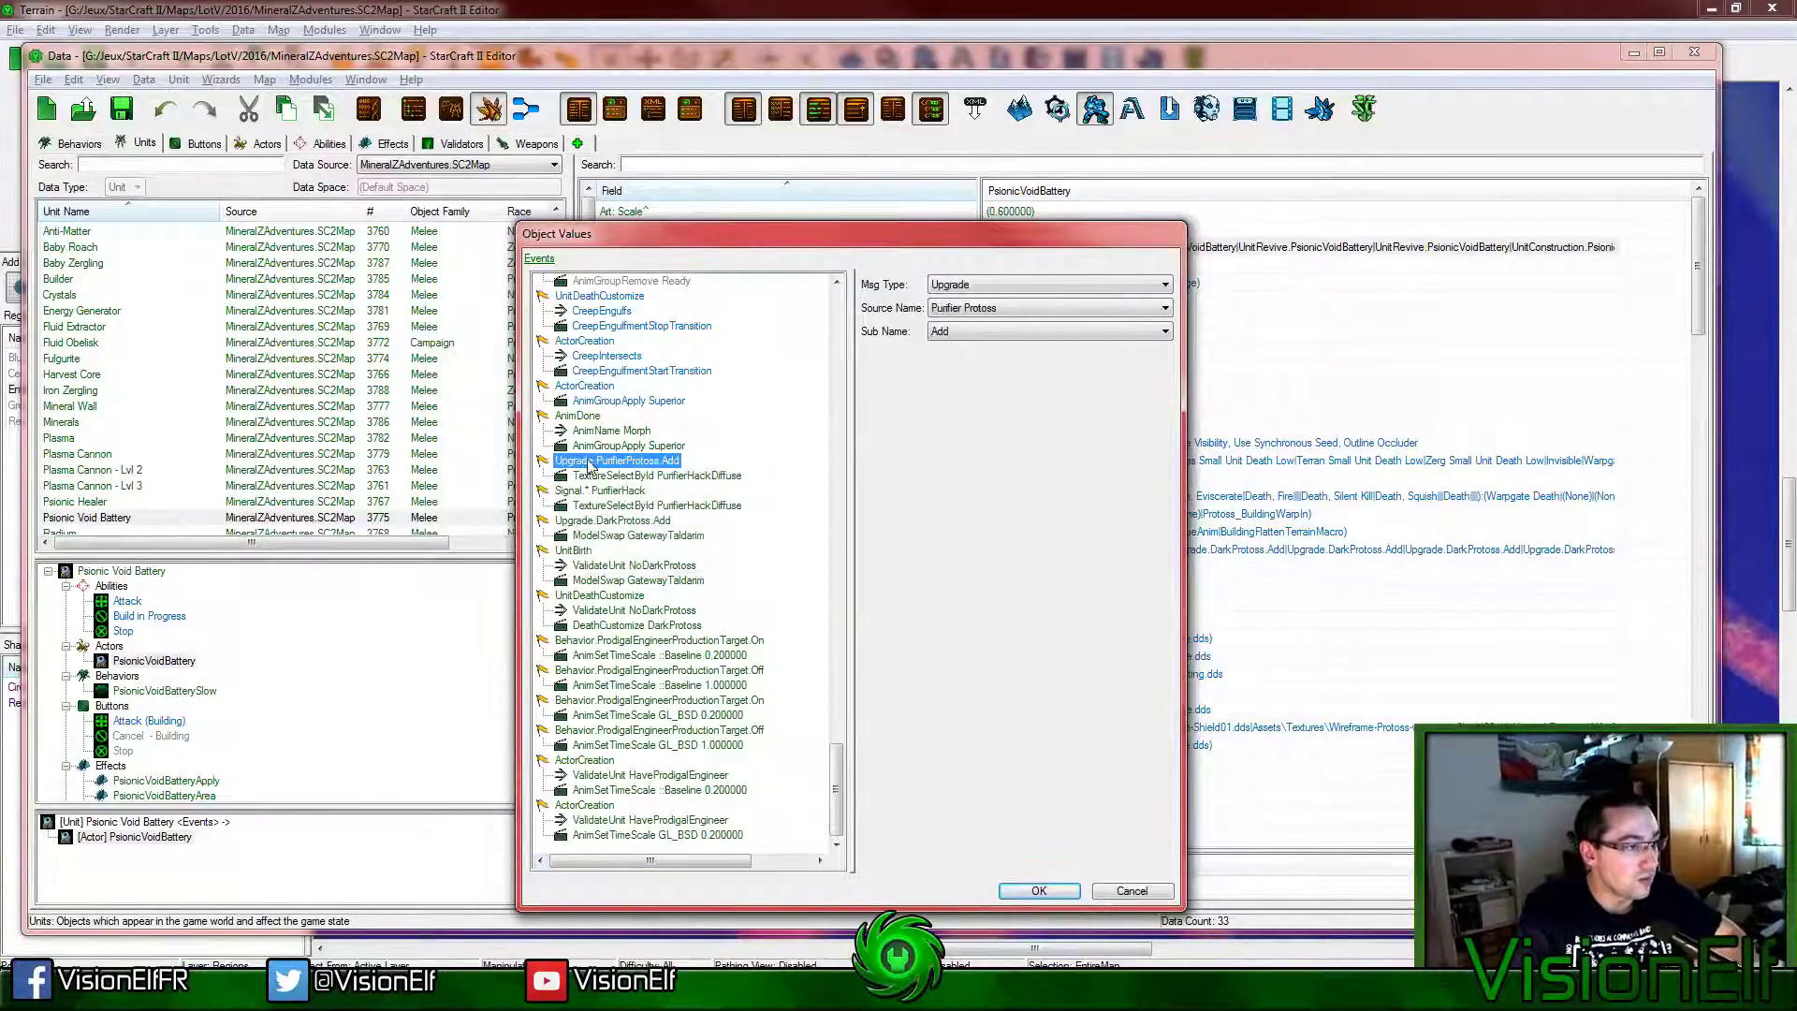
pyautogui.rightClick(612, 463)
pyautogui.click(655, 532)
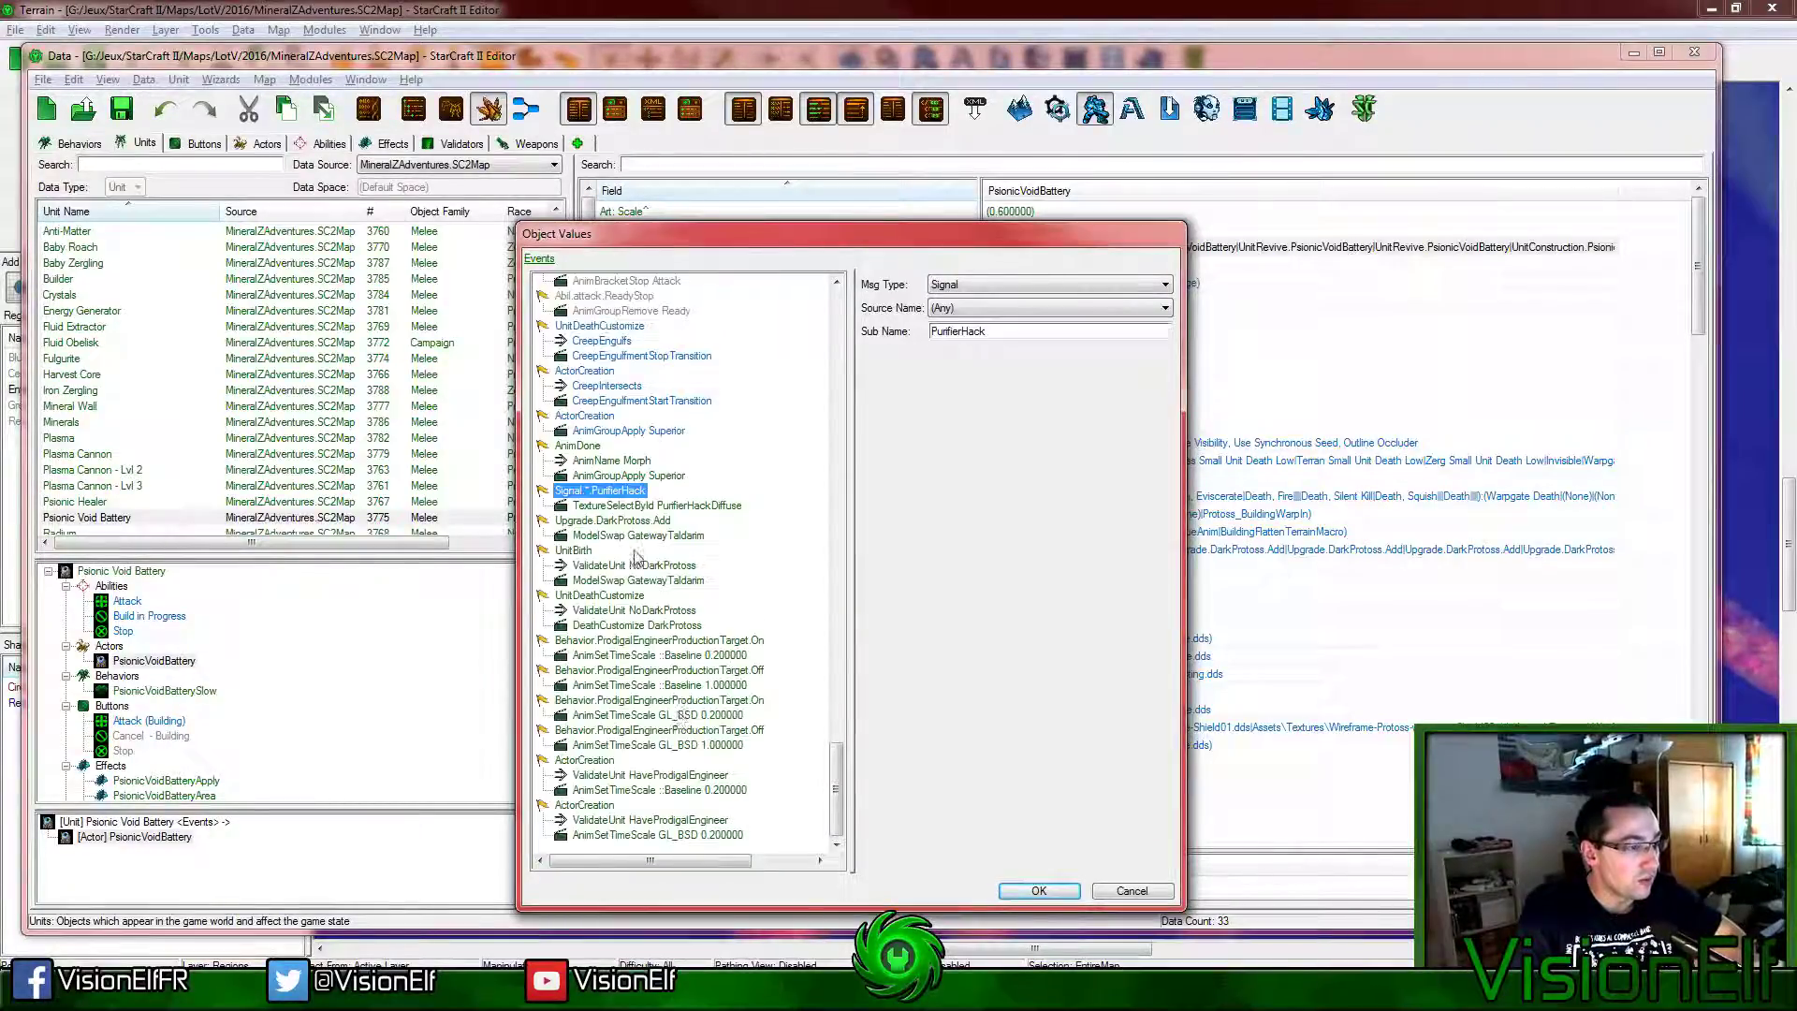
# Step: Remove the PurifierHack signal, Upgrade DarkProtoss Add, NoDarkProtoss UnitBirth and UnitDeathCustomize events
pyautogui.rightClick(629, 493)
pyautogui.click(680, 565)
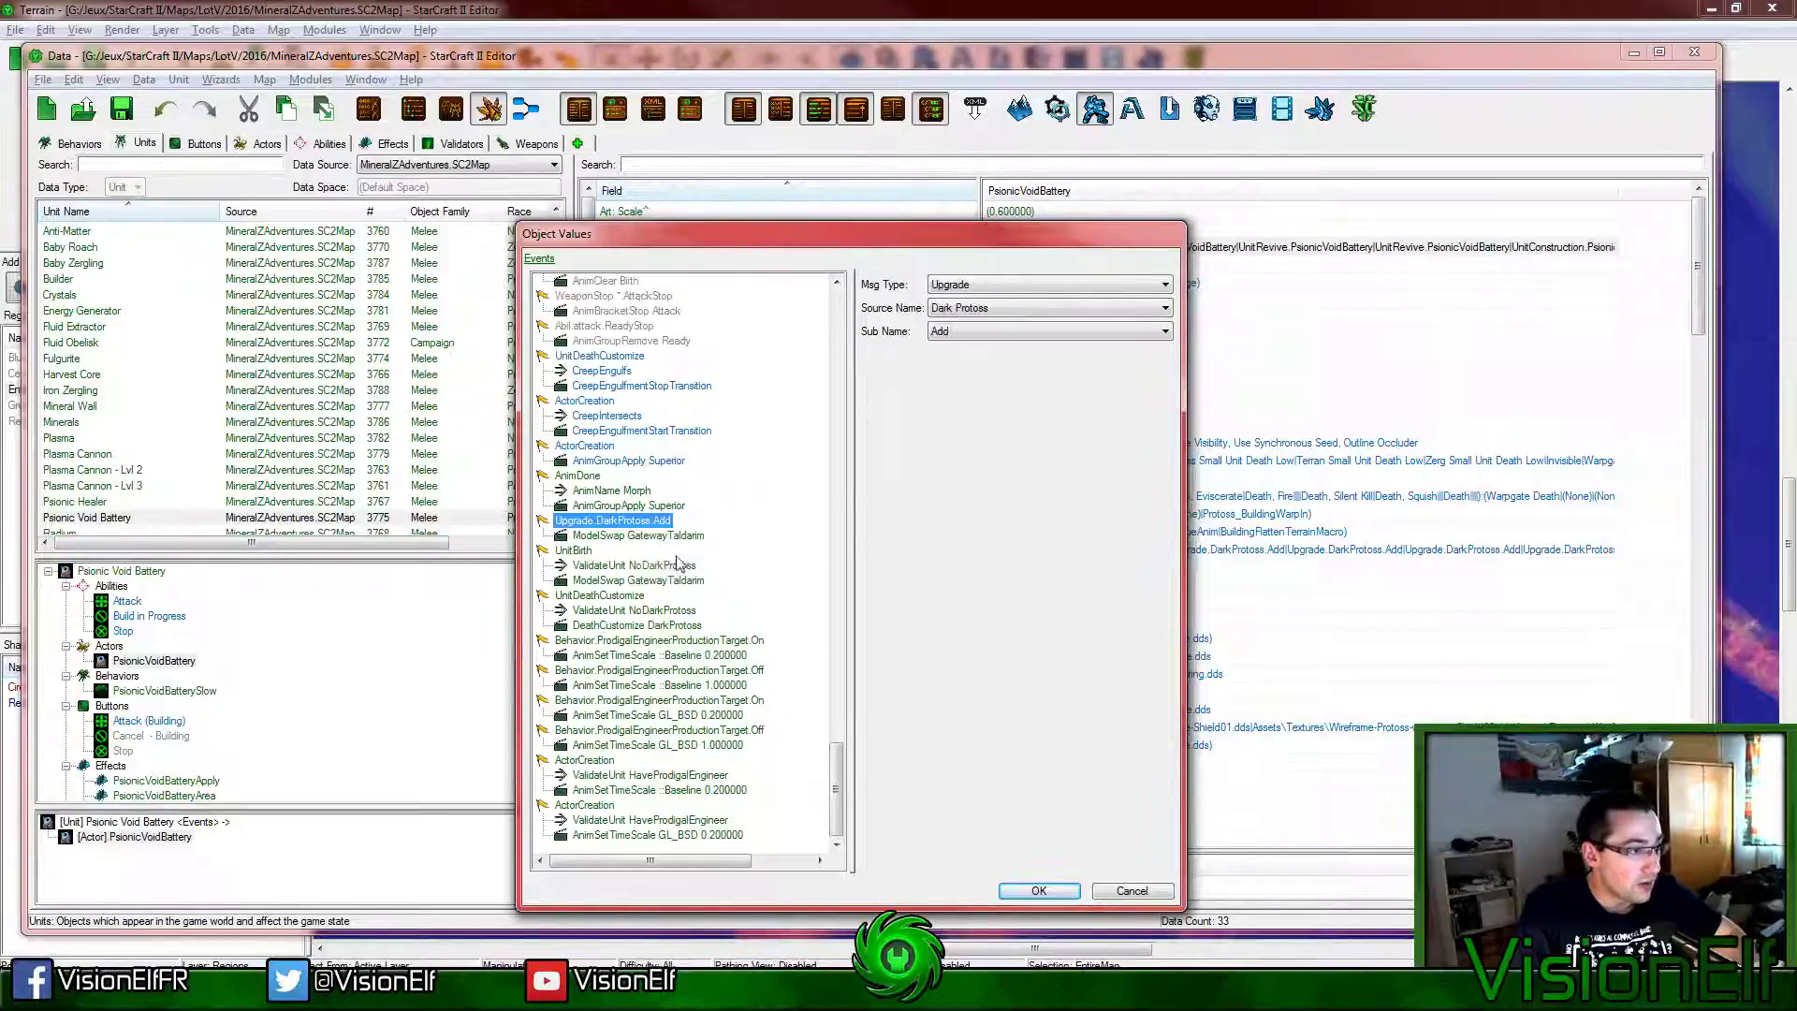
pyautogui.rightClick(635, 529)
pyautogui.click(676, 601)
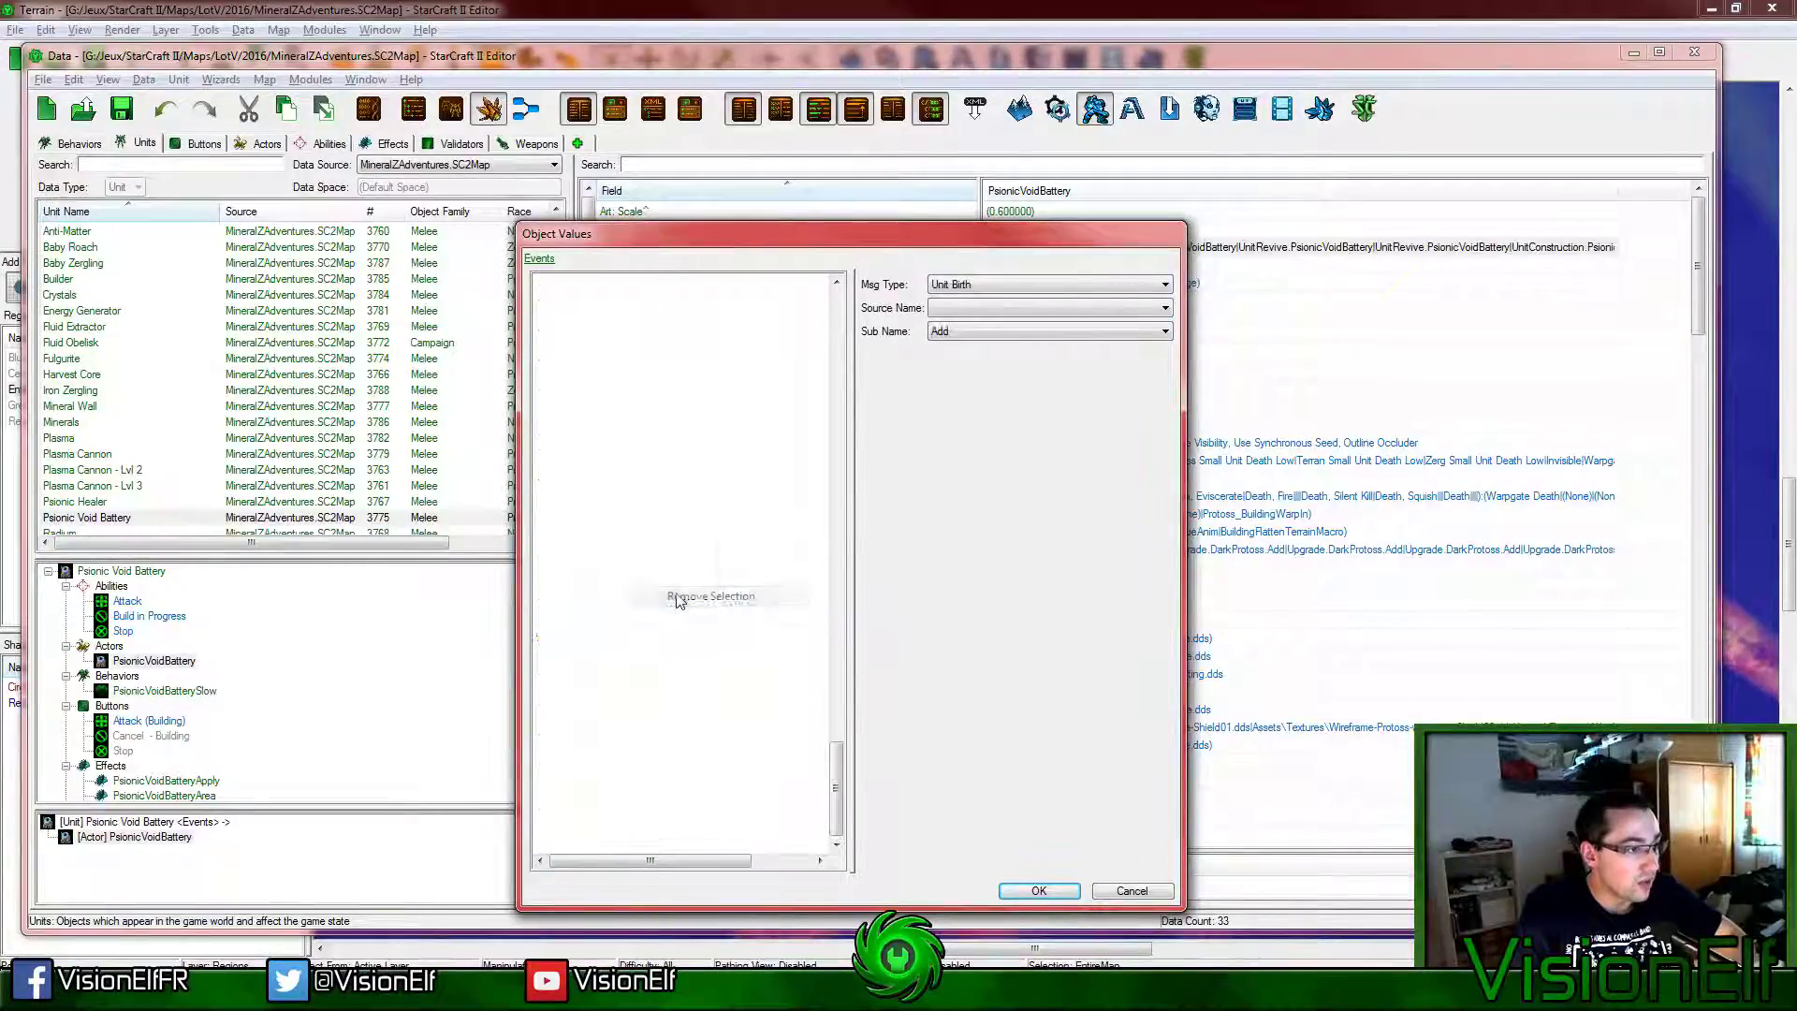
pyautogui.rightClick(575, 551)
pyautogui.click(627, 623)
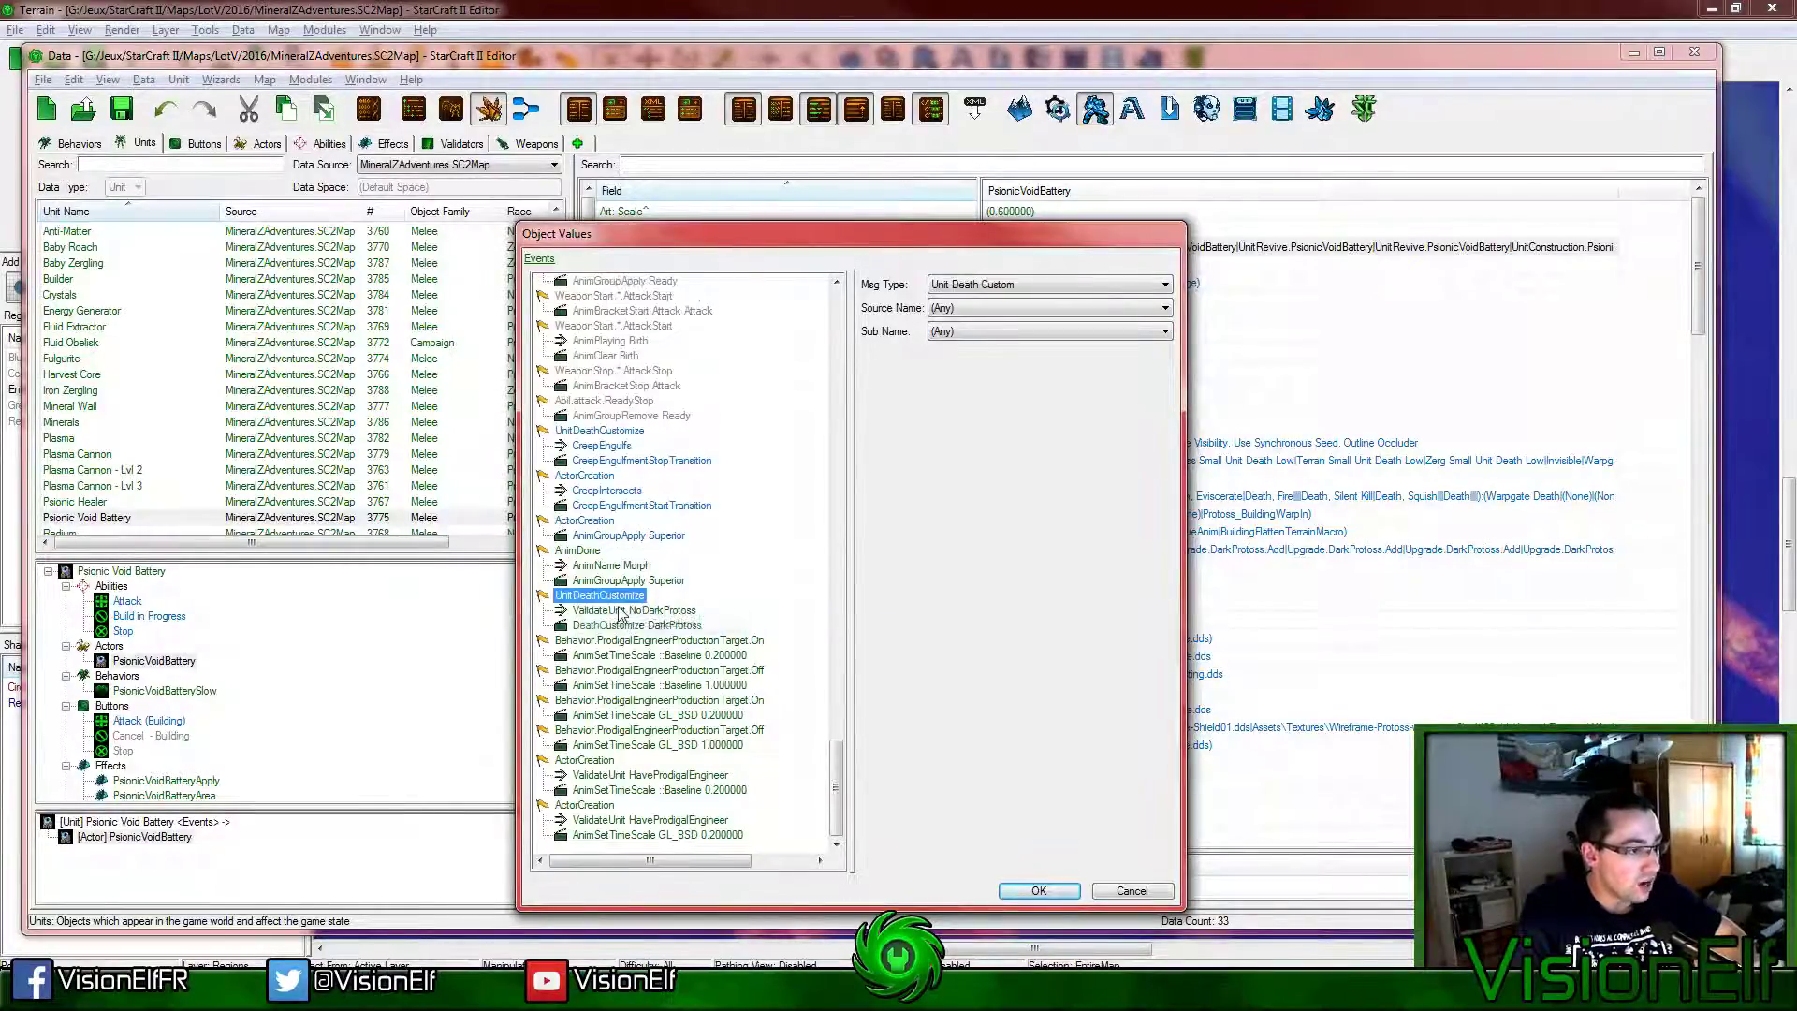
pyautogui.rightClick(616, 599)
pyautogui.click(664, 670)
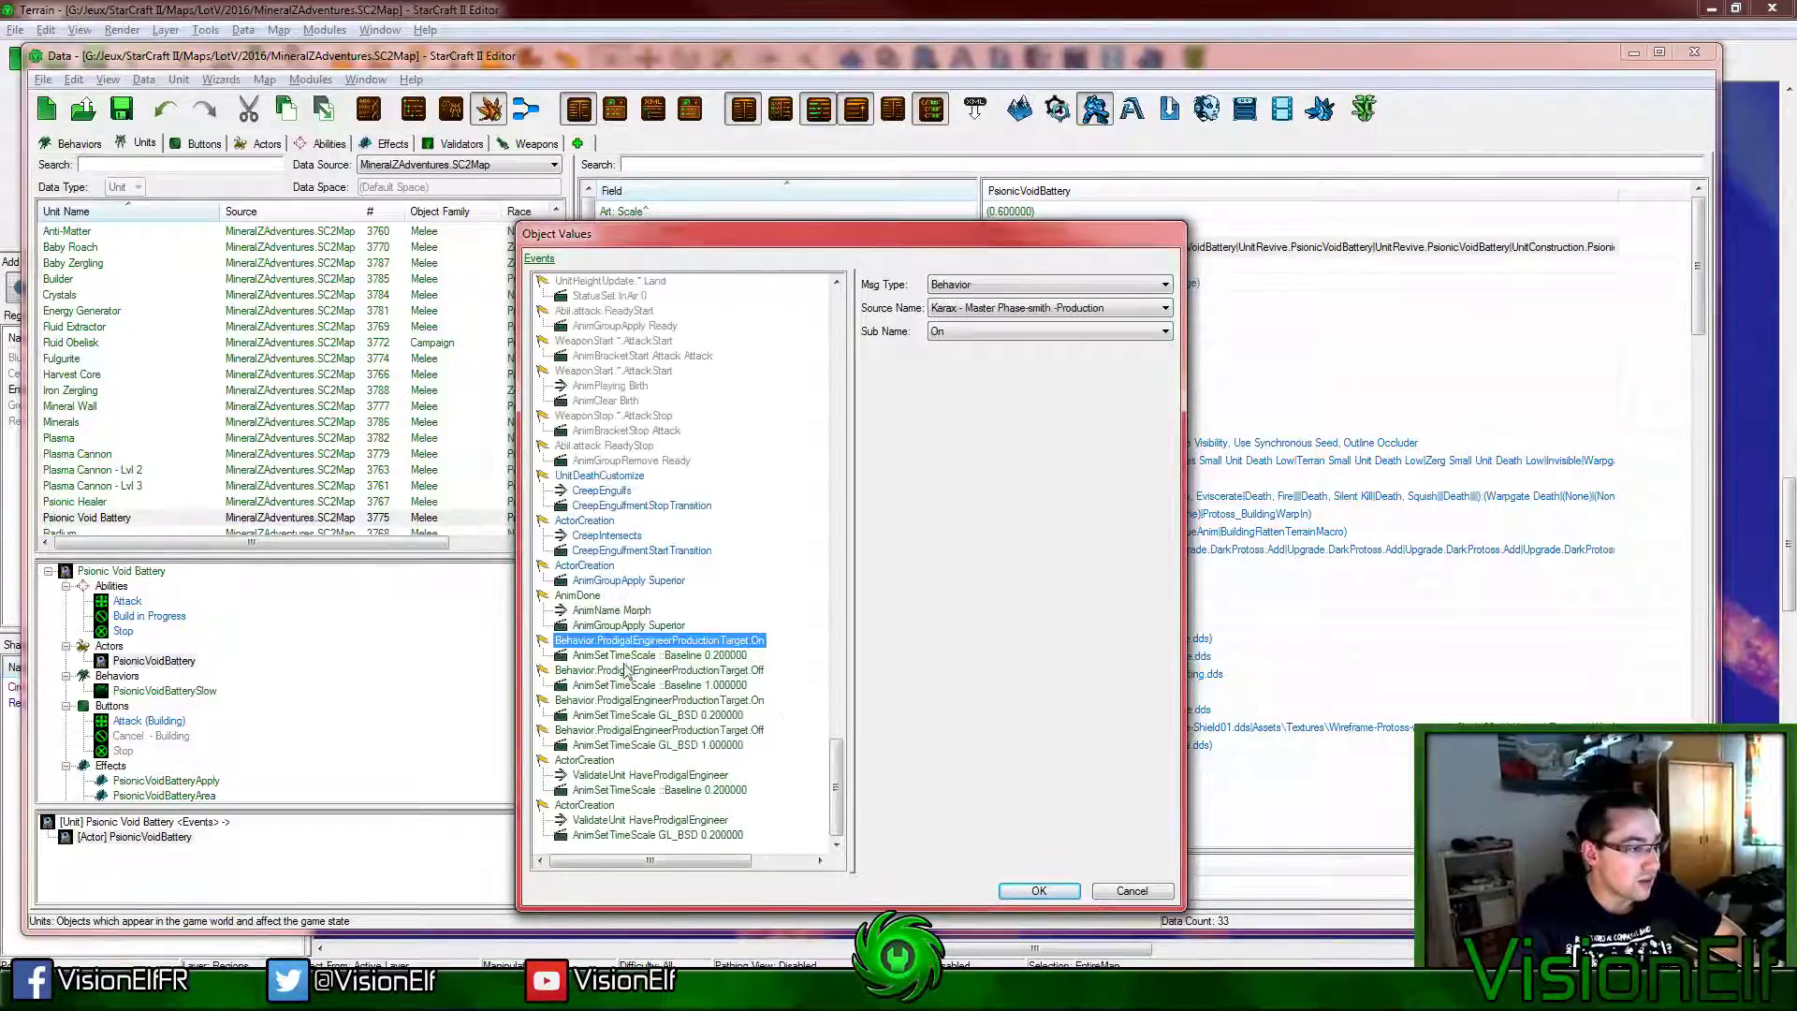
# Step: Delete the four ProdigalEngineer behavior events, including Target.On and Target.Off
pyautogui.rightClick(627, 646)
pyautogui.click(679, 711)
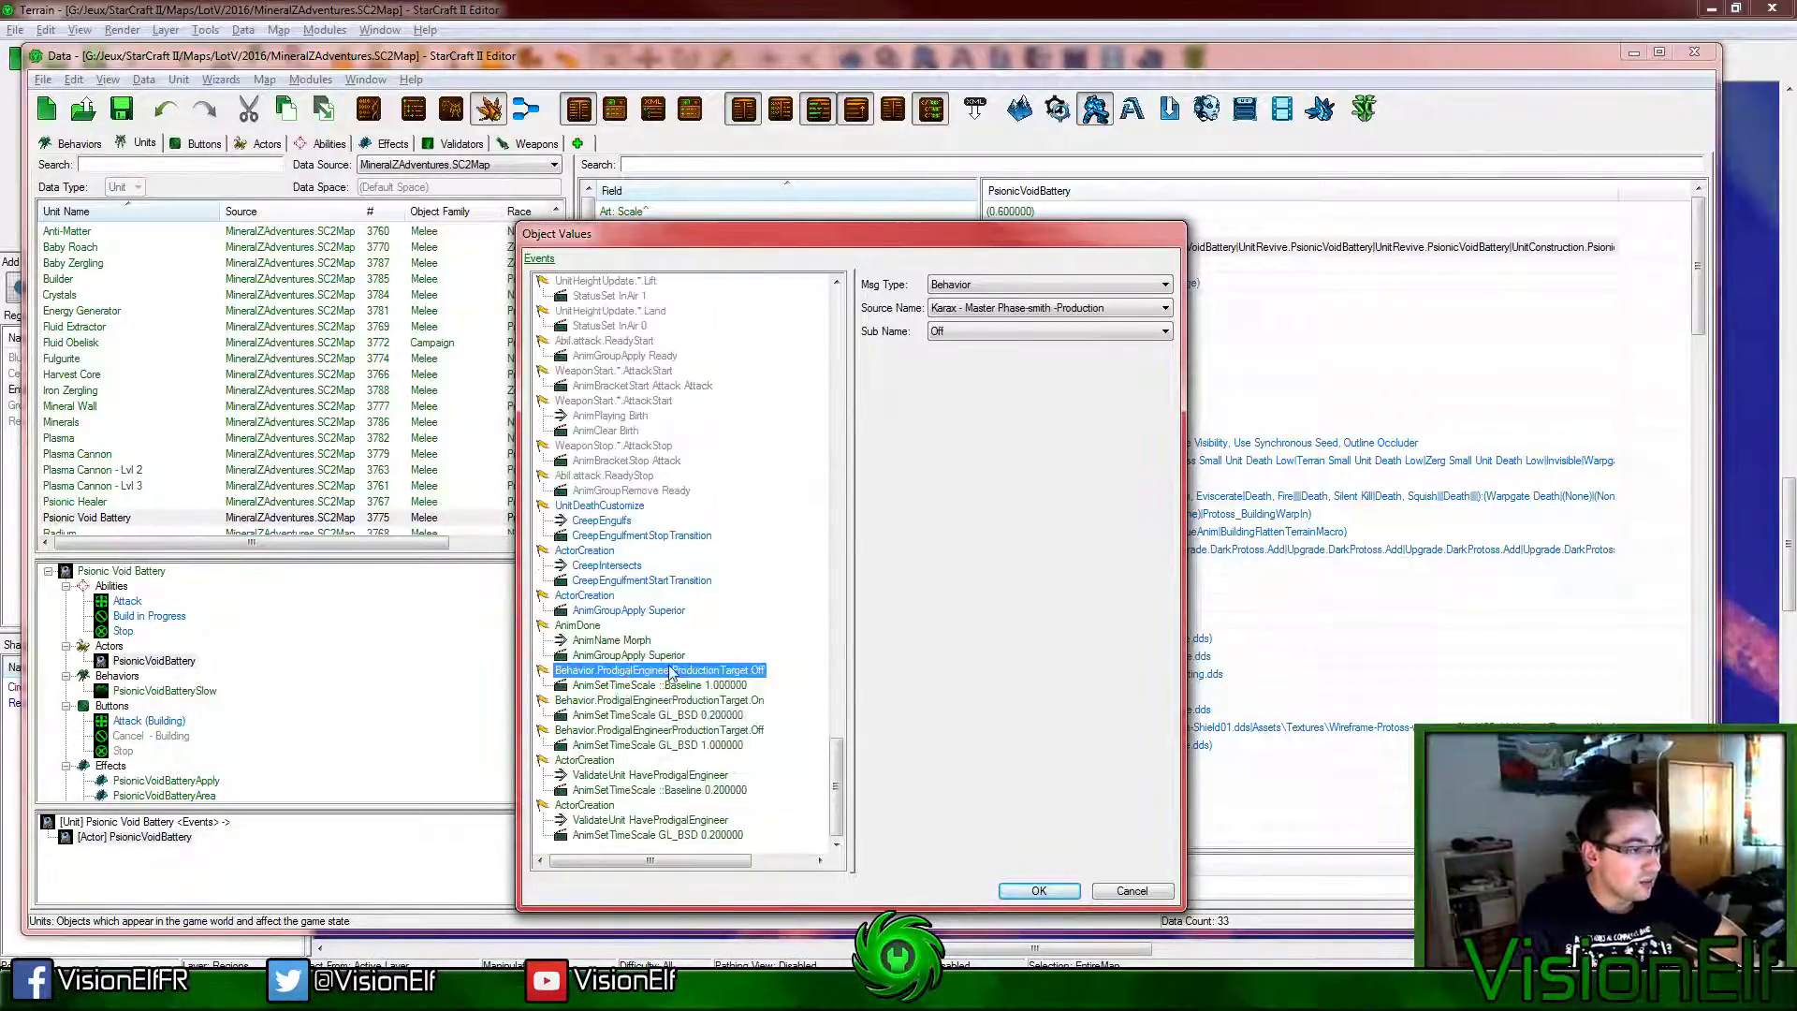
pyautogui.rightClick(670, 670)
pyautogui.click(744, 741)
pyautogui.rightClick(698, 700)
pyautogui.click(749, 769)
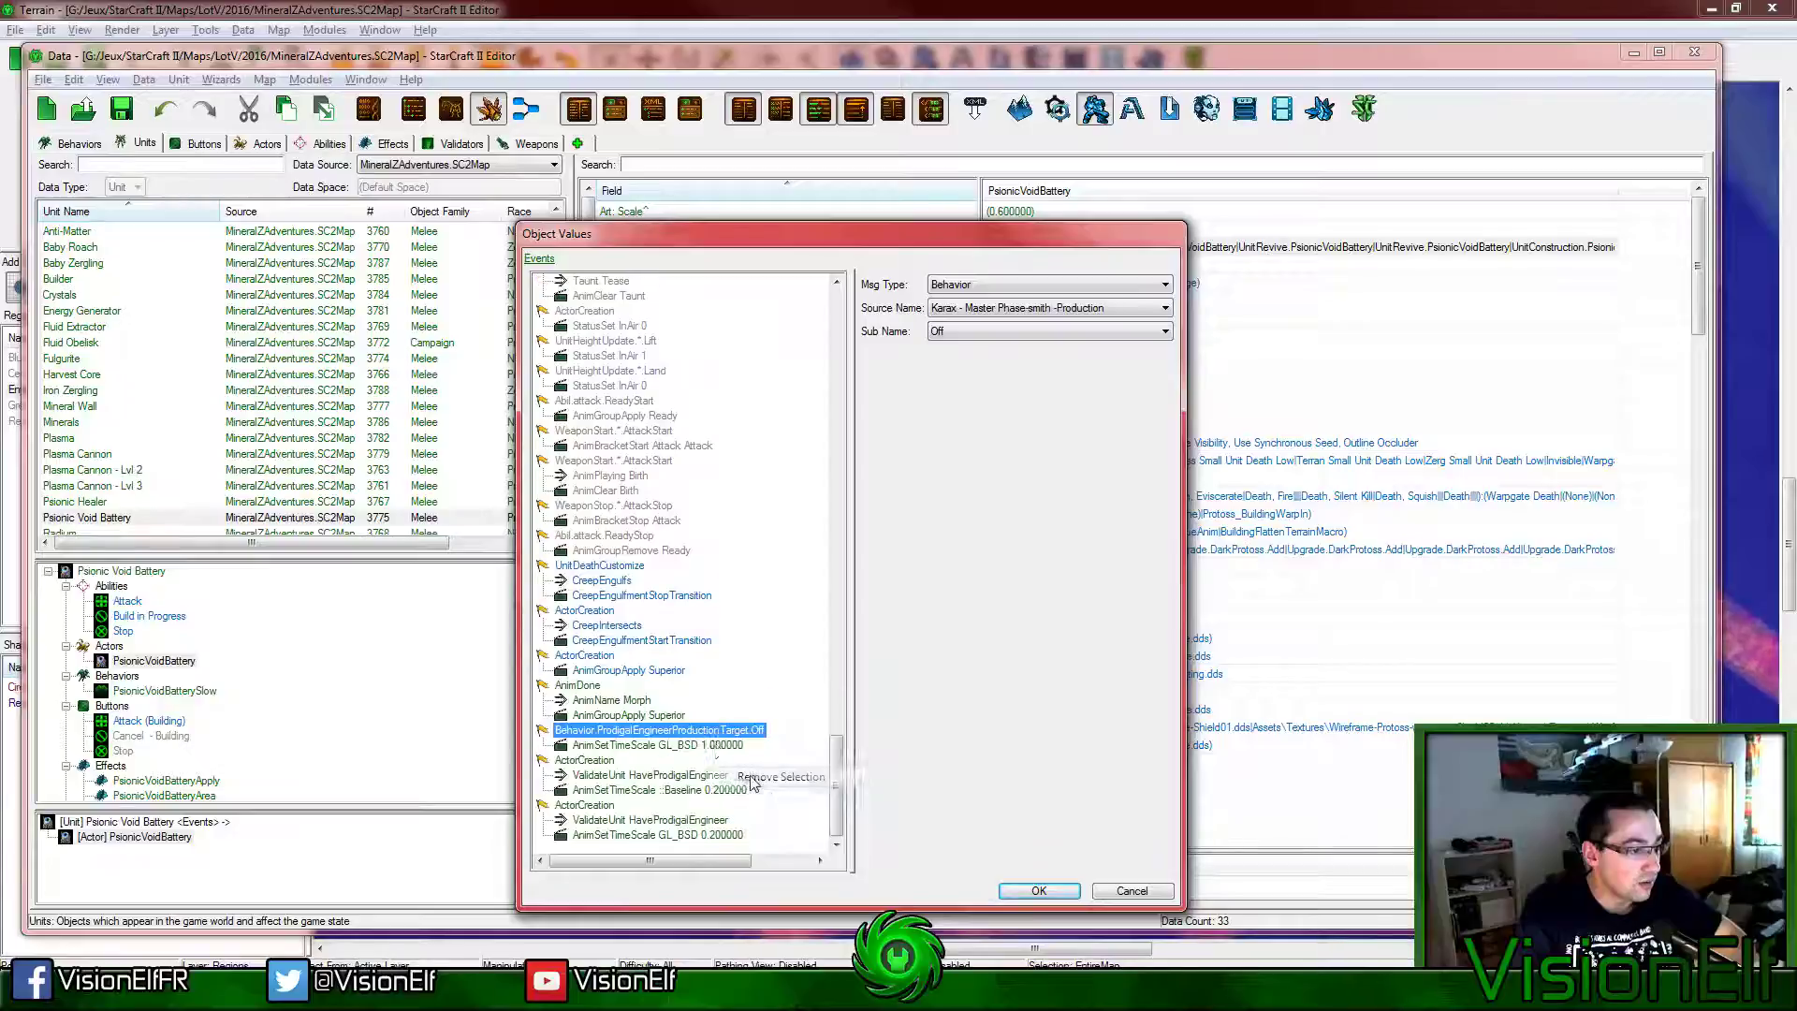
pyautogui.rightClick(710, 743)
pyautogui.click(750, 811)
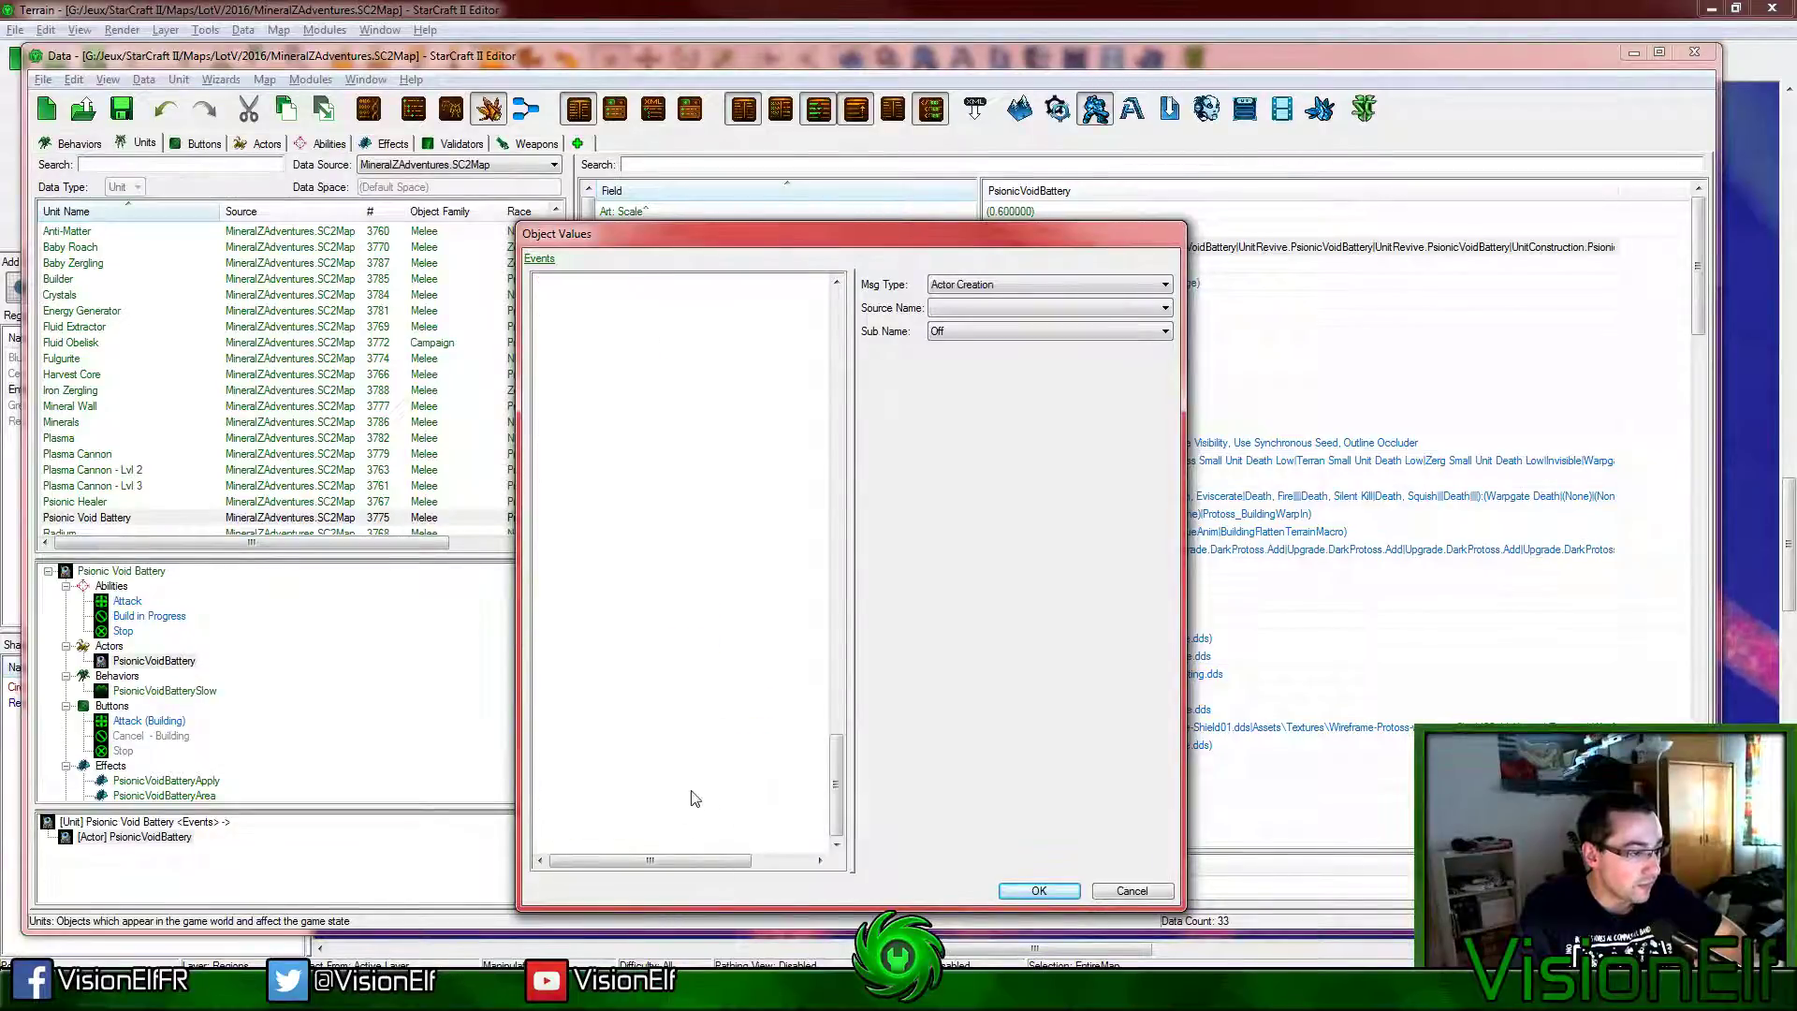
# Step: Remove the HaveProdigalEngineer ActorCreation event and the final trailing ActorCreation event
pyautogui.rightClick(606, 764)
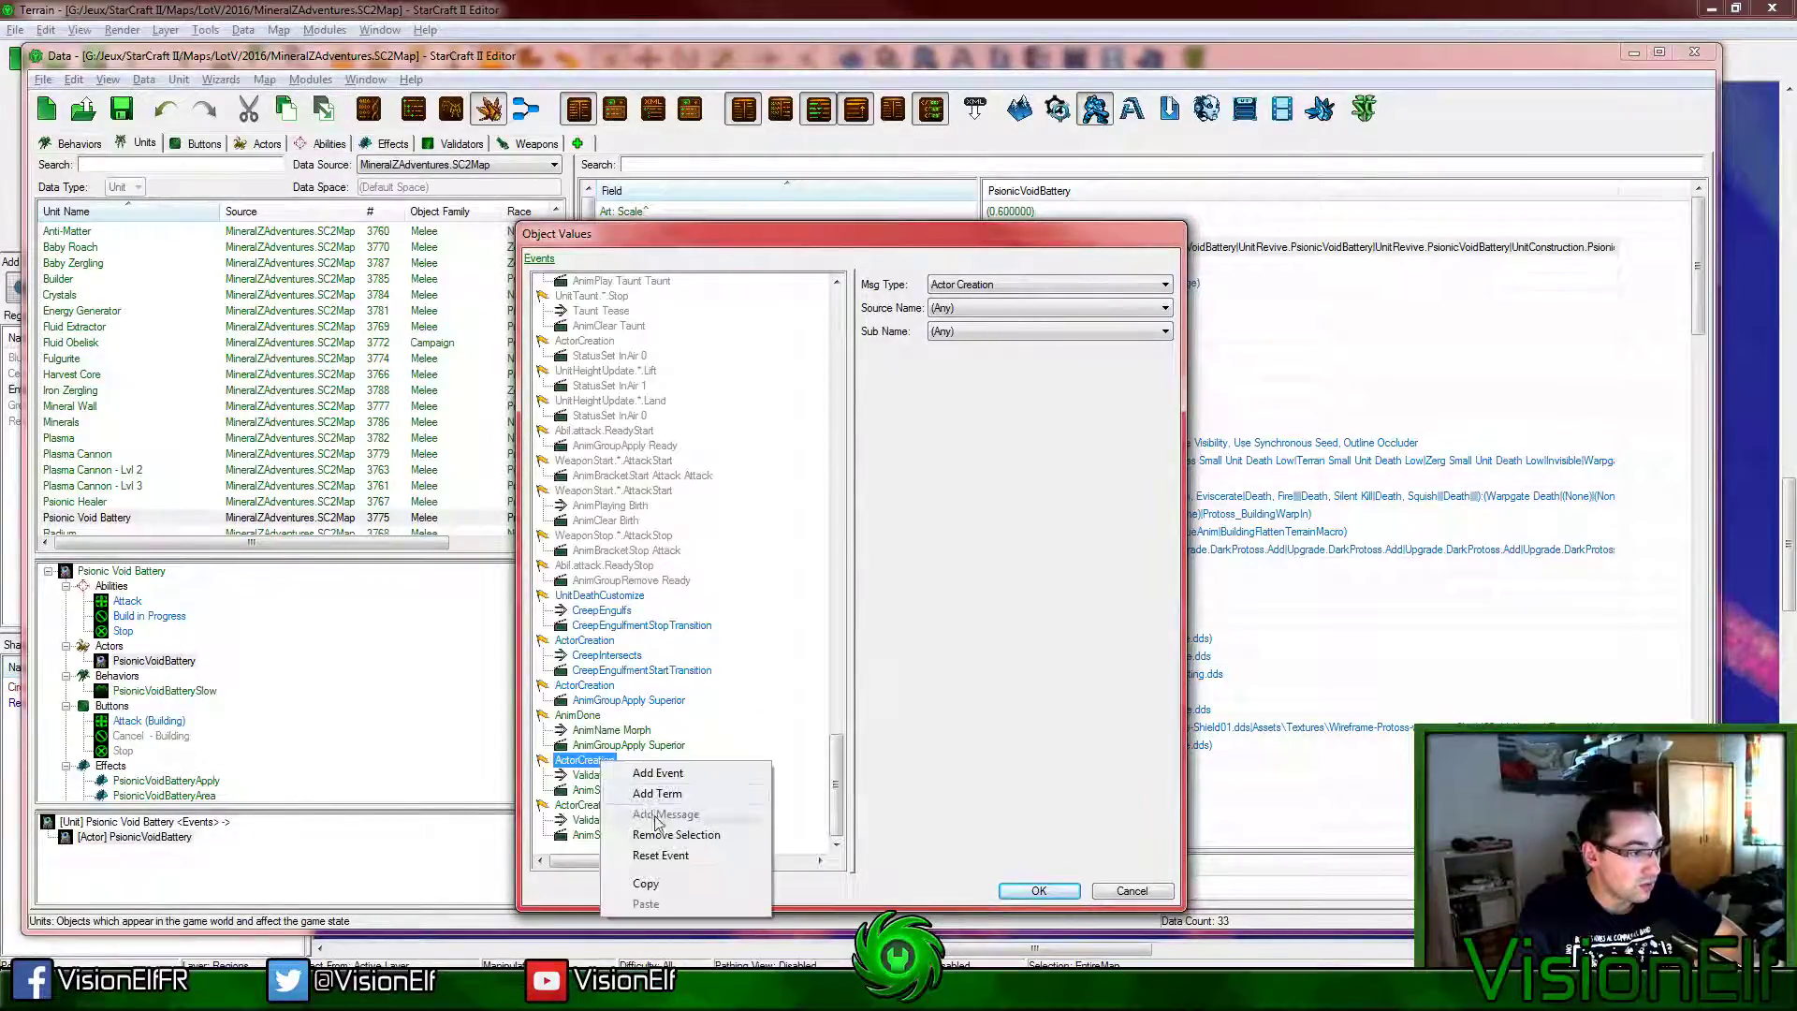
pyautogui.click(653, 824)
pyautogui.rightClick(606, 804)
pyautogui.click(667, 868)
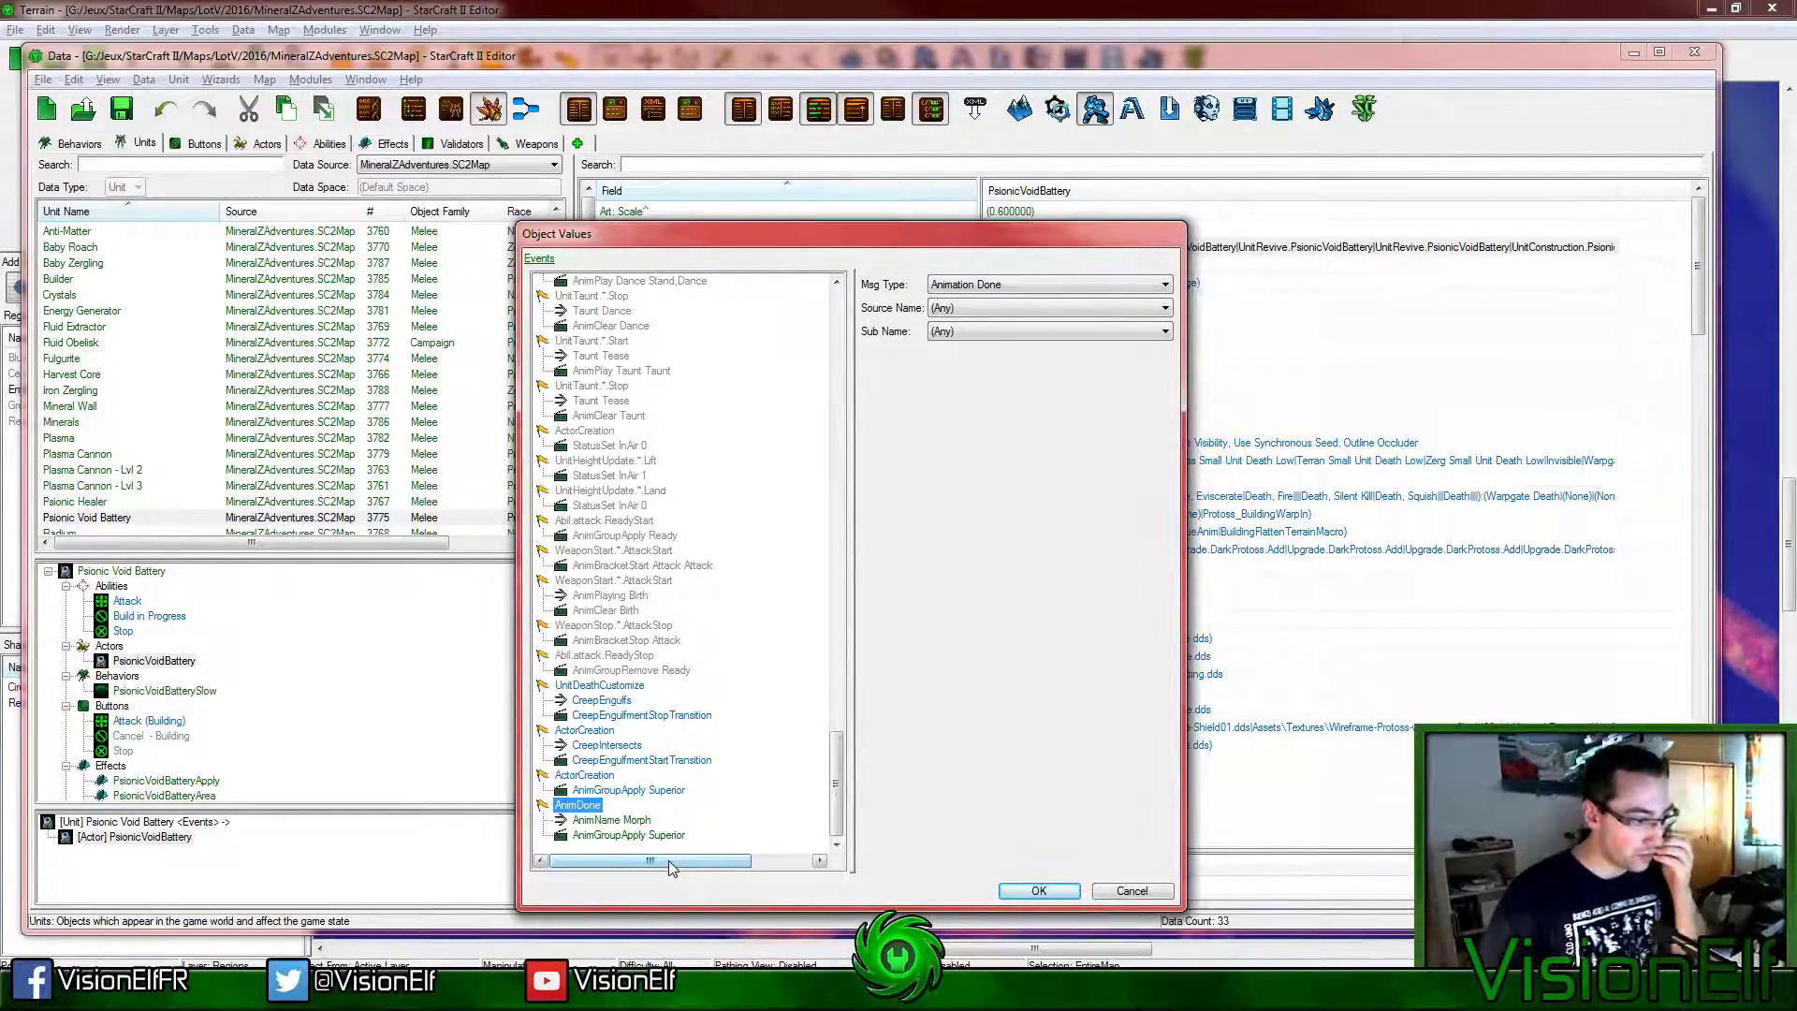
# Step: Add a new event after AnimDone with PsionicVoidBatteryWeapon as its source
pyautogui.rightClick(565, 815)
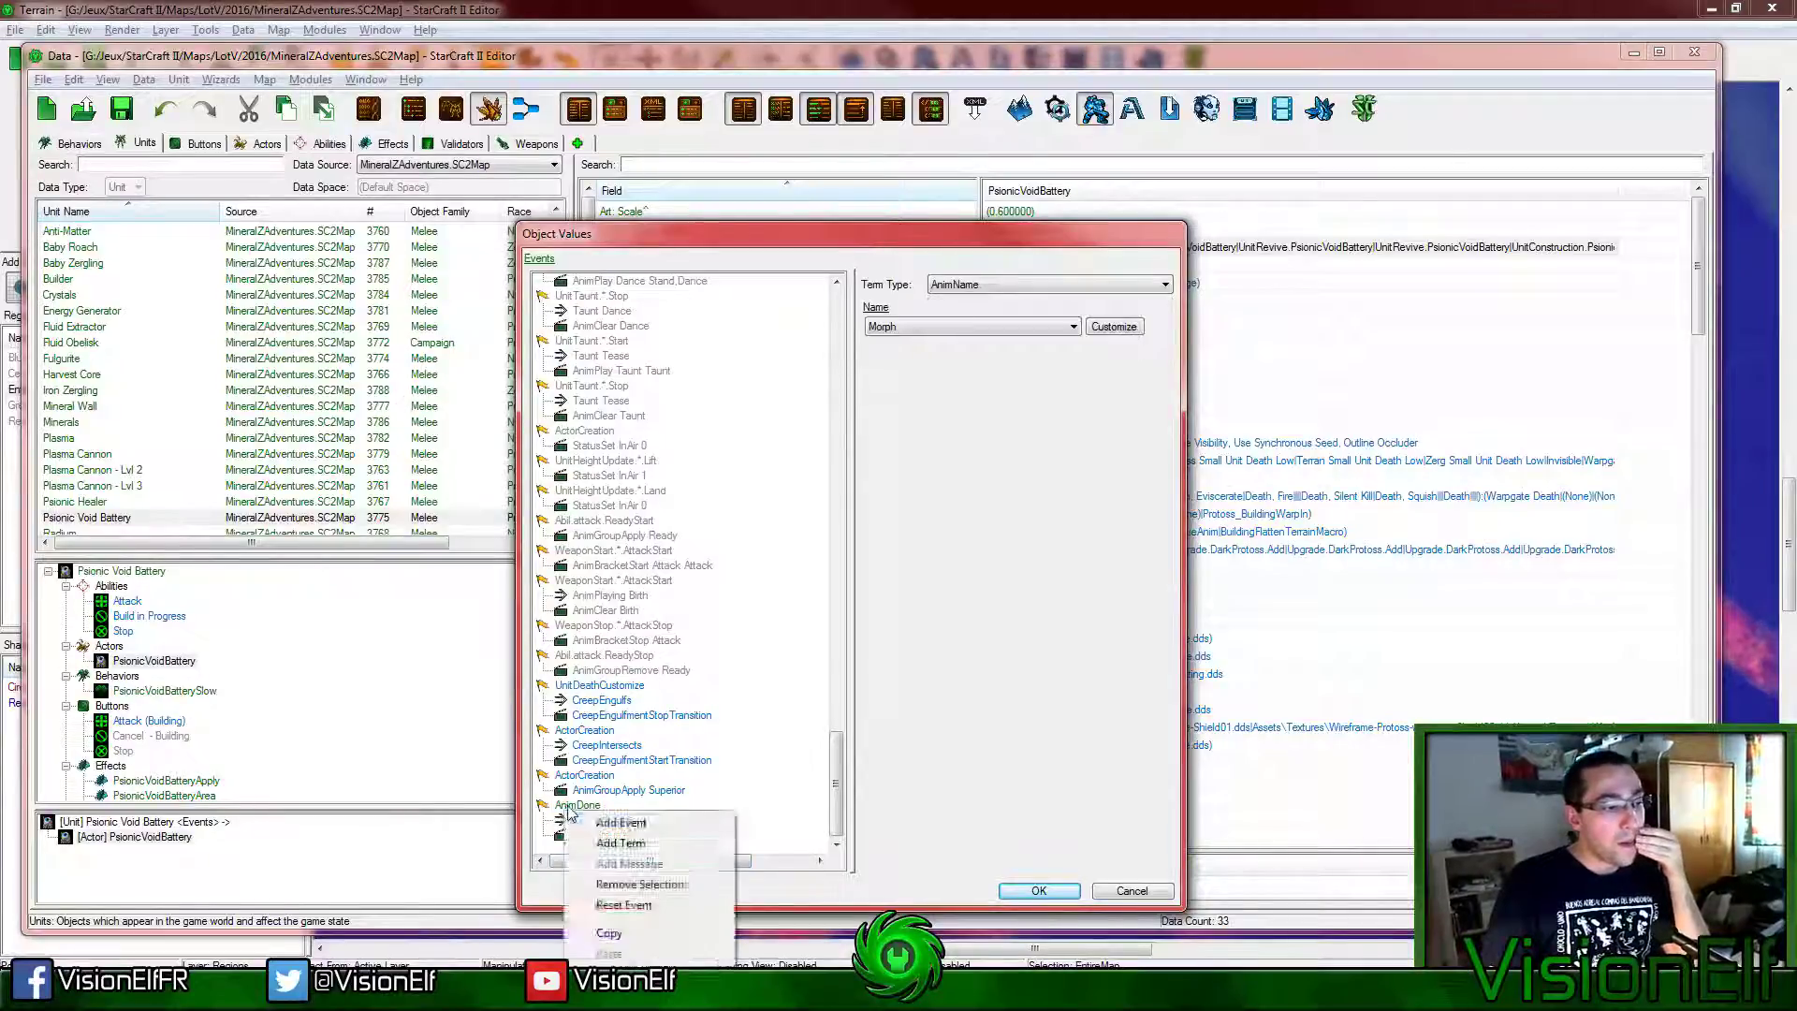
pyautogui.rightClick(566, 808)
pyautogui.click(601, 817)
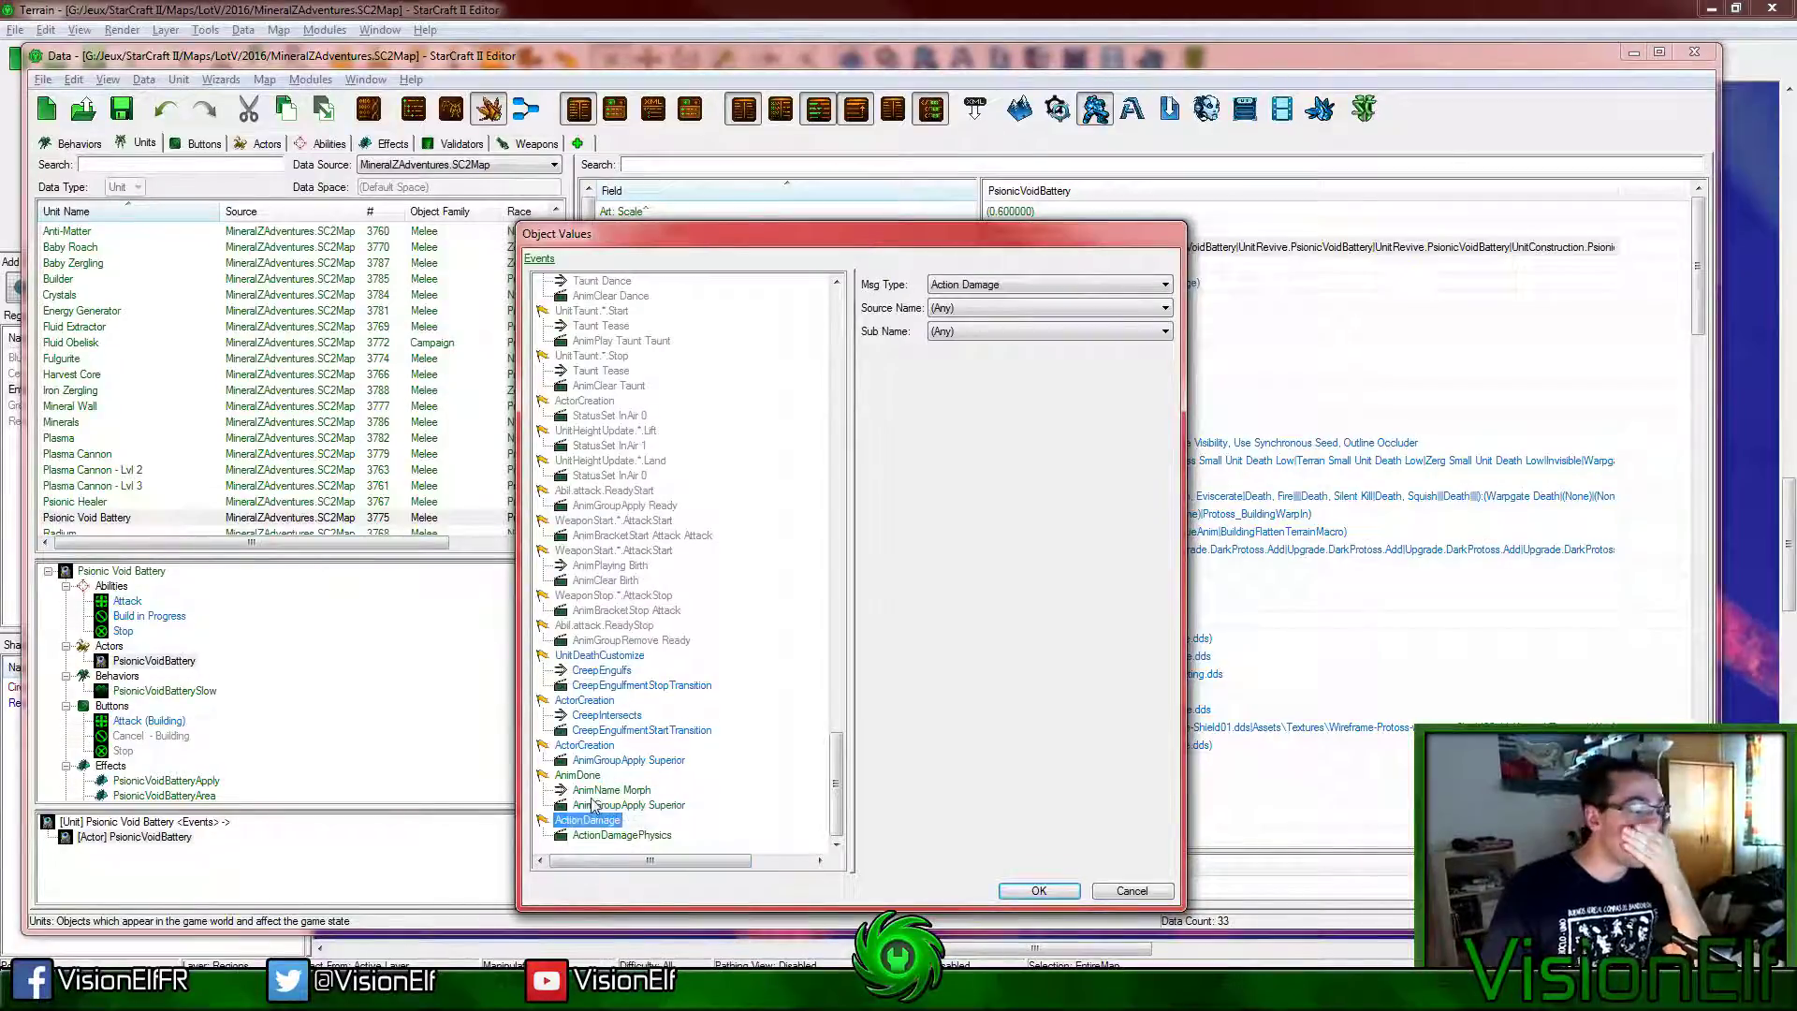
pyautogui.click(1011, 289)
pyautogui.write('w')
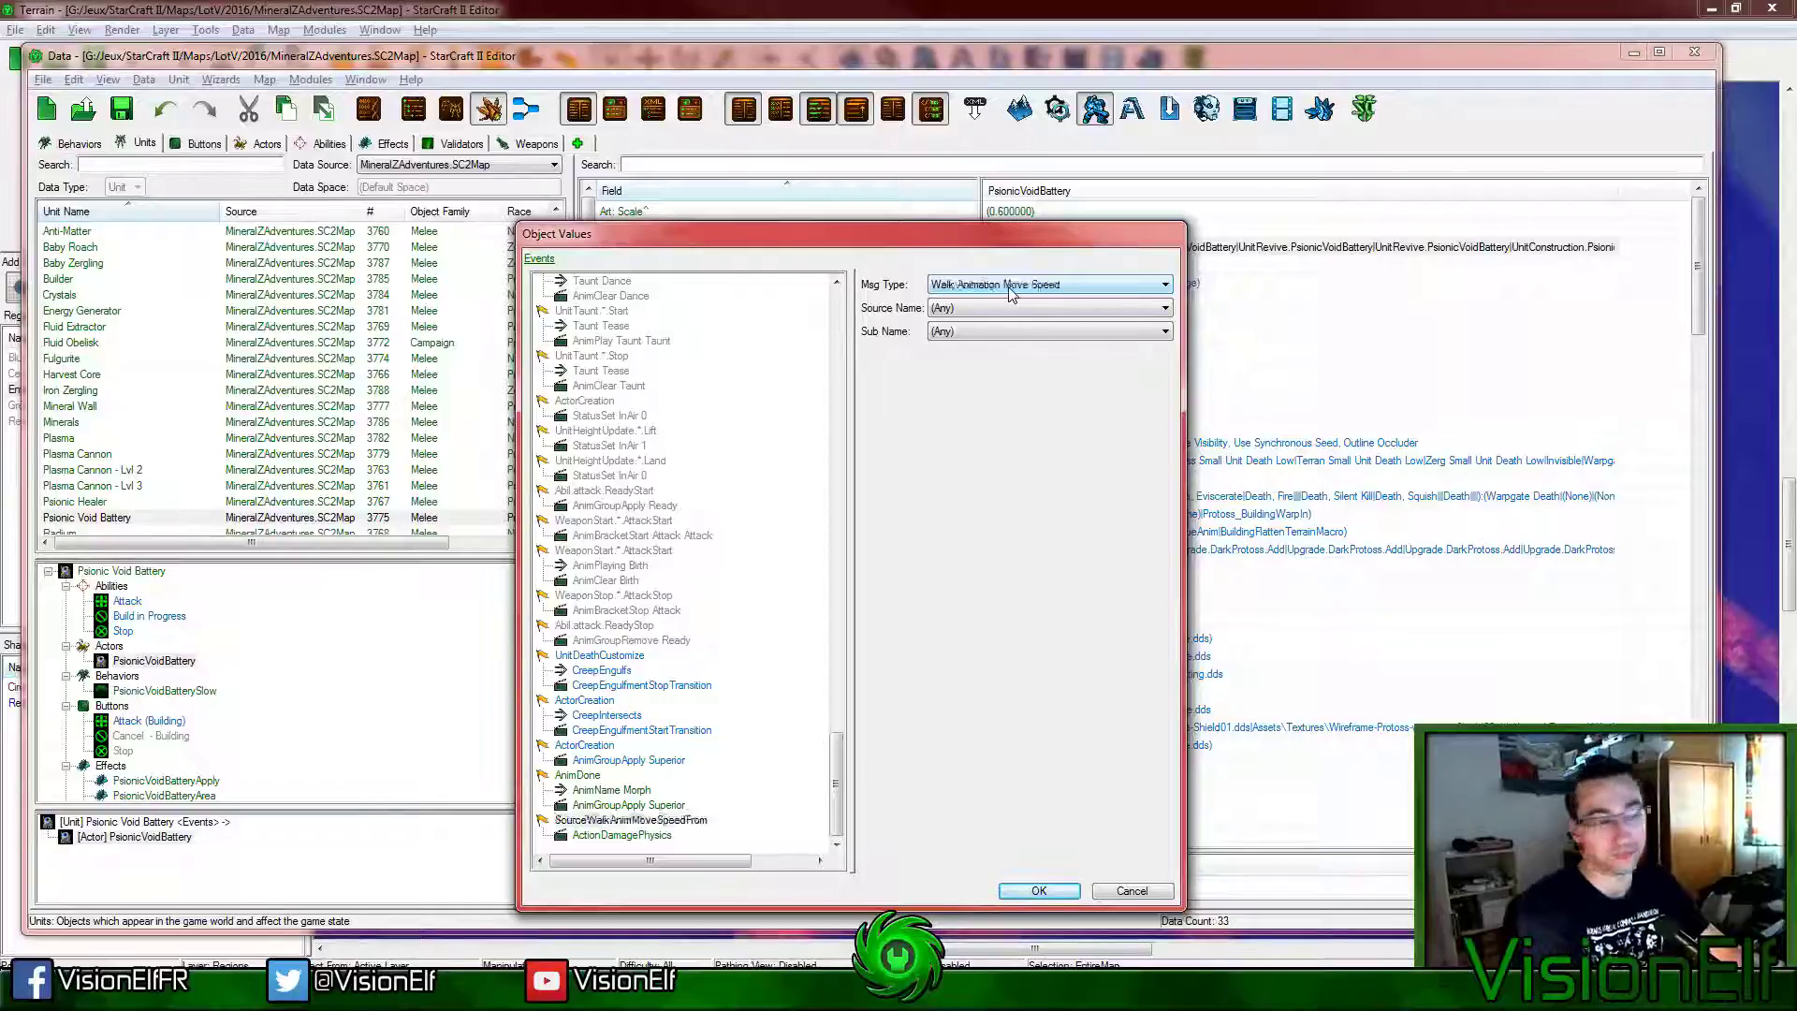
pyautogui.write('eapon')
pyautogui.click(974, 308)
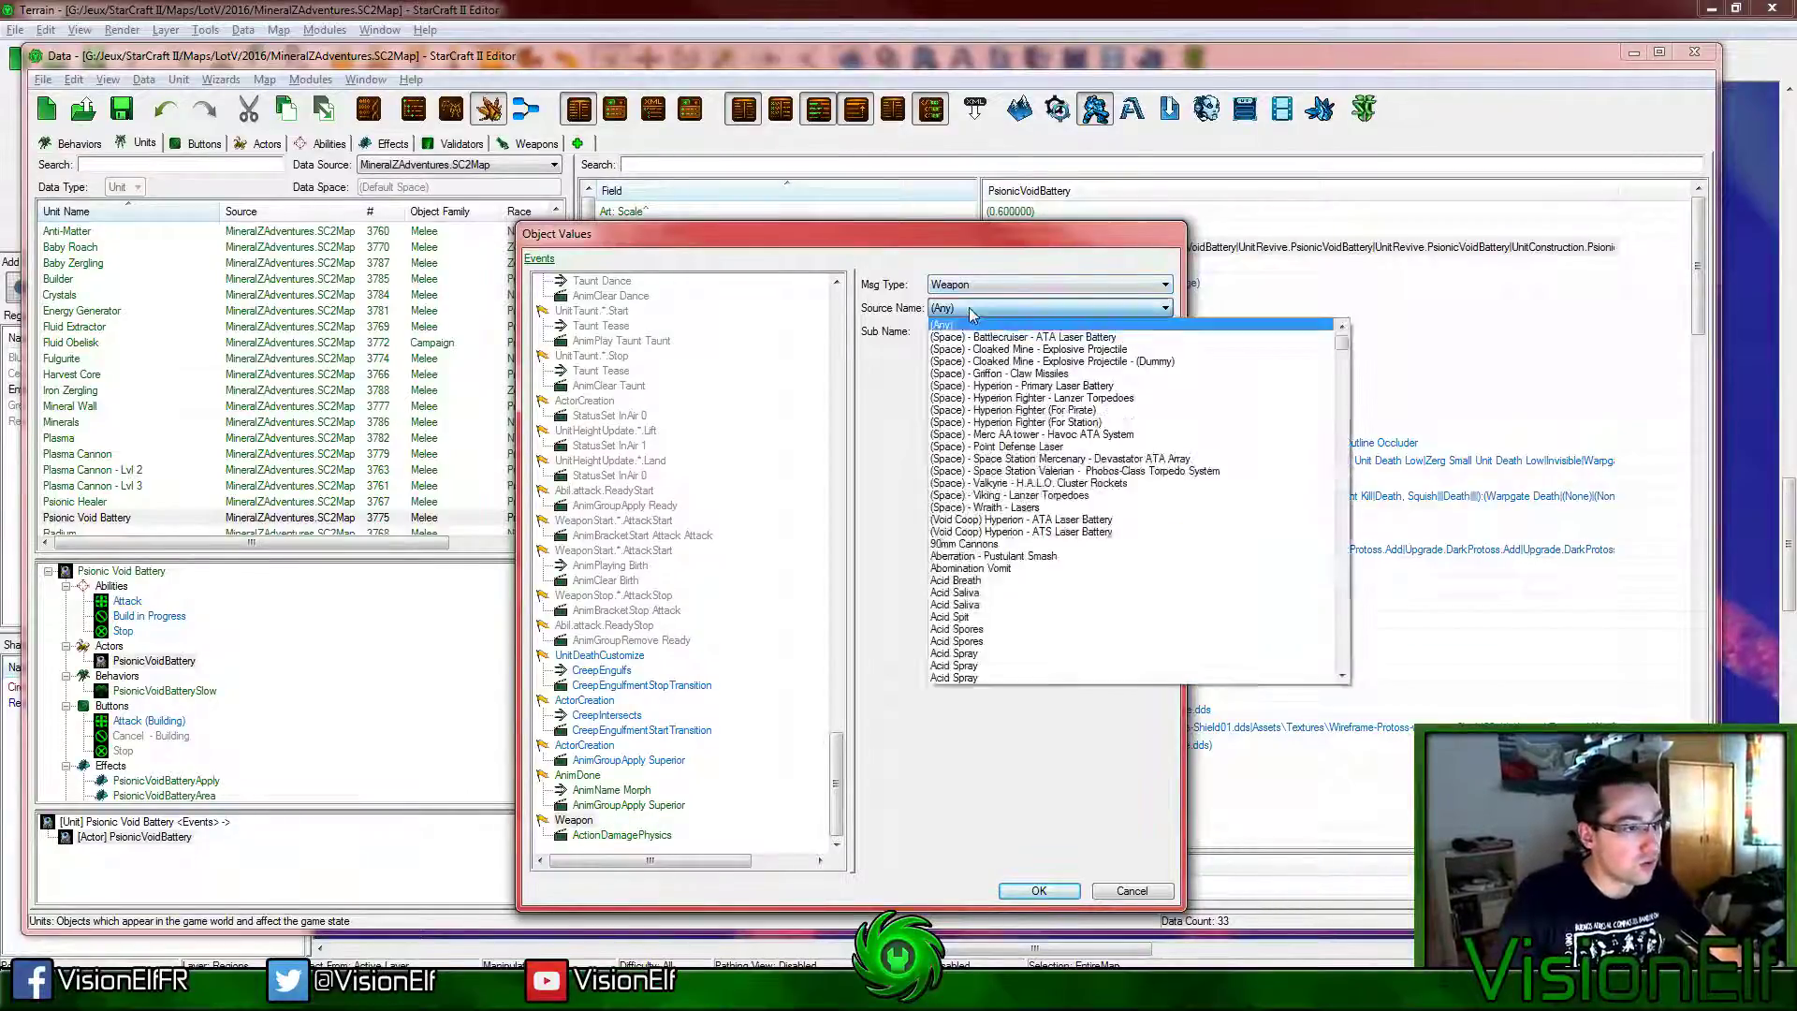
pyautogui.click(971, 320)
pyautogui.click(969, 307)
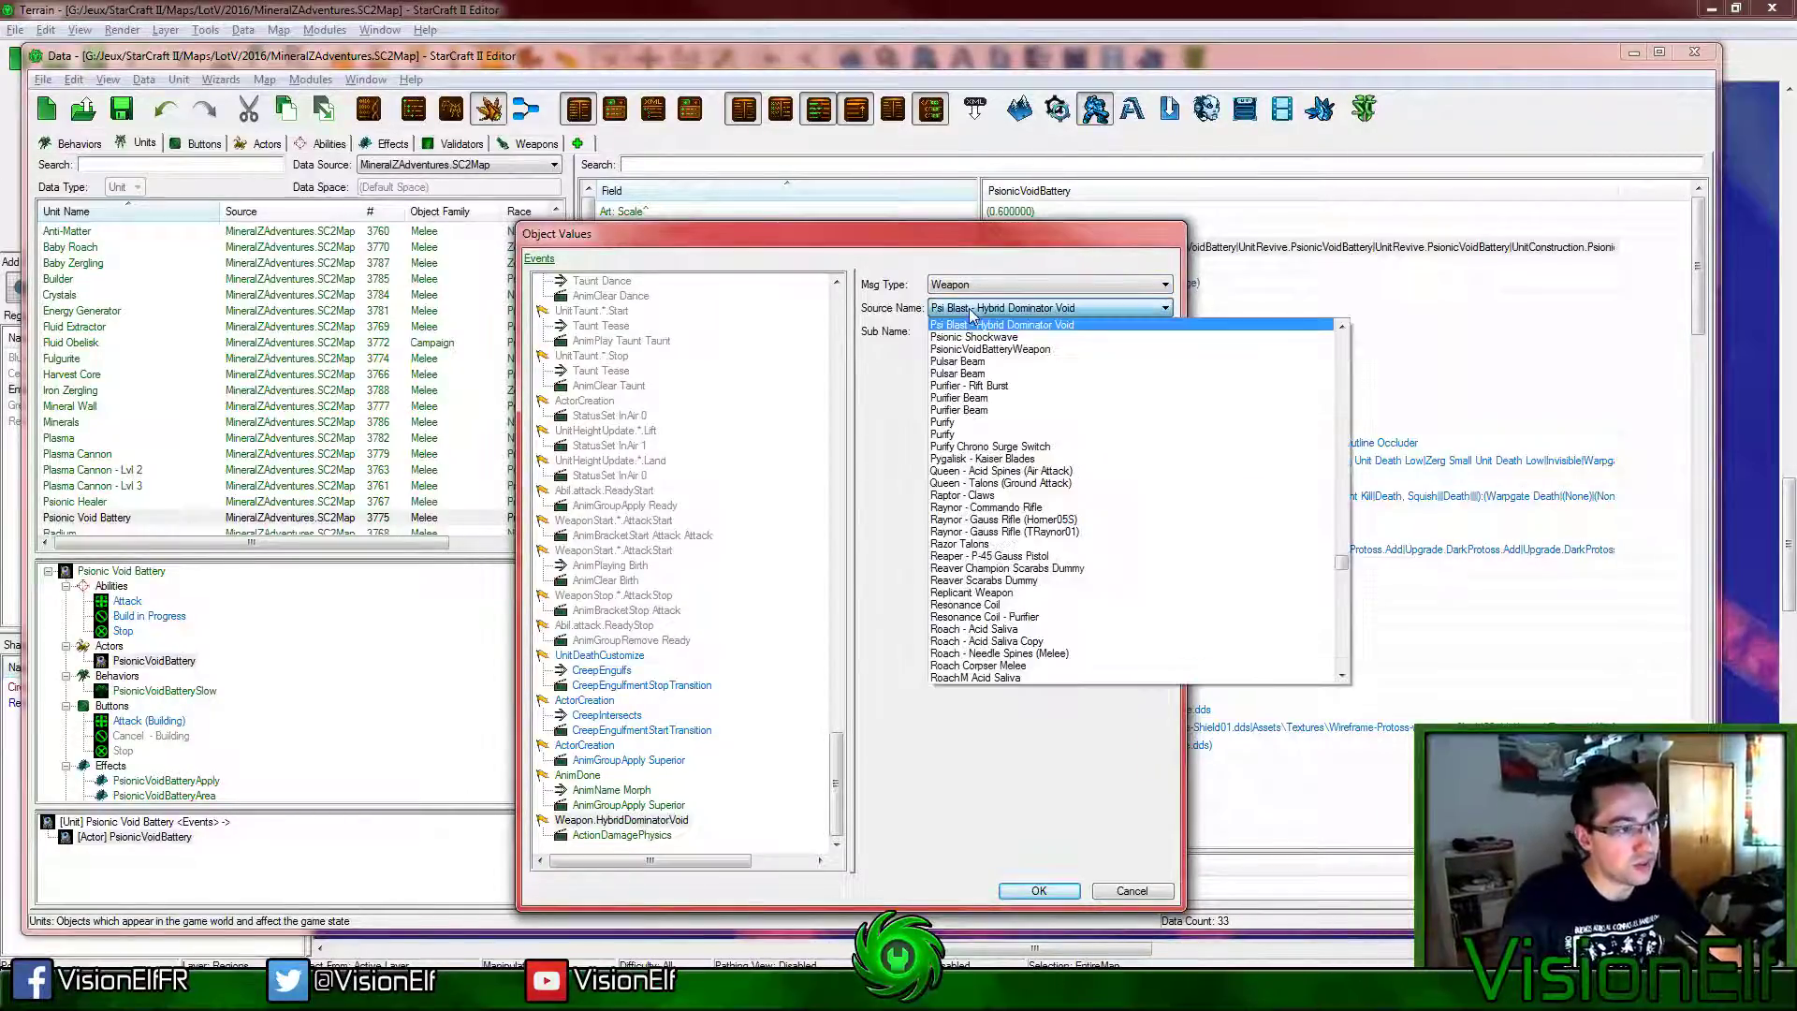
pyautogui.click(1011, 355)
# Step: Set the new event's Msg Type to Weapon Start and Sub Name to Attack Start
pyautogui.click(1014, 334)
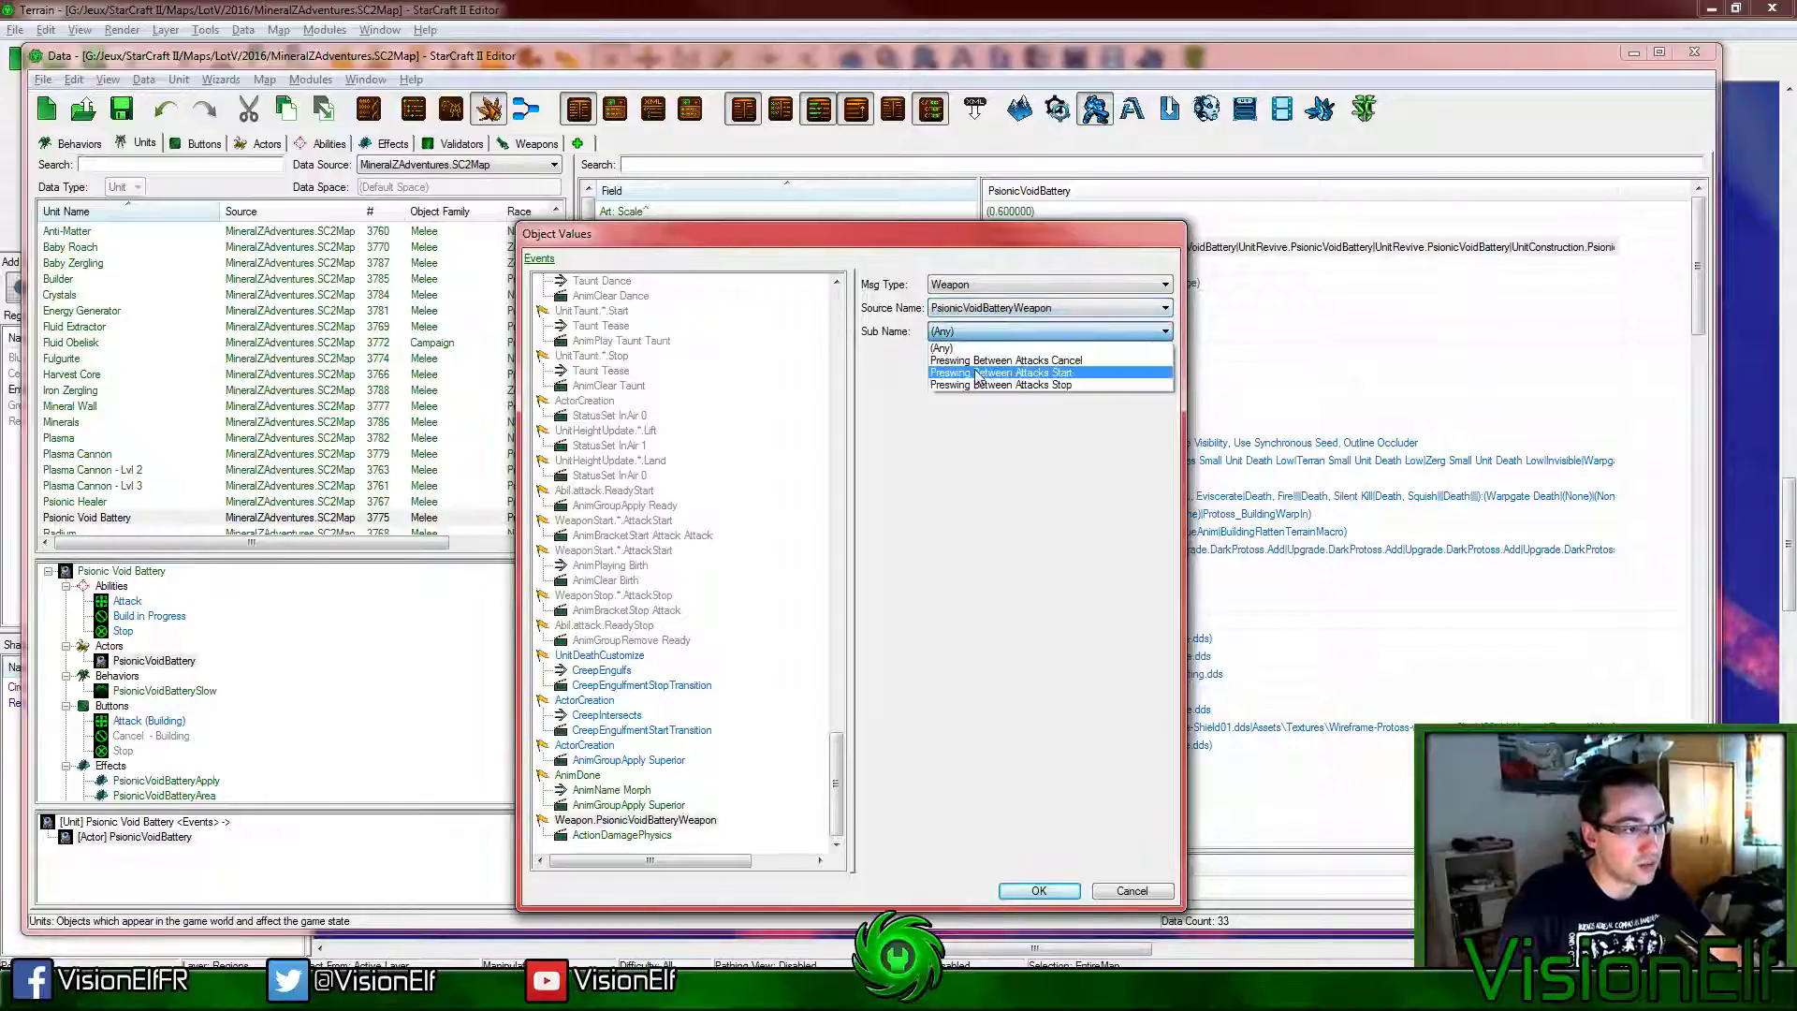
pyautogui.click(978, 285)
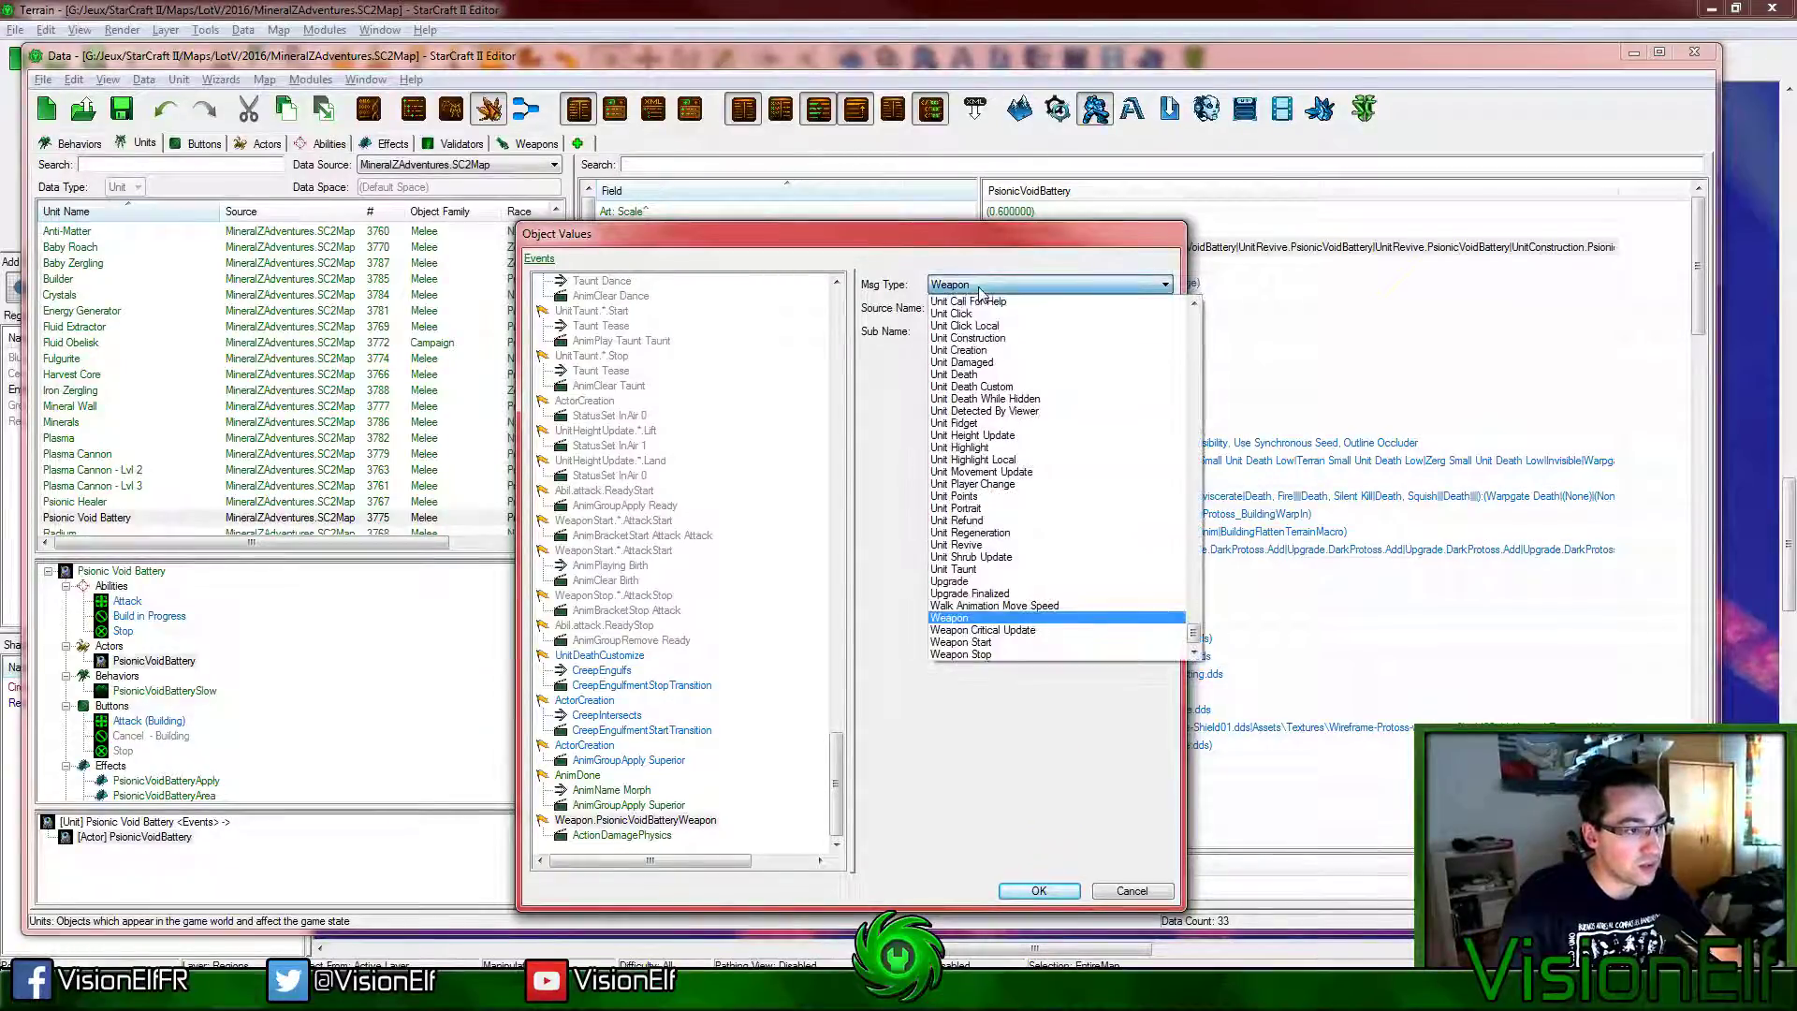
pyautogui.click(997, 643)
pyautogui.click(990, 310)
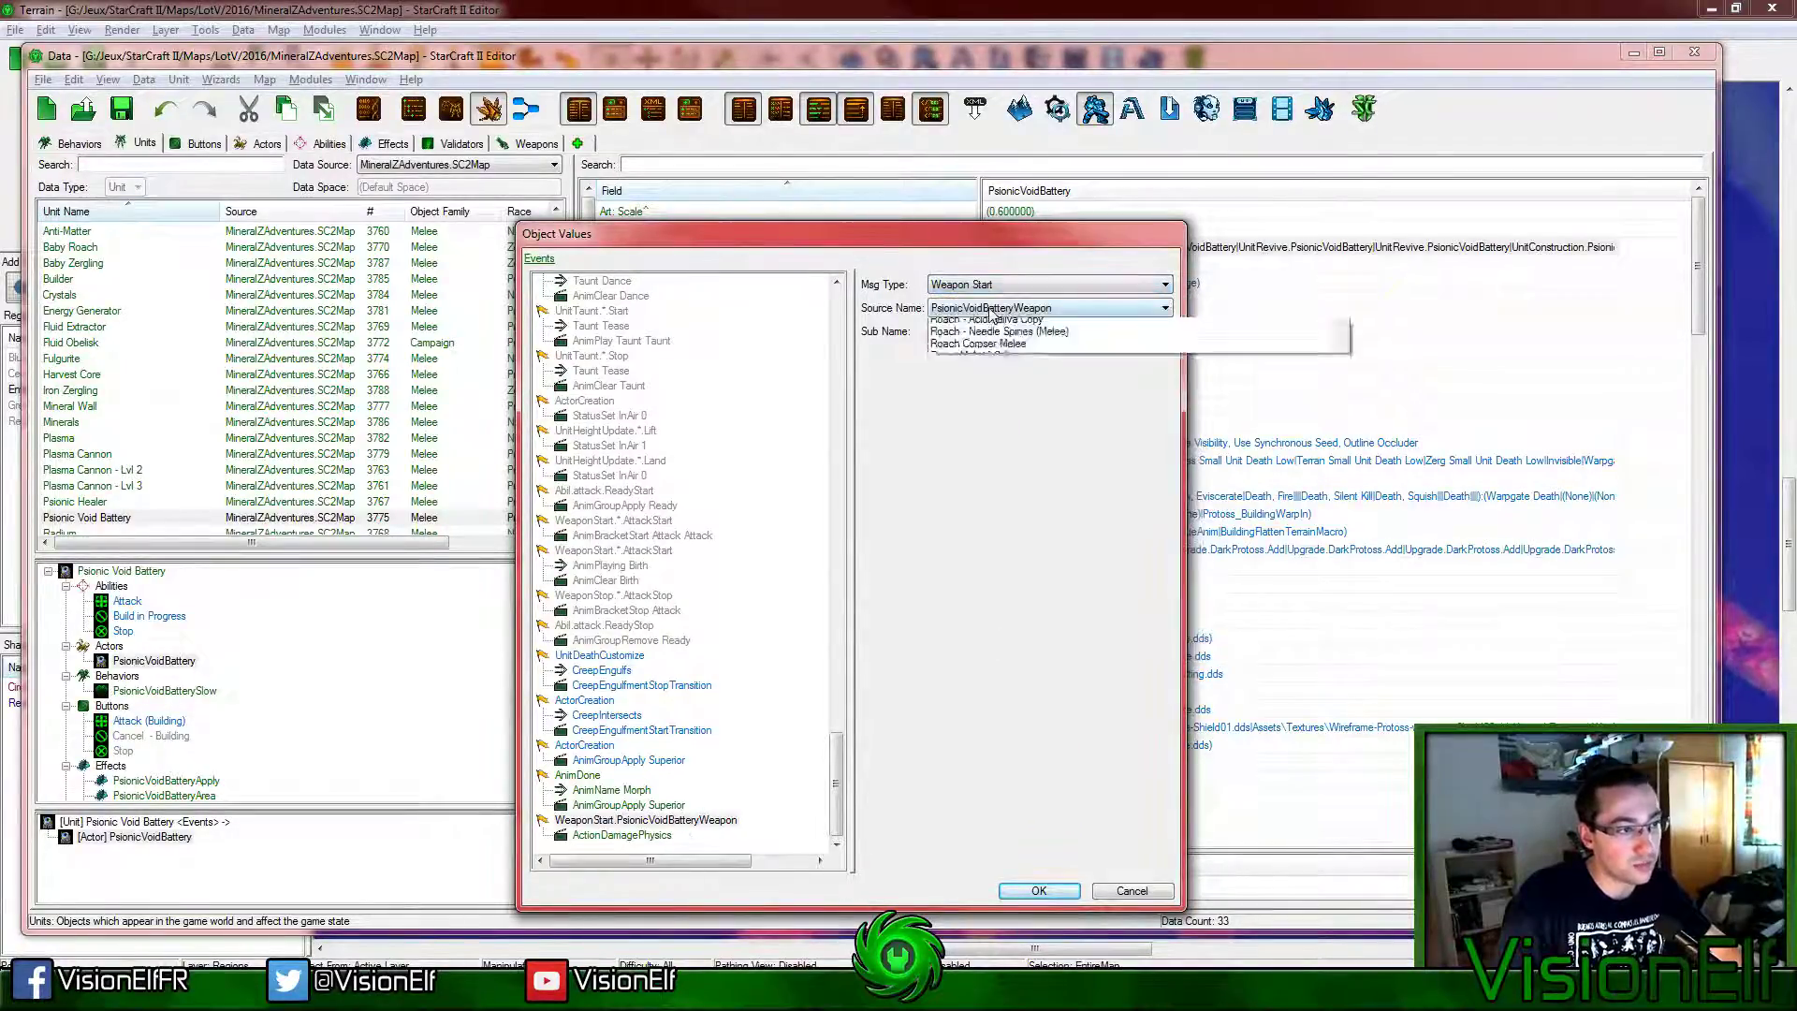
pyautogui.click(990, 311)
pyautogui.click(986, 332)
pyautogui.click(983, 355)
pyautogui.click(621, 835)
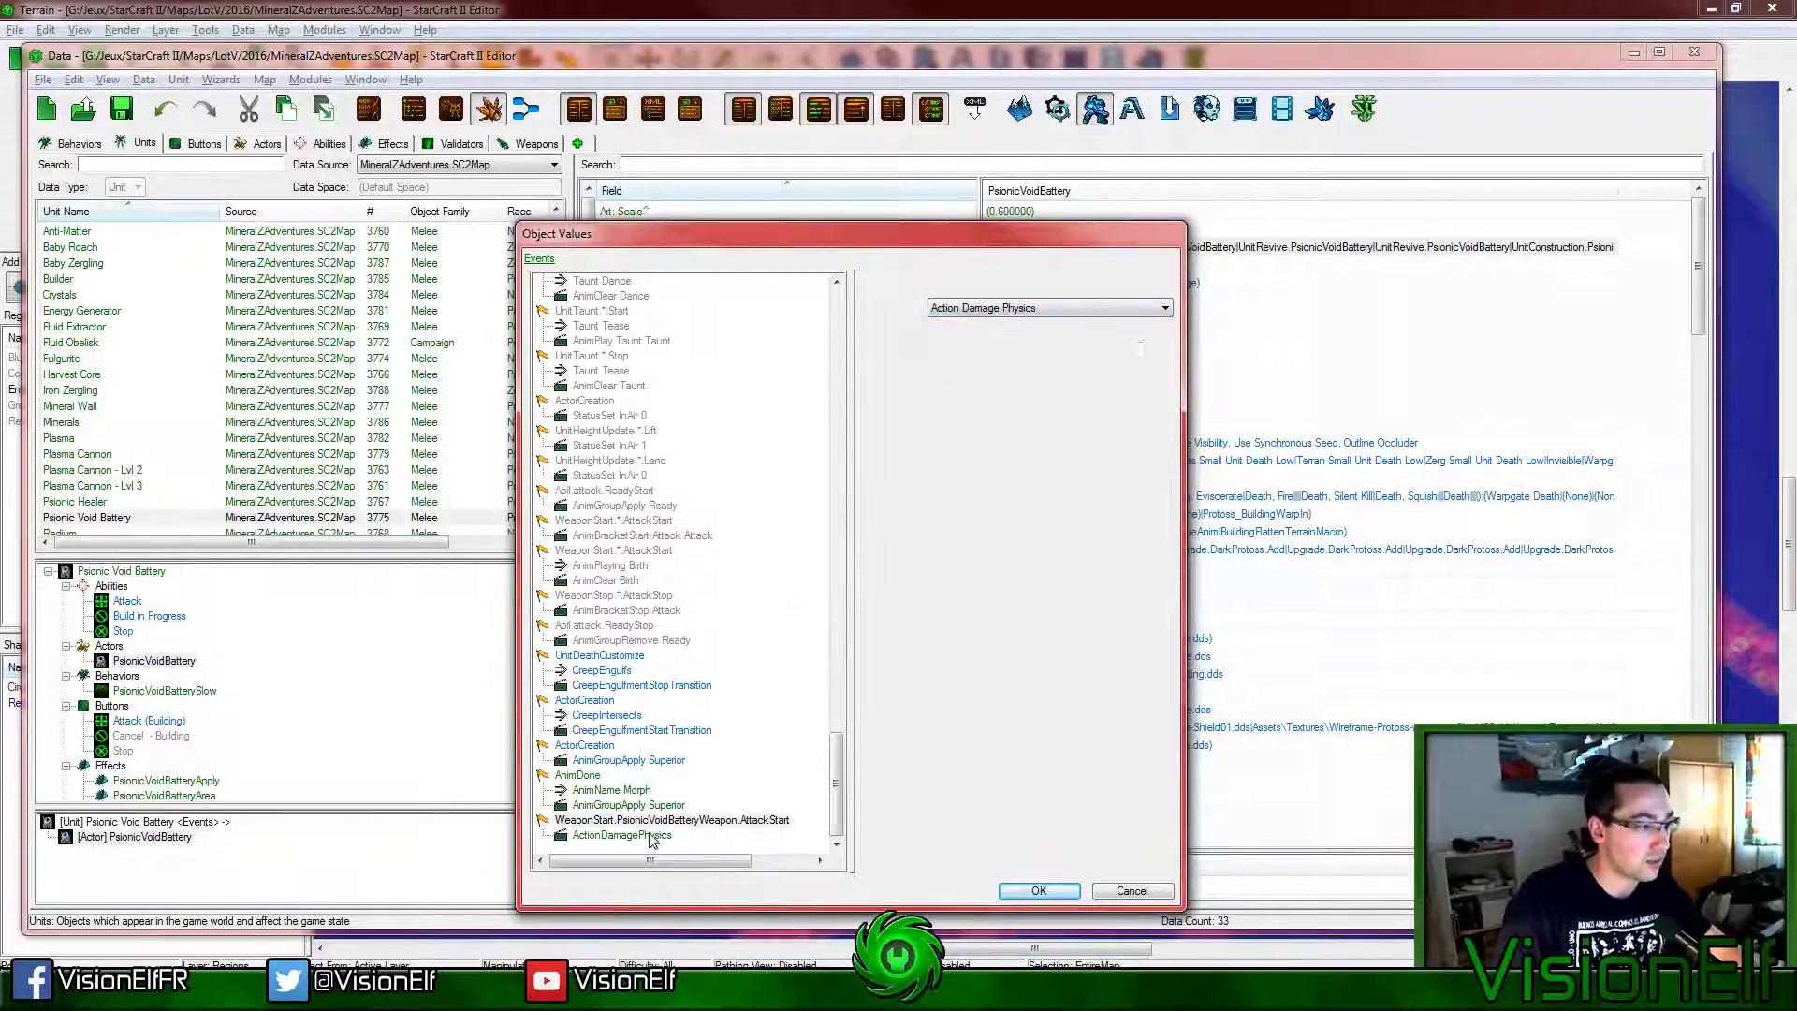
# Step: Change the ActionDamagePhysics action to Animation Play with the Work animation
pyautogui.click(964, 308)
pyautogui.click(964, 318)
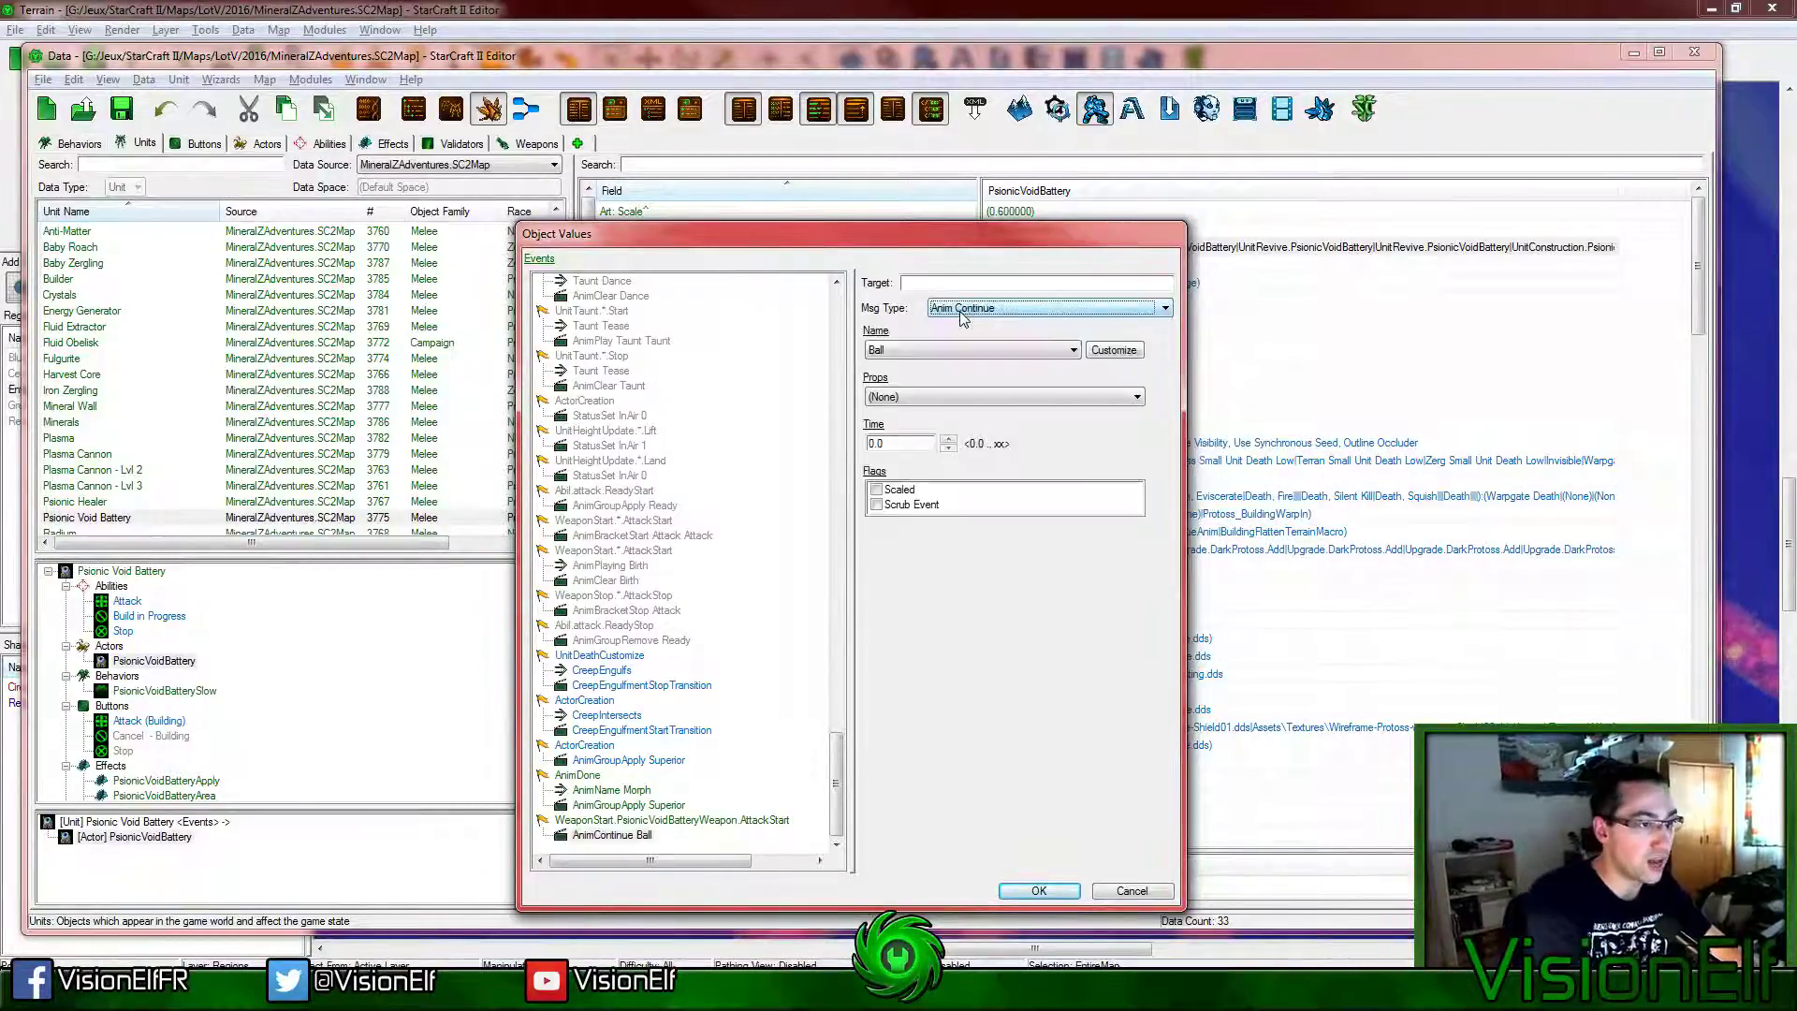
pyautogui.click(958, 311)
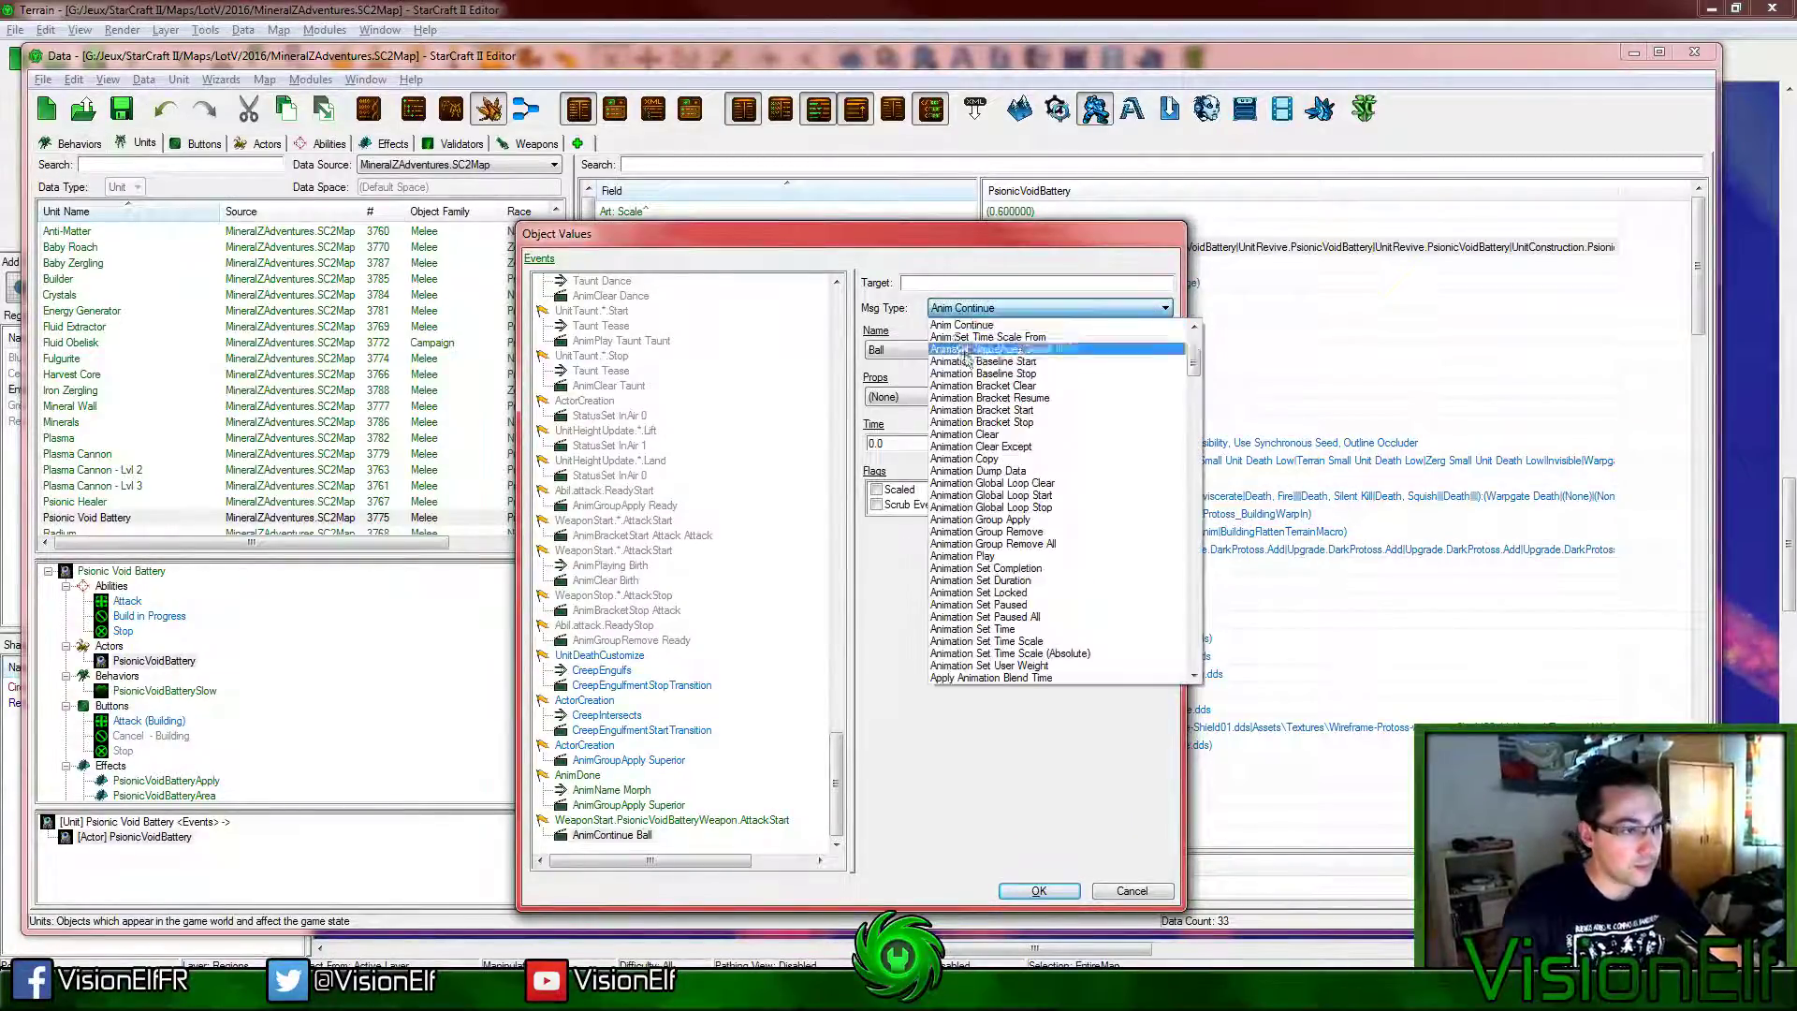
pyautogui.click(974, 556)
pyautogui.click(922, 350)
pyautogui.click(915, 365)
pyautogui.click(917, 353)
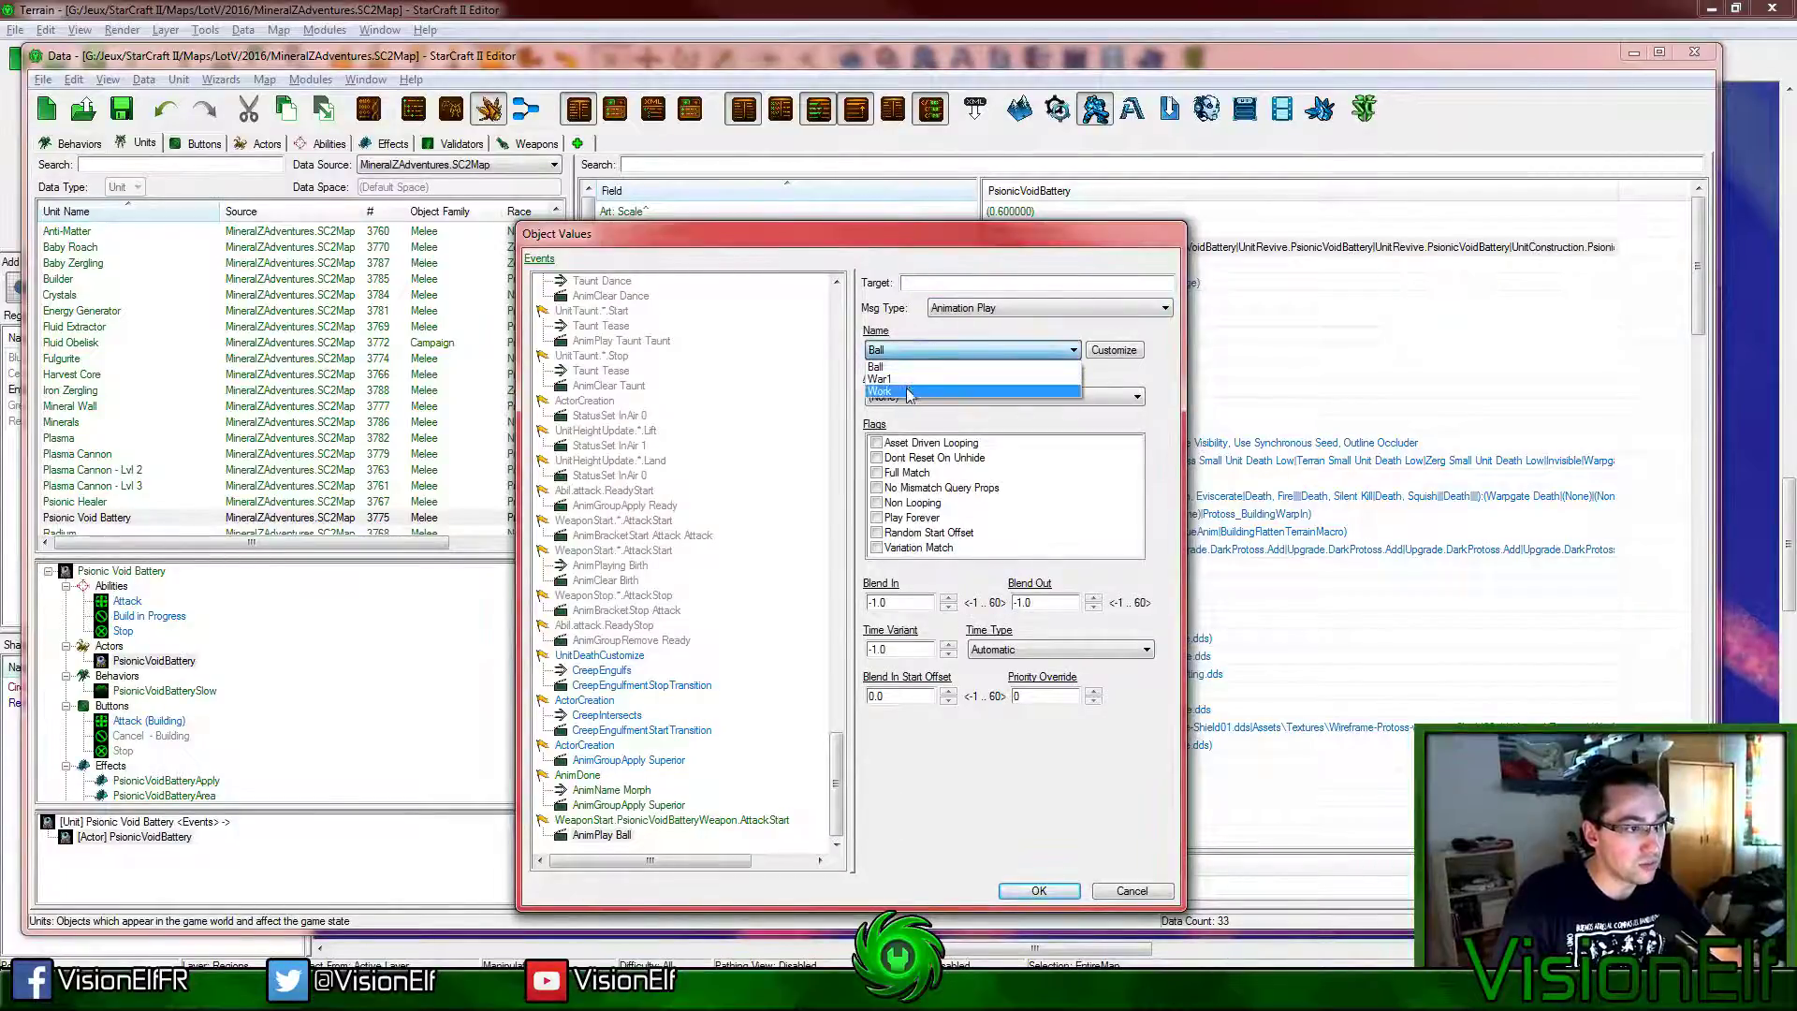
pyautogui.click(908, 391)
# Step: Set animation properties Morph and End, Time Variant 1 and Time Type Duration
pyautogui.click(929, 401)
pyautogui.click(928, 399)
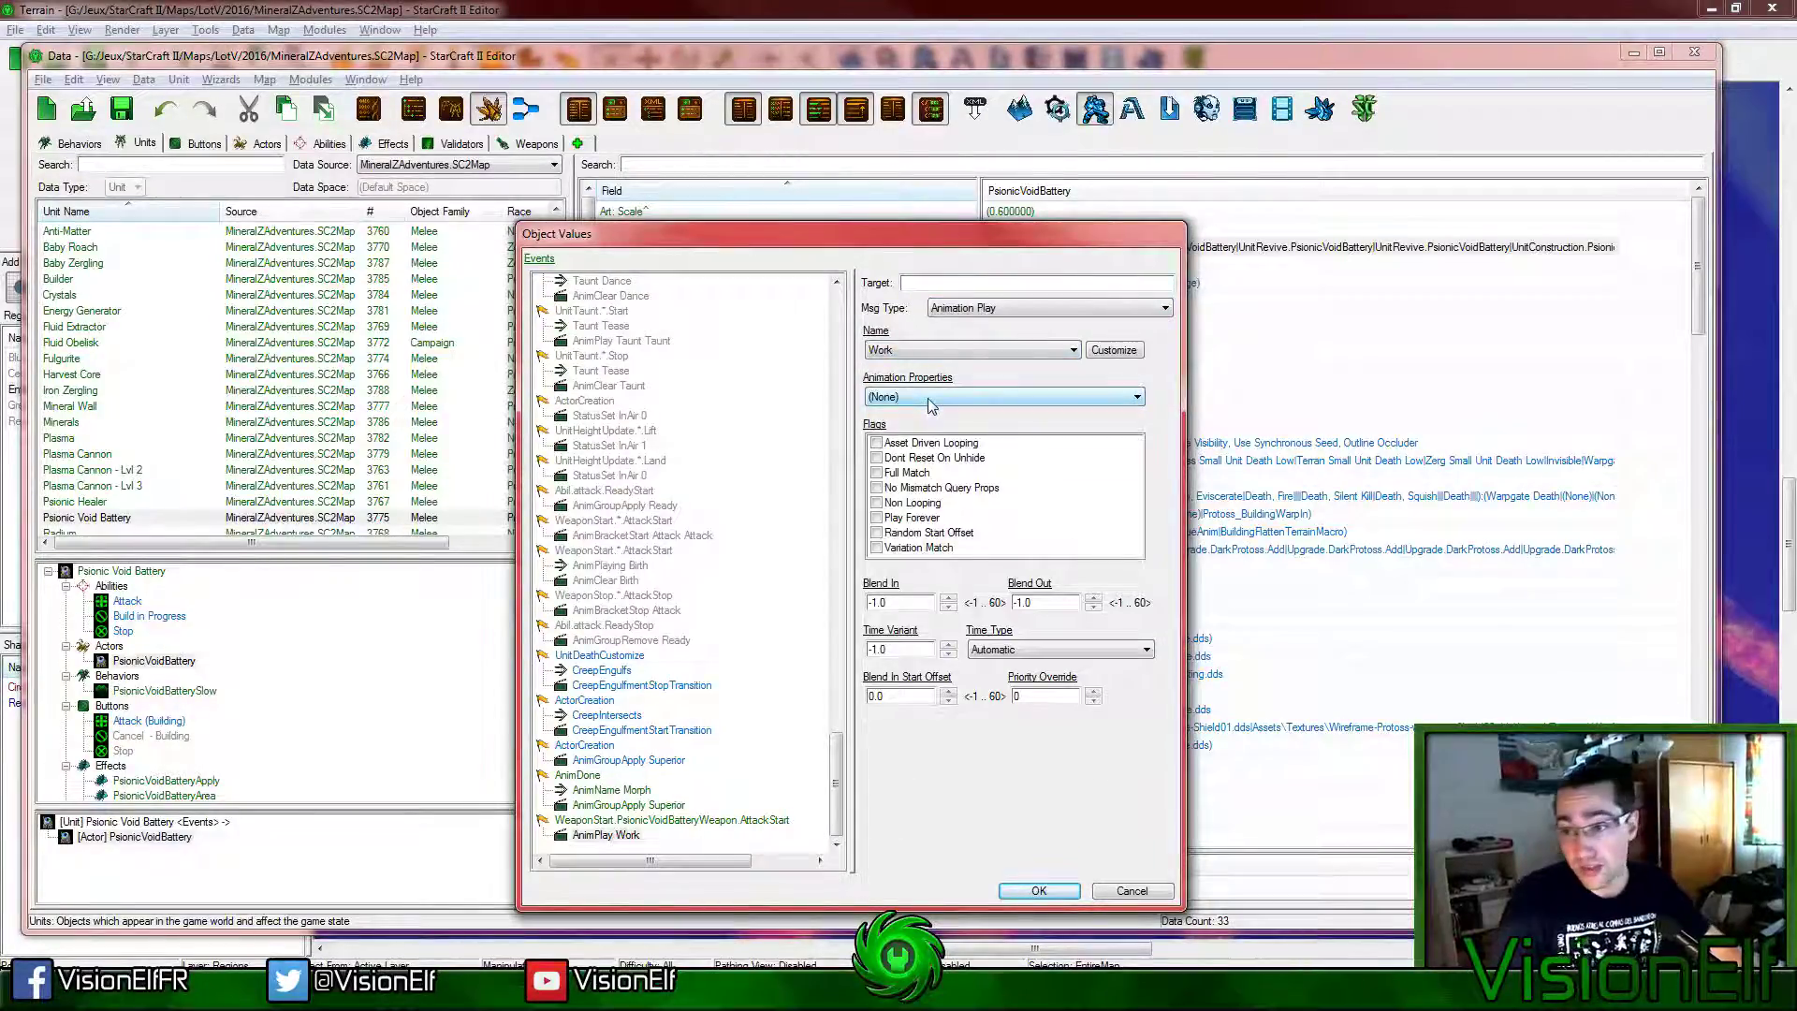
pyautogui.press('m')
pyautogui.click(926, 419)
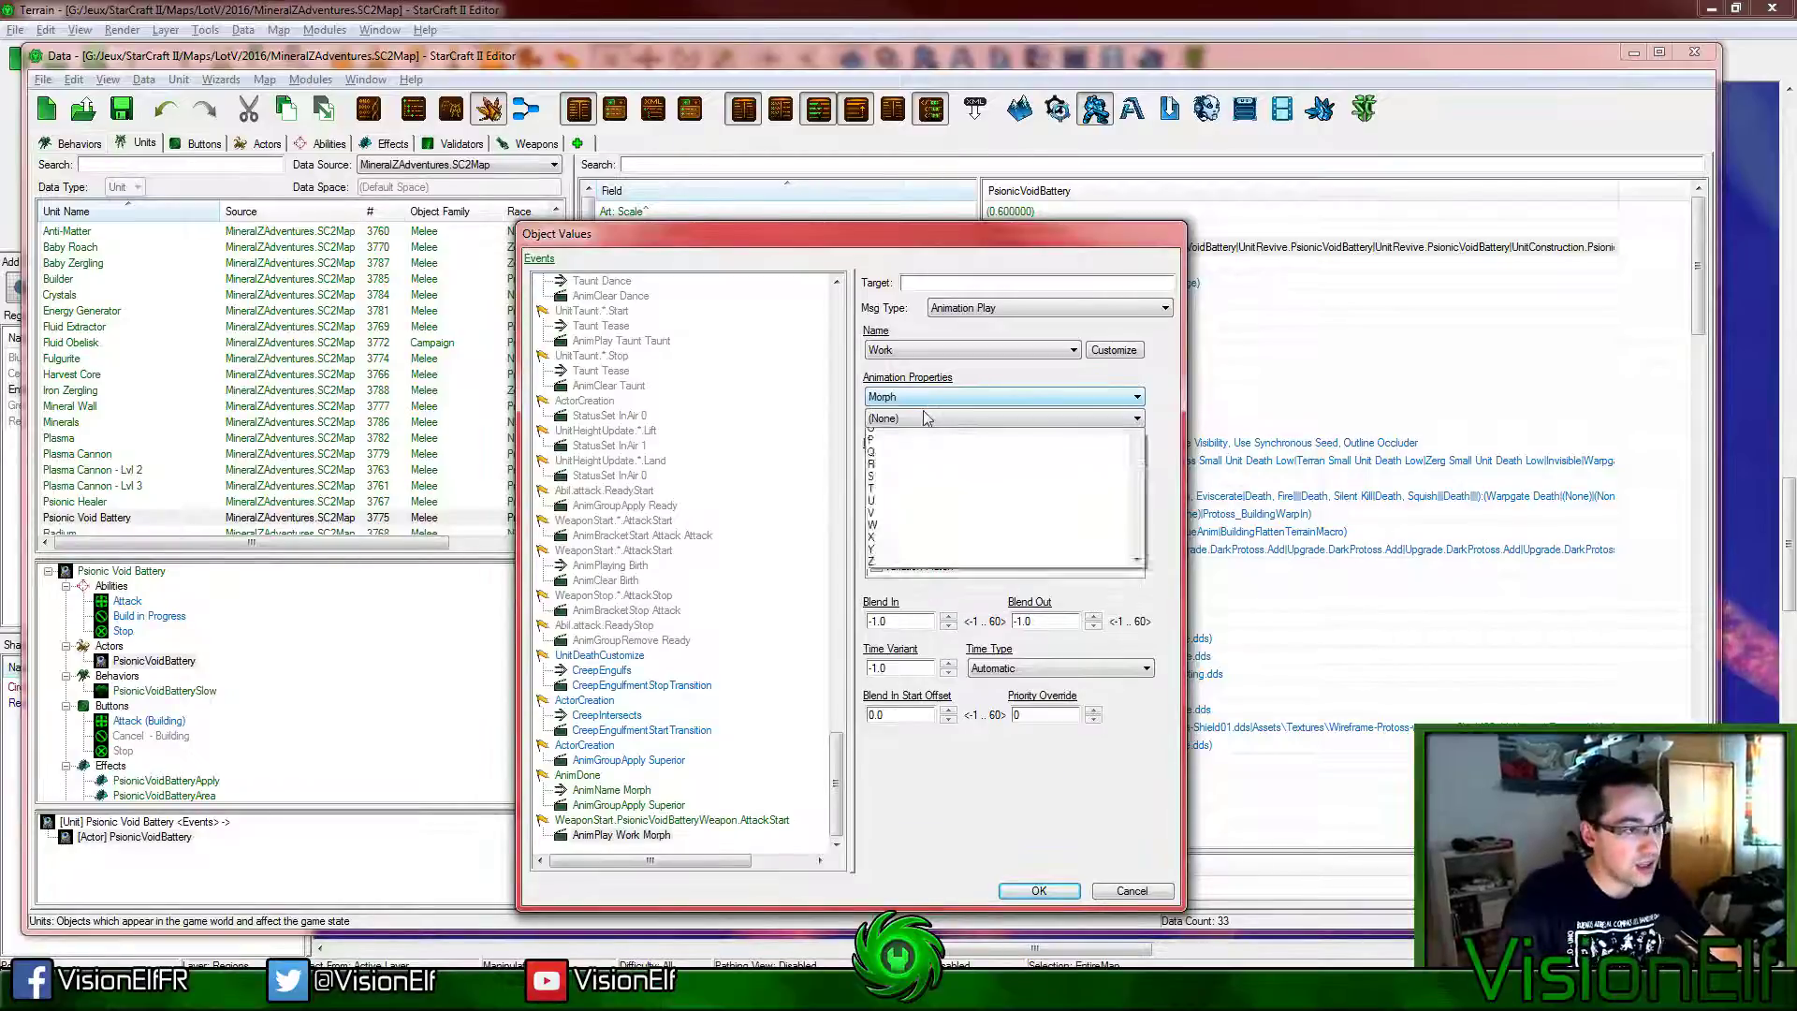
pyautogui.click(926, 418)
pyautogui.write('en')
pyautogui.doubleClick(880, 687)
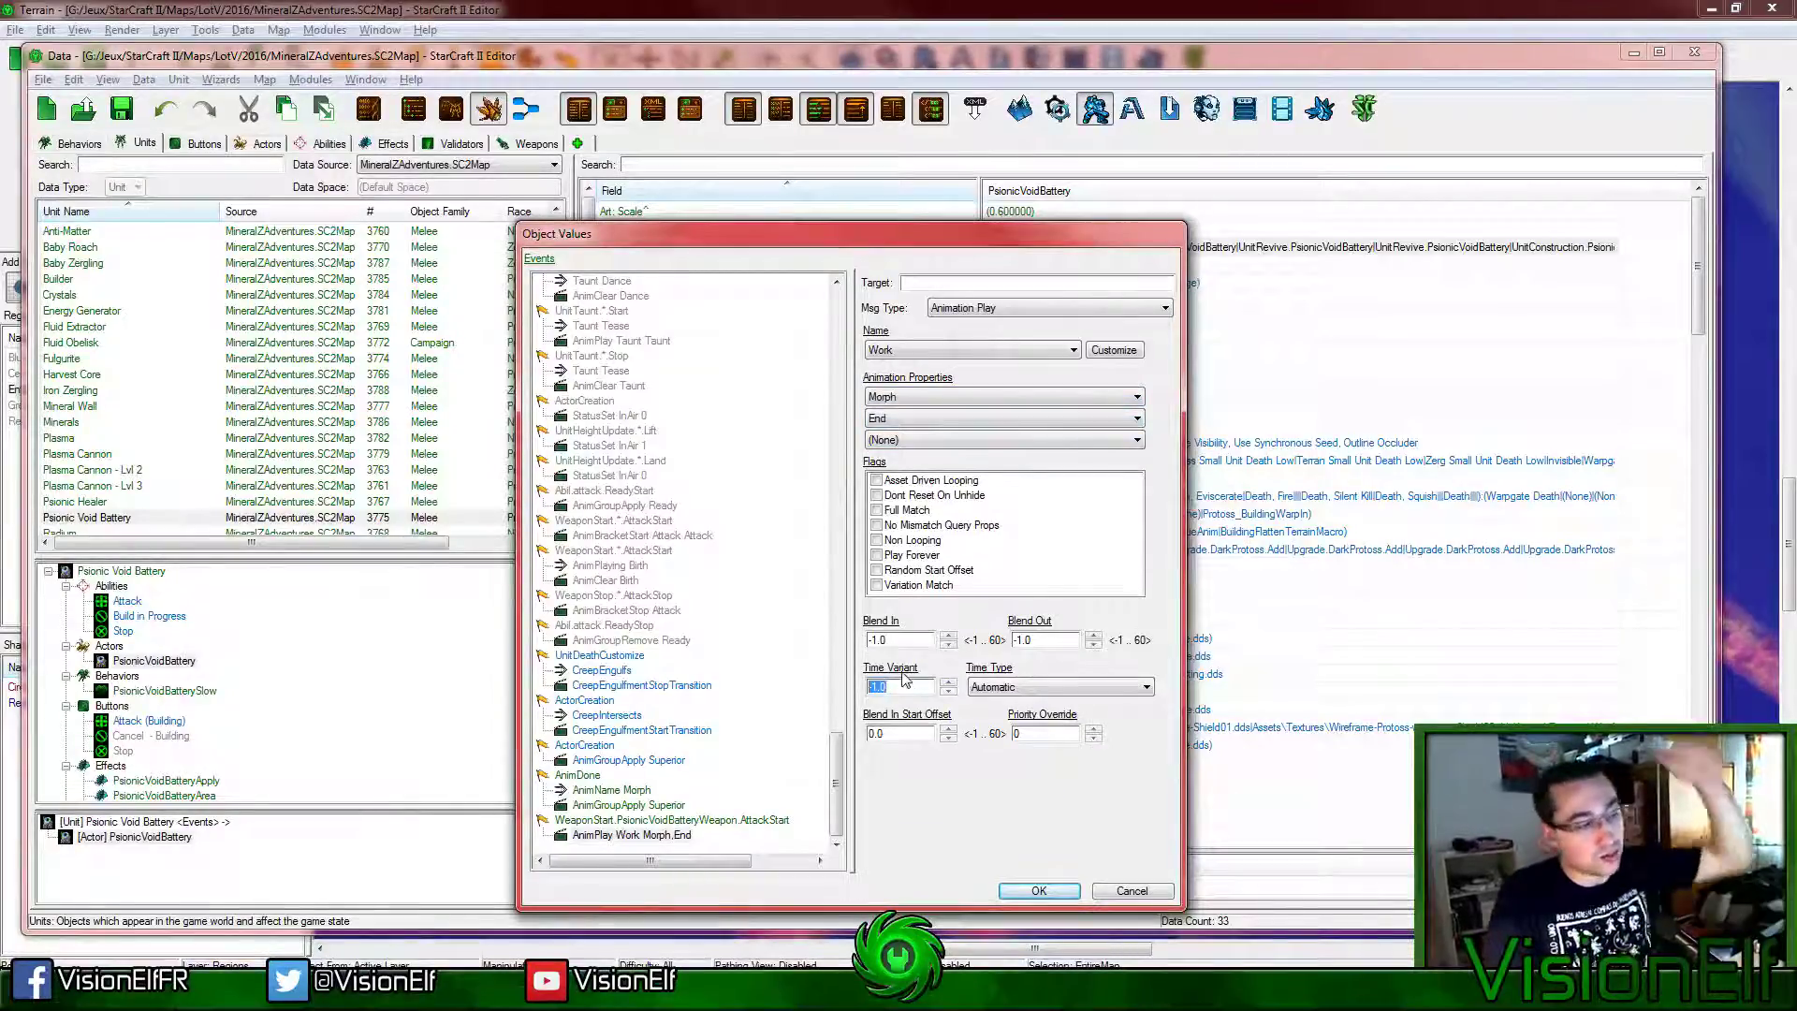
pyautogui.write('1')
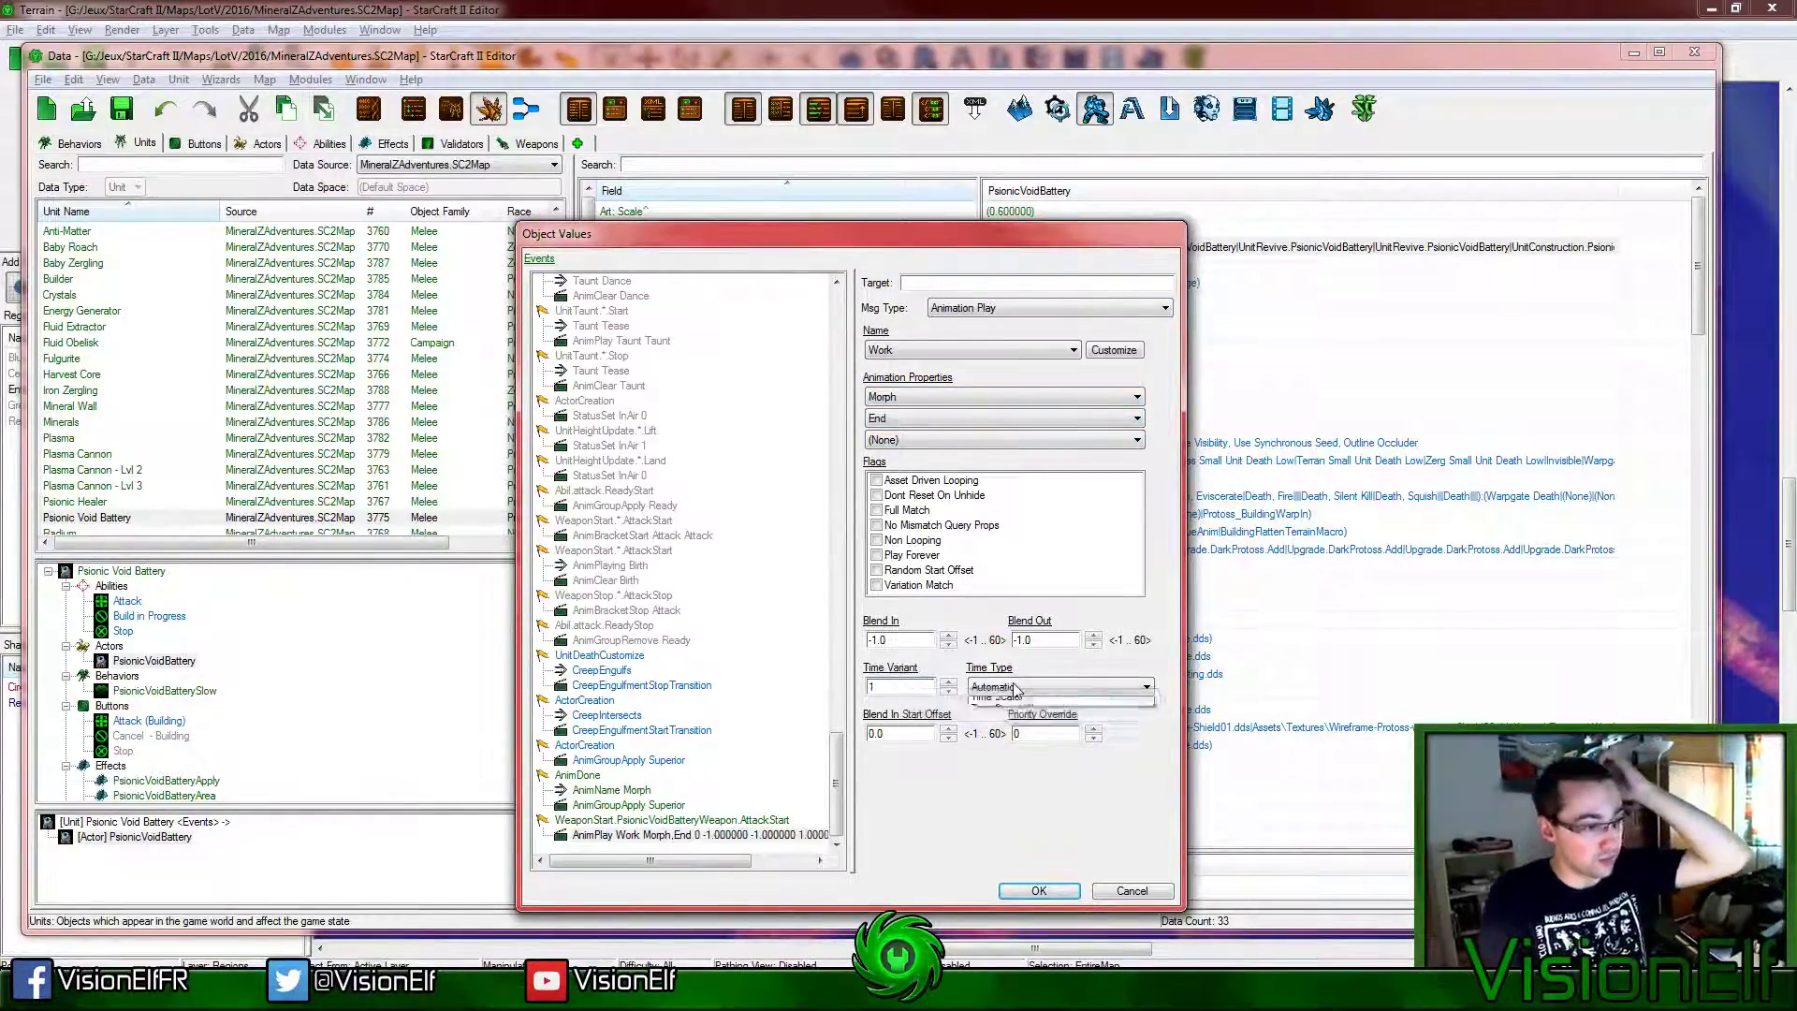
pyautogui.click(1016, 687)
pyautogui.click(992, 716)
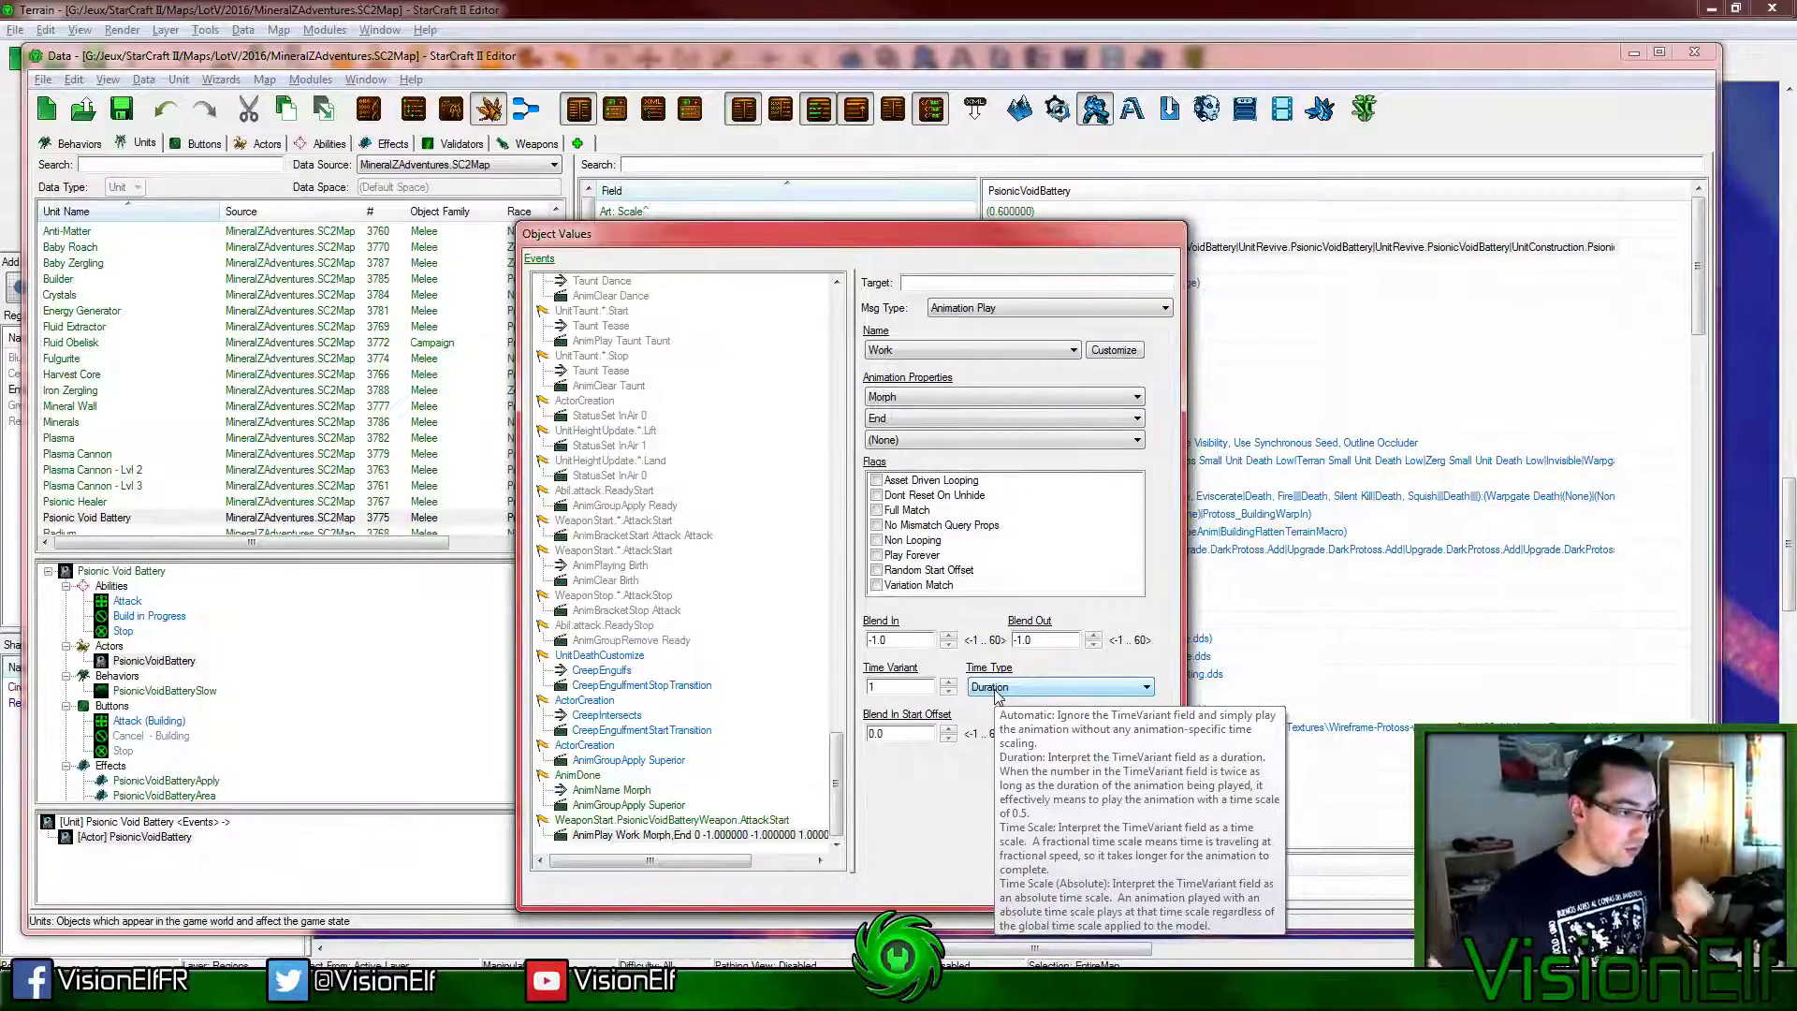
pyautogui.click(684, 821)
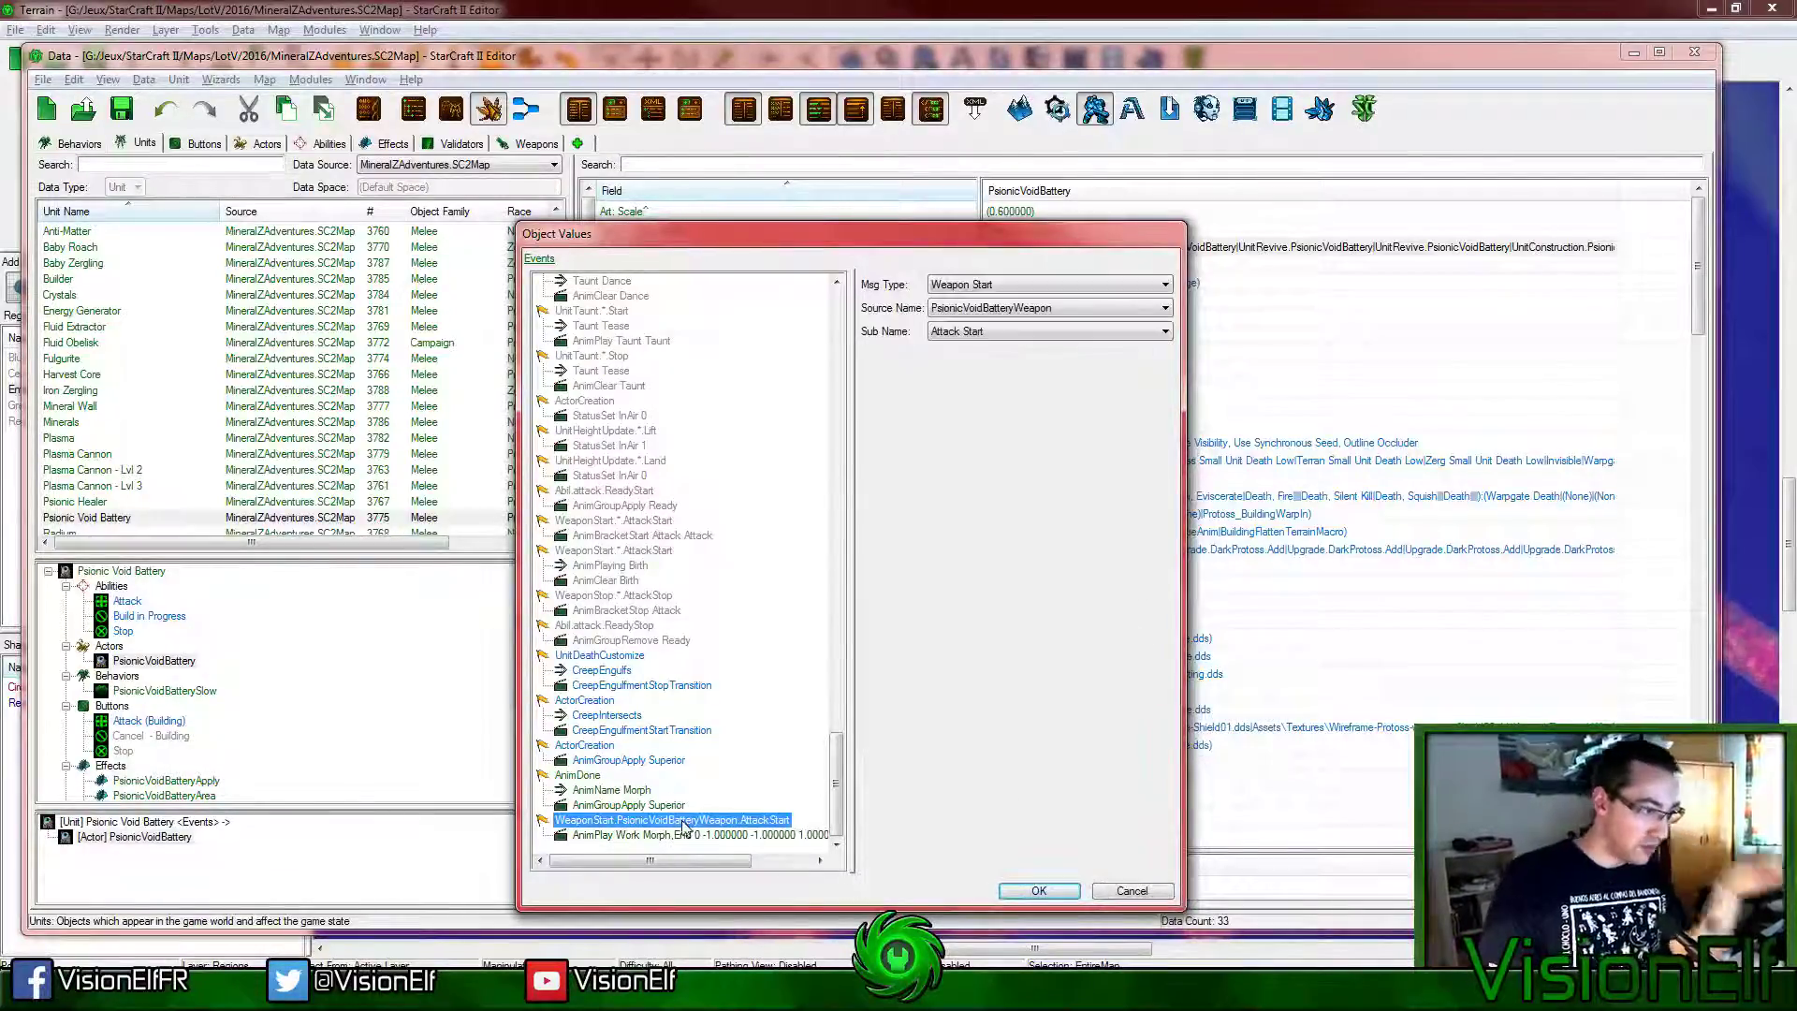
# Step: Duplicate the Attack Start event and set the copy to Weapon Stop with sub name Attack Stop
pyautogui.hotkey('ctrl', 'c')
pyautogui.hotkey('ctrl', 'v')
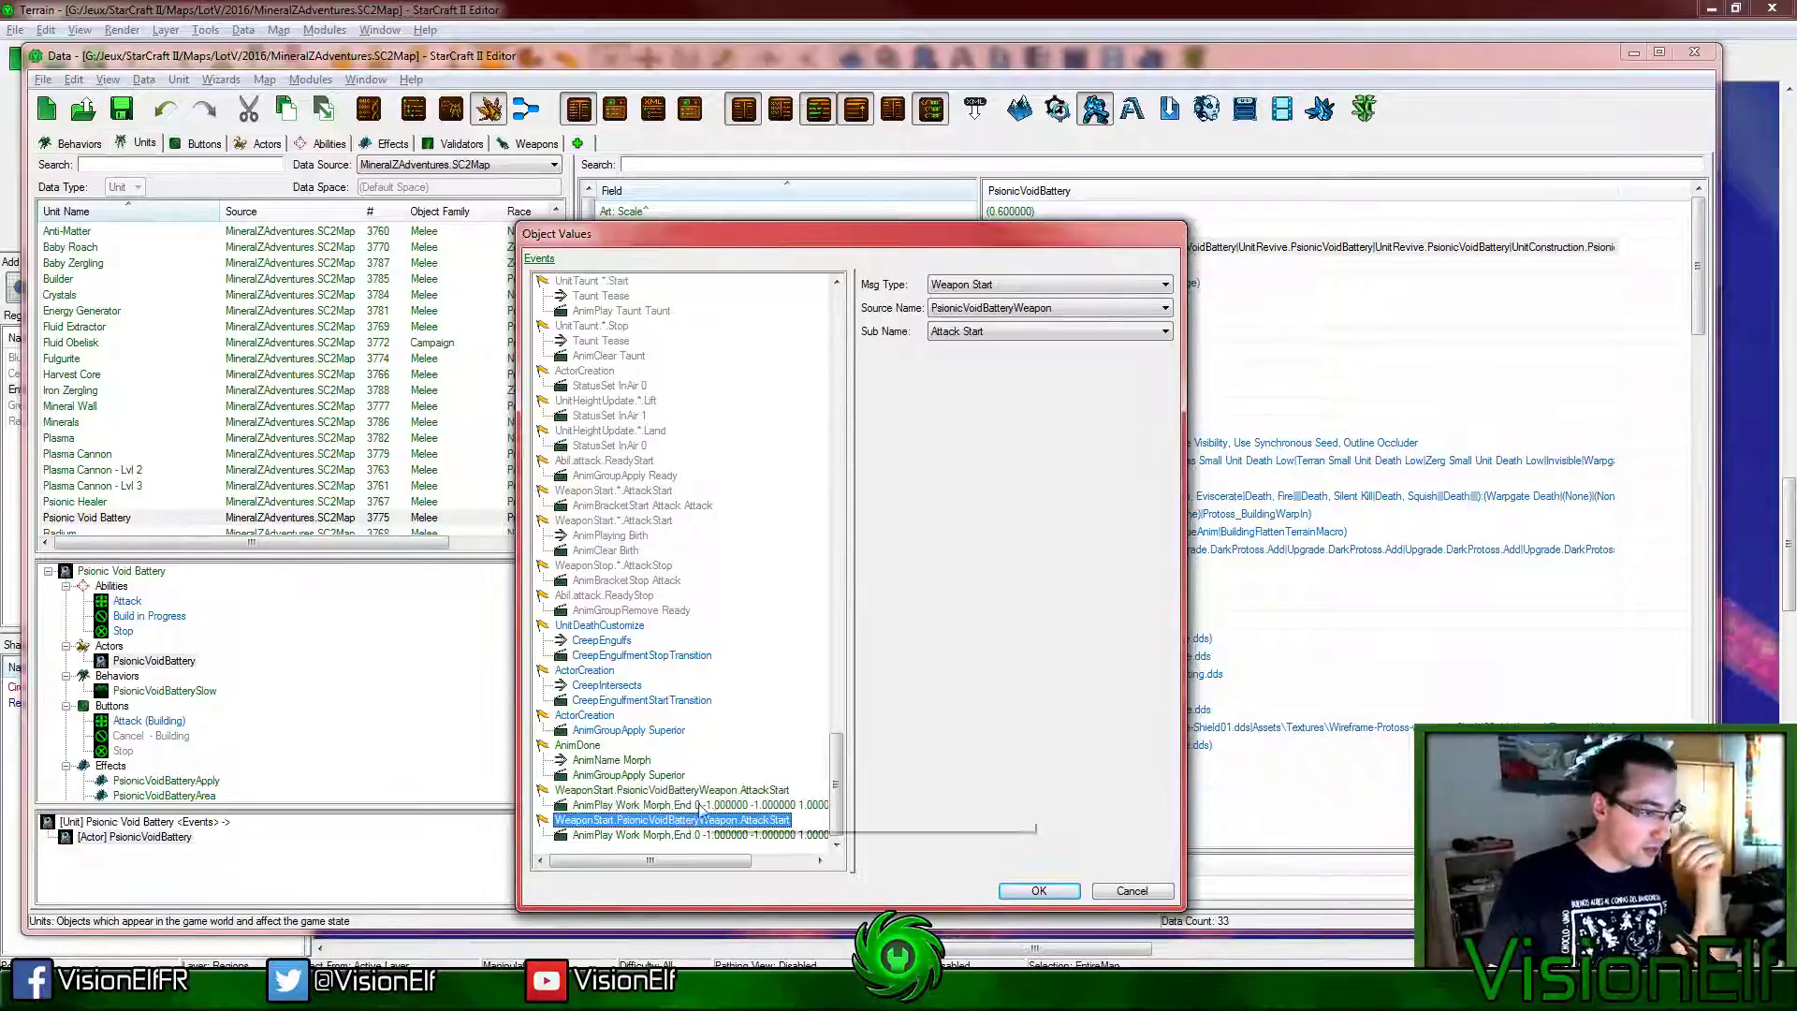
pyautogui.click(980, 331)
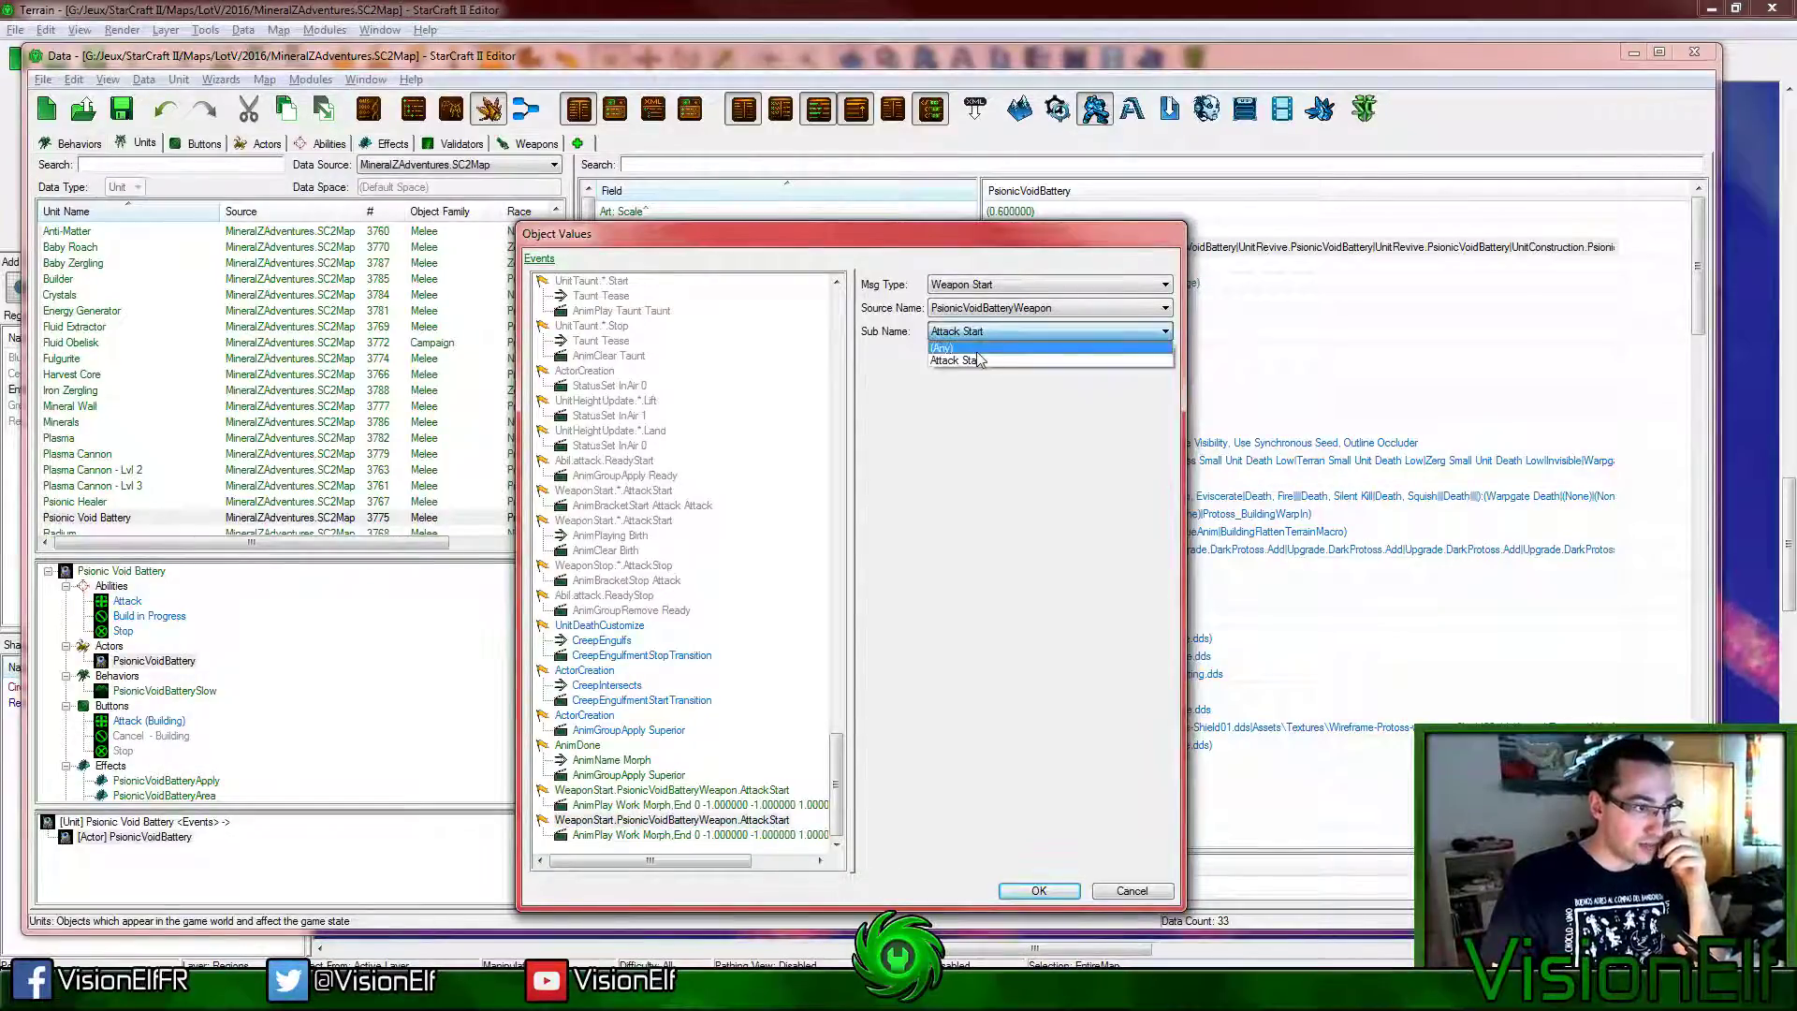
pyautogui.click(974, 347)
pyautogui.click(1048, 283)
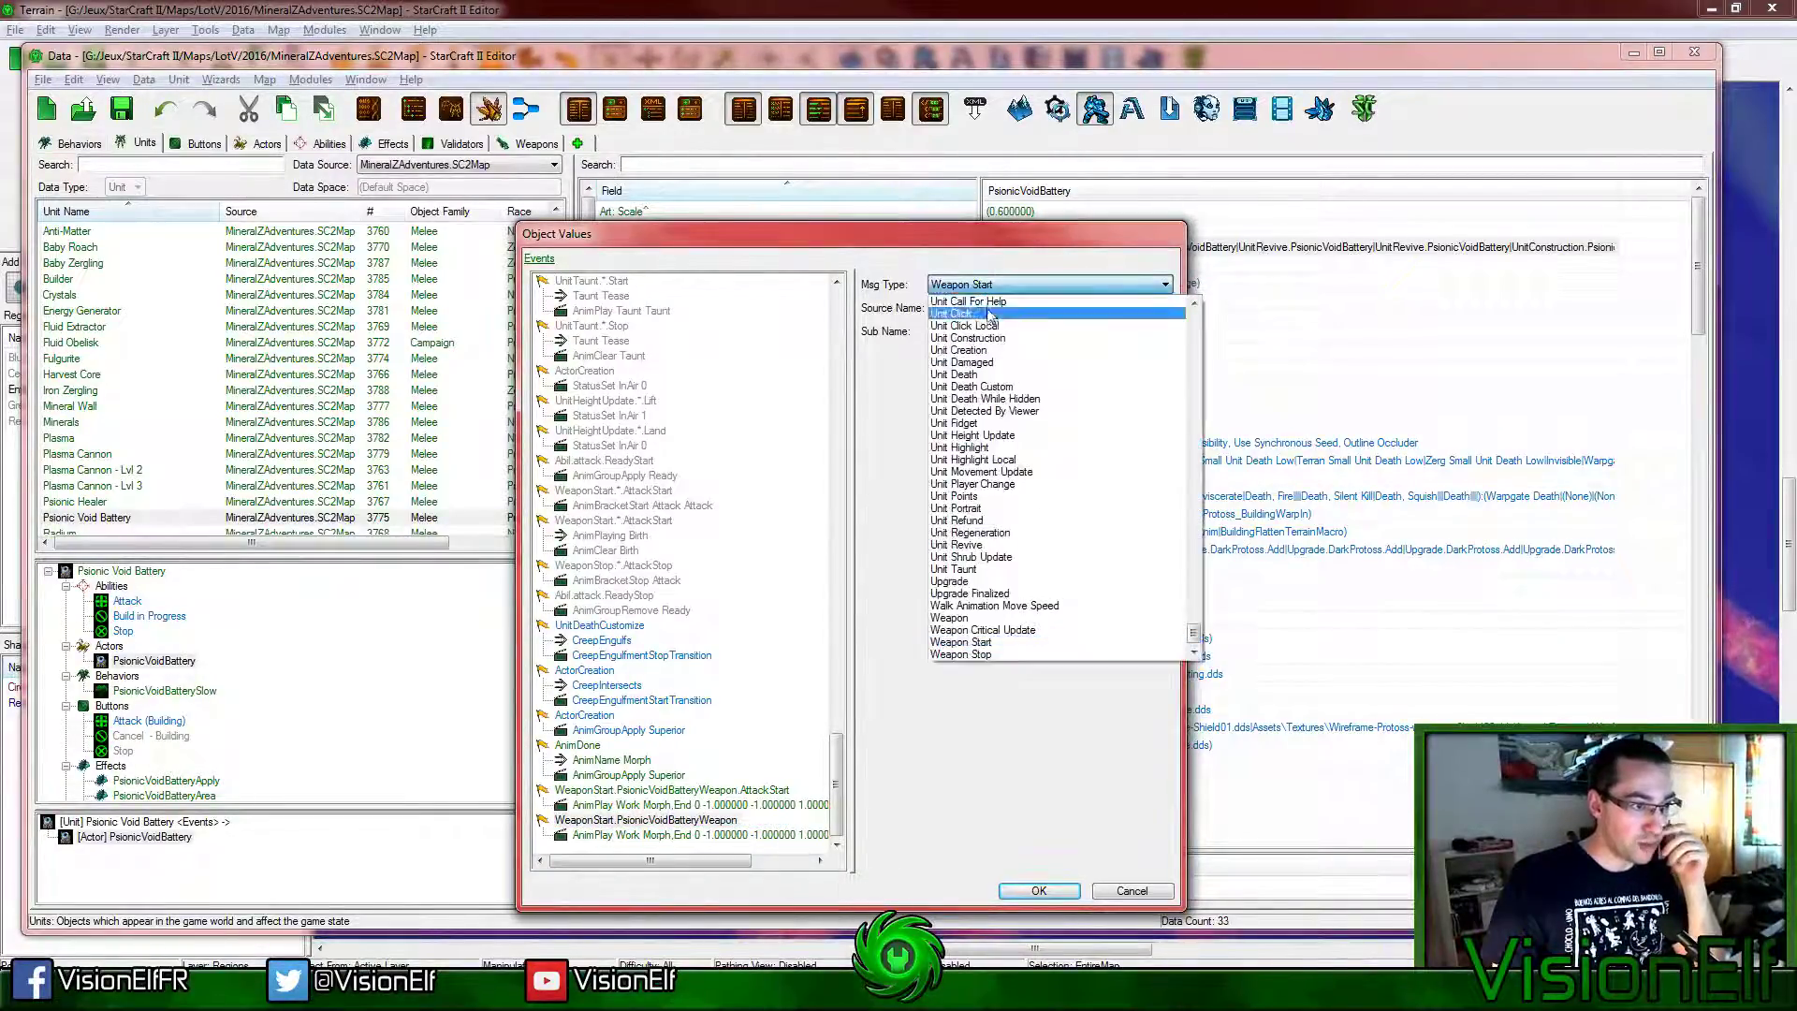
pyautogui.click(978, 653)
pyautogui.click(992, 332)
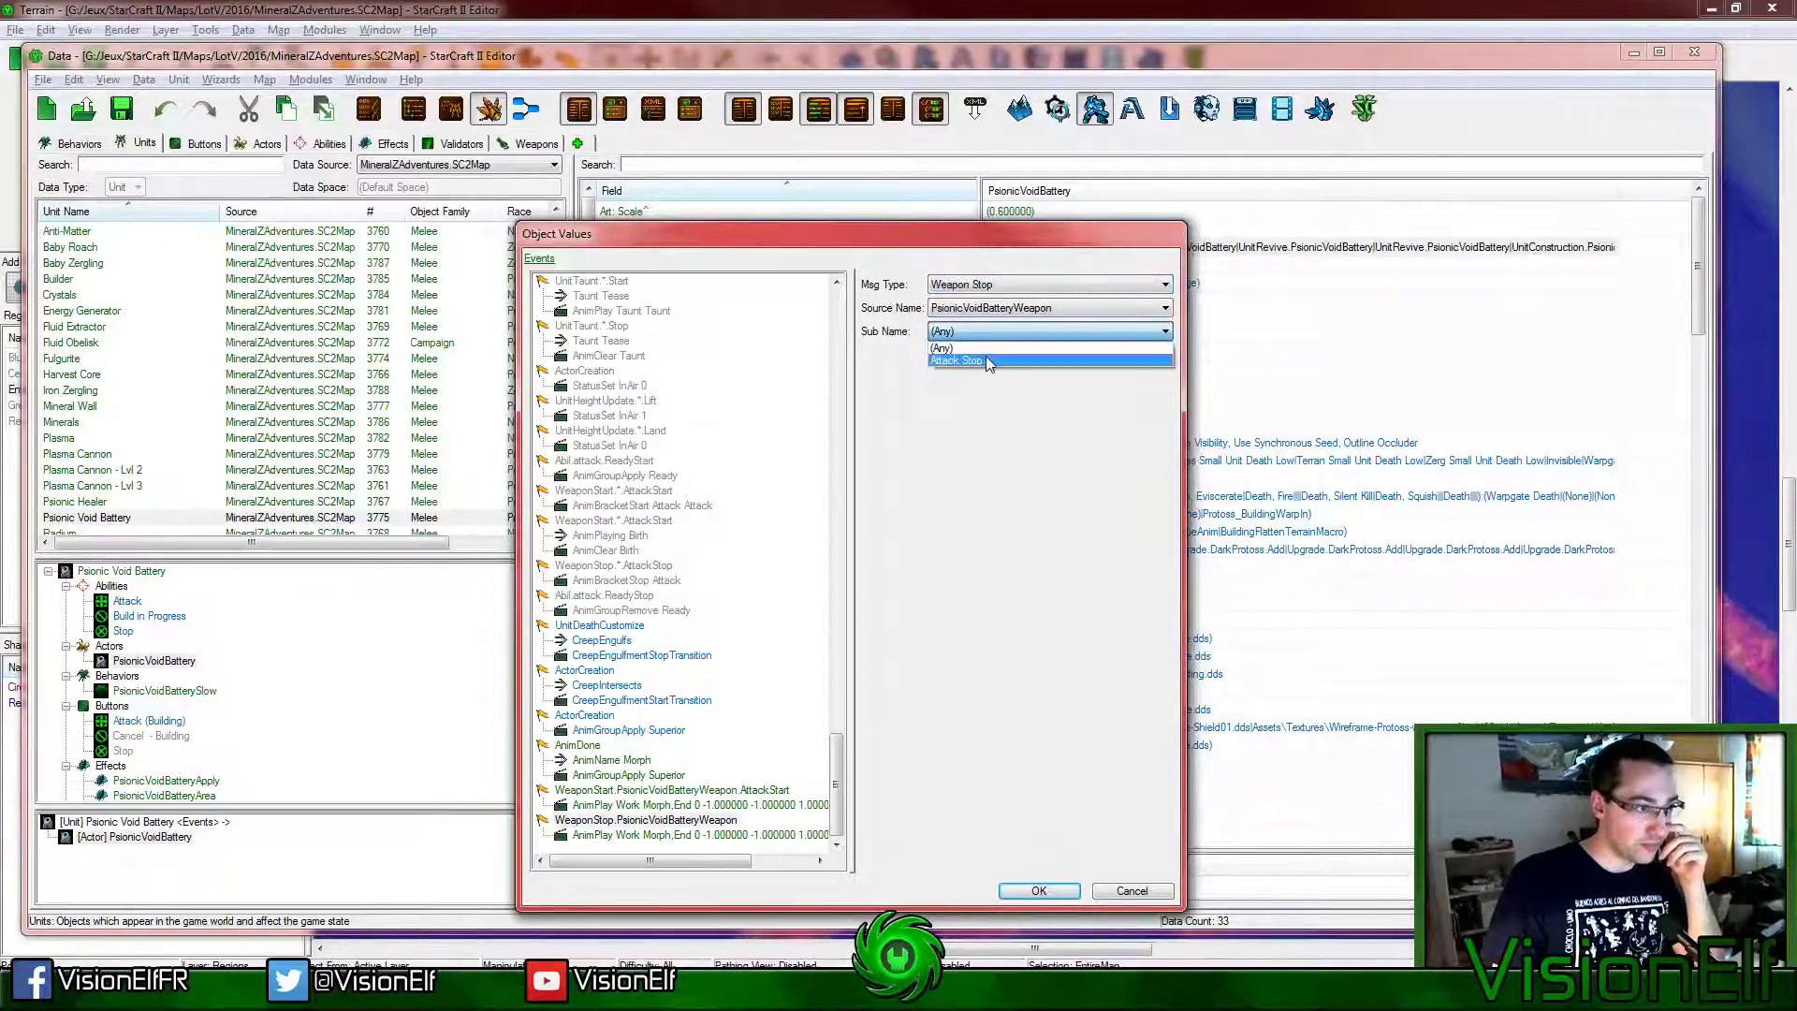
pyautogui.click(986, 356)
# Step: Change the copy's action to Animation Clear on the Work animation and apply the event changes
pyautogui.click(786, 833)
pyautogui.click(994, 308)
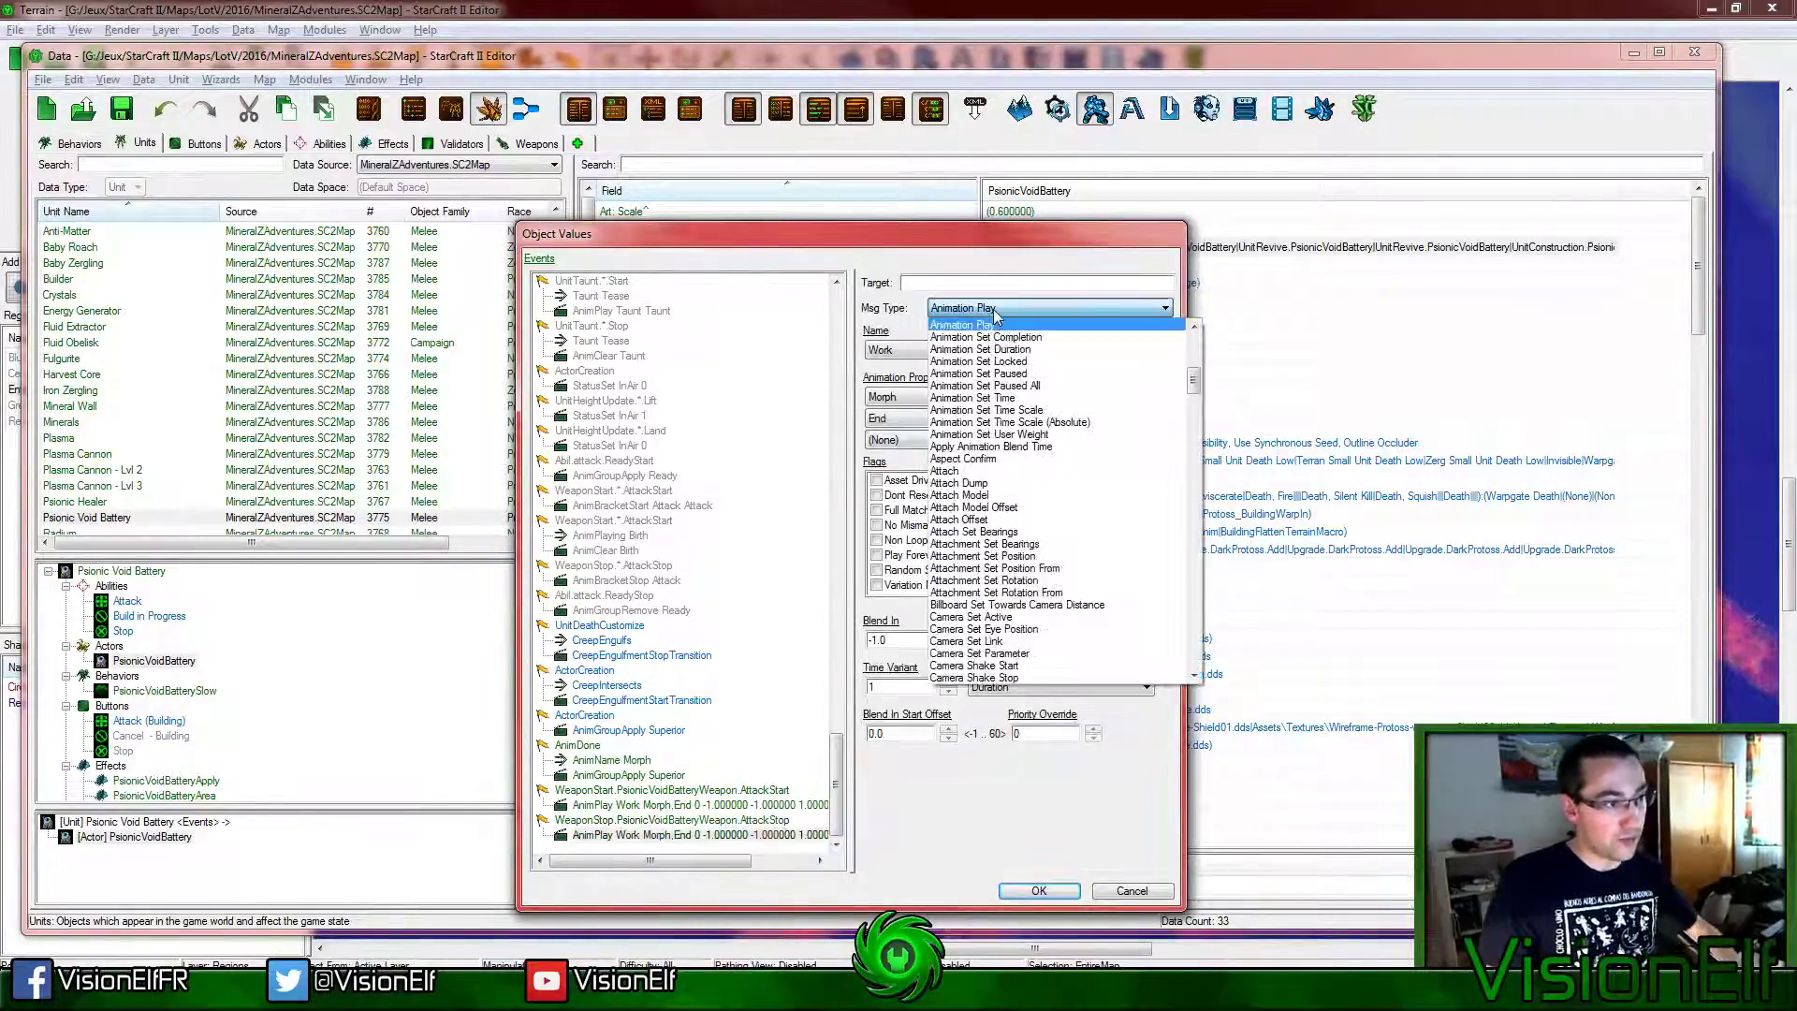
pyautogui.click(995, 315)
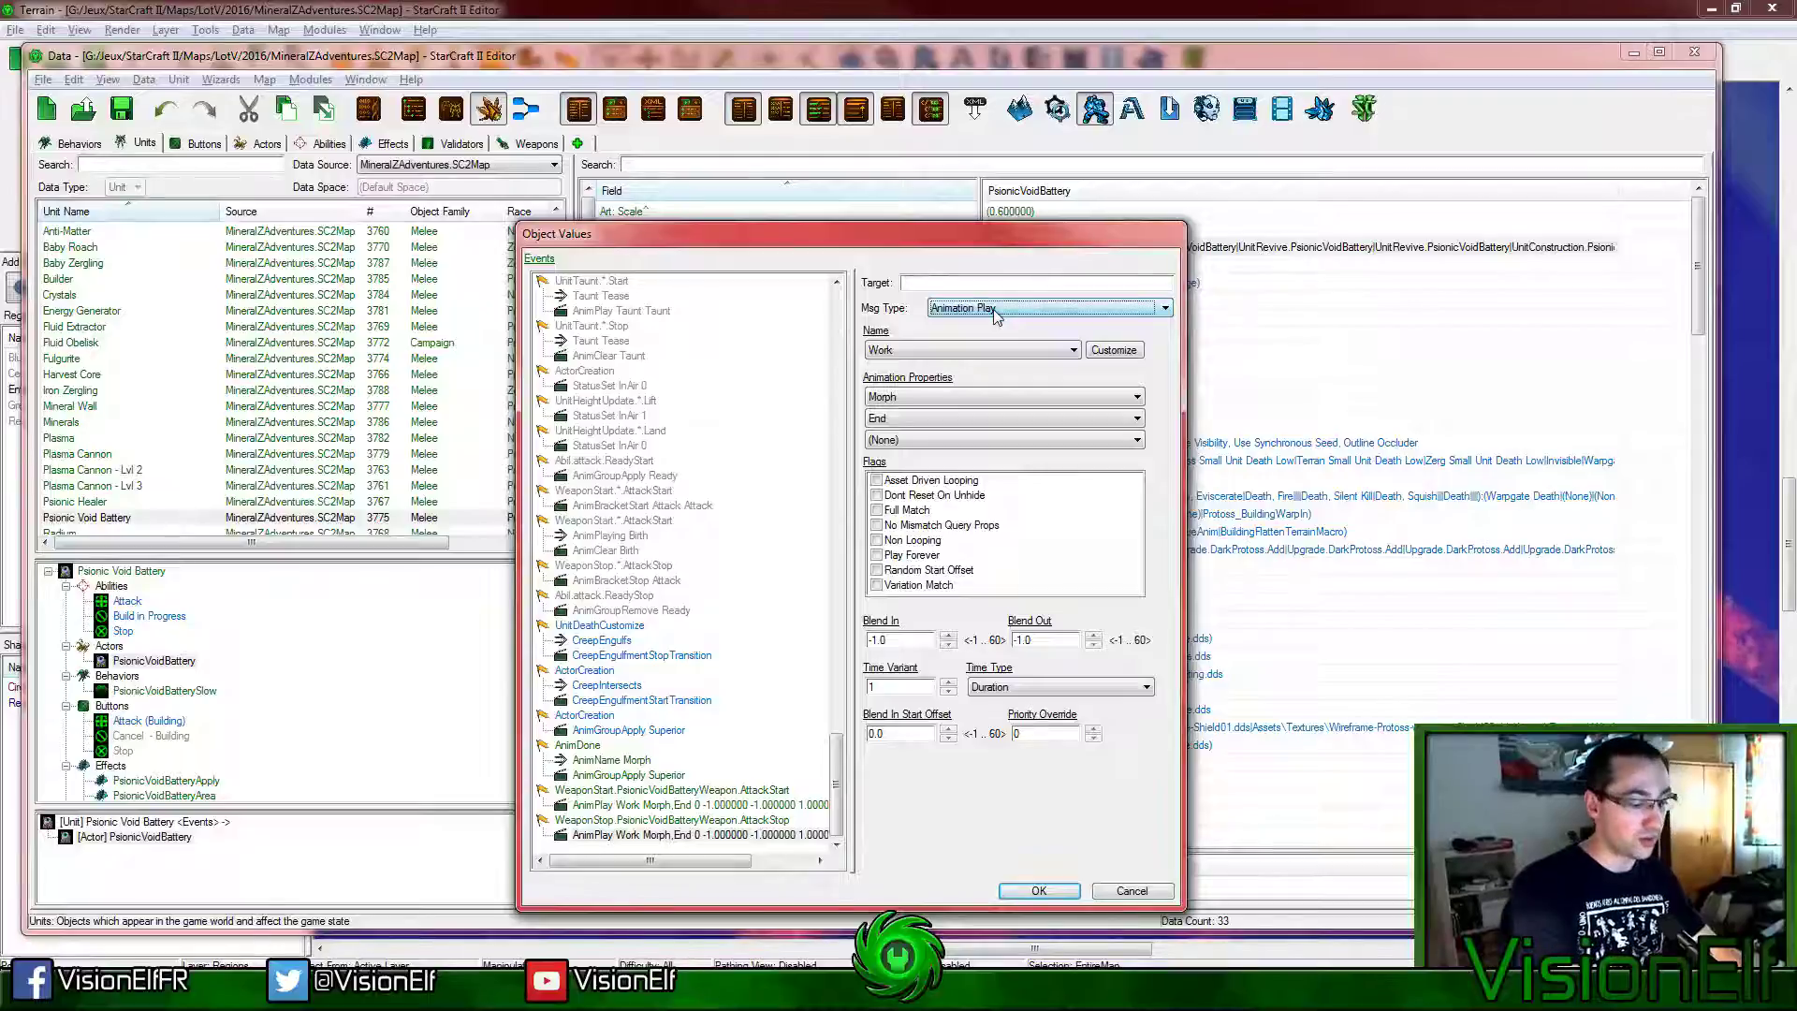
pyautogui.scroll(-1, 995, 315)
pyautogui.click(995, 309)
pyautogui.scroll(2, 1032, 374)
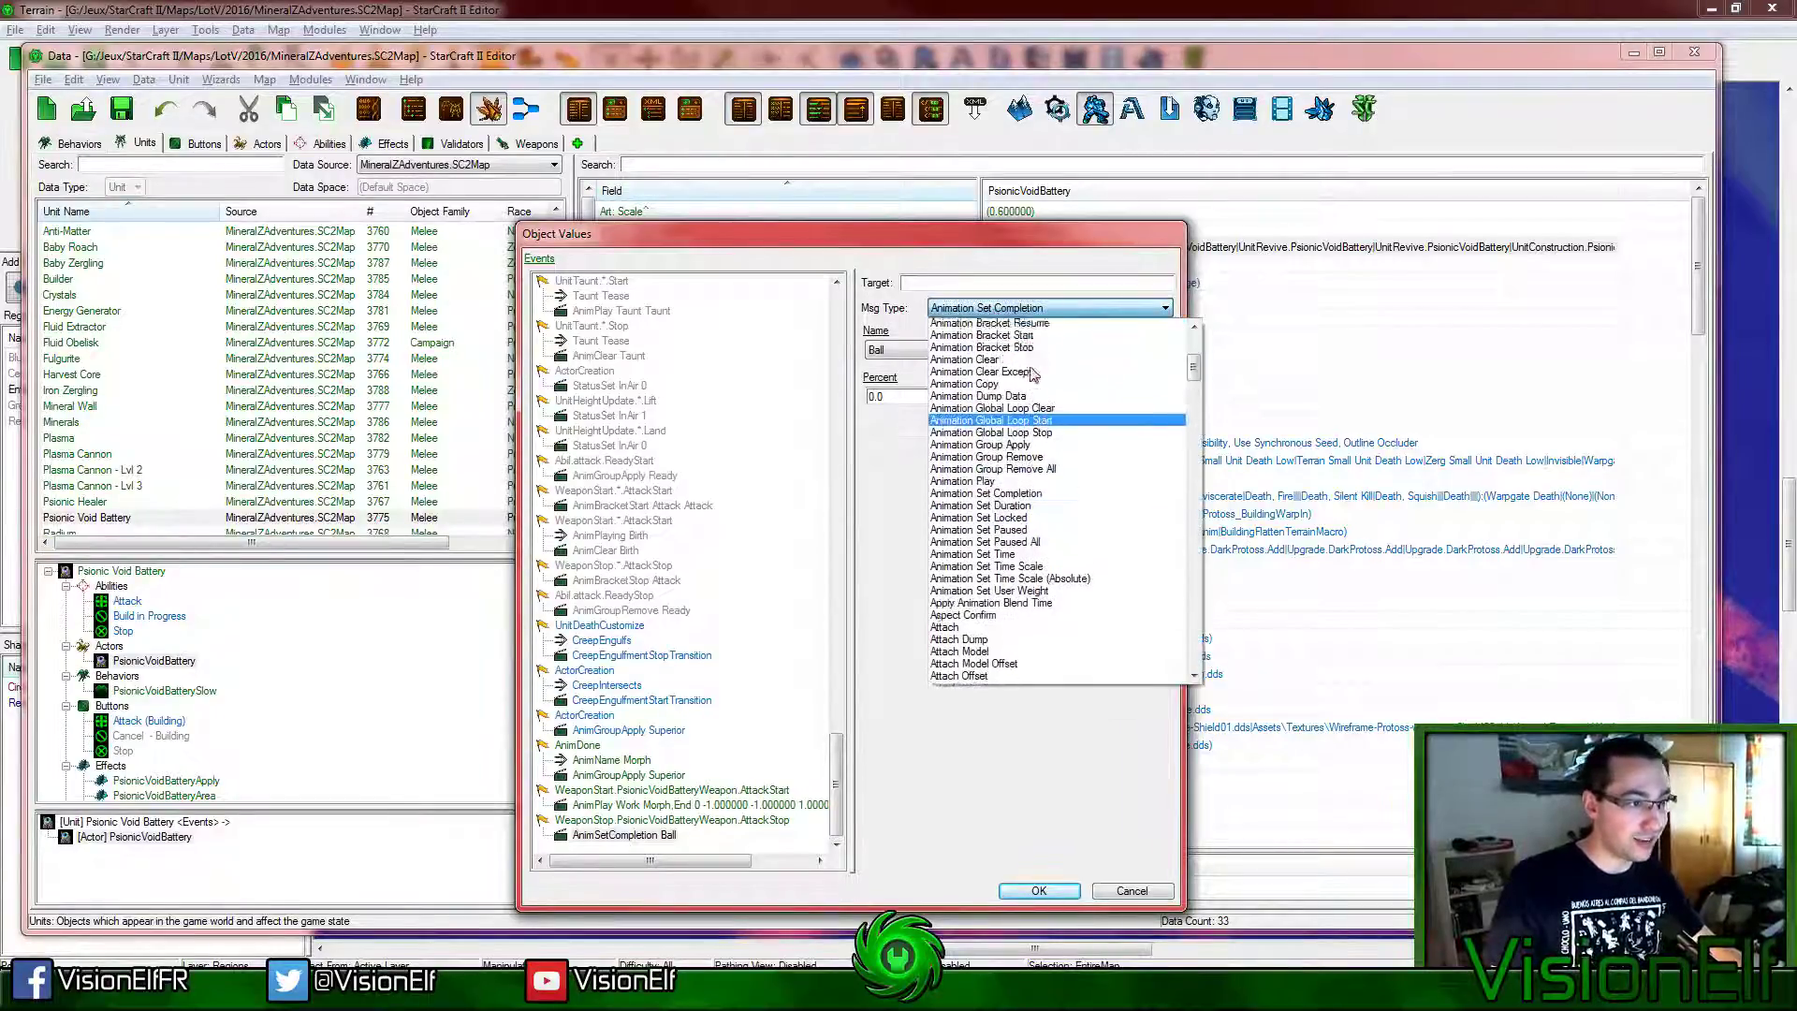
pyautogui.scroll(3, 1033, 374)
pyautogui.click(1003, 470)
pyautogui.click(927, 353)
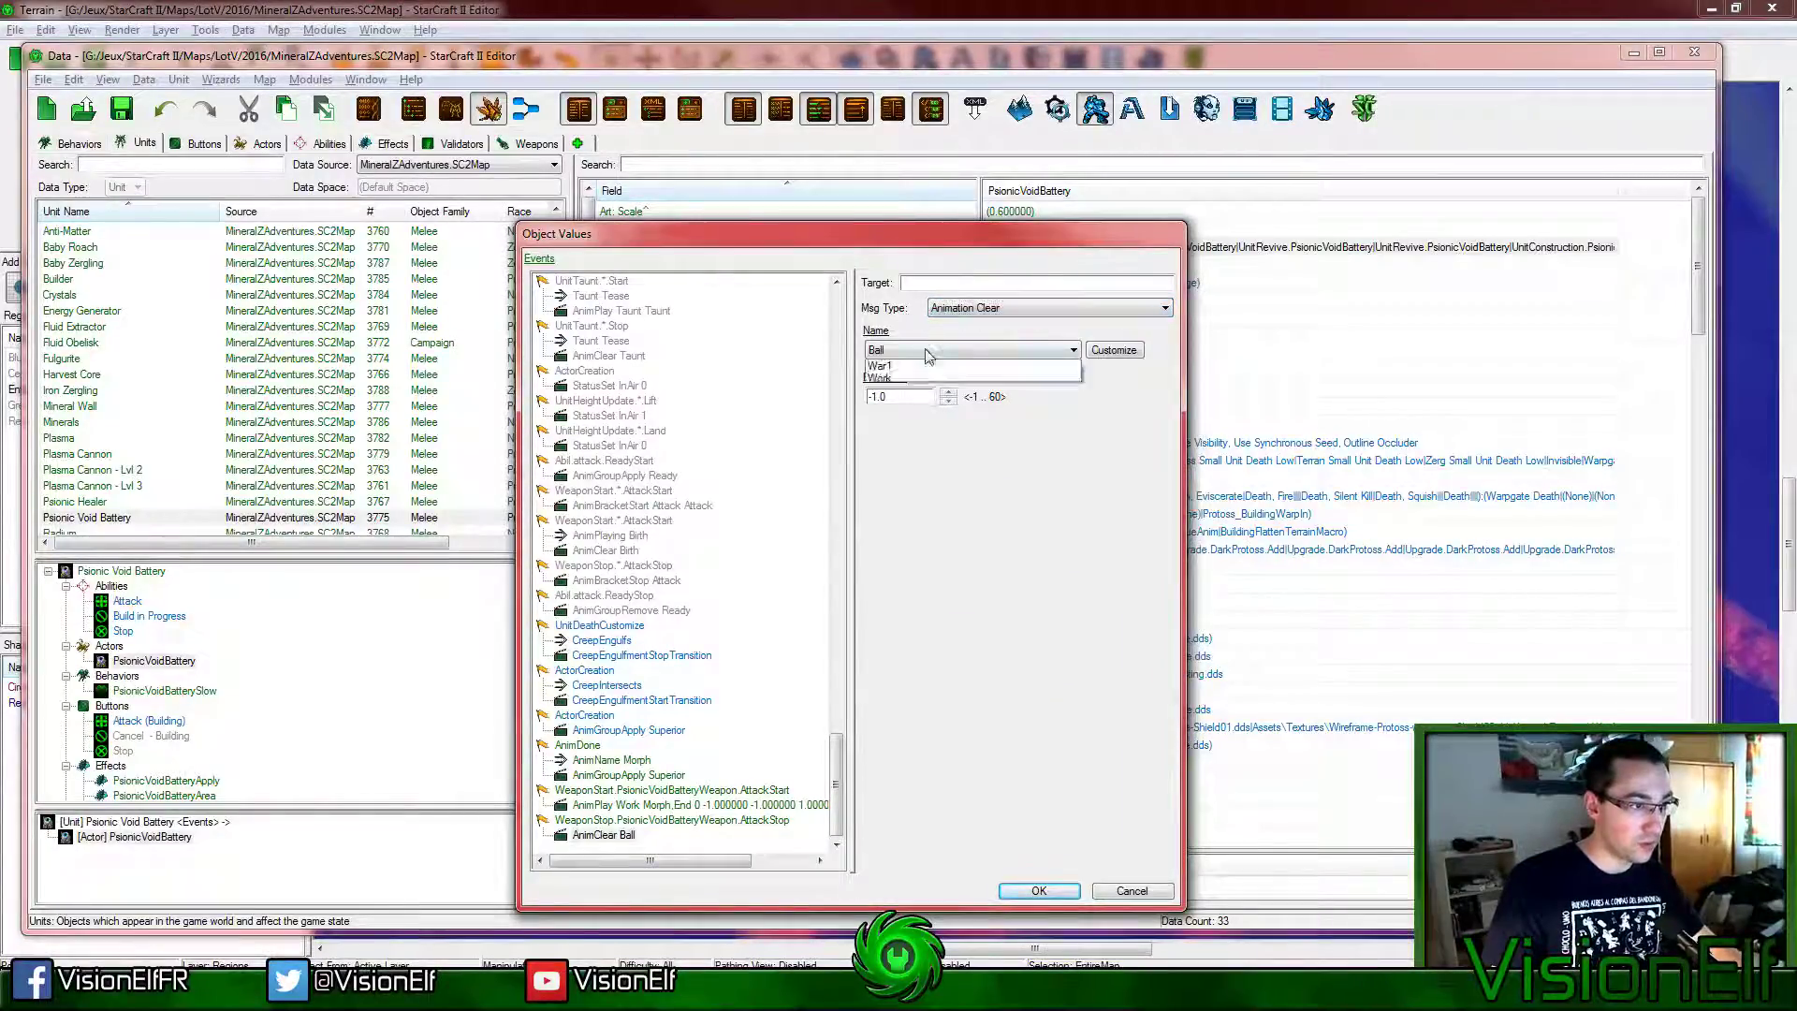
pyautogui.click(900, 377)
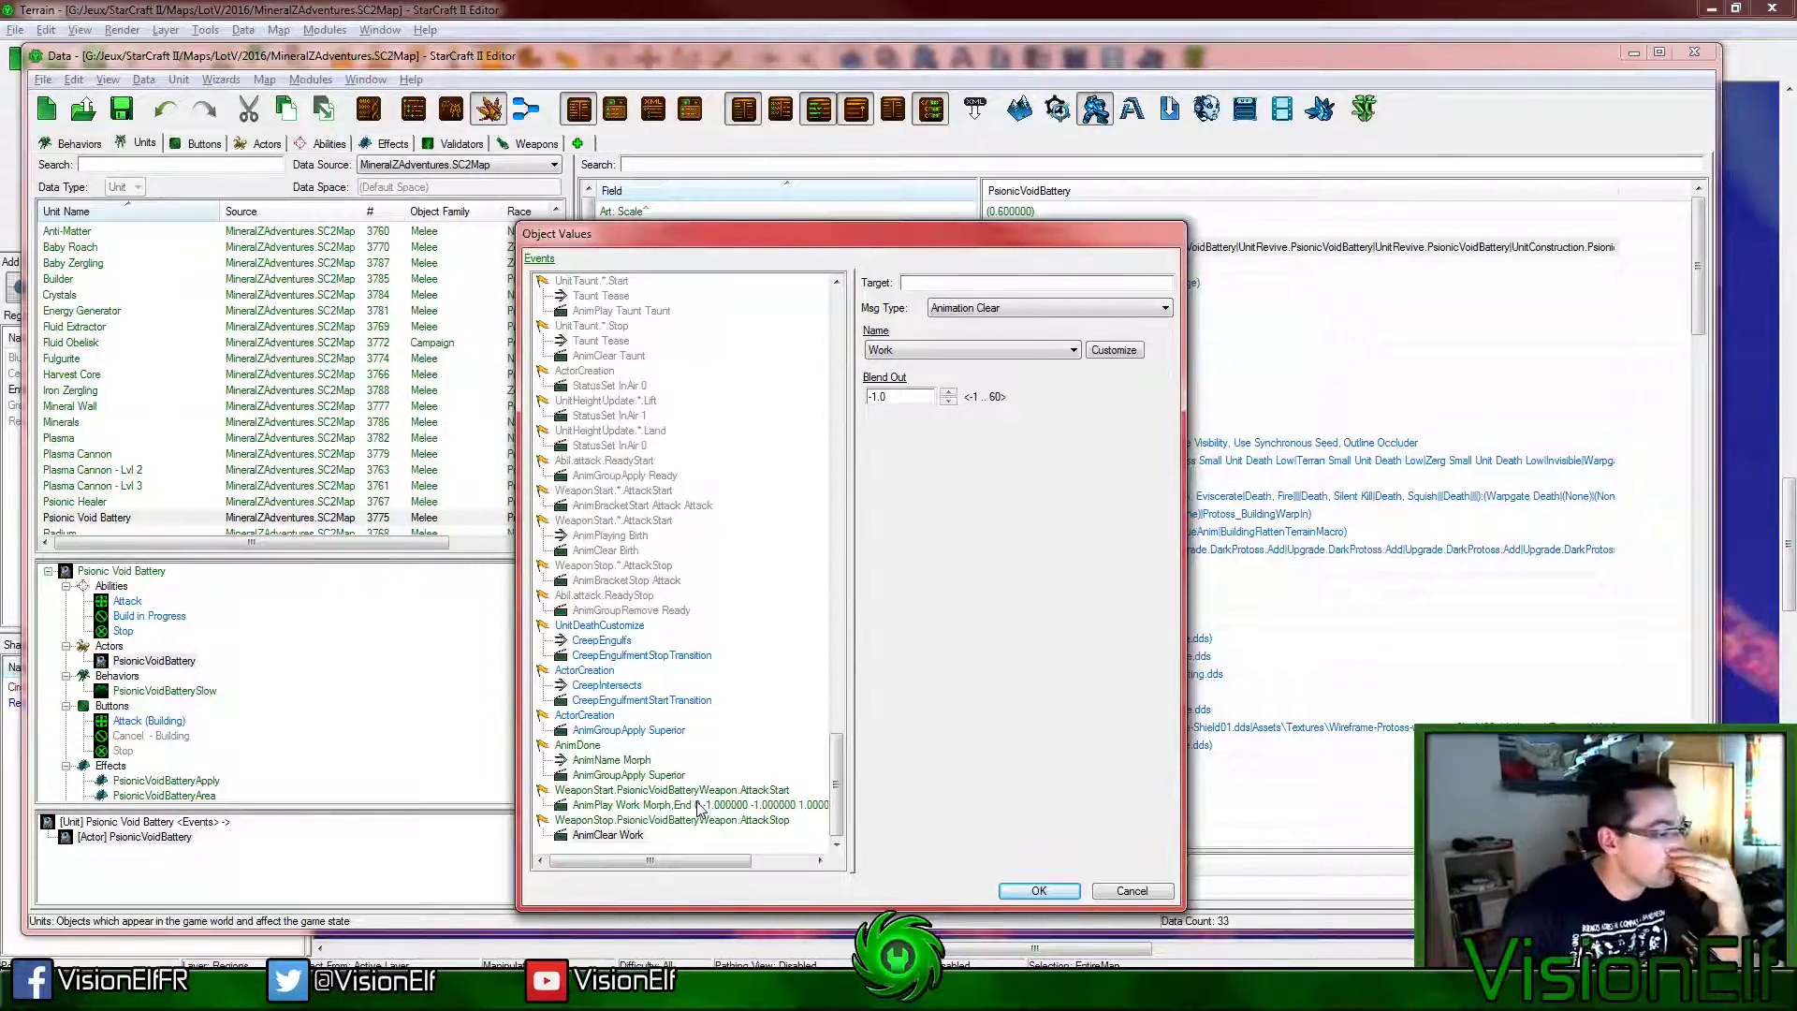
pyautogui.click(1039, 891)
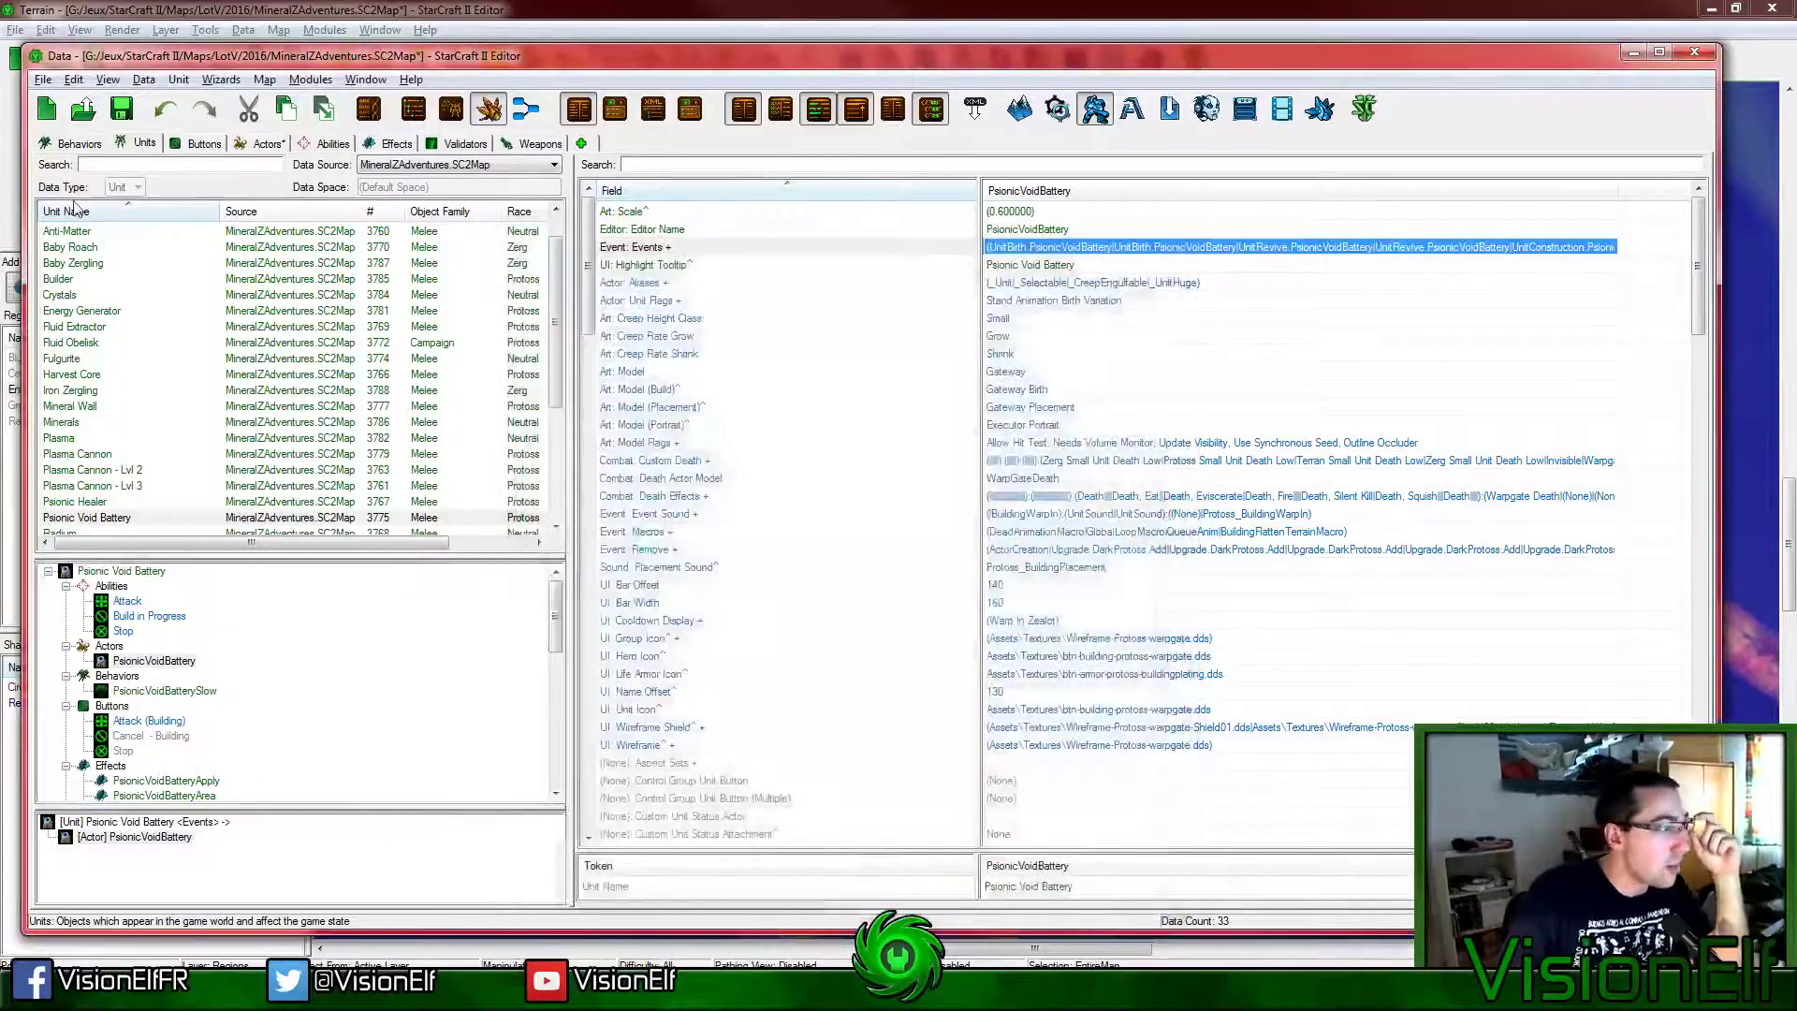
# Step: Save the map and switch to the Actors data list
pyautogui.click(121, 115)
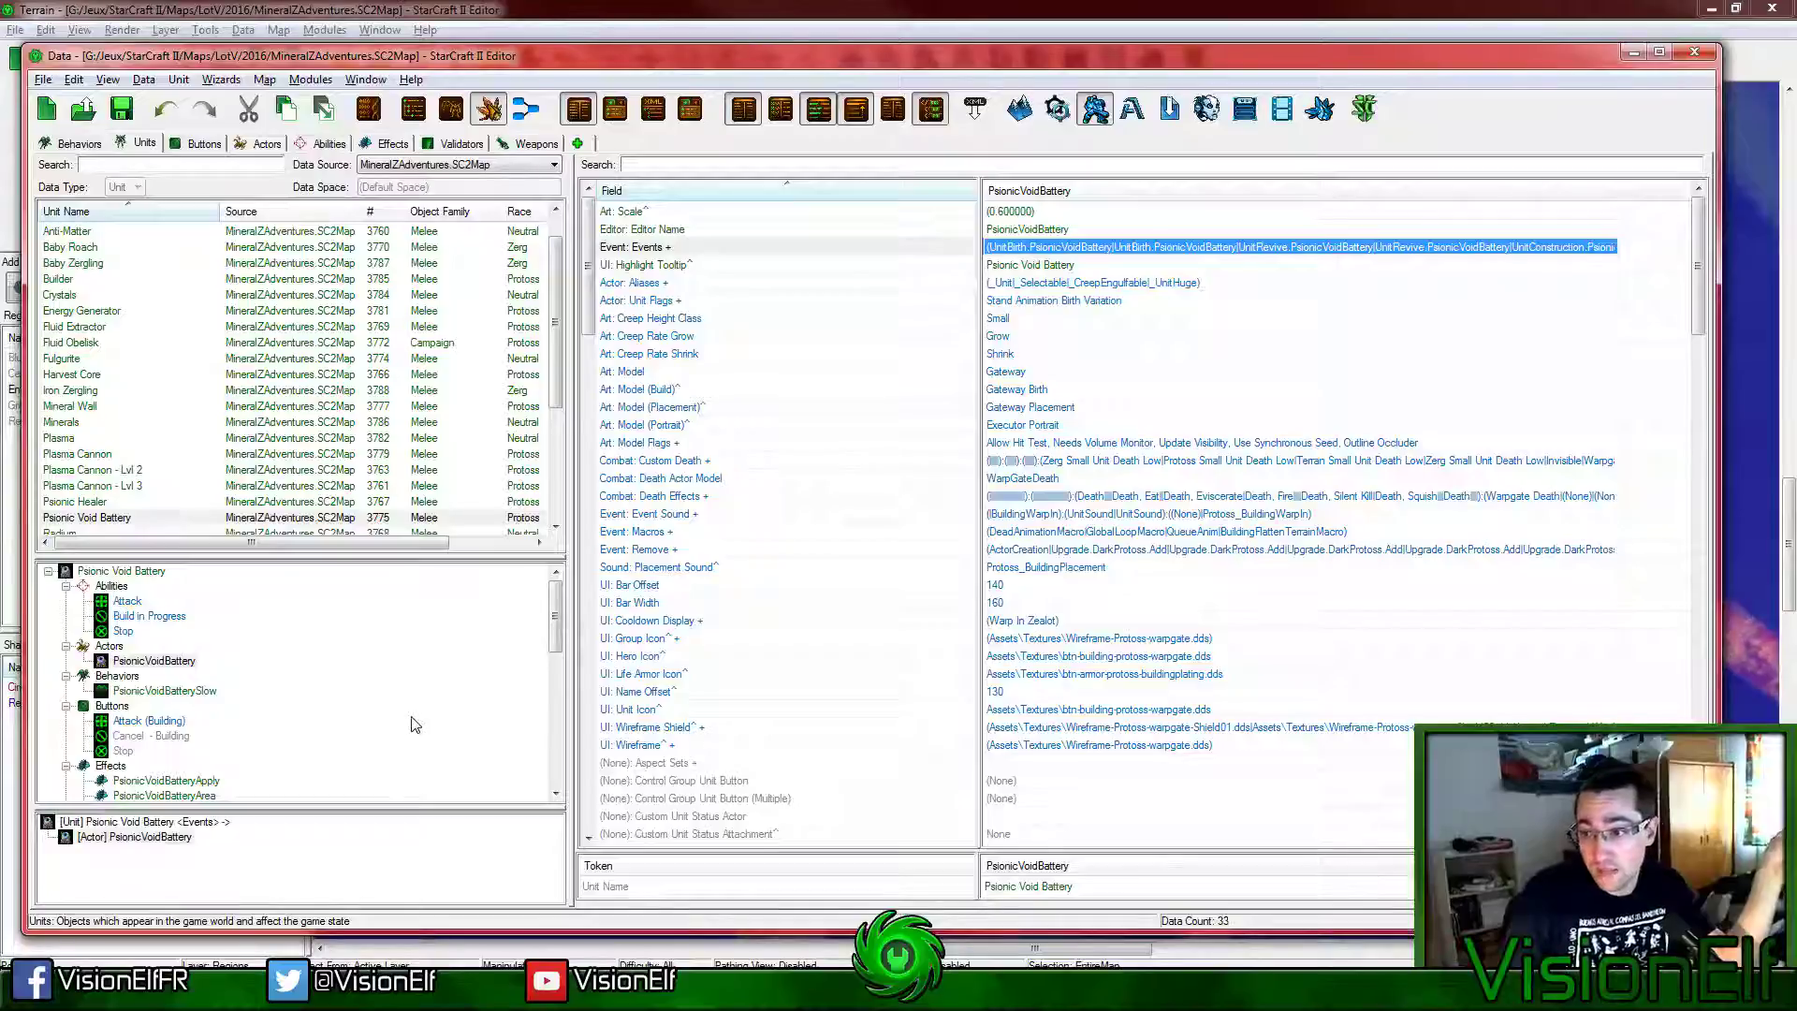
pyautogui.click(277, 145)
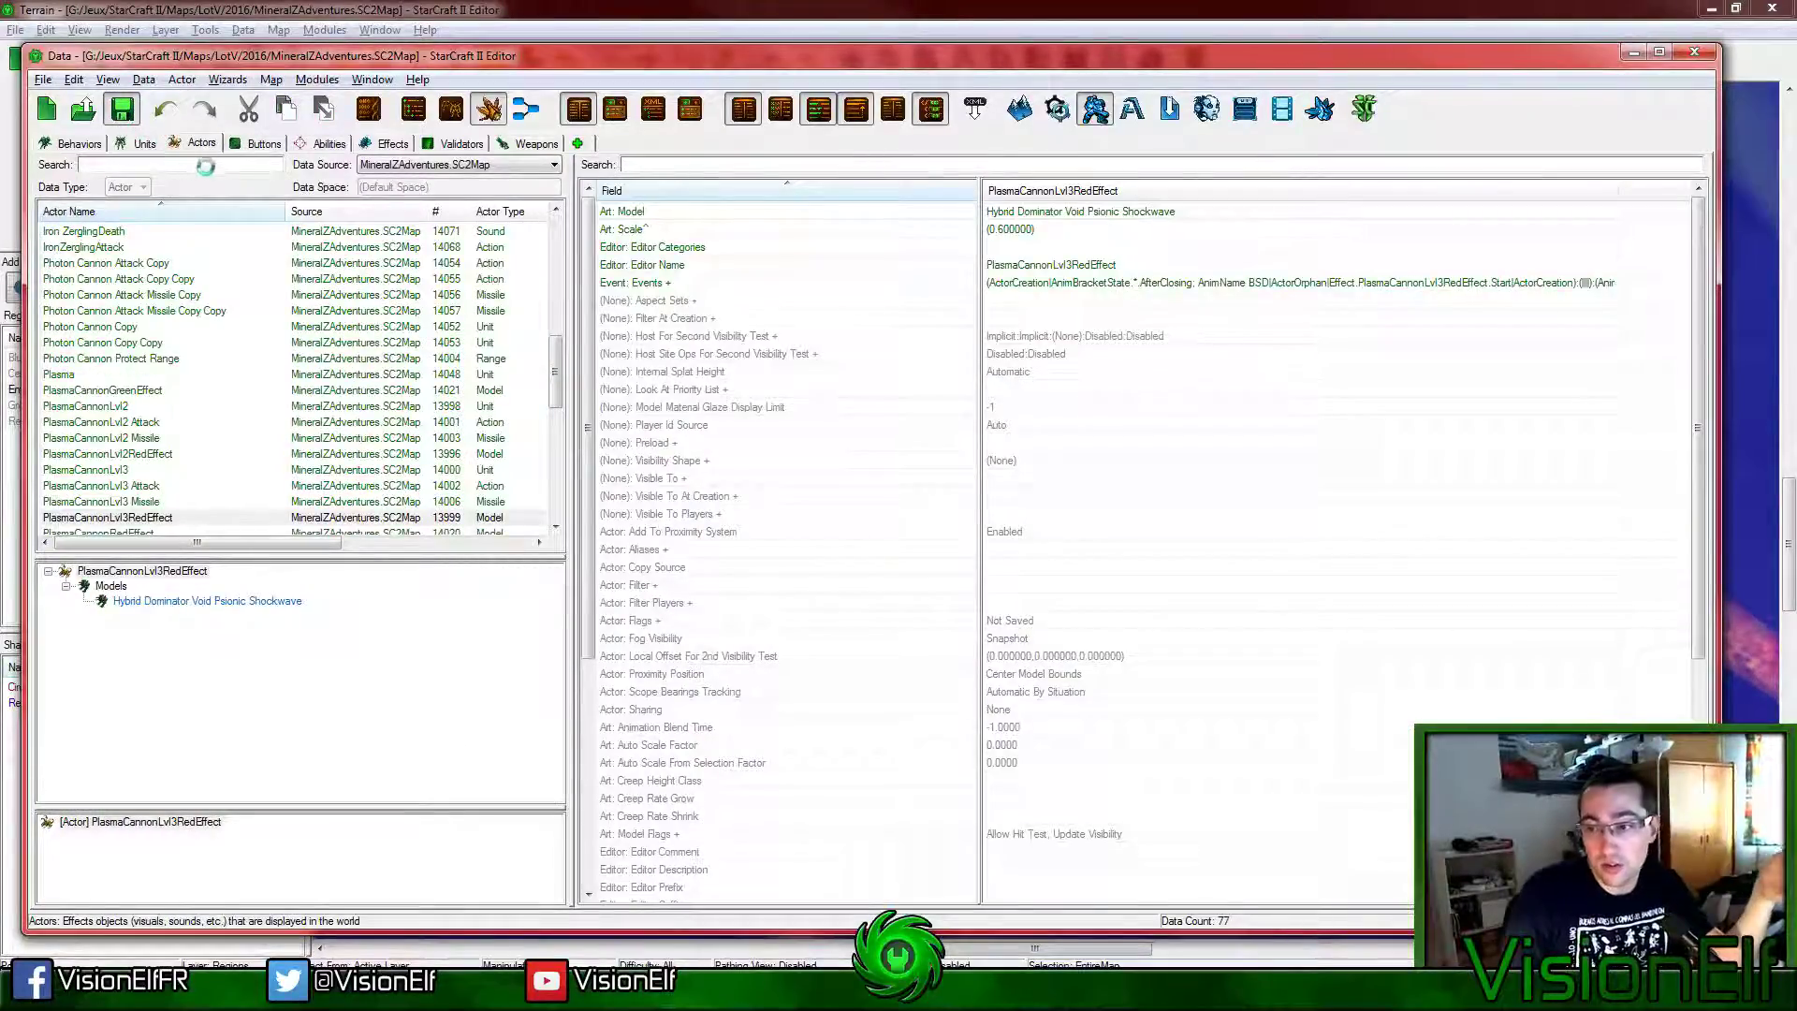
pyautogui.click(204, 314)
pyautogui.rightClick(220, 314)
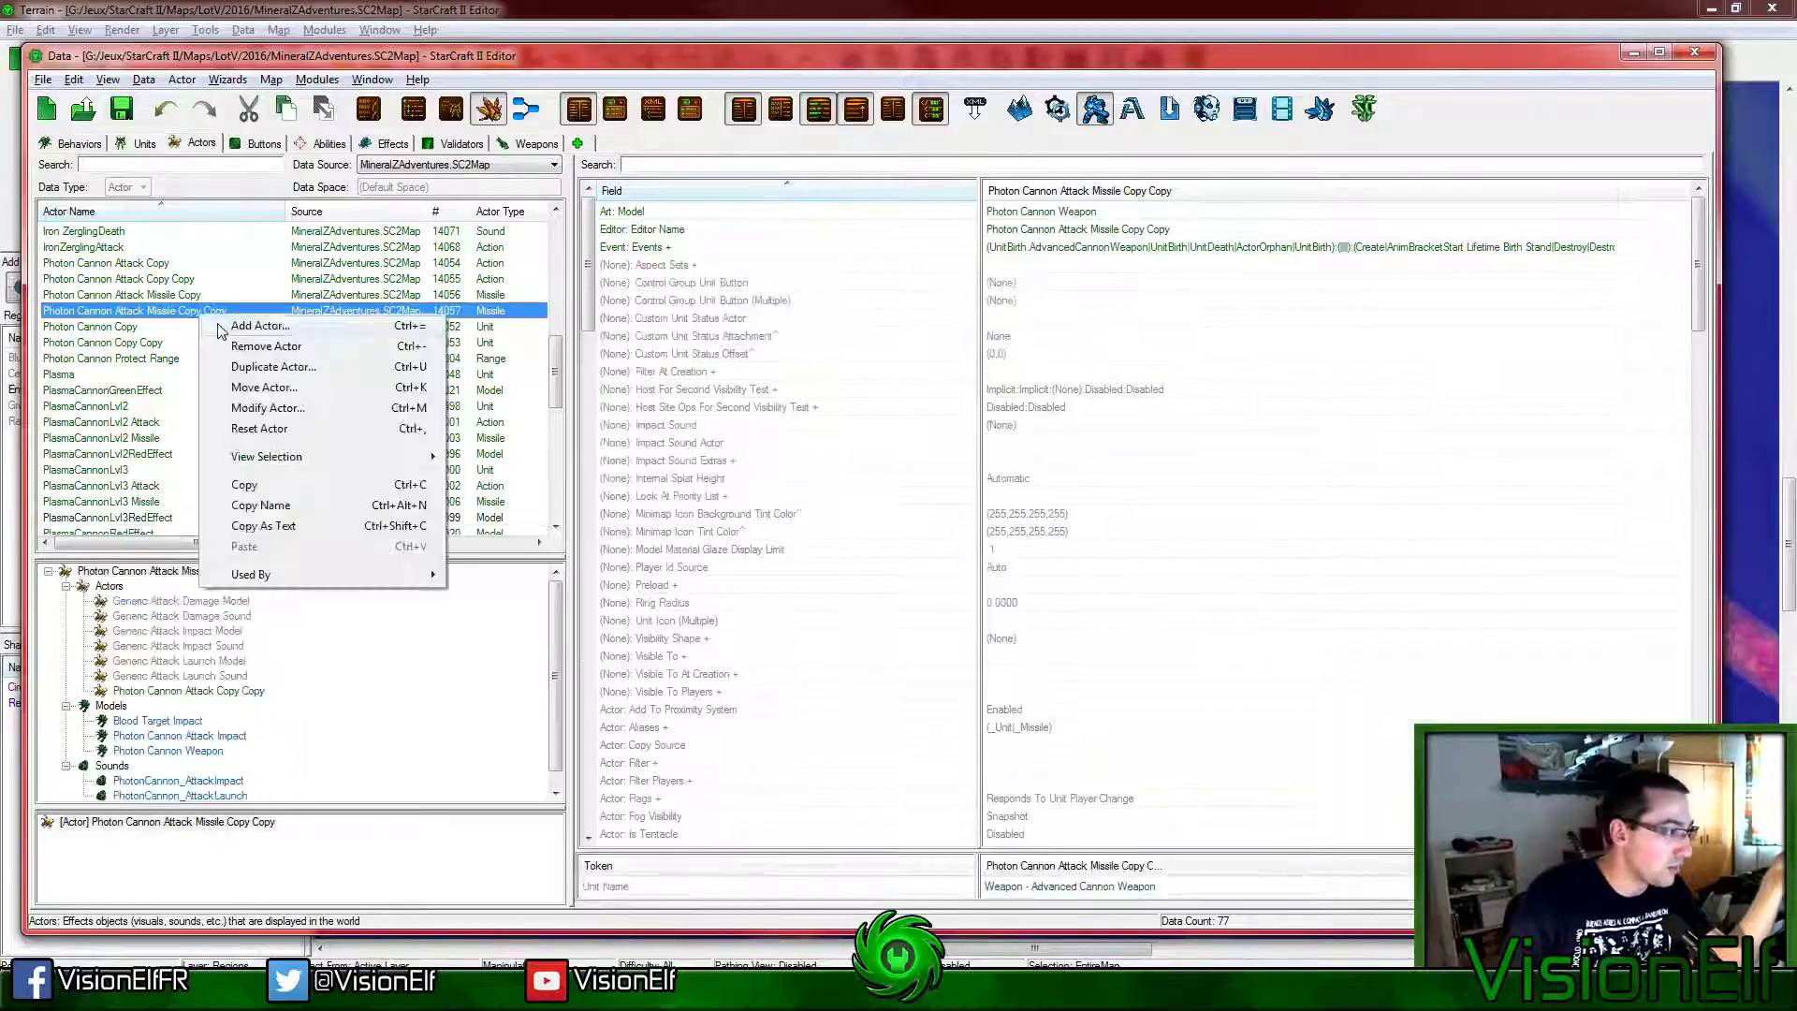
# Step: Add a new actor named PsionicVoidBatteryPersistent with an ID generated from the name
pyautogui.press('Escape')
pyautogui.press('Insert')
pyautogui.hotkey('ctrl', 'v')
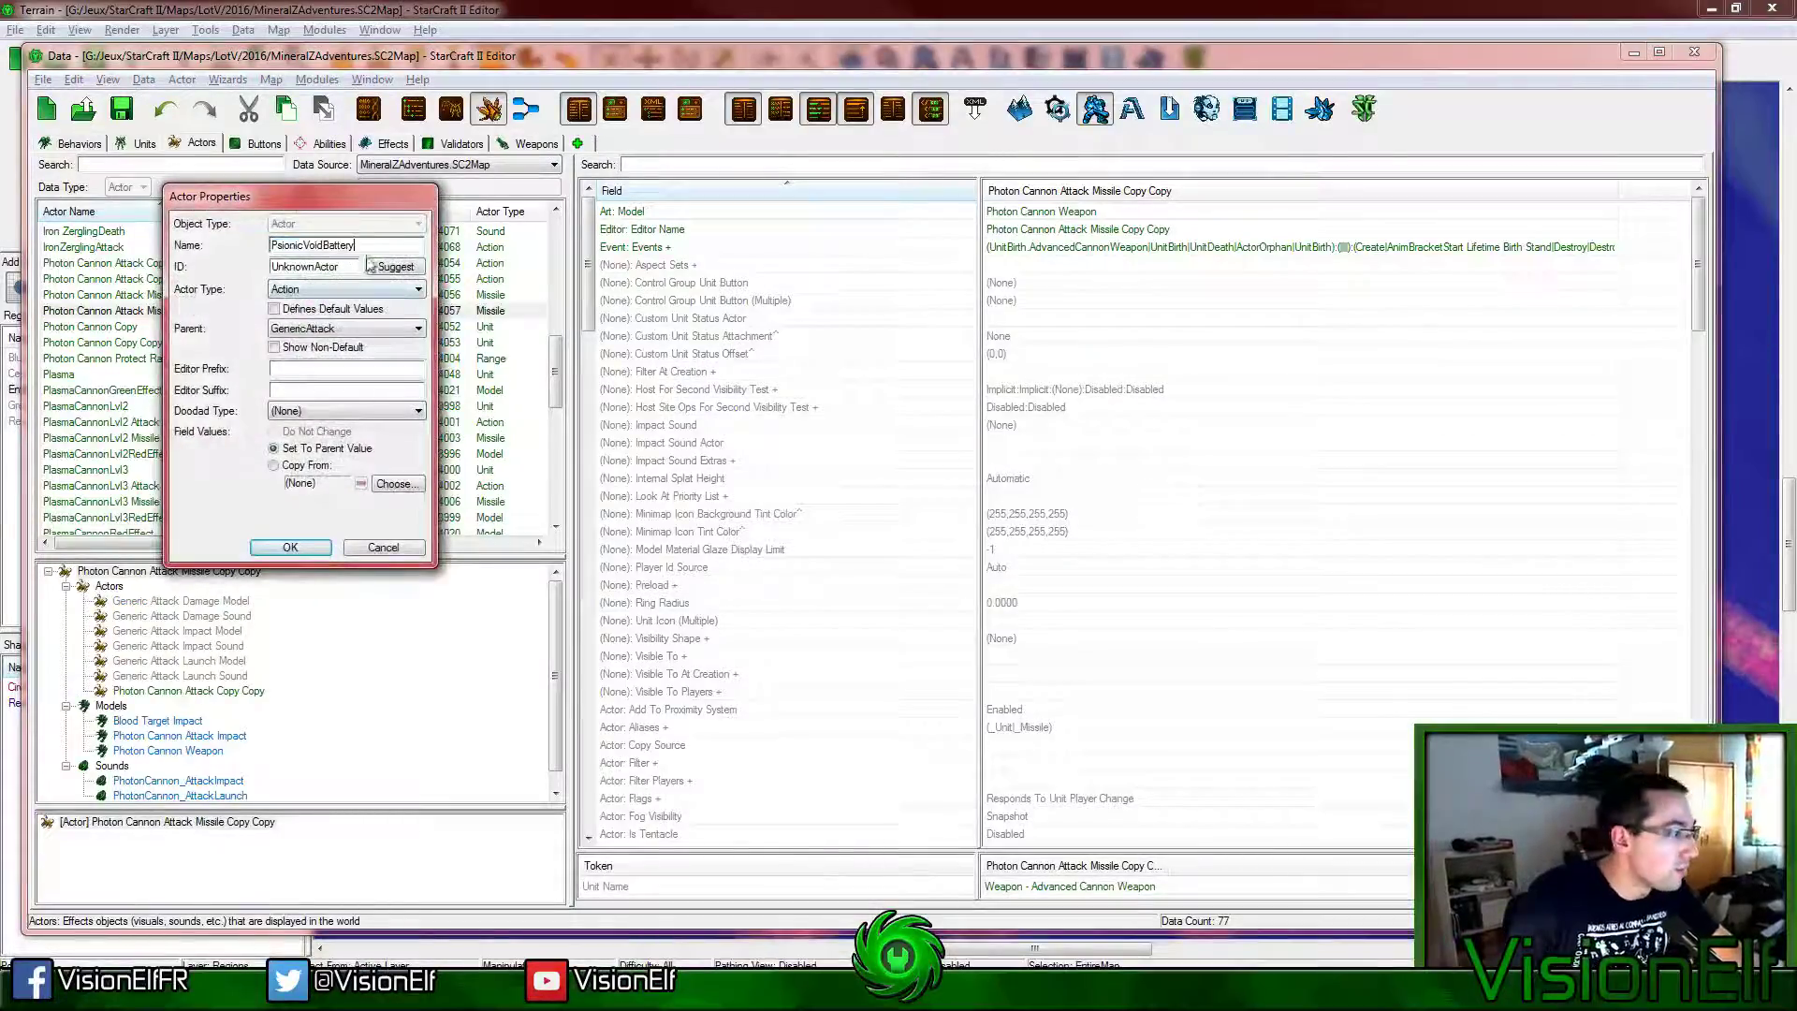
pyautogui.doubleClick(368, 249)
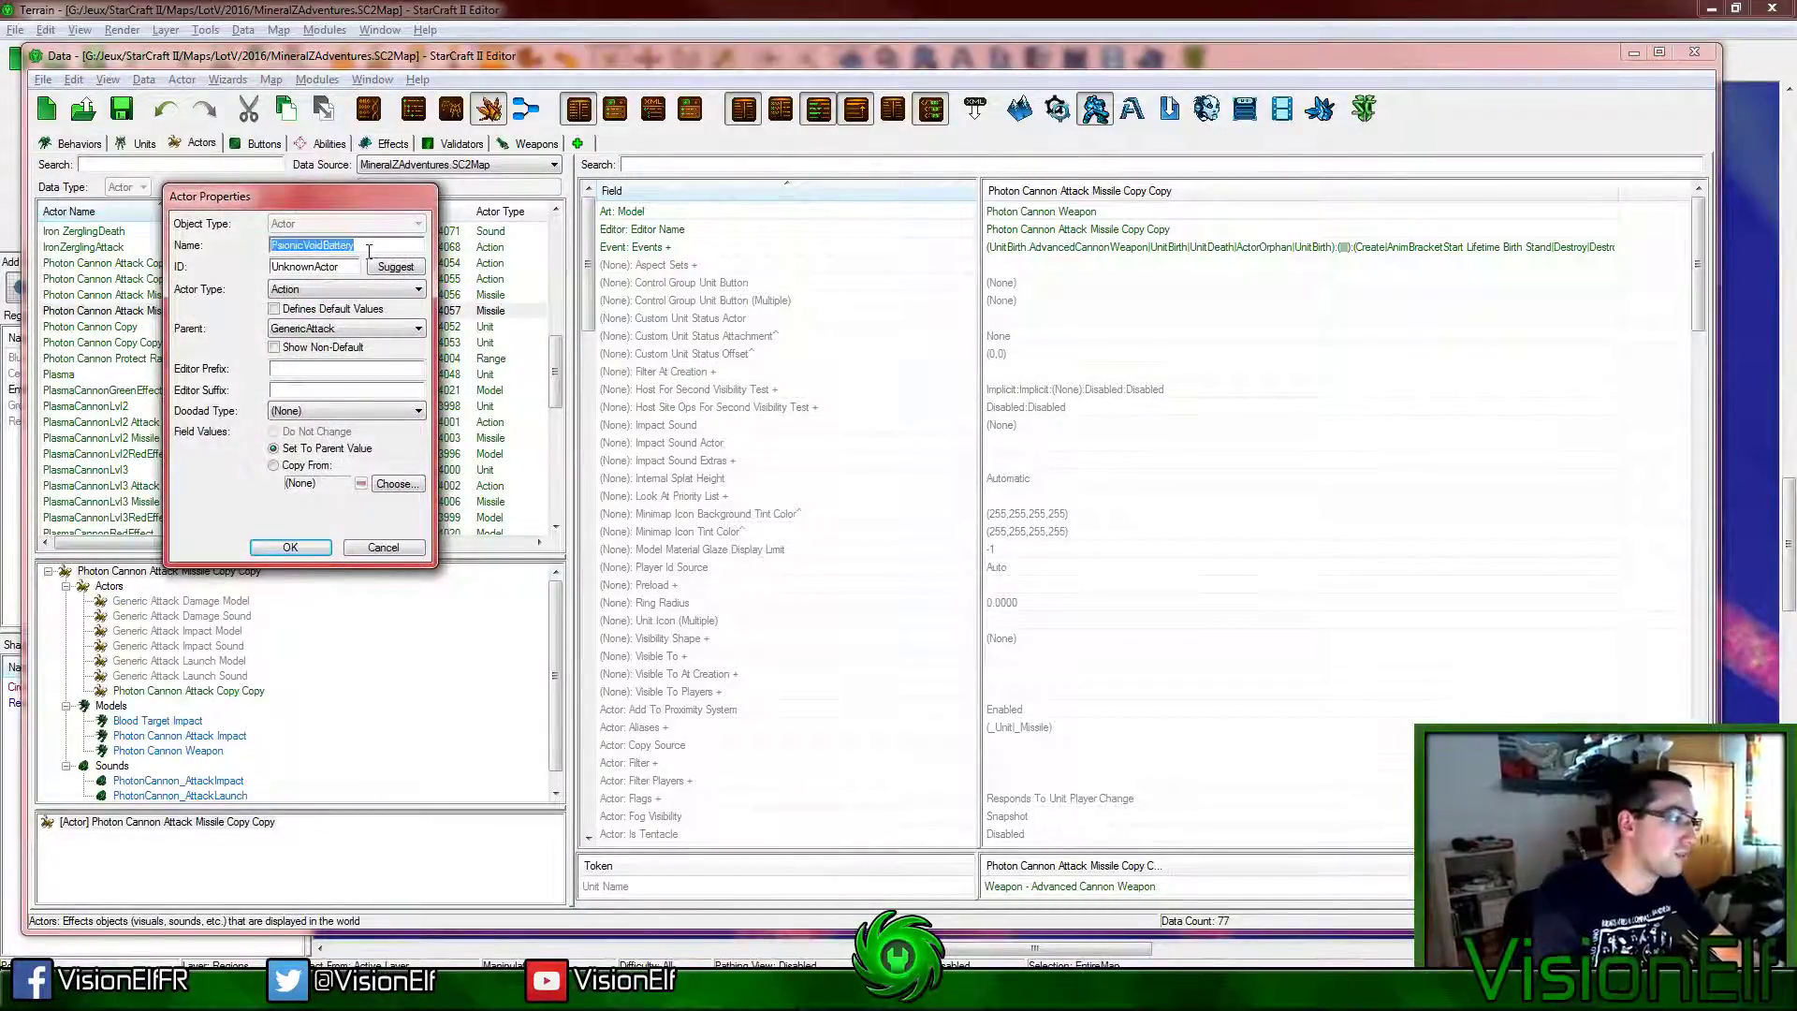
pyautogui.press('End')
pyautogui.write('Weapon')
pyautogui.moveTo(394, 247); pyautogui.dragTo(357, 249)
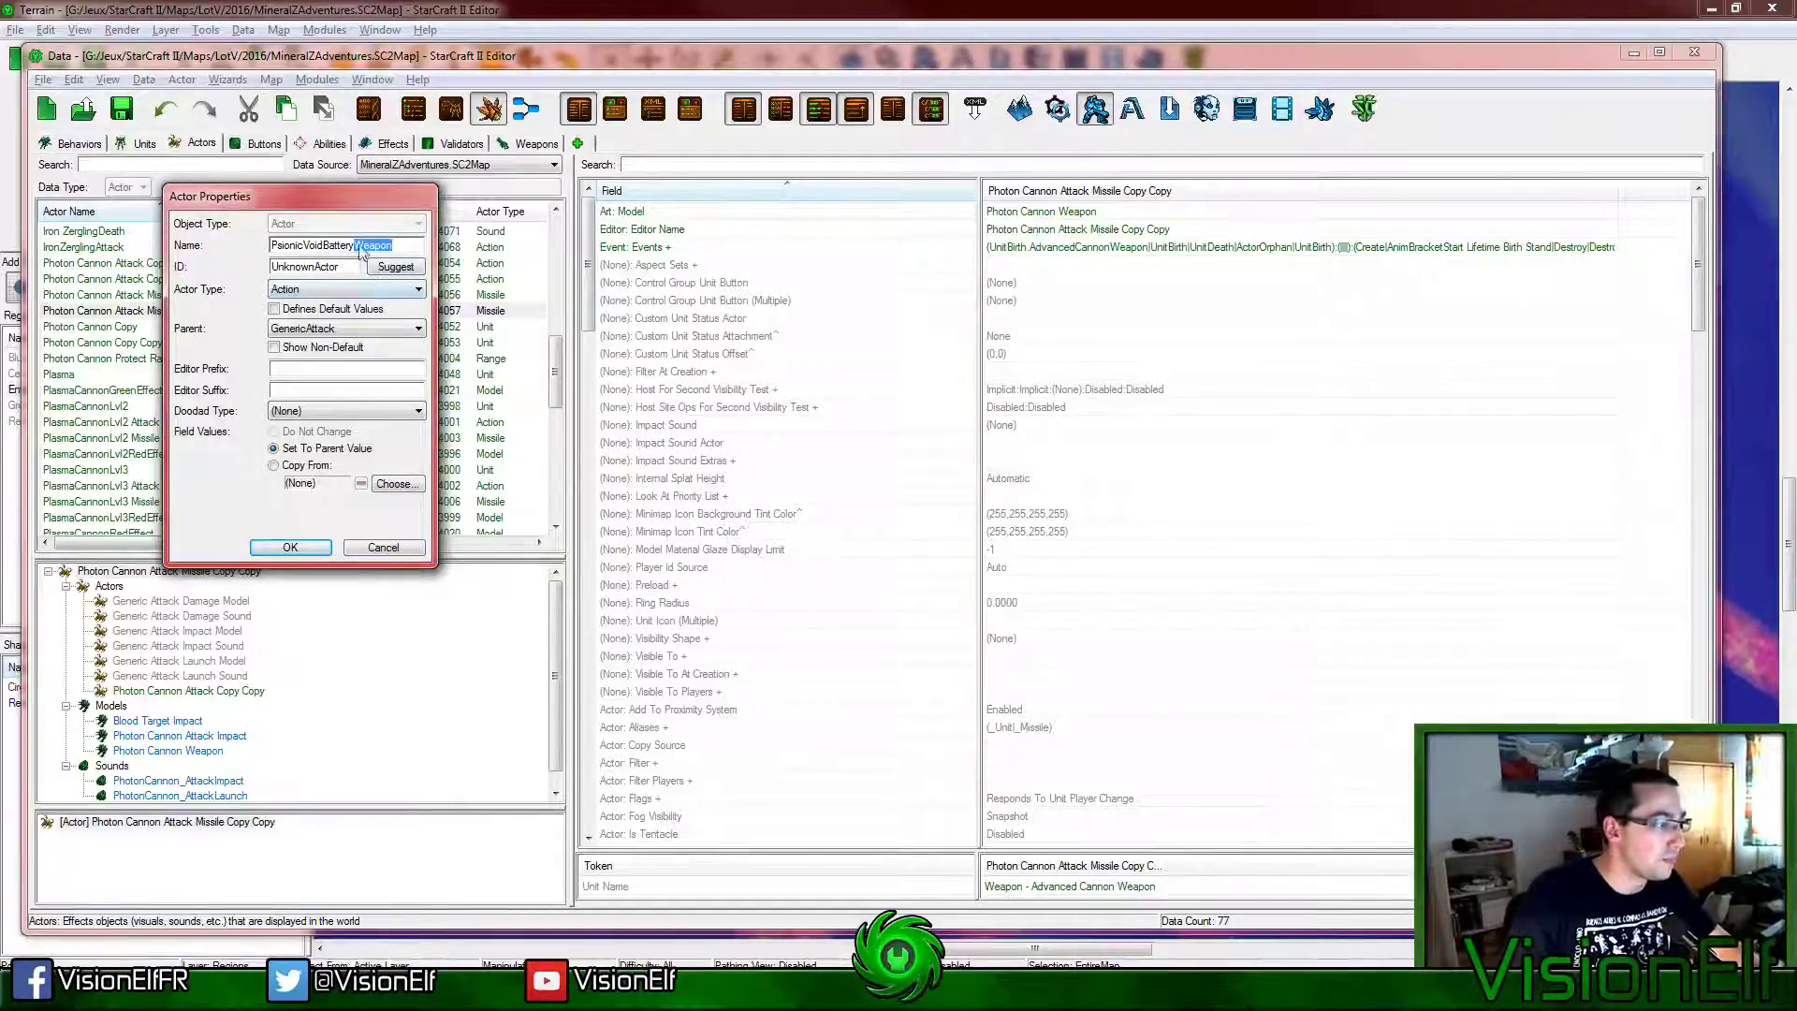
pyautogui.write('Persistent')
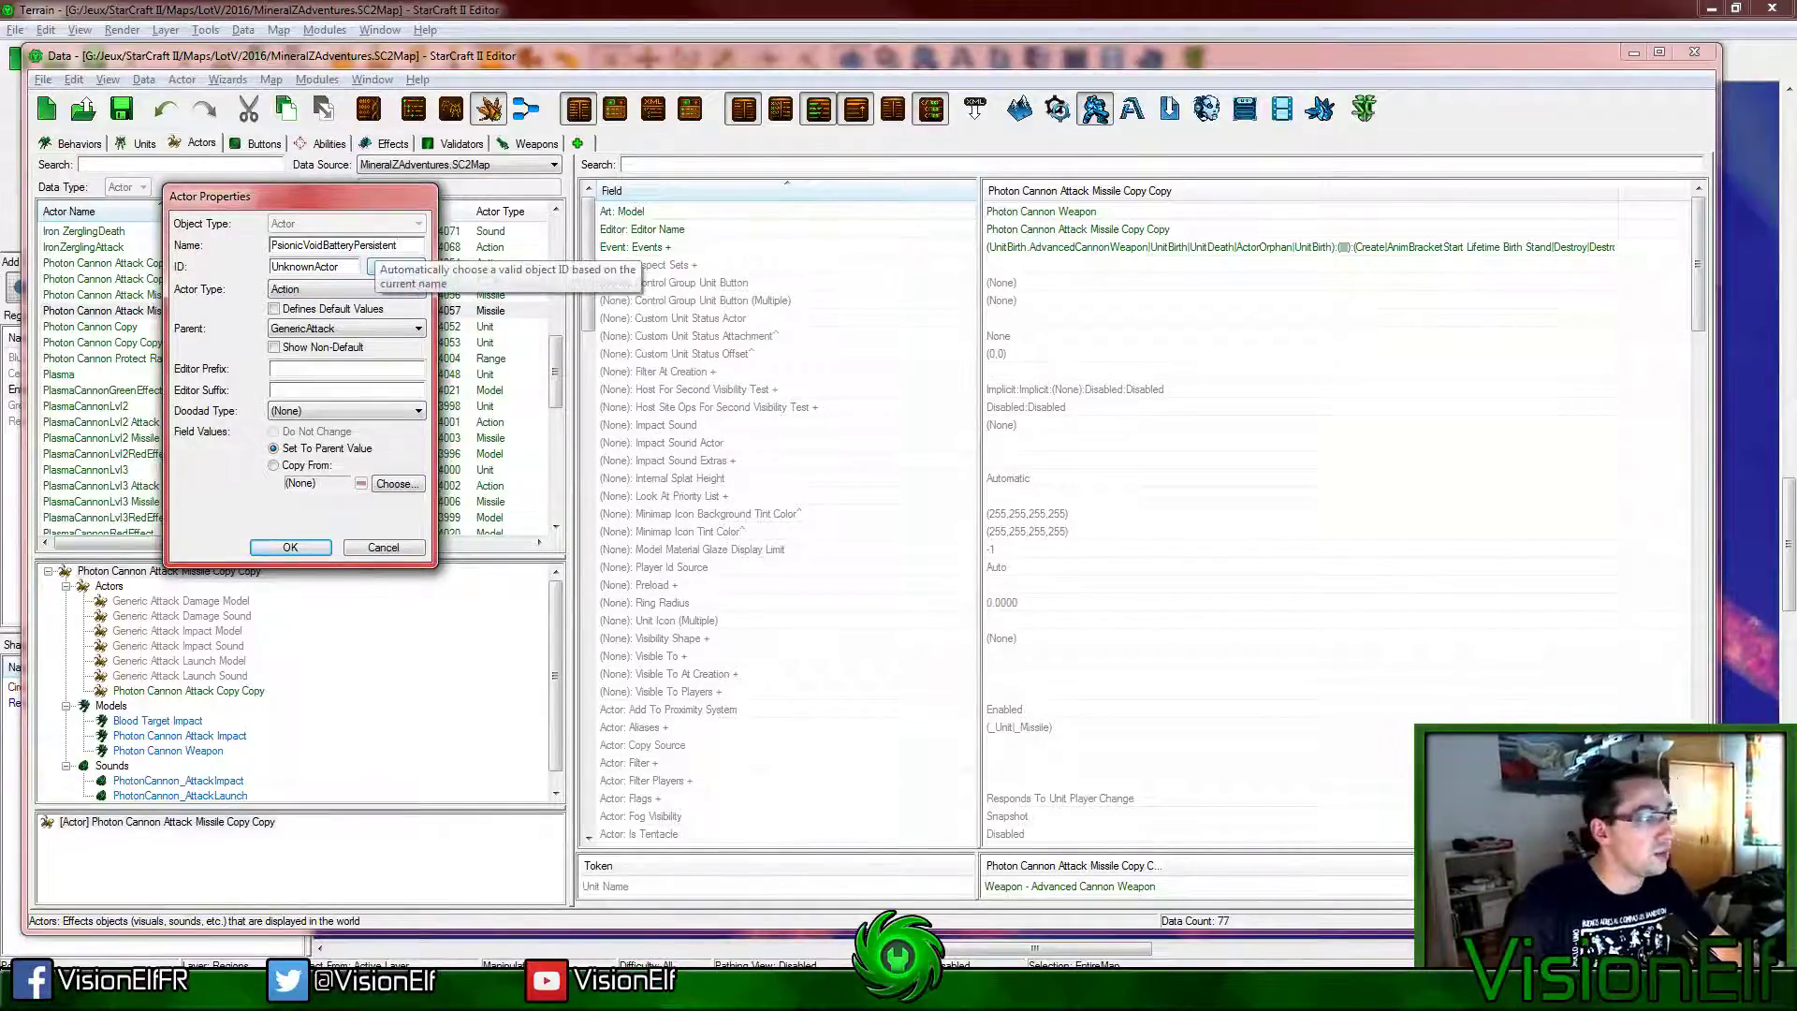
pyautogui.click(375, 266)
# Step: Make it a Model actor with parent Model Animation Style Continuous Unit and confirm
pyautogui.click(365, 289)
pyautogui.click(367, 294)
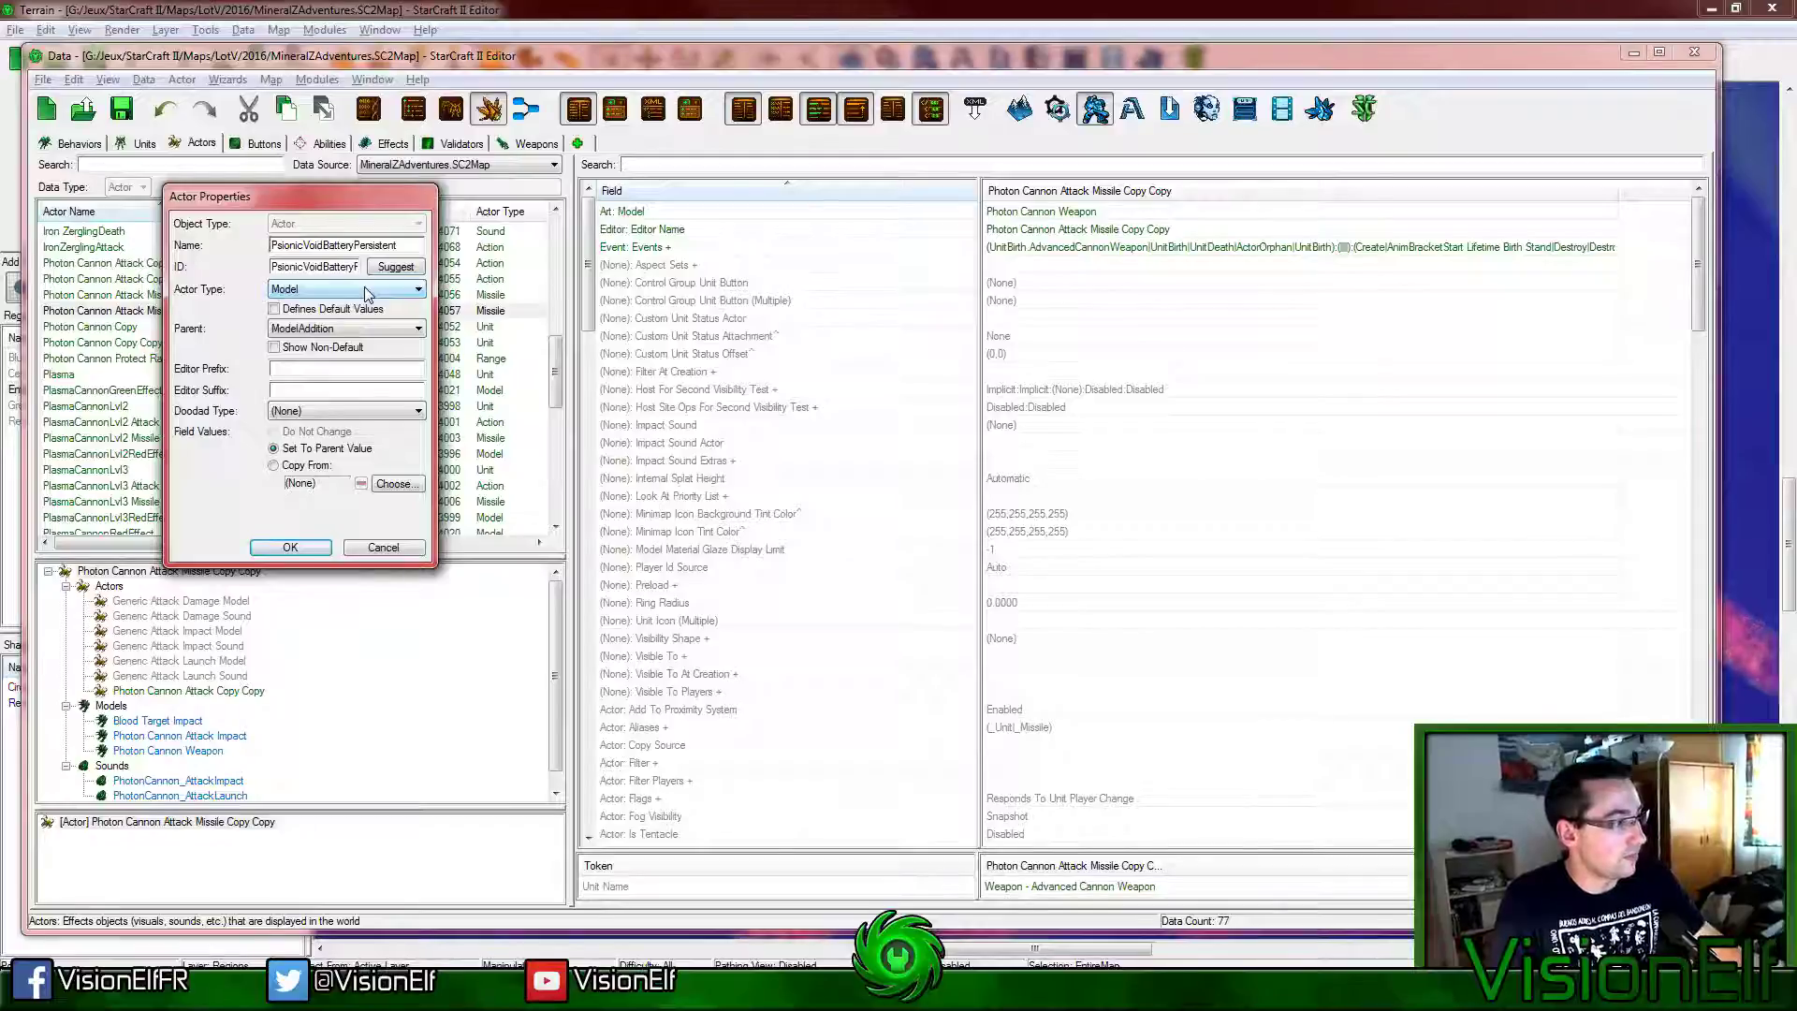
pyautogui.click(350, 327)
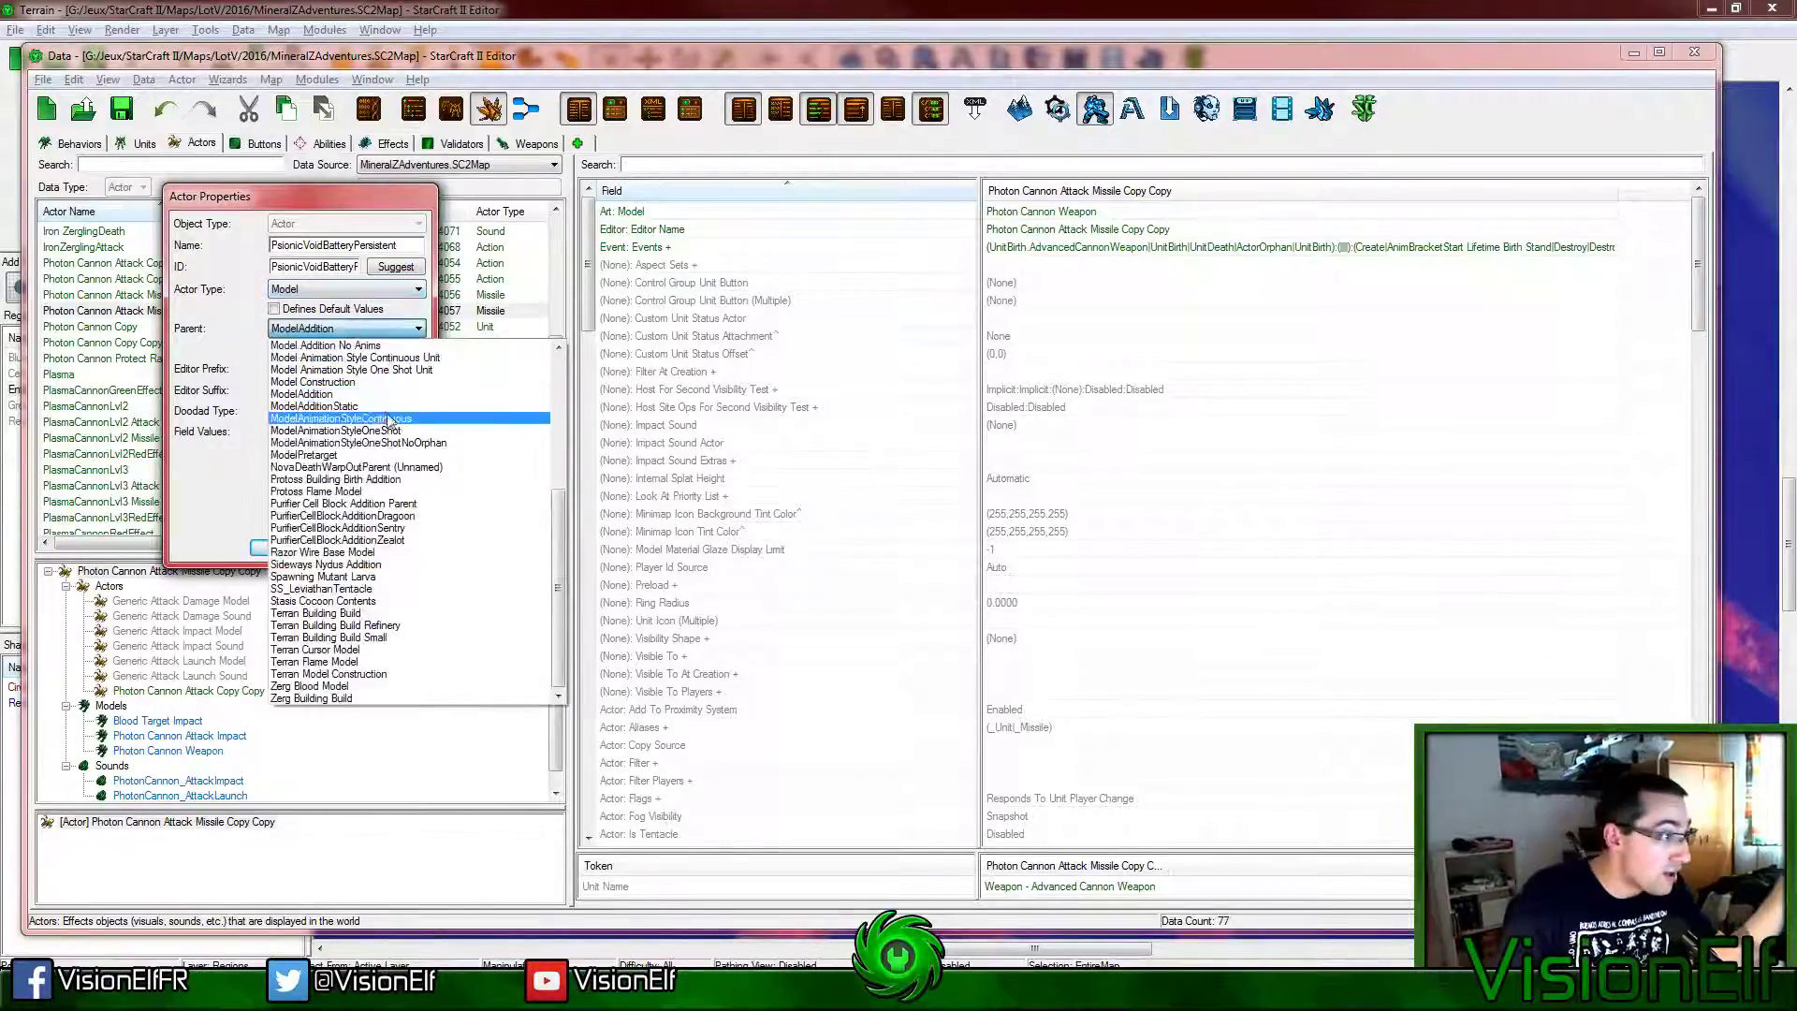
pyautogui.click(400, 360)
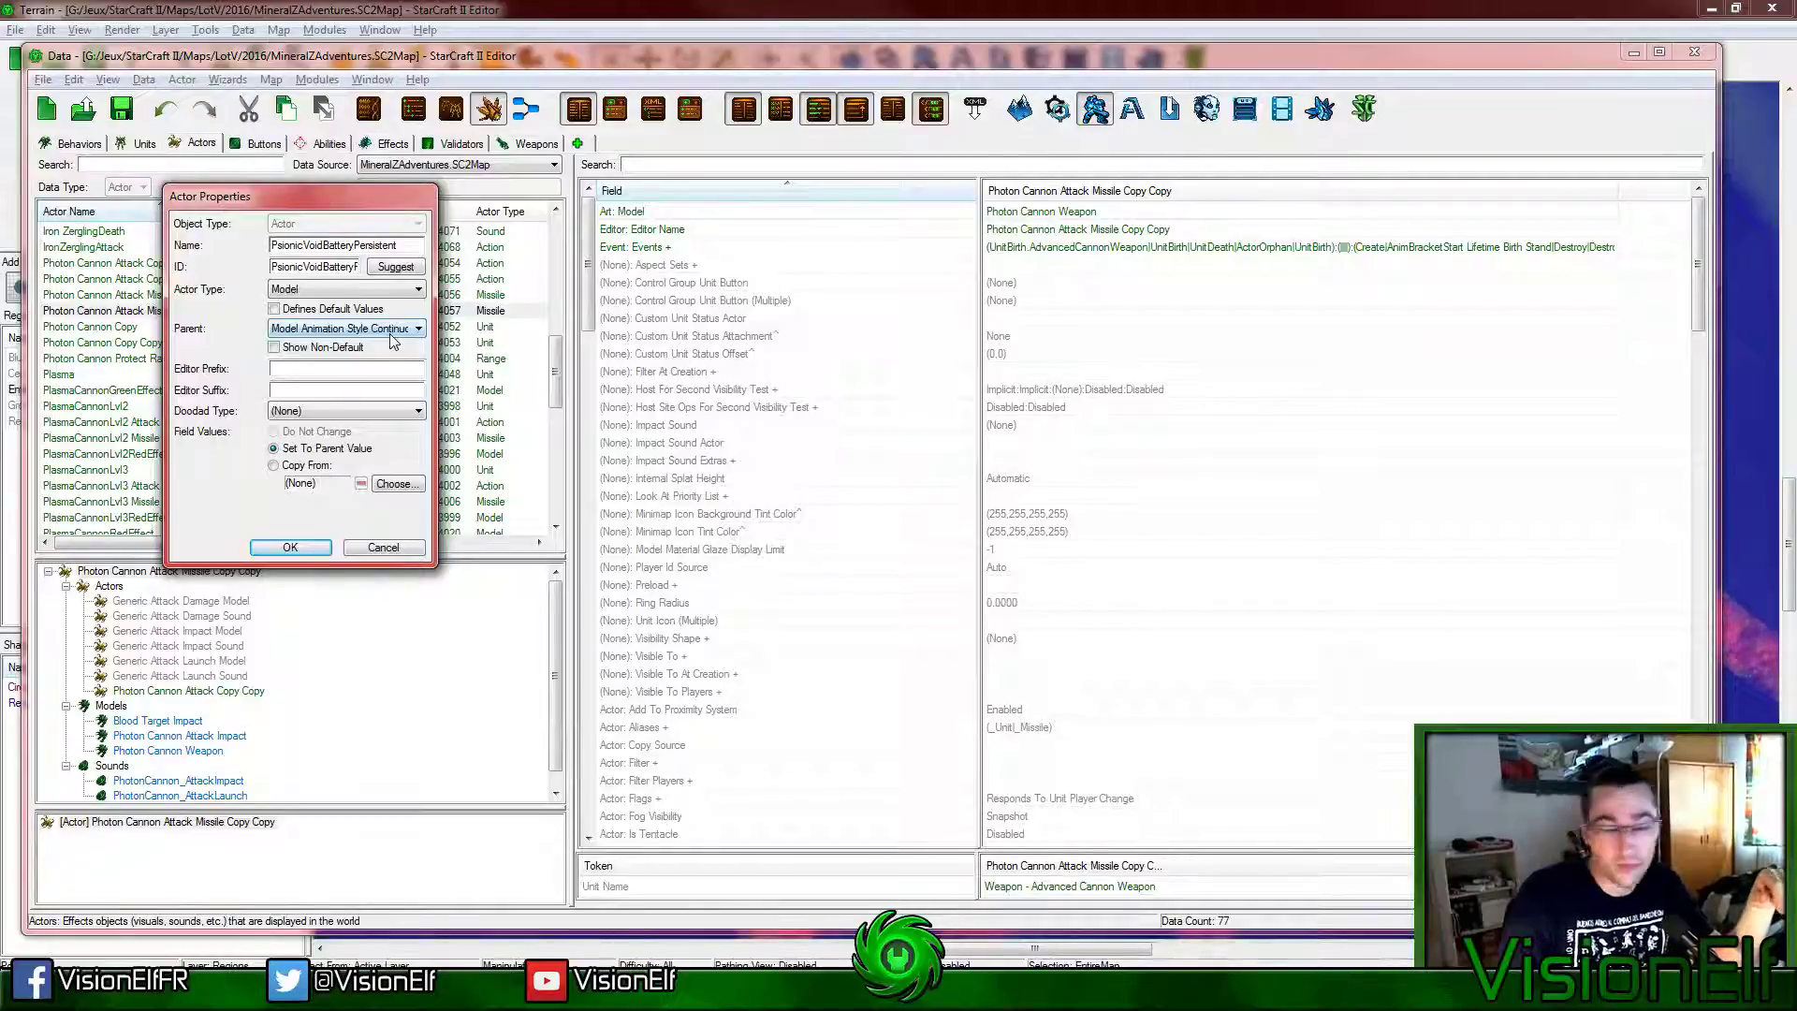
pyautogui.click(309, 548)
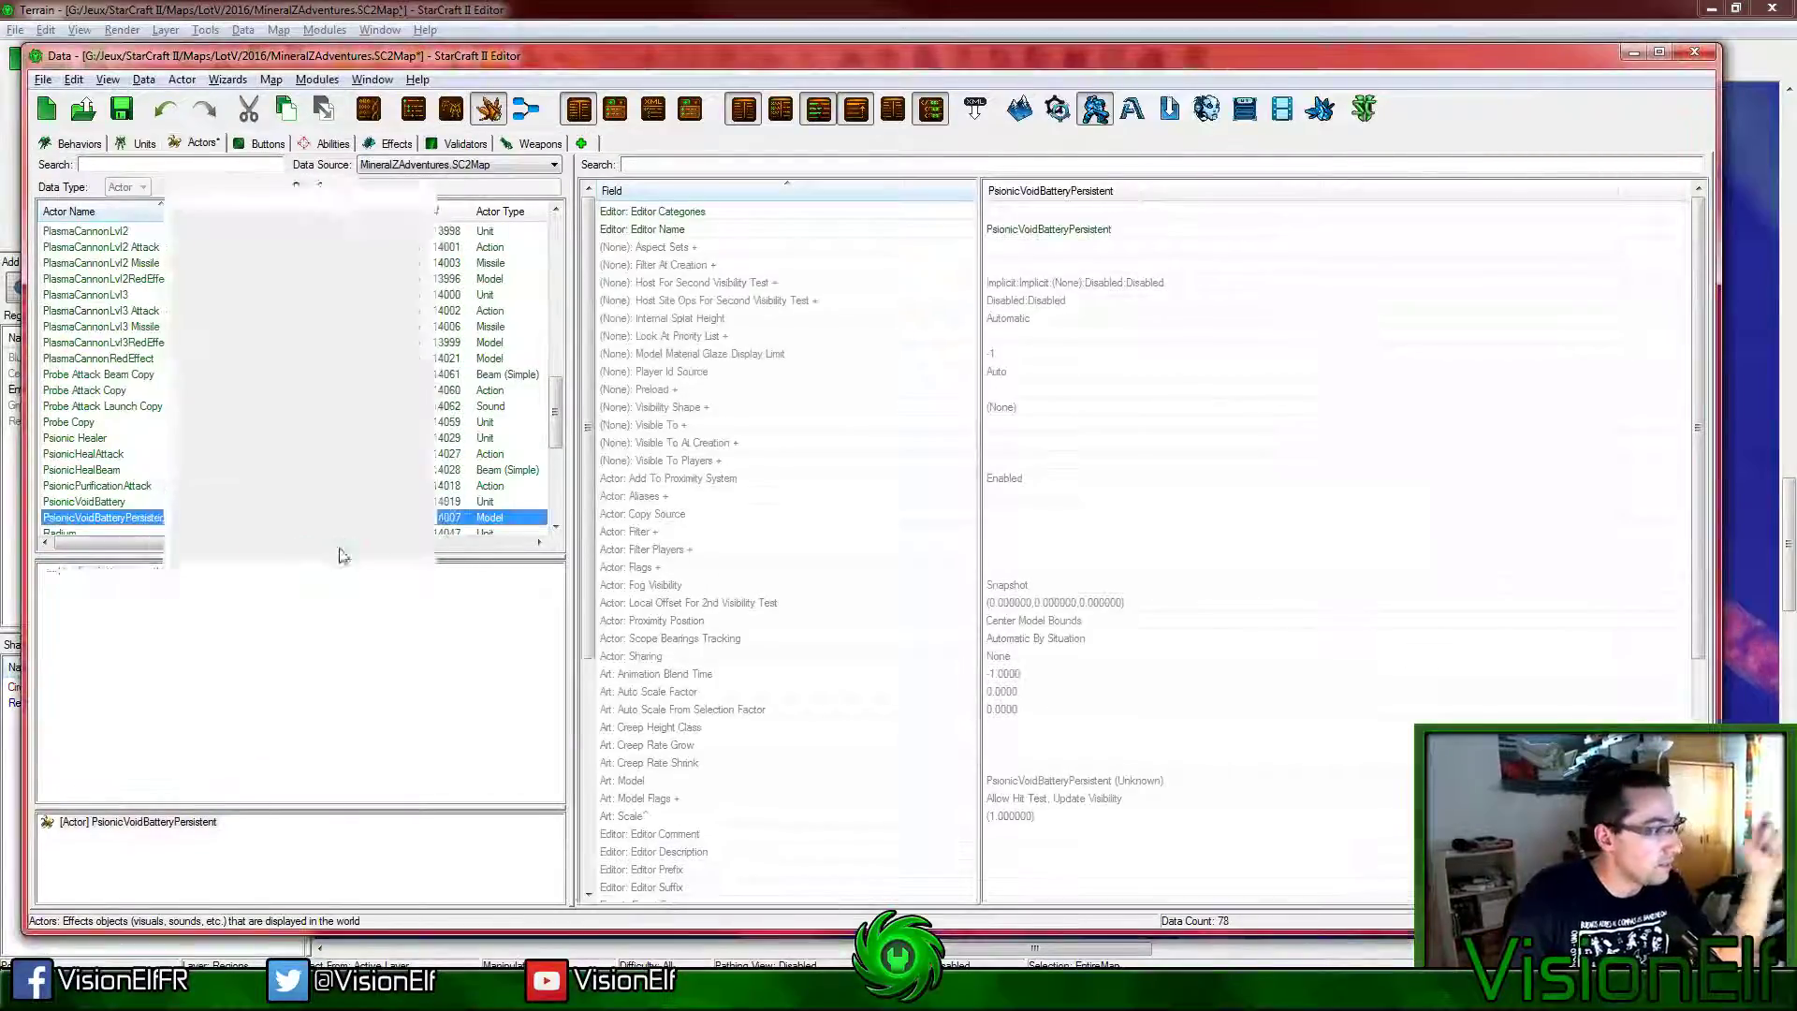
# Step: In the actor's Event: Events, add an Effect event sourced from PsionicVoidBatteryPersistent
pyautogui.click(1160, 718)
pyautogui.scroll(-6, 1160, 716)
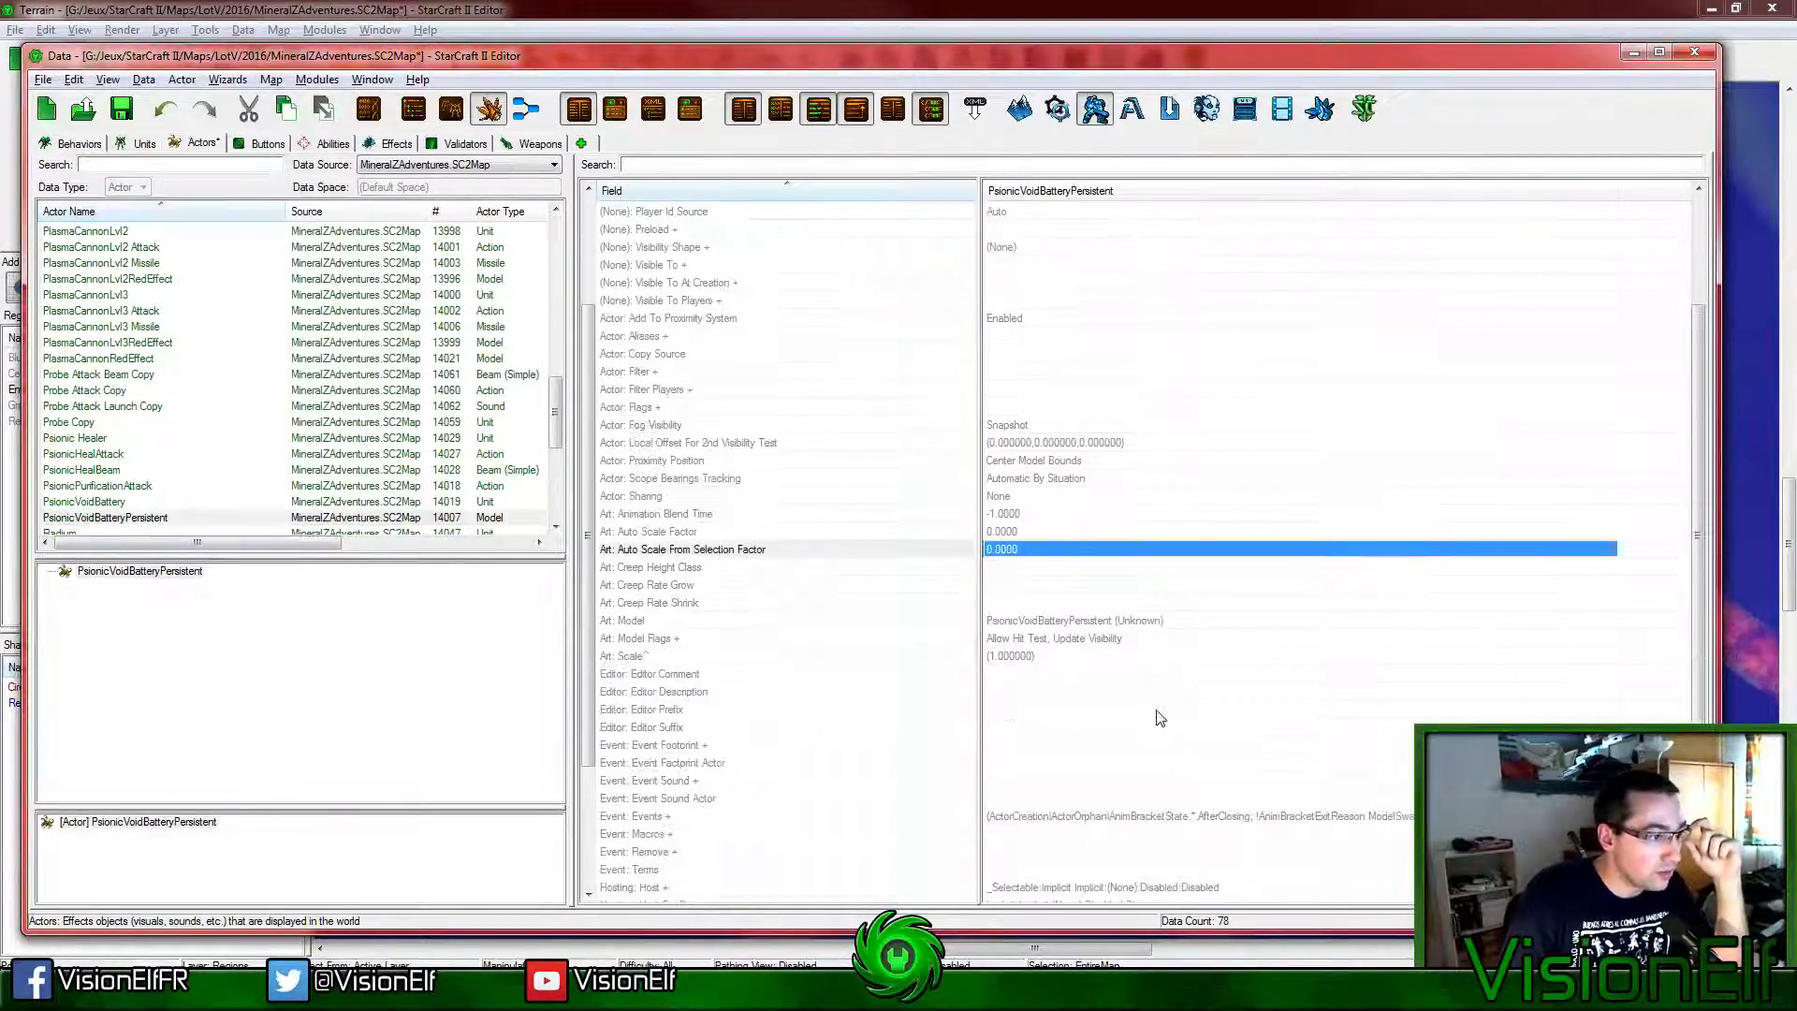
pyautogui.click(1081, 658)
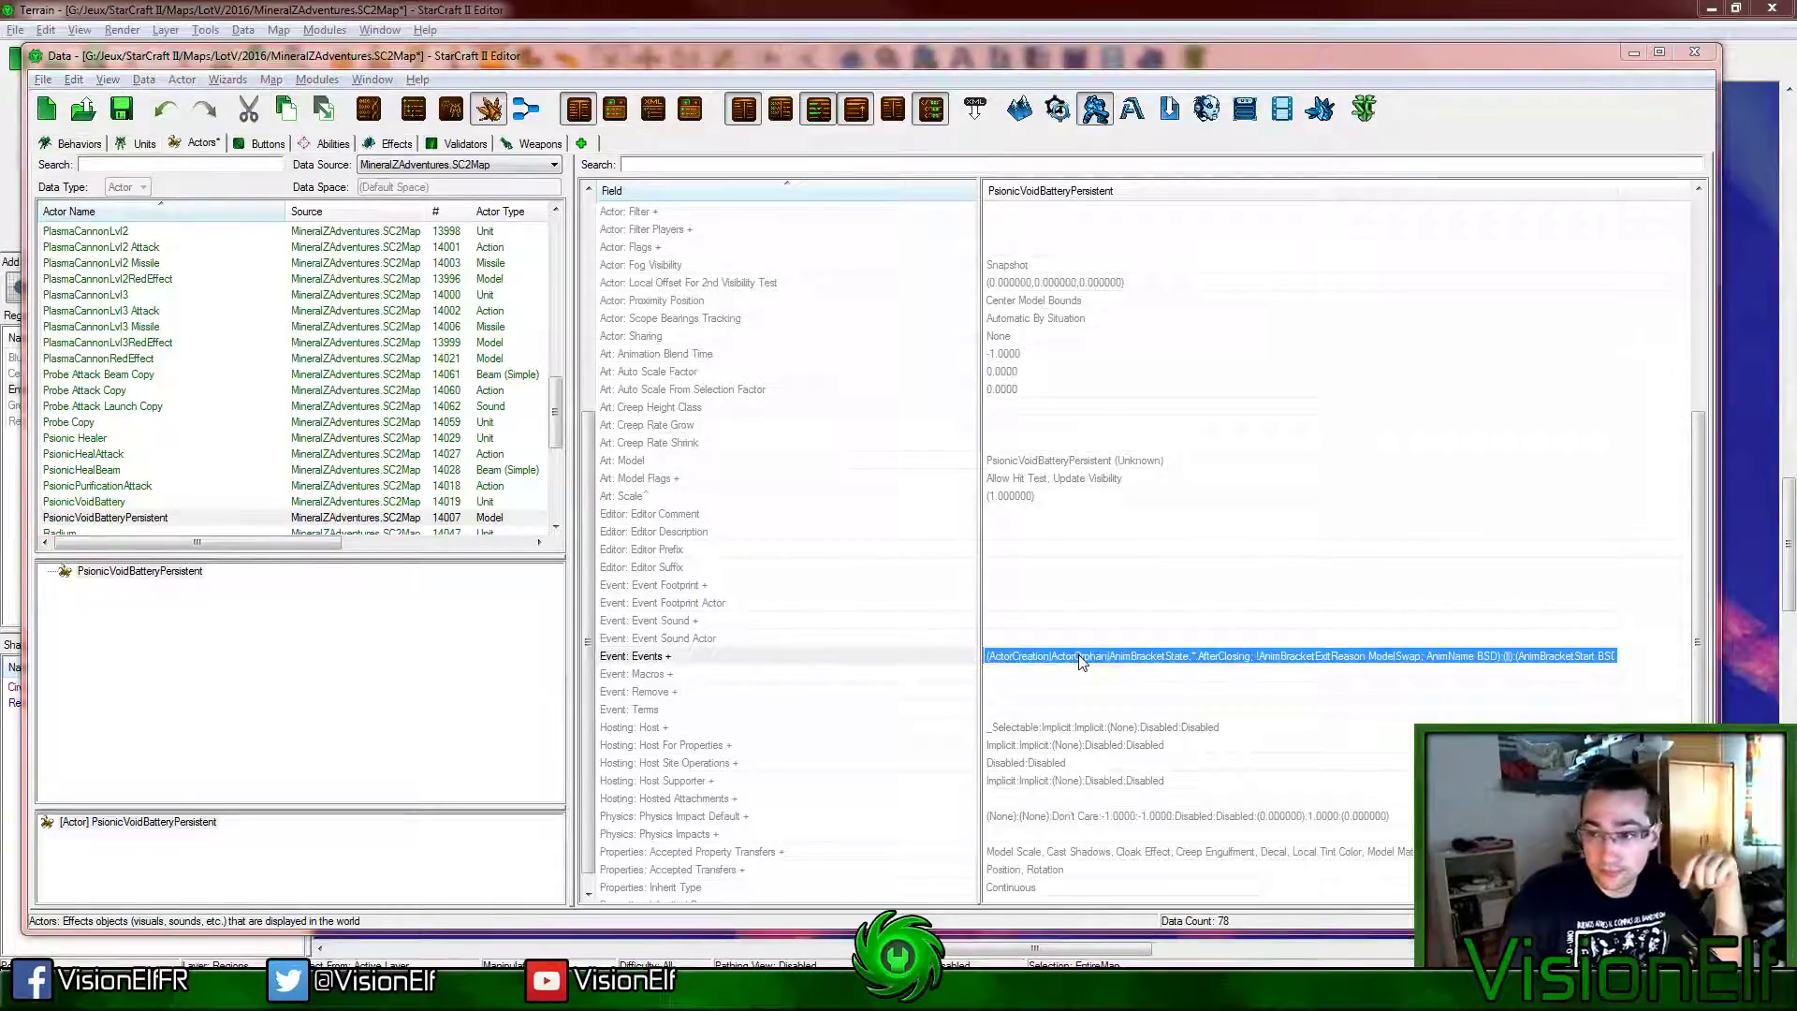
pyautogui.doubleClick(1081, 658)
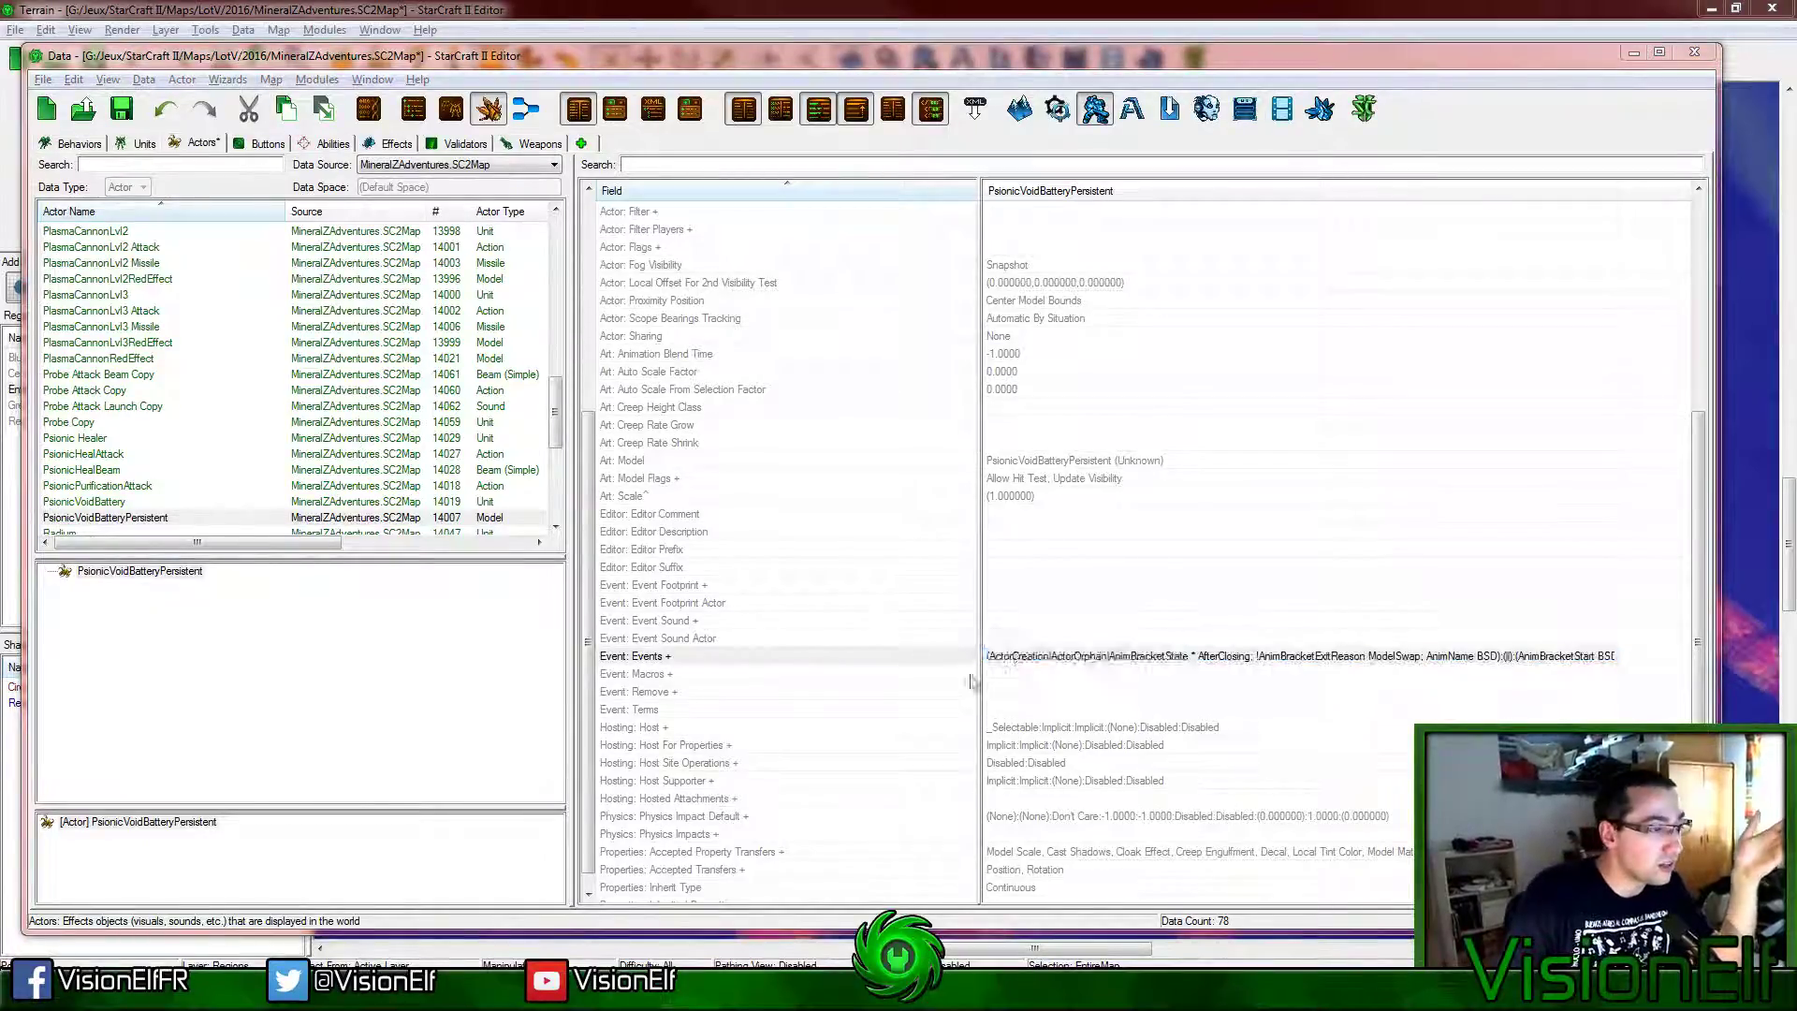
pyautogui.click(1023, 285)
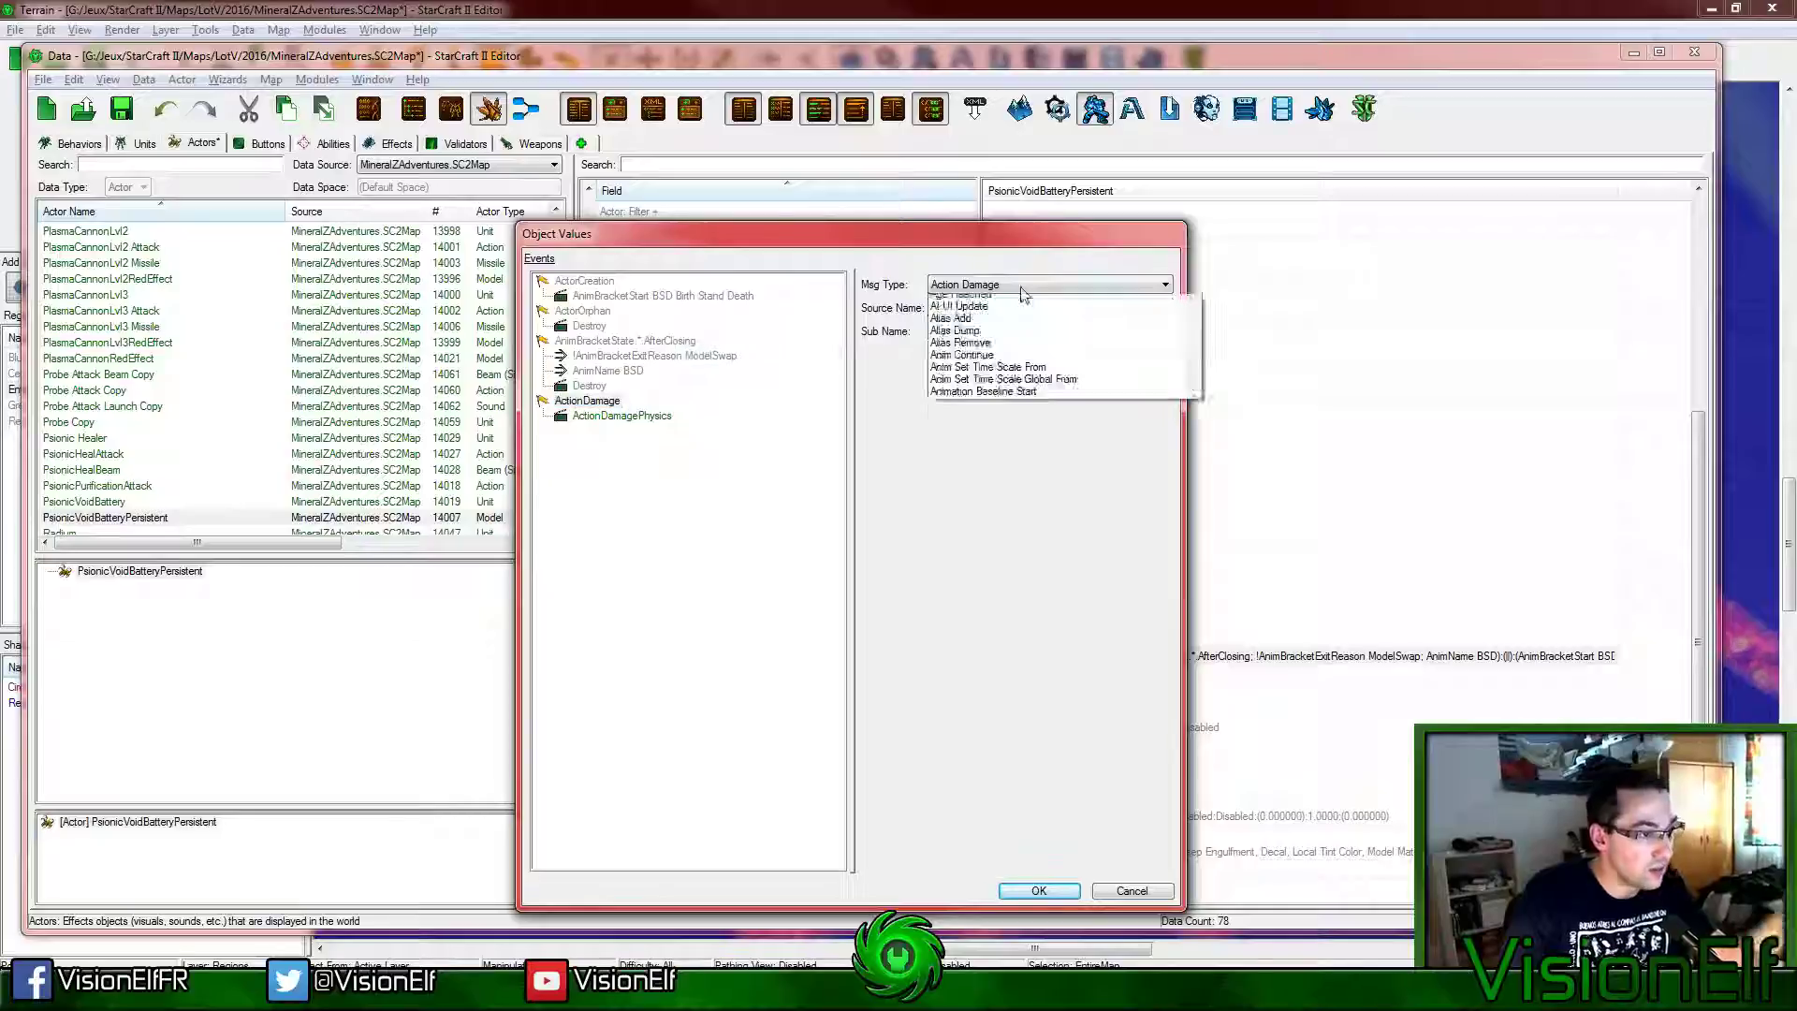
pyautogui.click(1016, 300)
pyautogui.click(1010, 307)
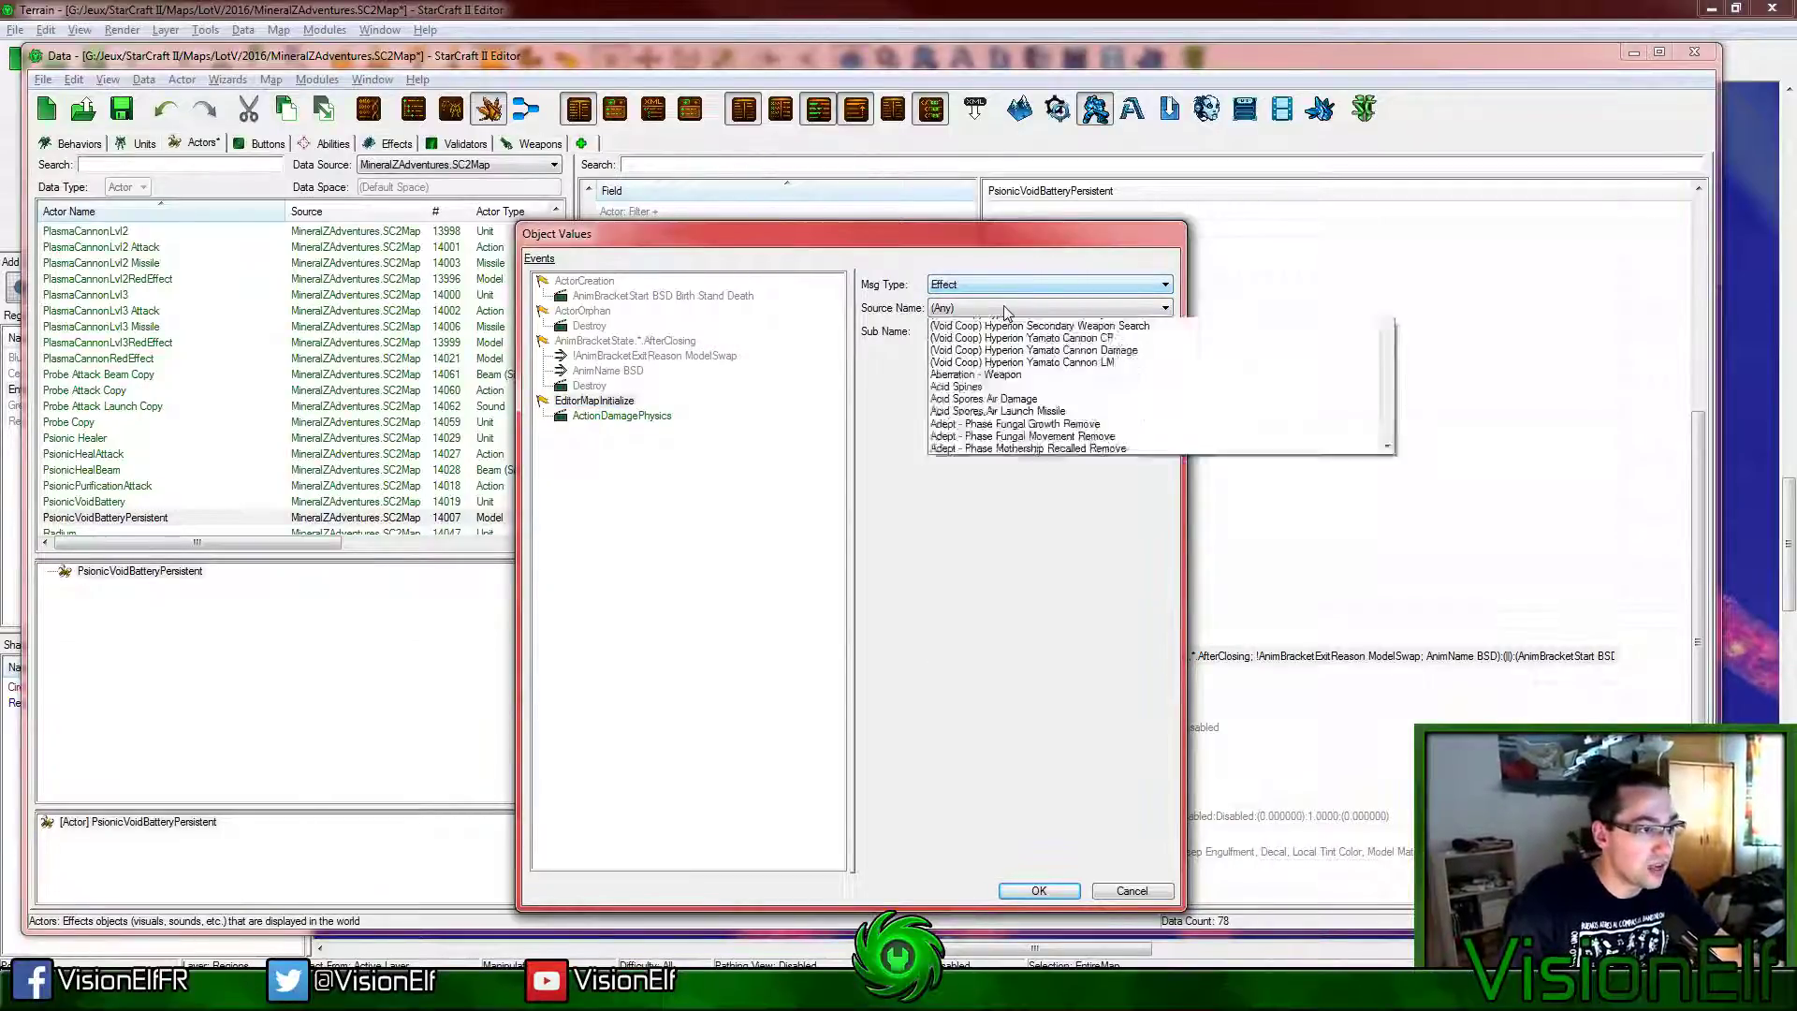
pyautogui.click(1003, 323)
pyautogui.click(1008, 312)
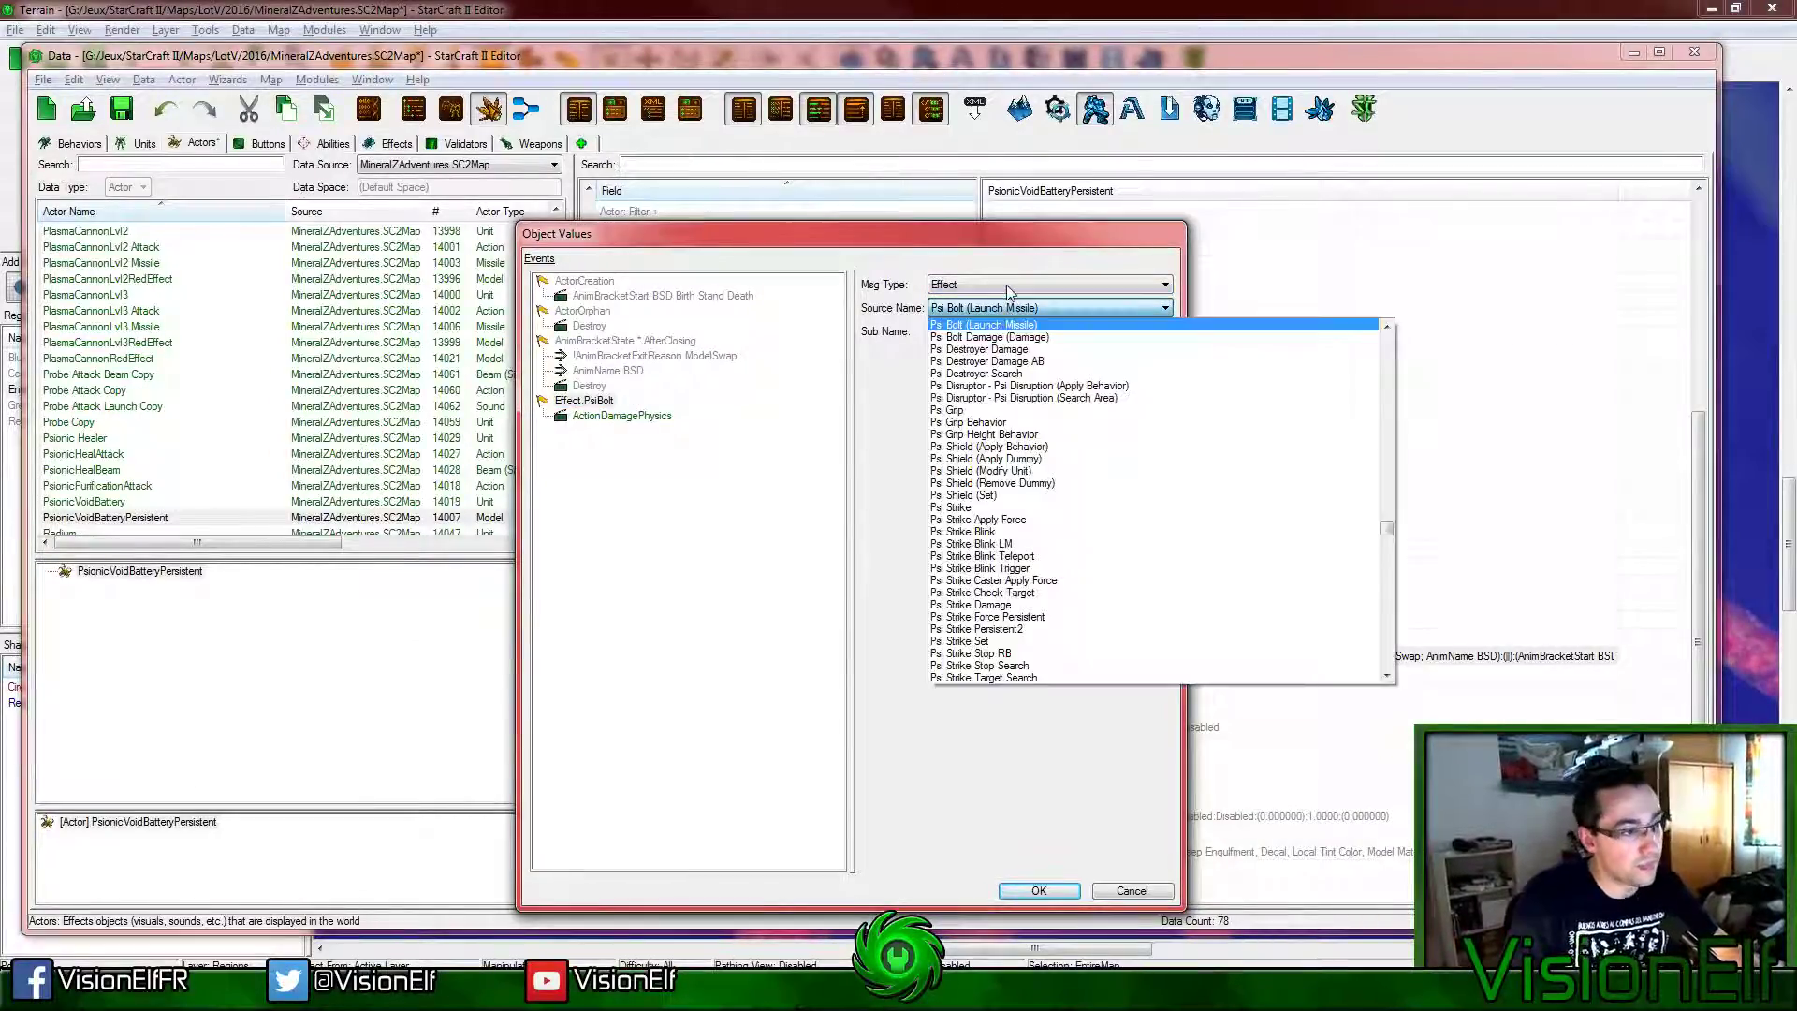
pyautogui.scroll(-3, 997, 375)
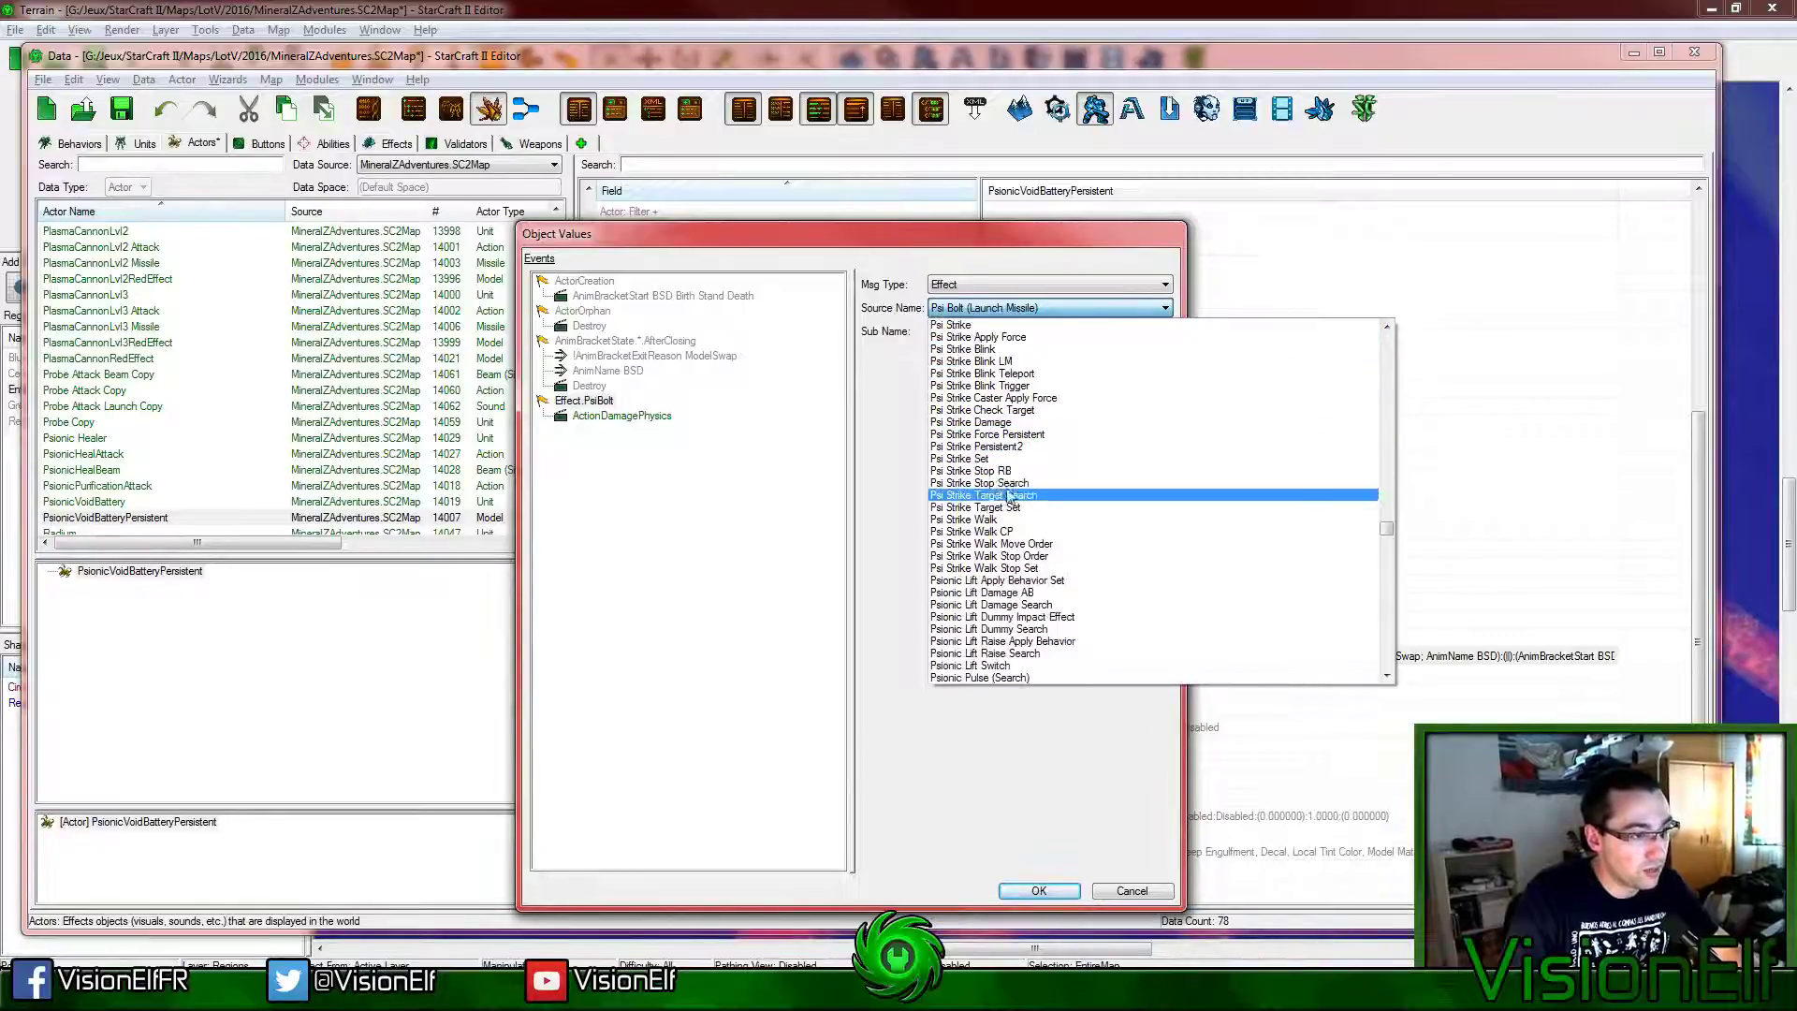
pyautogui.scroll(-8, 1006, 503)
pyautogui.scroll(-2, 1006, 502)
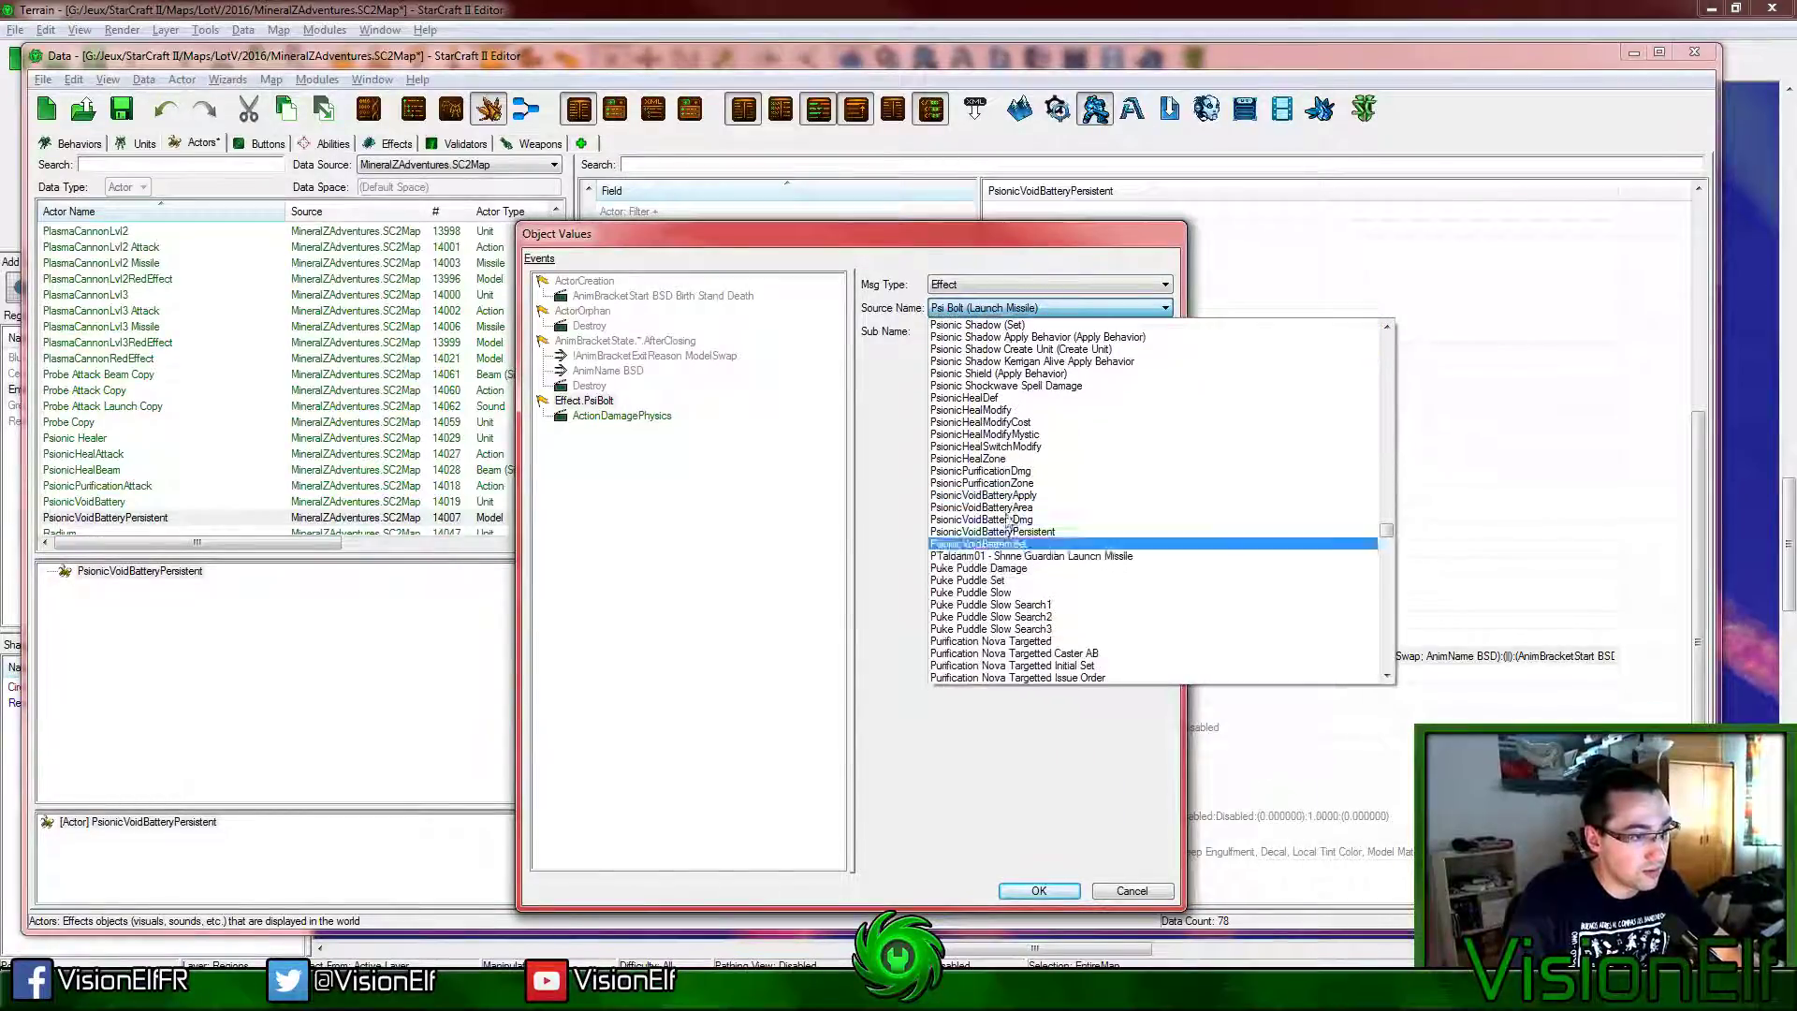
pyautogui.click(992, 565)
# Step: Trigger that event on effect Start with a Create action
pyautogui.click(970, 333)
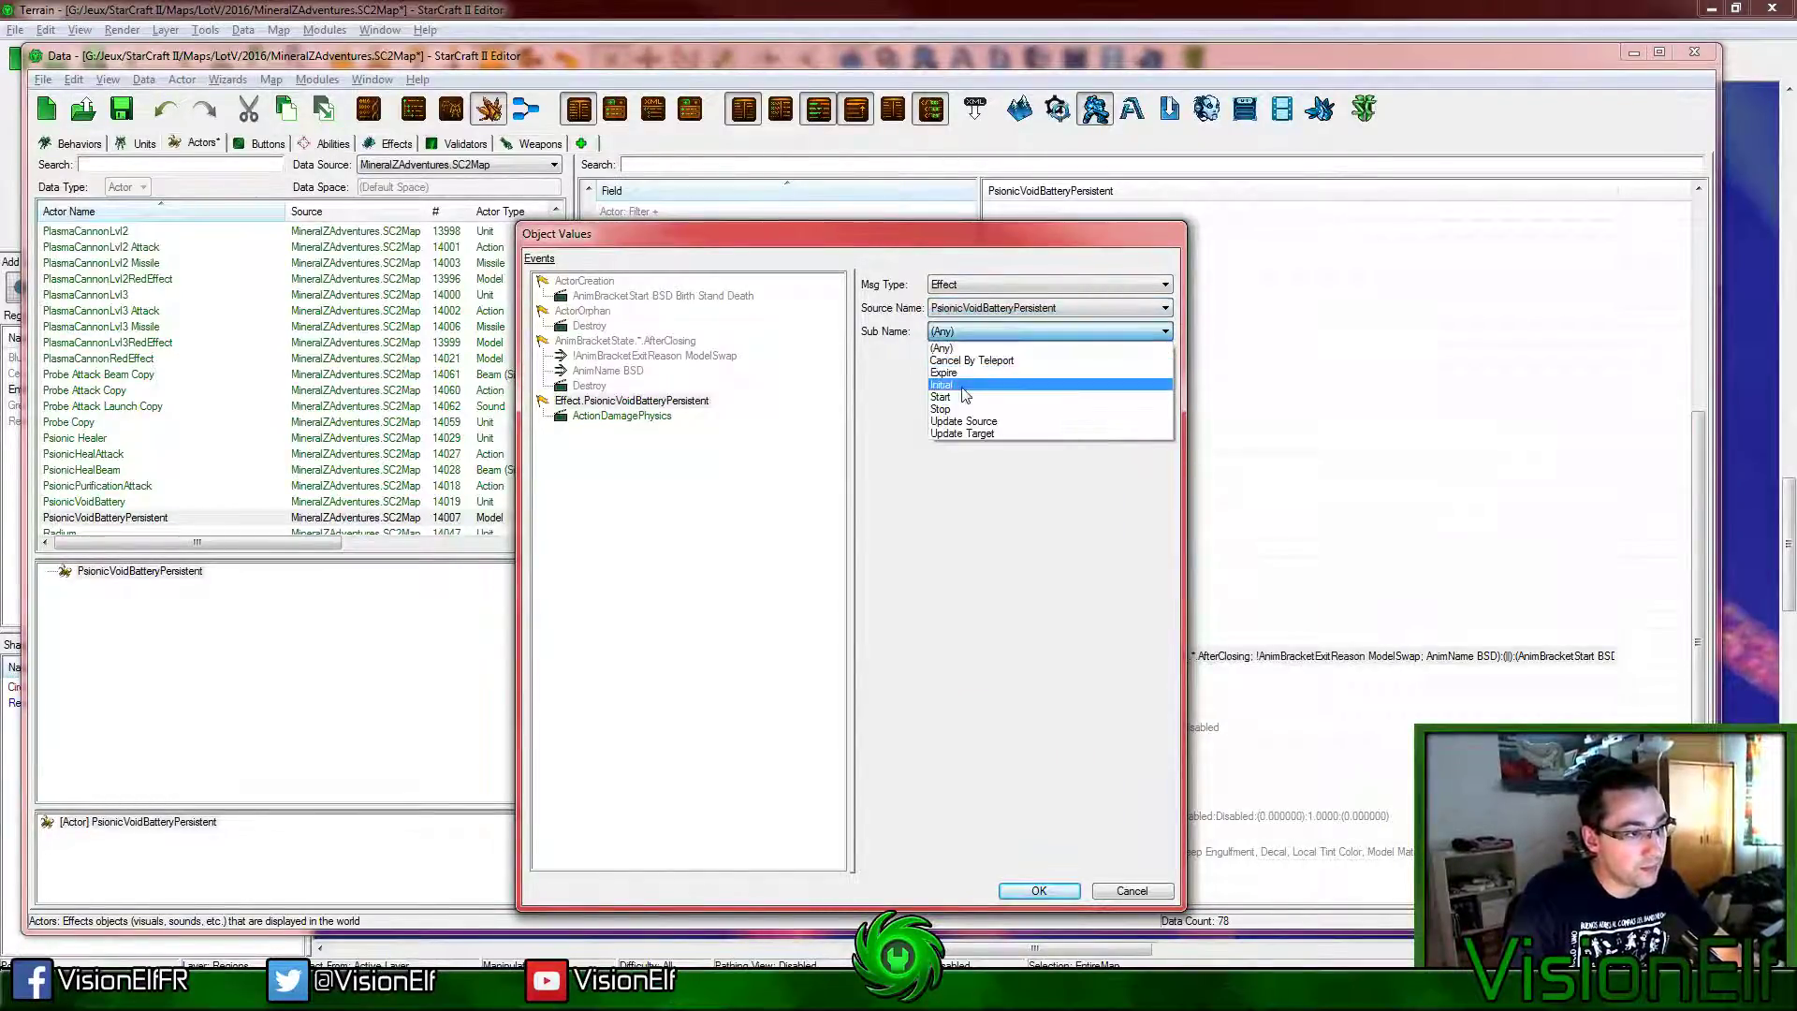
pyautogui.click(940, 397)
pyautogui.click(646, 415)
pyautogui.doubleClick(971, 308)
pyautogui.write('cr')
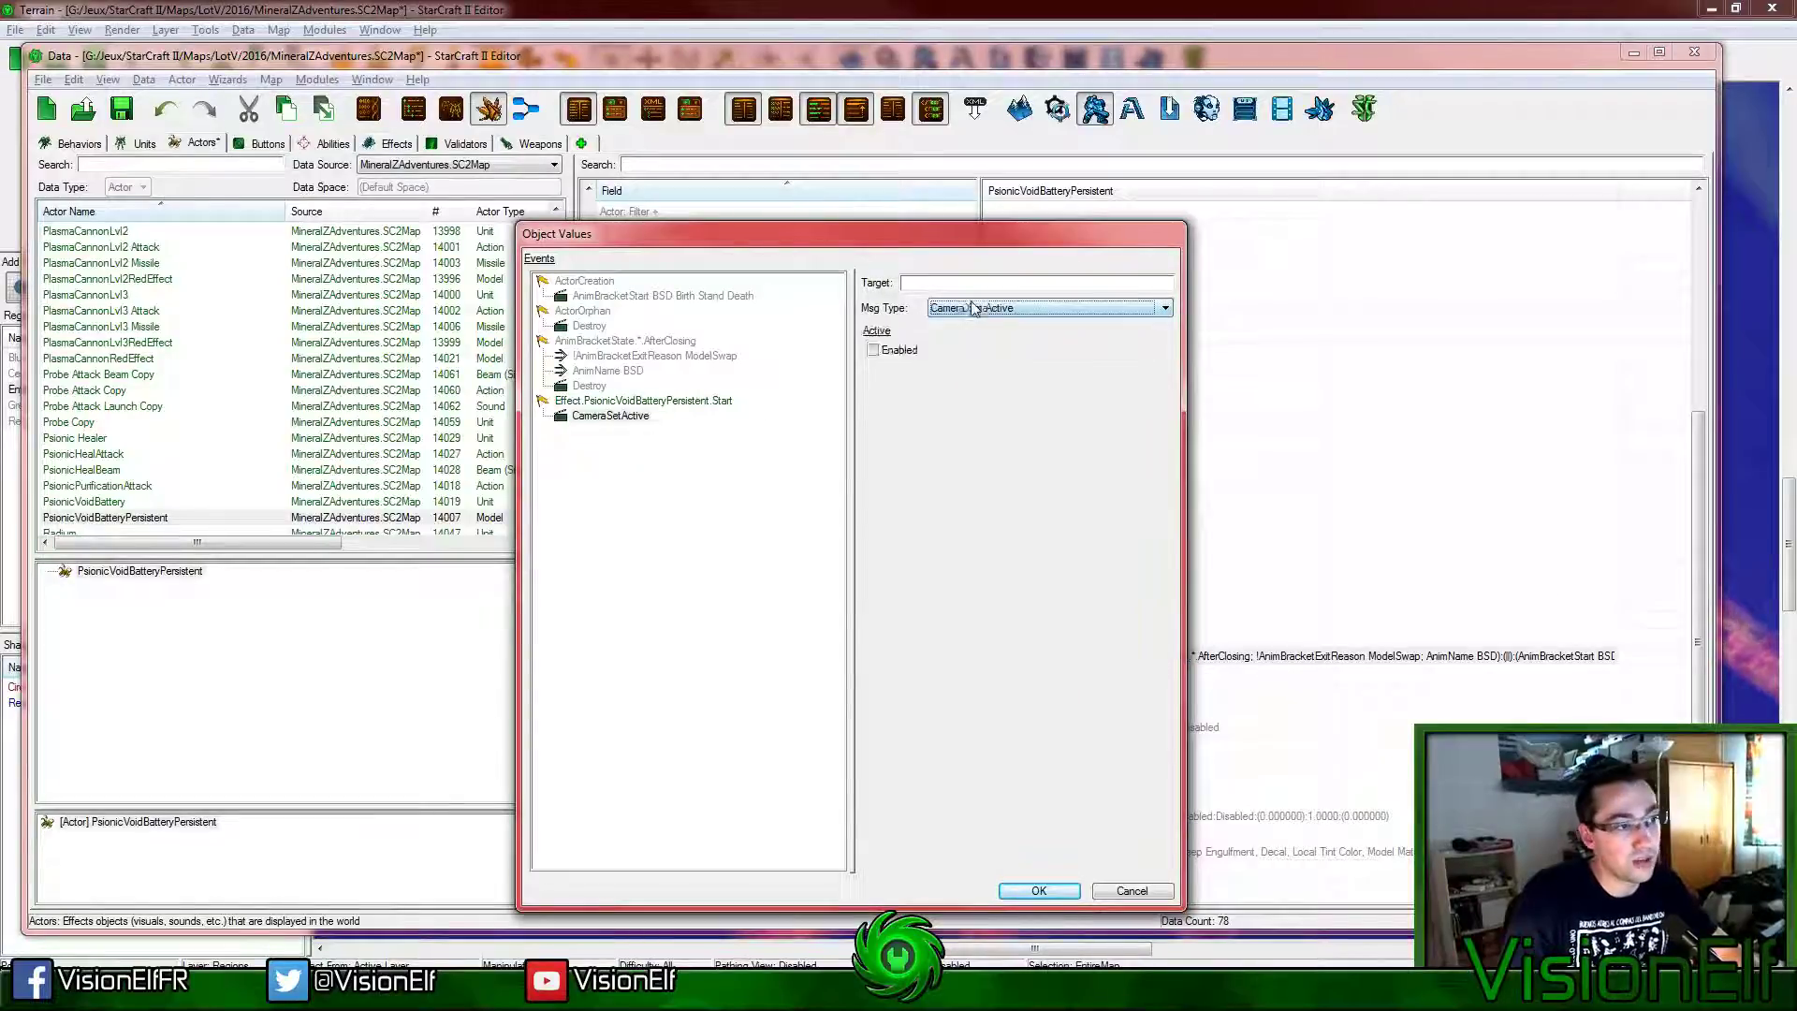
# Step: Copy the event, set the copy to effect Stop with a Destroy action, and confirm
pyautogui.click(693, 399)
pyautogui.hotkey('ctrl', 'c')
pyautogui.hotkey('ctrl', 'v')
pyautogui.click(964, 331)
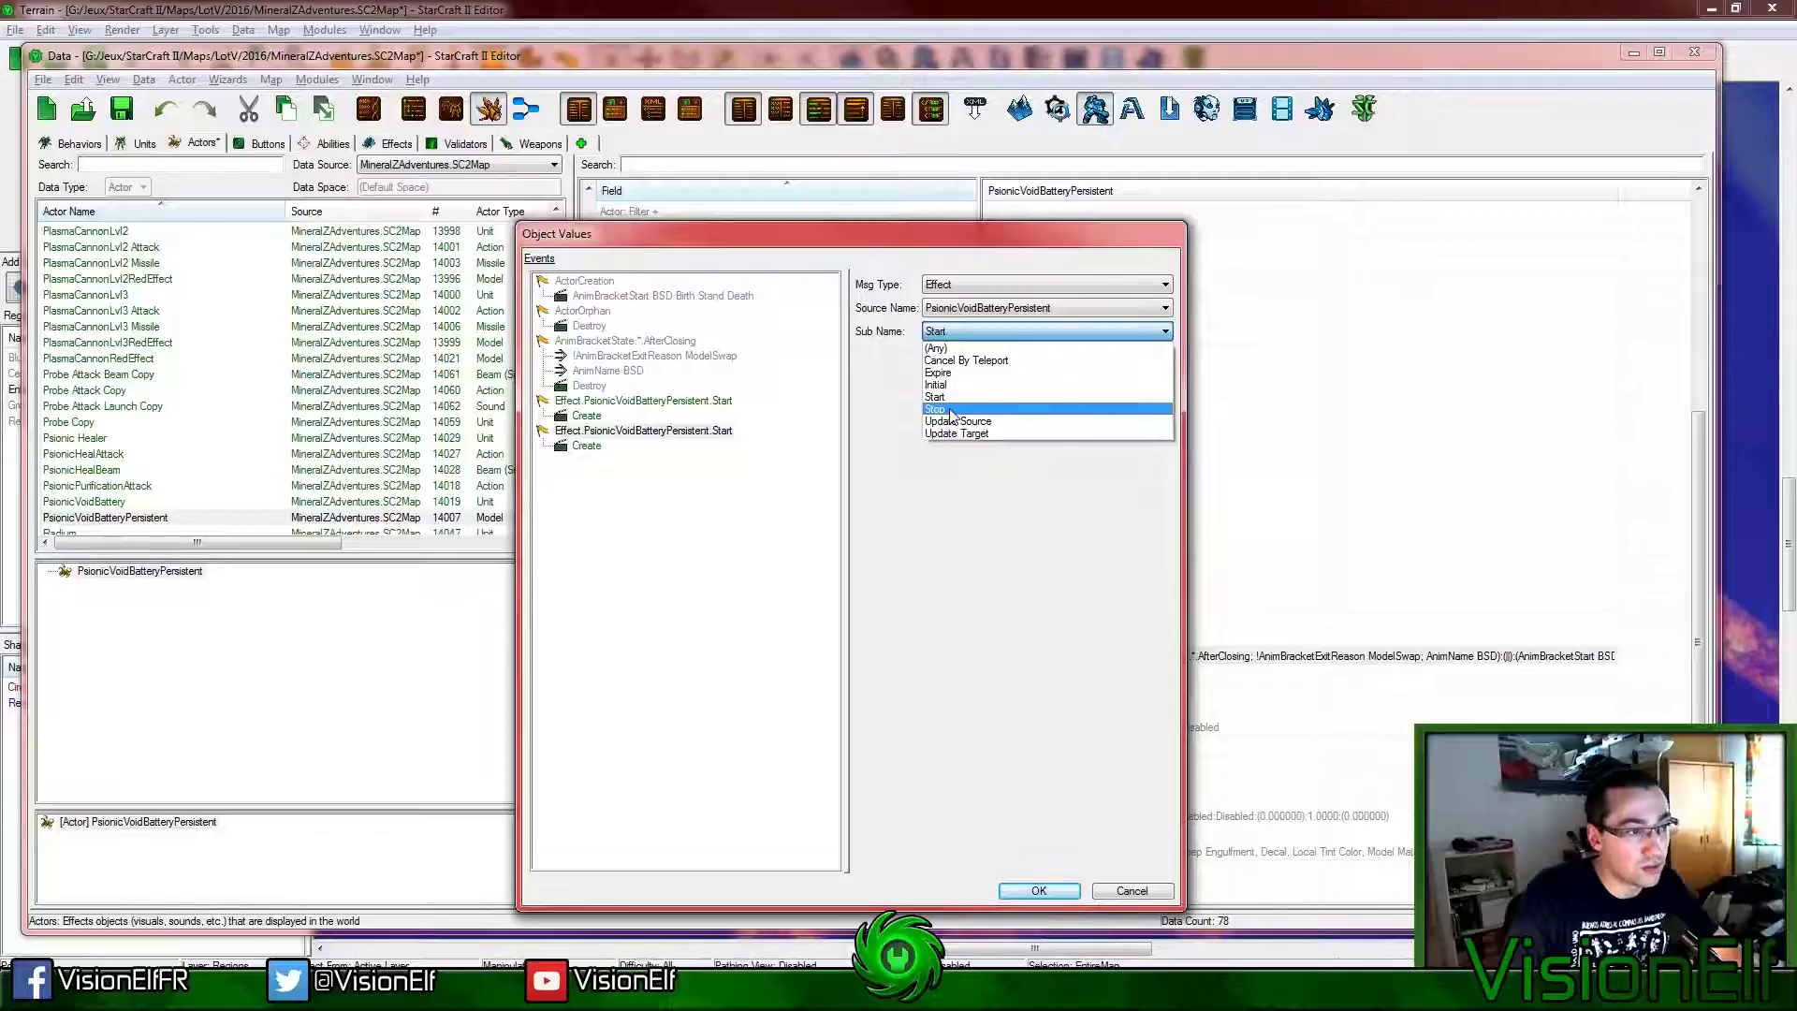
pyautogui.click(934, 409)
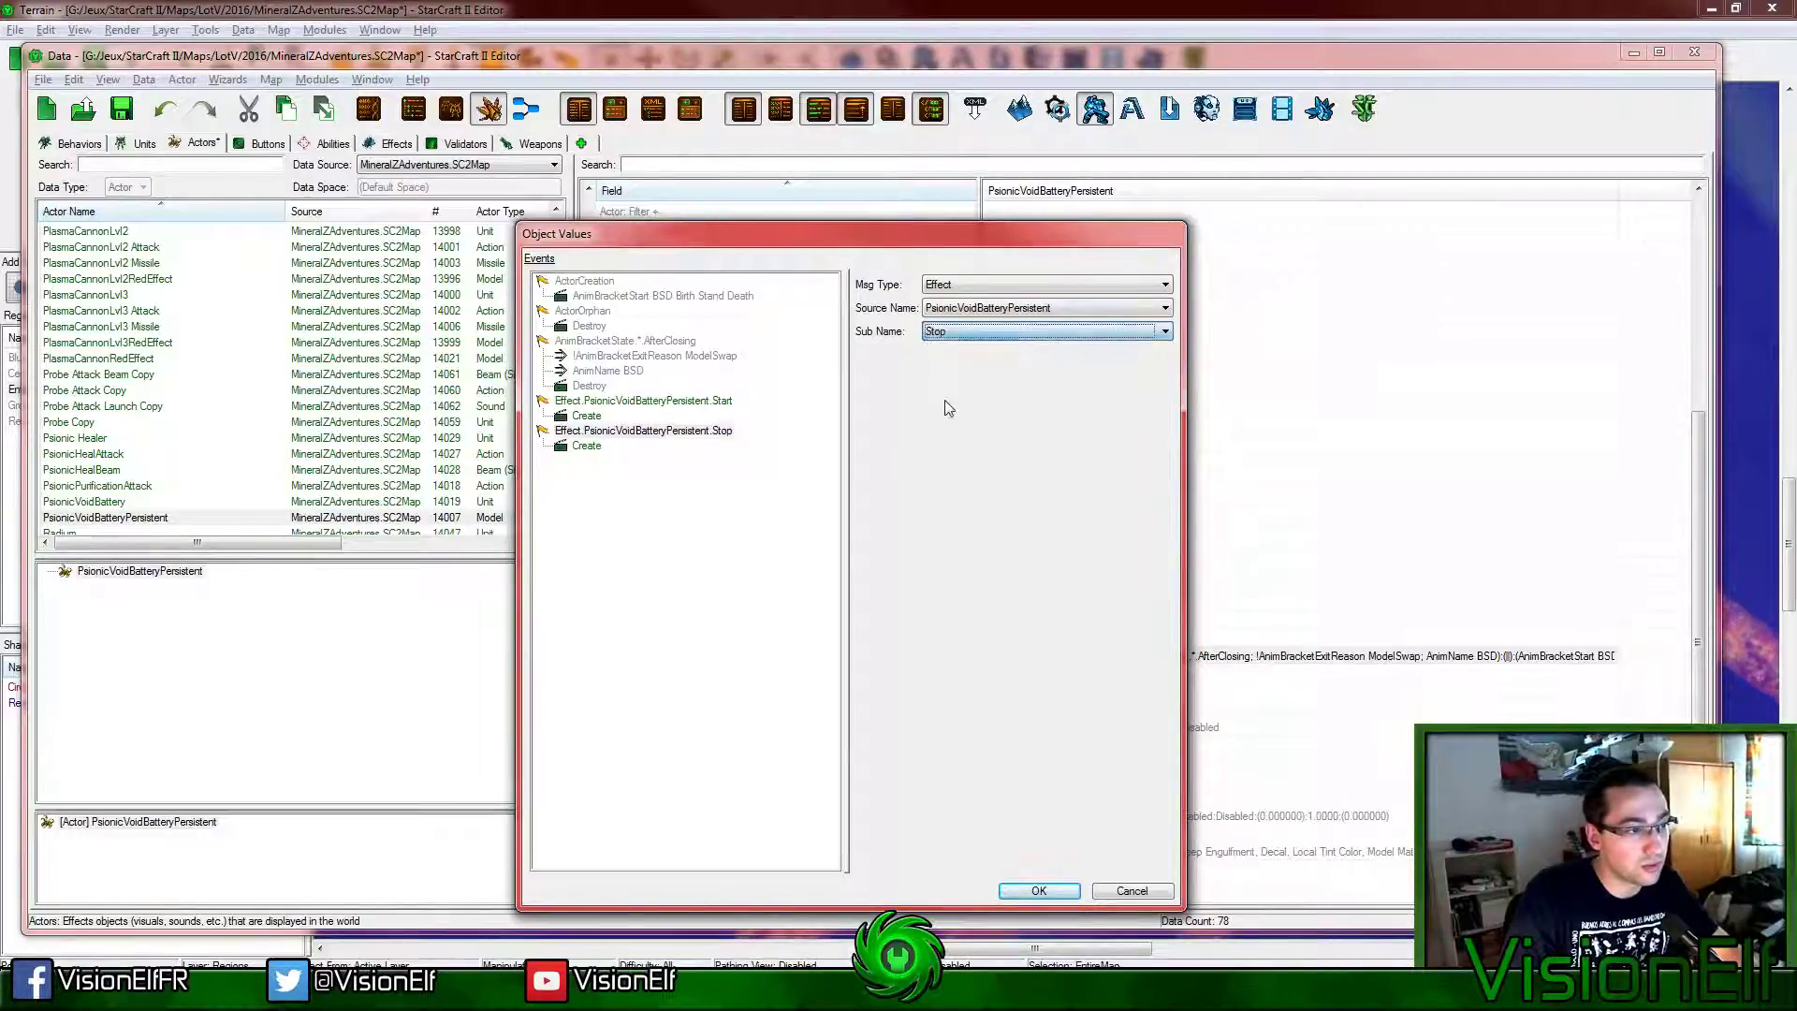
pyautogui.click(587, 445)
pyautogui.click(947, 308)
pyautogui.click(949, 323)
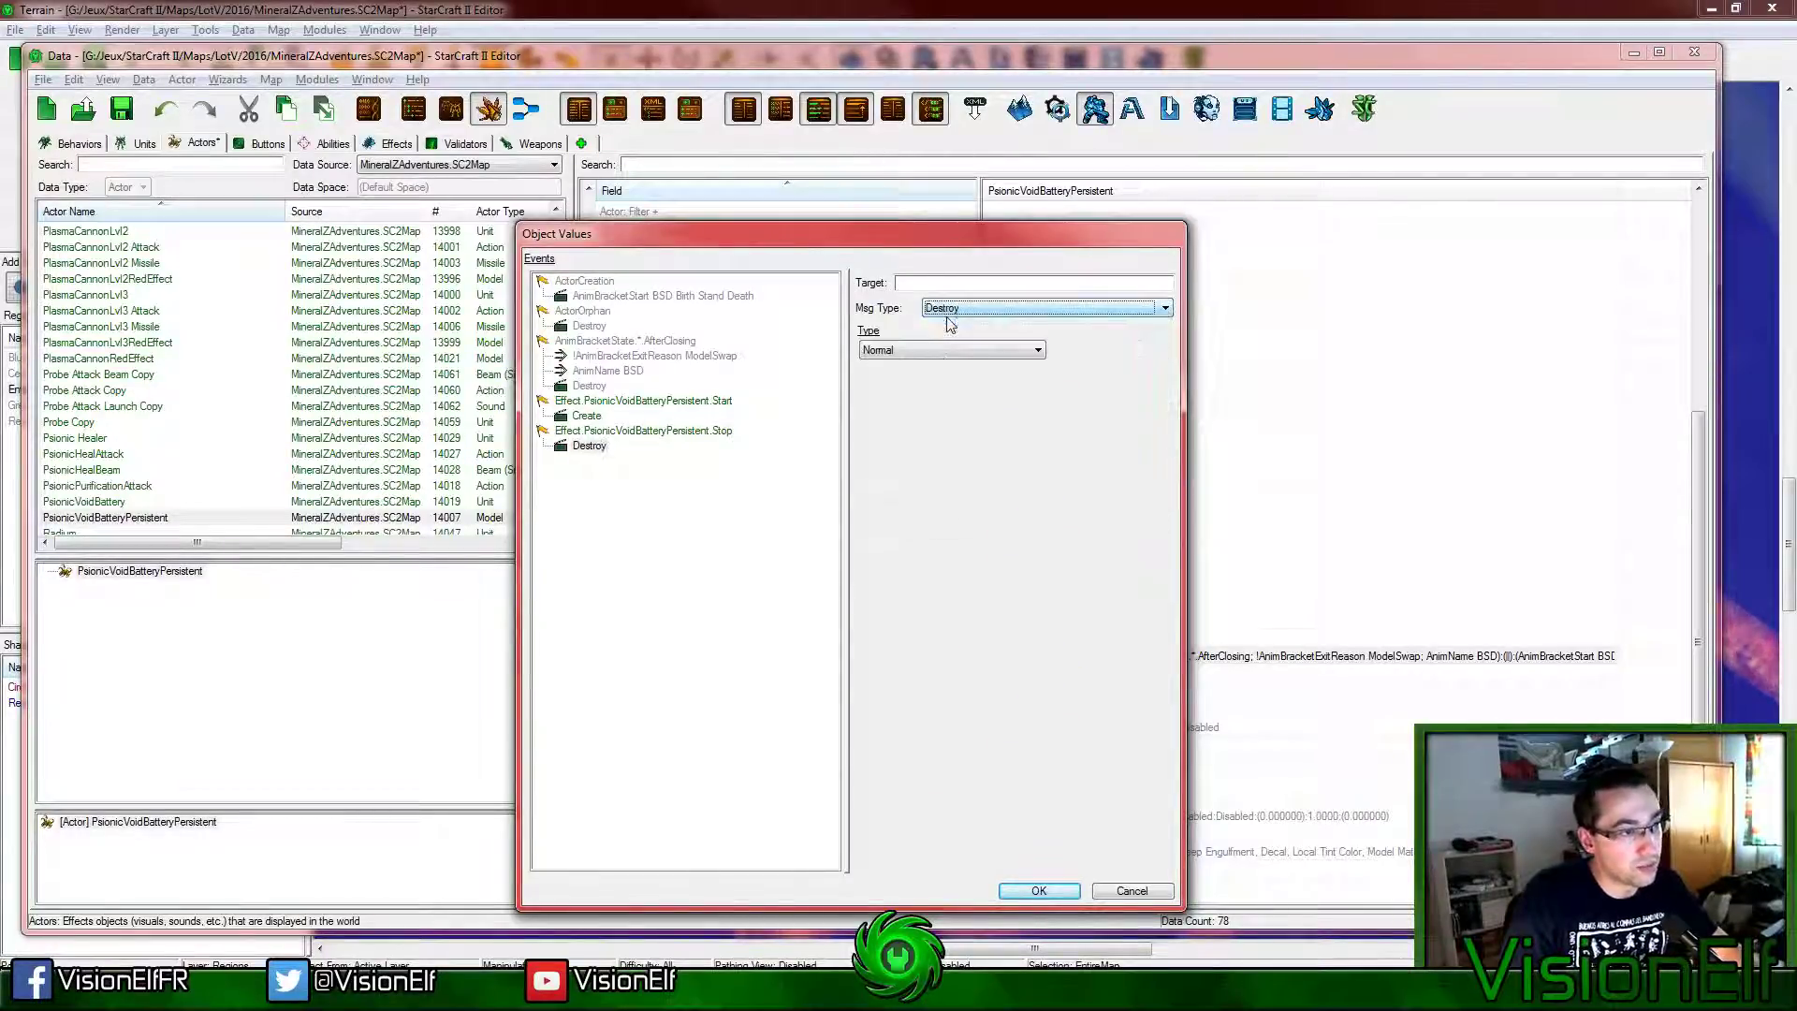
pyautogui.click(1034, 890)
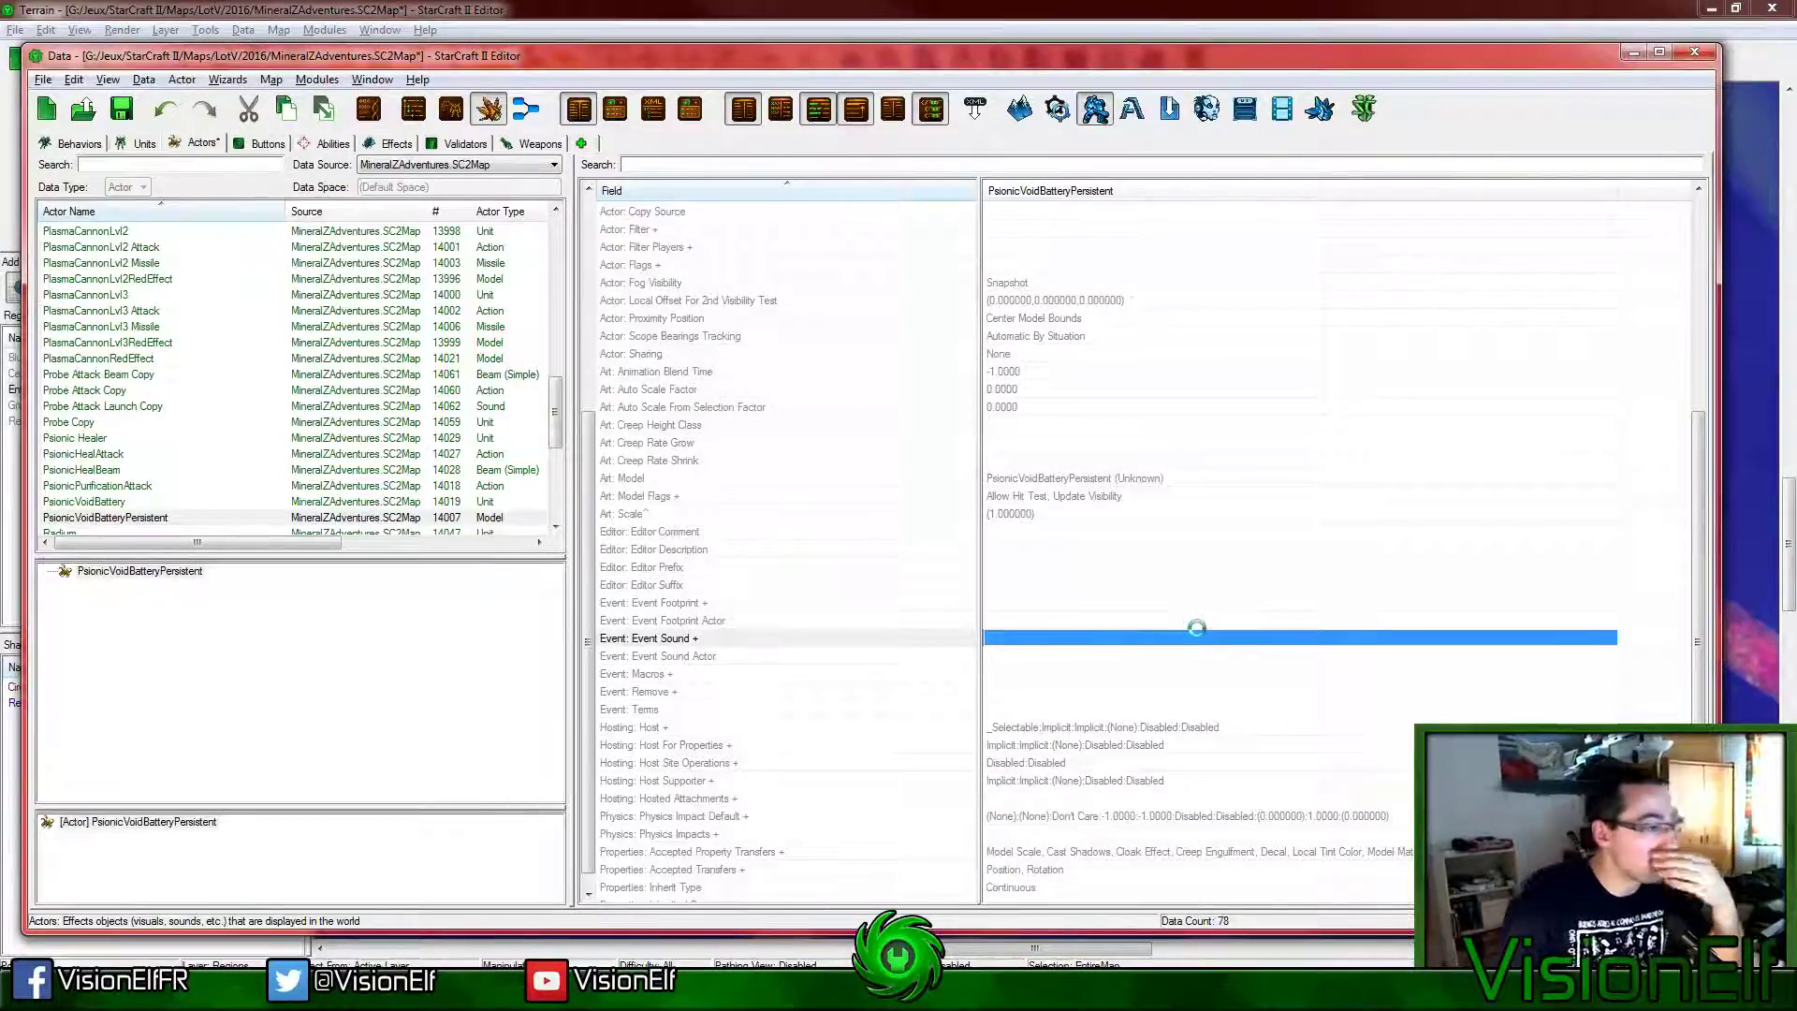
# Step: Search 'black hole' in Art: Model and assign the Void Sentry Black Hole model
pyautogui.click(1101, 477)
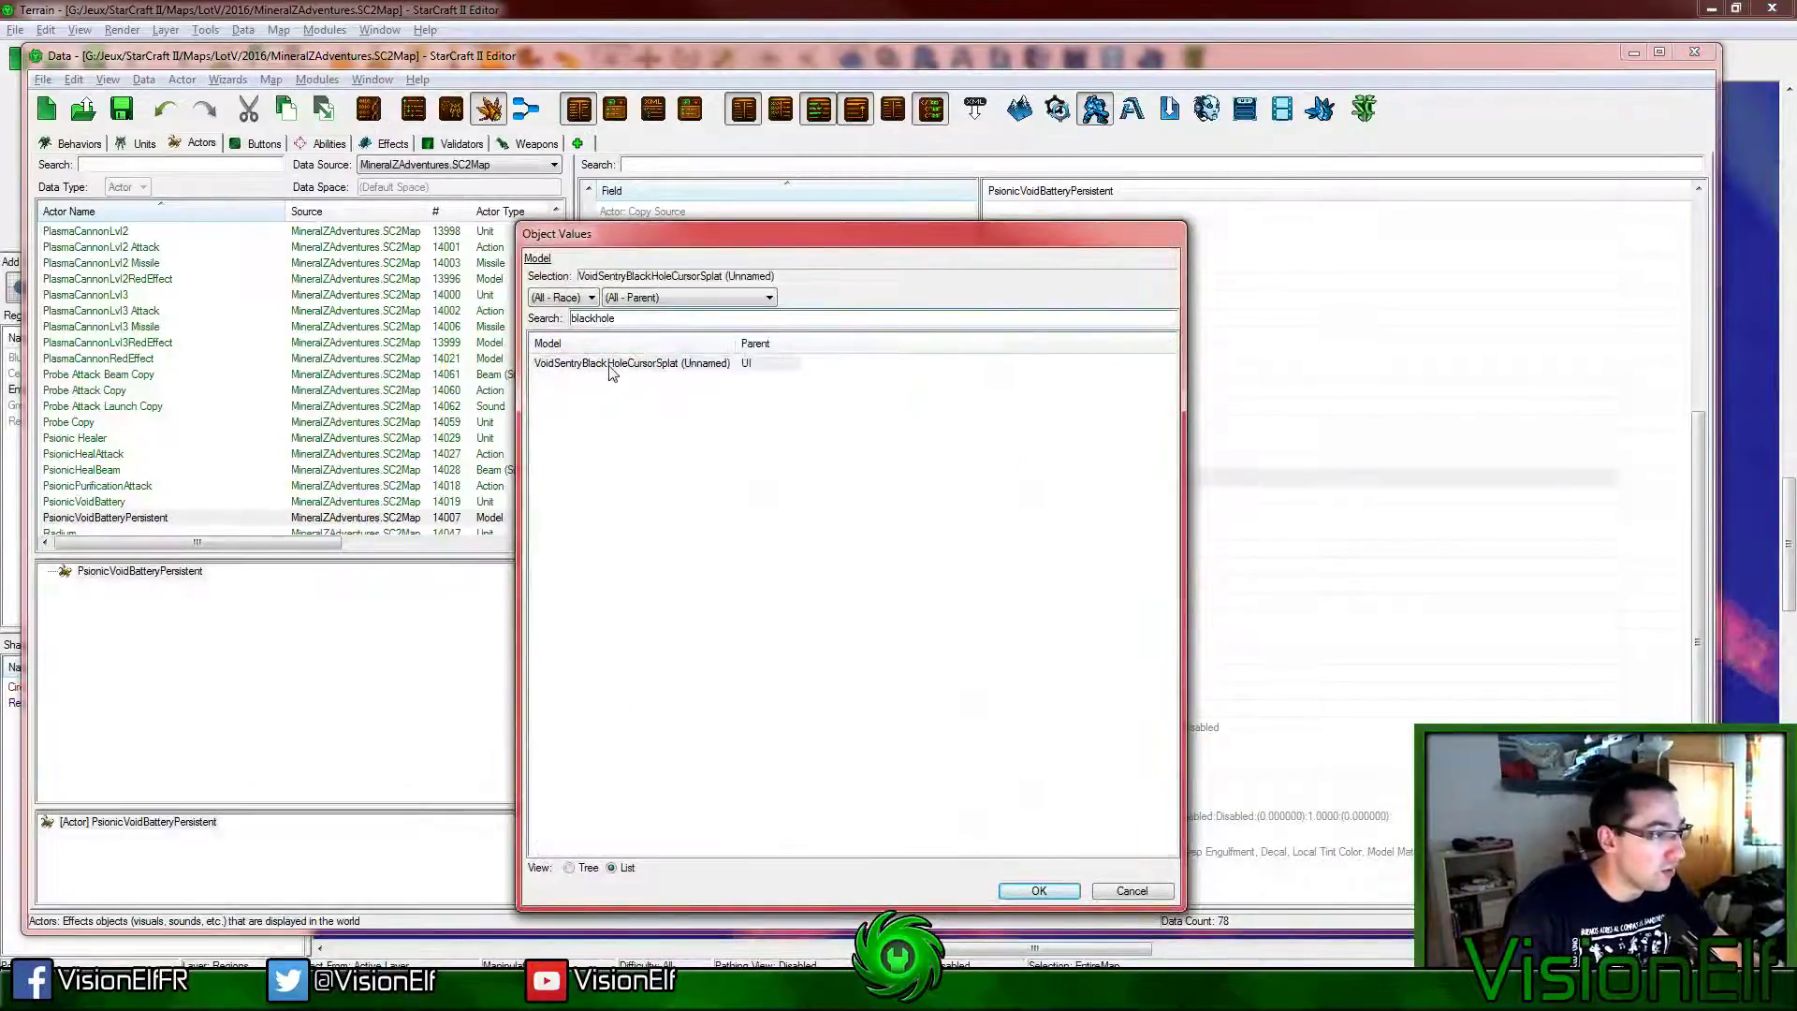
pyautogui.click(600, 323)
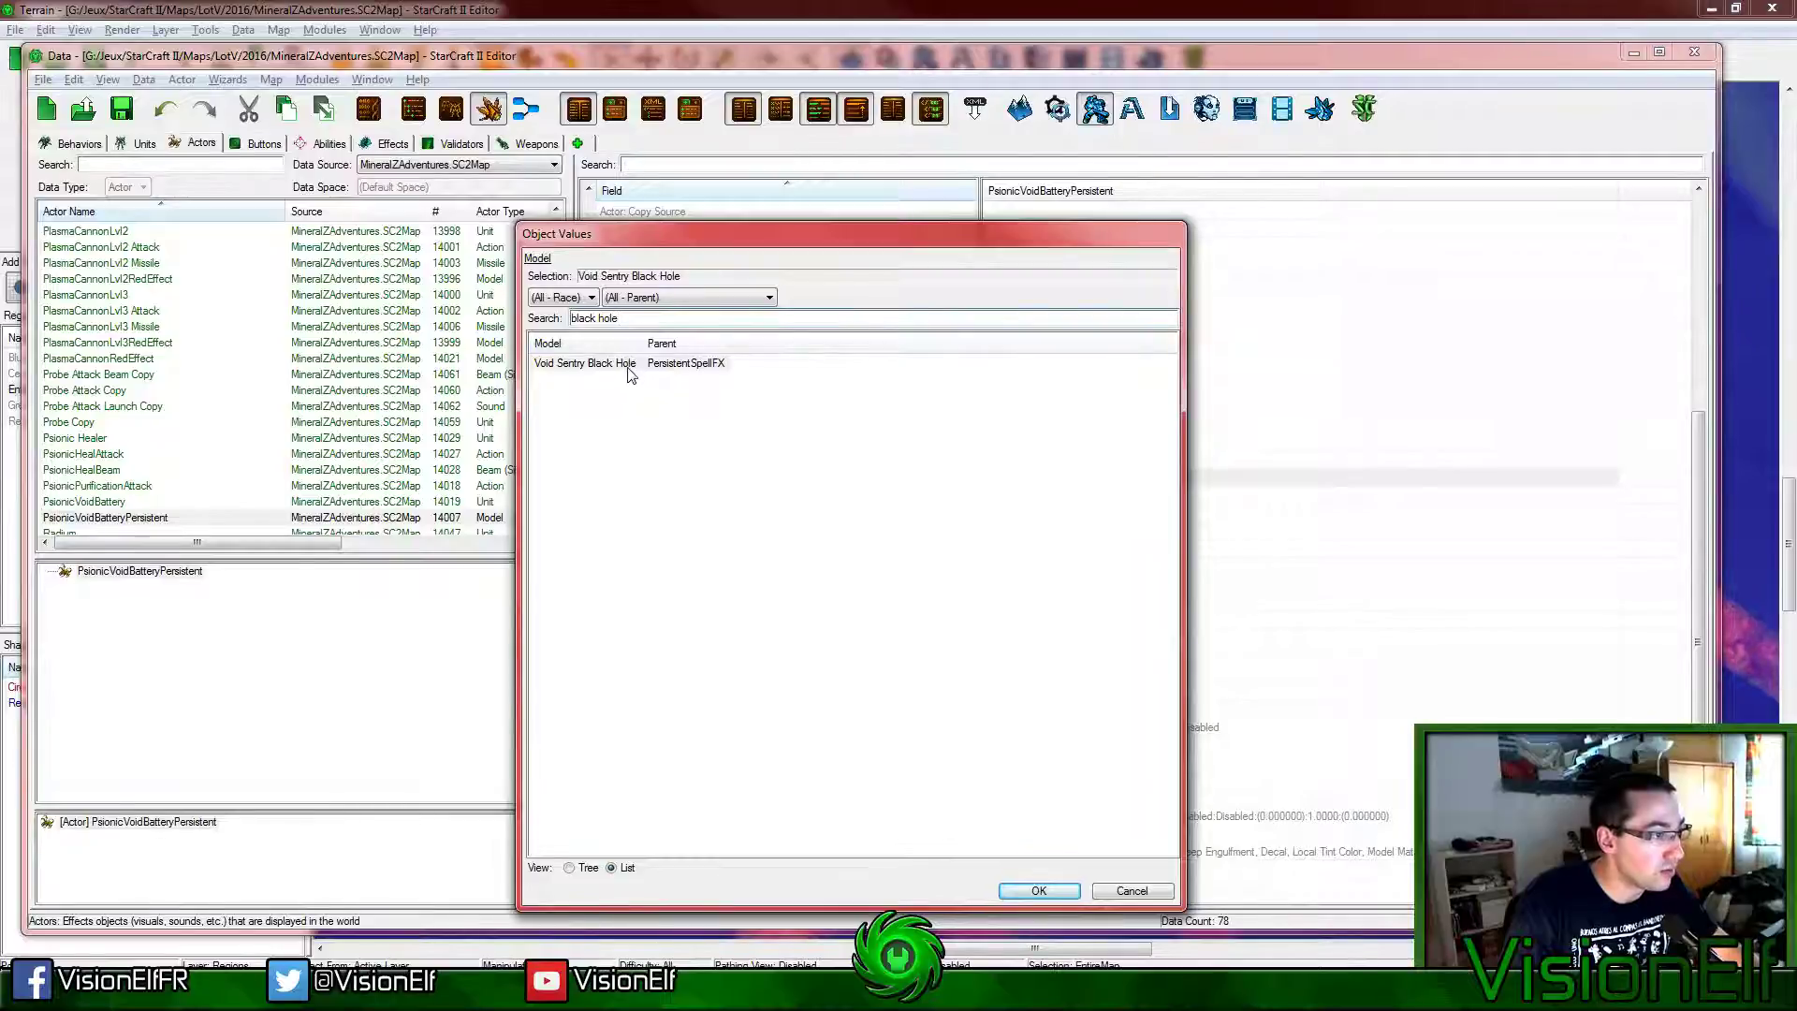
pyautogui.click(631, 365)
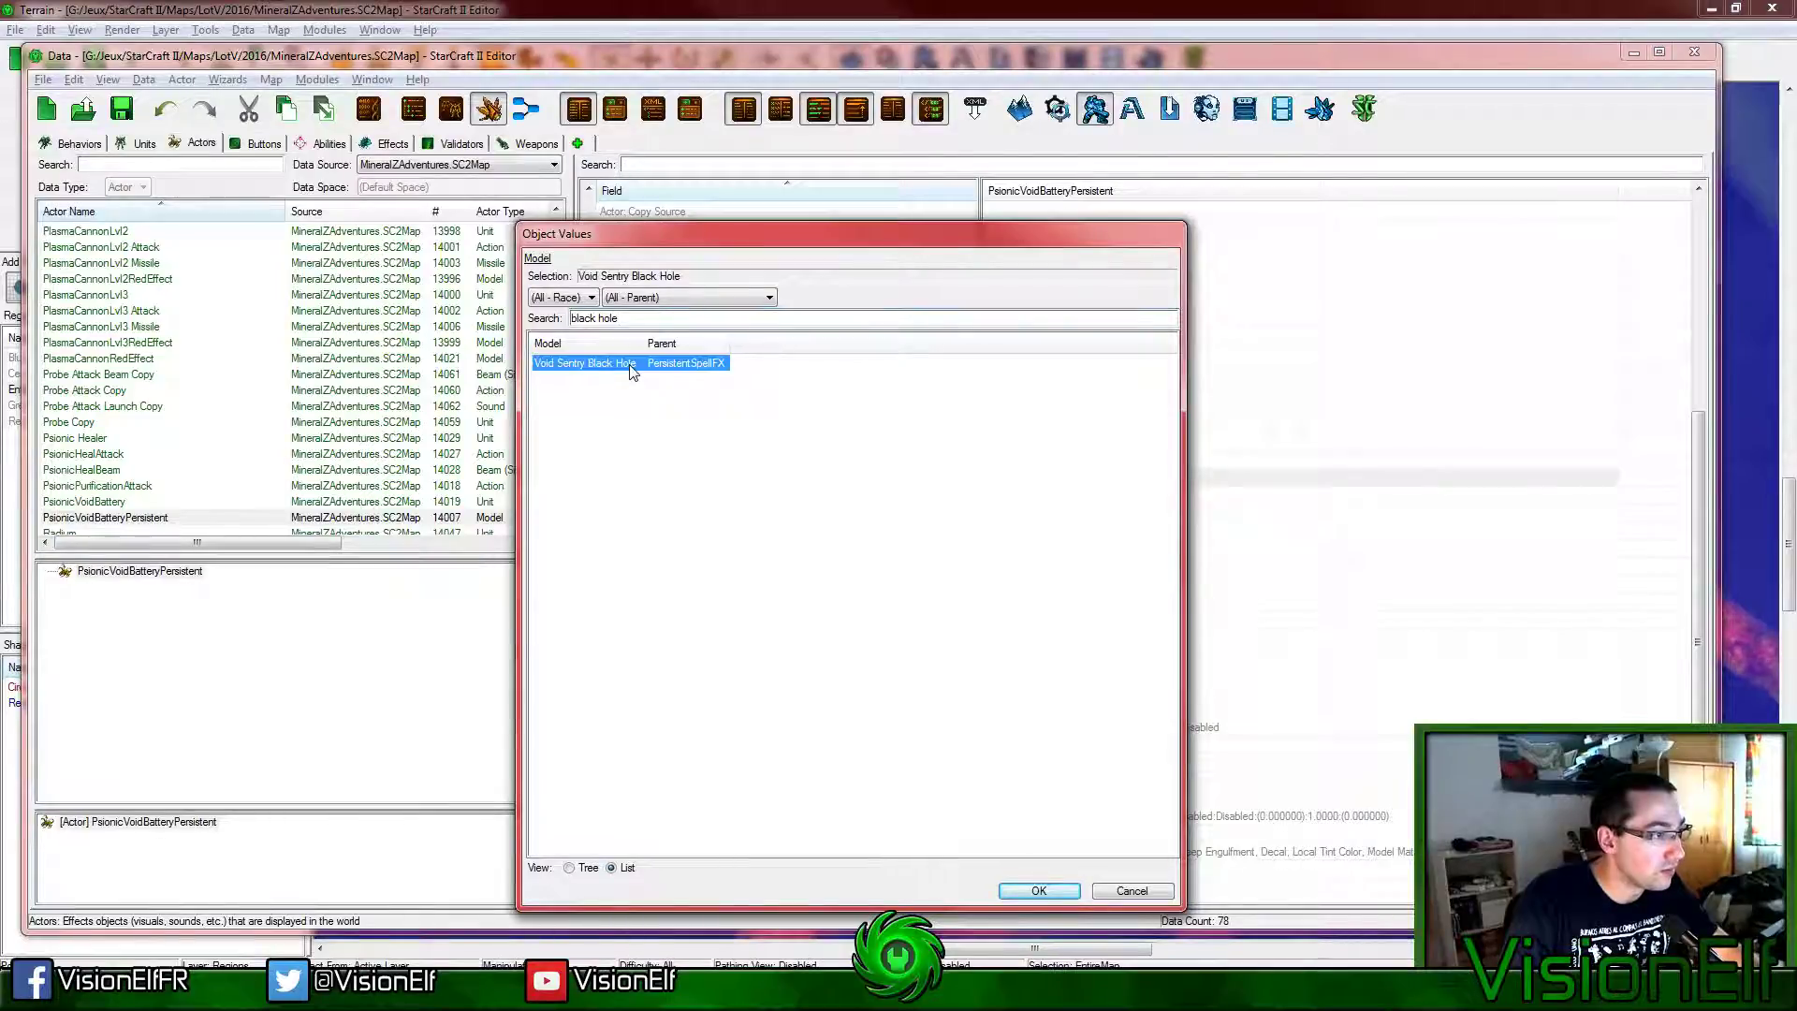
pyautogui.click(648, 318)
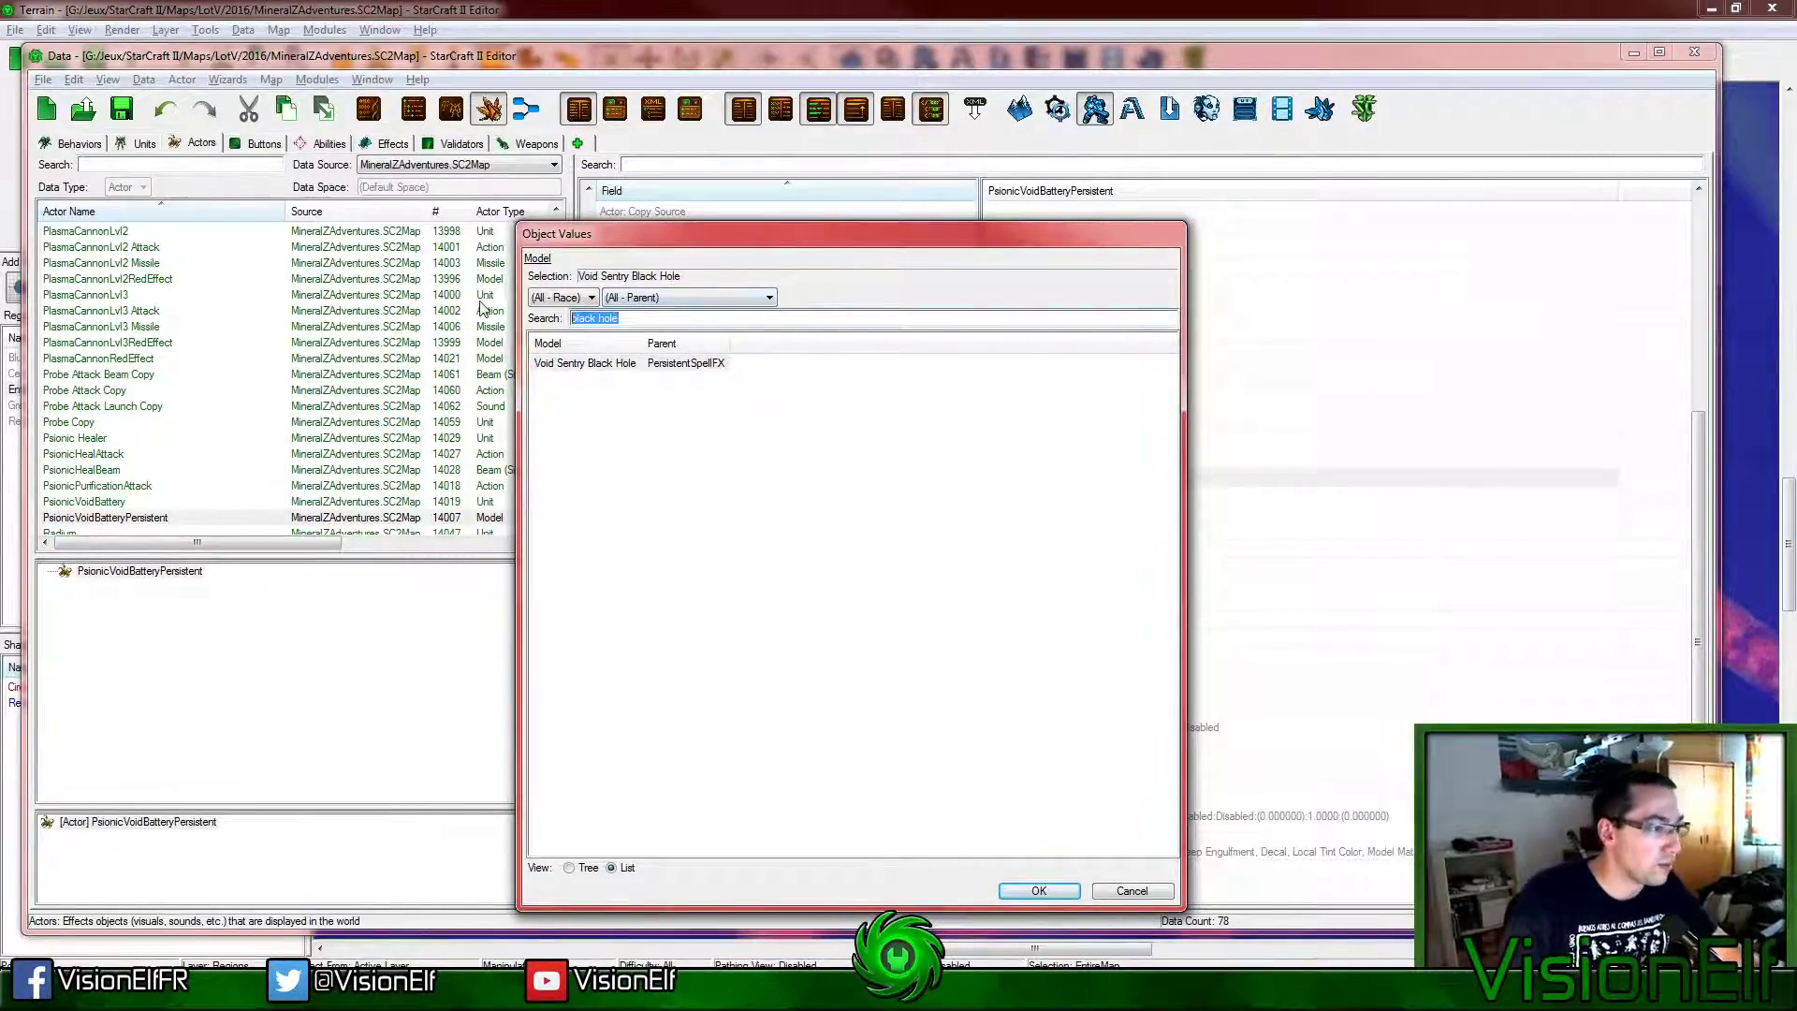
pyautogui.doubleClick(593, 365)
# Step: Open the Void Sentry Black Hole model's data and select its Art: Model field
pyautogui.click(75, 575)
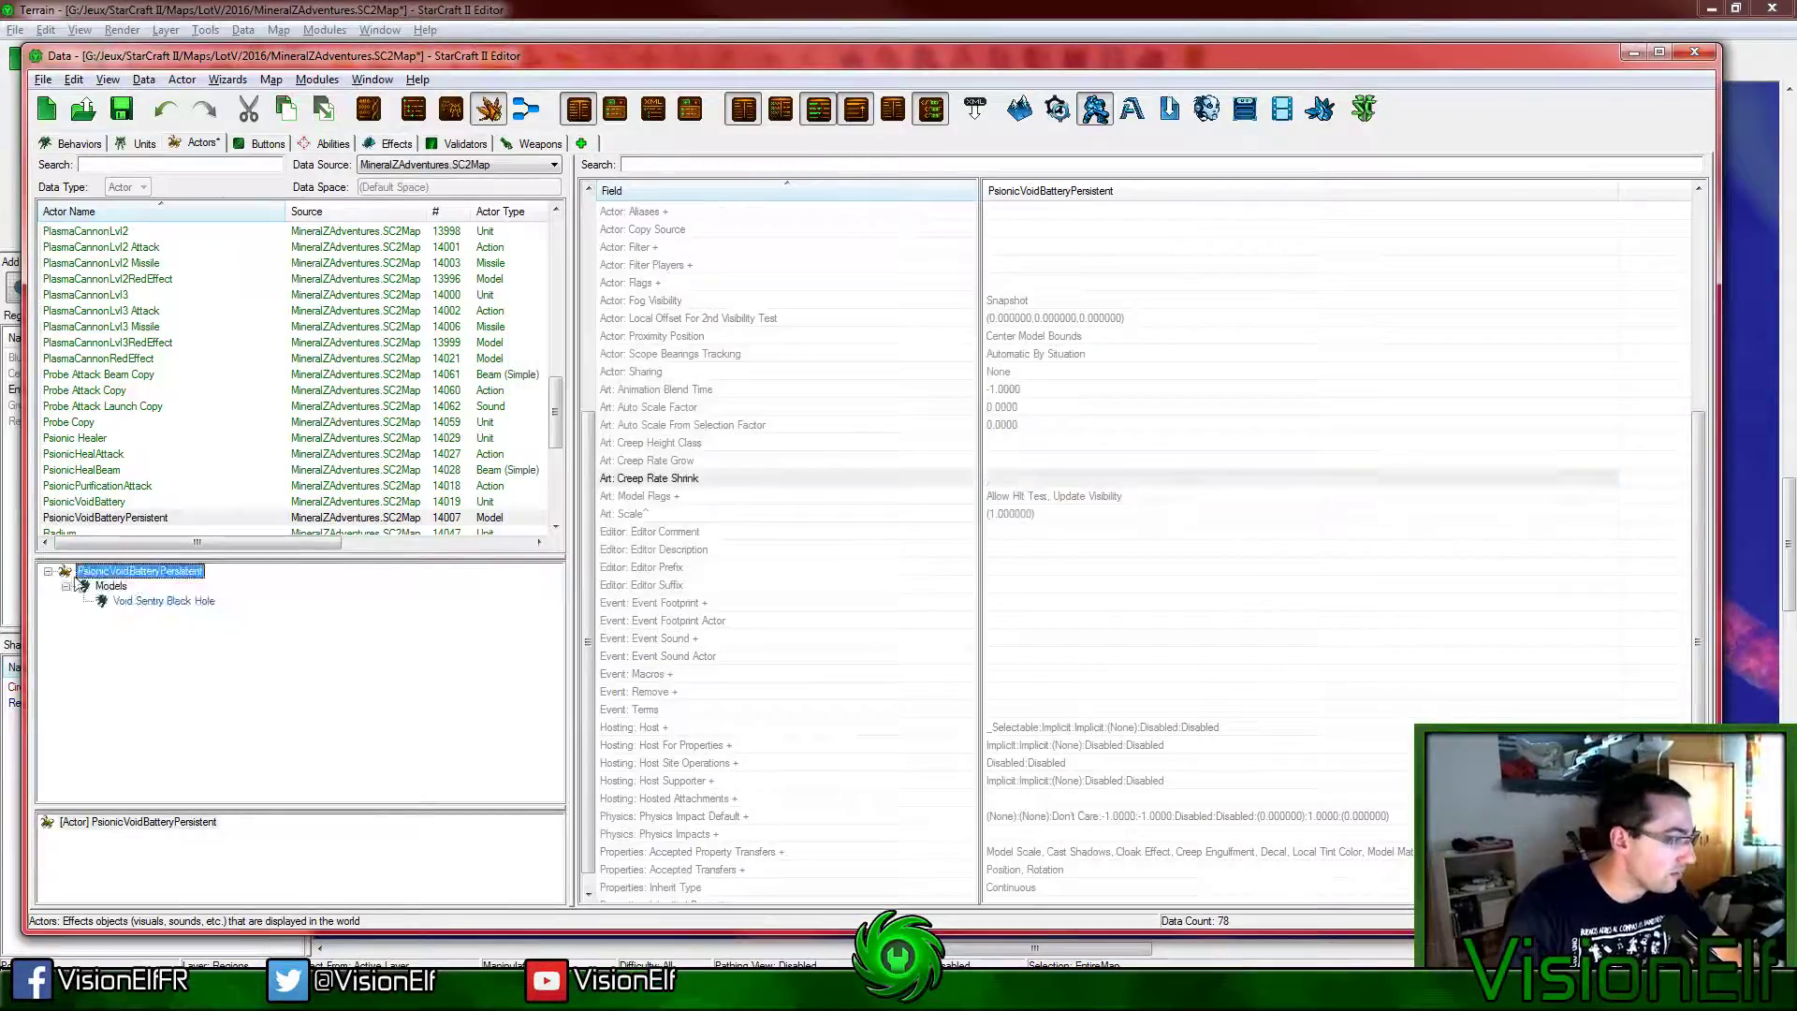
pyautogui.click(164, 601)
pyautogui.scroll(10, 1168, 375)
pyautogui.click(1166, 213)
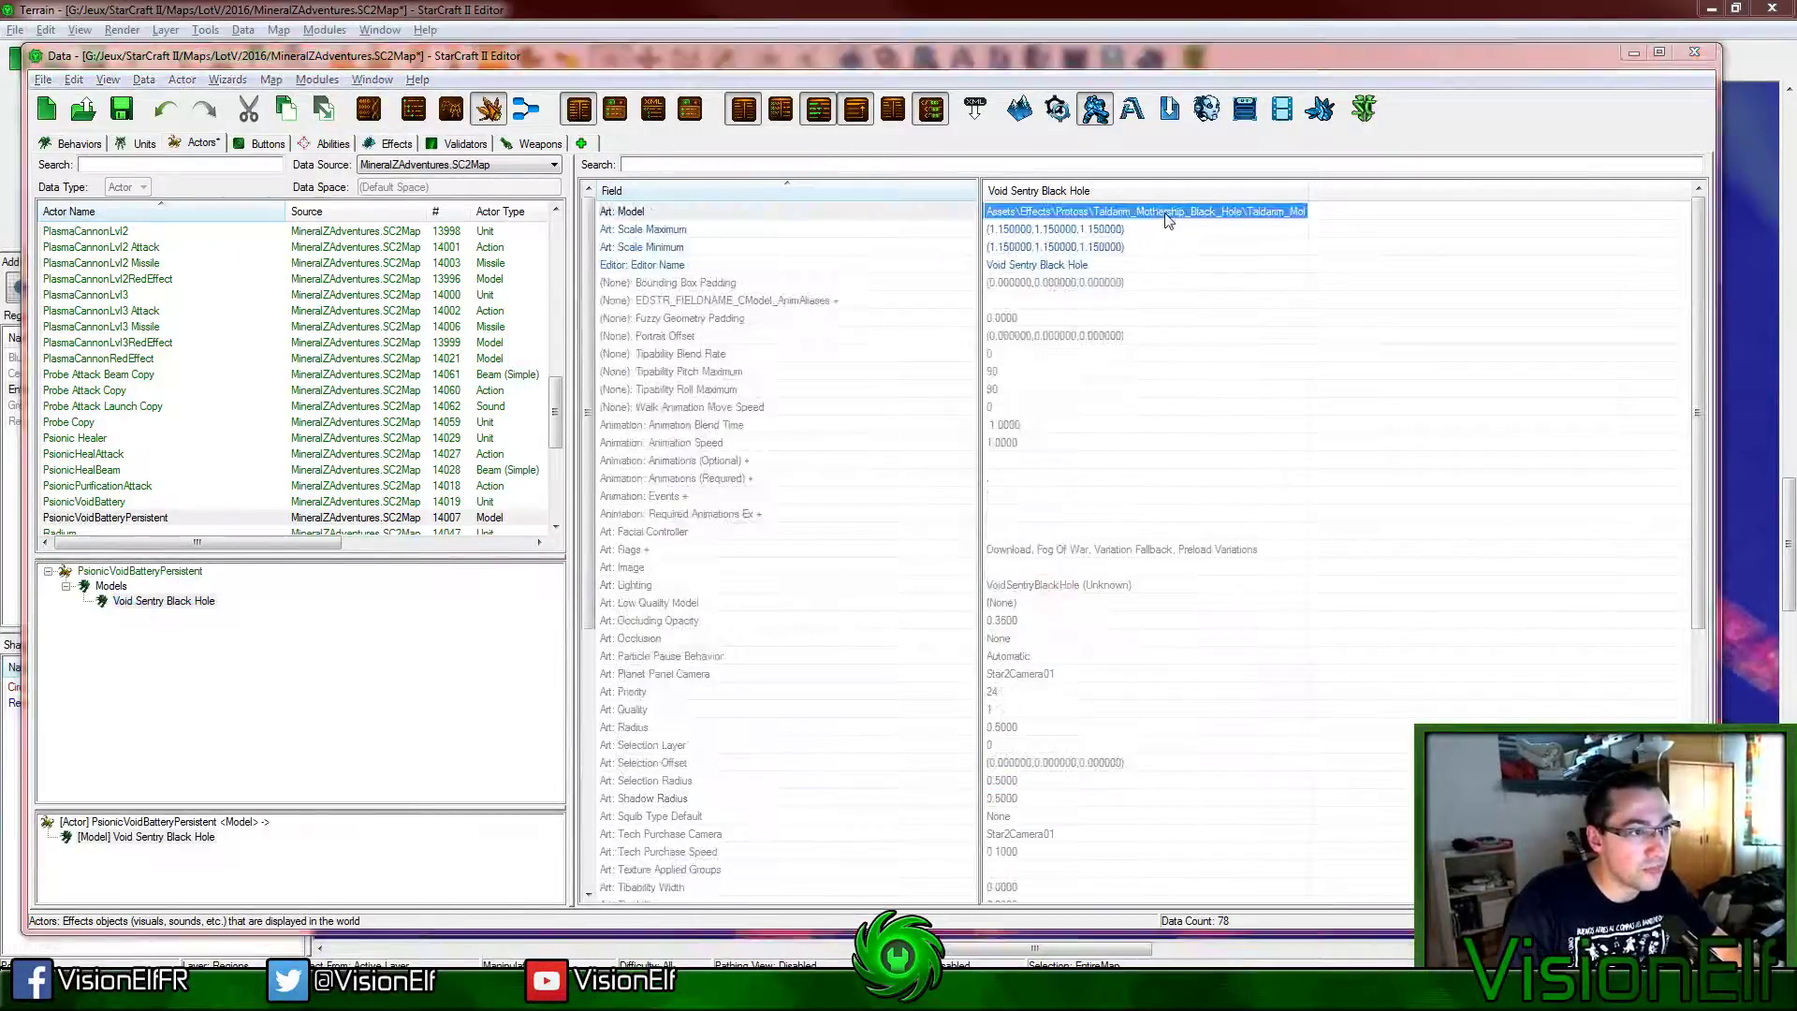
# Step: Watch Taldarim_Mothership_Black_Hole.m3 in the Cutscene Editor, then cancel back to PsionicVoidBatteryPersistent's fields
pyautogui.doubleClick(1166, 215)
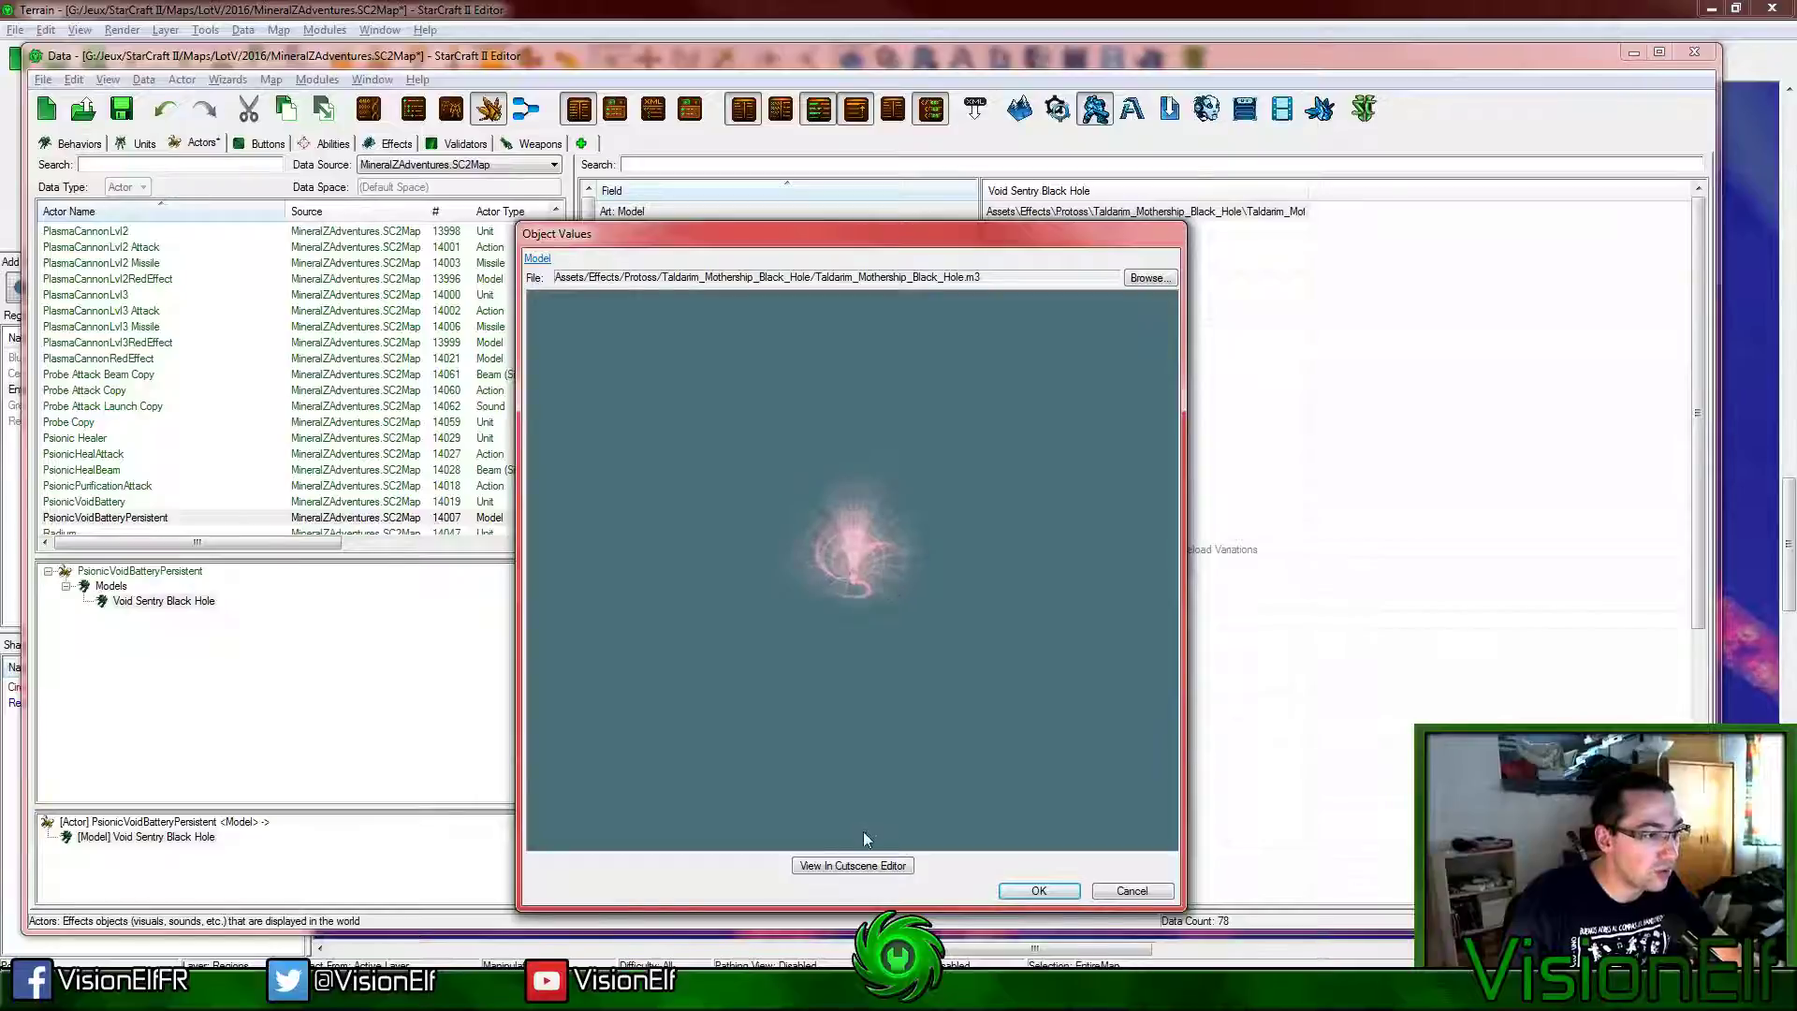
pyautogui.click(852, 864)
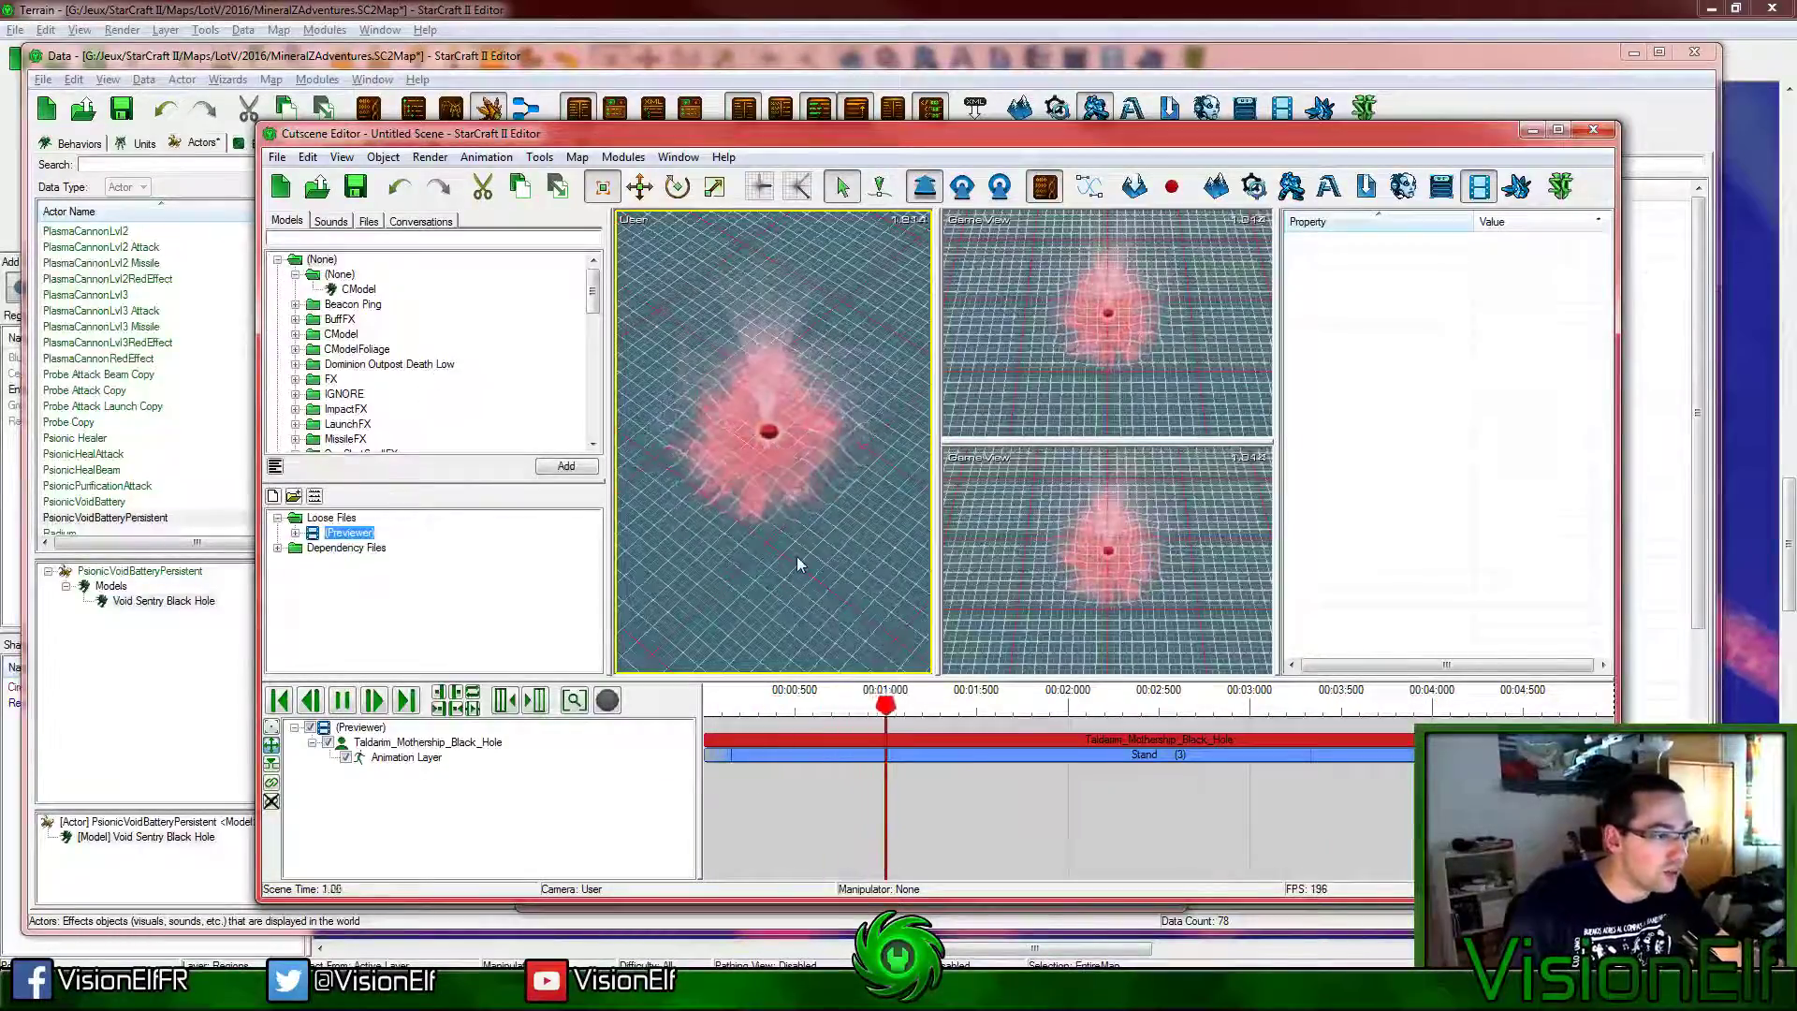
pyautogui.press('space')
pyautogui.click(1531, 131)
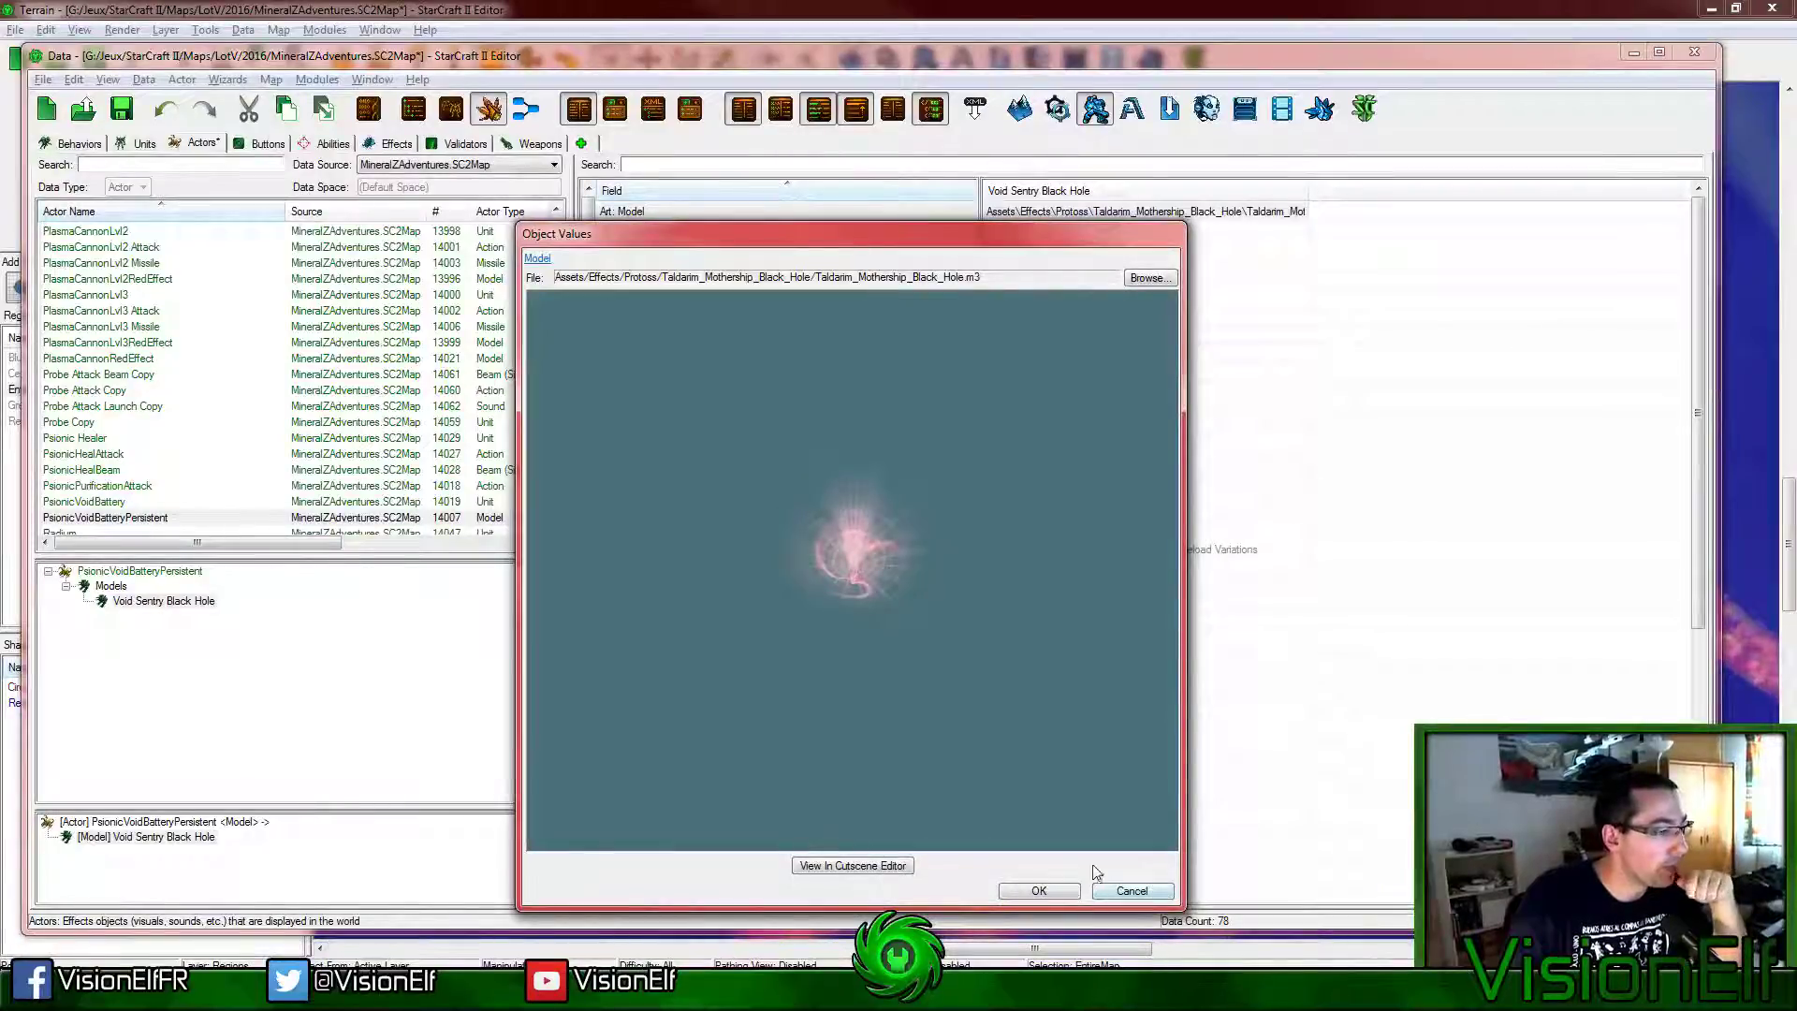
pyautogui.click(1130, 890)
pyautogui.click(1076, 249)
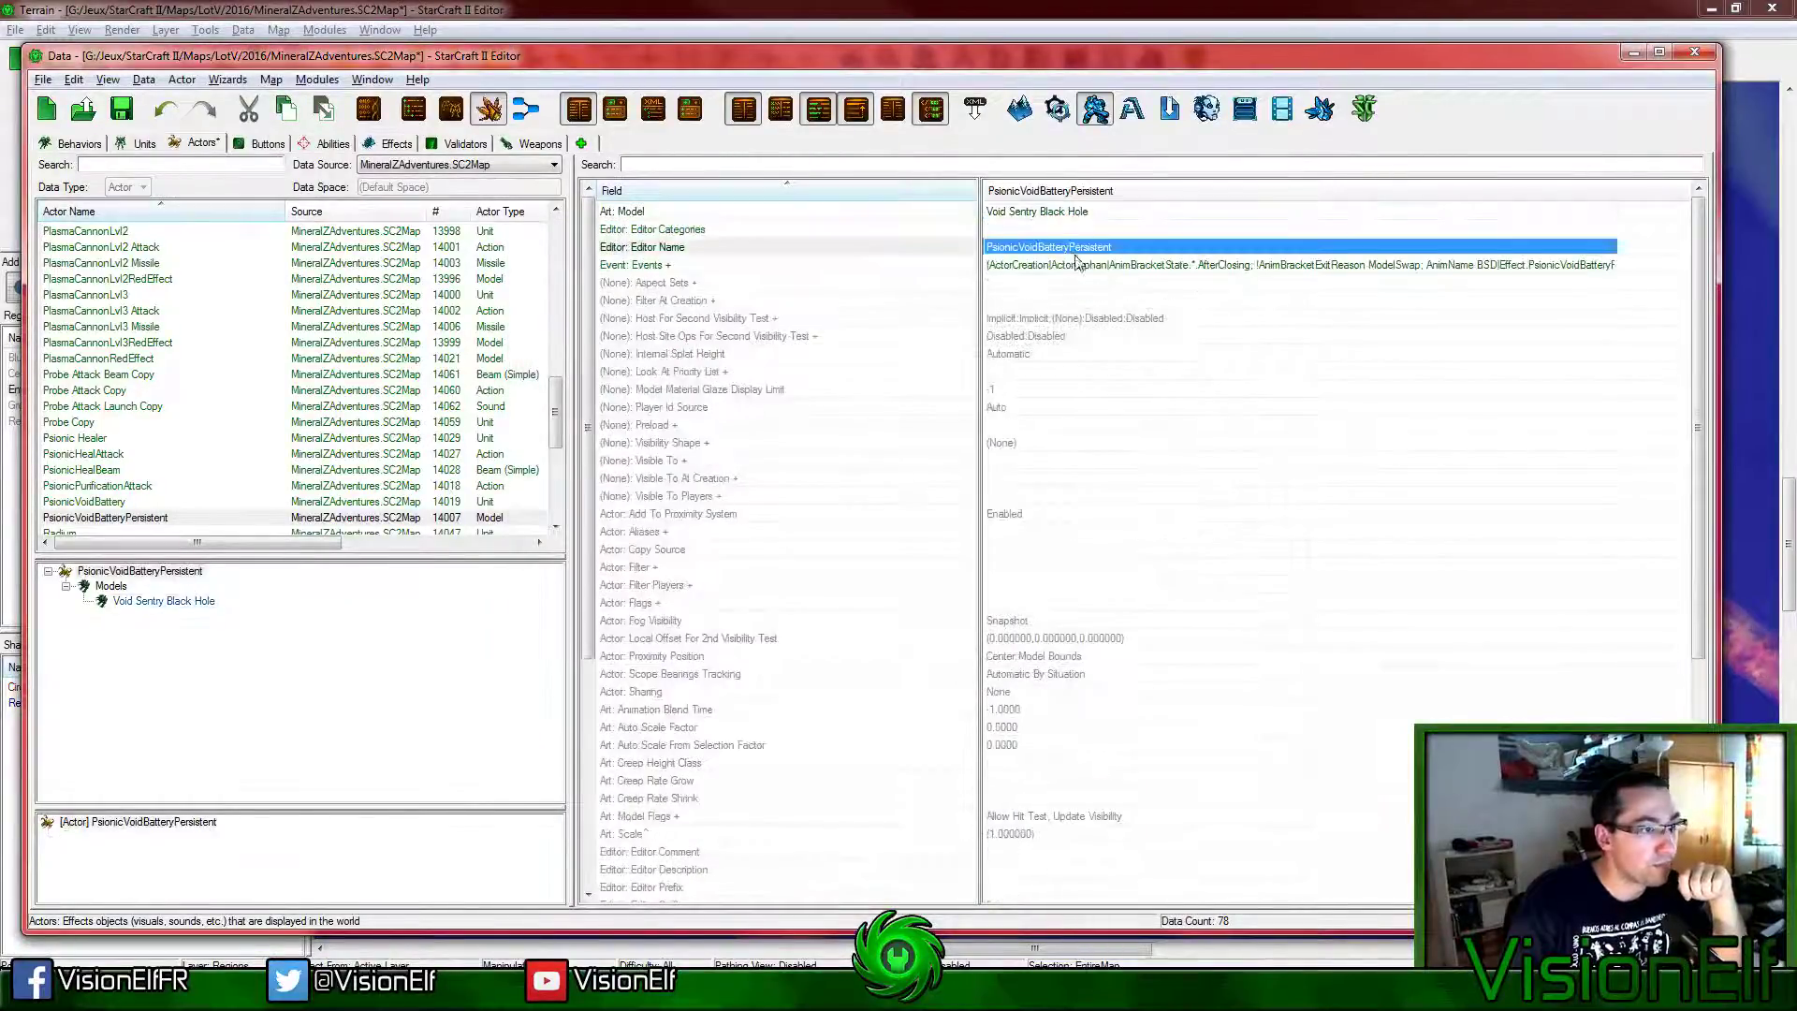
# Step: Switch the actor's model to Artanis Mothership Vortex Model and open it in the Cutscene Editor
pyautogui.click(1084, 267)
pyautogui.click(1072, 214)
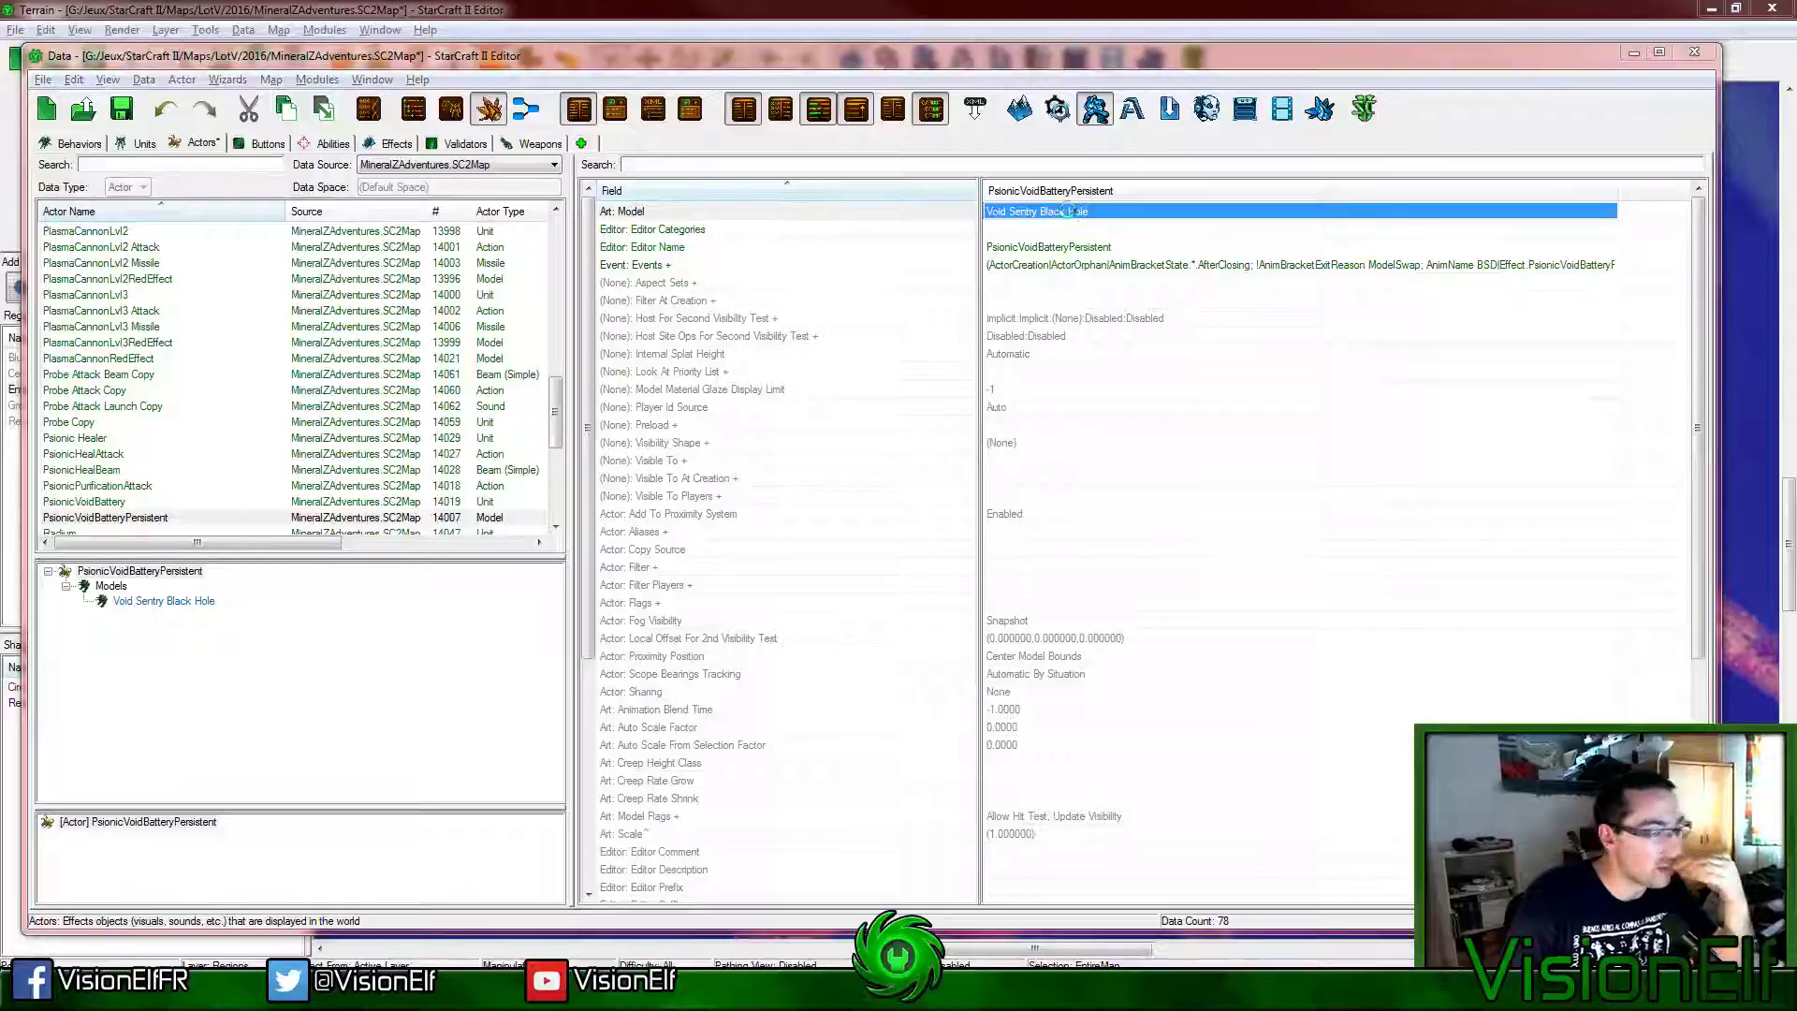
pyautogui.doubleClick(1070, 211)
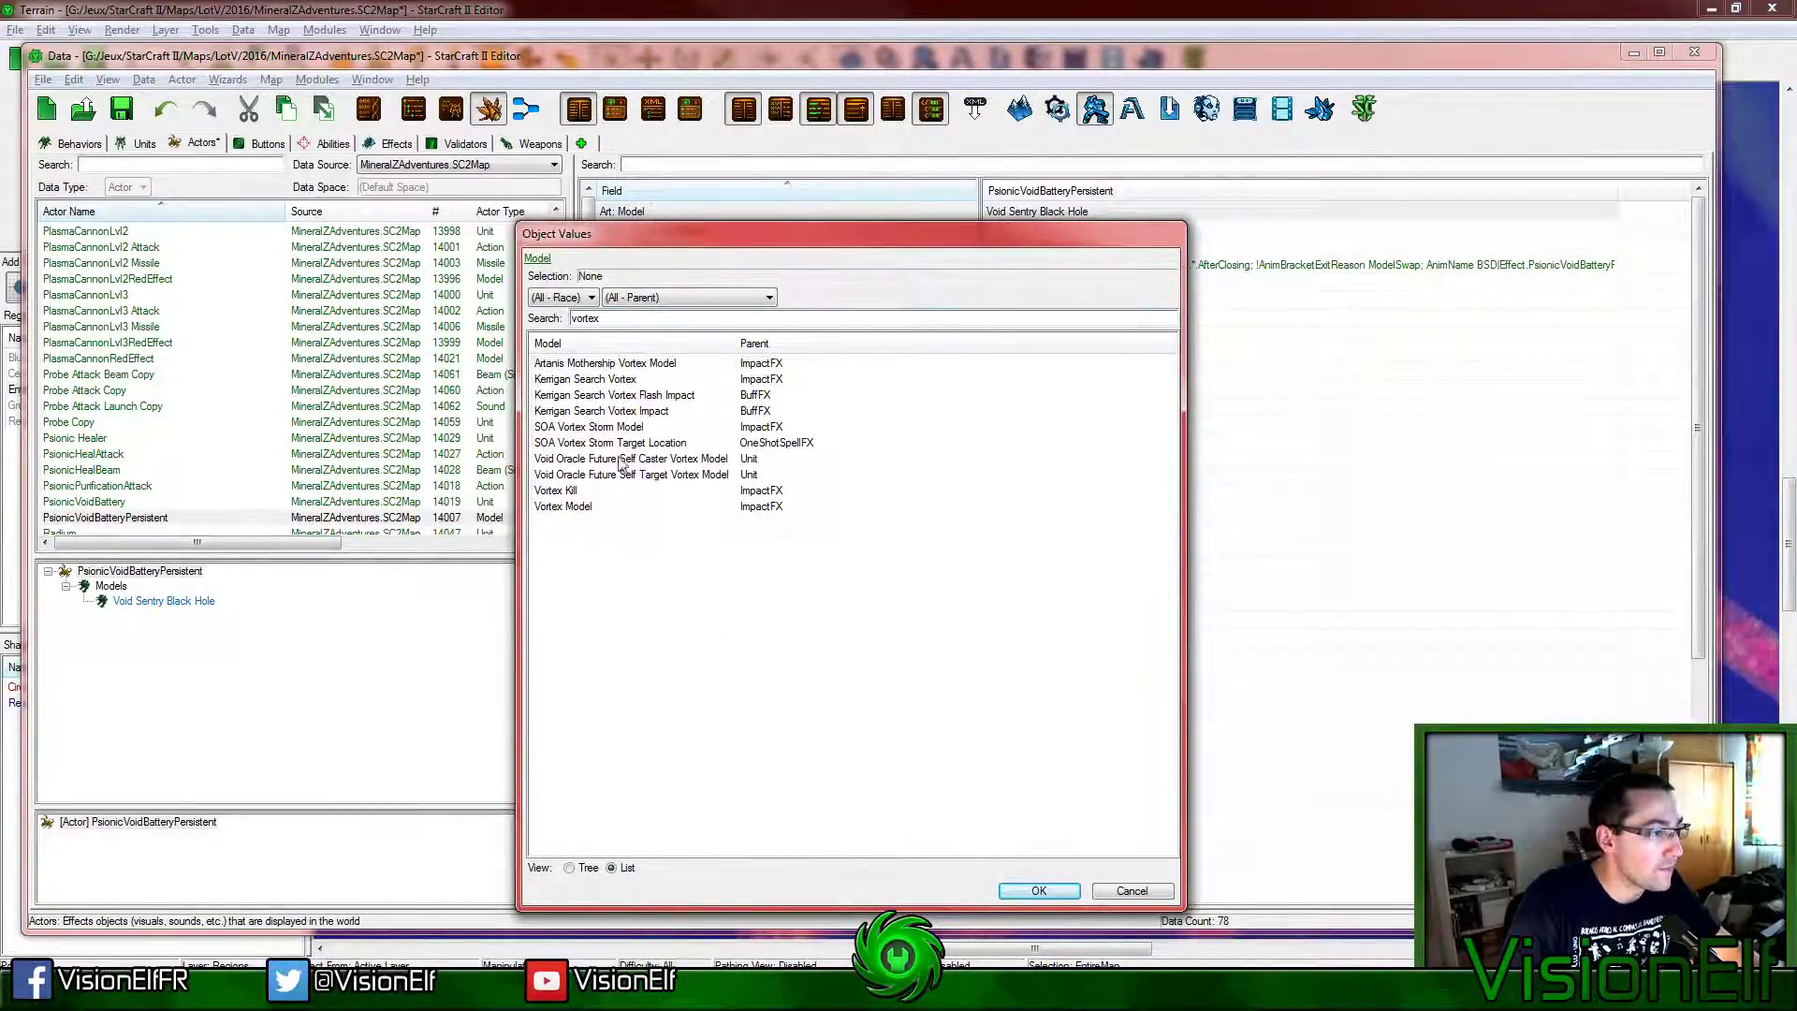
pyautogui.click(589, 367)
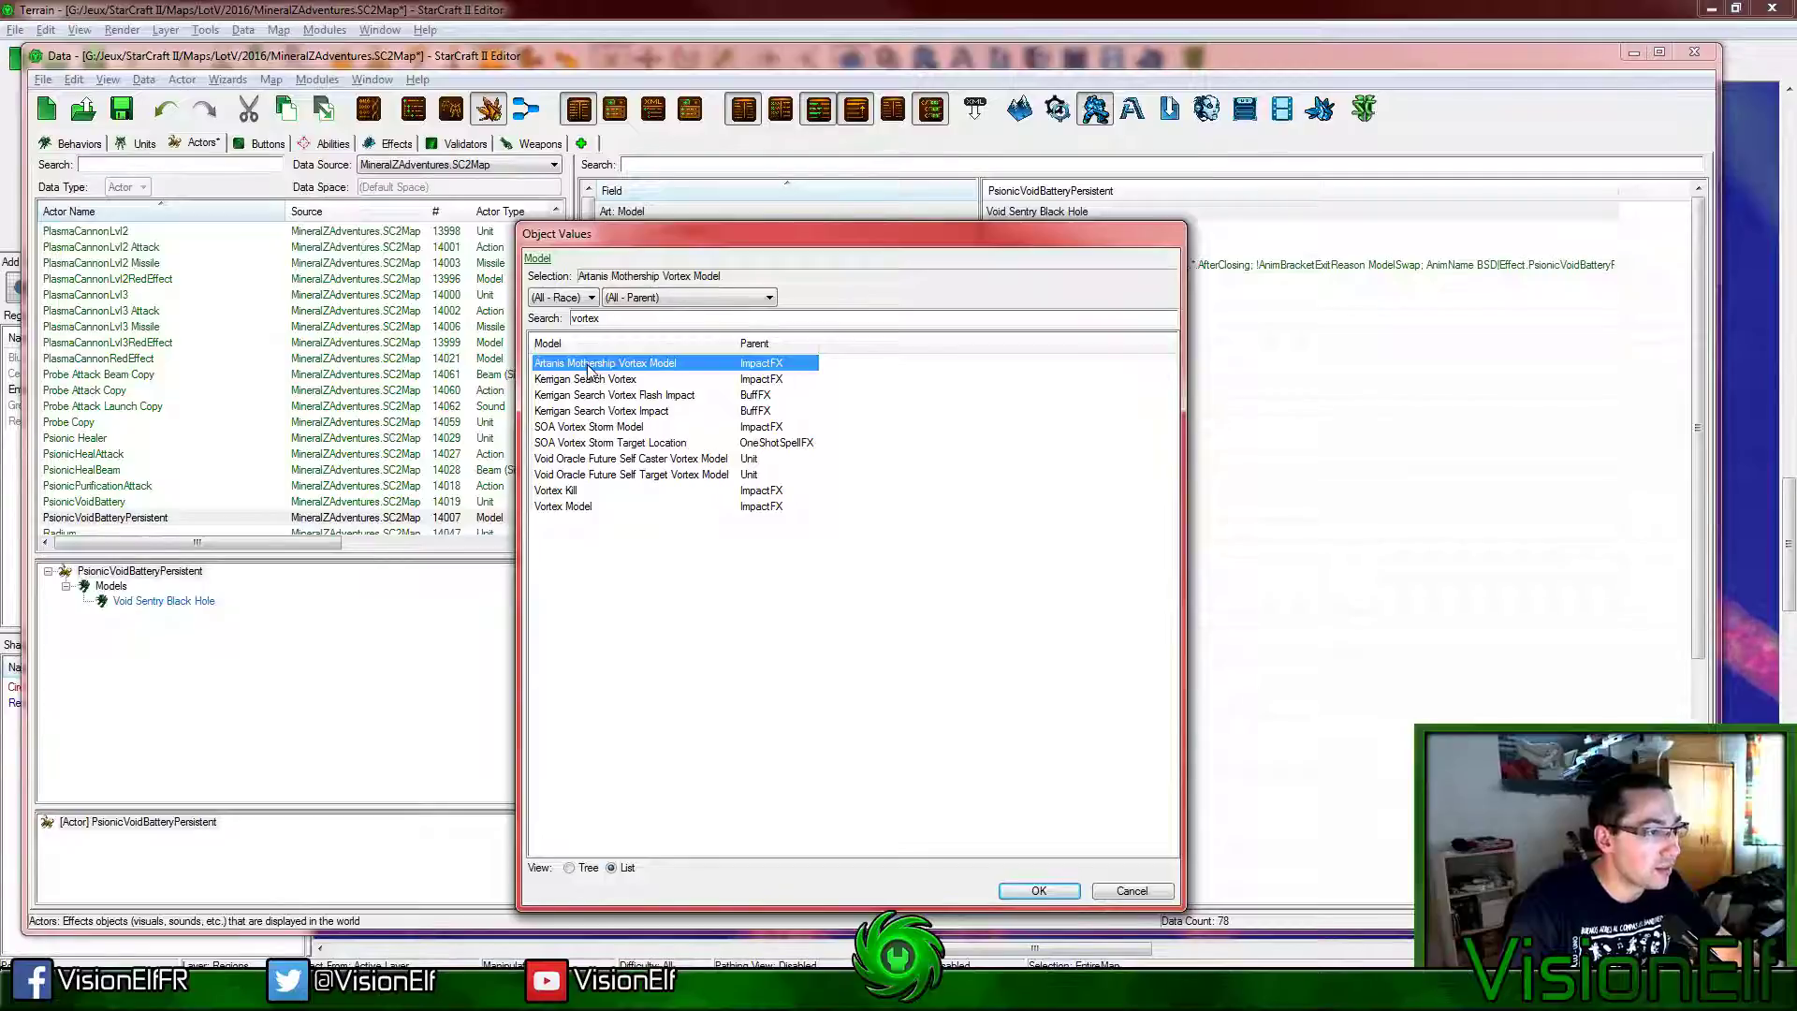
pyautogui.click(595, 428)
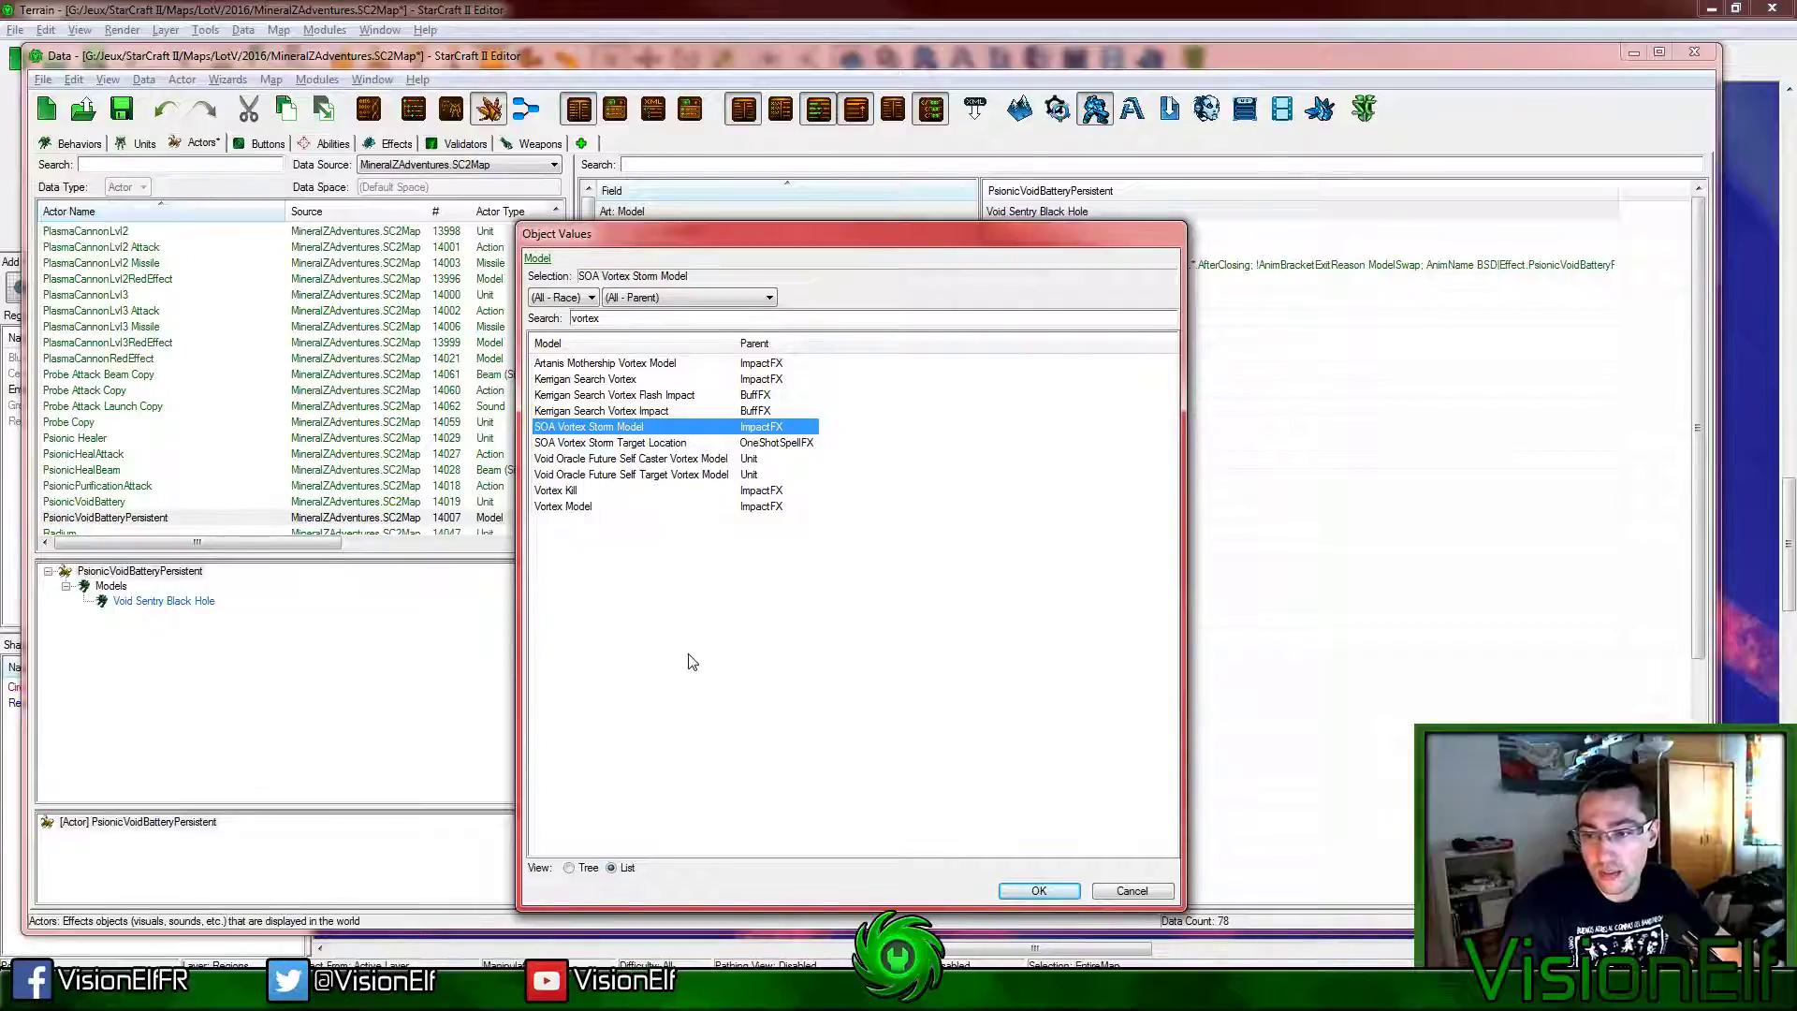
pyautogui.doubleClick(660, 365)
pyautogui.click(190, 601)
pyautogui.doubleClick(1067, 213)
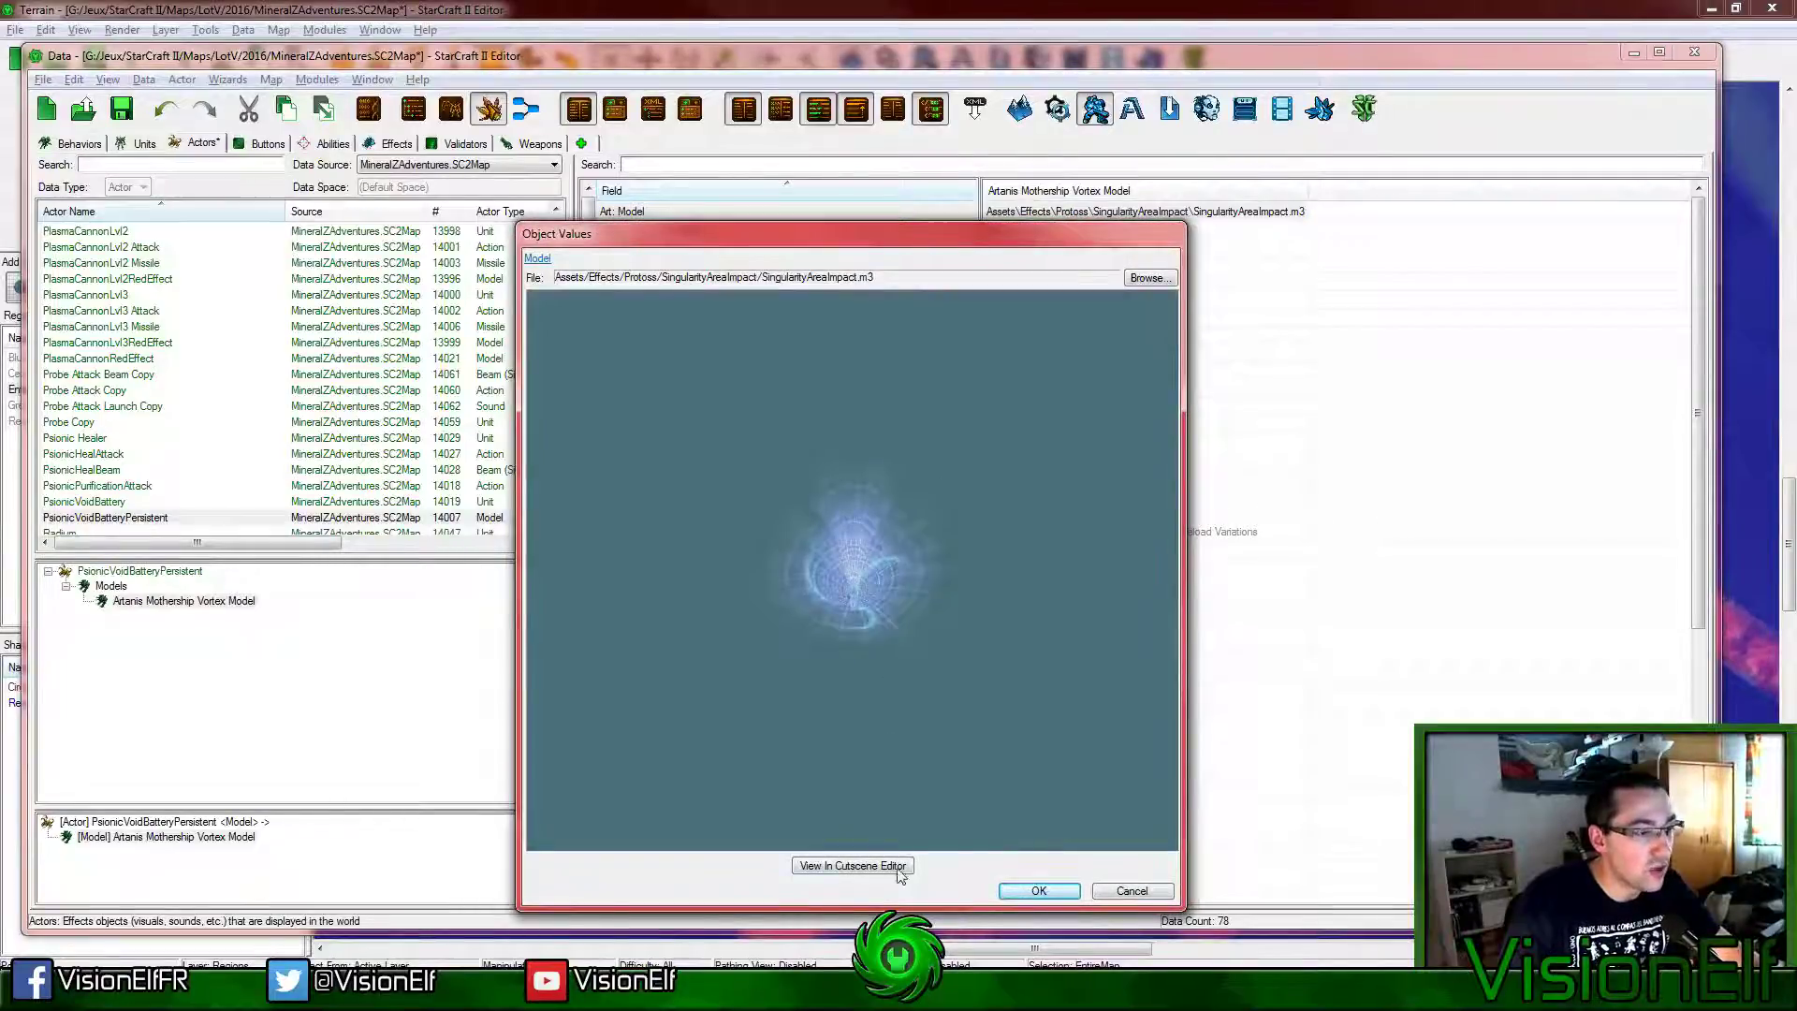
pyautogui.click(868, 866)
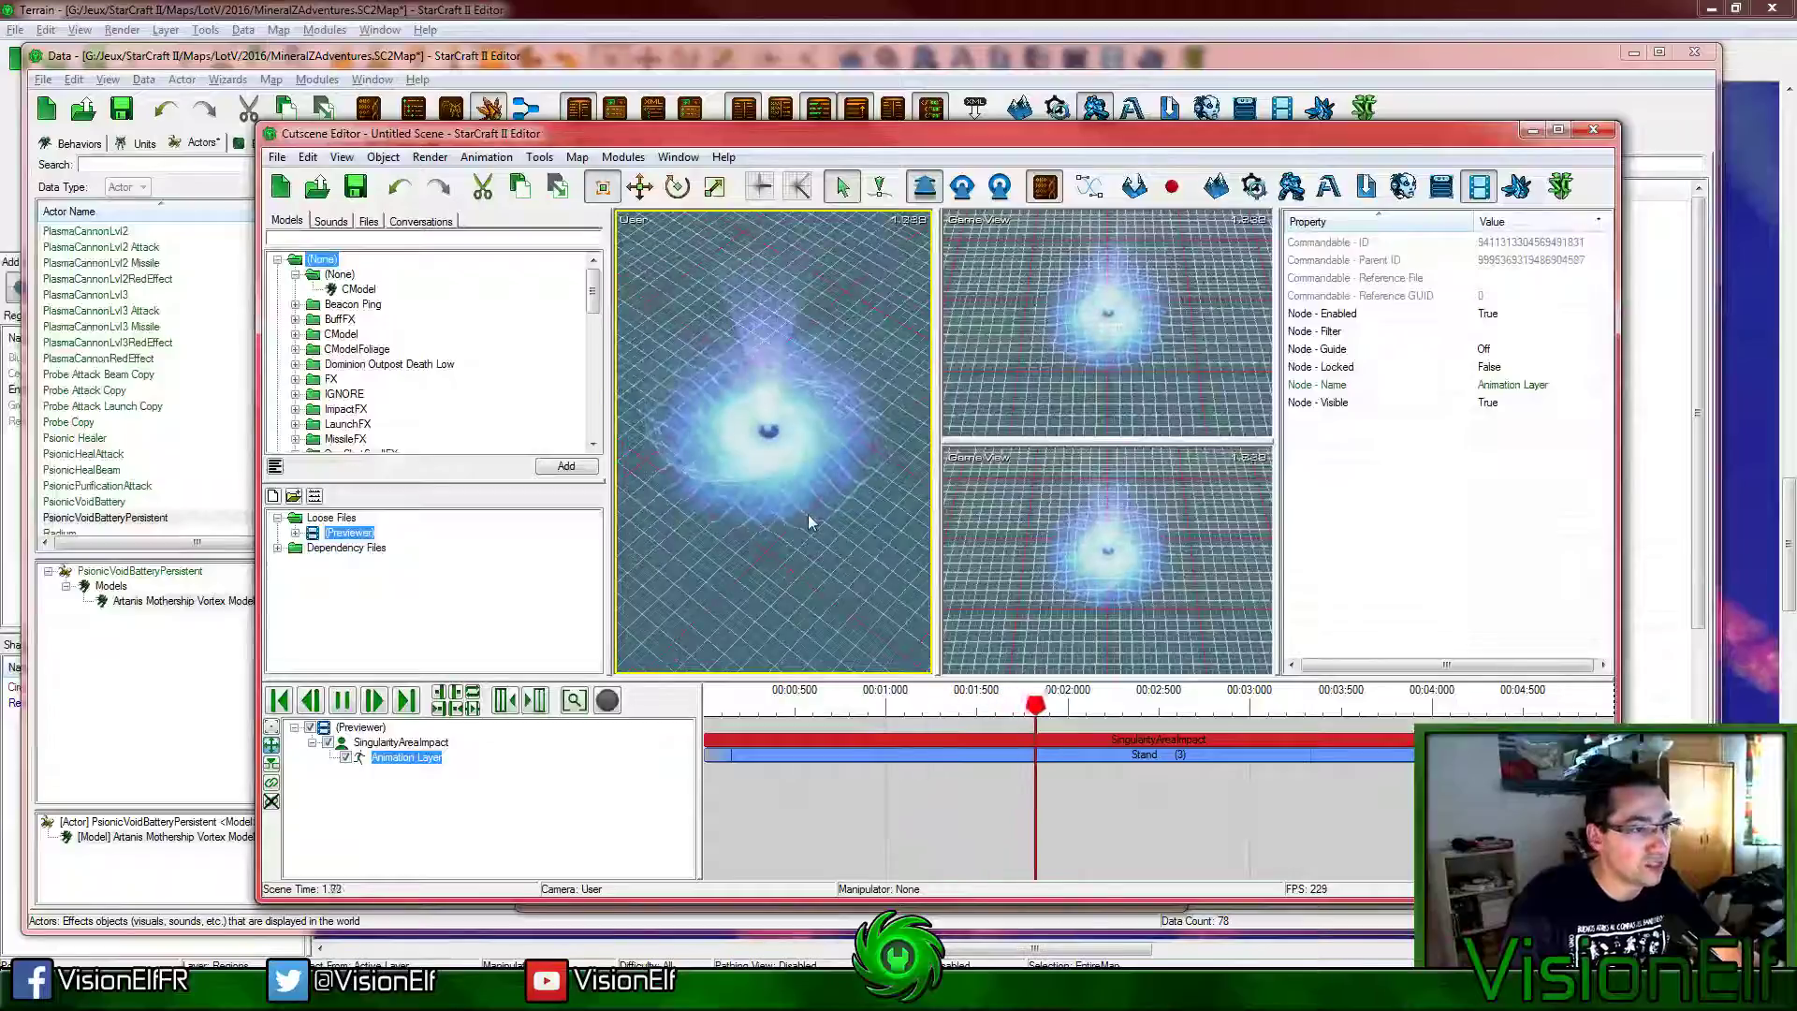
# Step: Cycle through the vortex clip's Death, GLstand, GLbirth, Birth and Stand animations, then pause
pyautogui.click(802, 755)
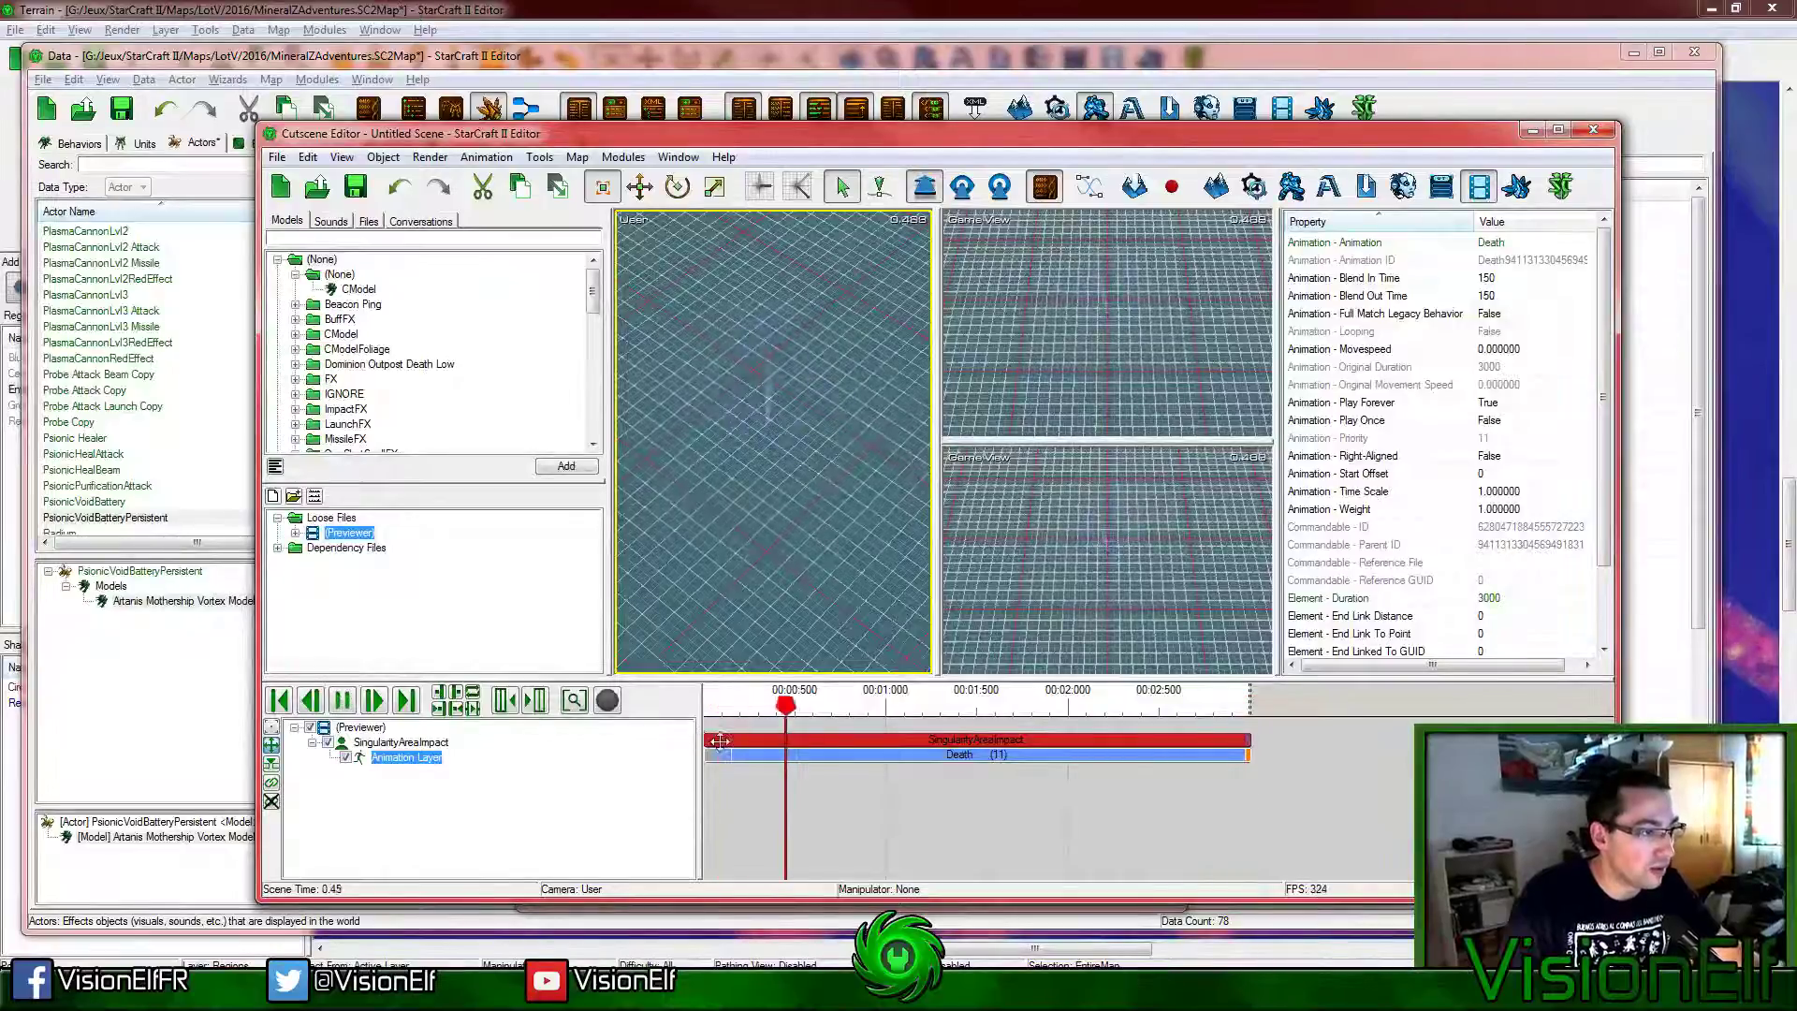
pyautogui.click(707, 710)
pyautogui.press('Down')
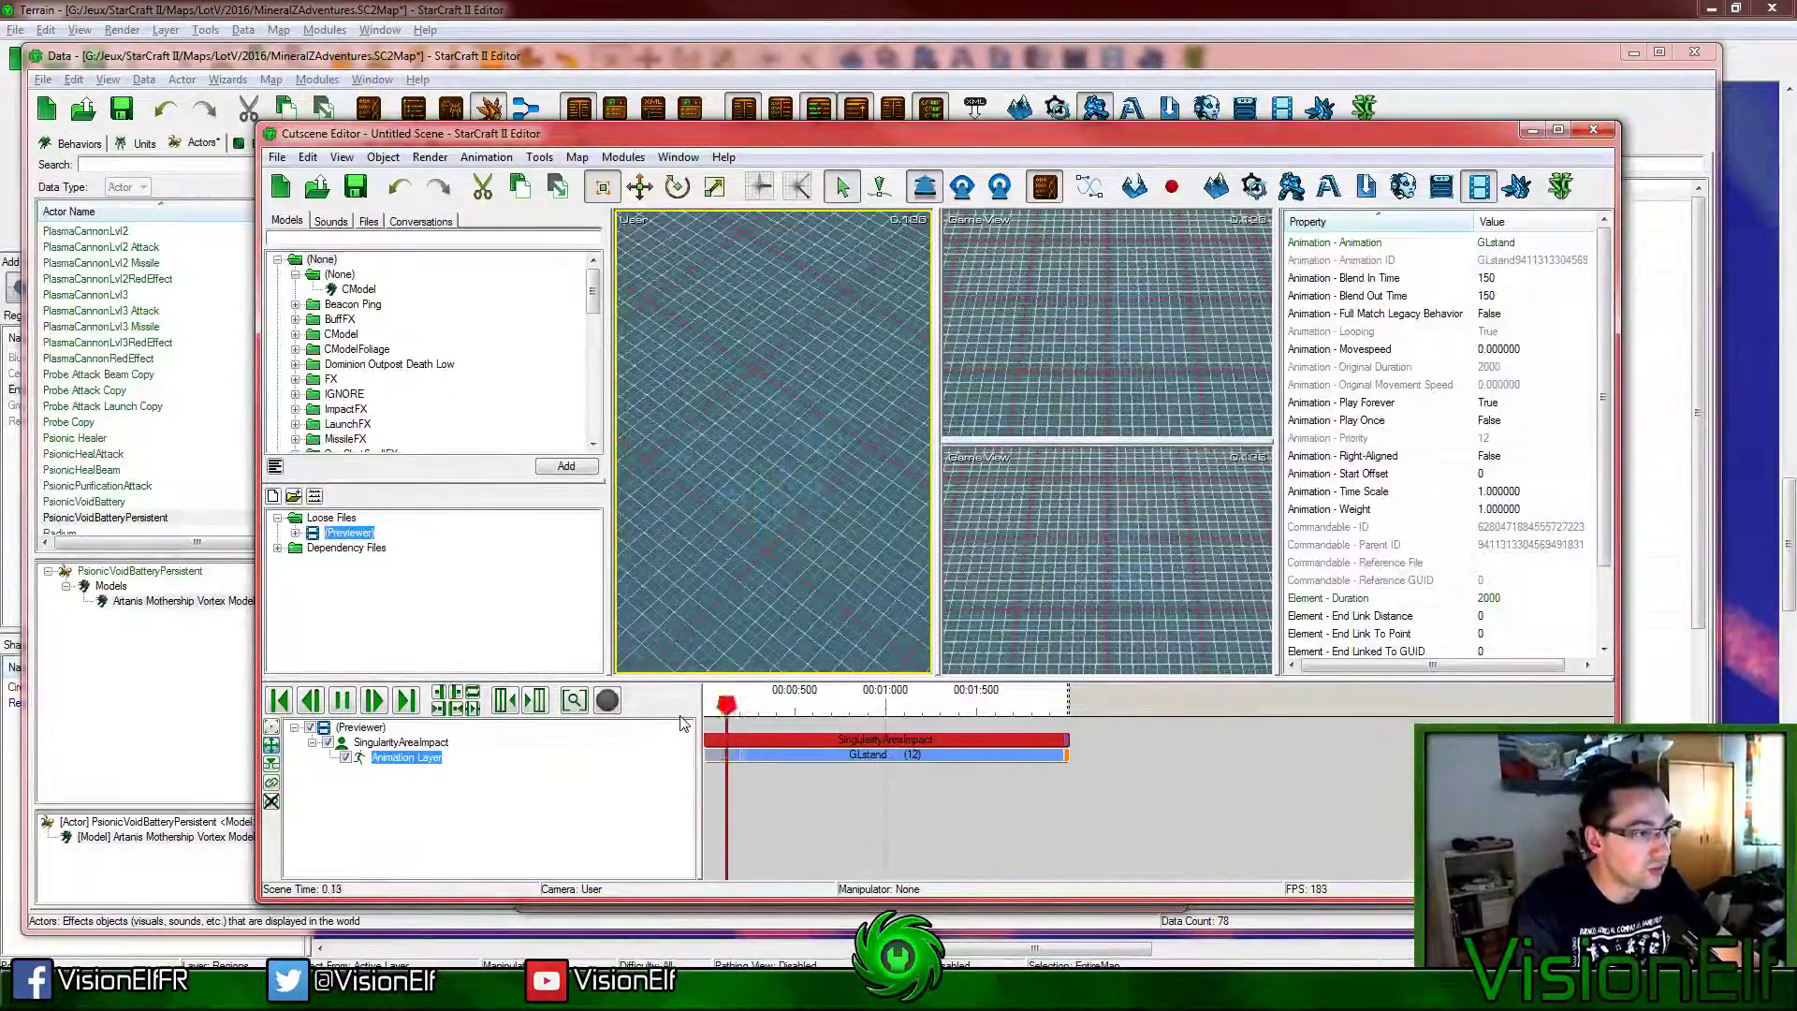
pyautogui.press('Down')
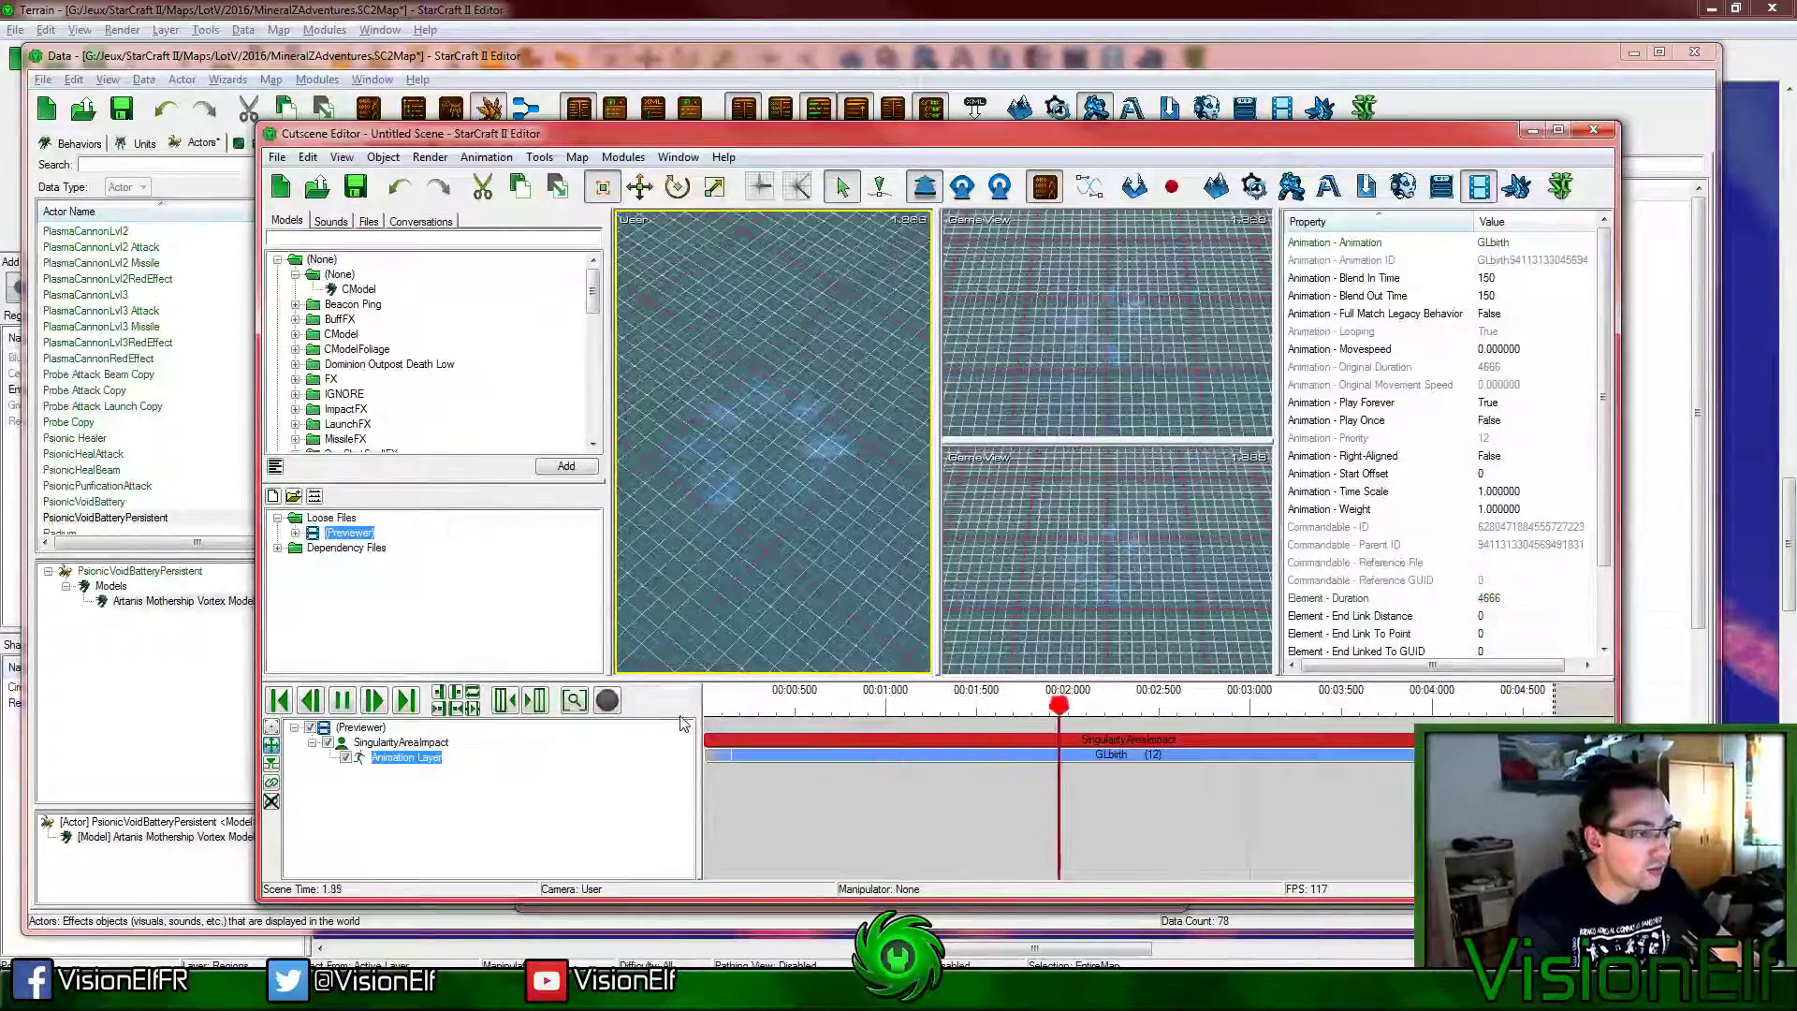
pyautogui.scroll(-1, 684, 723)
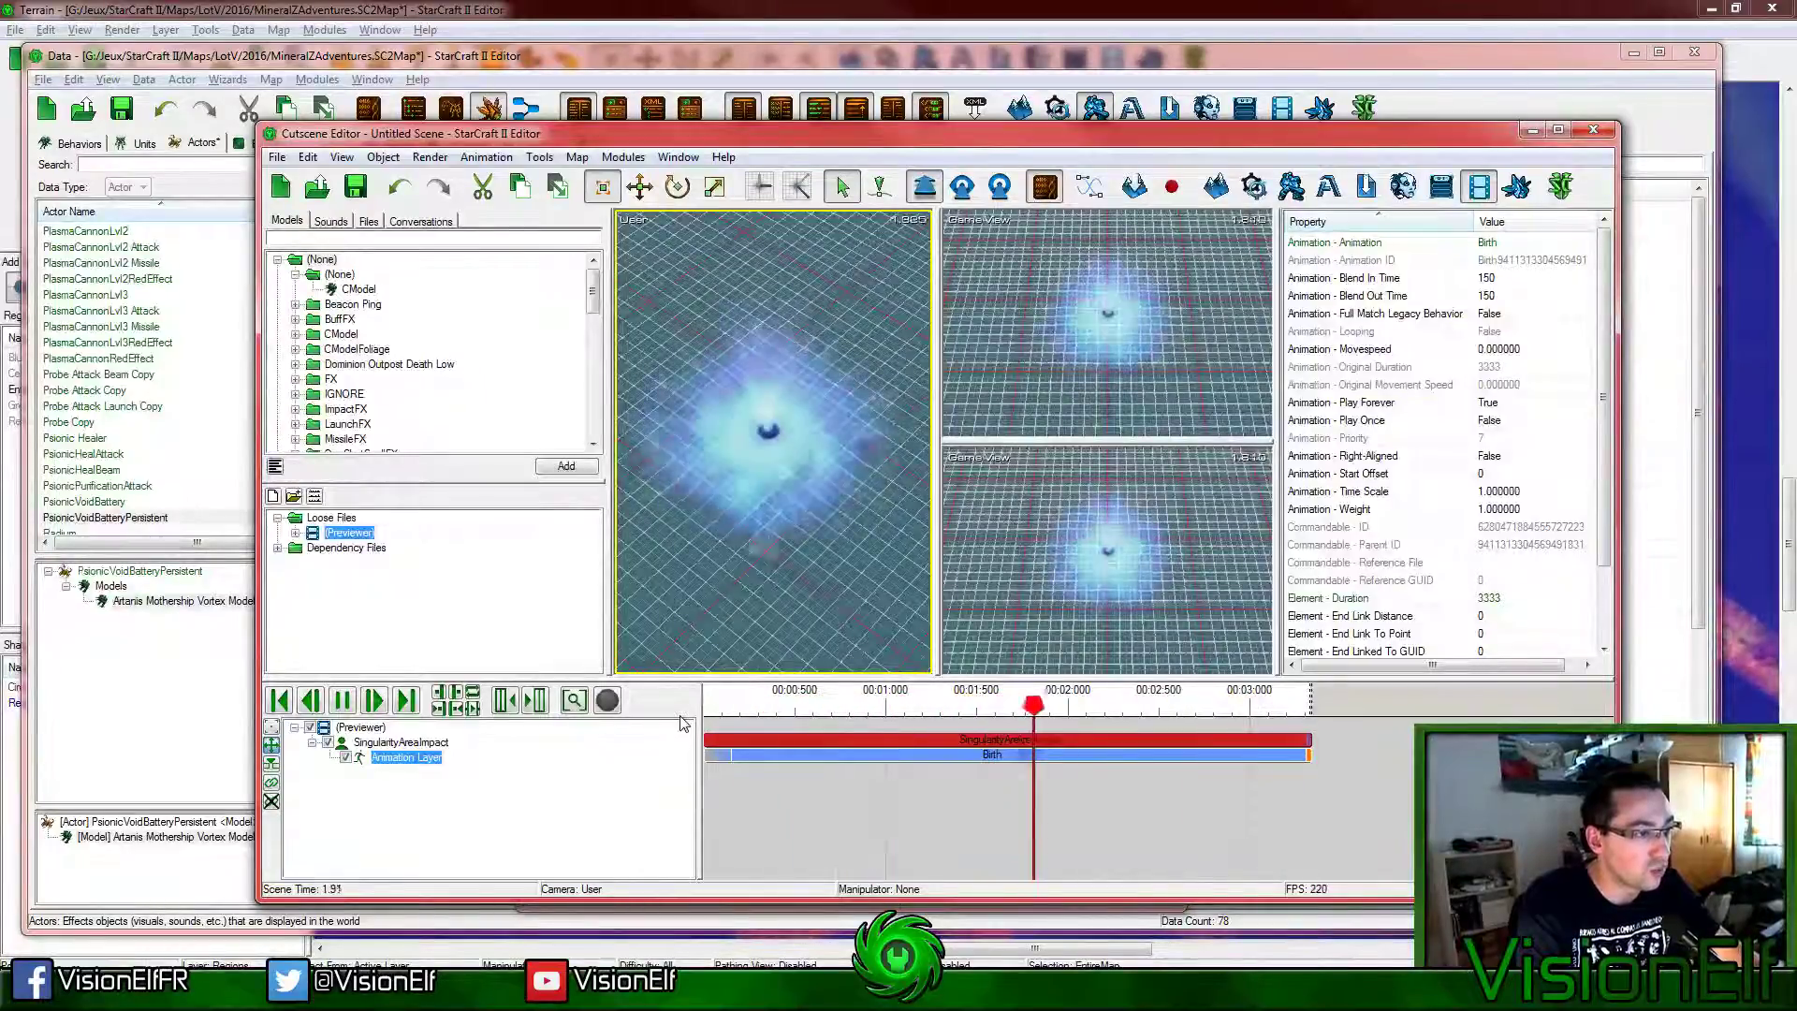
pyautogui.scroll(-1, 684, 723)
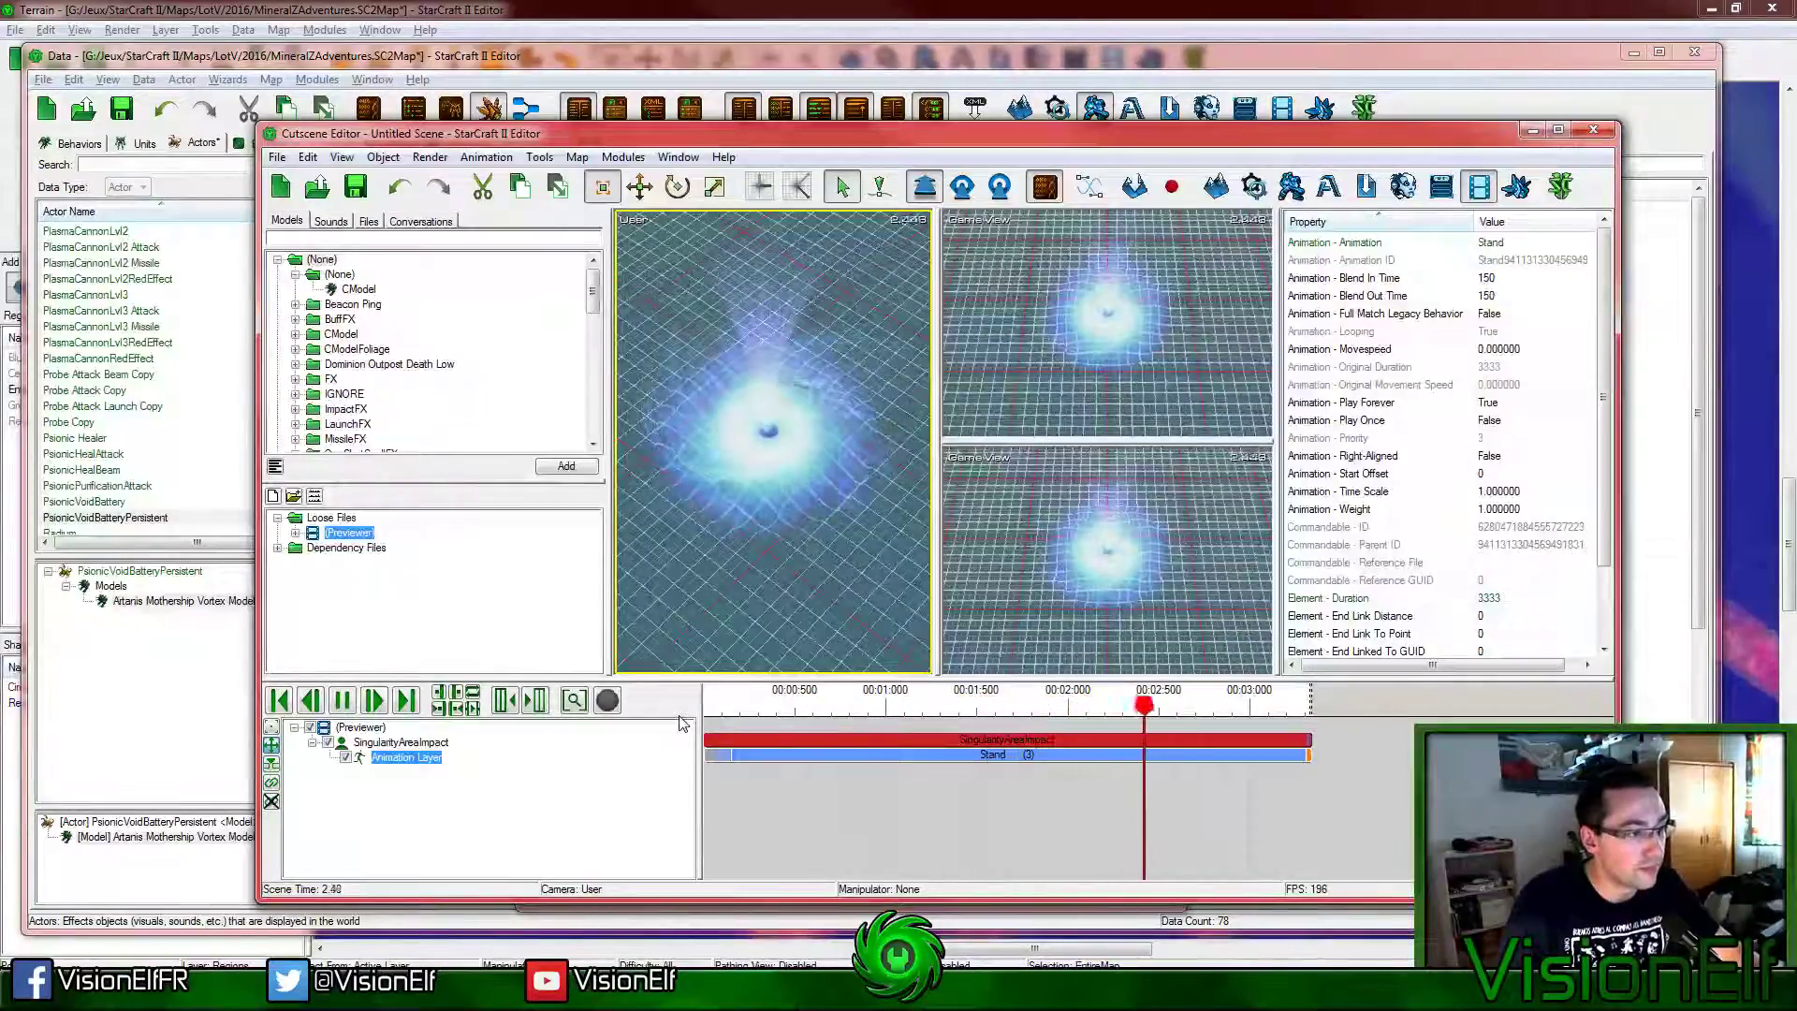
pyautogui.press('space')
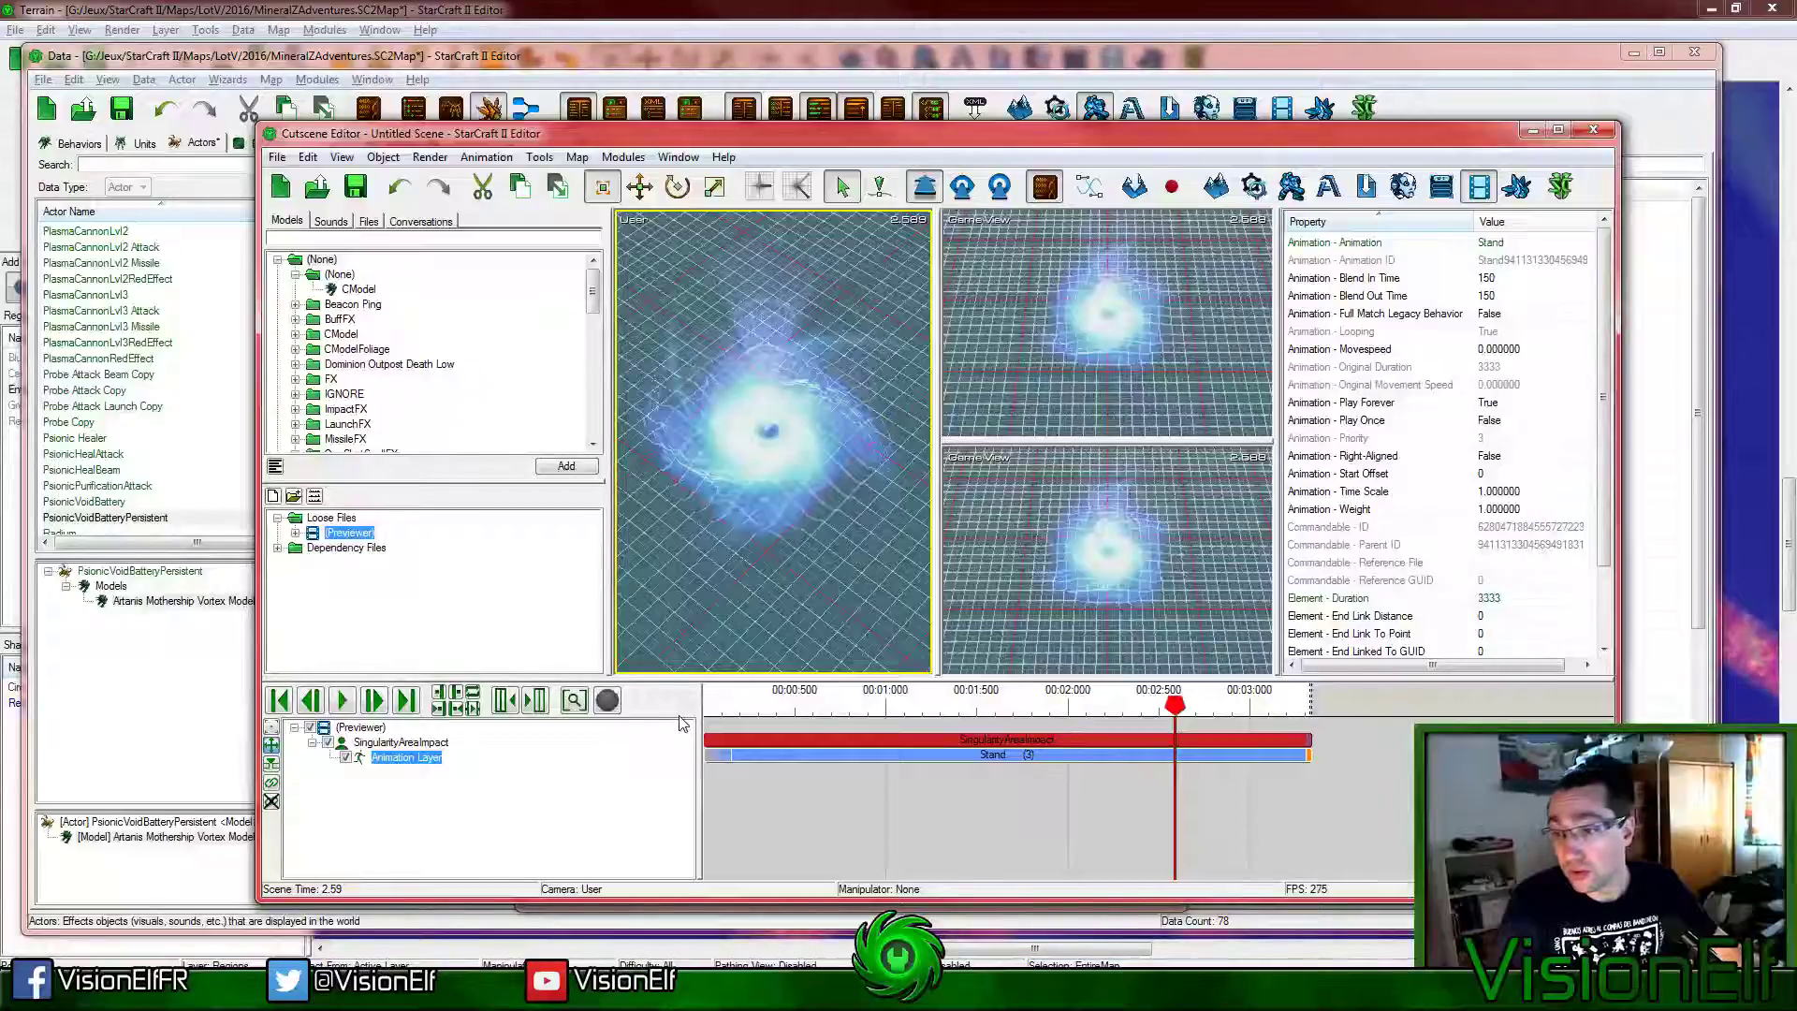
pyautogui.click(775, 907)
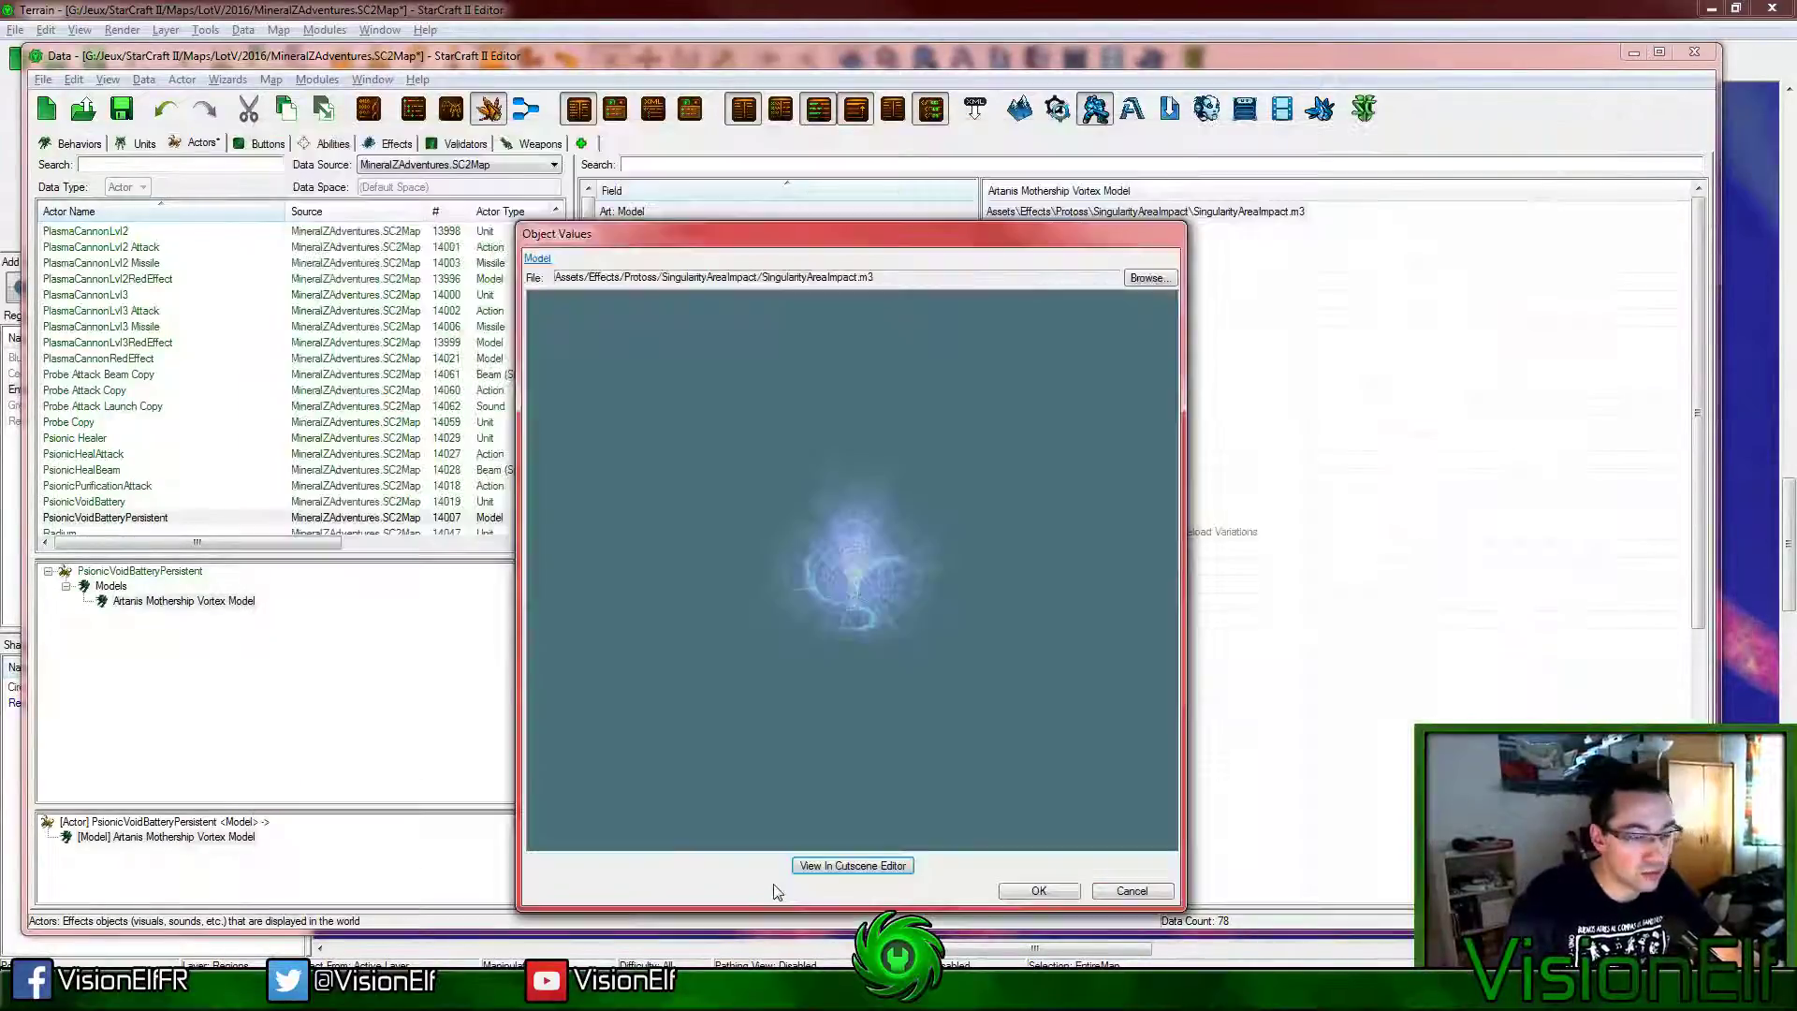
# Step: Cancel the Object Values preview and reselect PsionicVoidBatteryPersistent in the object tree
pyautogui.click(1136, 890)
pyautogui.click(1113, 513)
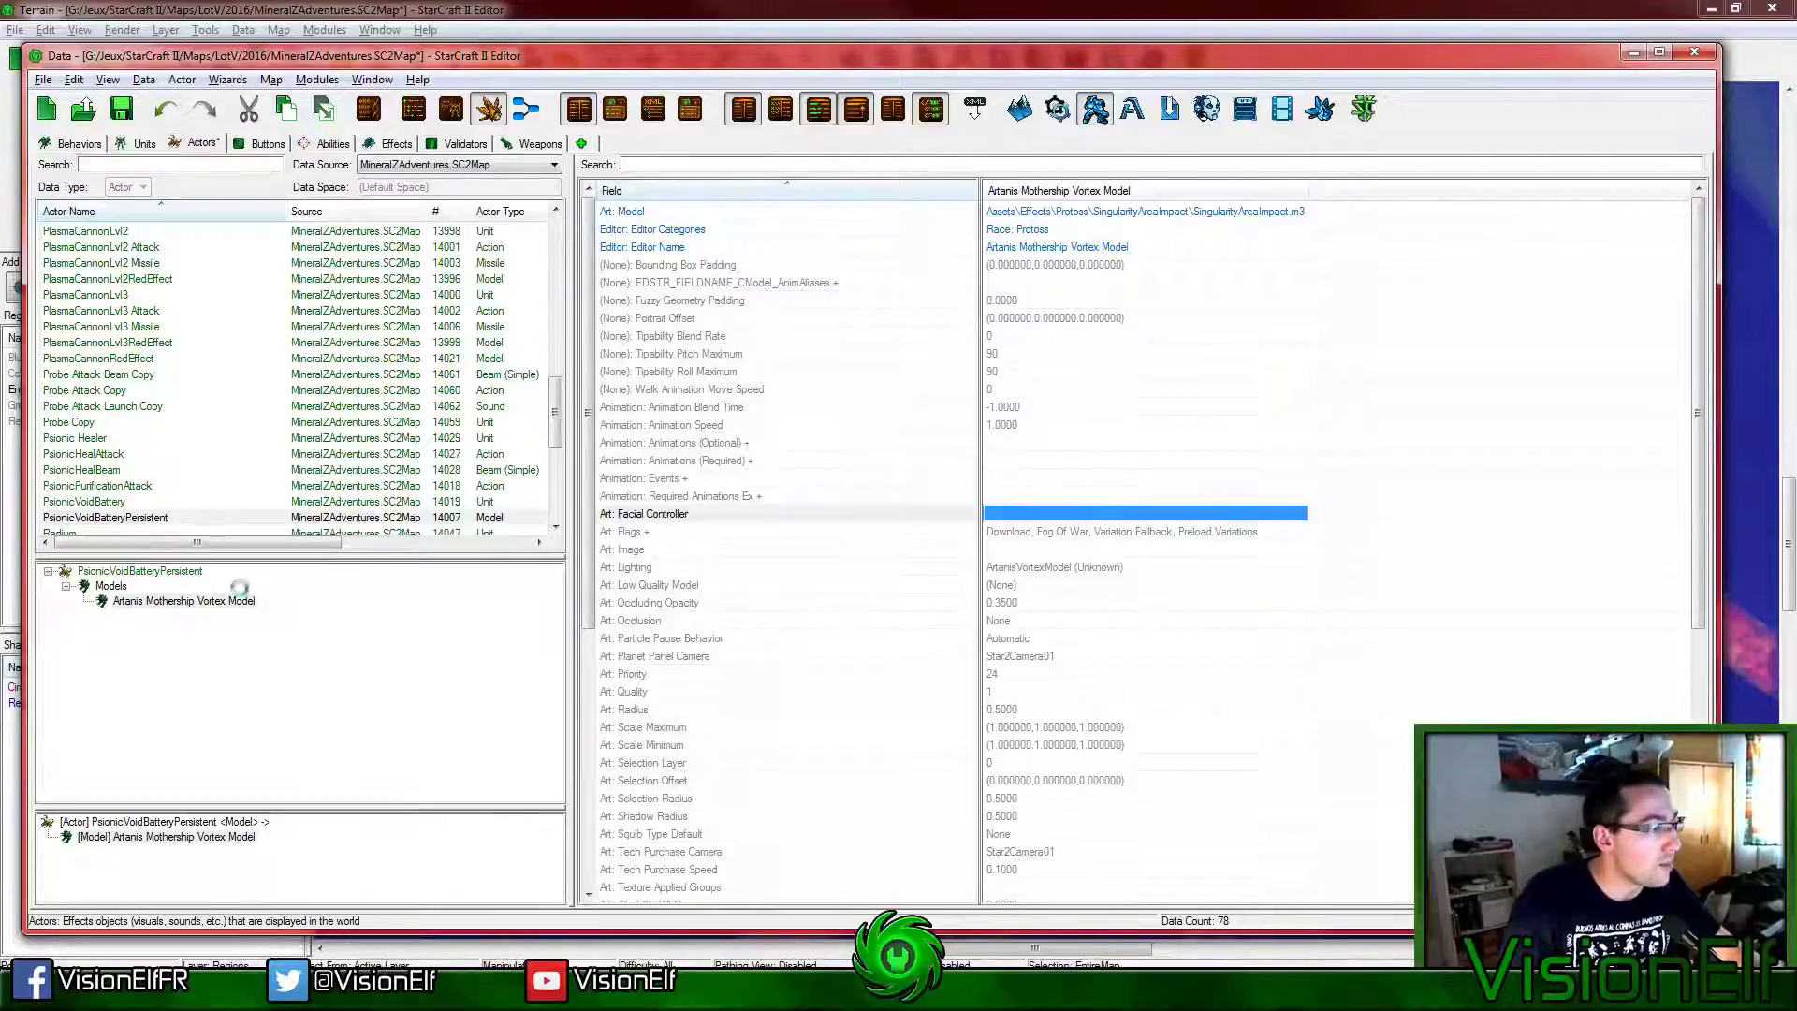
pyautogui.click(187, 571)
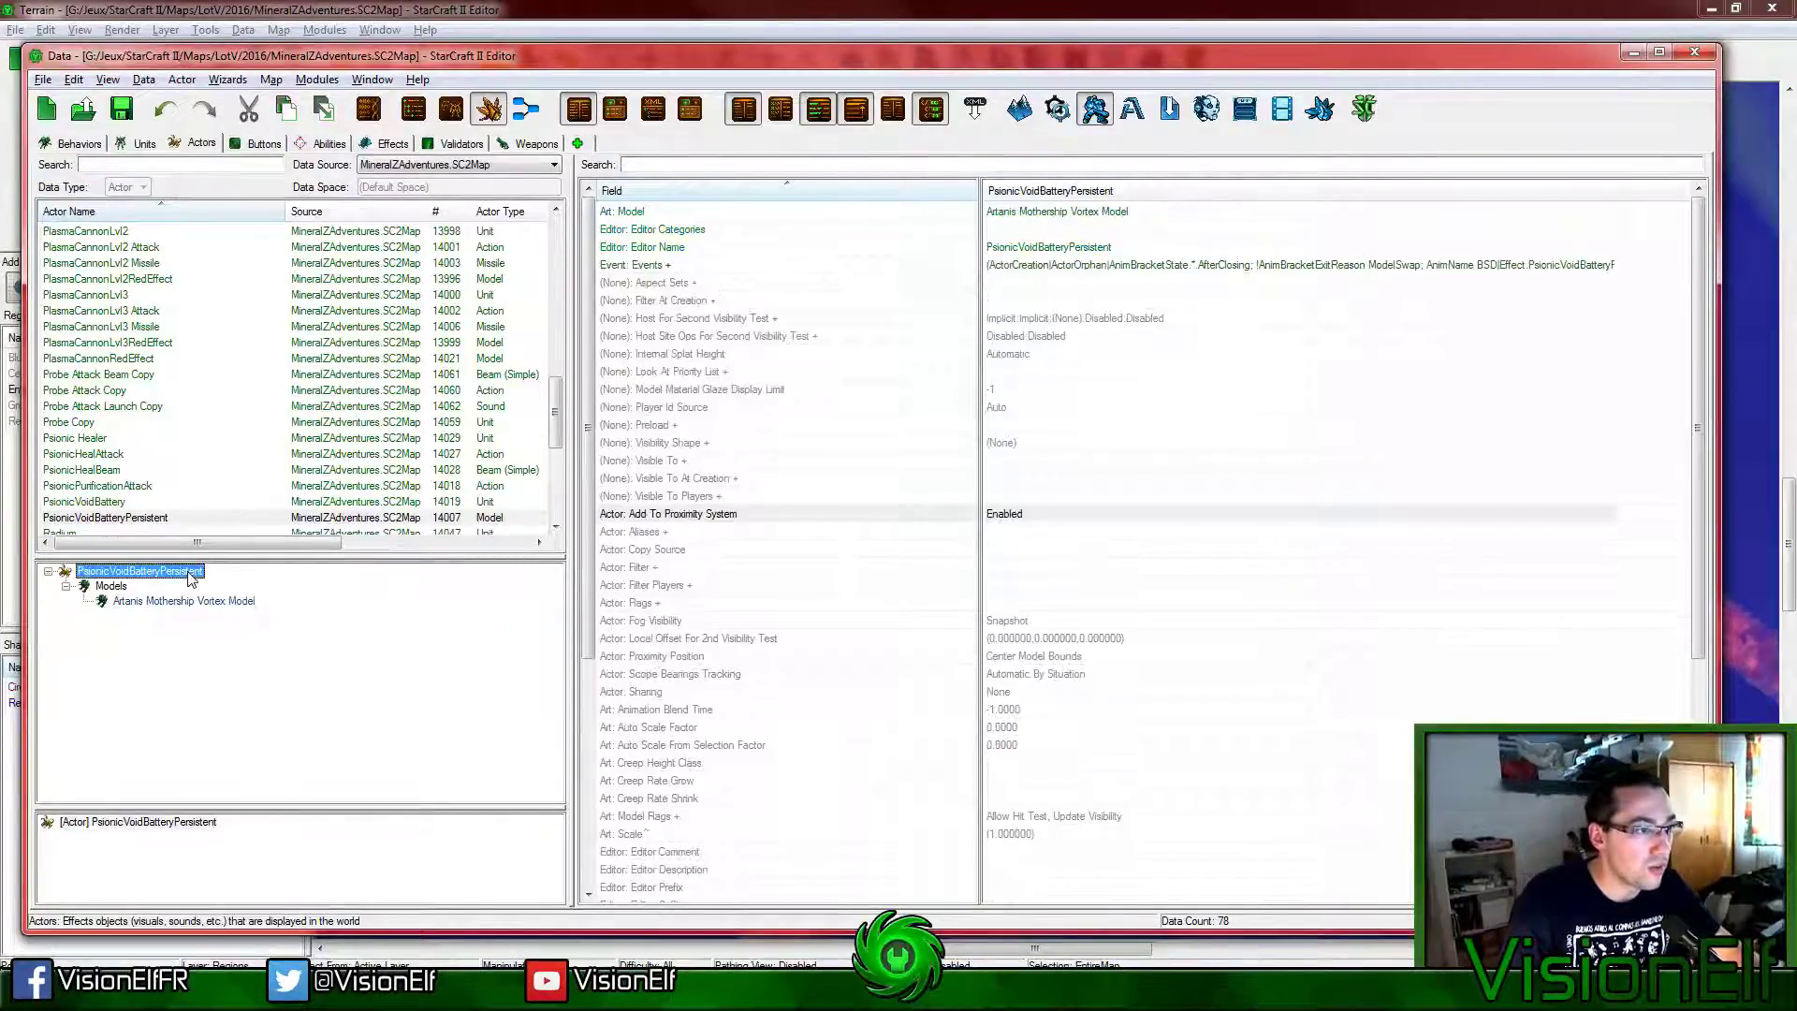
pyautogui.click(1199, 371)
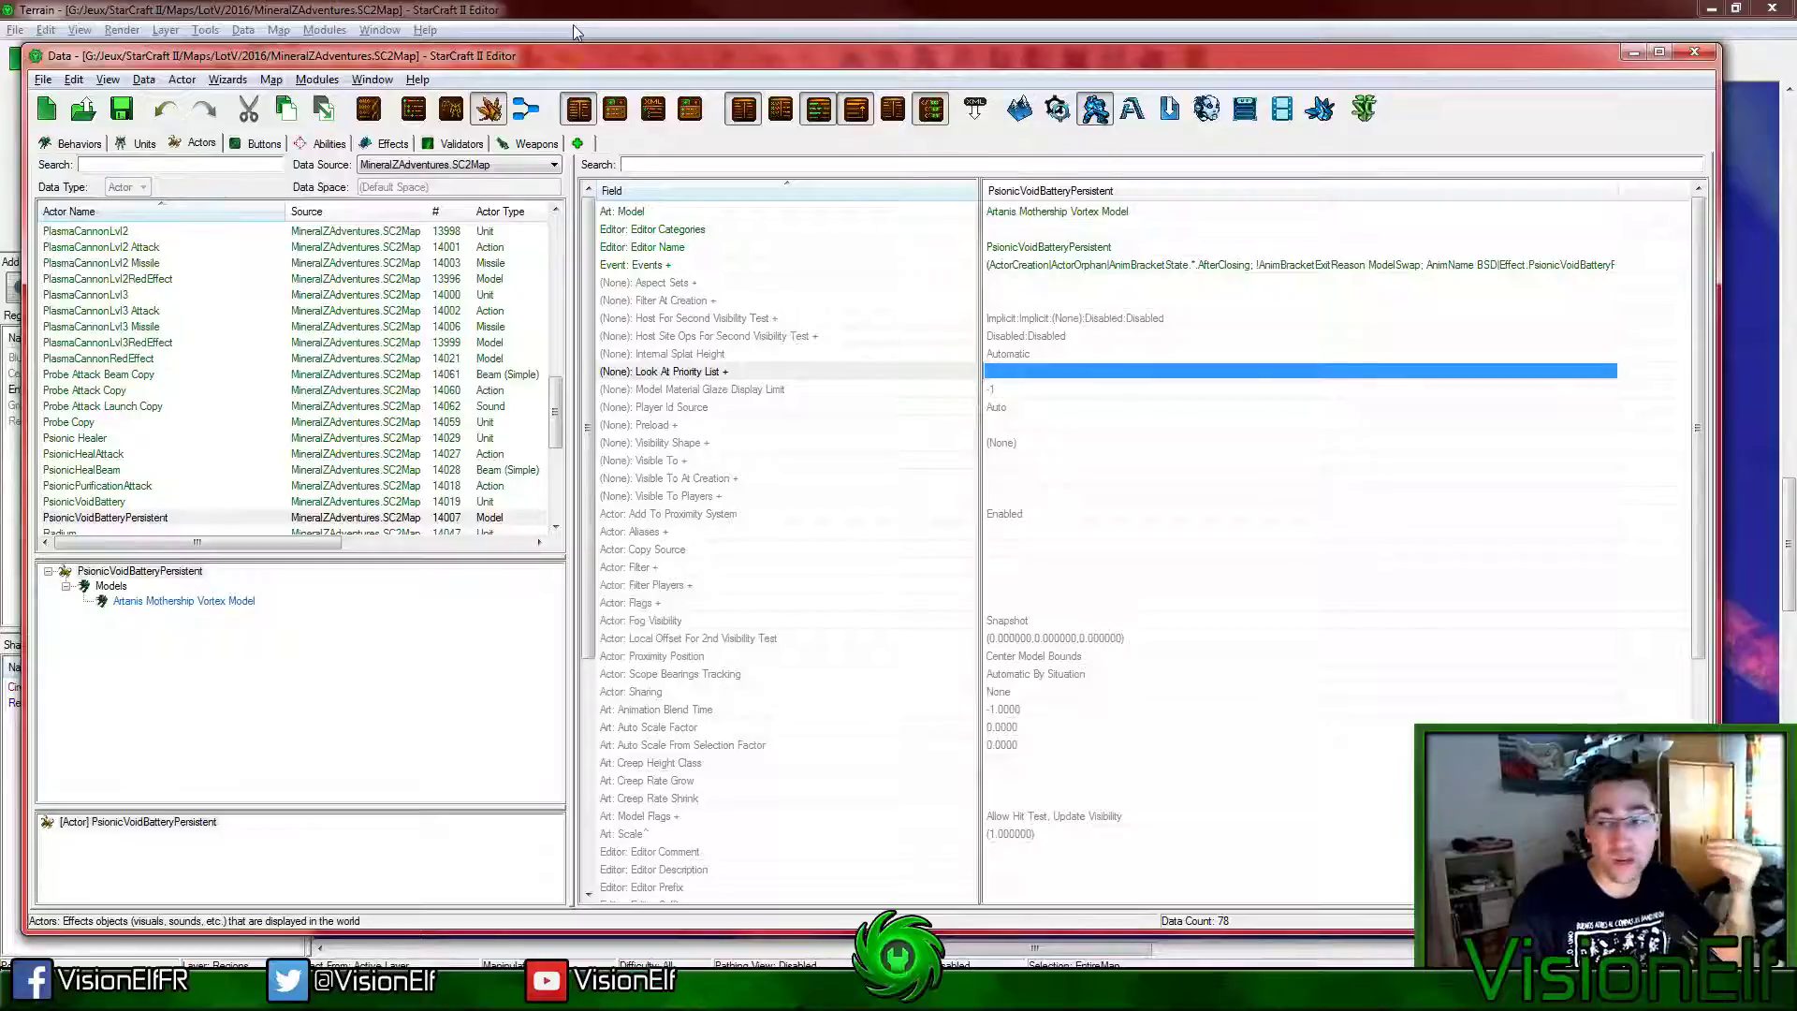
# Step: Launch a test game from the Terrain window and move the Builder into position as control group 1
pyautogui.click(603, 9)
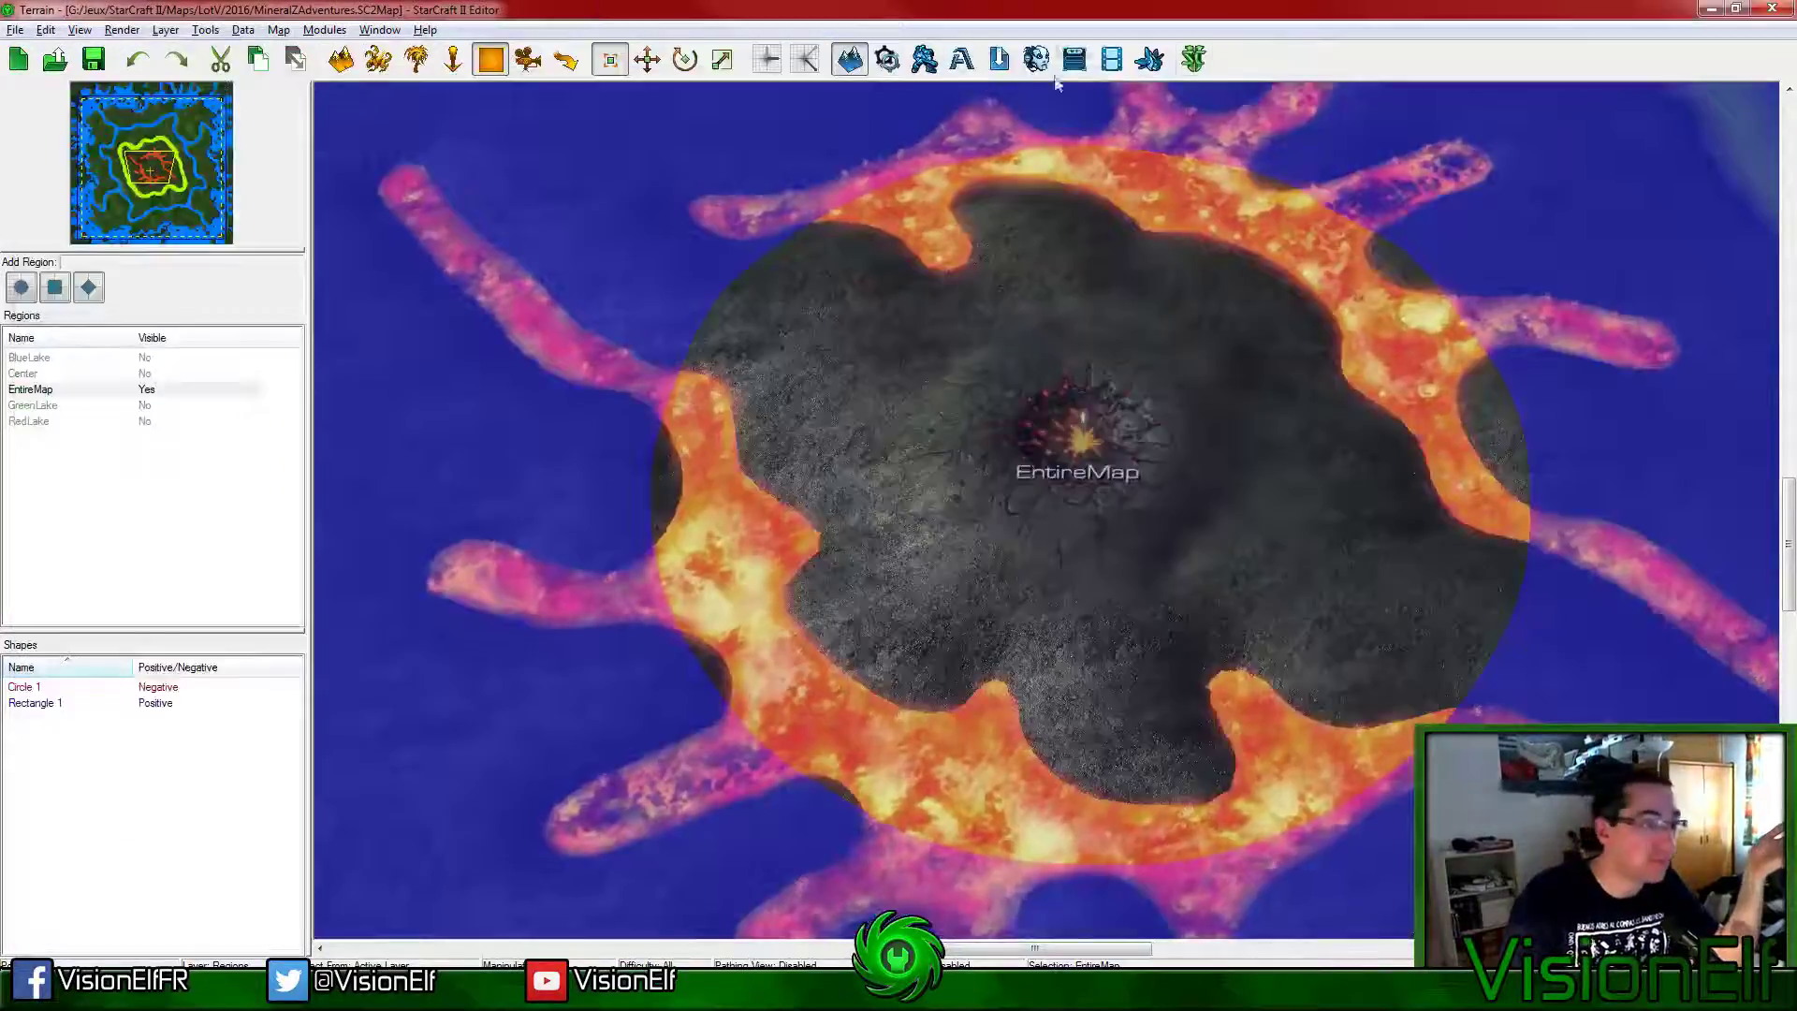
pyautogui.click(1200, 66)
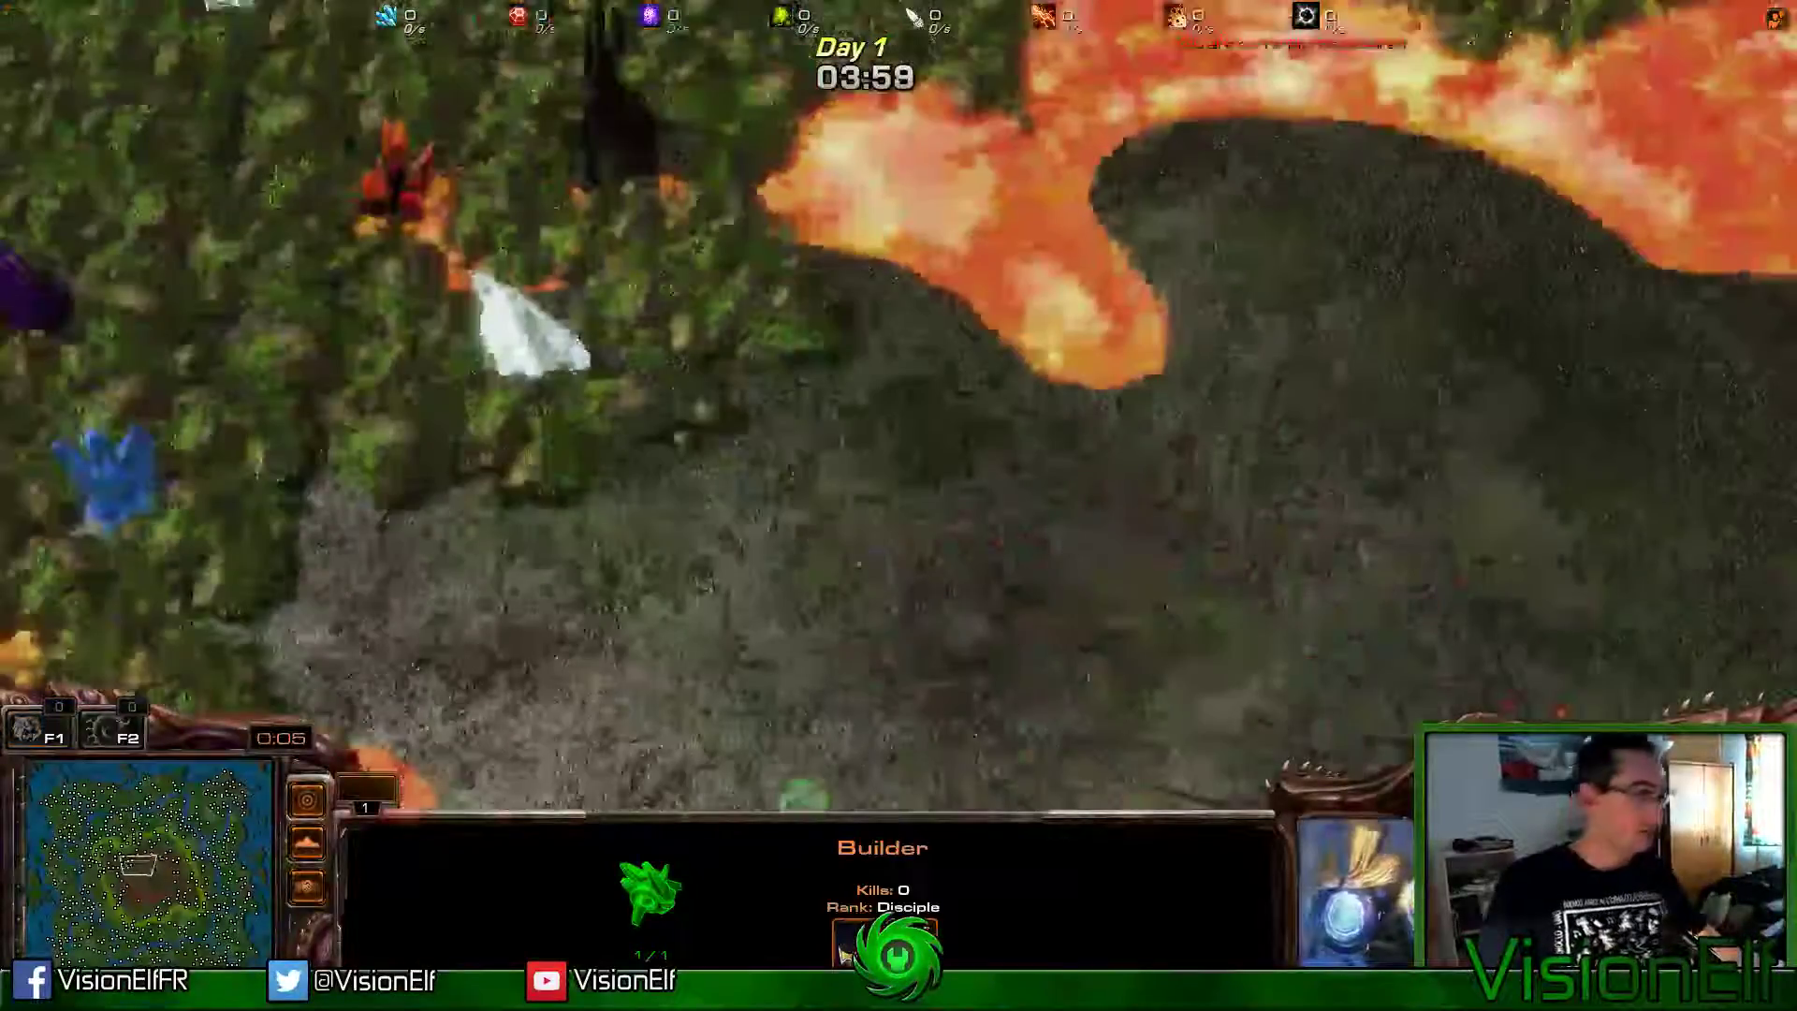
pyautogui.rightClick(587, 514)
pyautogui.rightClick(919, 365)
pyautogui.rightClick(840, 376)
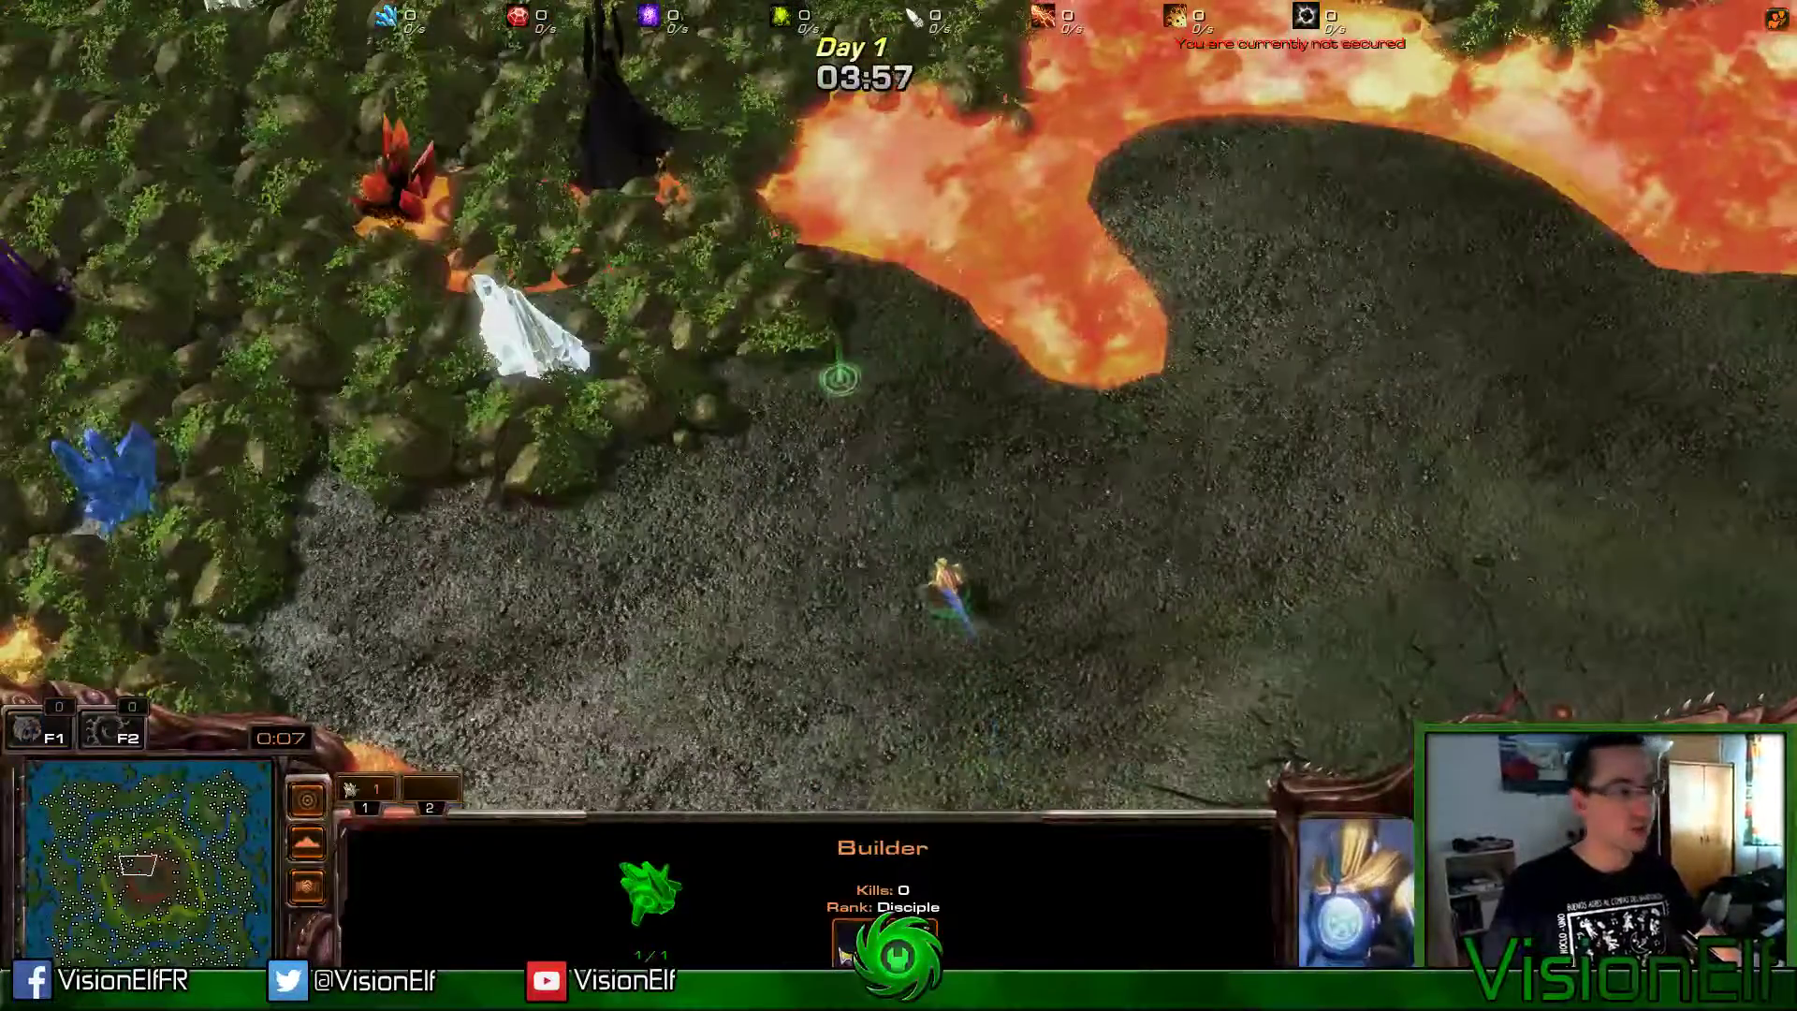
pyautogui.hotkey('ctrl', '1')
pyautogui.moveTo(843, 412); pyautogui.dragTo(1025, 636, button='middle')
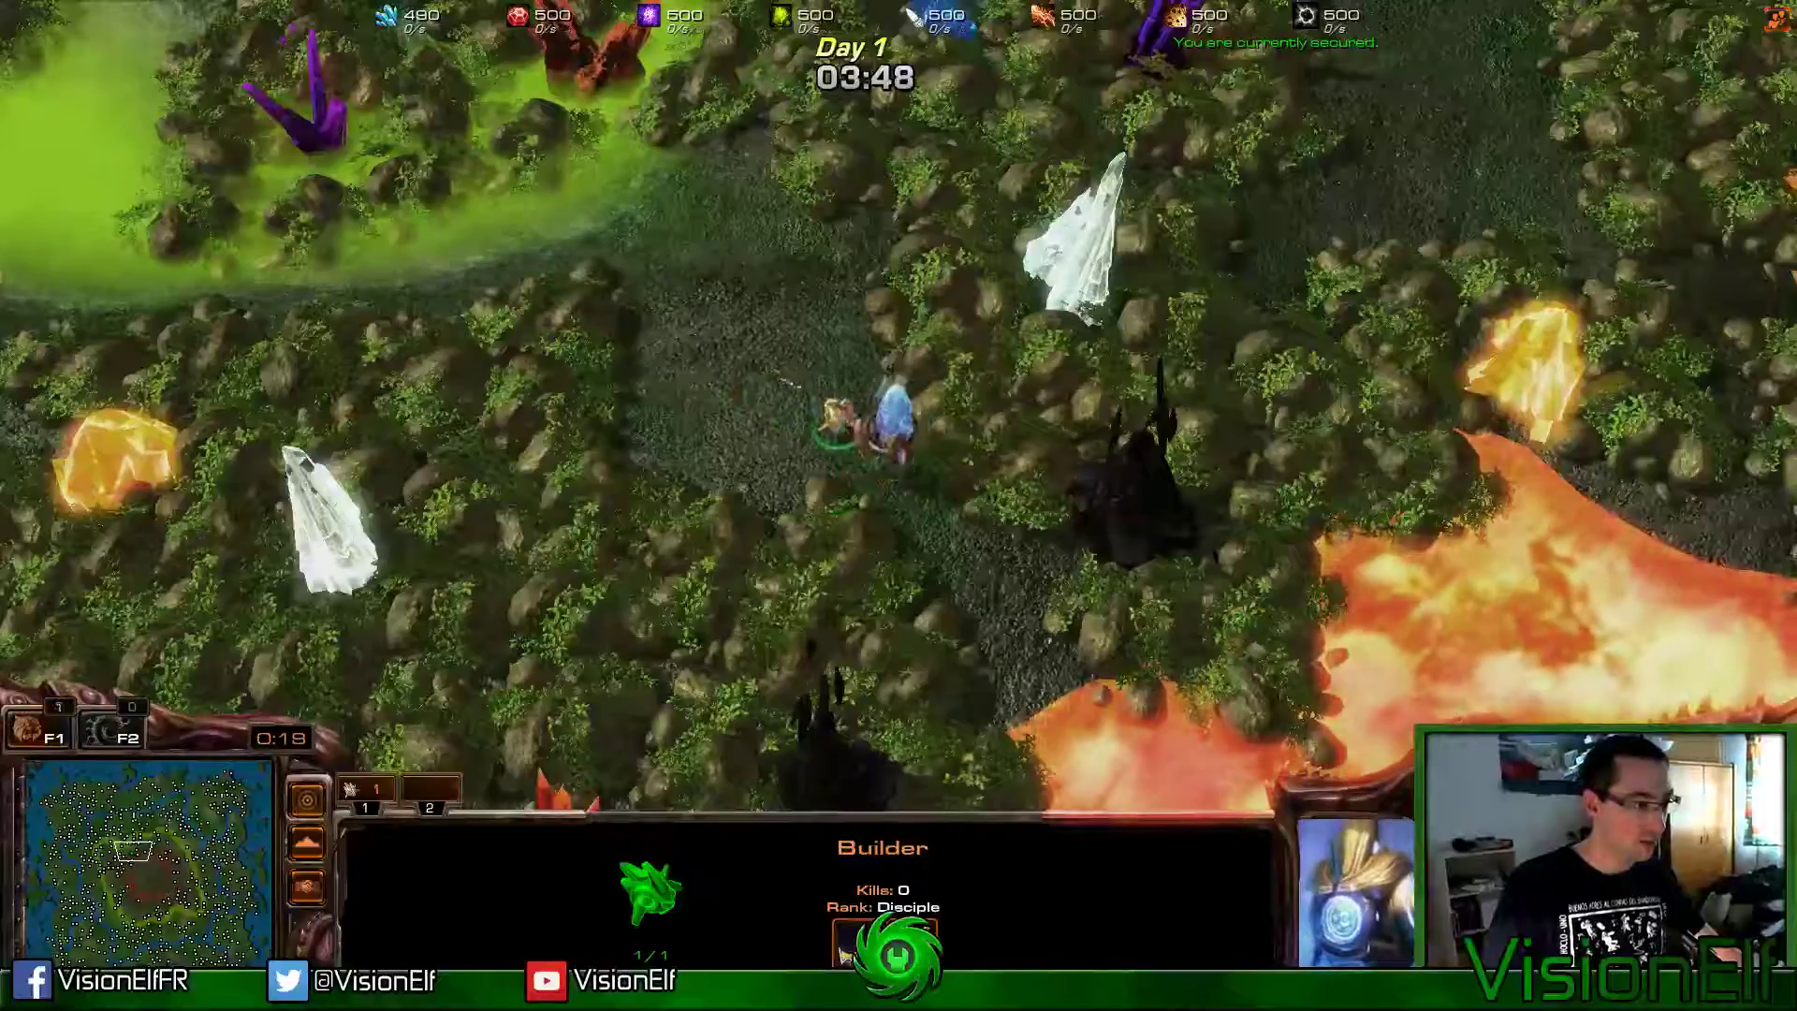
# Step: Place the buildings, then order the Psionic Void Battery to attack nearby targets
pyautogui.click(765, 303)
pyautogui.click(827, 221)
pyautogui.press('b')
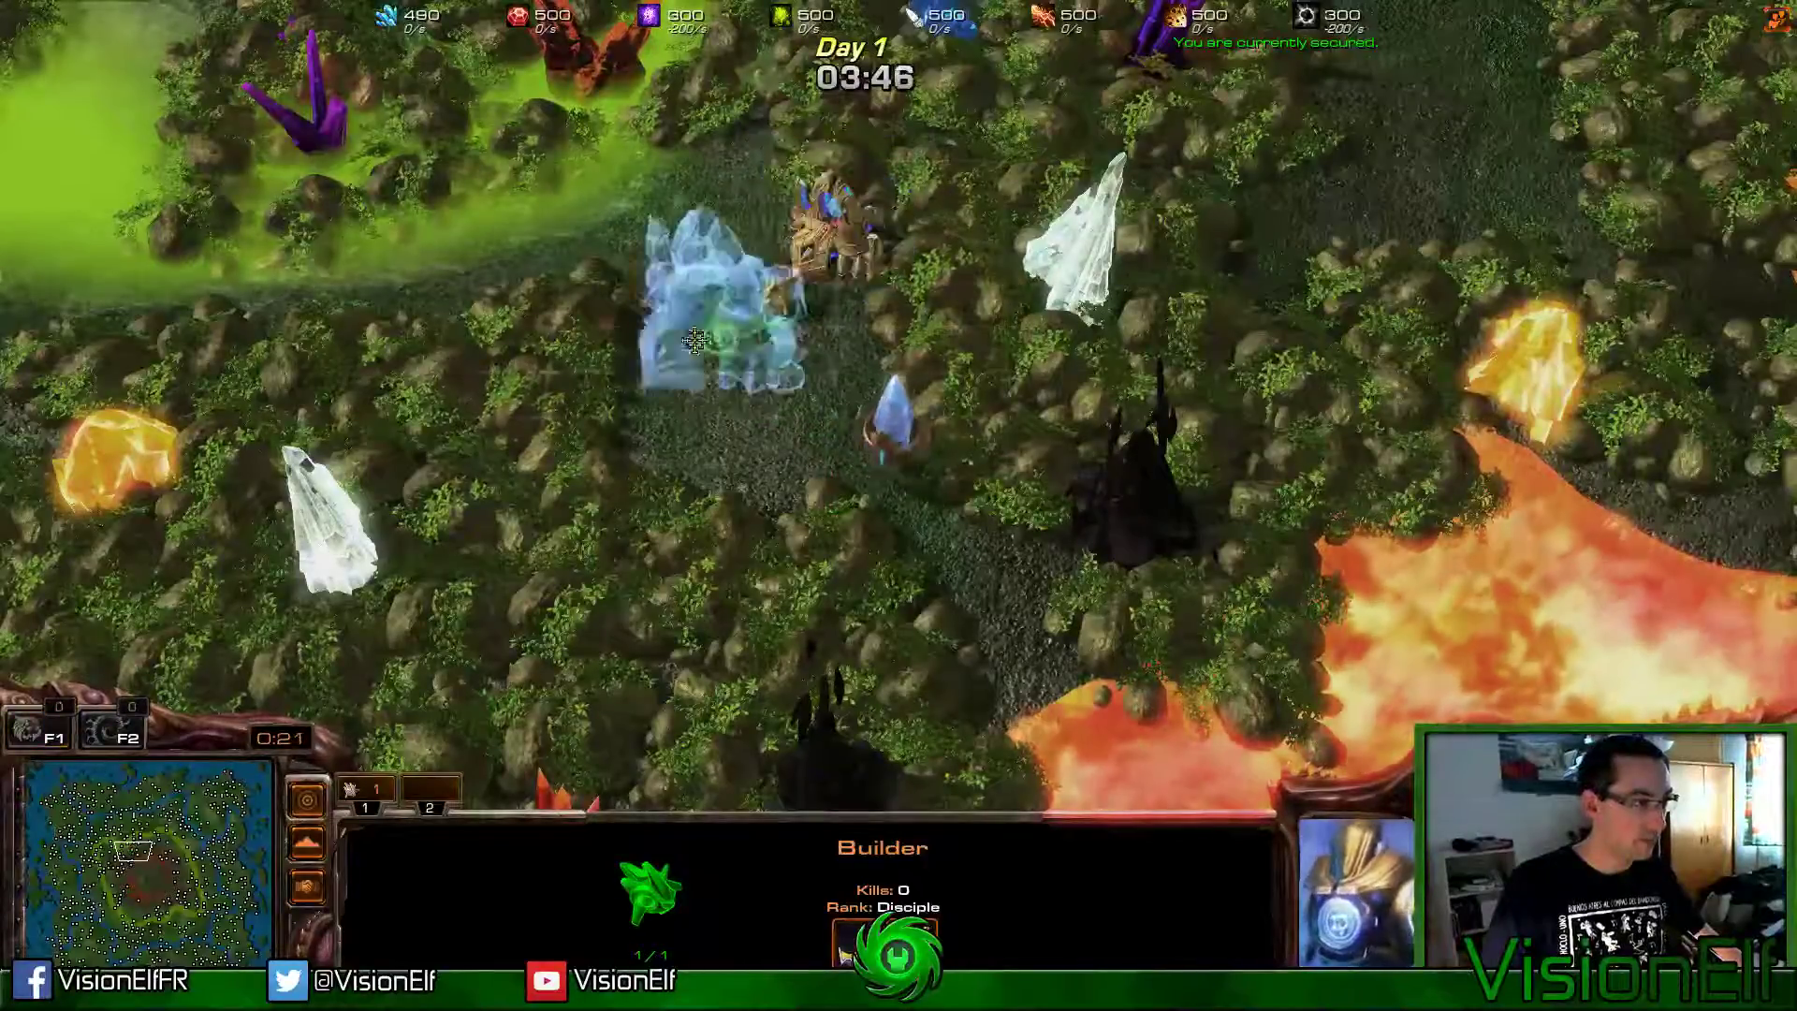
pyautogui.click(657, 309)
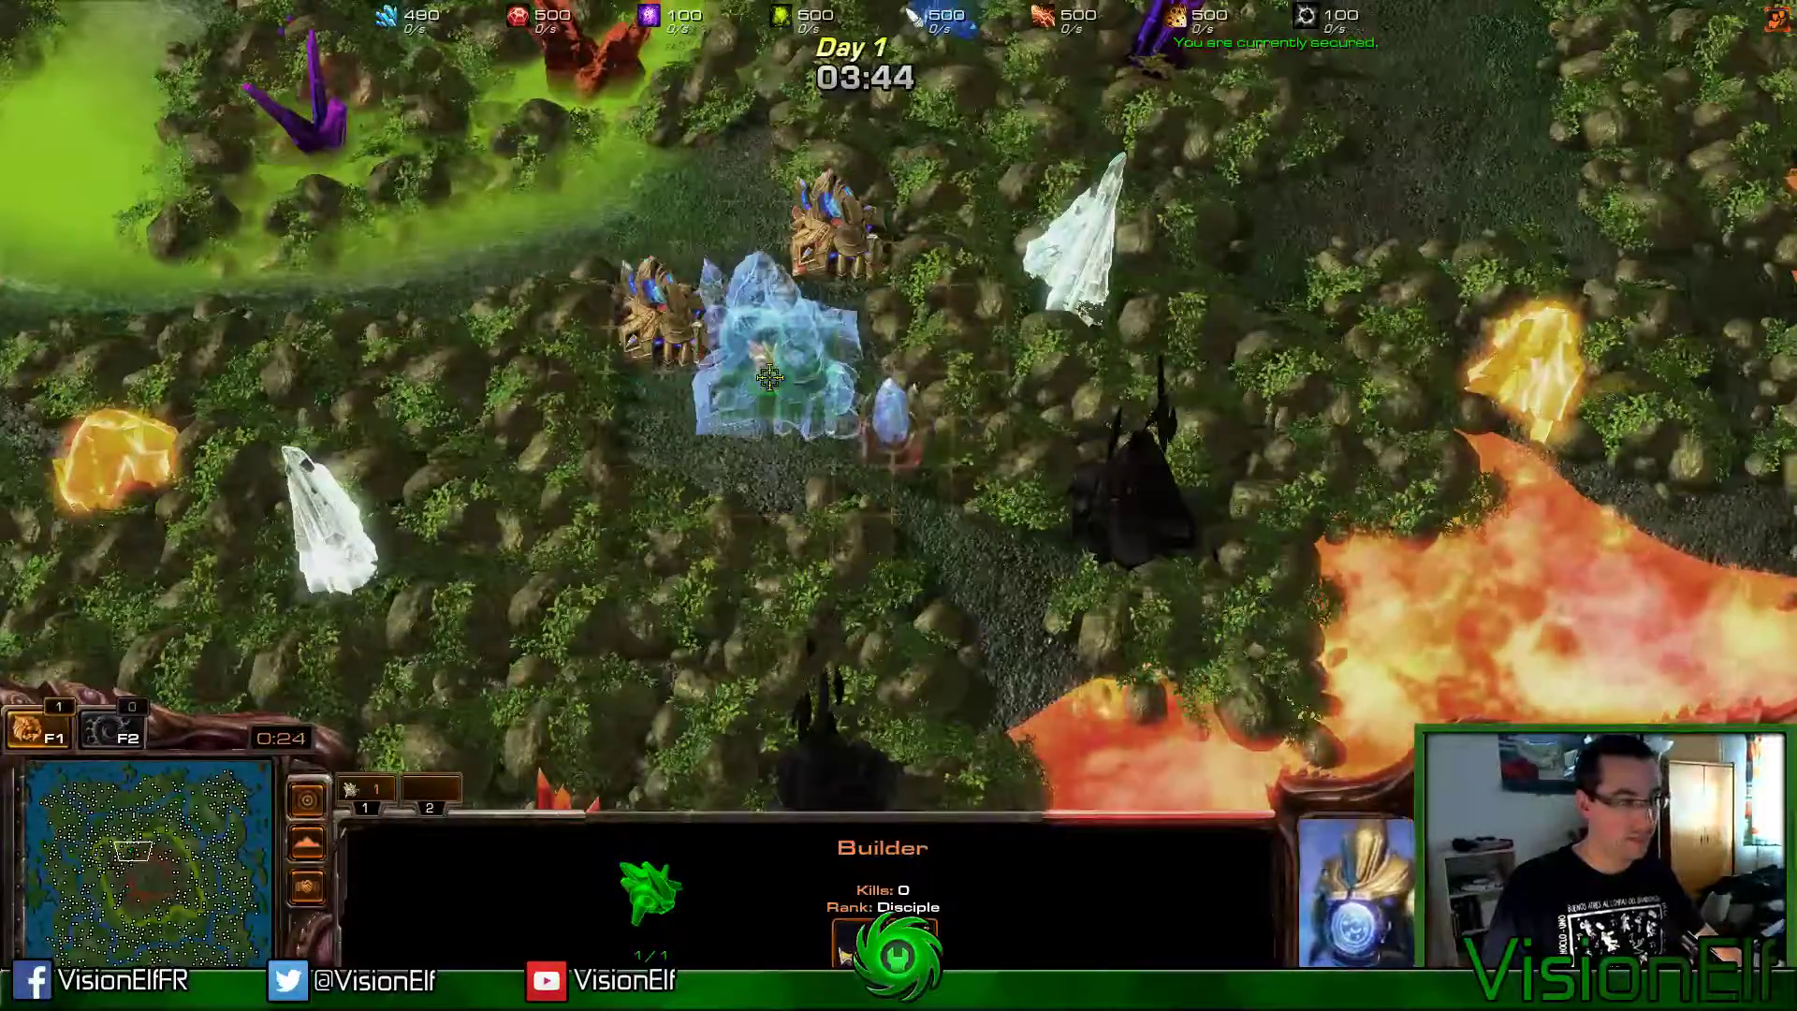
pyautogui.click(700, 327)
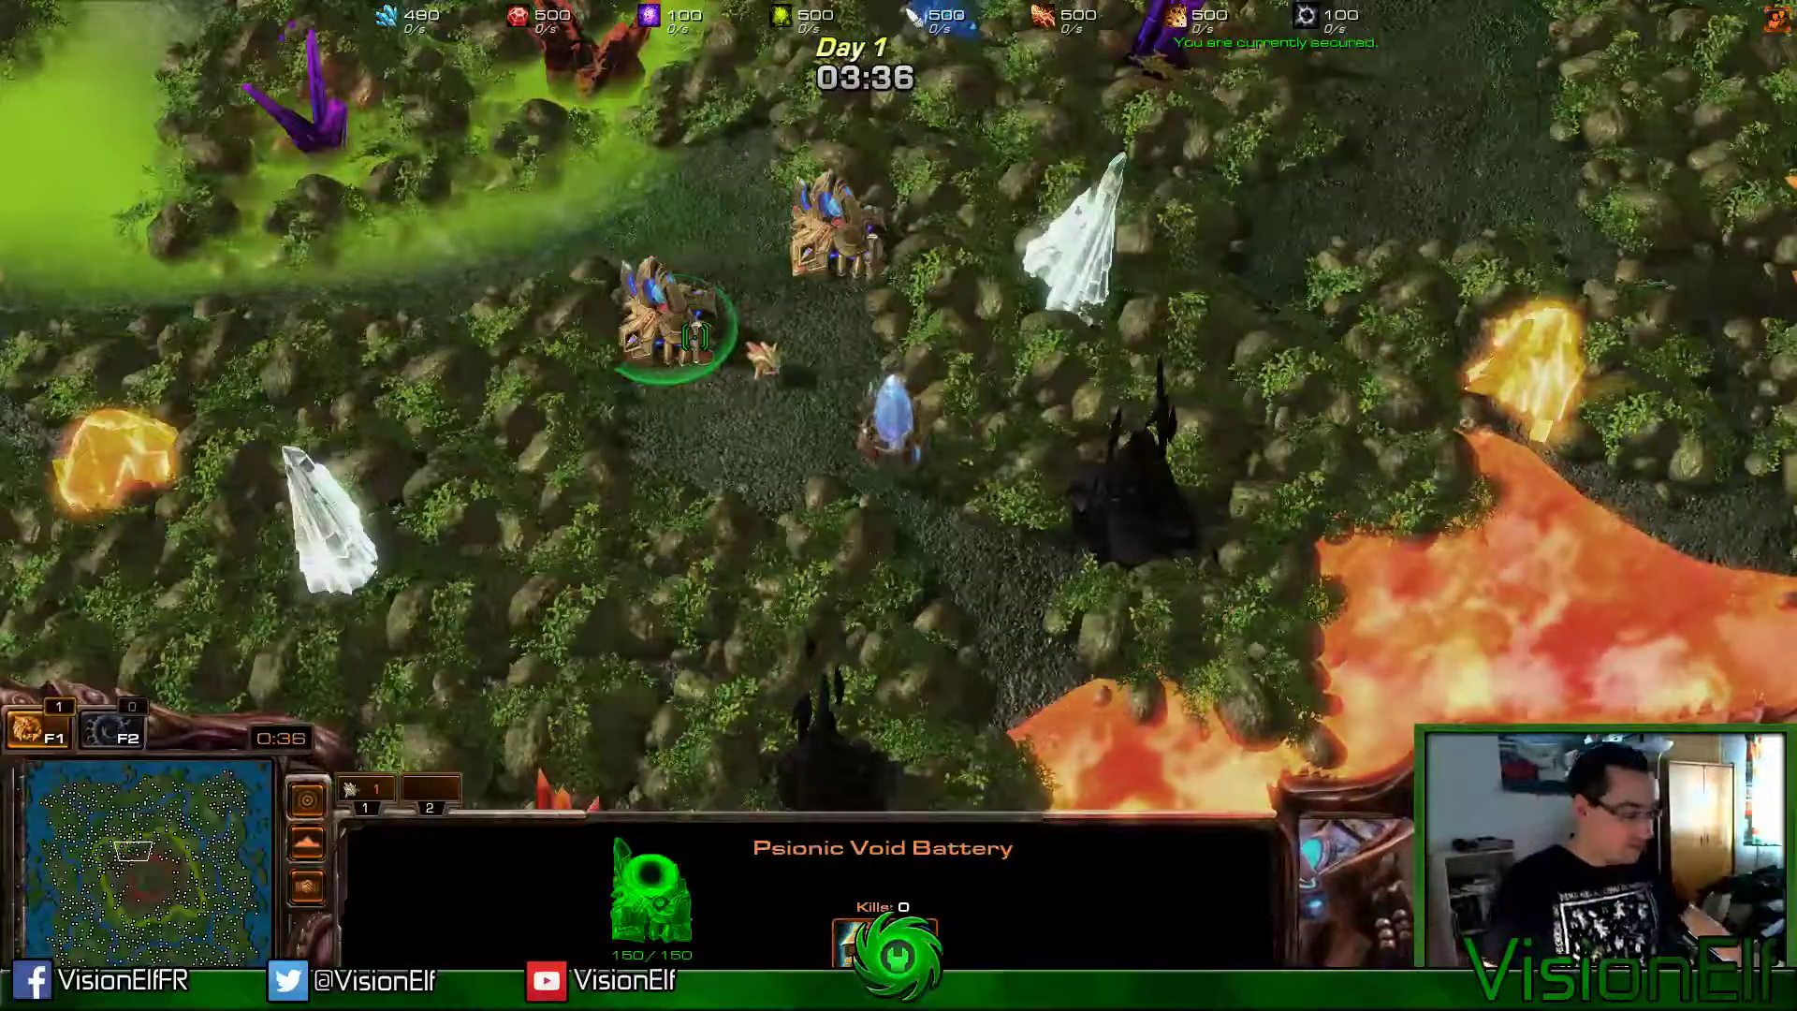
pyautogui.click(591, 521)
pyautogui.click(591, 521)
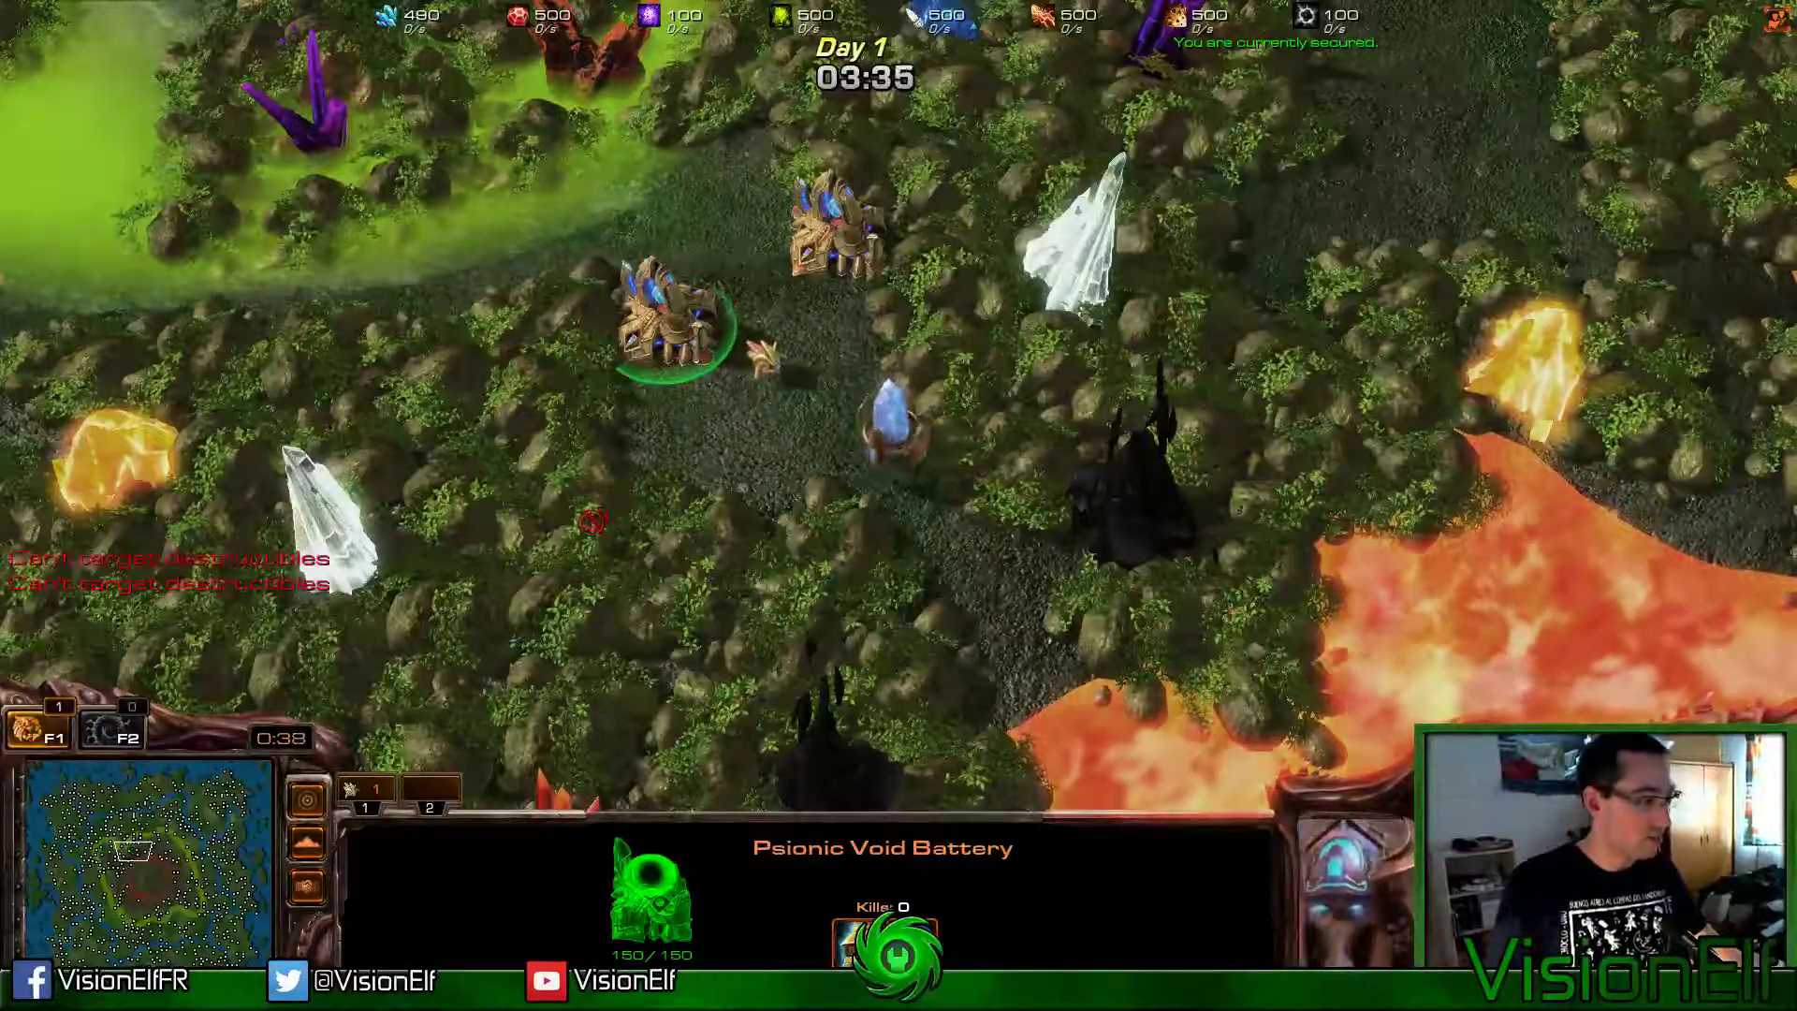
pyautogui.click(881, 440)
pyautogui.click(880, 440)
pyautogui.click(881, 440)
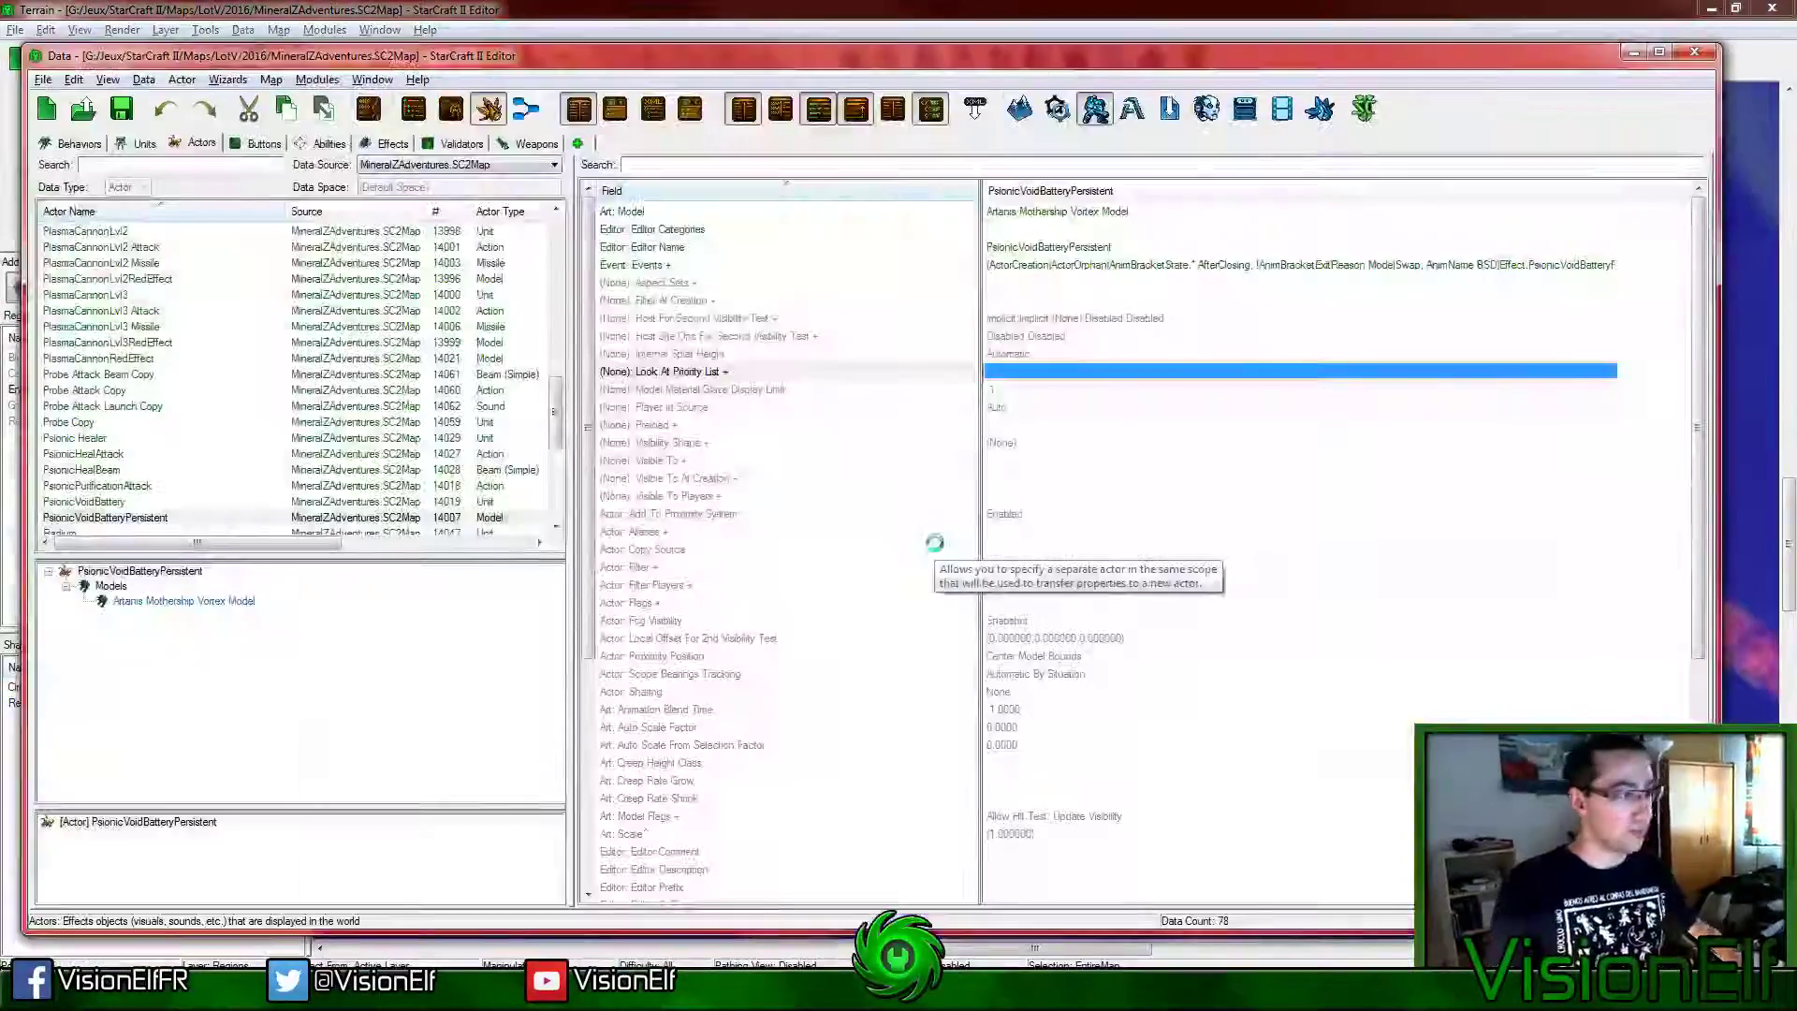
# Step: Set PsionicVoidBatteryWeapon's Stats: Arc to 360, then return to the Psionic Void Battery unit
pyautogui.click(141, 143)
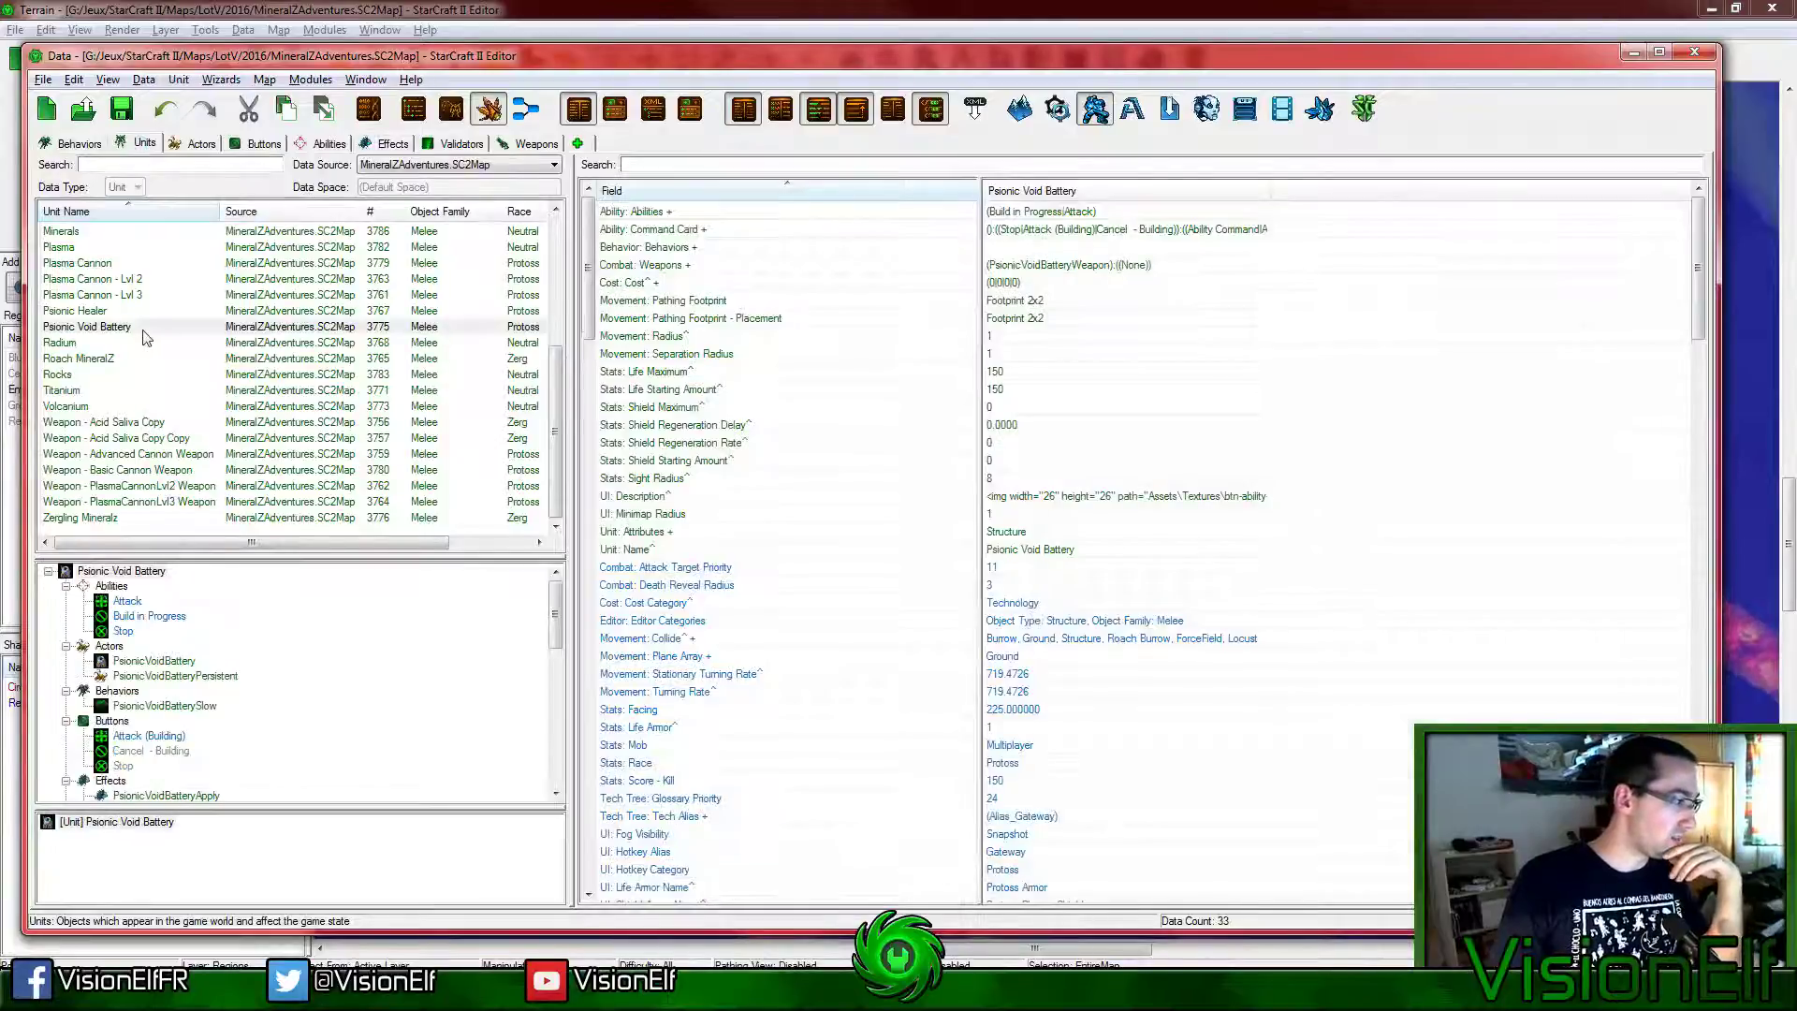
pyautogui.scroll(-6, 220, 748)
pyautogui.scroll(-3, 224, 758)
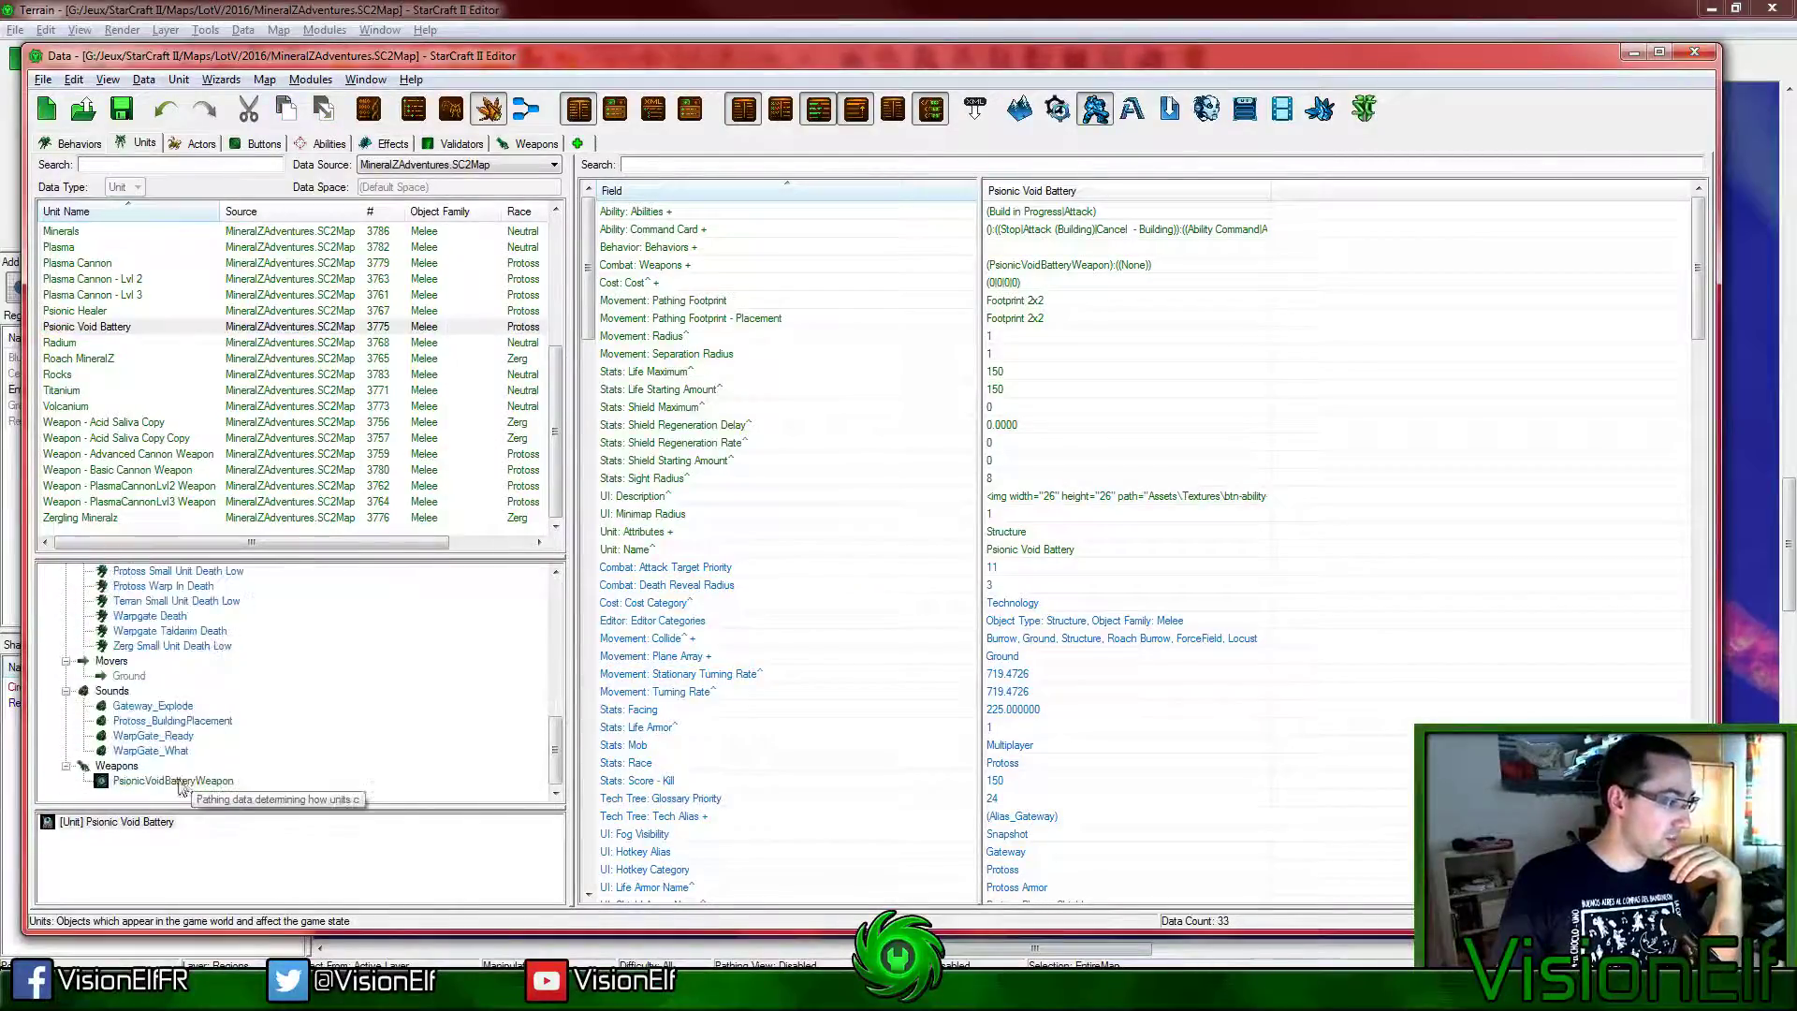
pyautogui.click(173, 781)
pyautogui.doubleClick(1029, 300)
pyautogui.scroll(-4, 1033, 432)
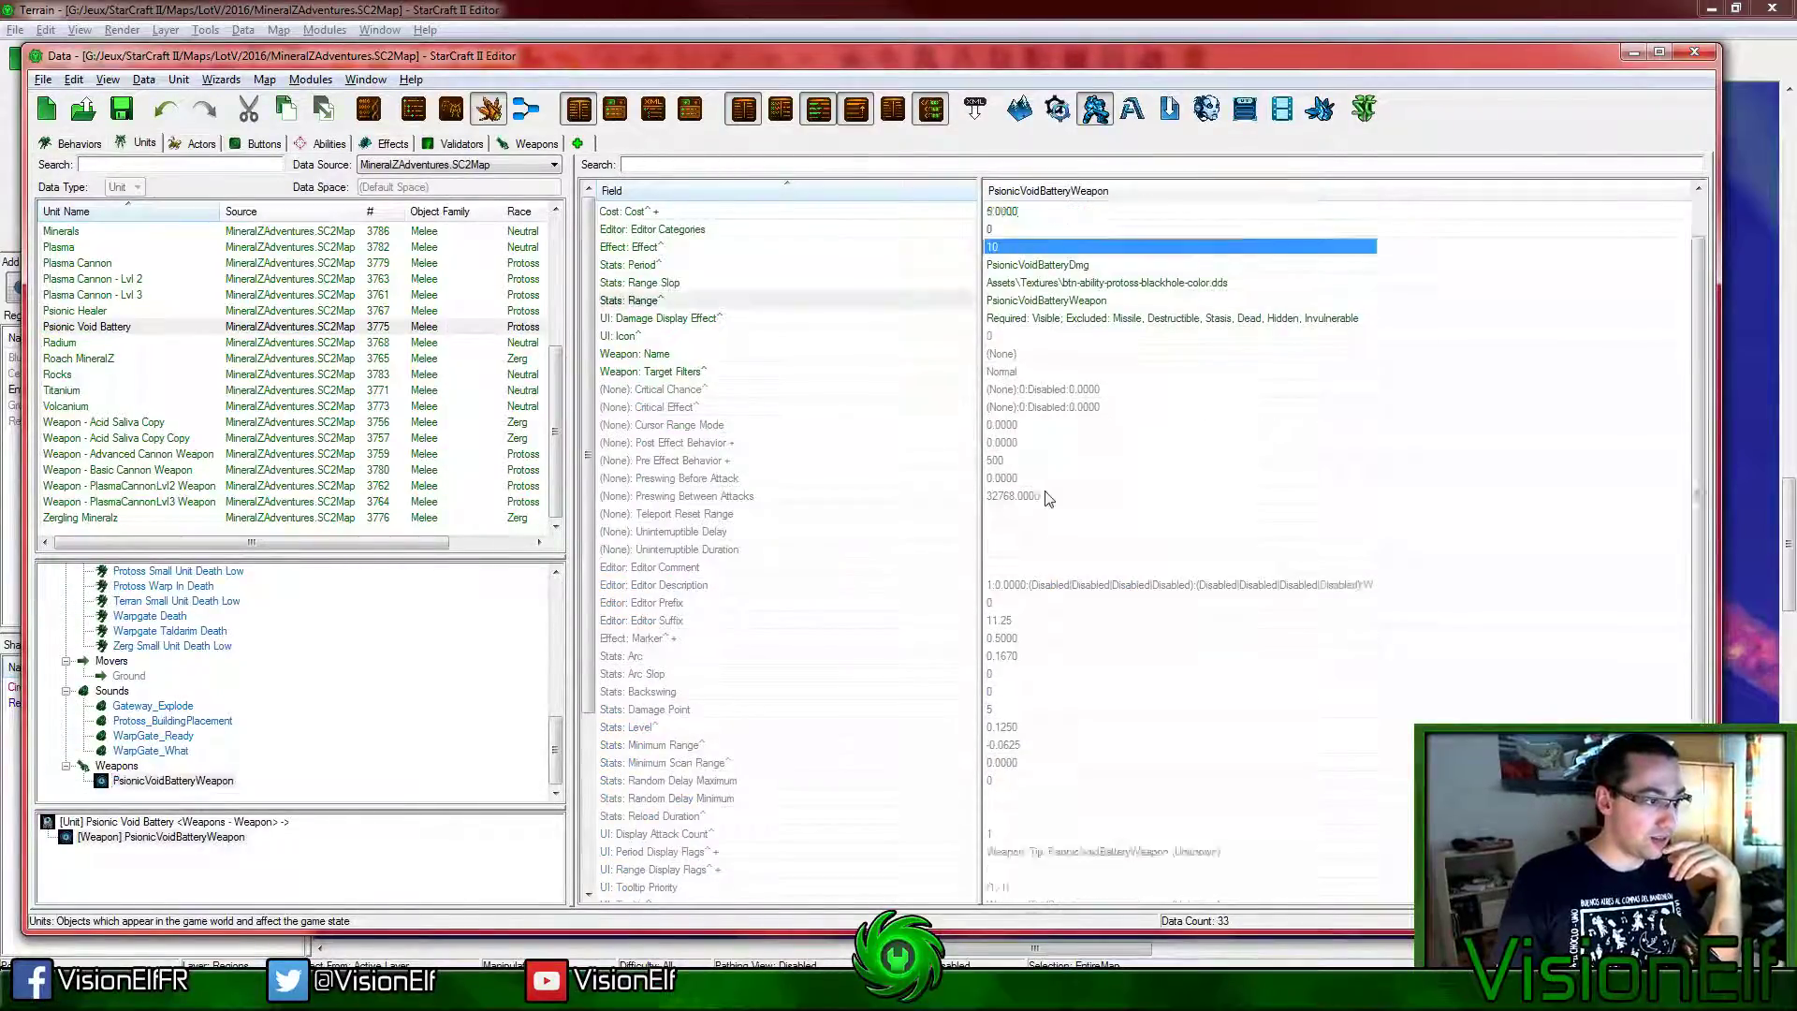
pyautogui.click(1054, 445)
pyautogui.doubleClick(1070, 450)
pyautogui.write('360')
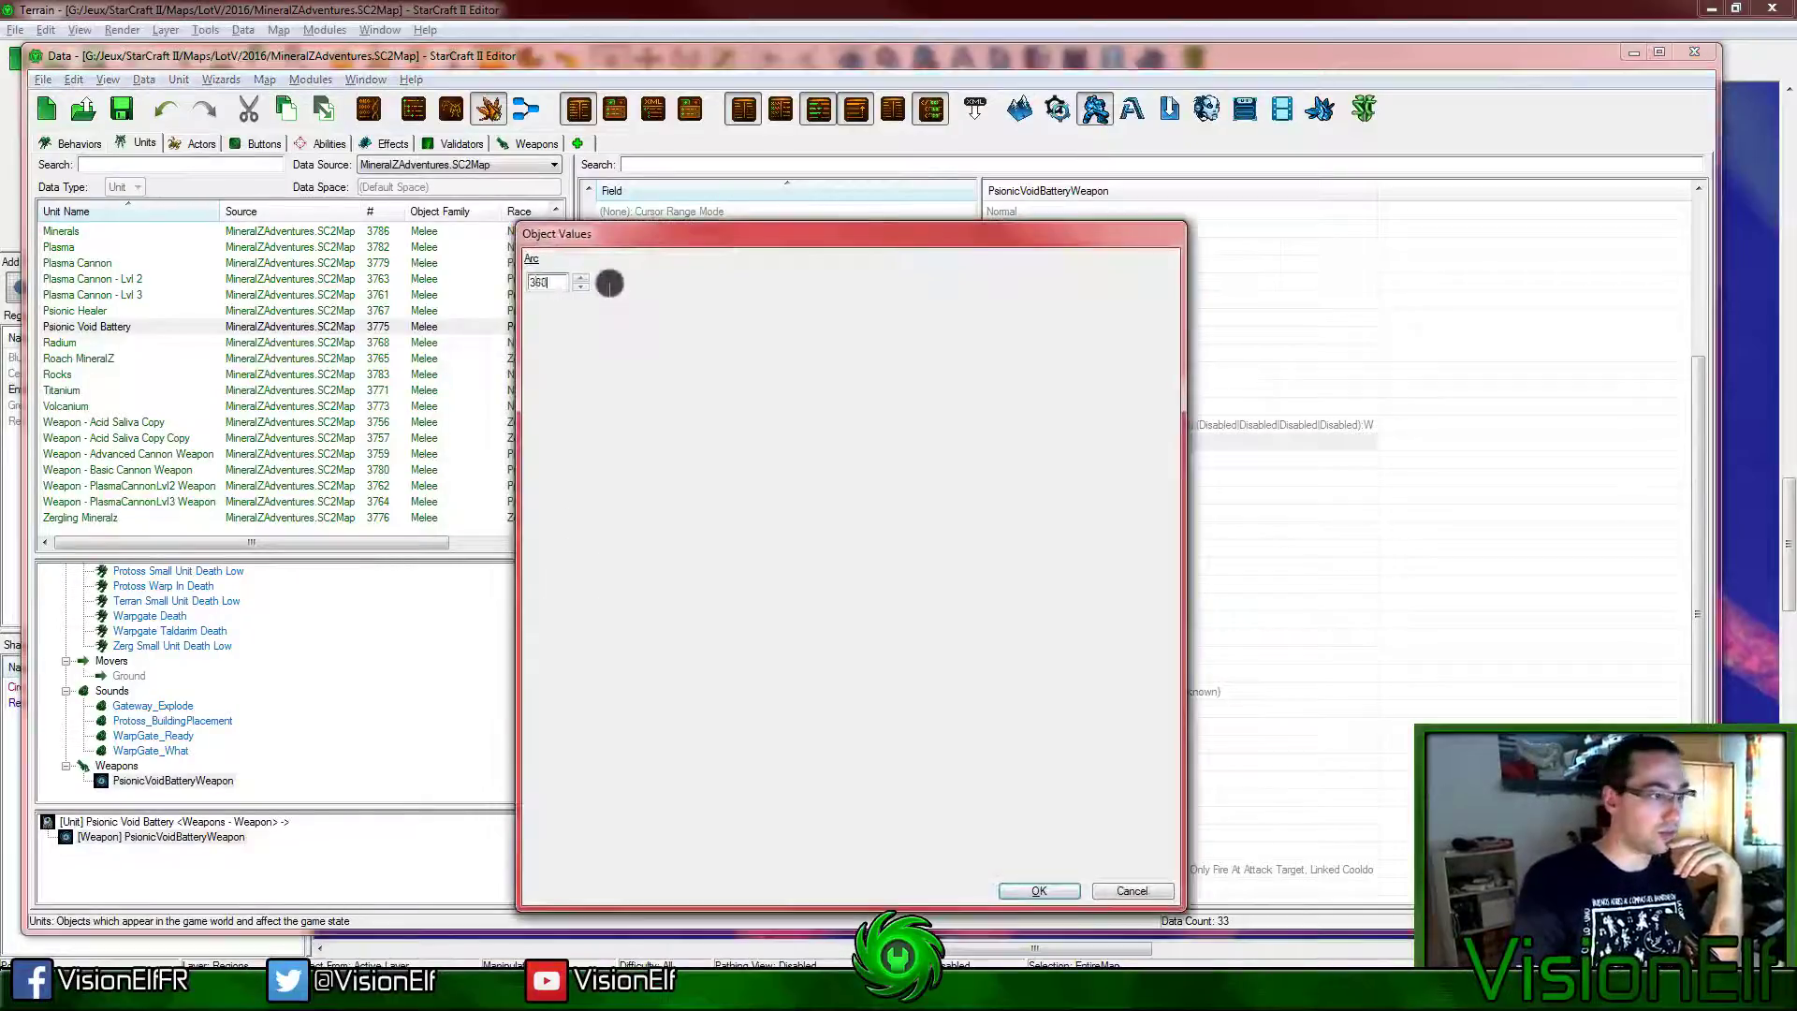
pyautogui.press('Return')
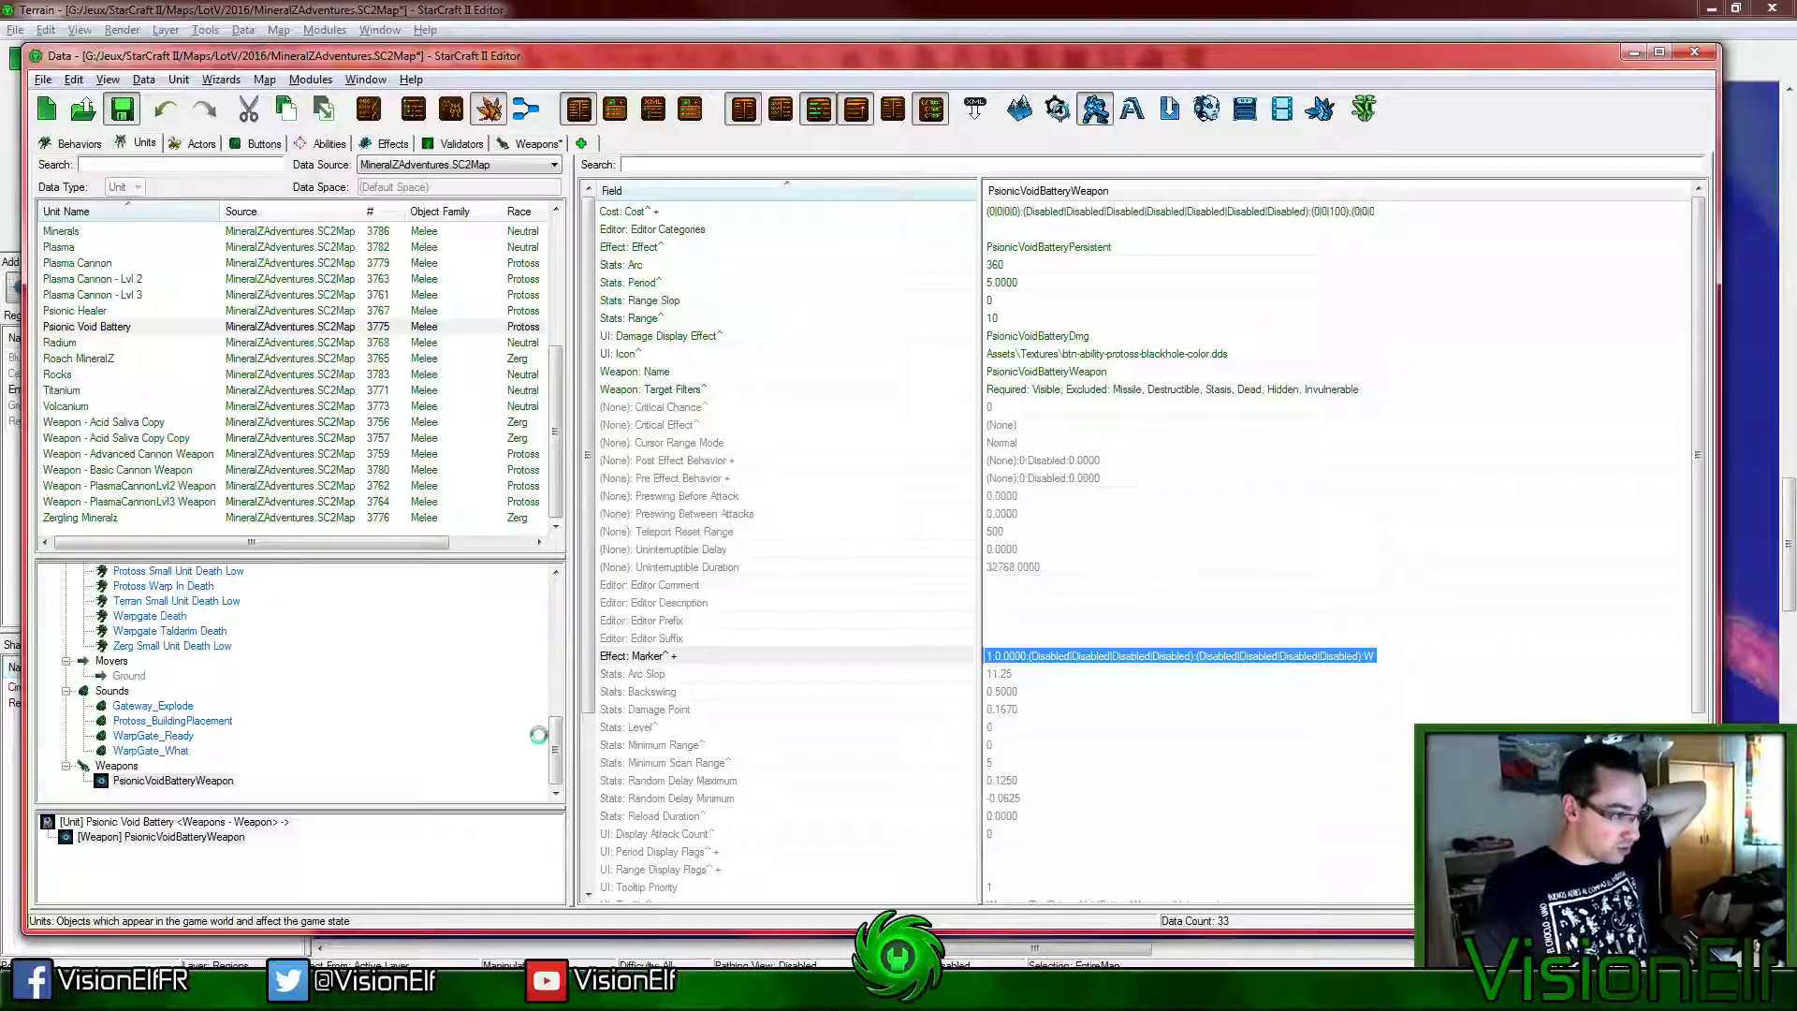
pyautogui.click(121, 571)
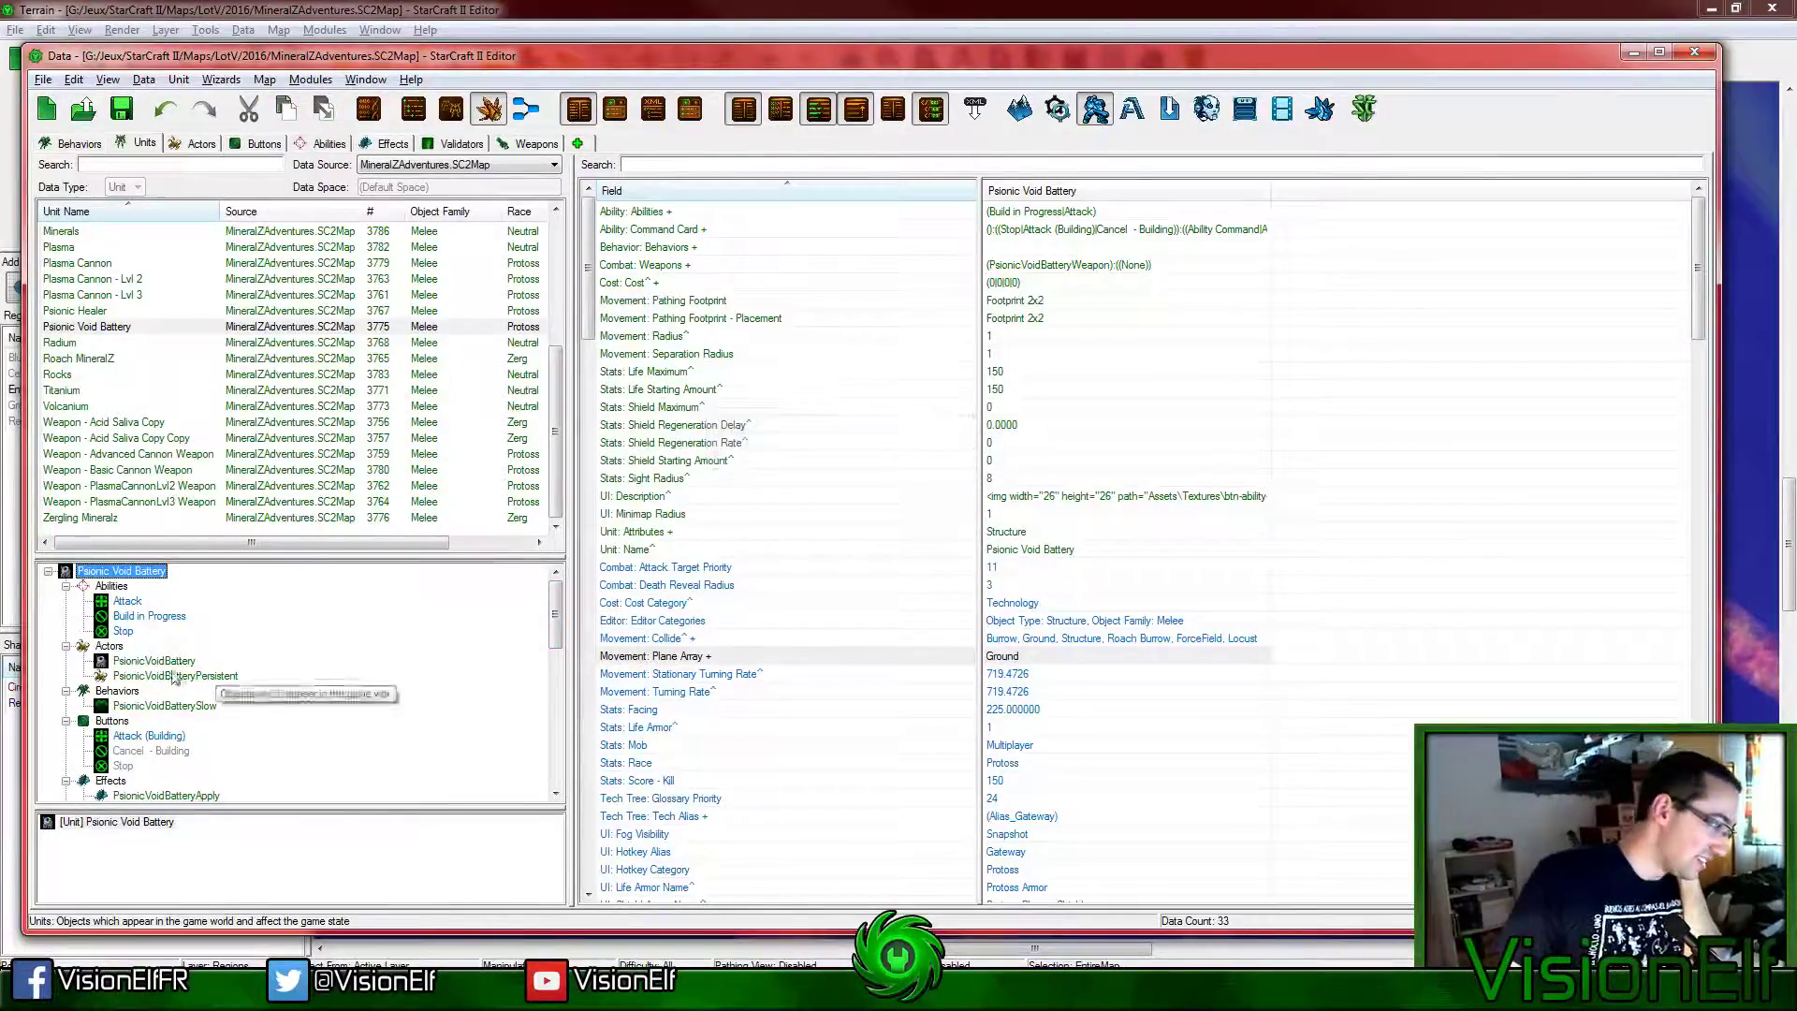
# Step: Inspect the Stop command on the unit's command card, then cancel without changes
pyautogui.click(1056, 228)
pyautogui.press('Return')
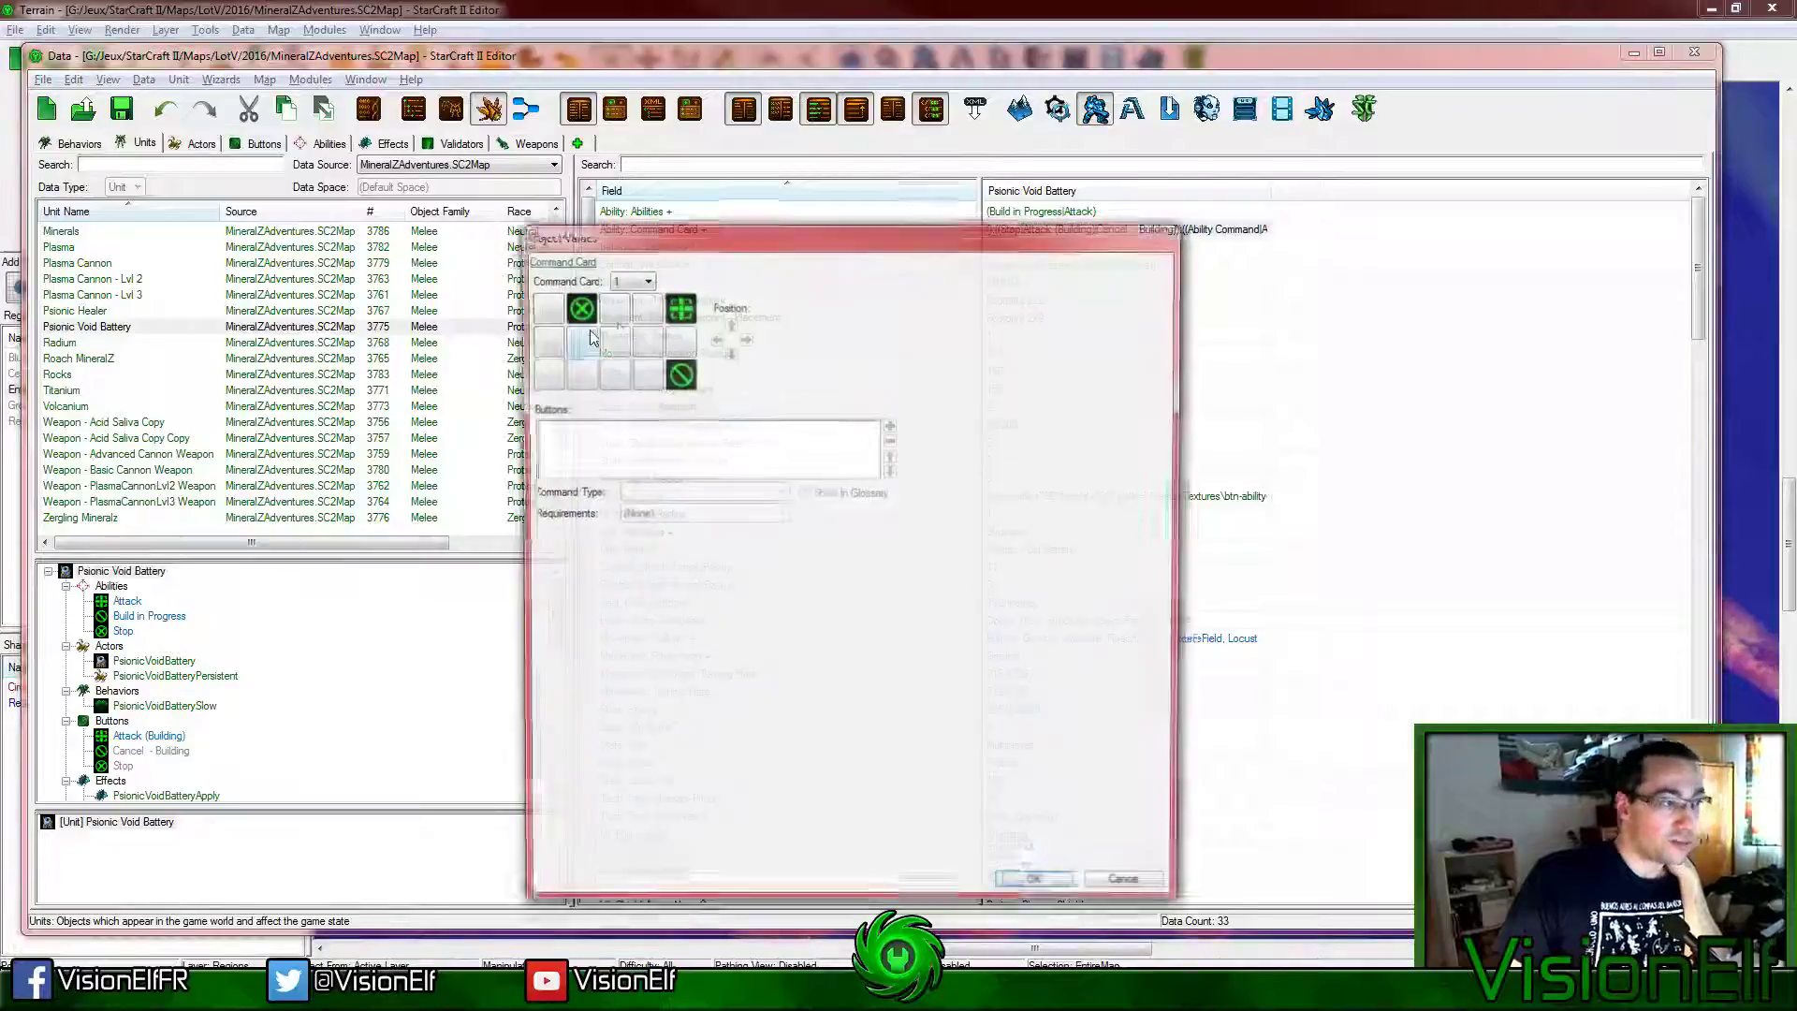
pyautogui.click(577, 307)
pyautogui.click(672, 519)
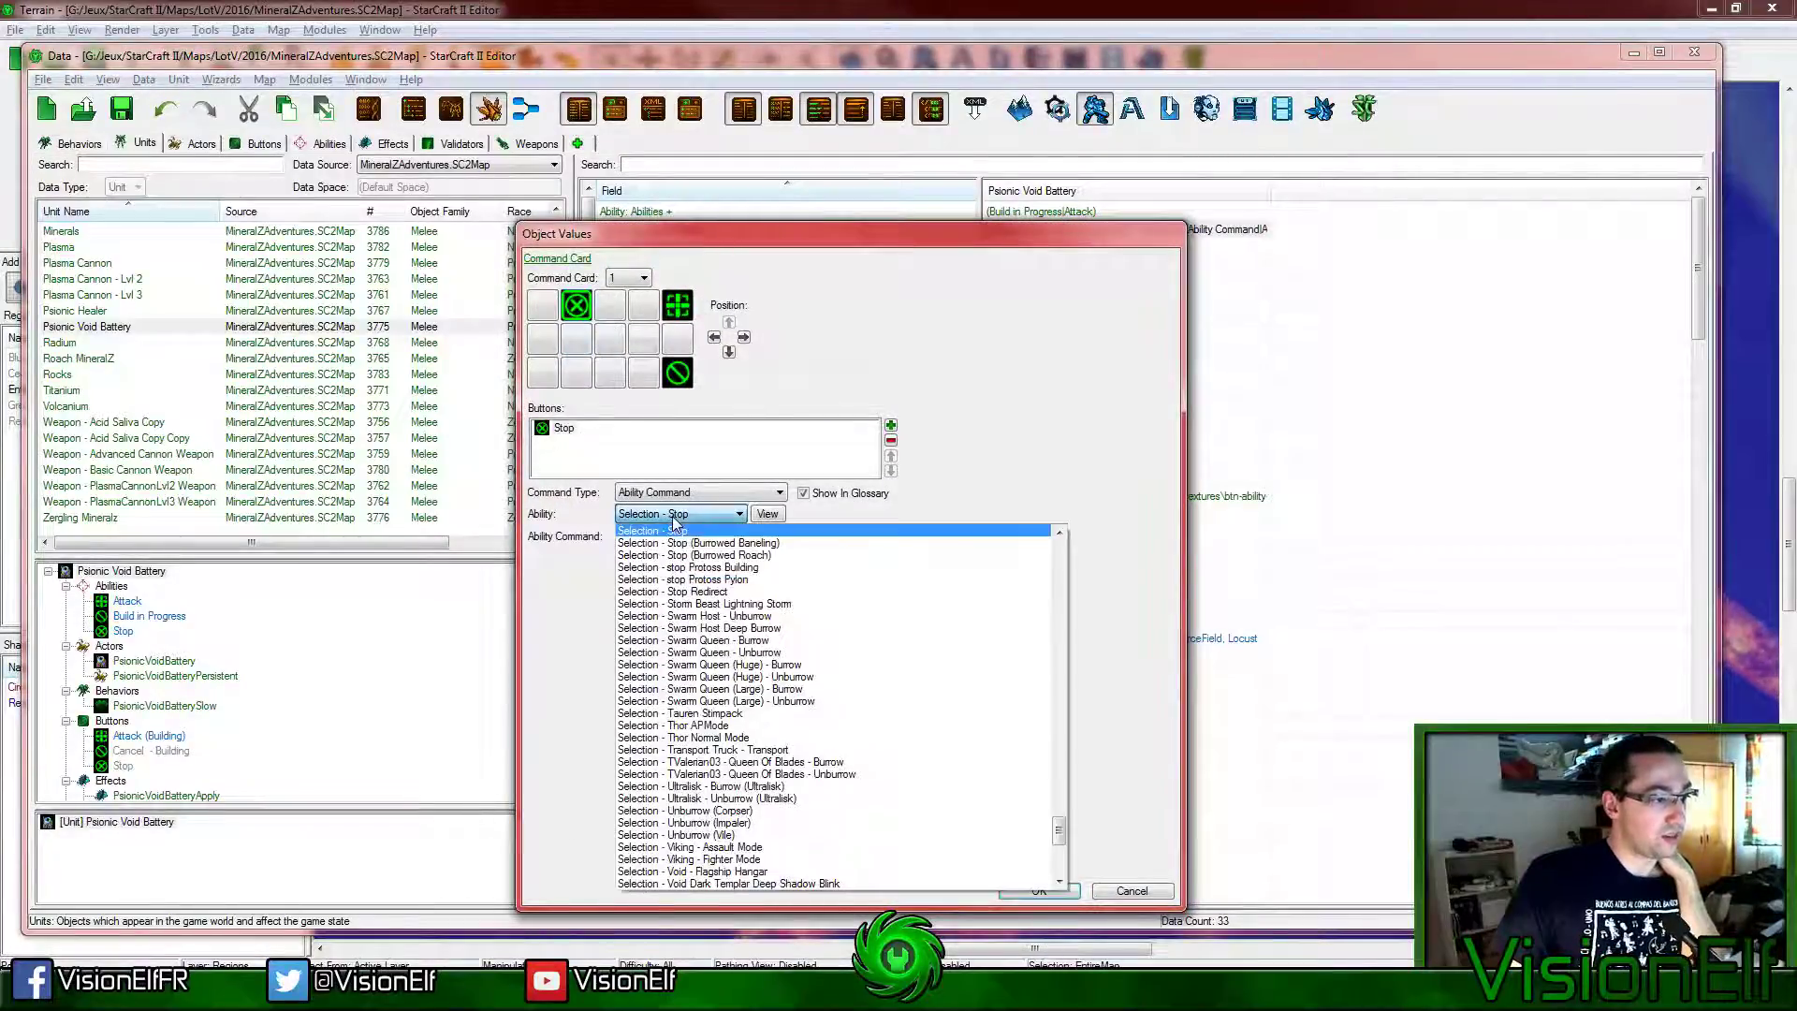
pyautogui.click(673, 518)
pyautogui.click(677, 541)
pyautogui.click(676, 542)
pyautogui.click(1143, 892)
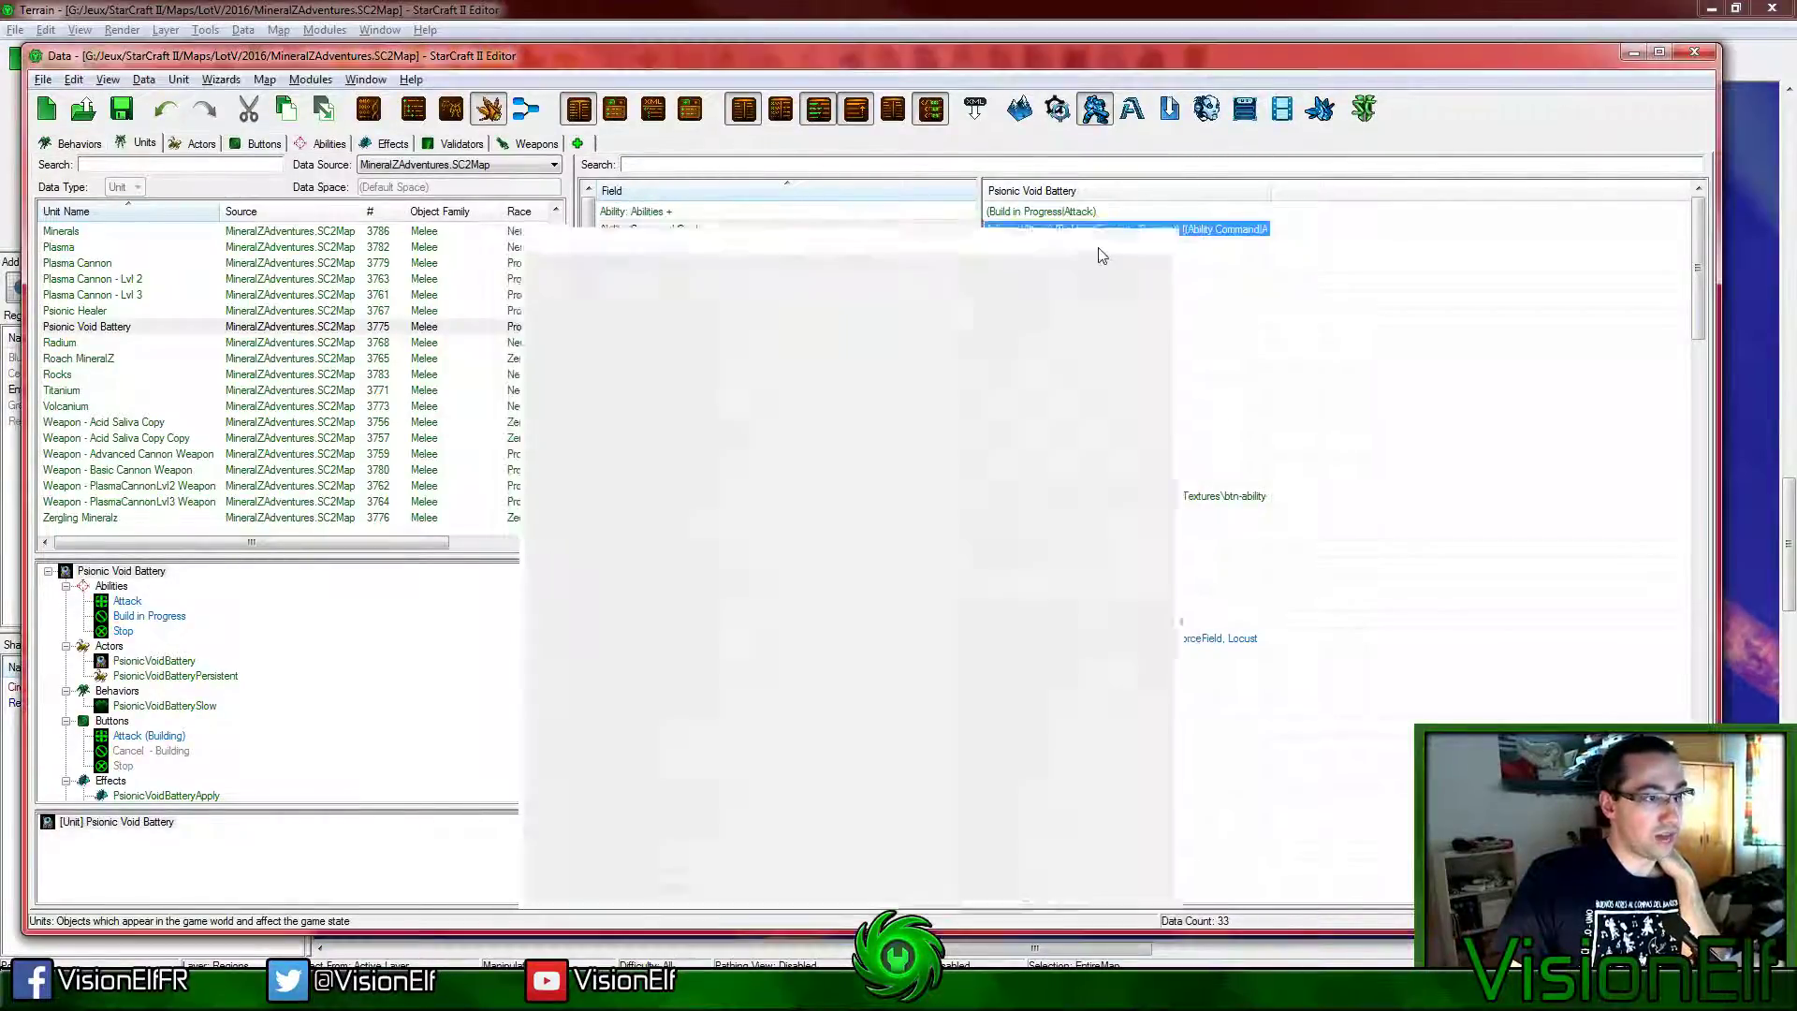
# Step: Add the plain Stop ability, found by searching 'stop', to the unit's Abilities list
pyautogui.click(1087, 213)
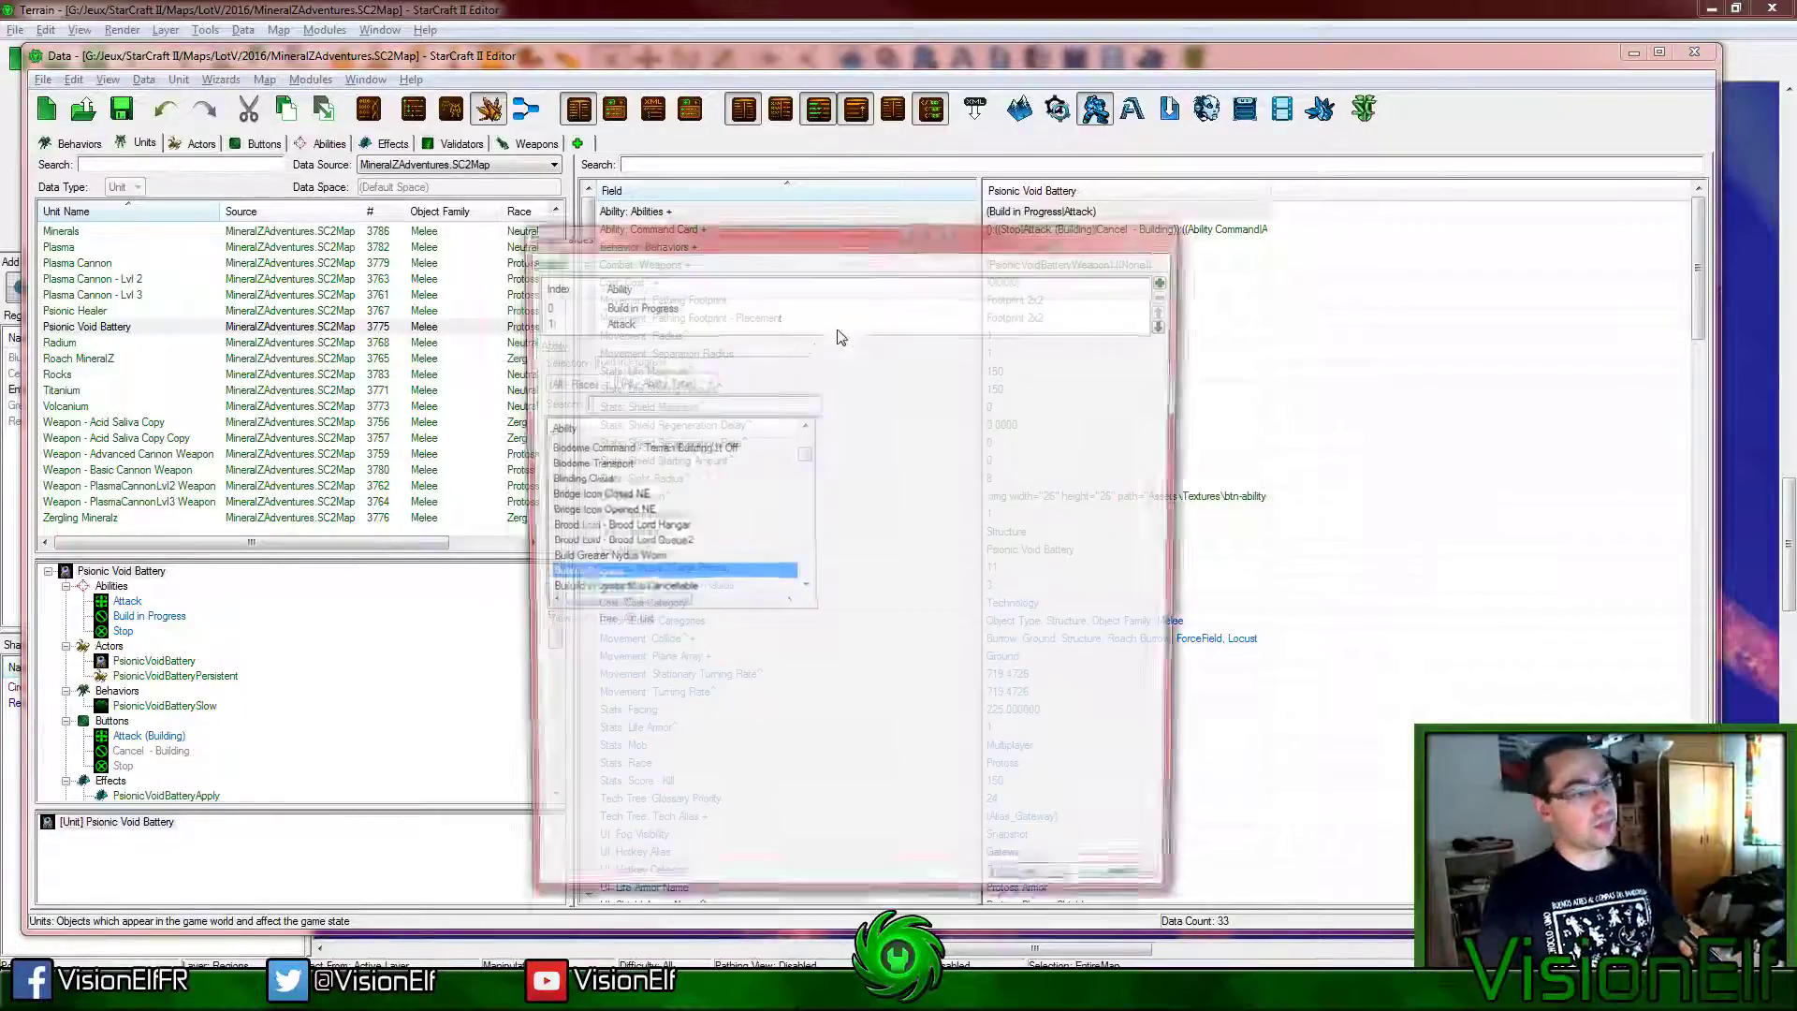
pyautogui.rightClick(735, 326)
pyautogui.click(786, 337)
pyautogui.click(695, 418)
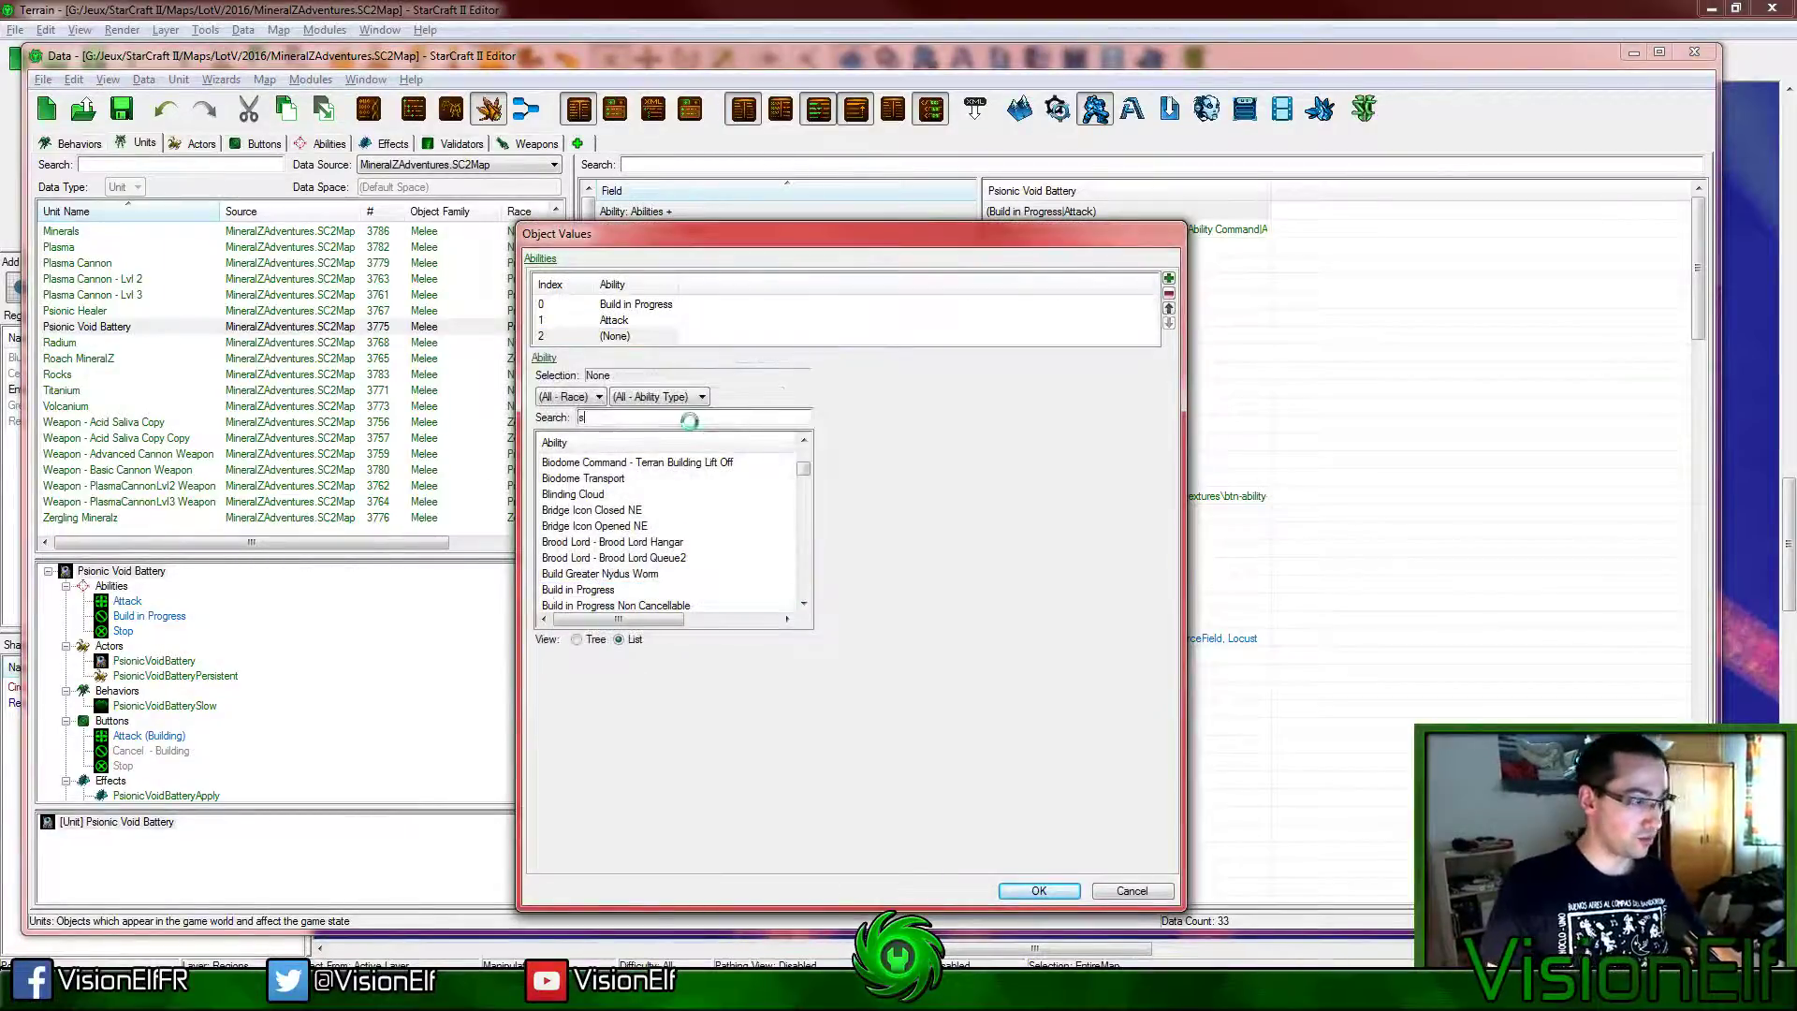
pyautogui.write('stop')
pyautogui.click(600, 509)
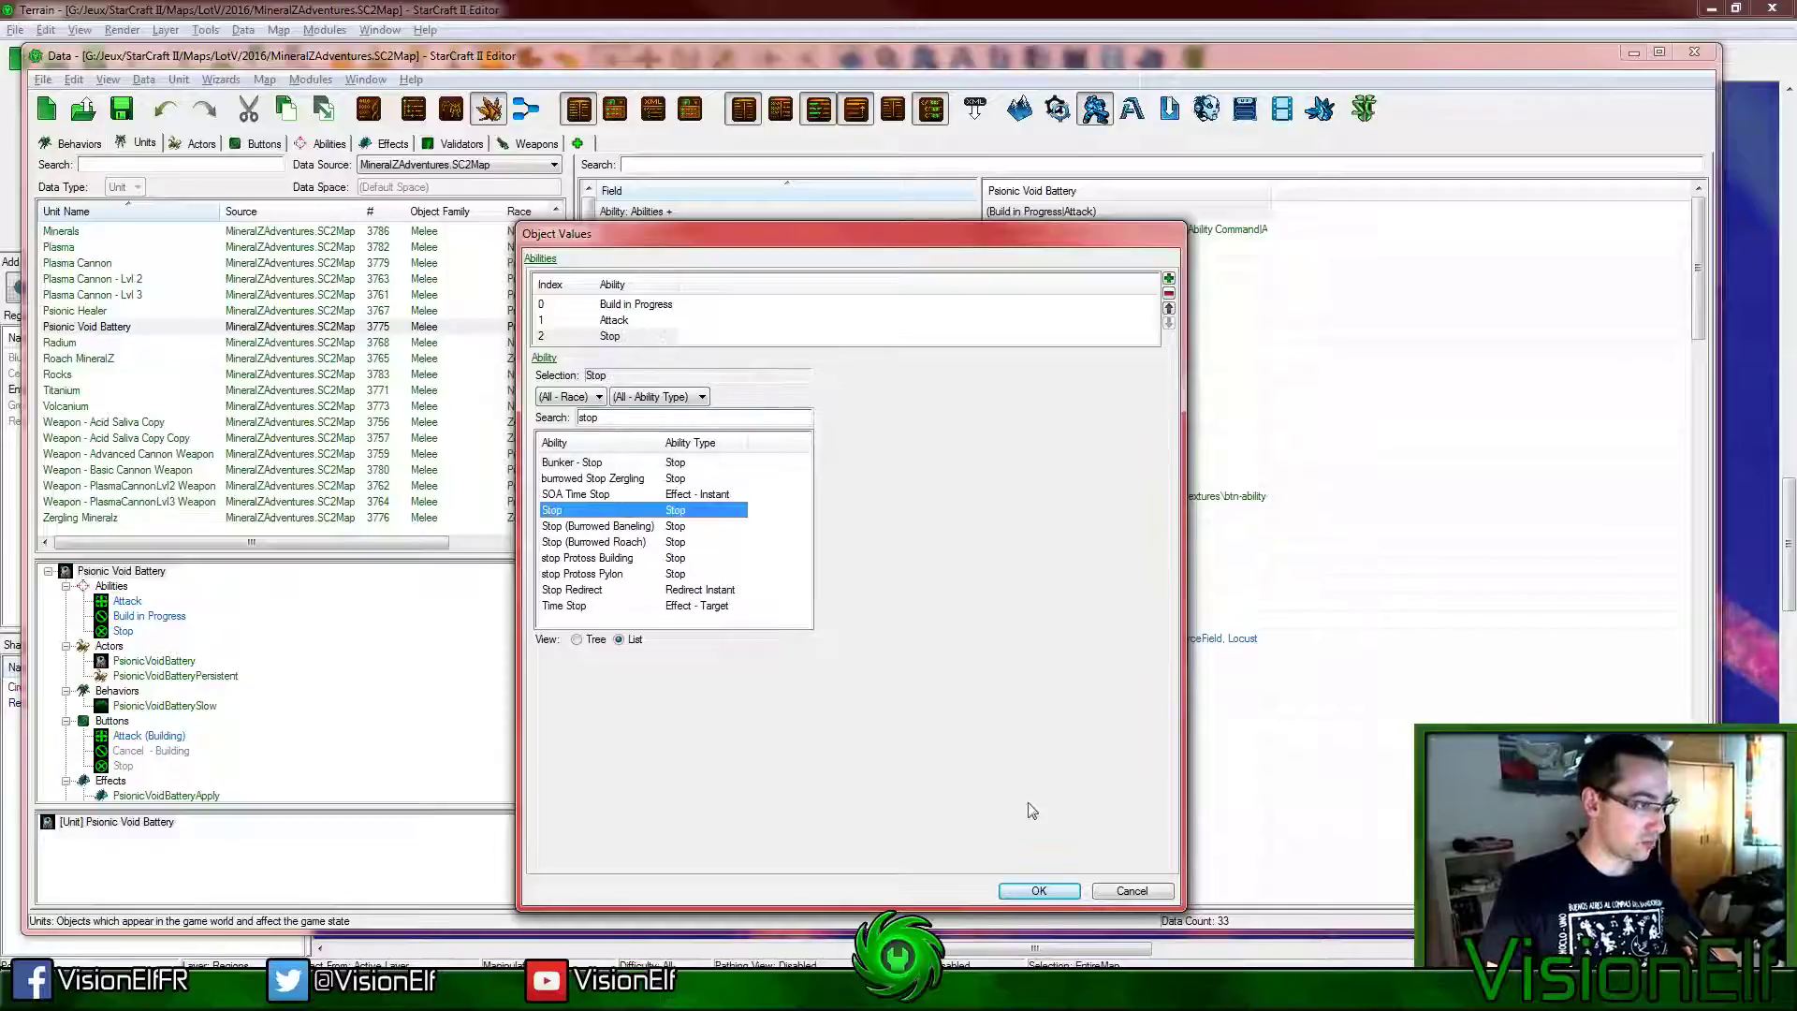
pyautogui.click(1074, 892)
pyautogui.click(1114, 369)
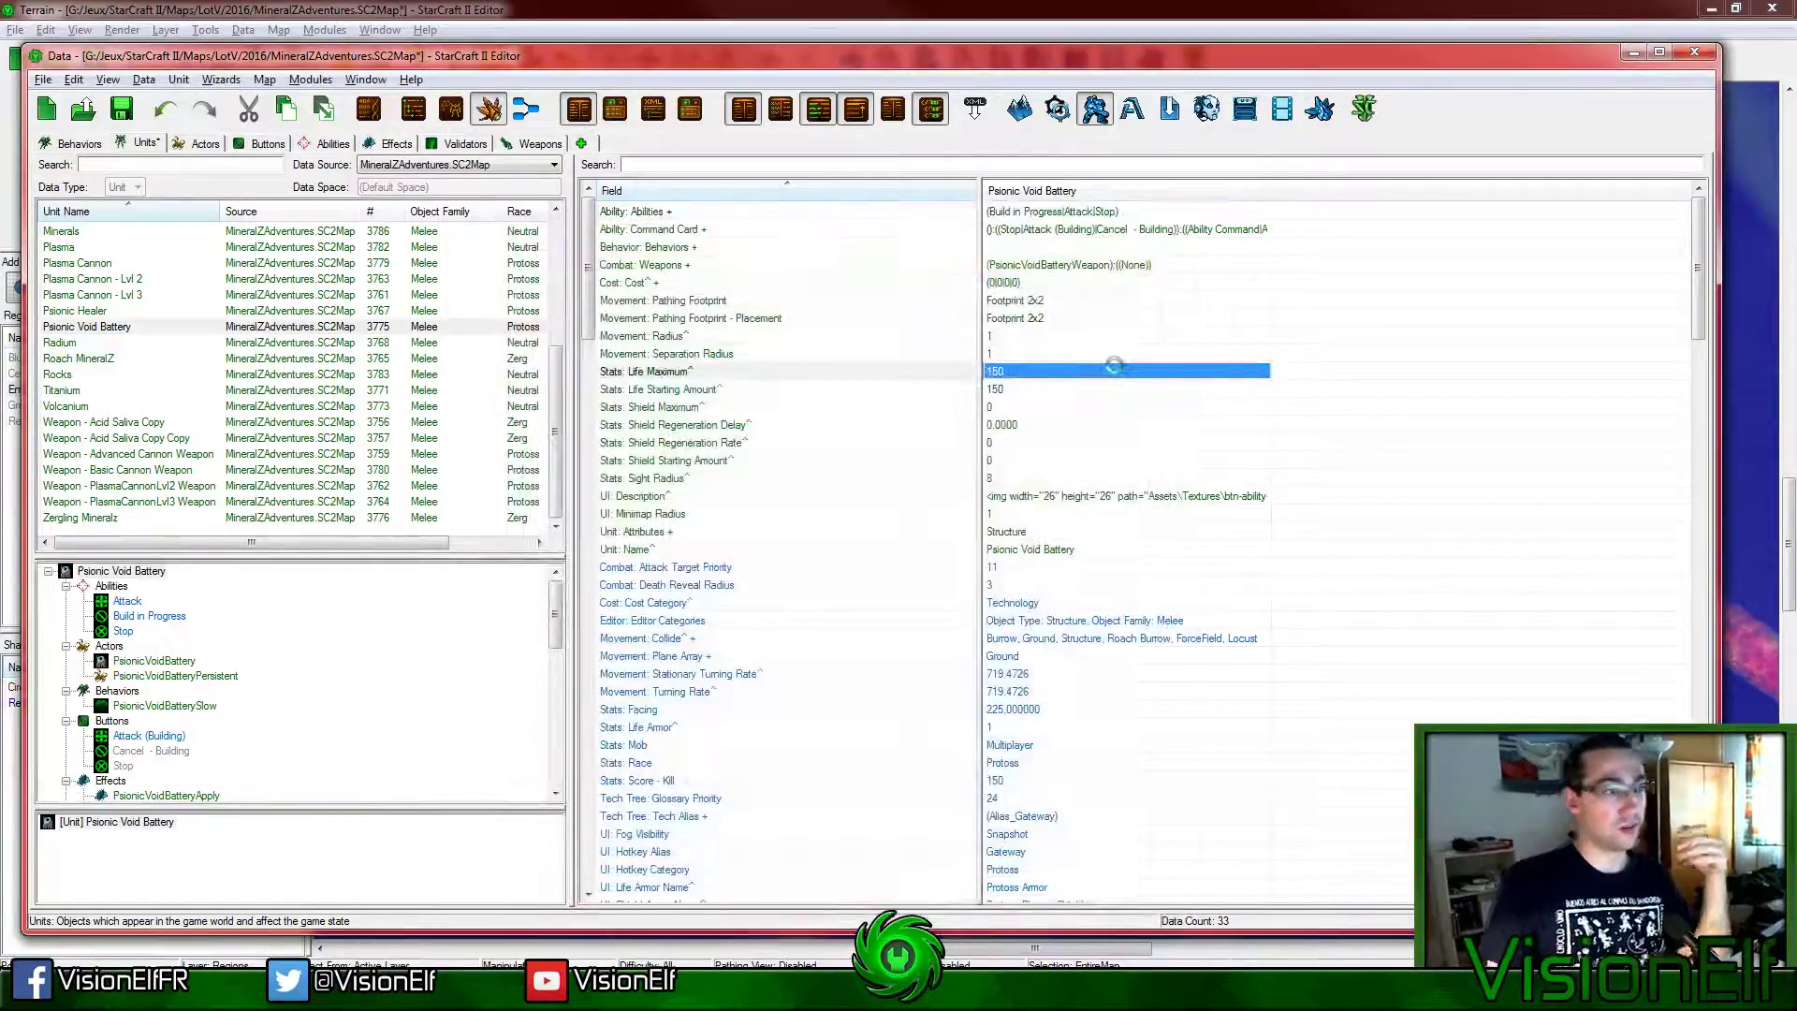
pyautogui.click(154, 662)
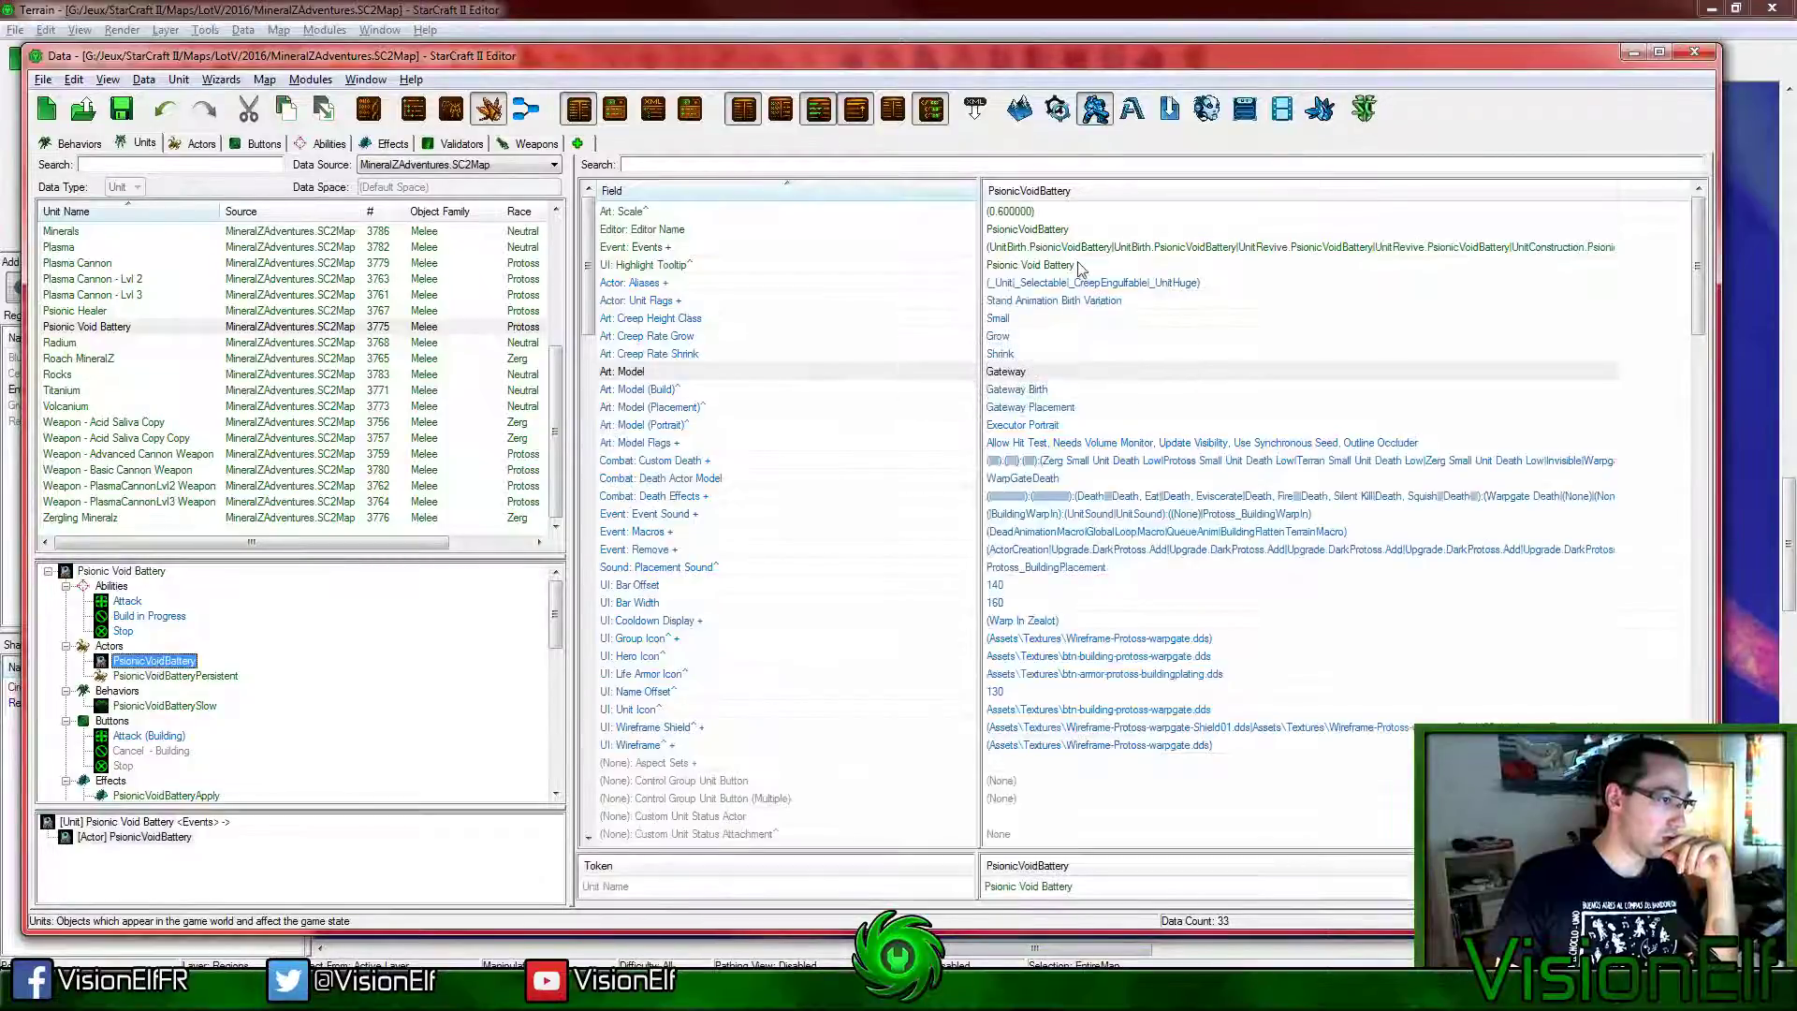
# Step: Review the actor's ActorCreation and AnimDone events and the Superior animation action
pyautogui.click(1076, 249)
pyautogui.doubleClick(1076, 249)
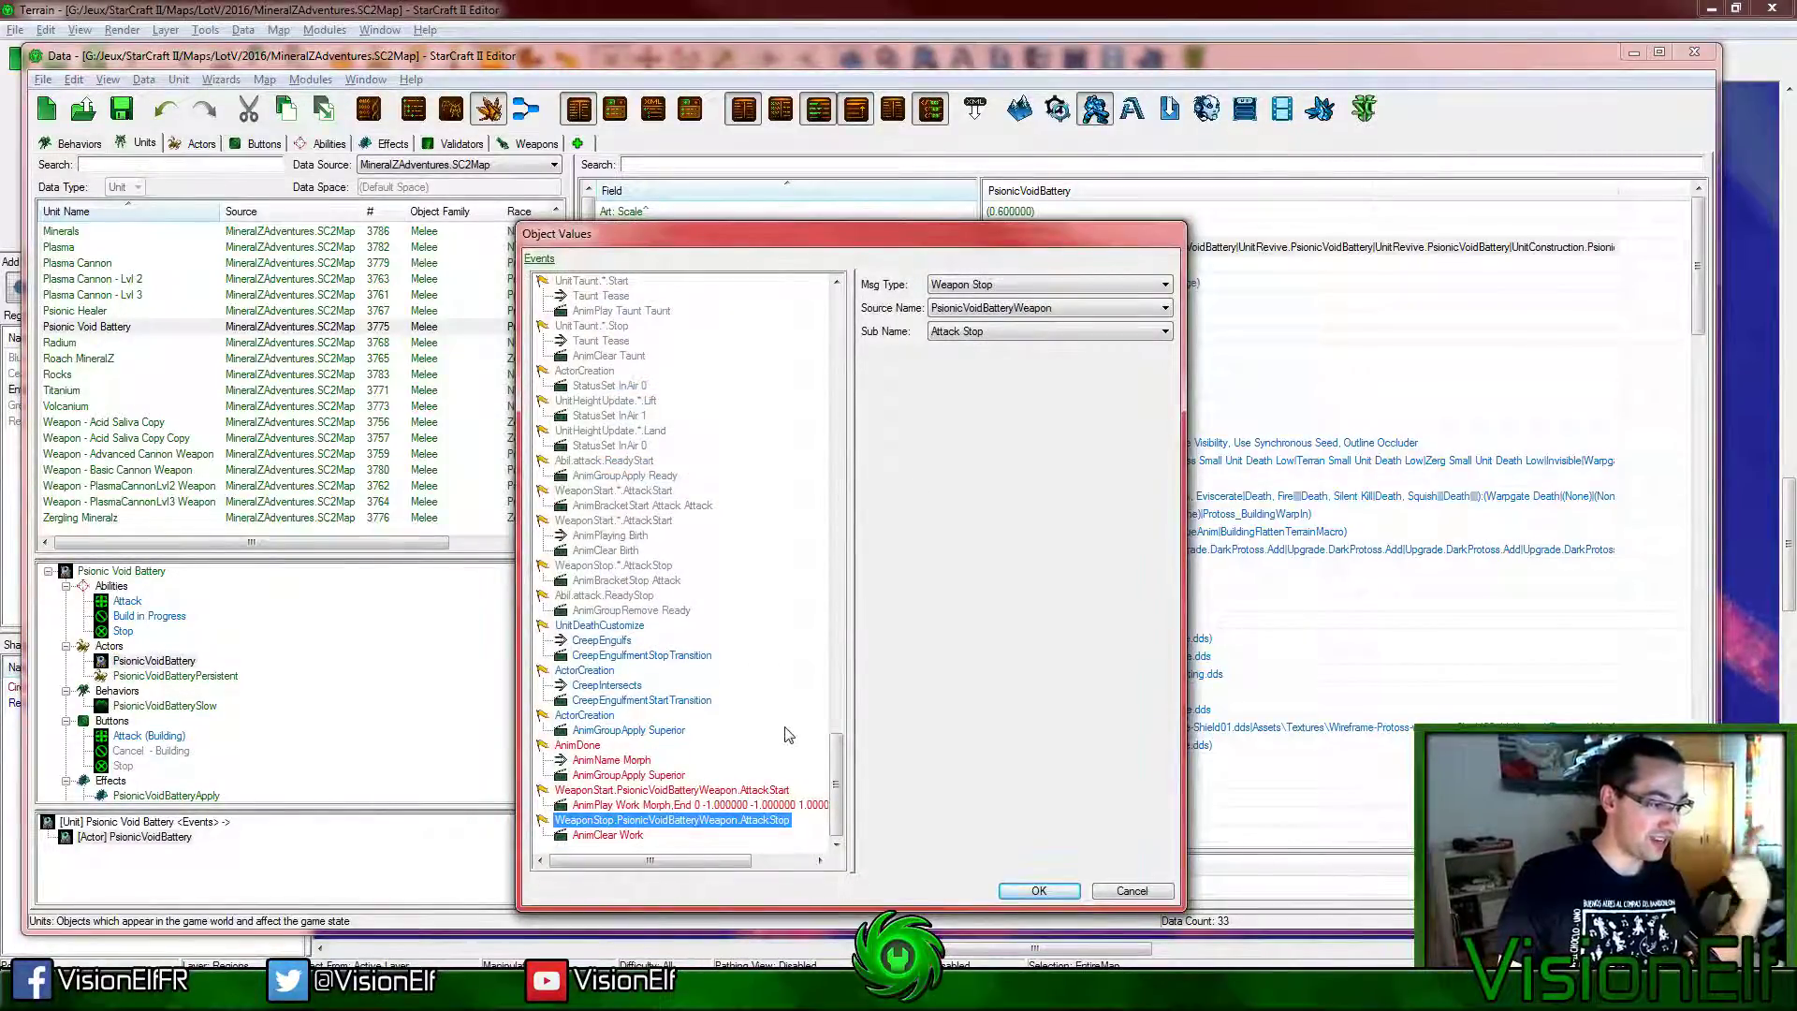
pyautogui.click(586, 716)
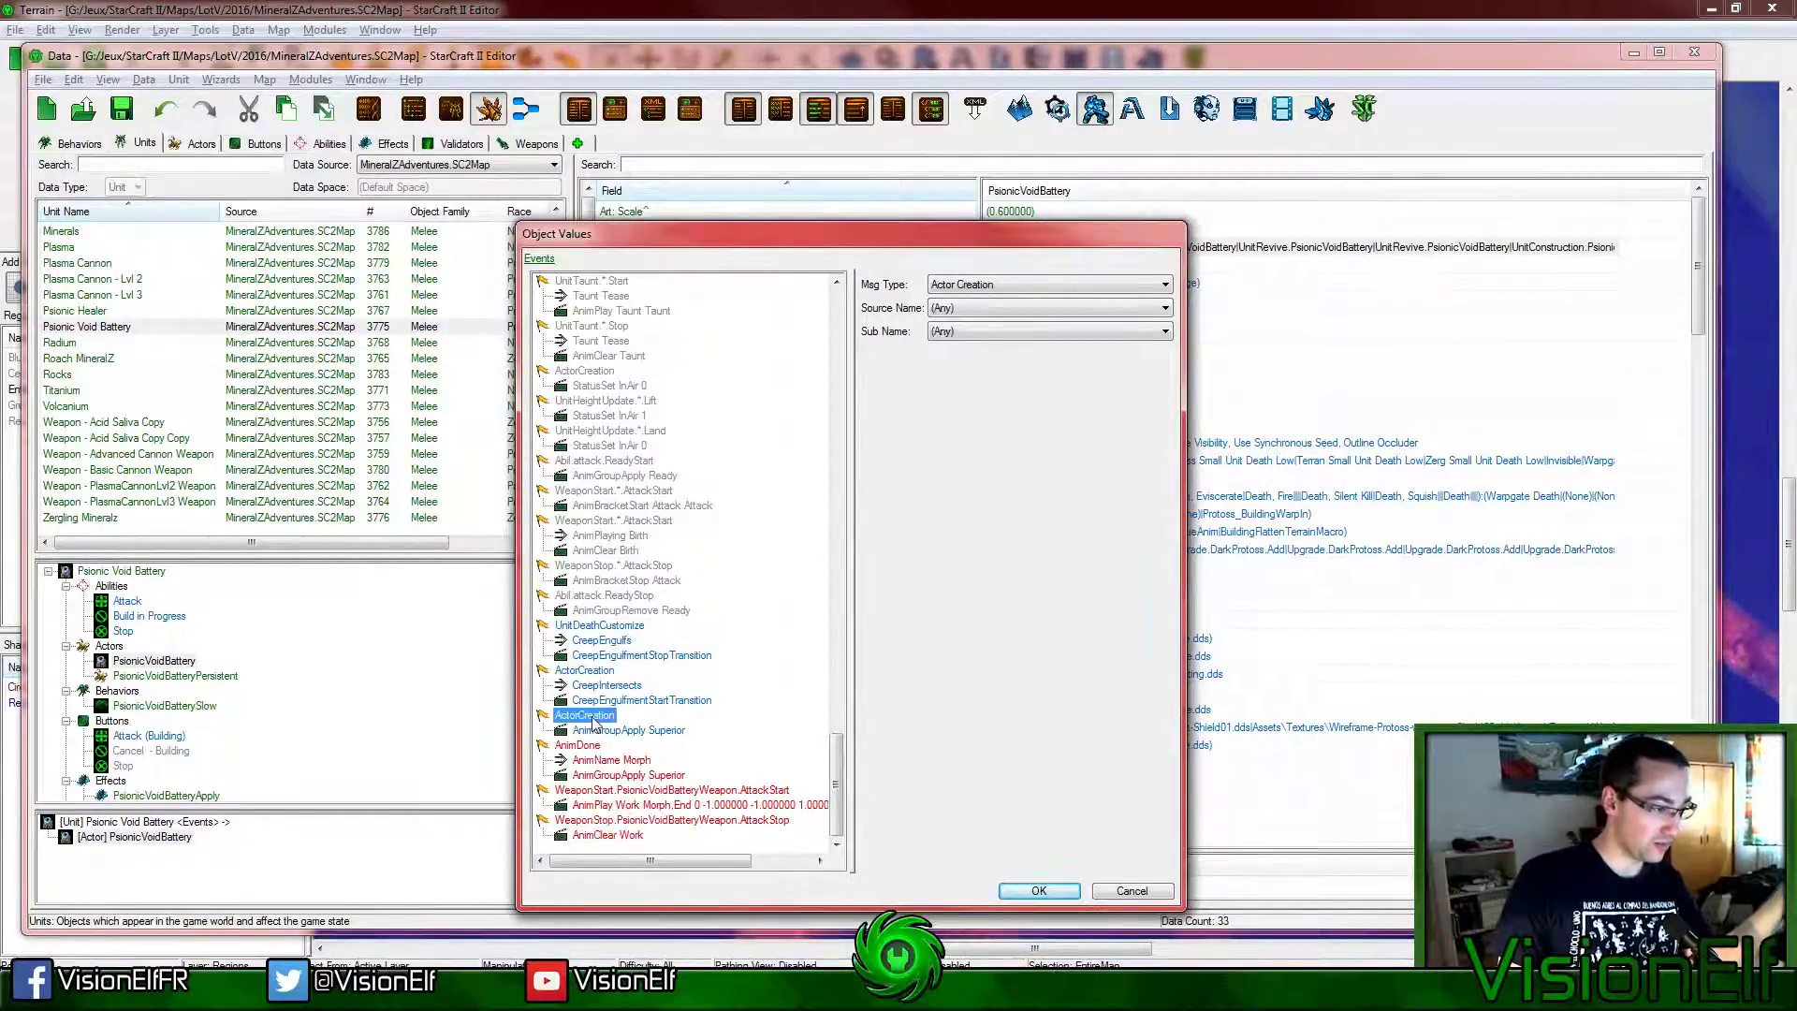
pyautogui.click(580, 746)
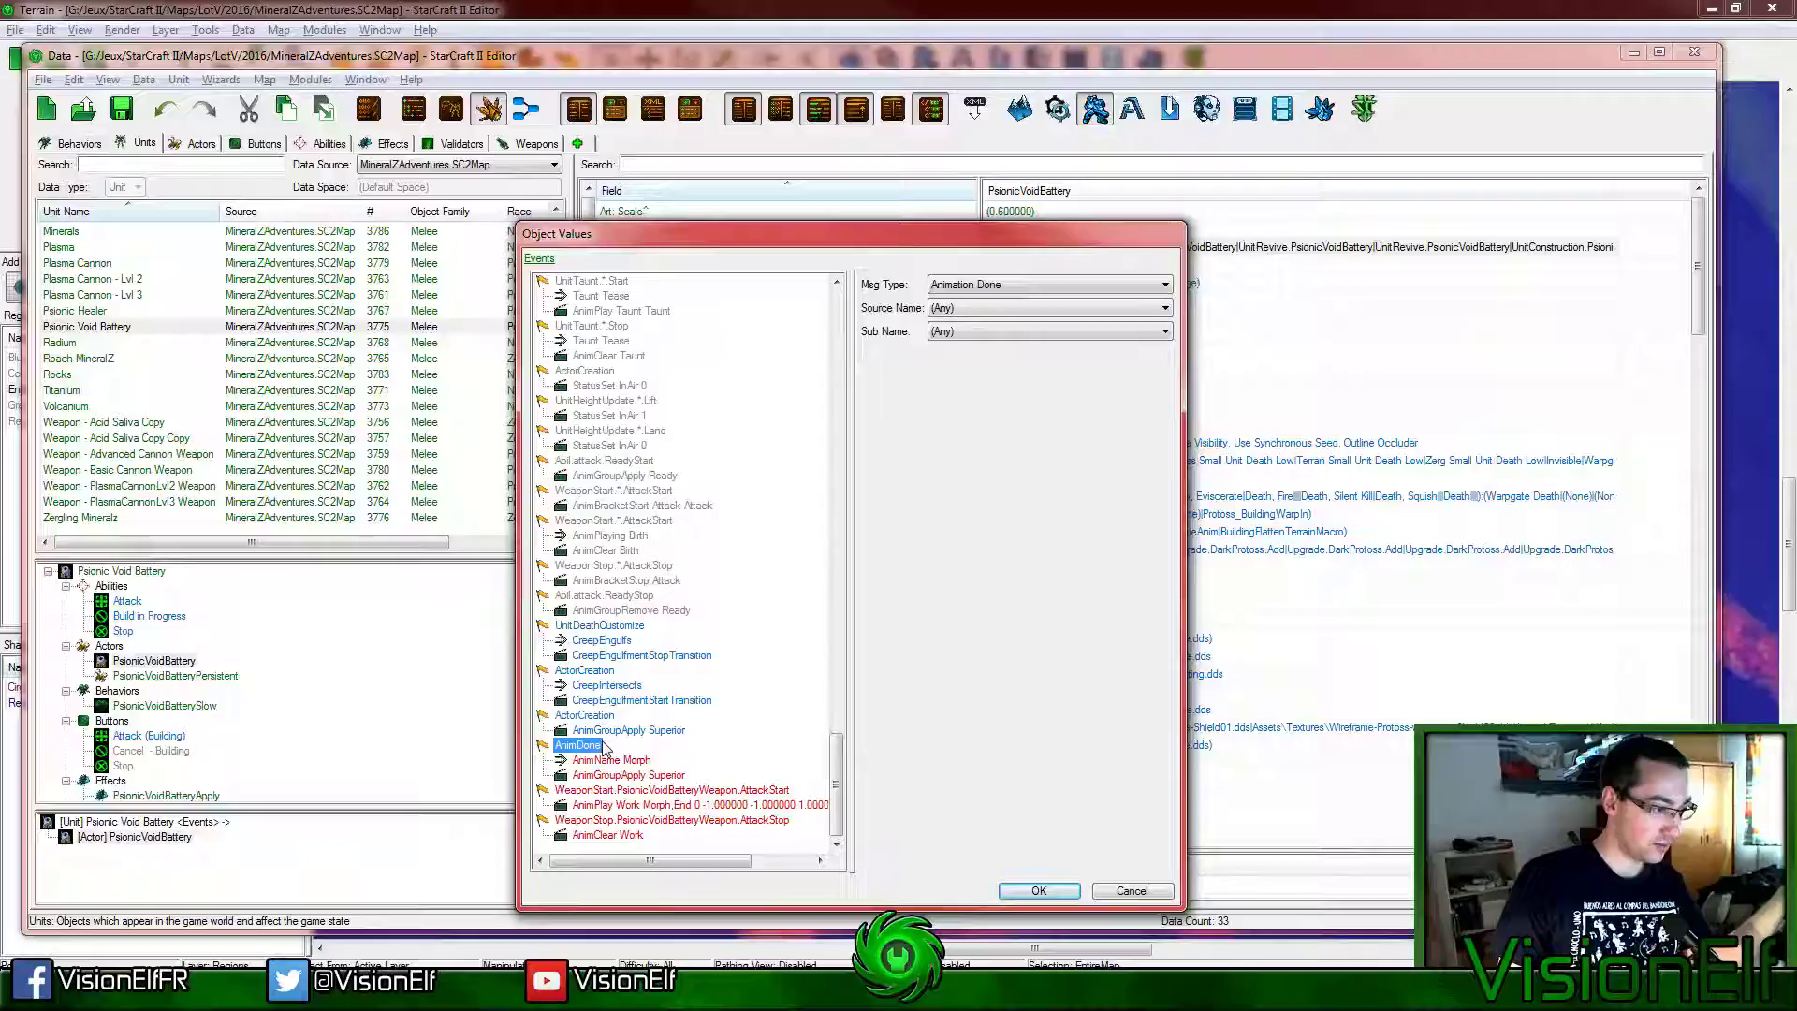
pyautogui.click(660, 731)
pyautogui.press('Up')
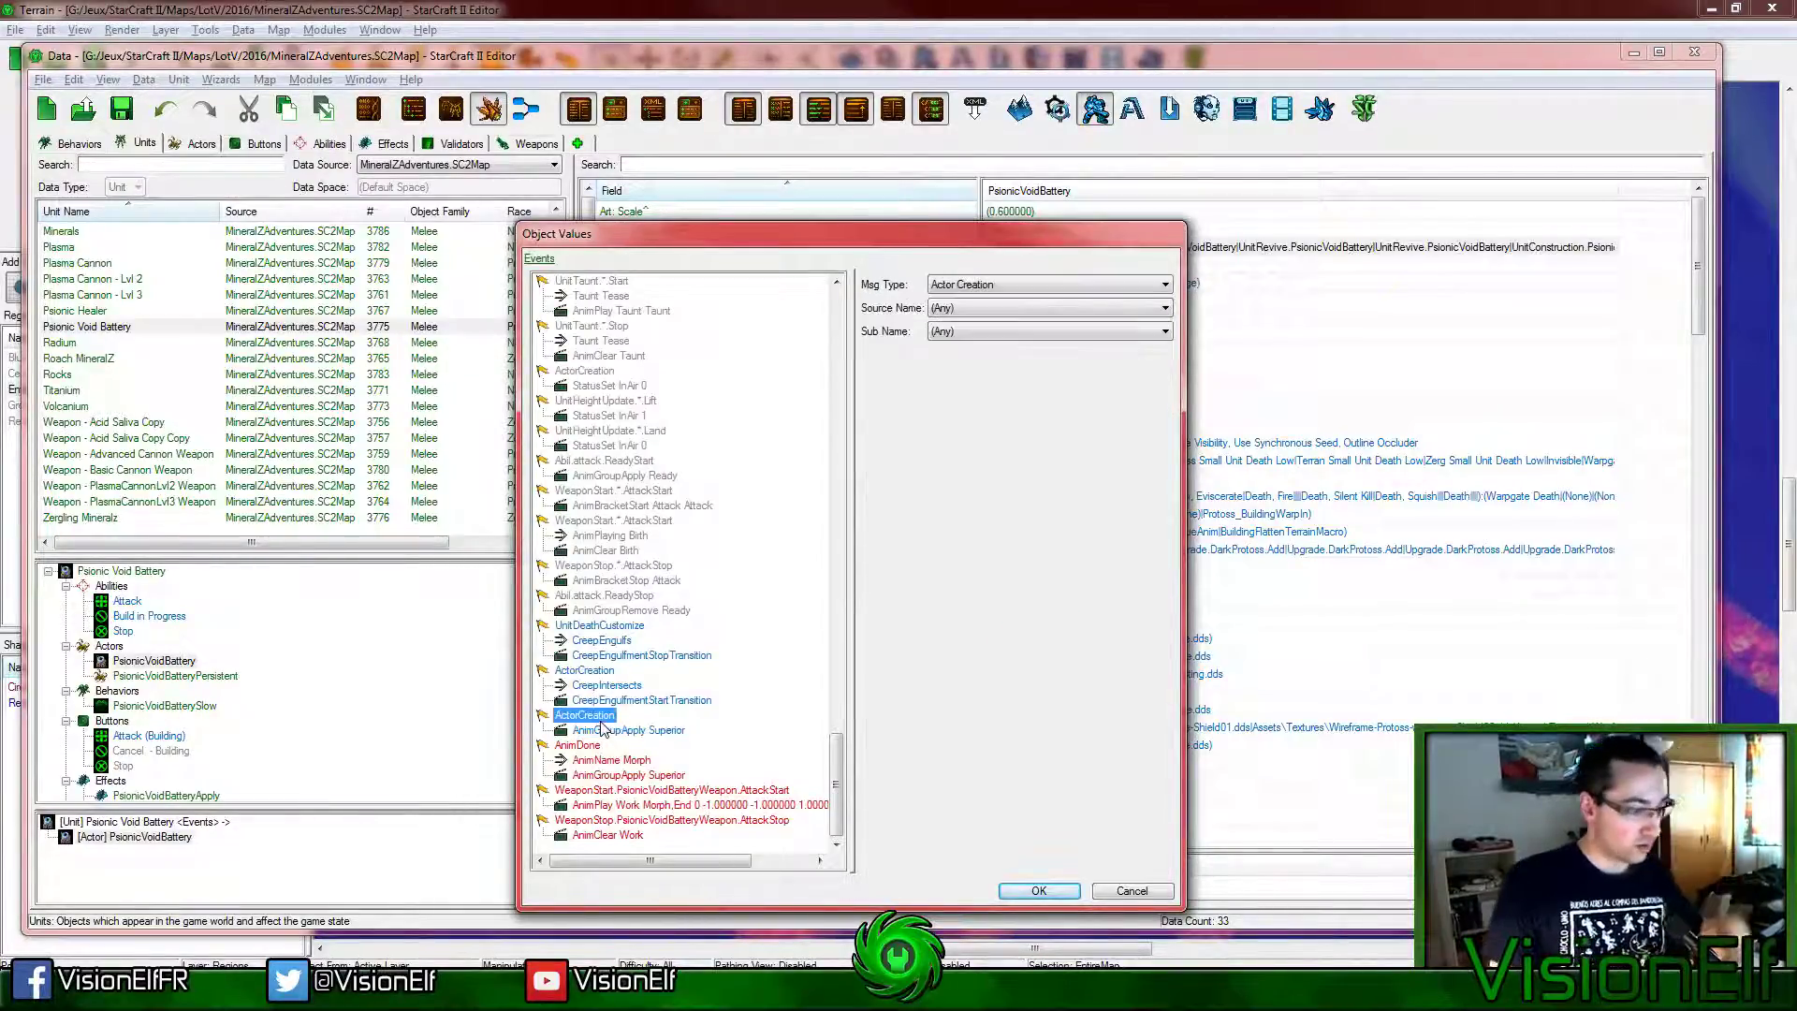
# Step: Duplicate the ActorCreation event and change its copied action to Animation Play
pyautogui.hotkey('ctrl', 'v')
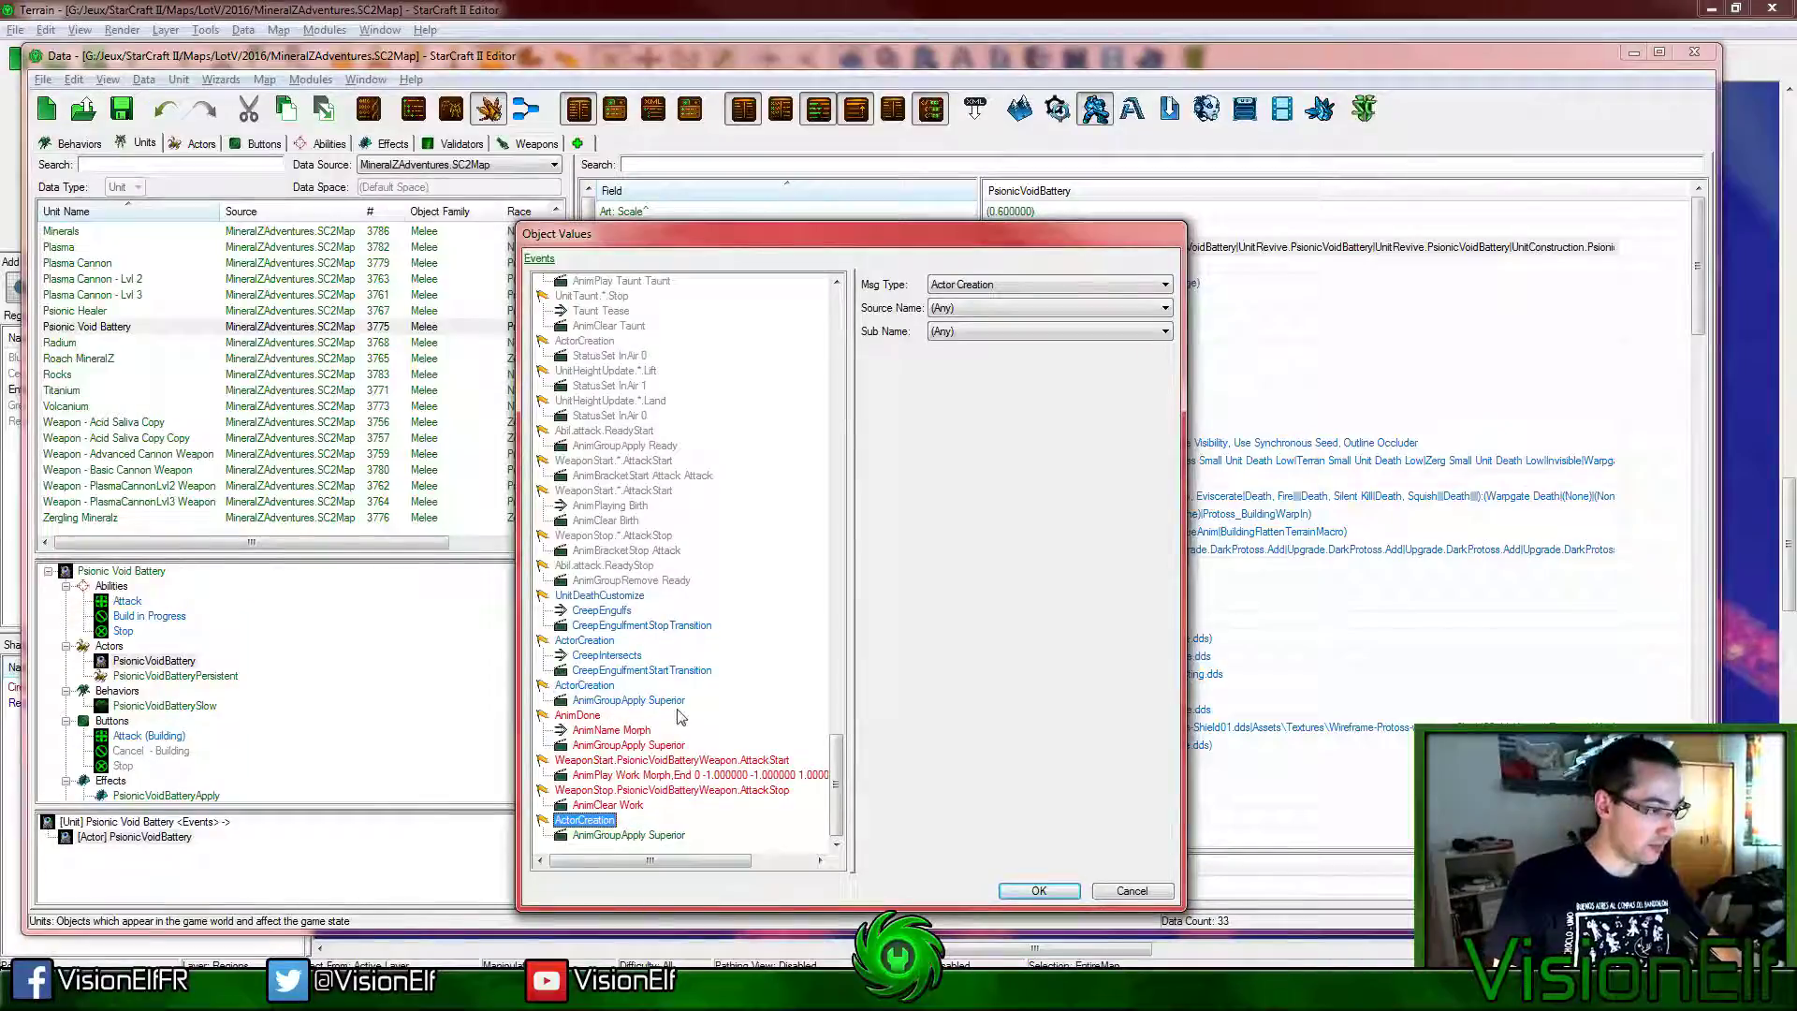
pyautogui.click(604, 838)
pyautogui.click(1008, 315)
pyautogui.click(1002, 348)
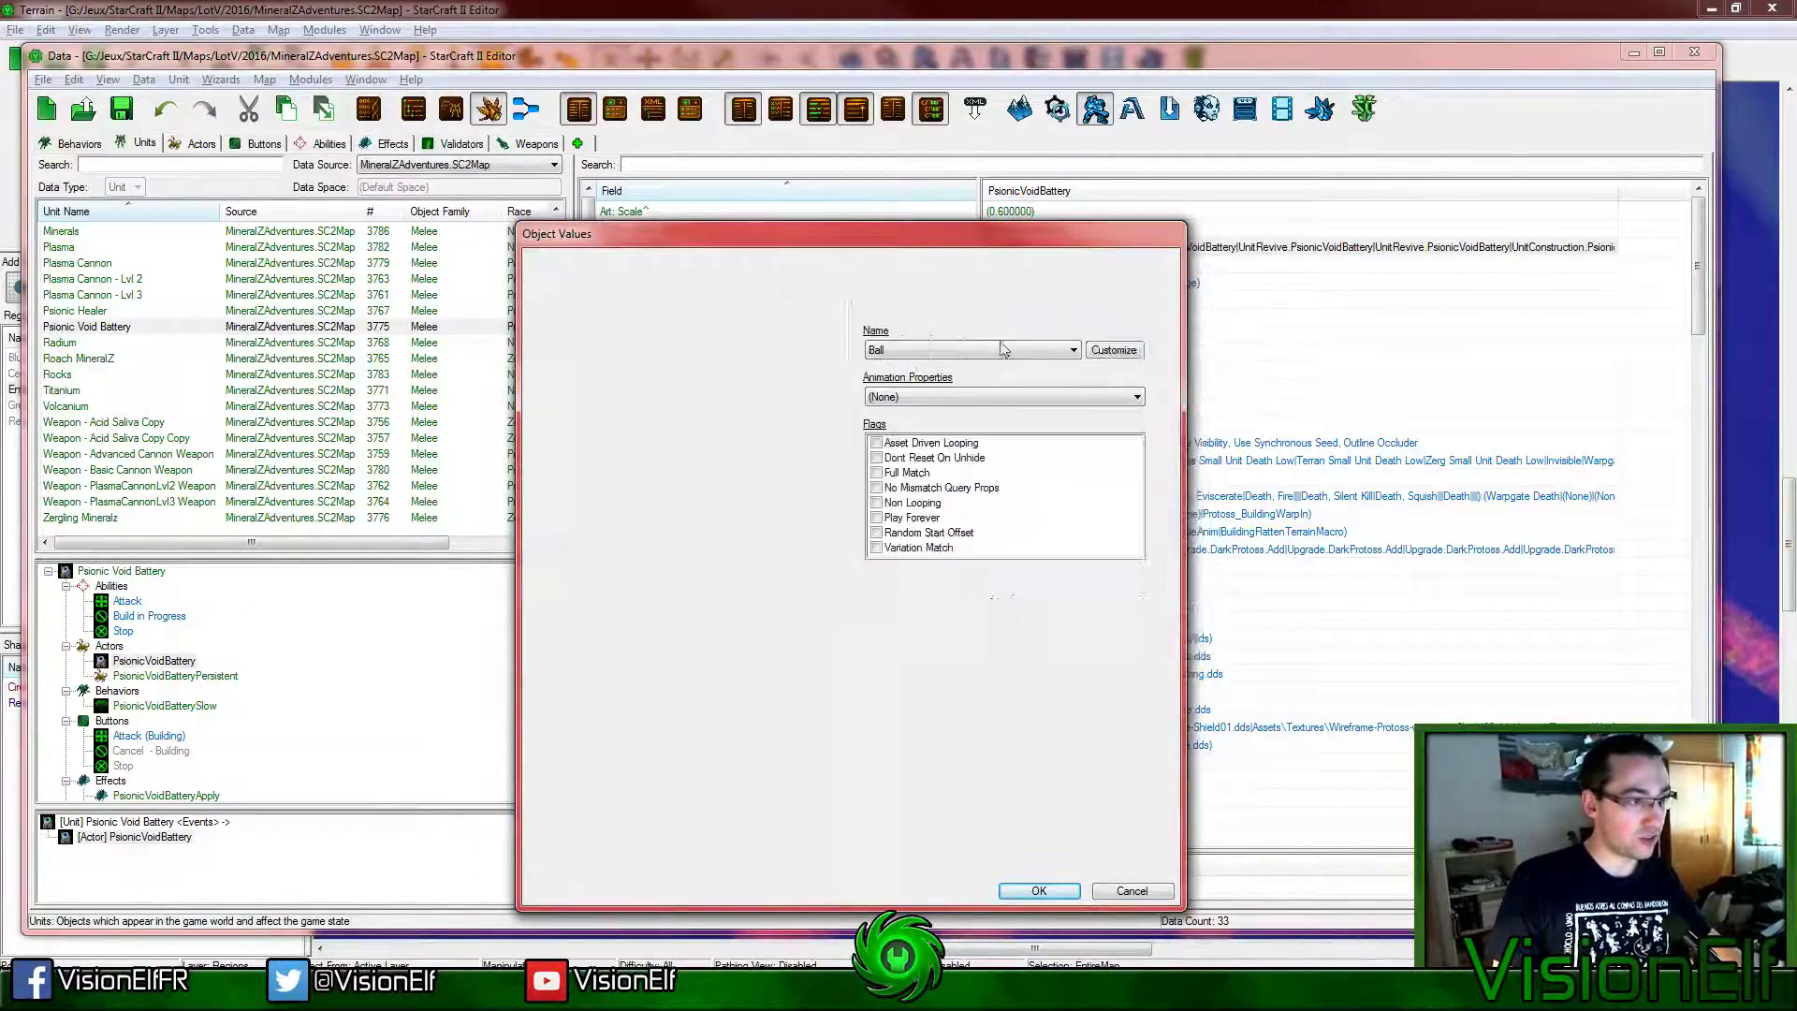
# Step: Give the animation Stand and Superior properties with Play Forever, and confirm the events
pyautogui.click(924, 396)
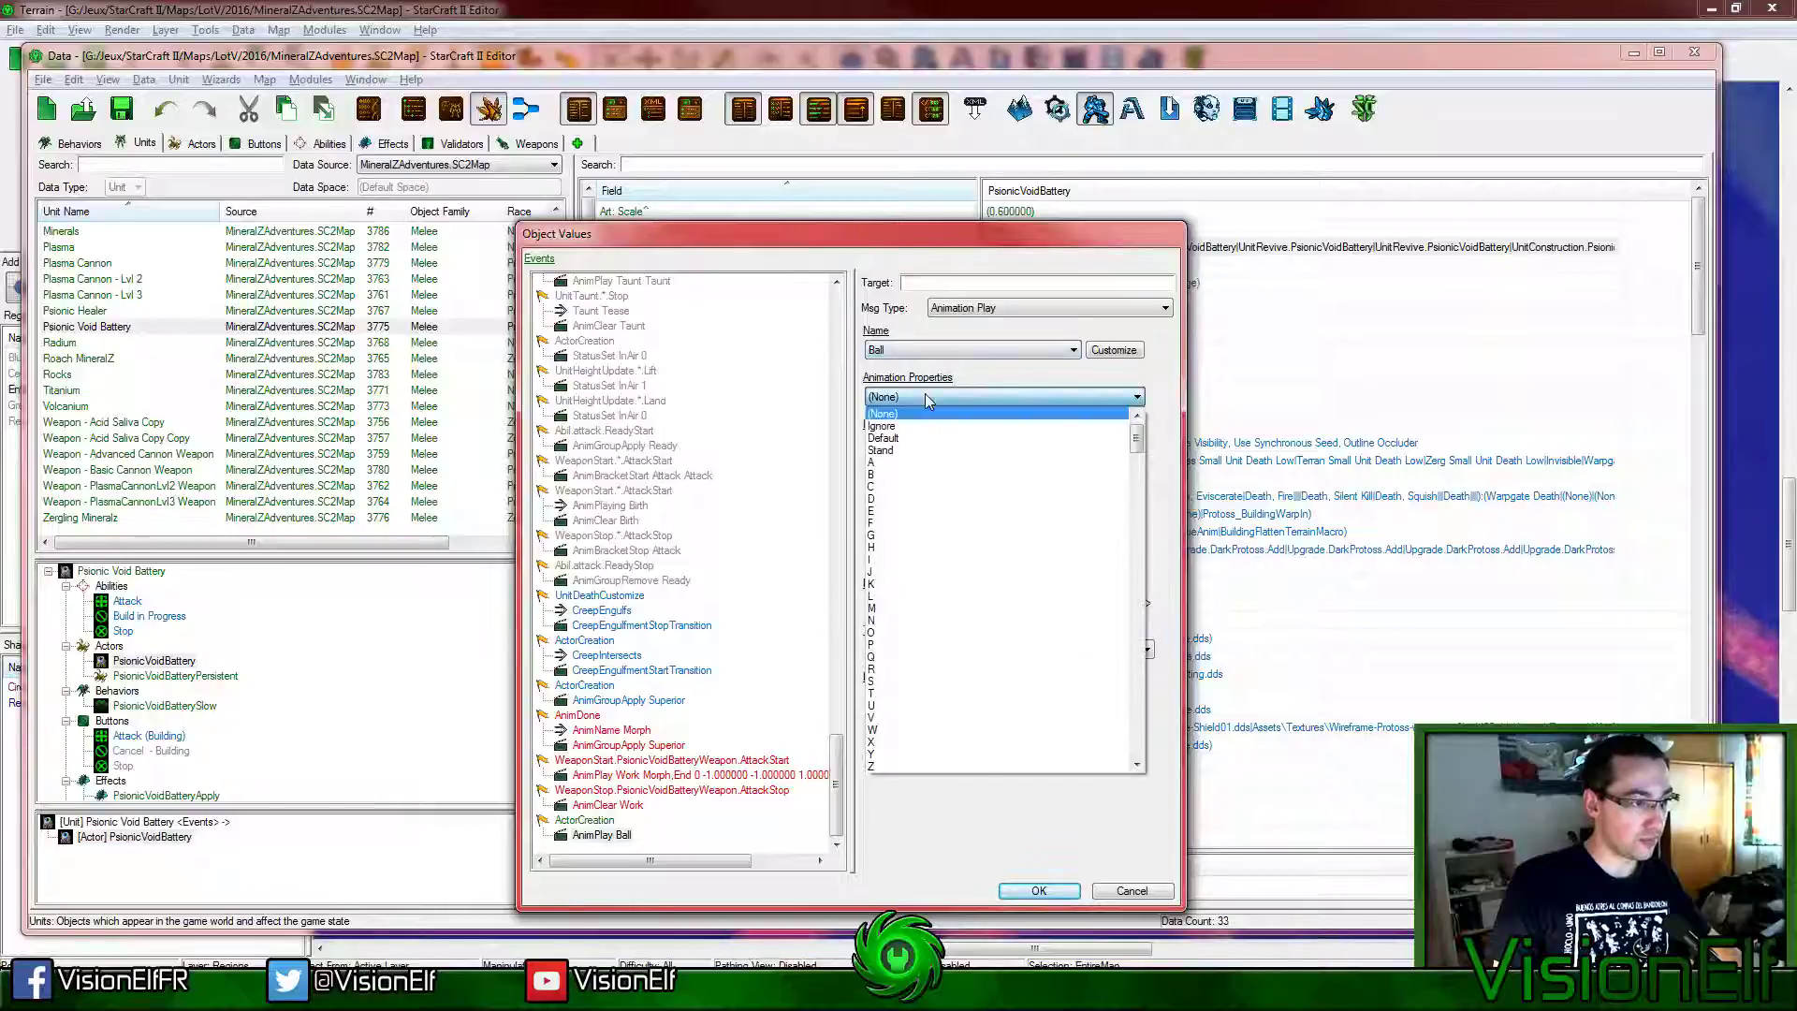
pyautogui.click(926, 398)
pyautogui.press('s')
pyautogui.click(922, 424)
pyautogui.write('su')
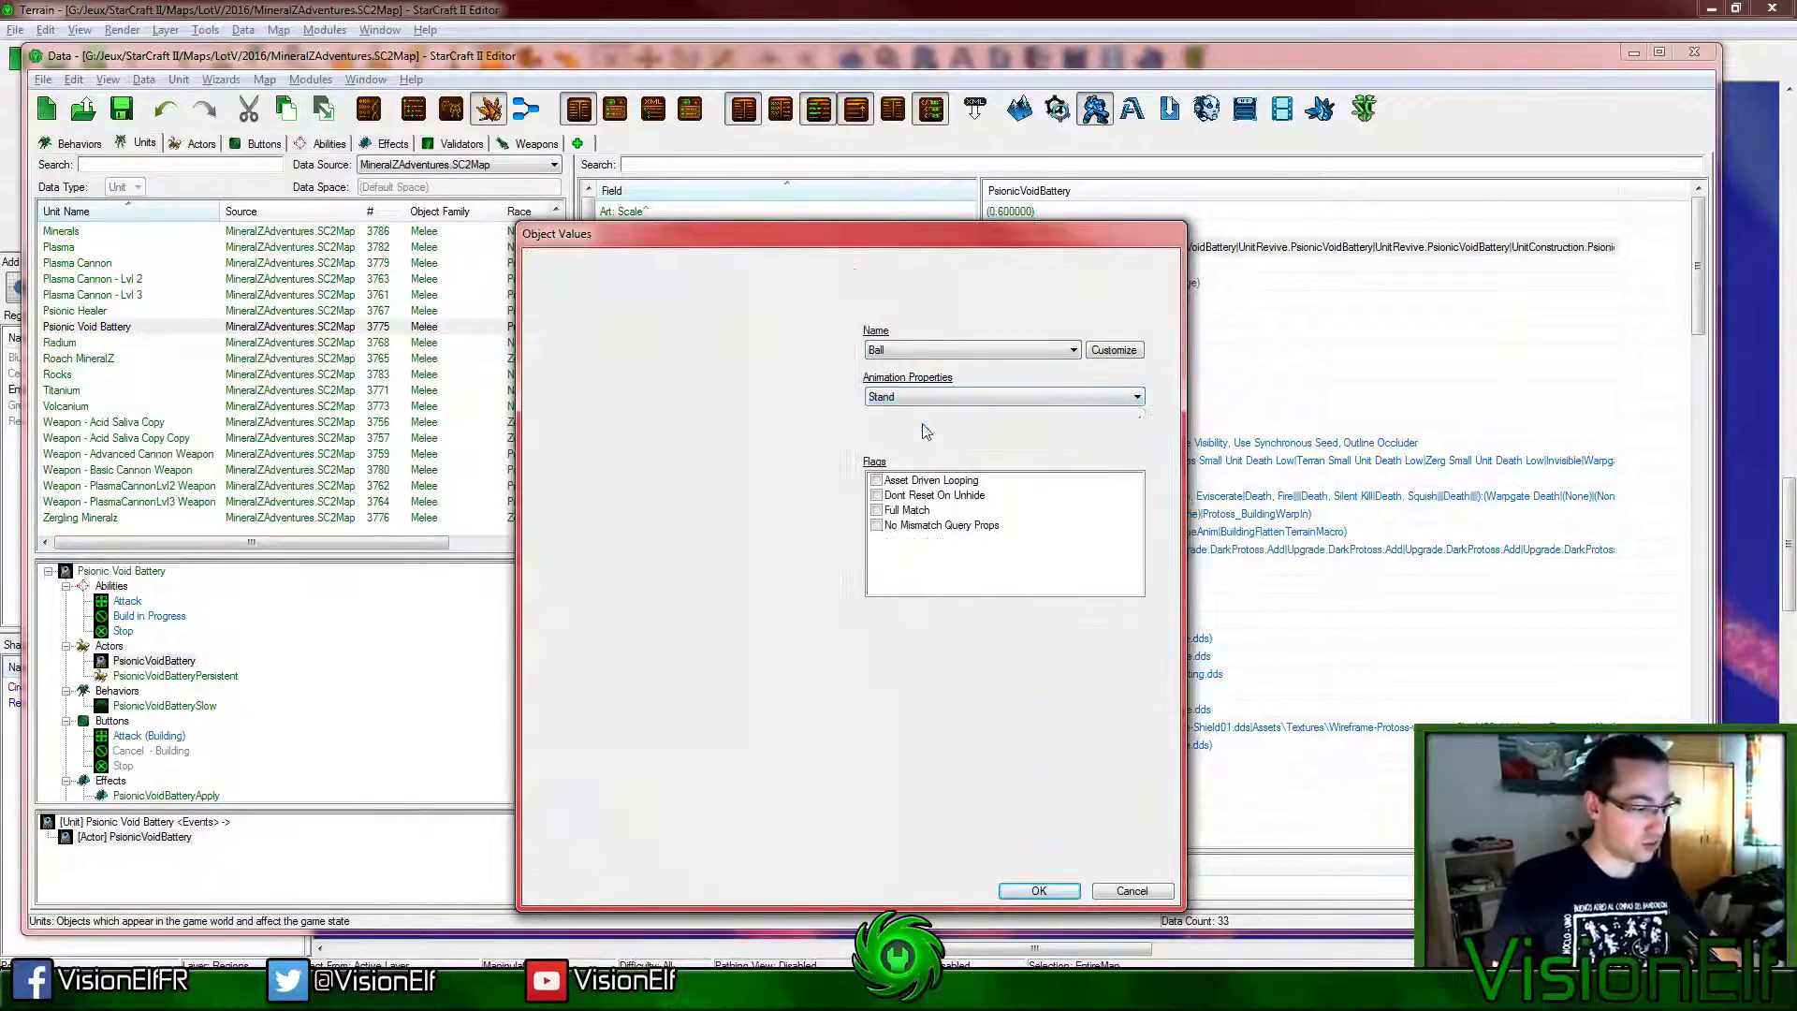
pyautogui.click(877, 541)
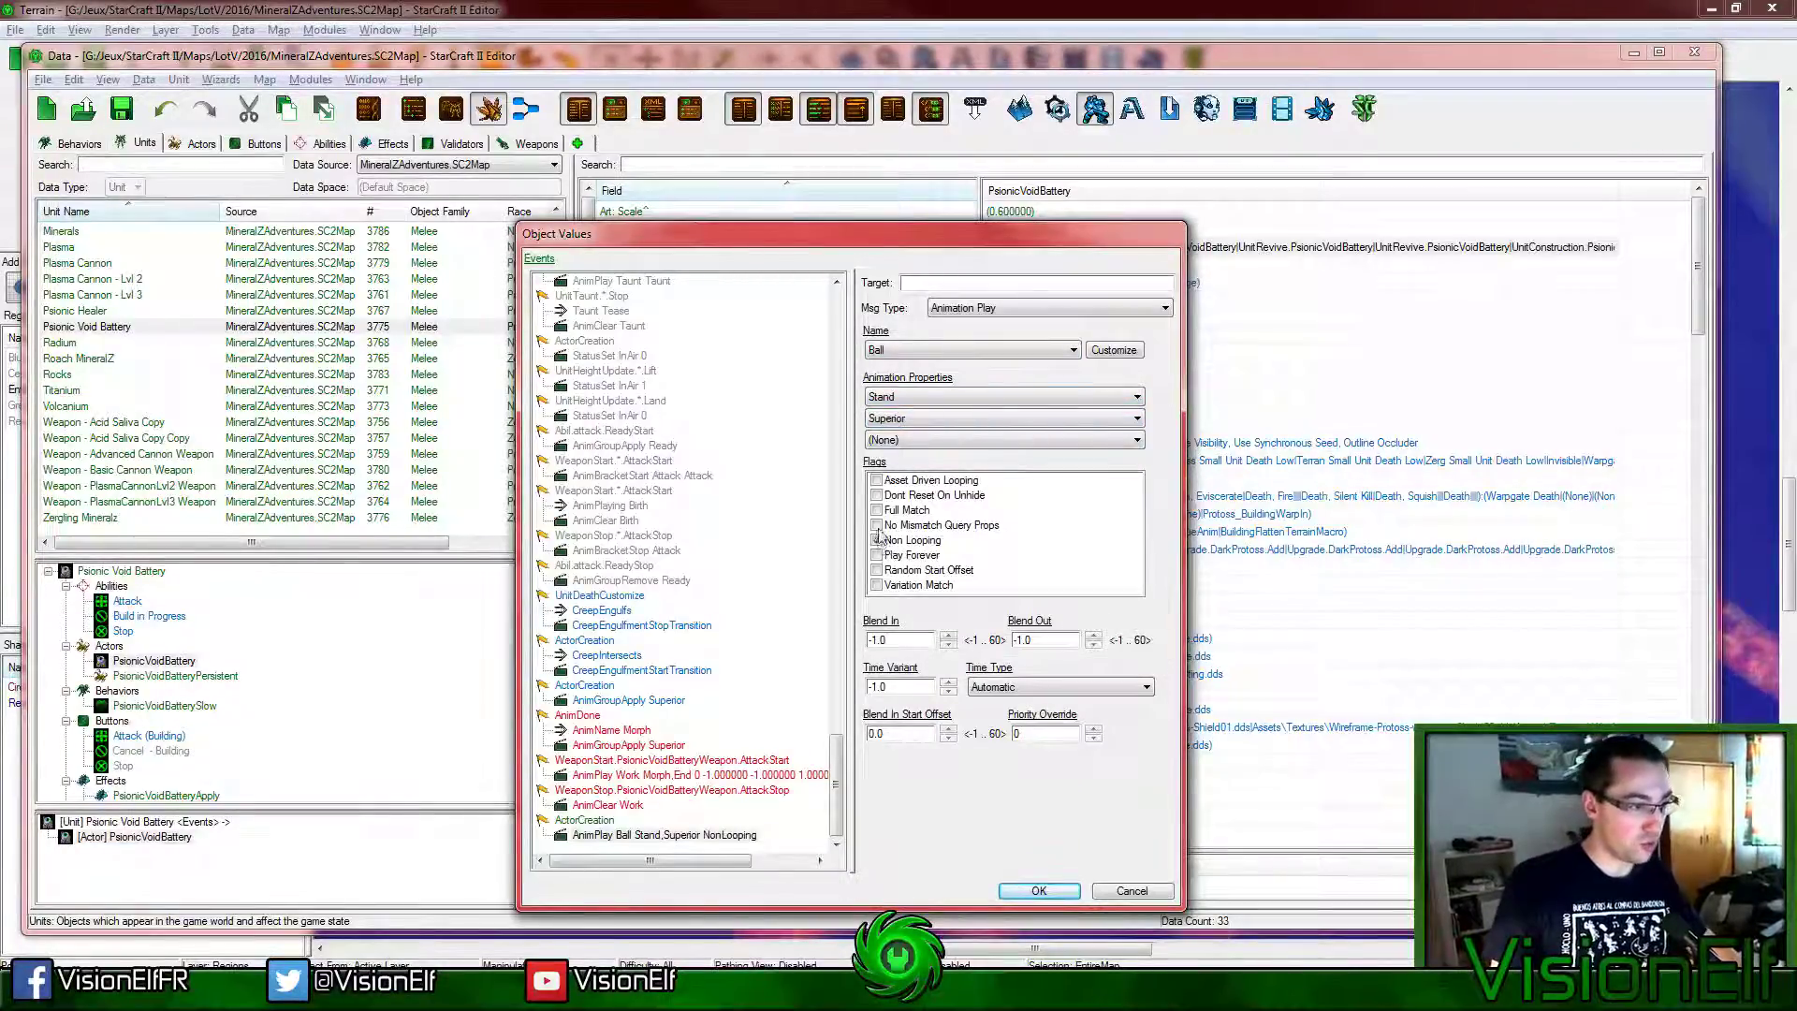
pyautogui.click(877, 540)
pyautogui.click(876, 555)
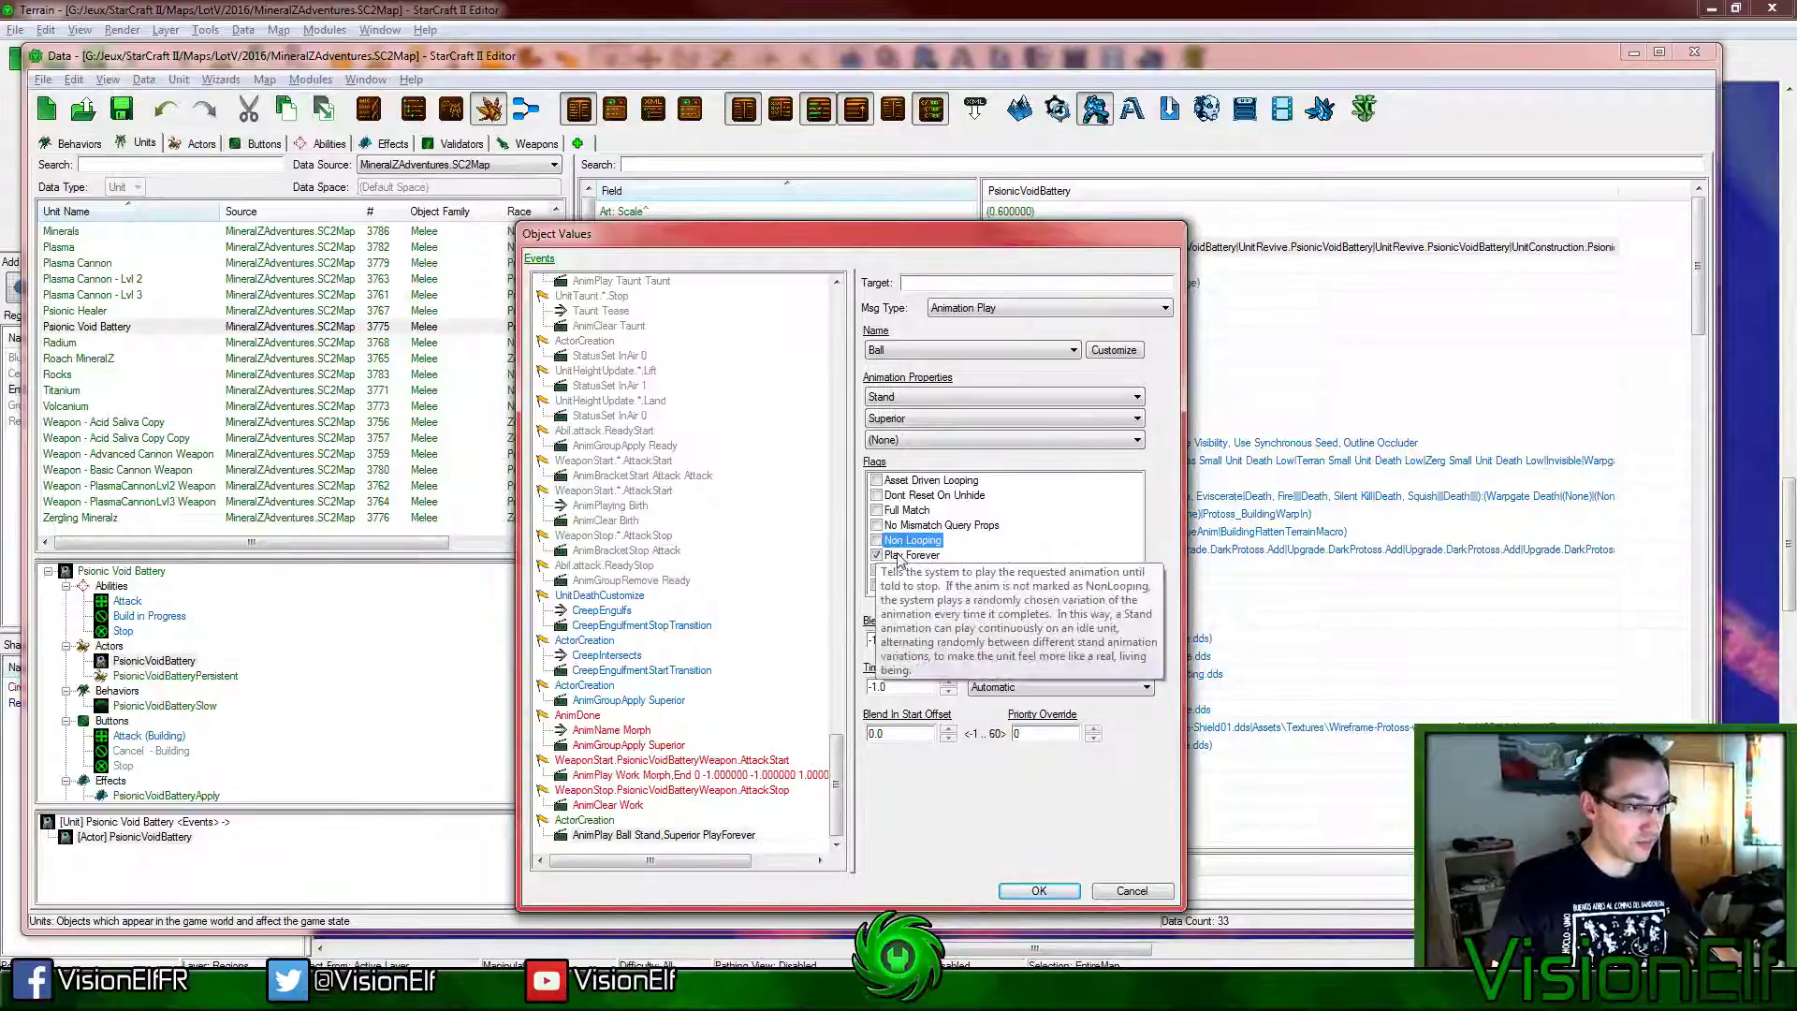
pyautogui.click(1039, 890)
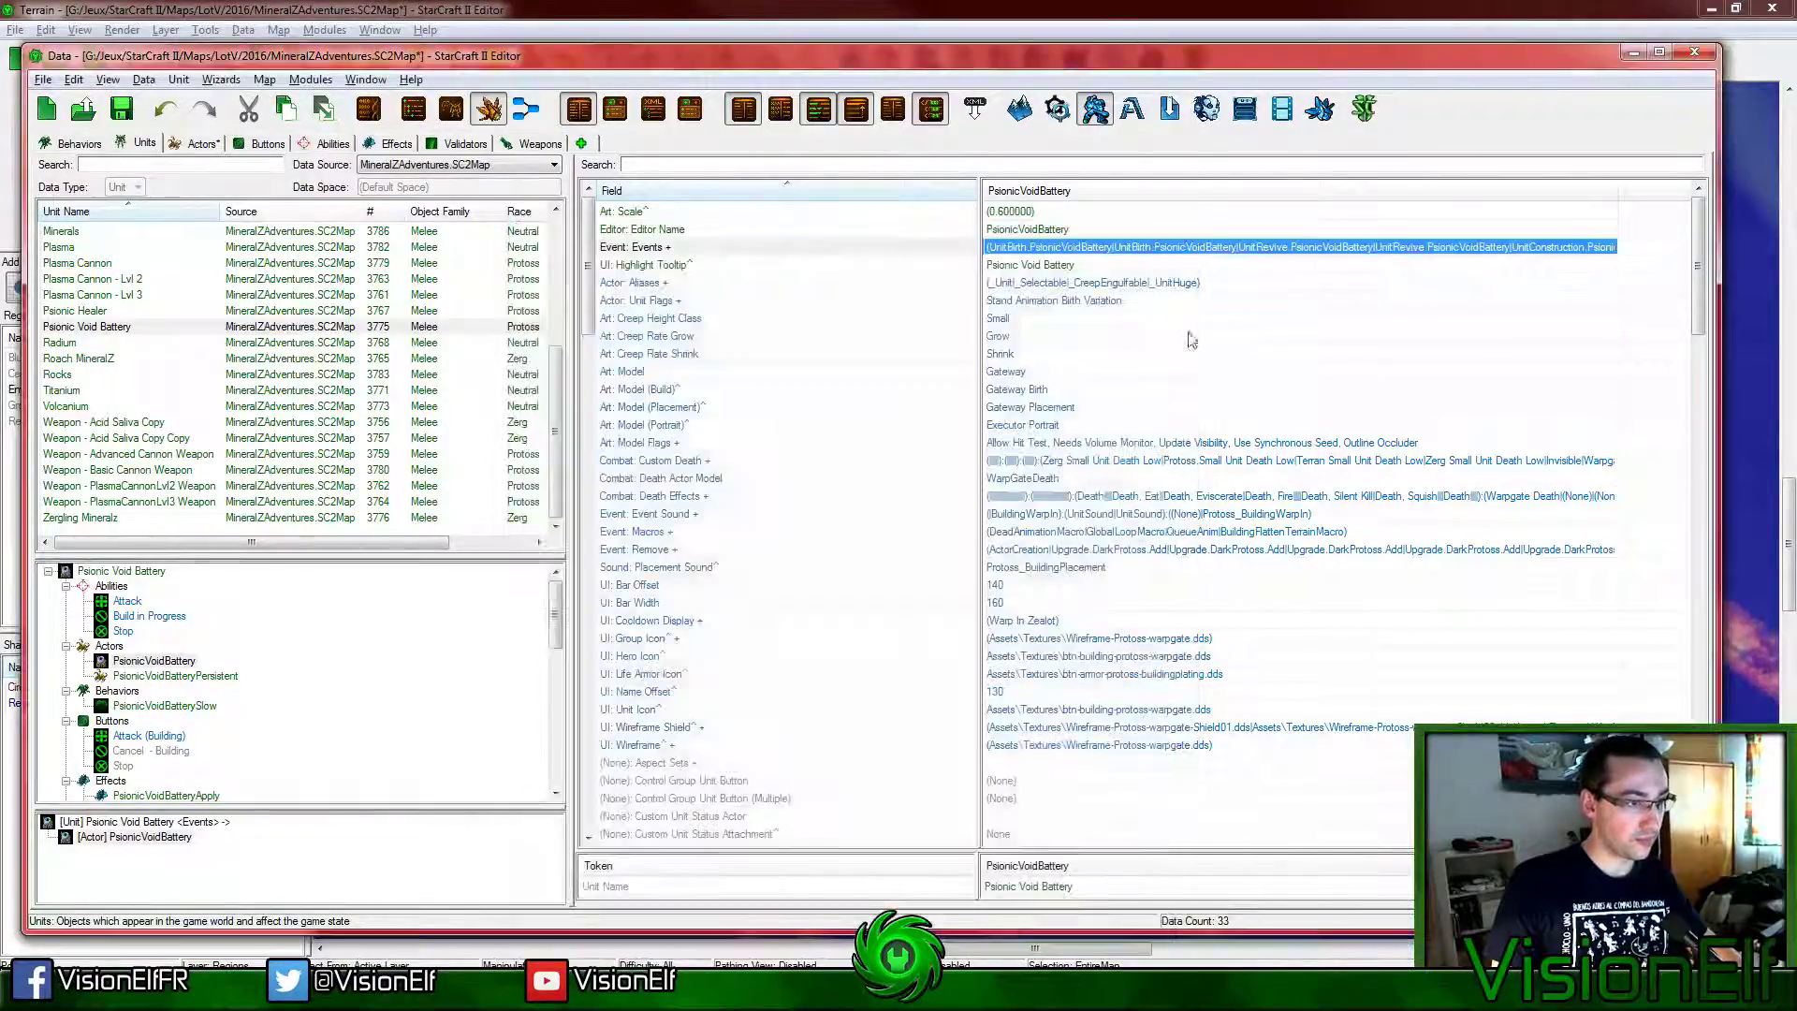
pyautogui.click(1188, 335)
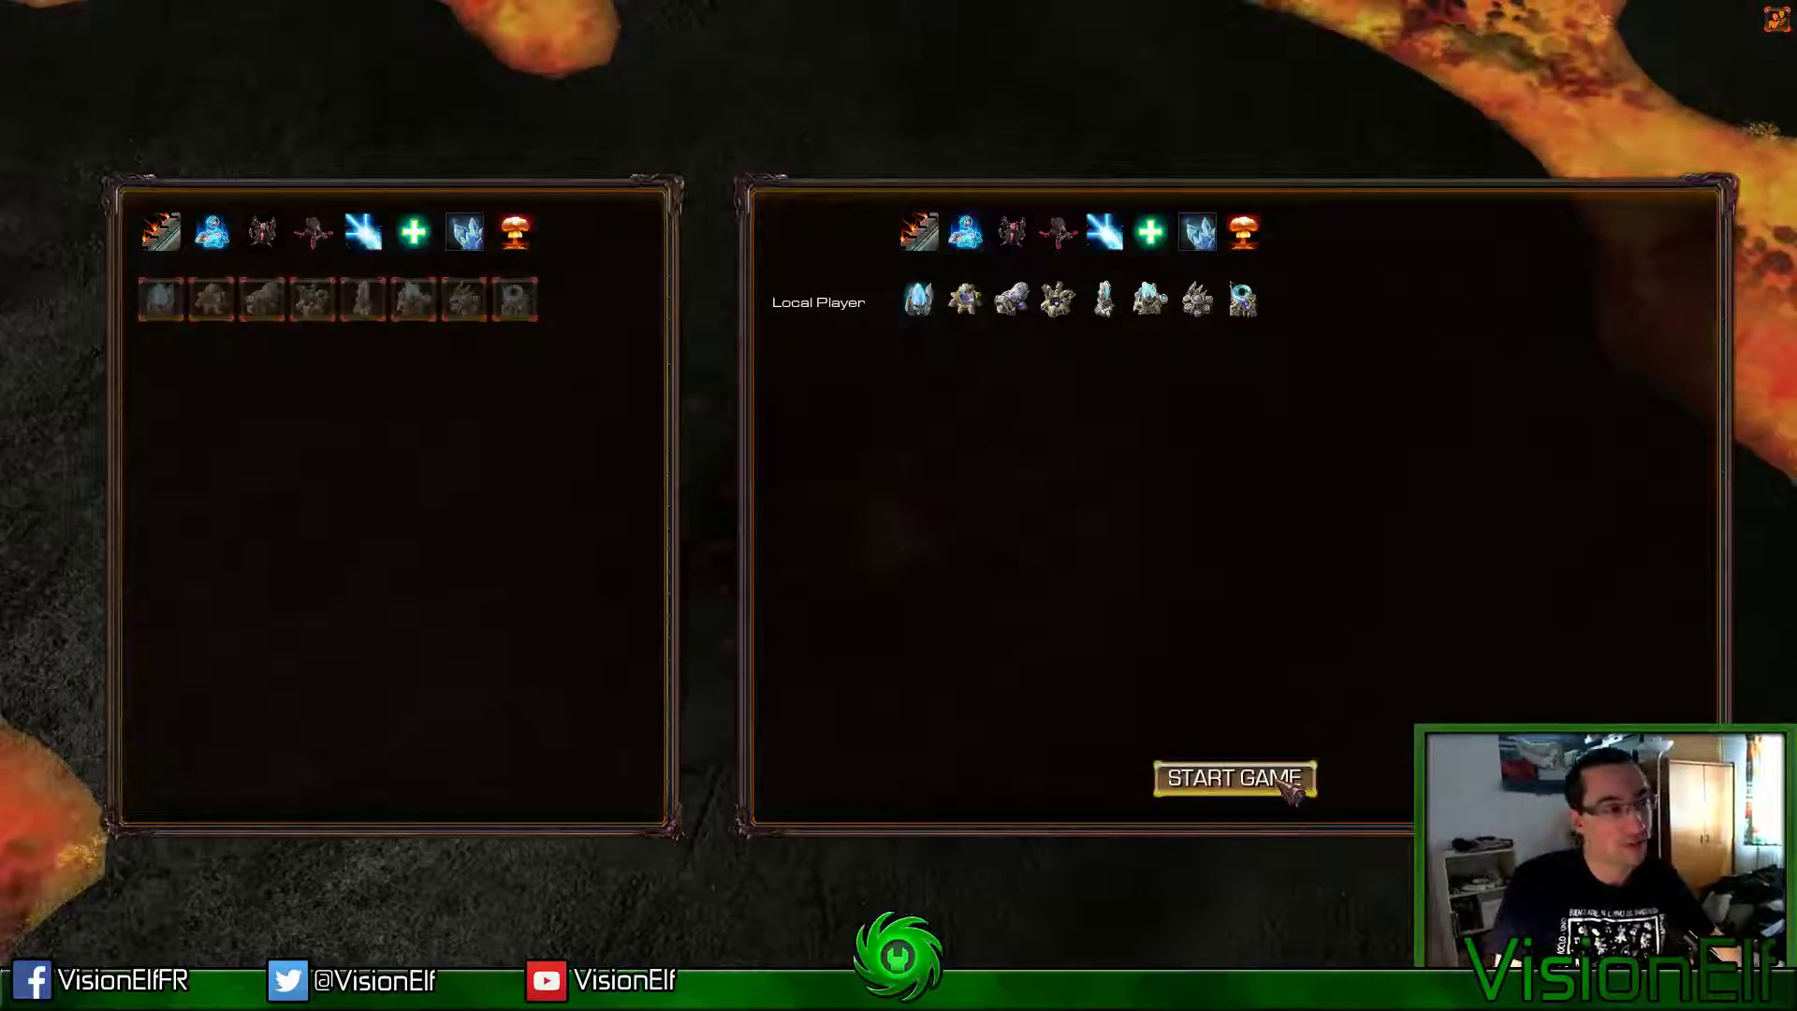
# Step: Start the test game and move the Builder up-left onto open ground
pyautogui.click(1290, 789)
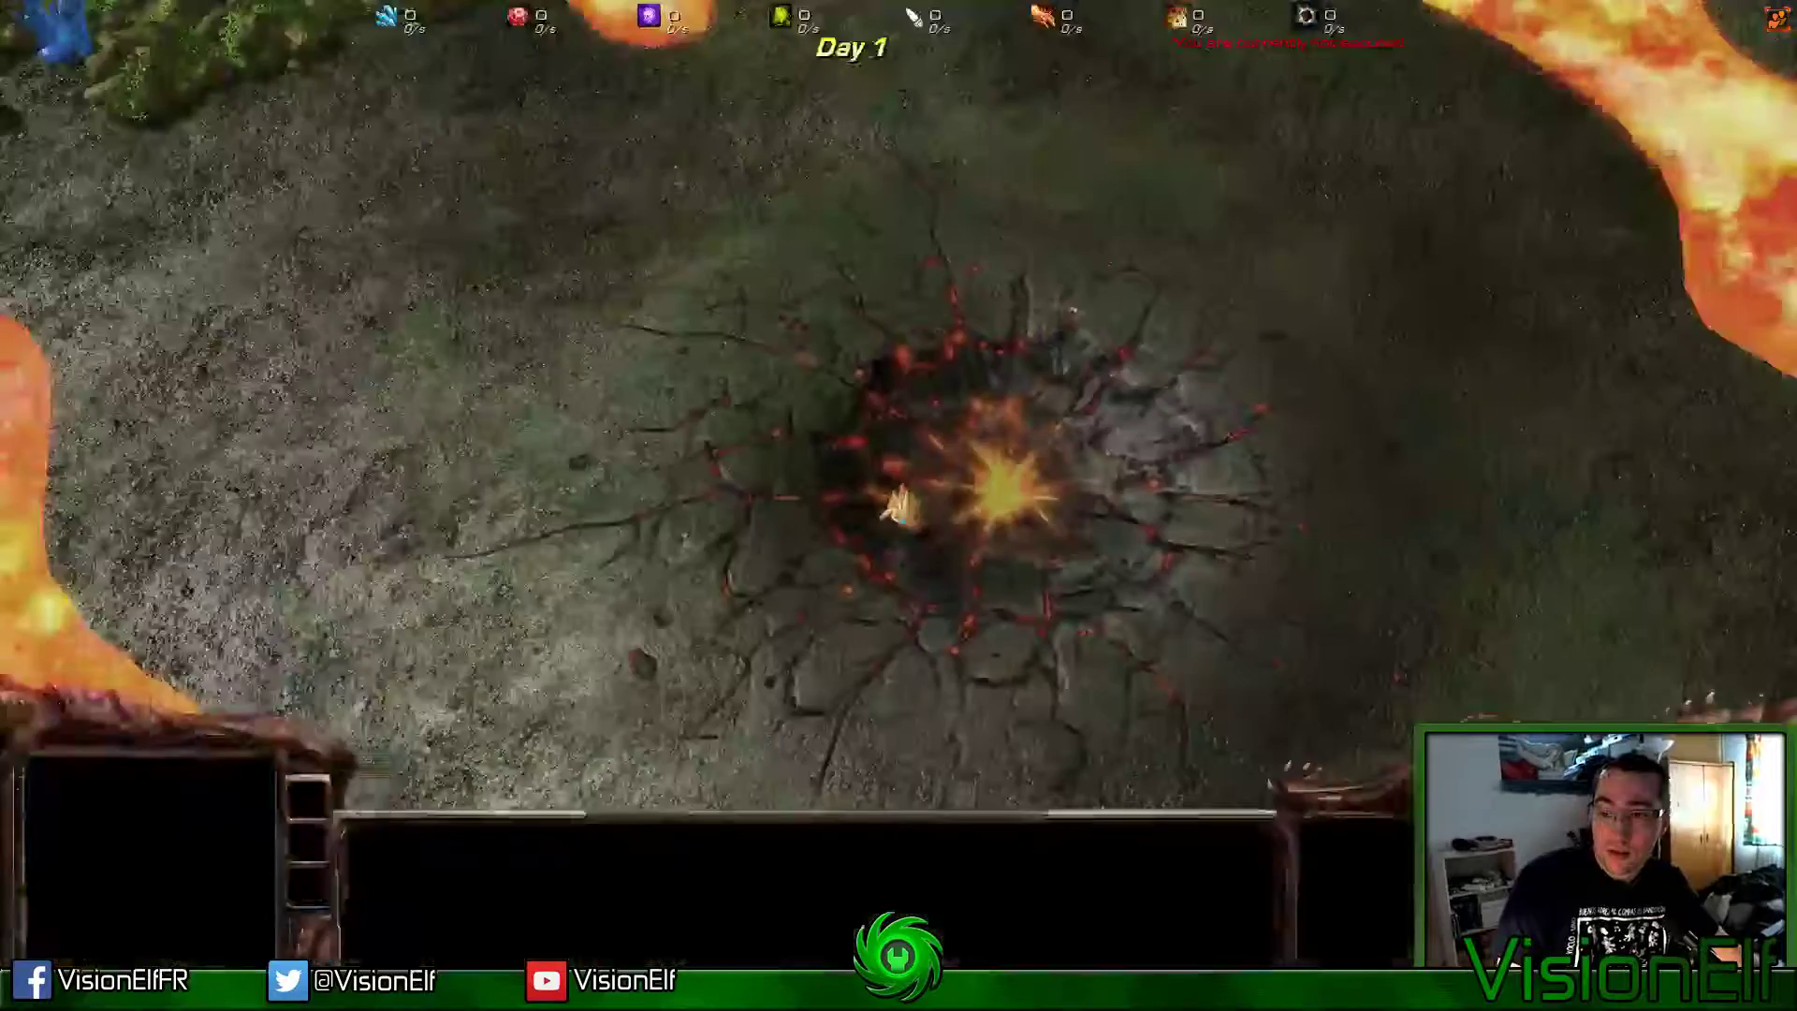
pyautogui.rightClick(683, 307)
pyautogui.rightClick(698, 318)
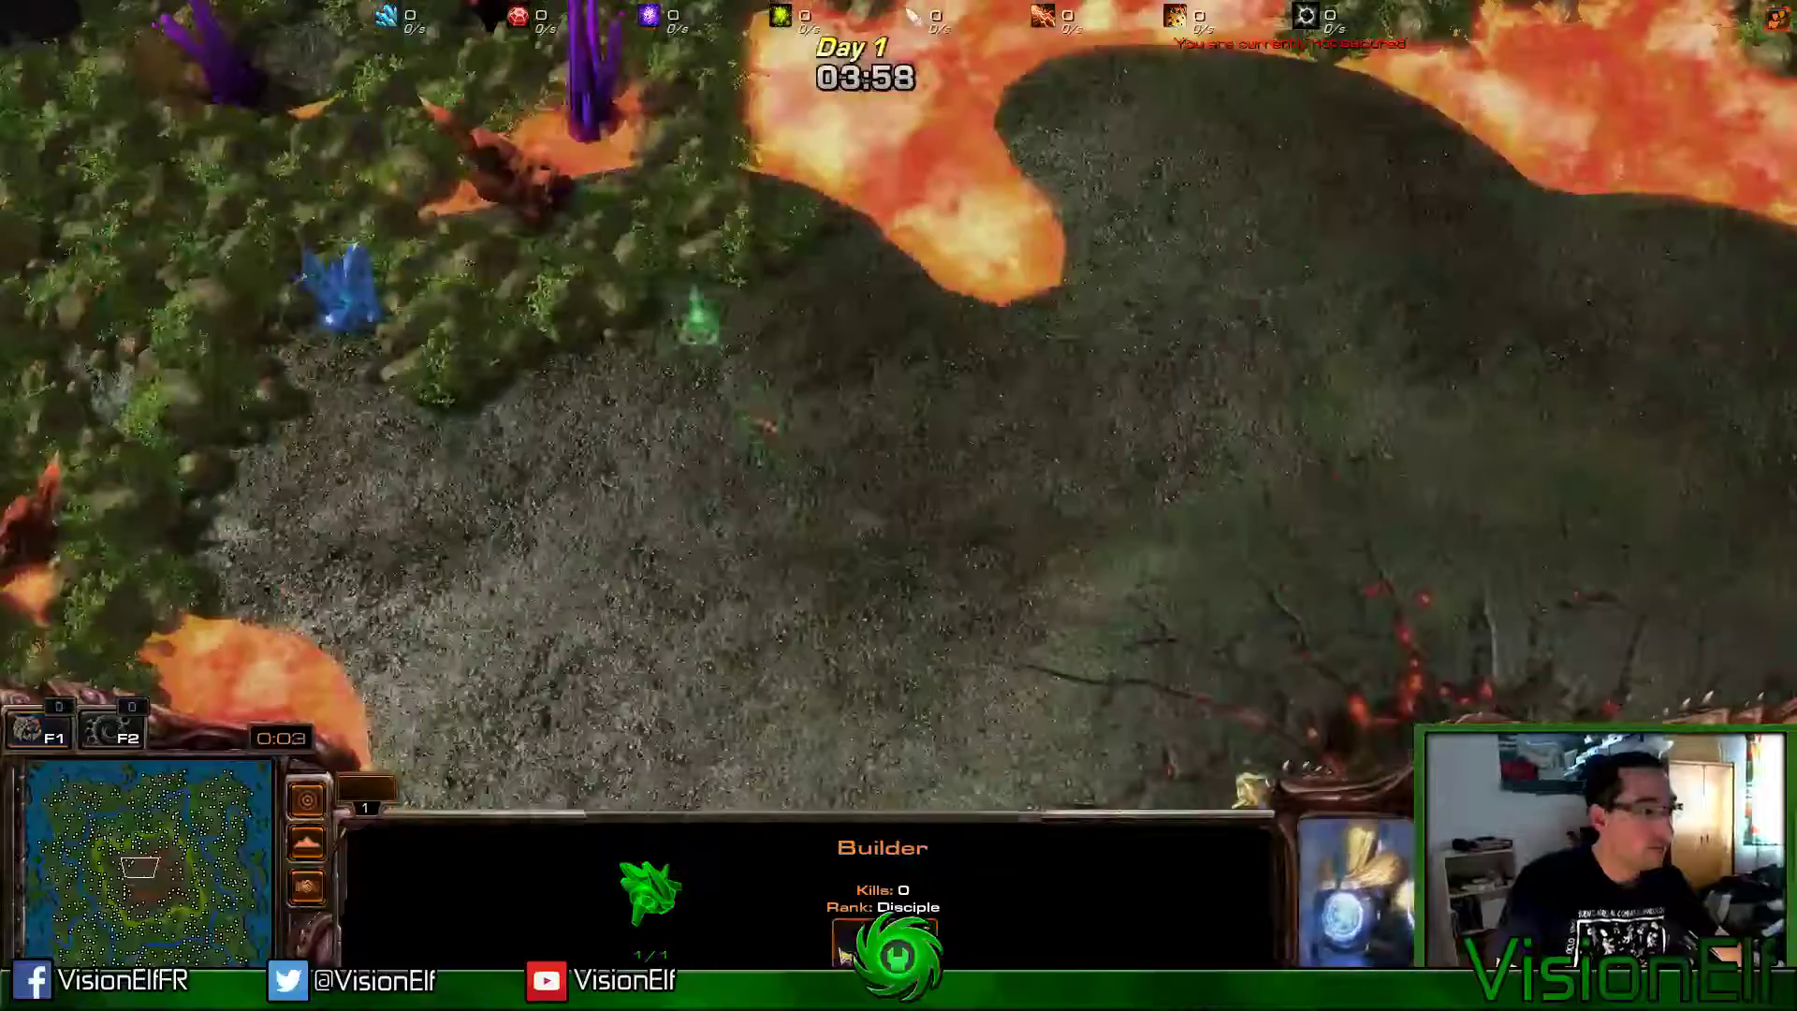
pyautogui.rightClick(760, 419)
# Step: Build a Psionic Void Battery on the open ground and select it to view its model
pyautogui.press('b')
pyautogui.click(769, 423)
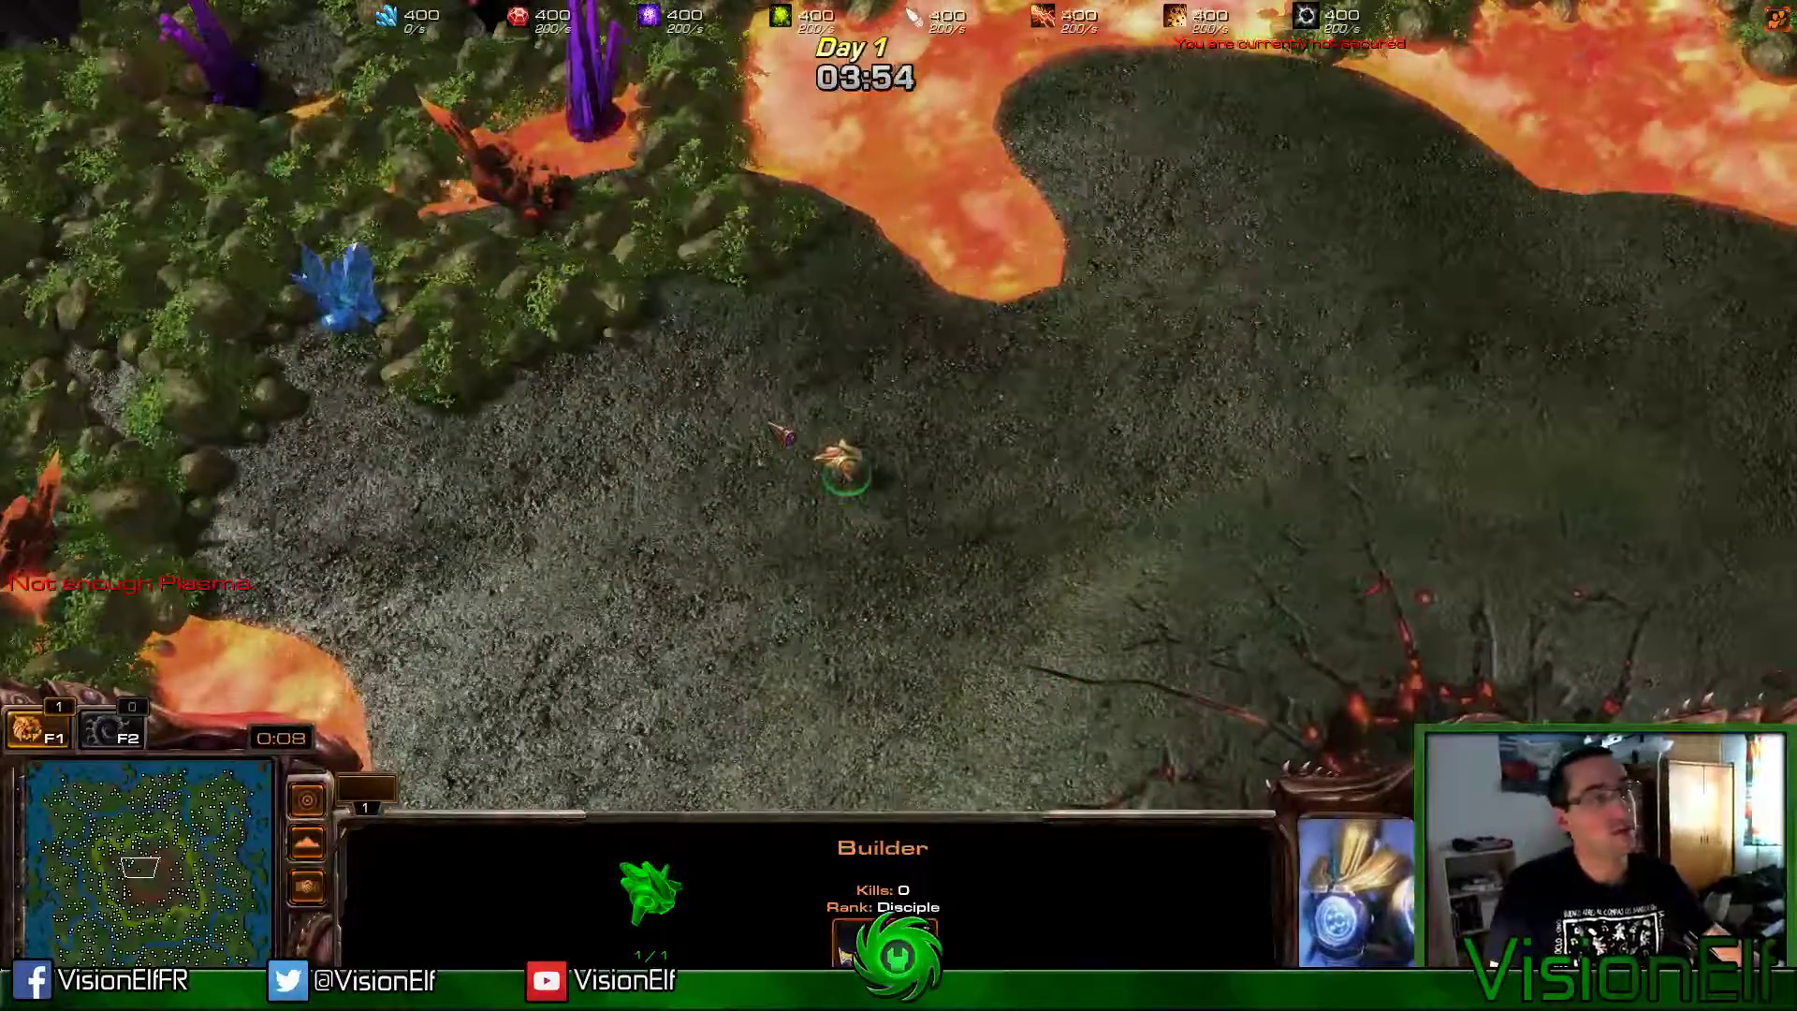
pyautogui.press('q')
pyautogui.click(778, 423)
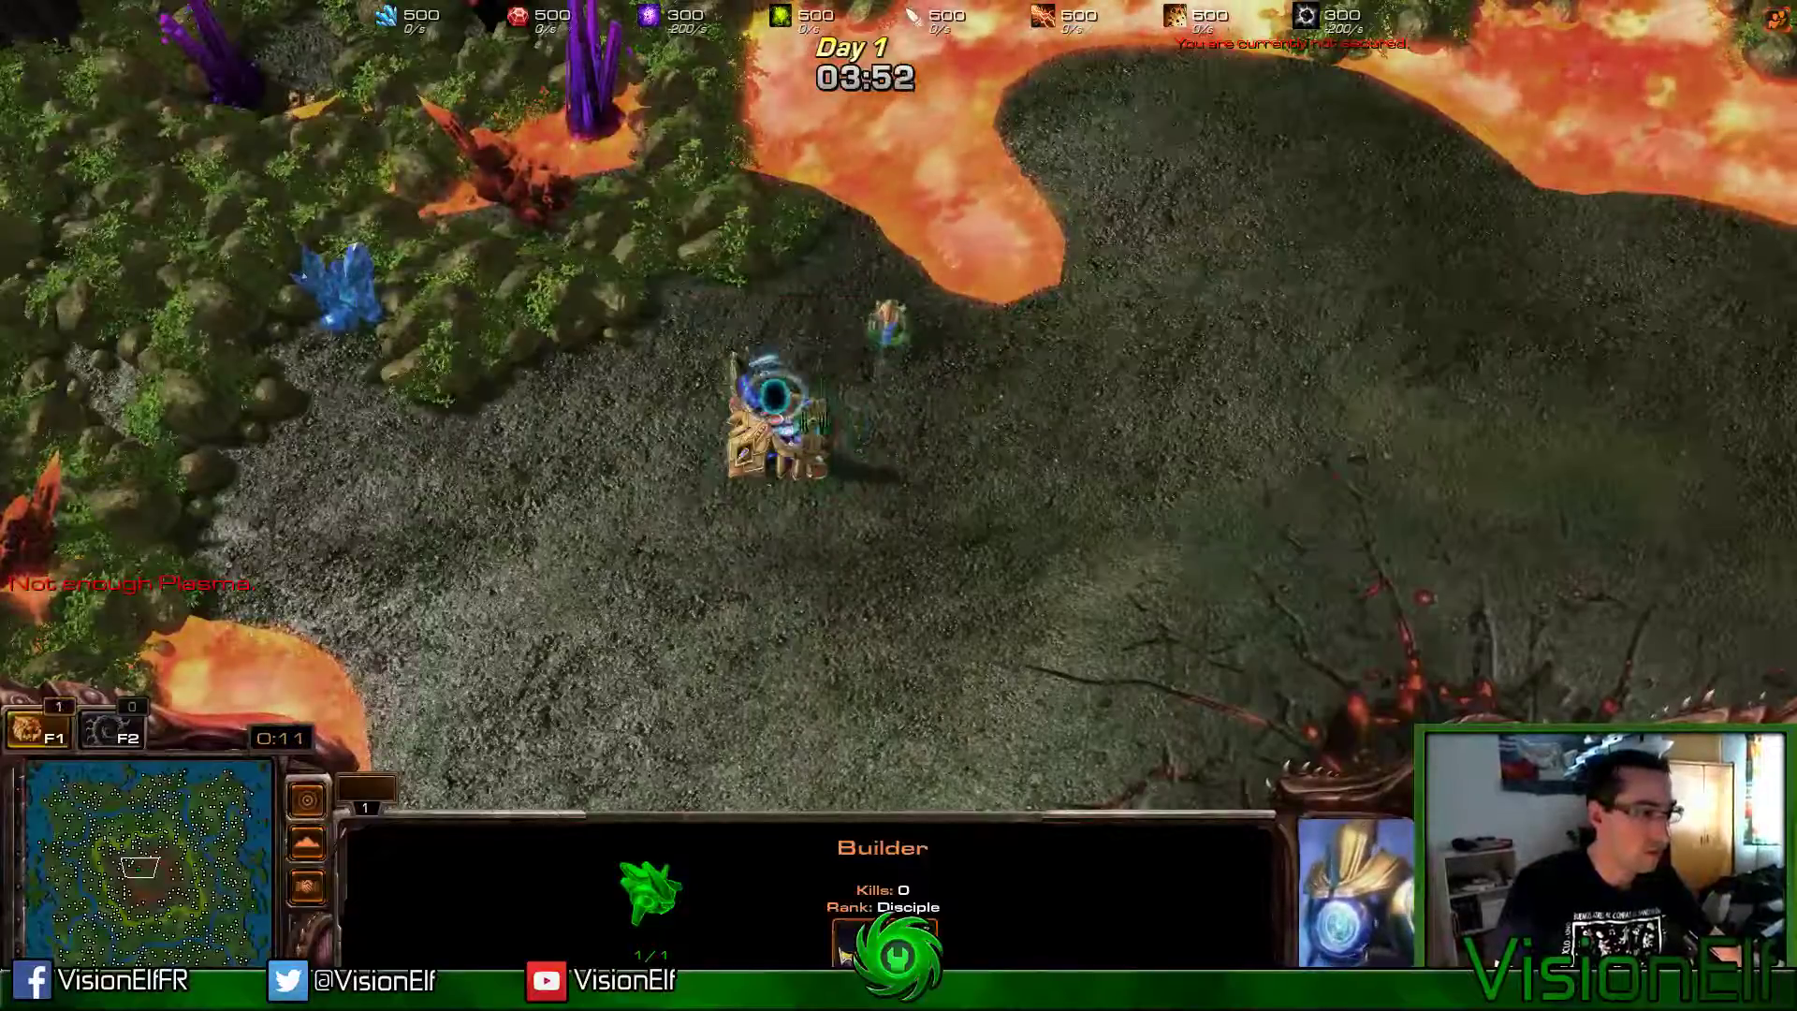
pyautogui.hotkey('ctrl', '1')
pyautogui.press('q')
pyautogui.click(777, 424)
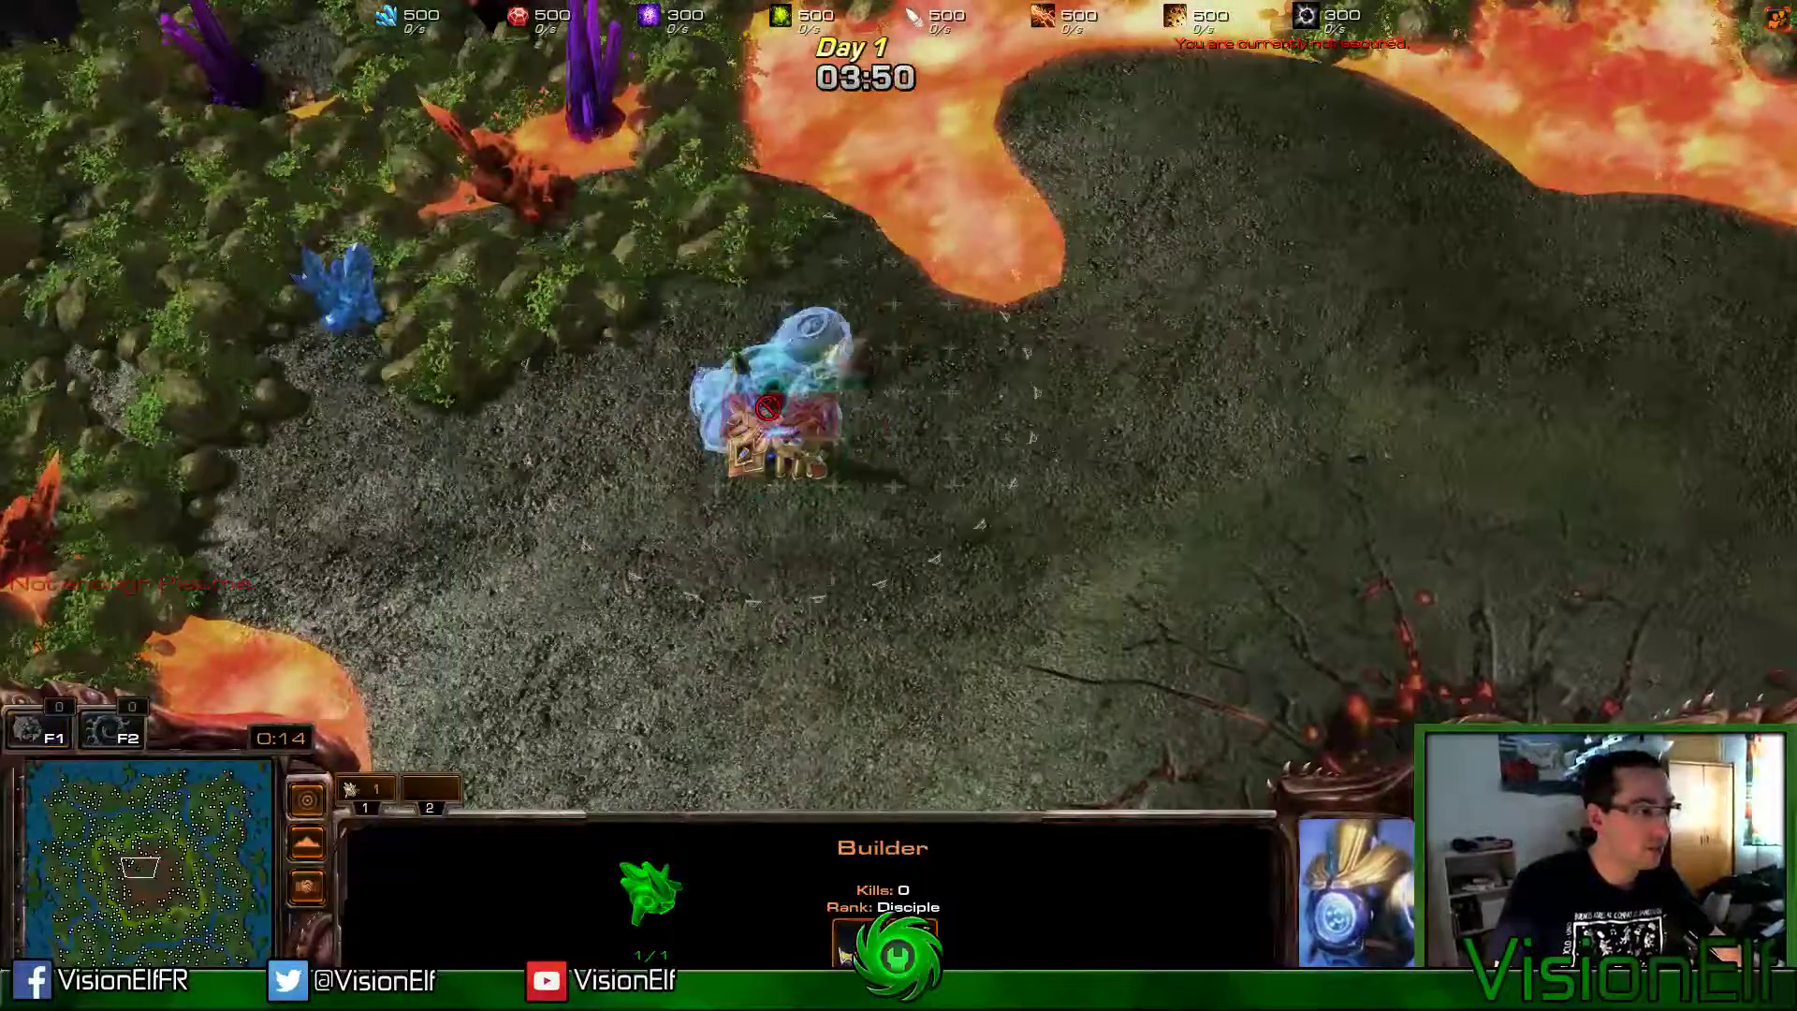
pyautogui.click(777, 424)
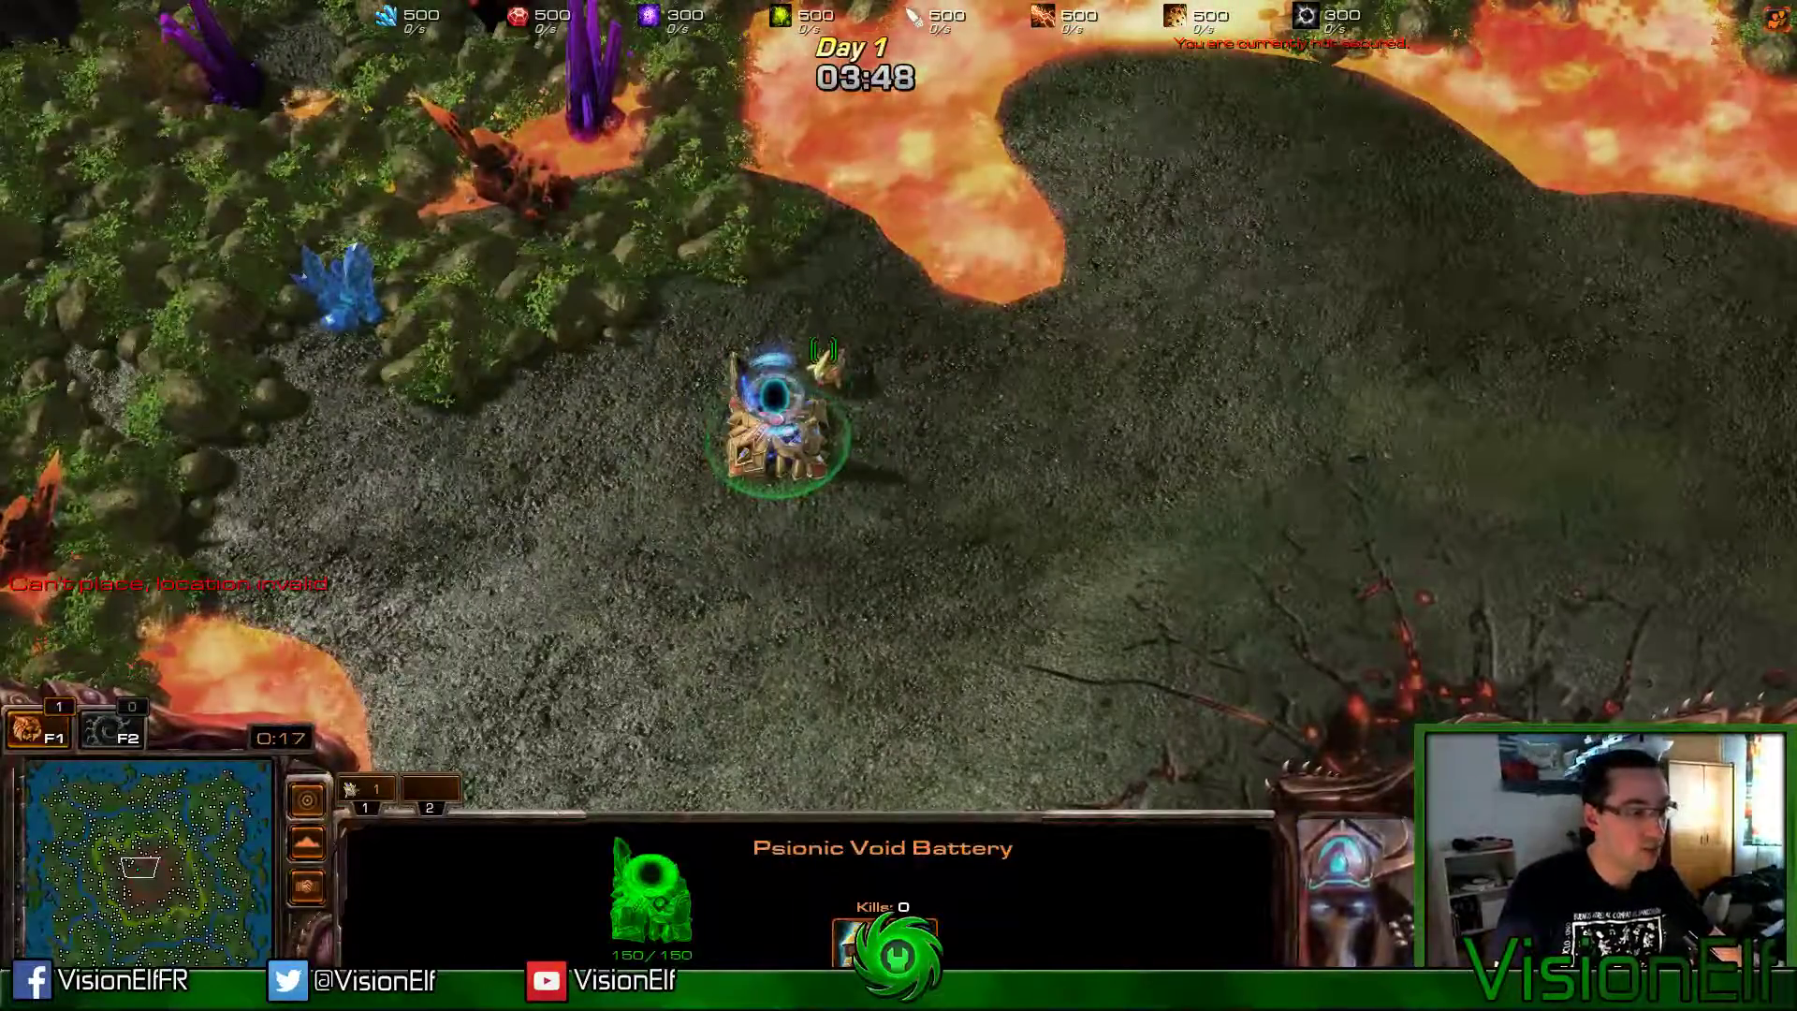
pyautogui.hotkey('alt', 'Tab')
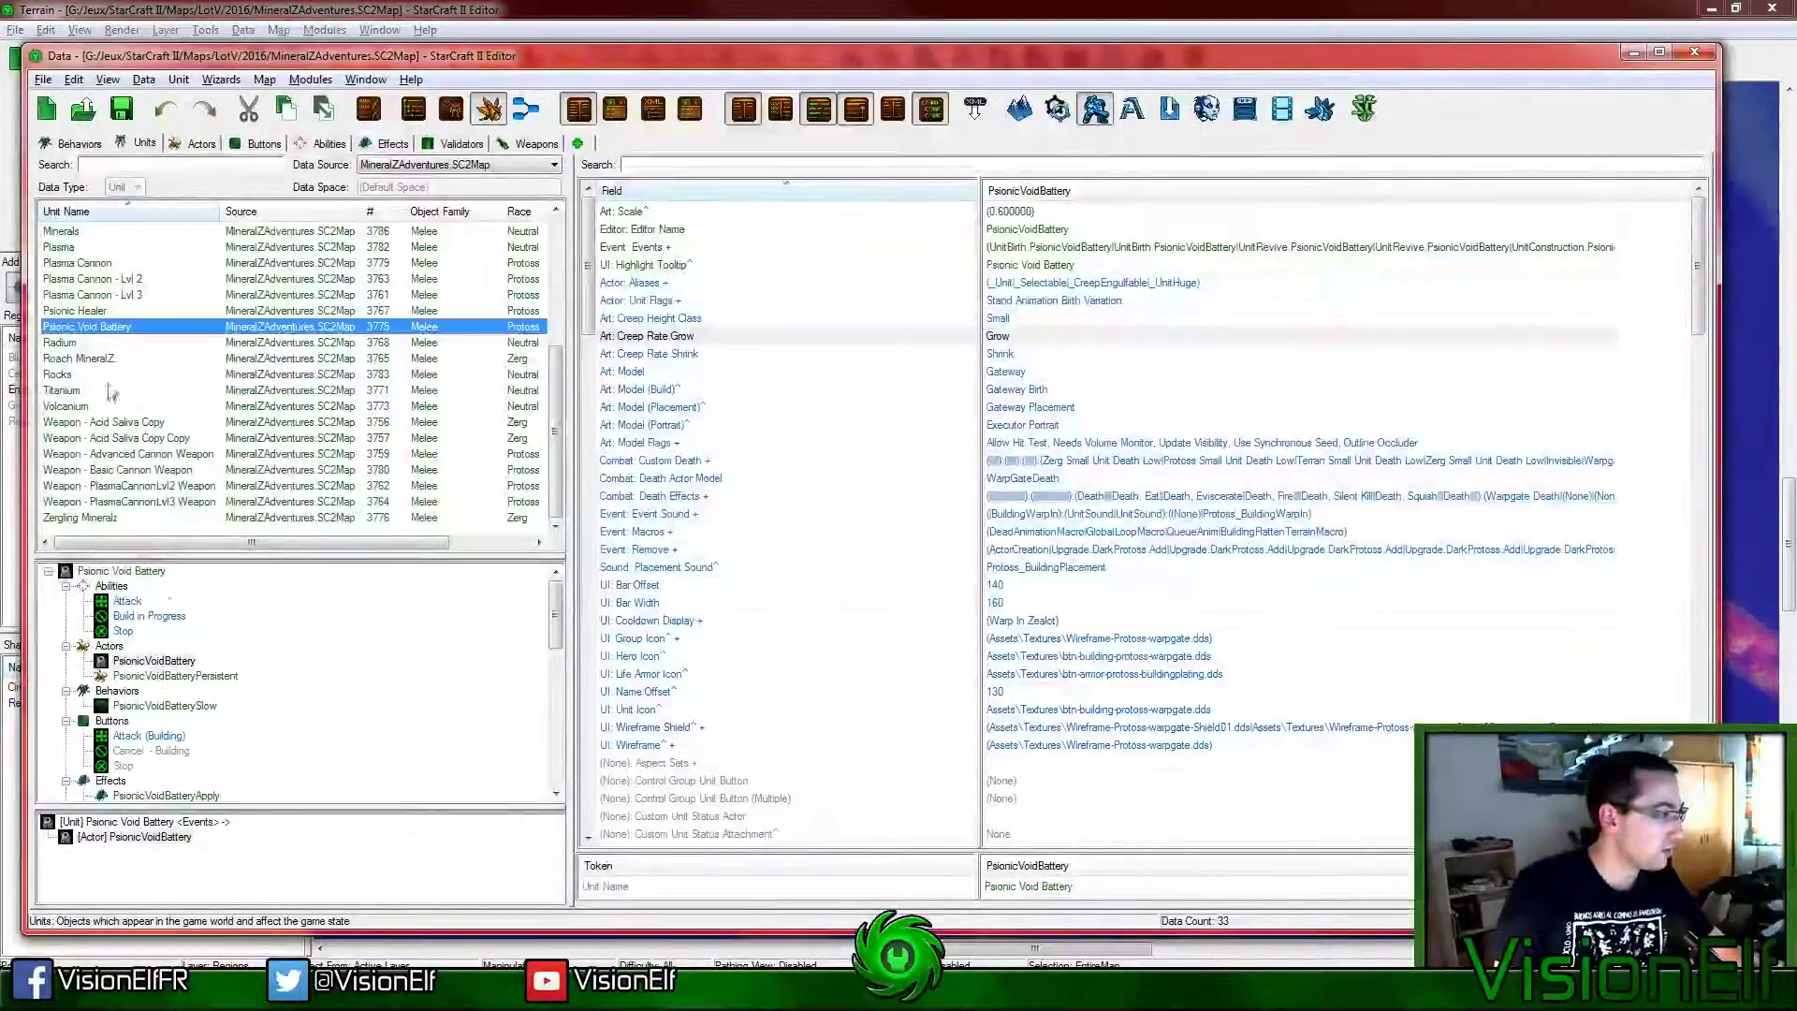
# Step: Change the Psionic Void Battery's Stats: Energy Maximum value to 200
pyautogui.click(147, 574)
pyautogui.scroll(-20, 1135, 574)
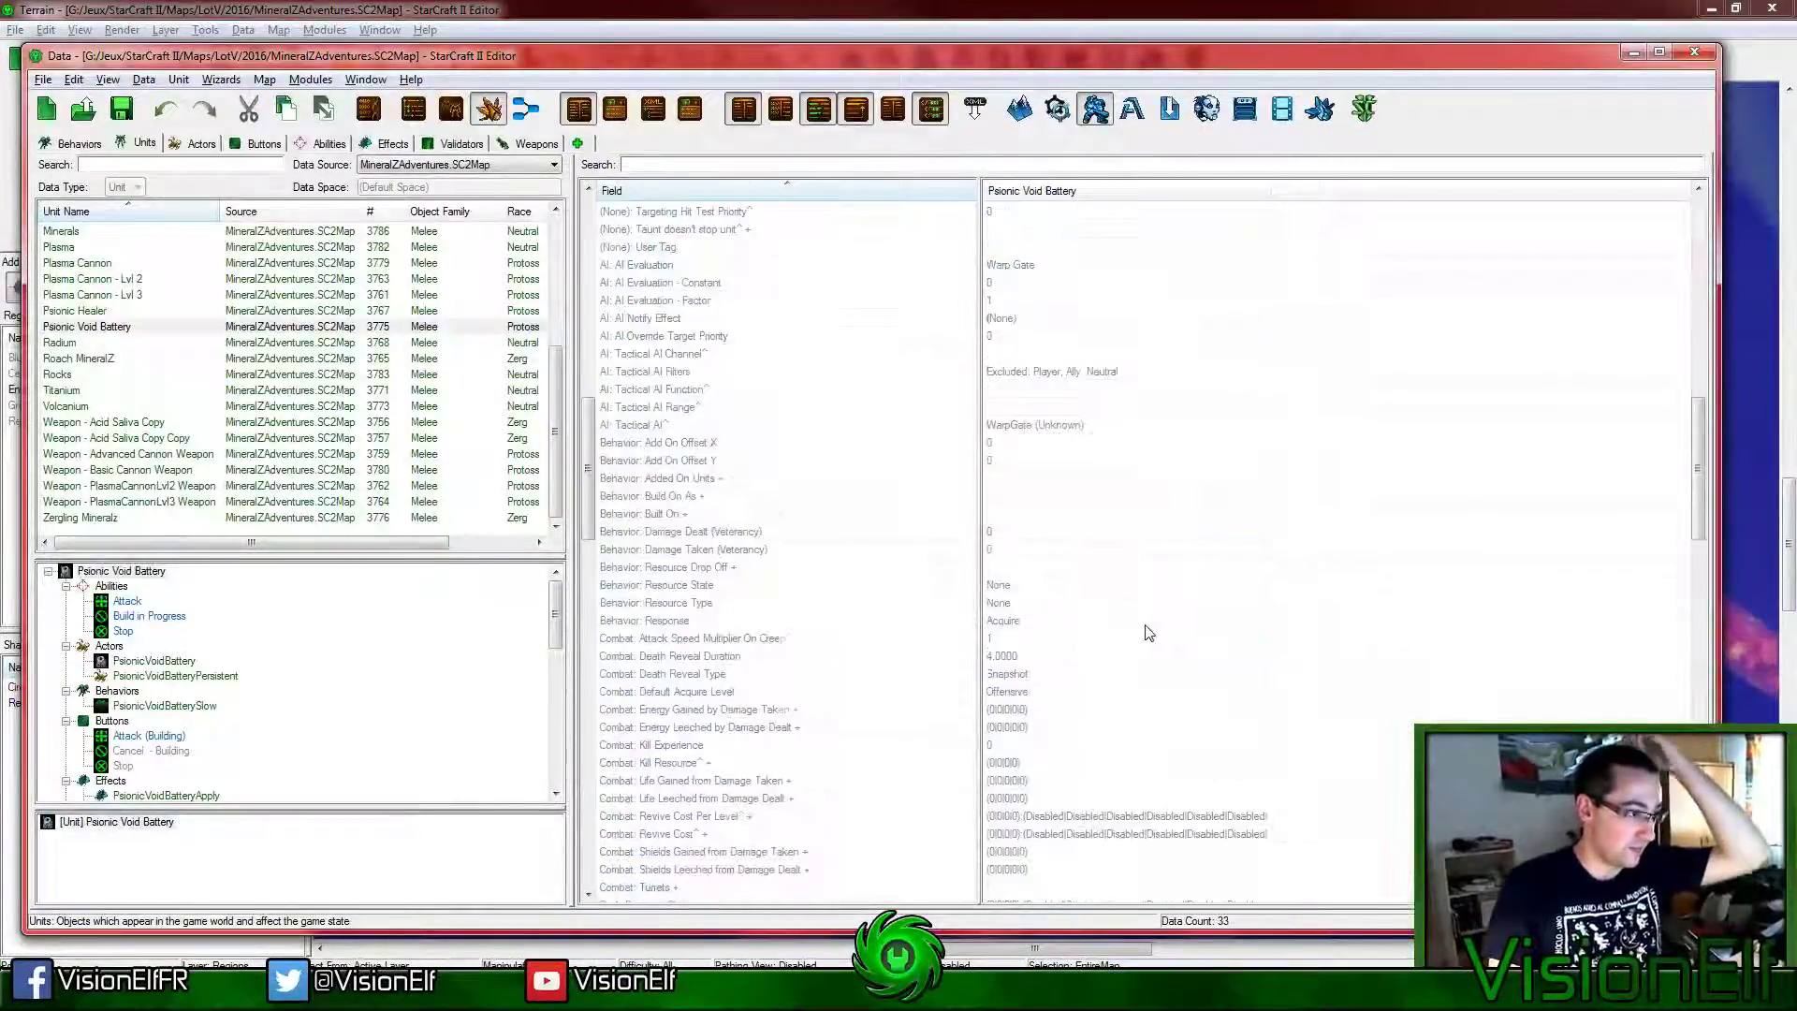
pyautogui.scroll(-9, 1093, 622)
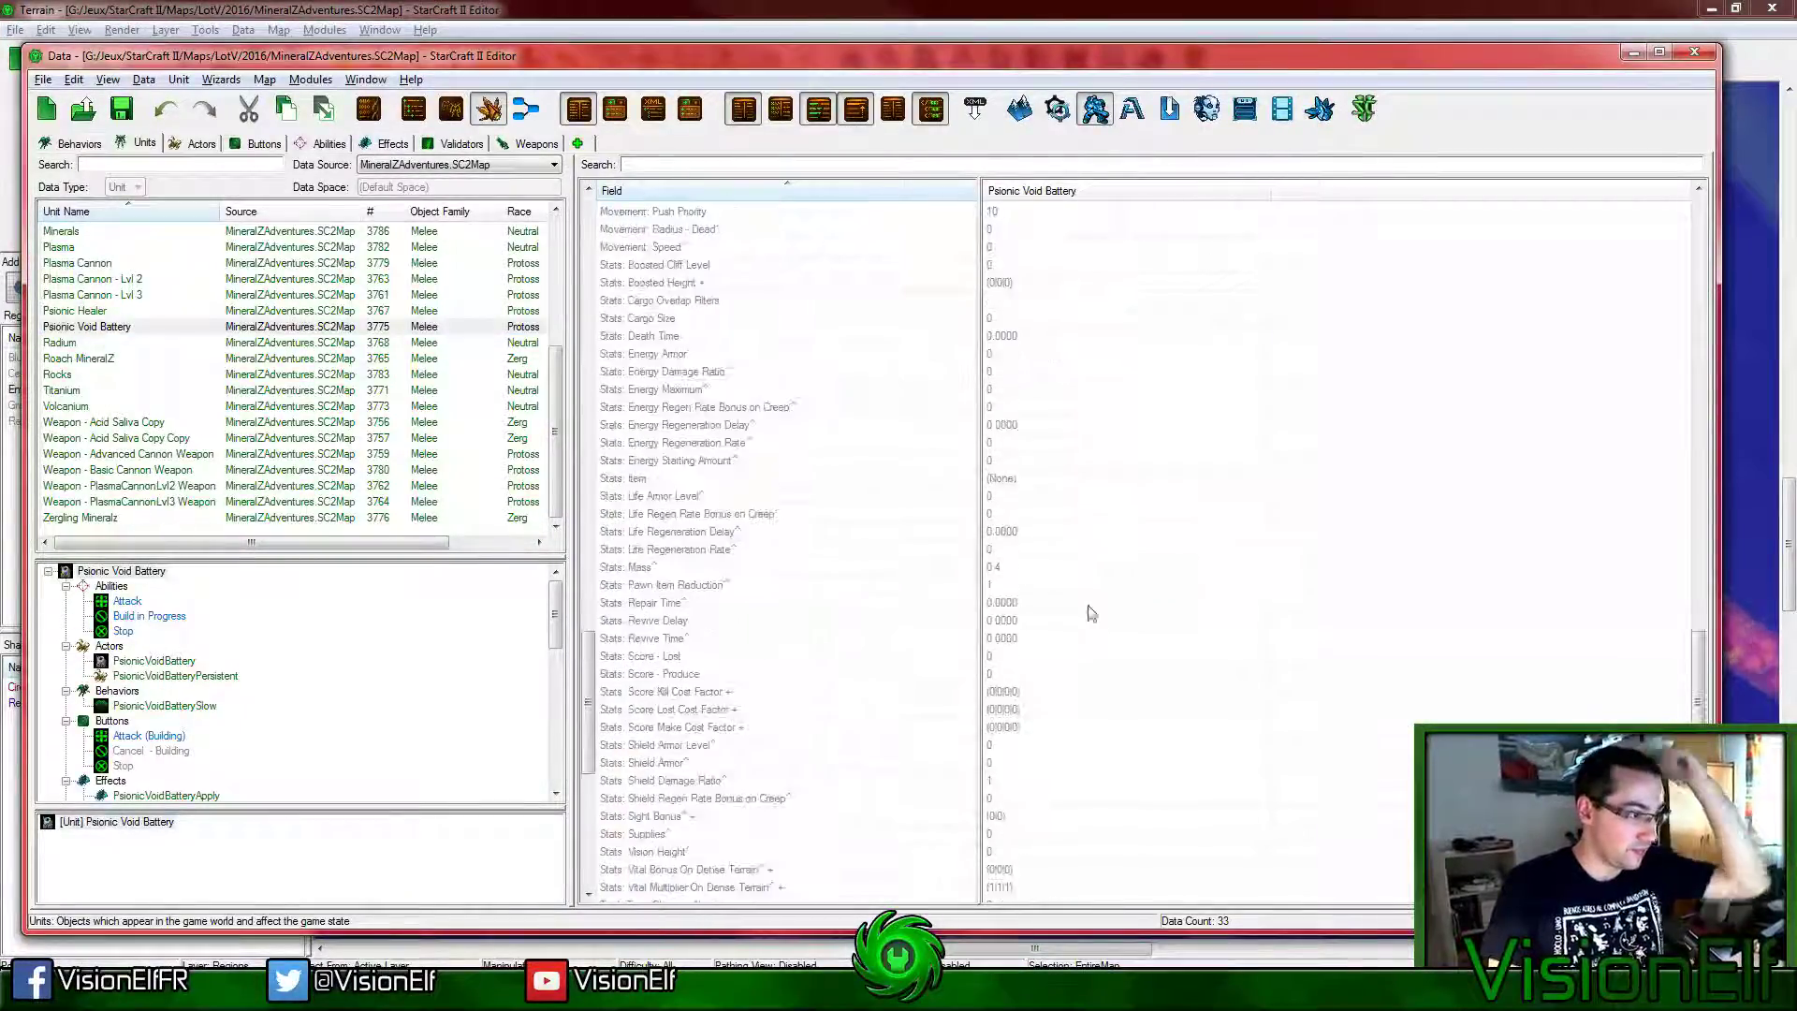
pyautogui.moveTo(1042, 389); pyautogui.dragTo(1054, 469)
pyautogui.click(1045, 391)
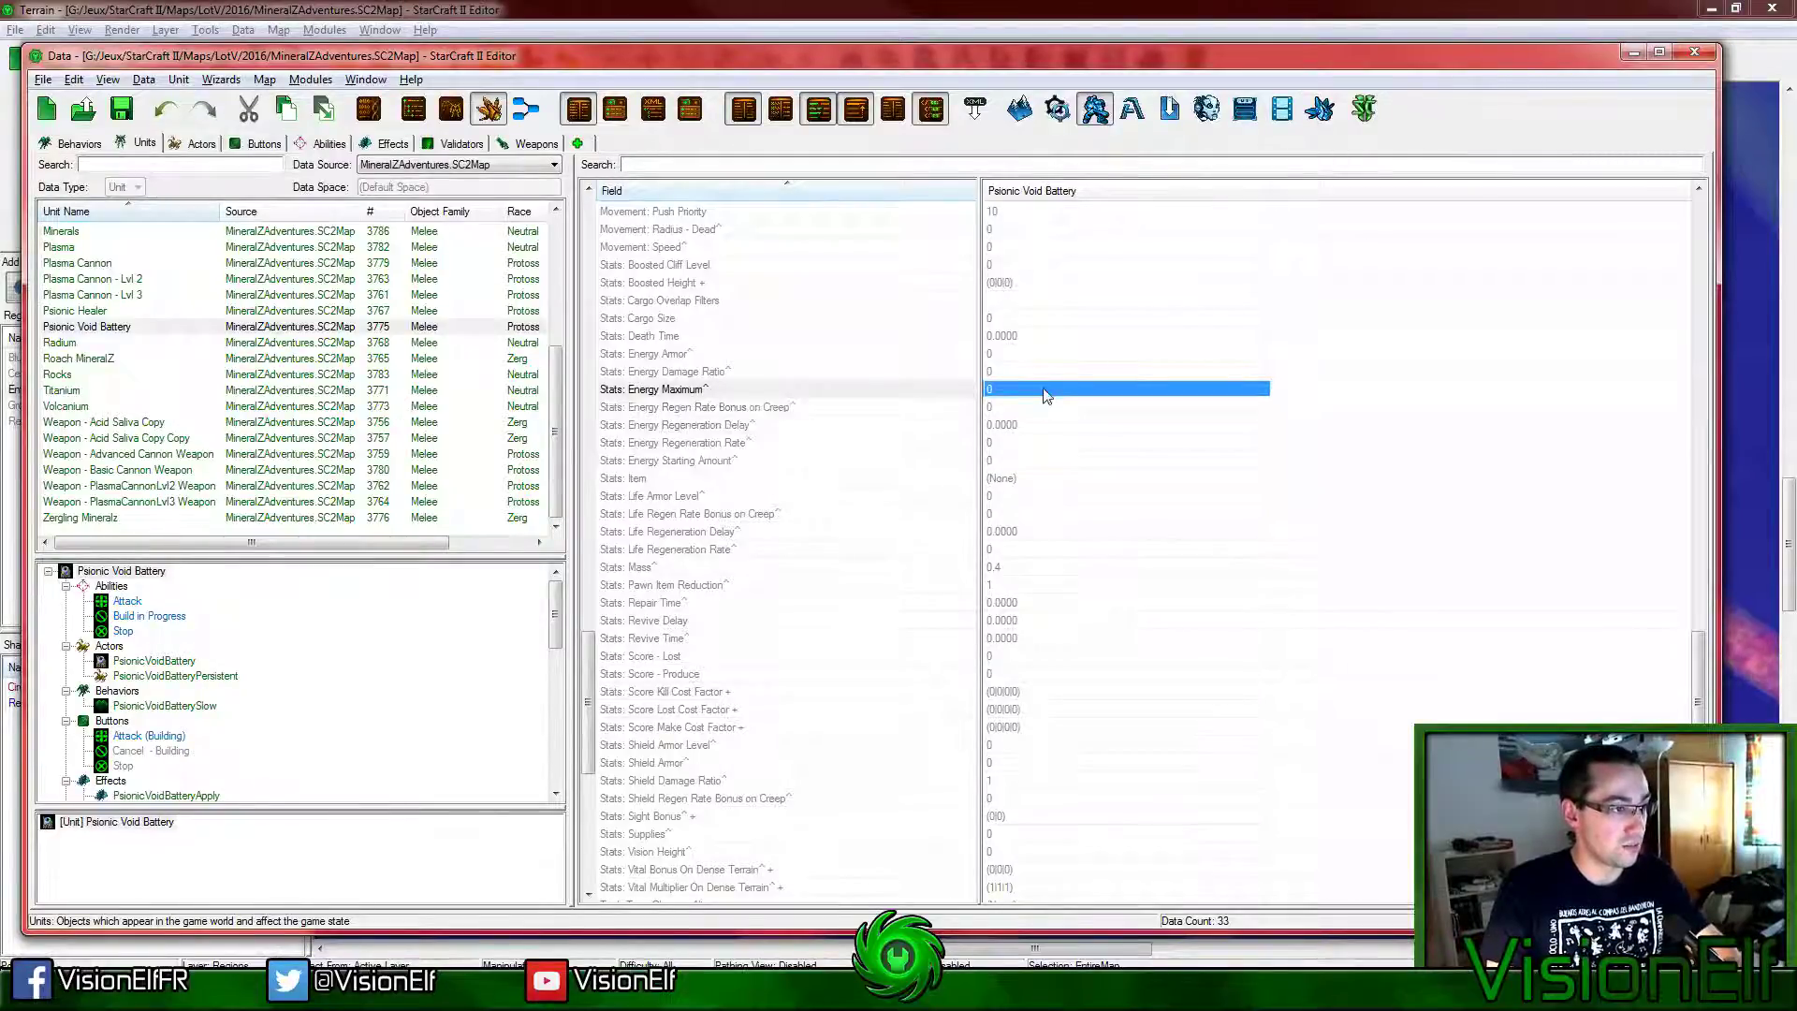
pyautogui.doubleClick(1046, 396)
pyautogui.write('200')
pyautogui.press('Return')
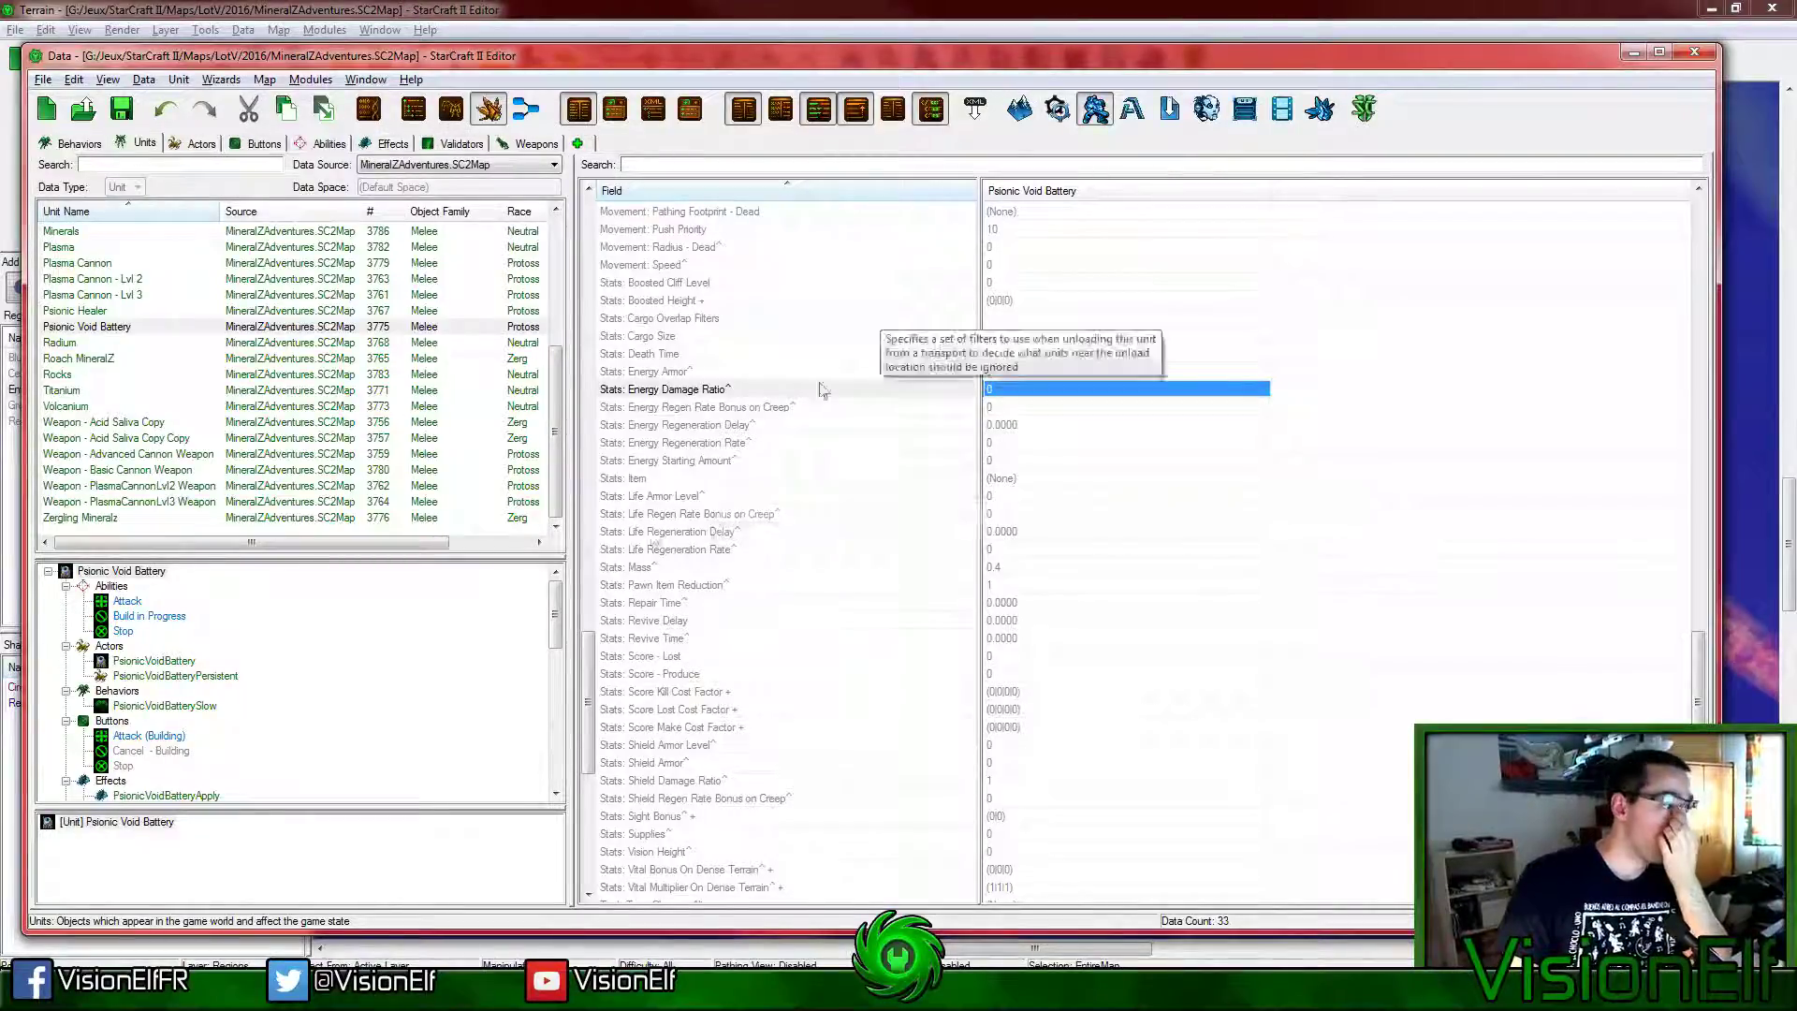
pyautogui.click(463, 619)
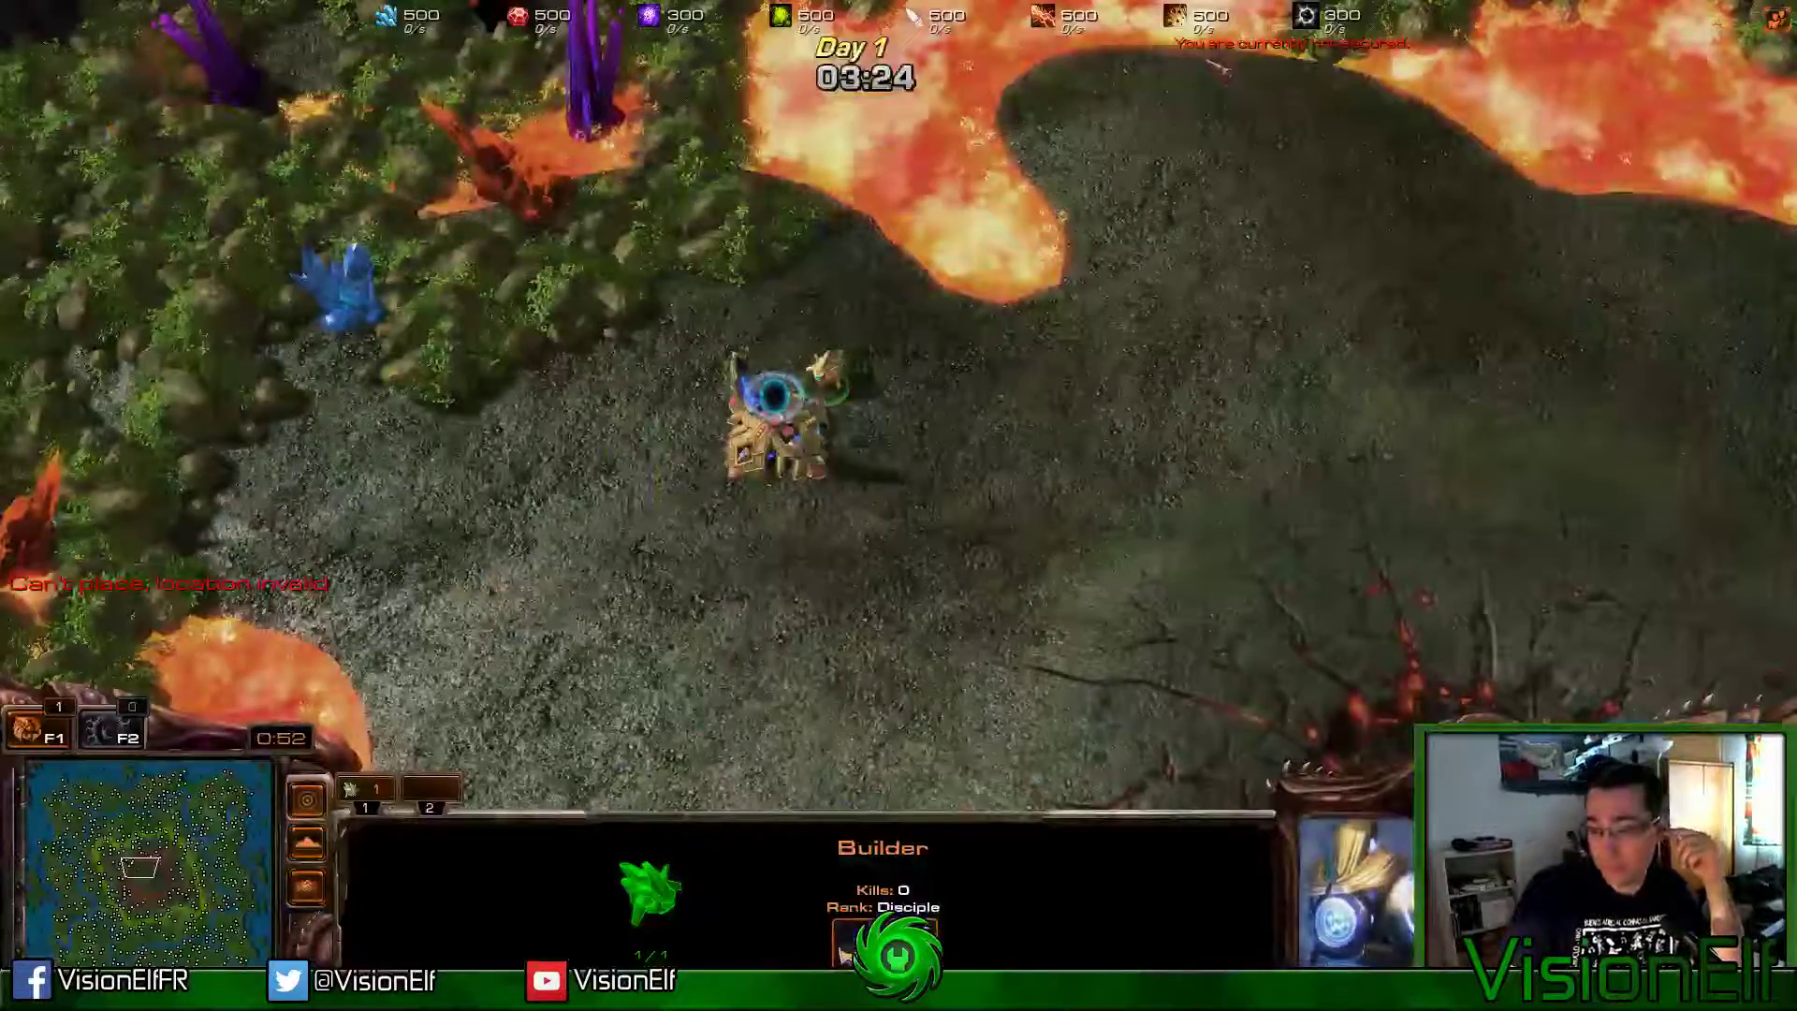
# Step: Restart the test game, select the Builder and start moving it across the map
pyautogui.hotkey('alt', 'F4')
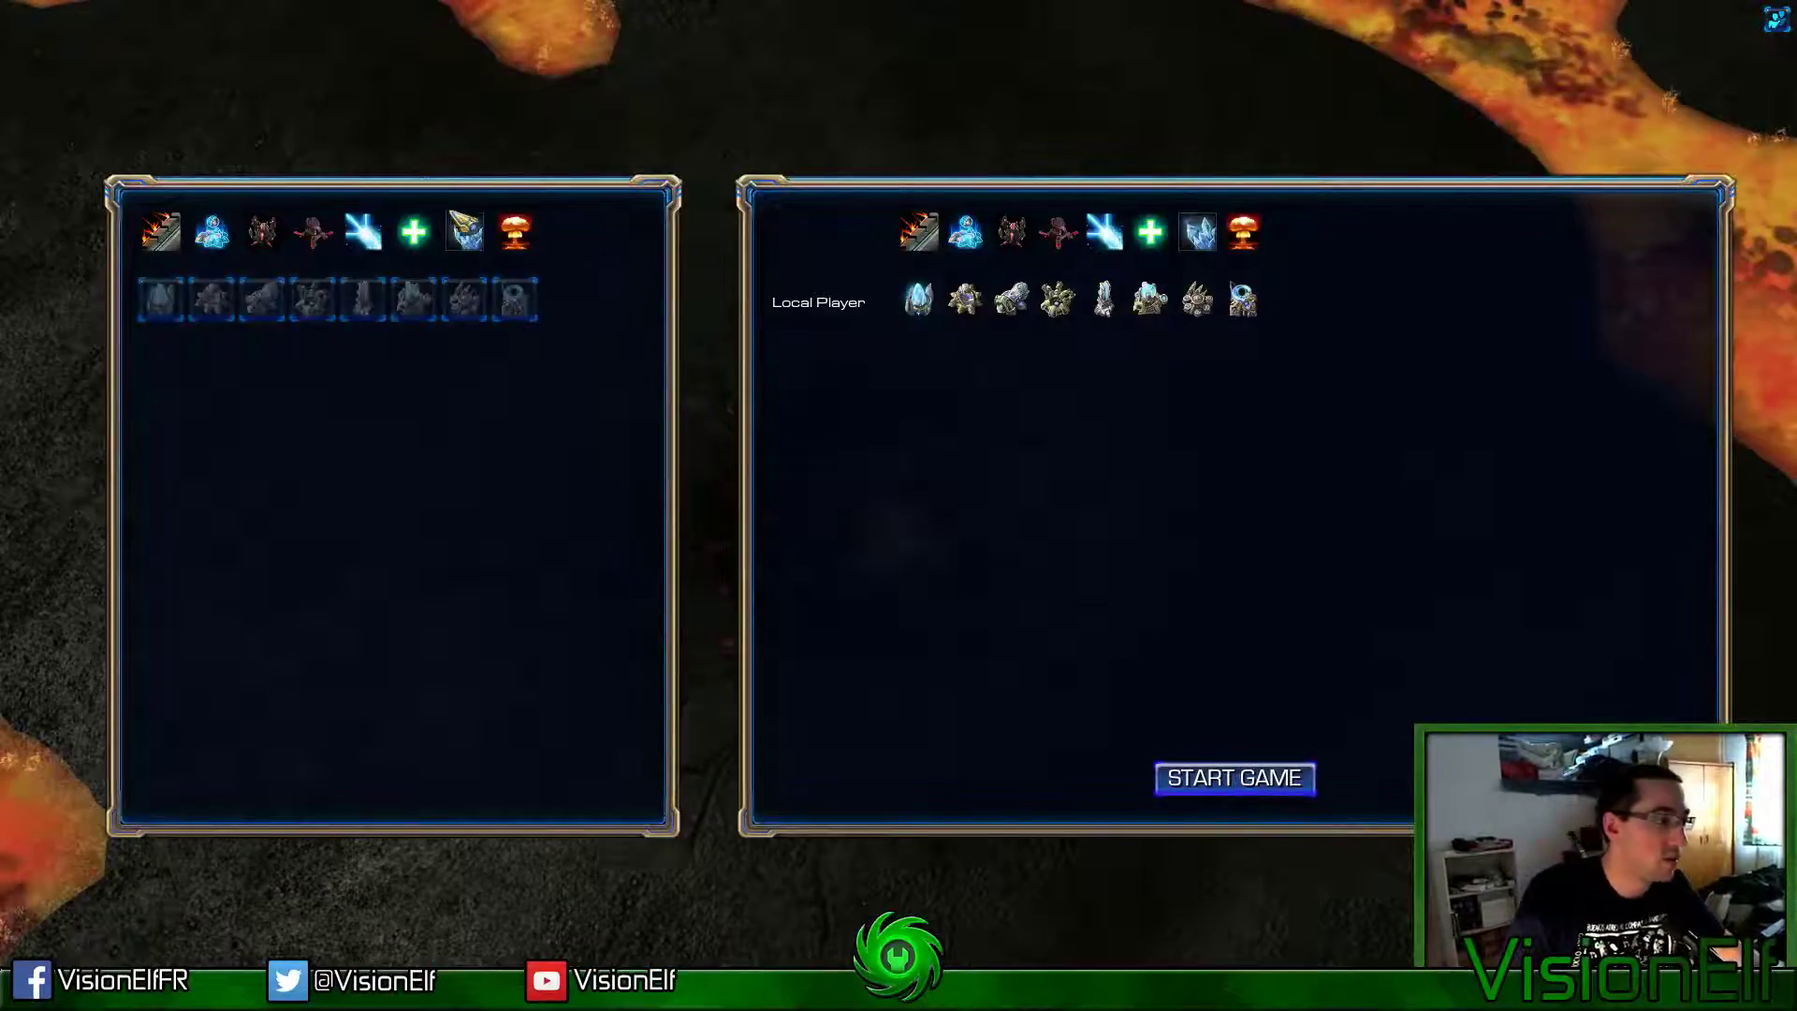
pyautogui.moveTo(721, 362)
pyautogui.mouseDown()
pyautogui.moveTo(868, 490)
pyautogui.moveTo(1076, 609)
pyautogui.mouseUp()
pyautogui.hotkey('ctrl', '1')
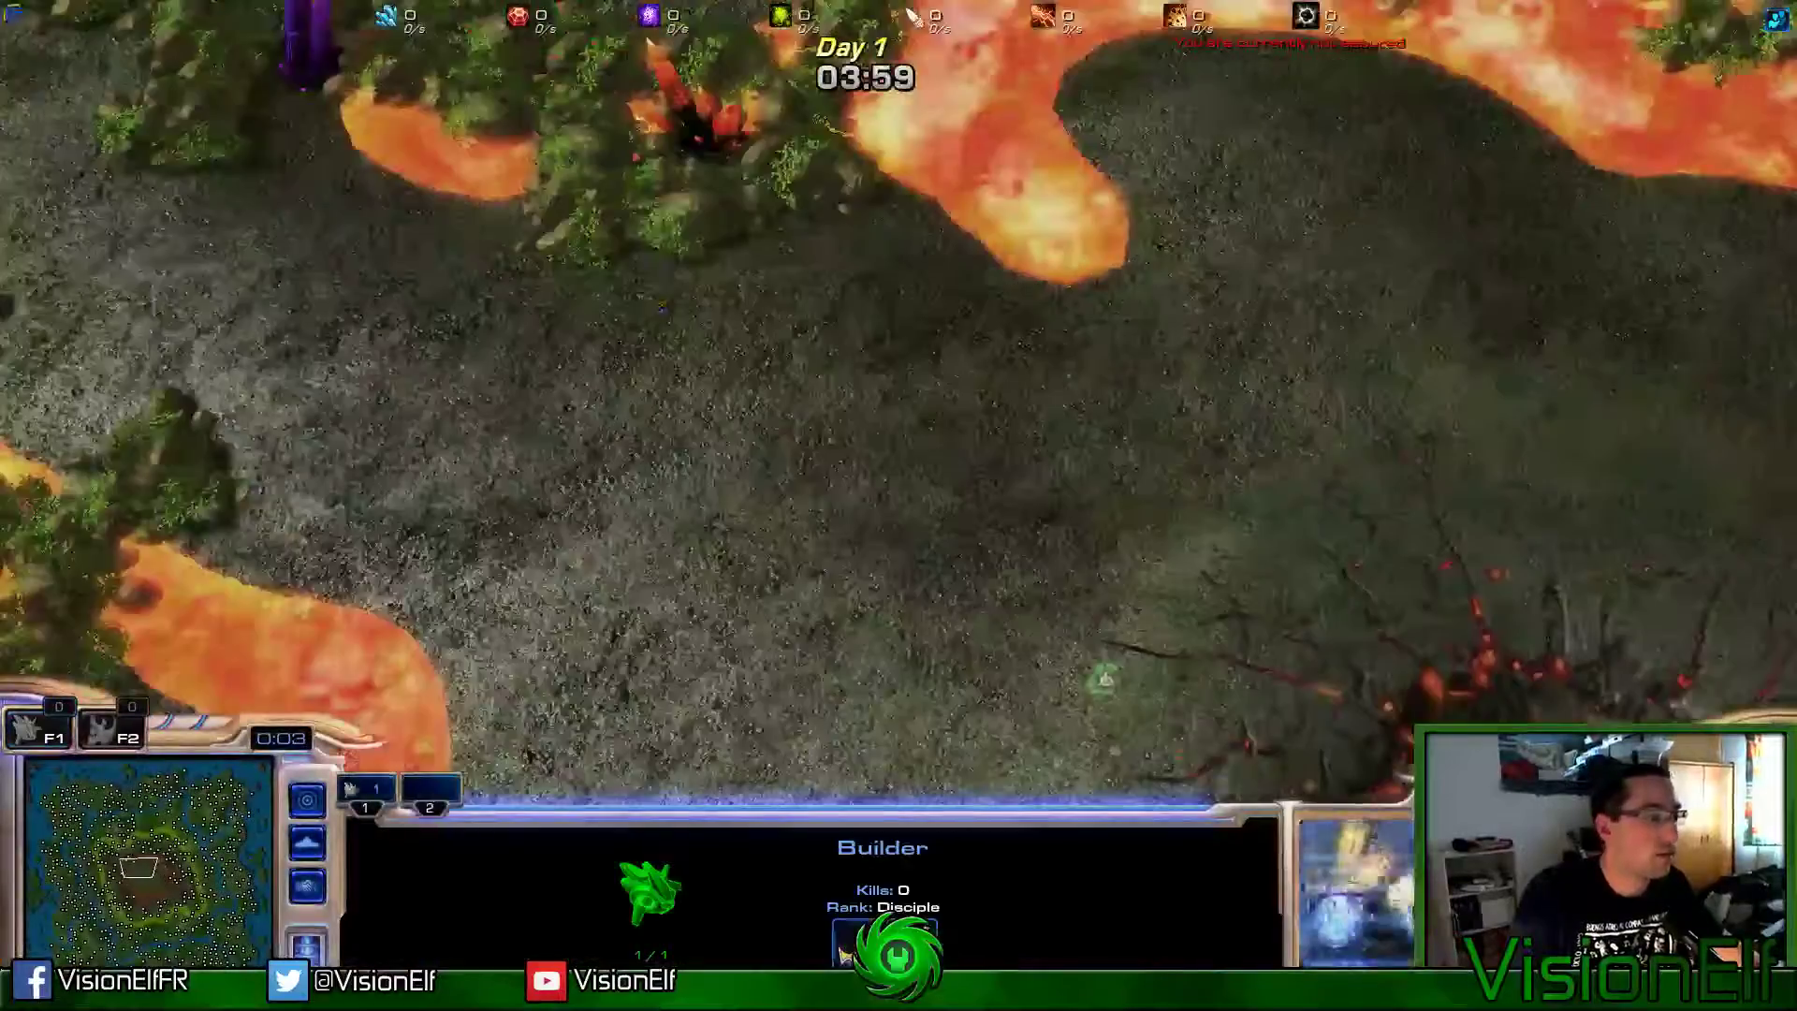
pyautogui.rightClick(647, 301)
pyautogui.rightClick(698, 317)
pyautogui.rightClick(786, 386)
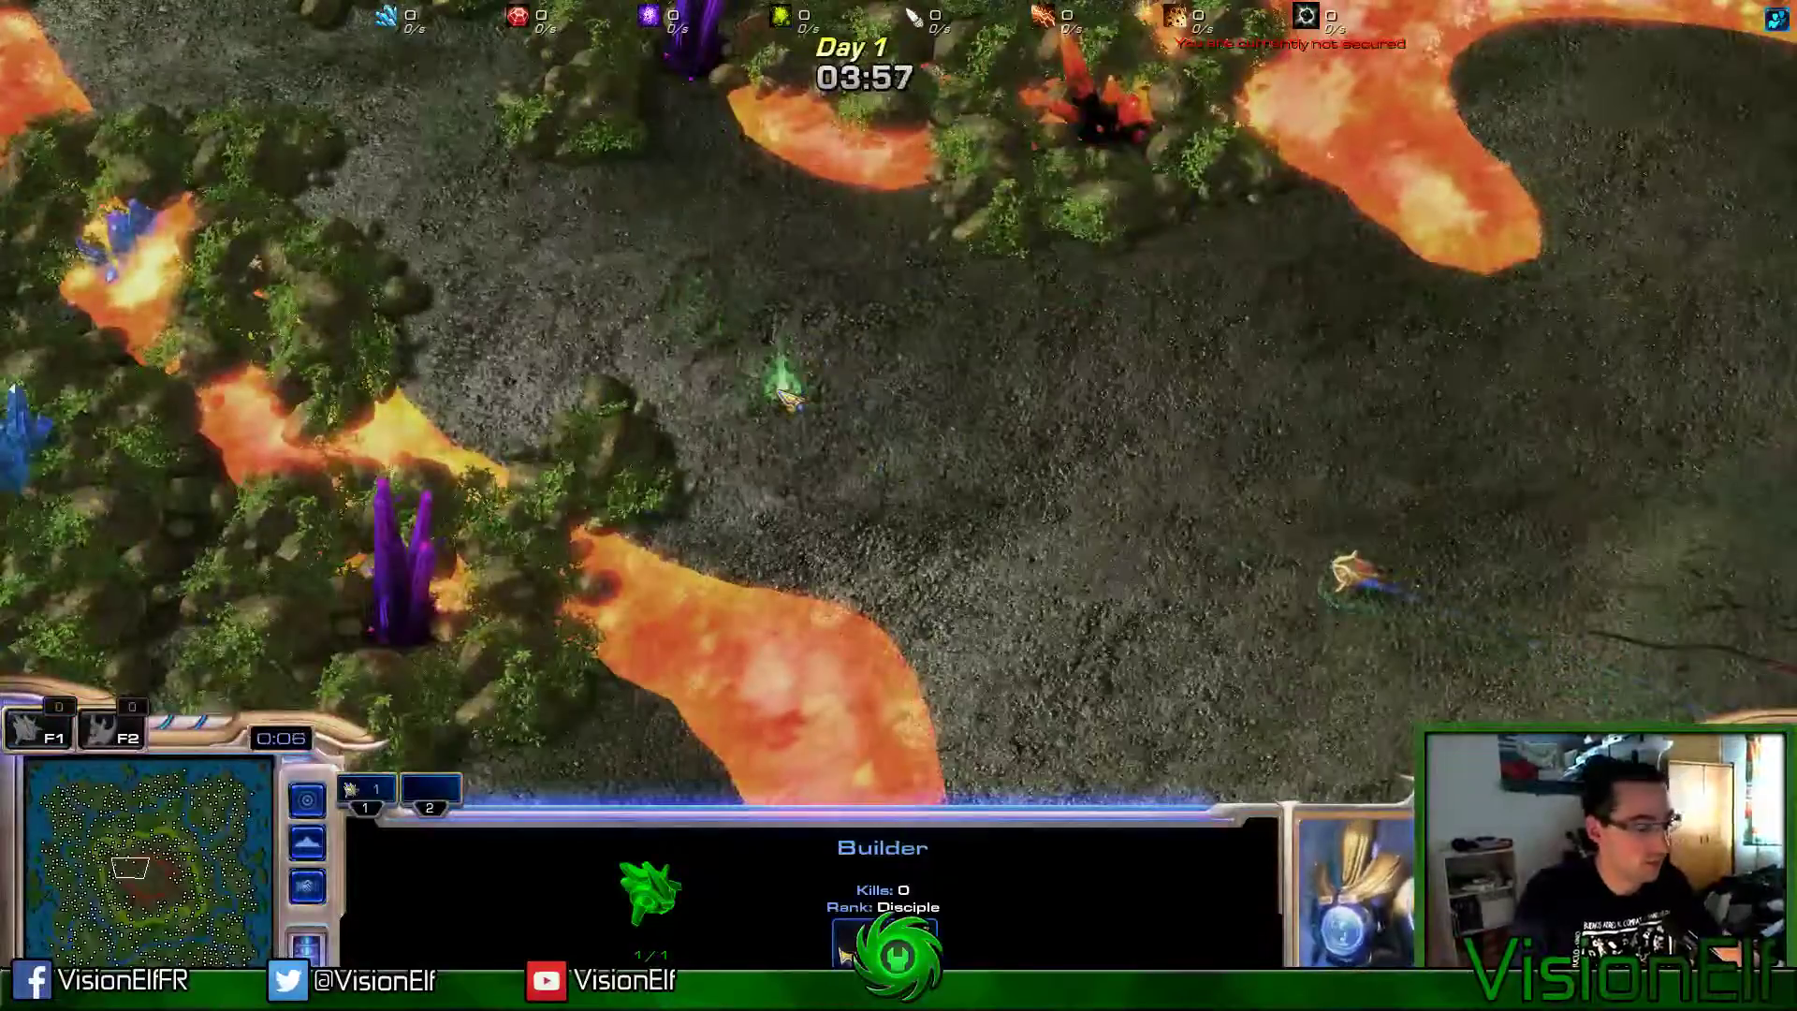
pyautogui.rightClick(614, 271)
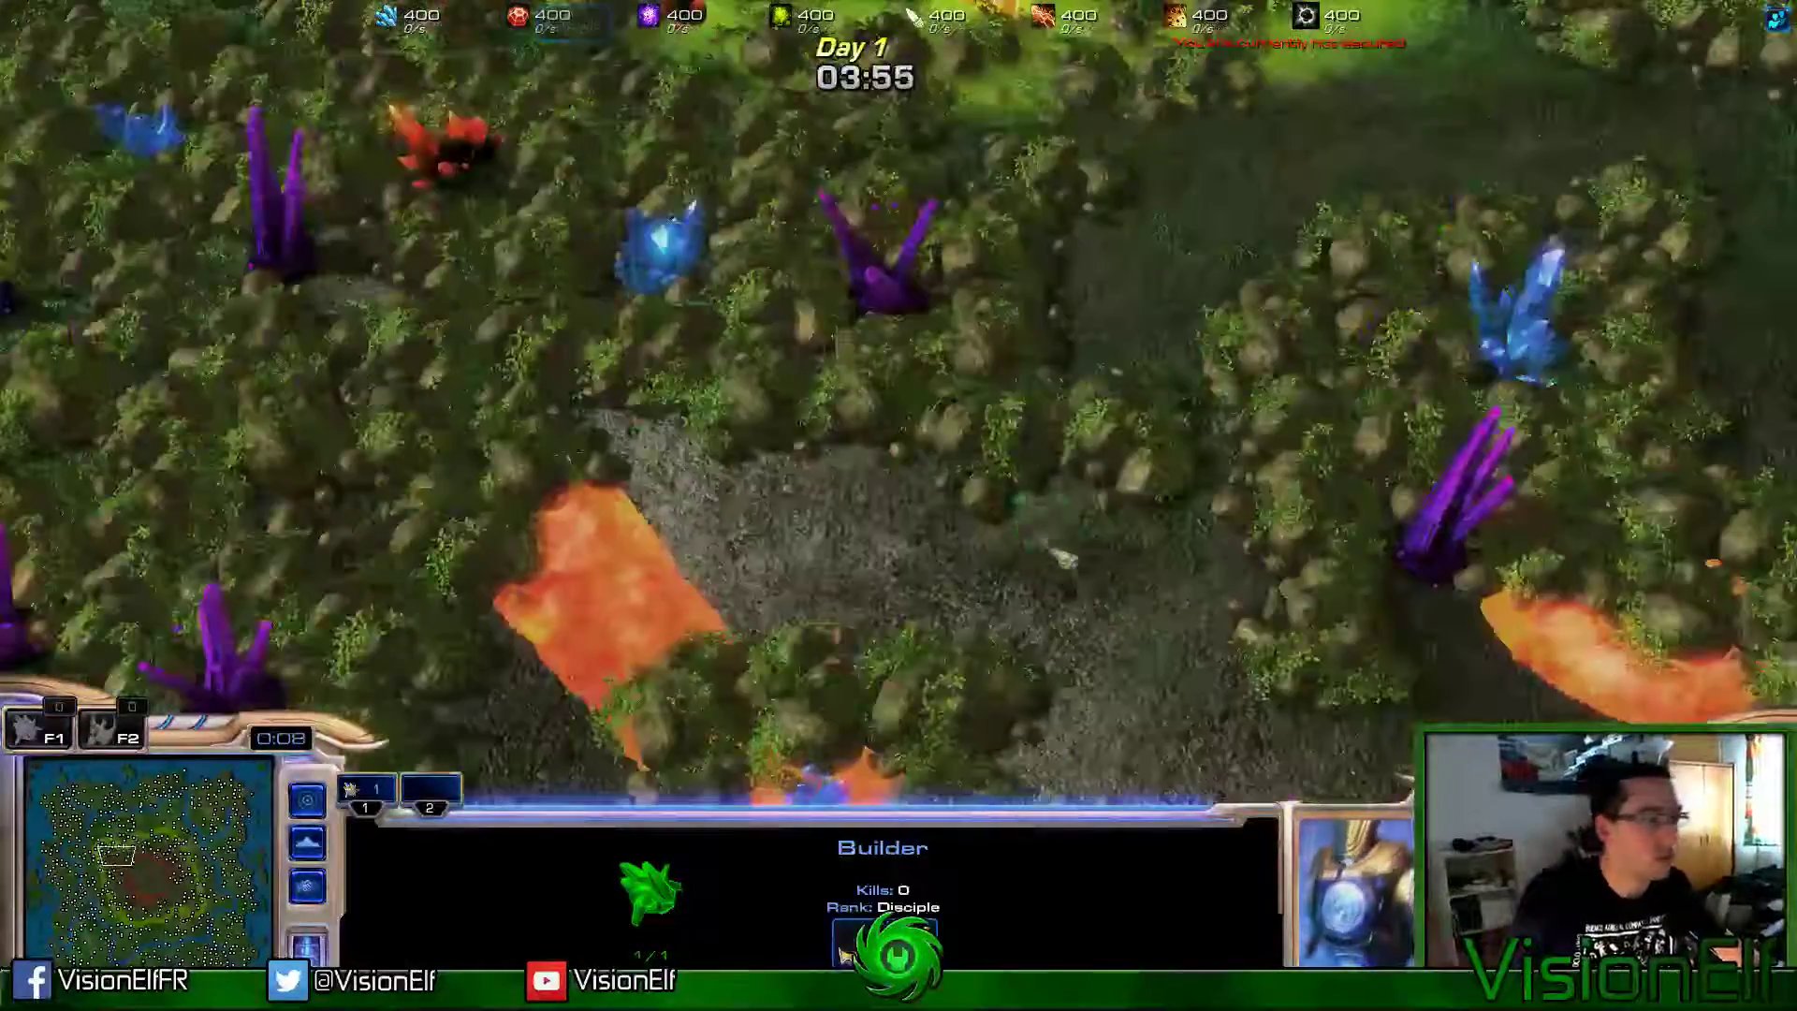
# Step: Guide the Builder past the green crystal to the building spot
pyautogui.rightClick(1118, 267)
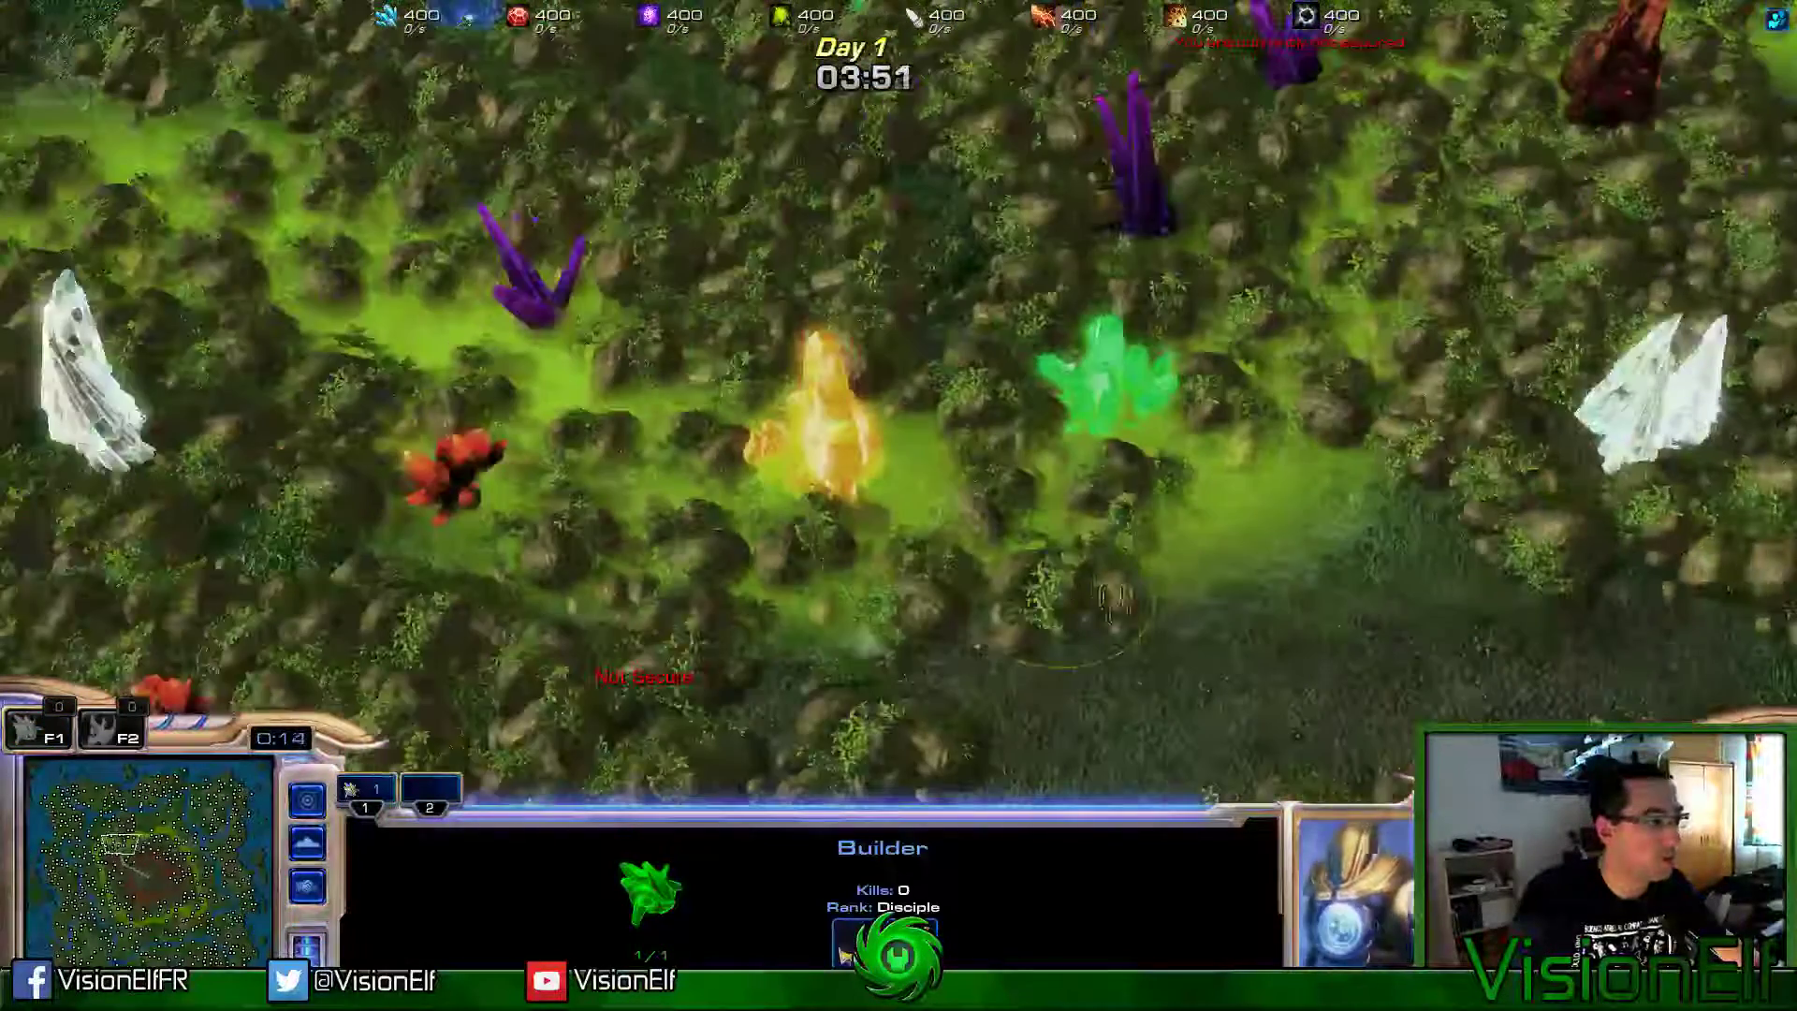
pyautogui.rightClick(1144, 694)
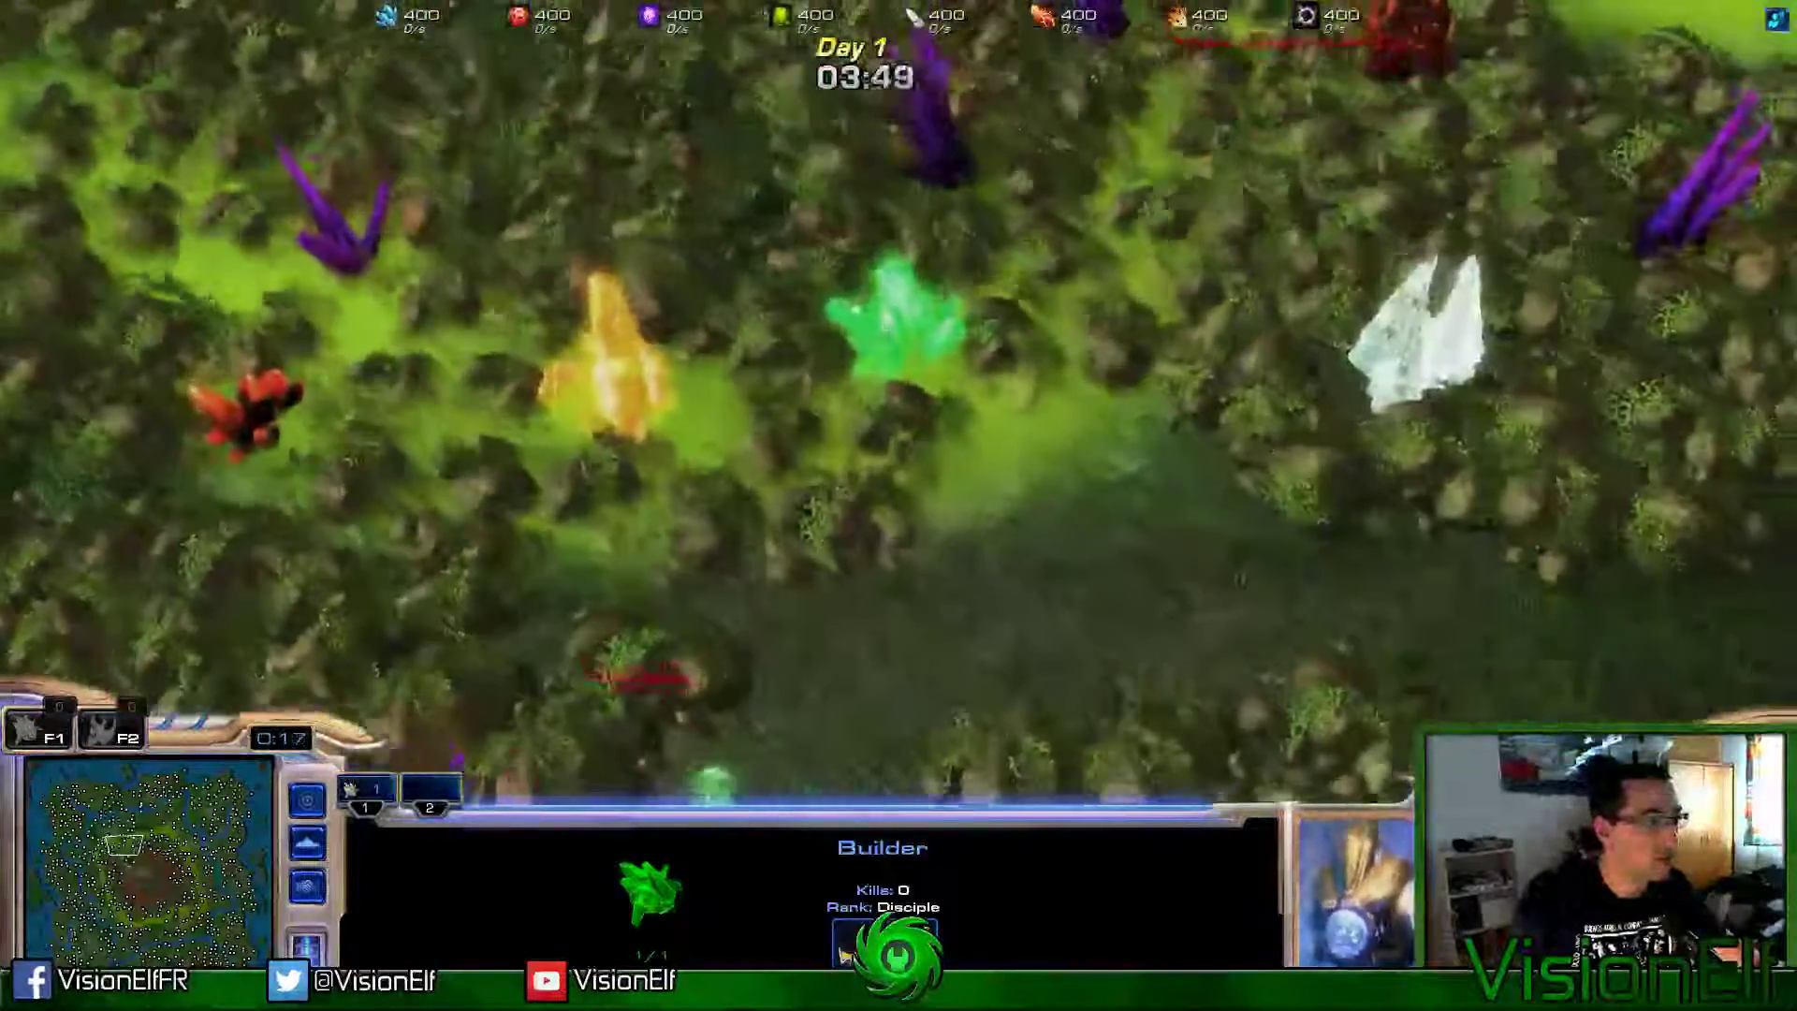
pyautogui.rightClick(1129, 680)
pyautogui.rightClick(985, 472)
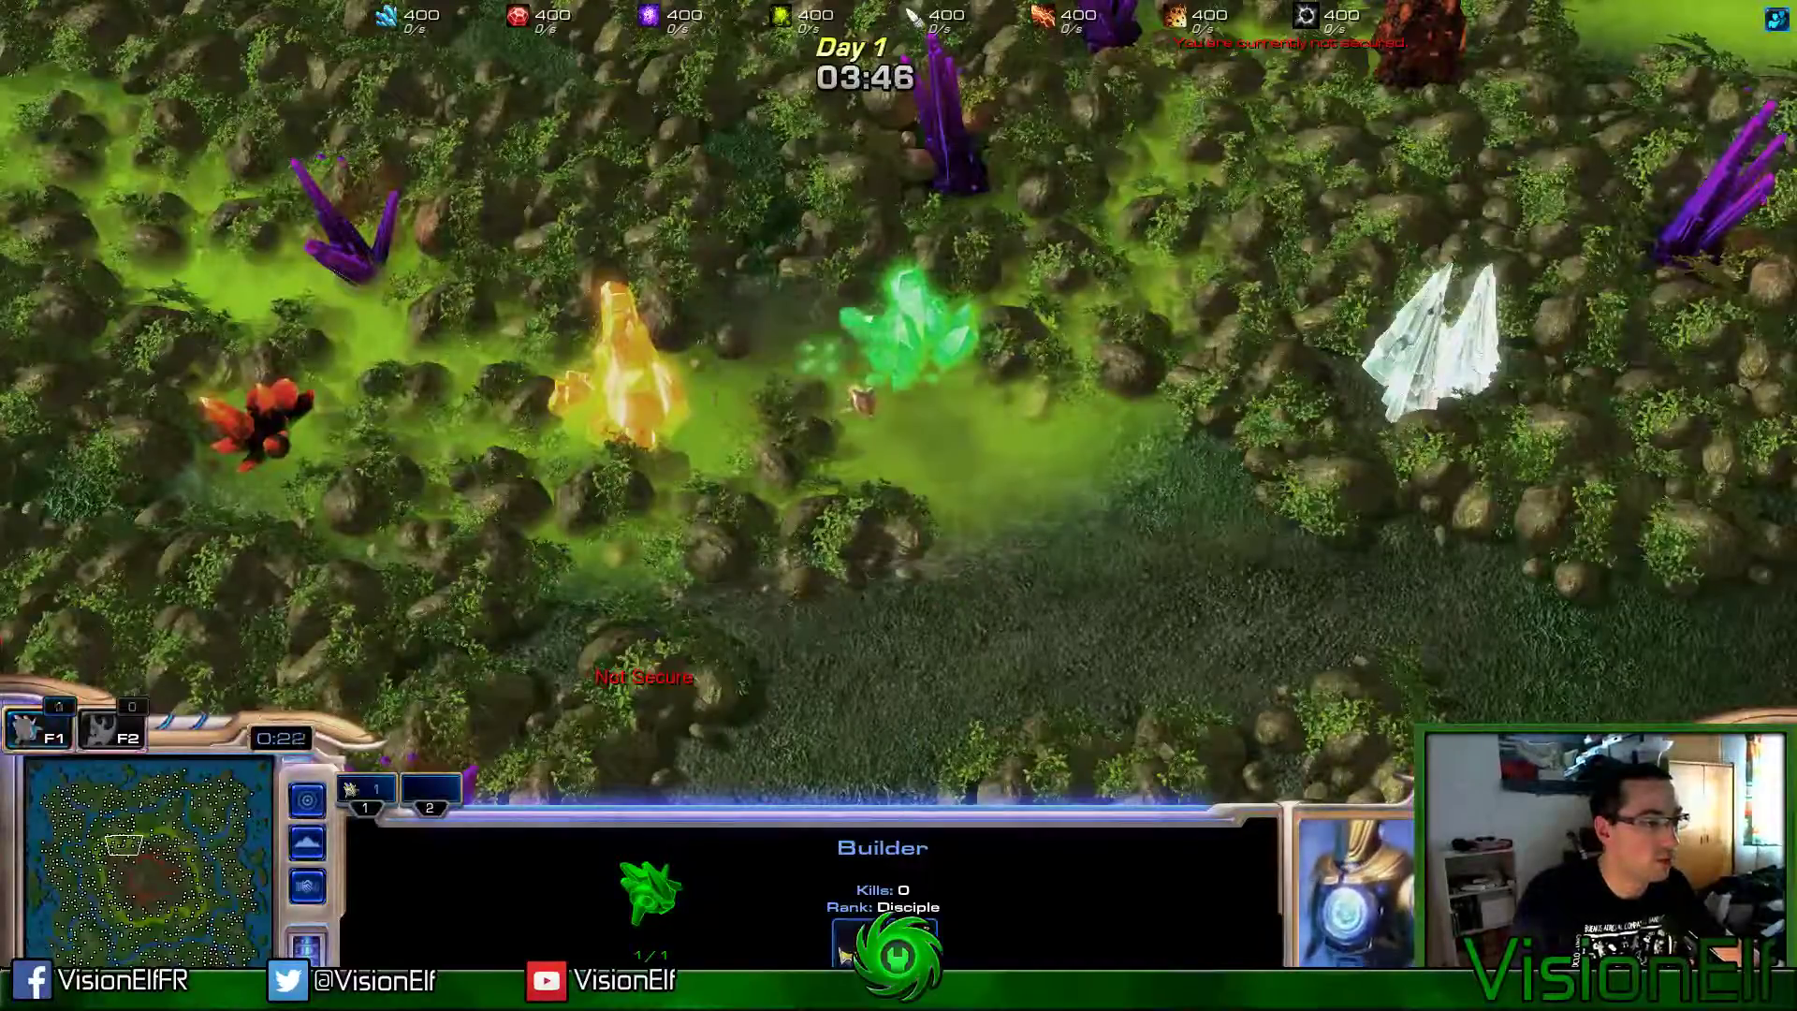
pyautogui.rightClick(786, 326)
pyautogui.rightClick(762, 154)
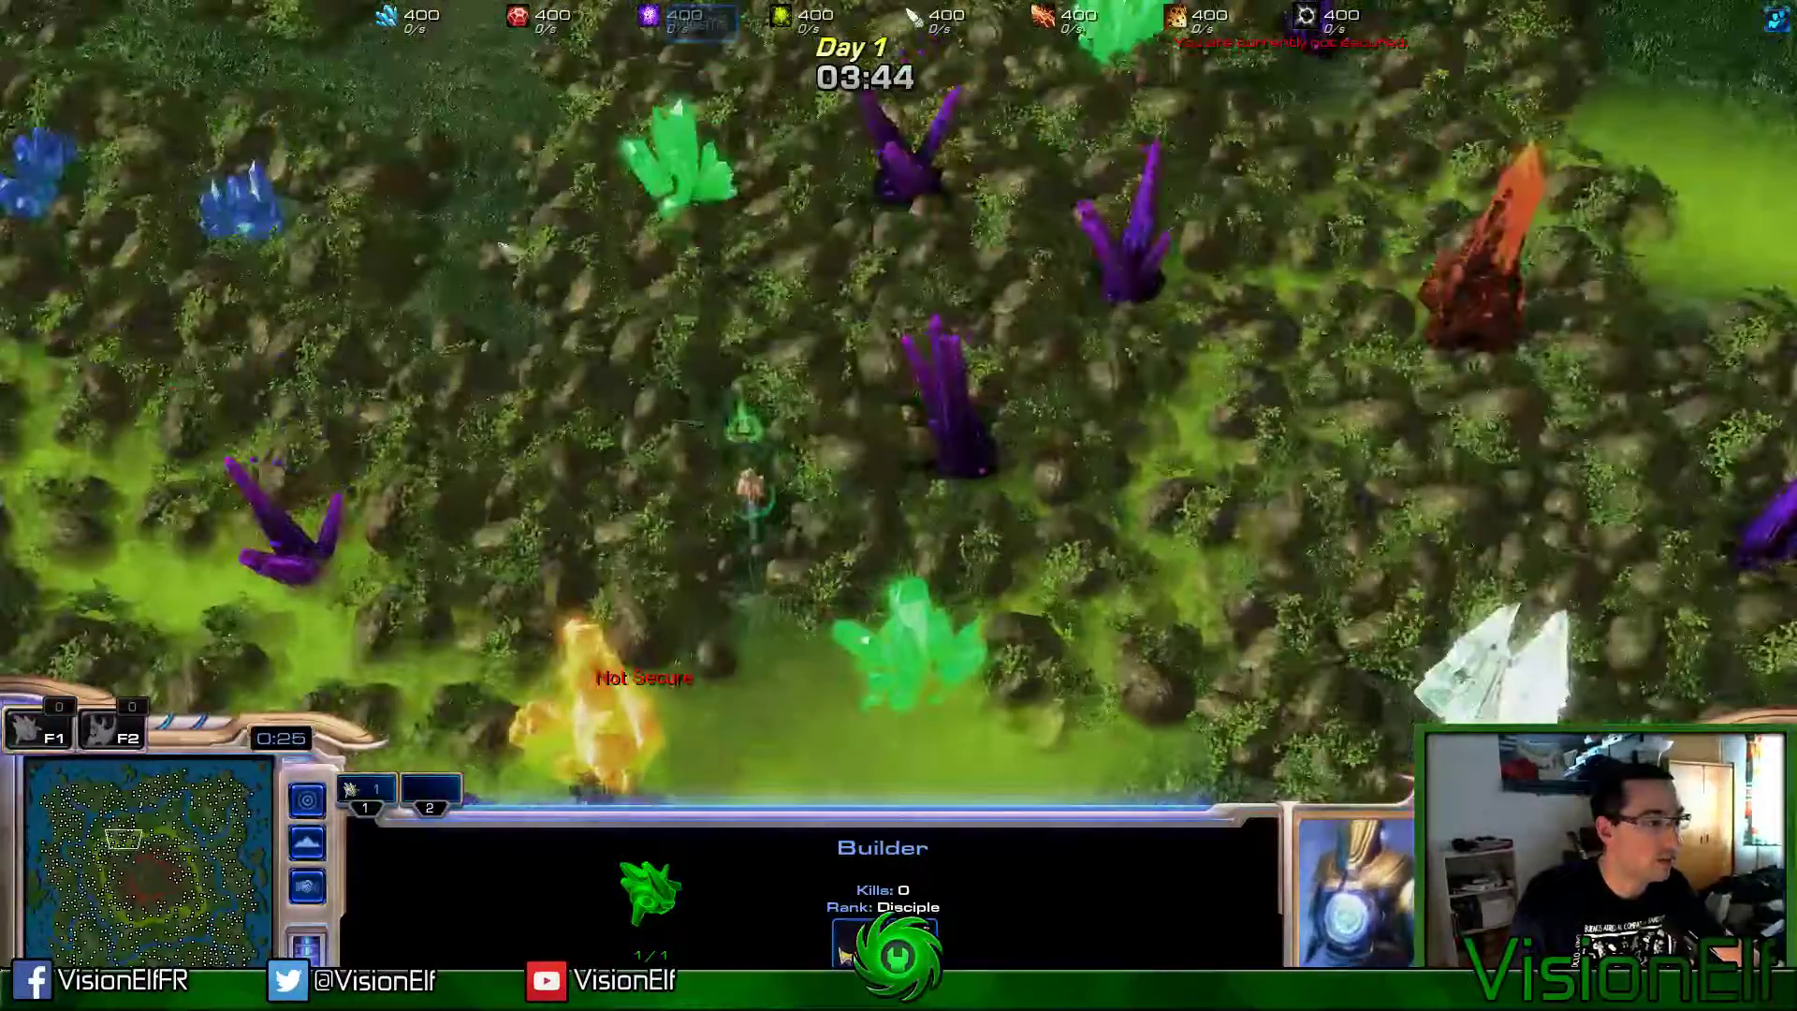
pyautogui.rightClick(588, 396)
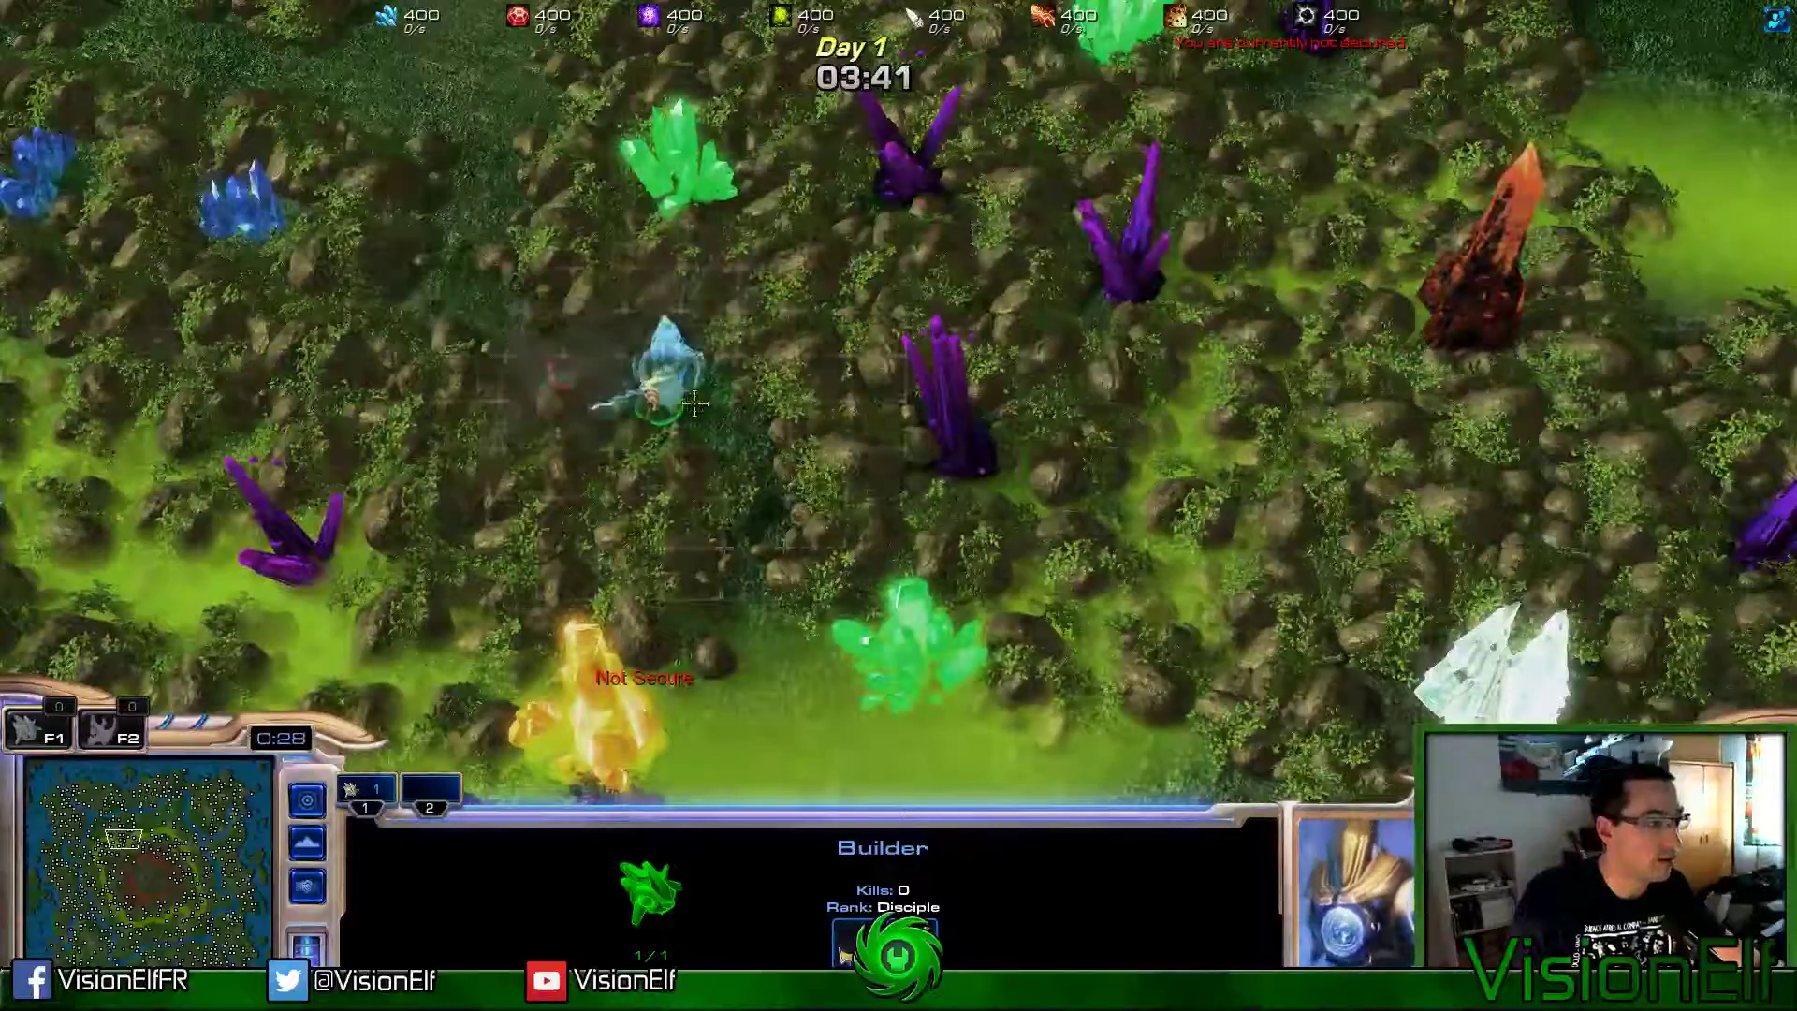
pyautogui.rightClick(695, 404)
# Step: Place a first structure and two Psionic Void Batteries at the base, then inspect one
pyautogui.click(681, 399)
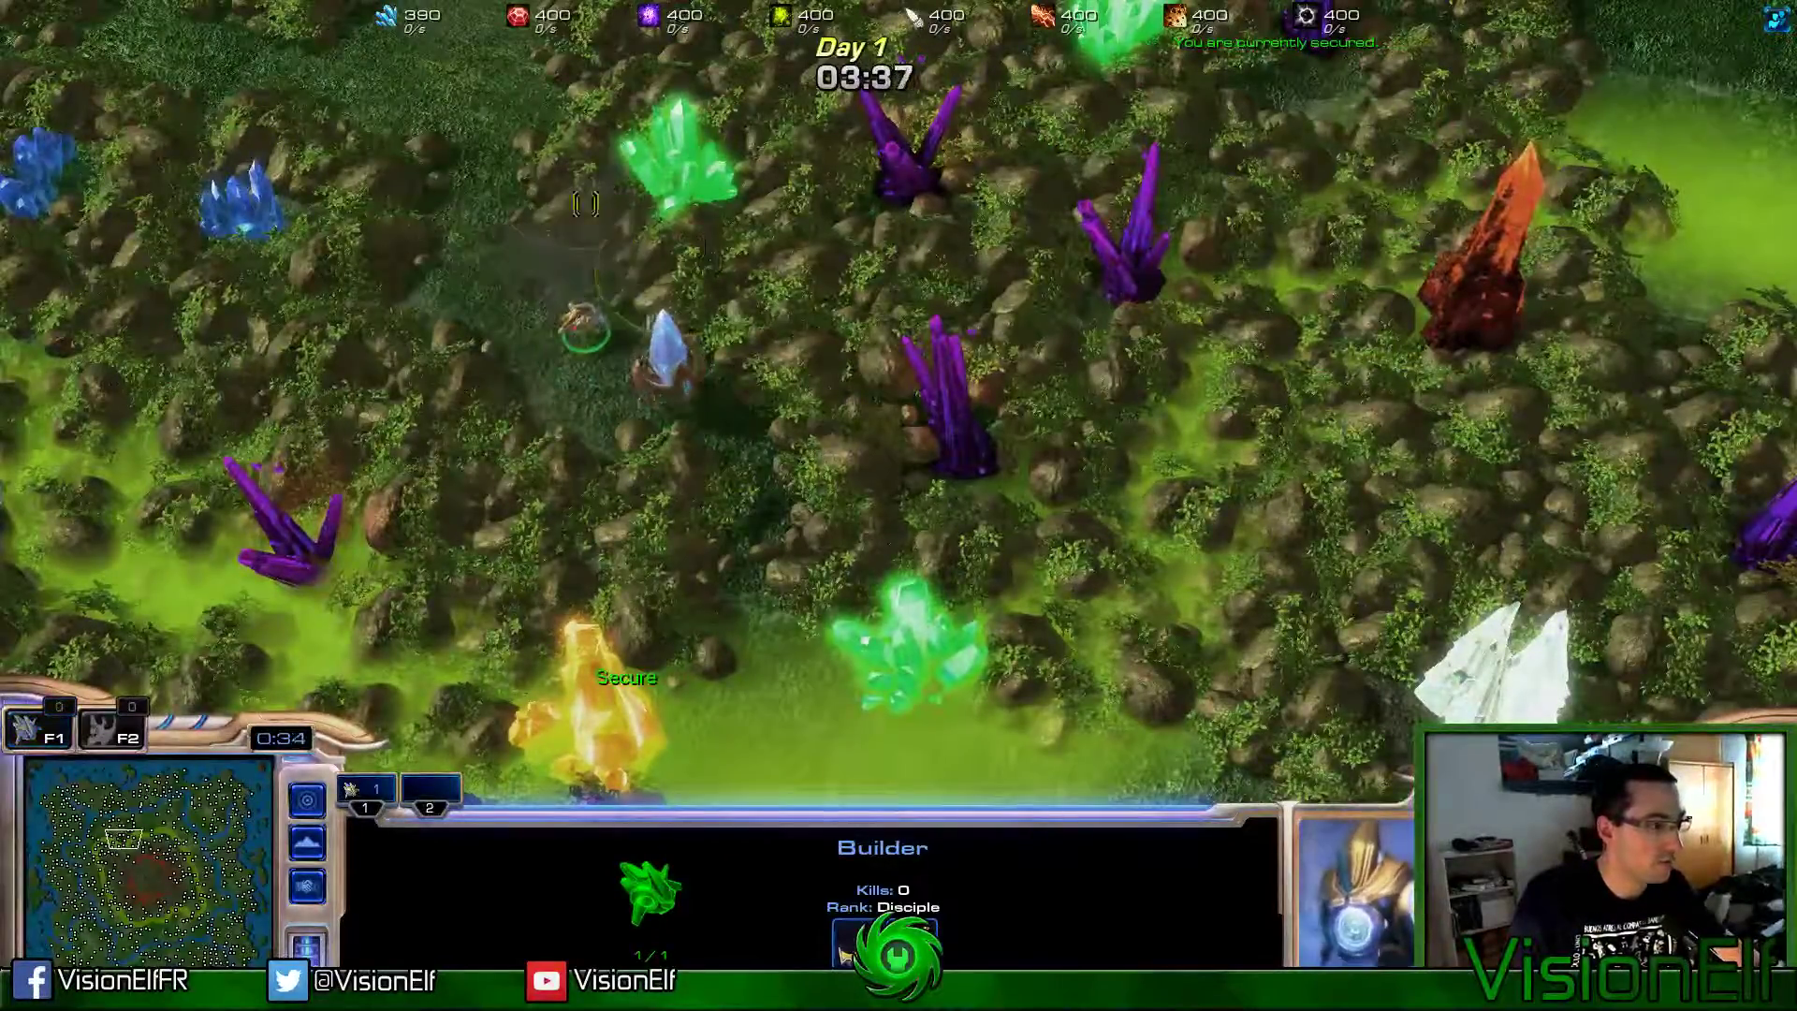
pyautogui.press('1')
pyautogui.press('1')
pyautogui.rightClick(695, 335)
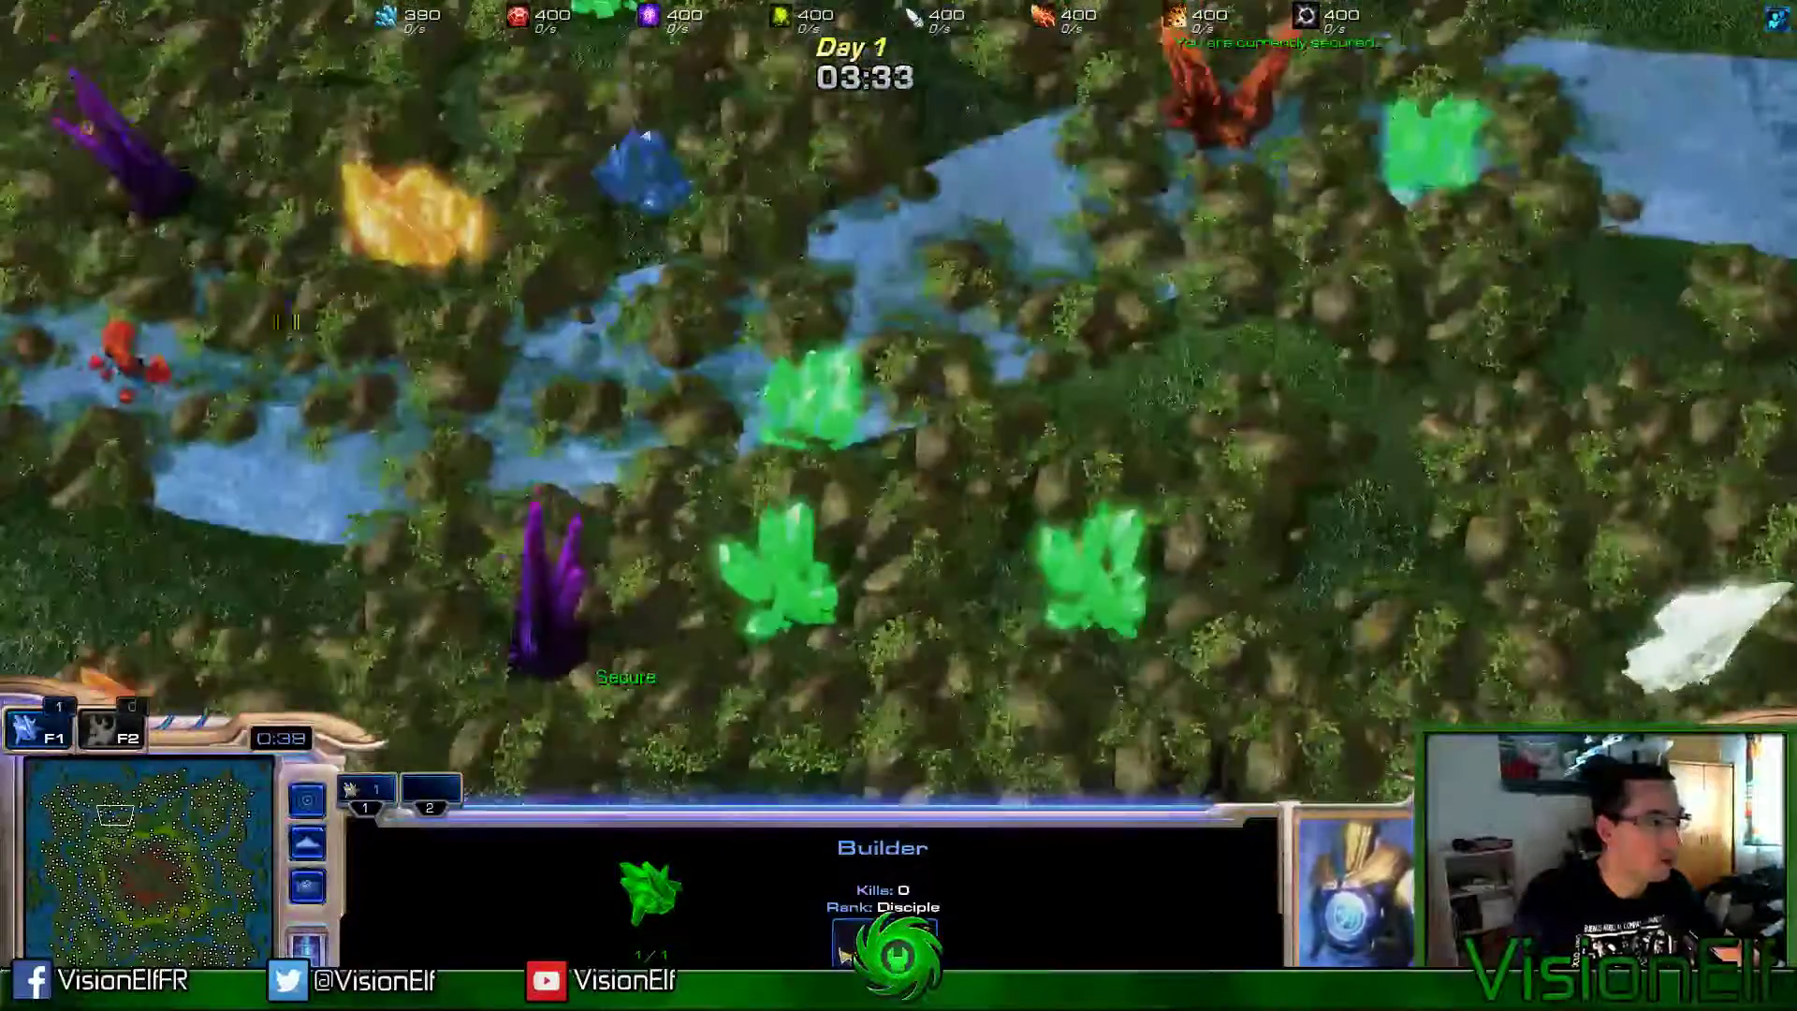
pyautogui.press('1')
pyautogui.press('1')
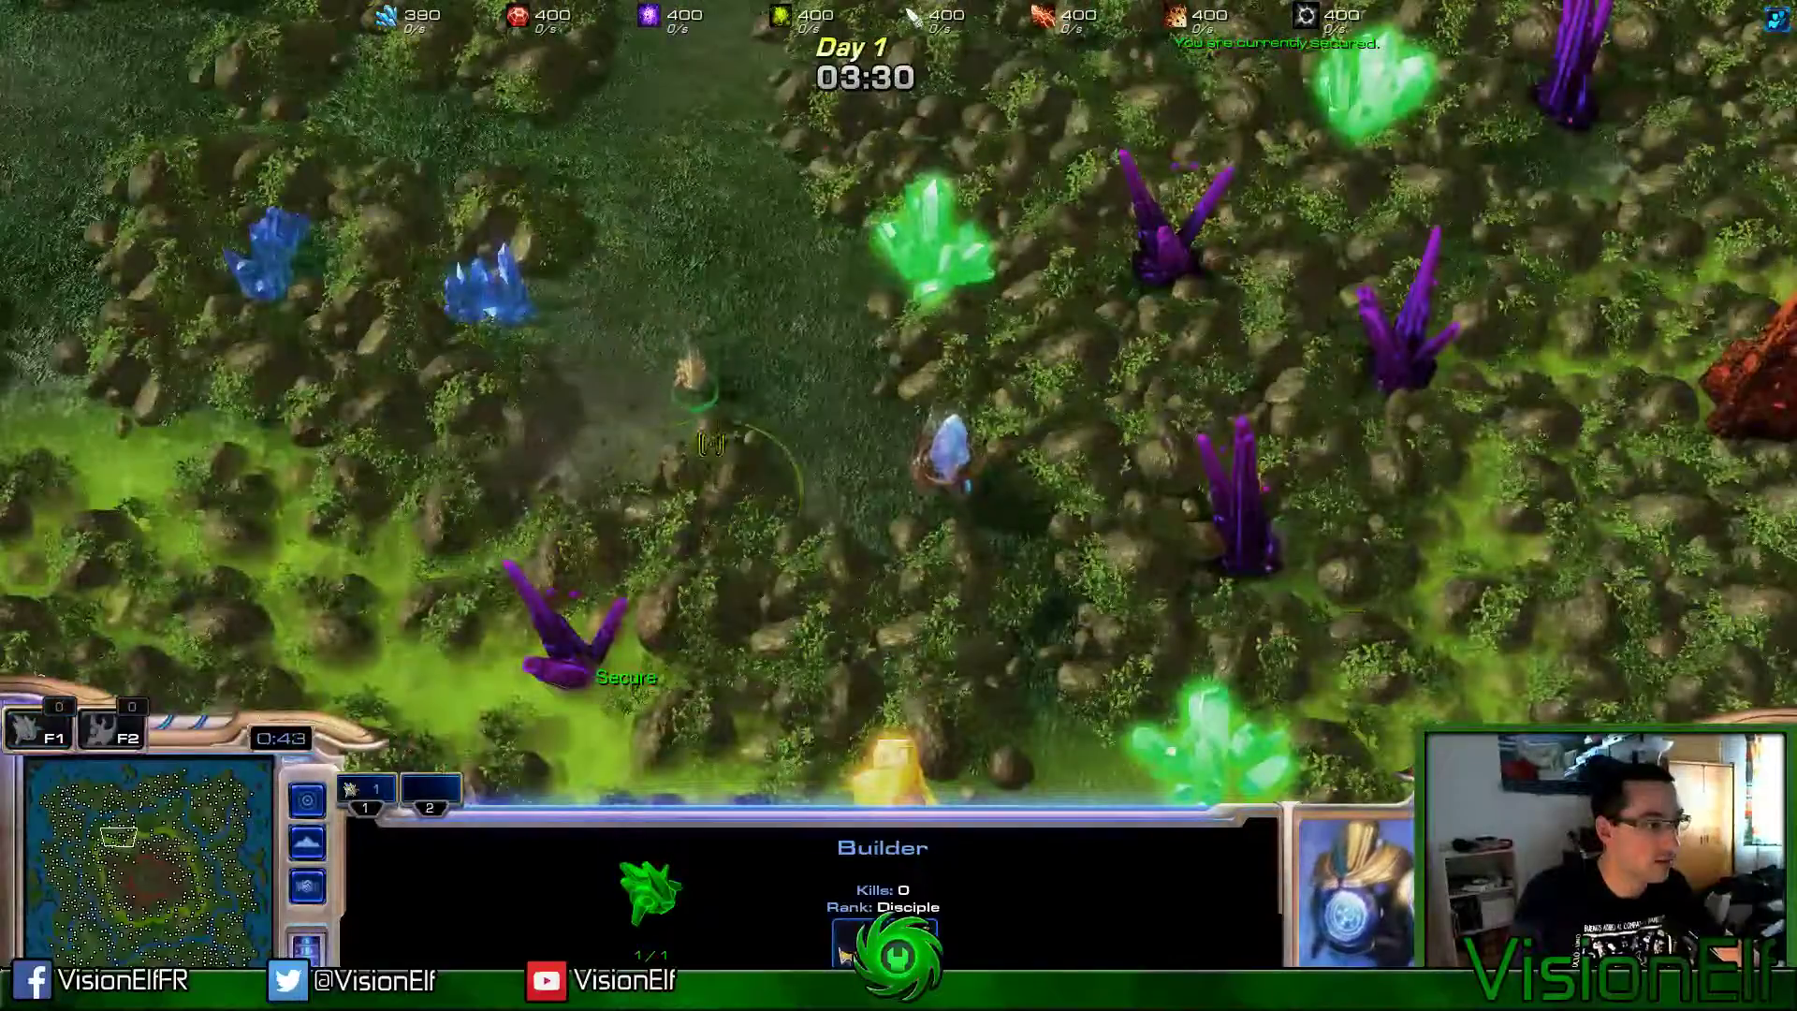
pyautogui.press('b')
pyautogui.click(753, 333)
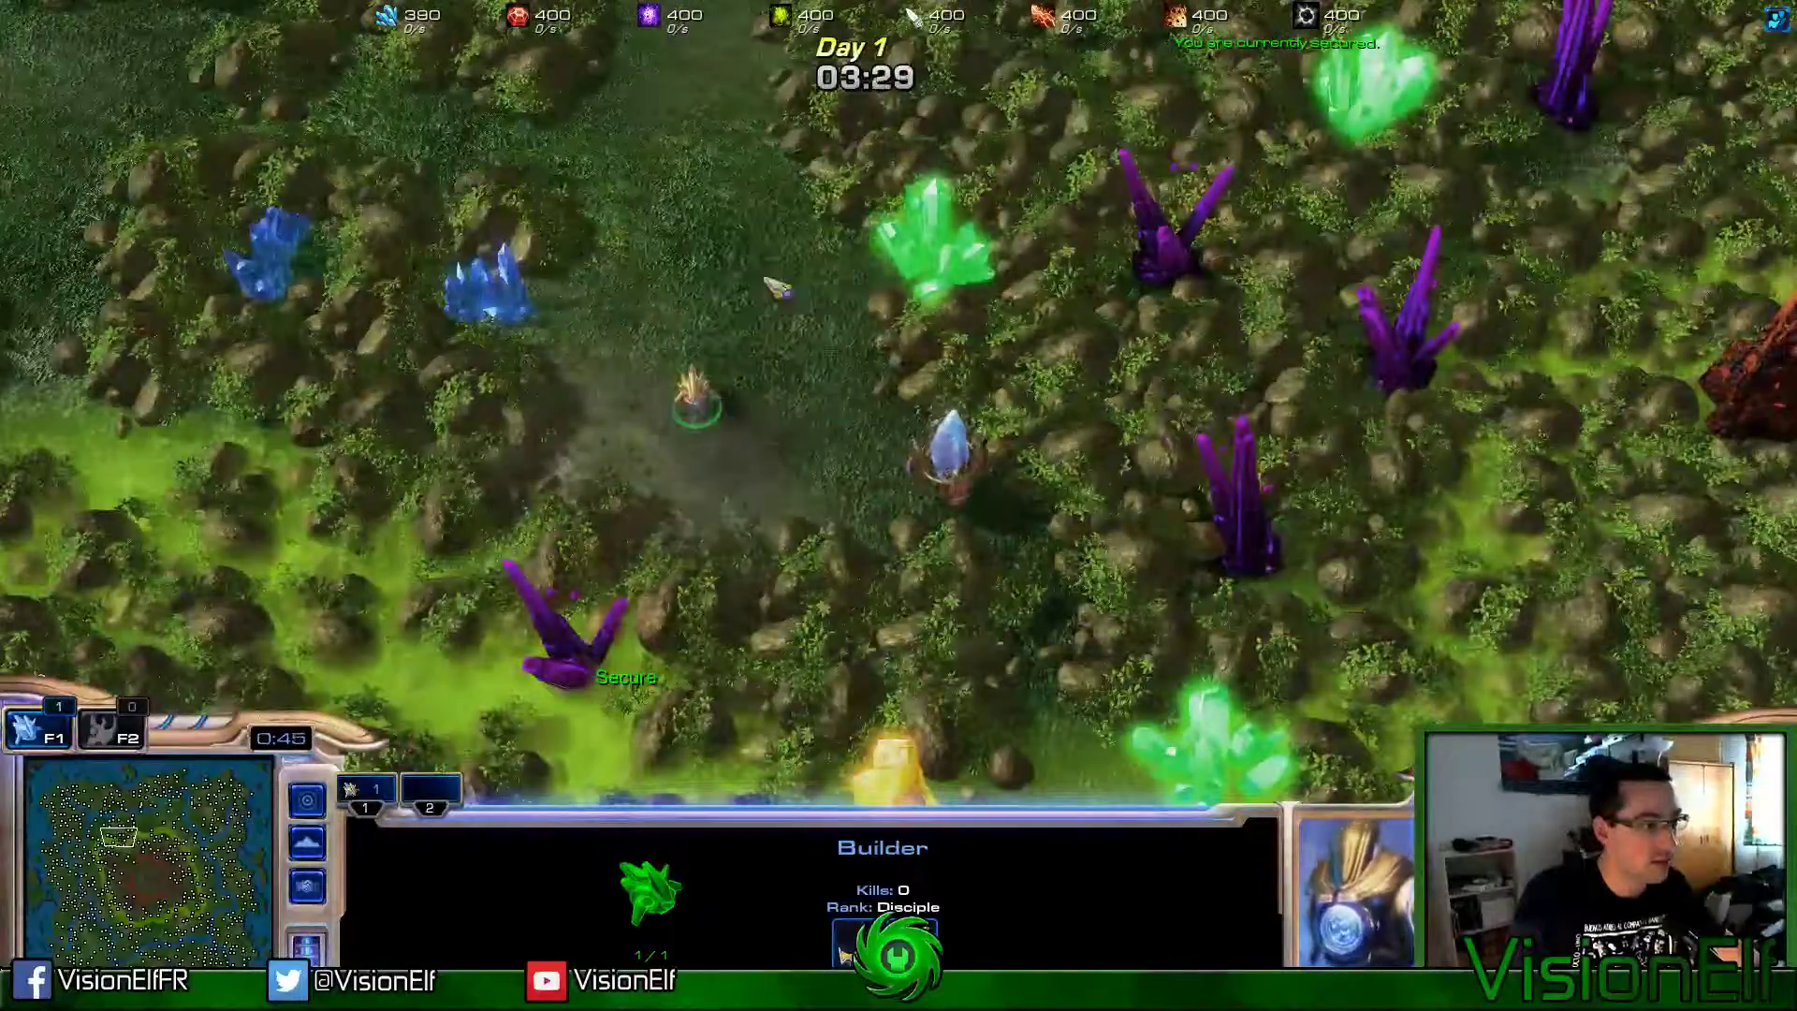
pyautogui.click(683, 397)
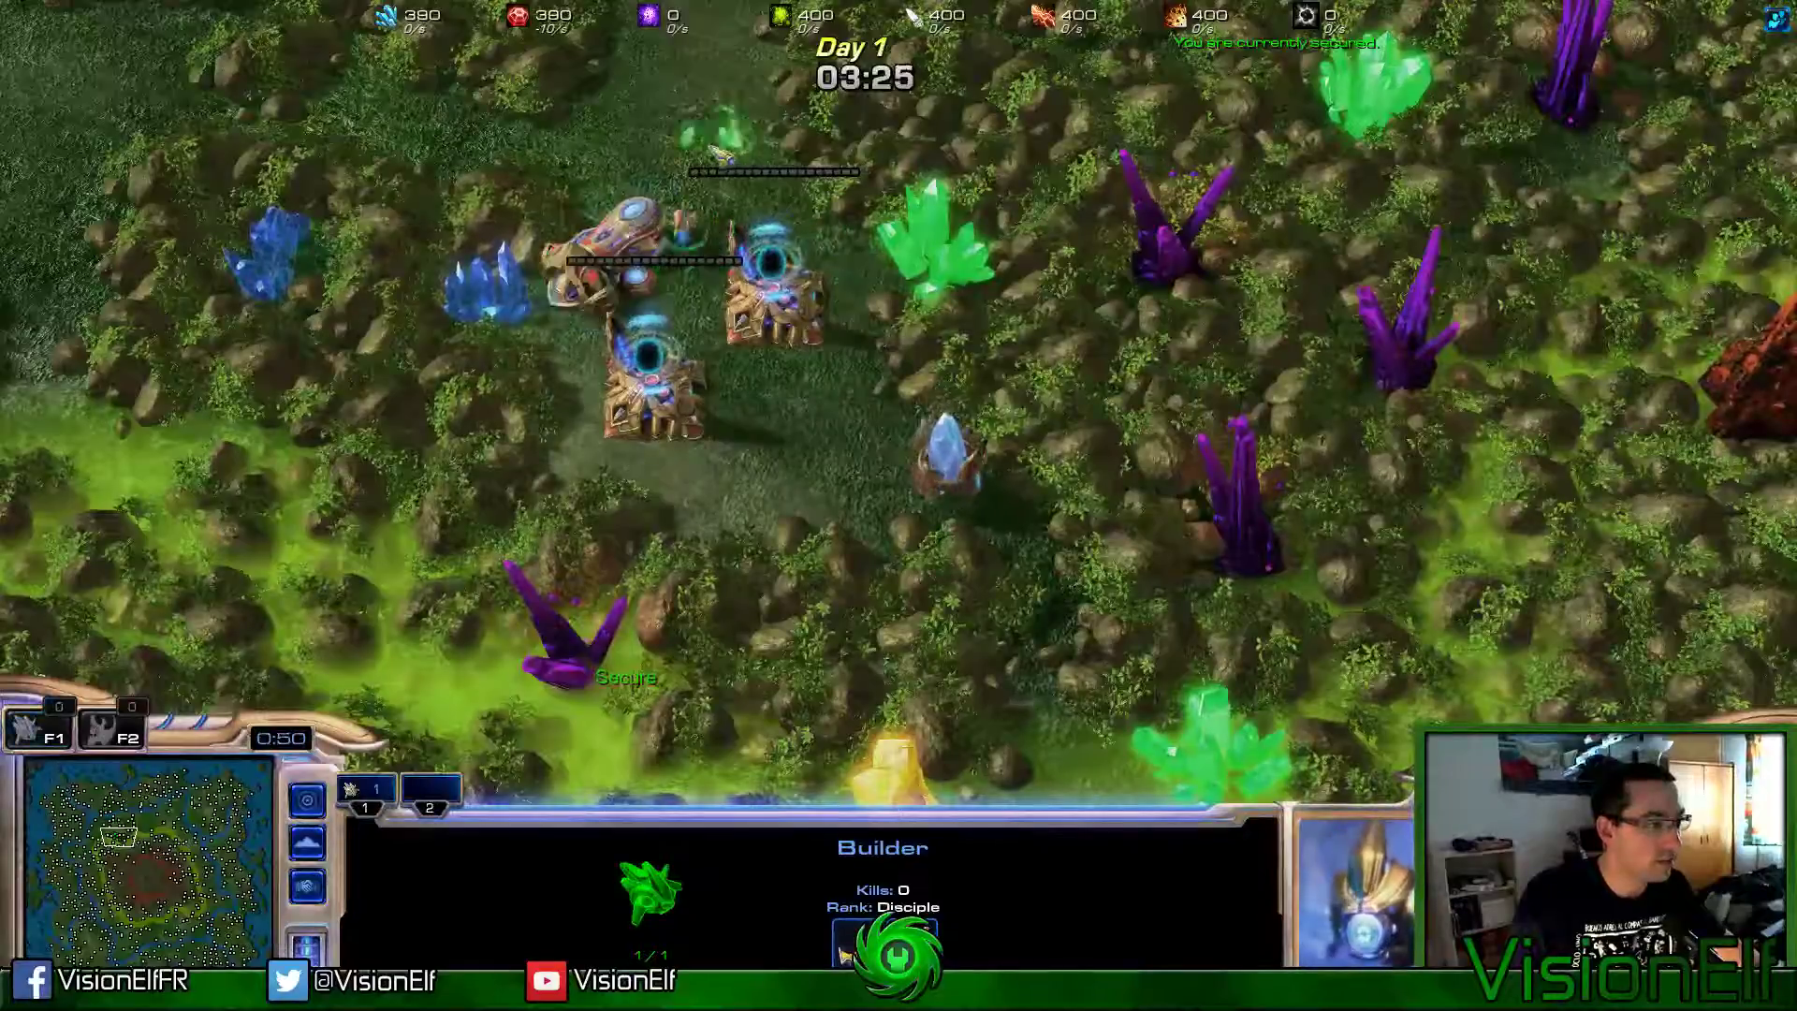
pyautogui.click(800, 318)
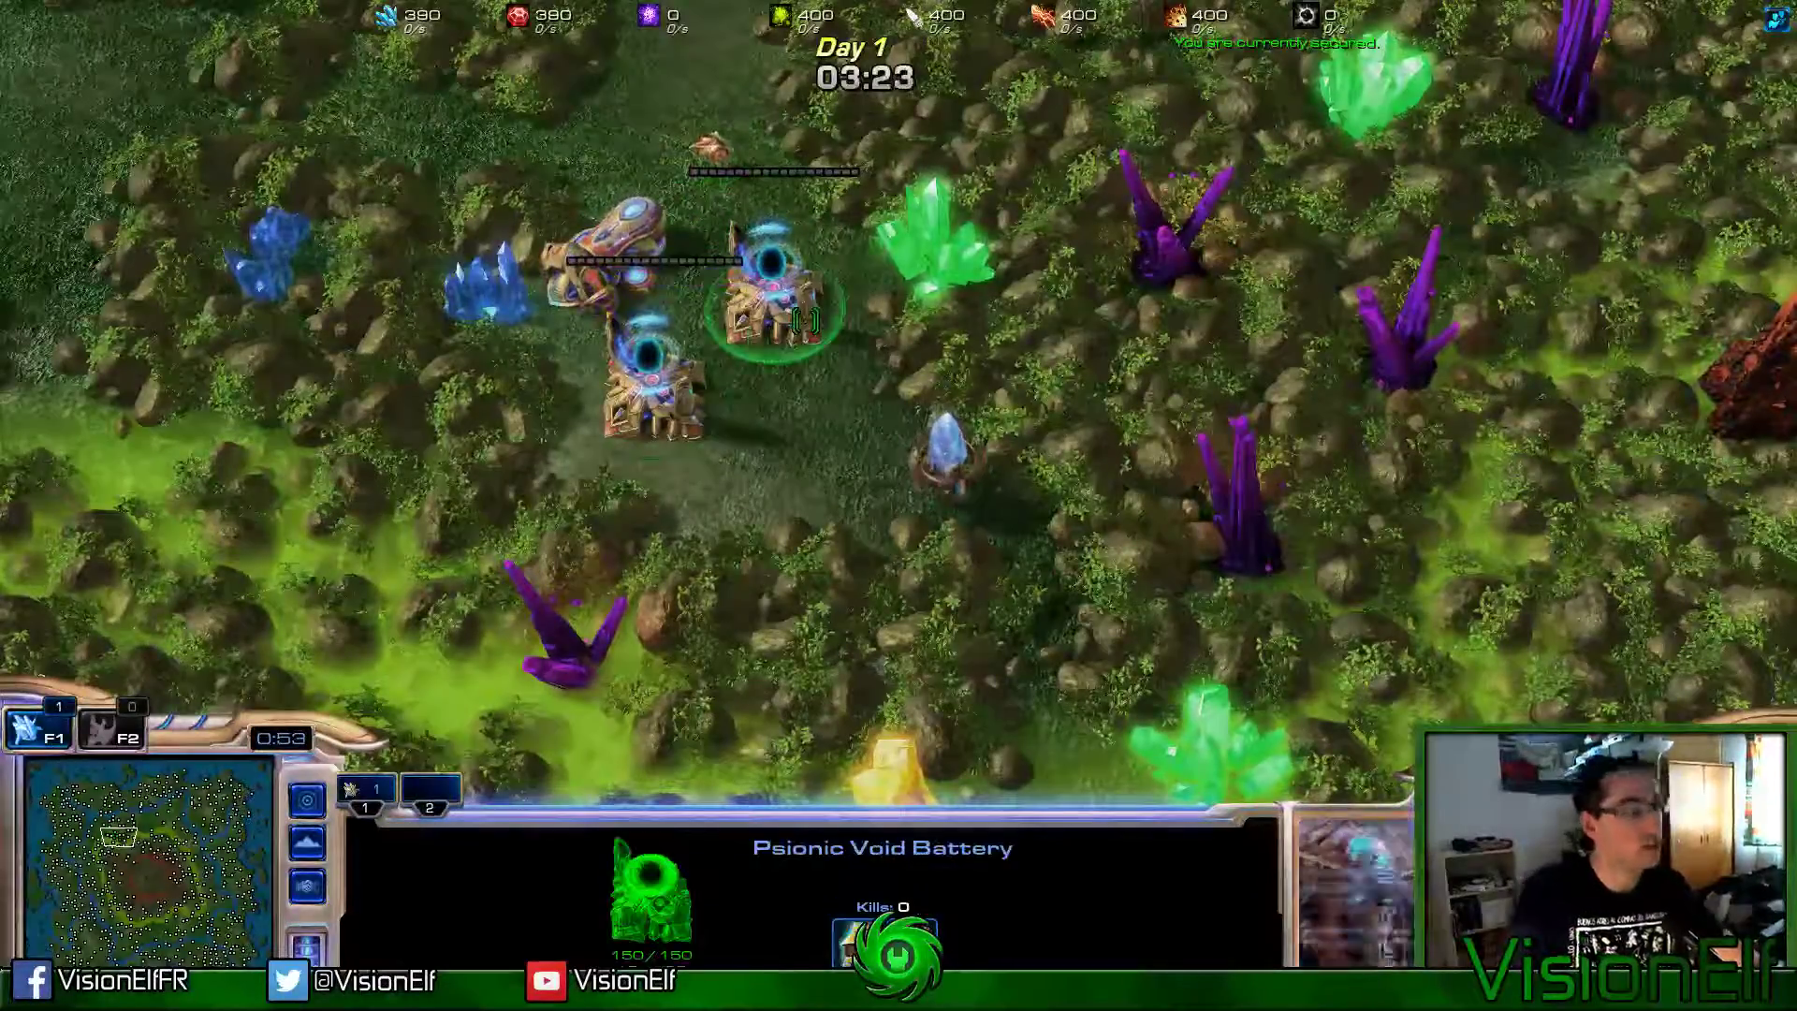
pyautogui.click(718, 158)
pyautogui.rightClick(309, 232)
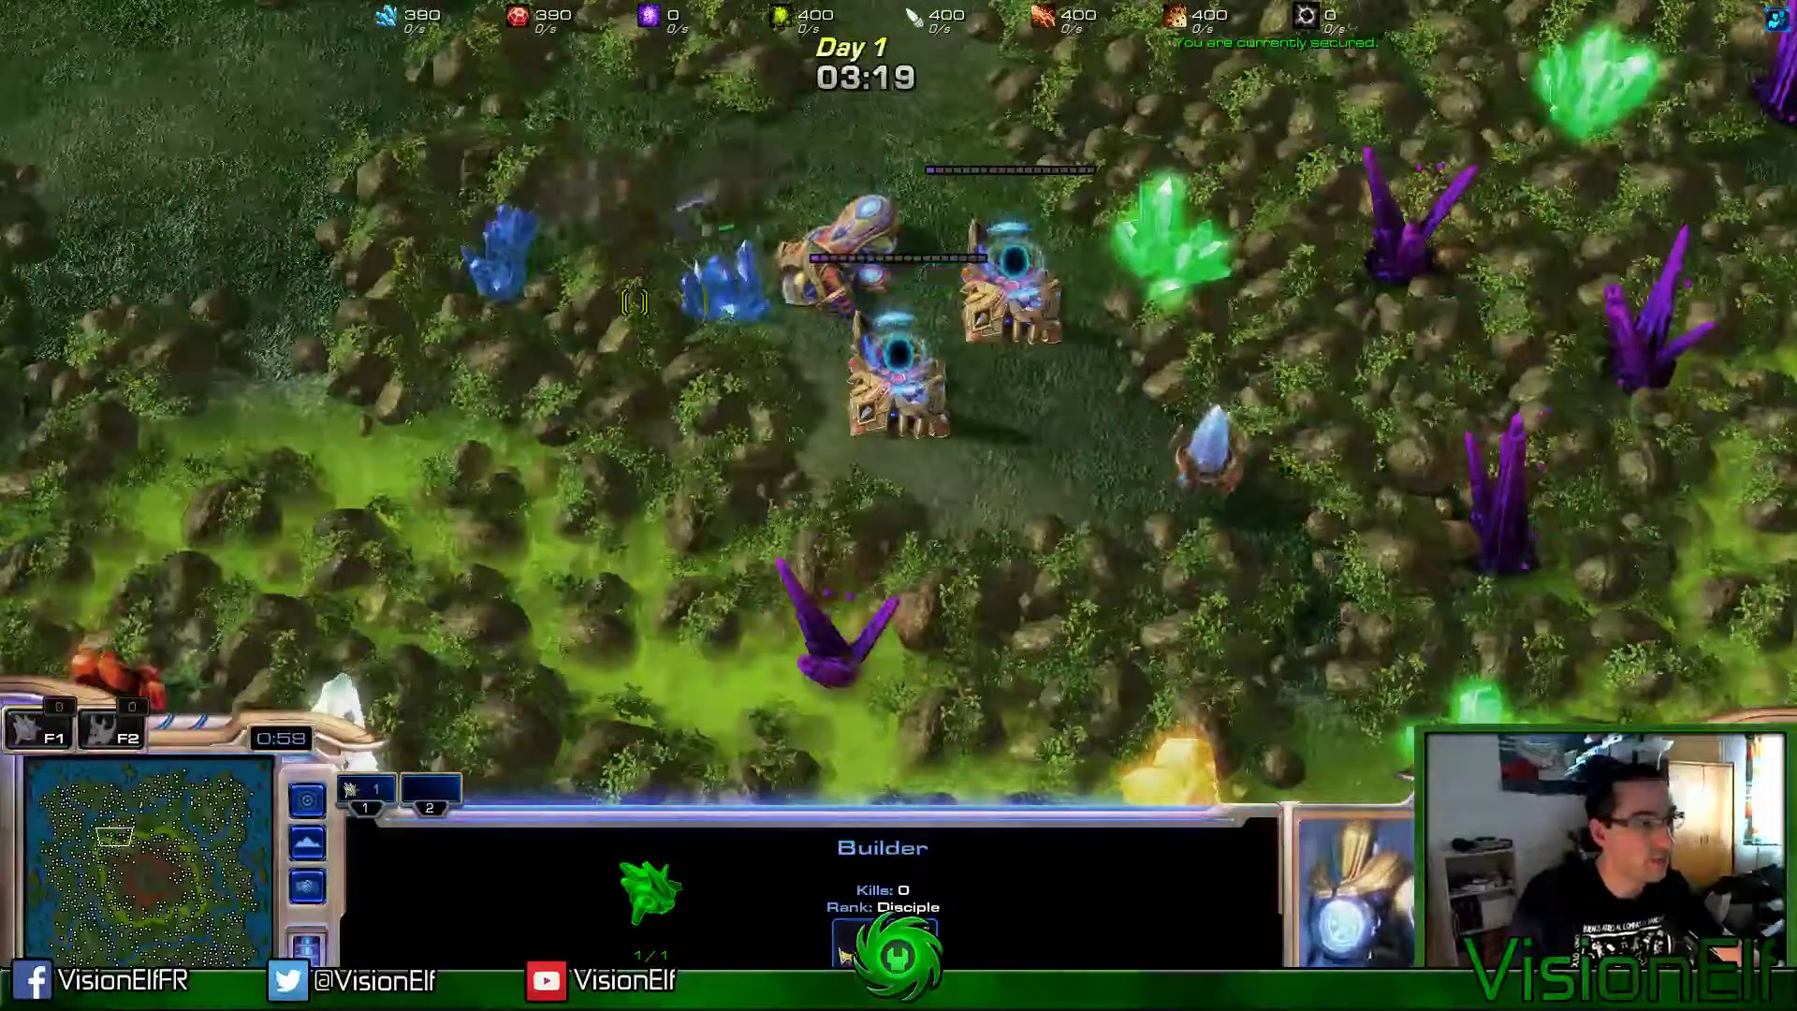
# Step: Place more structures beside the batteries and an ice-crystal structure to the north
pyautogui.rightClick(619, 301)
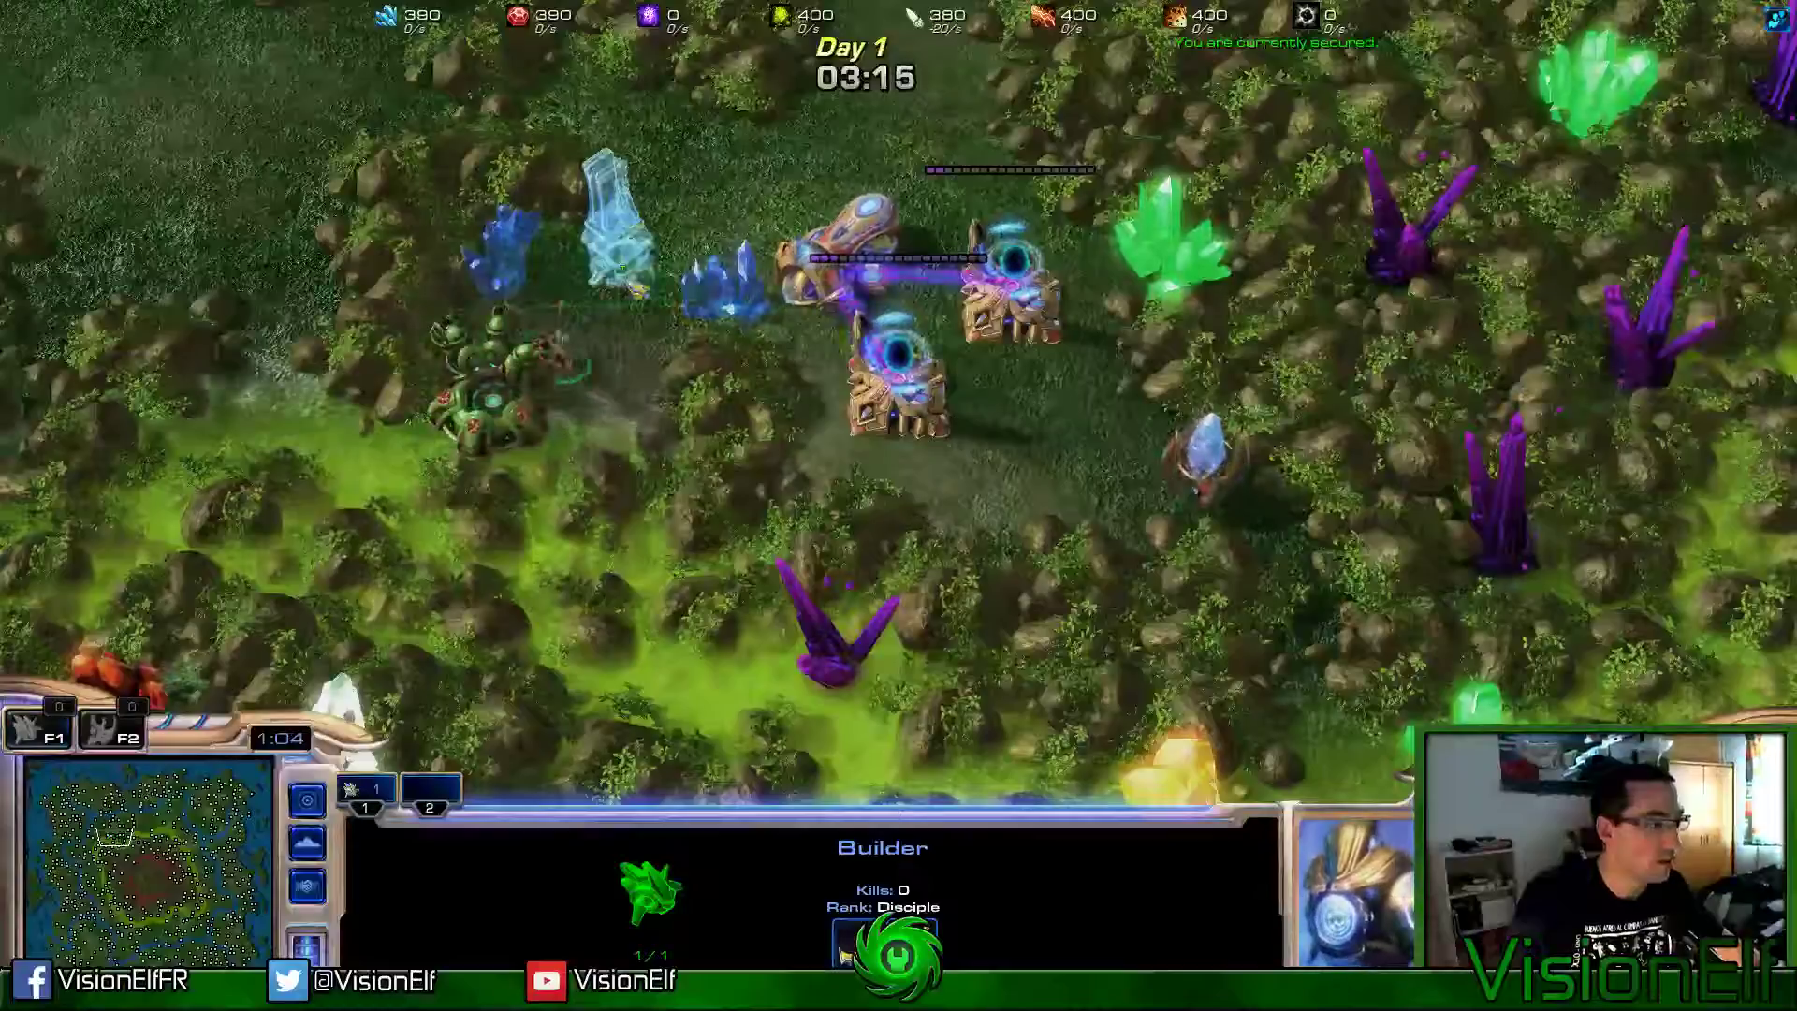
pyautogui.click(733, 371)
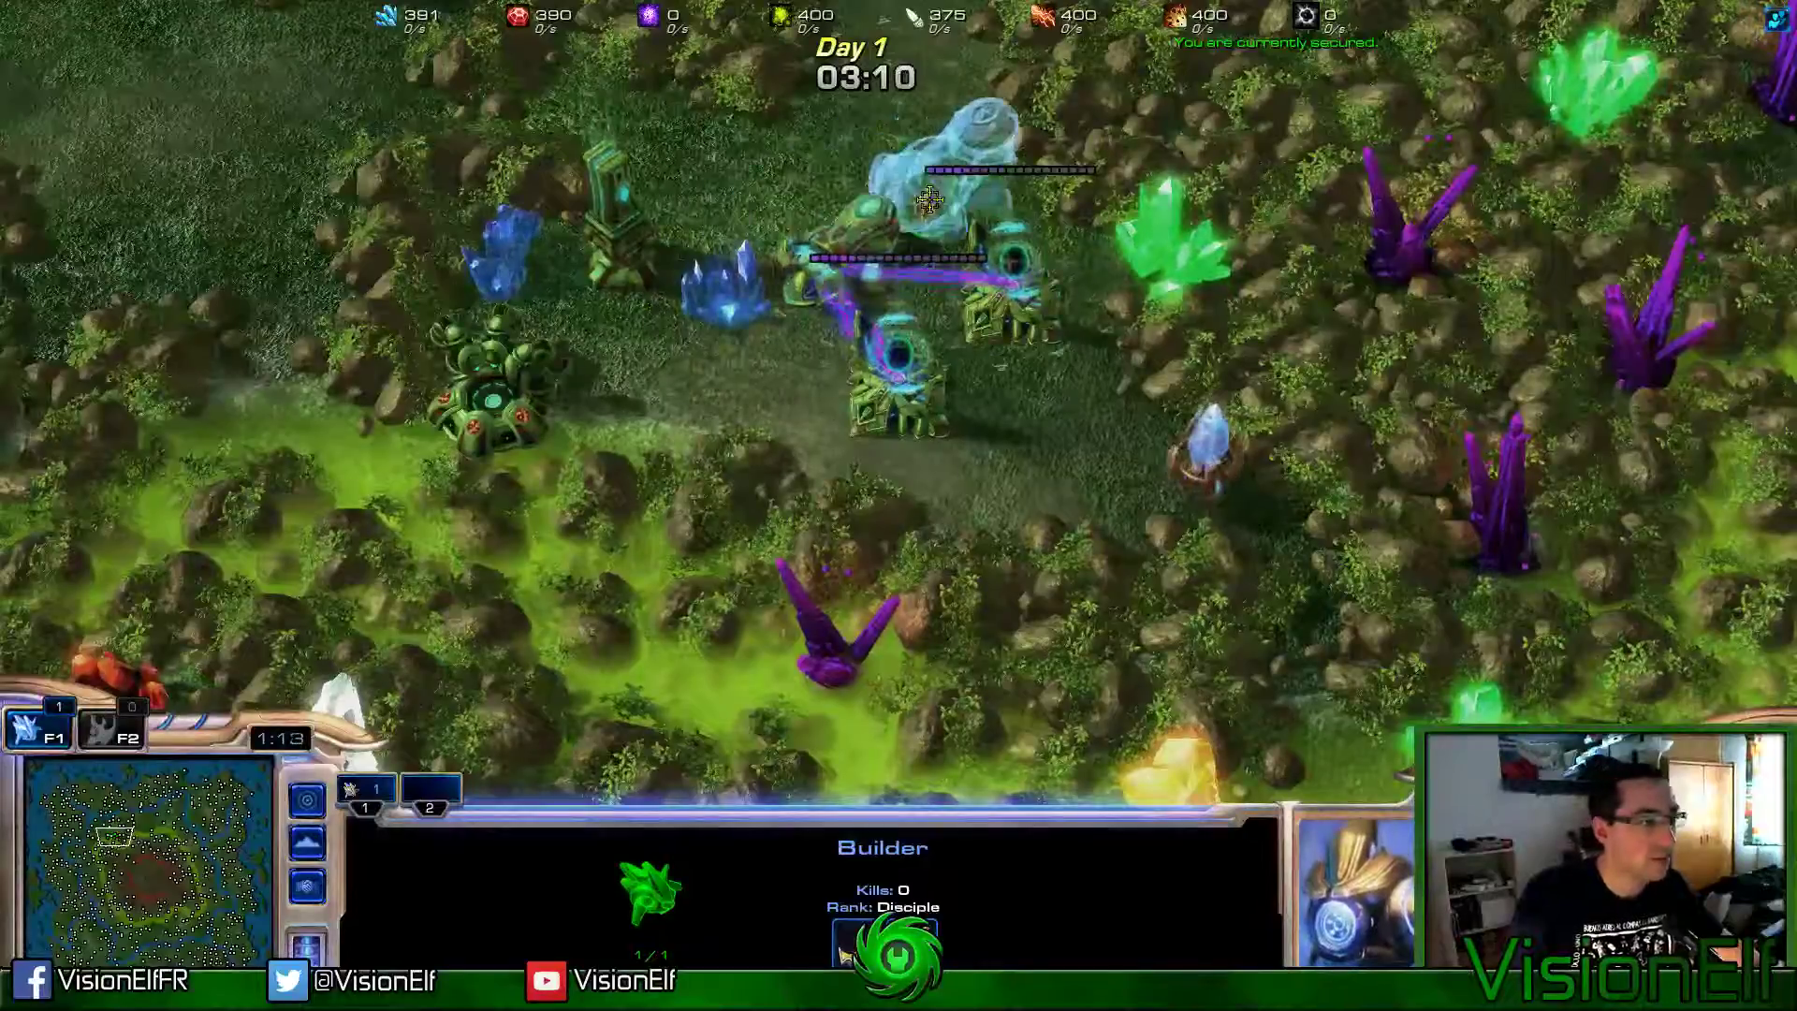
pyautogui.click(915, 194)
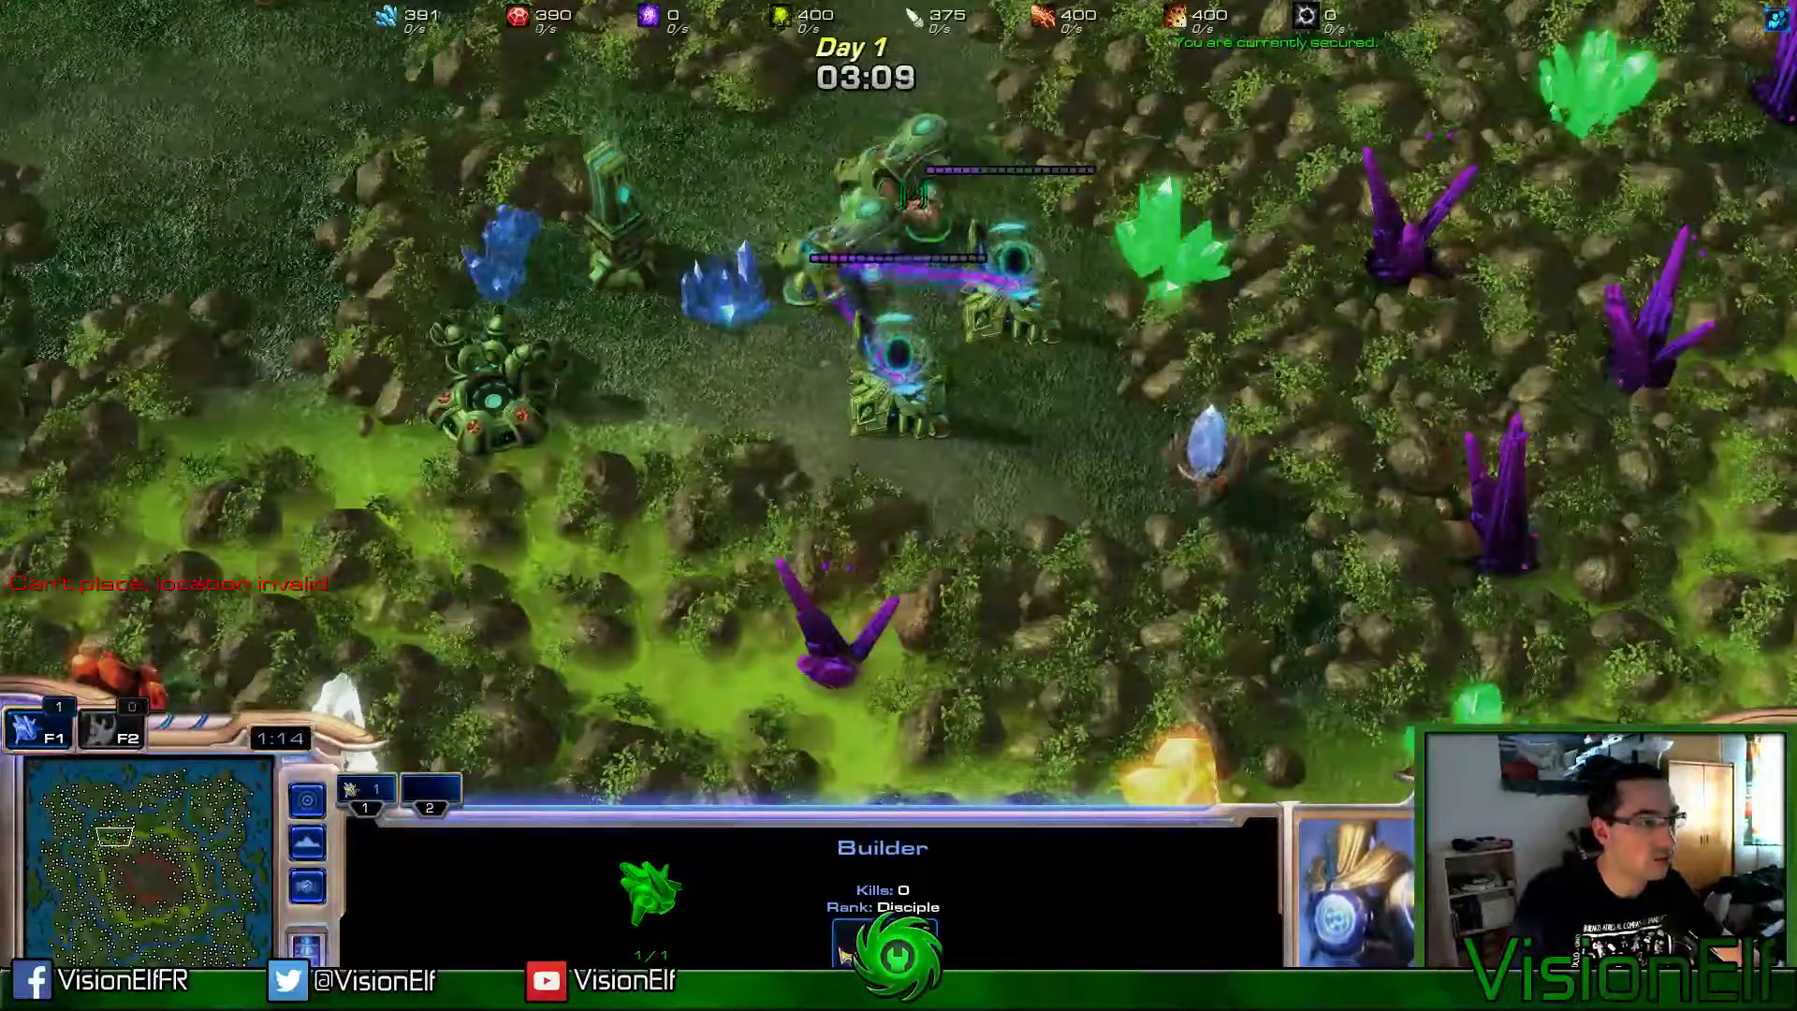
pyautogui.click(722, 386)
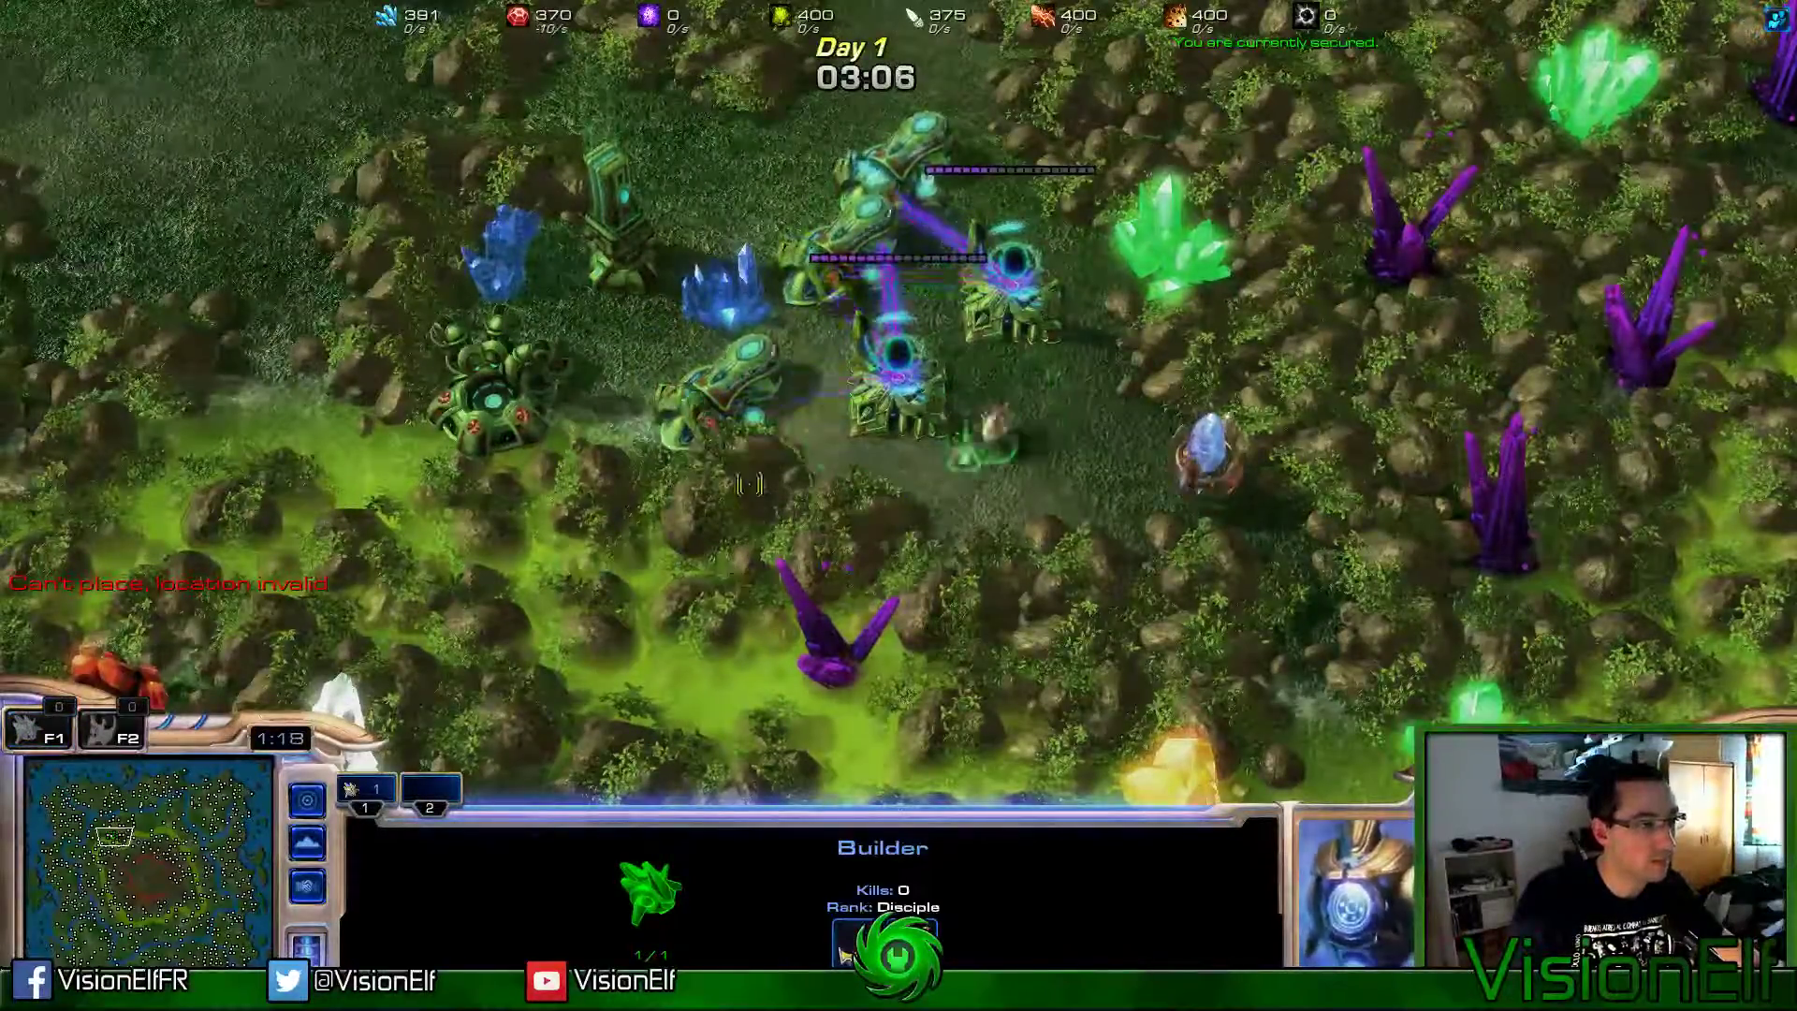
pyautogui.rightClick(917, 320)
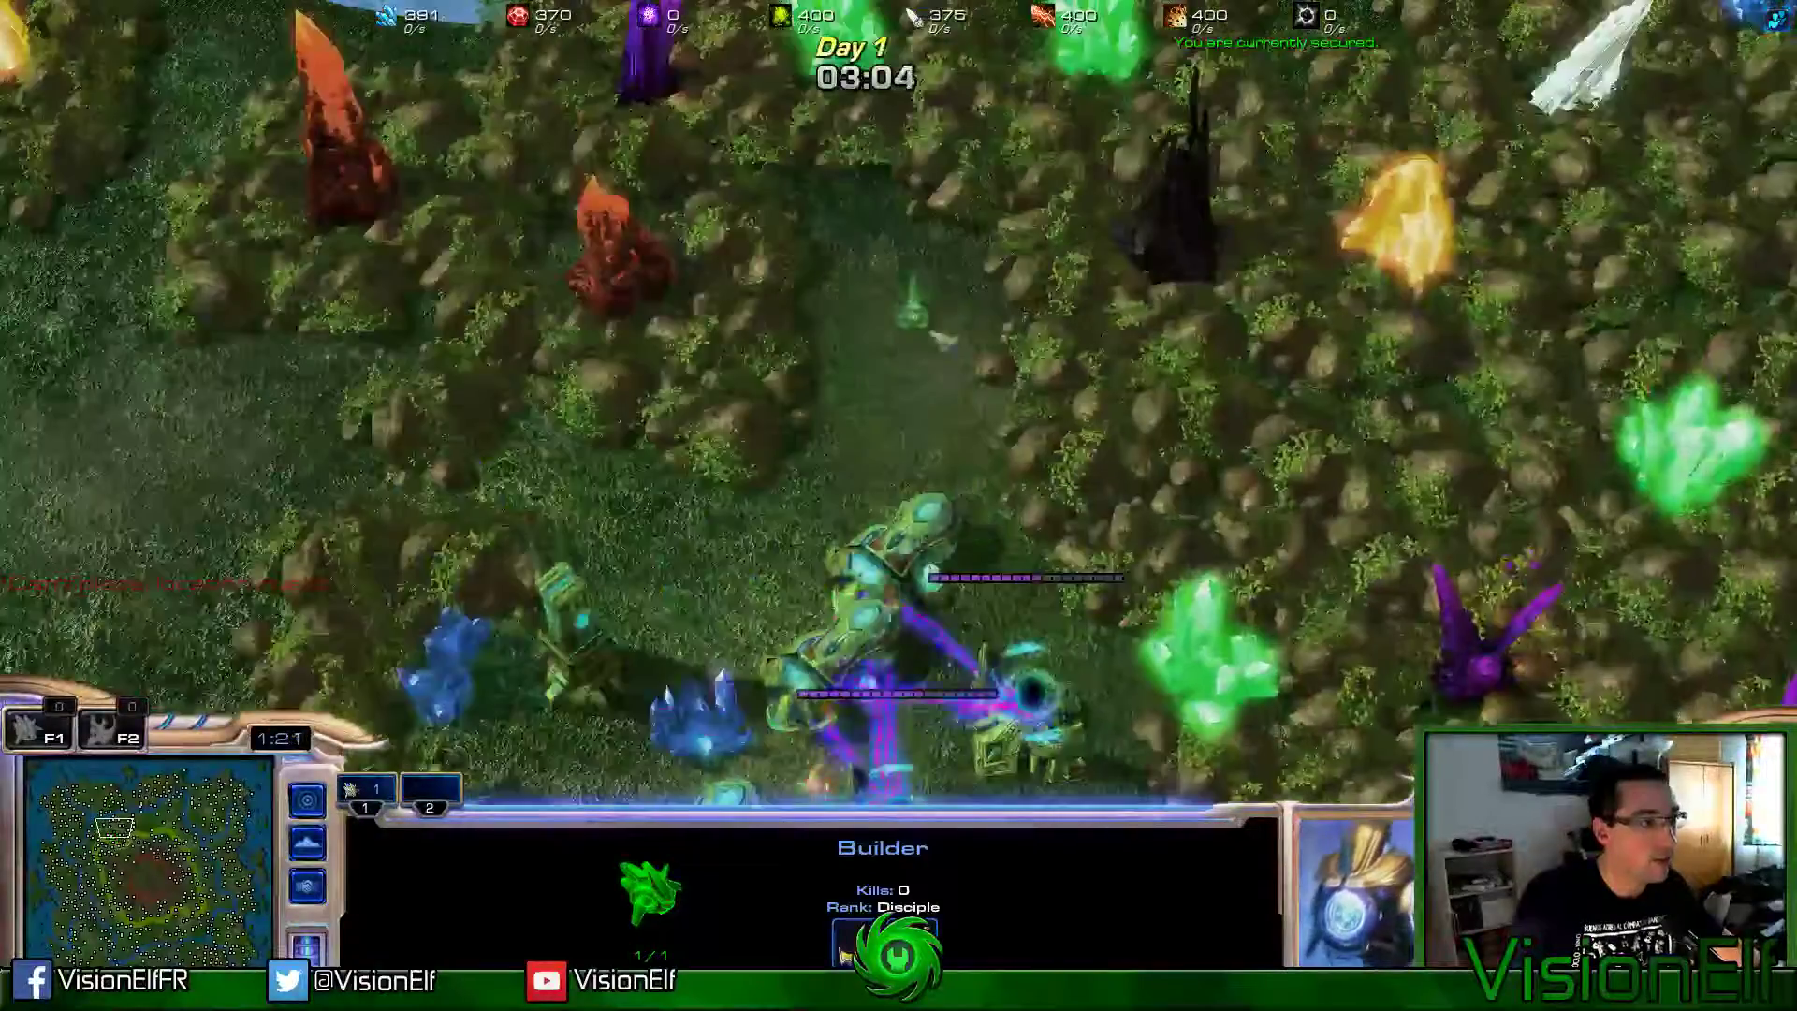
pyautogui.press('Up')
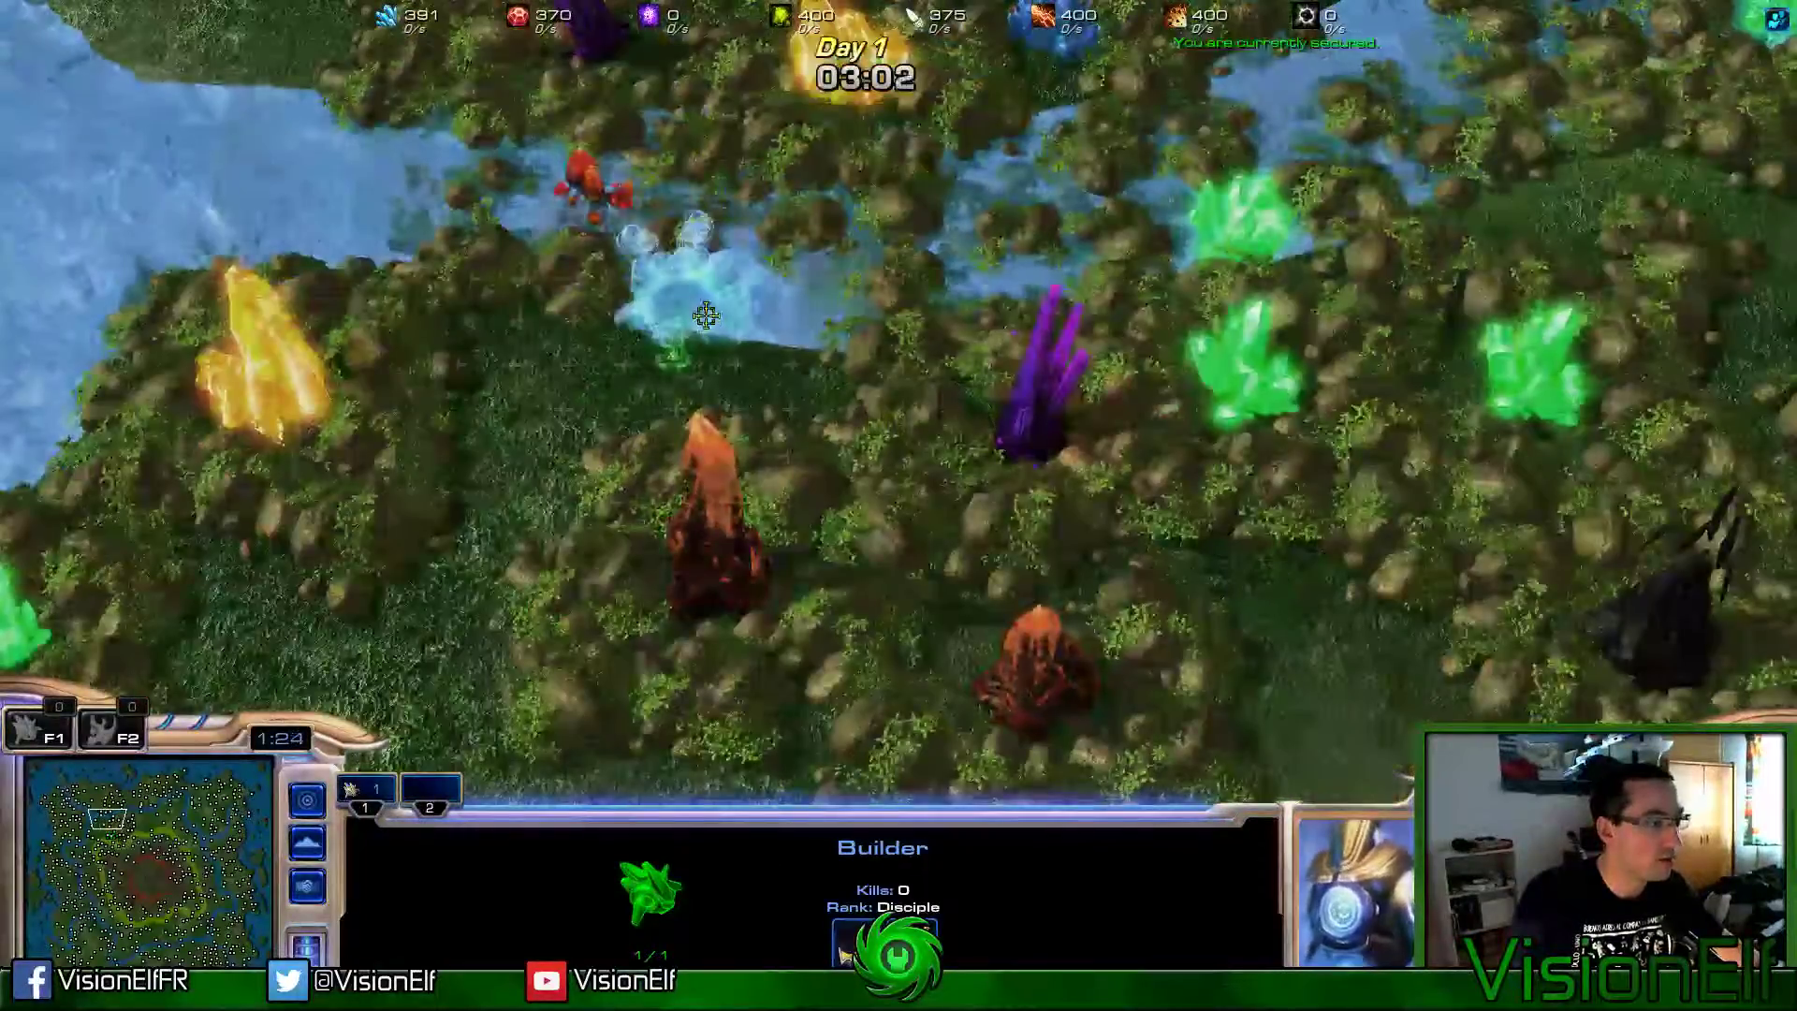
pyautogui.press('q')
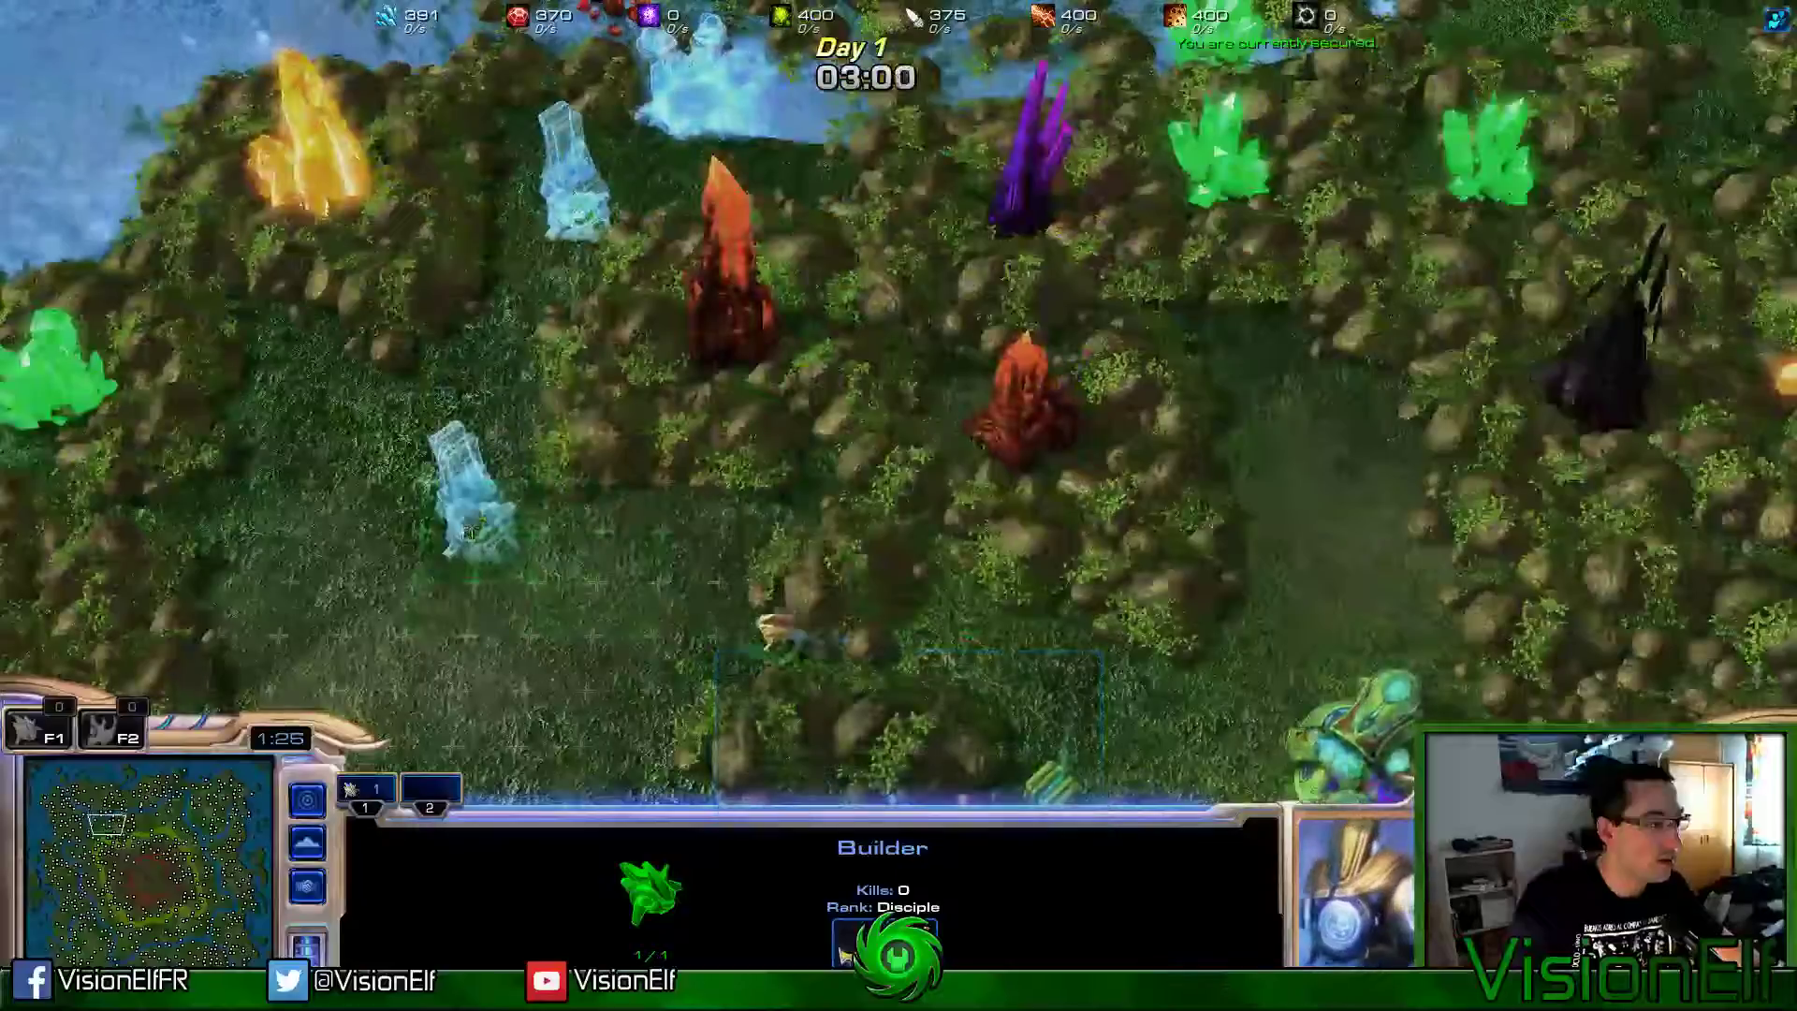
pyautogui.keyDown('shift'); pyautogui.click(472, 519); pyautogui.keyUp('shift')
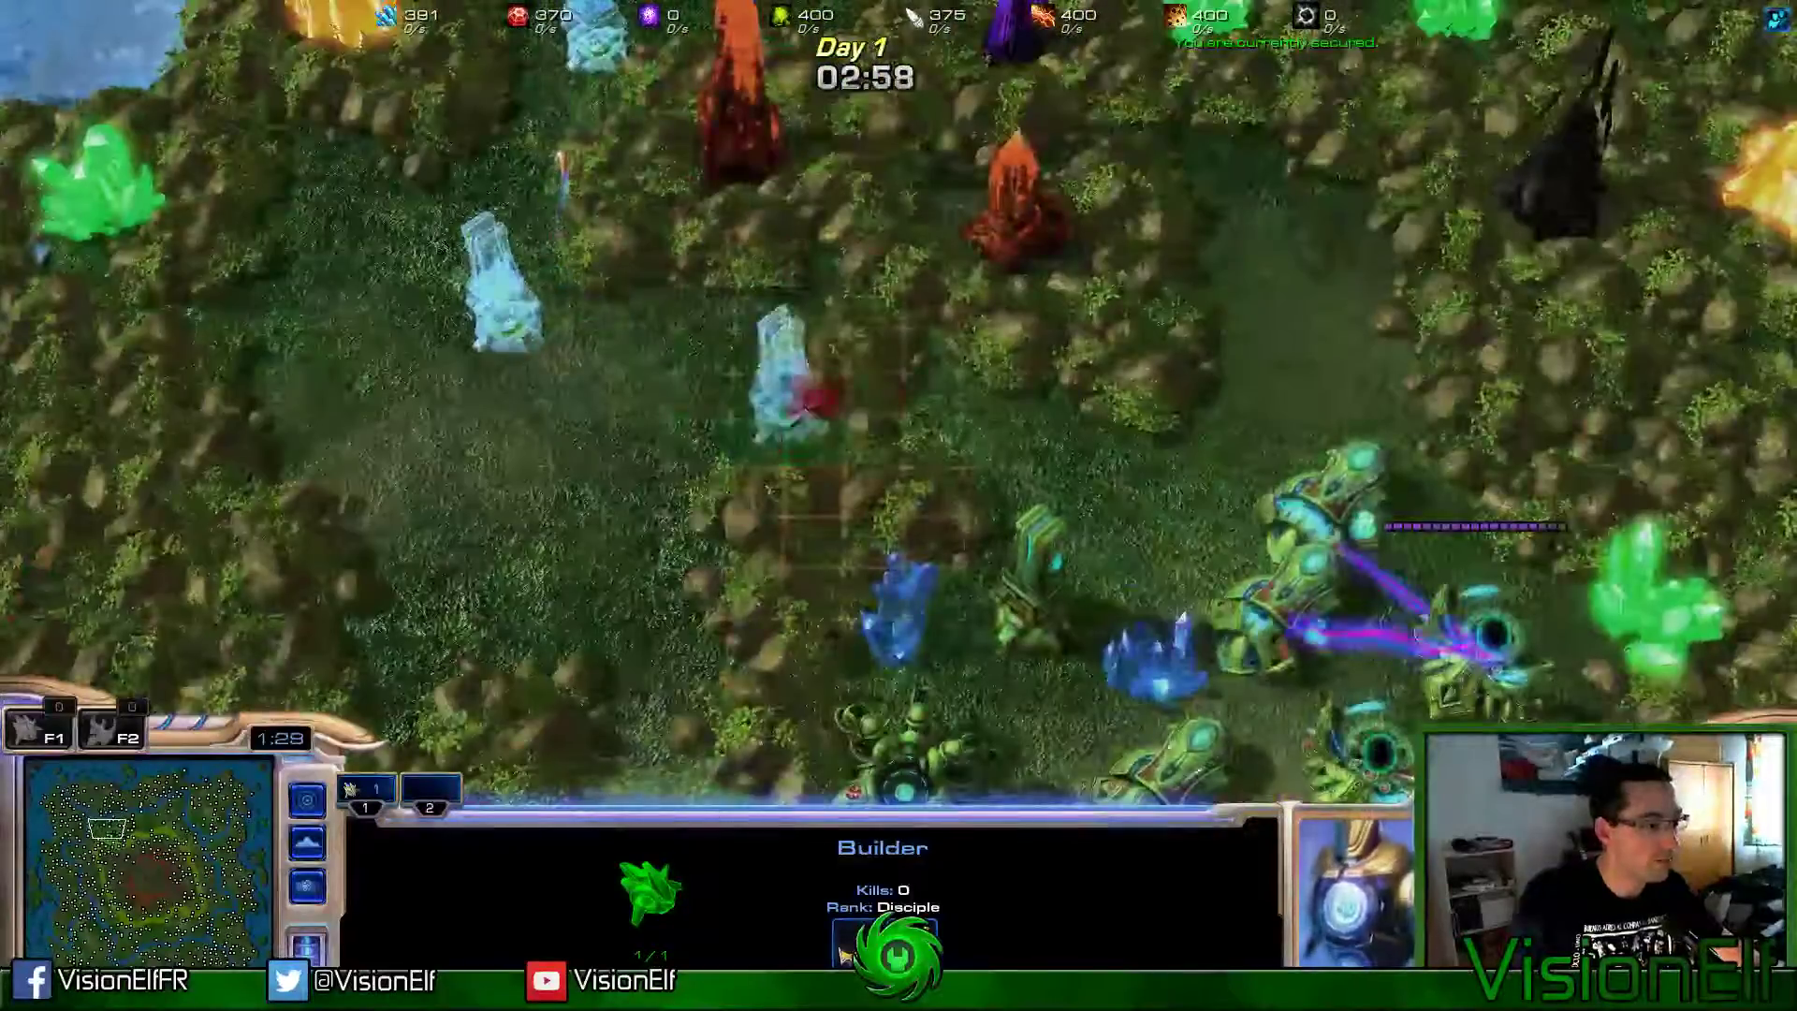
pyautogui.rightClick(854, 371)
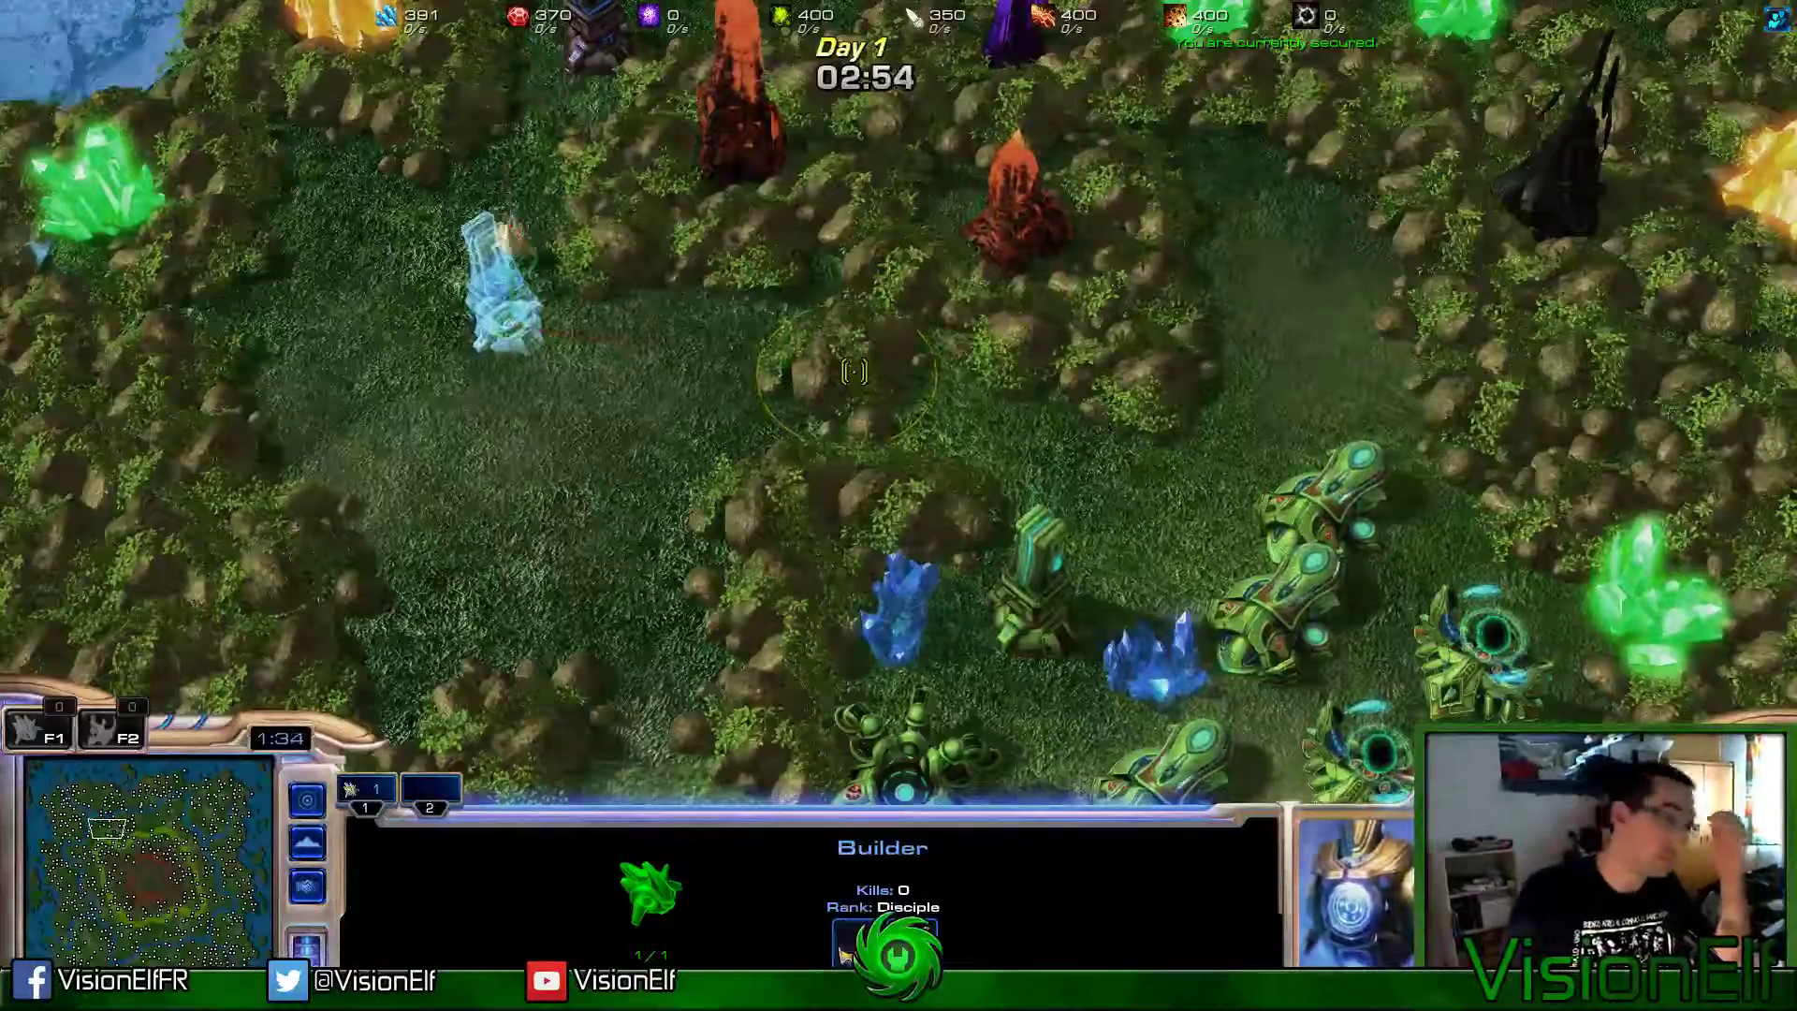
pyautogui.press('Right')
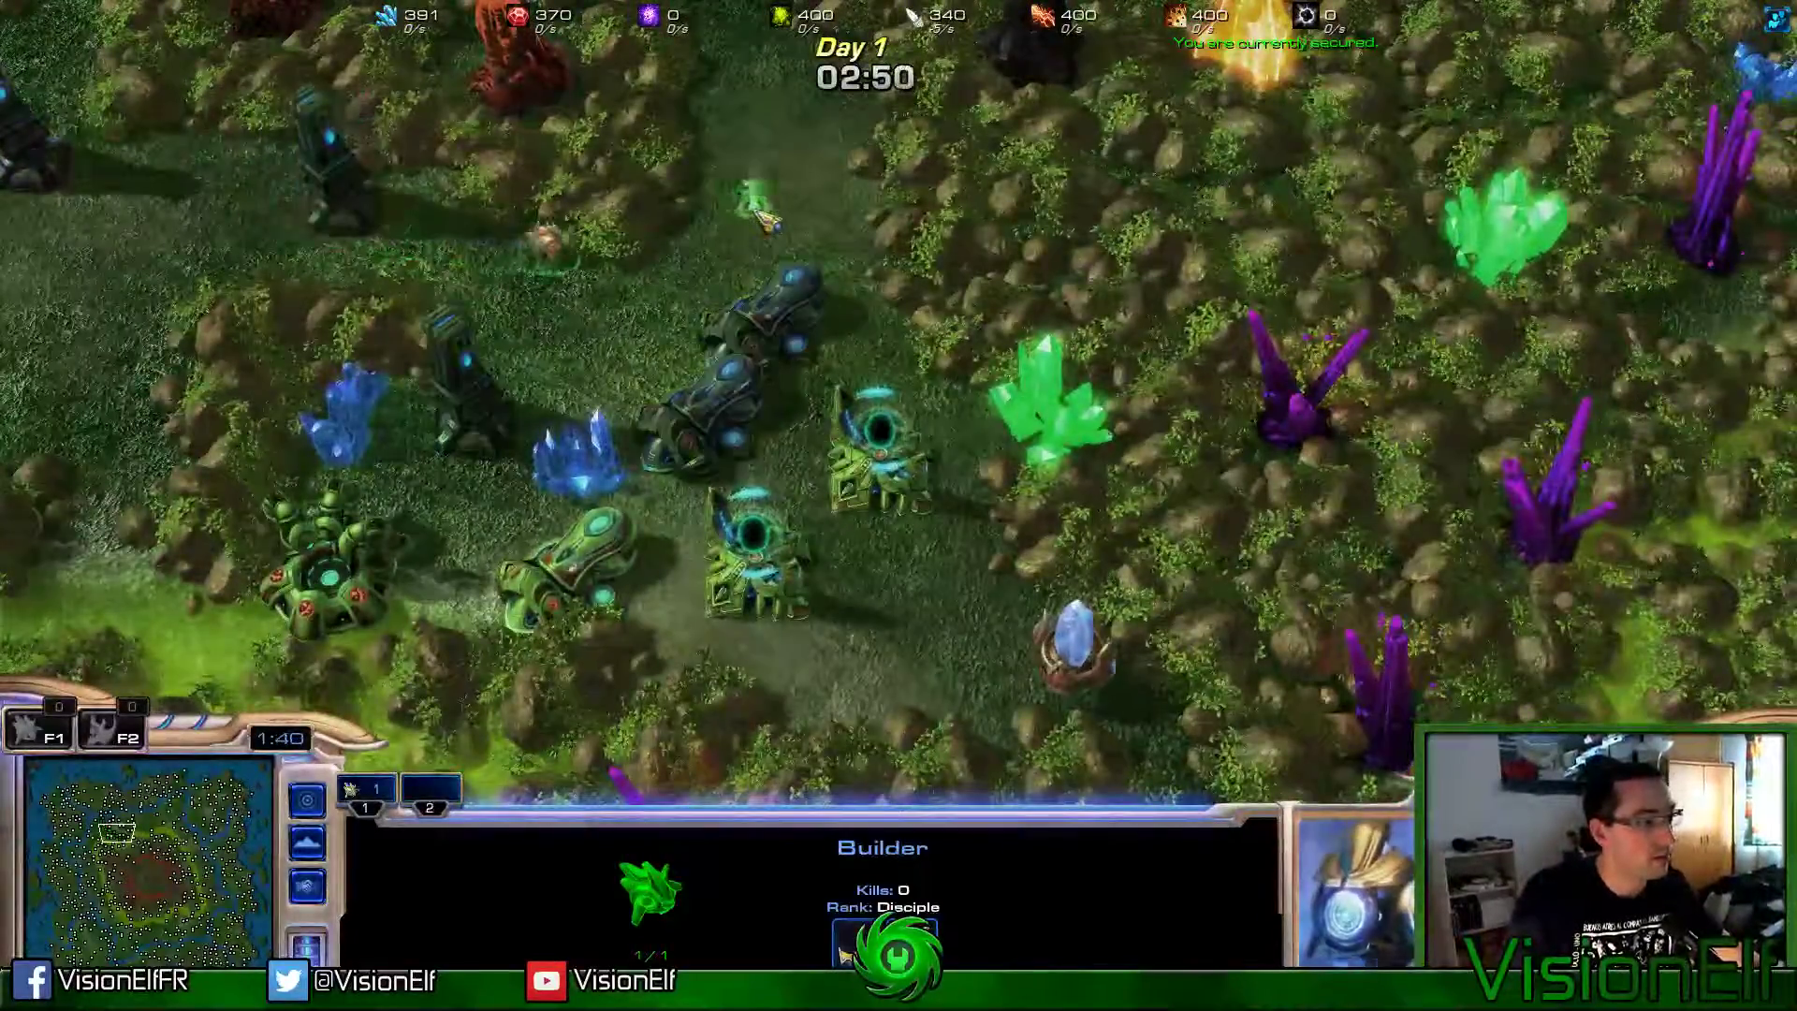
# Step: Fire a Psionic Void Battery's ability at a target, releasing a void vortex
pyautogui.click(800, 333)
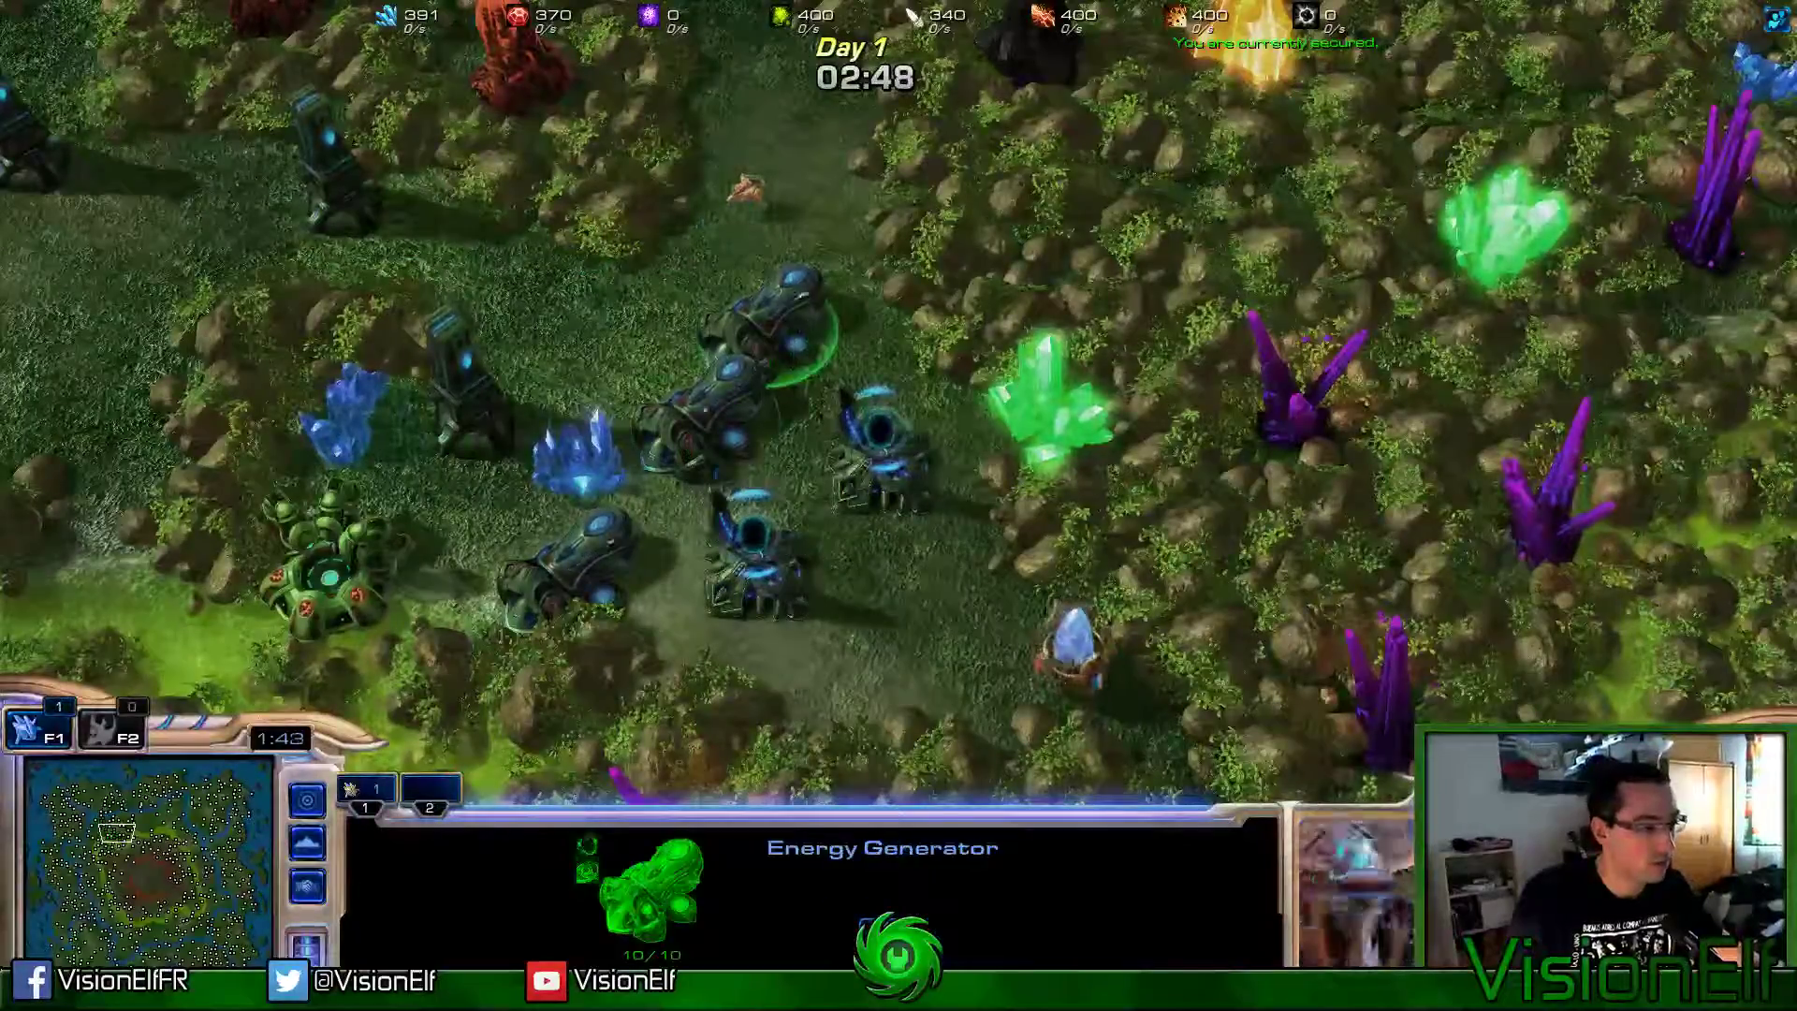
pyautogui.click(880, 450)
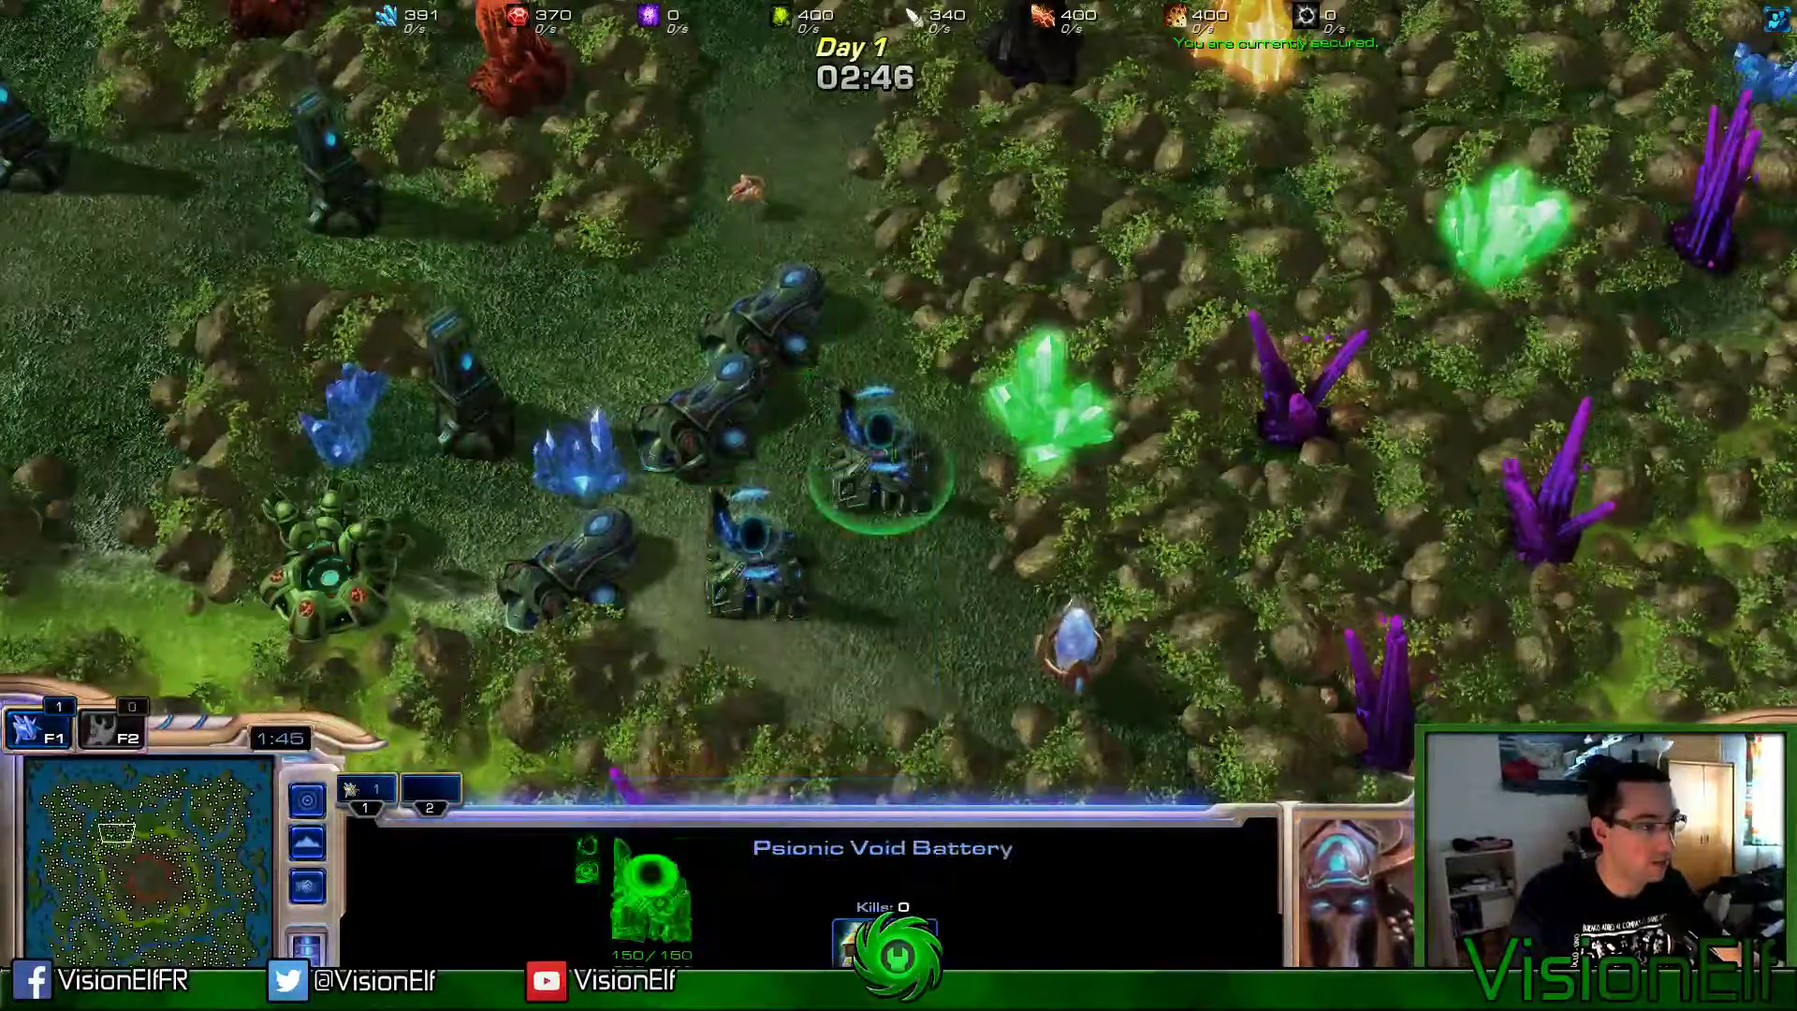
pyautogui.press('Down')
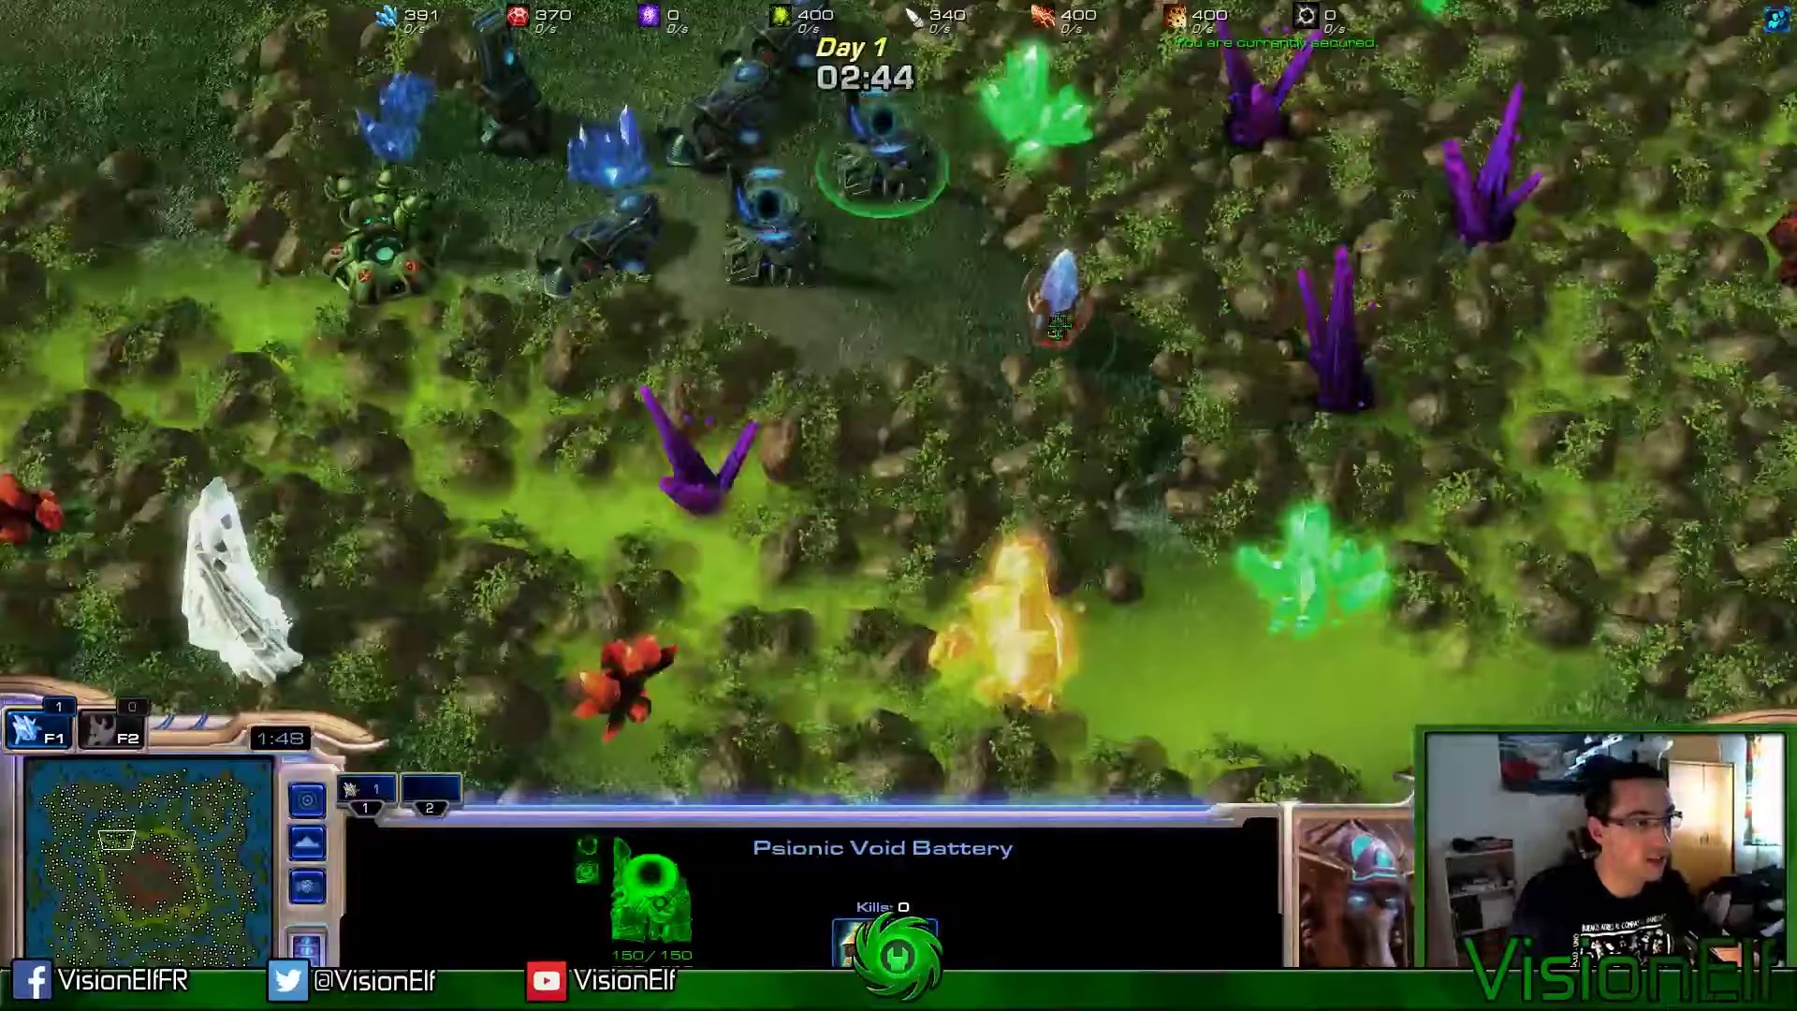
pyautogui.click(1059, 326)
pyautogui.press('Up')
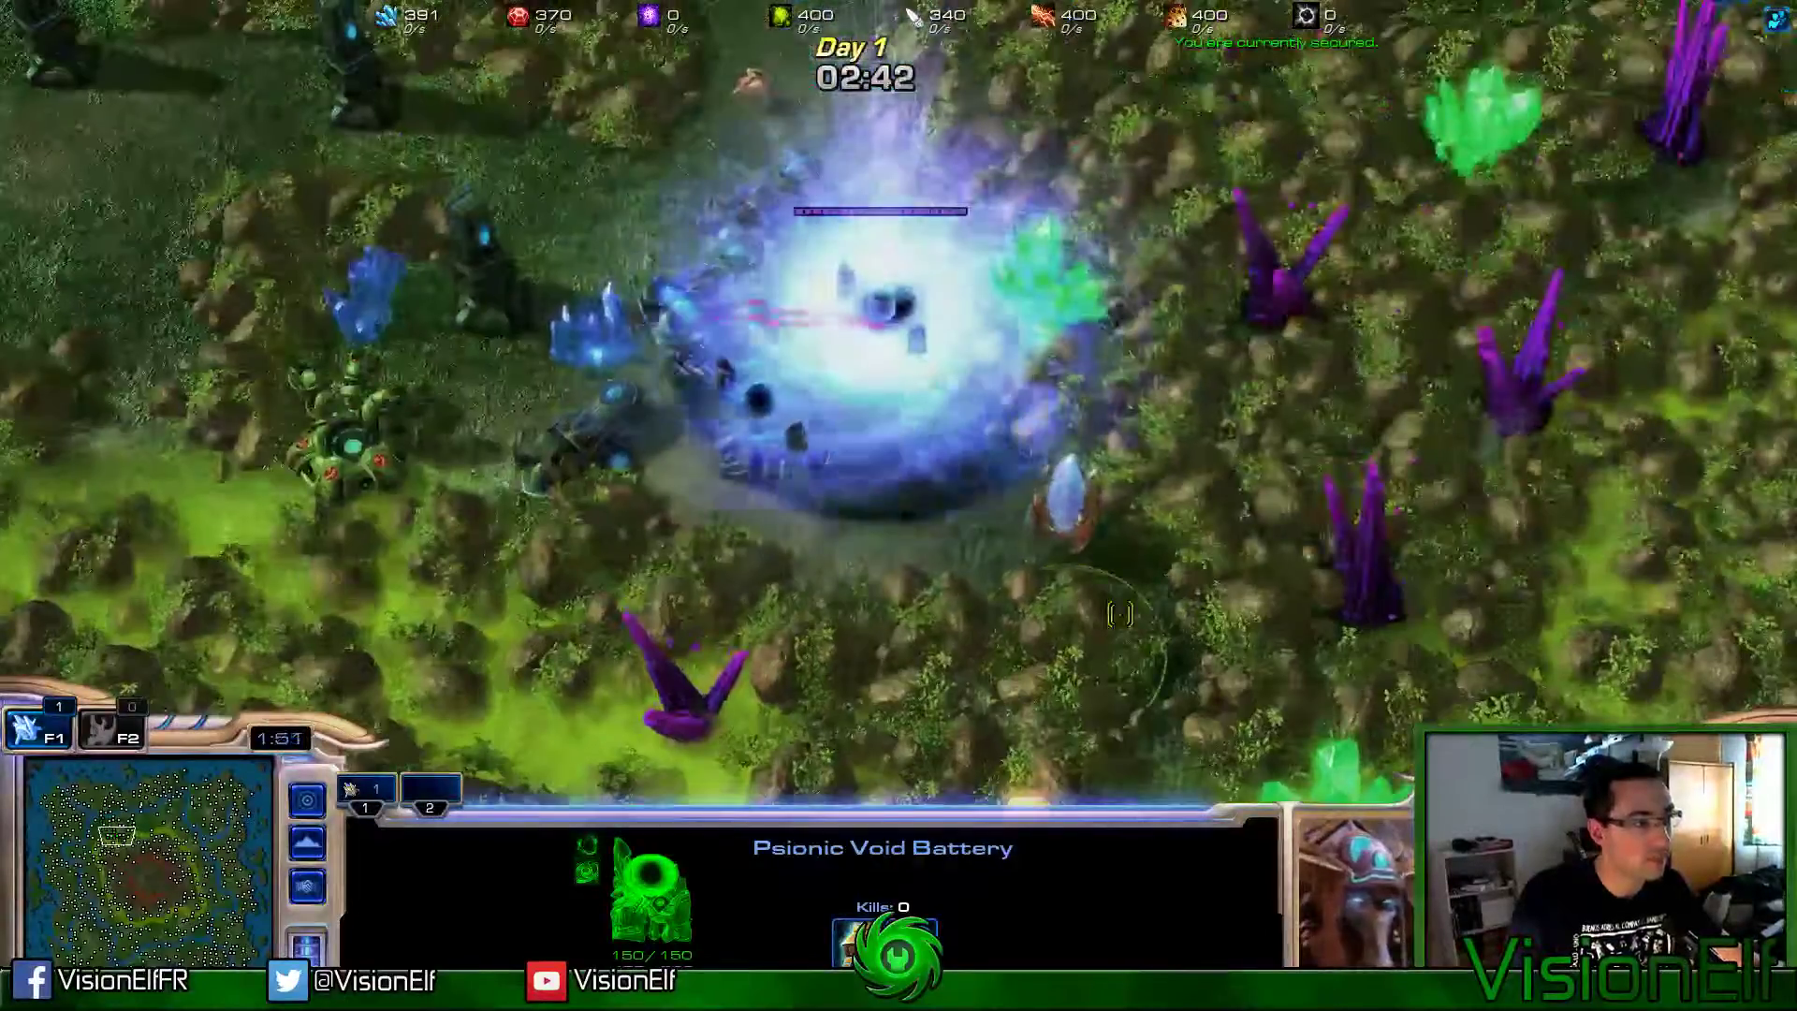
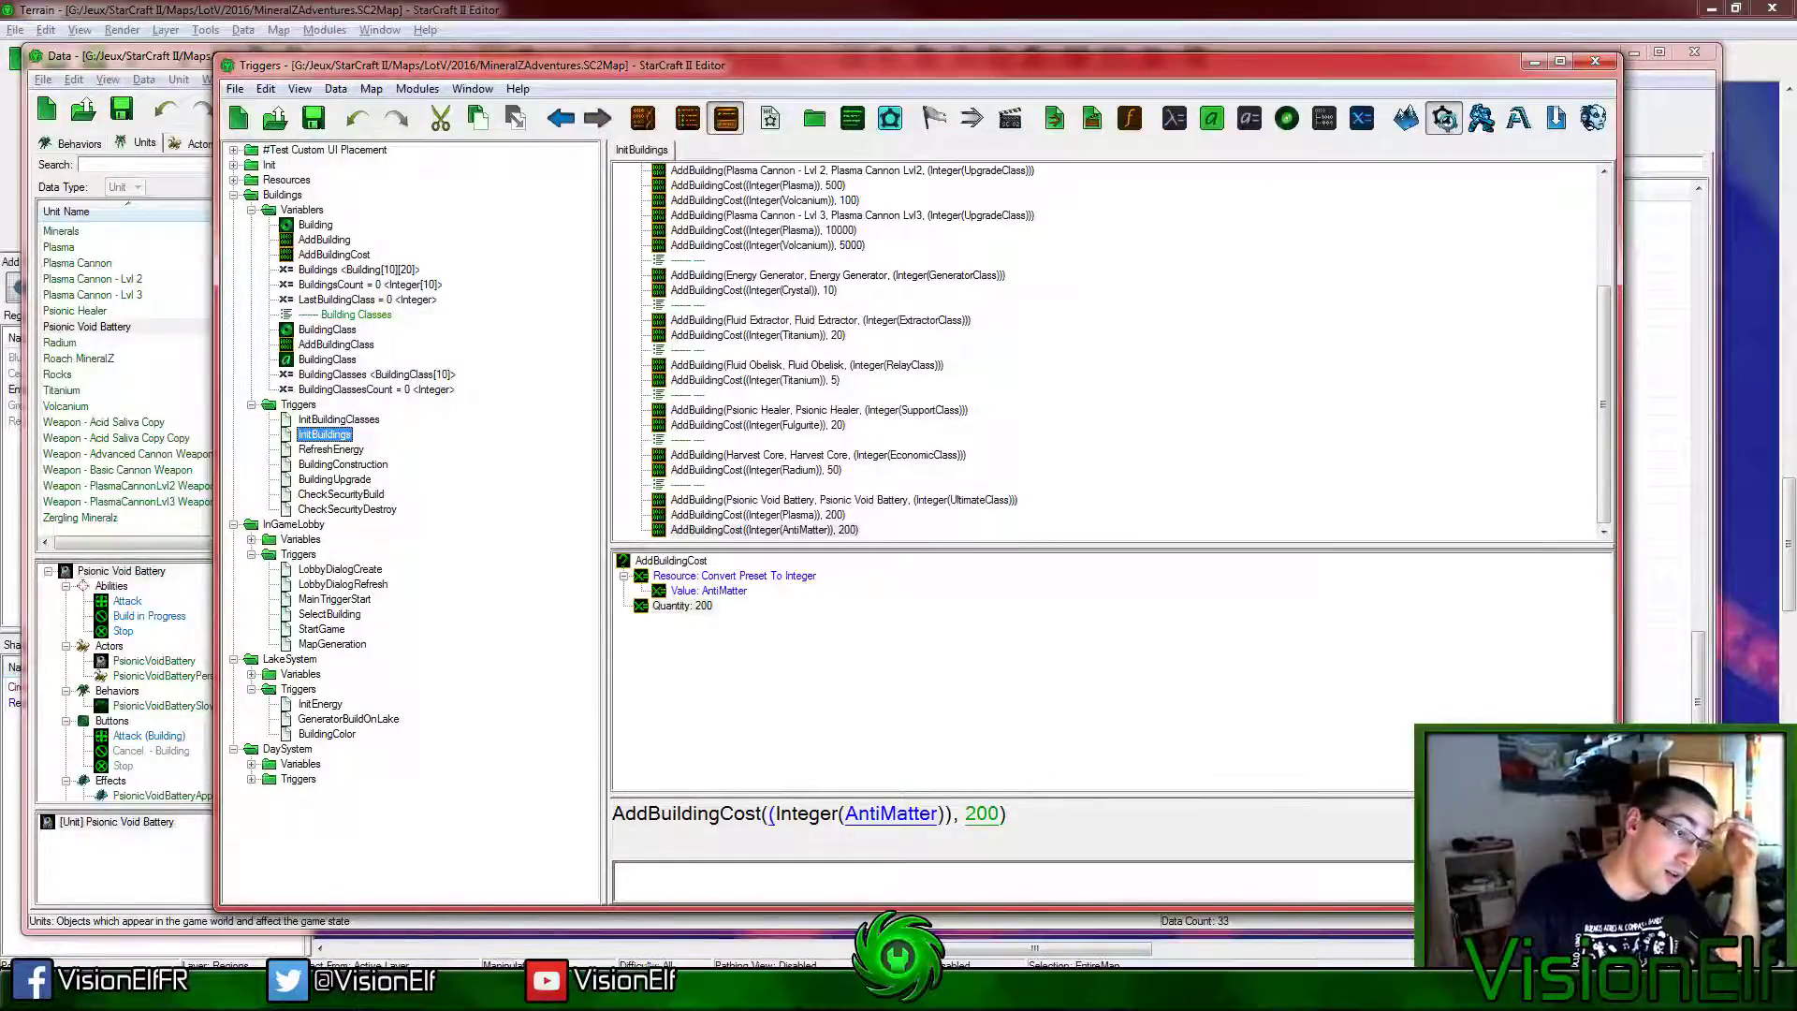
# Step: Set the PsionicVoidBatteryPersistent effect's Location Offset - Start to Target Point and save the map
pyautogui.click(646, 977)
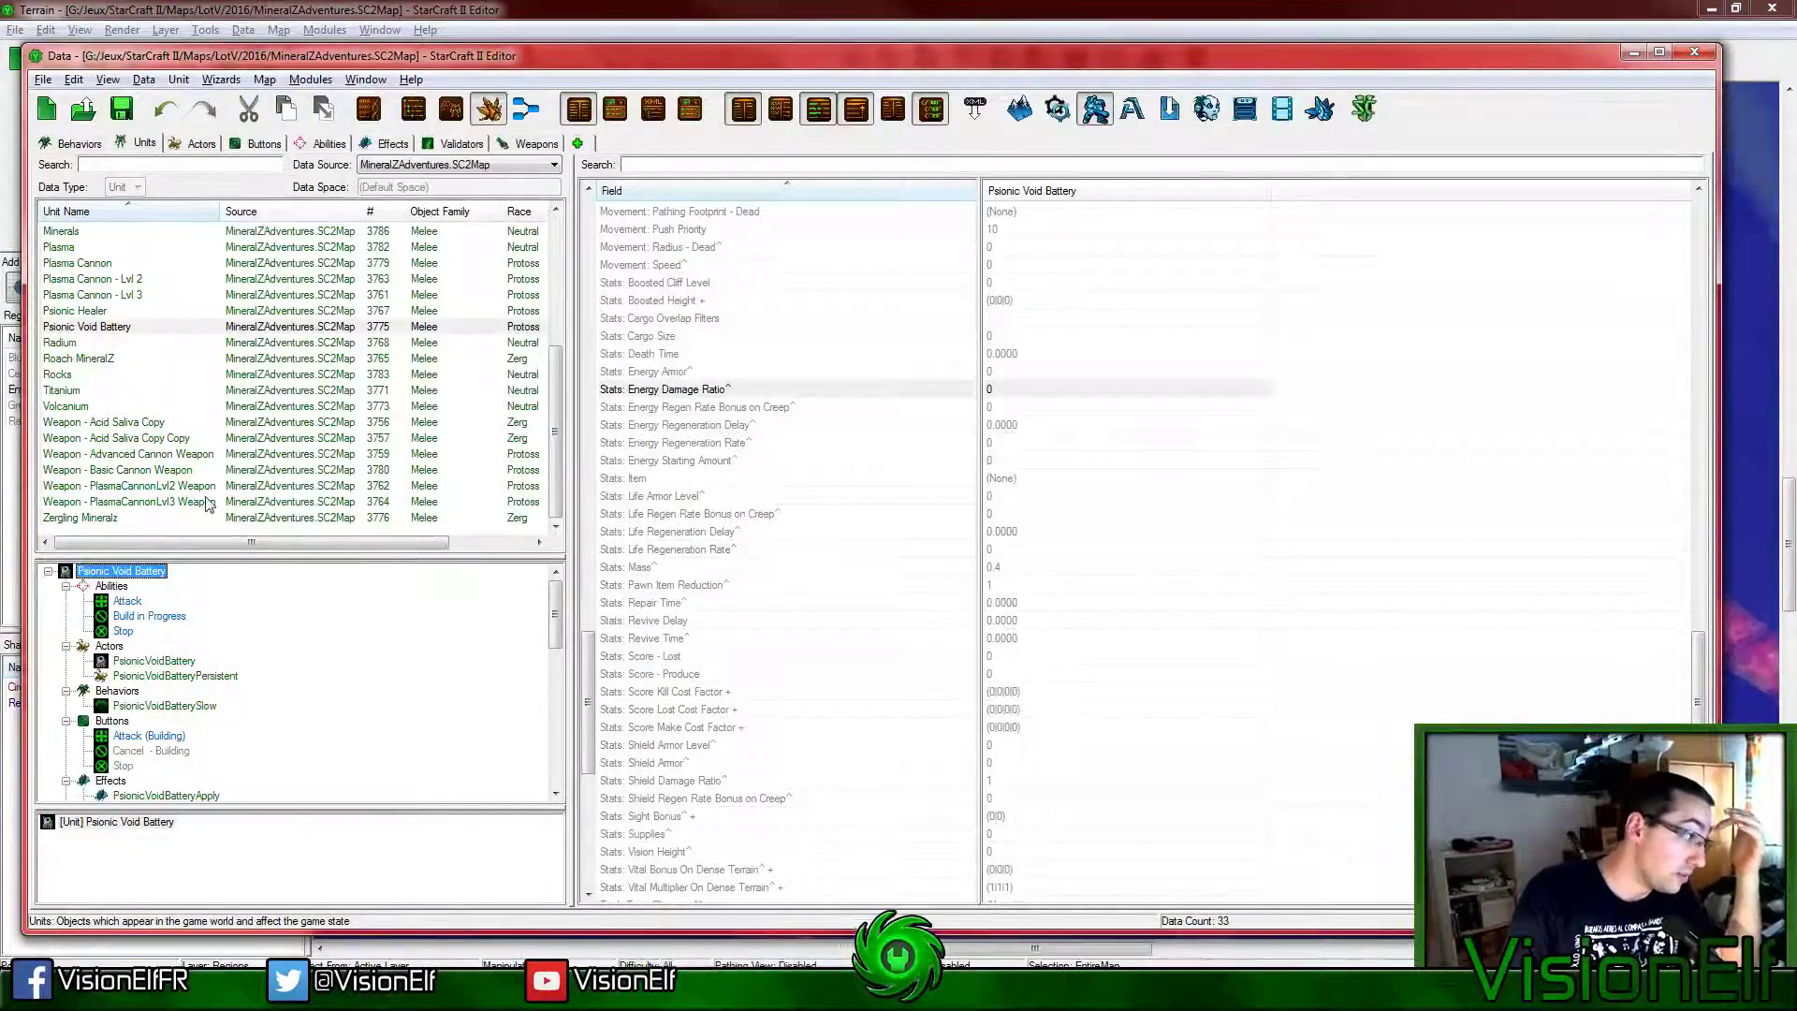
pyautogui.scroll(-4, 187, 673)
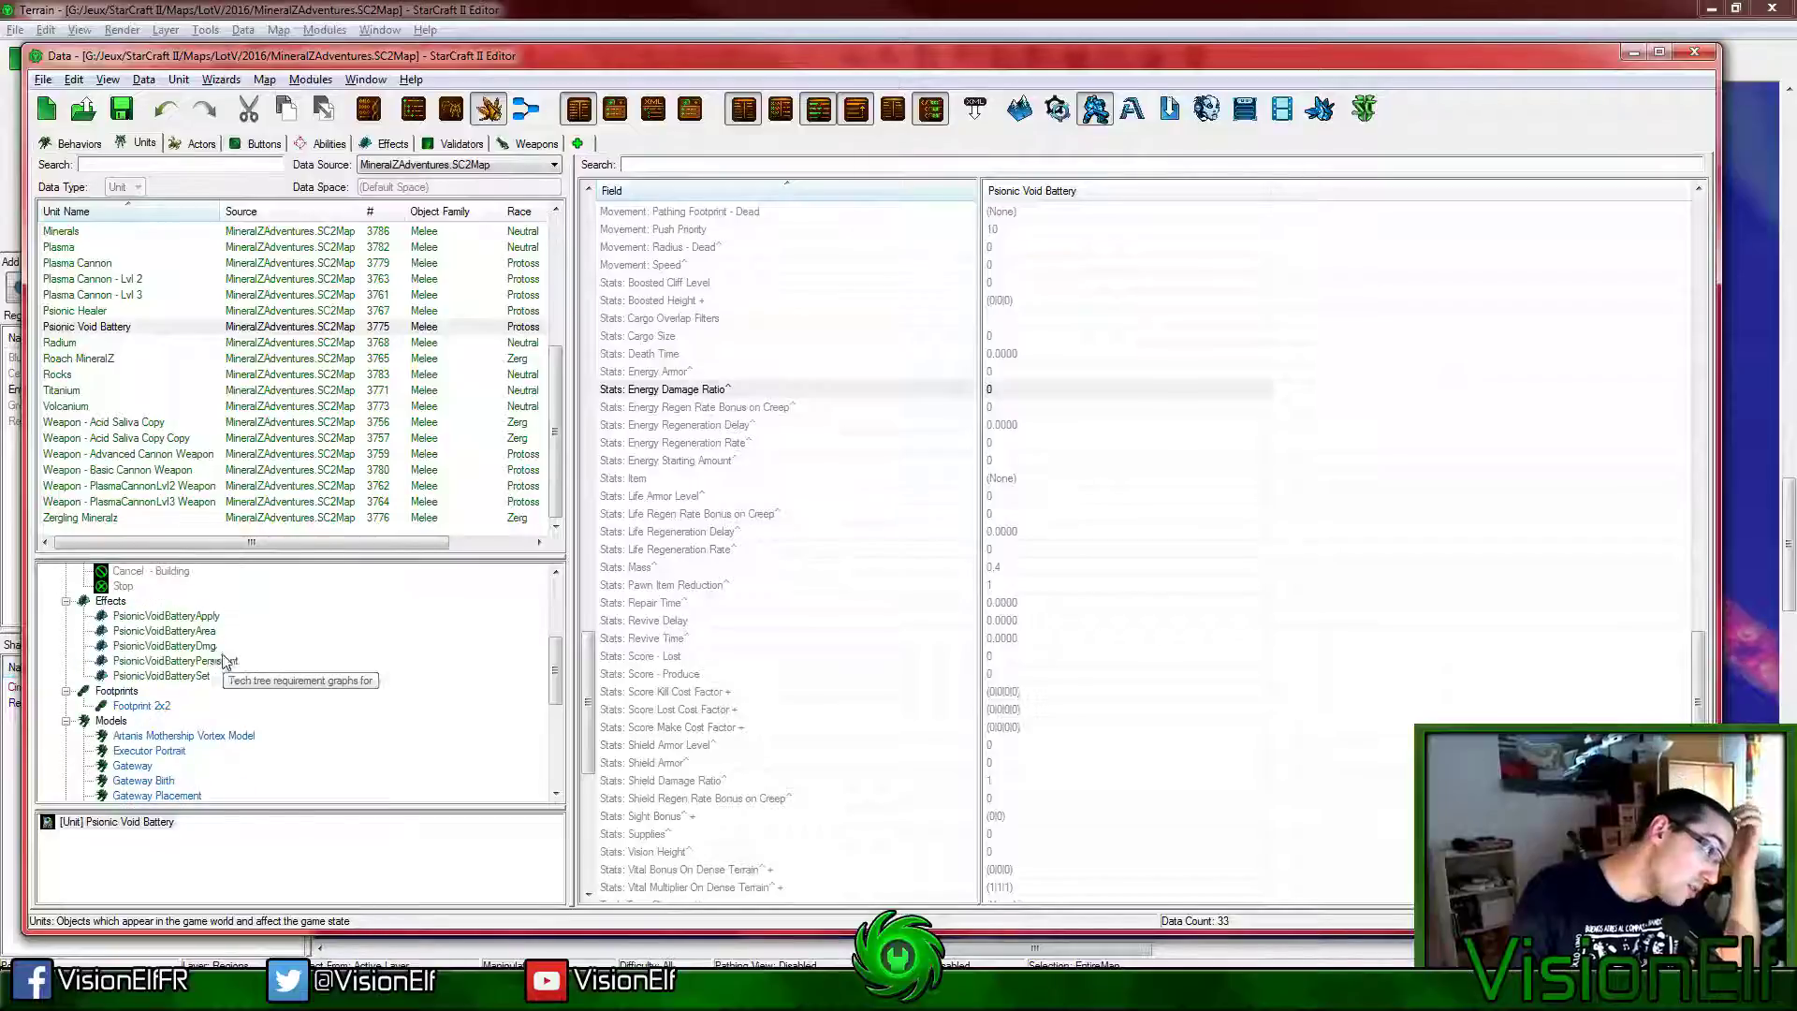
pyautogui.click(176, 661)
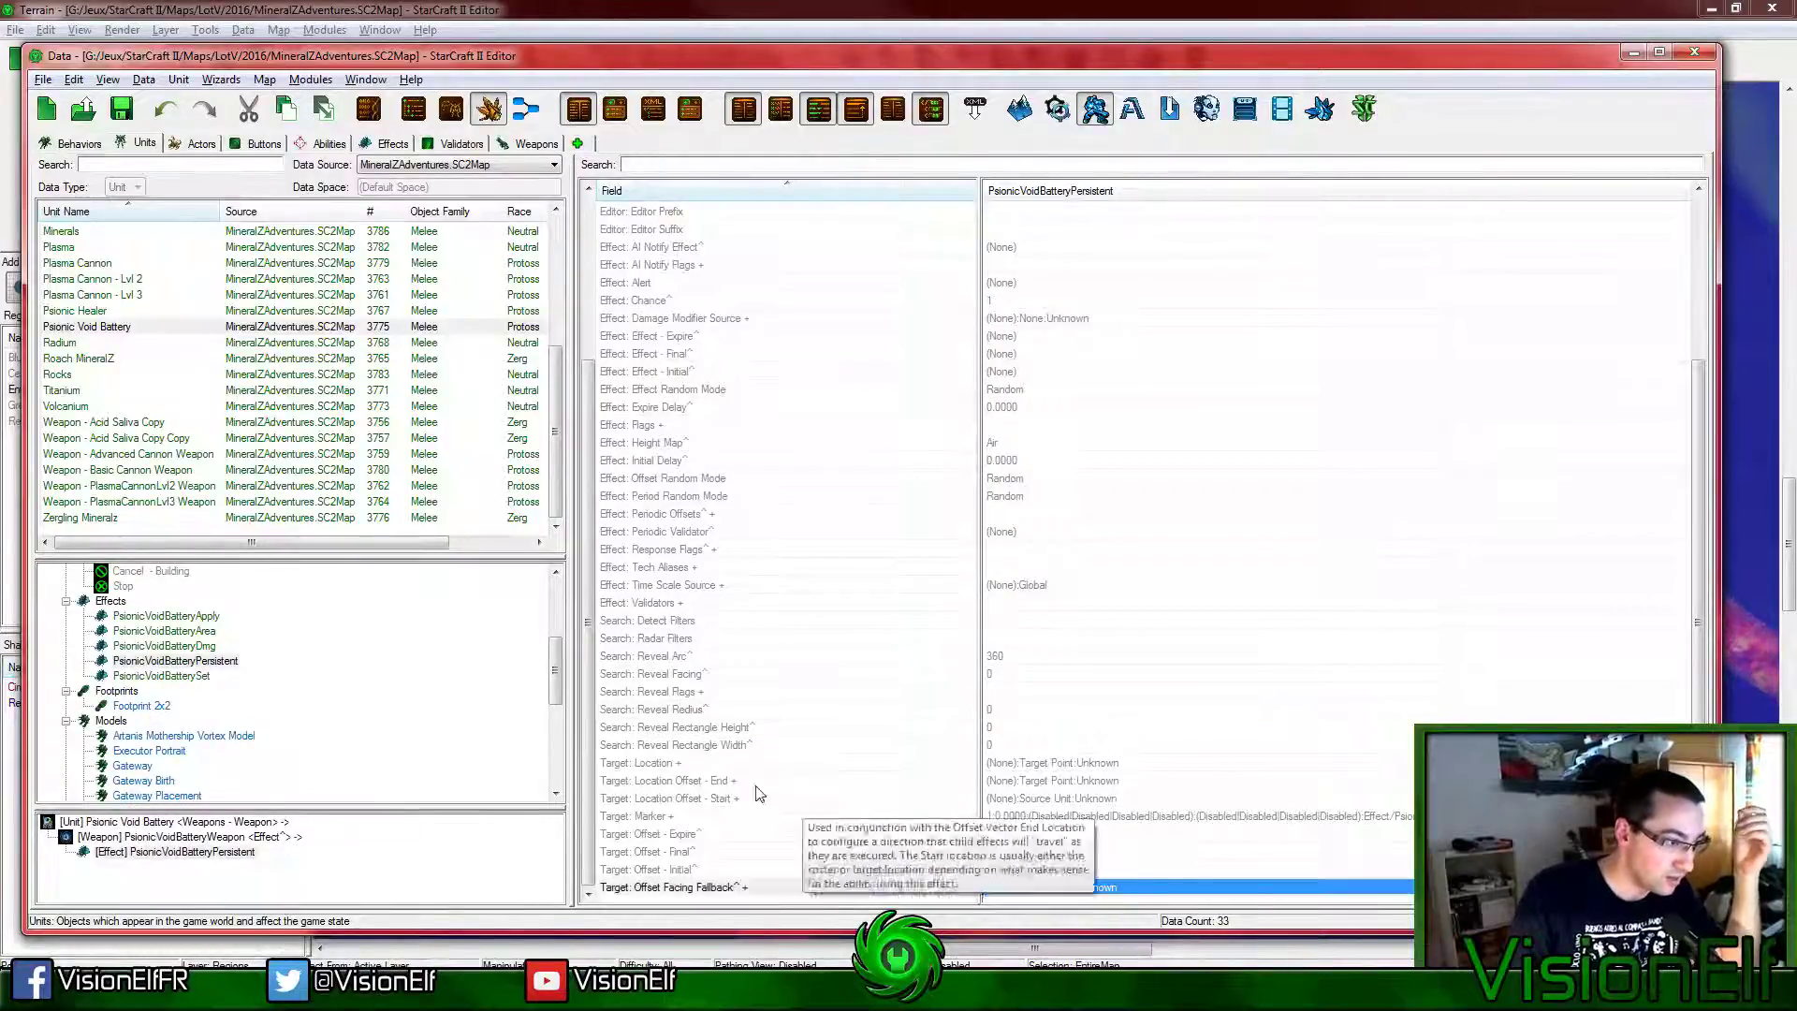
pyautogui.click(945, 764)
pyautogui.click(1073, 762)
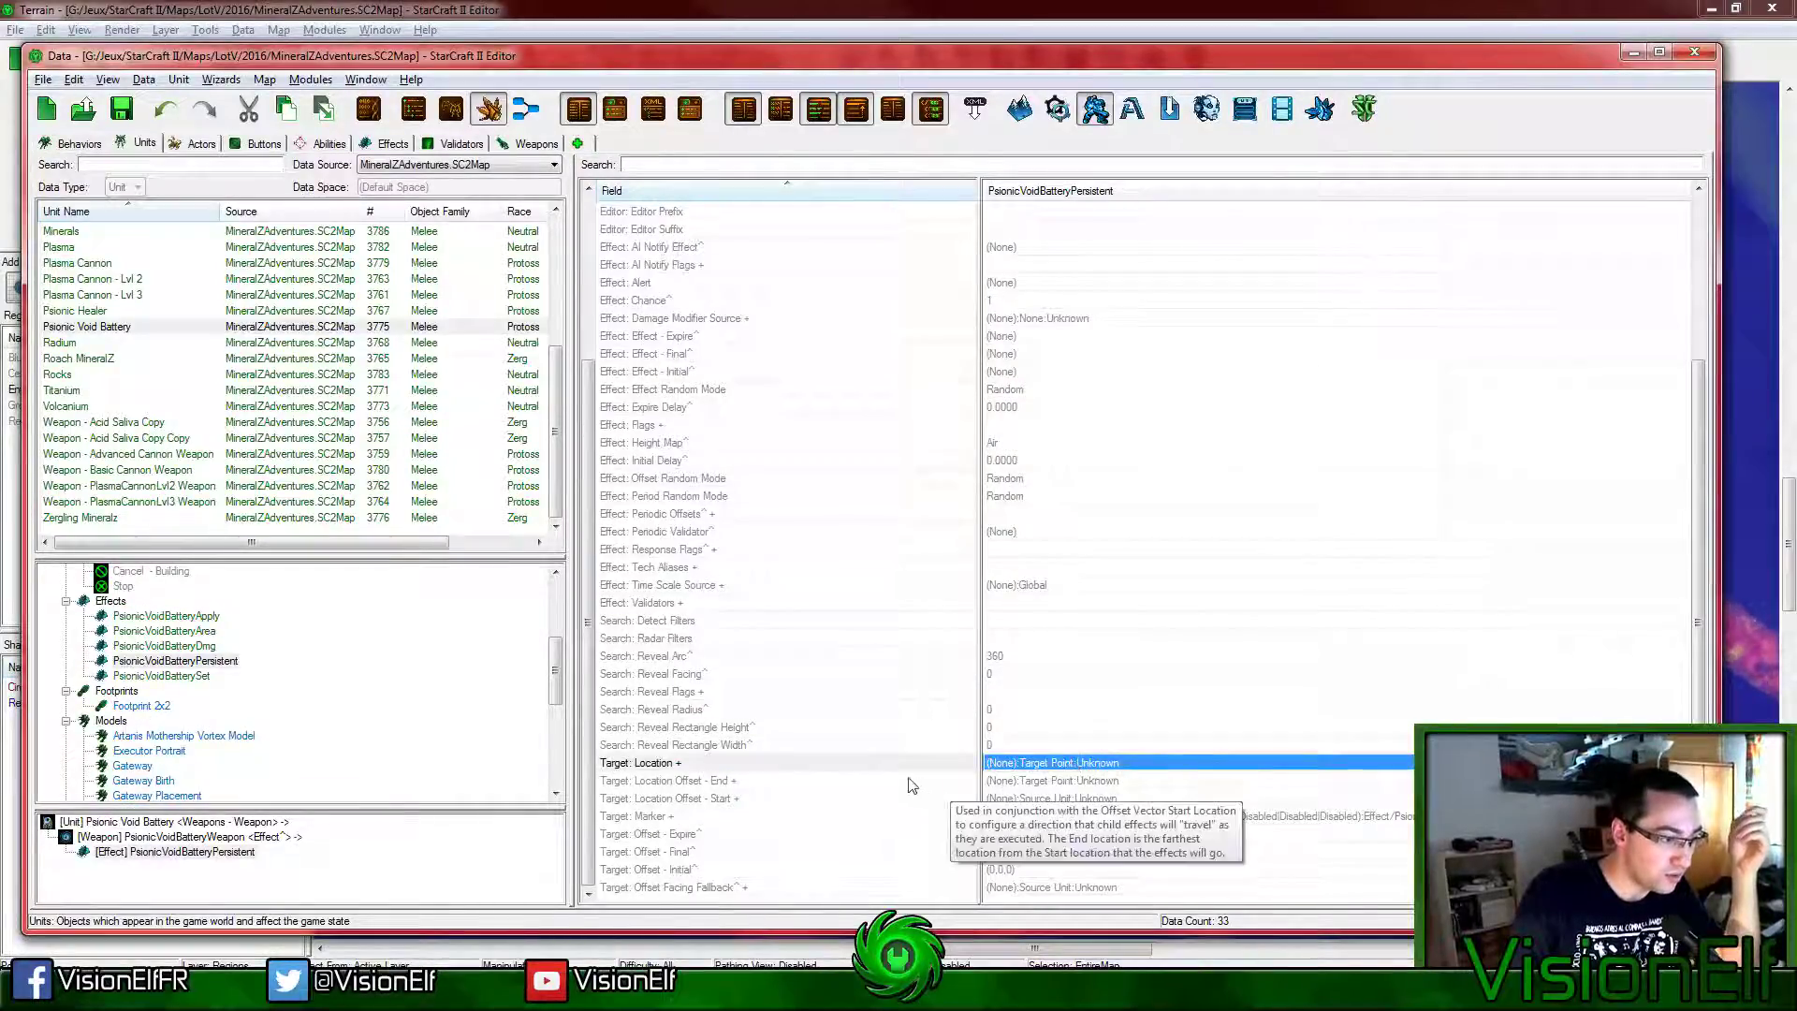
pyautogui.click(1070, 782)
pyautogui.click(1070, 800)
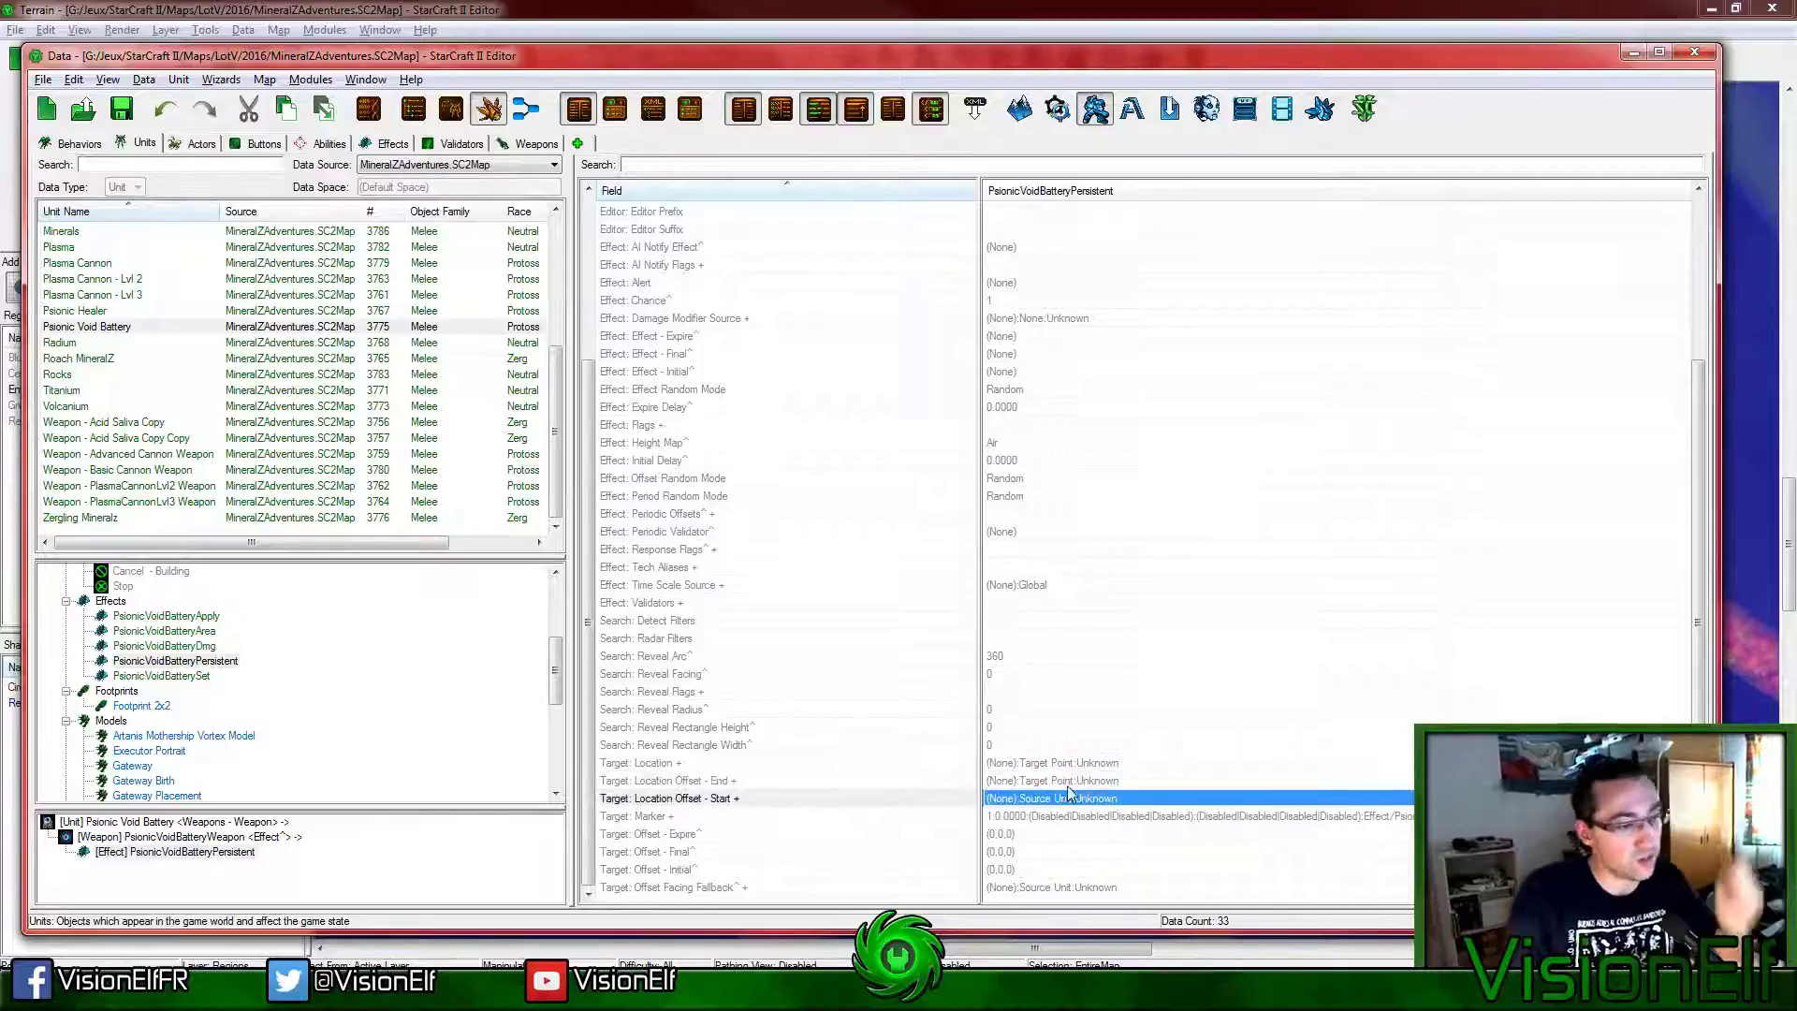
pyautogui.click(1068, 785)
pyautogui.hotkey('ctrl', 'c')
pyautogui.click(1068, 799)
pyautogui.hotkey('ctrl', 'v')
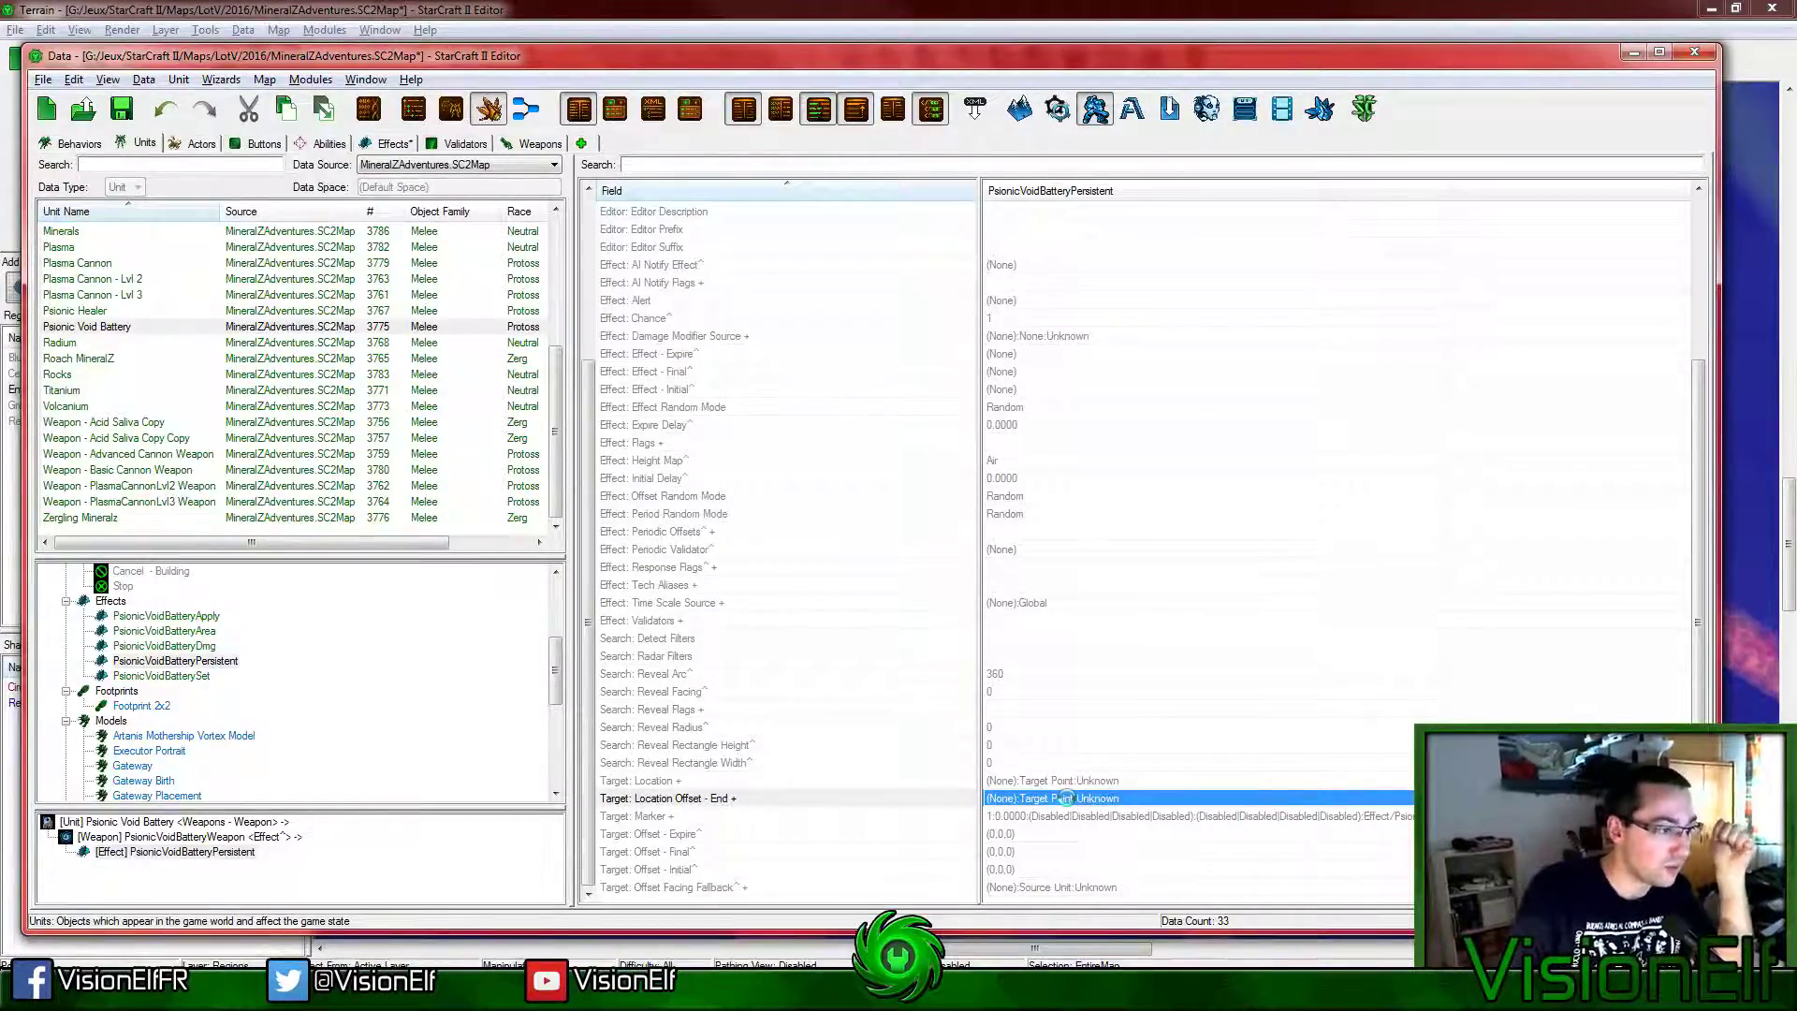
pyautogui.hotkey('ctrl', 's')
# Step: Review the PsionicVoidBatteryWeapon fields and the PsionicVoidBatteryPersistent actor's fields, including Visible To
pyautogui.scroll(-5, 239, 697)
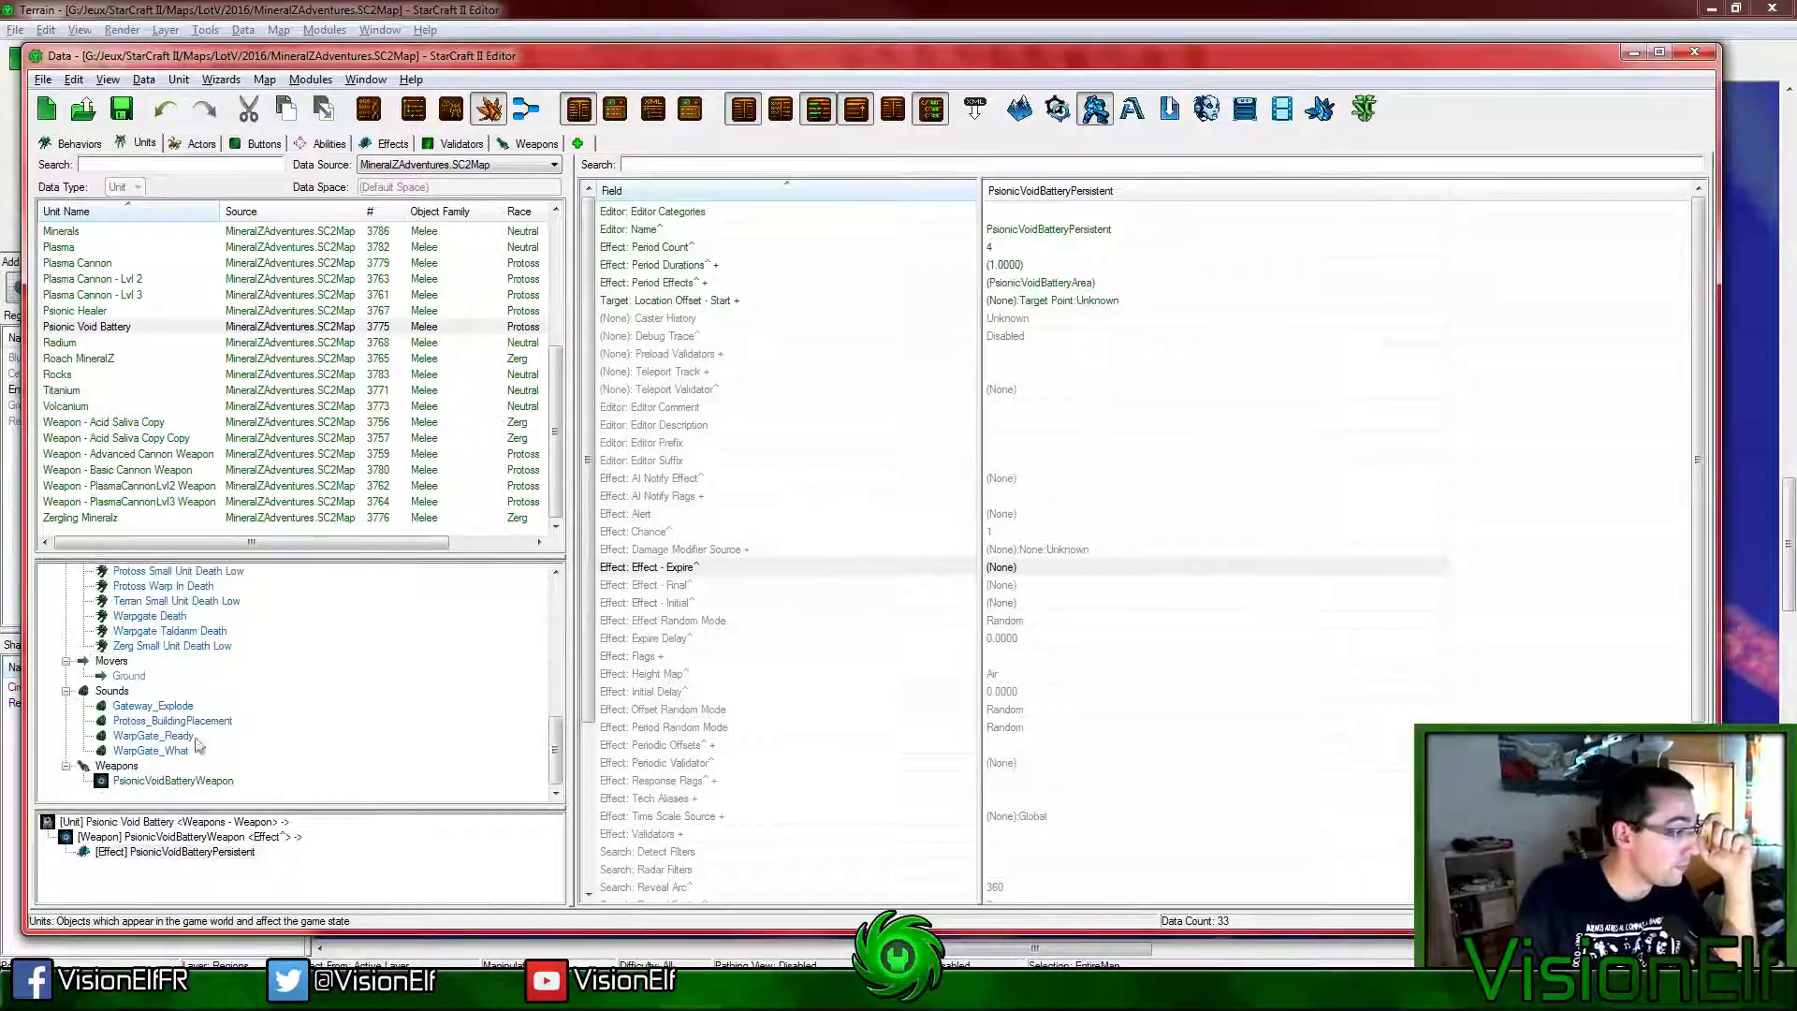
pyautogui.click(188, 778)
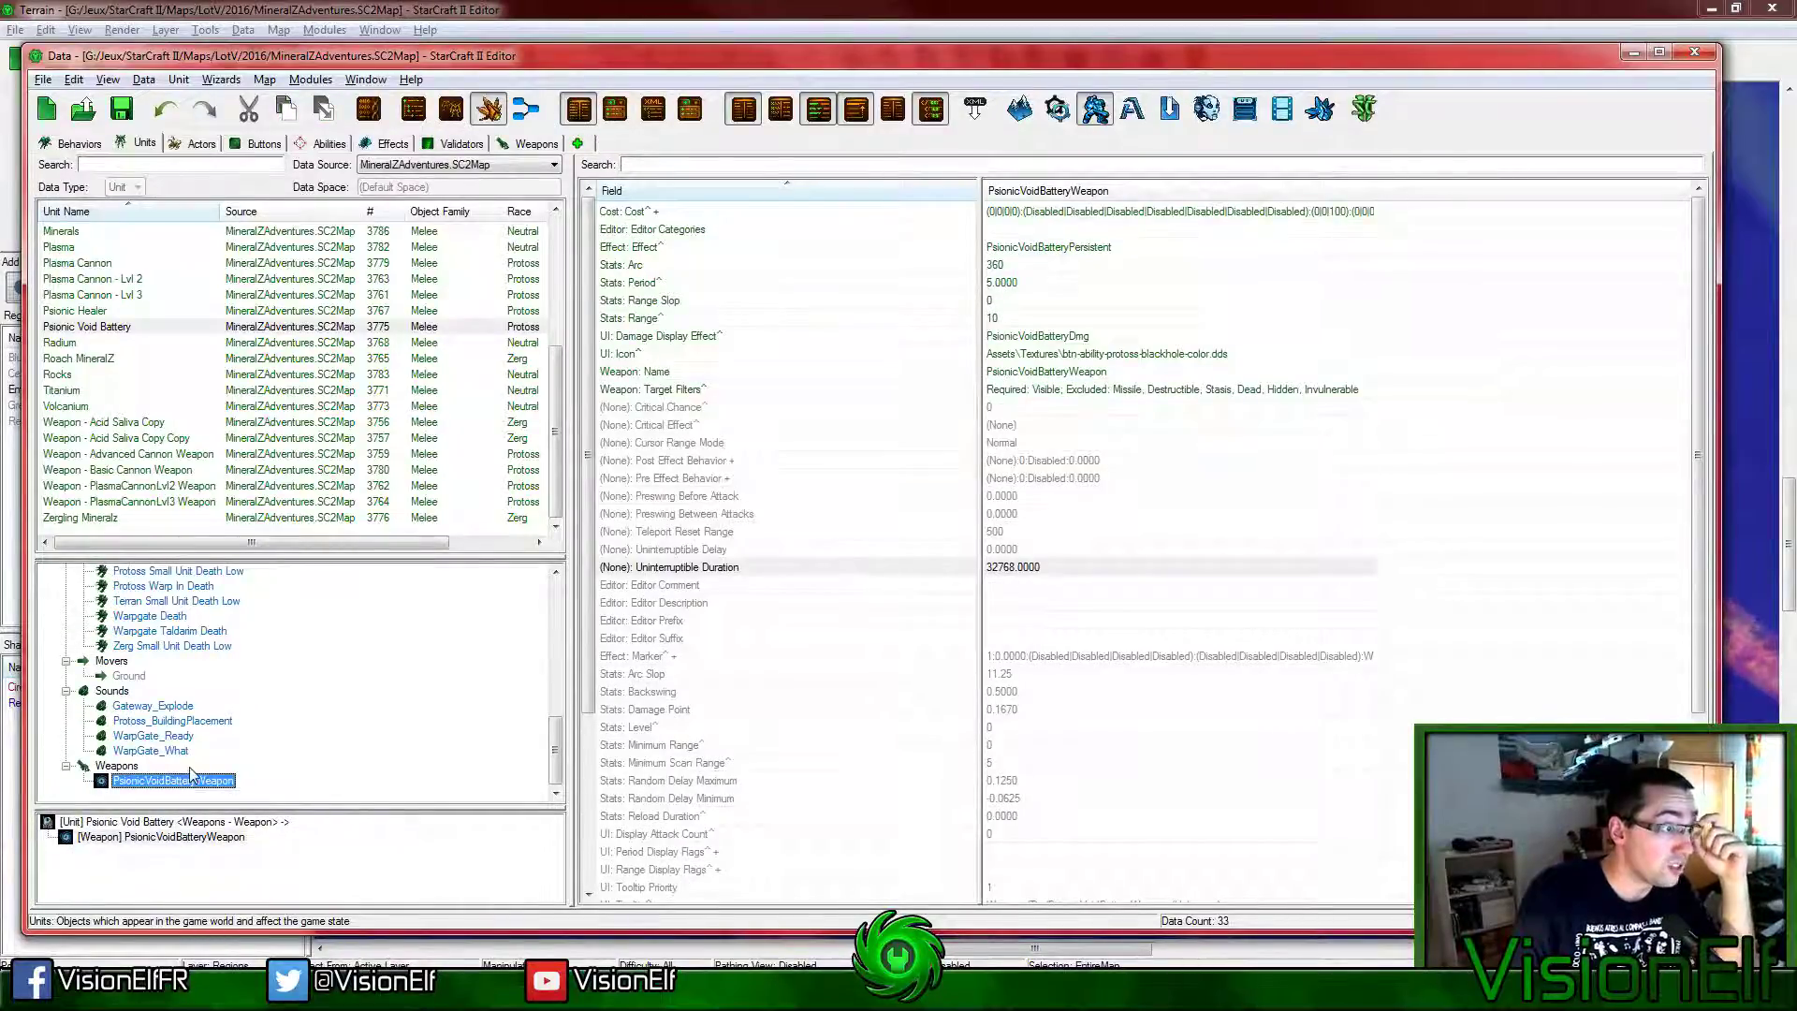
pyautogui.scroll(10, 192, 749)
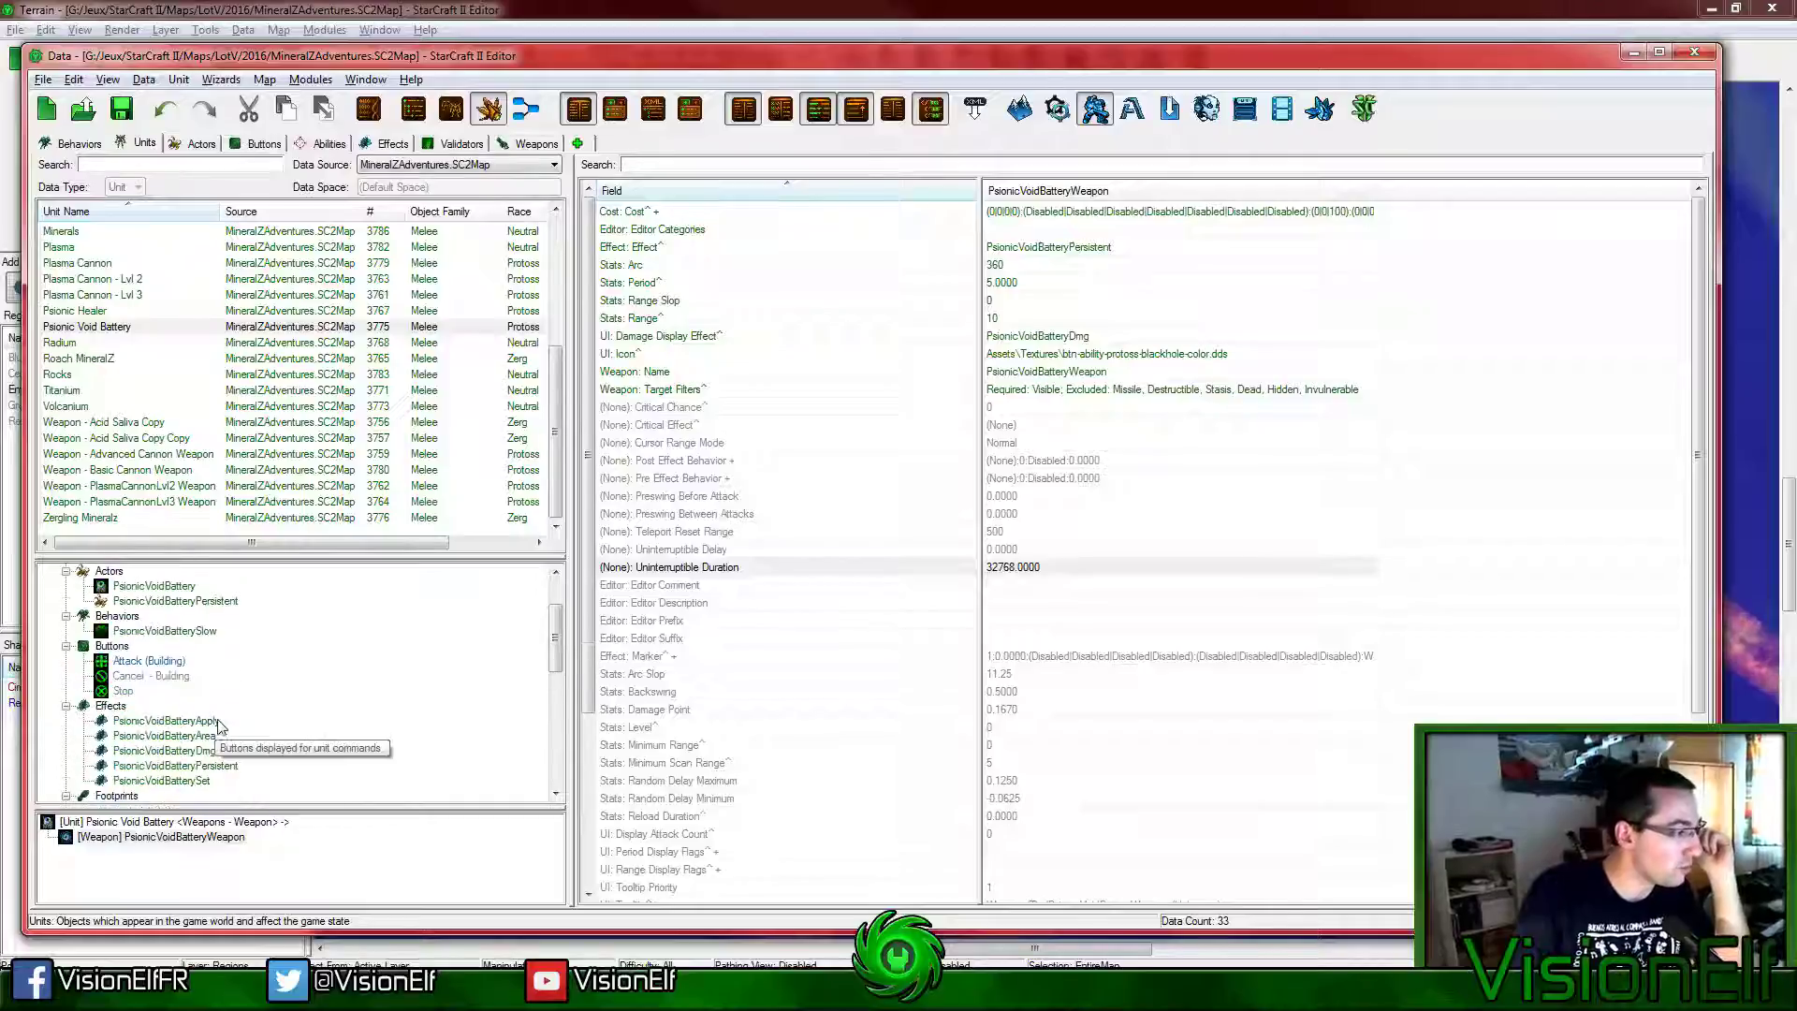
pyautogui.click(191, 677)
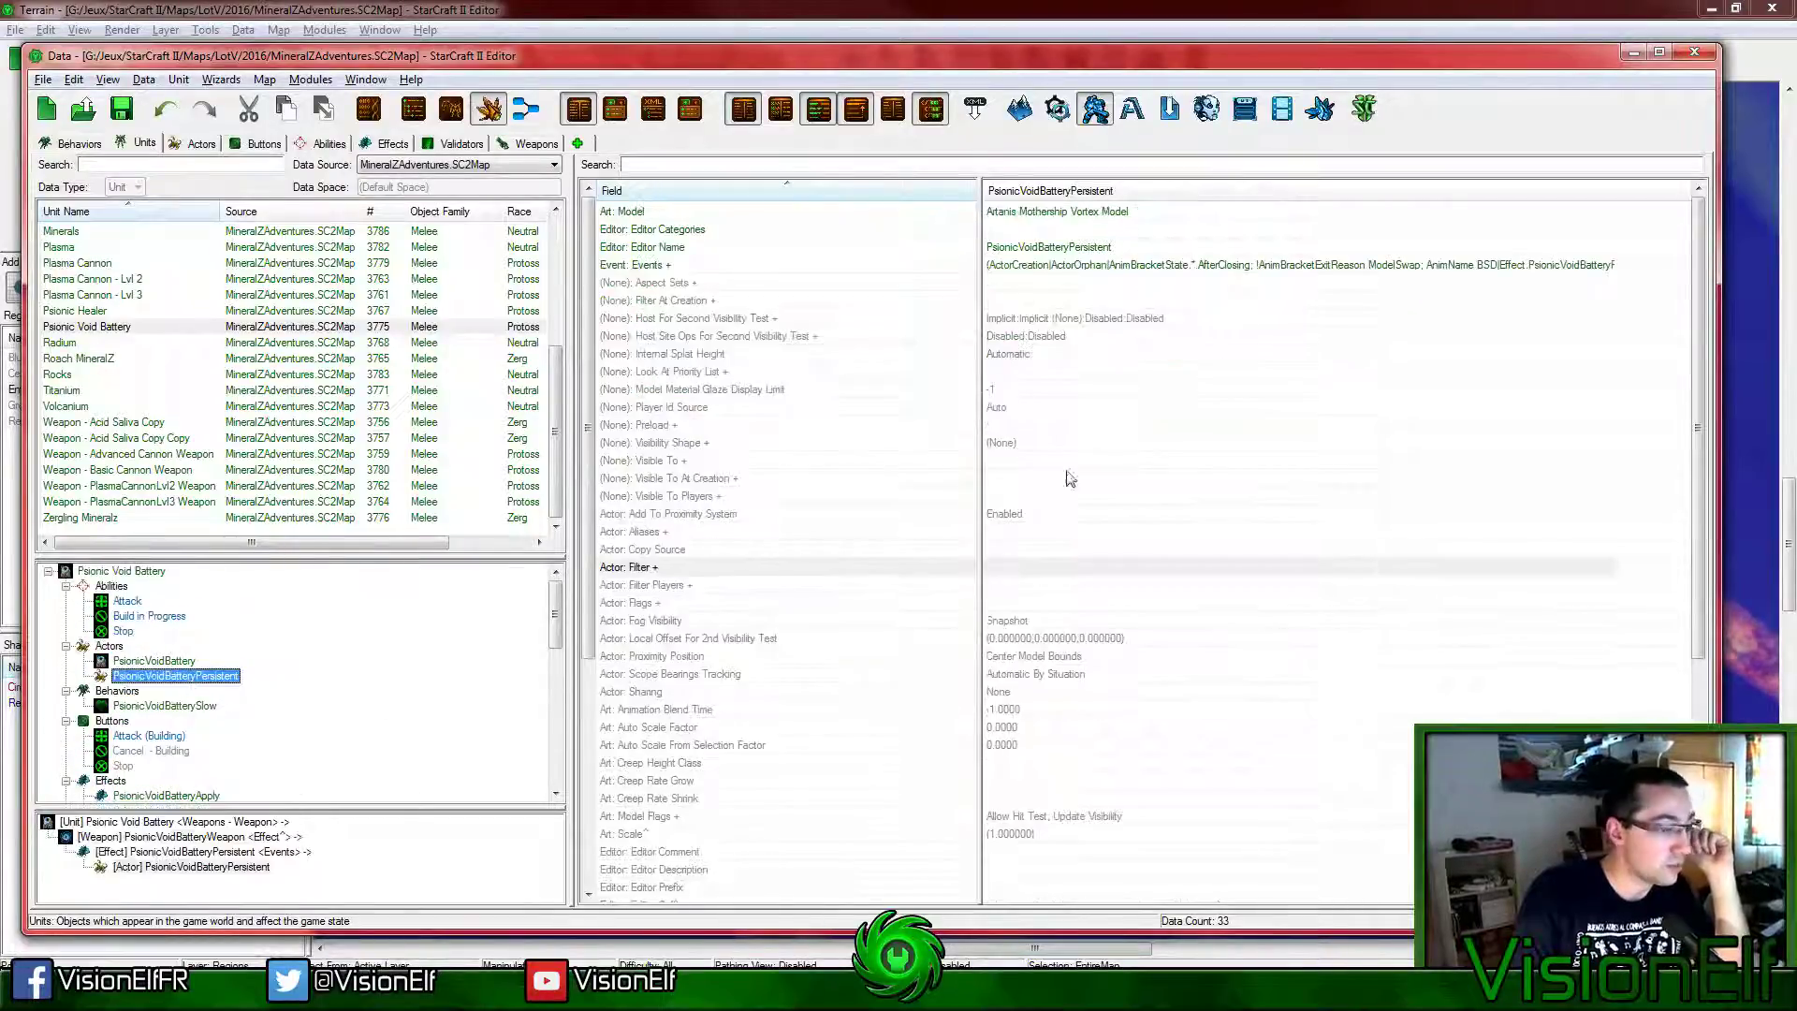
pyautogui.click(1069, 461)
pyautogui.scroll(-6, 1167, 636)
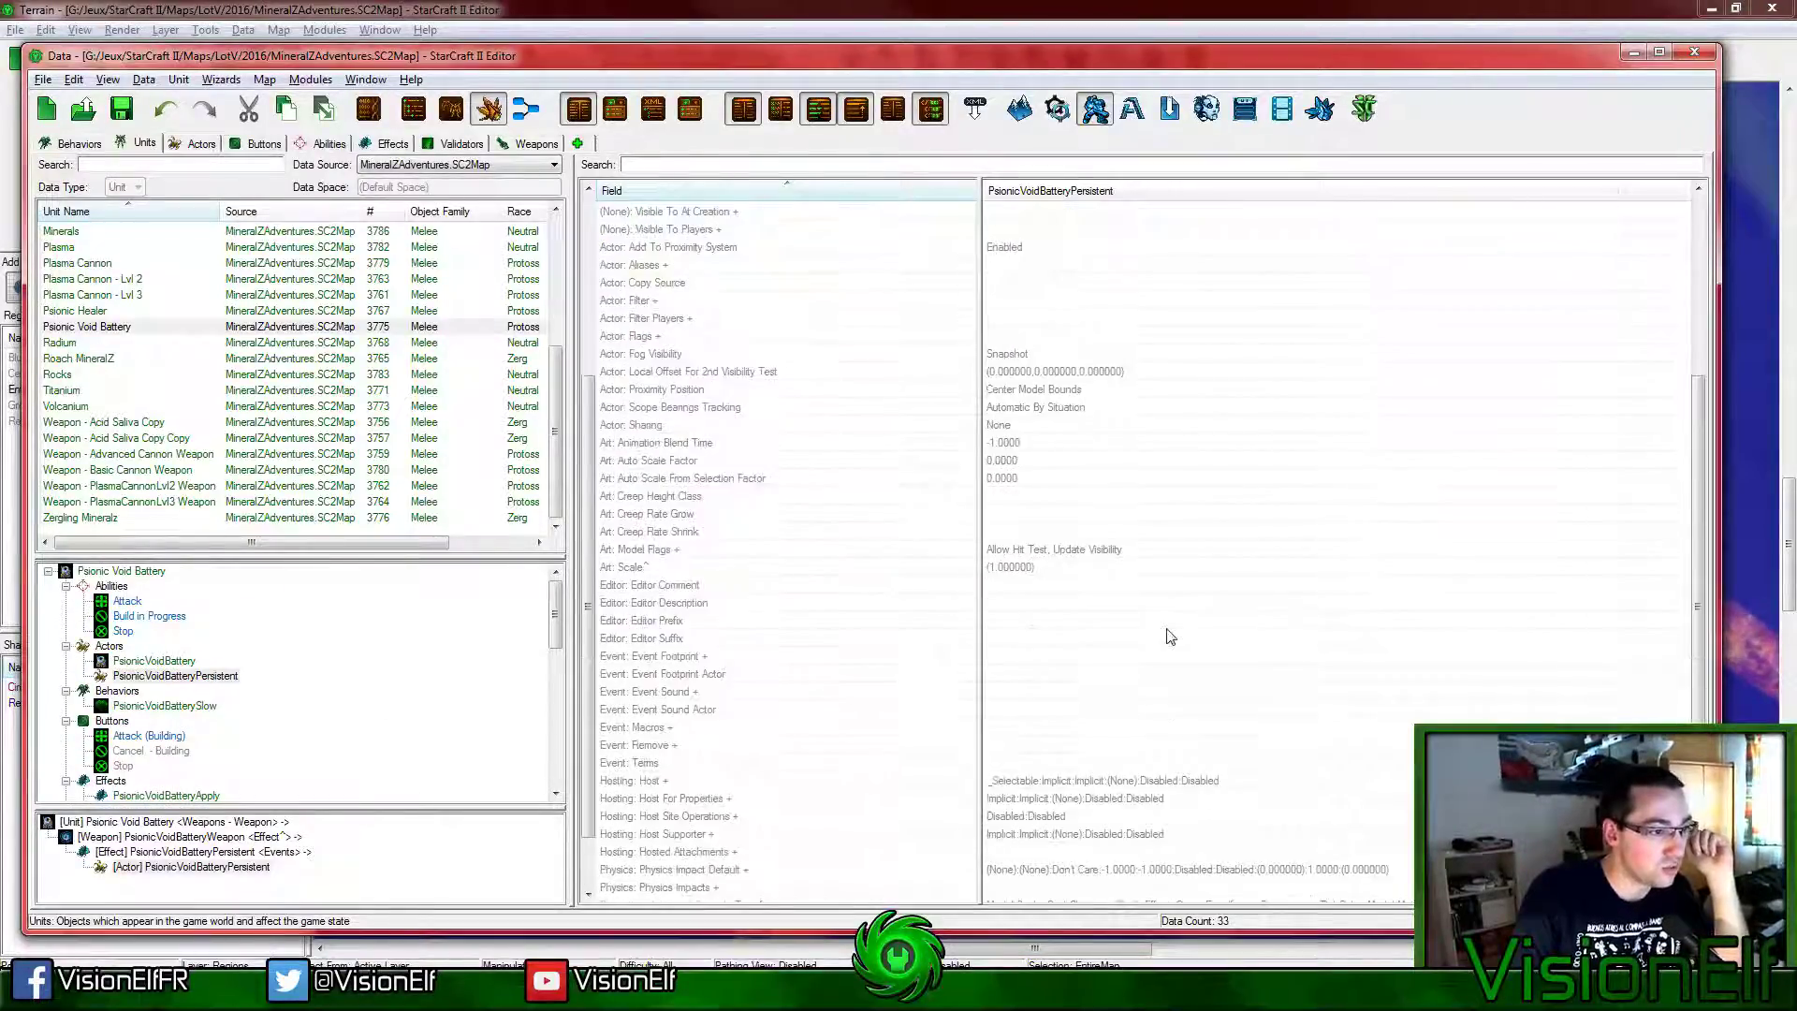
pyautogui.moveTo(754, 720)
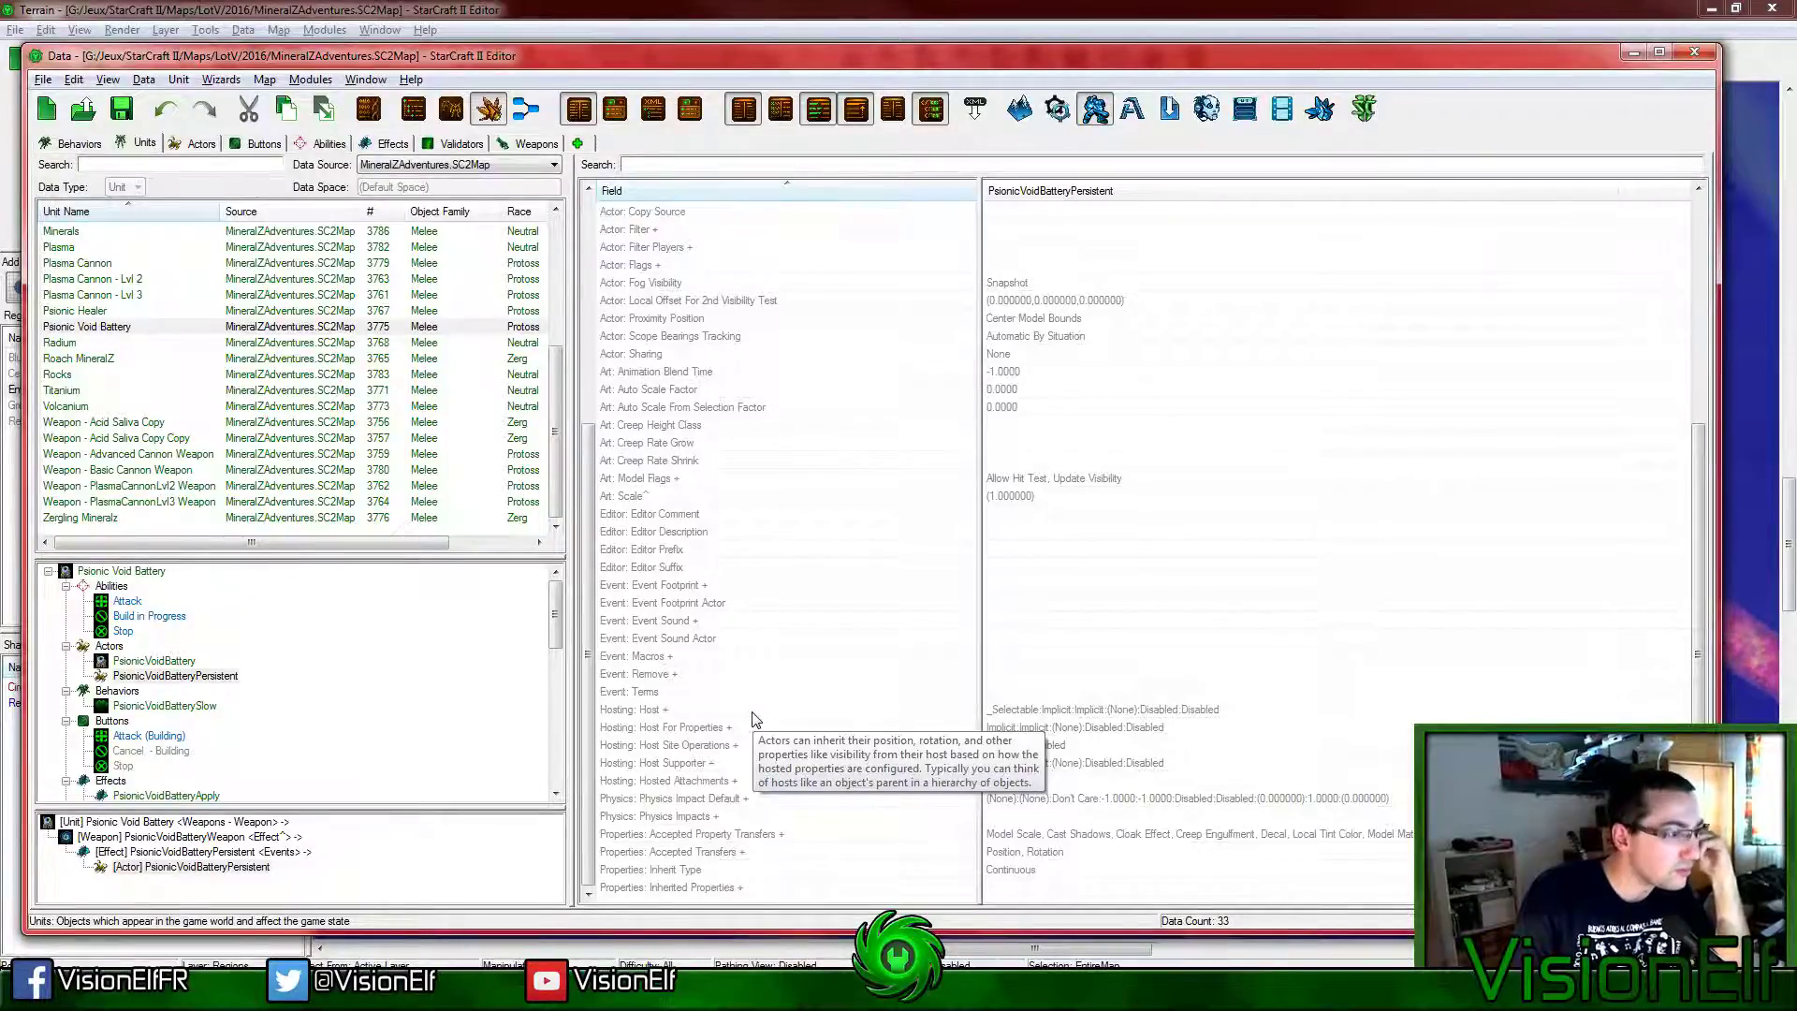
pyautogui.scroll(6, 753, 719)
pyautogui.scroll(-6, 754, 719)
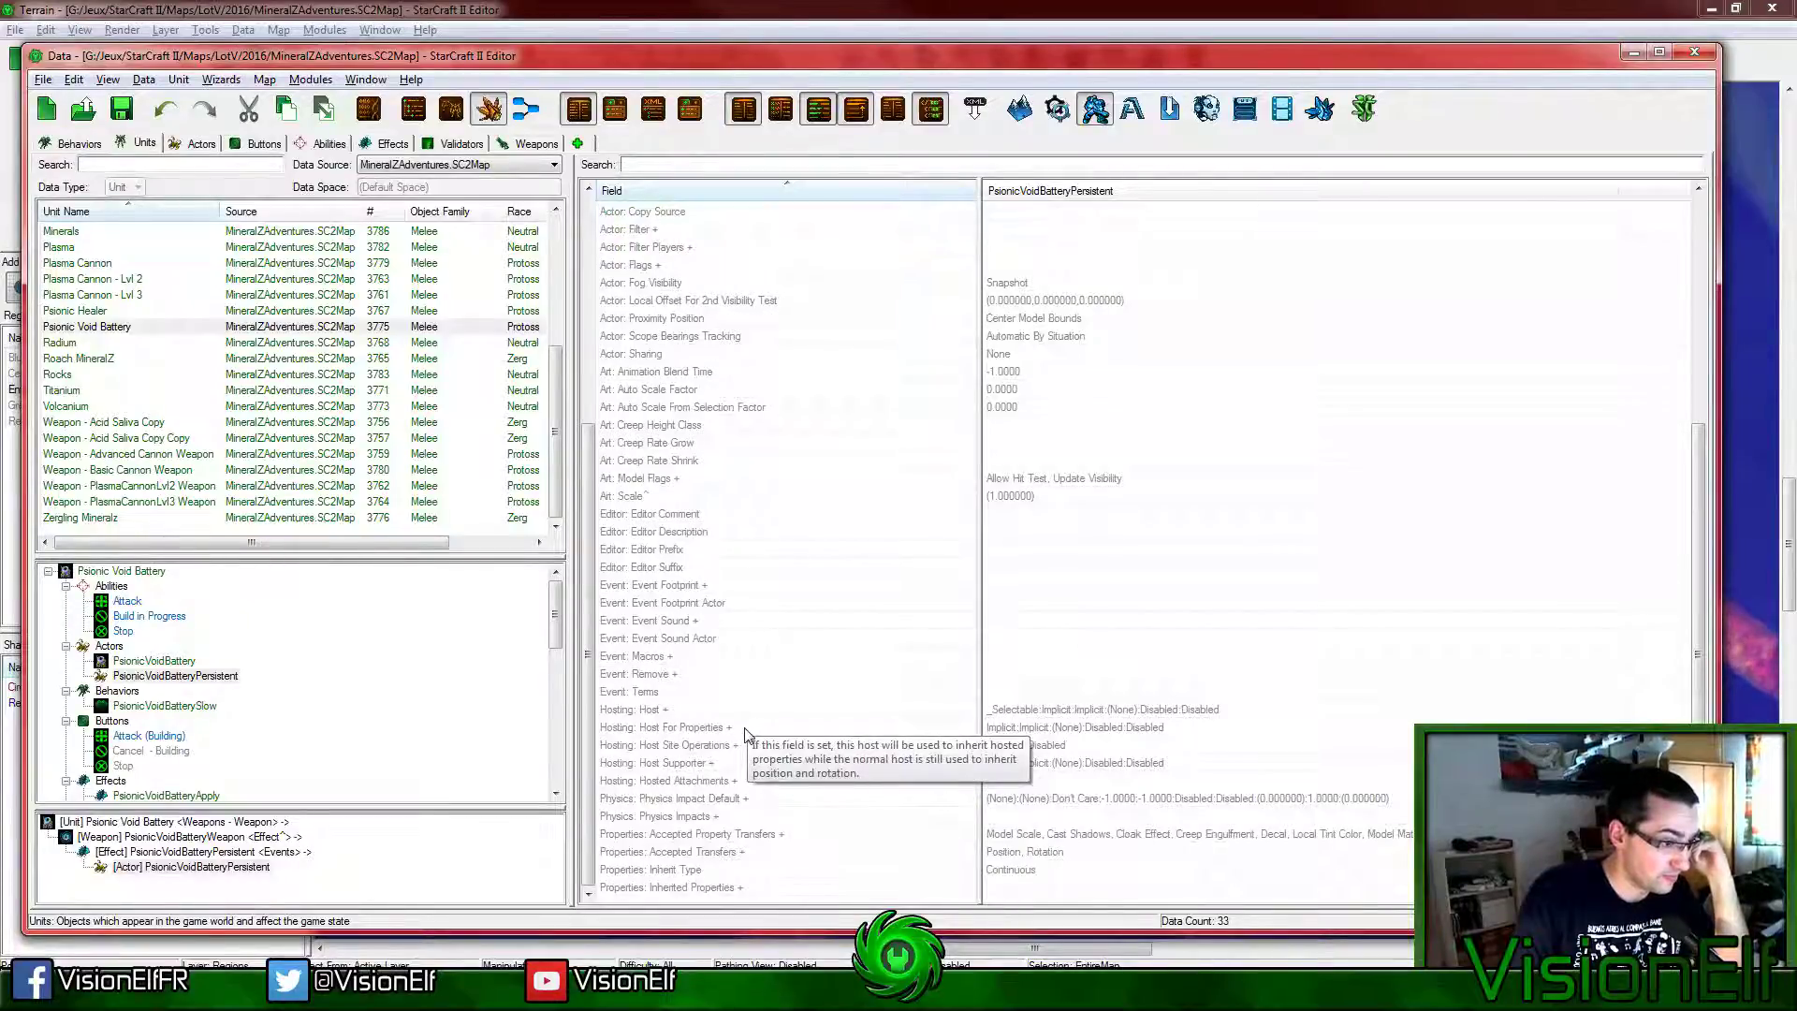
# Step: Change the actor's Hosting: Host to an Implicit host actor with Scope Target
pyautogui.click(990, 728)
pyautogui.doubleClick(1051, 710)
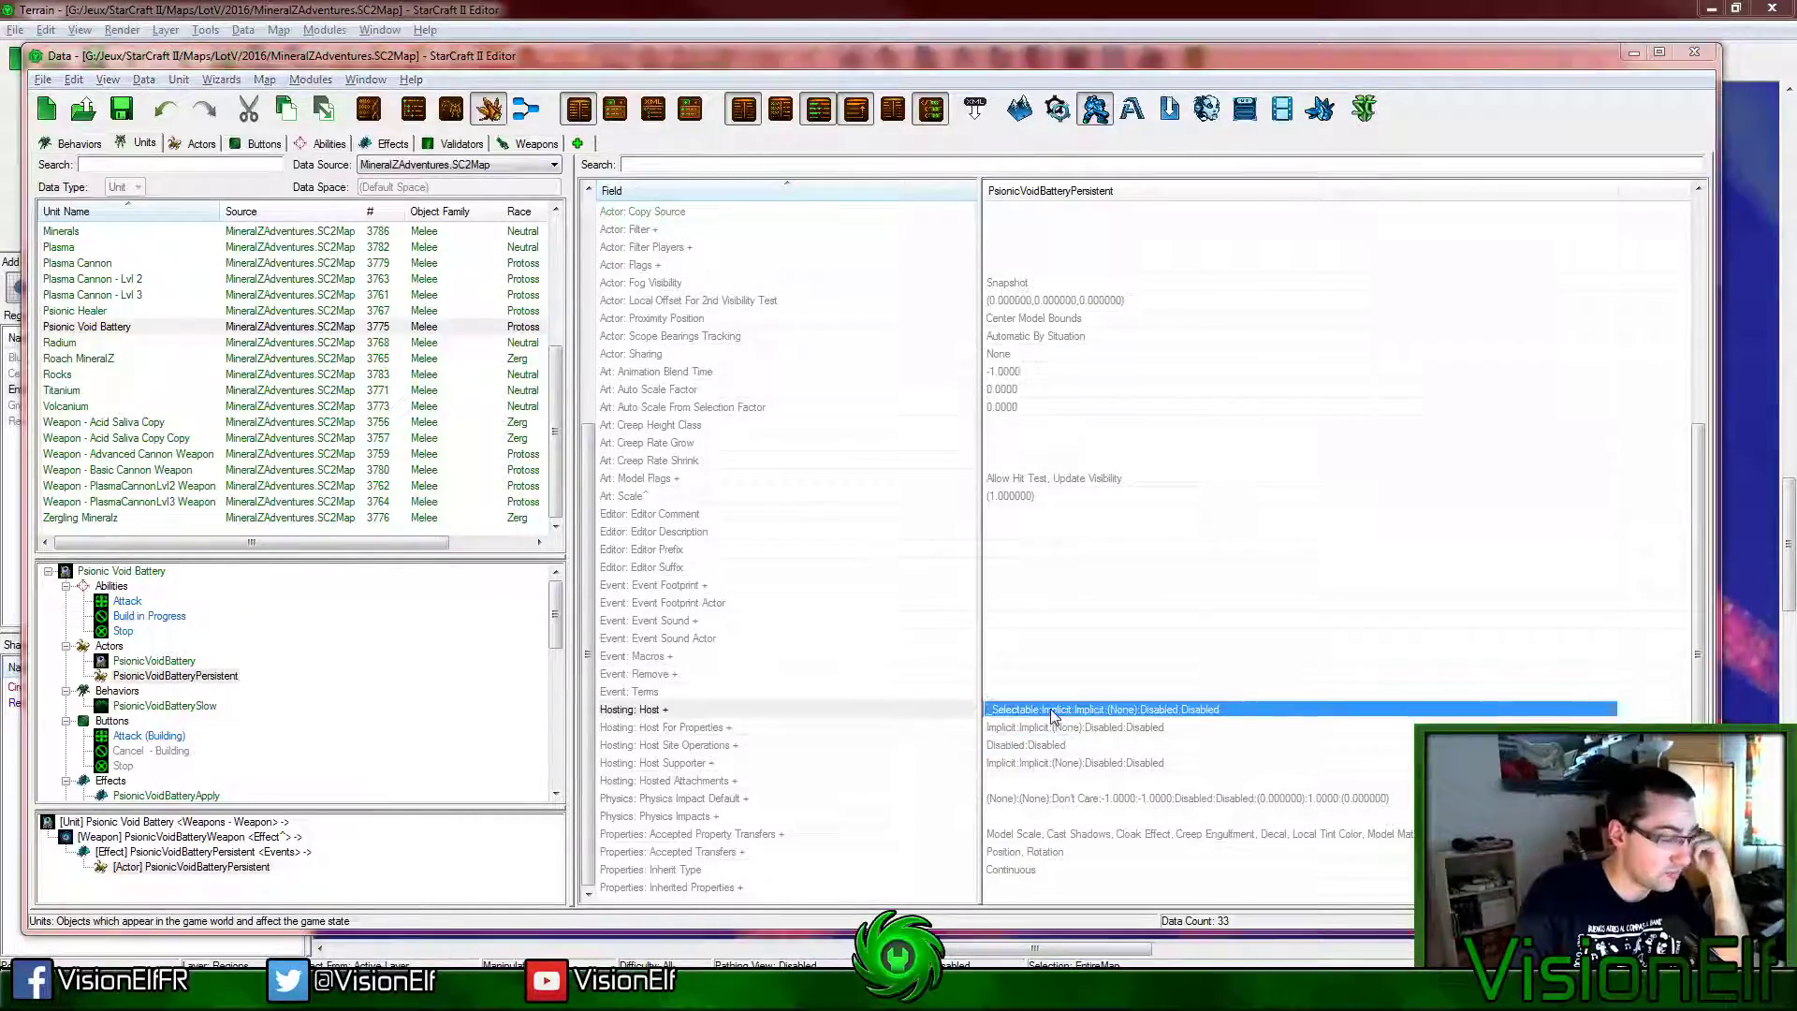
pyautogui.click(642, 298)
pyautogui.click(644, 312)
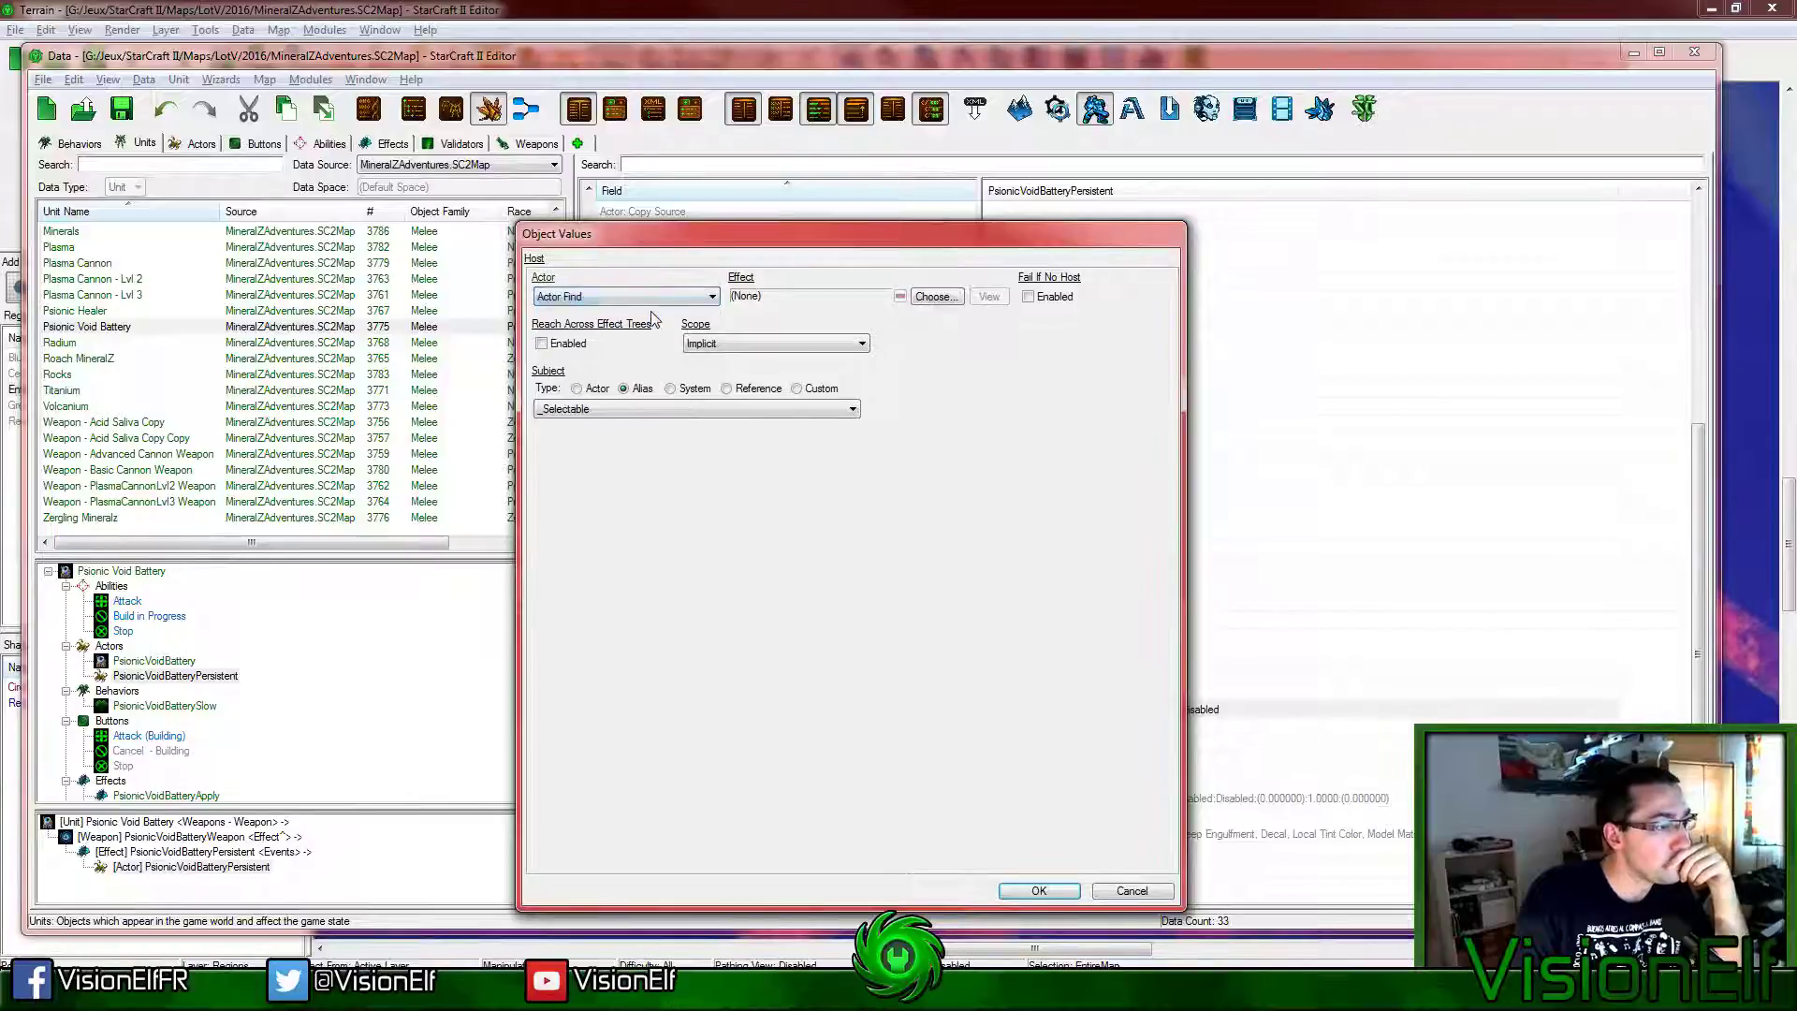
pyautogui.click(662, 297)
pyautogui.click(661, 338)
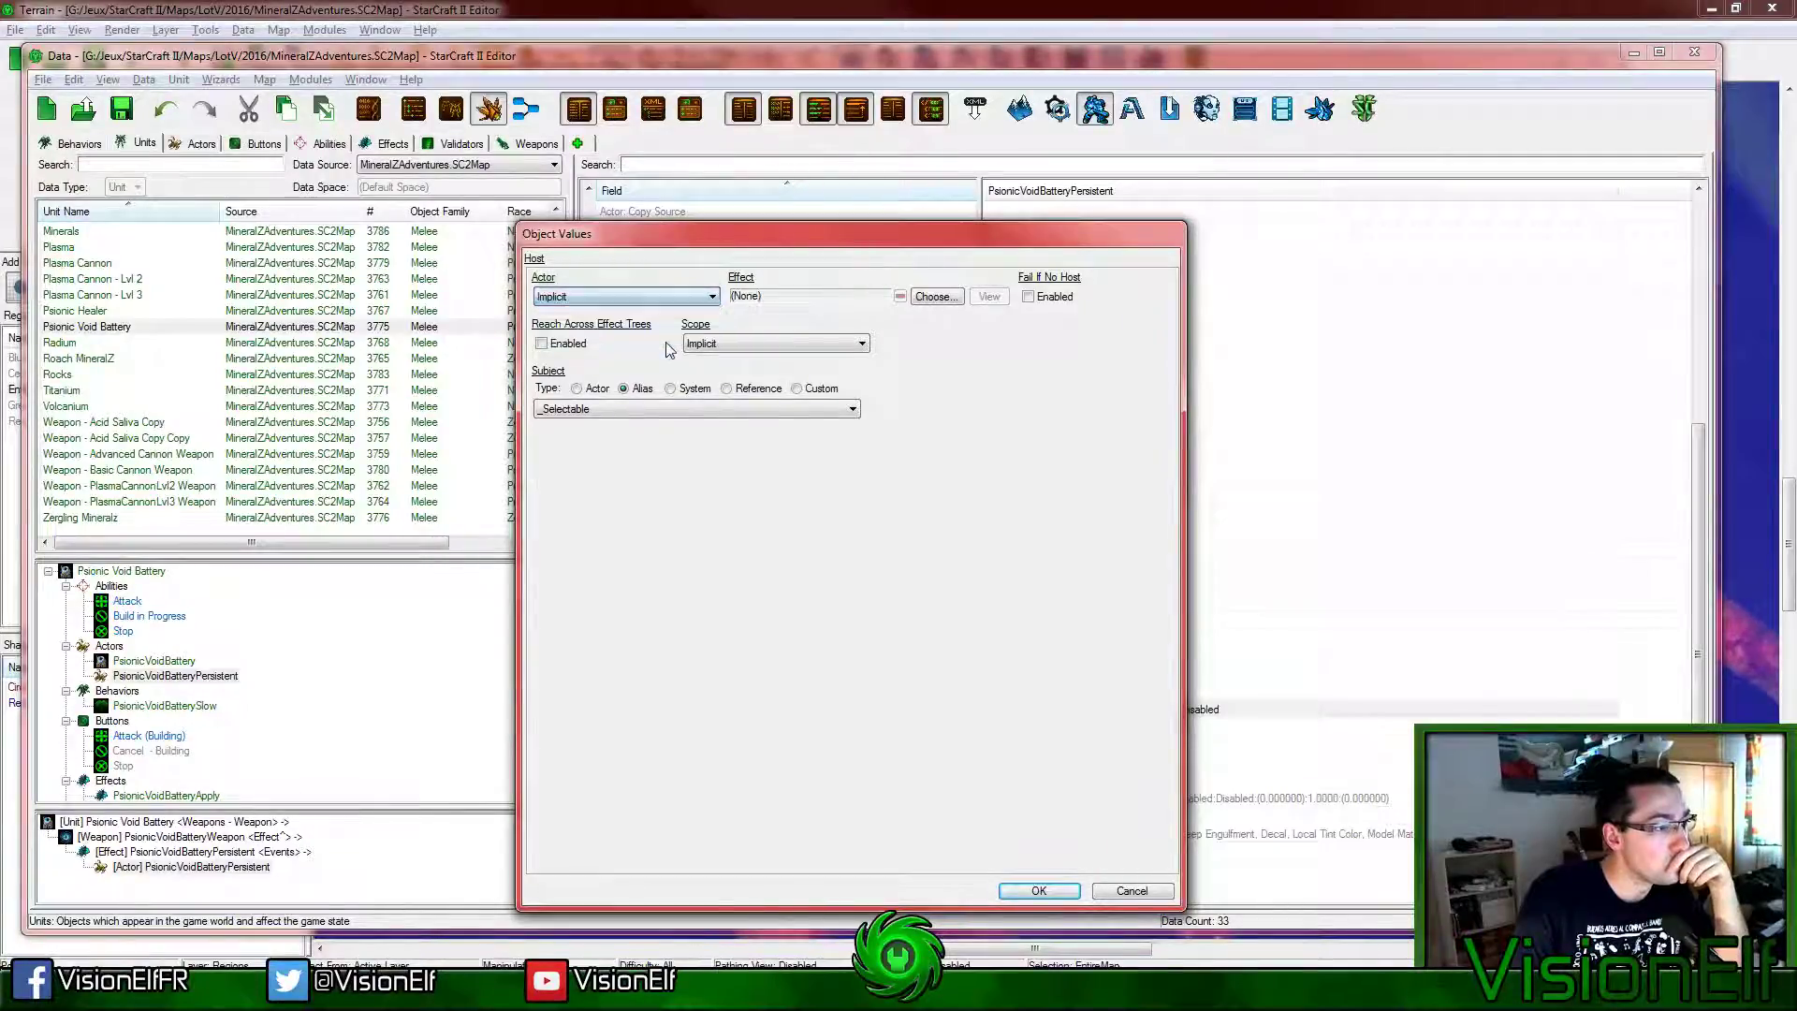
pyautogui.click(719, 346)
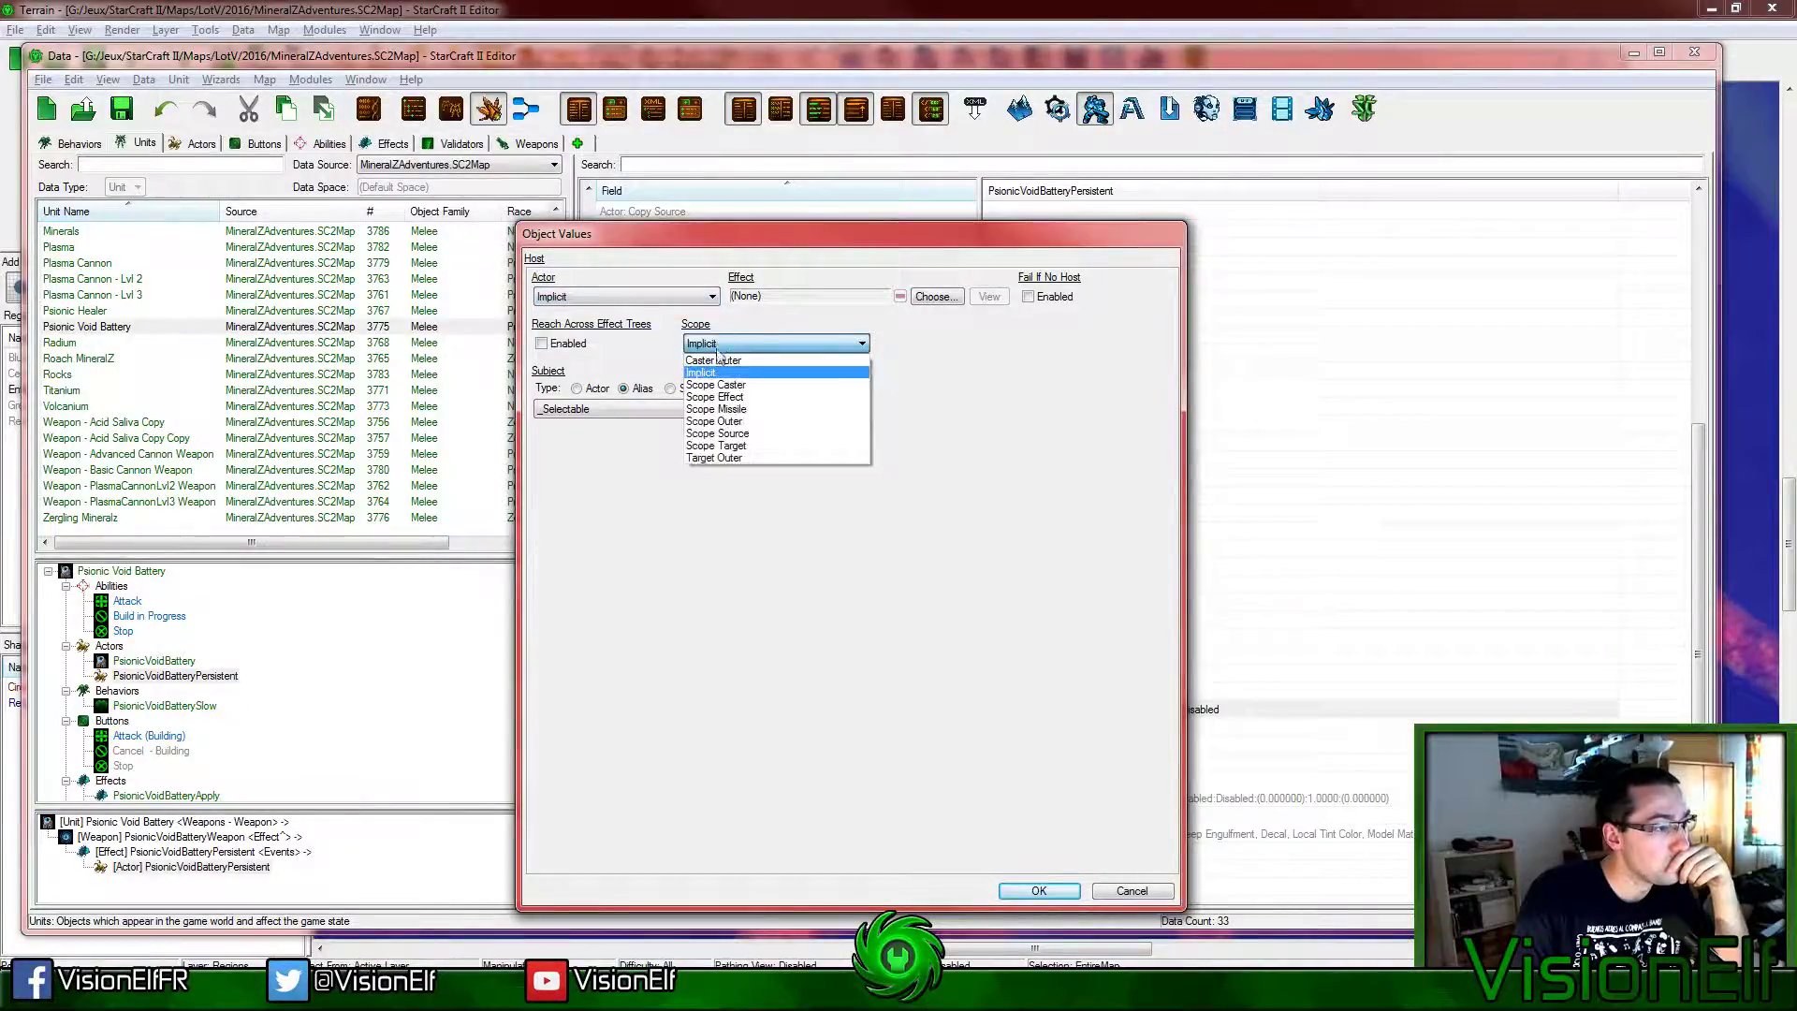
pyautogui.click(734, 446)
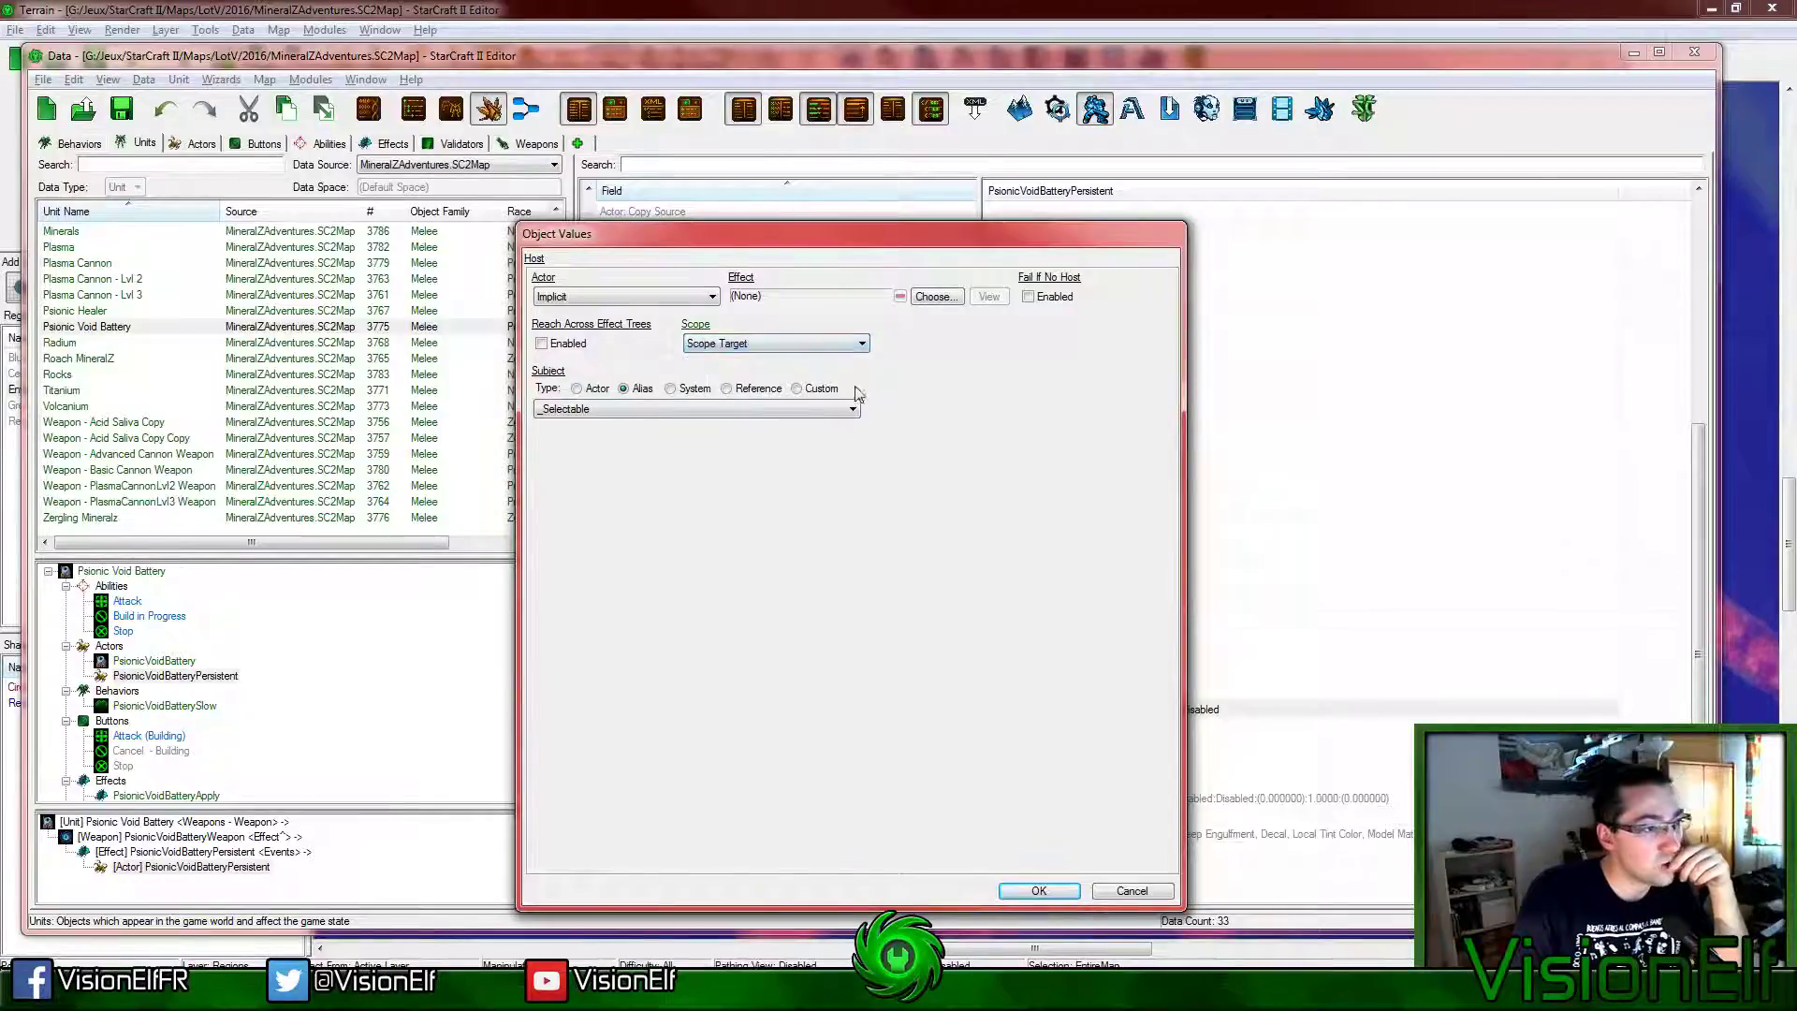
pyautogui.click(1041, 892)
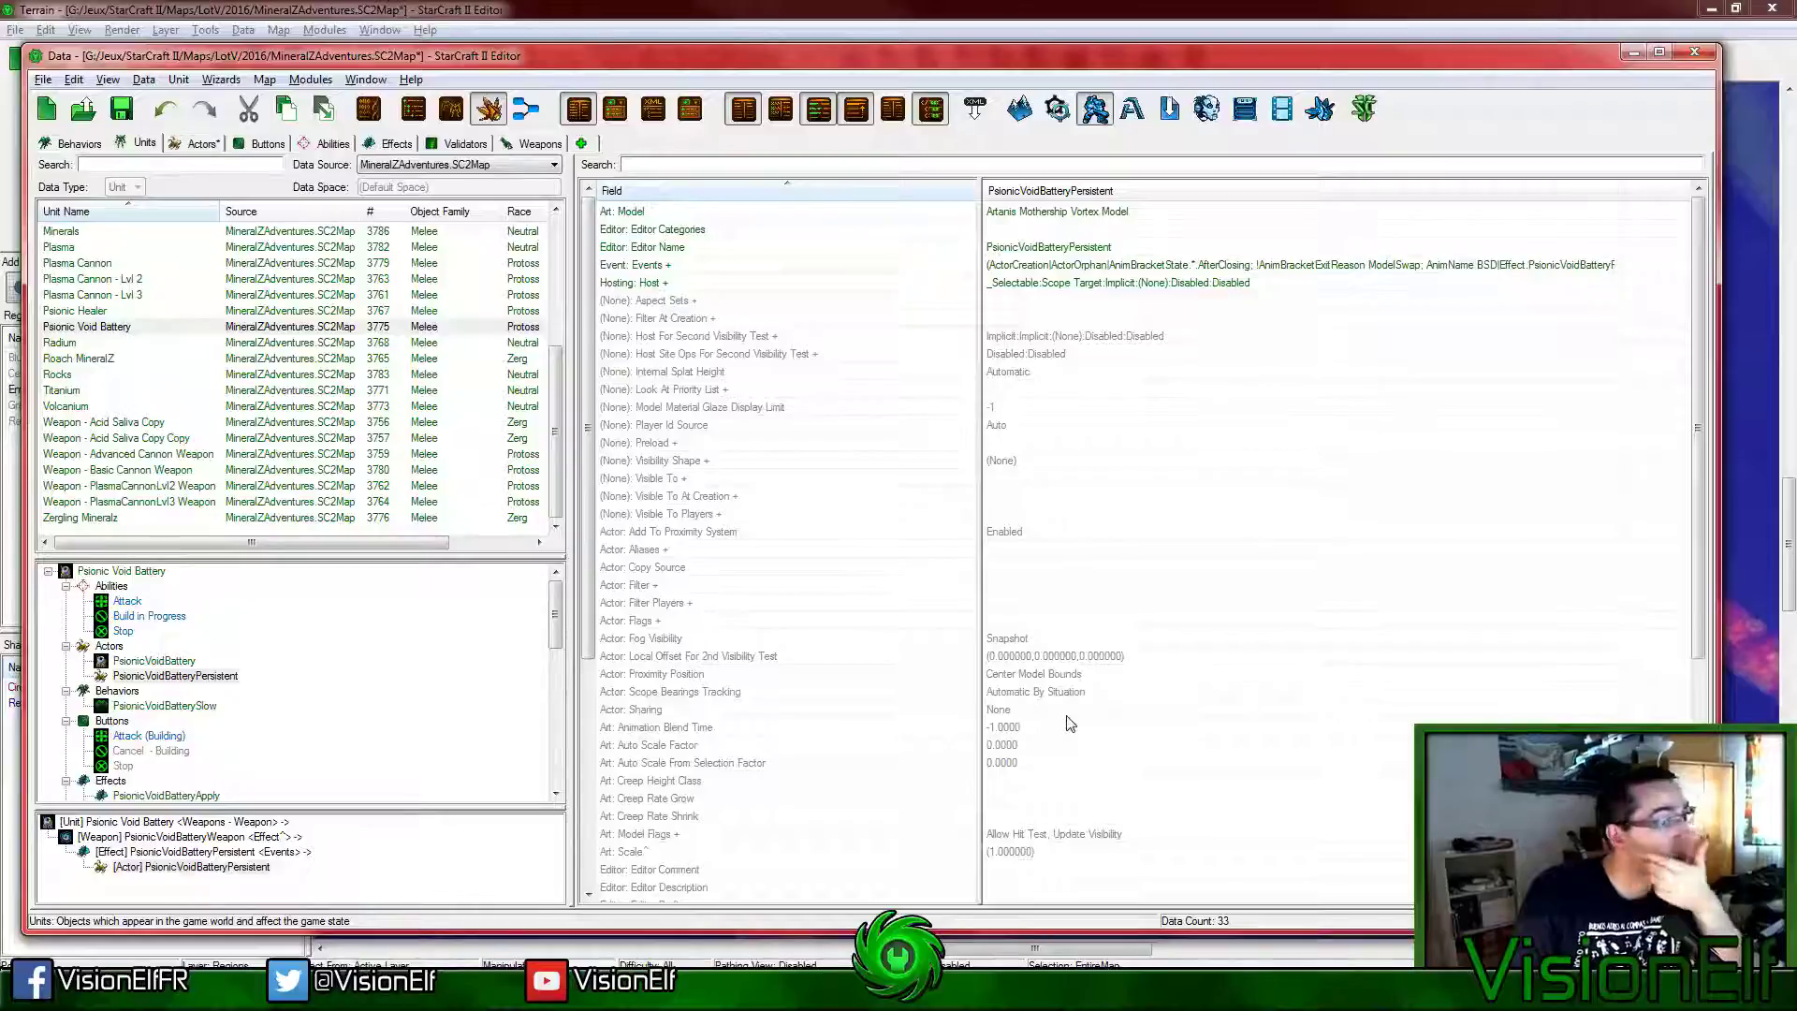
# Step: Reset Hosting: Host to its parent value and save the map
pyautogui.rightClick(1194, 279)
pyautogui.moveTo(1493, 355)
pyautogui.click(1153, 354)
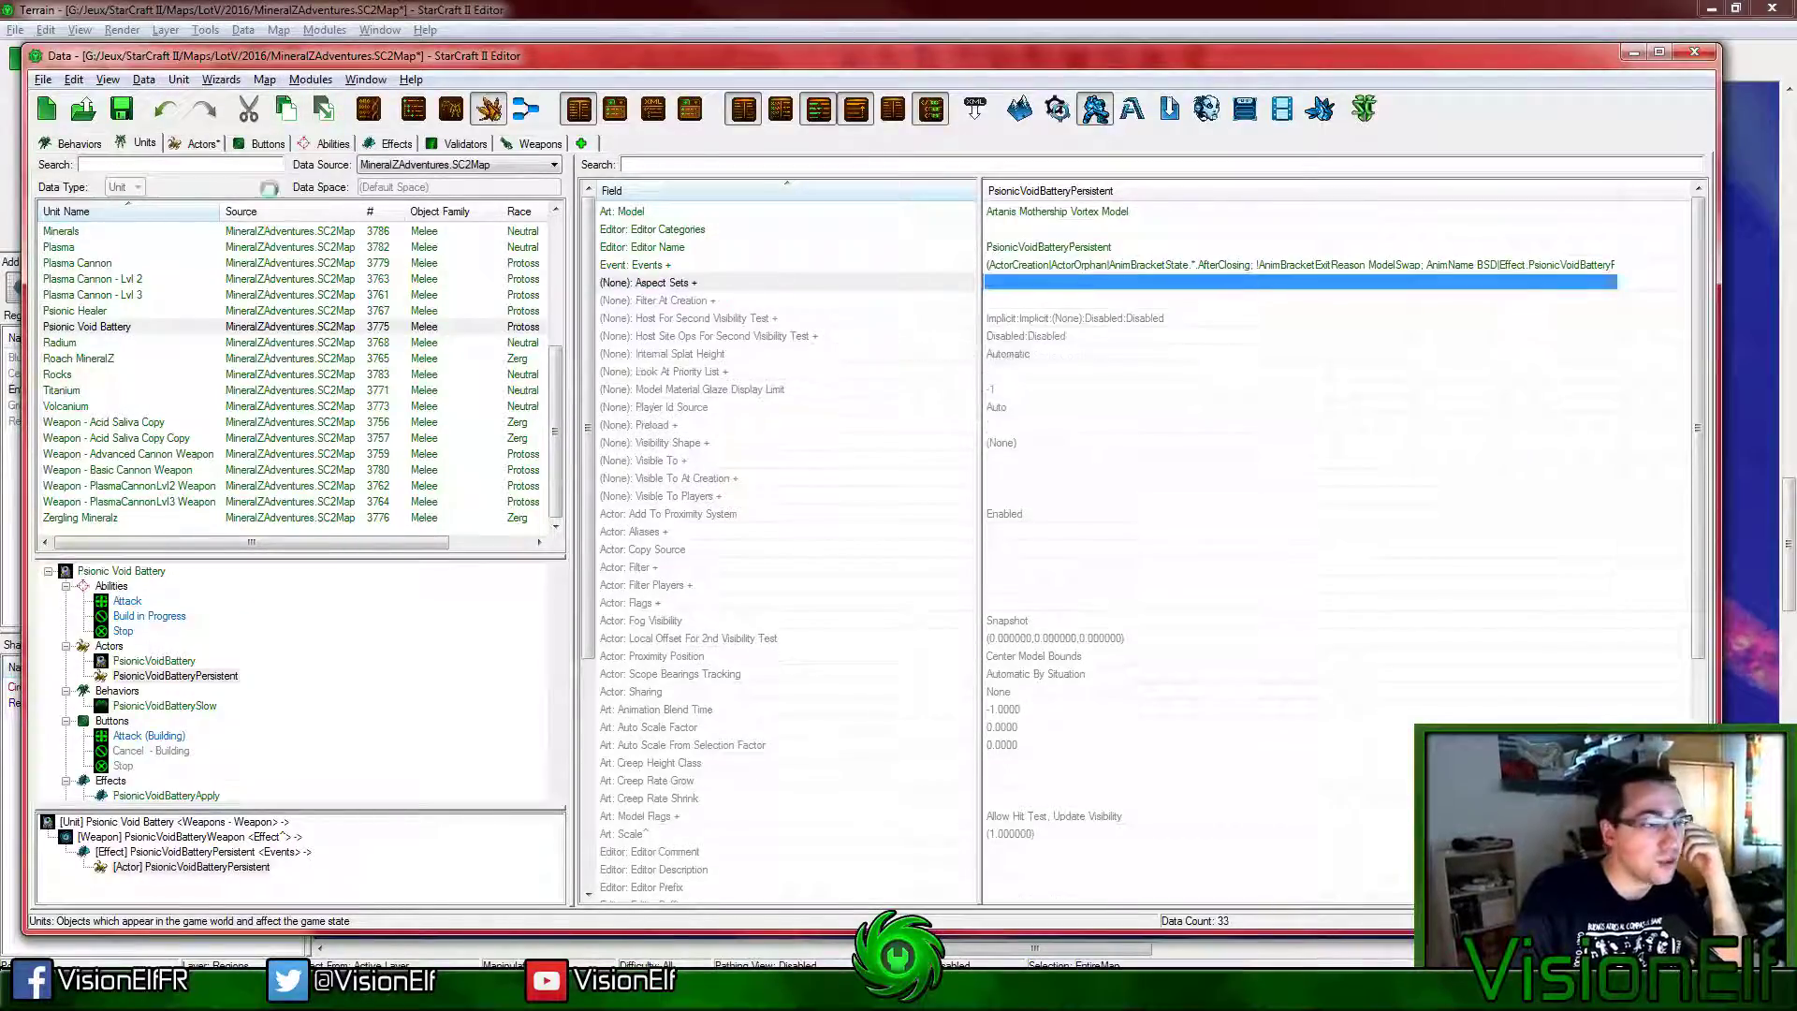
pyautogui.click(123, 110)
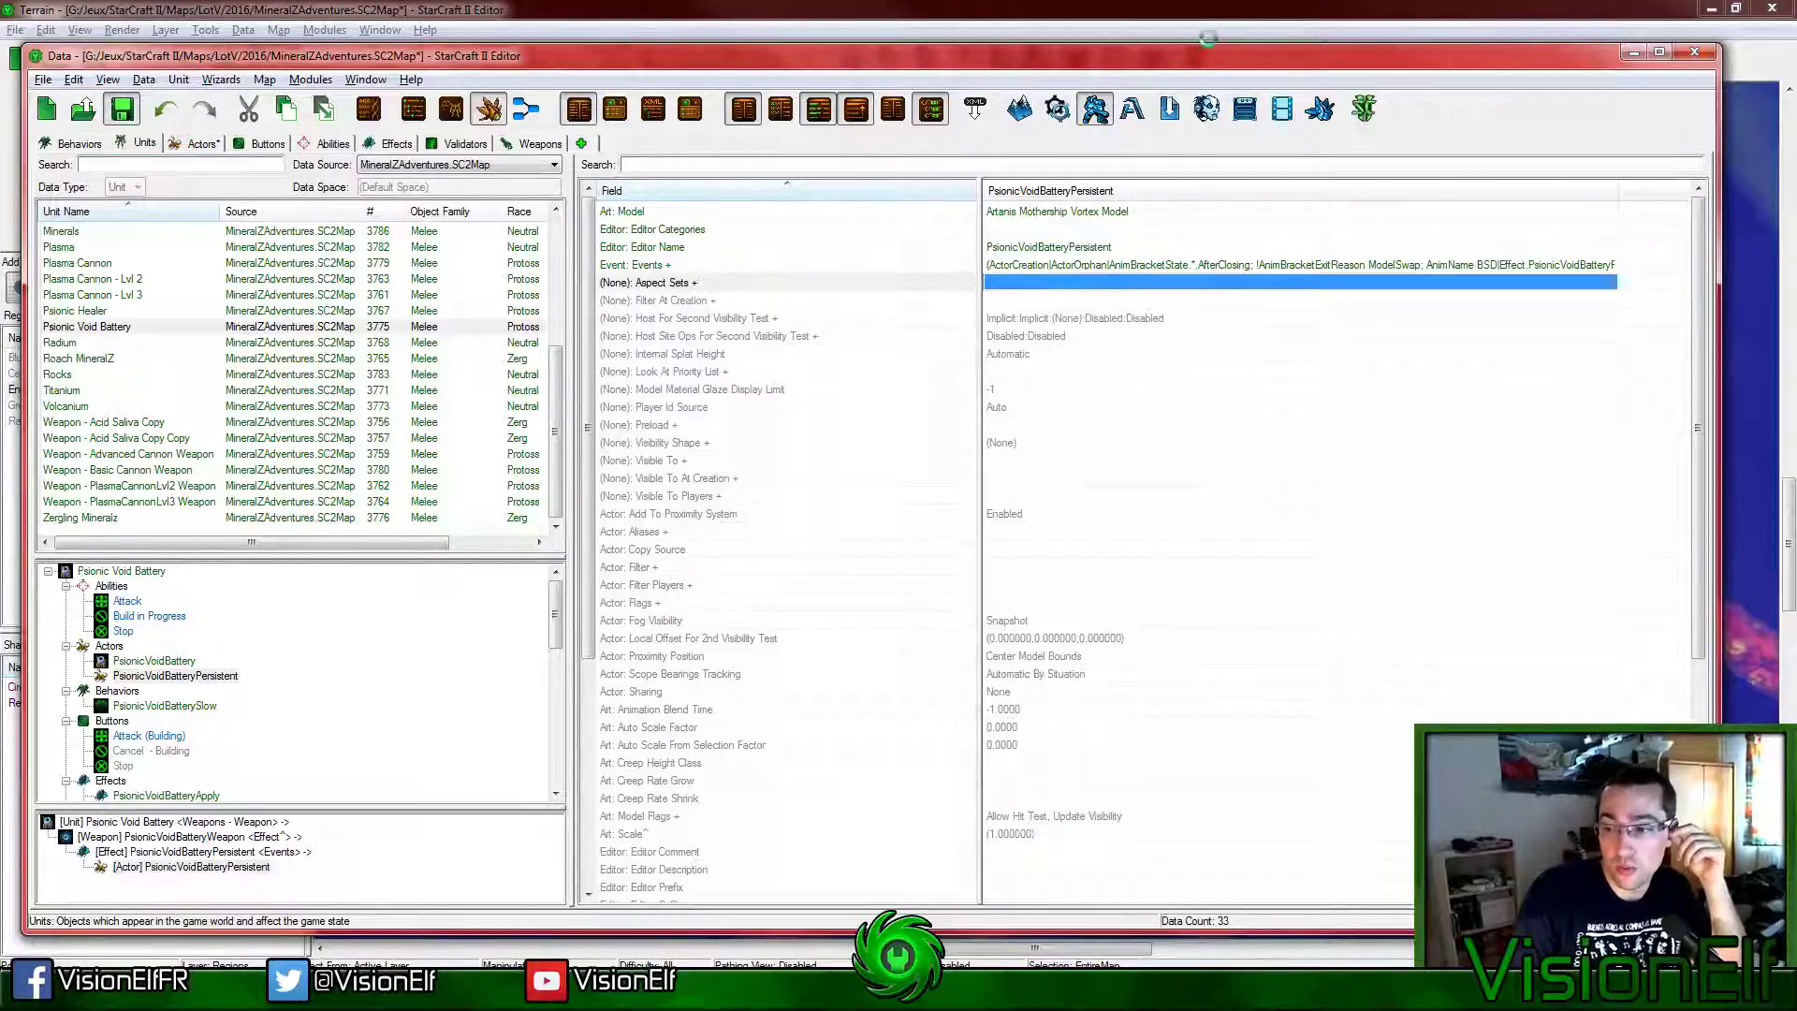
# Step: Set the actor's Art: Scale to 0.7 on X, Y and Z, then launch a test game
pyautogui.scroll(-6, 1135, 747)
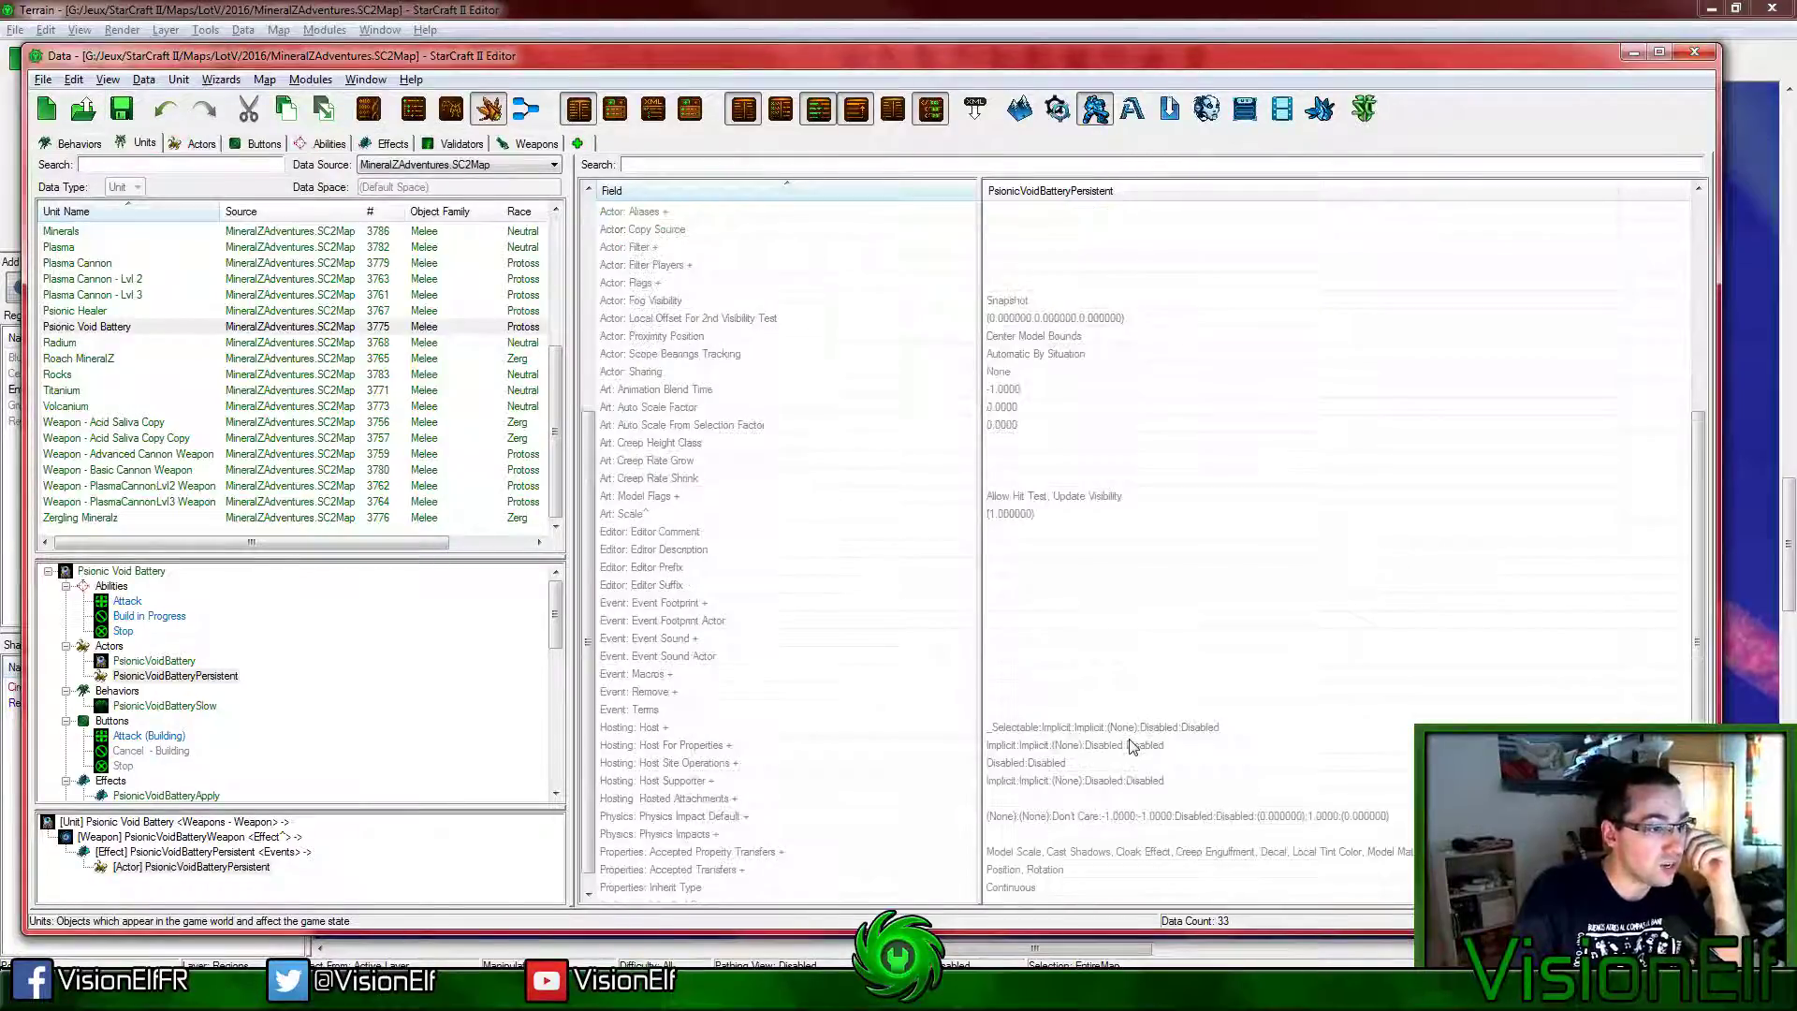
pyautogui.click(1050, 496)
pyautogui.doubleClick(1049, 494)
pyautogui.write('.7')
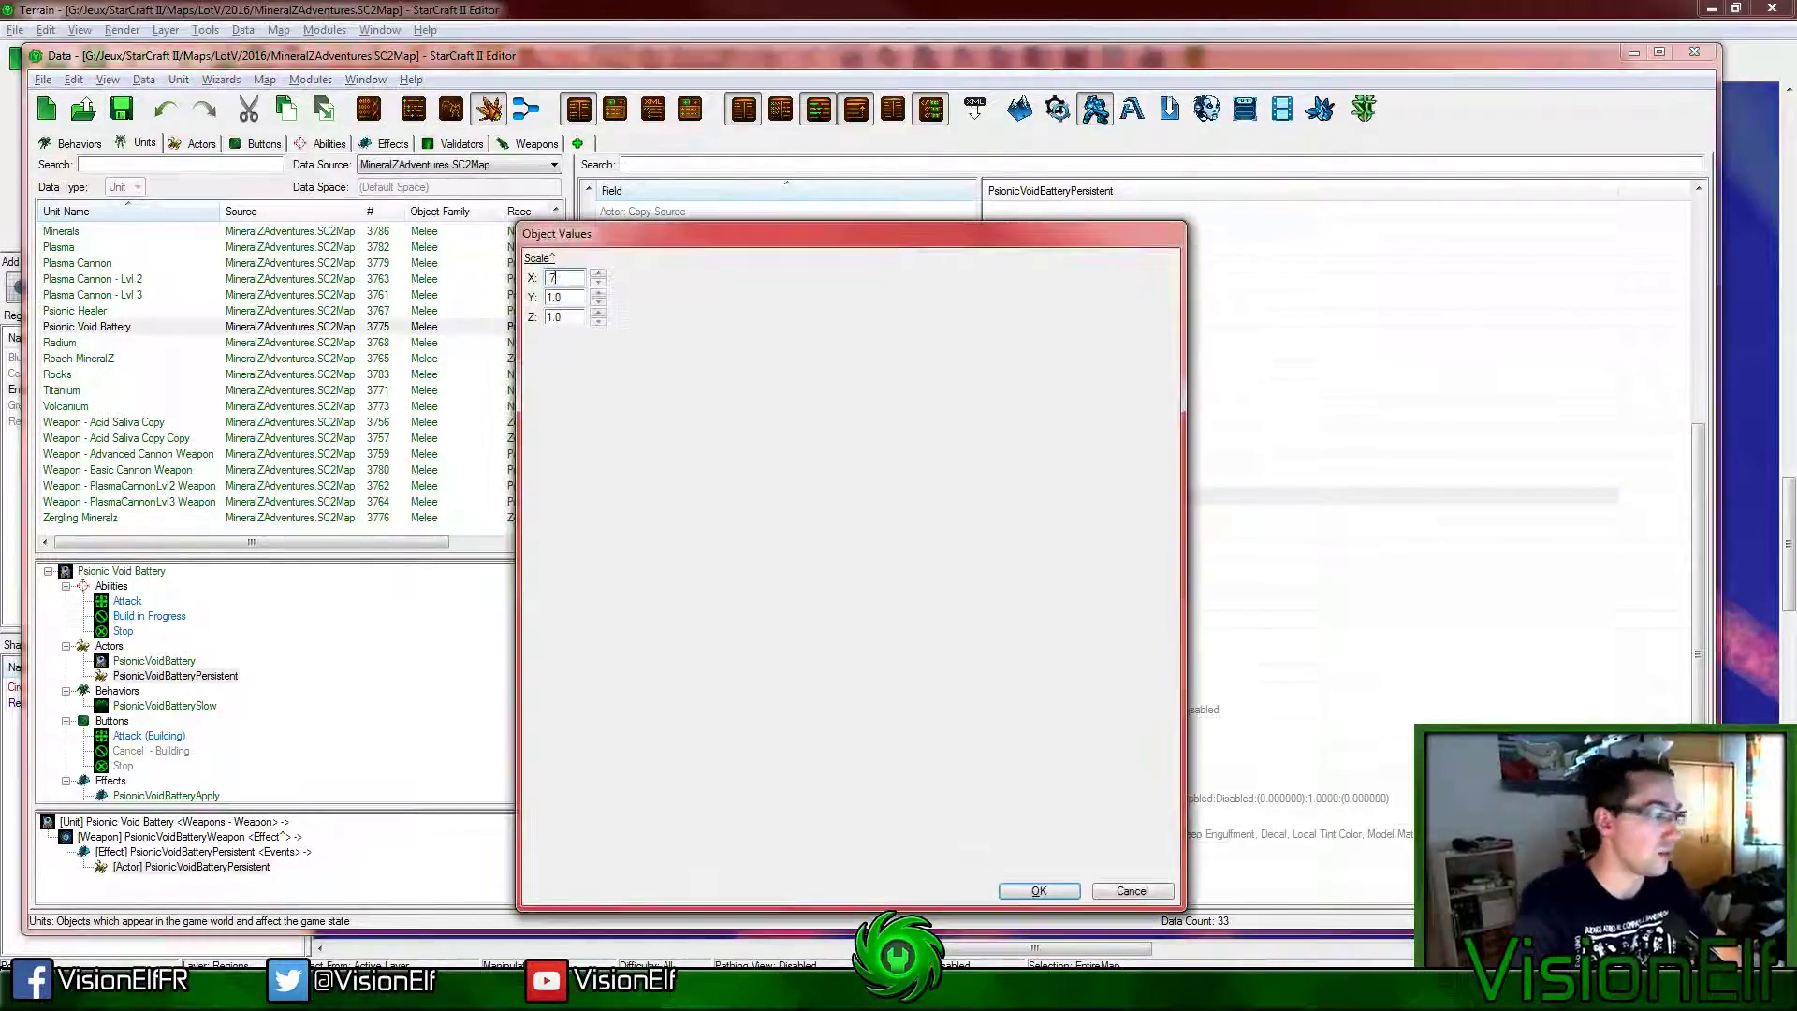
pyautogui.press('Tab')
pyautogui.write('.7')
pyautogui.press('Tab')
pyautogui.write('.7')
pyautogui.press('Return')
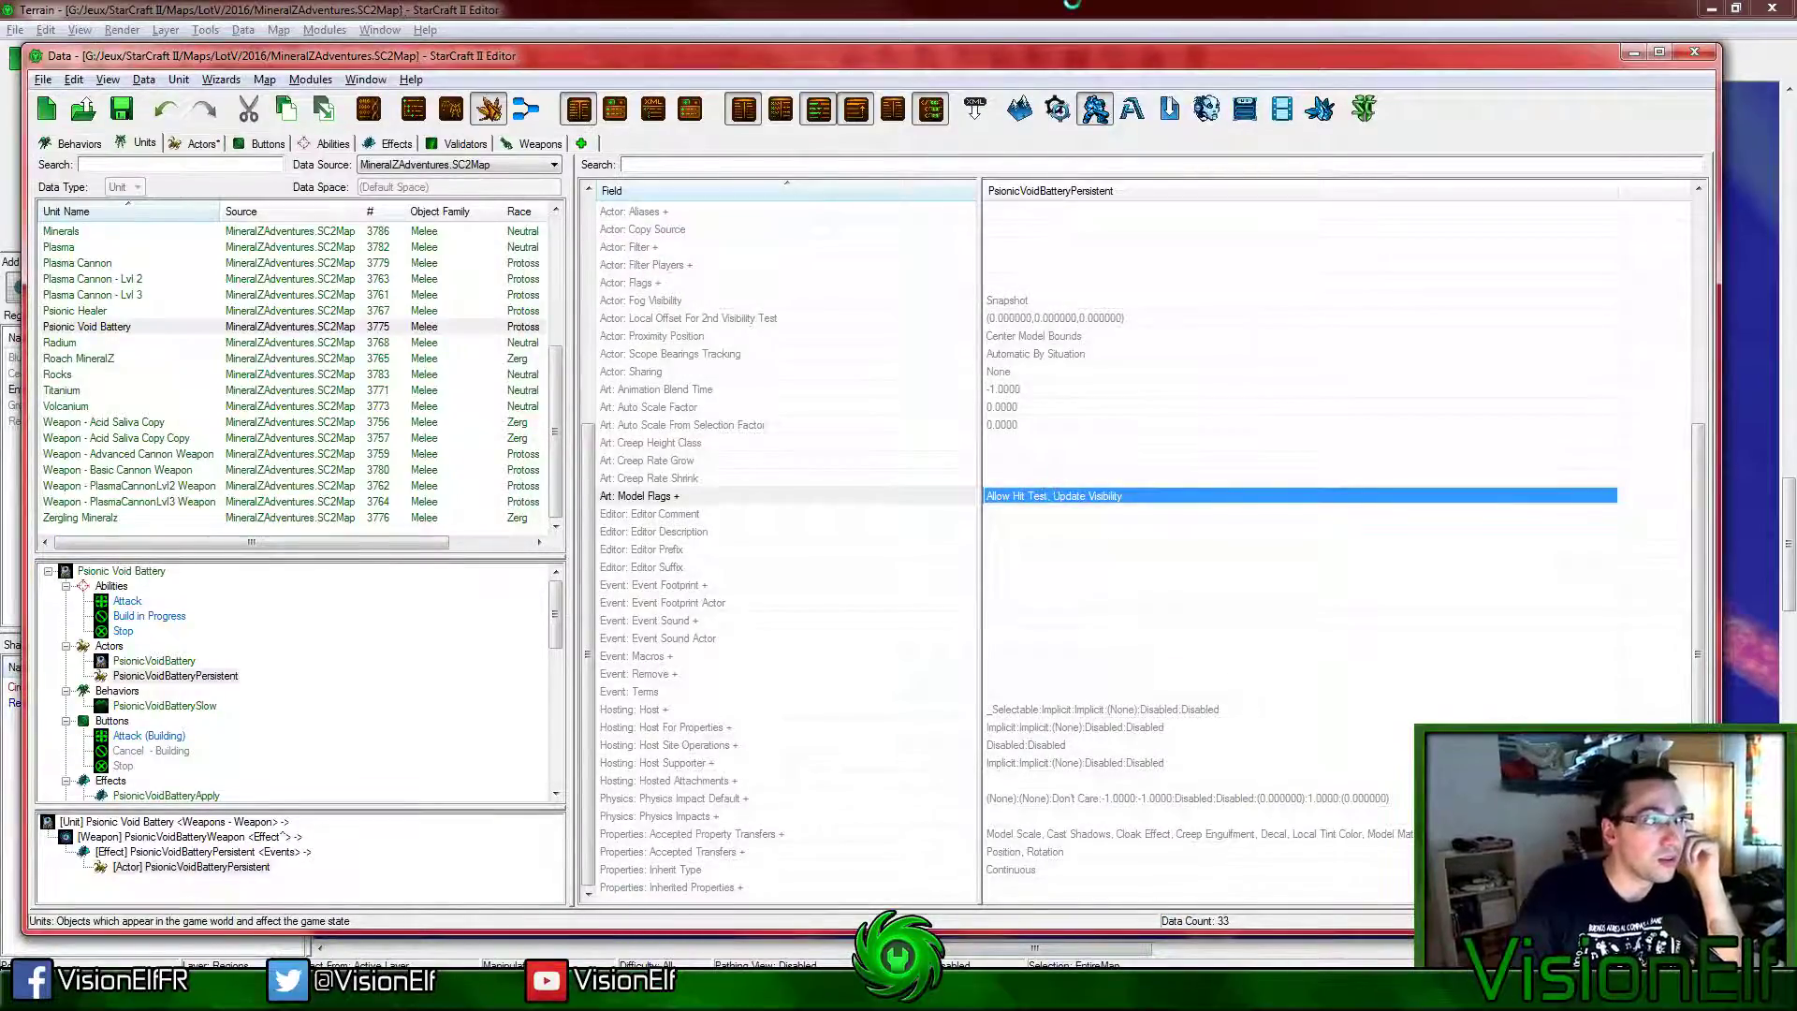
pyautogui.hotkey('ctrl', 'F9')
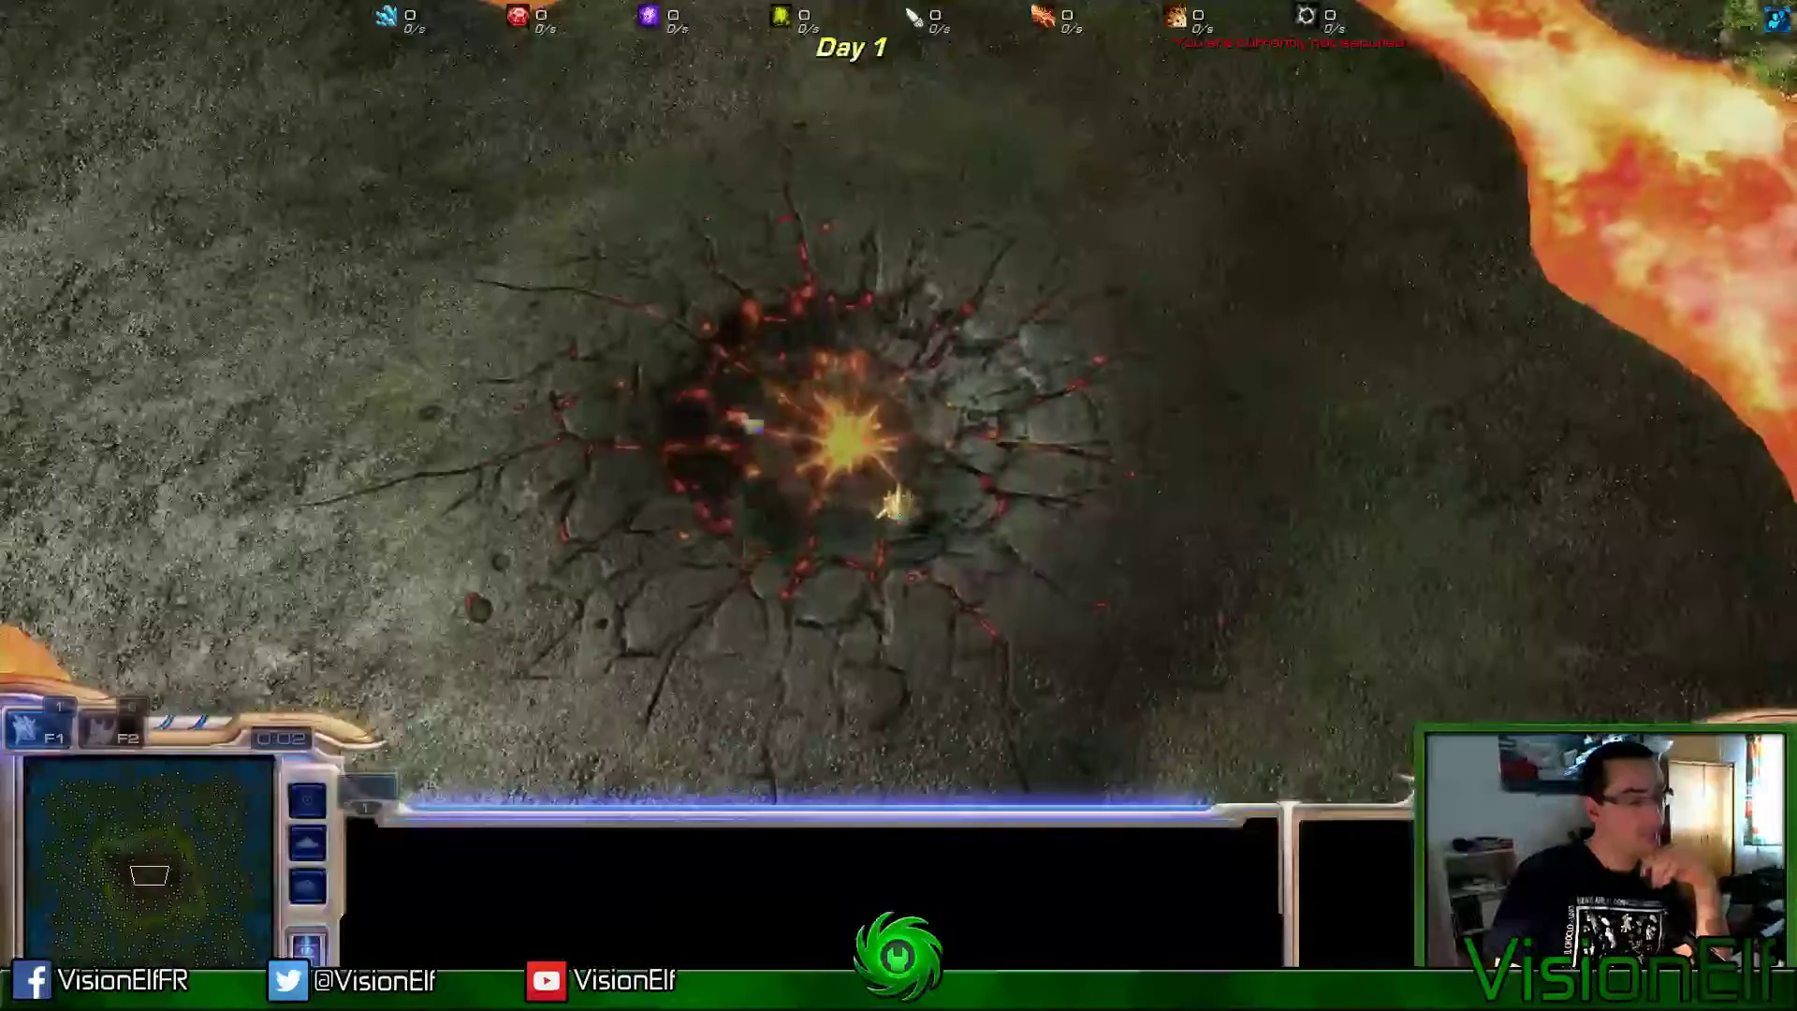
# Step: Move the builder across the base and place the first two buildings
pyautogui.rightClick(477, 300)
pyautogui.rightClick(557, 363)
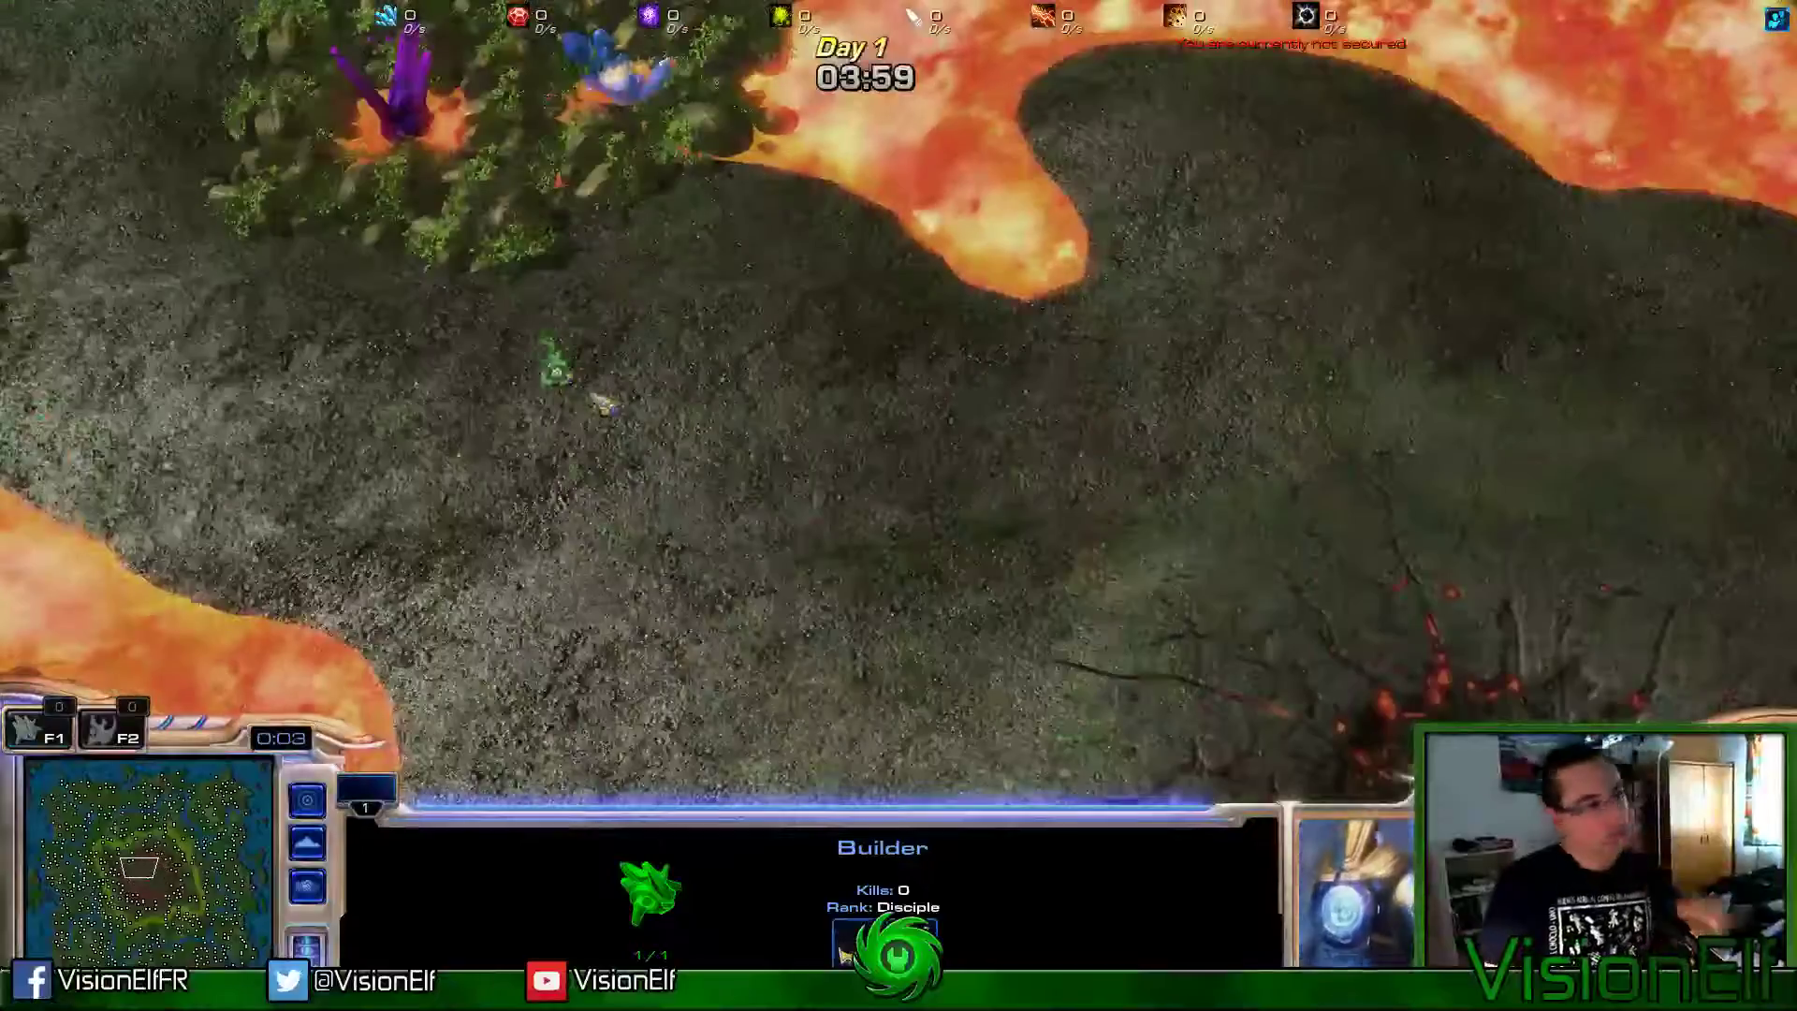
pyautogui.rightClick(326, 350)
pyautogui.rightClick(918, 438)
pyautogui.rightClick(988, 441)
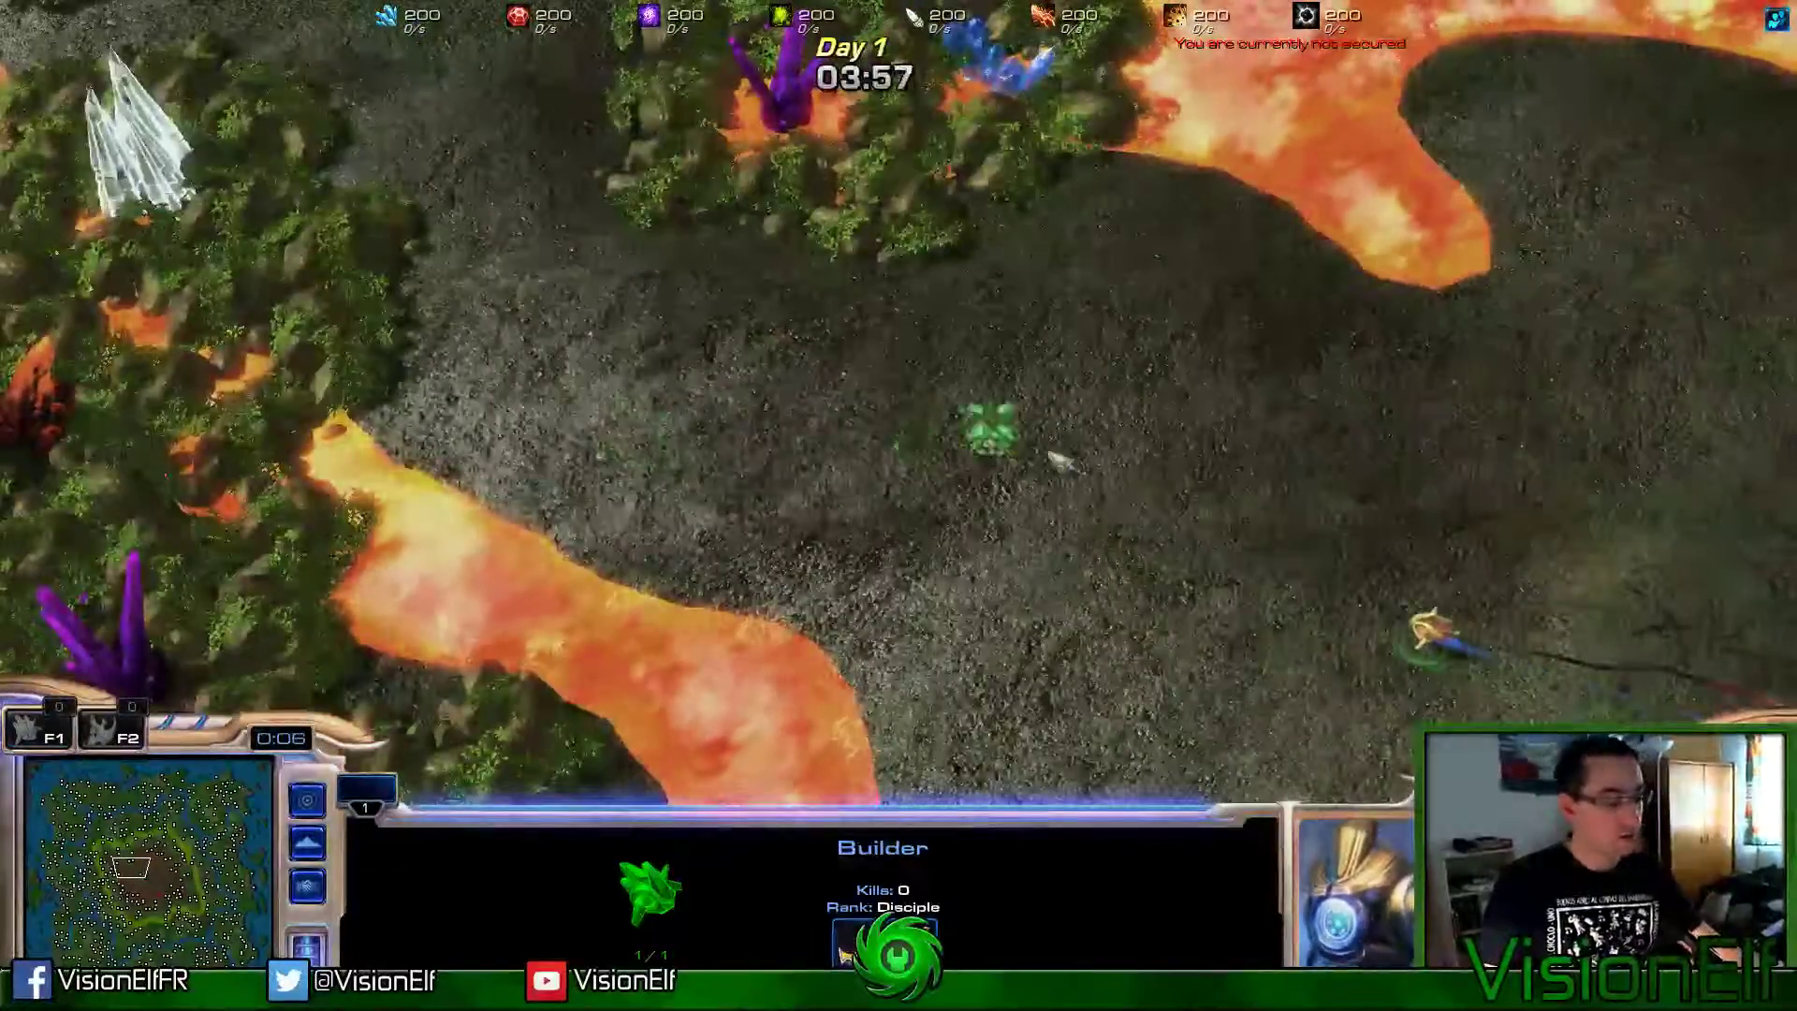
pyautogui.press('b')
pyautogui.click(1208, 513)
pyautogui.rightClick(1015, 483)
pyautogui.press('b')
pyautogui.click(1117, 500)
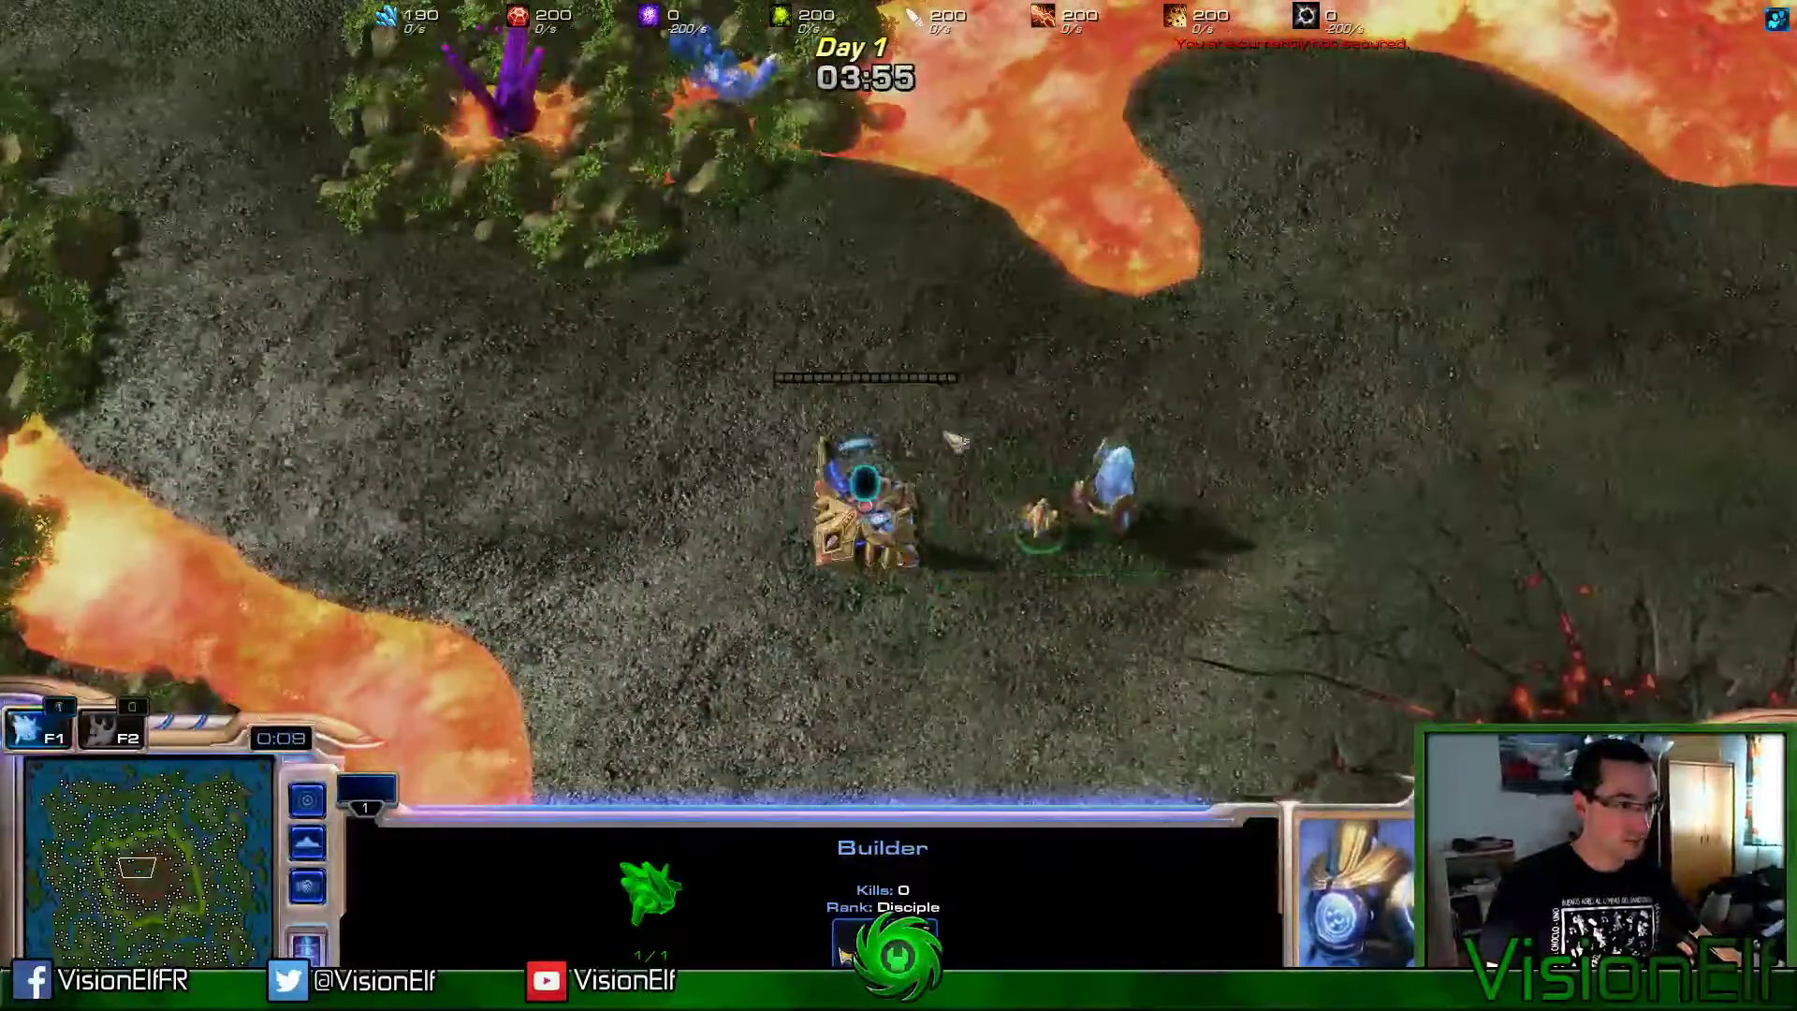
# Step: Warp in four more structures left, above, lower-left and below the central building
pyautogui.rightClick(746, 398)
pyautogui.click(735, 426)
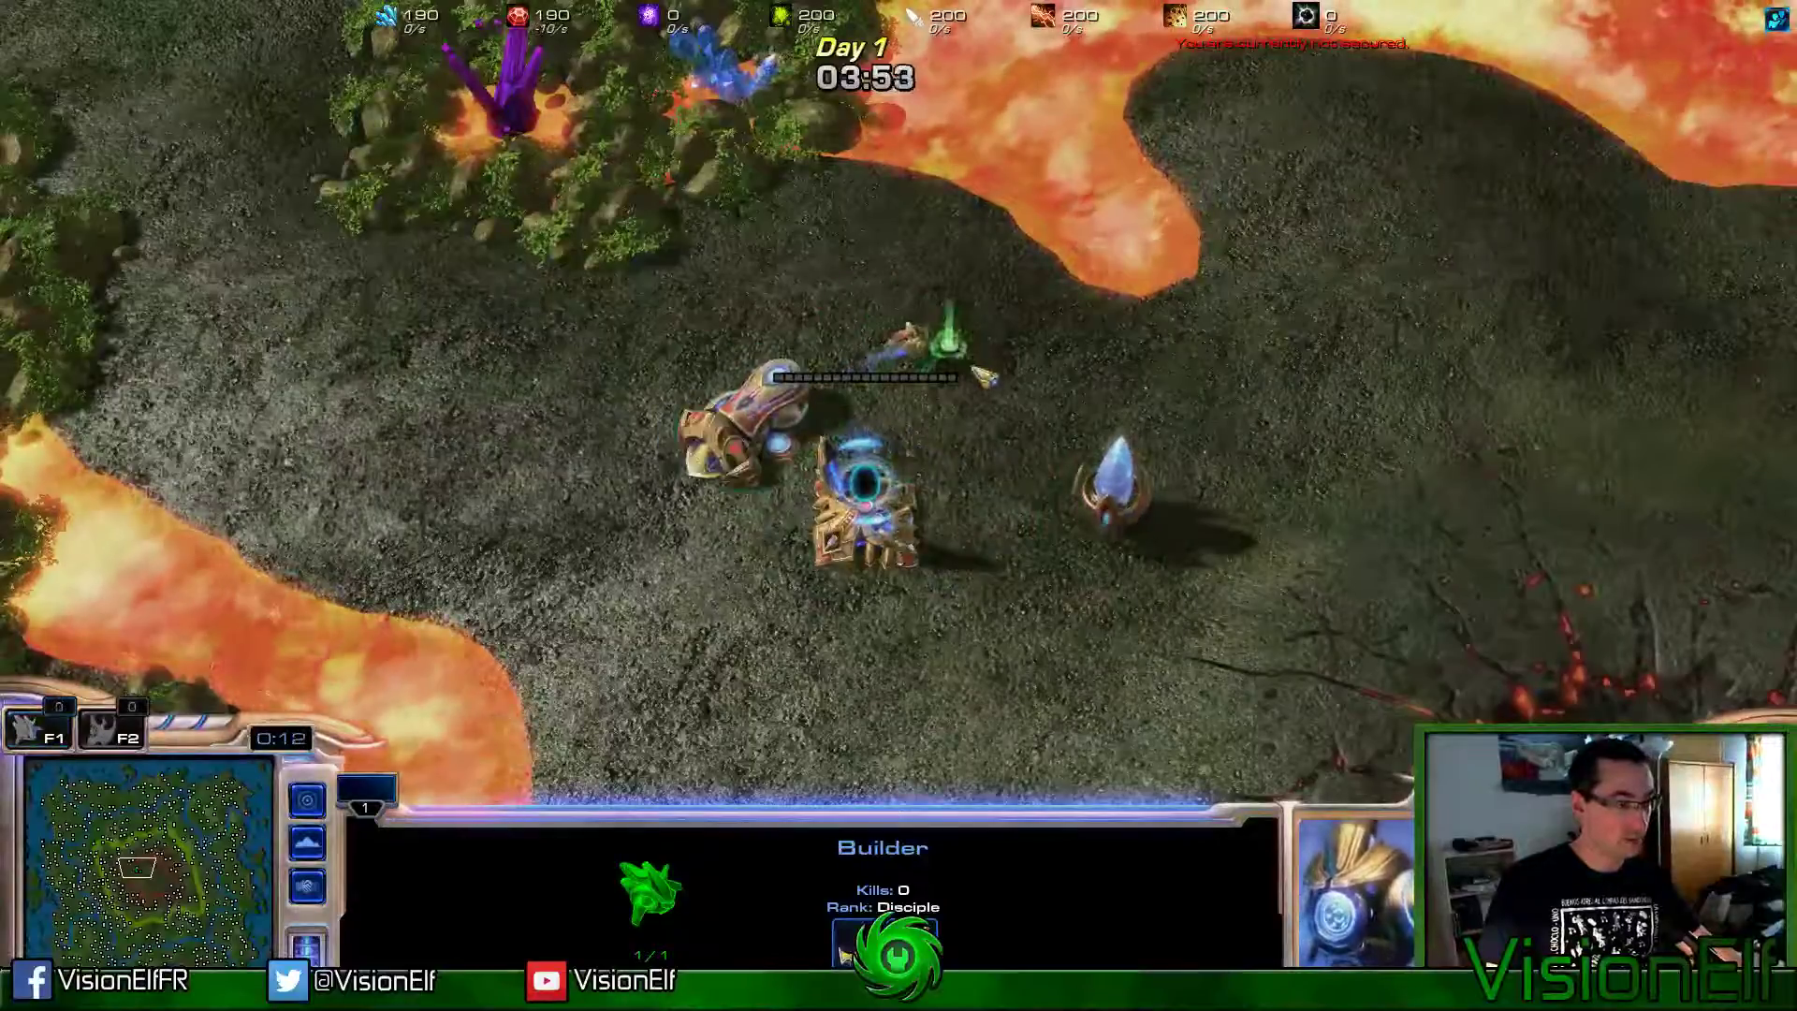
pyautogui.press('b')
pyautogui.click(866, 379)
pyautogui.rightClick(967, 574)
pyautogui.press('b')
pyautogui.click(746, 573)
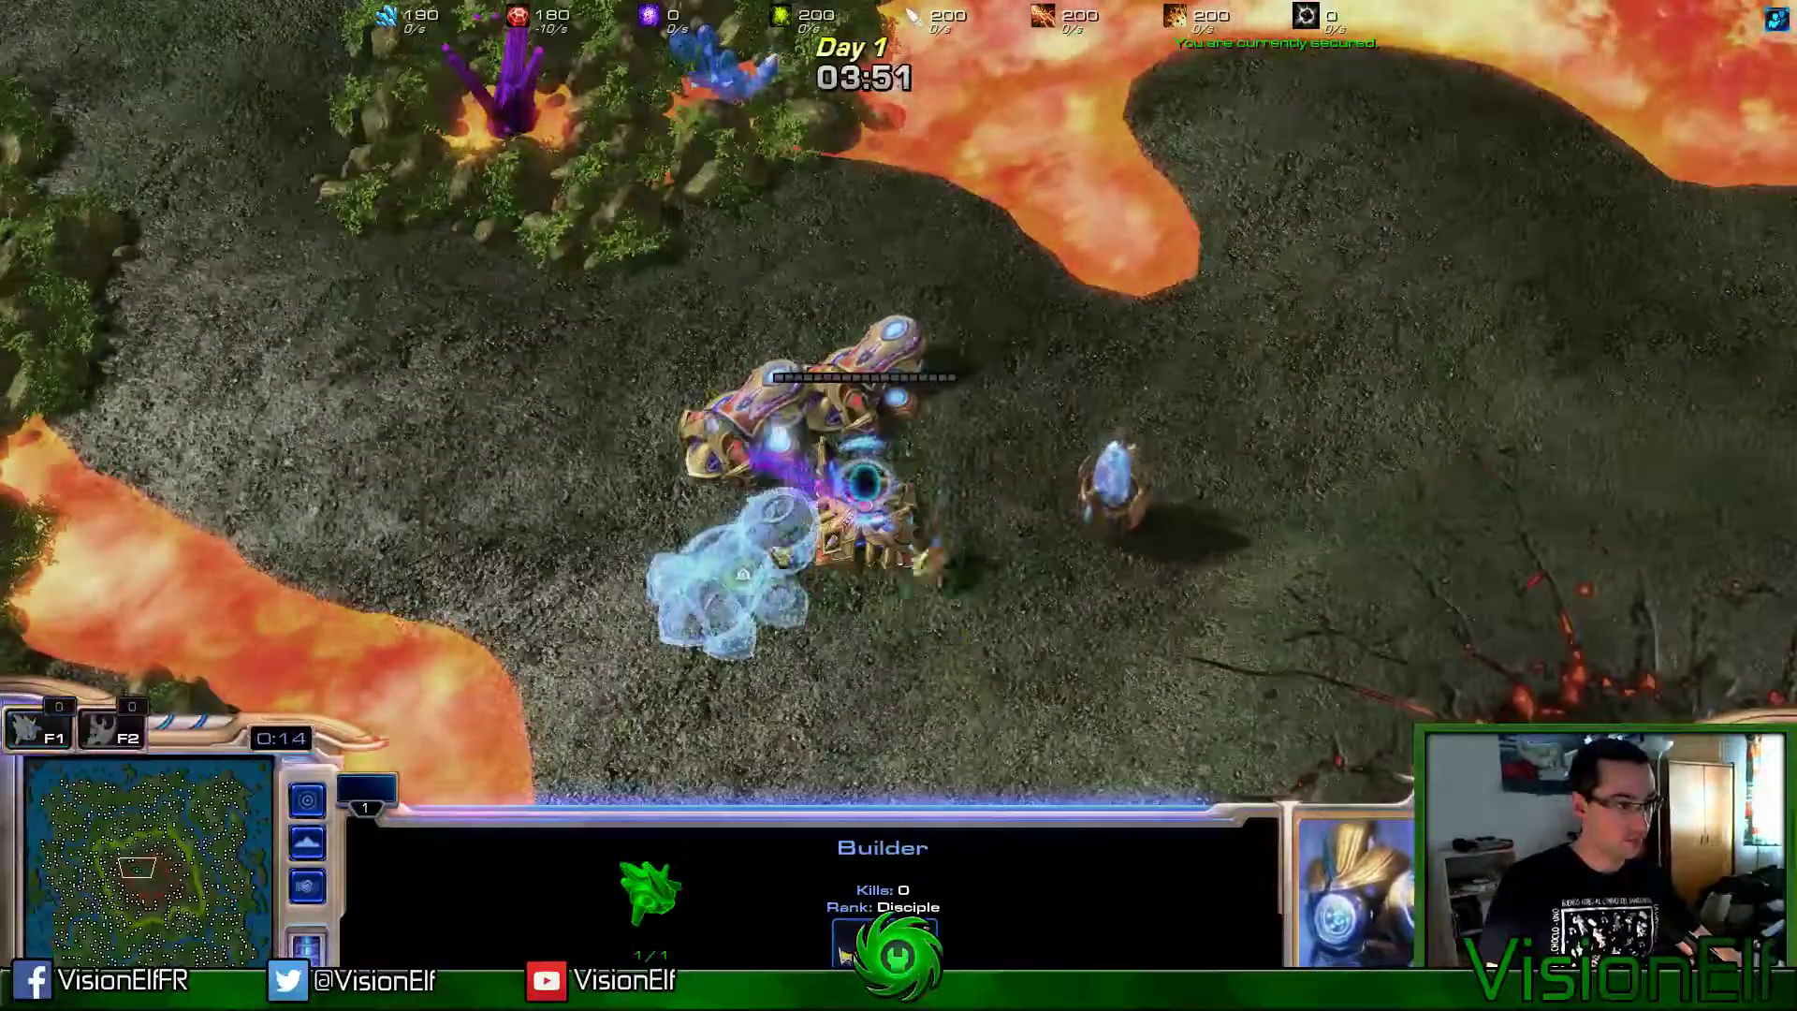
pyautogui.click(859, 676)
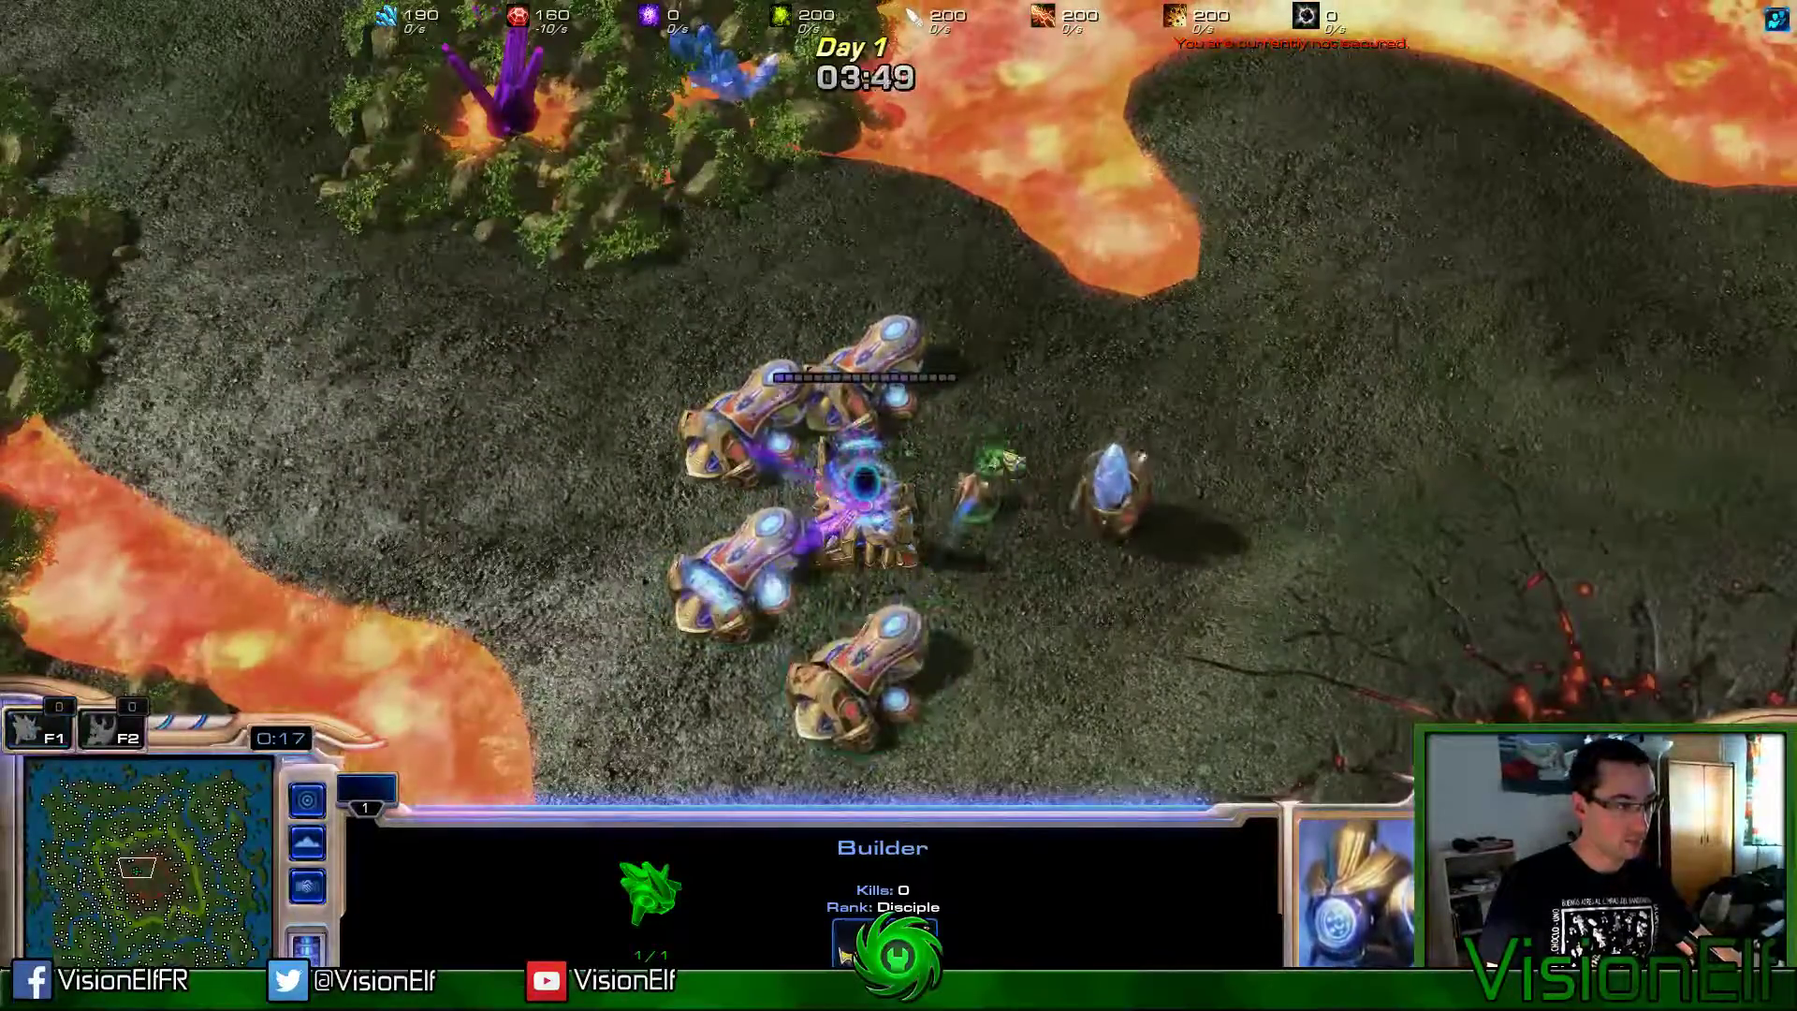
# Step: Select the Psionic Void Battery, put the builder in group 1, and leave the game
pyautogui.click(902, 549)
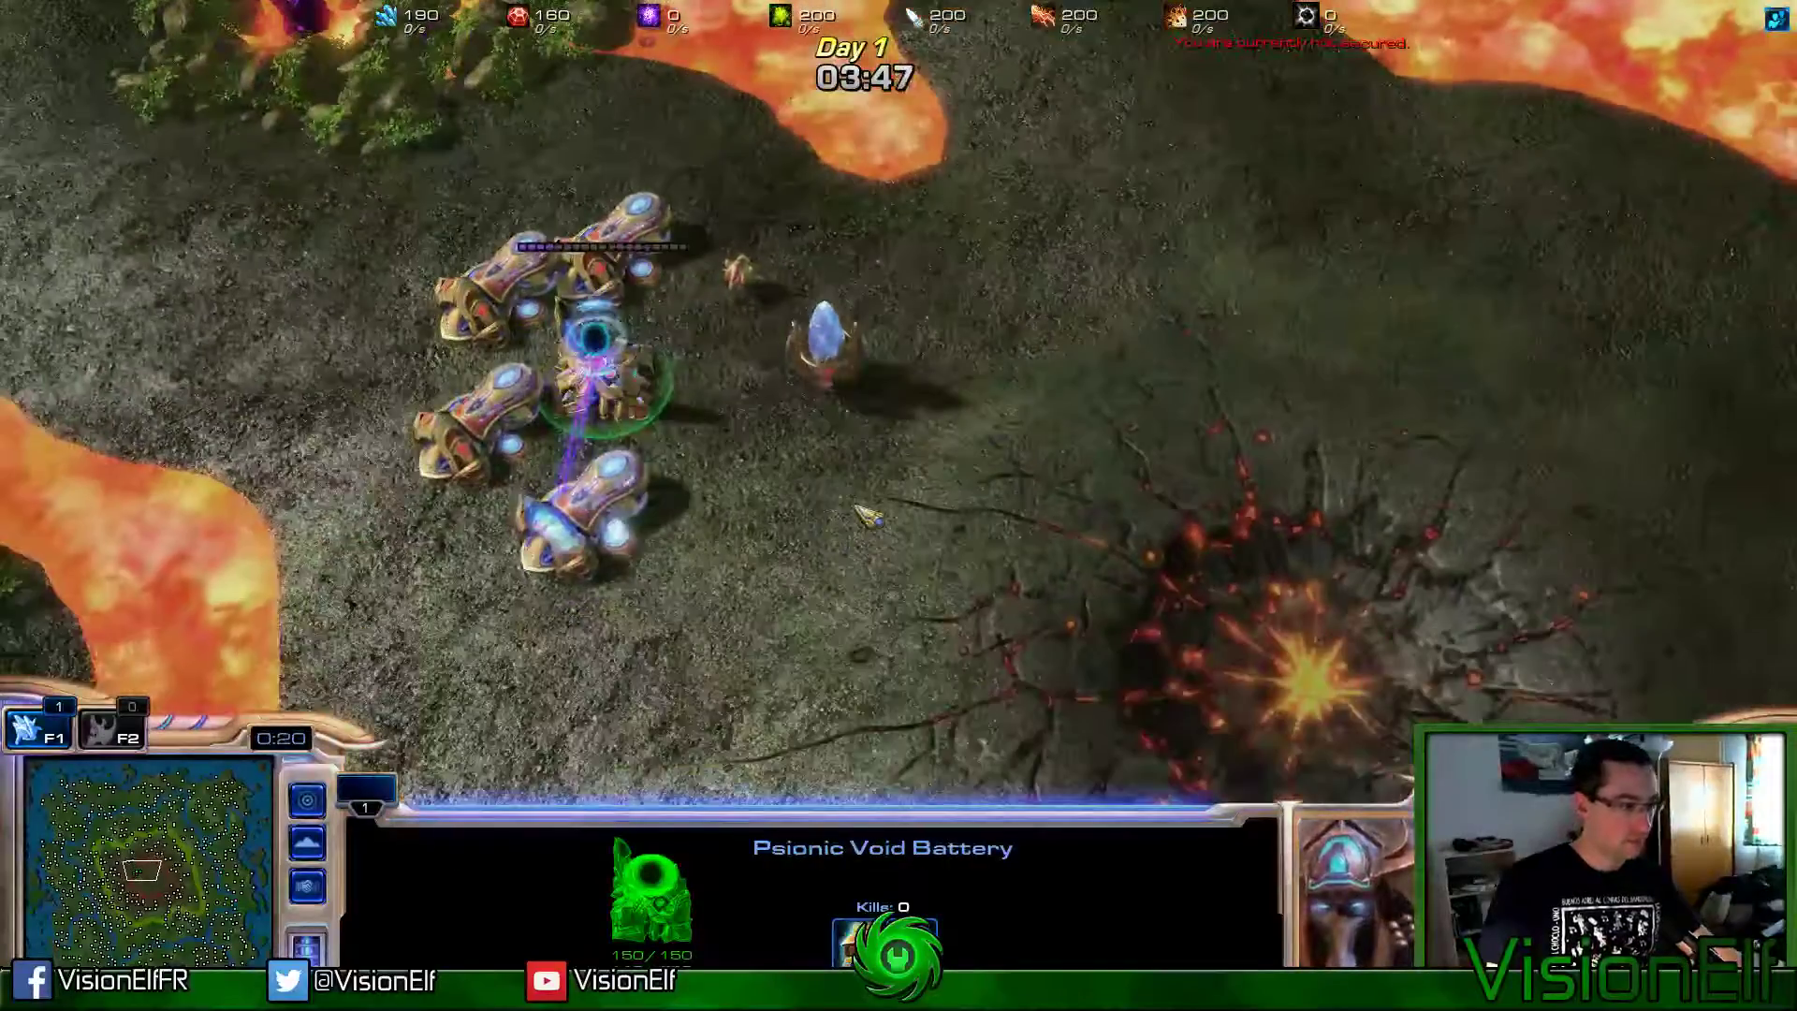
pyautogui.click(741, 269)
pyautogui.hotkey('ctrl', '1')
pyautogui.rightClick(828, 225)
pyautogui.click(603, 374)
pyautogui.moveTo(903, 950)
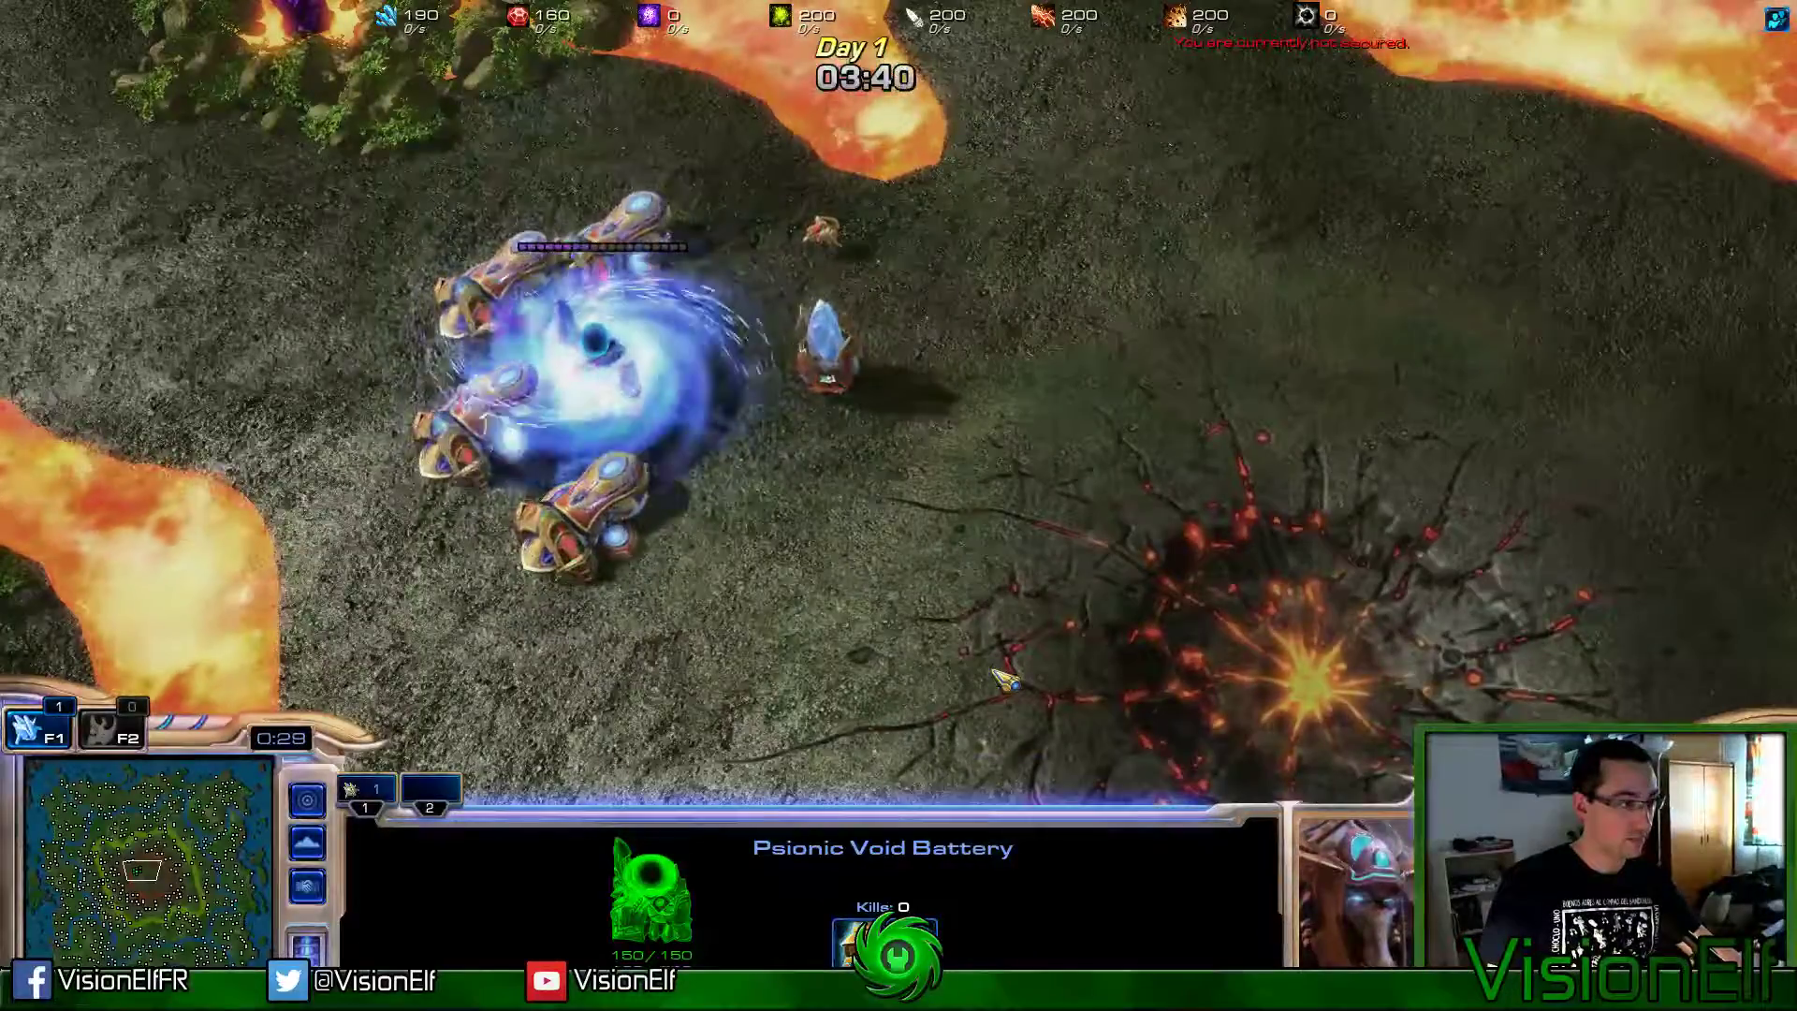
pyautogui.scroll(2, 1004, 680)
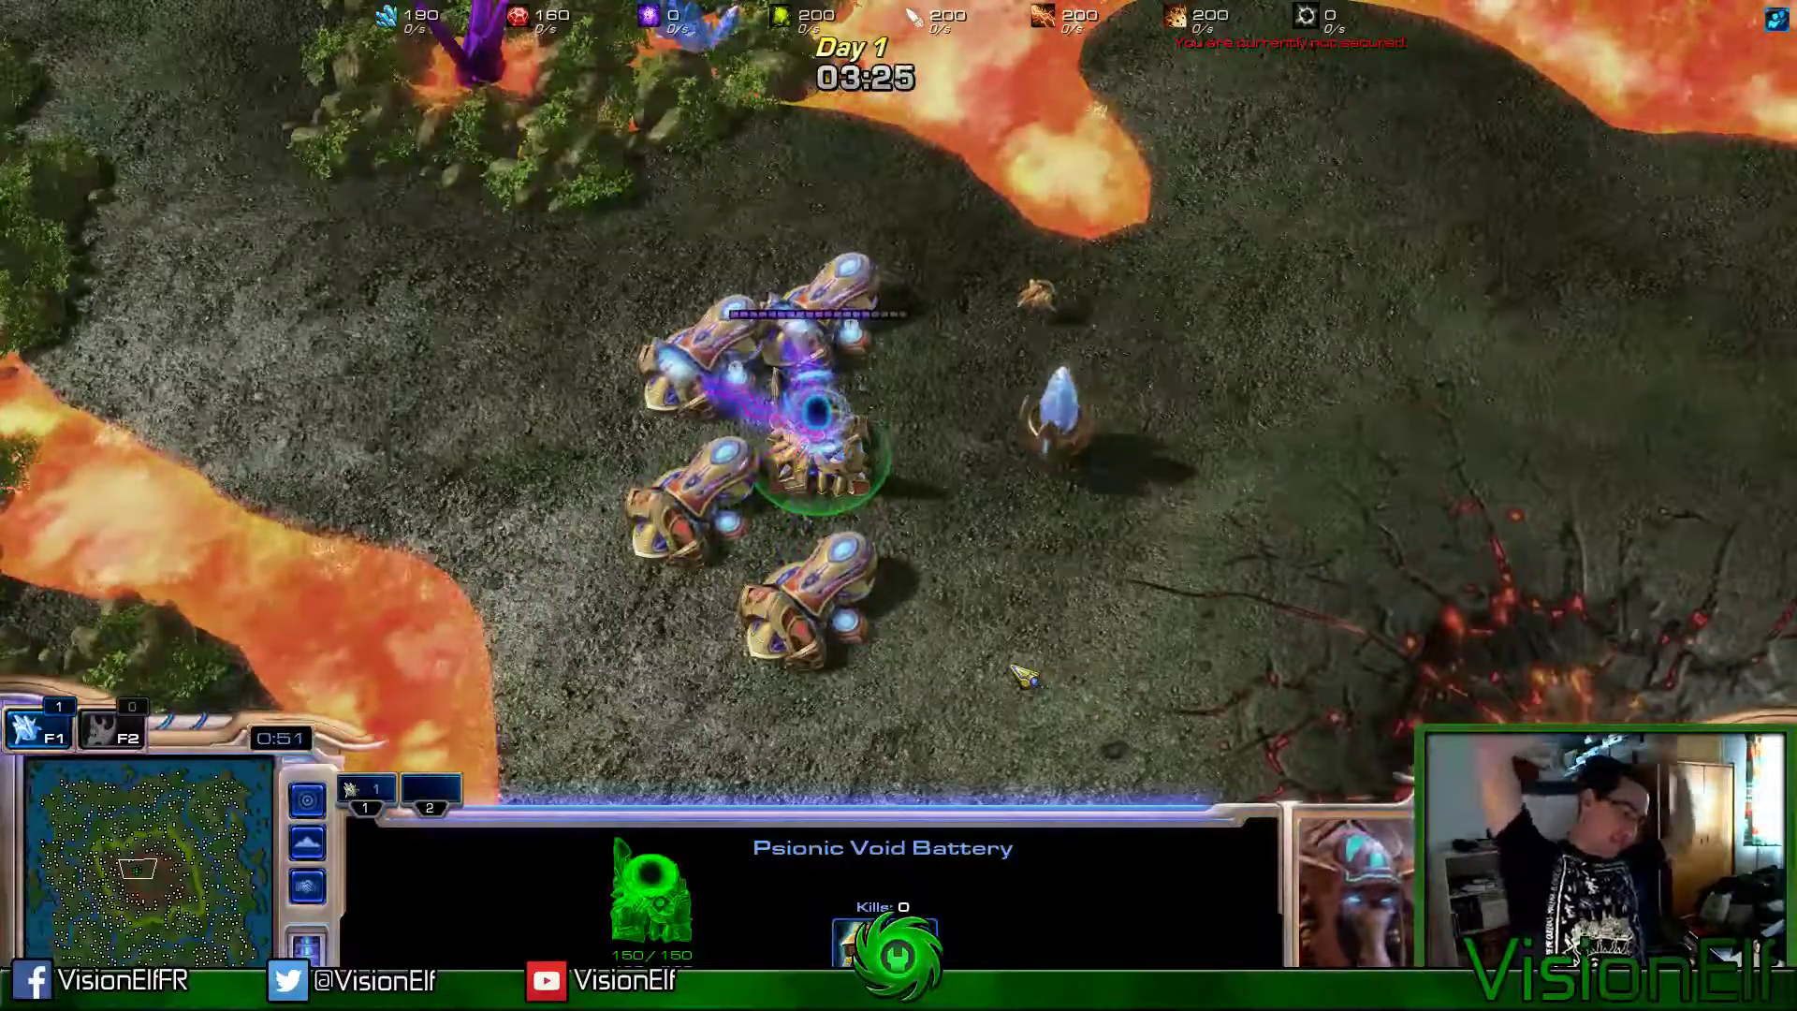
pyautogui.hotkey('alt', 'Tab')
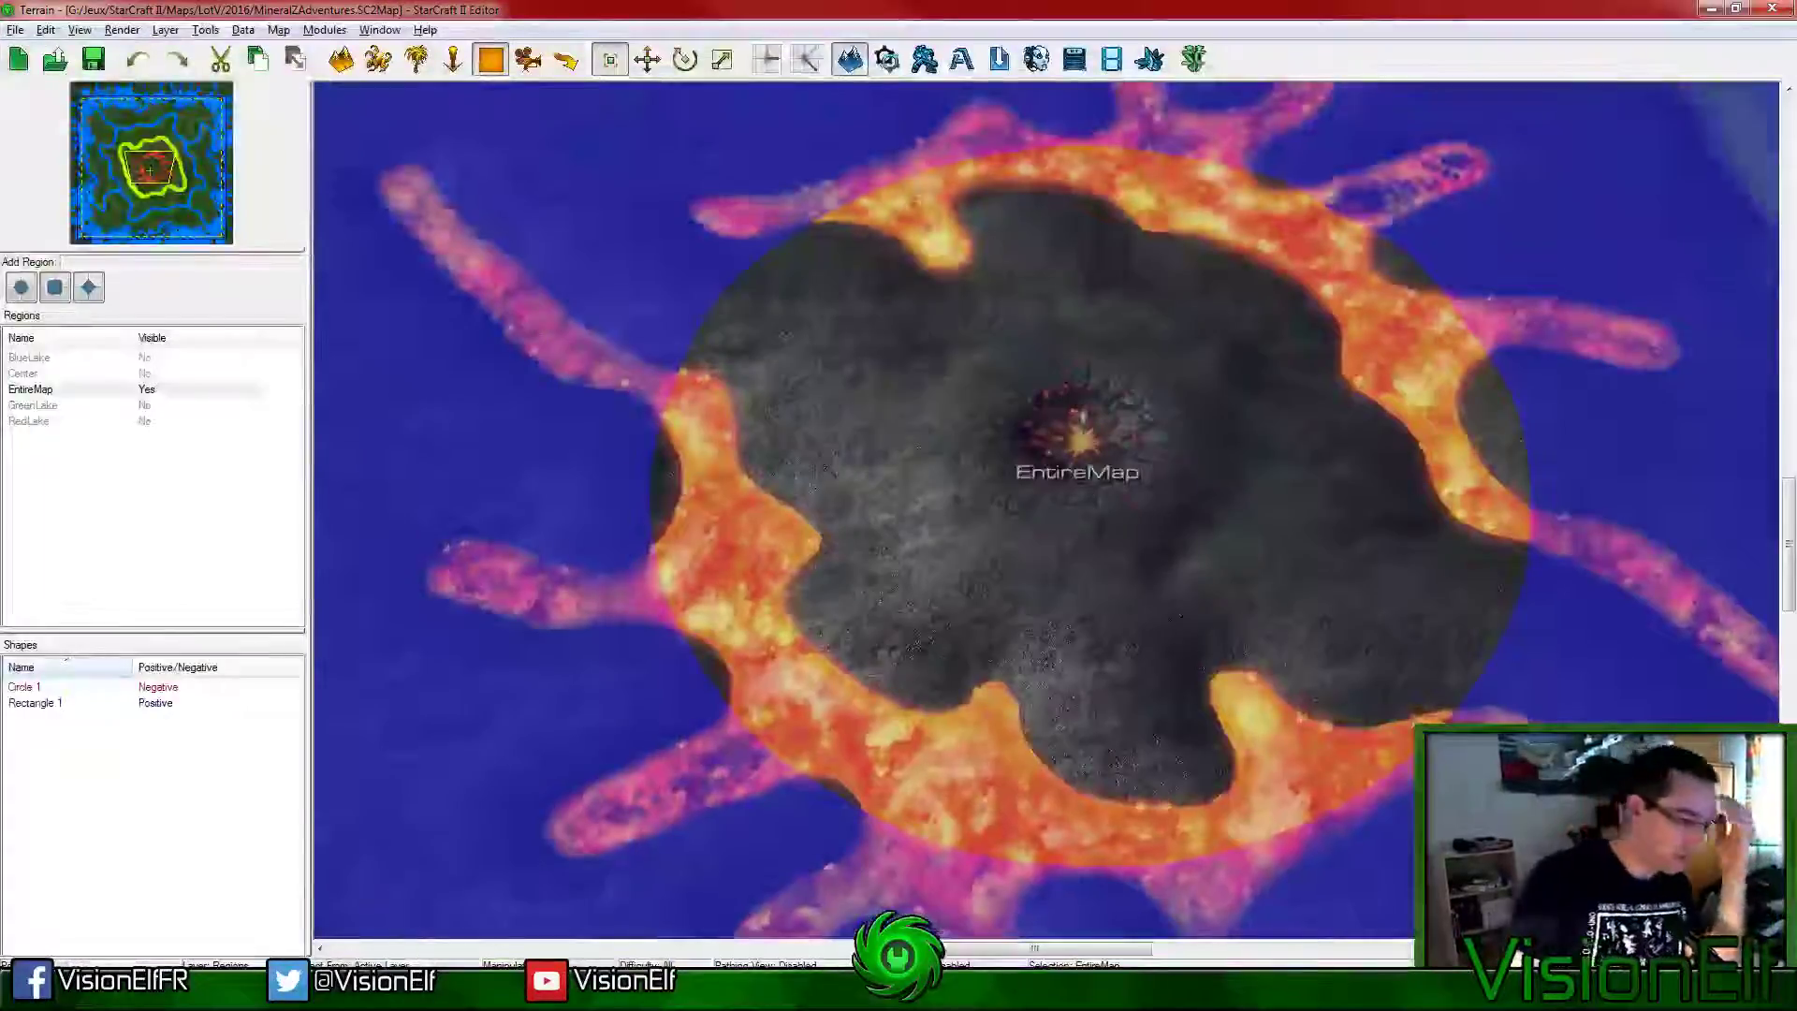
# Step: Enable Debug Trace on the PsionicVoidBatteryArea effect
pyautogui.click(702, 990)
pyautogui.click(175, 676)
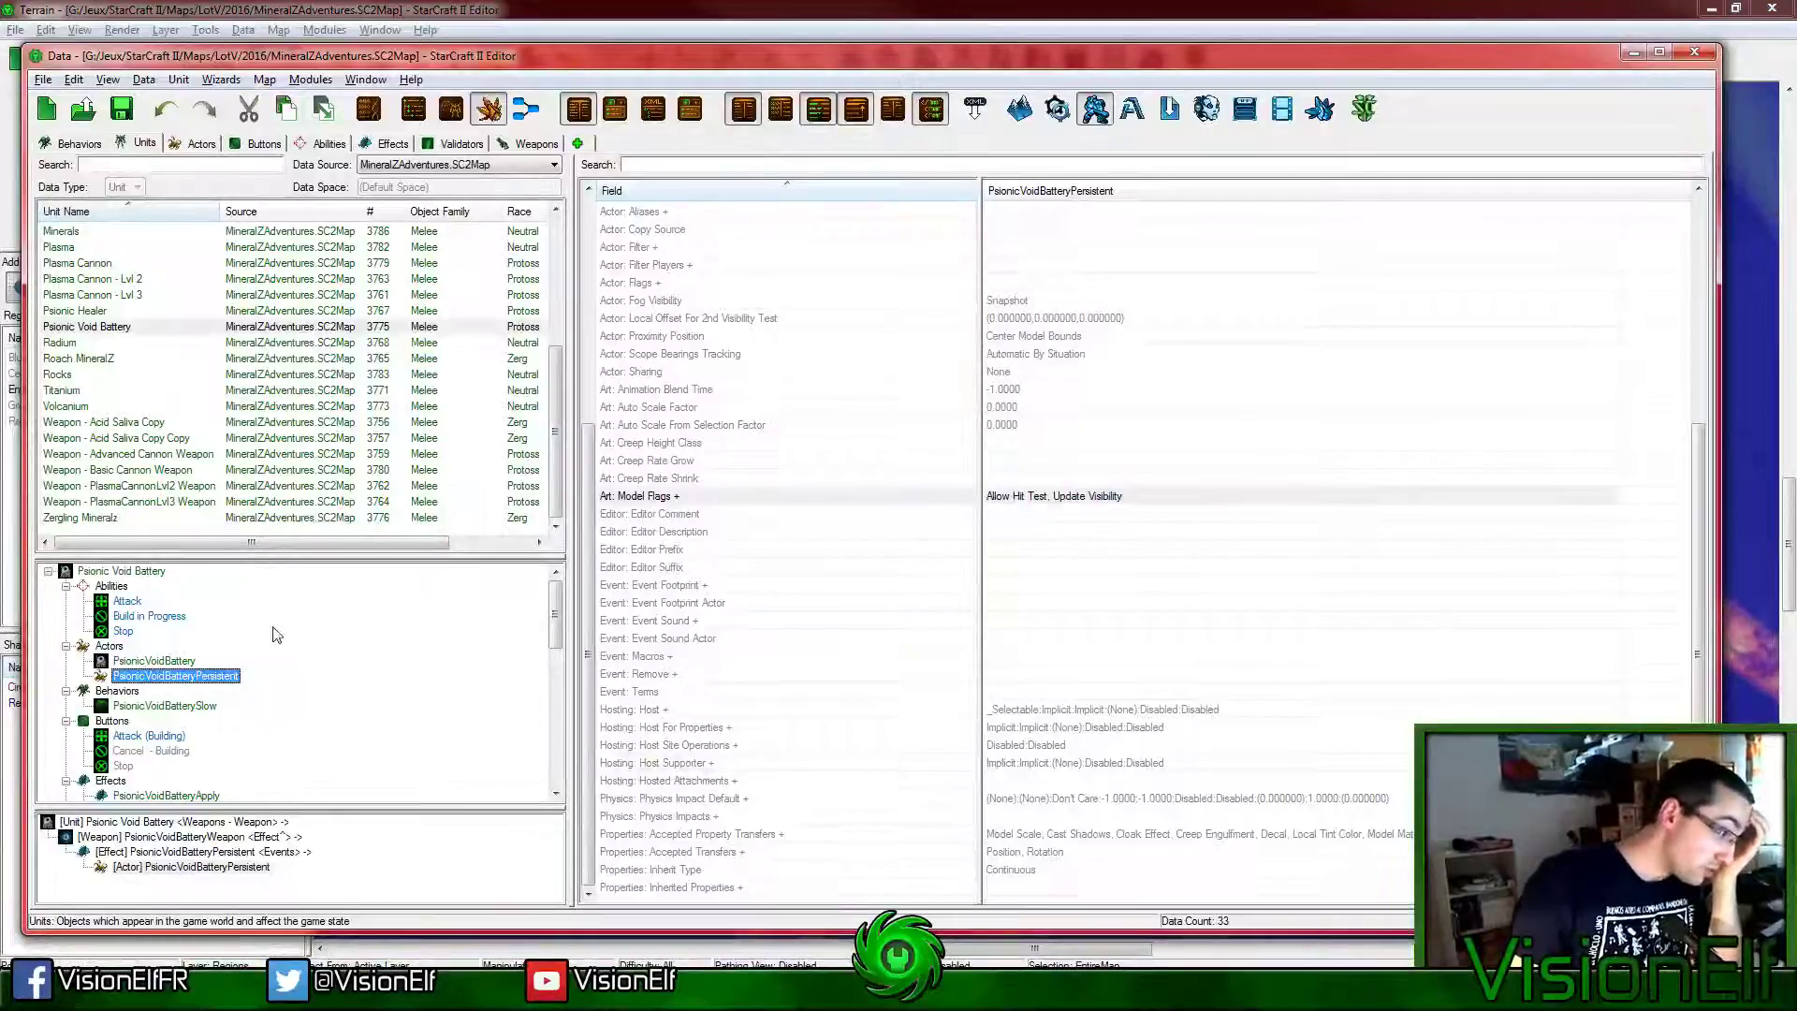
pyautogui.scroll(-3, 263, 621)
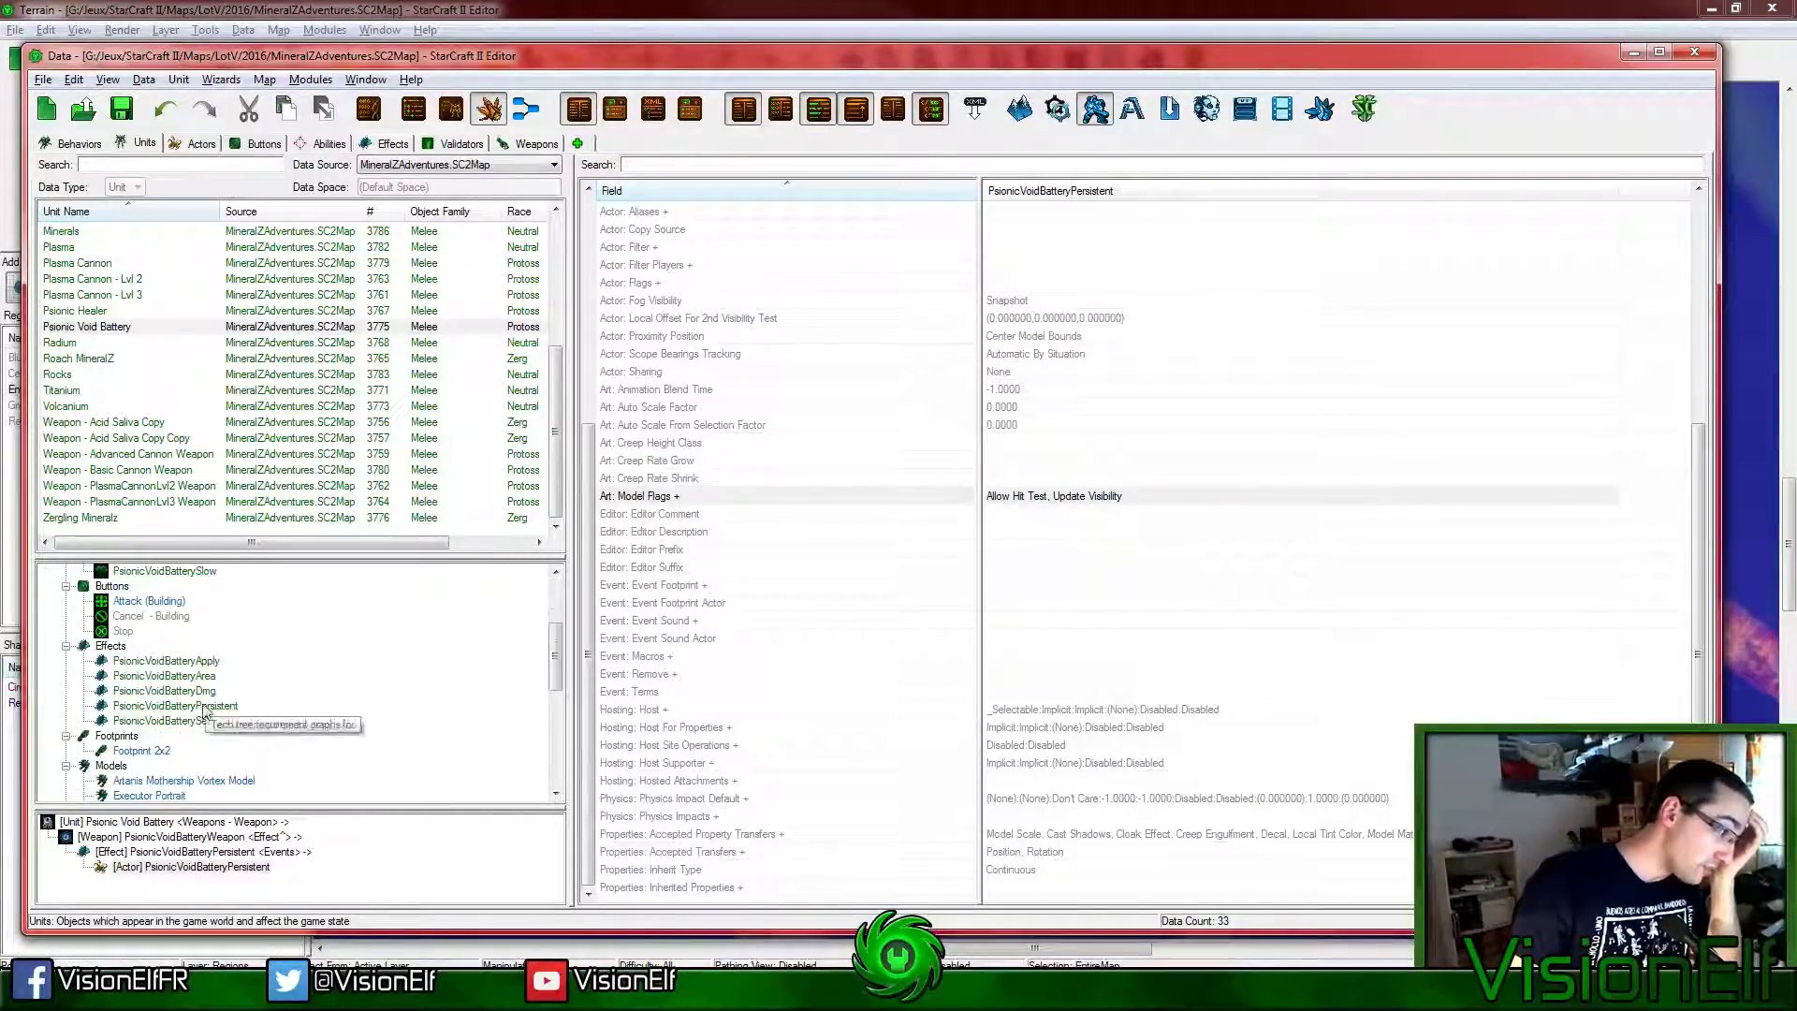
pyautogui.click(206, 677)
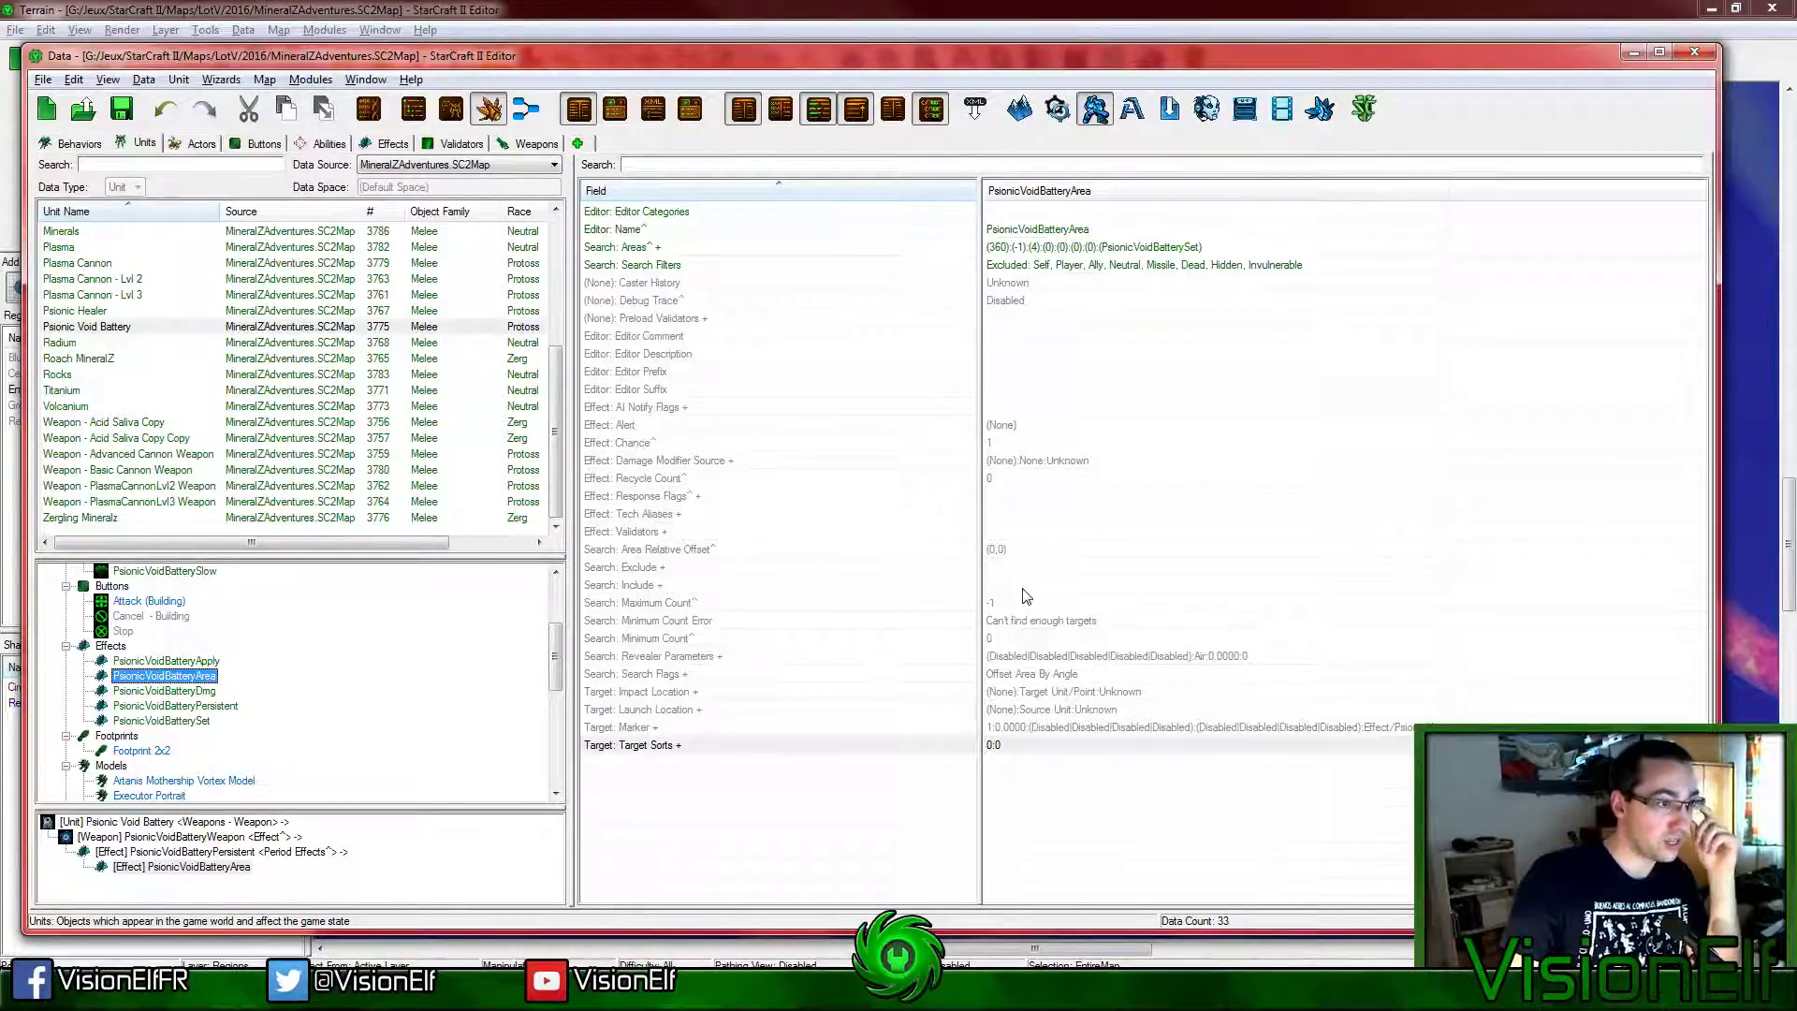
pyautogui.doubleClick(1030, 300)
pyautogui.click(547, 281)
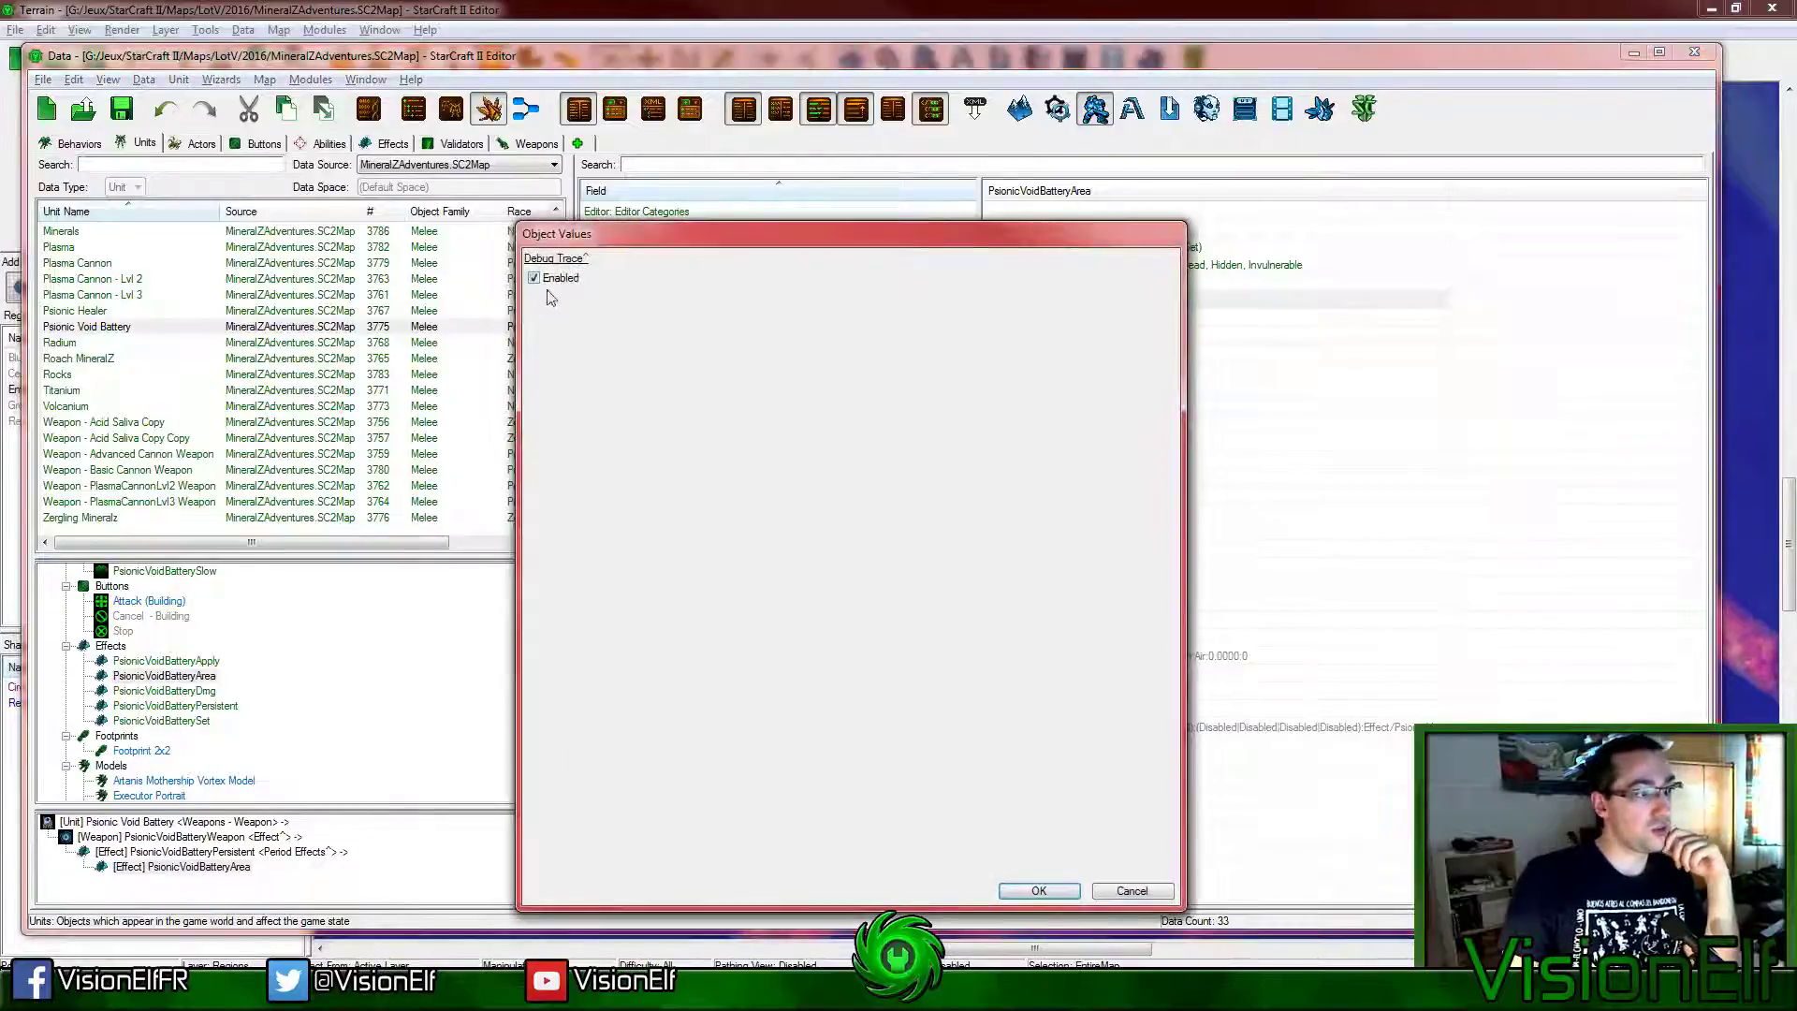
pyautogui.click(1067, 894)
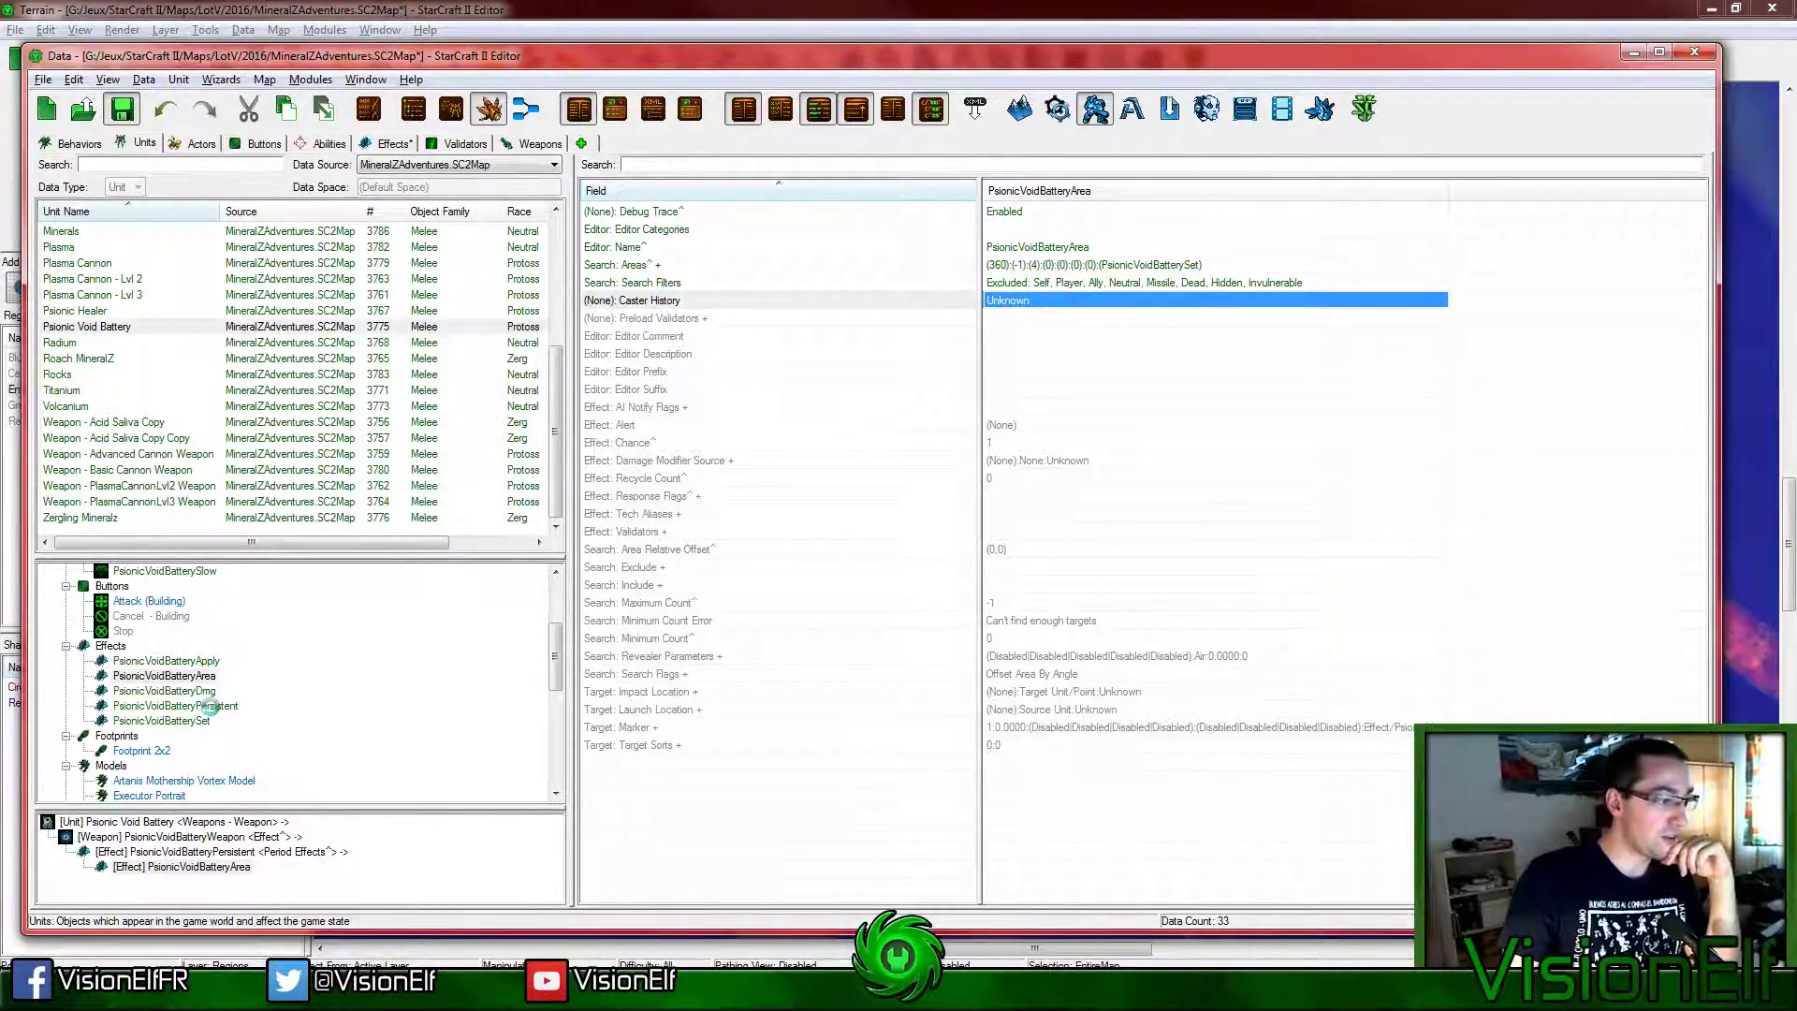
# Step: Review the PsionicVoidBatteryPersistent effect's Effect: Chance and Response Flags fields
pyautogui.click(211, 708)
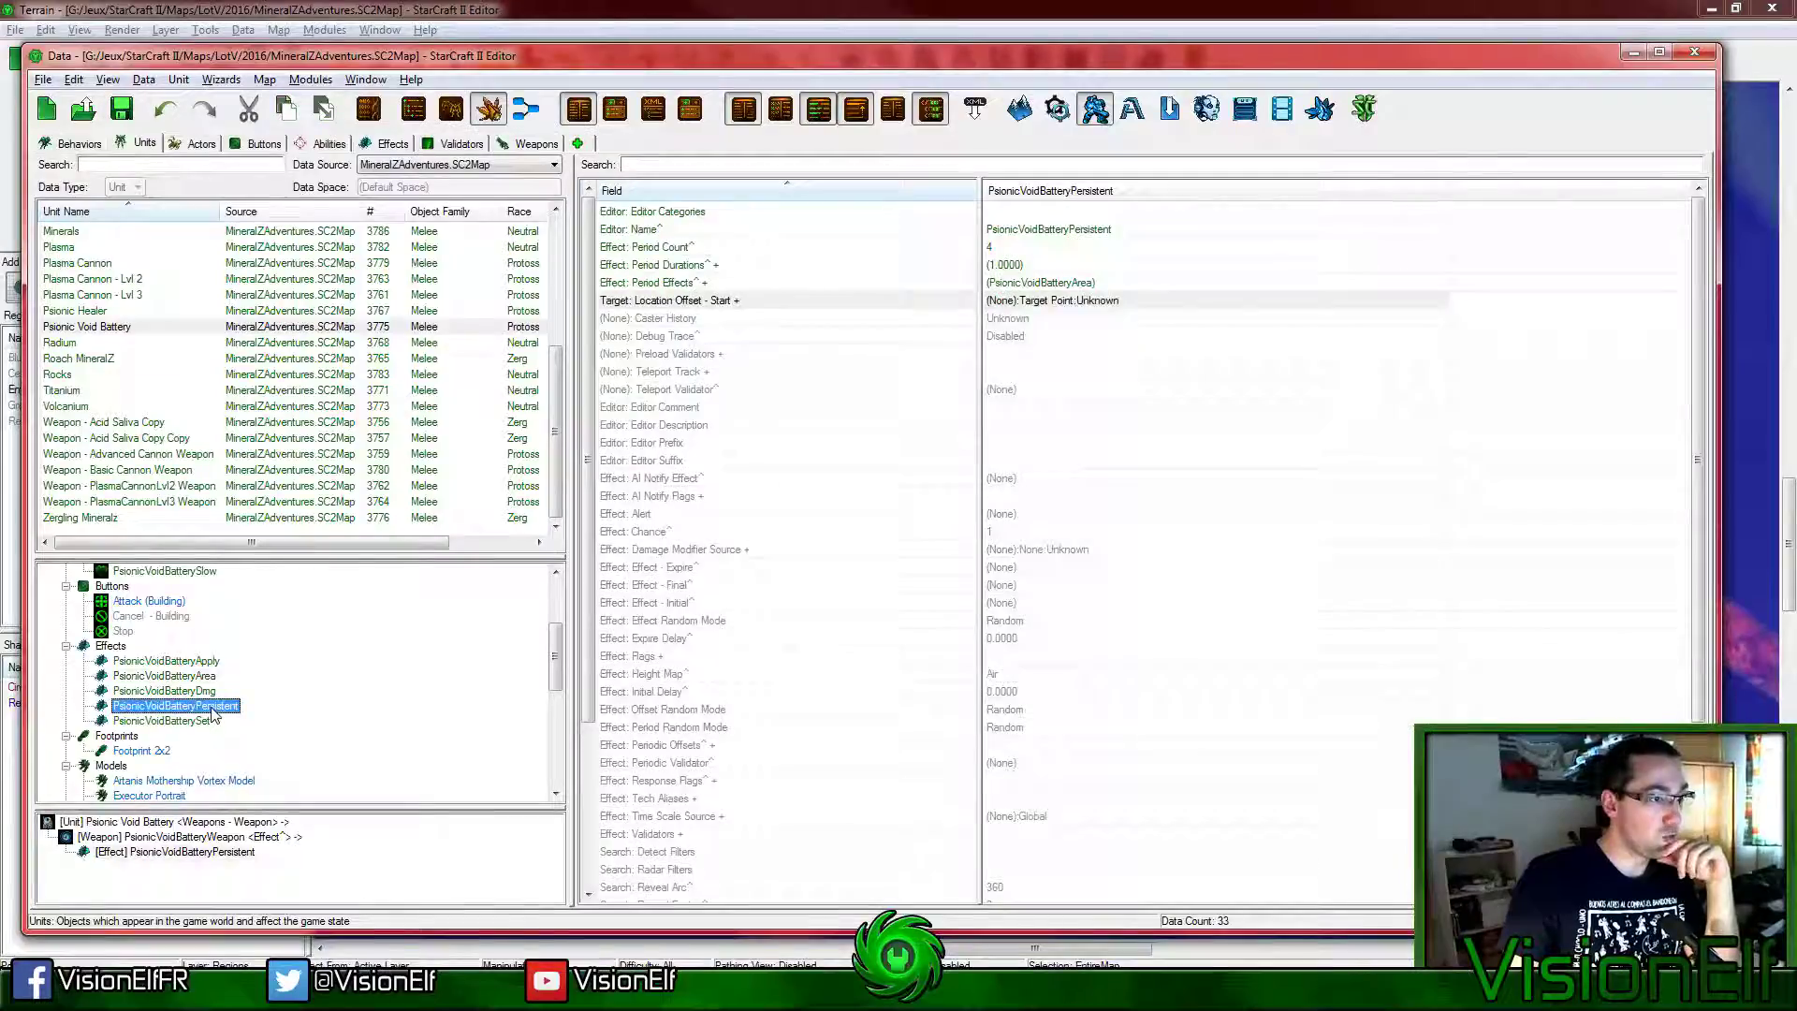
pyautogui.click(1338, 531)
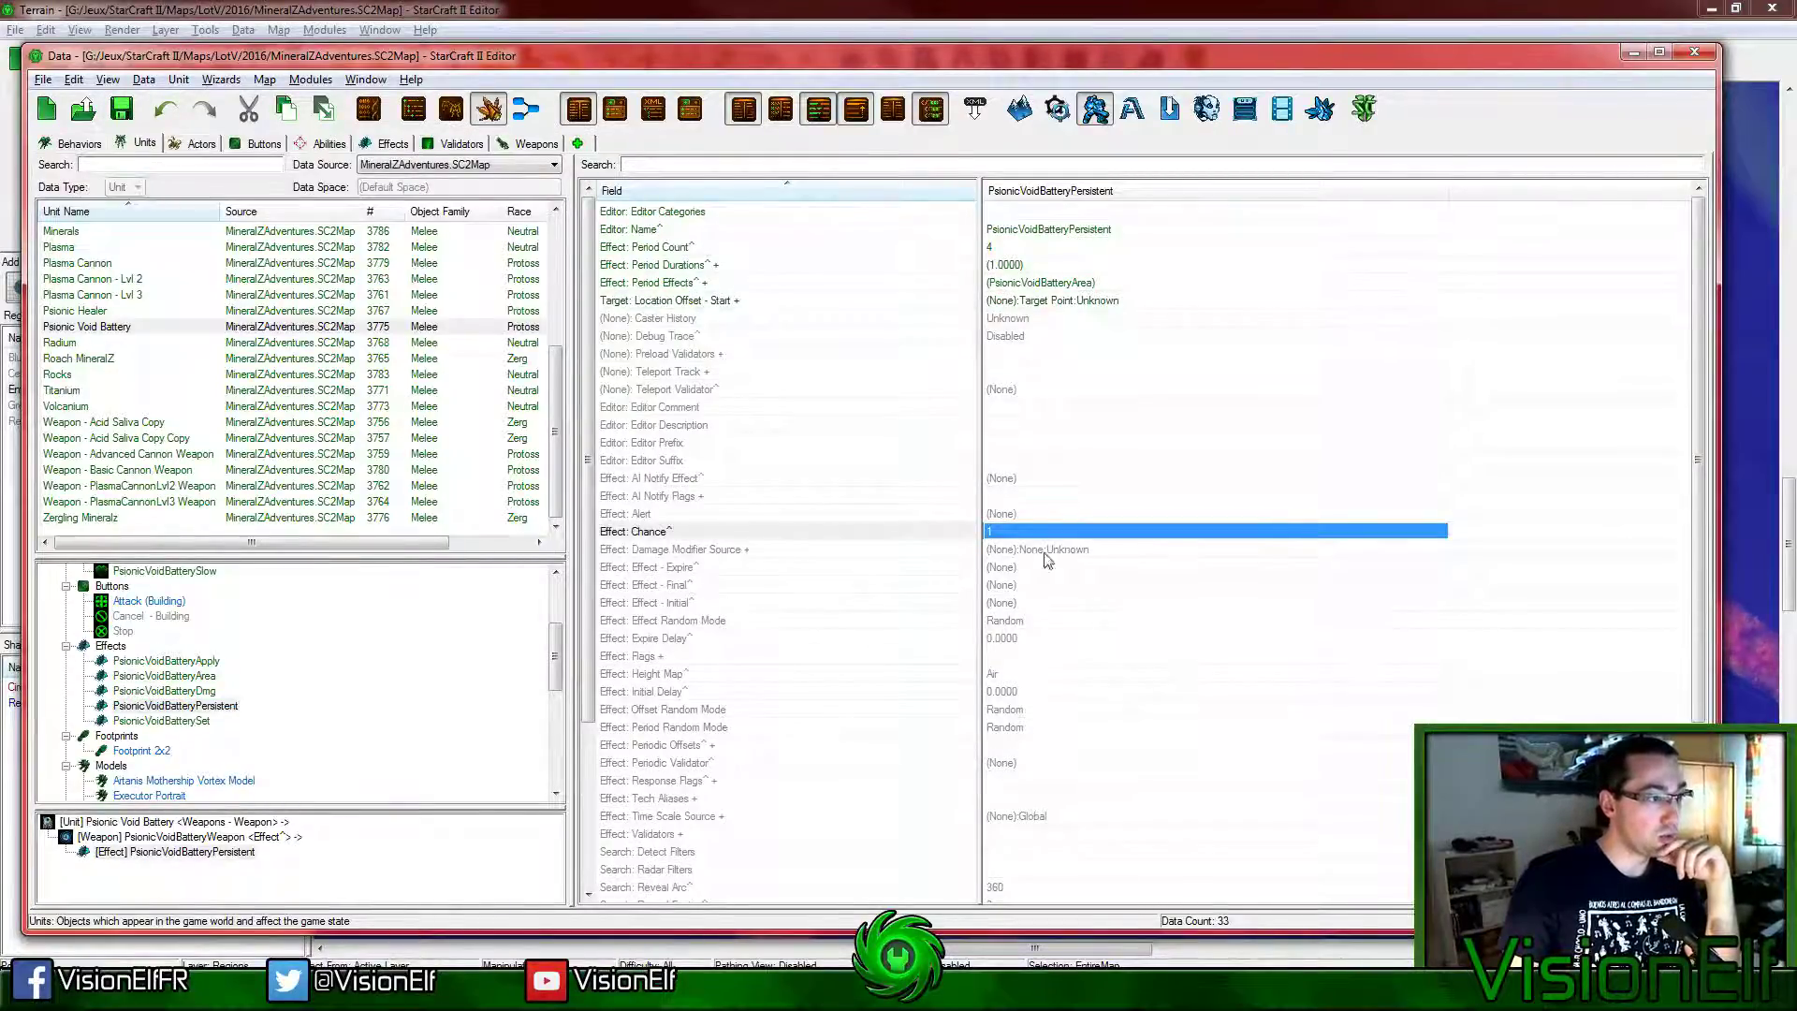
pyautogui.moveTo(759, 308)
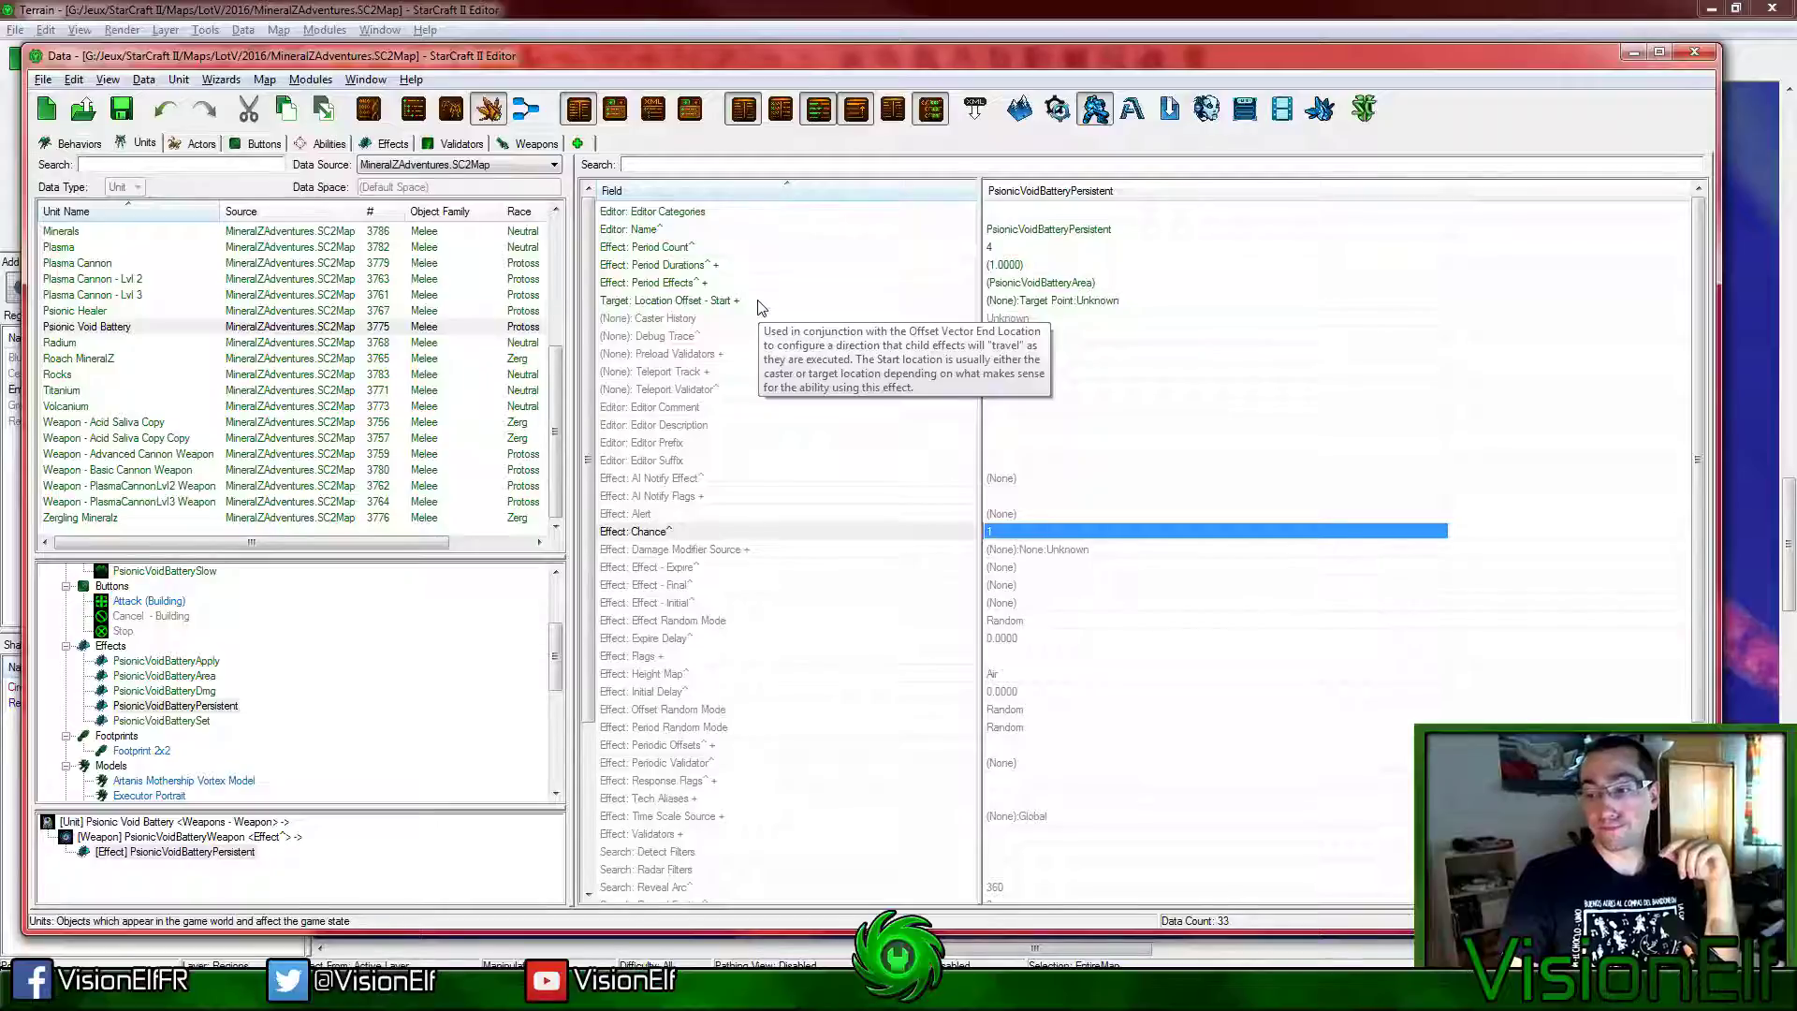
pyautogui.scroll(-4, 759, 308)
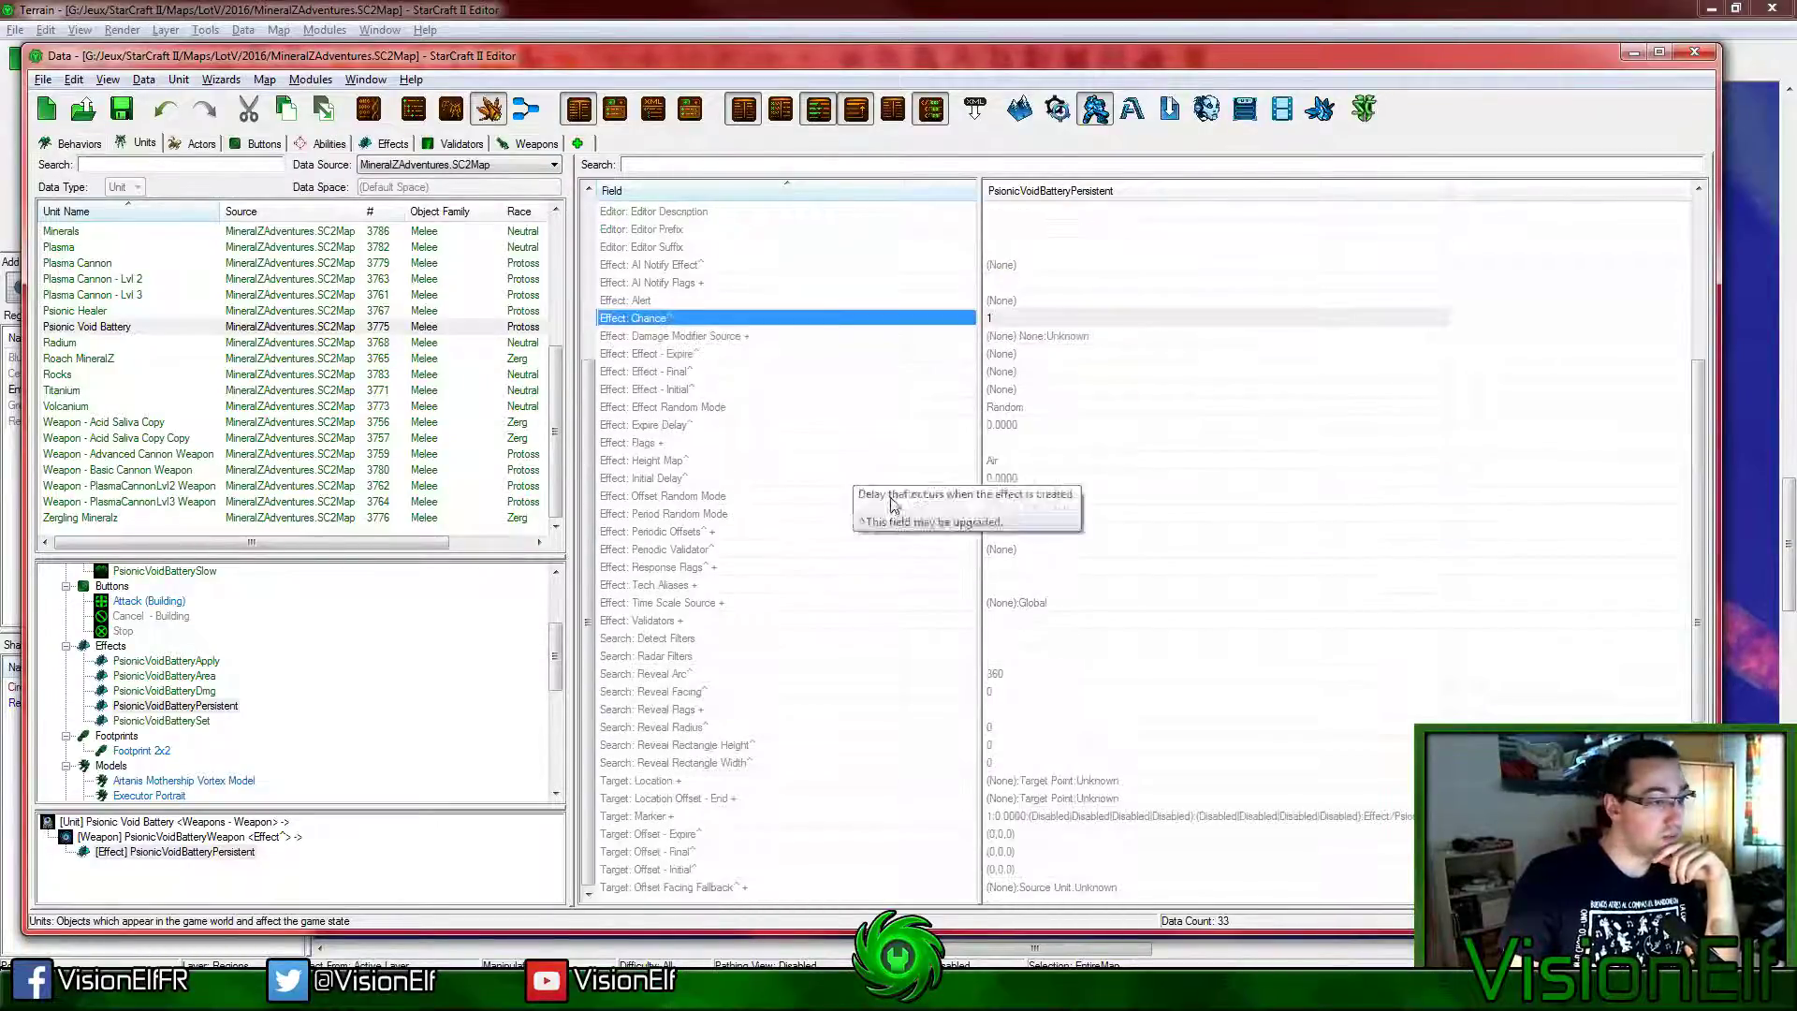
pyautogui.click(1076, 564)
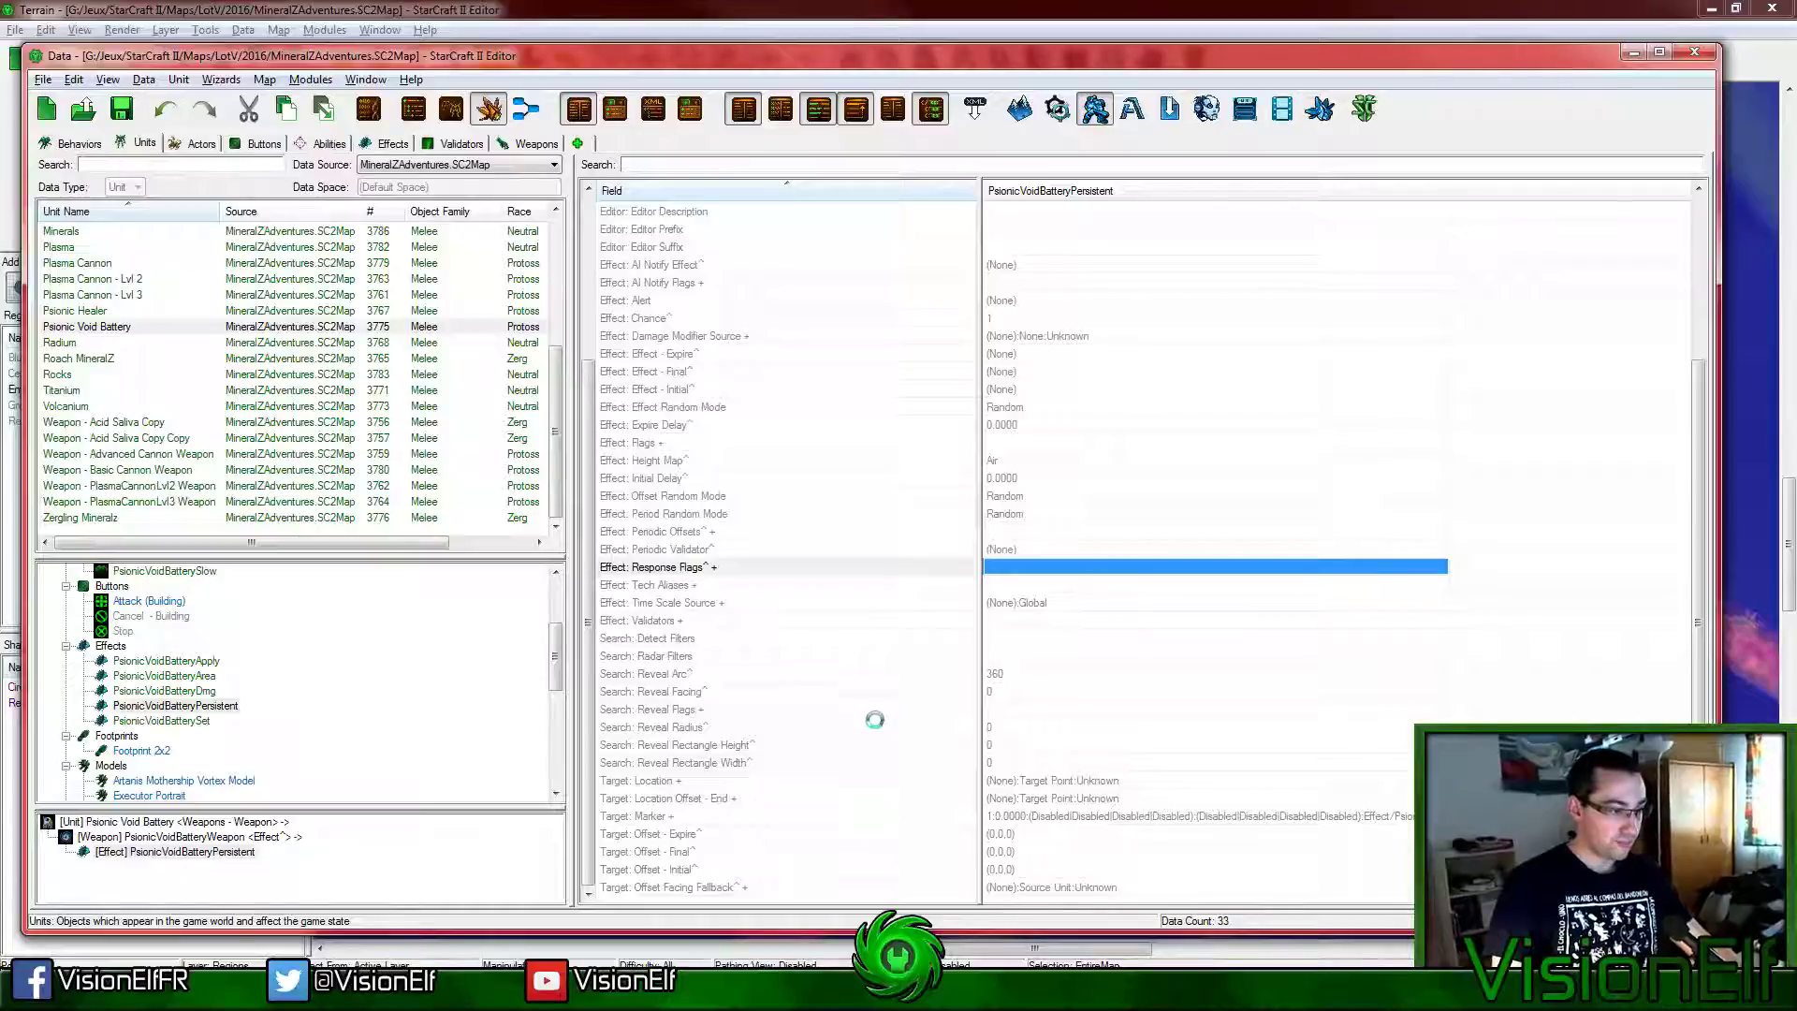
pyautogui.scroll(-5, 478, 746)
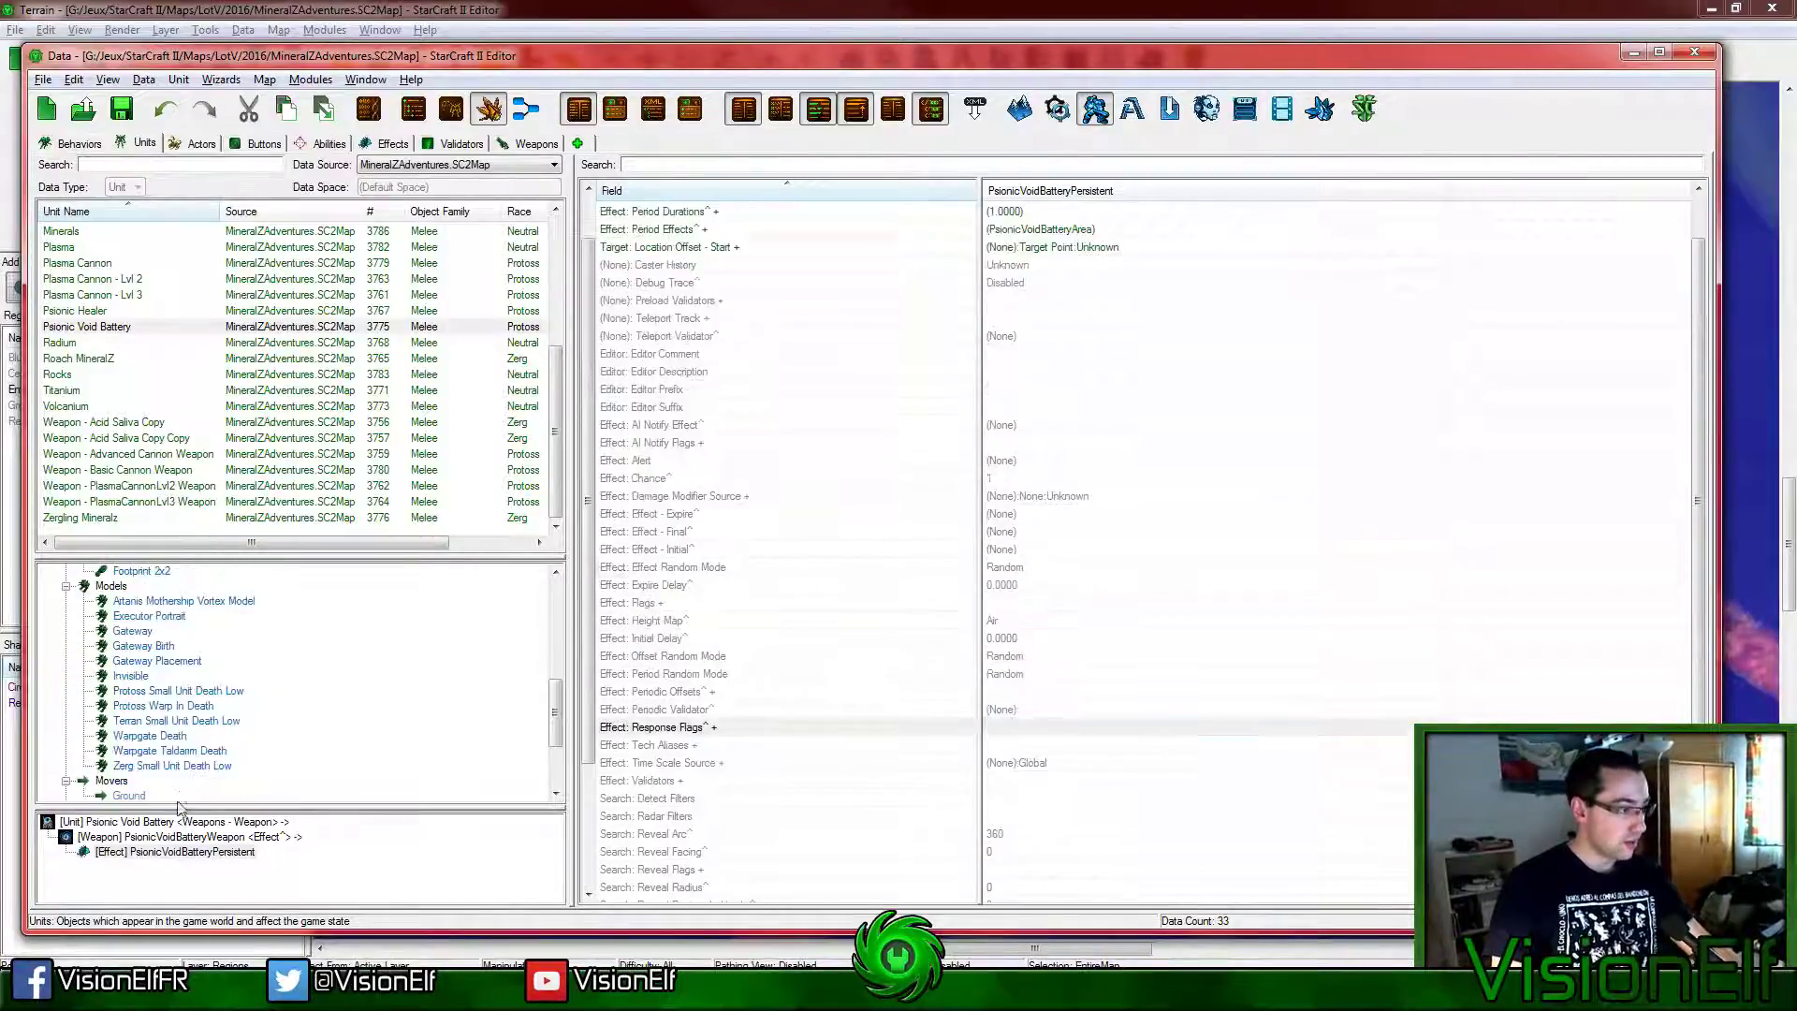
# Step: Open PsionicVoidBatteryWeapon's Legacy Options, cancel without changes, and save the map
pyautogui.click(184, 786)
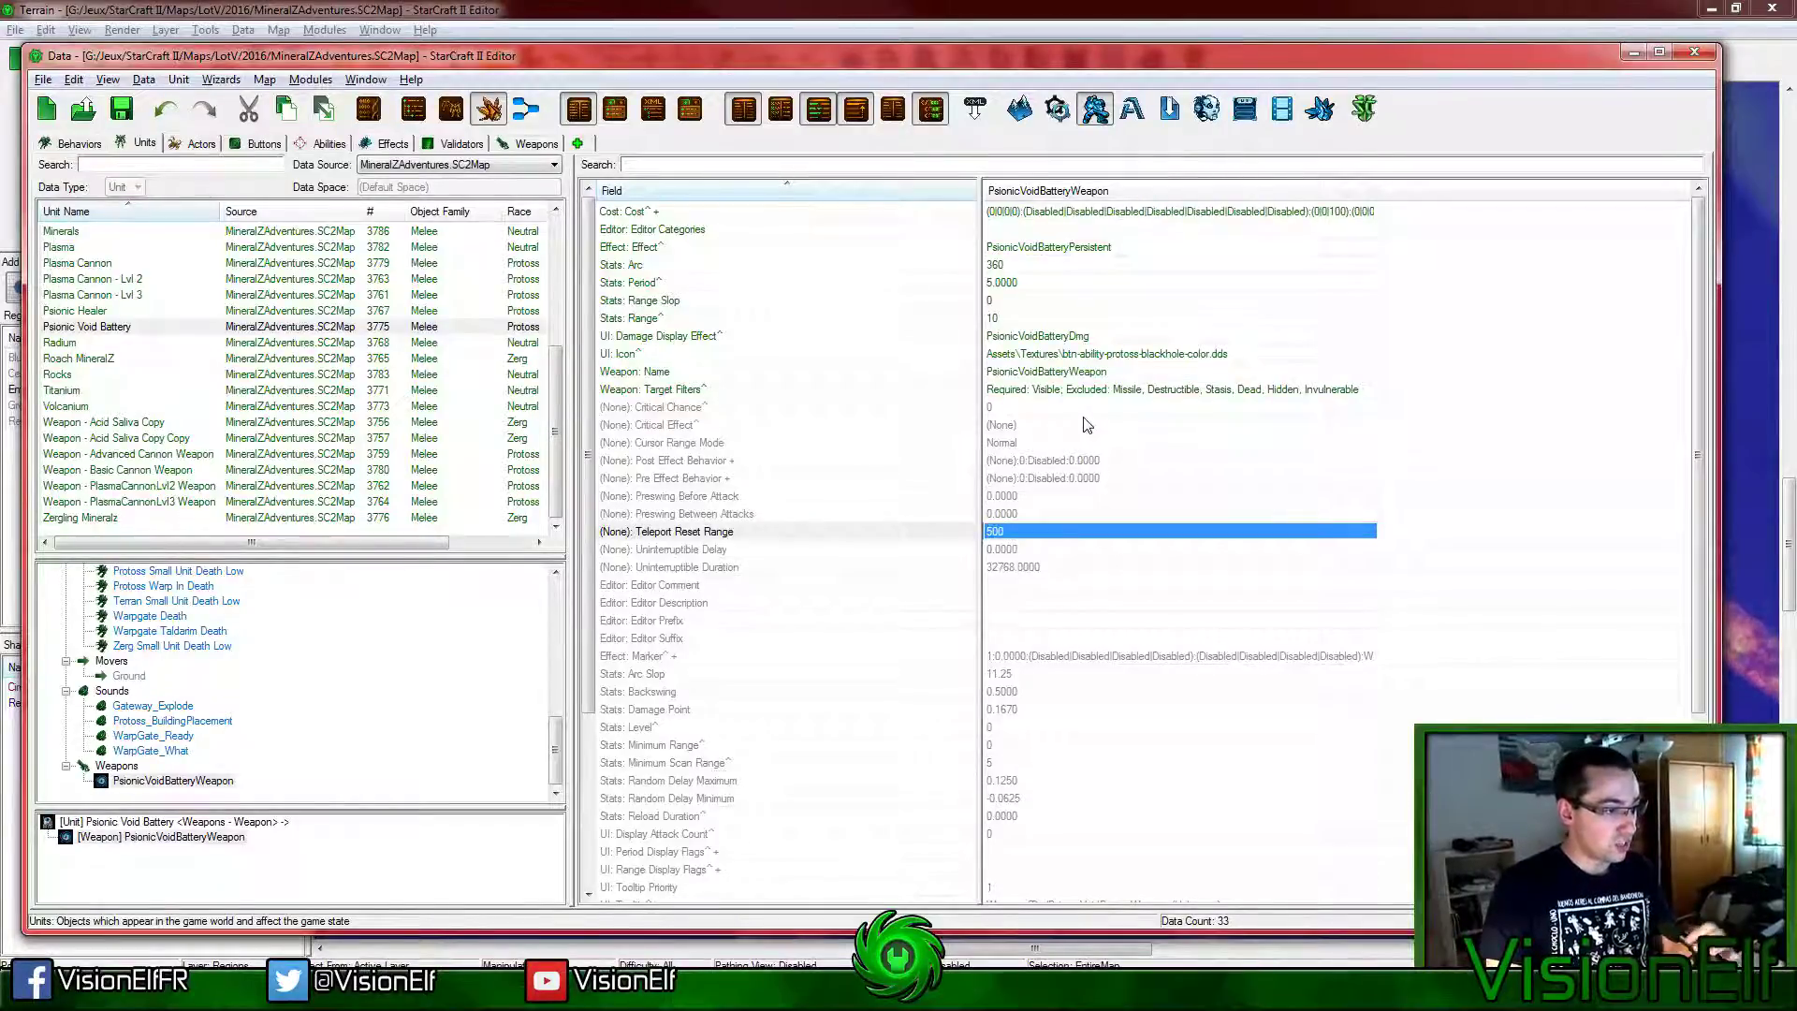
pyautogui.scroll(-4, 1067, 560)
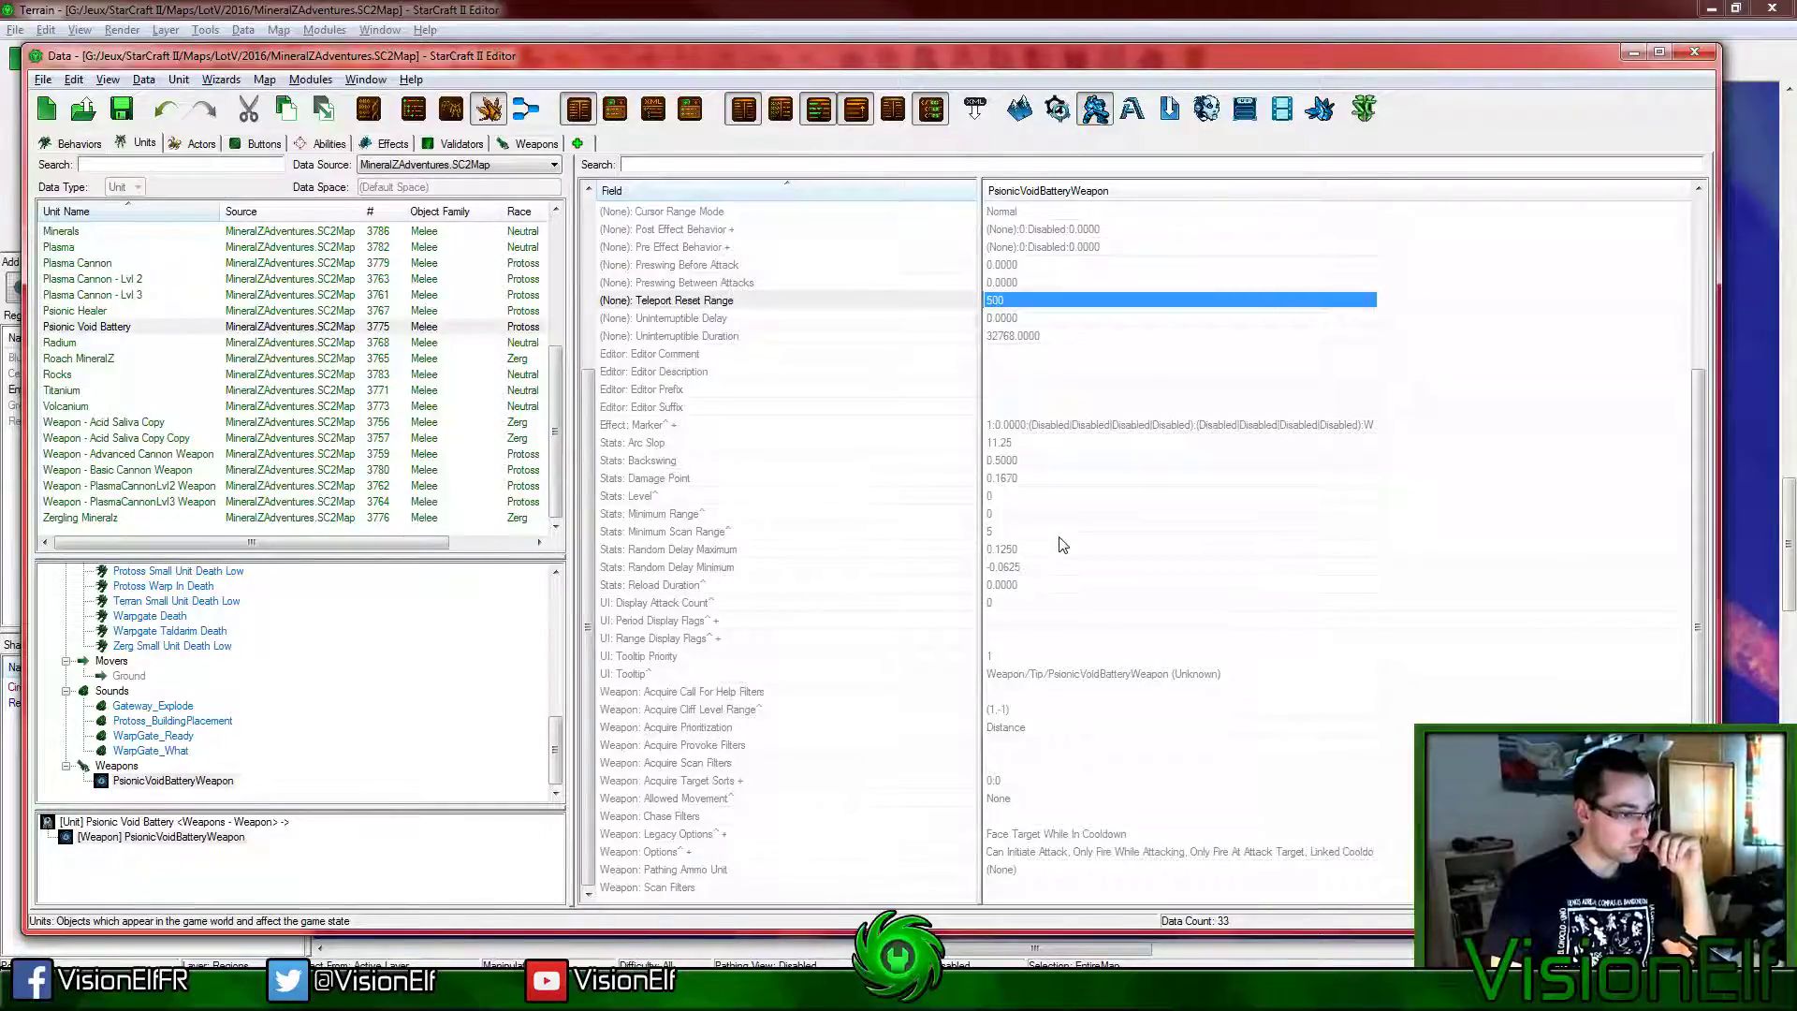
pyautogui.doubleClick(1086, 834)
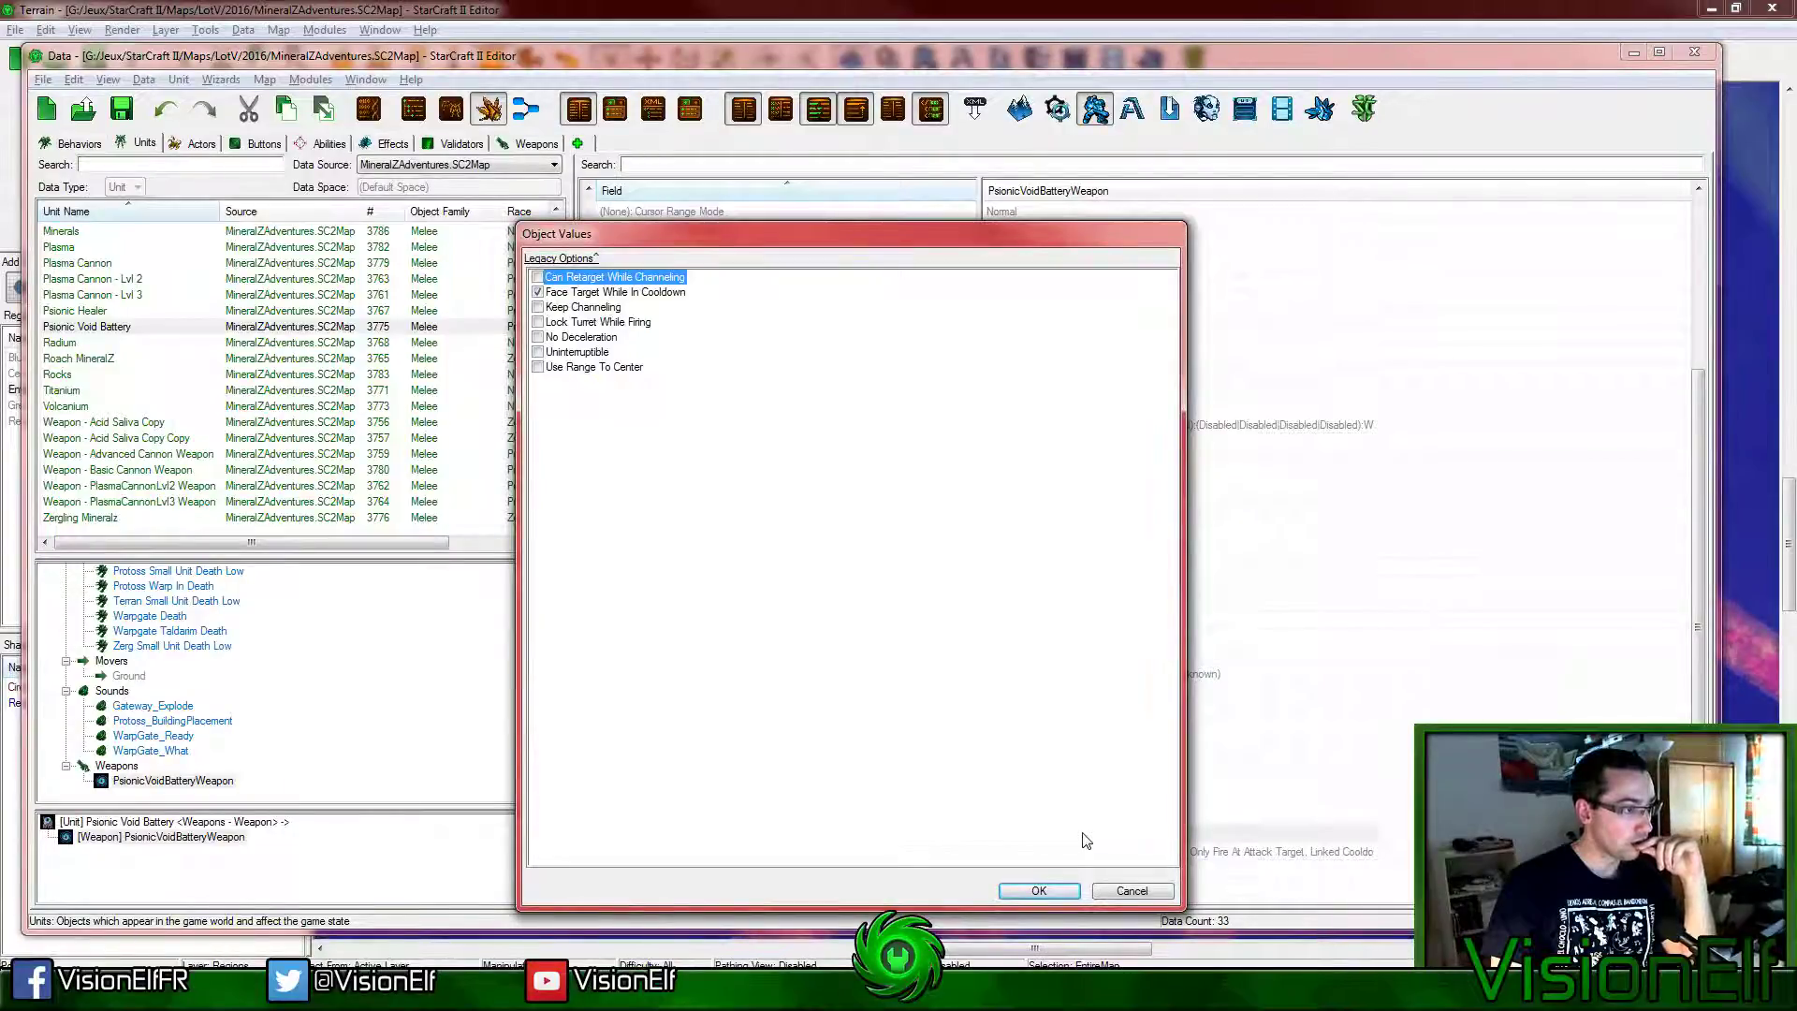
pyautogui.click(1125, 893)
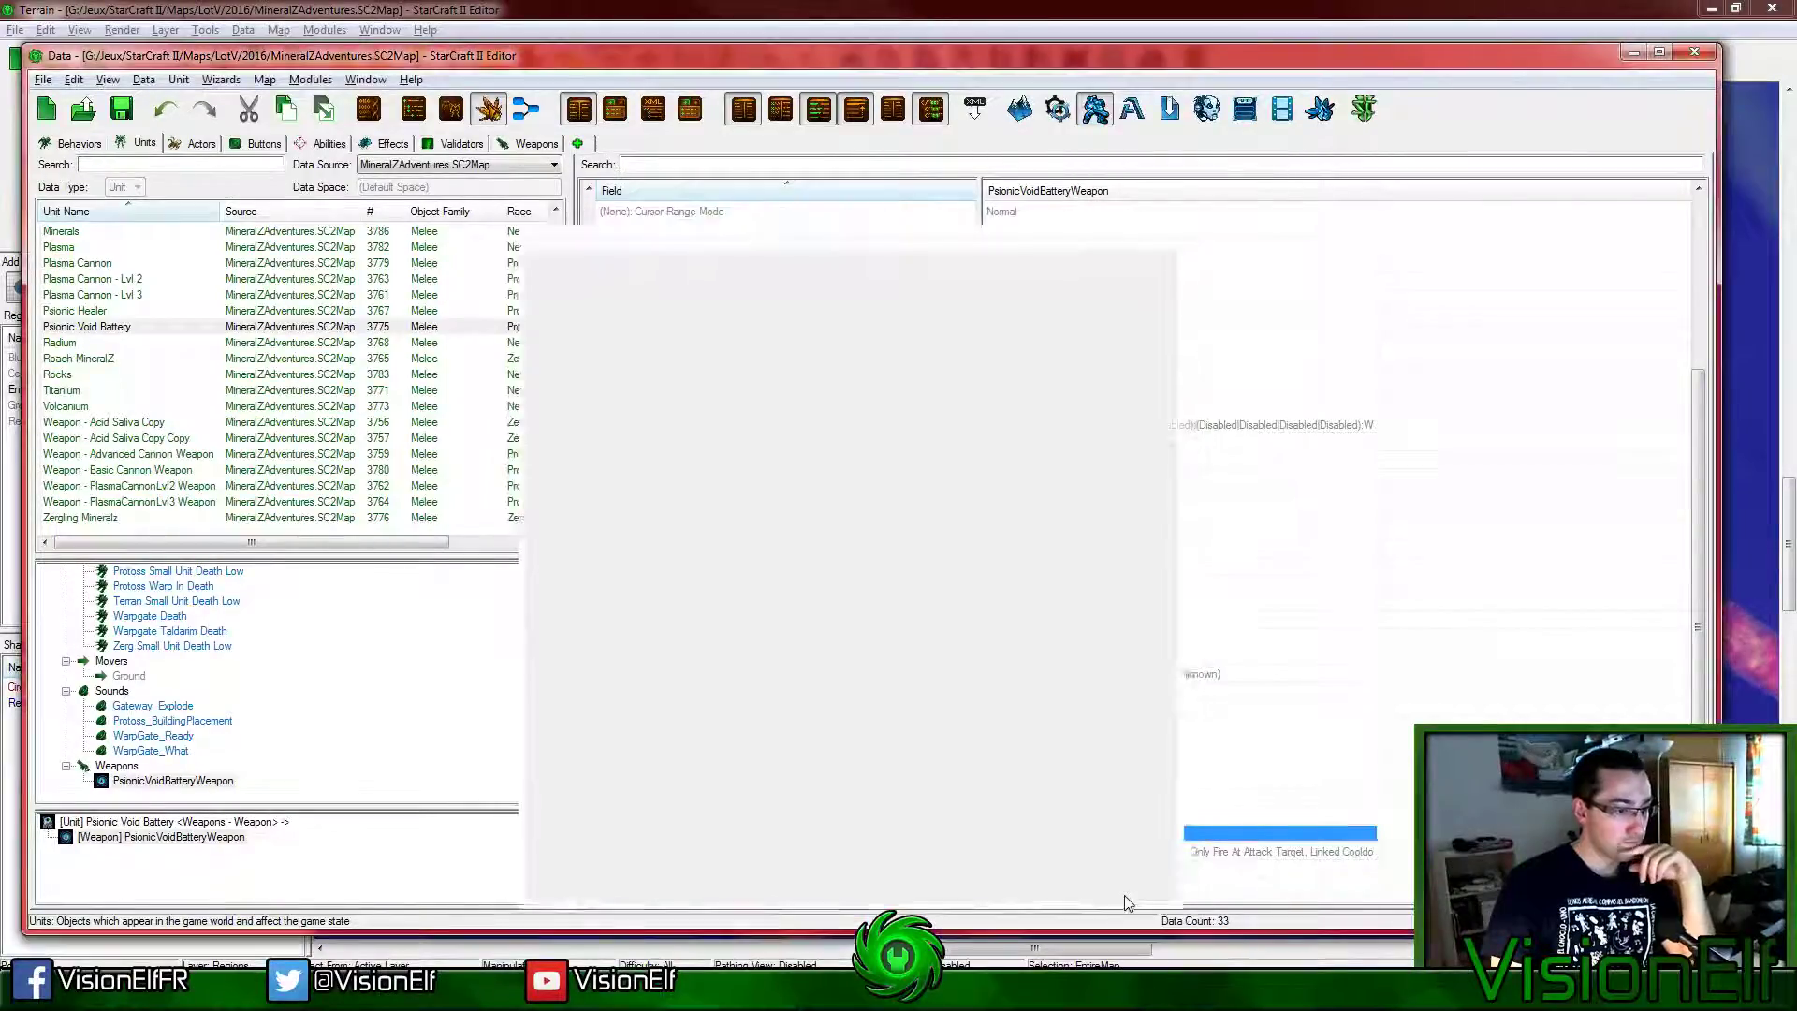
pyautogui.click(1123, 870)
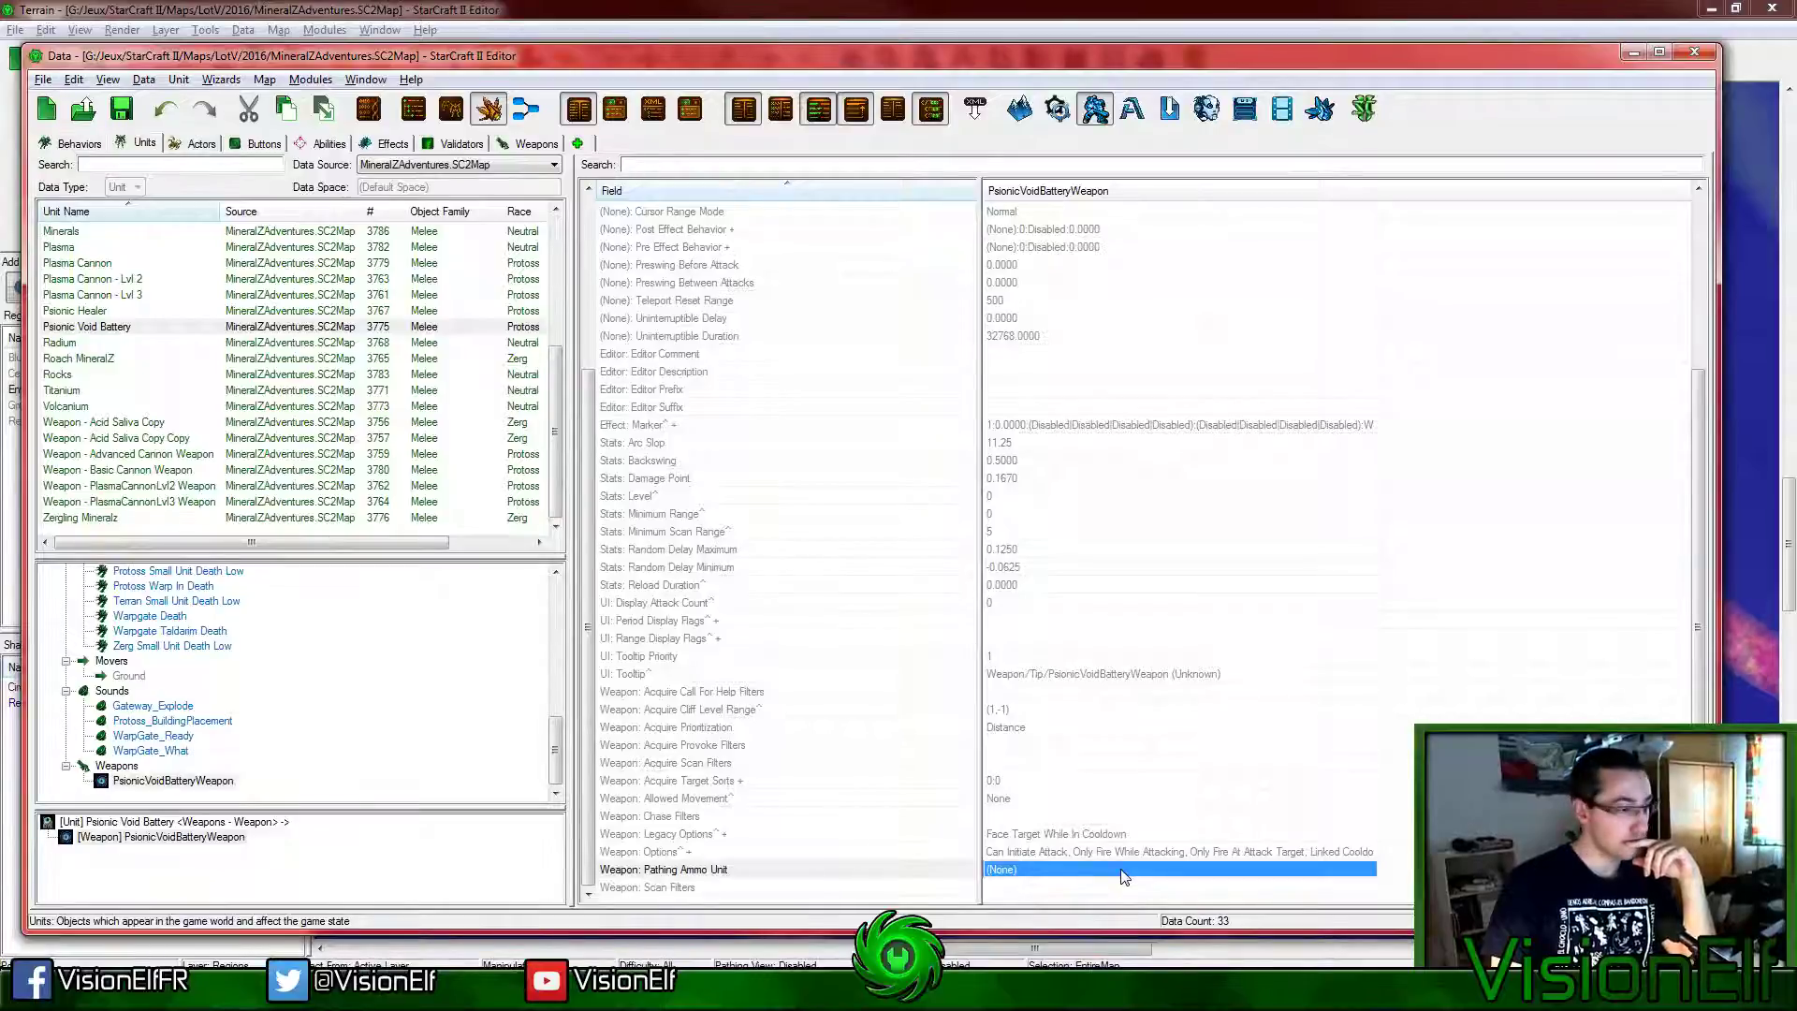
pyautogui.click(1122, 886)
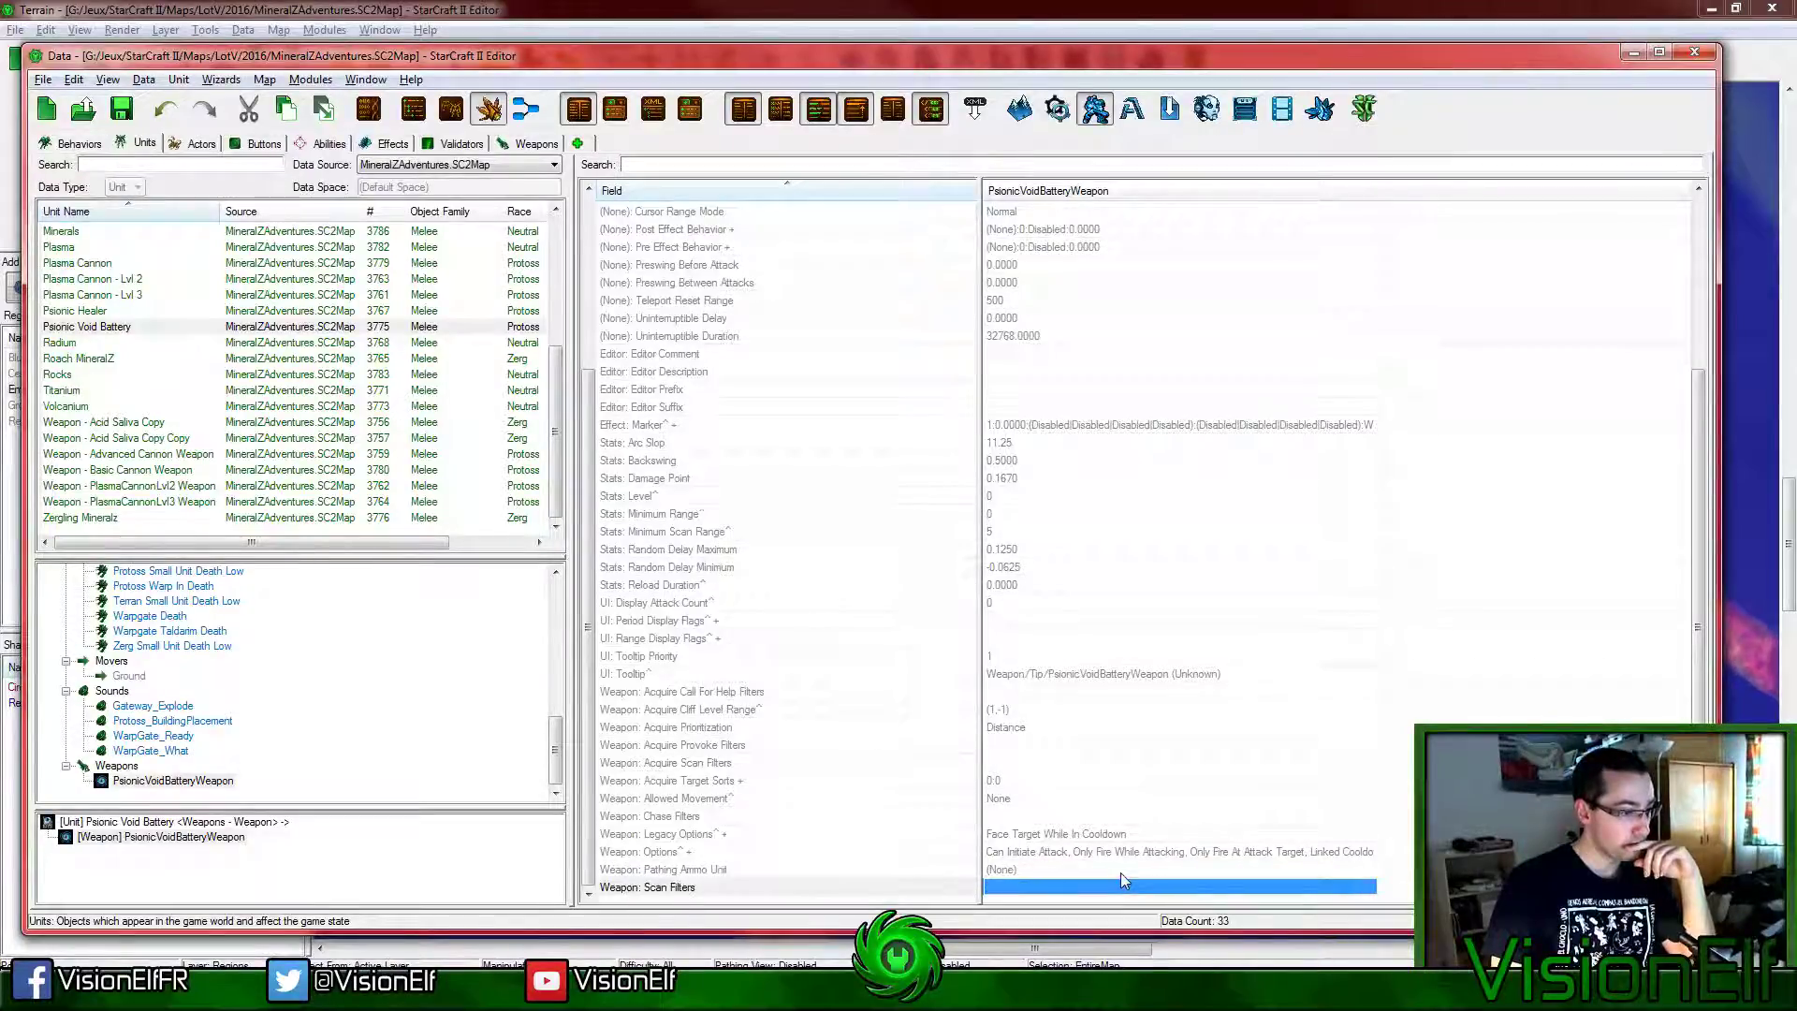
pyautogui.hotkey('ctrl', 's')
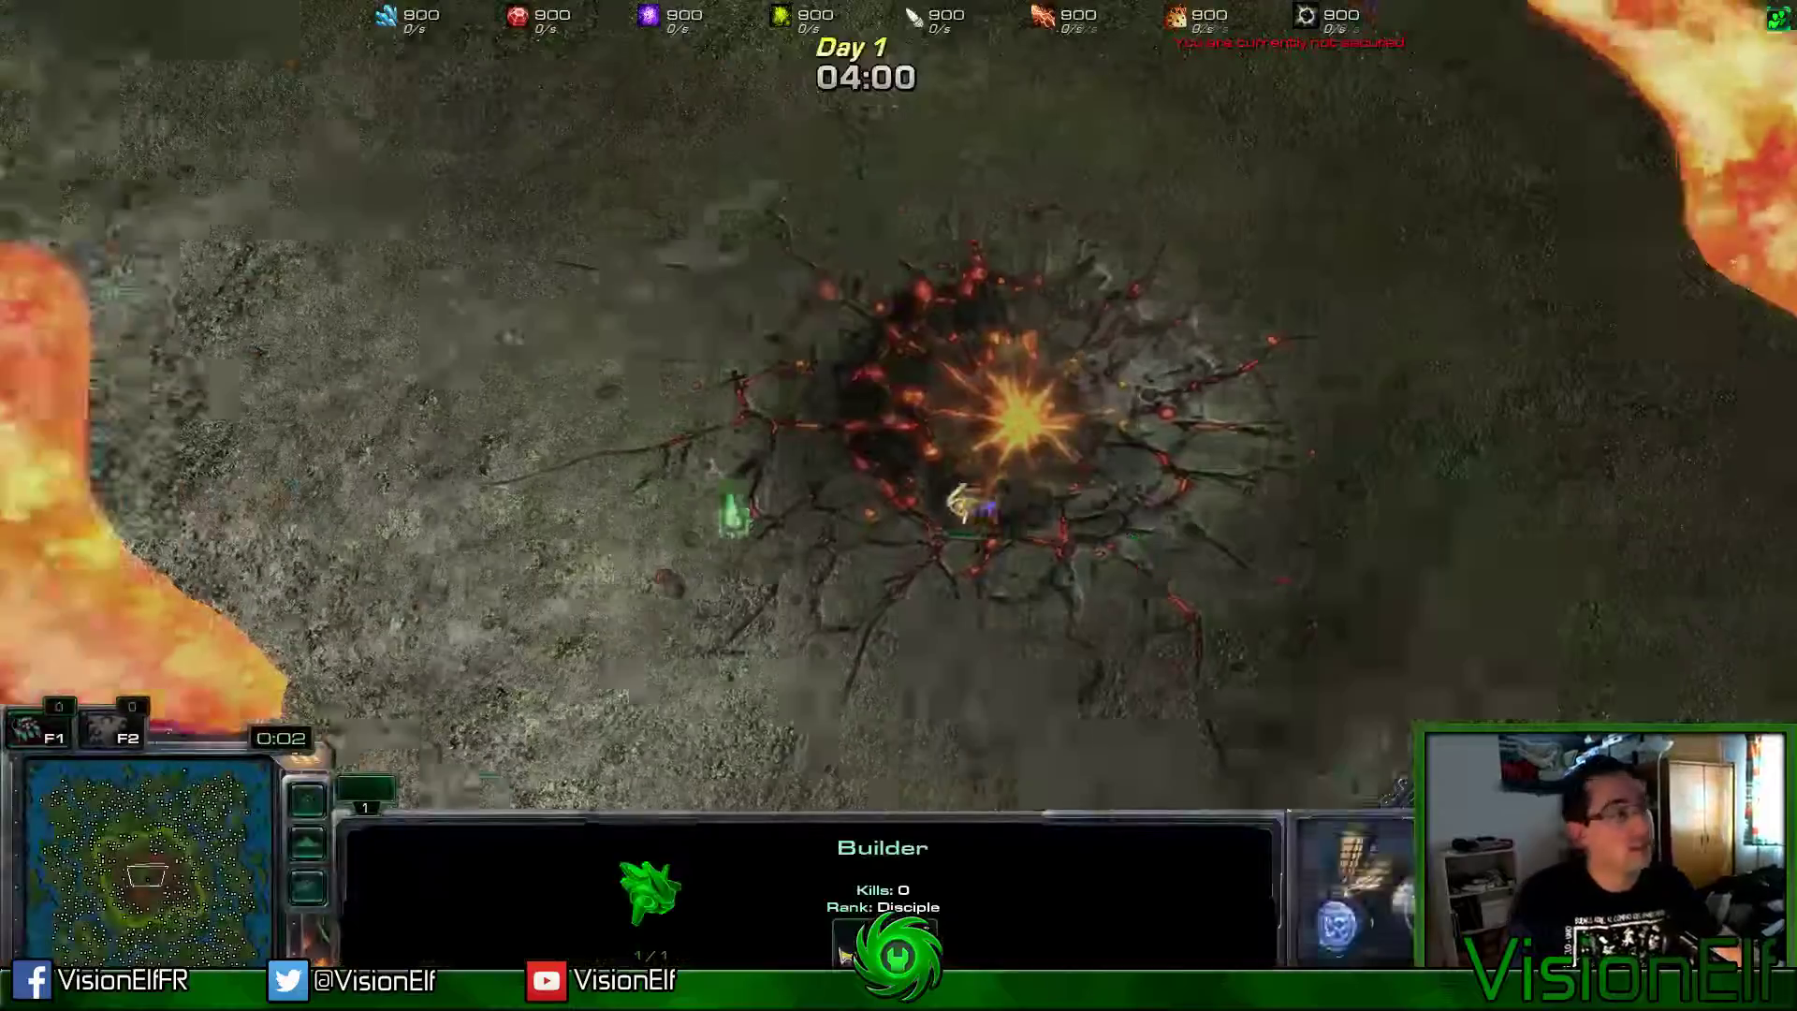
# Step: Move the builder across the map and place a crystal structure and a portal building
pyautogui.rightClick(660, 314)
pyautogui.rightClick(832, 409)
pyautogui.rightClick(927, 475)
pyautogui.rightClick(906, 484)
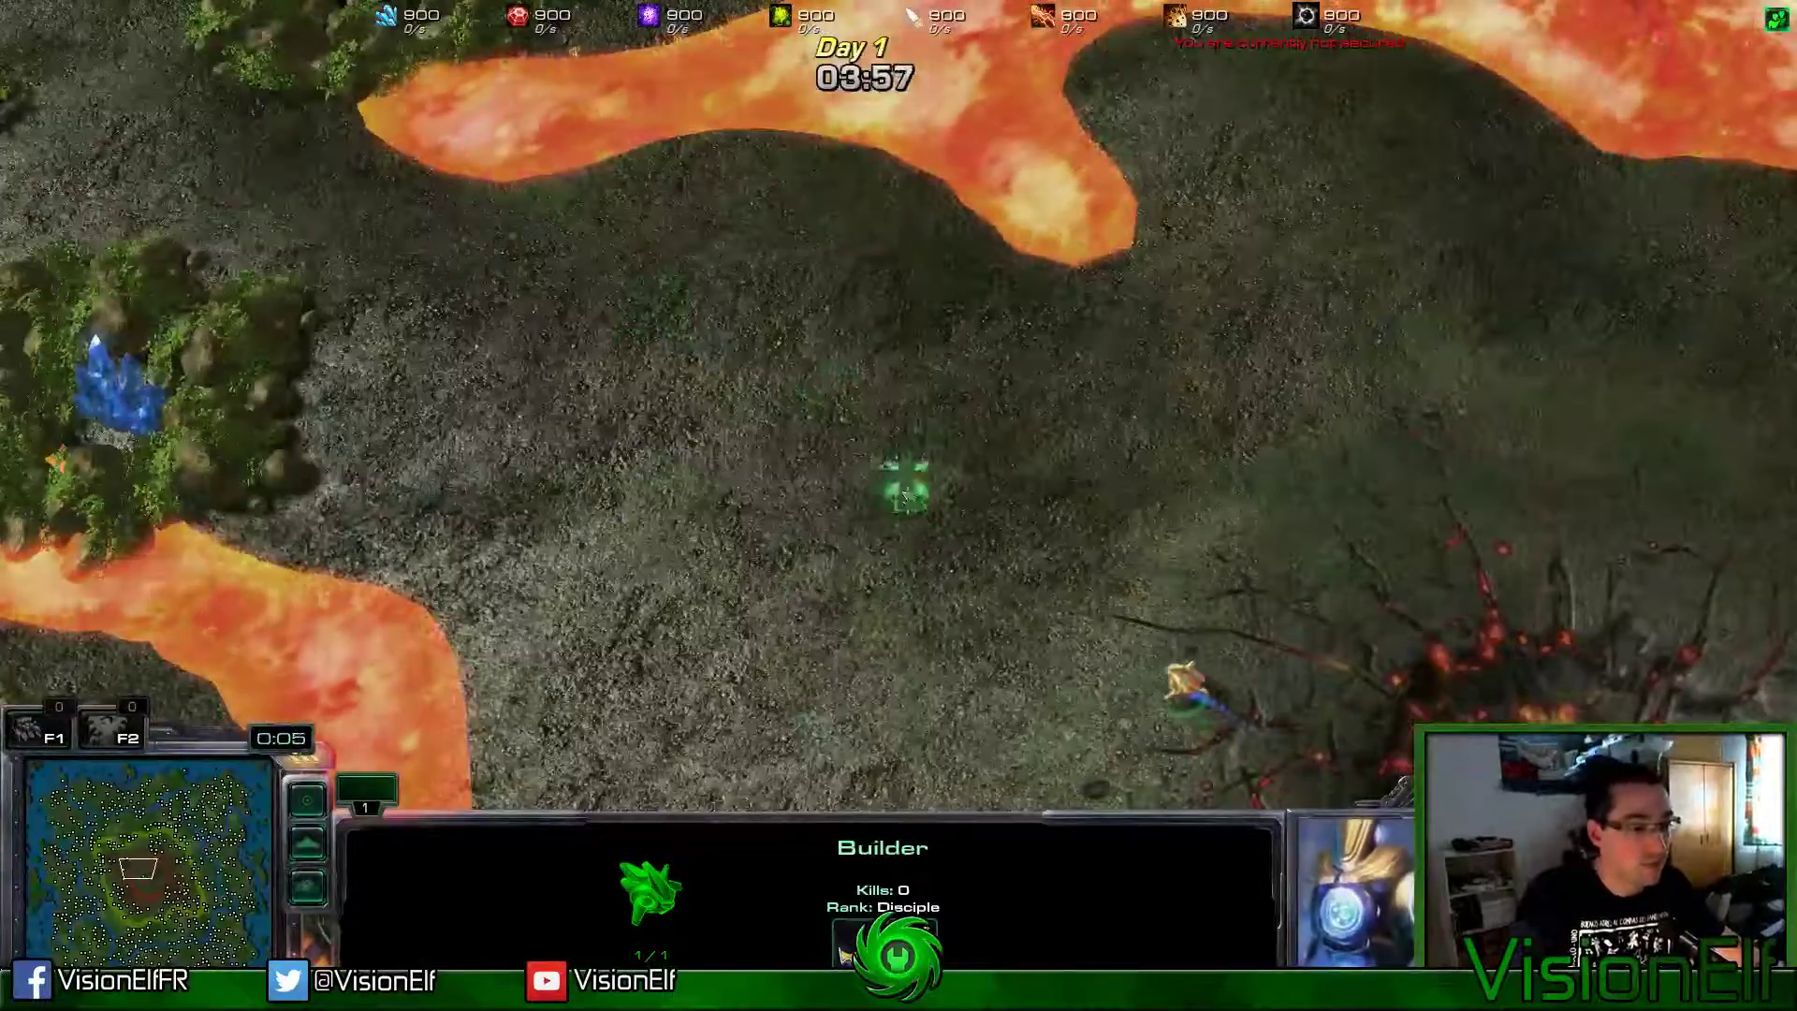
pyautogui.rightClick(878, 471)
pyautogui.press('b')
pyautogui.click(978, 459)
pyautogui.rightClick(774, 462)
pyautogui.press('b')
pyautogui.click(739, 477)
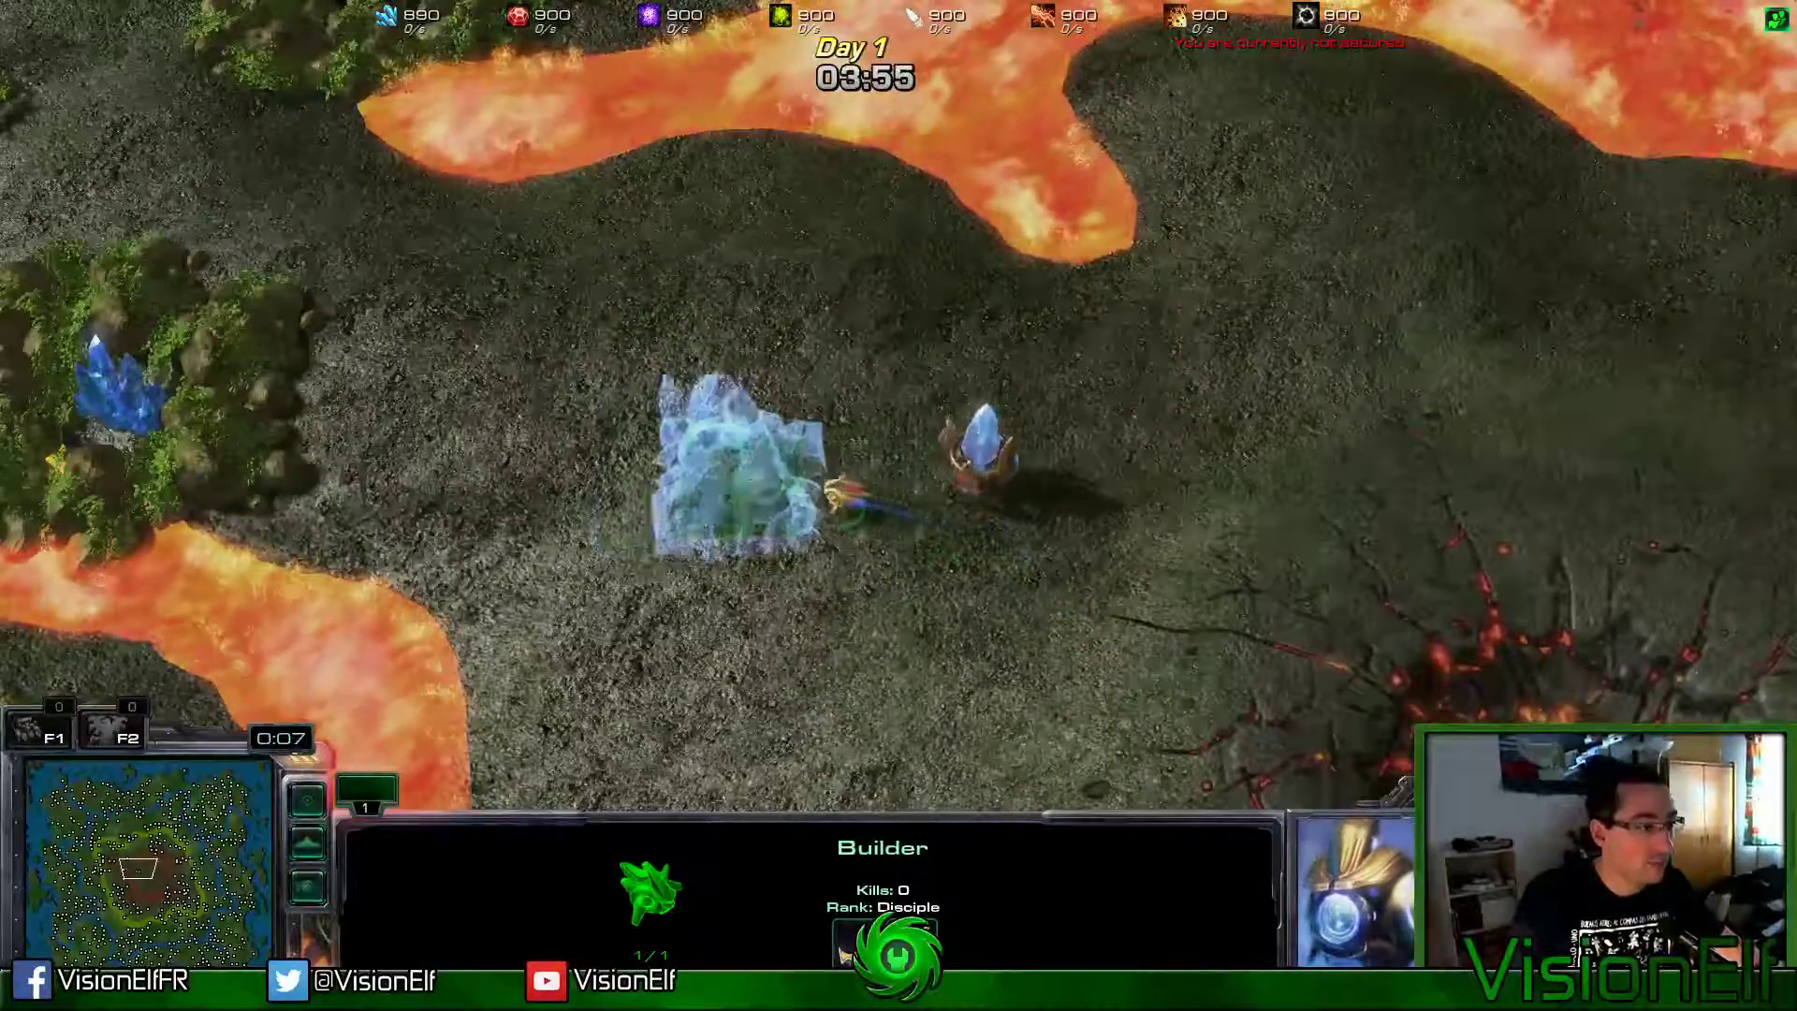
# Step: Warp in four more buildings up-left, lower-left, below and beside the group
pyautogui.rightClick(675, 400)
pyautogui.click(682, 374)
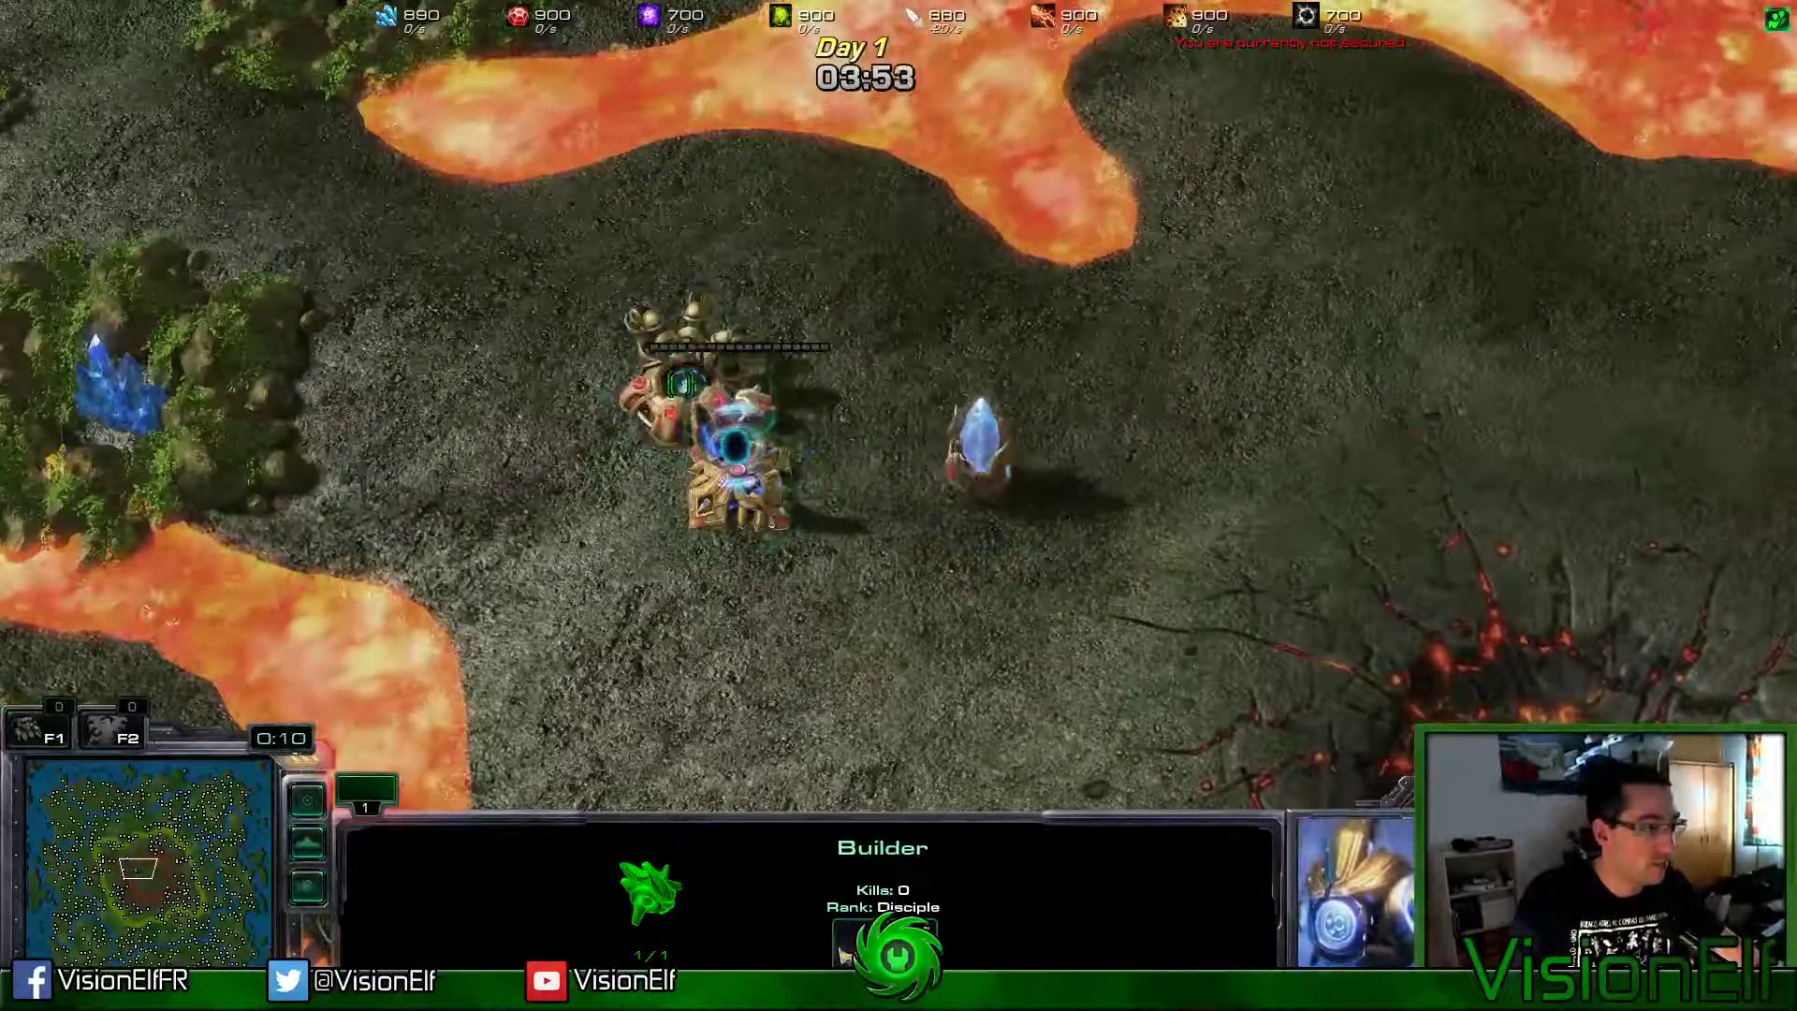
pyautogui.click(610, 506)
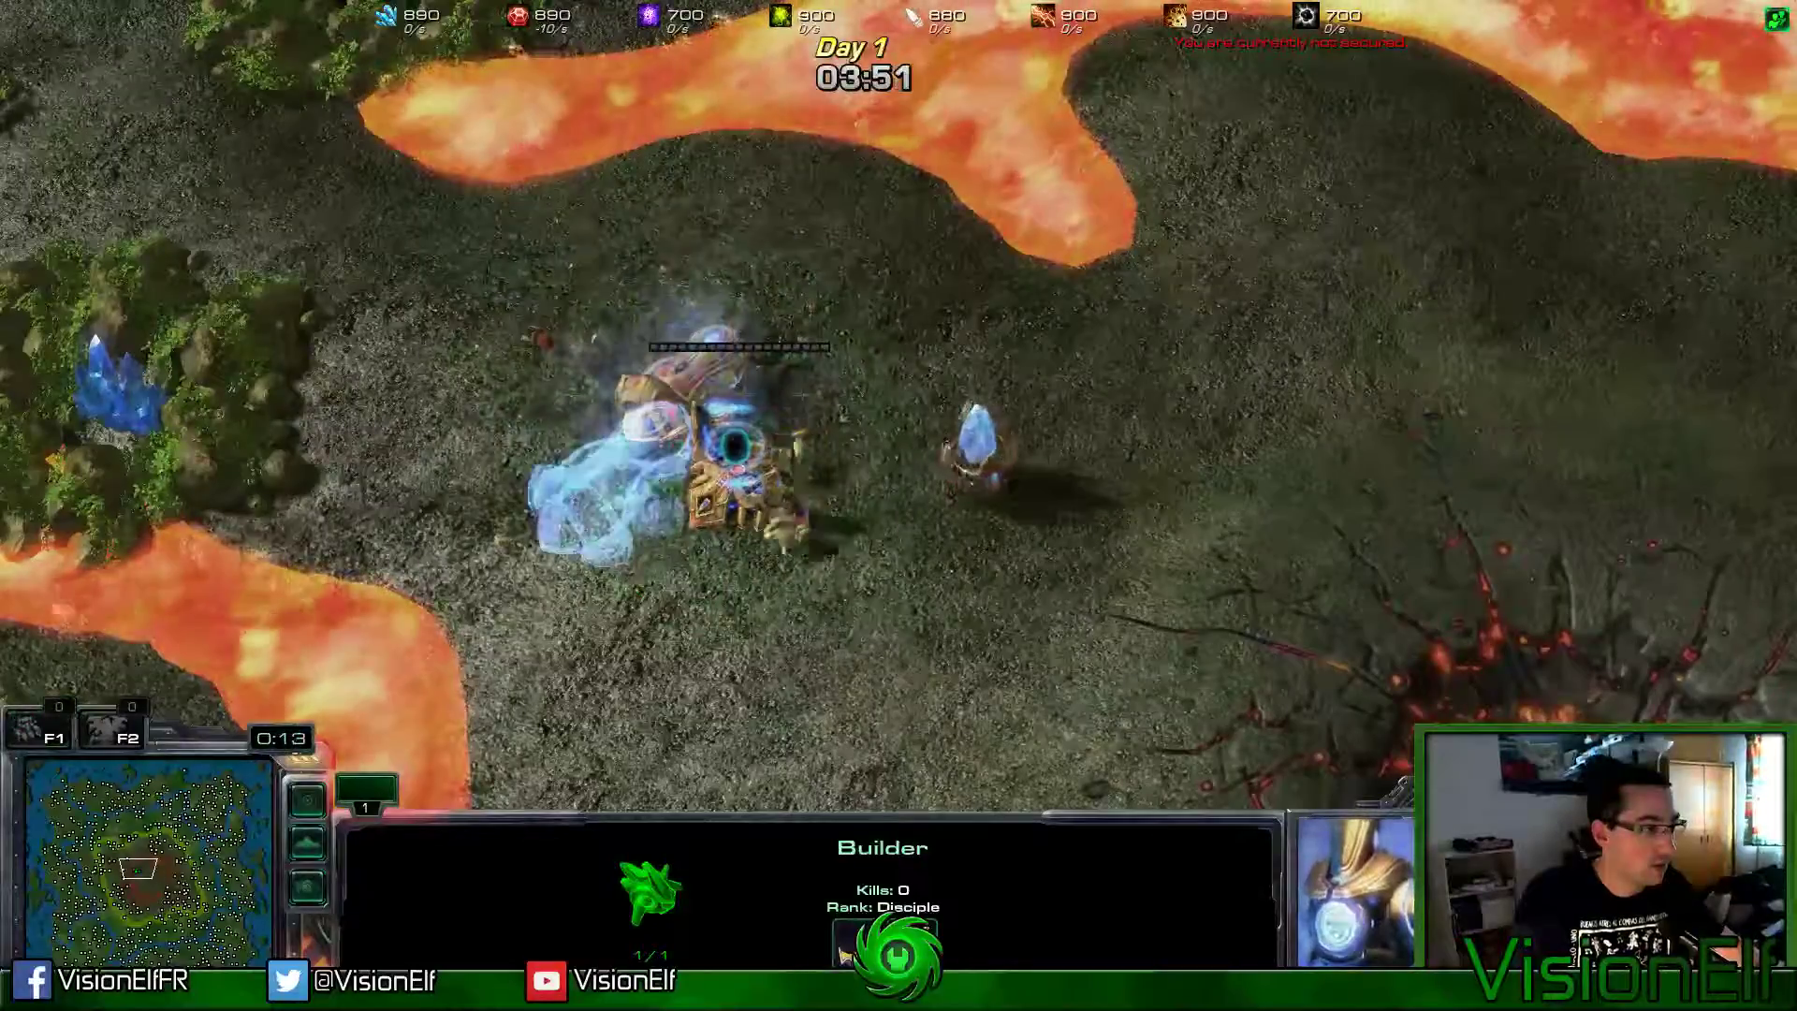
pyautogui.click(660, 594)
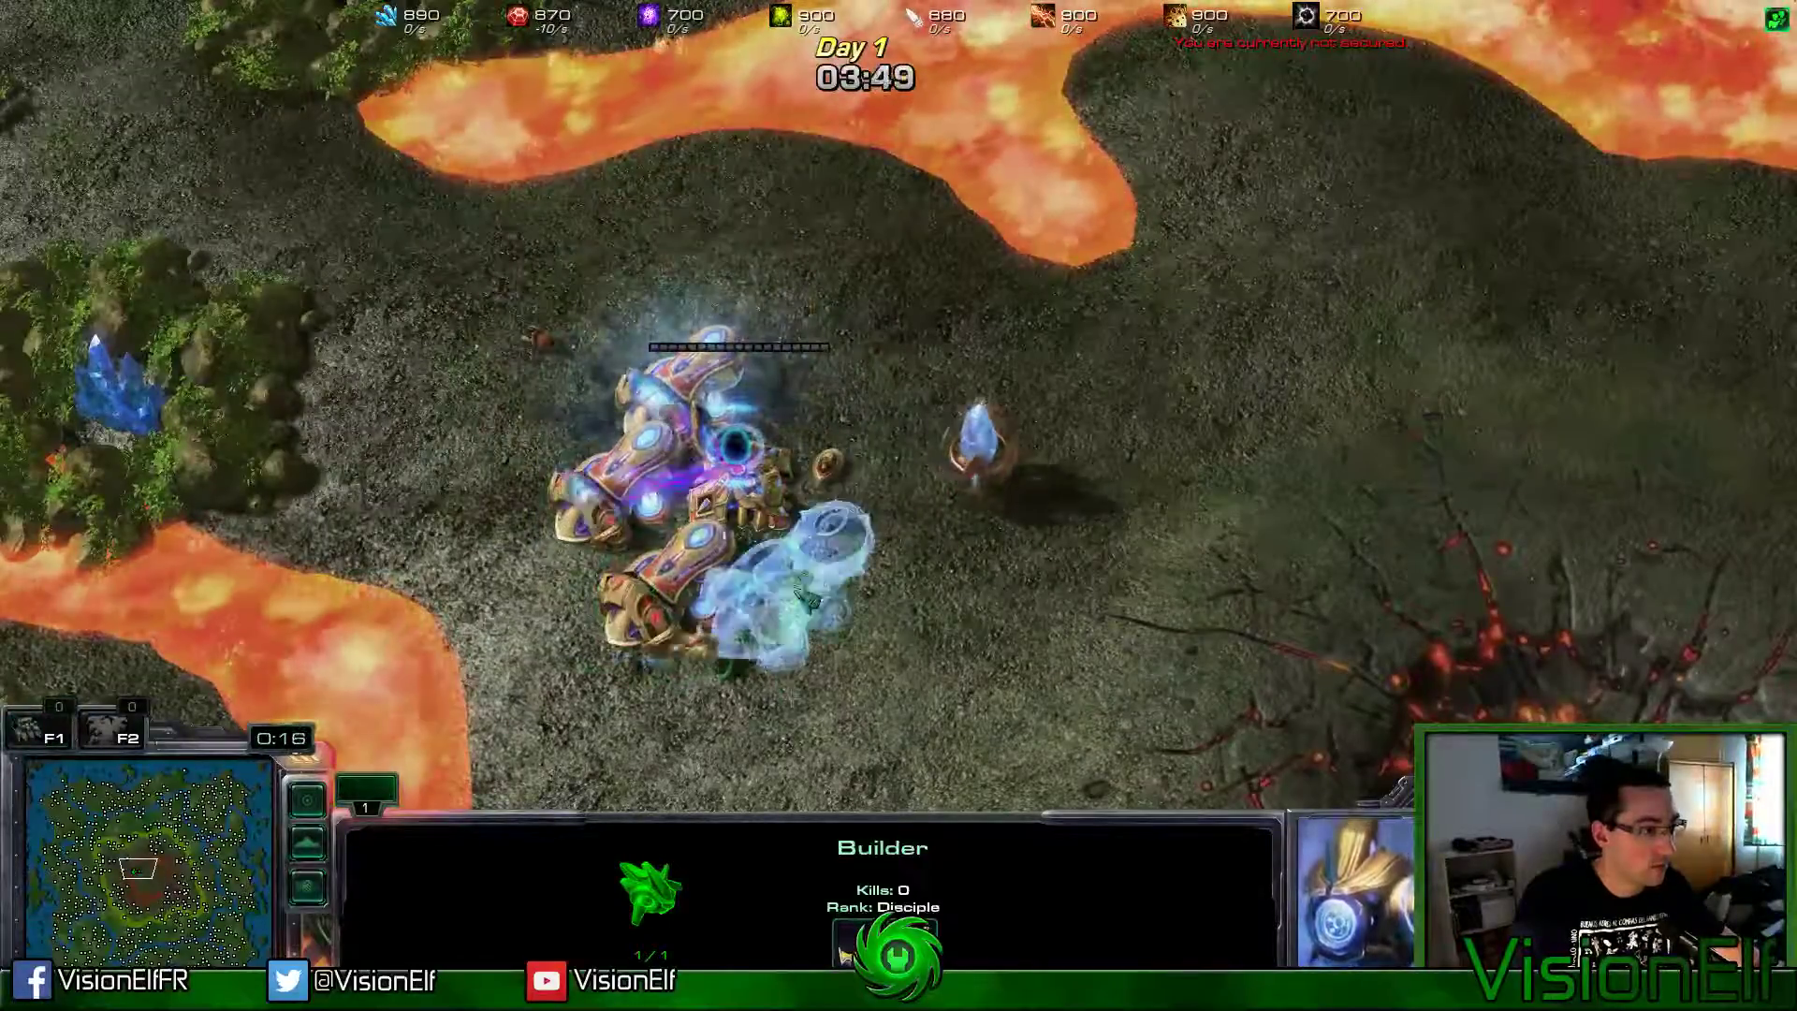
pyautogui.click(798, 592)
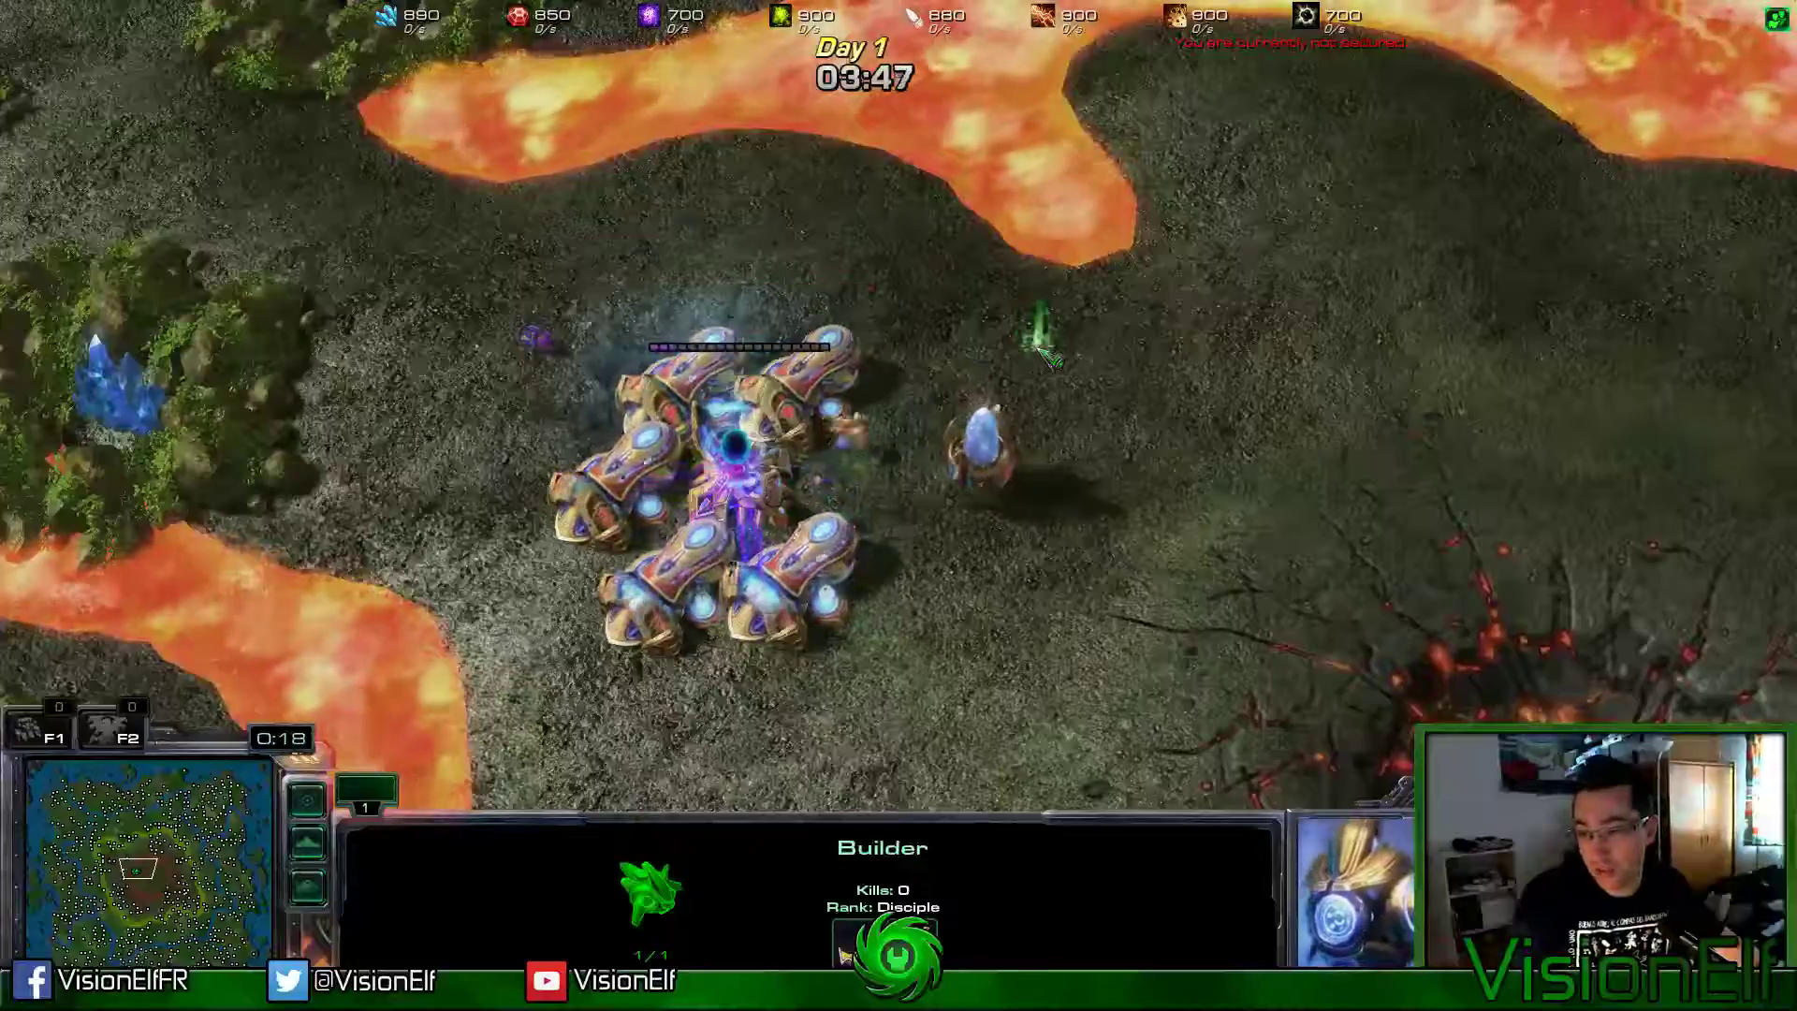
# Step: Put the builder in group 1, walk it back and forth, and select the Psionic Void Battery
pyautogui.hotkey('ctrl', '1')
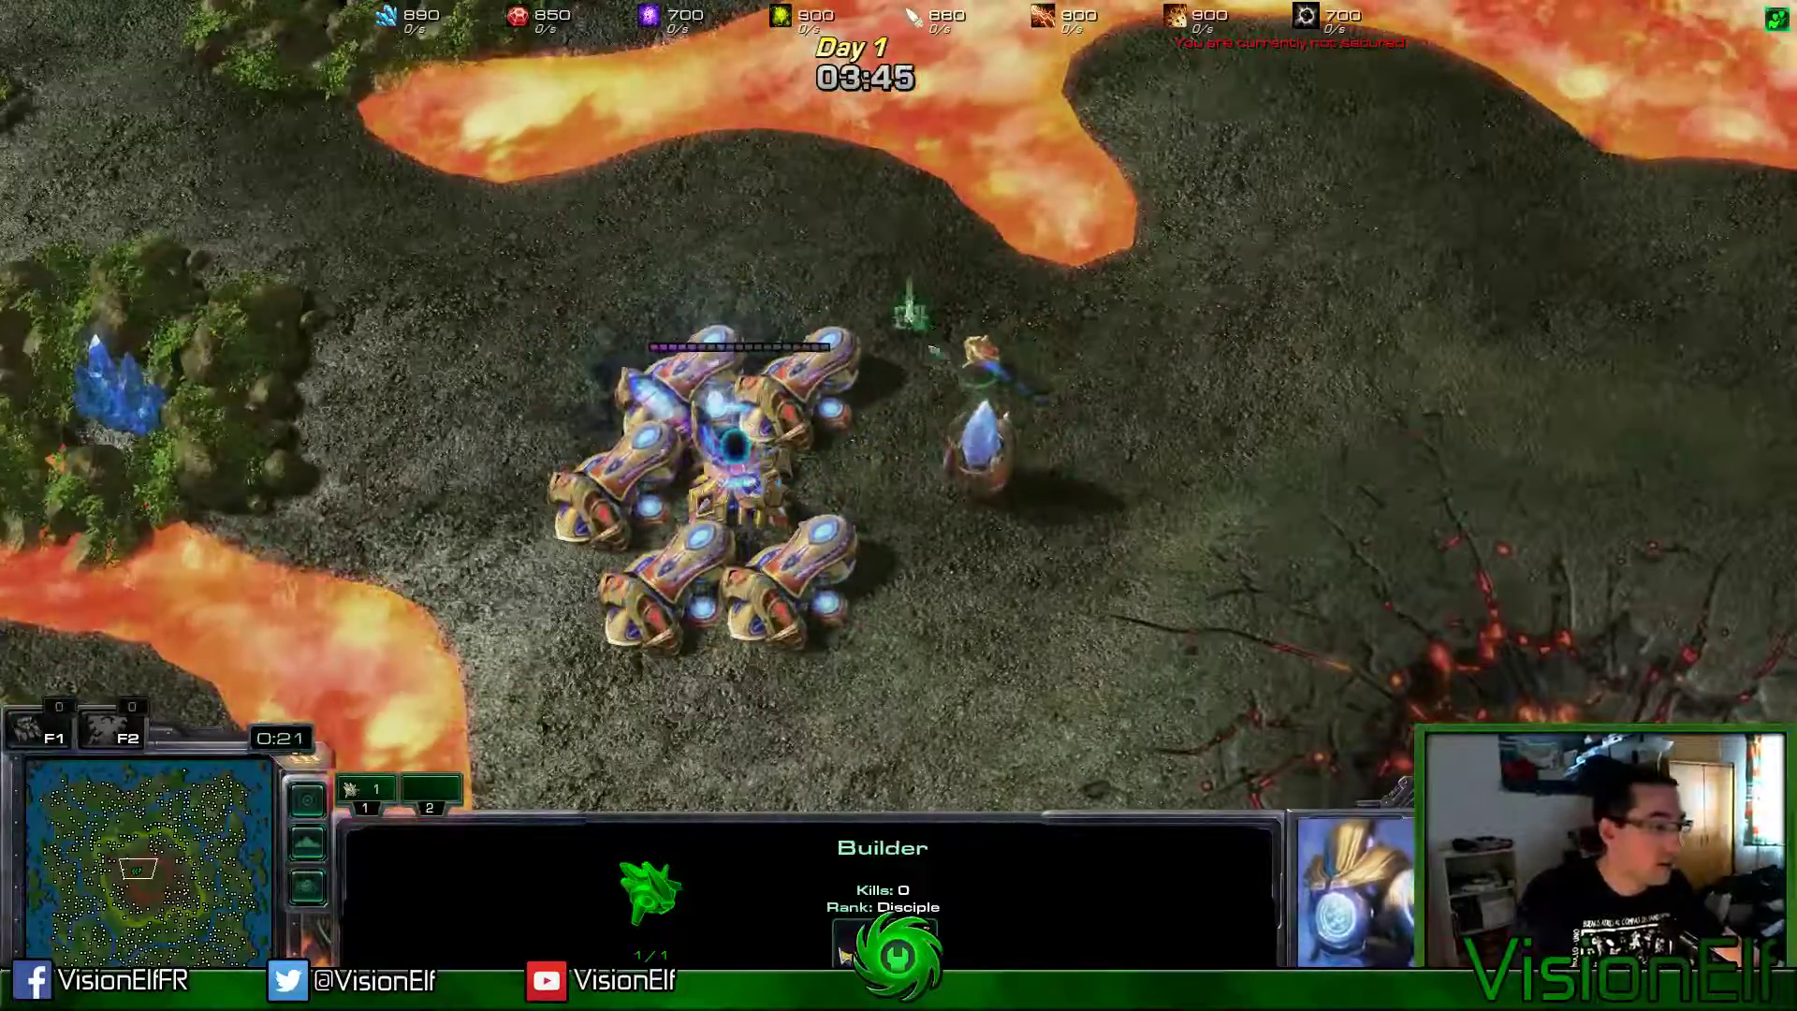
pyautogui.rightClick(1116, 526)
pyautogui.rightClick(958, 318)
pyautogui.rightClick(1052, 428)
pyautogui.rightClick(969, 339)
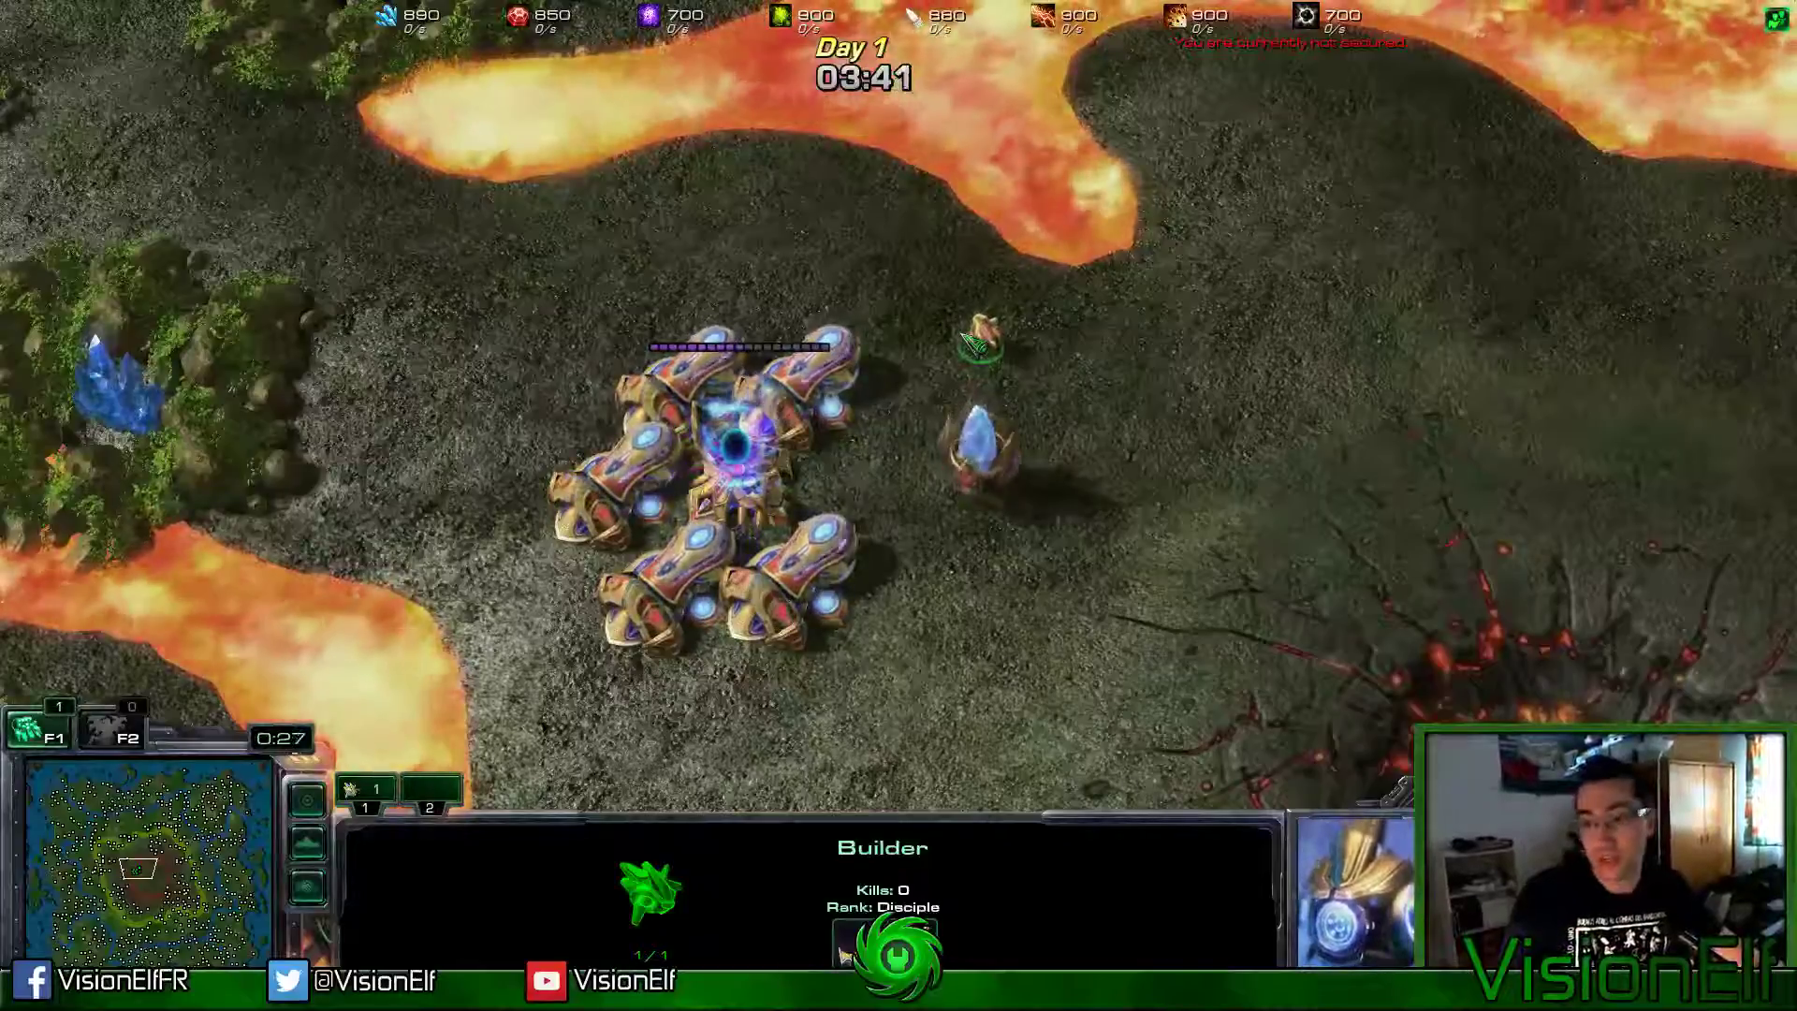
pyautogui.click(749, 473)
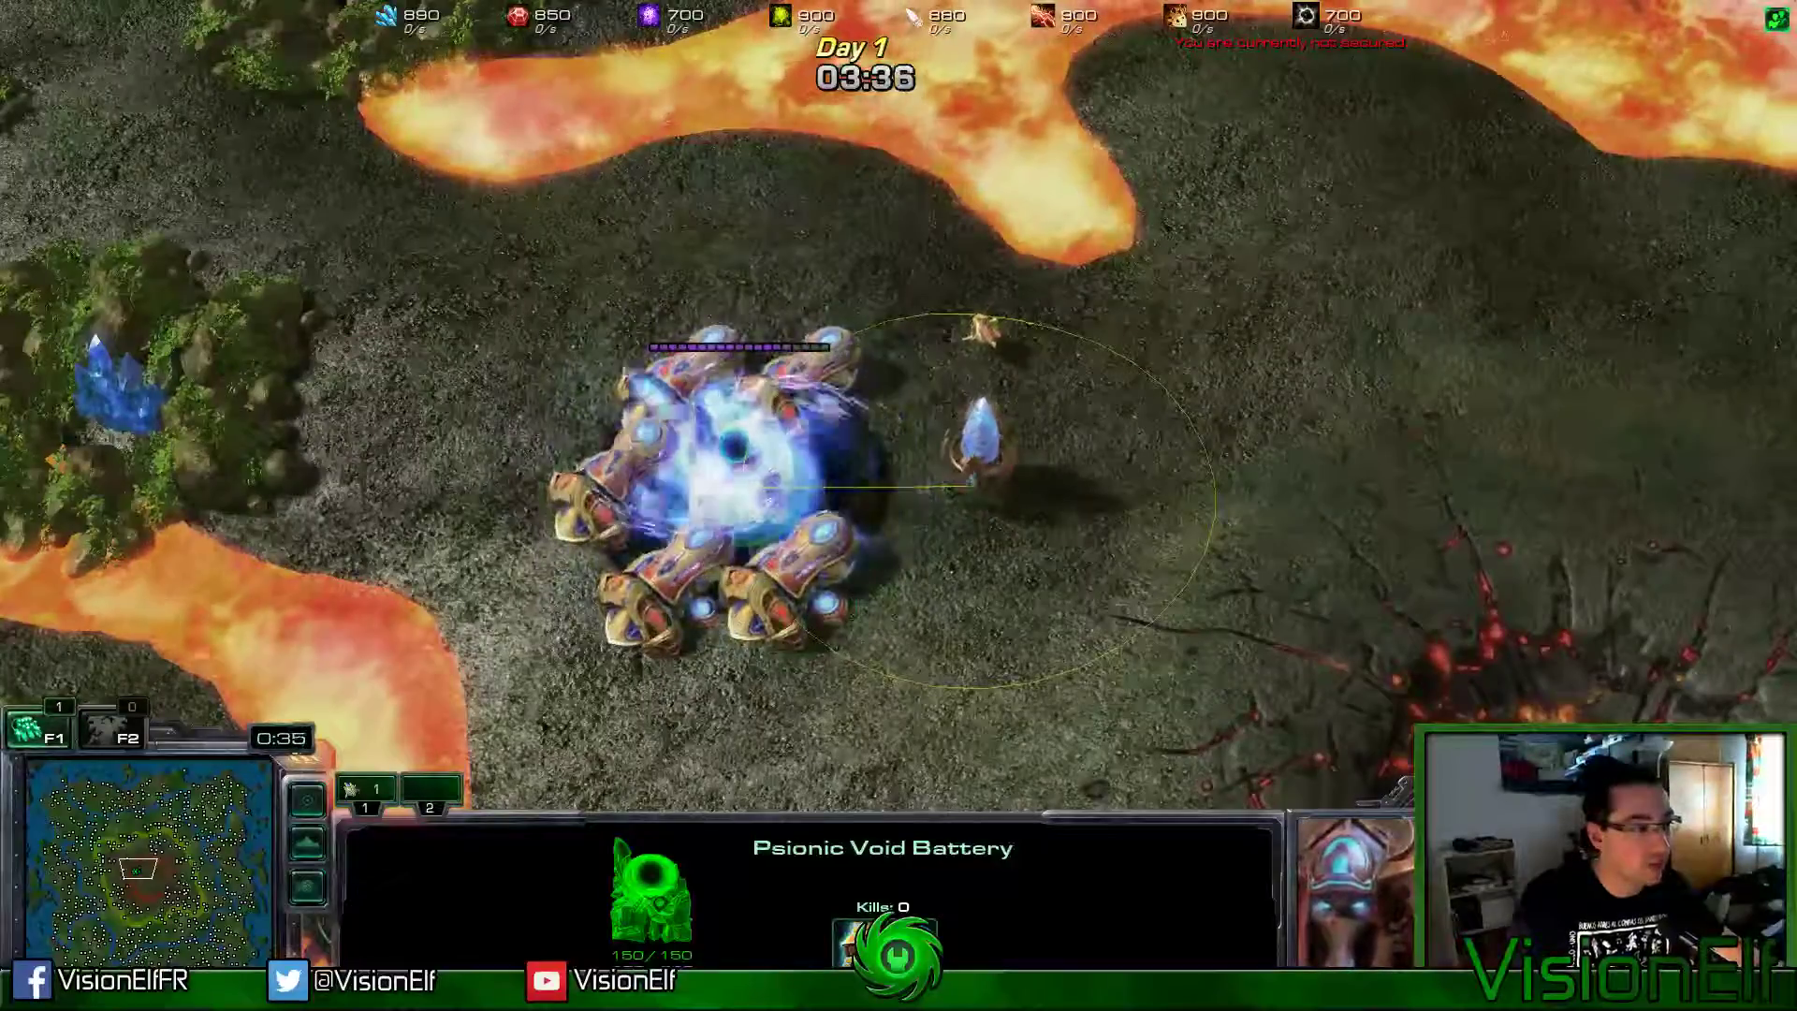
pyautogui.hotkey('alt', 'Tab')
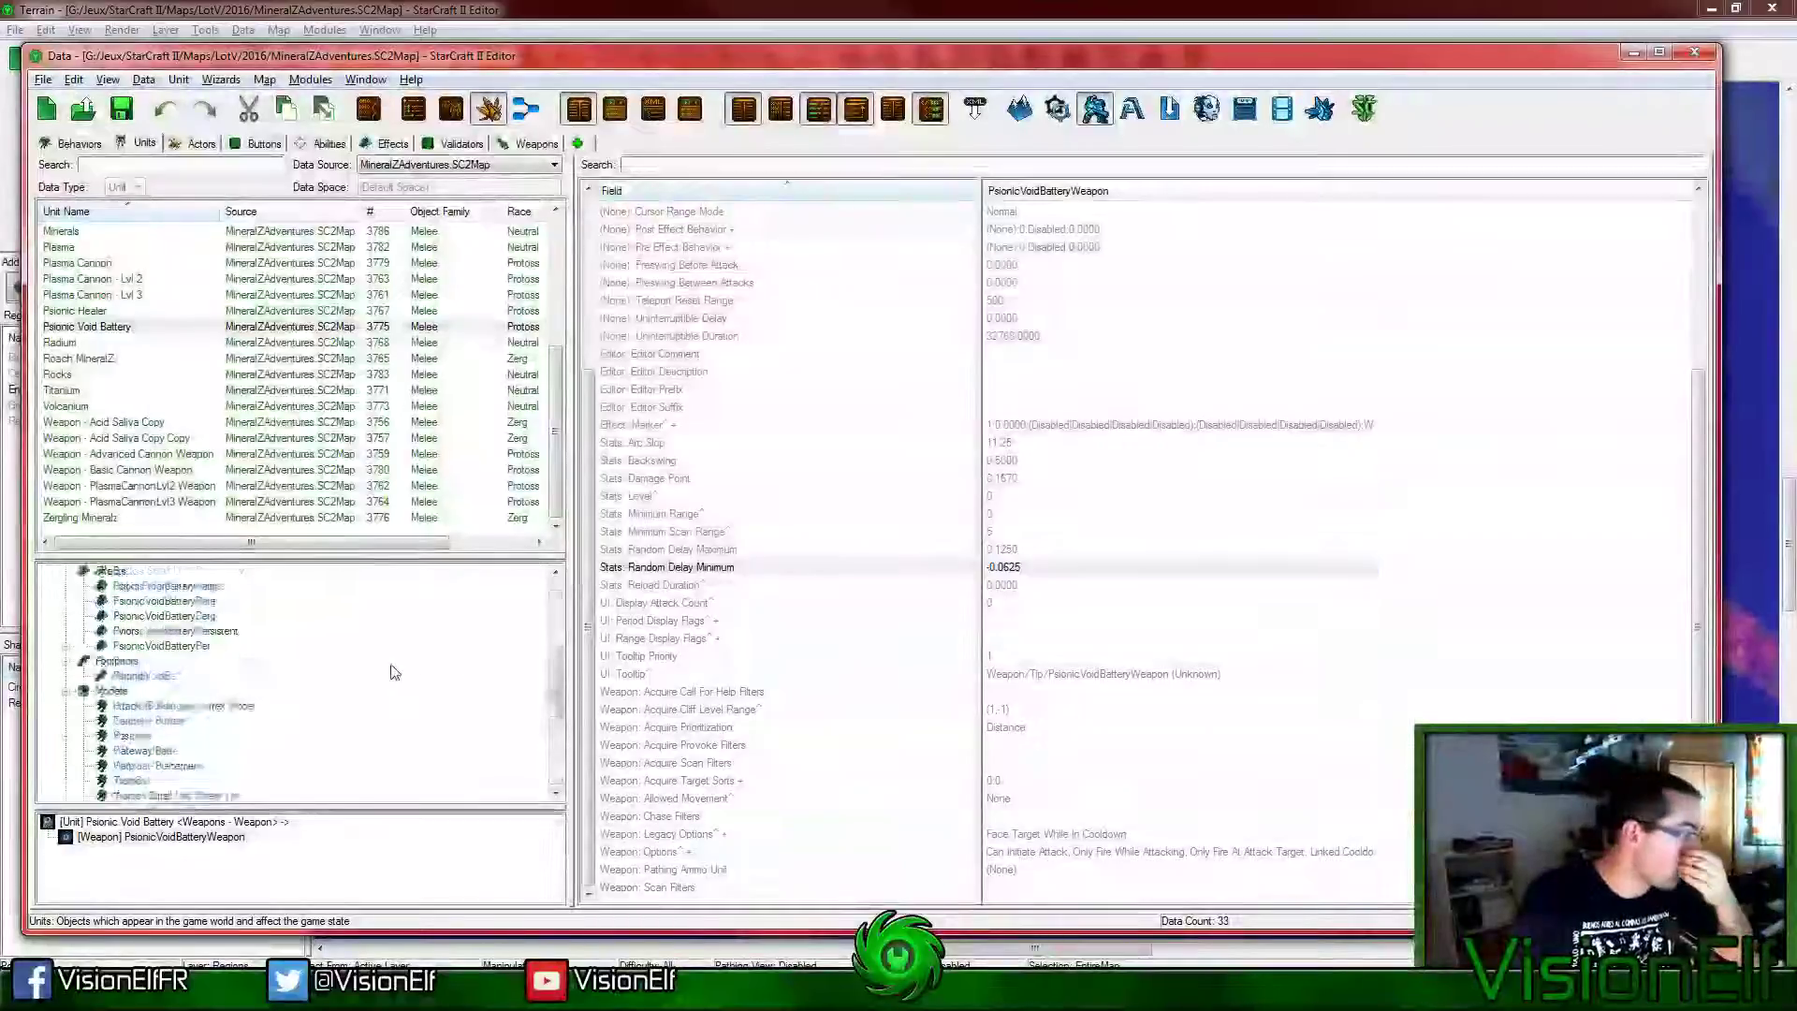
# Step: Enable Debug Trace on the PsionicVoidBatteryPersistent effect
pyautogui.click(227, 722)
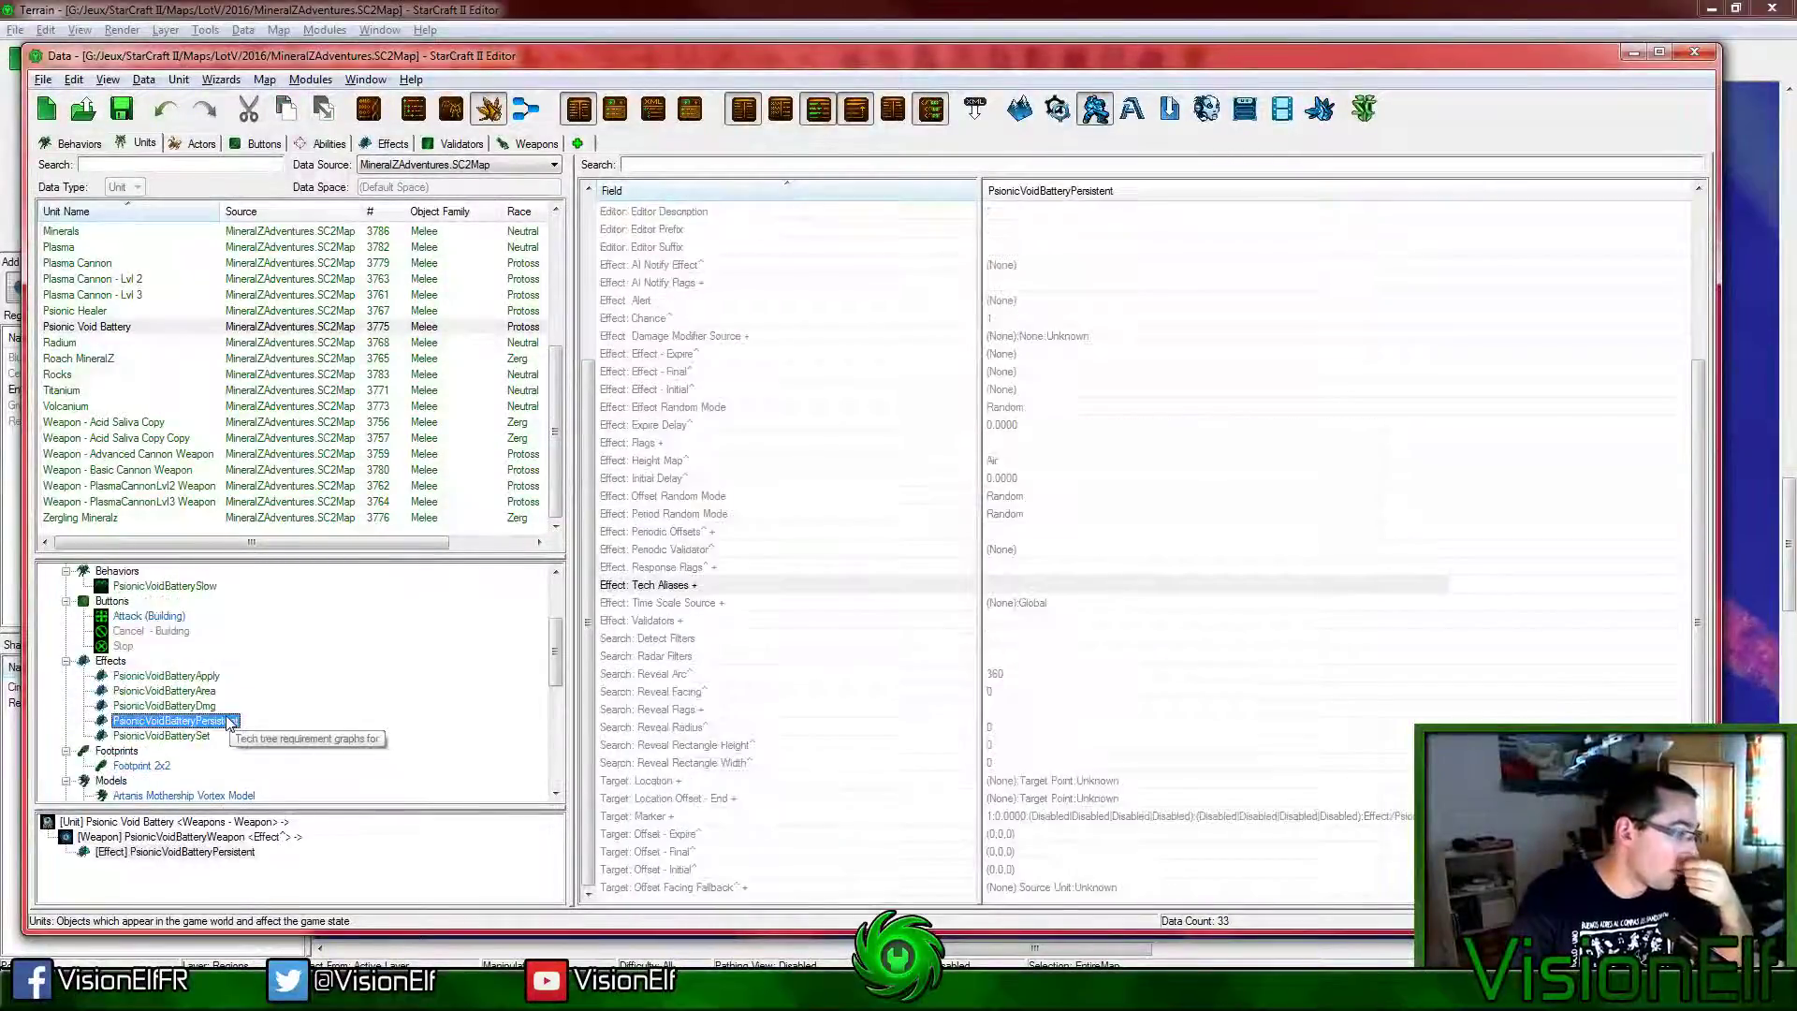
pyautogui.click(1121, 582)
pyautogui.scroll(4, 1128, 590)
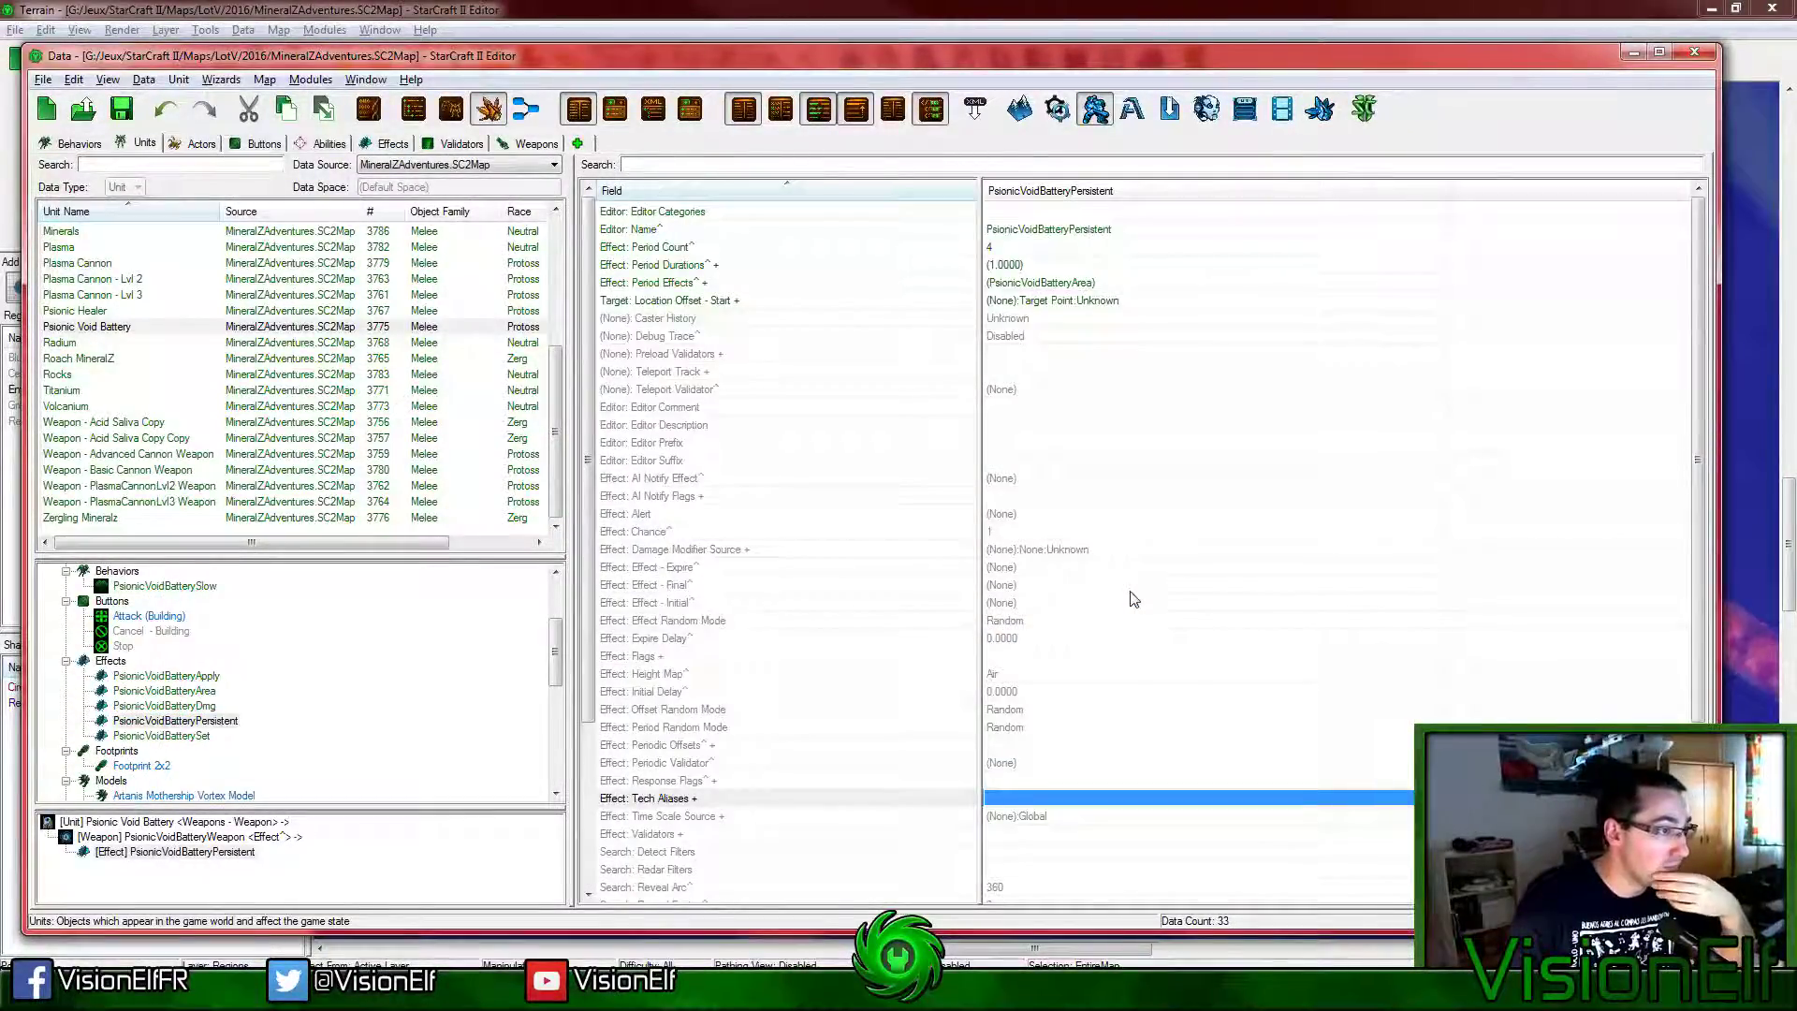
pyautogui.doubleClick(1025, 336)
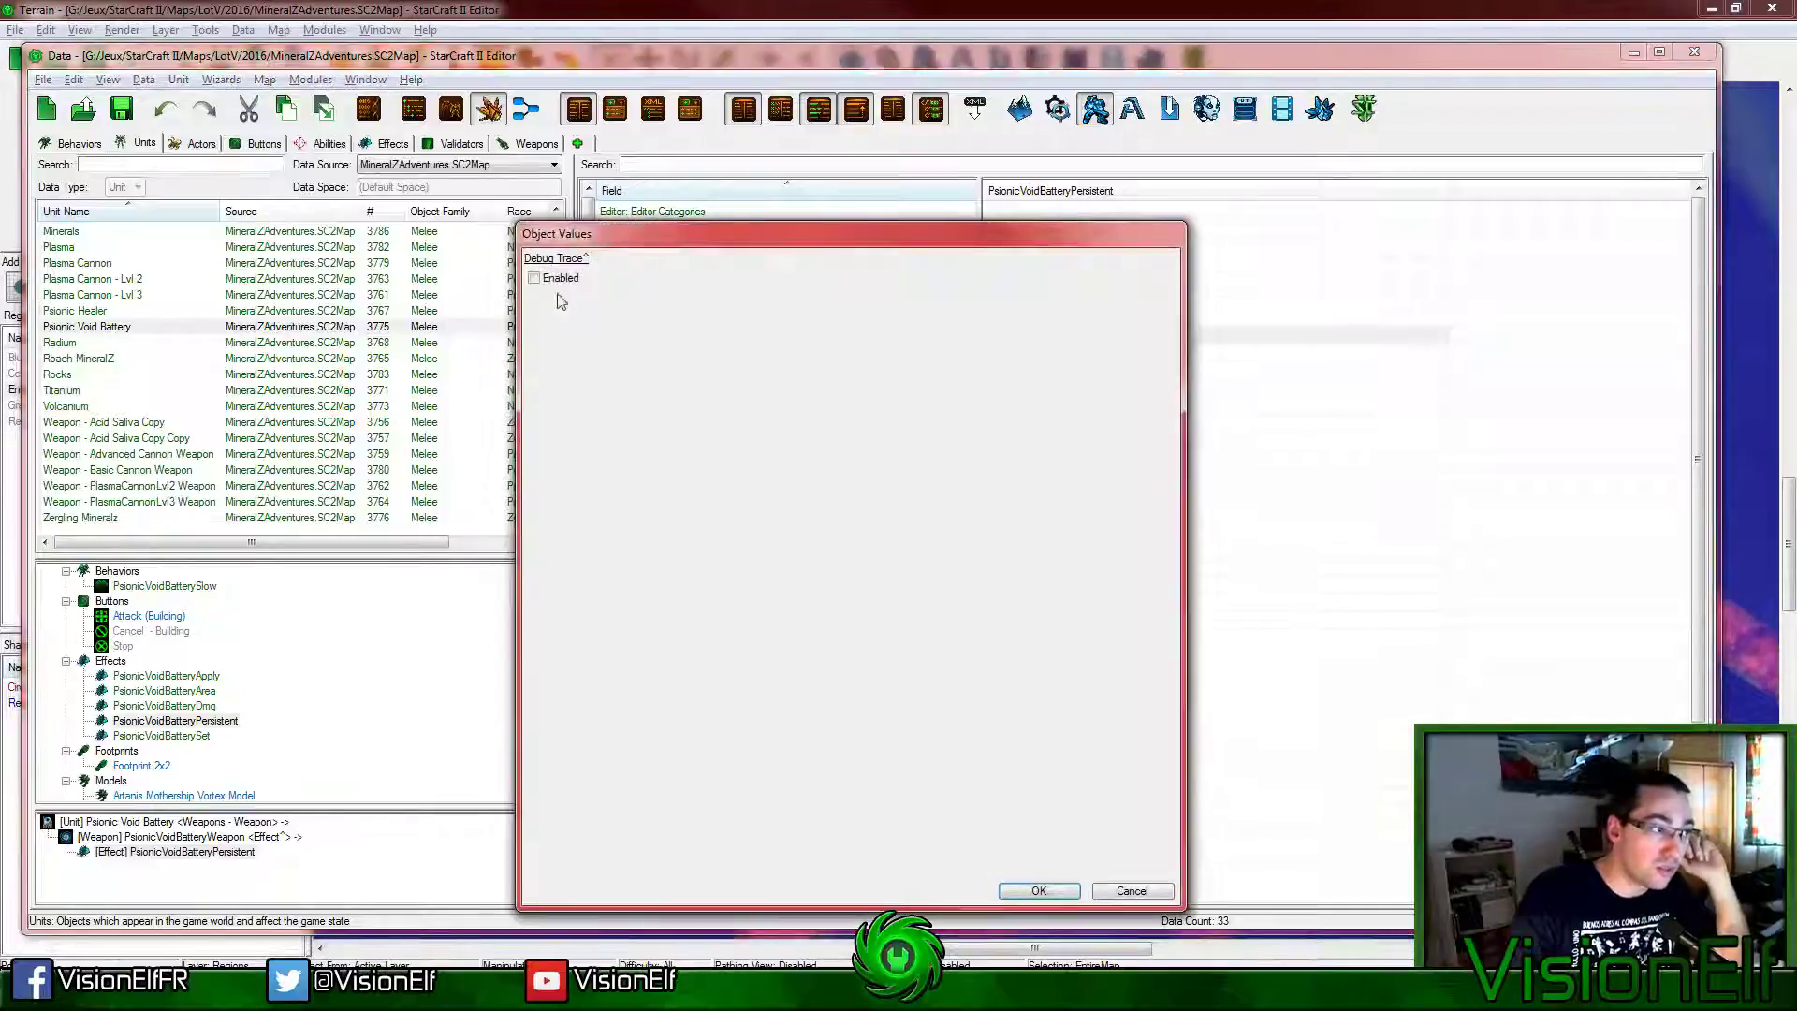
pyautogui.click(1039, 890)
# Step: Set the effect's Reveal Radius to 5 and save the map
pyautogui.click(1168, 514)
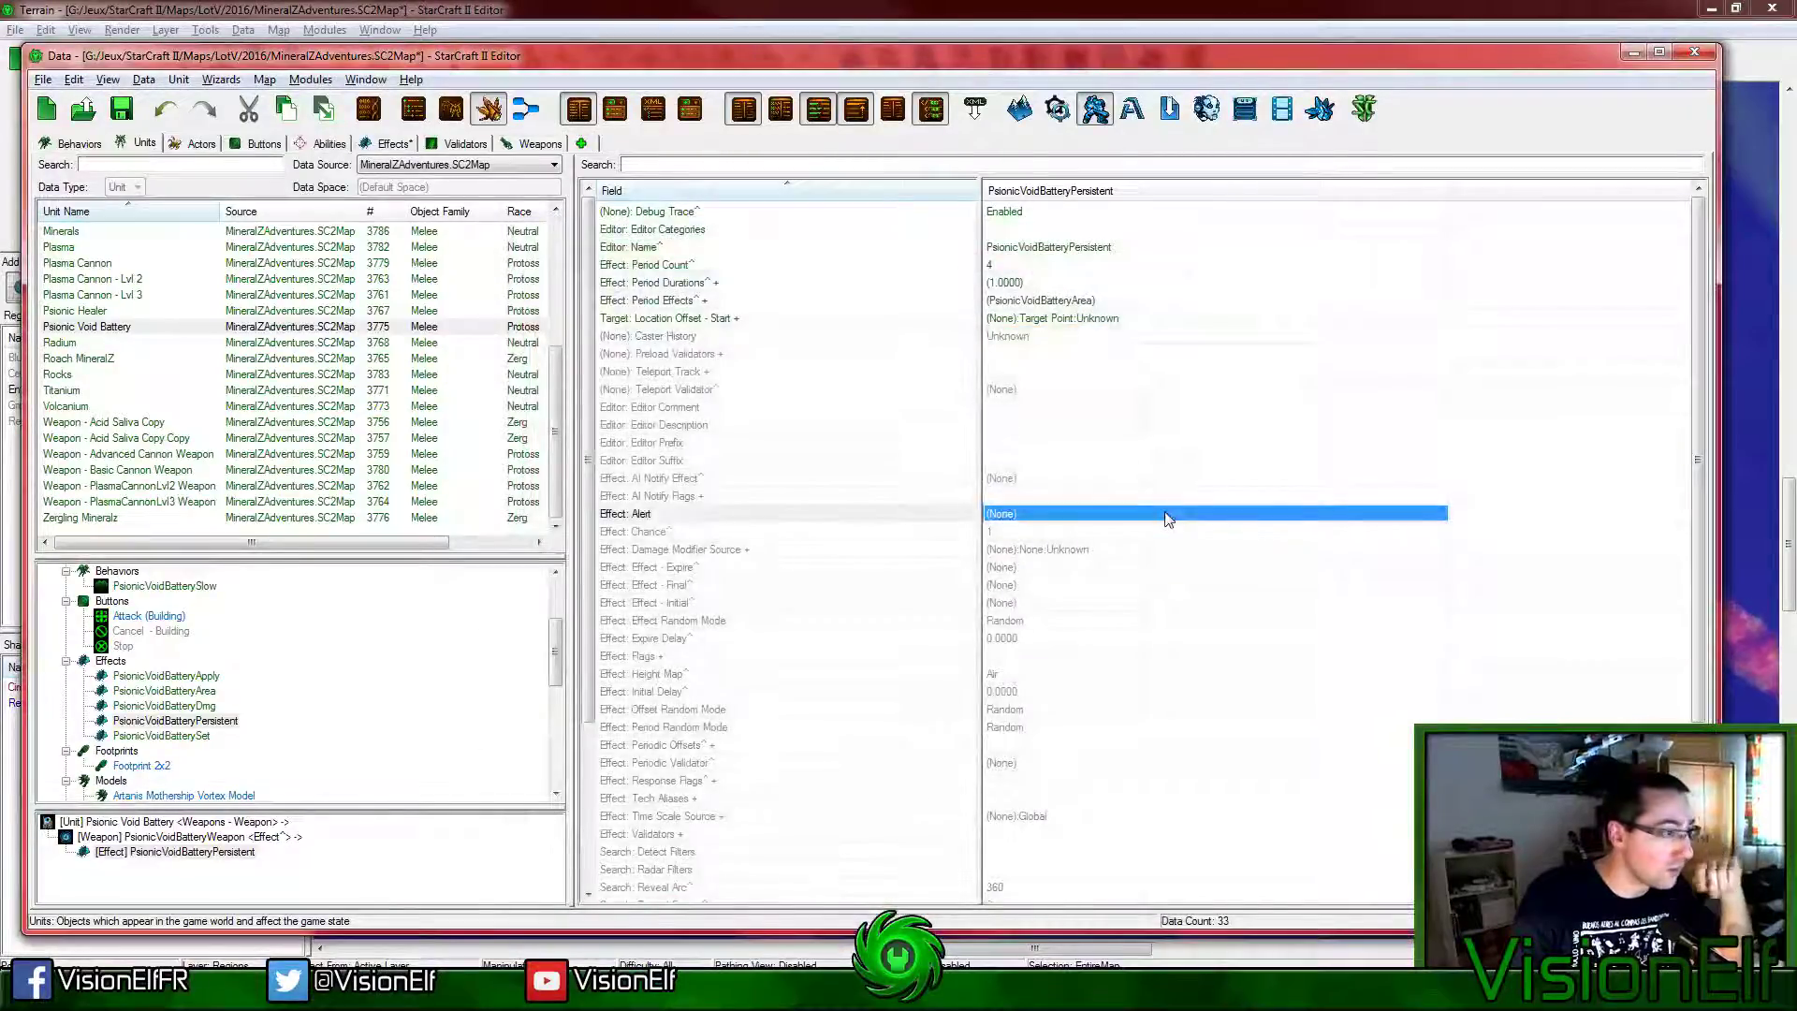
pyautogui.scroll(-4, 1168, 520)
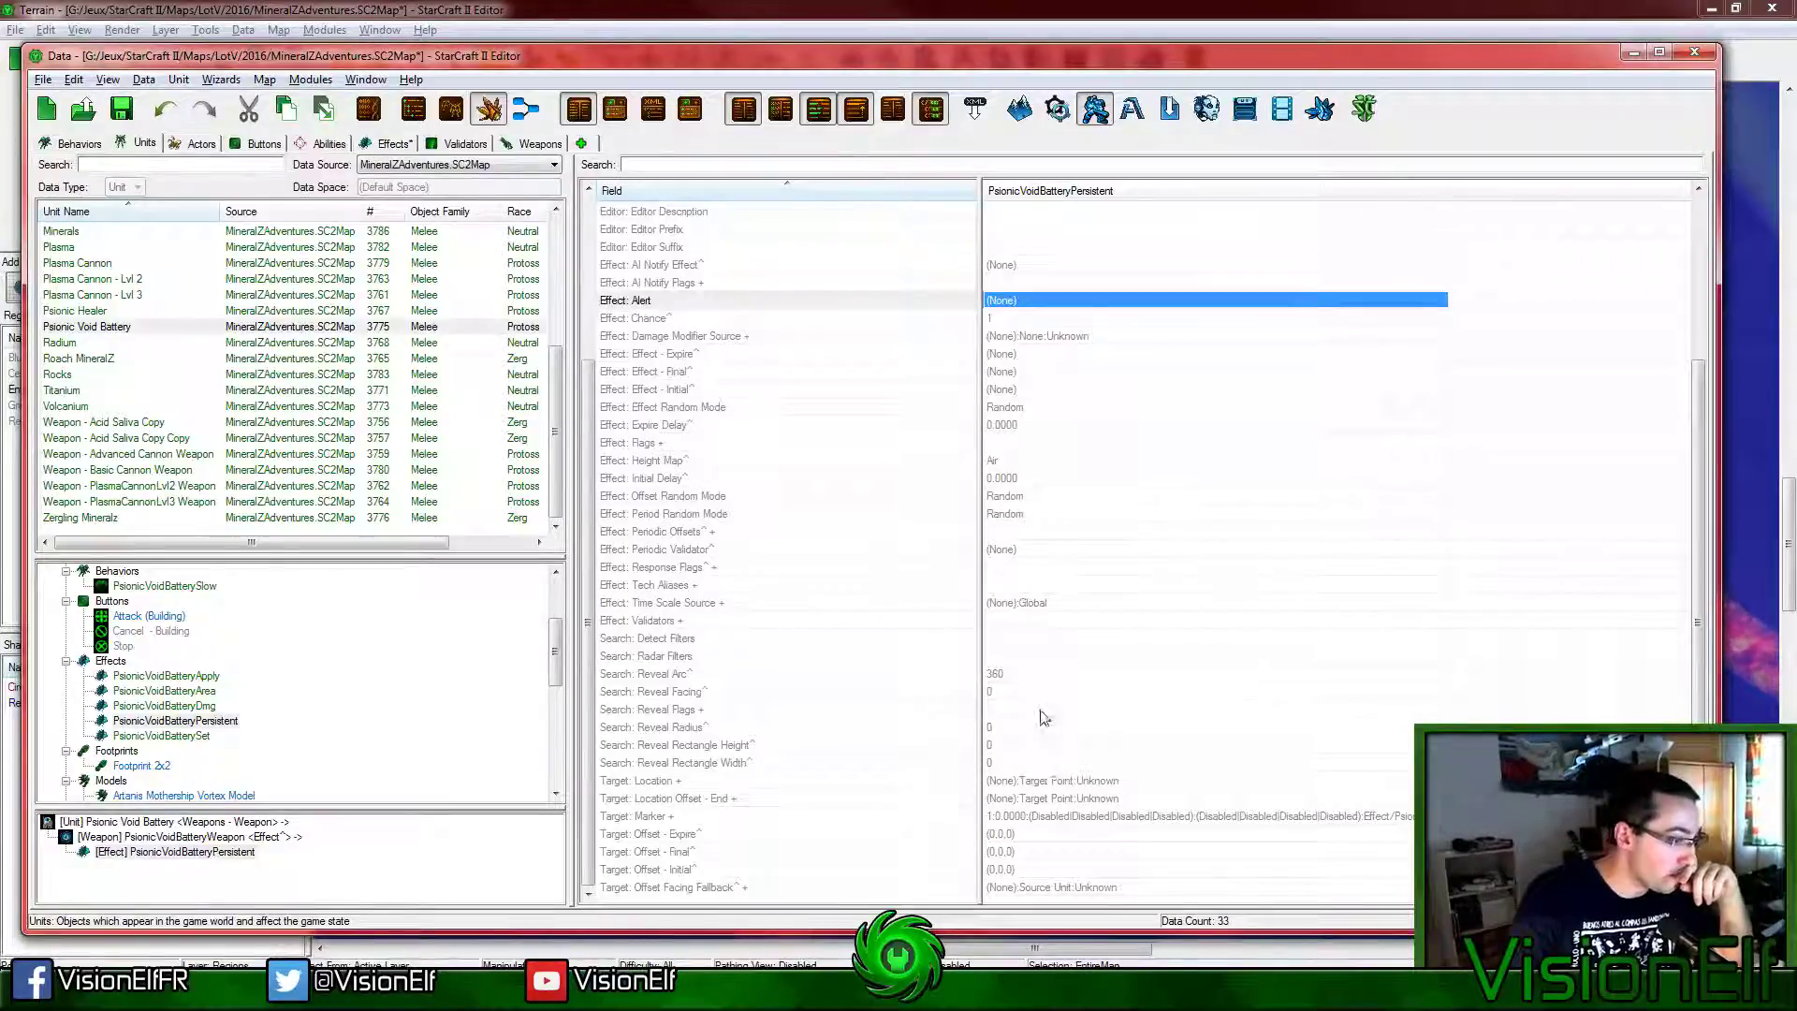
pyautogui.doubleClick(1017, 729)
pyautogui.write('5')
pyautogui.press('Return')
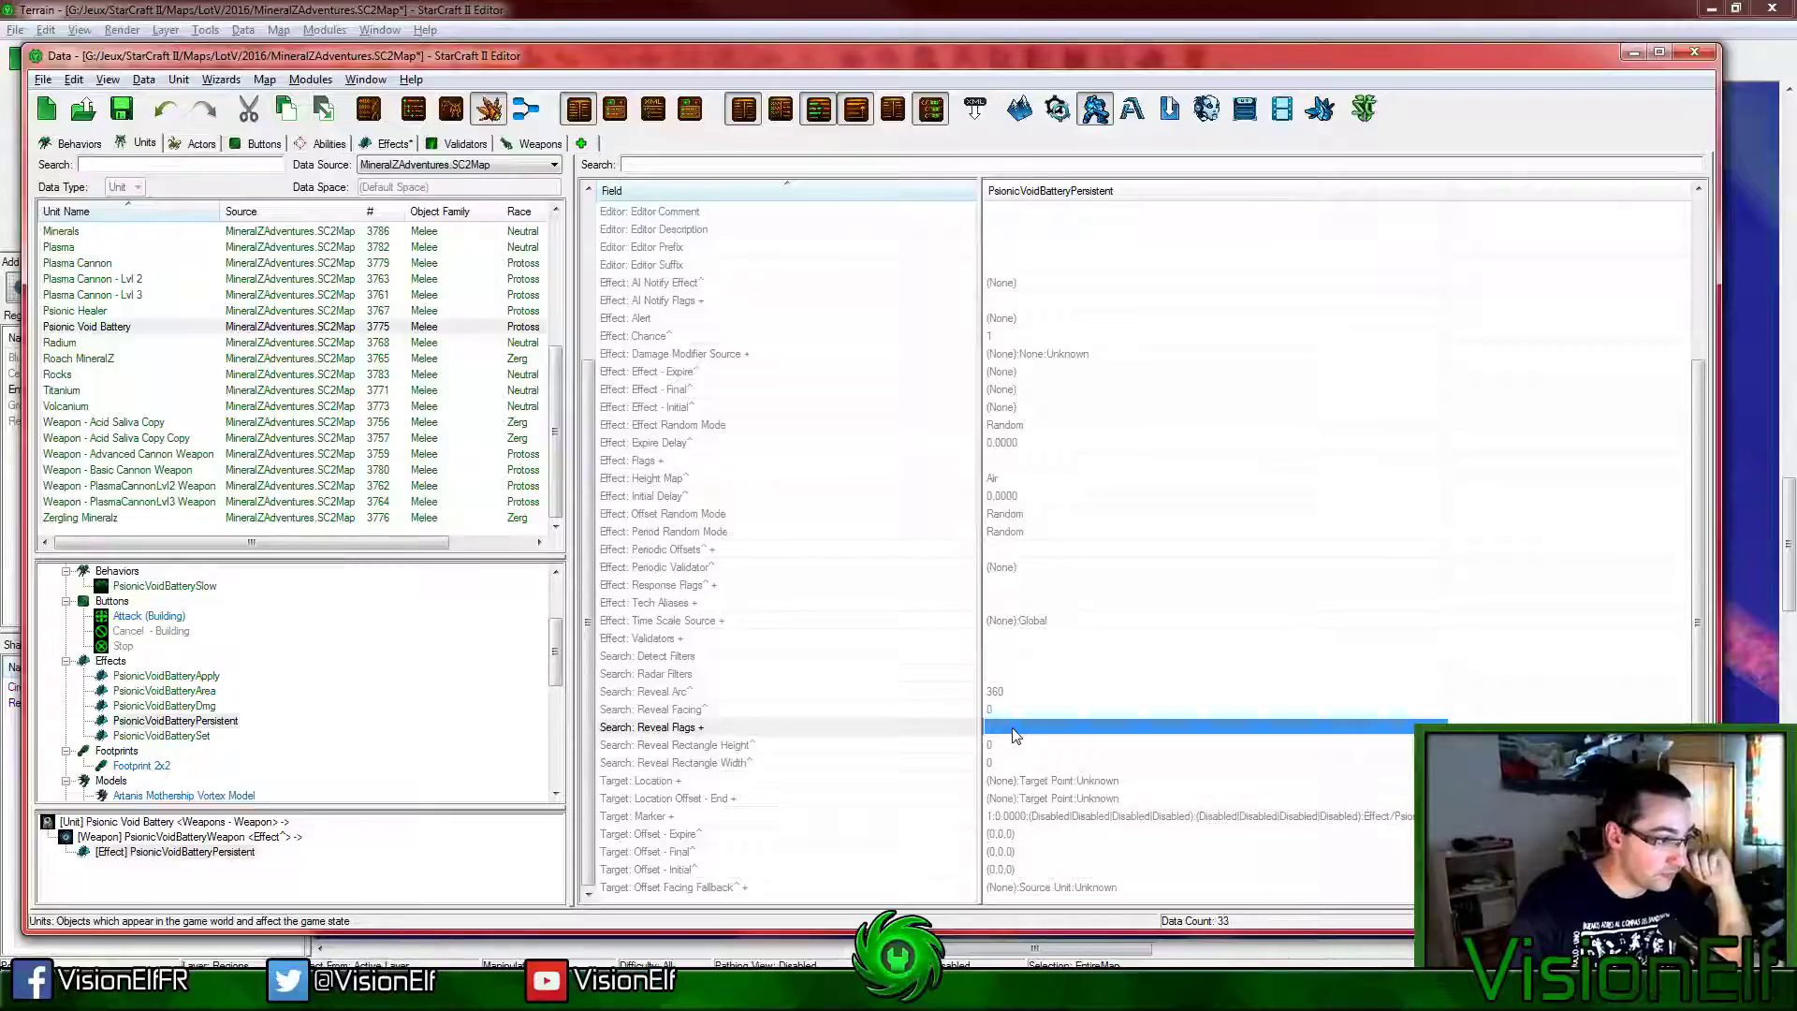
pyautogui.click(1058, 109)
pyautogui.click(314, 119)
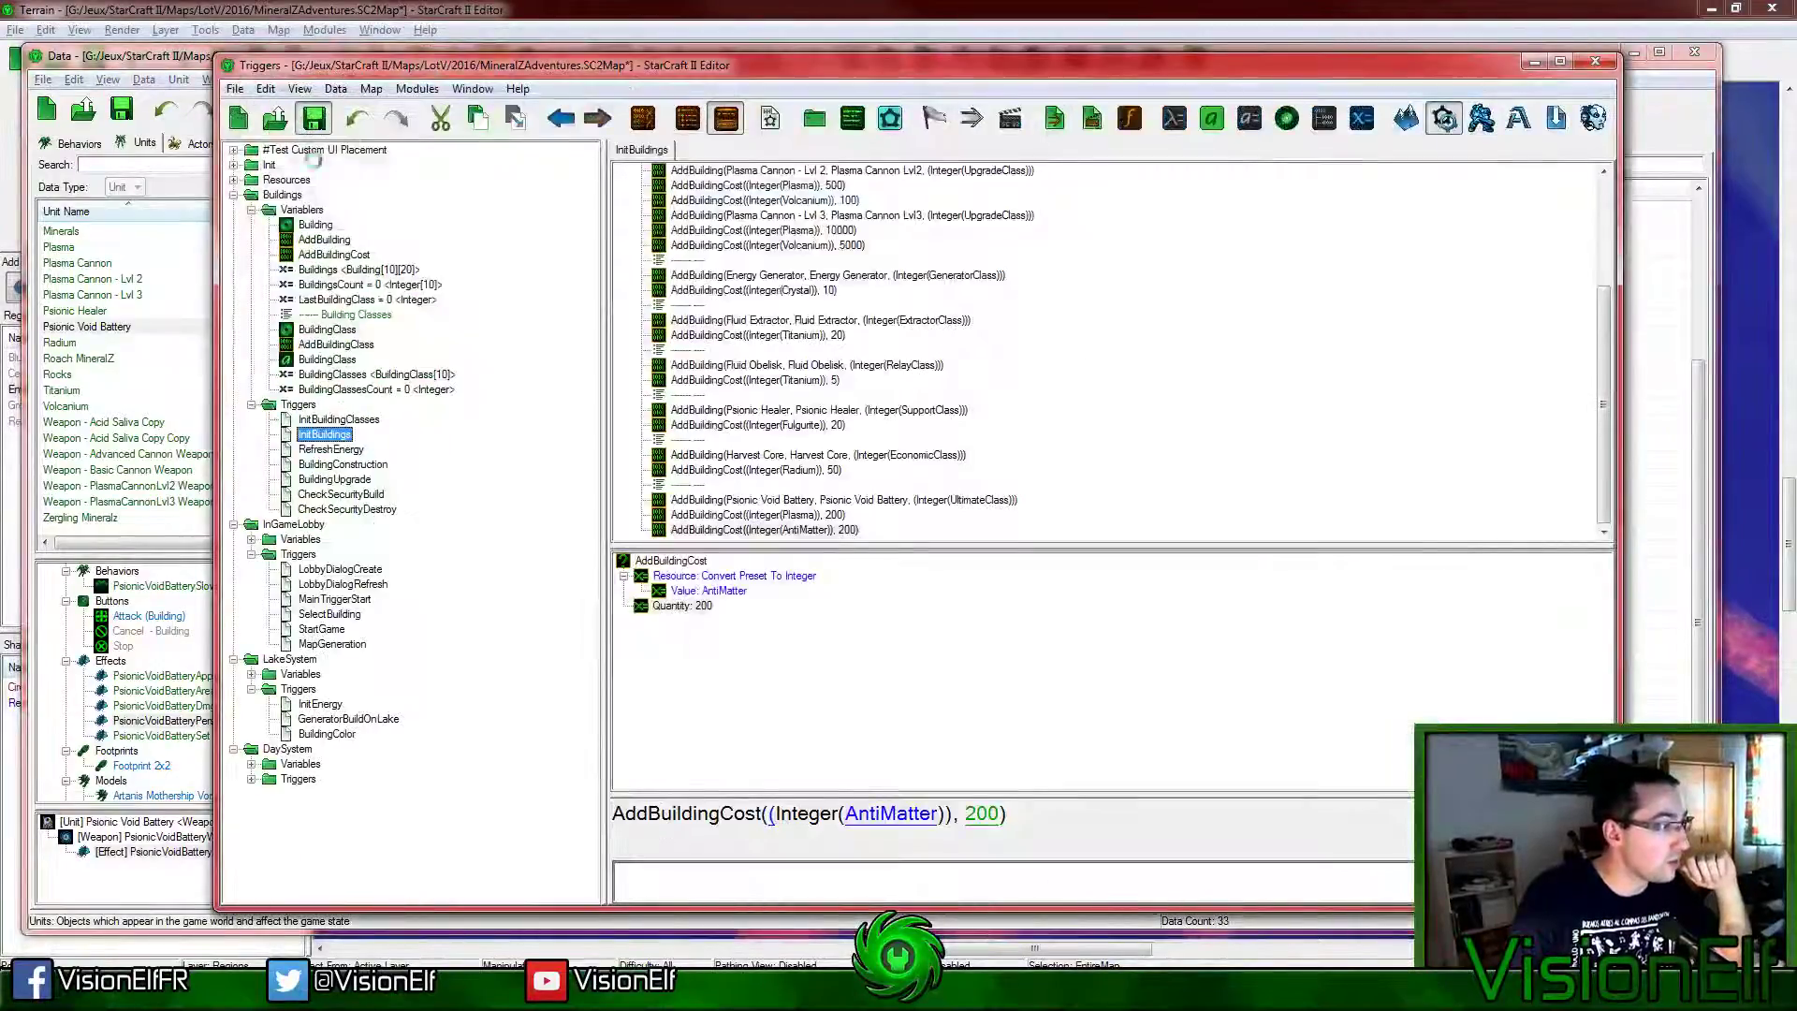
# Step: Delete the Visibility - Disable Fog Of War action from MapGeneration and save the map
pyautogui.click(330, 644)
pyautogui.click(817, 349)
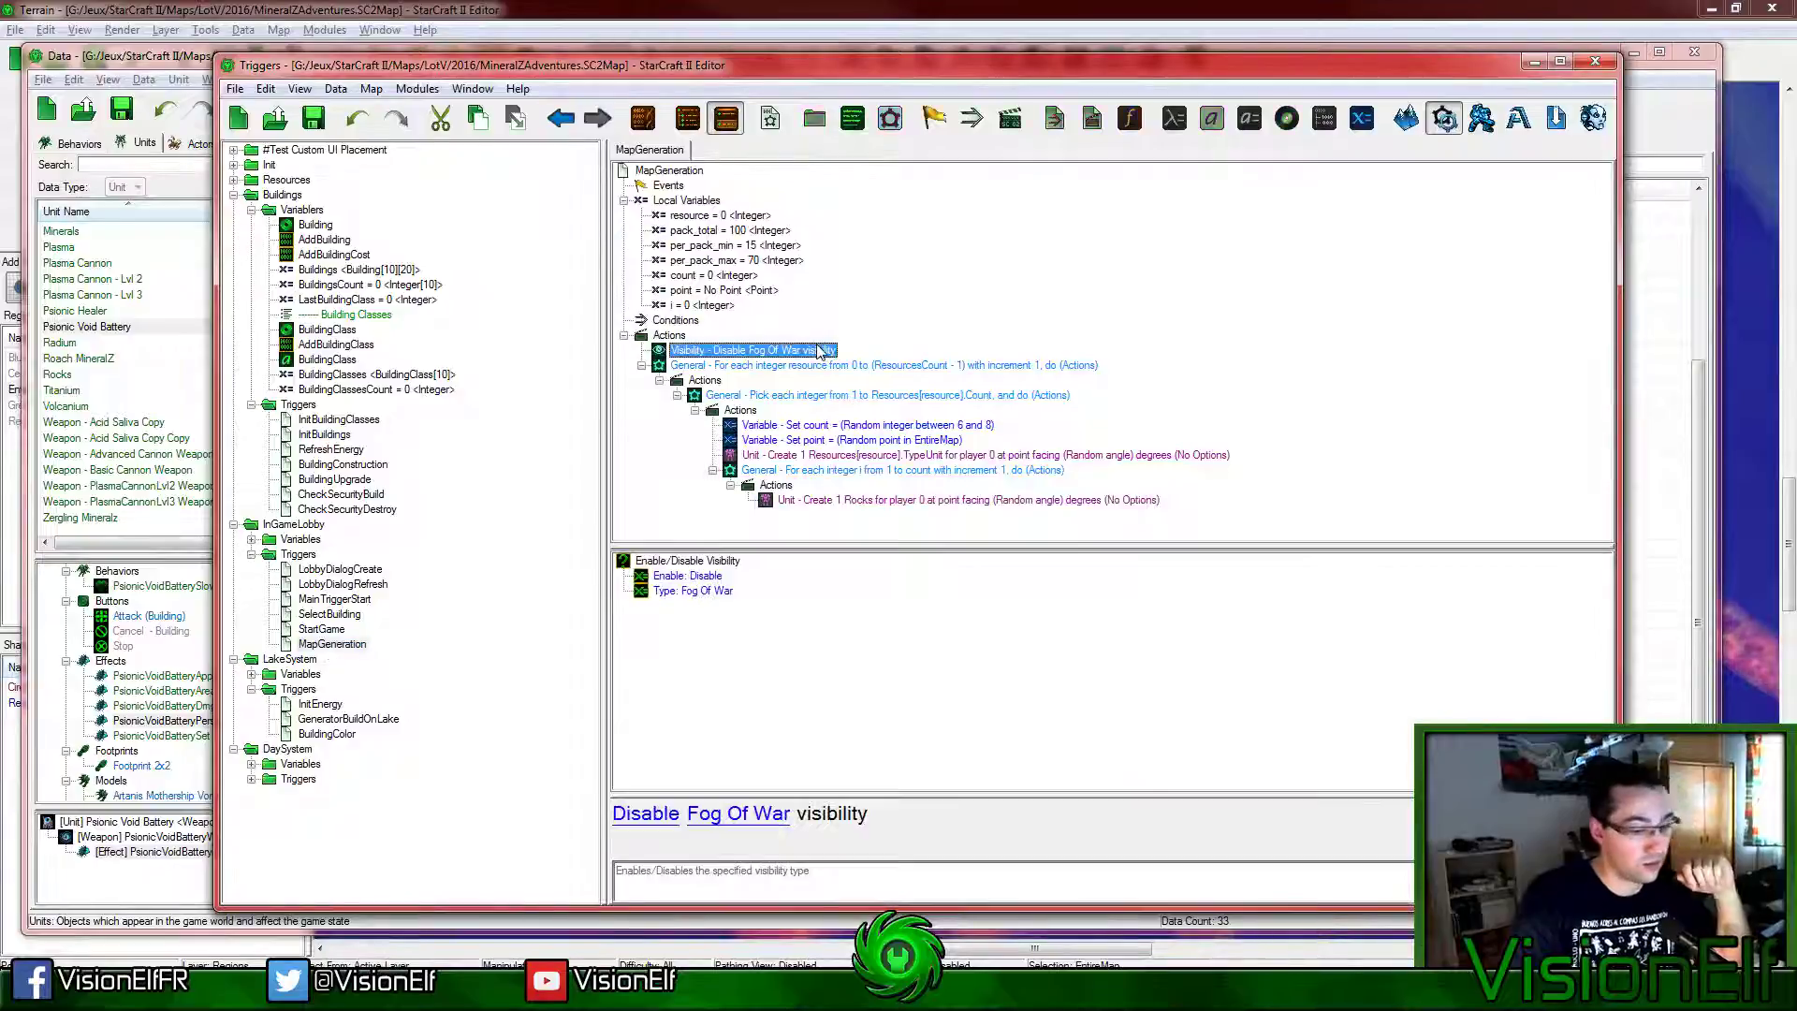
pyautogui.press('Delete')
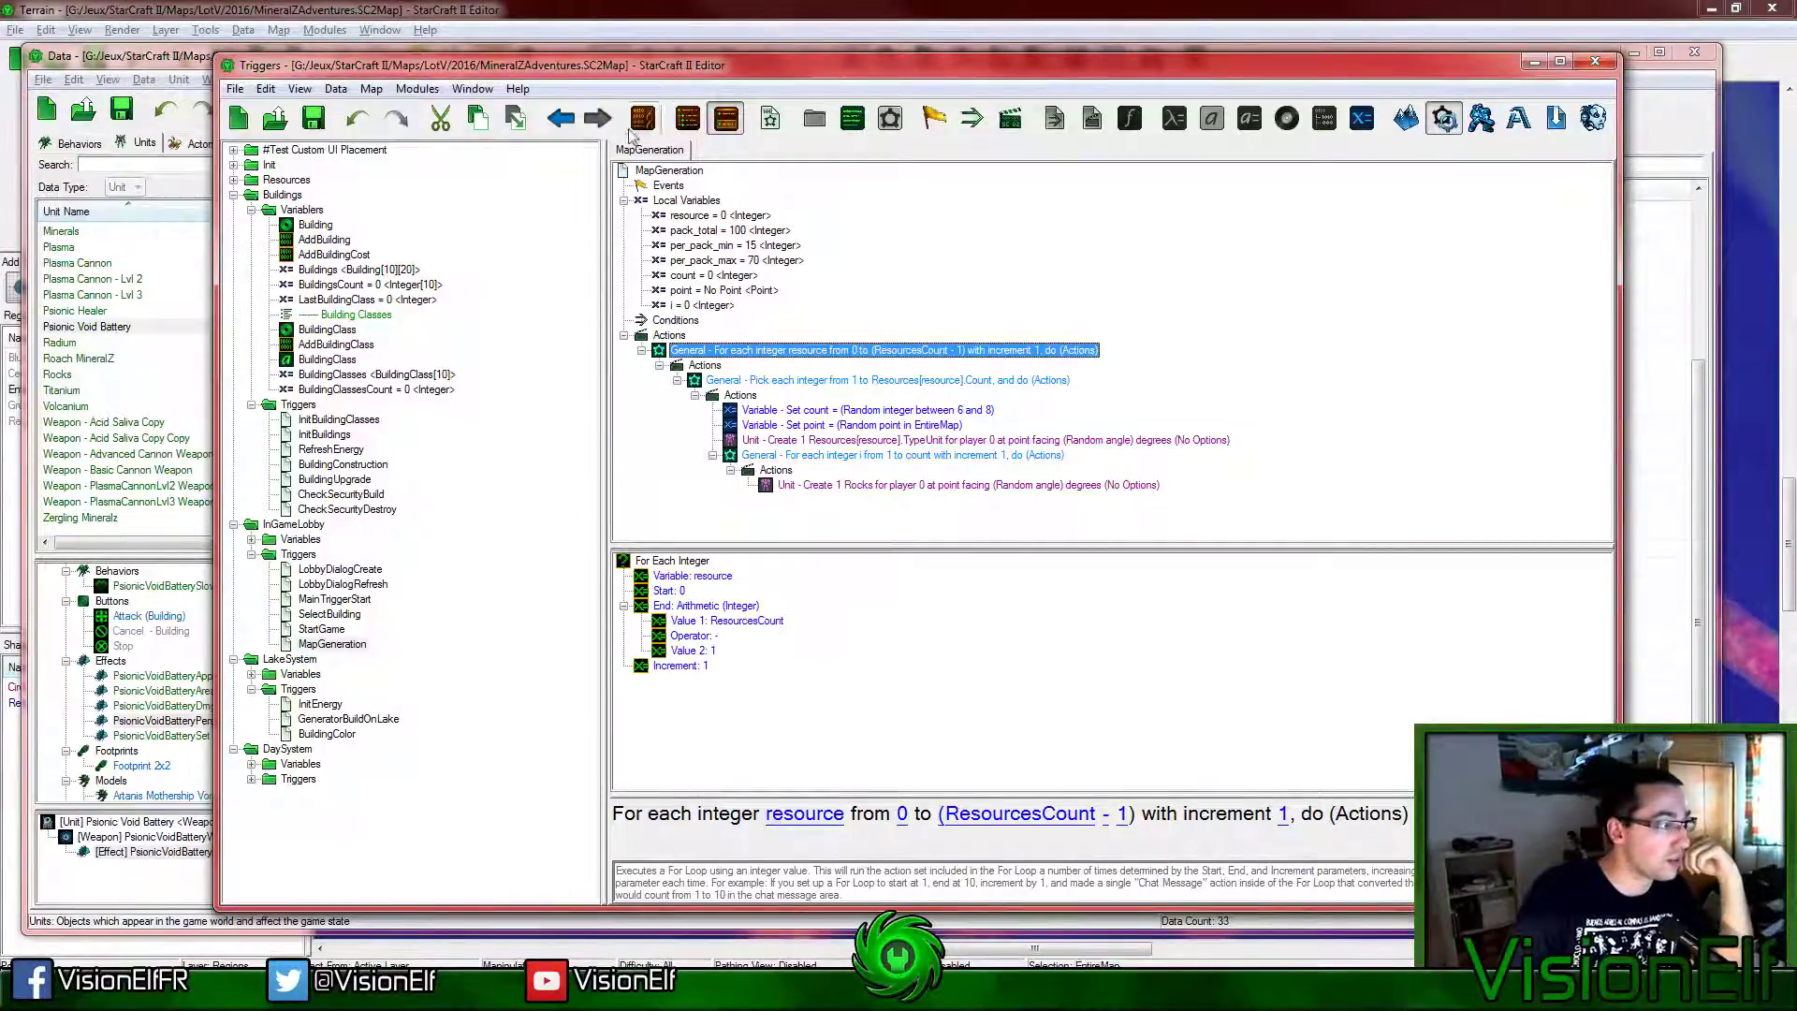
pyautogui.click(313, 127)
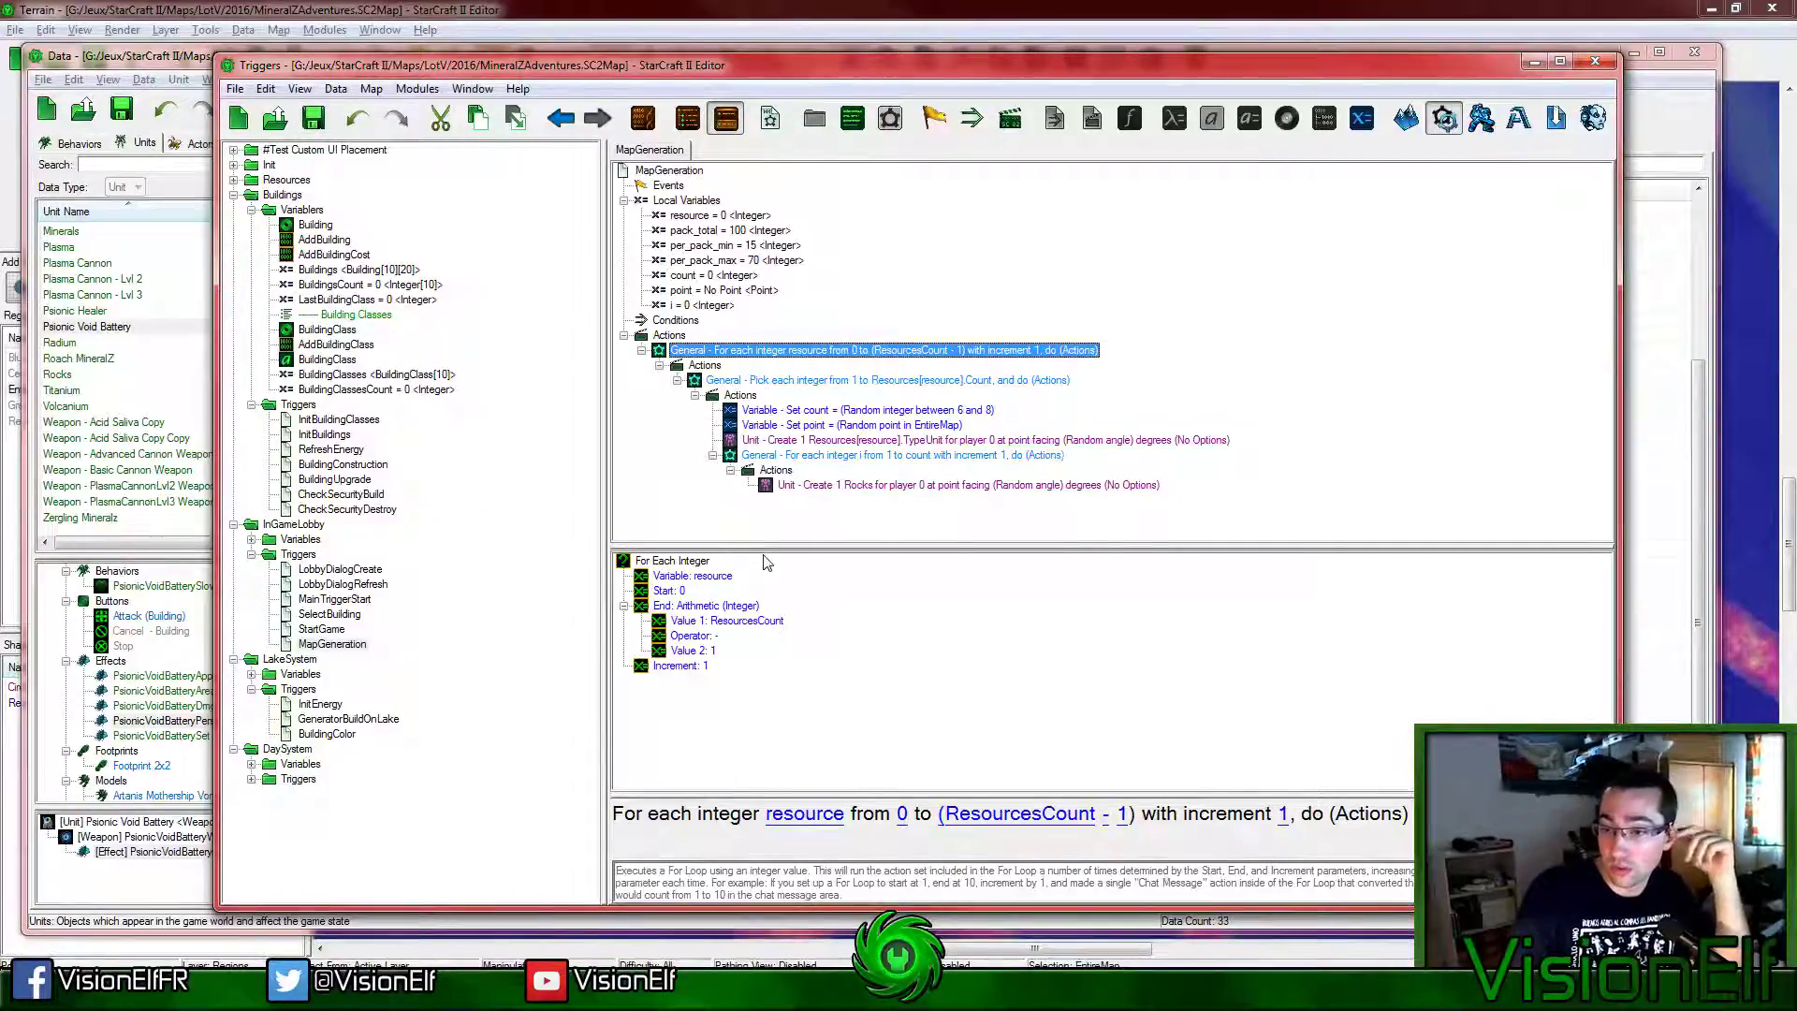
pyautogui.click(313, 119)
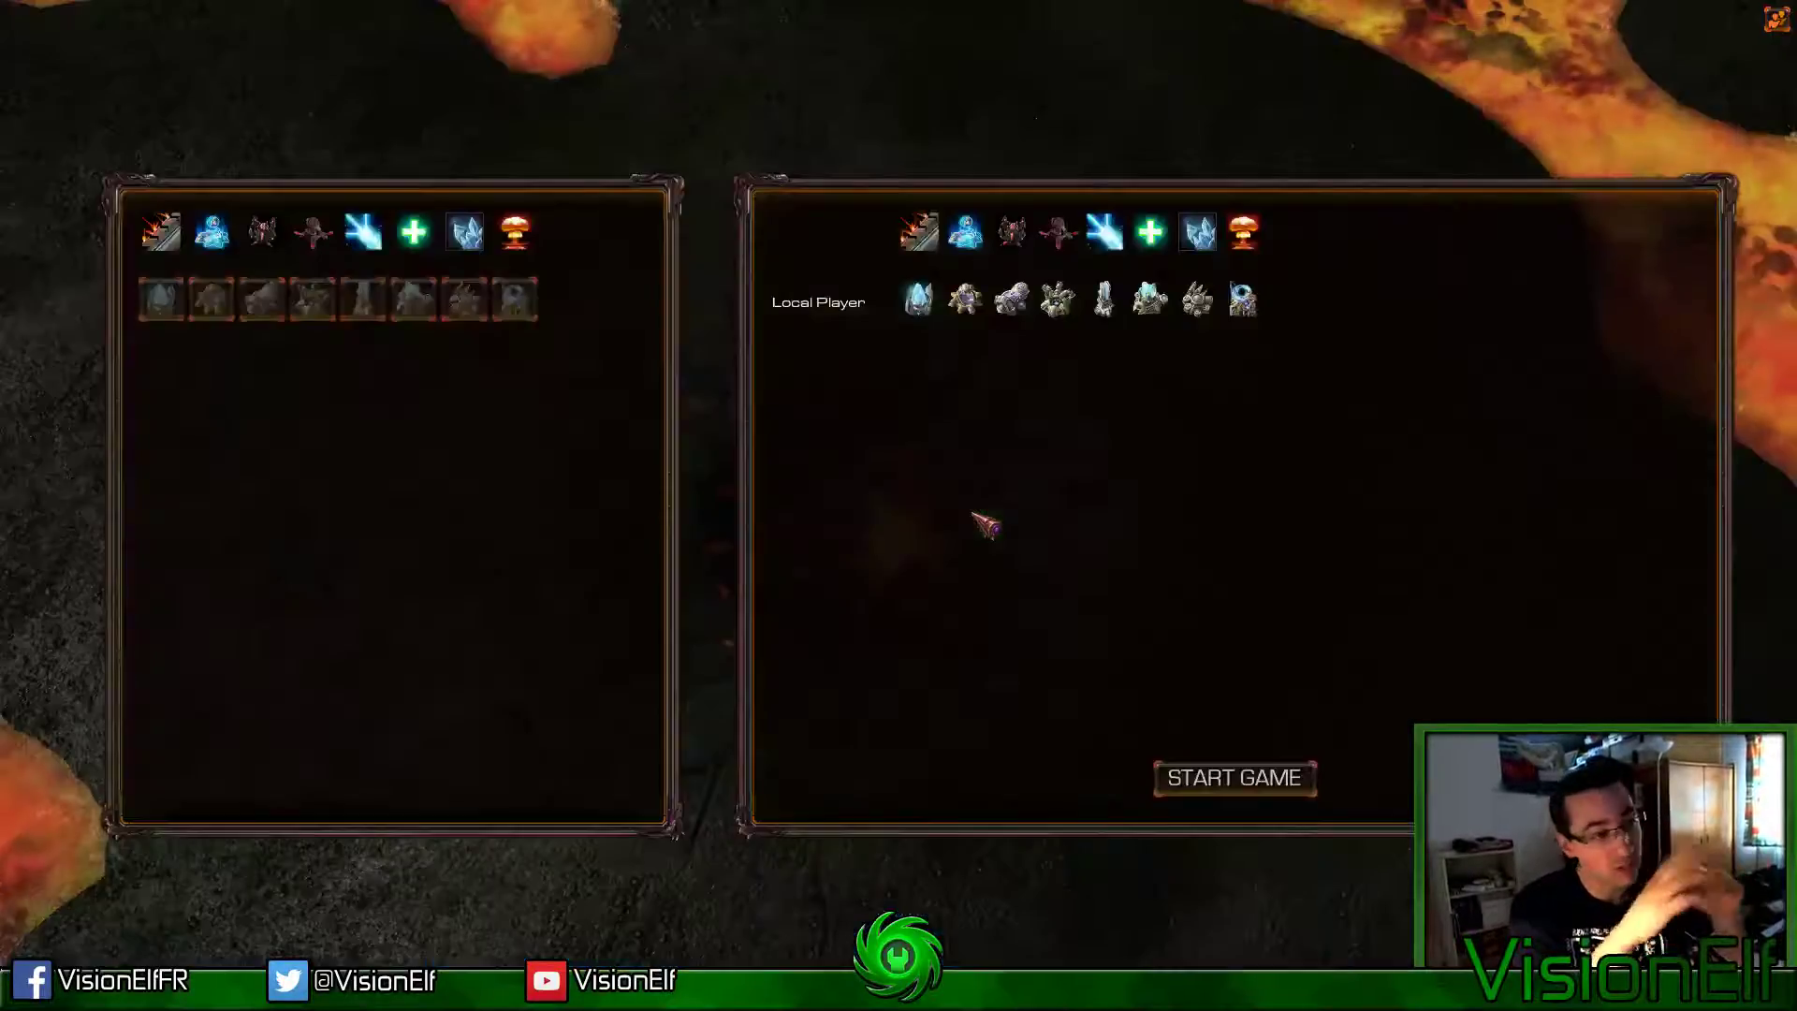
# Step: Start the test game, move the Builder, and place the Psionic Void Battery
pyautogui.click(1264, 783)
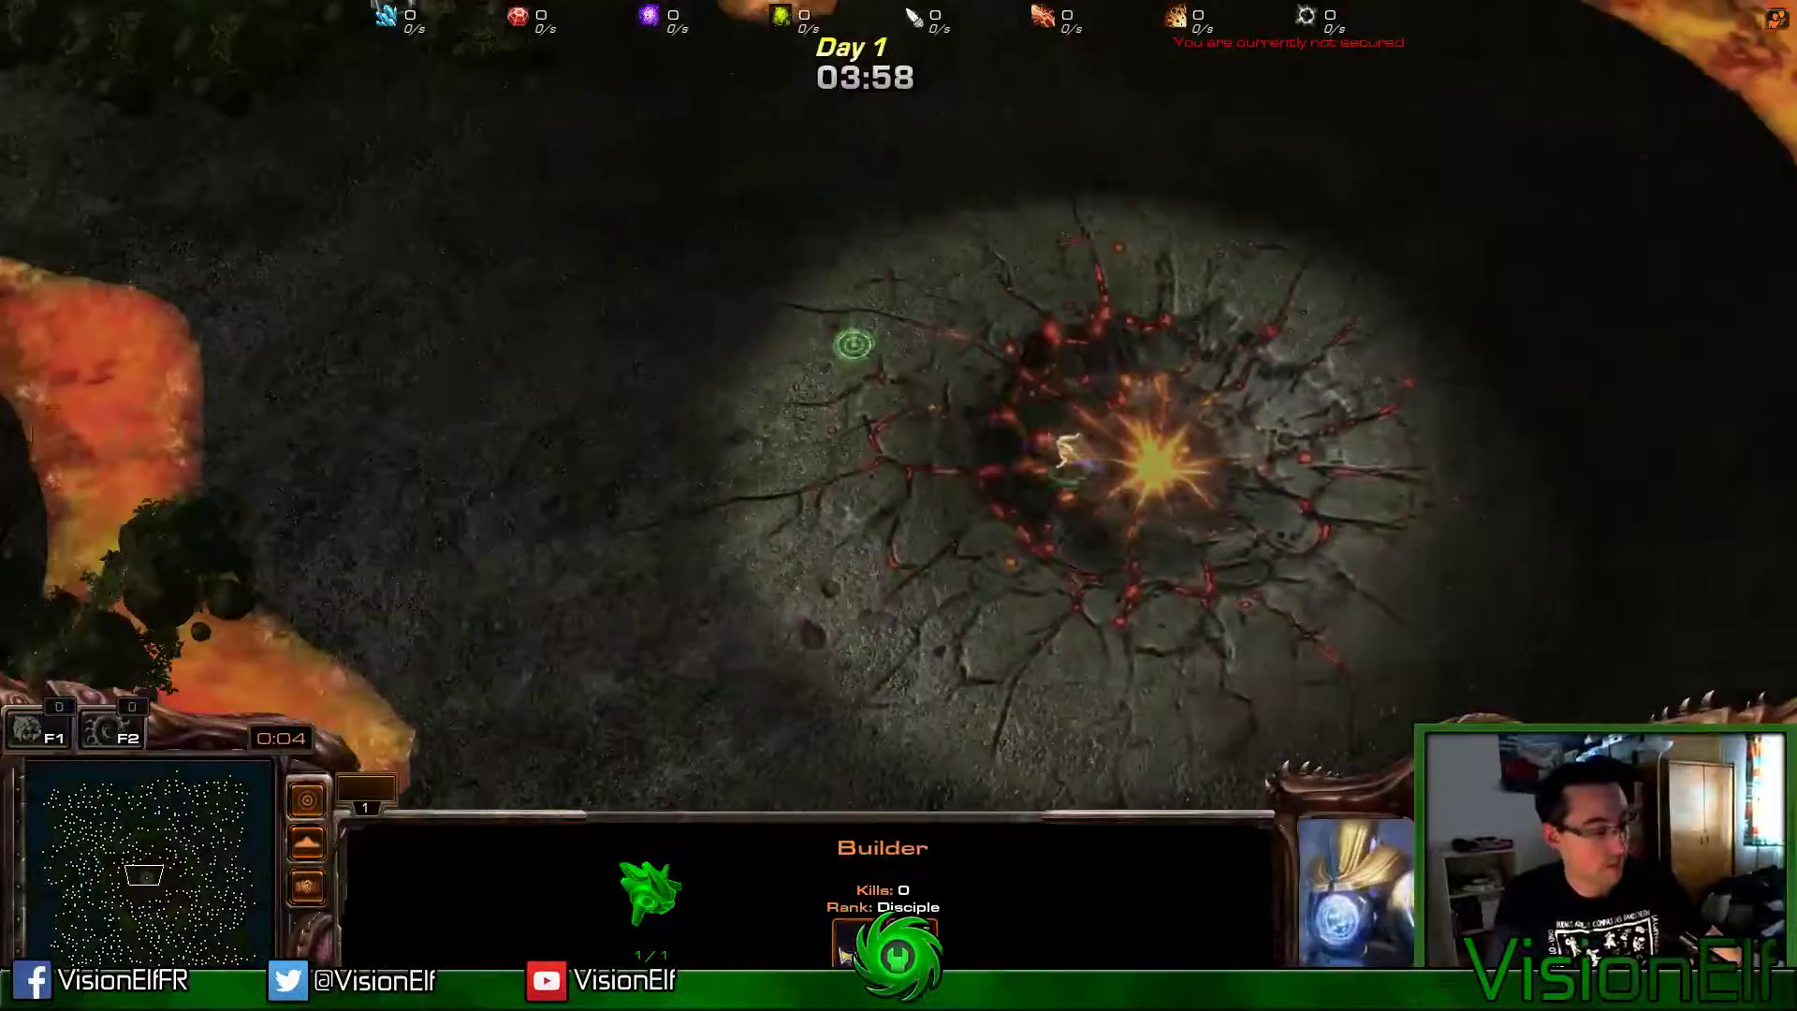
pyautogui.rightClick(446, 365)
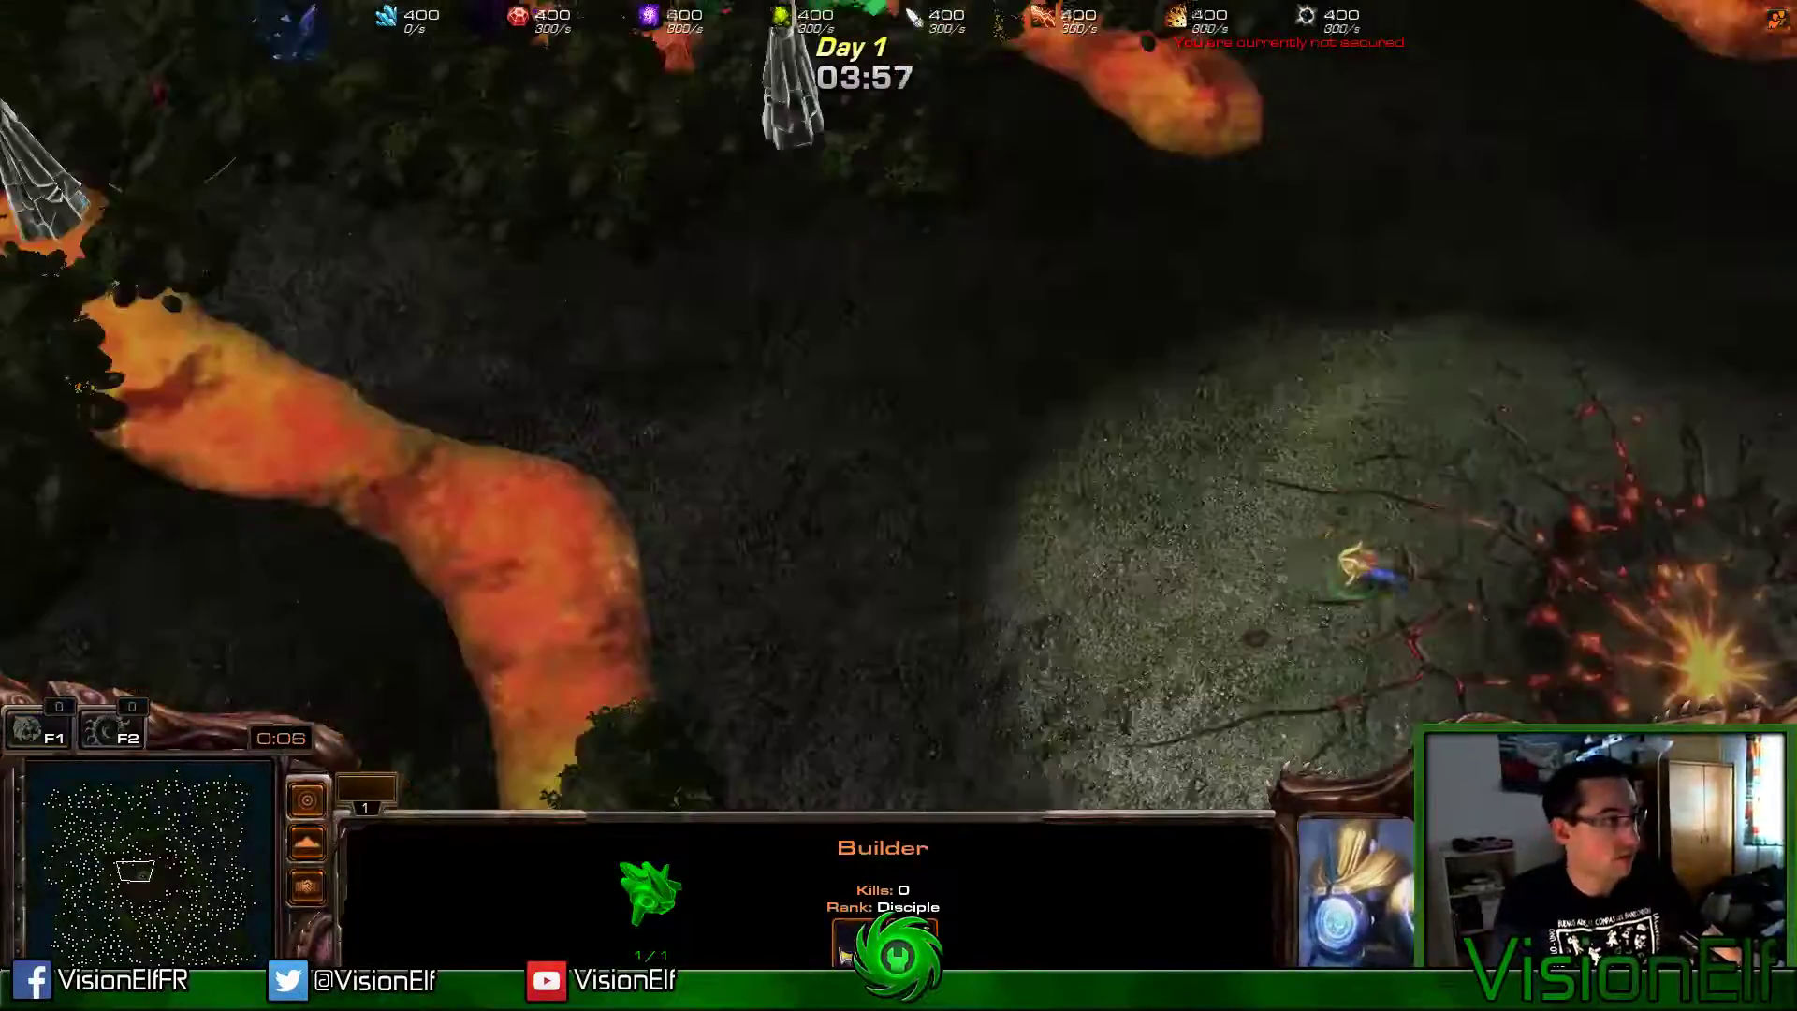
pyautogui.rightClick(740, 372)
pyautogui.rightClick(844, 396)
pyautogui.press('q')
pyautogui.click(791, 343)
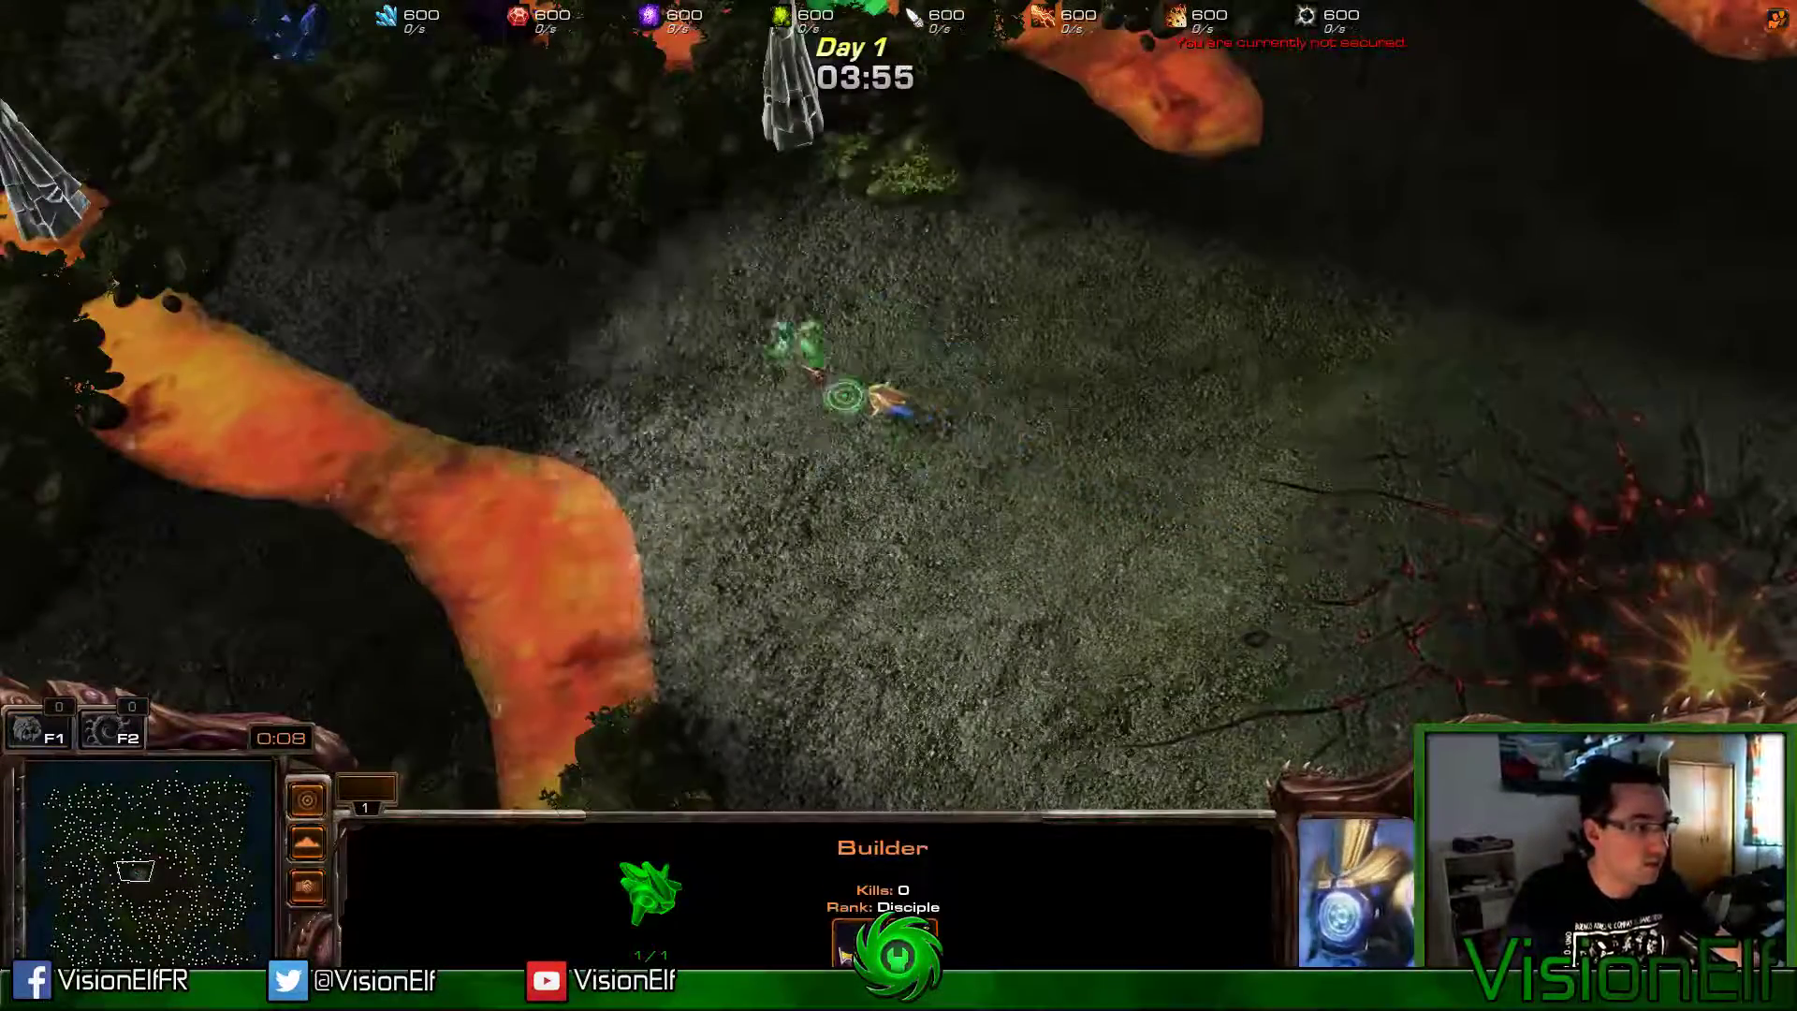
# Step: Place four turrets around the battery
pyautogui.press('w')
pyautogui.click(798, 292)
pyautogui.press('w')
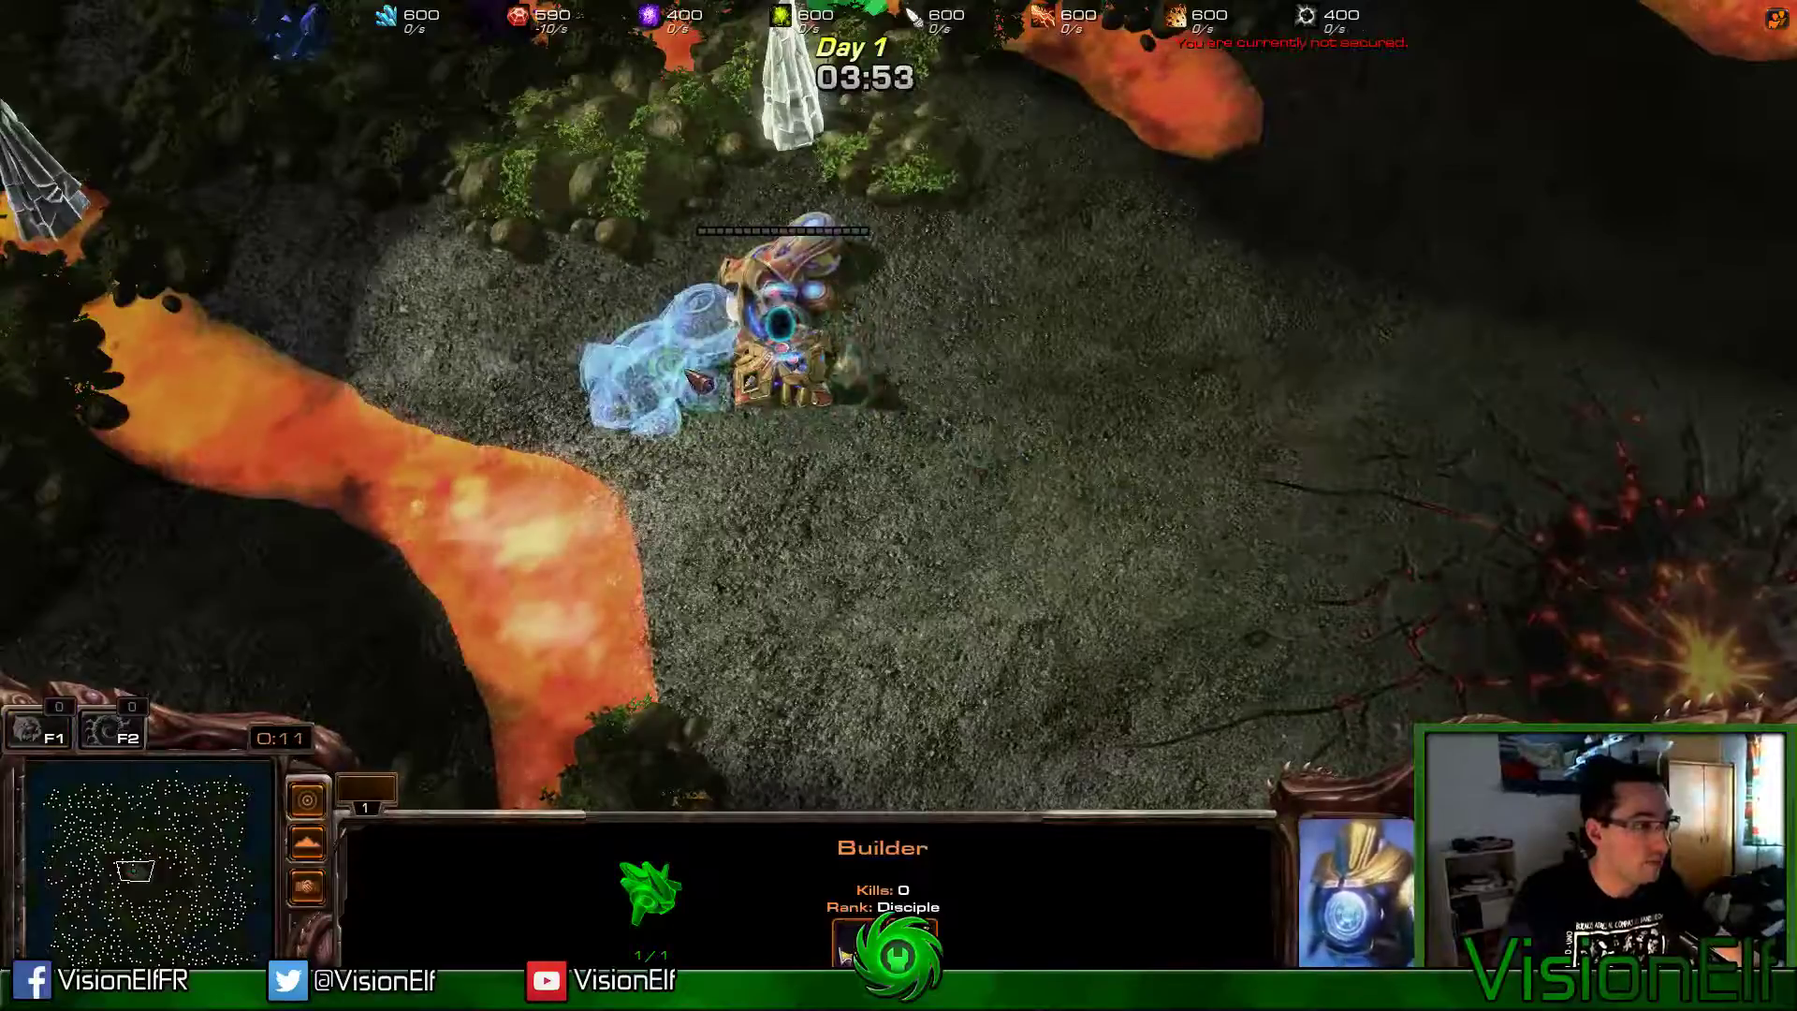
pyautogui.click(678, 384)
pyautogui.press('w')
pyautogui.click(836, 465)
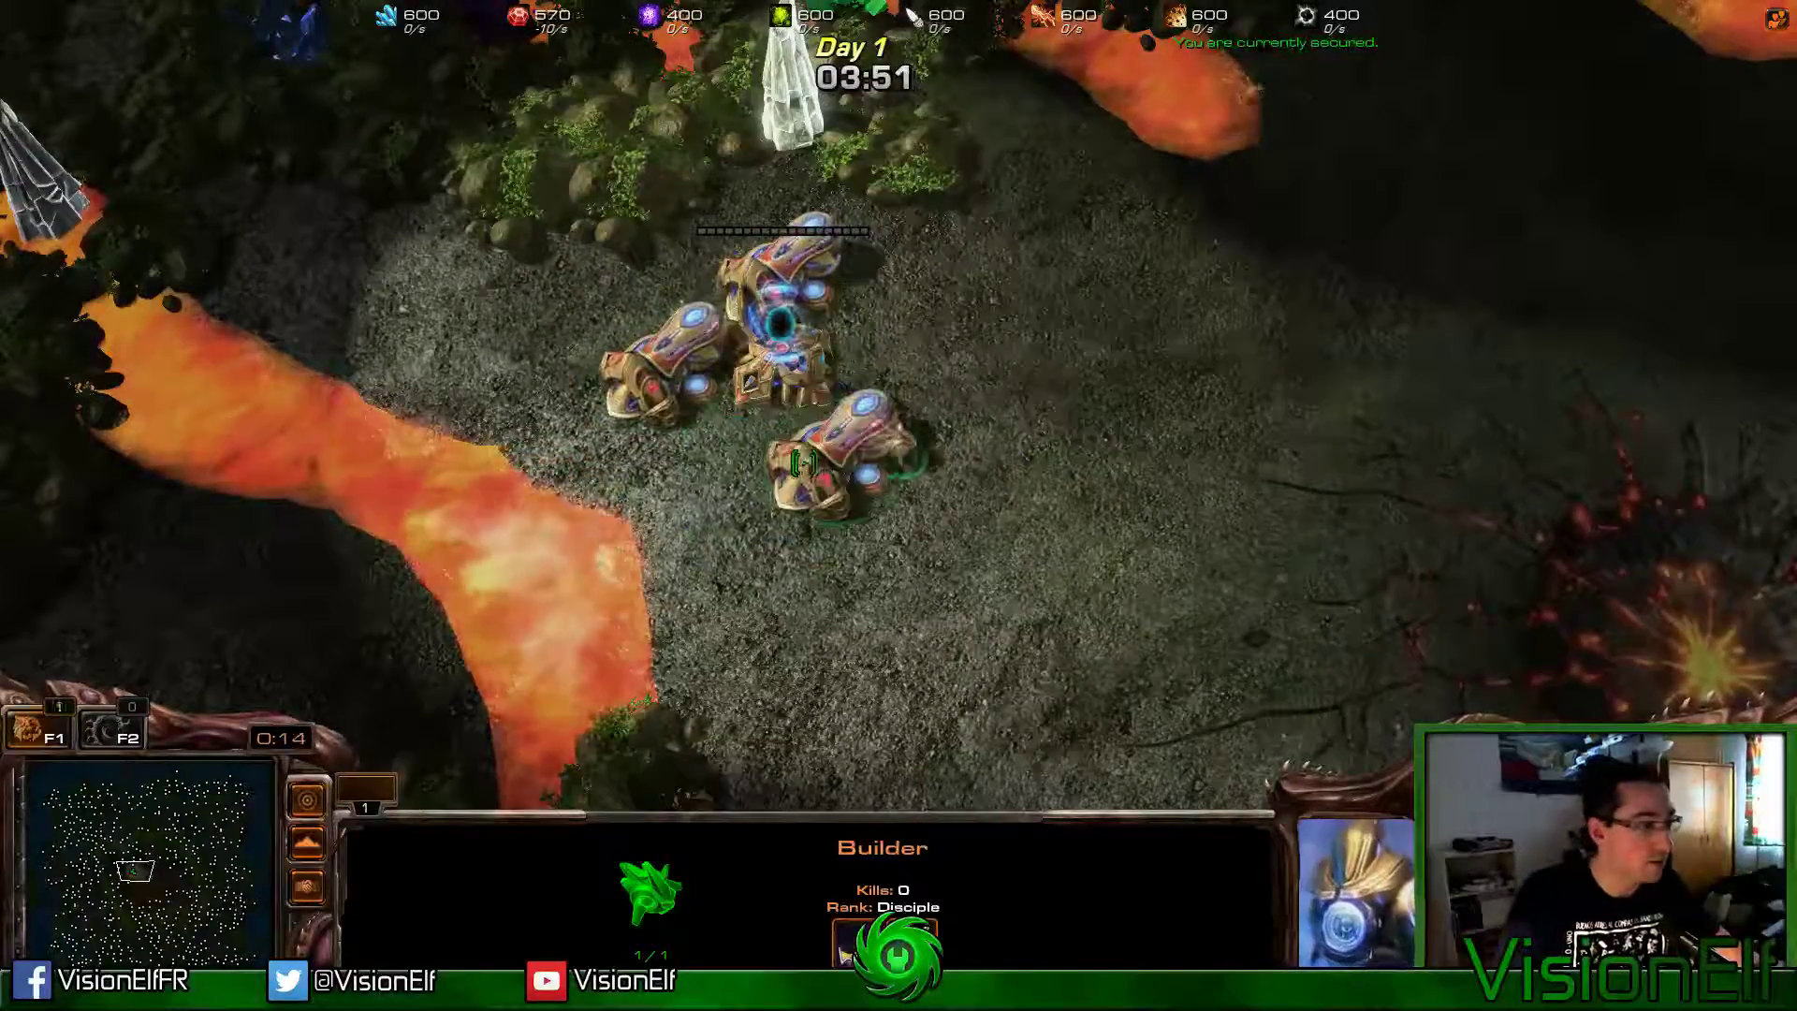
pyautogui.press('w')
pyautogui.click(716, 458)
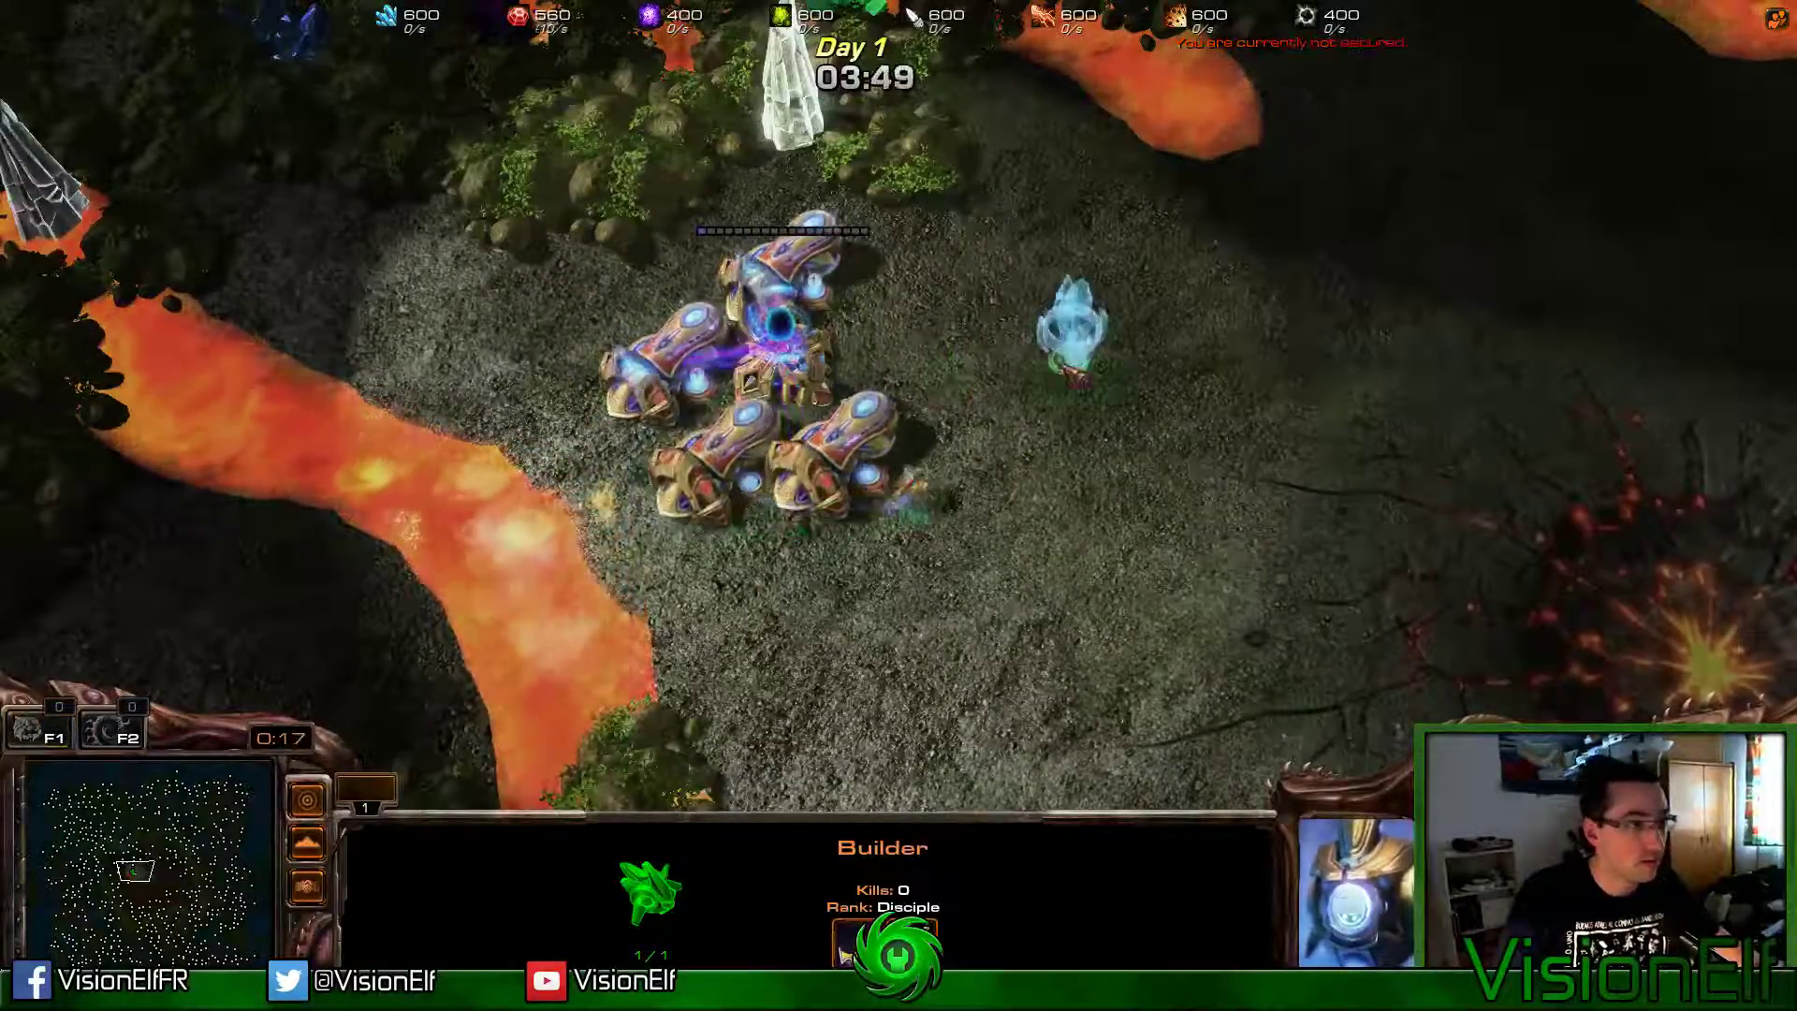
# Step: Move the Builder aside, assign it to control group 1, and select the battery
pyautogui.rightClick(994, 235)
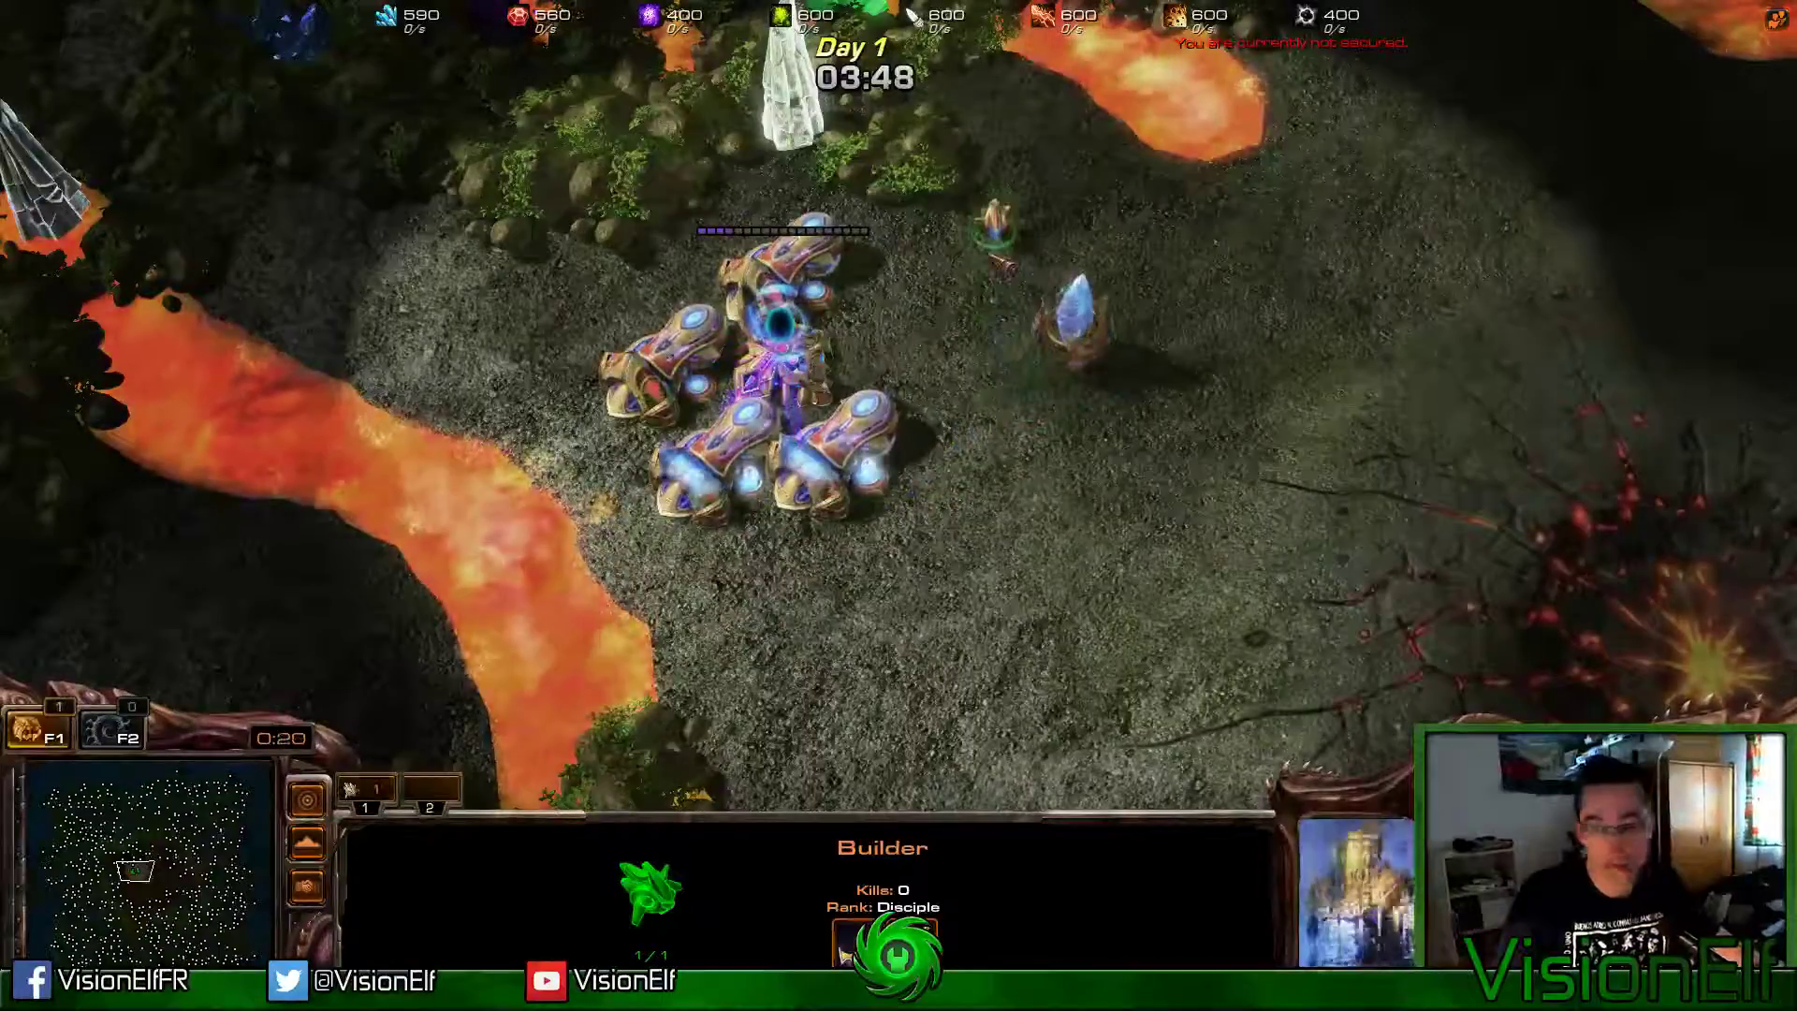
pyautogui.hotkey('ctrl', '1')
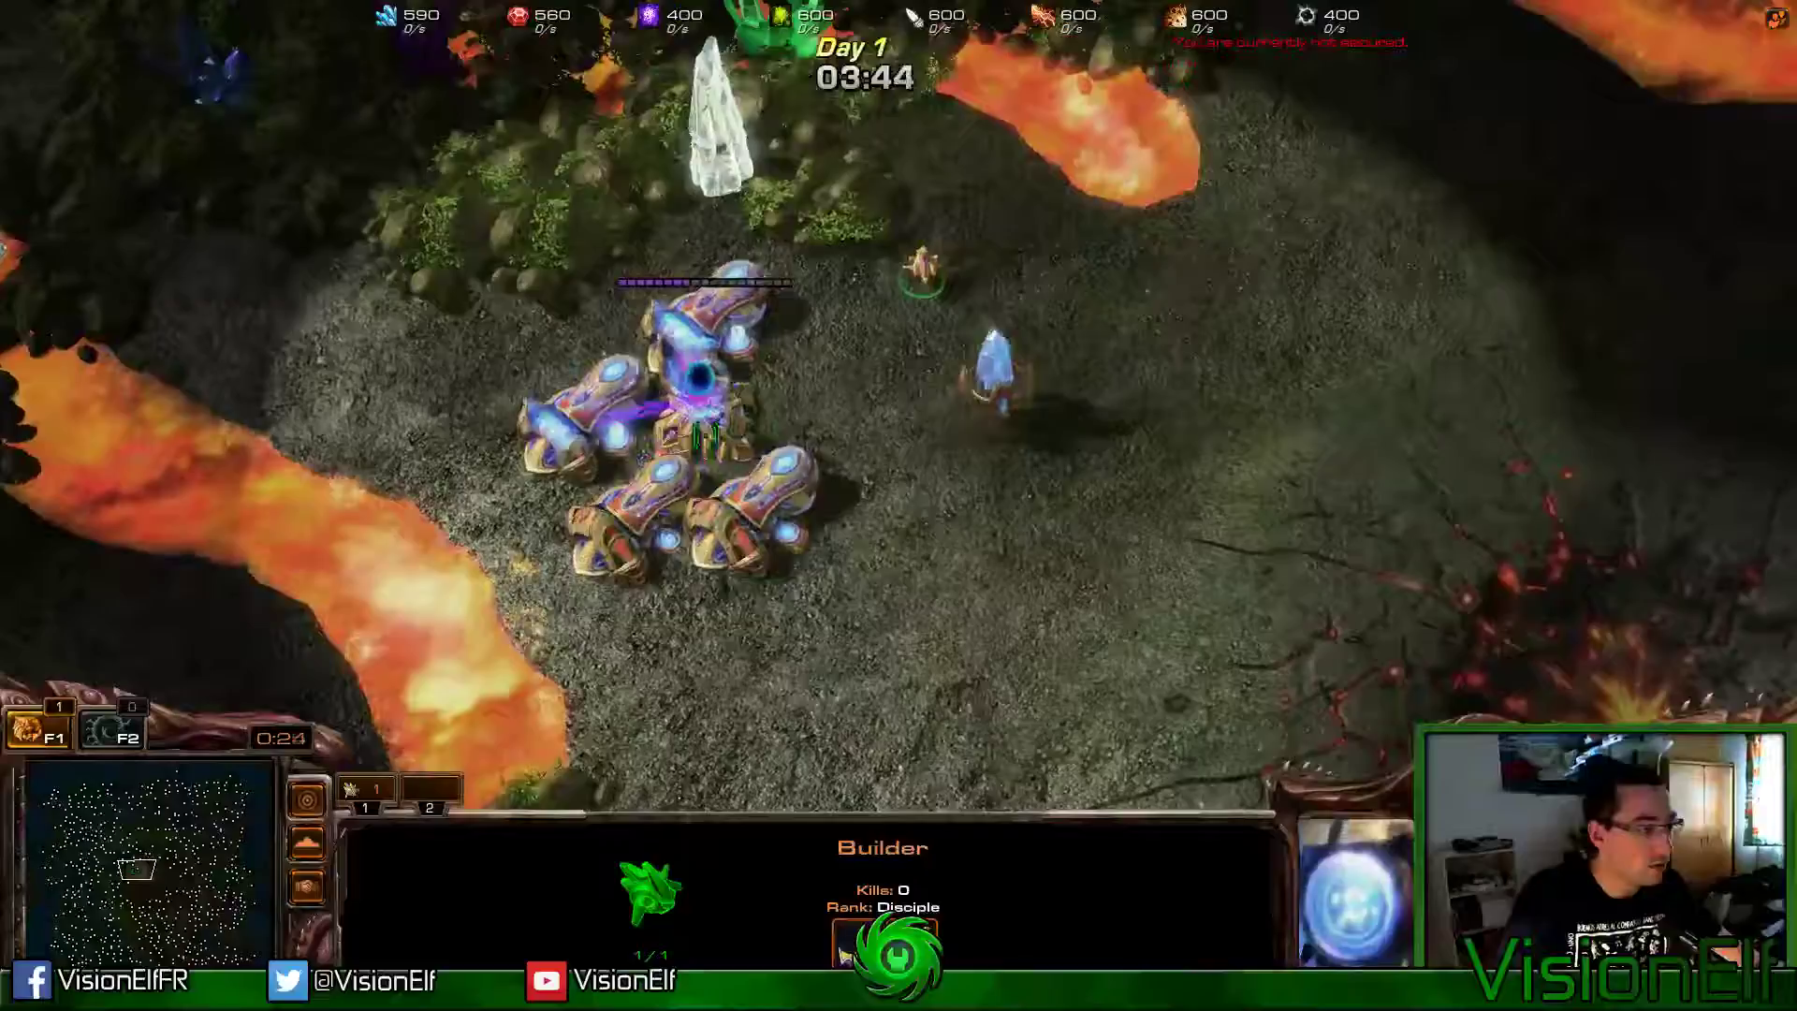
pyautogui.click(704, 407)
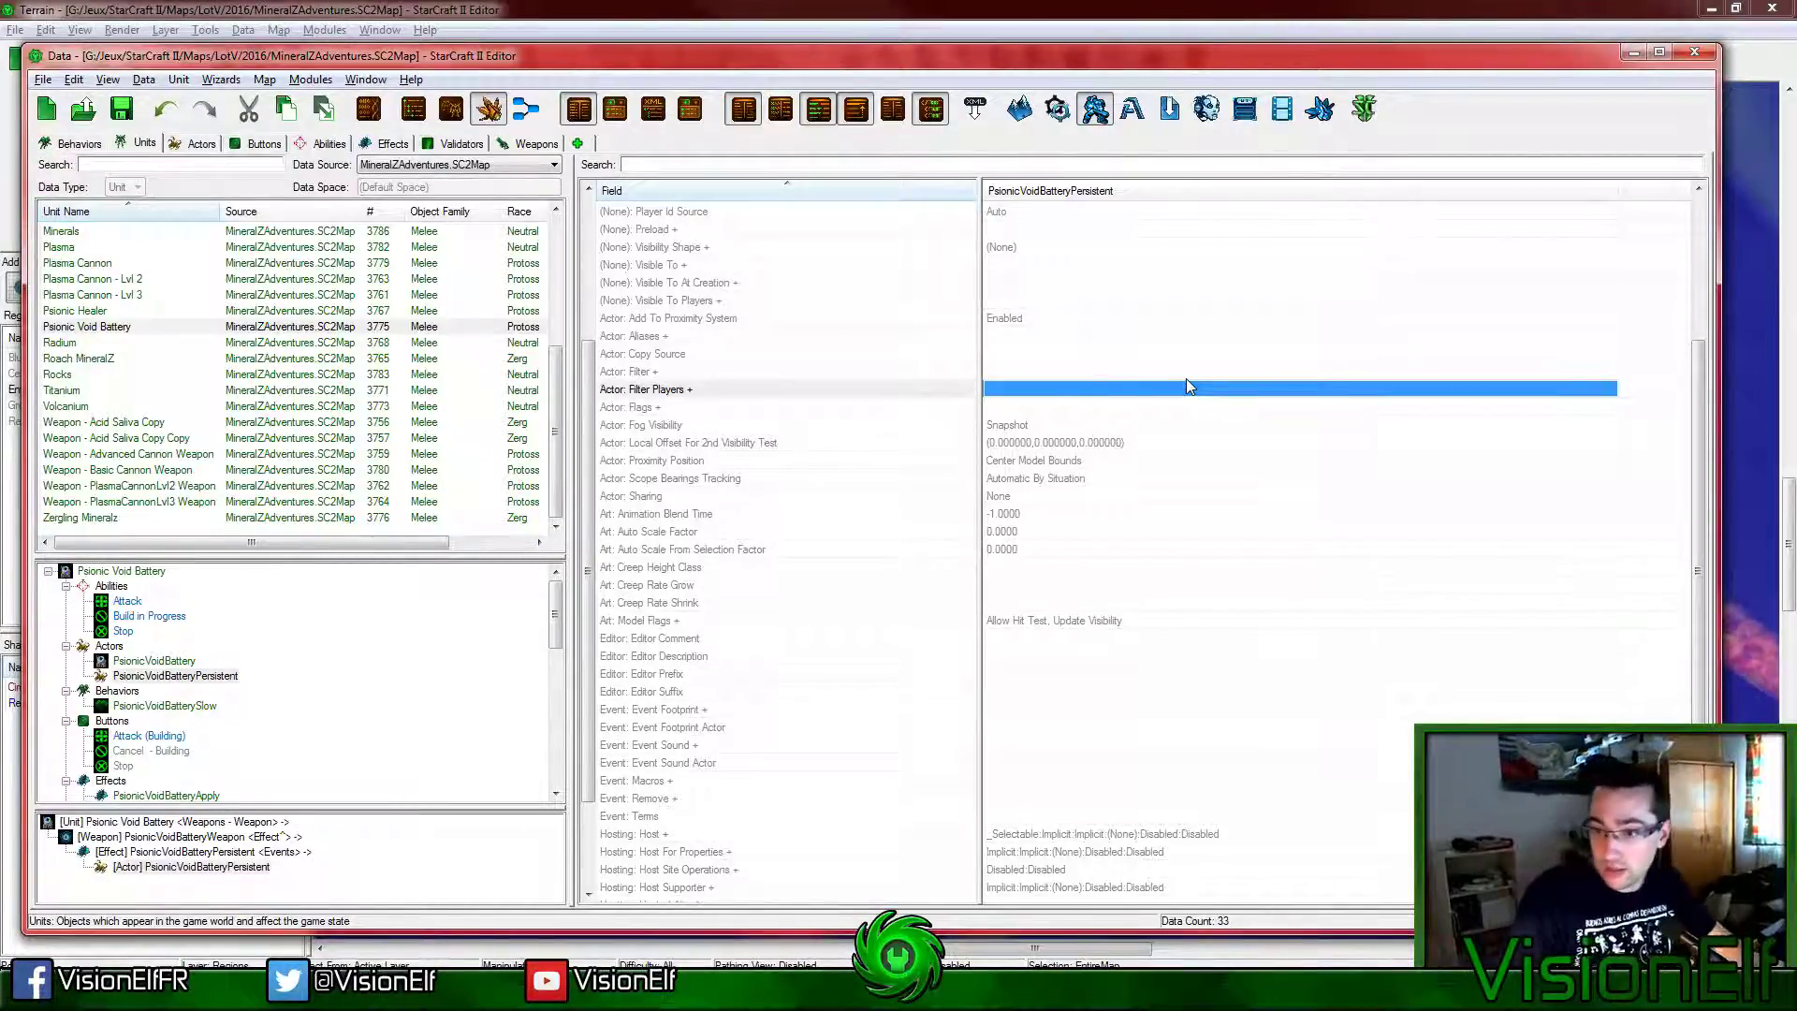
# Step: Browse the PsionicVoidBatteryPersistent actor's fields and the battery unit, then save the map
pyautogui.doubleClick(1187, 379)
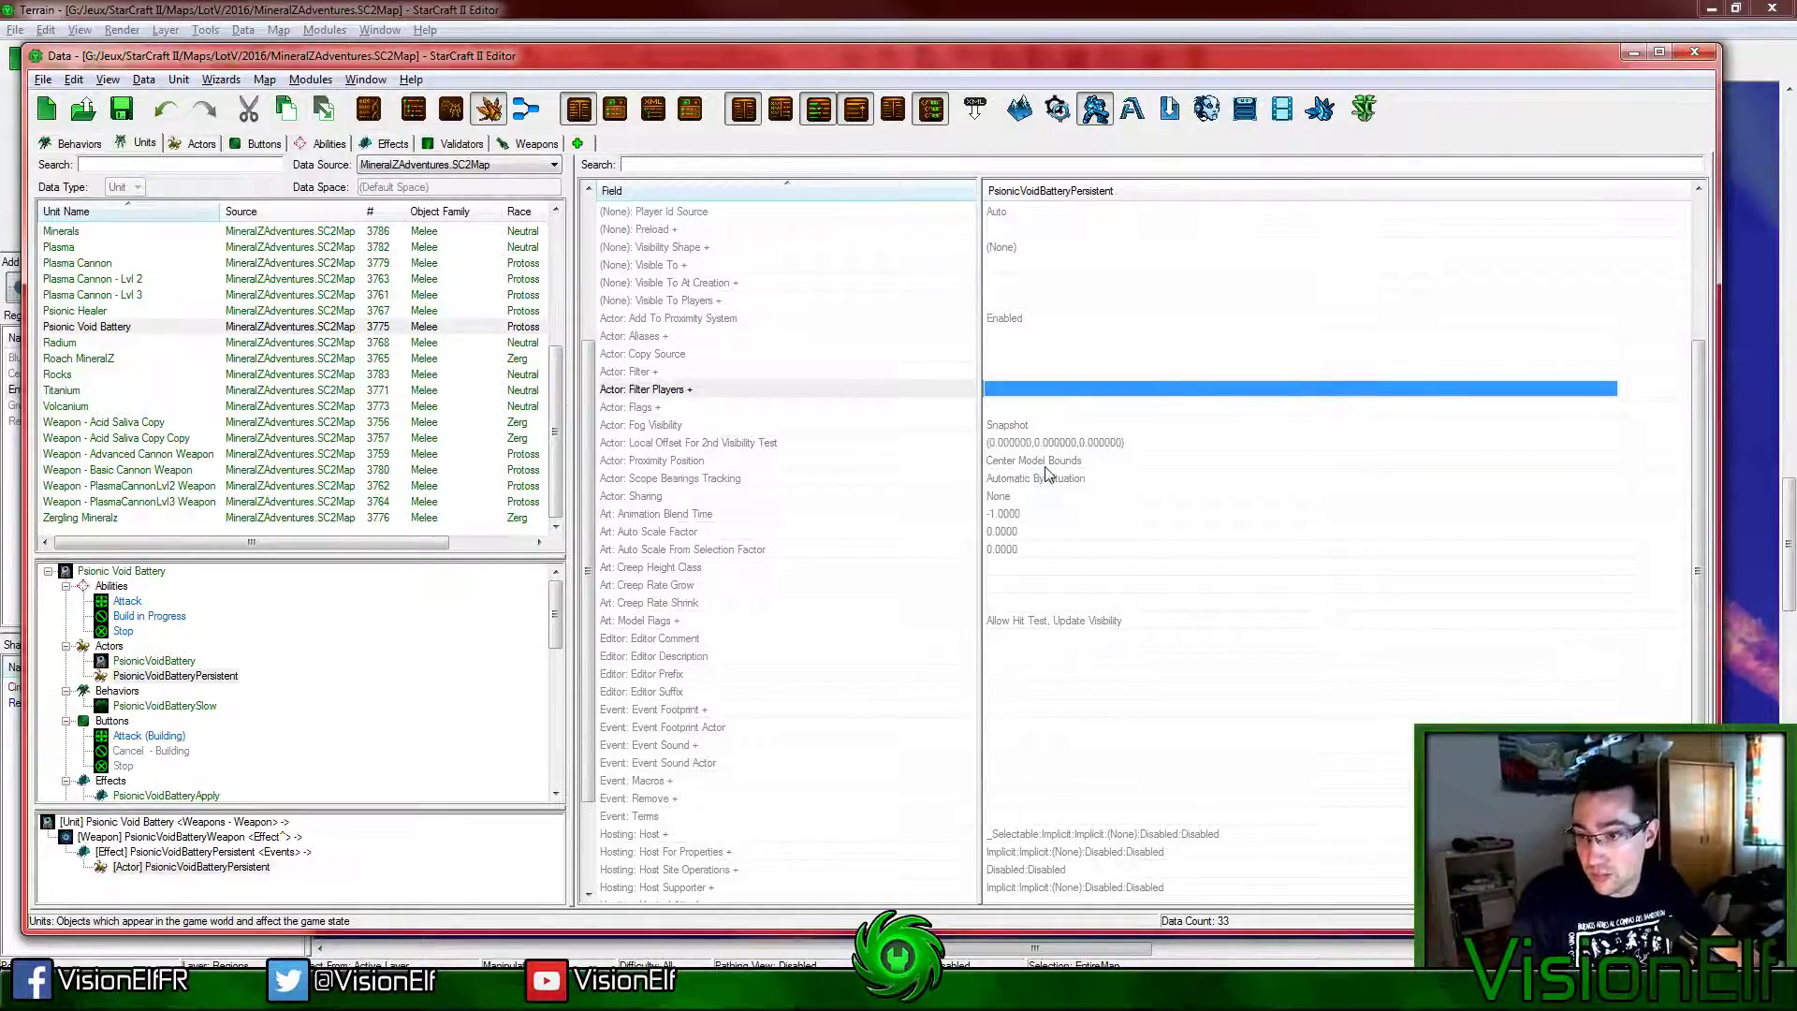
pyautogui.click(1148, 479)
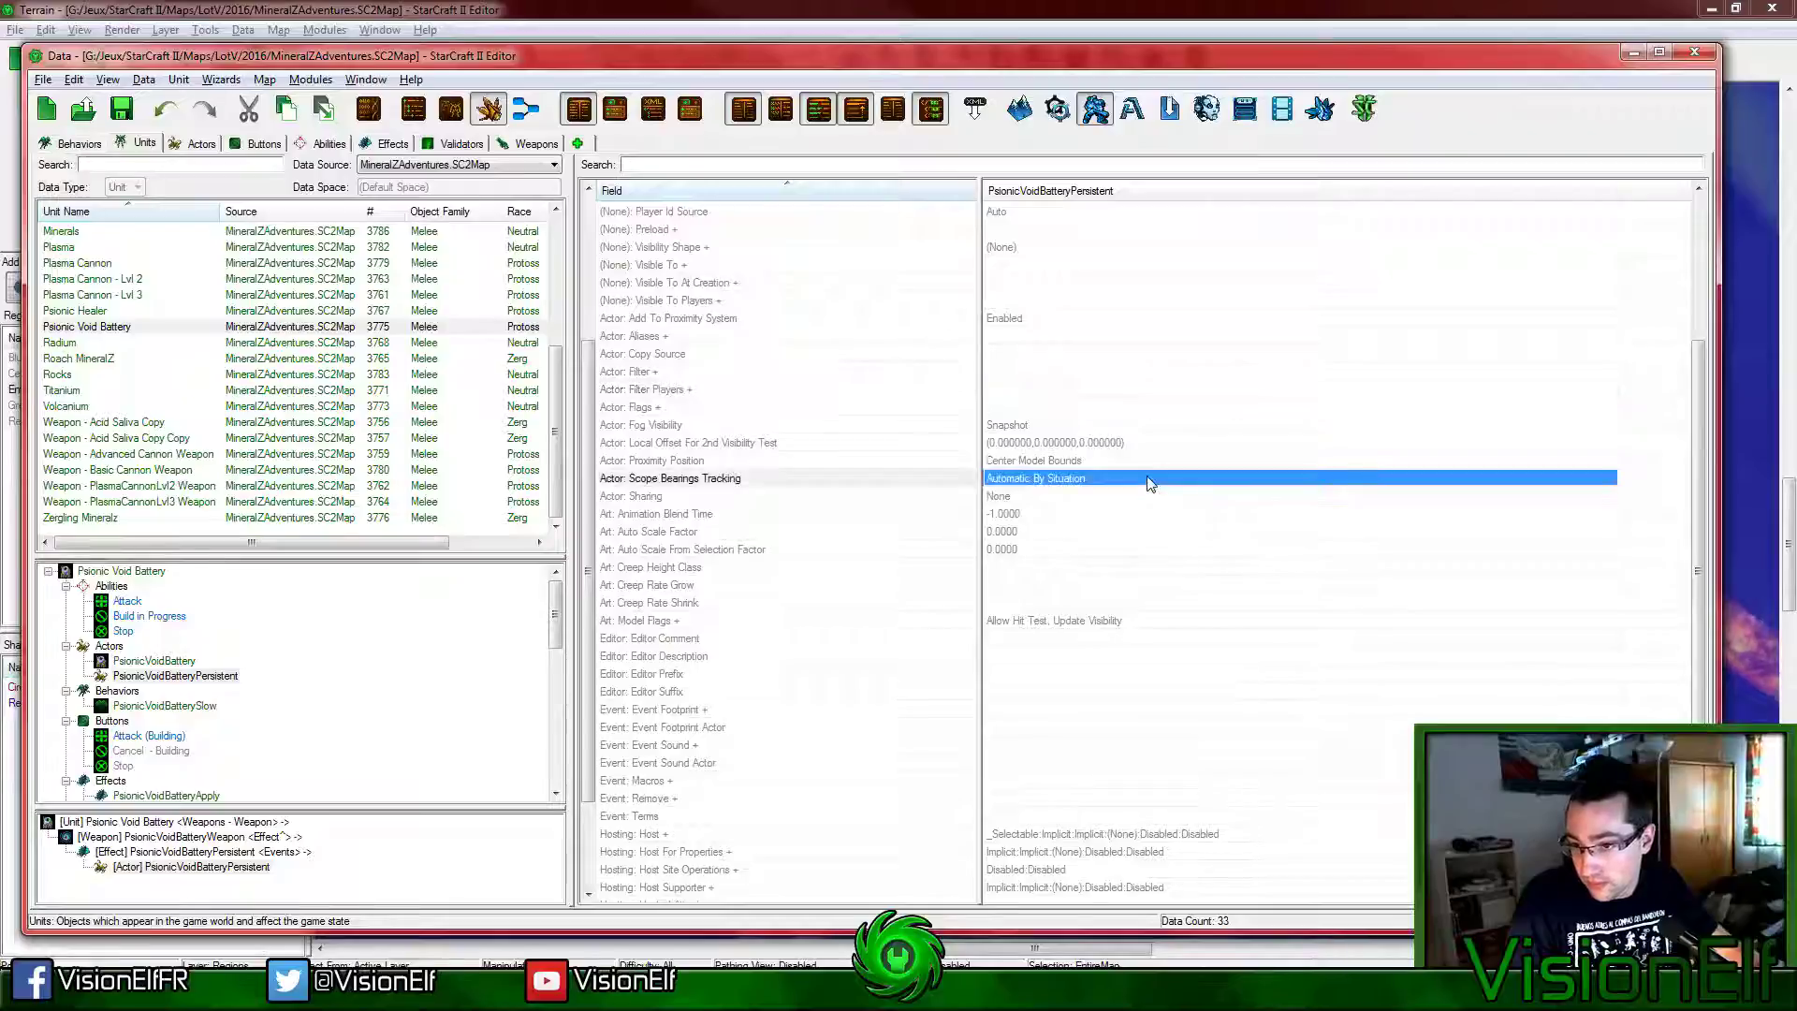
pyautogui.click(1143, 445)
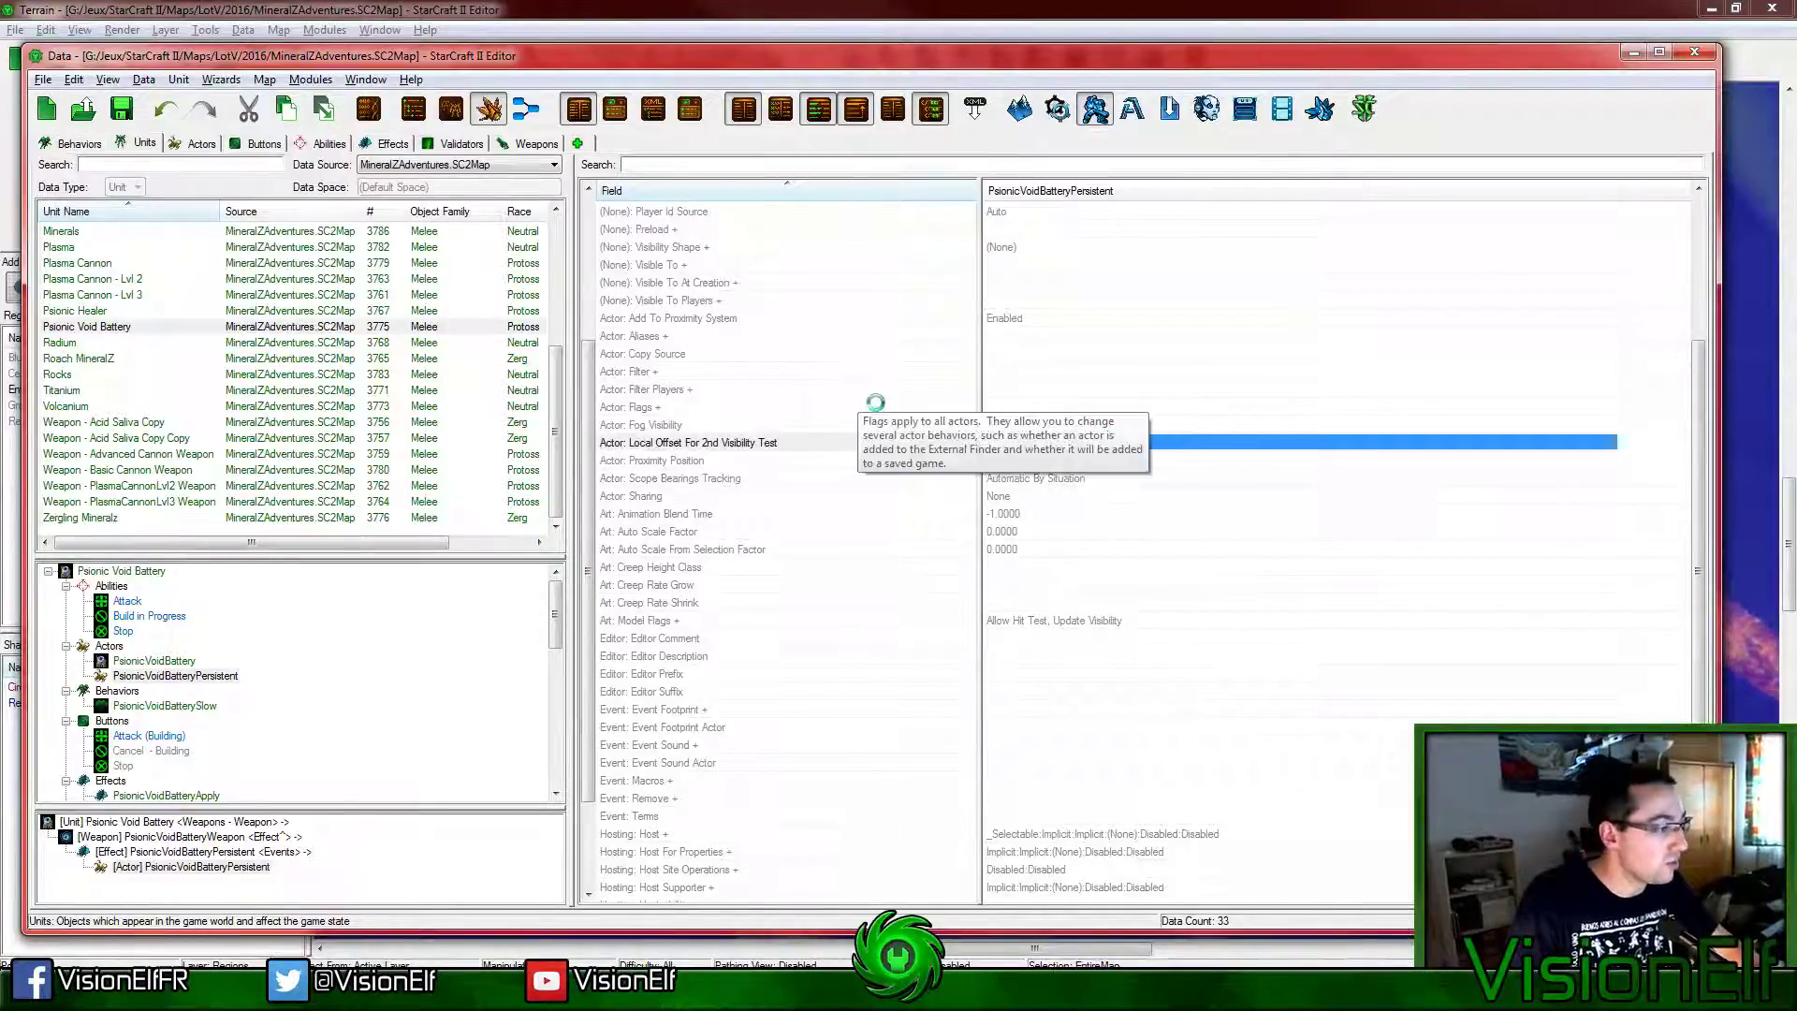
pyautogui.click(164, 326)
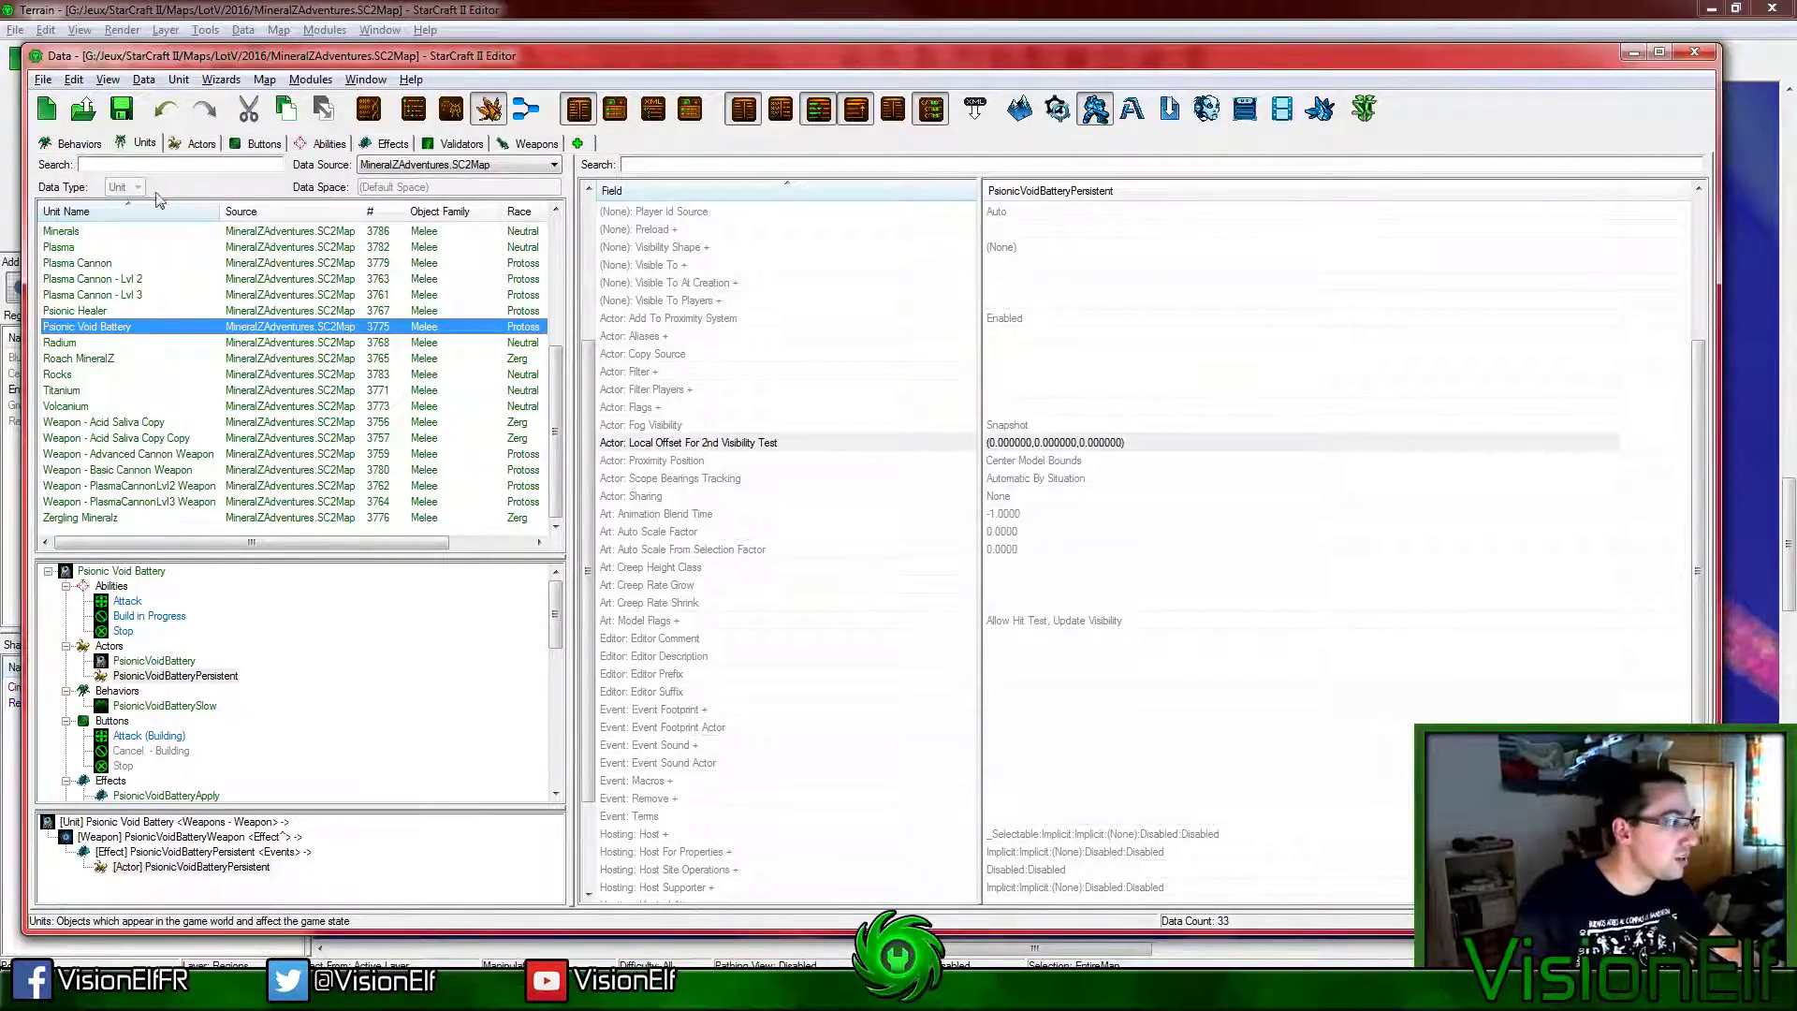
pyautogui.hotkey('ctrl', 's')
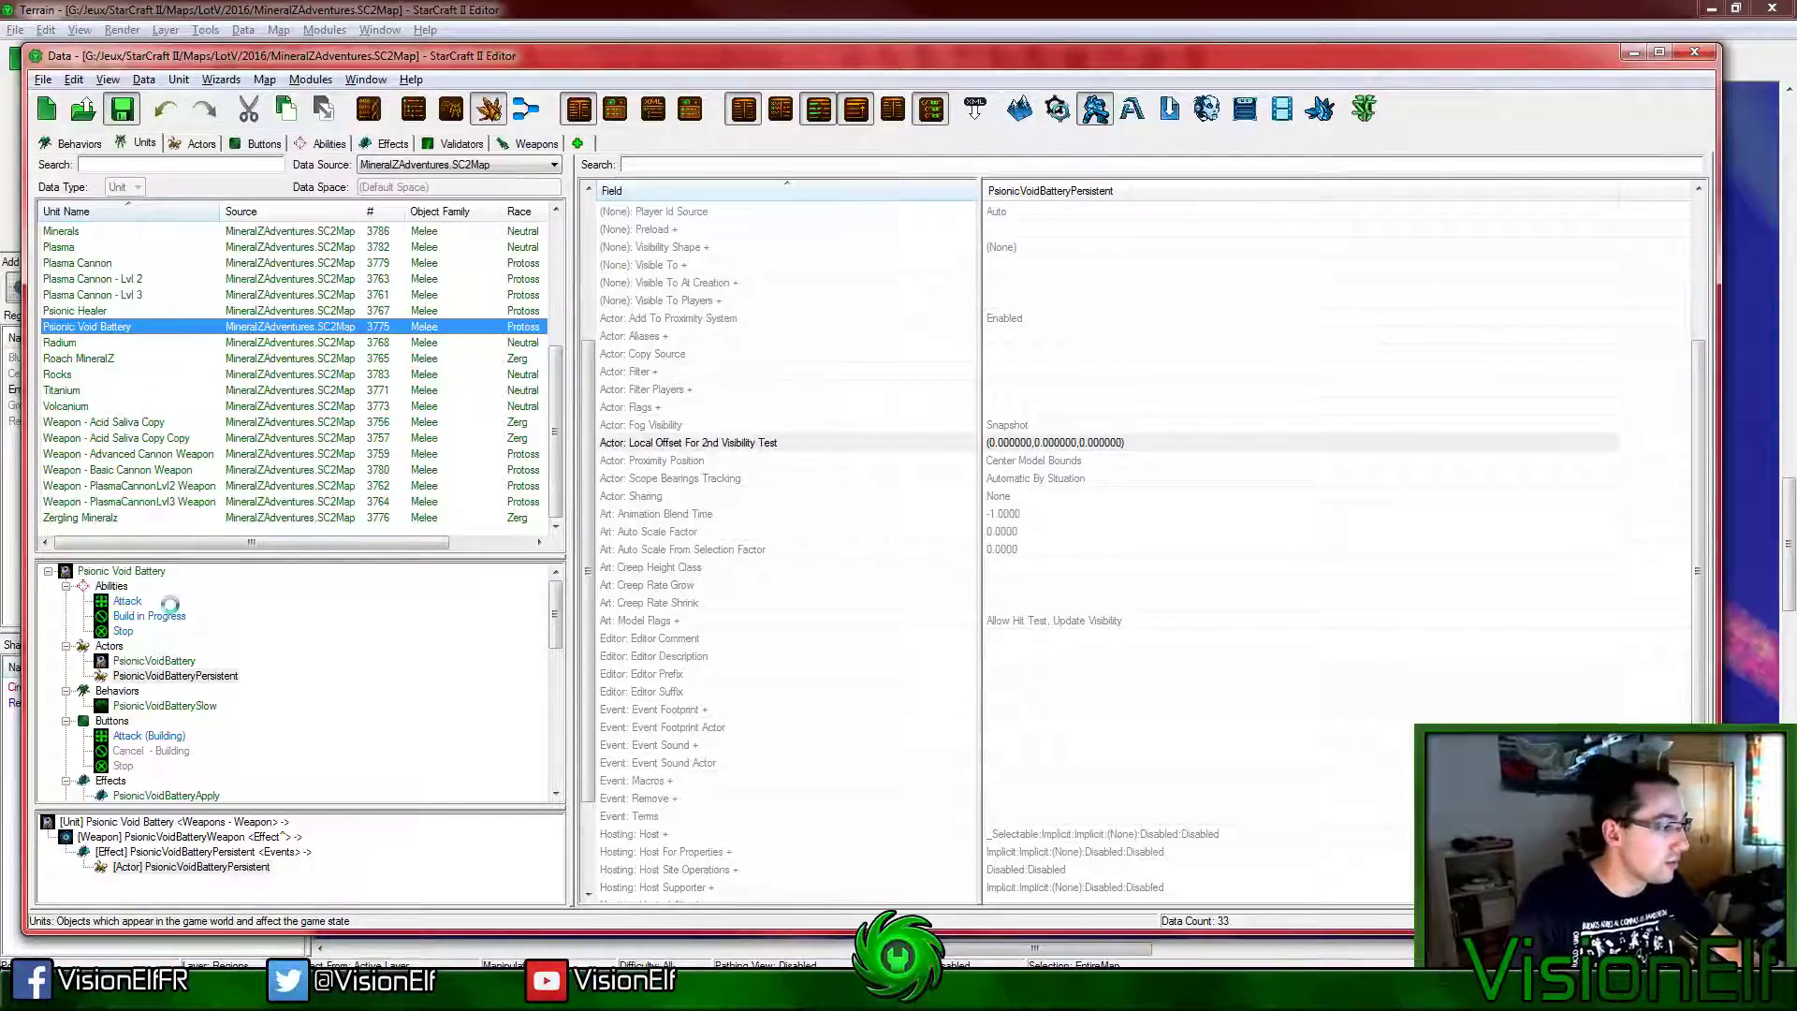
# Step: View the actor's Flags without changes, then open its Events field for editing
pyautogui.click(1041, 513)
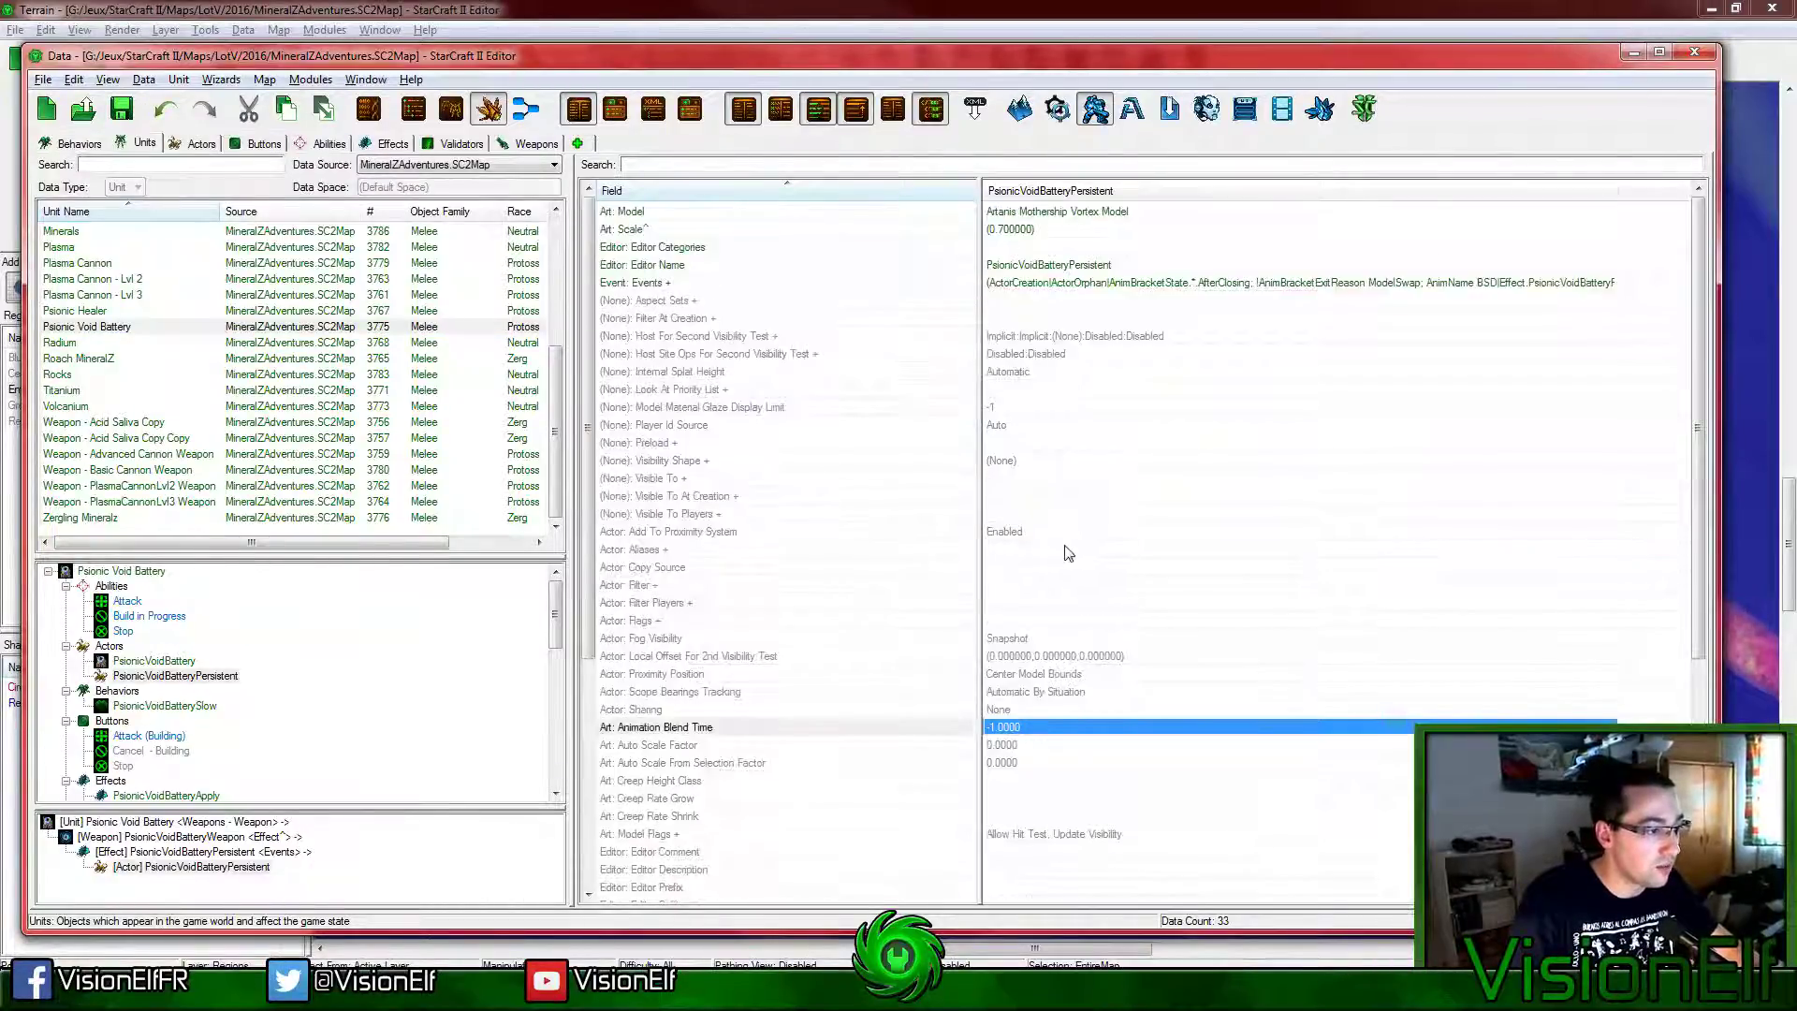
pyautogui.doubleClick(1037, 623)
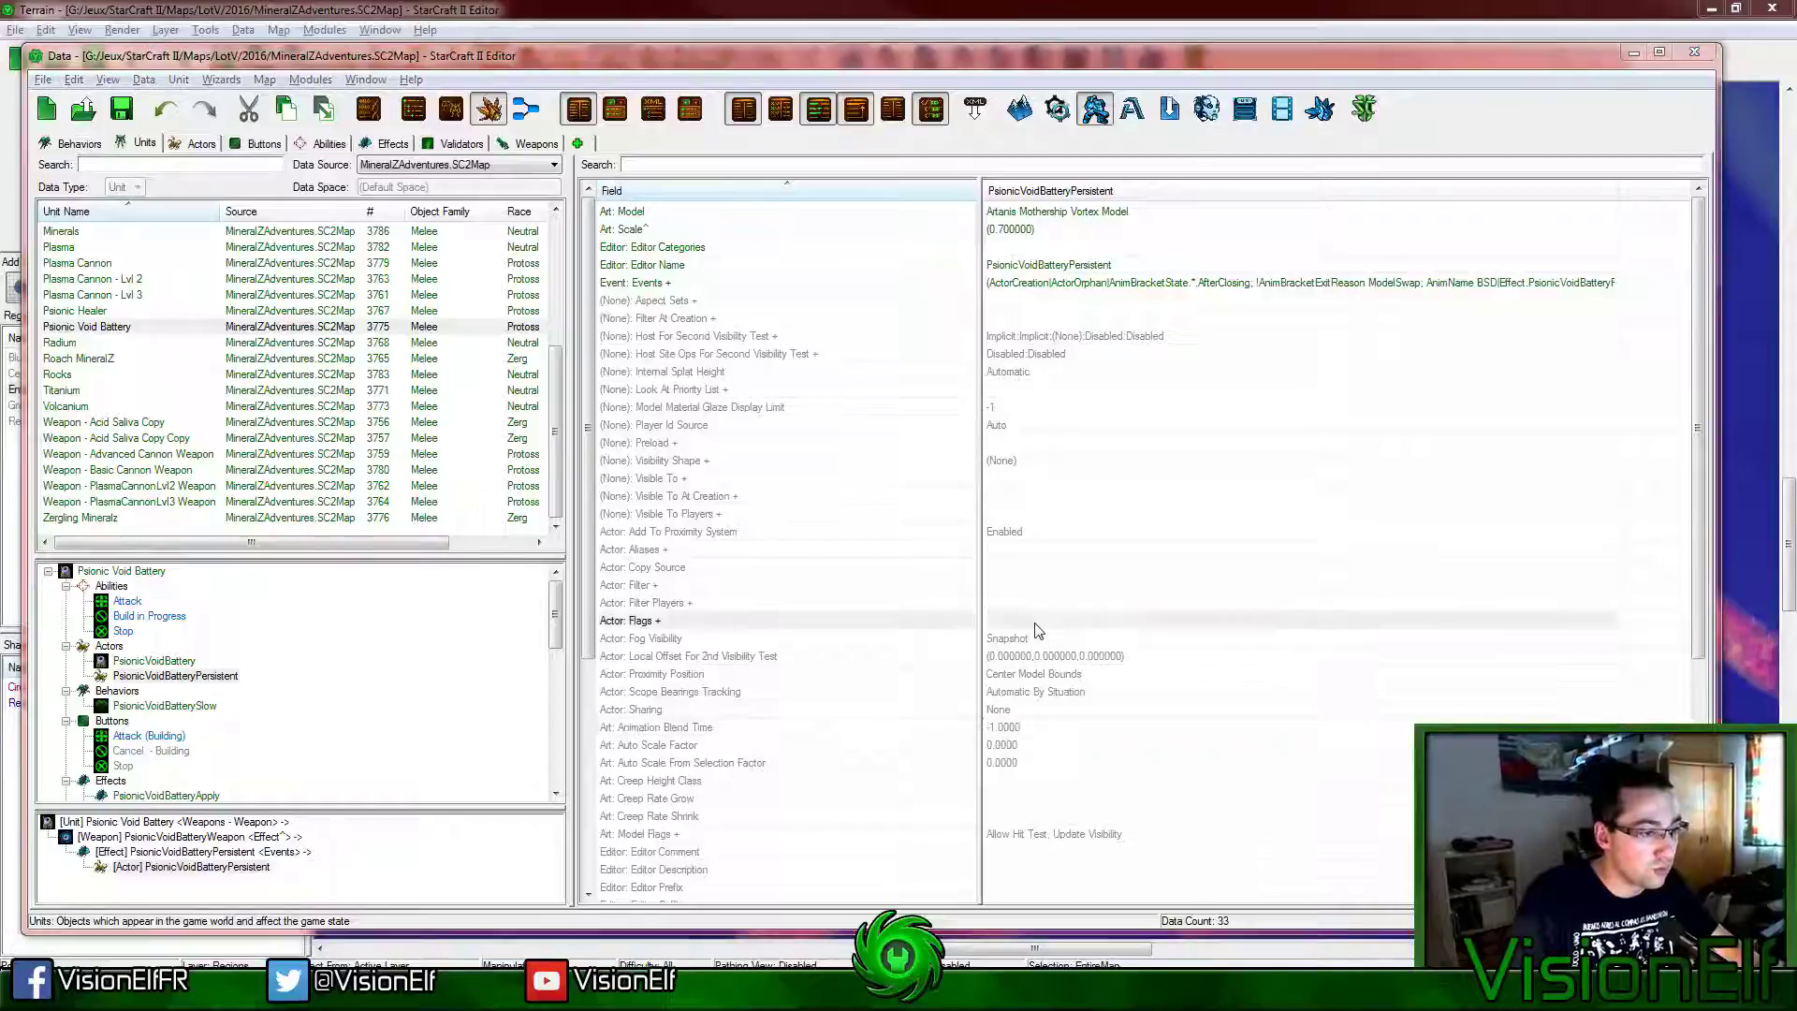
pyautogui.click(1134, 889)
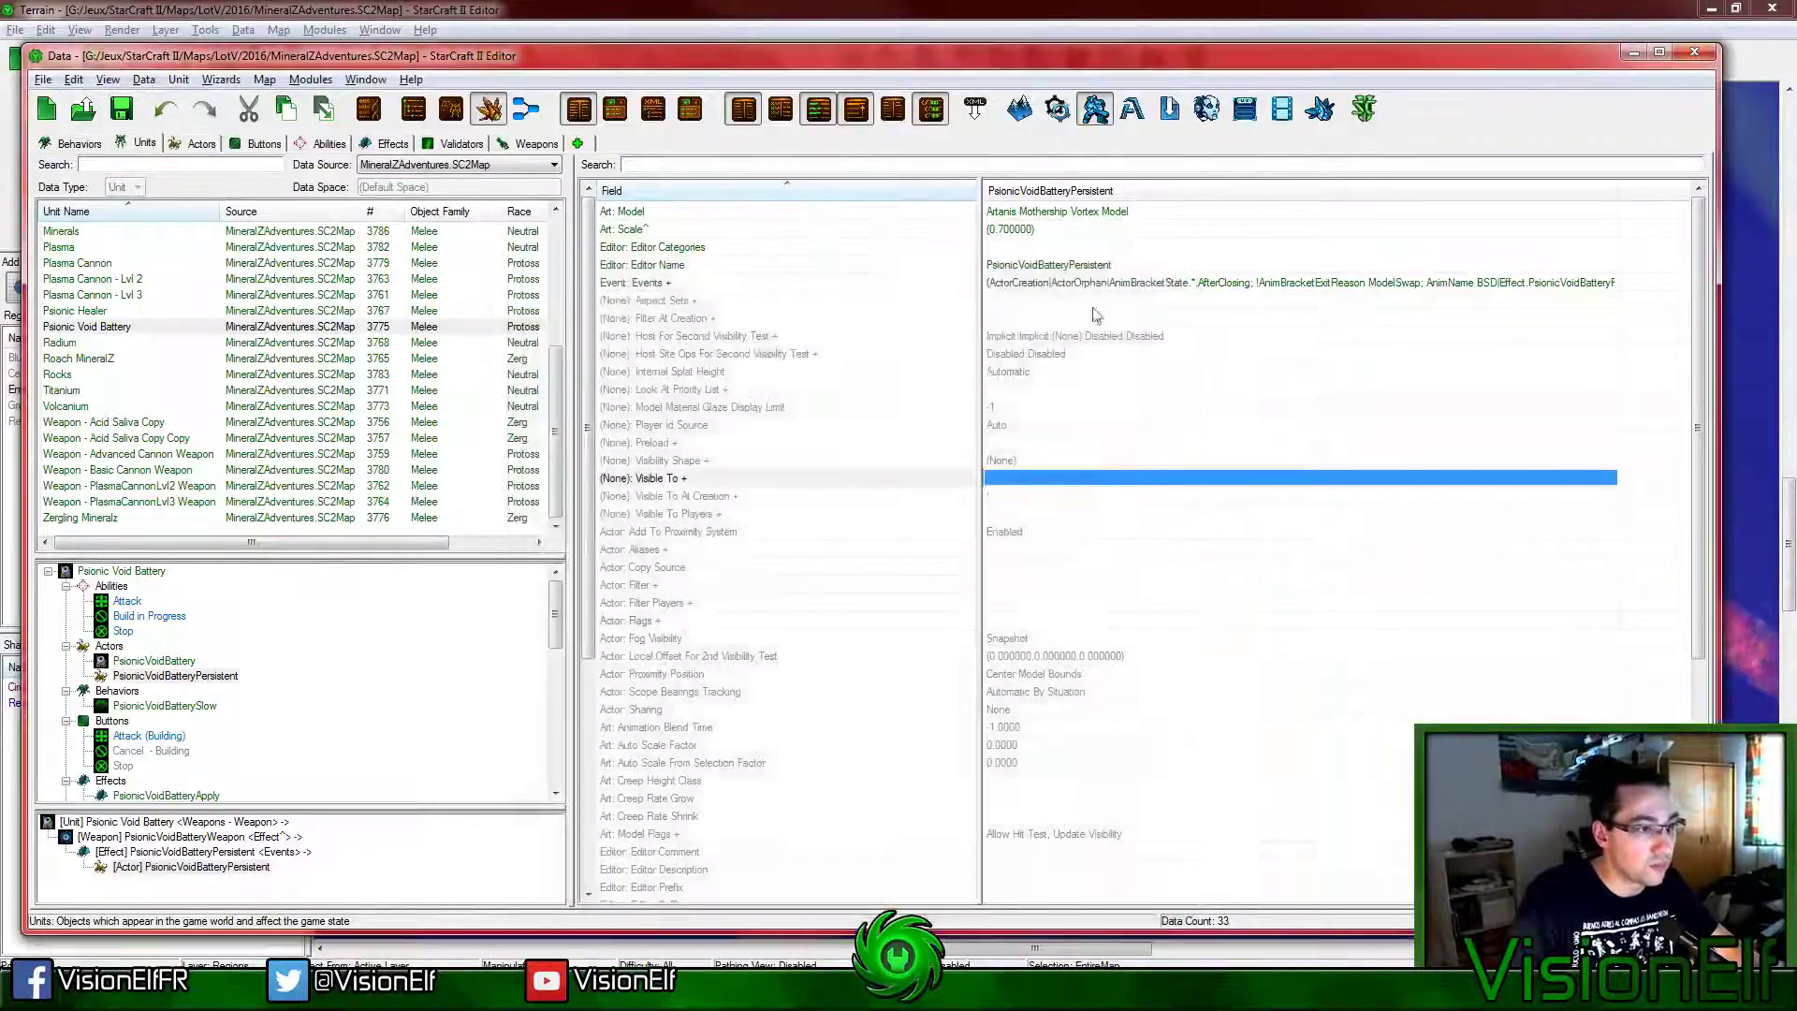
pyautogui.click(1084, 286)
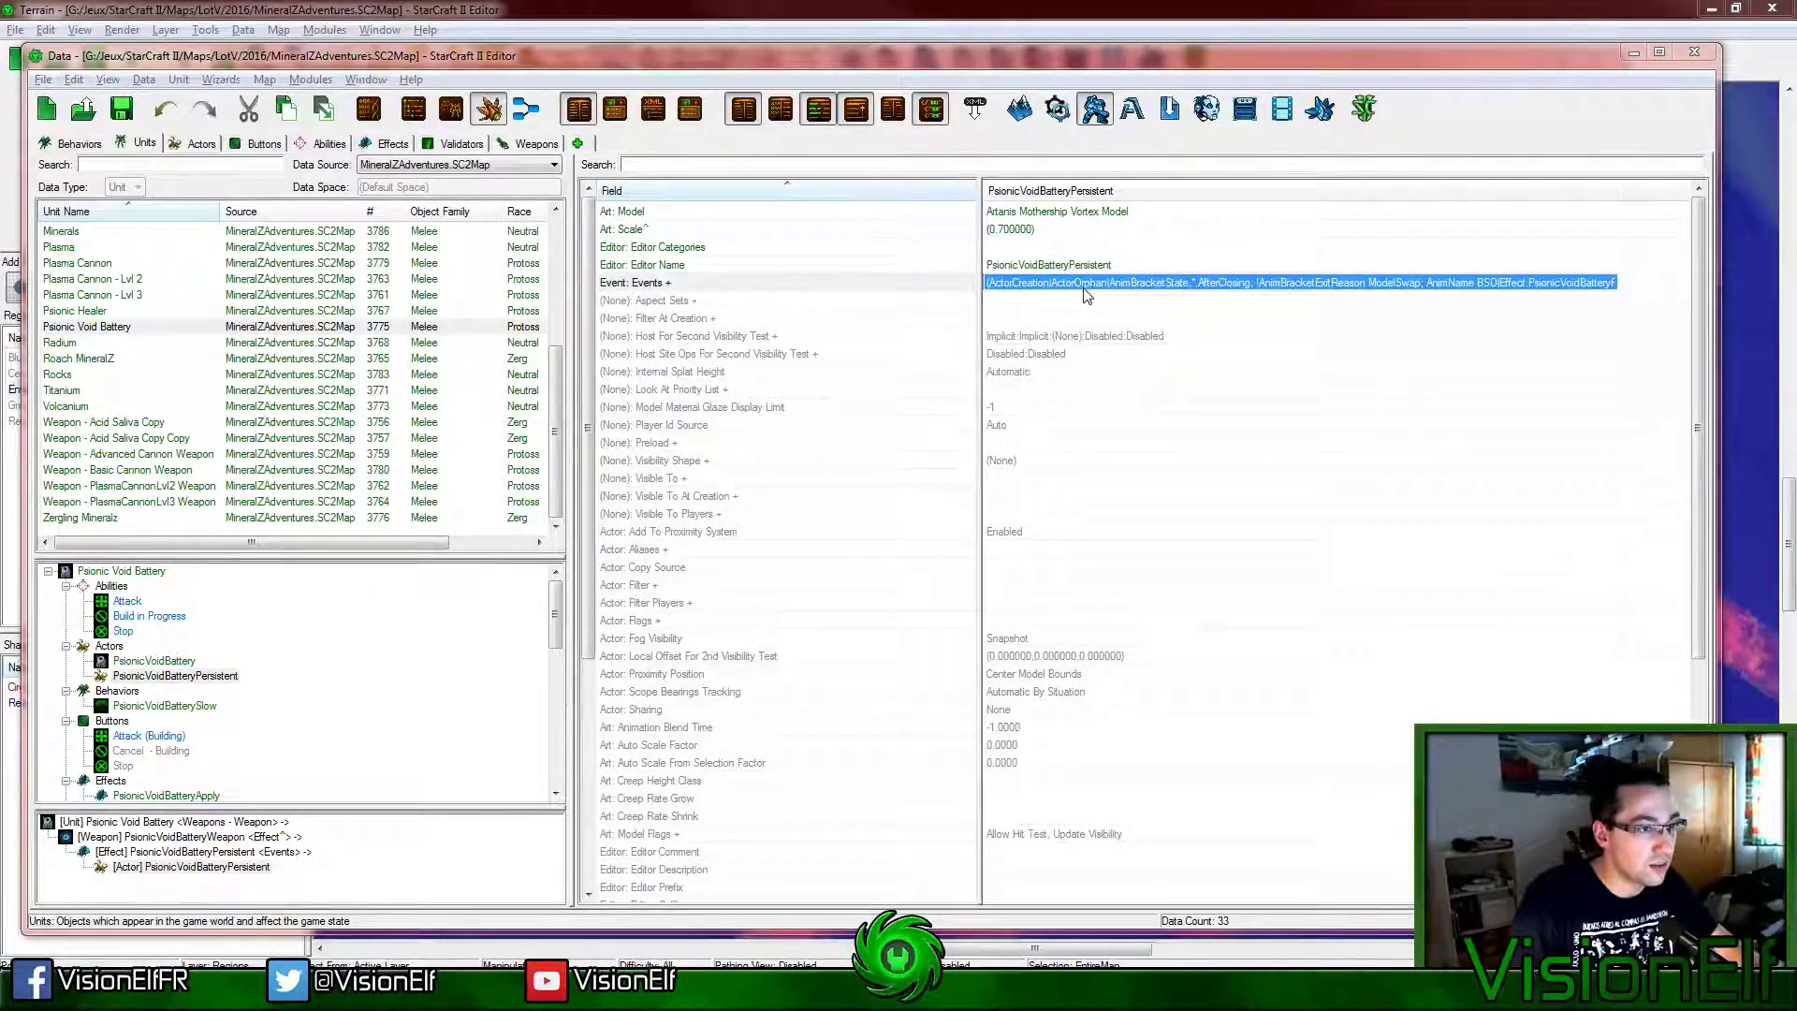
pyautogui.doubleClick(1084, 288)
# Step: Add an At term set to Effect on the PsionicVoidBatteryPersistent Start event and confirm
pyautogui.click(618, 403)
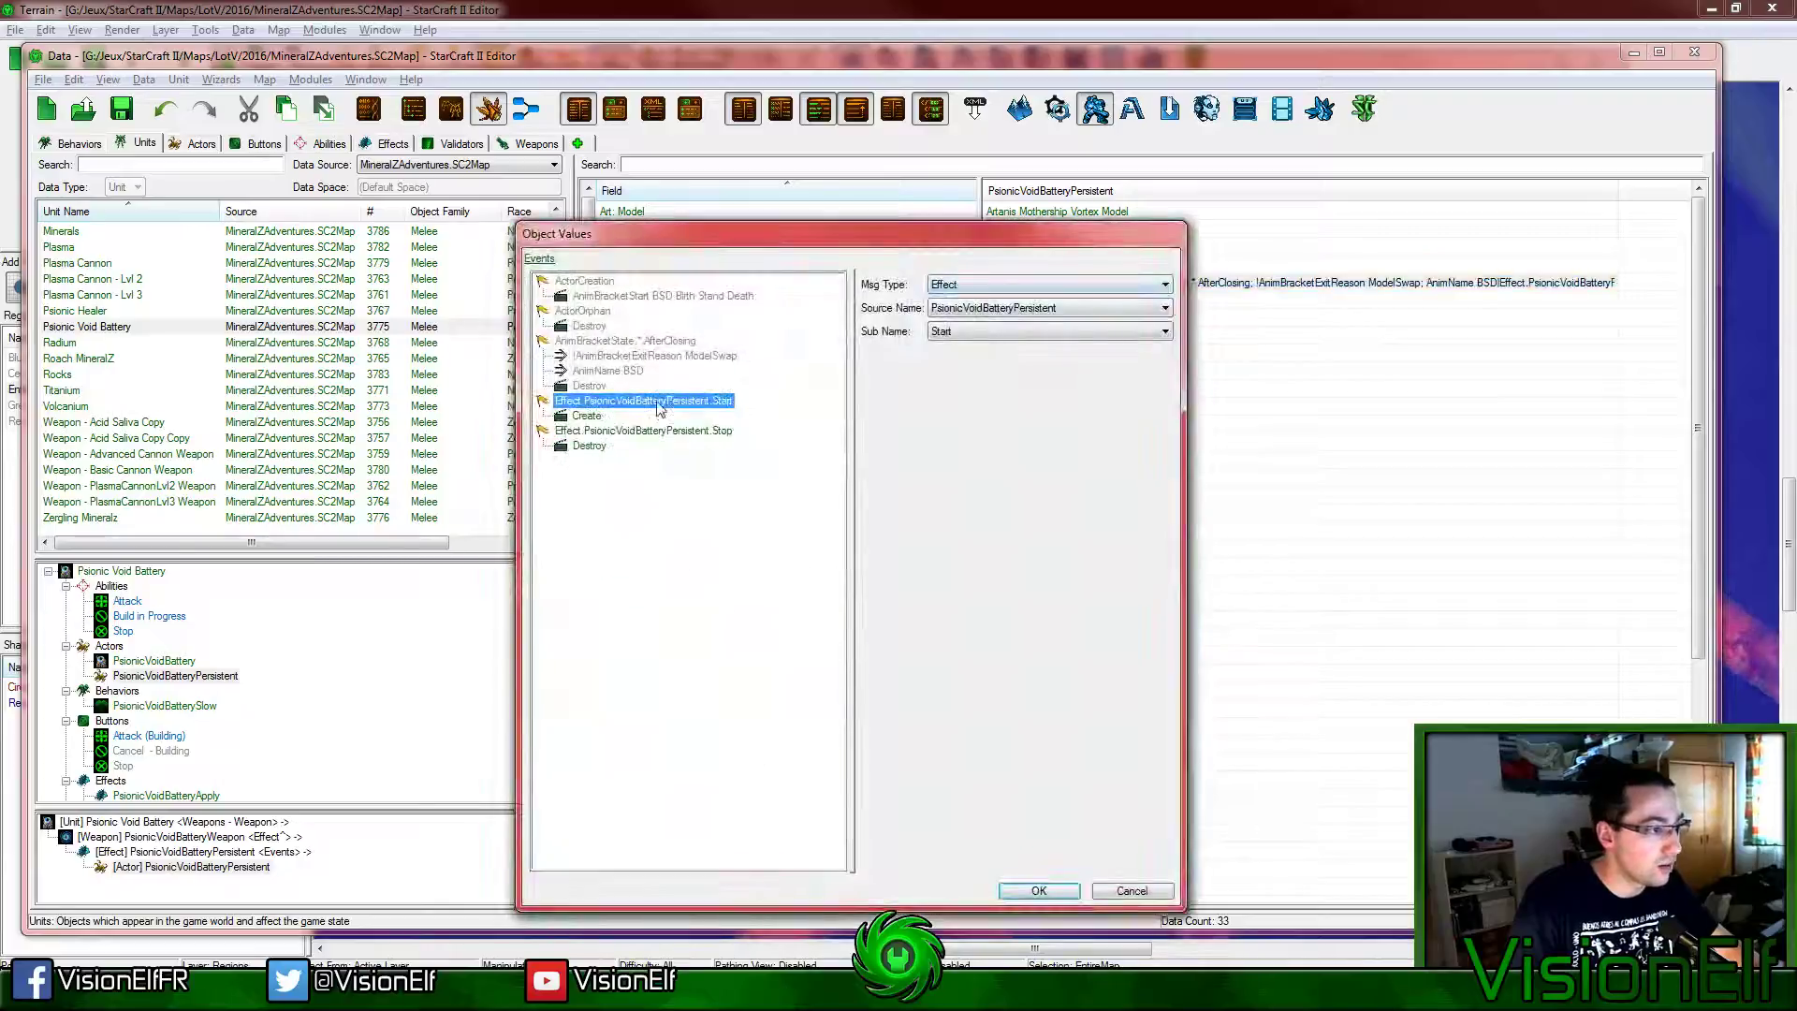
pyautogui.rightClick(618, 404)
pyautogui.click(663, 440)
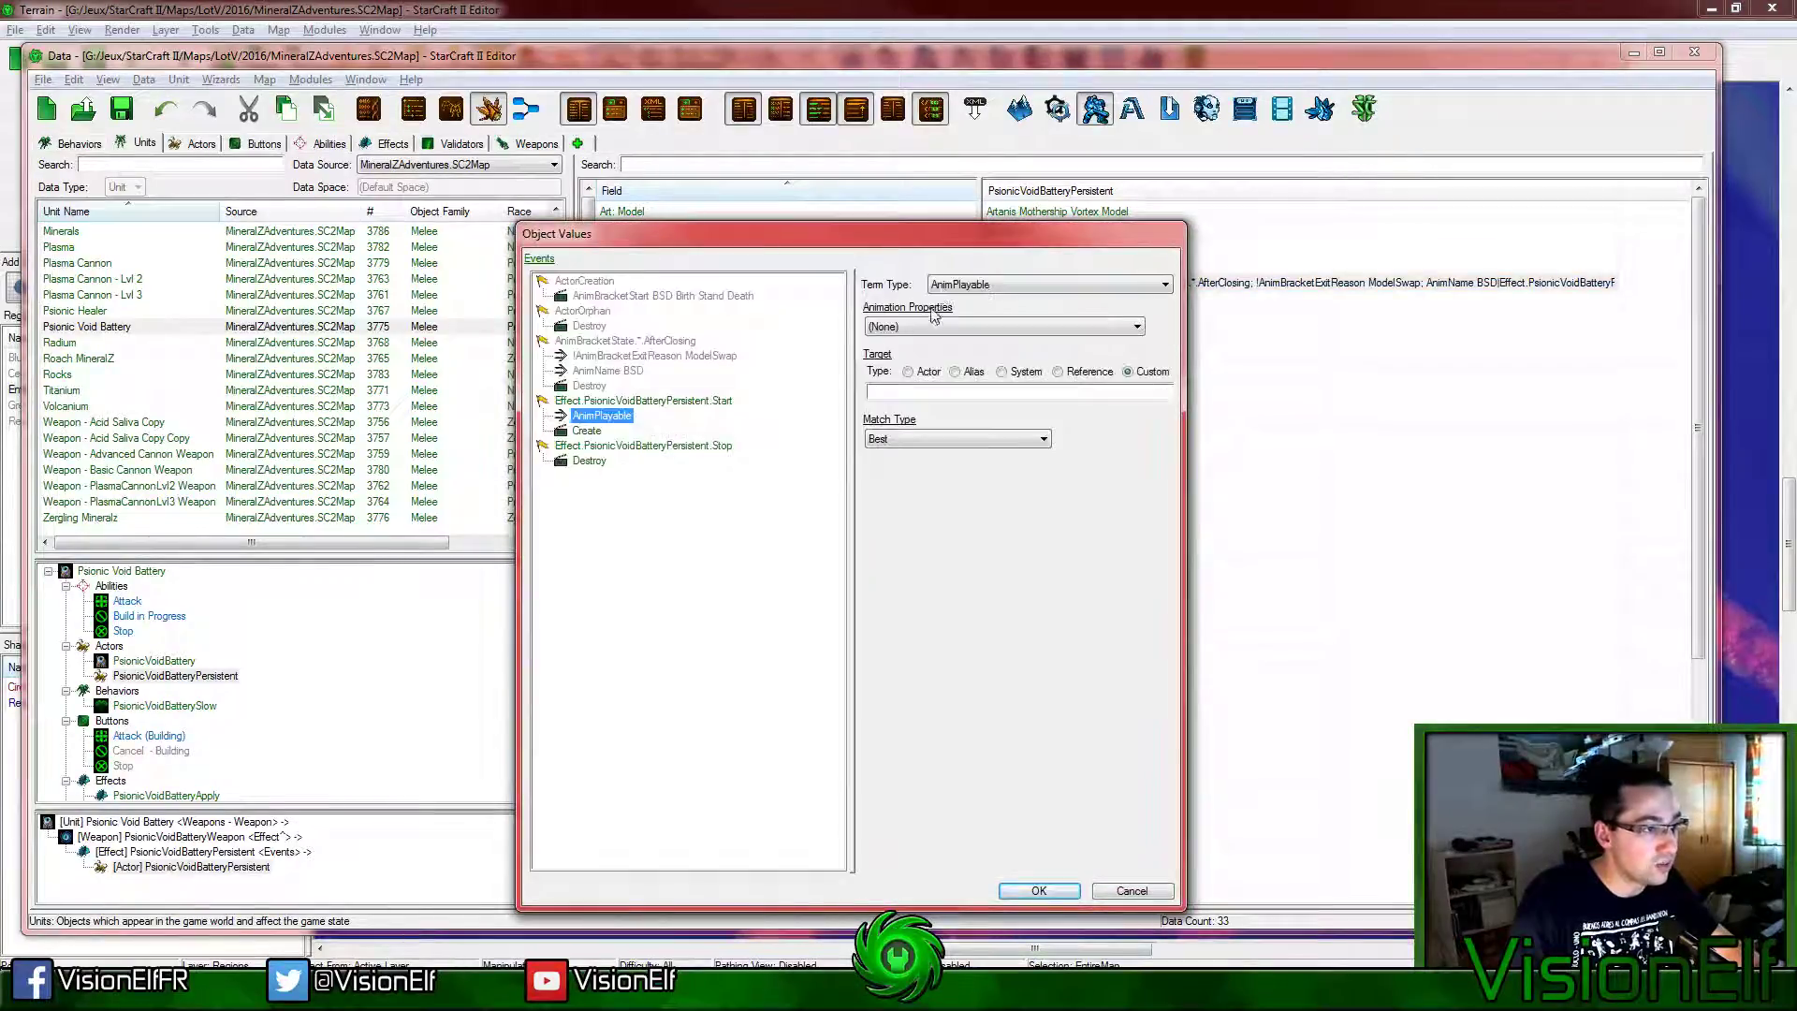
pyautogui.click(952, 285)
pyautogui.click(936, 350)
pyautogui.click(992, 327)
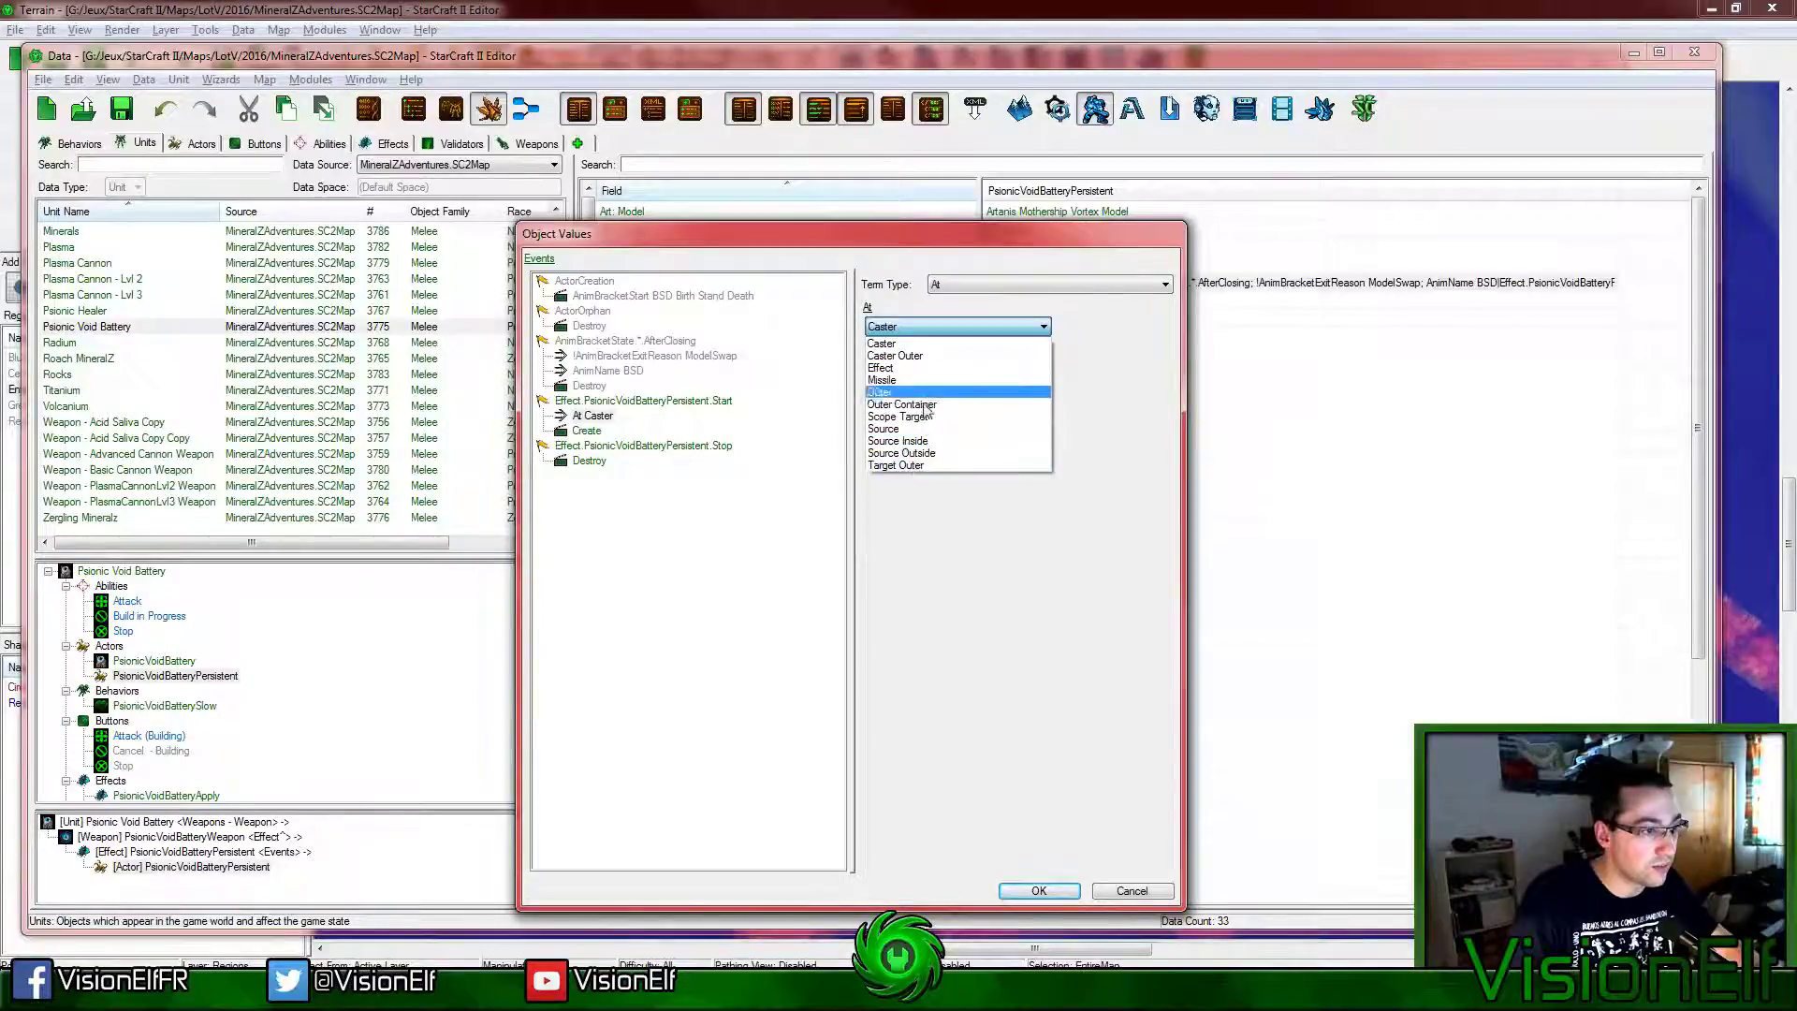
pyautogui.click(927, 368)
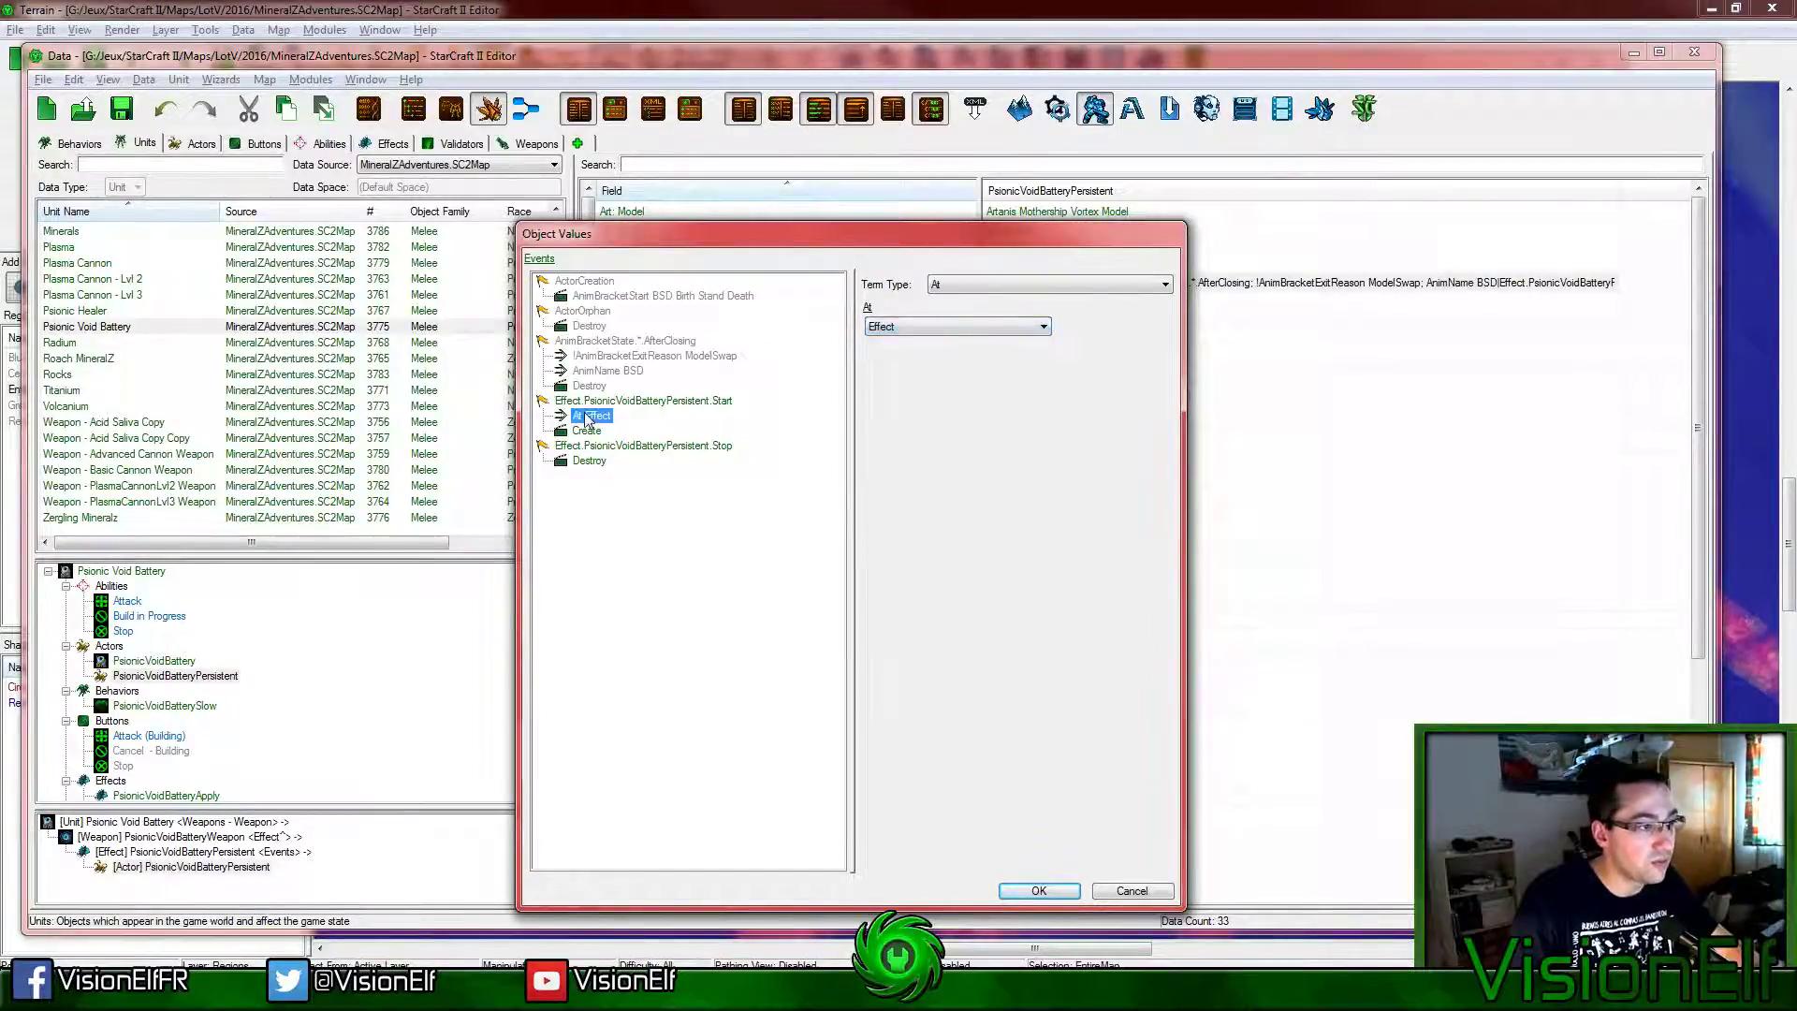
pyautogui.click(1064, 895)
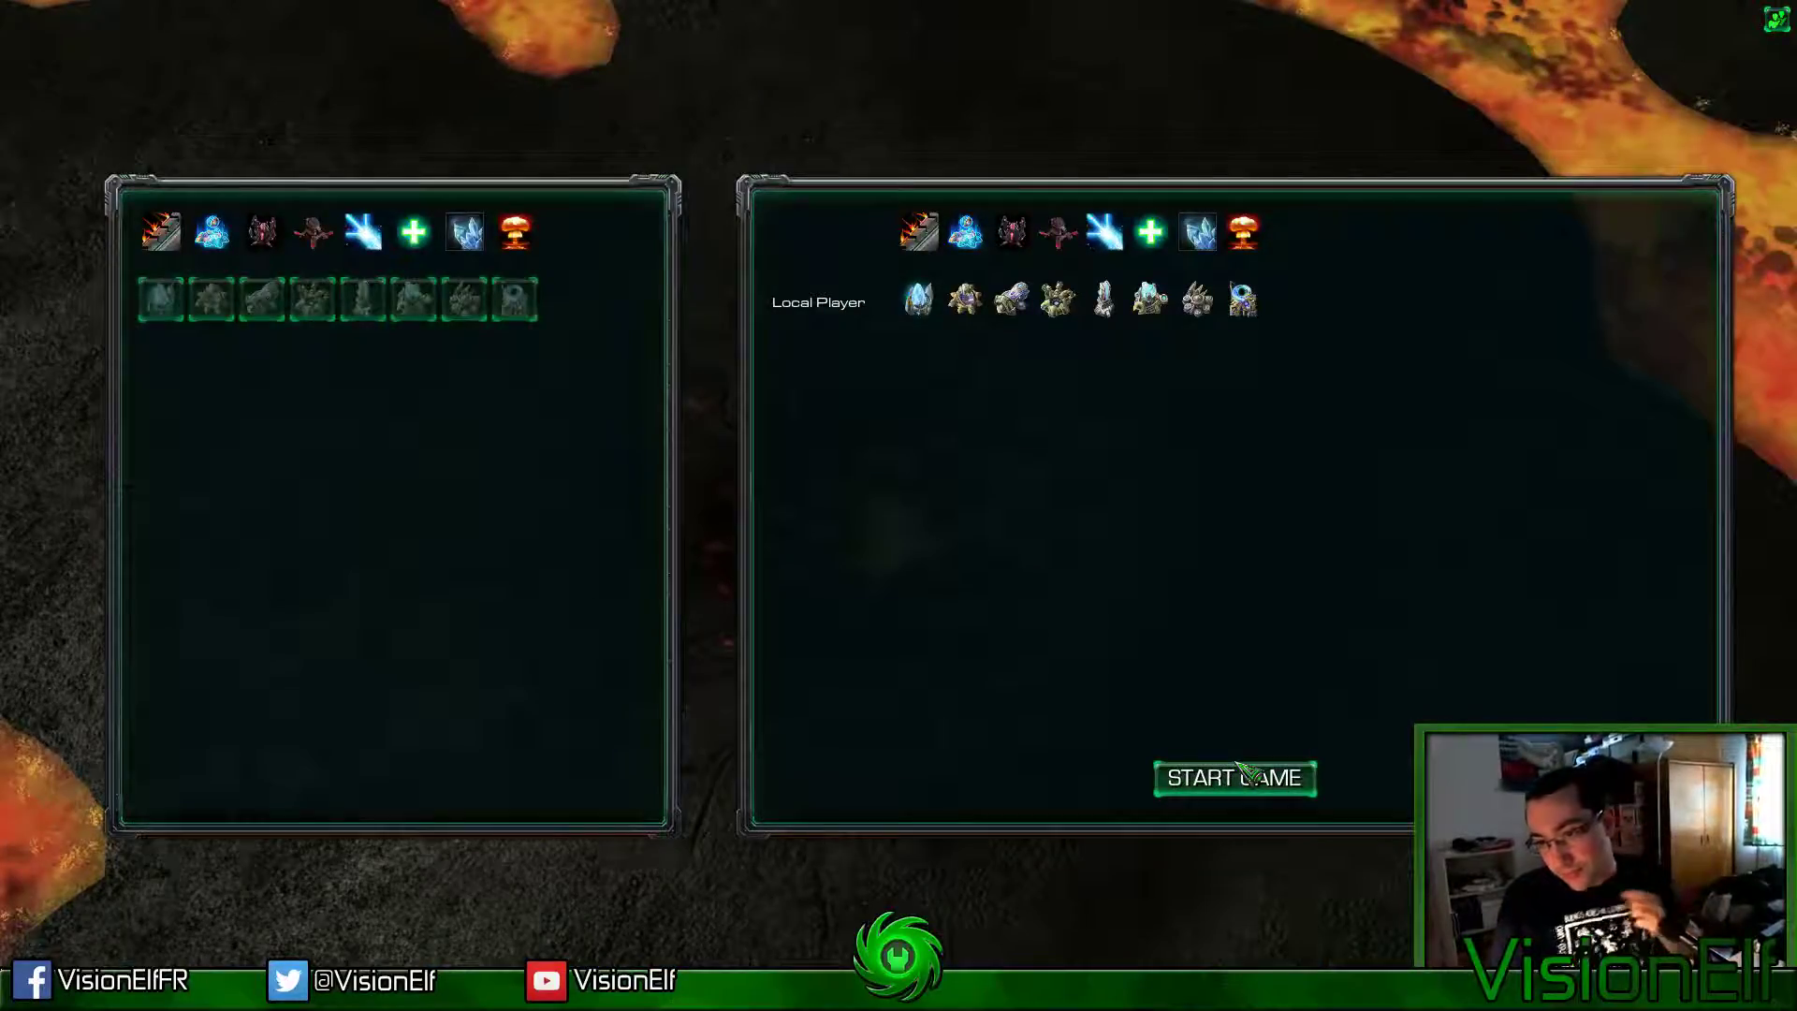
# Step: Start a new test game and walk the Builder up-left to open ground
pyautogui.click(1236, 777)
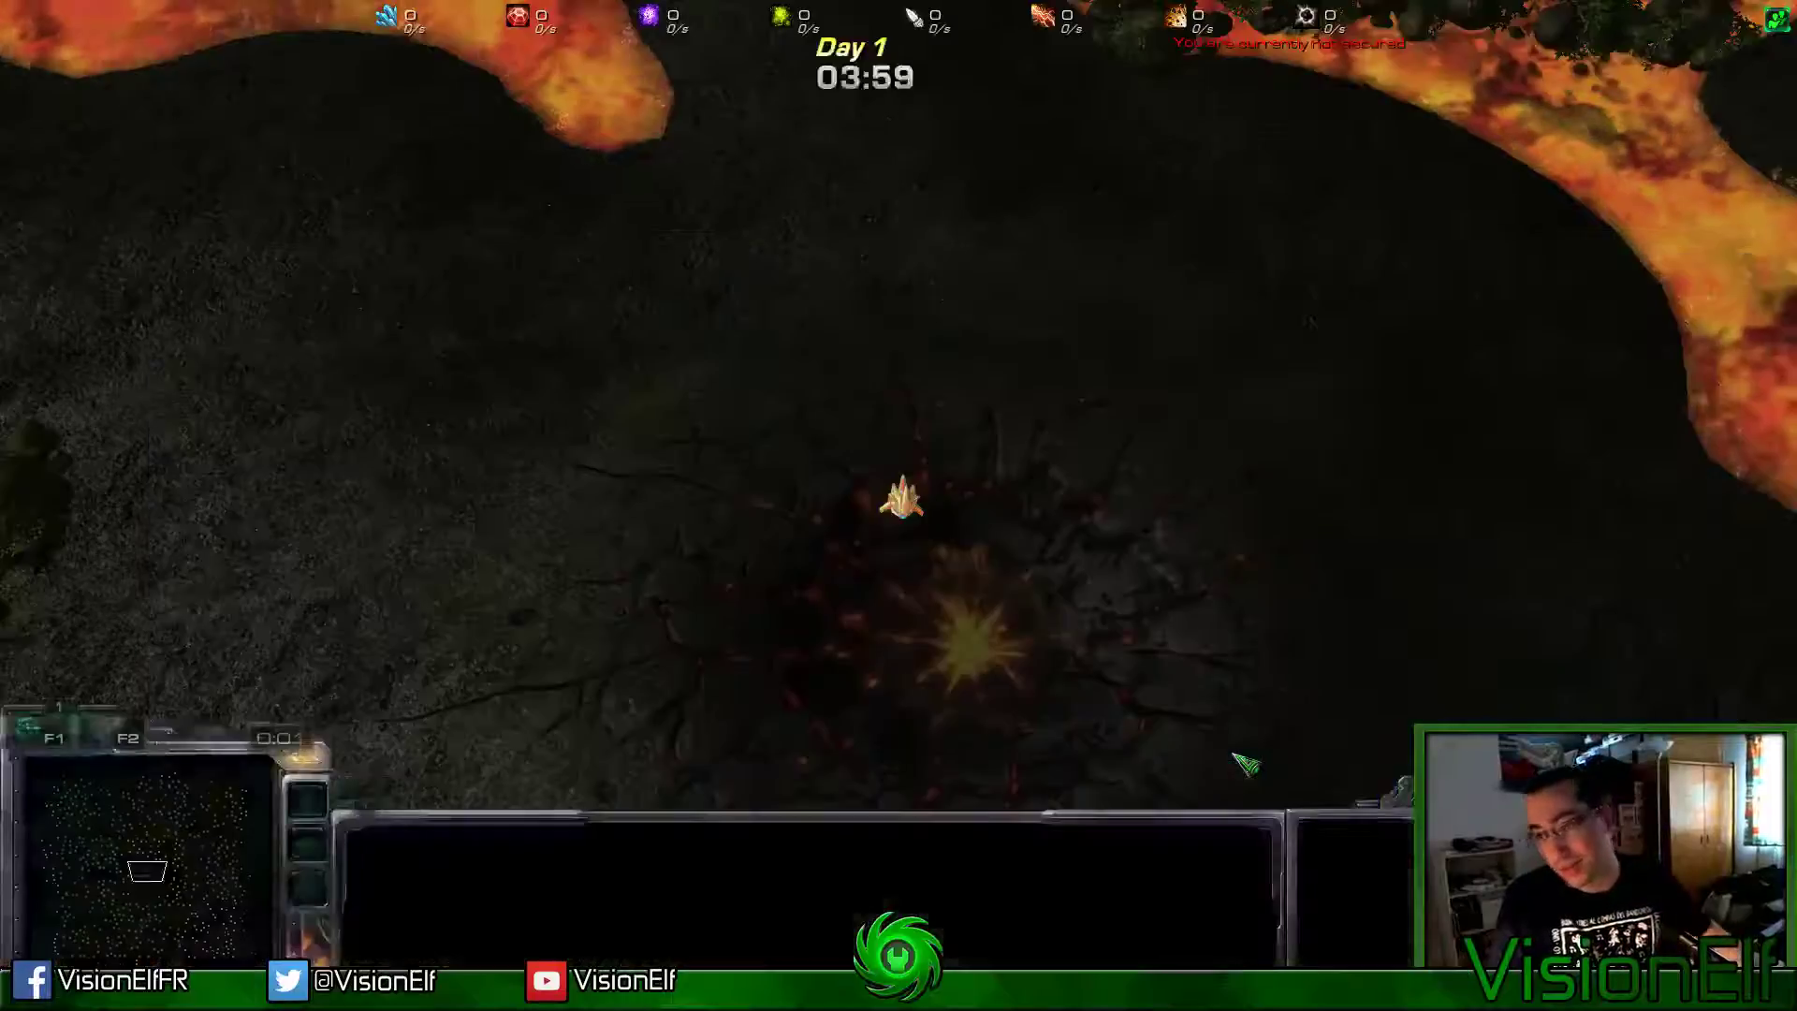
pyautogui.rightClick(586, 560)
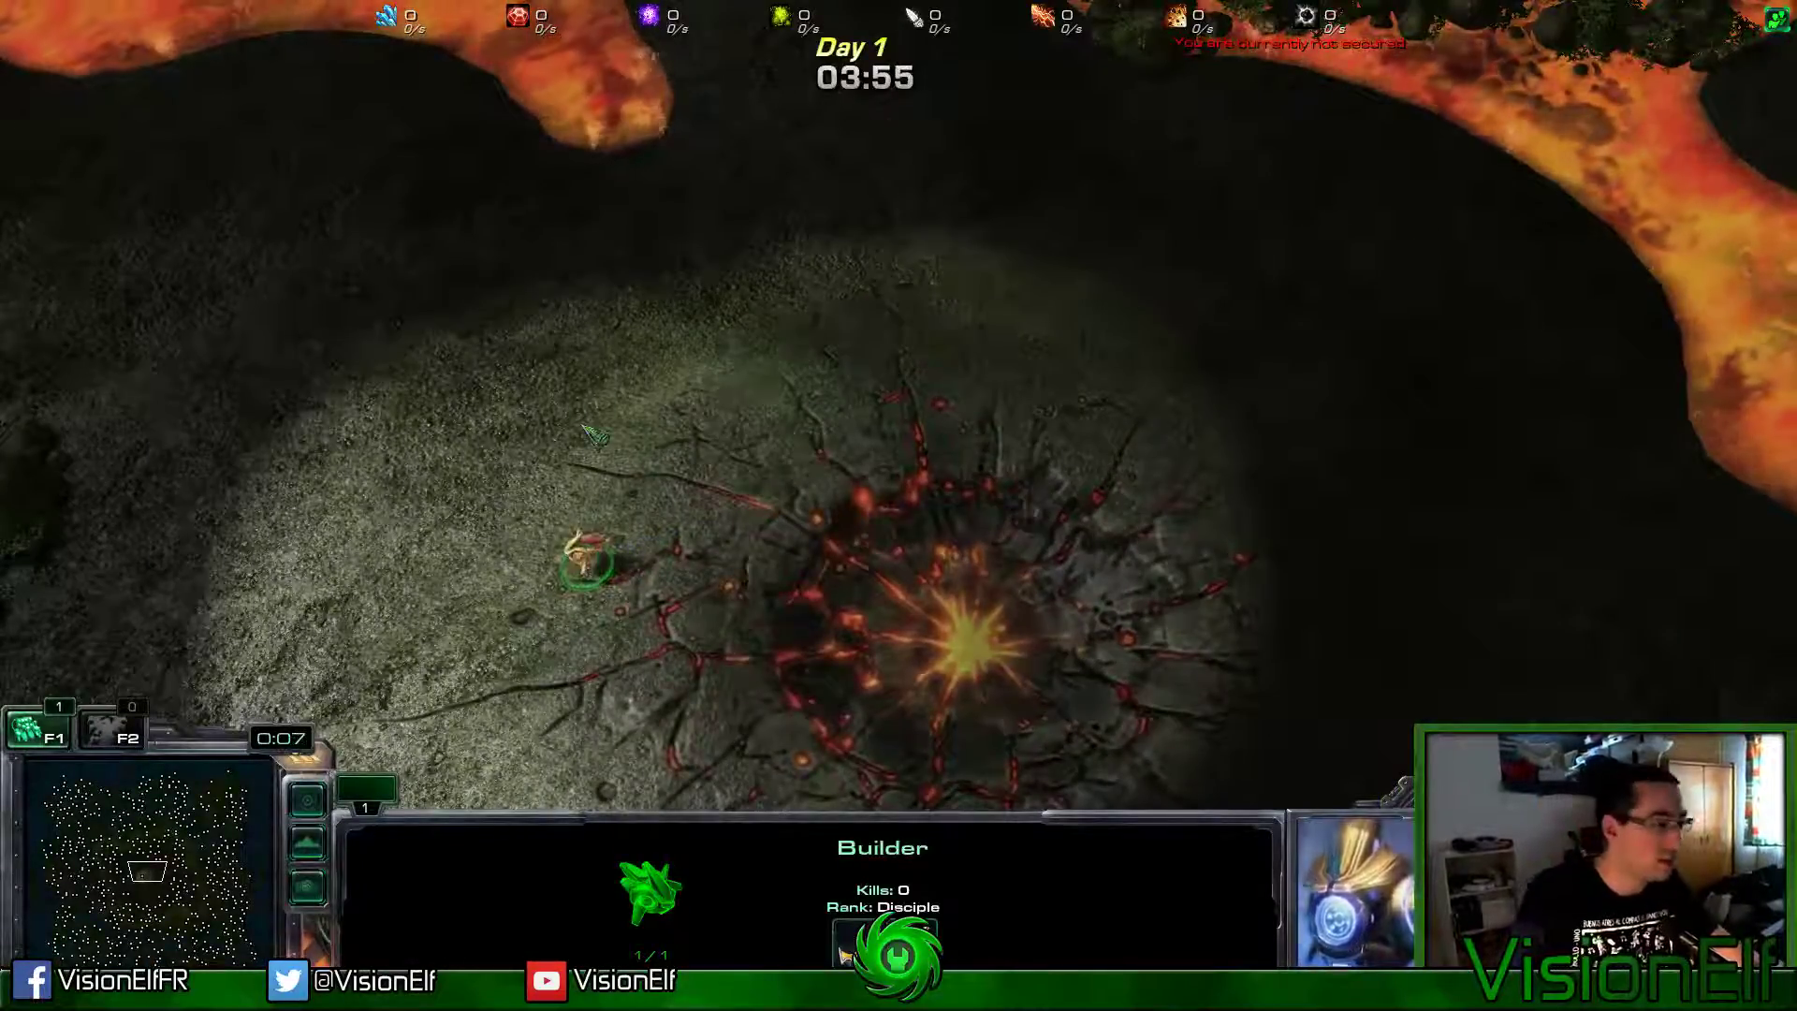
pyautogui.rightClick(590, 337)
pyautogui.rightClick(649, 321)
pyautogui.rightClick(445, 215)
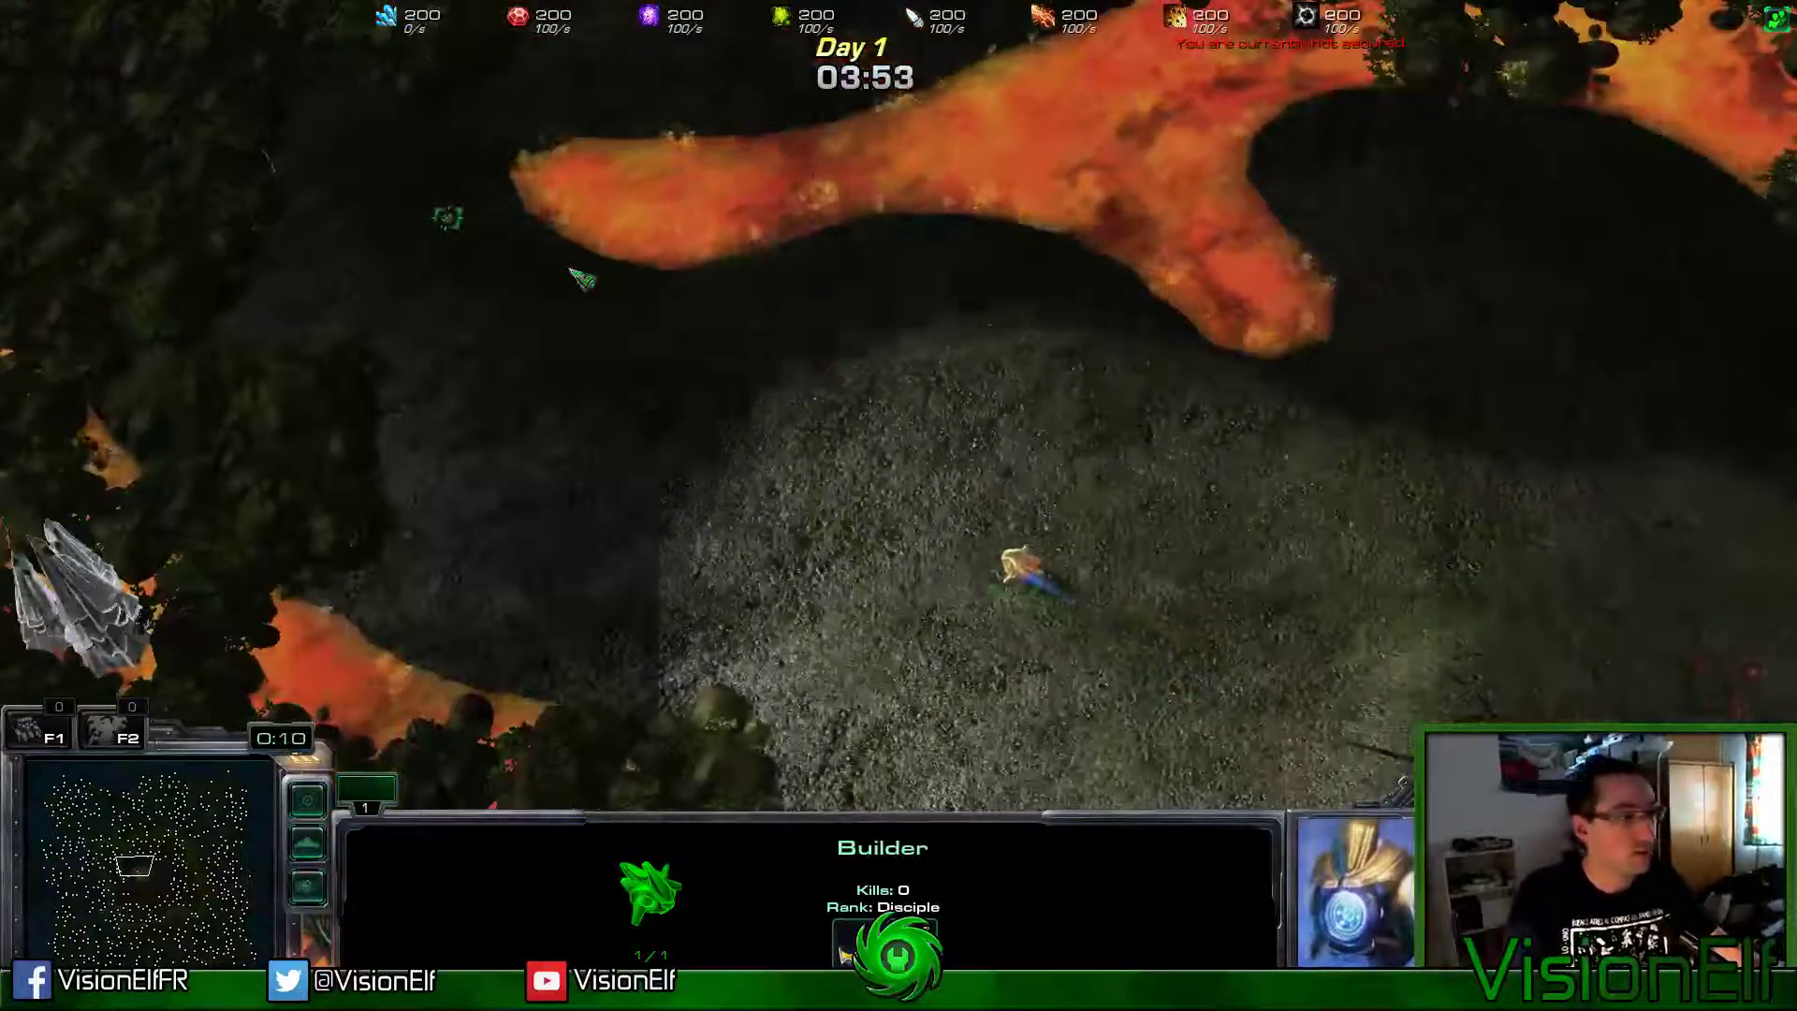
pyautogui.rightClick(762, 355)
# Step: Place the base structures, a ring of turrets, and the crystal structure
pyautogui.click(793, 411)
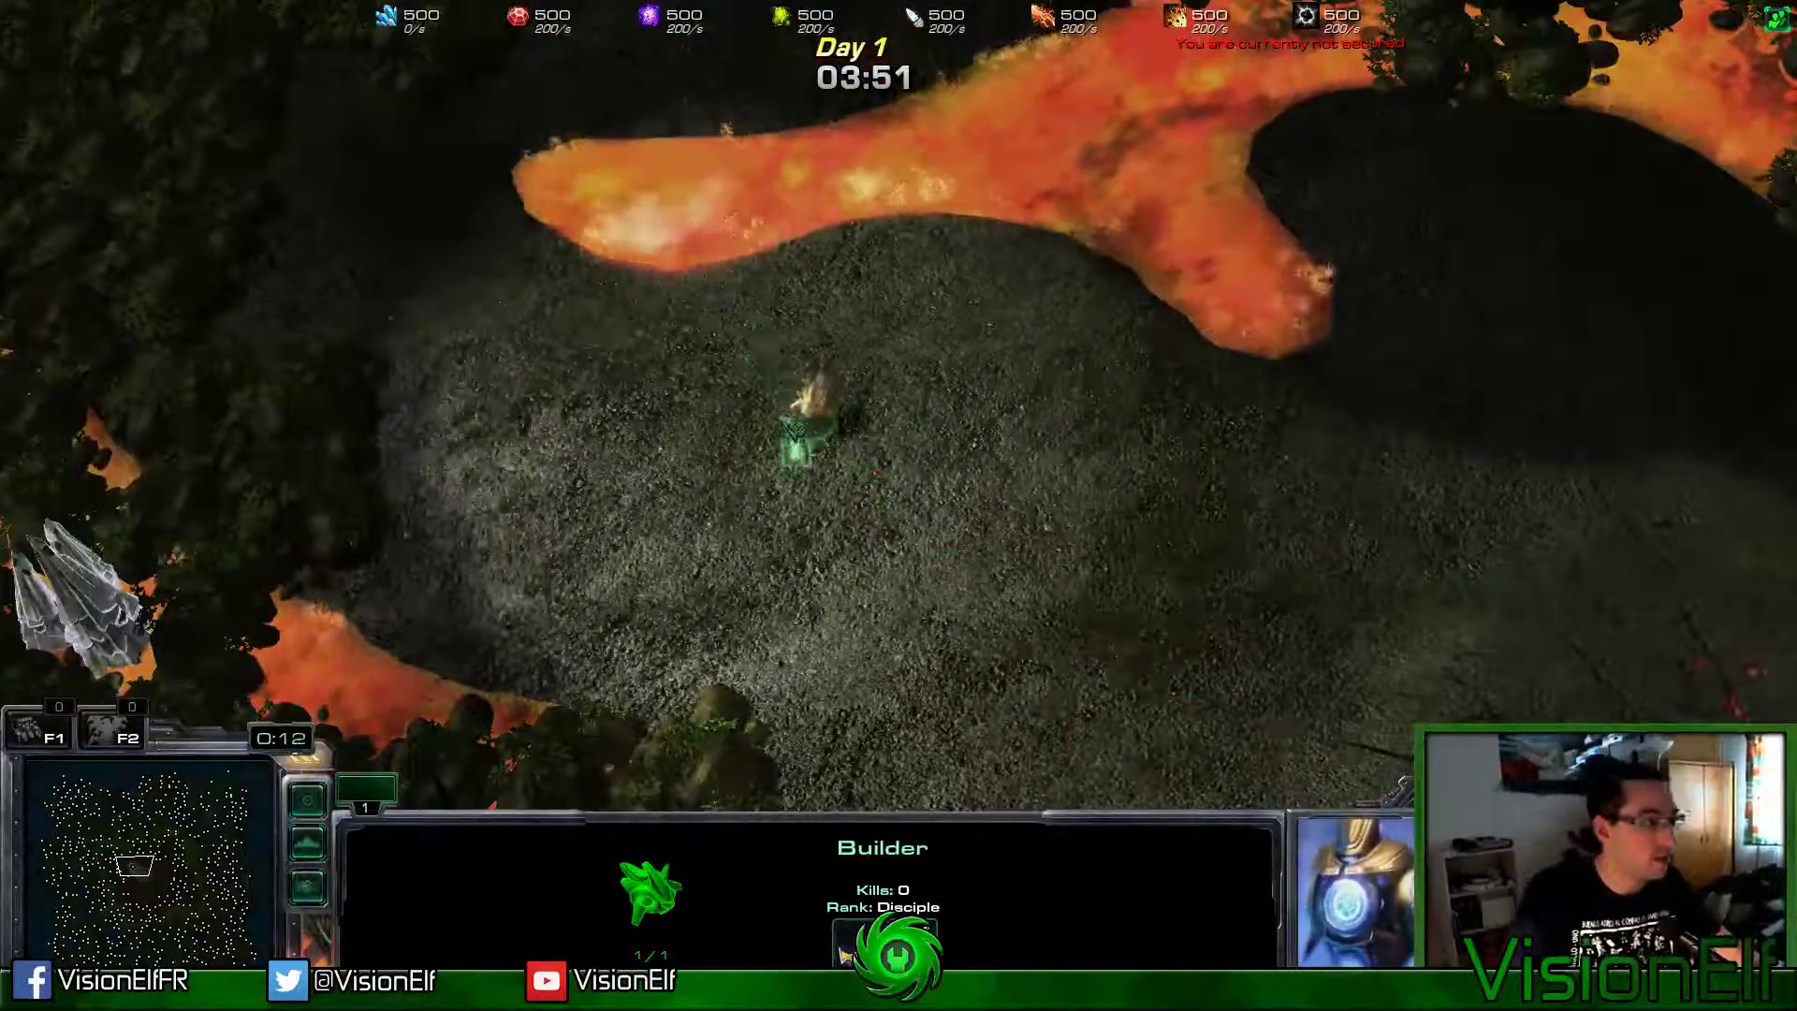
pyautogui.click(697, 361)
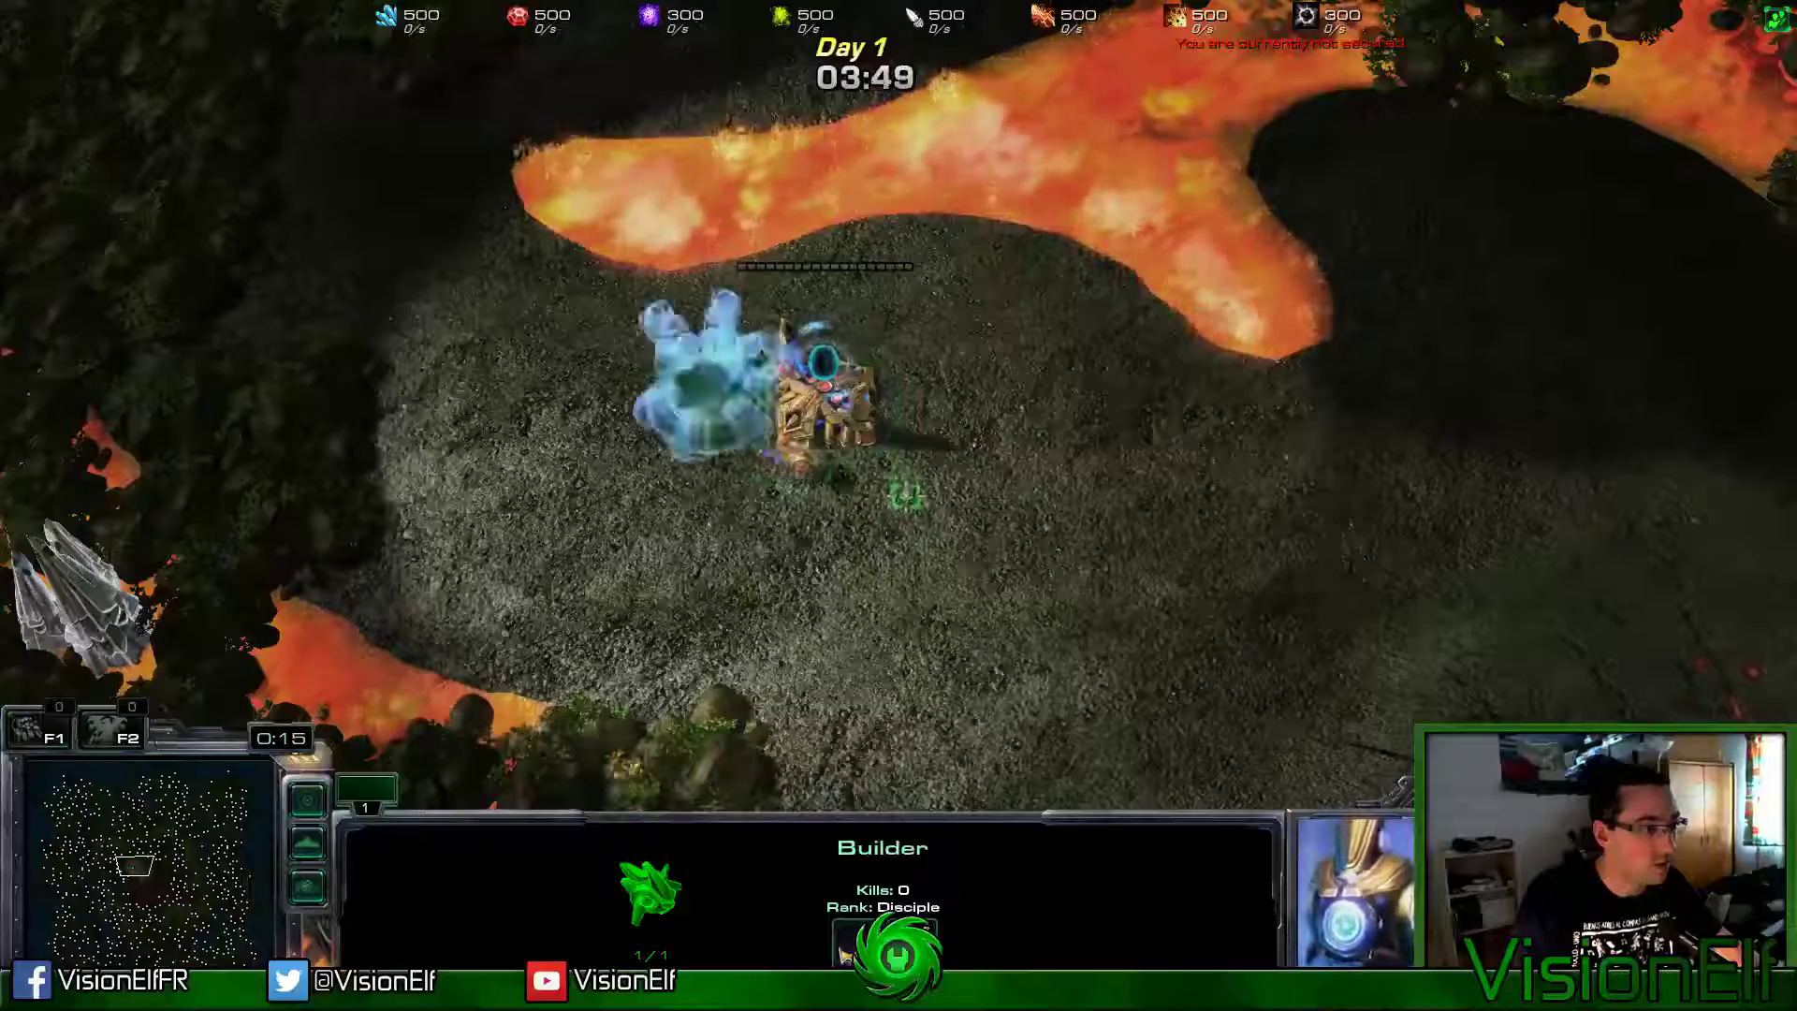
pyautogui.click(735, 374)
pyautogui.click(736, 451)
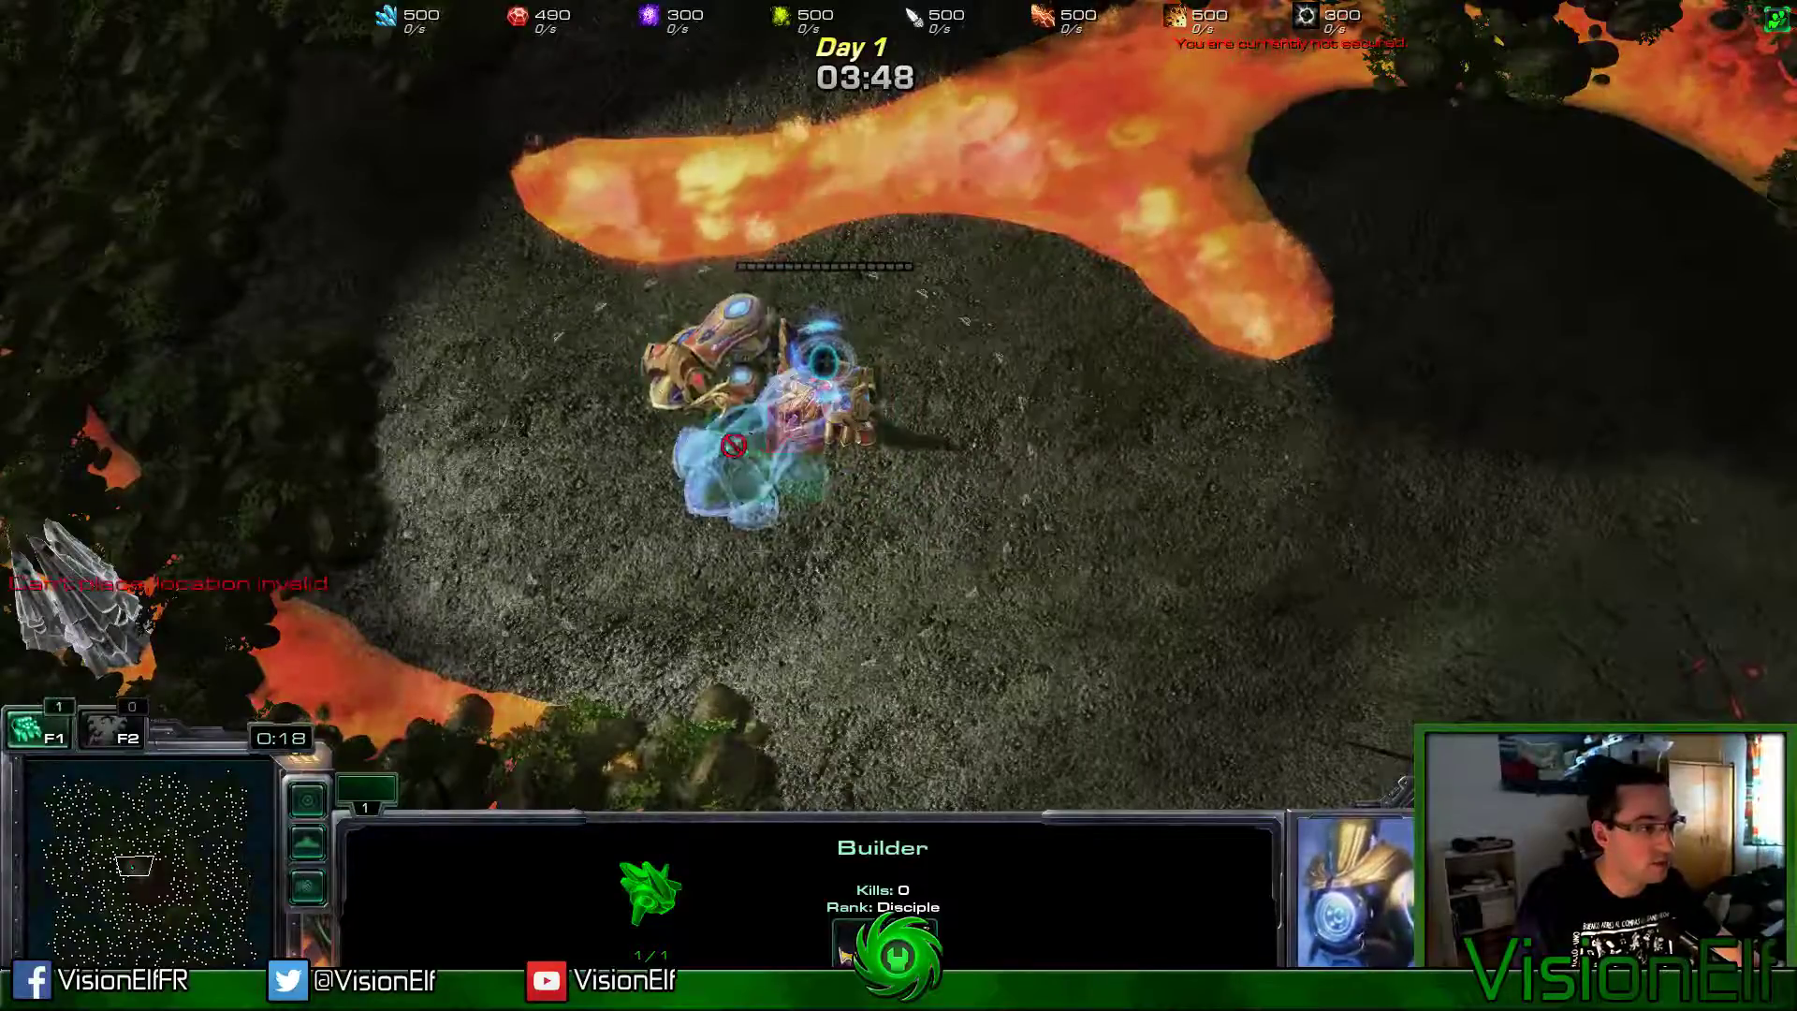
pyautogui.click(733, 468)
pyautogui.click(842, 314)
pyautogui.click(966, 368)
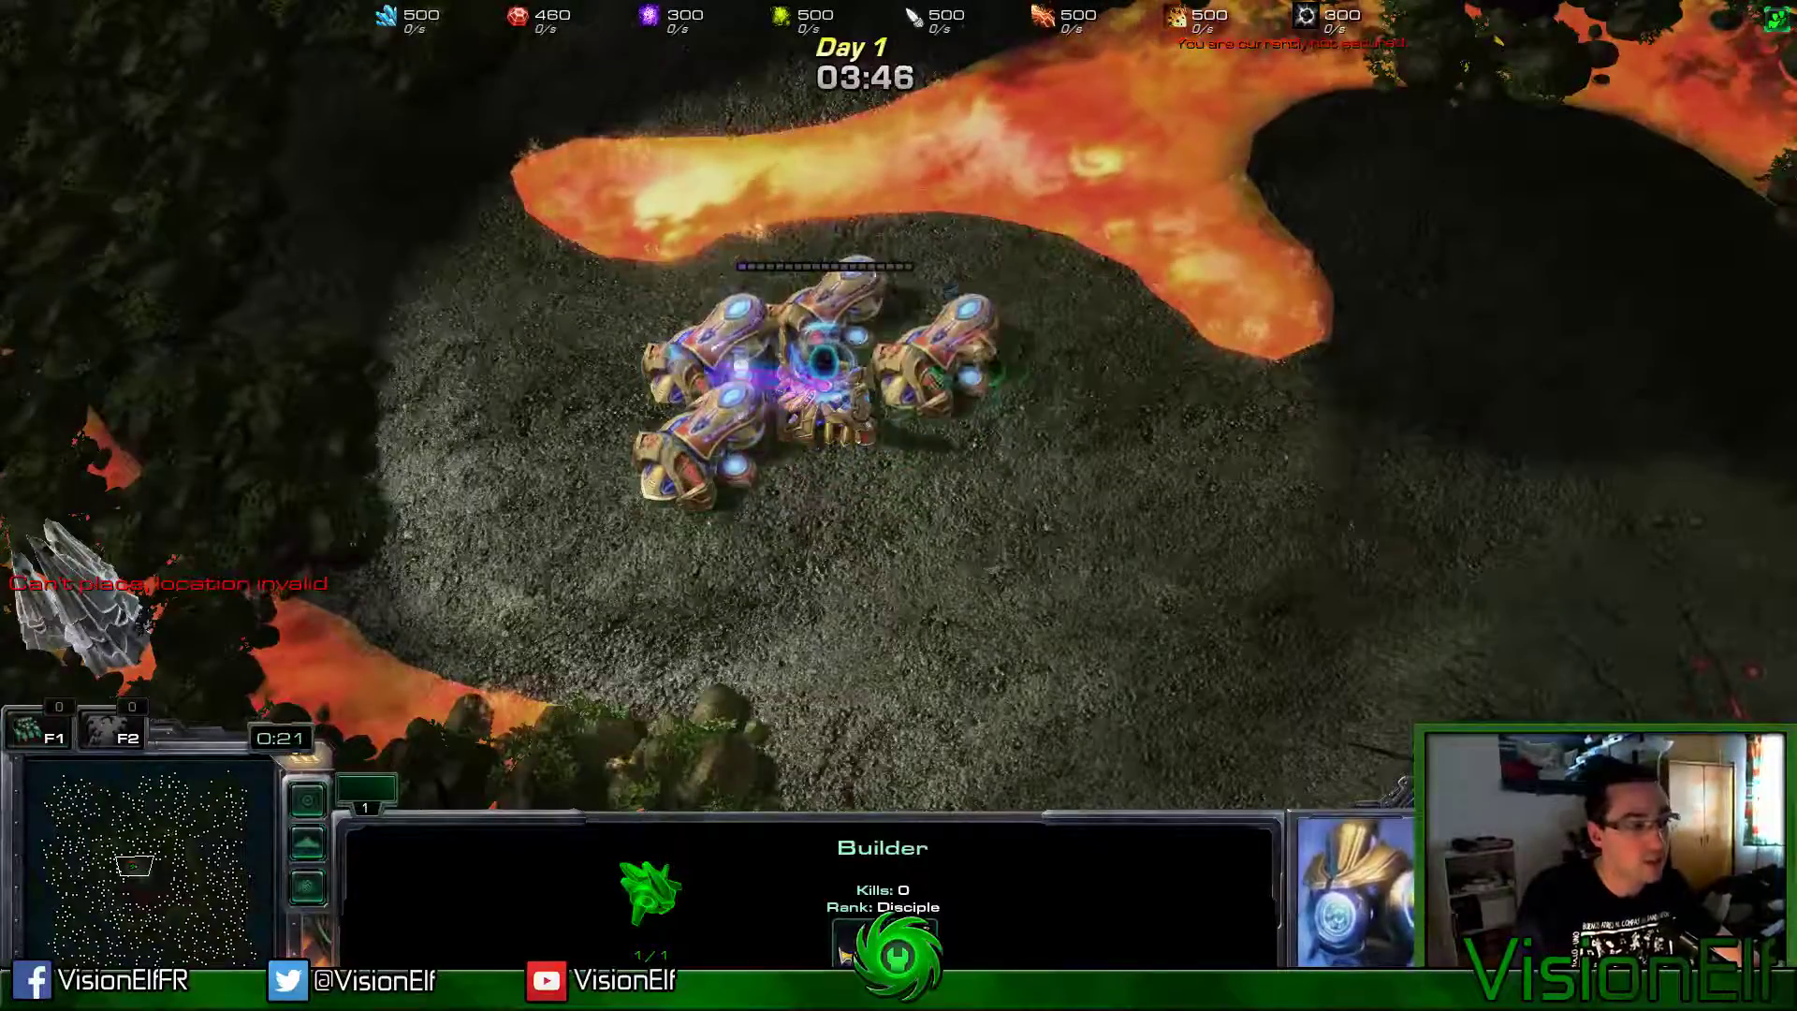
pyautogui.click(964, 454)
pyautogui.click(1073, 590)
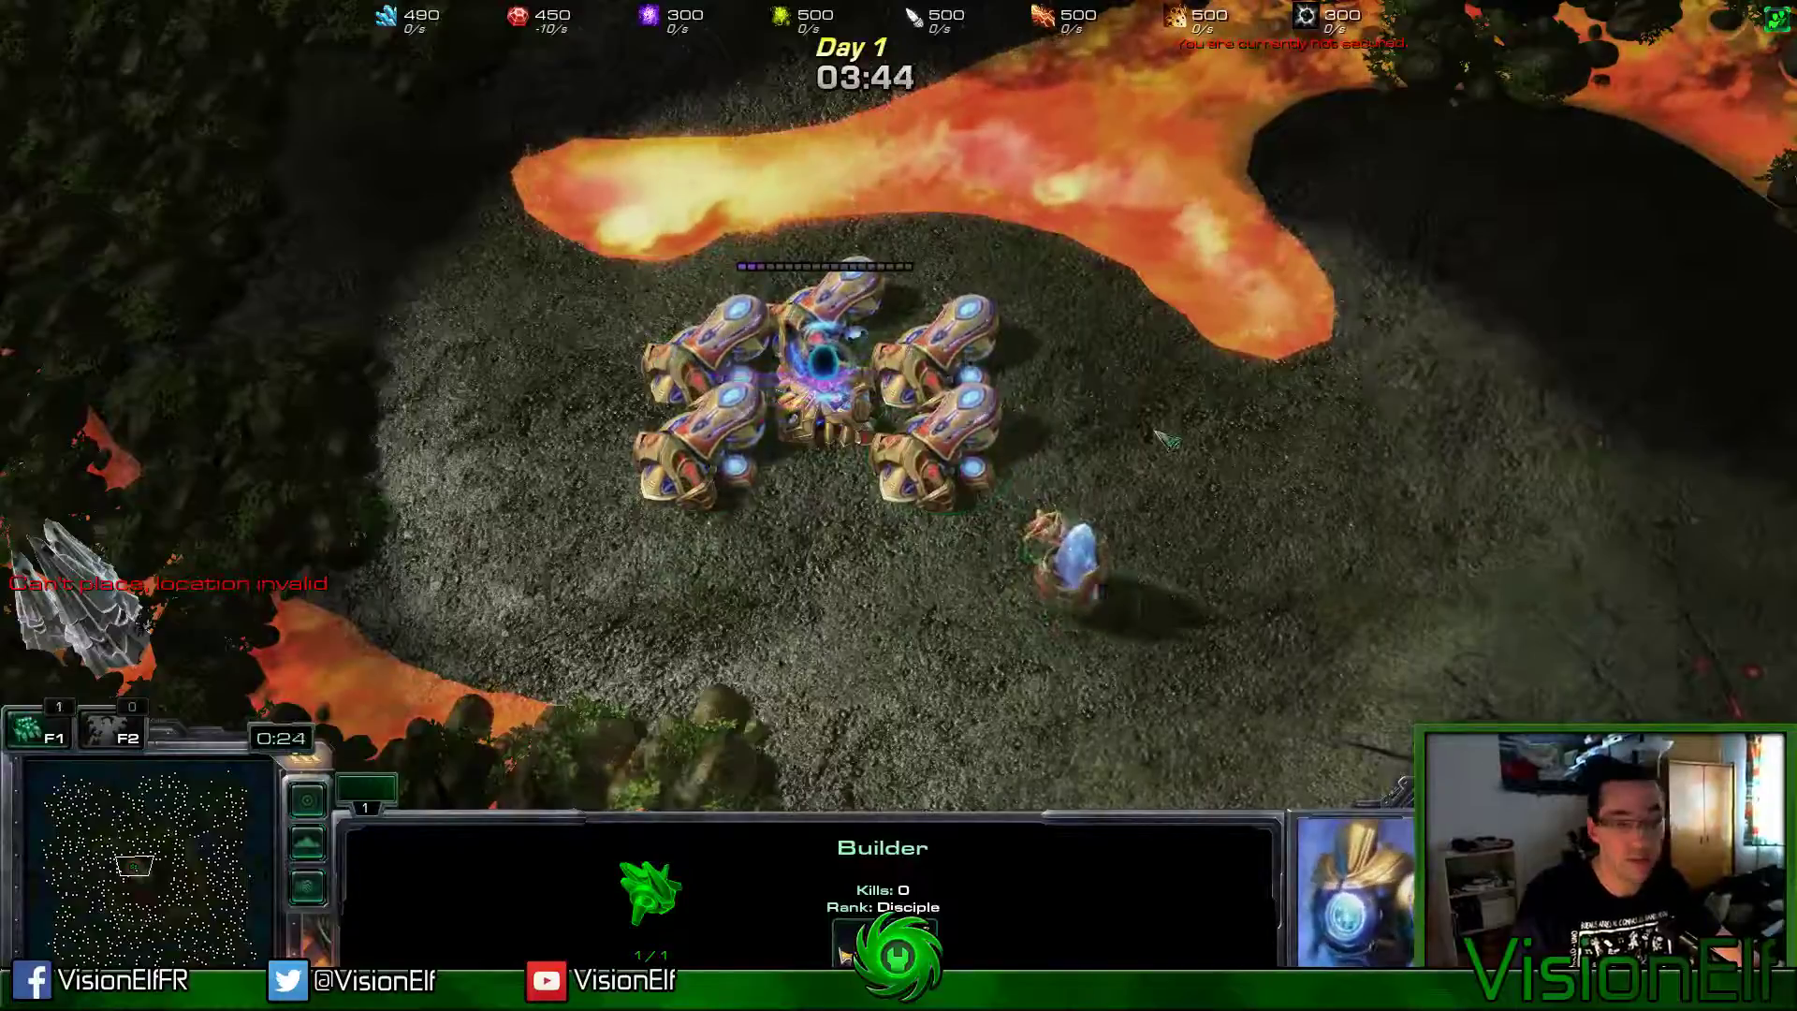
# Step: Select the Psionic Void Battery and right-click the crystal to trigger its energy
pyautogui.rightClick(1135, 371)
pyautogui.click(831, 389)
pyautogui.click(830, 398)
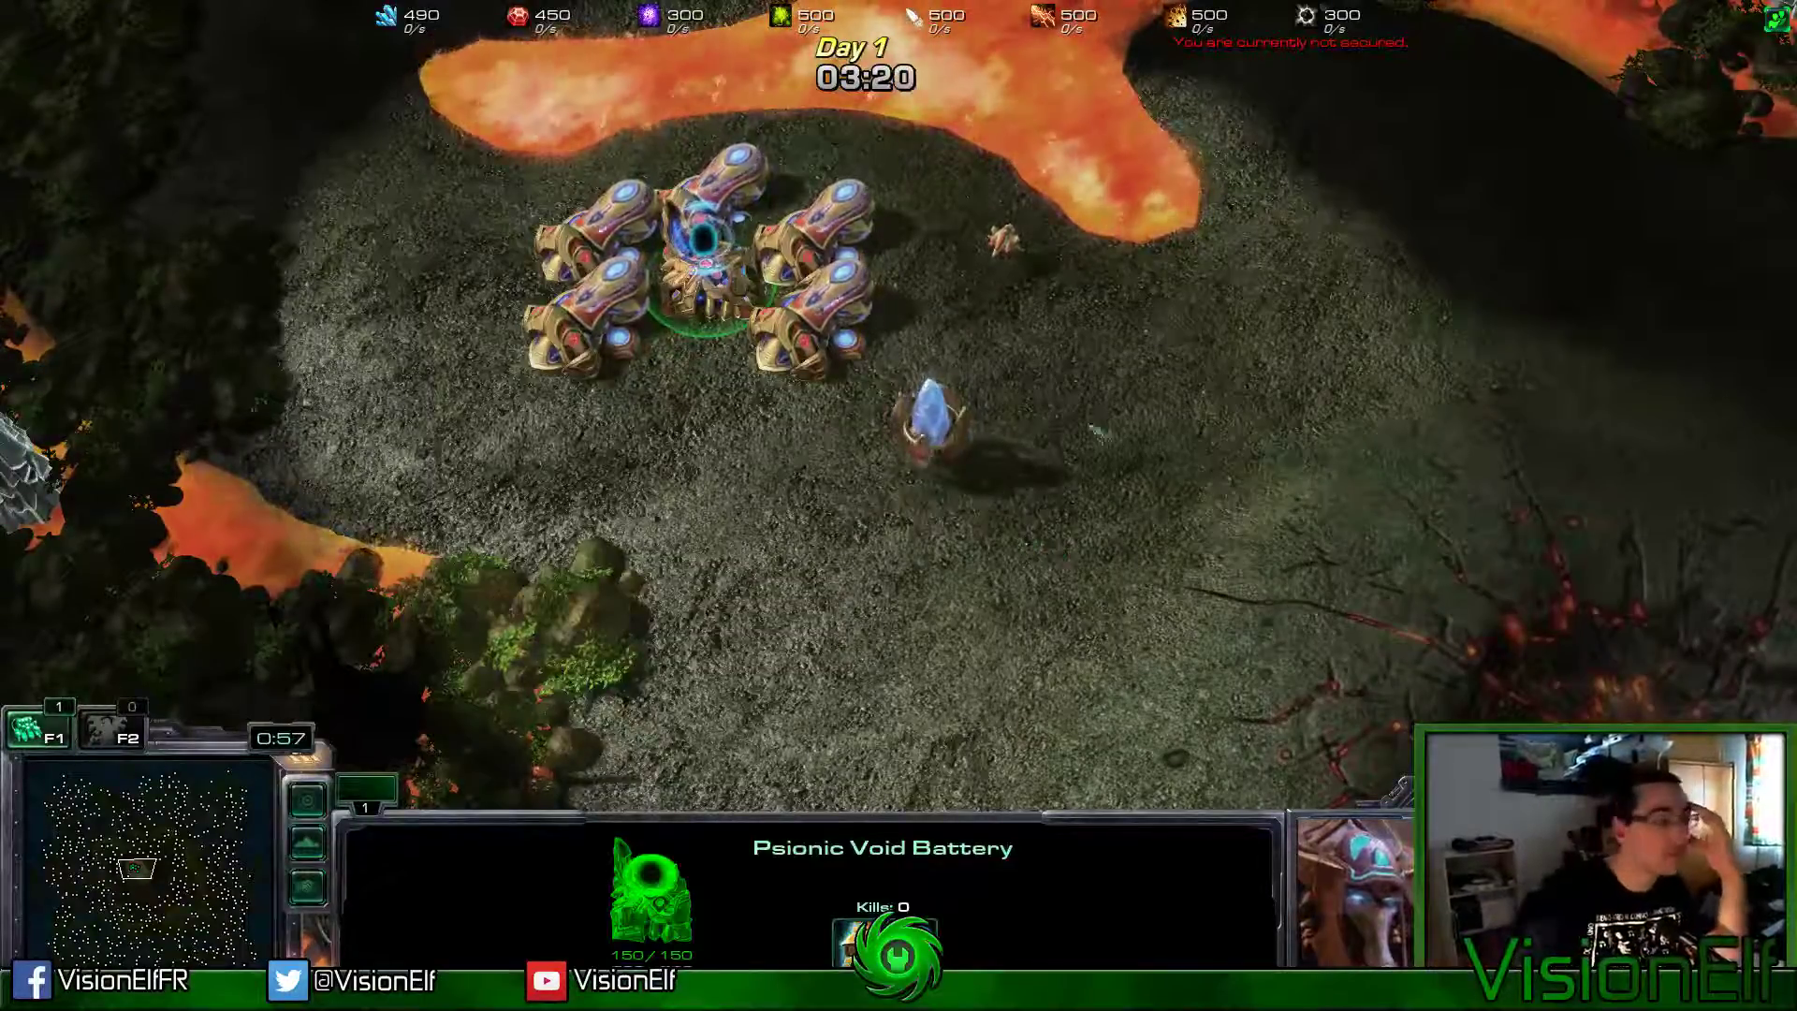
pyautogui.rightClick(953, 433)
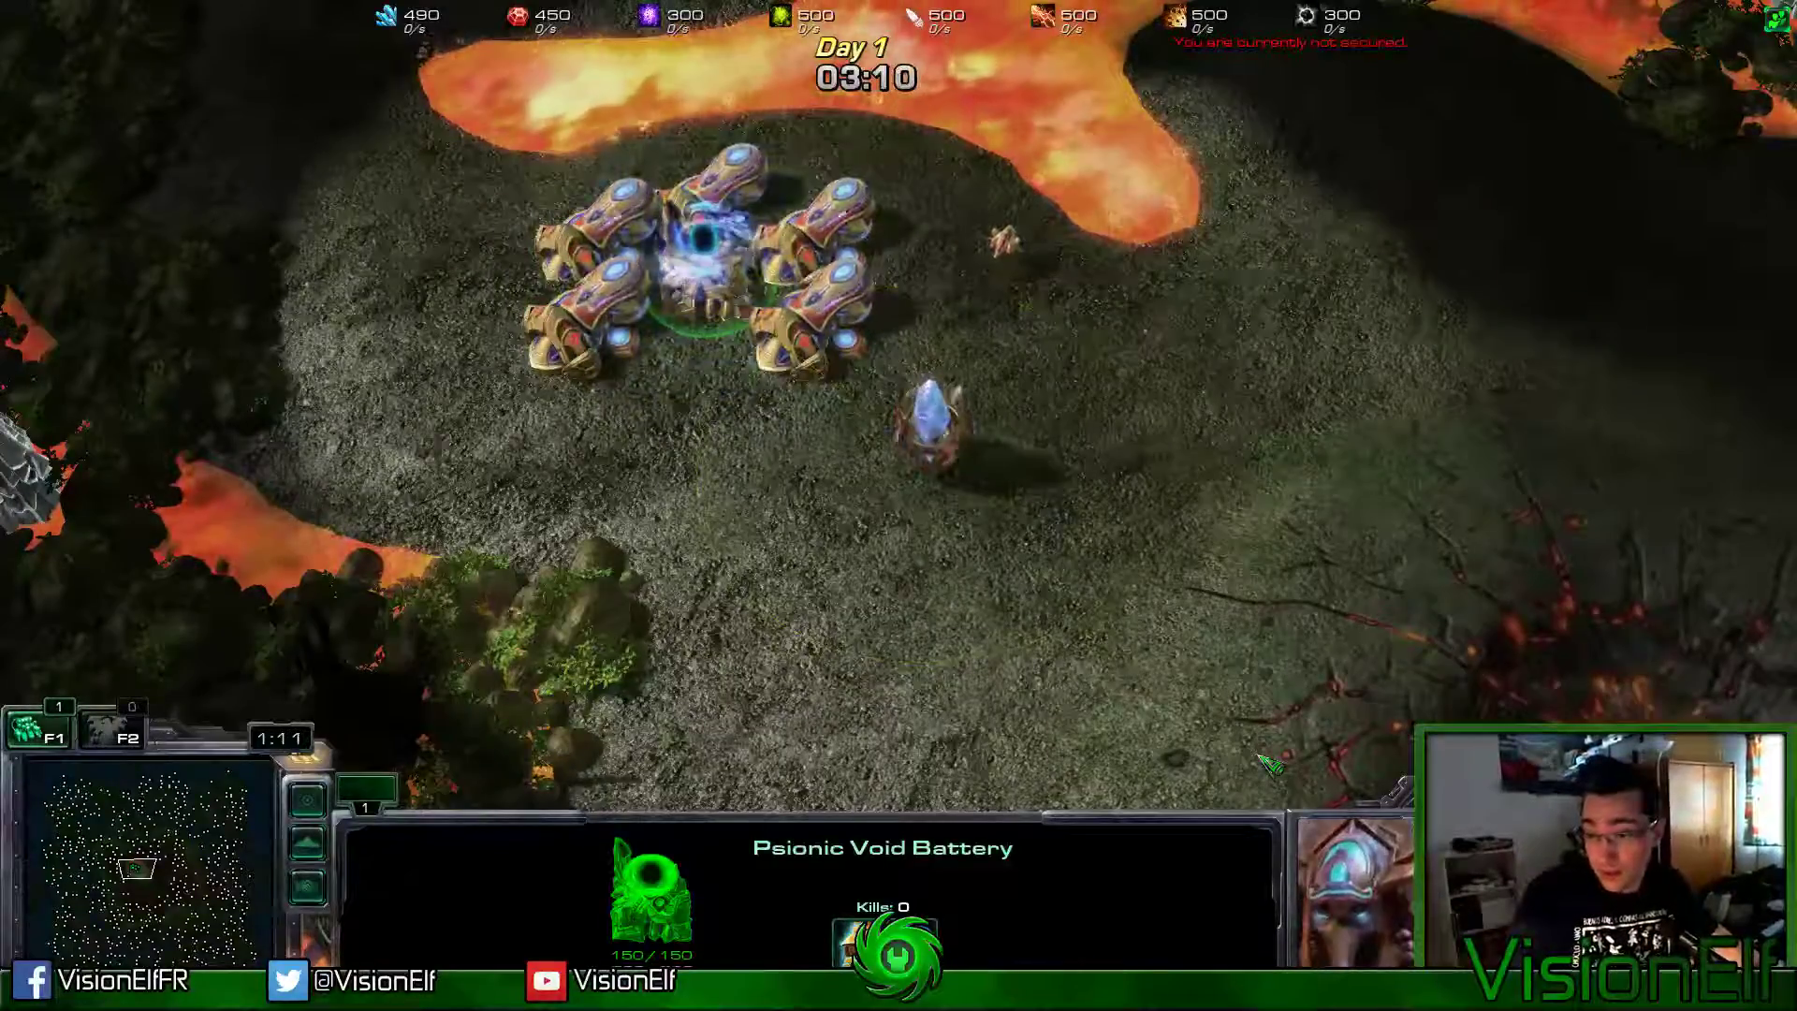
# Step: Return to the editor's Data module and reopen the actor's event list
pyautogui.hotkey('alt', 'Tab')
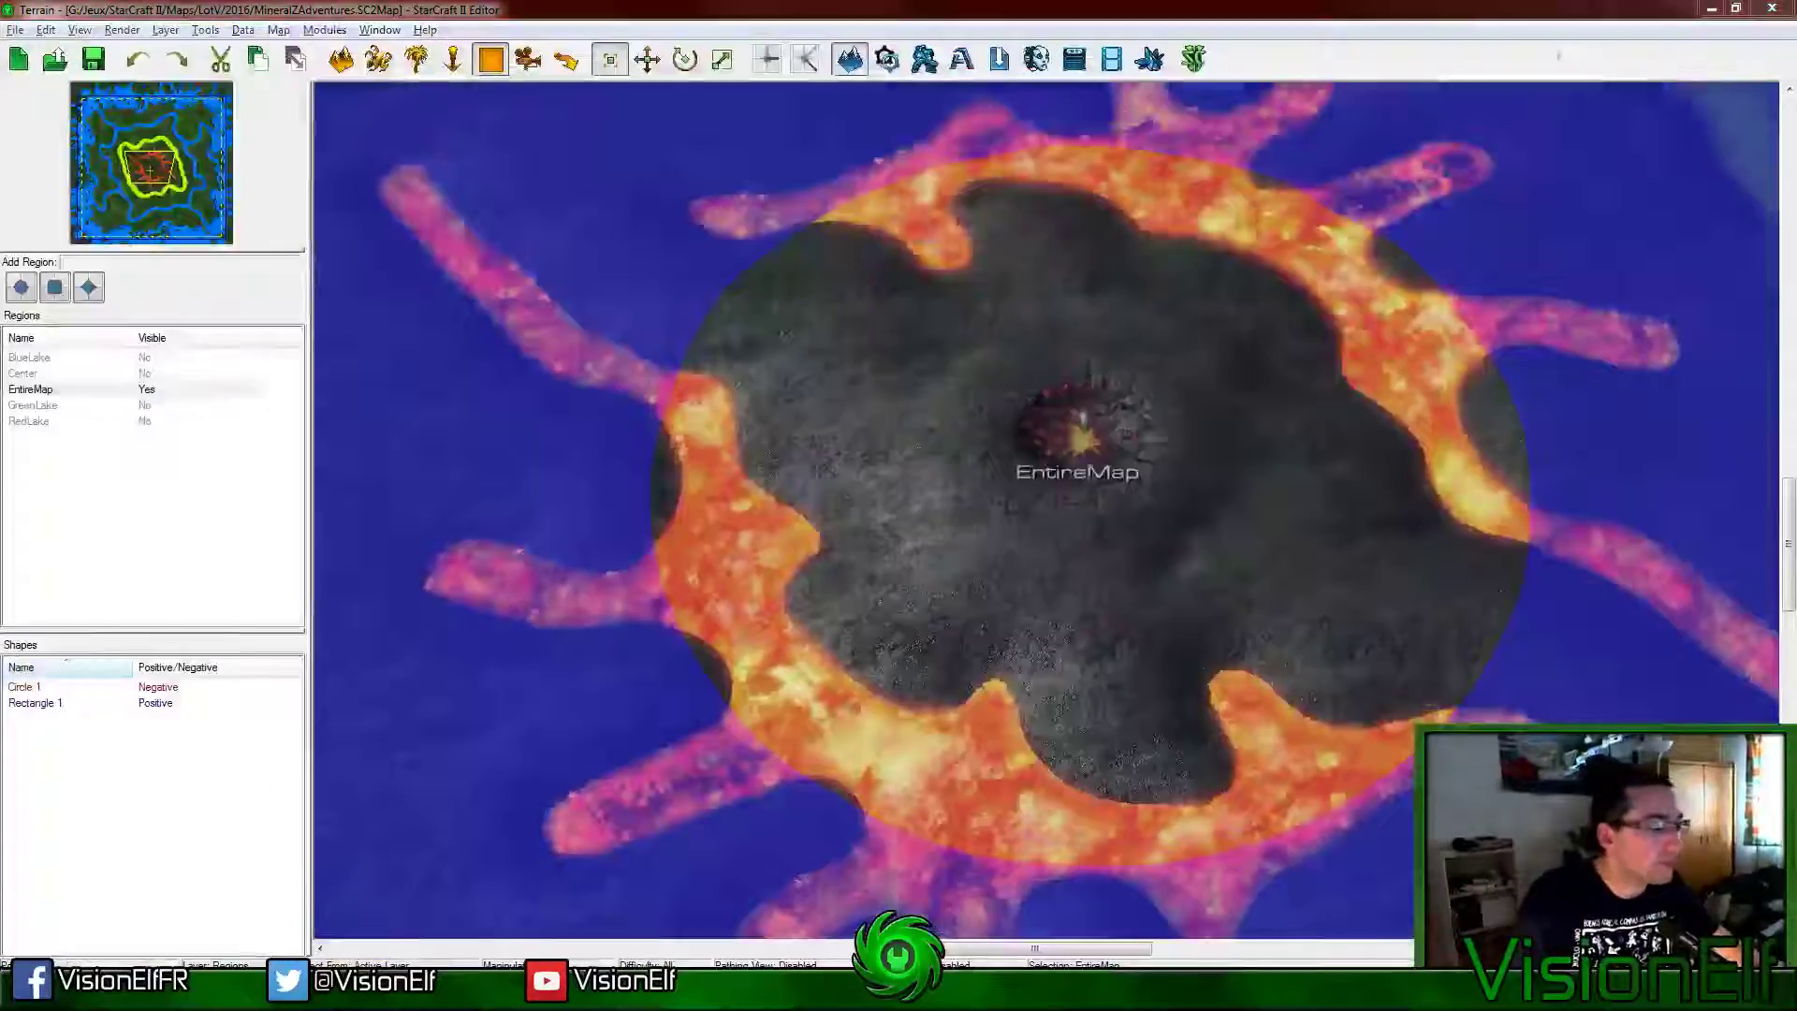
pyautogui.hotkey('alt', 'Tab')
pyautogui.press('F7')
pyautogui.press('F6')
pyautogui.press('F7')
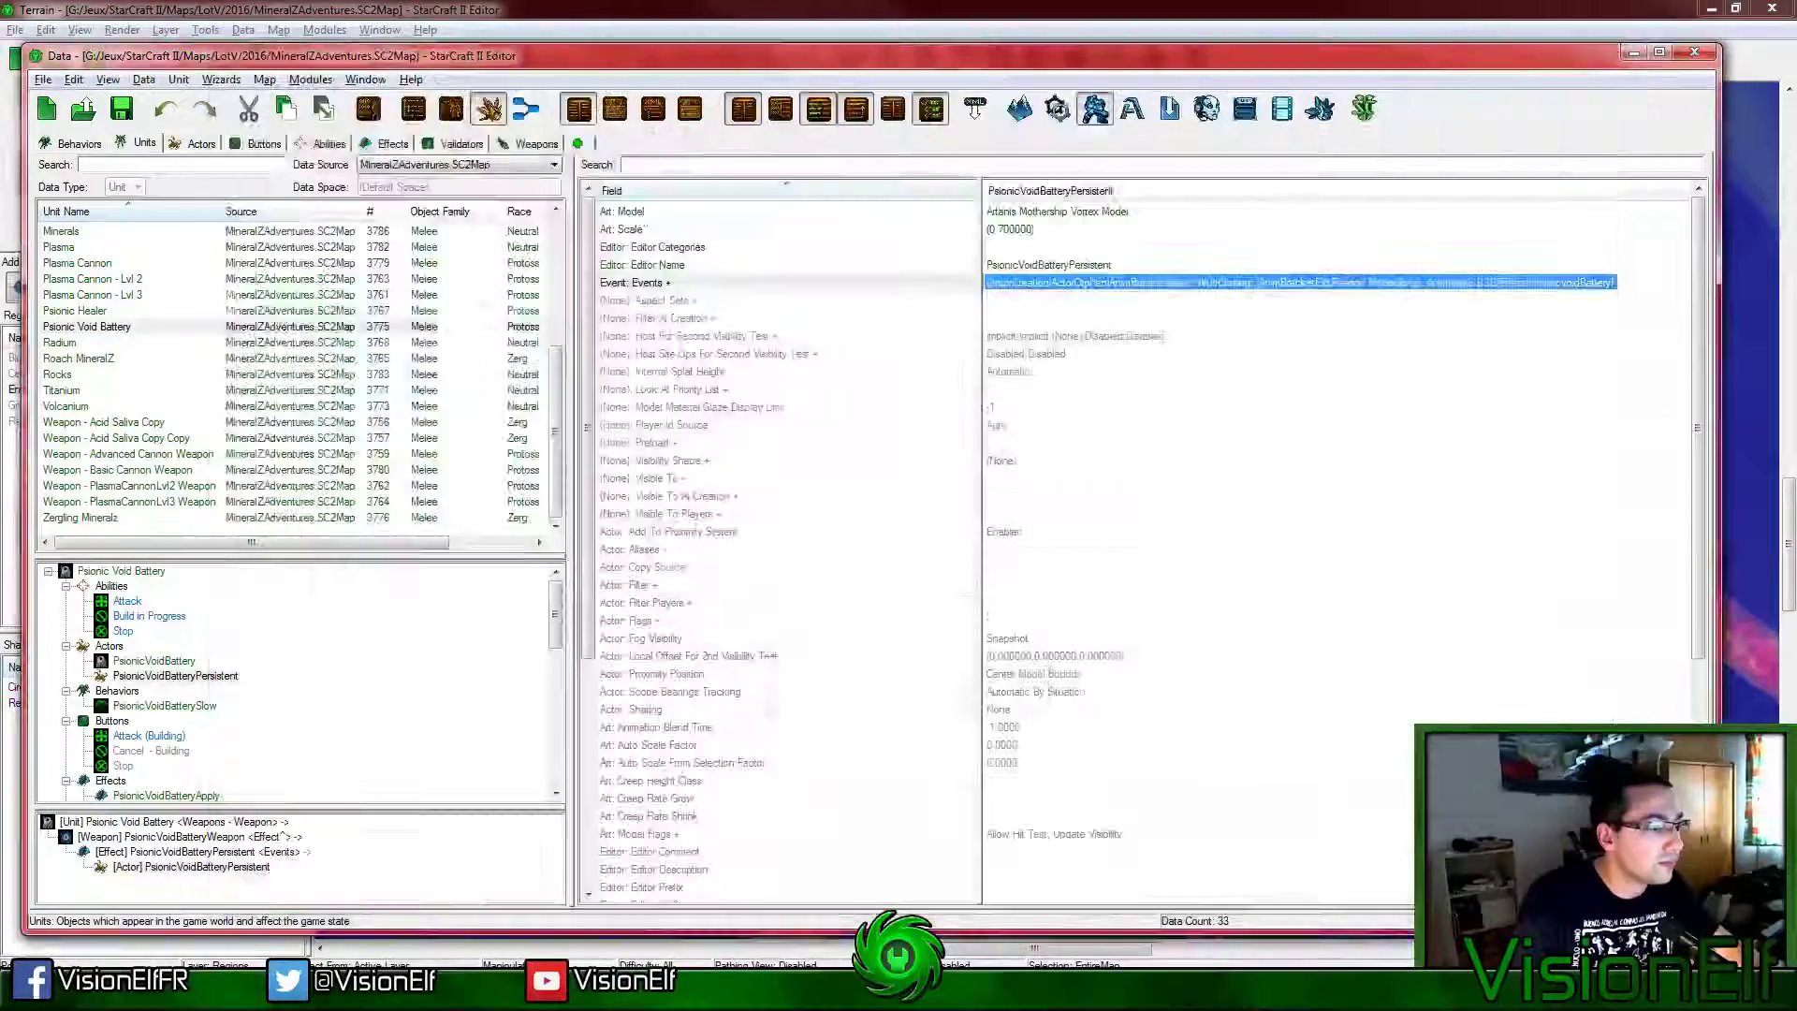
pyautogui.doubleClick(1132, 283)
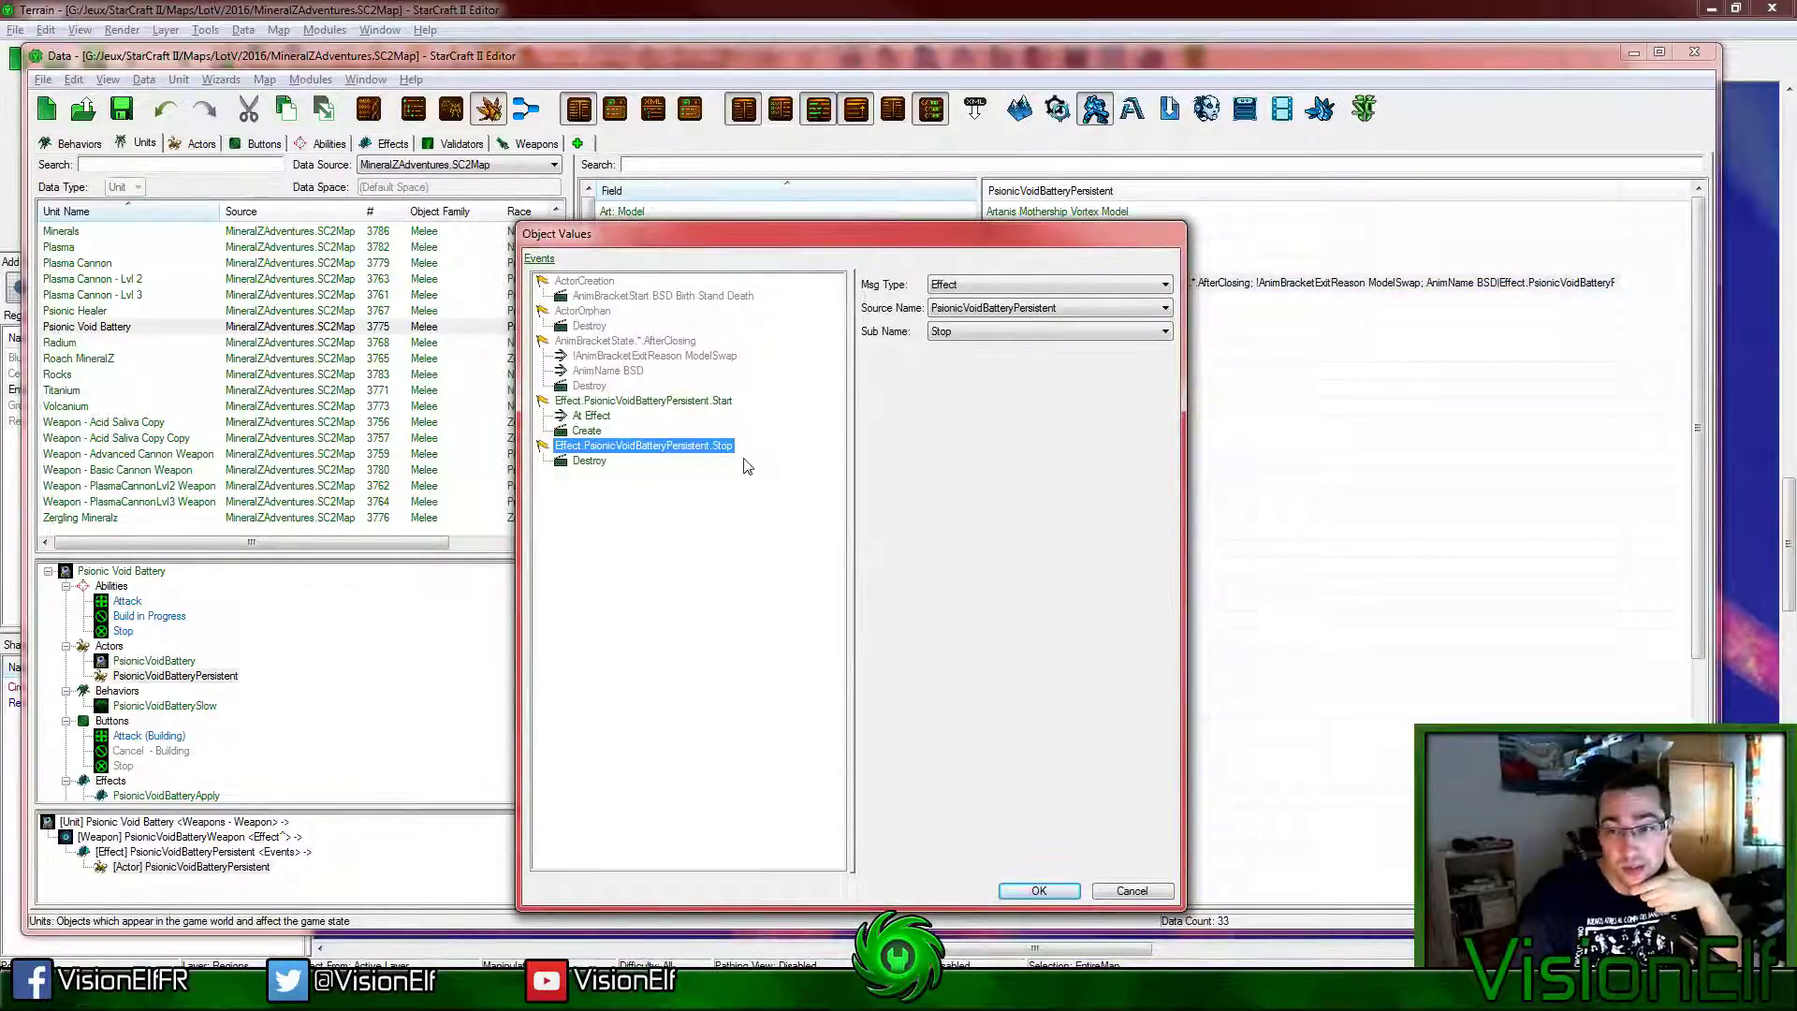
# Step: Change the Start event's At term from Effect to Scope Target, confirm, and save
pyautogui.click(597, 417)
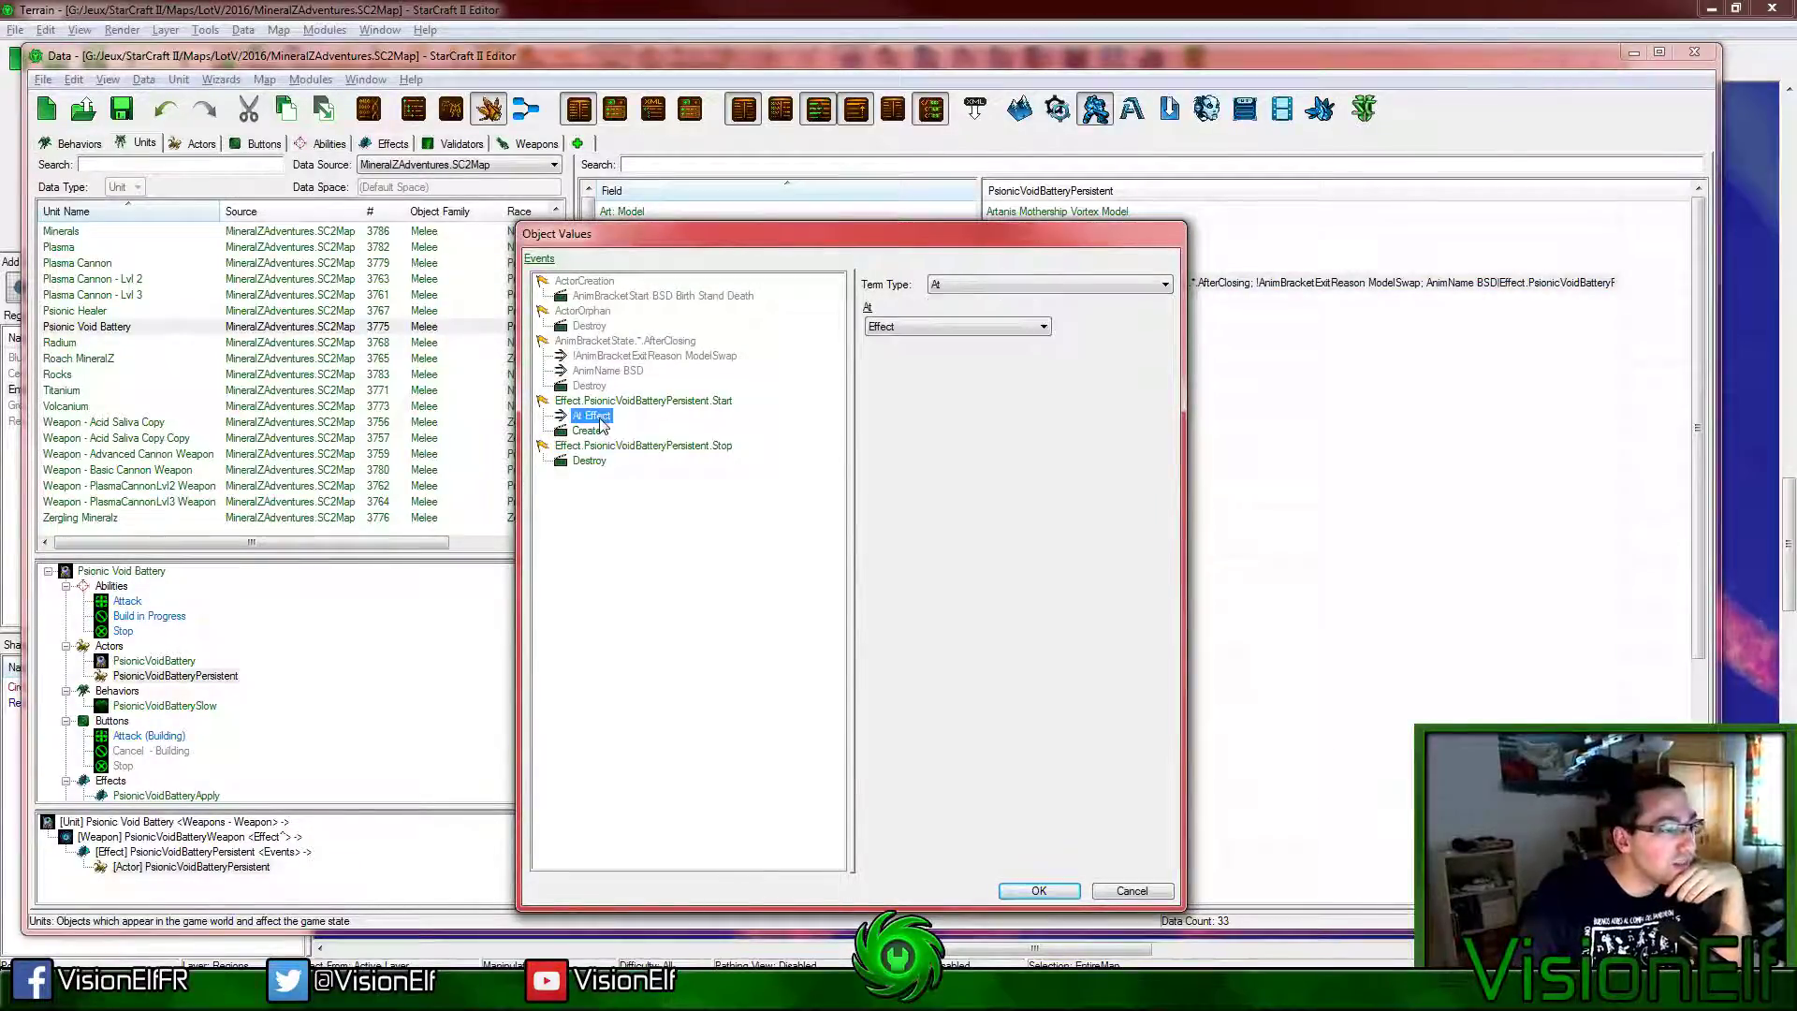
pyautogui.click(884, 326)
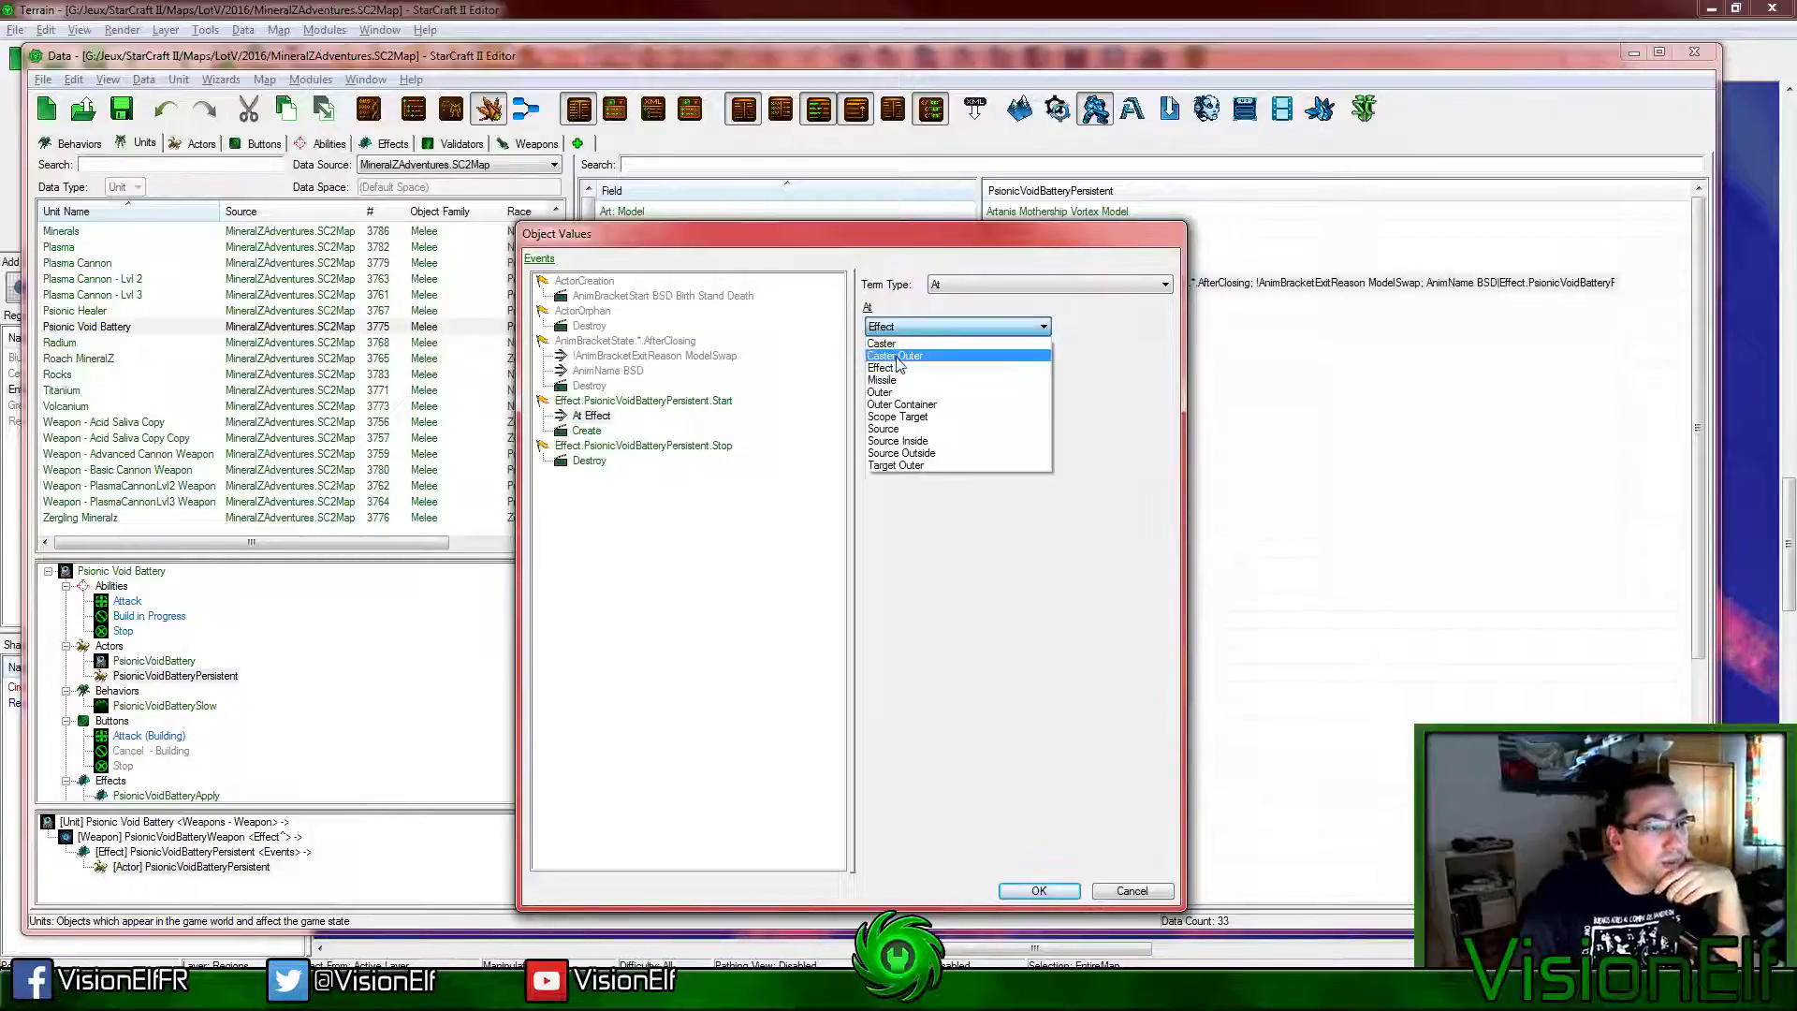
pyautogui.click(955, 417)
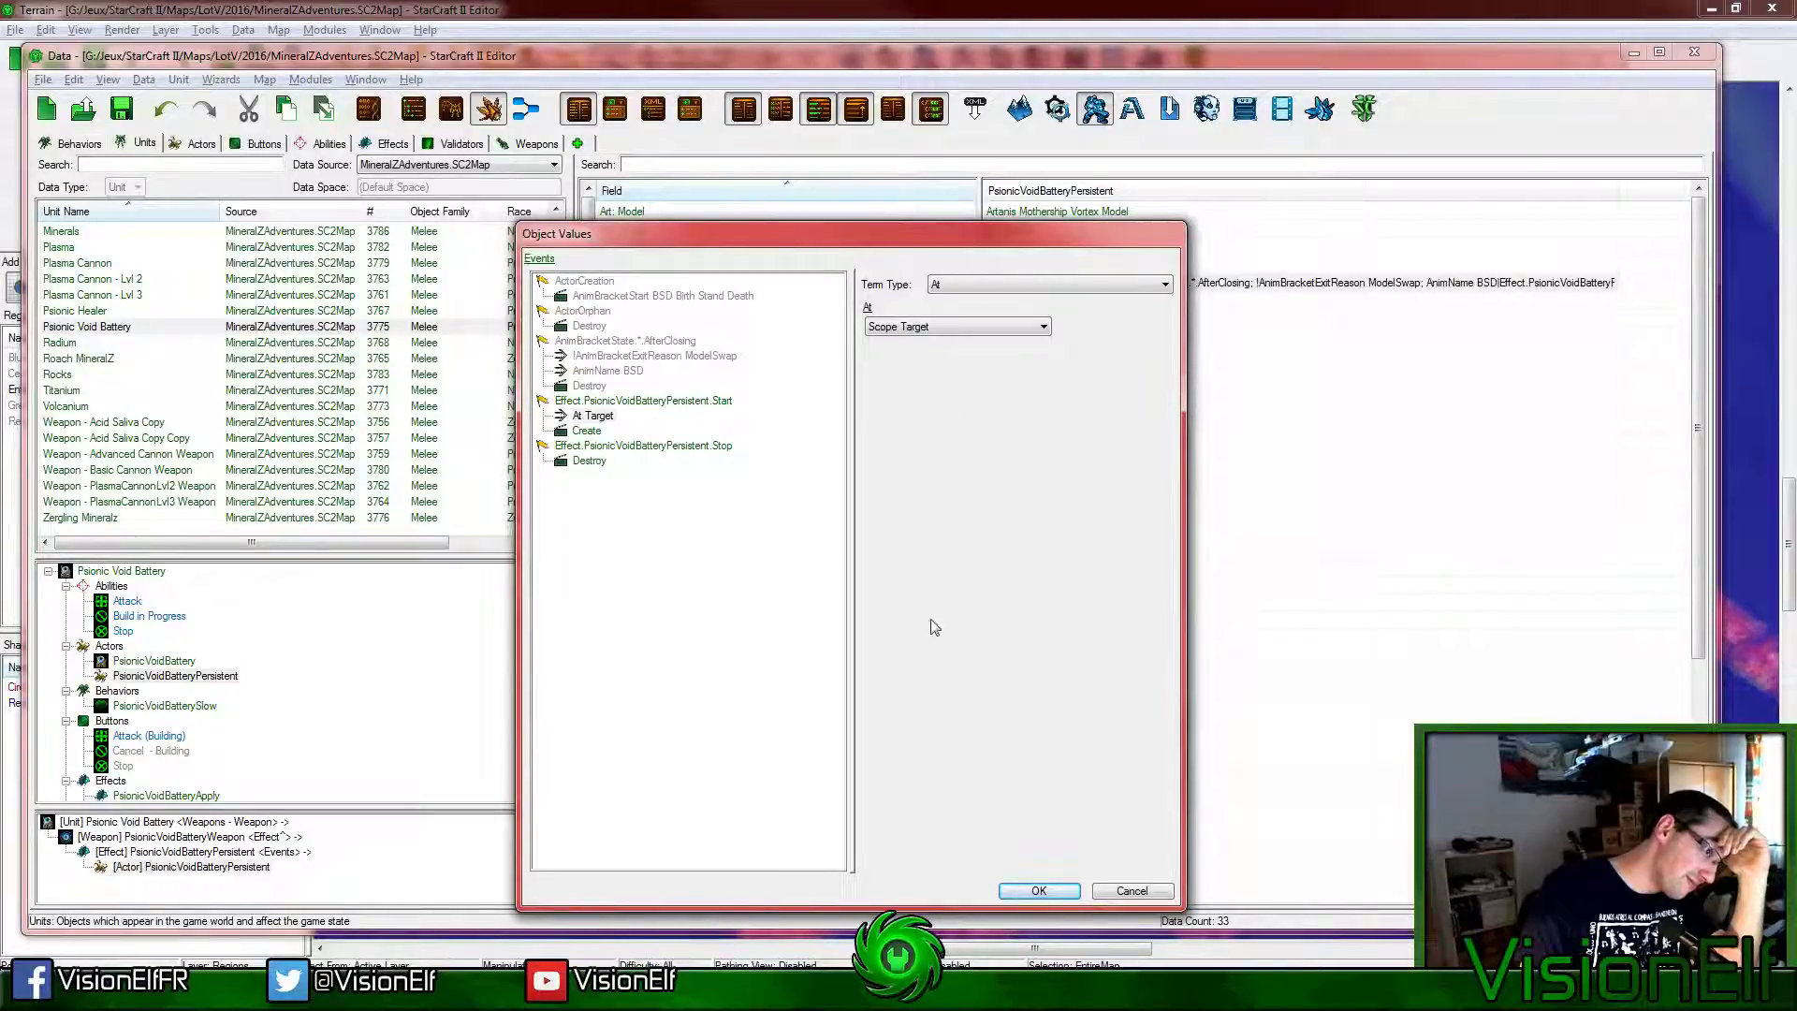
pyautogui.click(1006, 889)
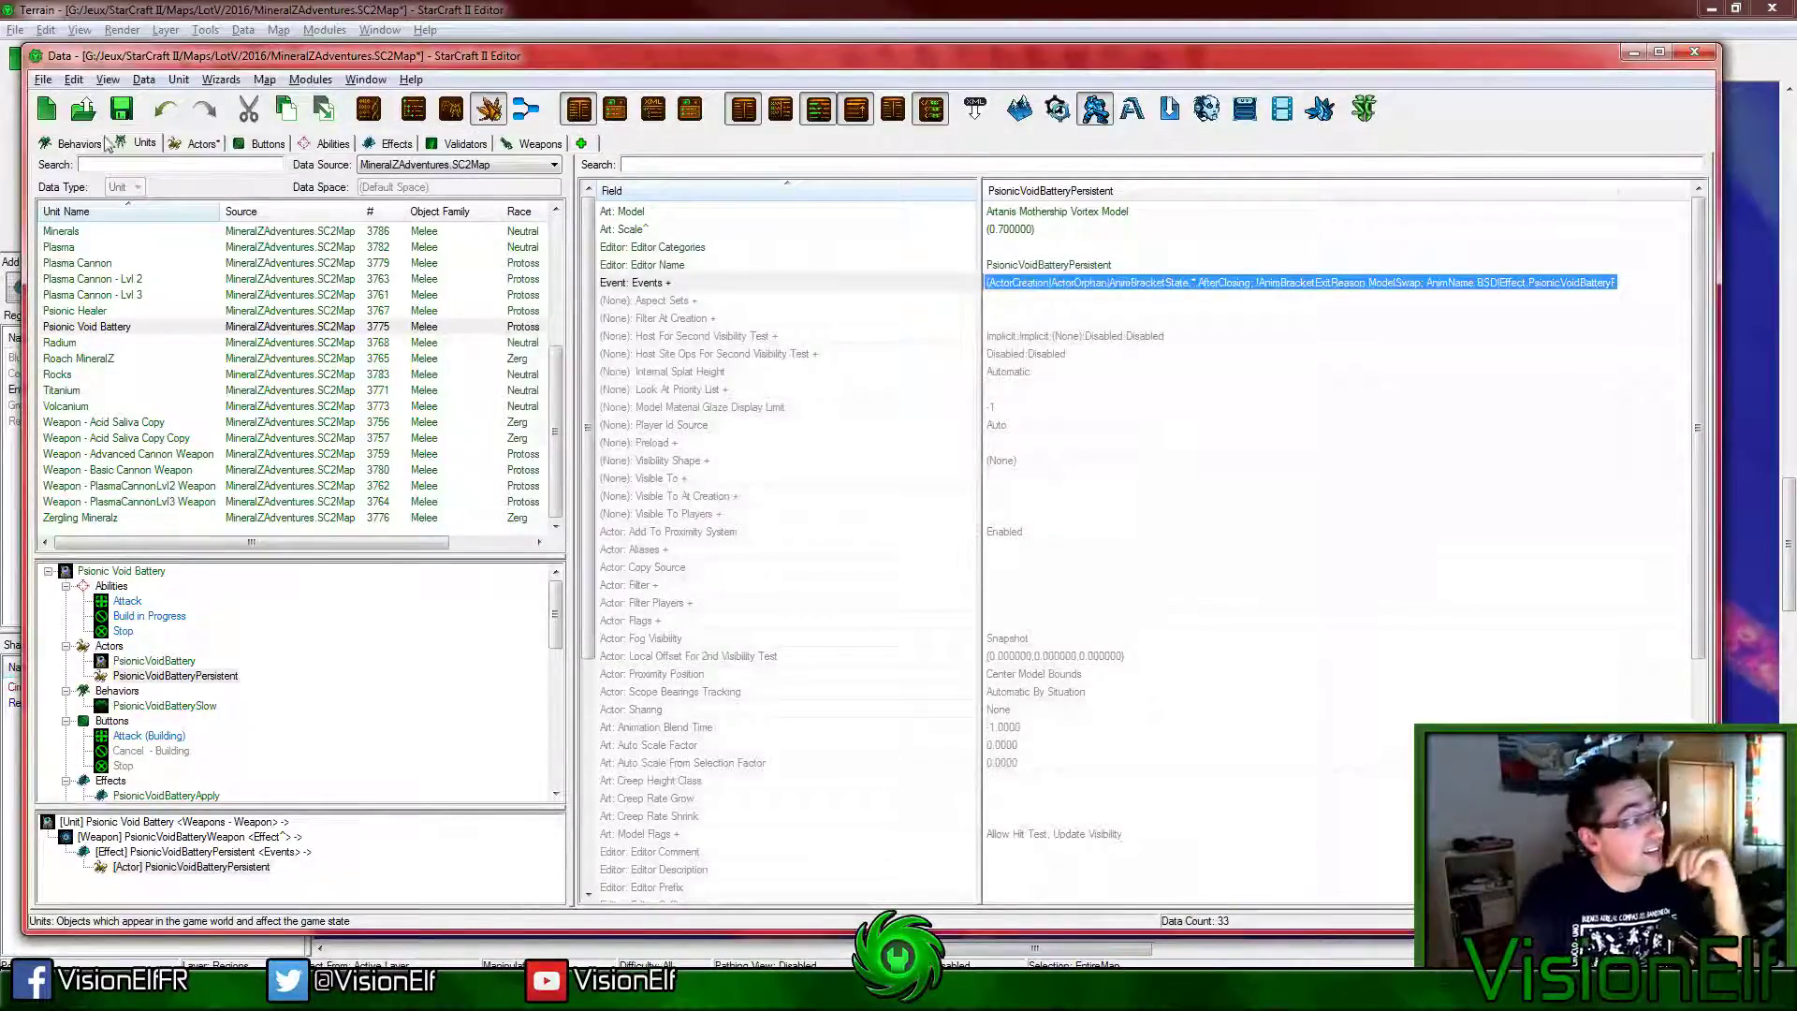
pyautogui.click(122, 109)
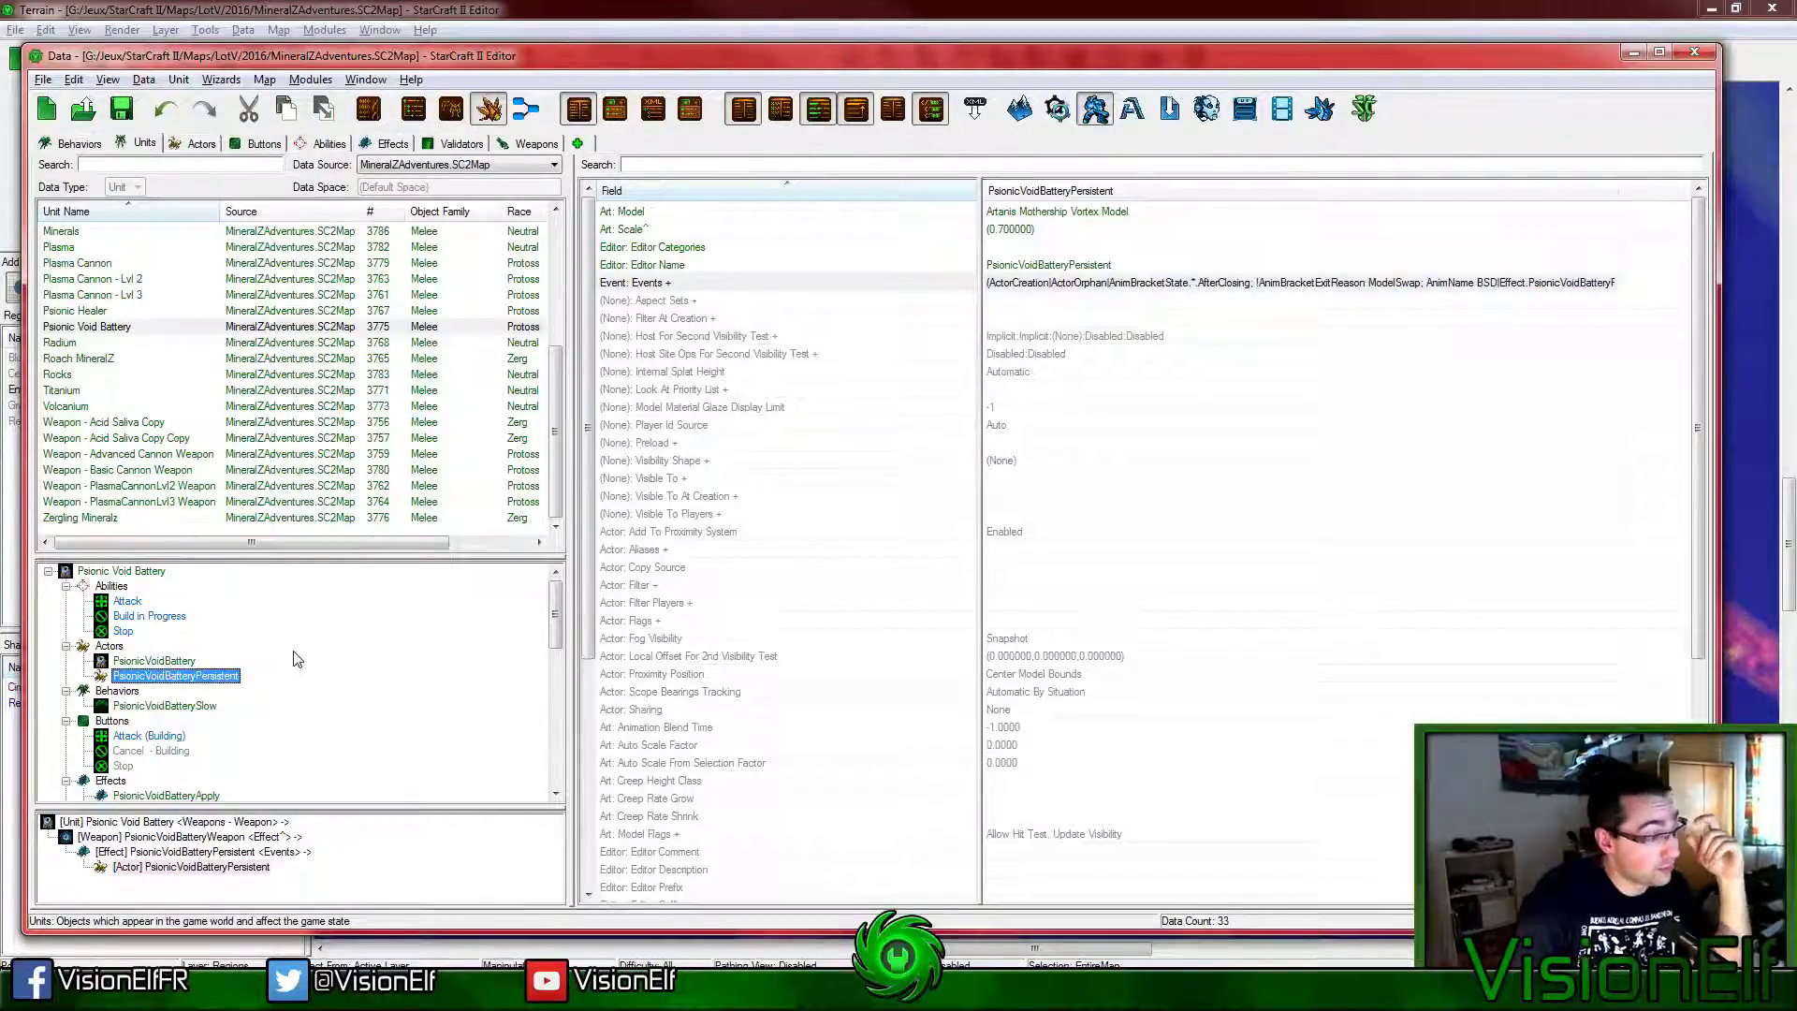
# Step: Reset the PsionicVoidBatteryPersistent effect's Target: Location Offset - Start to its default
pyautogui.scroll(-2, 290, 669)
pyautogui.click(229, 750)
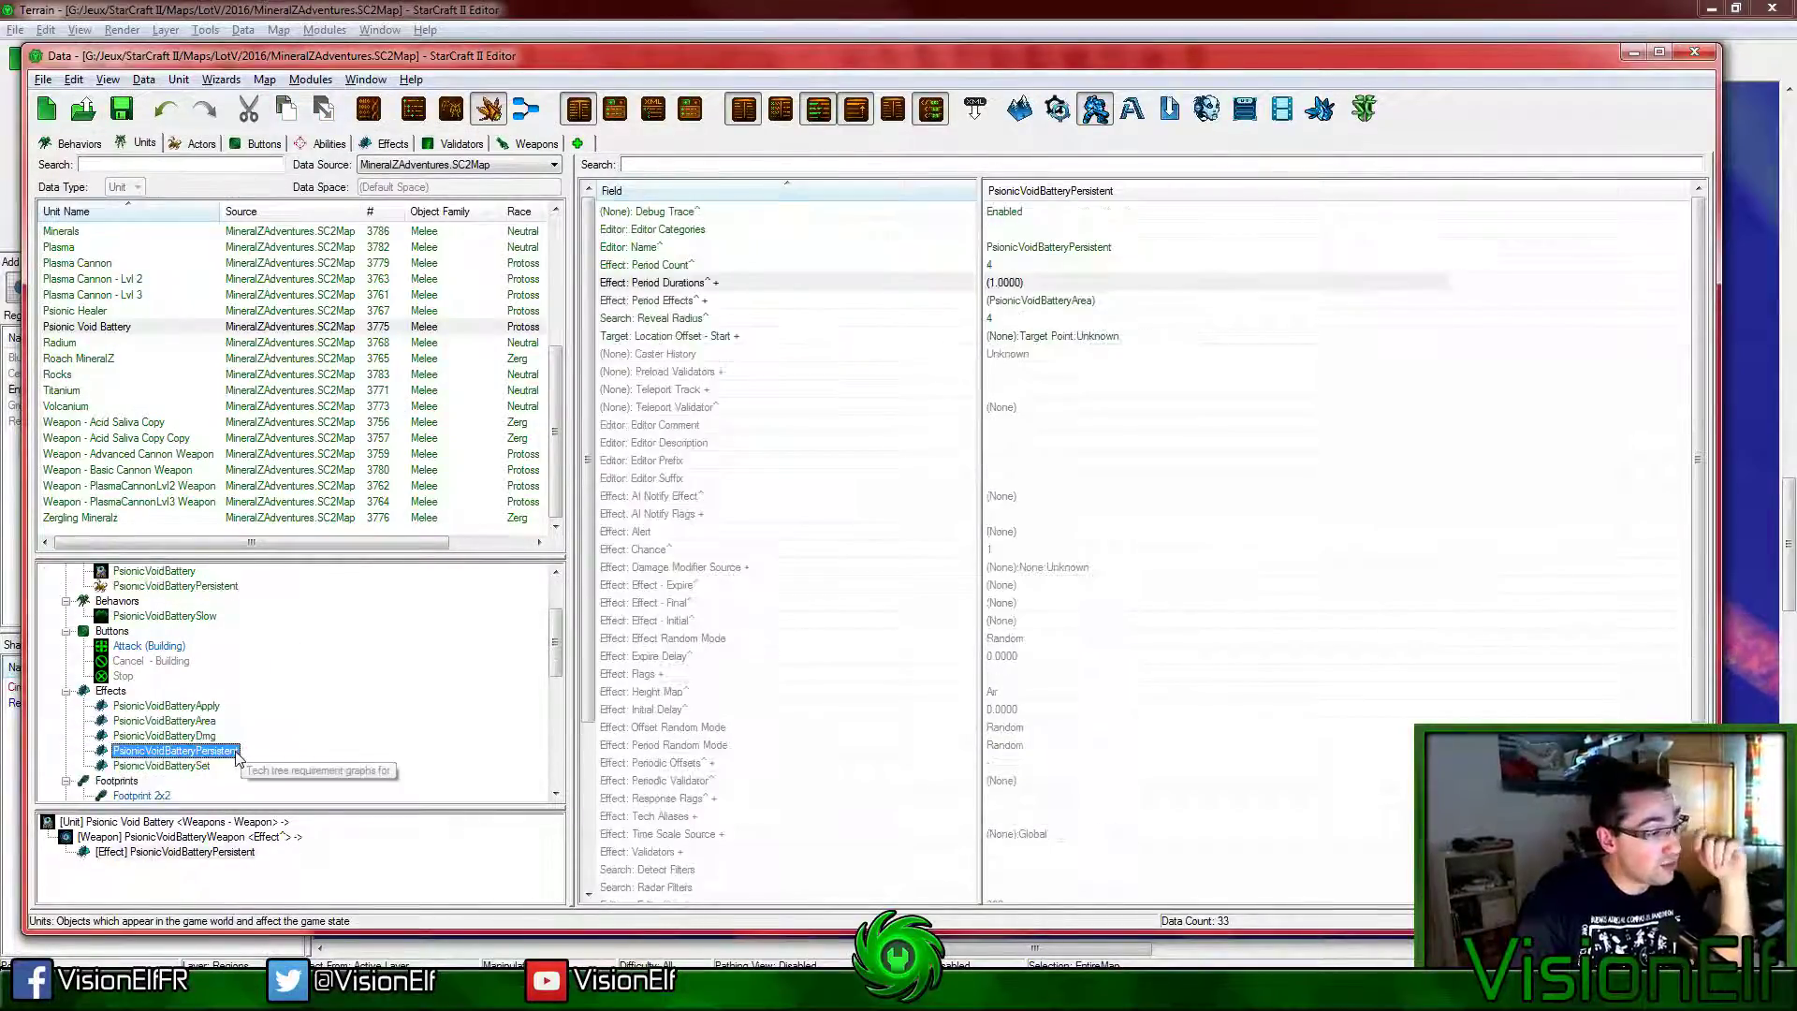
pyautogui.click(1236, 356)
pyautogui.click(1241, 338)
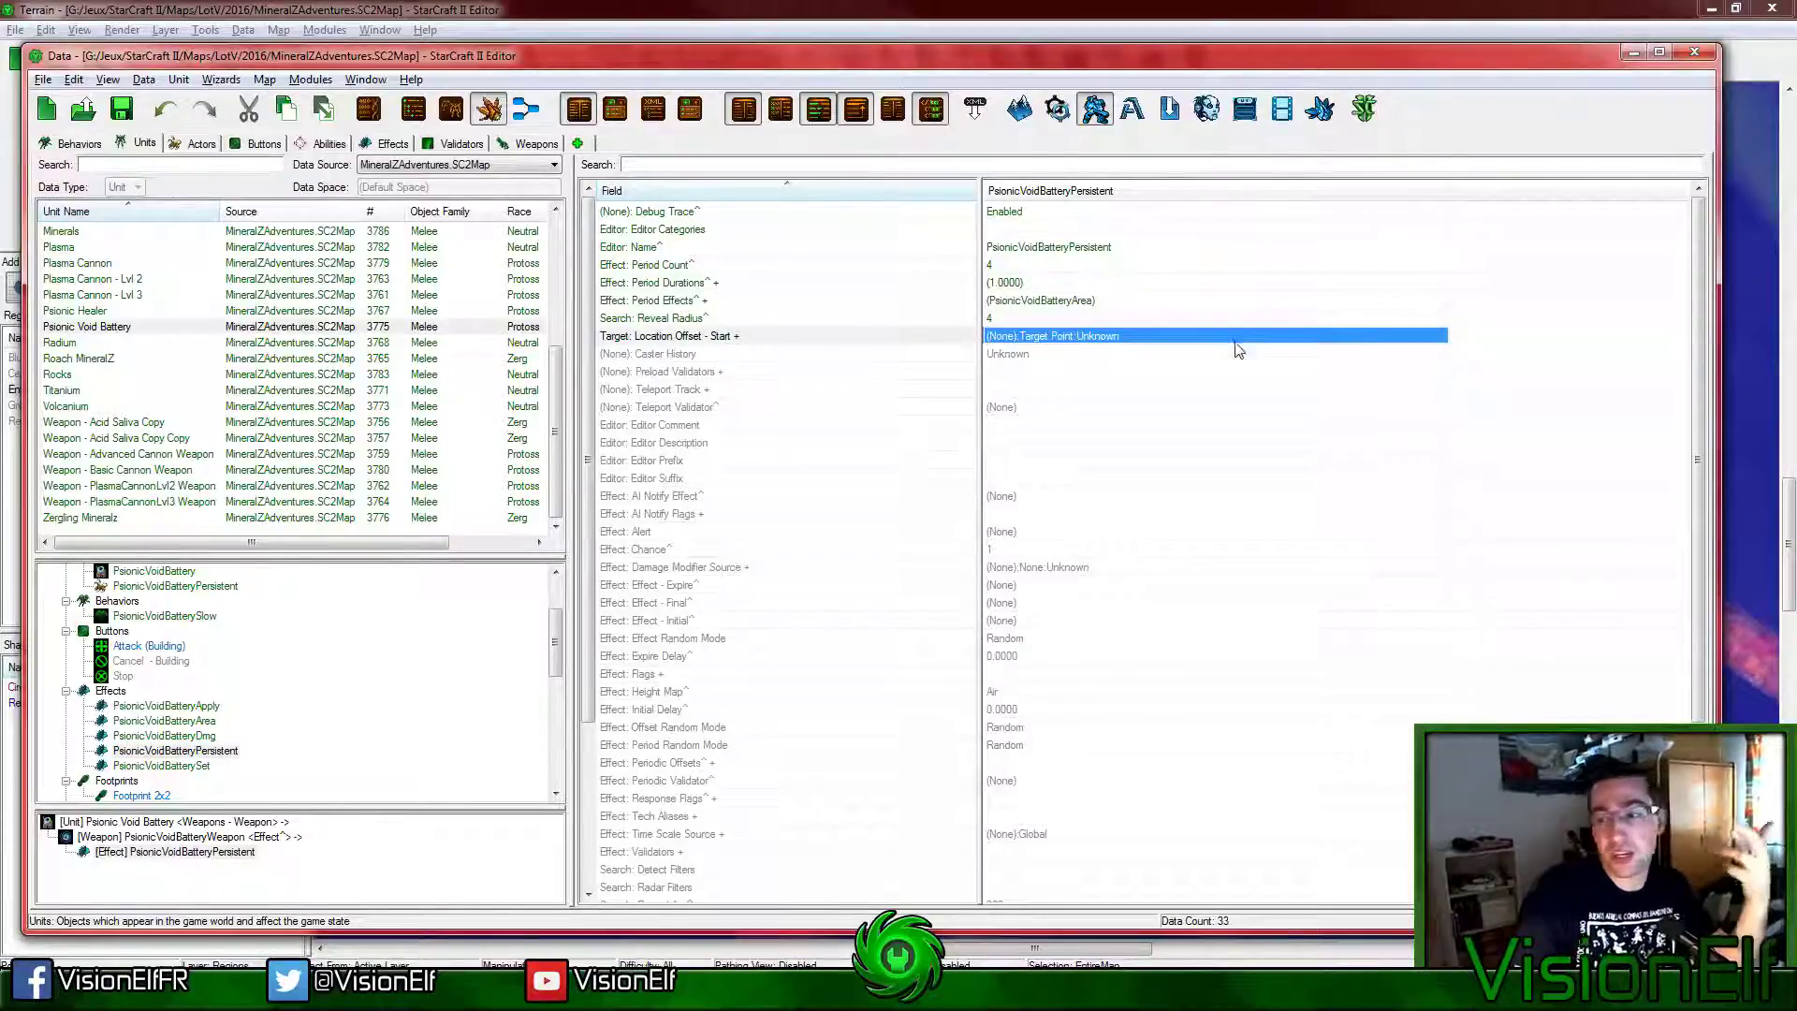
pyautogui.rightClick(1095, 339)
pyautogui.moveTo(1217, 415)
pyautogui.click(1417, 412)
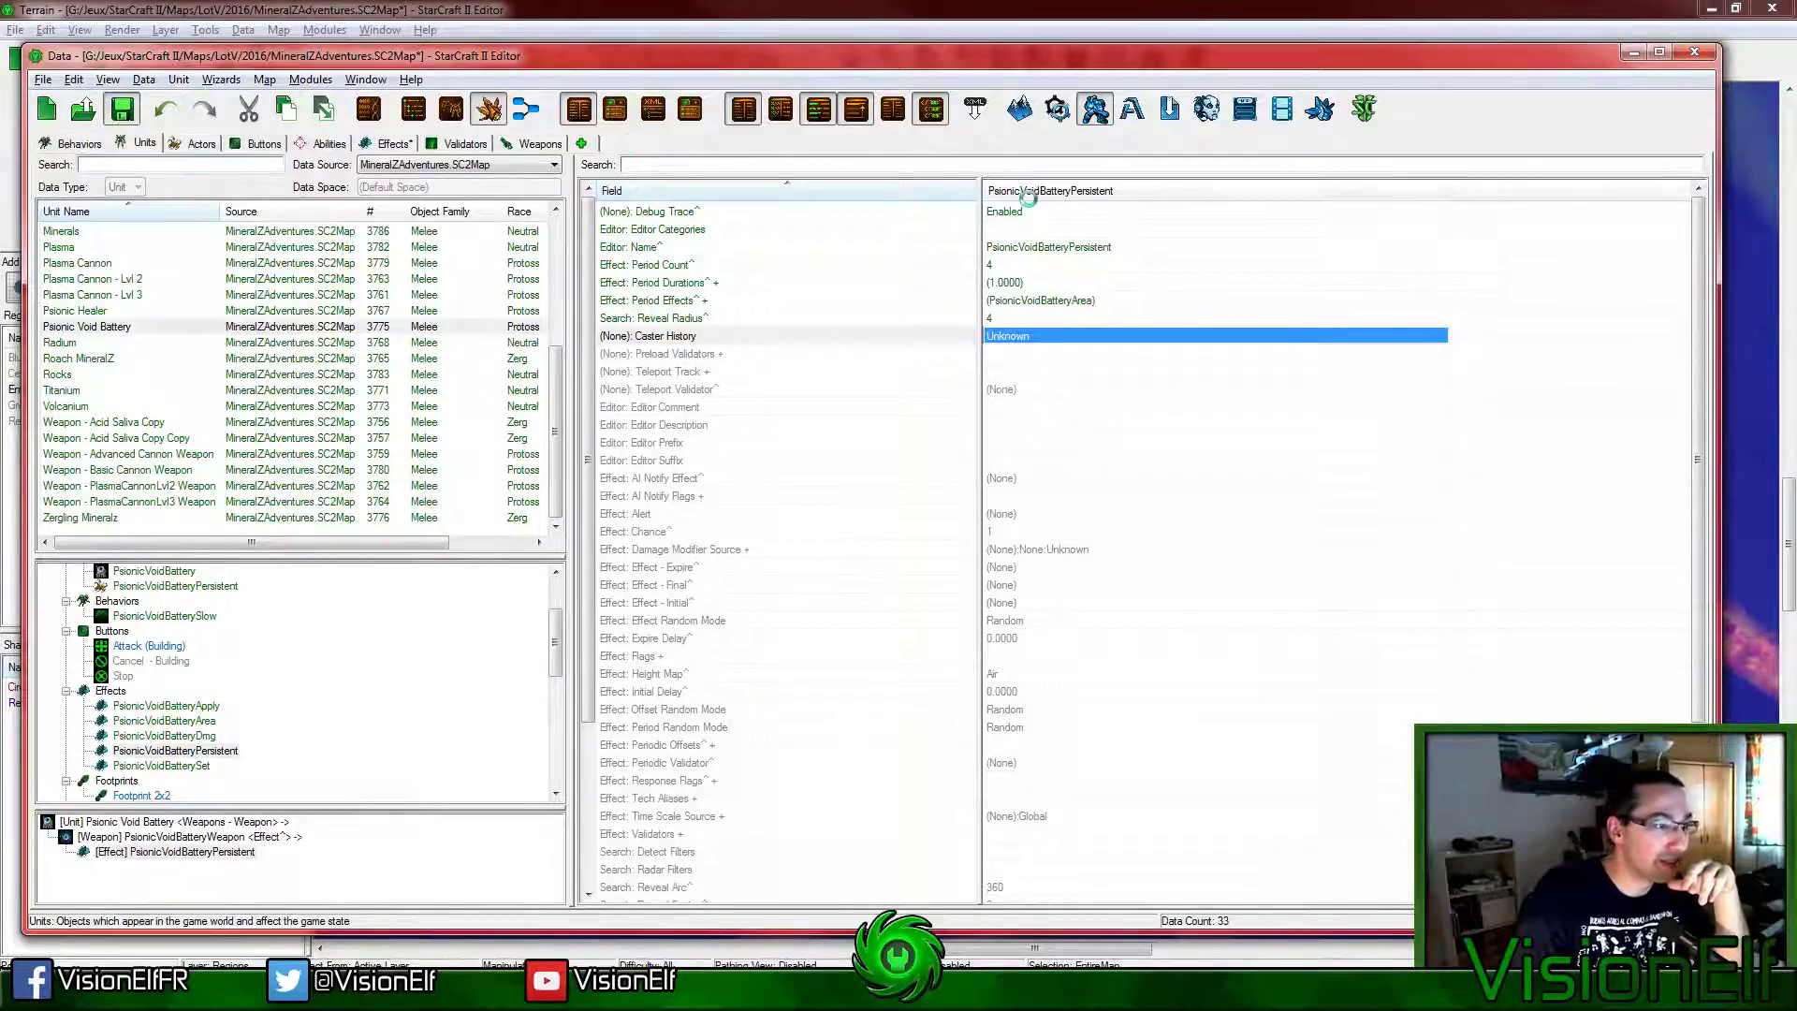
# Step: Set the effect's Search: Reveal Radius to 2
pyautogui.click(1042, 321)
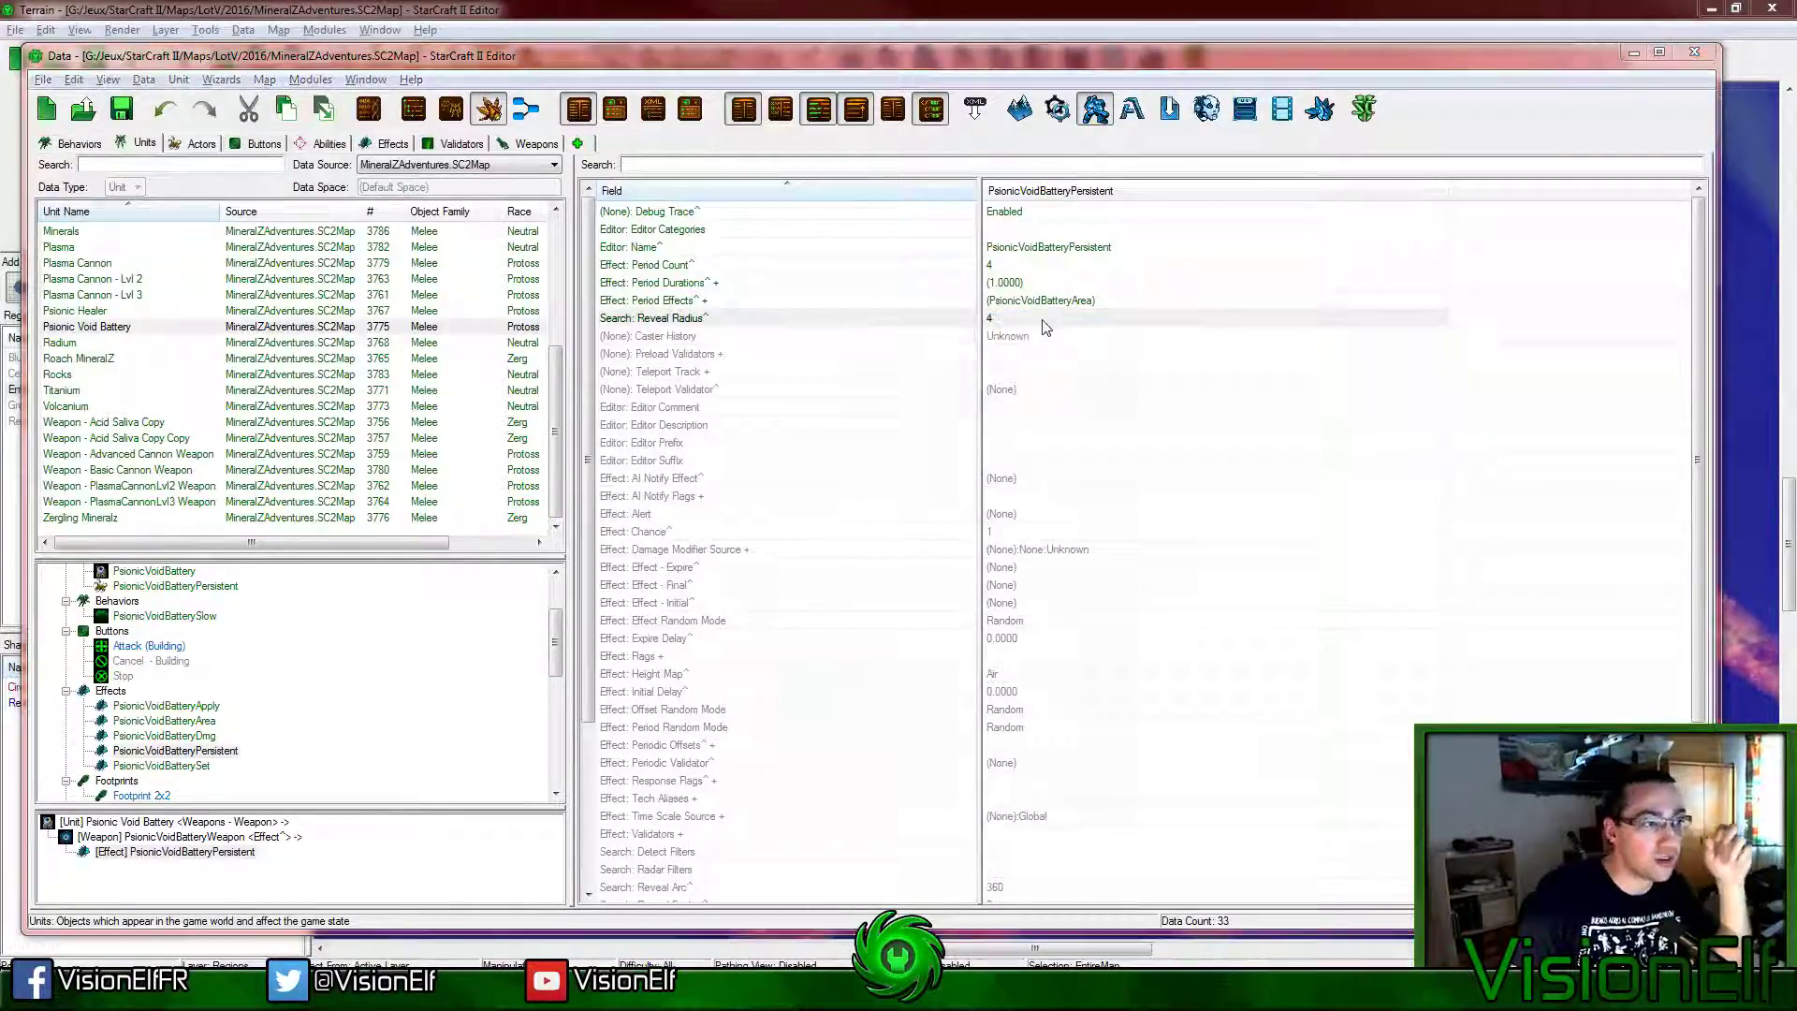
pyautogui.write('2')
pyautogui.press('Return')
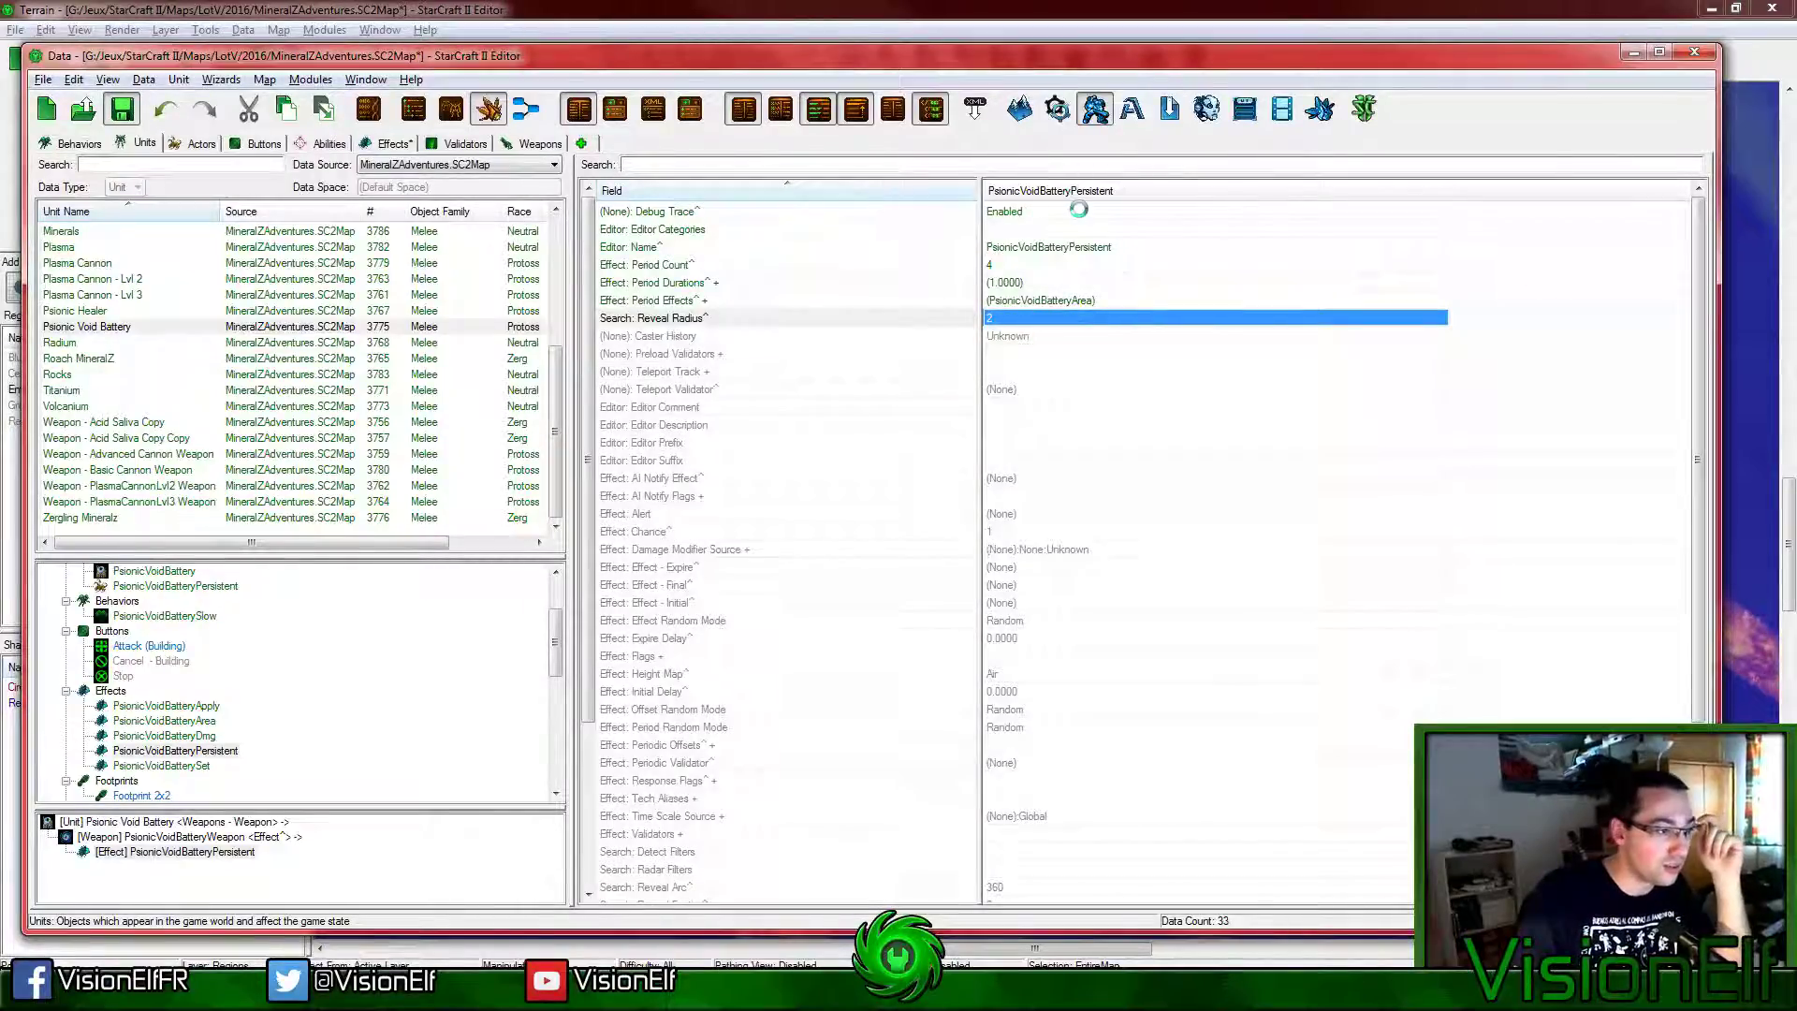
pyautogui.scroll(-4, 1160, 496)
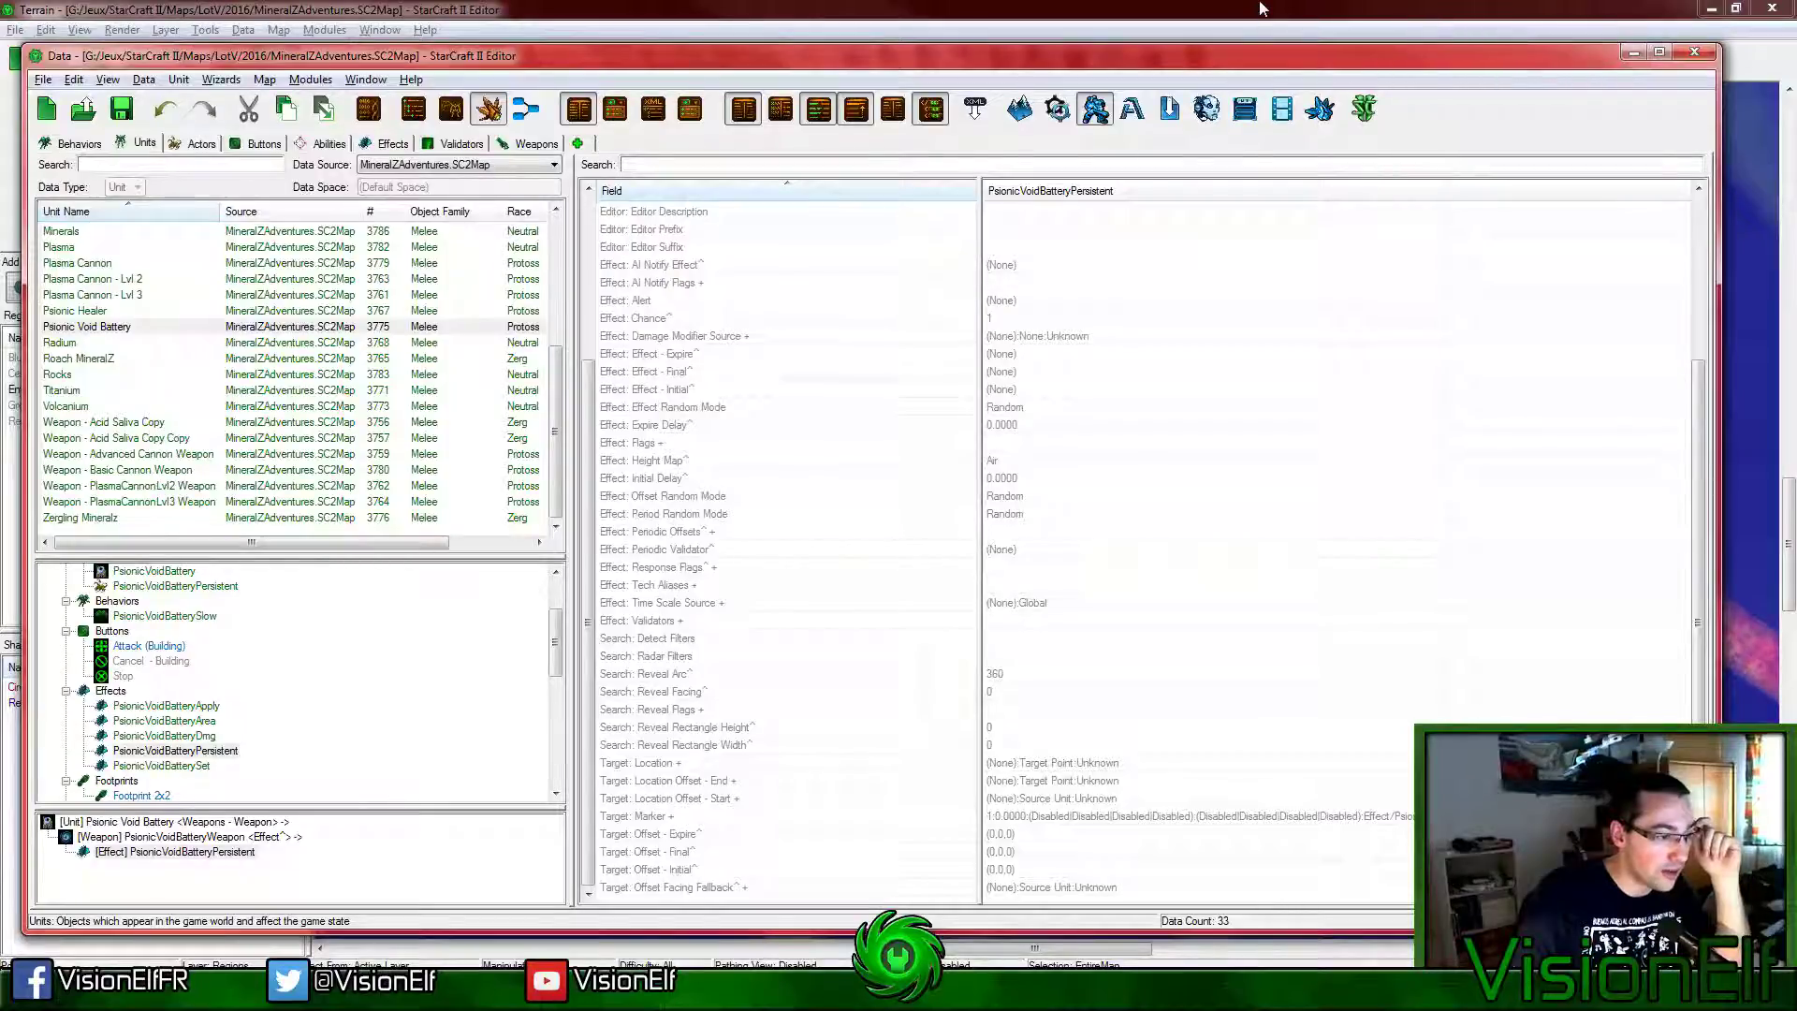
pyautogui.scroll(2, 319, 713)
# Step: Show the PsionicVoidBatteryPersistent actor's fields, search for 'debug', then clear the search
pyautogui.click(201, 676)
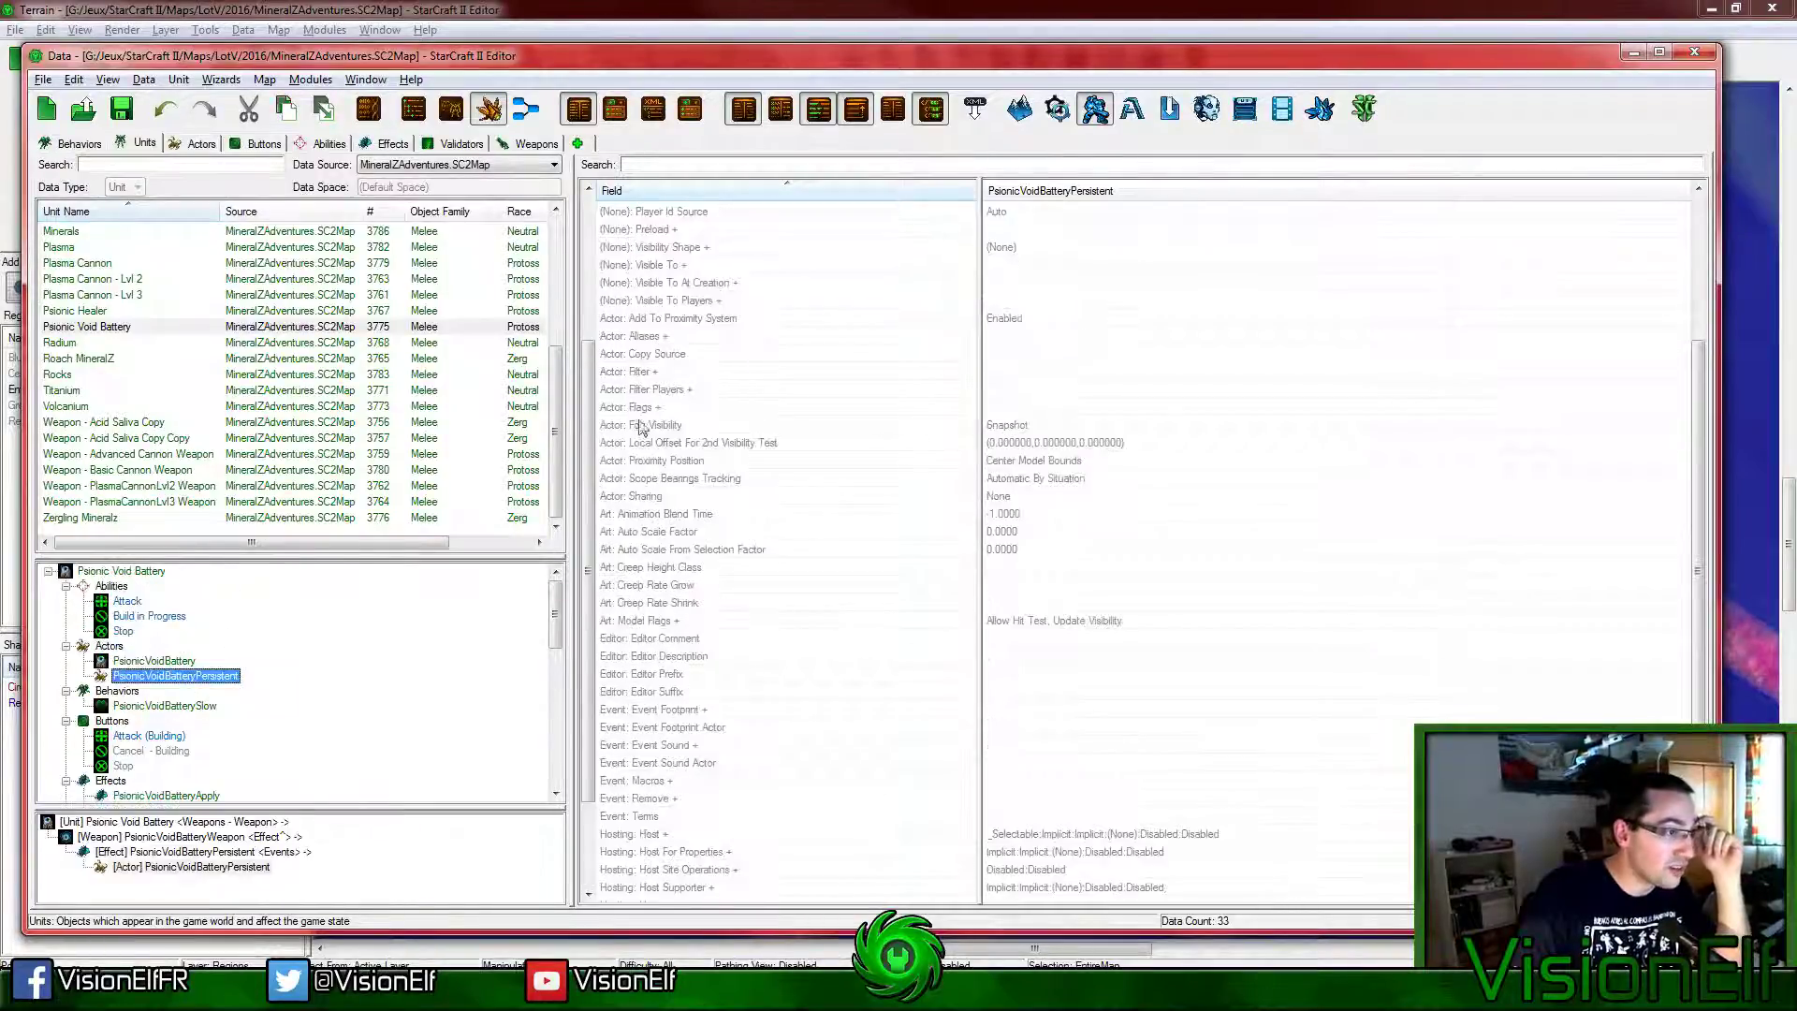
pyautogui.click(1023, 335)
pyautogui.click(745, 165)
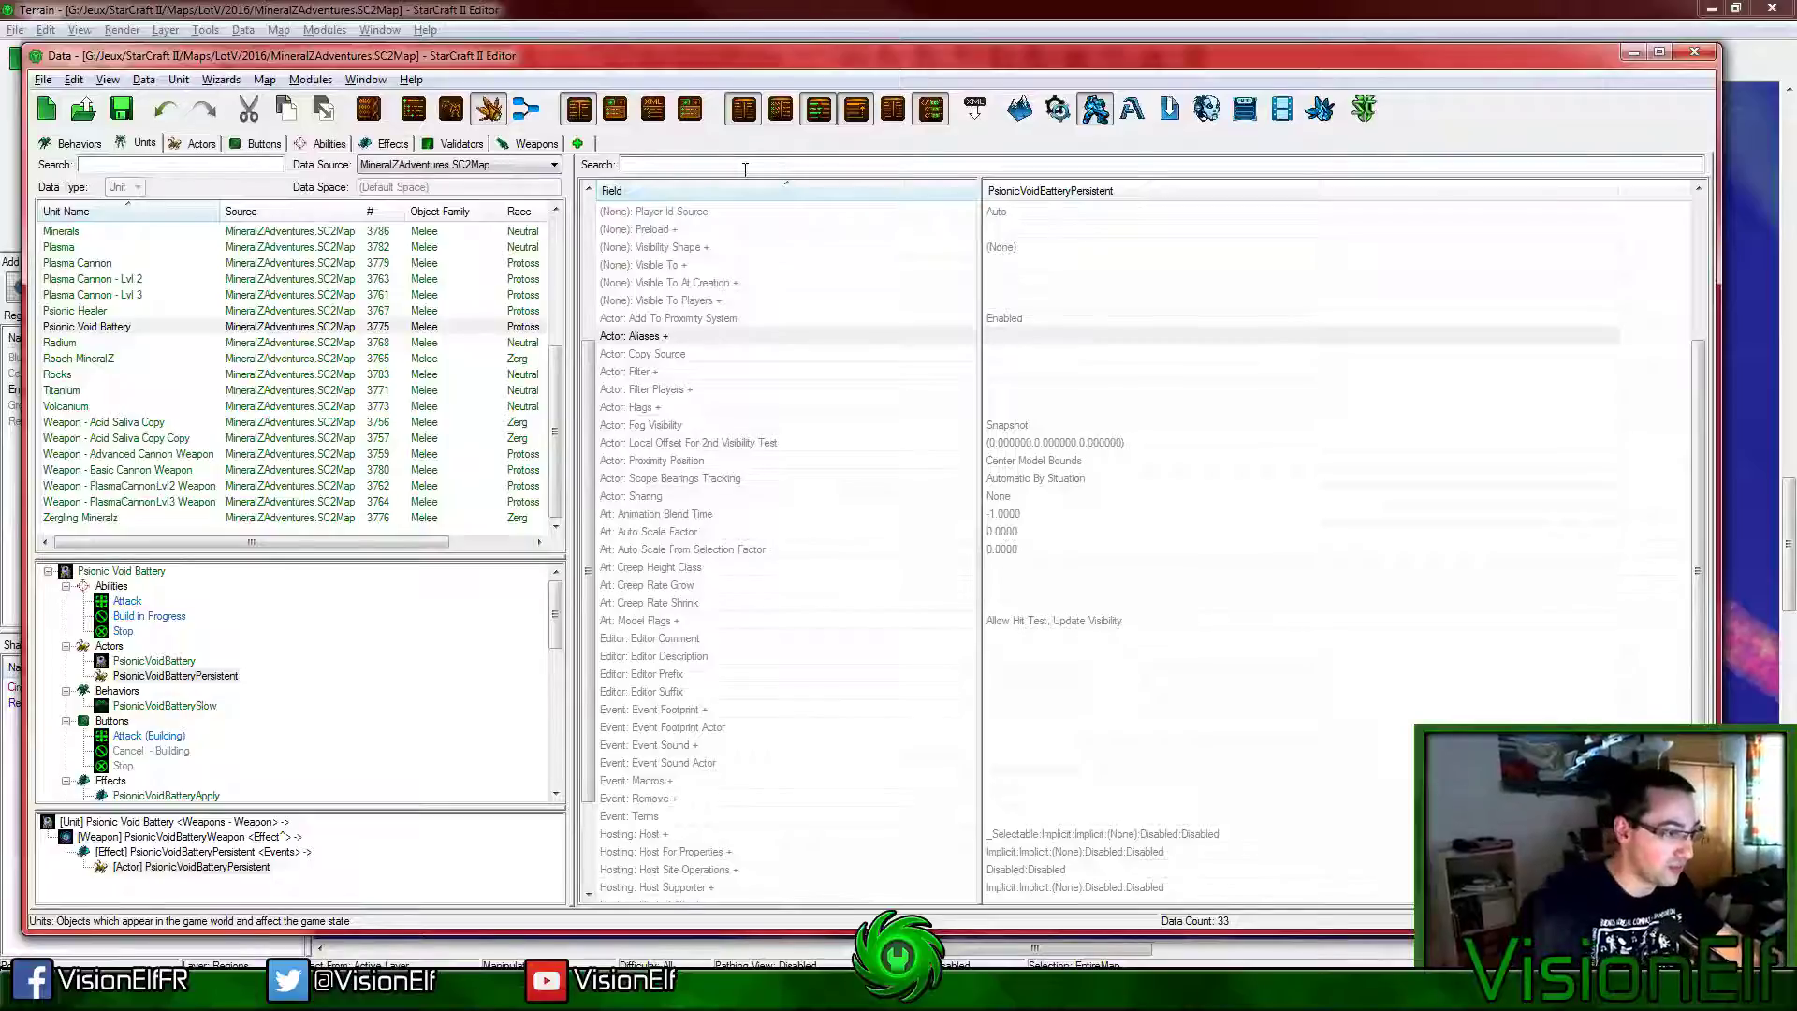
pyautogui.write('debug')
pyautogui.hotkey('ctrl', 'a')
pyautogui.press('BackSpace')
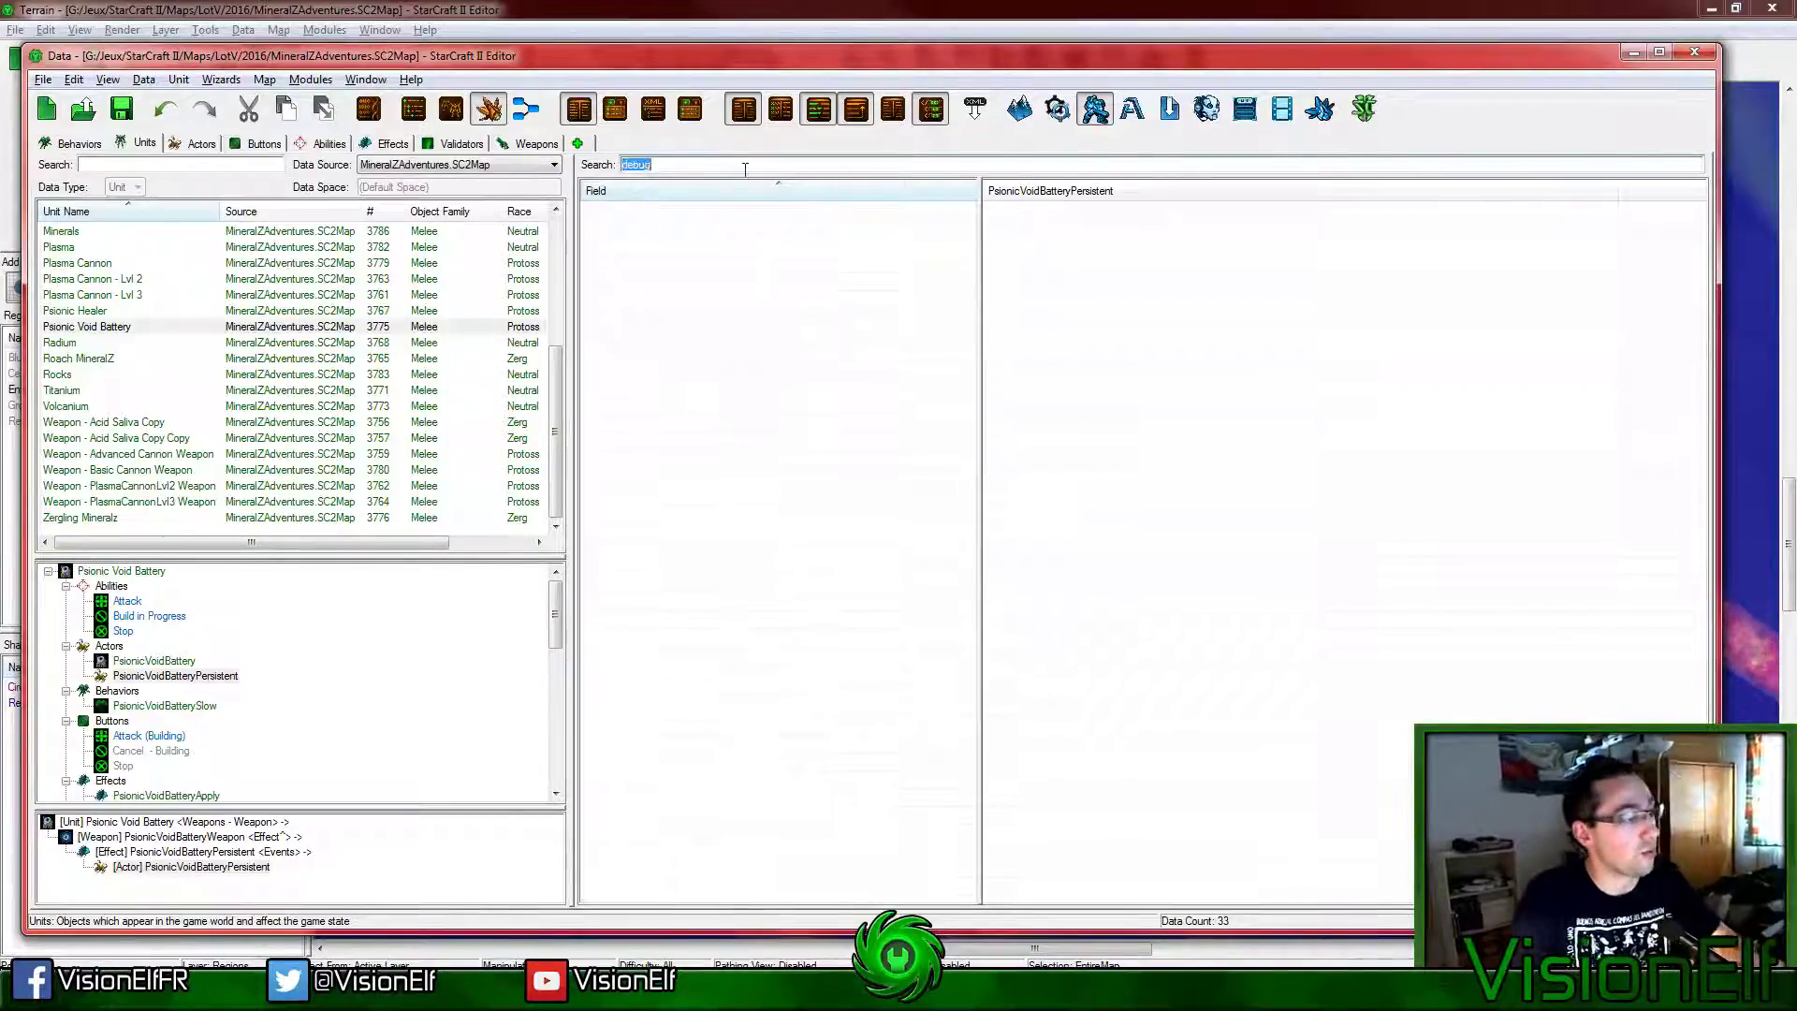
pyautogui.click(1084, 384)
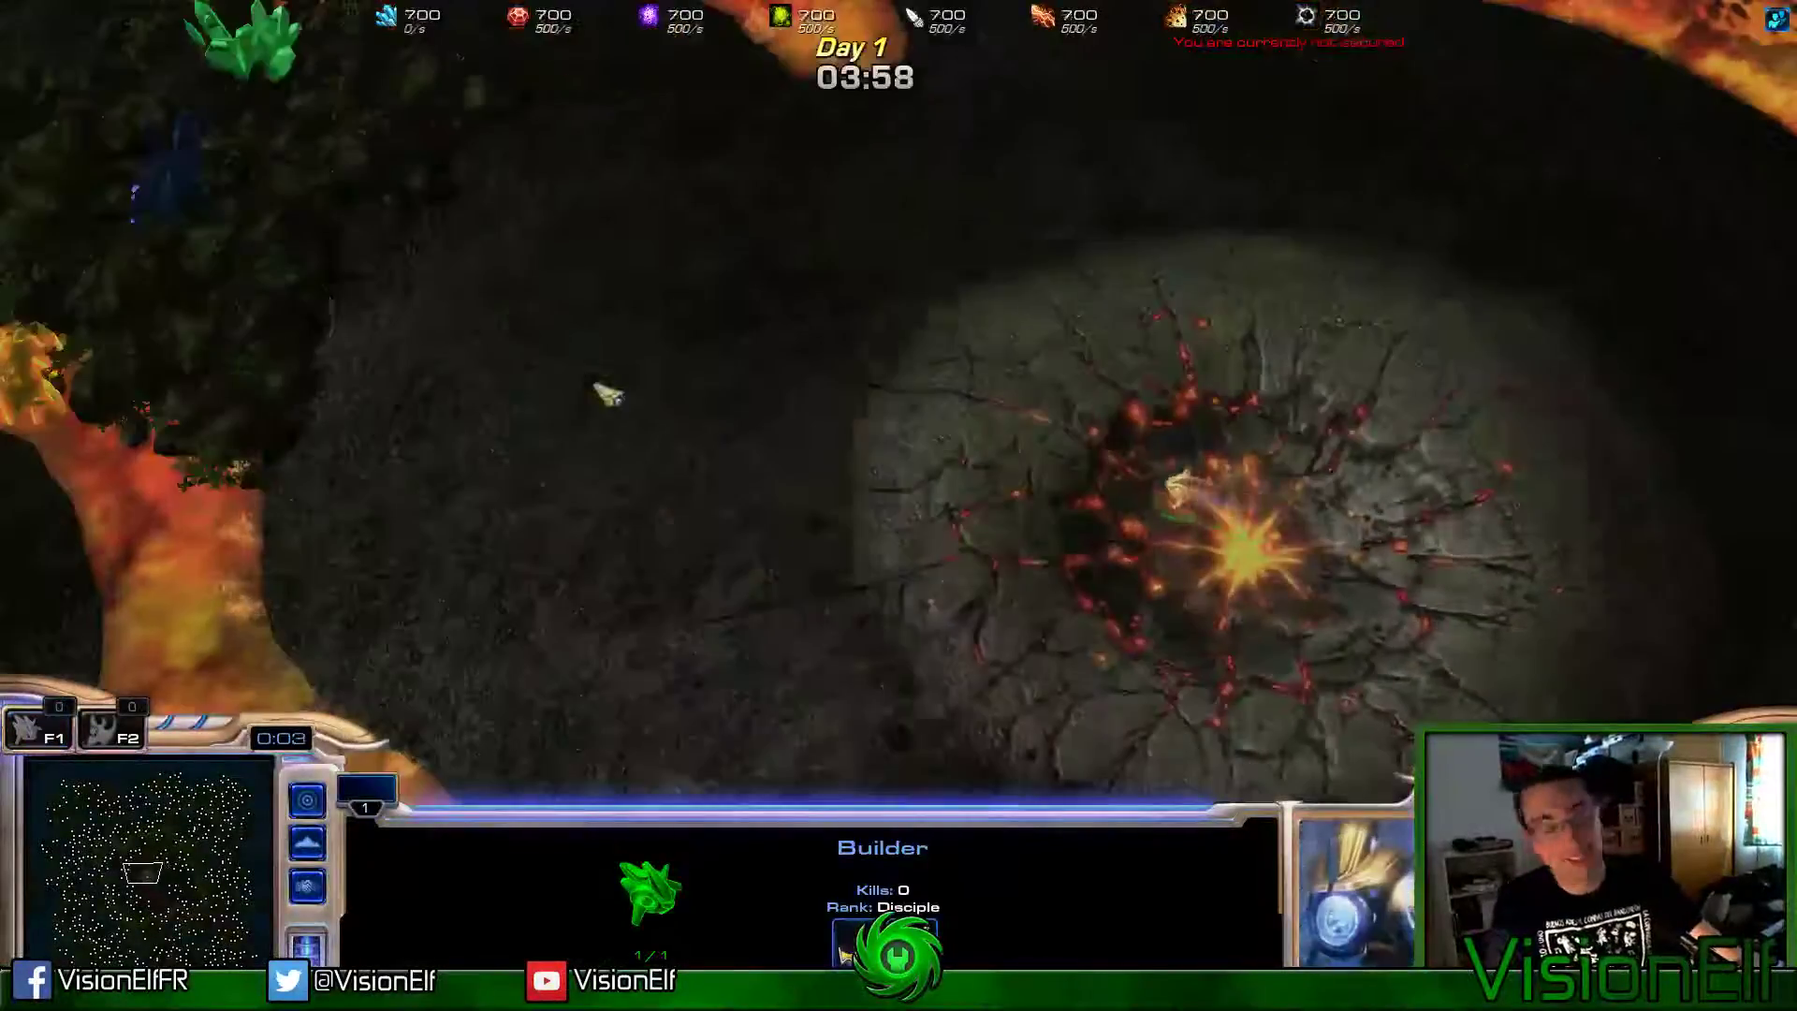
# Step: Move the builder to open ground and place the core and a second structure
pyautogui.rightClick(726, 431)
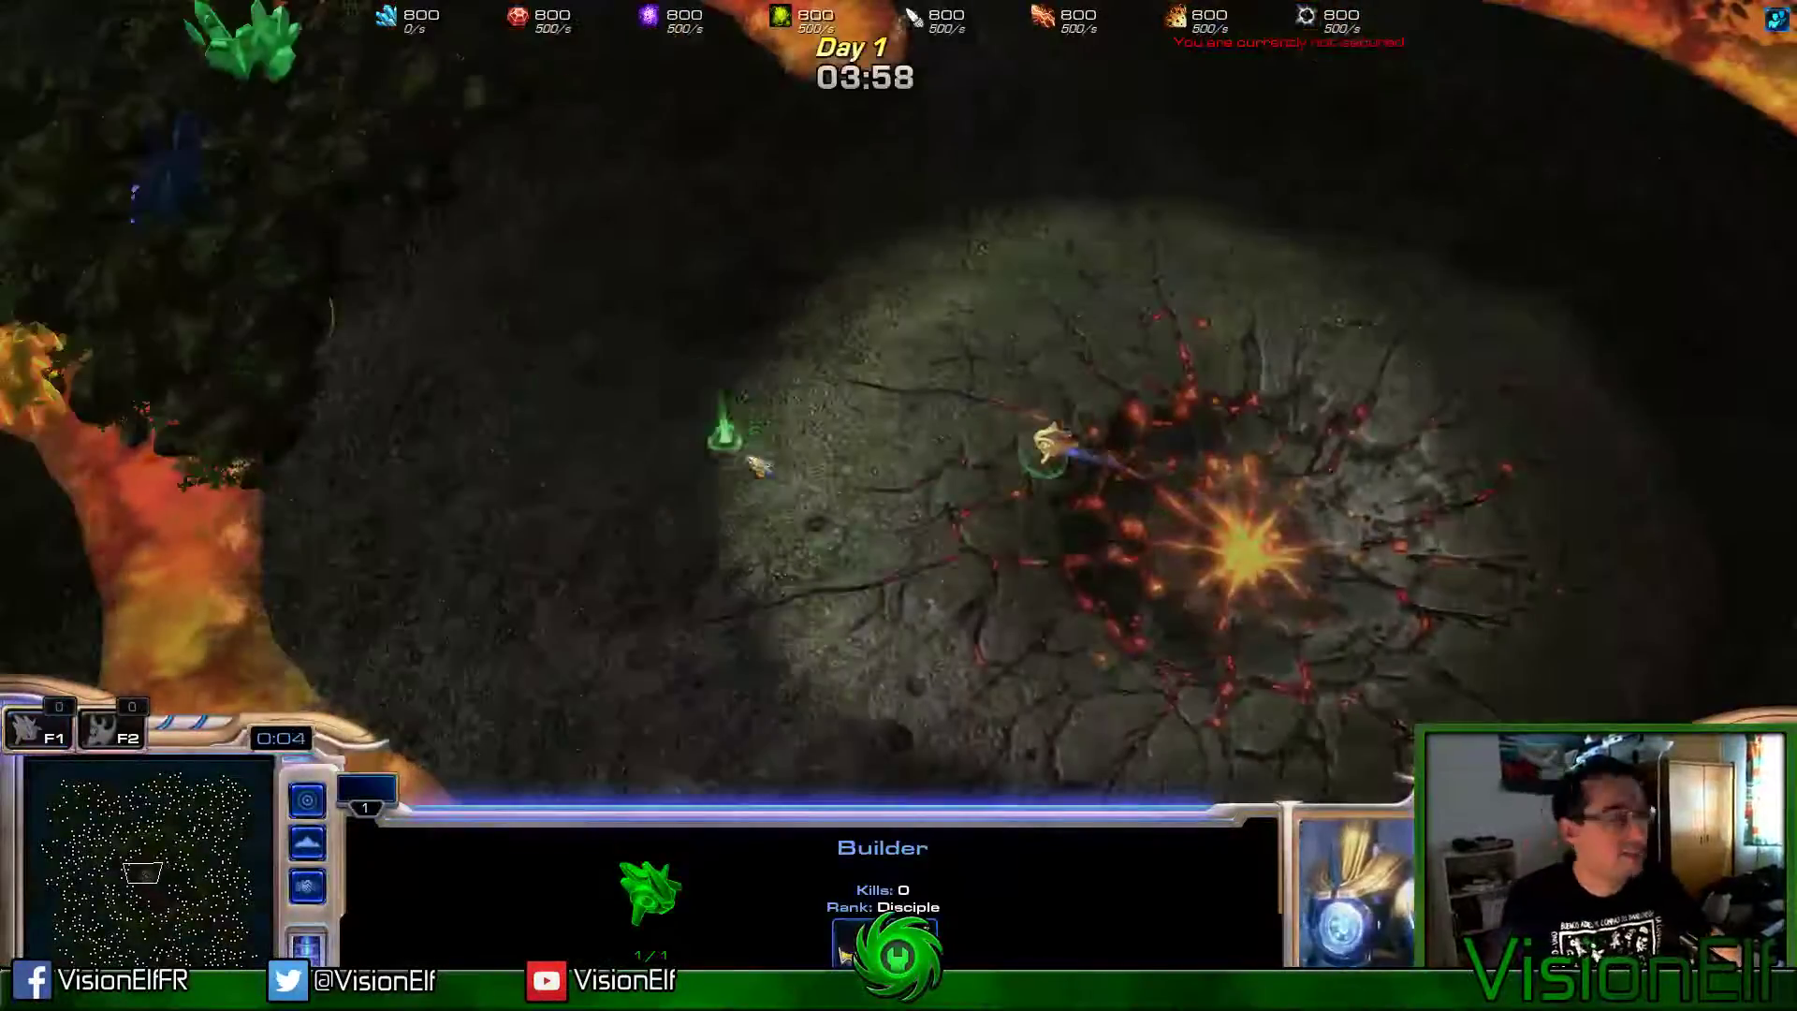
pyautogui.rightClick(760, 455)
pyautogui.press('b')
pyautogui.click(894, 459)
pyautogui.rightClick(728, 434)
pyautogui.press('b')
pyautogui.click(770, 445)
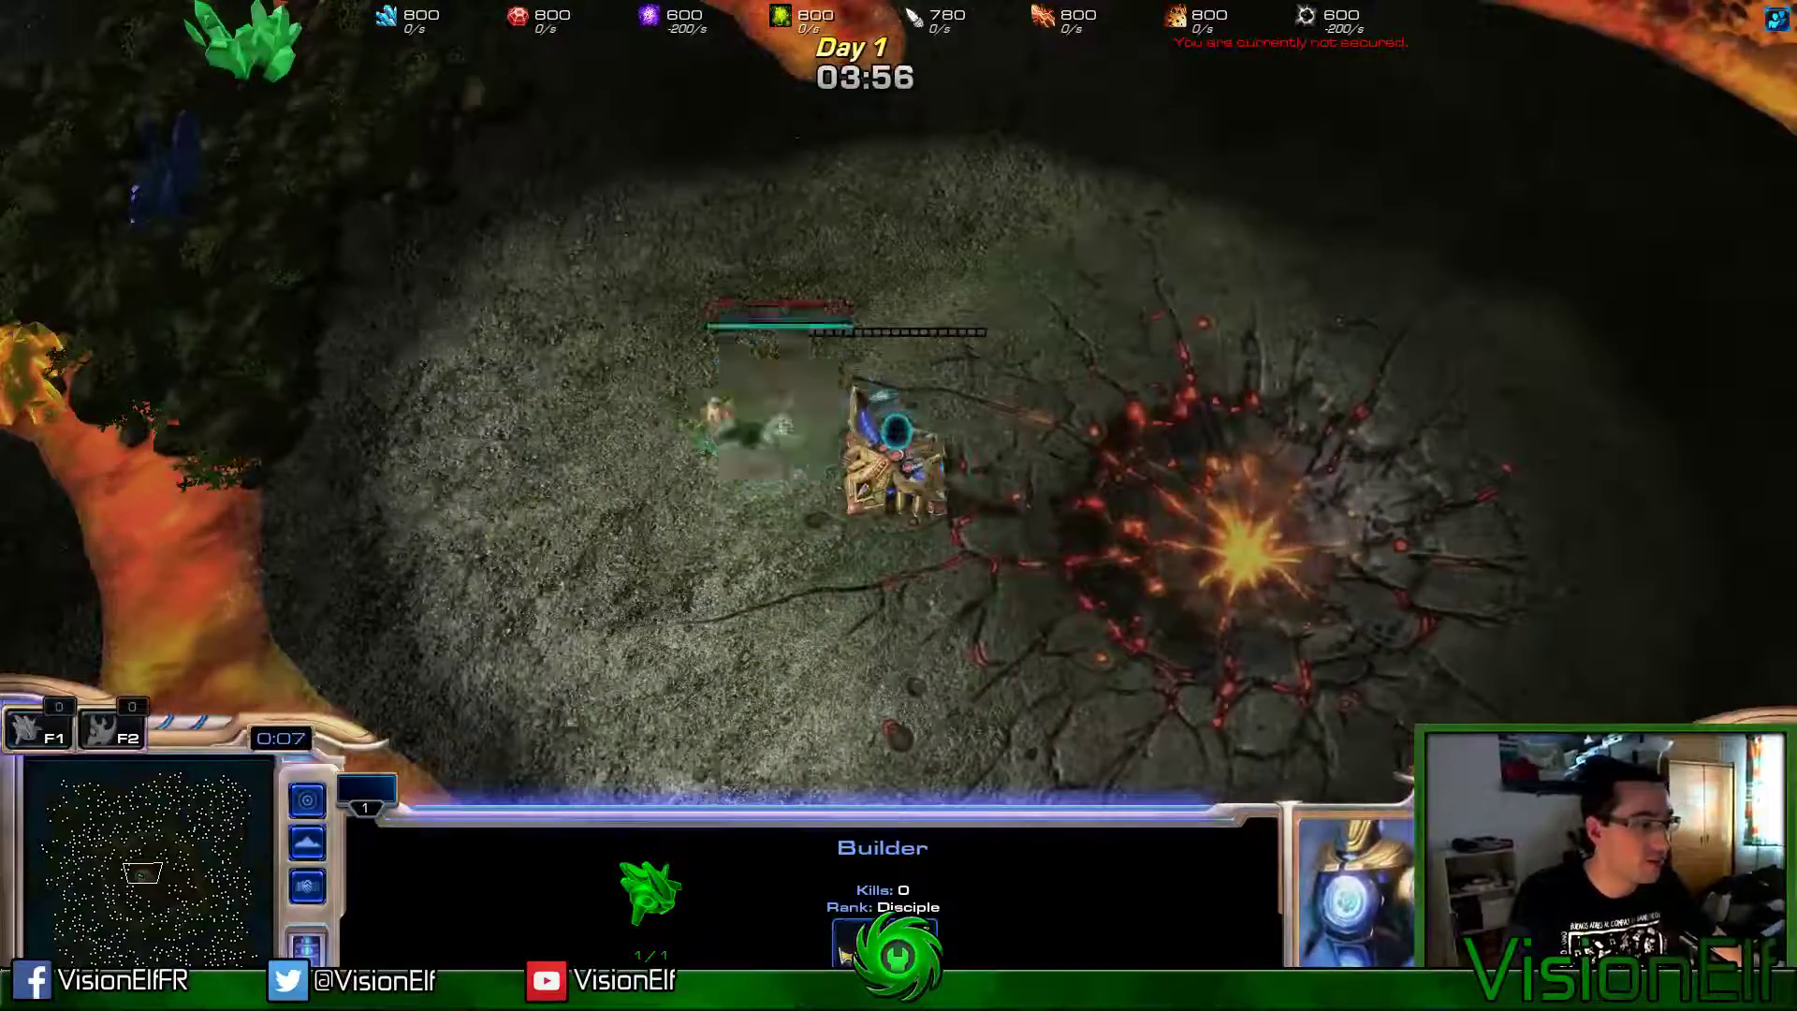
# Step: Place three cannons around the core plus a crystal pylon
pyautogui.press('b')
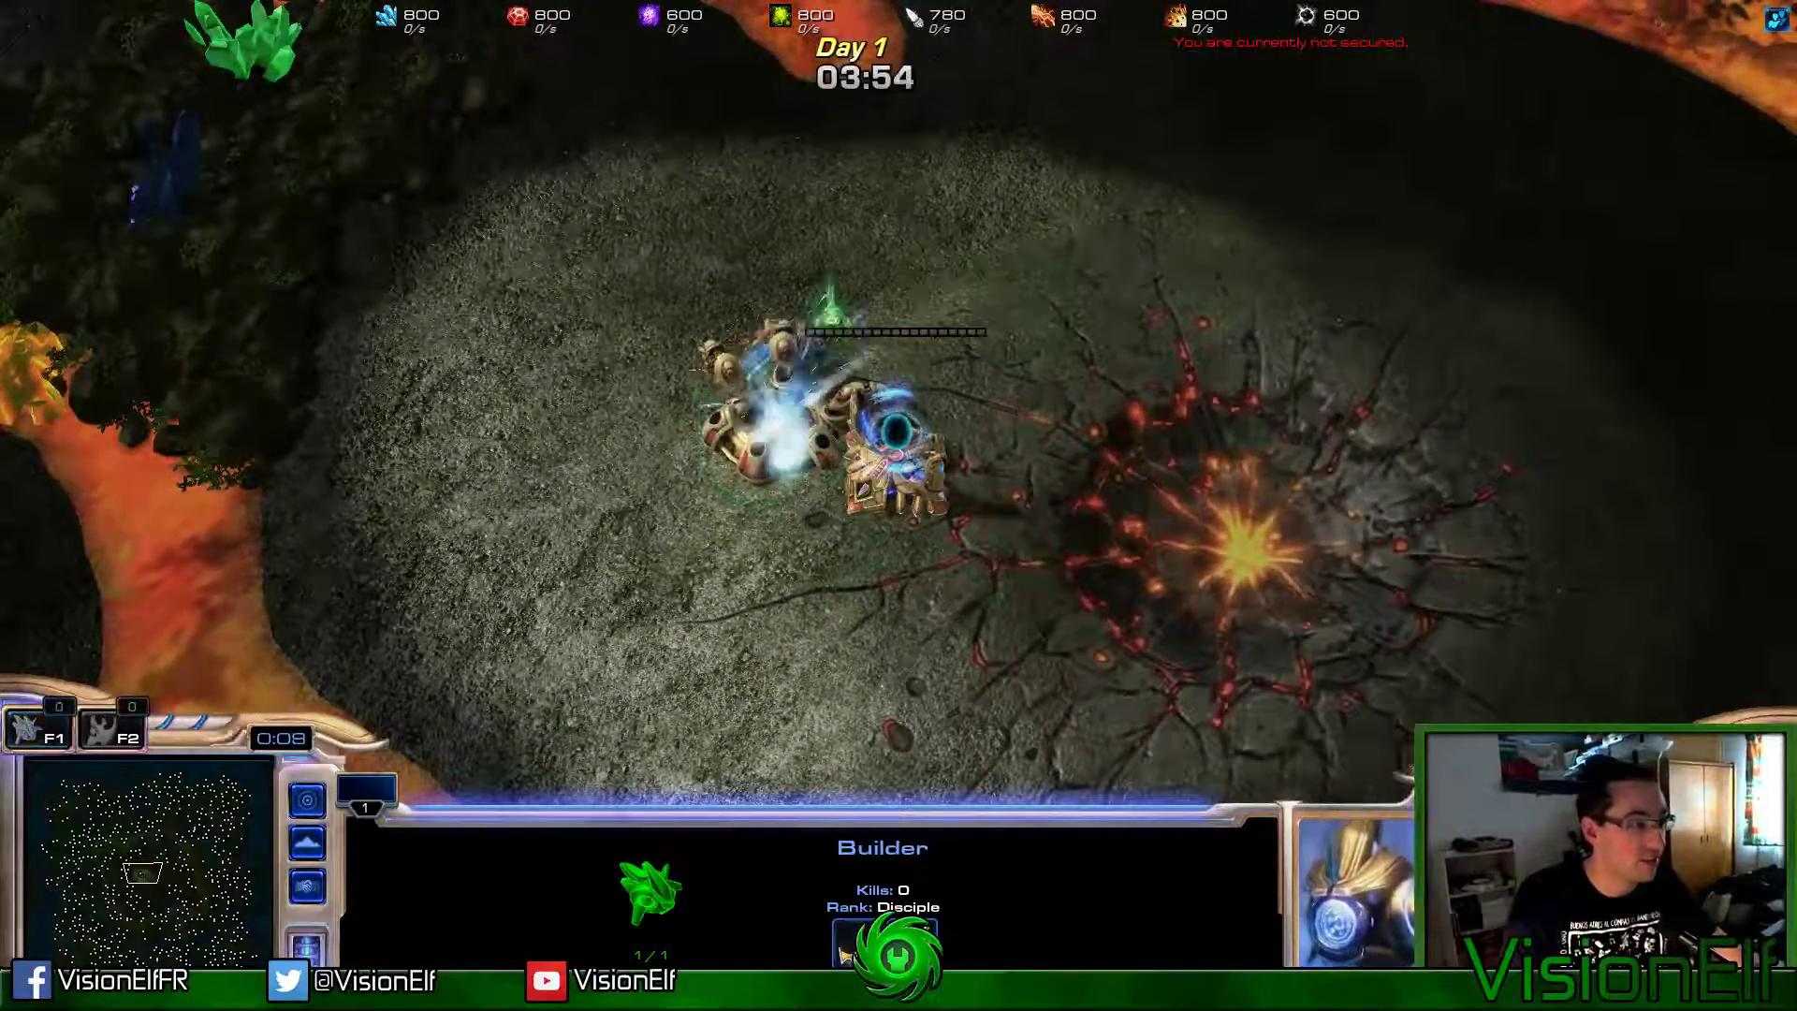
pyautogui.click(884, 356)
pyautogui.press('b')
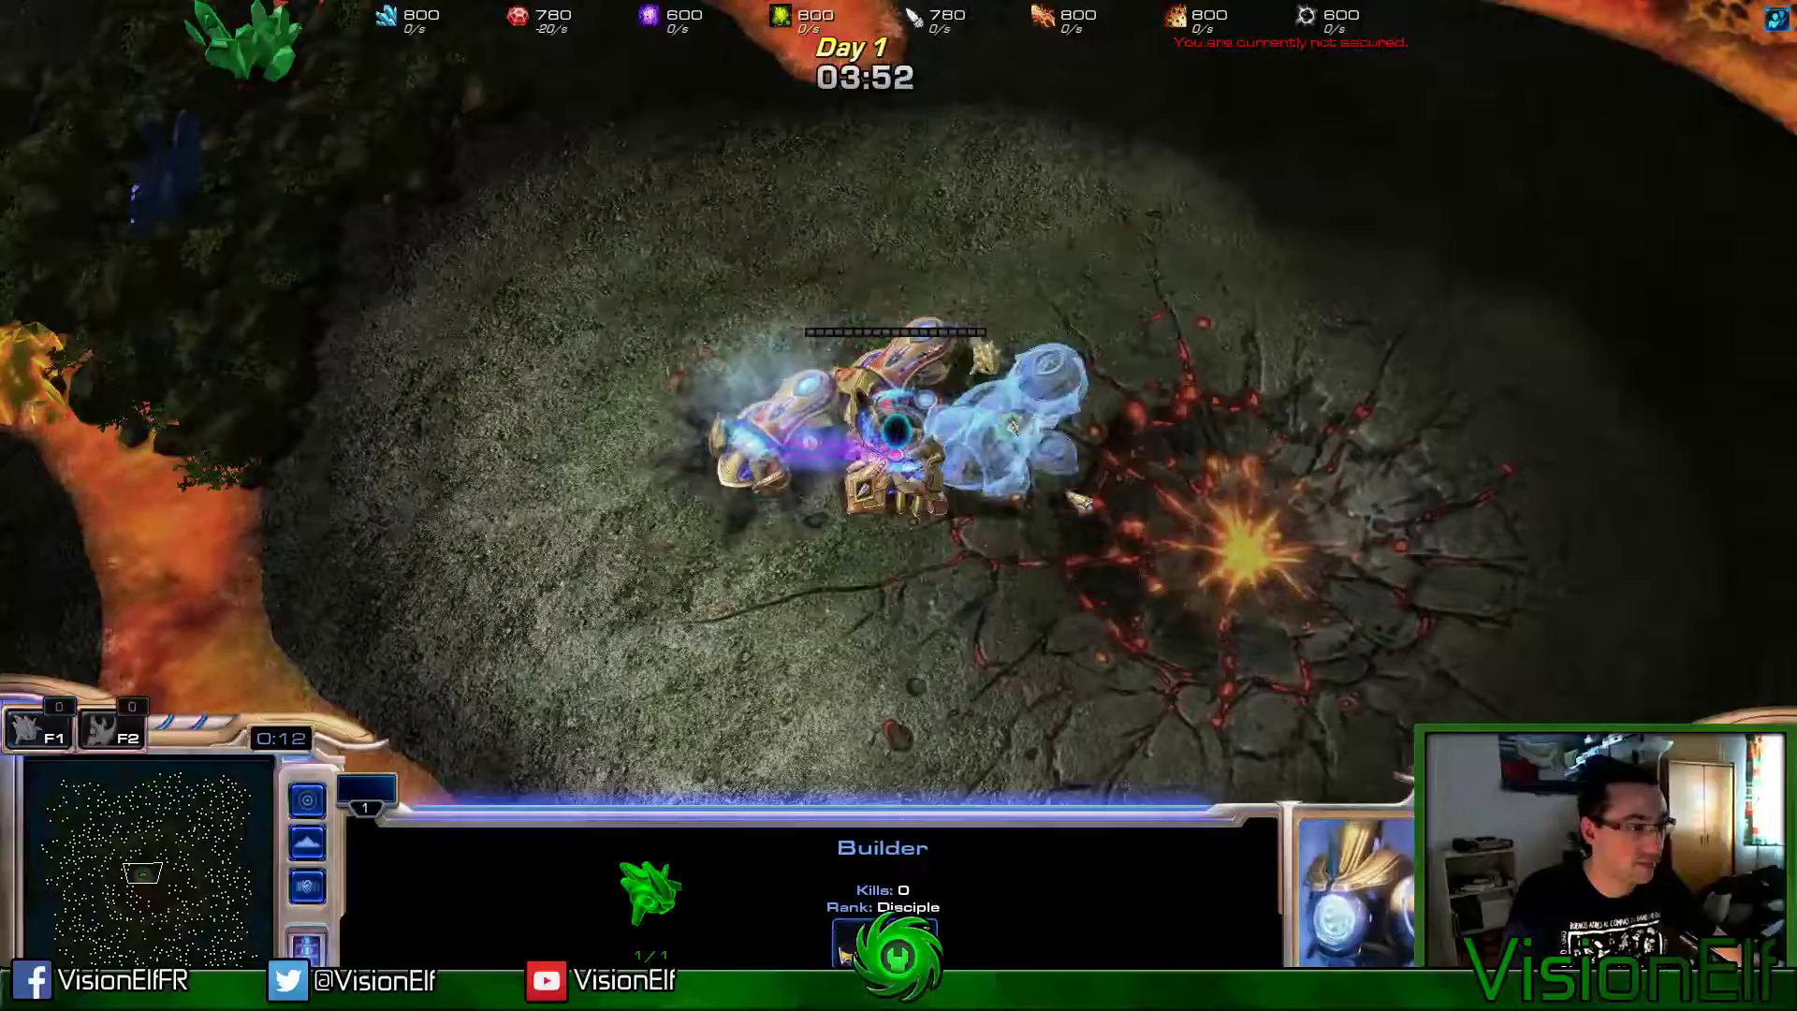
pyautogui.keyDown('shift'); pyautogui.click(1001, 409); pyautogui.keyUp('shift')
pyautogui.press('b')
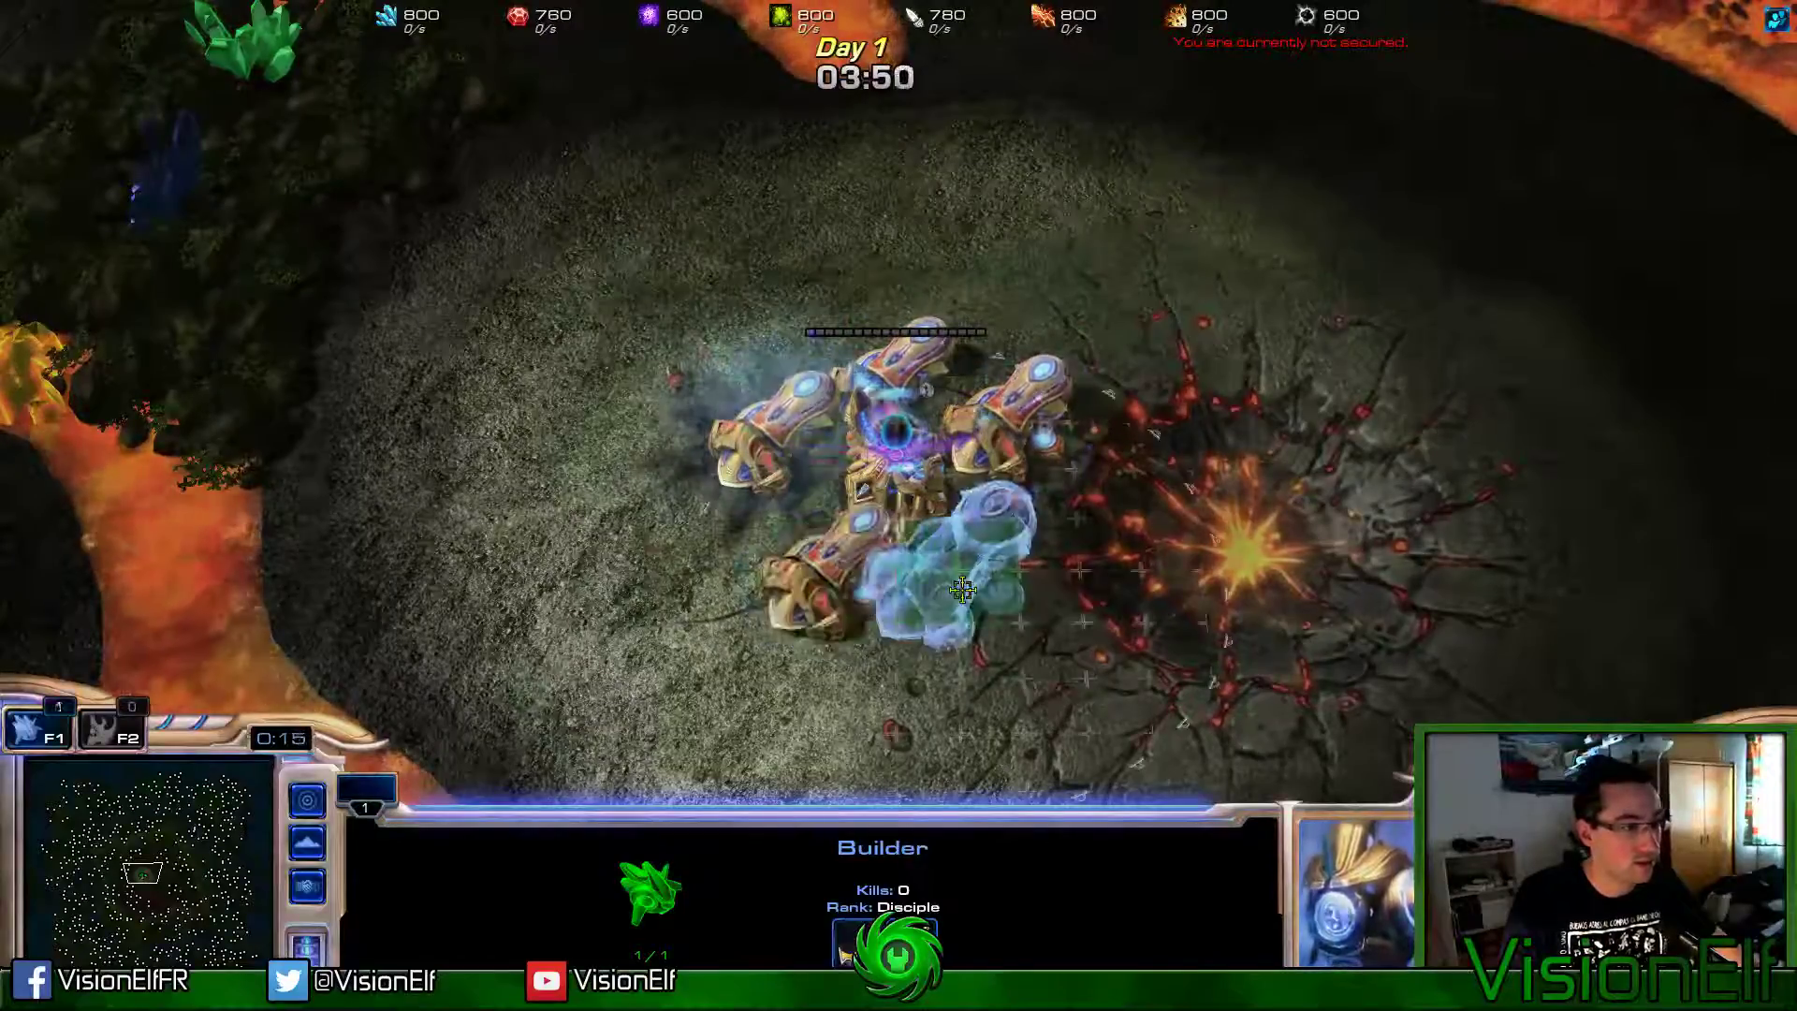
pyautogui.click(947, 569)
pyautogui.press('p')
pyautogui.click(1160, 648)
# Step: Move the builder away, select the Psionic Void Battery, and return to the editor
pyautogui.rightClick(1256, 279)
pyautogui.rightClick(1100, 260)
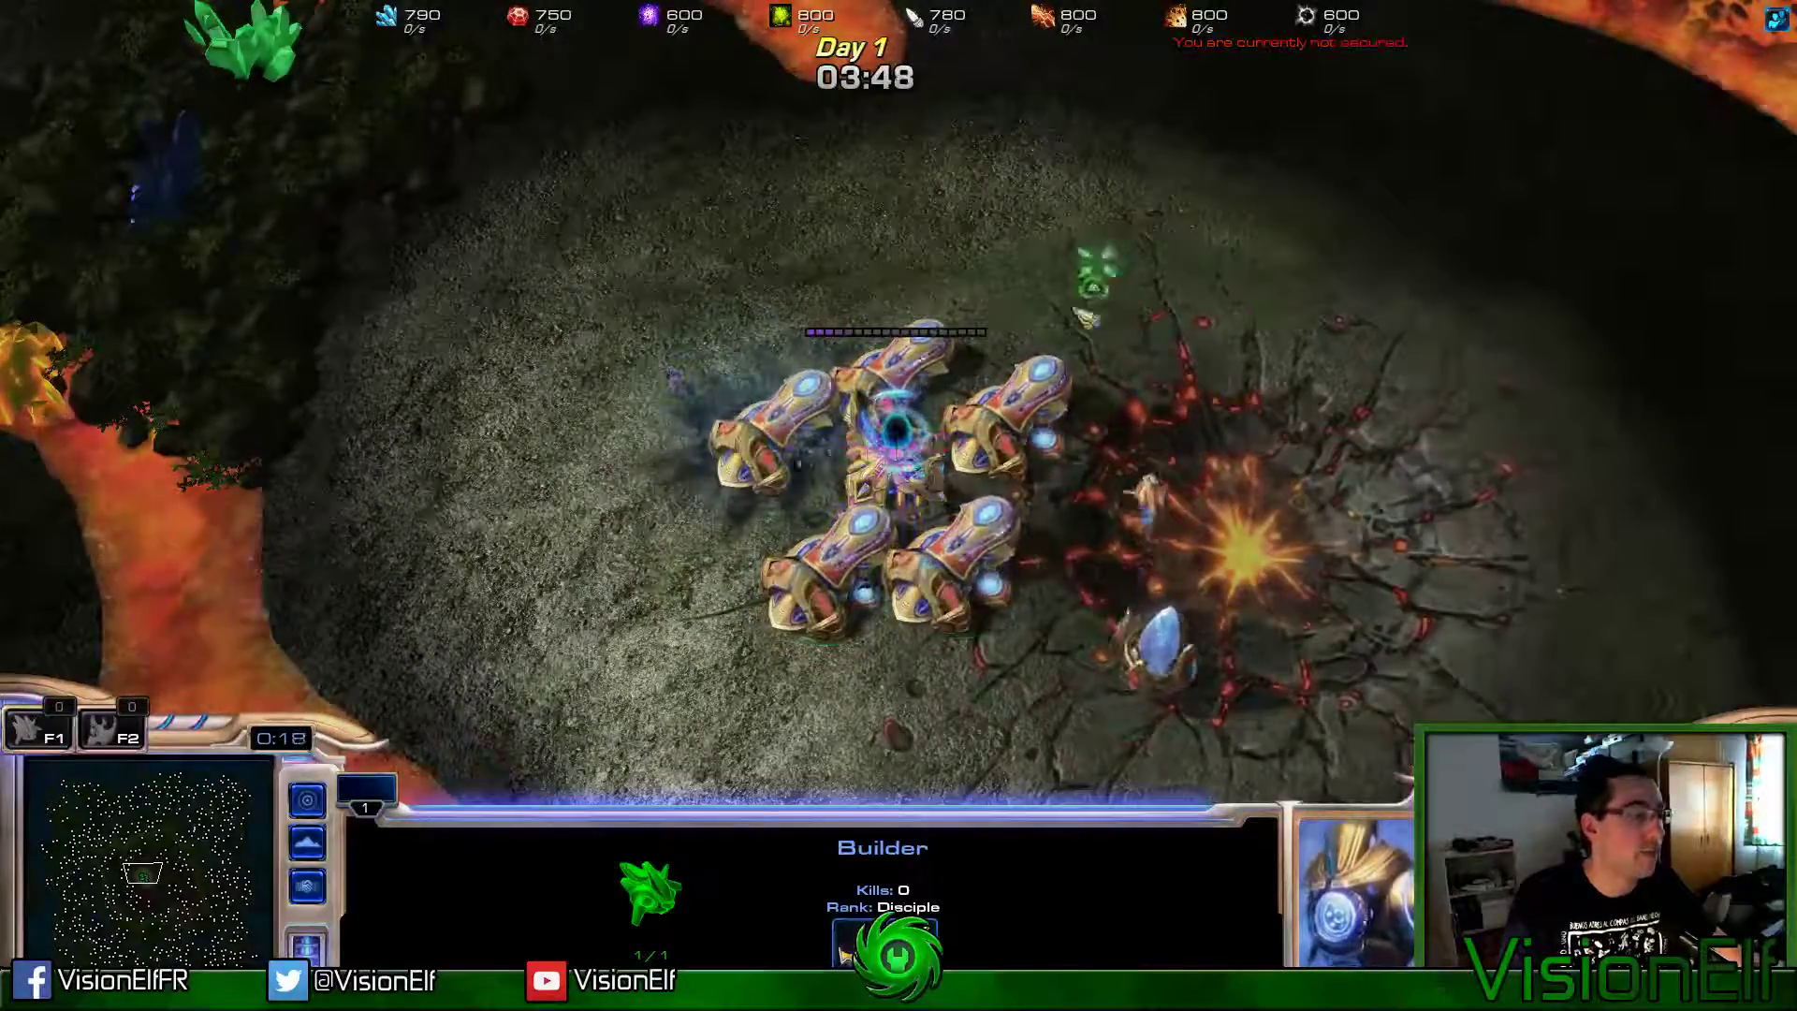
pyautogui.click(896, 454)
pyautogui.press('Left')
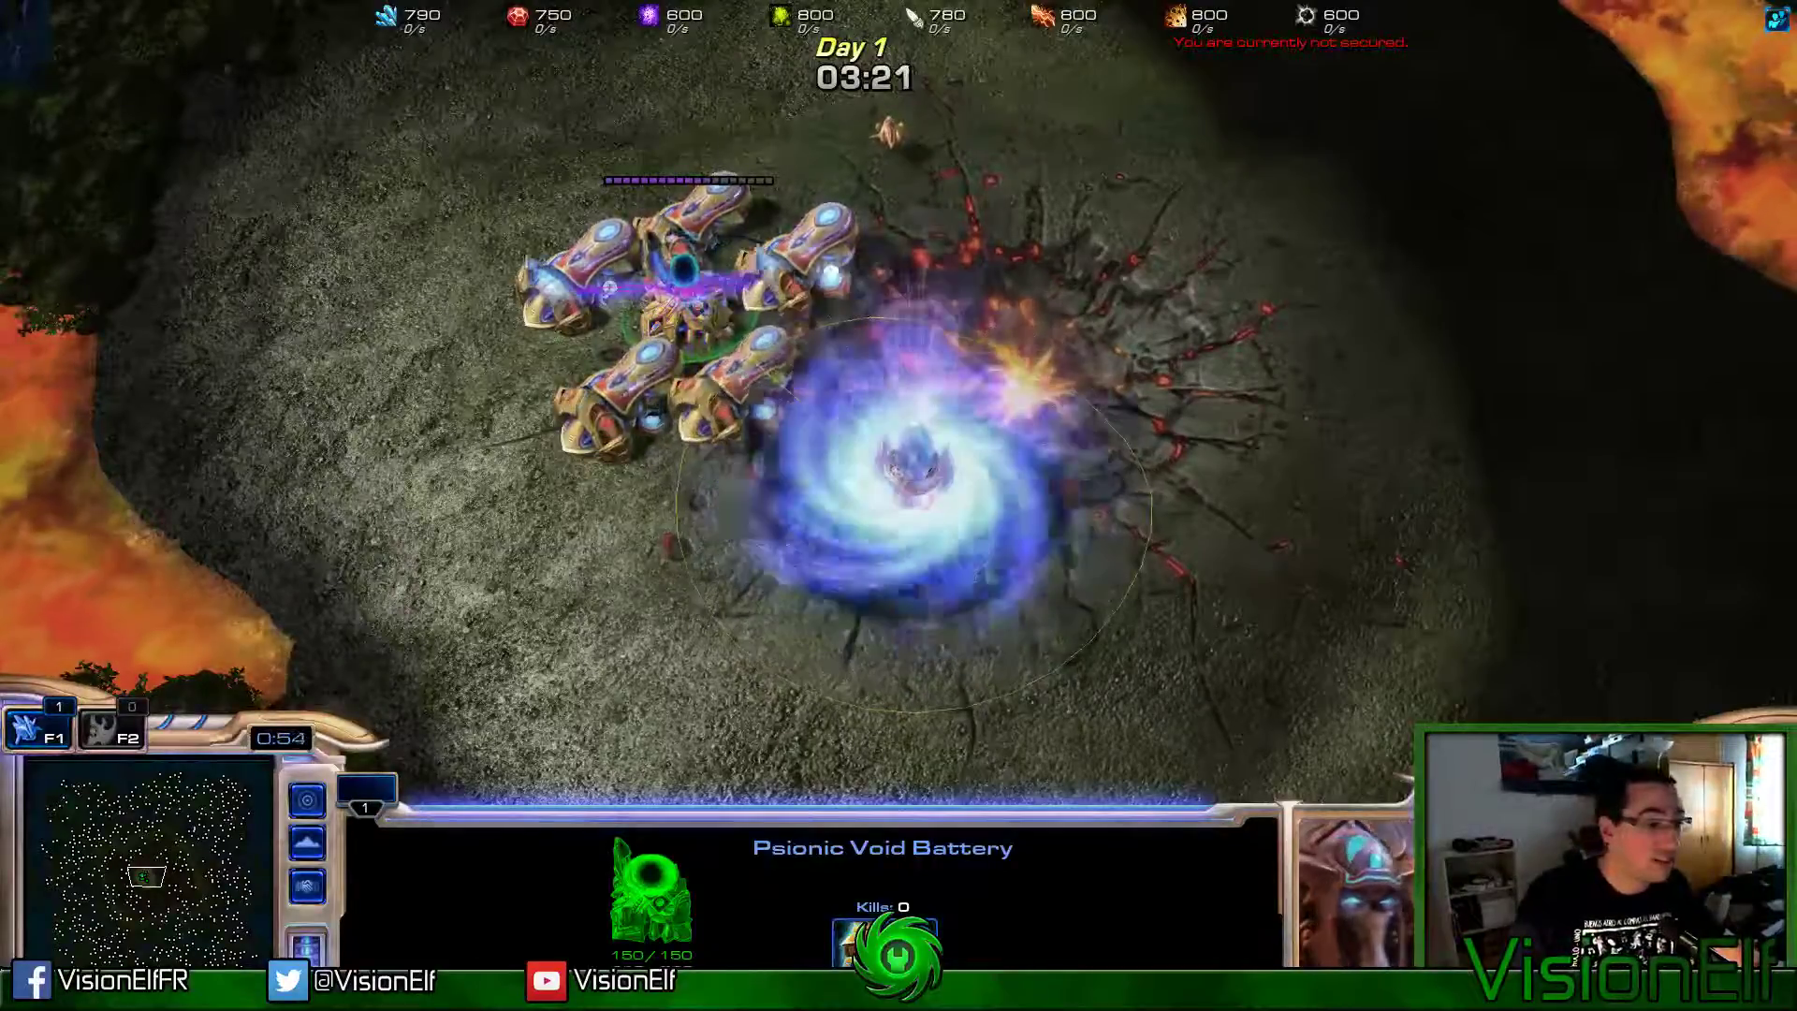
pyautogui.hotkey('alt', 'Tab')
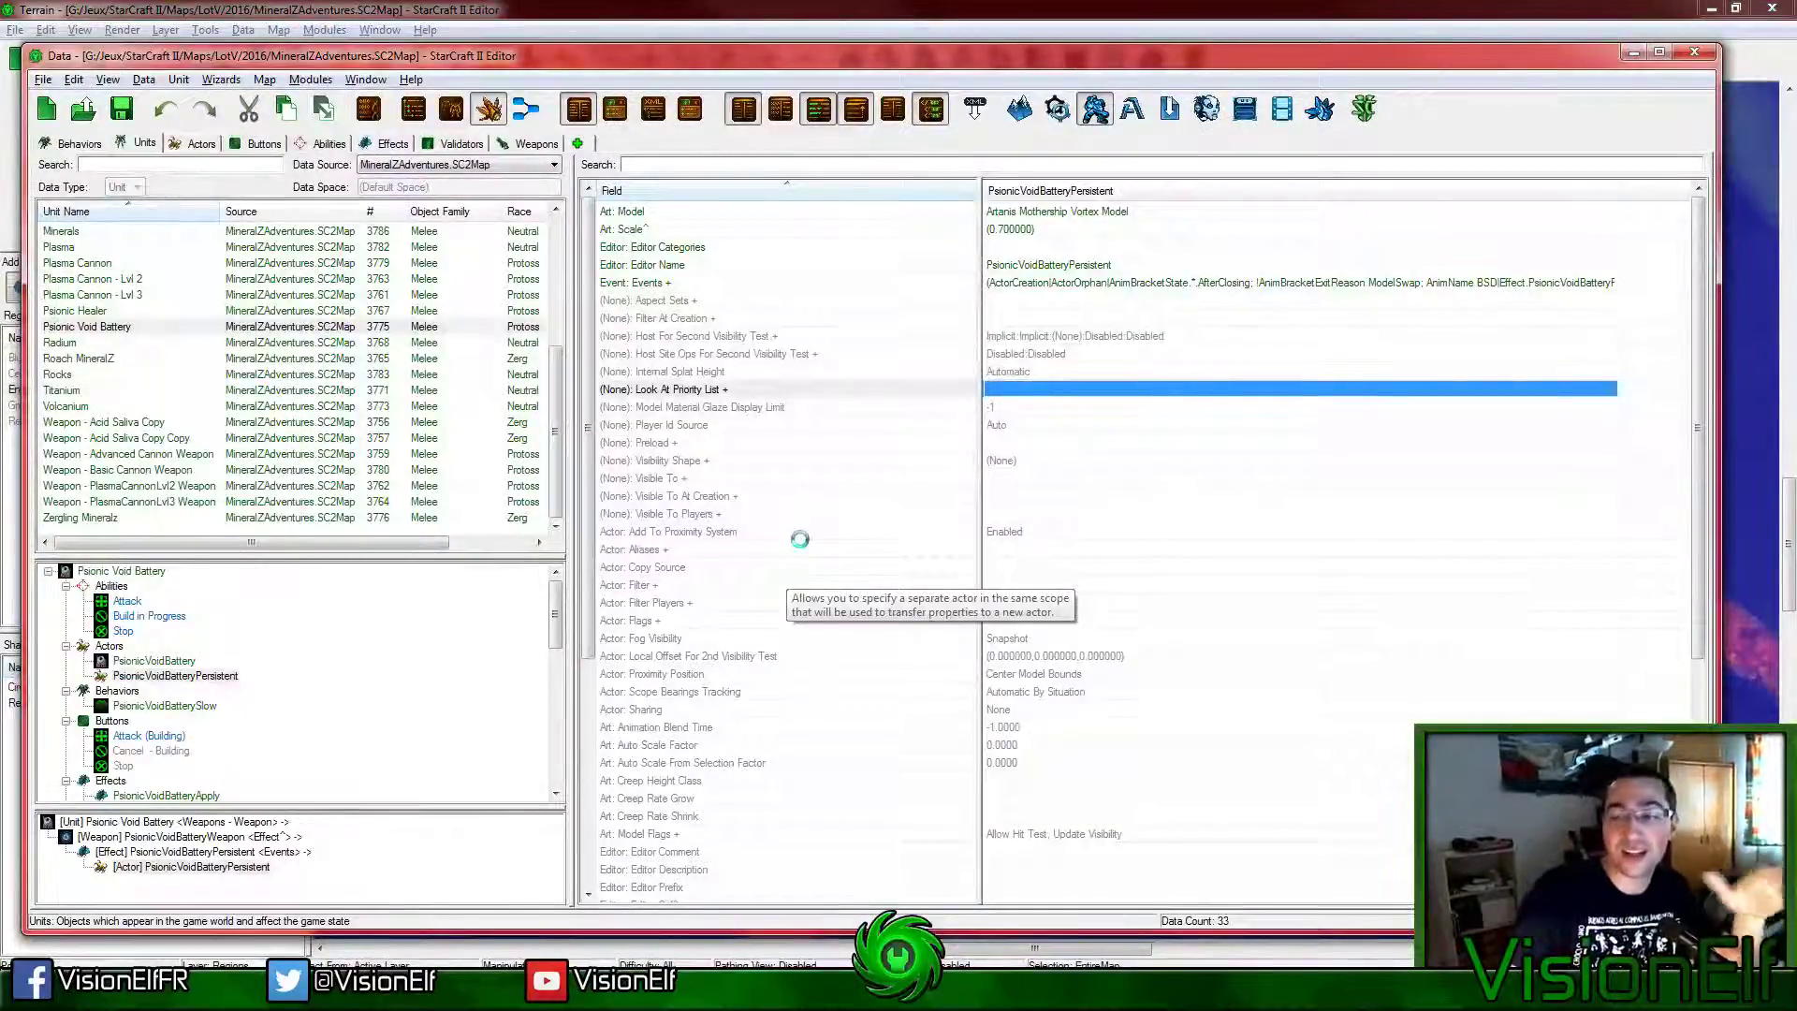
# Step: Set the PsionicVoidBatteryPersistent actor's Art: Scale Z to 0.1 and save the map
pyautogui.click(368, 711)
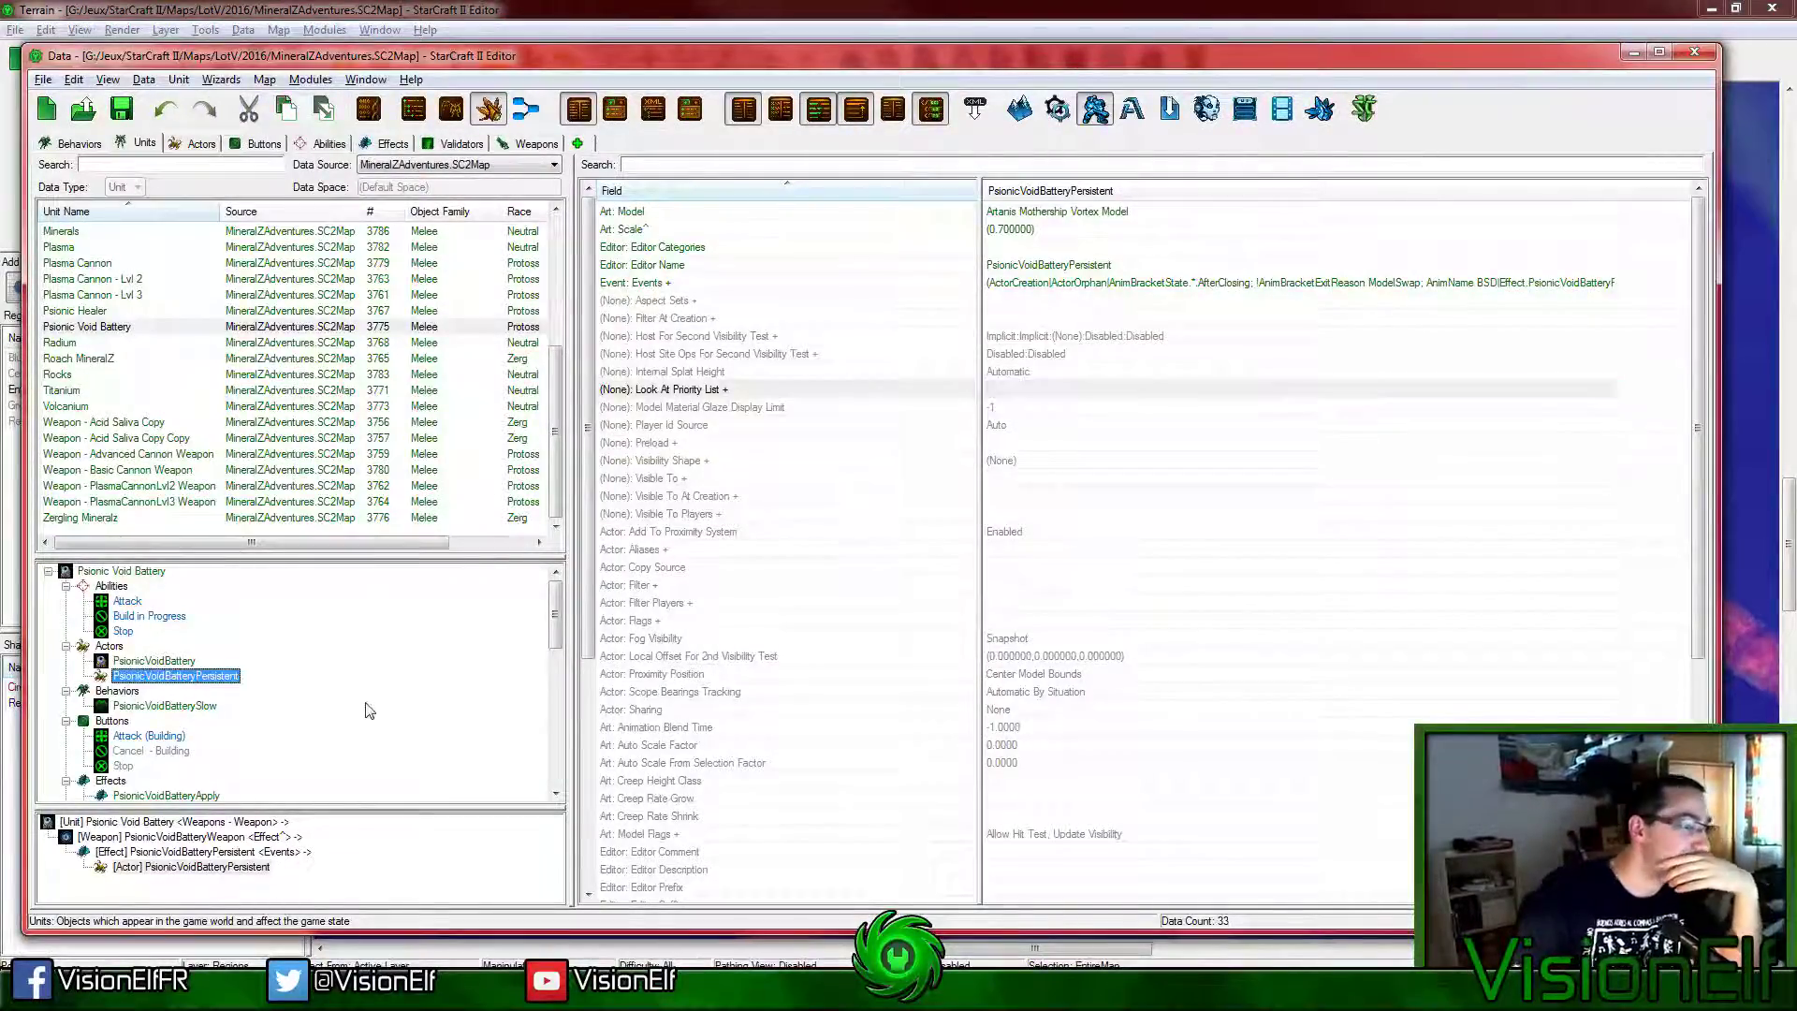
pyautogui.doubleClick(1081, 230)
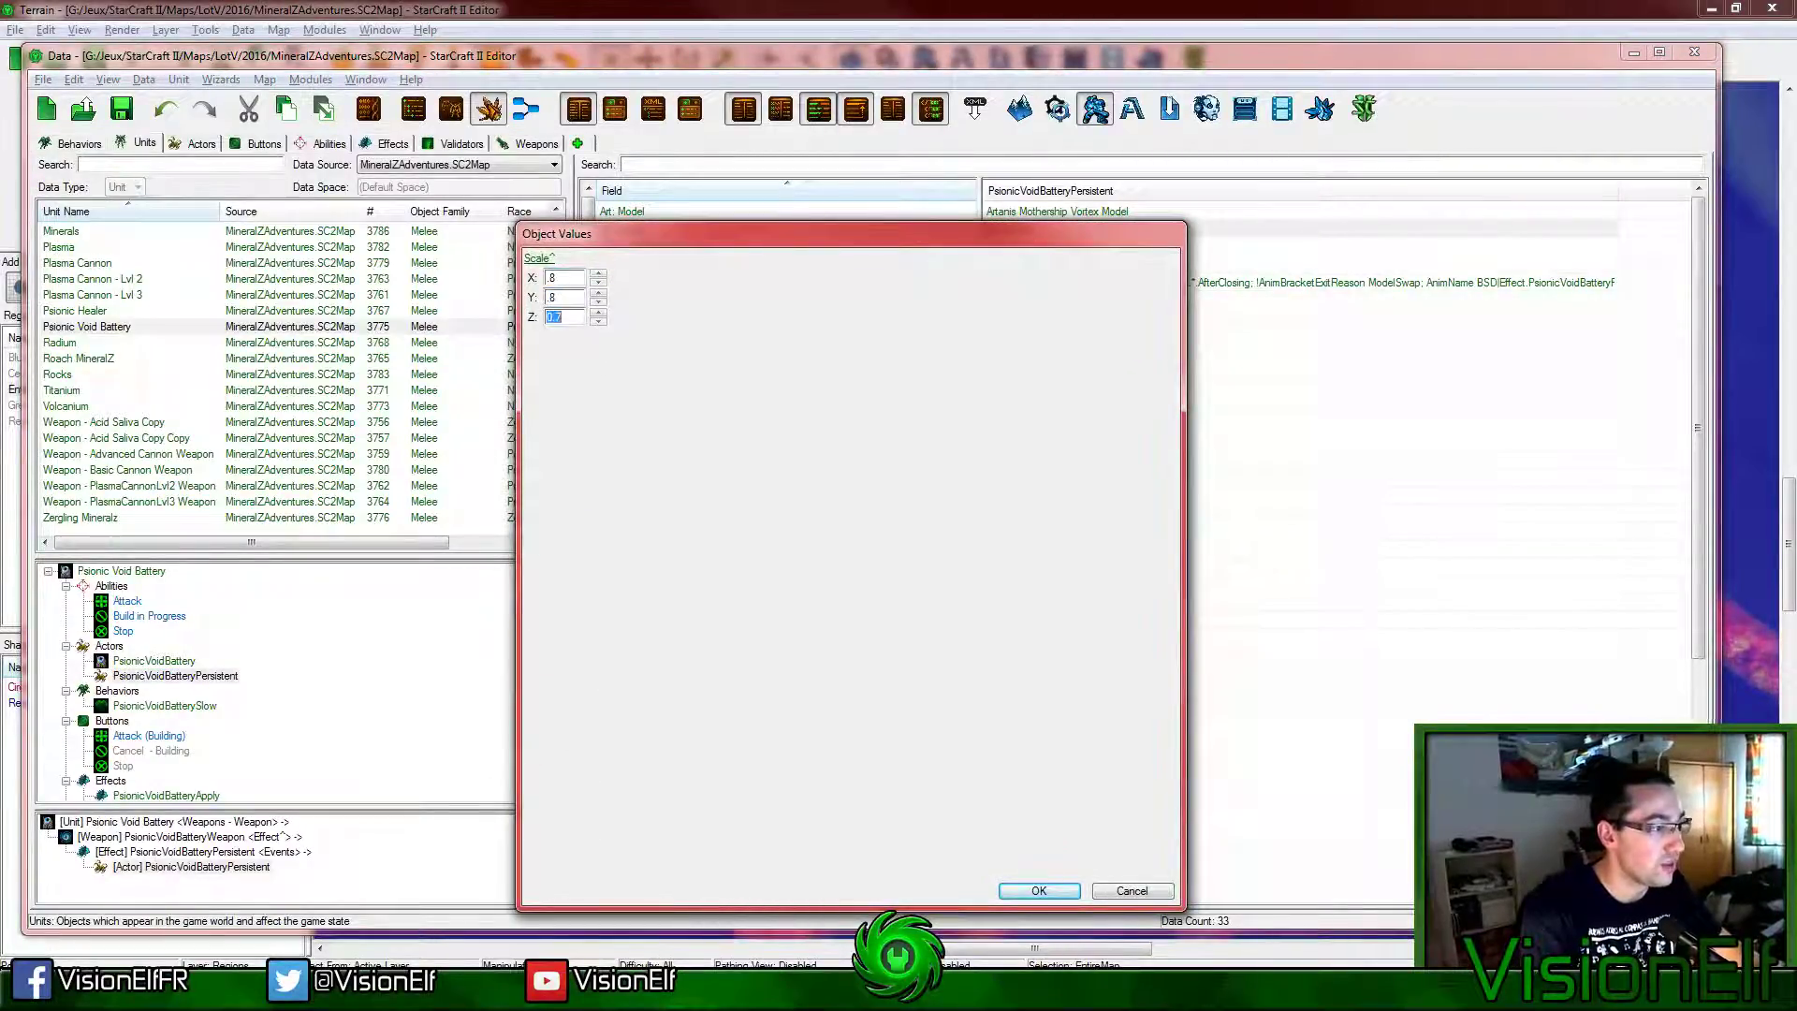
pyautogui.write('.1')
pyautogui.press('Return')
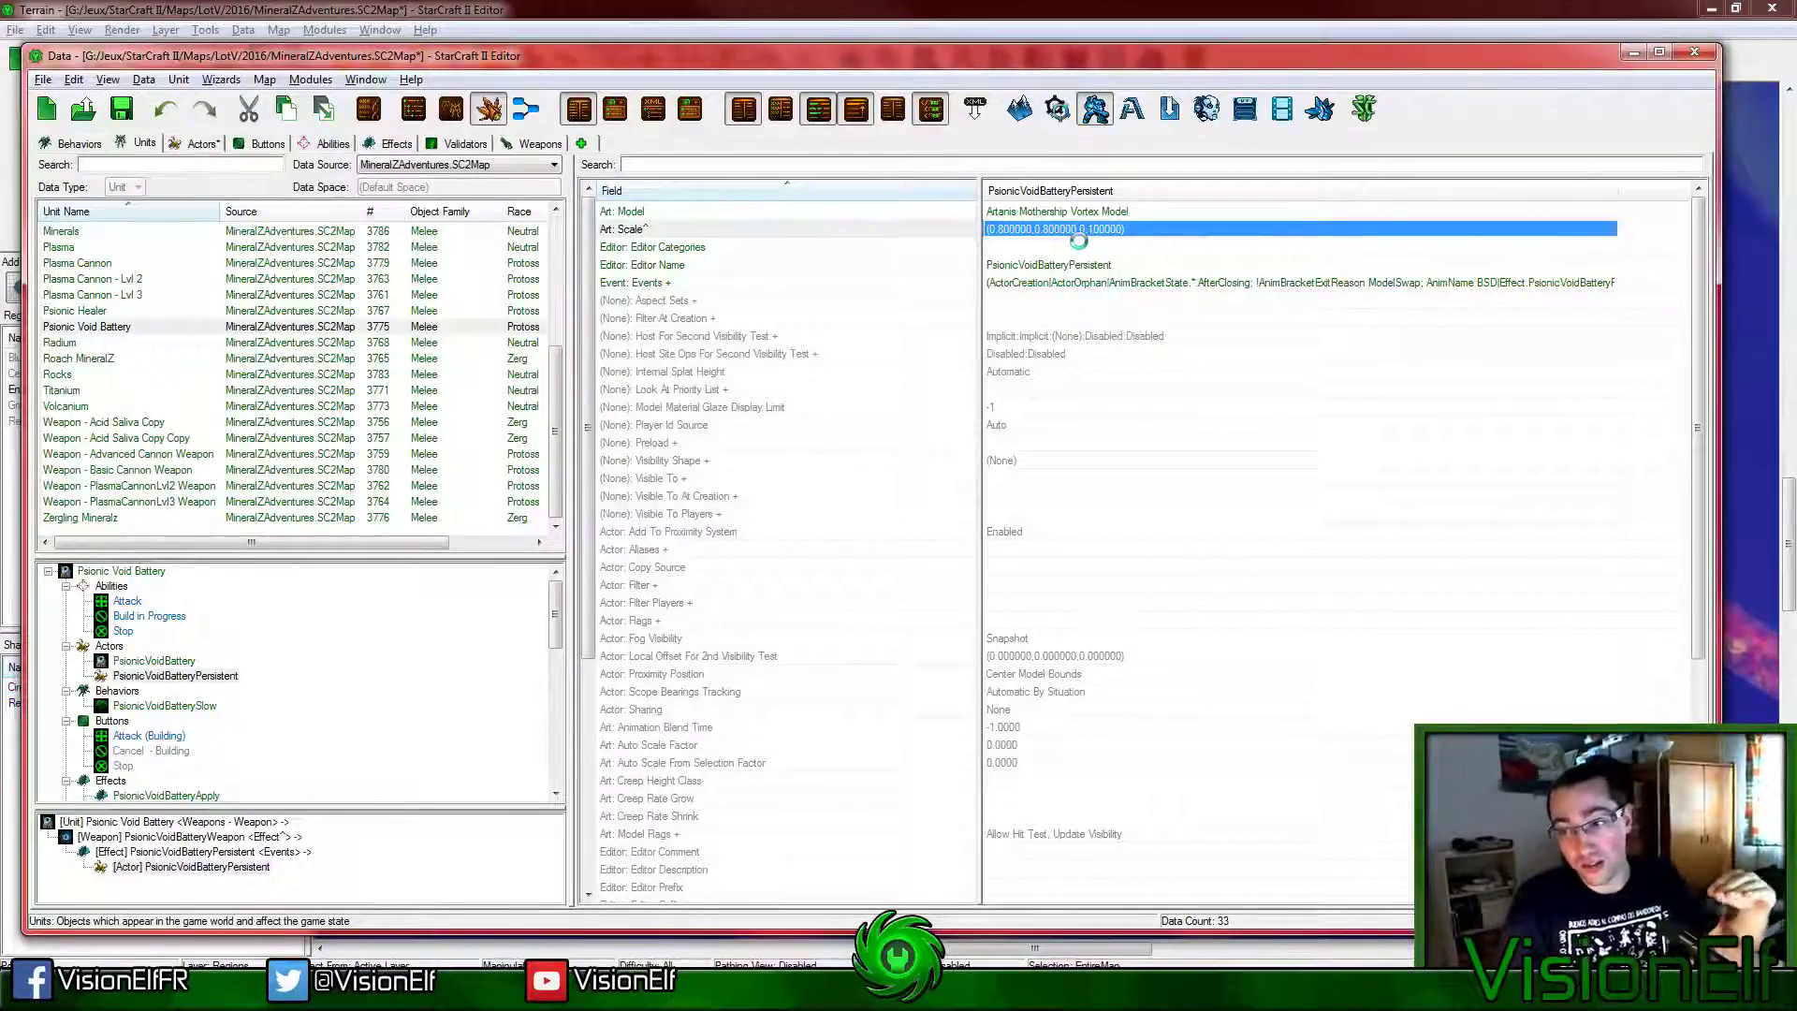
pyautogui.hotkey('ctrl', 's')
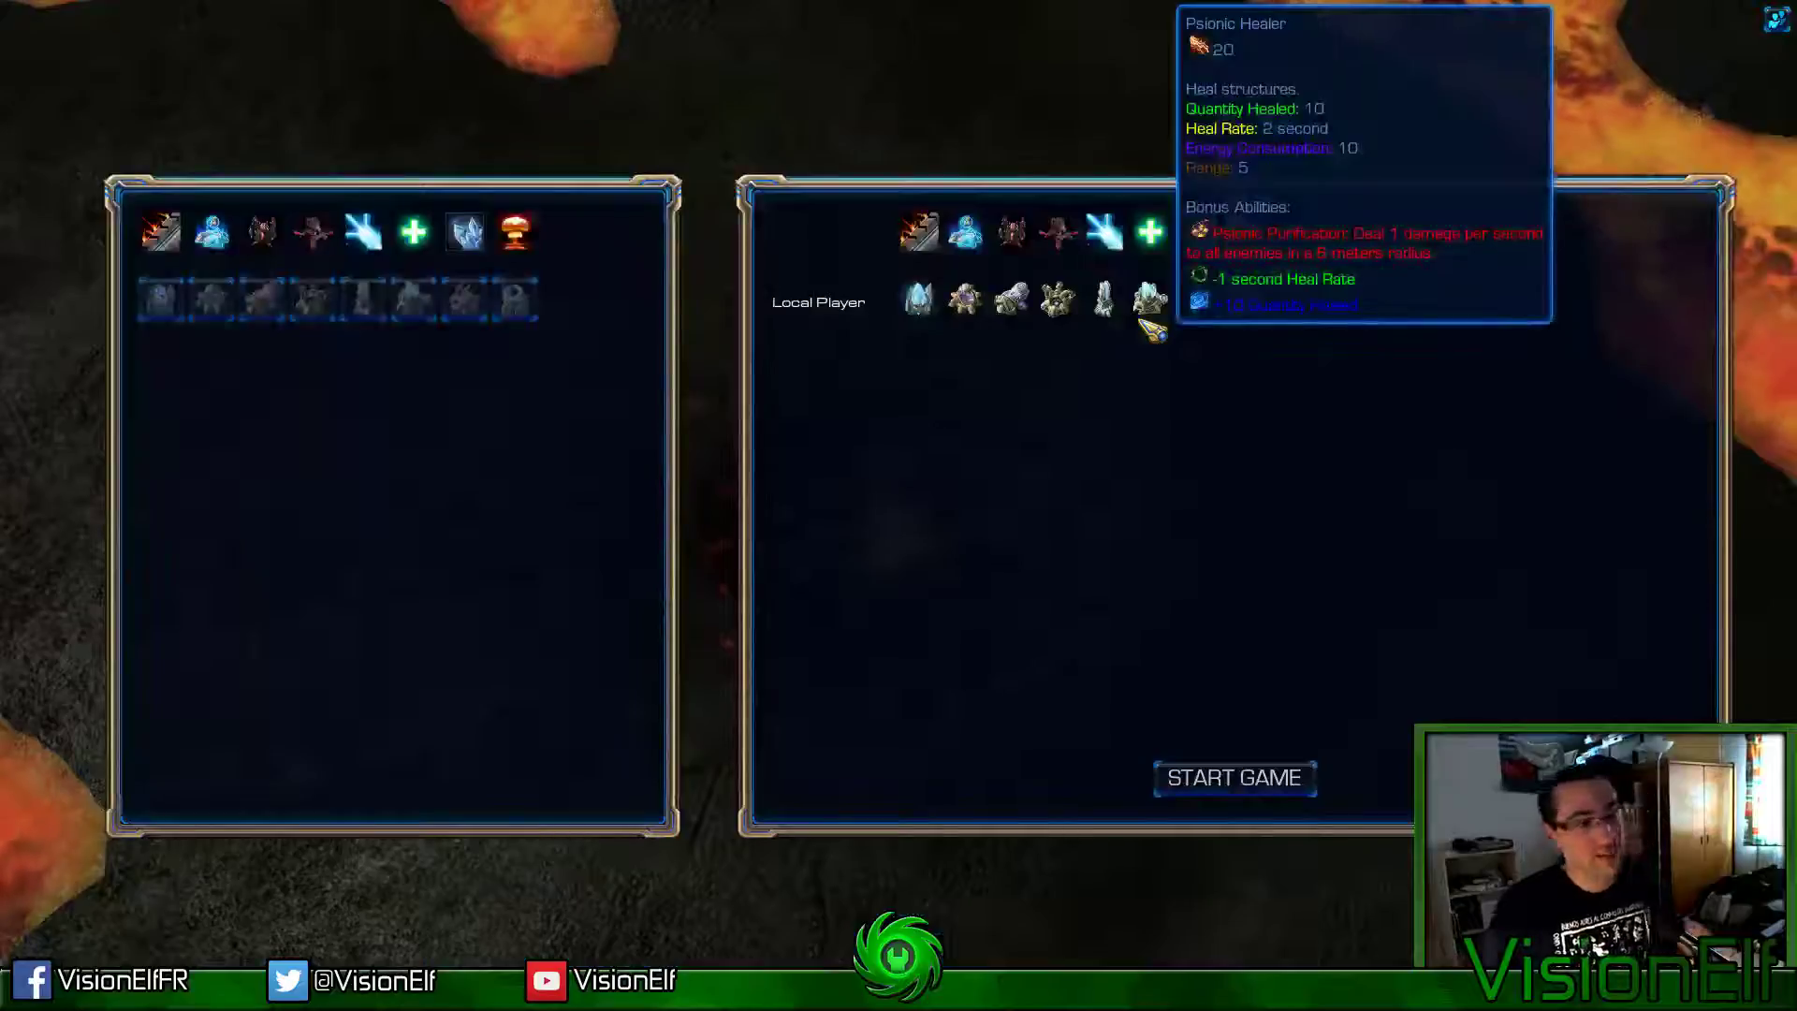
# Step: Glance at the data editor, then return to the test game and move the builder
pyautogui.hotkey('alt', 'Tab')
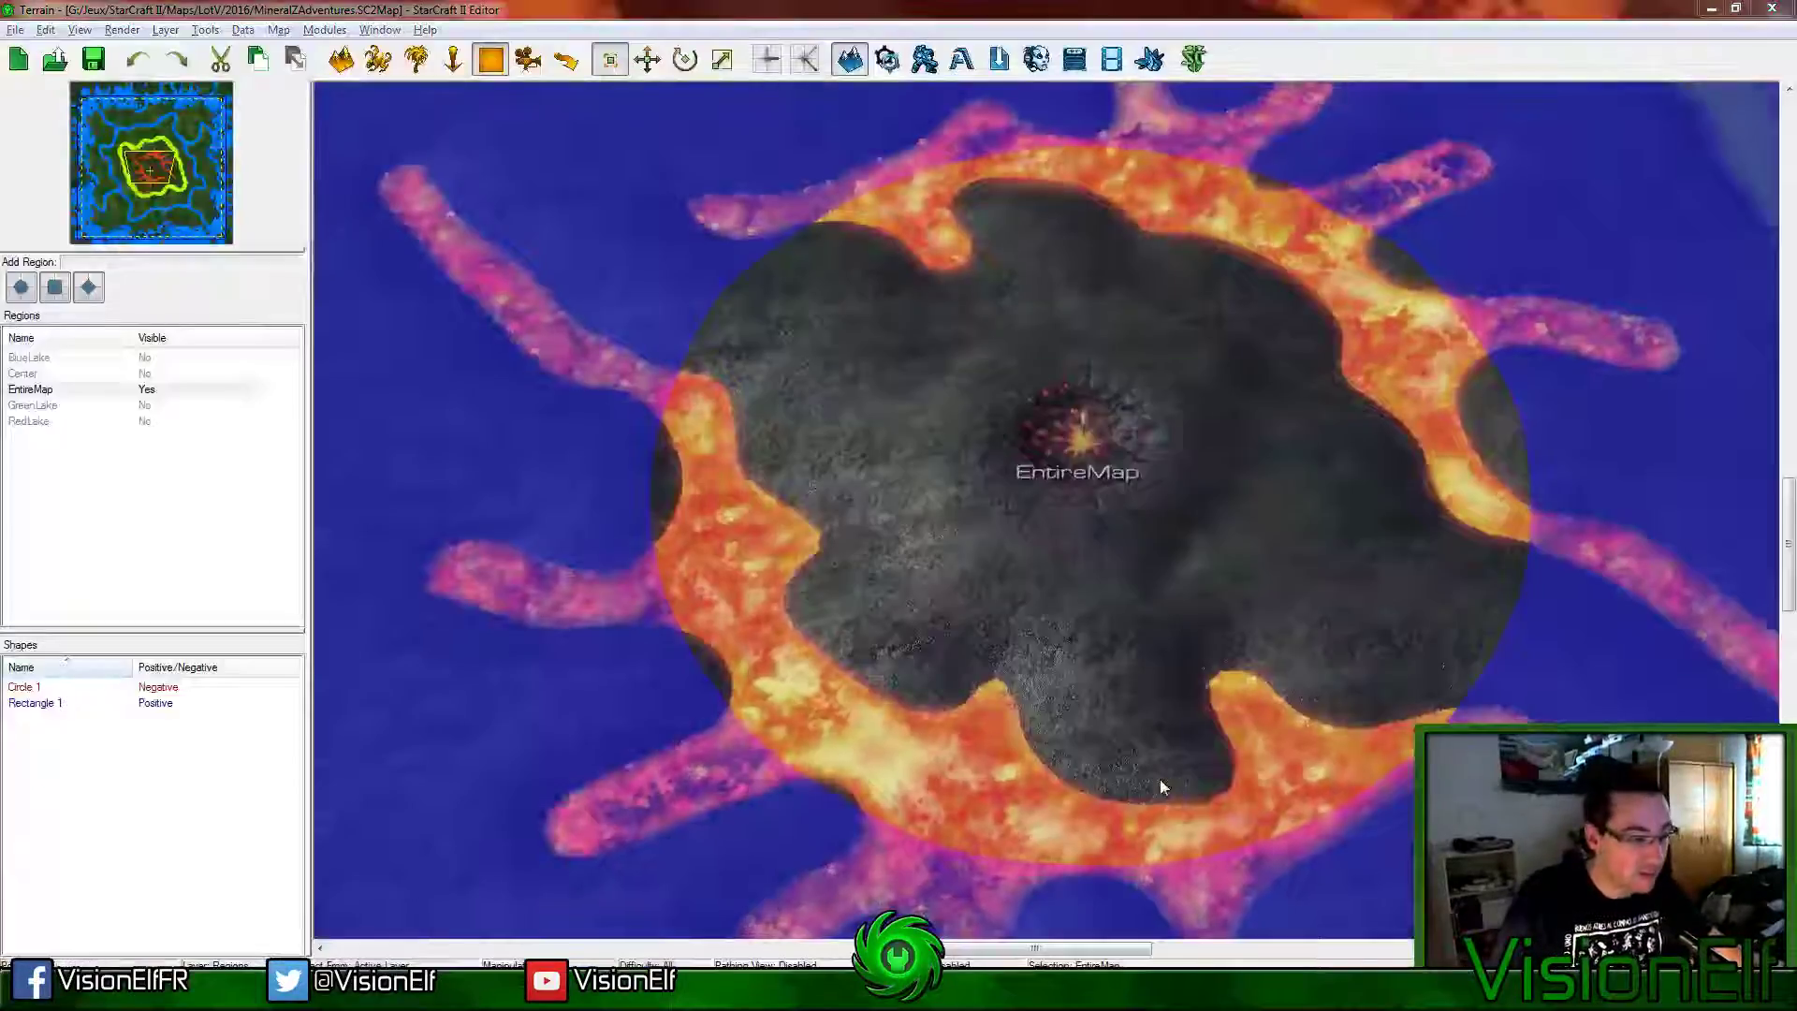
pyautogui.press('F7')
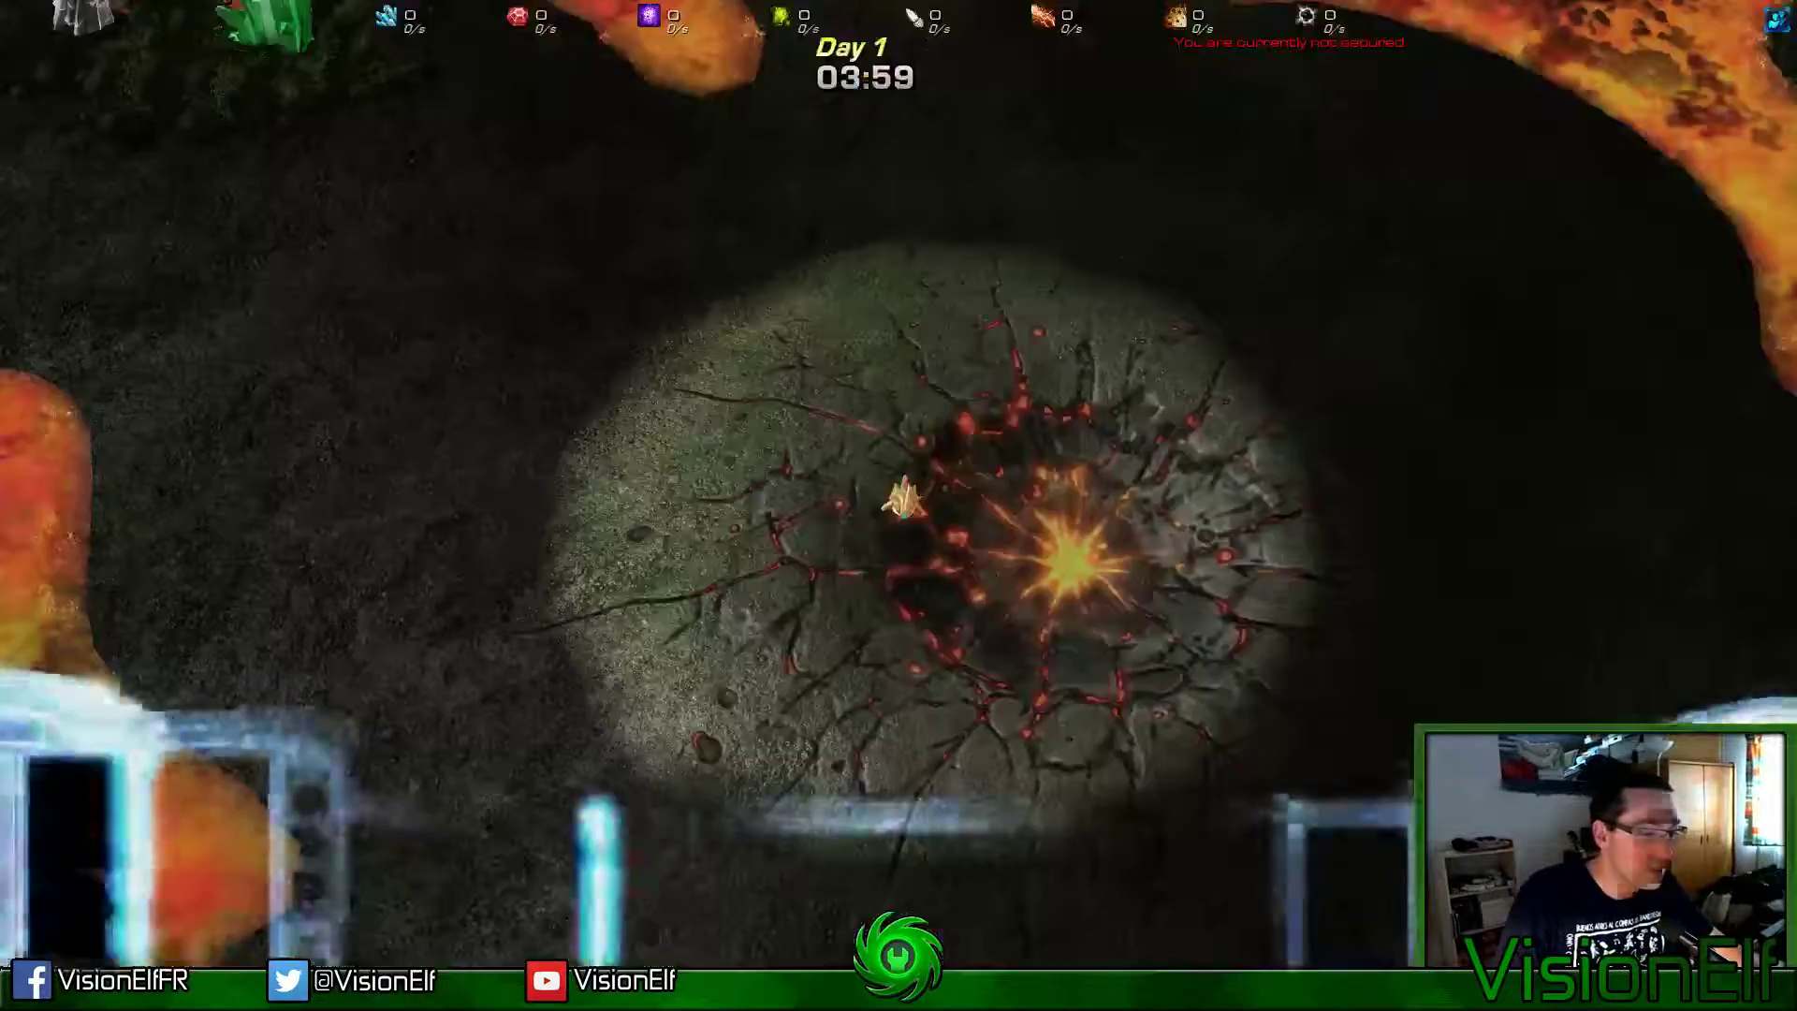
pyautogui.hotkey('alt', 'Tab')
pyautogui.rightClick(502, 344)
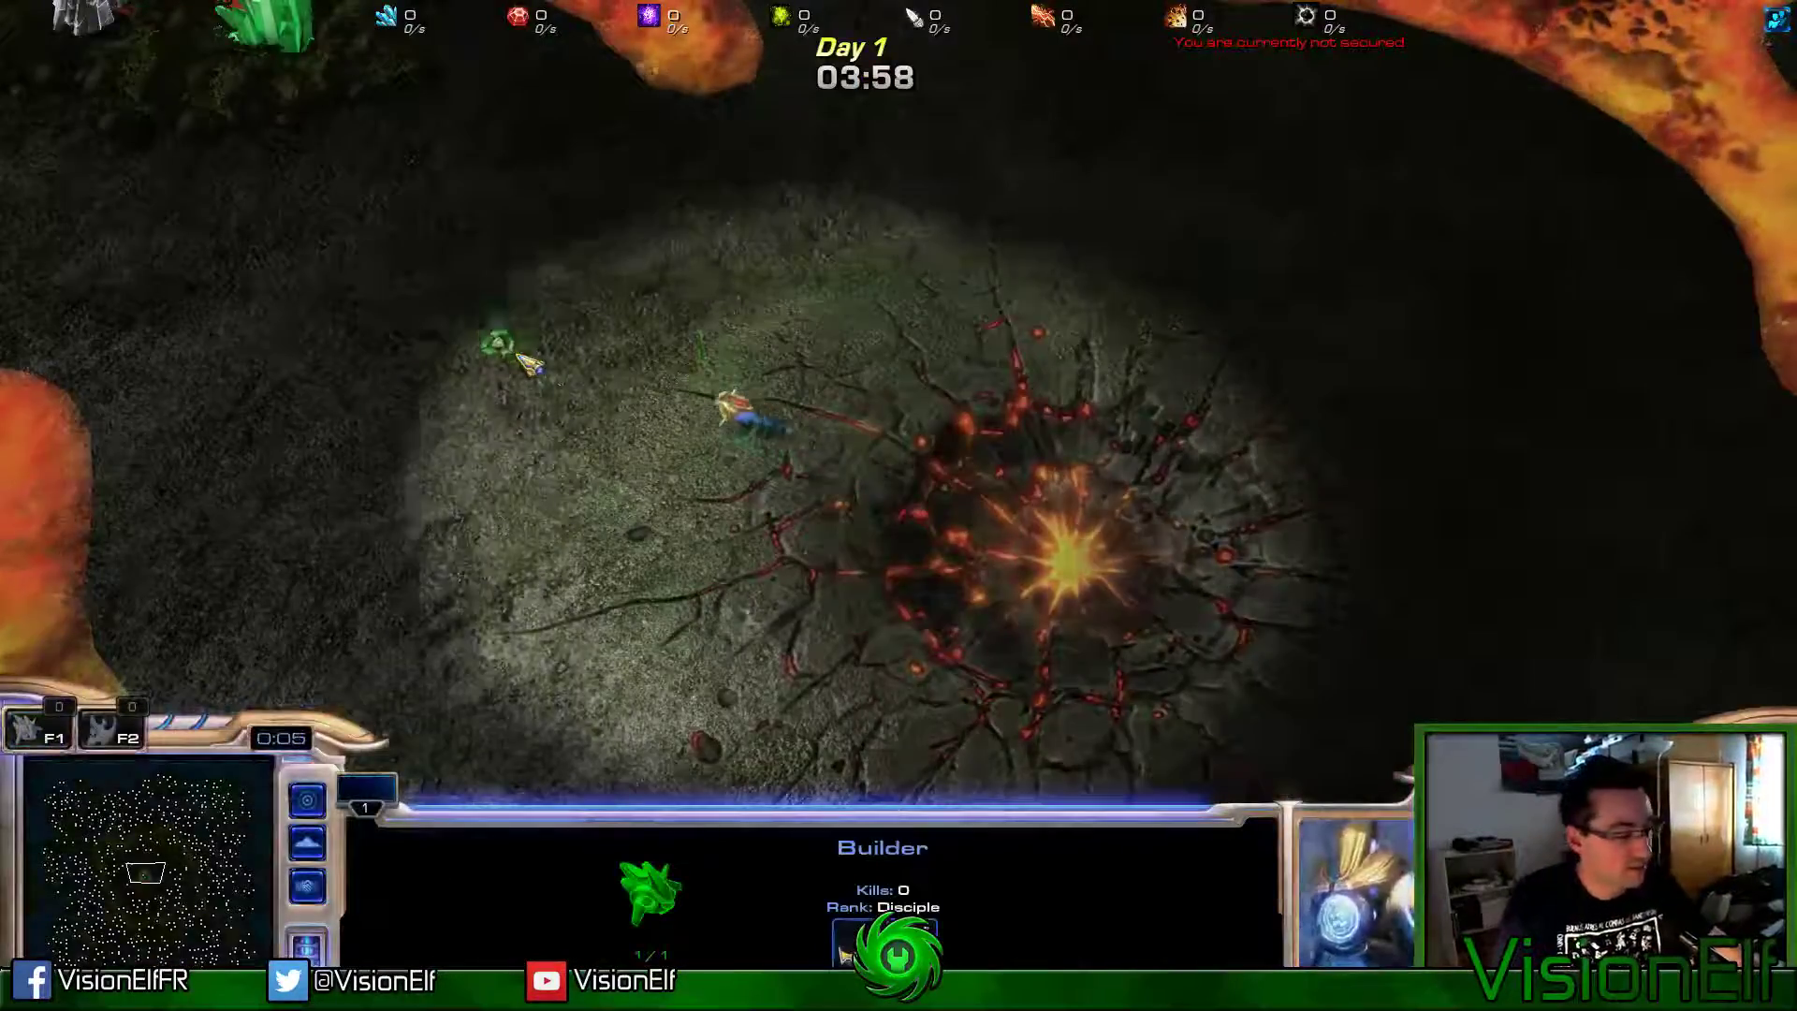
pyautogui.rightClick(346, 342)
pyautogui.rightClick(560, 335)
pyautogui.rightClick(702, 350)
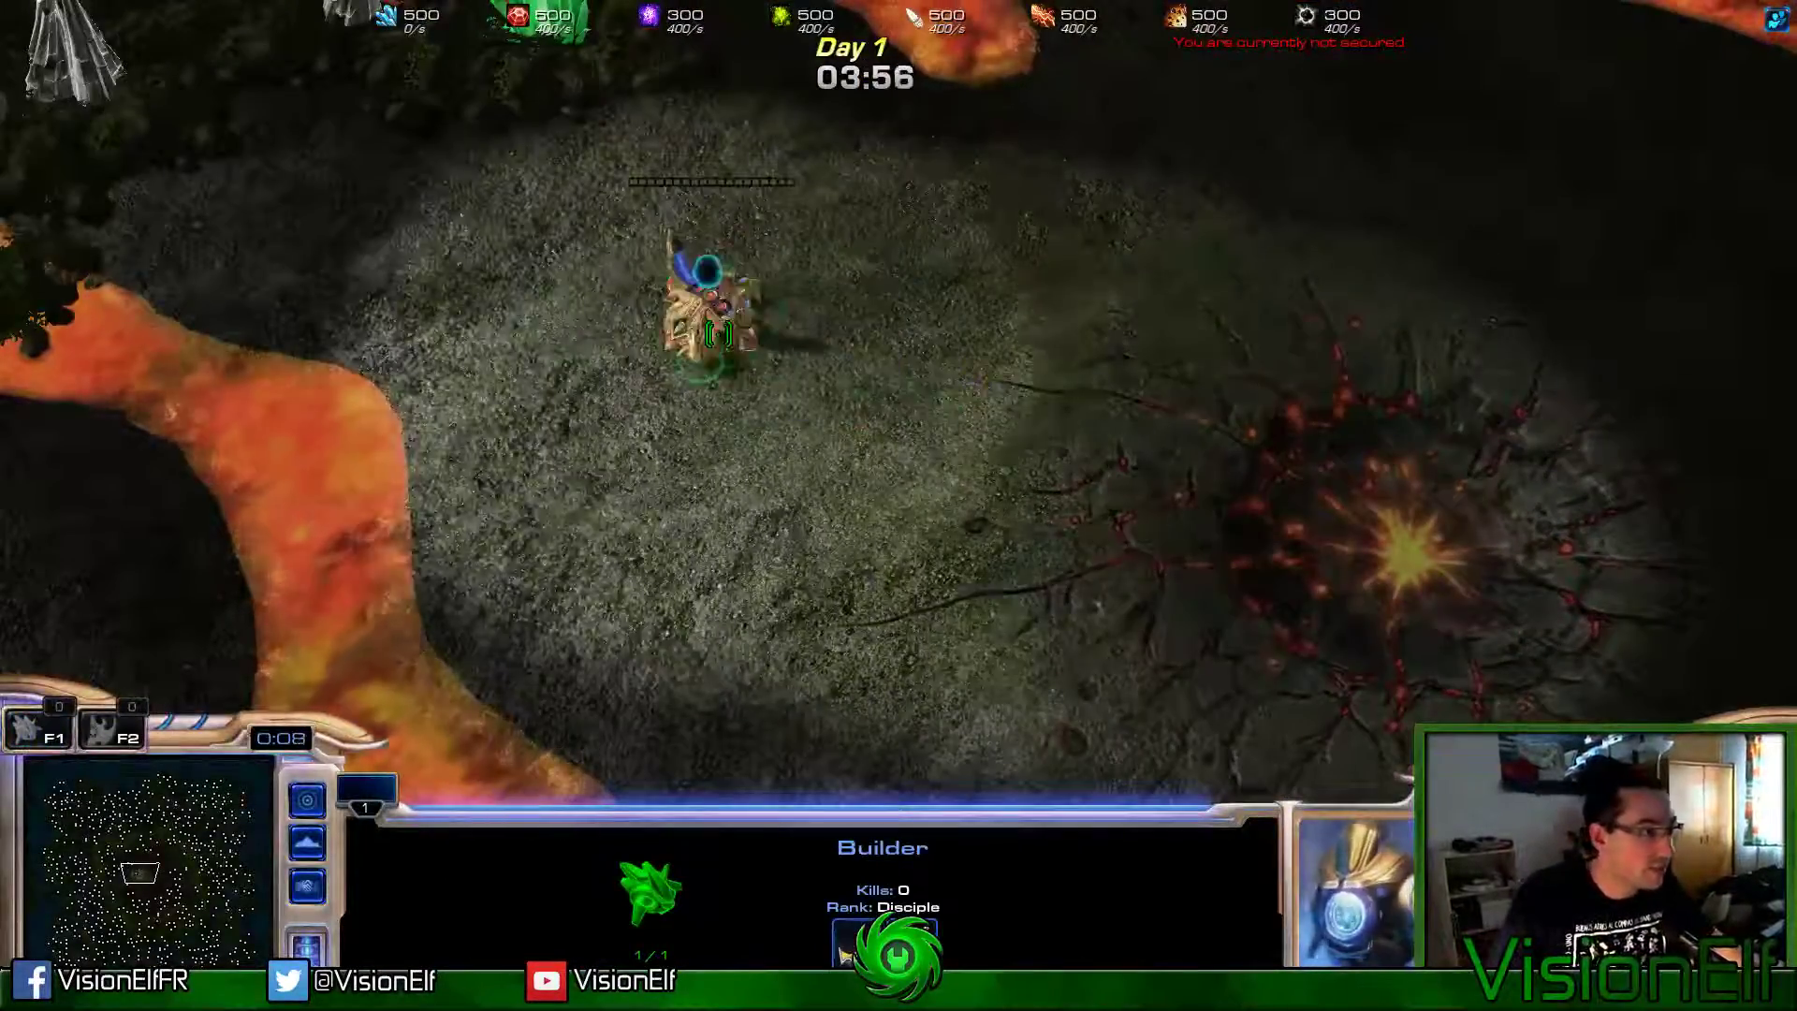
# Step: Place the core, five cannons around it, and a crystal pylon
pyautogui.rightClick(835, 270)
pyautogui.rightClick(824, 281)
pyautogui.rightClick(697, 240)
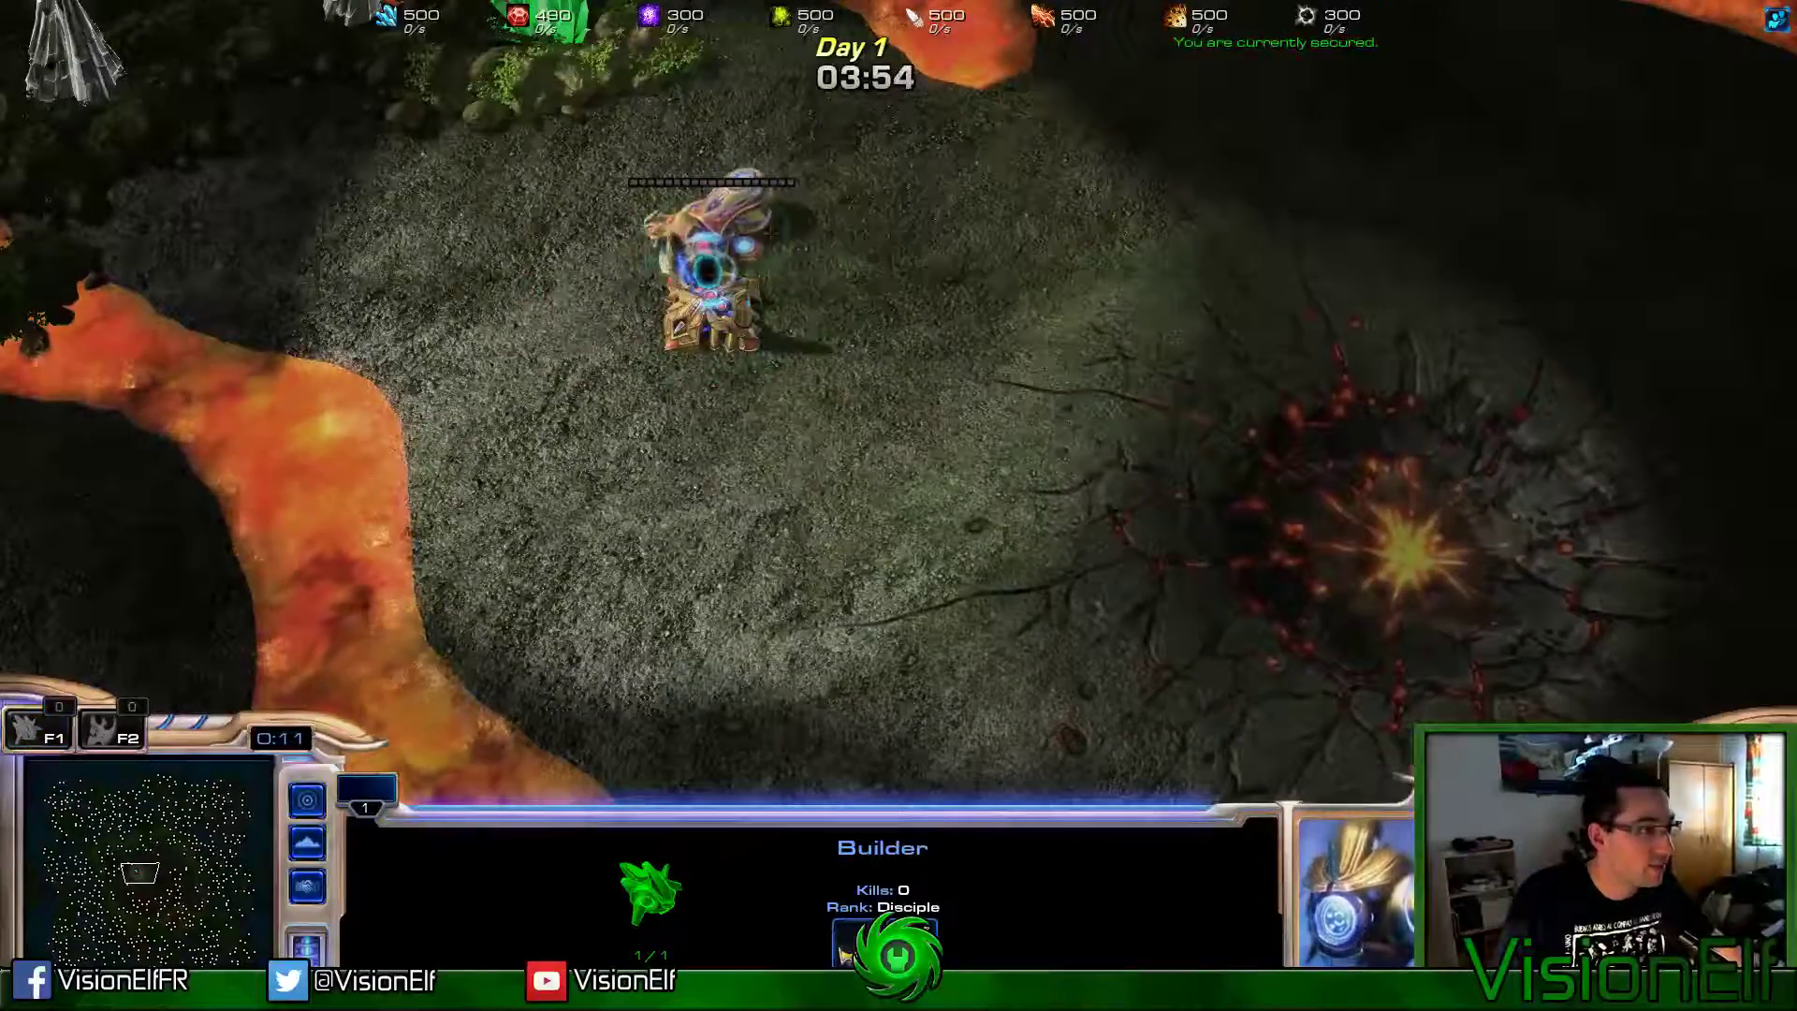
pyautogui.click(601, 270)
pyautogui.click(606, 355)
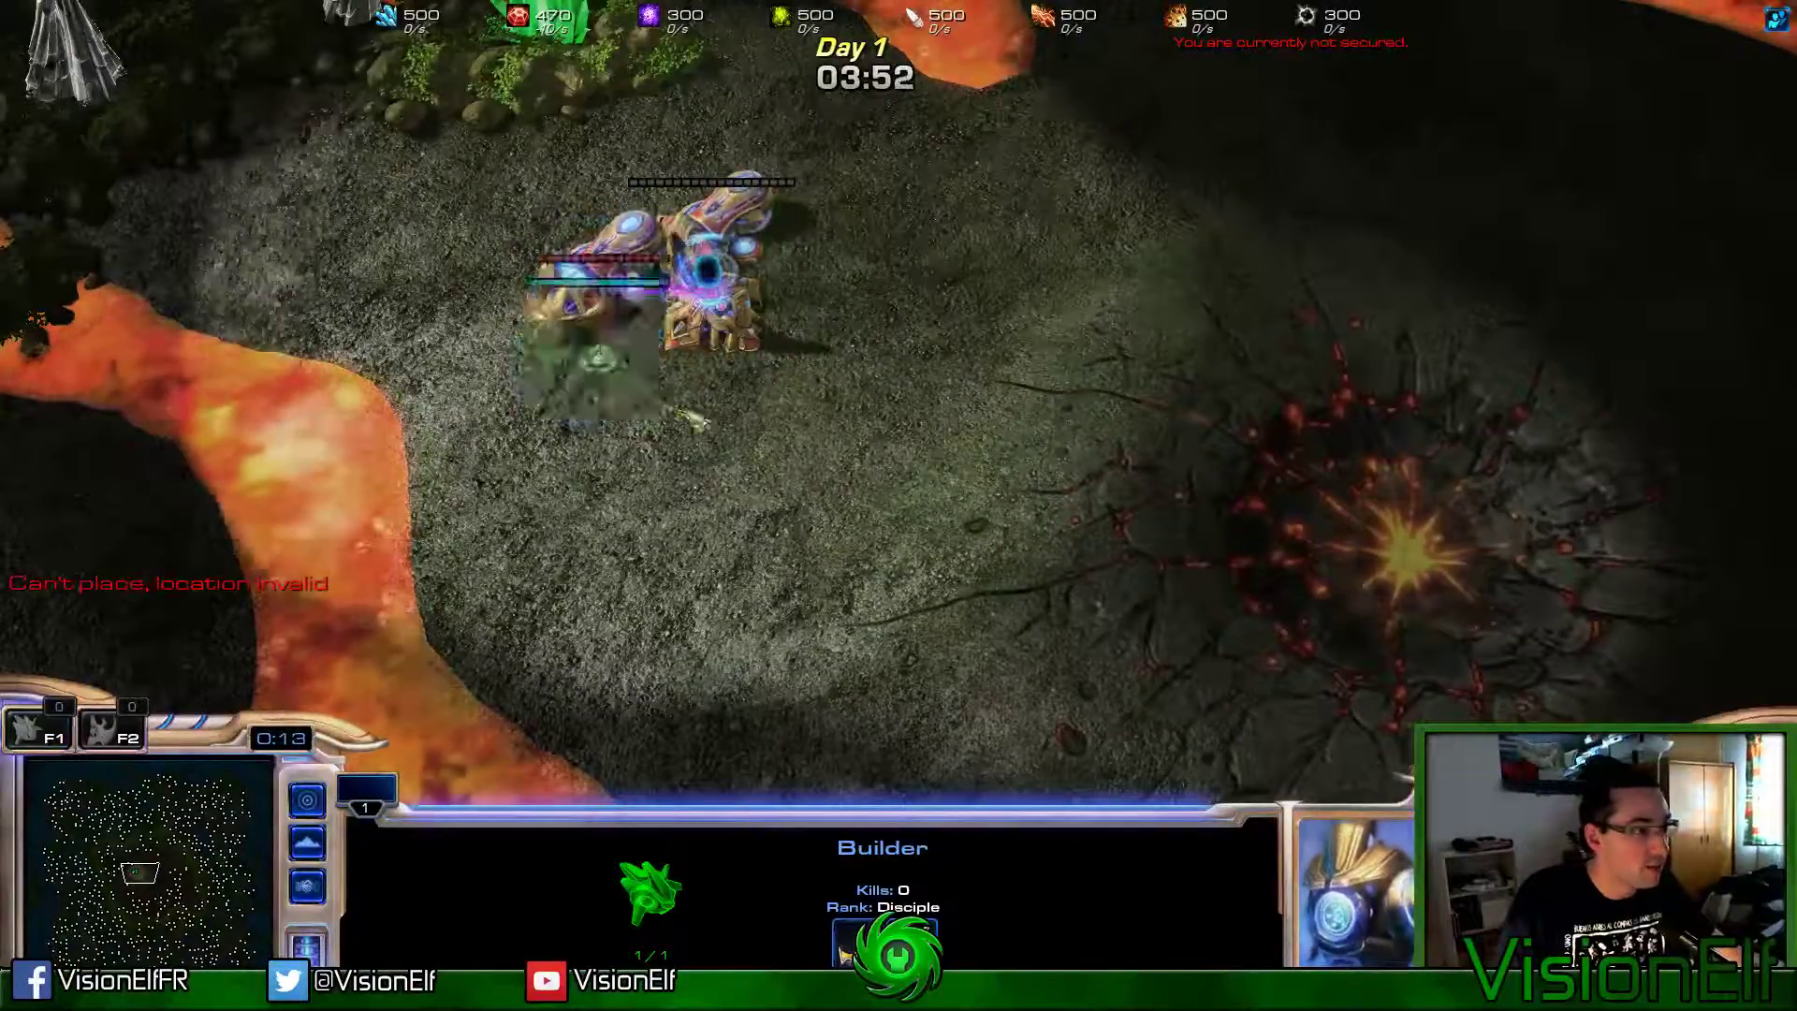
pyautogui.click(707, 403)
pyautogui.click(825, 277)
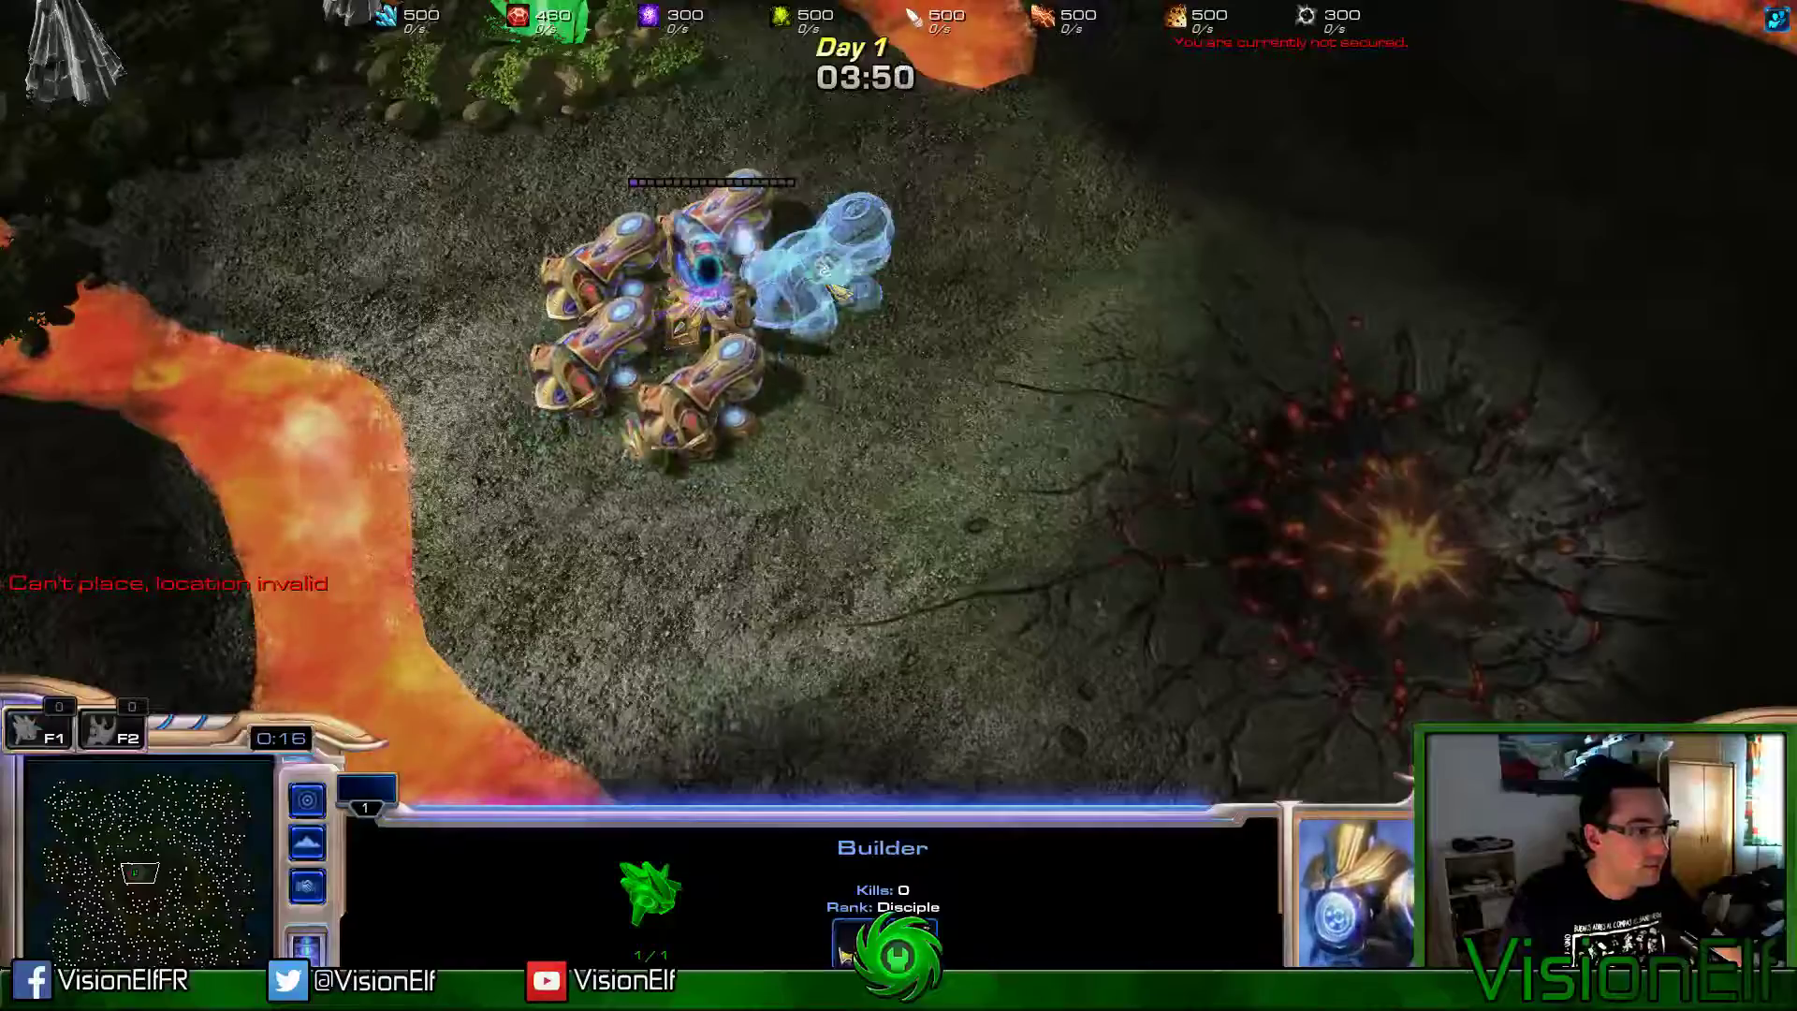
pyautogui.click(819, 356)
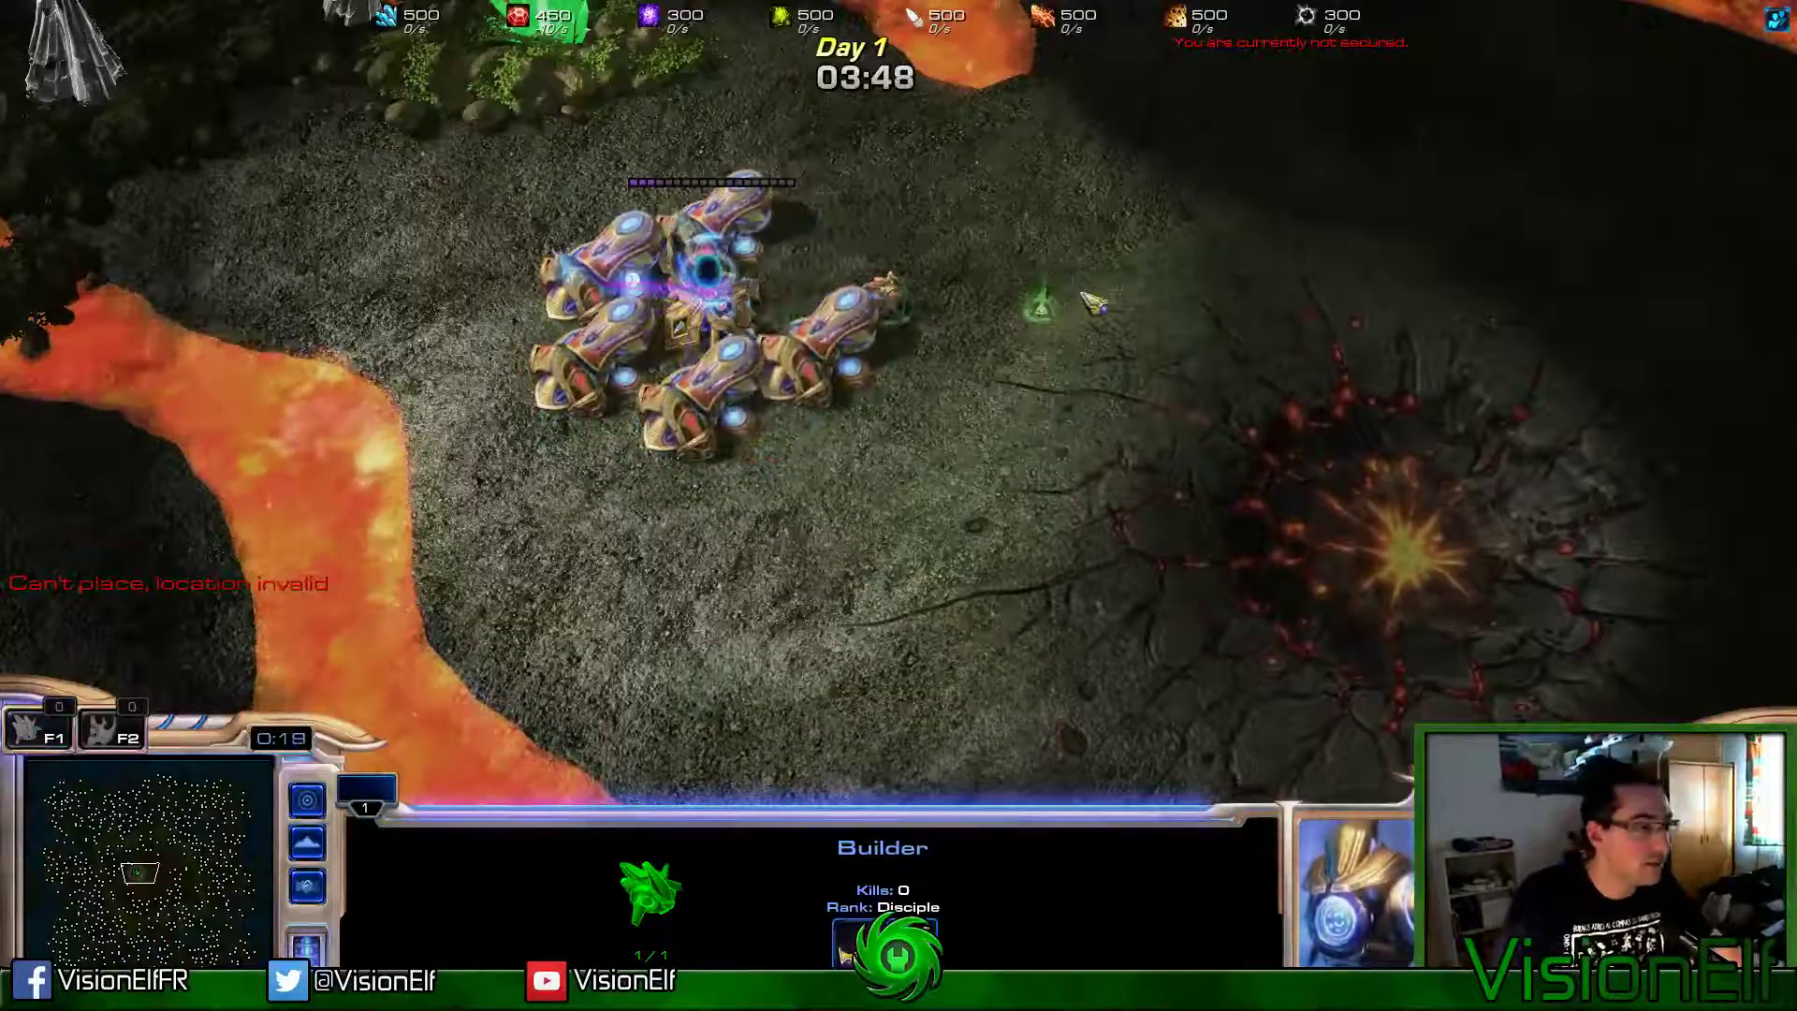
pyautogui.press('e')
pyautogui.click(1104, 250)
# Step: Select the Psionic Void Battery and pan over to inspect its flattened vortex
pyautogui.rightClick(904, 153)
pyautogui.click(744, 225)
pyautogui.click(697, 313)
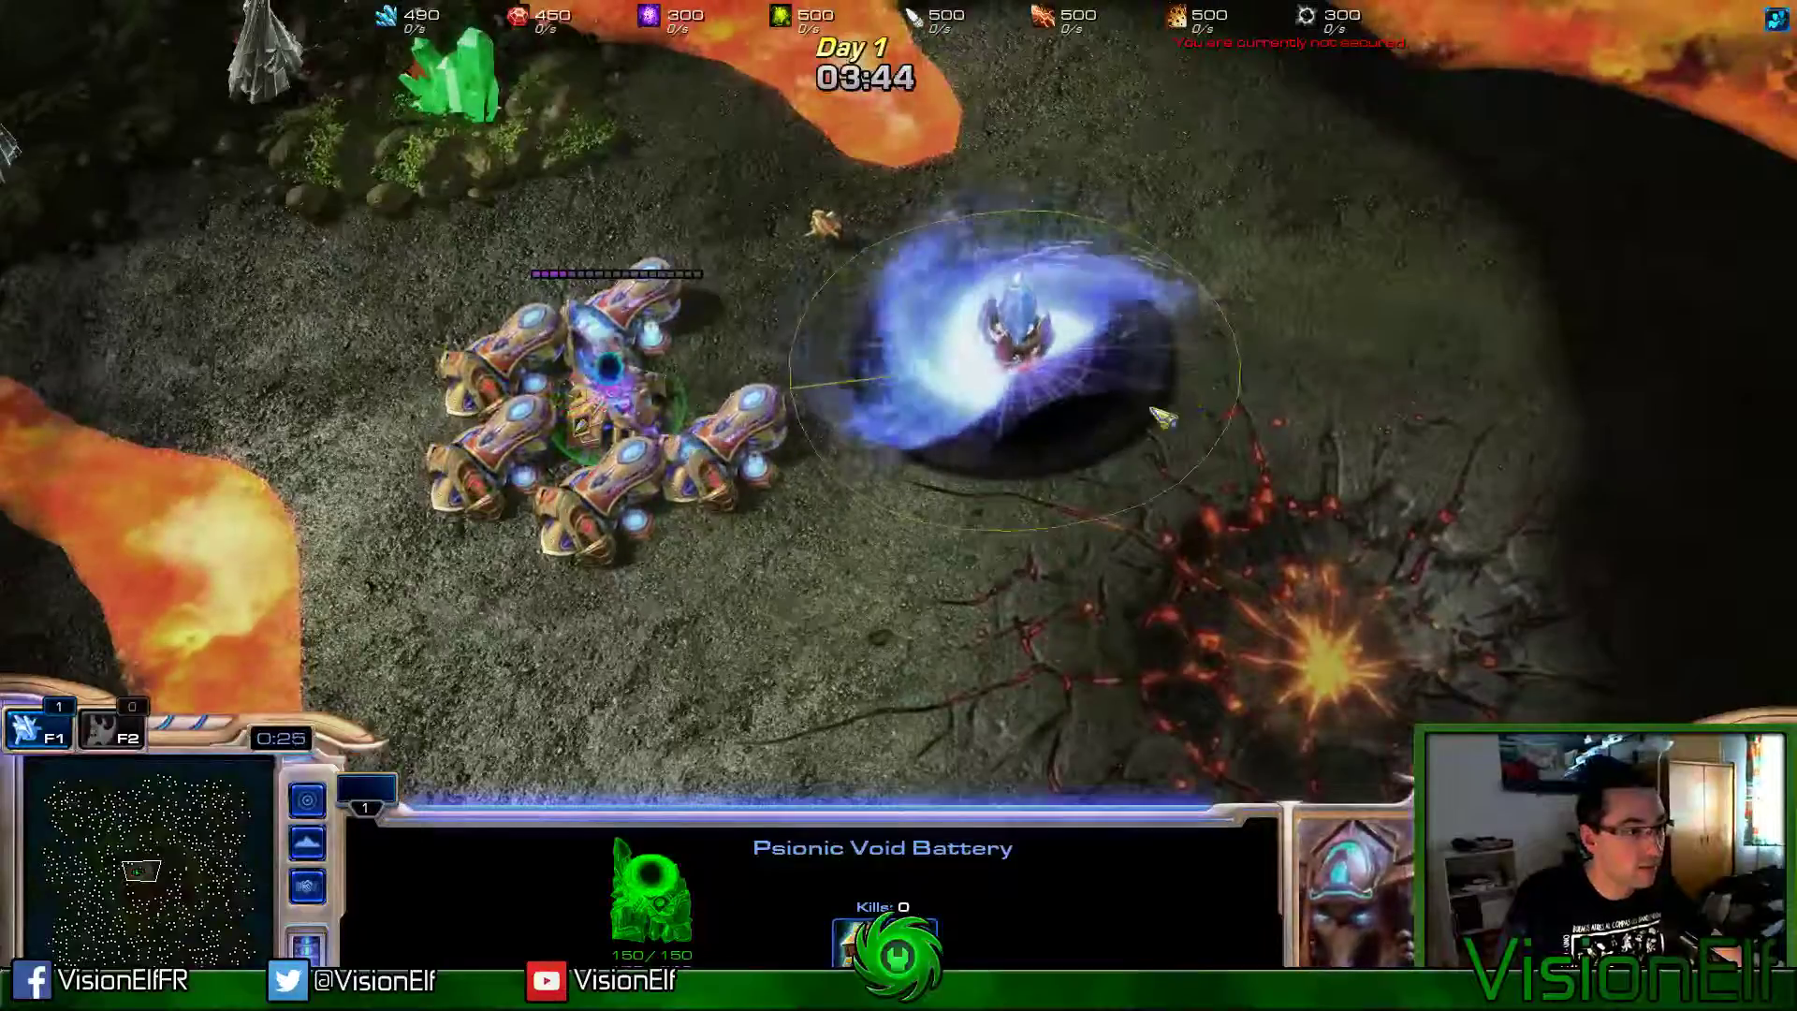
pyautogui.scroll(5, 1132, 496)
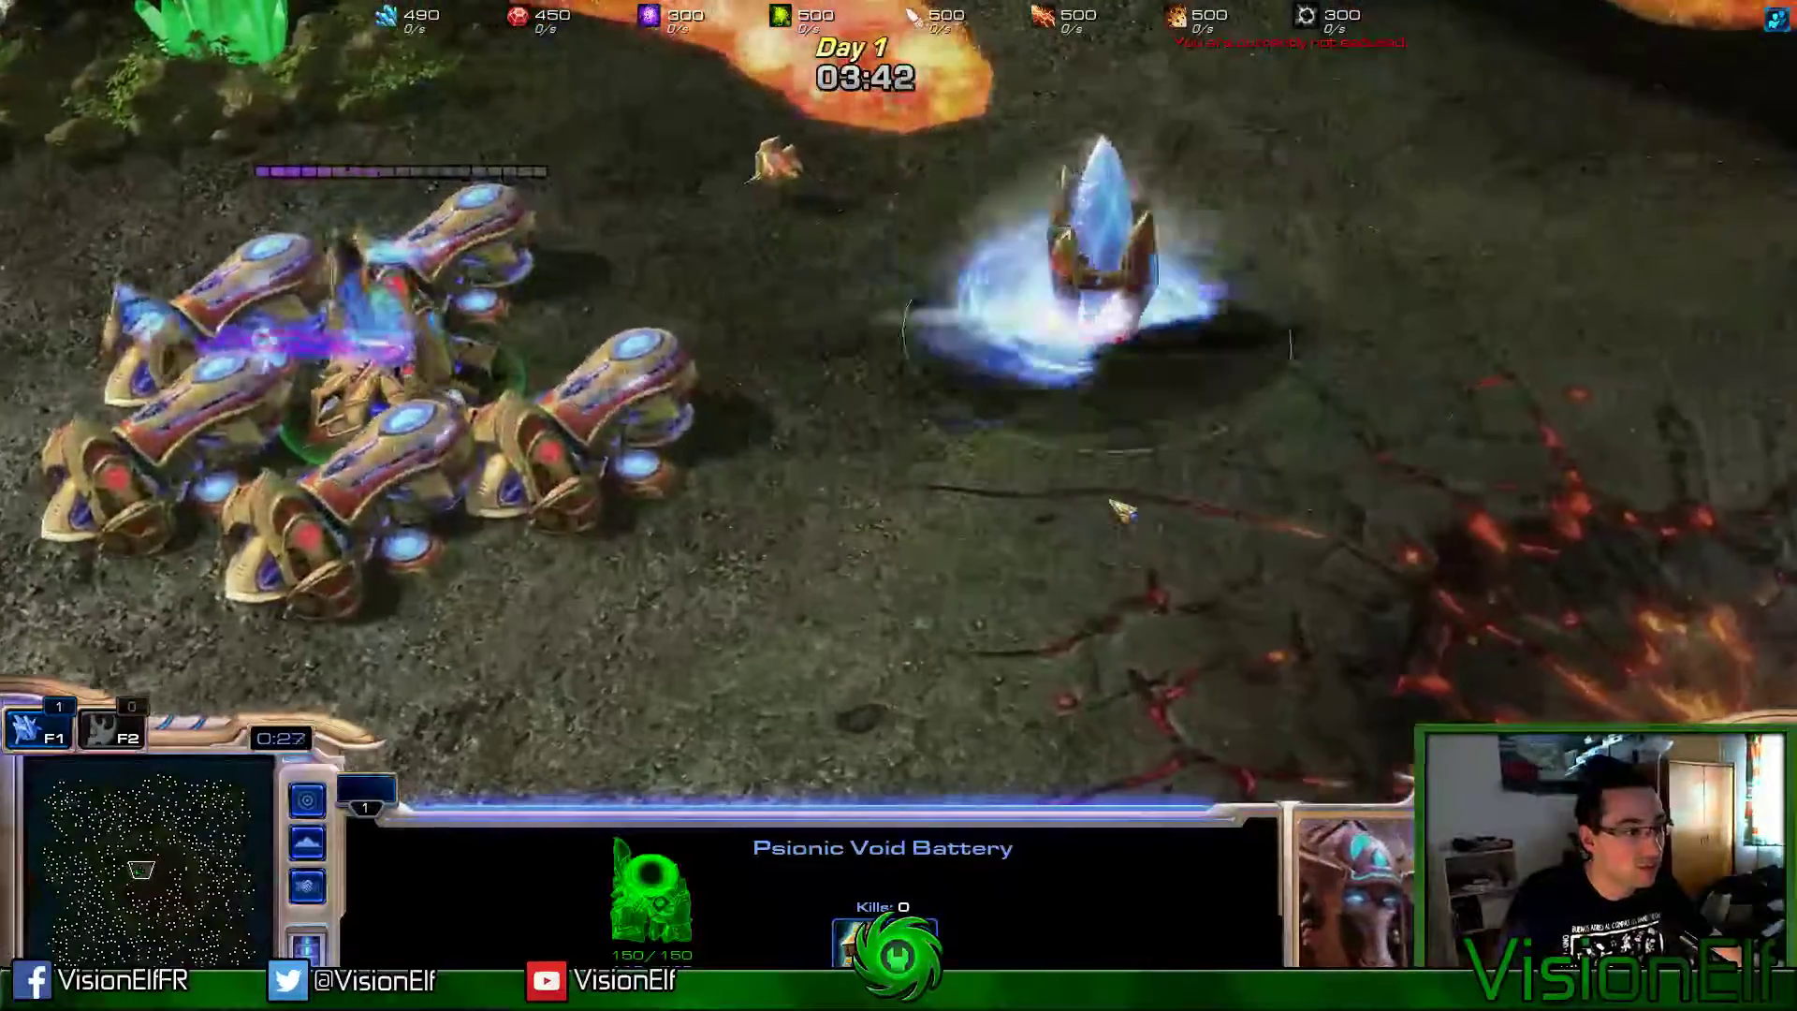
pyautogui.scroll(-5, 1122, 509)
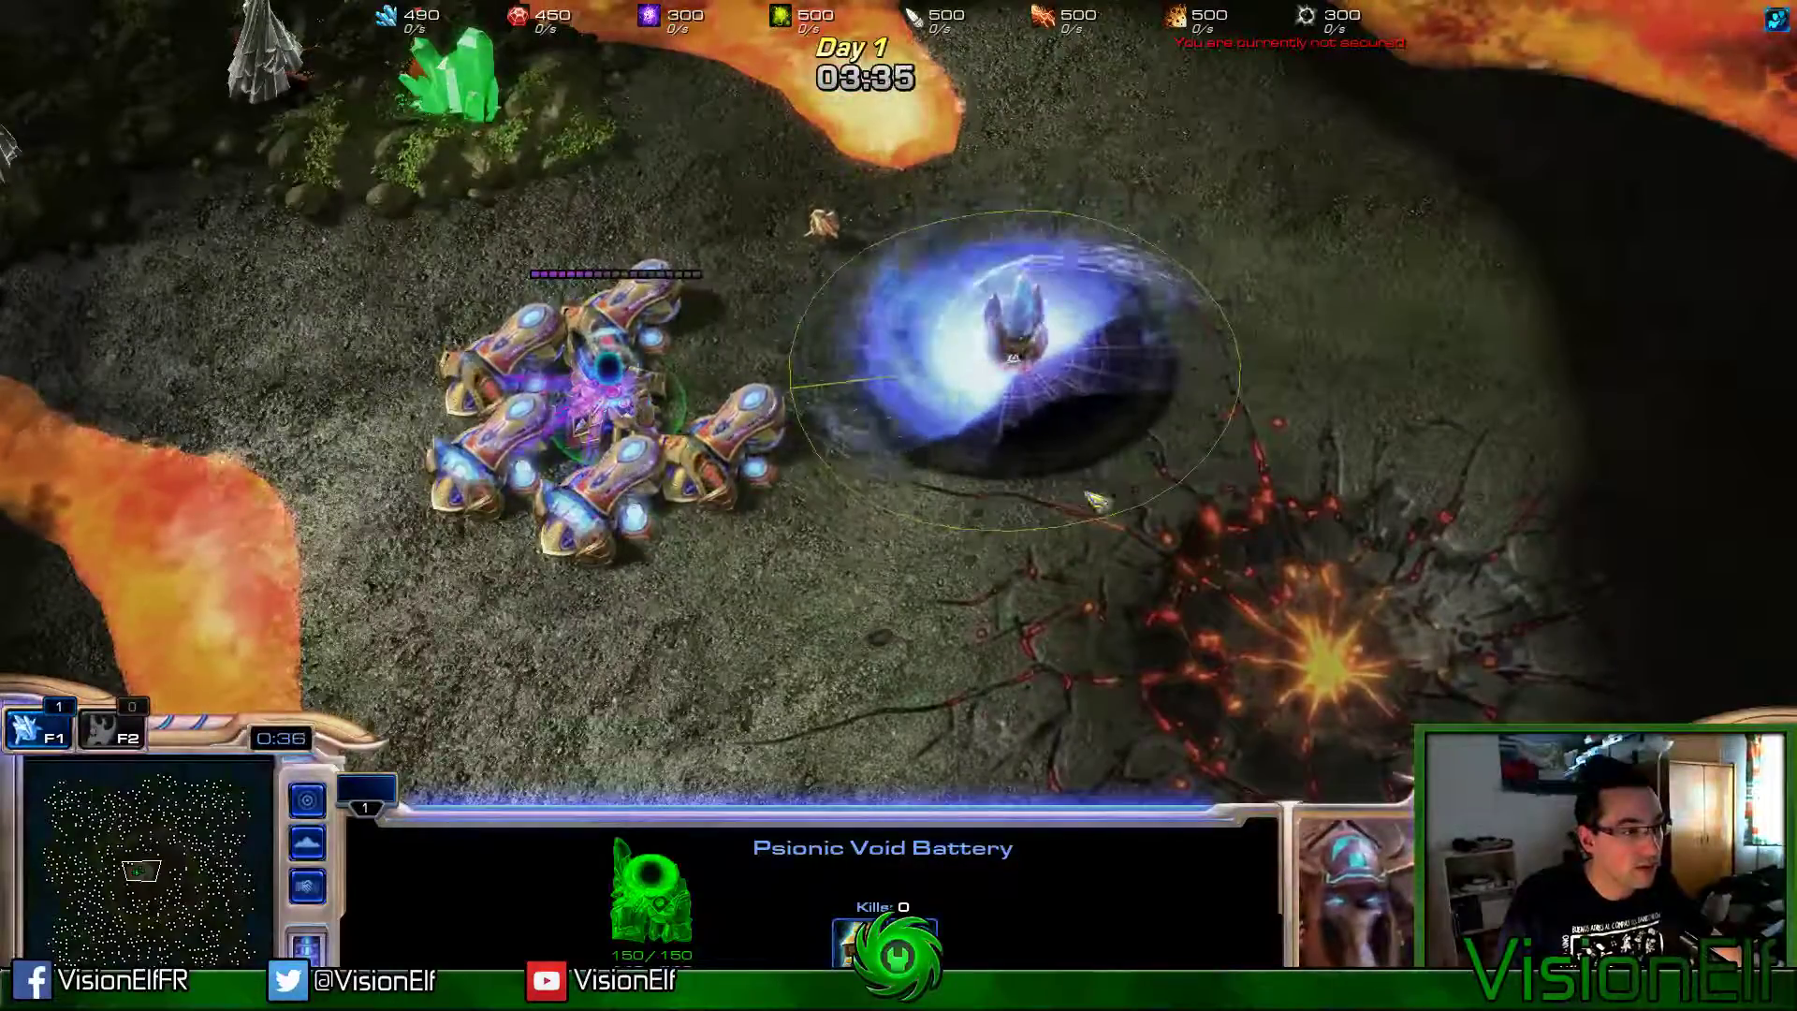
pyautogui.moveTo(1097, 503); pyautogui.dragTo(1108, 494, button='middle')
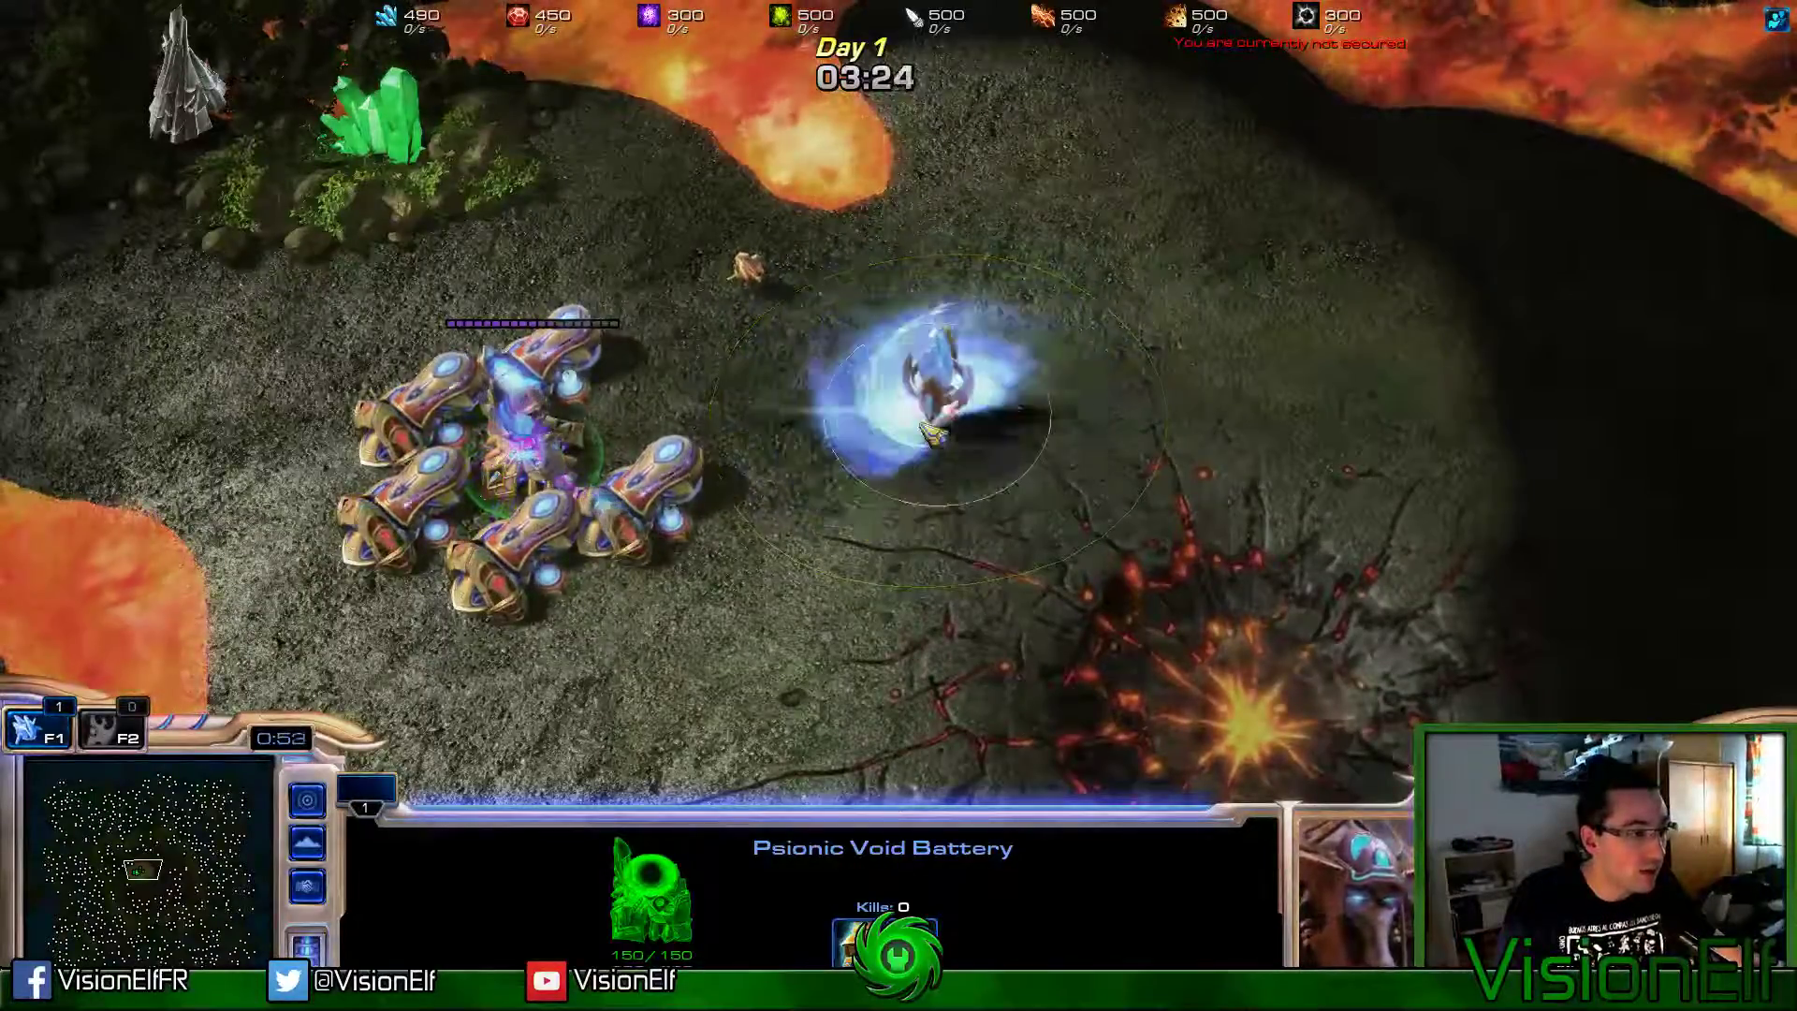
# Step: Set the Psionic Void Battery actor's X and Y scale to 1.1
pyautogui.hotkey('alt', 'Tab')
pyautogui.click(1136, 389)
pyautogui.doubleClick(1050, 232)
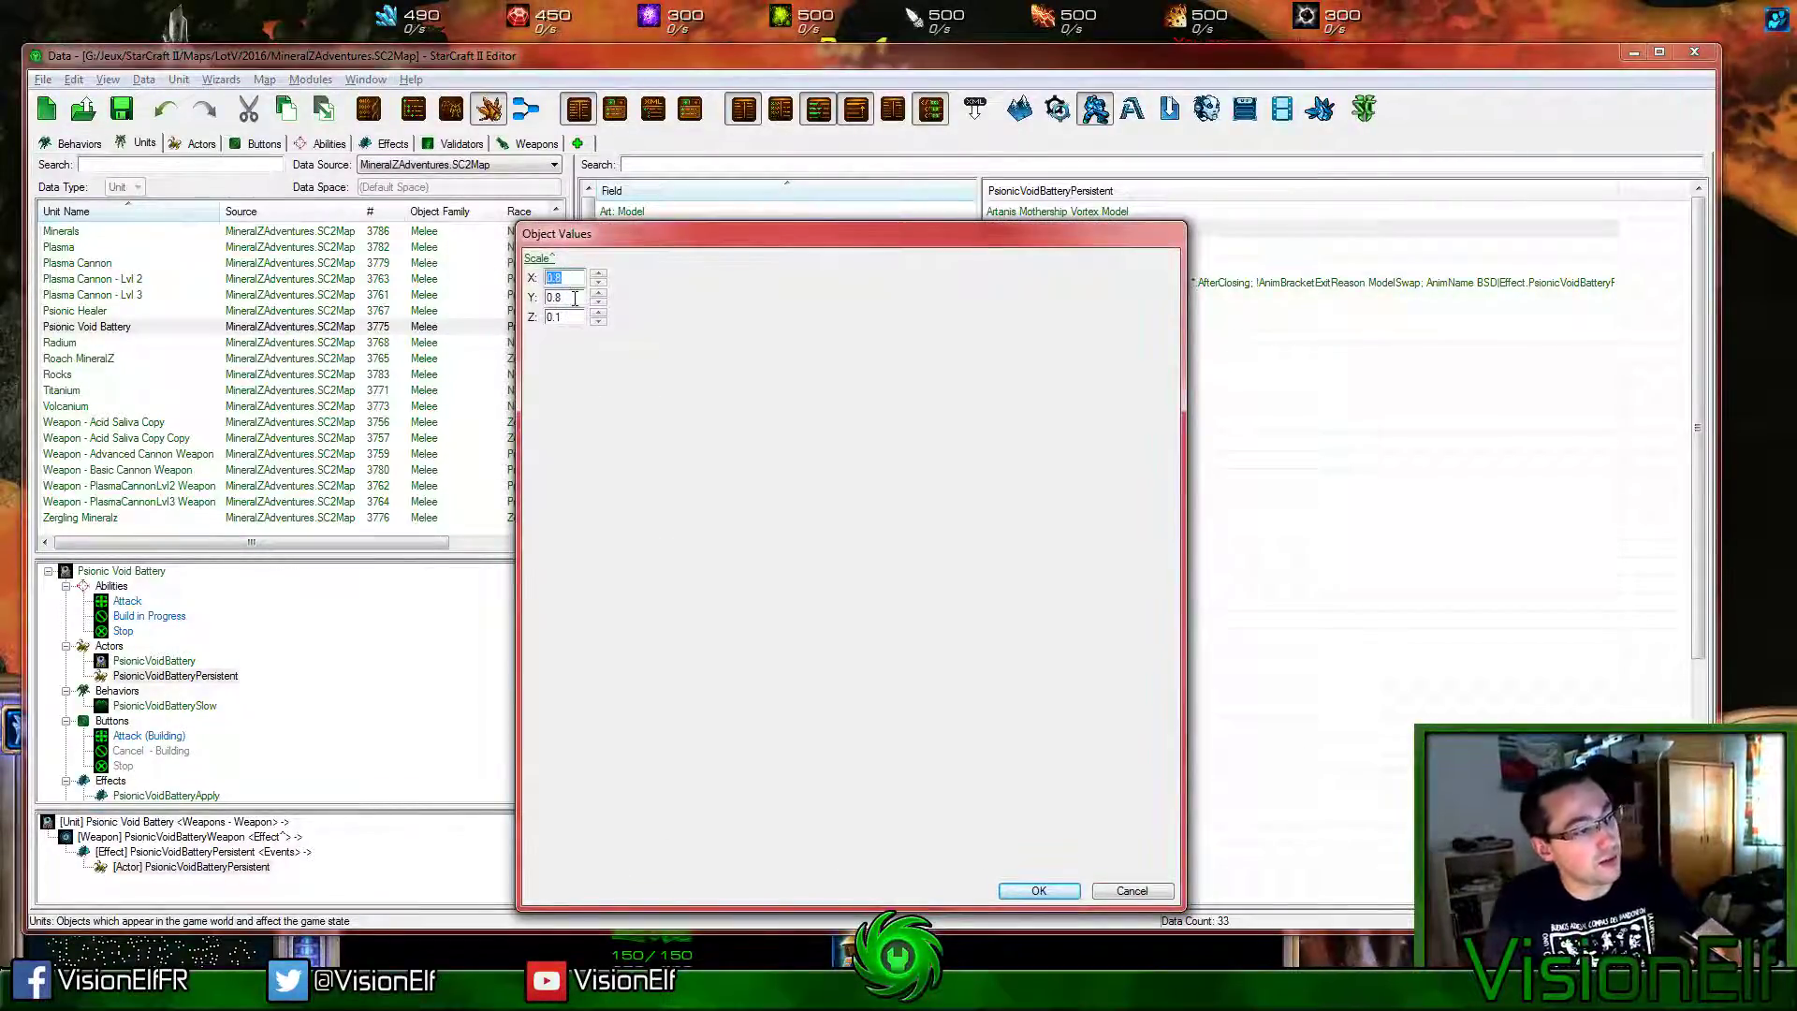
pyautogui.write('1.1')
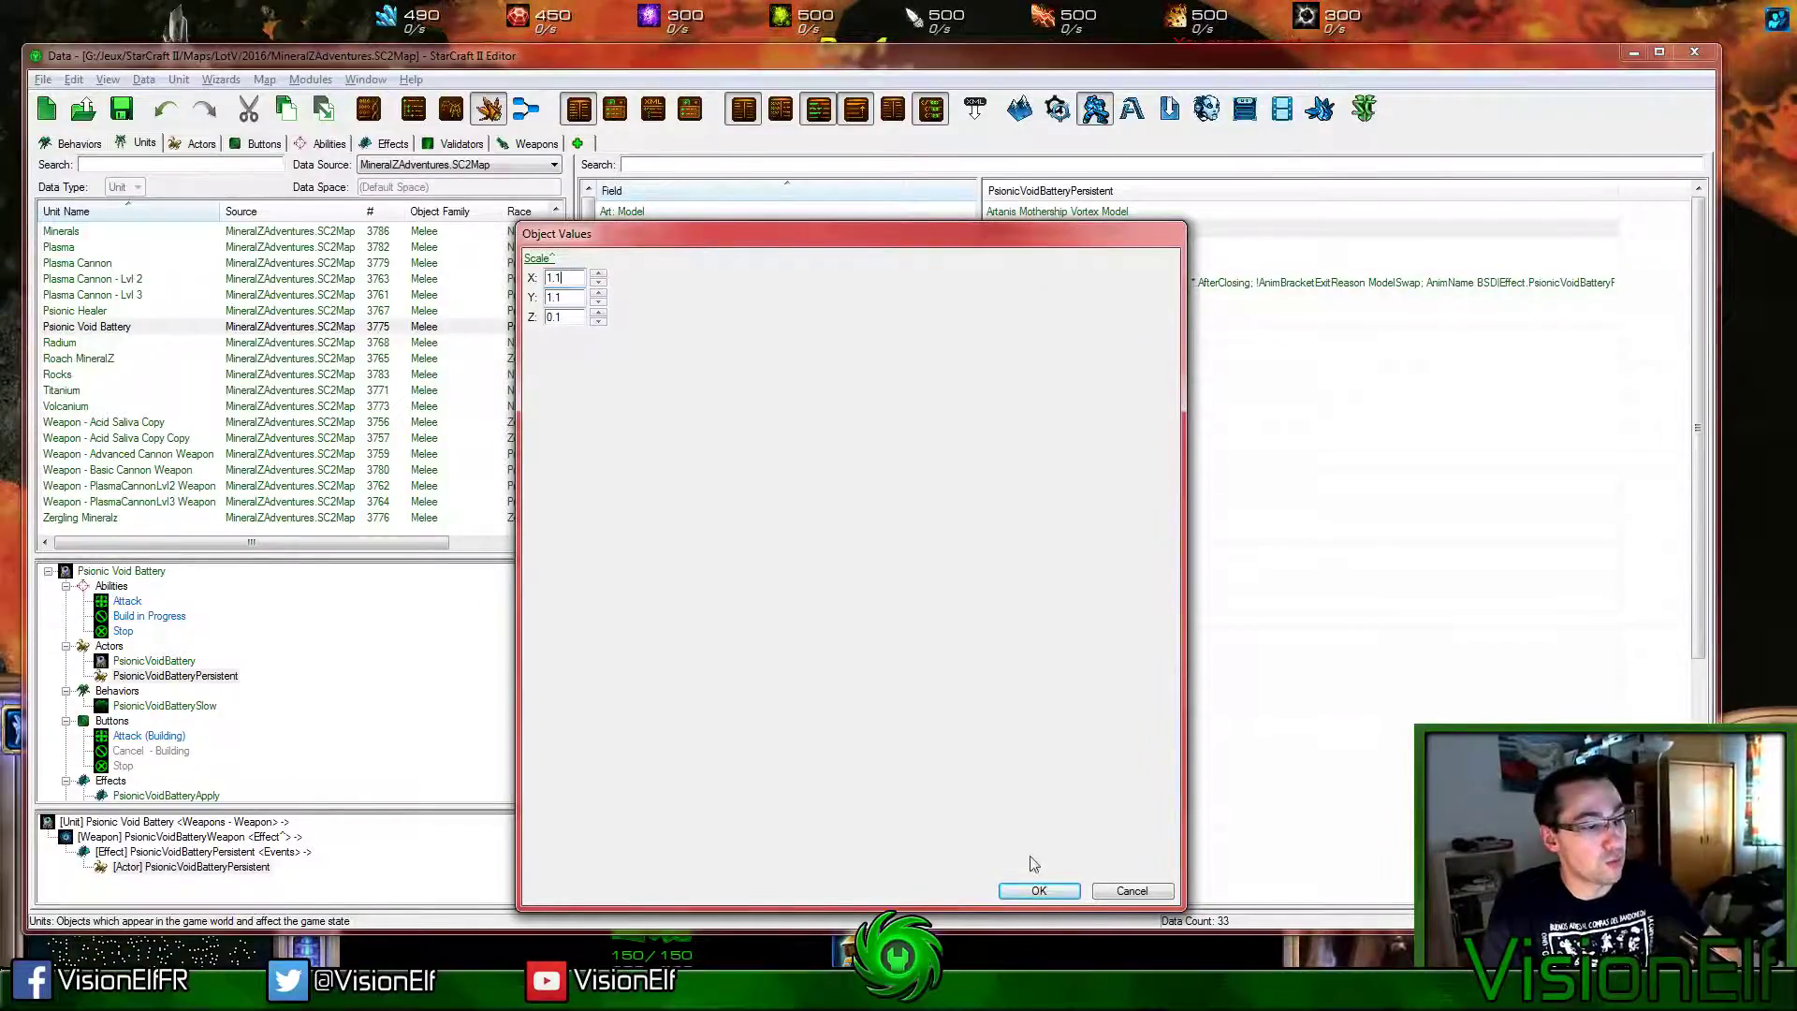
pyautogui.click(1038, 890)
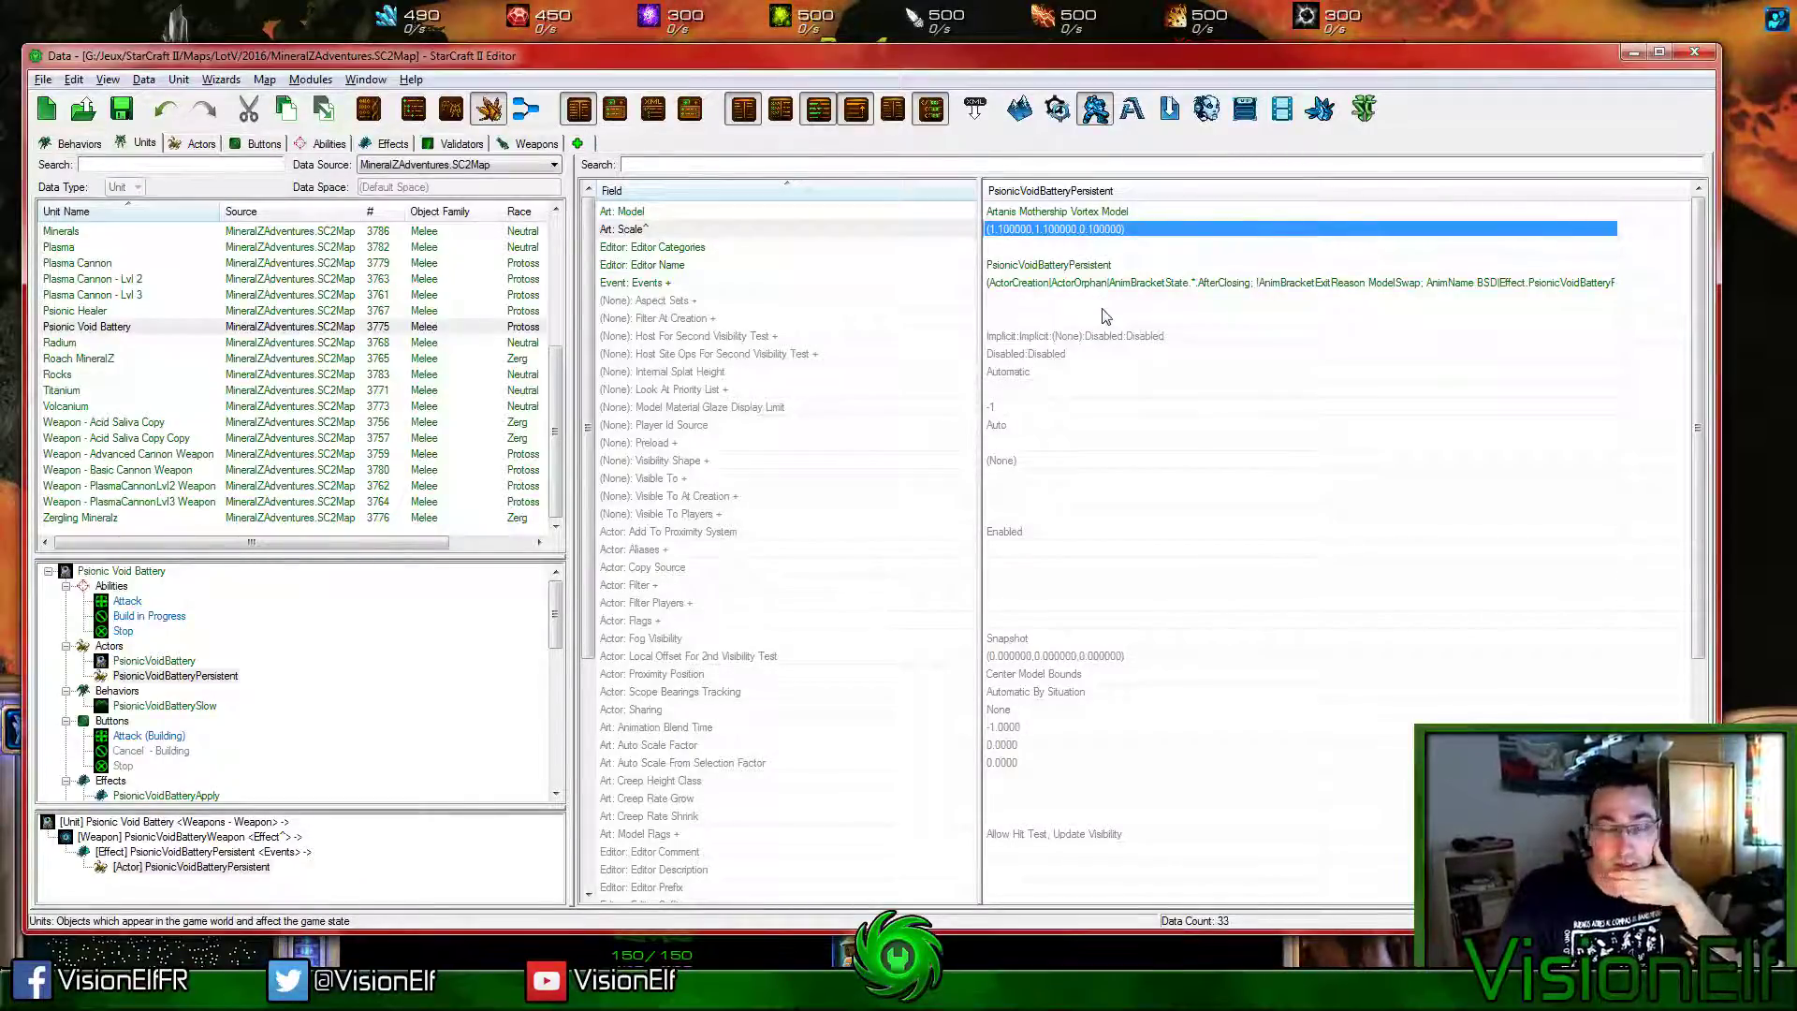
# Step: Change the actor's Z scale to 0.3, save the map and launch a test game
pyautogui.doubleClick(1083, 236)
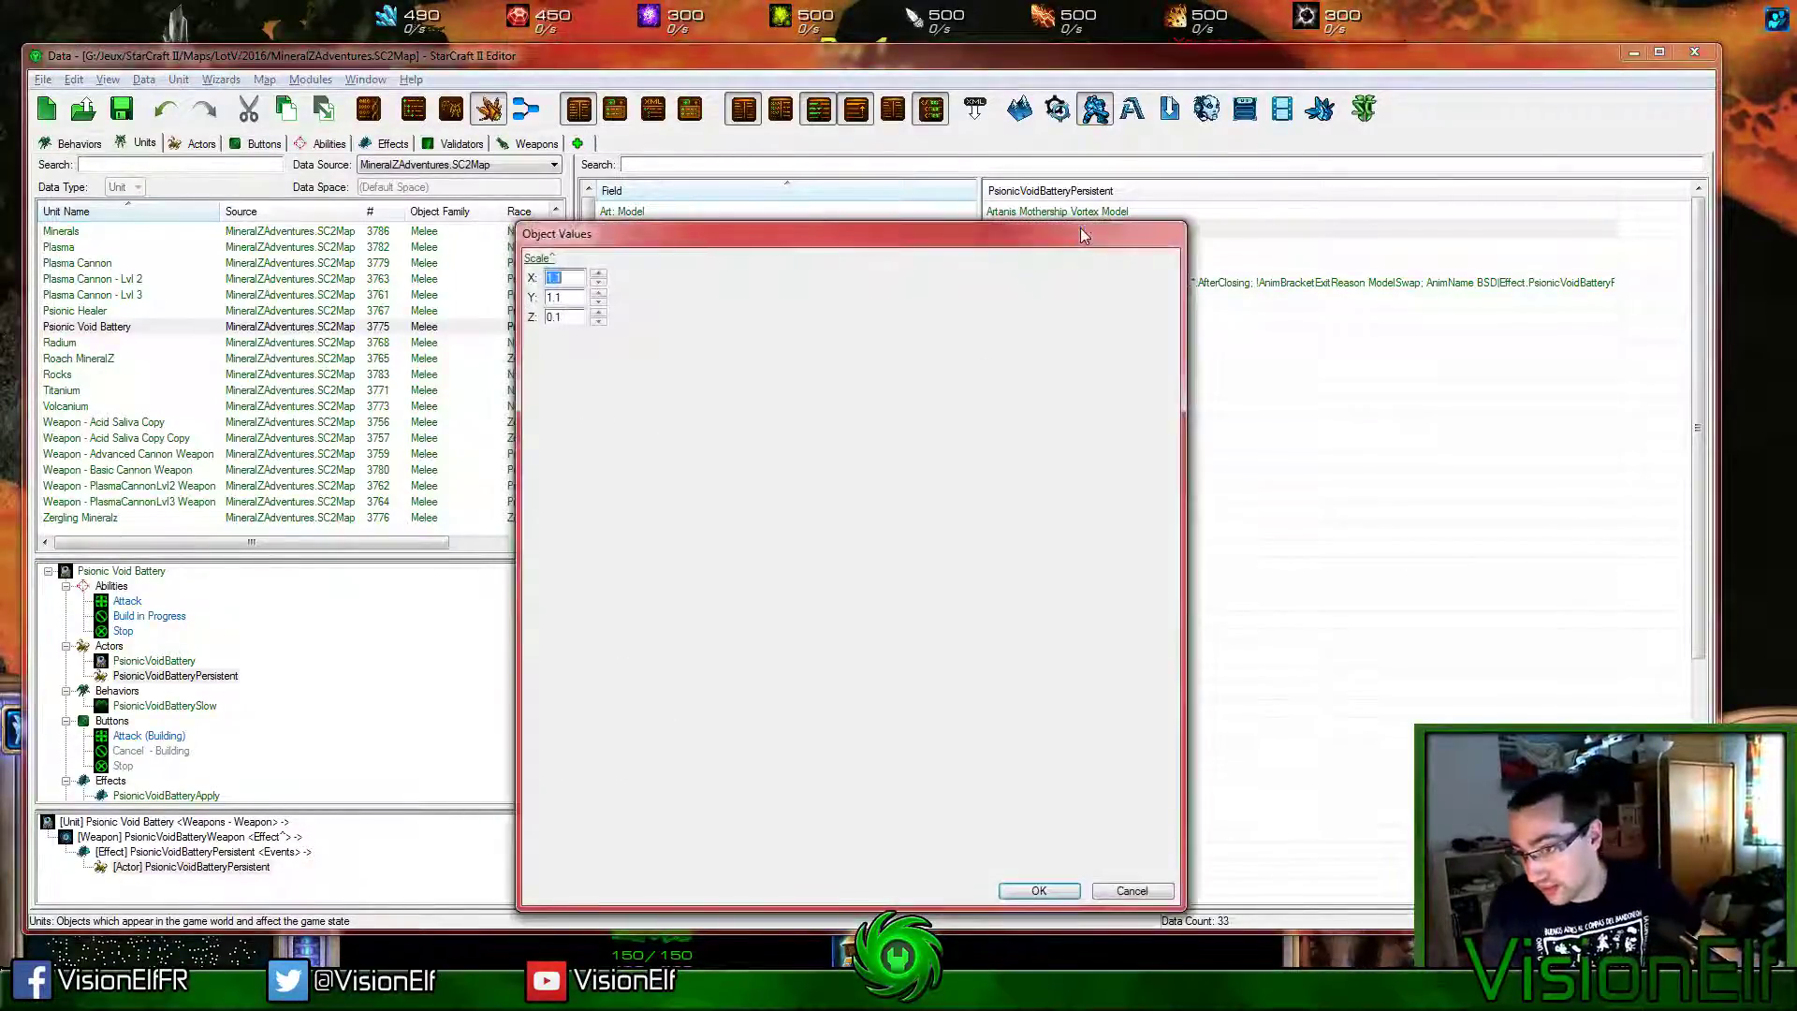
pyautogui.click(573, 317)
pyautogui.press('BackSpace')
pyautogui.press('BackSpace')
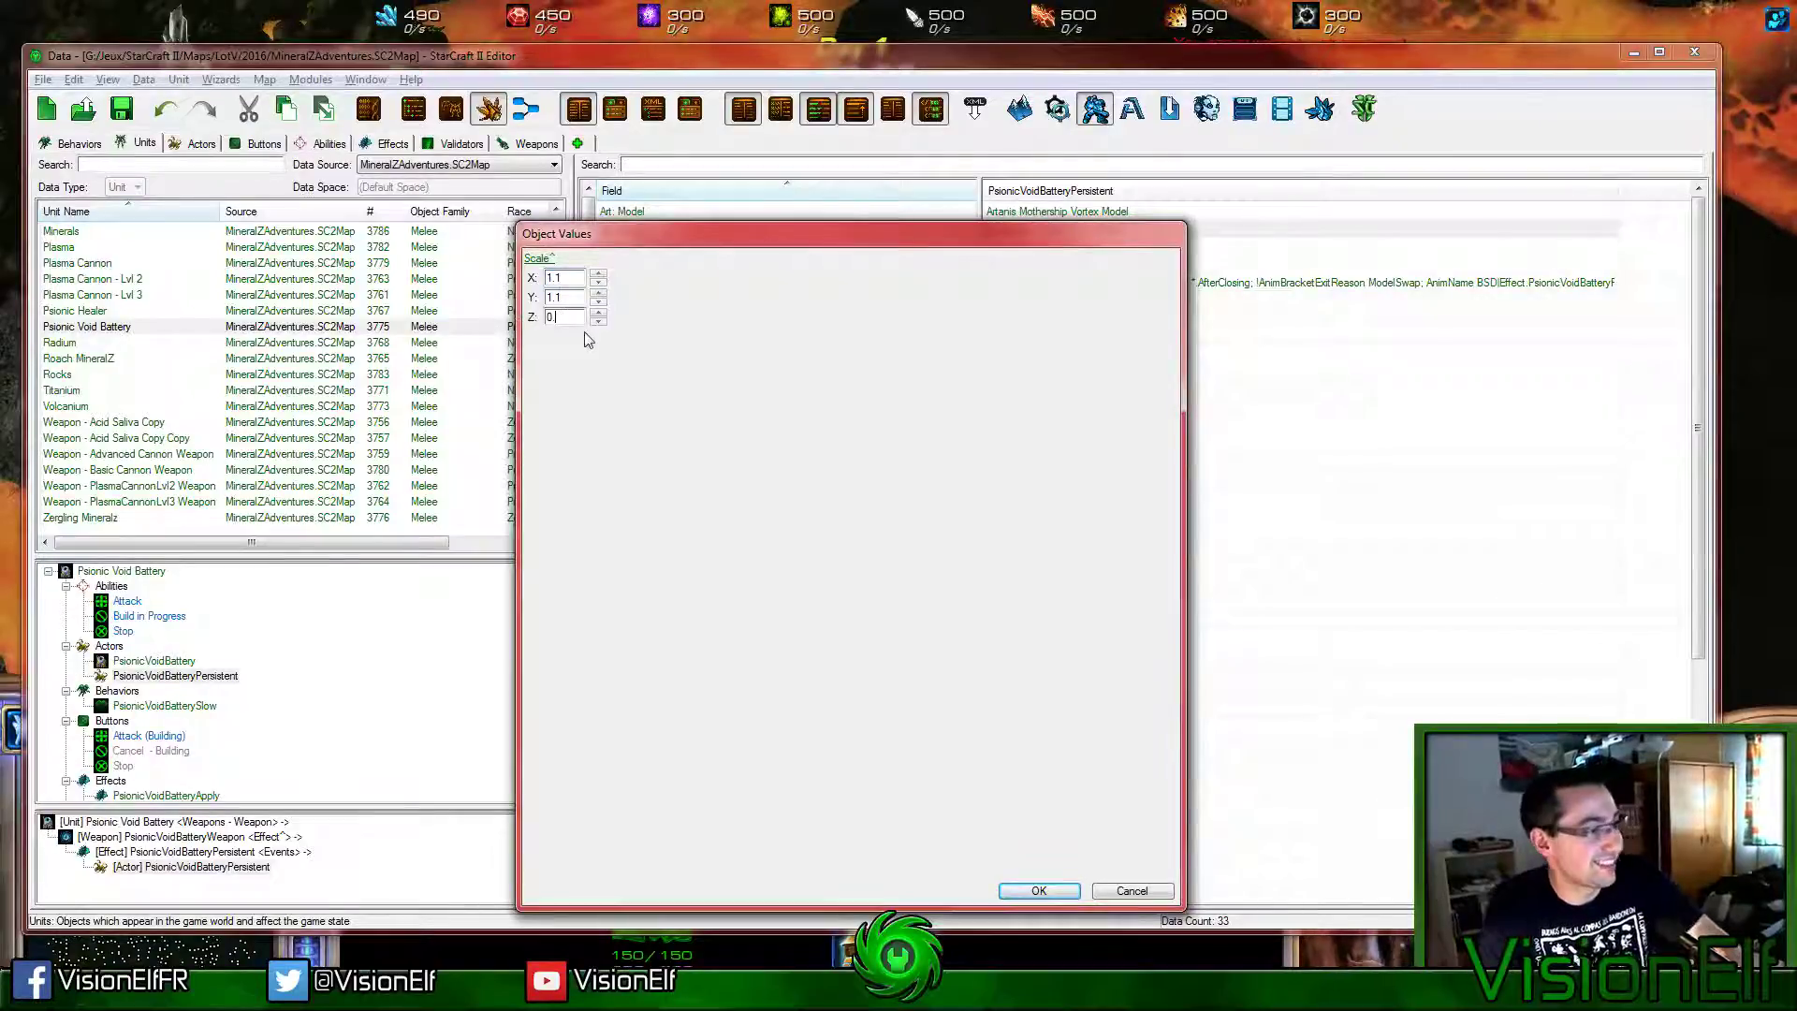
pyautogui.press('Return')
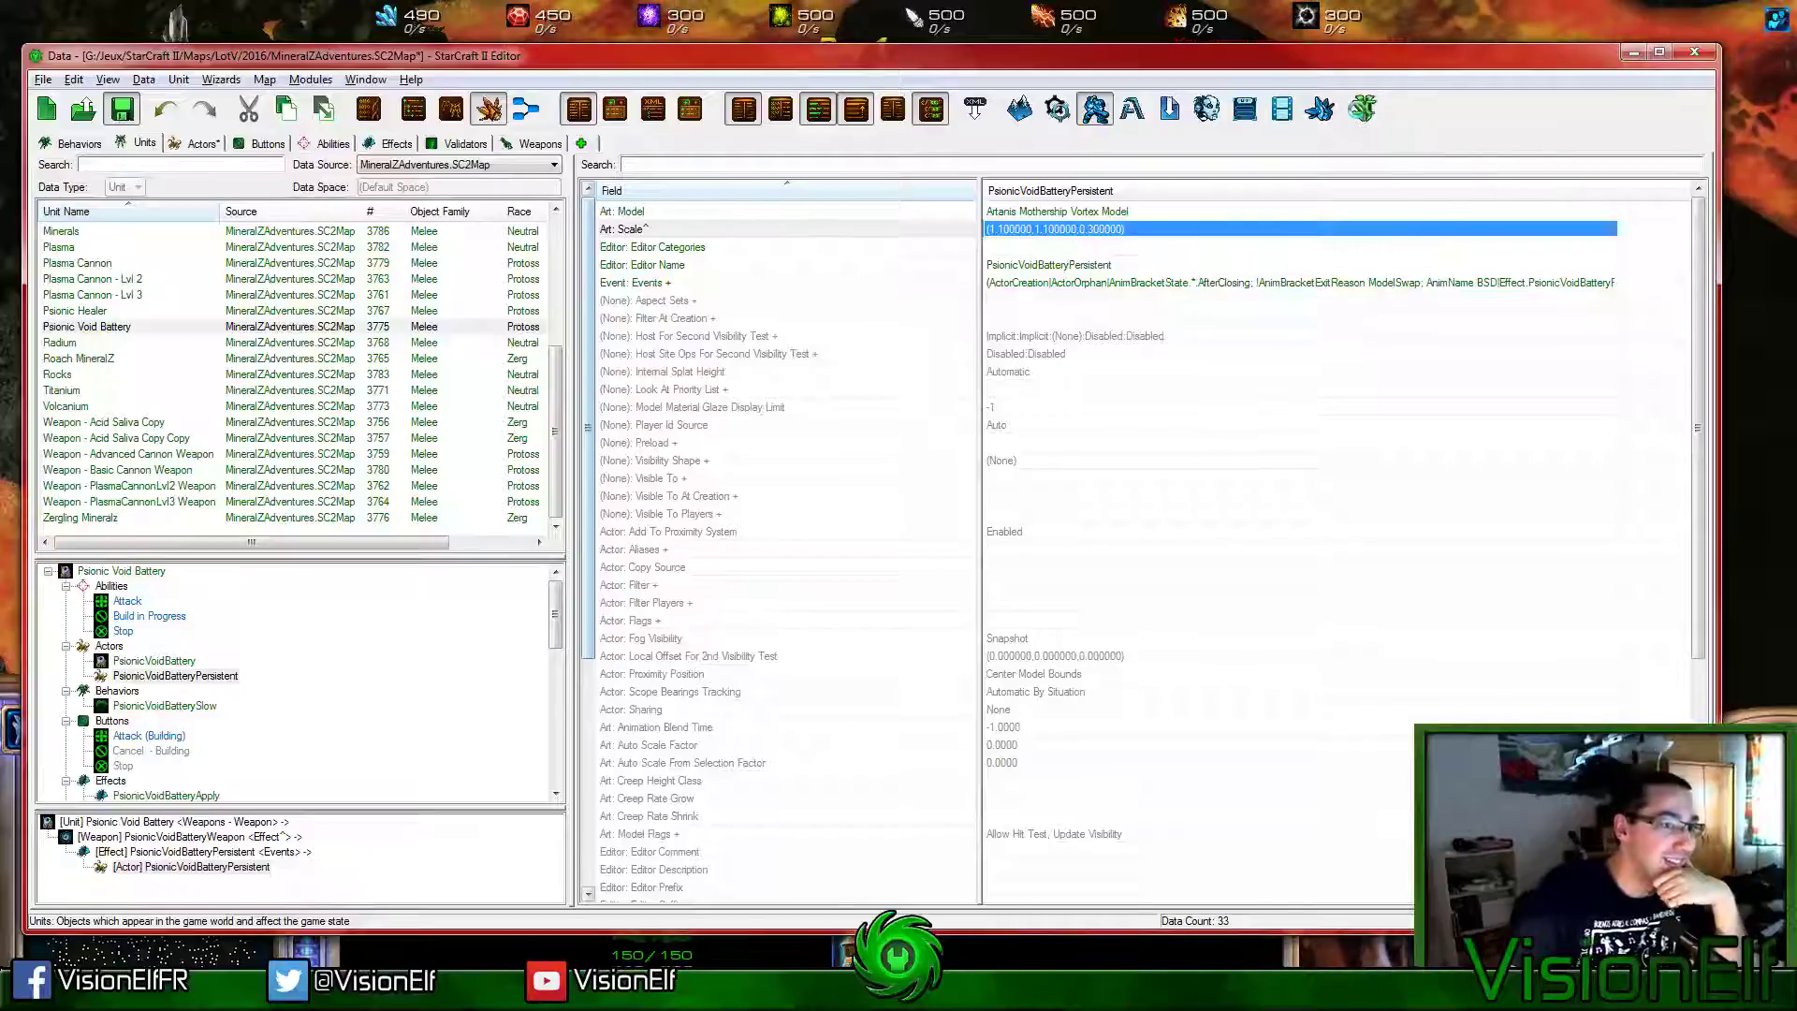
pyautogui.click(1363, 110)
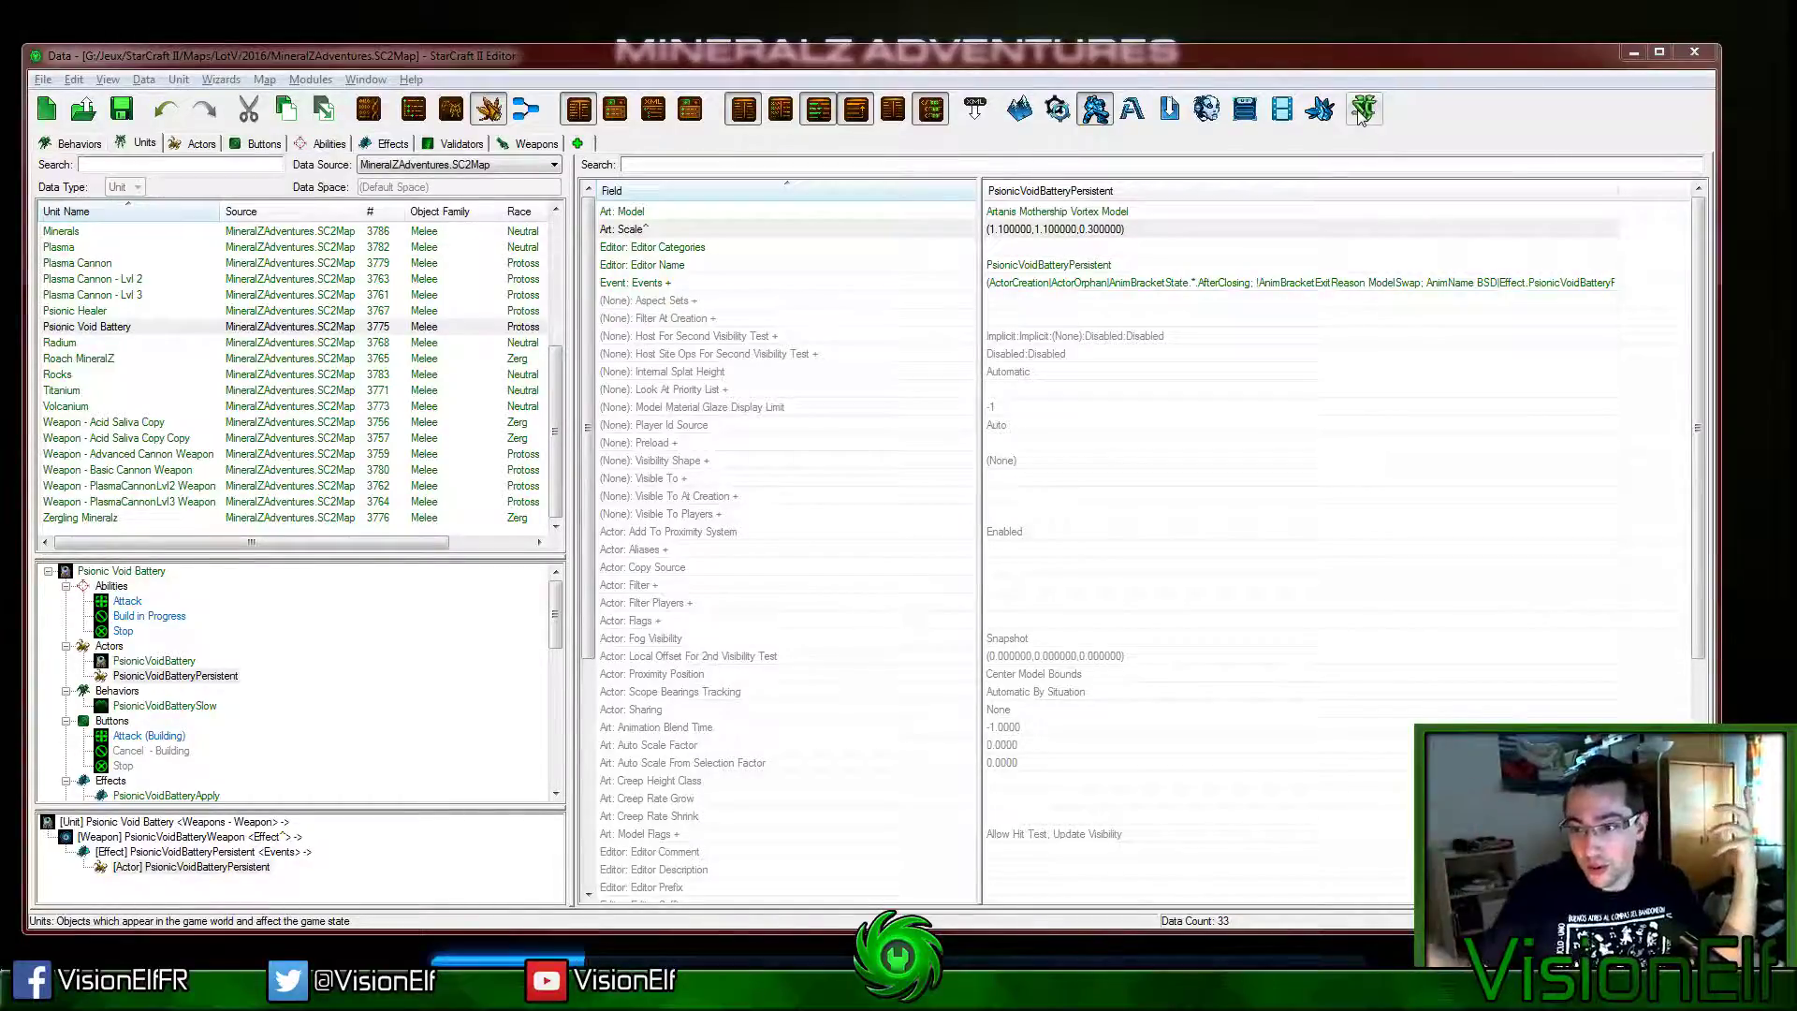
pyautogui.click(1055, 4)
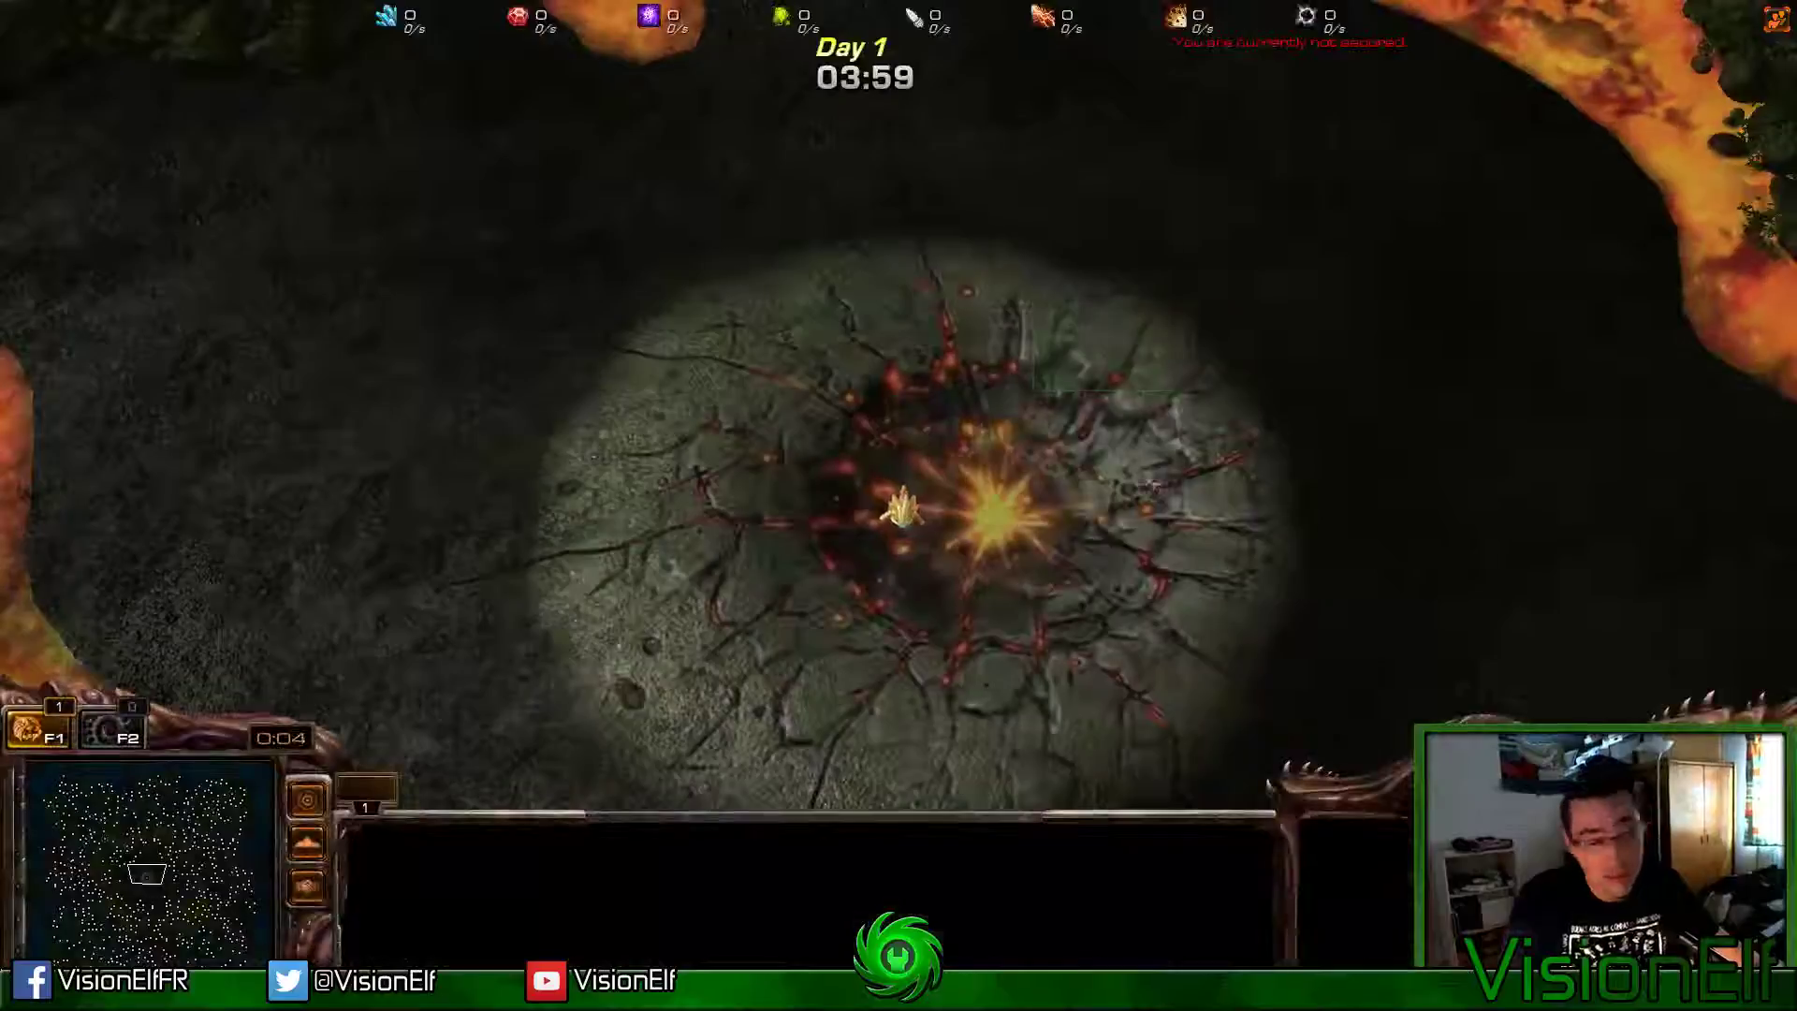
# Step: Select the Builder, move it into position and place the first building
pyautogui.moveTo(1177, 289); pyautogui.dragTo(857, 538)
pyautogui.rightClick(670, 514)
pyautogui.rightClick(646, 217)
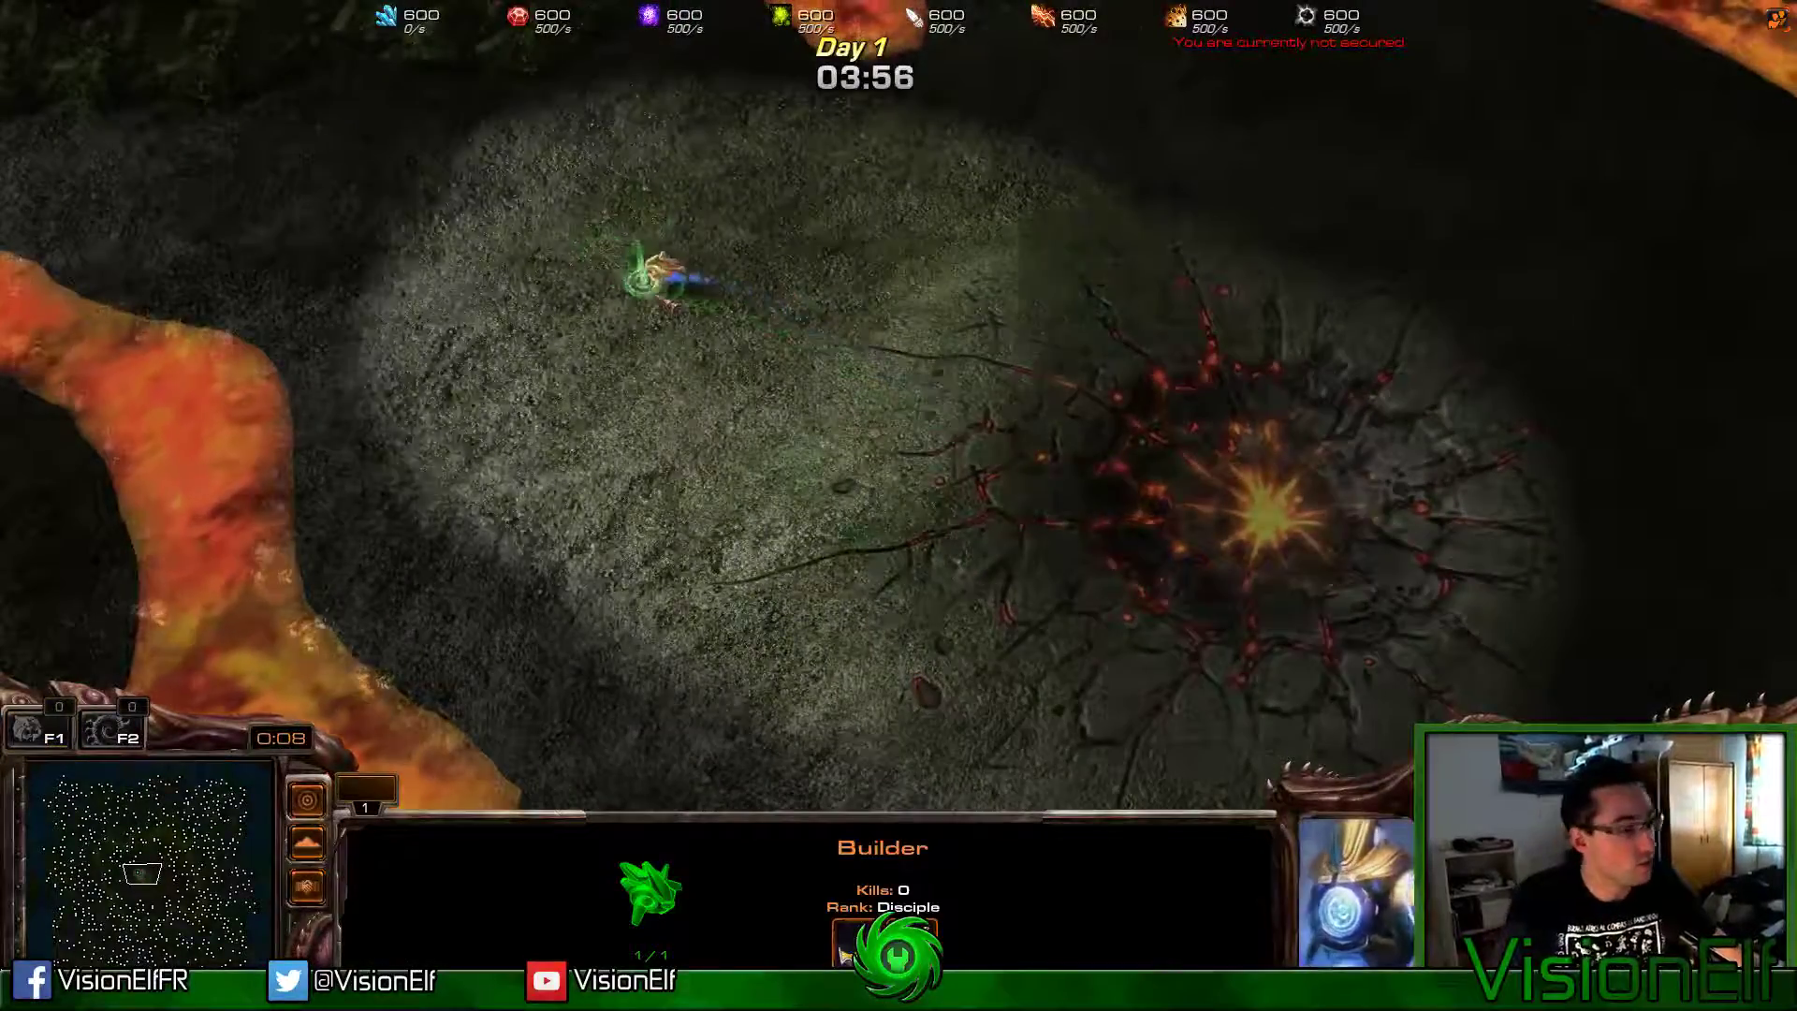
pyautogui.press('b')
pyautogui.rightClick(1083, 504)
pyautogui.press('b')
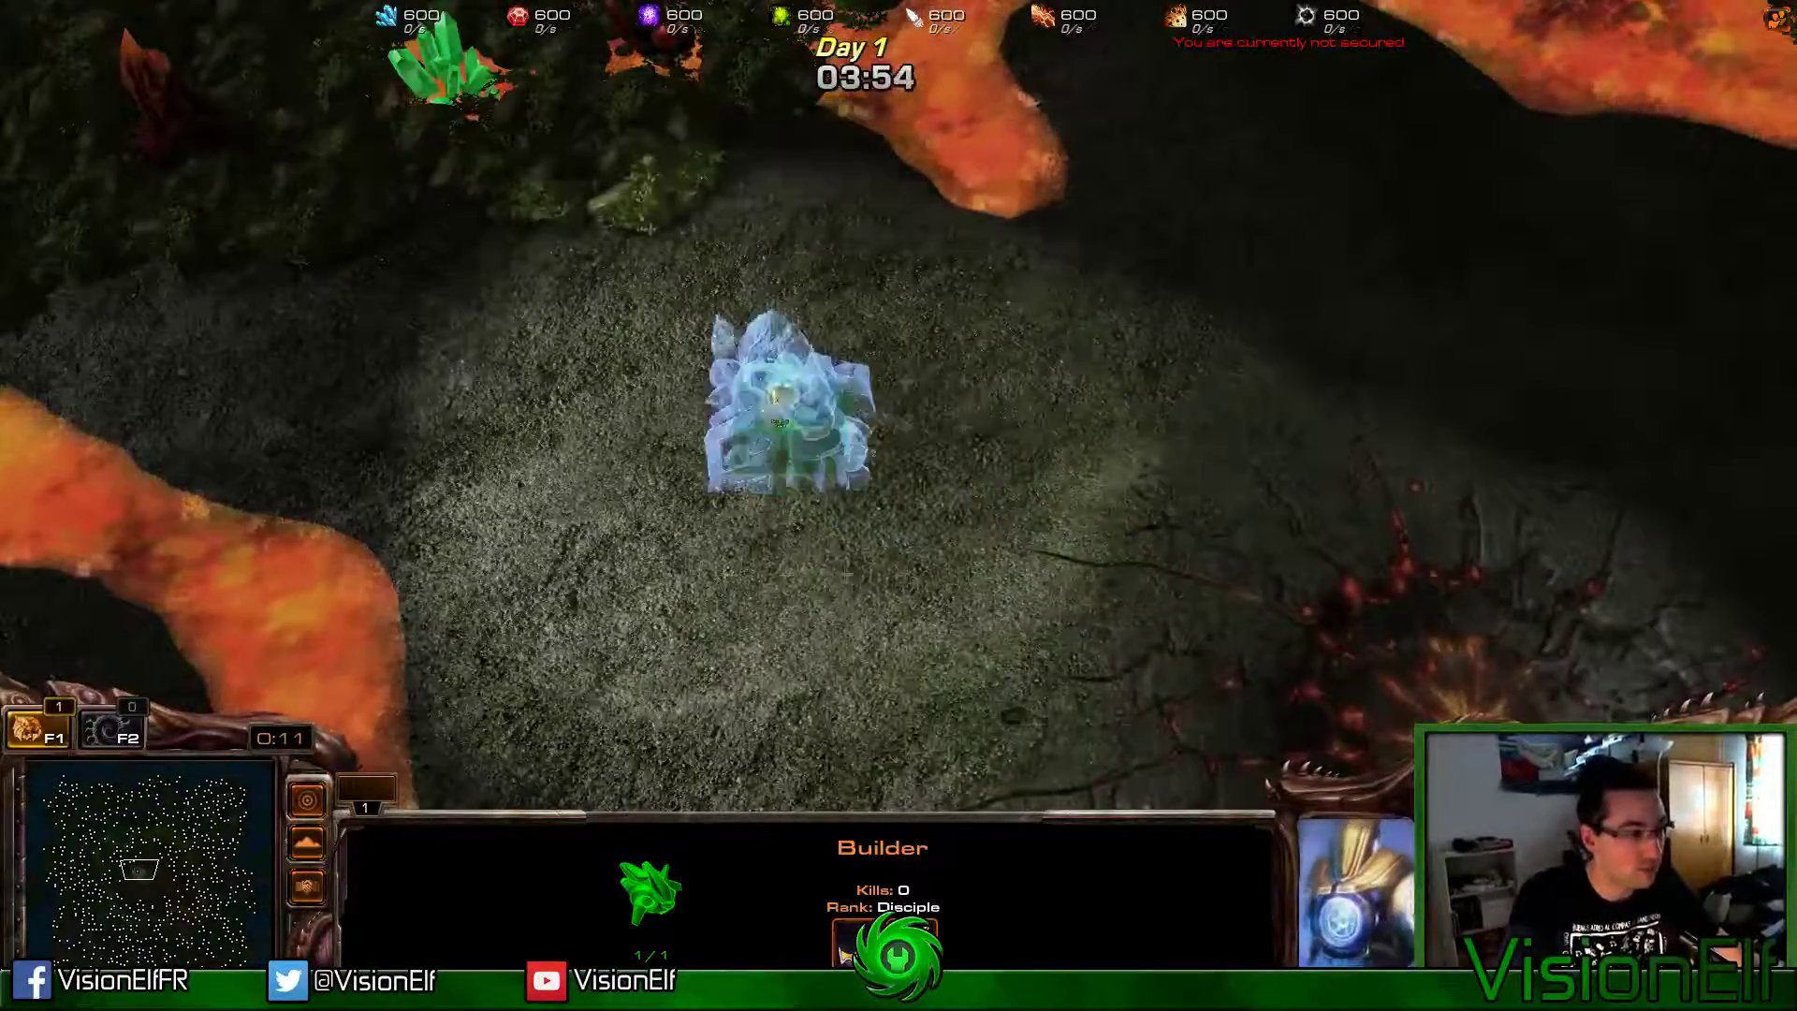
pyautogui.click(780, 397)
# Step: Place four more buildings around it and select the Psionic Void Battery
pyautogui.press('b')
pyautogui.keyDown('shift'); pyautogui.click(739, 351); pyautogui.keyUp('shift')
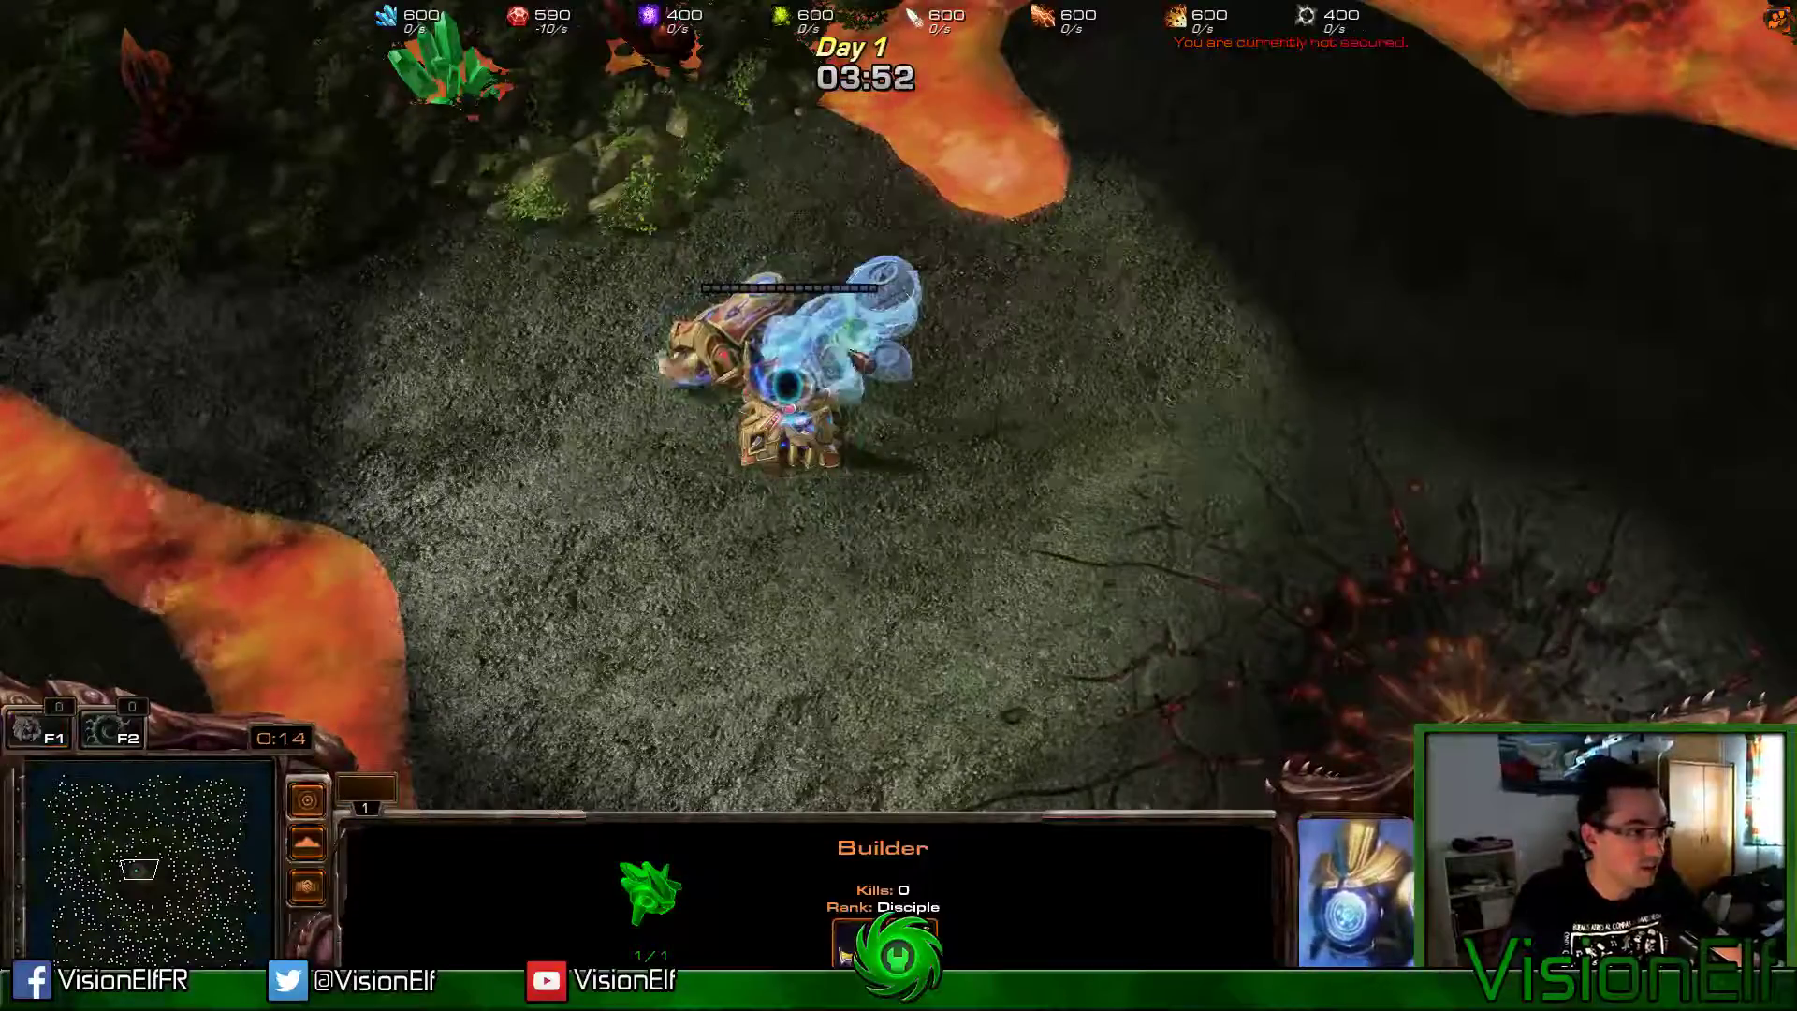
pyautogui.press('b')
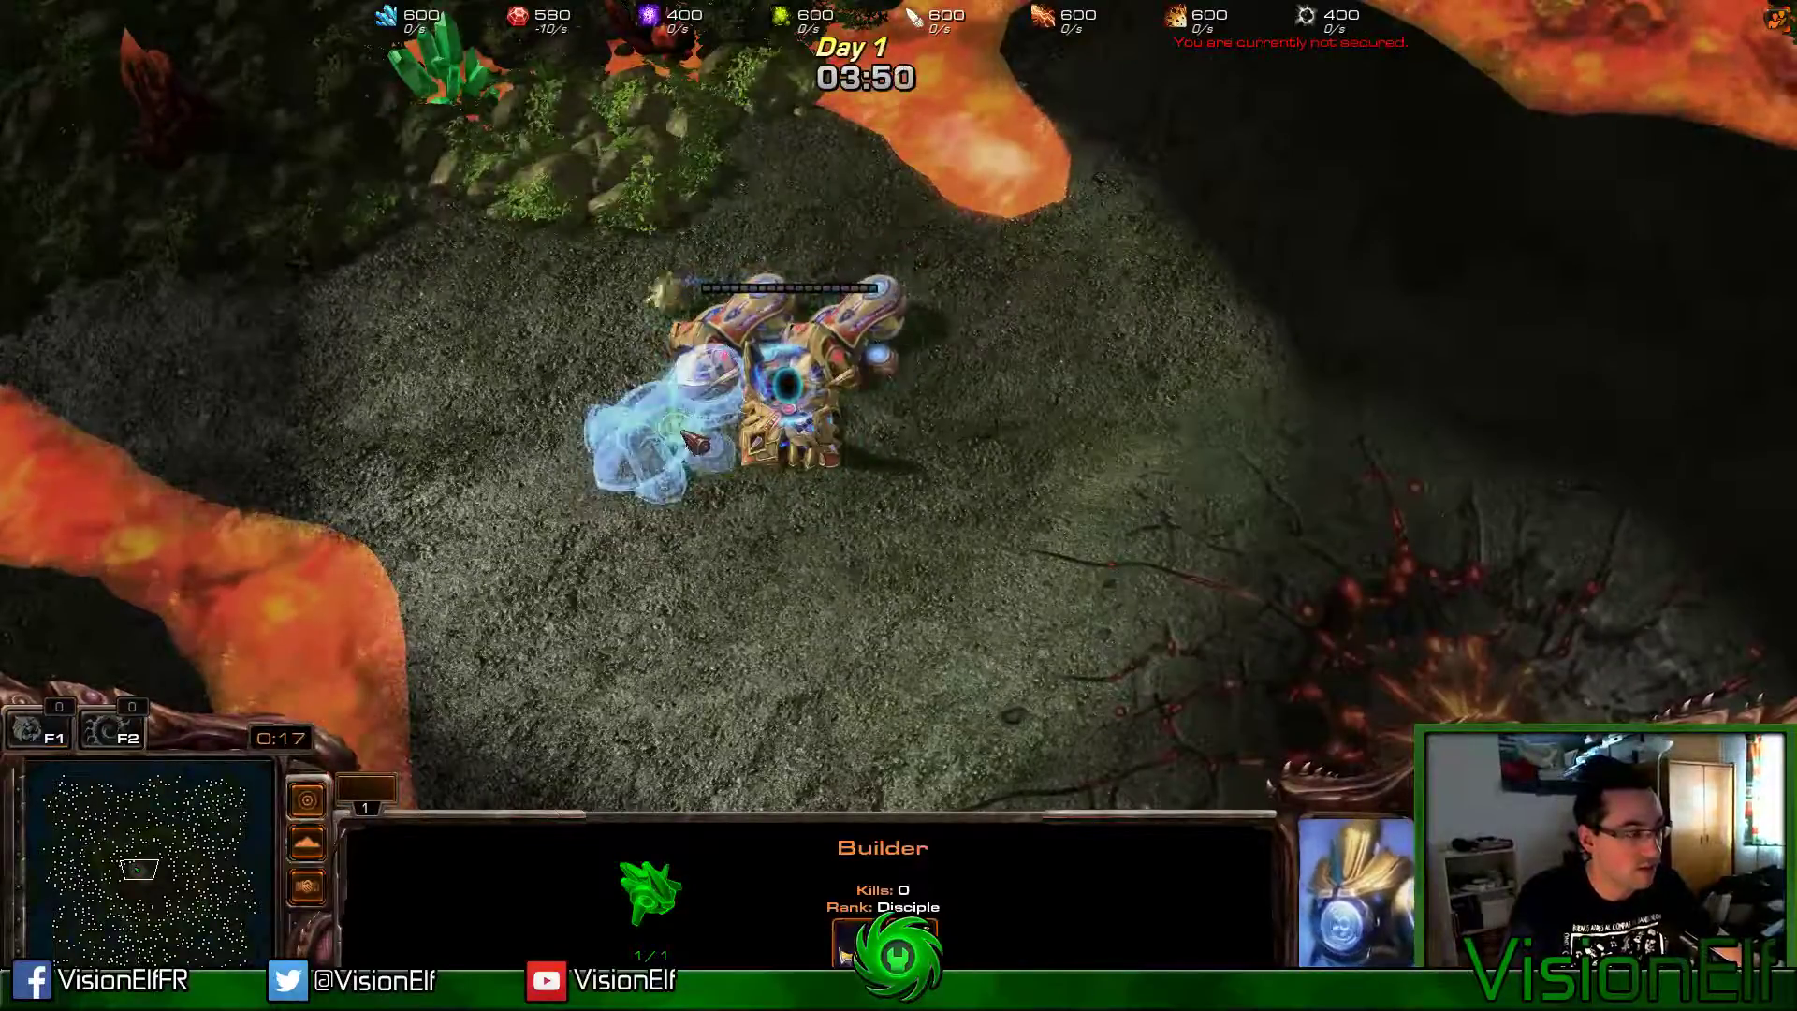
pyautogui.click(666, 444)
pyautogui.press('b')
pyautogui.click(729, 528)
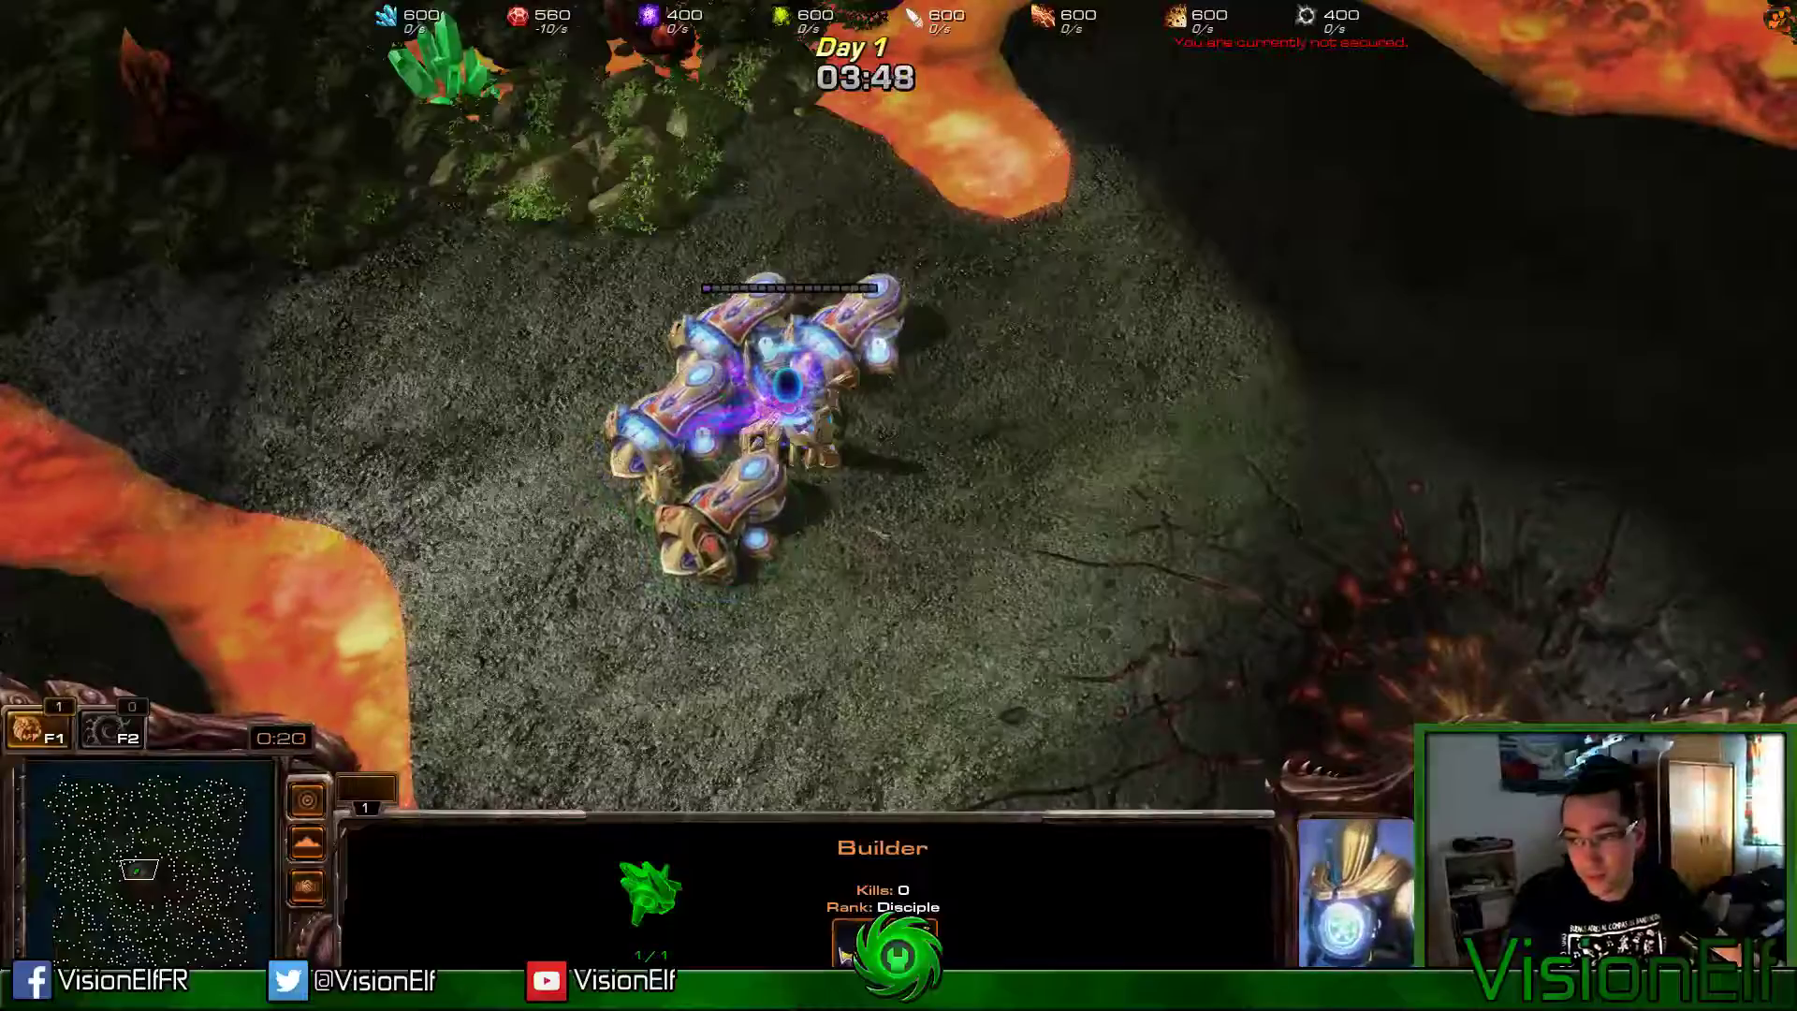
pyautogui.press('b')
pyautogui.click(866, 520)
pyautogui.rightClick(994, 445)
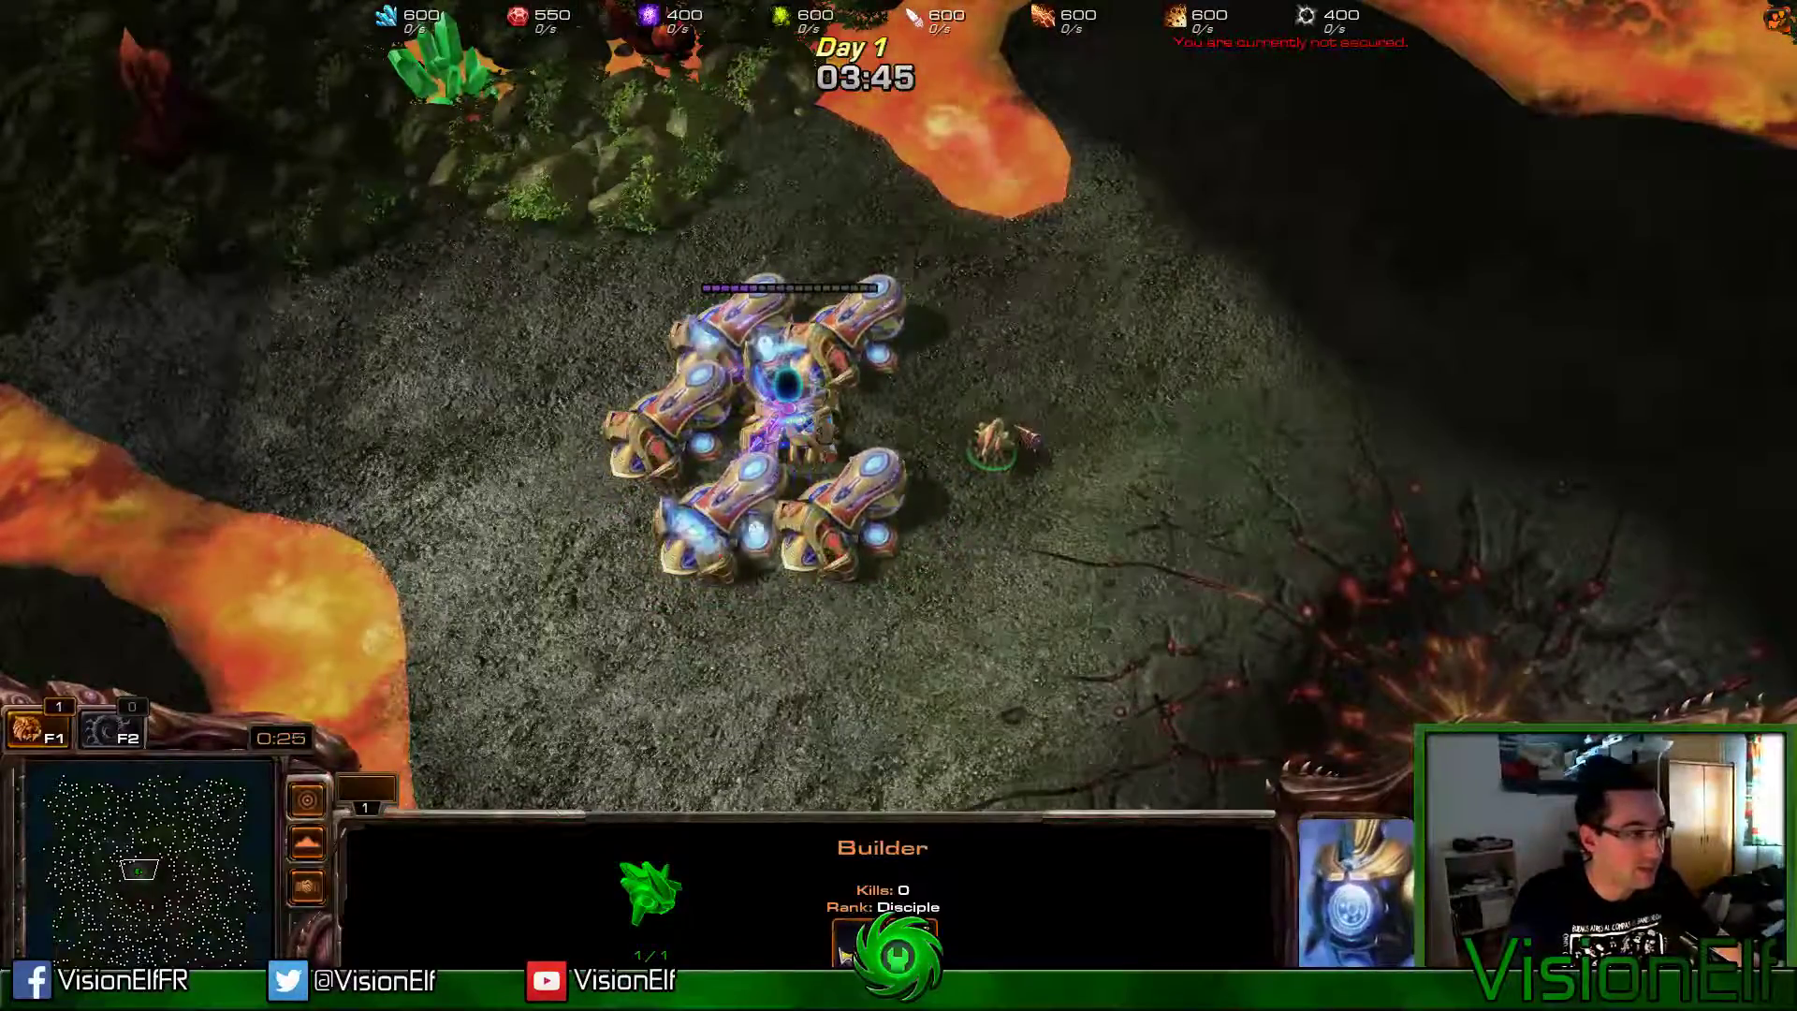
pyautogui.rightClick(1074, 281)
pyautogui.click(789, 421)
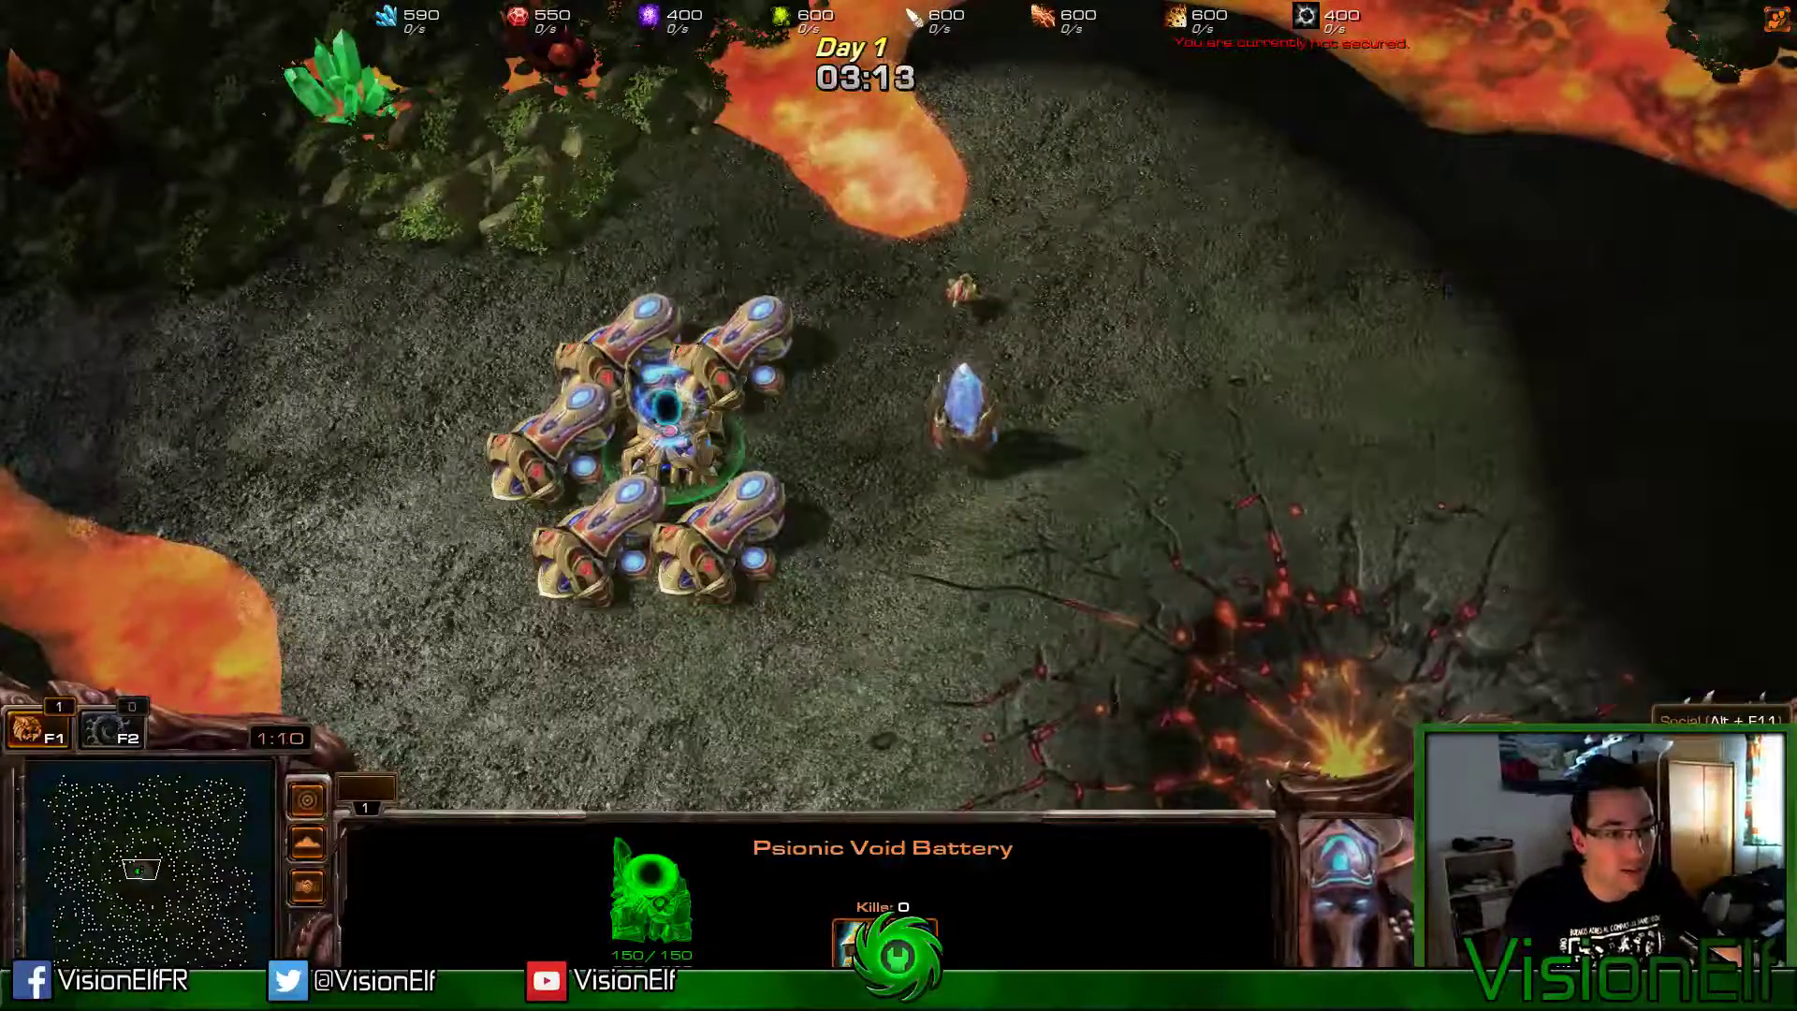
# Step: Check the social panel's availability status, leaving it at Available
pyautogui.click(1760, 754)
pyautogui.click(1645, 325)
pyautogui.click(1622, 351)
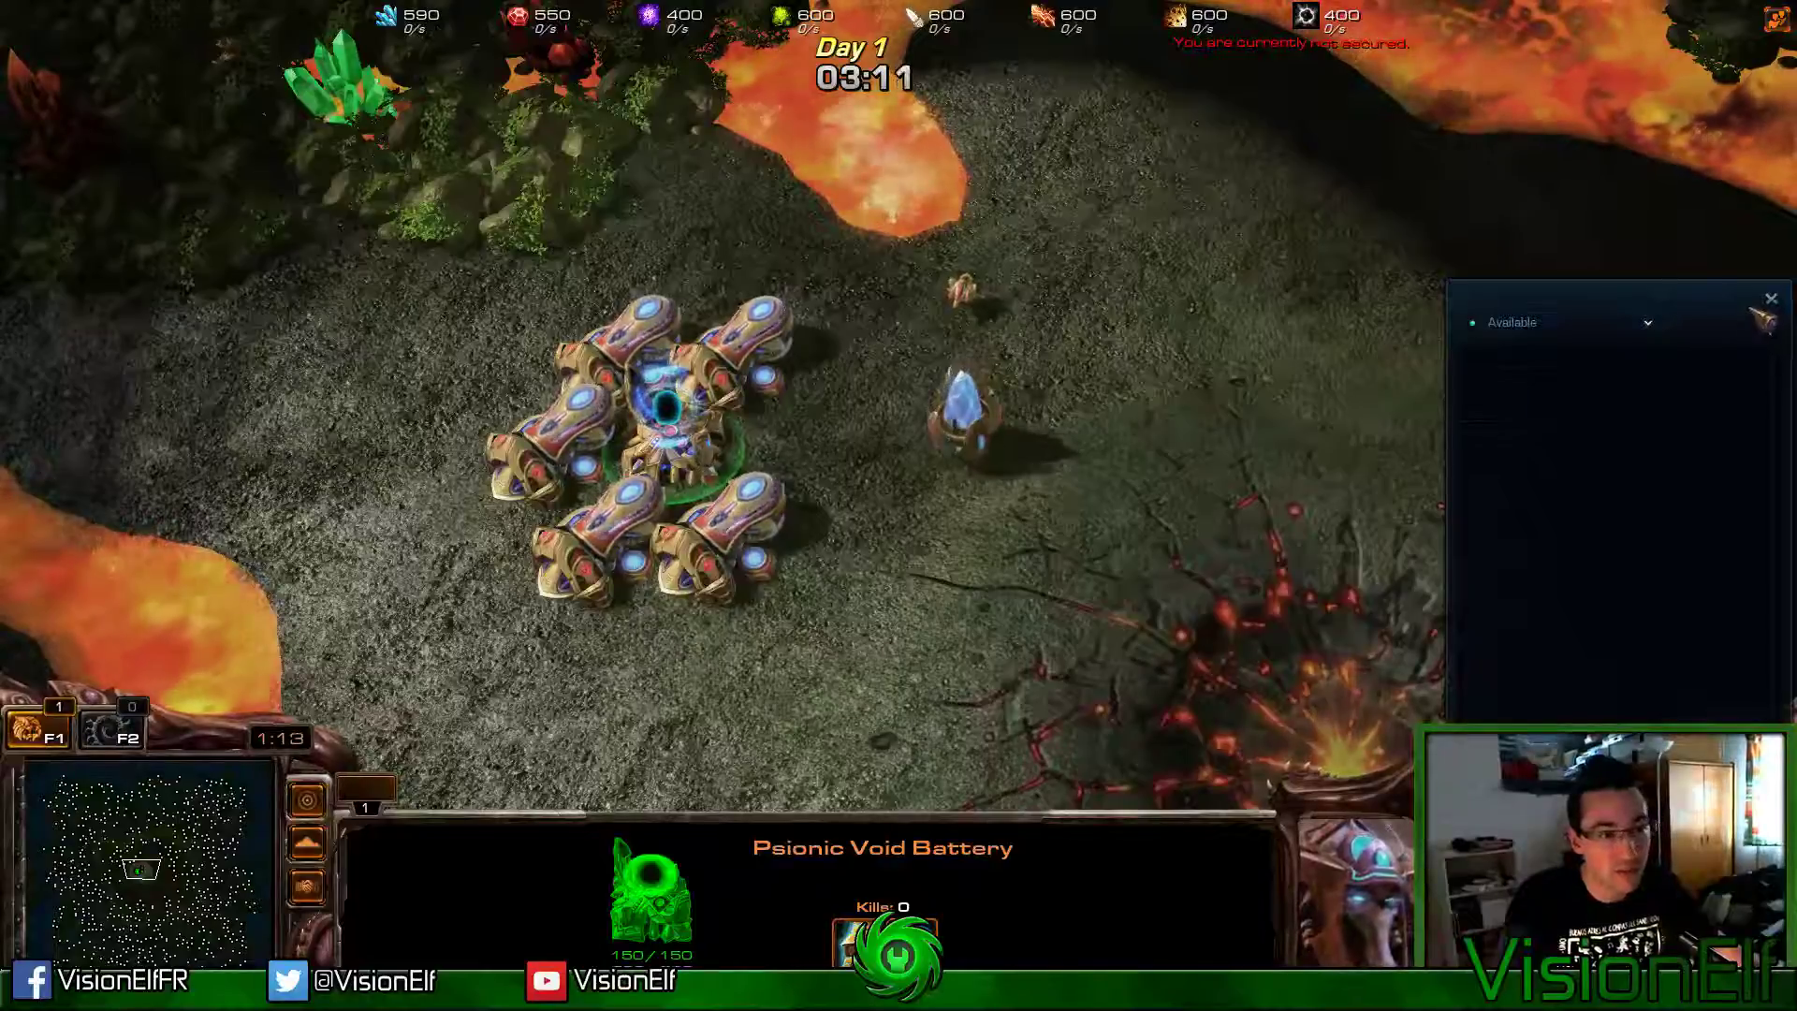
pyautogui.click(1768, 299)
# Step: Move the idle Builder and inspect the Psionic Void Battery and generators
pyautogui.press('F1')
pyautogui.rightClick(1067, 393)
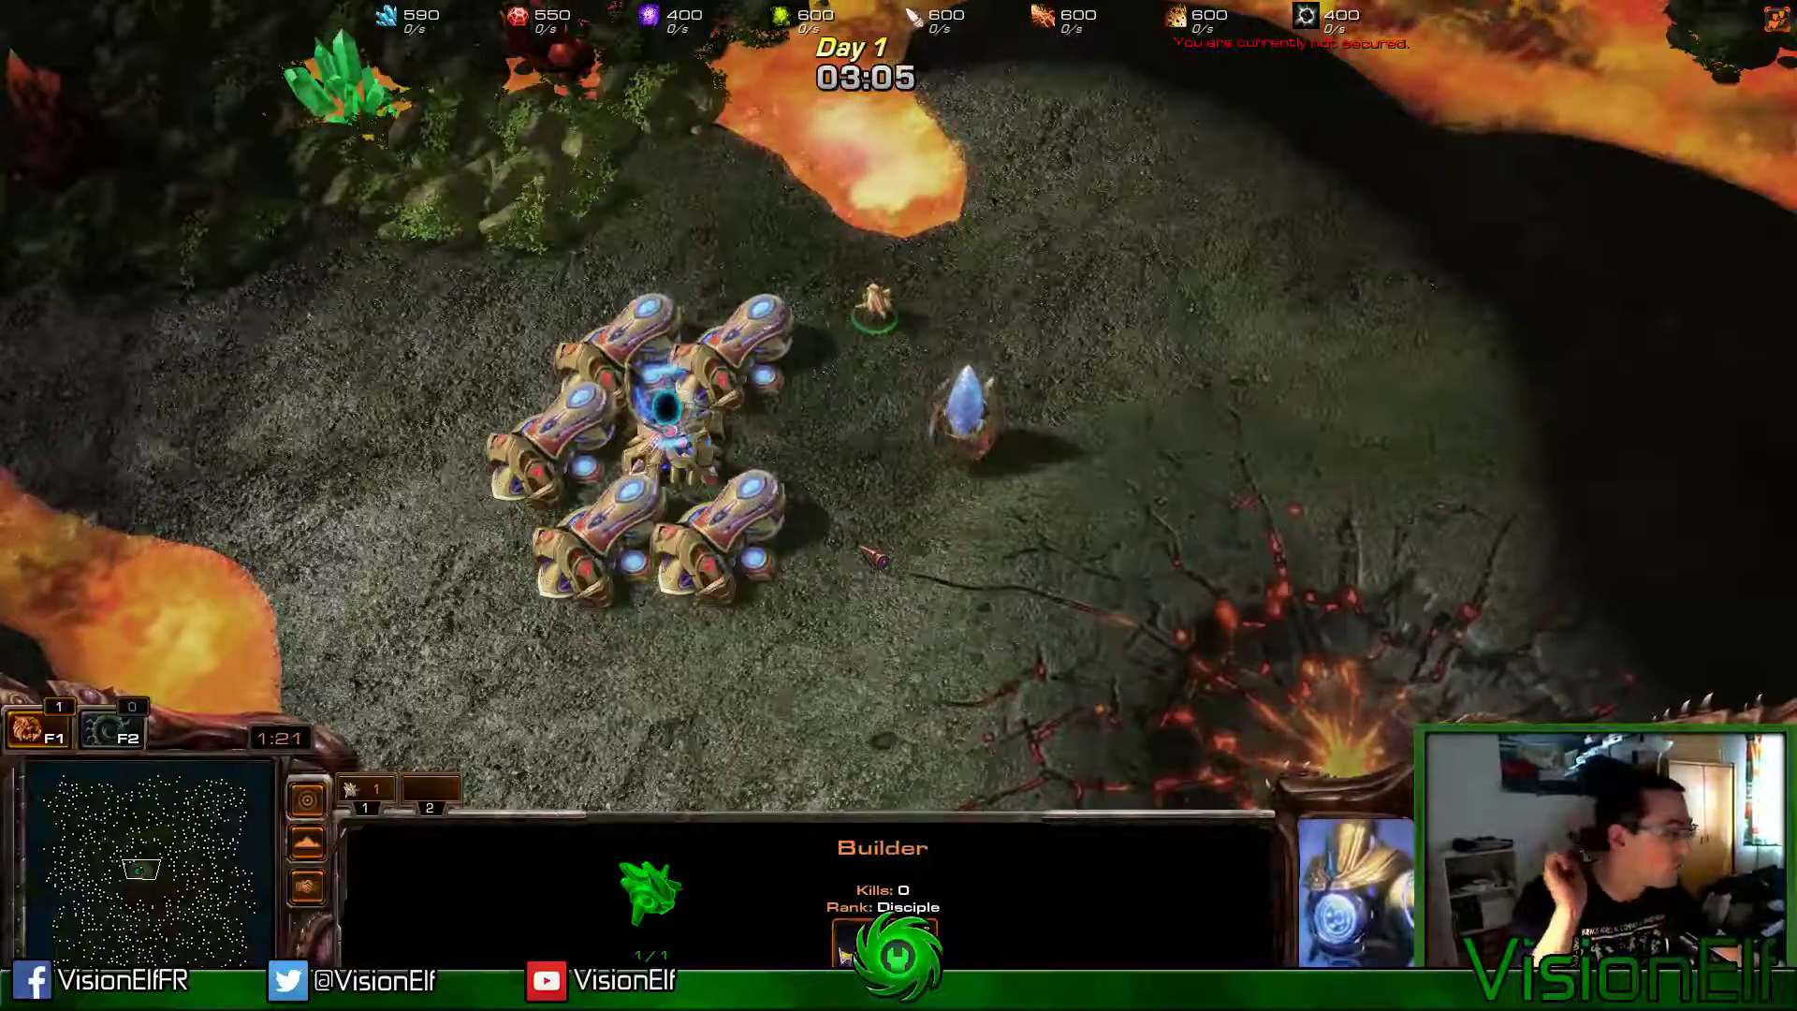
pyautogui.click(660, 412)
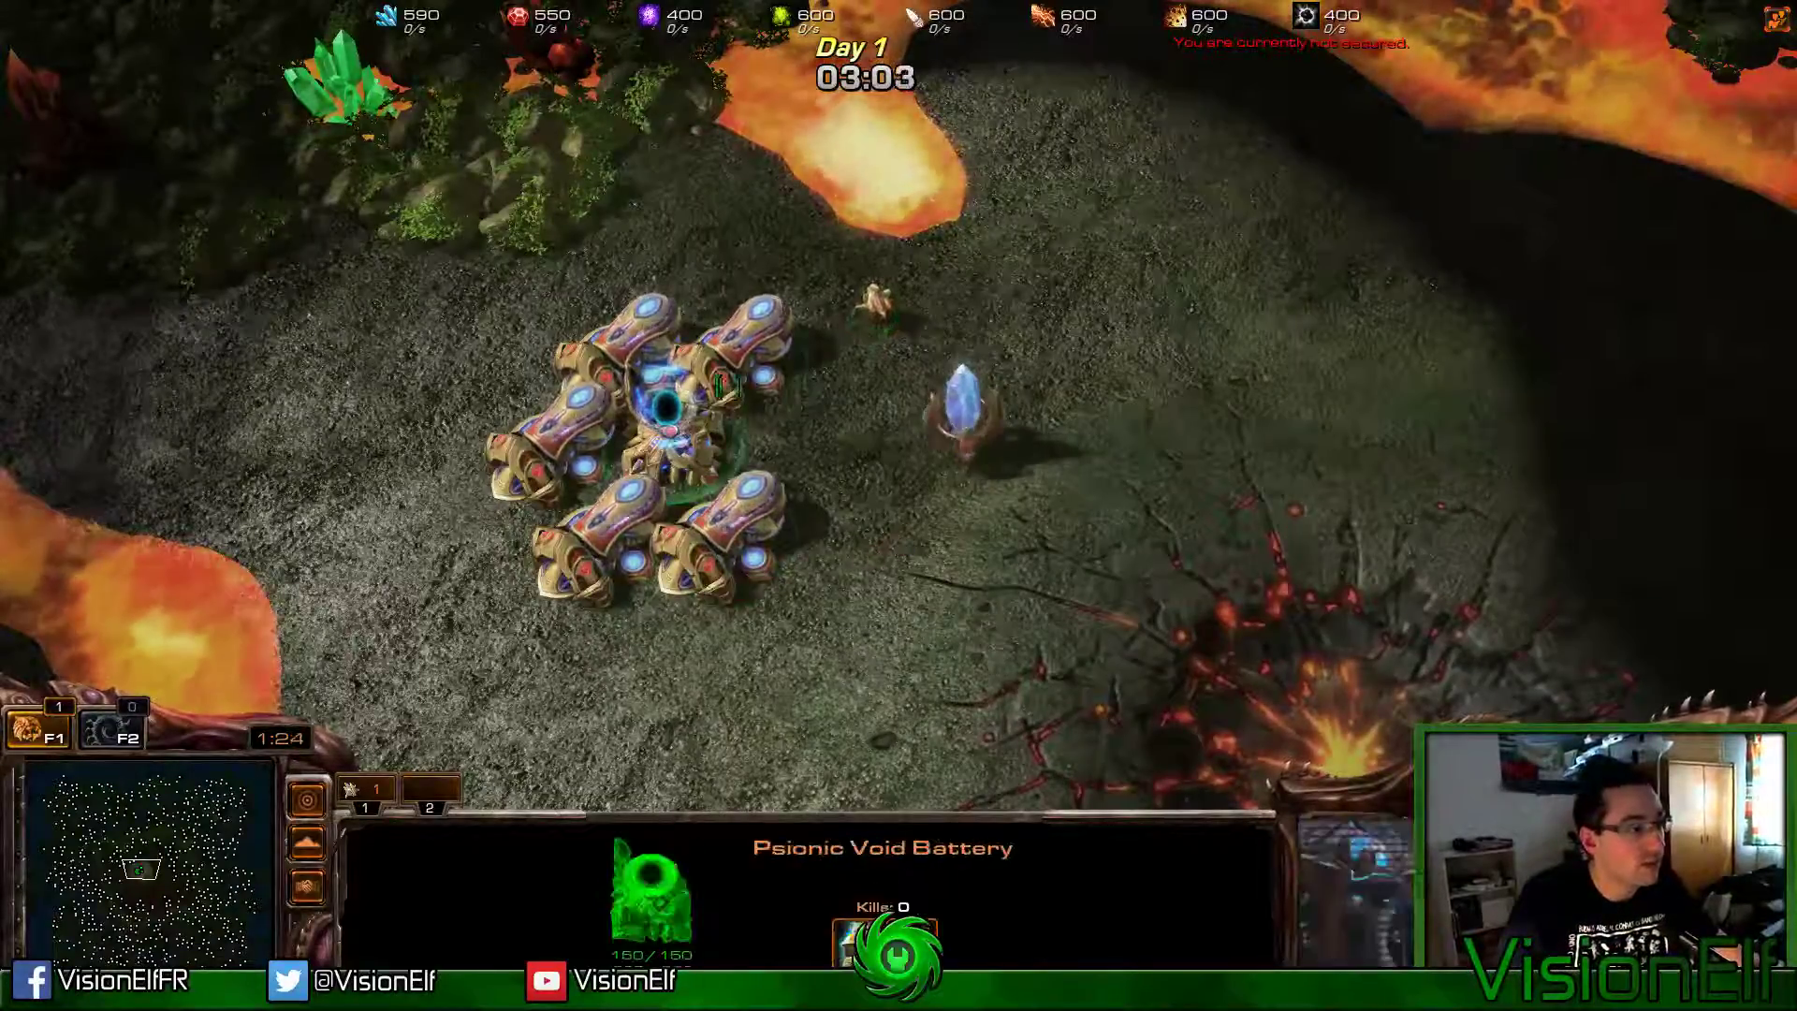
pyautogui.click(569, 410)
pyautogui.click(662, 419)
pyautogui.click(734, 543)
# Step: Have the Builder blow up the generators and the Psionic Void Battery
pyautogui.click(872, 297)
pyautogui.rightClick(782, 379)
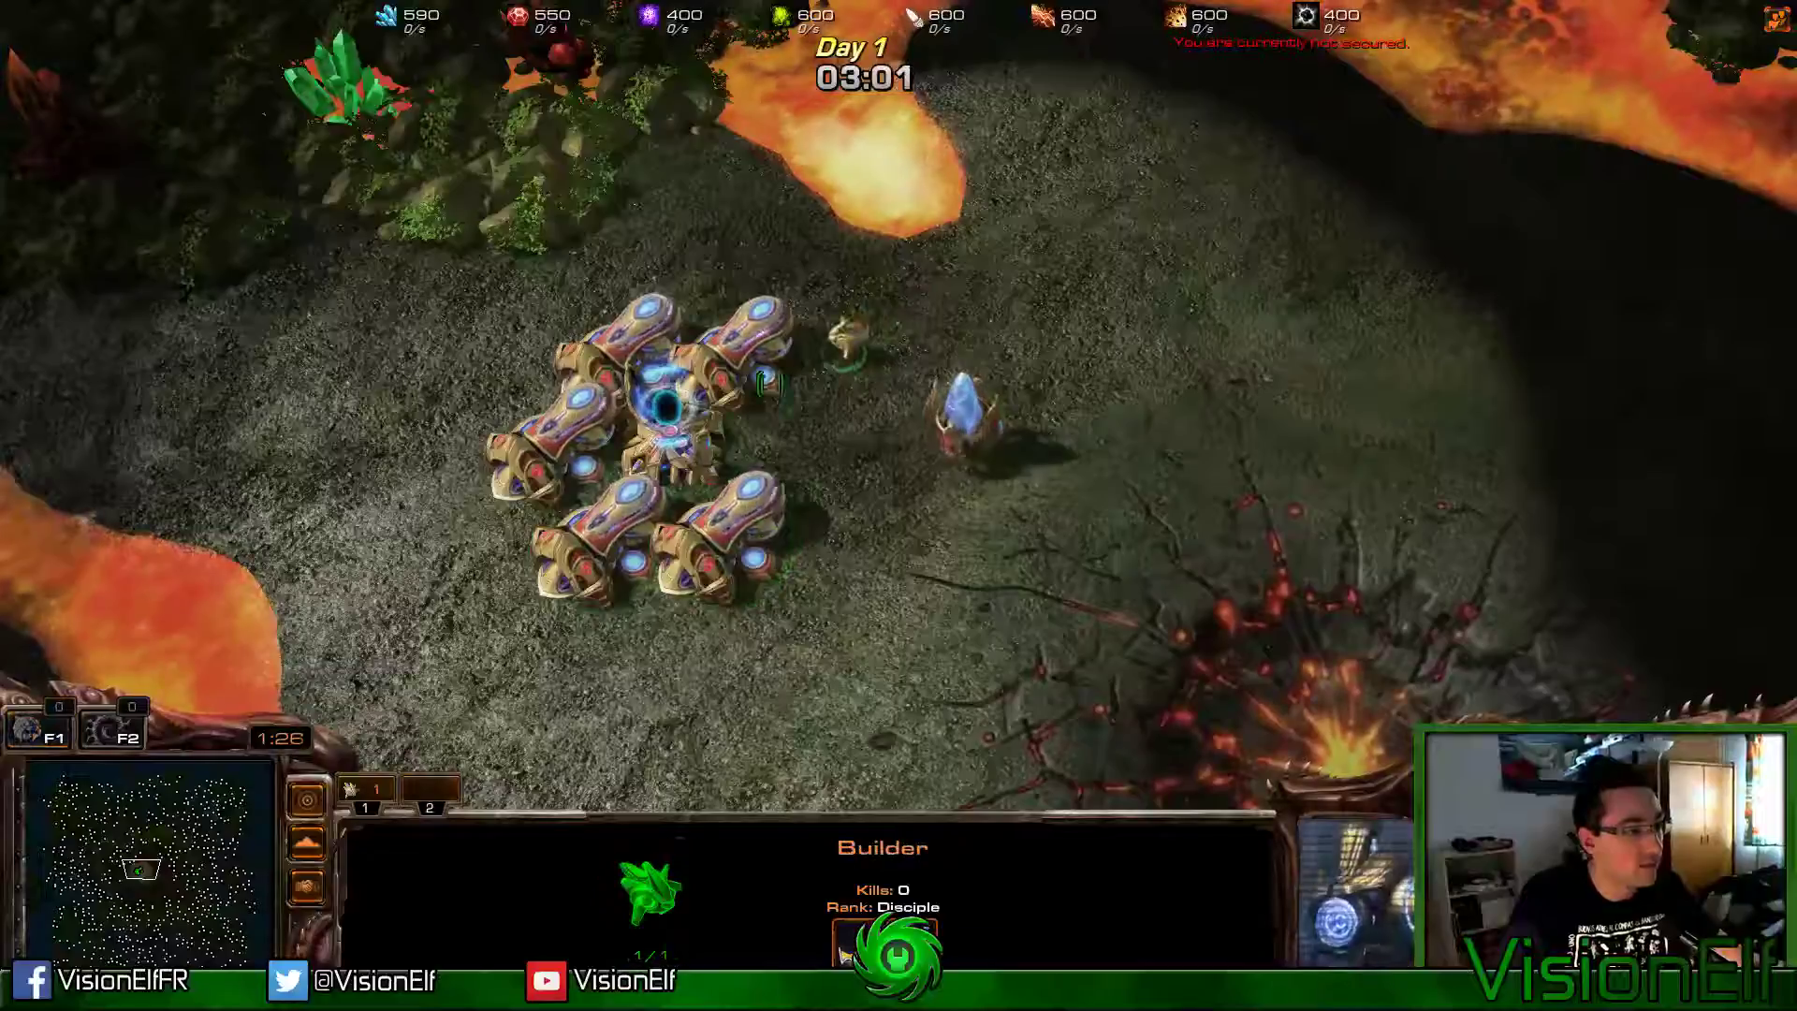
pyautogui.click(657, 335)
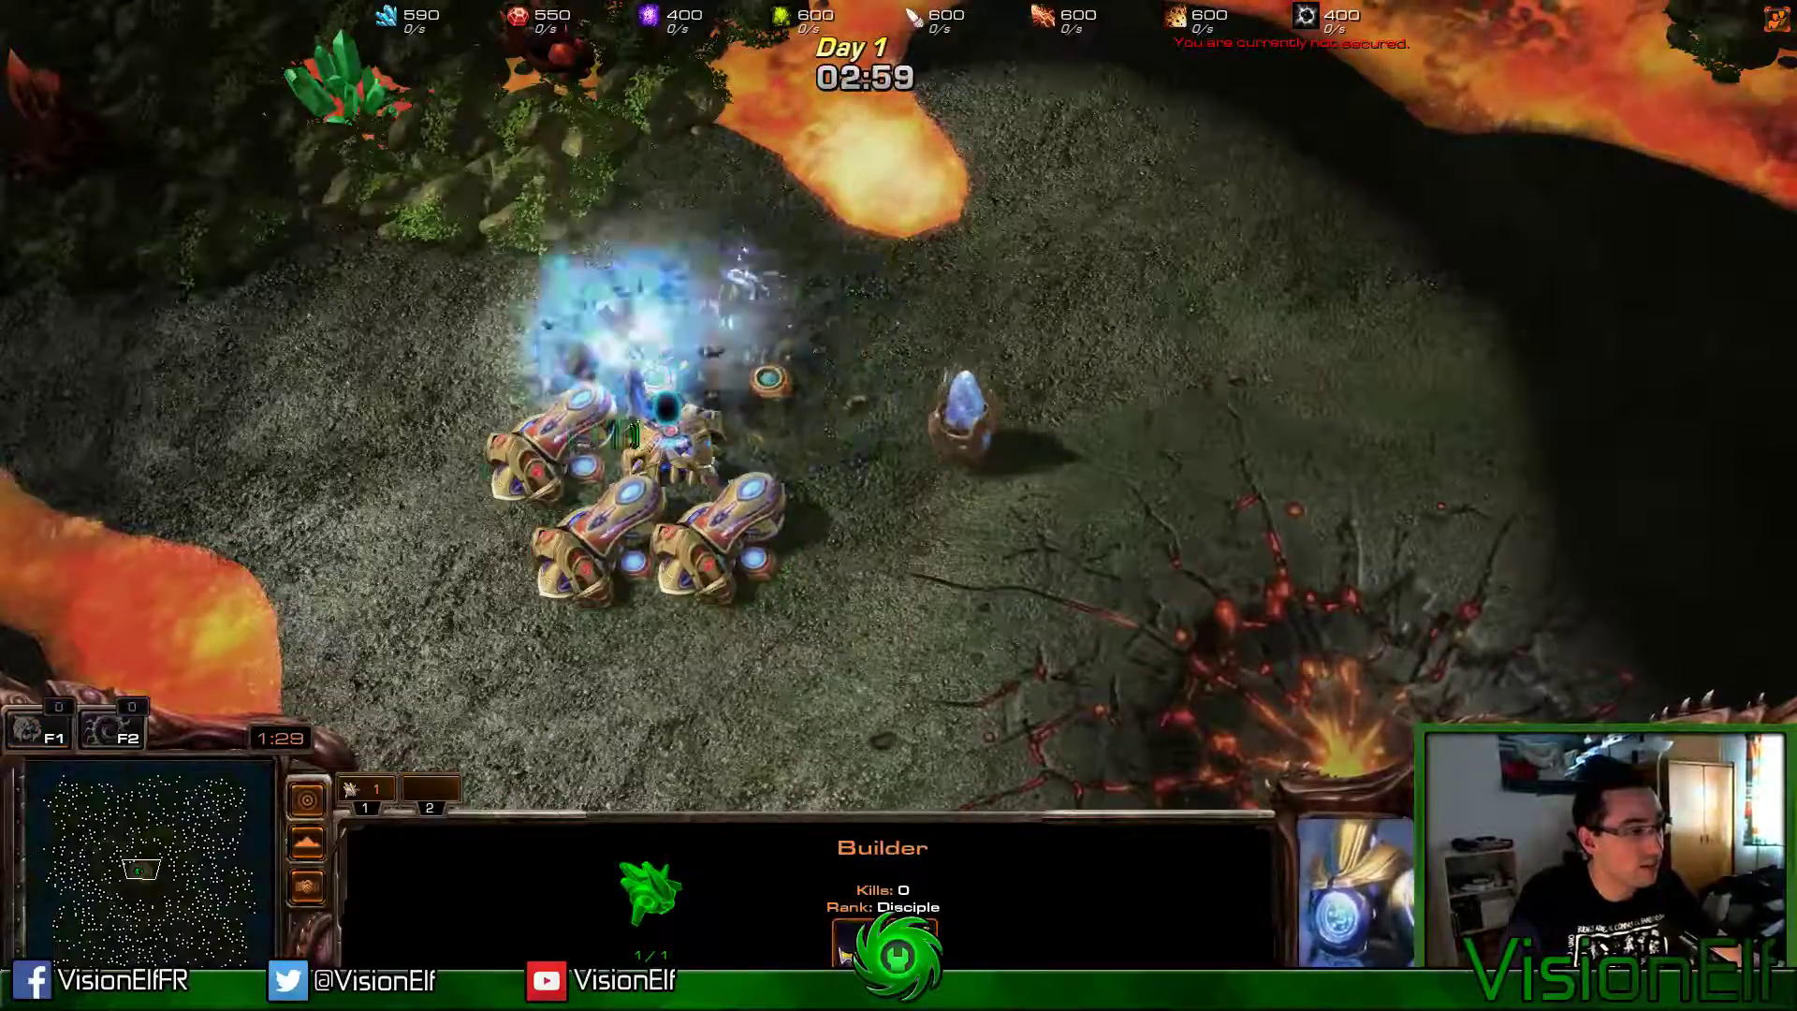
pyautogui.rightClick(801, 417)
pyautogui.click(666, 416)
pyautogui.click(557, 440)
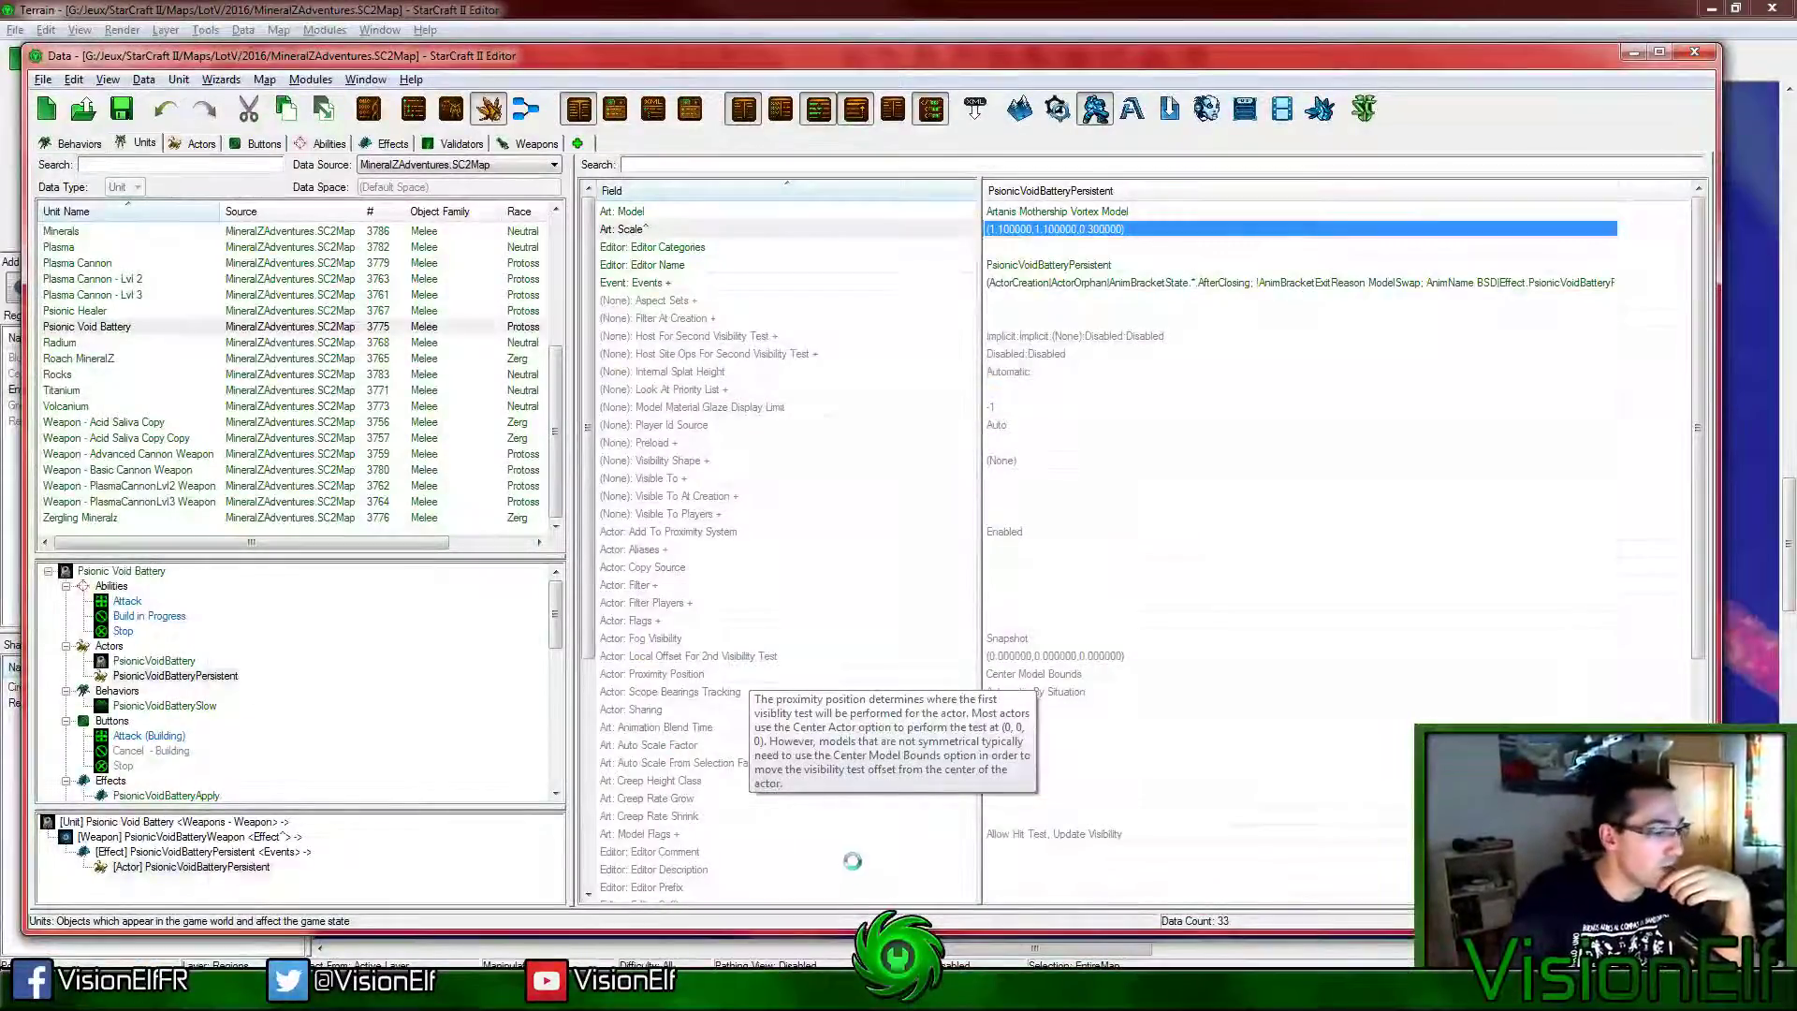
# Step: In the Triggers module, collapse the trigger folders, expand Init and save the map
pyautogui.press('F6')
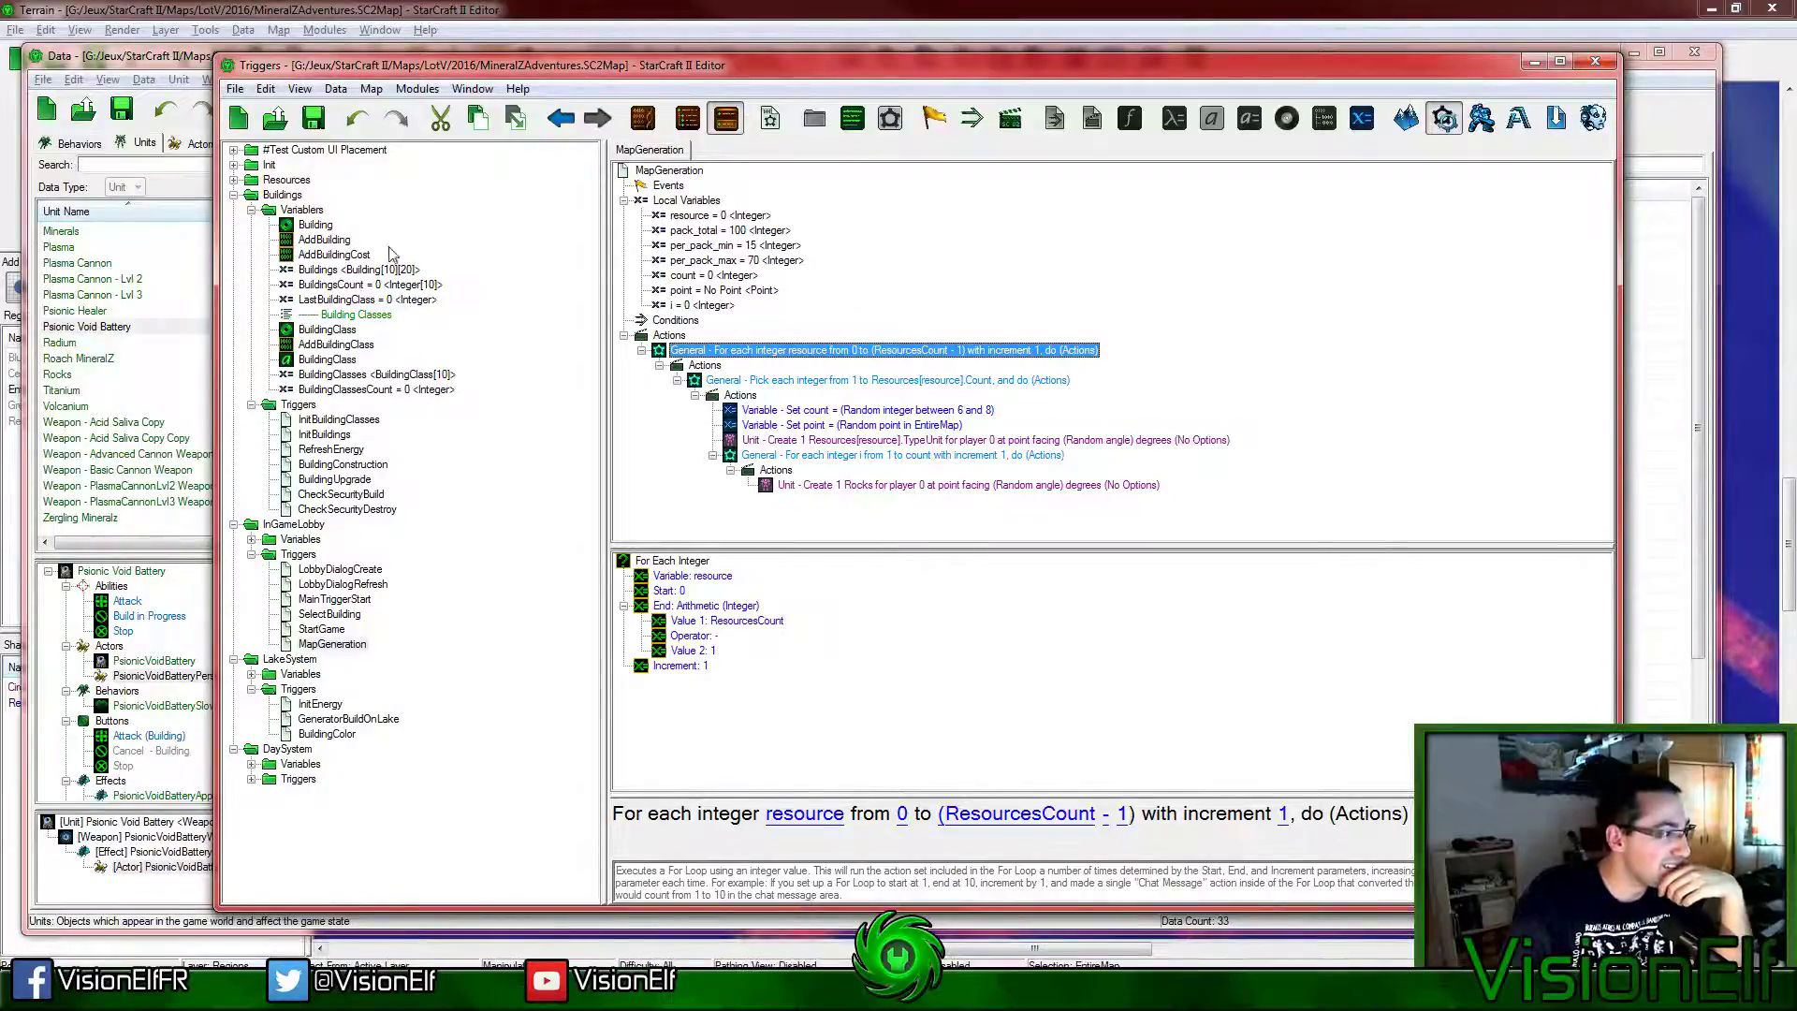
pyautogui.click(234, 195)
pyautogui.click(234, 210)
pyautogui.click(234, 224)
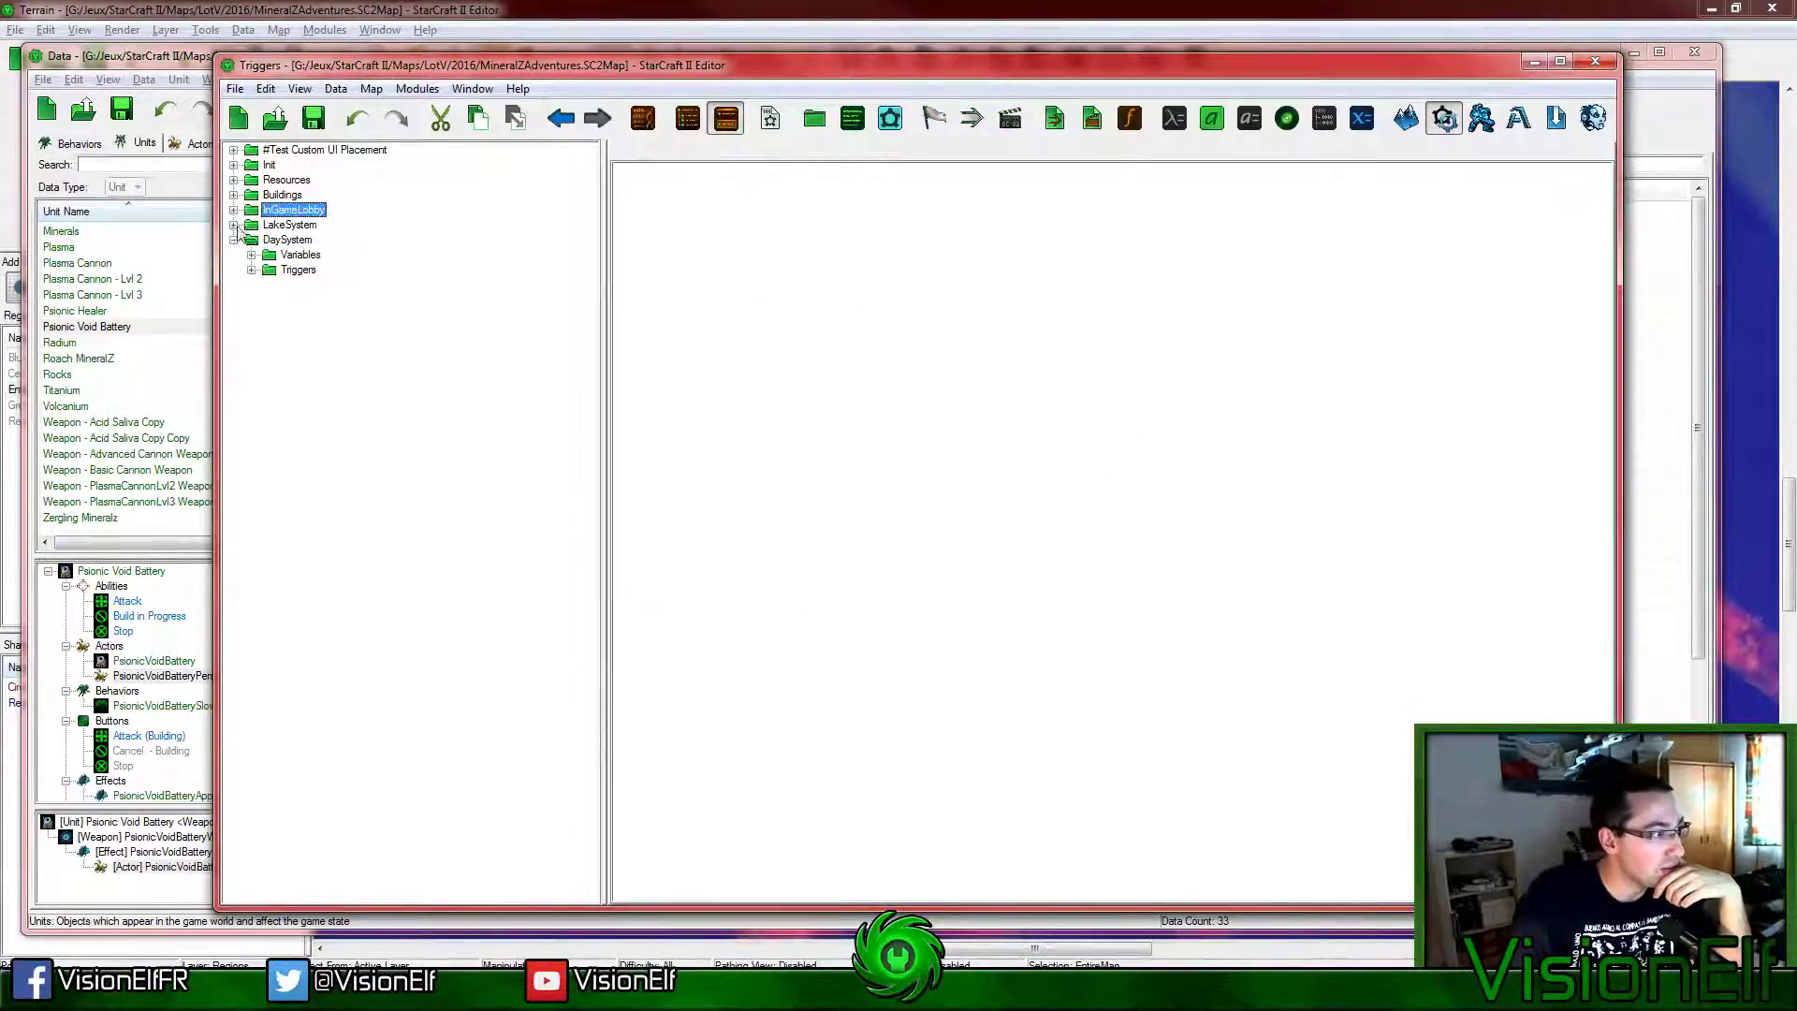
pyautogui.click(234, 239)
pyautogui.click(234, 165)
pyautogui.hotkey('ctrl', 's')
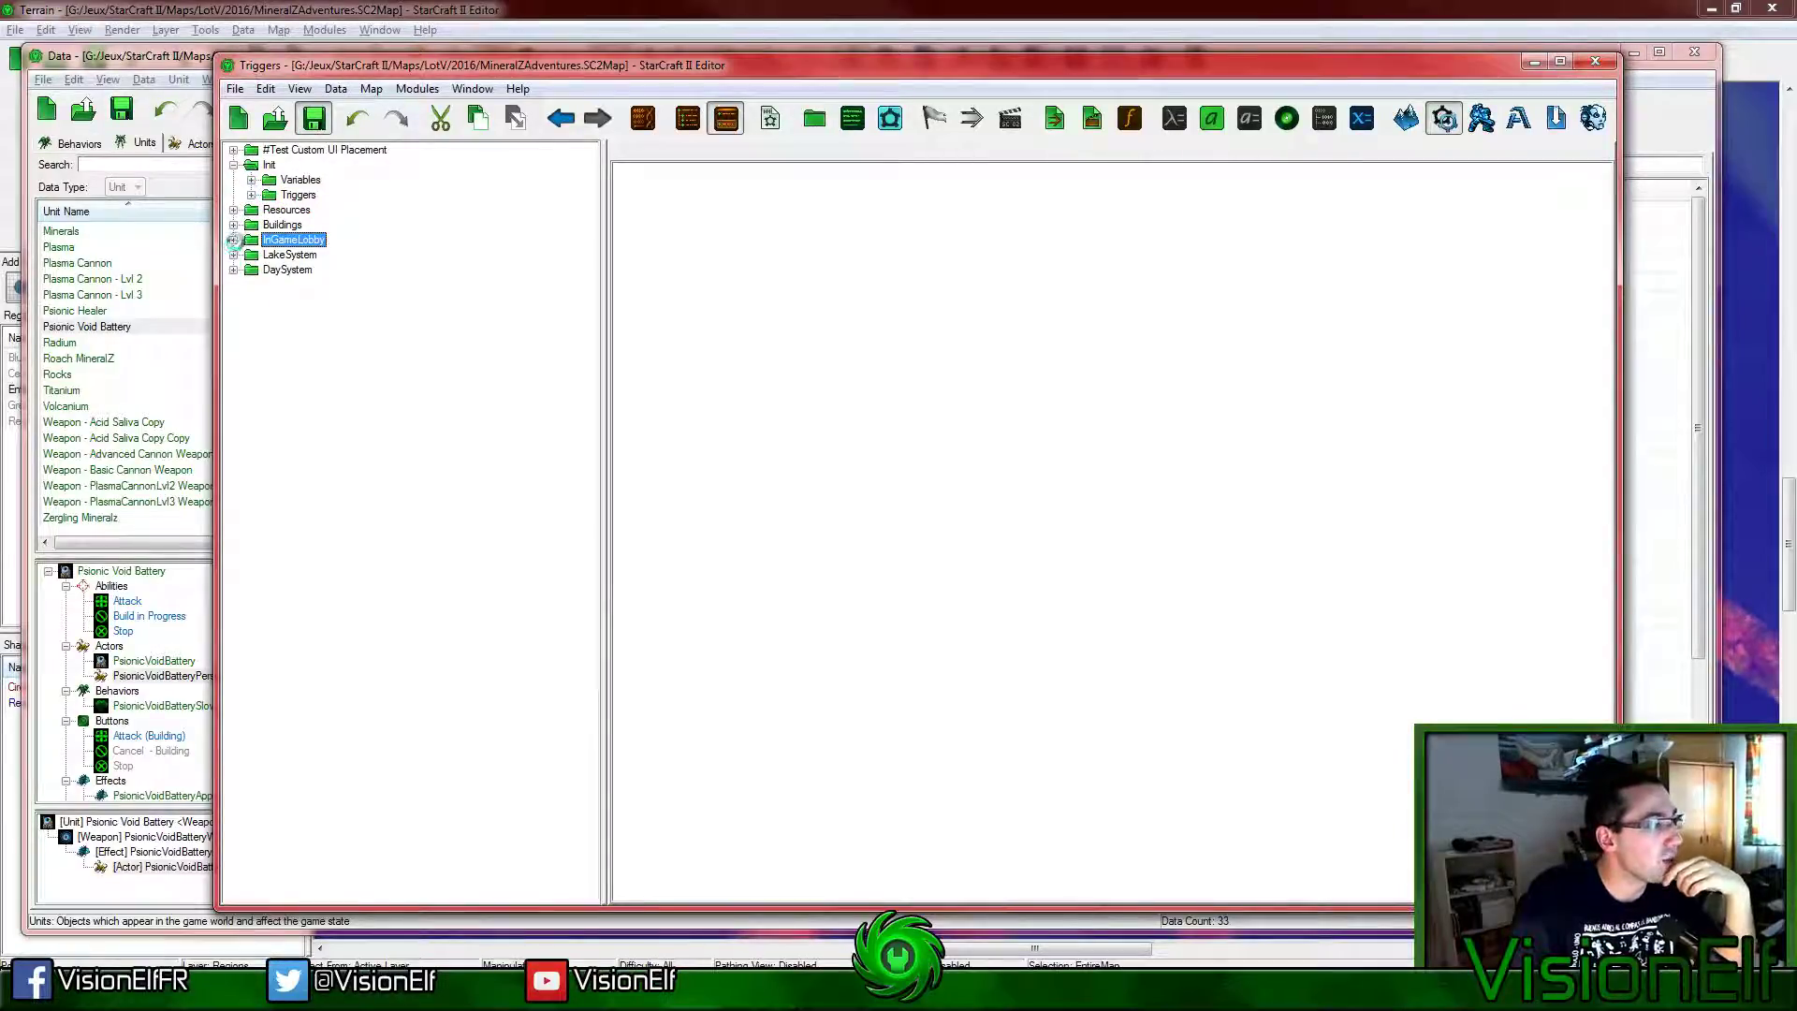
# Step: Expand InGameLobby and view the LobbyDialogCreate trigger
pyautogui.click(234, 240)
pyautogui.click(339, 284)
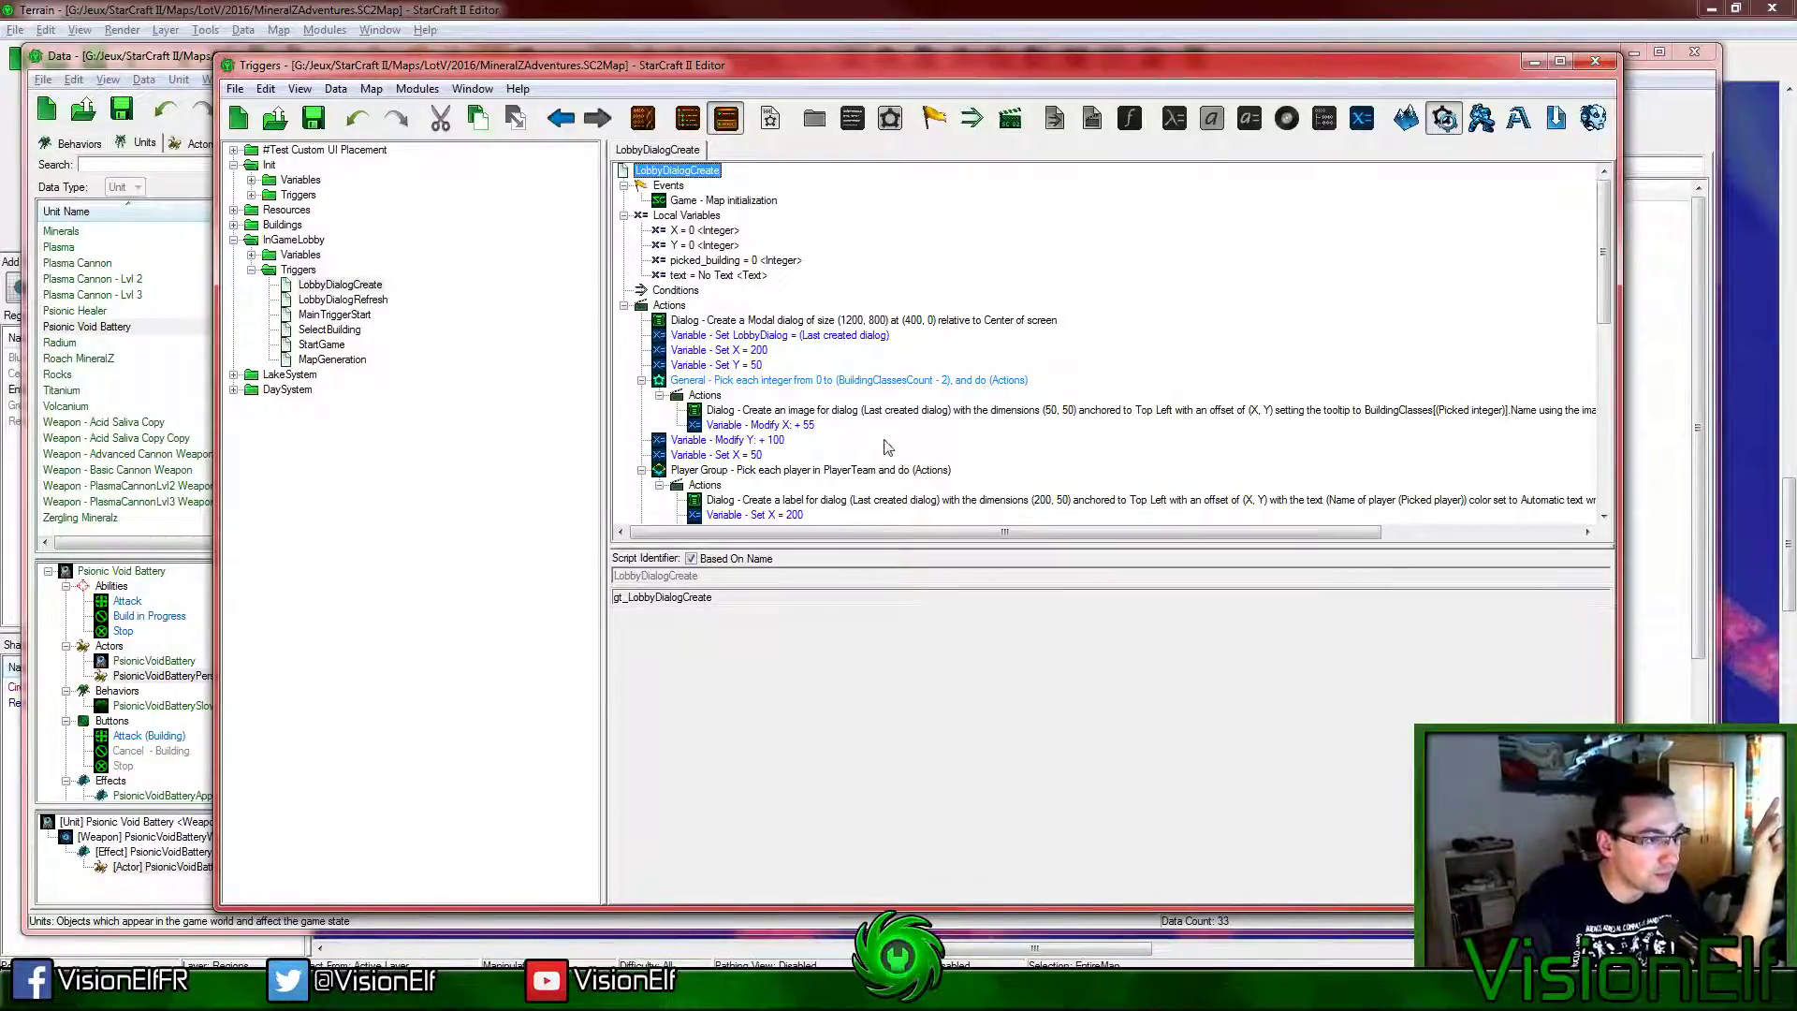
pyautogui.scroll(-2, 876, 393)
pyautogui.scroll(-1, 877, 393)
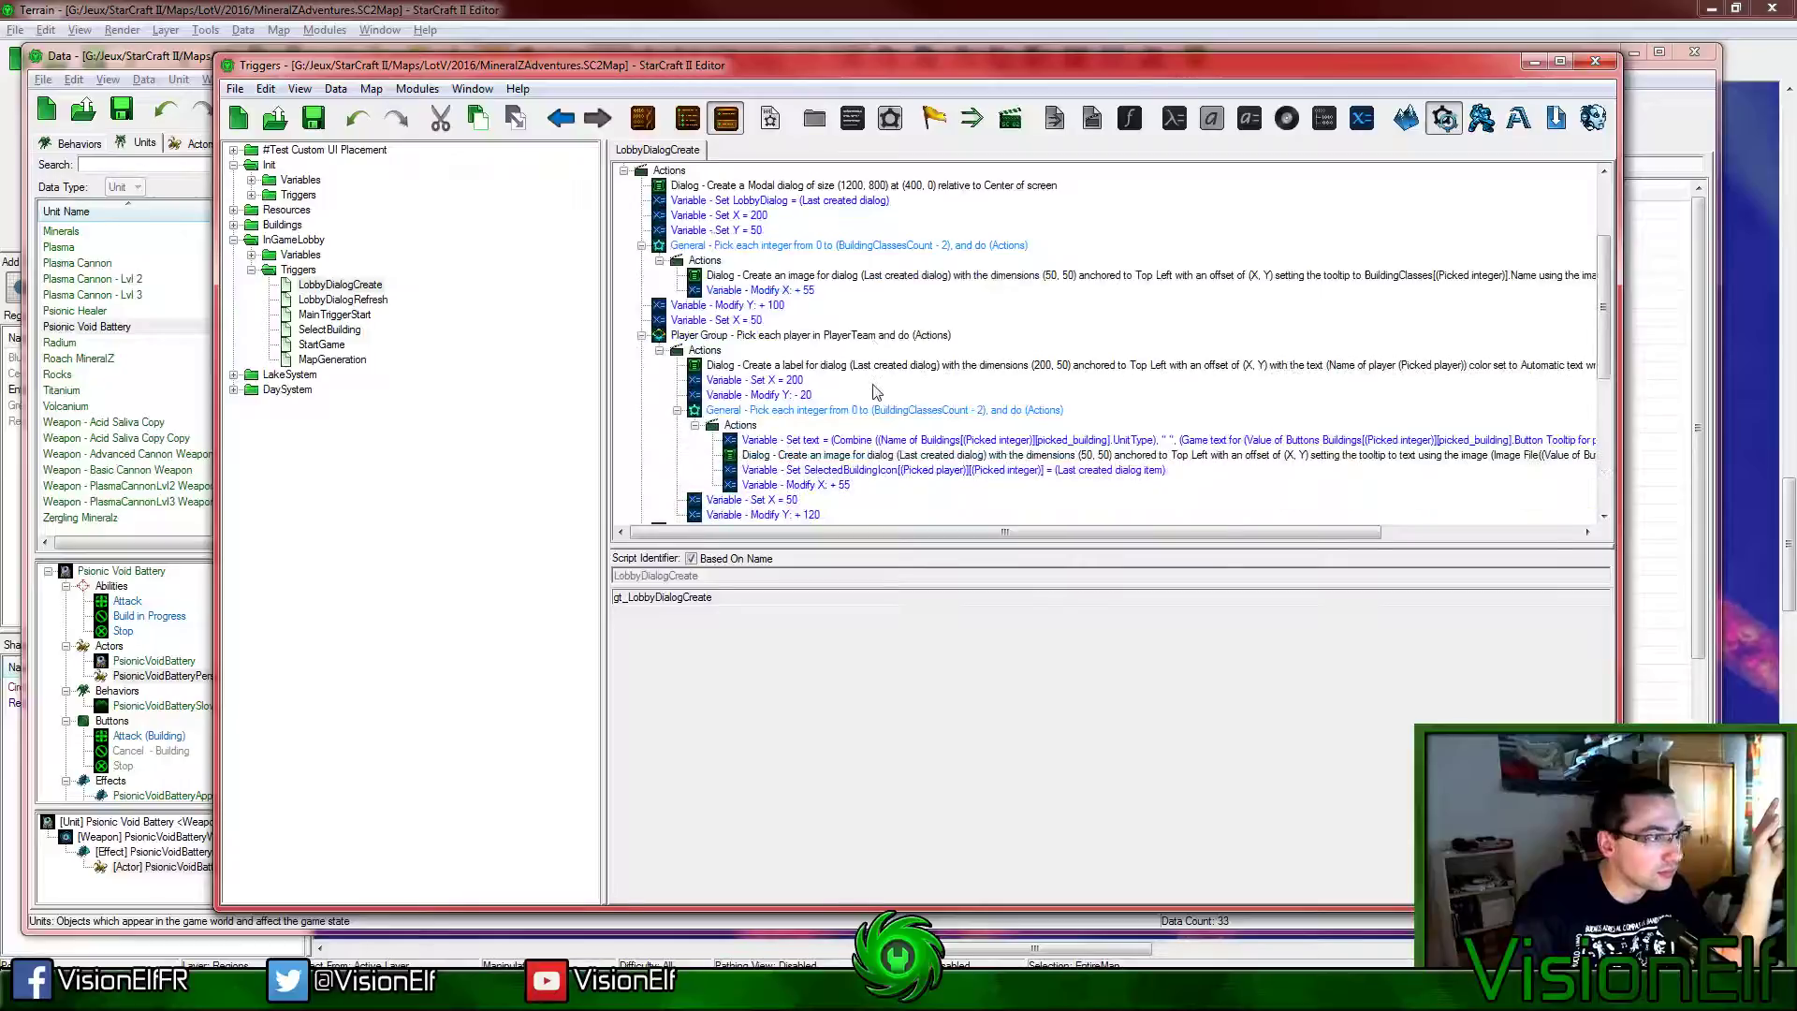
# Step: Open ResourcesDialog and inspect its create-dialog and hide-background-image actions
pyautogui.click(234, 209)
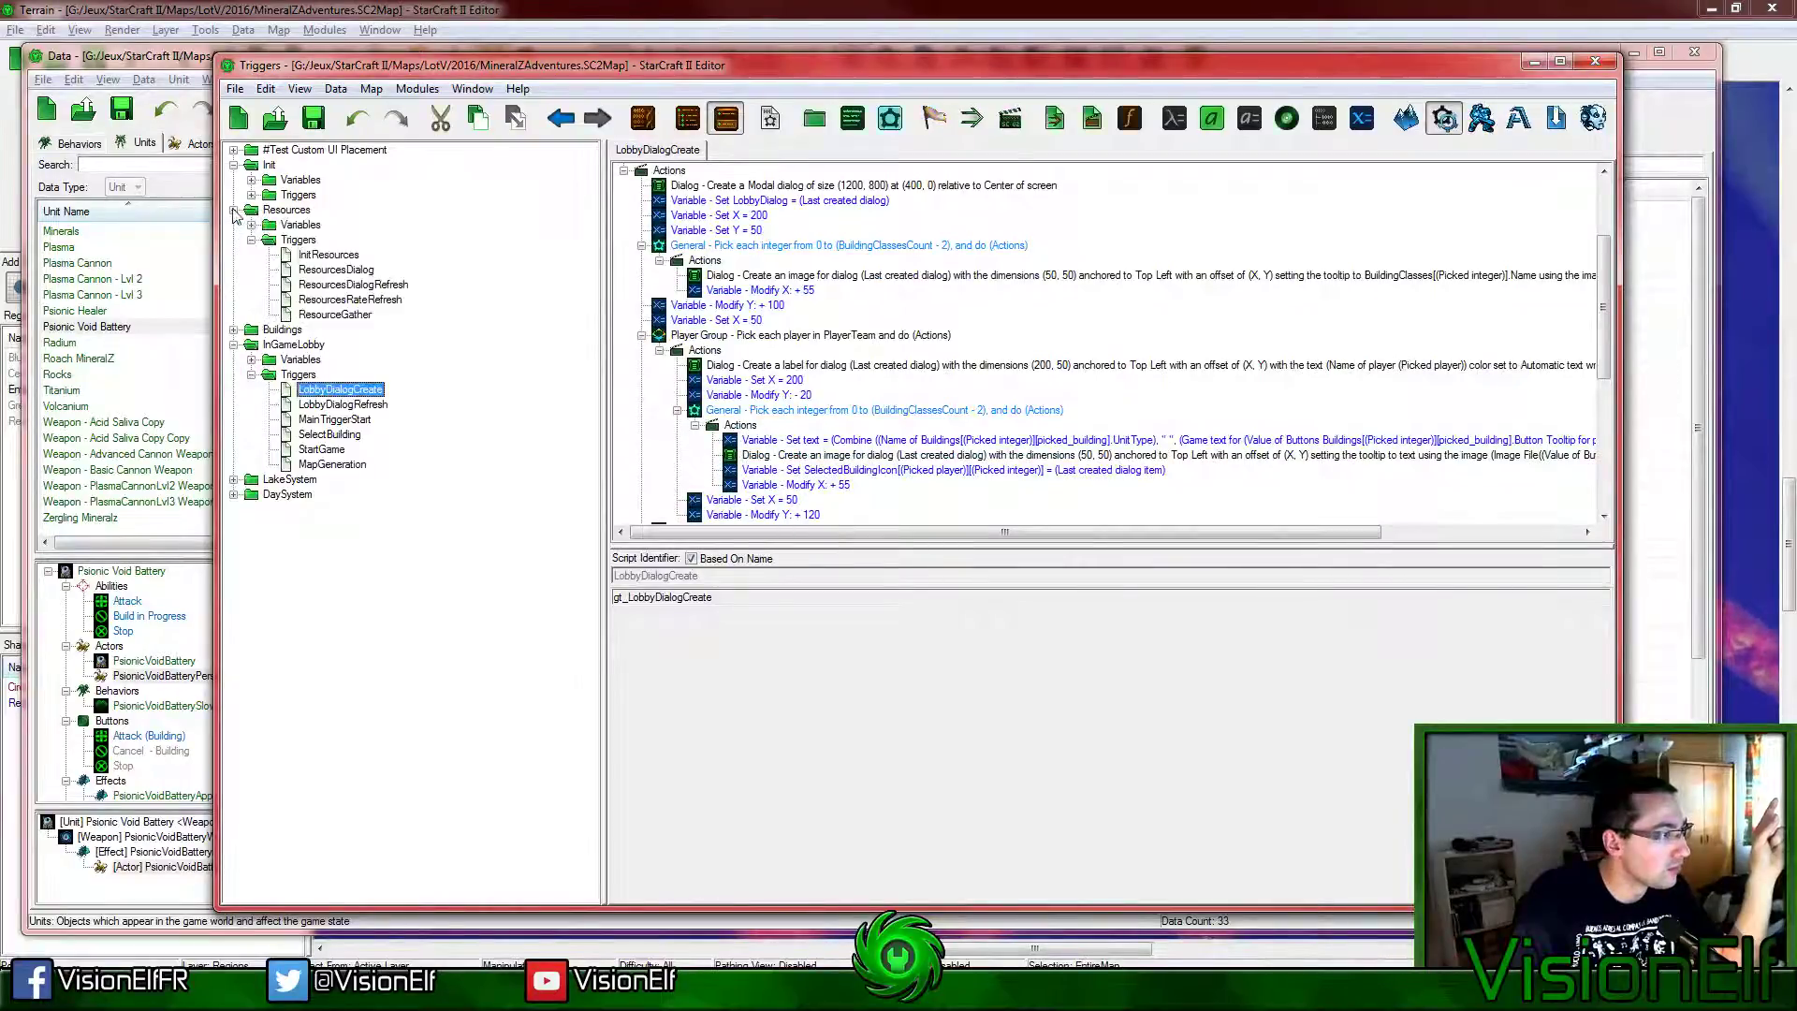
pyautogui.click(329, 270)
pyautogui.click(789, 320)
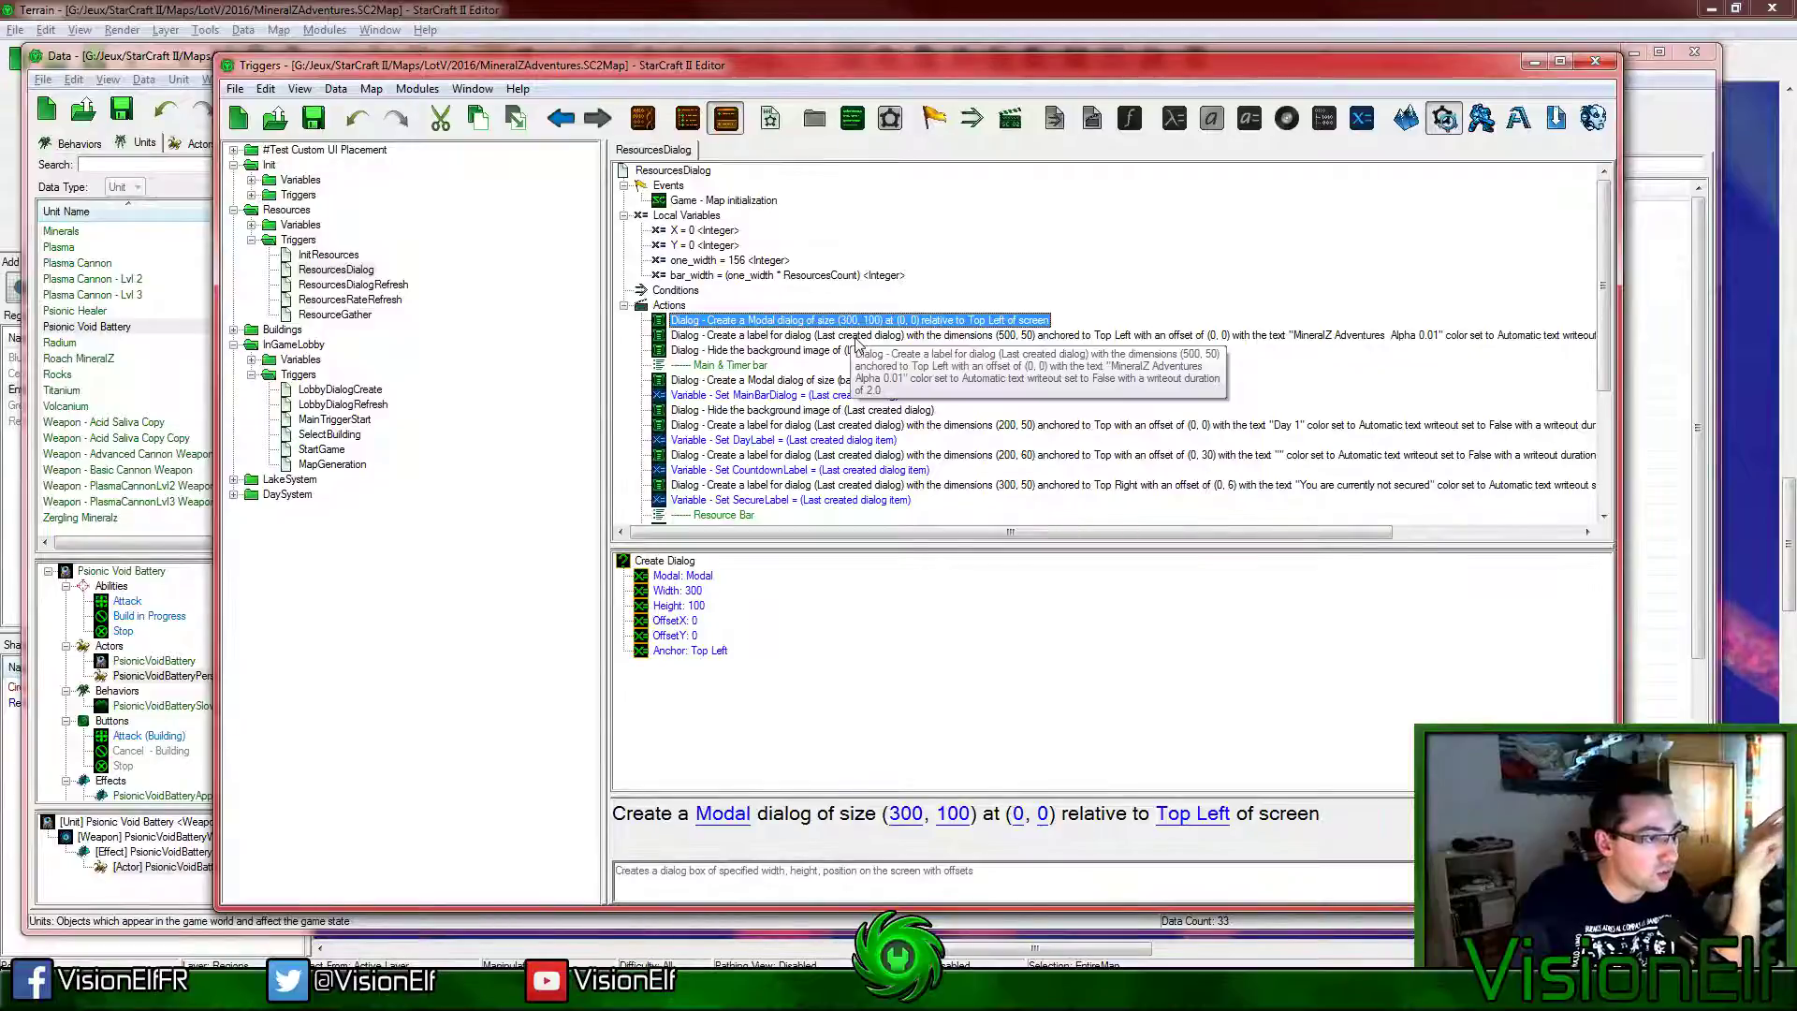
pyautogui.click(857, 350)
pyautogui.scroll(-4, 811, 382)
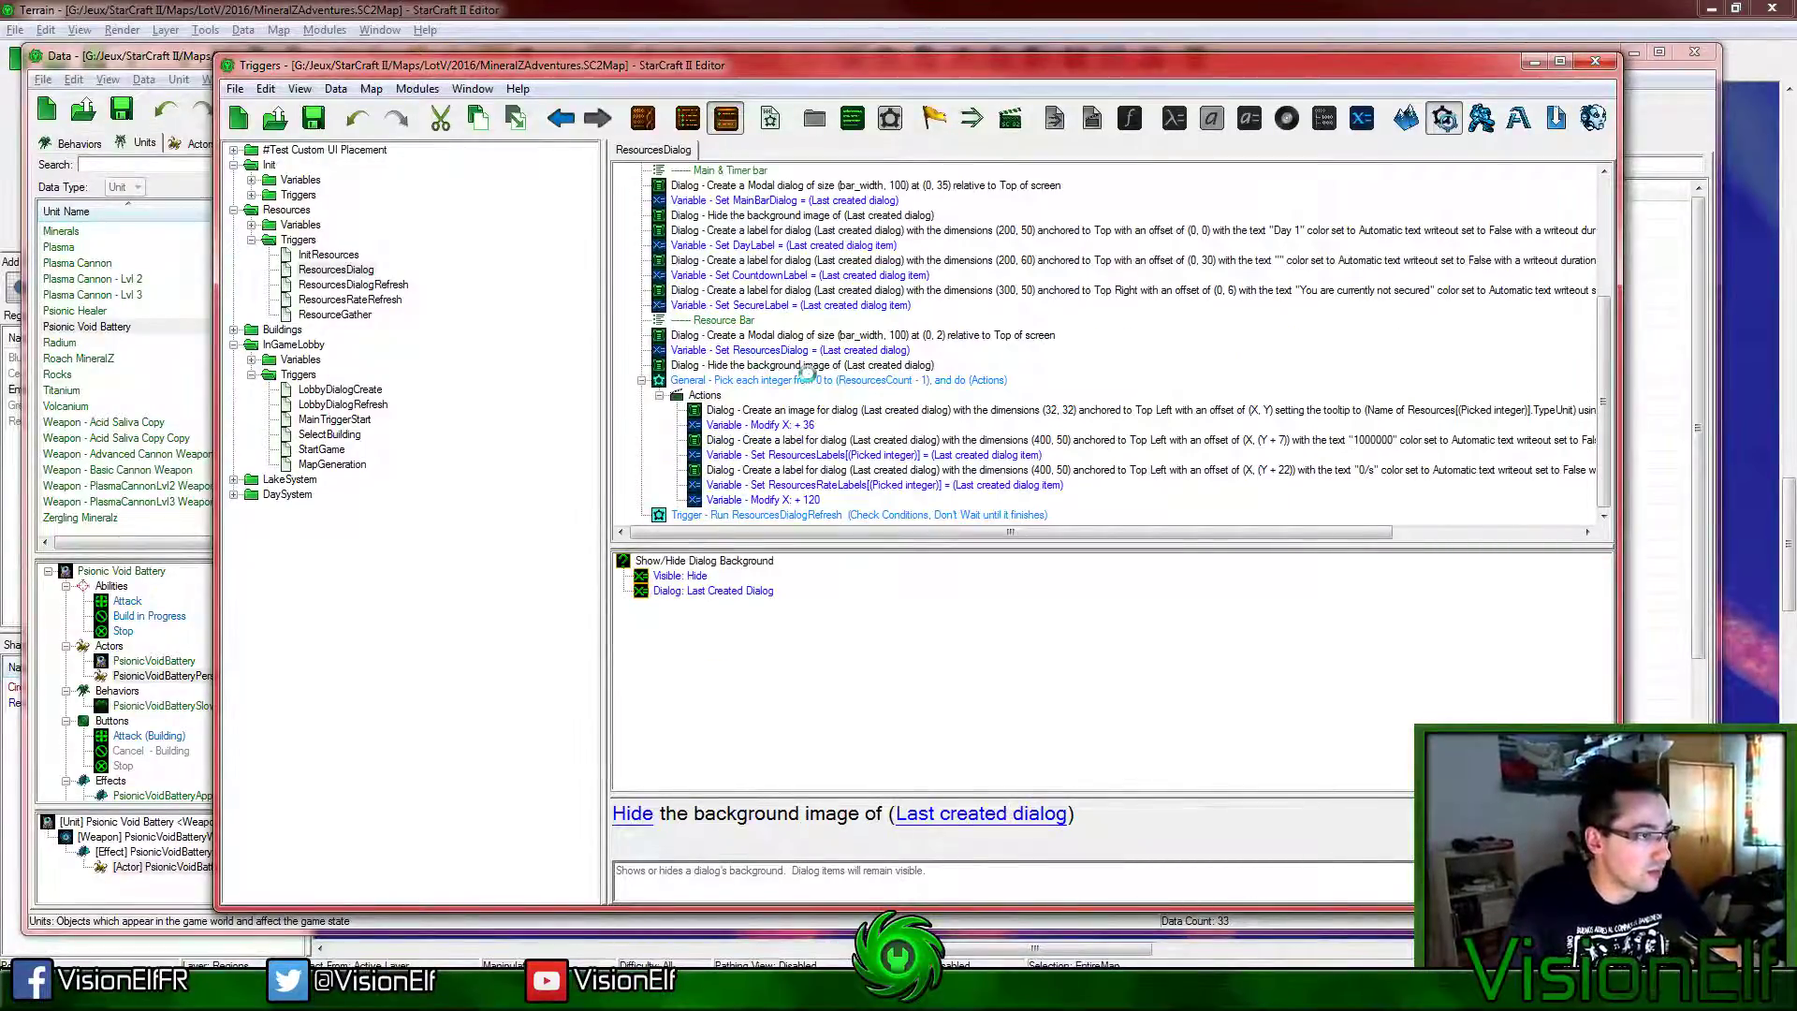
pyautogui.scroll(4, 808, 376)
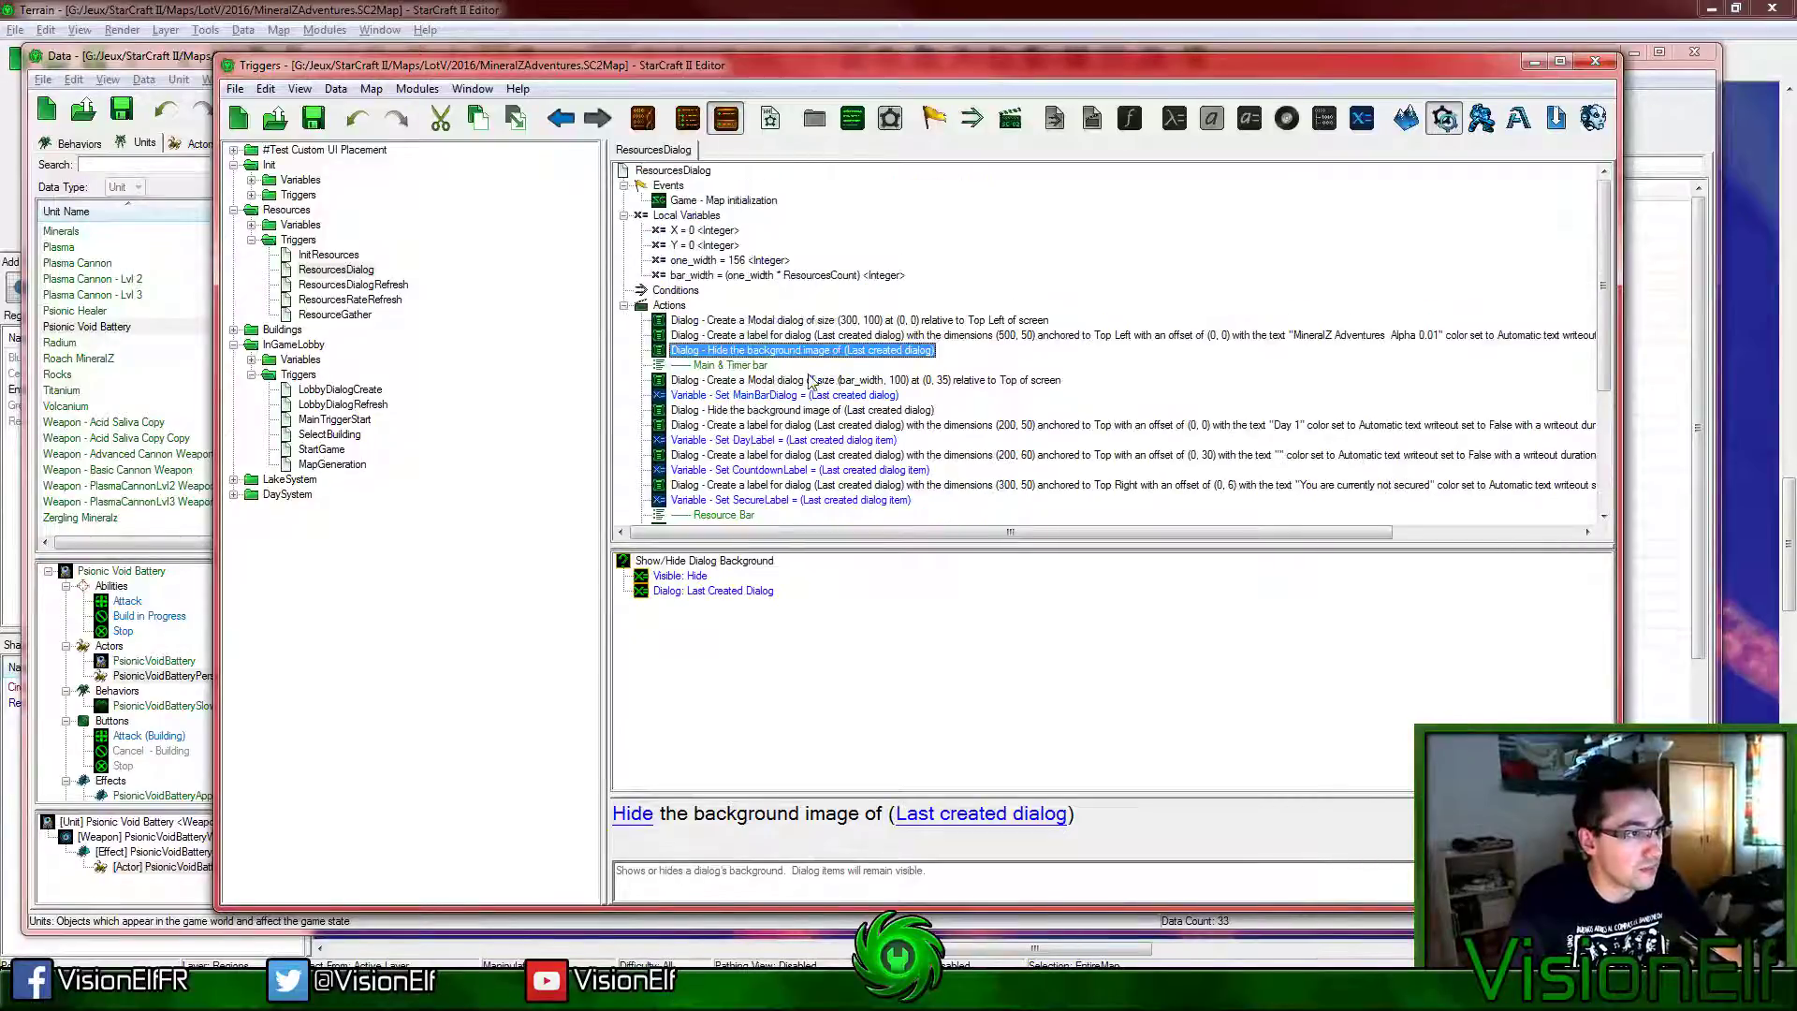
# Step: Add a Show/Hide Dialog action showing the last created dialog to all players, then save
pyautogui.click(1009, 118)
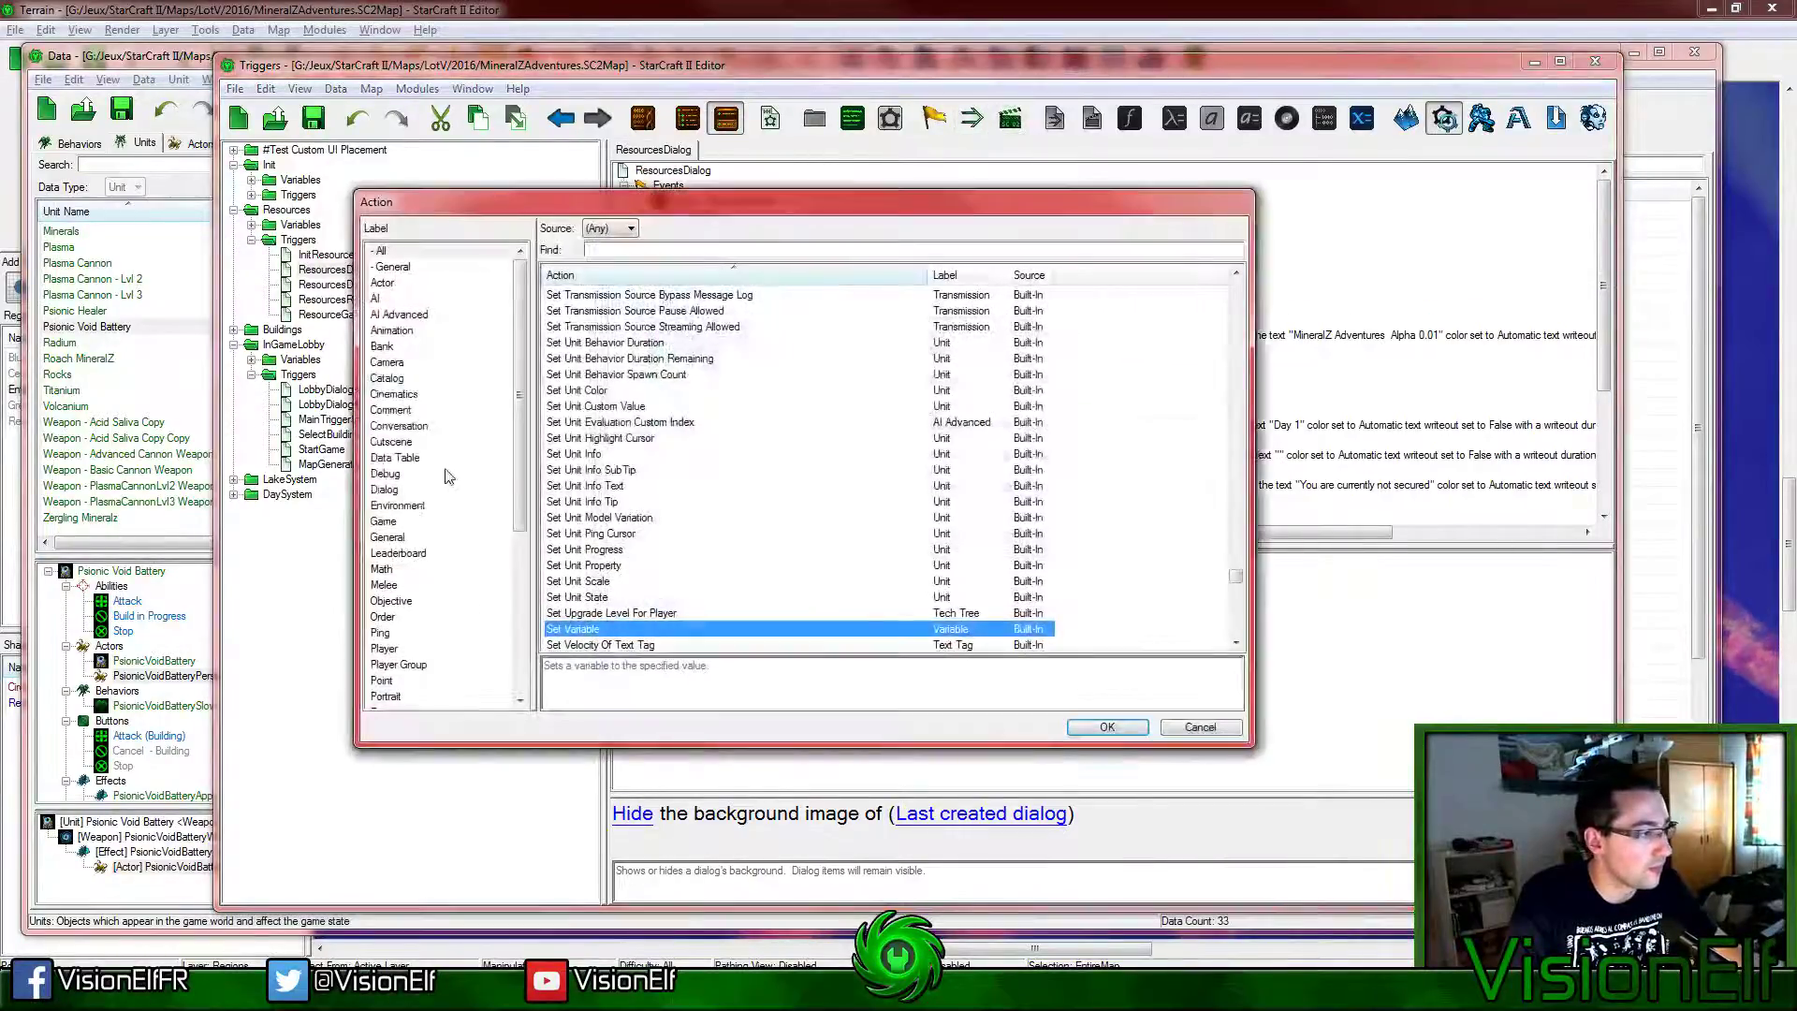
pyautogui.click(439, 487)
pyautogui.scroll(-10, 661, 527)
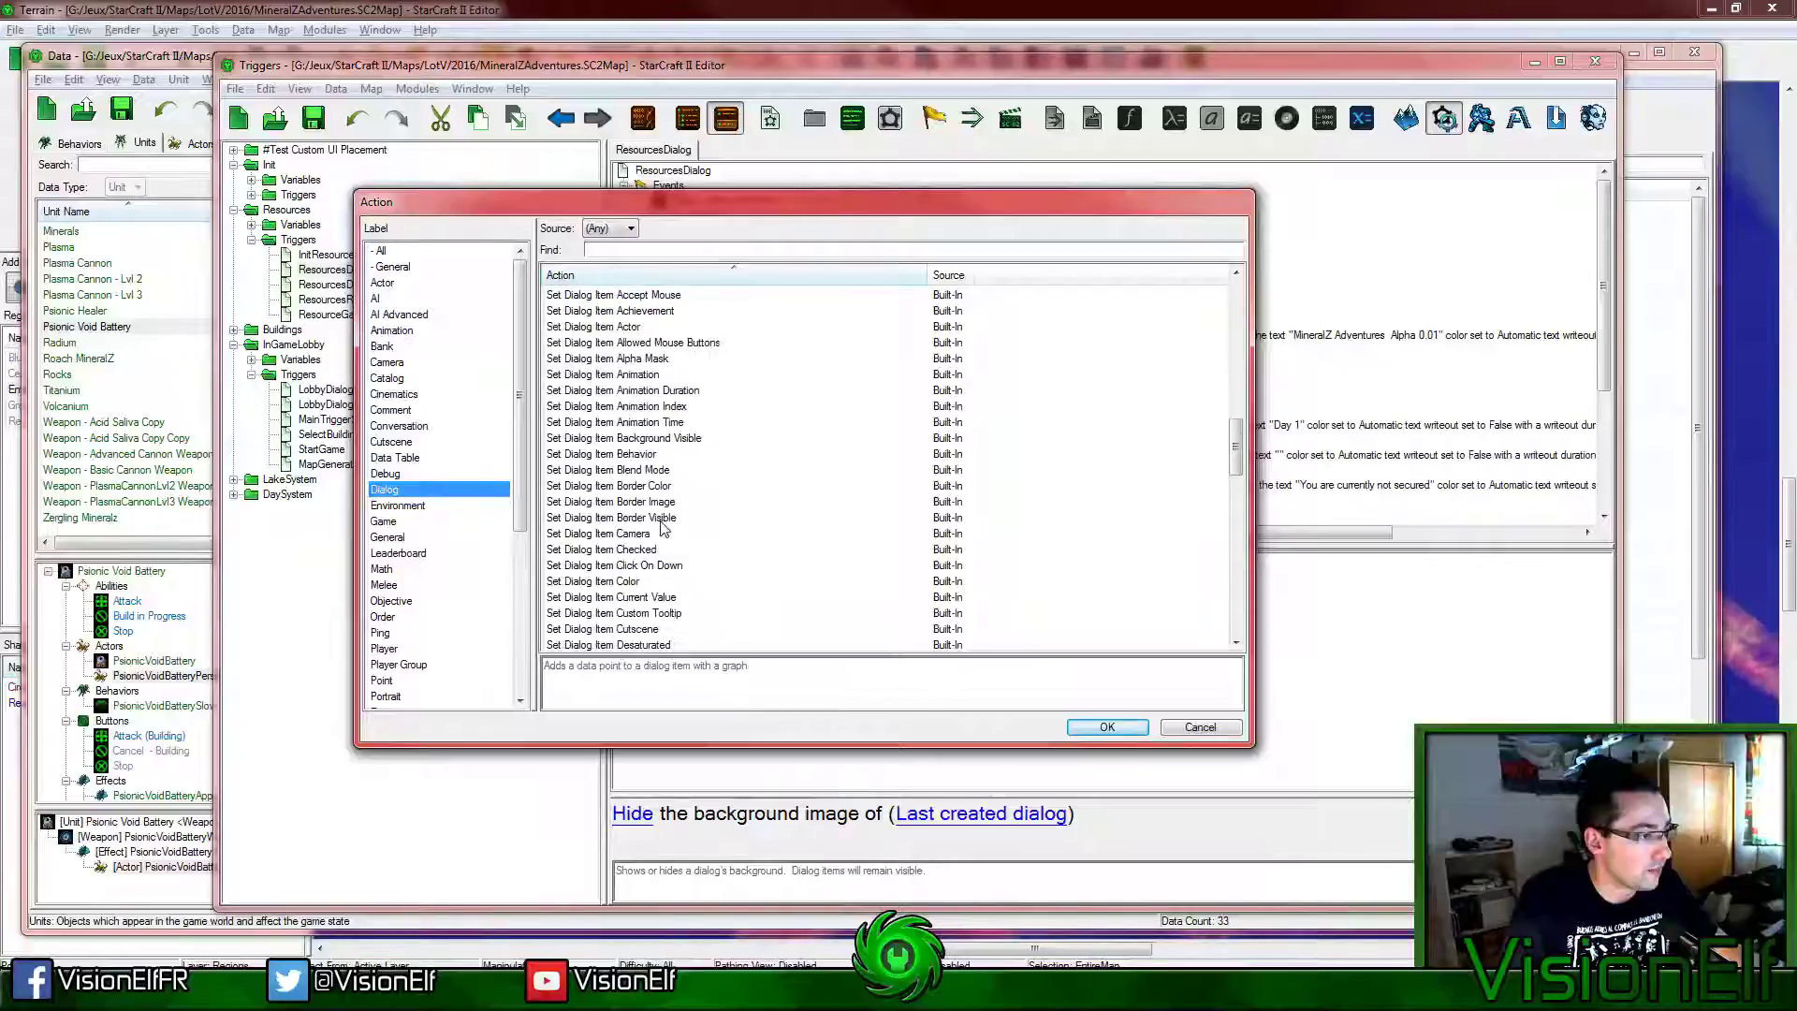
pyautogui.scroll(-5, 661, 526)
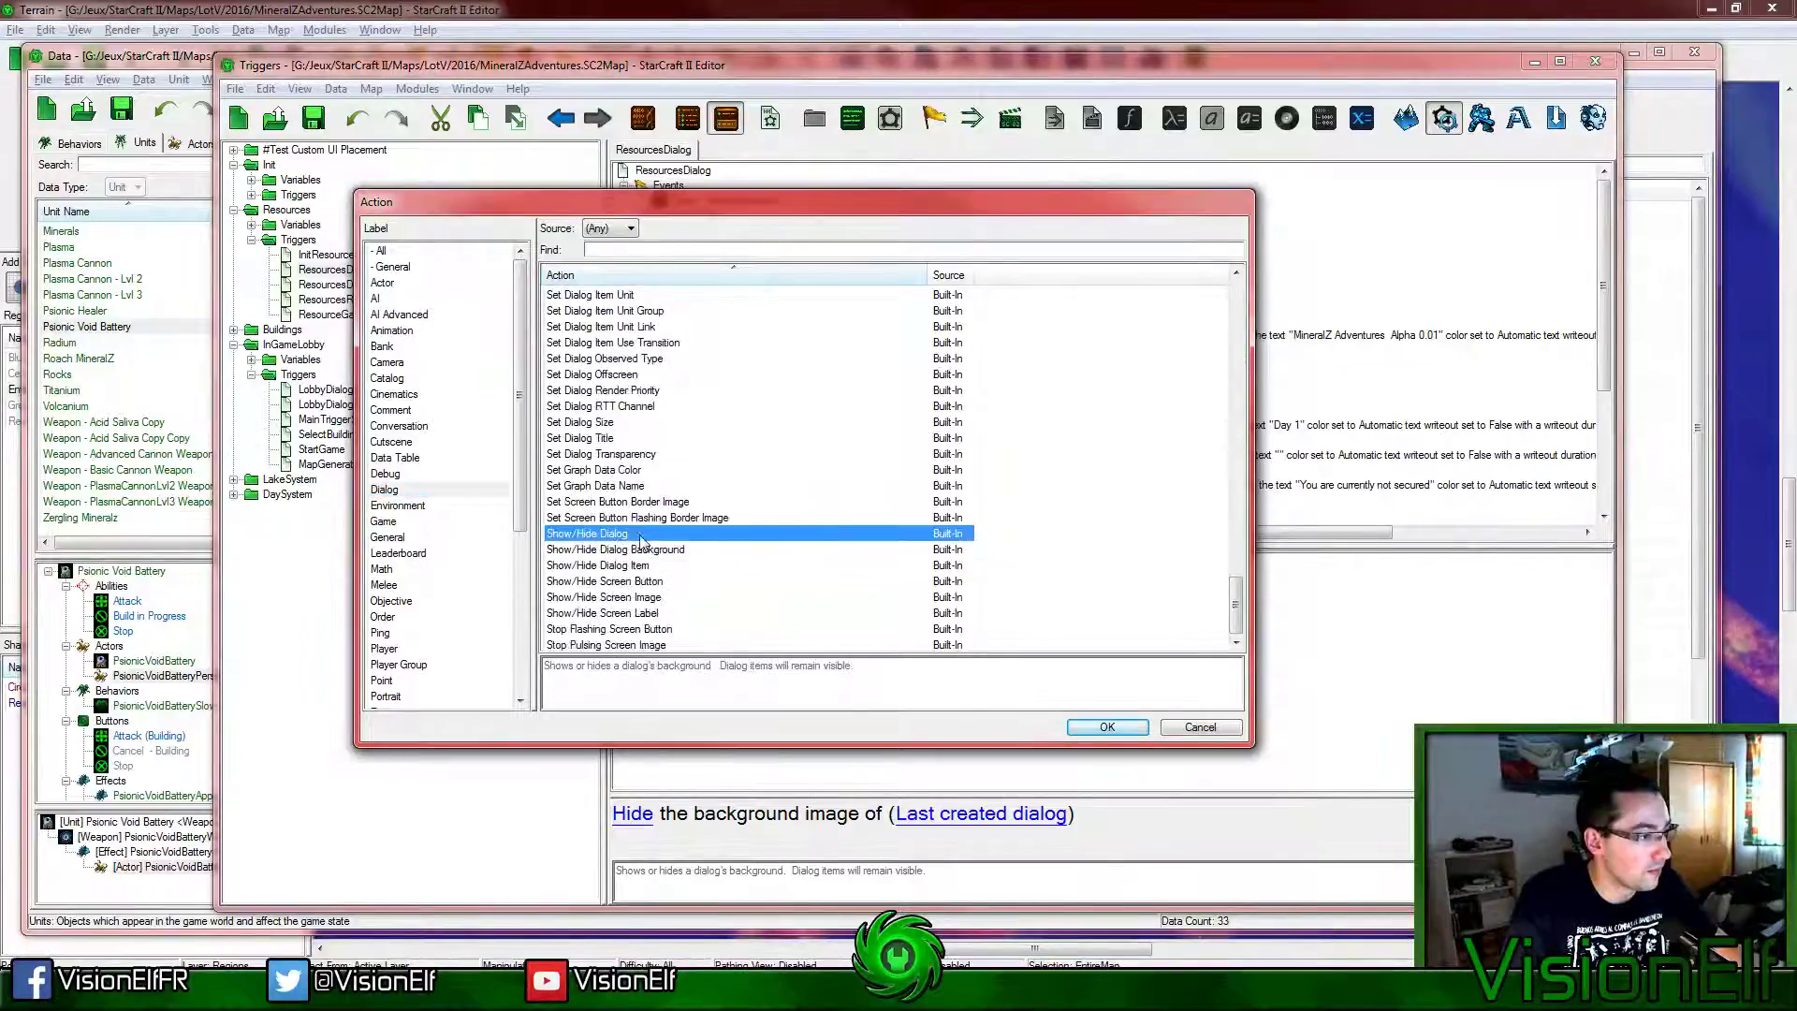
pyautogui.doubleClick(650, 542)
pyautogui.click(629, 822)
pyautogui.press('Escape')
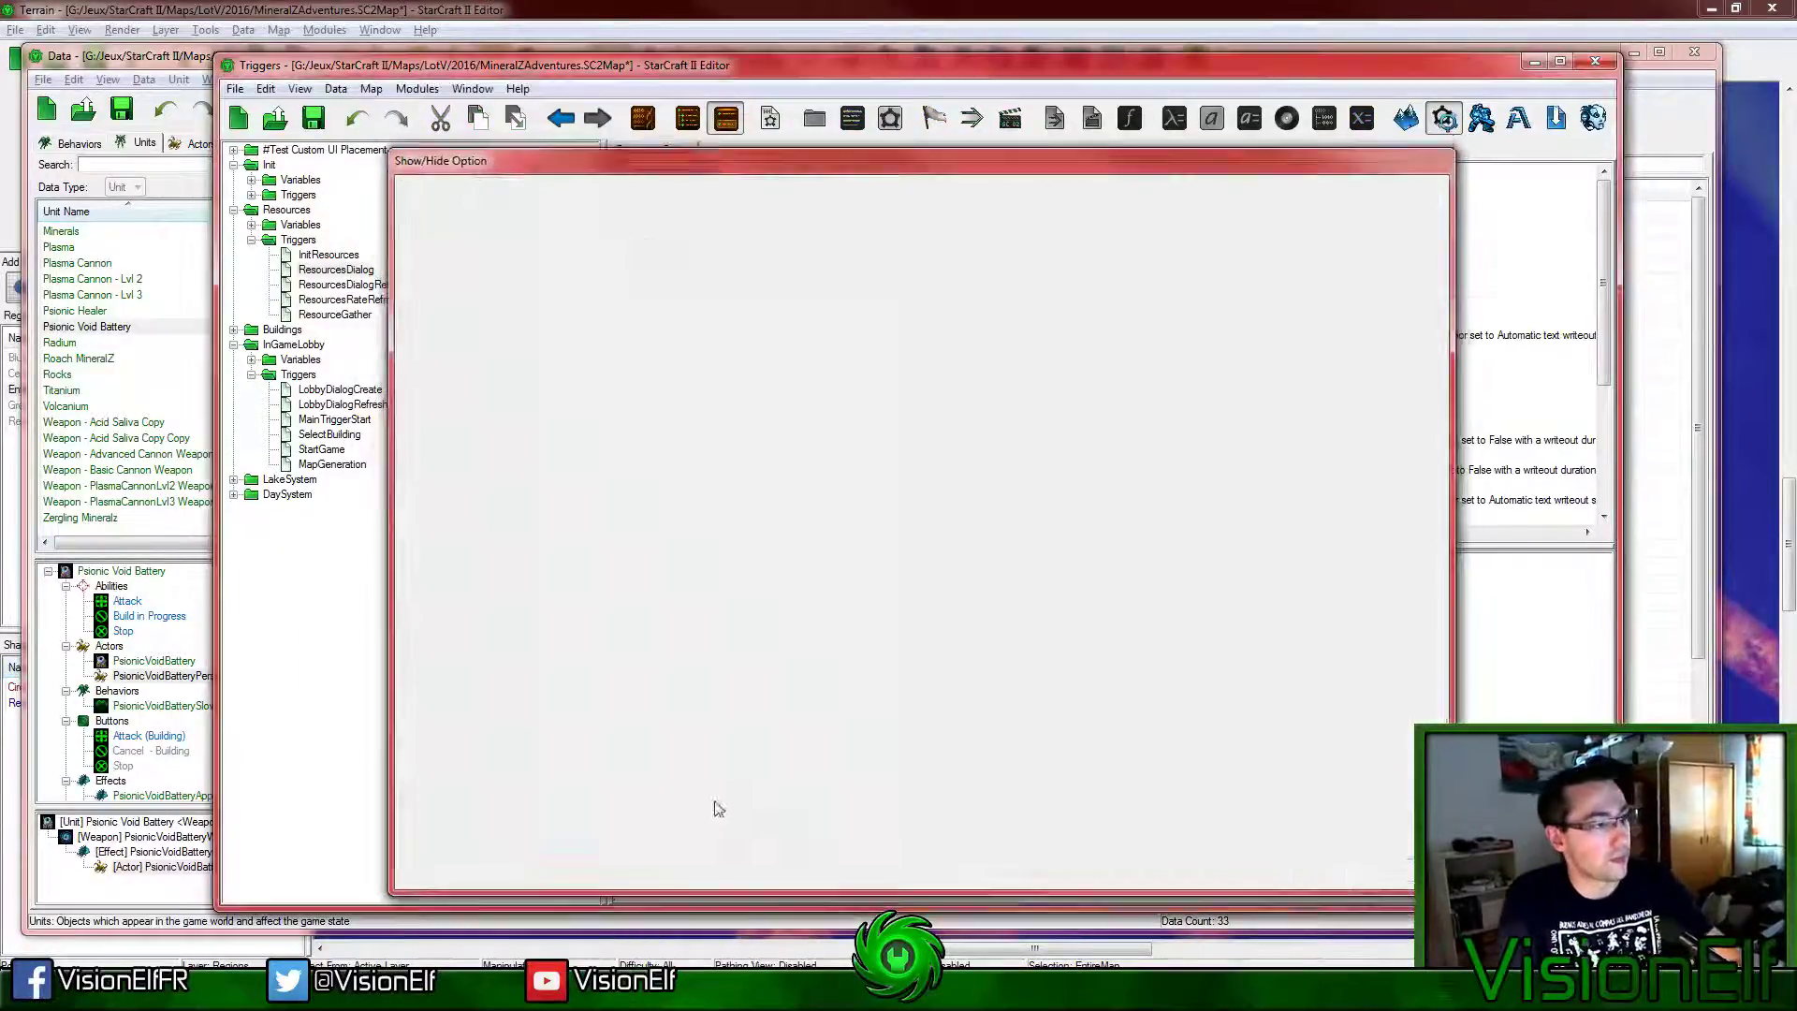
pyautogui.hotkey('ctrl', 's')
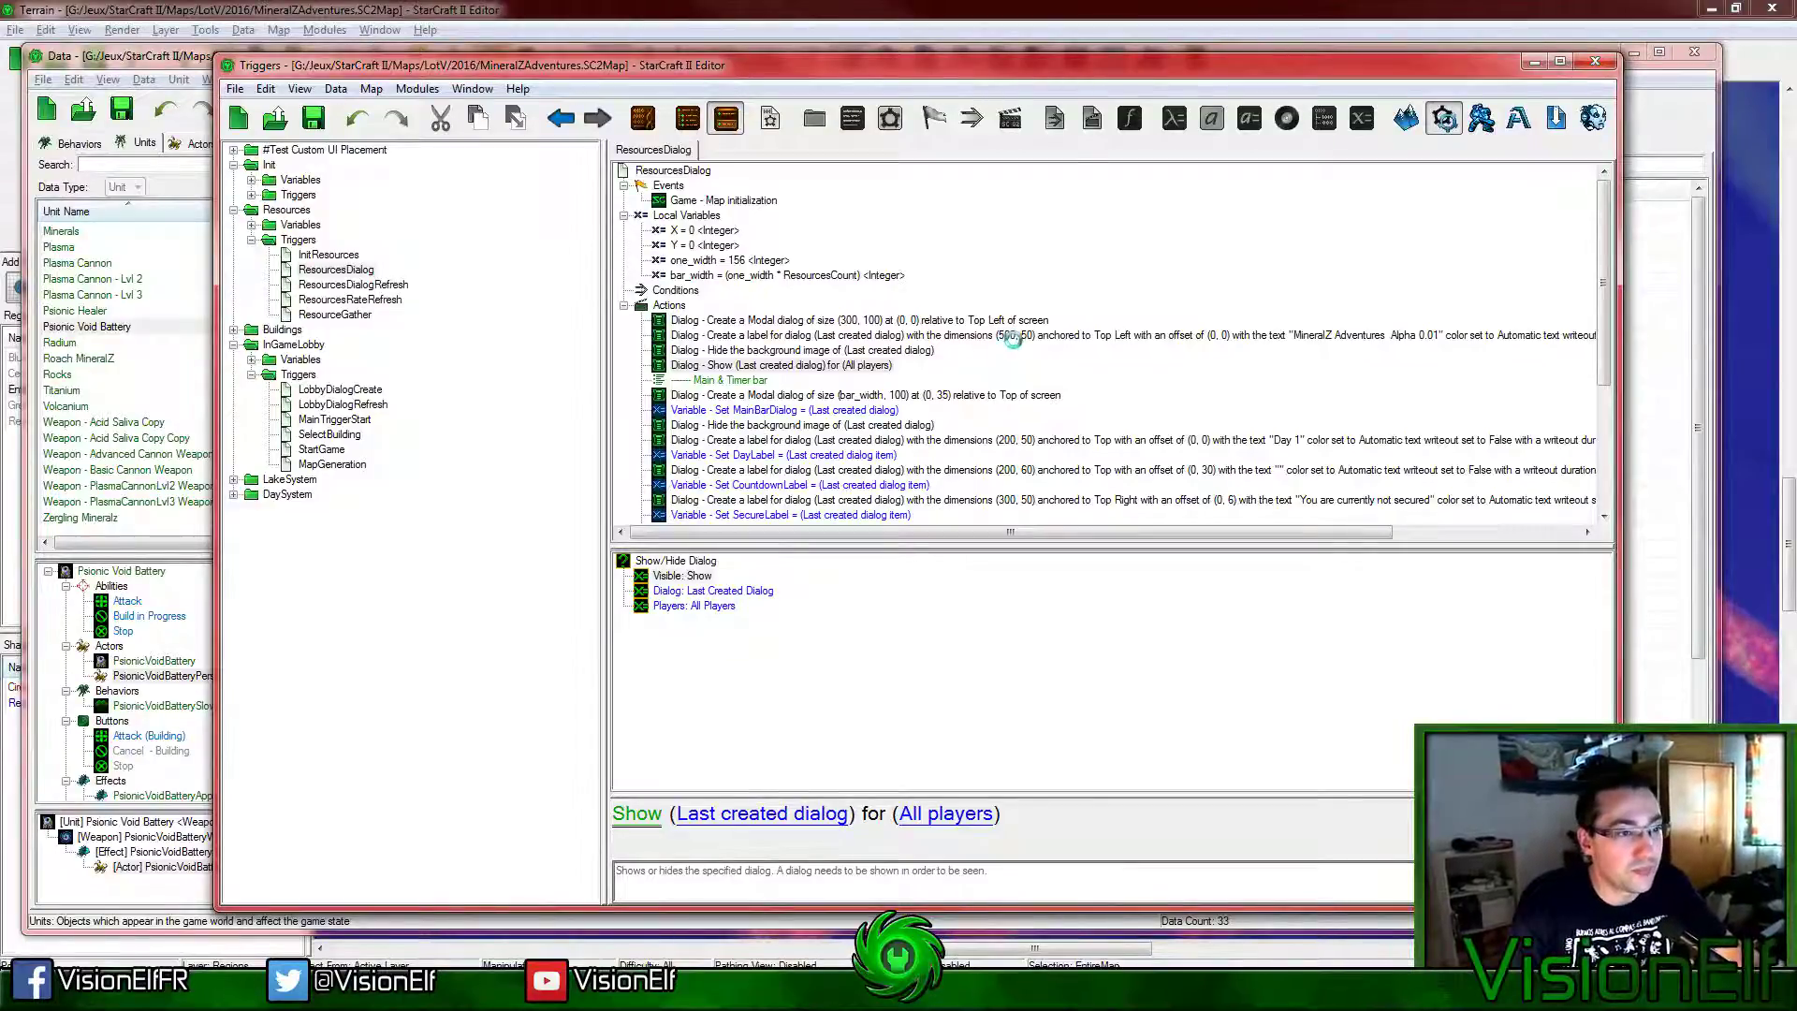
pyautogui.click(785, 28)
pyautogui.click(279, 29)
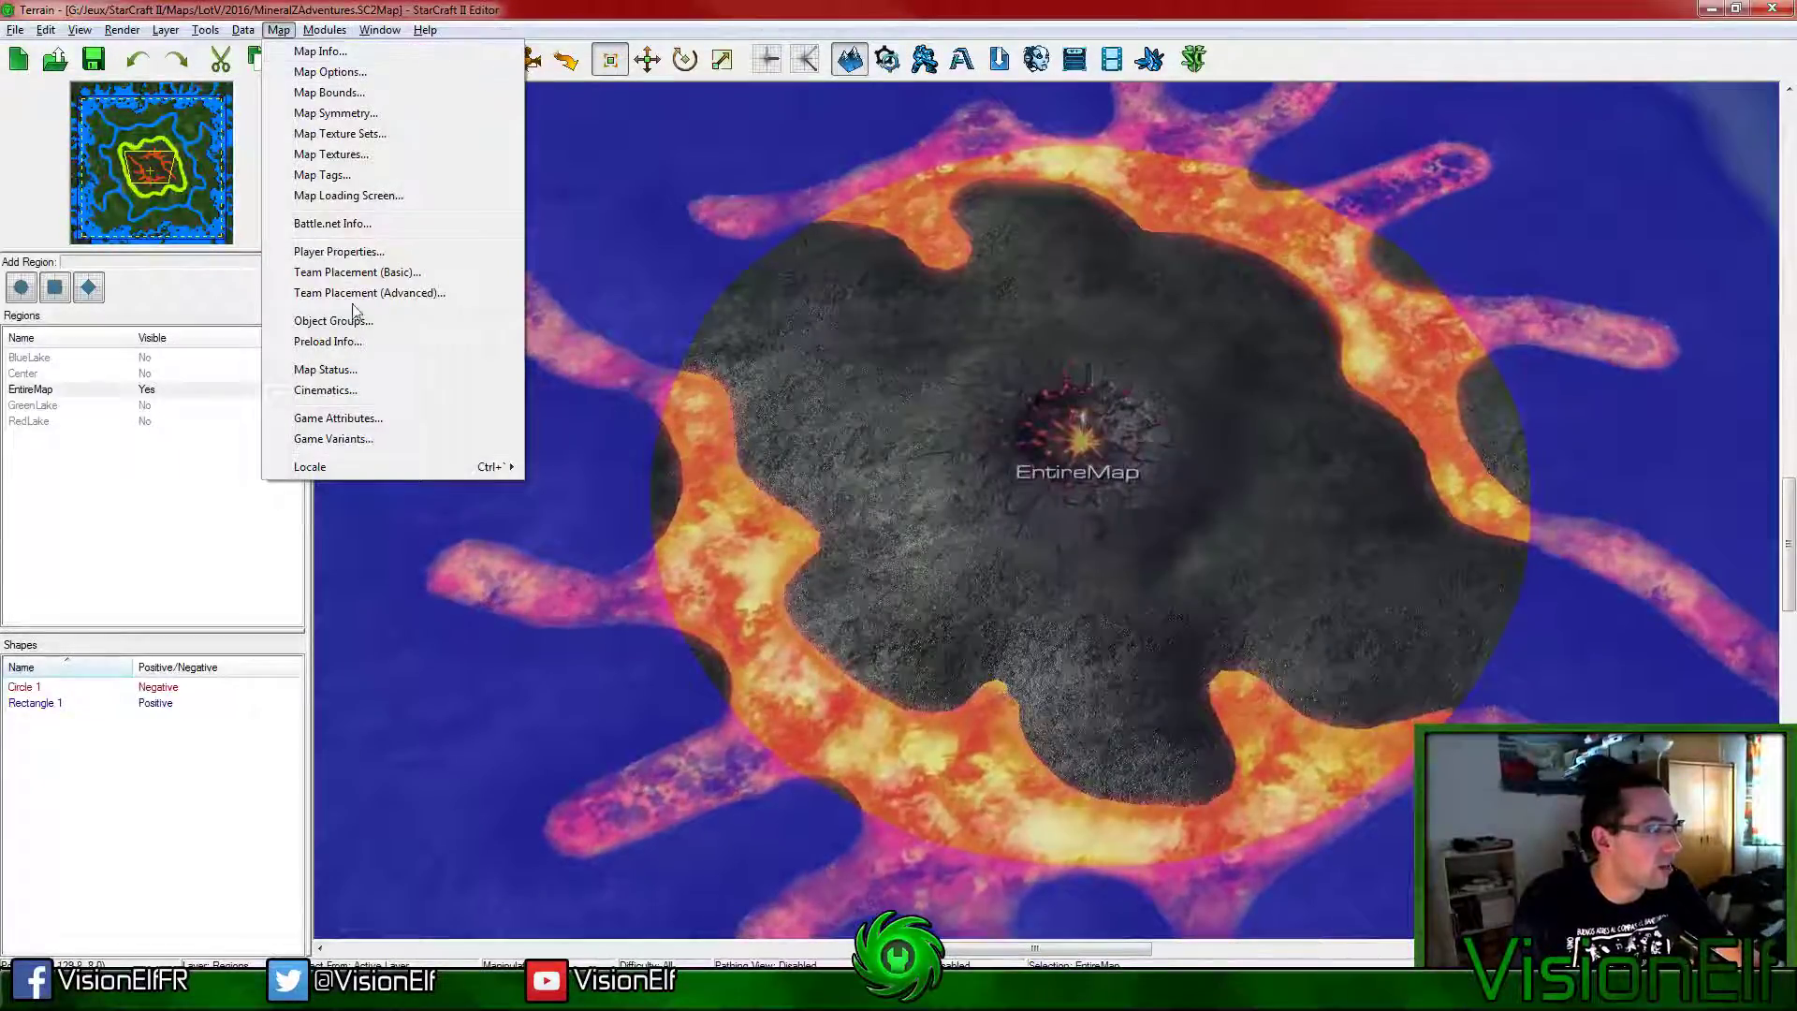
# Step: Open the Game Variants settings and set the map genre to Survival
pyautogui.click(352, 418)
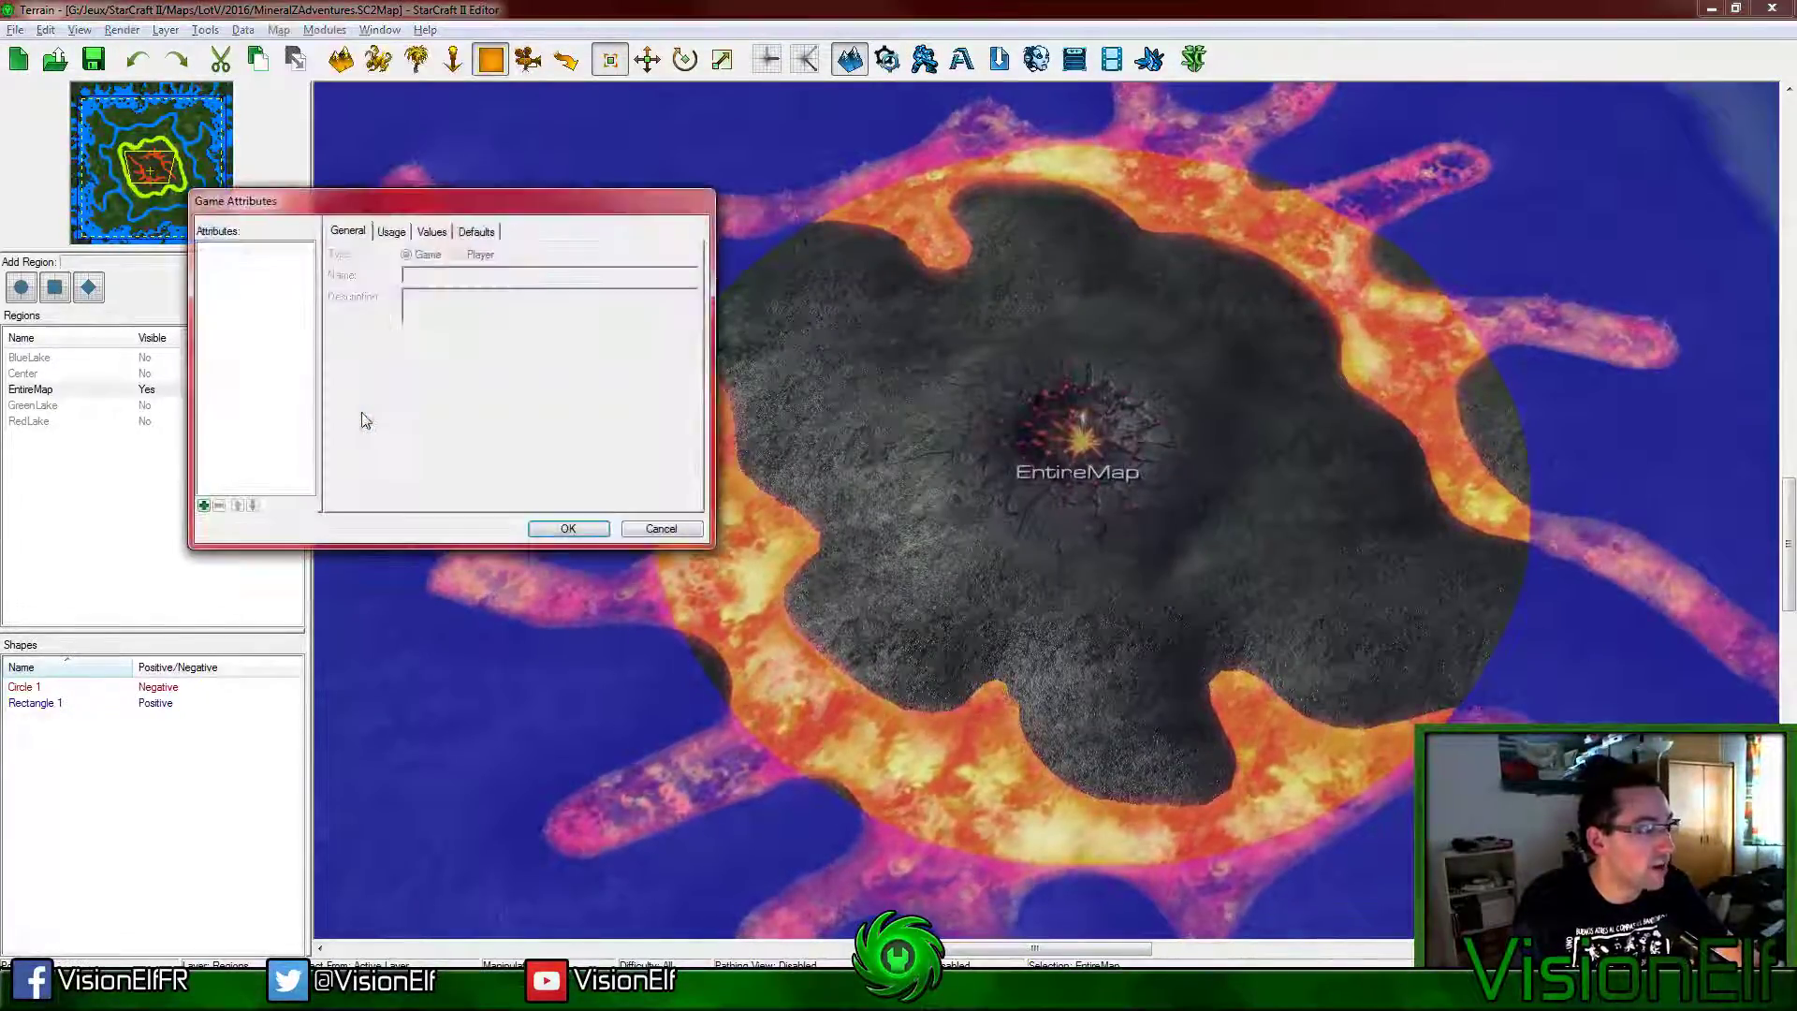
pyautogui.click(651, 532)
pyautogui.click(279, 30)
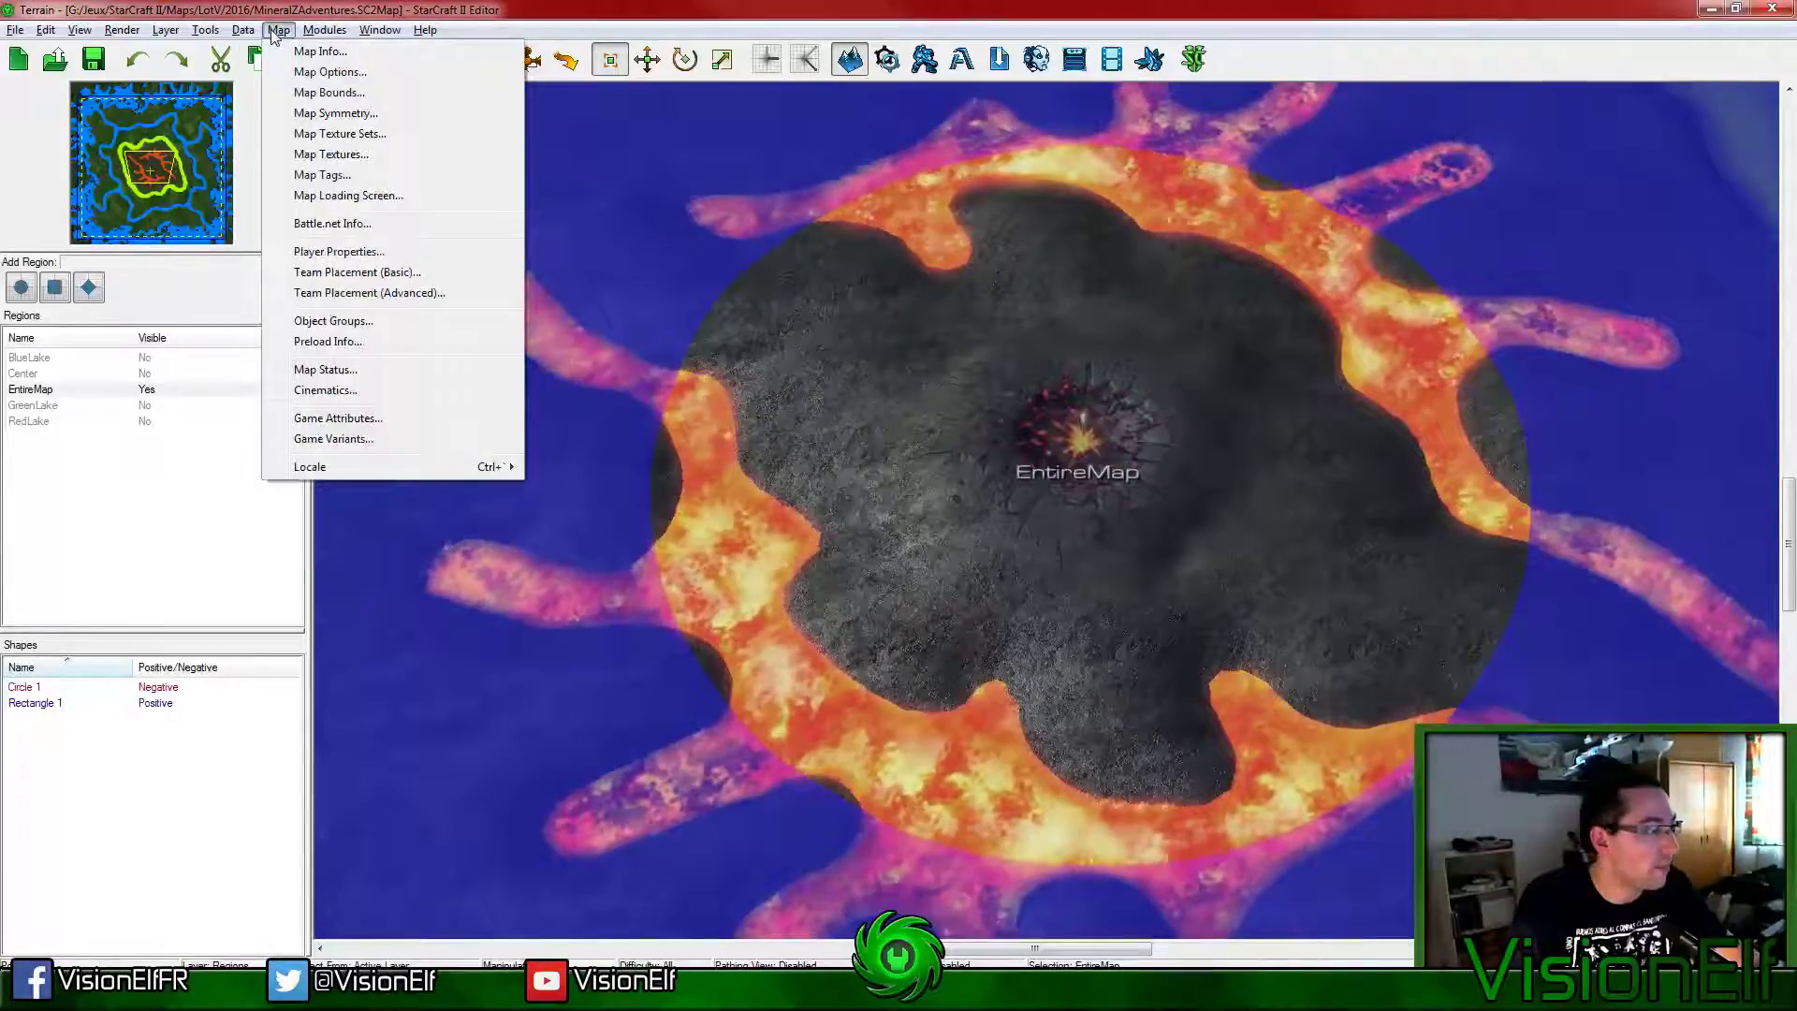
pyautogui.click(377, 442)
pyautogui.rightClick(449, 299)
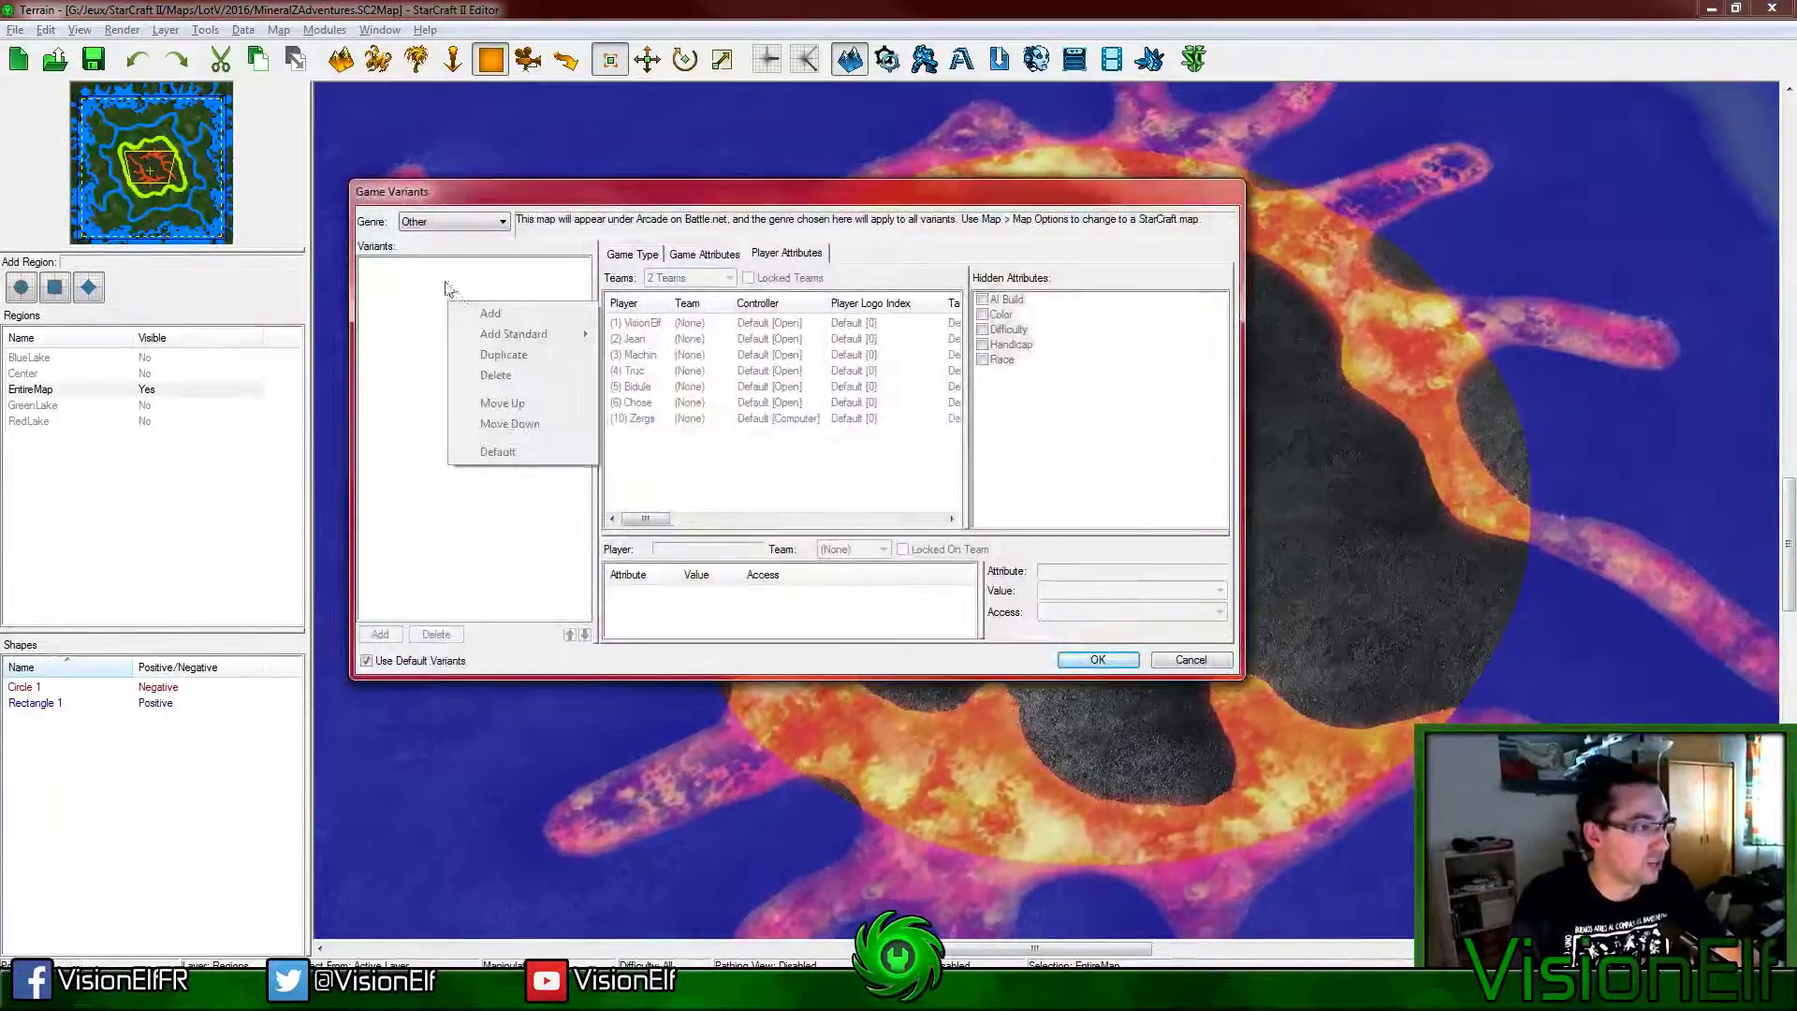
pyautogui.click(426, 225)
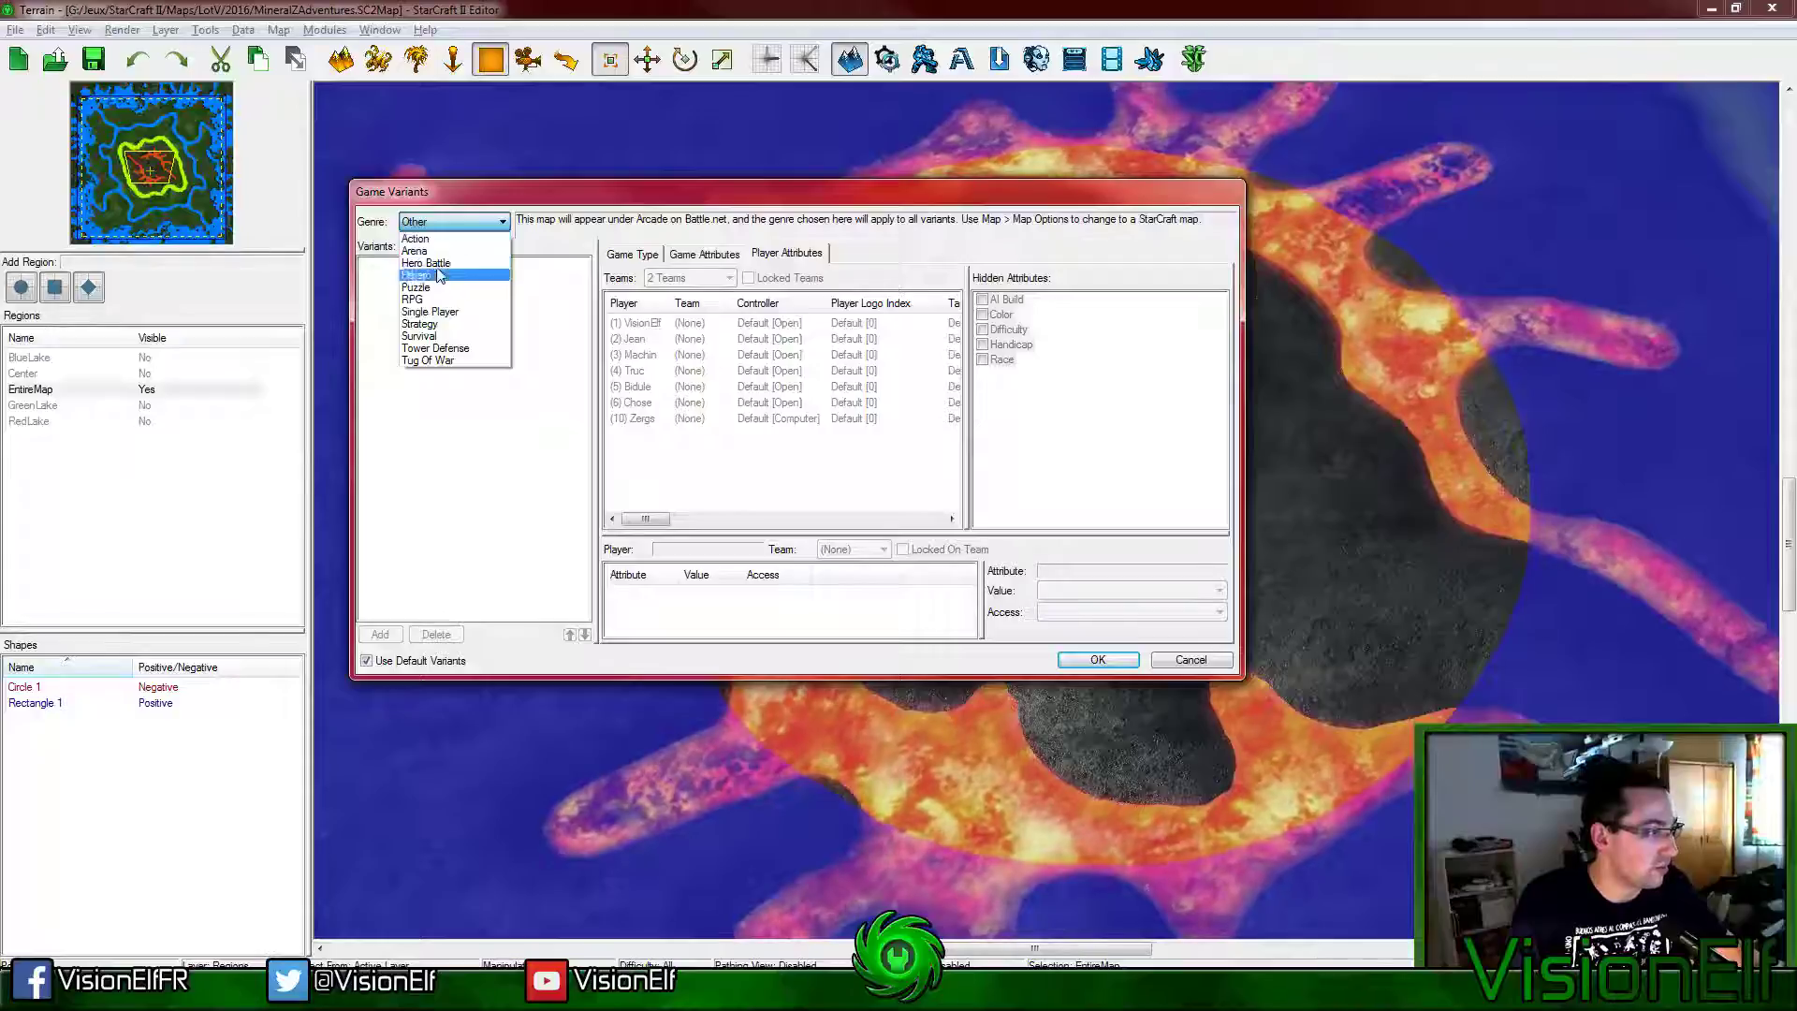
pyautogui.click(451, 337)
# Step: Turn off default variants and add a Custom game variant named MineralZ
pyautogui.rightClick(419, 288)
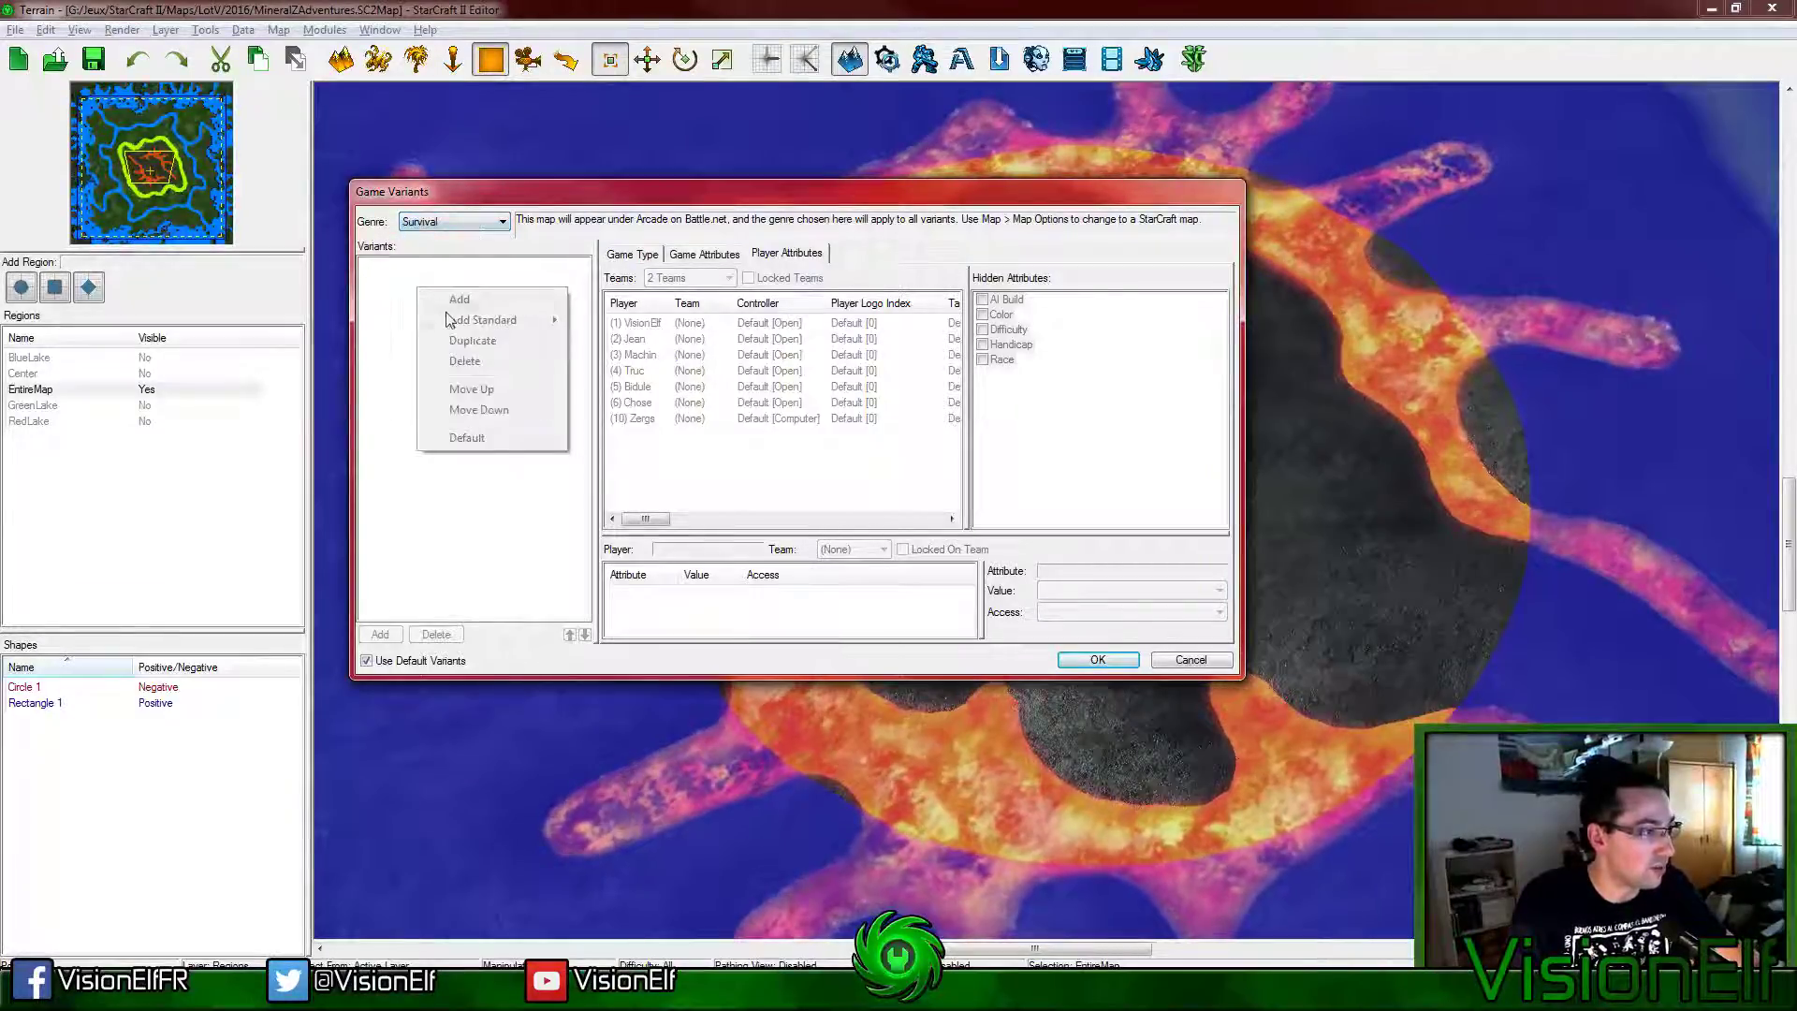
pyautogui.click(448, 458)
pyautogui.click(366, 661)
pyautogui.rightClick(417, 347)
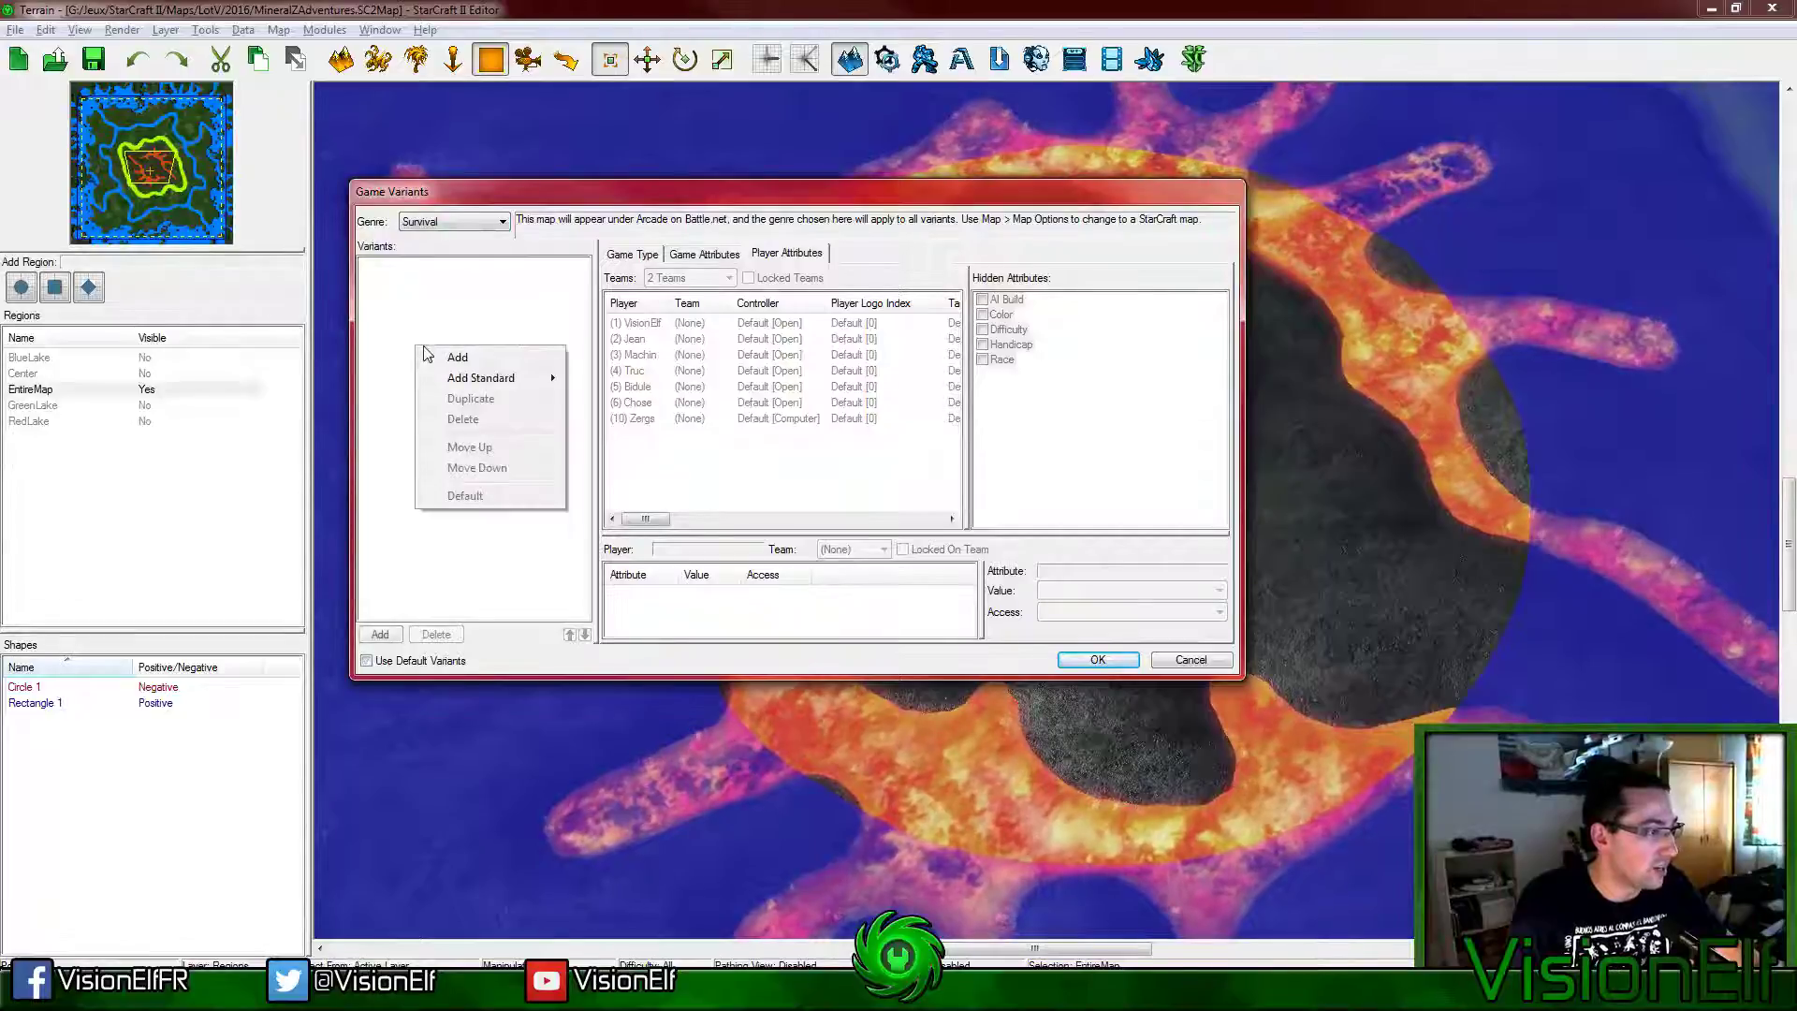
pyautogui.click(473, 359)
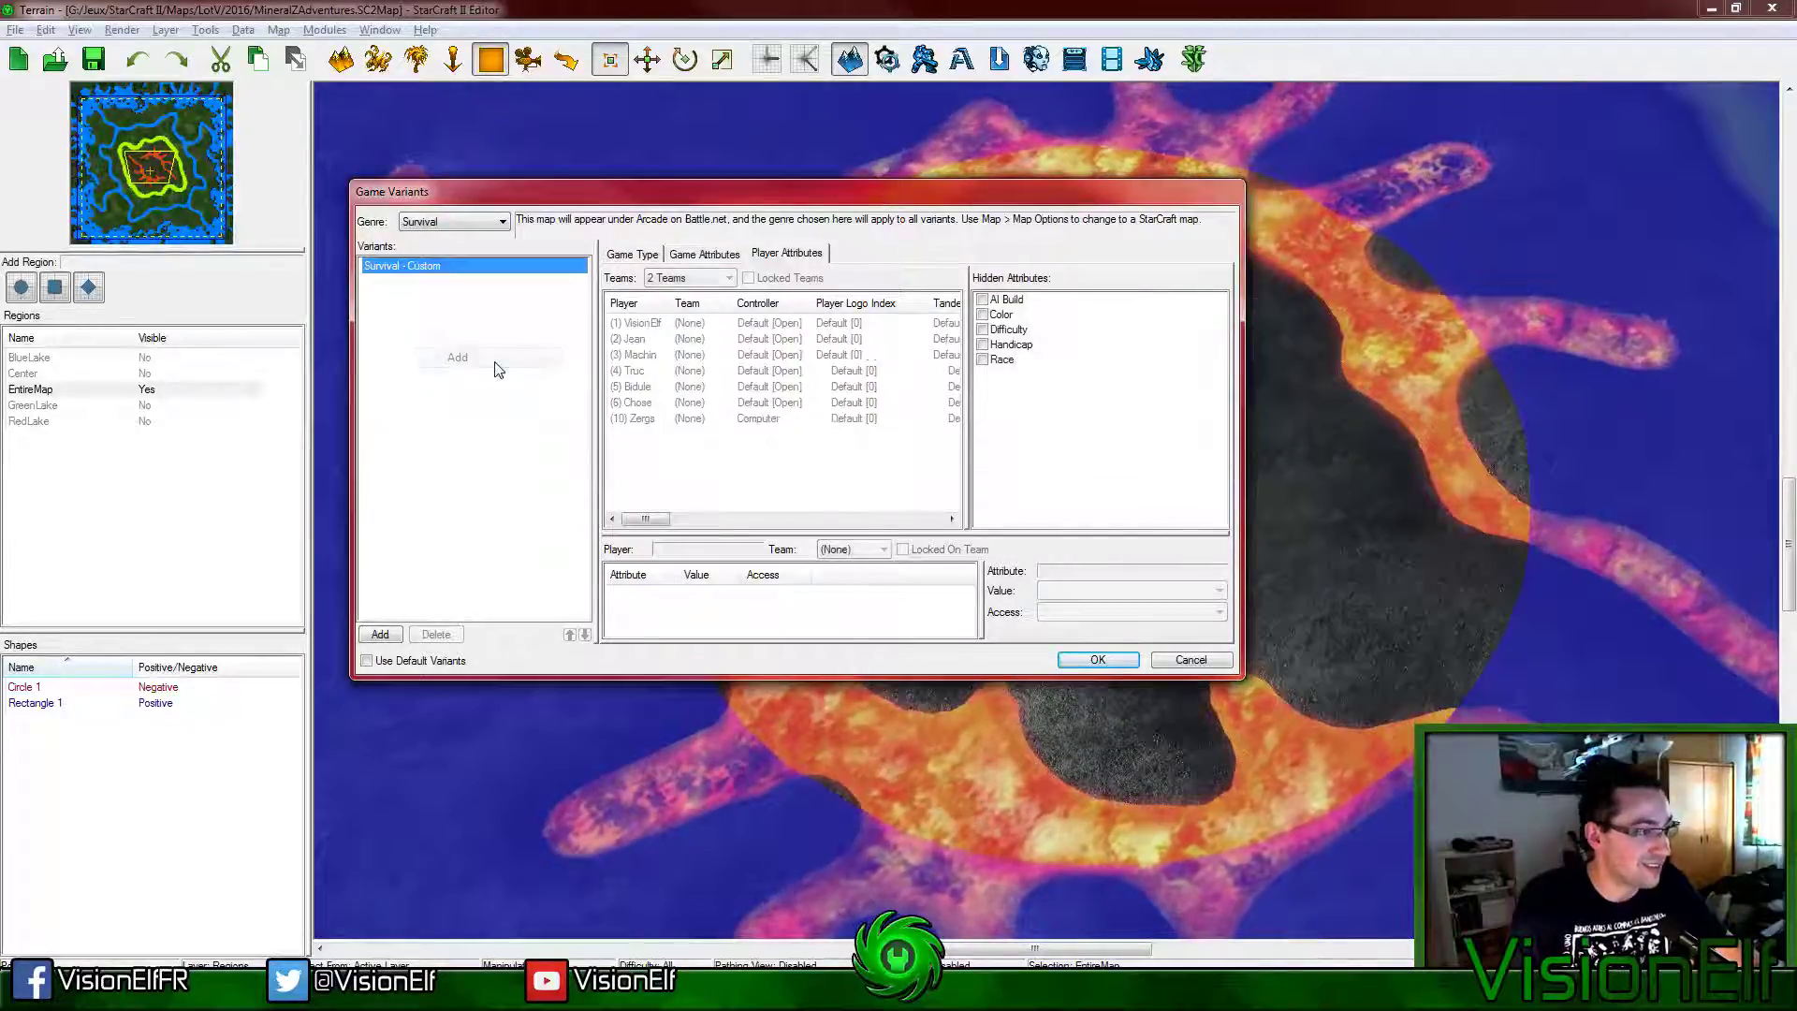
pyautogui.click(646, 254)
pyautogui.click(746, 340)
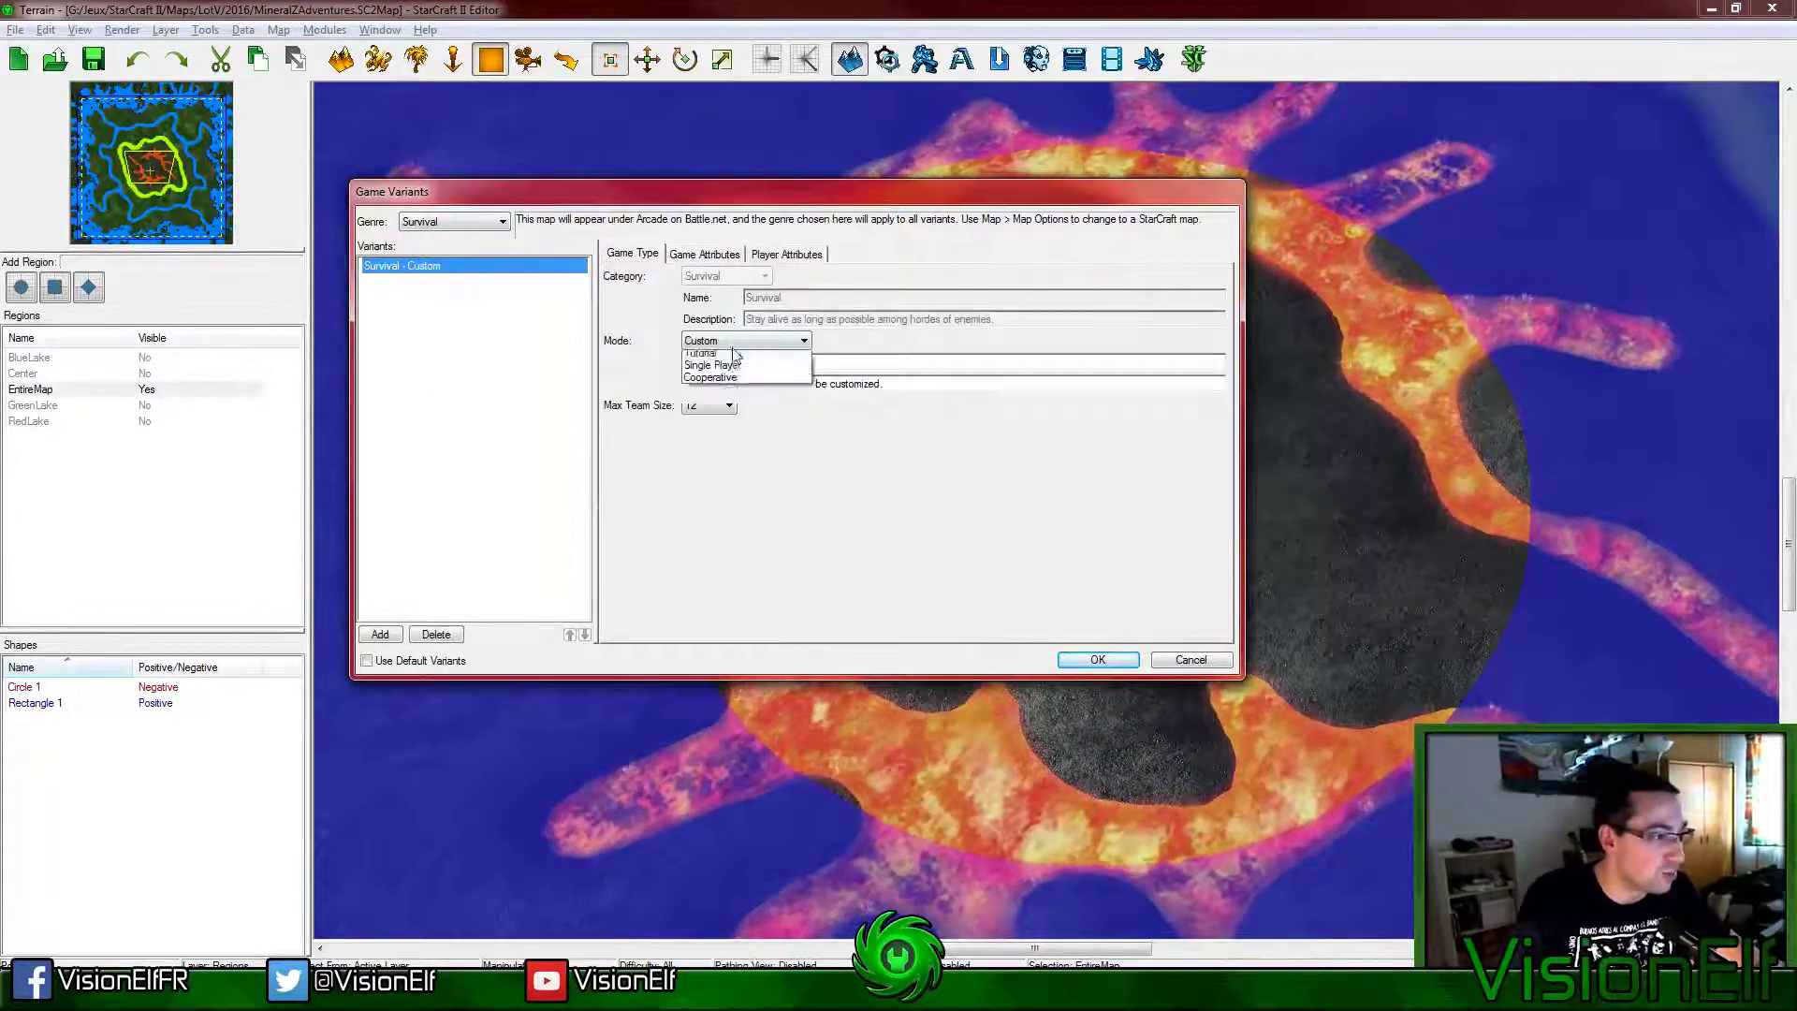
pyautogui.click(713, 355)
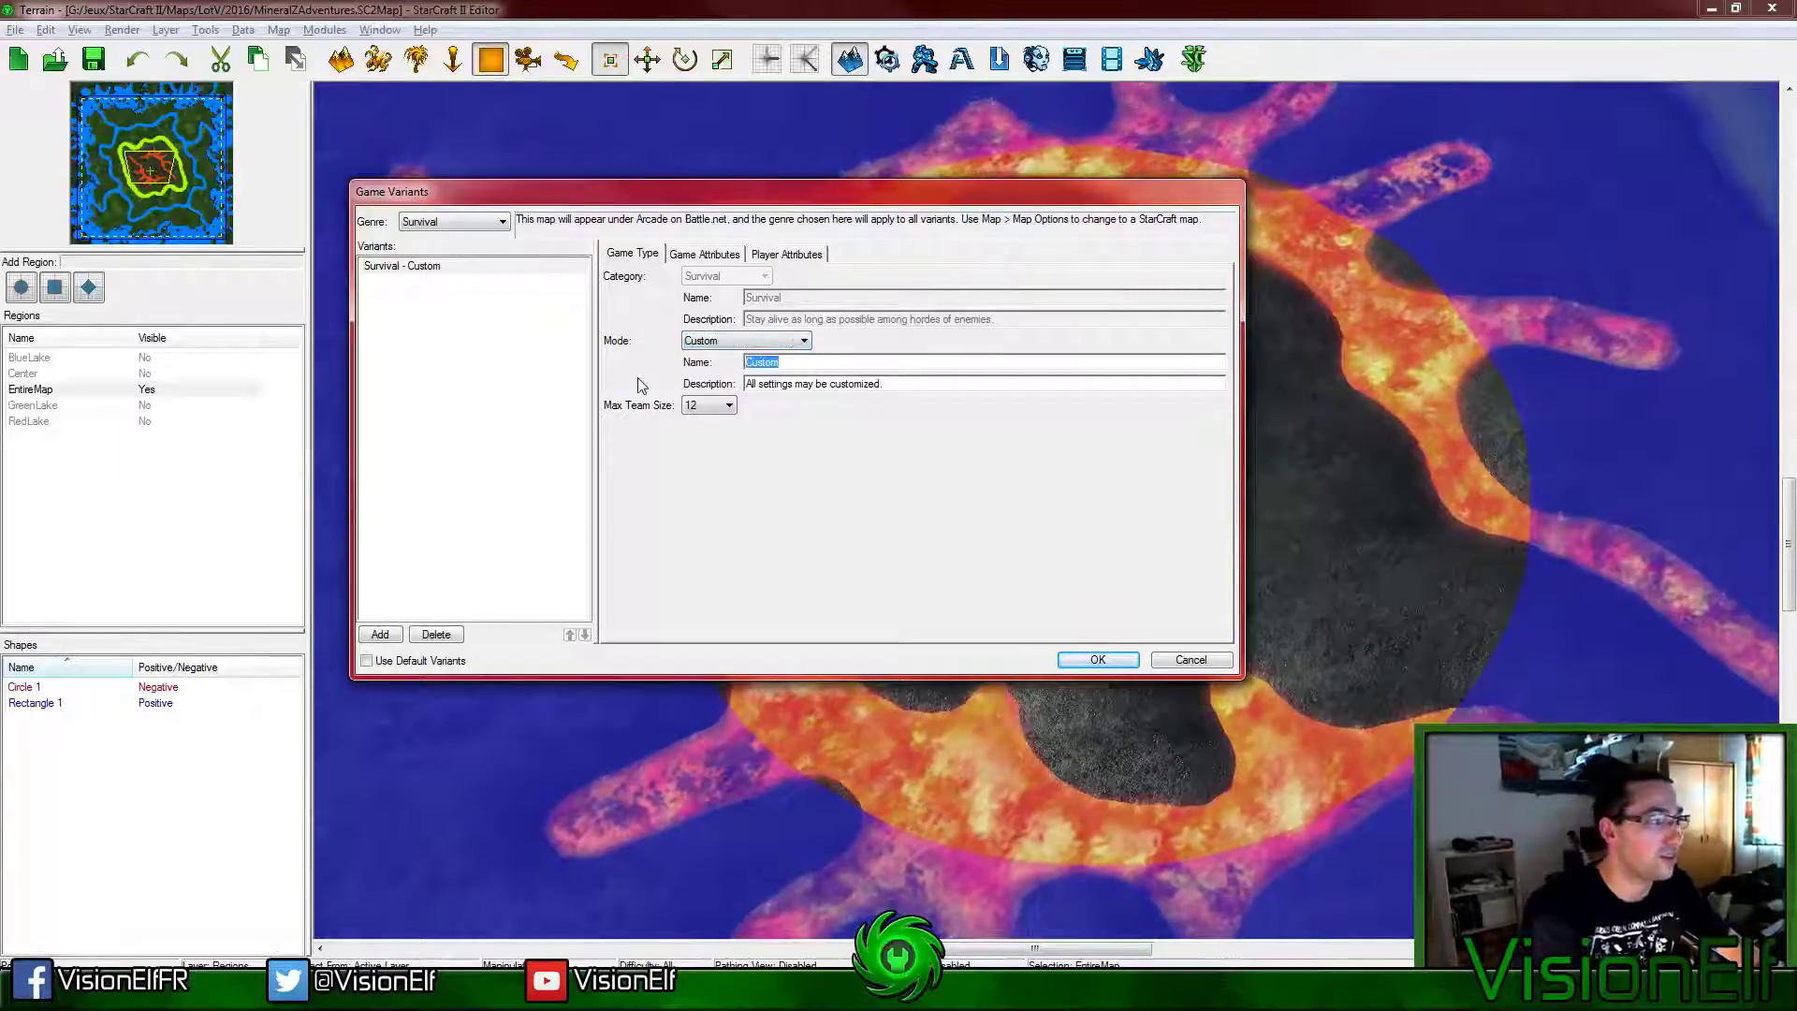
pyautogui.write('Minerla')
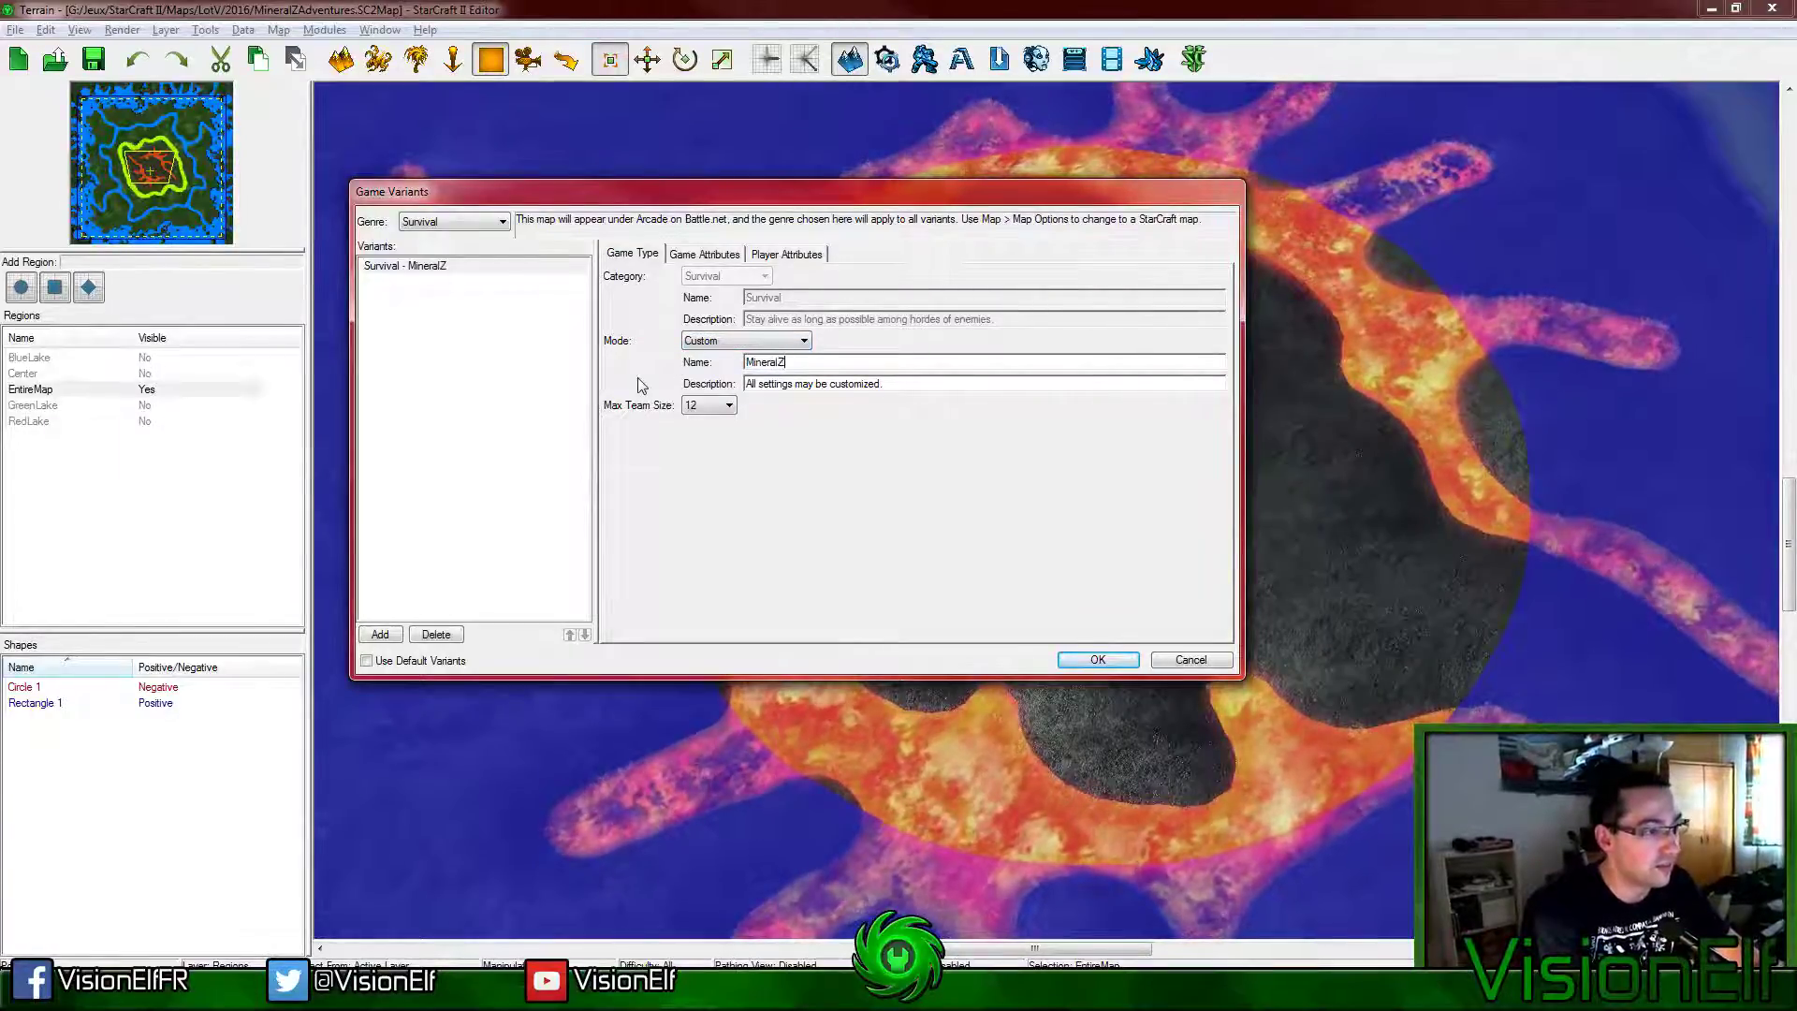
pyautogui.press('Tab')
# Step: Set the variant's maximum team size to 6
pyautogui.click(708, 404)
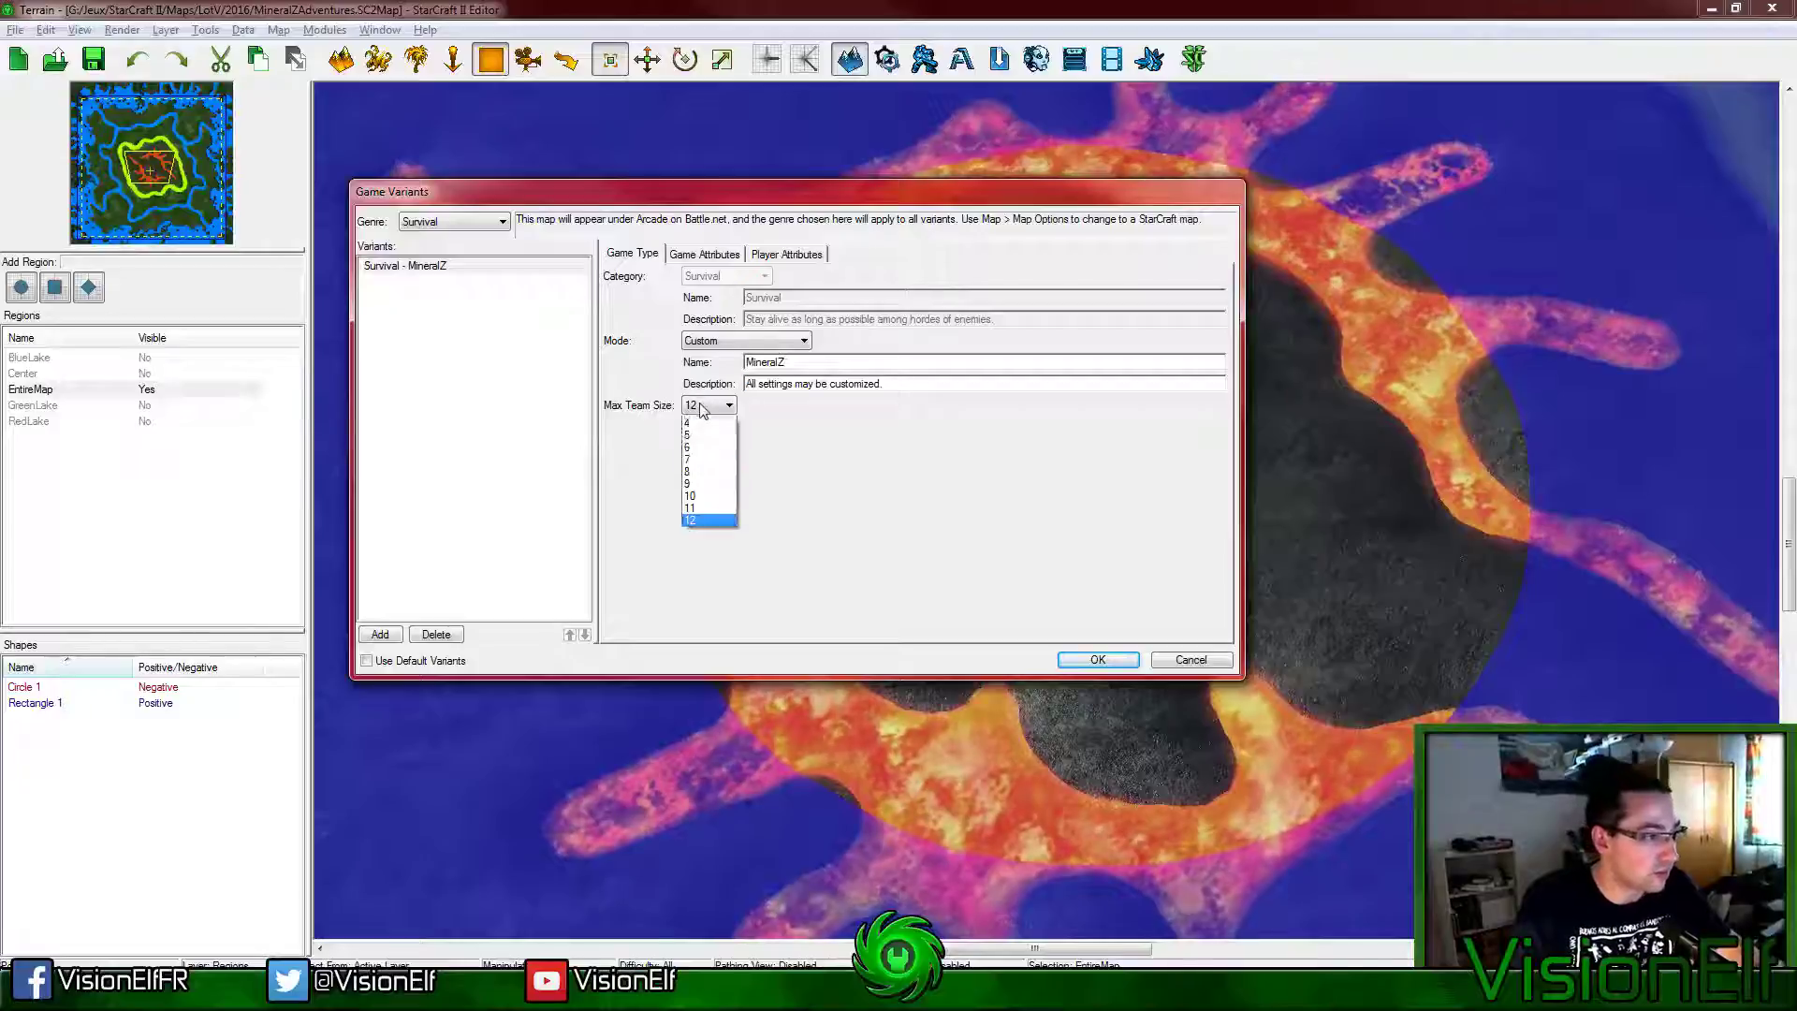
pyautogui.click(702, 482)
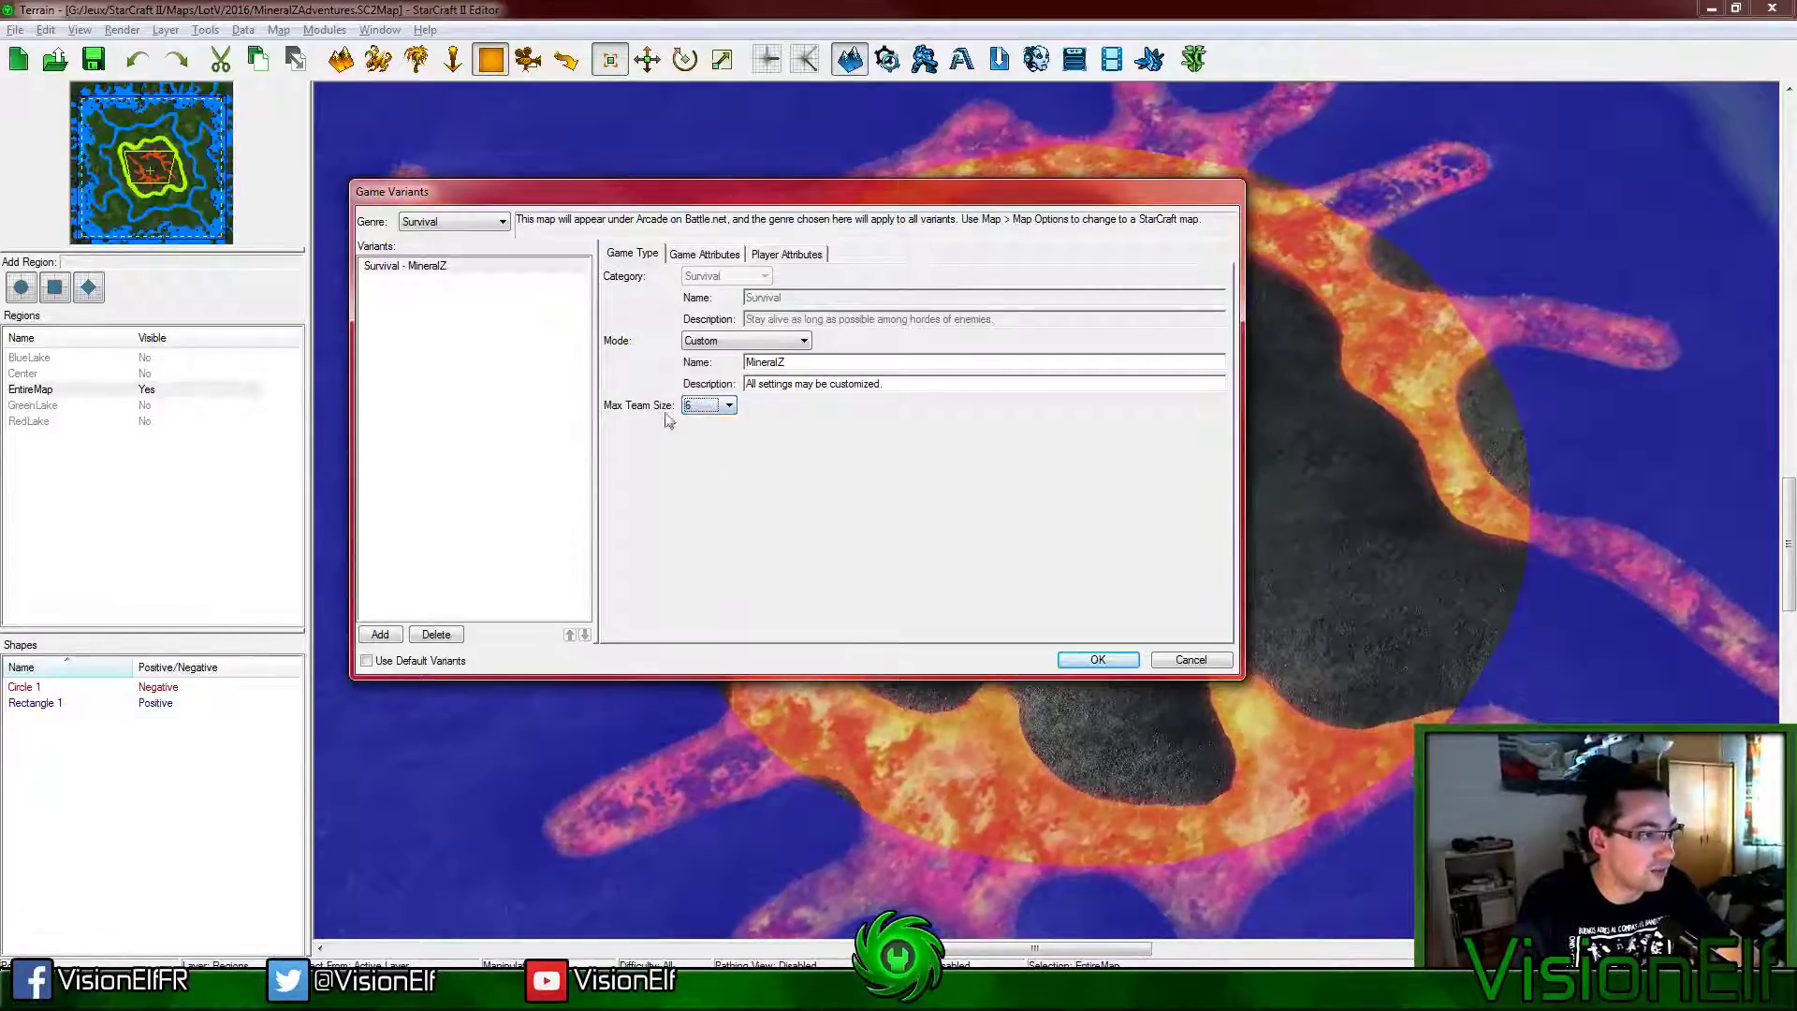
pyautogui.click(725, 406)
pyautogui.click(721, 409)
pyautogui.click(721, 409)
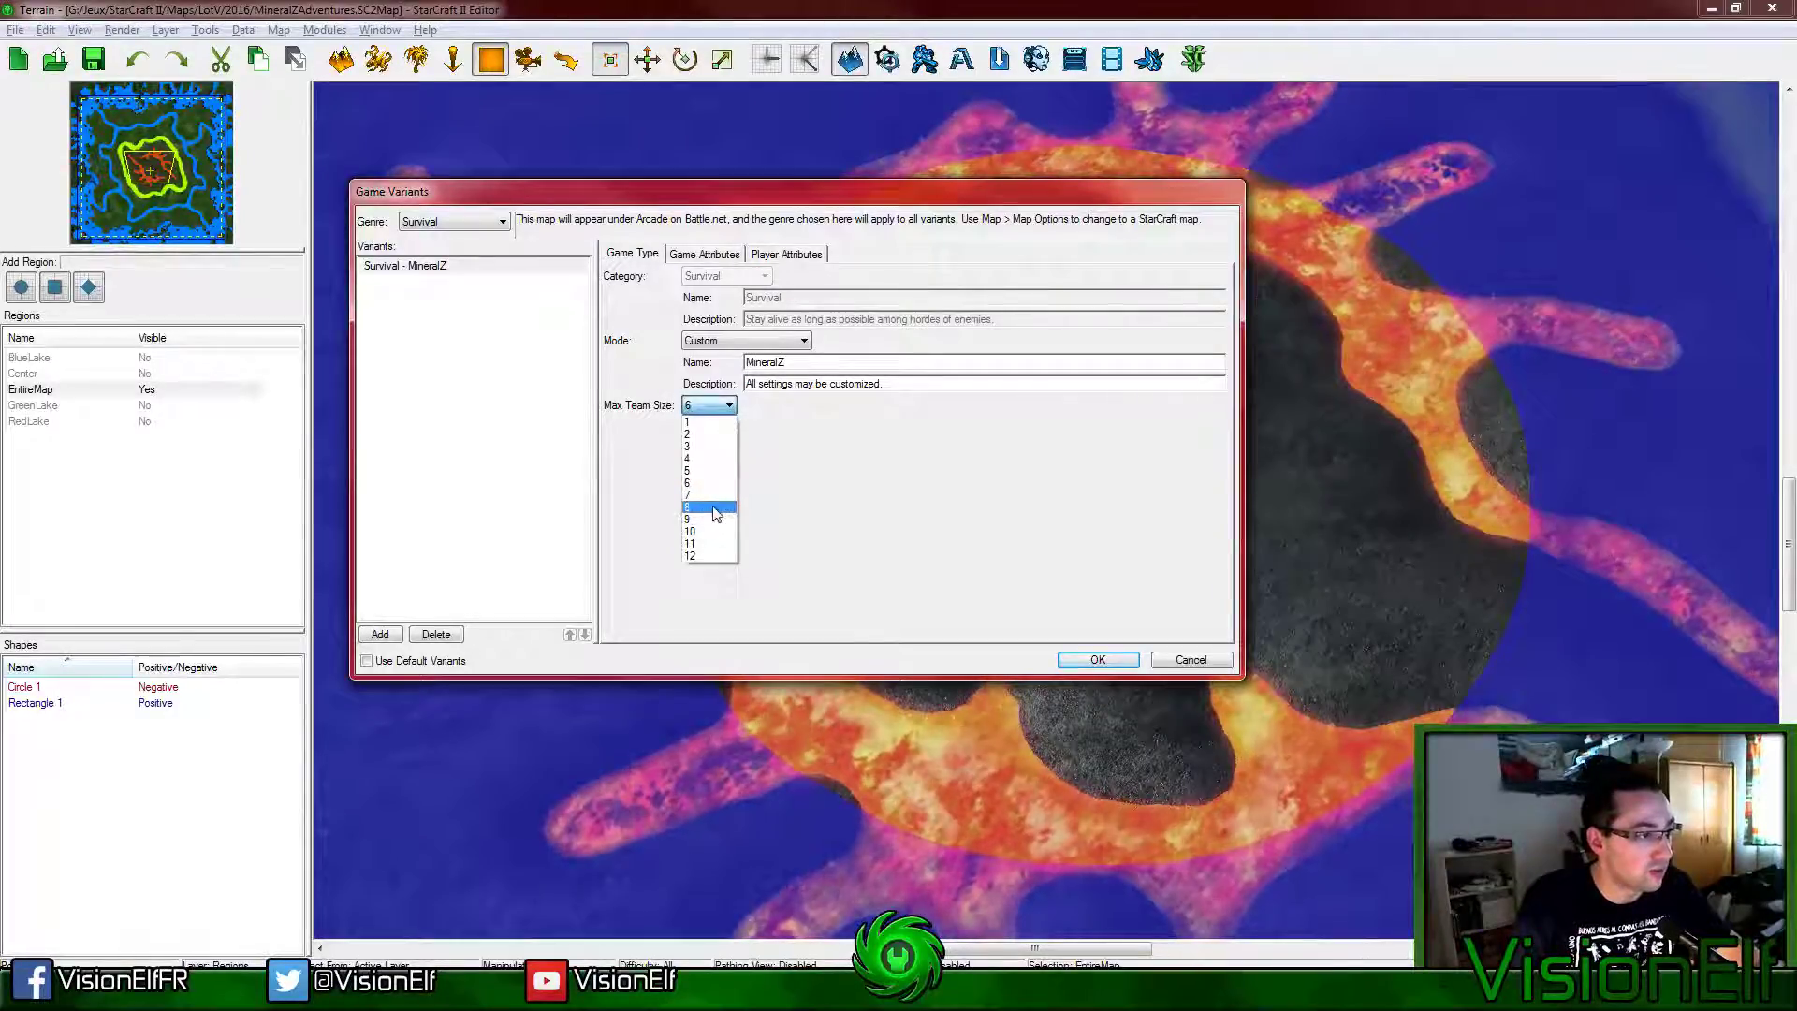
pyautogui.click(711, 506)
pyautogui.click(708, 408)
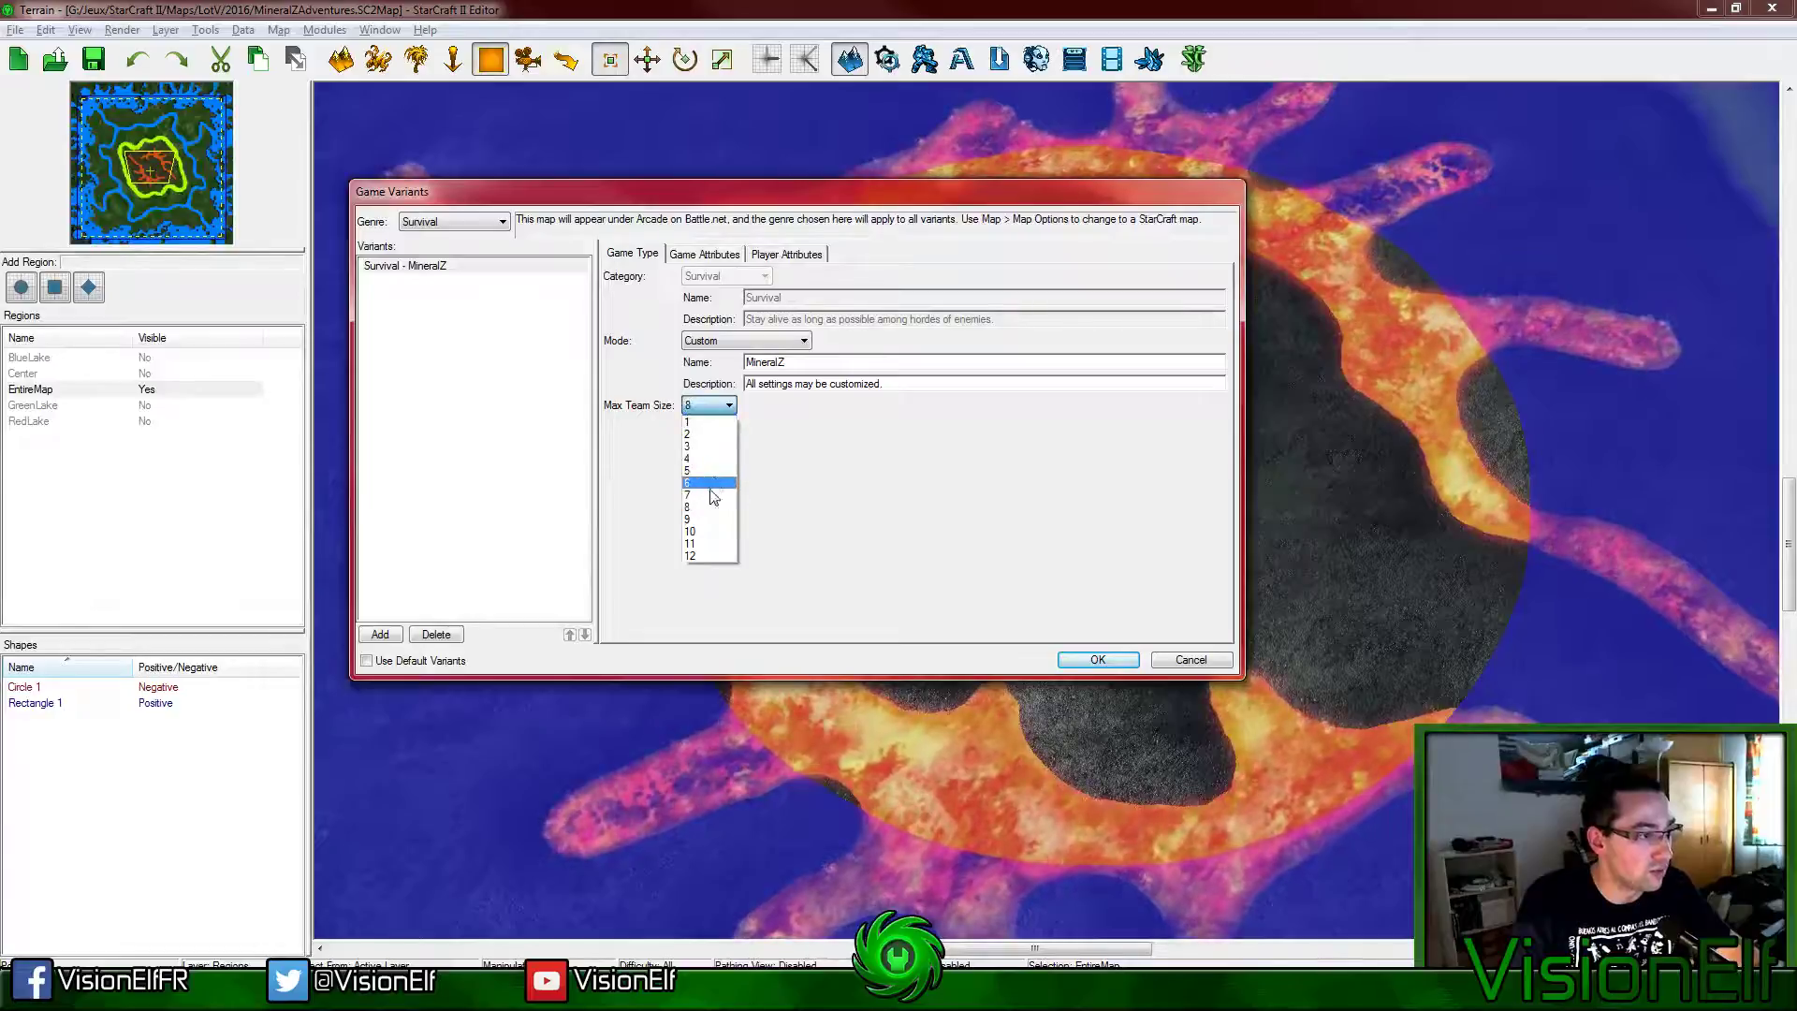
pyautogui.click(704, 482)
pyautogui.click(704, 254)
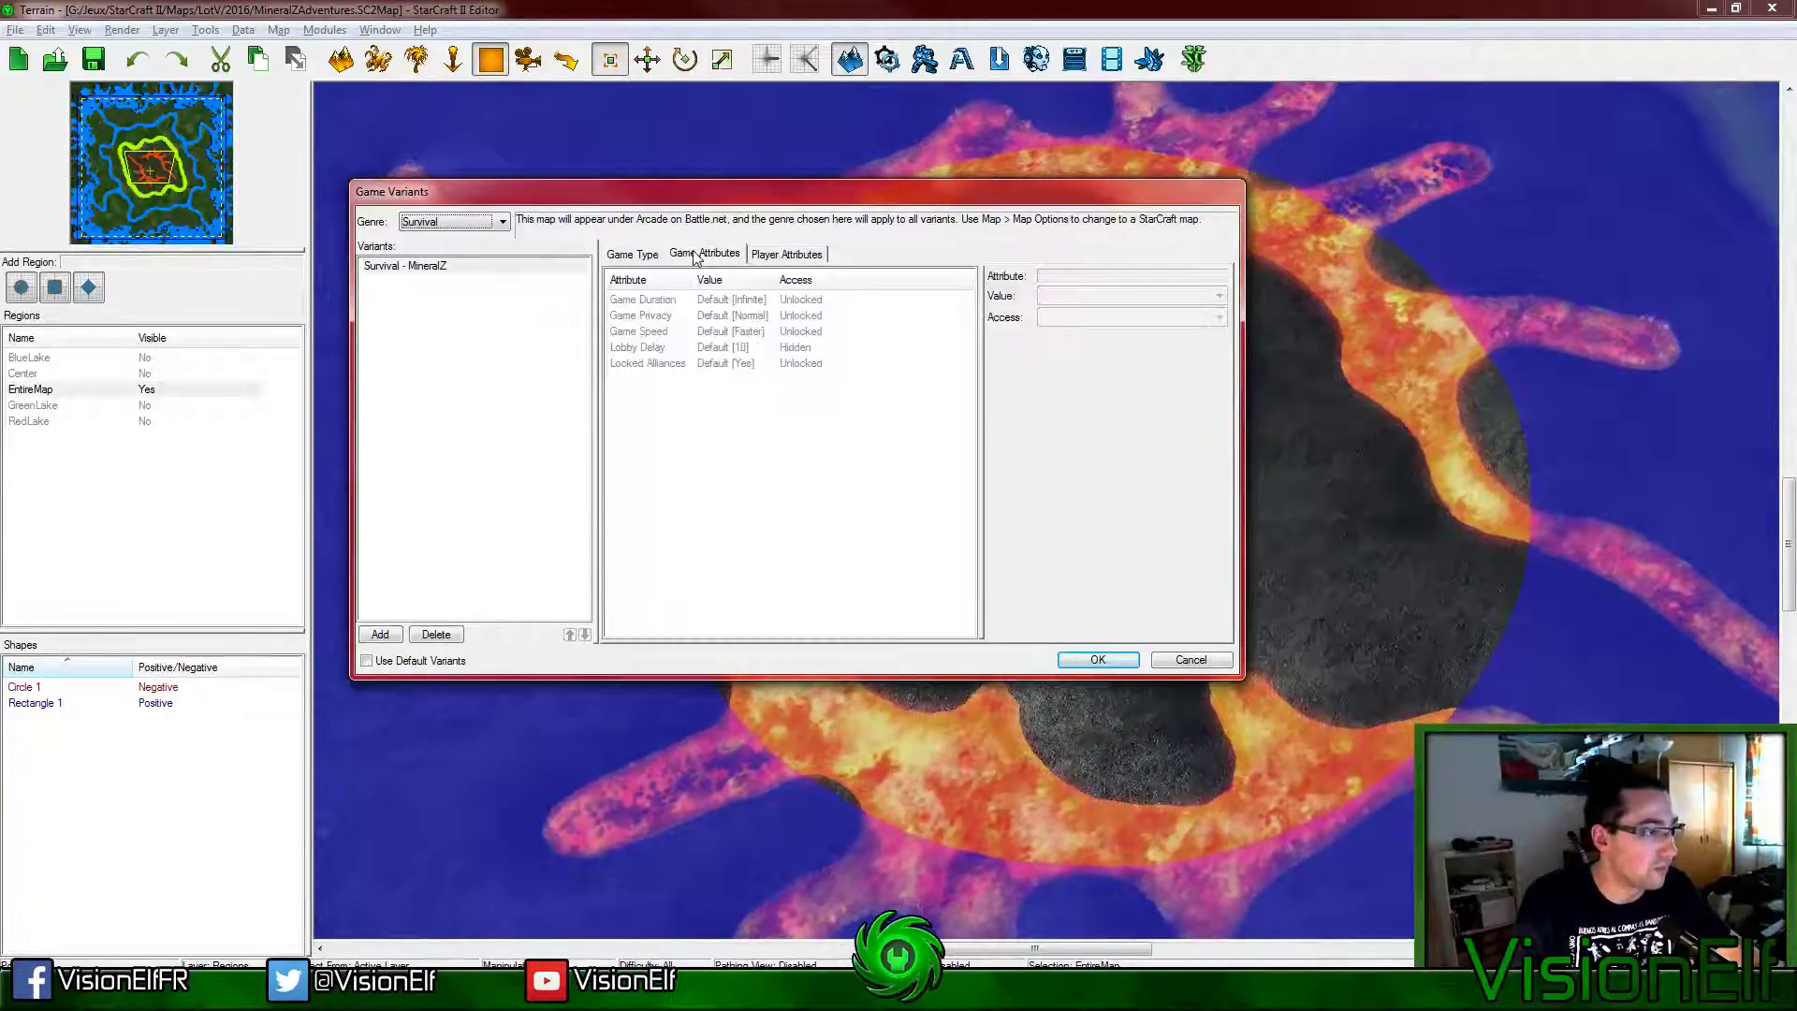
# Step: Leave Game Duration at Default Infinite and set Lobby Delay to 5
pyautogui.click(739, 300)
pyautogui.click(1081, 296)
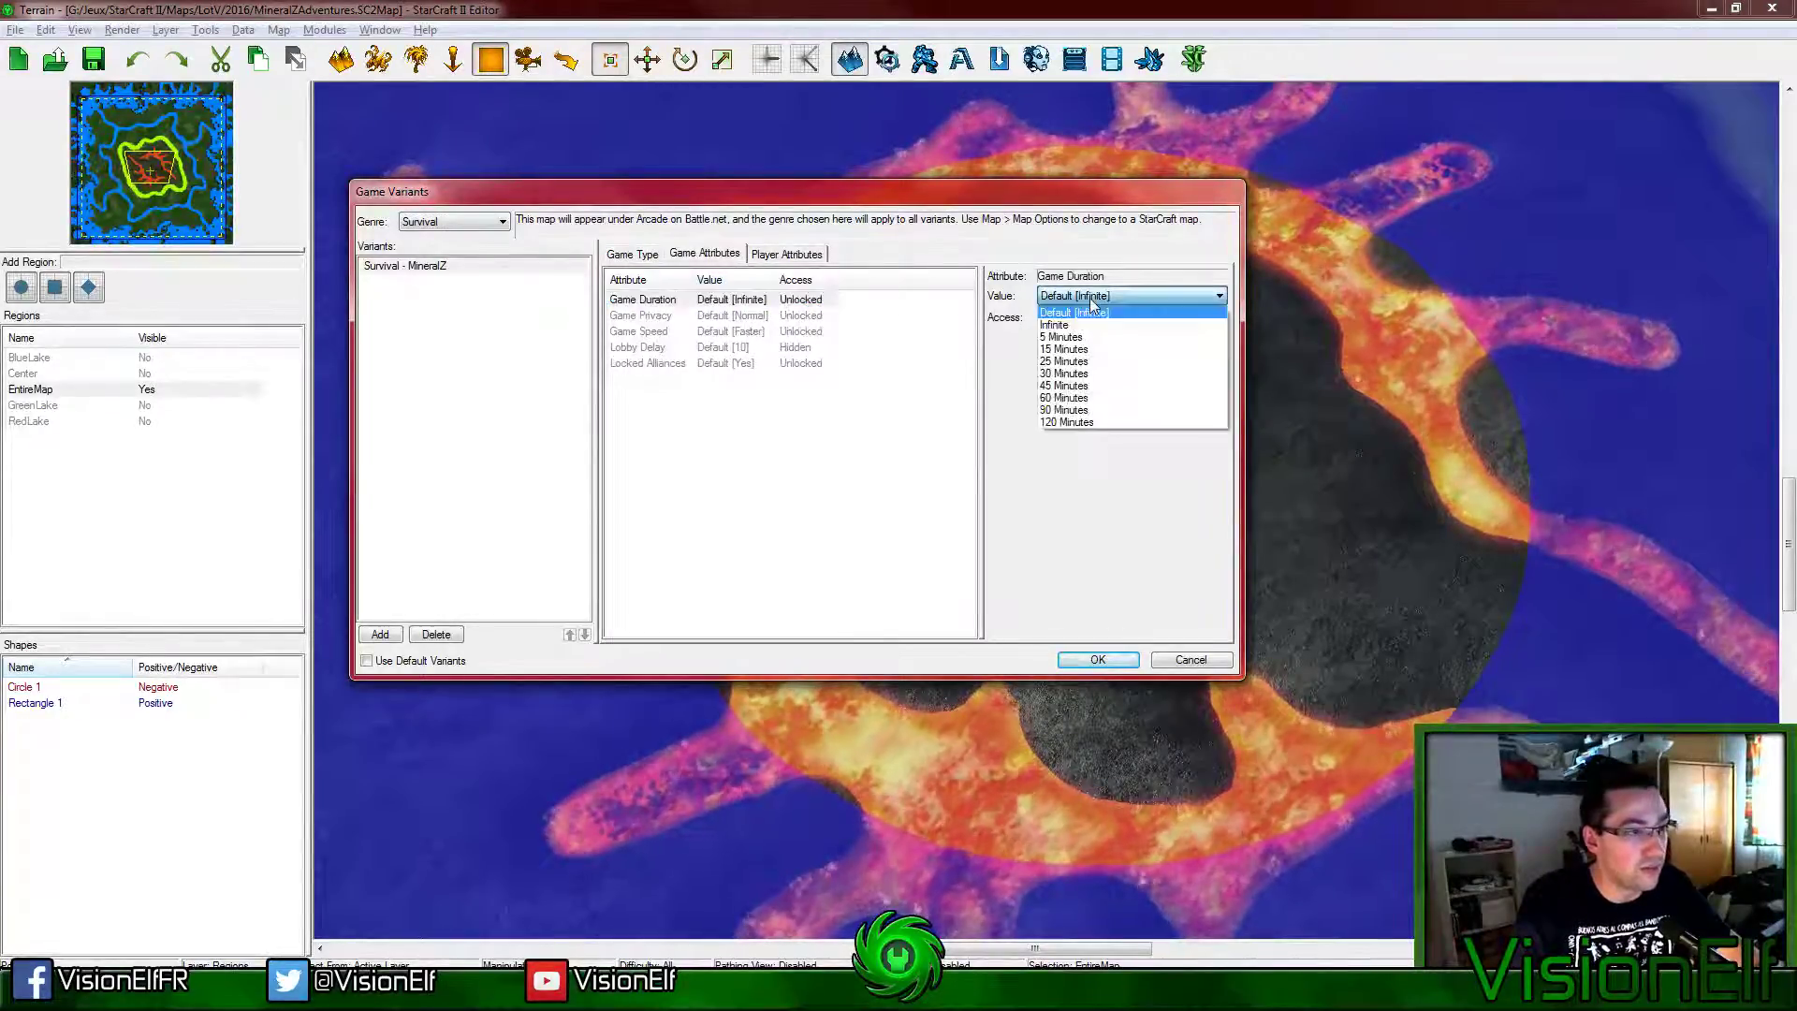
pyautogui.click(1081, 308)
pyautogui.click(1083, 318)
pyautogui.click(1083, 320)
pyautogui.click(1088, 301)
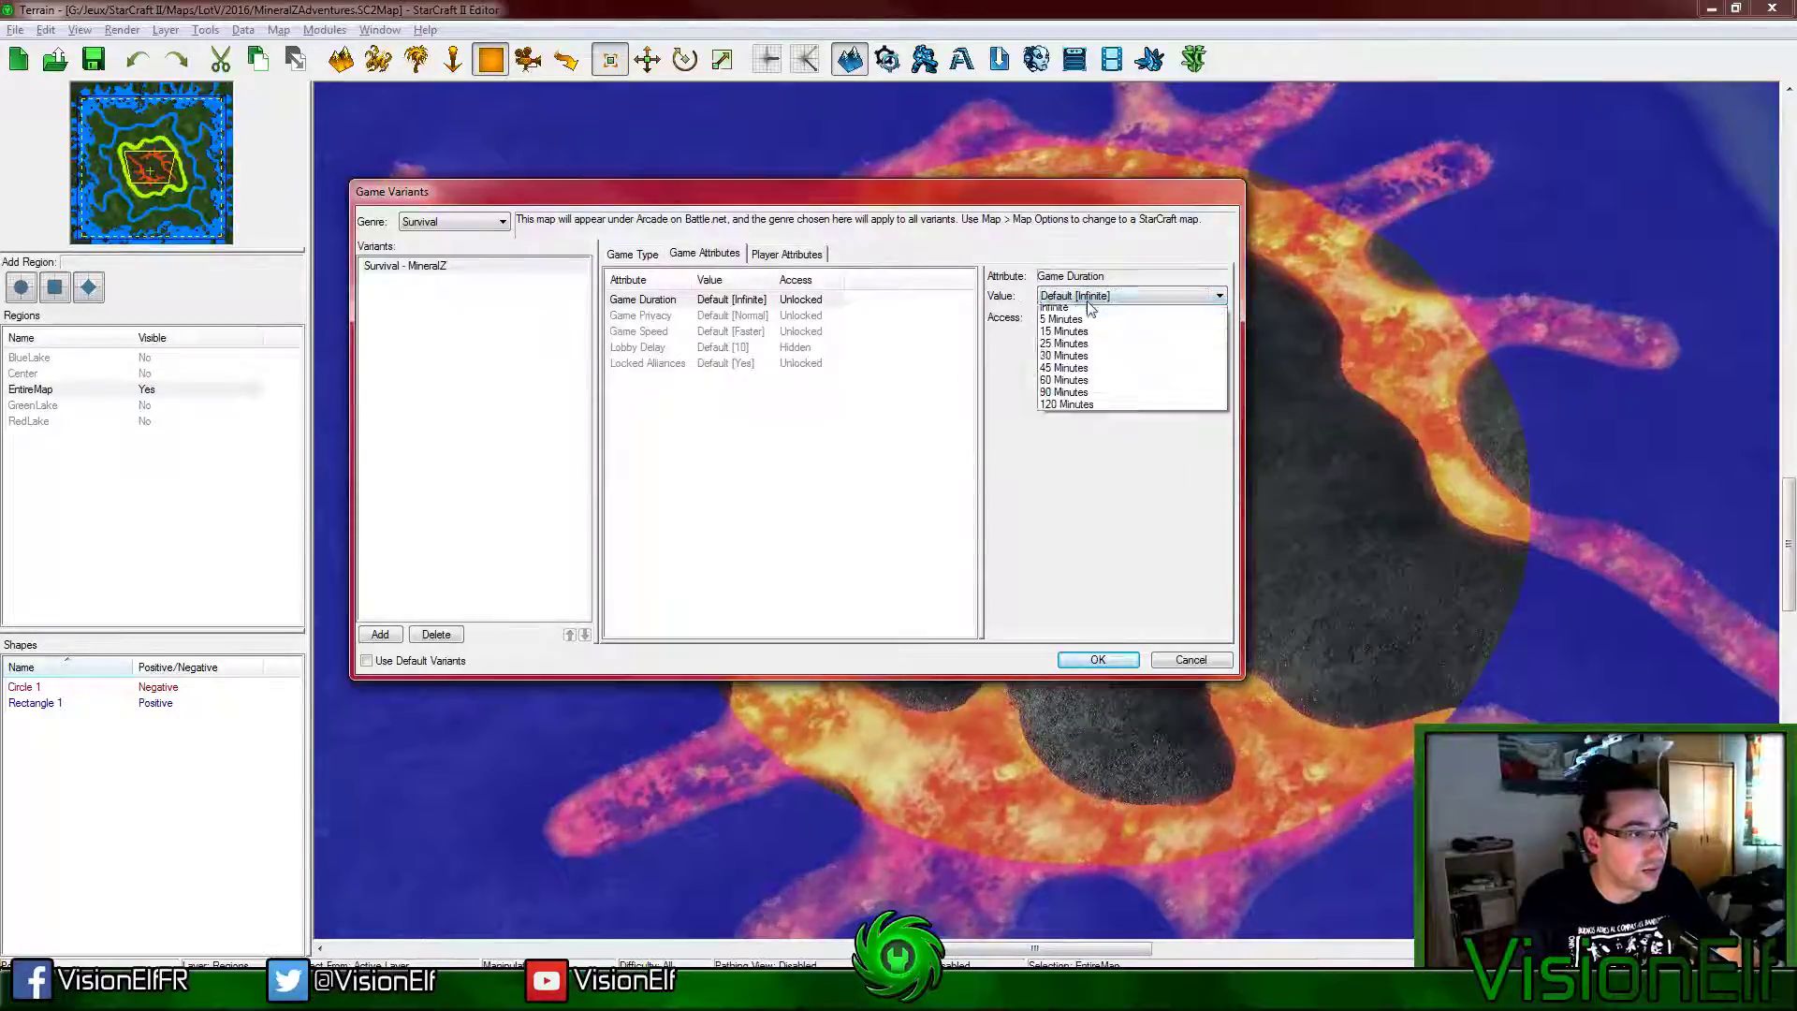
pyautogui.click(1067, 296)
pyautogui.click(798, 316)
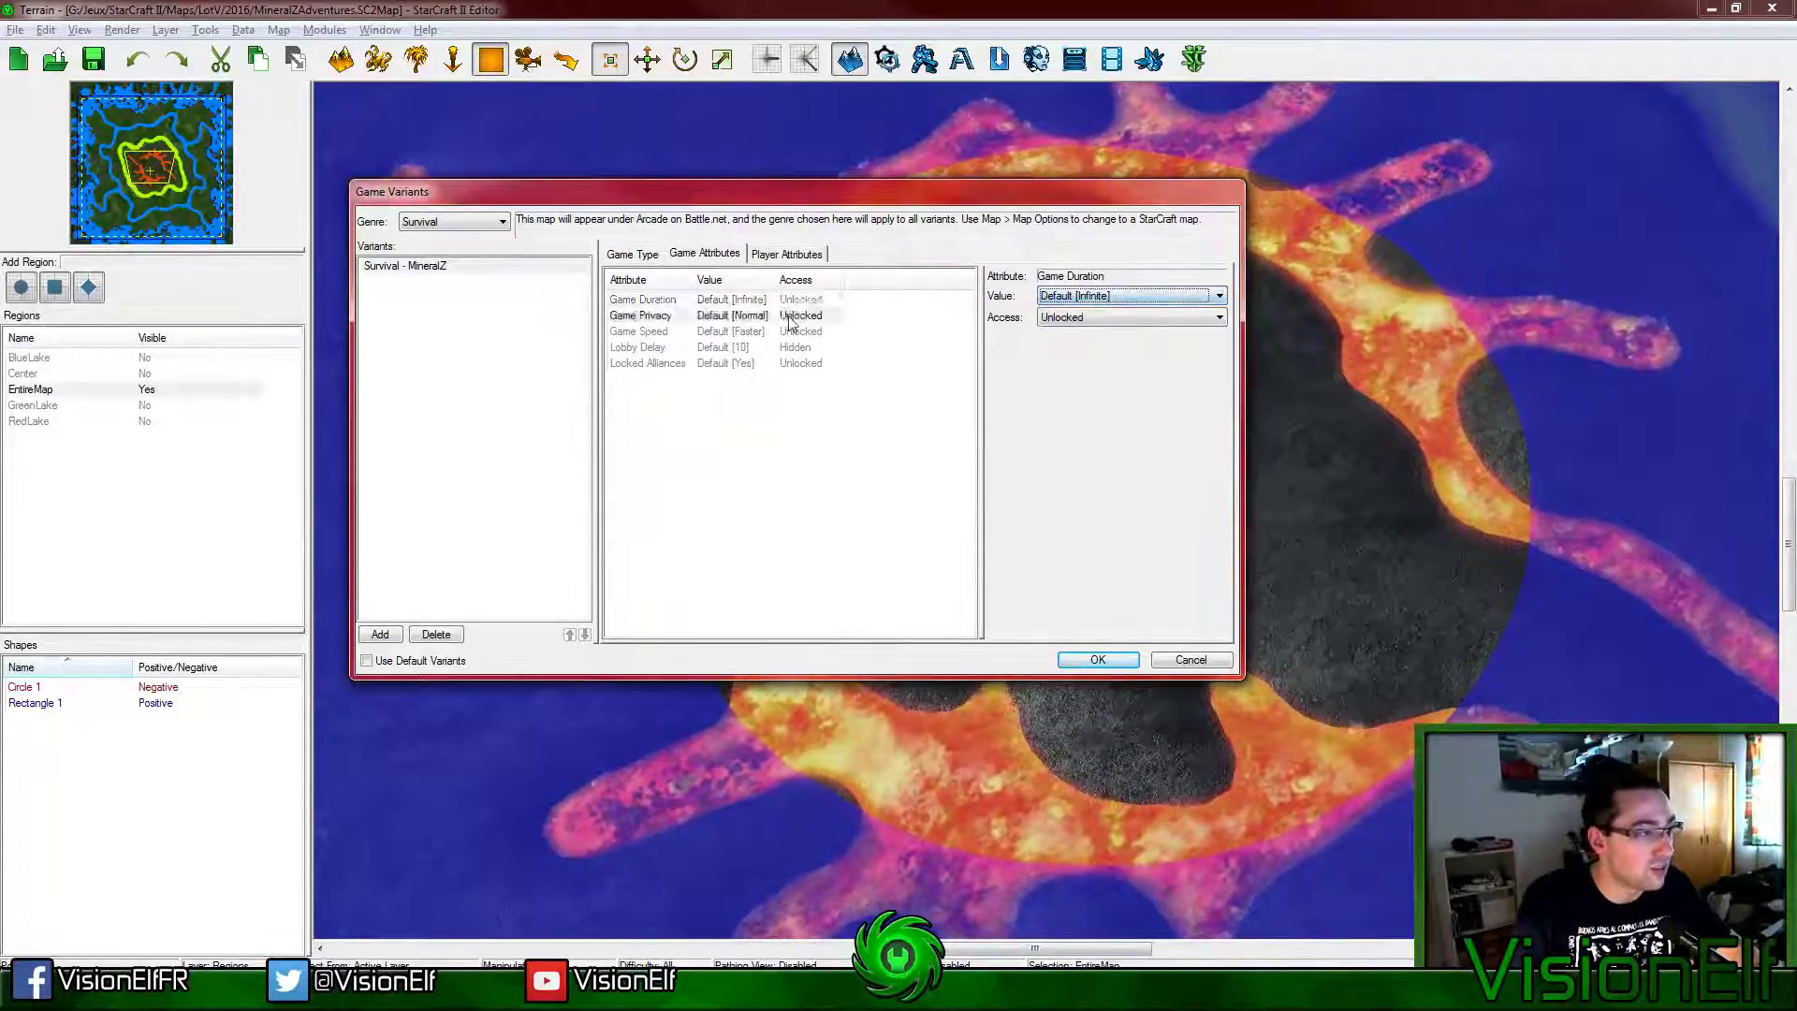
pyautogui.click(791, 333)
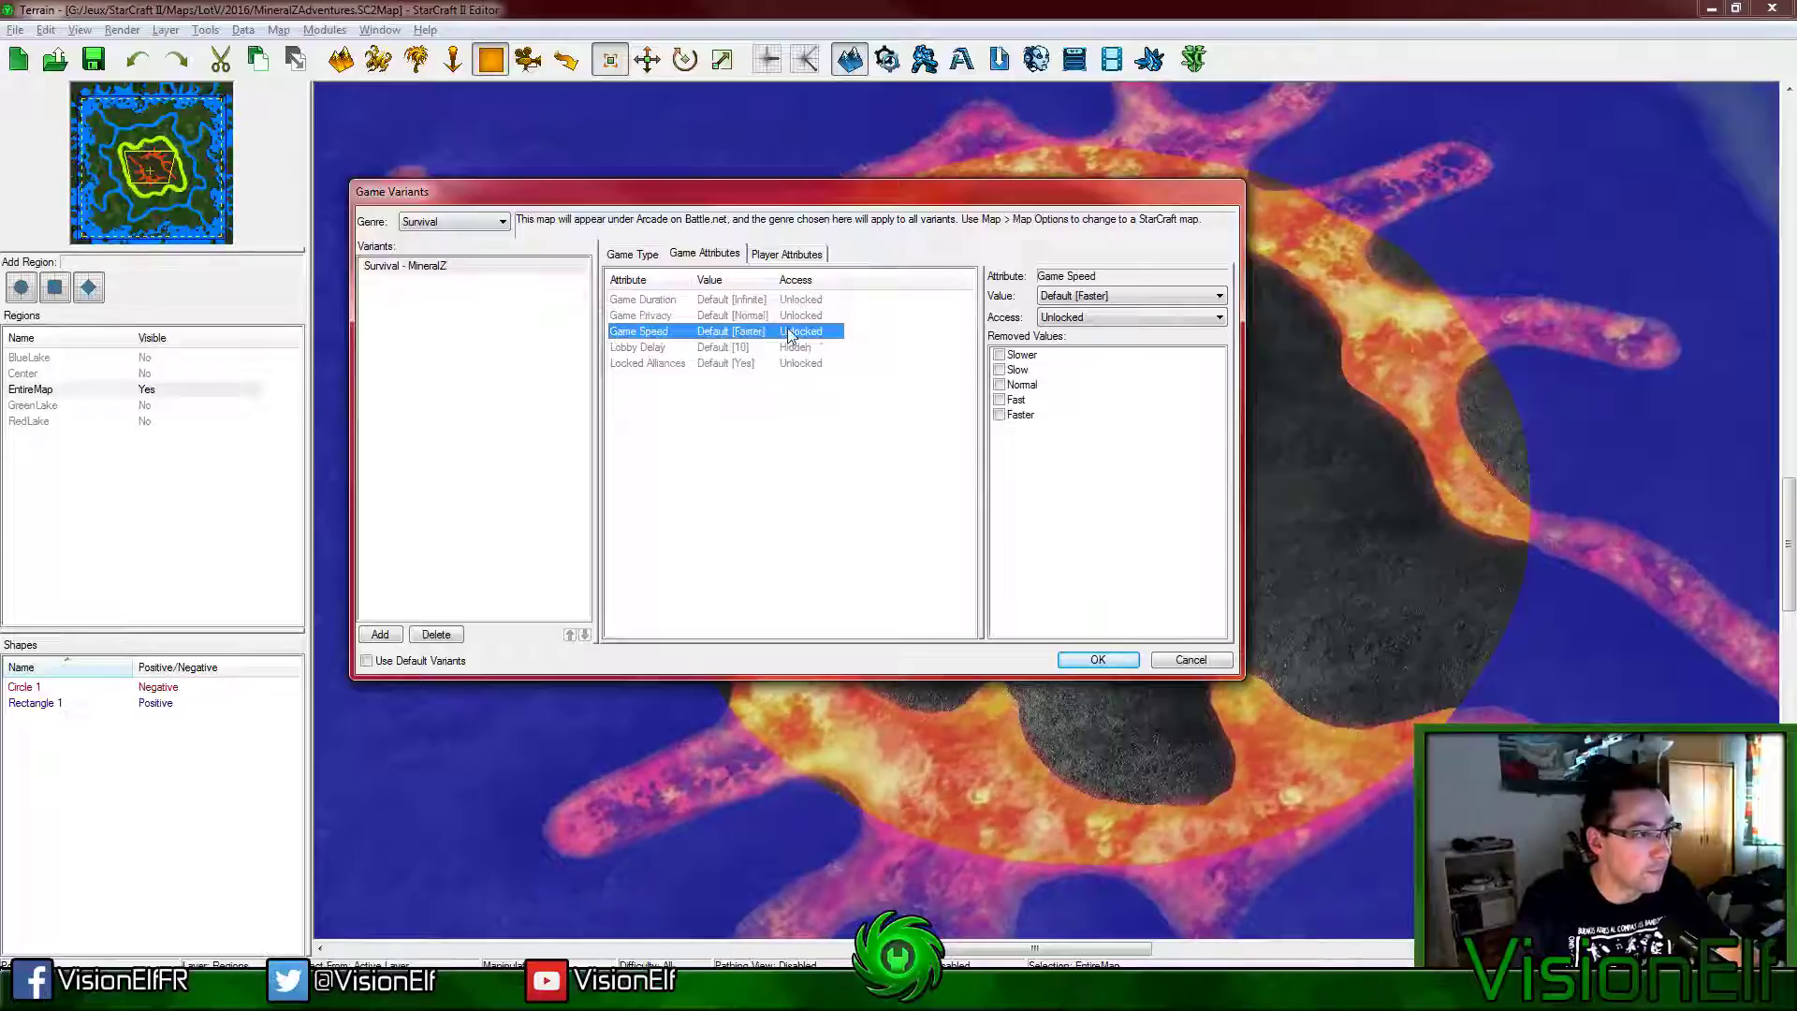
pyautogui.click(791, 348)
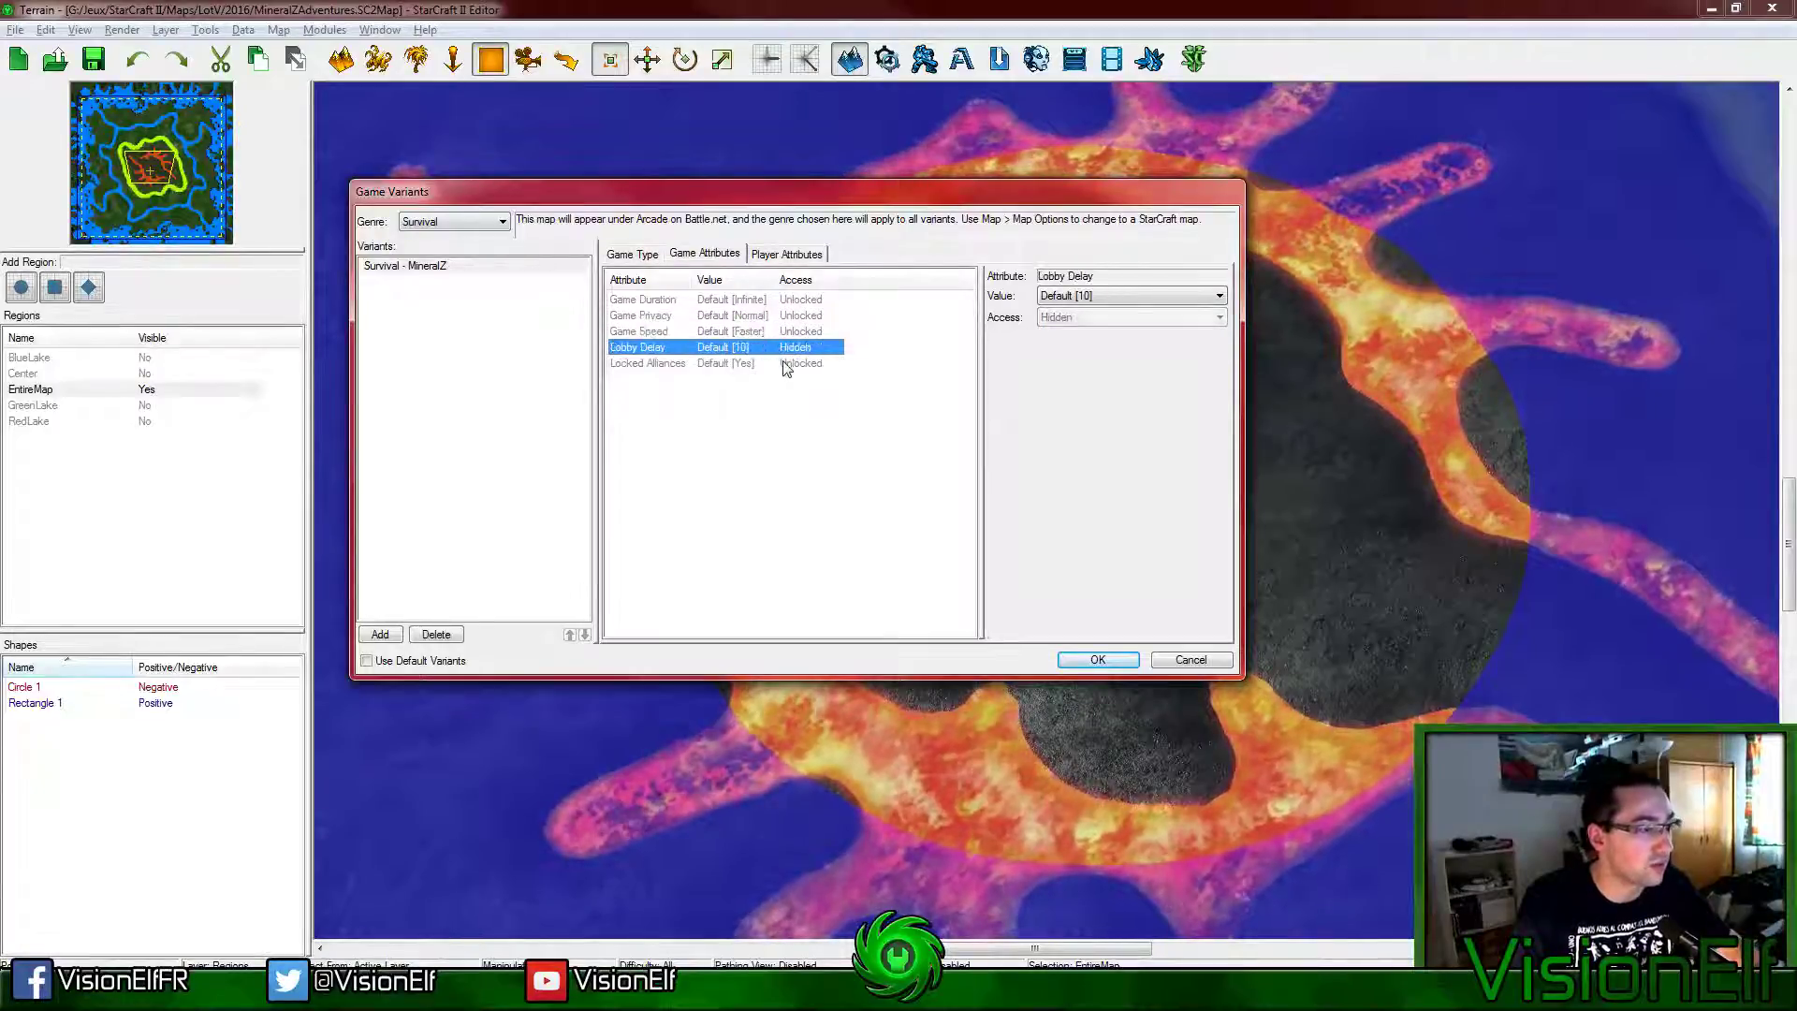
pyautogui.click(785, 364)
pyautogui.click(795, 333)
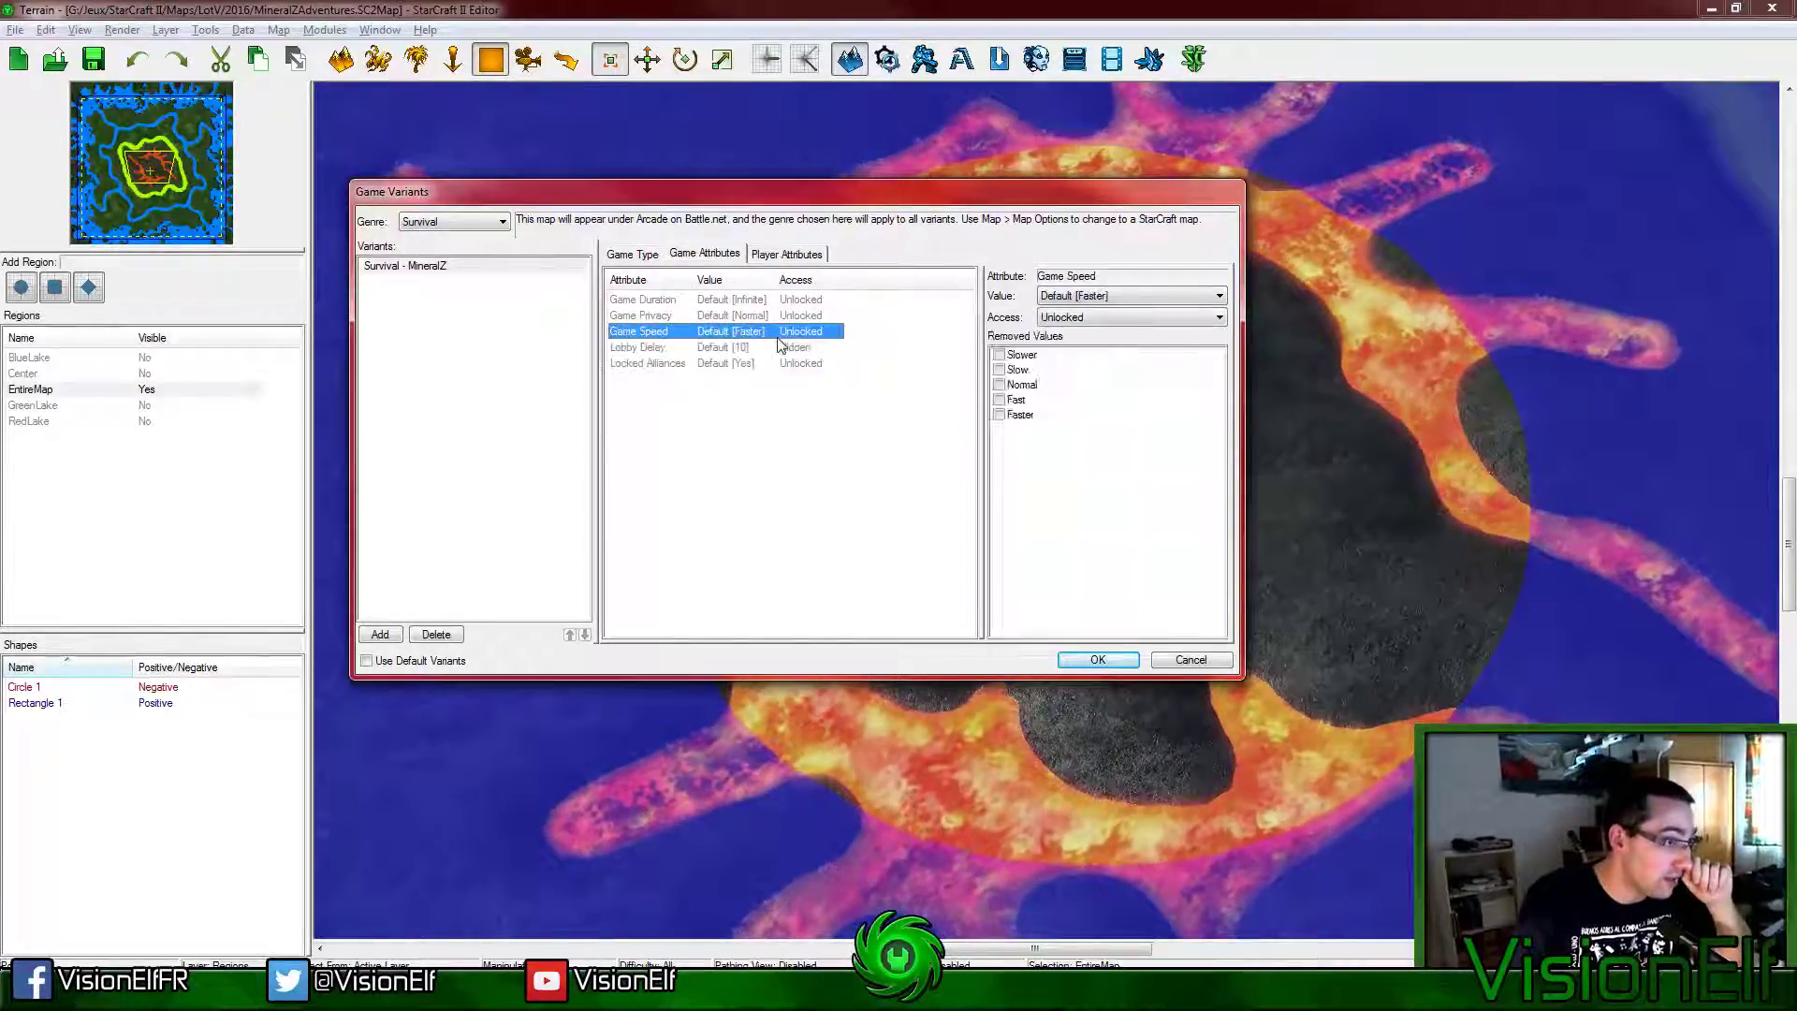
pyautogui.click(804, 347)
pyautogui.click(1075, 296)
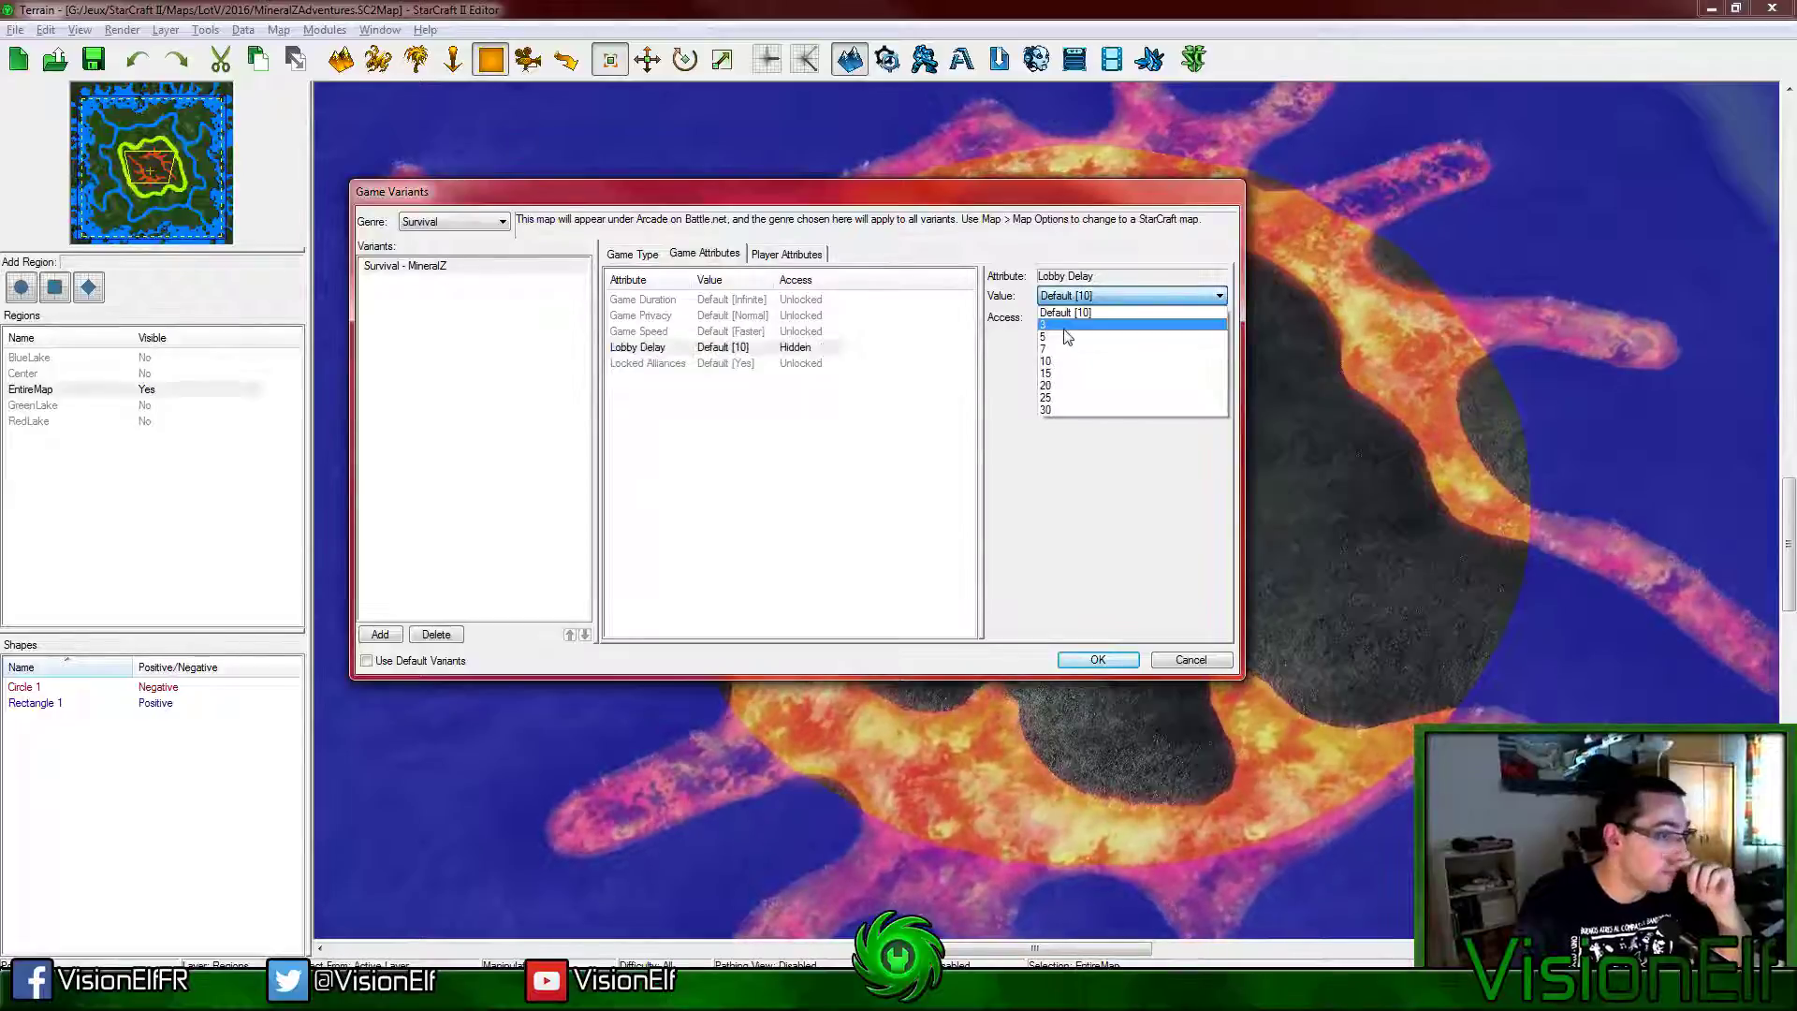
pyautogui.click(1064, 337)
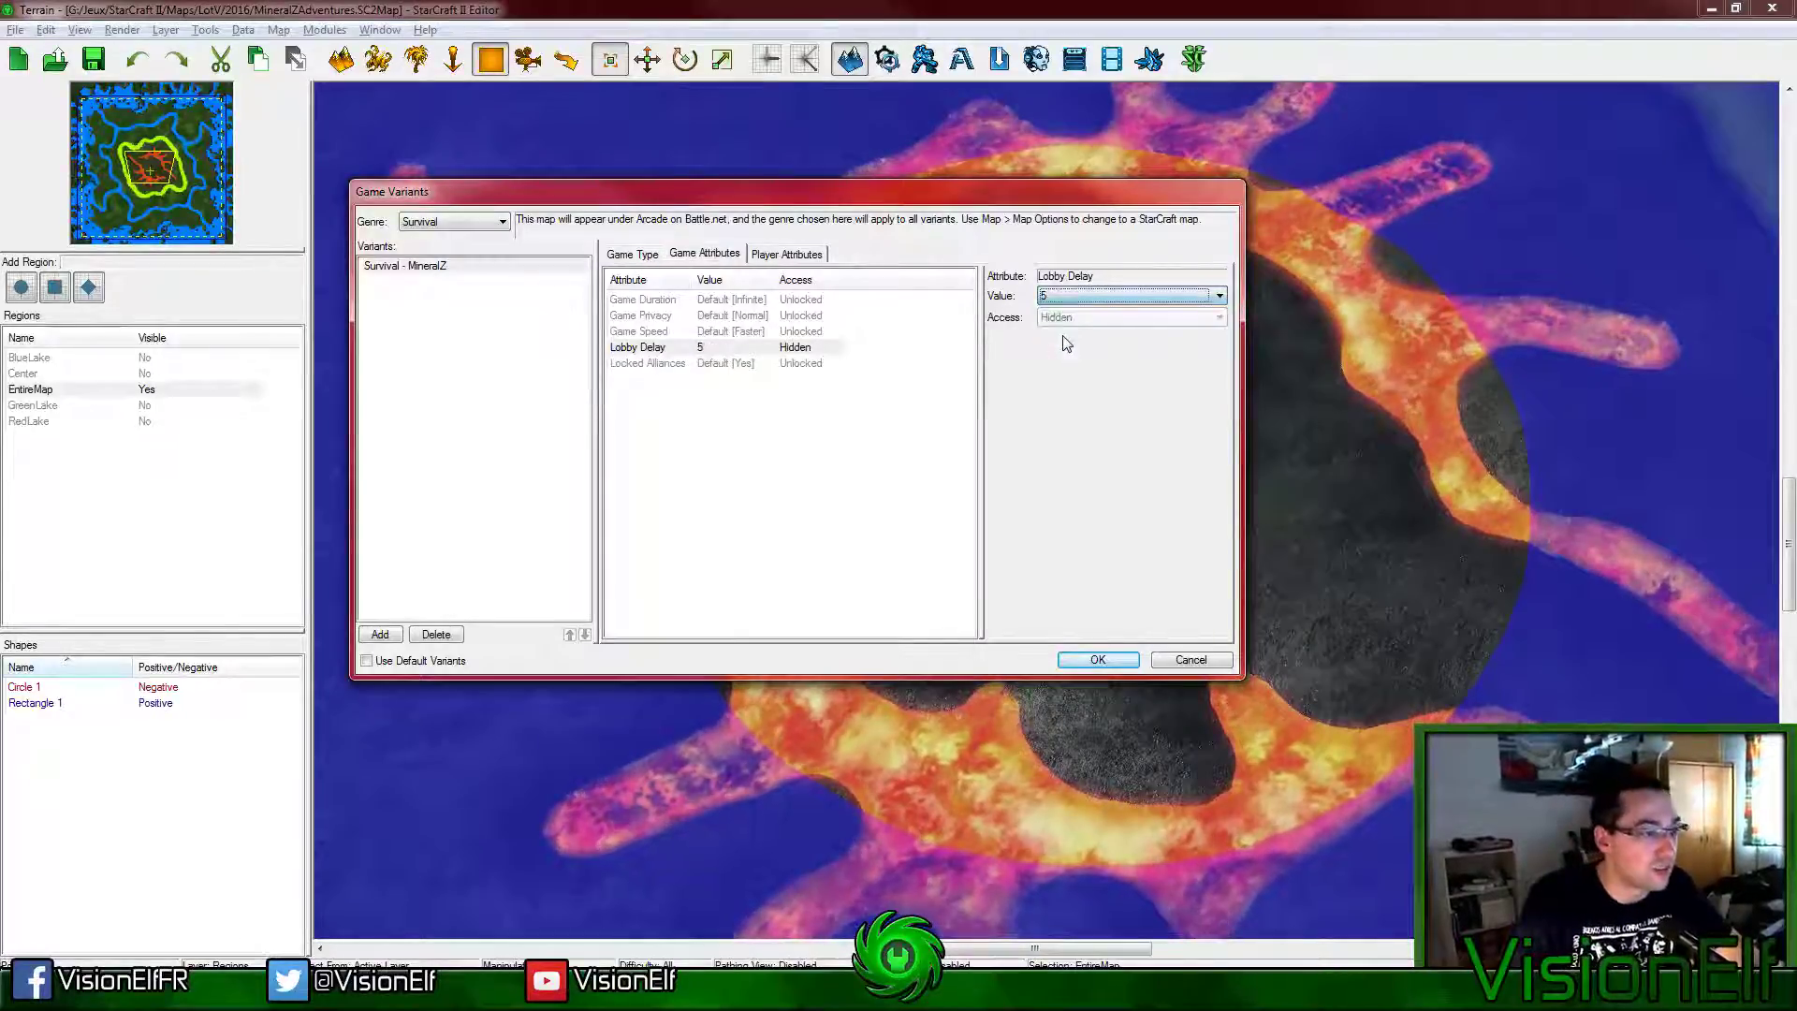
# Step: Make the Locked Alliances attribute locked and hidden from players
pyautogui.click(724, 349)
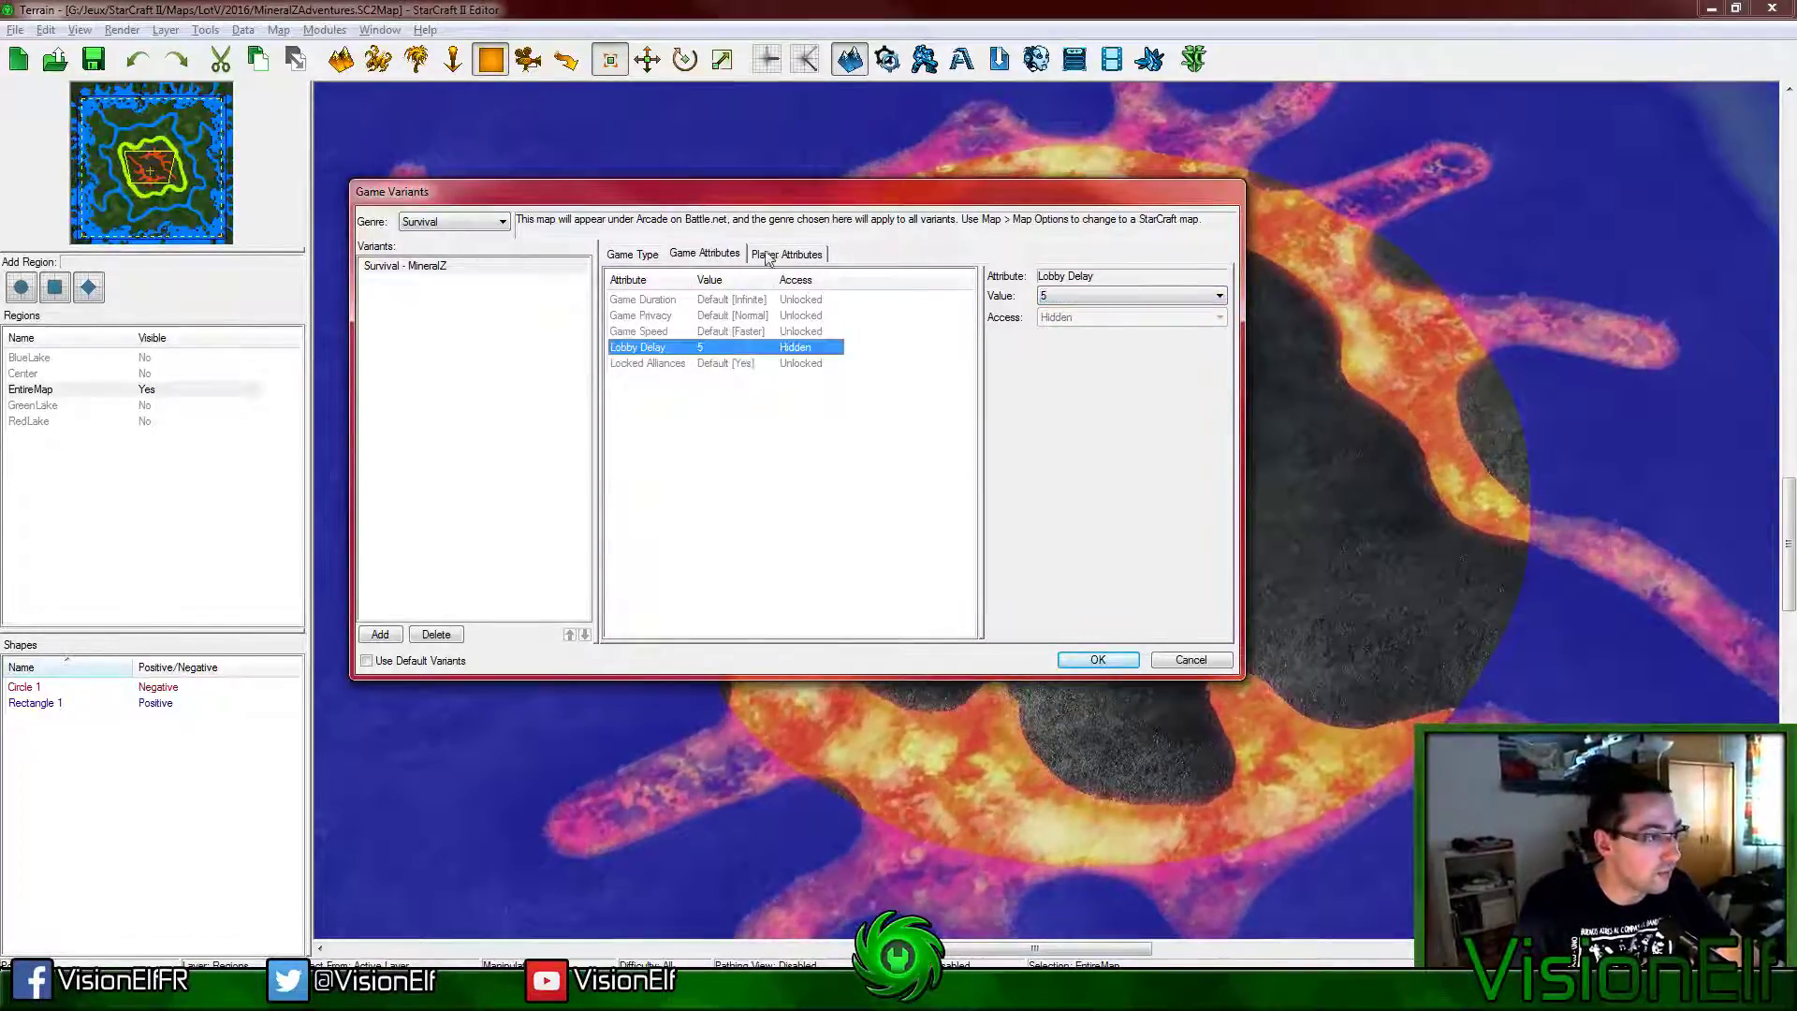
pyautogui.click(758, 363)
pyautogui.click(1099, 317)
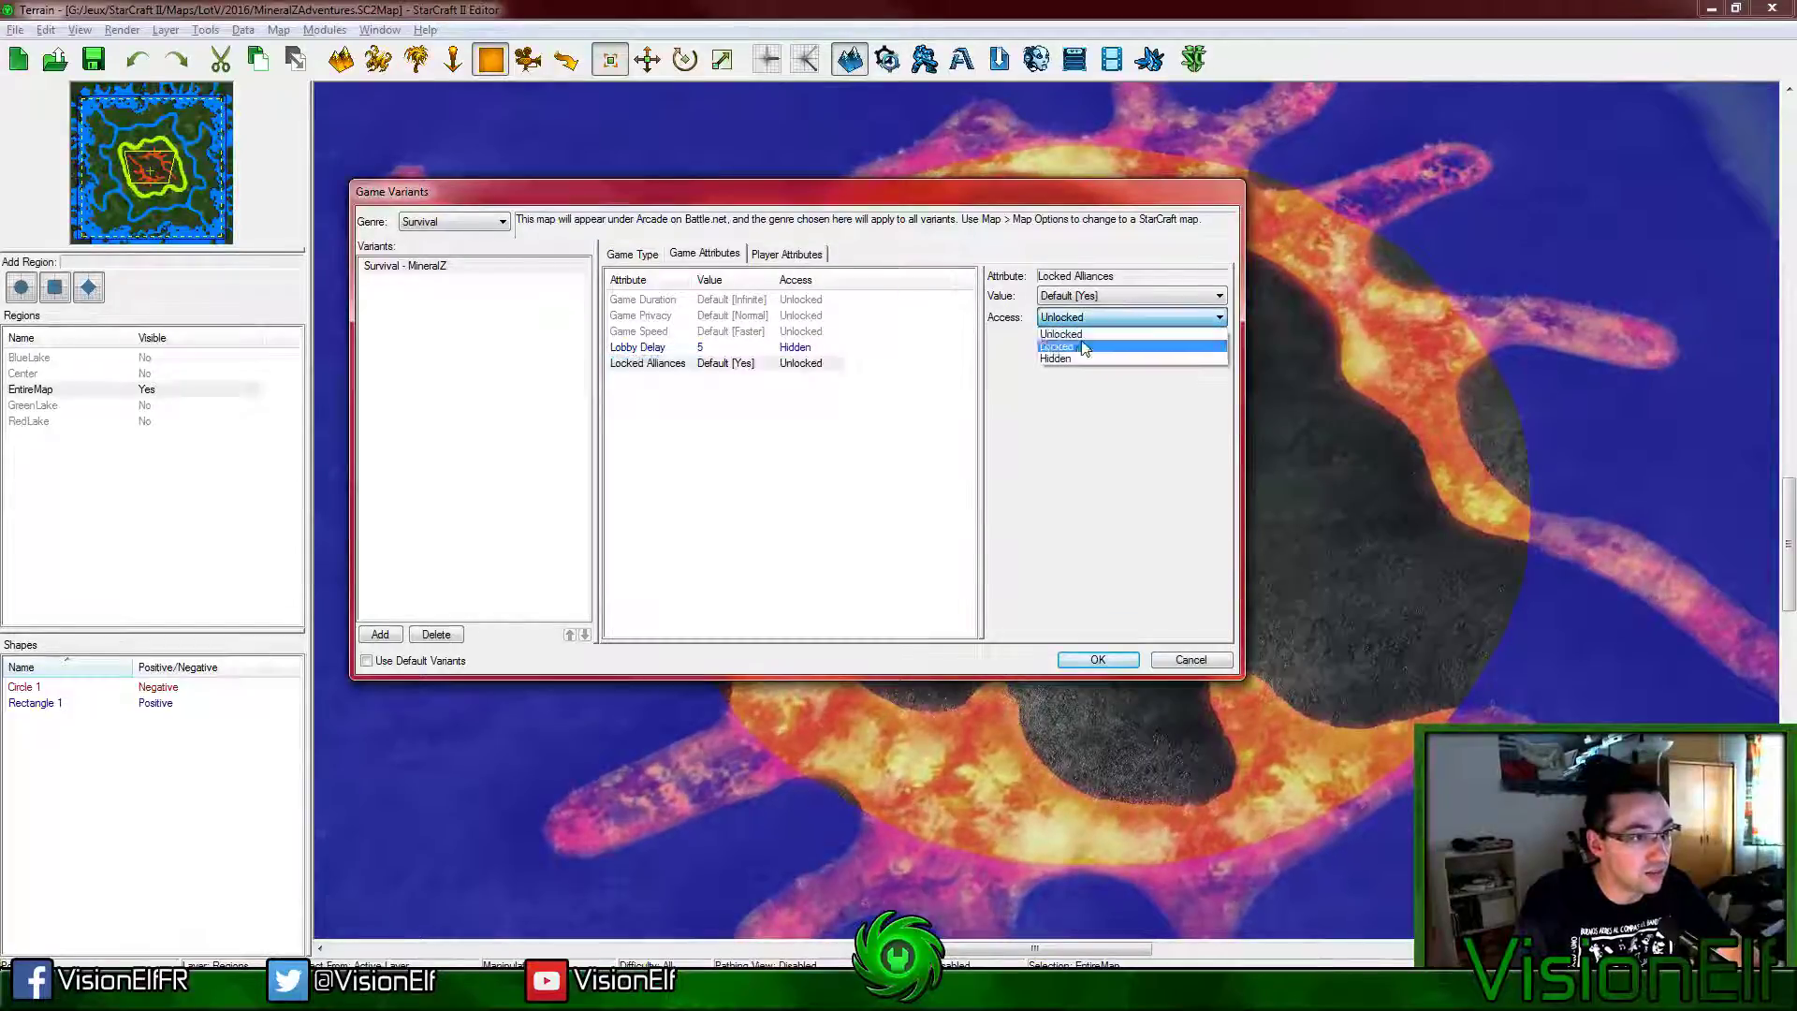
pyautogui.click(1083, 346)
pyautogui.click(1095, 317)
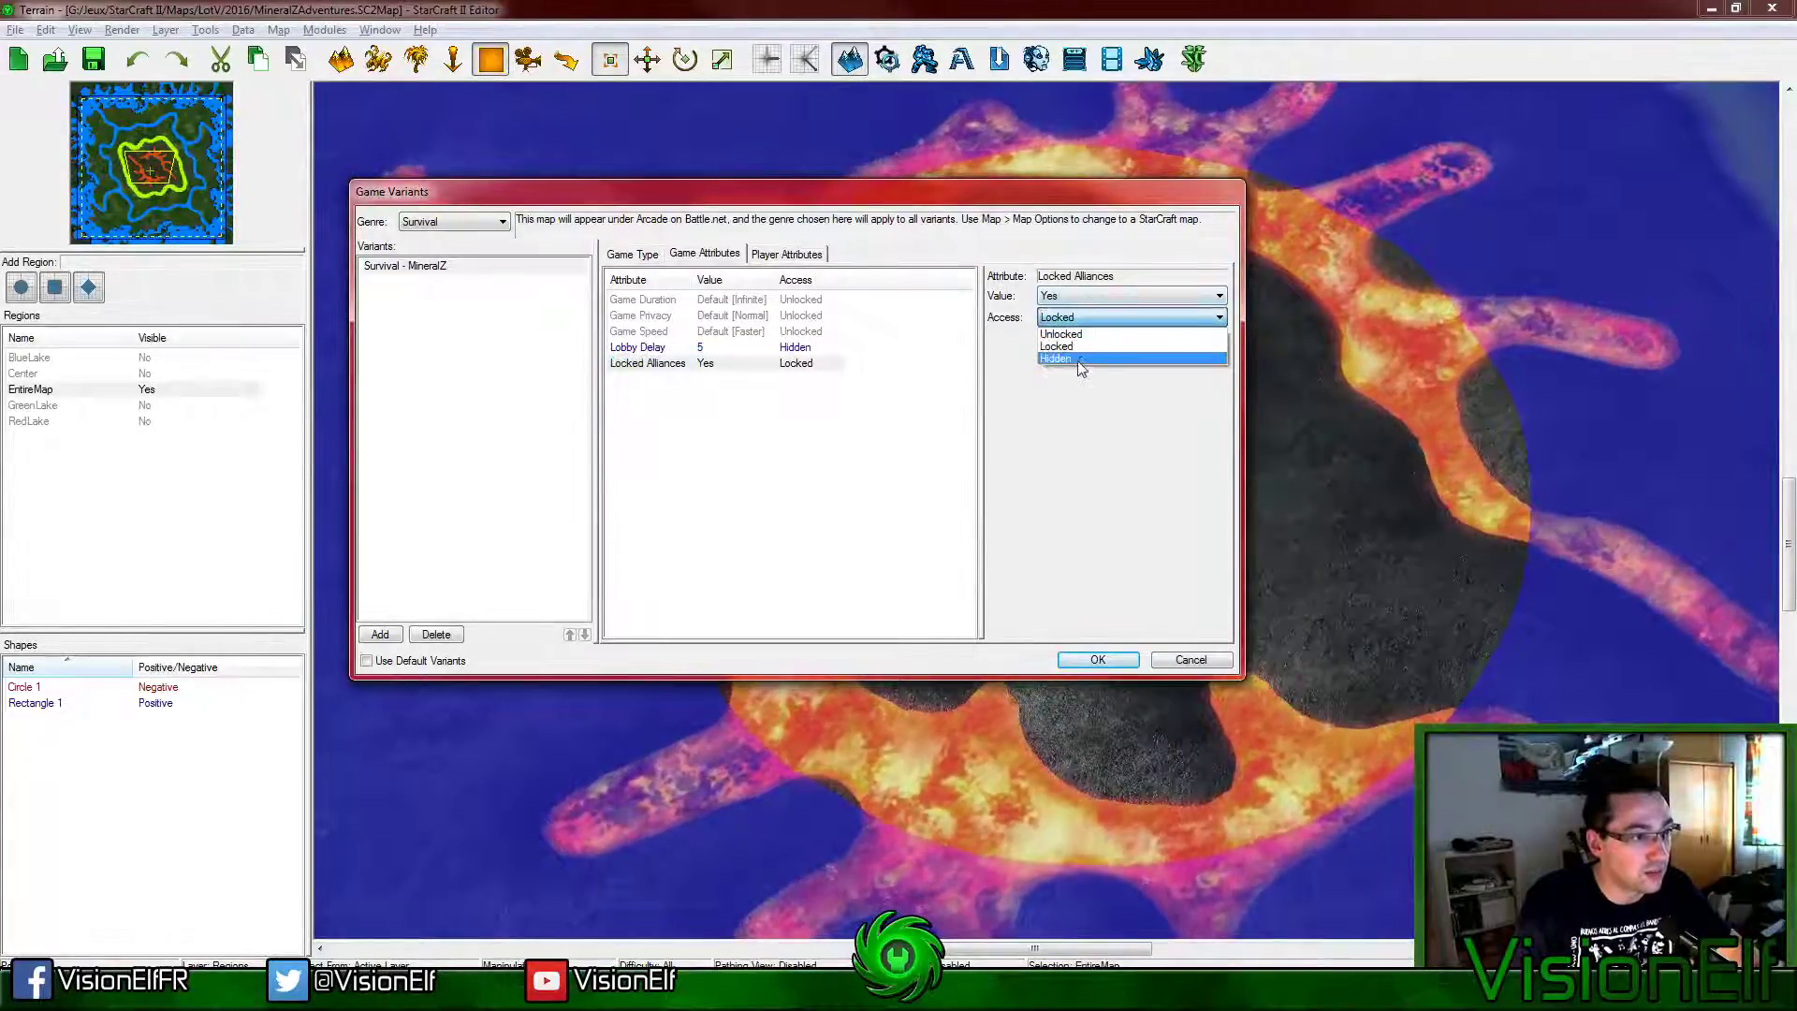
pyautogui.click(1081, 360)
# Step: Put players 1 to 3 on Team 1 and tick Locked Teams
pyautogui.click(810, 365)
pyautogui.click(786, 254)
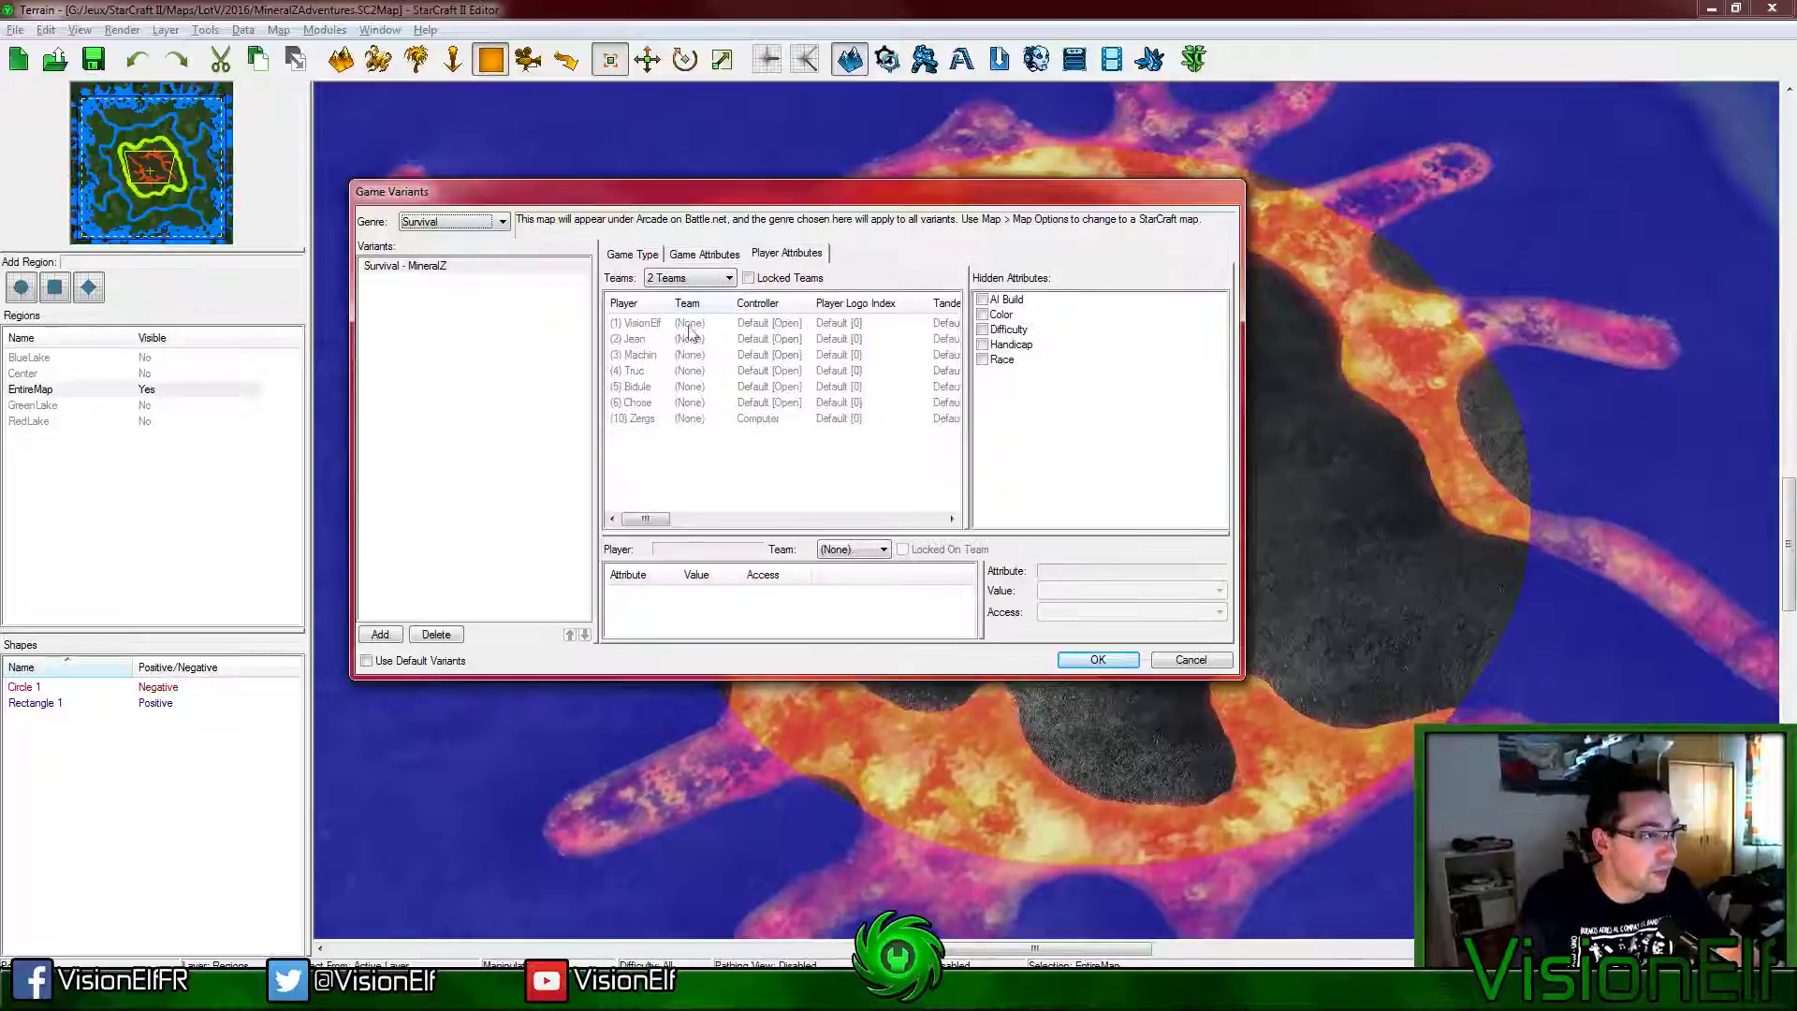
pyautogui.click(716, 324)
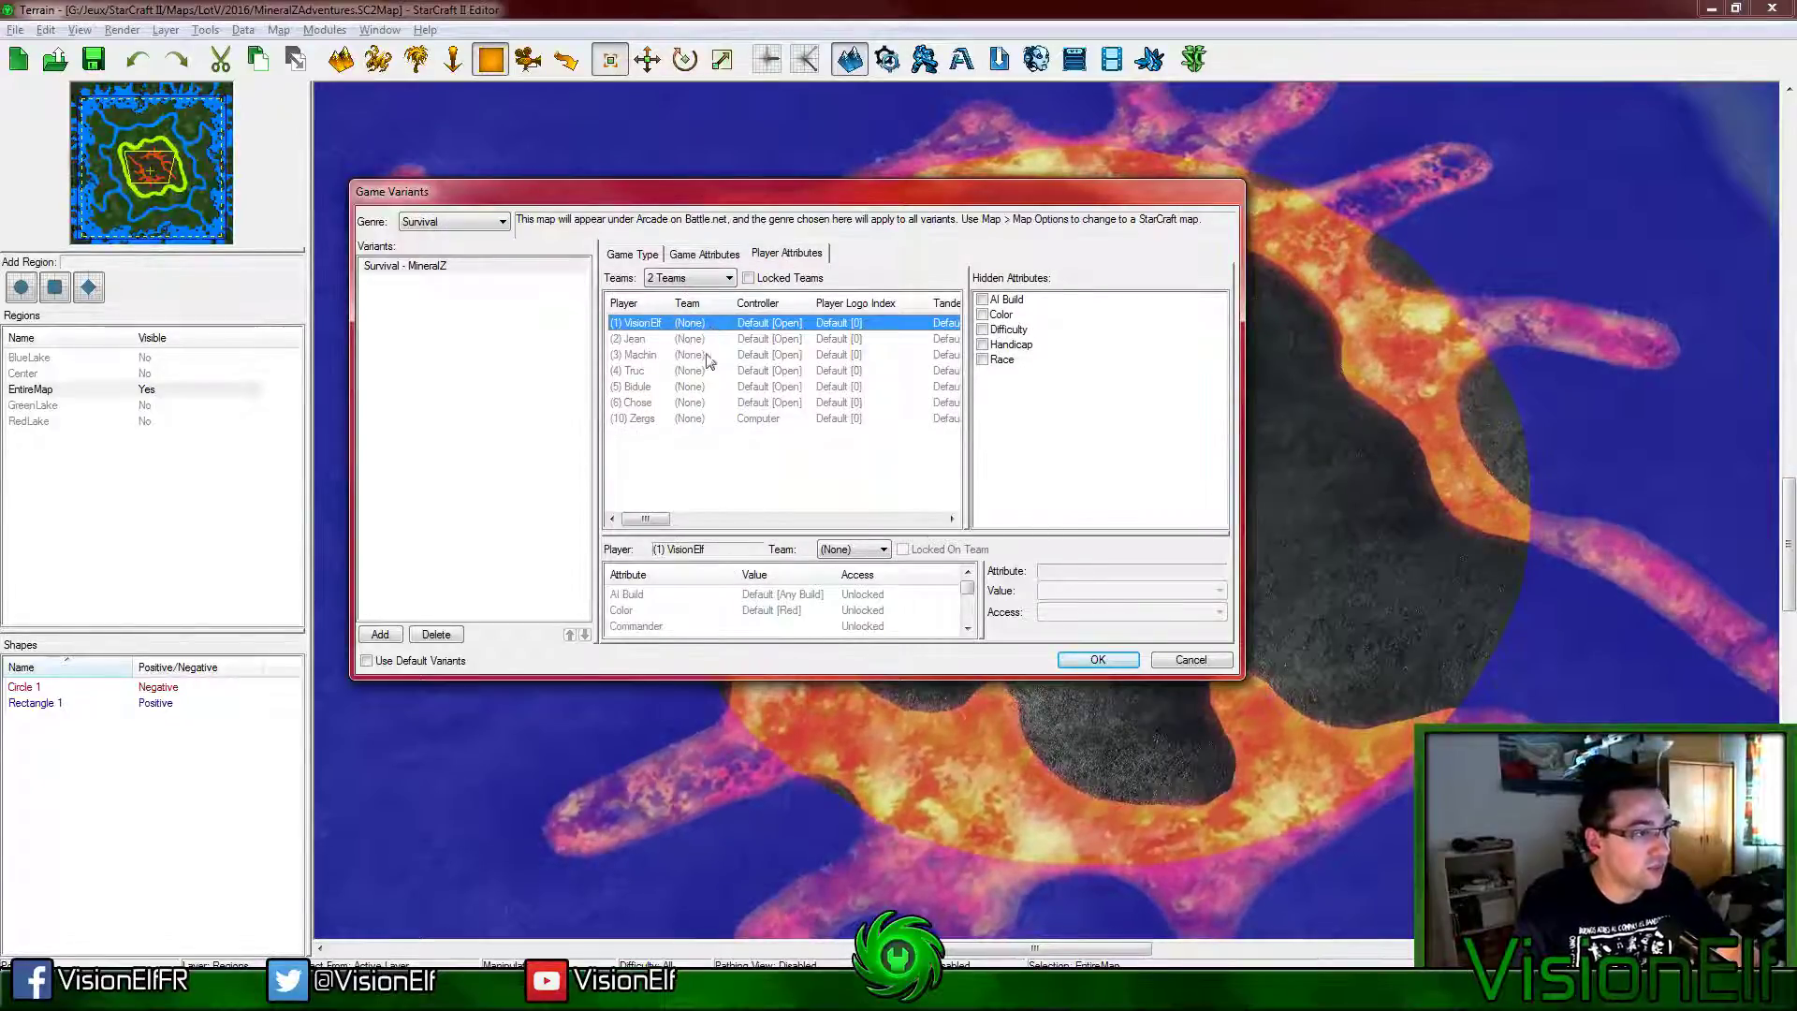
pyautogui.click(871, 551)
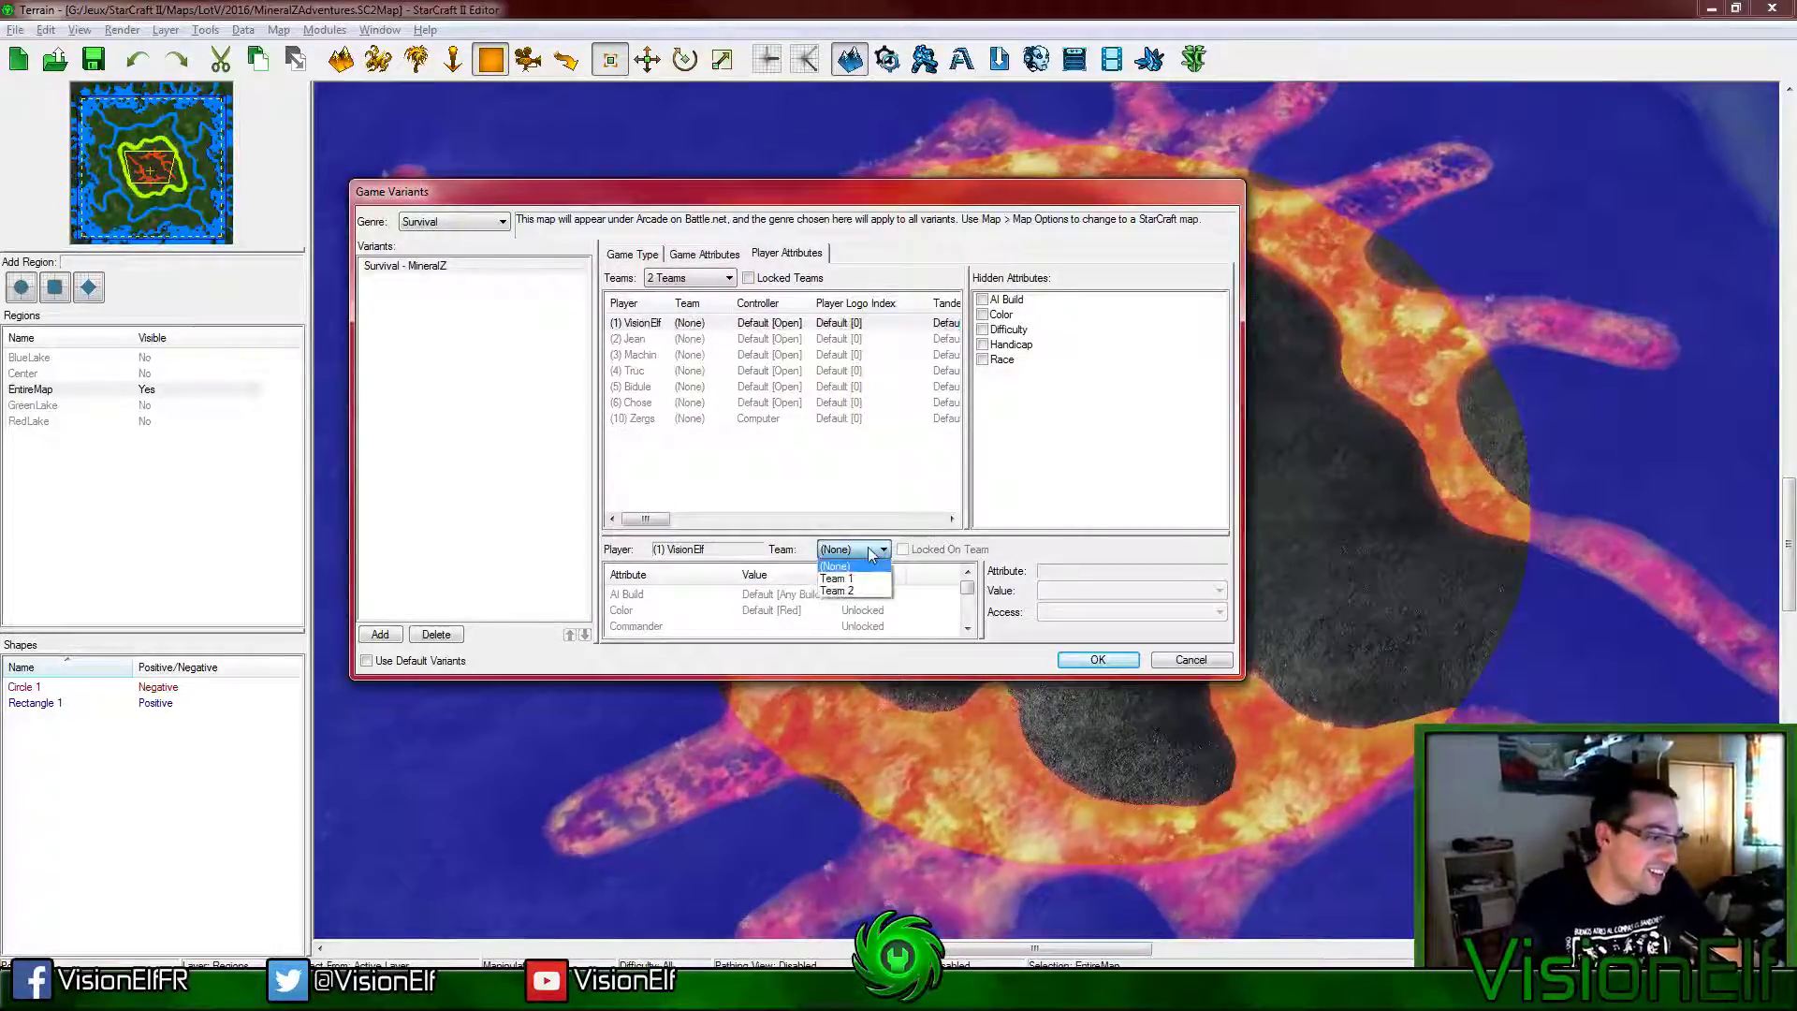
pyautogui.click(861, 578)
pyautogui.click(855, 341)
pyautogui.click(861, 550)
pyautogui.click(858, 579)
pyautogui.click(838, 356)
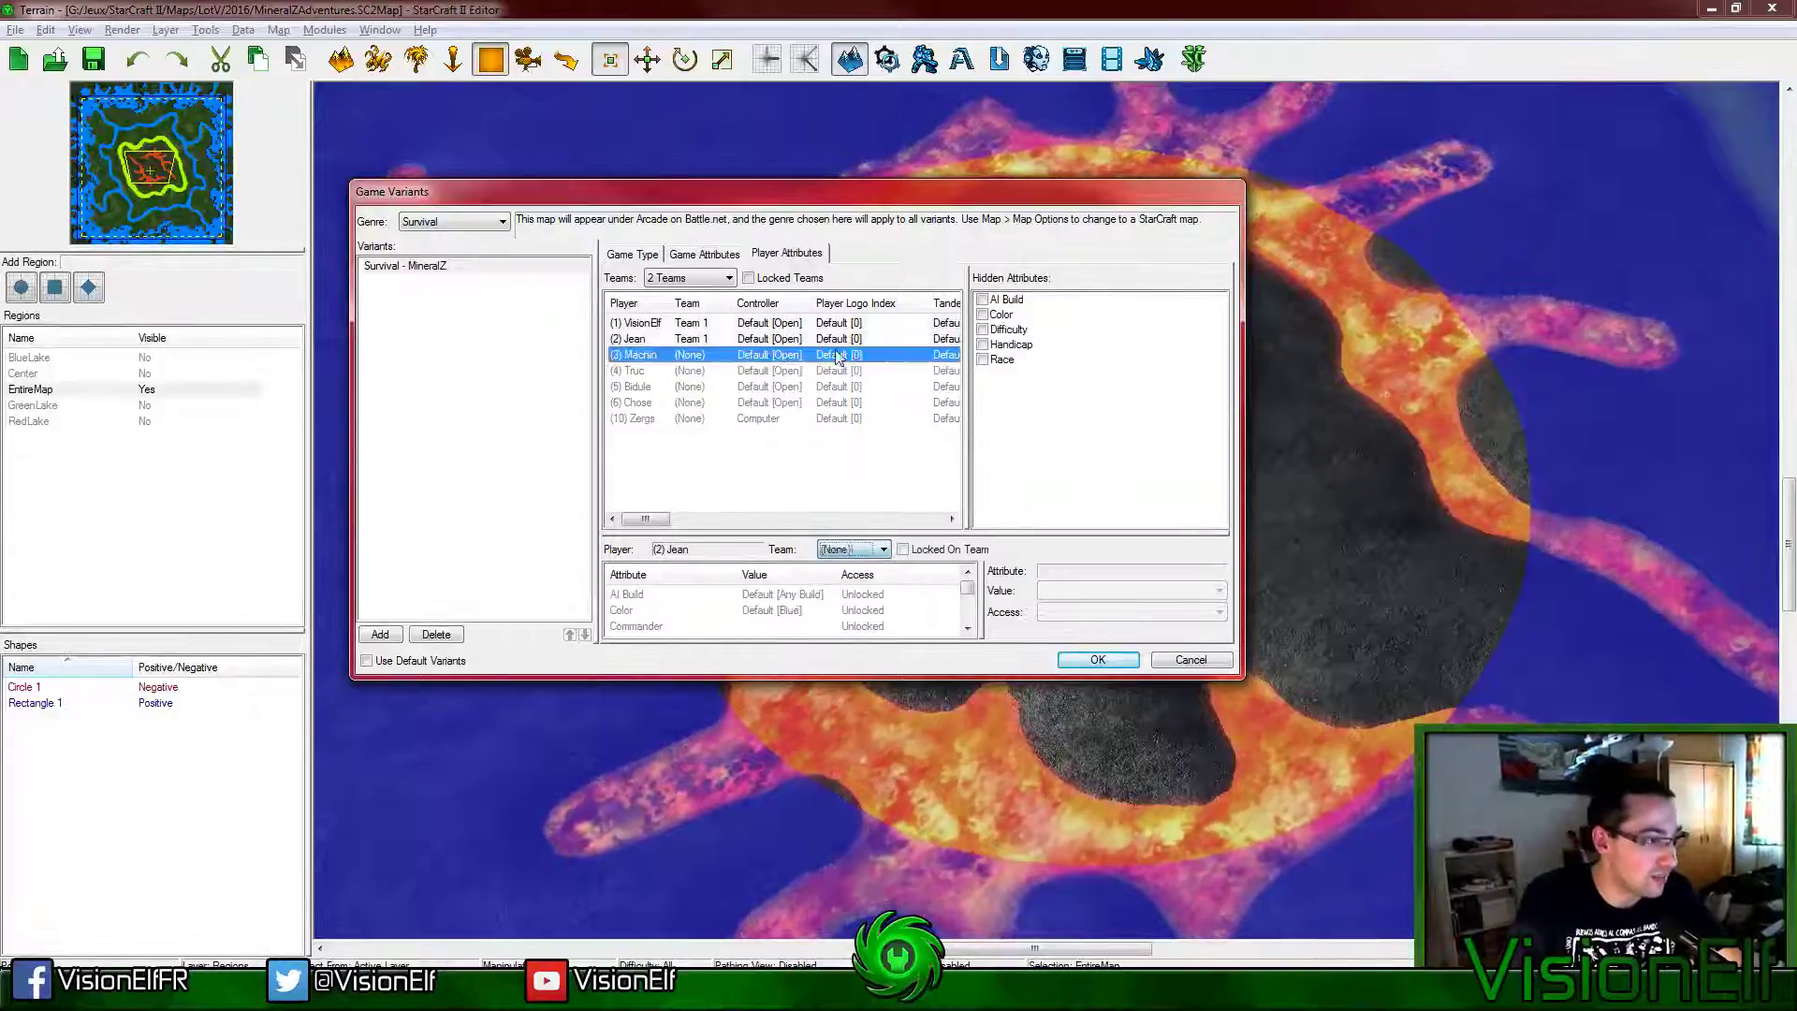
pyautogui.click(871, 550)
pyautogui.click(836, 578)
pyautogui.click(777, 278)
# Step: Put players 4 to 6 on Team 1 and the Zergs computer on Team 2, then confirm
pyautogui.click(847, 371)
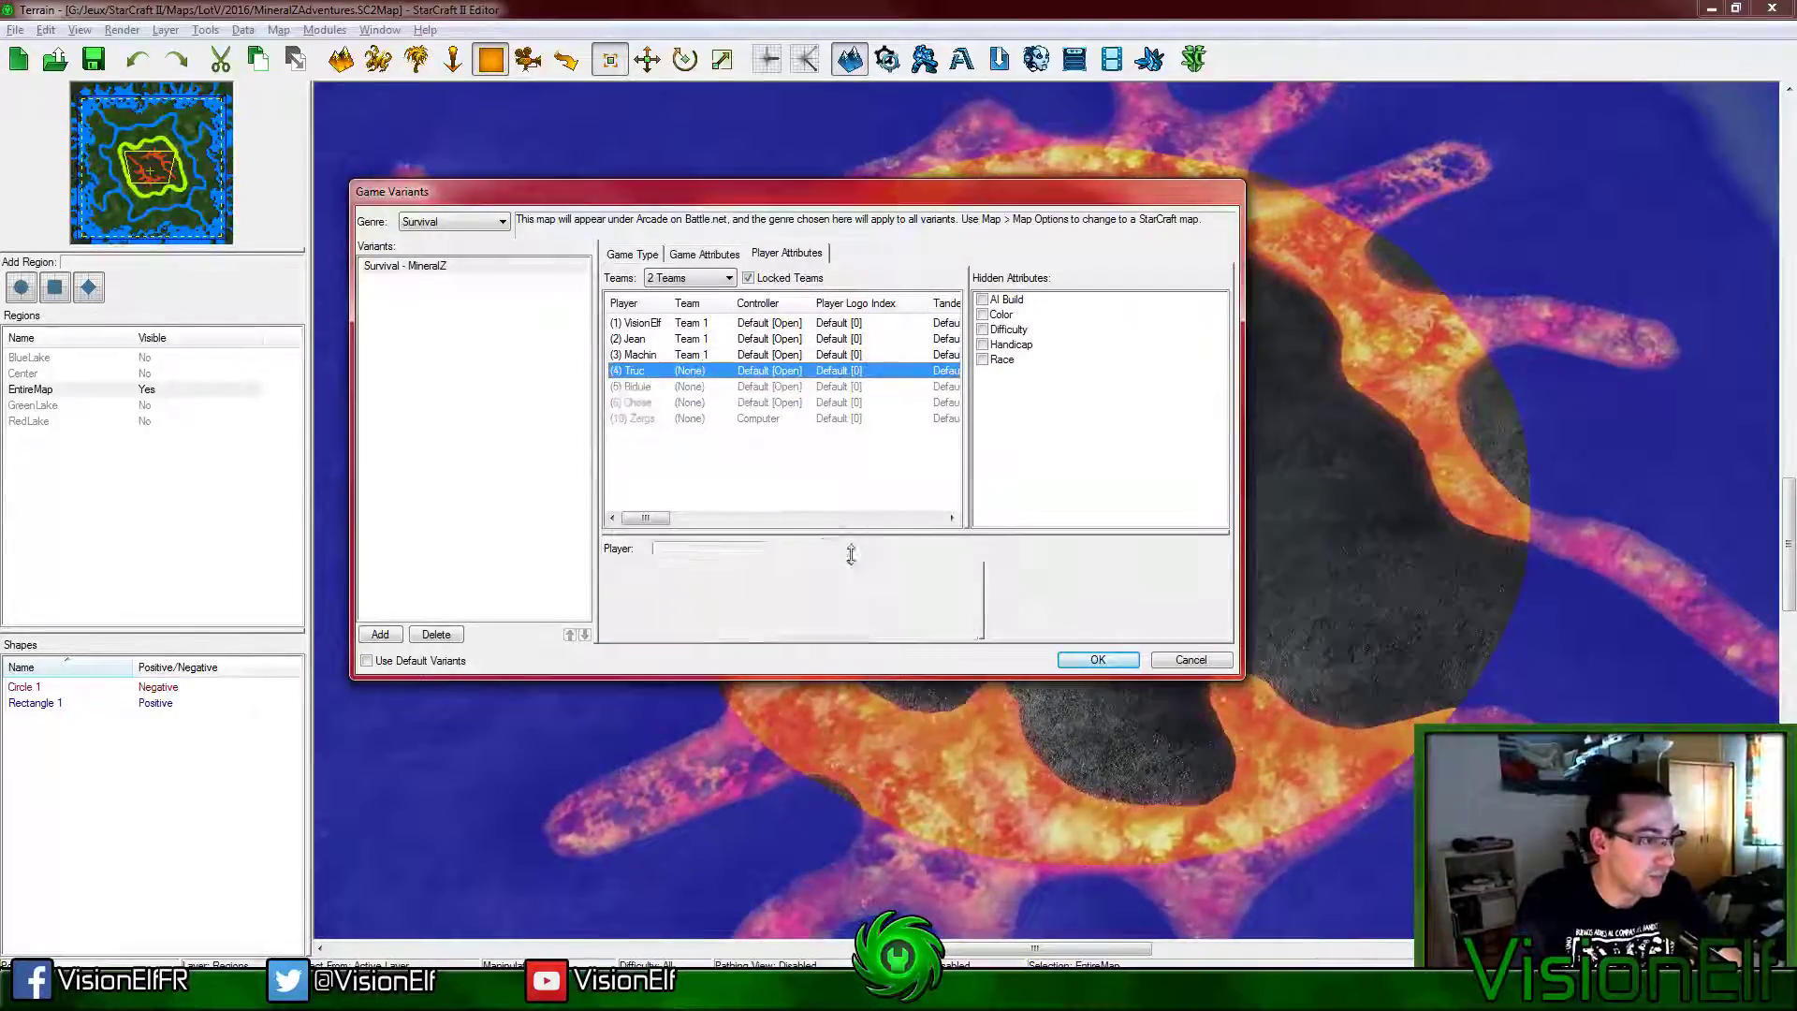
pyautogui.click(854, 551)
pyautogui.click(837, 579)
pyautogui.click(847, 387)
pyautogui.click(854, 550)
pyautogui.click(837, 578)
pyautogui.click(847, 402)
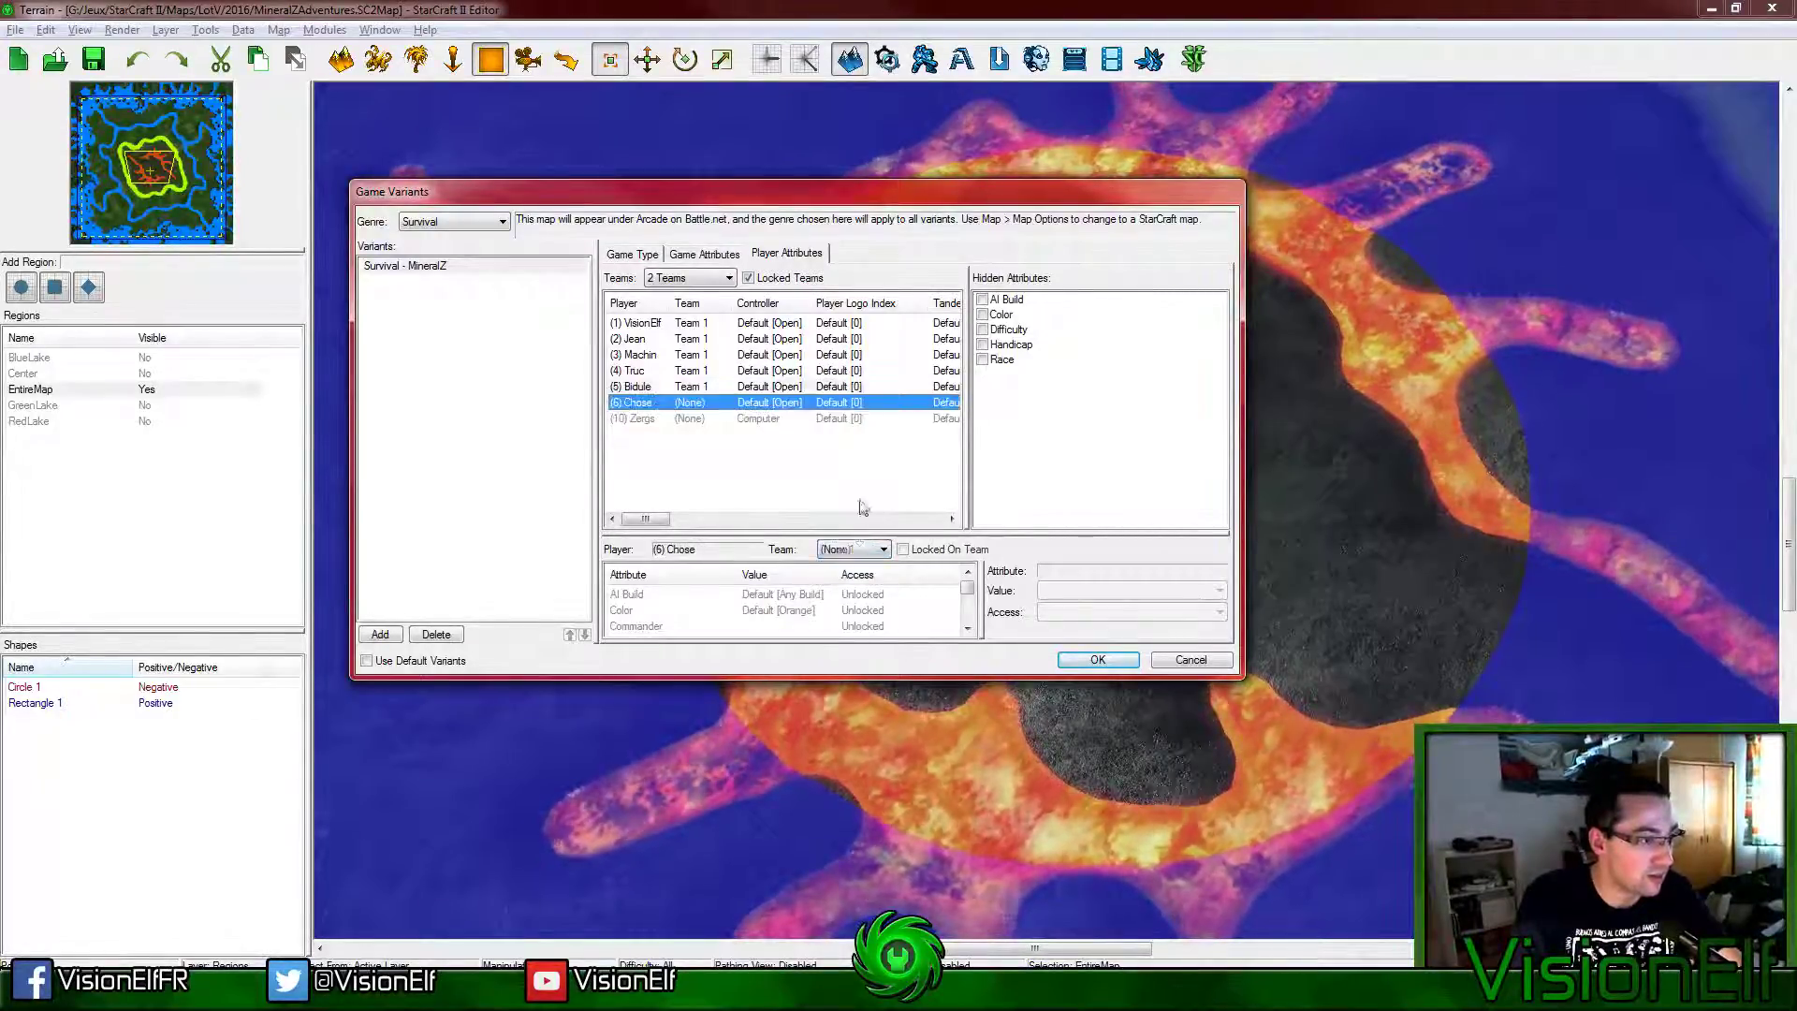
pyautogui.click(854, 550)
pyautogui.click(837, 578)
pyautogui.click(847, 418)
pyautogui.click(854, 550)
pyautogui.click(836, 578)
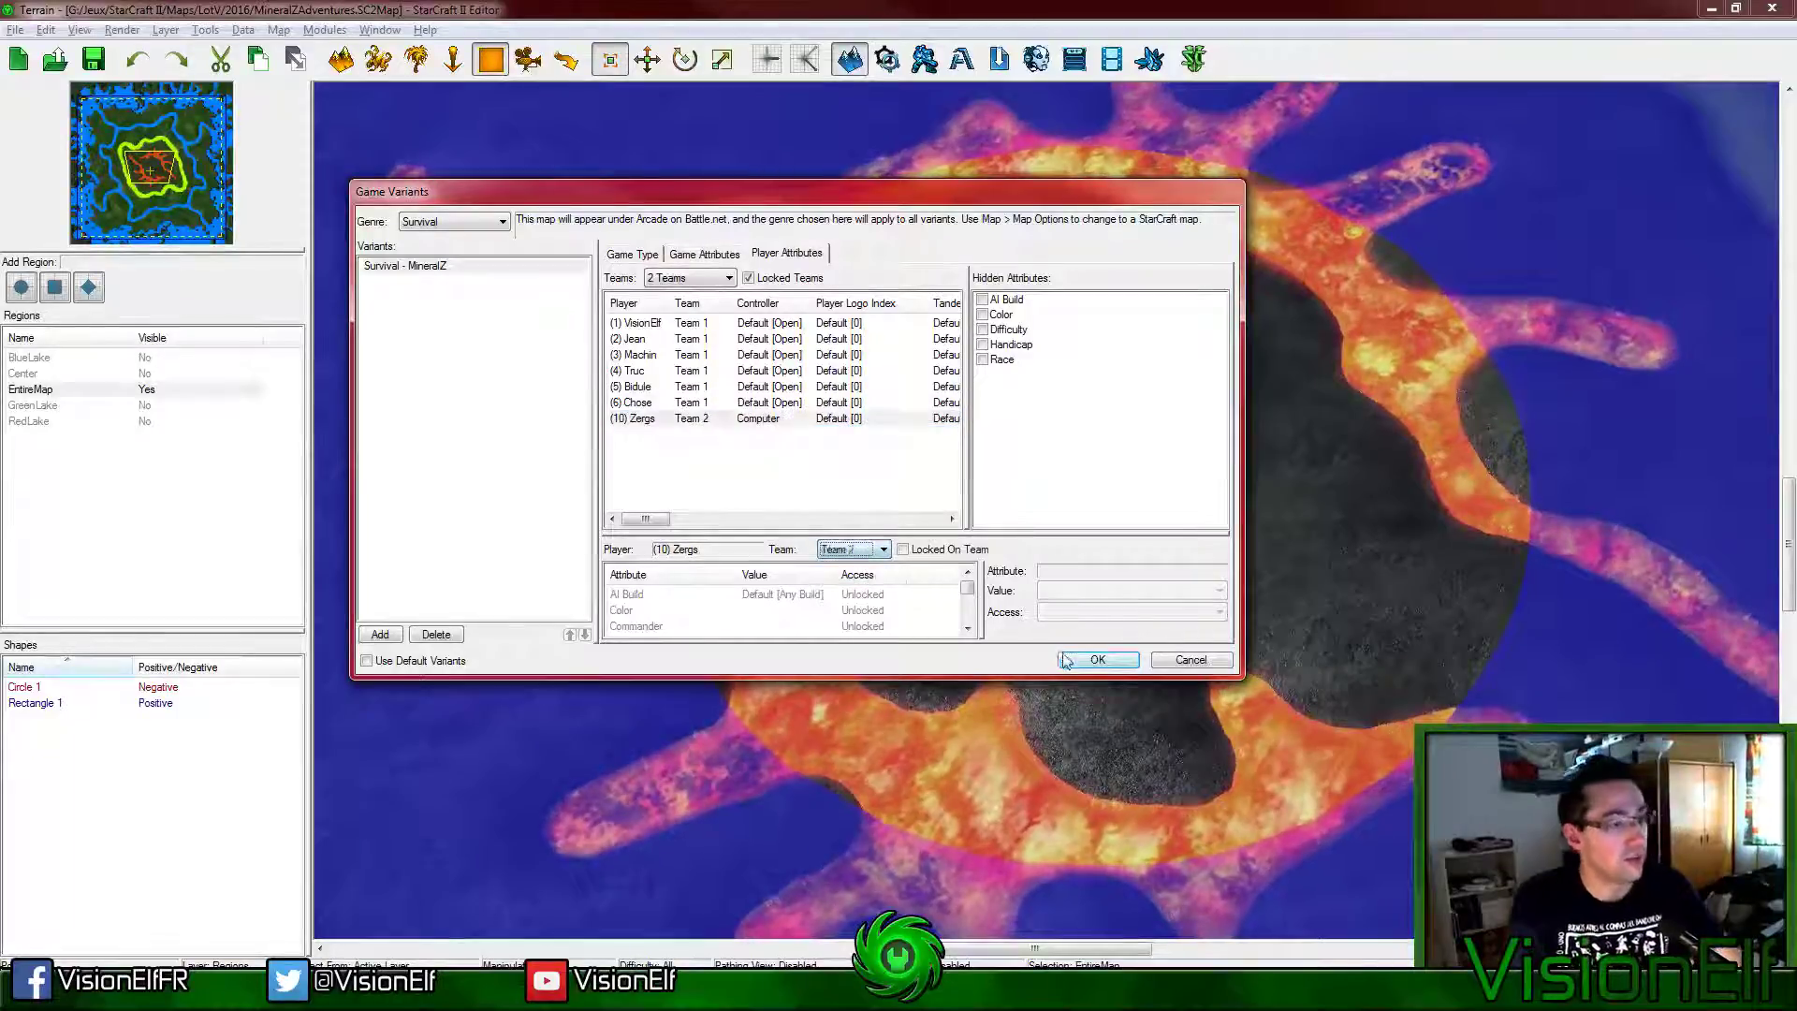
pyautogui.click(1067, 661)
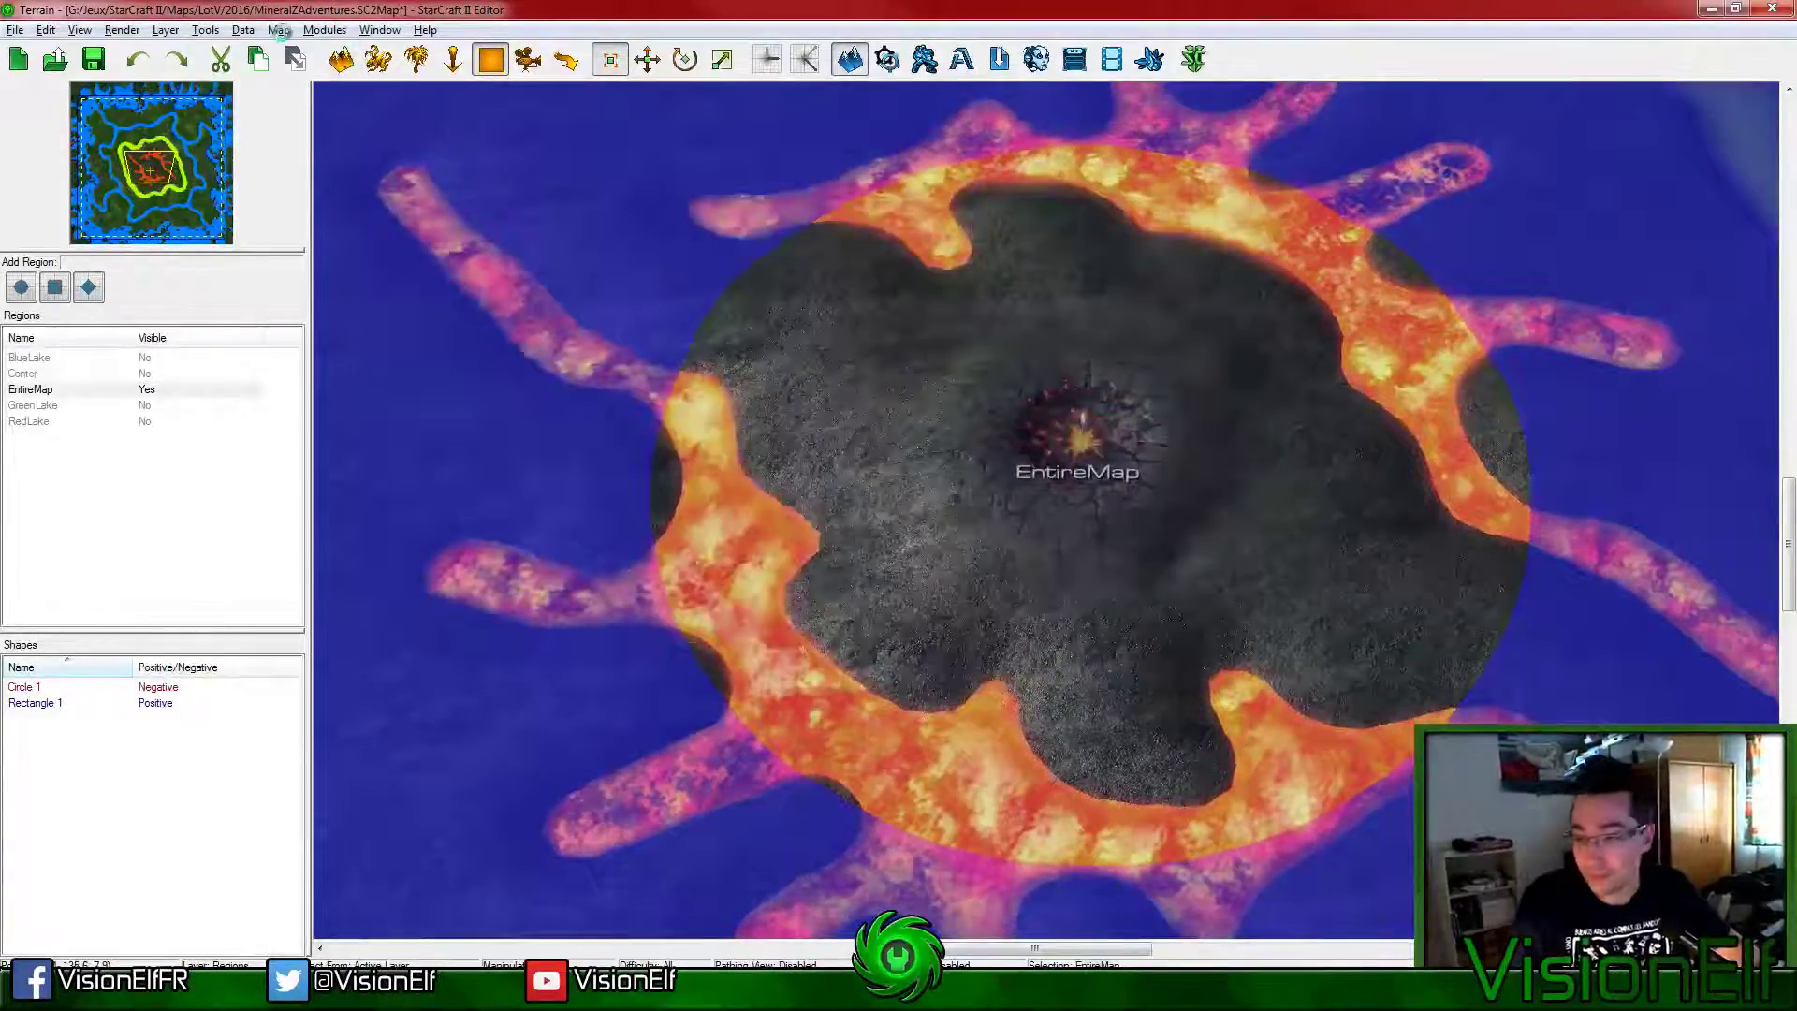
# Step: Save the map with Ctrl+S and open Player Properties from the Map menu
pyautogui.hotkey('ctrl', 's')
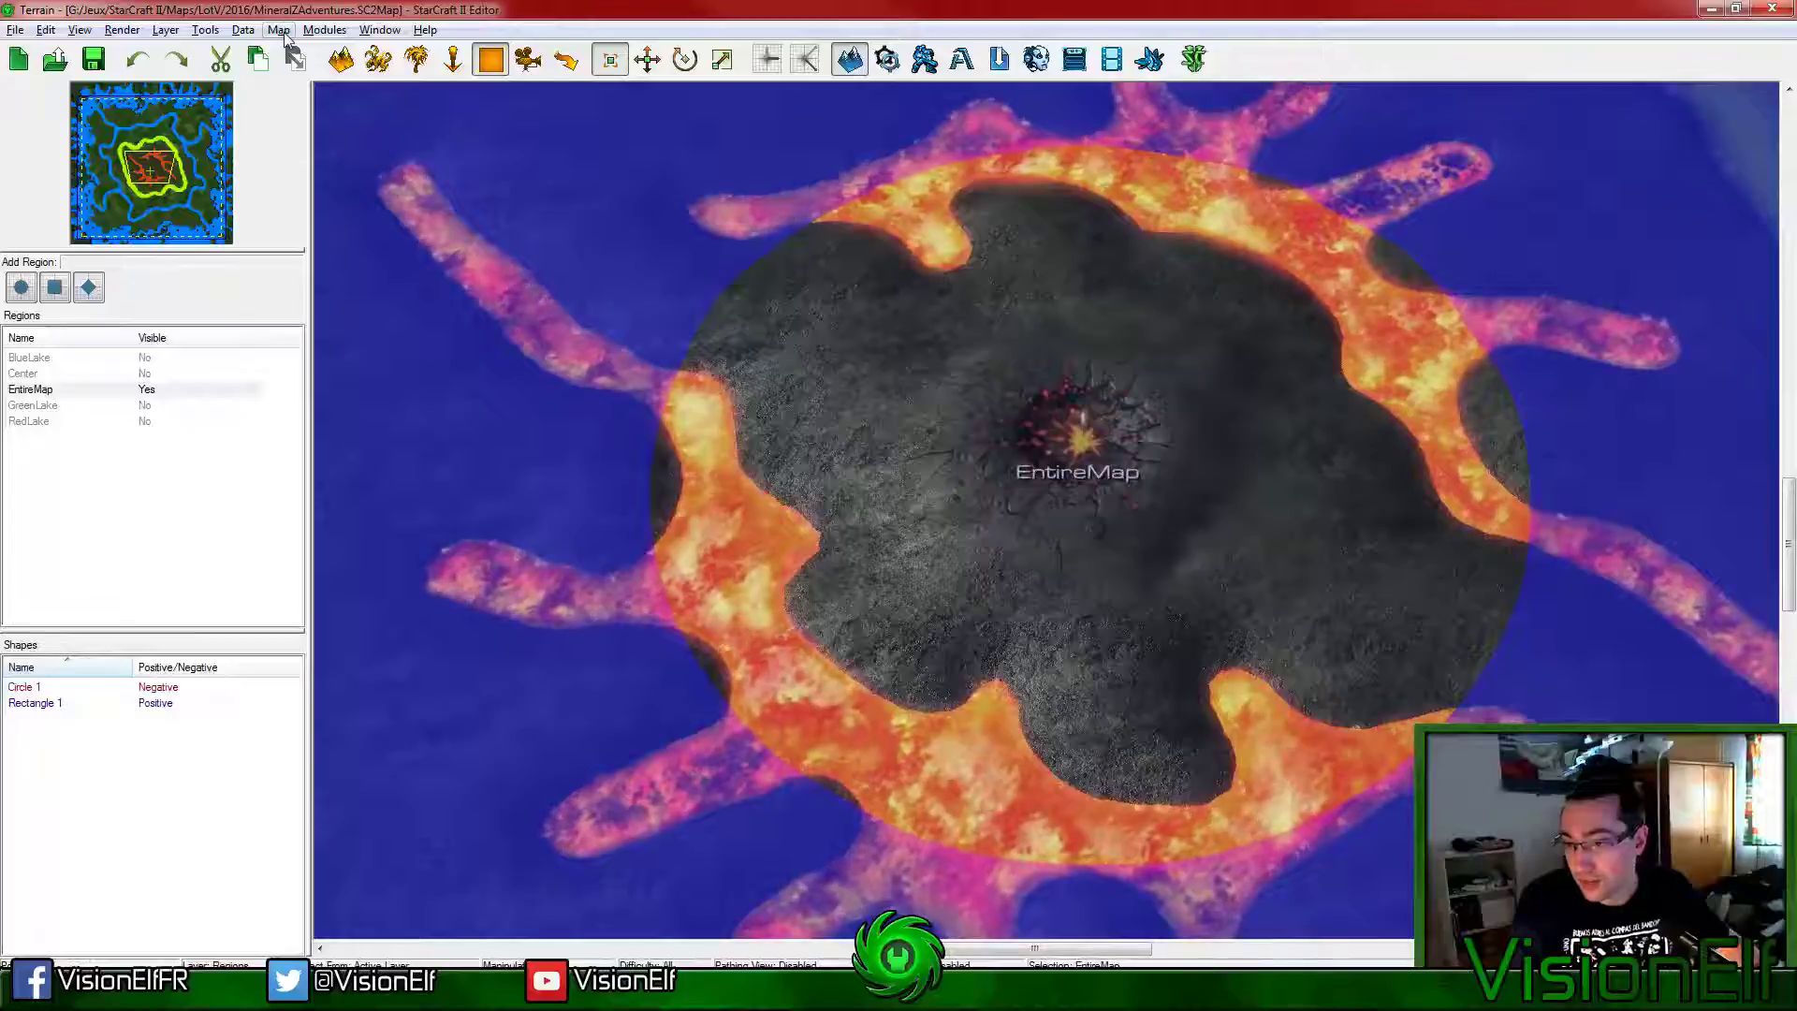
pyautogui.click(280, 31)
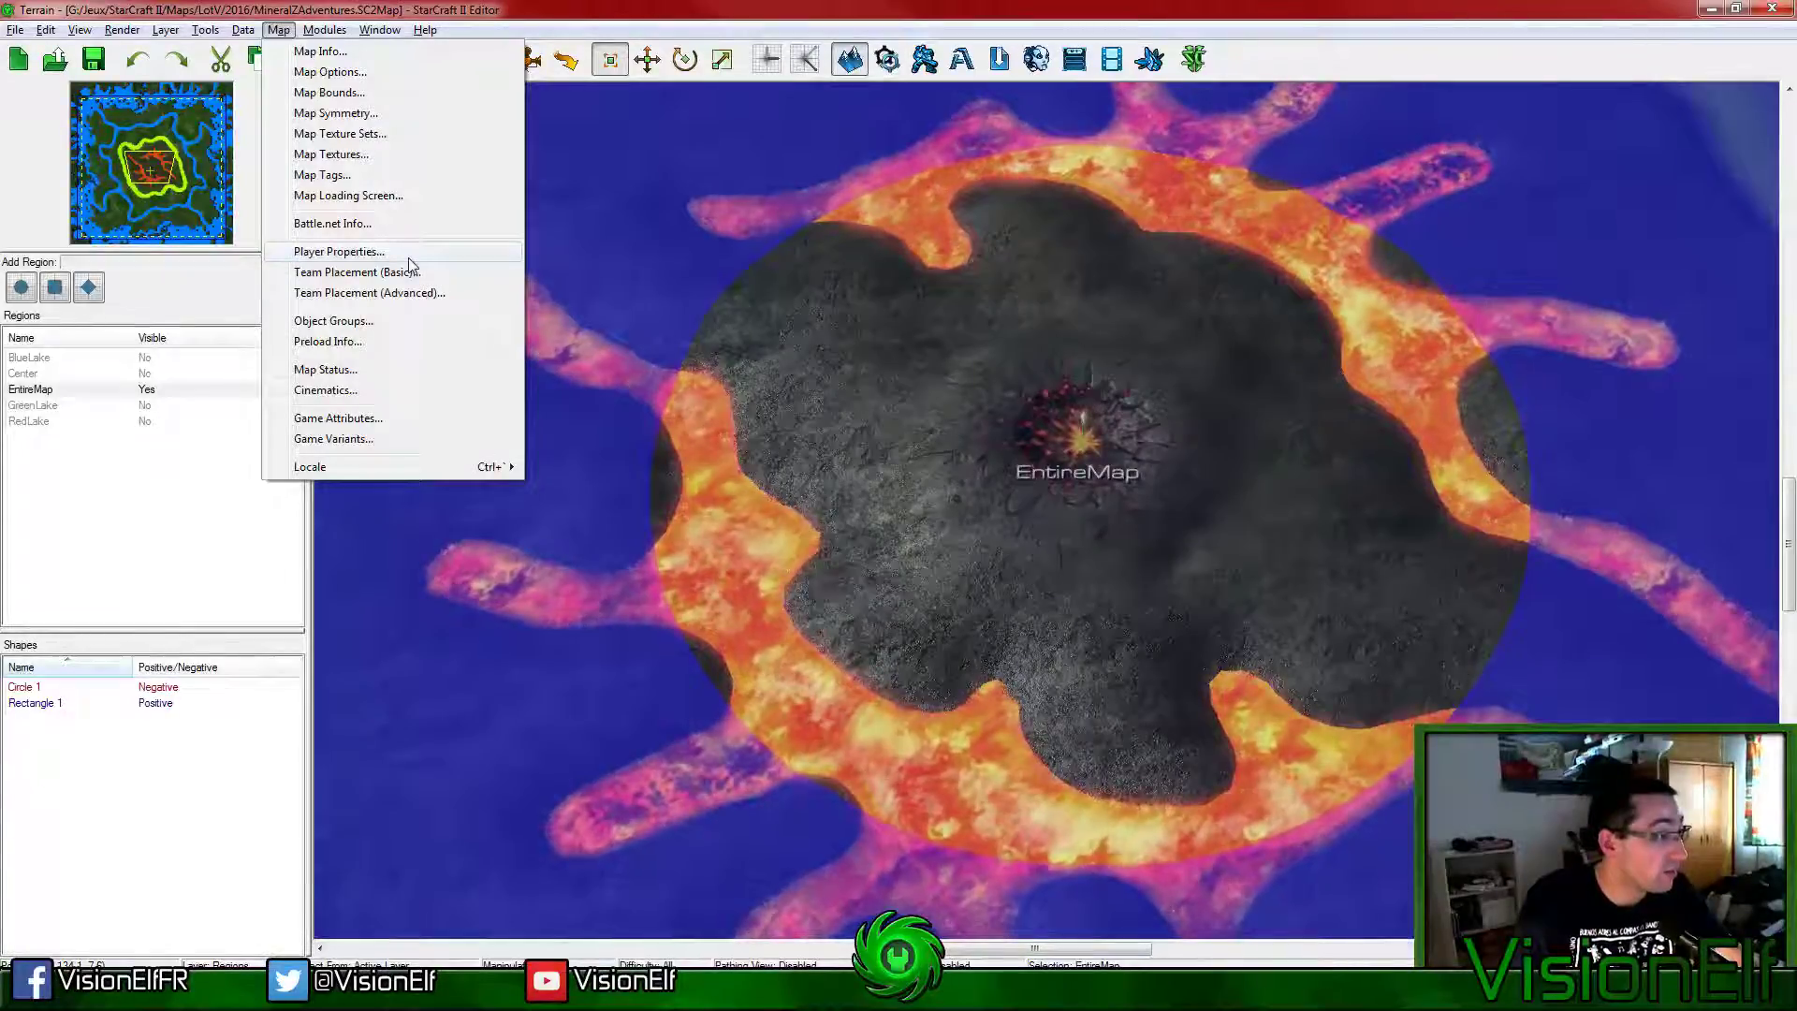
pyautogui.click(634, 307)
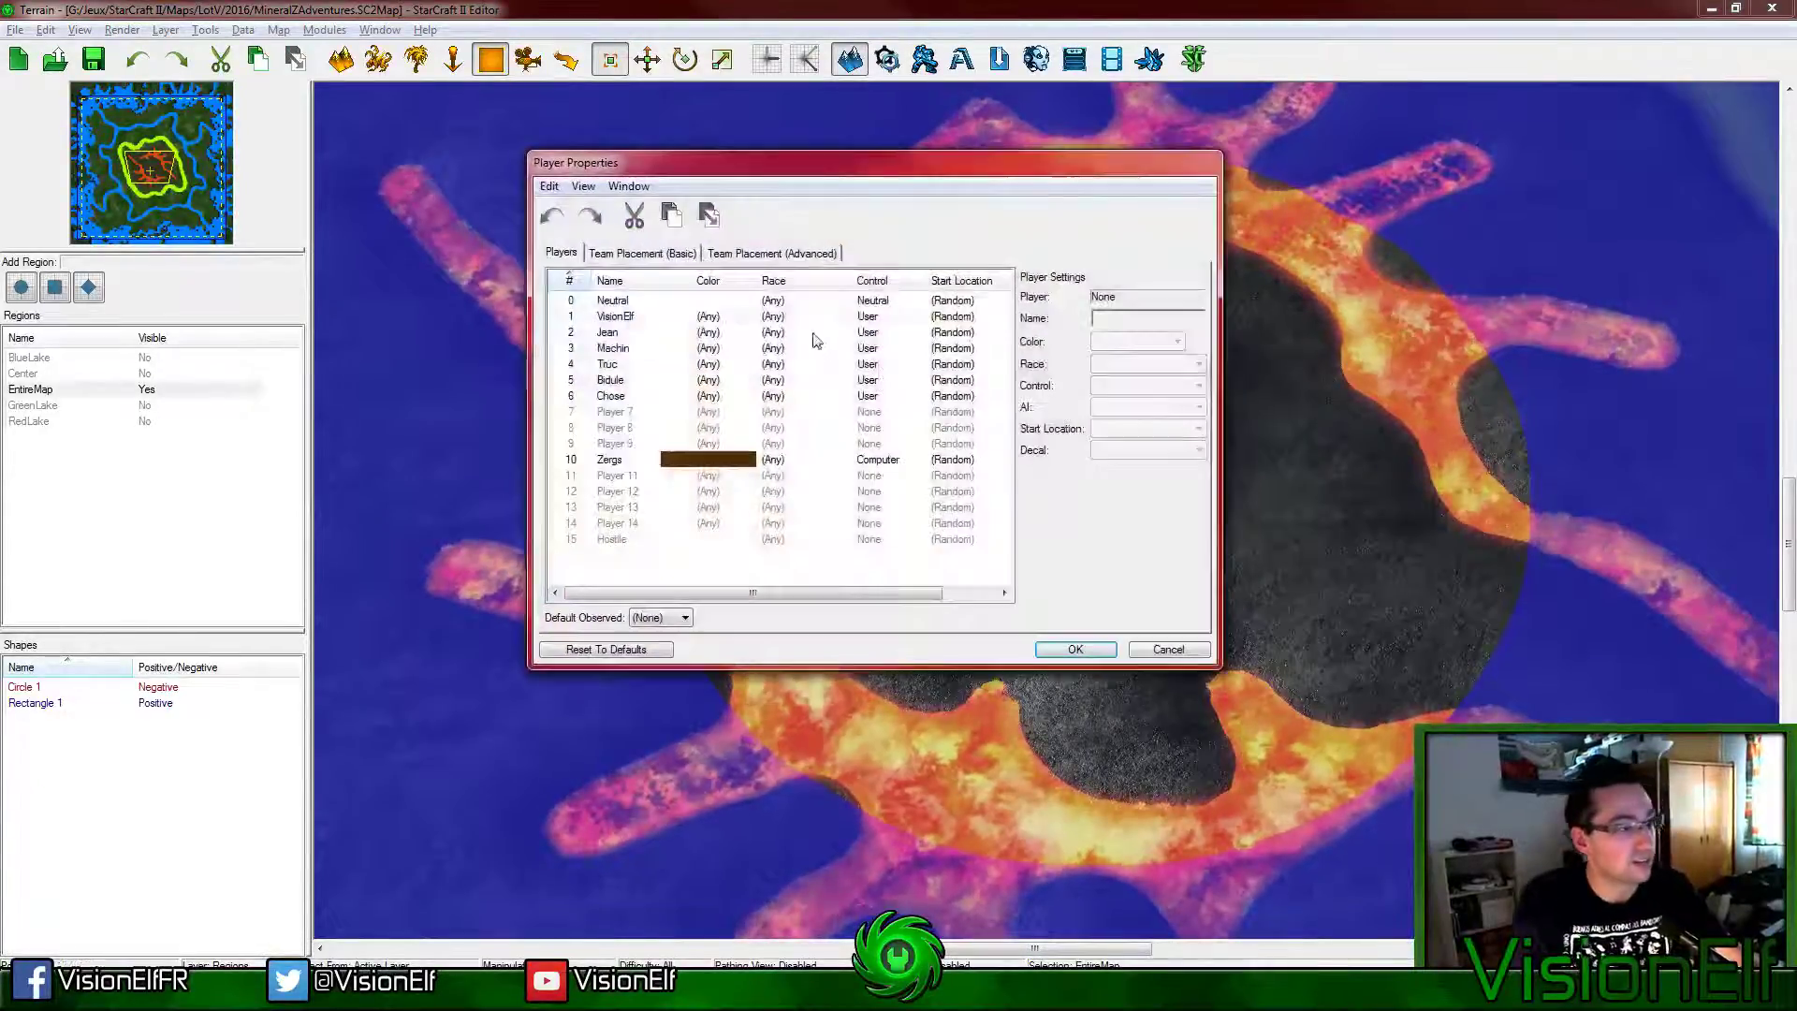
# Step: Rename players 1 to 3 as 'Player 1', 'Player 2' and 'Player 3'
pyautogui.click(806, 318)
pyautogui.moveTo(1144, 319); pyautogui.dragTo(846, 349)
pyautogui.press('BackSpace')
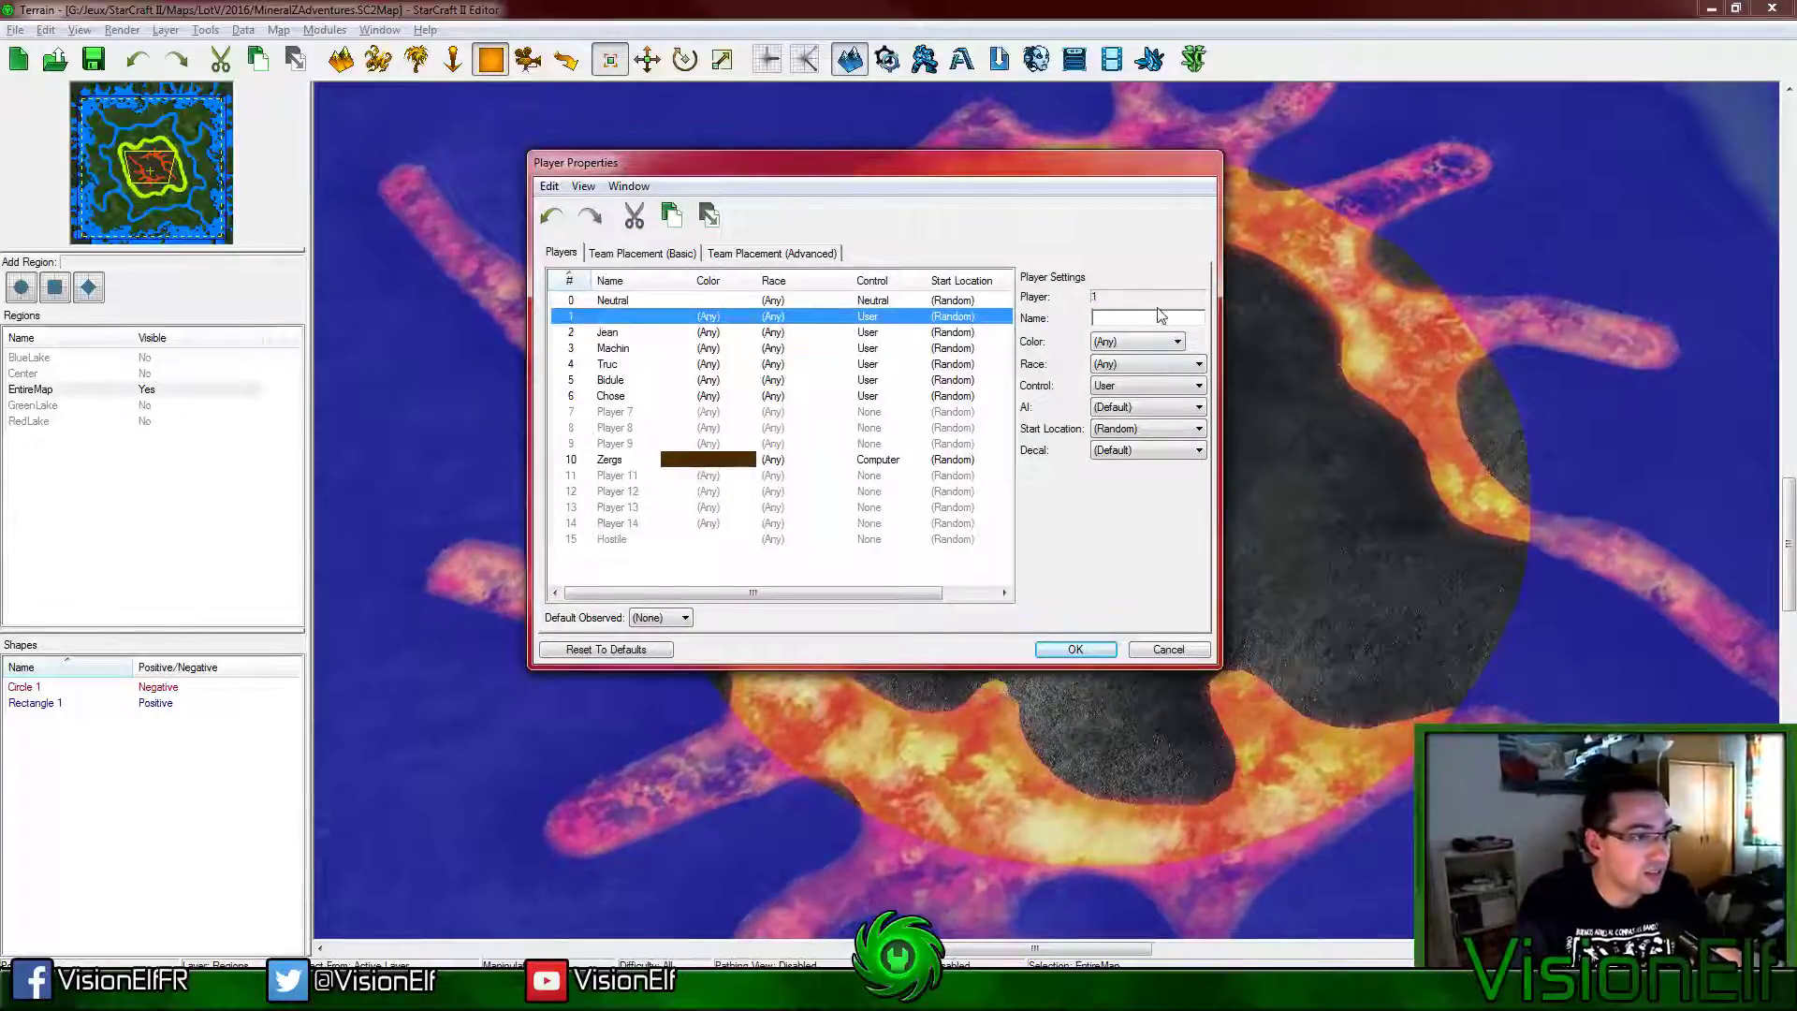
pyautogui.write('Player')
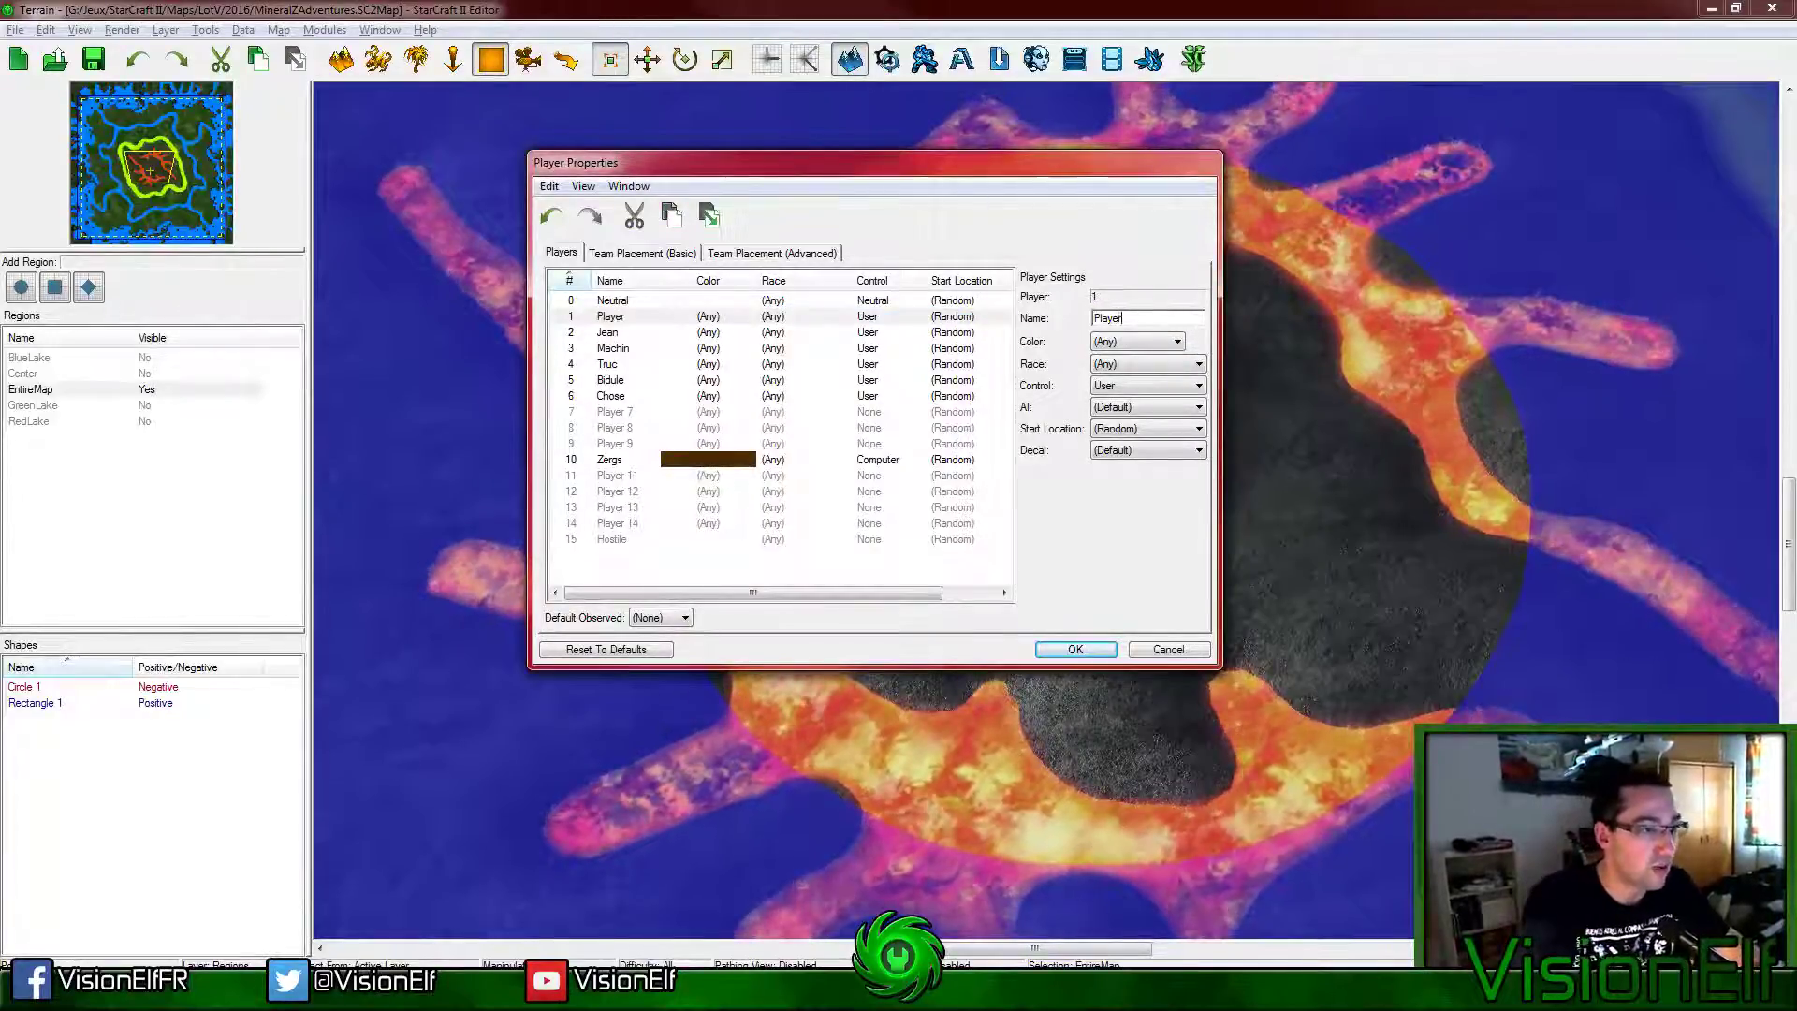
pyautogui.write(' 1')
pyautogui.click(959, 332)
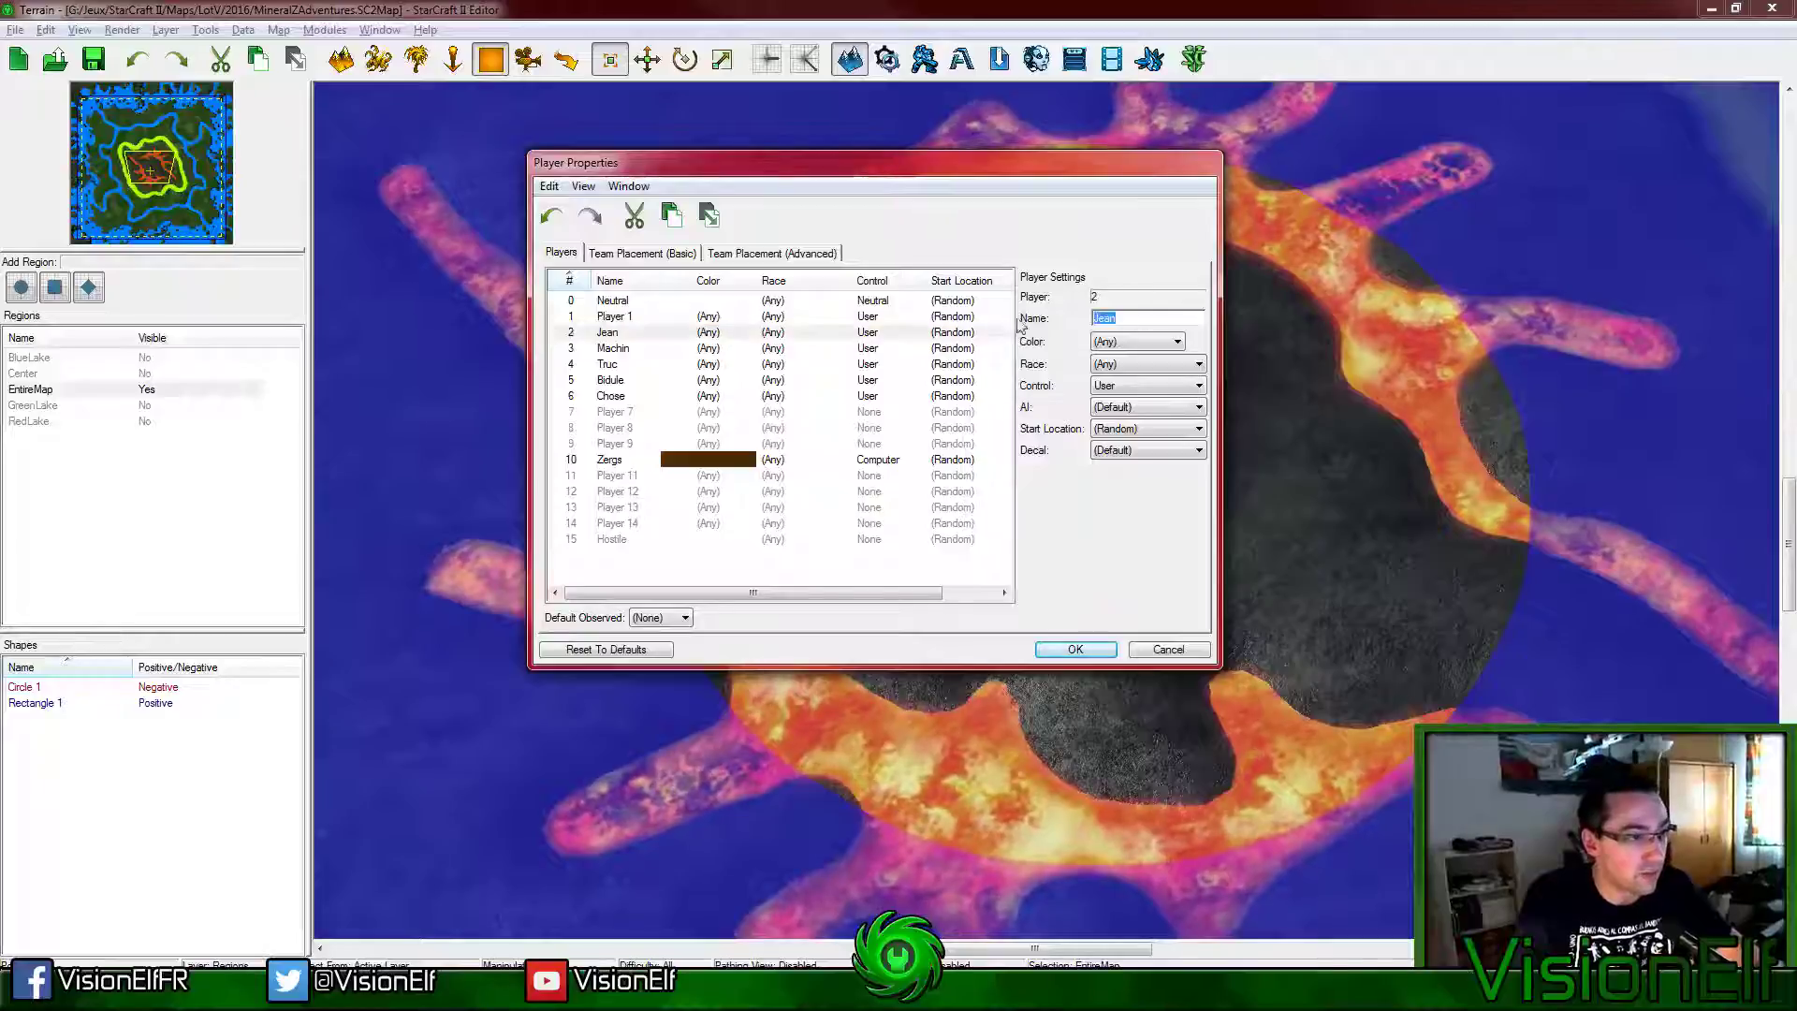
pyautogui.write('Player 2')
pyautogui.click(885, 348)
pyautogui.click(1159, 315)
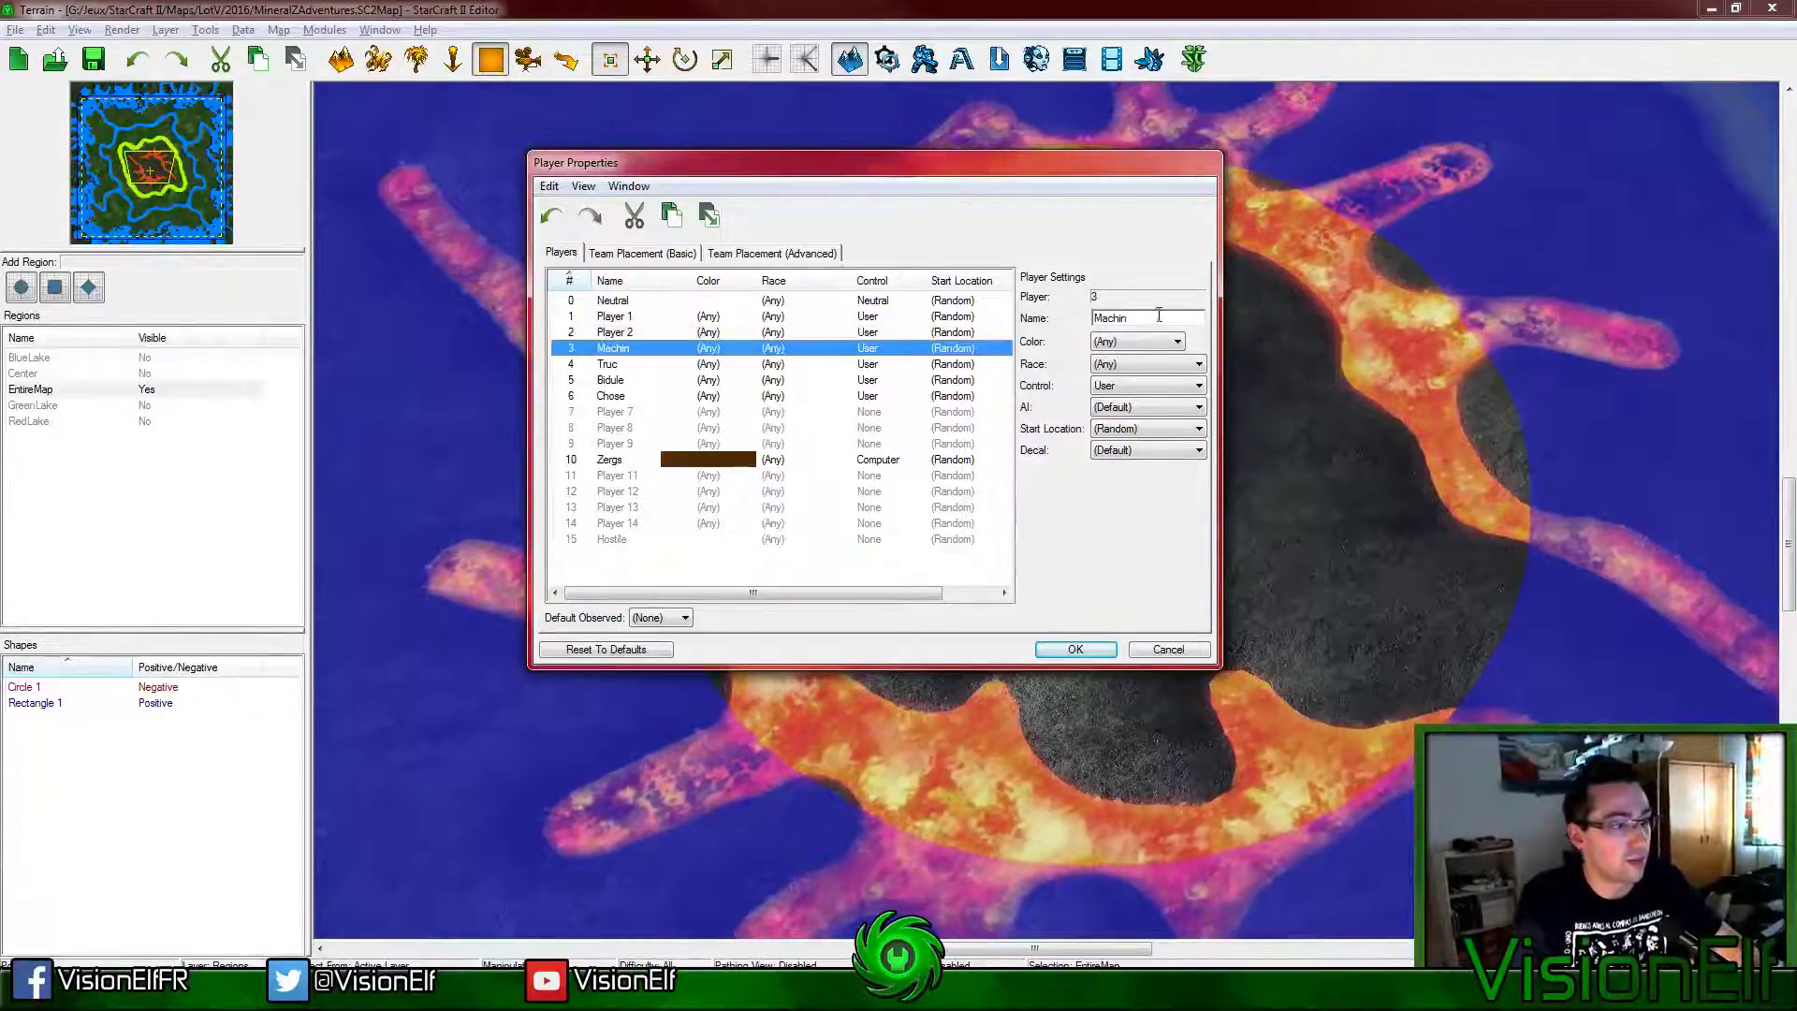
pyautogui.doubleClick(1153, 317)
pyautogui.write('Player 1')
pyautogui.write('3')
# Step: Rename players 4 to 6 as 'Player 4' through 'Player 6' and confirm
pyautogui.click(842, 364)
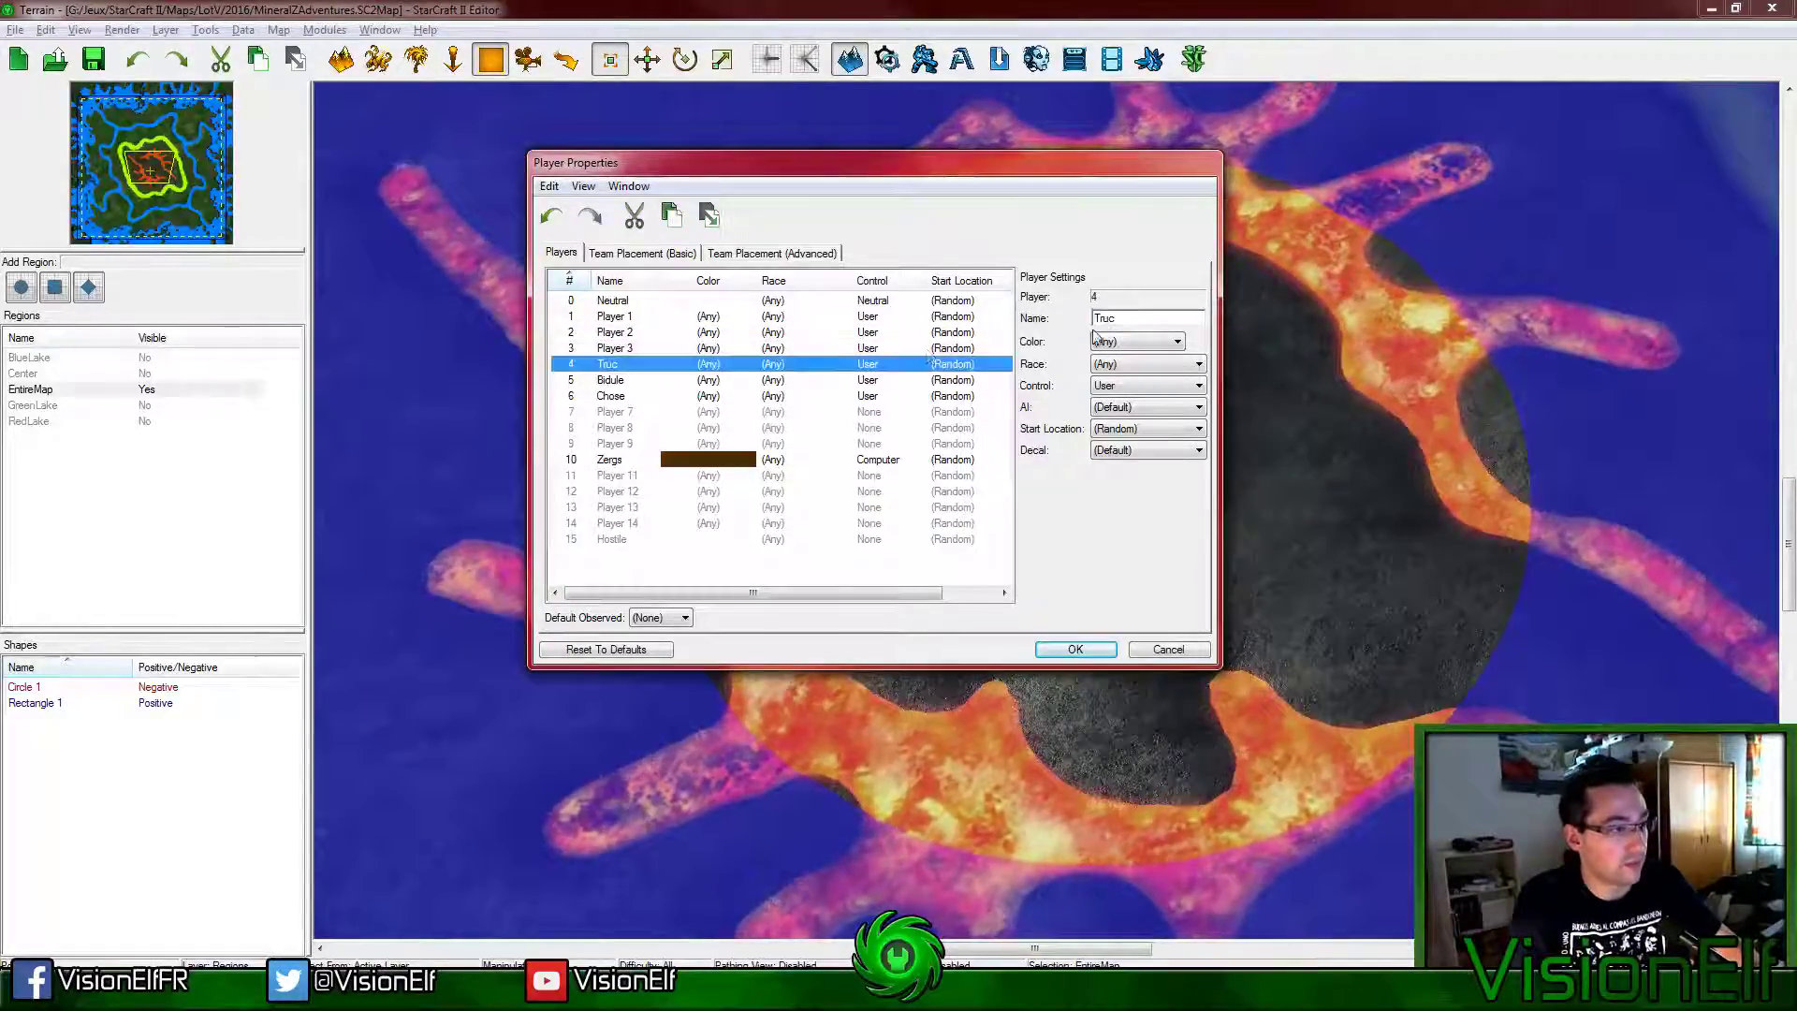
pyautogui.write('Player4')
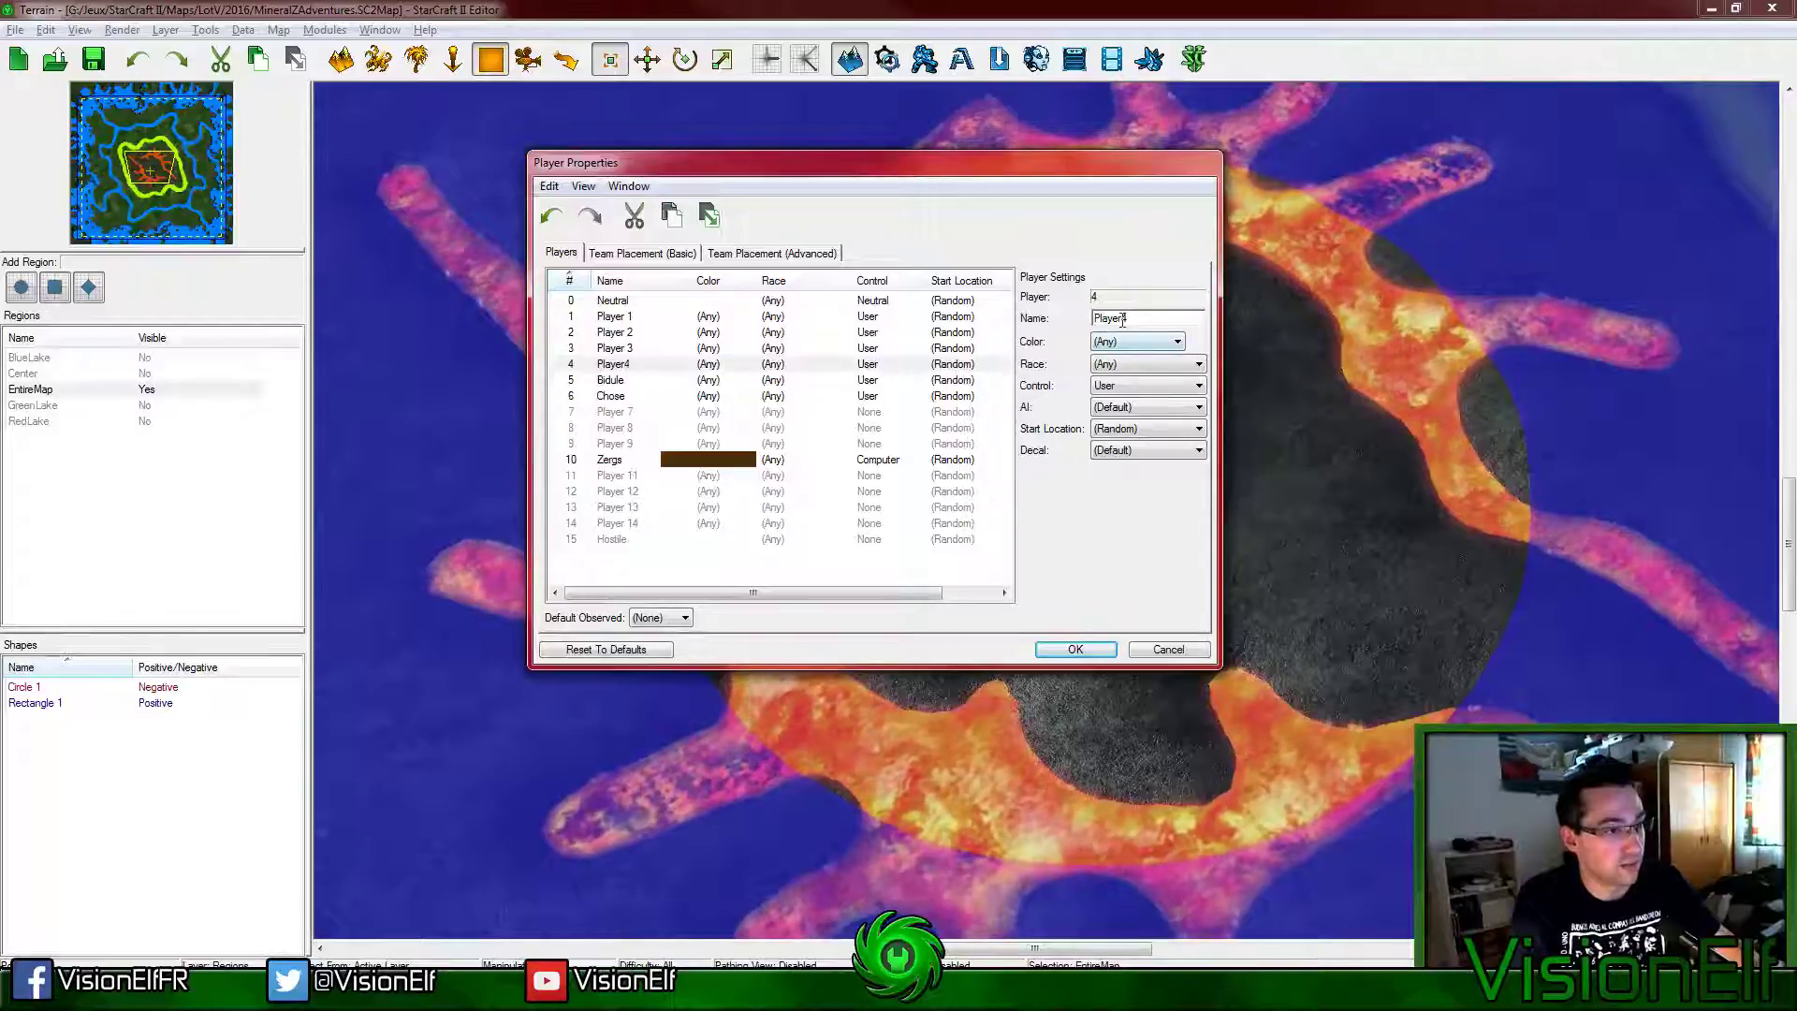
pyautogui.click(1123, 319)
pyautogui.click(878, 380)
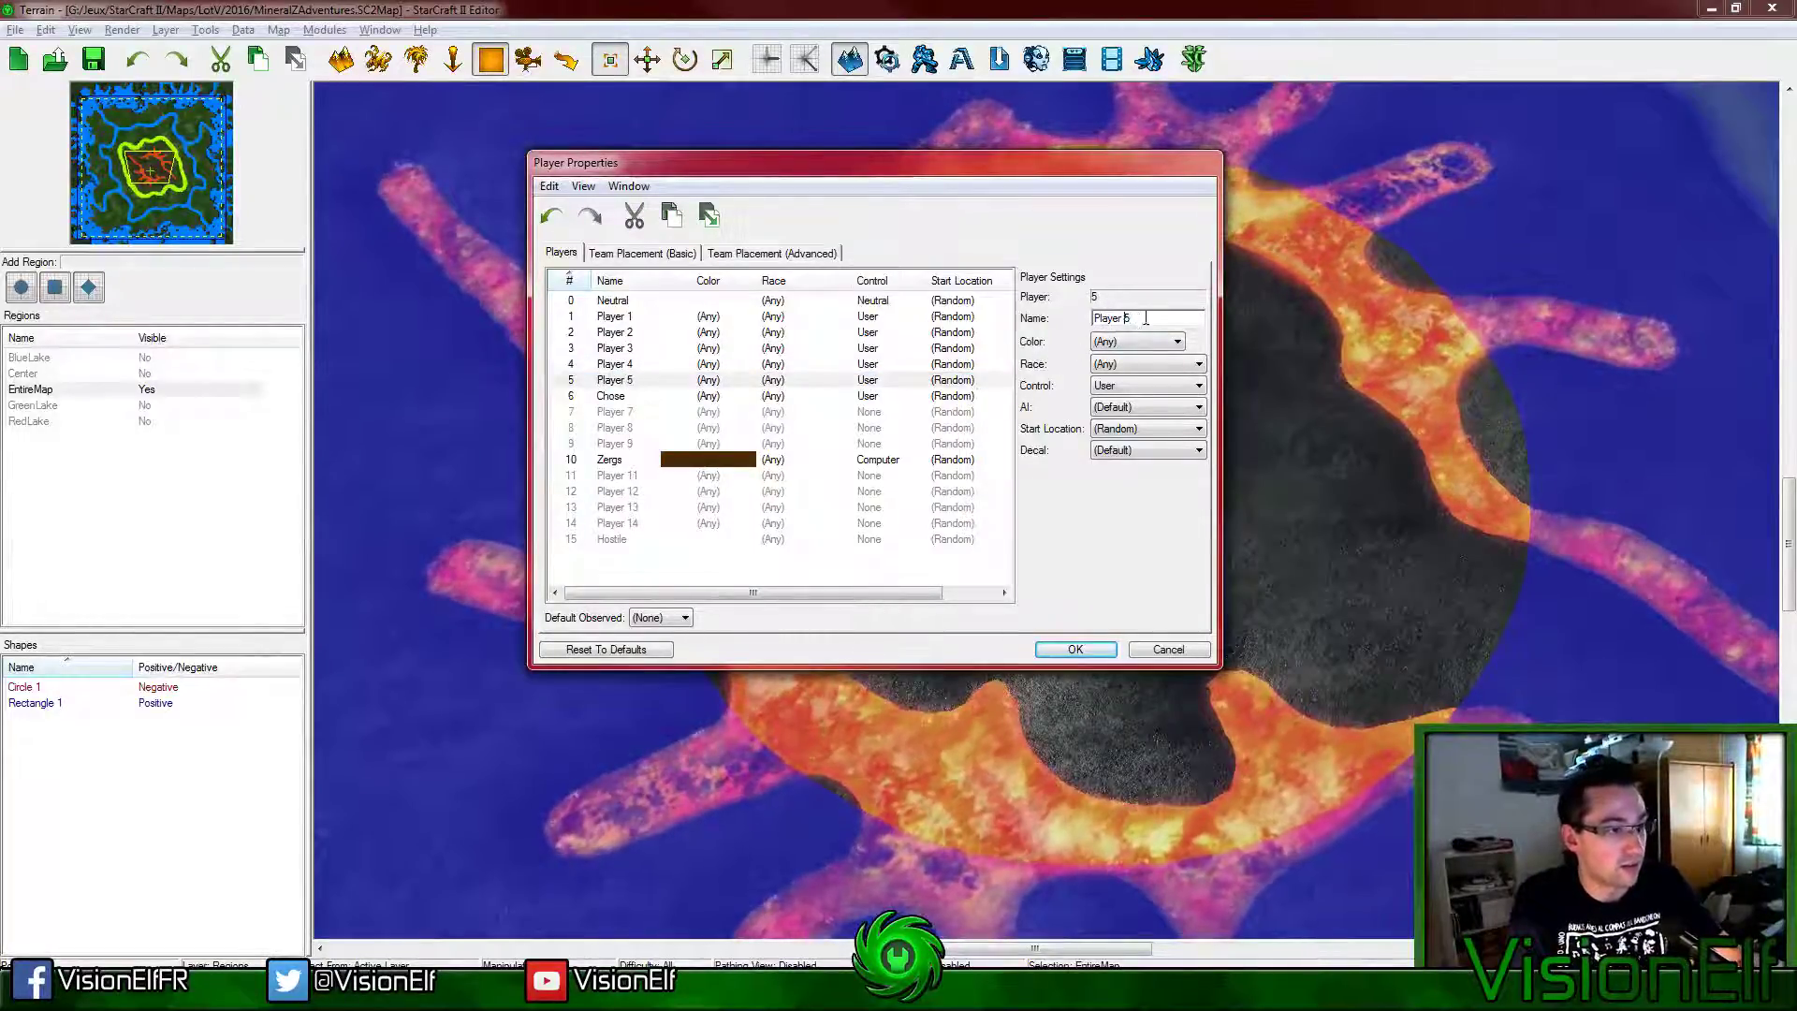
pyautogui.click(805, 395)
pyautogui.doubleClick(1142, 318)
pyautogui.write('Player 1')
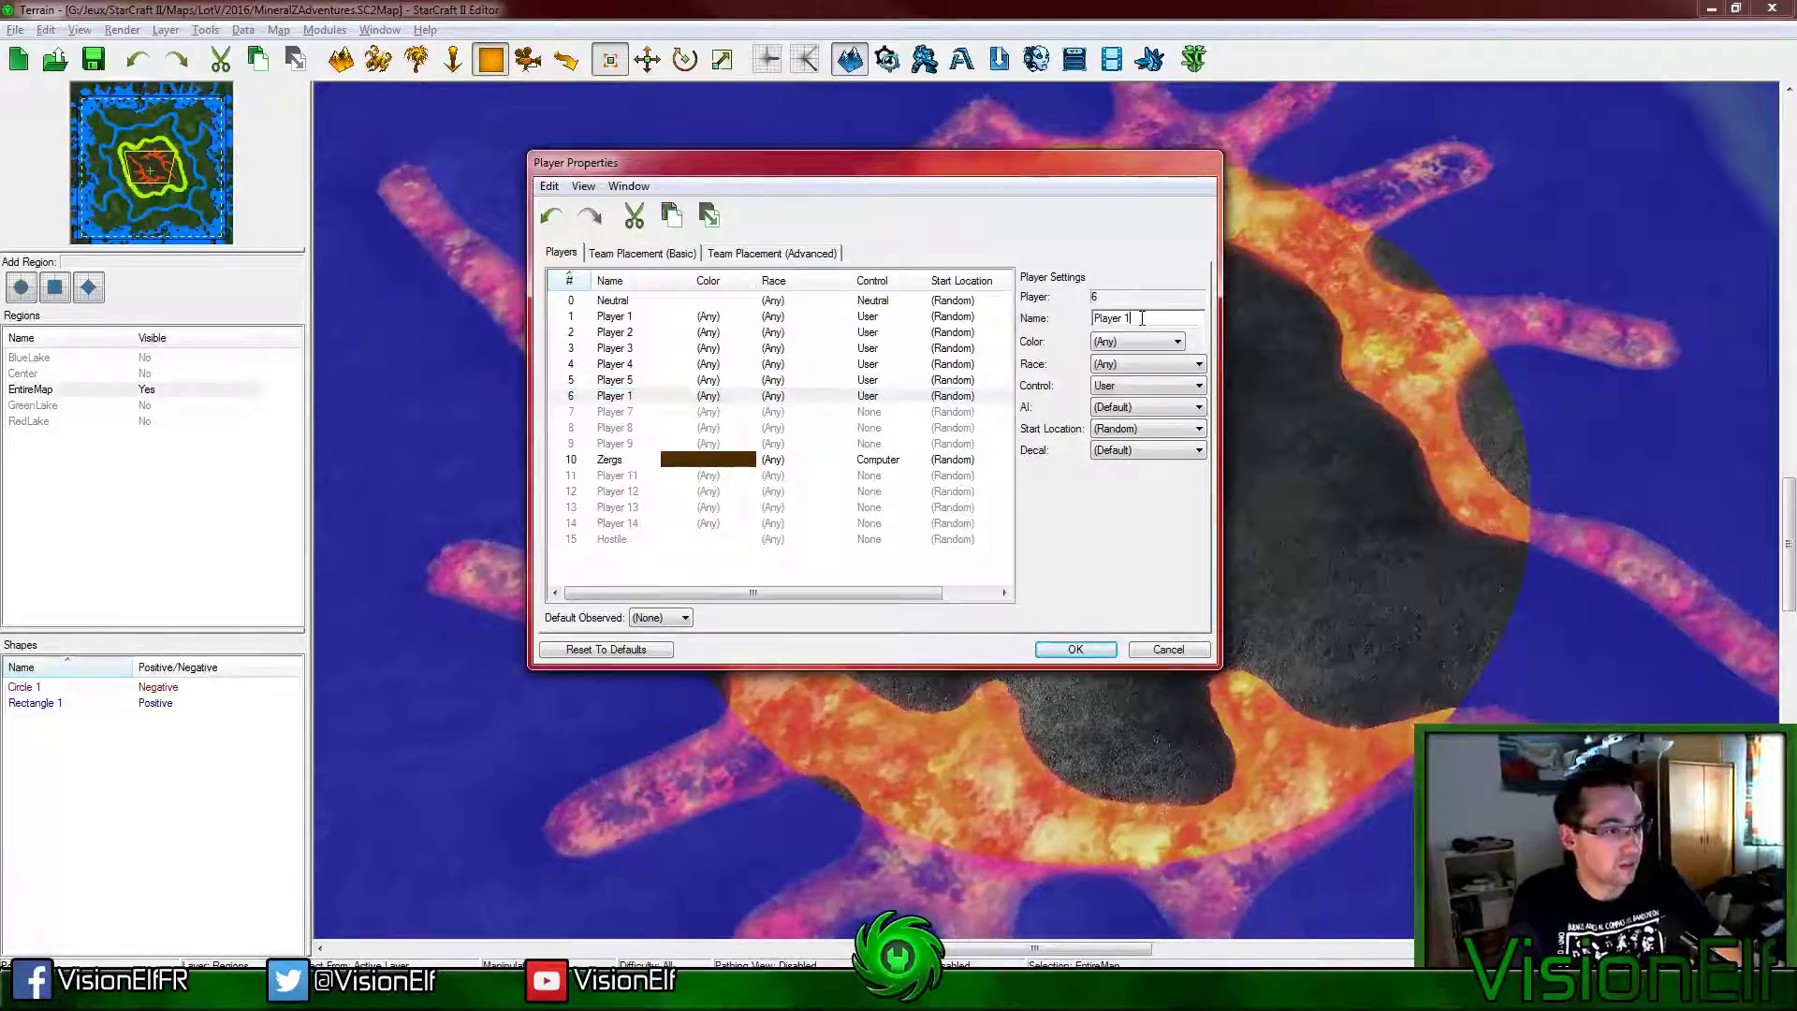
pyautogui.press('BackSpace')
pyautogui.write('6')
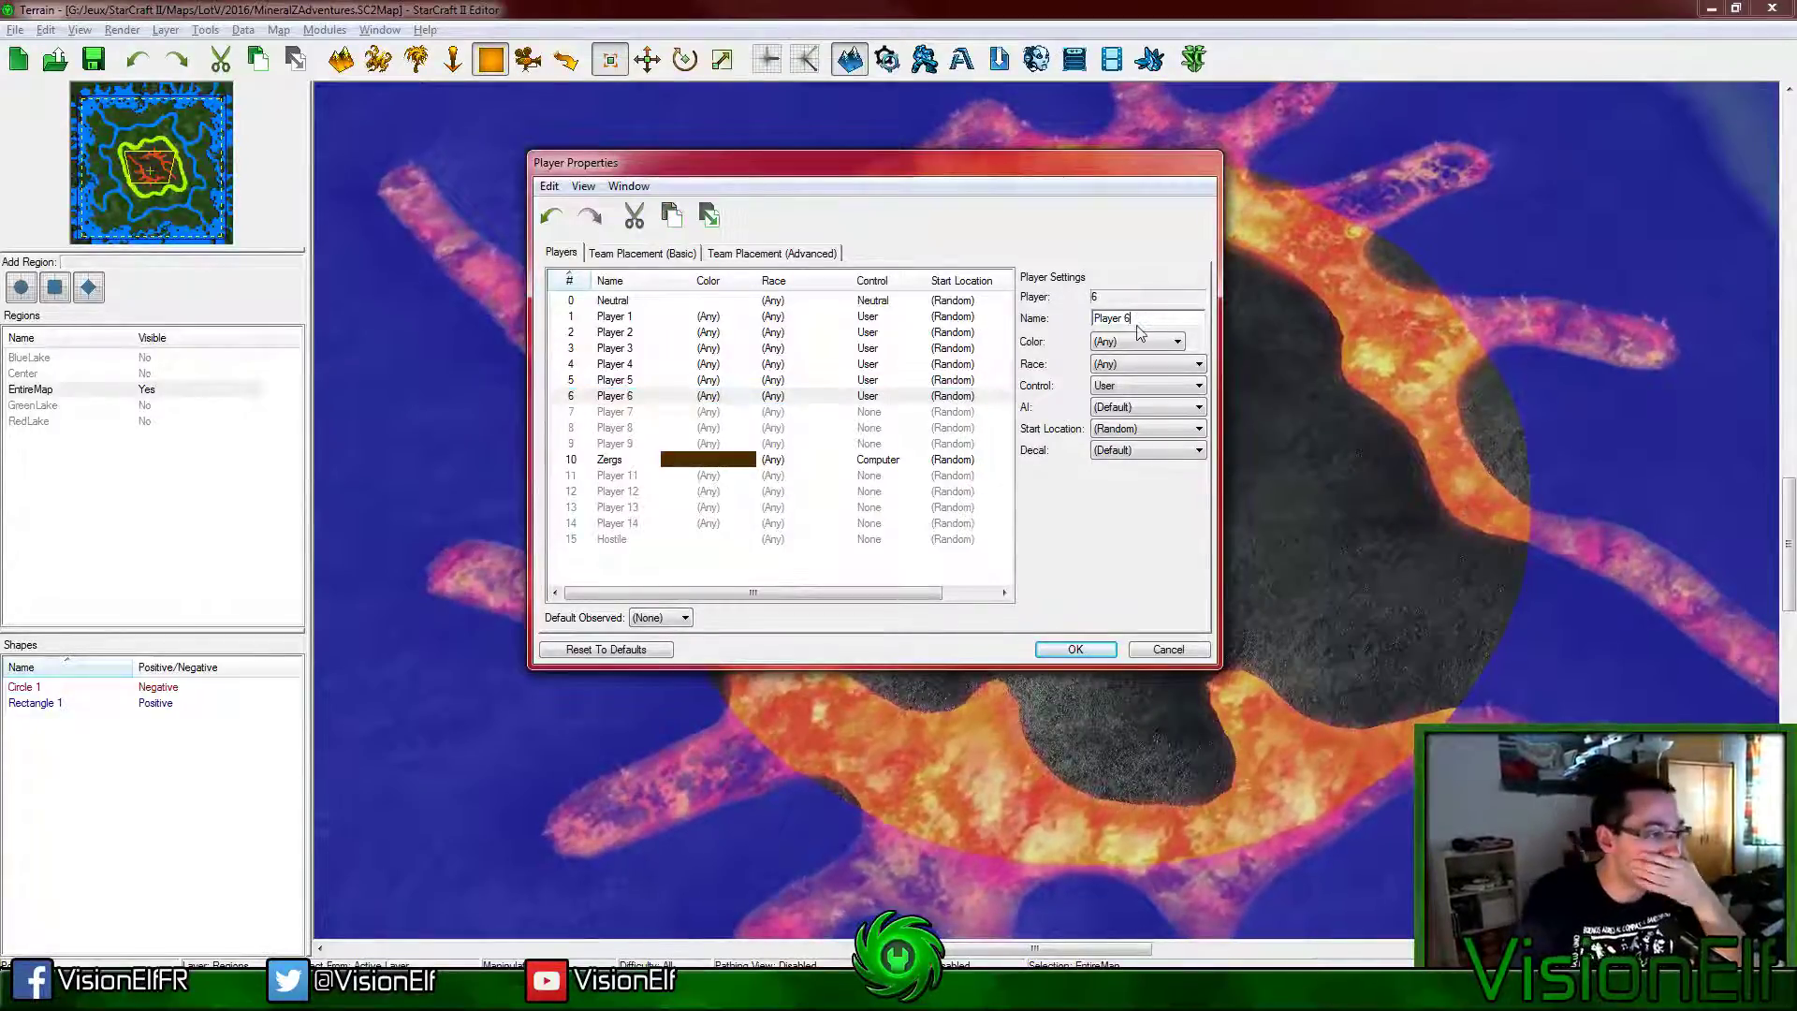
pyautogui.click(1092, 658)
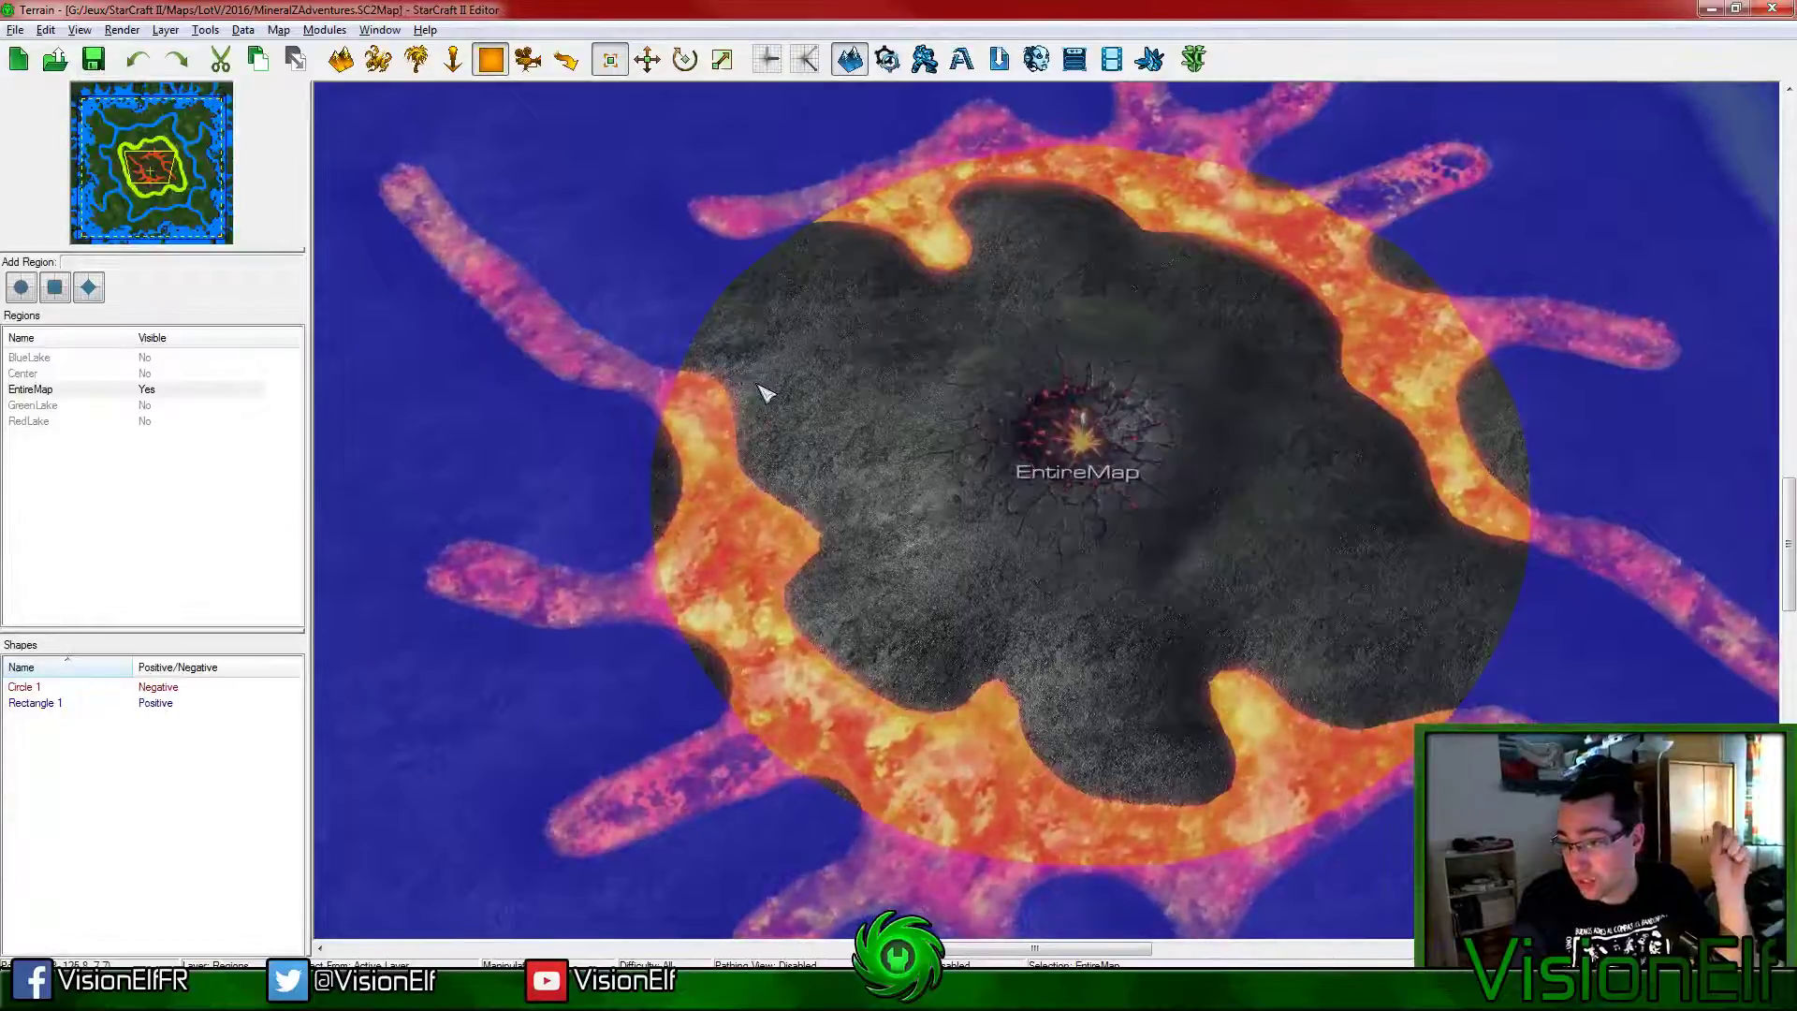
pyautogui.scroll(5, 1183, 561)
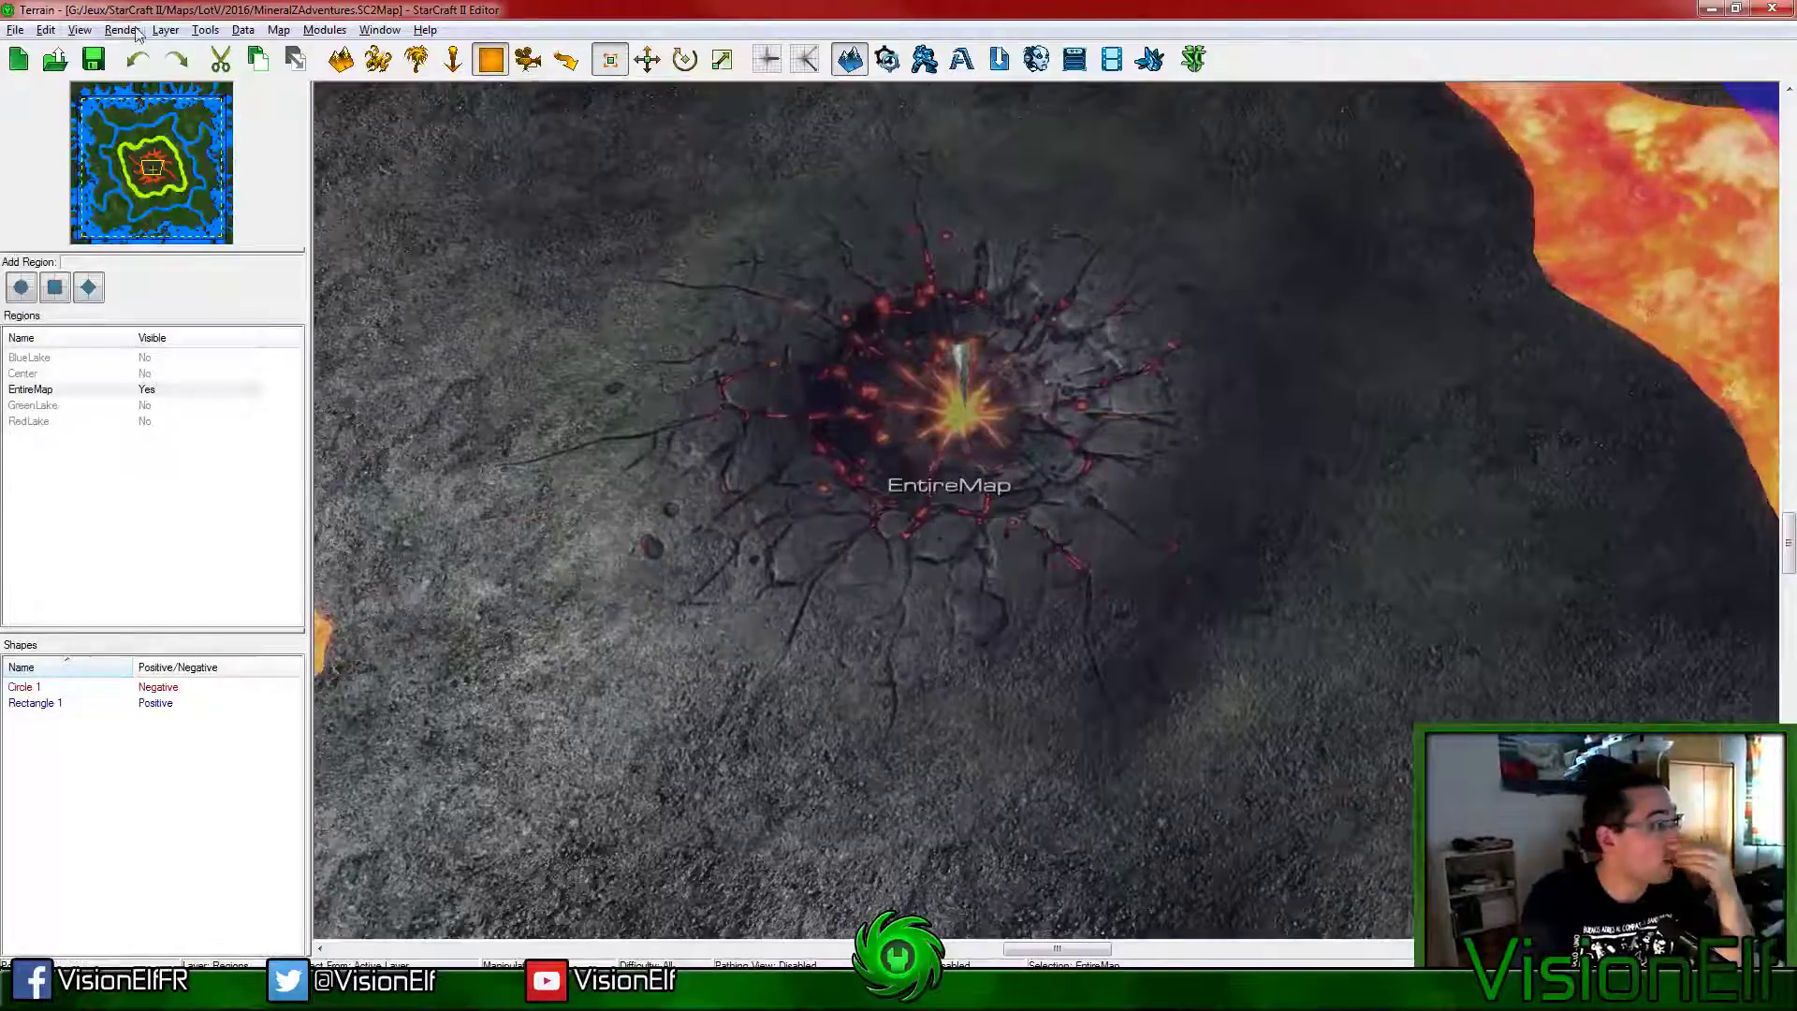
pyautogui.click(16, 31)
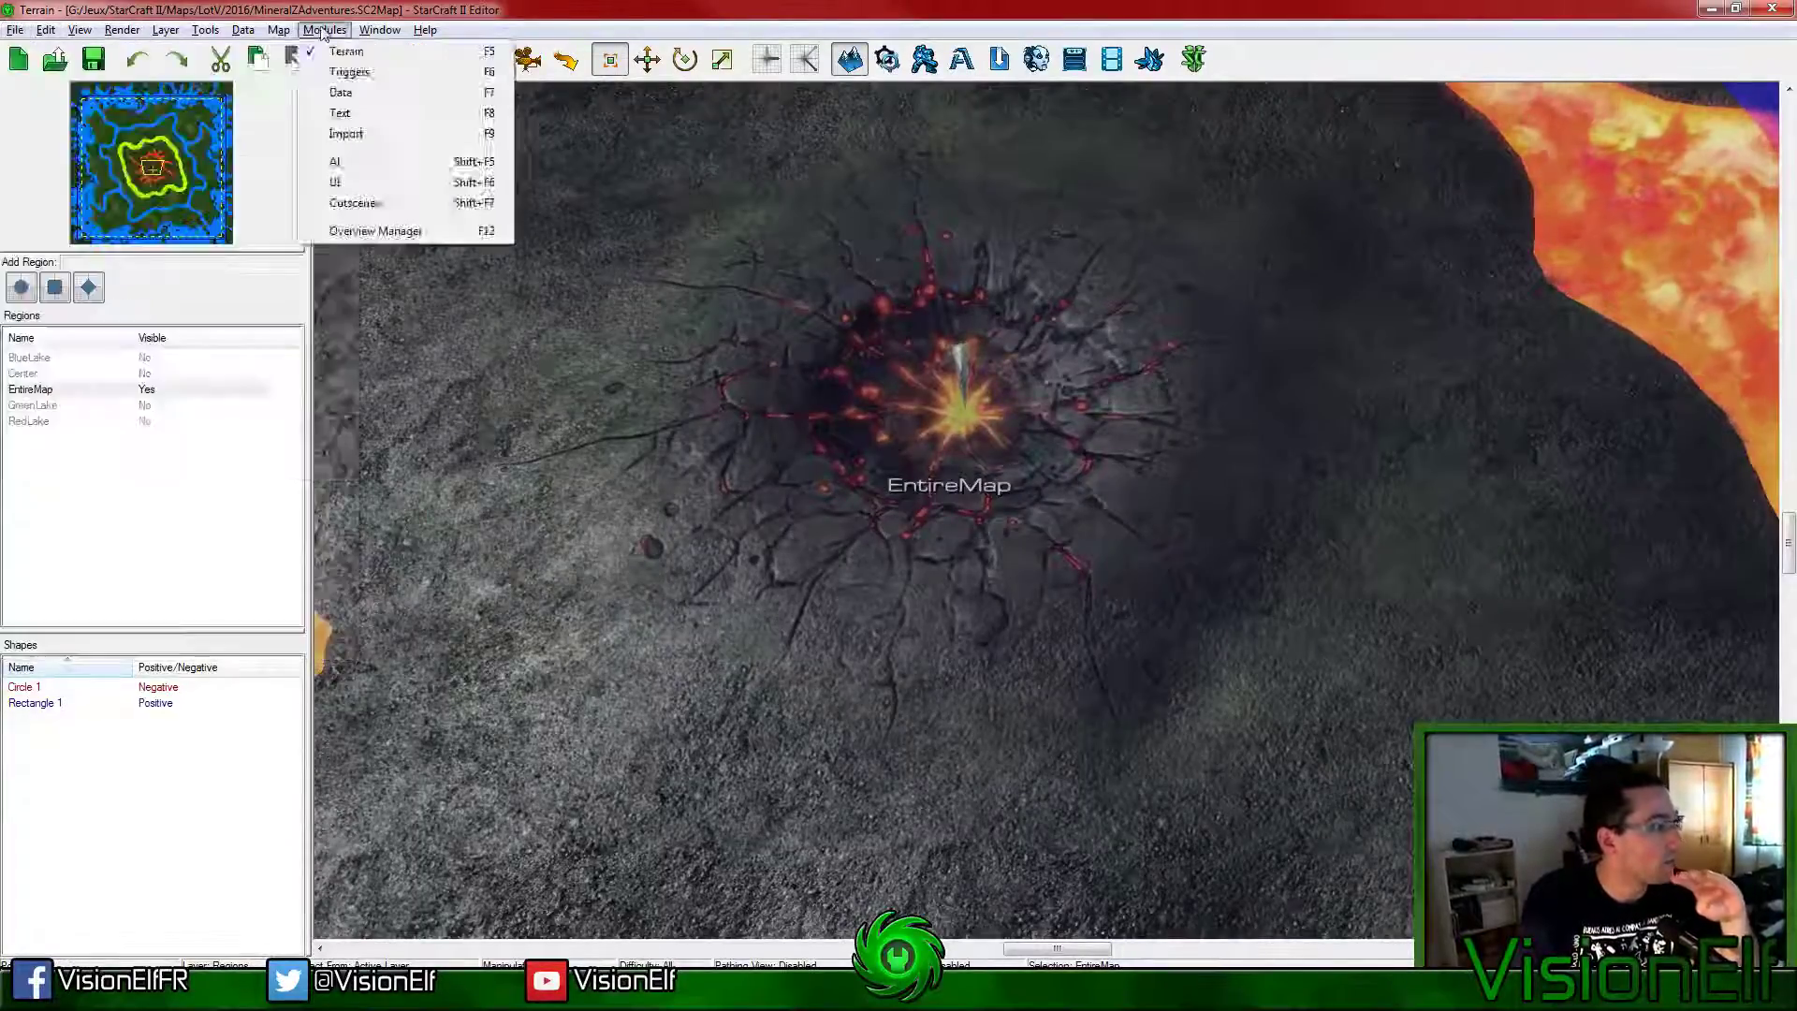
pyautogui.moveTo(279, 30)
pyautogui.press('Escape')
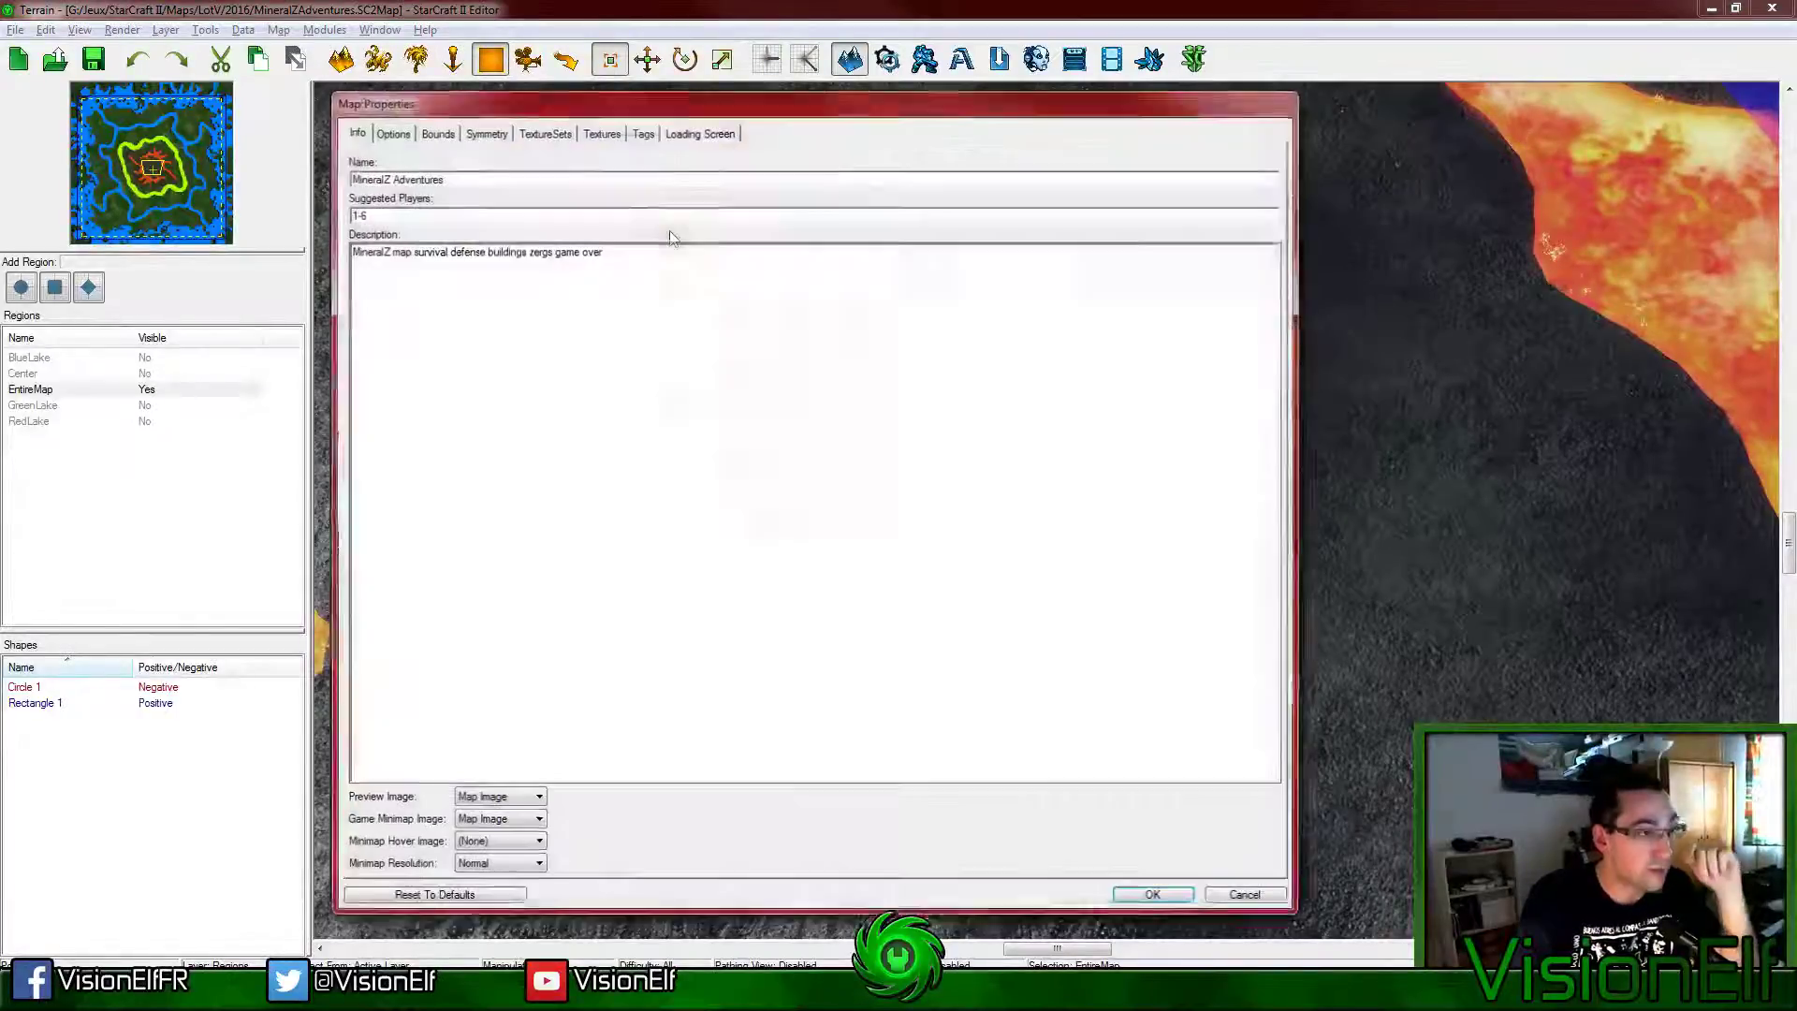
# Step: Set the loading screen to Custom with Wait For Key, then browse and preview candidate images
pyautogui.click(709, 136)
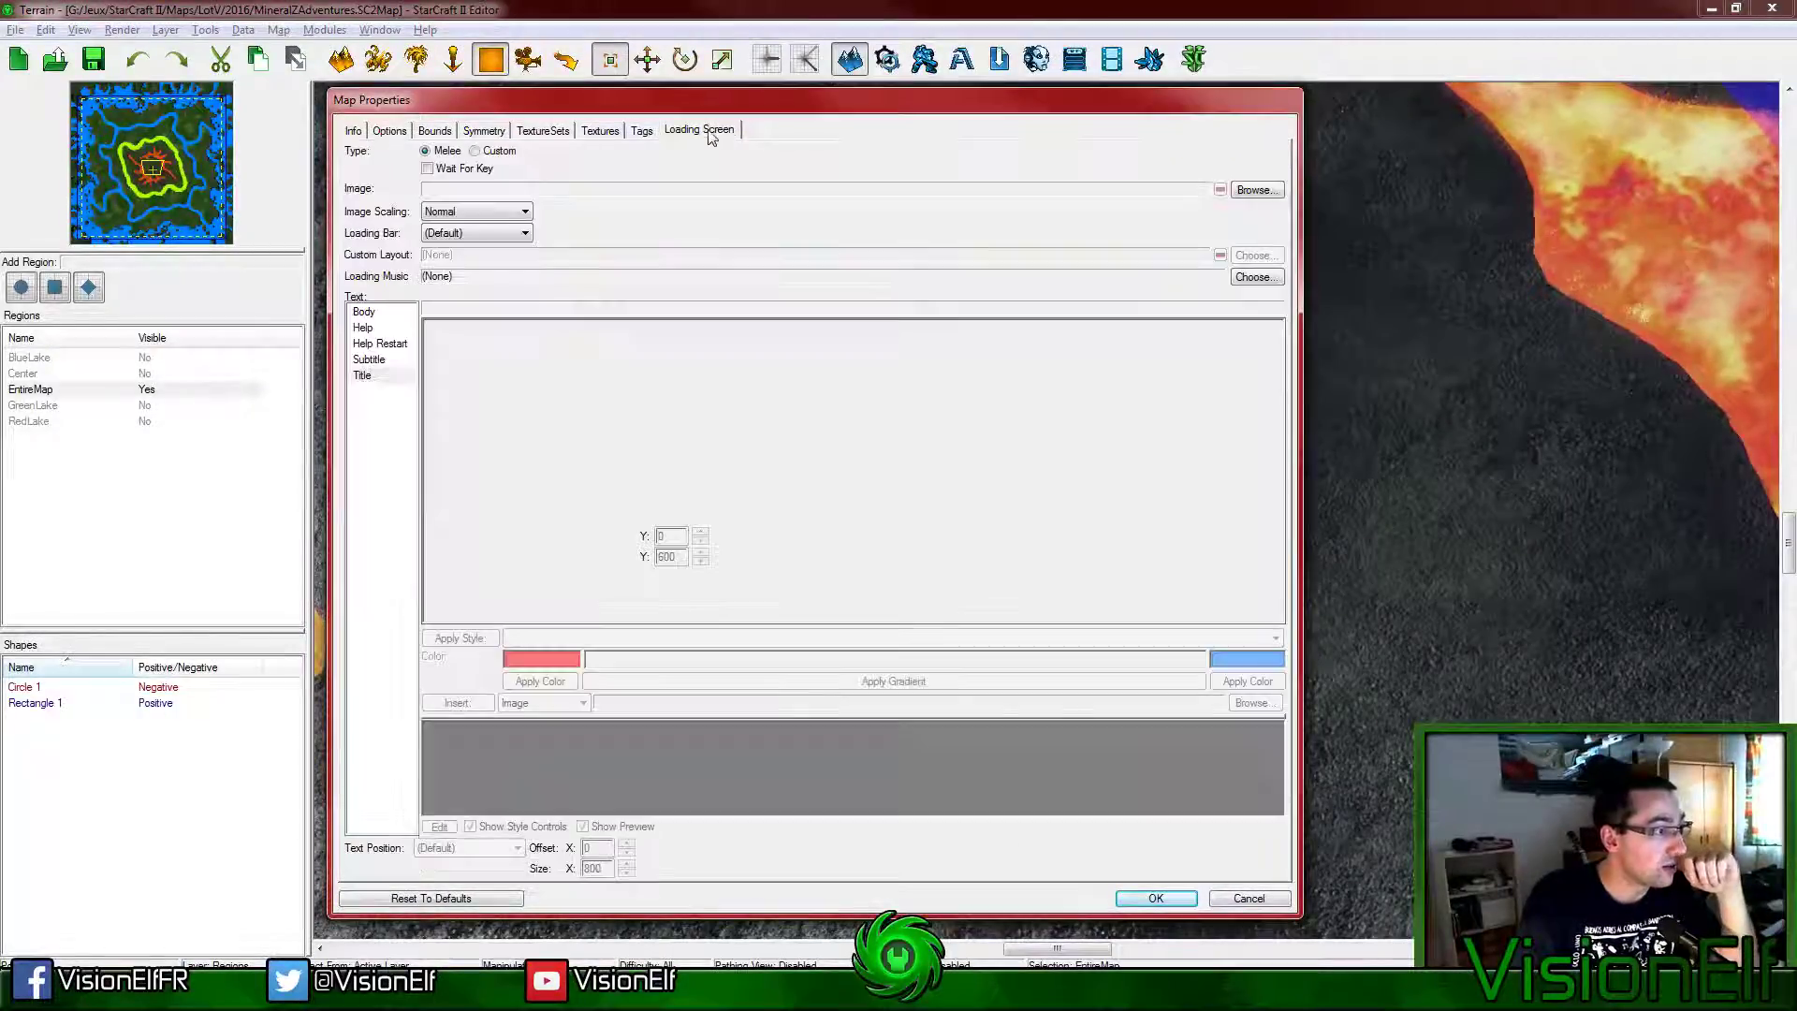
pyautogui.click(476, 151)
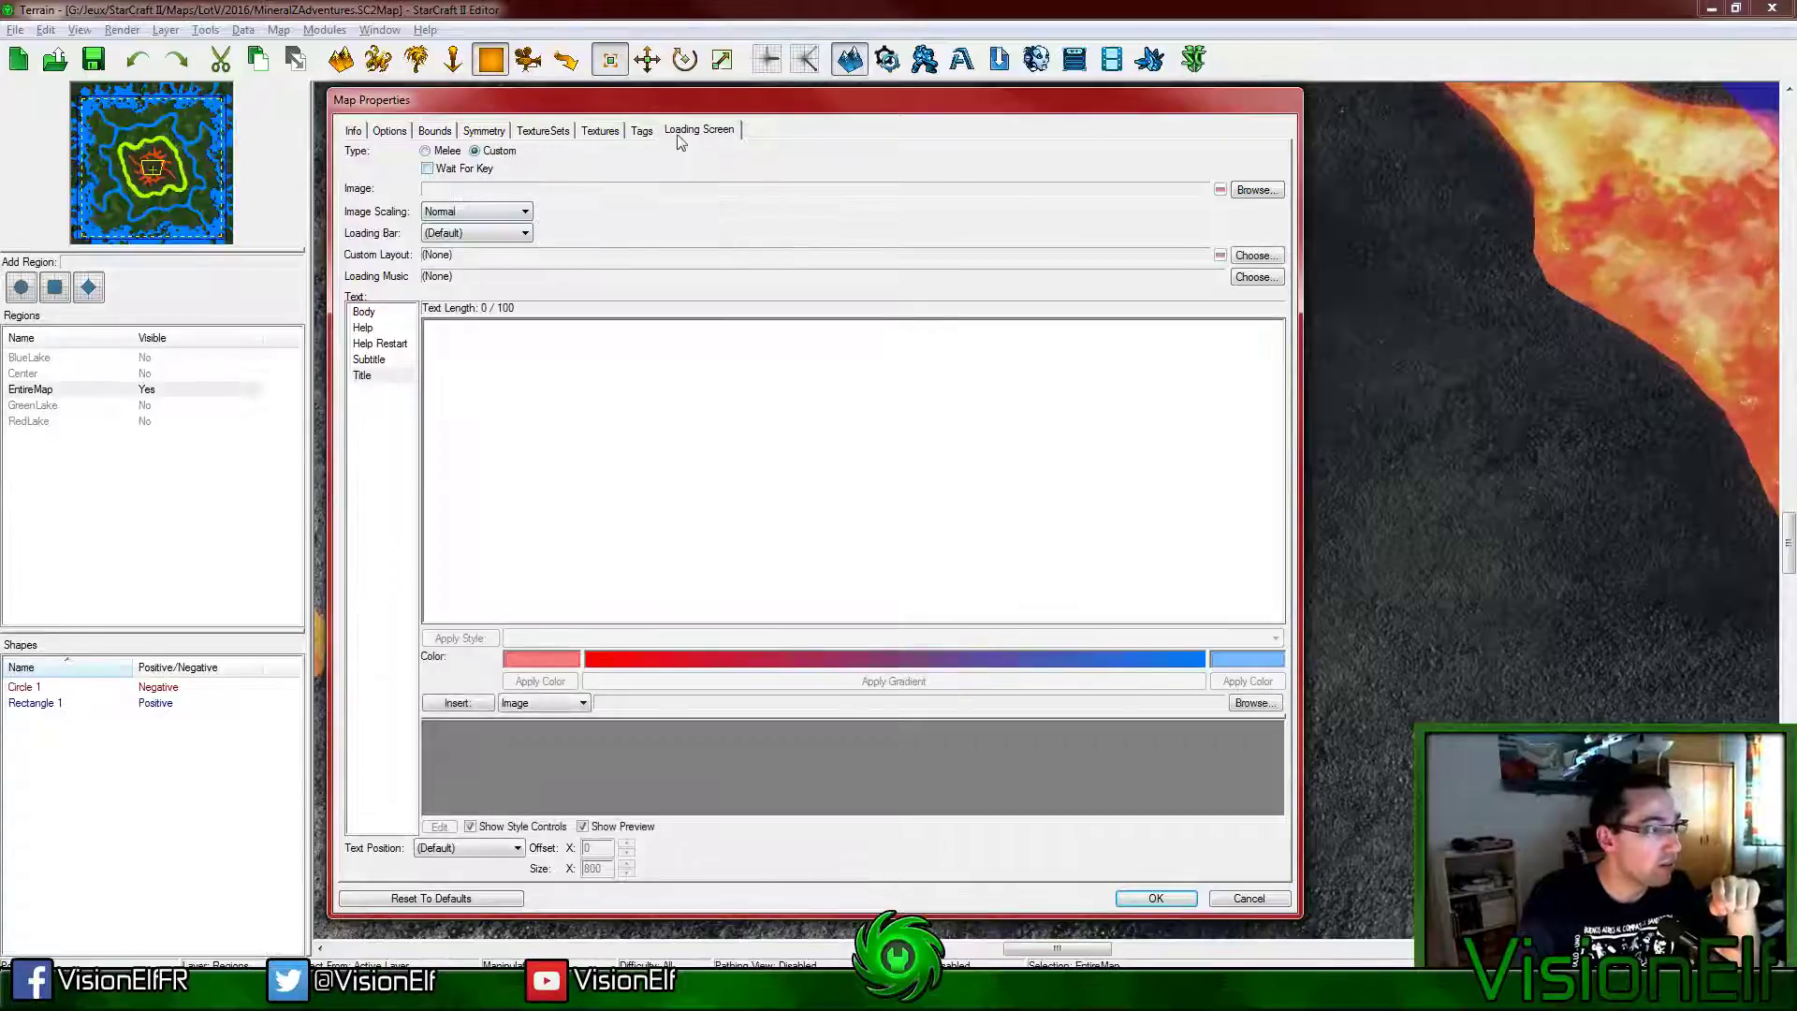
pyautogui.click(1255, 190)
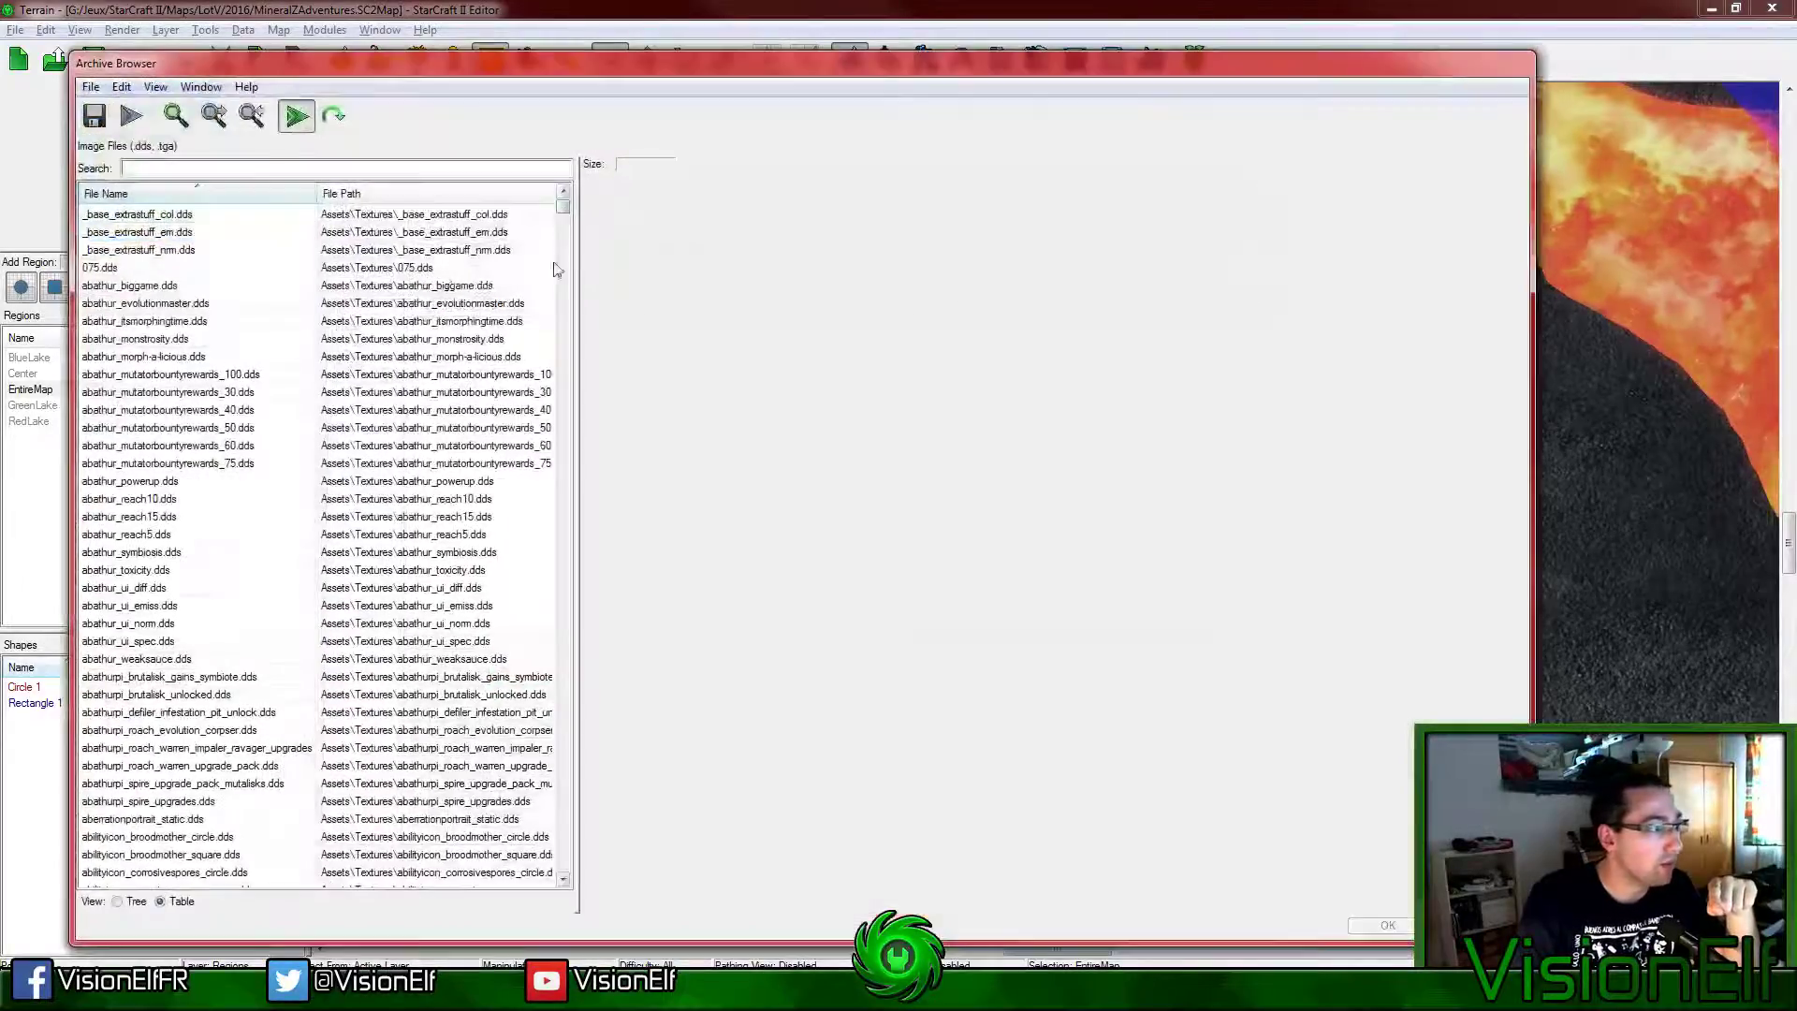
pyautogui.click(237, 301)
pyautogui.click(212, 340)
pyautogui.click(219, 286)
pyautogui.click(228, 231)
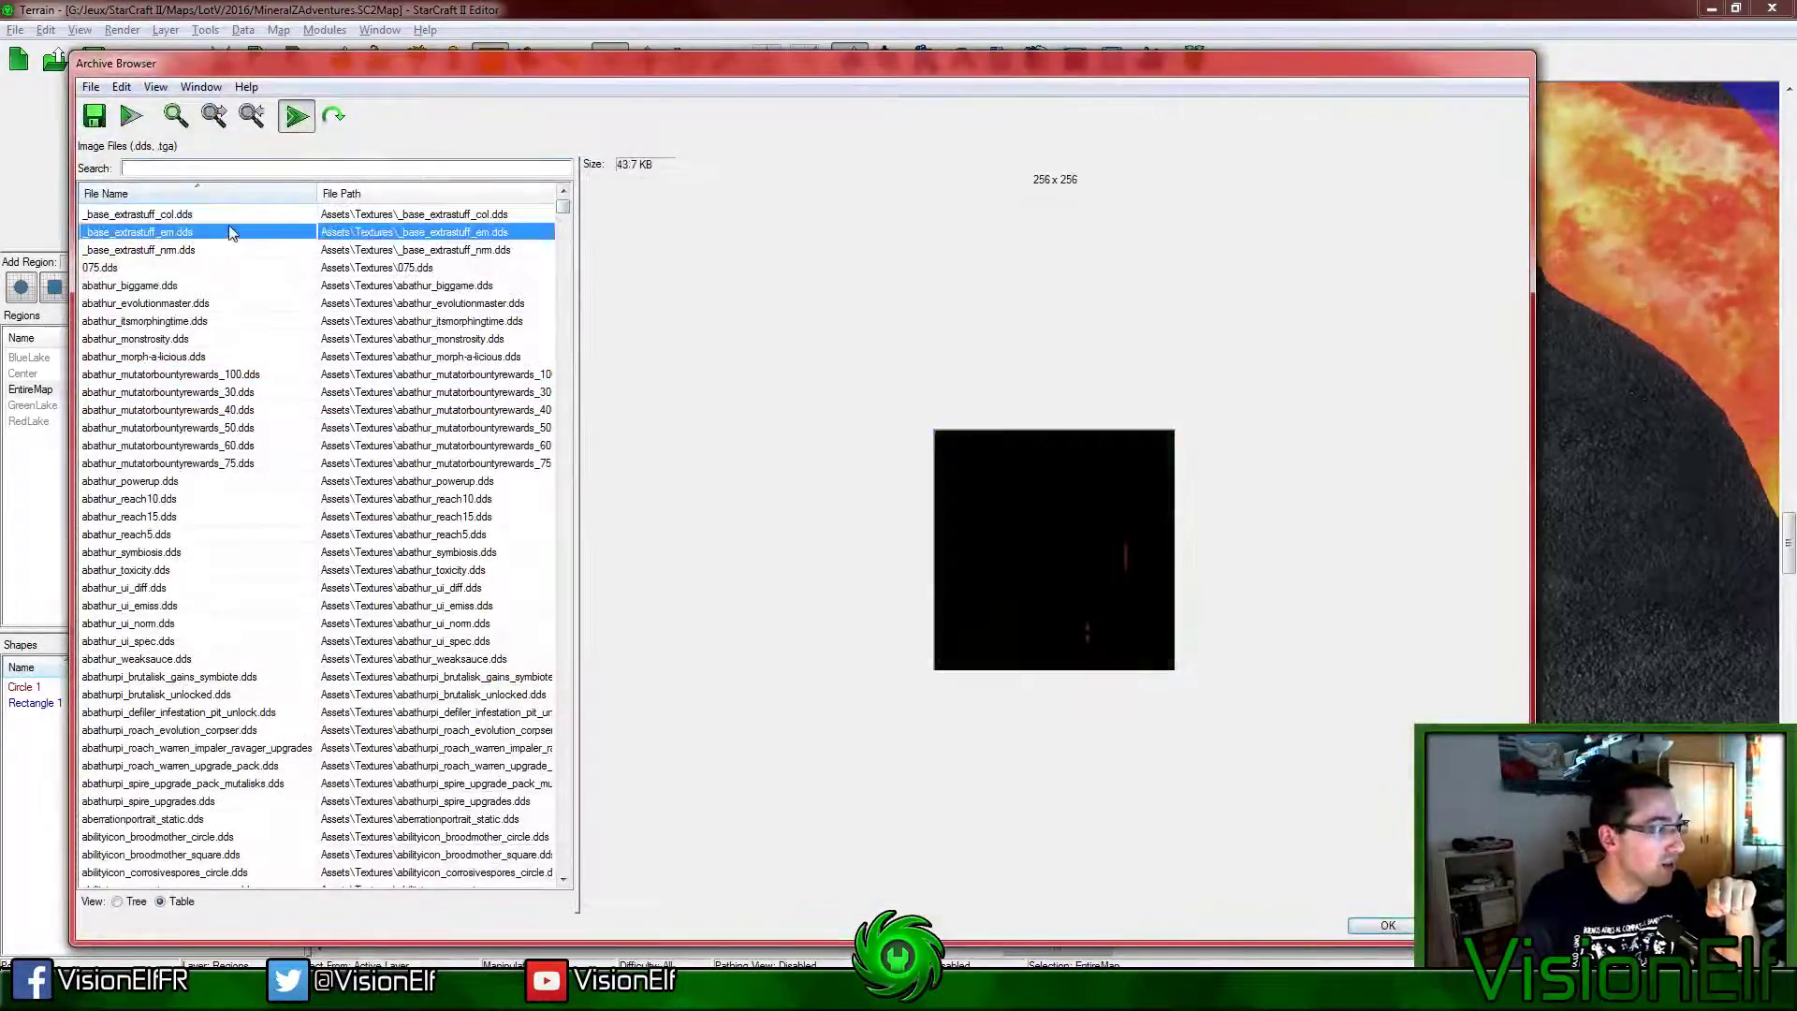
# Step: Search the archive for 'planet' and preview the planetviewtarsonis texture
pyautogui.click(231, 219)
pyautogui.click(263, 169)
pyautogui.write('planet')
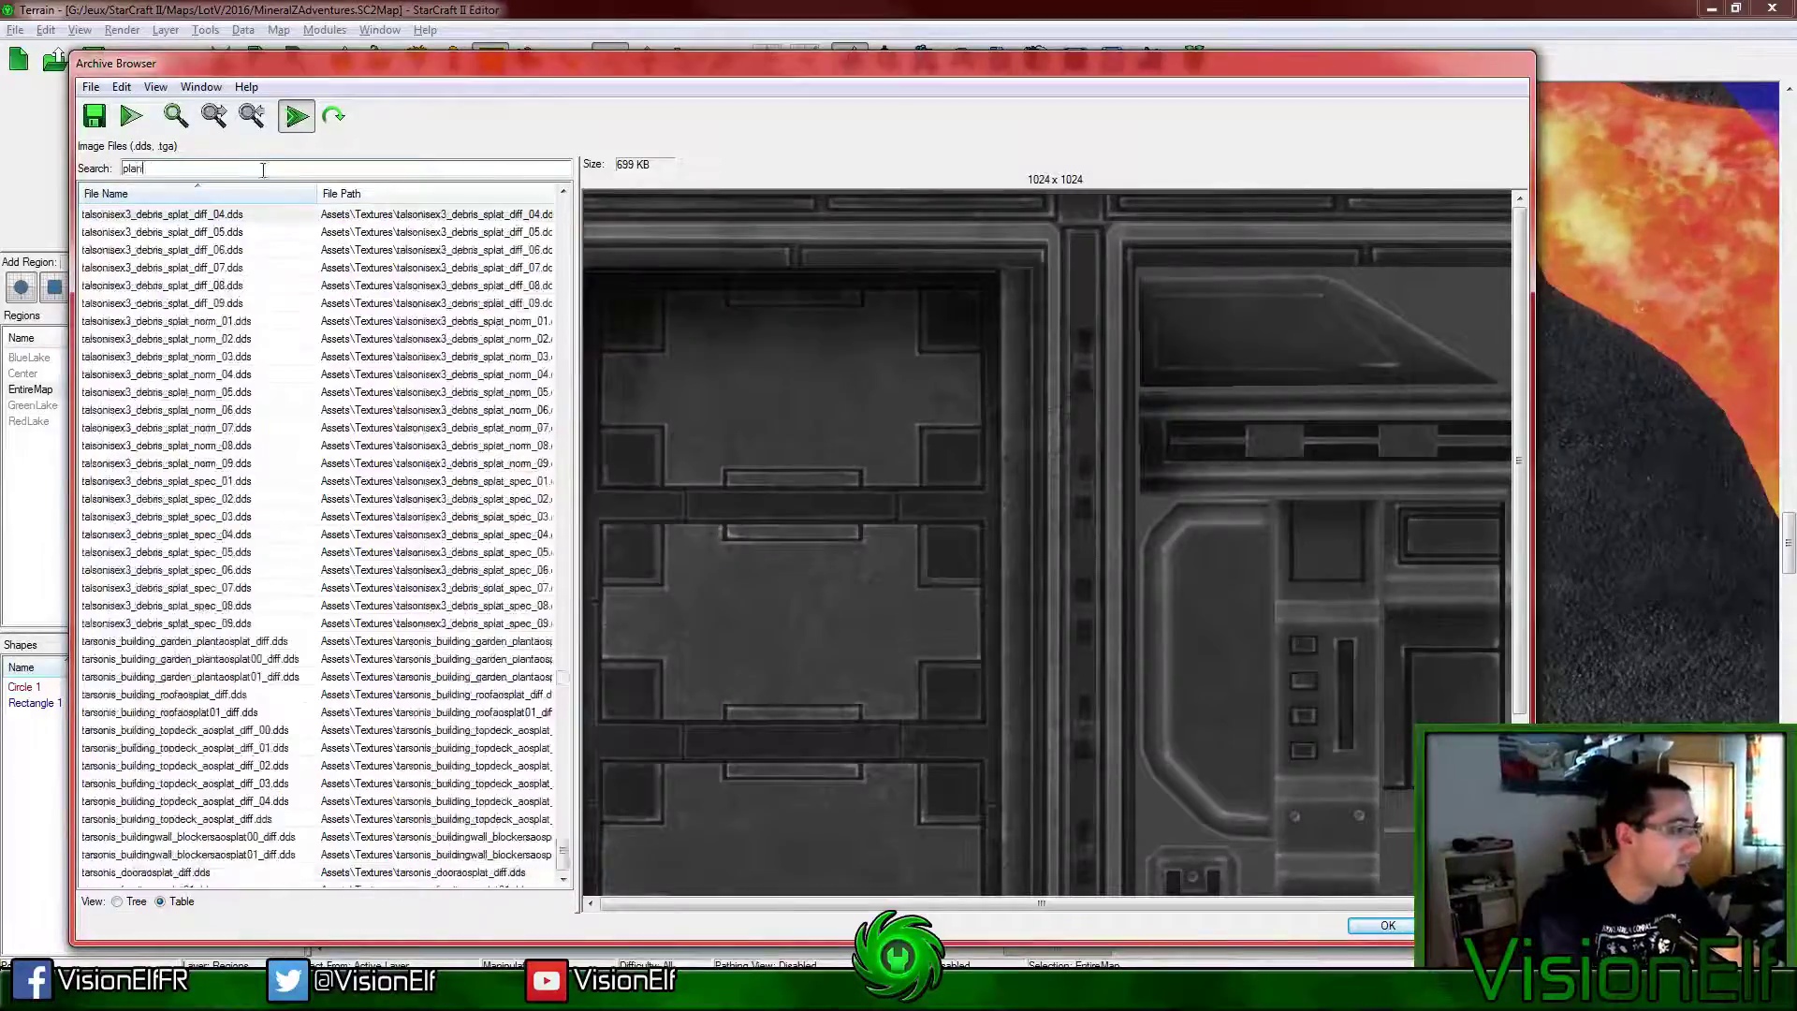
pyautogui.click(249, 746)
pyautogui.scroll(-1, 253, 744)
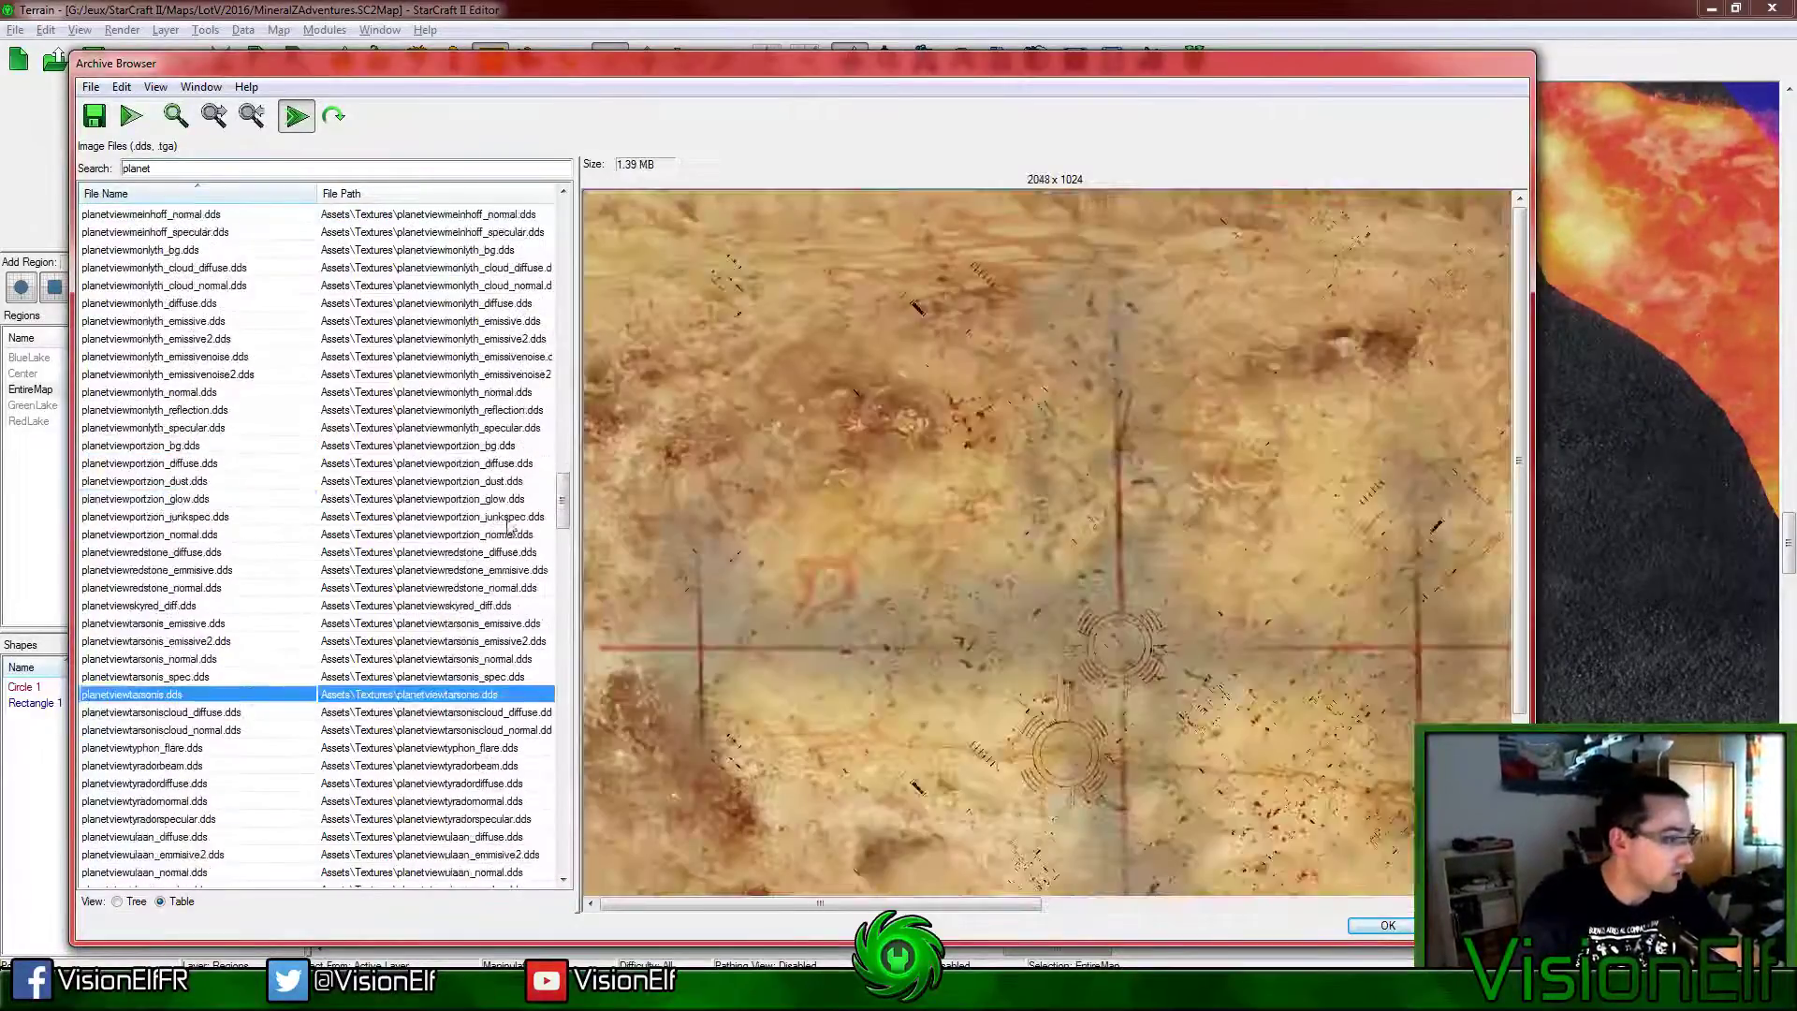
pyautogui.moveTo(563, 497); pyautogui.dragTo(562, 748)
# Step: Search 'loading' and preview credits, Dalaran, Icecrown, Ashenvale, undead and Outland loading images
pyautogui.doubleClick(205, 170)
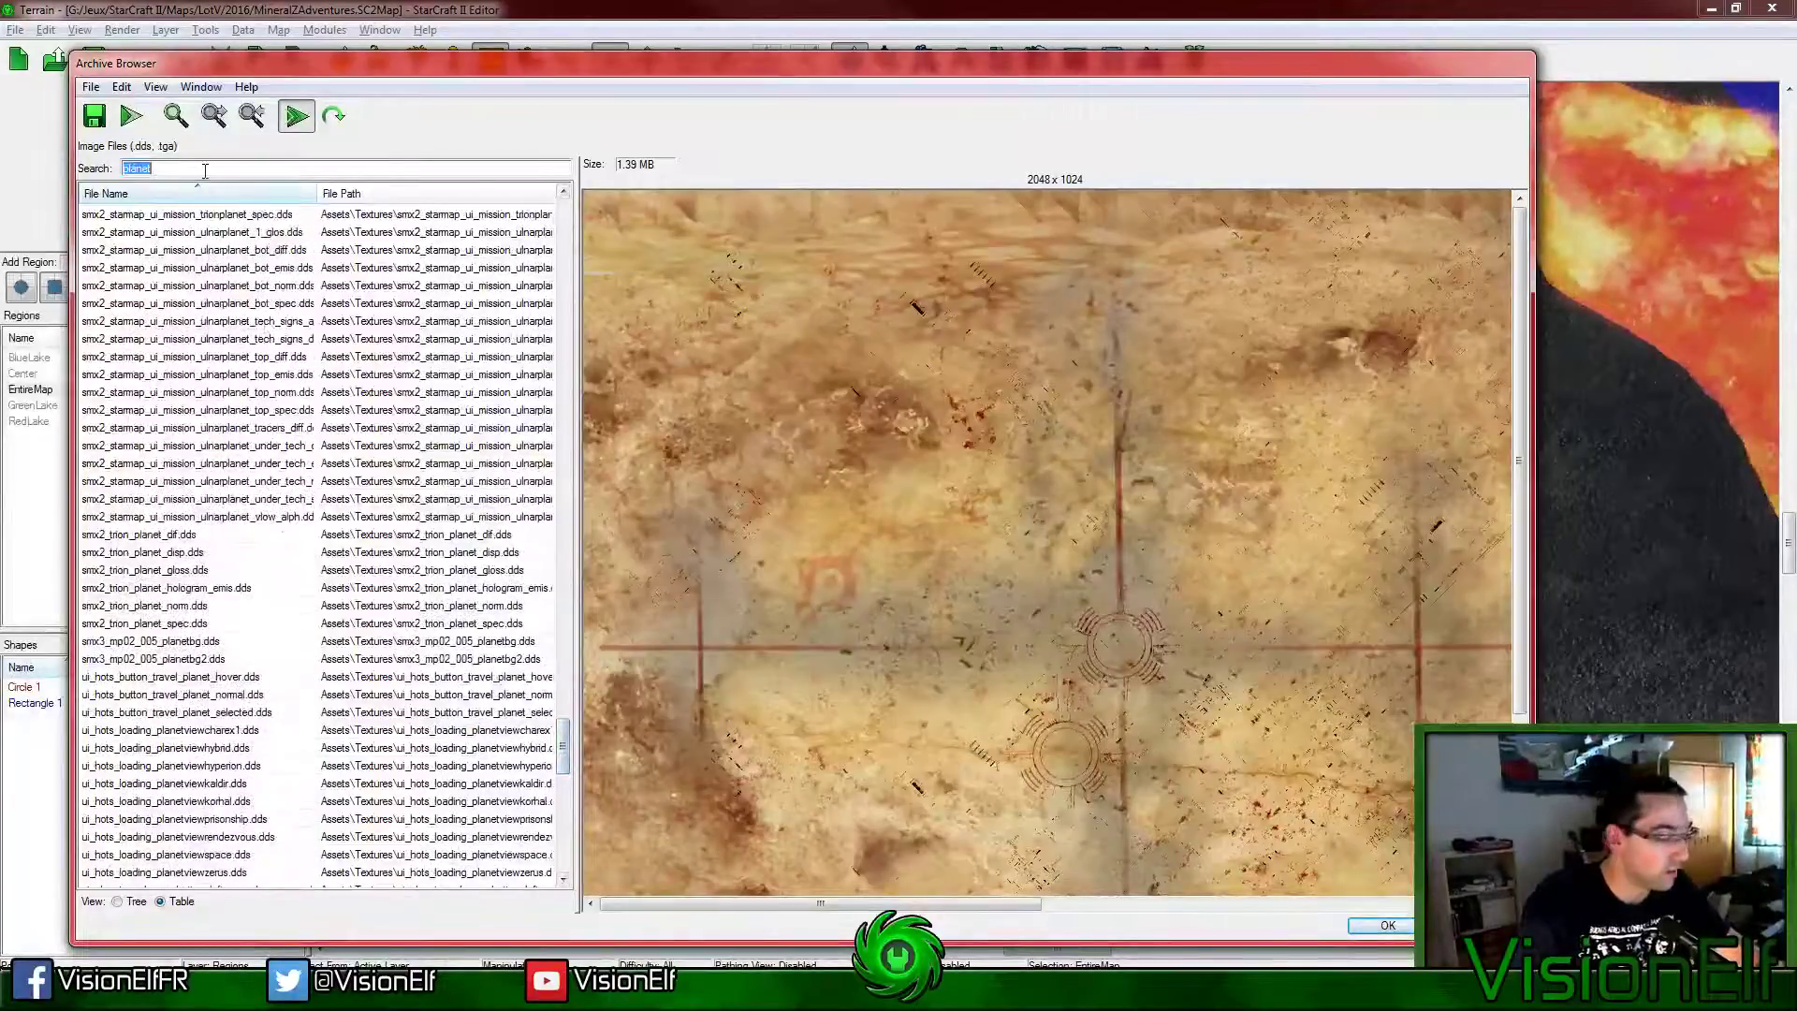
pyautogui.write('loading')
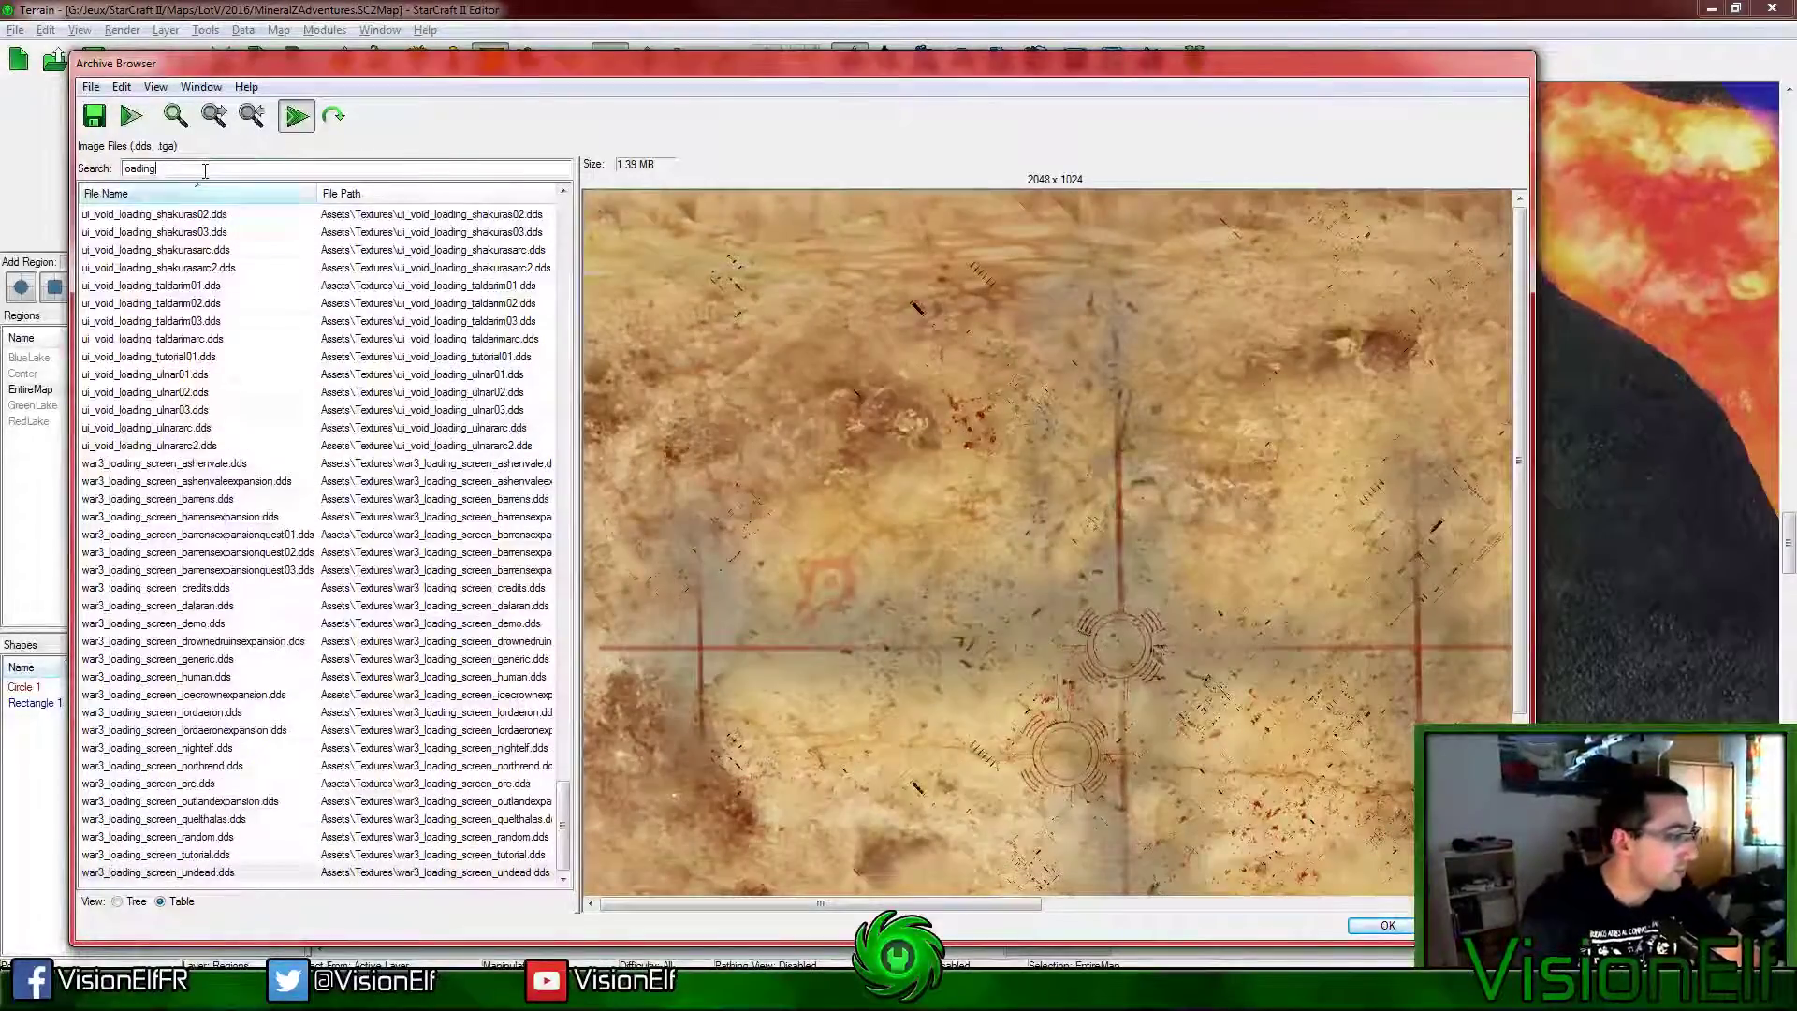
pyautogui.click(209, 588)
pyautogui.click(206, 606)
pyautogui.click(208, 589)
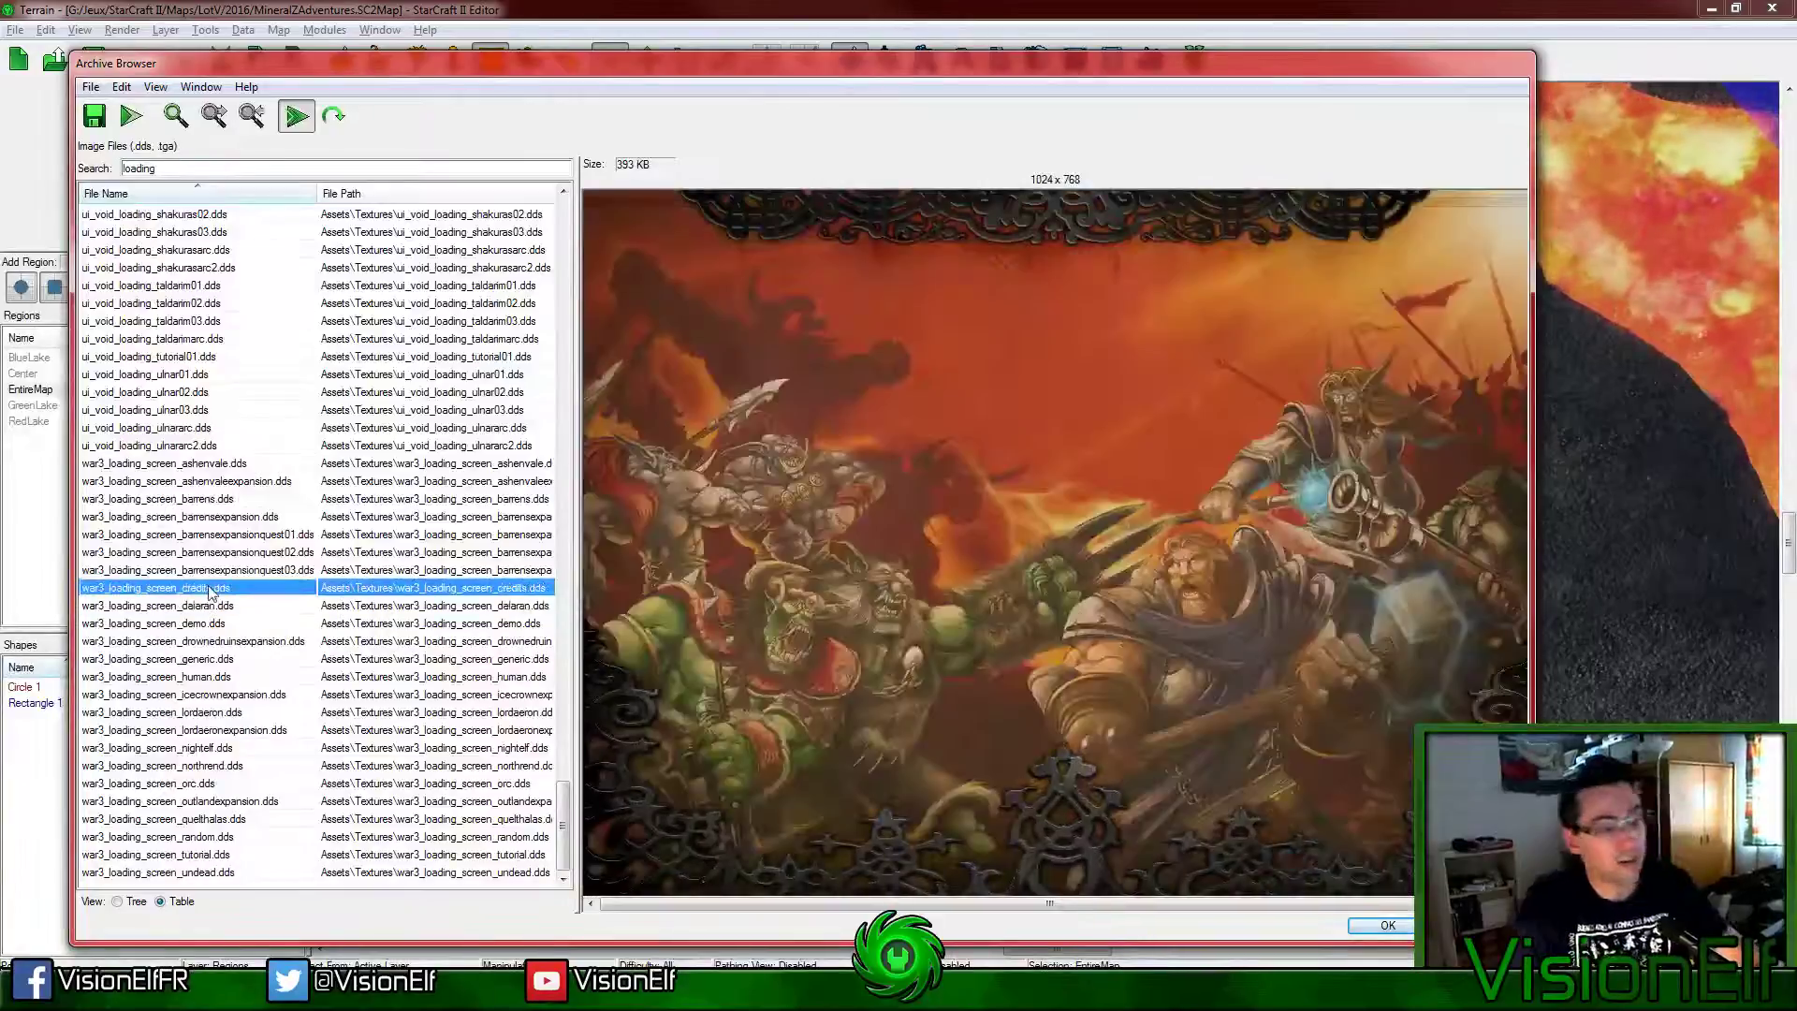
pyautogui.press('Down')
pyautogui.press('Down')
pyautogui.press('Down')
pyautogui.press('Down')
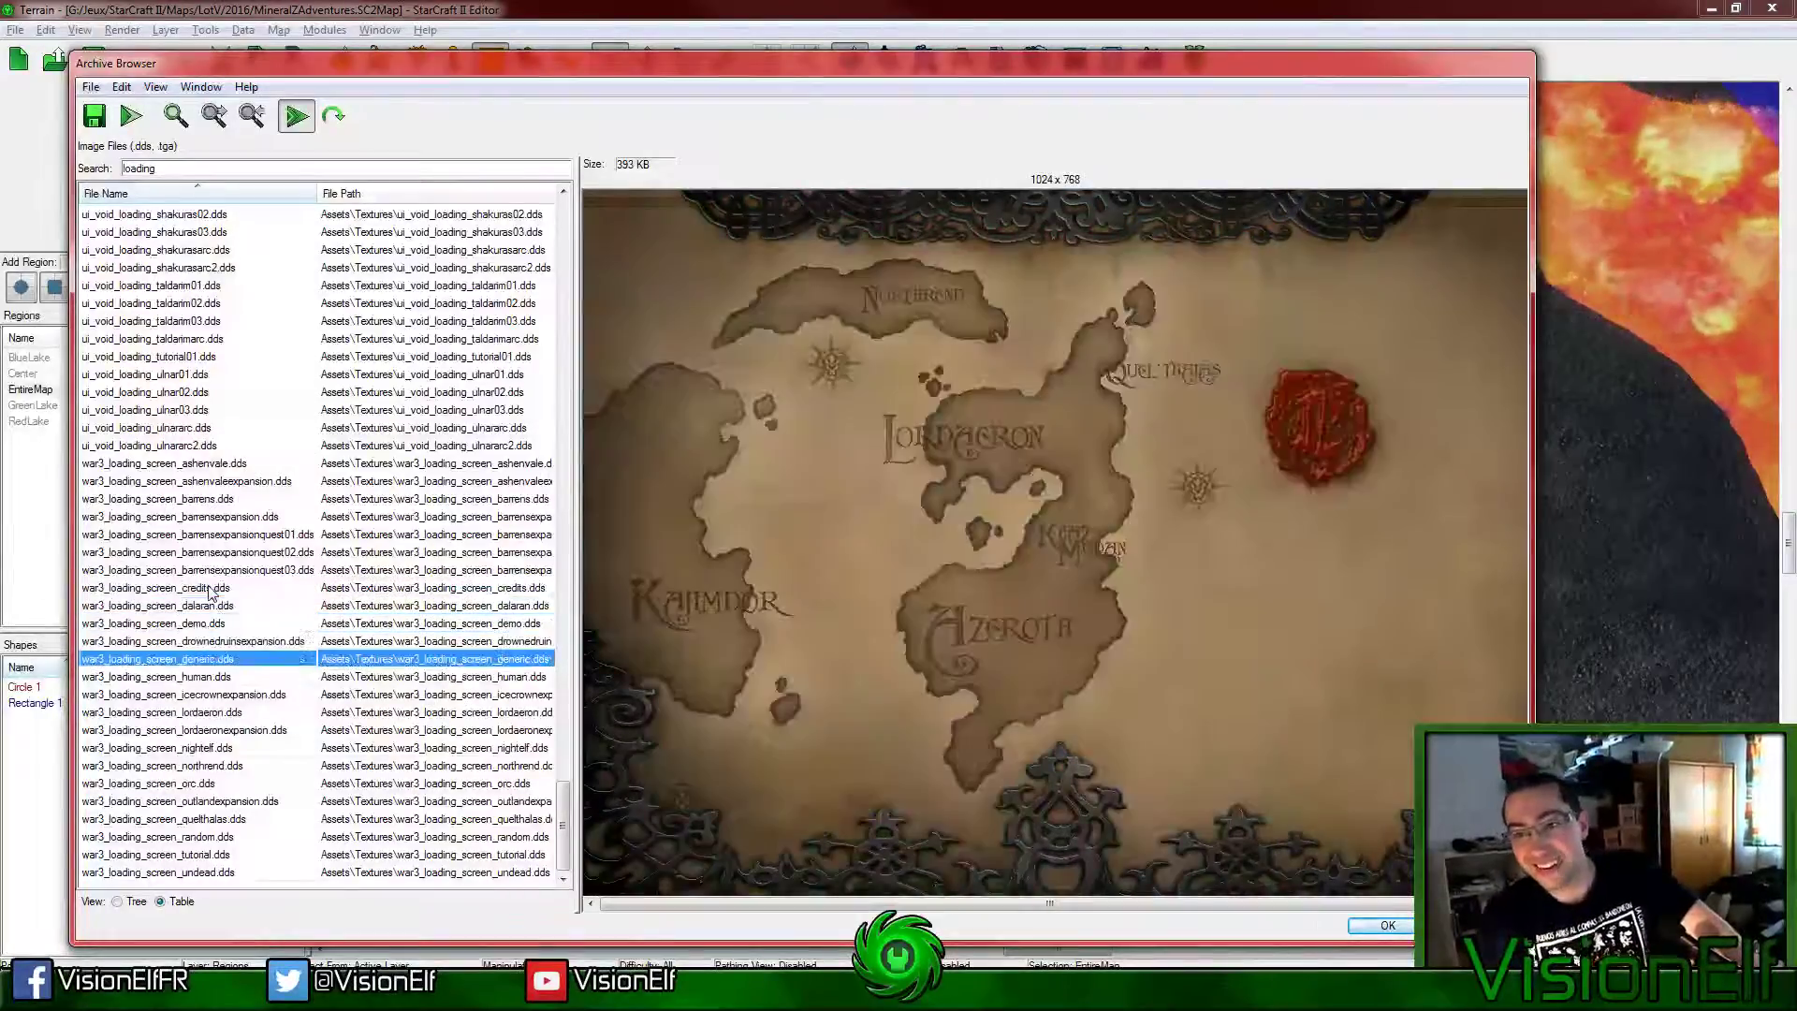
pyautogui.press('Up')
pyautogui.press('Down')
pyautogui.press('Down')
pyautogui.press('Down')
pyautogui.press('Up')
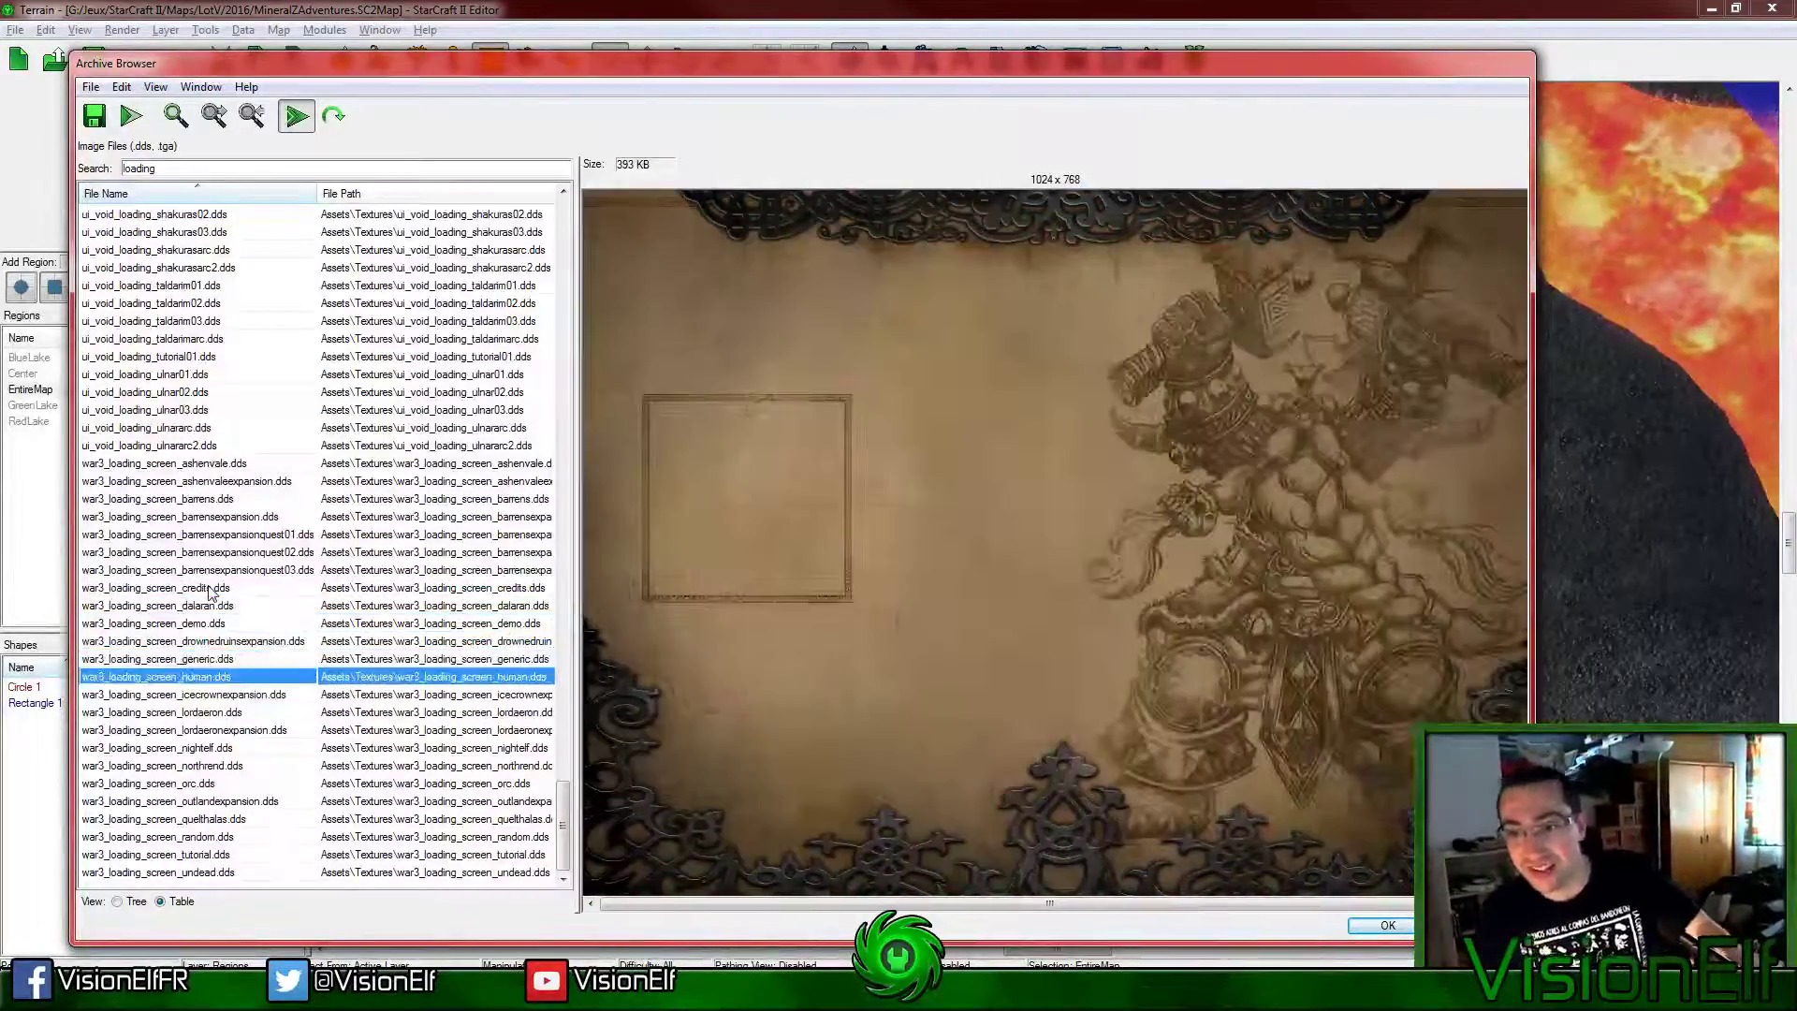
pyautogui.press('Up')
pyautogui.press('Down')
pyautogui.press('Down')
pyautogui.press('Up')
pyautogui.press('Down')
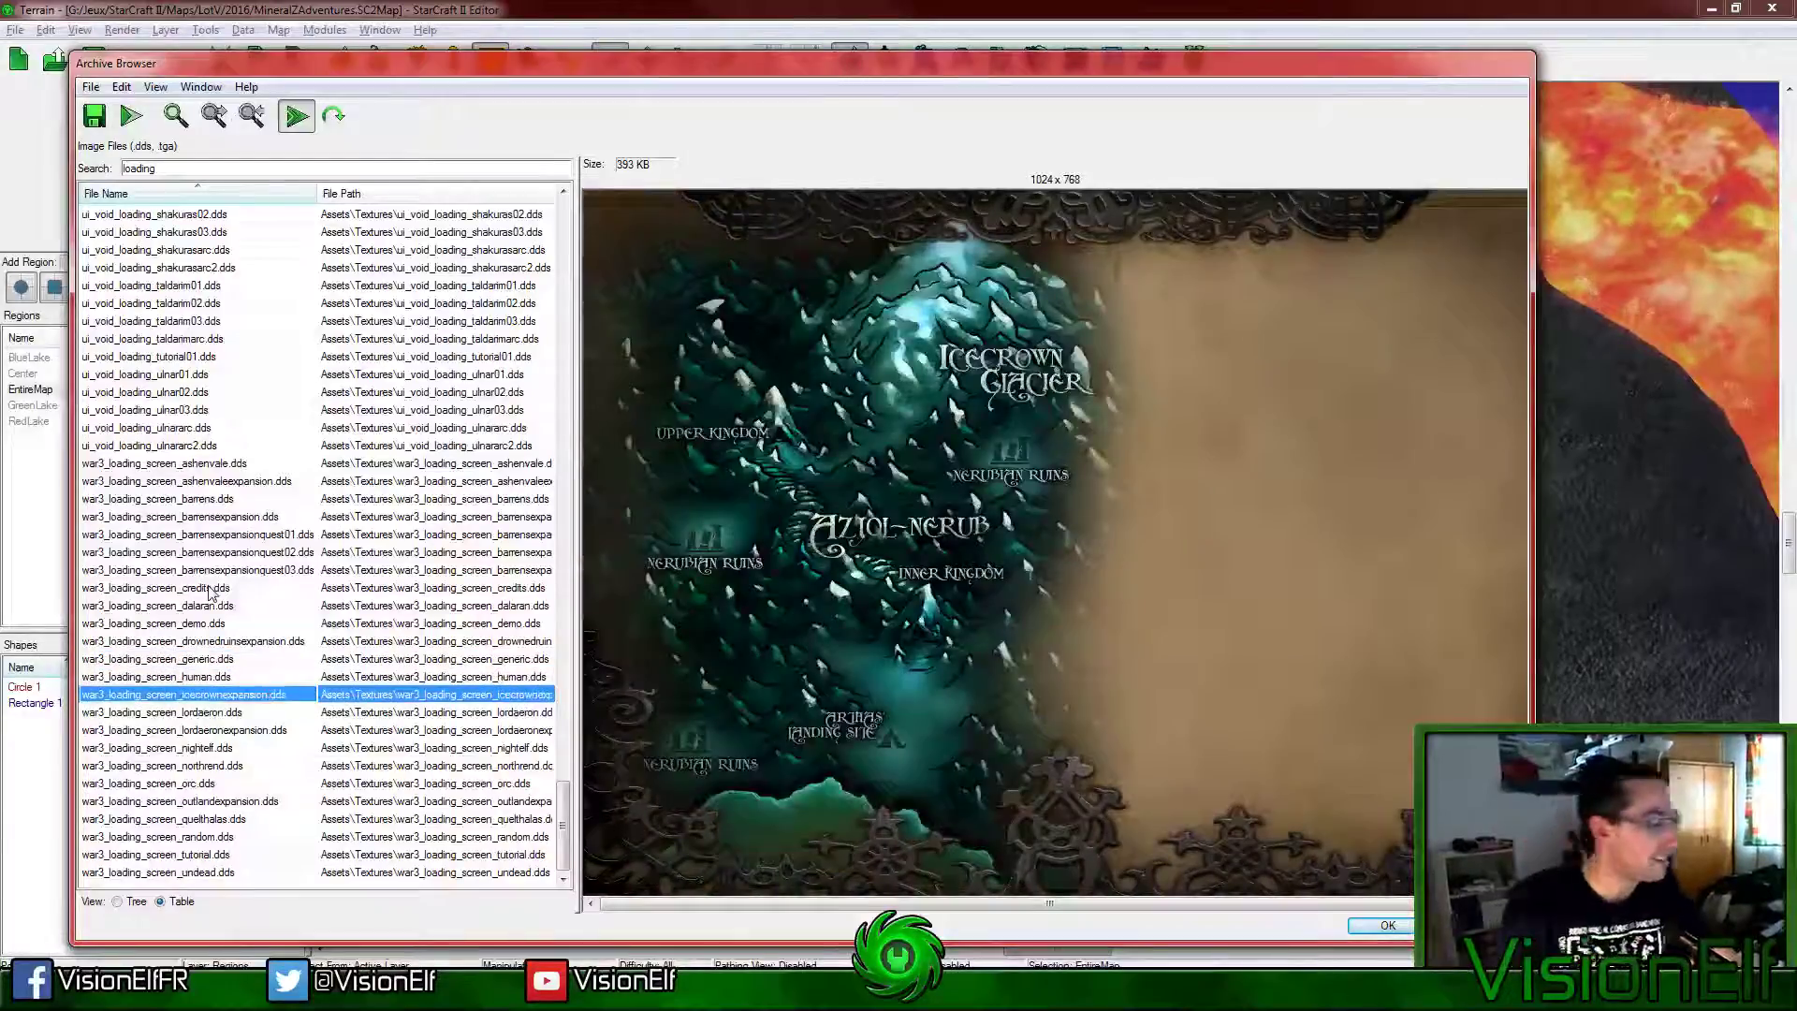
pyautogui.click(249, 480)
pyautogui.press('Up')
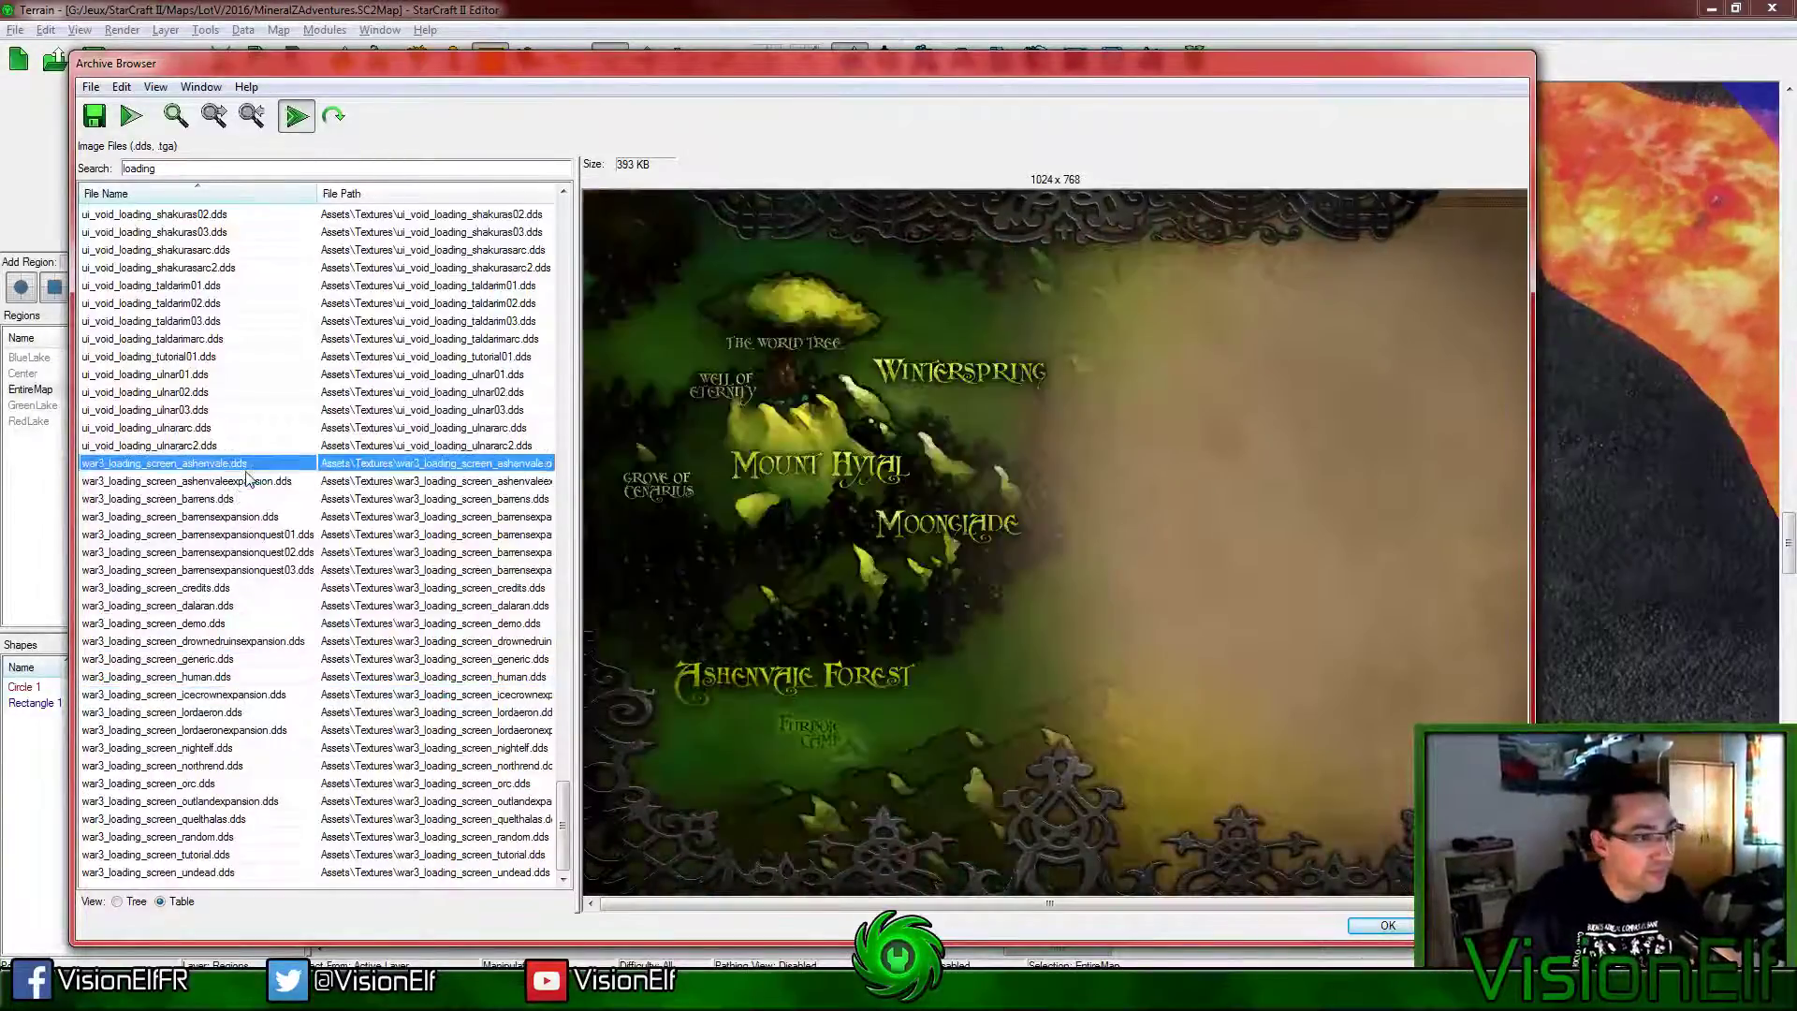
pyautogui.press('Down')
pyautogui.press('Down')
pyautogui.press('Up')
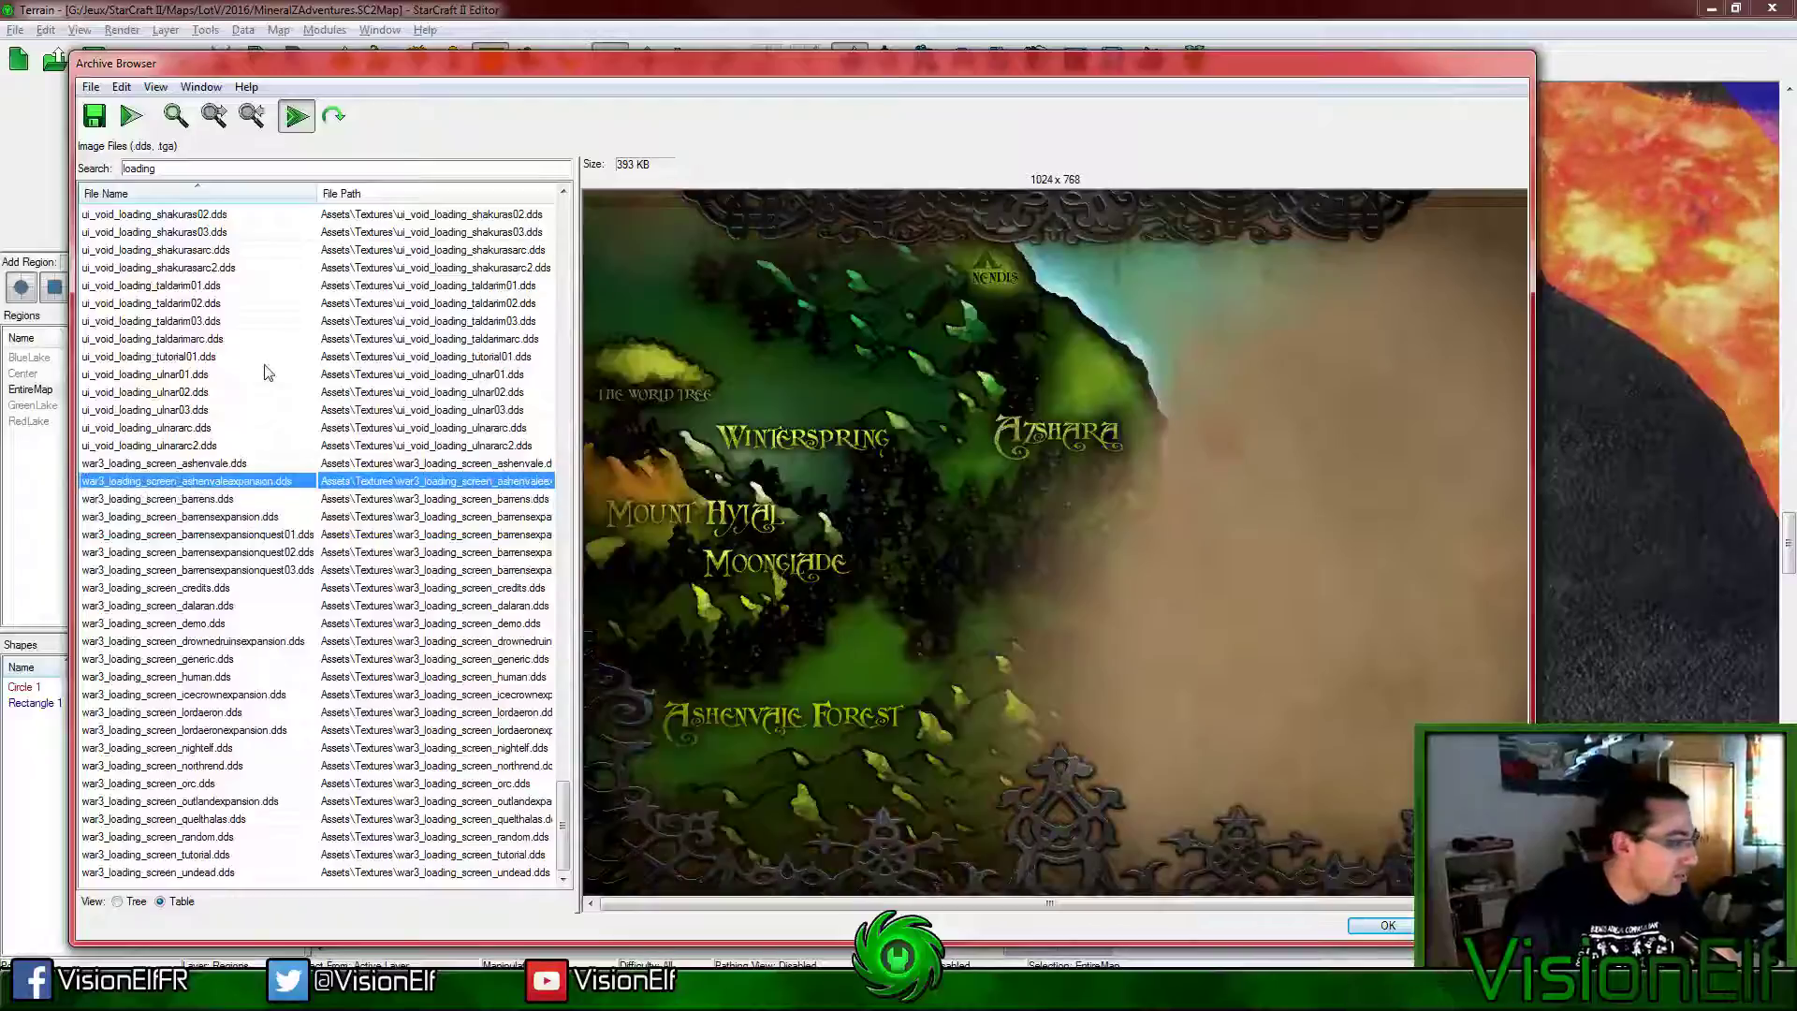
pyautogui.click(253, 872)
pyautogui.press('Up')
pyautogui.press('Up')
pyautogui.press('Up')
pyautogui.press('Up')
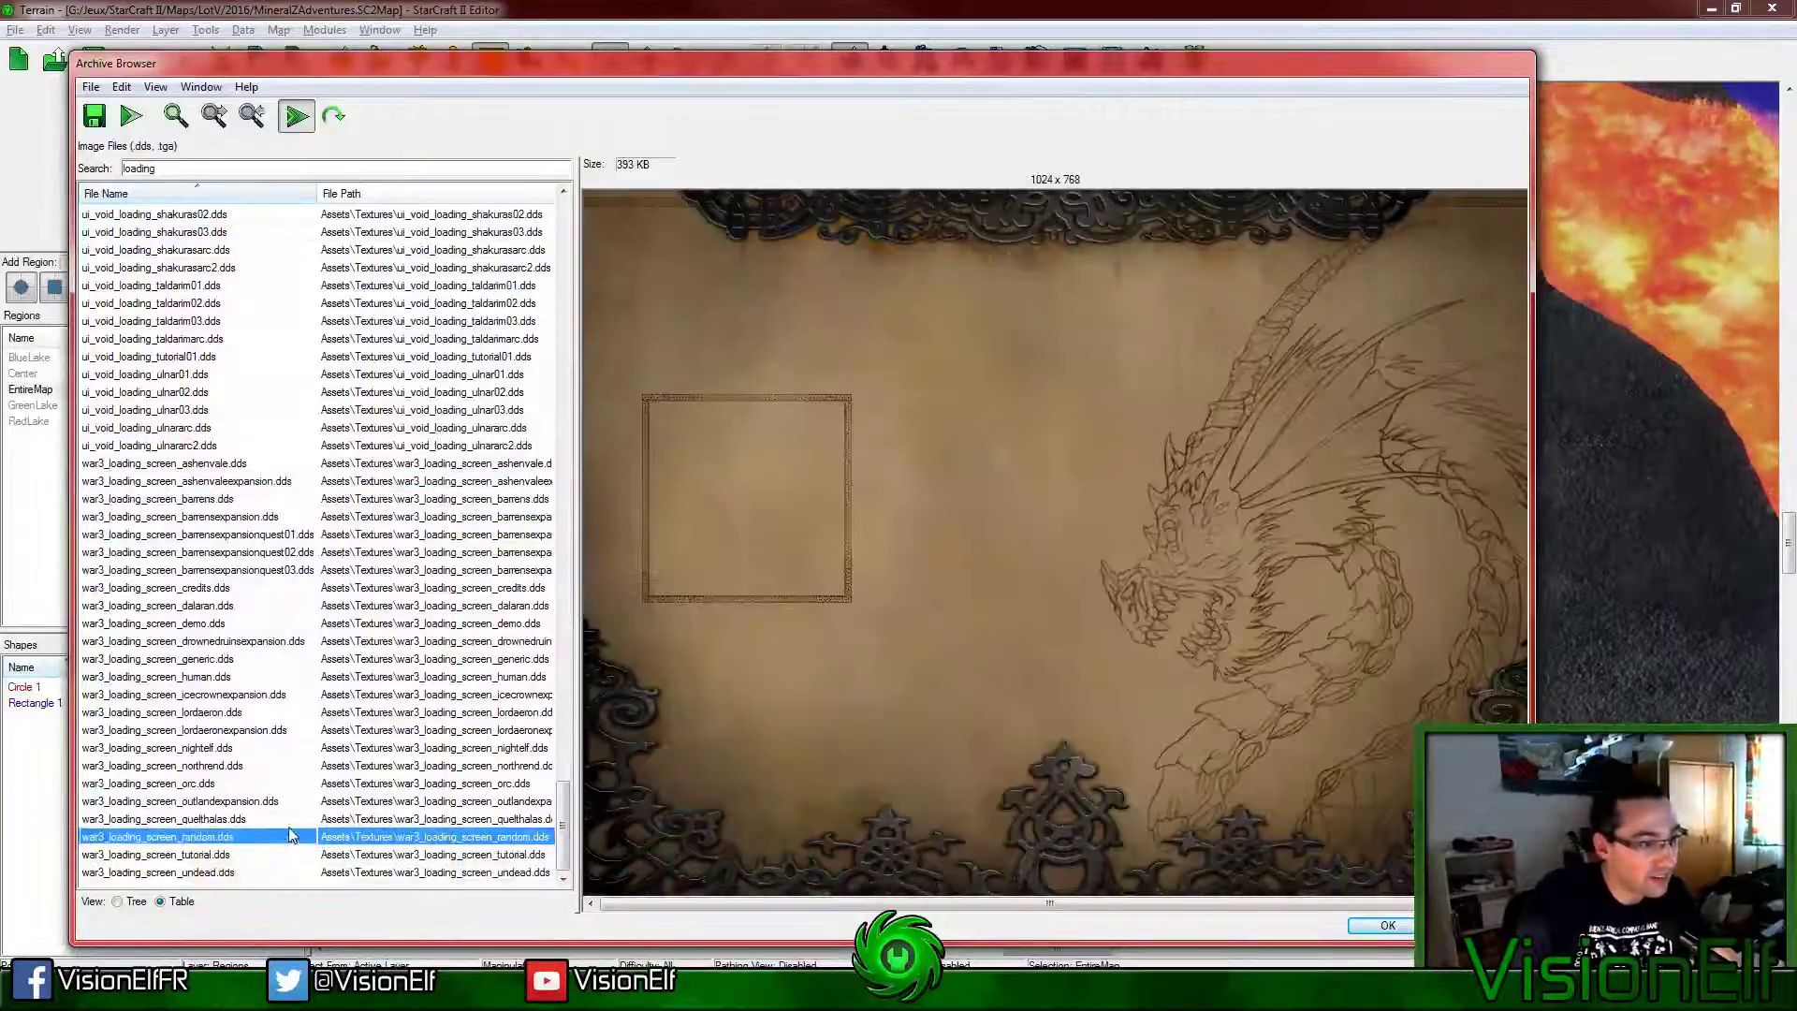
pyautogui.press('Up')
pyautogui.press('Up')
pyautogui.press('Down')
pyautogui.press('Down')
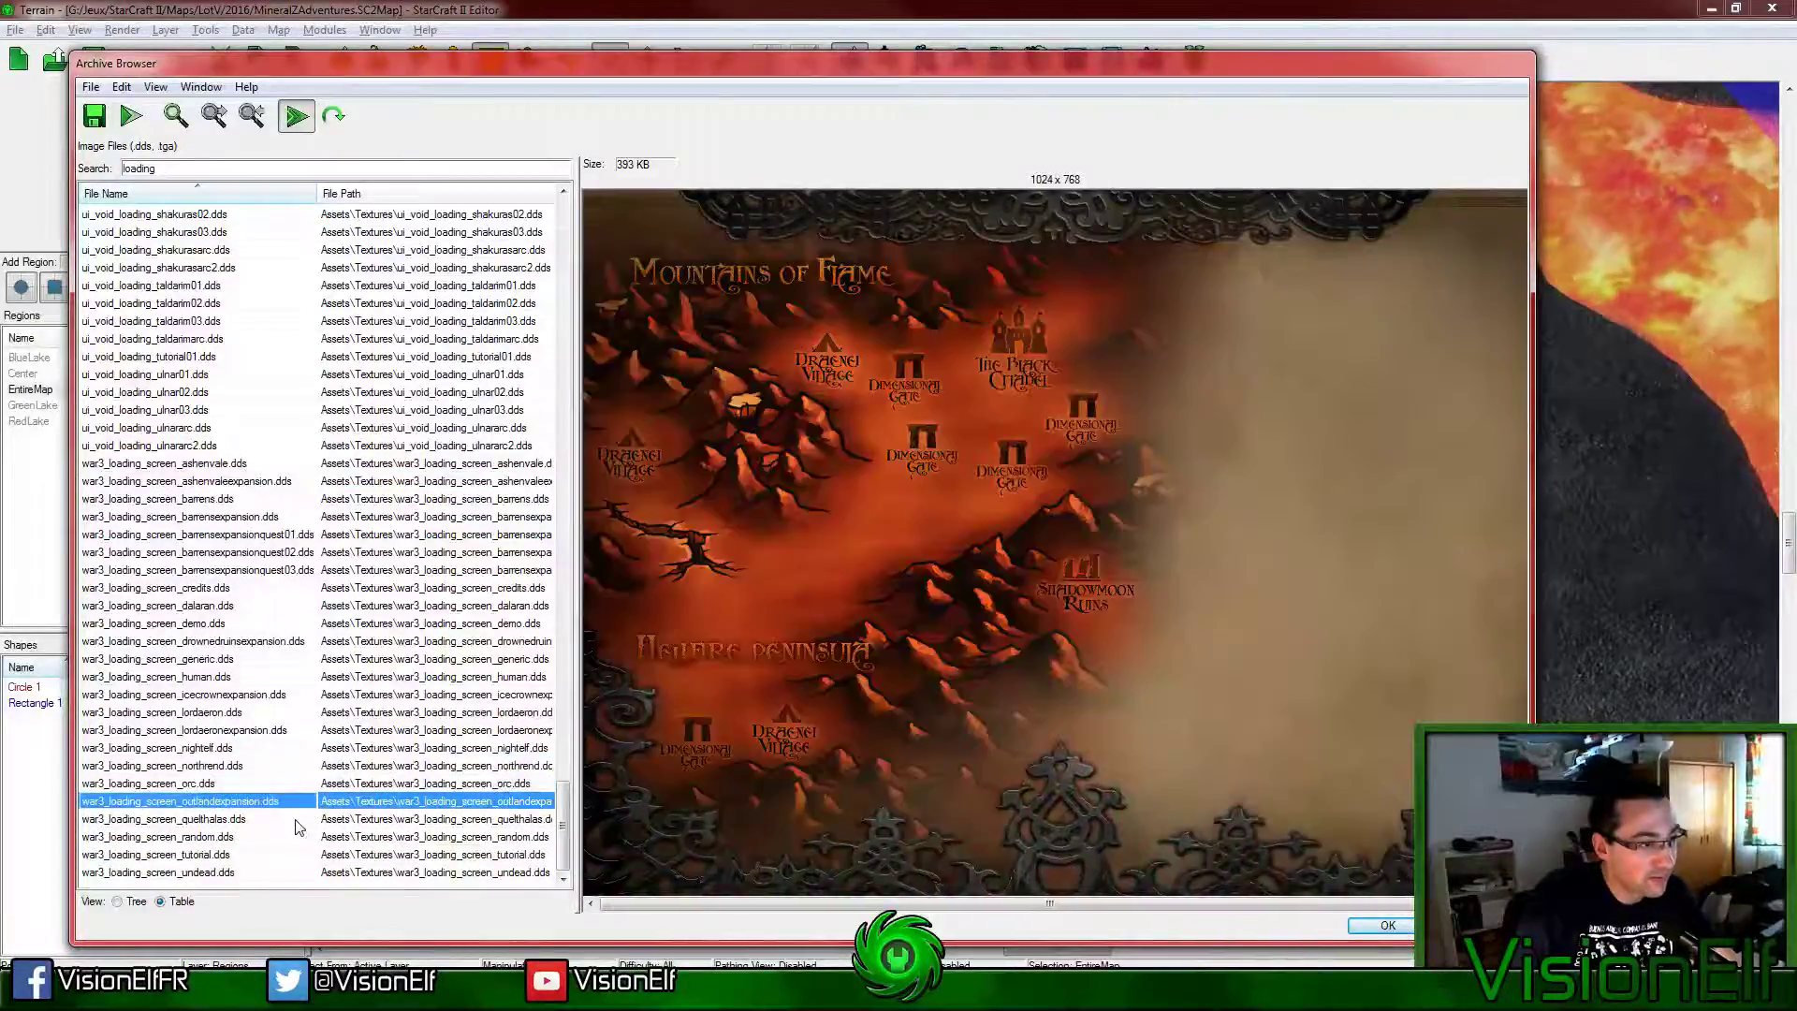
# Step: Preview the ulnar, taldarim, aiurarc and alpha images, arriving at the epilogue01 nebula
pyautogui.scroll(3, 300, 815)
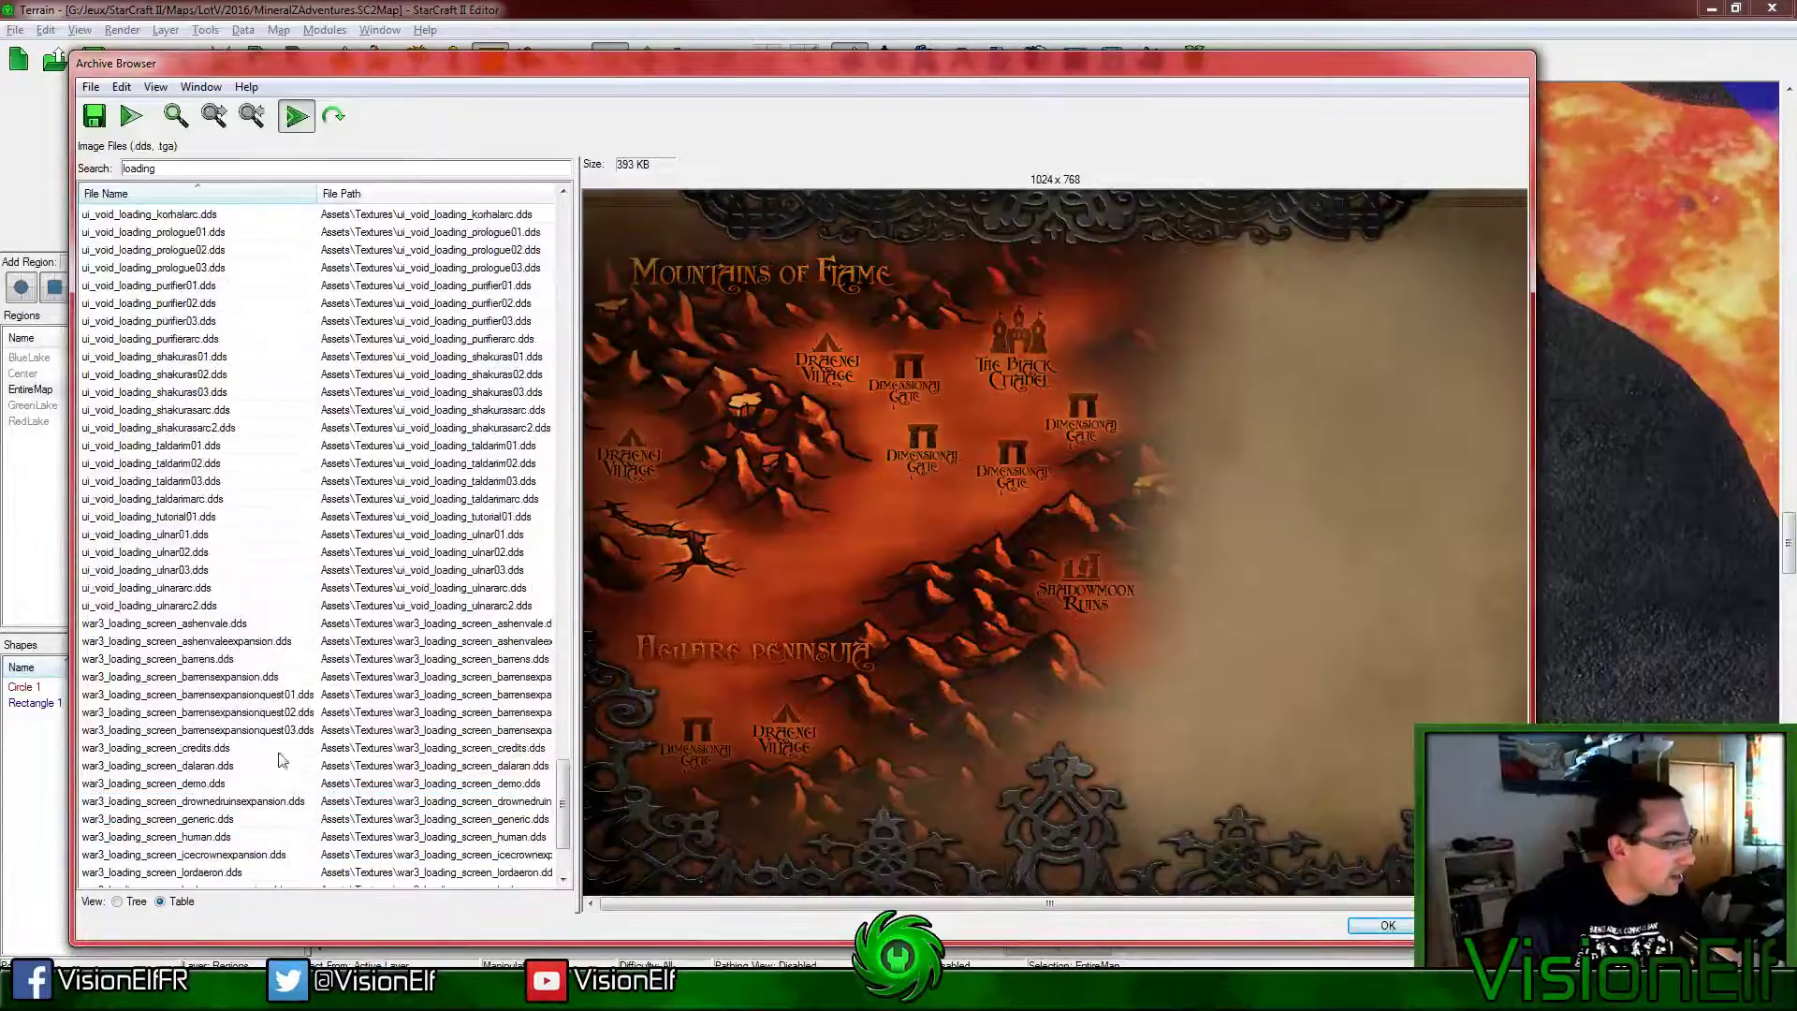
pyautogui.click(240, 607)
pyautogui.scroll(3, 239, 614)
pyautogui.press('Up')
pyautogui.press('Up')
pyautogui.press('Up')
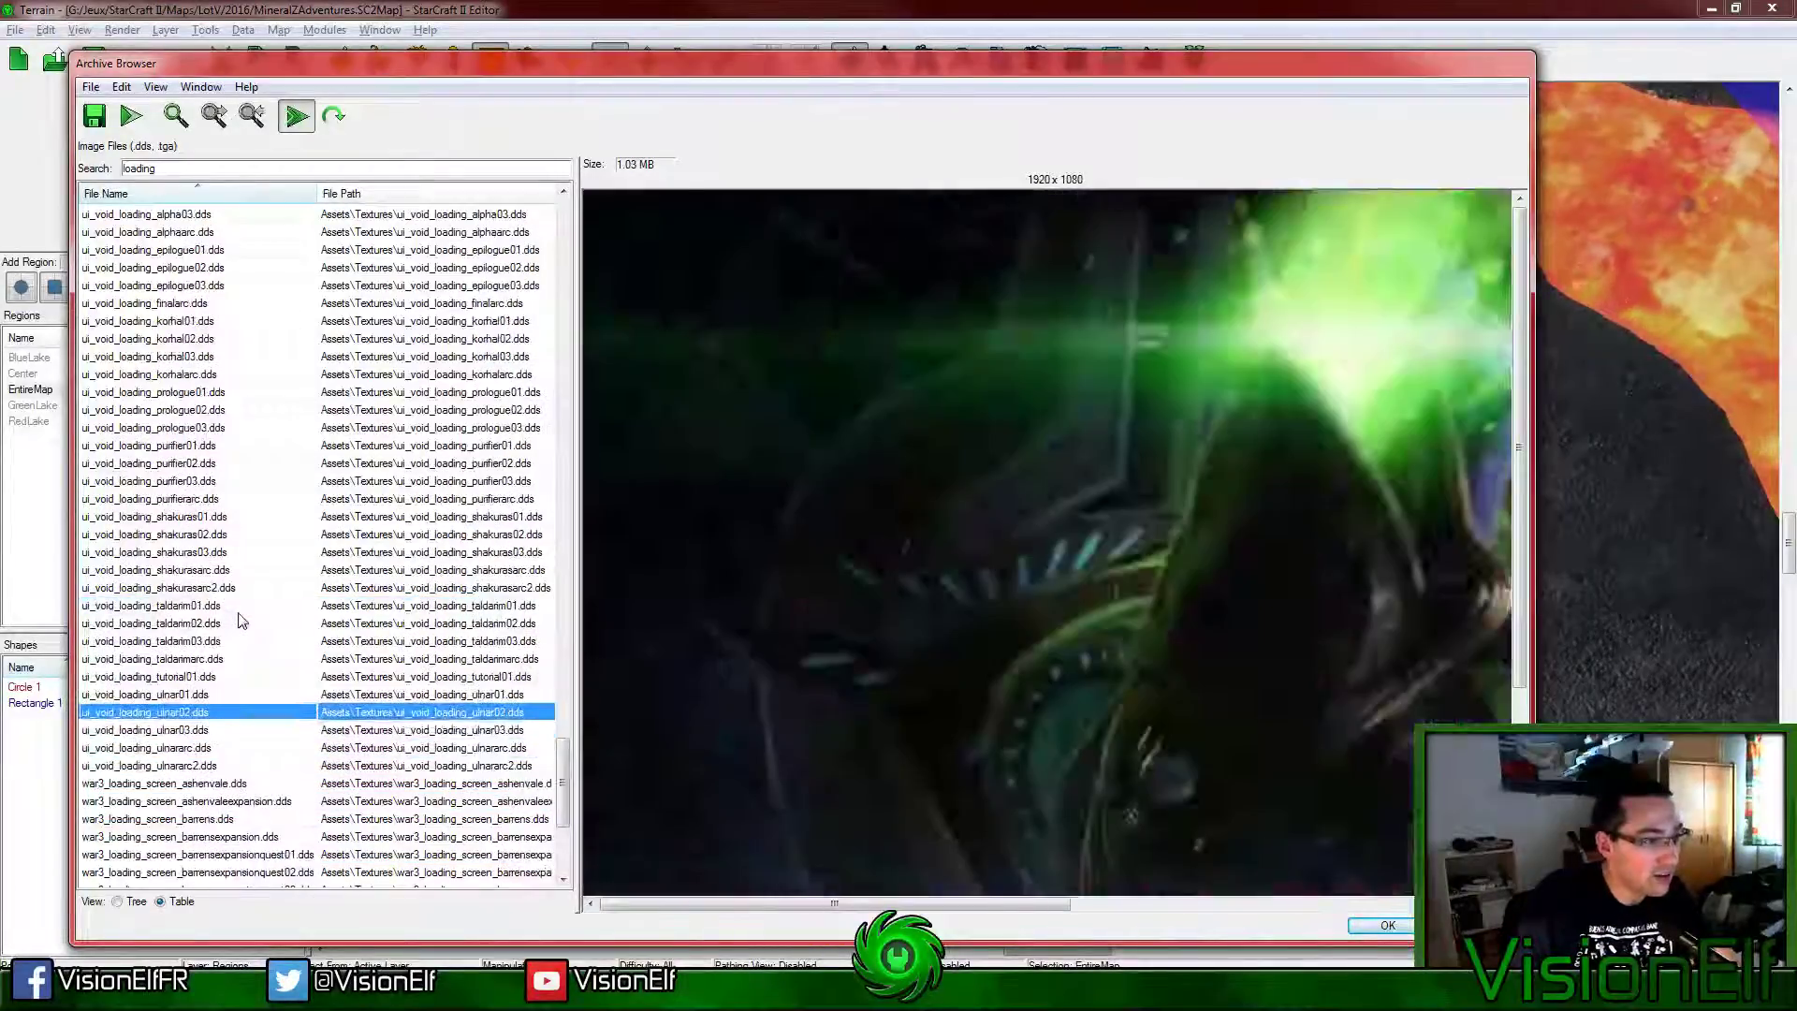
pyautogui.press('Up')
pyautogui.press('Up')
pyautogui.press('Up')
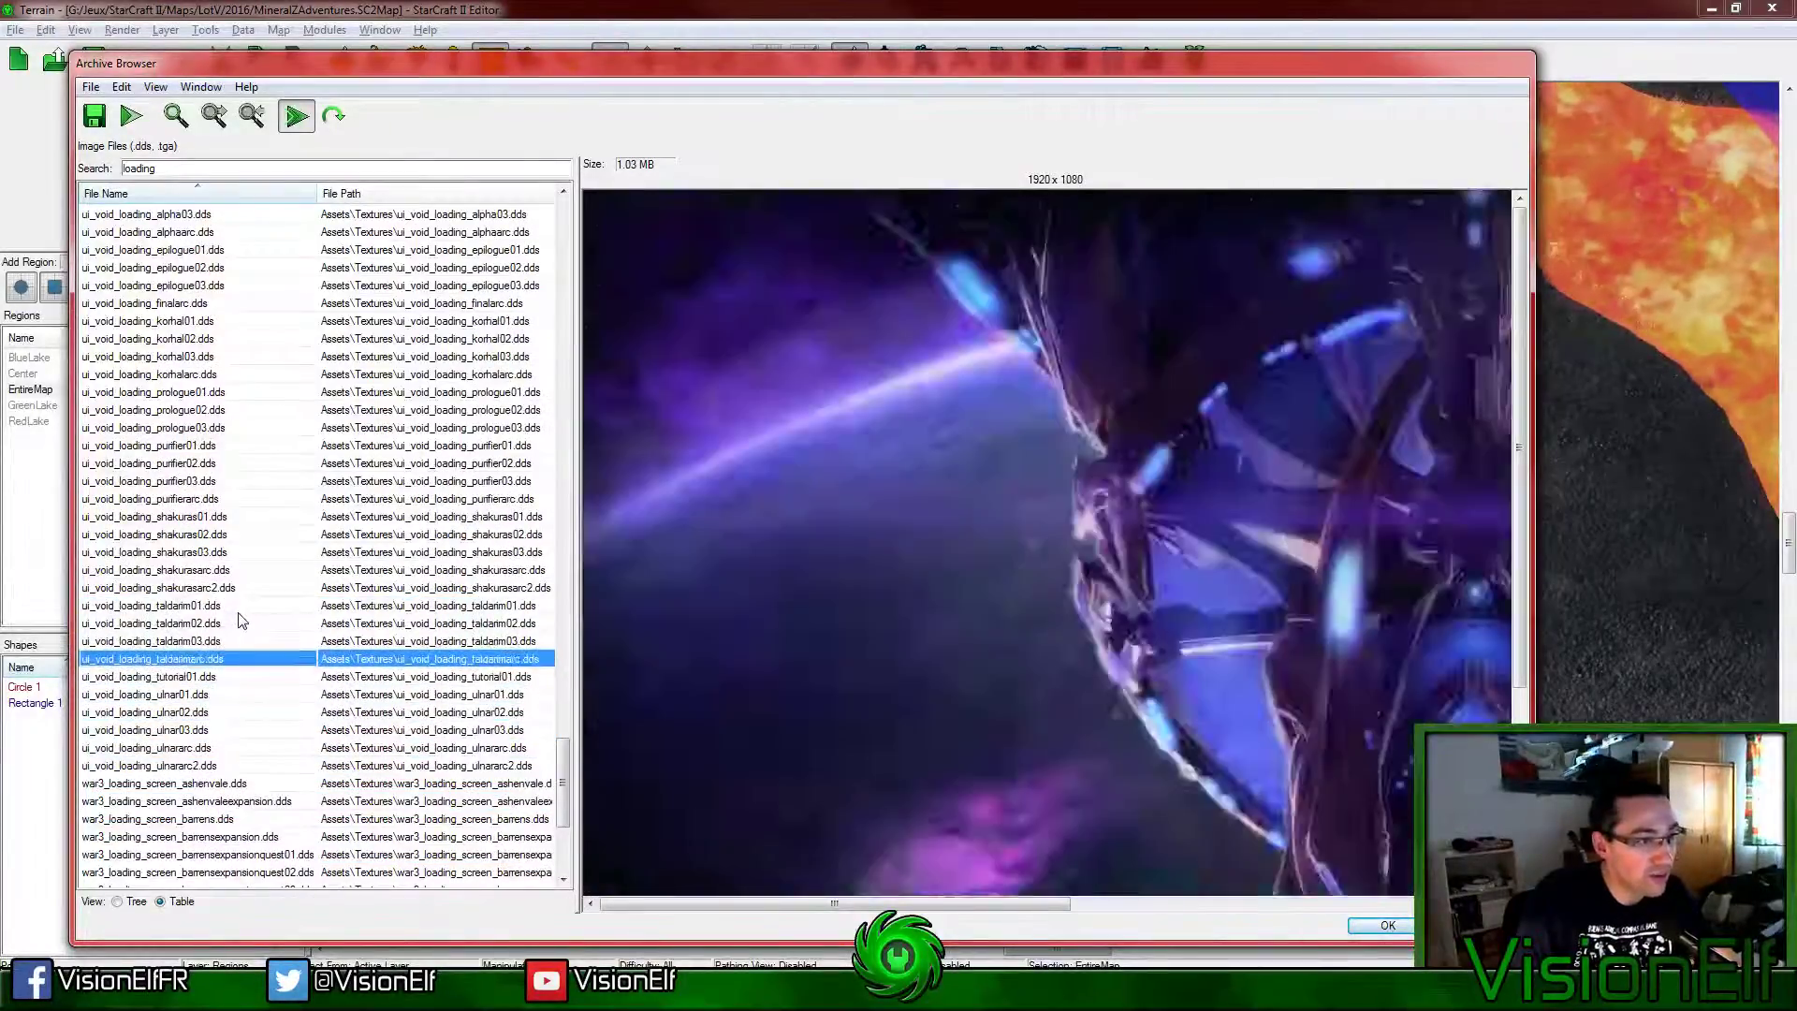
pyautogui.press('Up')
pyautogui.press('Up')
pyautogui.press('Up')
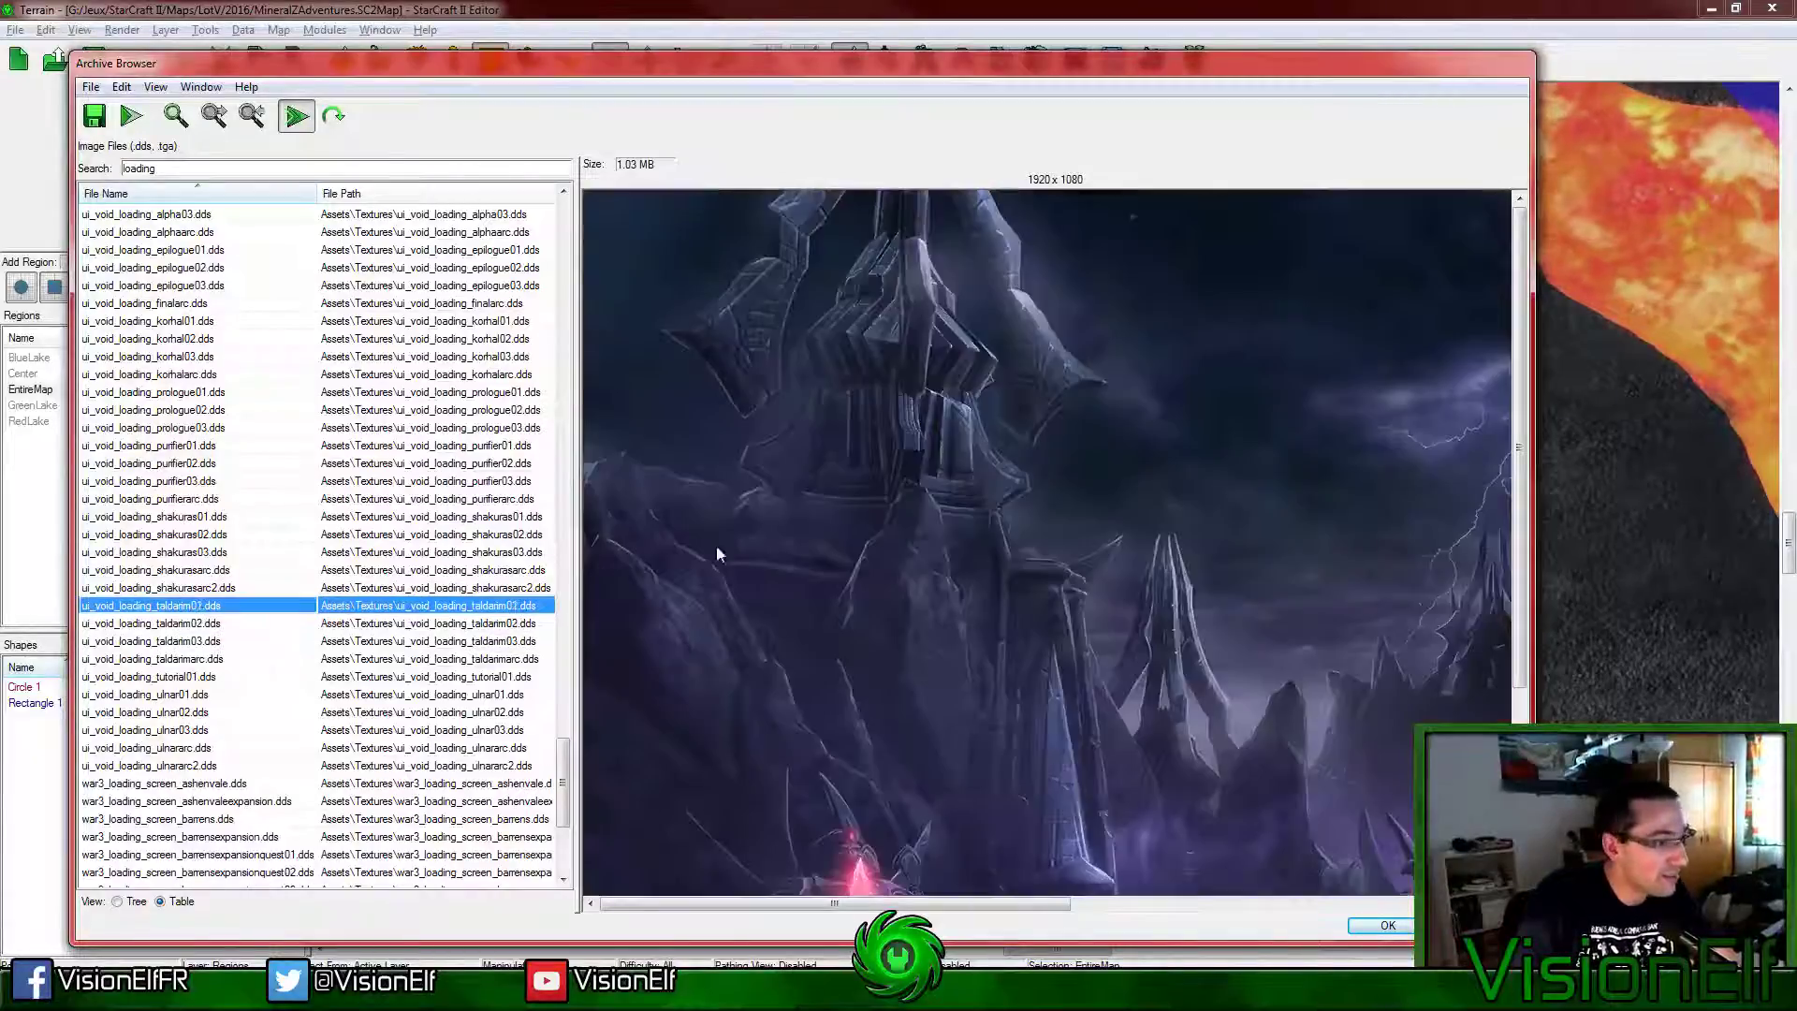
pyautogui.press('Up')
pyautogui.press('Up')
pyautogui.press('Up')
pyautogui.press('Up')
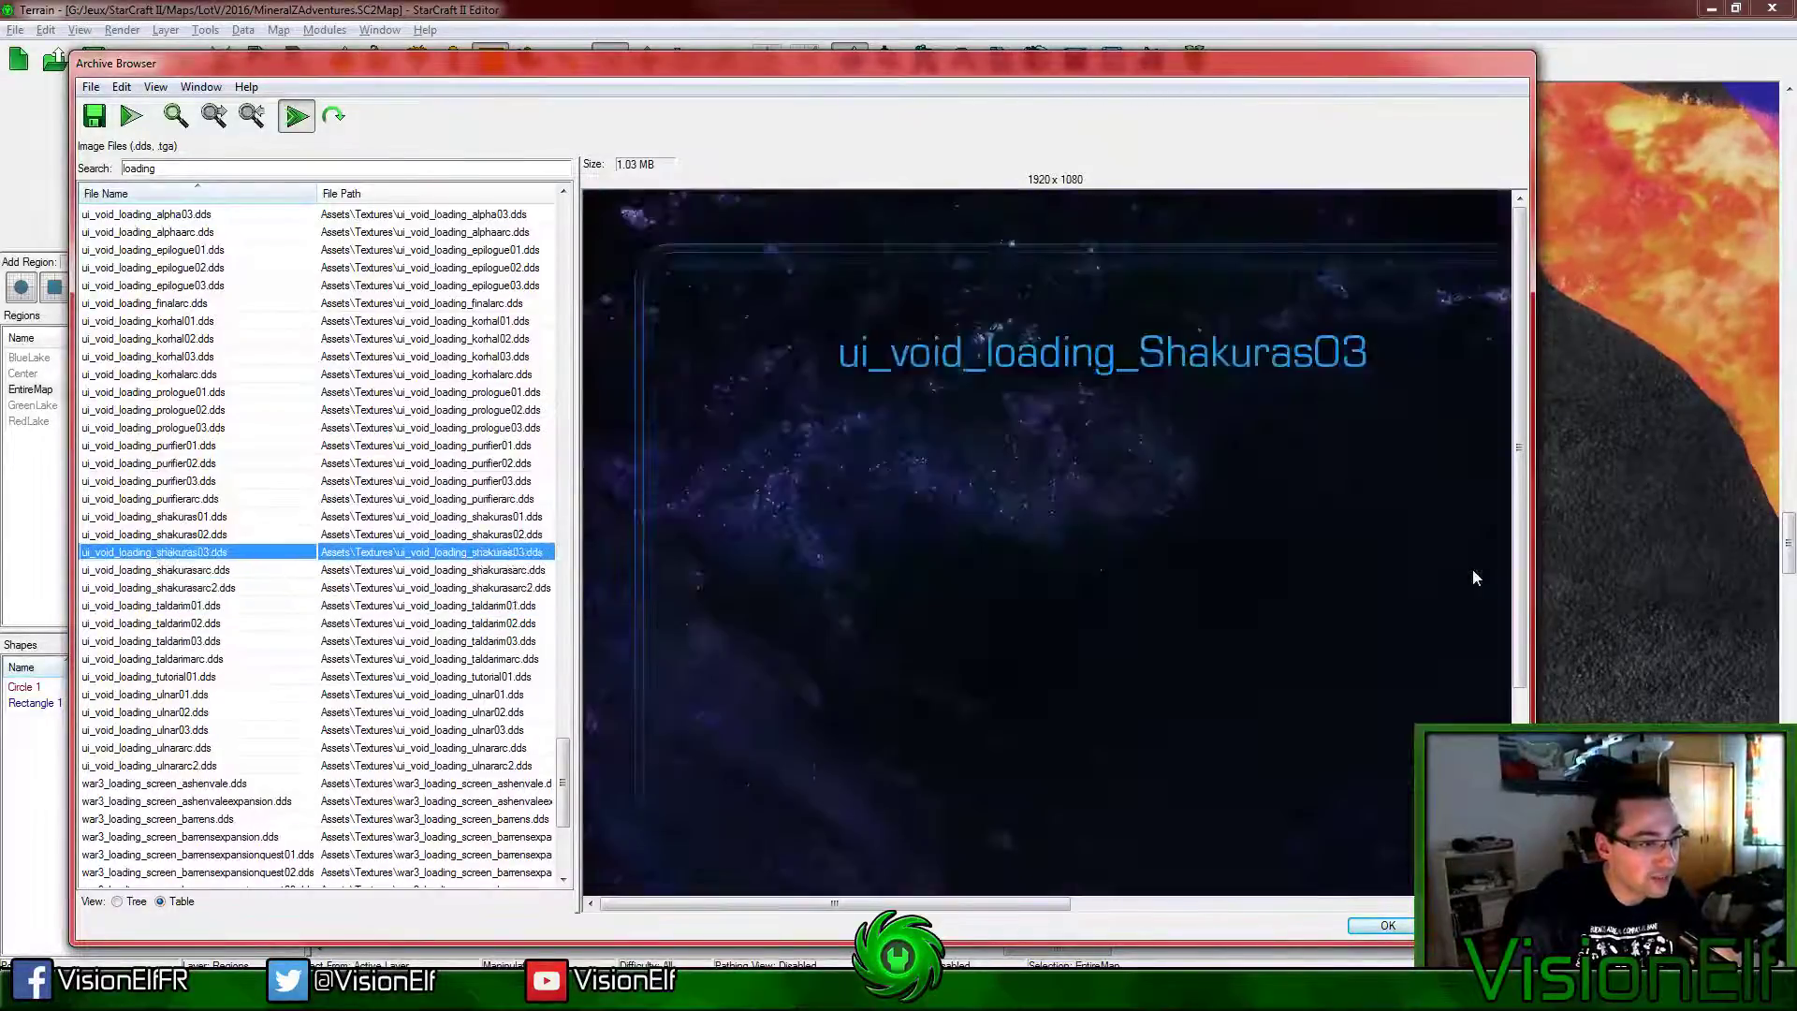
pyautogui.scroll(6, 261, 517)
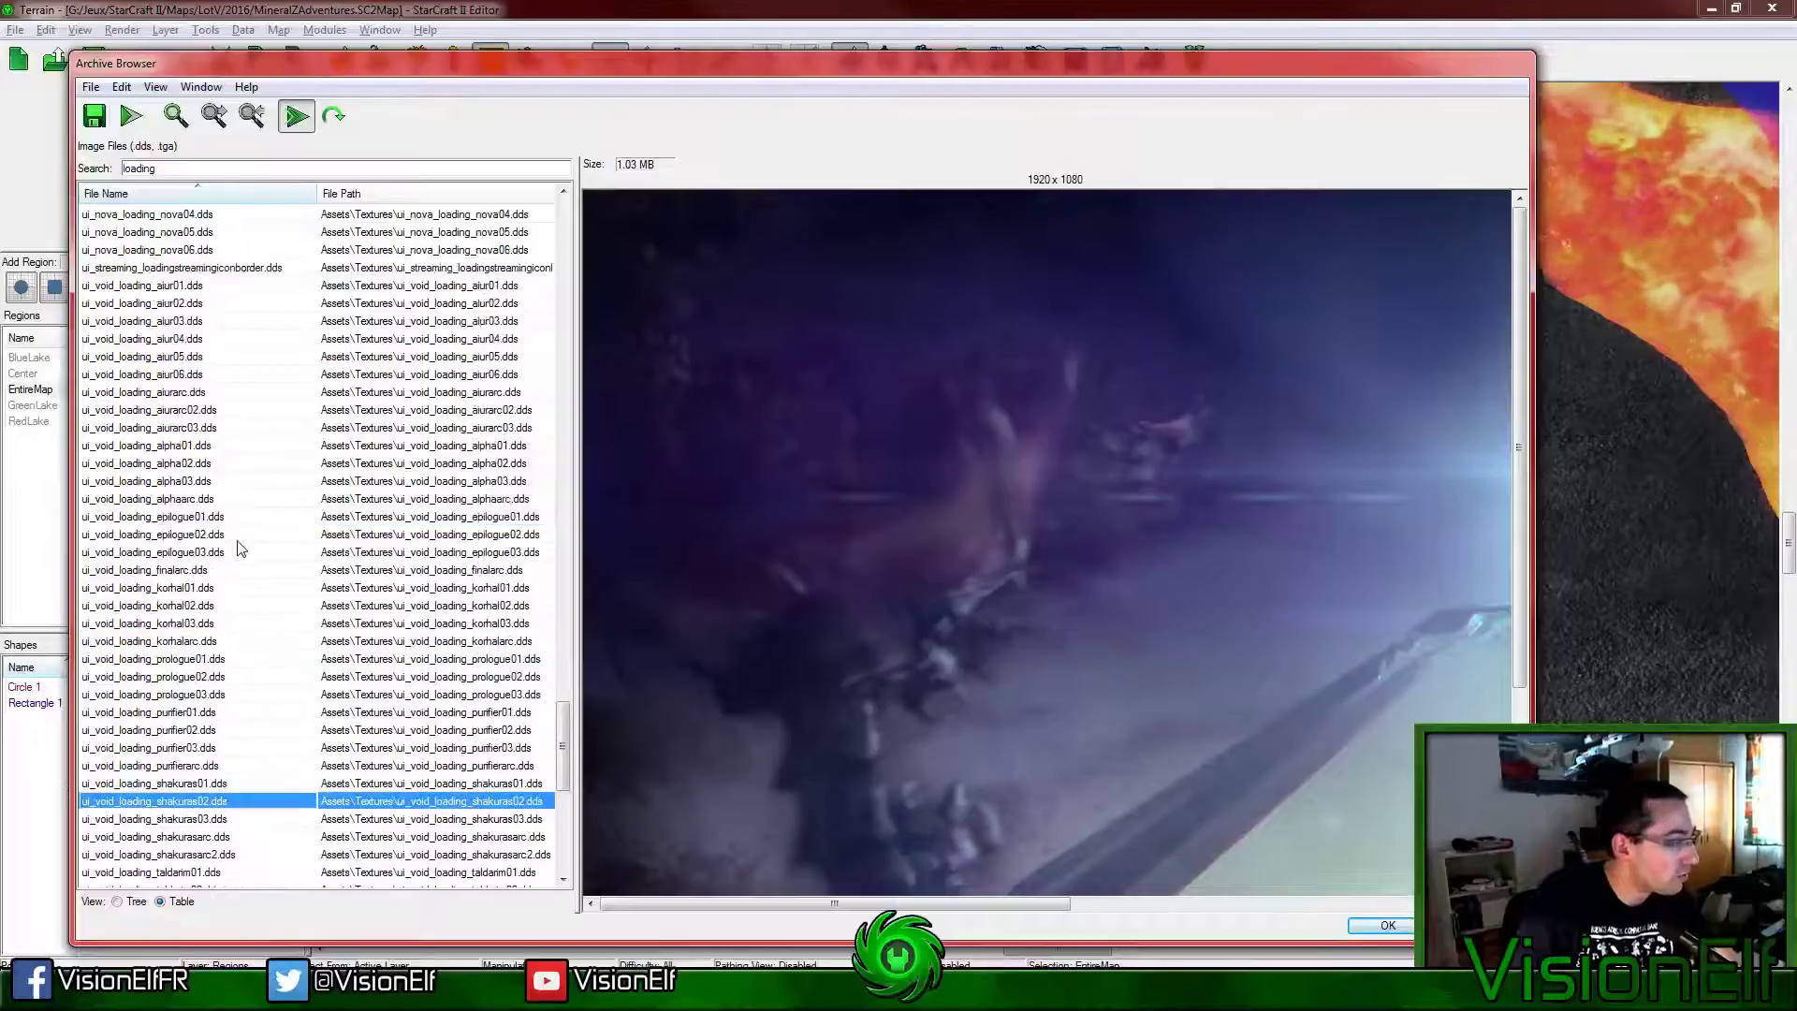
pyautogui.click(220, 450)
pyautogui.press('Down')
pyautogui.press('Down')
pyautogui.press('Down')
pyautogui.press('Down')
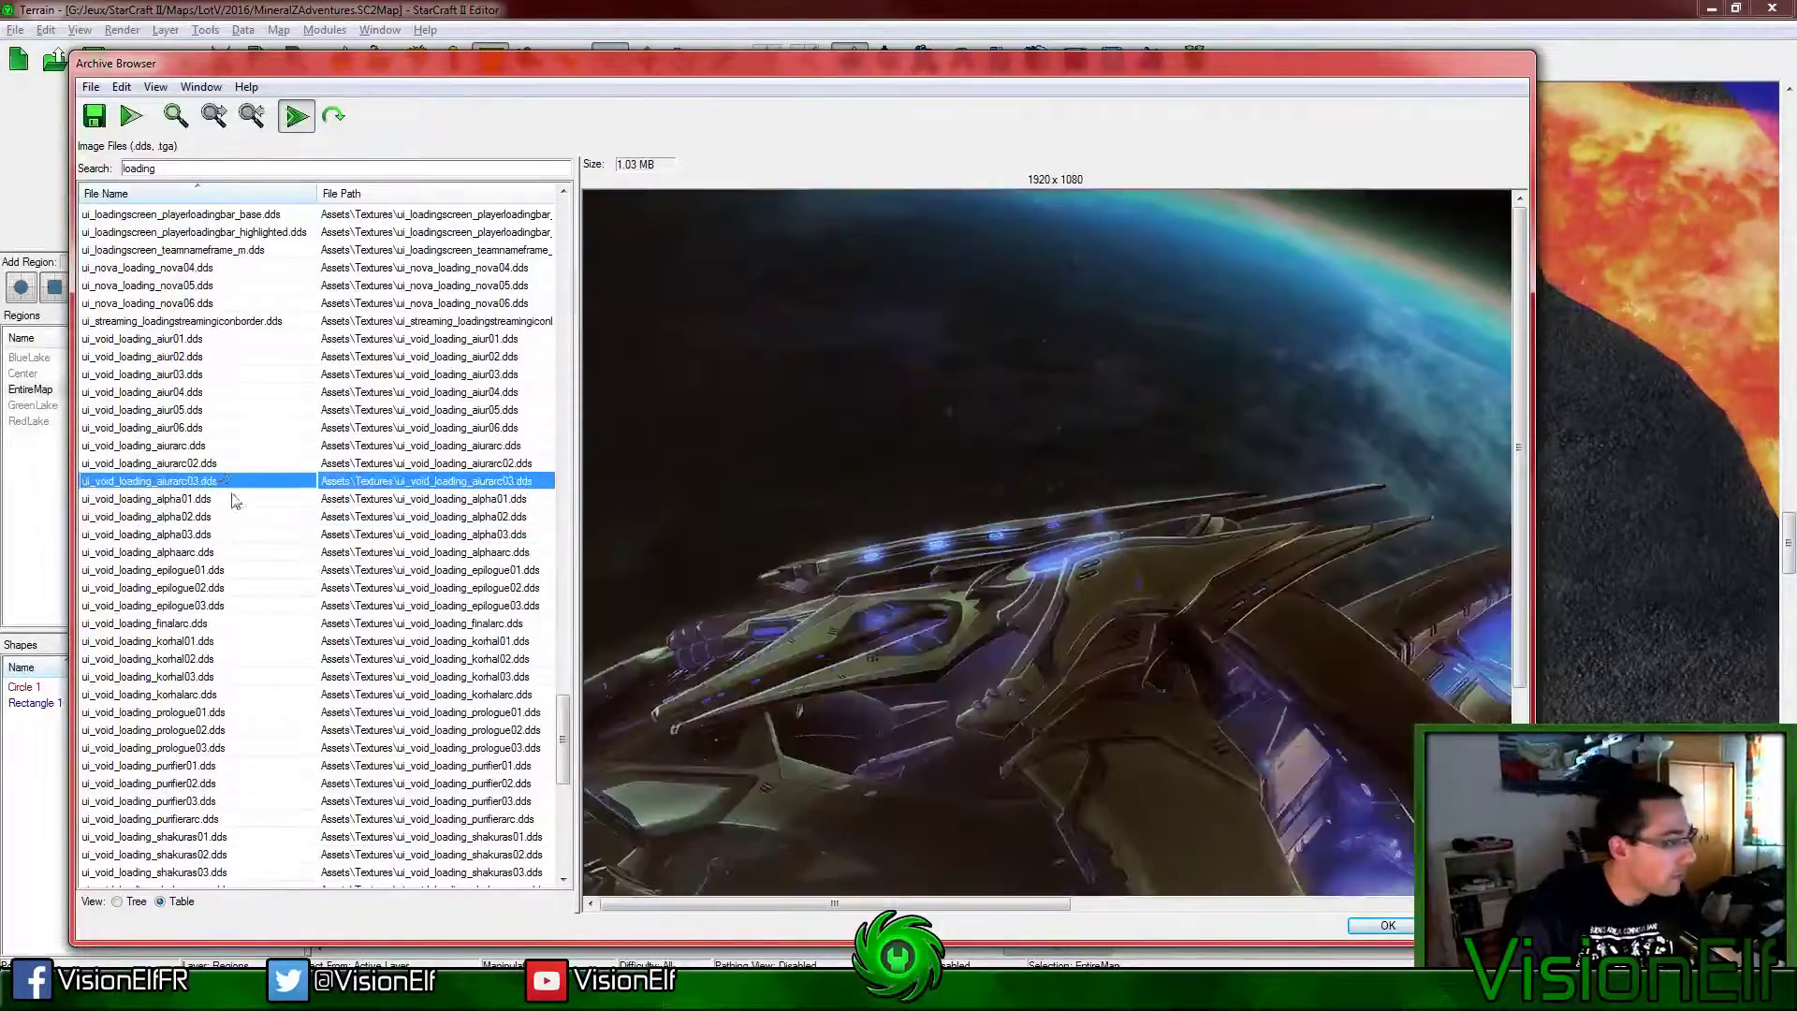
pyautogui.press('Down')
pyautogui.press('Down')
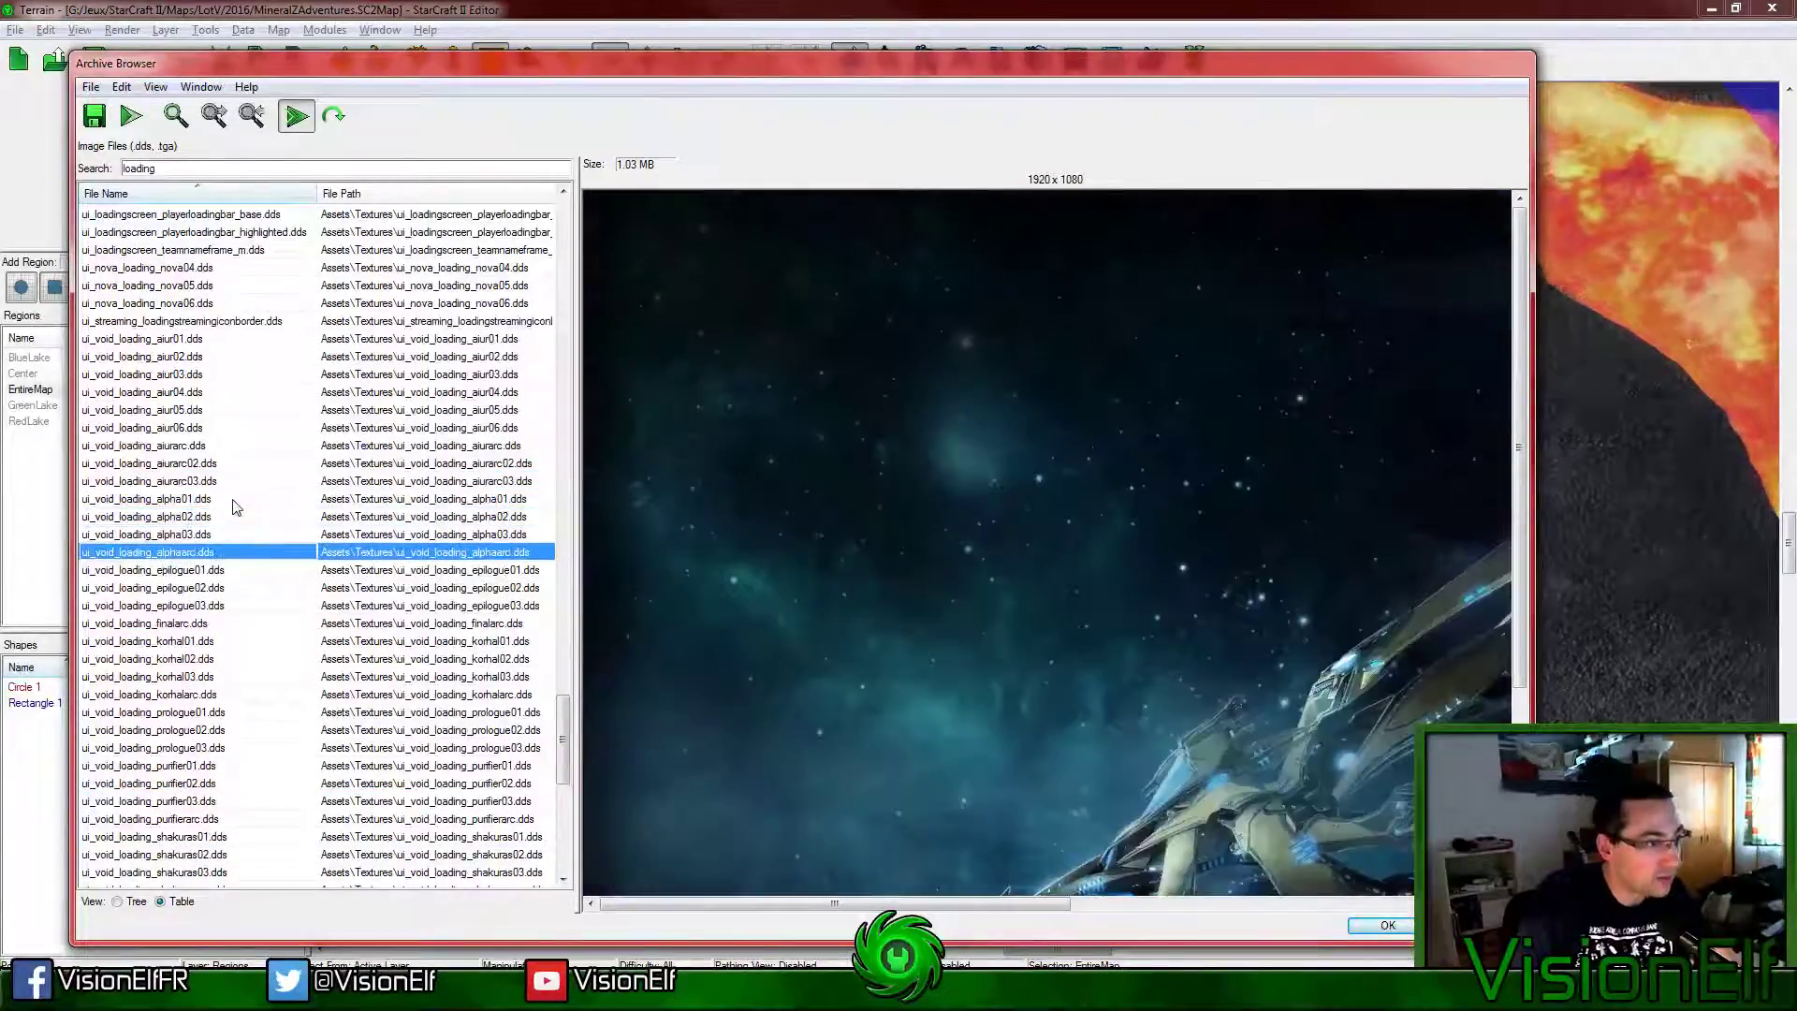
pyautogui.press('Down')
pyautogui.press('Up')
pyautogui.press('Down')
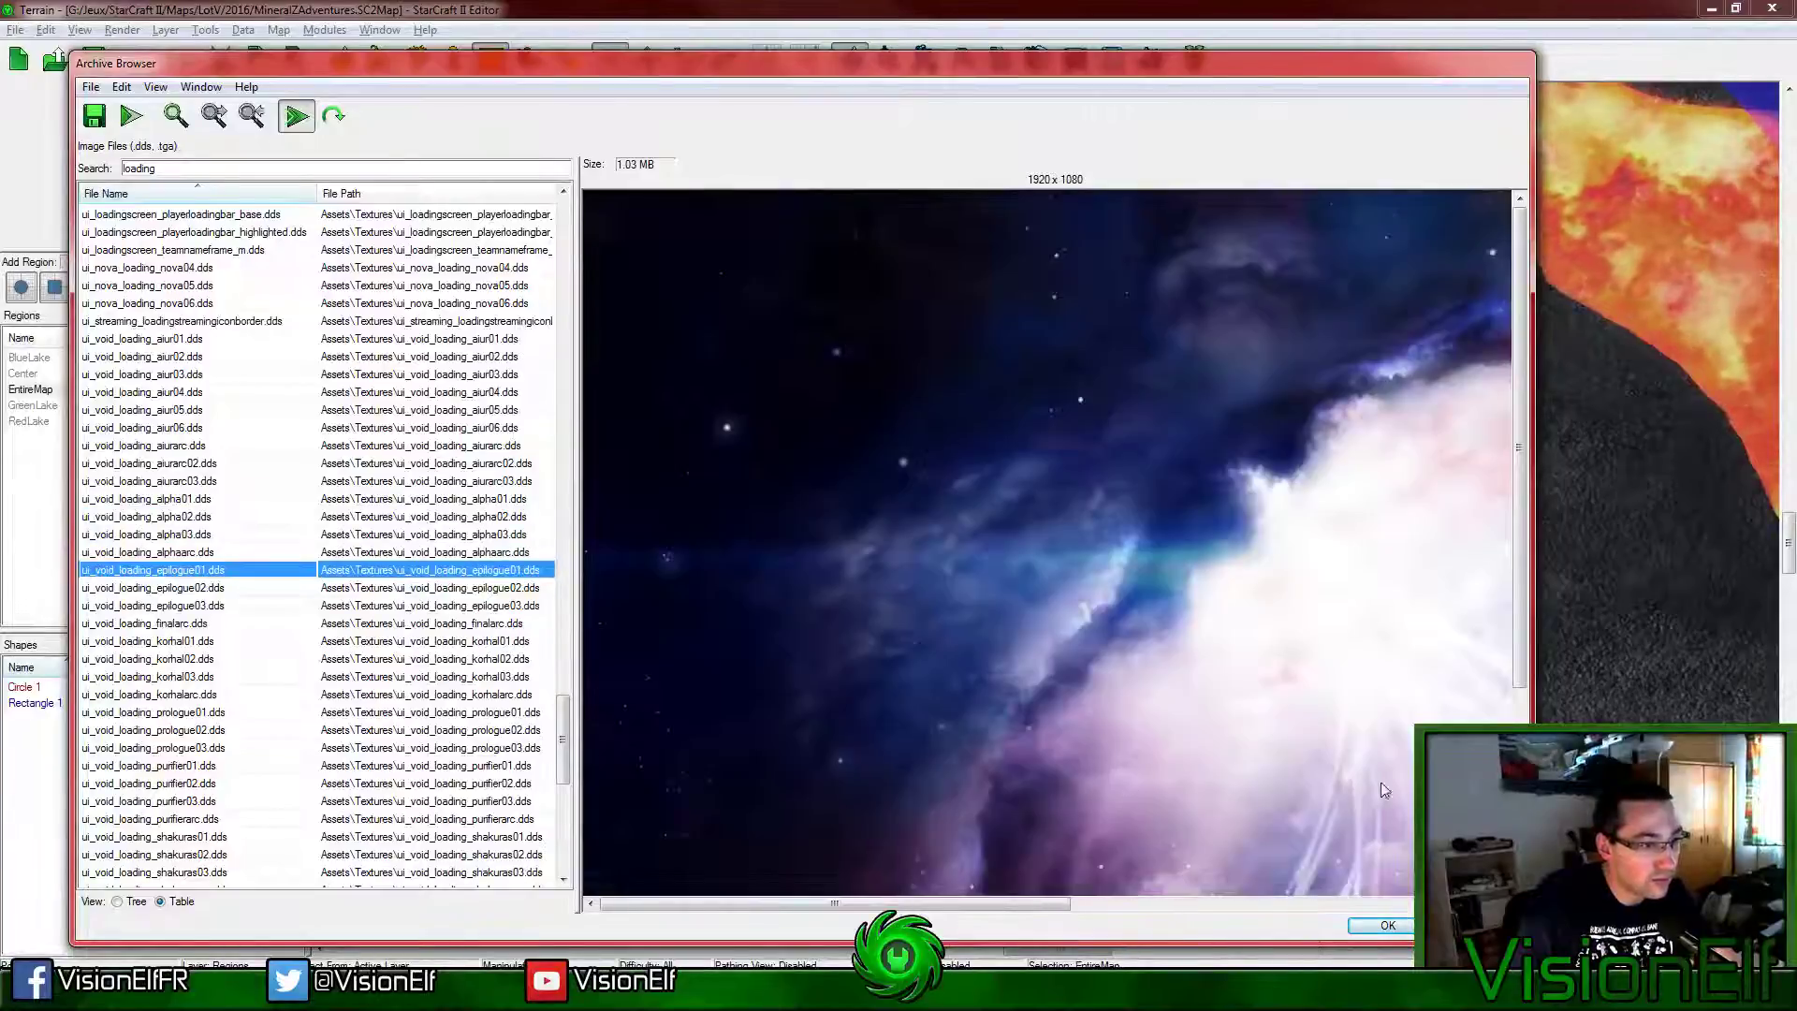
# Step: Compare aiur and alphaarc again, then choose ui_void_loading_epilogue01.dds as the loading image
pyautogui.moveTo(1520, 534); pyautogui.dragTo(1520, 670)
pyautogui.moveTo(1024, 905); pyautogui.dragTo(1447, 906)
pyautogui.moveTo(1519, 691); pyautogui.dragTo(1494, 496)
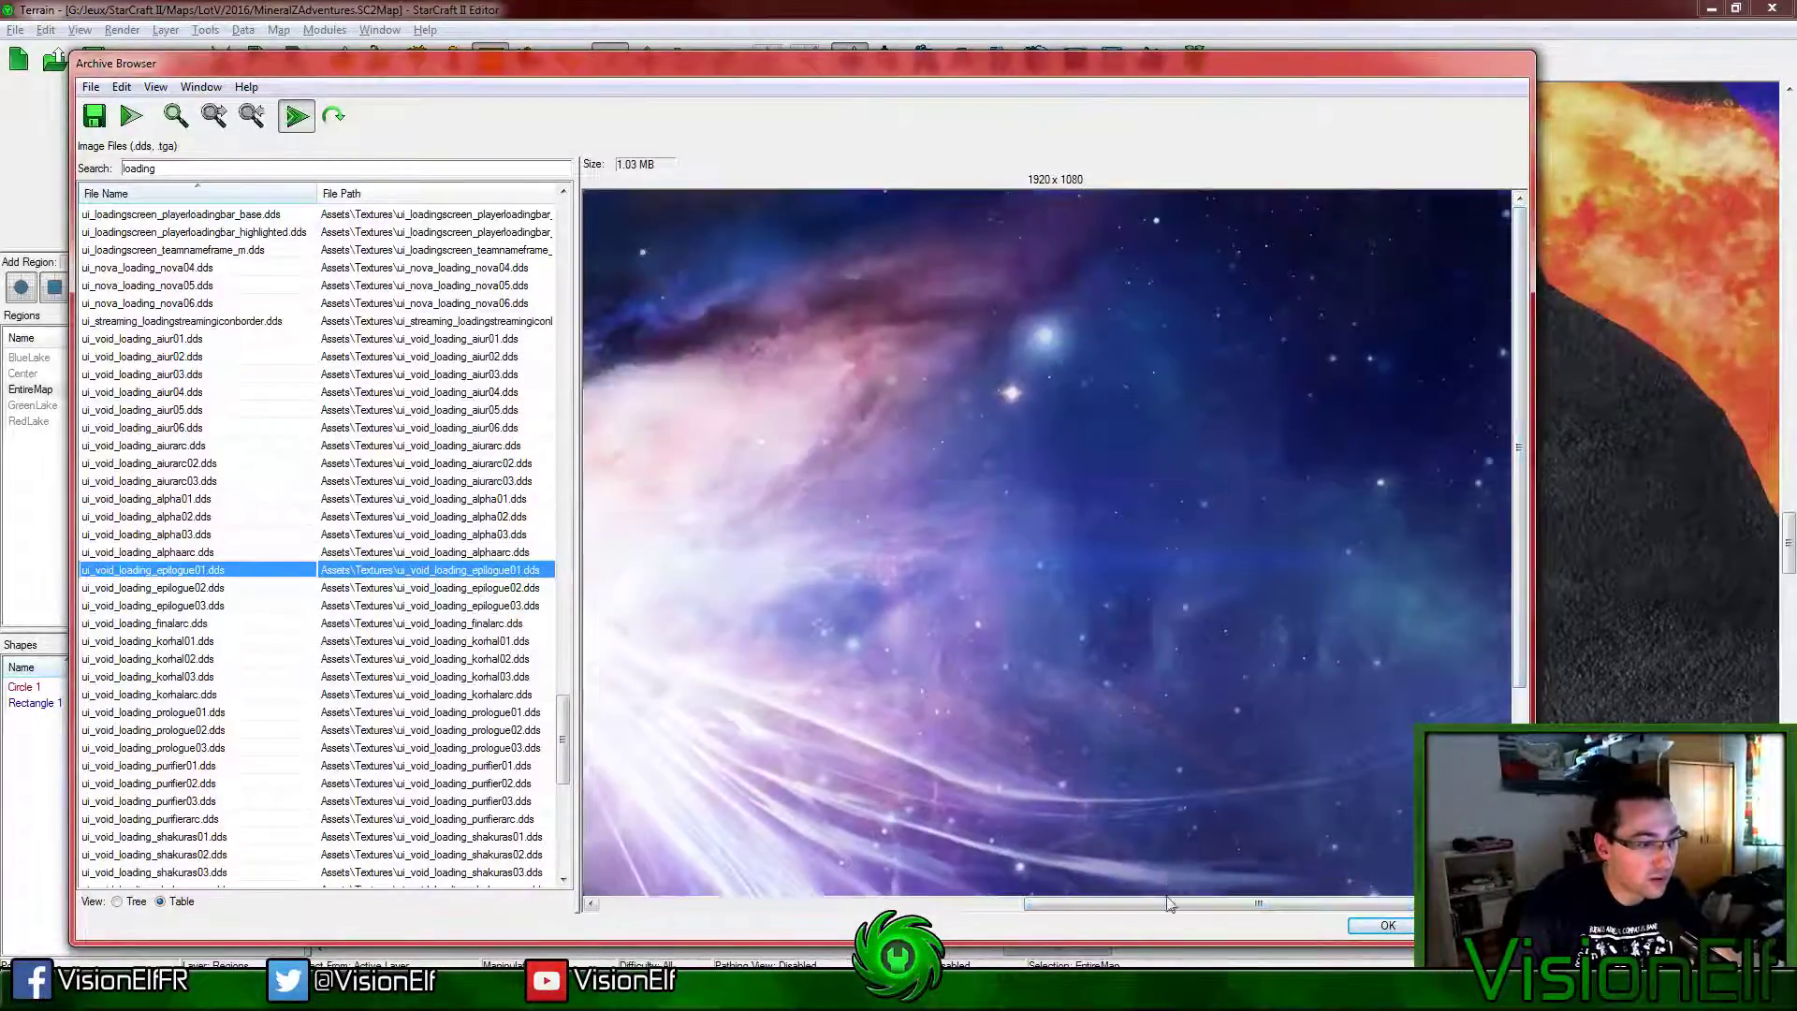
pyautogui.moveTo(1167, 904); pyautogui.dragTo(792, 908)
pyautogui.hscroll(8, 794, 913)
pyautogui.click(222, 353)
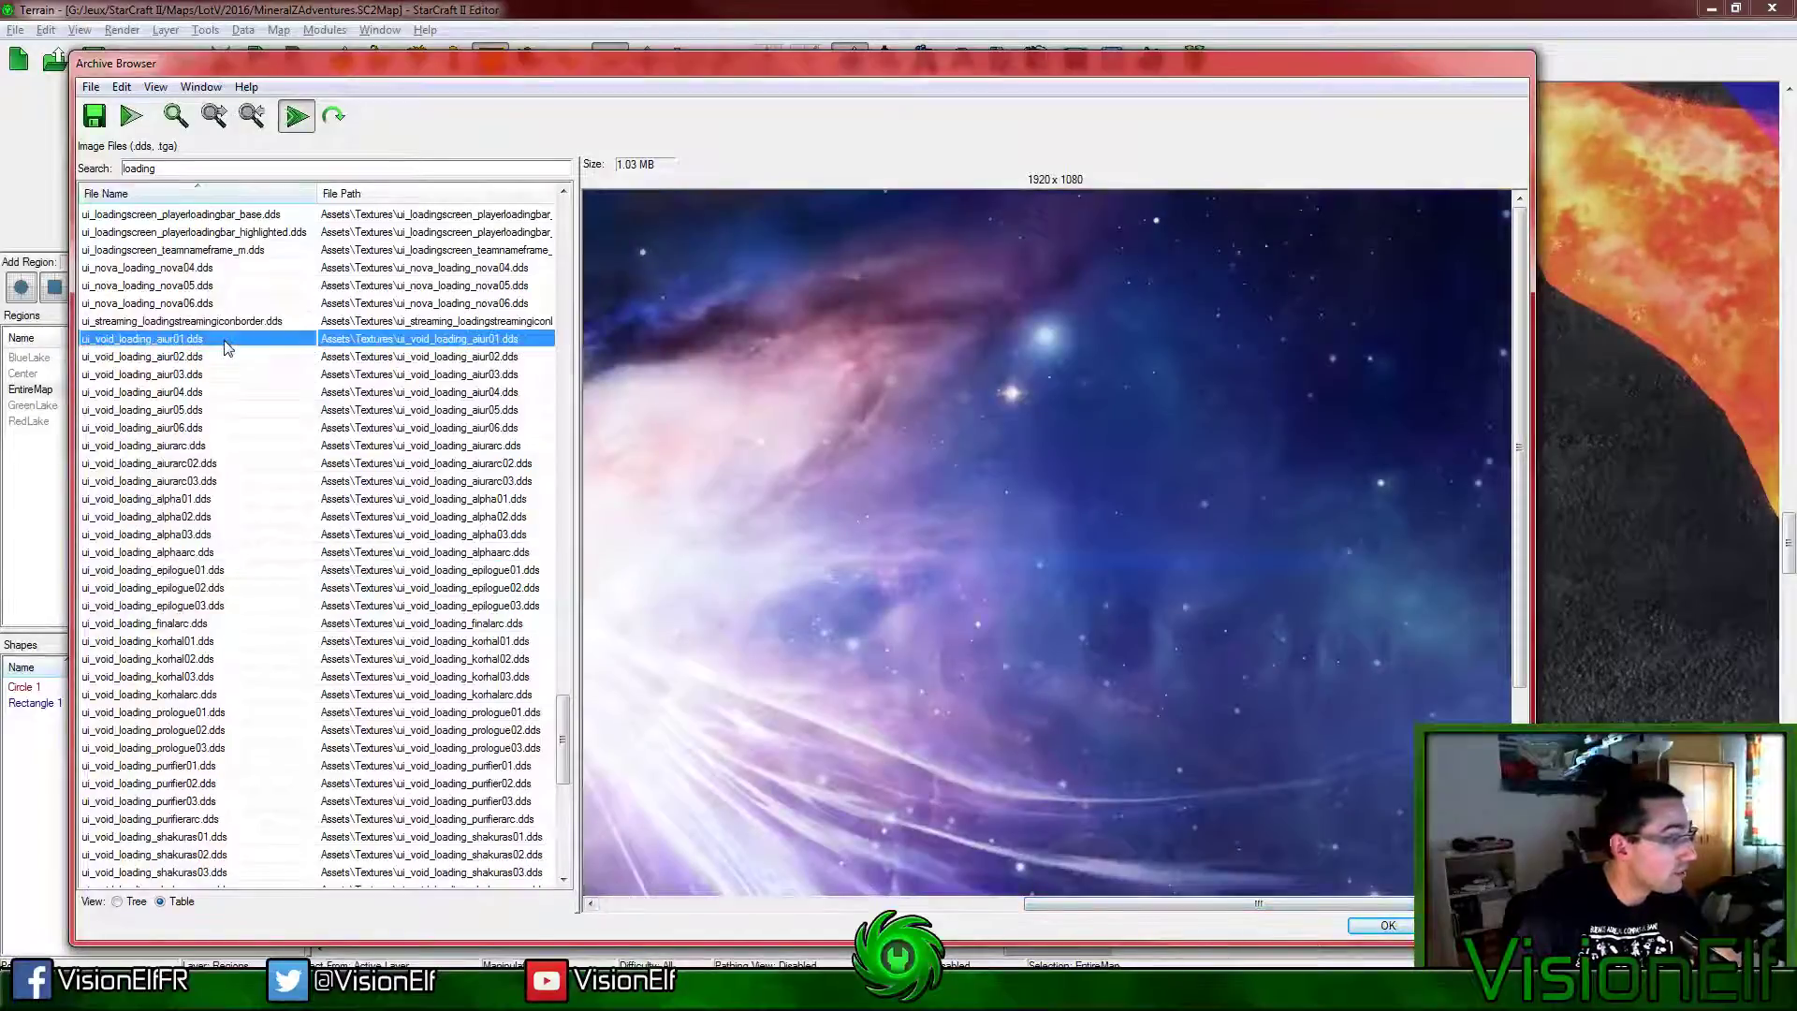
pyautogui.press('Down')
pyautogui.press('Down')
pyautogui.press('Down')
pyautogui.press('Down')
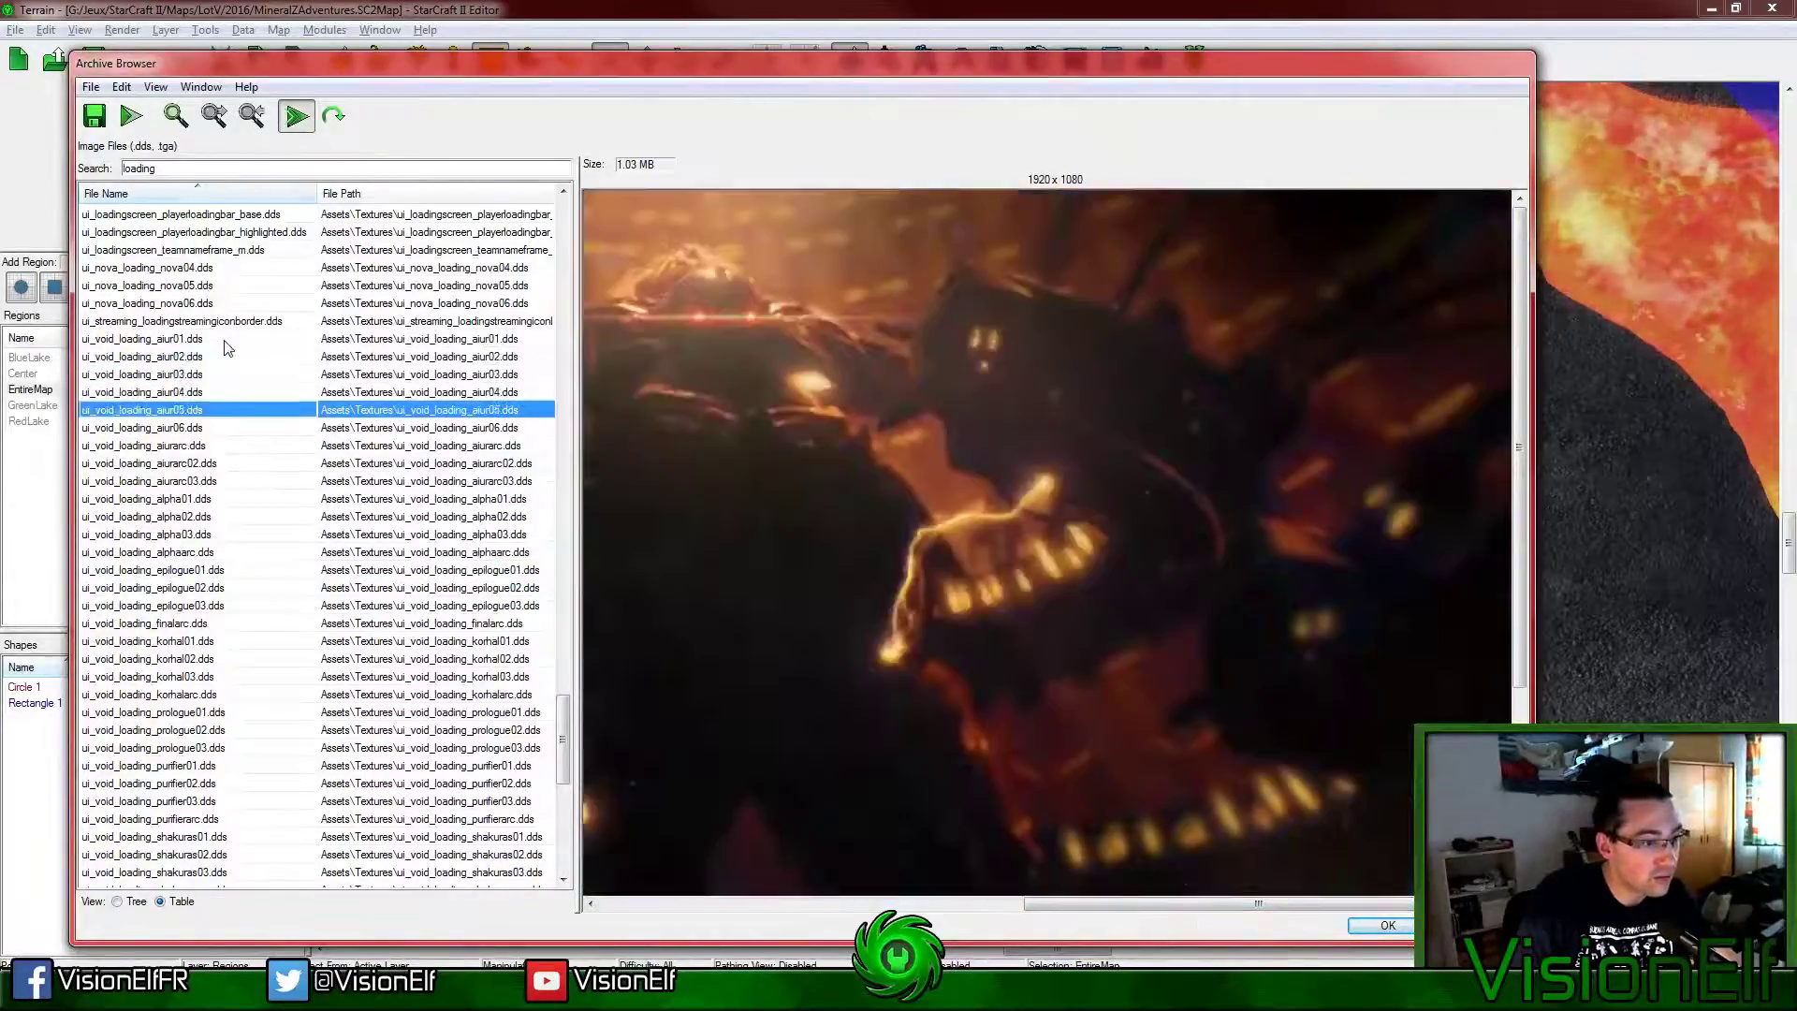
pyautogui.click(230, 551)
pyautogui.press('Down')
pyautogui.press('Down')
pyautogui.press('Up')
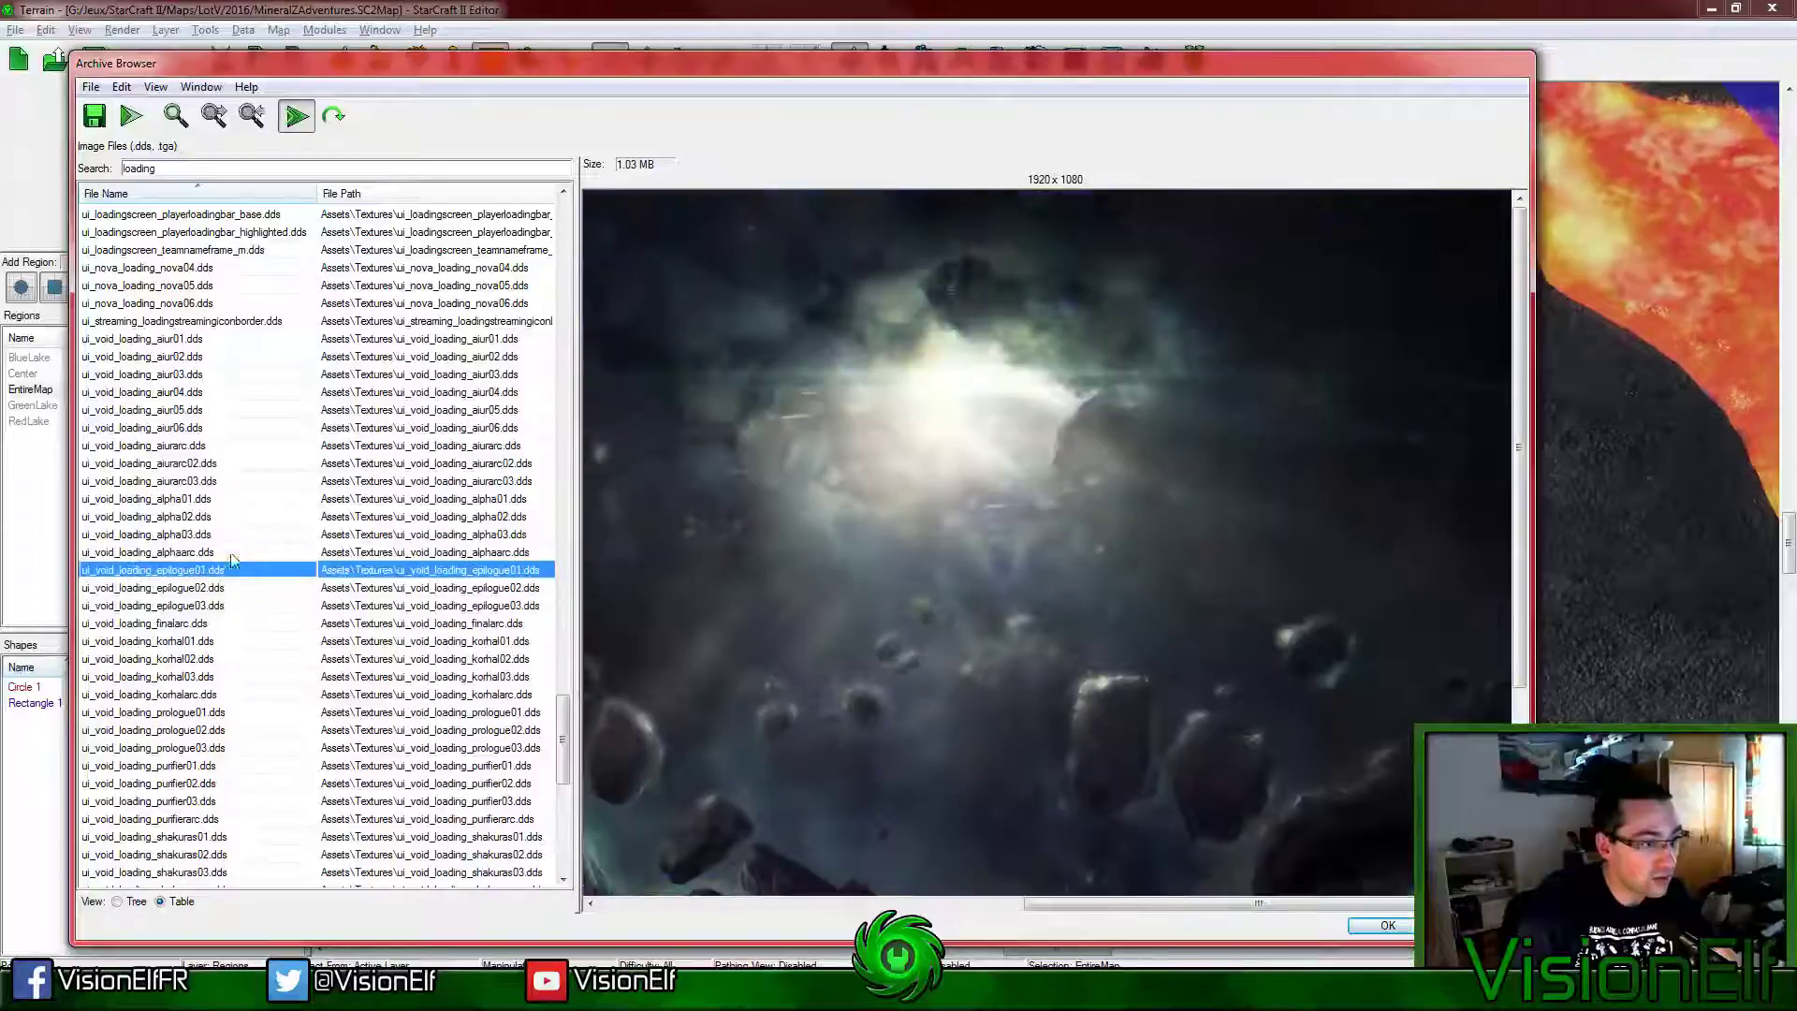
pyautogui.moveTo(1037, 904); pyautogui.dragTo(608, 906)
pyautogui.click(1385, 926)
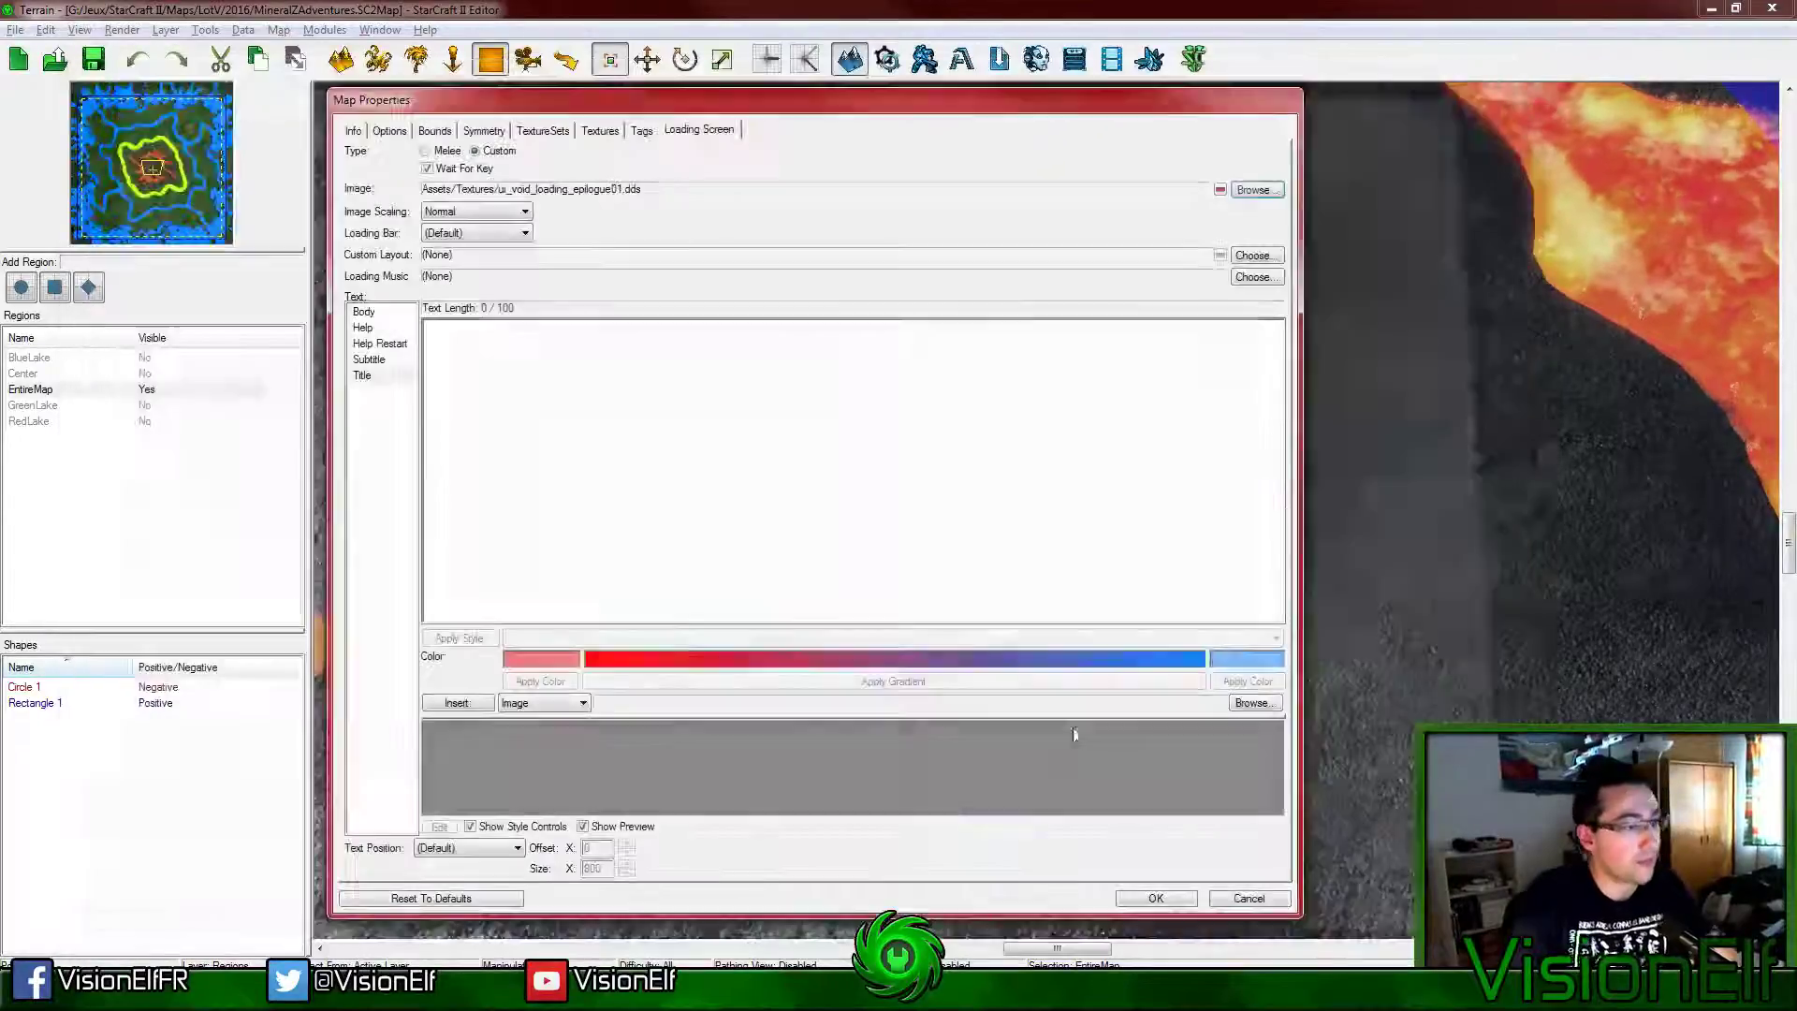
# Step: Select the Title text entry and type the title MineralZ Adventures
pyautogui.click(368, 375)
pyautogui.click(537, 365)
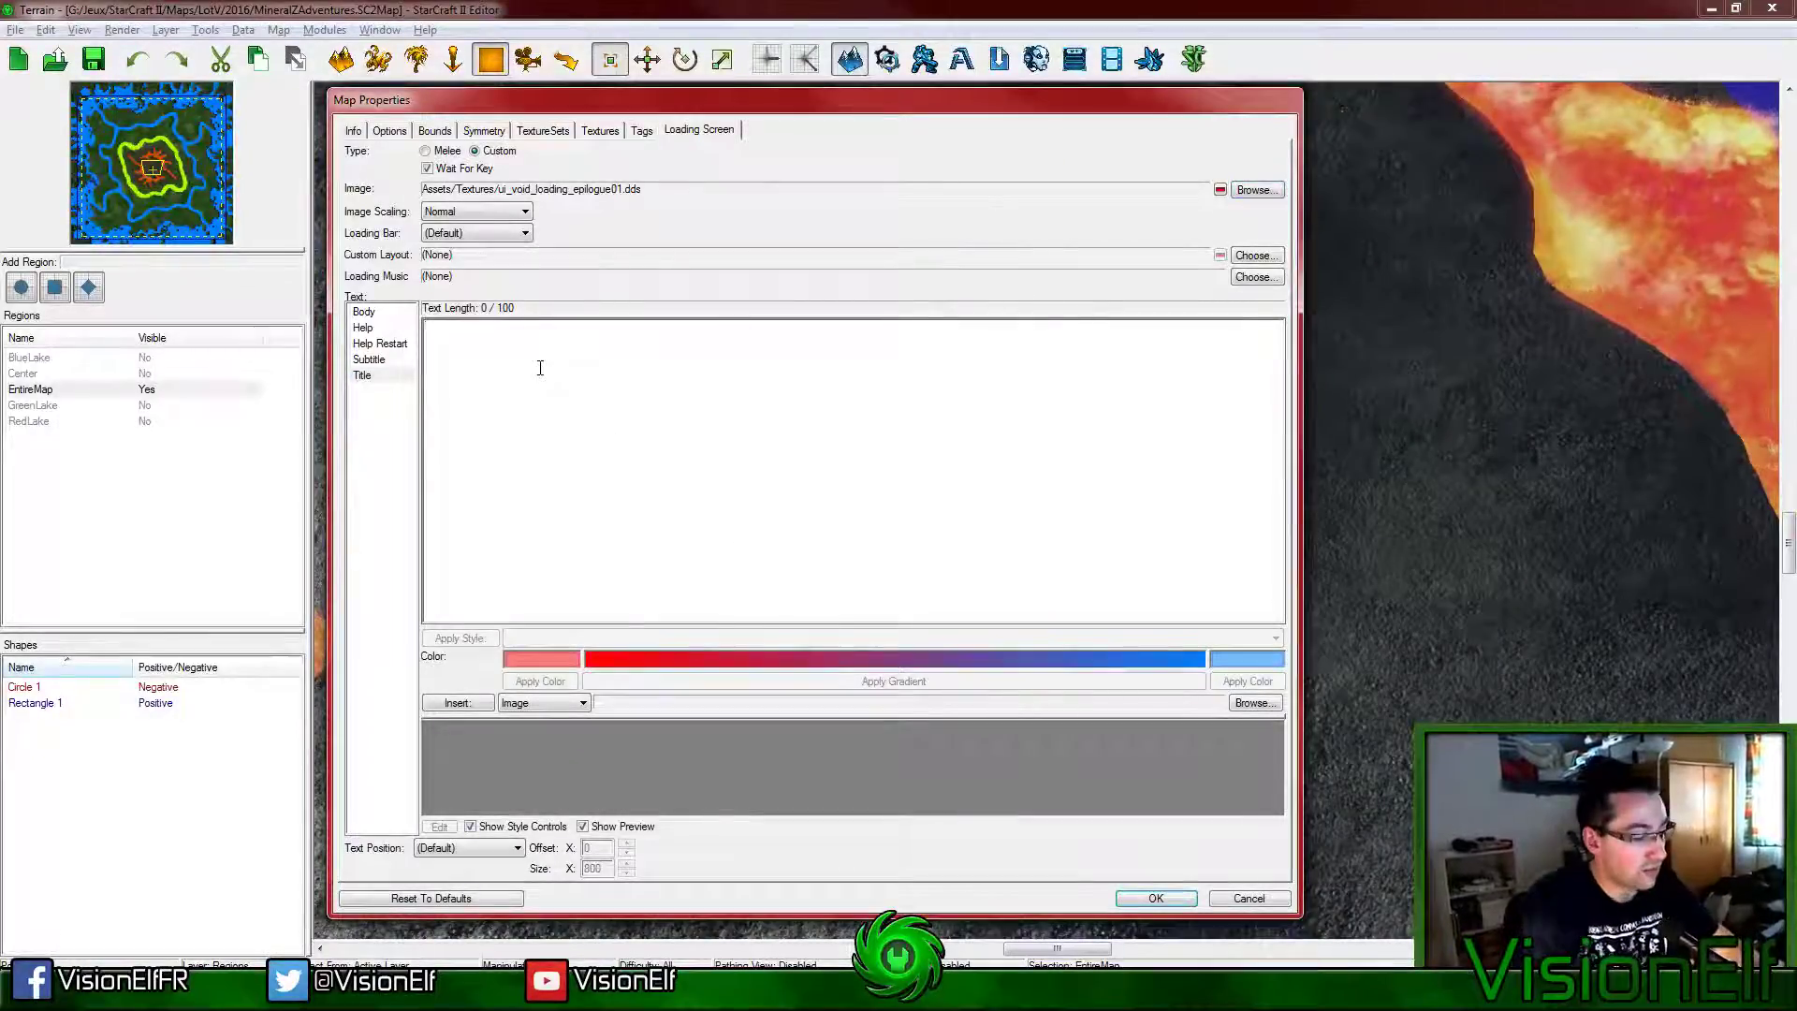
pyautogui.write('Minerla')
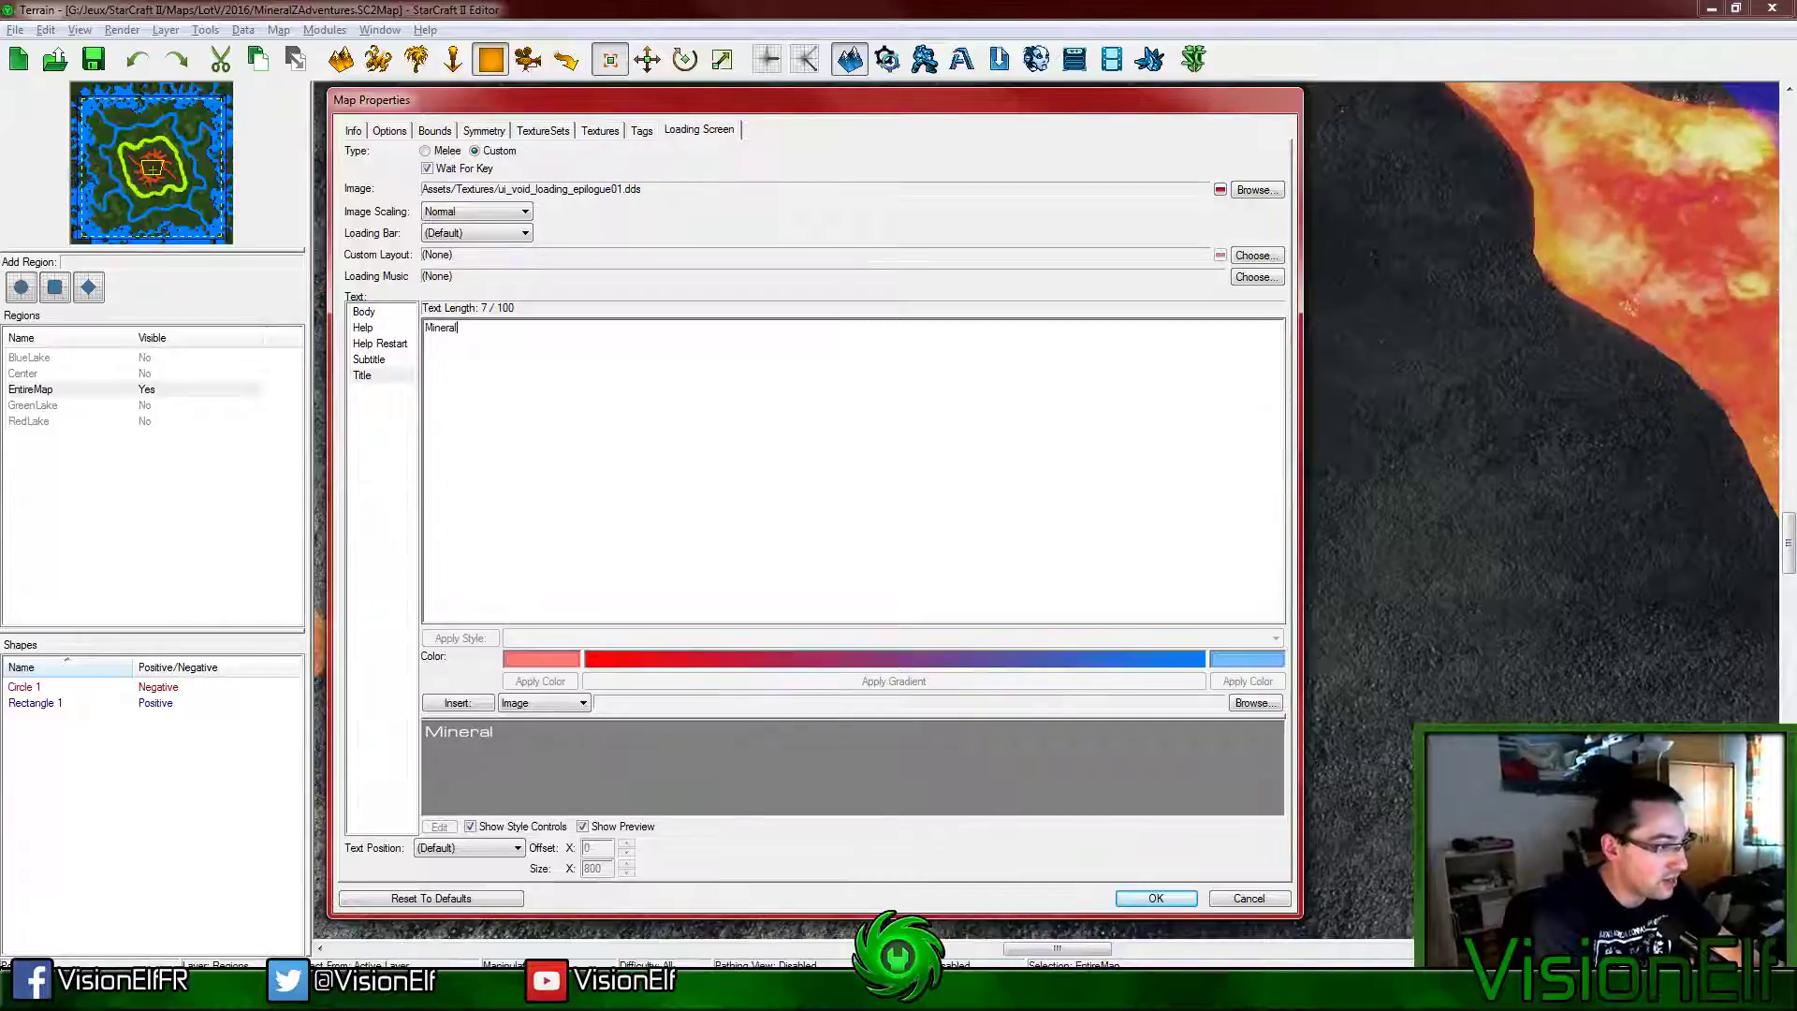
pyautogui.write('Z Adventurte')
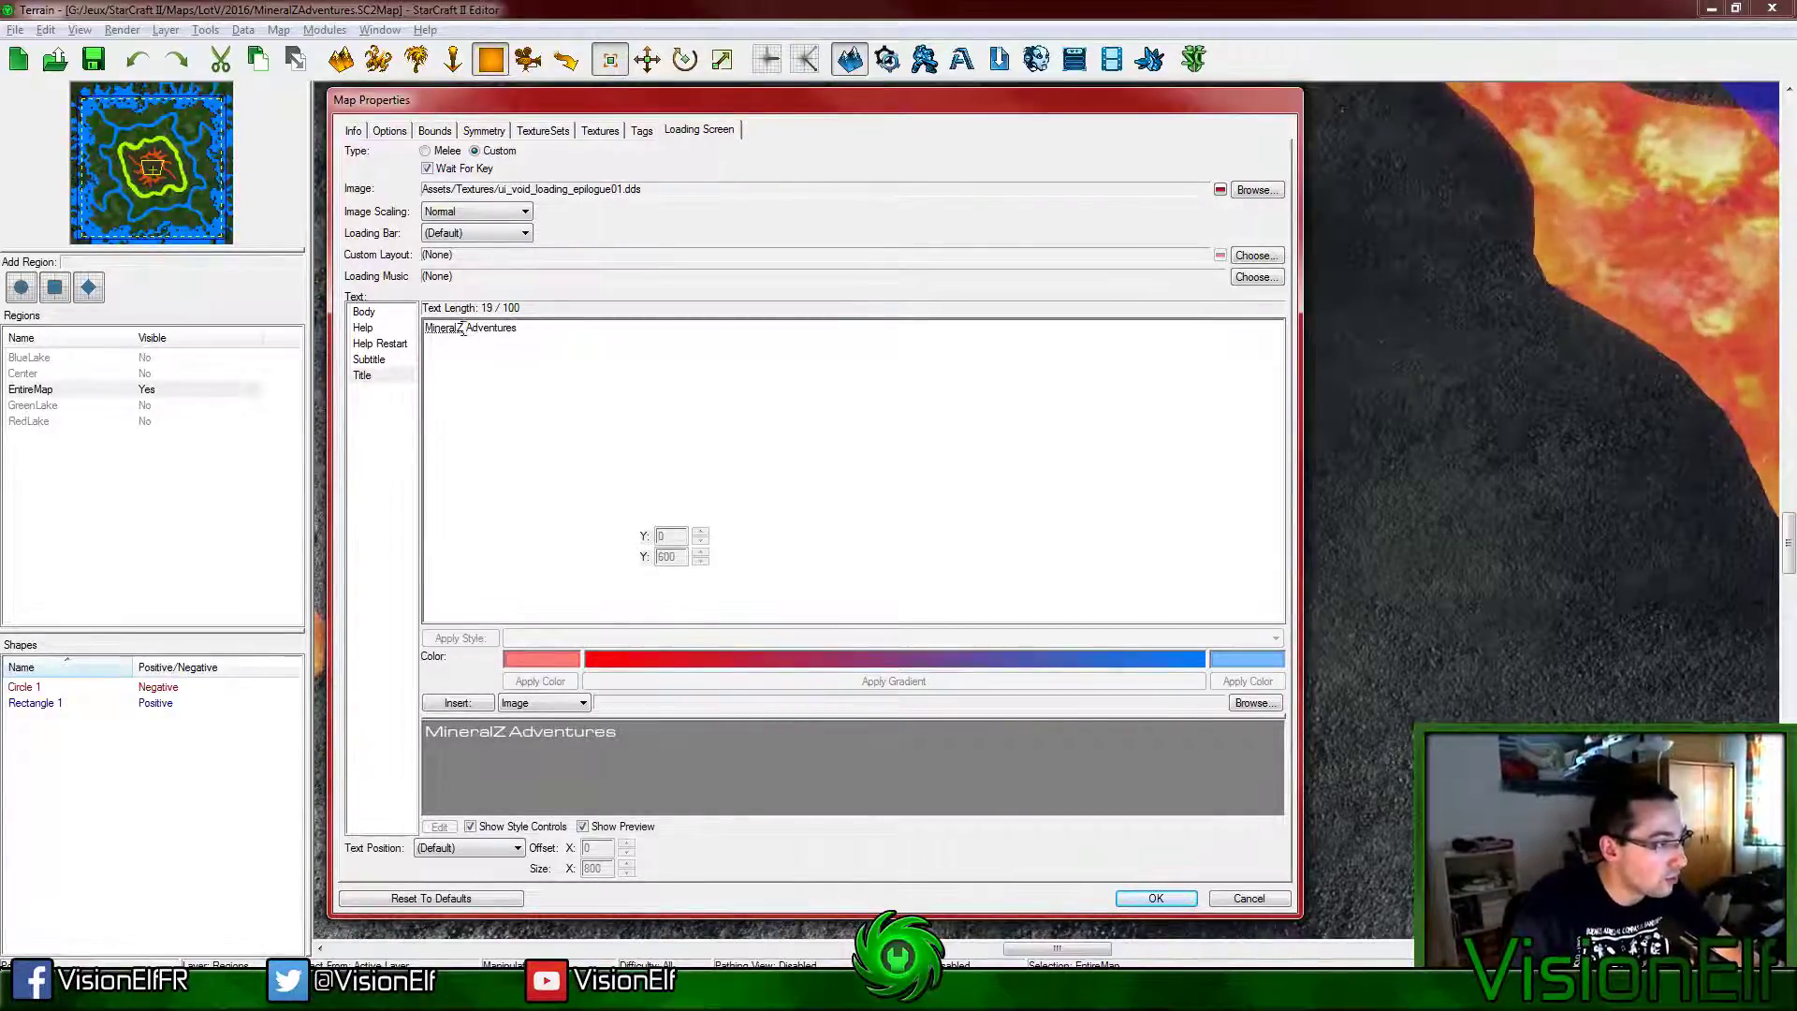
pyautogui.moveTo(464, 329); pyautogui.dragTo(424, 329)
# Step: Apply a gradient from blue to navy across the whole title
pyautogui.click(540, 636)
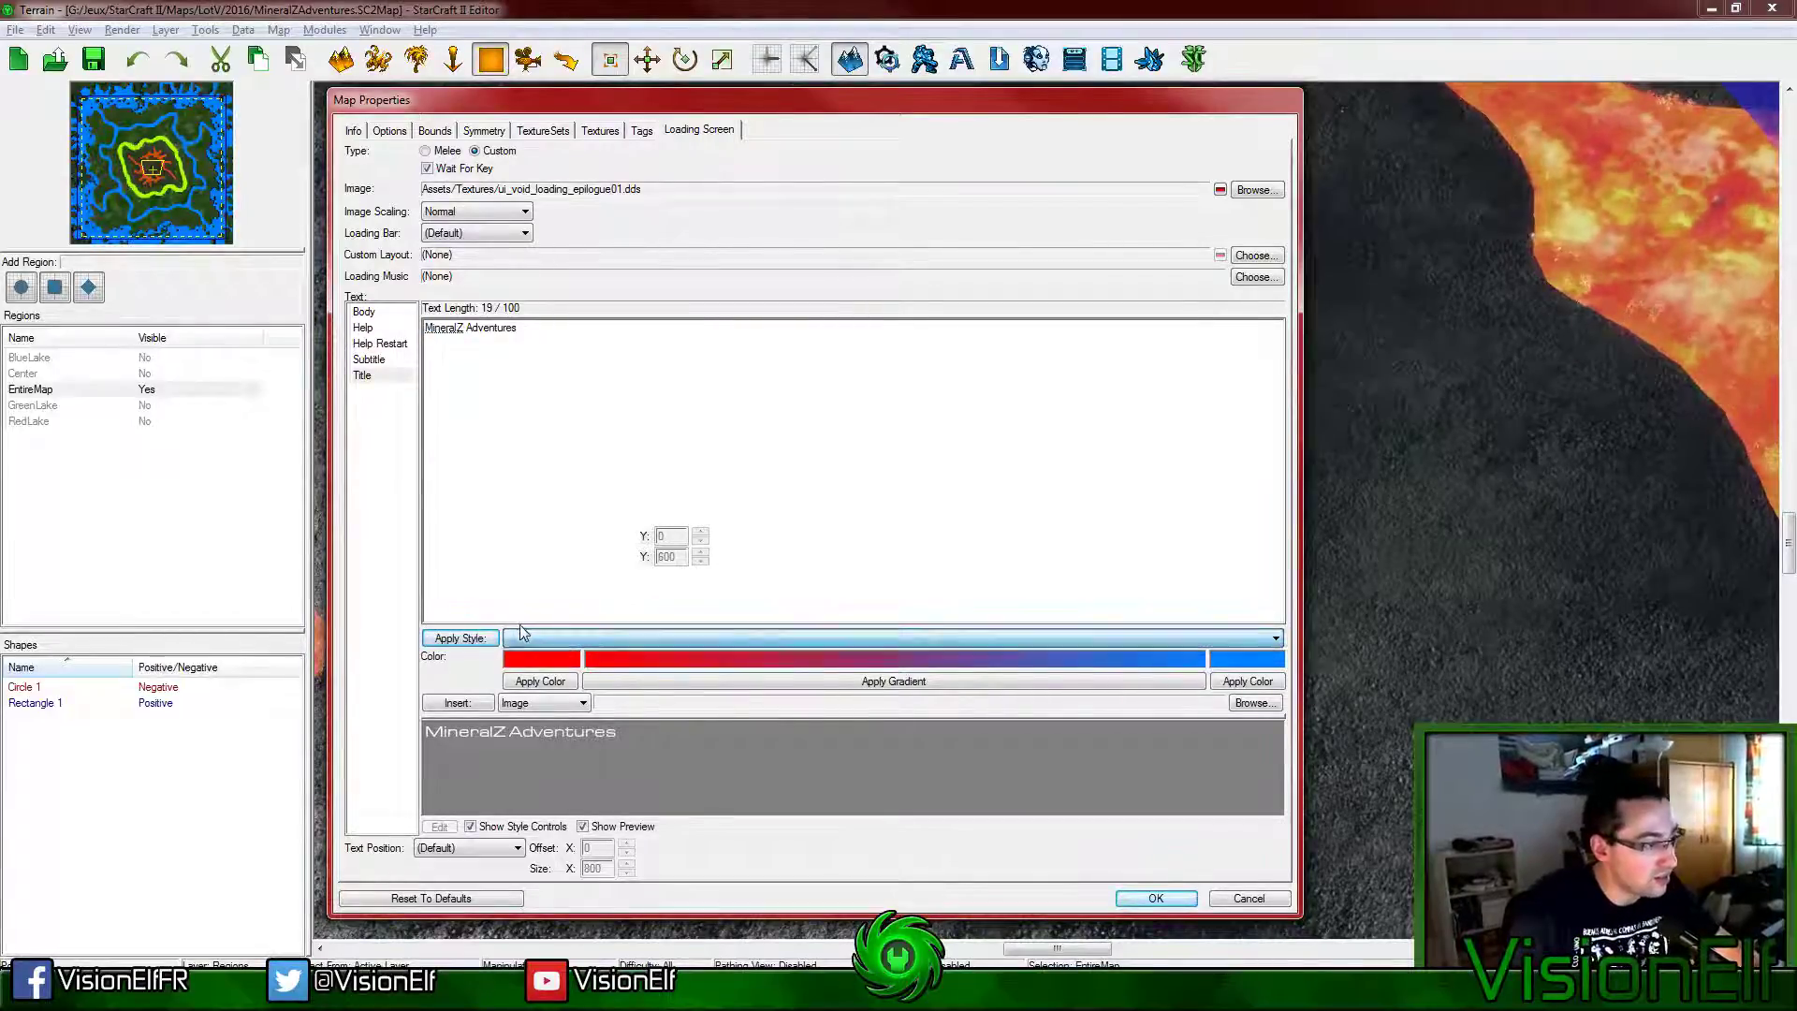
pyautogui.hotkey('ctrl', 'a')
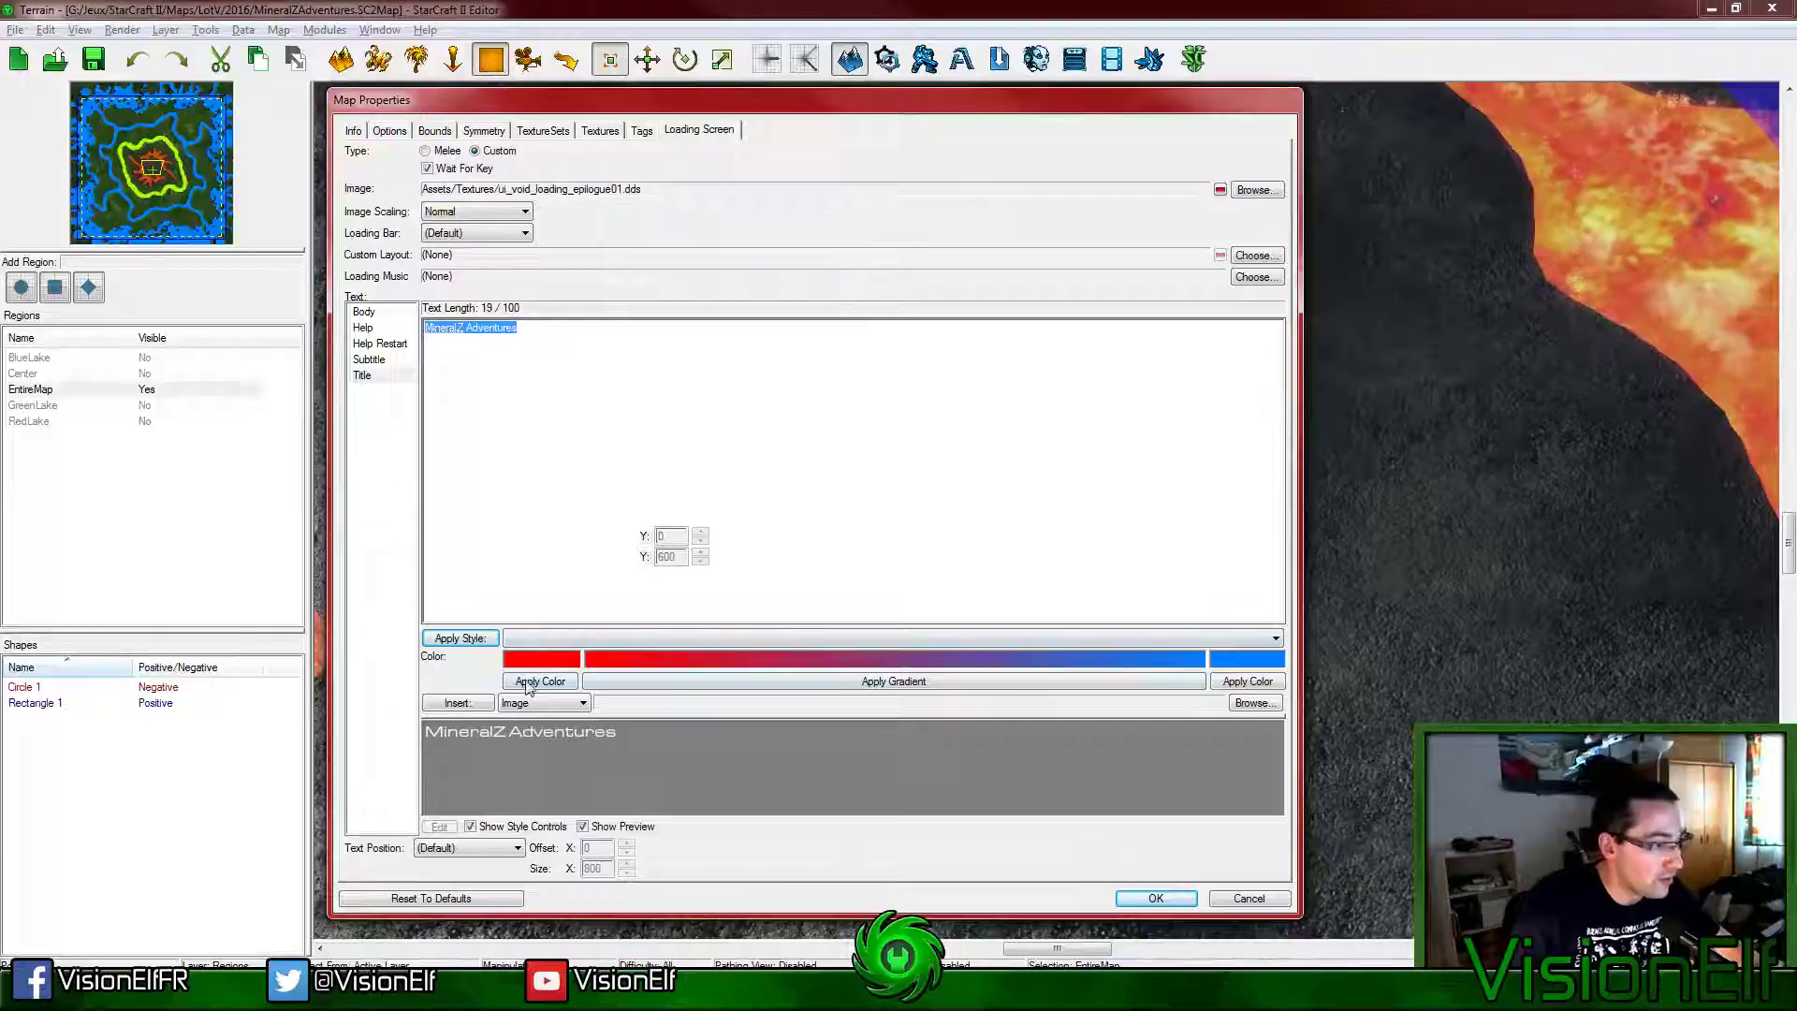
pyautogui.click(552, 657)
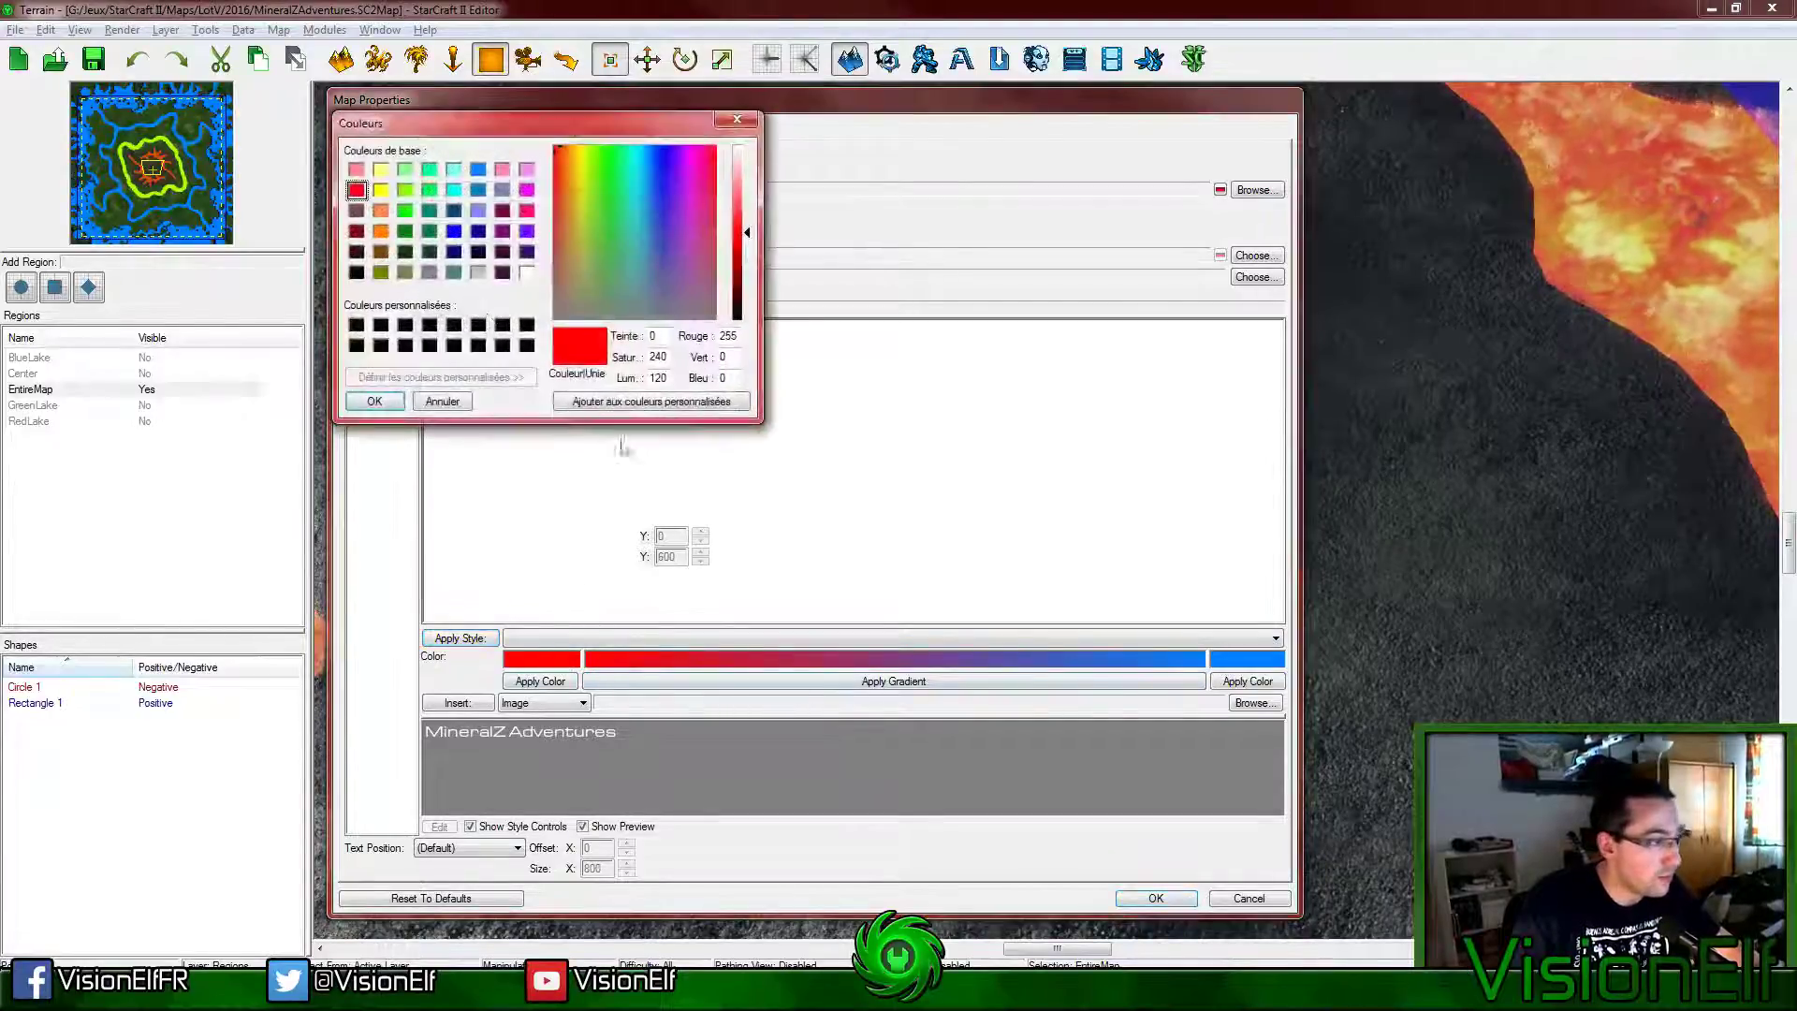
pyautogui.click(478, 171)
pyautogui.click(374, 401)
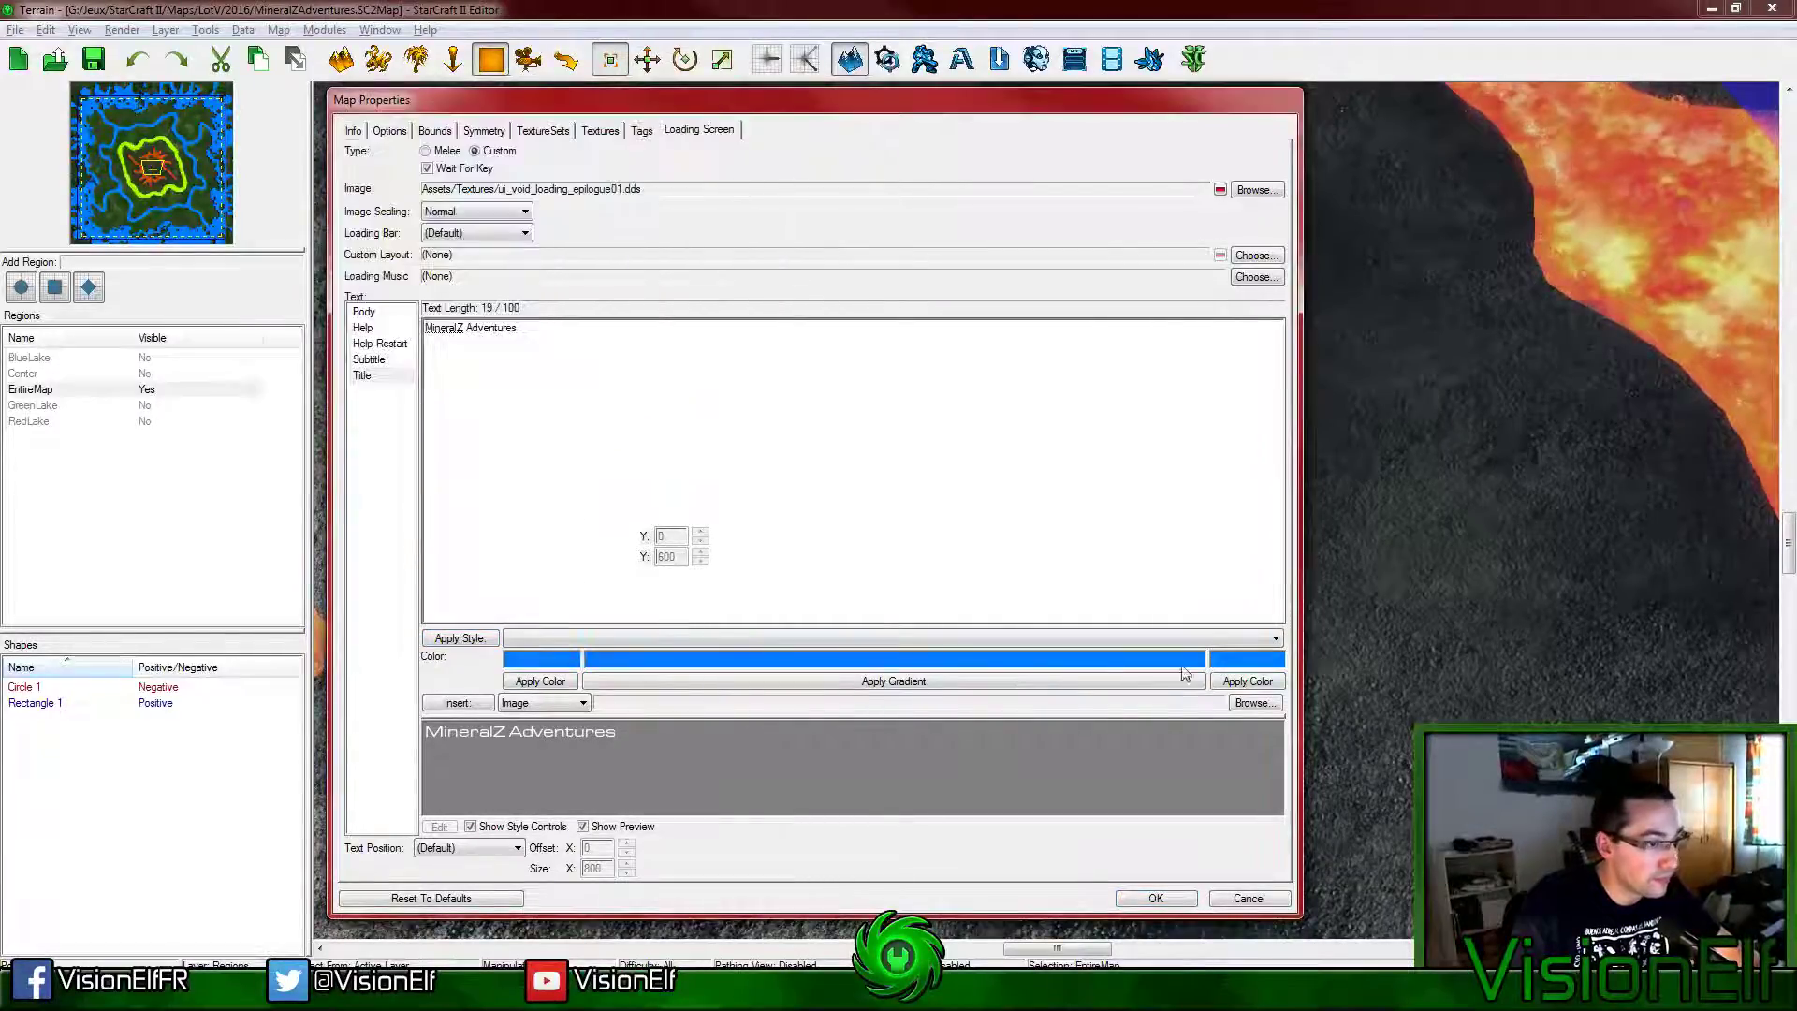
pyautogui.click(1217, 659)
pyautogui.click(454, 251)
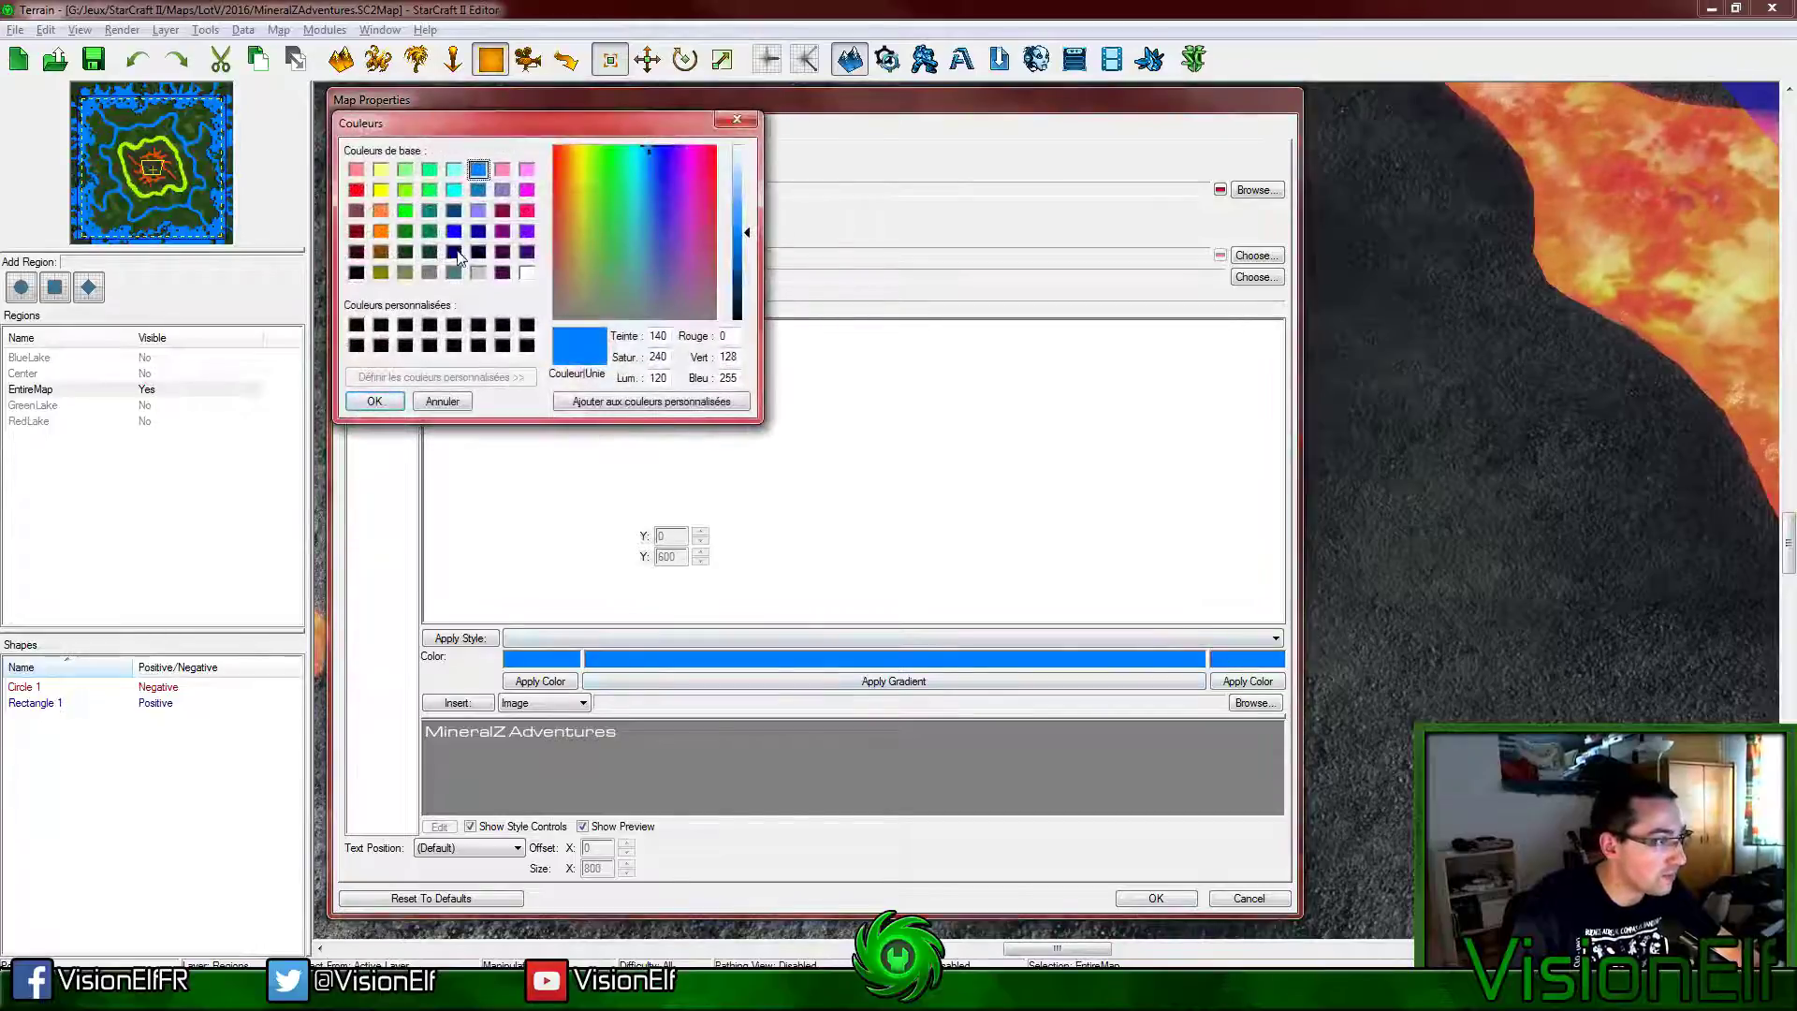
pyautogui.click(374, 400)
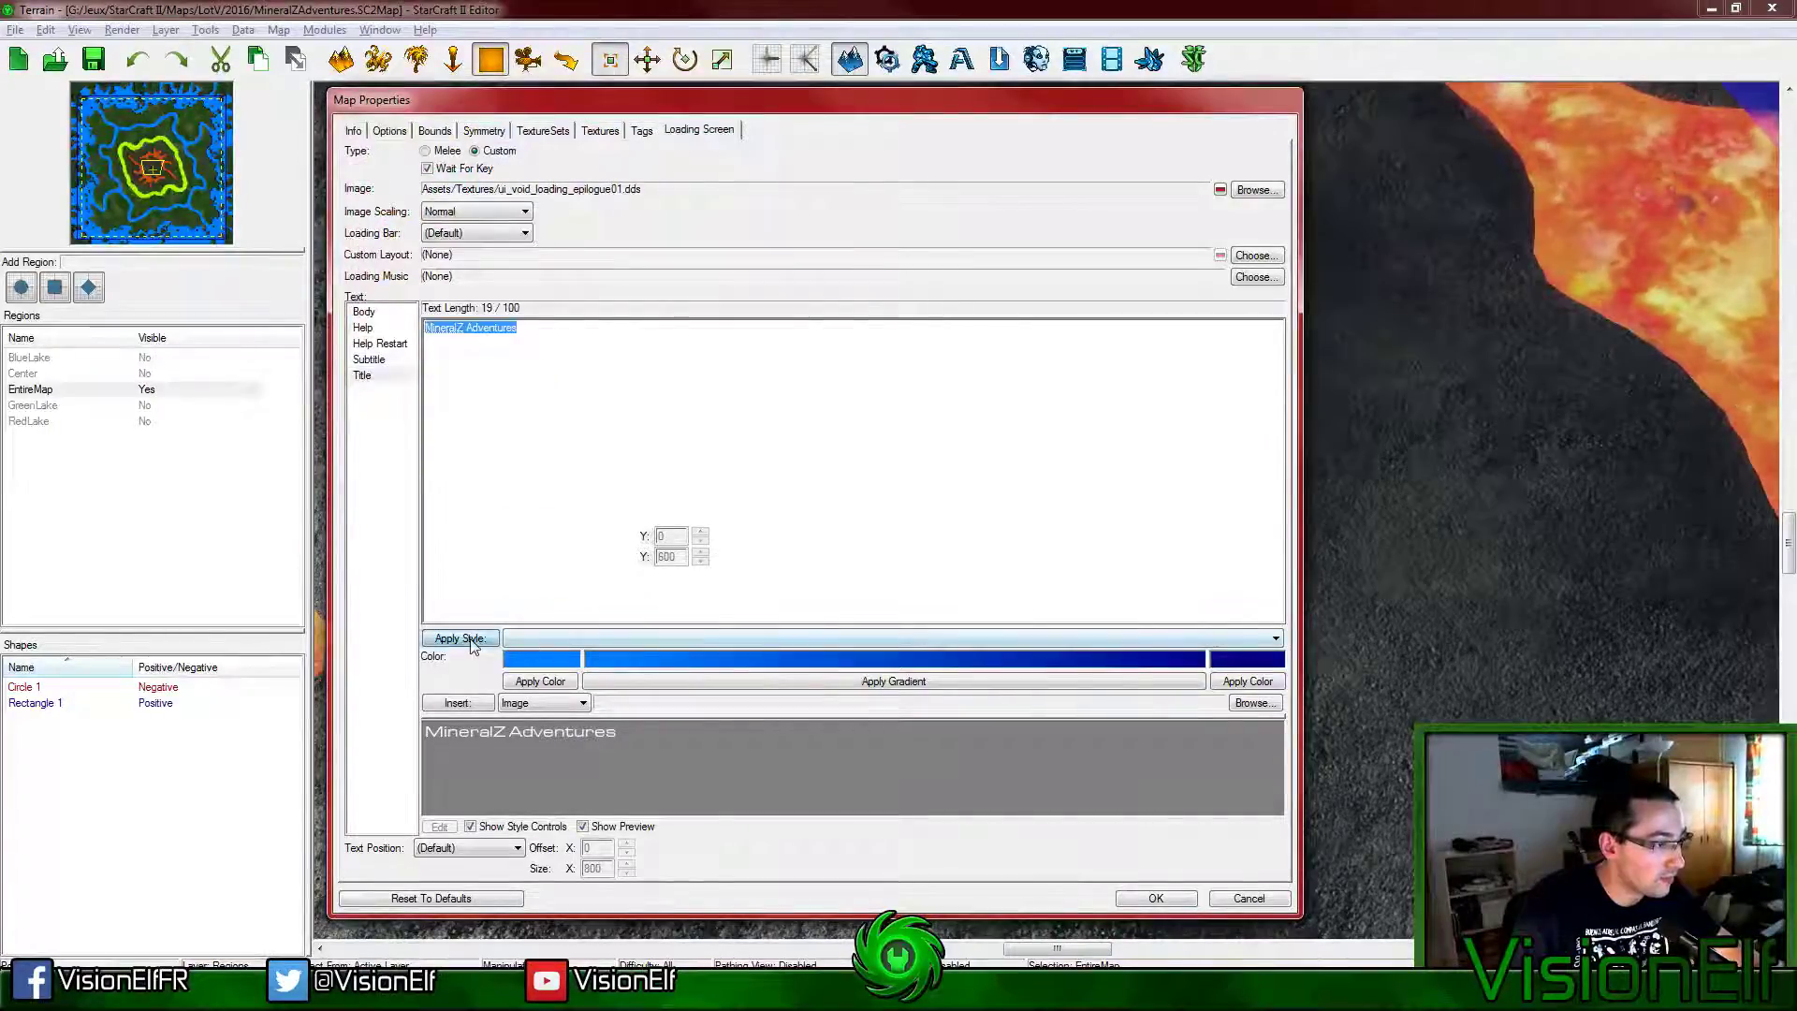
pyautogui.click(690, 681)
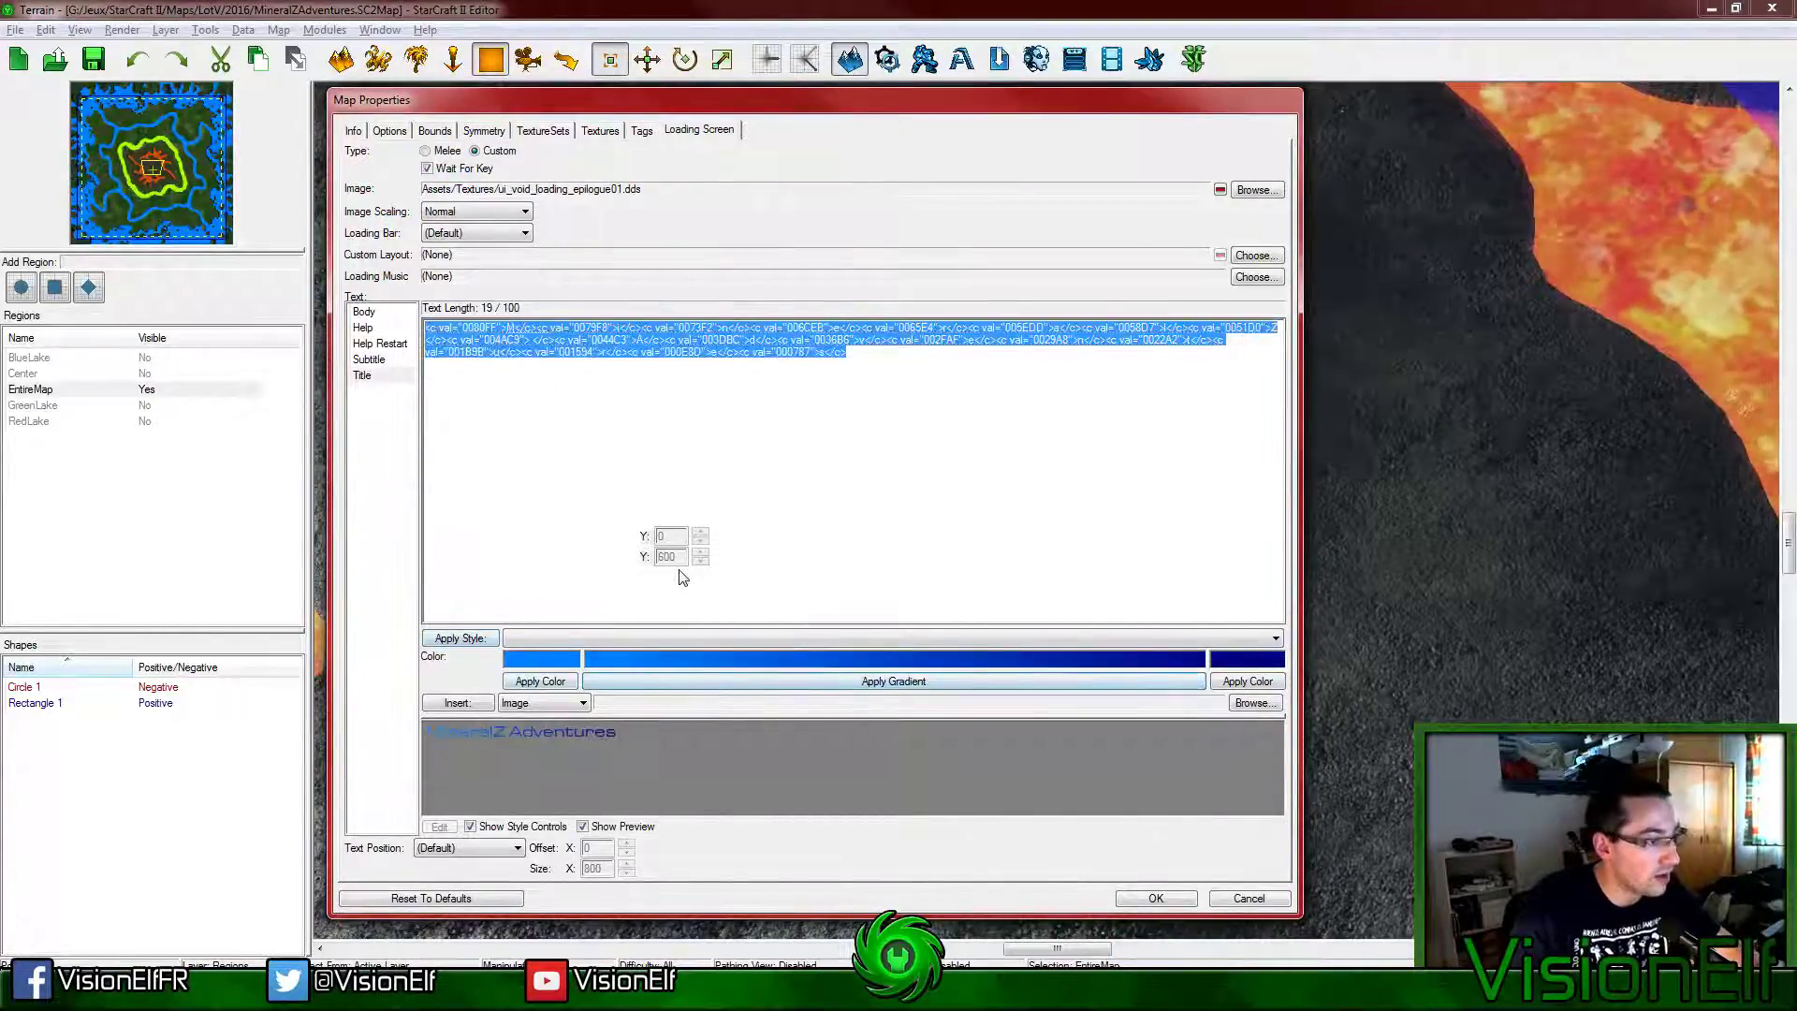
pyautogui.click(375, 359)
# Step: Type 'by' plus the author's name as the subtitle and colour the name red
pyautogui.click(514, 365)
pyautogui.write('by')
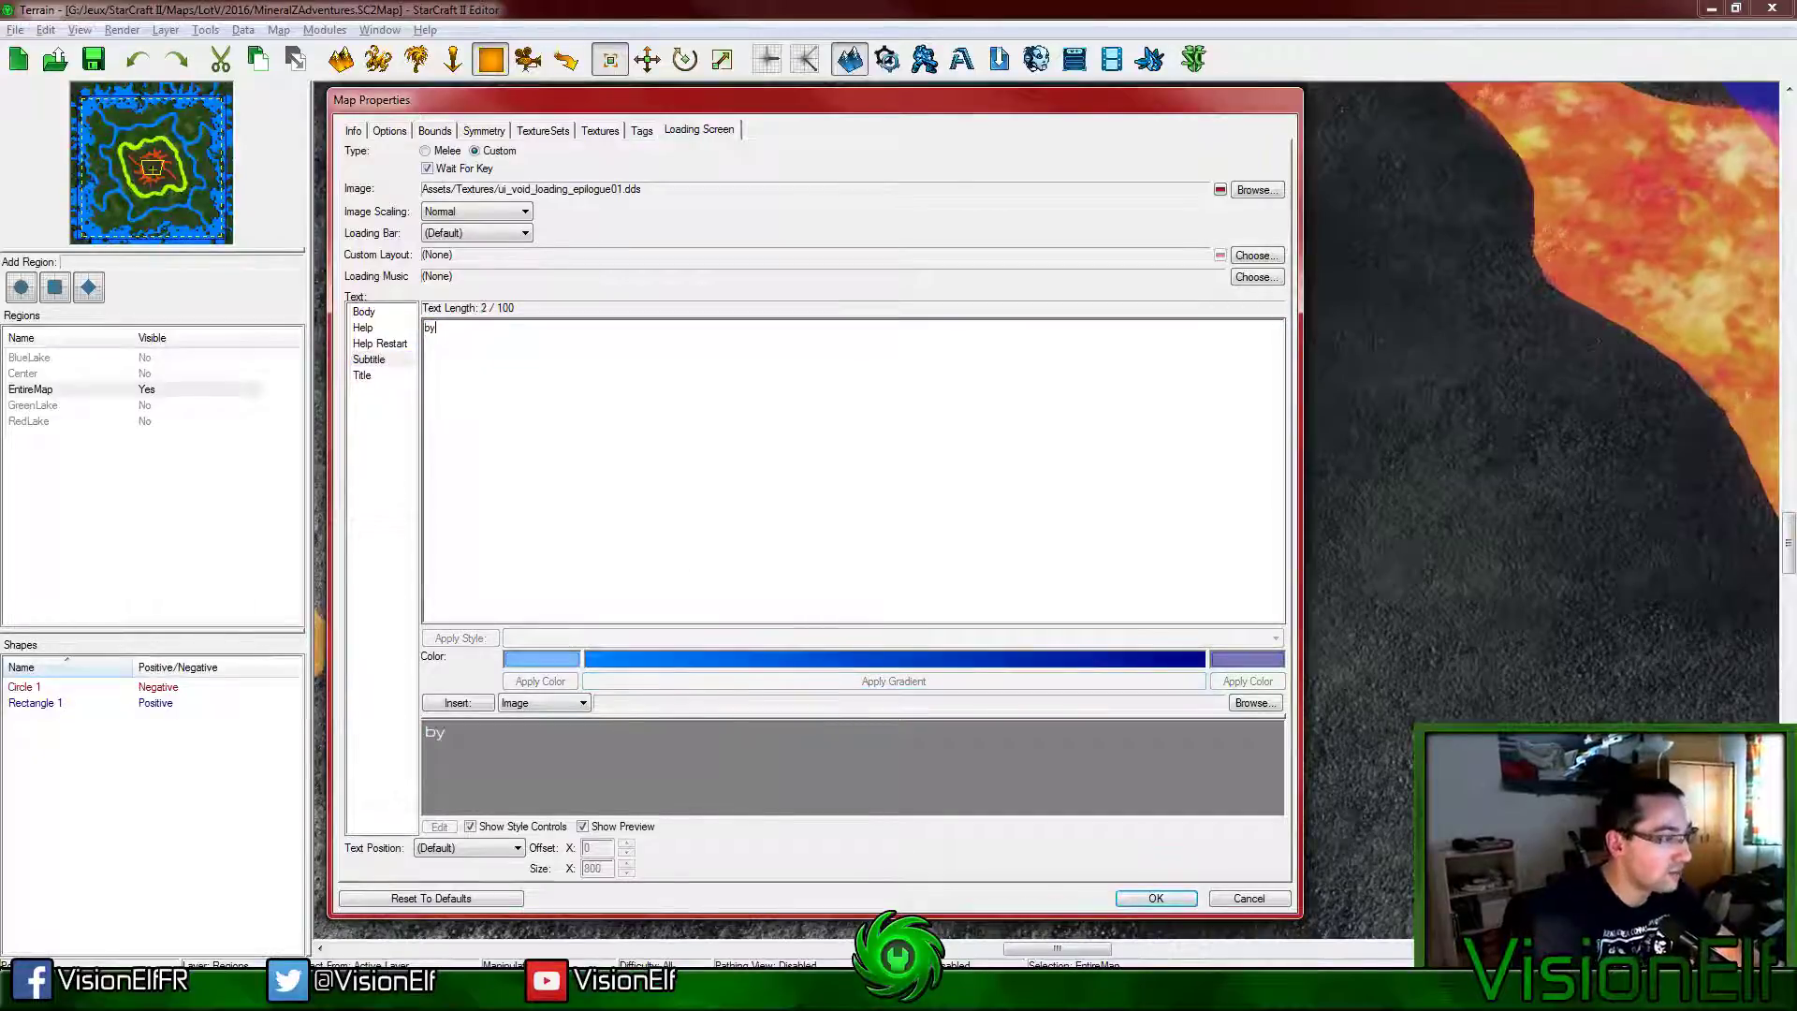
pyautogui.write(' VisionElf')
pyautogui.hotkey('ctrl', 'a')
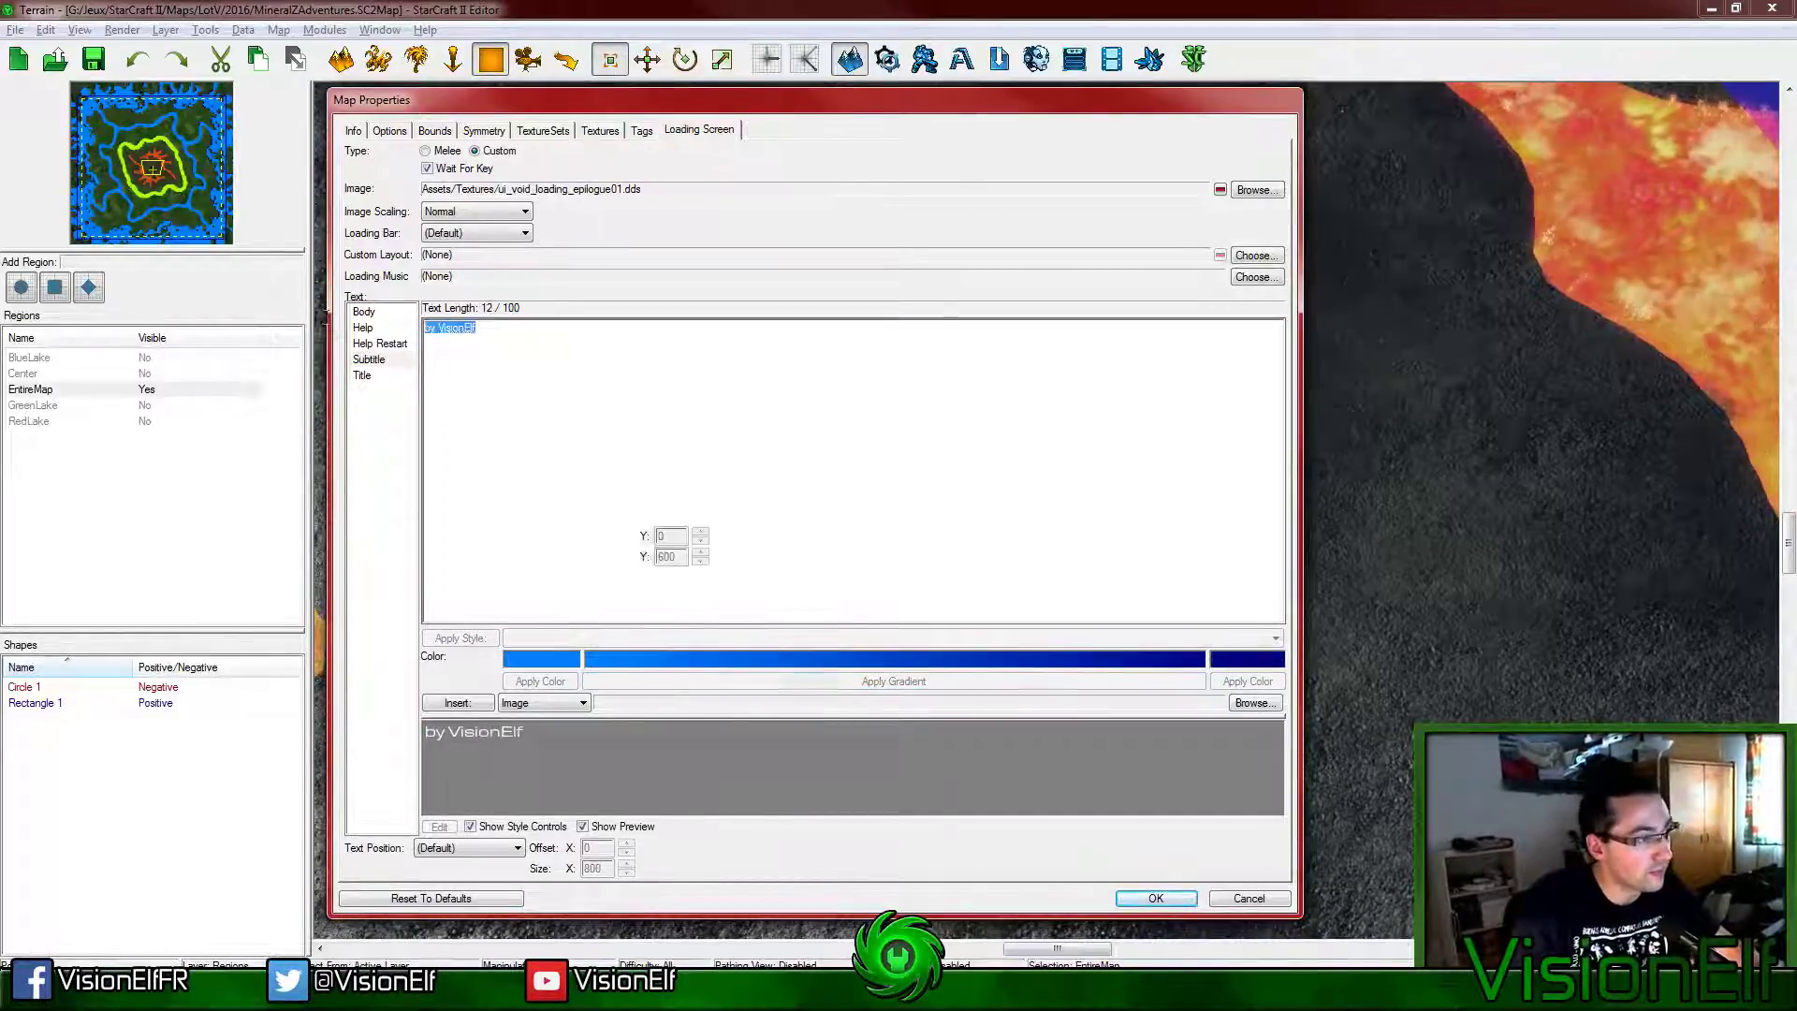
pyautogui.click(529, 662)
pyautogui.click(357, 190)
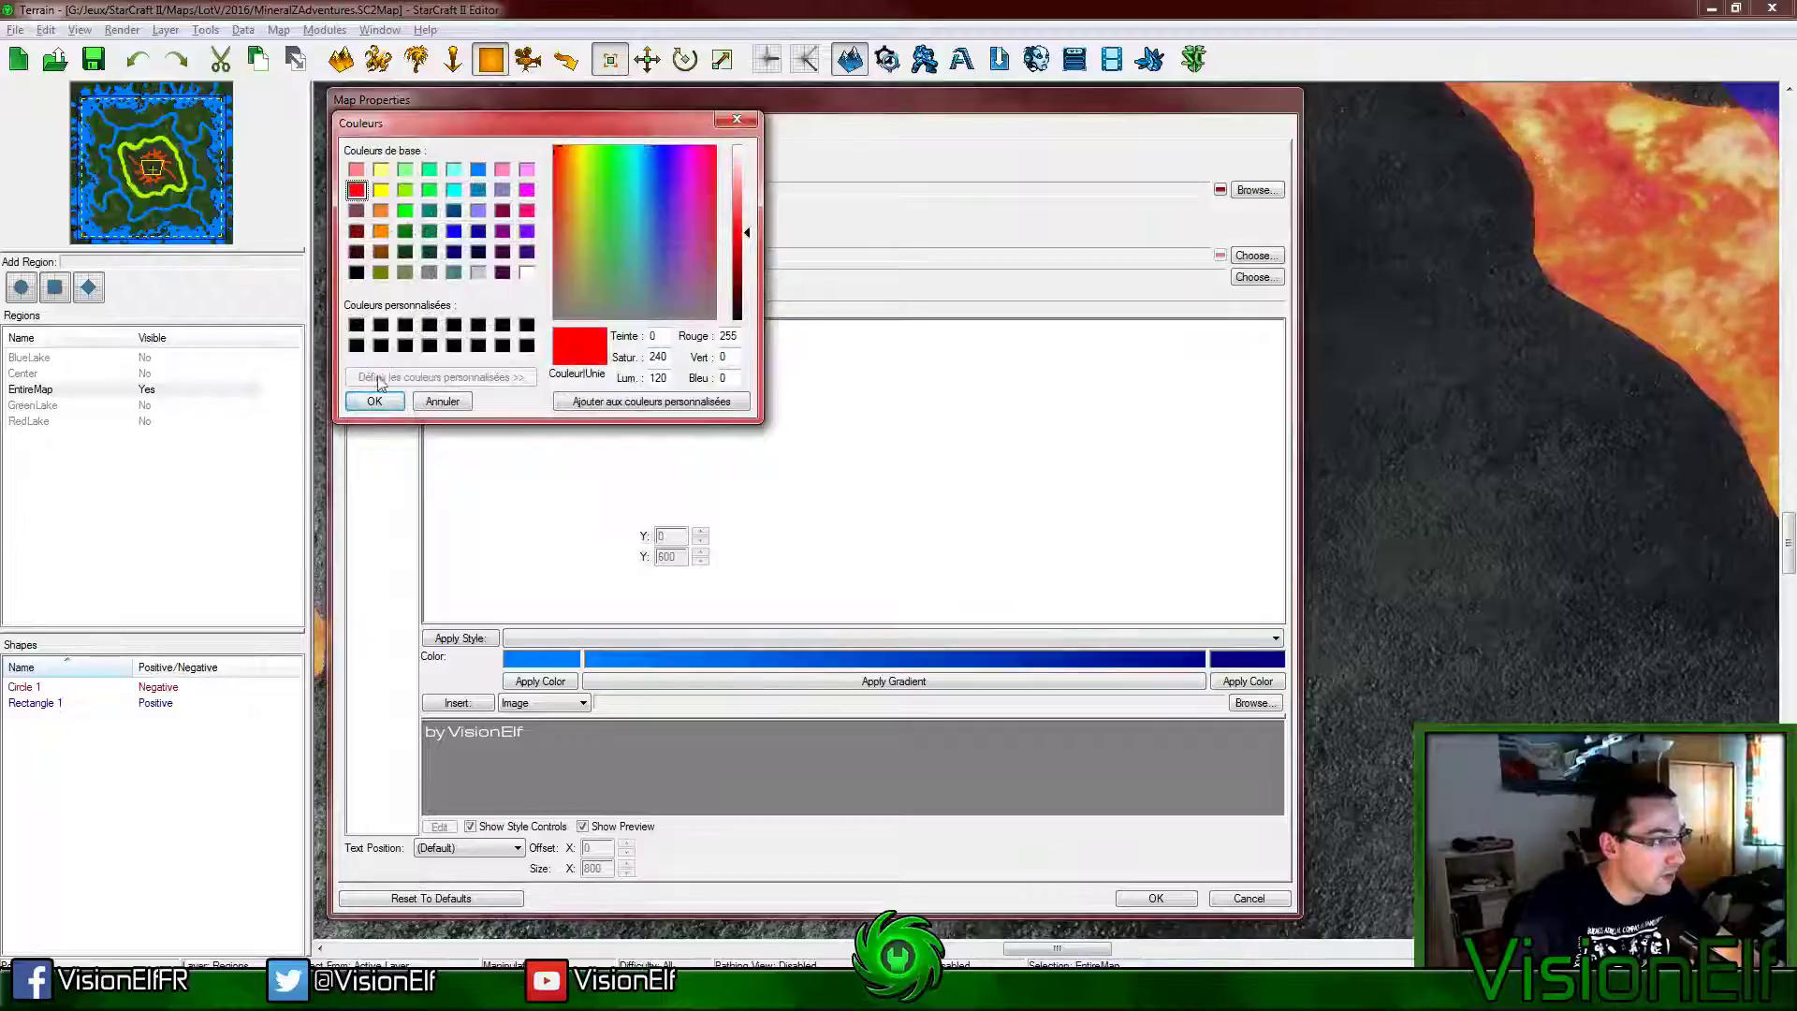
pyautogui.click(375, 400)
pyautogui.click(540, 681)
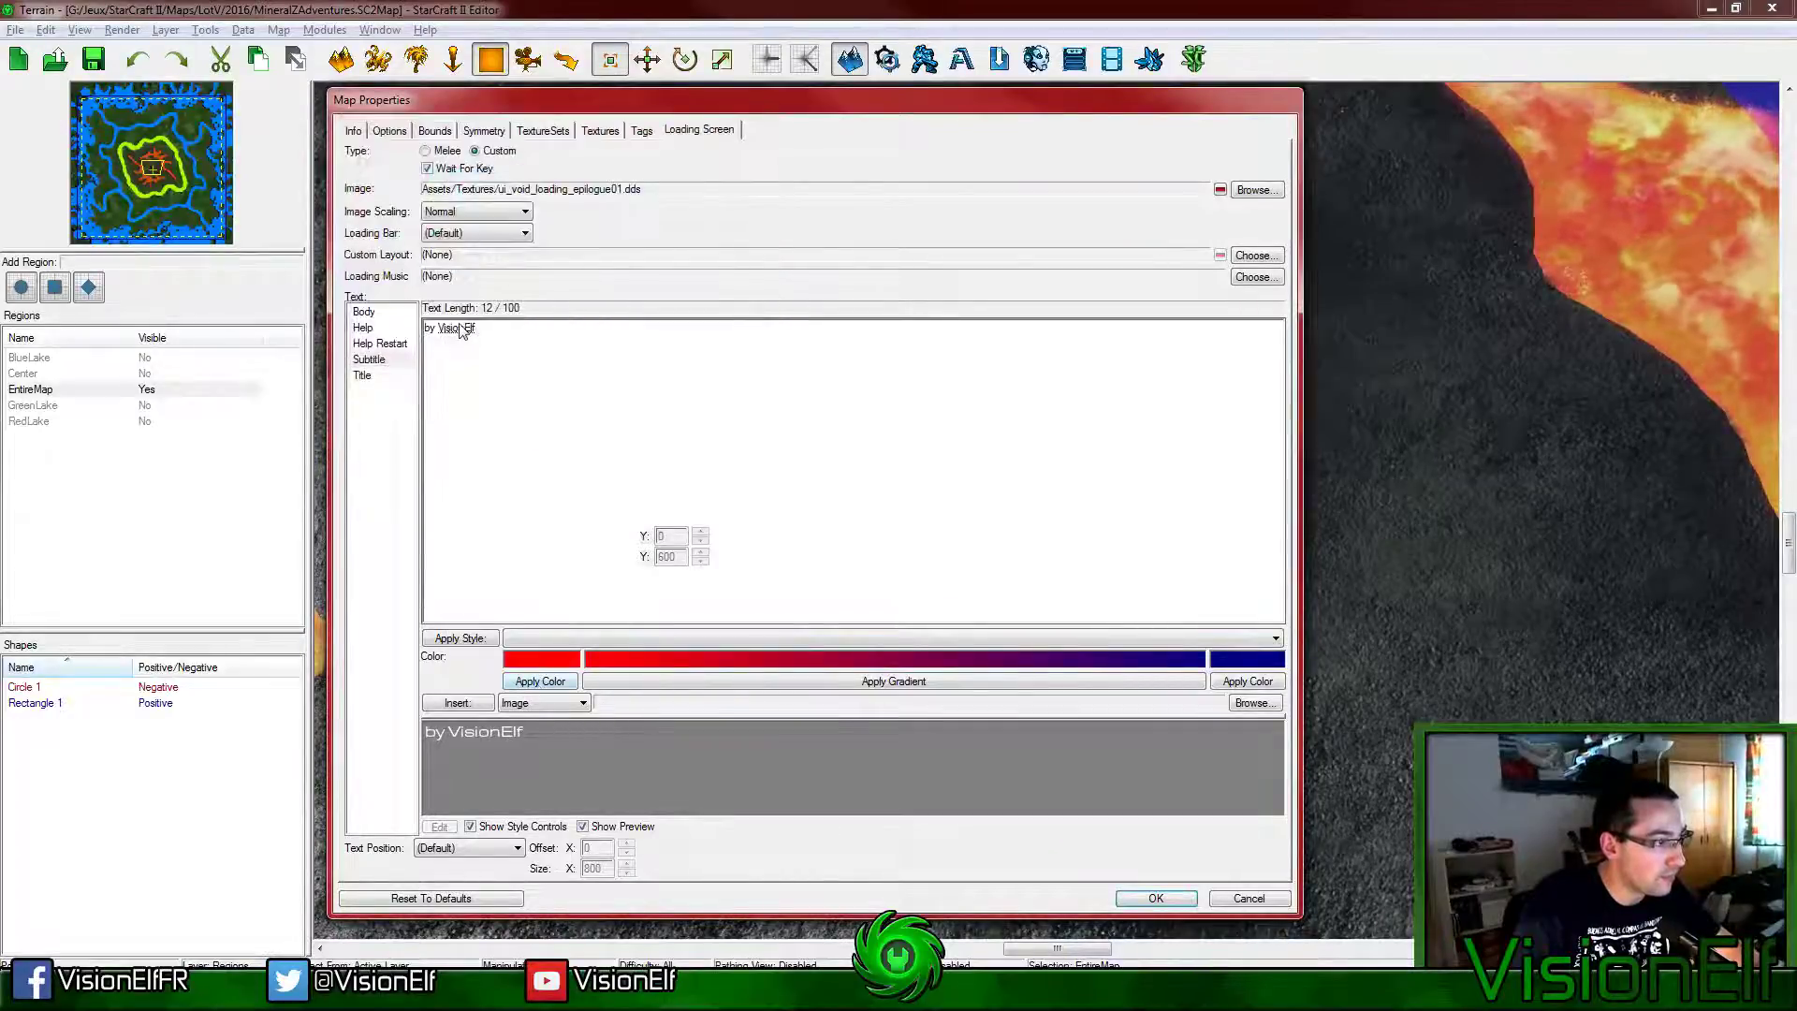
pyautogui.click(537, 680)
# Step: Compare with the title's colour tags, then change the red subtitle text to Alpha v0.01 and remove 'by'
pyautogui.click(361, 374)
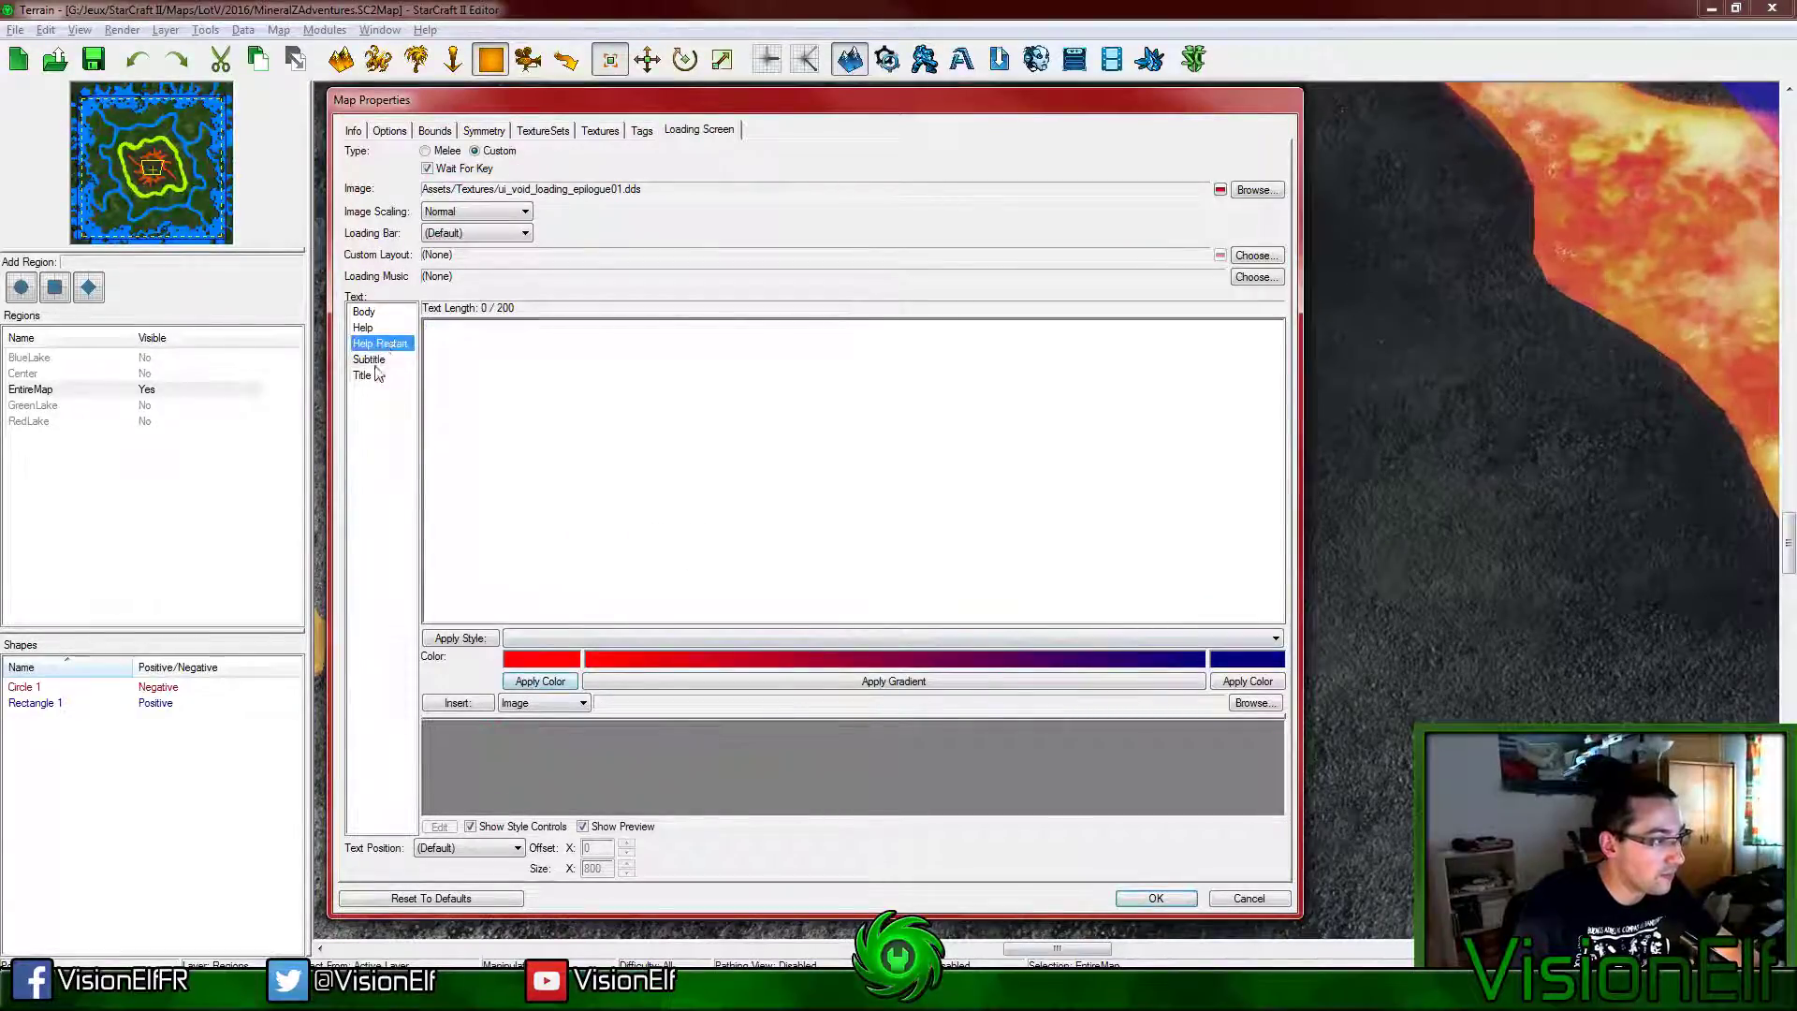
pyautogui.click(854, 390)
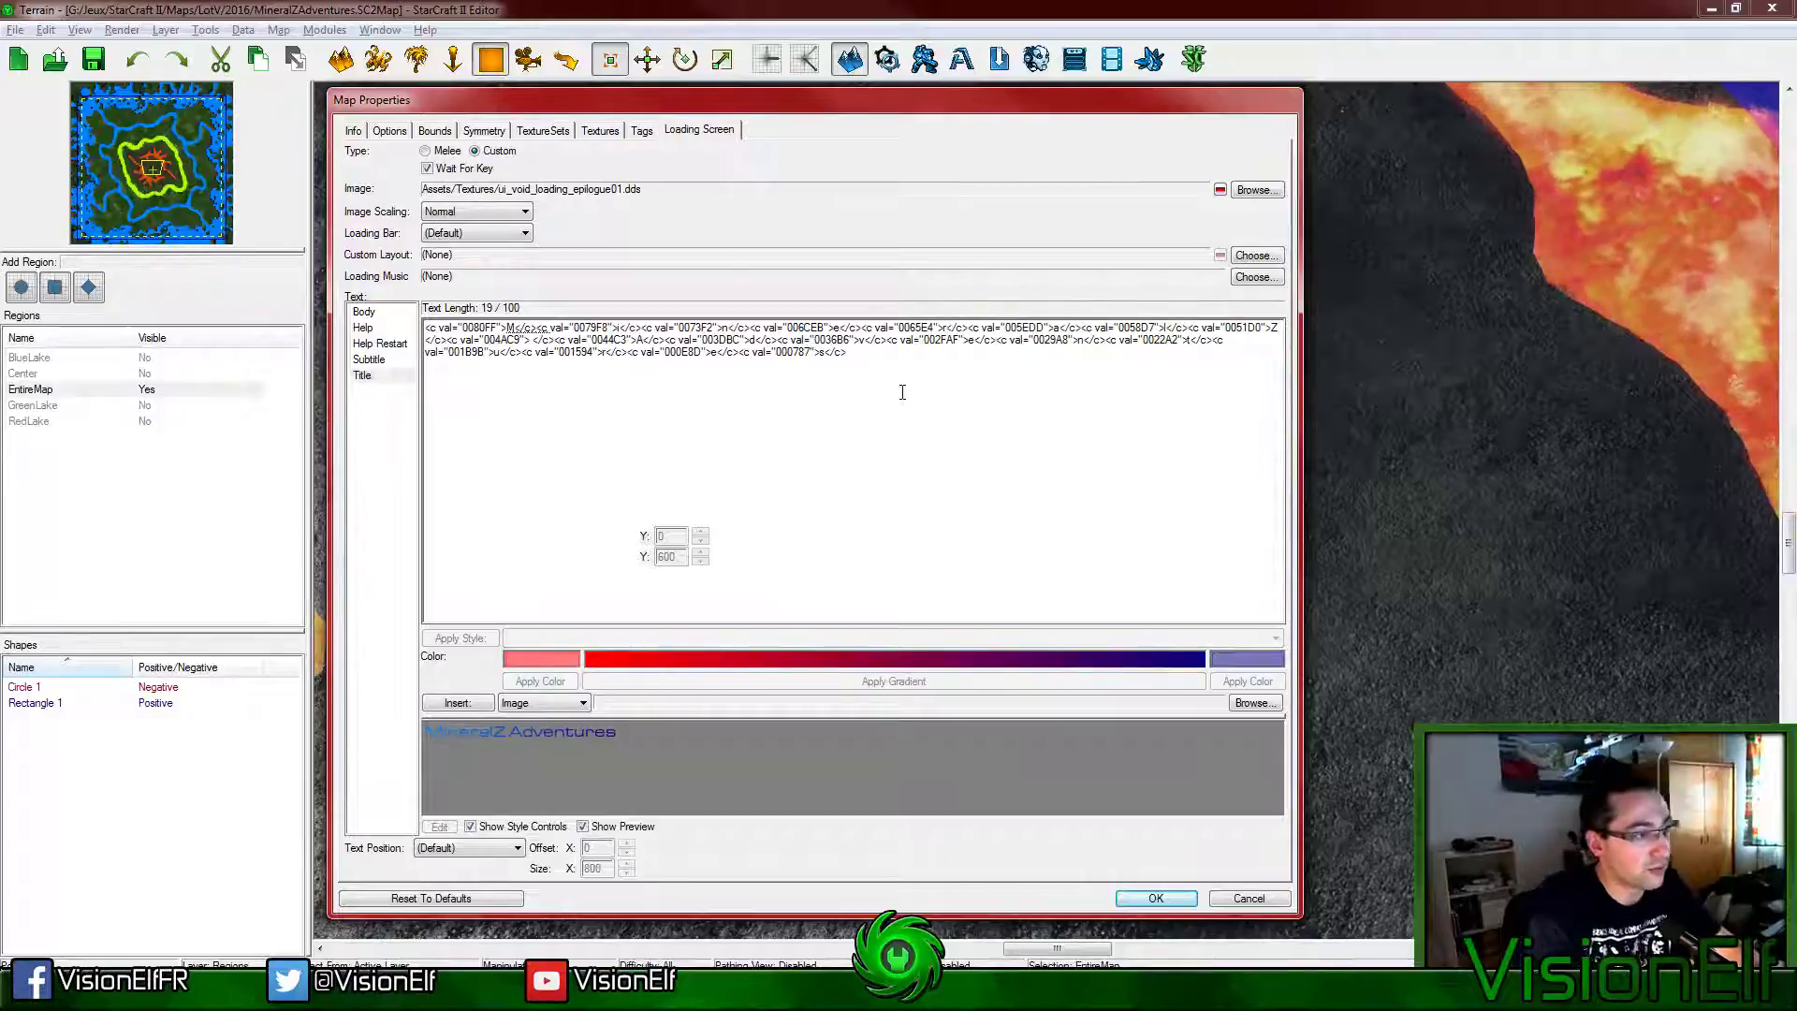
pyautogui.click(369, 359)
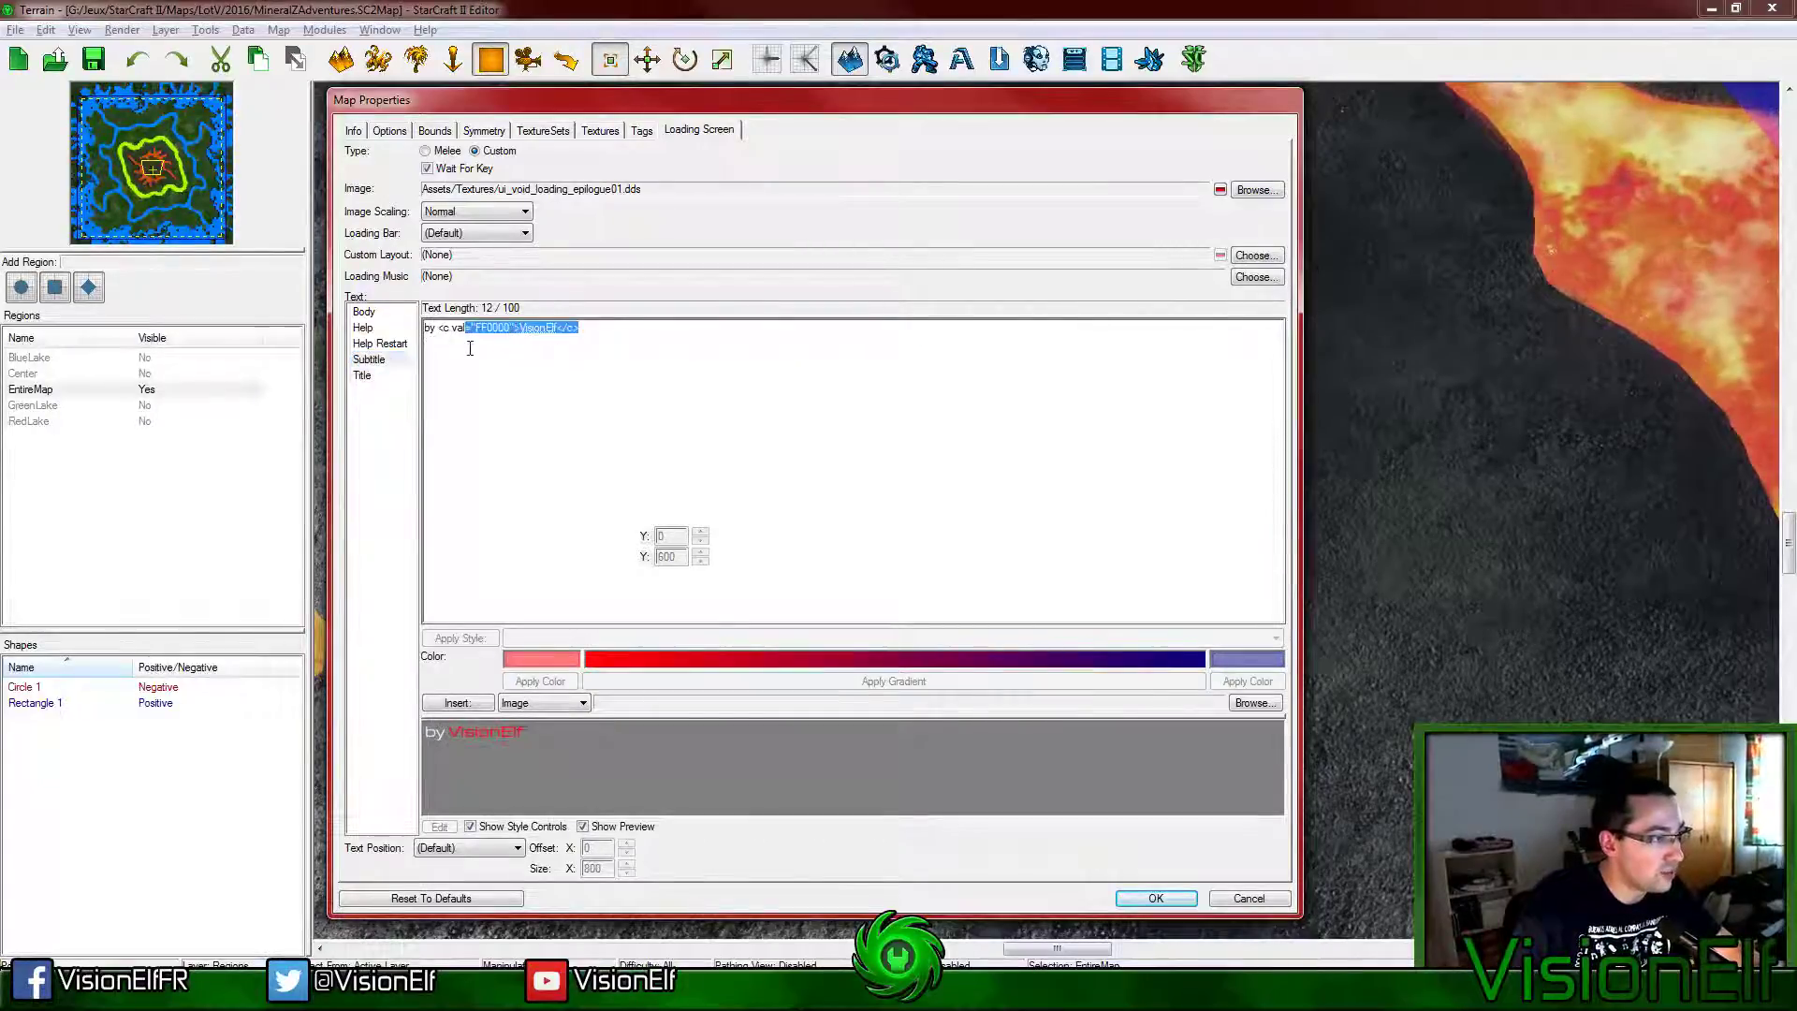
pyautogui.doubleClick(550, 328)
pyautogui.write('Alpha')
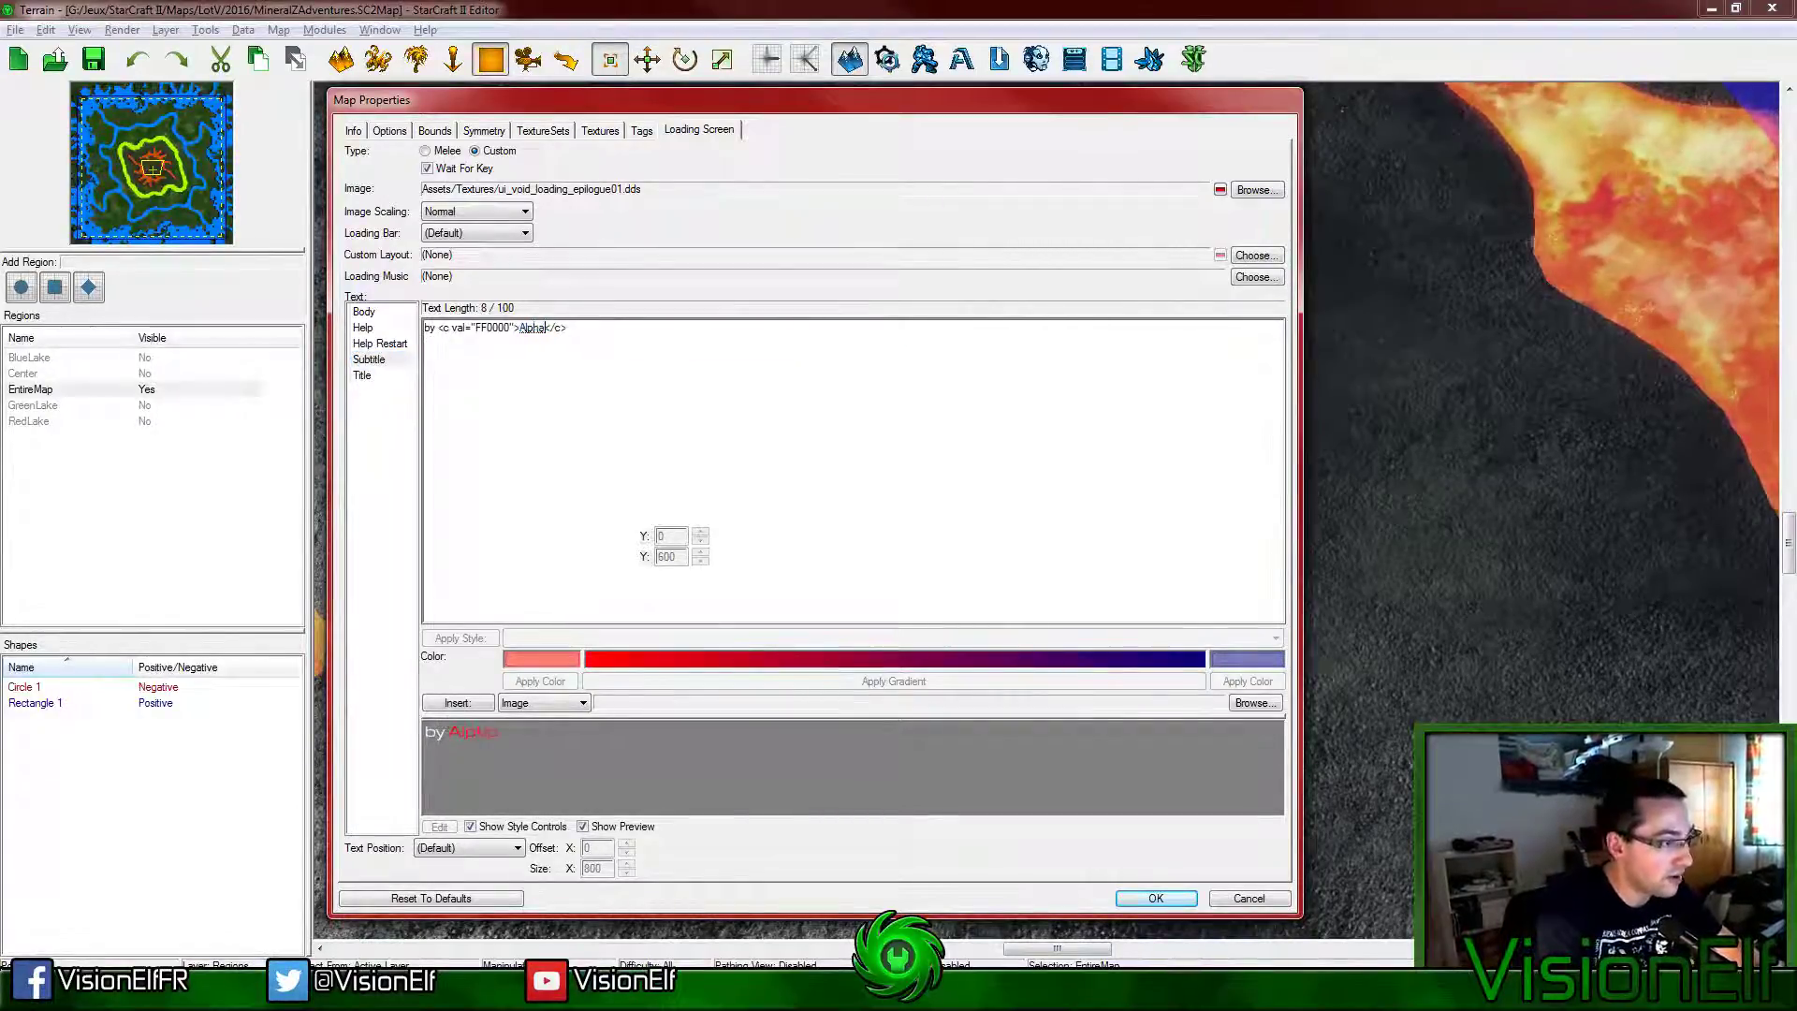
pyautogui.write(' v0.01')
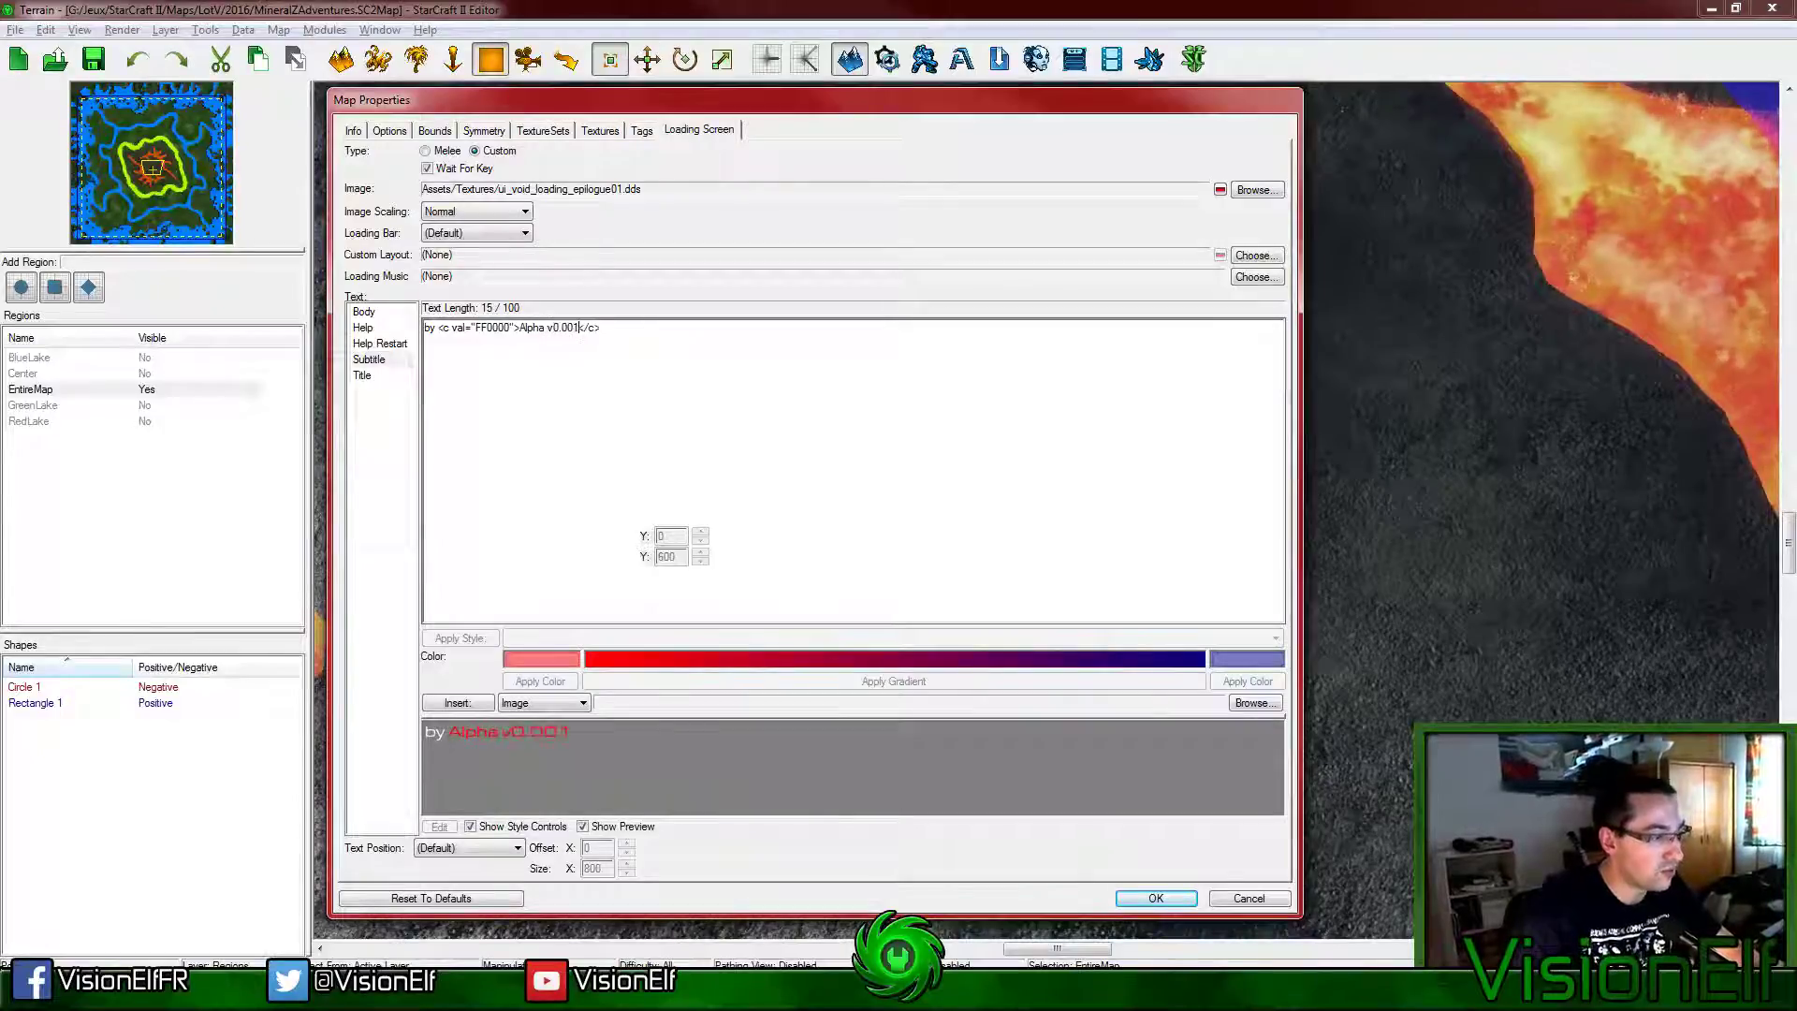
pyautogui.click(440, 327)
pyautogui.press('BackSpace')
pyautogui.press('BackSpace')
pyautogui.press('BackSpace')
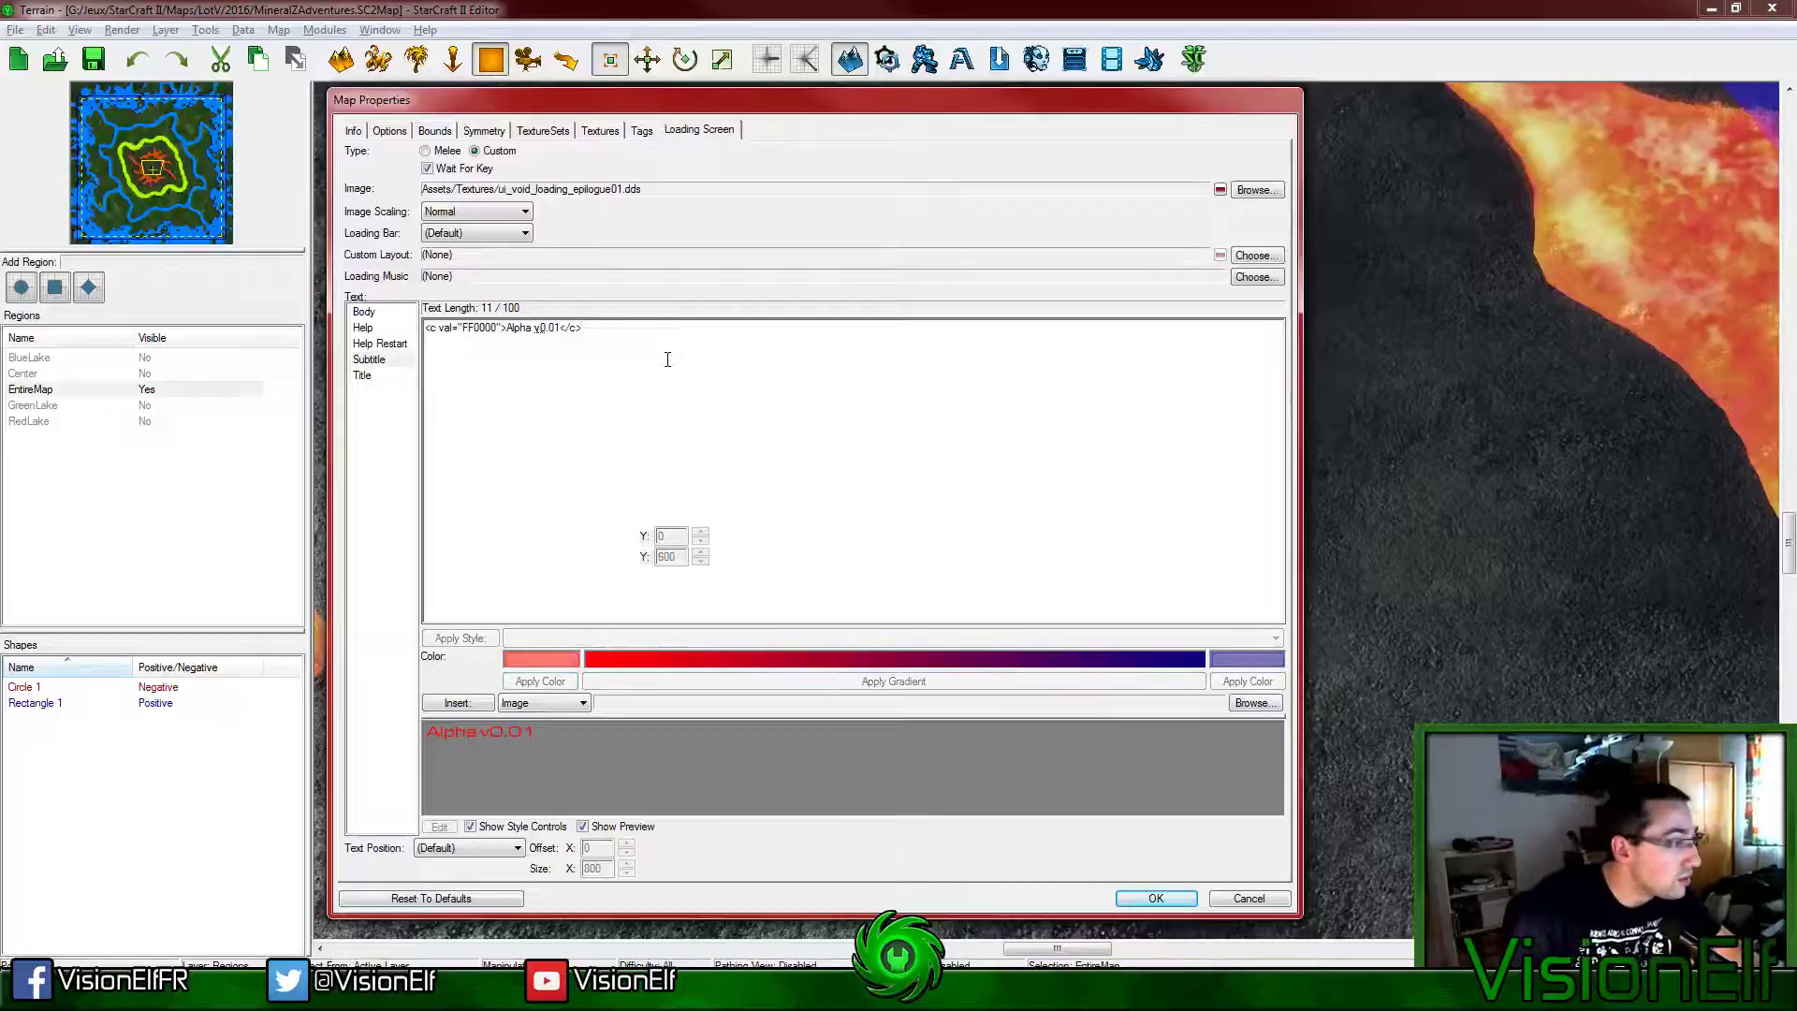
# Step: Switch to the empty Body text entry, ready for typing
pyautogui.click(380, 345)
pyautogui.click(377, 329)
pyautogui.click(375, 314)
pyautogui.click(518, 369)
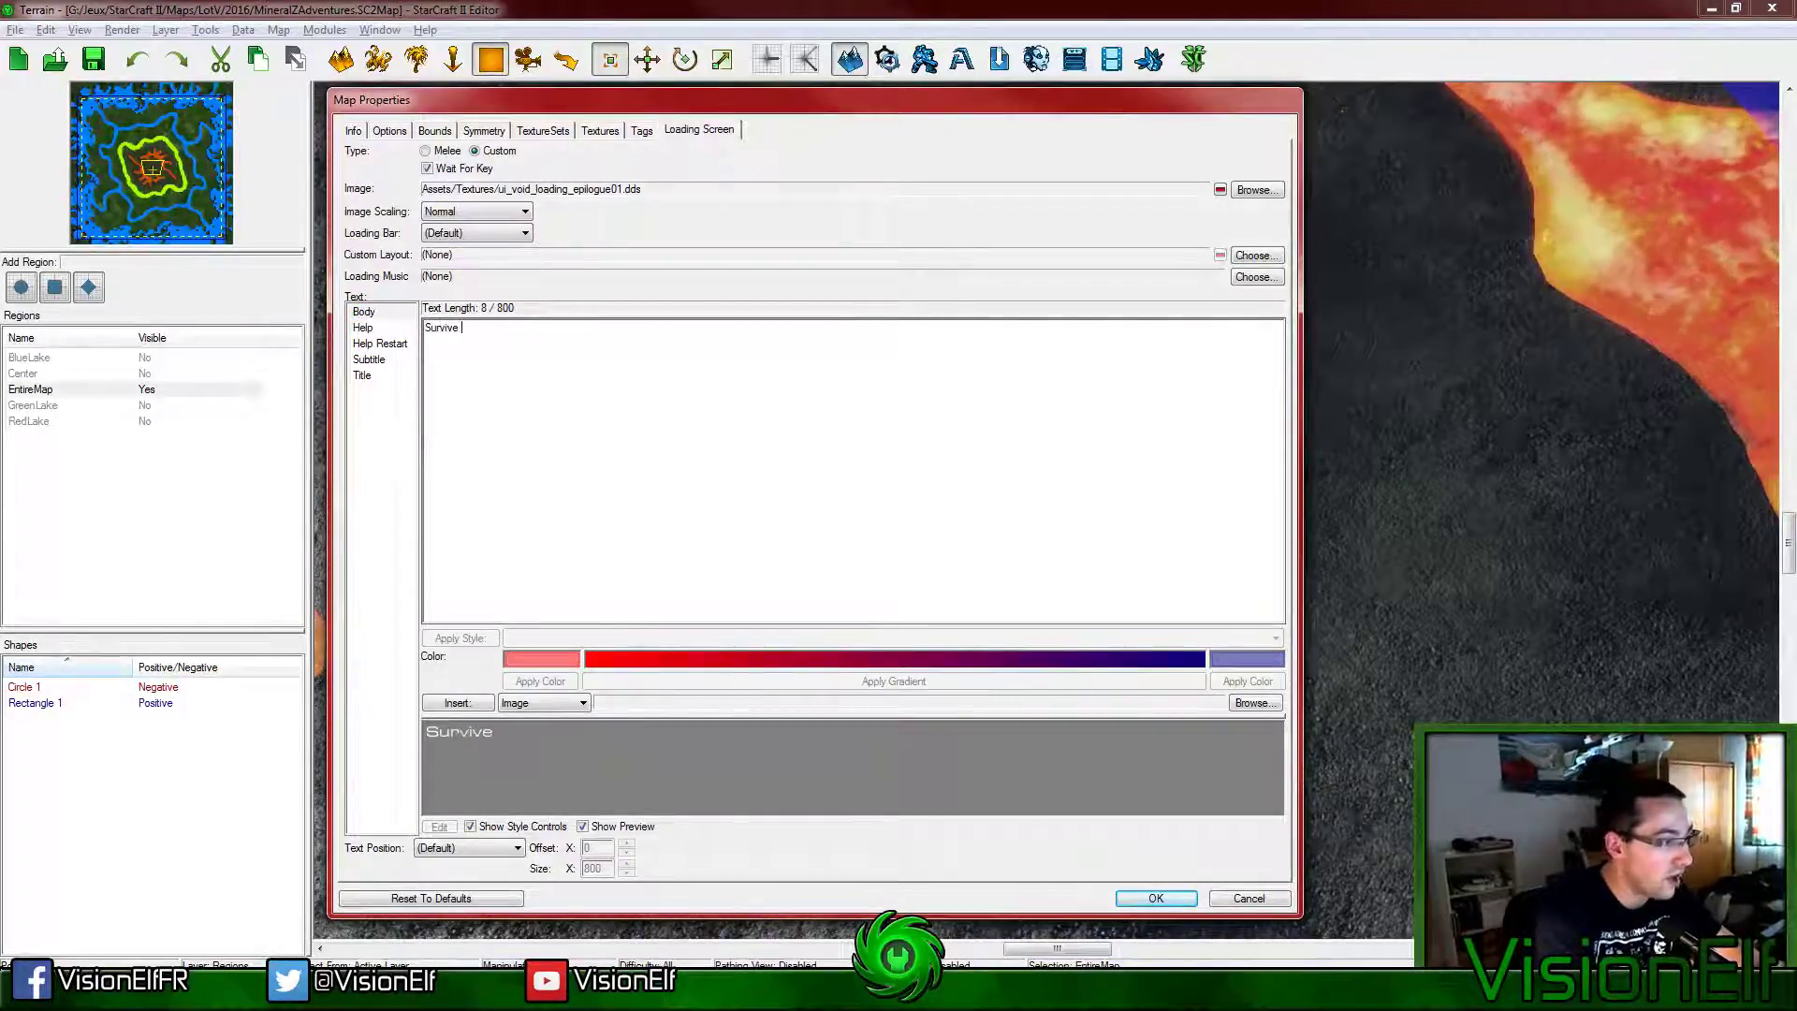
# Step: Enter 'Survive the waves of zergs.' as body text, keep the default loading bar, and close Map Properties
pyautogui.write('Survive thzewa')
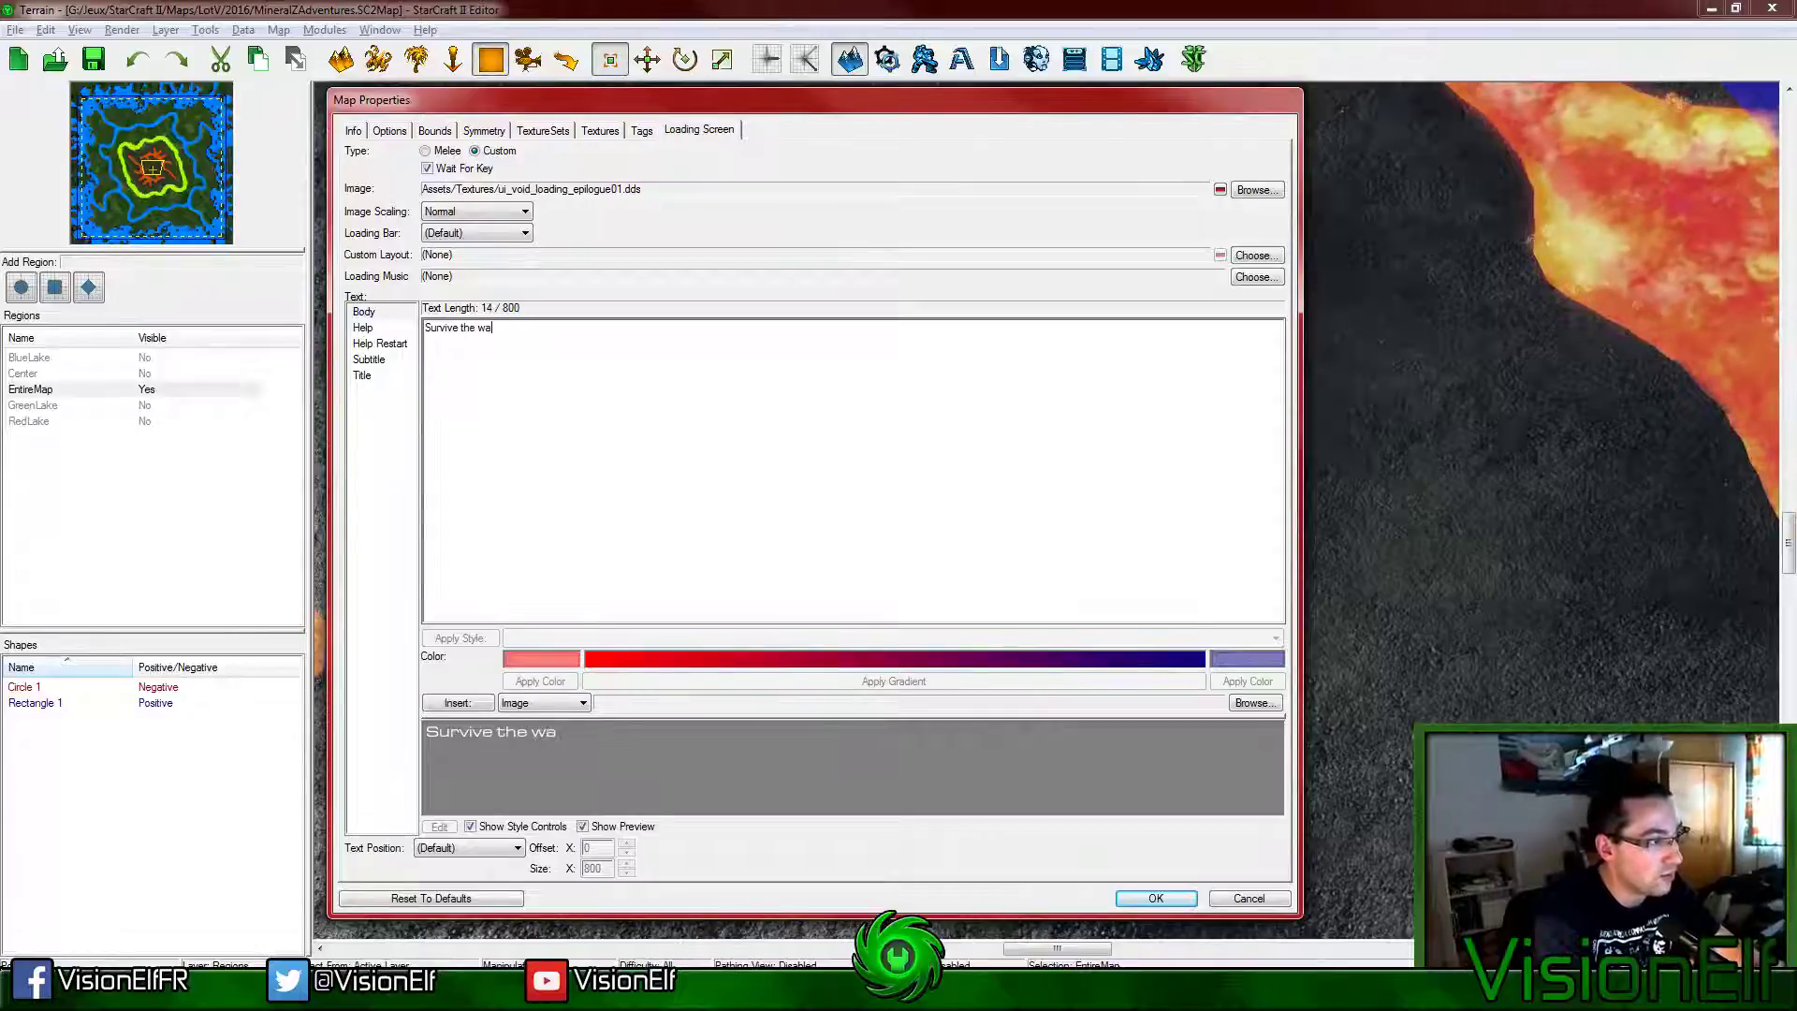
pyautogui.write('ves of zergs.?')
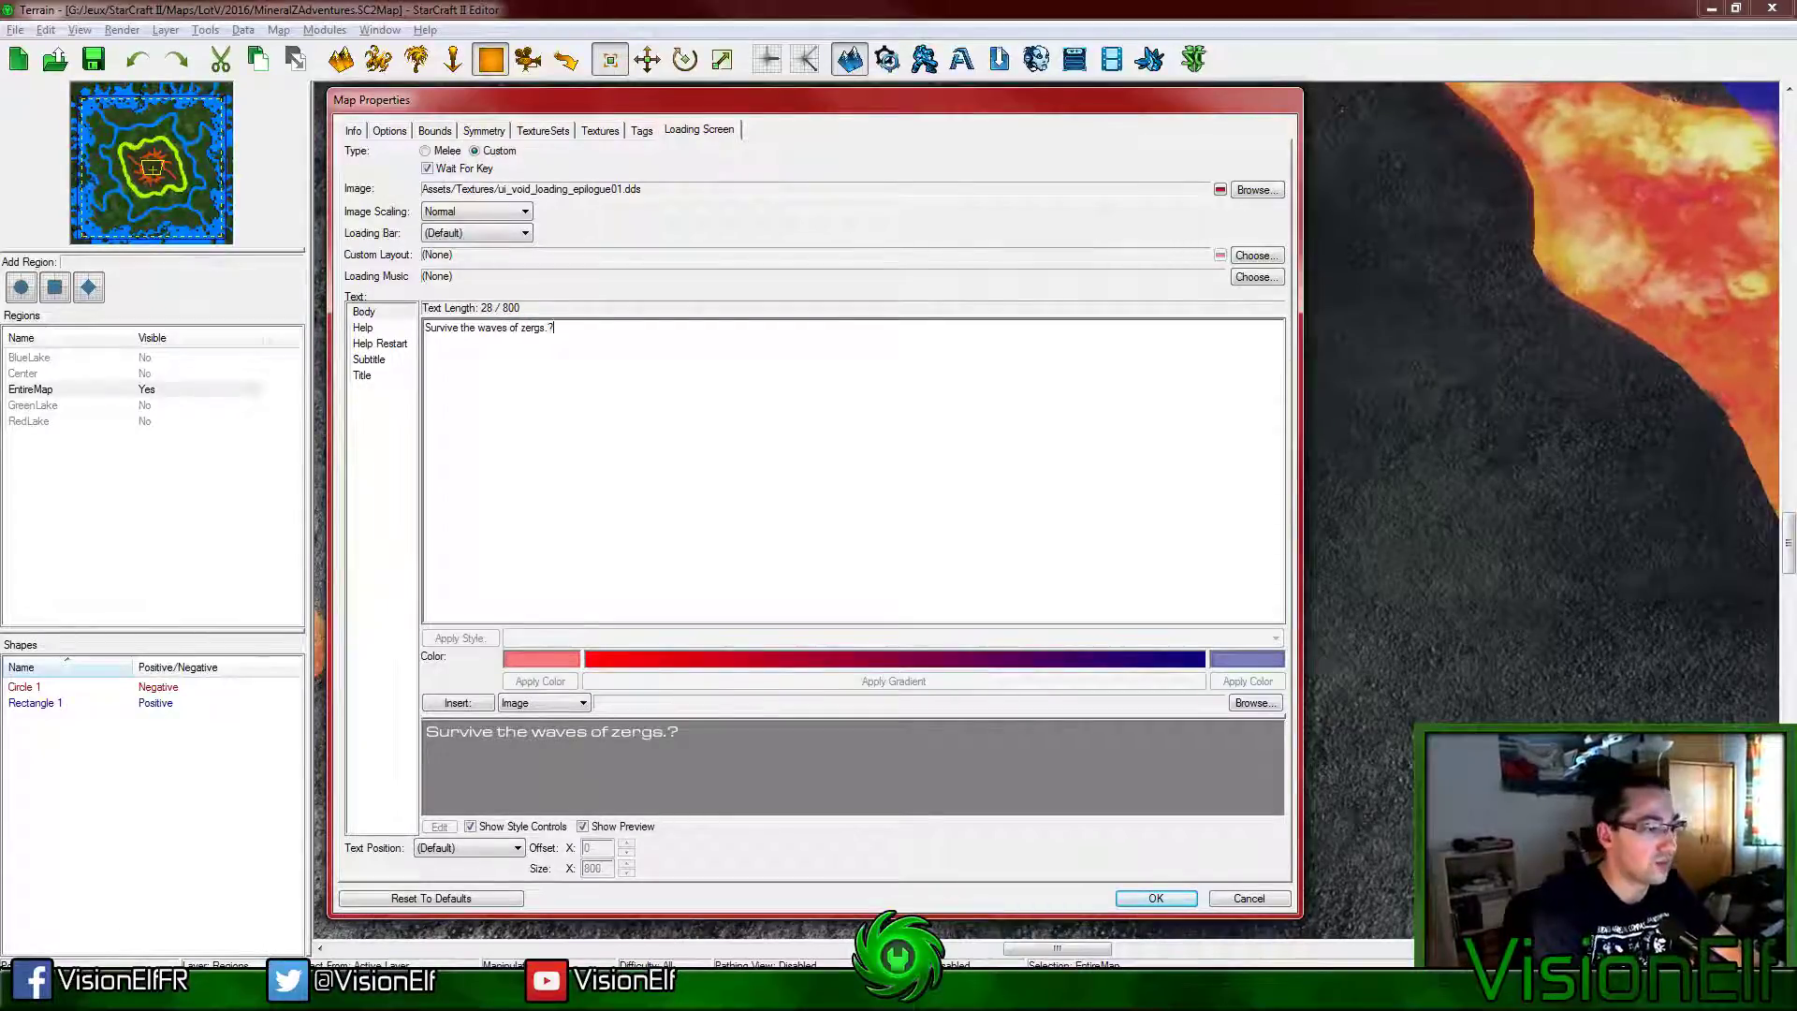
pyautogui.press('BackSpace')
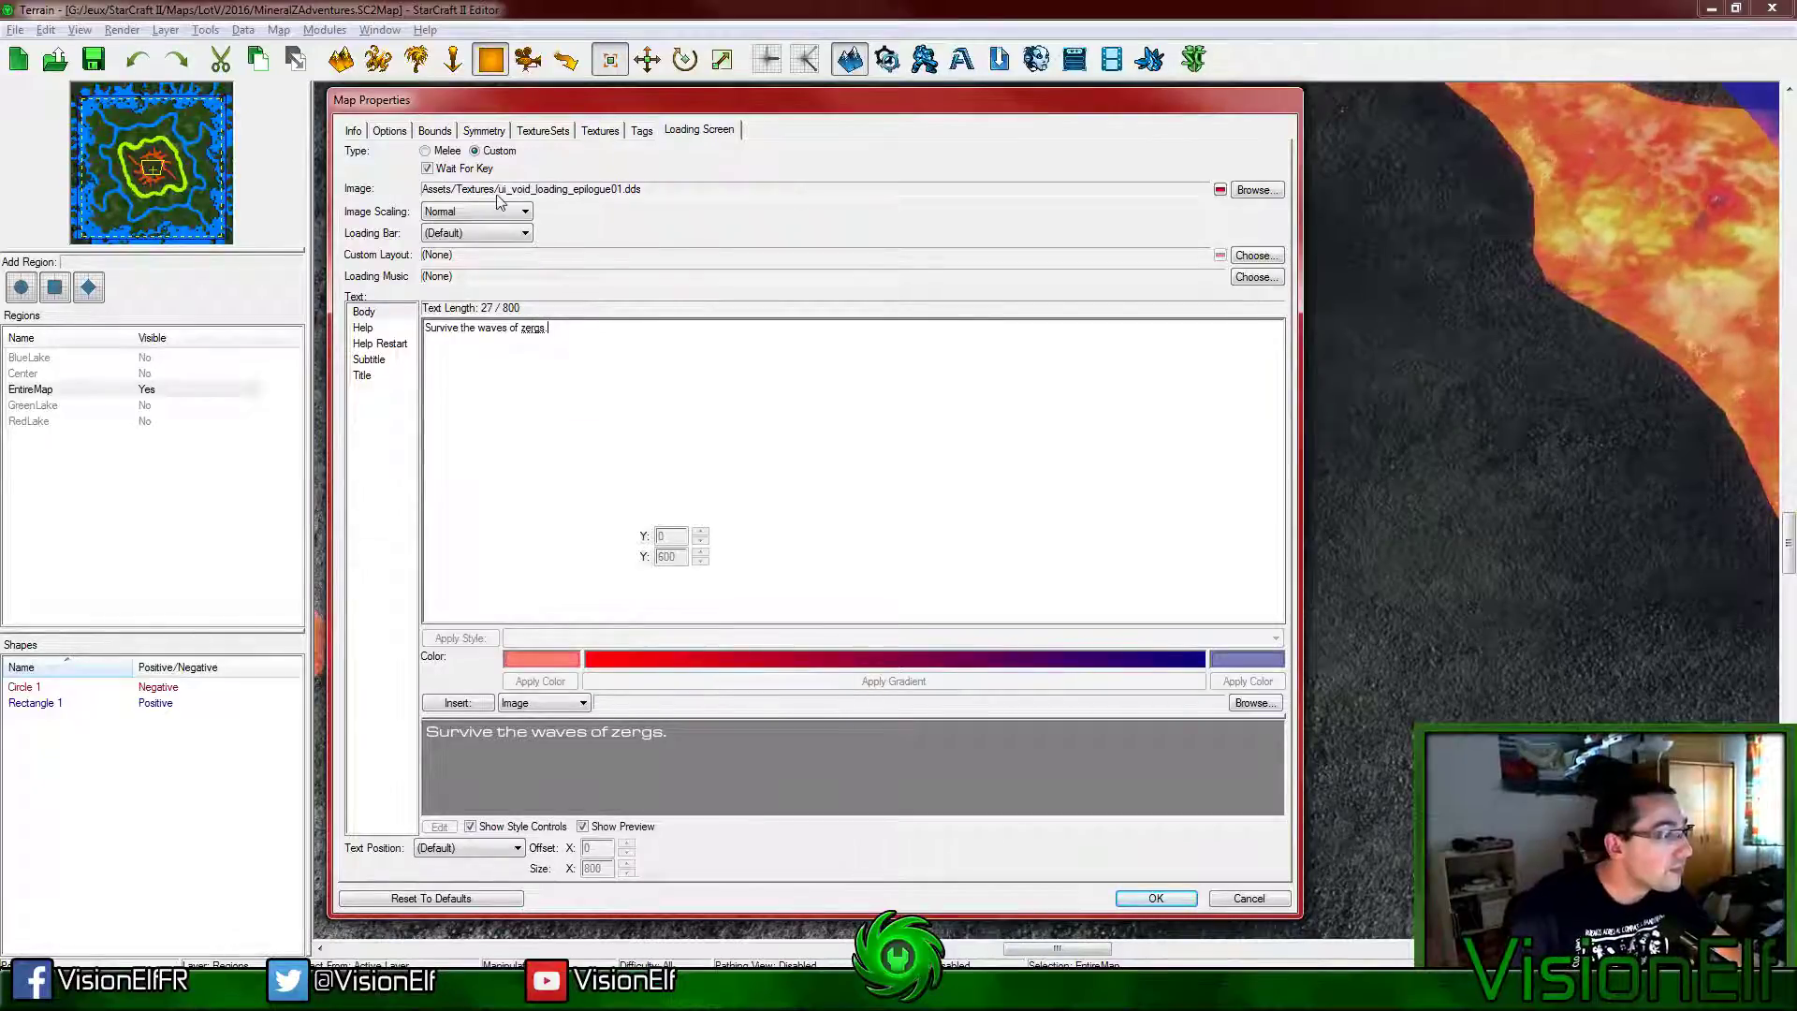
pyautogui.click(479, 234)
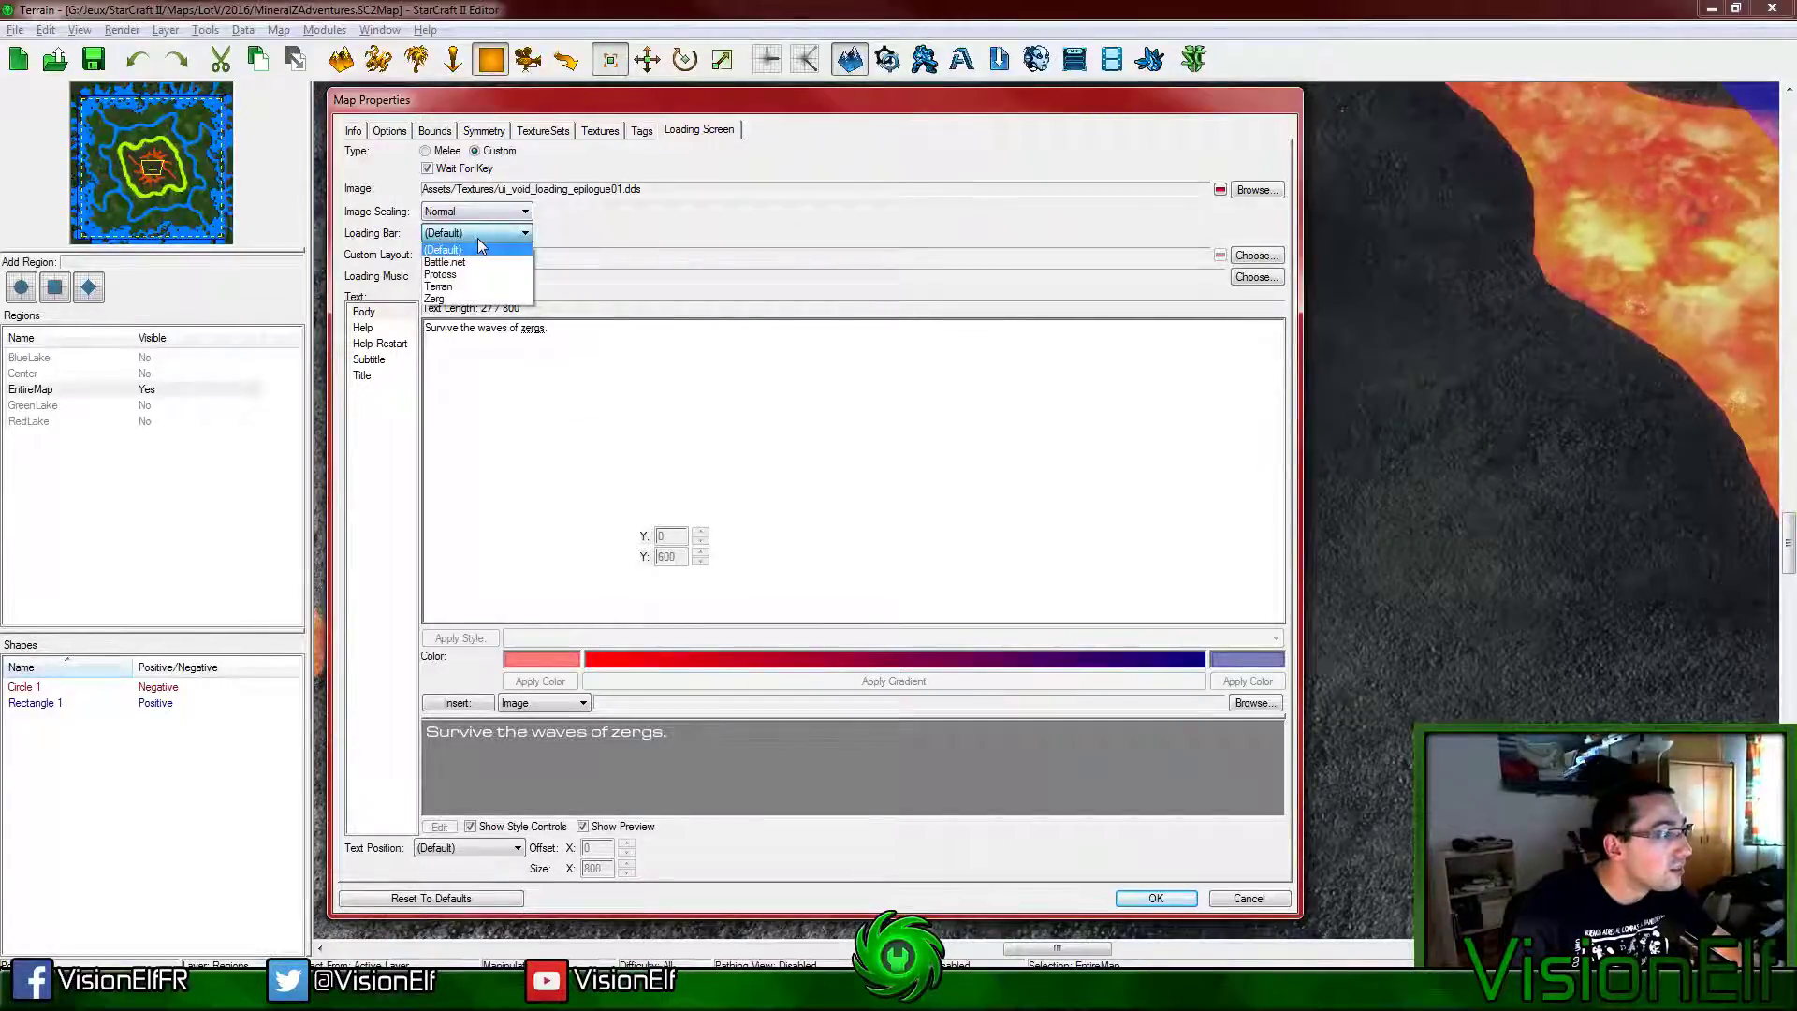
pyautogui.click(481, 247)
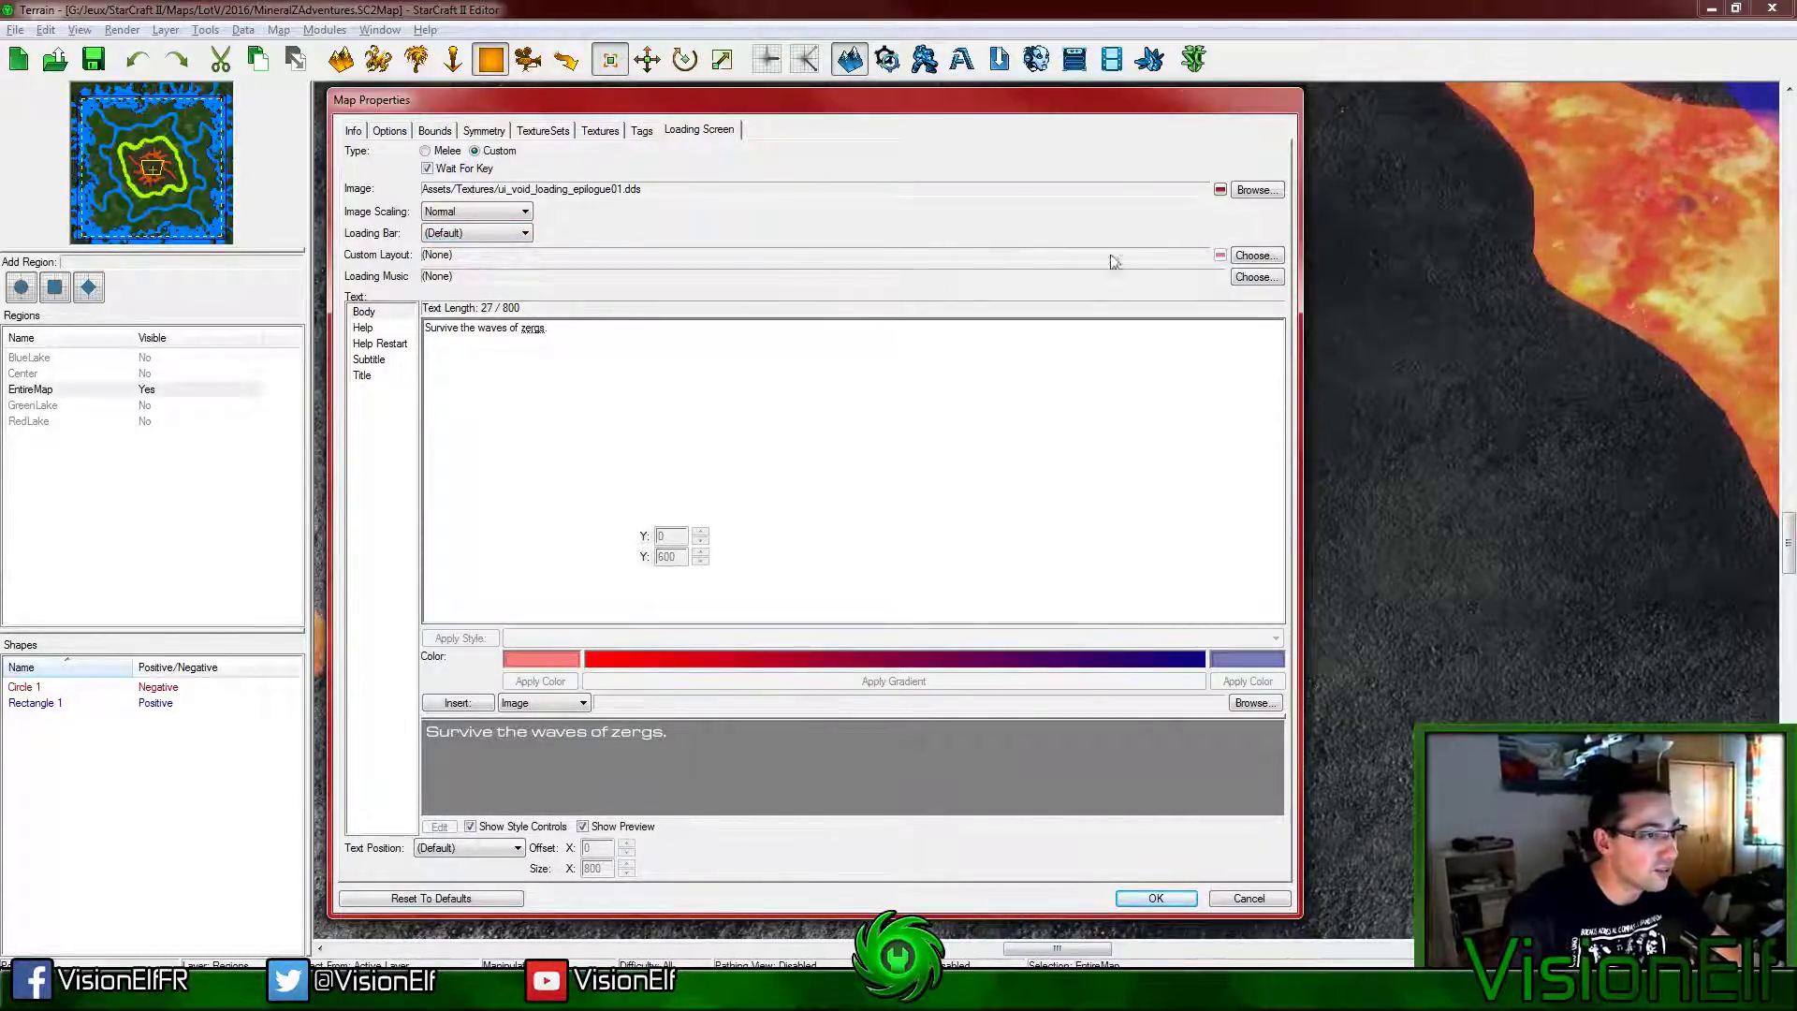
pyautogui.press('Return')
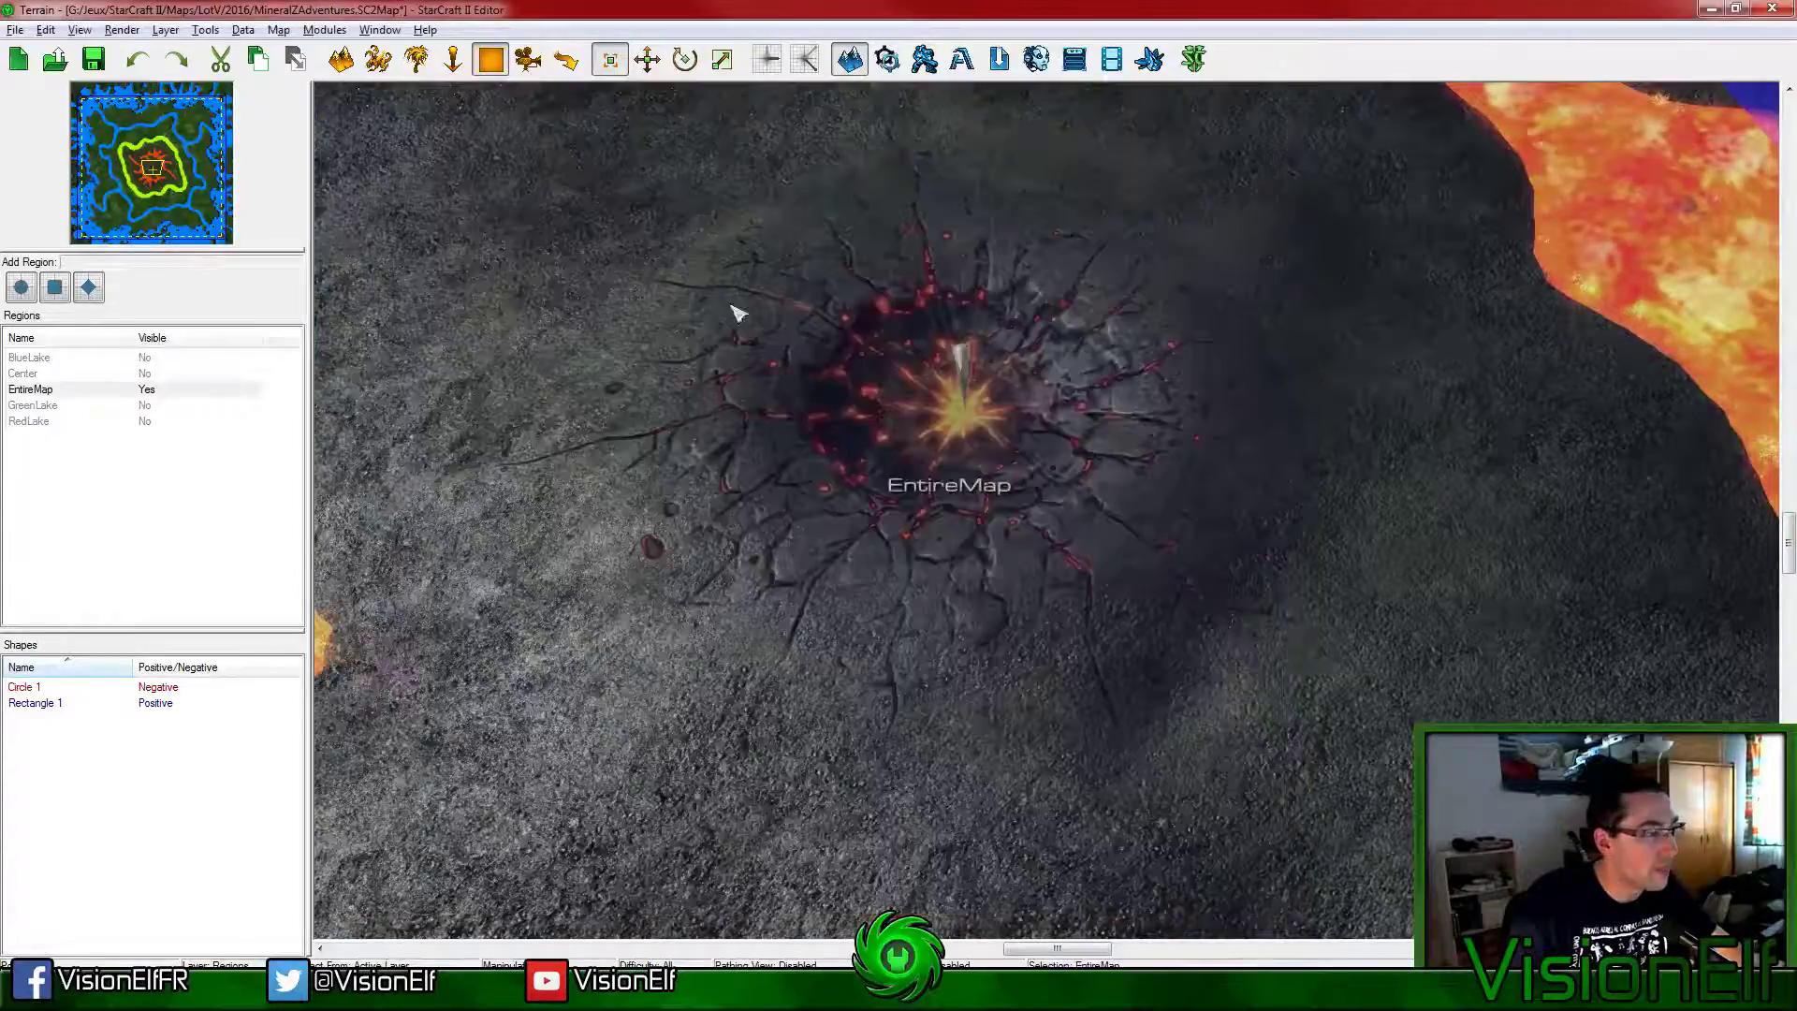
# Step: Browse the Data, Tools, Layer and Edit menus to reach the Map menu
pyautogui.click(243, 30)
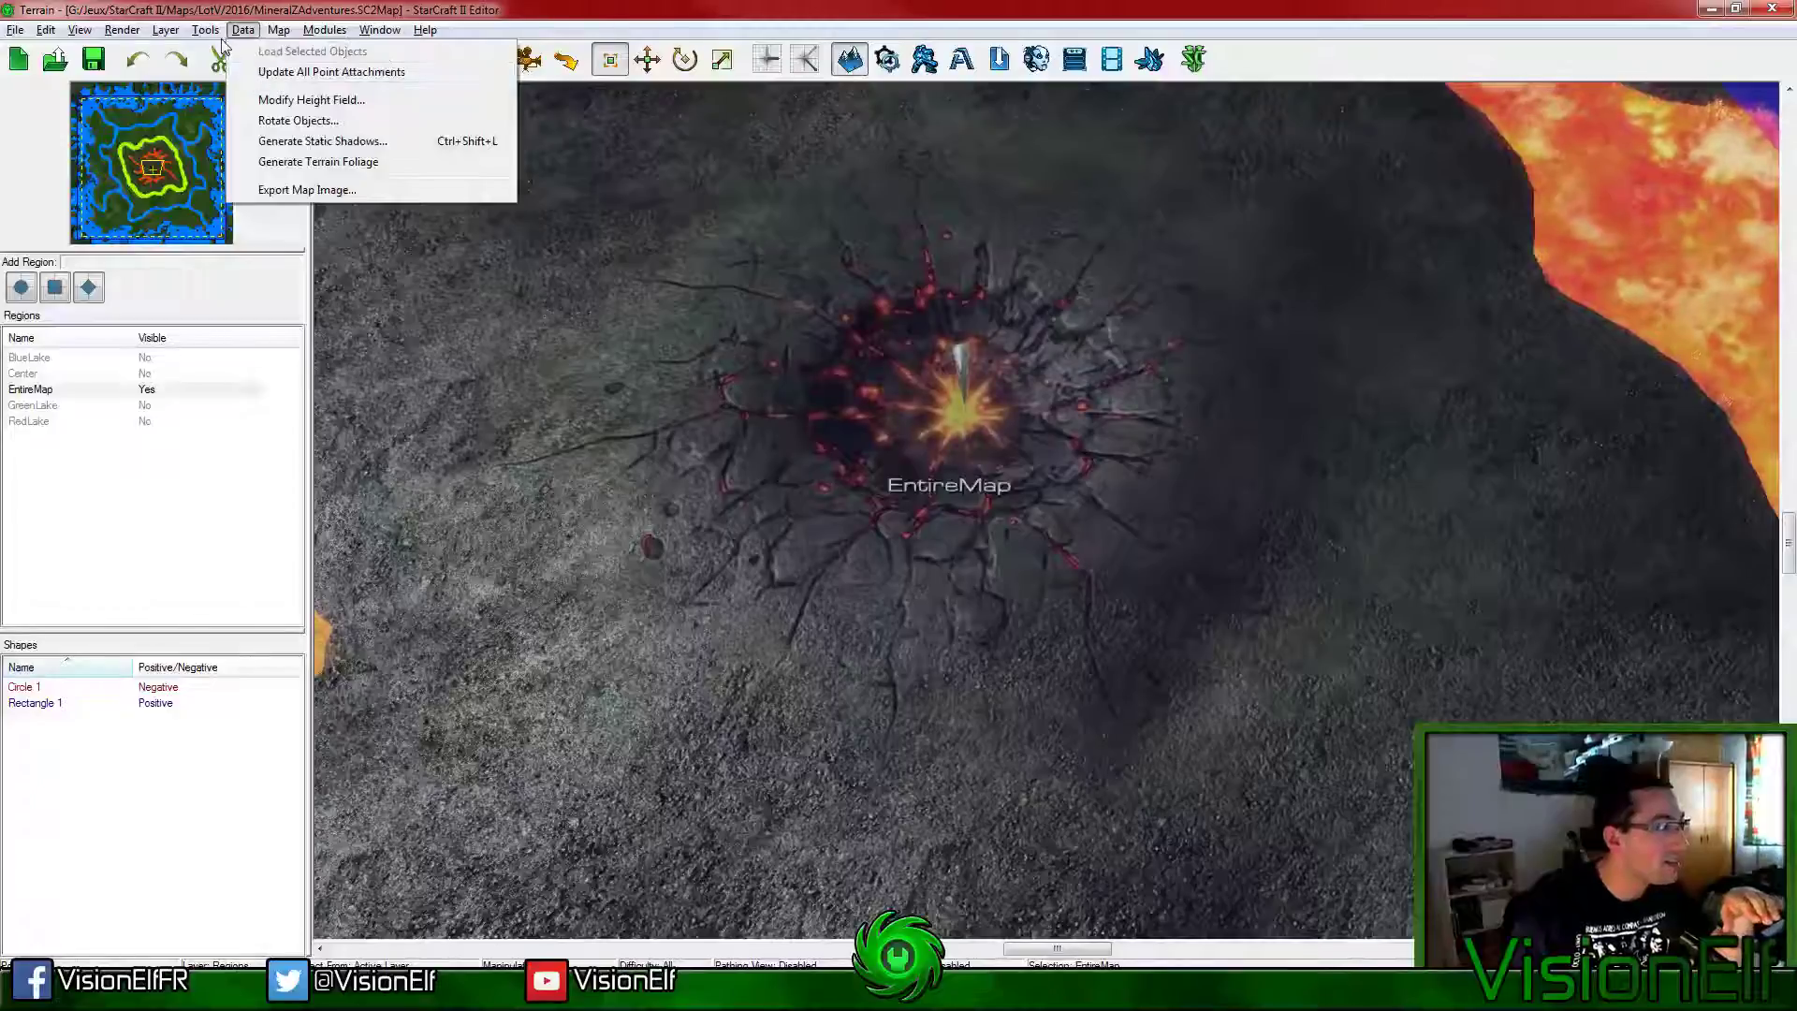
pyautogui.moveTo(281, 35)
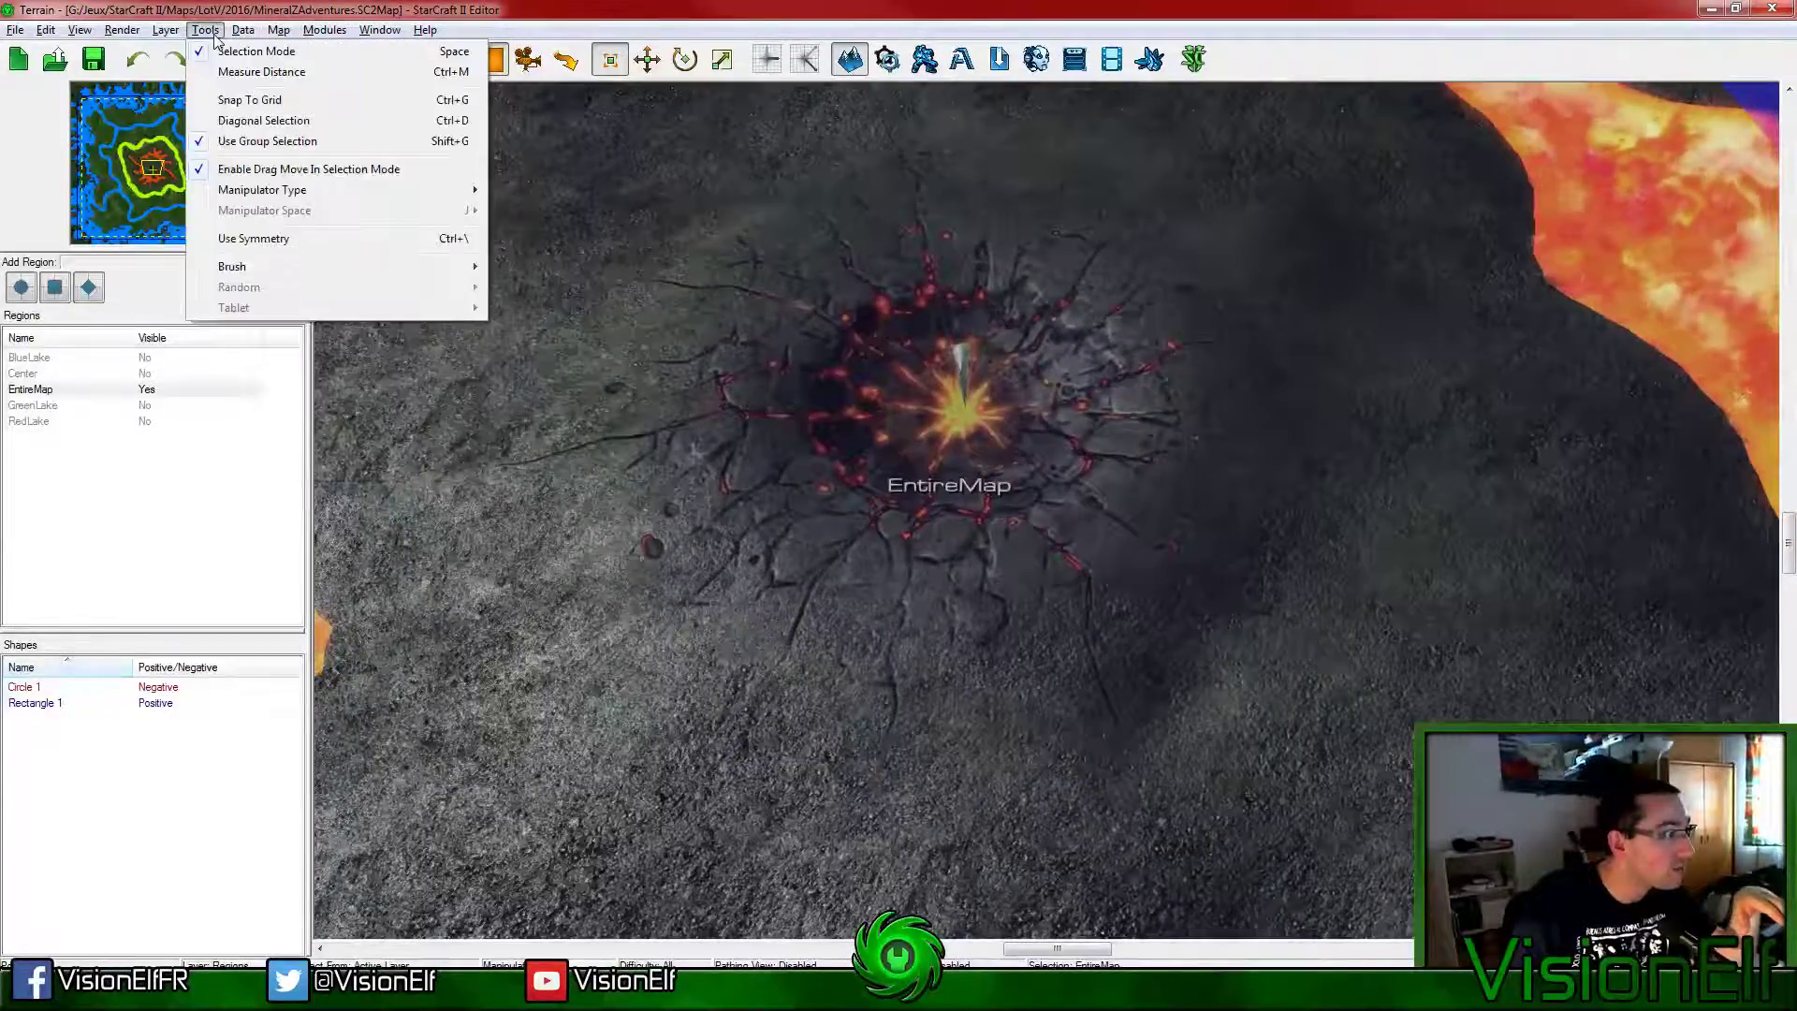
pyautogui.moveTo(57, 37)
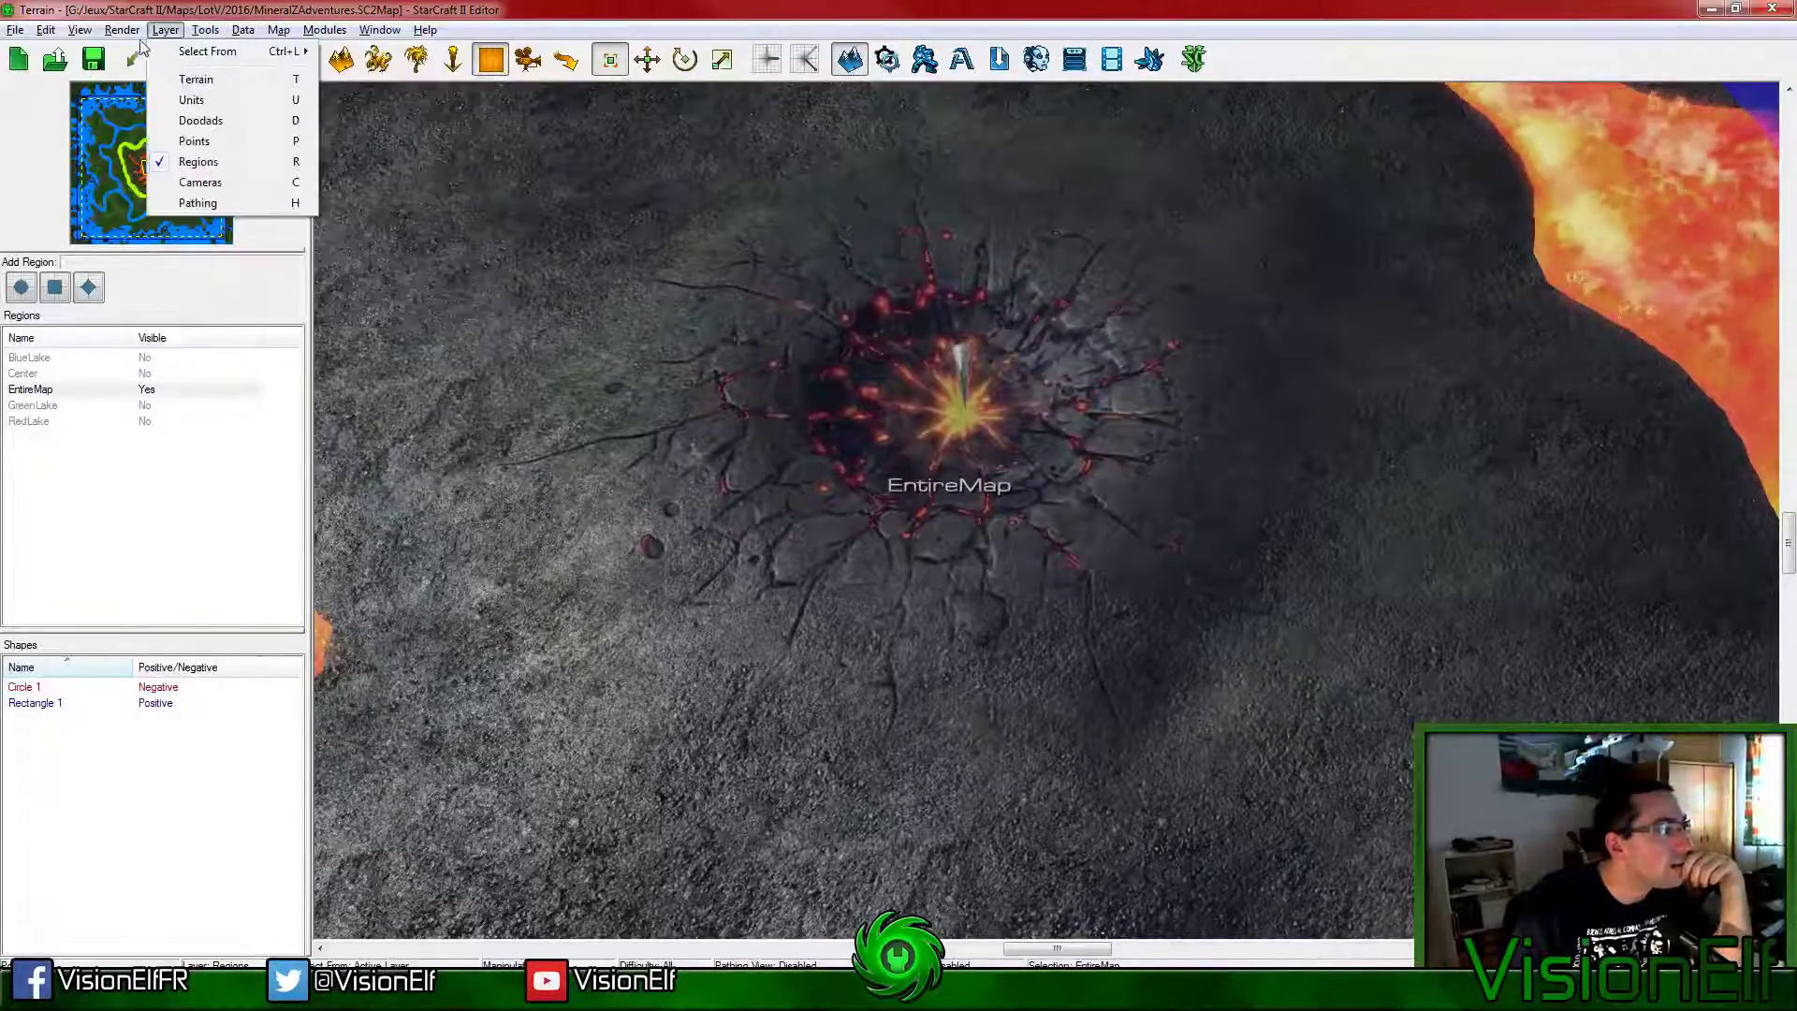
pyautogui.moveTo(120, 44)
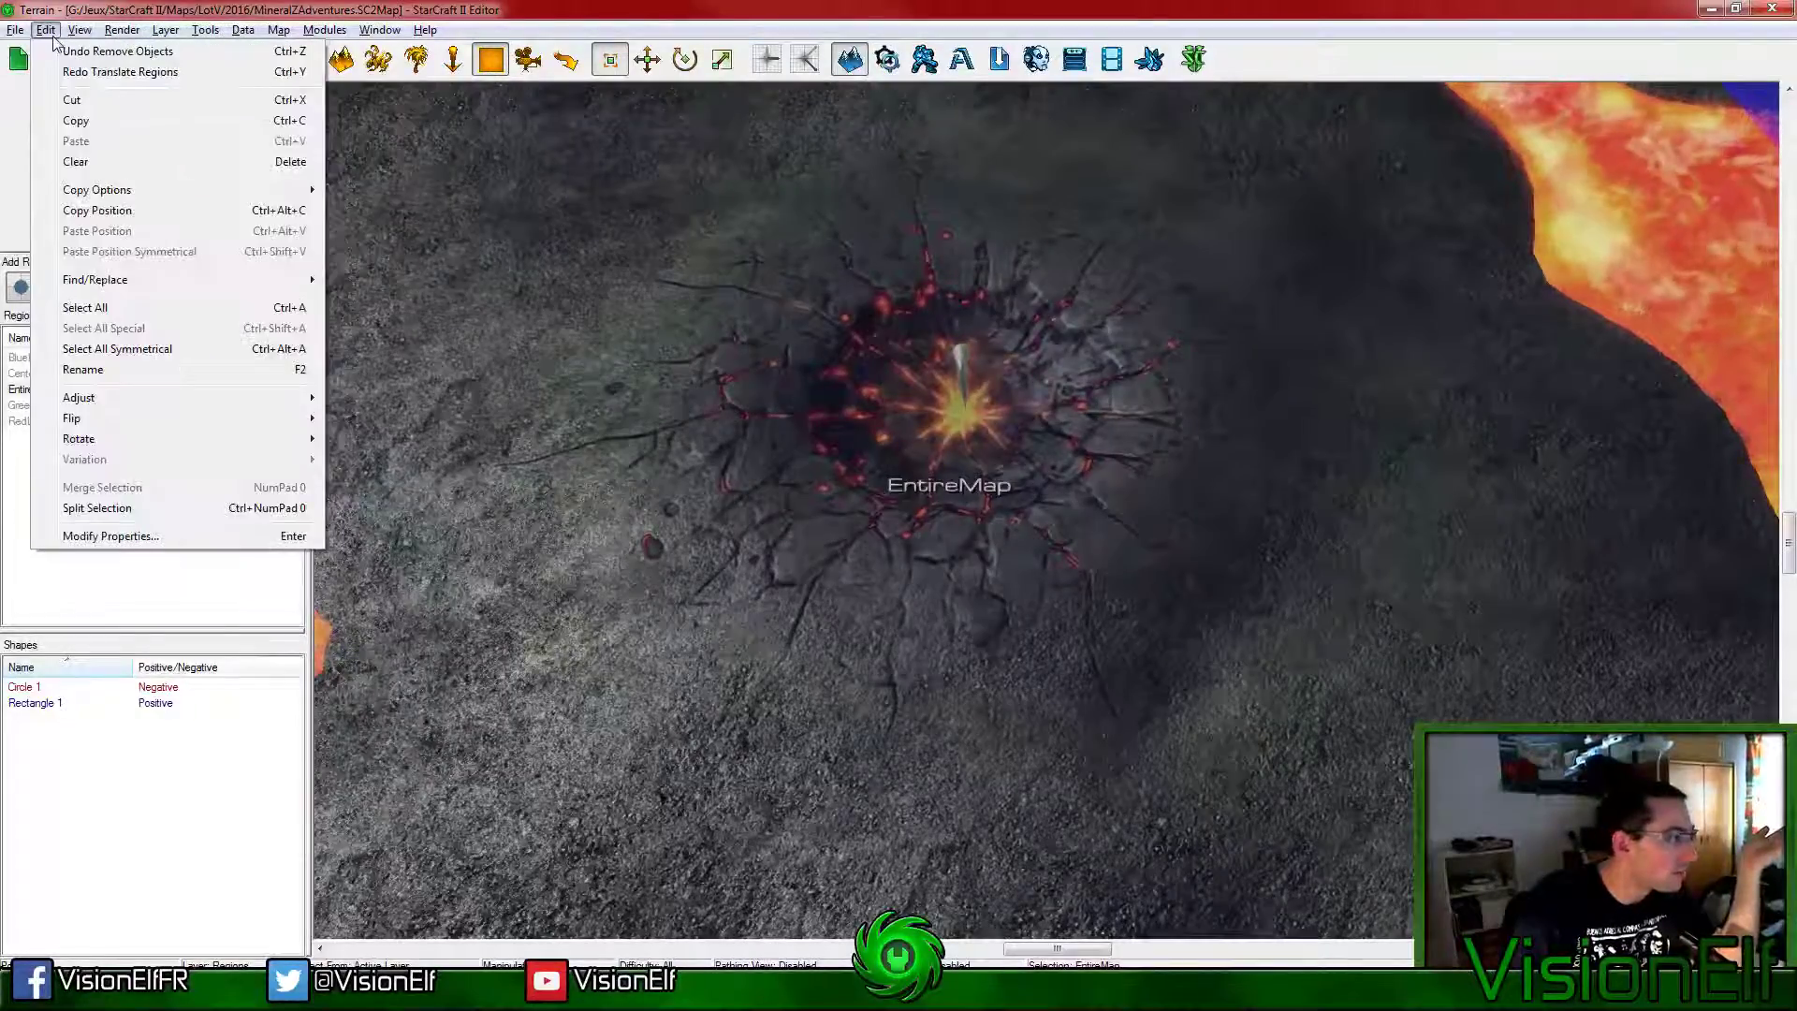
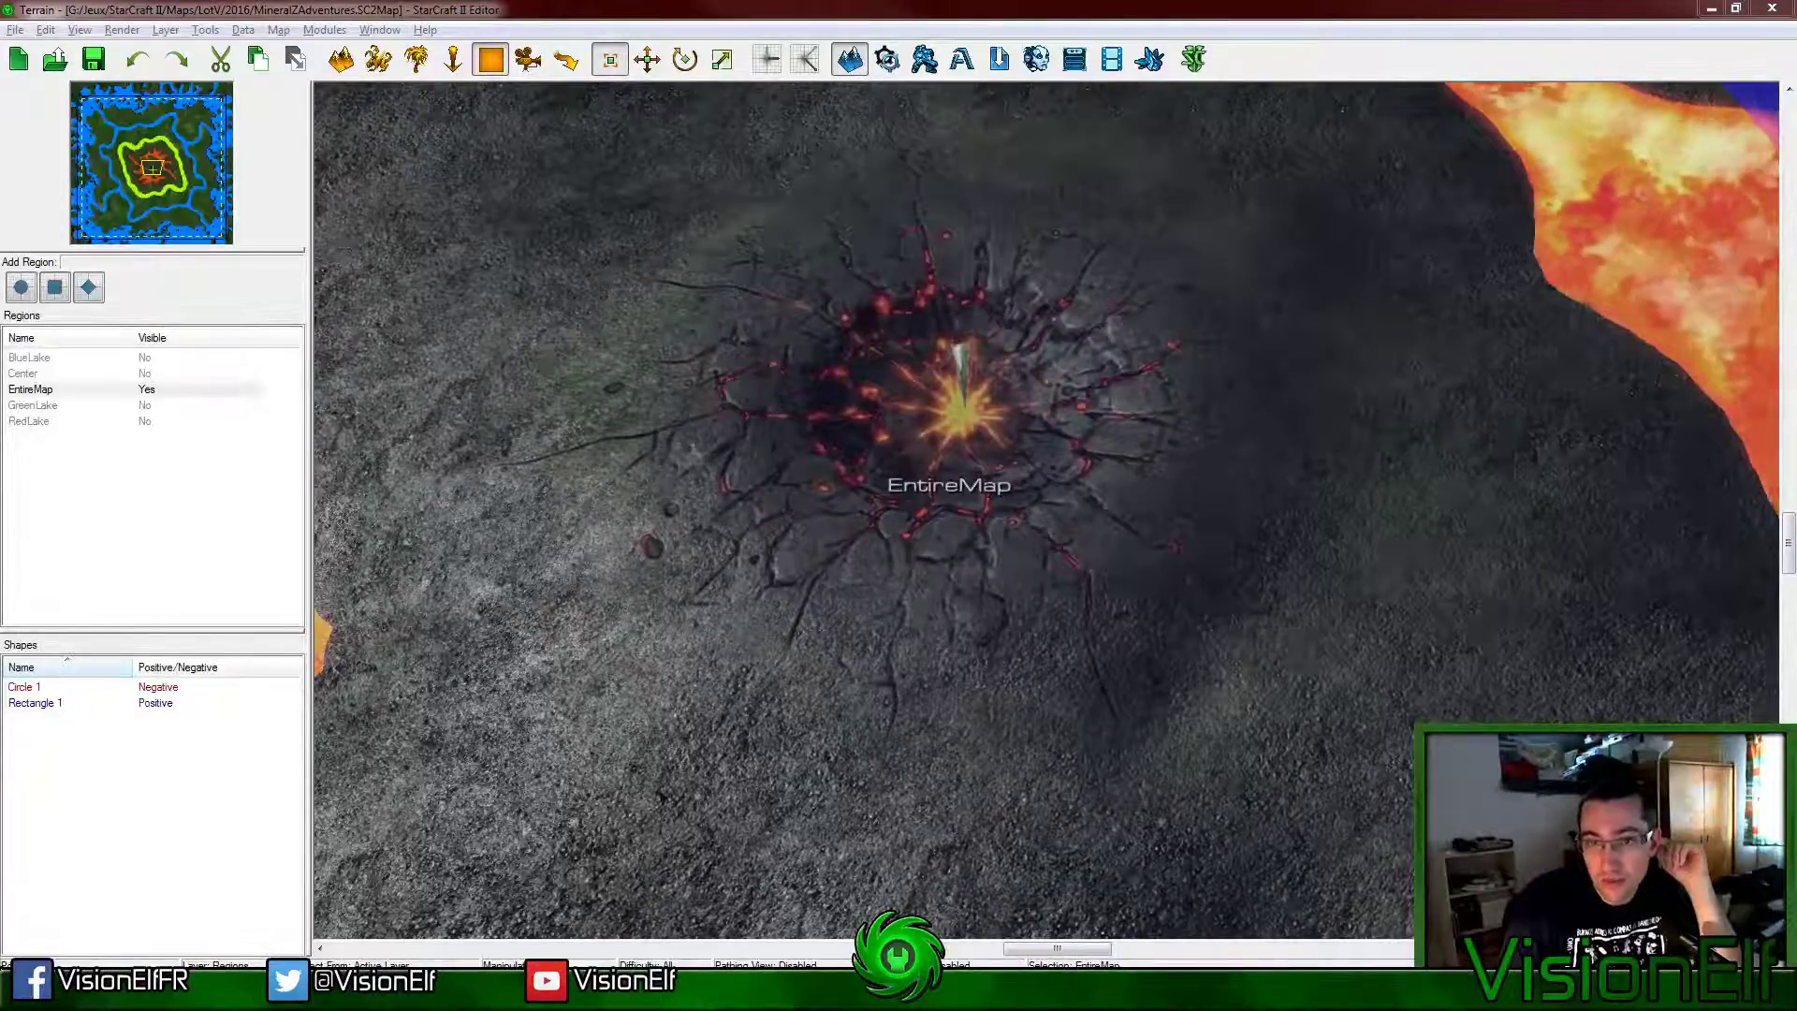
# Step: Save the map and set UI_Arcade_IconZZerglings.tga as the Battle.net arcade icon
pyautogui.hotkey('ctrl', 's')
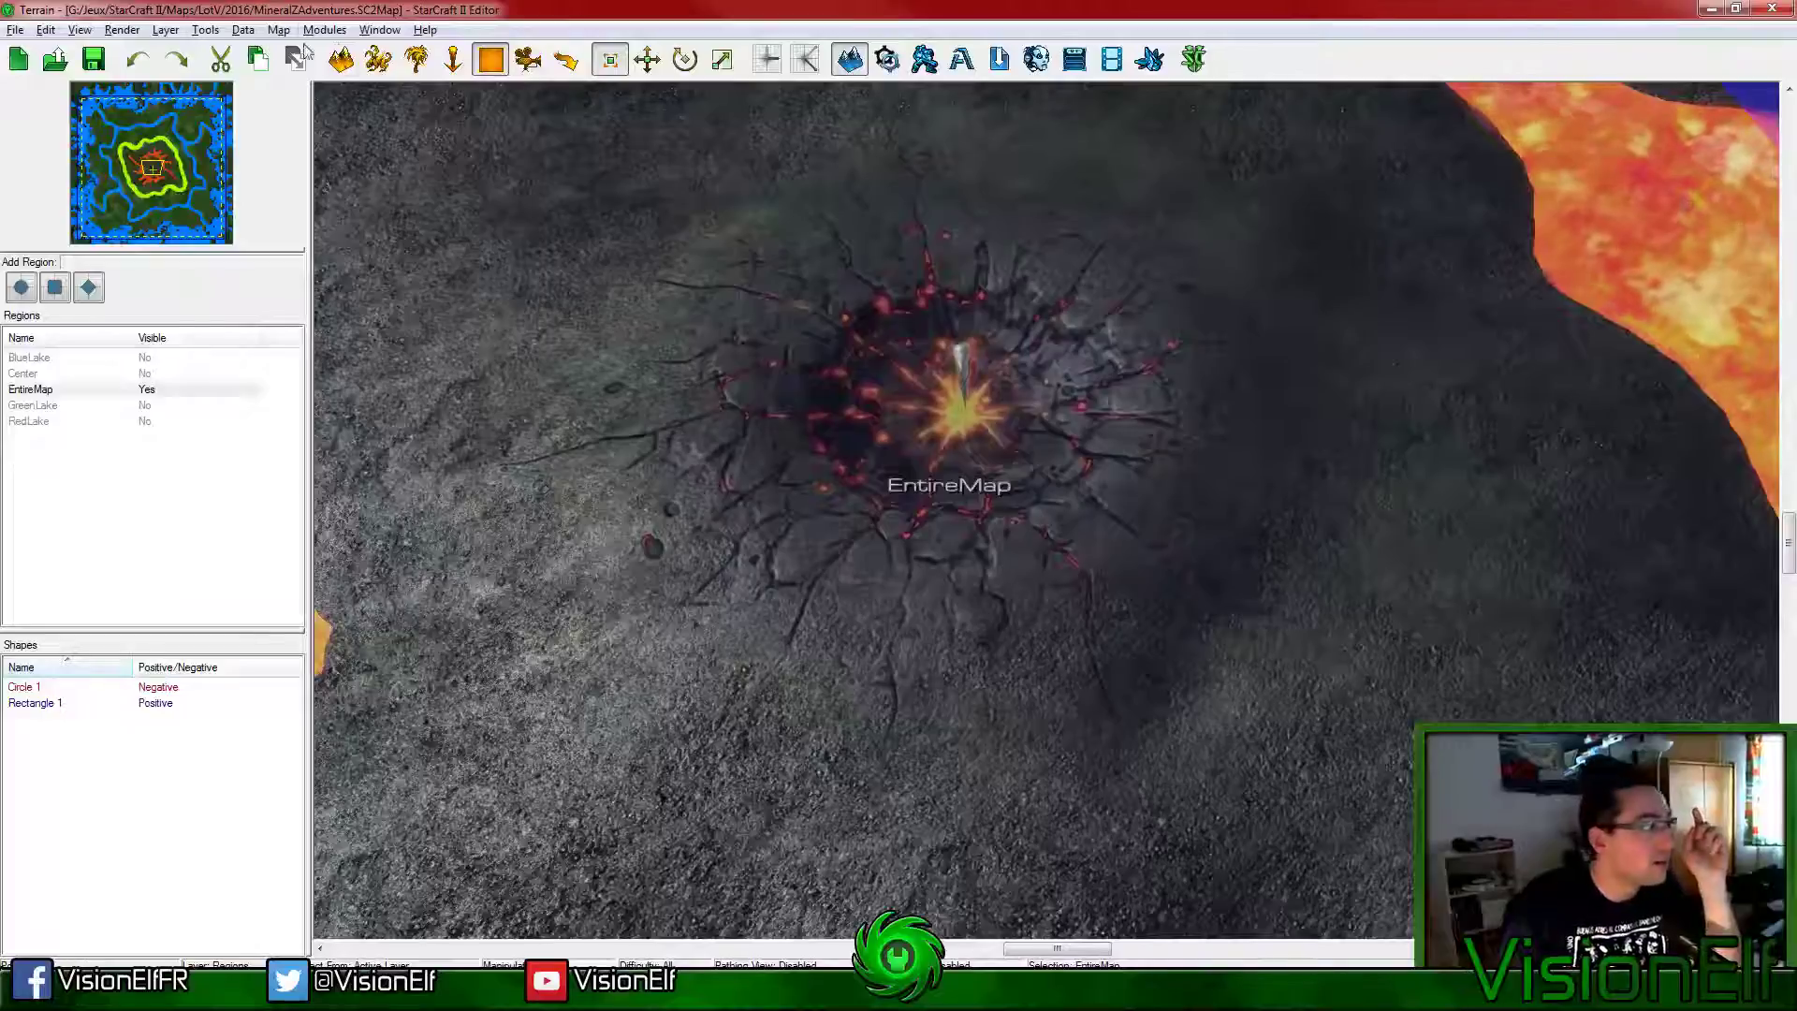
pyautogui.click(279, 30)
pyautogui.click(333, 223)
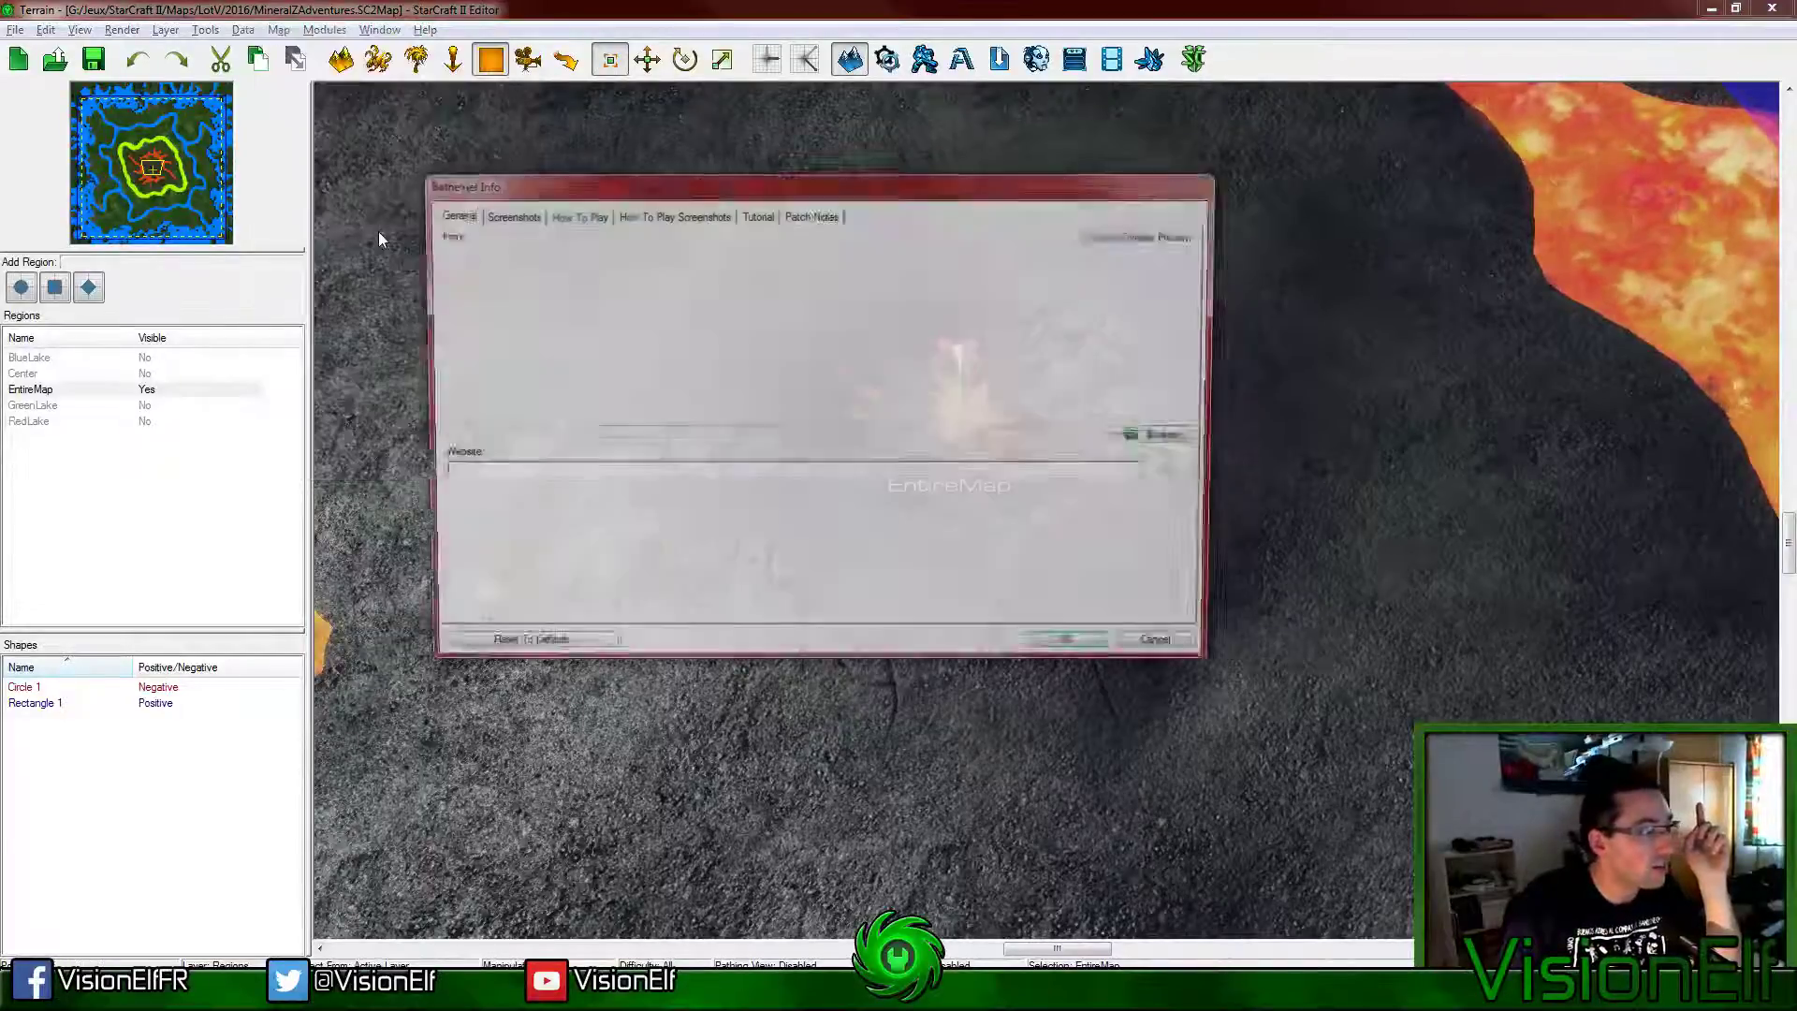
pyautogui.click(1165, 297)
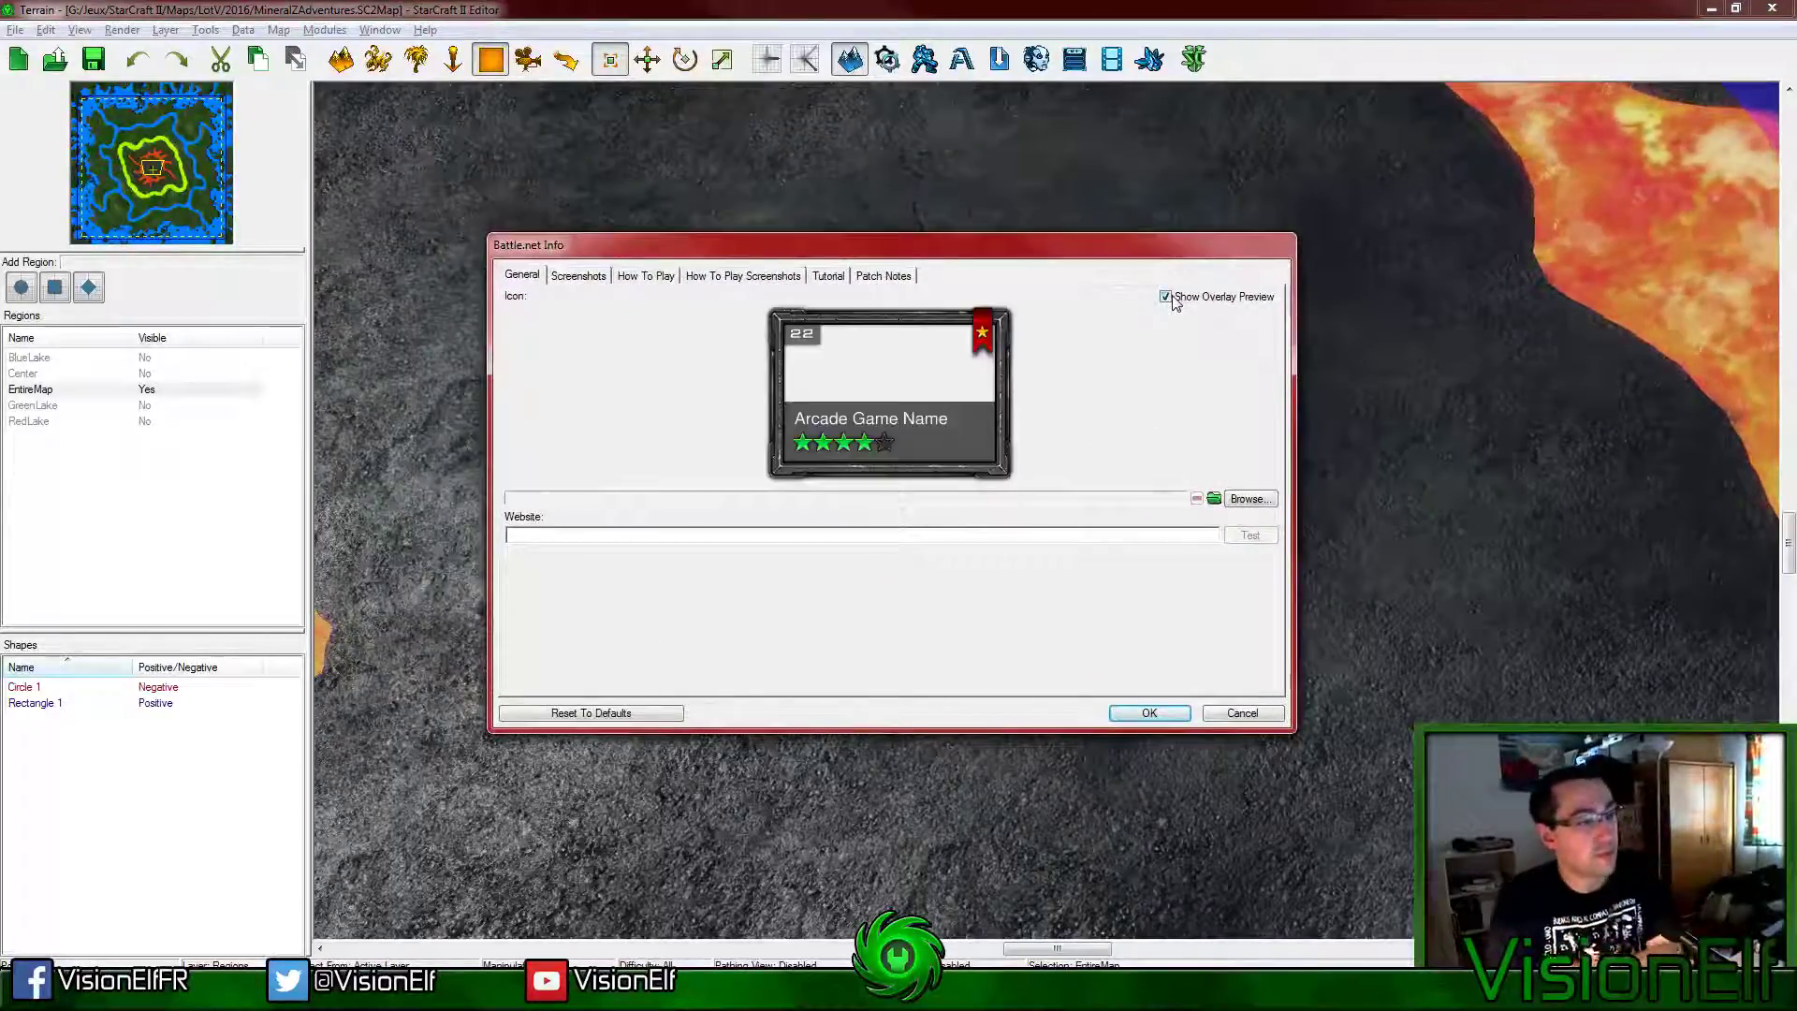
pyautogui.click(1234, 504)
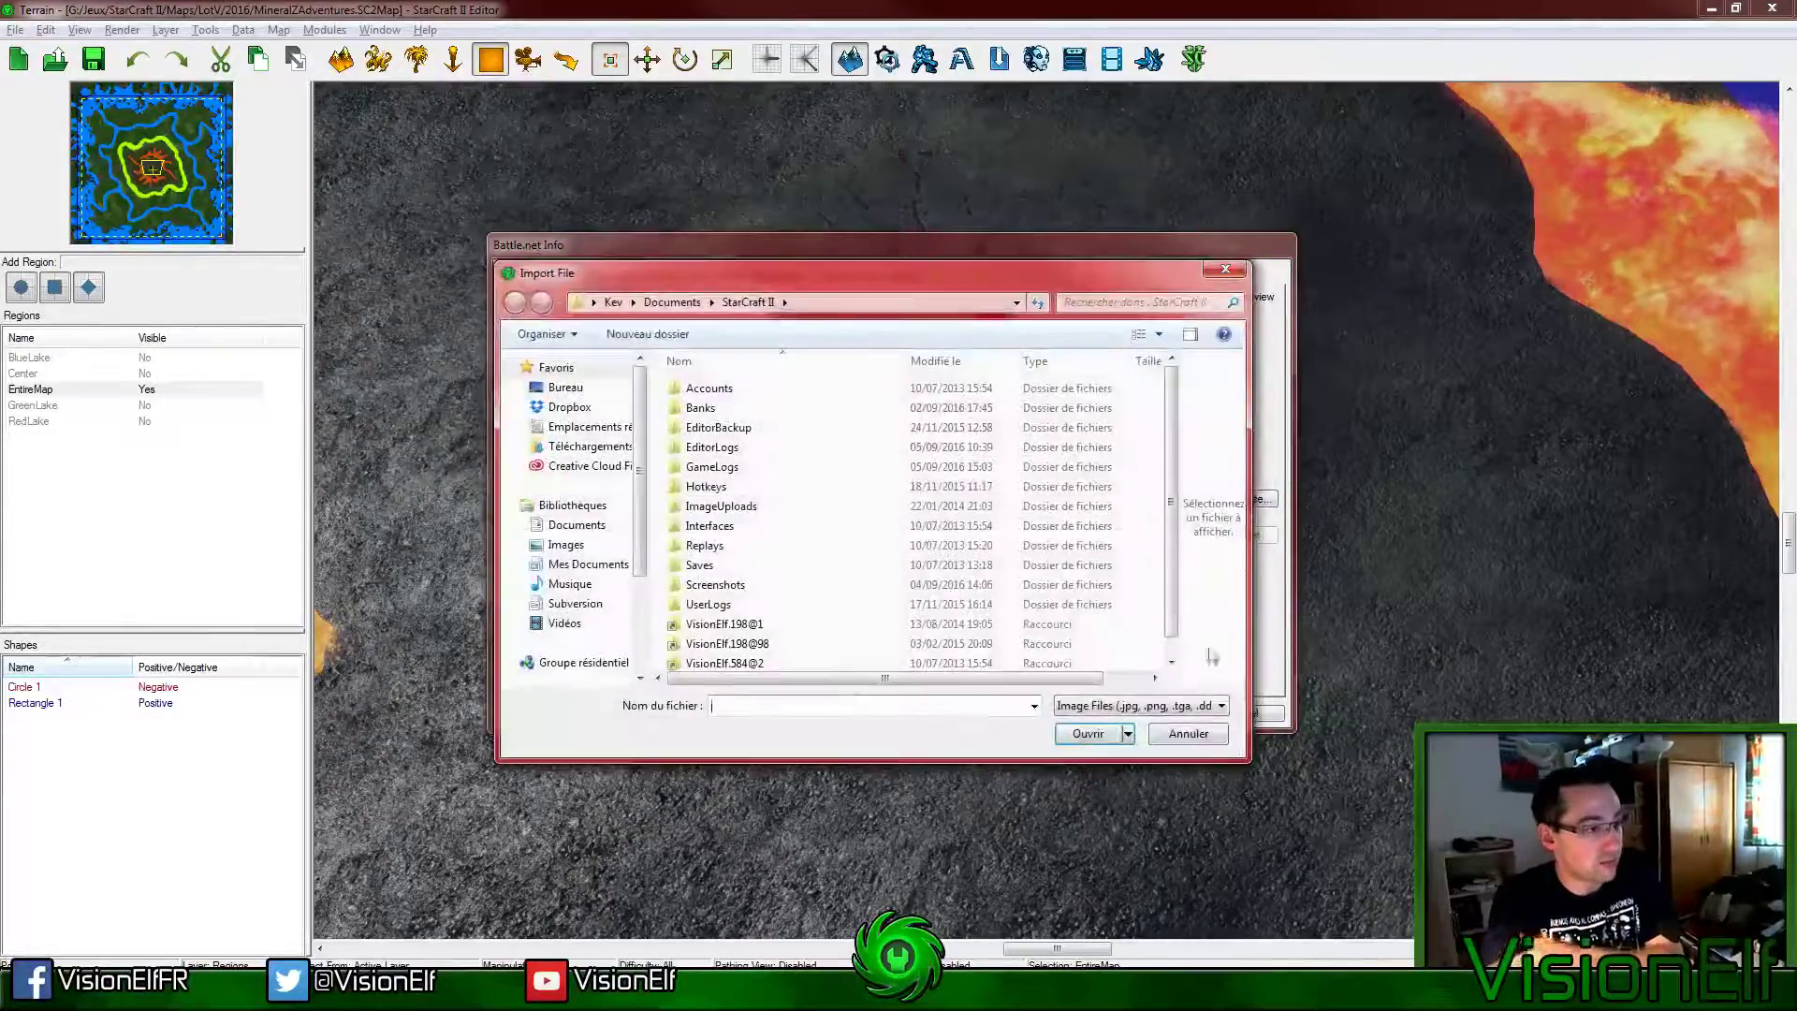
pyautogui.click(1191, 734)
pyautogui.click(1262, 503)
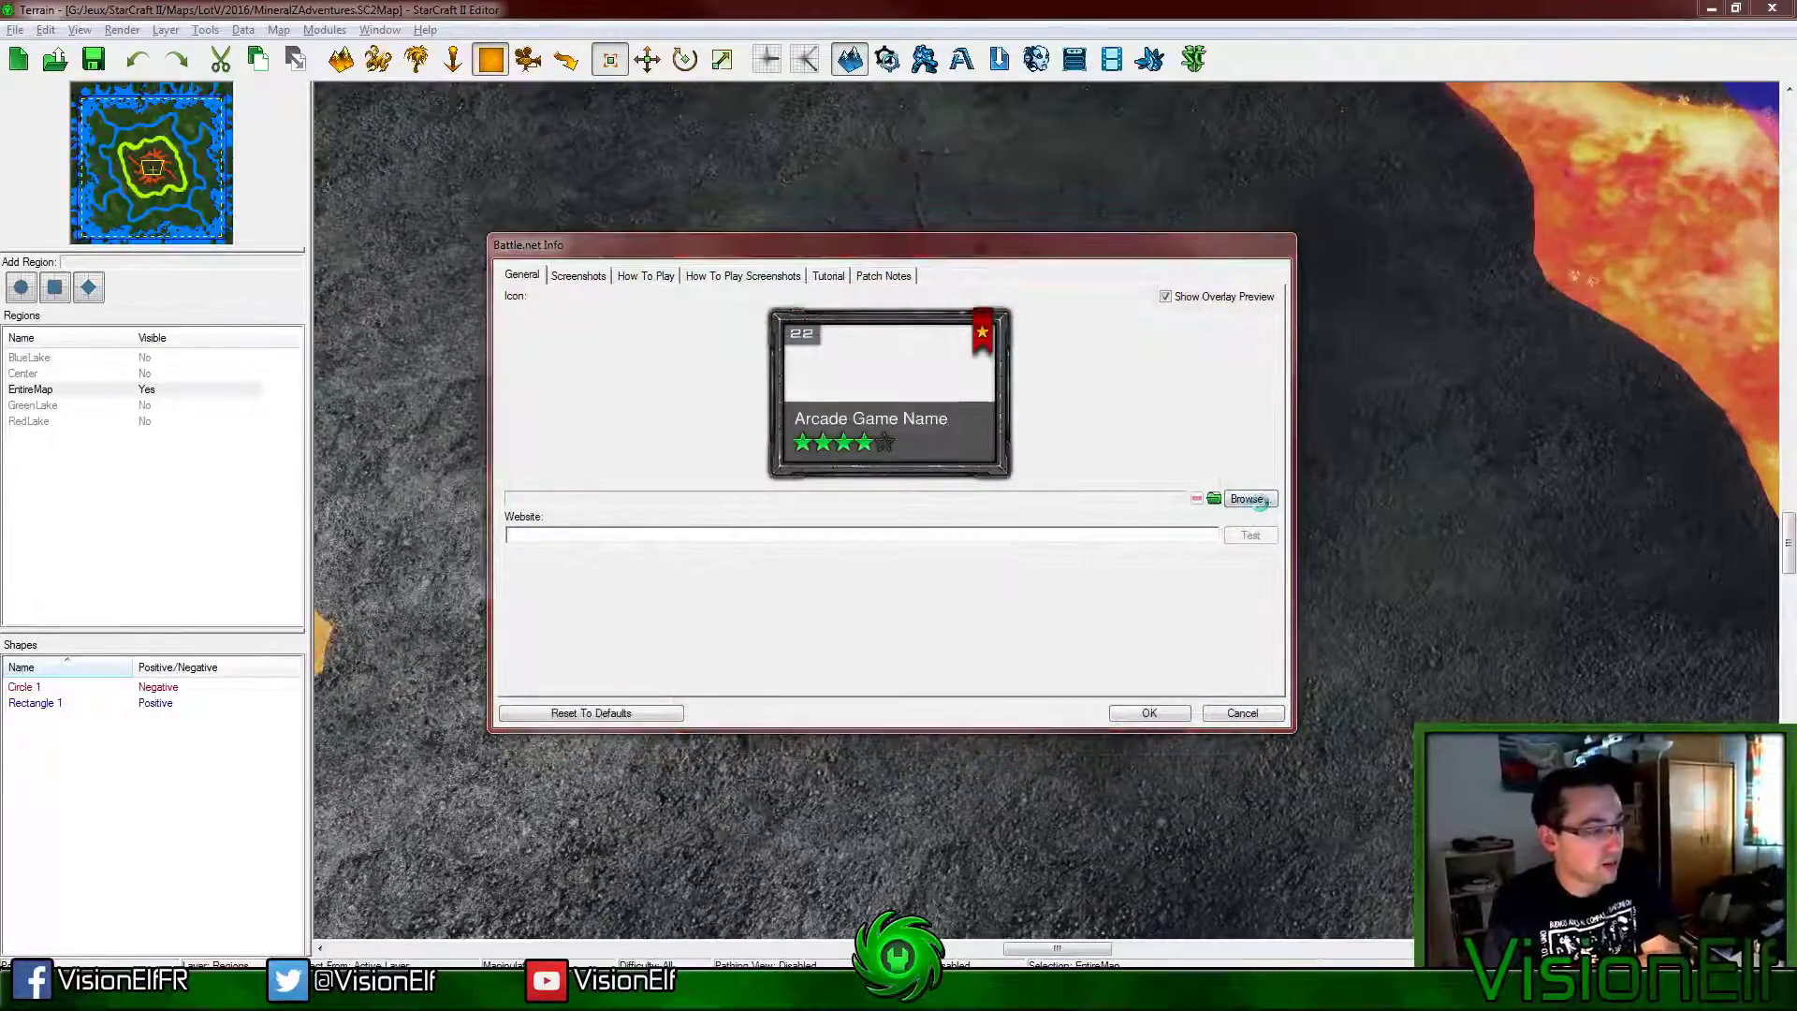
pyautogui.click(1248, 499)
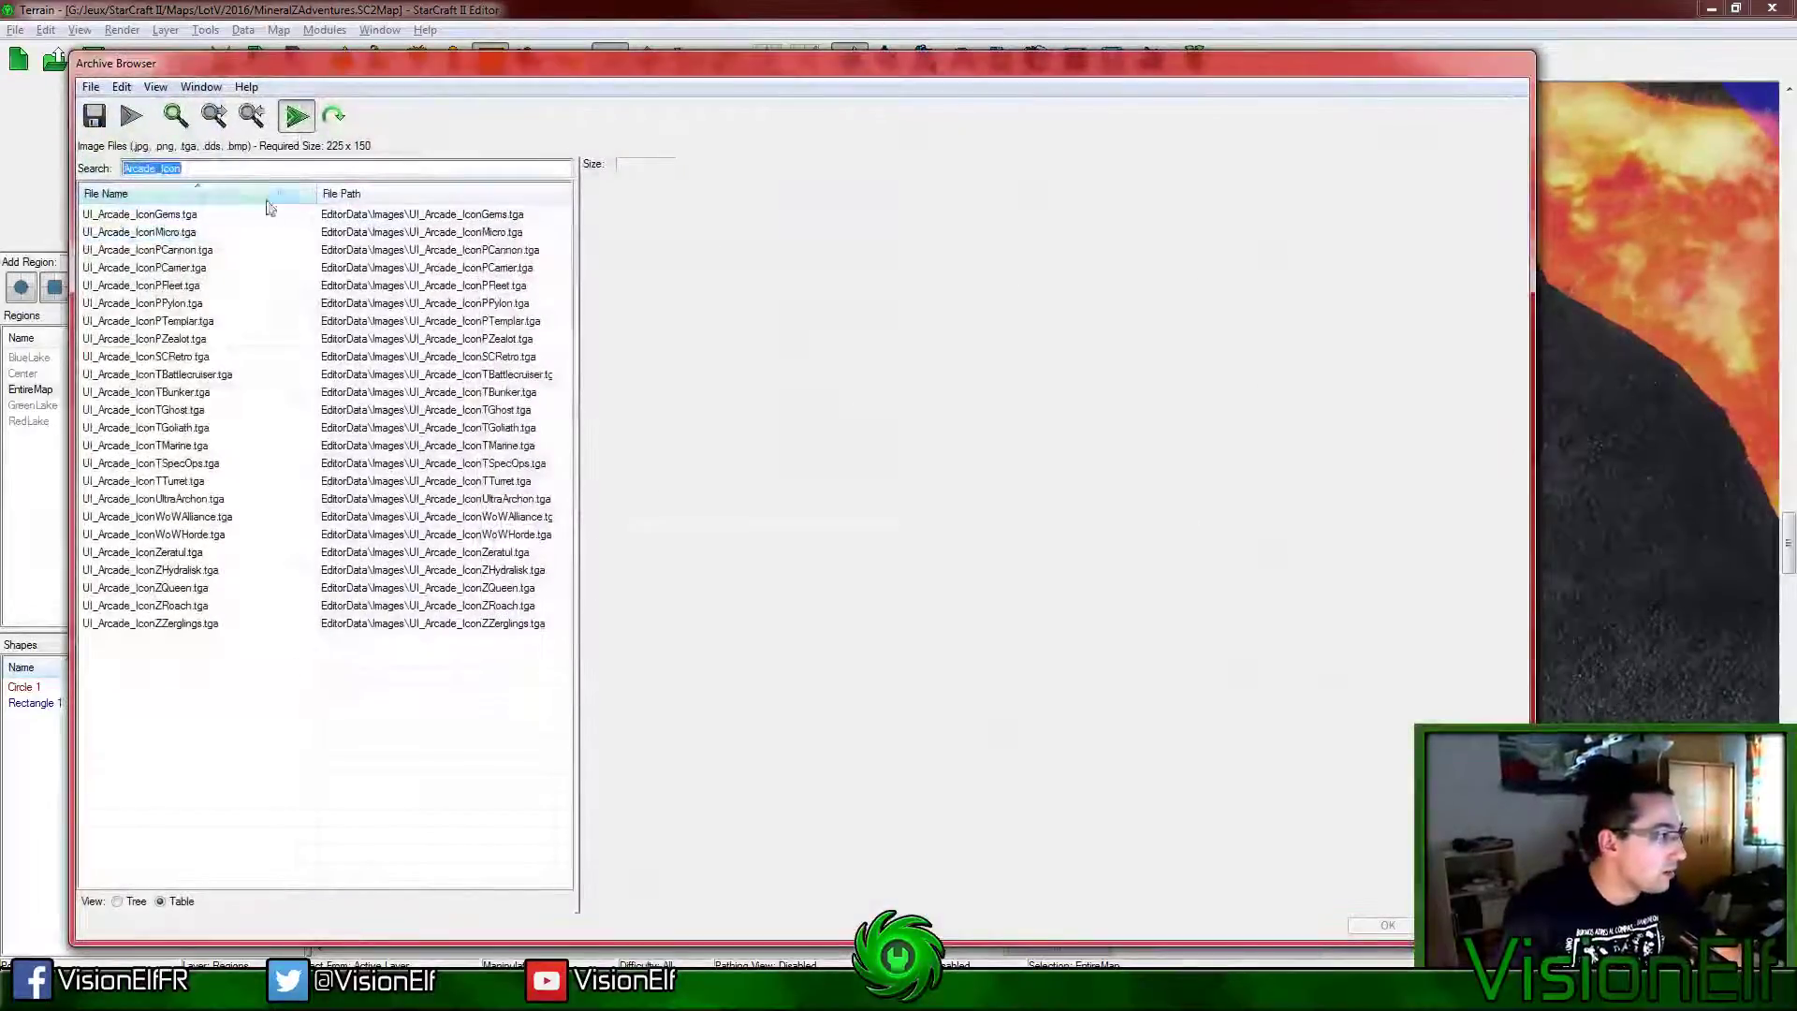
pyautogui.click(234, 214)
pyautogui.click(236, 623)
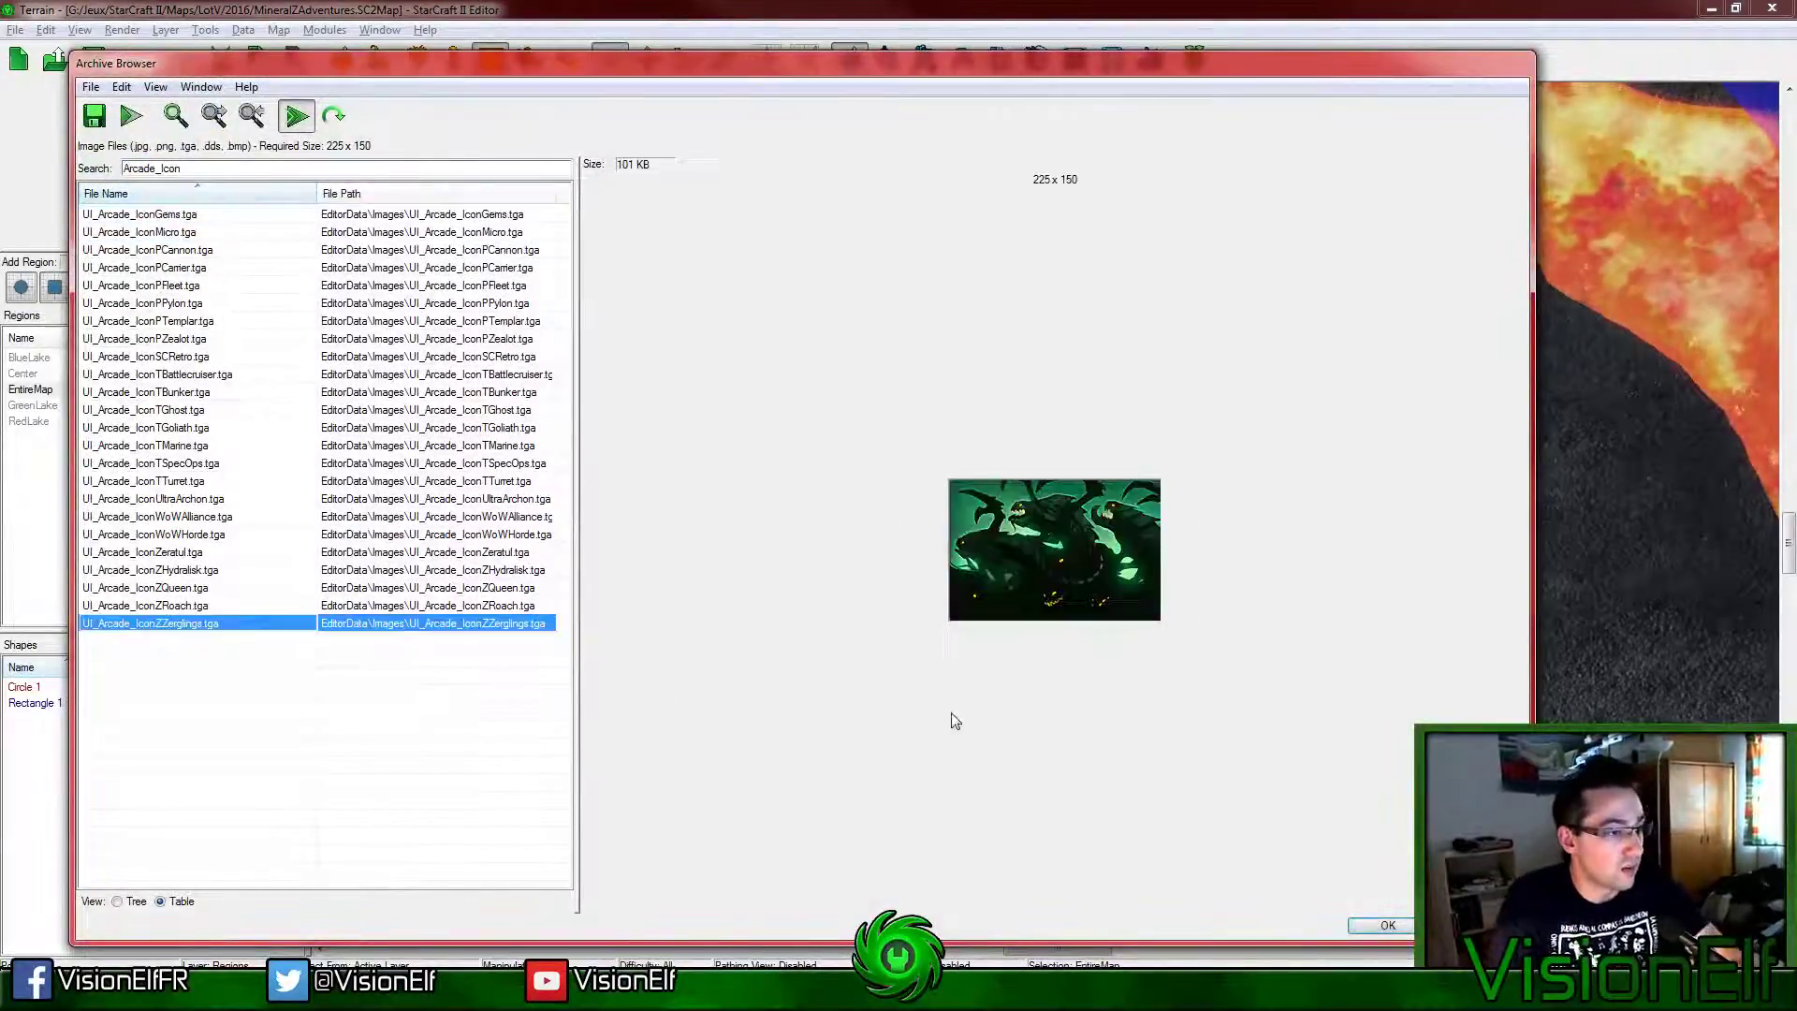
pyautogui.click(1388, 925)
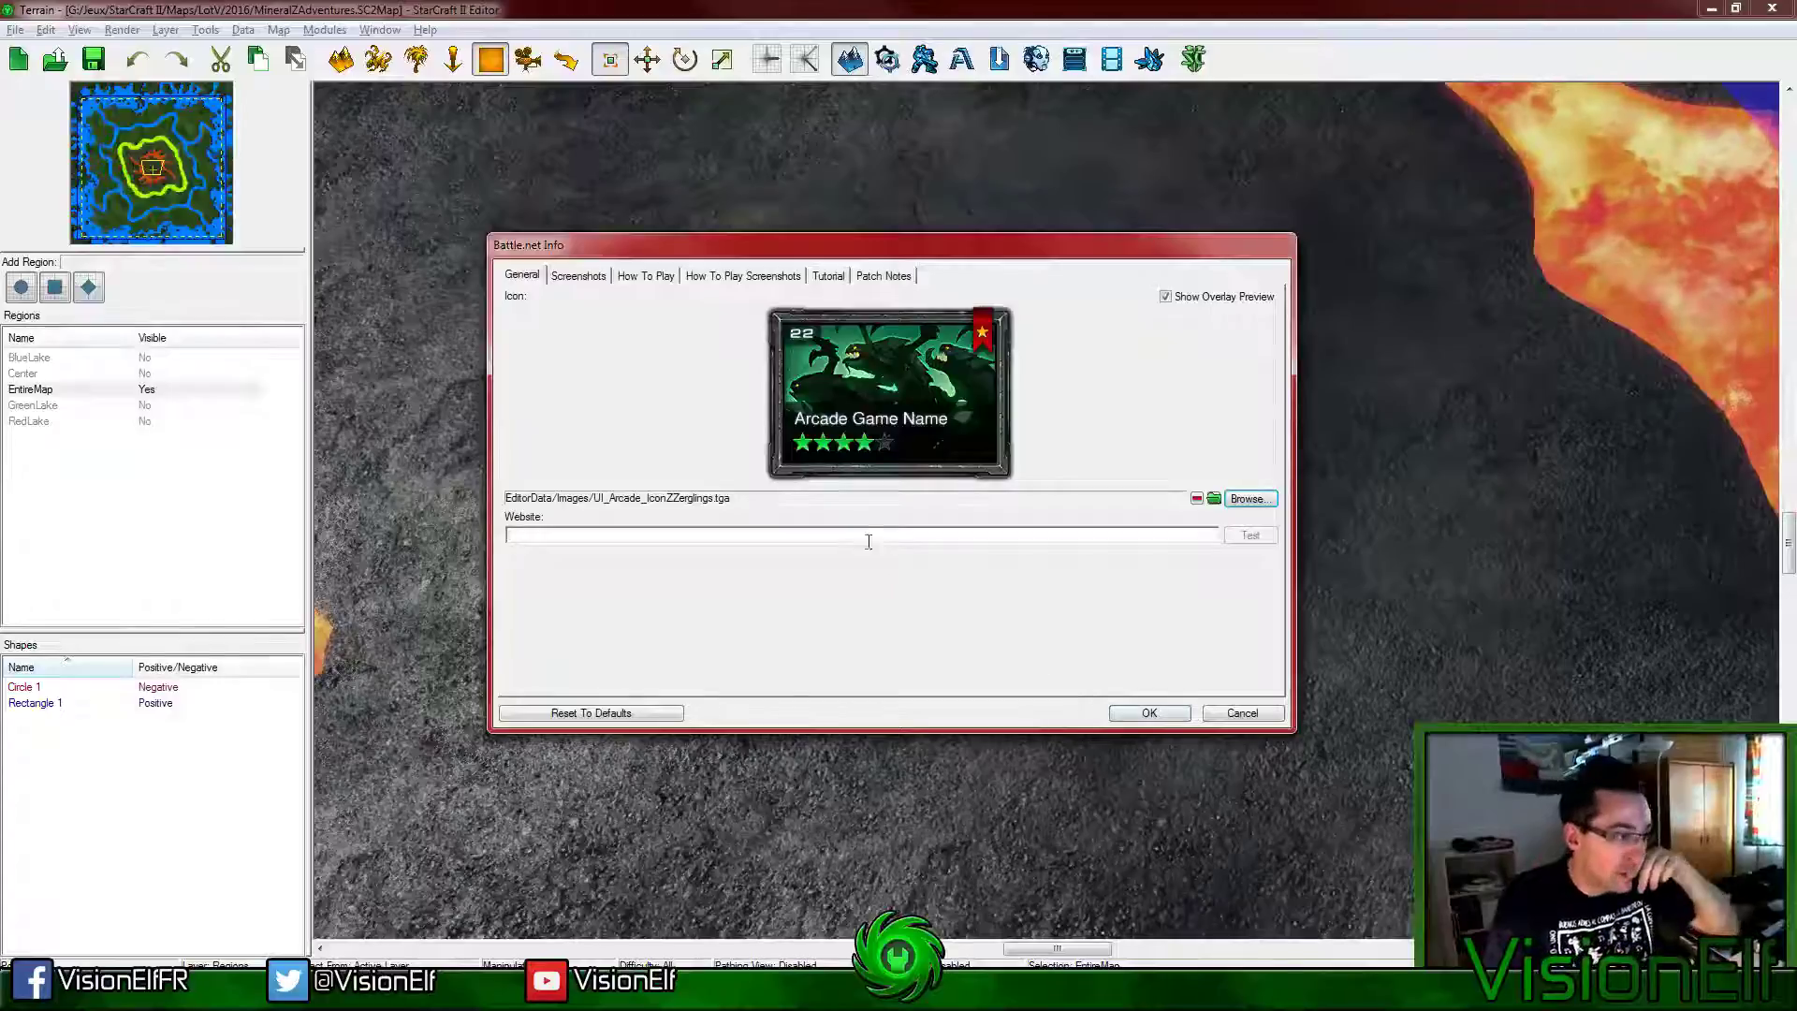
# Step: Enter How To Play instructions Explore, Build, Survive and the win condition 'Don't die'
pyautogui.click(578, 275)
pyautogui.click(646, 276)
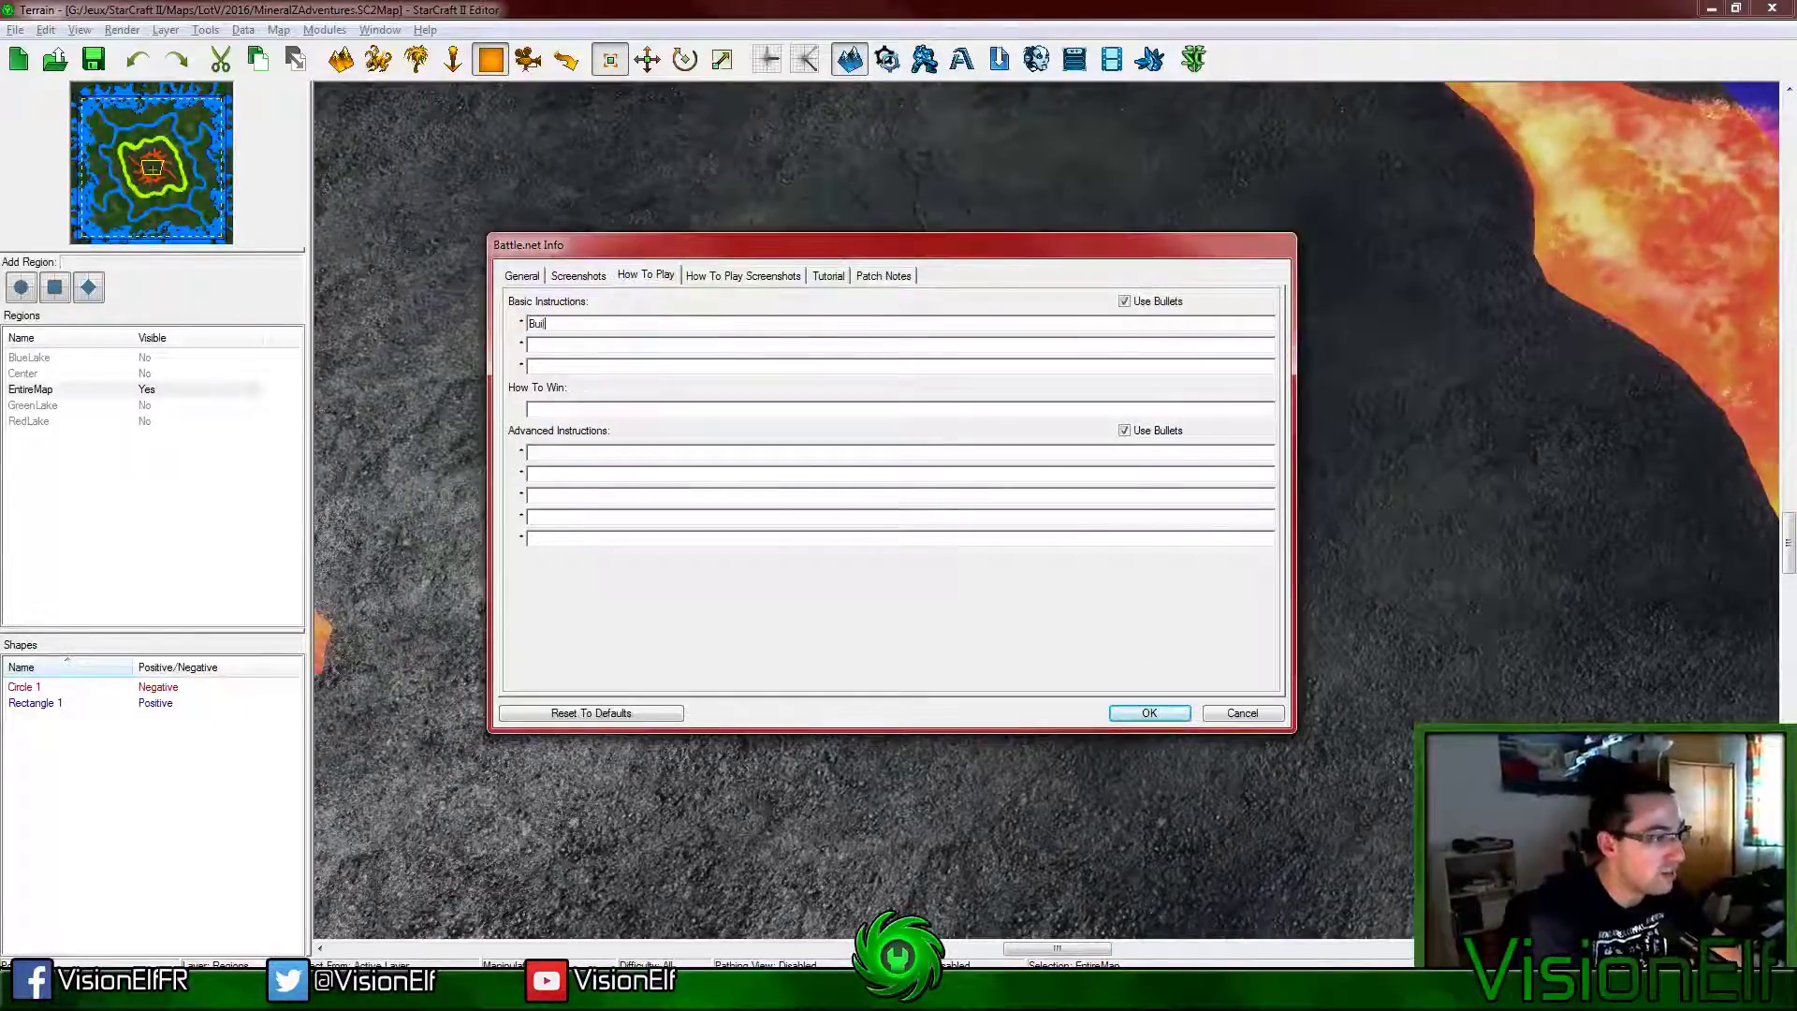
pyautogui.write('Survive')
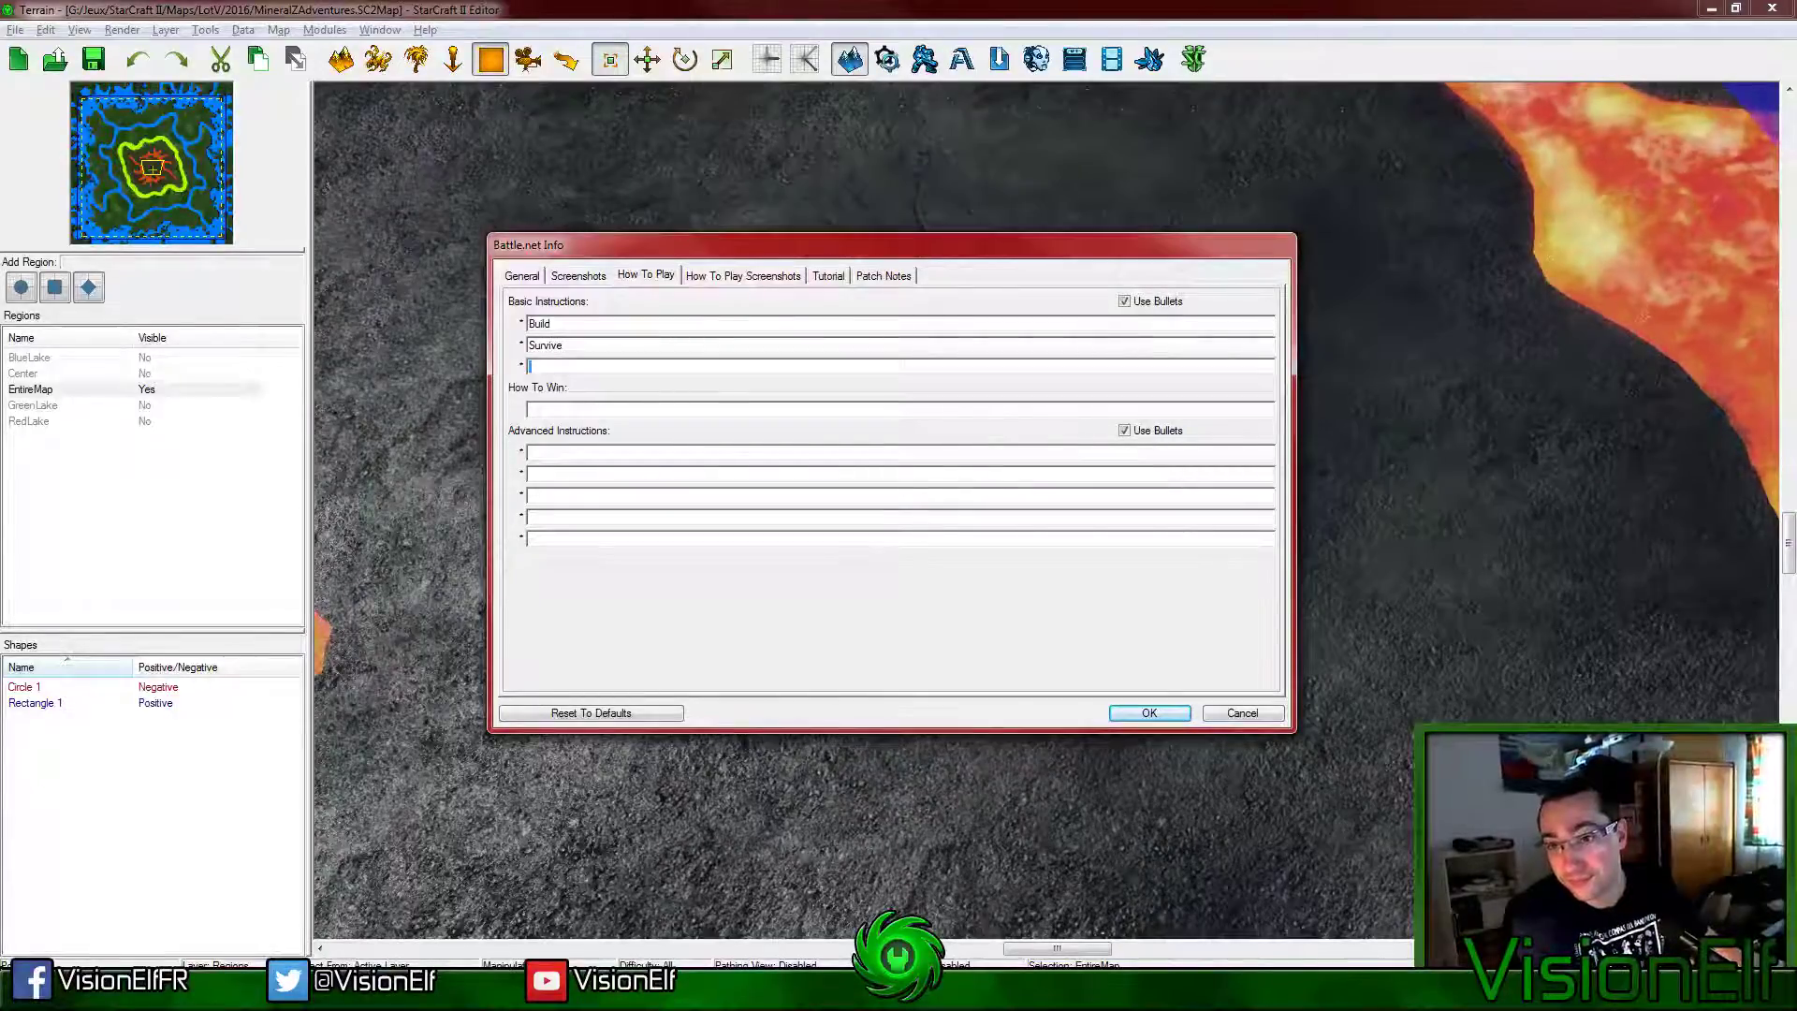
pyautogui.click(581, 276)
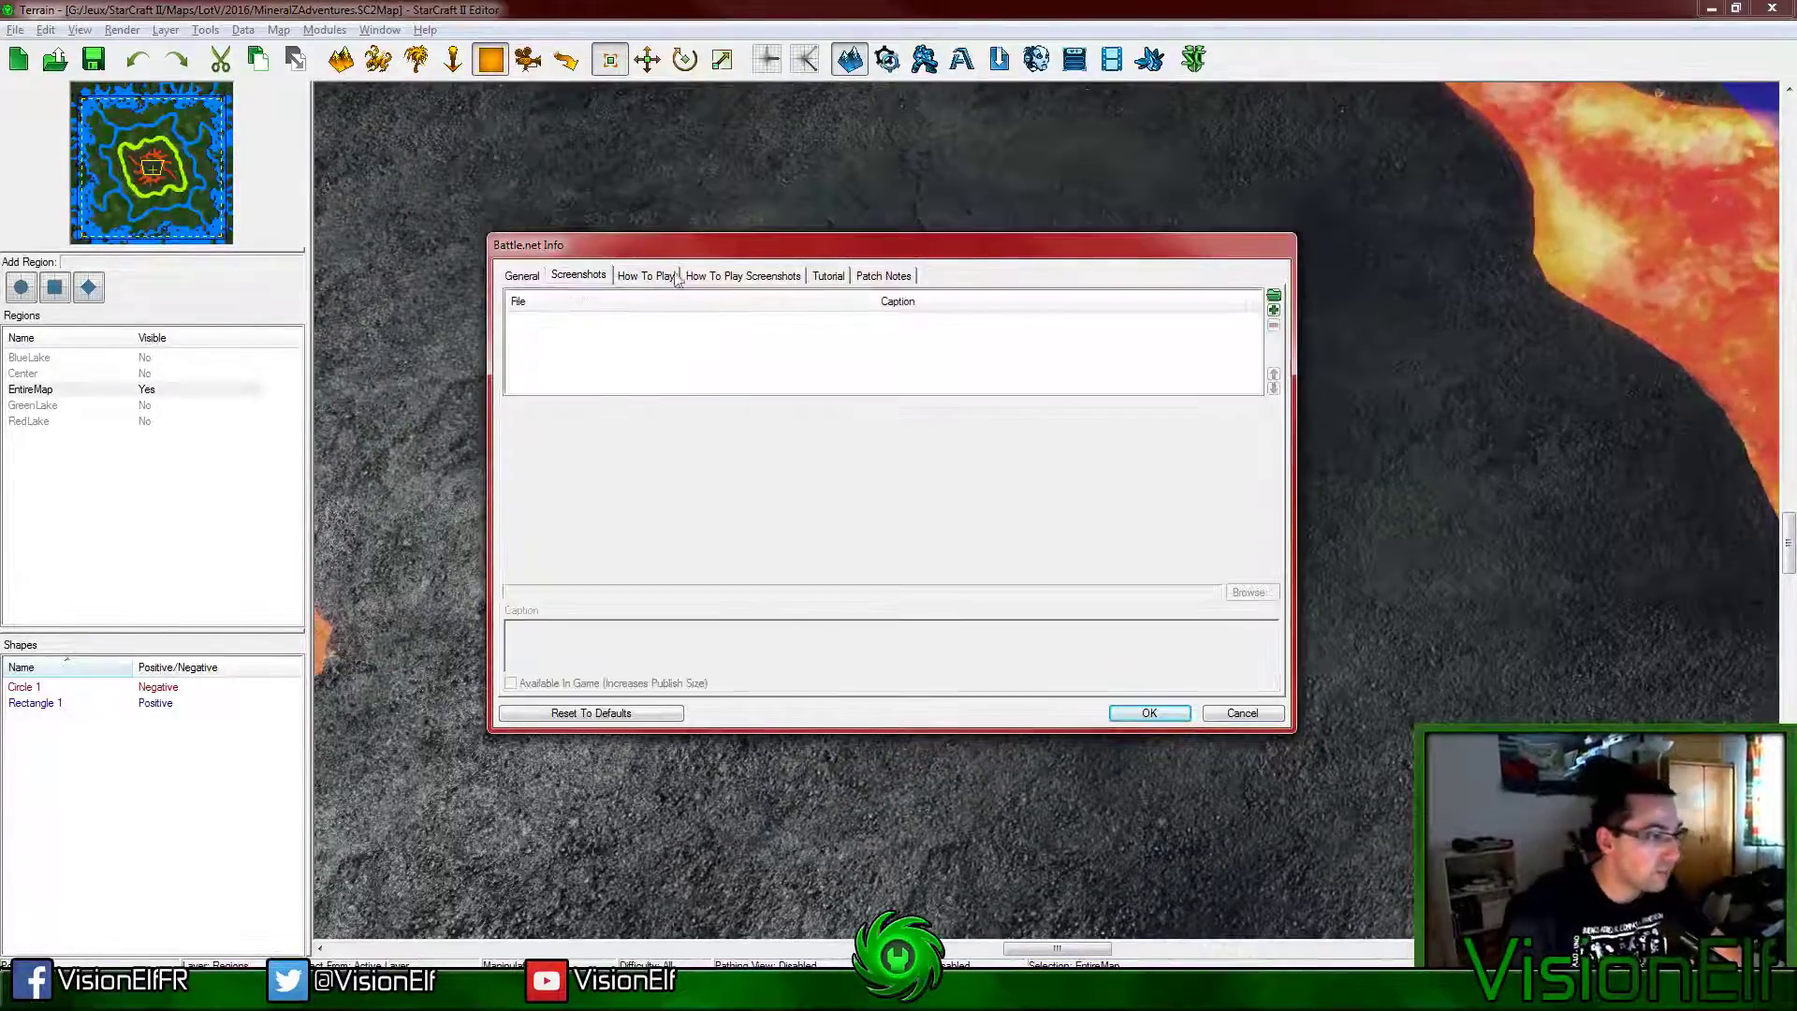
pyautogui.click(646, 275)
pyautogui.doubleClick(634, 324)
pyautogui.write('Ex')
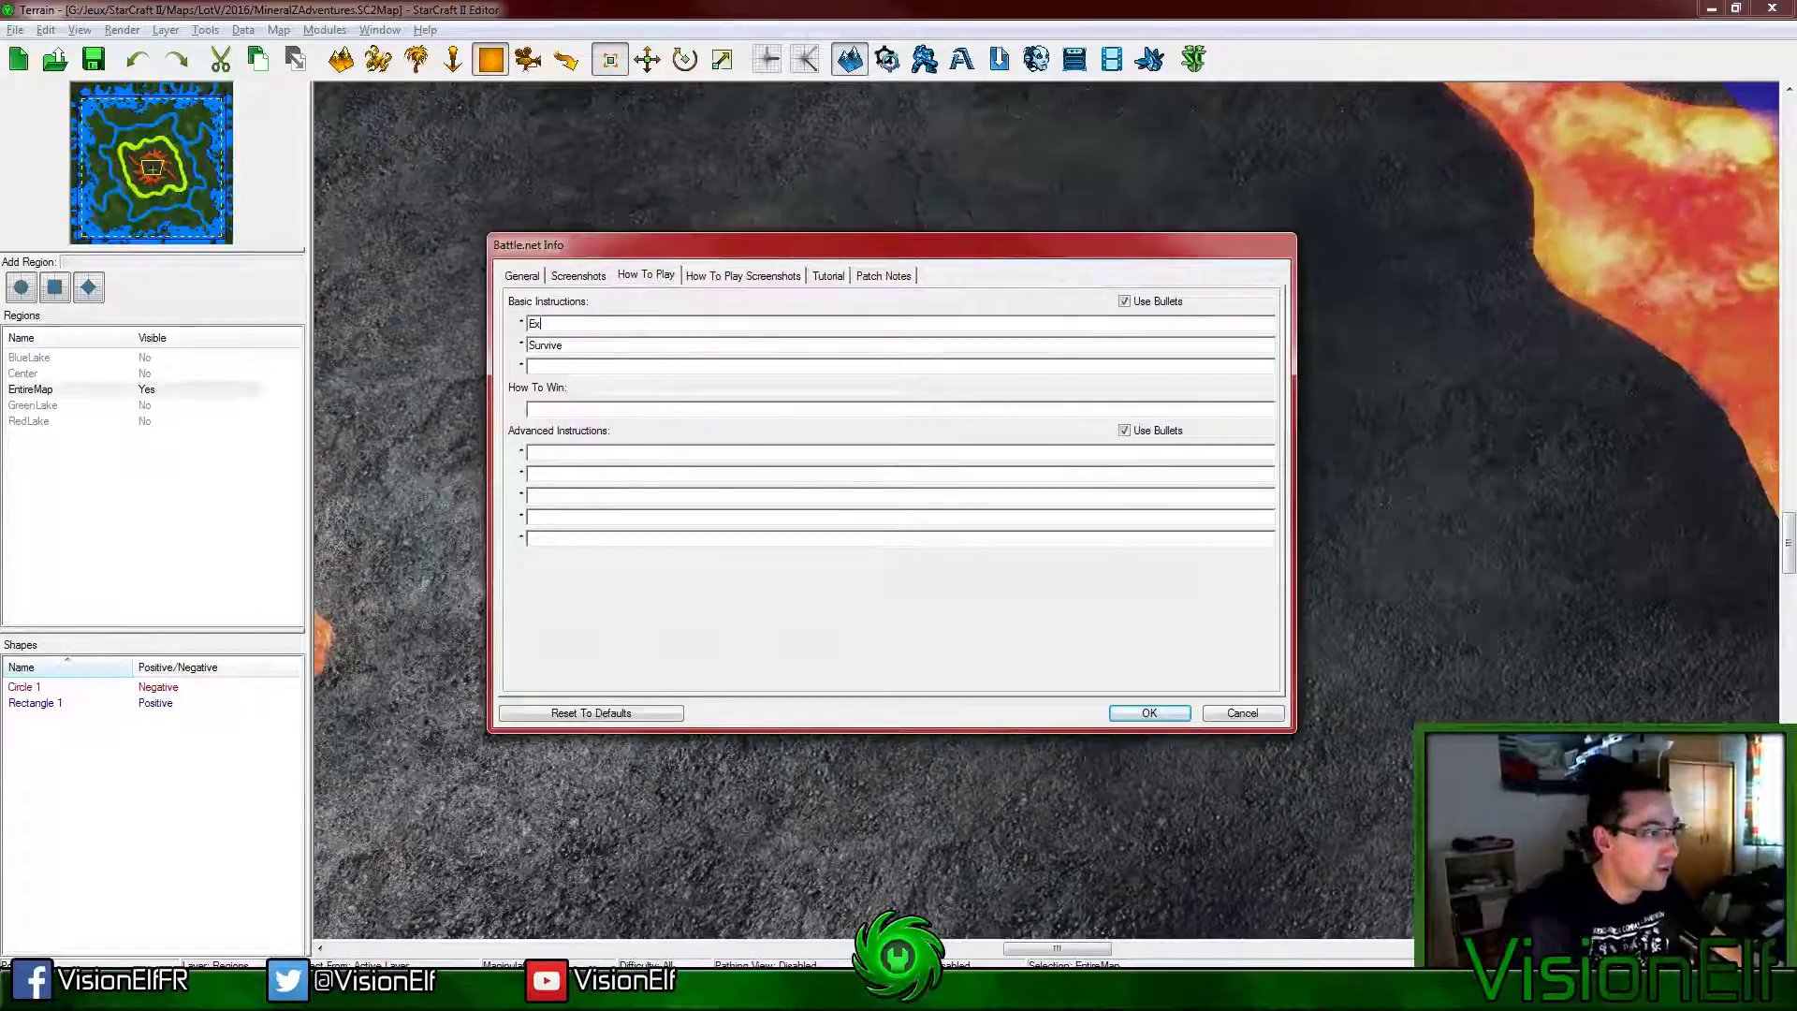
pyautogui.write('plore')
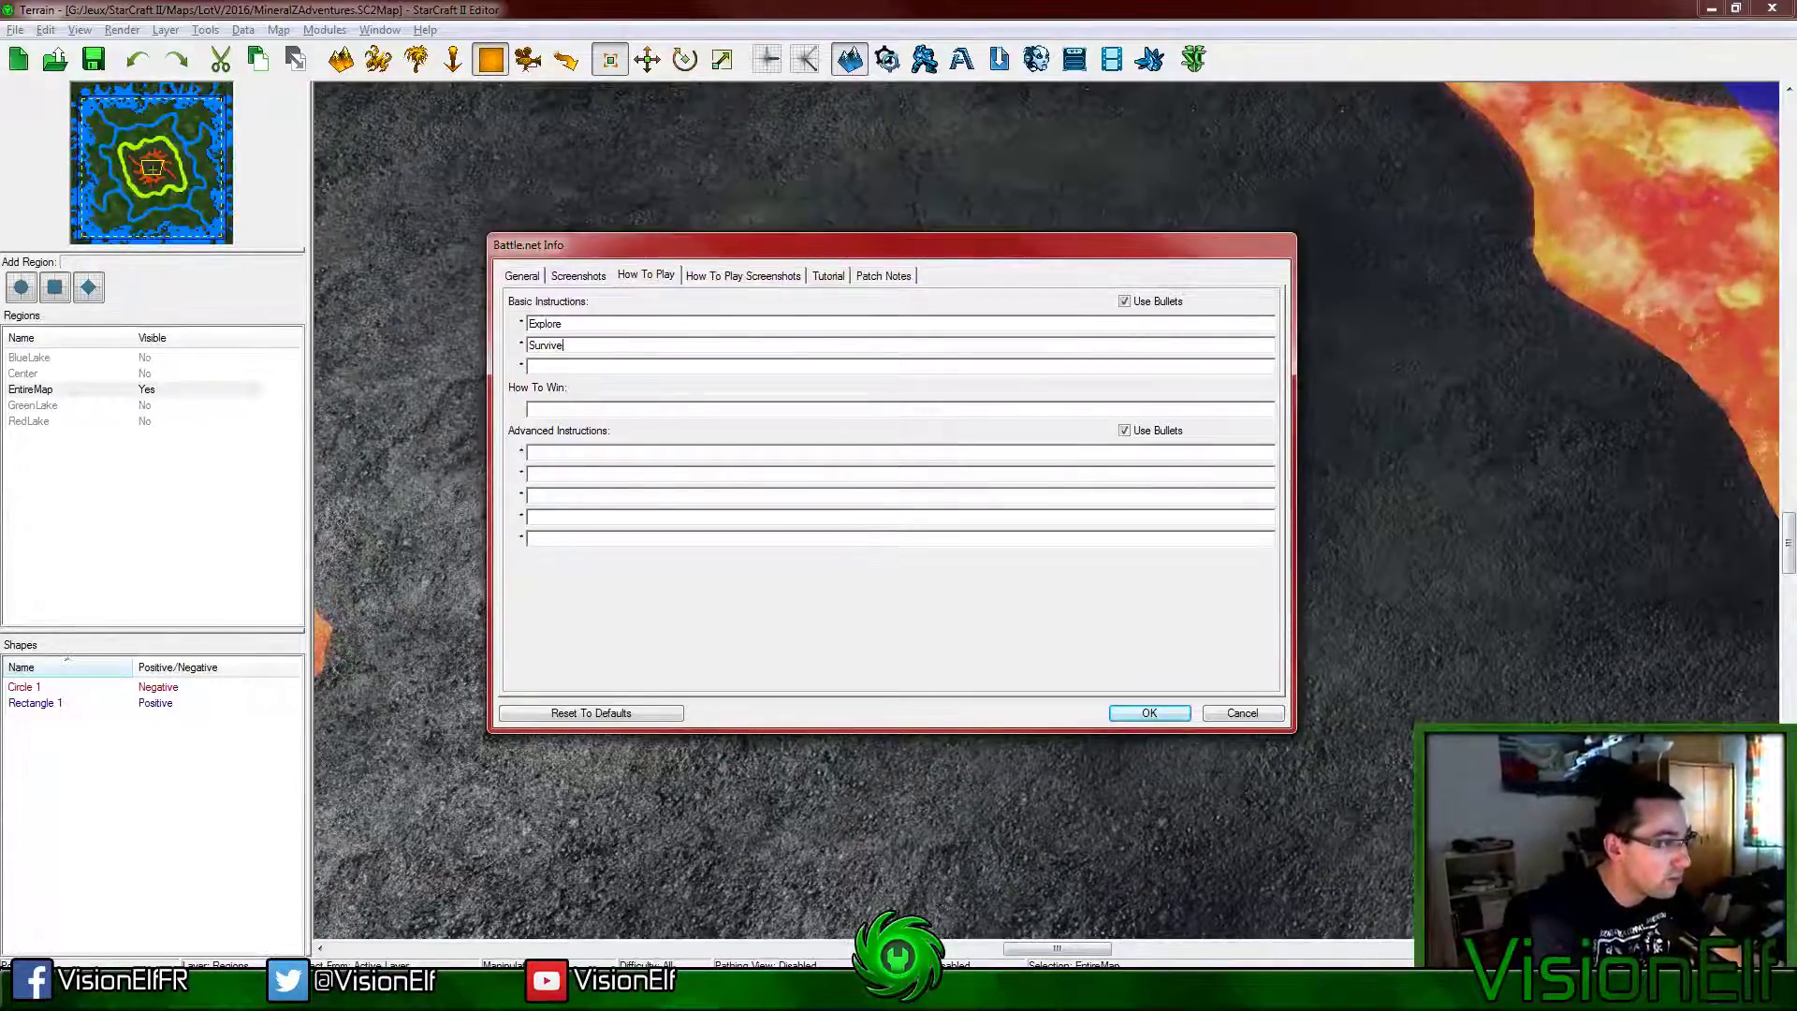
pyautogui.write('d')
pyautogui.hotkey('ctrl', 'a')
pyautogui.write('Build')
pyautogui.press('Tab')
pyautogui.write('Su')
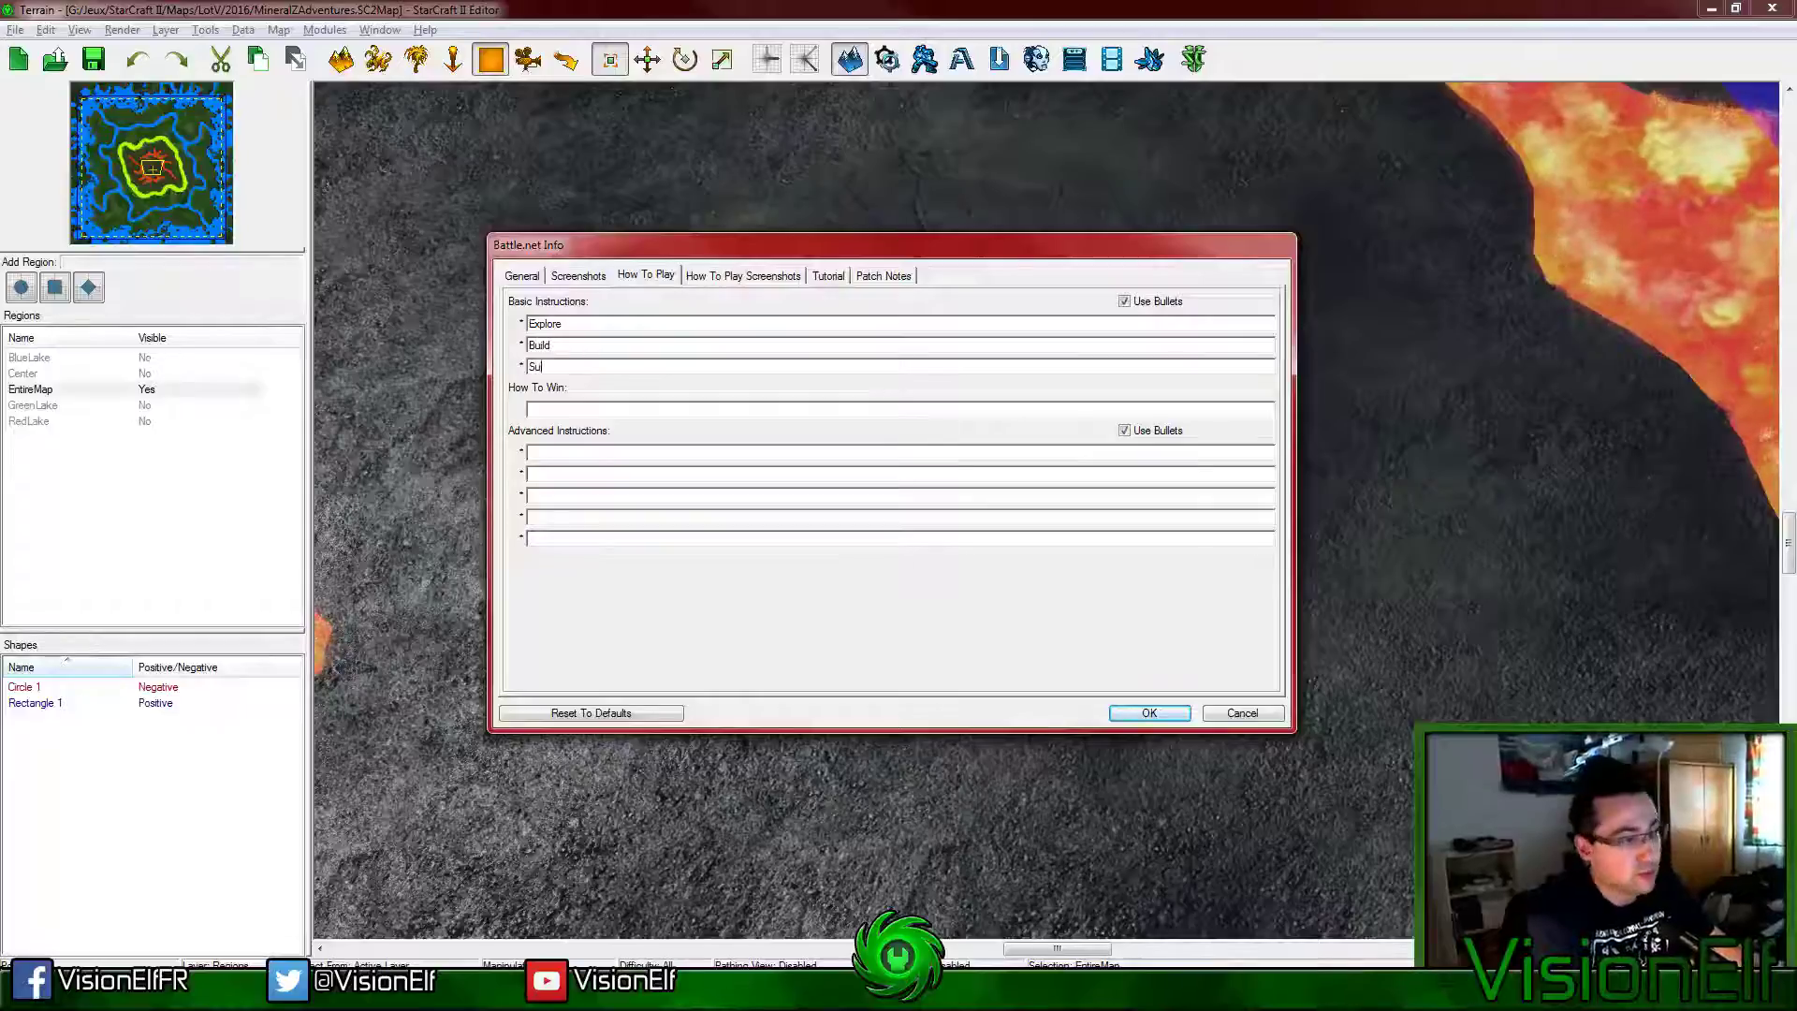
pyautogui.write('rvive')
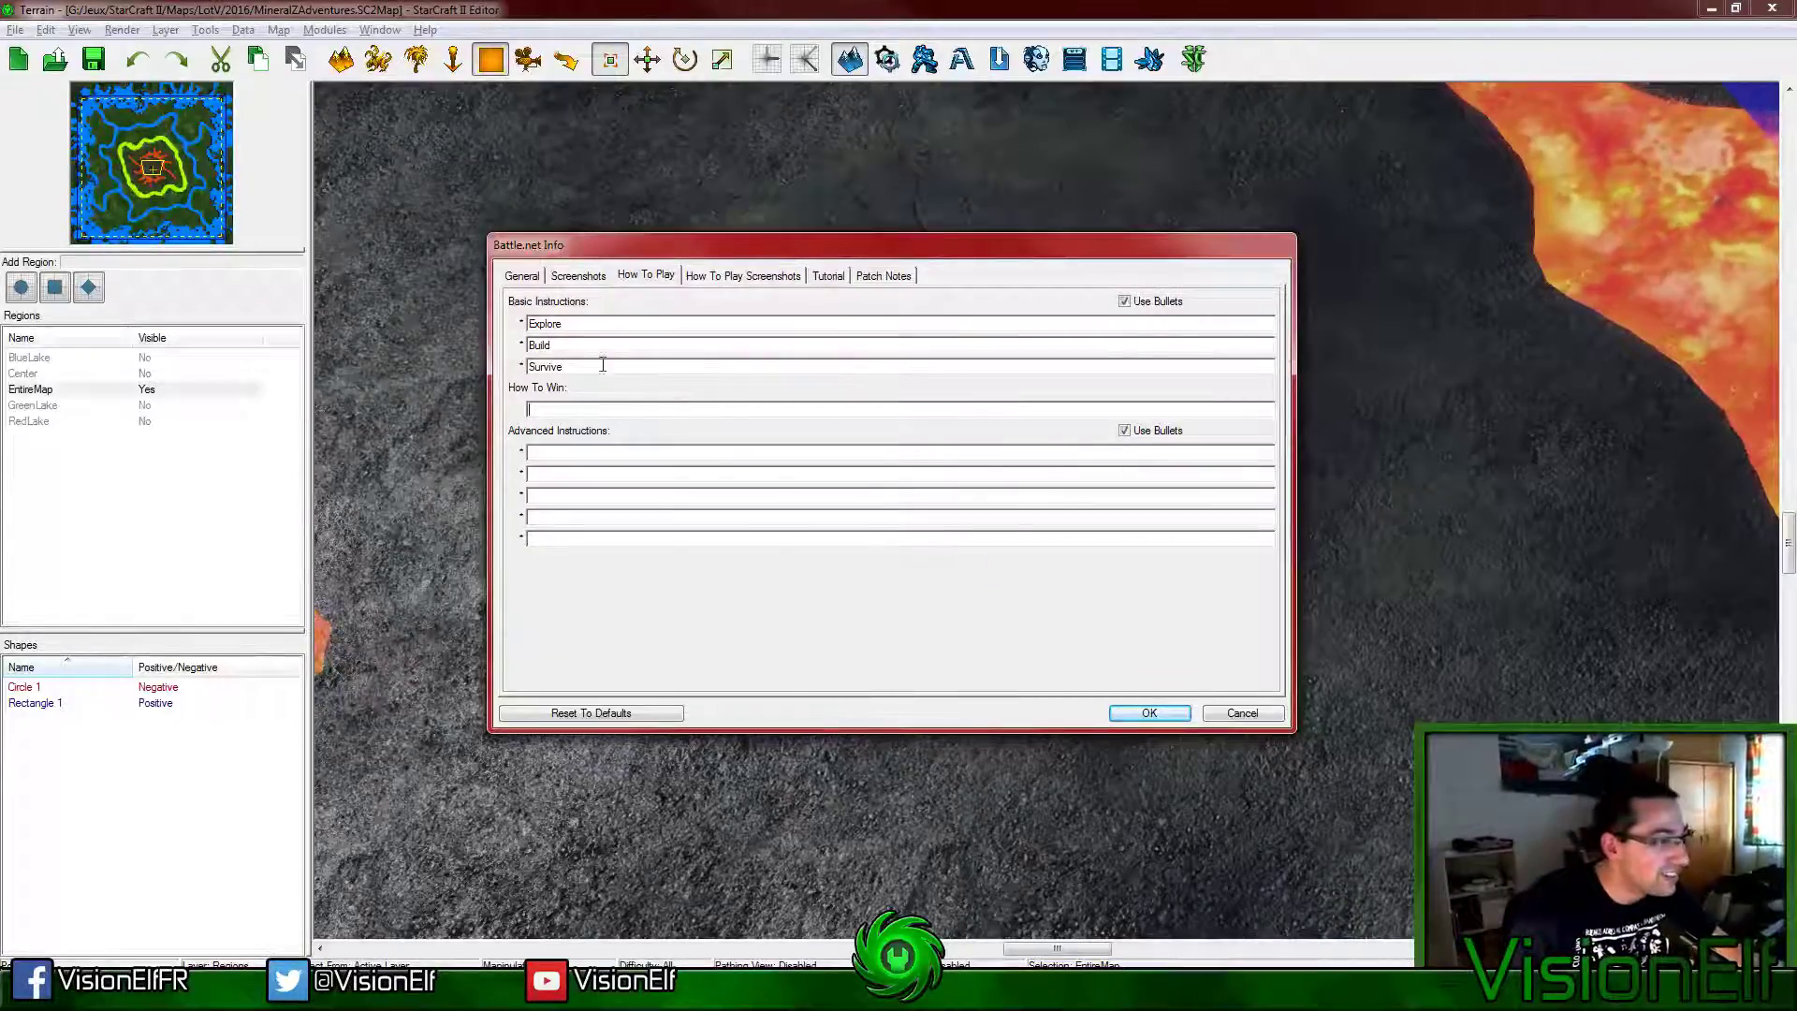
pyautogui.write('Sur')
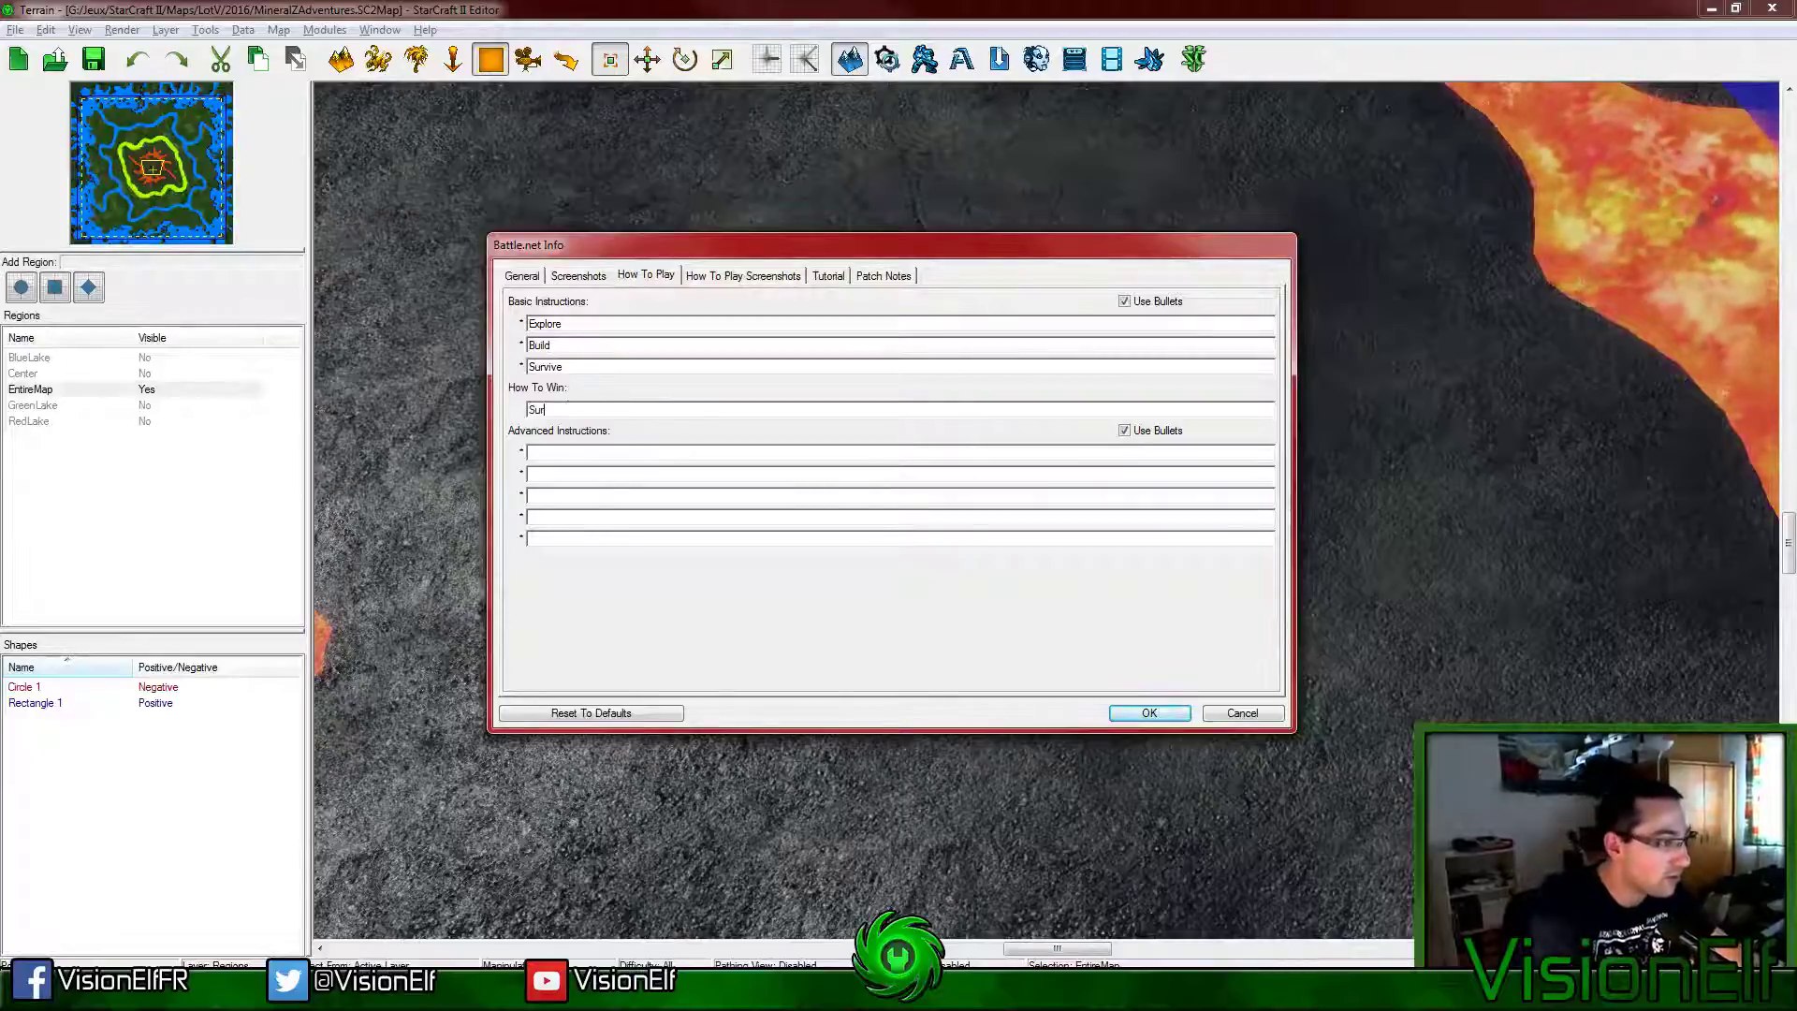
pyautogui.press('BackSpace')
pyautogui.press('BackSpace')
pyautogui.press('BackSpace')
pyautogui.write("Don't die")
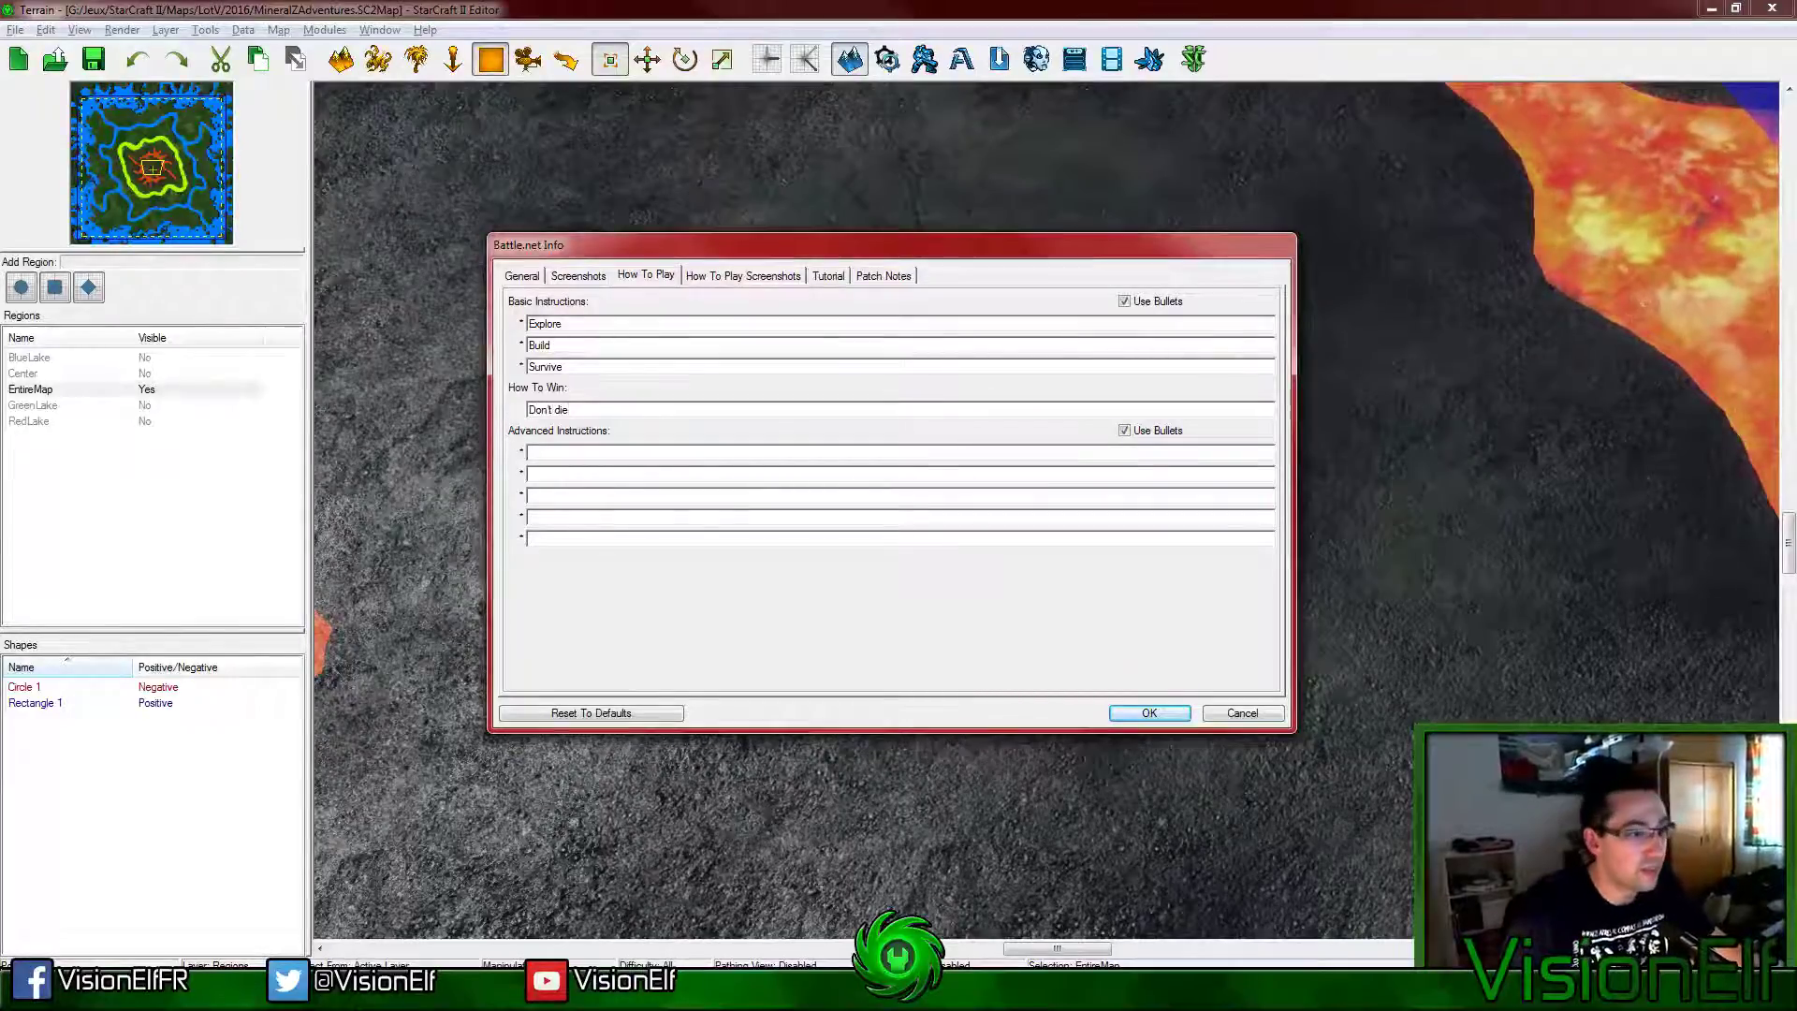
# Step: Review the screenshots, tutorial and patch notes settings, then confirm the Battle.net info
pyautogui.click(702, 281)
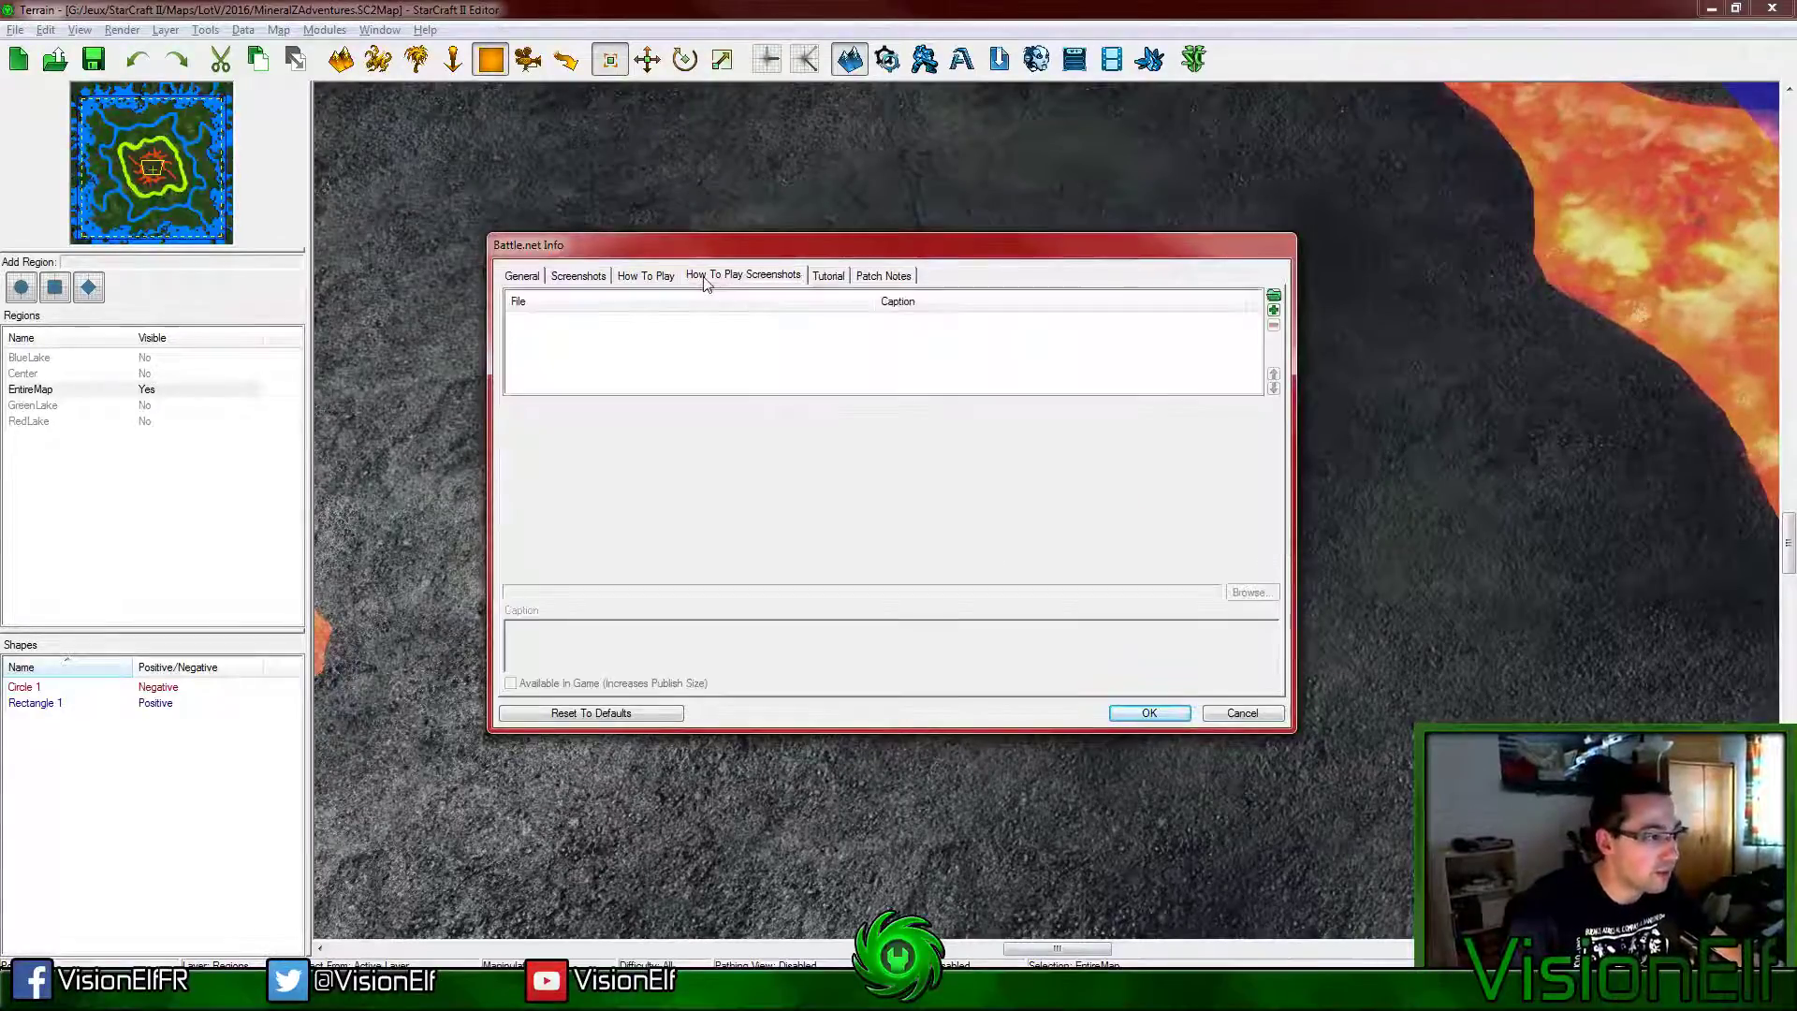
pyautogui.click(828, 281)
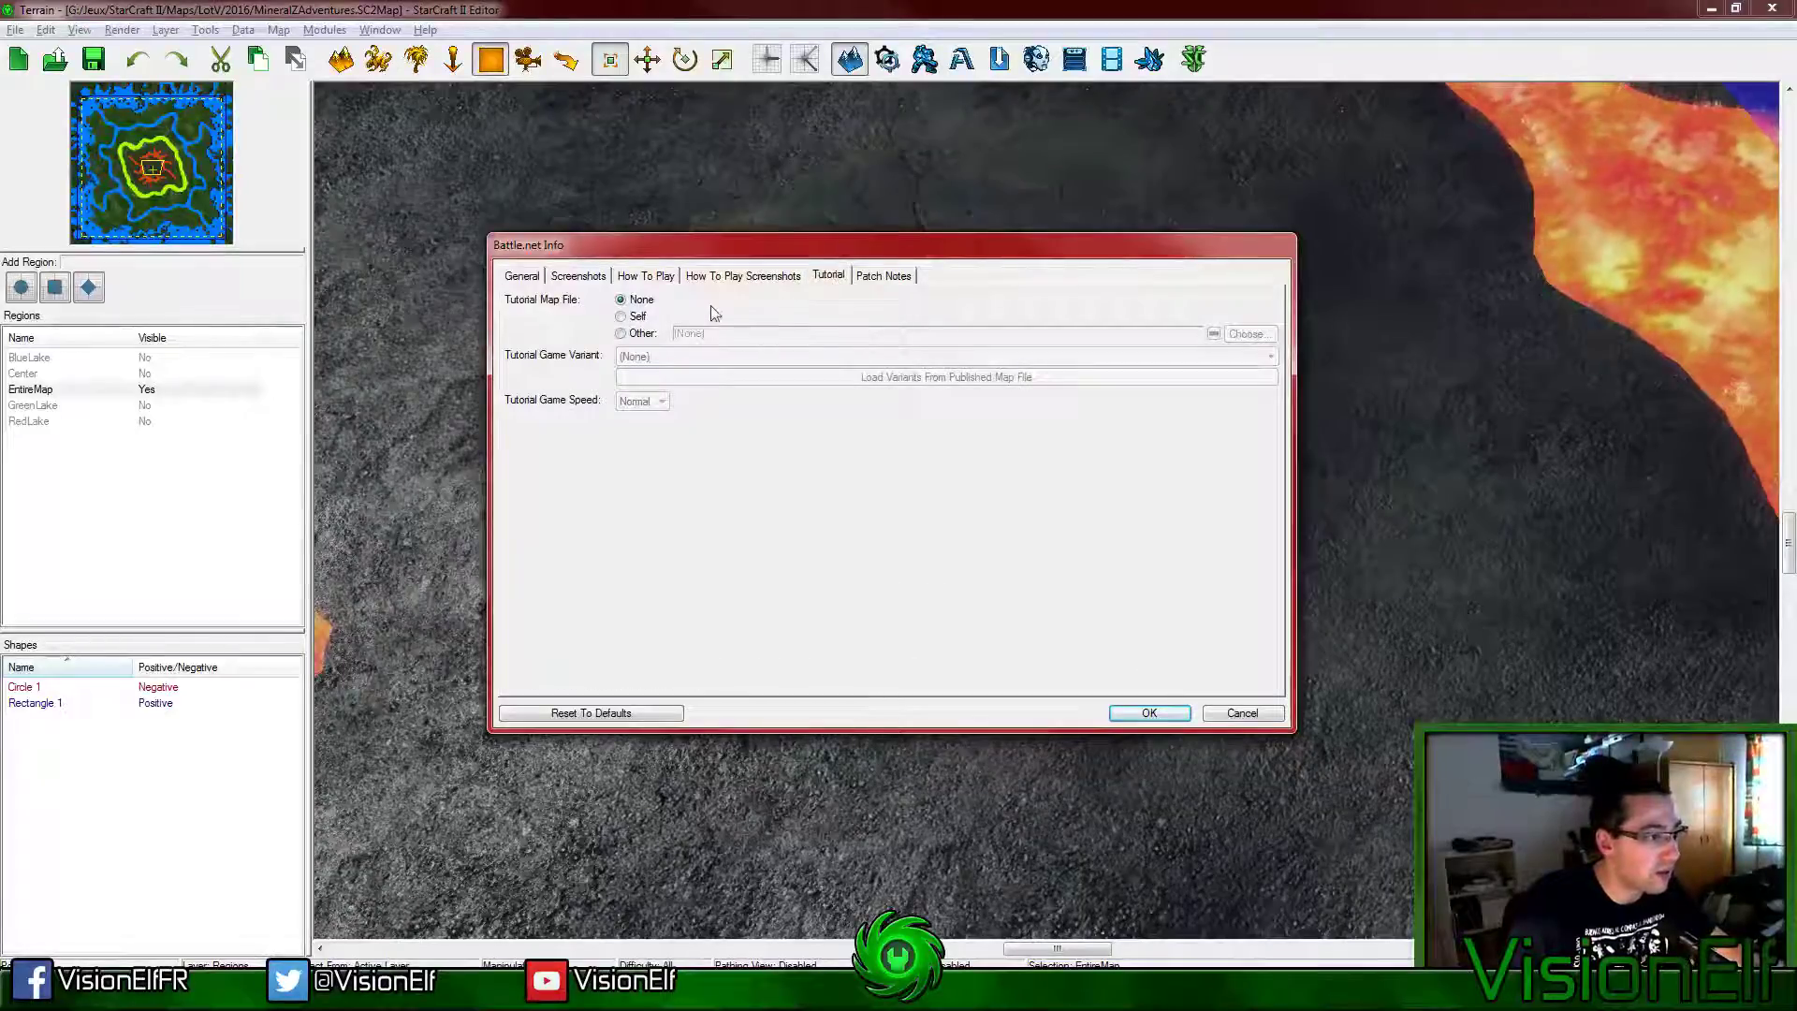
pyautogui.click(868, 281)
pyautogui.rightClick(782, 331)
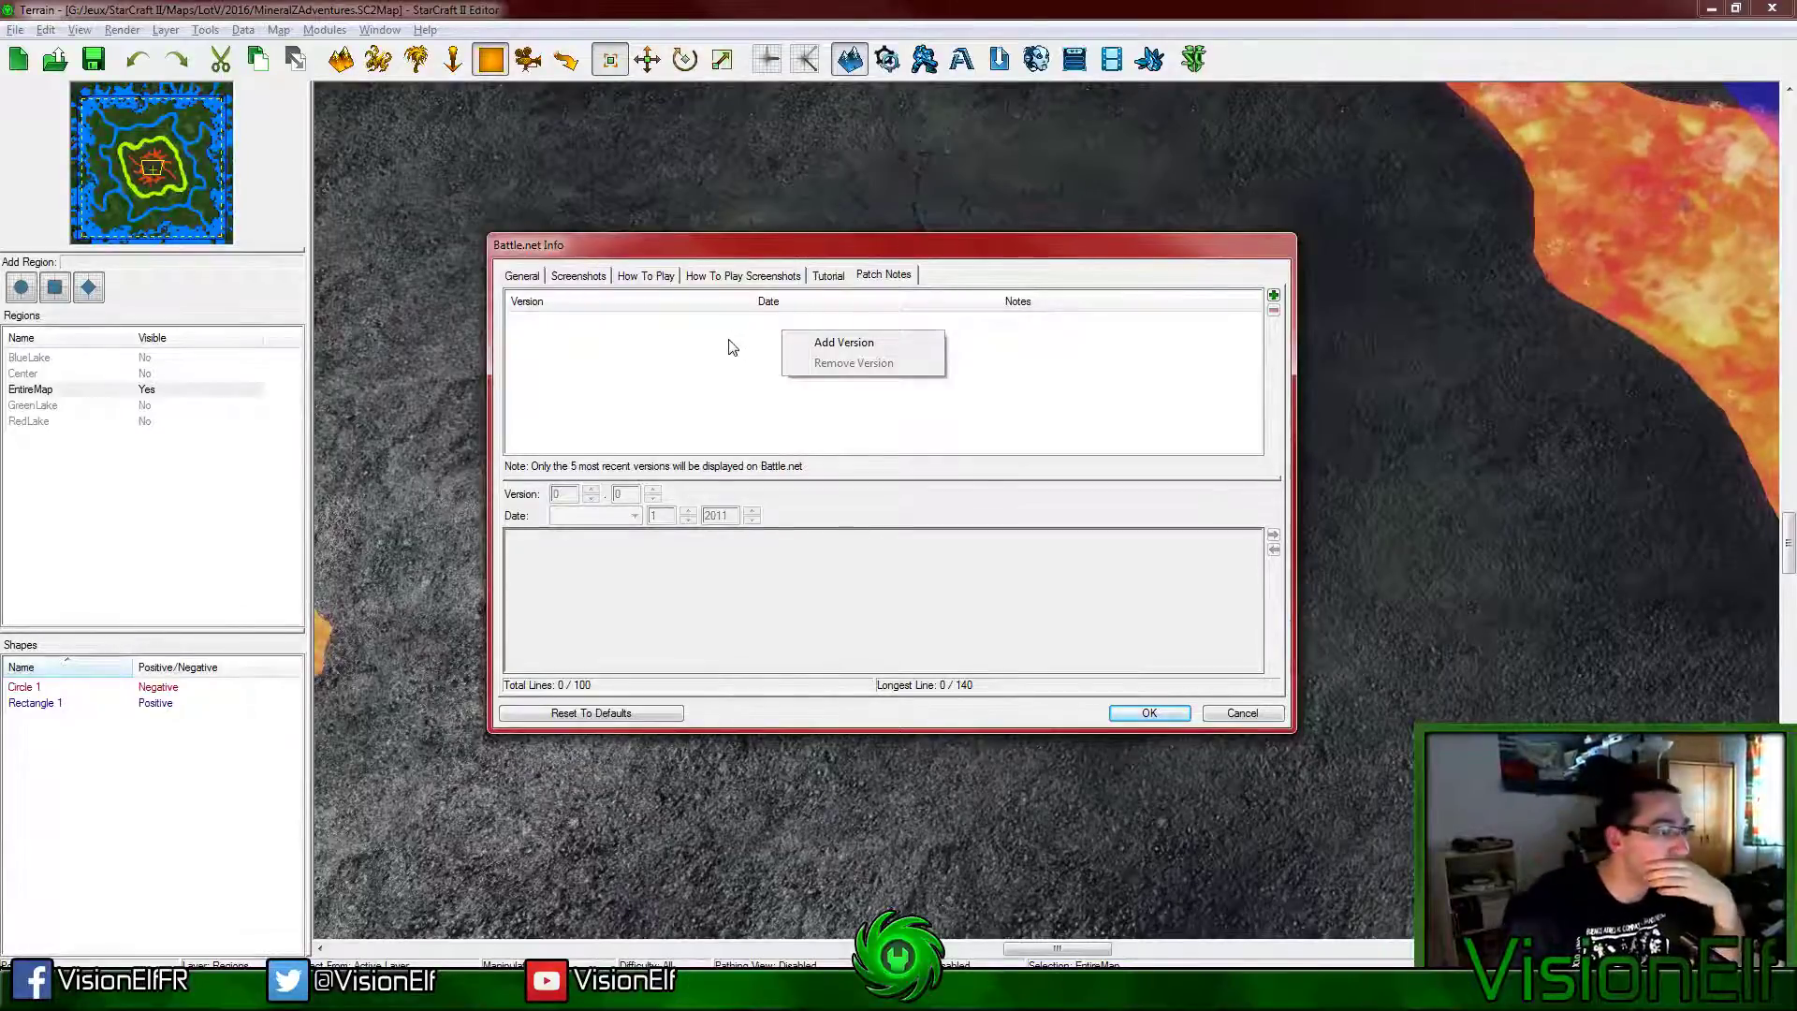
pyautogui.click(521, 275)
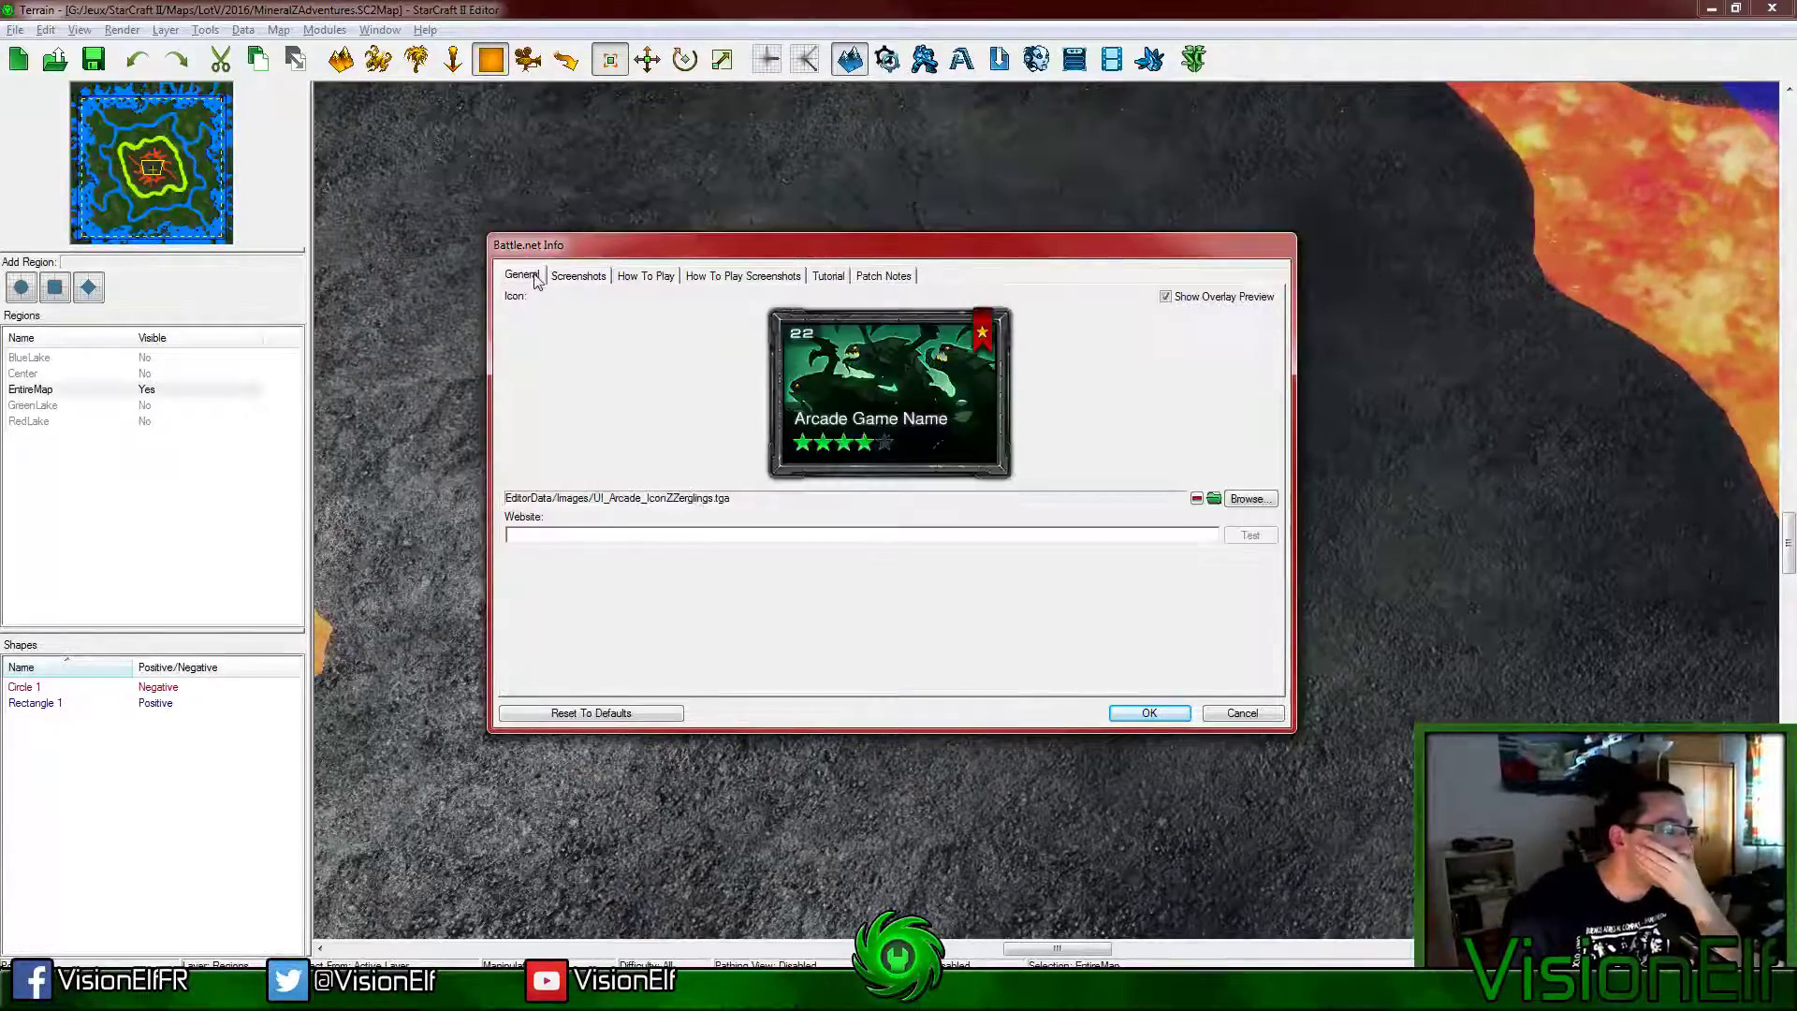
pyautogui.click(869, 276)
pyautogui.press('Return')
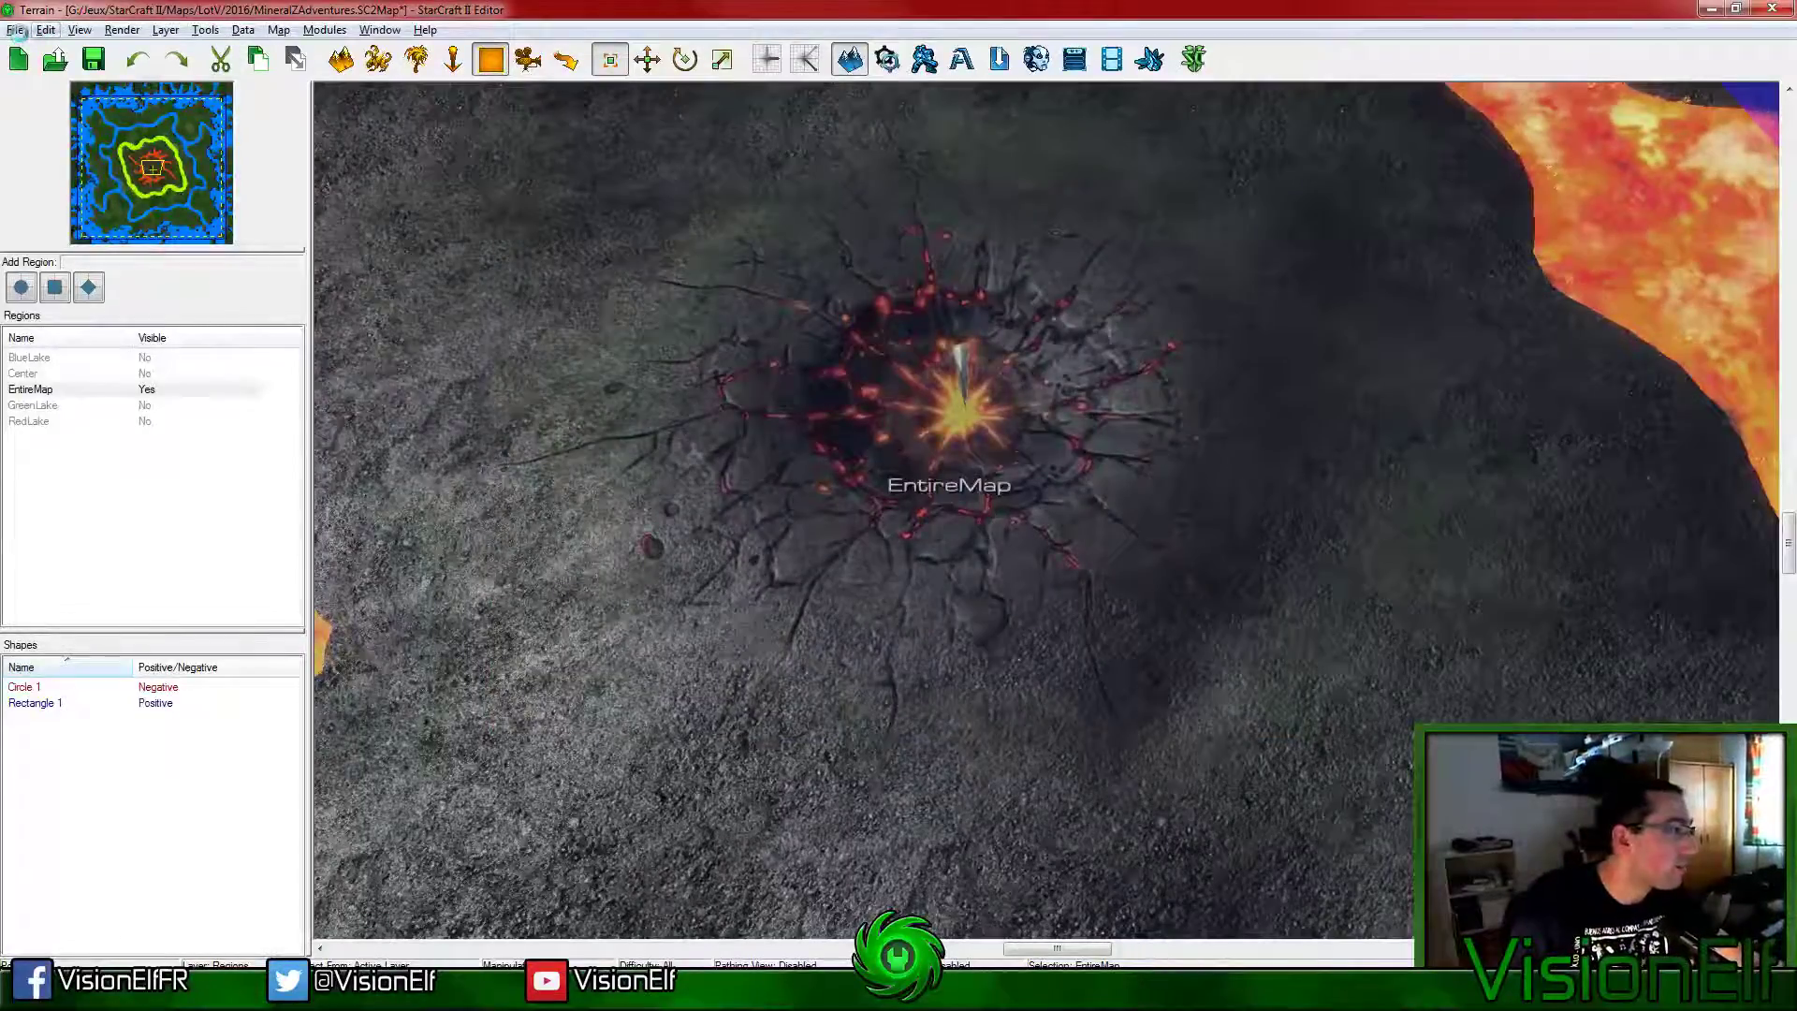
# Step: Publish MineralZ Adventures to Battle.net and follow the 4.03 MB upload in File Transfers
pyautogui.click(16, 32)
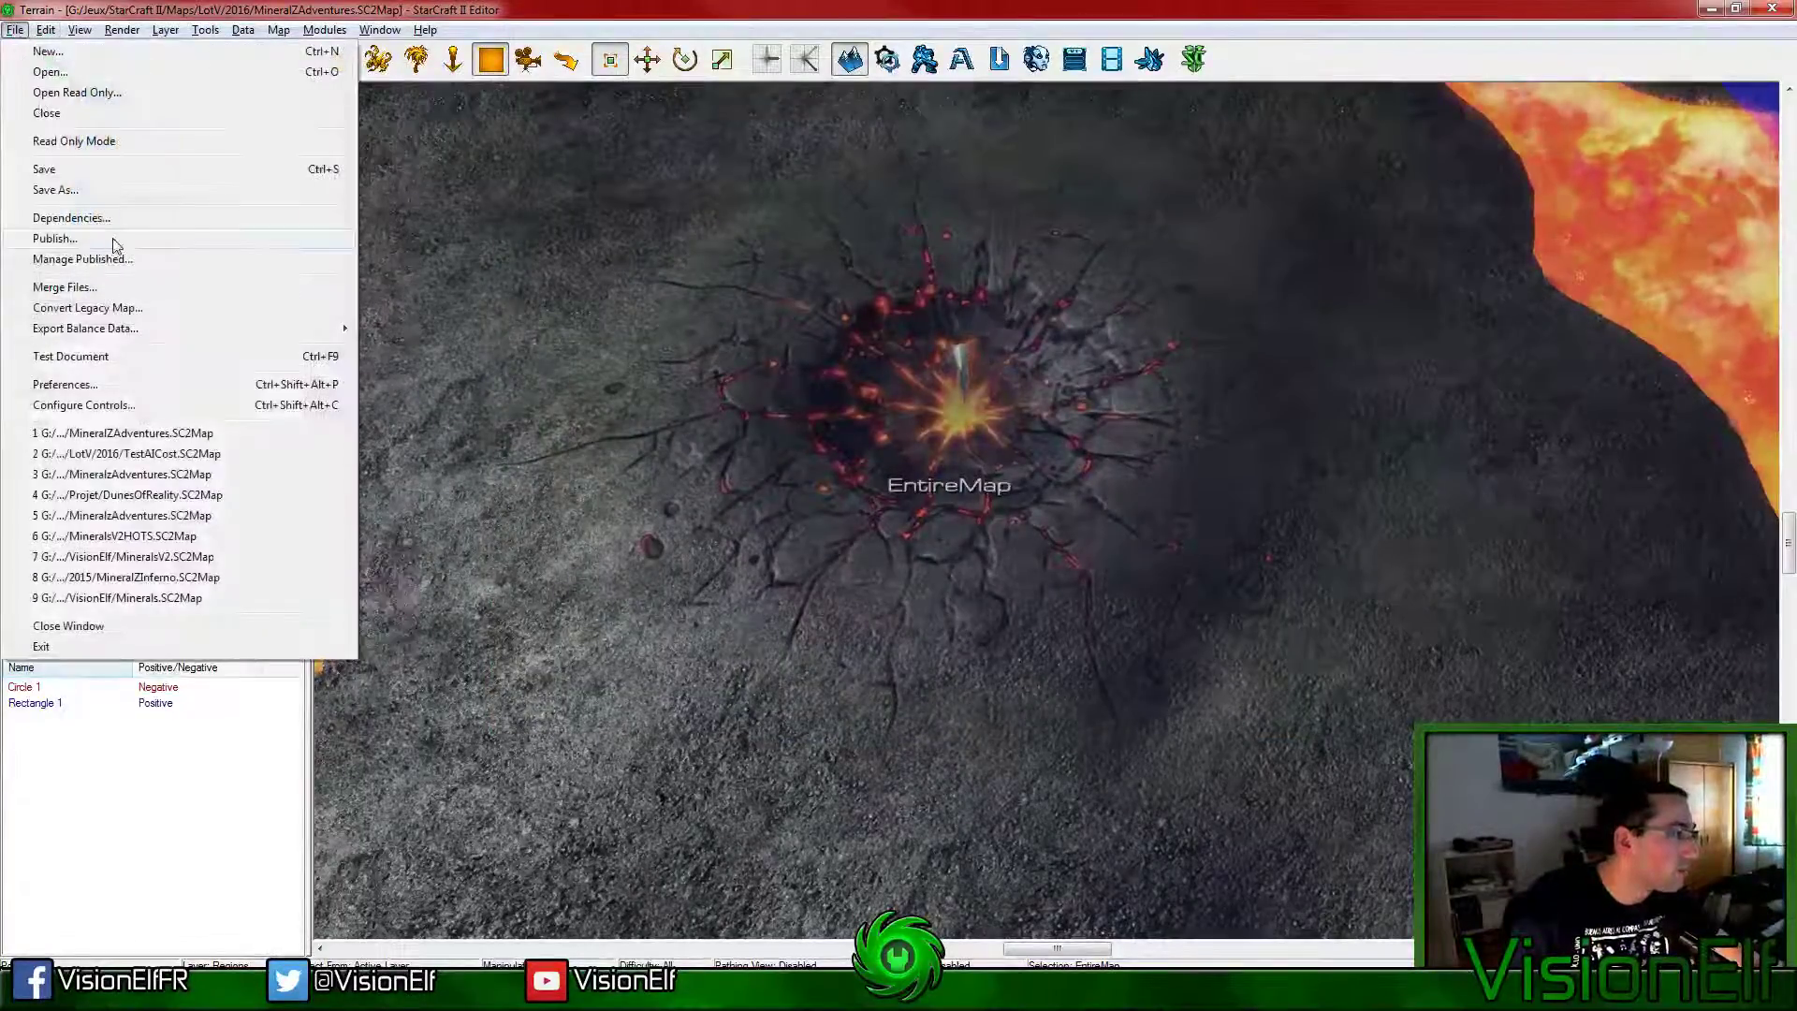
pyautogui.click(112, 240)
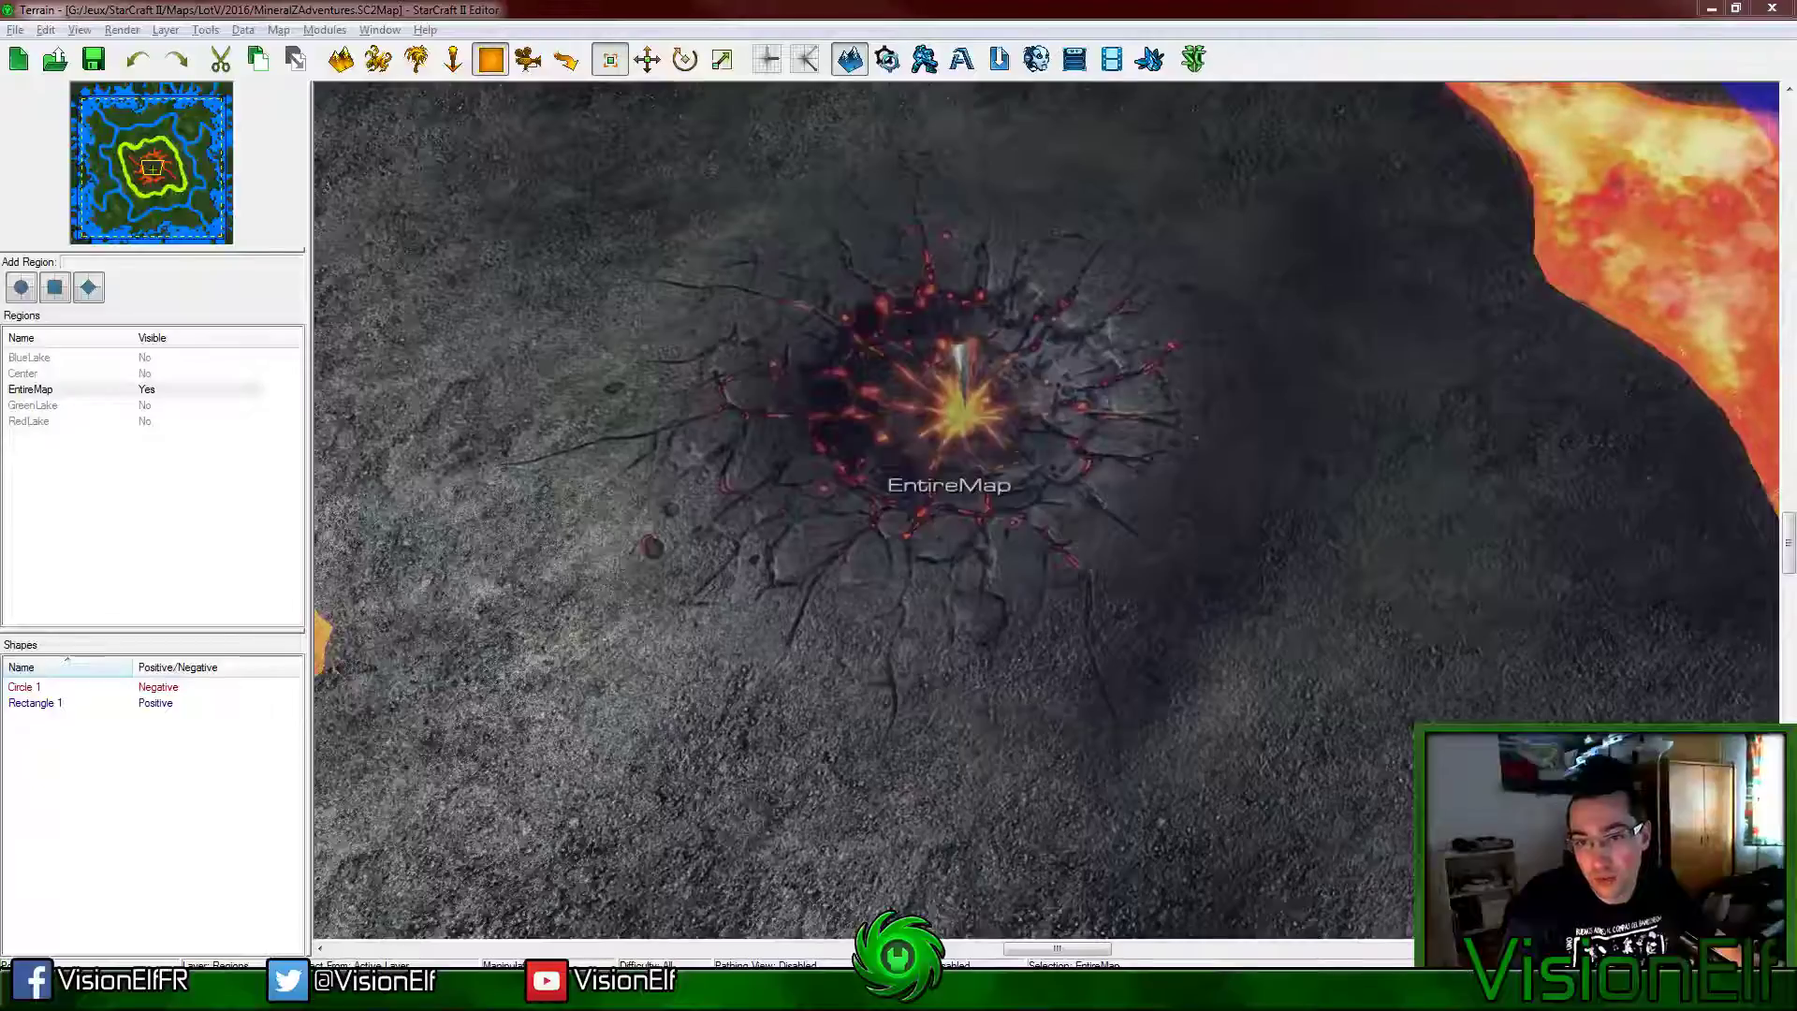
pyautogui.hotkey('ctrl', 's')
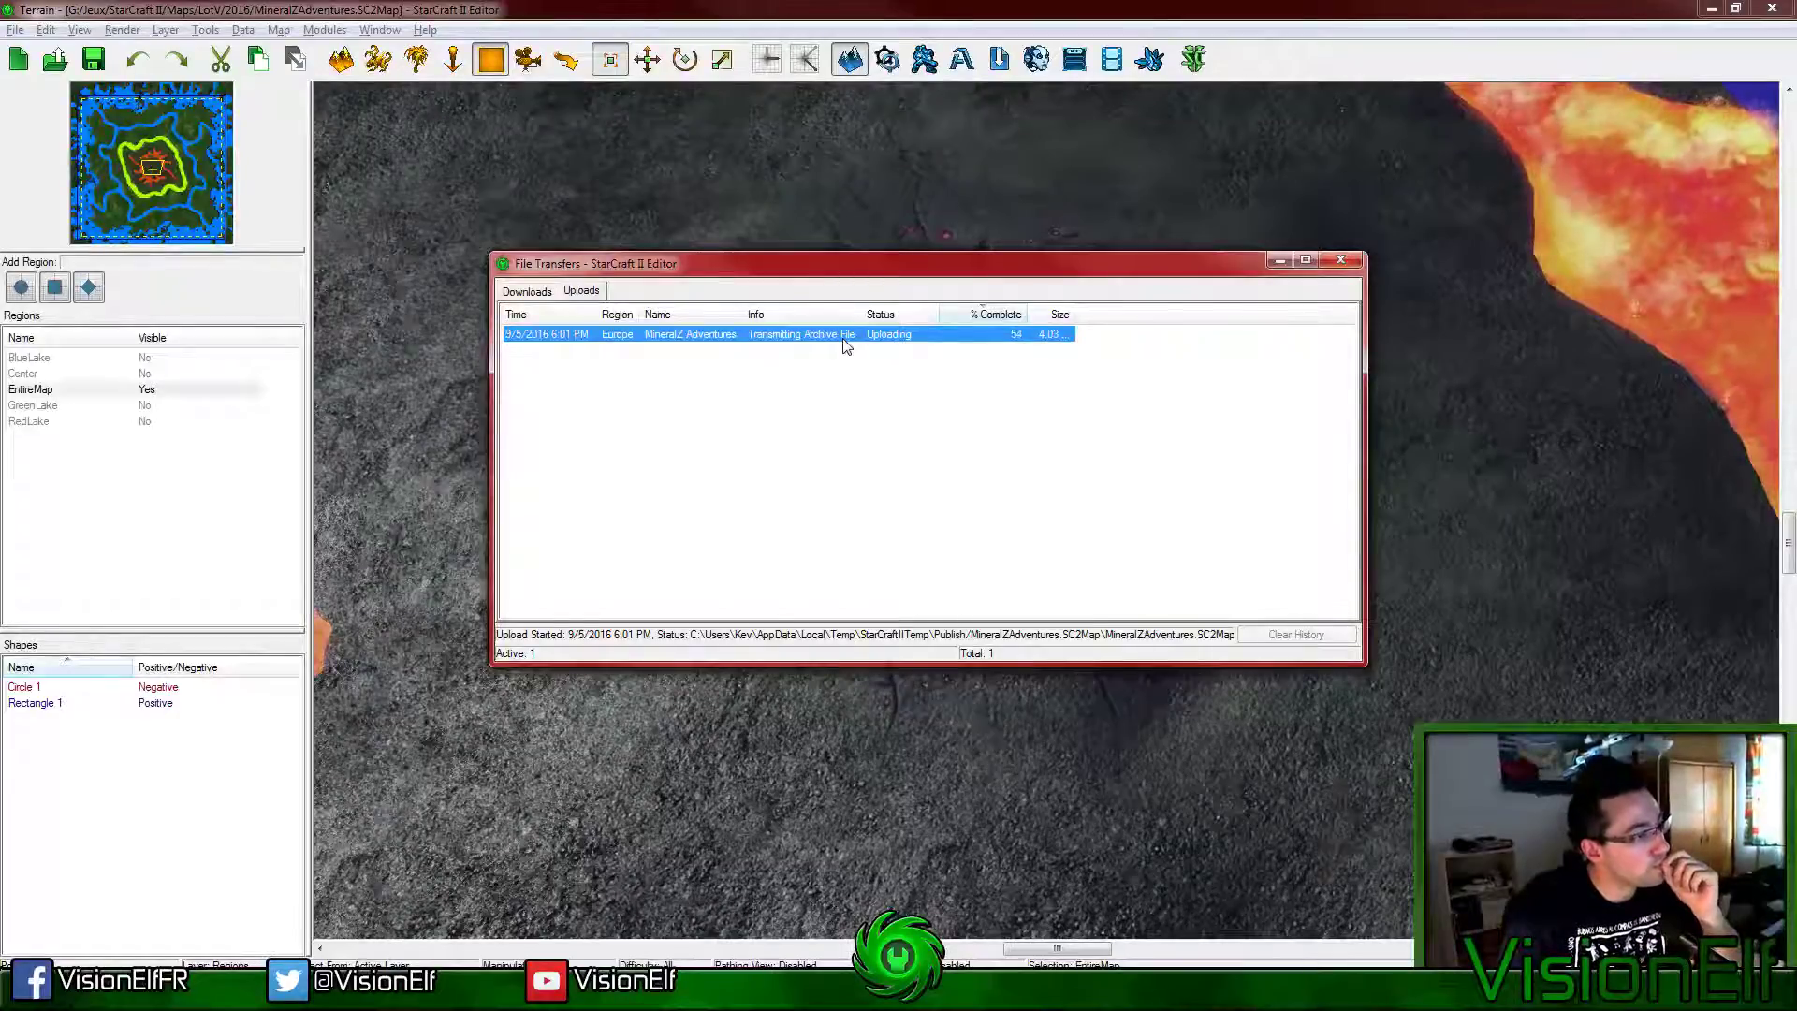
pyautogui.click(527, 291)
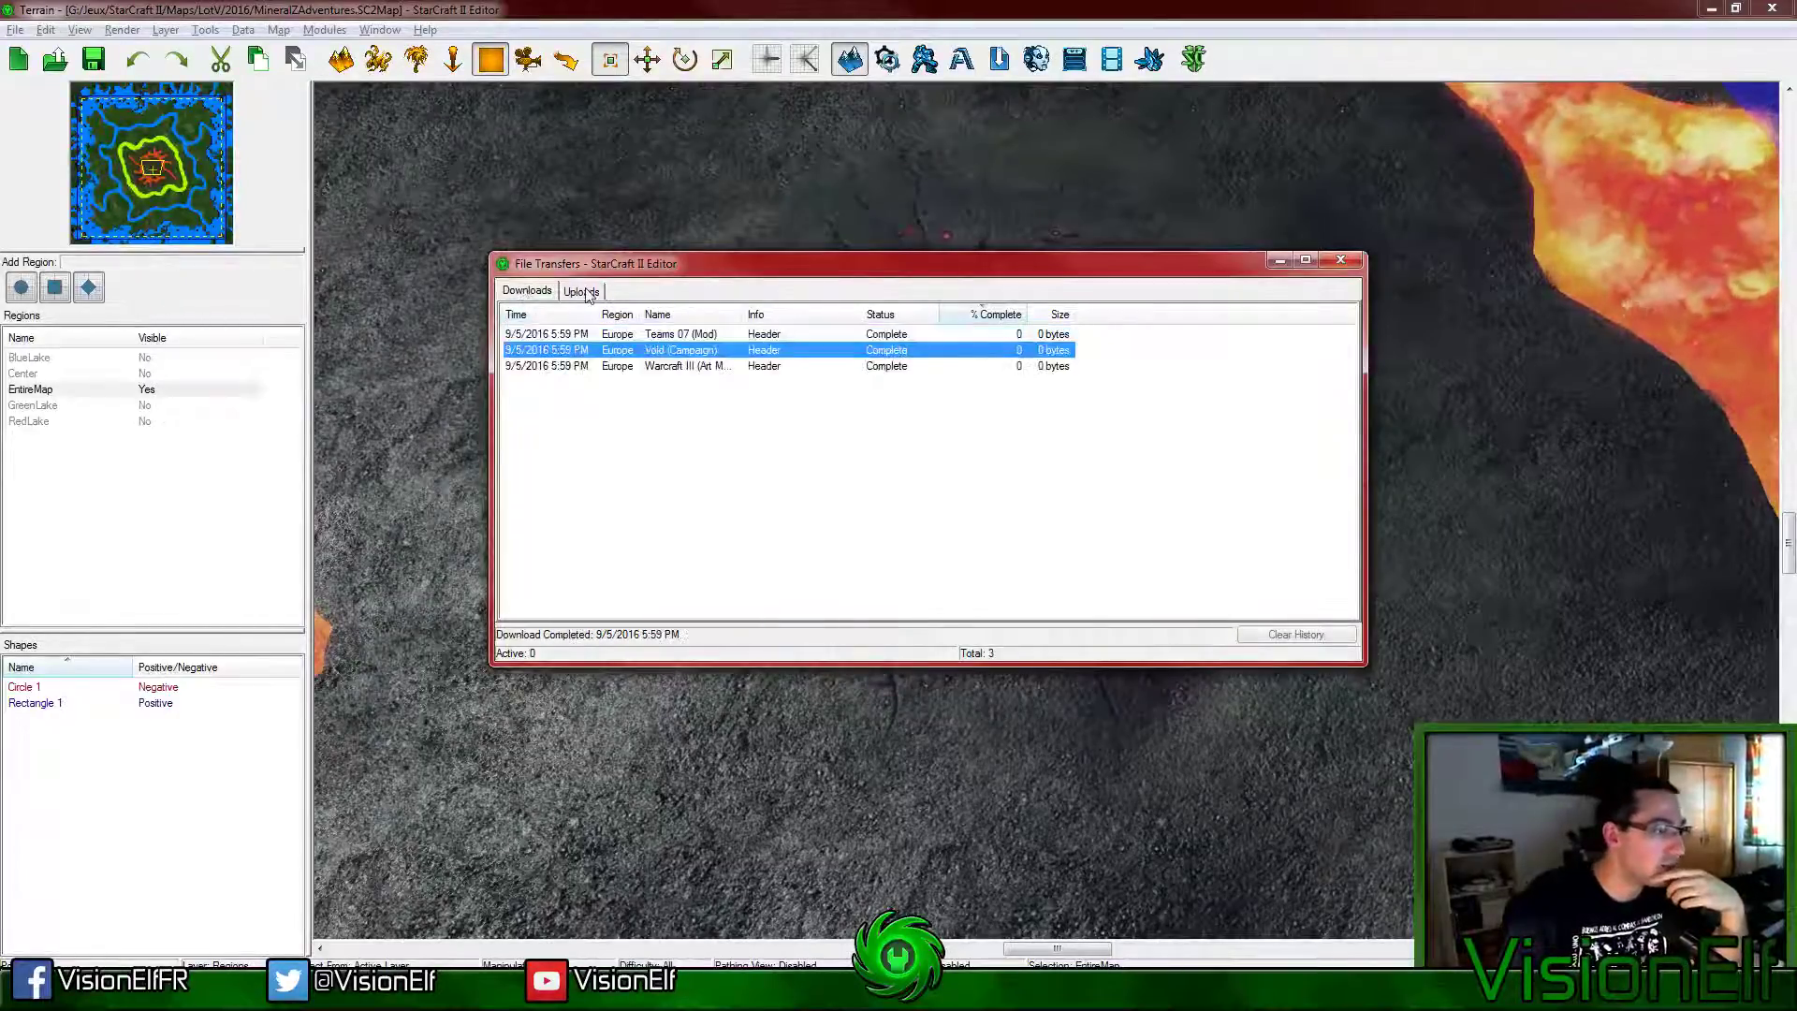
pyautogui.click(584, 291)
pyautogui.click(836, 337)
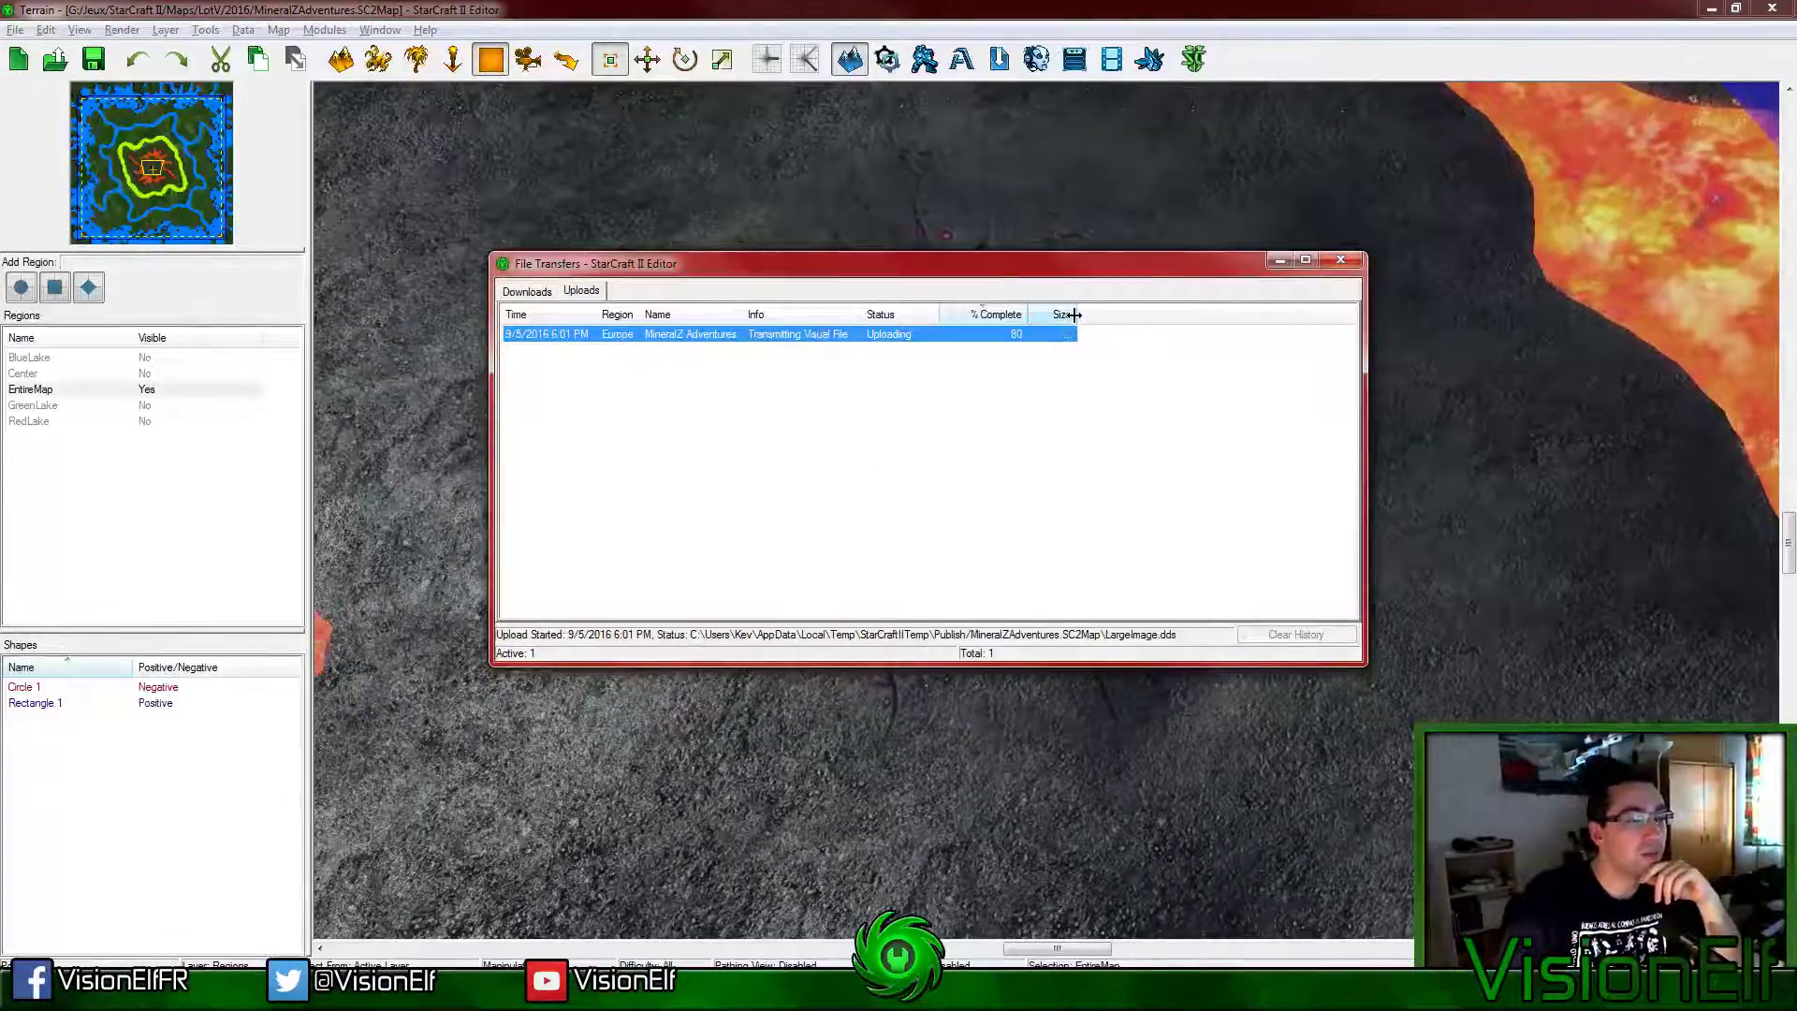
pyautogui.moveTo(1075, 316); pyautogui.dragTo(1096, 319)
pyautogui.click(1073, 393)
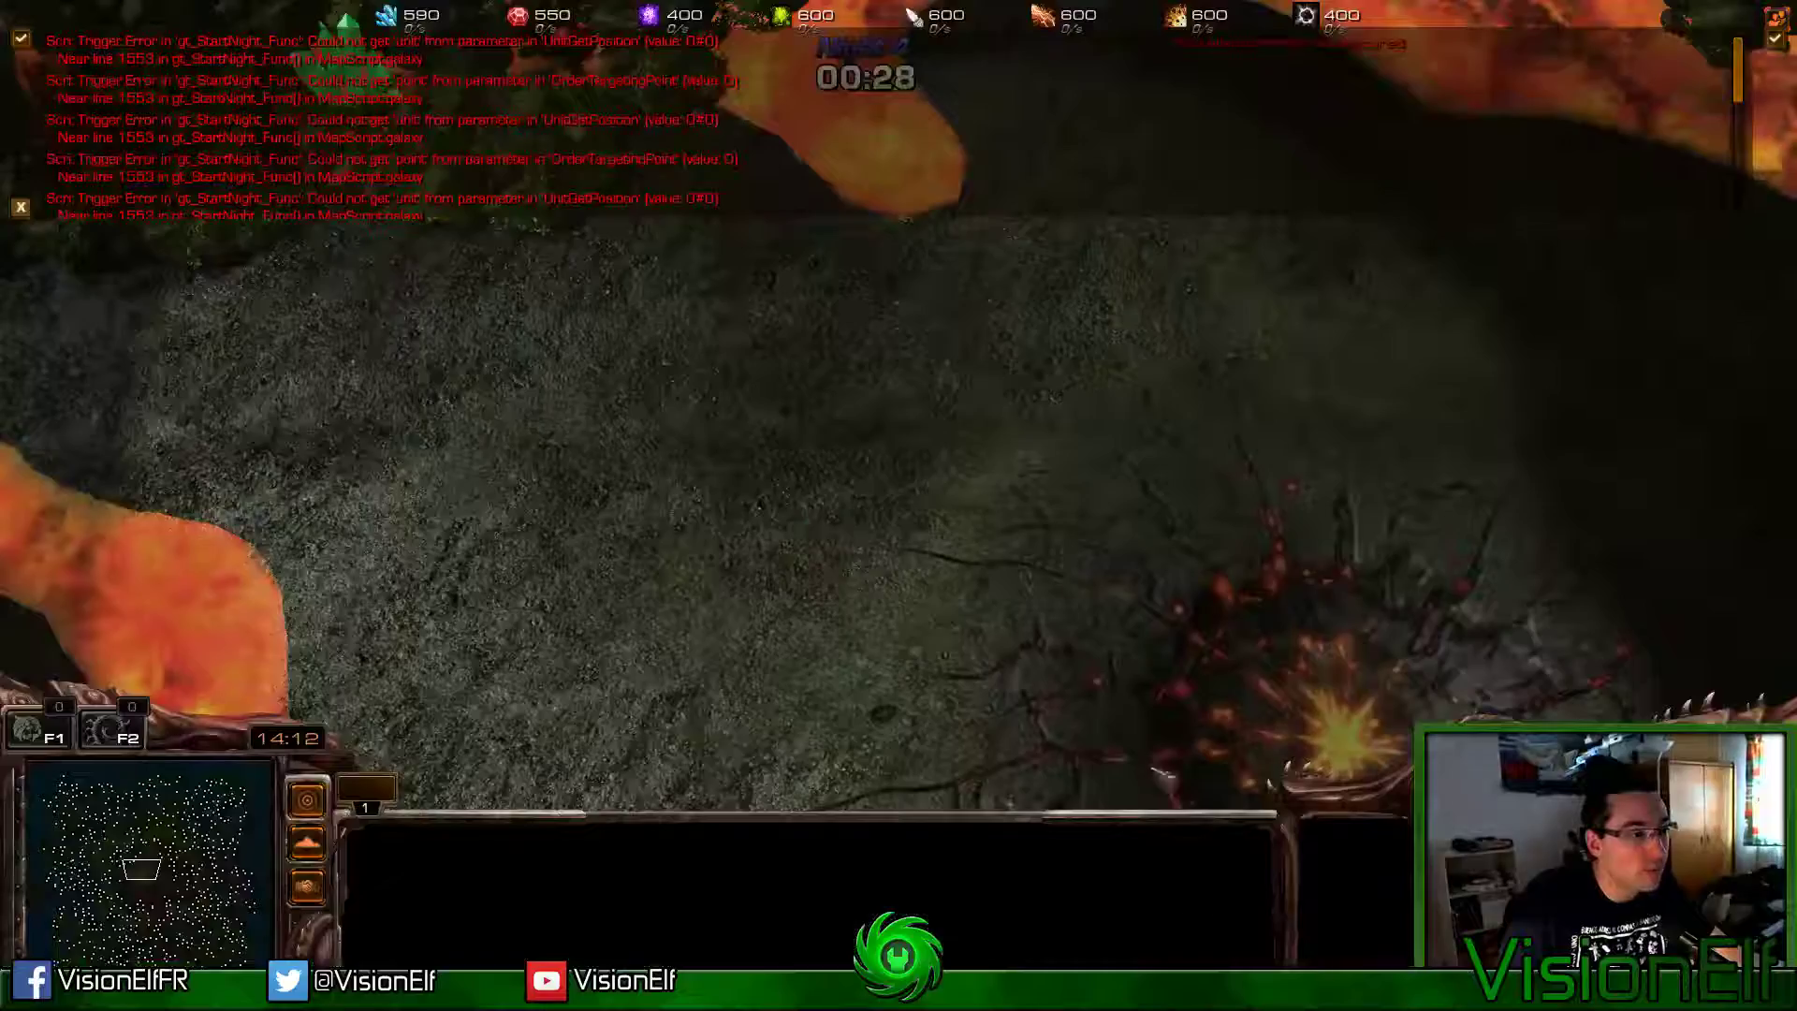
# Step: End and quit the running game session
pyautogui.press('F10')
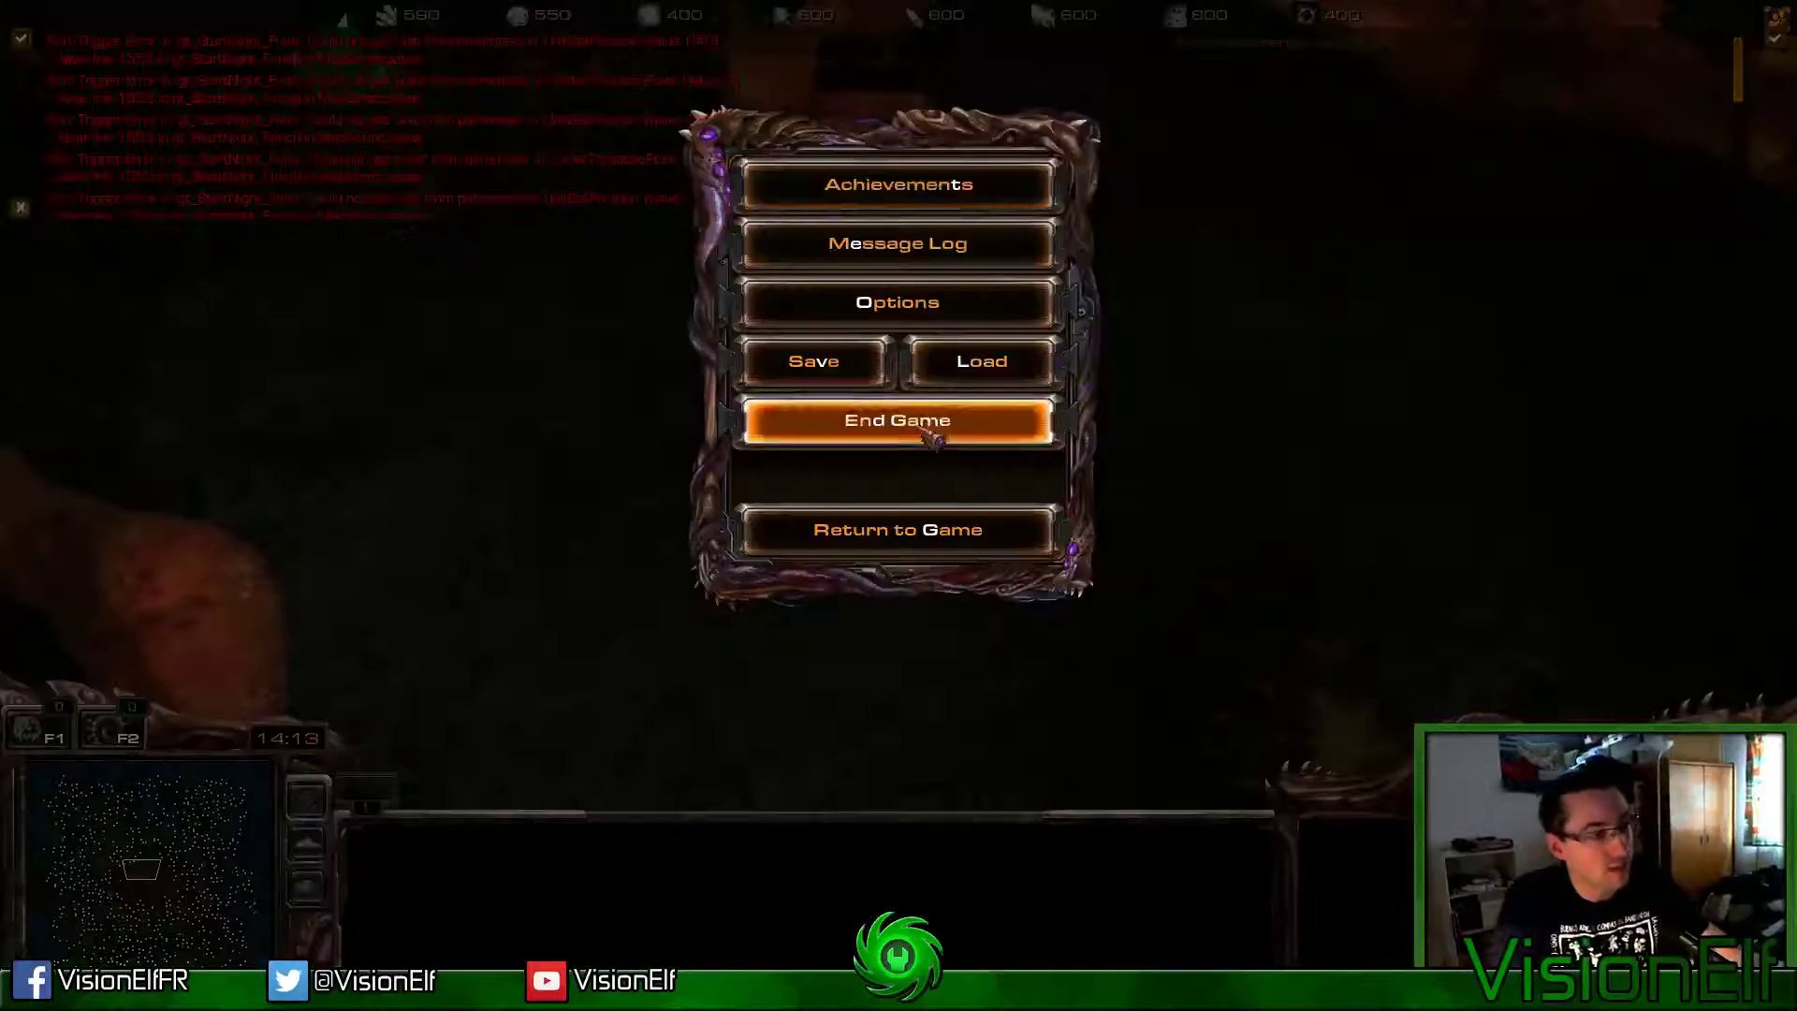
pyautogui.click(930, 427)
pyautogui.click(902, 229)
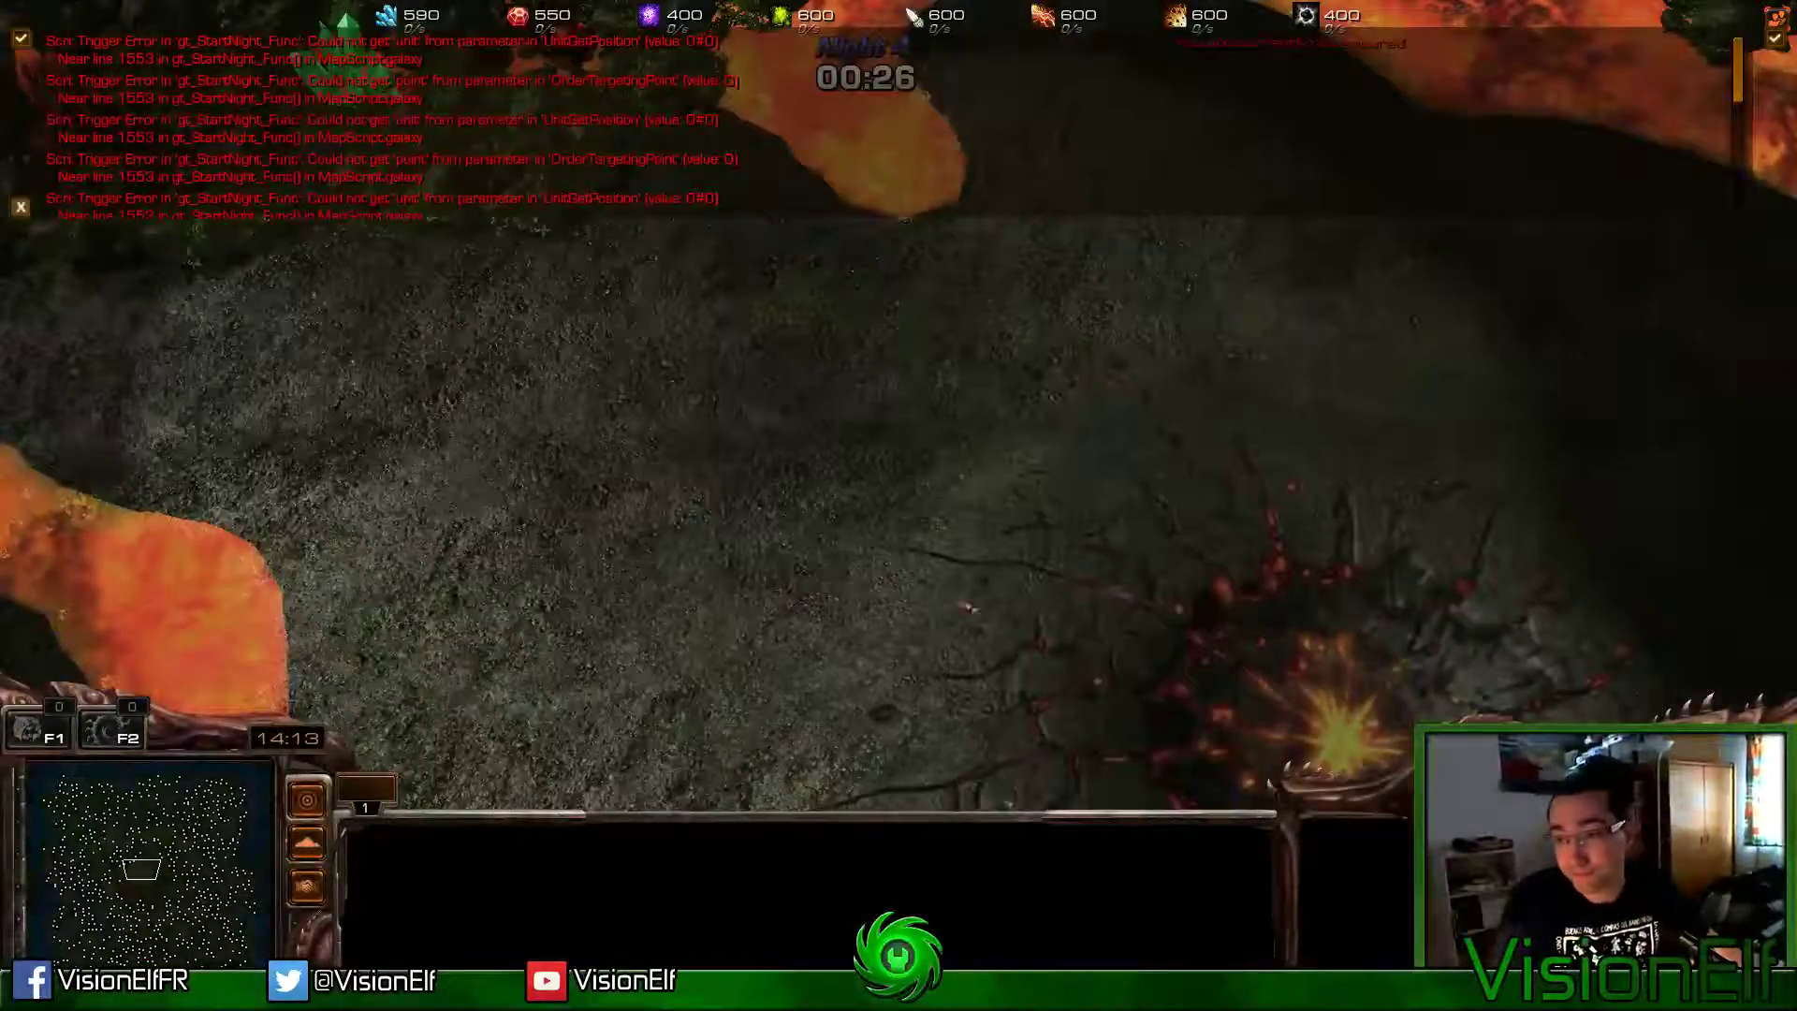